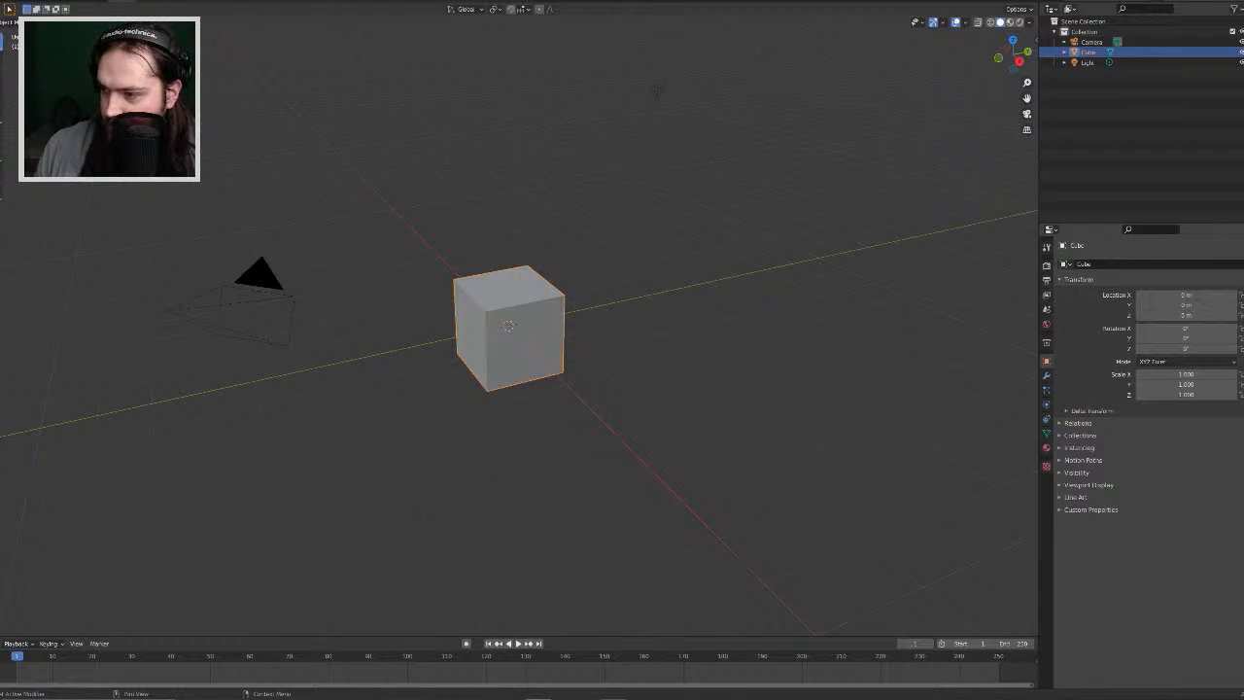
Step: Examine the reference board of motherboard photos for circuit layouts, sockets, slots and component shapes
right_click_drag(1242, 680, 813, 228)
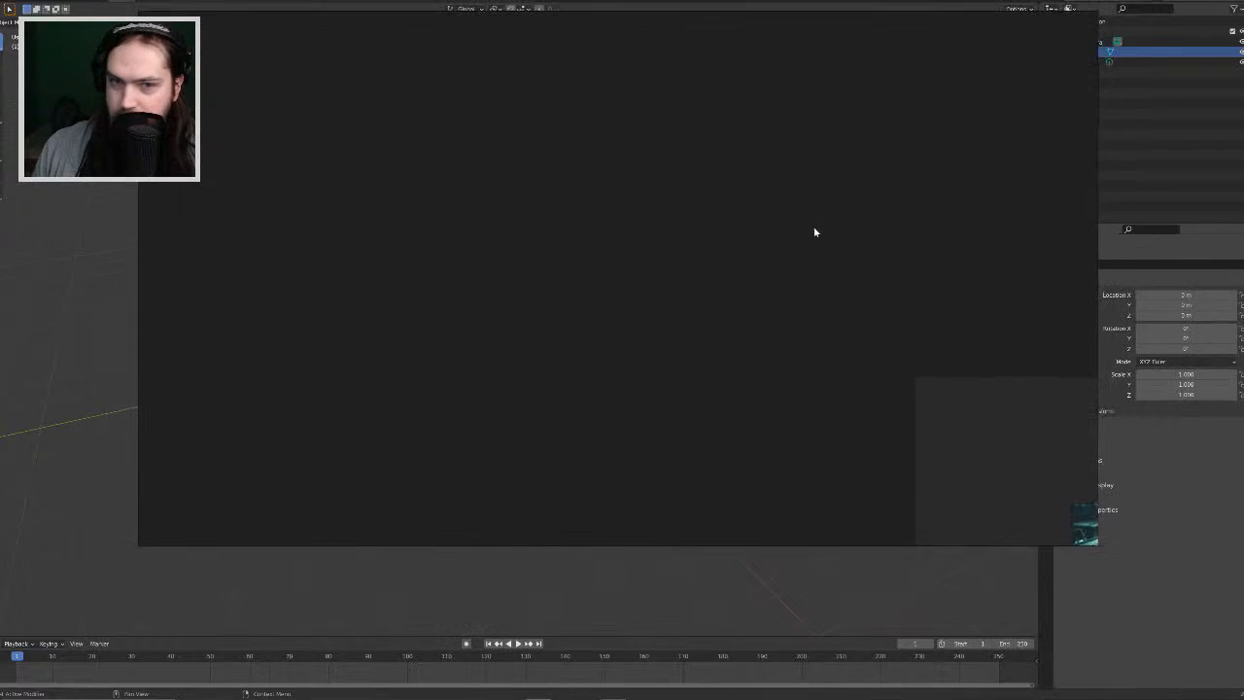
middle_click_drag(894, 342, 191, 0)
scroll(368, 93, "down", 2)
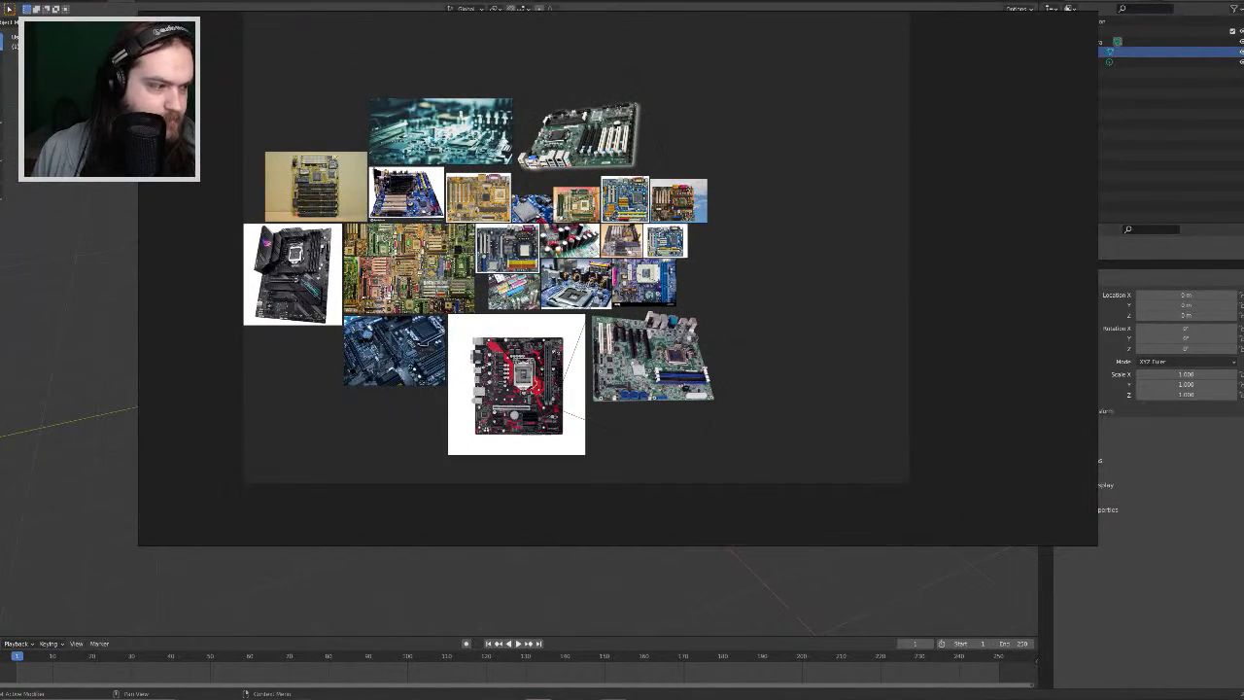
middle_click_drag(699, 168, 691, 202)
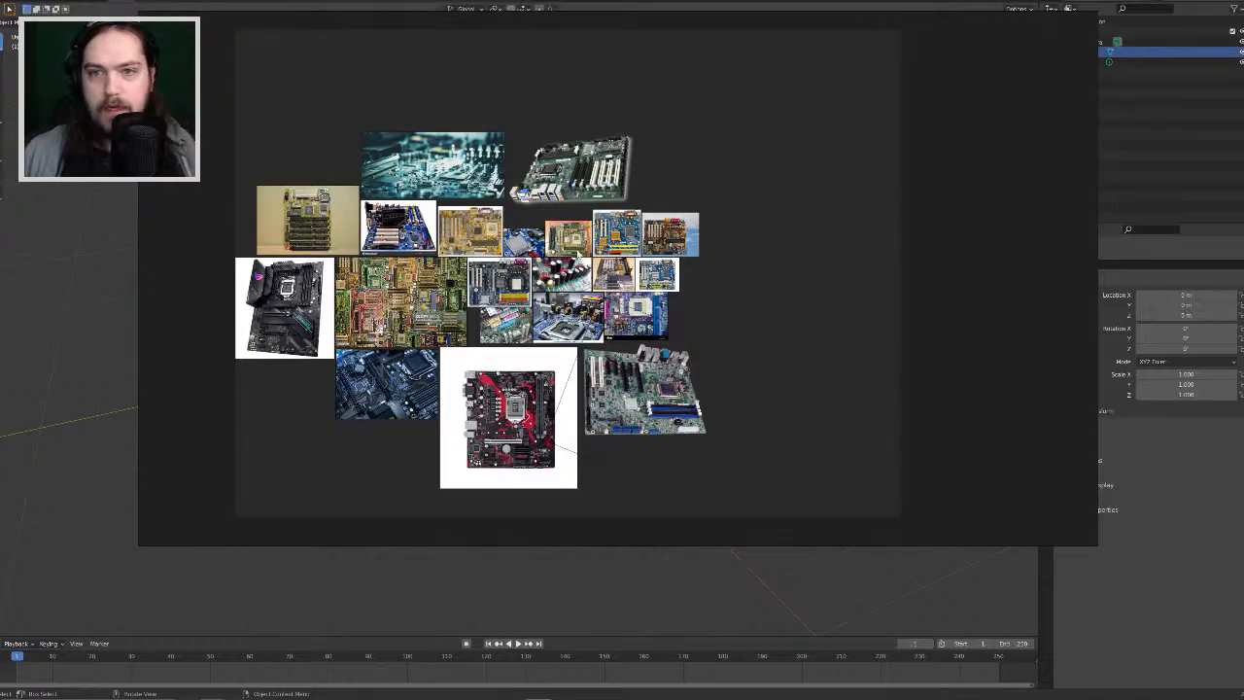
scroll(431, 360, "up", 5)
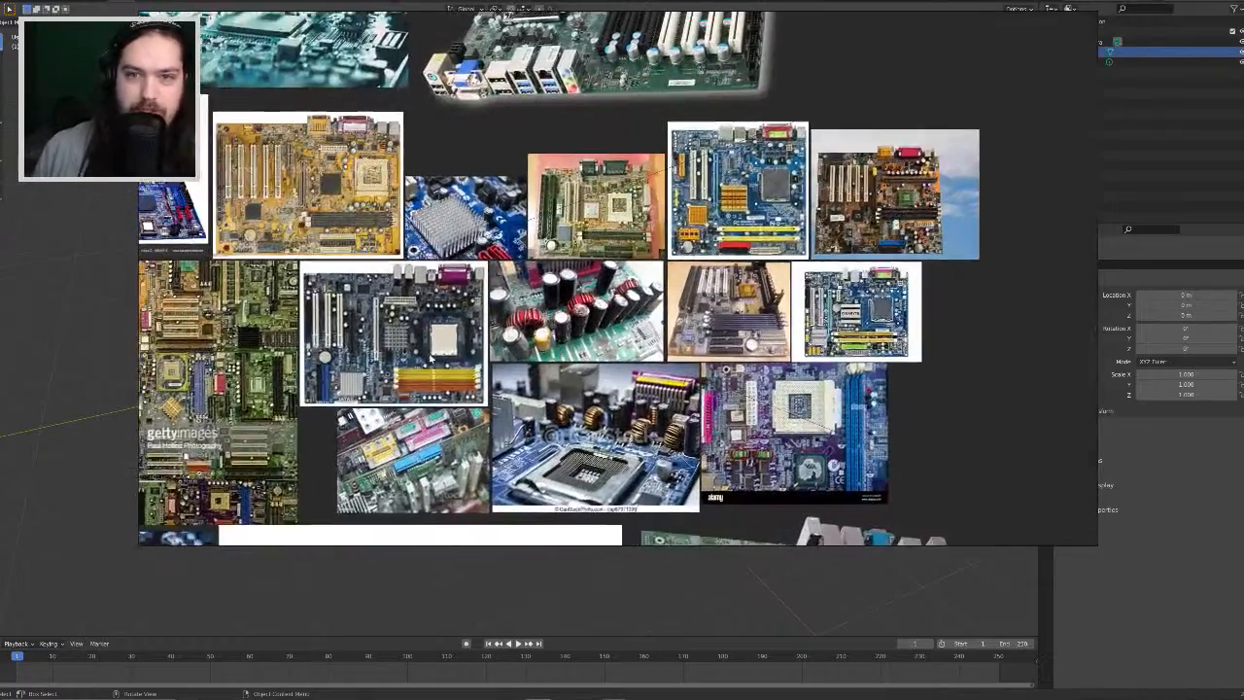
middle_click_drag(430, 360, 862, 499)
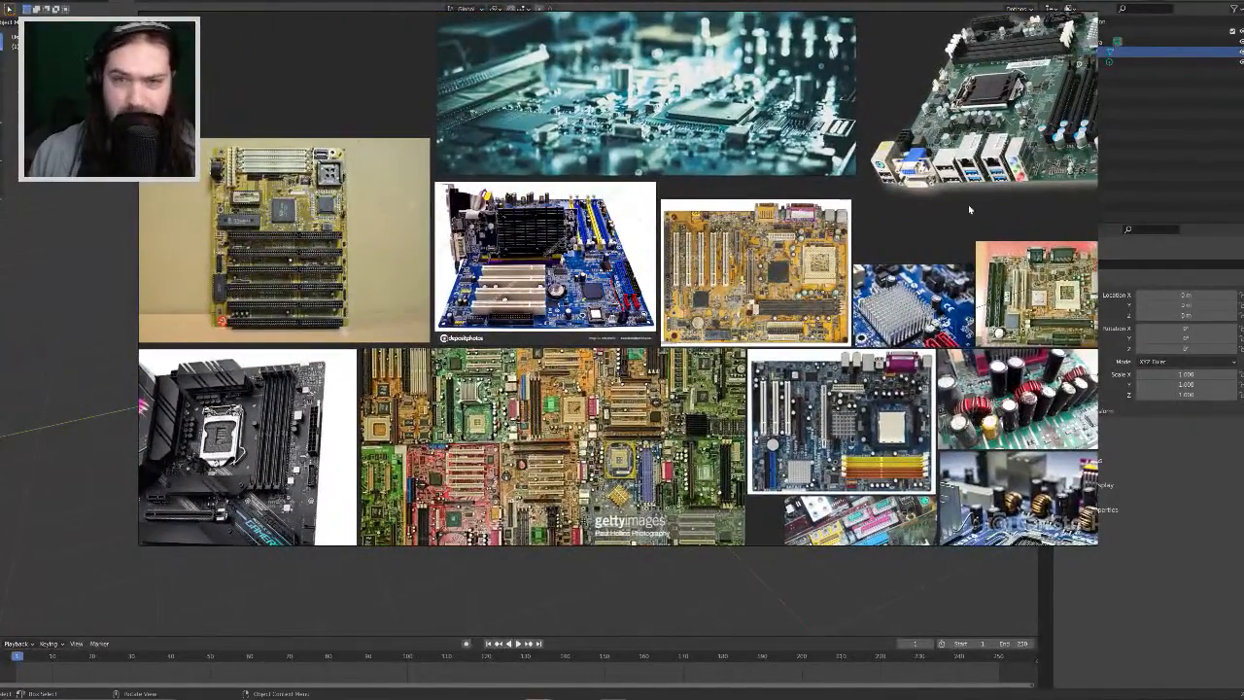
scroll(770, 214, "down", 3)
right_click_drag(368, 157, 1243, 427)
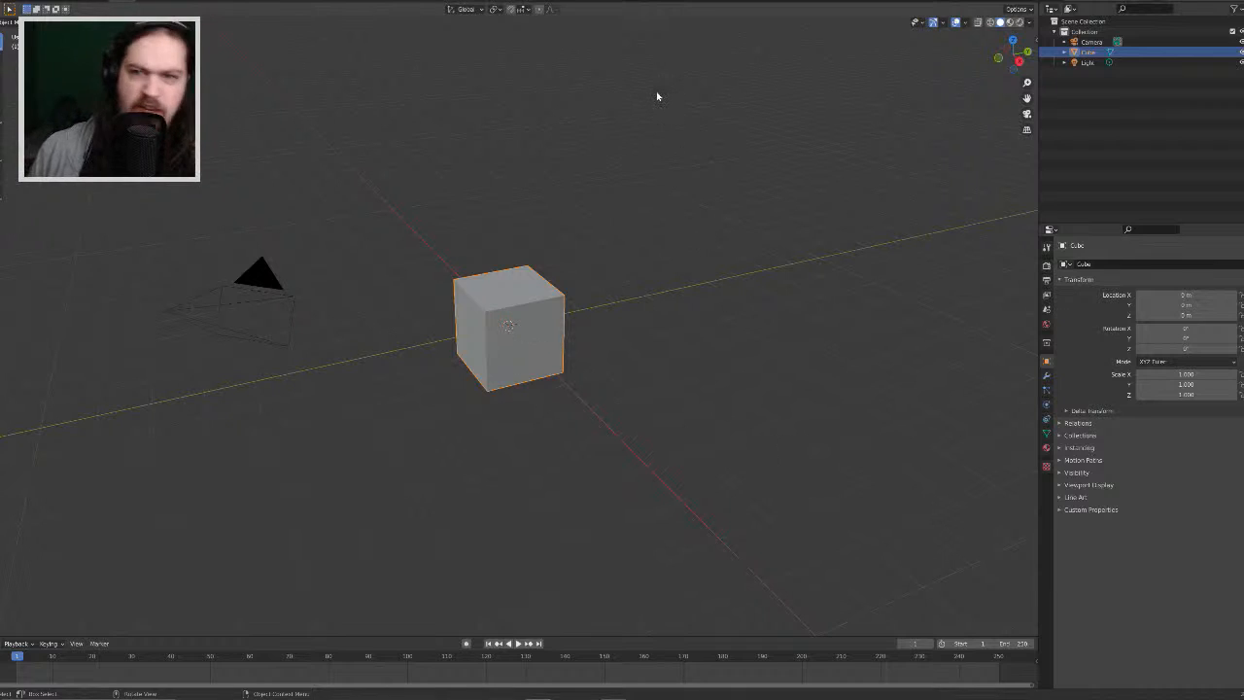
Step: Delete the default light and camera so that only the cube remains in the scene
key("Delete")
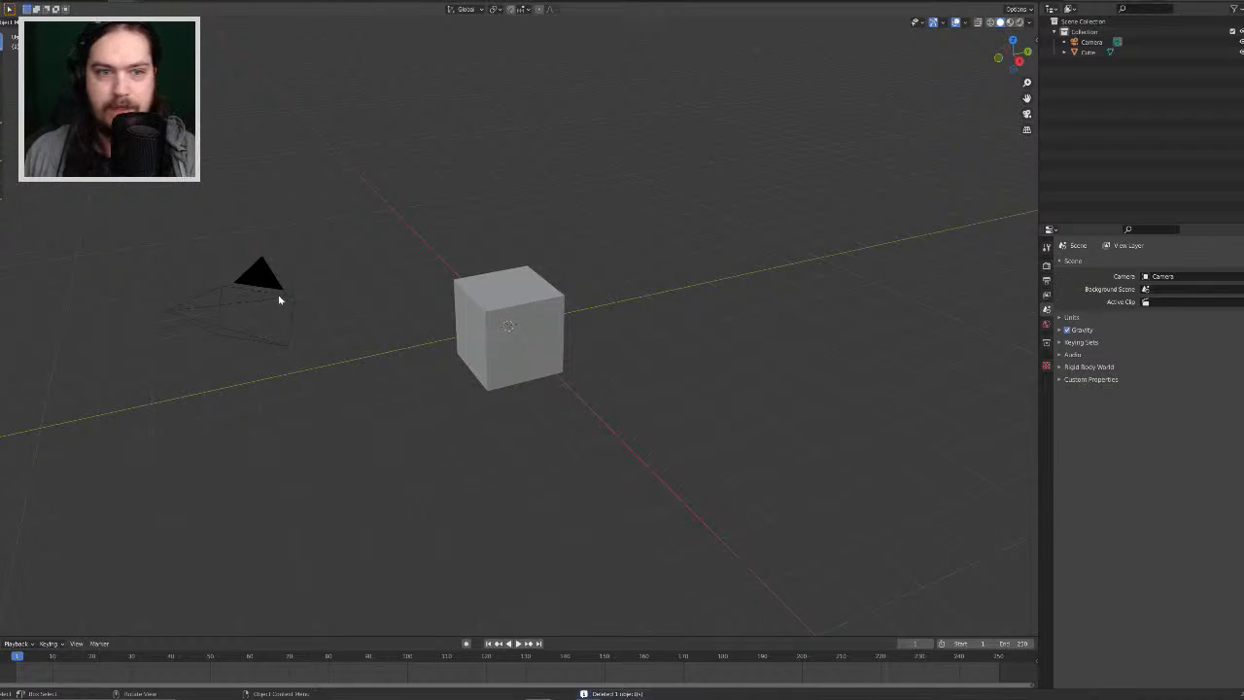
left_click(271, 287)
key("Delete")
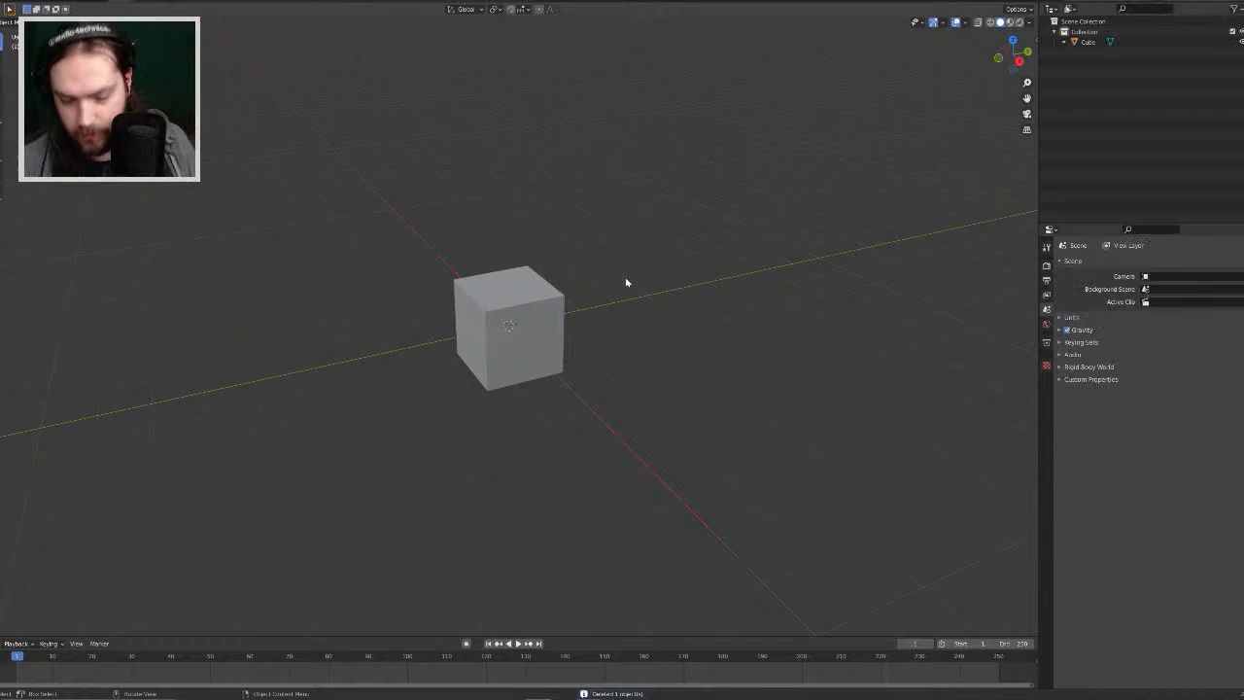
Step: Flatten the default cube's mesh along Z into a thin slab about 0.1 m thick
middle_click_drag(617, 277, 519, 332)
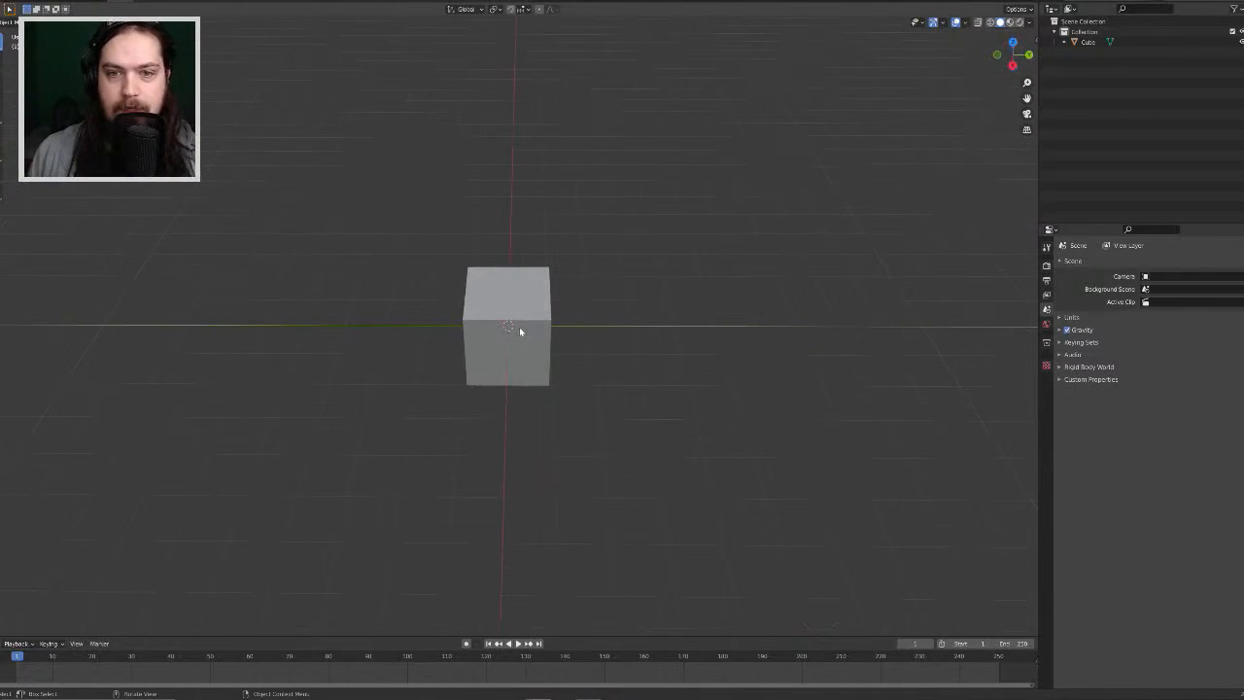
left_click(519, 331)
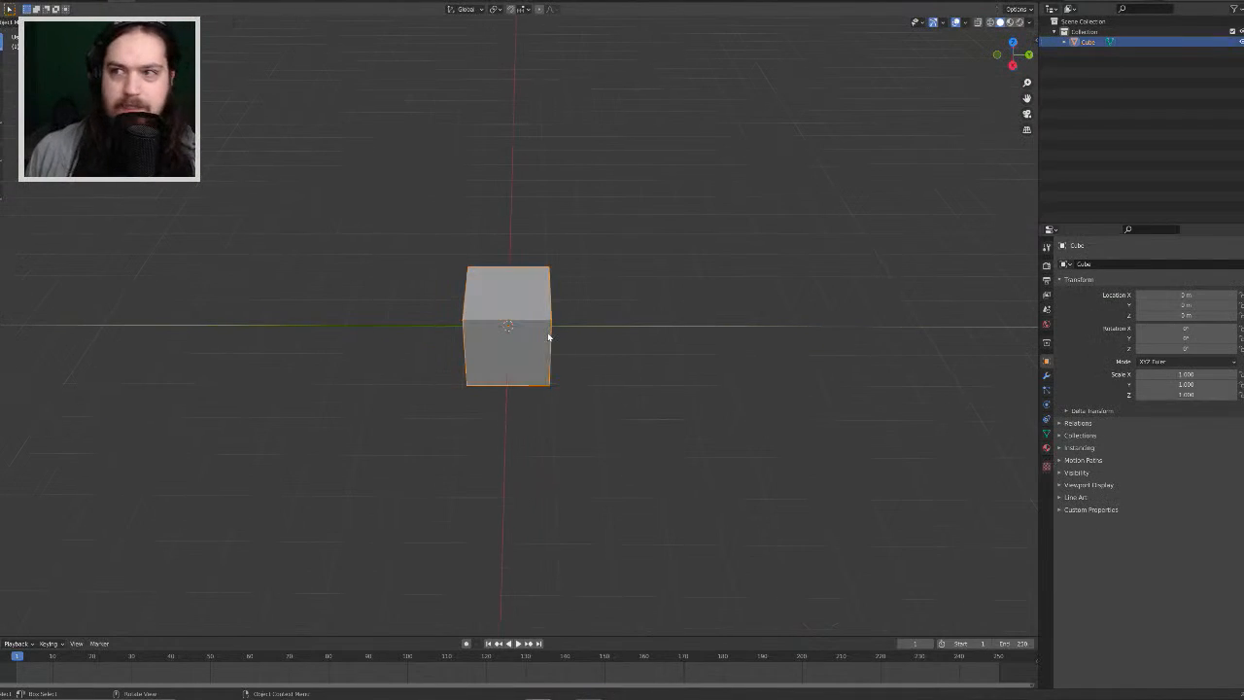
middle_click_drag(548, 336, 580, 327)
key("Tab")
key("s")
key("z")
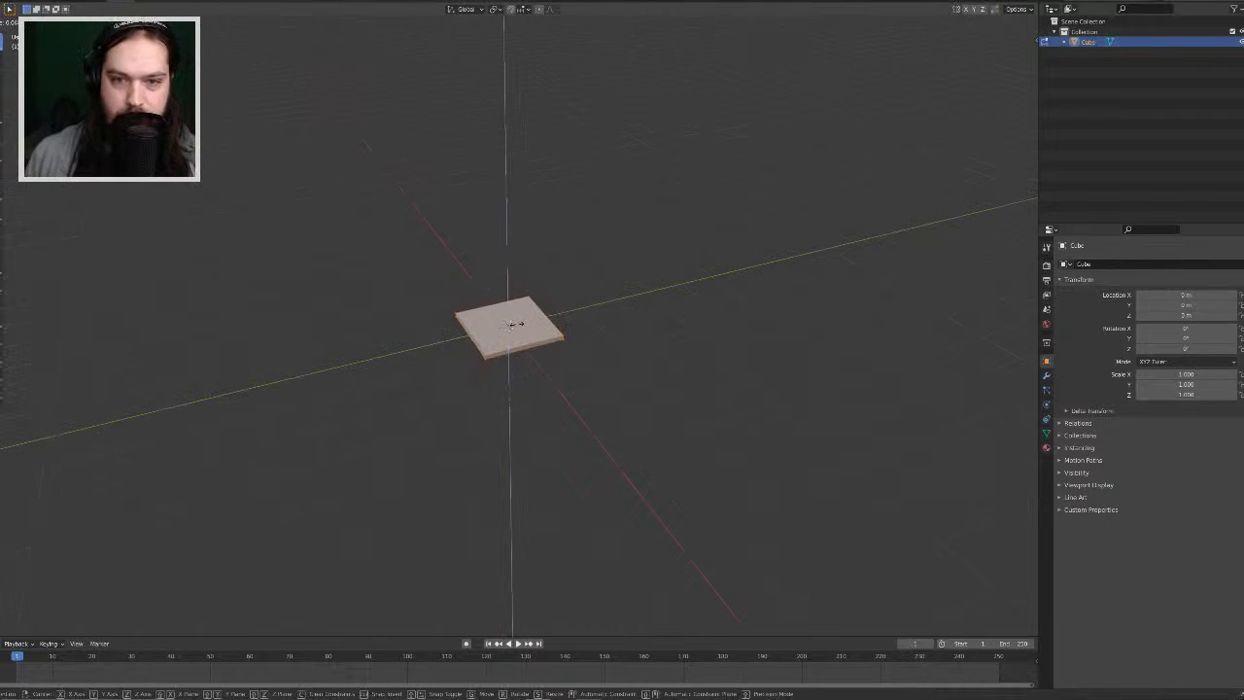
left_click(515, 329)
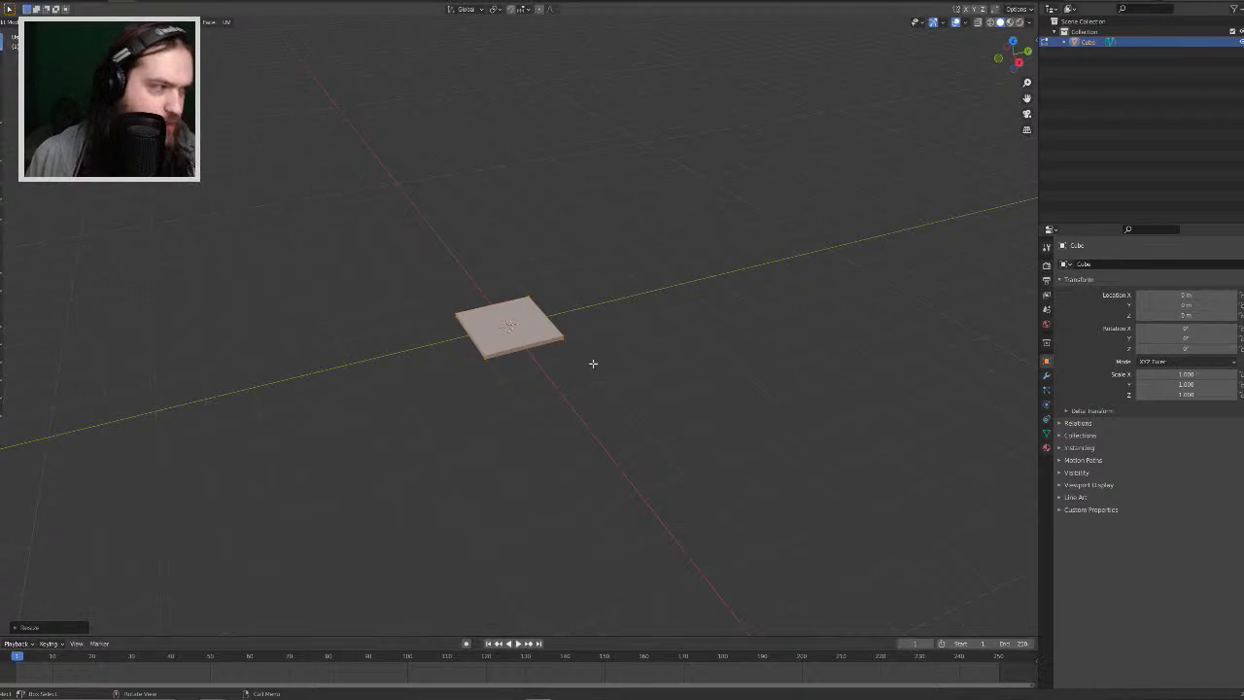
Step: Enlarge the slab's mesh in X and Y to about 54.7 m square, keeping its thickness
middle_click_drag(591, 361, 613, 344)
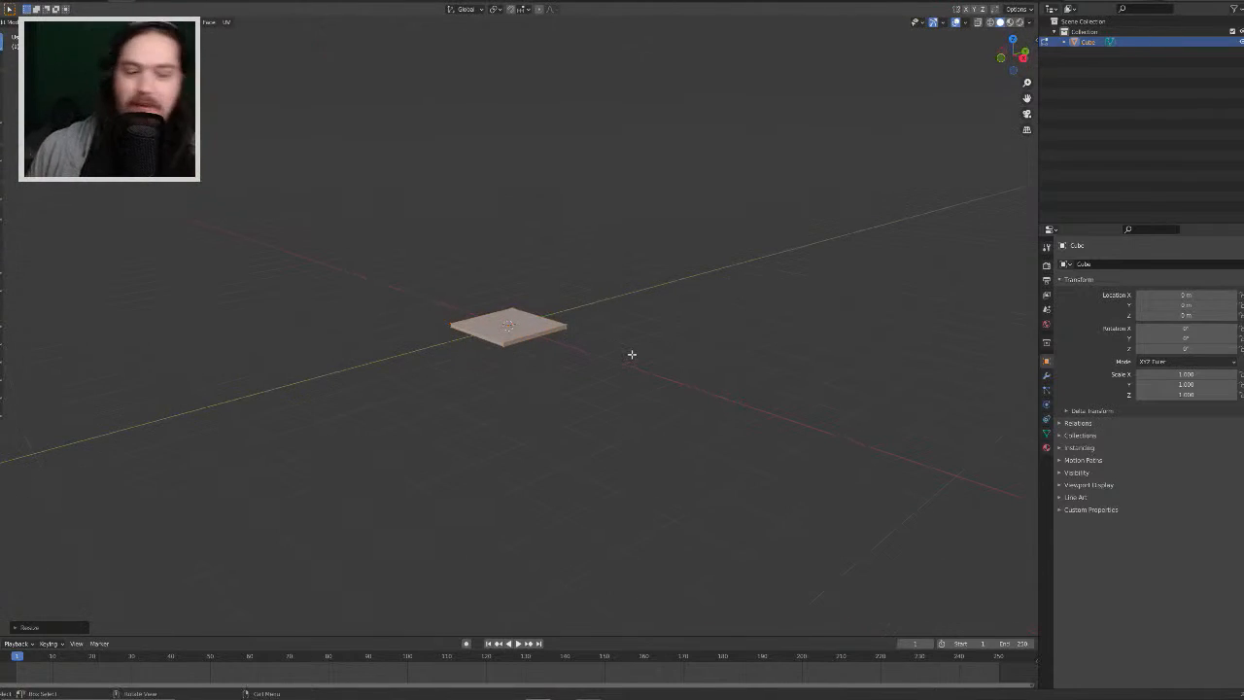
middle_click_drag(650, 336, 609, 310)
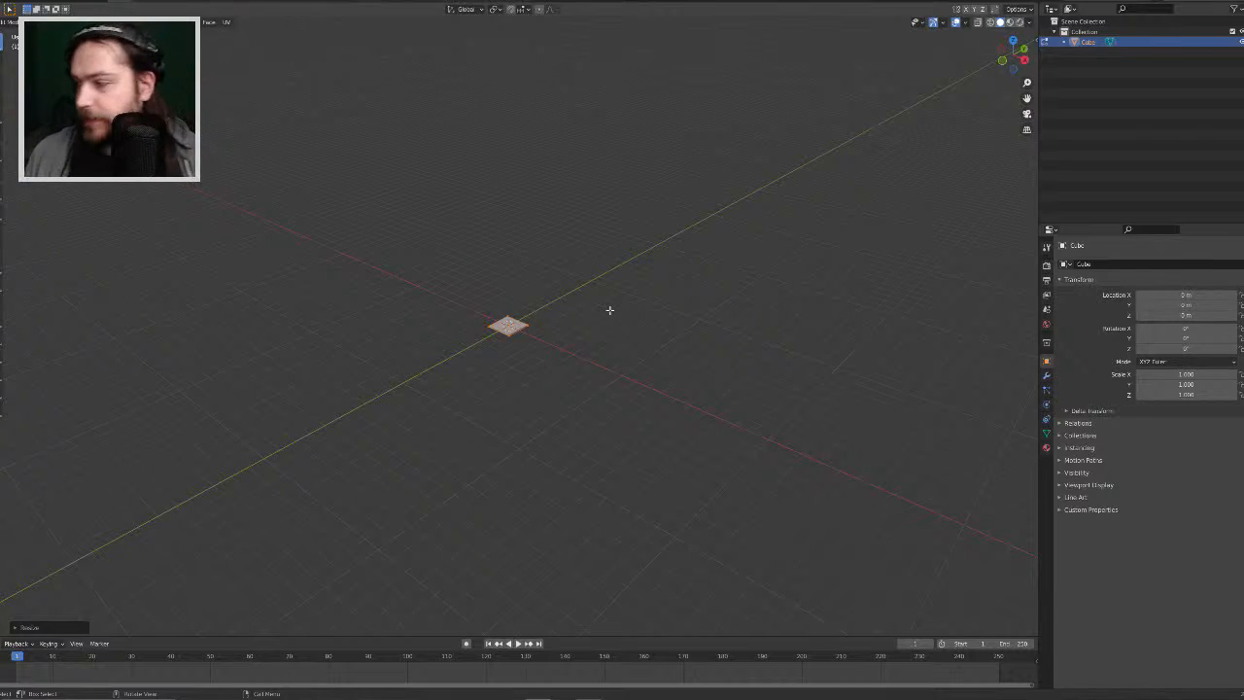
key("s")
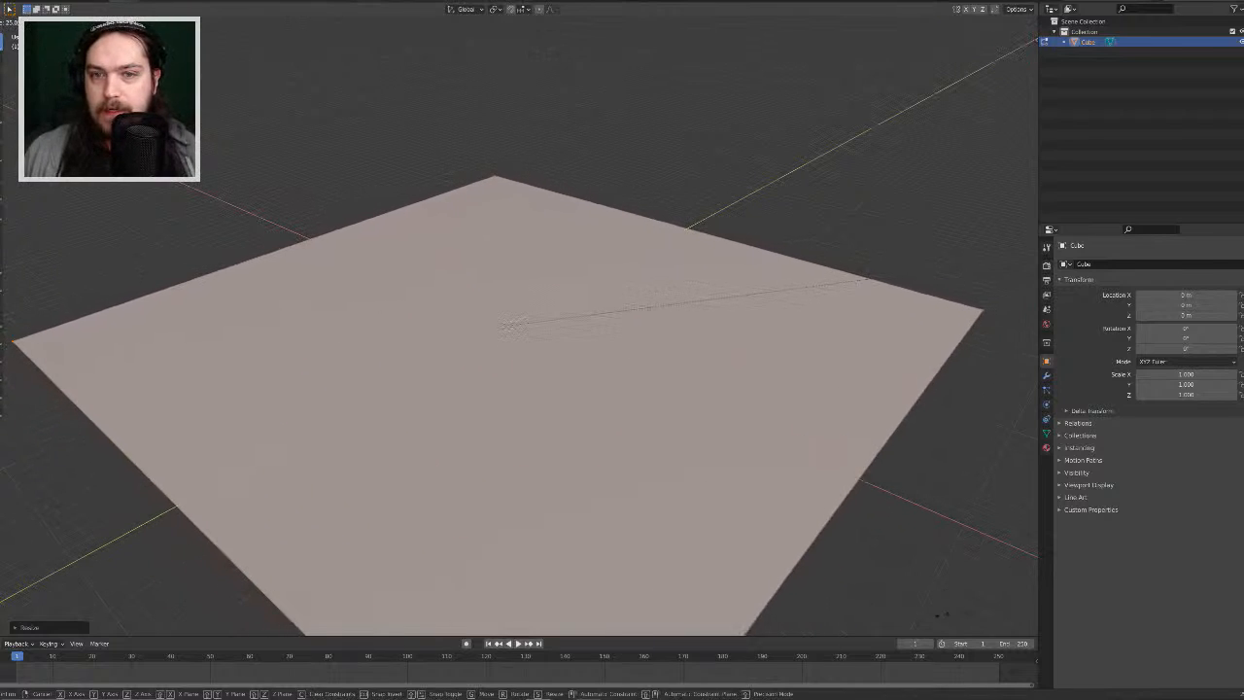
left_click(122, 589)
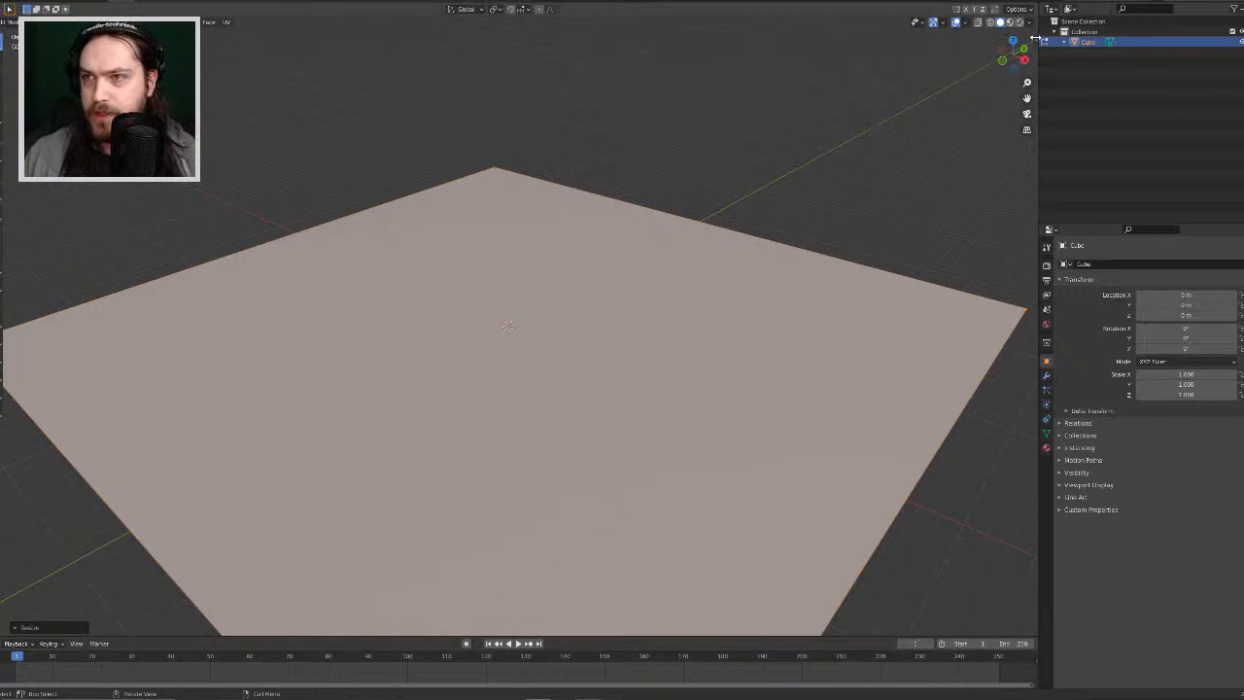
Step: Return to Object Mode and set the slab's dimensions to 100 m in X, 100 m in Y and 1 m in Z
left_click(1036, 38)
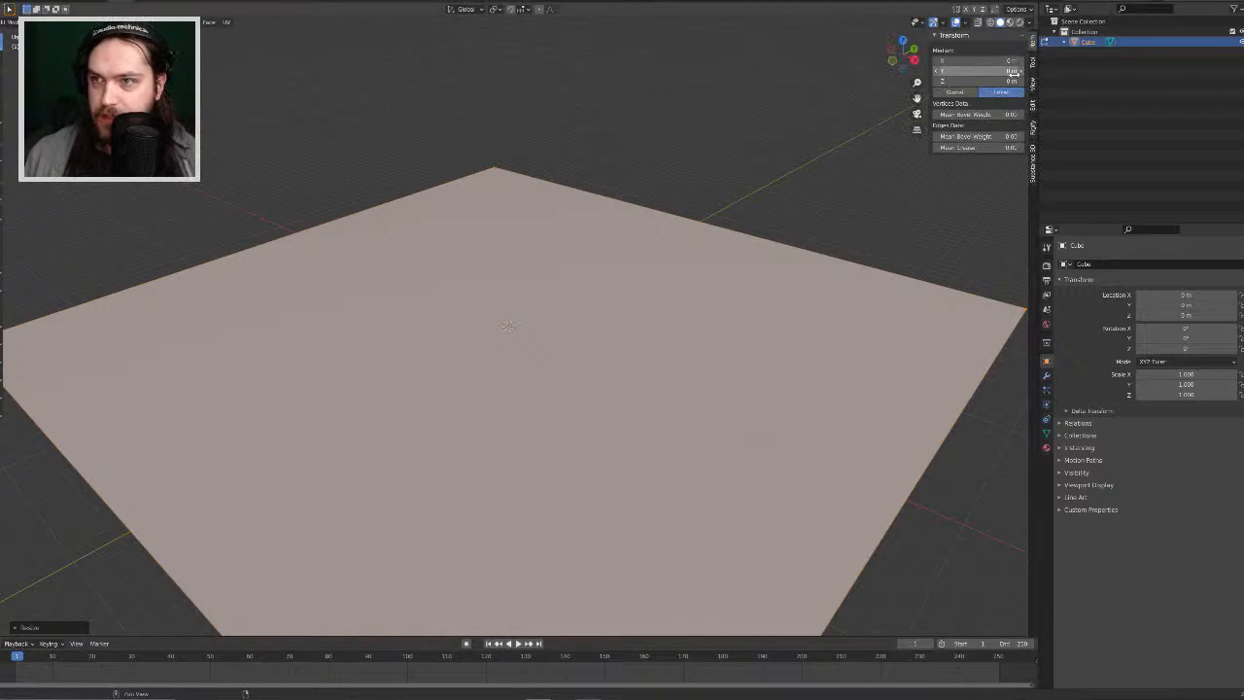
key("Tab")
scroll(505, 320, "up", 3)
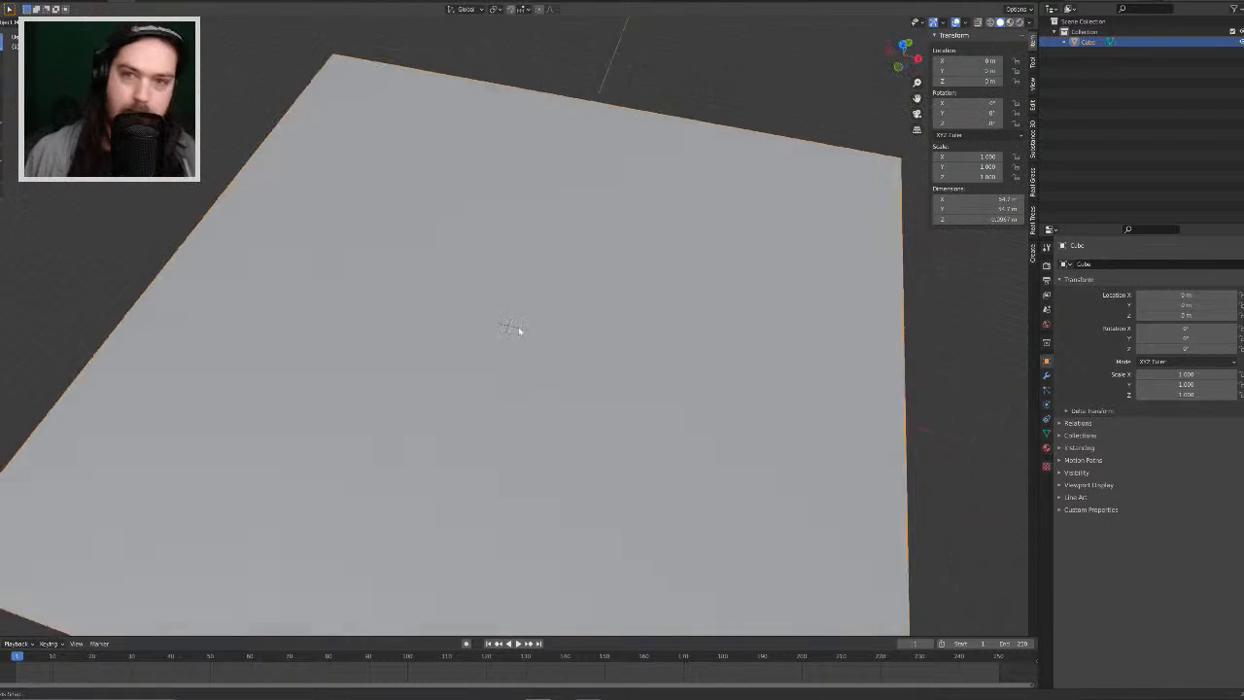
middle_click_drag(519, 331, 547, 331)
scroll(547, 331, "down", 4)
left_click(970, 199)
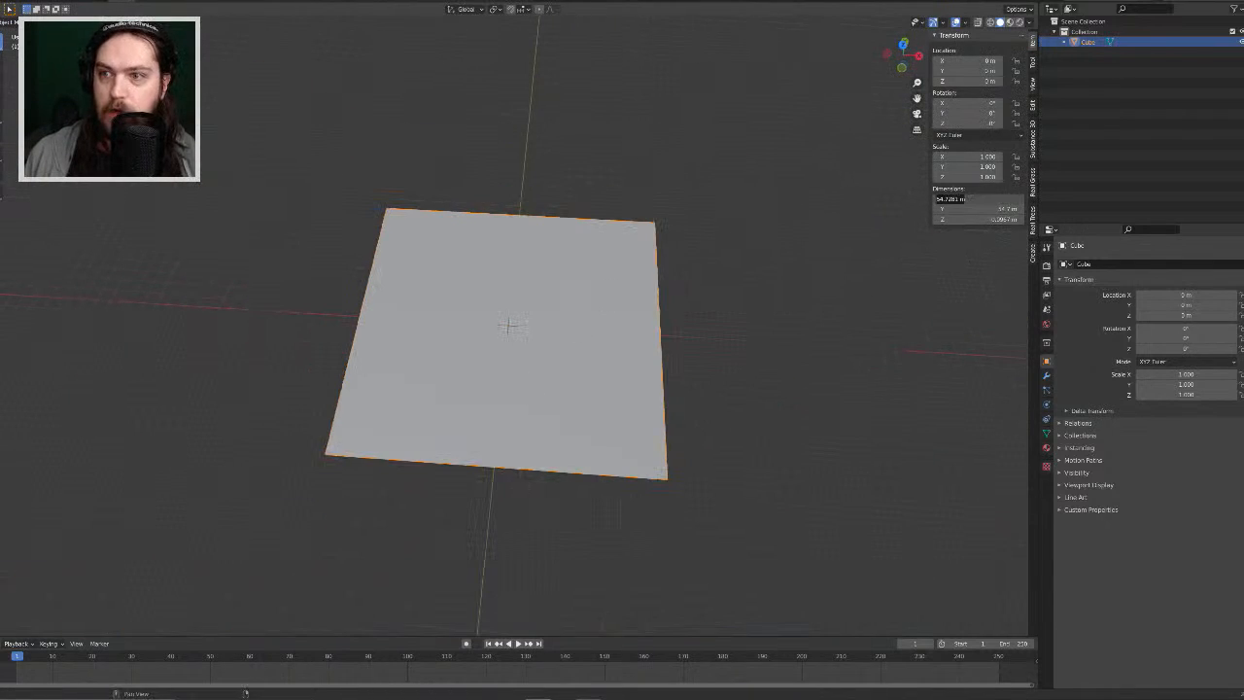
type("100")
key("Tab")
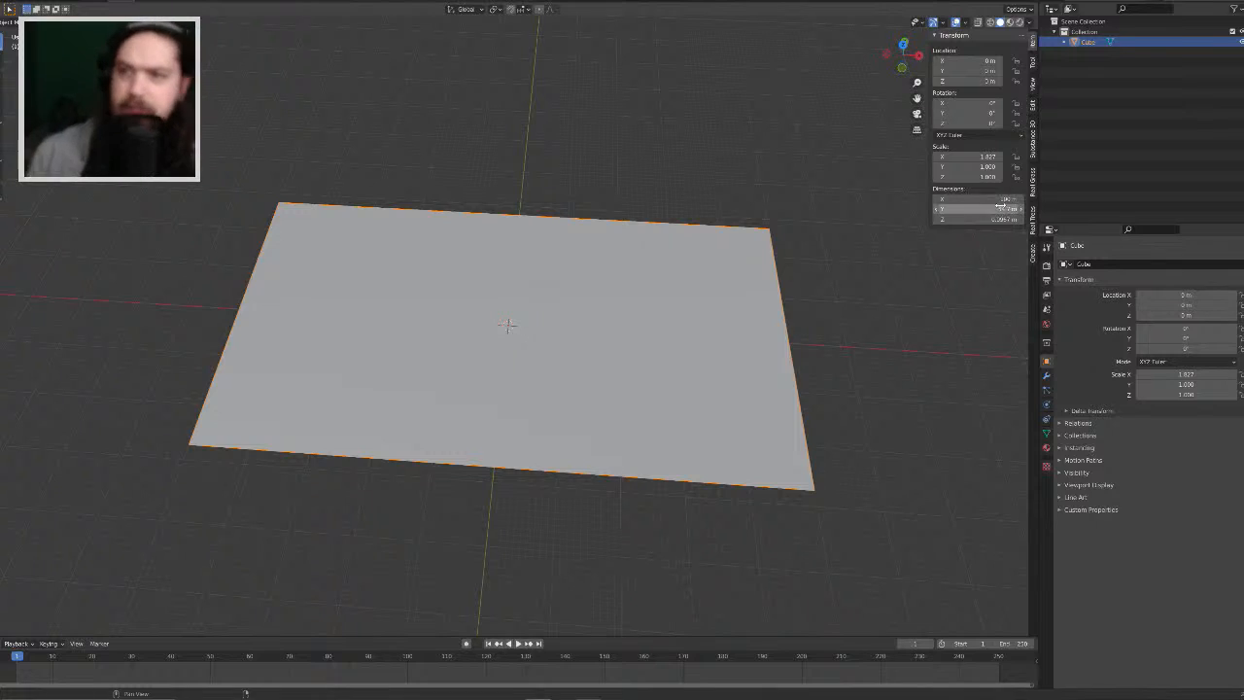
type("100")
key("Tab")
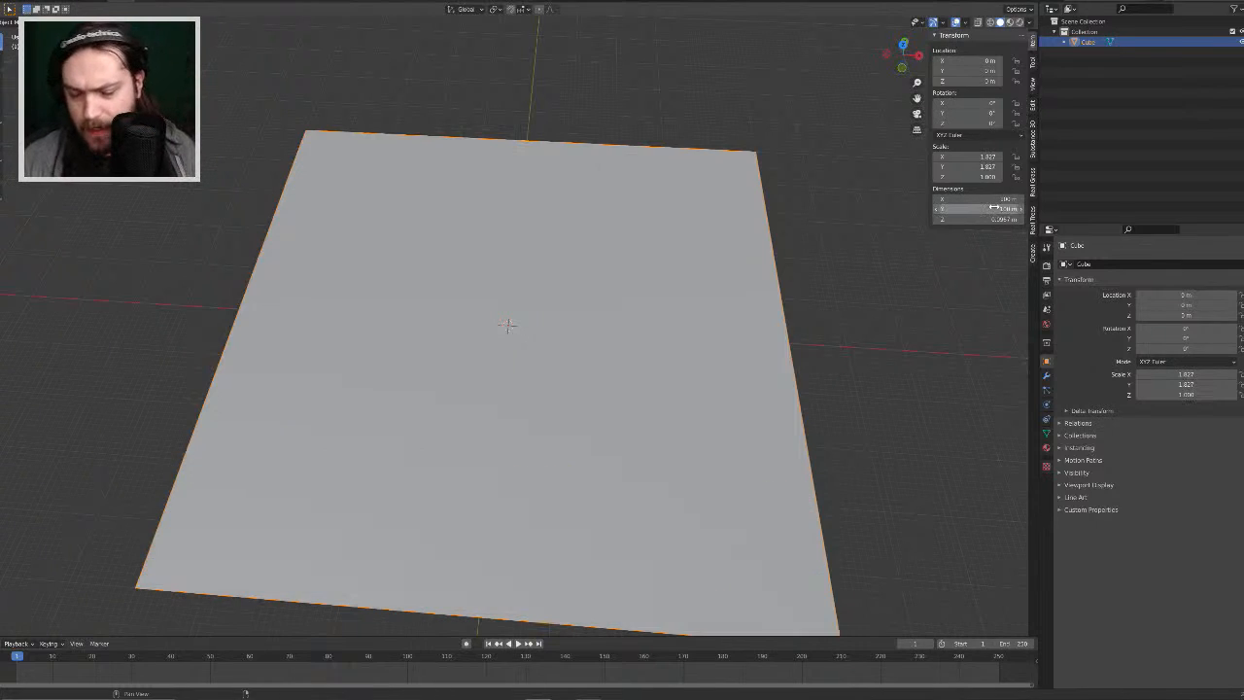
type("1")
key("Return")
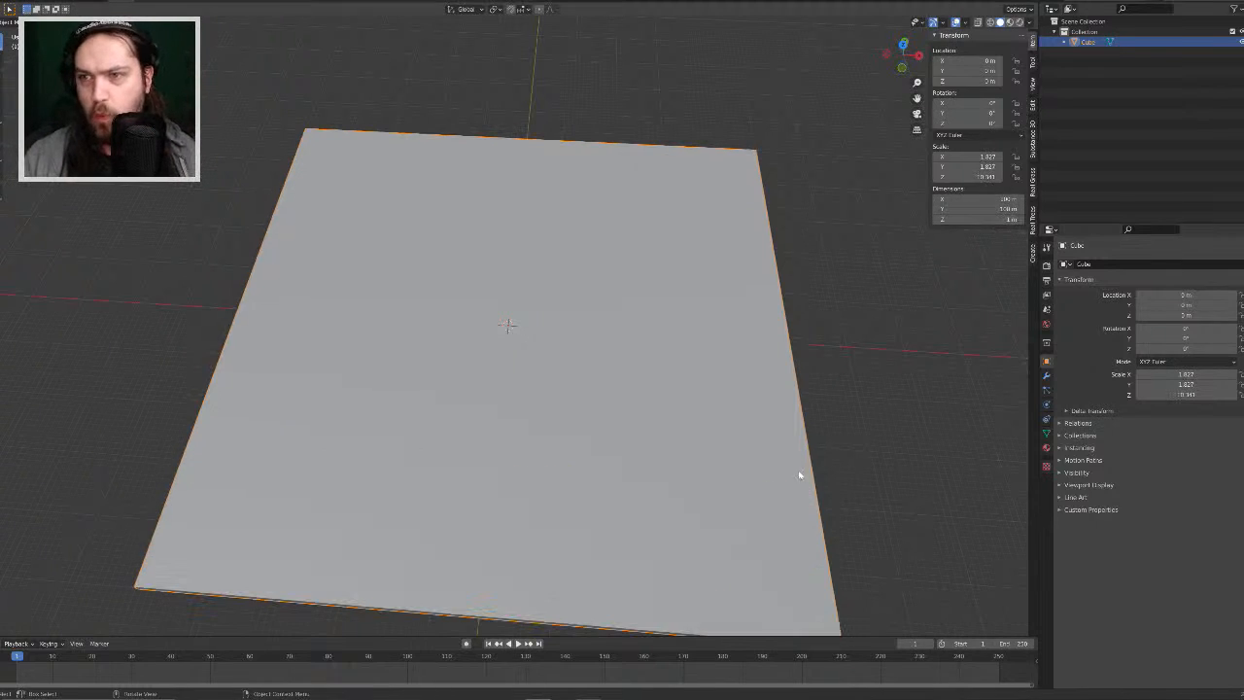
Step: Inspect the slab's proportions and edge thickness from several angles and distances
middle_click_drag(953, 422, 891, 349)
middle_click_drag(852, 288, 828, 262)
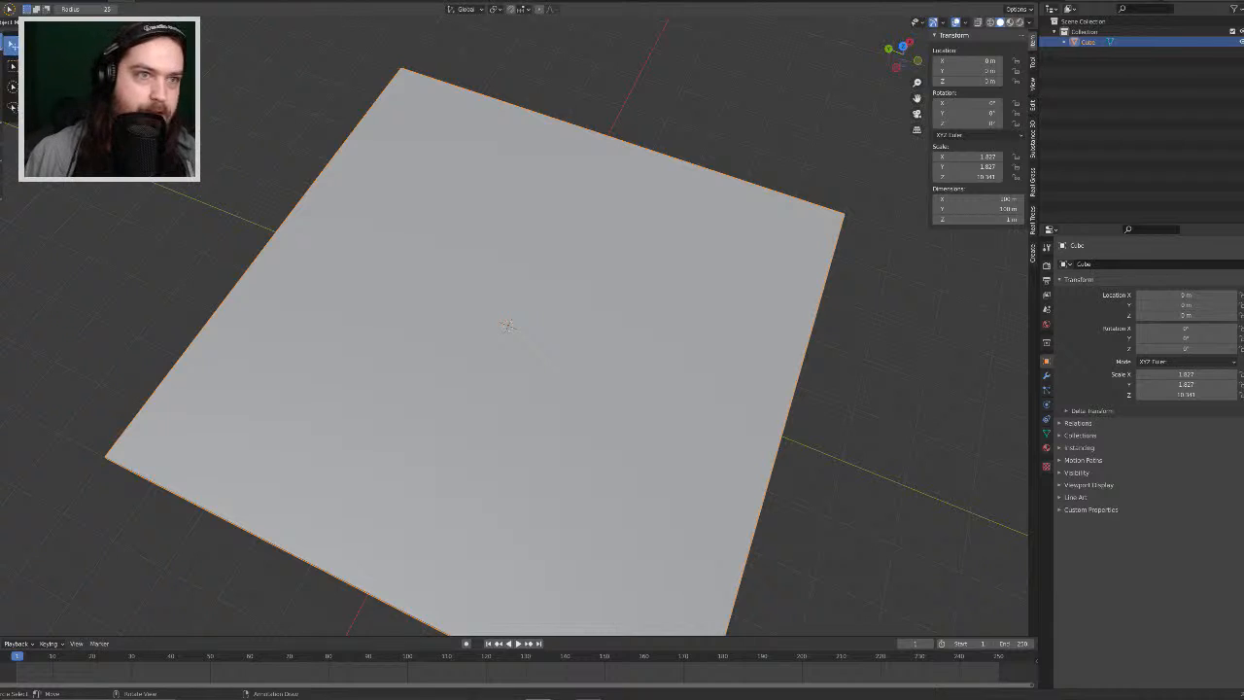
middle_click_drag(394, 304, 449, 307)
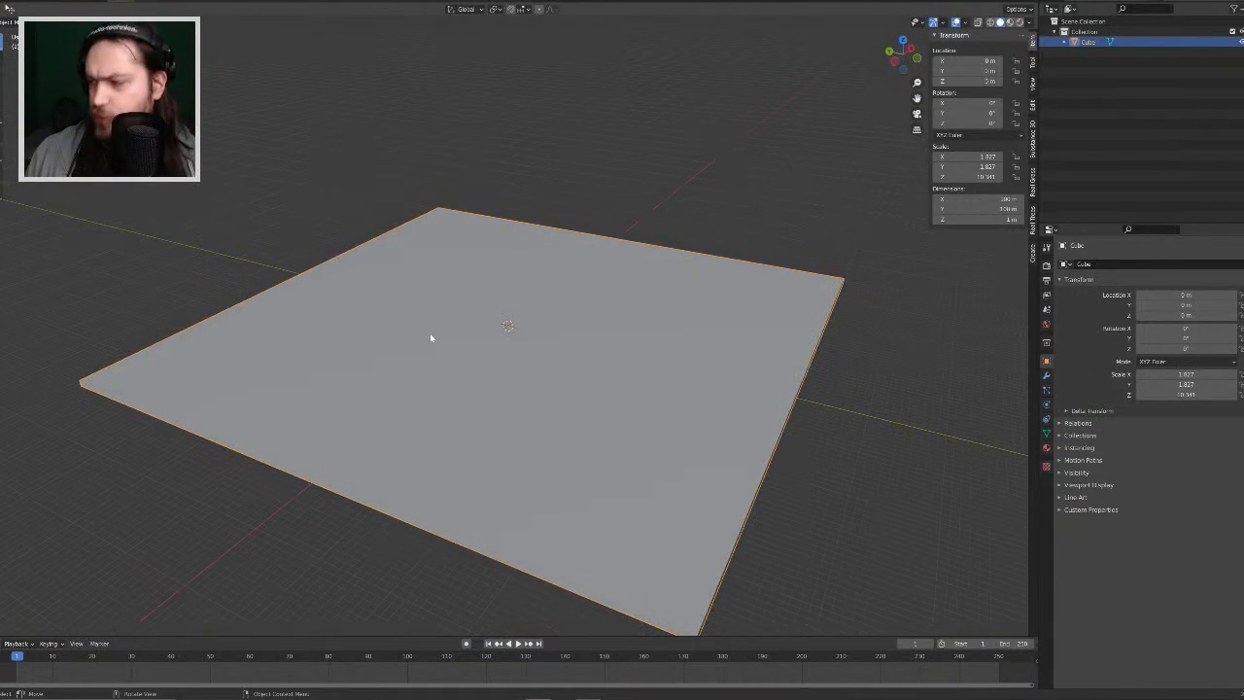
mouse_move(573, 368)
middle_mouse_down()
mouse_move(514, 349)
mouse_move(416, 360)
mouse_move(561, 339)
mouse_move(570, 361)
middle_mouse_up()
scroll(568, 361, "up", 5)
scroll(567, 360, "down", 8)
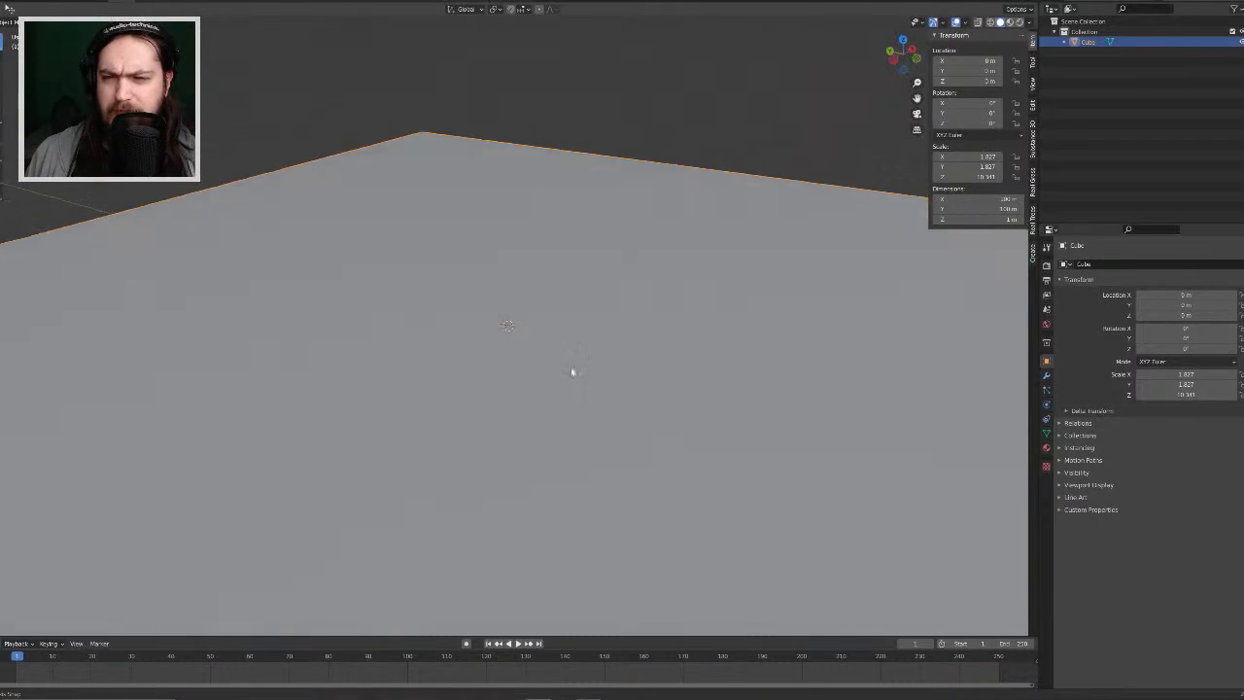
middle_click_drag(573, 393, 562, 366)
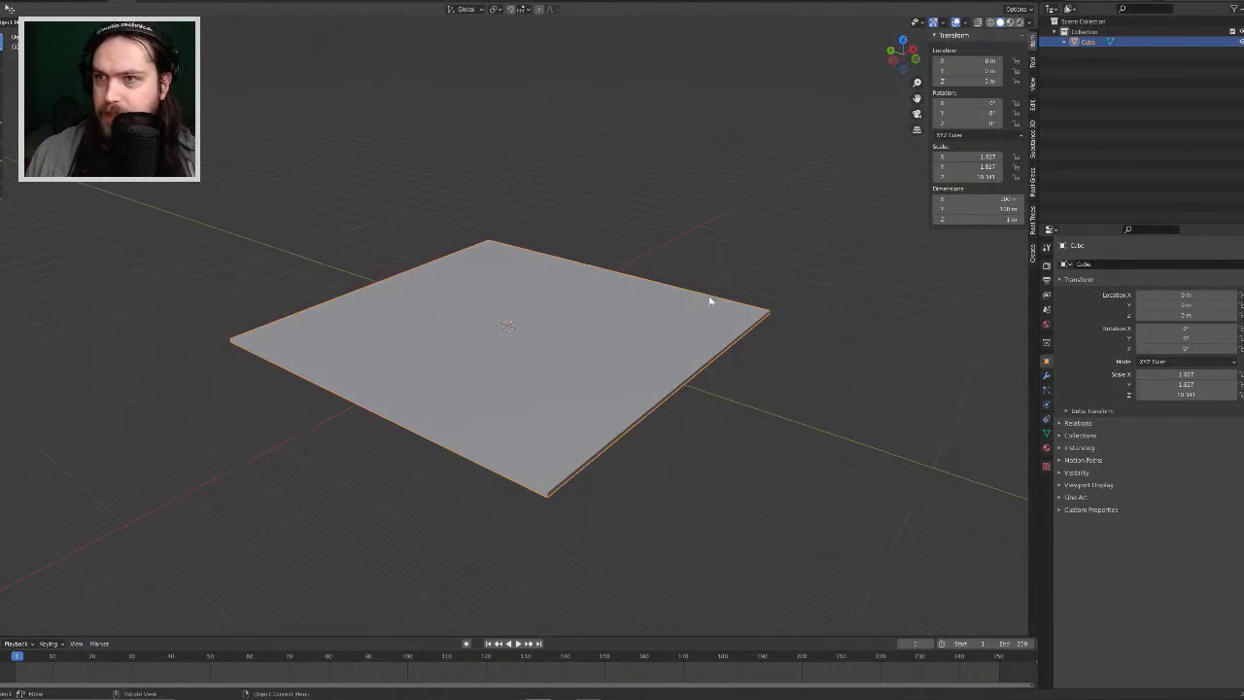
middle_click_drag(709, 302, 723, 306)
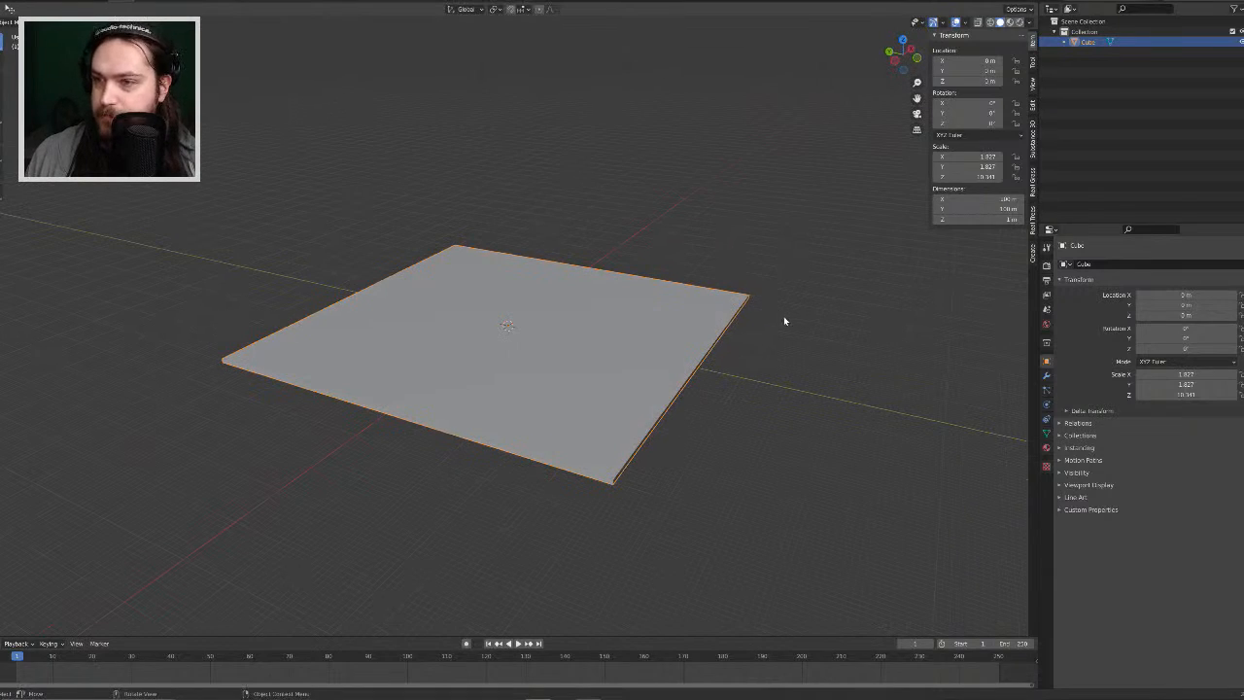
Step: Deselect the slab and change the viewport's object colour display so the slab shows in teal
left_click(1029, 25)
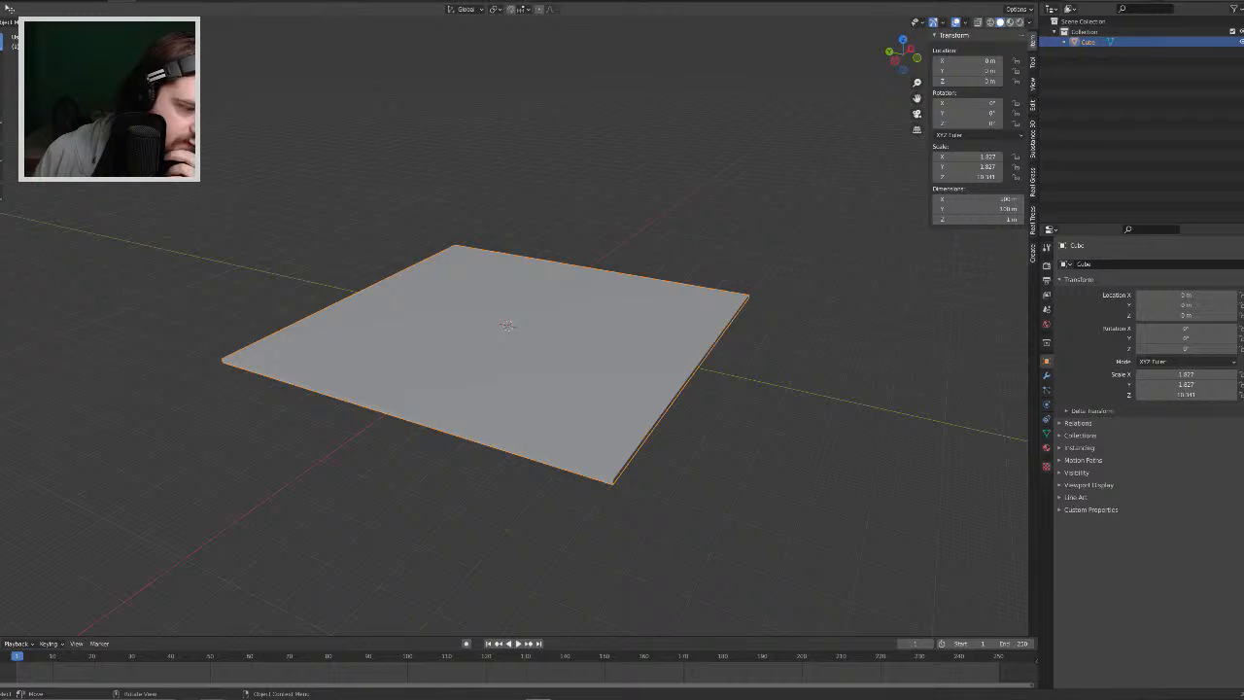
middle_click_drag(686, 236, 687, 241)
left_click(688, 243)
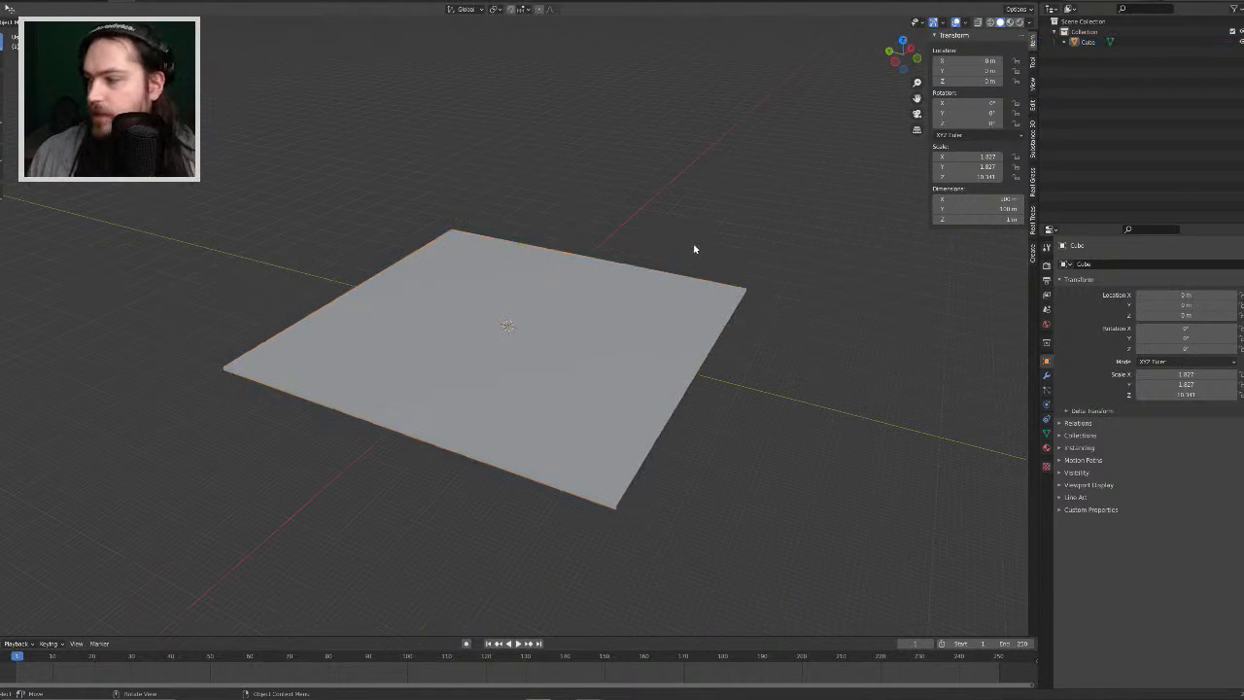
scroll(698, 252, "up", 2)
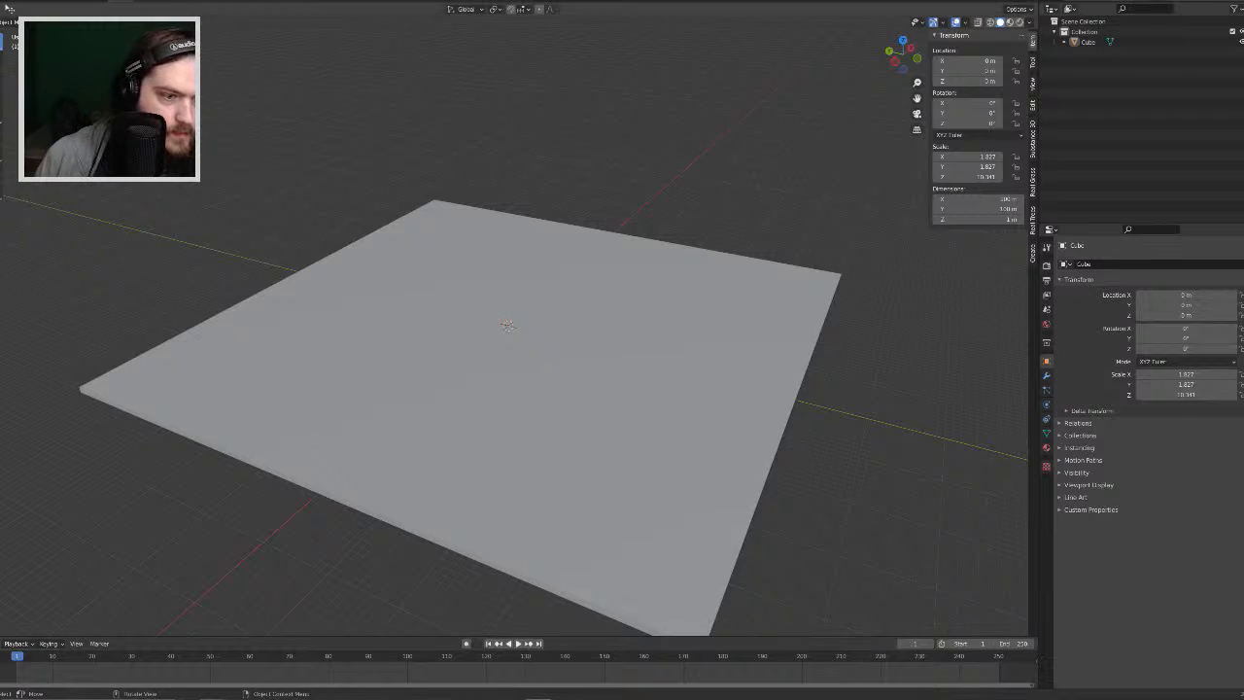
left_click(1030, 23)
left_click(1022, 162)
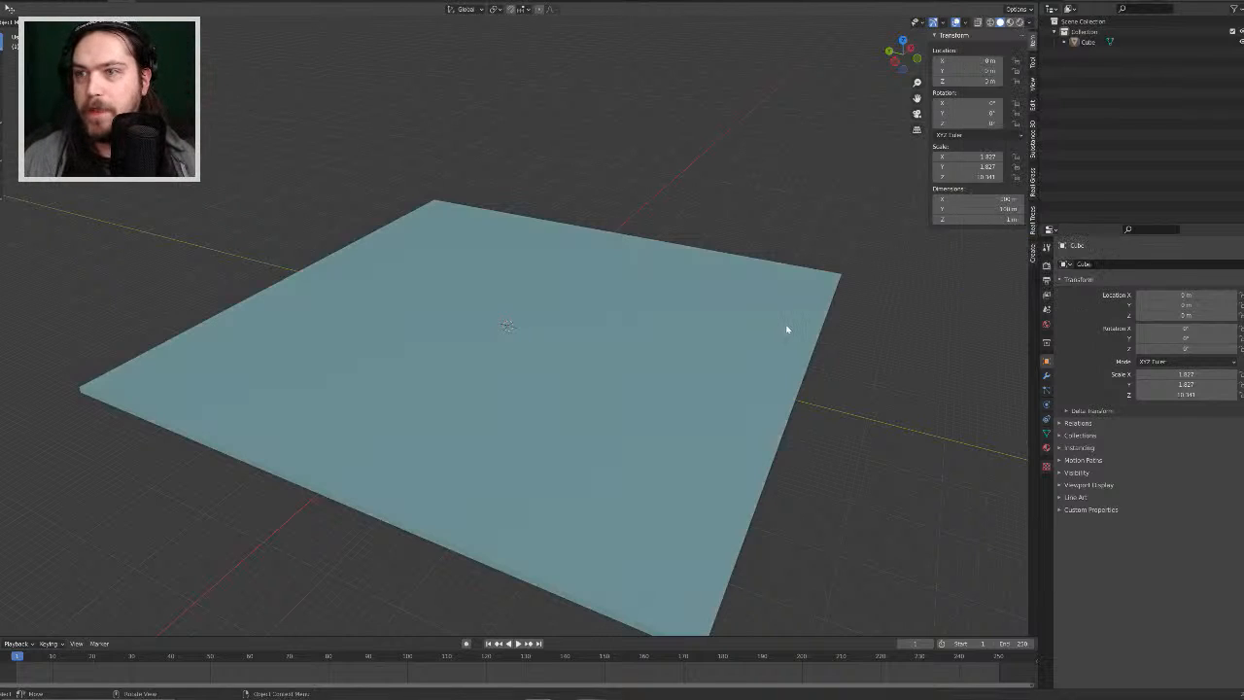
key("KP_1")
middle_click_drag(703, 291, 777, 322)
scroll(777, 321, "down", 3)
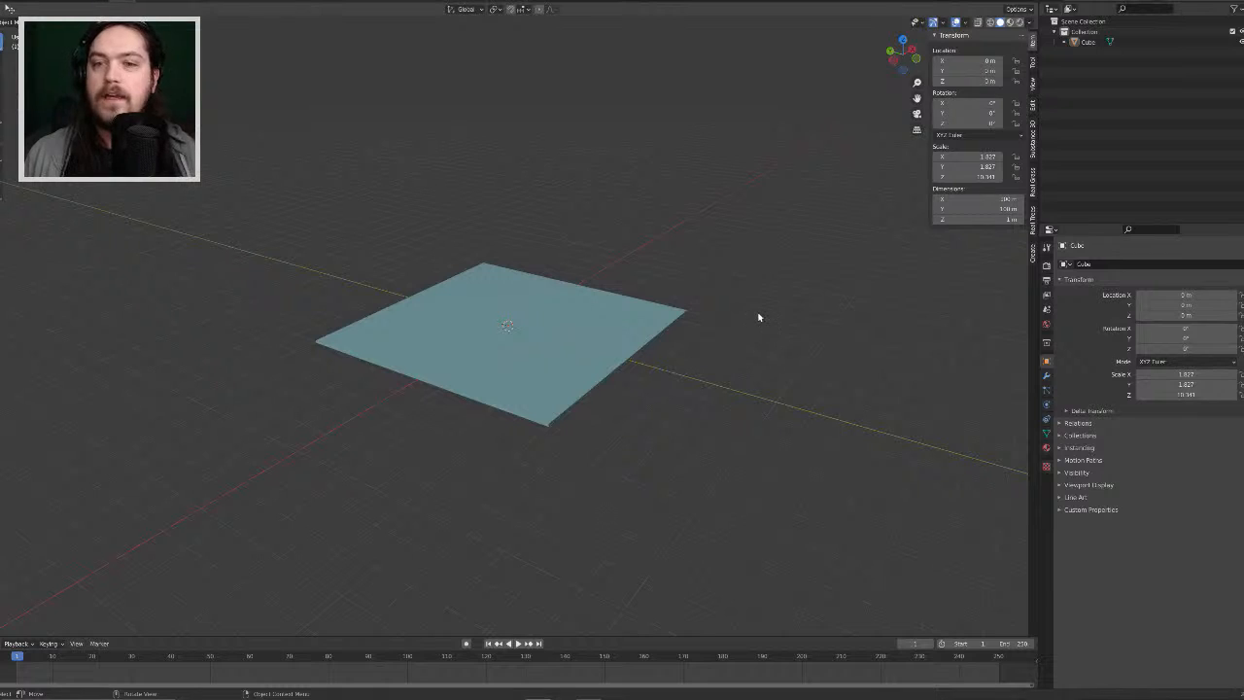
scroll(719, 320, "up", 5)
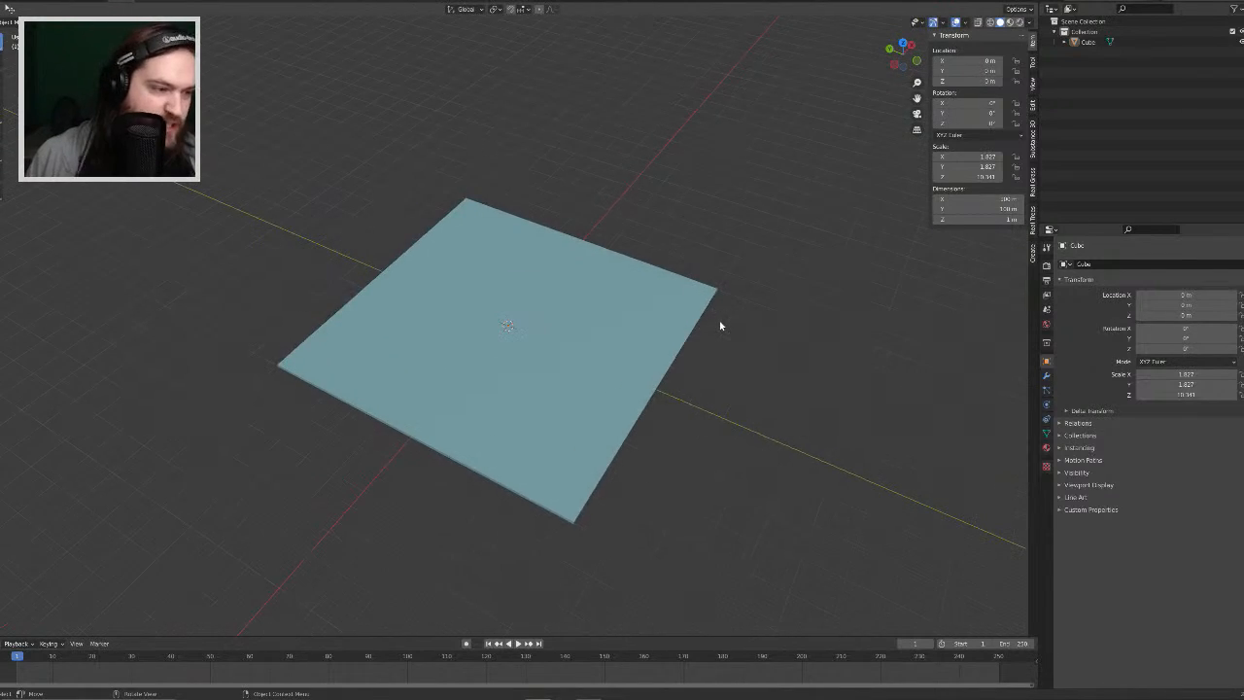
middle_click_drag(757, 382, 800, 353)
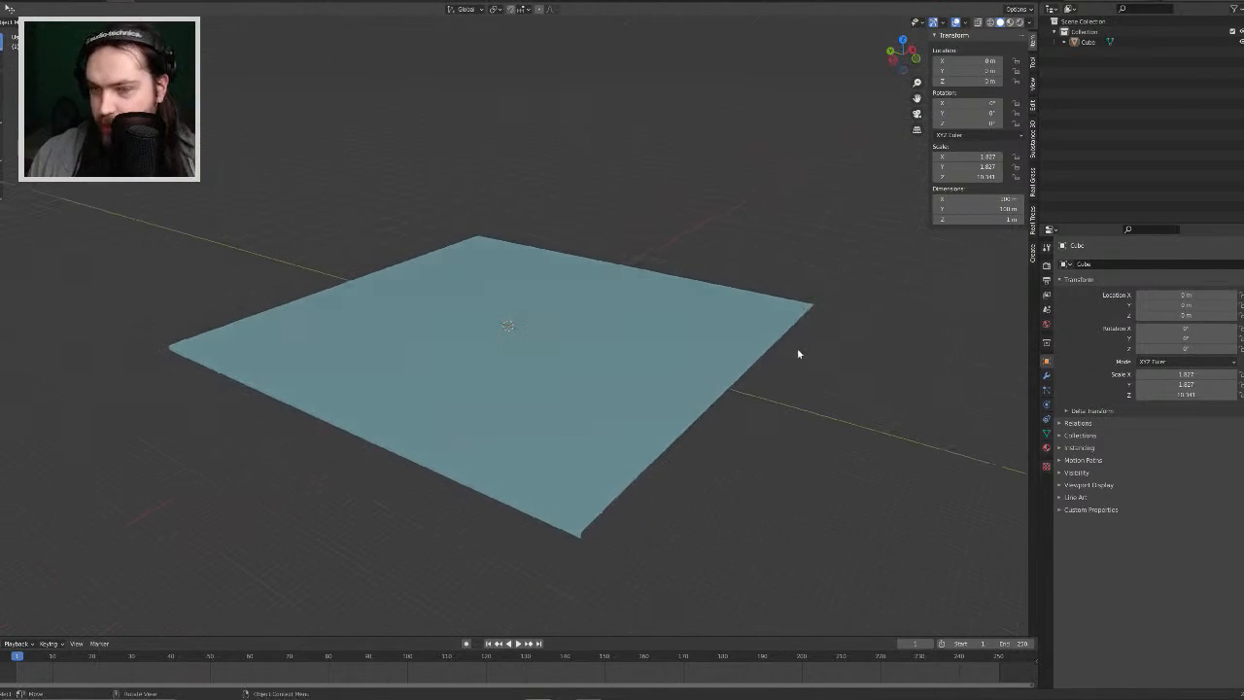
key("shift+a")
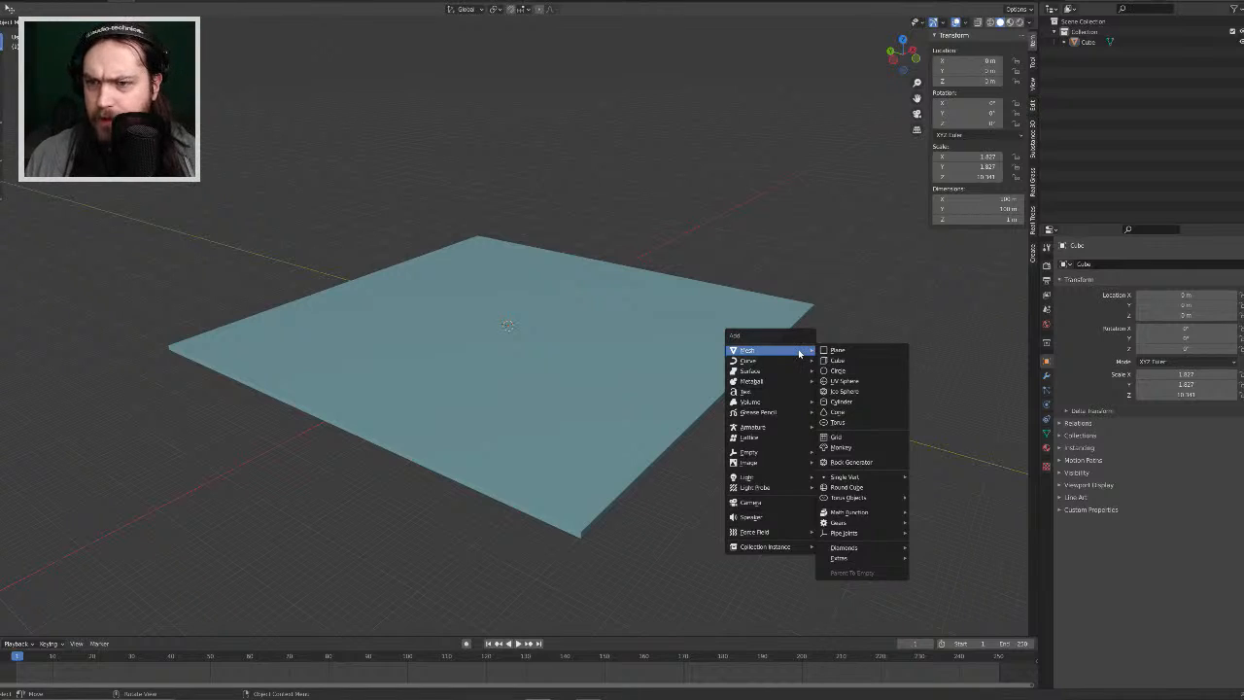
key("Escape")
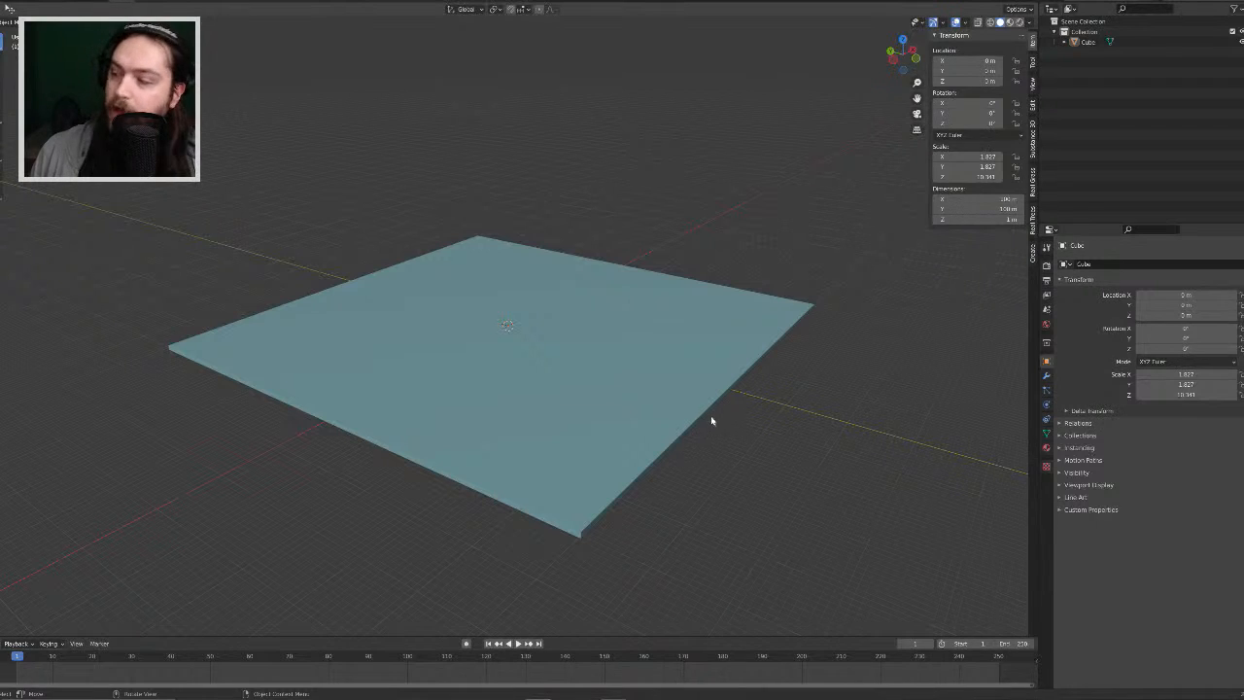
Step: Add a 2 m cube at the centre of the slab and compare its size with the slab
mouse_move(710, 422)
middle_mouse_down()
mouse_move(707, 449)
mouse_move(674, 443)
mouse_move(680, 431)
mouse_move(696, 436)
middle_mouse_up()
key("shift+a")
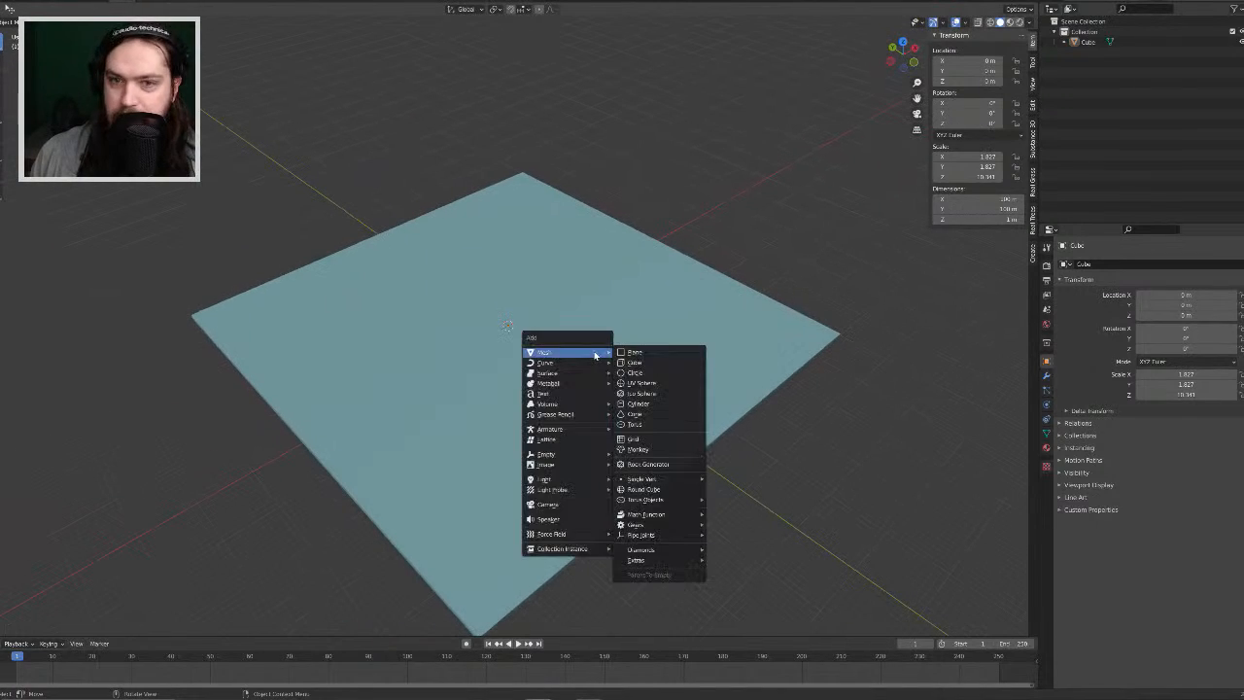
left_click(665, 363)
scroll(643, 339, "up", 2)
scroll(638, 335, "up", 10)
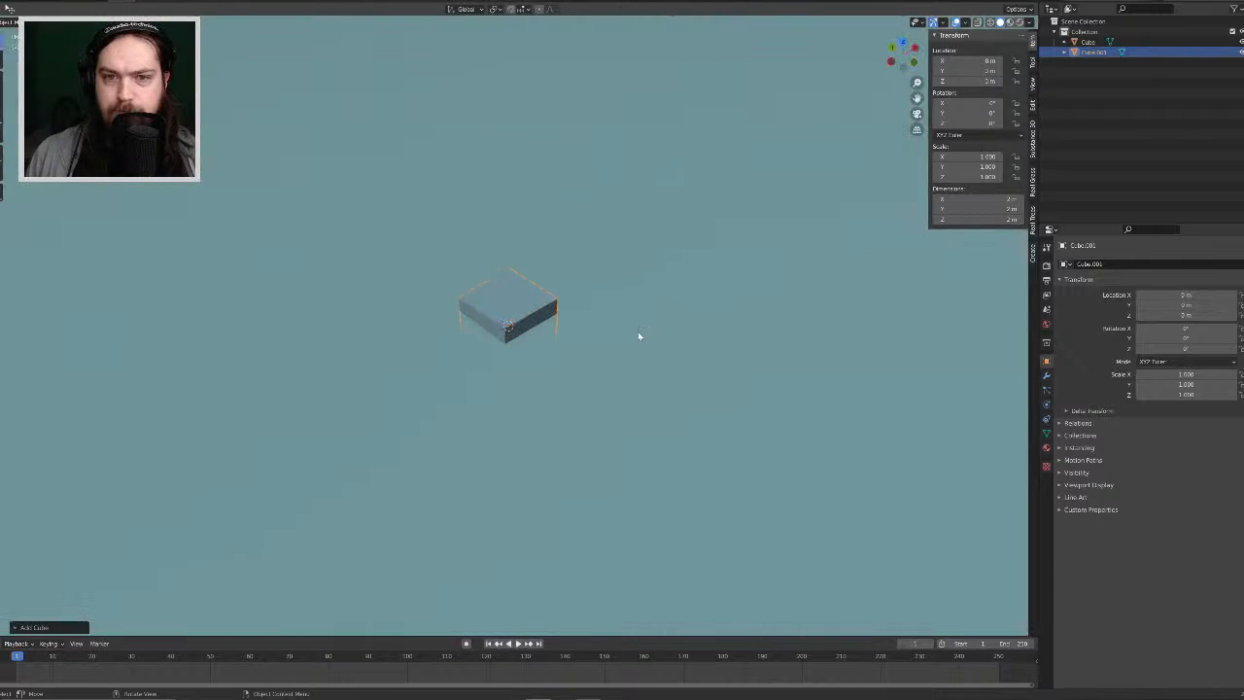
middle_click_drag(628, 333, 636, 272)
scroll(637, 273, "down", 10)
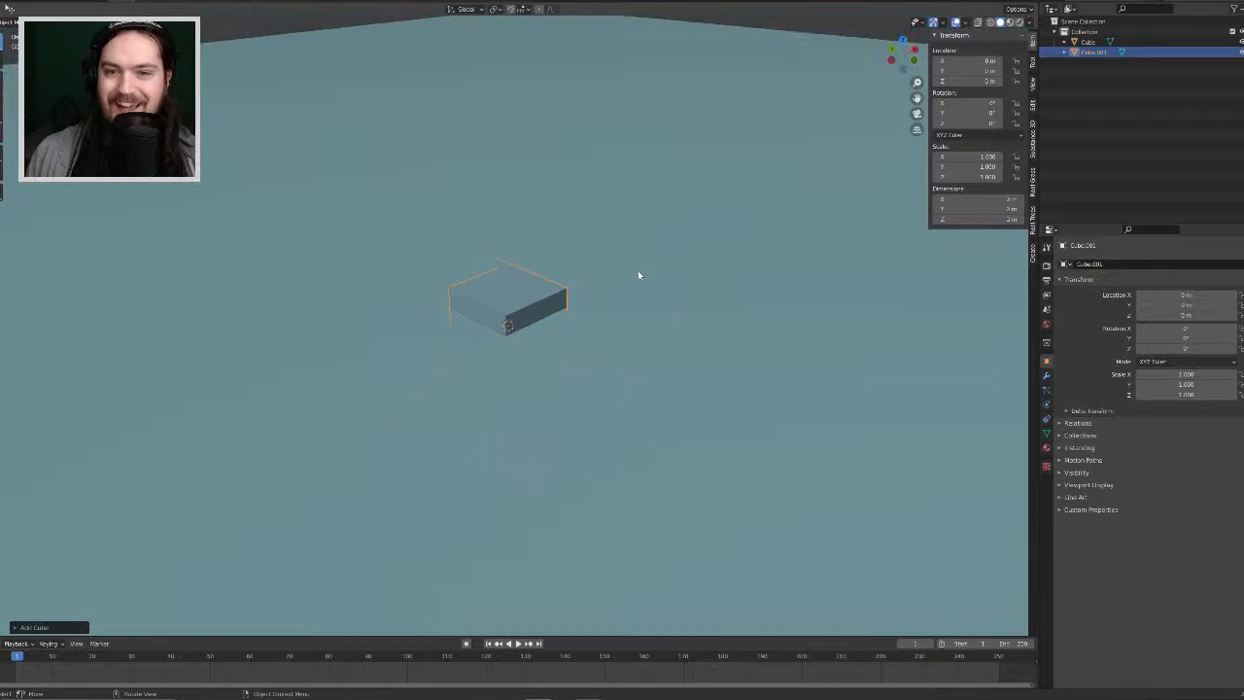
Step: Add a UV sphere at the slab's centre and raise it along Z to about 6.7 m
key("shift+a")
mouse_move(697, 118)
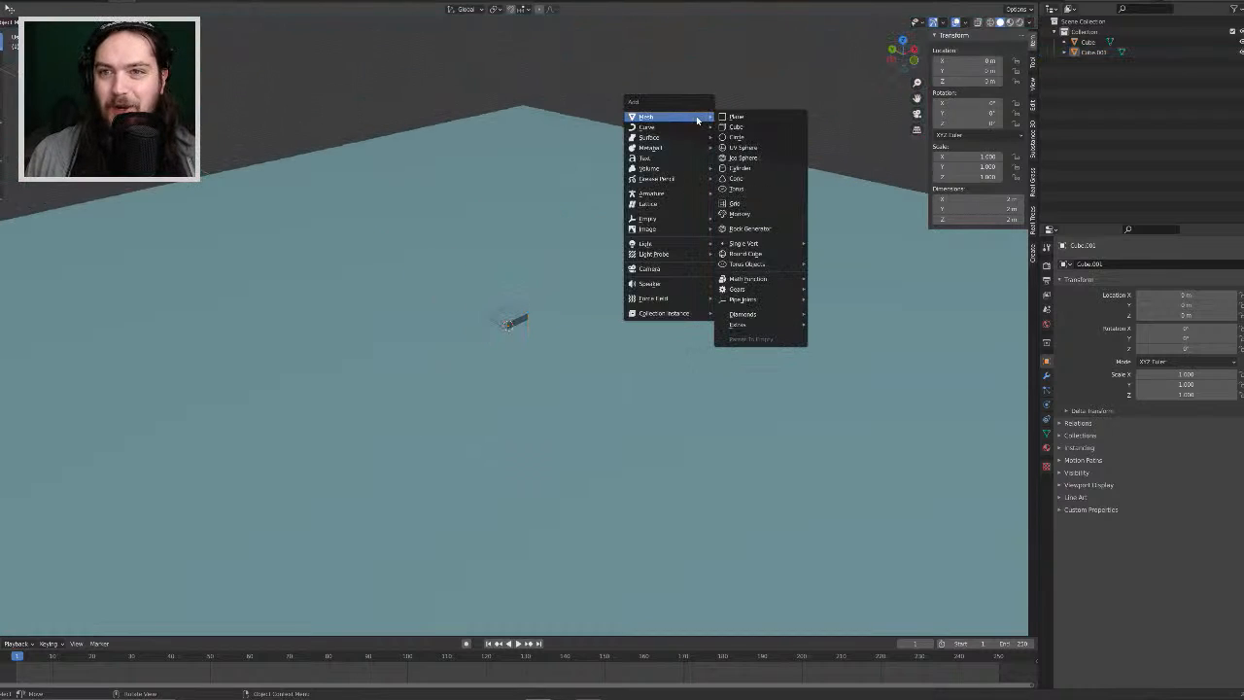
left_click(744, 147)
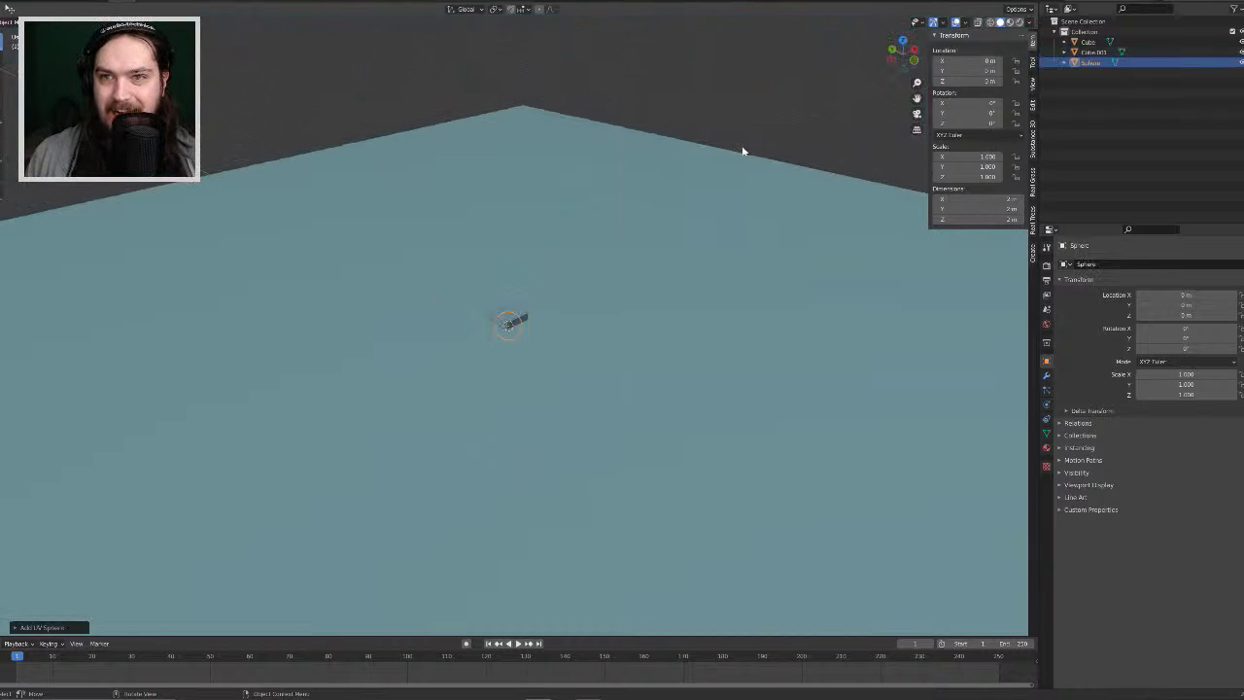
key("g")
key("z")
left_click(644, 196)
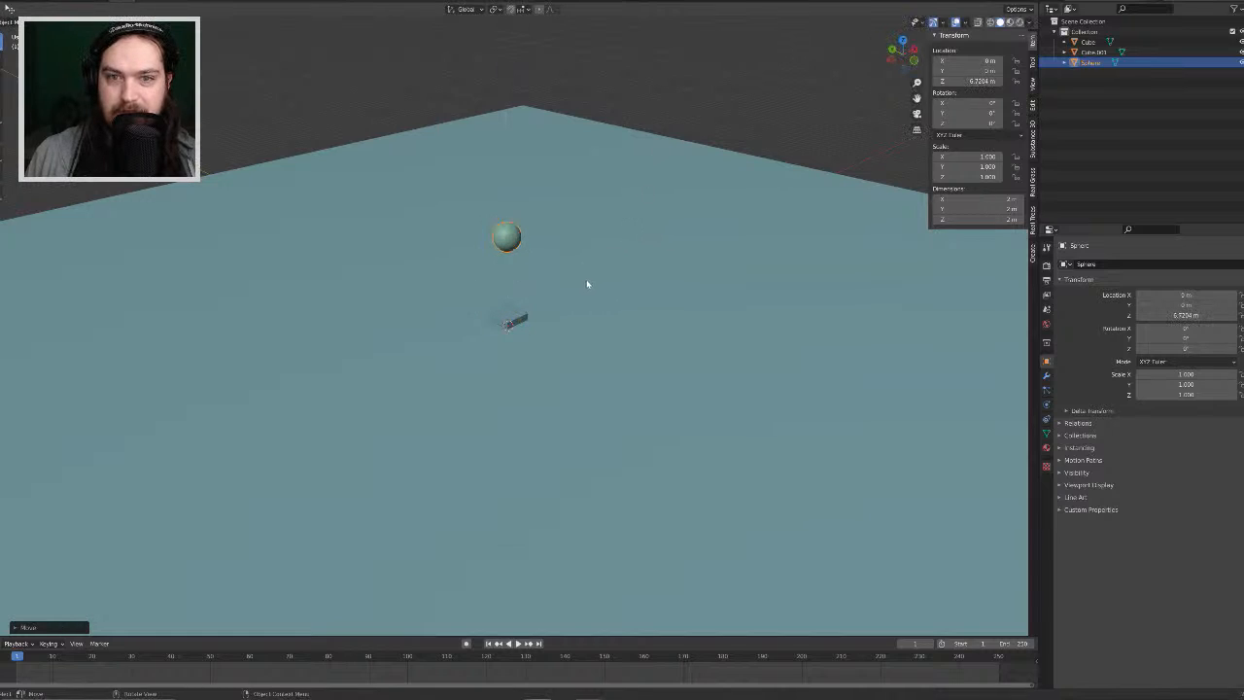
Step: Delete the UV sphere and the small cube from the scene
key("Delete")
left_click(513, 320)
key("Delete")
Step: Add a new cube and, in top view, move it to about X 12.3 m and Y 19.5 m on the slab
key("shift+a")
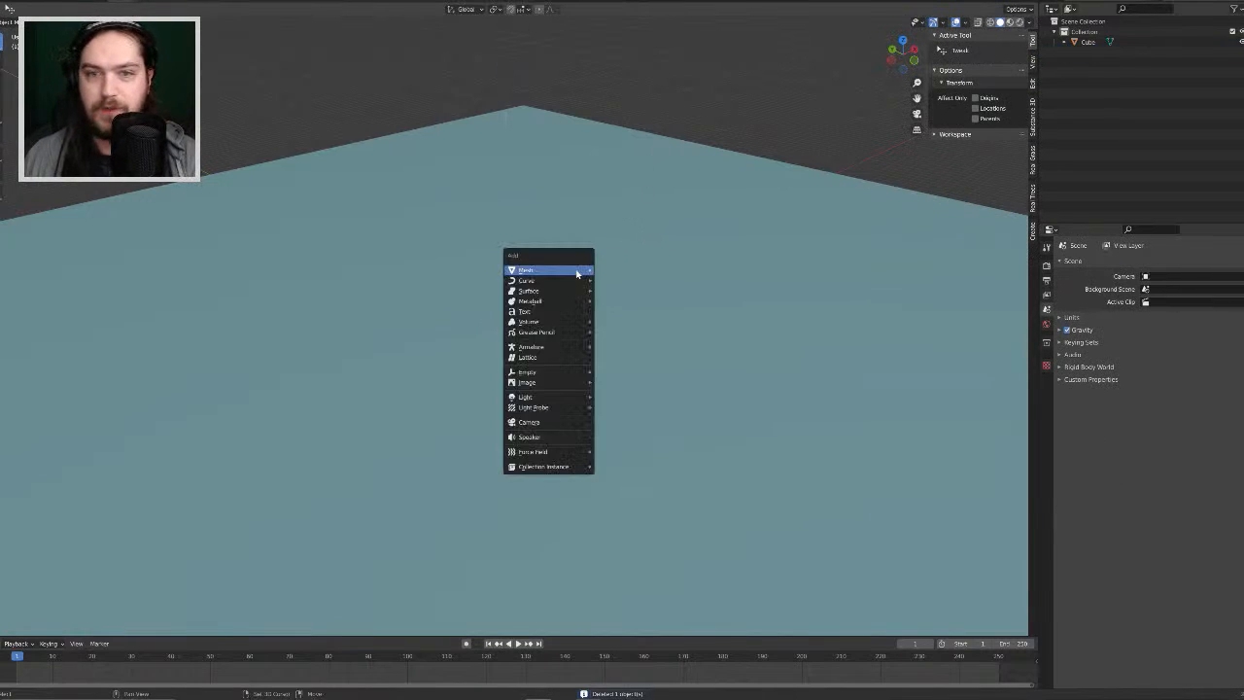
mouse_move(576, 274)
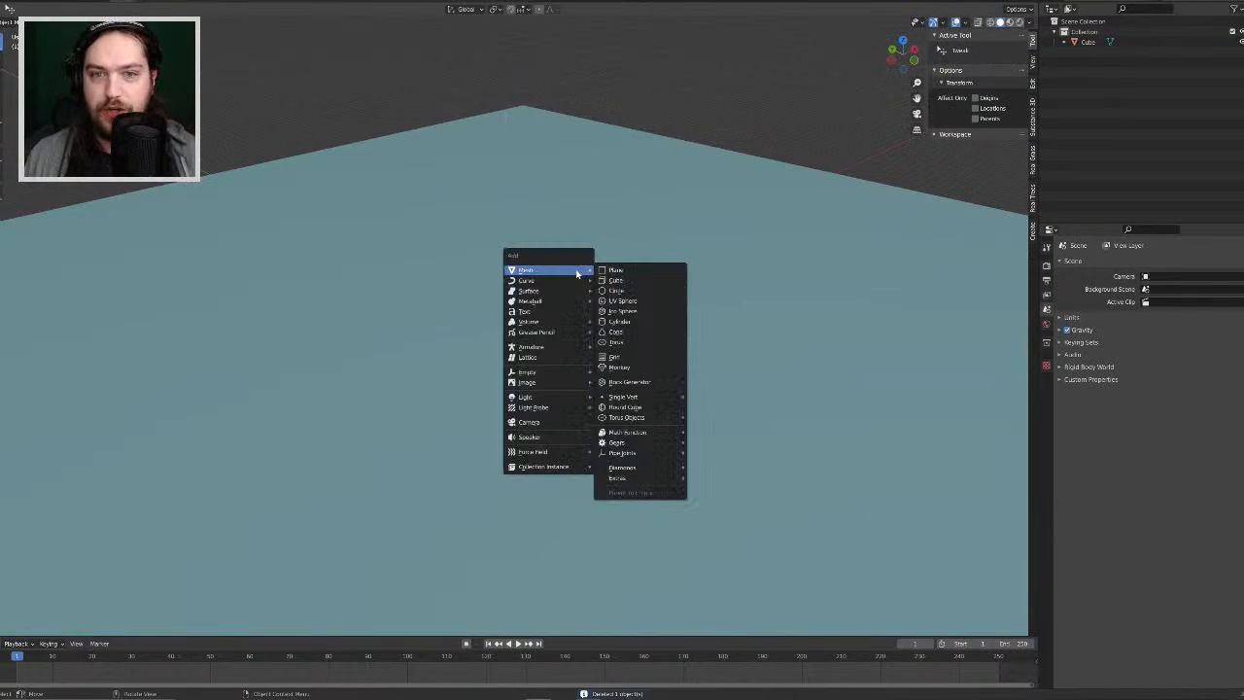
left_click(642, 281)
middle_click_drag(633, 295, 619, 327)
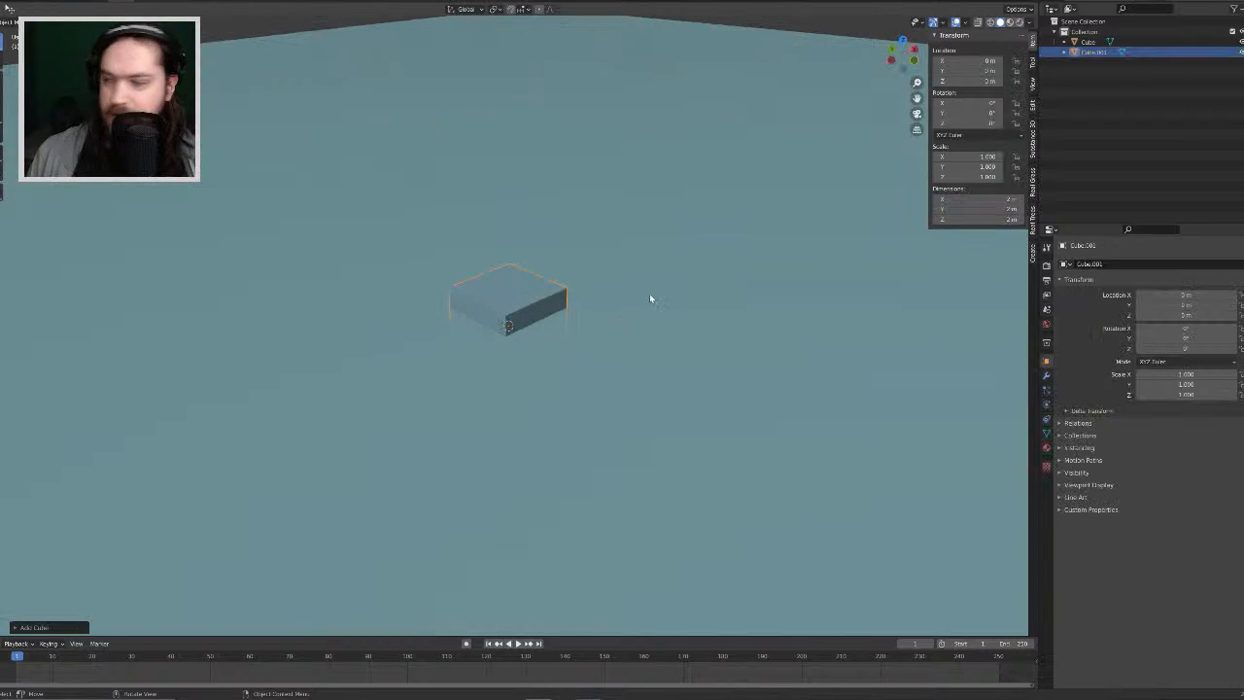
key("KP_7")
scroll(646, 302, "down", 6)
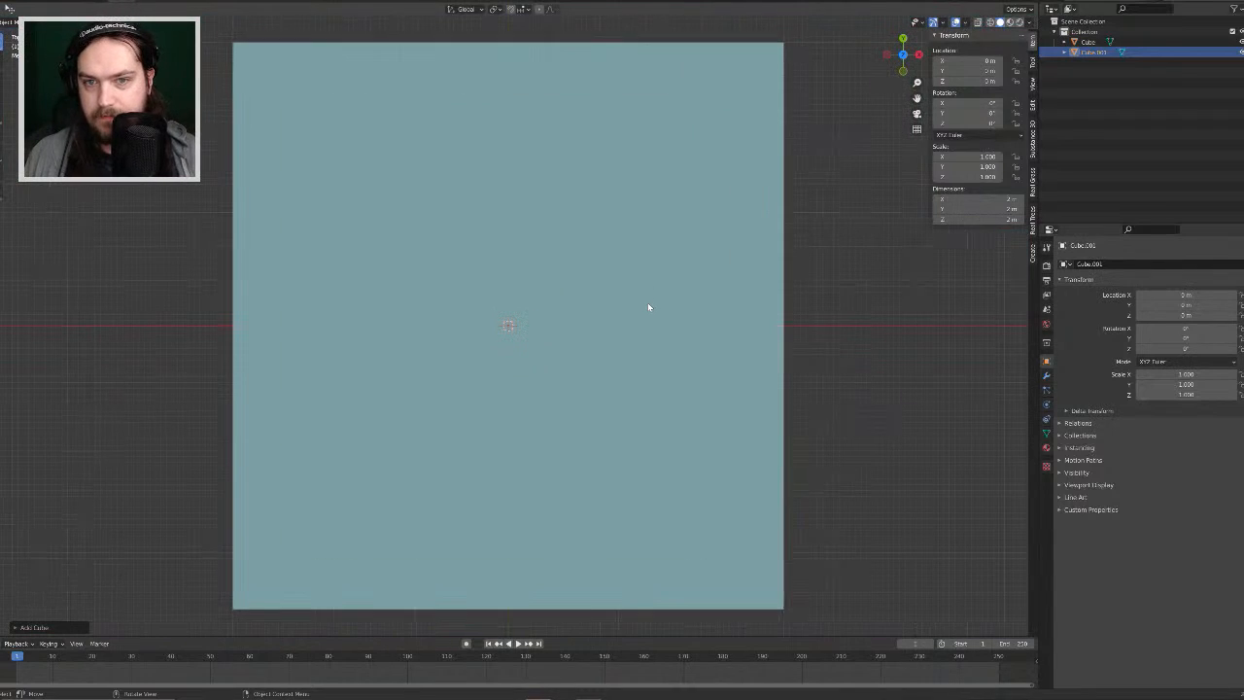
scroll(647, 303, "down", 5)
scroll(650, 306, "up", 1)
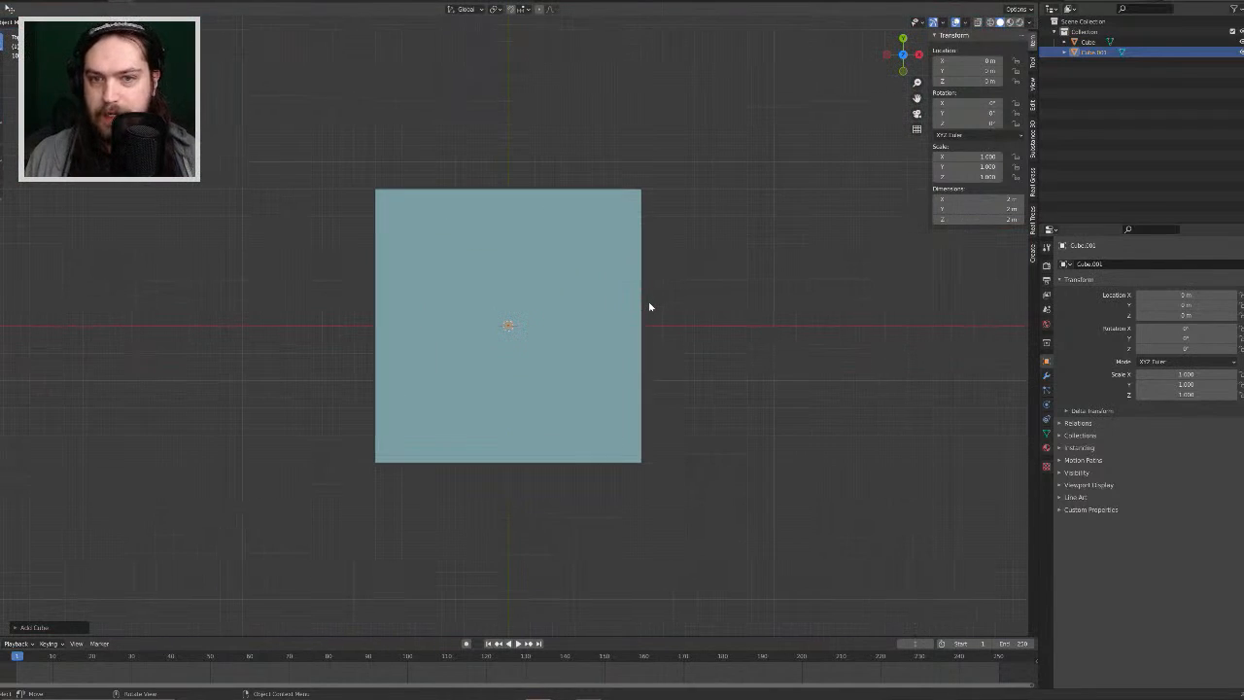
key("g")
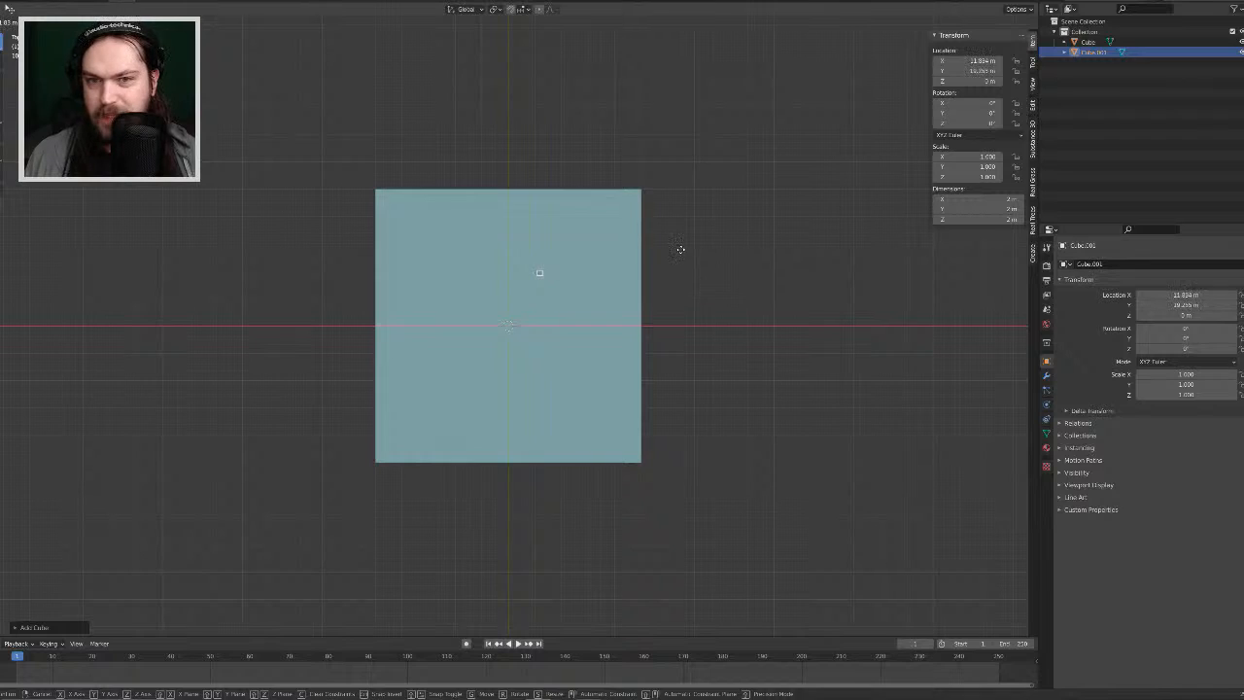
left_click(681, 248)
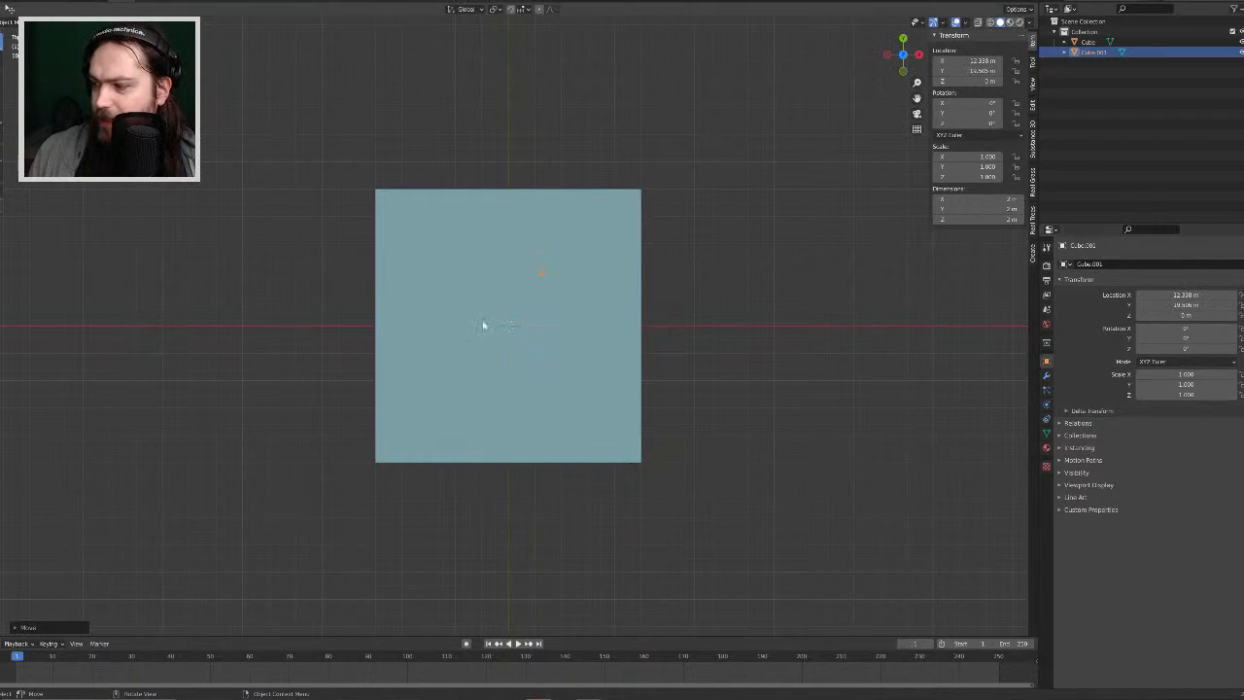
Step: In Edit Mode, flatten the cube along Z to about 0.58 m thick and raise its mesh about 0.55 m to the slab's top surface
key("Tab")
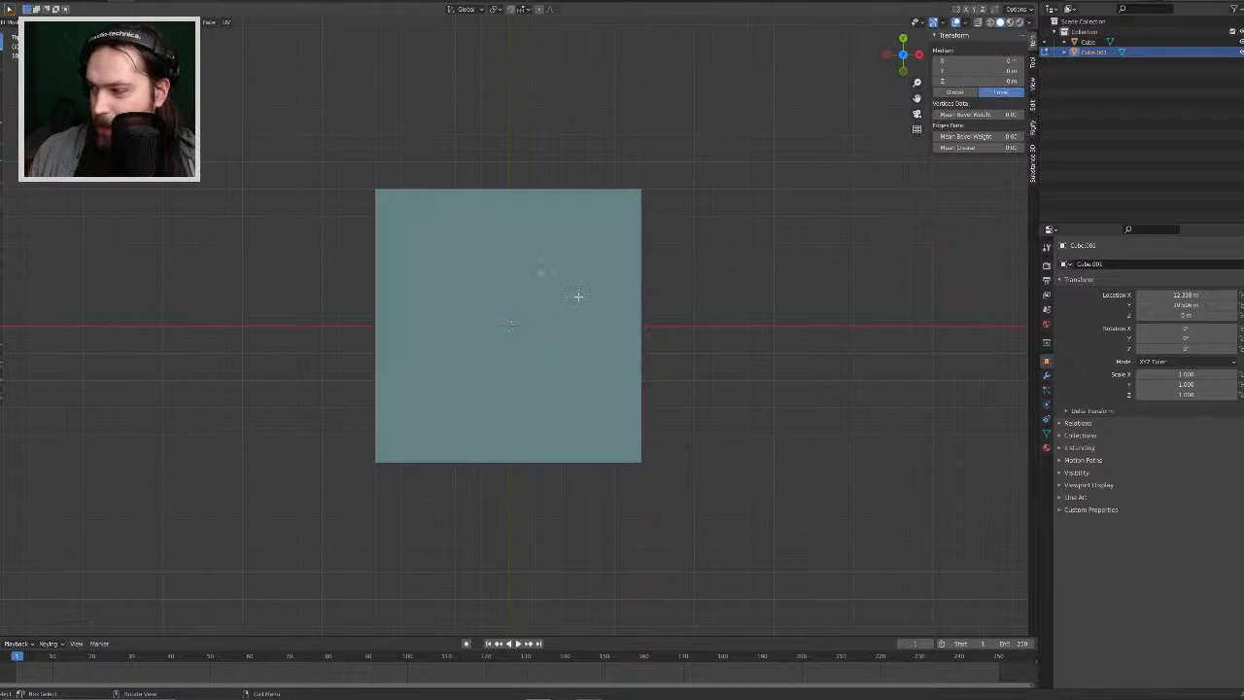
key("KP_Decimal")
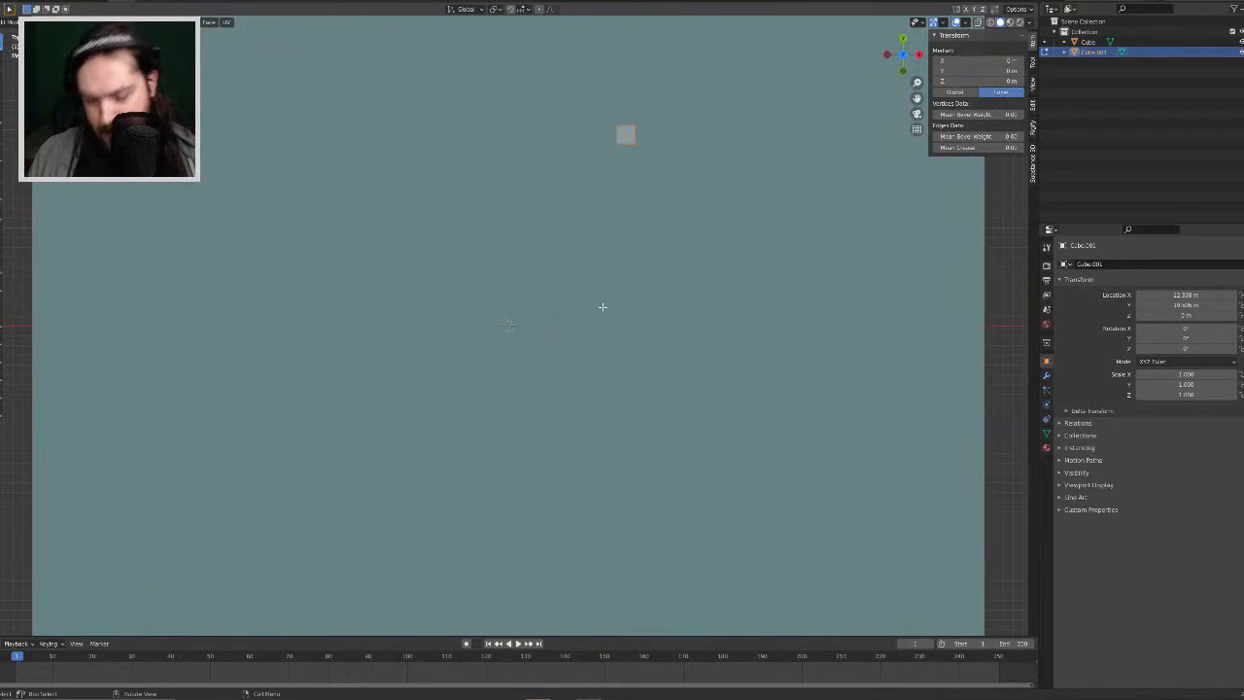
middle_click_drag(602, 302, 638, 302)
key("g")
key("z")
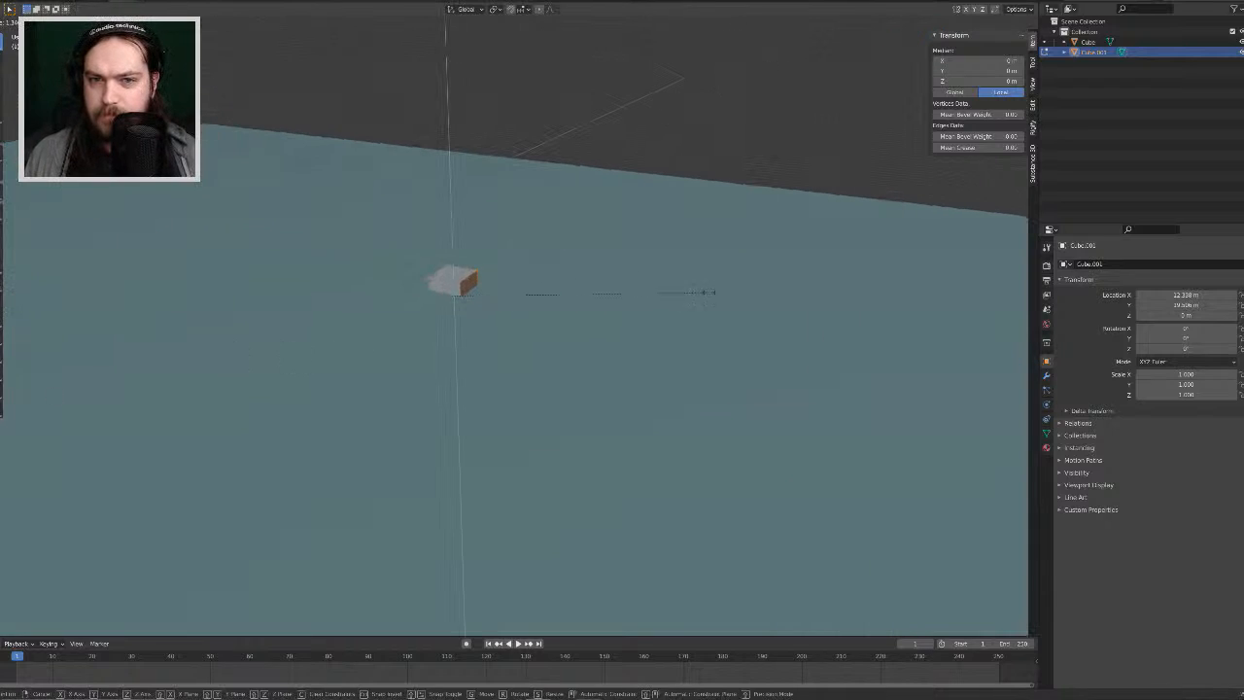
left_click(505, 313)
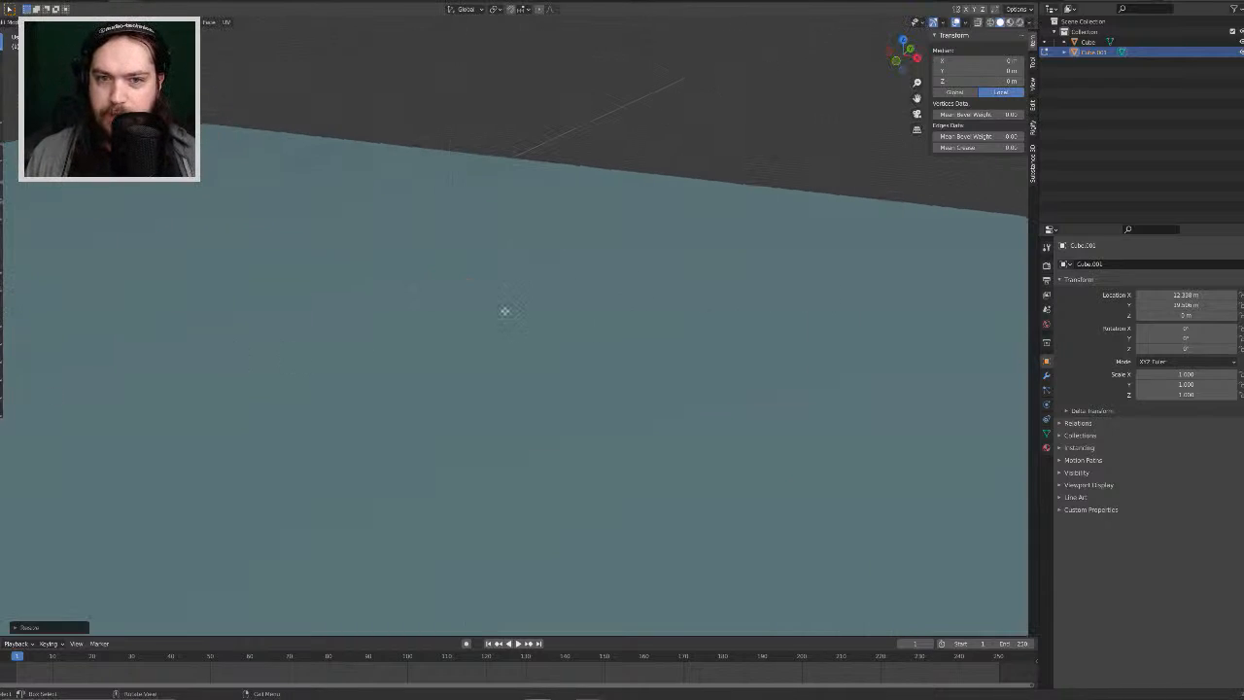
key("g")
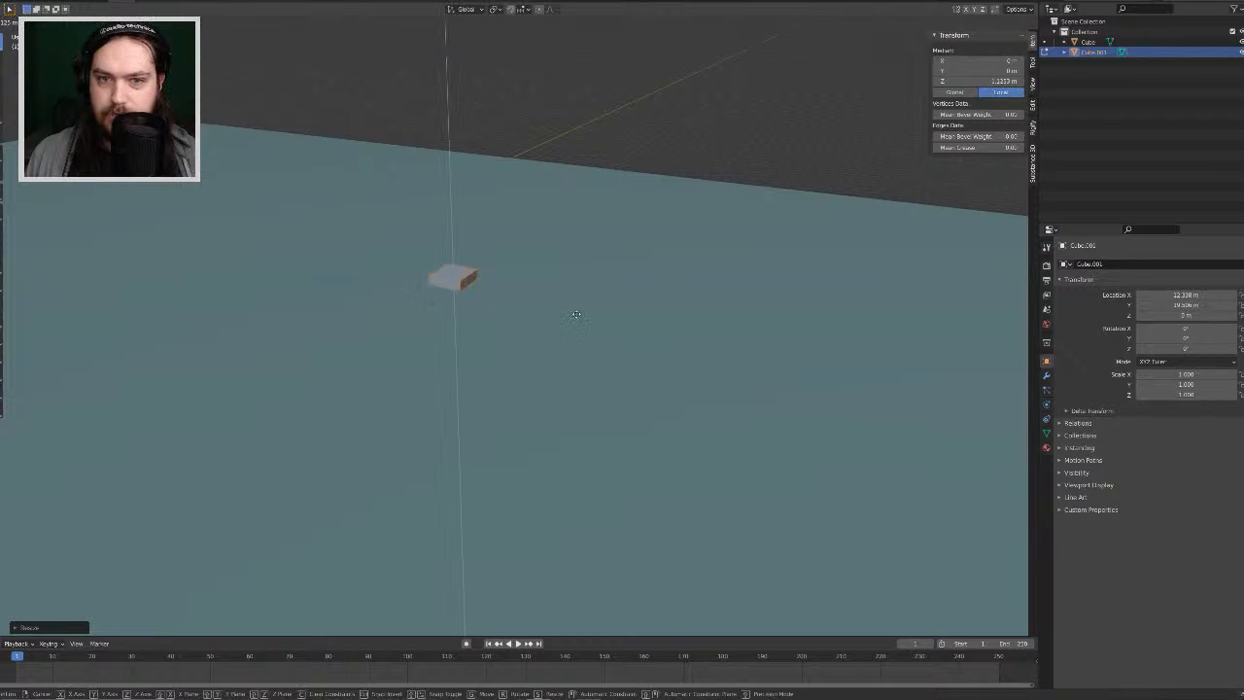
key("z")
left_click(555, 290)
Step: Enlarge the flattened block's mesh evenly in X and Y, keeping its thickness
middle_click_drag(555, 289, 575, 295)
scroll(574, 295, "down", 2)
key("s")
key("shift+z")
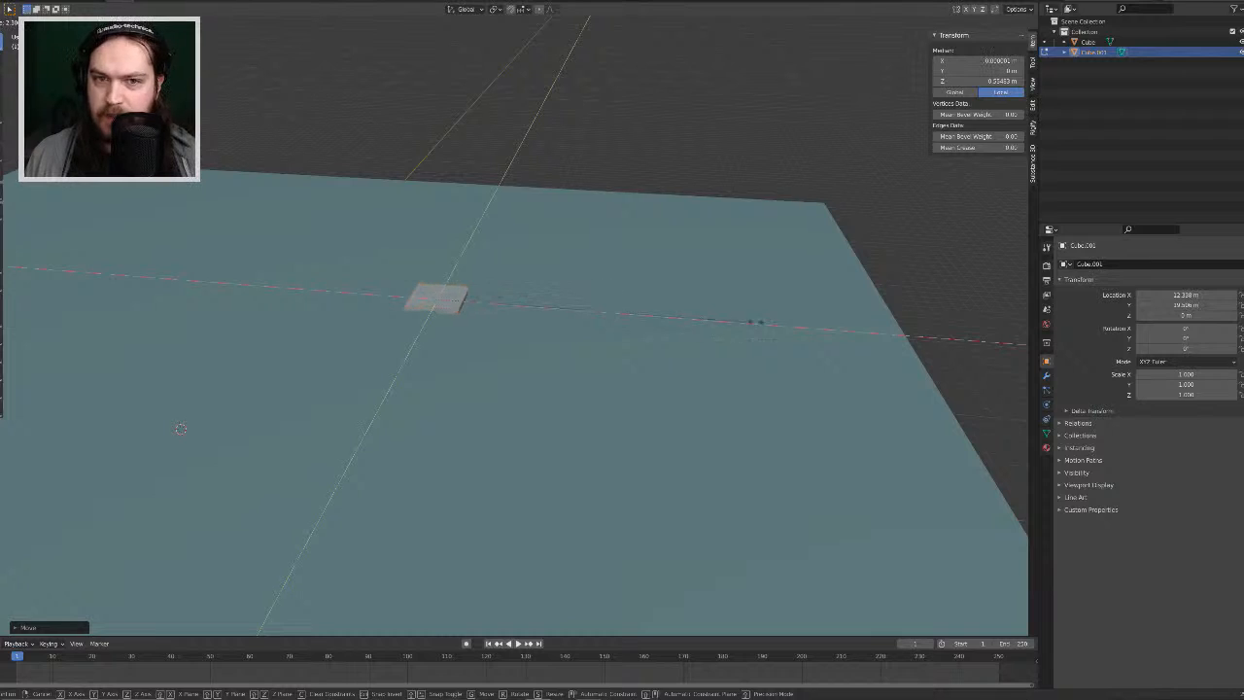
left_click(62, 360)
scroll(355, 314, "down", 3)
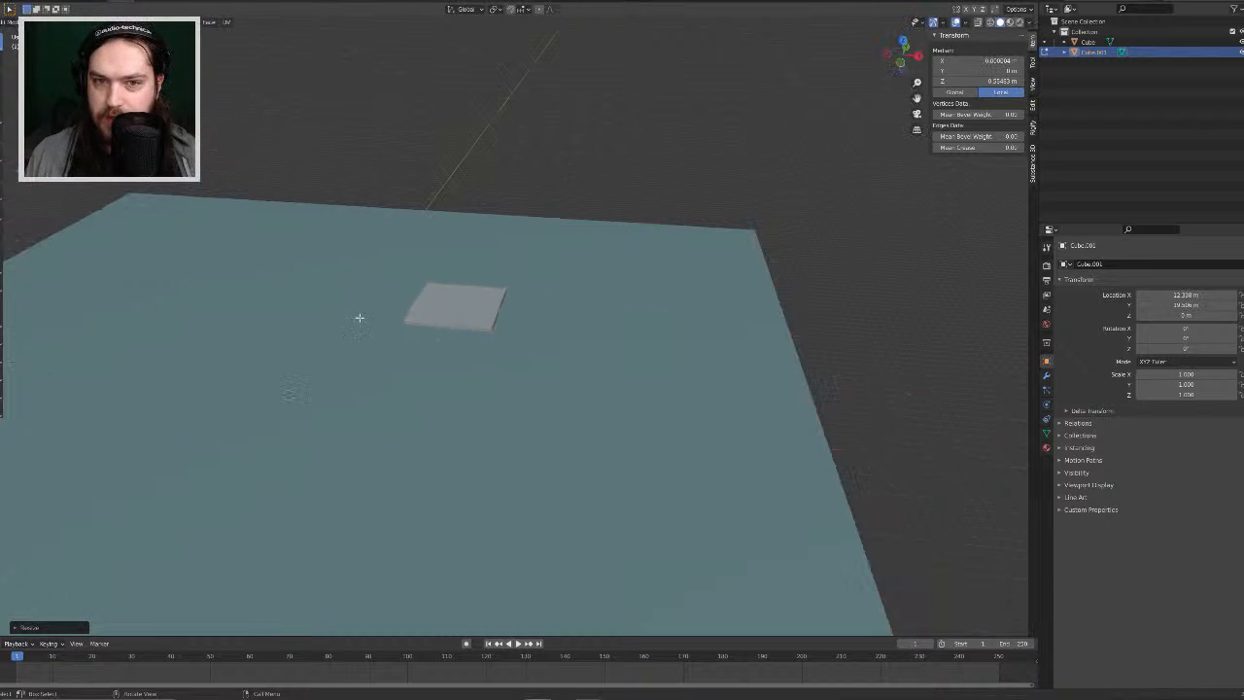
middle_click_drag(436, 314, 478, 308)
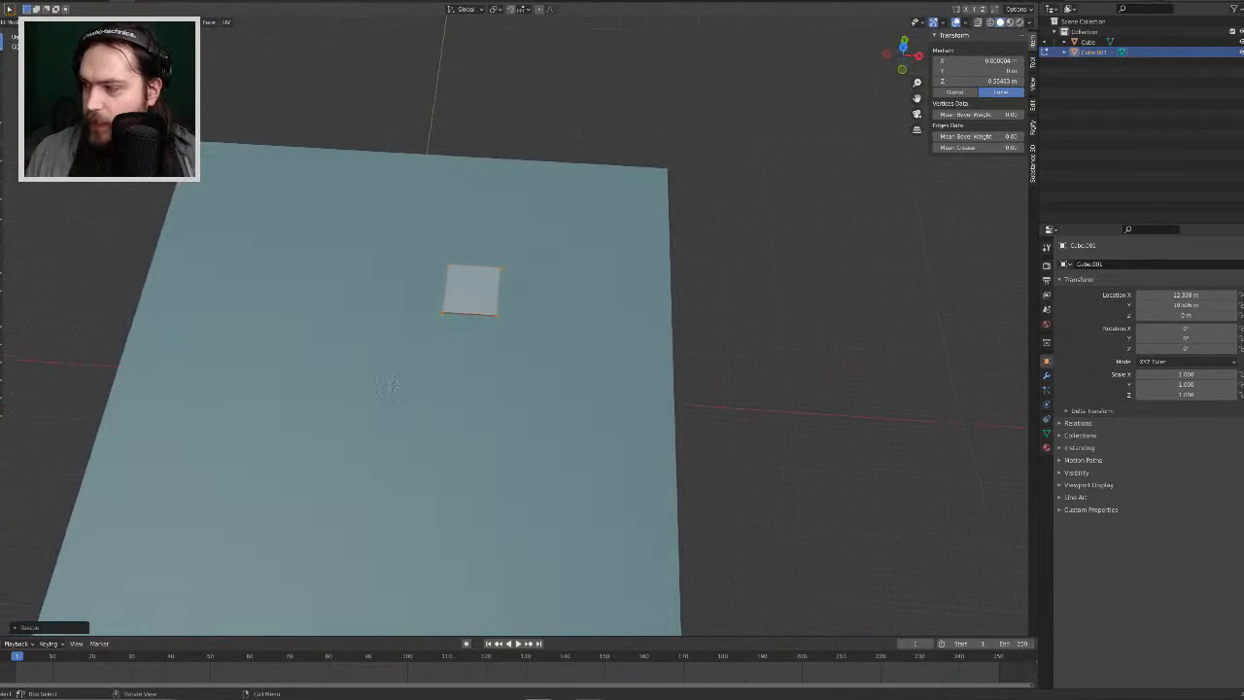
Step: In top view, stretch the block's mesh along Y into a slightly elongated rectangle
key("KP_7")
scroll(333, 228, "down", 3)
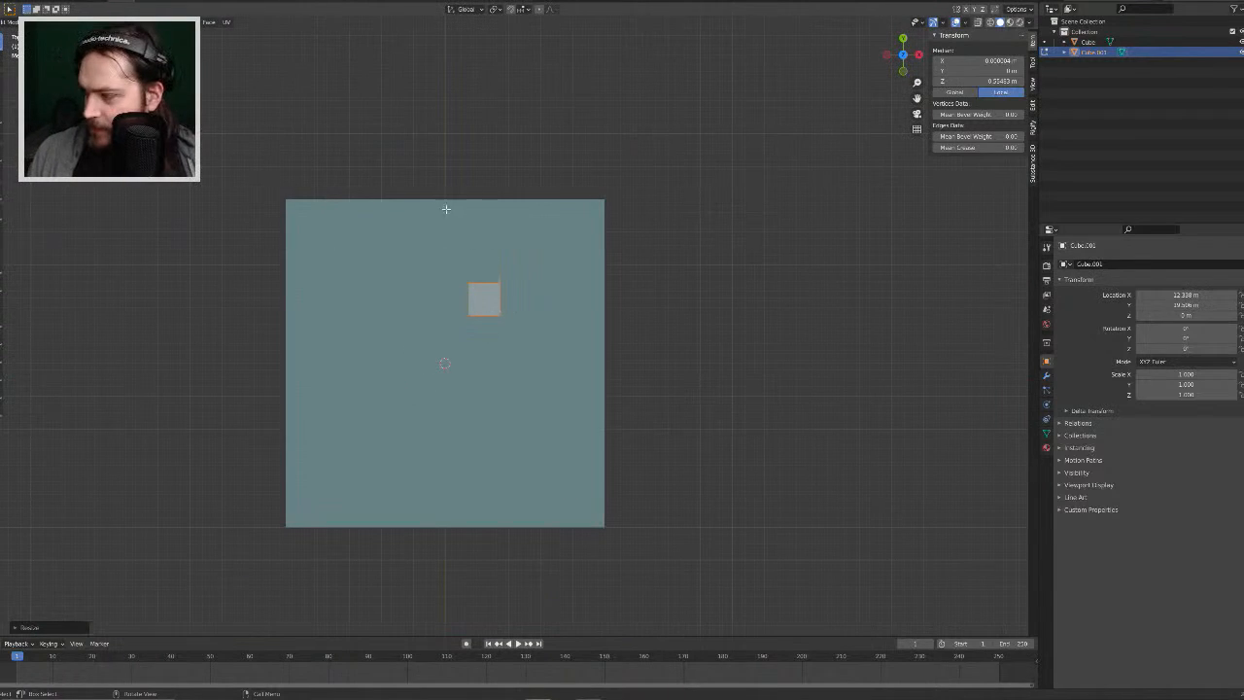
key("s")
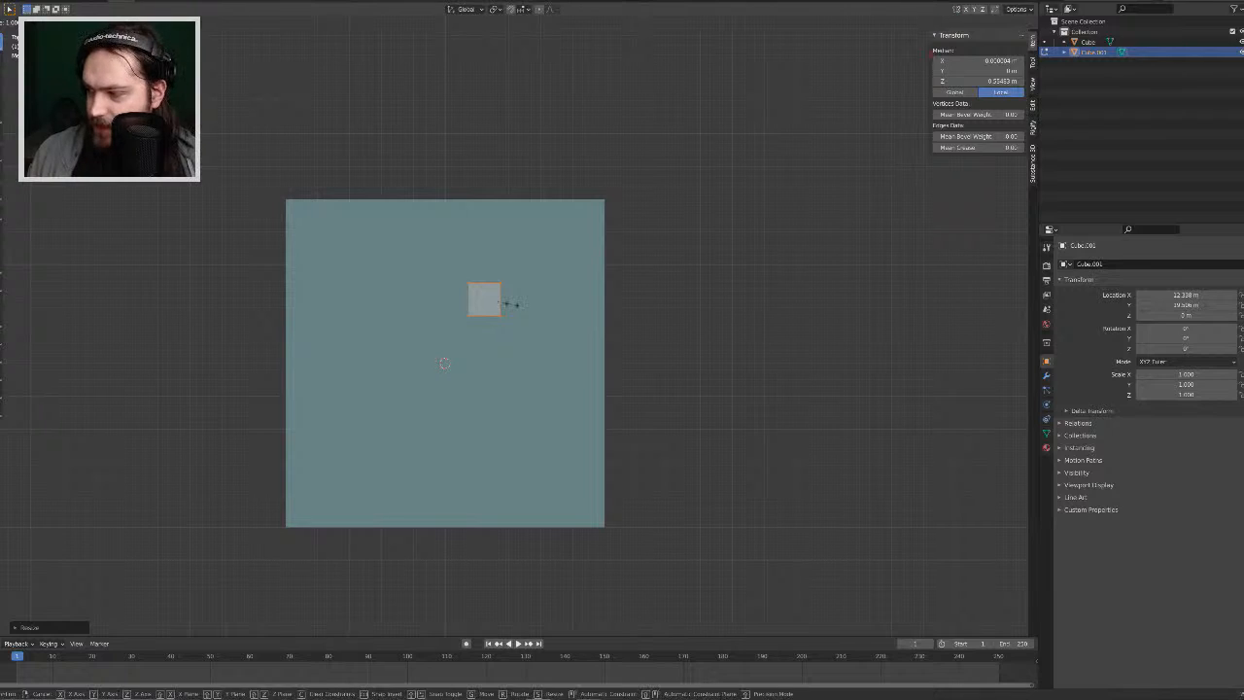
key("y")
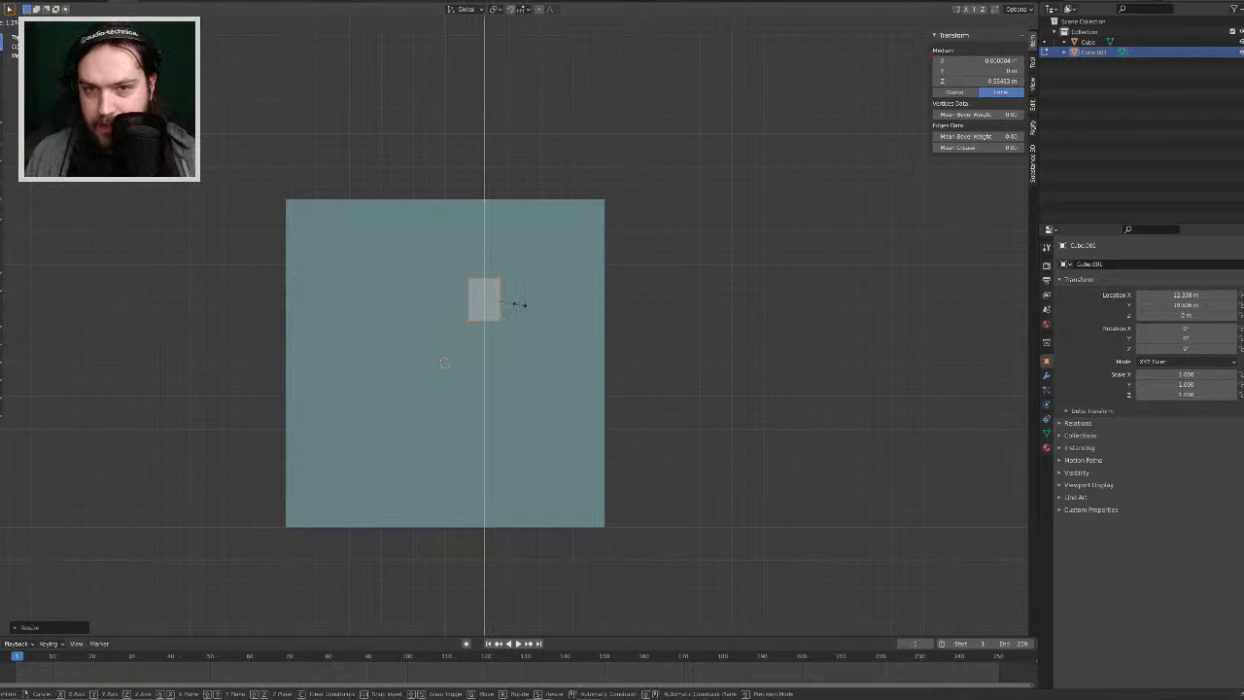
left_click(518, 304)
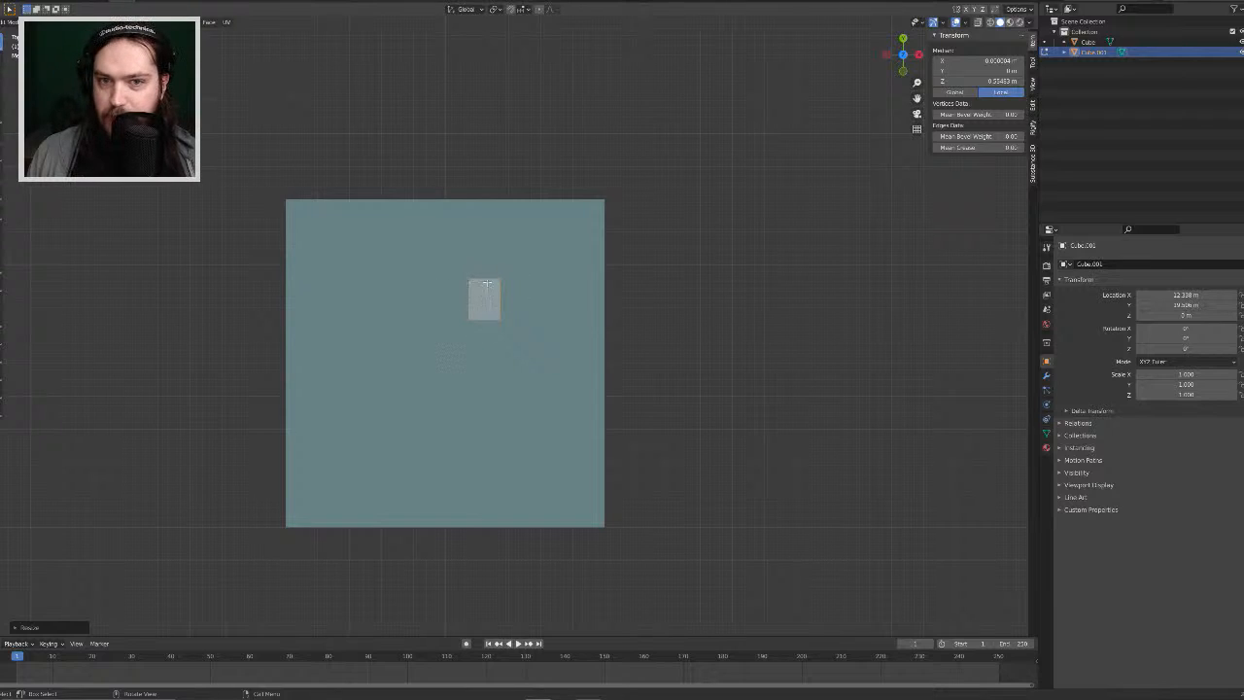
Step: Enlarge the block in X and Y to about 15 × 19 m, shift it slightly toward negative Y, and return to Object Mode
key("s")
key("shift+z")
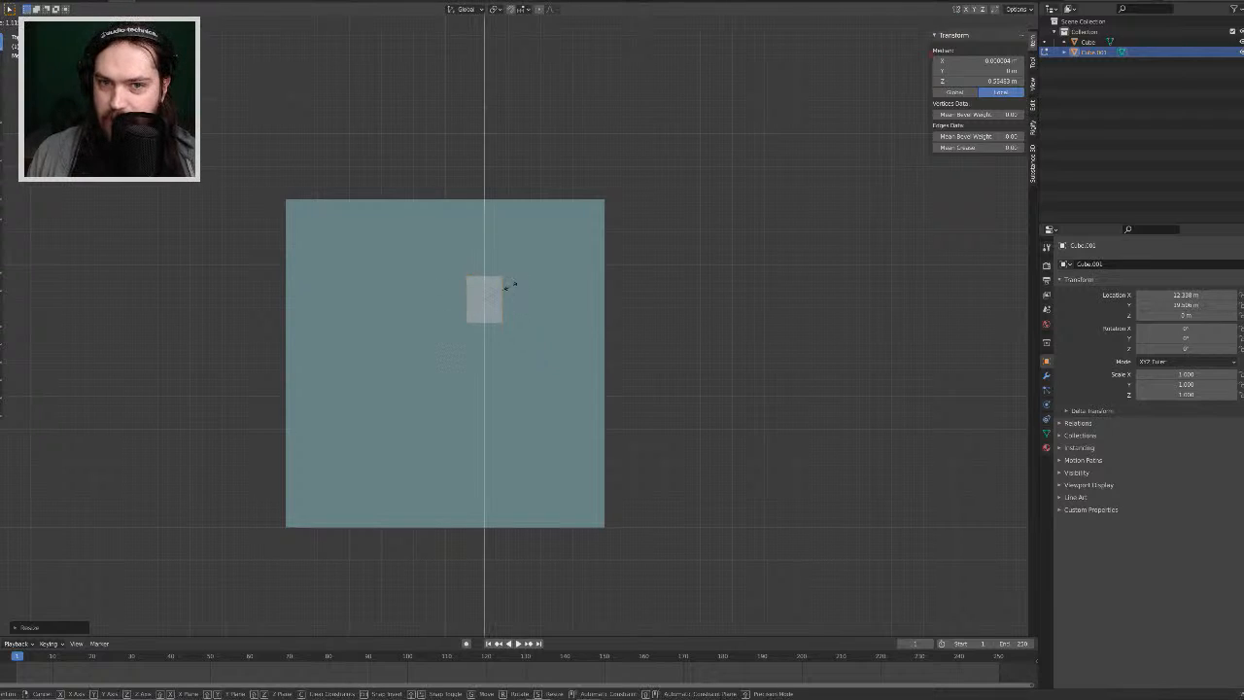
left_click(518, 282)
key("g")
key("shift+z")
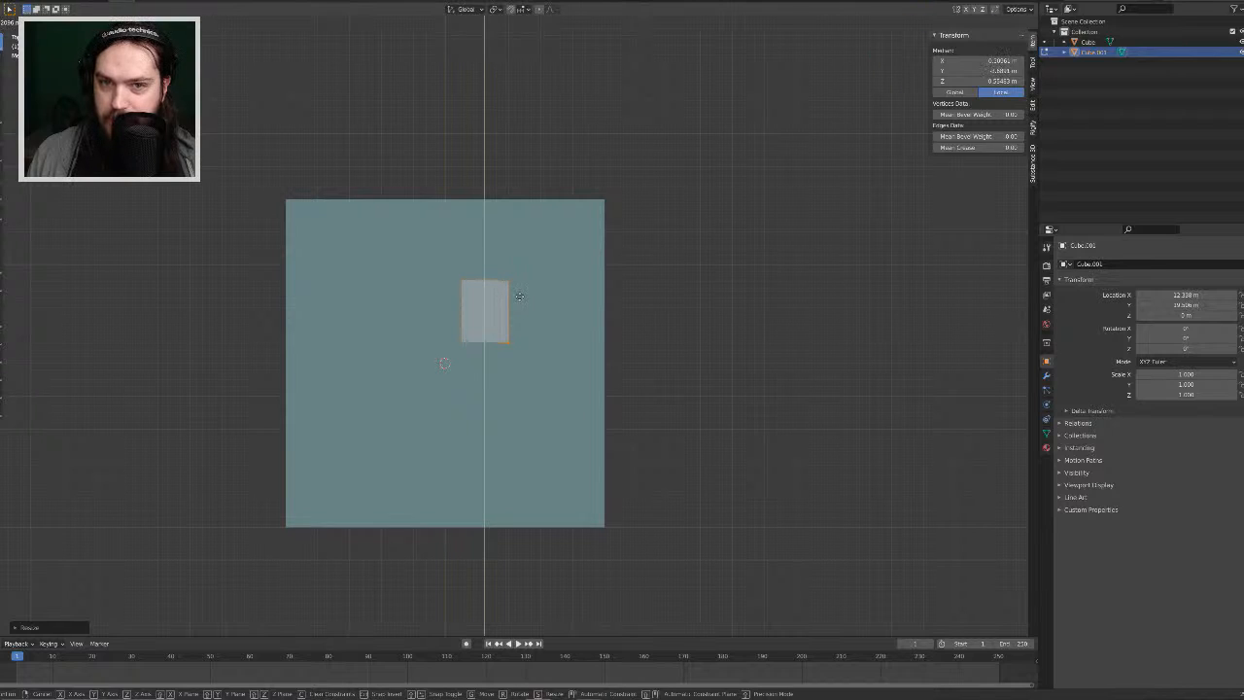
left_click(517, 293)
key("Tab")
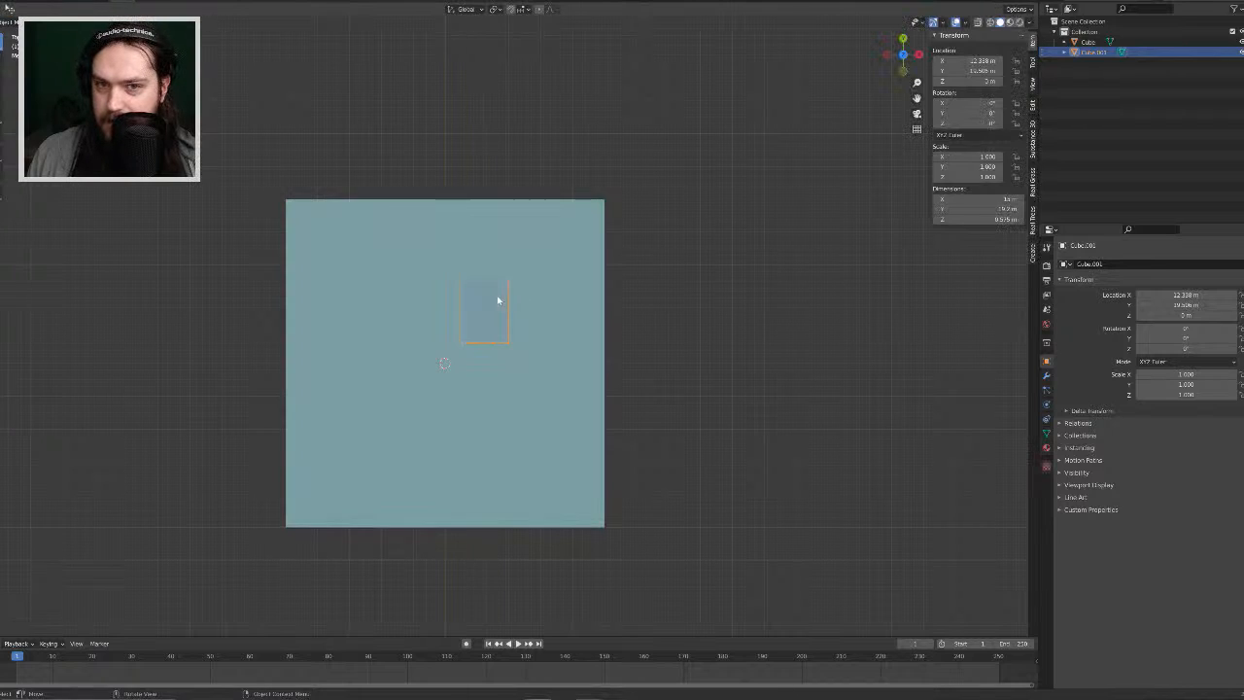
middle_click_drag(497, 300, 571, 295)
scroll(583, 306, "up", 3)
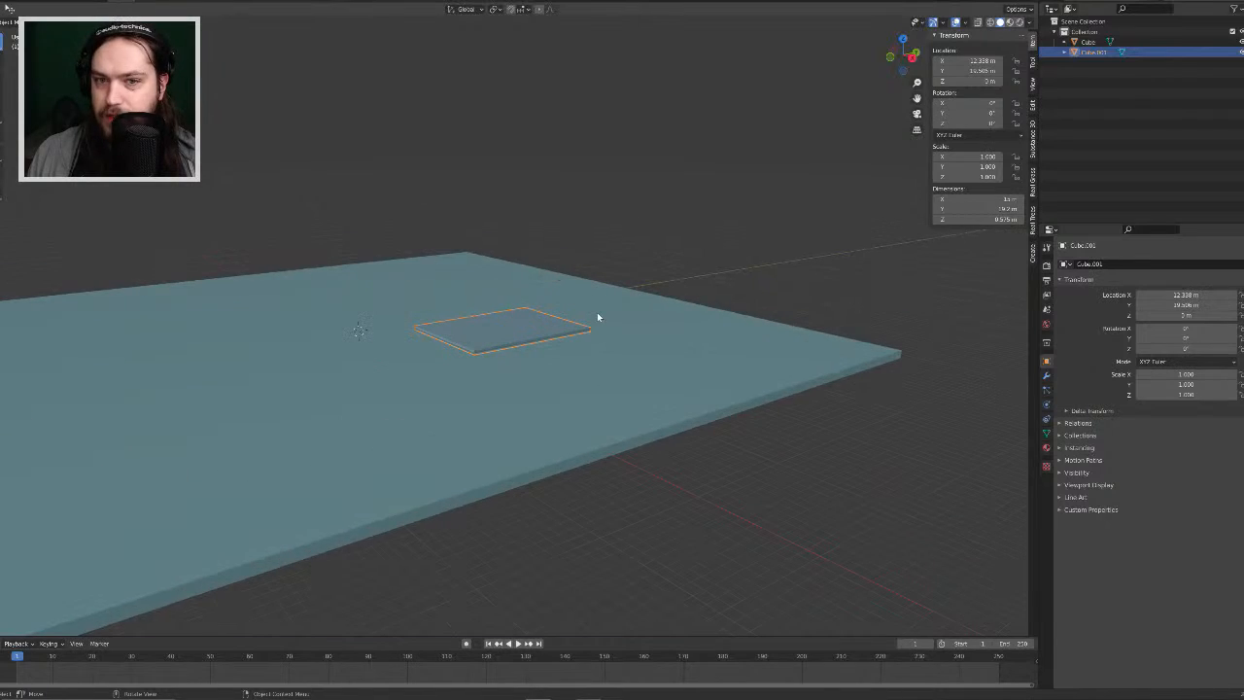
scroll(670, 289, "up", 5)
scroll(655, 305, "down", 4)
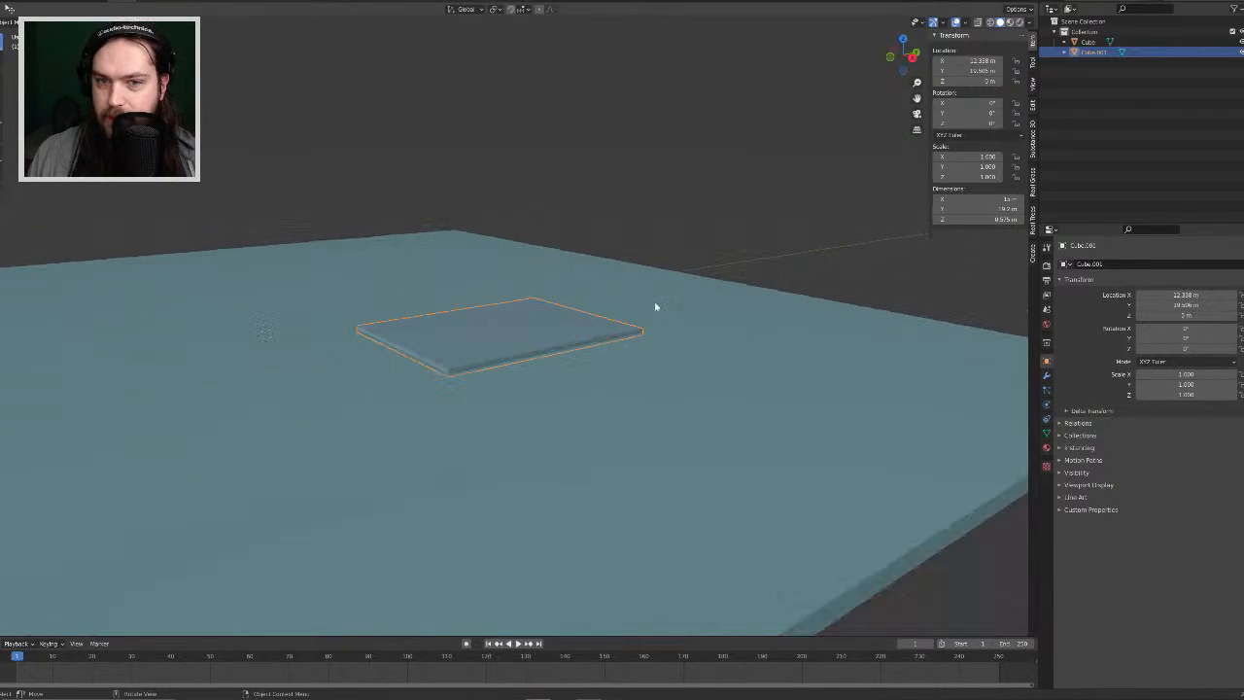
Step: Deselect the block and examine its size and placement on the slab from above and at an angle
left_click(752, 239)
middle_click_drag(752, 240, 738, 297)
scroll(664, 295, "down", 5)
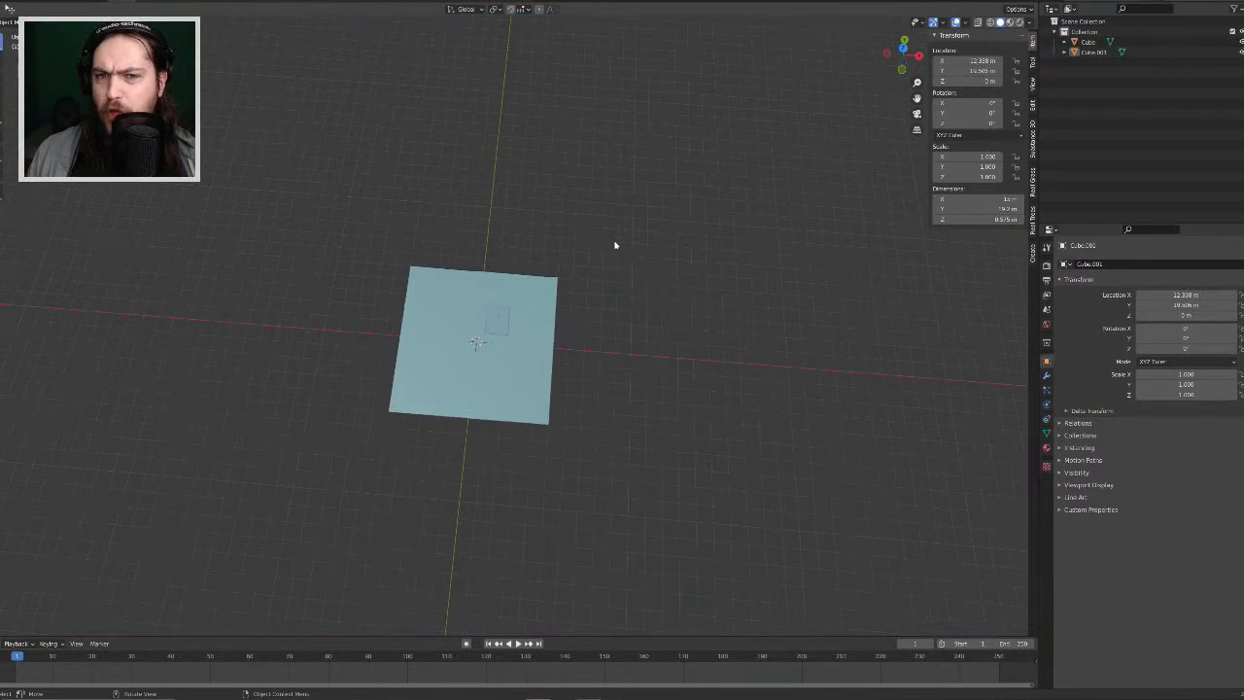
mouse_move(614, 245)
middle_mouse_down()
mouse_move(616, 295)
mouse_move(608, 247)
middle_mouse_up()
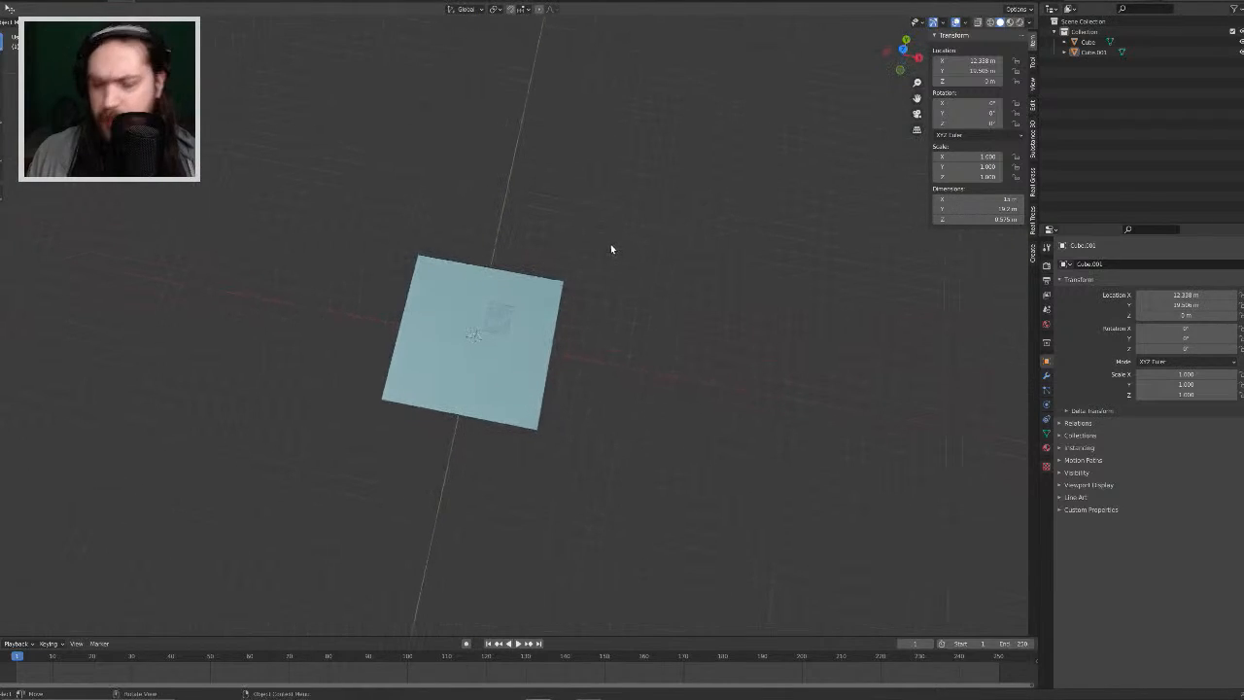
key("KP_7")
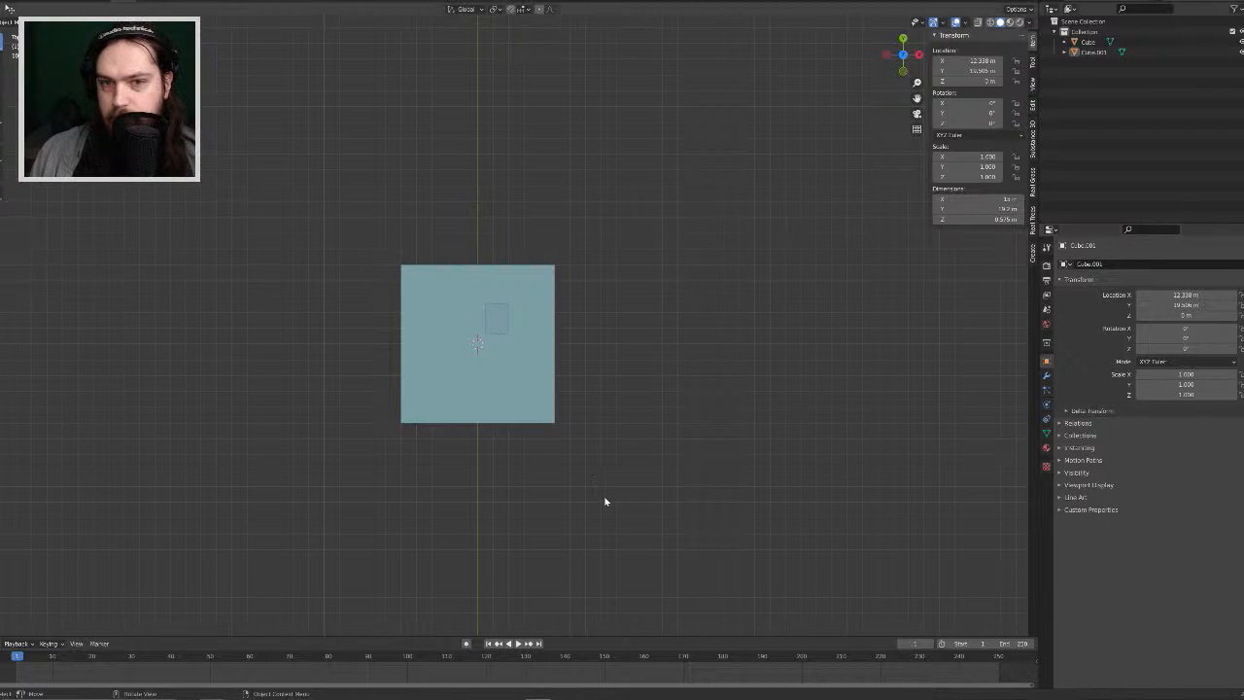
middle_click_drag(605, 502, 605, 401)
scroll(516, 344, "up", 4)
scroll(586, 402, "down", 1)
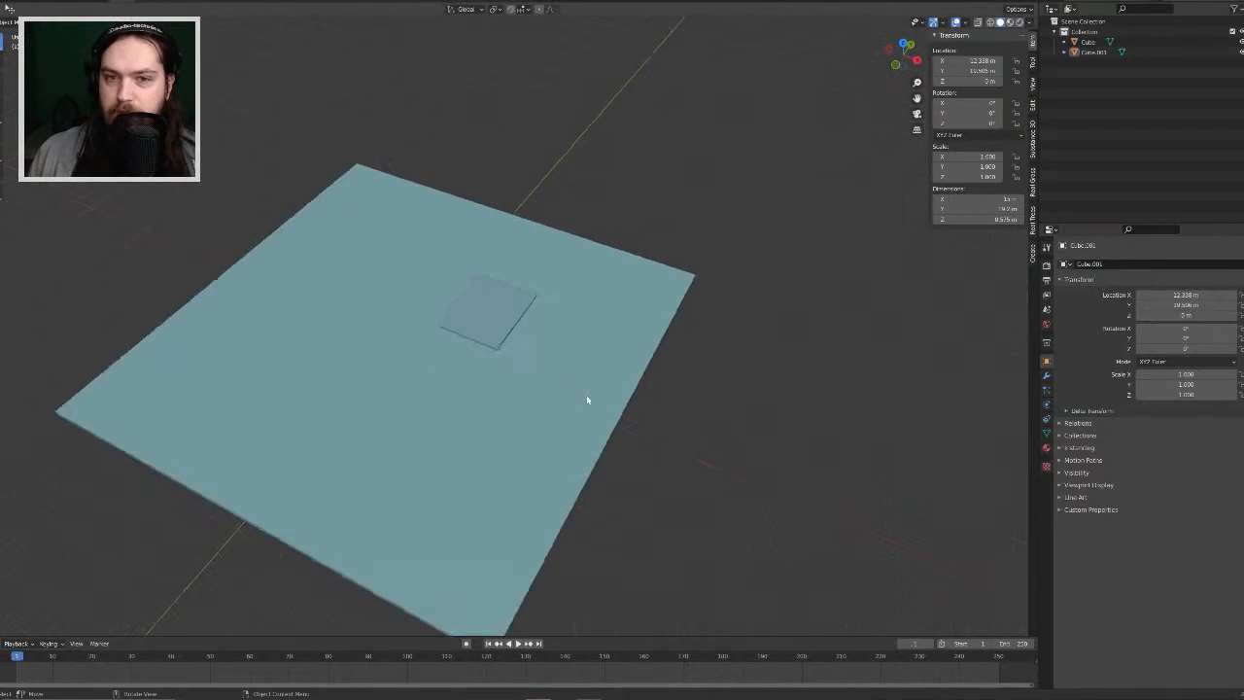
Step: Add a new mesh cube at the center of the slab
key("shift+a")
mouse_move(540, 401)
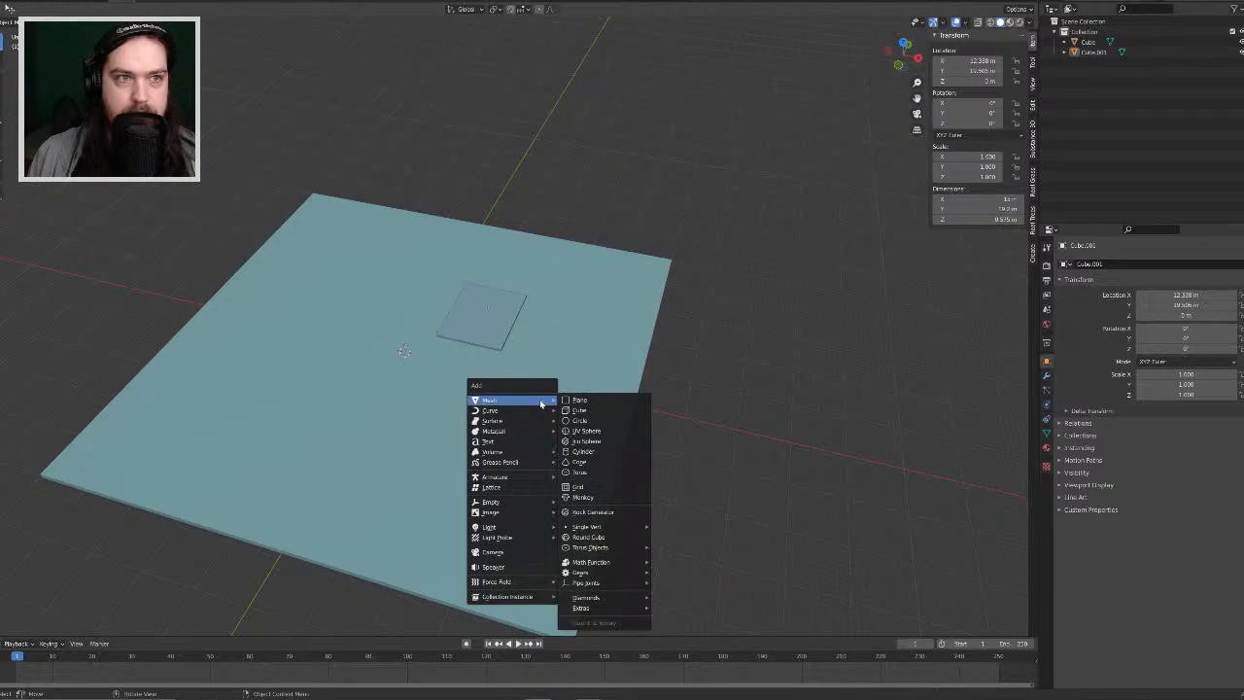
left_click(599, 414)
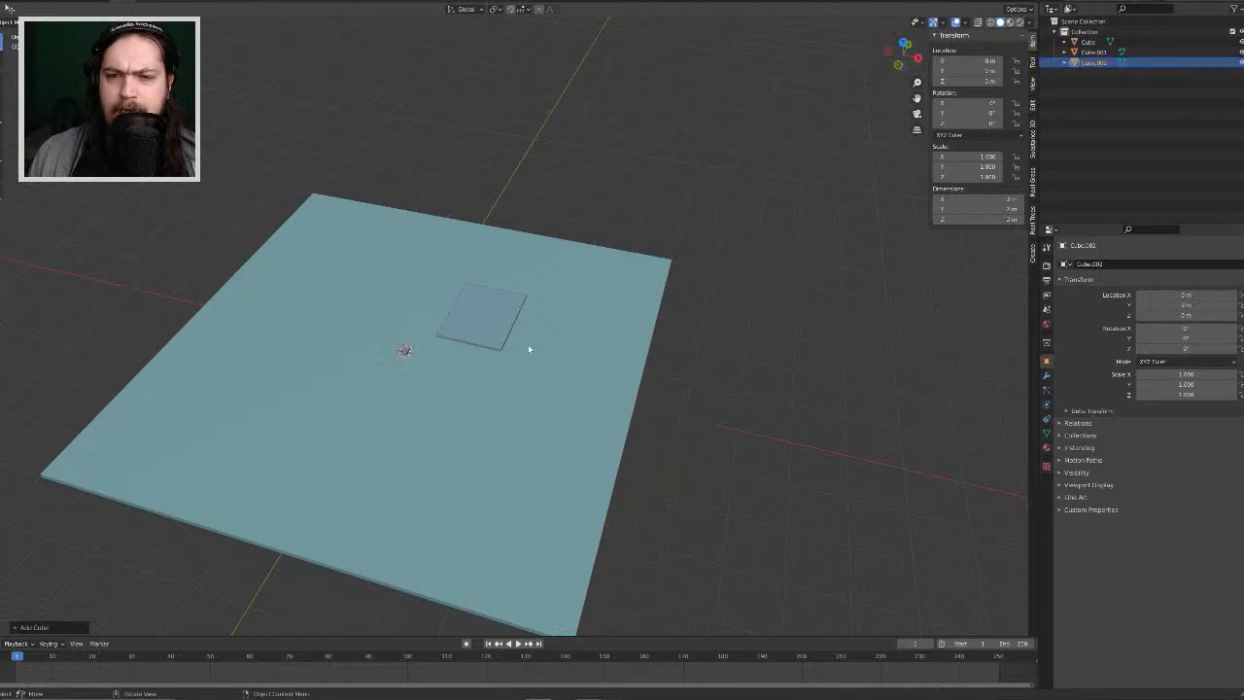
middle_click_drag(527, 345, 687, 275)
scroll(571, 416, "up", 2)
scroll(636, 319, "up", 3)
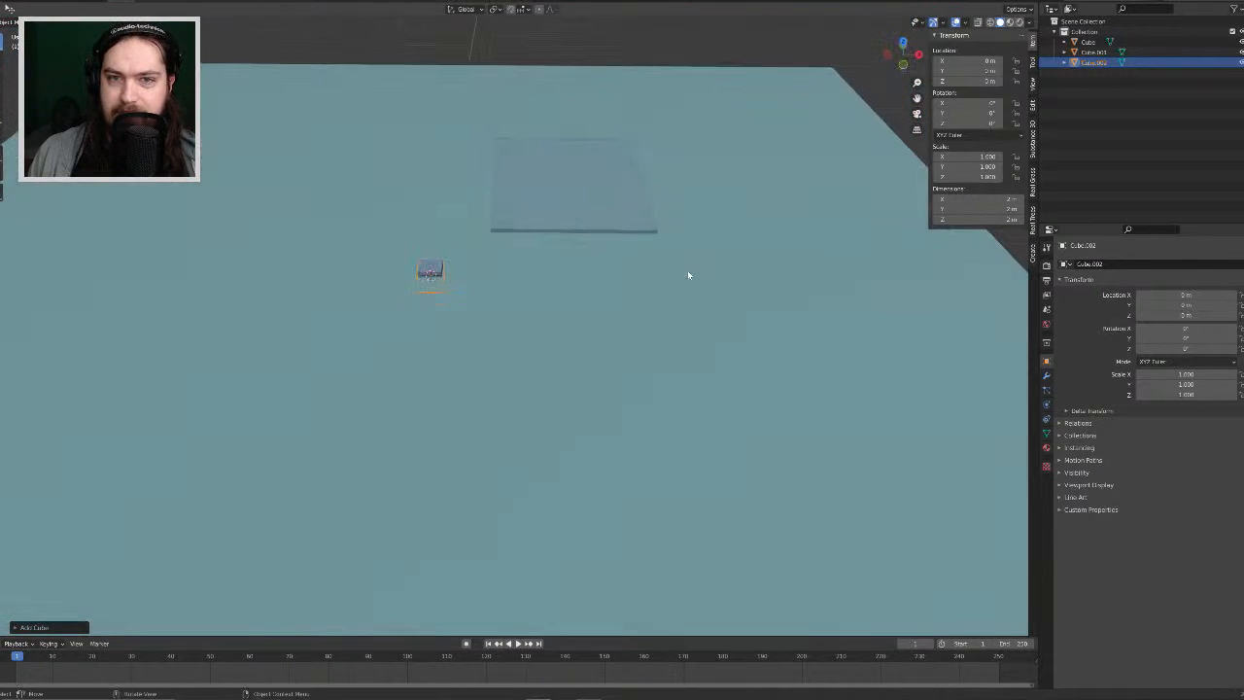
left_click(1045, 449)
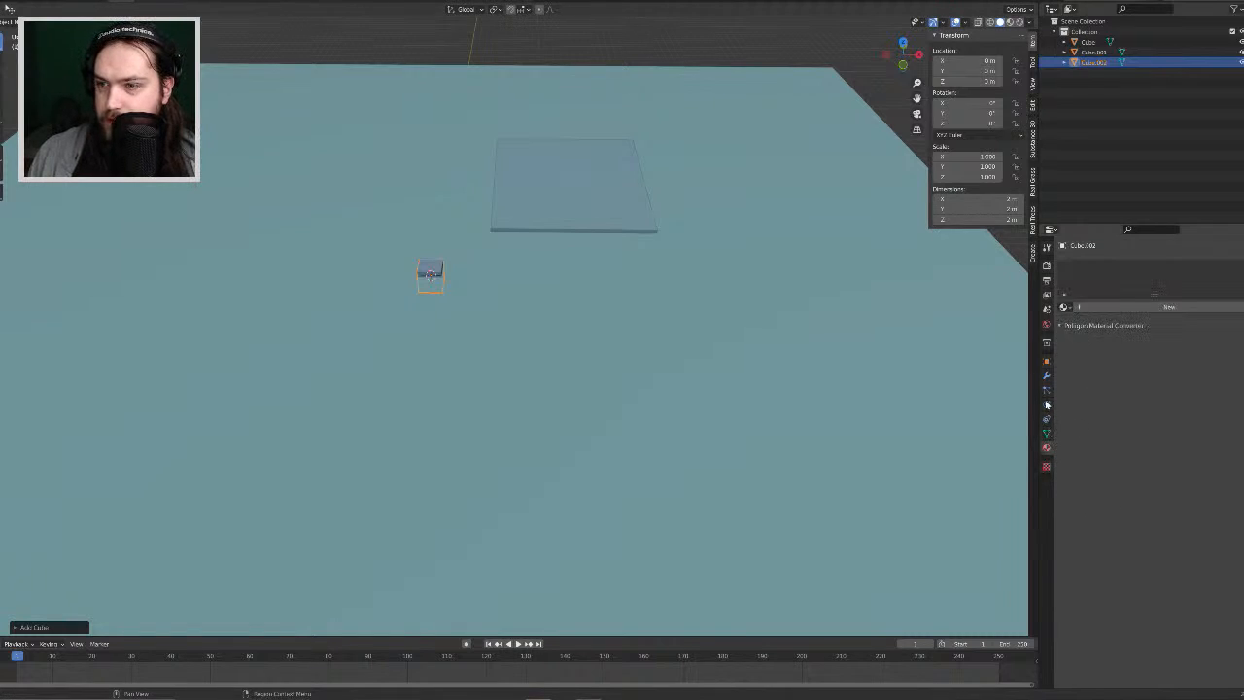
middle_click_drag(521, 347, 541, 336)
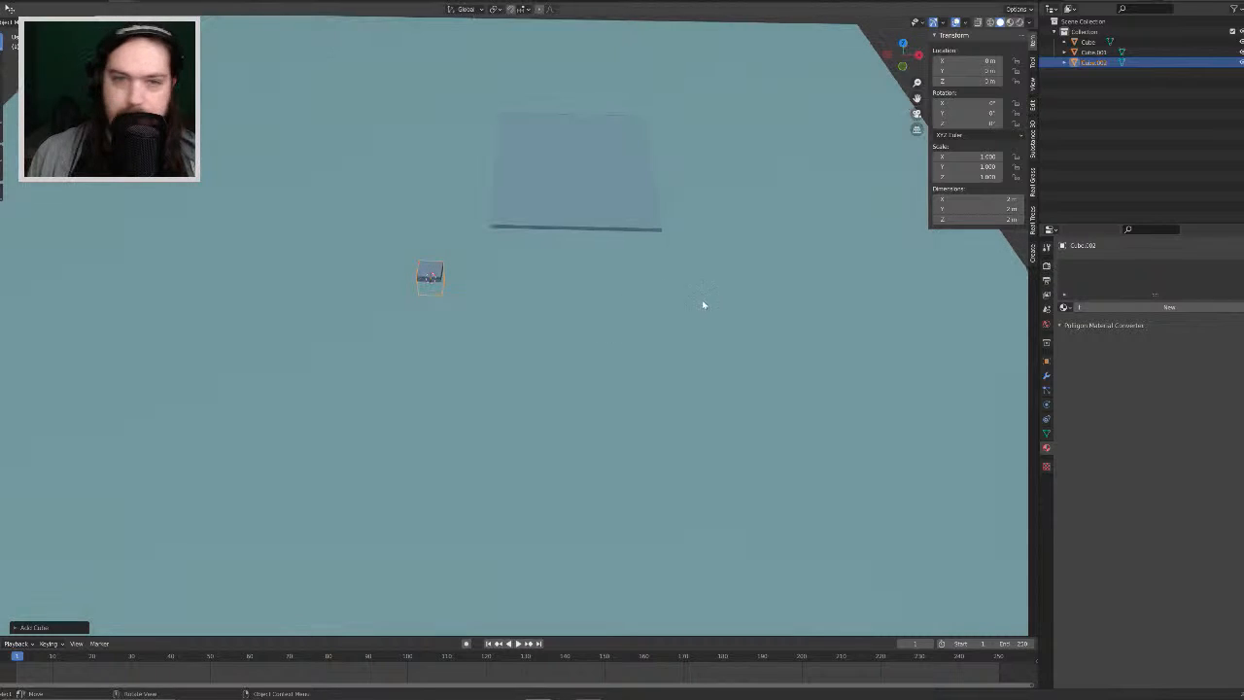
Step: In Edit Mode and top view, stretch the new cube's mesh along Y into a long bar
key("Tab")
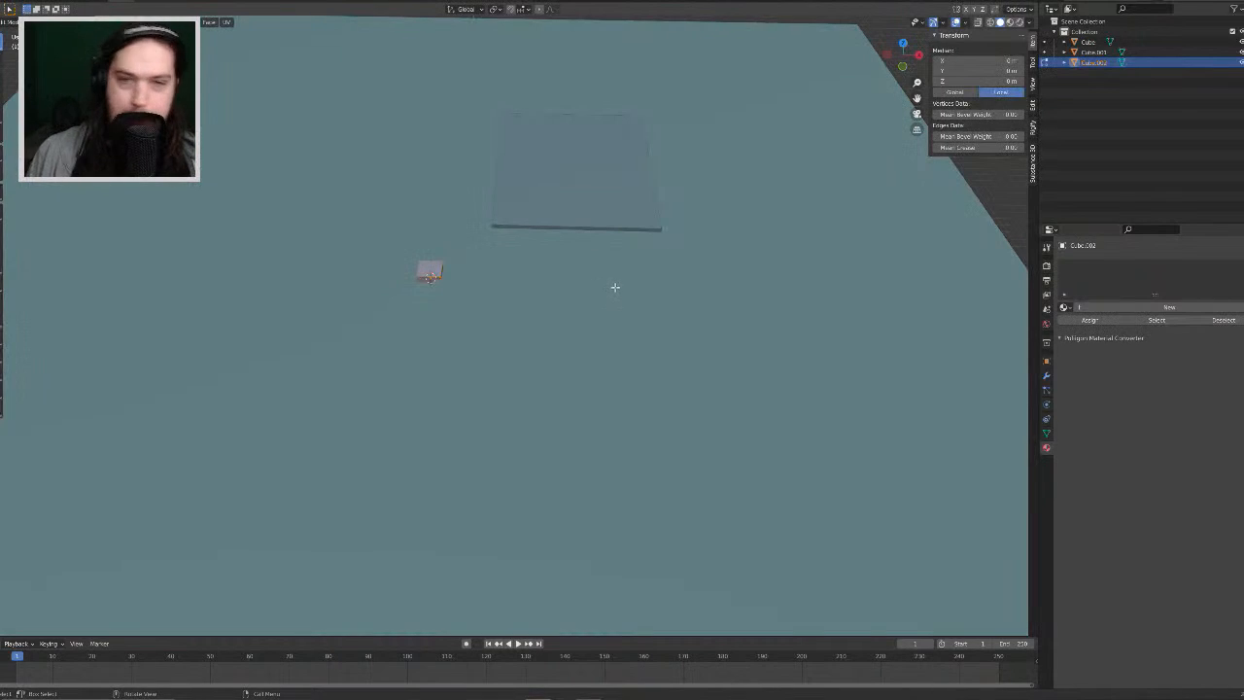
key("KP_7")
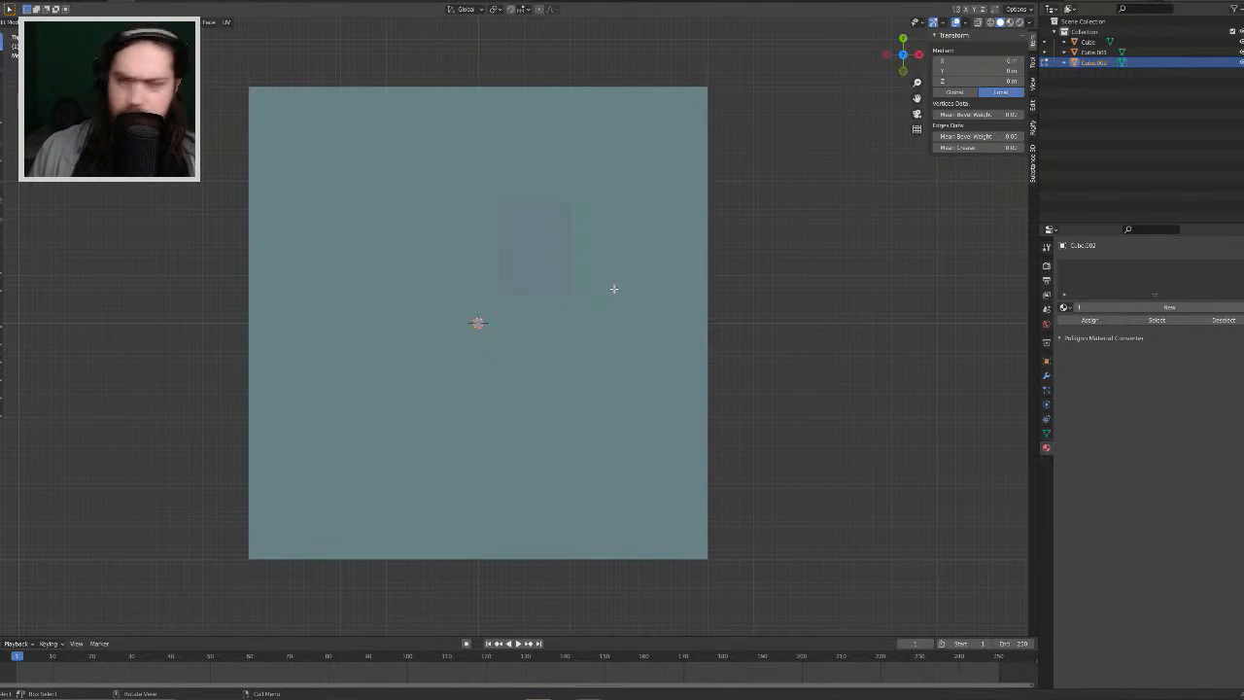
key("s")
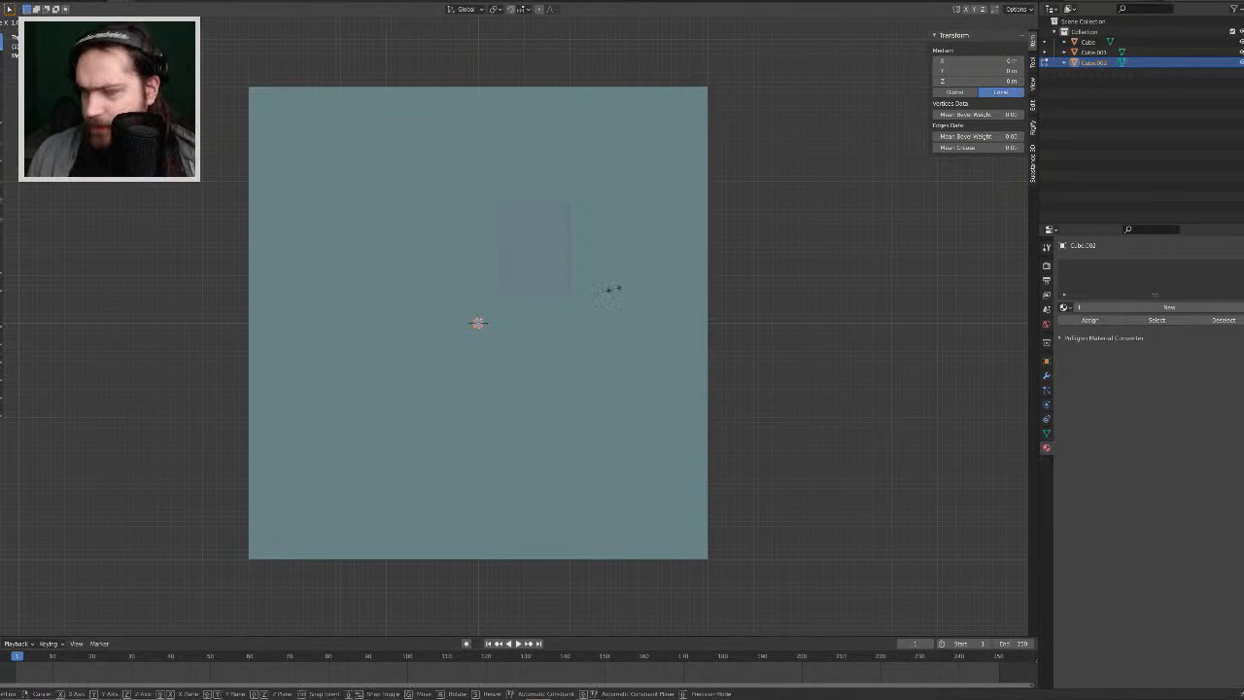
key("y")
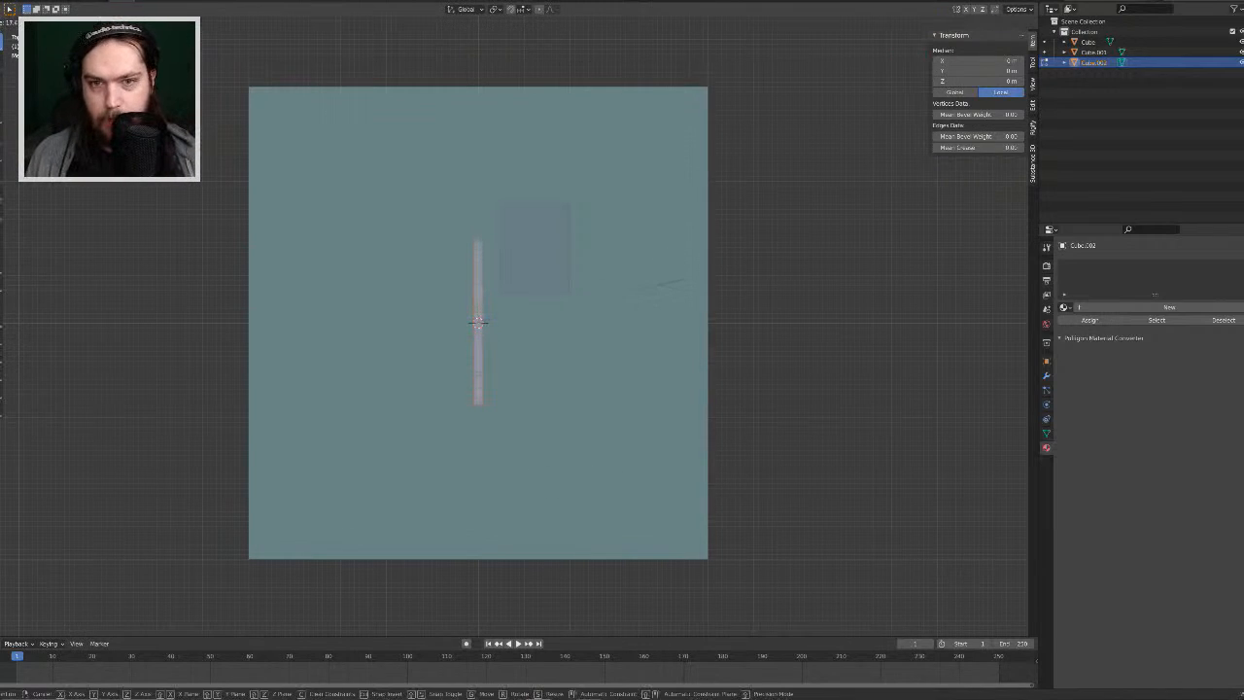
left_click(305, 273)
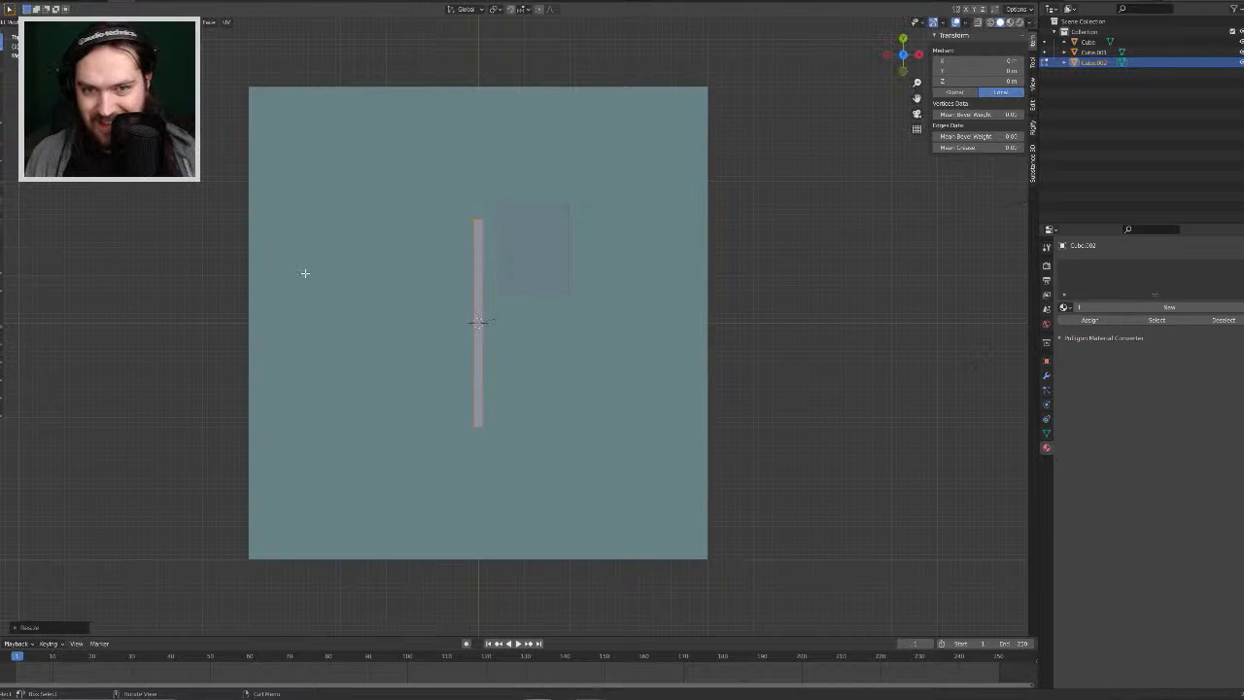
Step: Narrow the bar's mesh along X to about 1.3 m
key("s")
key("x")
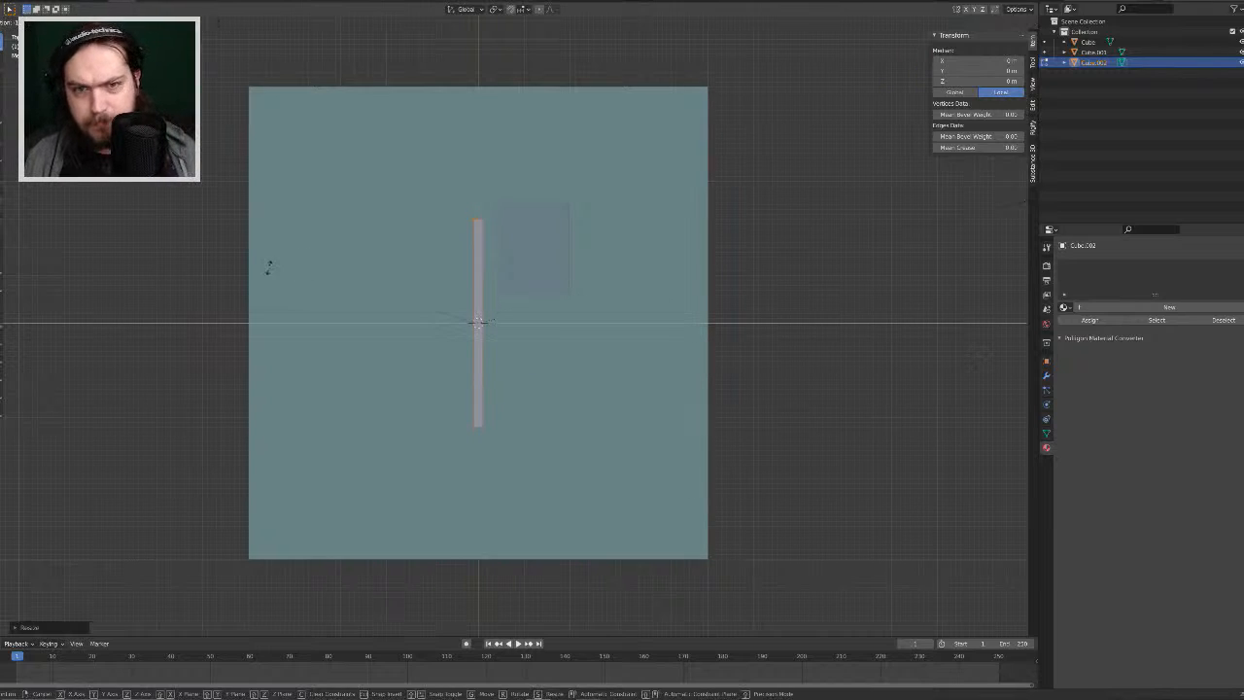
left_click(390, 313)
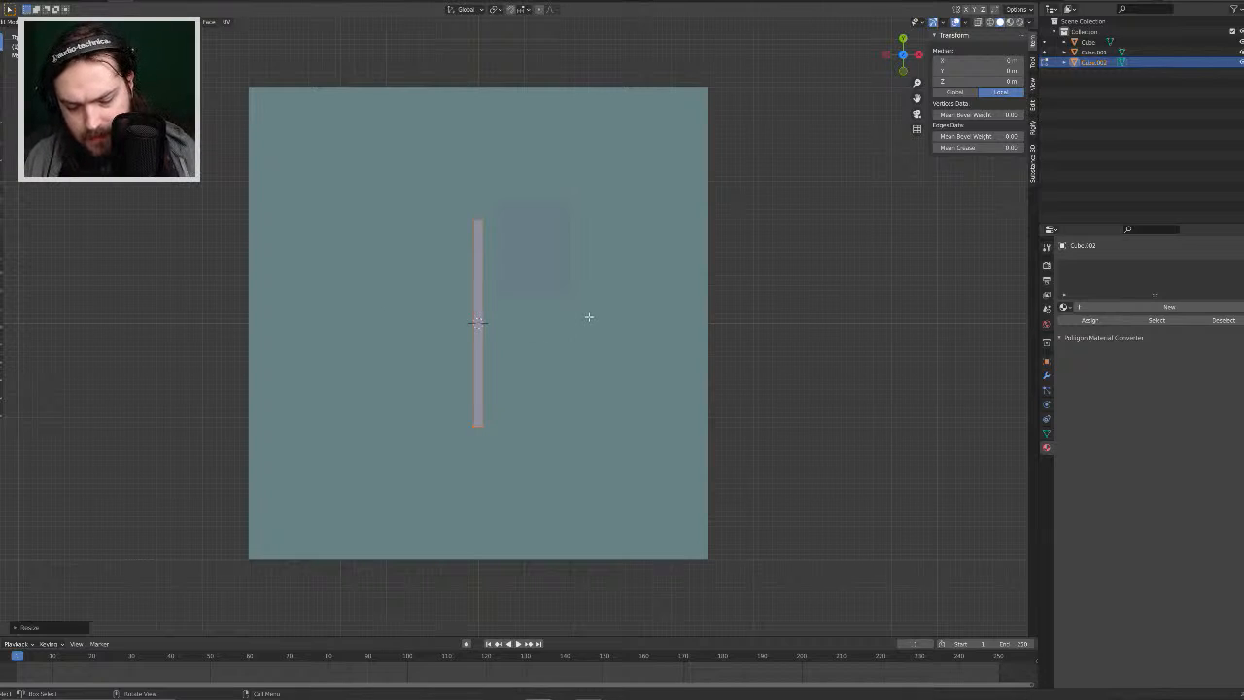
key("s")
key("x")
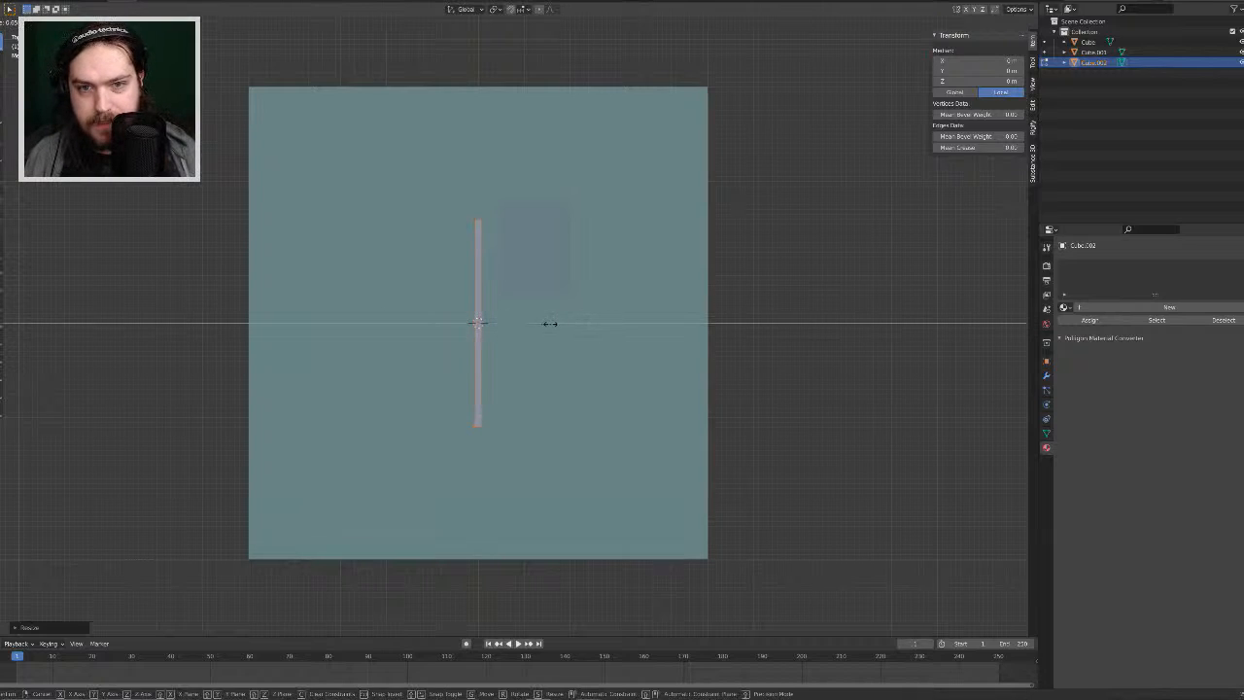
left_click(549, 324)
Step: Move the bar's mesh to the positive X side of the CPU plate and lengthen it along Y to about 54 m
key("g")
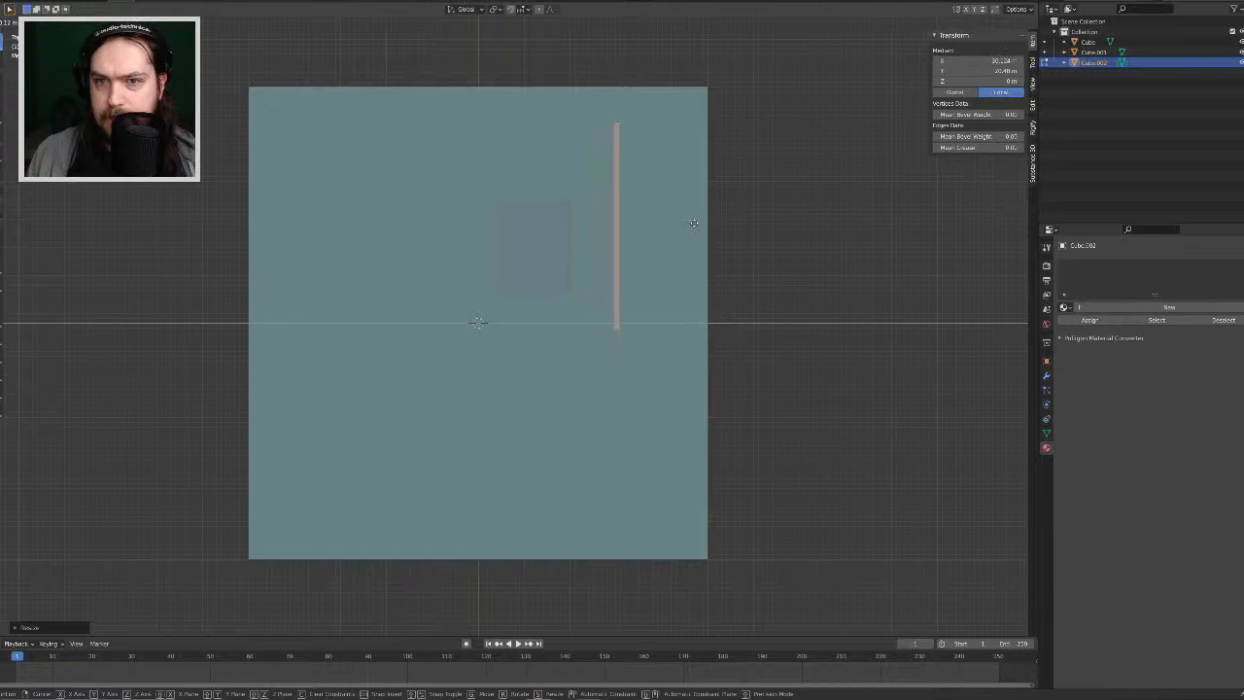
left_click(694, 224)
key("s")
key("x")
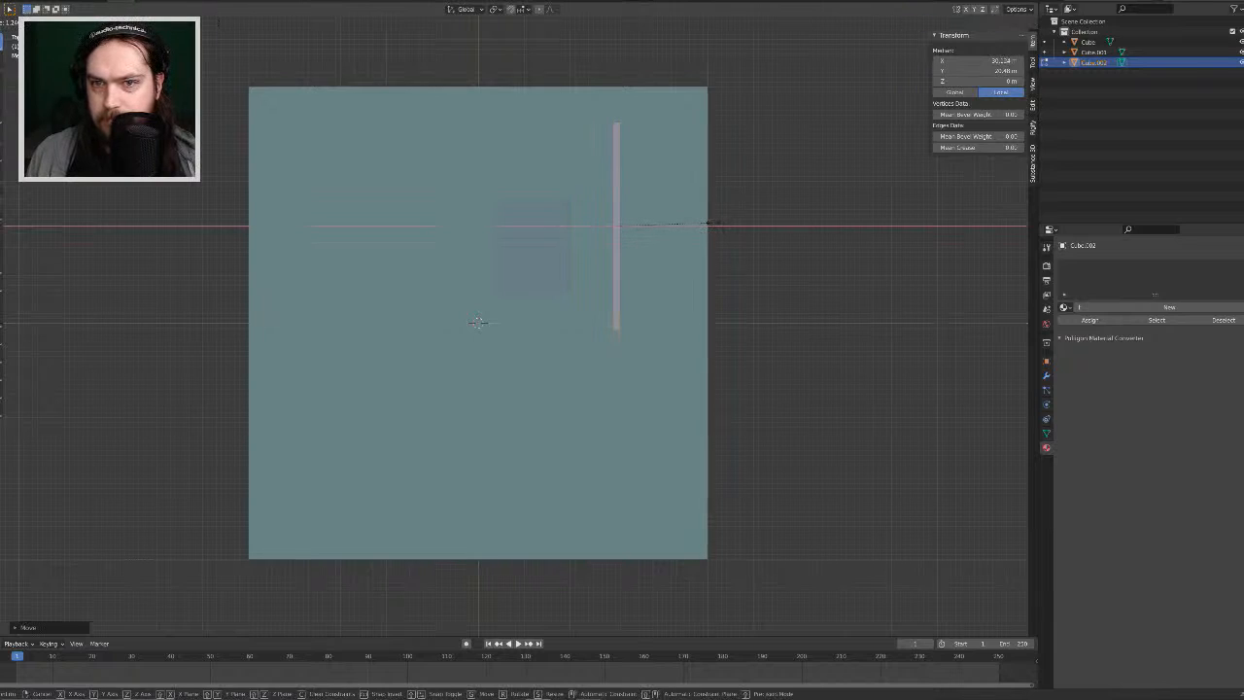
key("y")
left_click(710, 221)
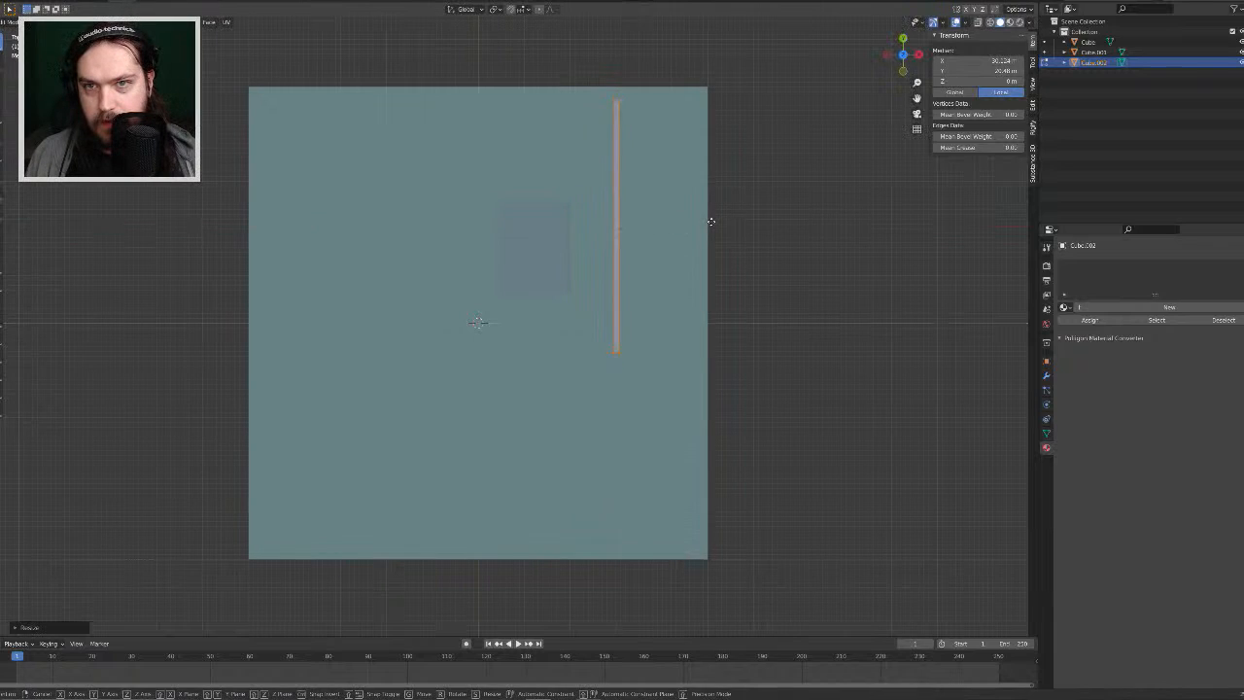
Step: Shift the bar's mesh slightly closer to the CPU plate, to about X 28 m and Y 20 m
key("g")
key("x")
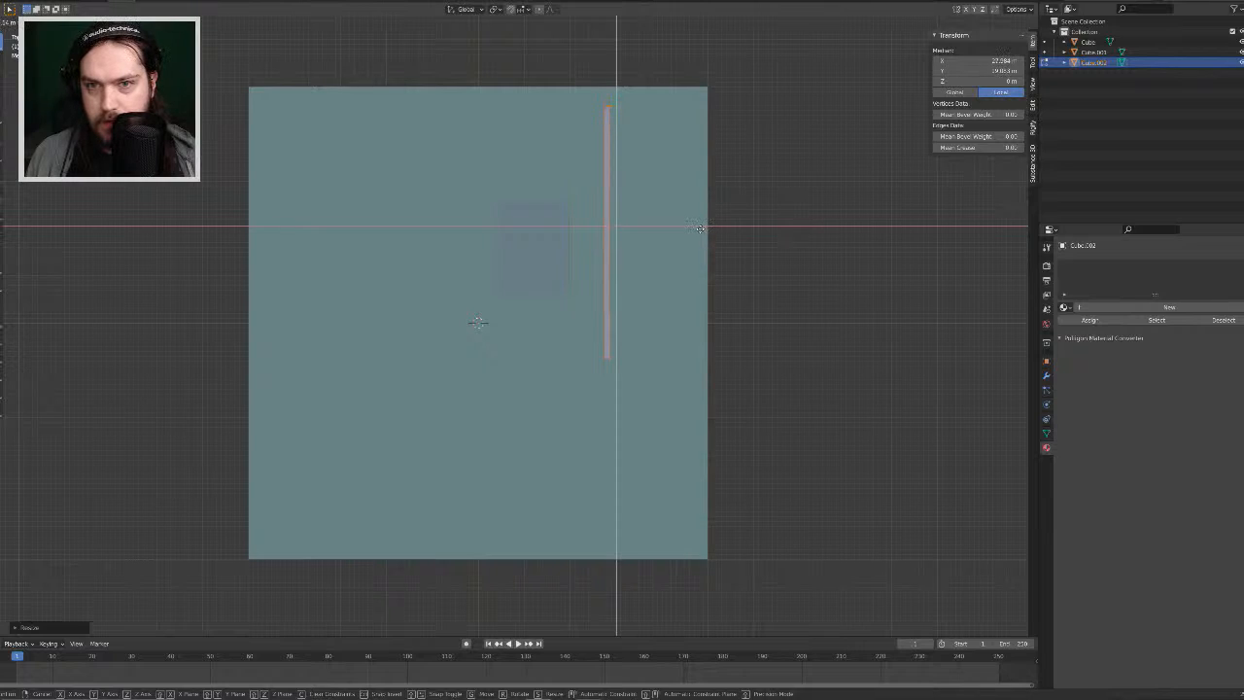
left_click(699, 227)
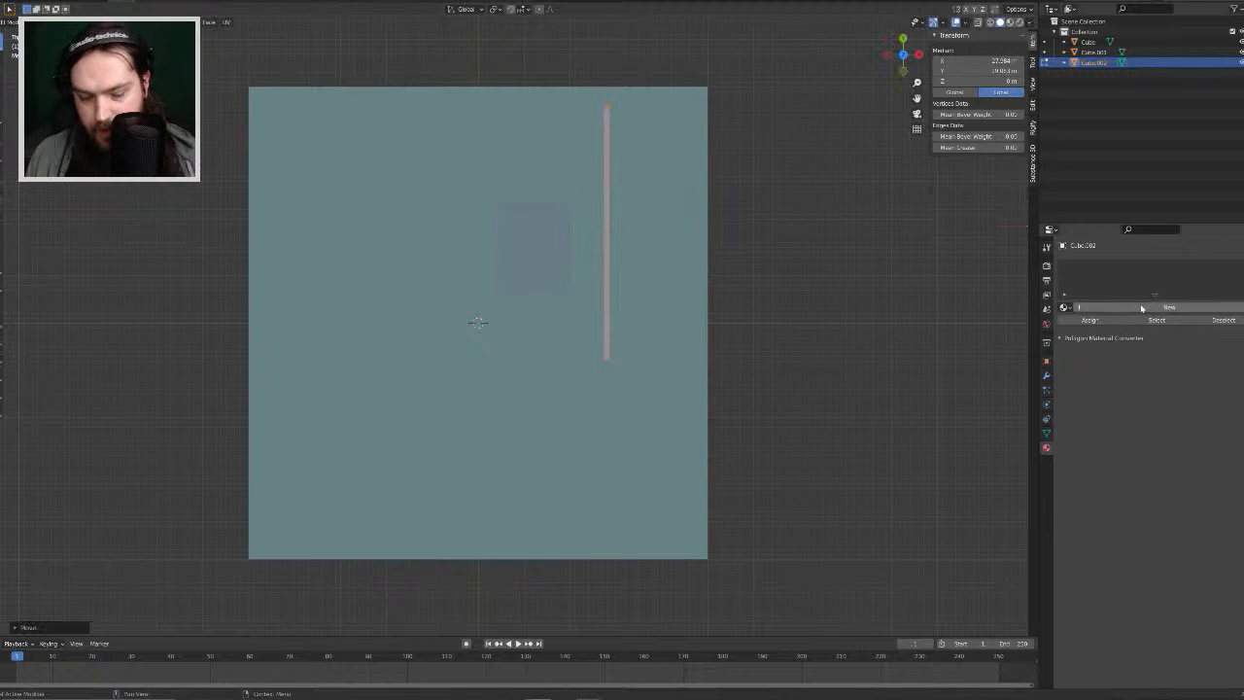
Step: Add an Array modifier to the bar and raise its relative X offset to about 2 to leave gaps
left_click(1046, 375)
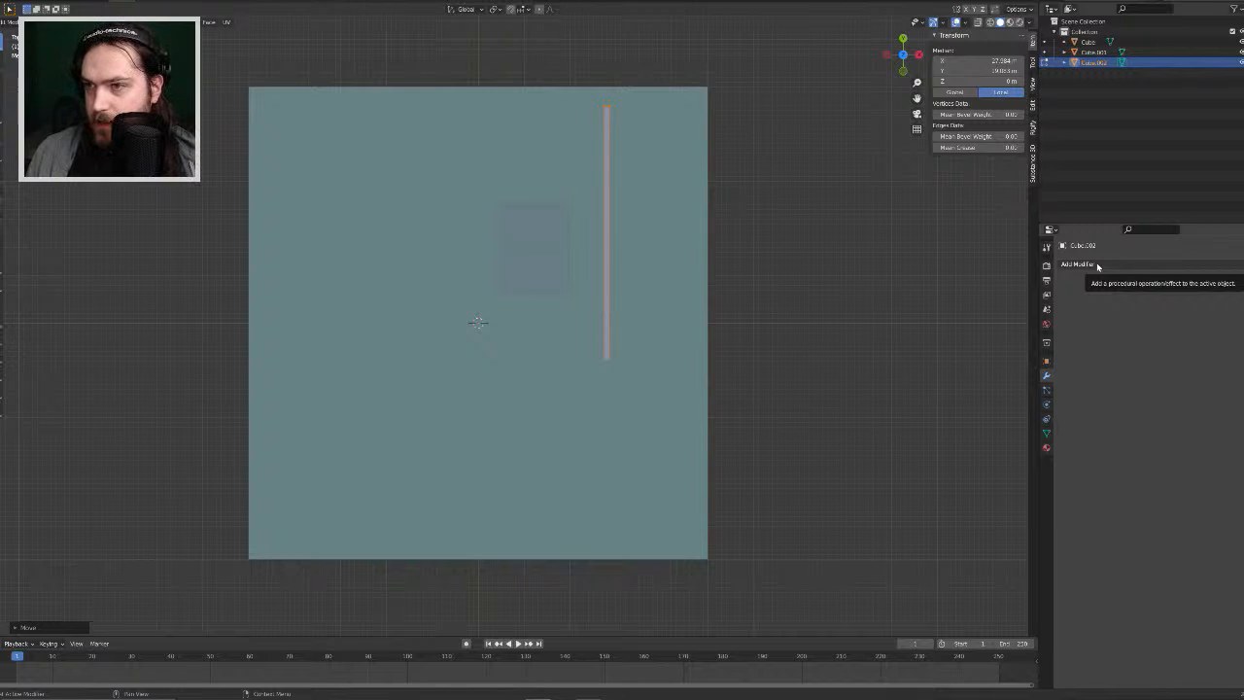
left_click(1097, 265)
left_click(1069, 292)
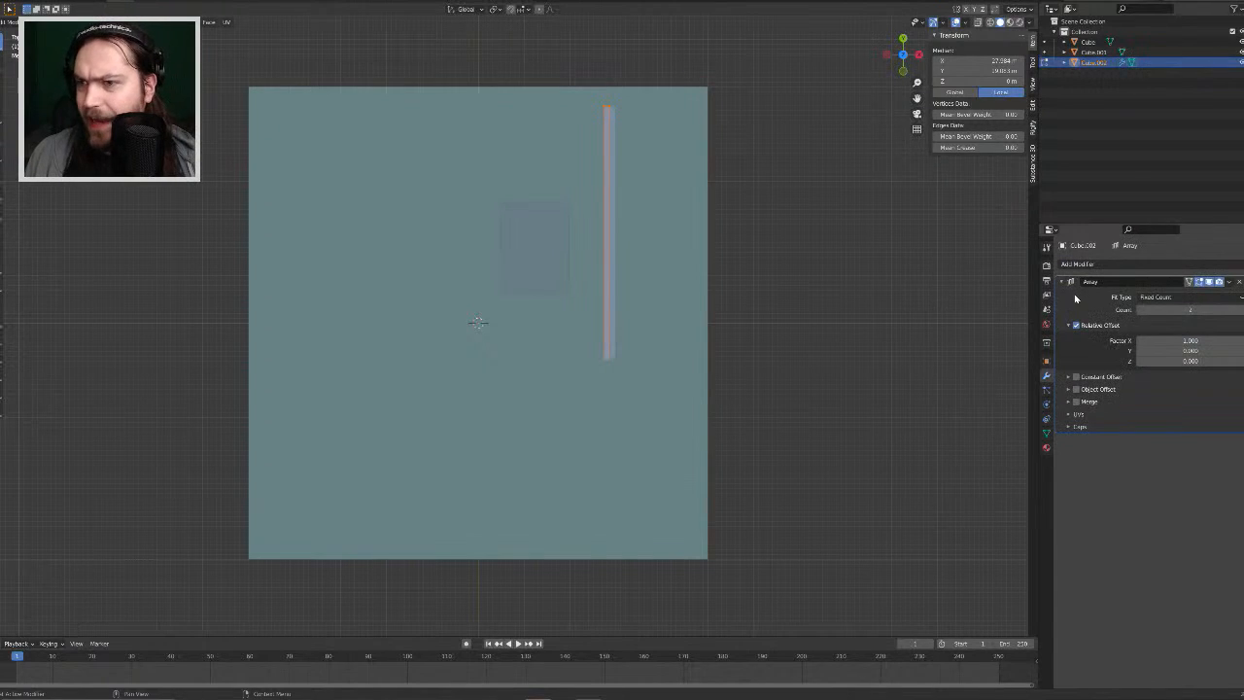
left_click_drag(1192, 341, 1220, 341)
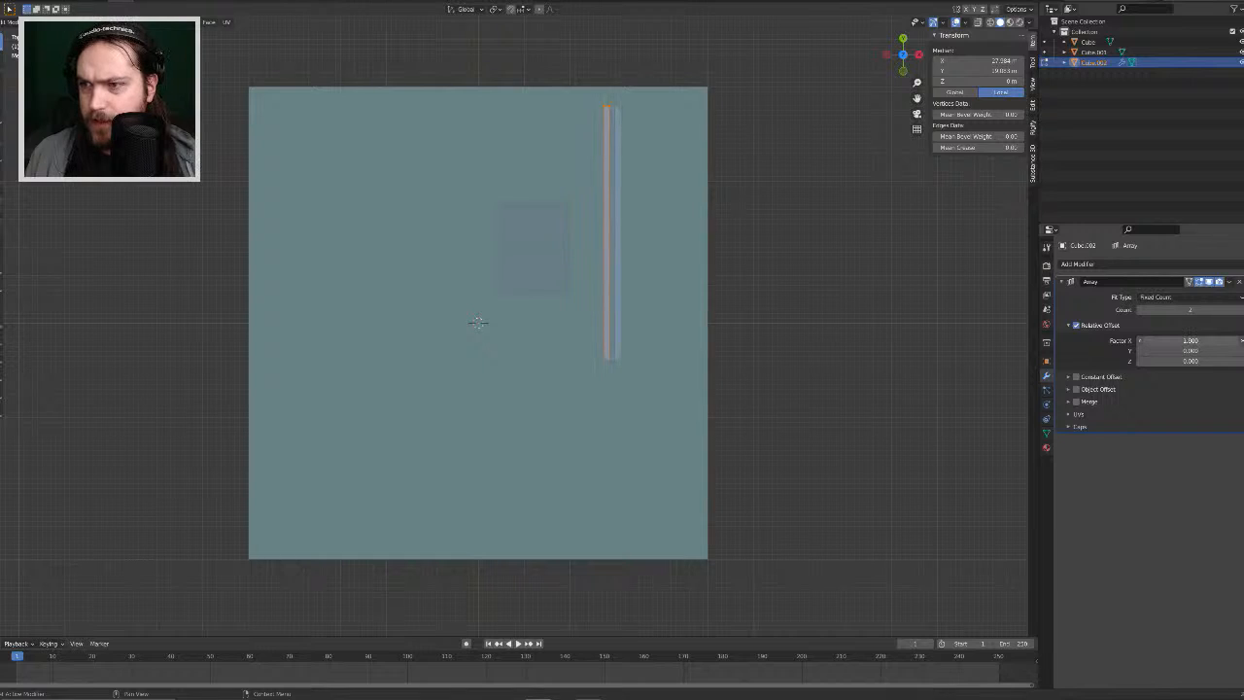
Step: Set the bar array's count to 4, return to Object Mode and deselect the bars
left_click(1241, 310)
left_click(1241, 310)
middle_click_drag(883, 371, 826, 420)
left_click(818, 310)
scroll(818, 311, "down", 2)
key("Tab")
left_click(801, 373)
Step: In top view, duplicate the four-bar array and place the copy about 51 m toward negative X and 36 m toward negative Y
key("KP_7")
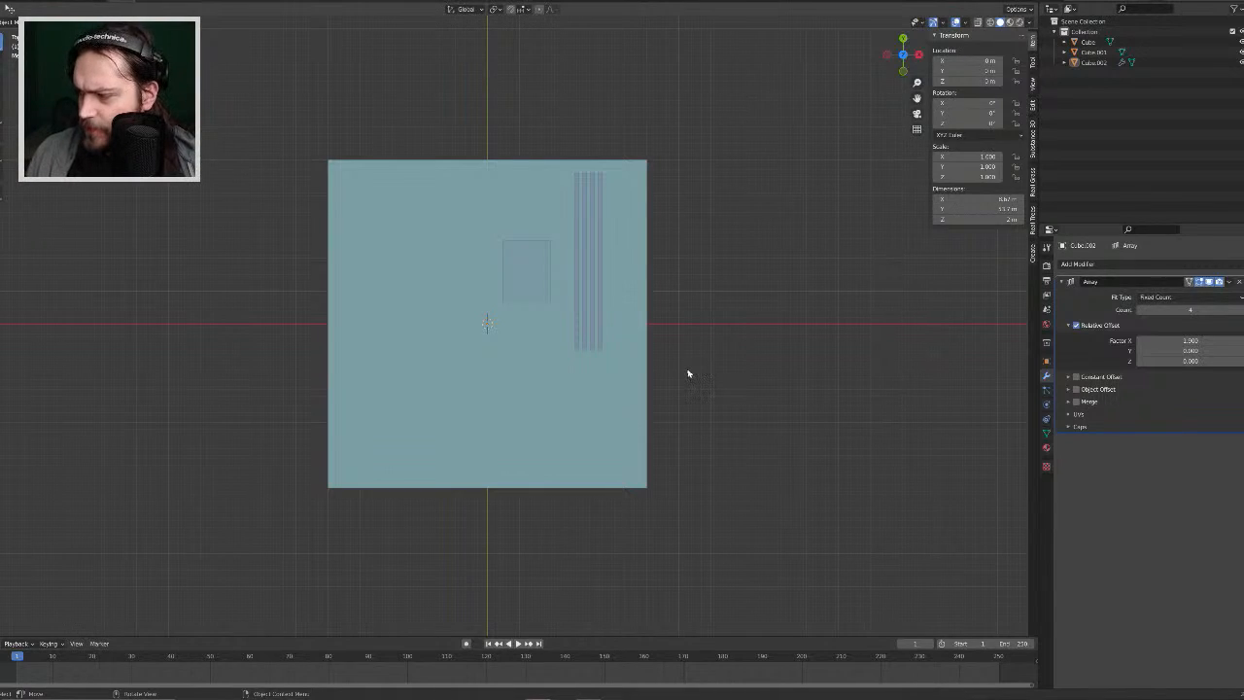
left_click(581, 301)
key("shift+d")
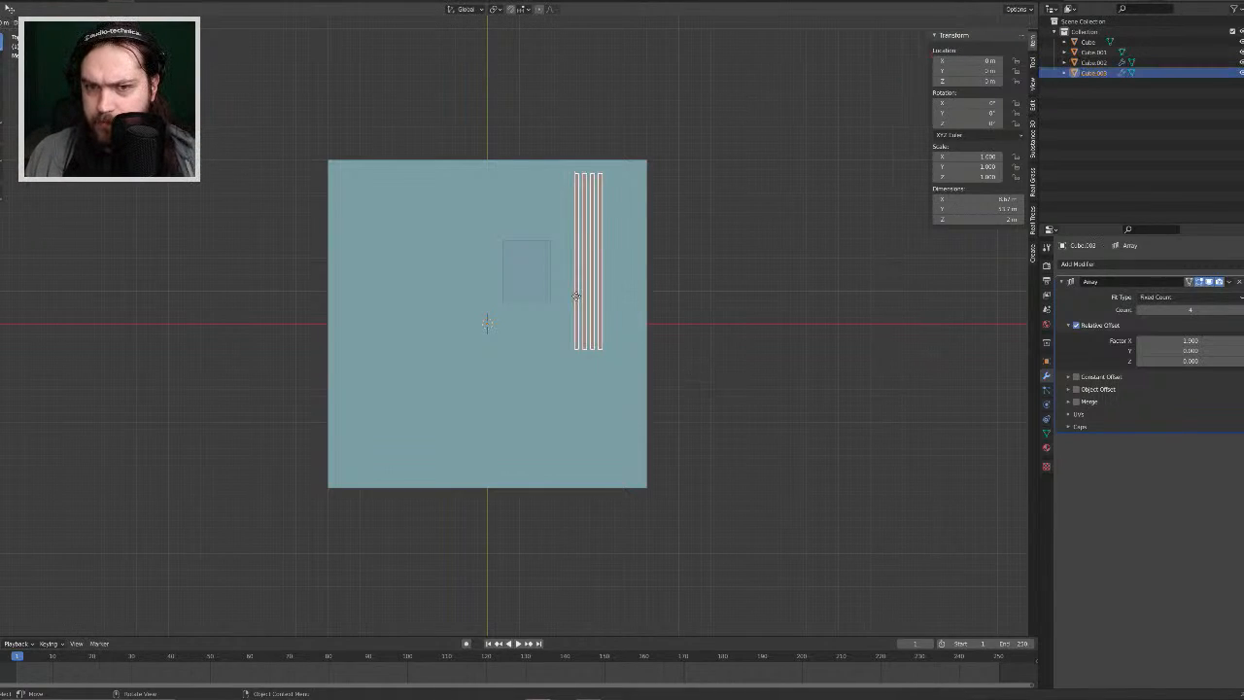
left_click(416, 420)
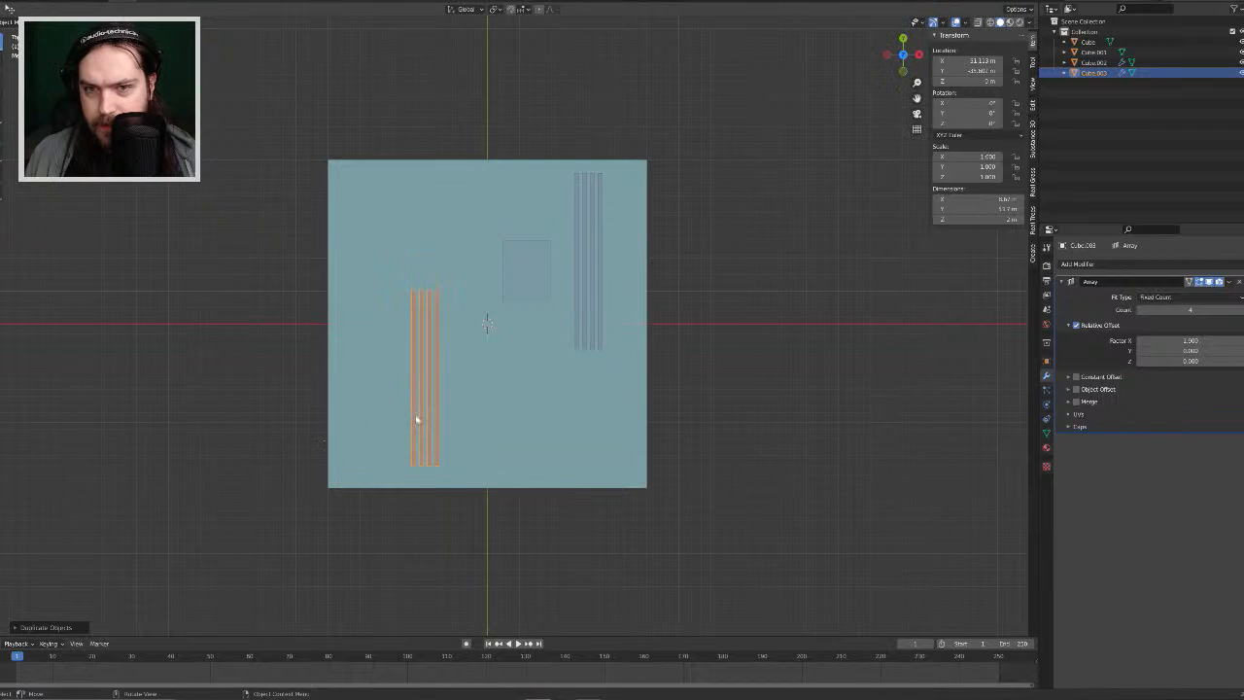
scroll(441, 404, "up", 2)
scroll(440, 403, "down", 1)
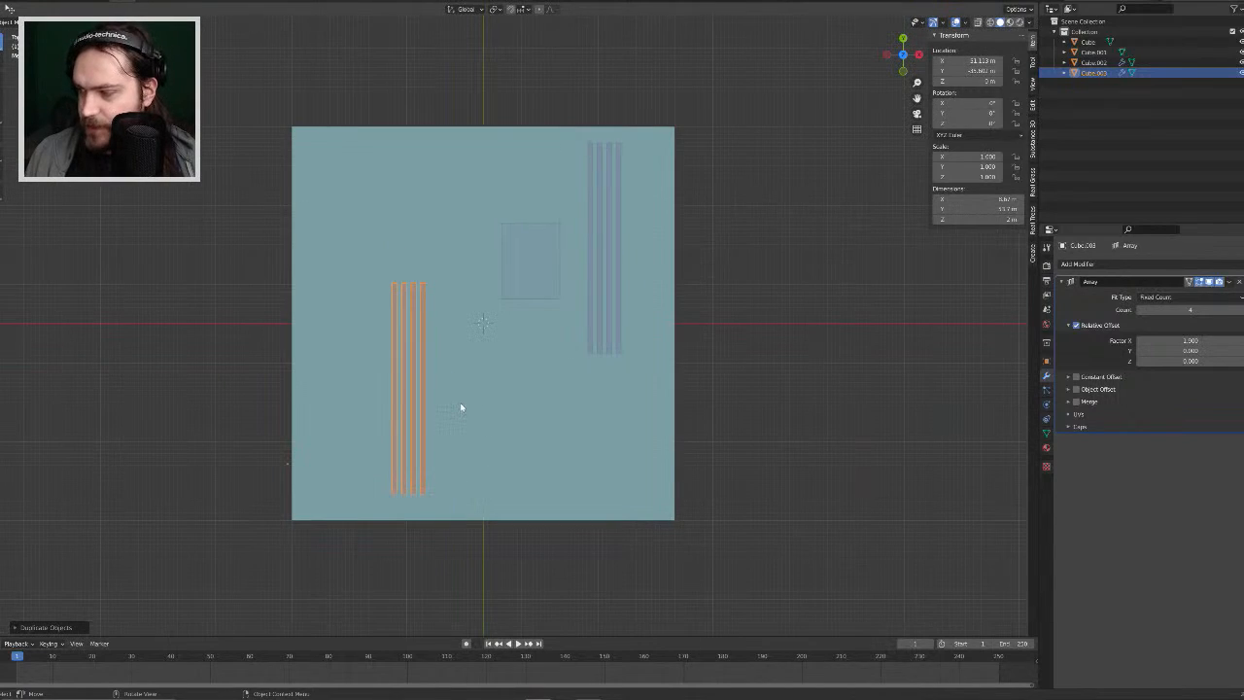
key("g")
key("x")
right_click(460, 404)
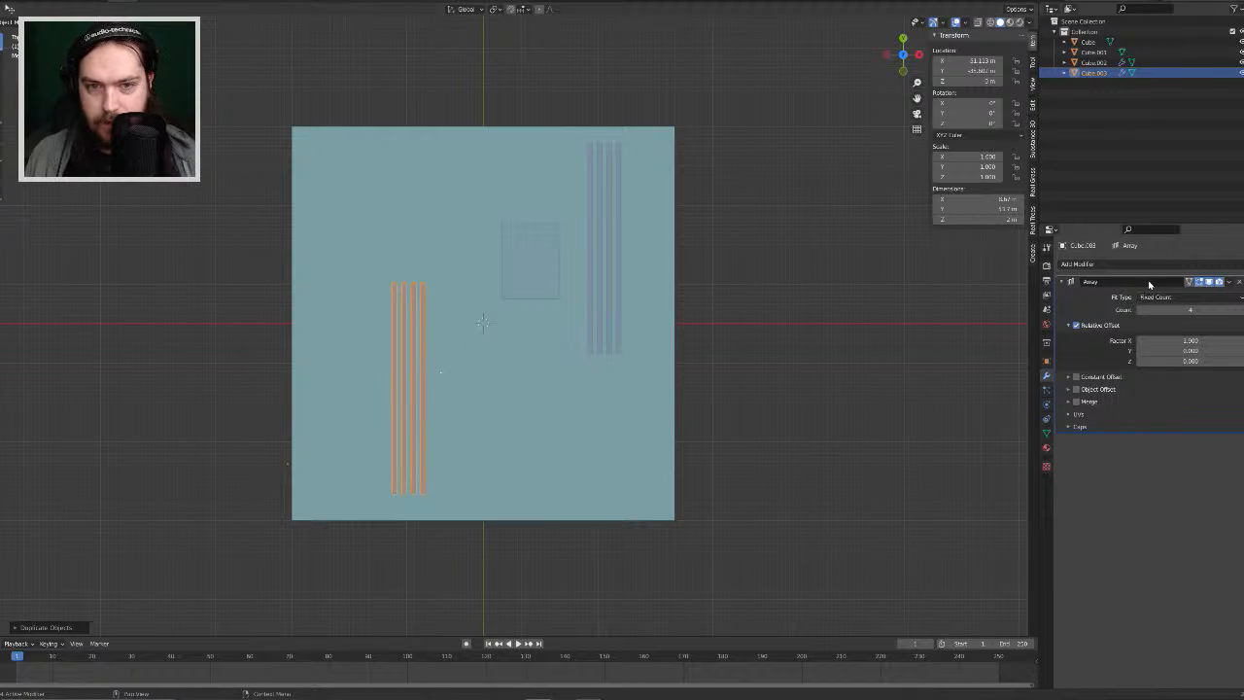
Step: Remove the Array modifier from the duplicated bars and set the remaining bar's origin to its geometry
left_click(1238, 281)
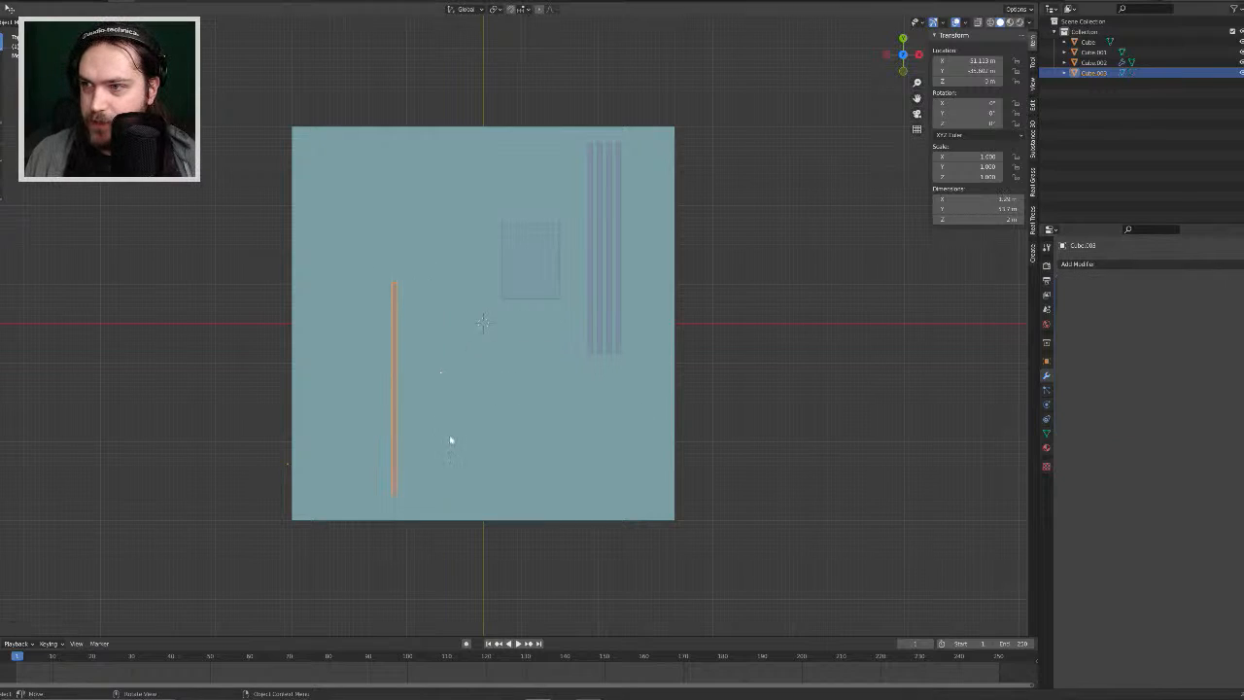
right_click(391, 427)
mouse_move(410, 467)
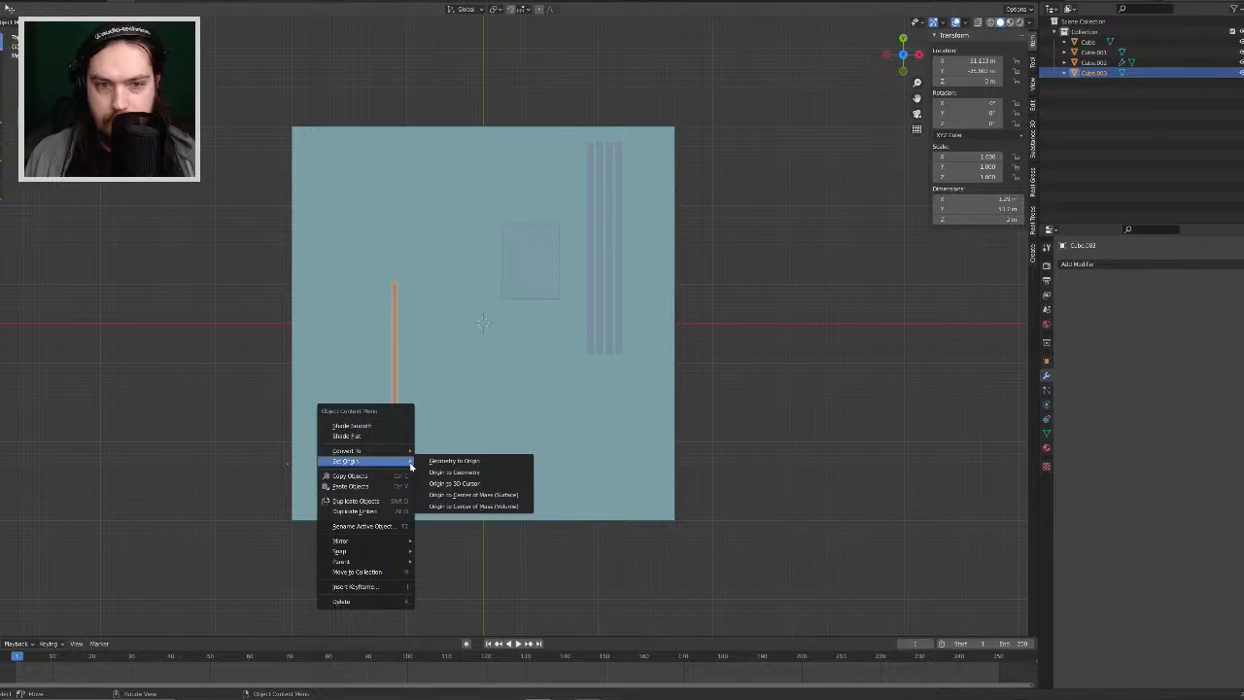
left_click(492, 473)
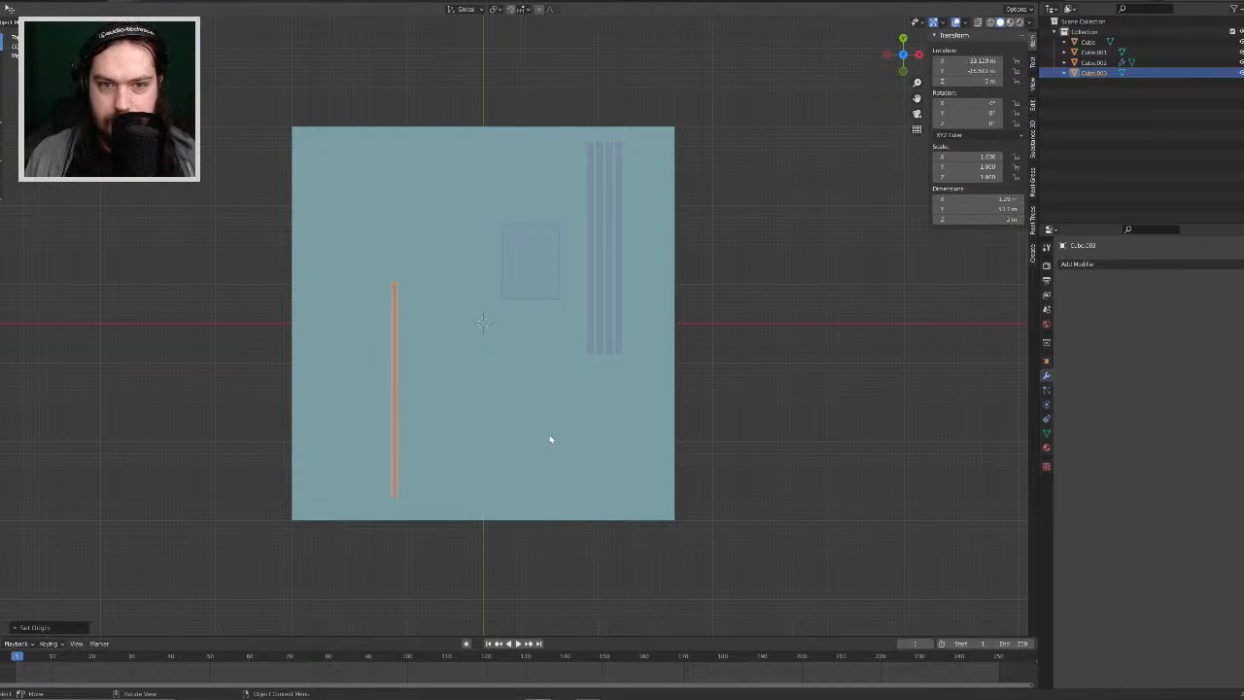
Step: Rotate the duplicated bar 90° about Z so it runs along X
key("s")
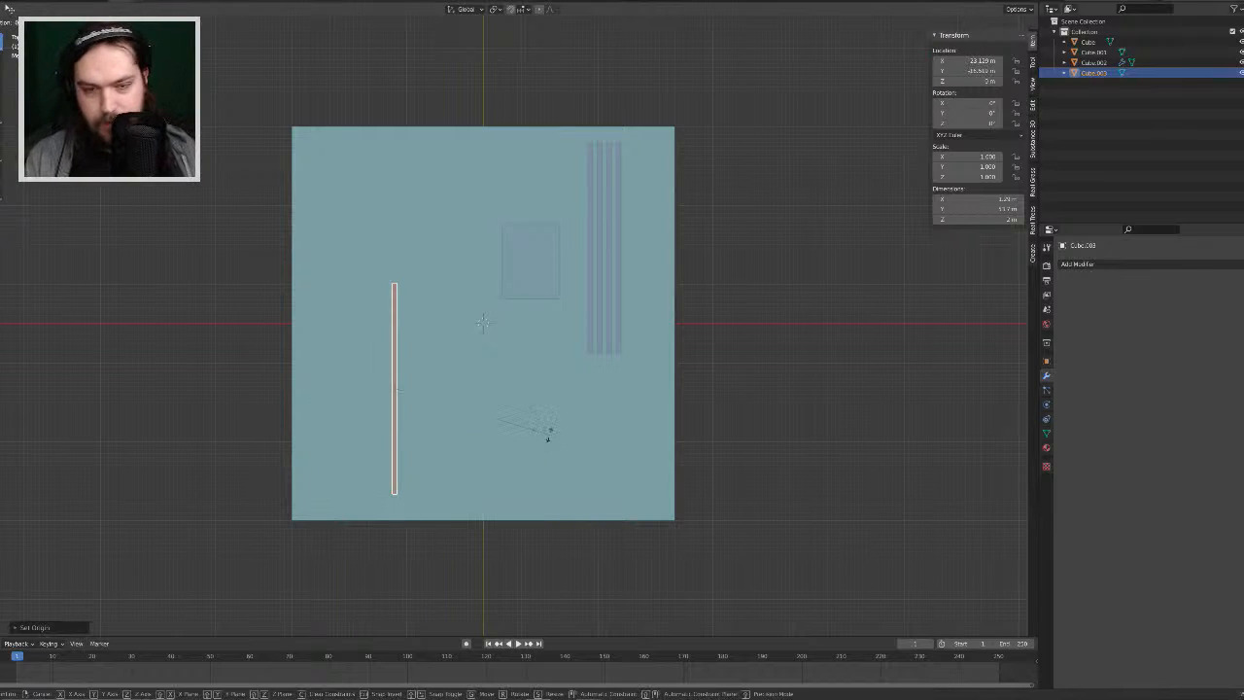
type("90")
key("Return")
scroll(549, 438, "up", 1)
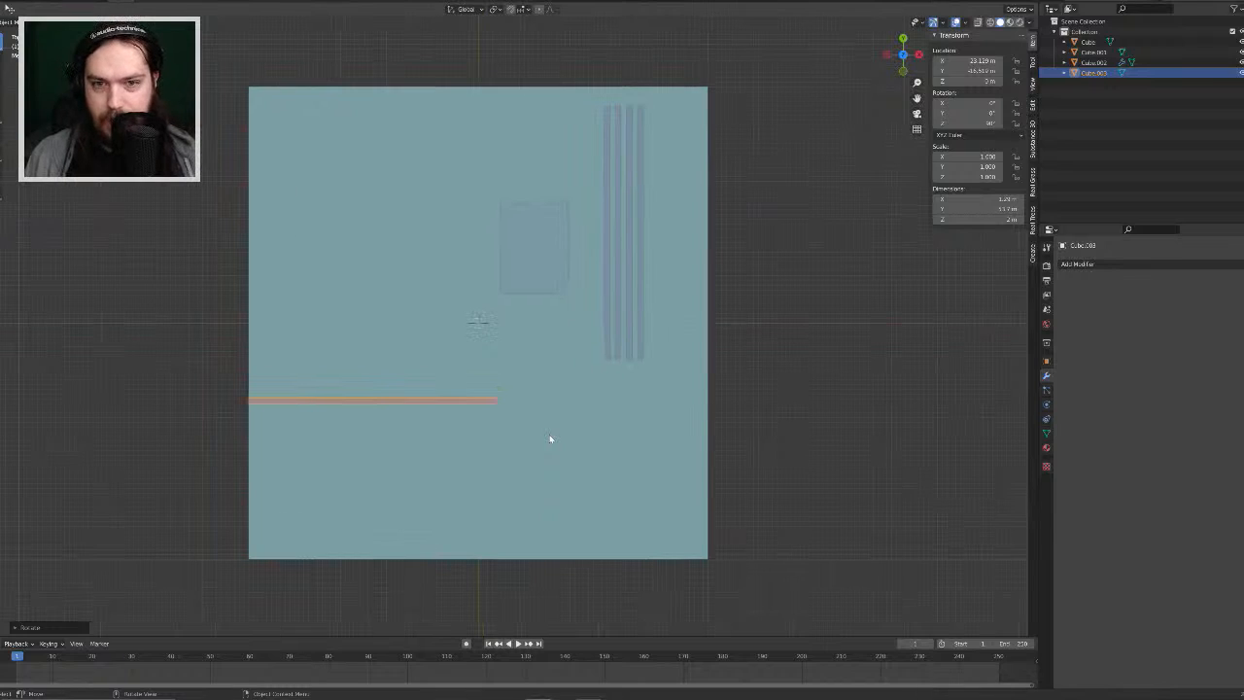
Step: In Edit Mode, scale the horizontal bar's whole mesh down along X to about 44 m long, then deselect it
key("Tab")
key("x")
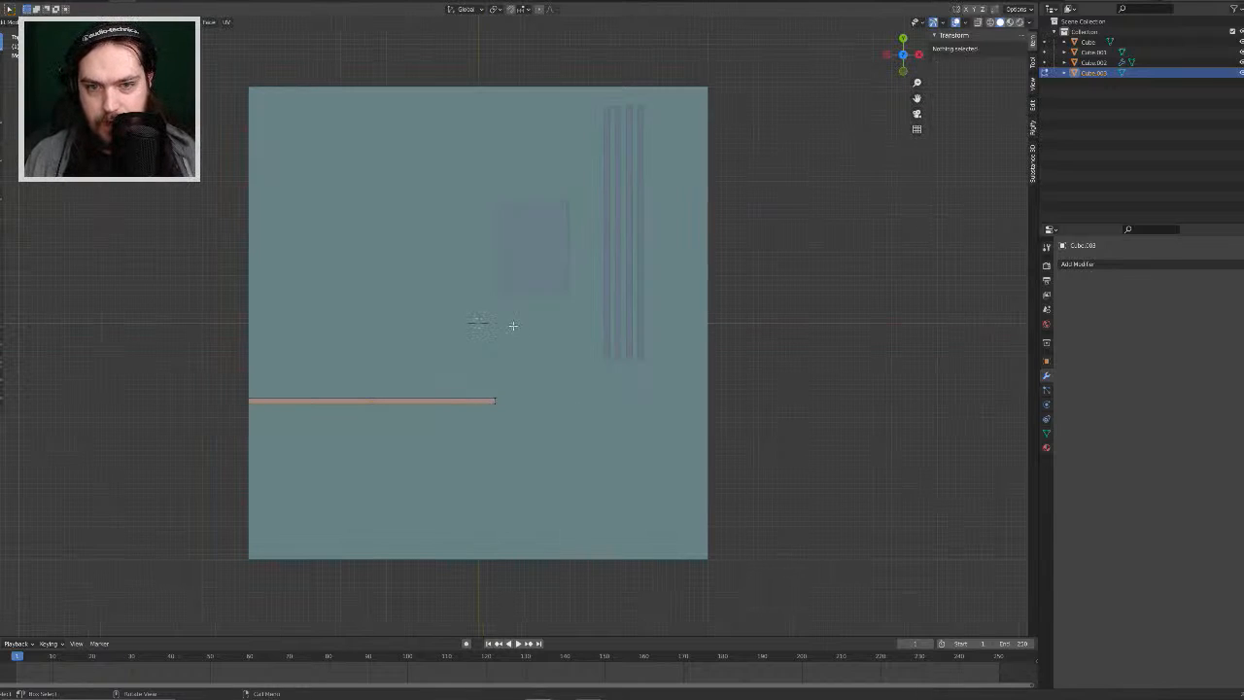
key("a")
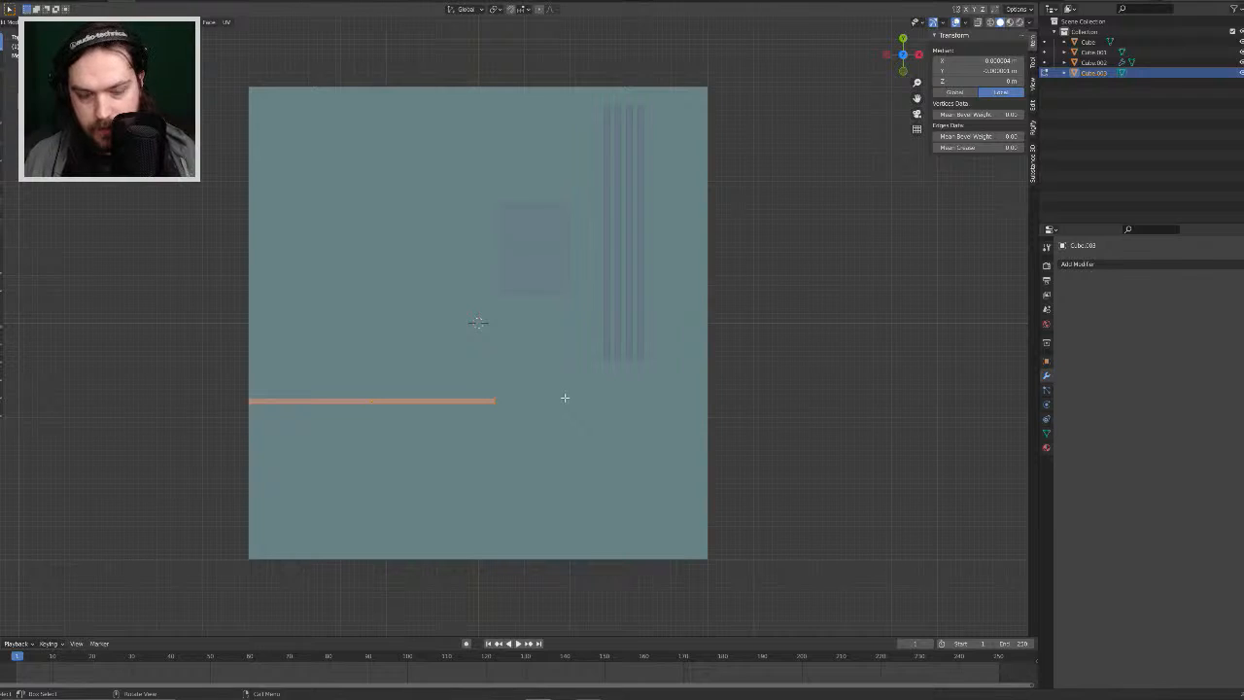
key("s")
key("x")
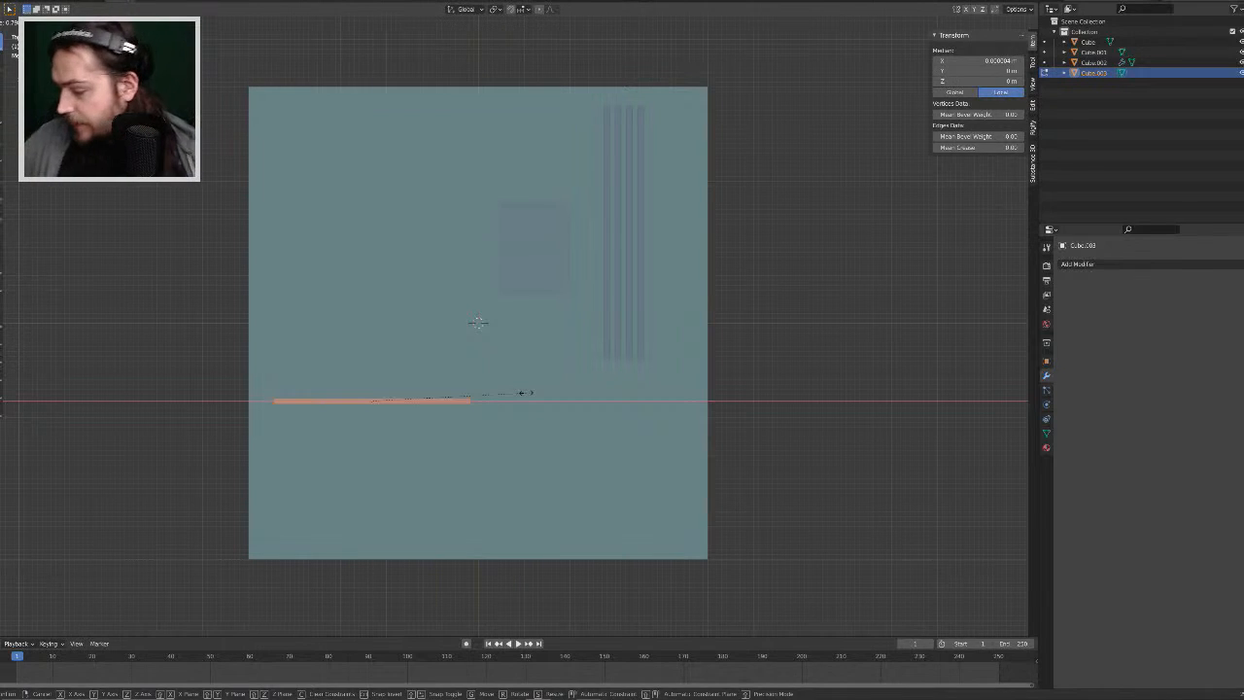
left_click(530, 379)
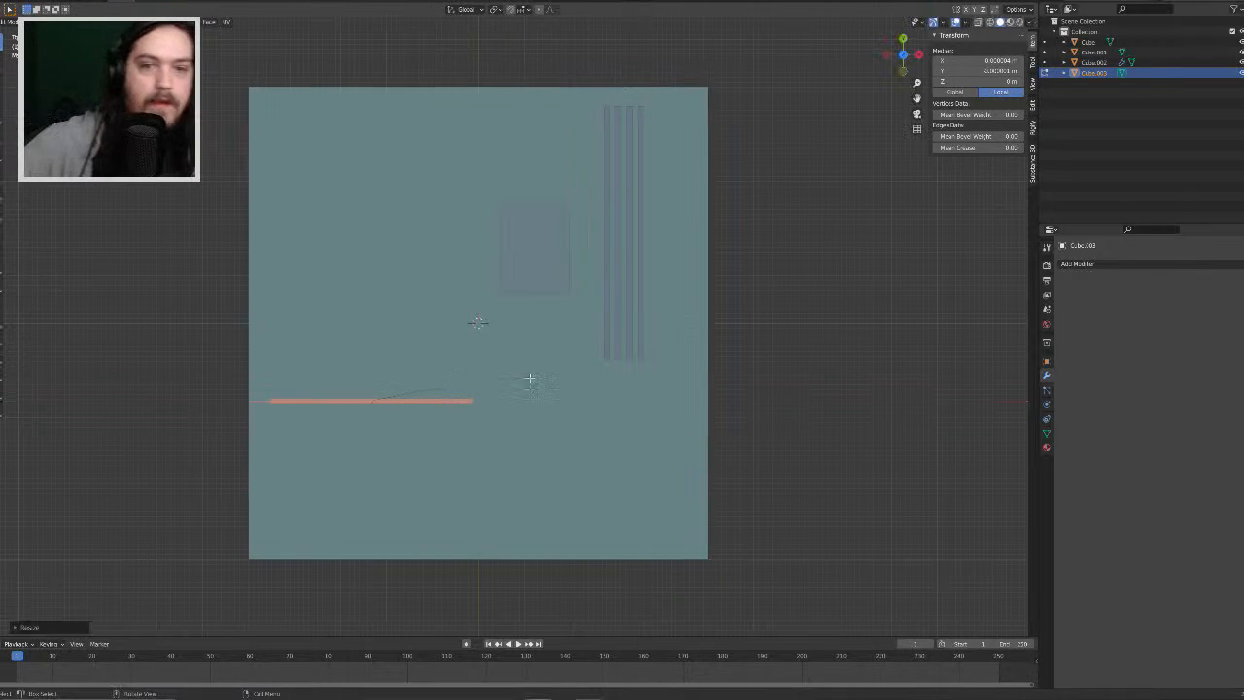
left_click(524, 374)
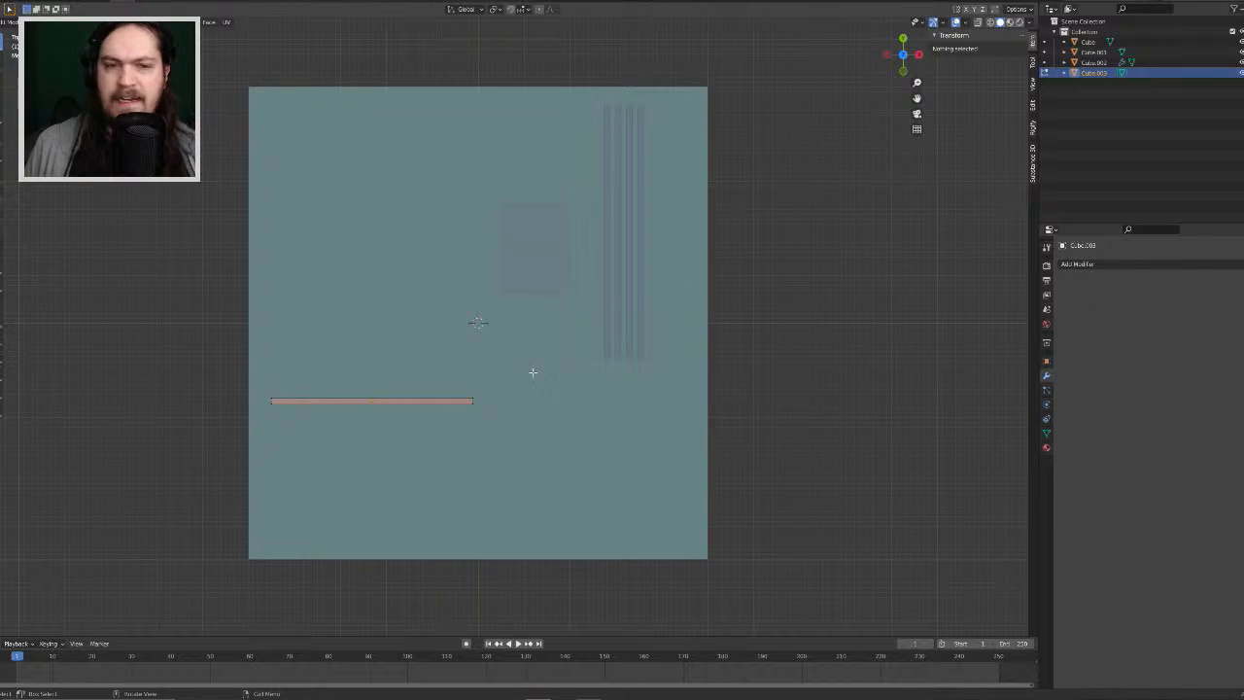
Step: Add an Array modifier to the horizontal bar and set its relative offset factor X to 12
left_click(1125, 264)
left_click(1064, 297)
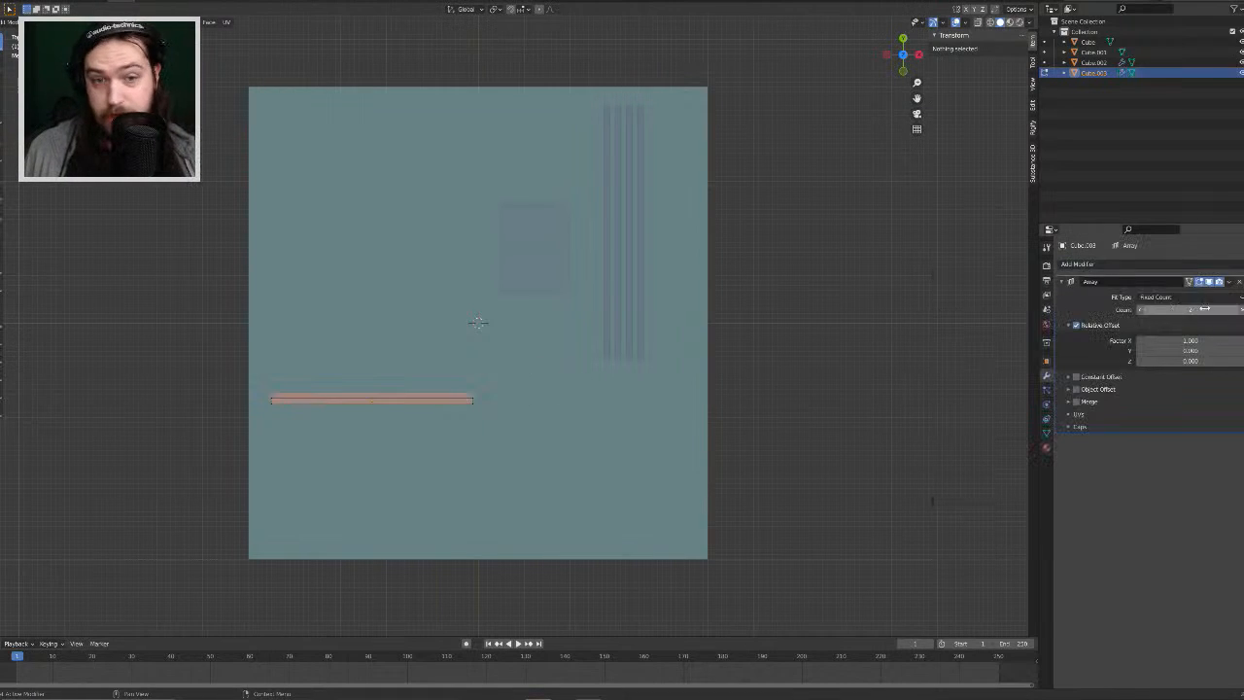
left_click_drag(1193, 340, 1243, 340)
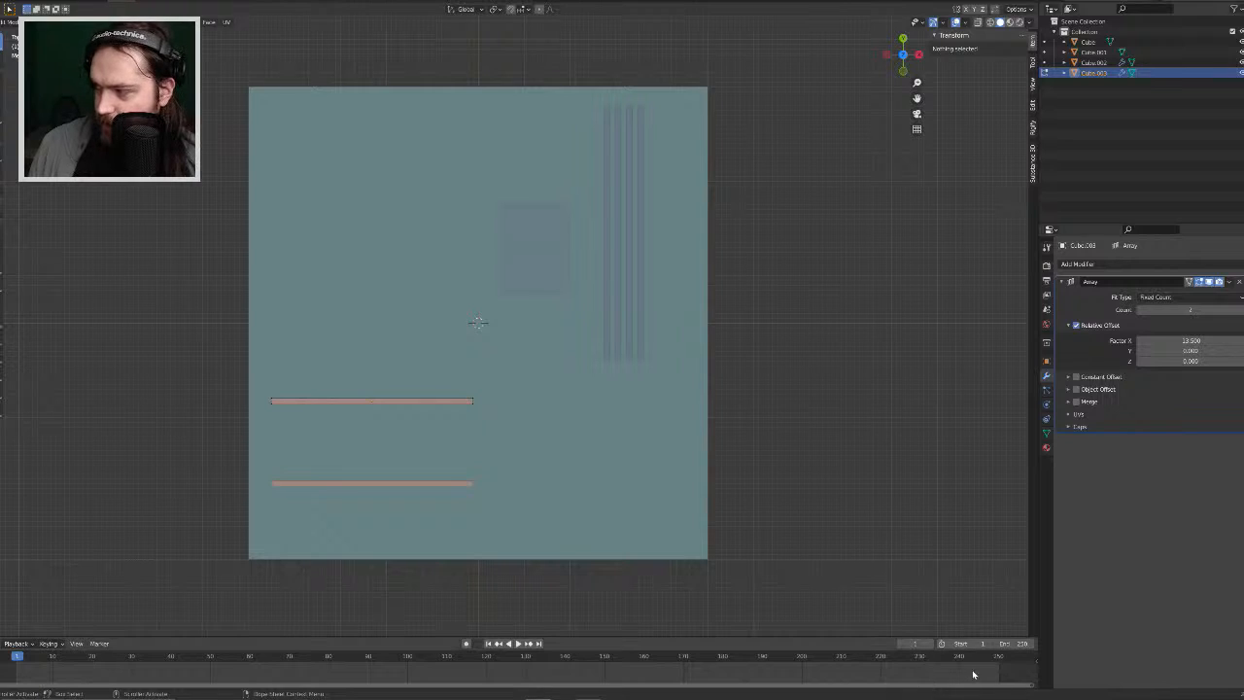
double_click(1193, 340)
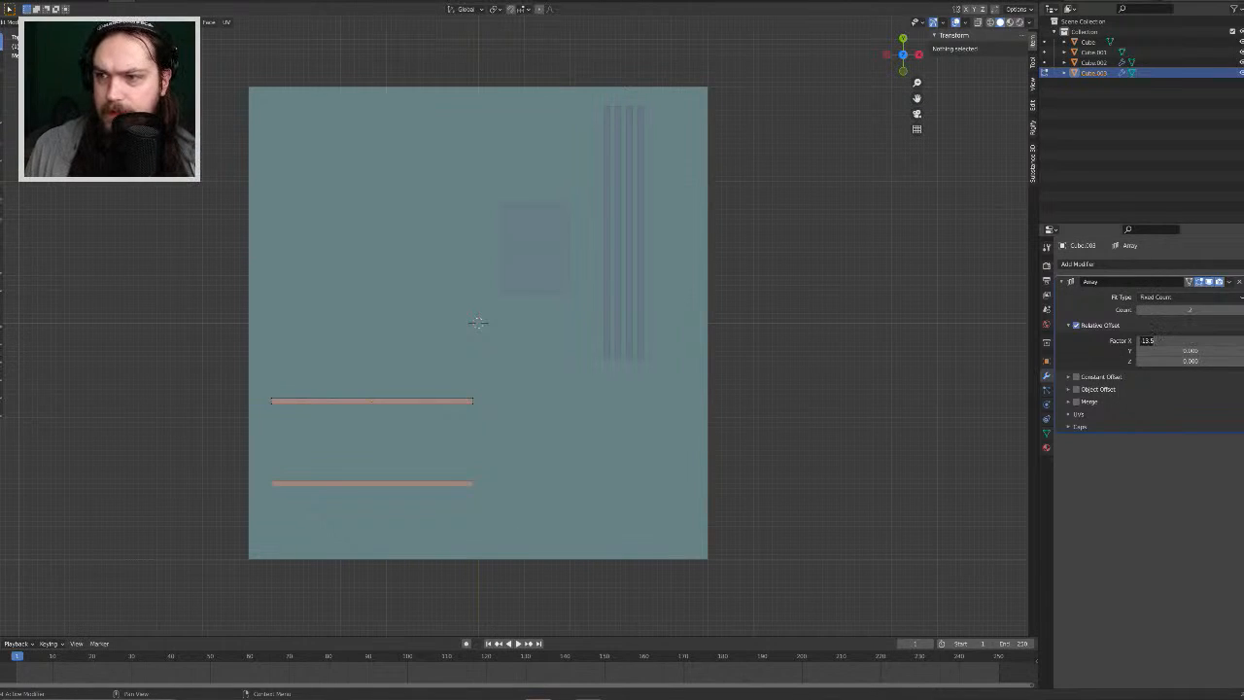
key("BackSpace")
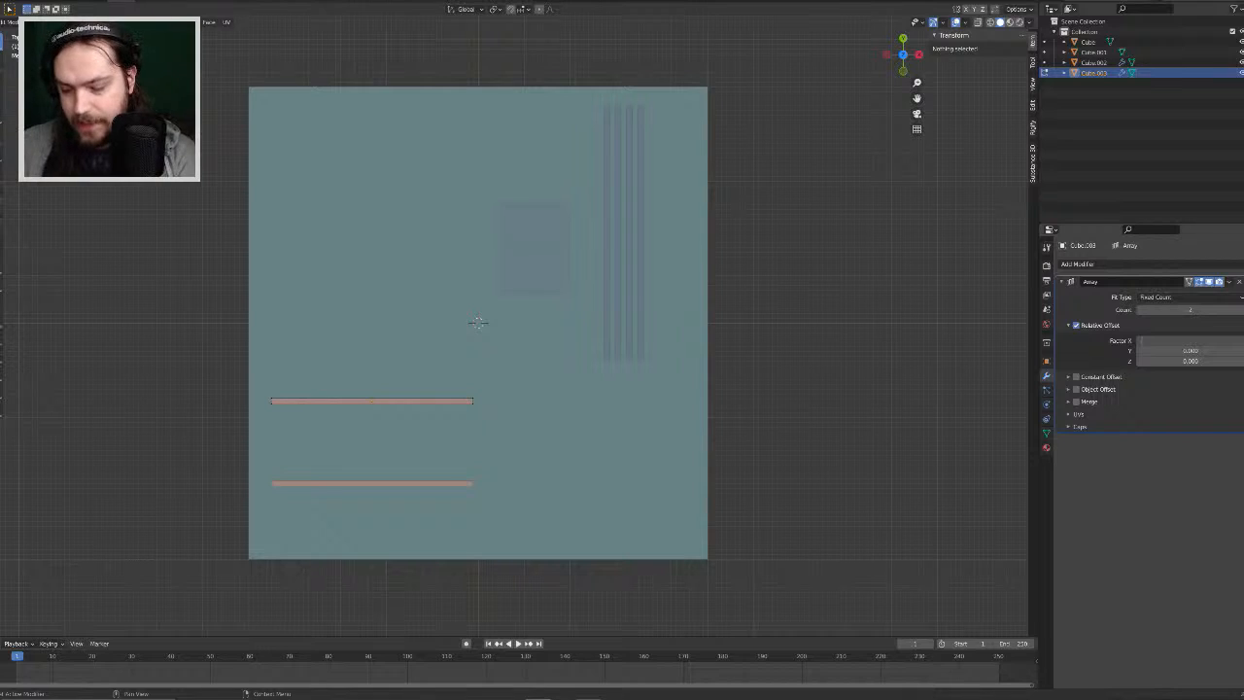
type("12")
key("Return")
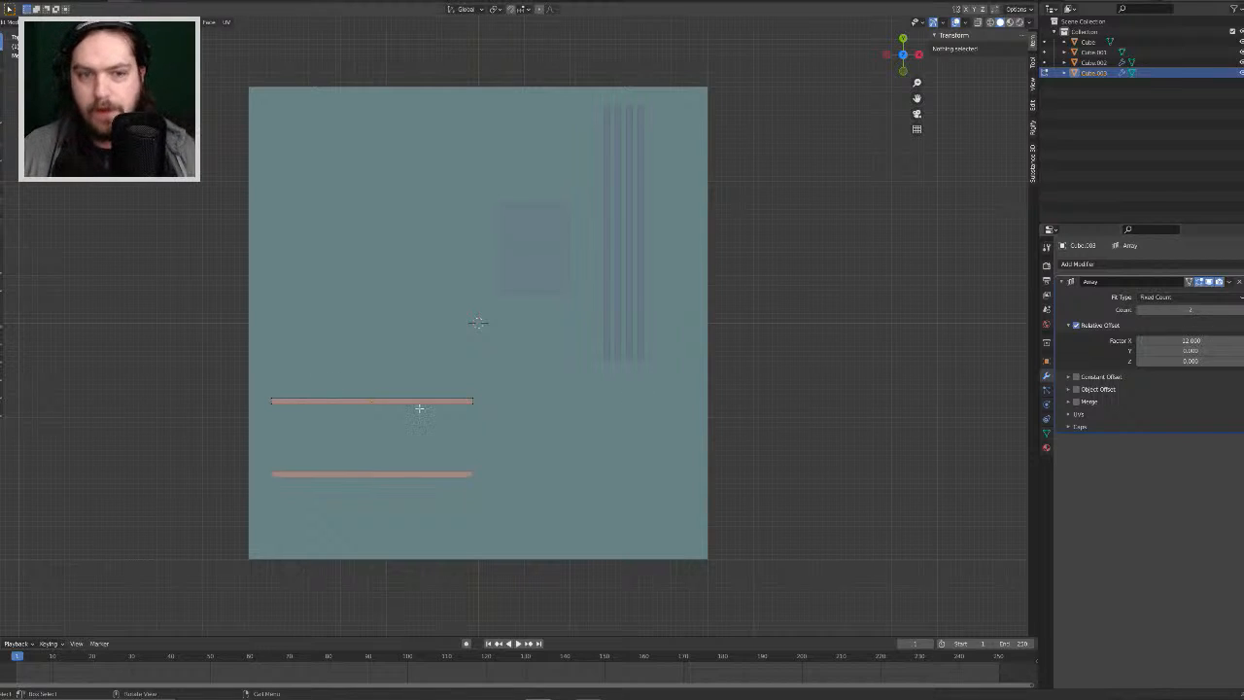
Step: Back in Object Mode, duplicate the pair of horizontal bars and place the copy about 6 m toward negative Y
key("Tab")
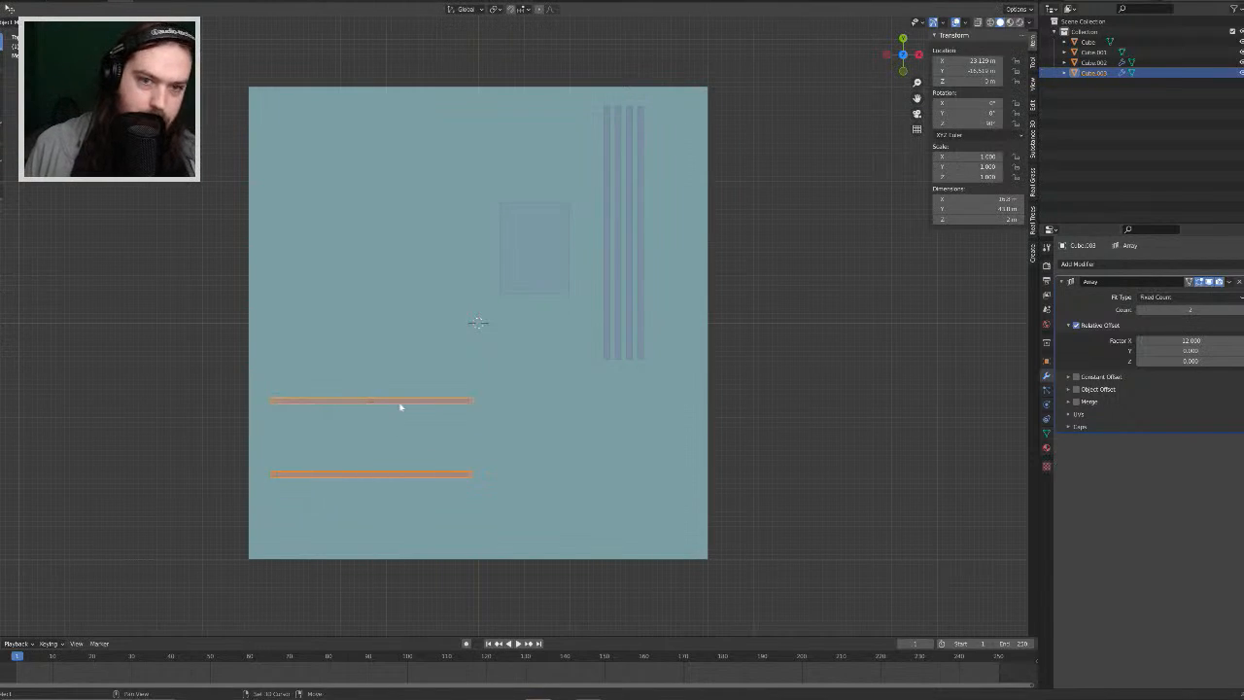
key("shift+d")
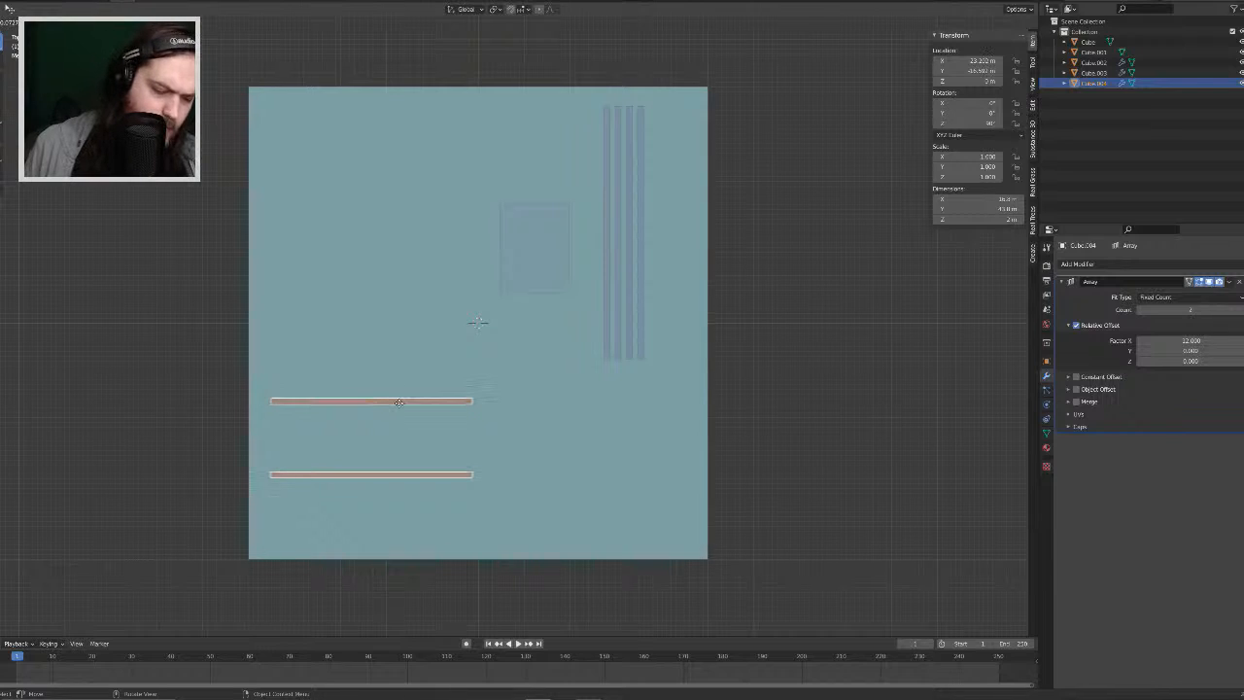
key("y")
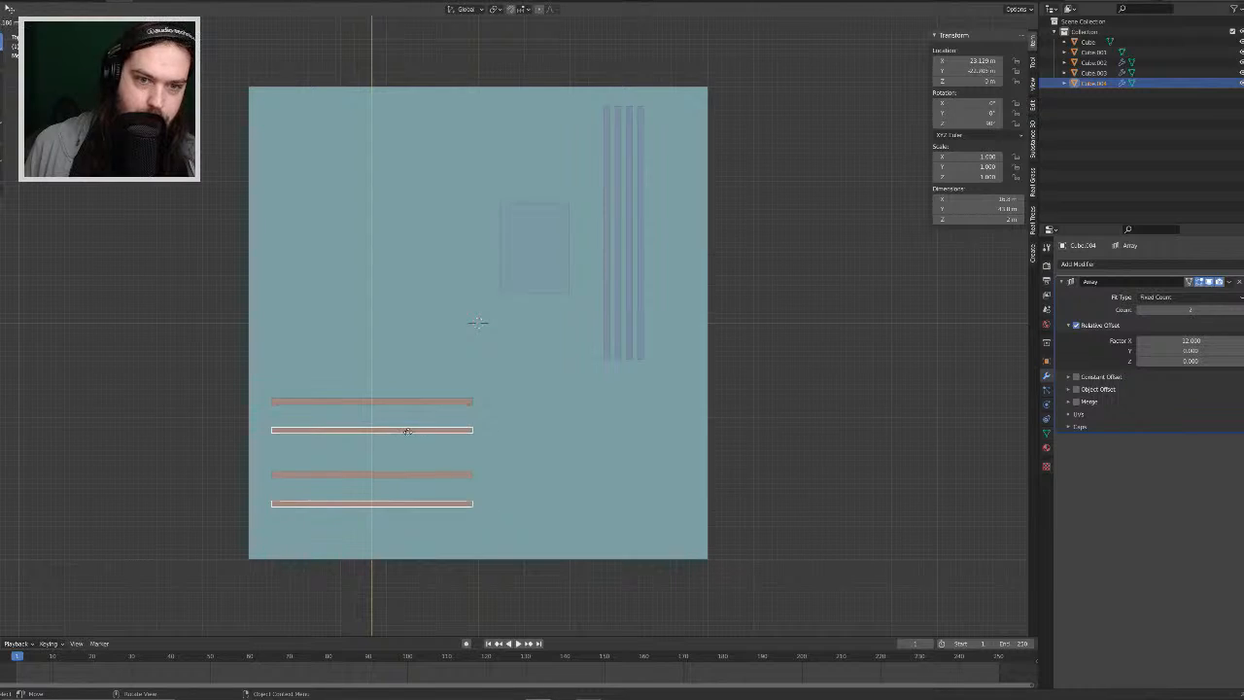
left_click(423, 436)
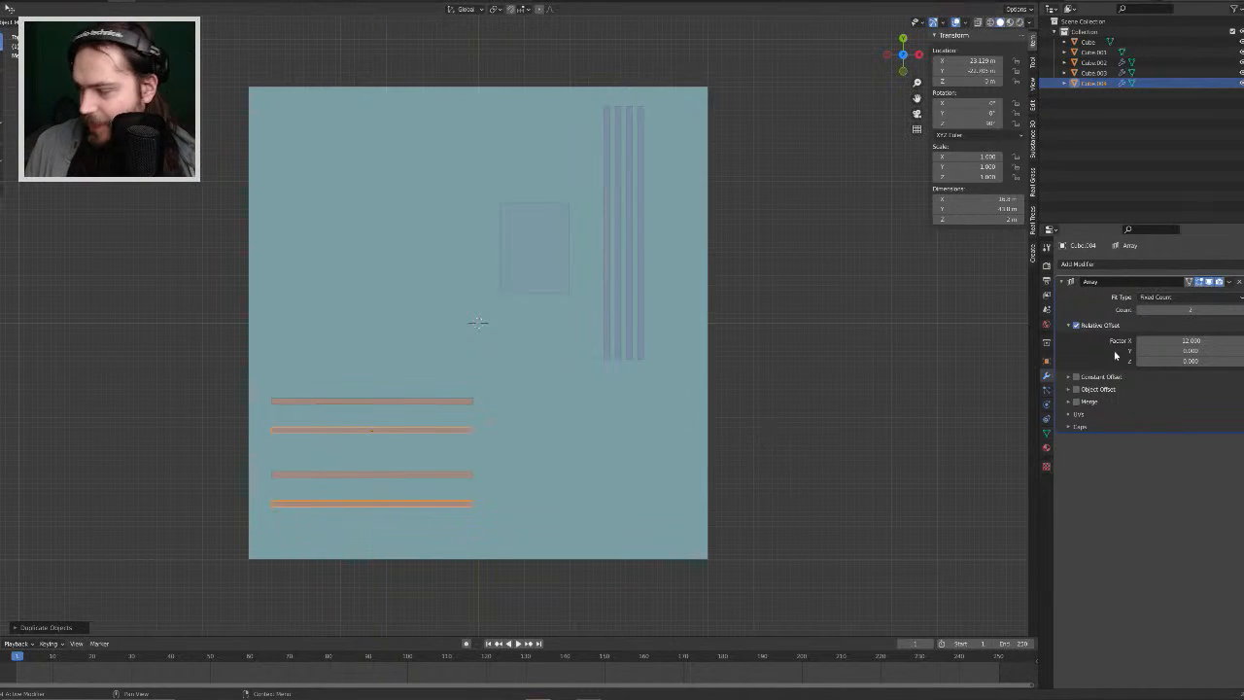
Step: Reduce the duplicated pair's relative offset factor X to 4.4 and move it along Y to sit between the two outer bars
left_click_drag(1163, 340, 1134, 340)
key("g")
key("x")
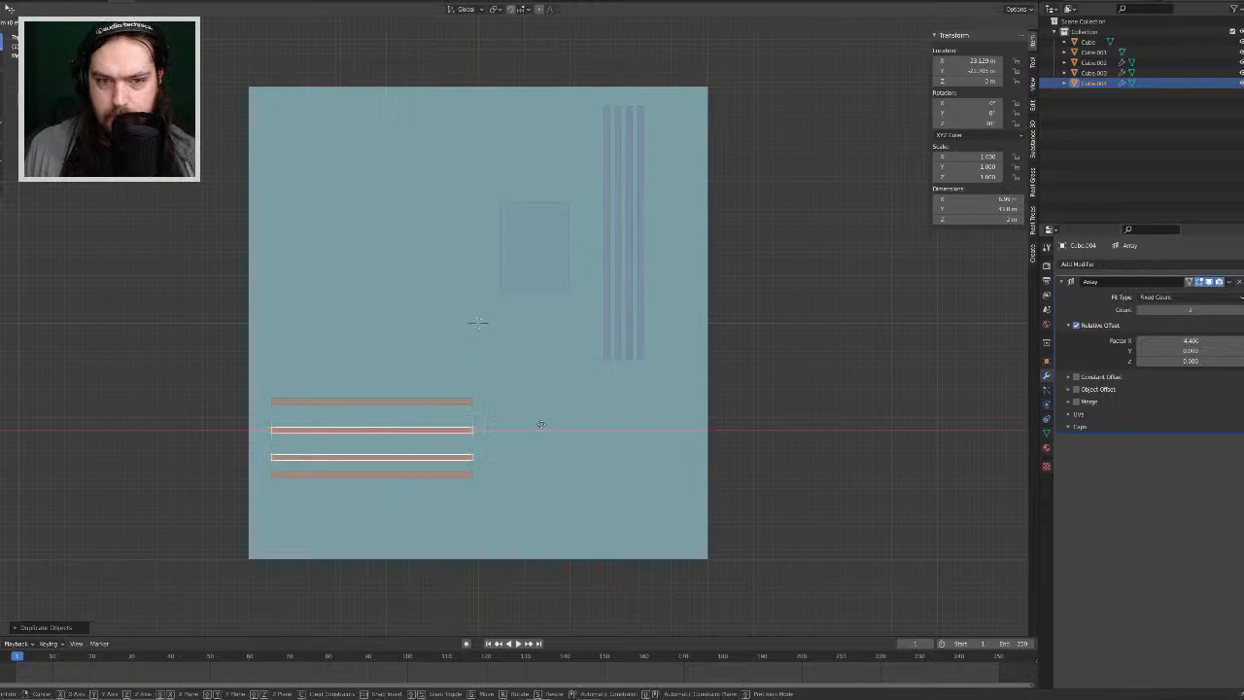
key("y")
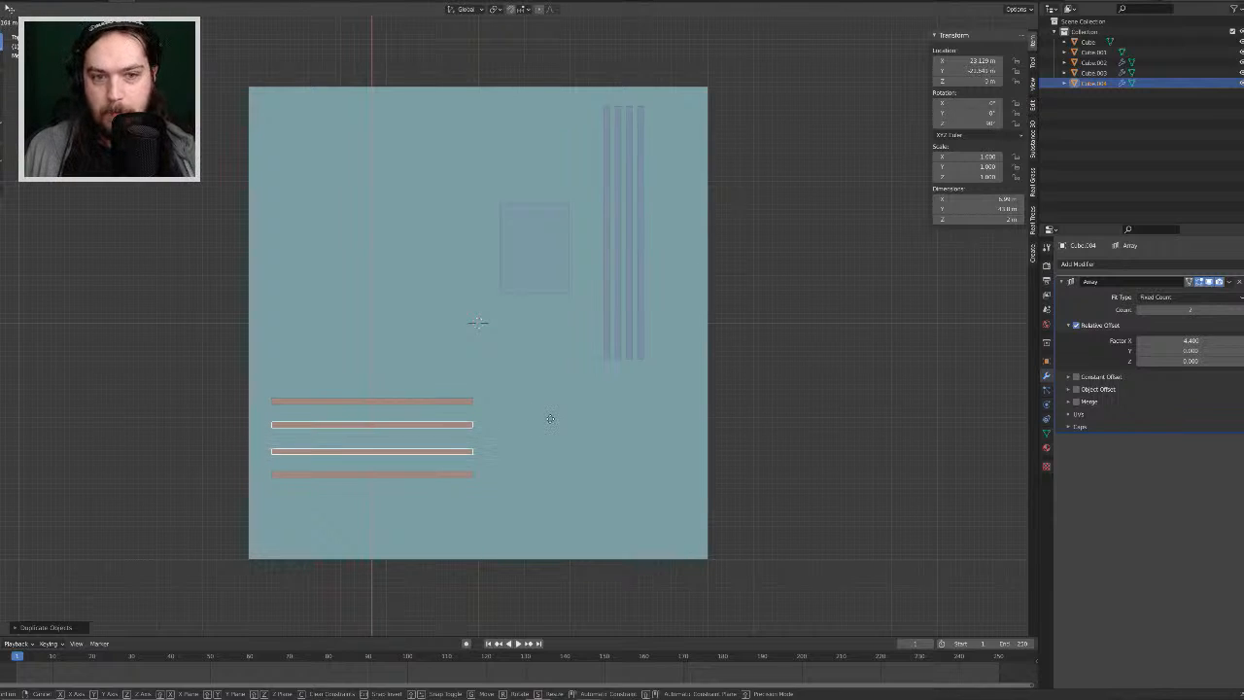
left_click(548, 418)
Step: In wireframe Edit Mode, shorten the inner bars to about 11 m by moving their right-end vertices along X, then restore solid shading and Object Mode
key("Tab")
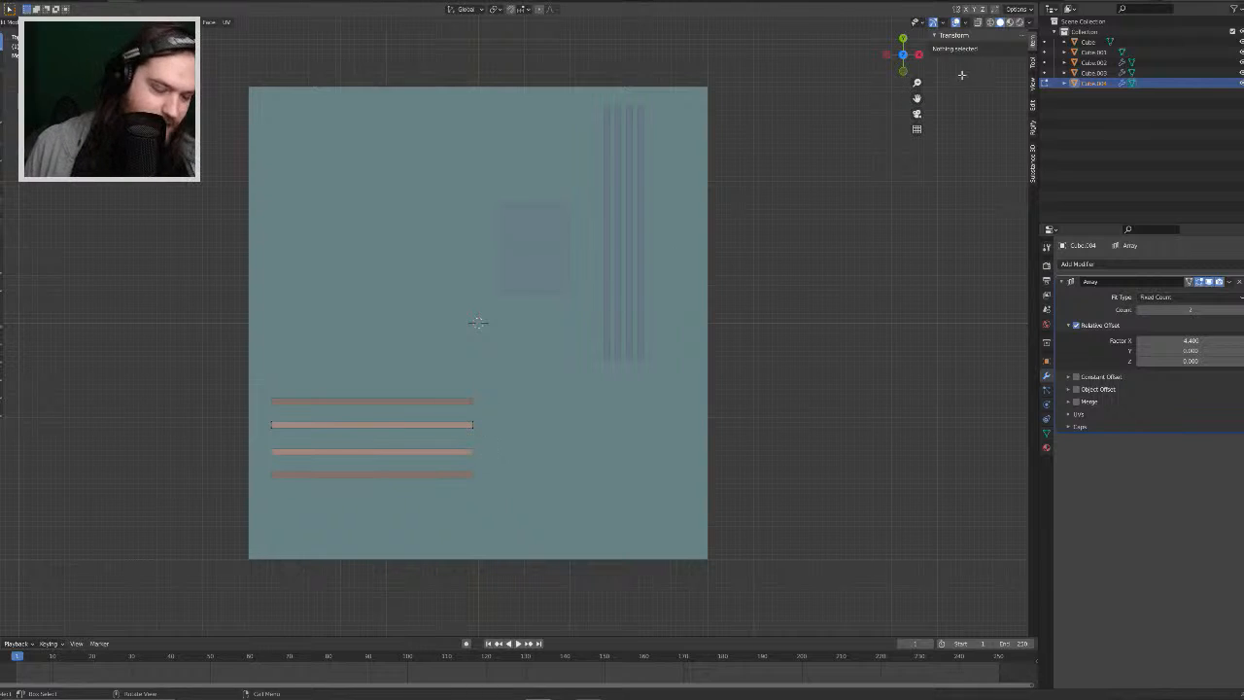
left_click(990, 22)
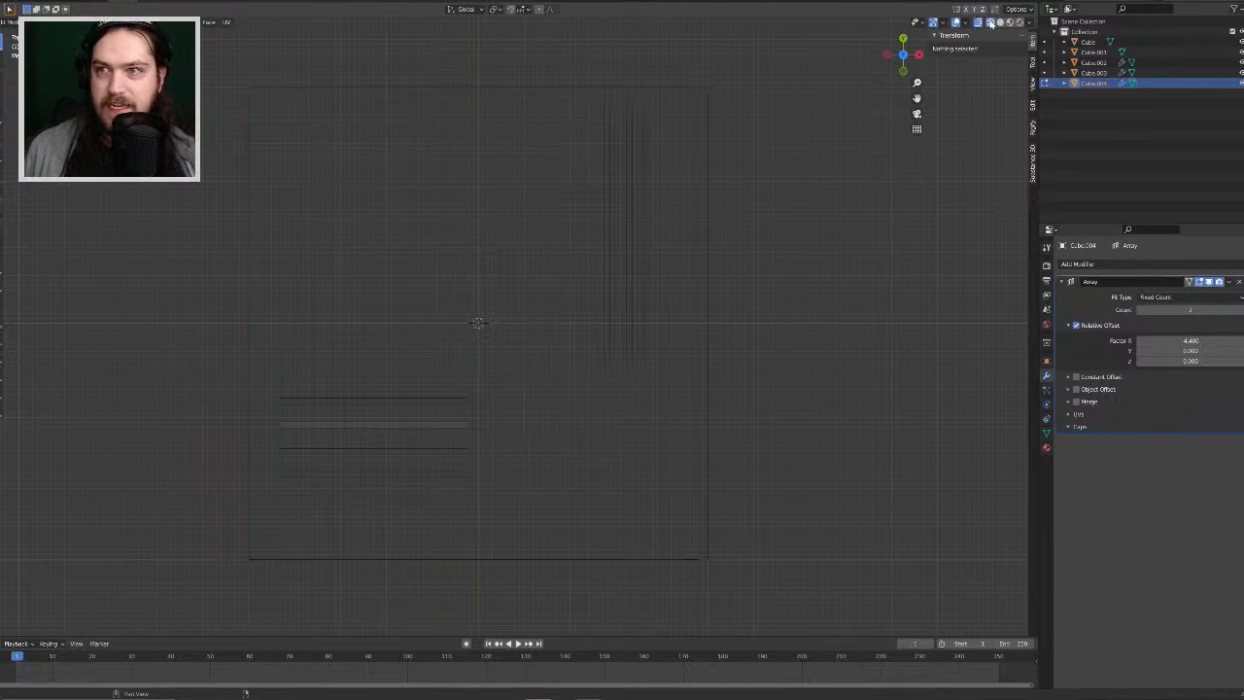
left_click_drag(492, 450, 422, 356)
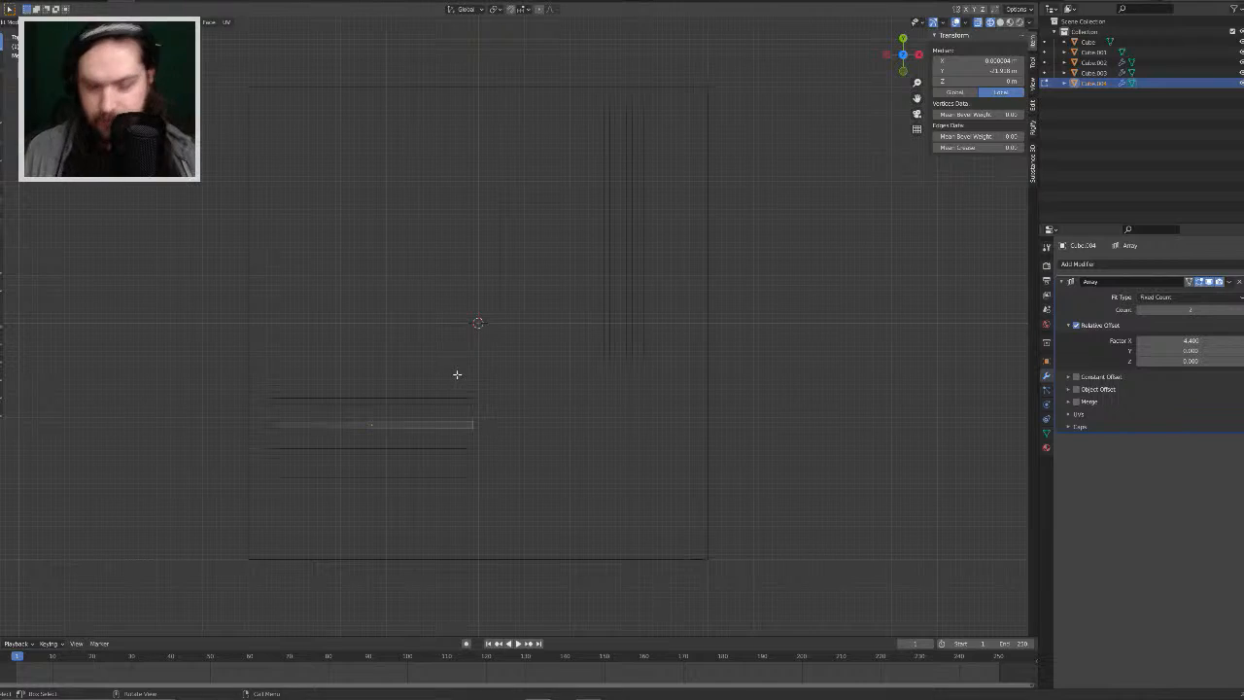
key("g")
key("x")
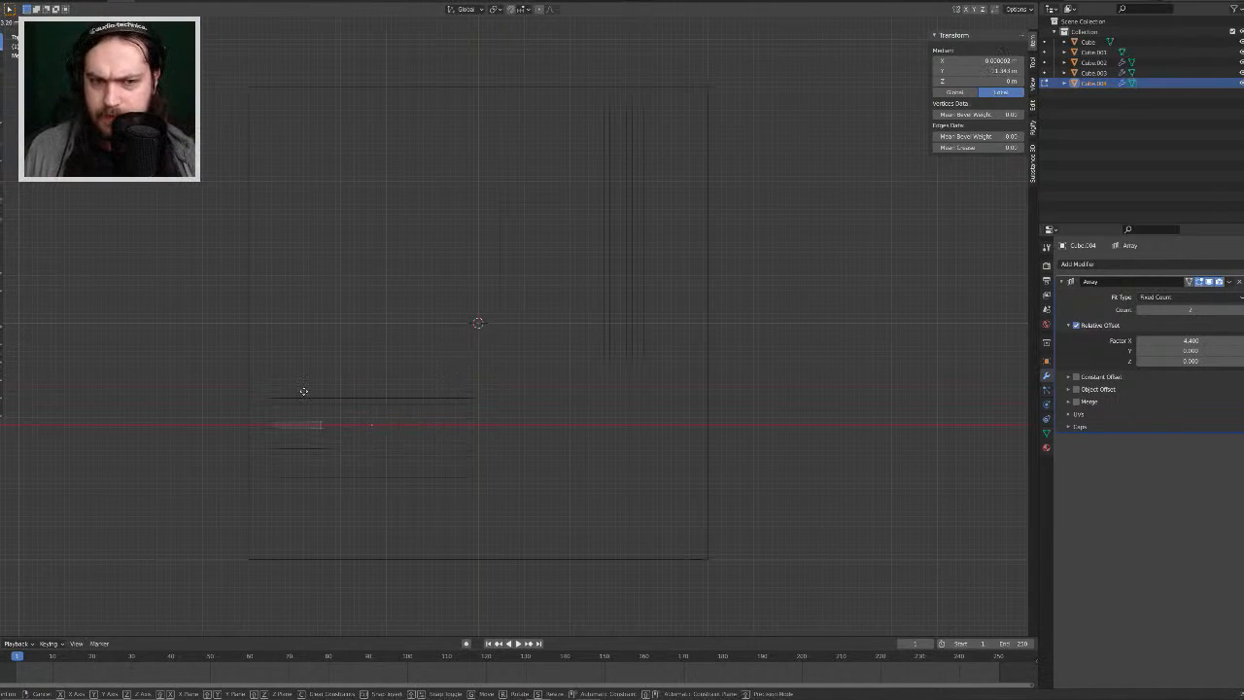
left_click(305, 389)
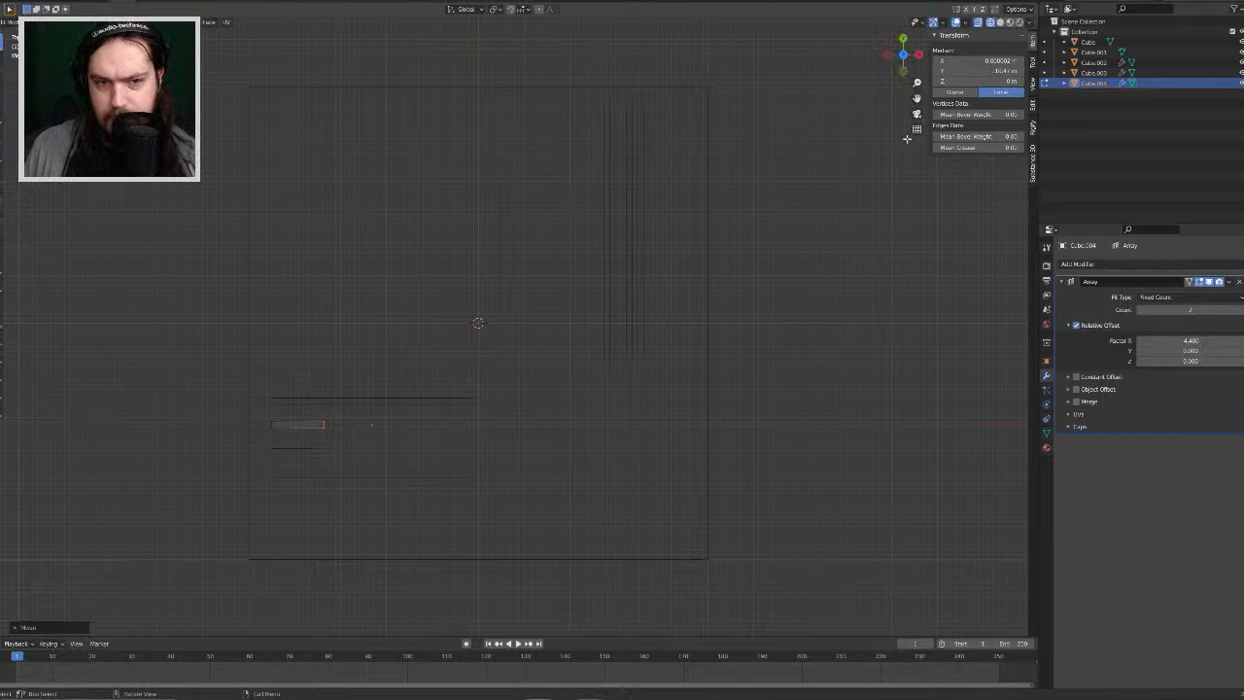
left_click(1000, 22)
left_click(808, 440)
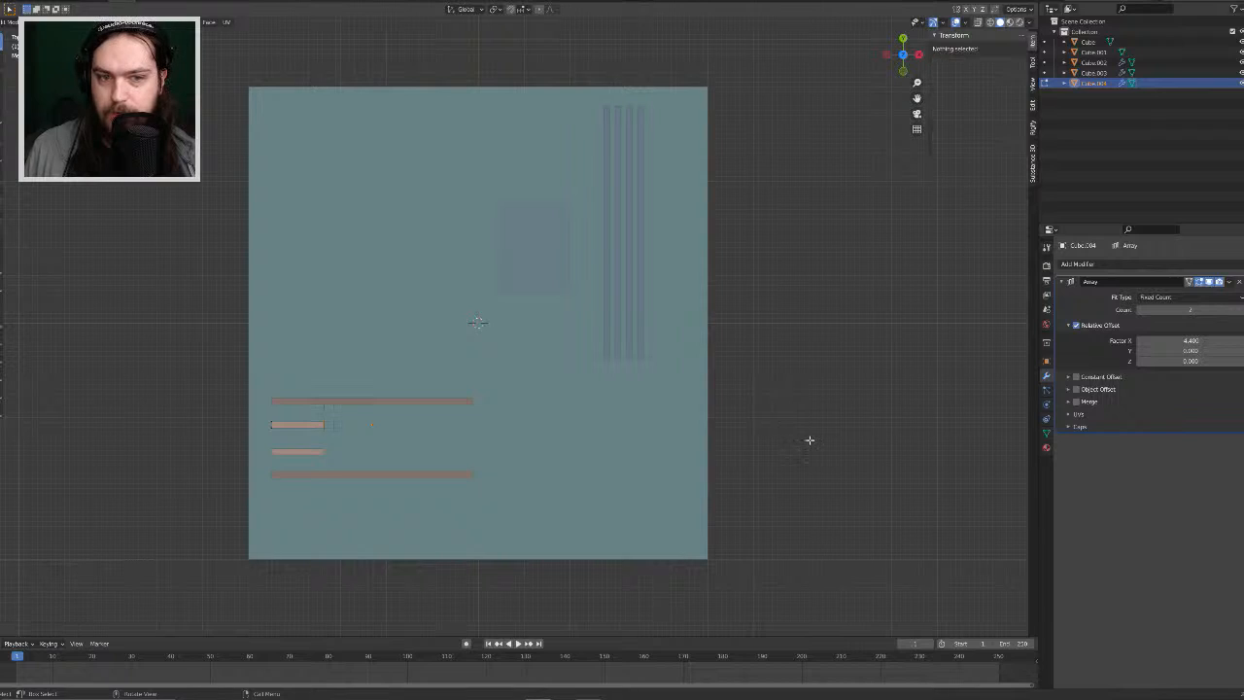
key("Tab")
Step: Deselect the slot bars and examine the board layout from perspective and top view, ending close up on the RAM bars' ends
middle_click_drag(809, 440, 788, 388)
left_click(788, 389)
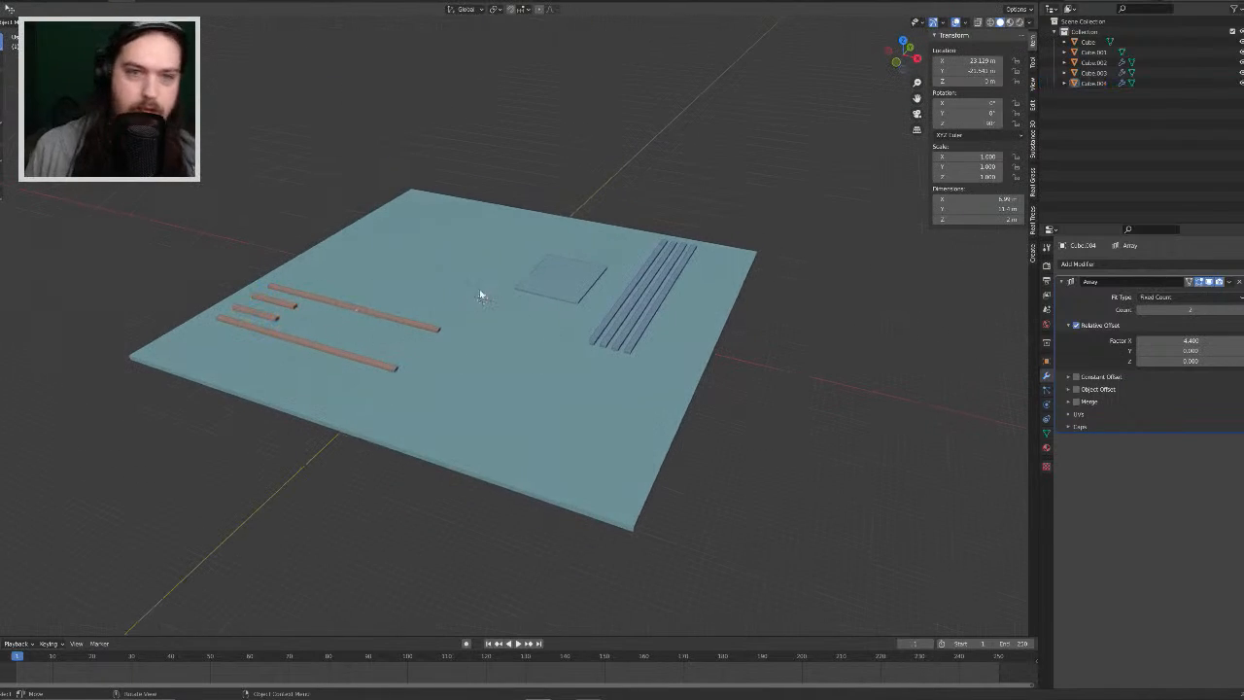
middle_click_drag(365, 279, 398, 372)
key("KP_7")
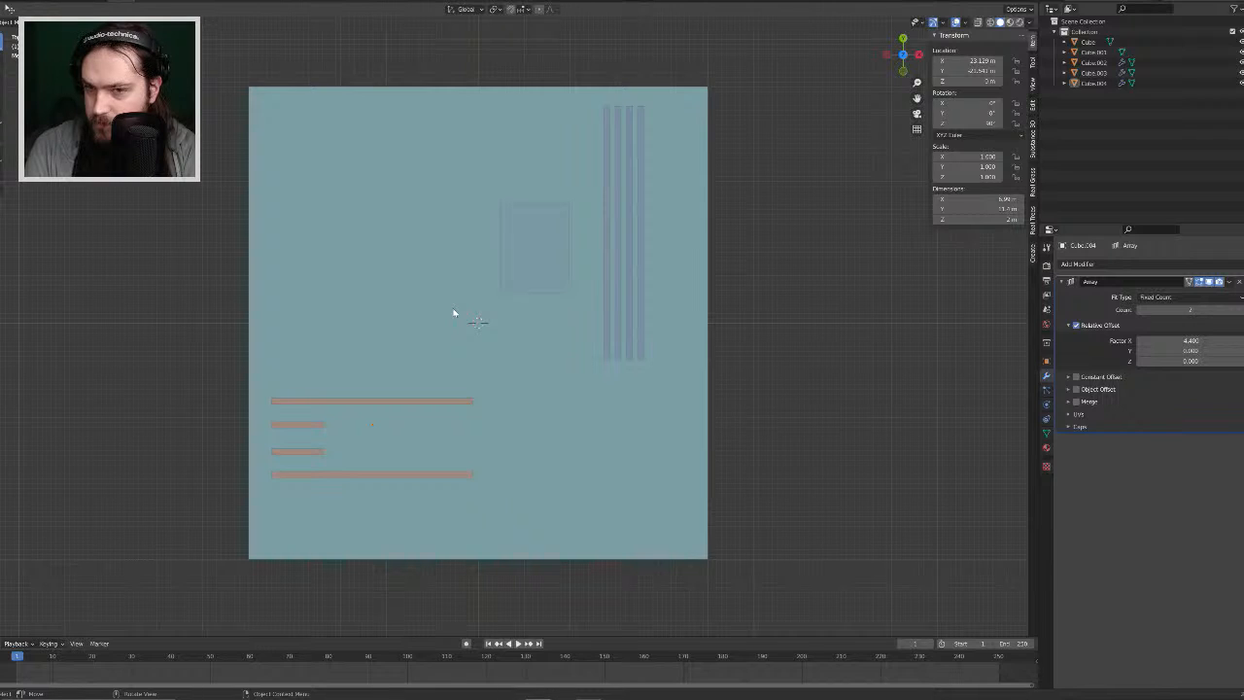
middle_click_drag(453, 313, 537, 266)
scroll(544, 258, "up", 8)
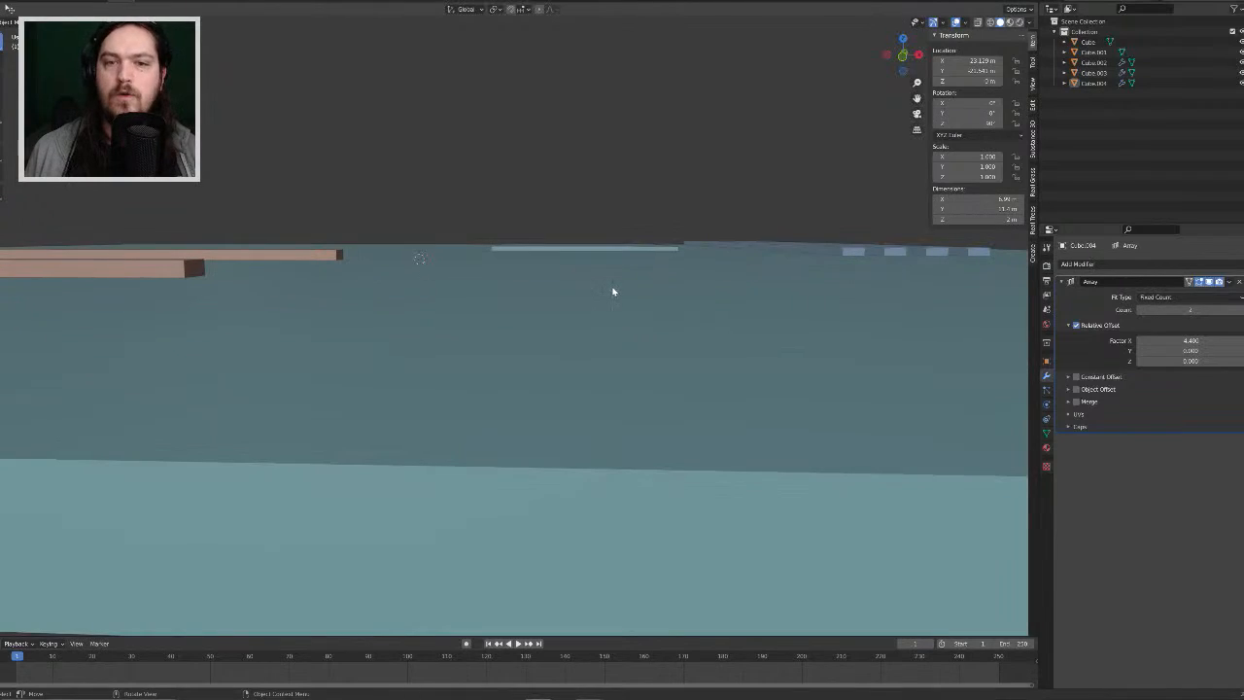
middle_click_drag(613, 310, 431, 297, "shift")
scroll(457, 296, "down", 1)
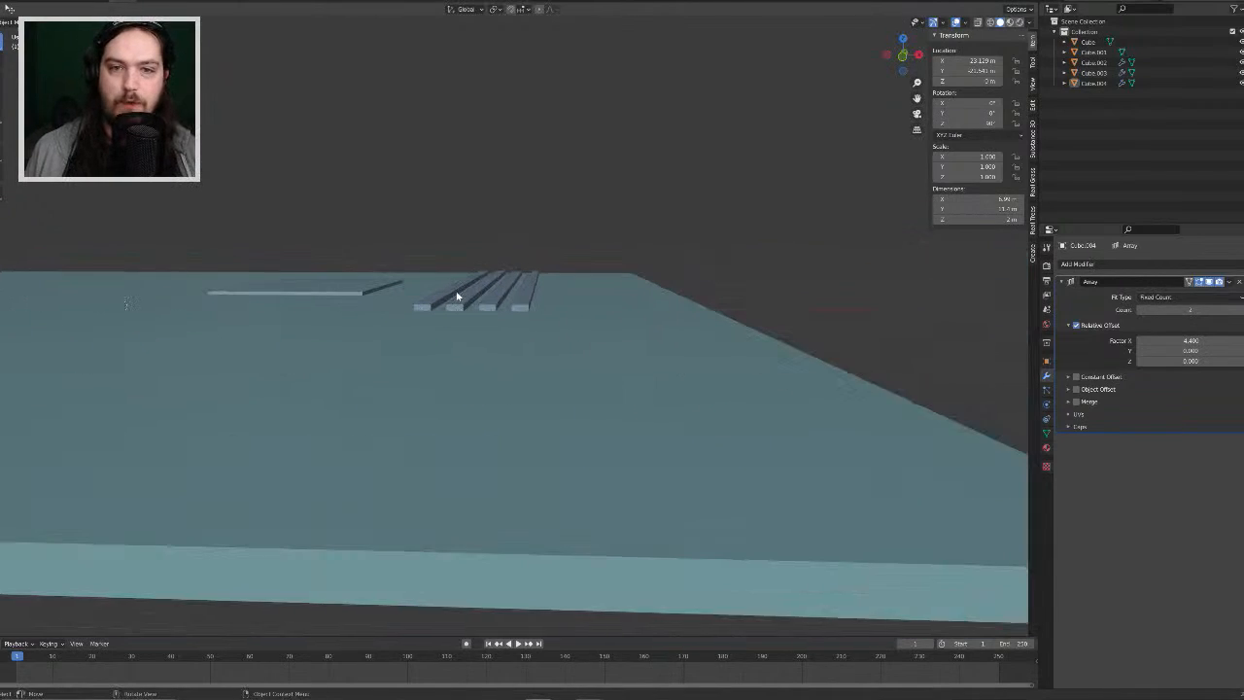
scroll(462, 299, "up", 2)
scroll(468, 303, "up", 4)
middle_click_drag(499, 261, 713, 302, "shift")
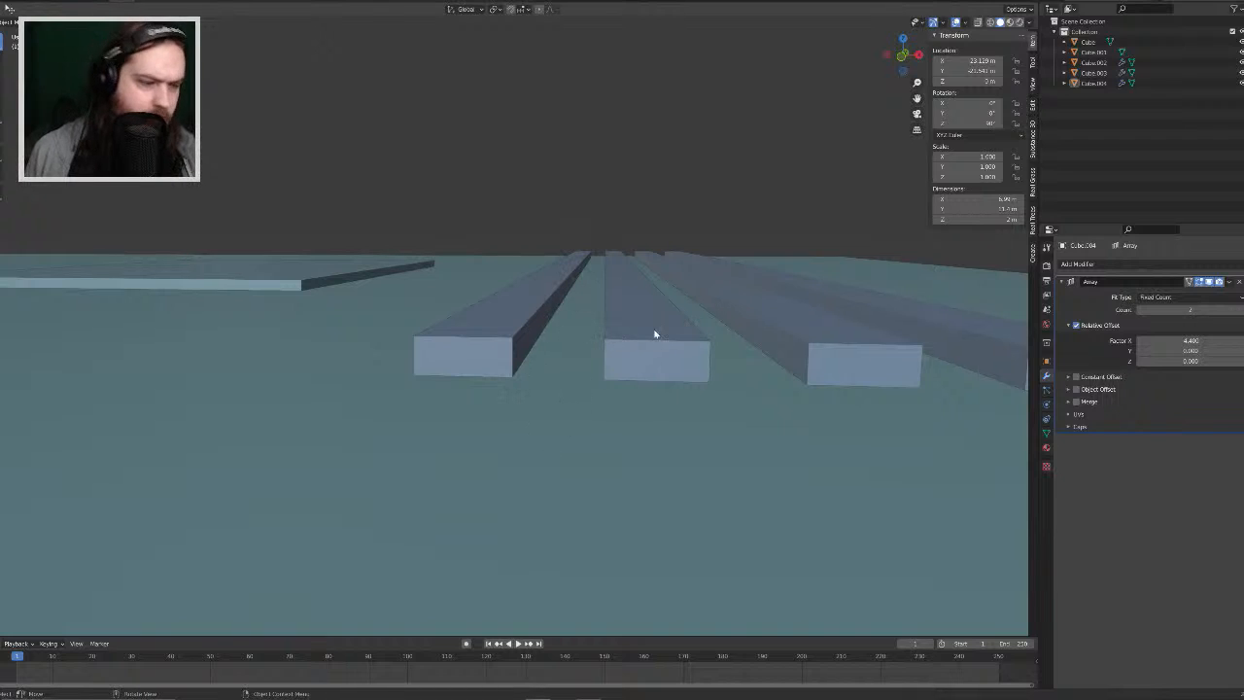
middle_click_drag(654, 333, 511, 269)
Step: Select the four-bar RAM array and set its relative offset factor X to 2.5
left_click(817, 311)
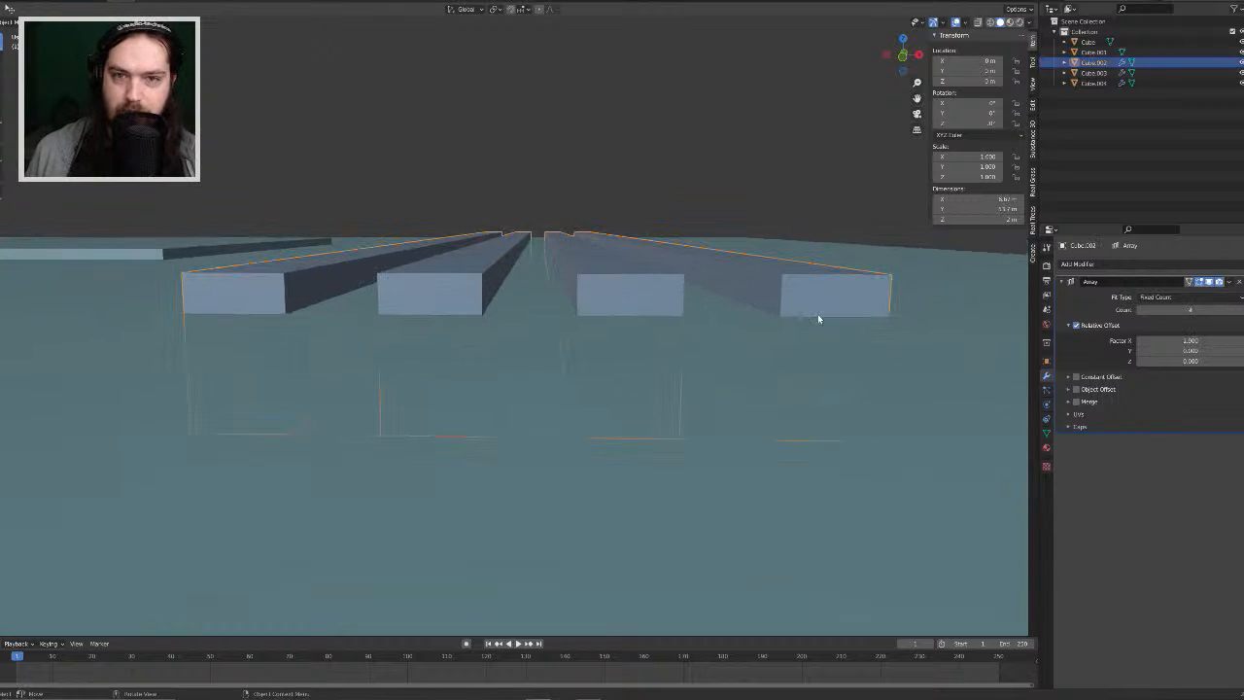
left_click(1183, 338)
type("2")
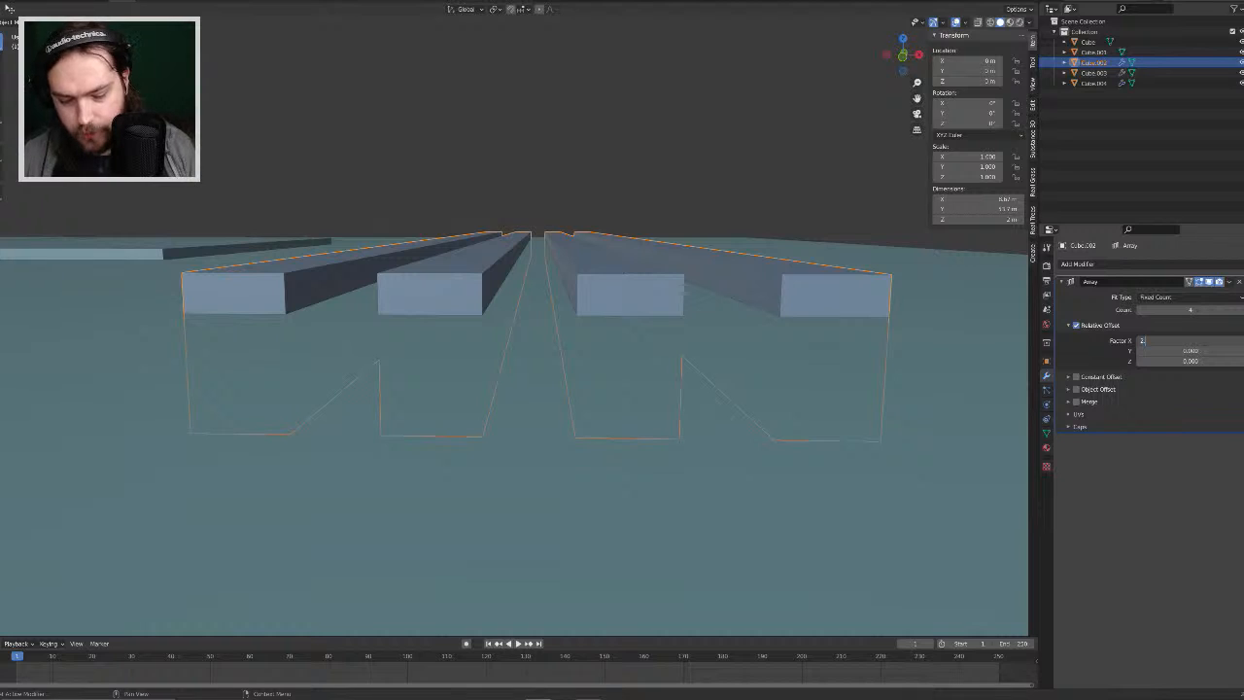
type(".5")
key("Return")
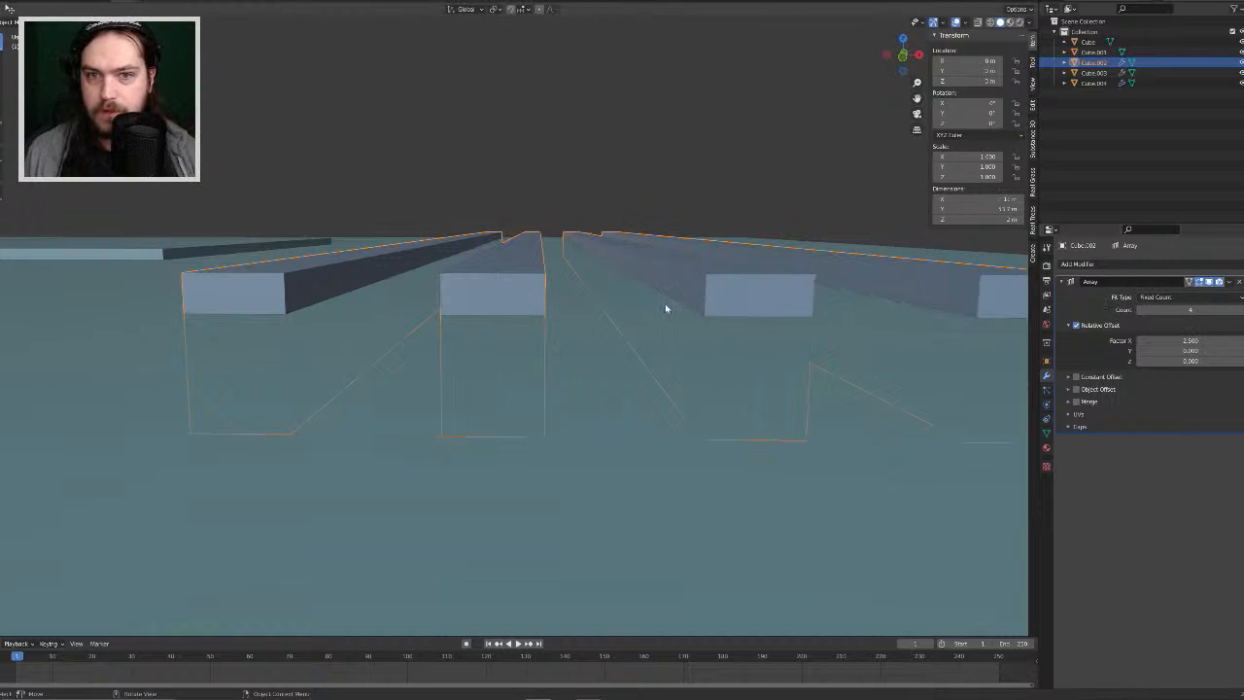
Step: Widen the RAM bars' spacing by setting the array's relative offset factor X to 3
middle_click_drag(667, 305, 538, 300)
left_click(1190, 340)
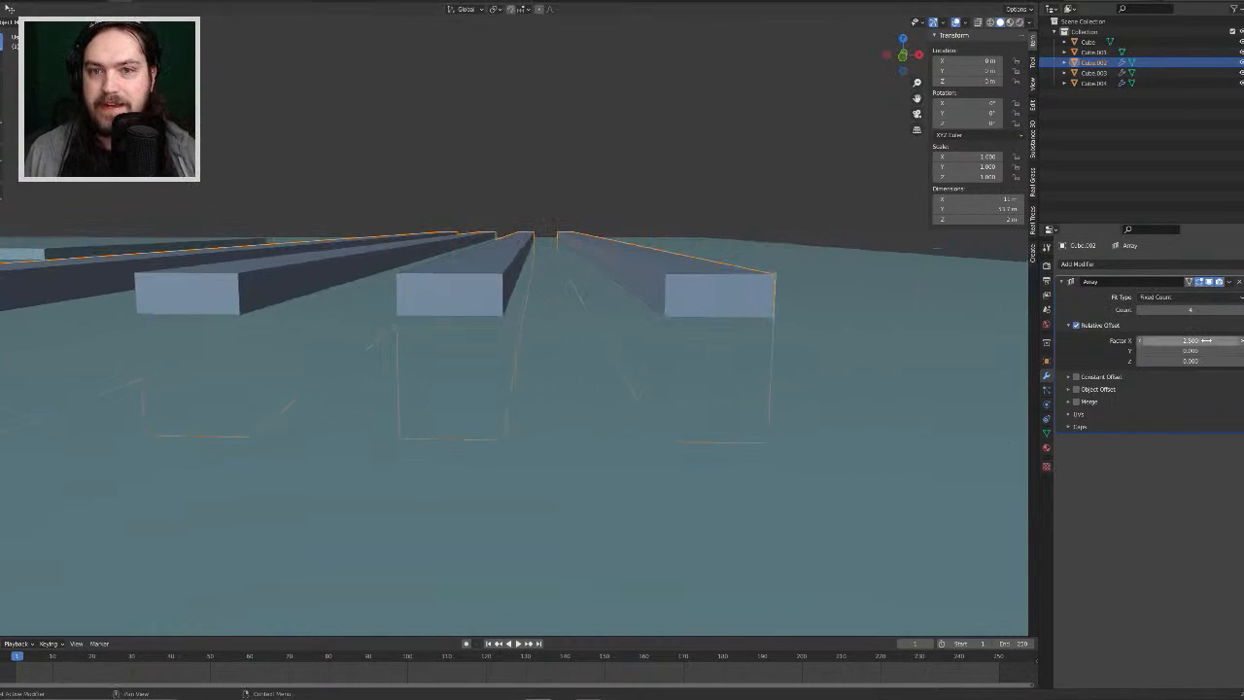
type("3")
key("Return")
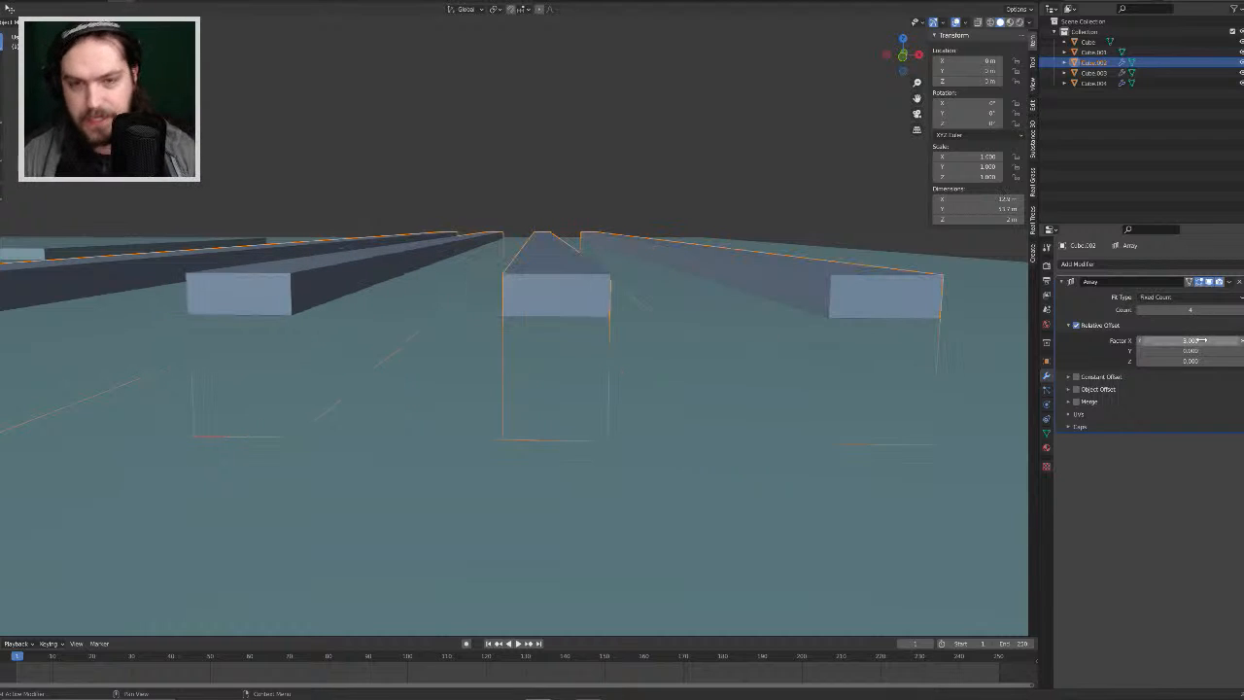
Step: Check the RAM bars' spacing against the whole board and set their array's relative offset factor X to 4
middle_click_drag(527, 314, 713, 344)
scroll(773, 362, "down", 5)
scroll(724, 340, "down", 4)
scroll(733, 330, "up", 5)
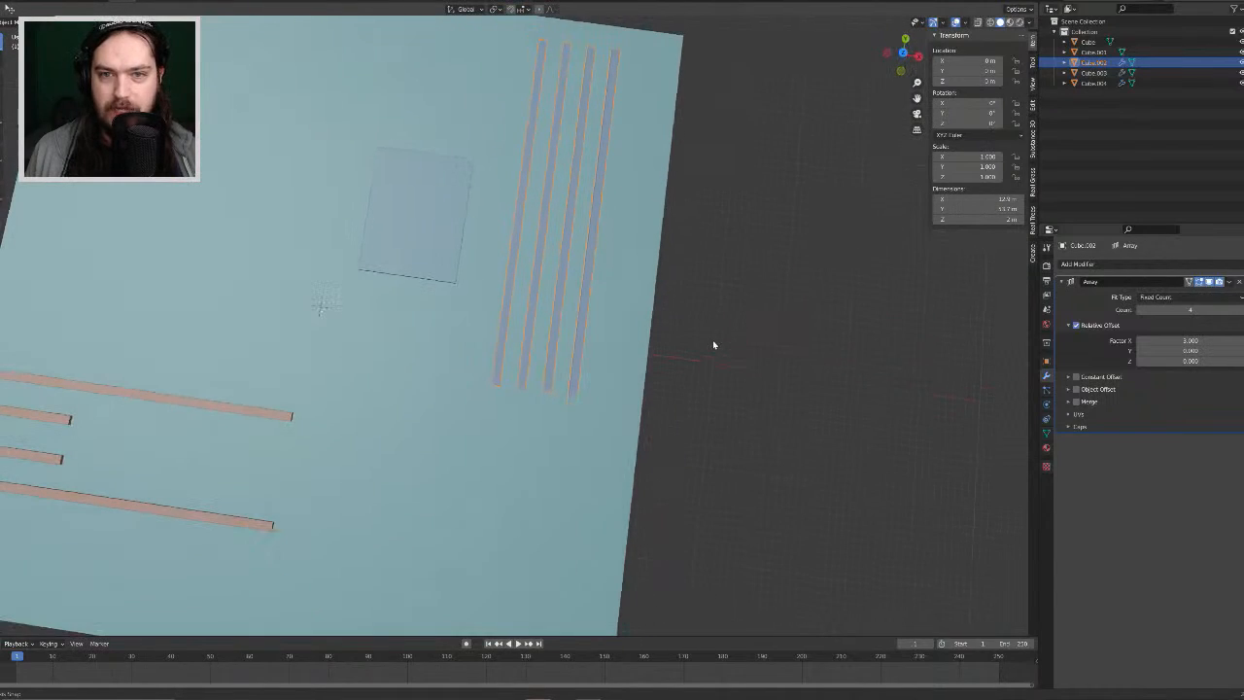
left_click(1199, 341)
type("4")
key("Return")
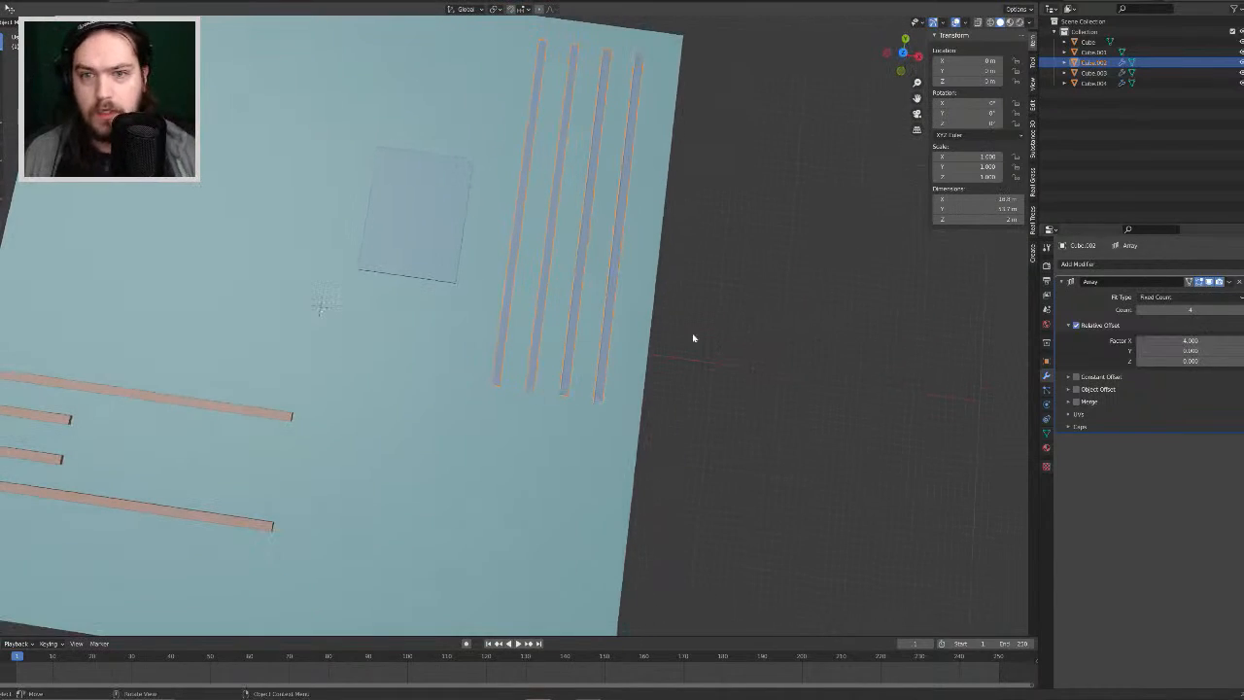
middle_click_drag(638, 341, 674, 289)
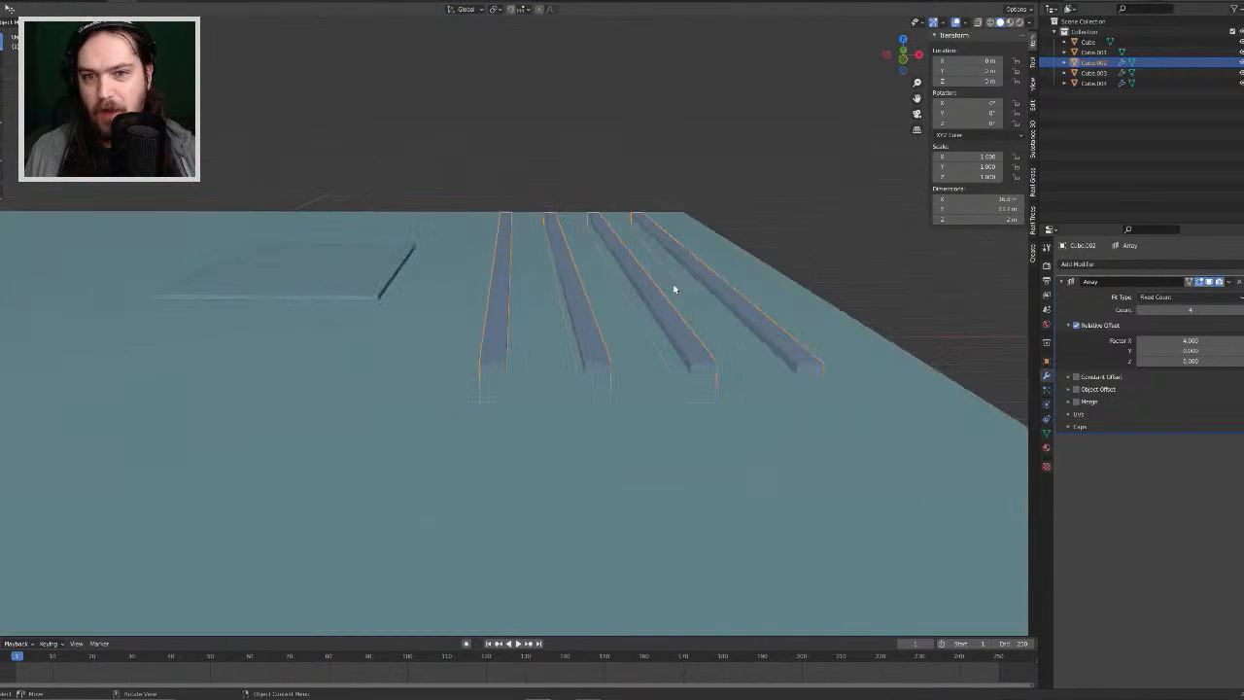
Step: Set the RAM bar array's relative offset factor X to 3.5 and deselect the bars
left_click(1190, 341)
type("3")
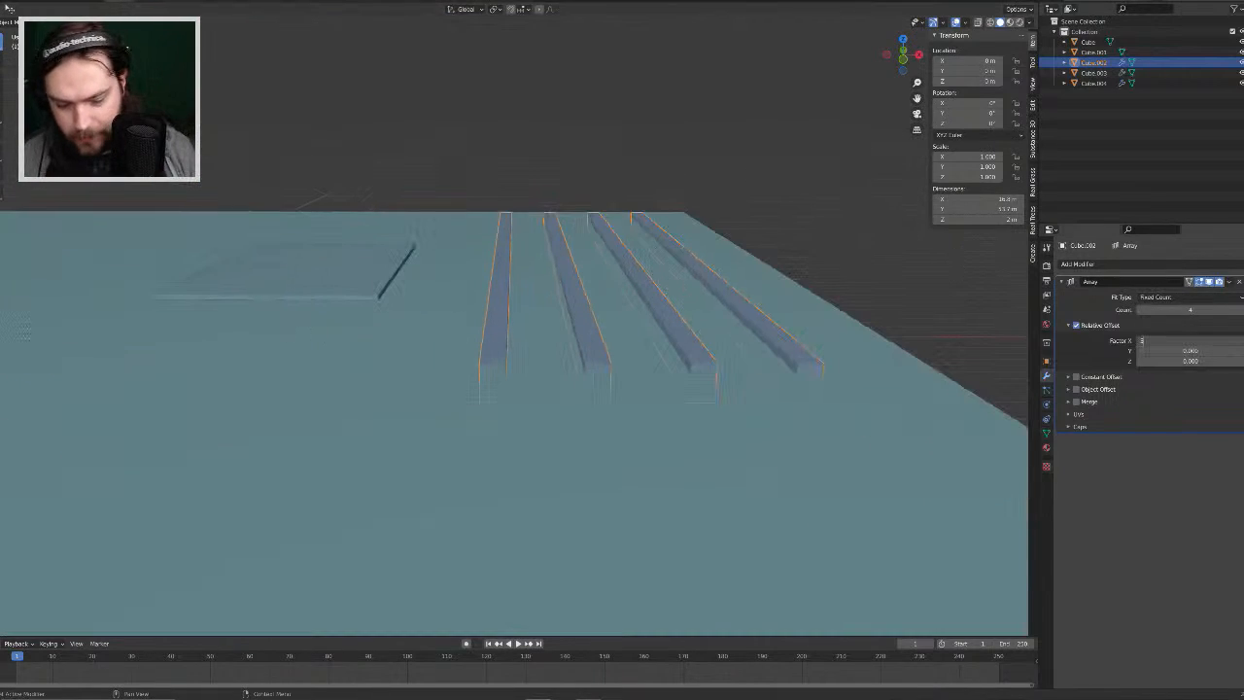
type(".5")
key("Return")
middle_click_drag(722, 403, 714, 347)
scroll(723, 386, "up", 3)
left_click(625, 249)
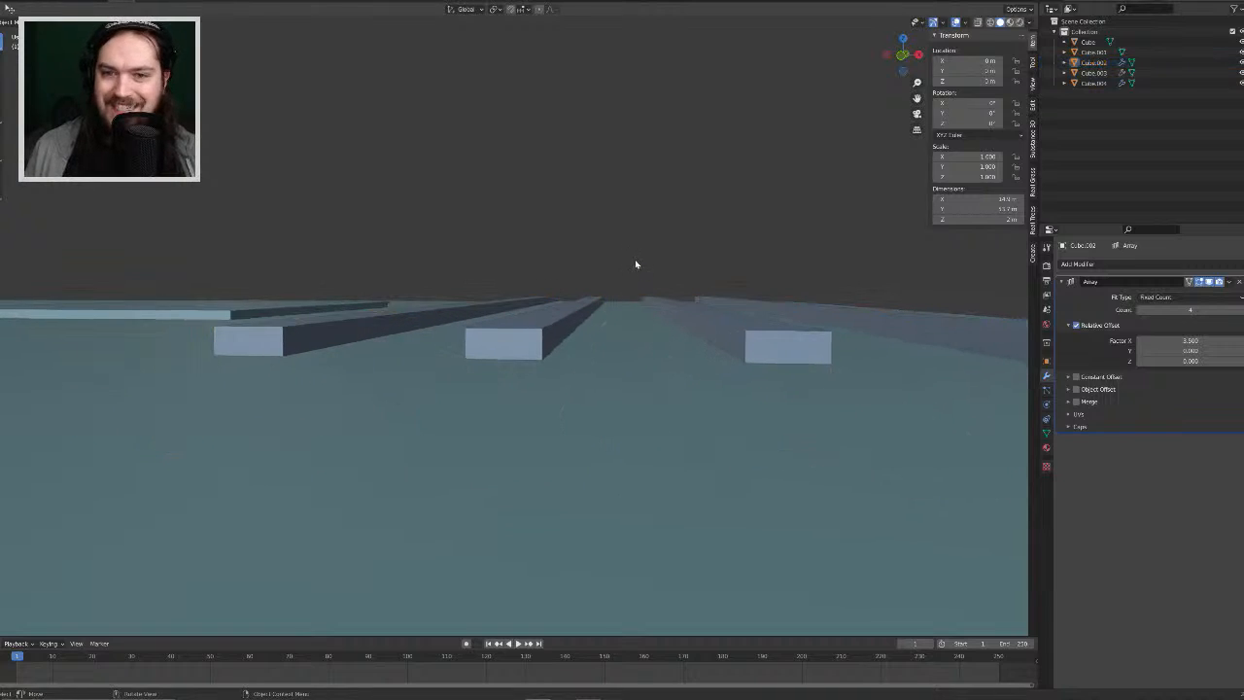
Step: Examine the RAM bars' spacing close up and in relation to the CPU plate, slot bars and board edges
middle_click_drag(635, 263, 425, 330)
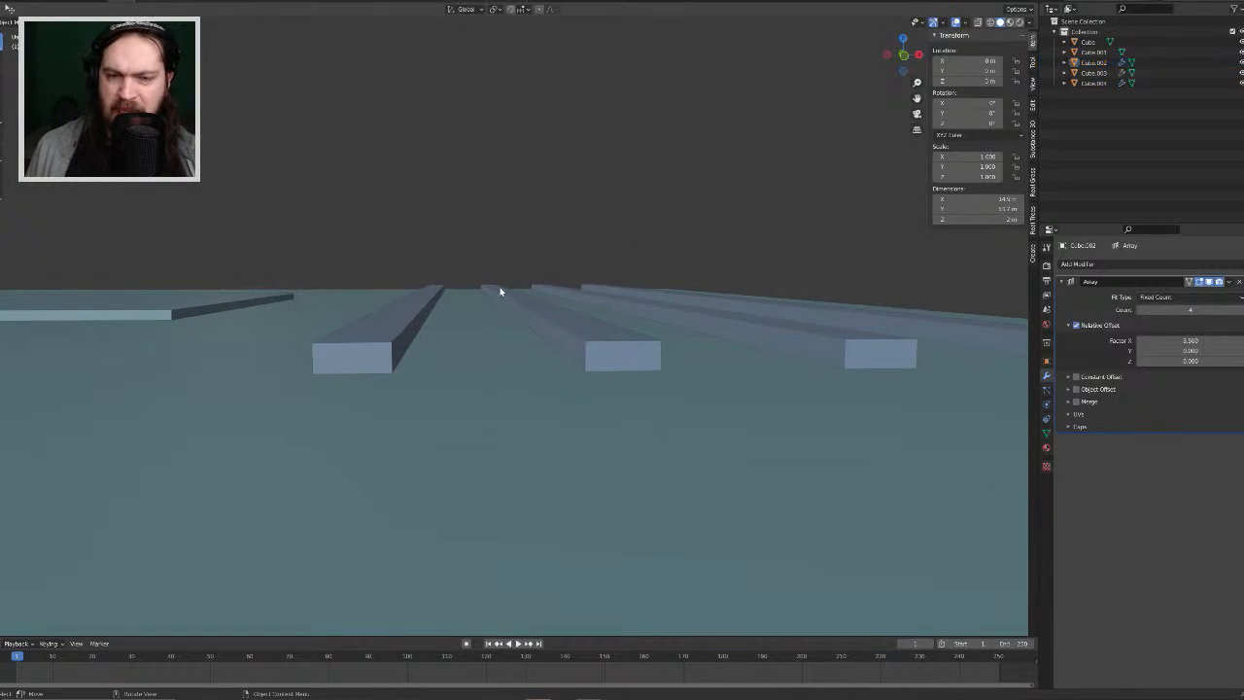
scroll(500, 287, "down", 4)
middle_click_drag(554, 304, 589, 344)
middle_click_drag(482, 388, 194, 351)
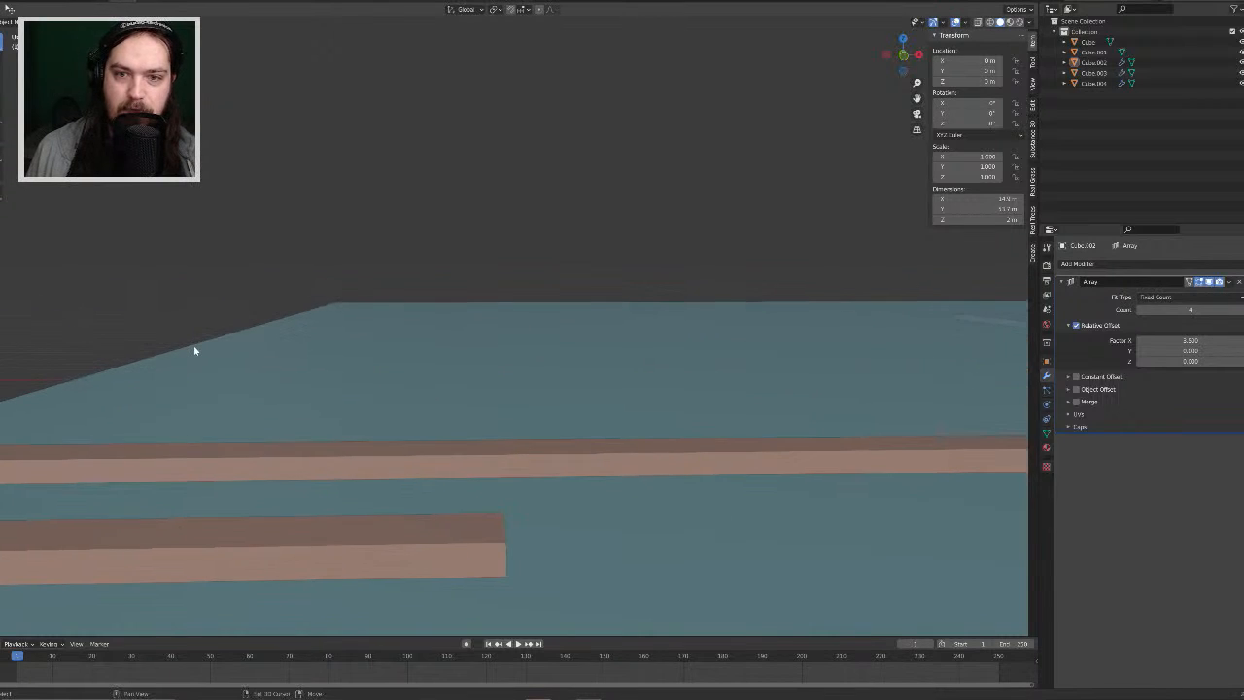
middle_click_drag(280, 359, 299, 437)
scroll(618, 460, "up", 5)
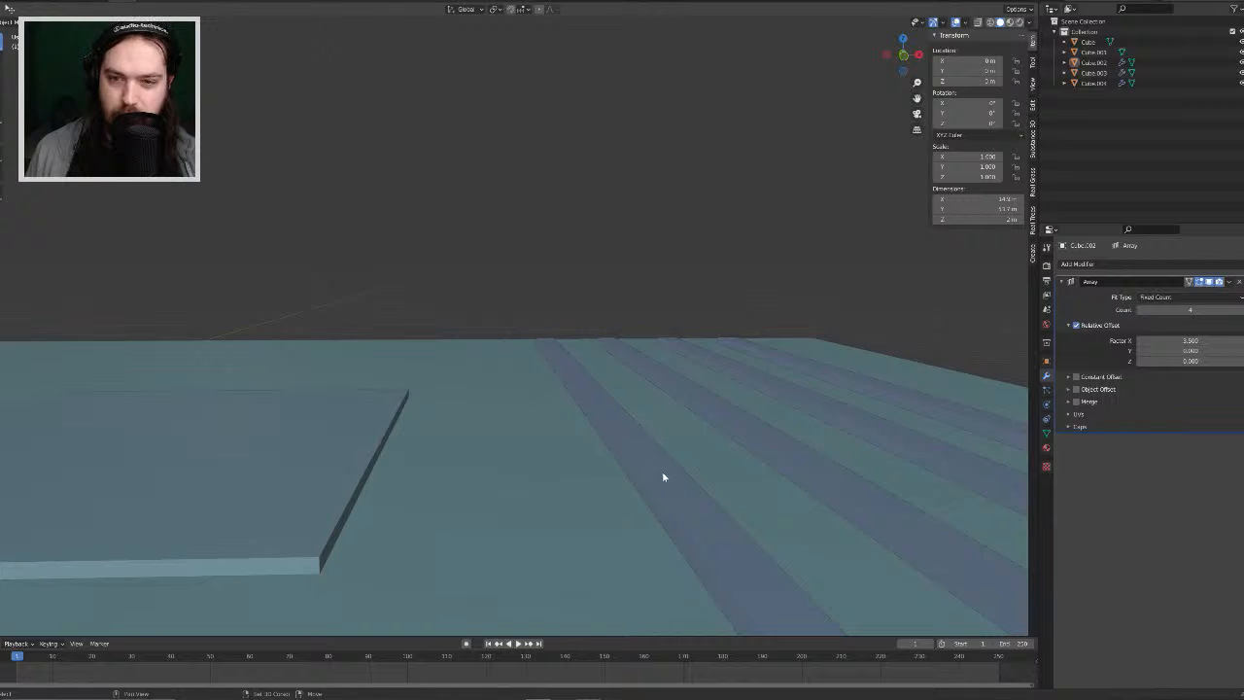
middle_click_drag(662, 473, 188, 178, "shift")
middle_click_drag(664, 448, 591, 394, "shift")
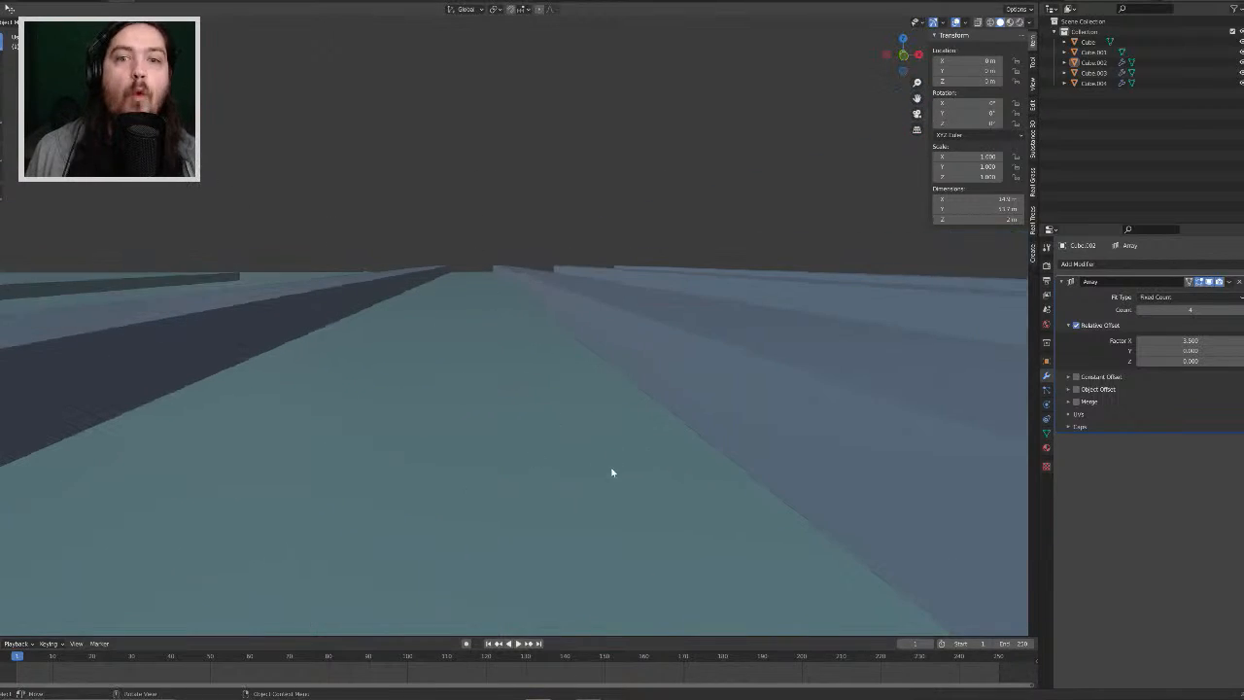
scroll(627, 461, "down", 5)
scroll(653, 297, "down", 5)
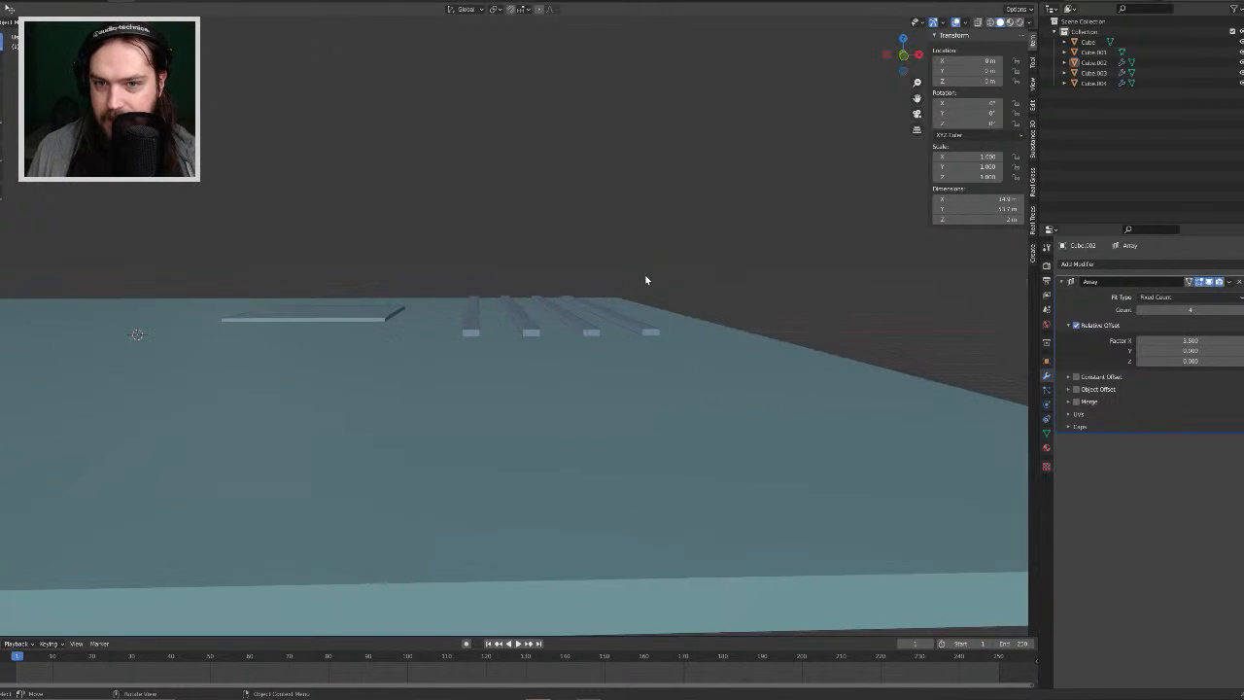
middle_click_drag(645, 280, 591, 356)
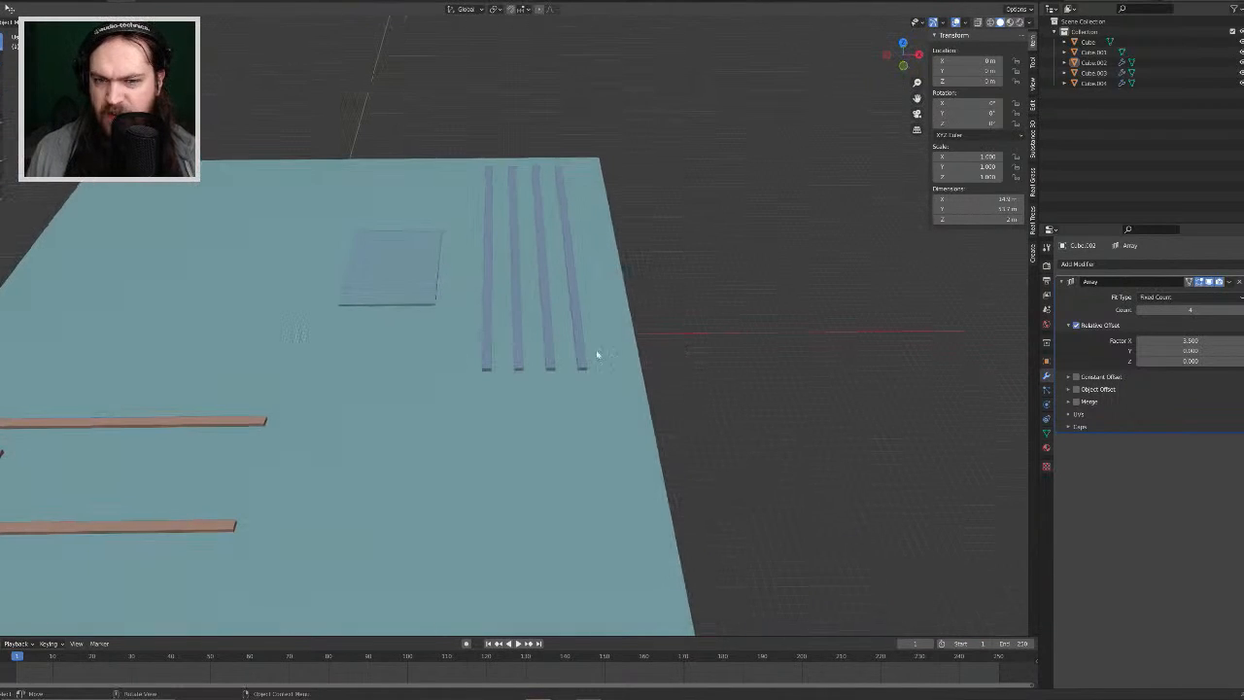
left_click(486, 347)
key("shift+d")
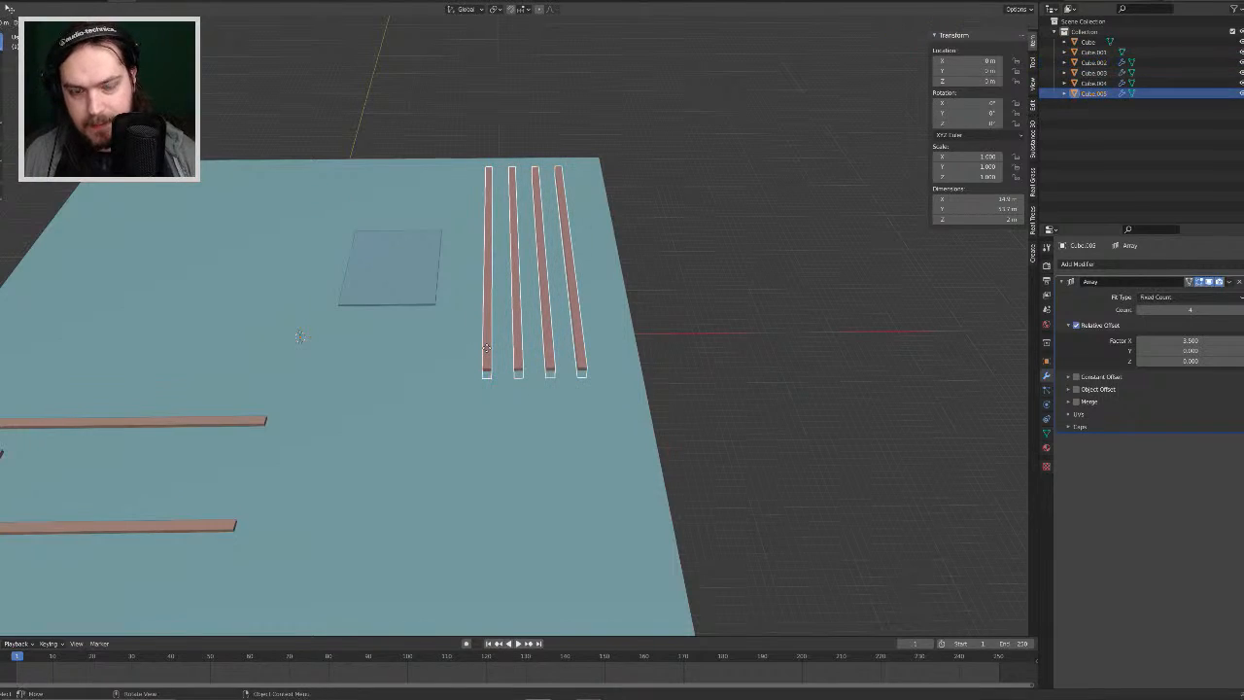
key("z")
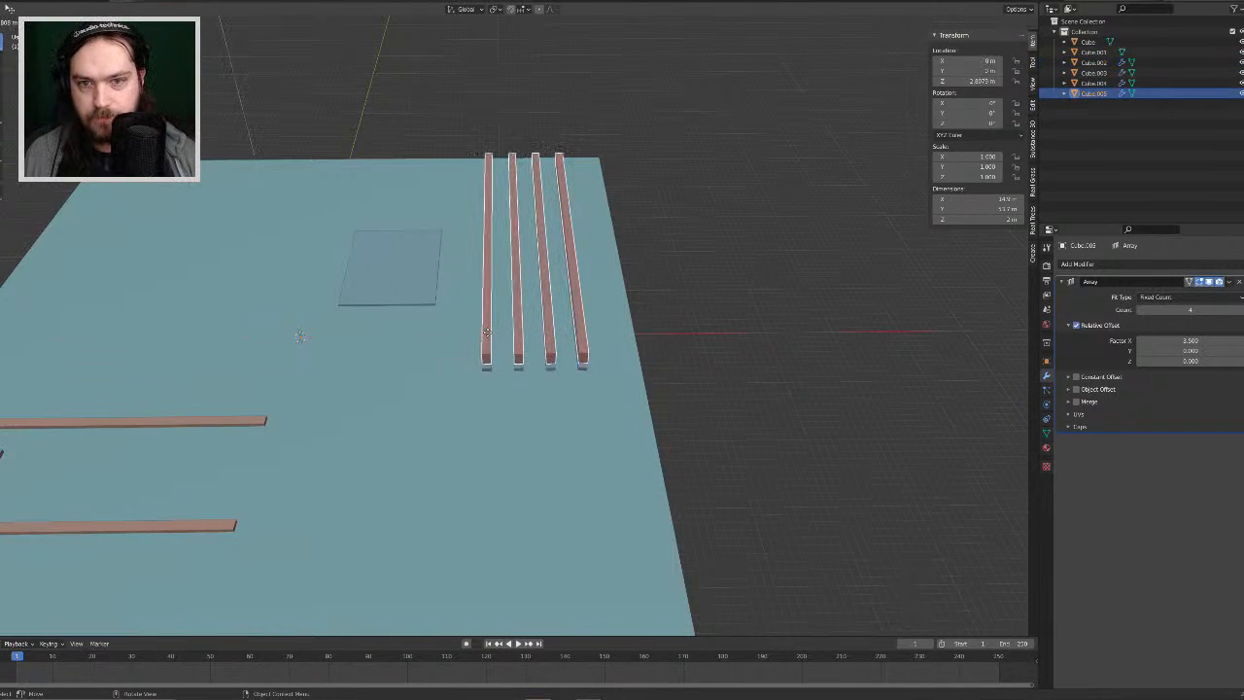
left_click(486, 332)
key("Tab")
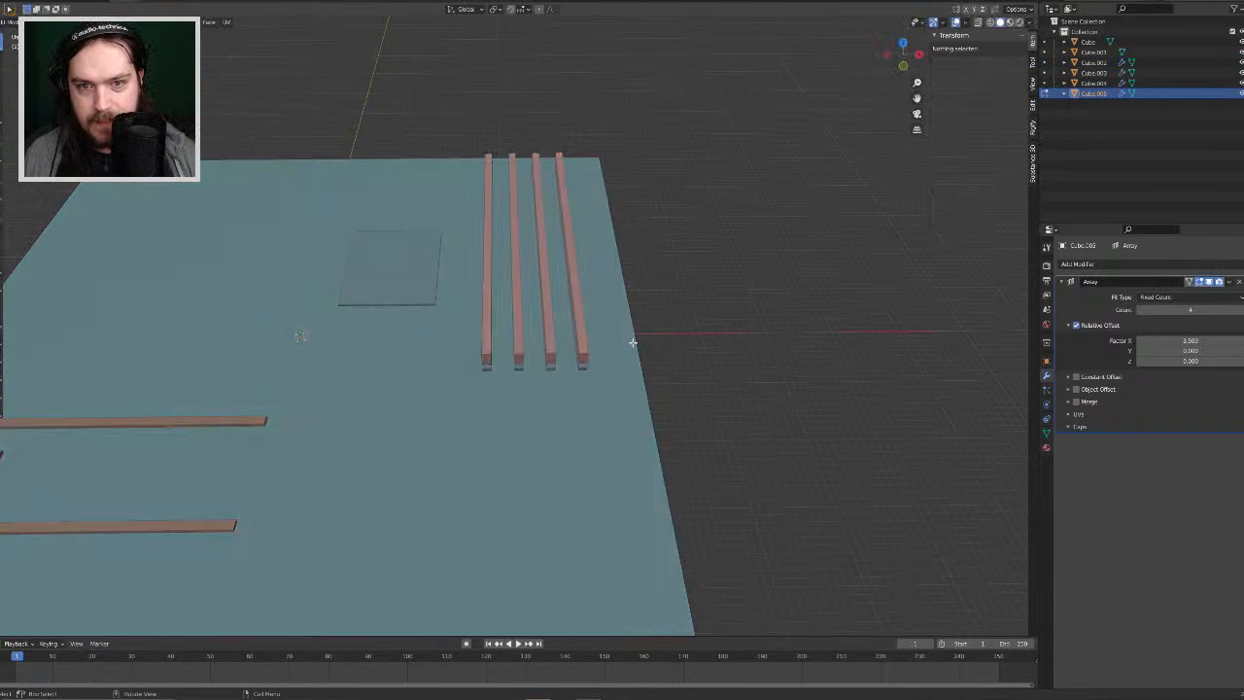
key("g")
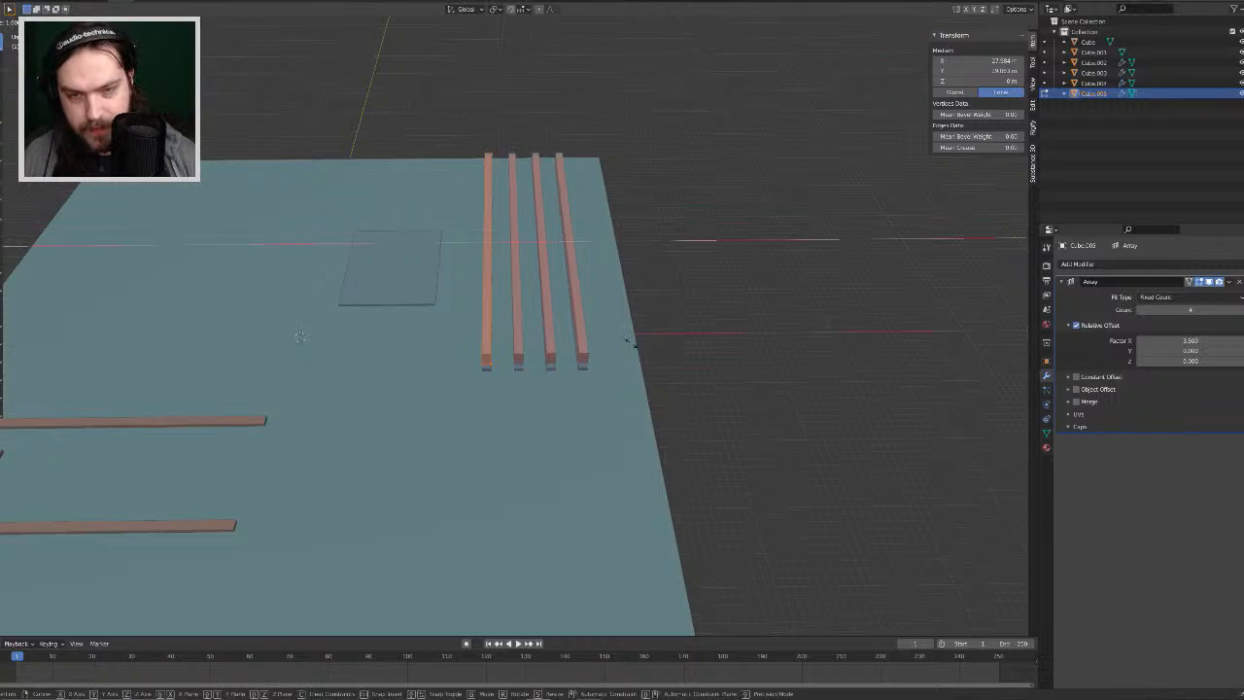
key("x")
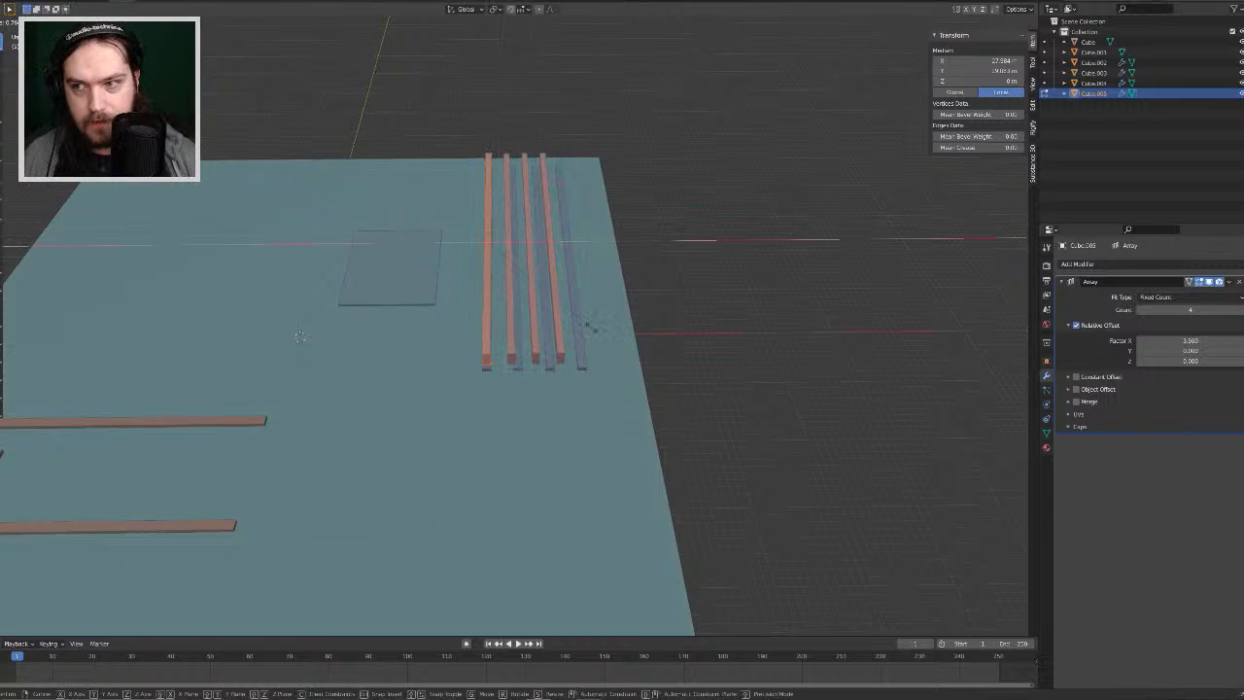
left_click(589, 327)
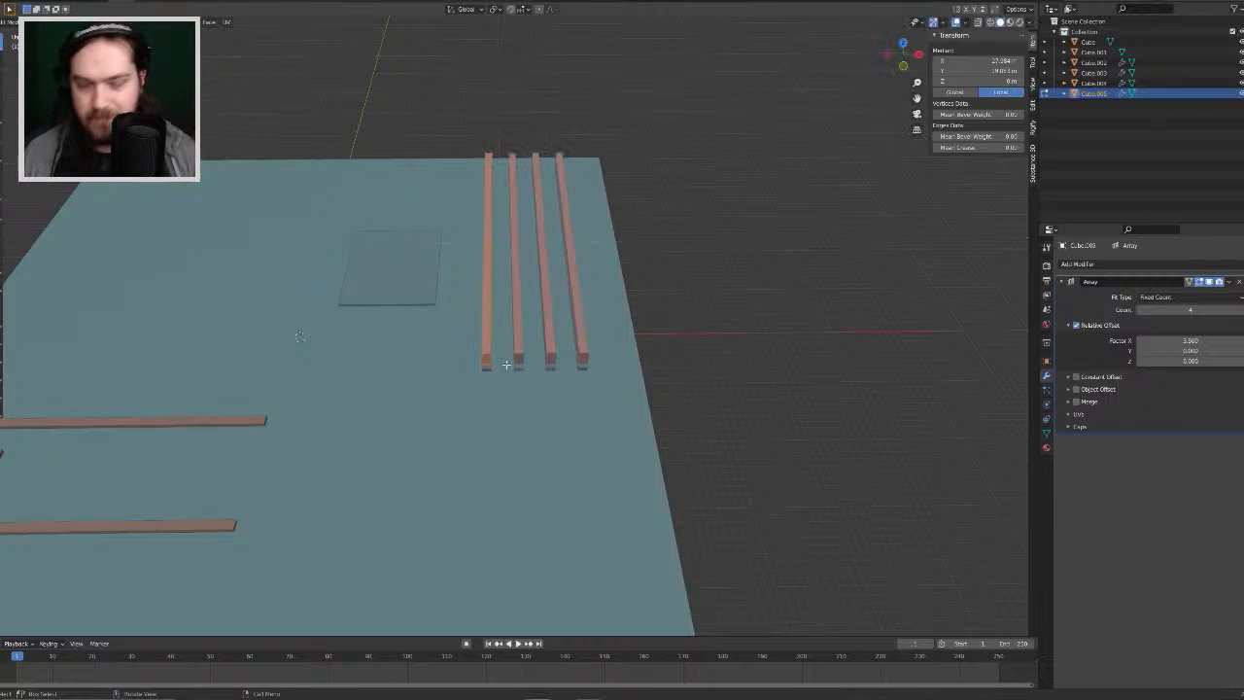
key("Tab")
key("Delete")
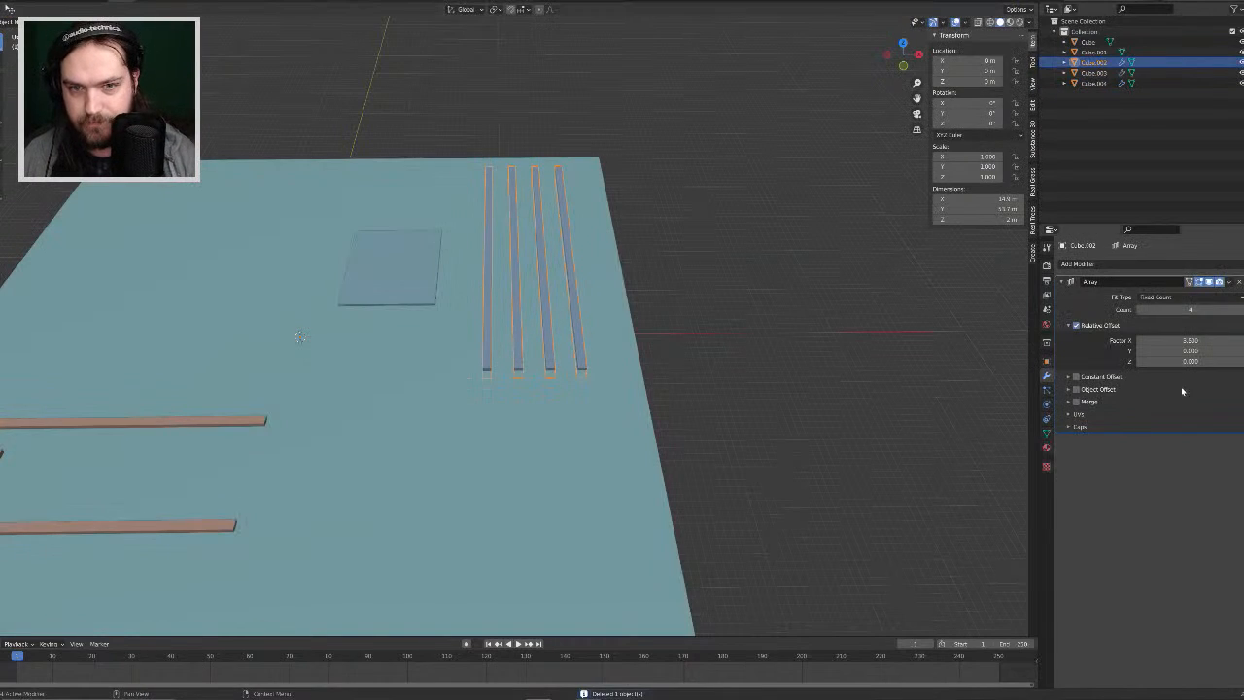
Step: Switch the RAM bars' array from relative offset to constant offset, with an X distance of 5.5 m
left_click(1076, 326)
left_click(1075, 376)
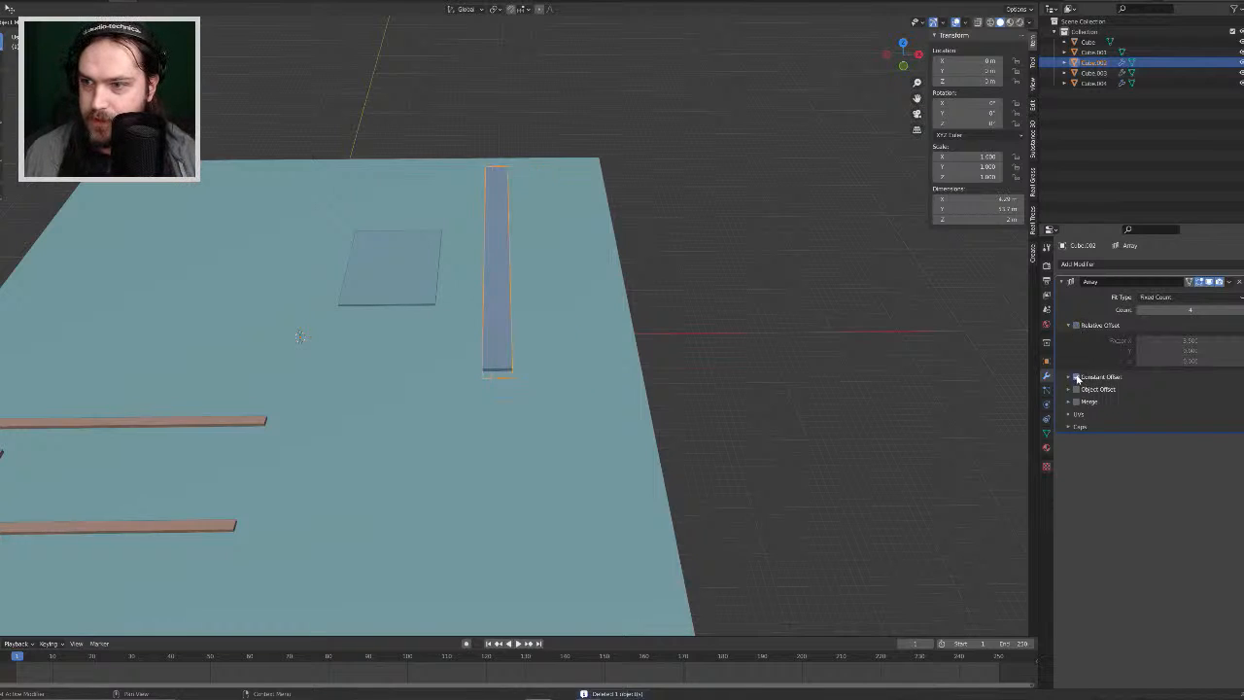
left_click(1084, 379)
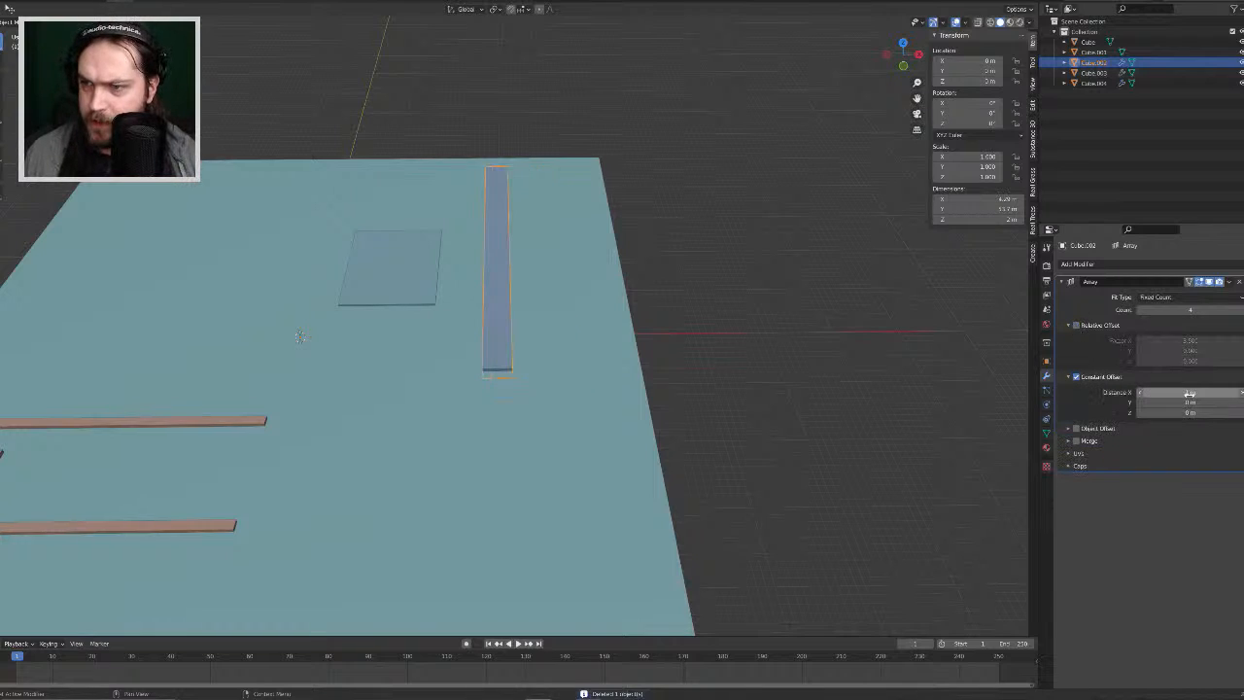
left_click_drag(1189, 391, 1215, 391)
left_click_drag(1189, 392, 1217, 392)
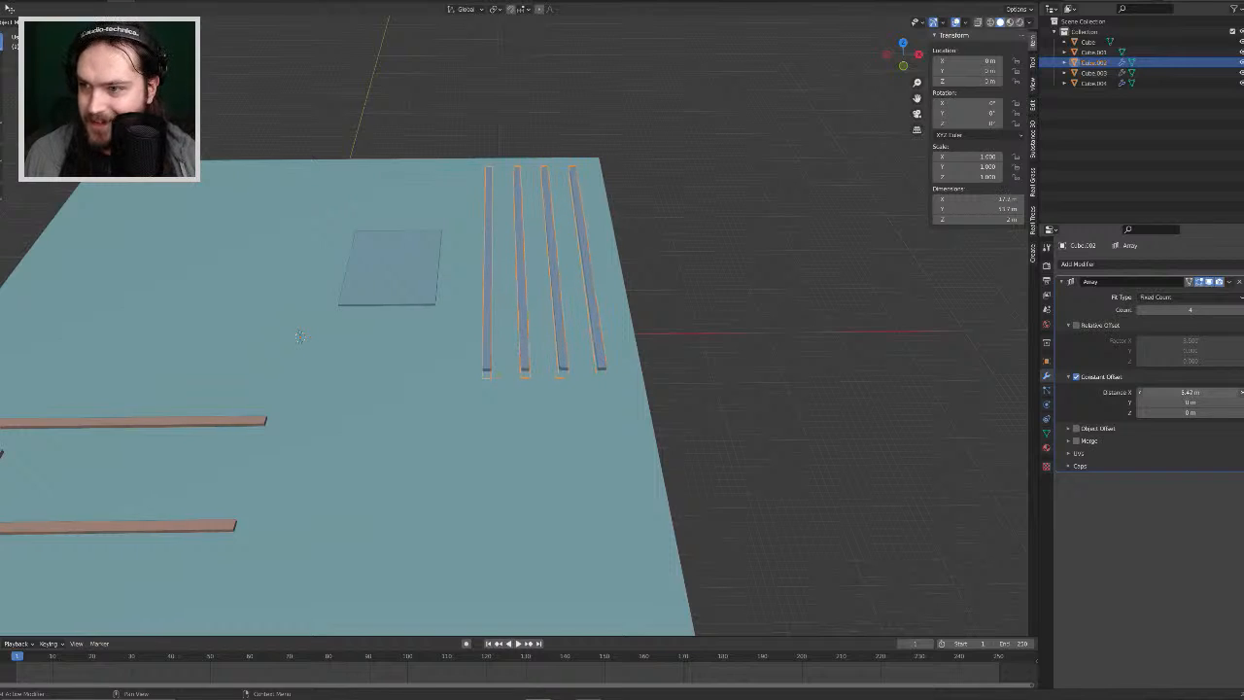
left_click(1183, 393)
type("5.5")
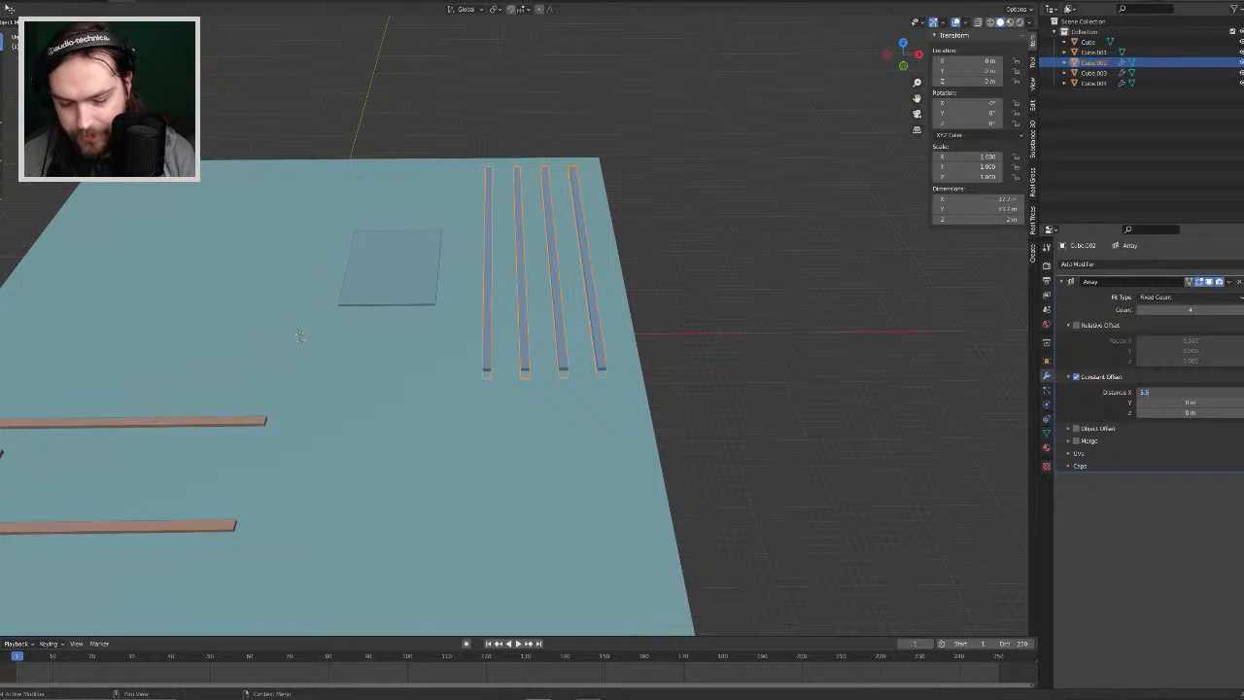
key("Return")
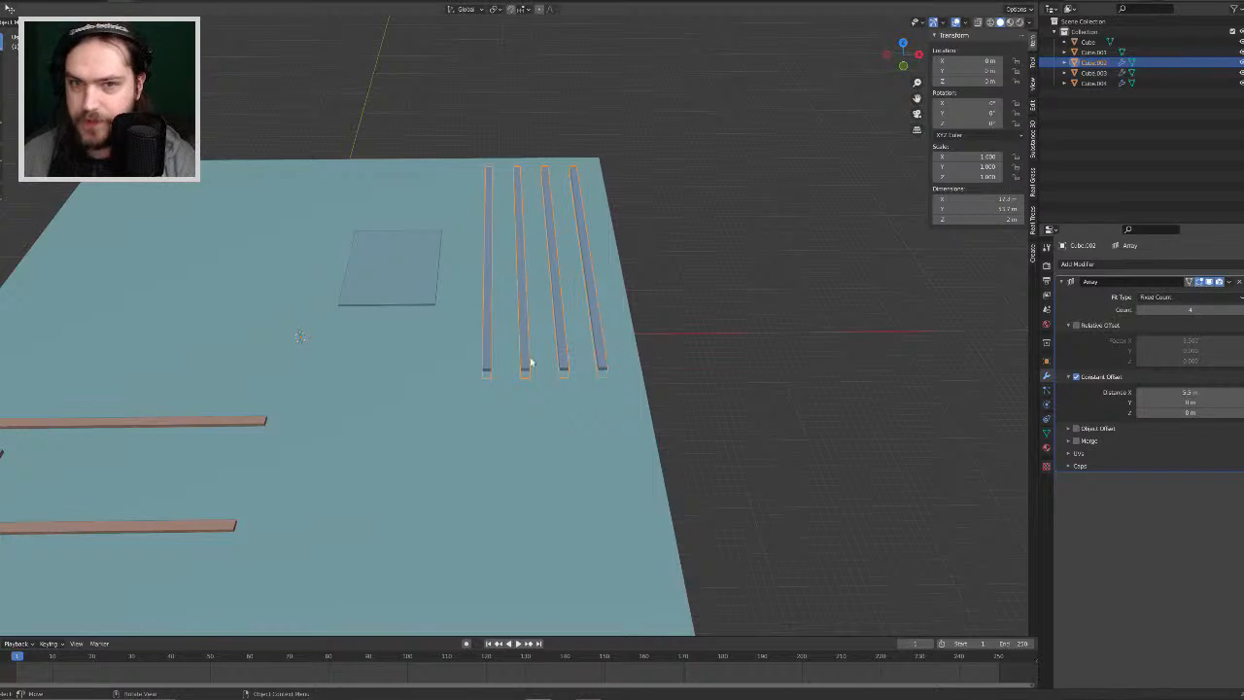
Step: Duplicate the four-bar RAM array and raise the copy along Z by about 1.7 m, above the original bars
key("Tab")
key("Tab")
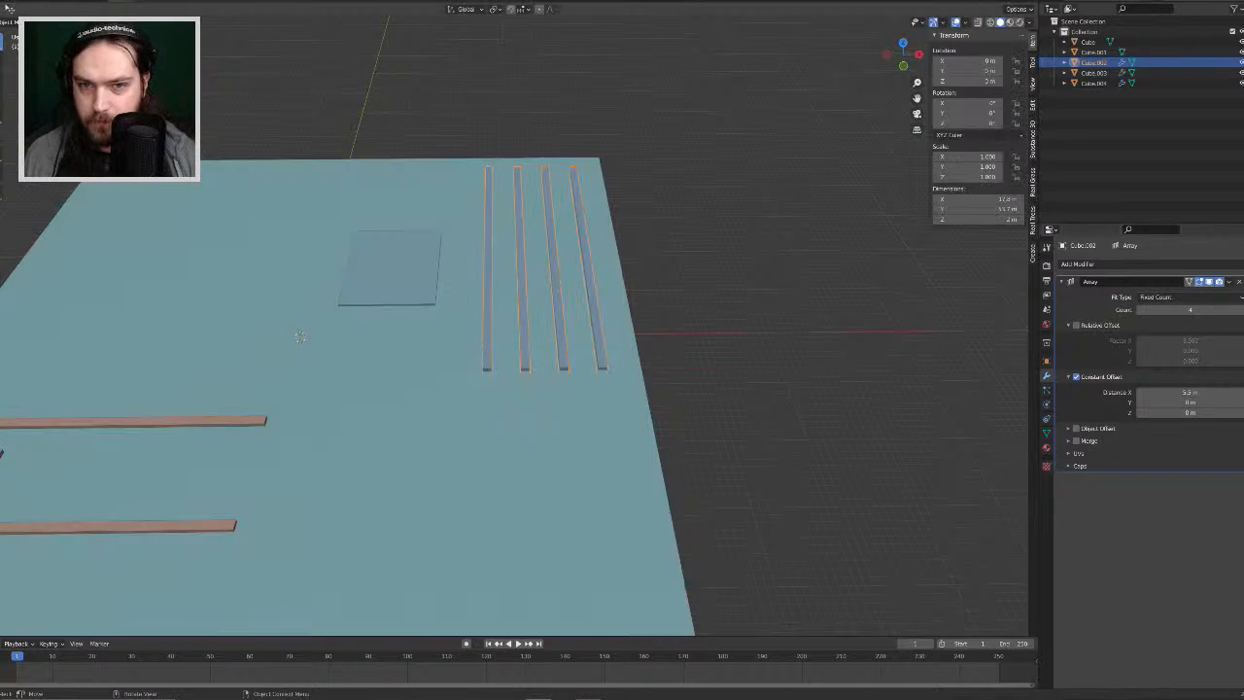
key("shift+d")
key("z")
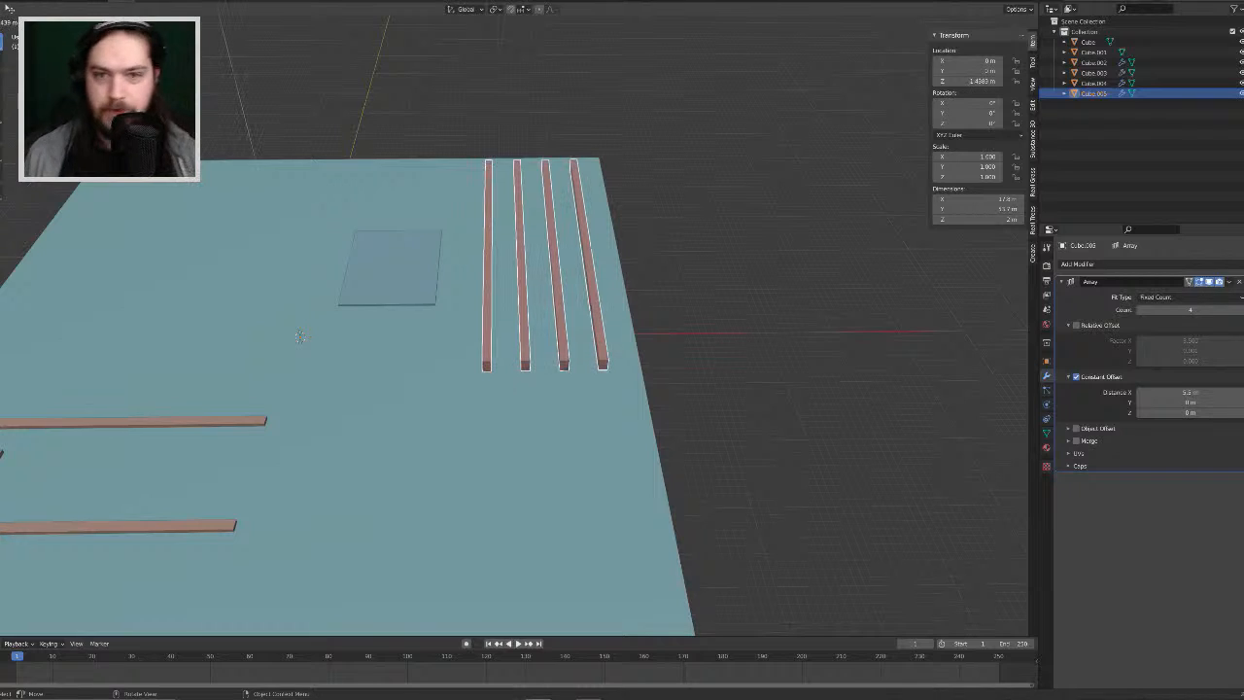
left_click(591, 249)
left_click(669, 268)
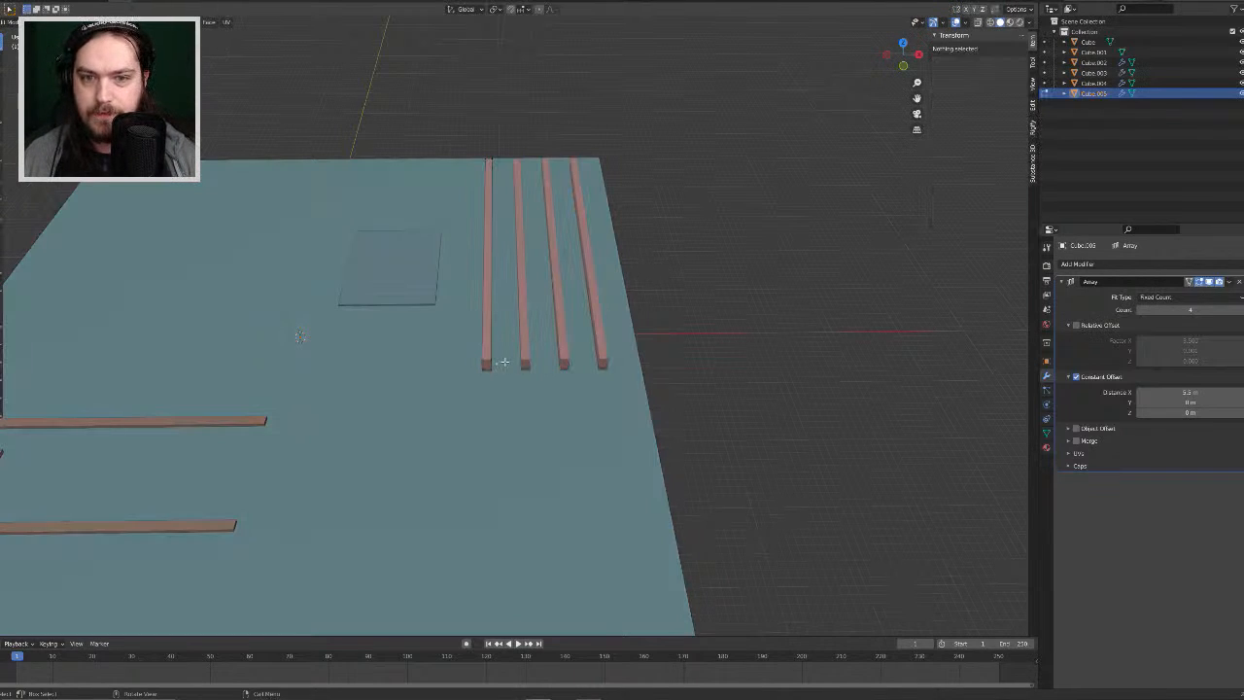
Step: Select the duplicated bar's whole mesh in Edit Mode and scale it along X to less than half its width
left_click_drag(507, 371, 431, 282)
middle_click_drag(610, 375, 605, 347)
scroll(592, 350, "up", 3)
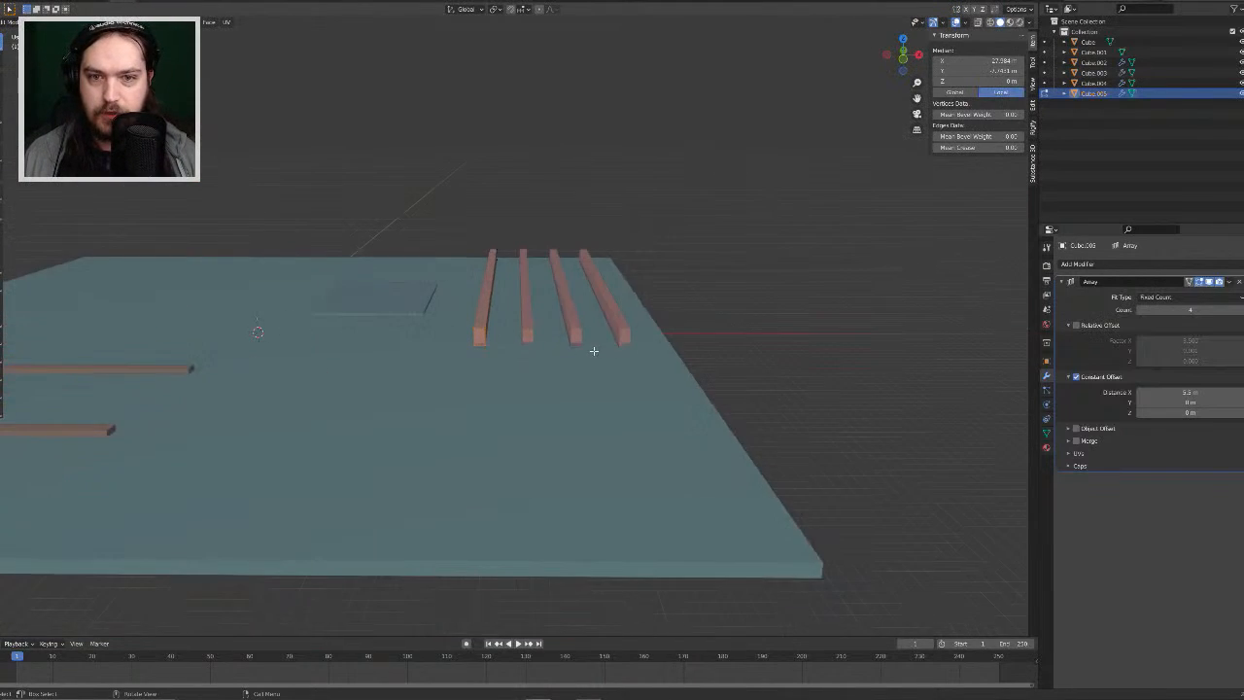
scroll(631, 341, "up", 3)
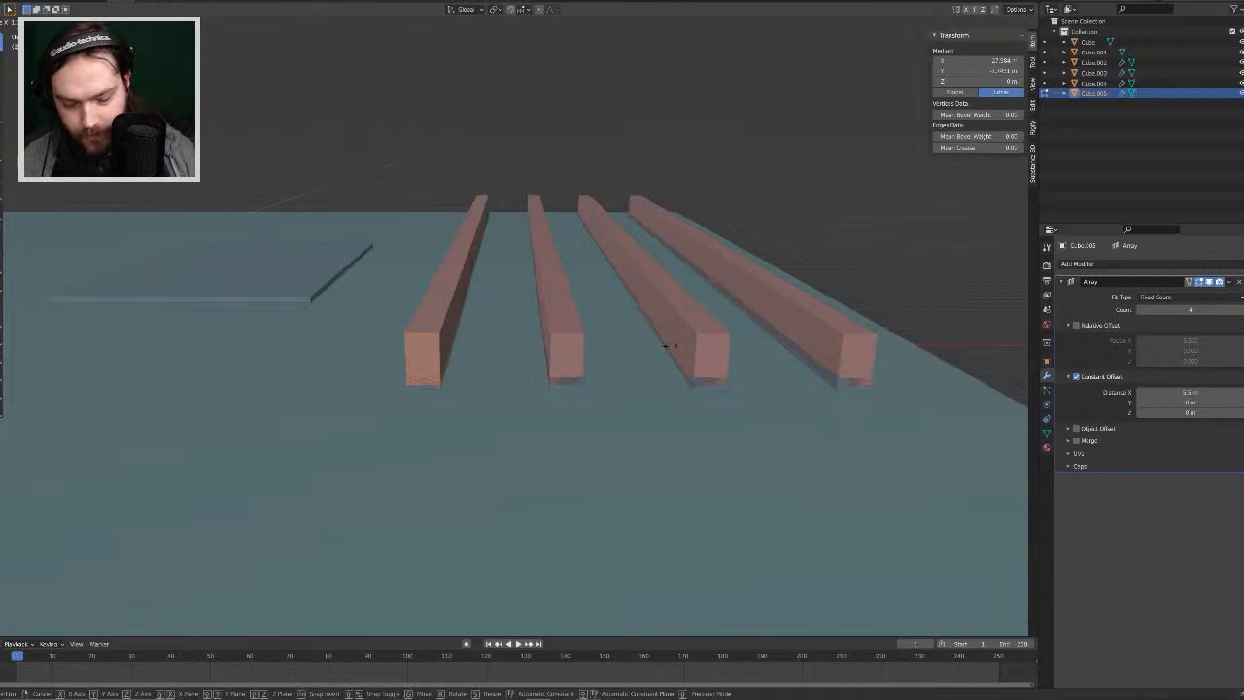
key("g")
key("x")
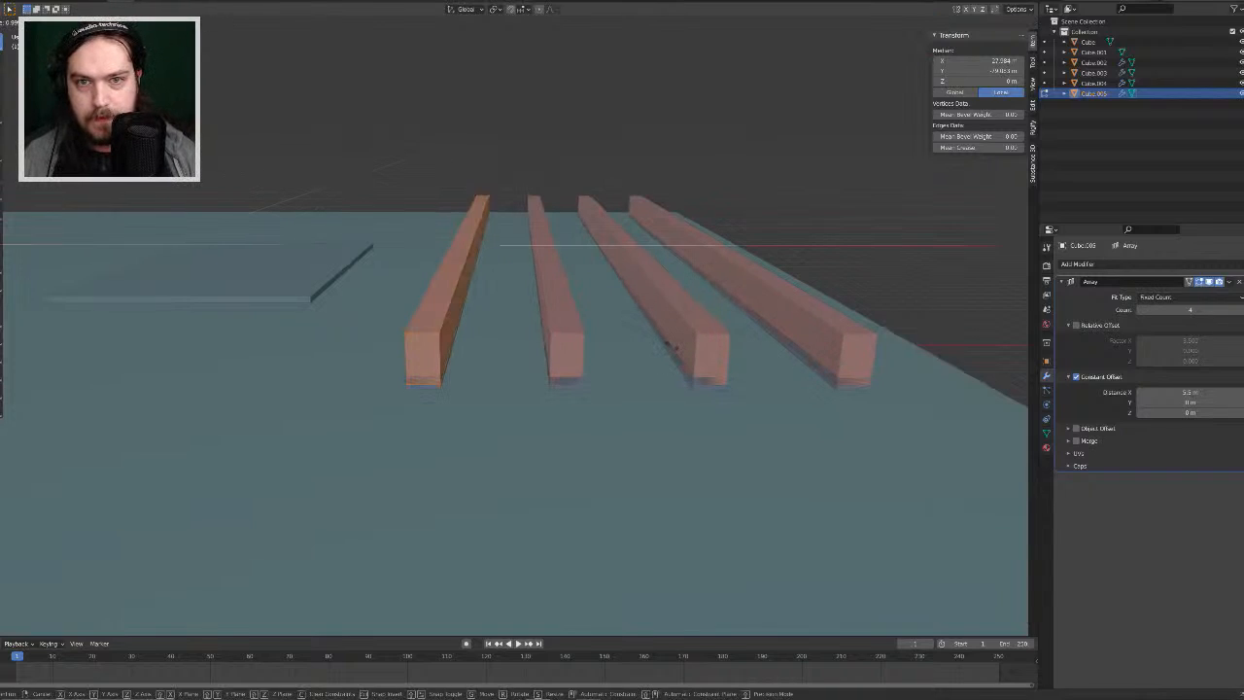
left_click(491, 319)
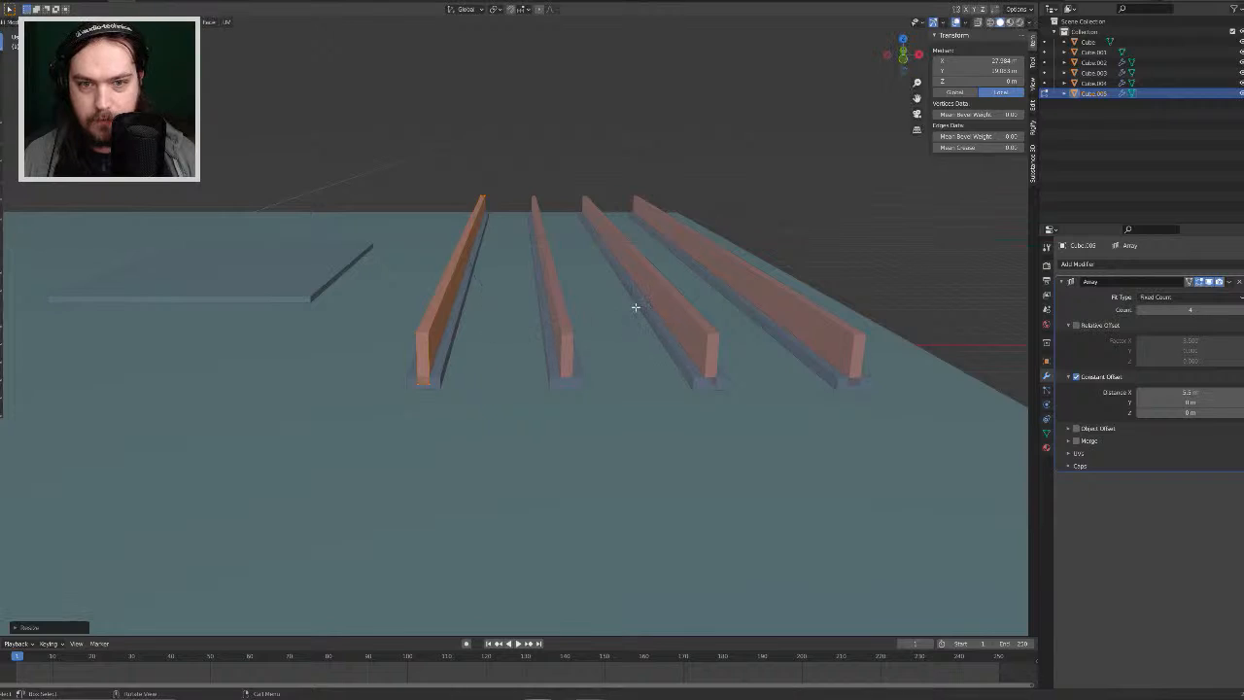
Step: Scale the thinned bar slightly shorter along Y so its ends sit inside the slot beneath
middle_click_drag(635, 308, 611, 321)
key("s")
key("z")
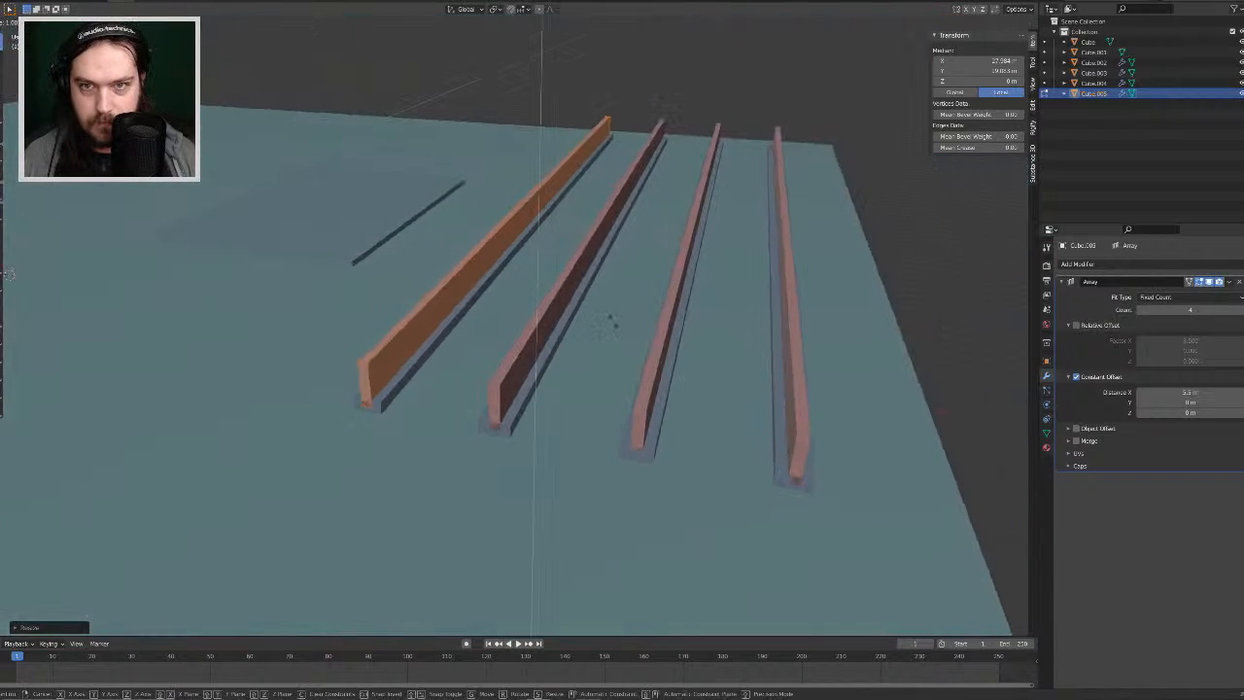
key("y")
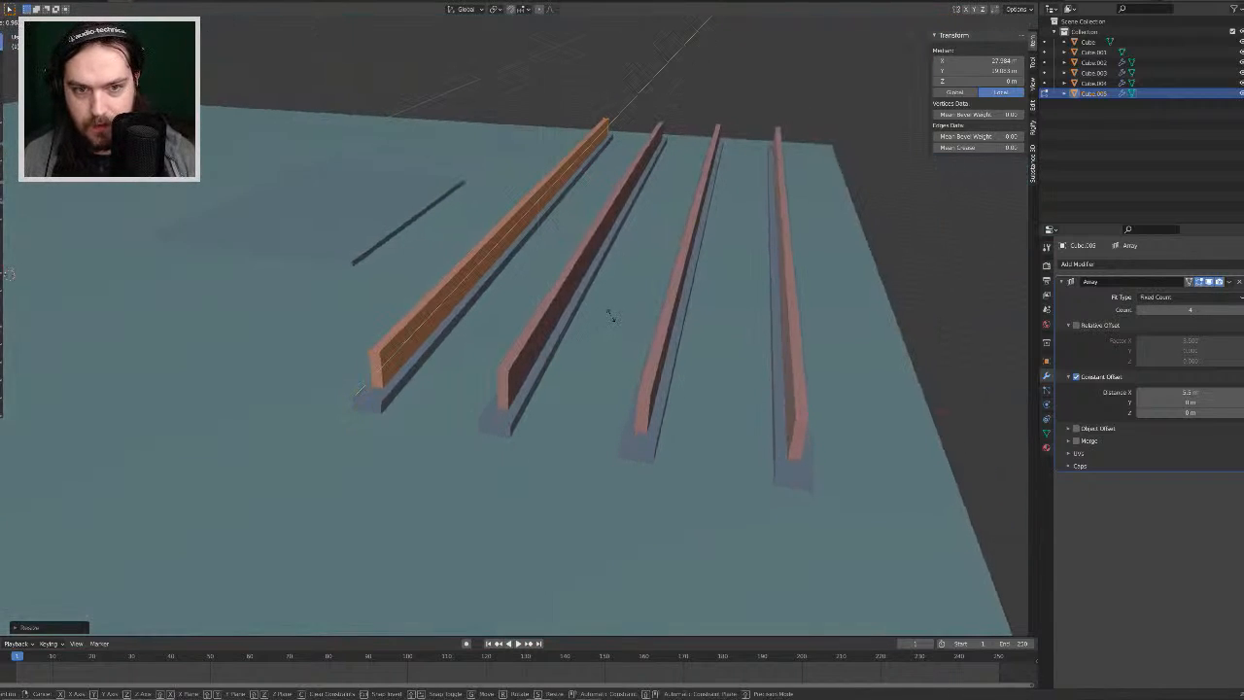
left_click(608, 322)
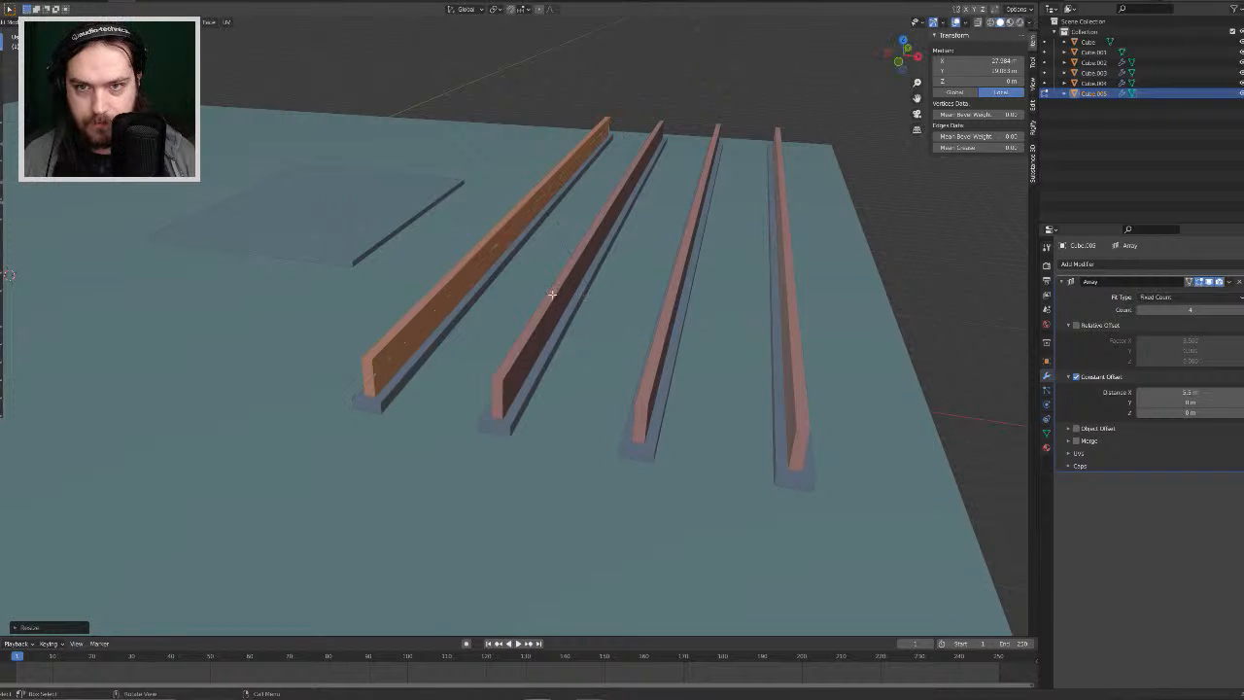
Step: Select the thin bar's top face and move it up along Z, making the RAM sticks about 10.1 m tall
left_click(400, 326)
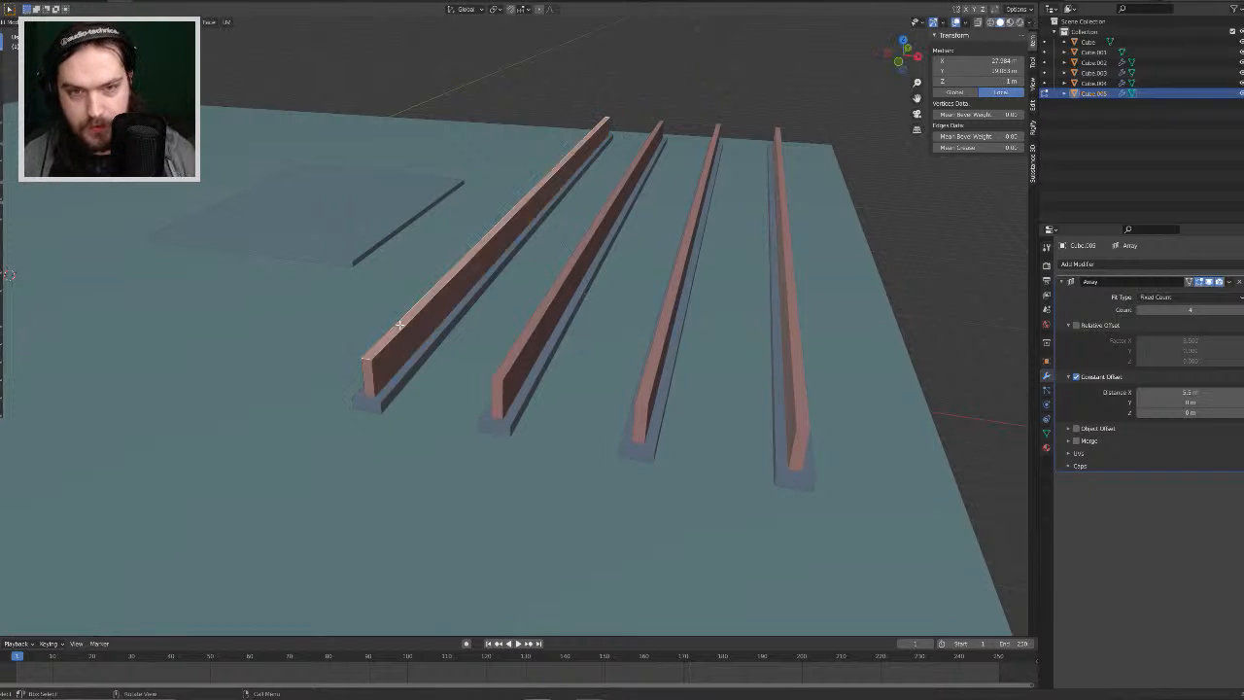
key("g")
key("z")
left_click(532, 225)
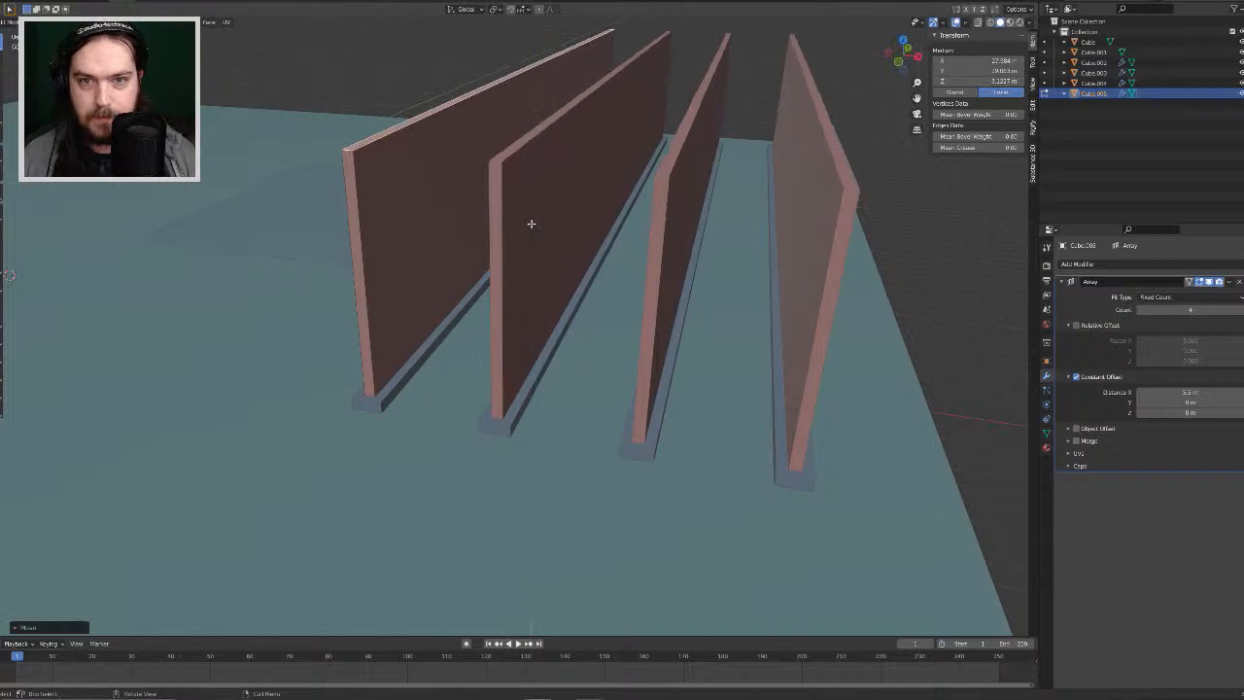
Step: Return to Object Mode, deselect the RAM sticks and examine them in their slots from several angles
middle_click_drag(531, 225, 544, 292)
scroll(575, 239, "down", 6)
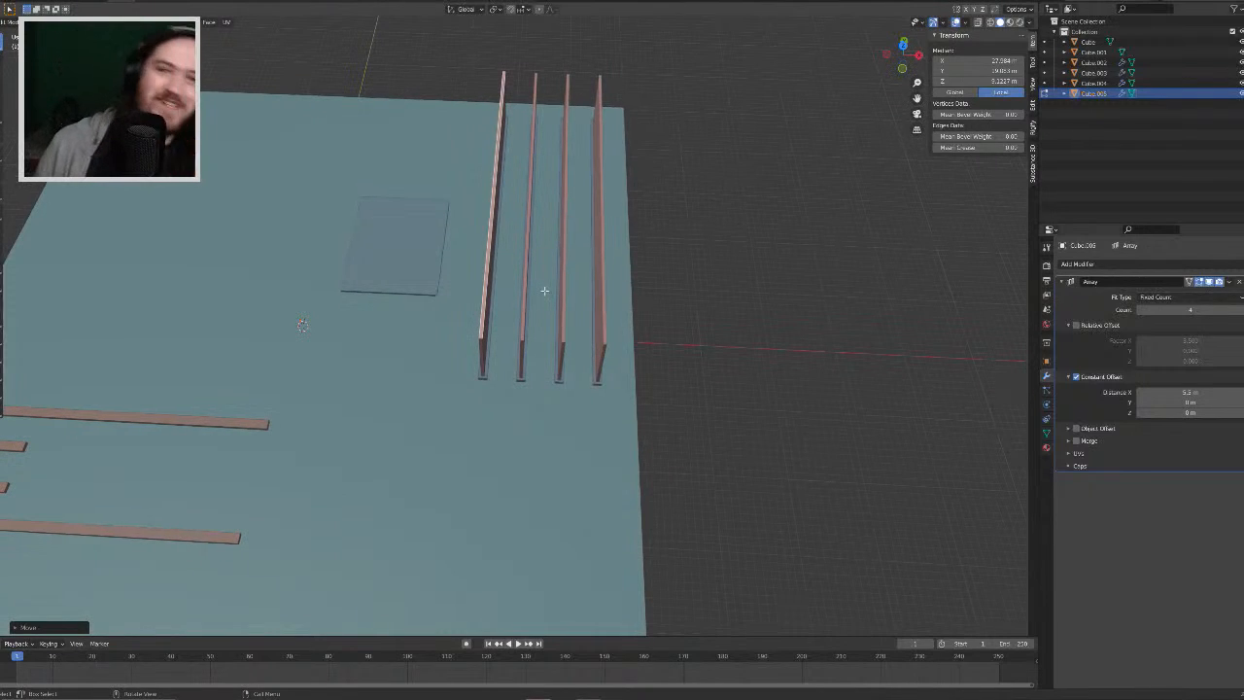
middle_click_drag(544, 290, 572, 230)
key("Tab")
scroll(755, 269, "down", 6)
middle_click_drag(755, 269, 736, 216)
scroll(633, 319, "up", 6)
left_click(767, 206)
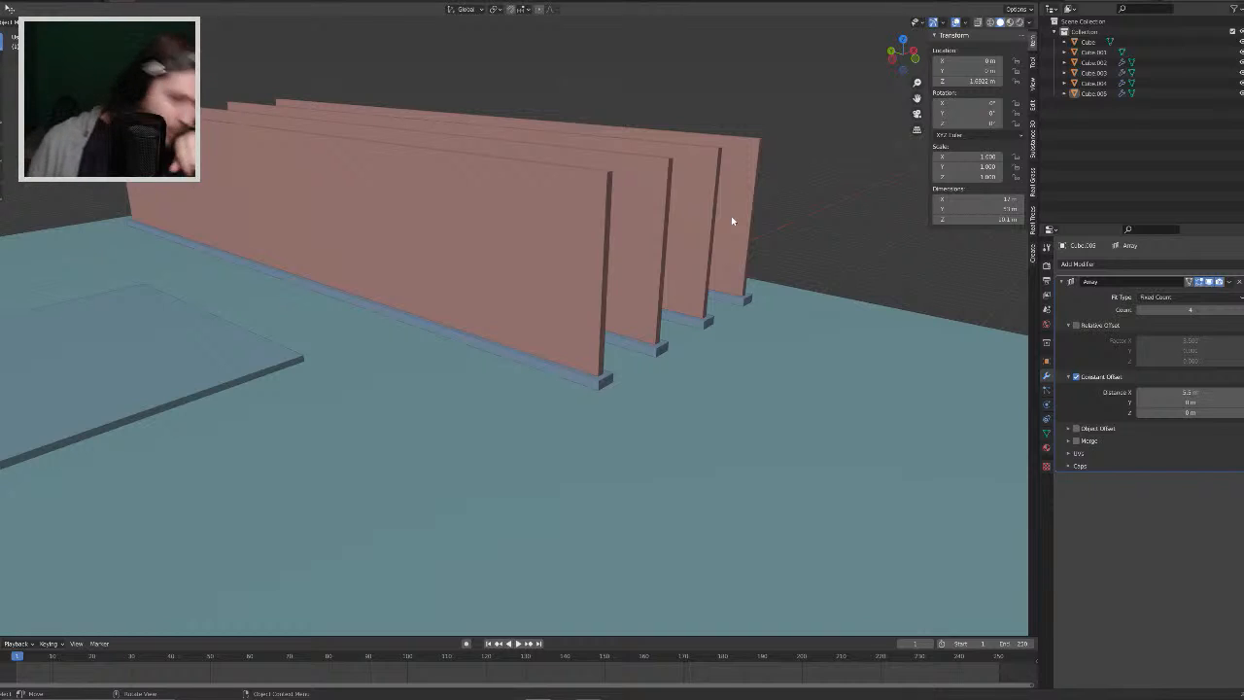
middle_click_drag(731, 216, 710, 239)
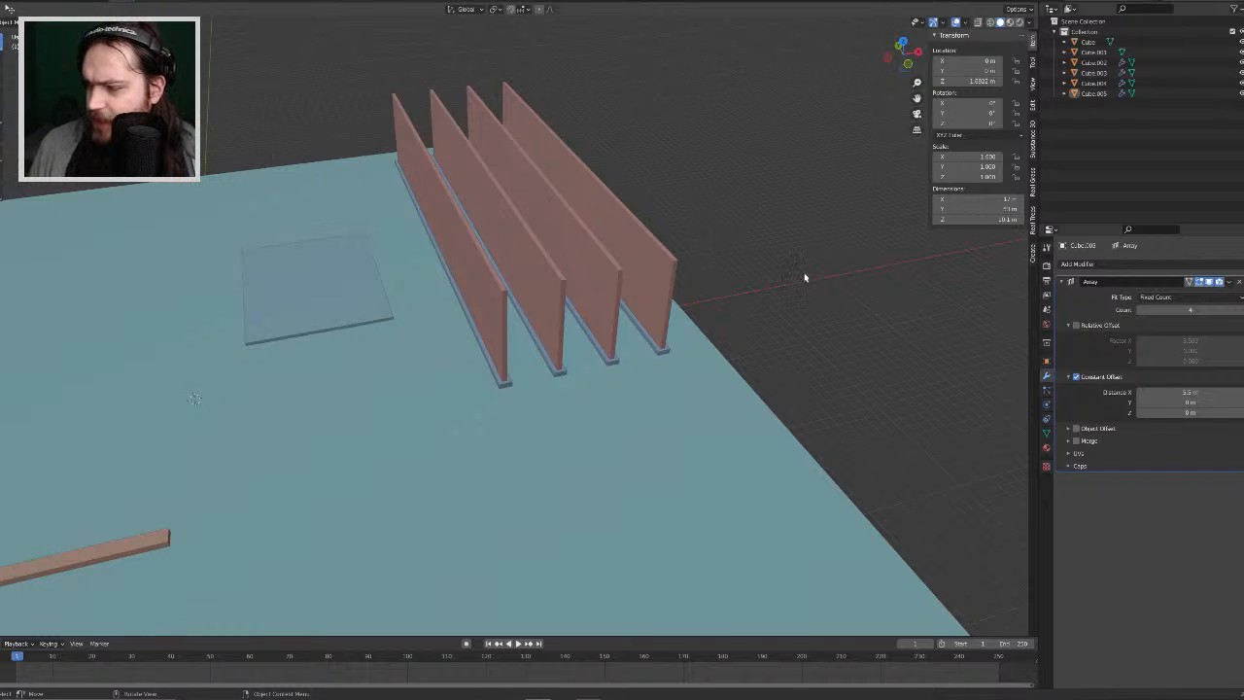
Step: Add a cube mesh and move it in top view to the board corner opposite the RAM sticks, beyond the slot bars
middle_click_drag(803, 272, 755, 263)
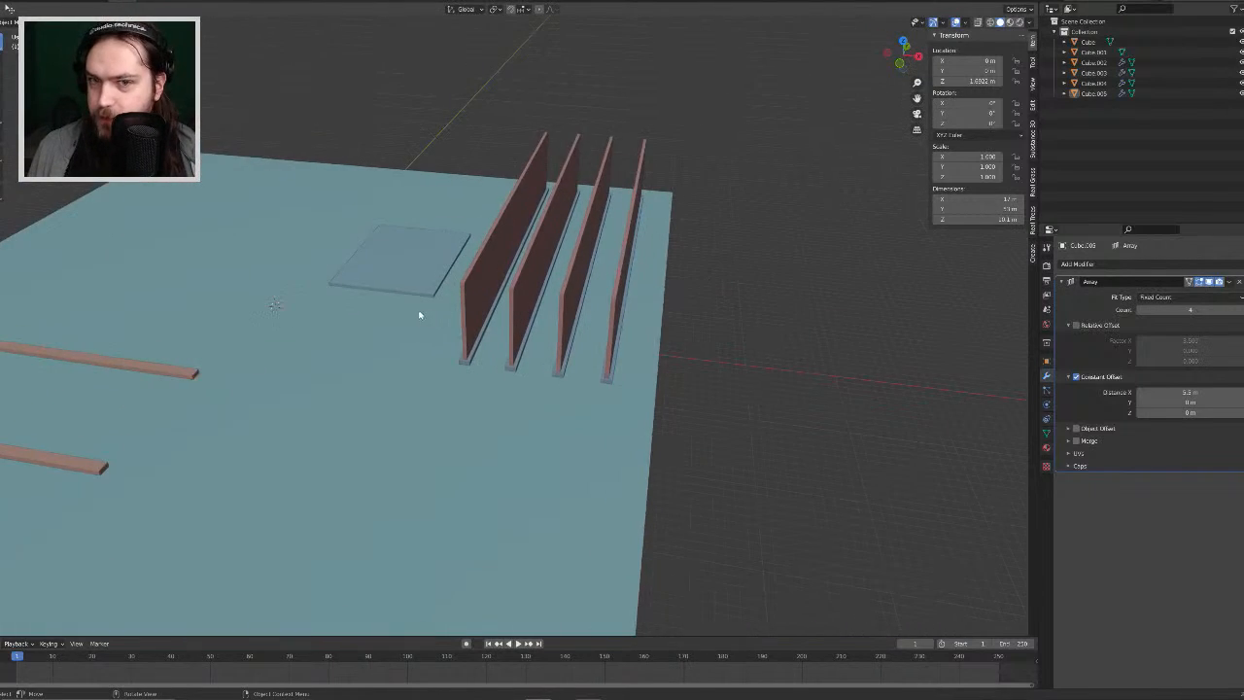
scroll(418, 314, "down", 2)
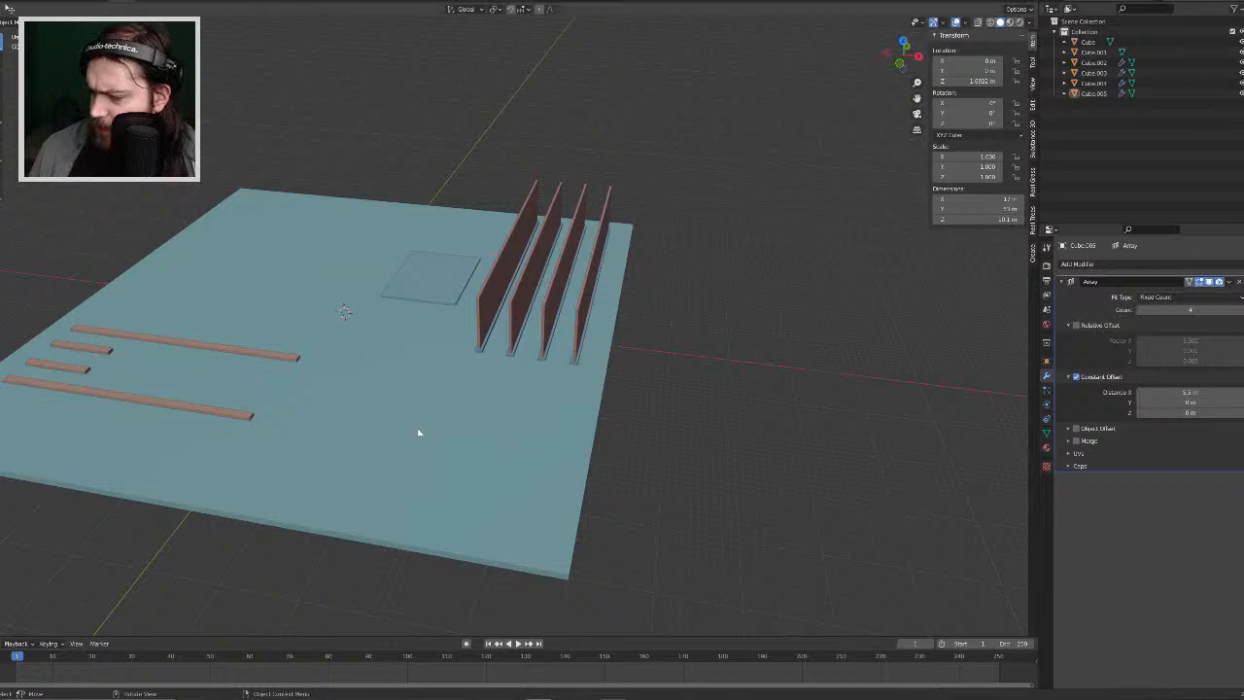
middle_click_drag(419, 433, 661, 431)
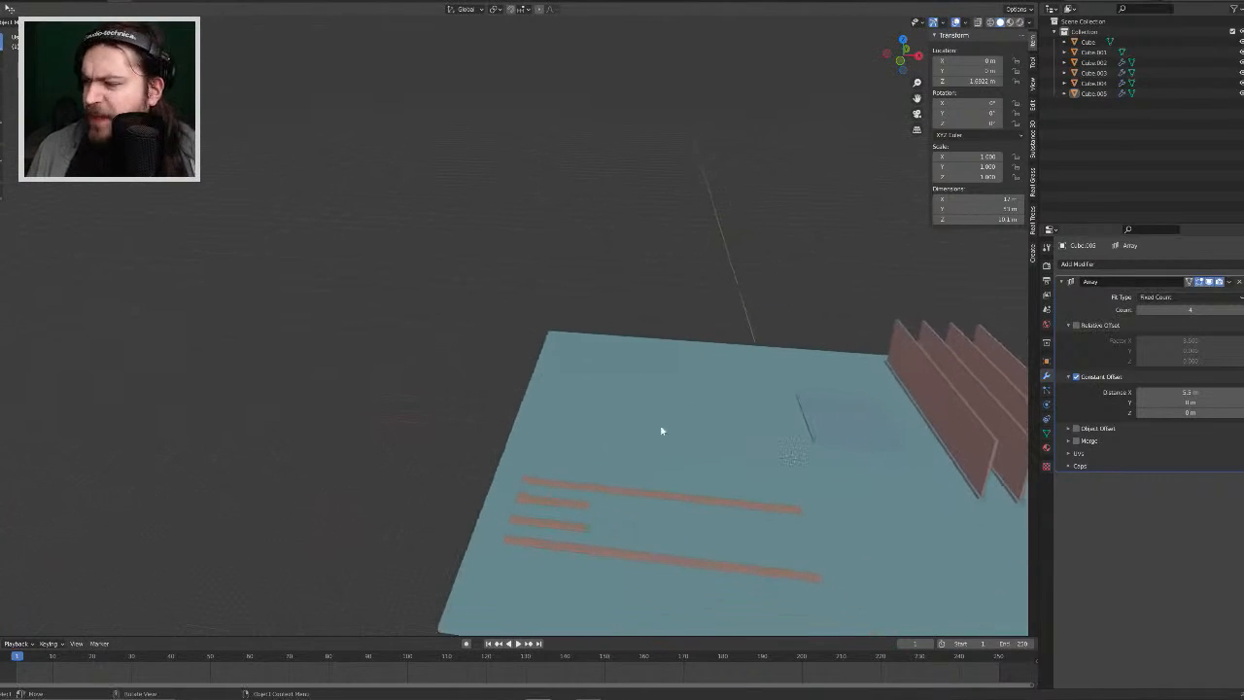
key("shift+a")
mouse_move(398, 369)
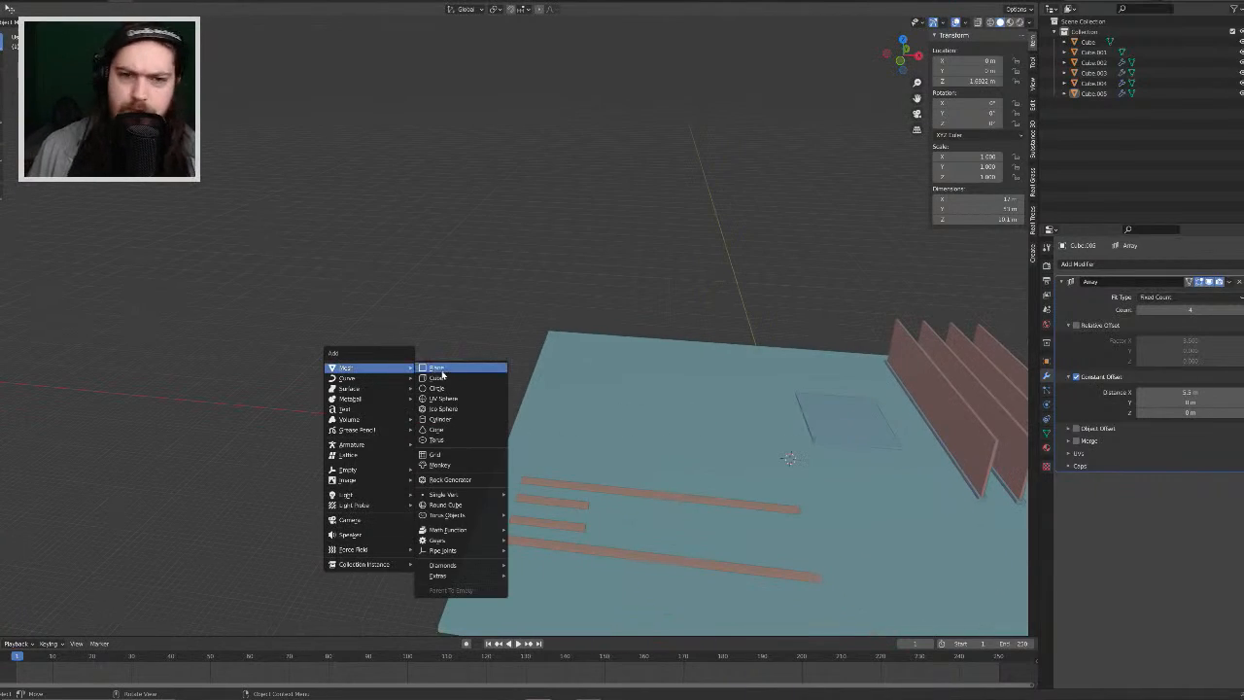
left_click(436, 377)
middle_click_drag(577, 320, 587, 374)
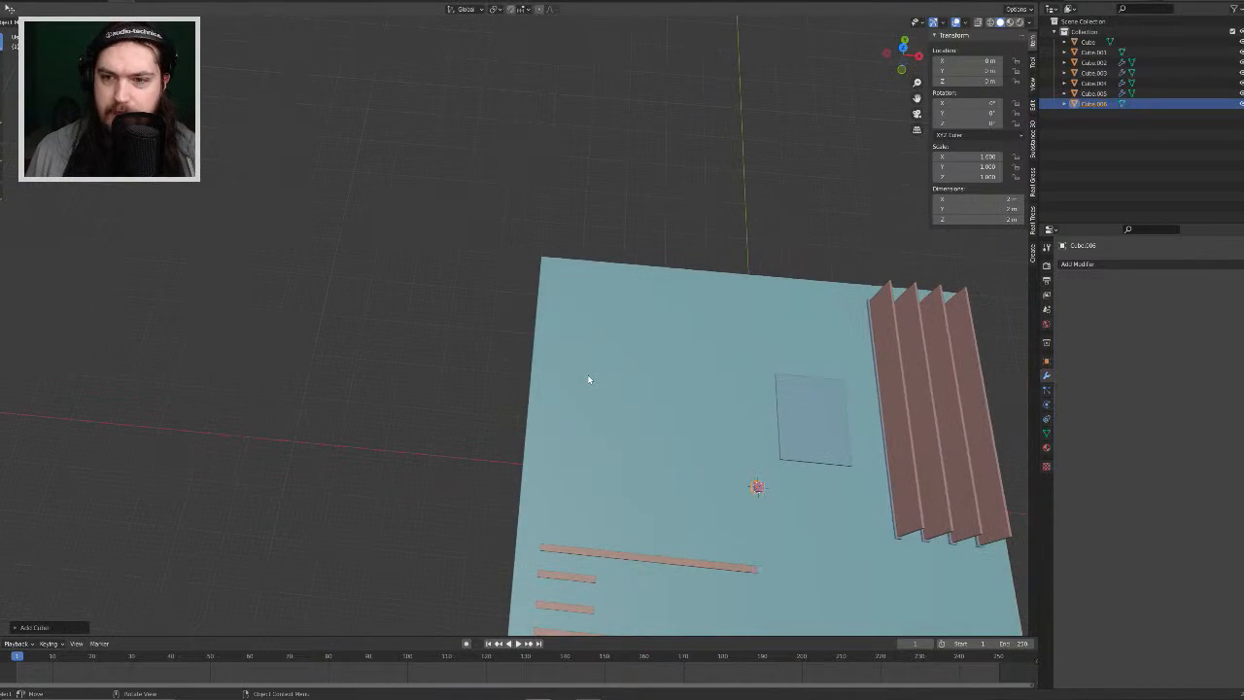
key("KP_7")
key("g")
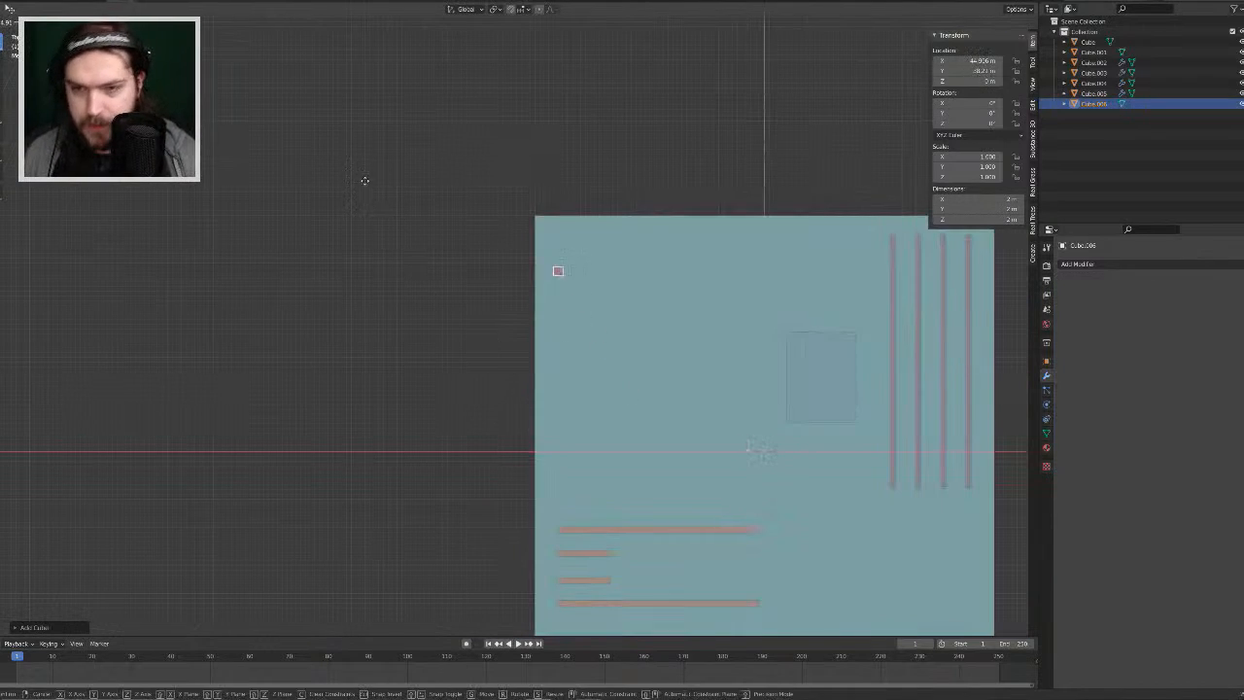
left_click(350, 150)
Step: Move the cube along X closer to the board's edge and raise it along Z to about 1.38 m, onto the surface
middle_click_drag(589, 361, 671, 330)
scroll(602, 326, "up", 5)
key("g")
key("x")
left_click(613, 330)
key("g")
key("z")
left_click(626, 295)
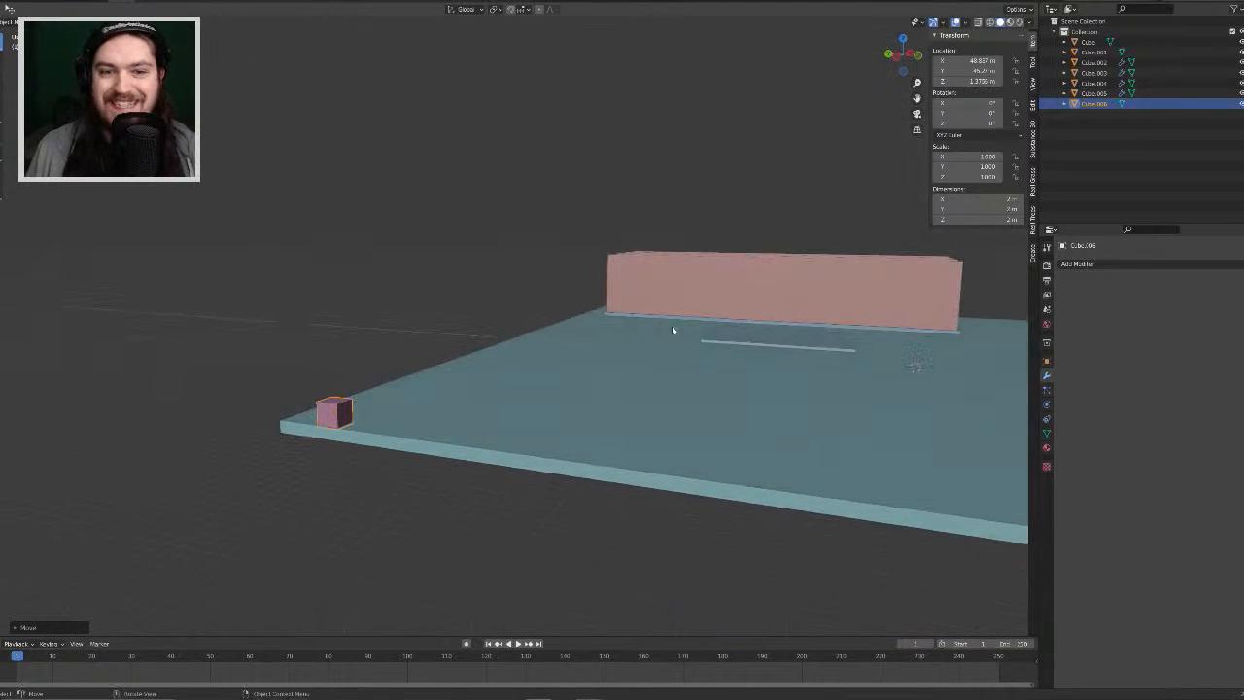
Step: Examine up close, from several angles, how the corner cube sits on the board's surface and edge
middle_click_drag(411, 417, 392, 184)
scroll(566, 324, "up", 10)
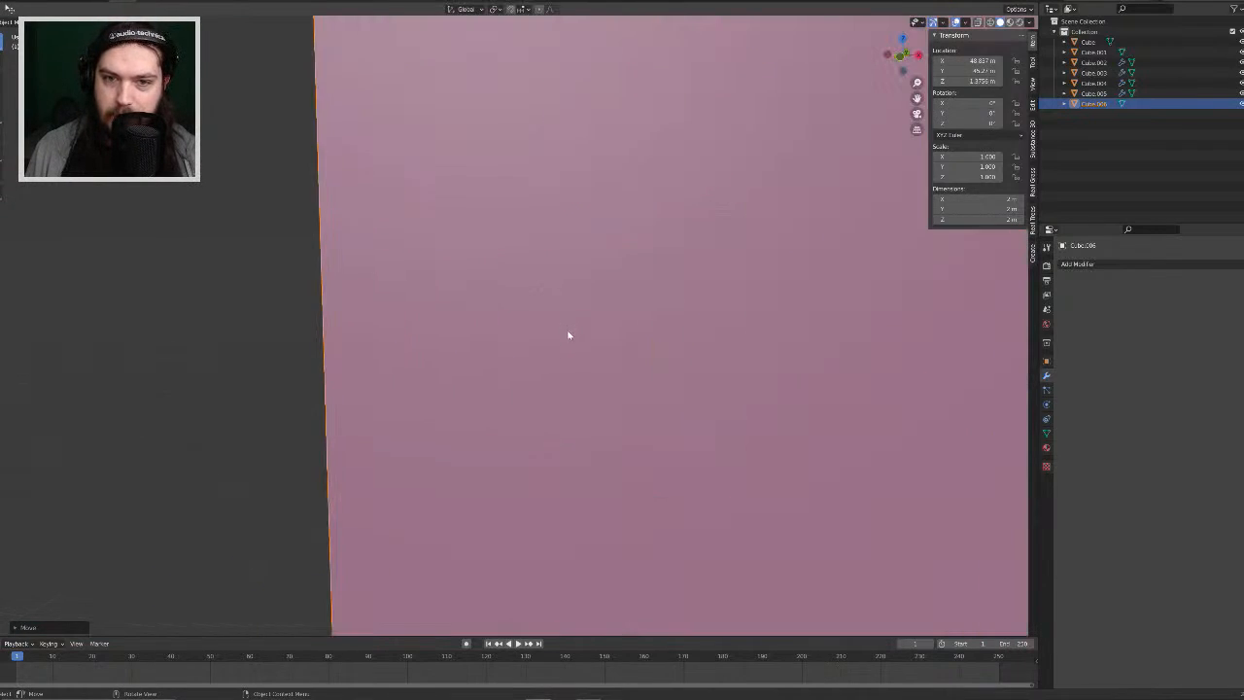
middle_click_drag(554, 357, 491, 318, "shift")
scroll(416, 343, "down", 3)
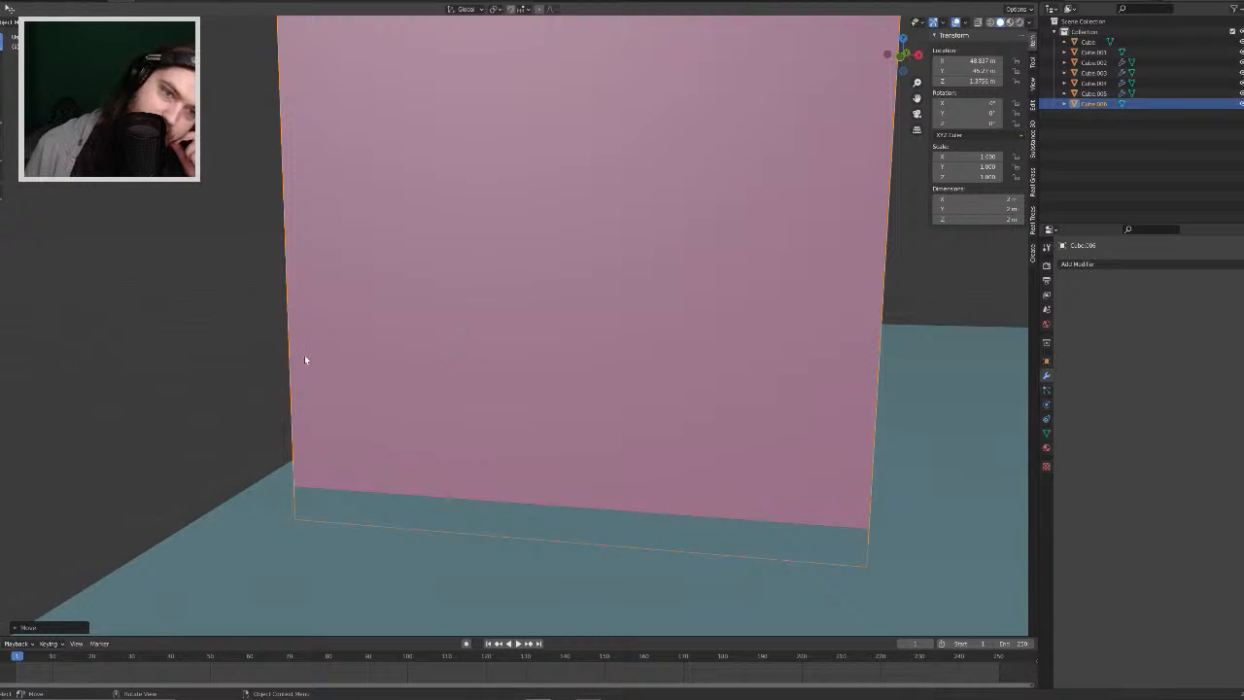
middle_click_drag(305, 359, 340, 364)
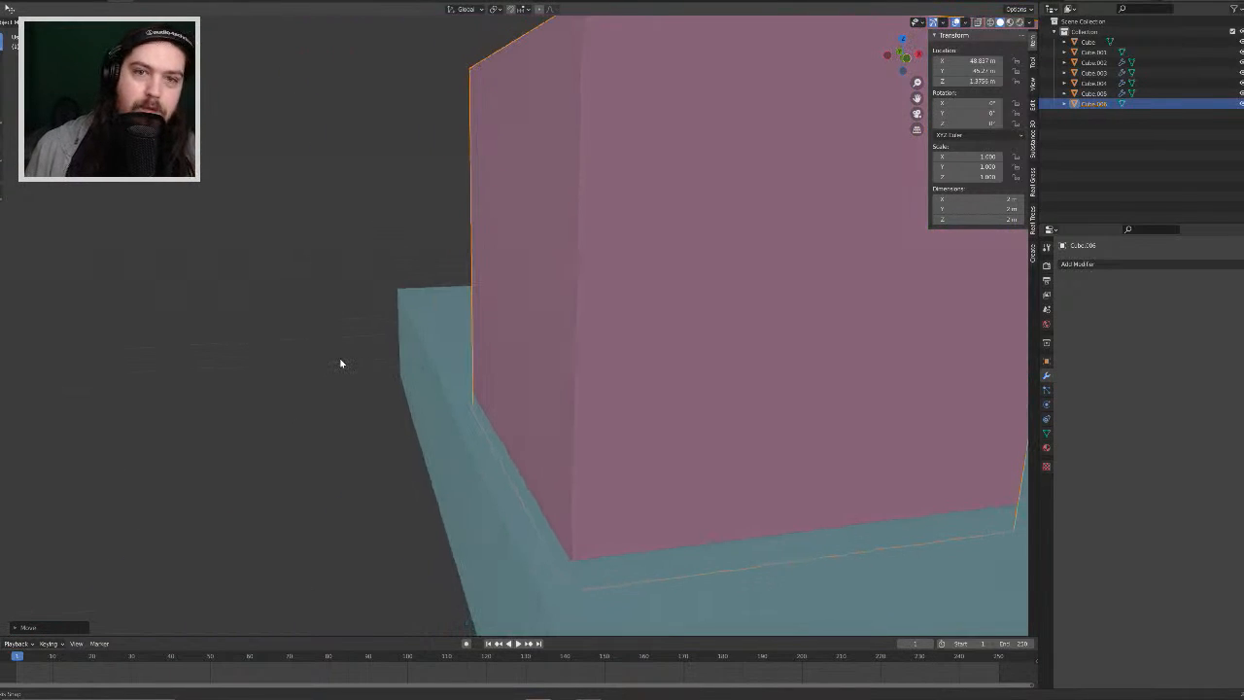
middle_click_drag(514, 383, 514, 370)
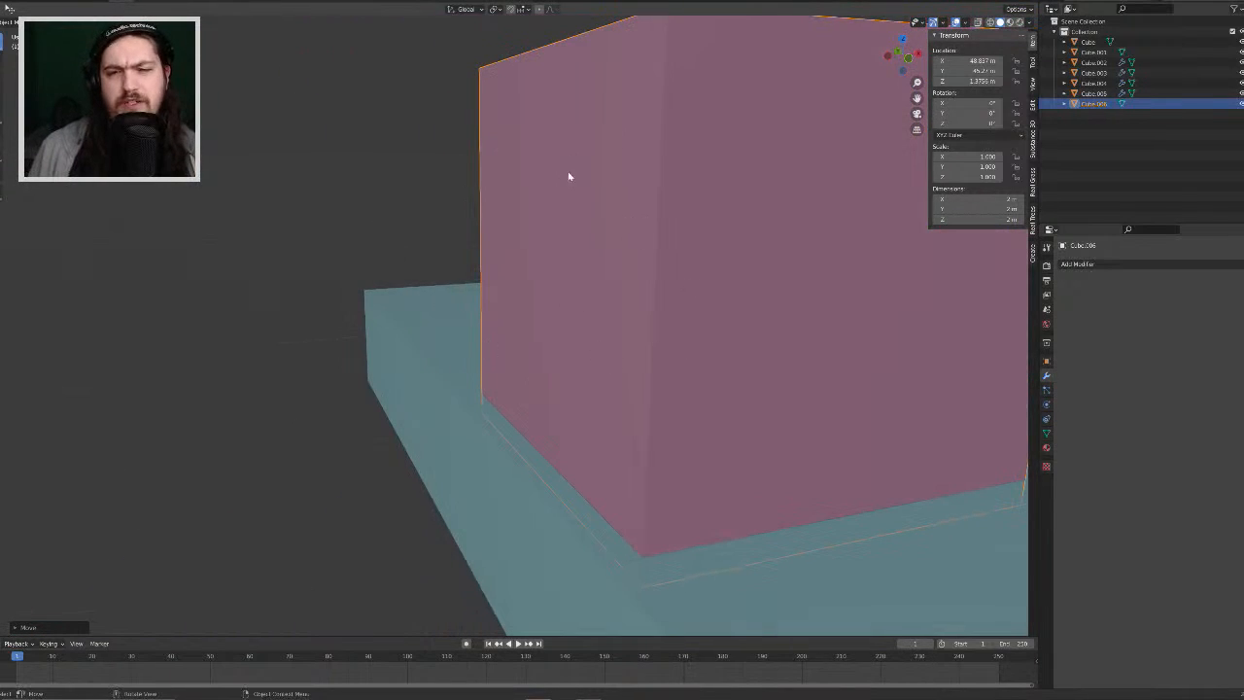
scroll(622, 250, "down", 5)
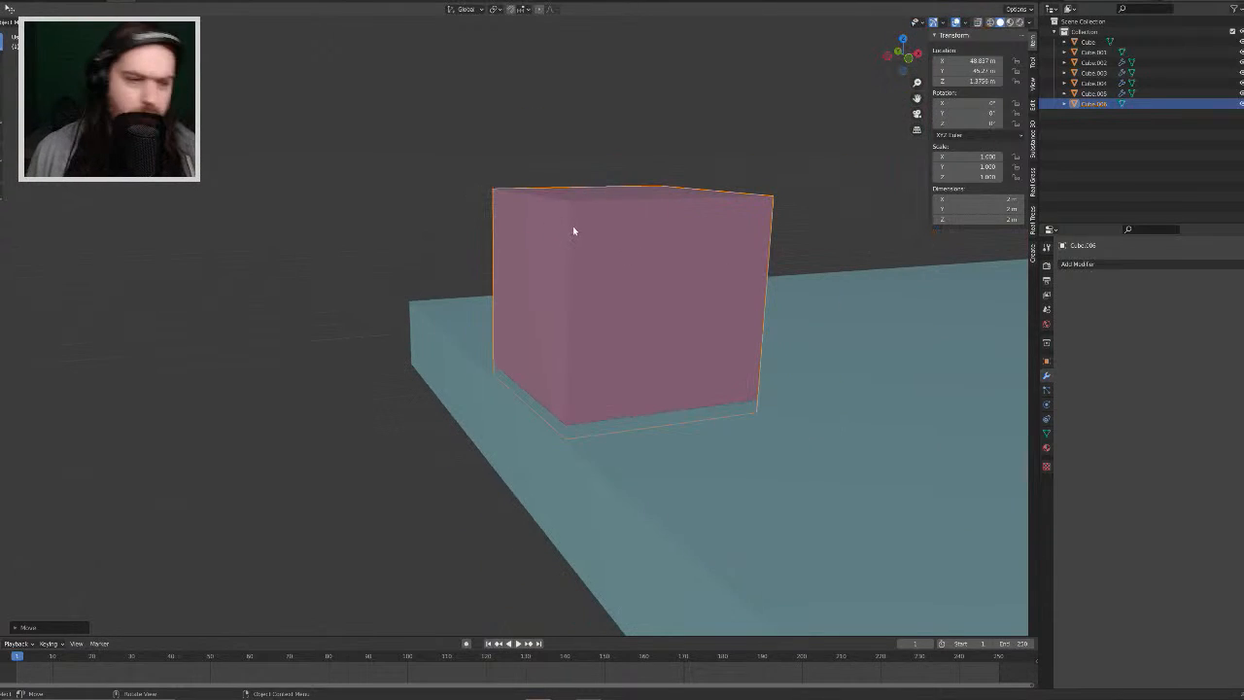
middle_click_drag(573, 231, 573, 244)
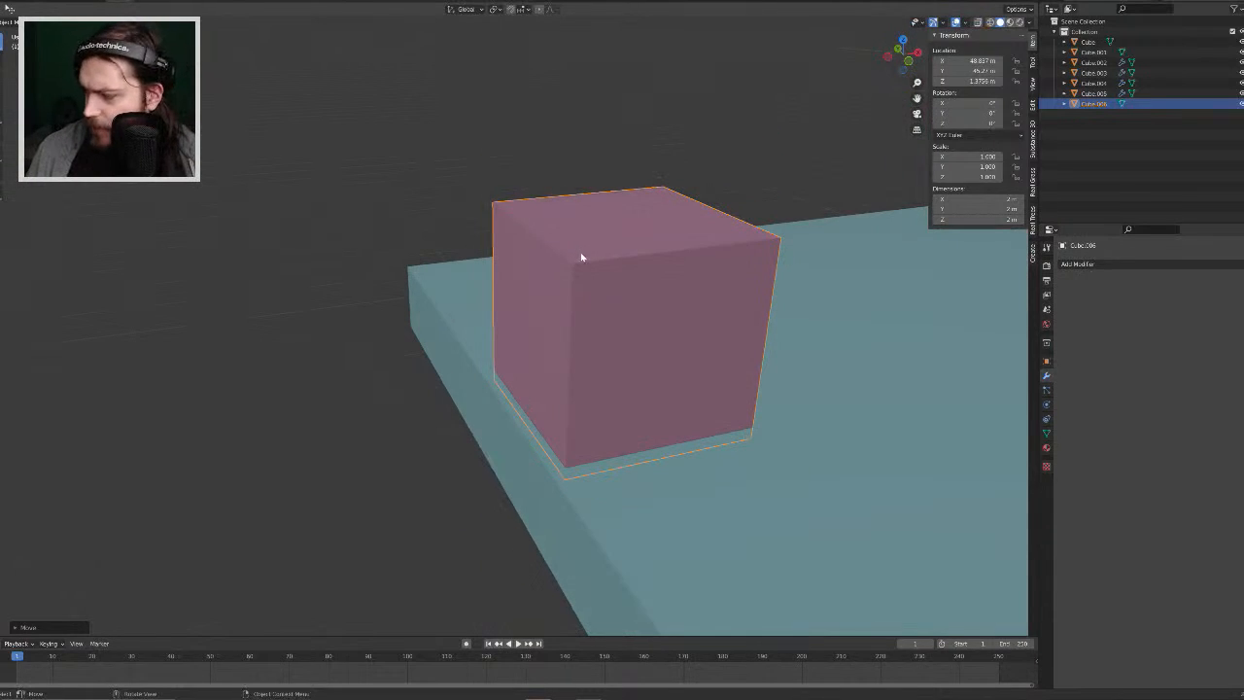
scroll(585, 262, "up", 2)
scroll(592, 286, "down", 6)
scroll(594, 288, "down", 2)
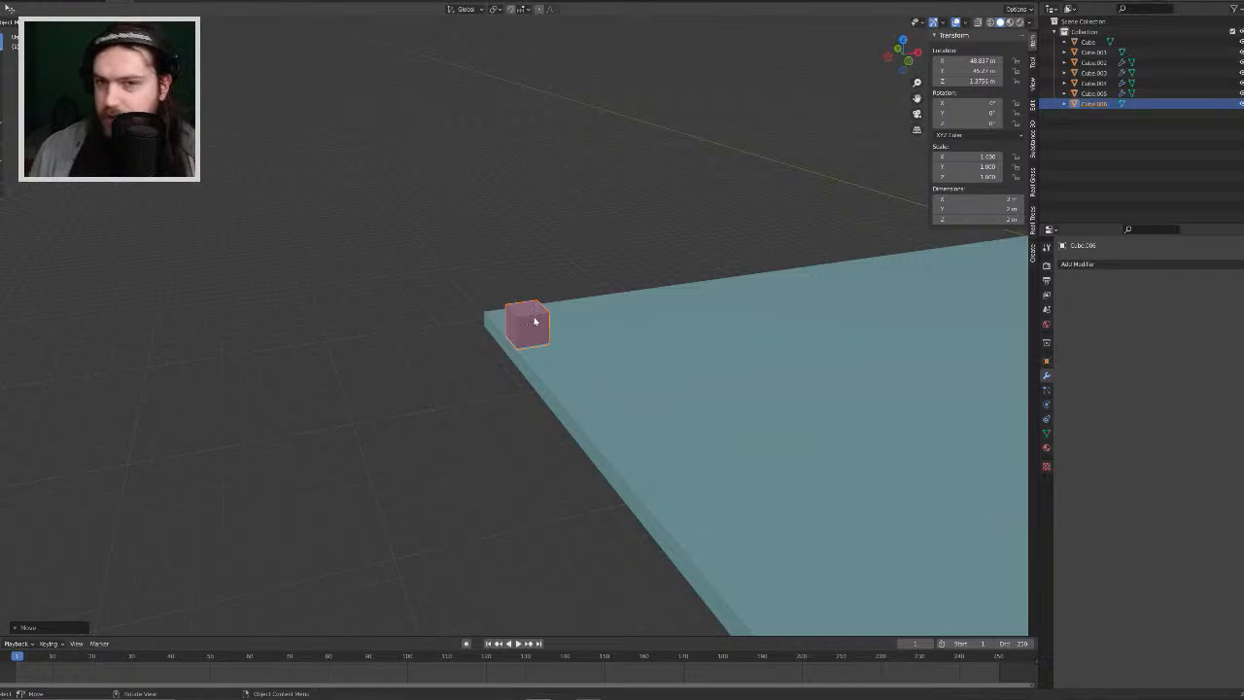
Step: Enter Edit Mode on the corner cube and try resizing its mesh
key("Tab")
middle_click_drag(536, 319, 552, 326)
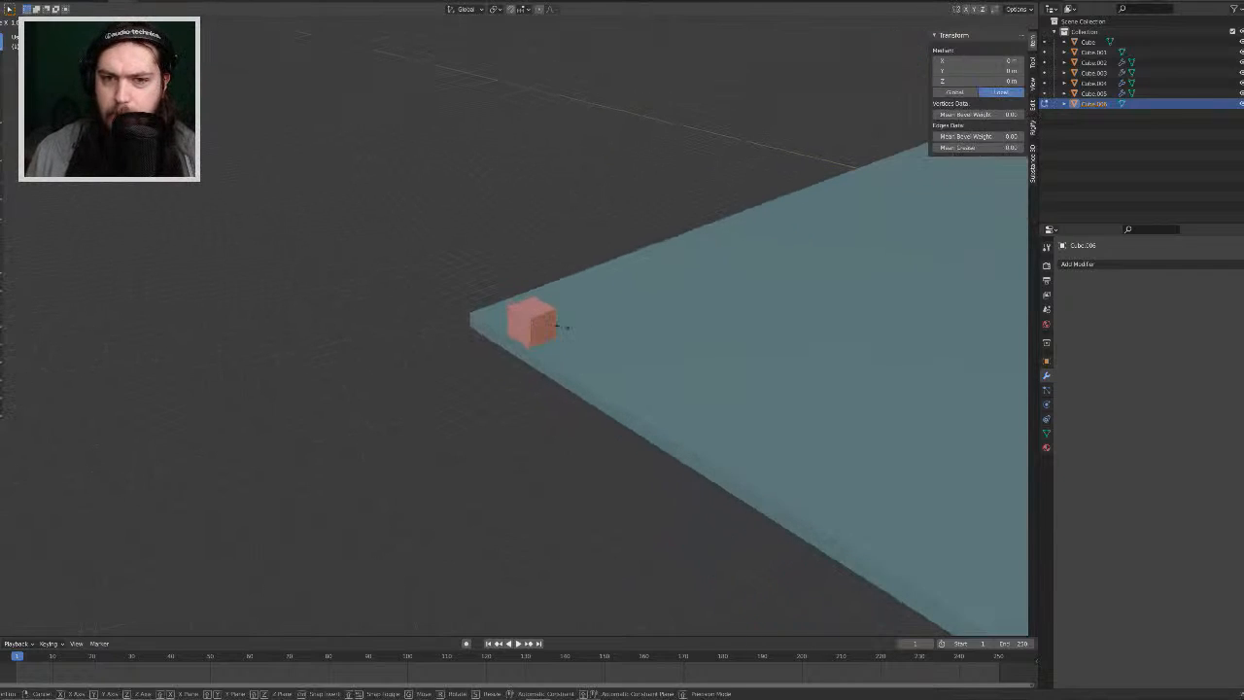
key("g")
left_click(571, 324)
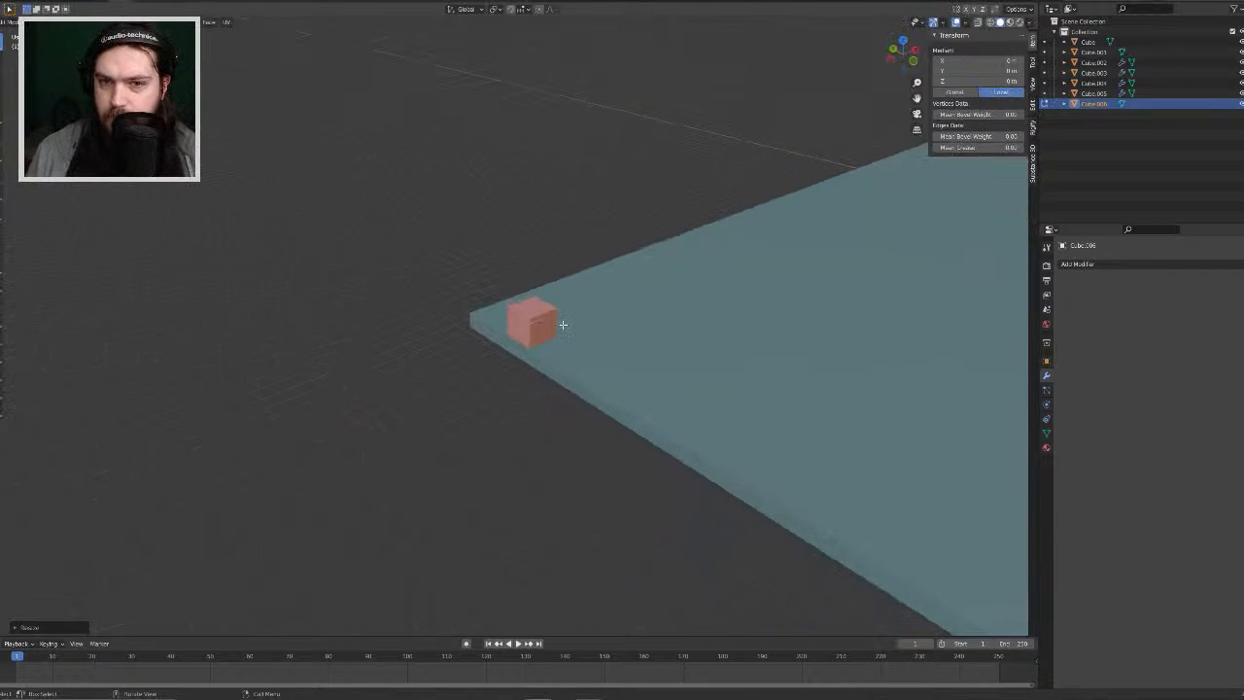
right_click(569, 319)
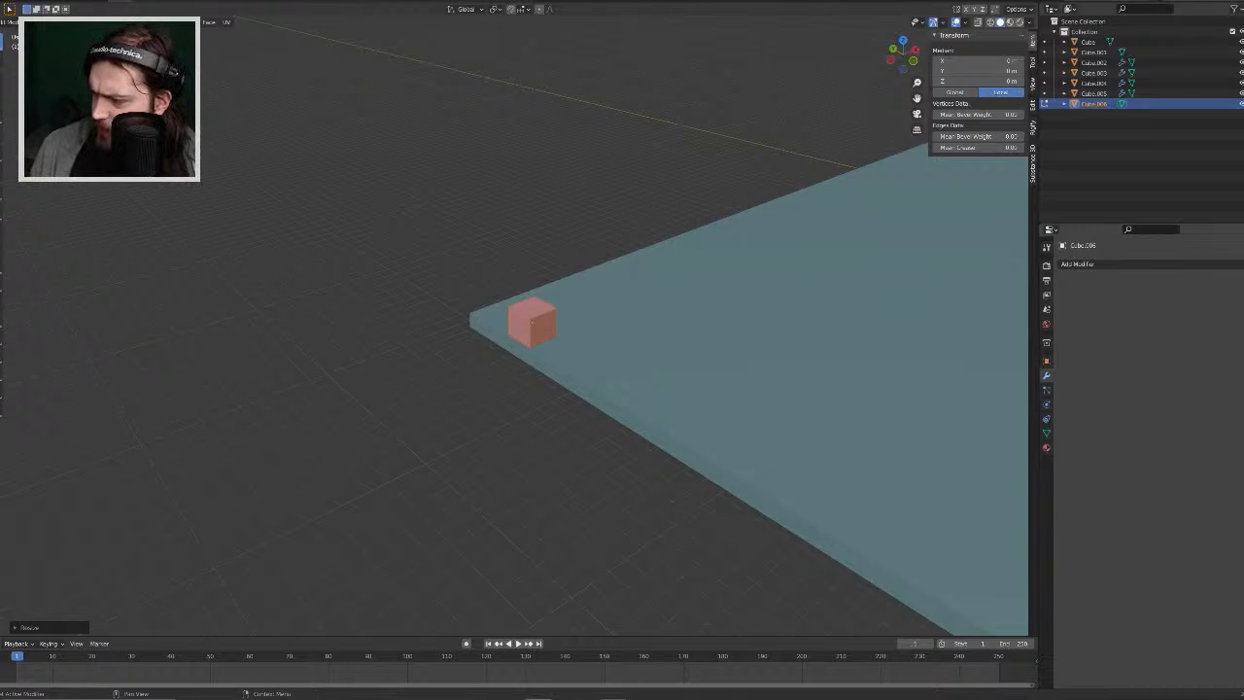
Step: Duplicate the cube within its mesh and move the copy about 2.6 m along Y, beside the original on the board's edge
middle_click_drag(727, 458, 591, 317)
key("Tab")
key("Tab")
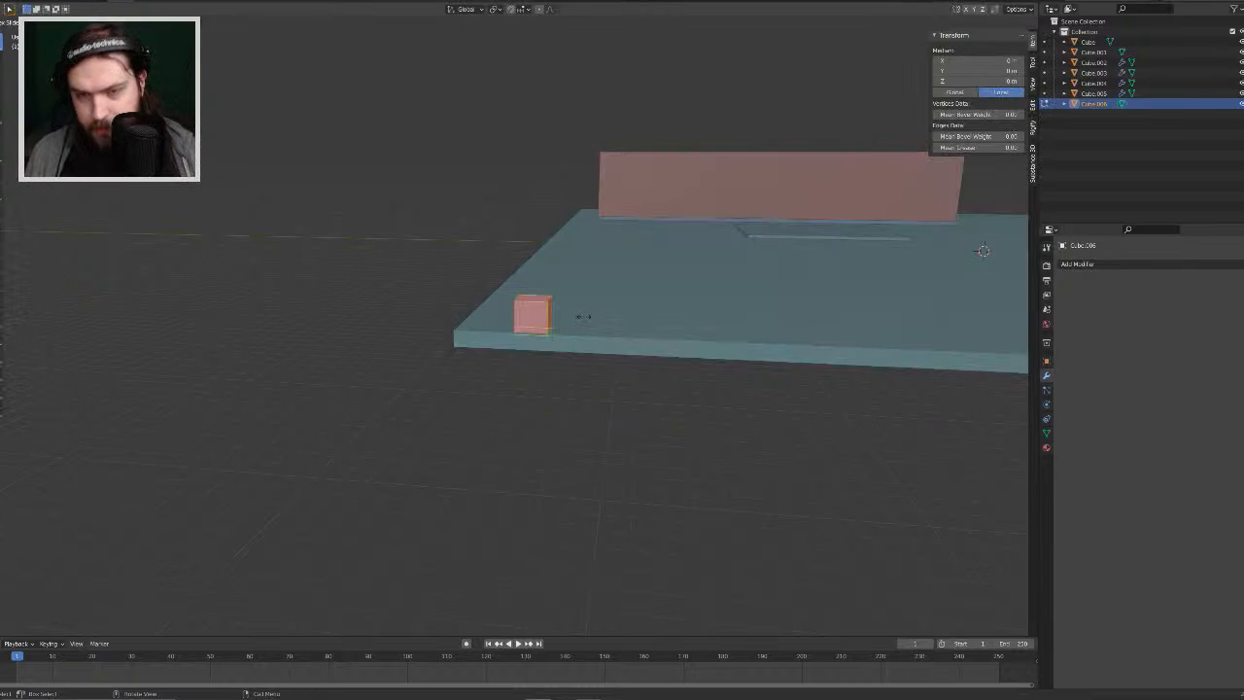
key("shift+d")
right_click(623, 319)
key("g")
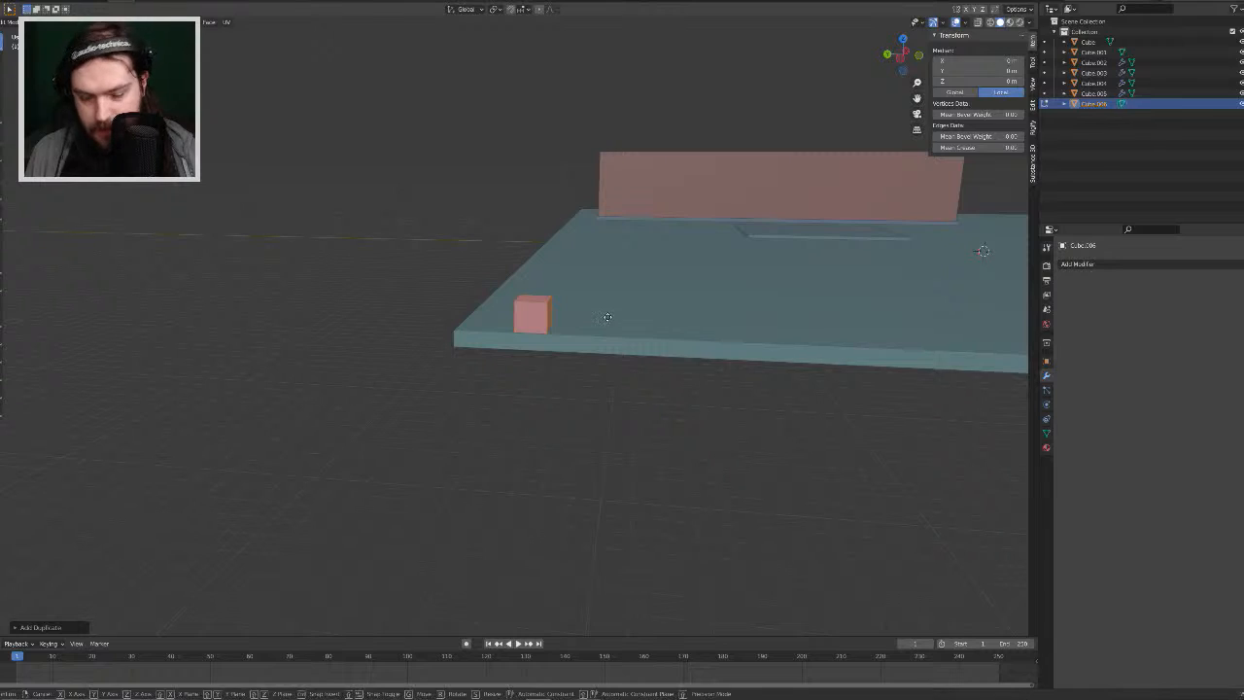
key("x")
key("y")
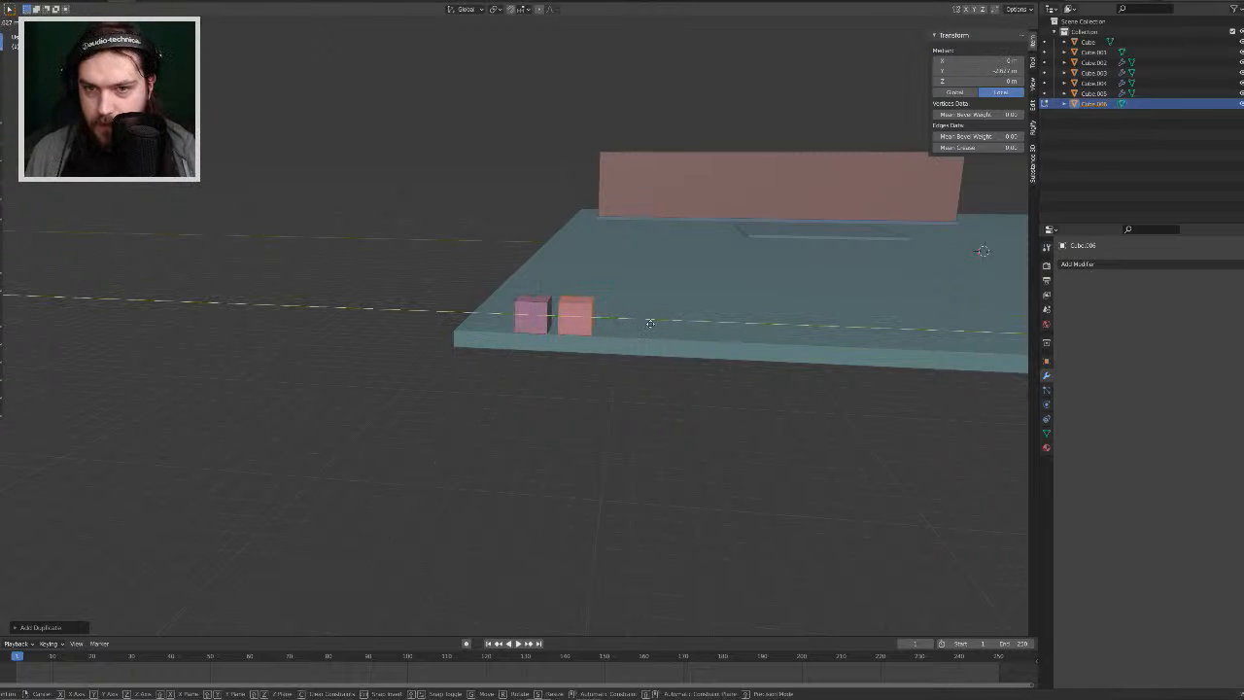
left_click(649, 323)
Step: Duplicate the second cube along Y to place a third one at the same spacing
key("g")
key("g")
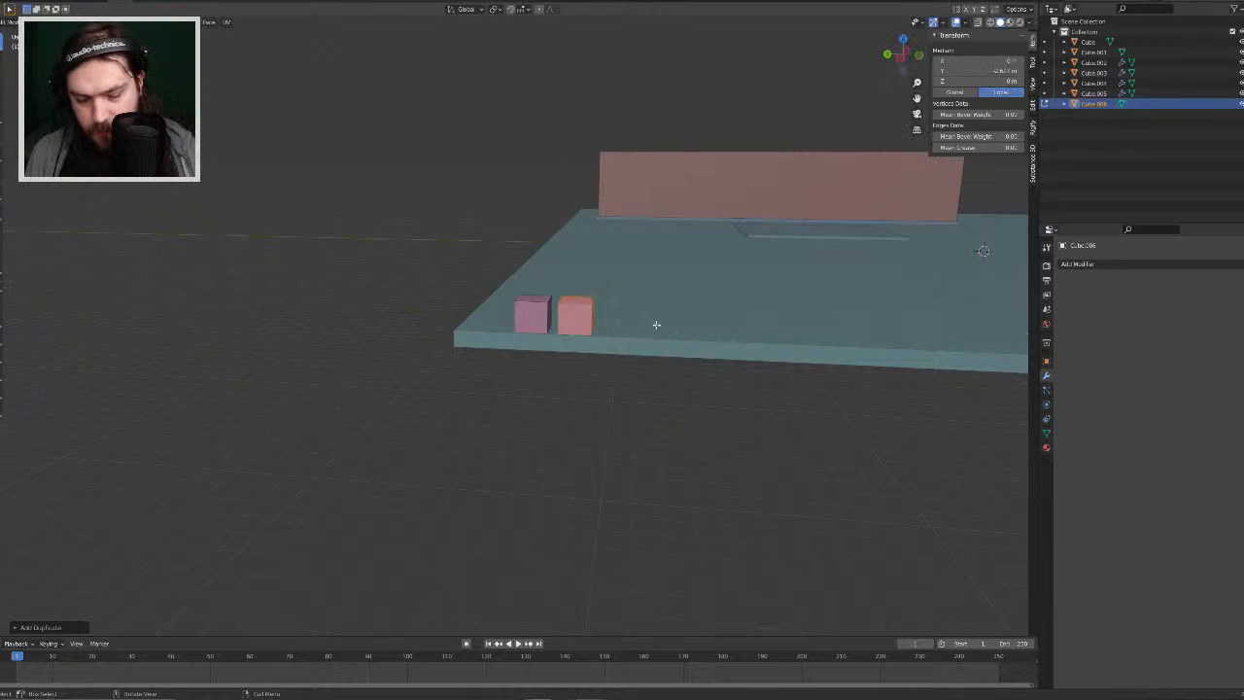
key("shift+d")
key("y")
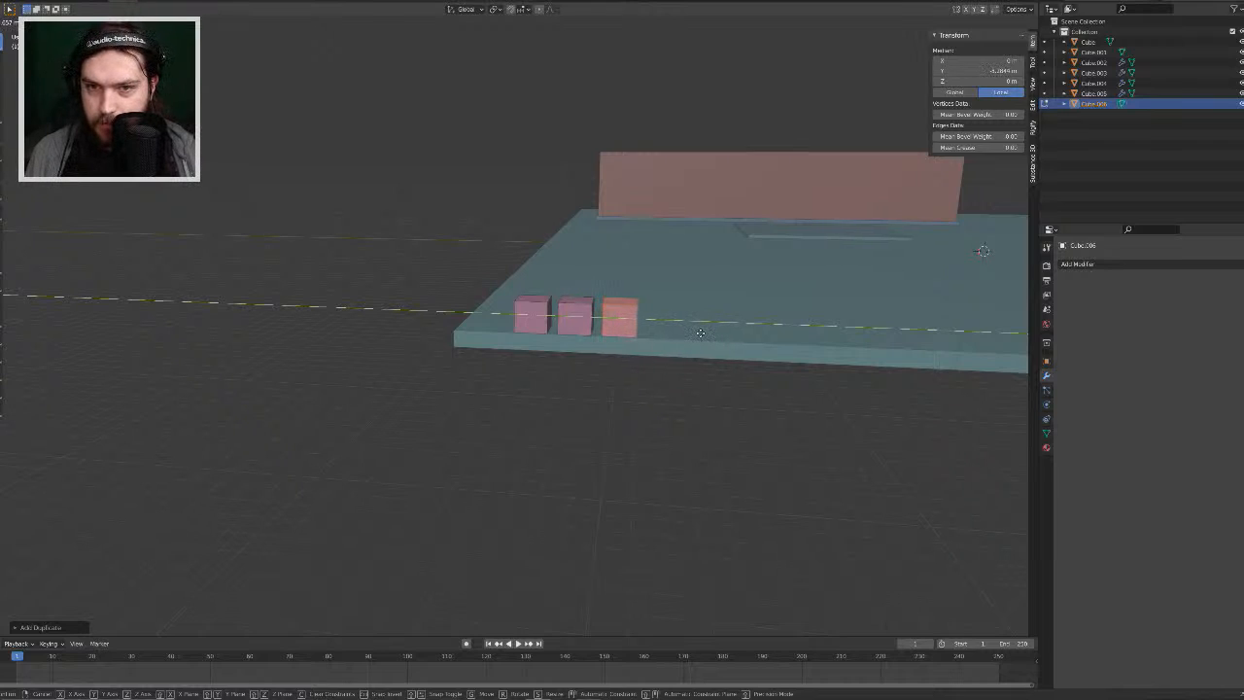
left_click(699, 332)
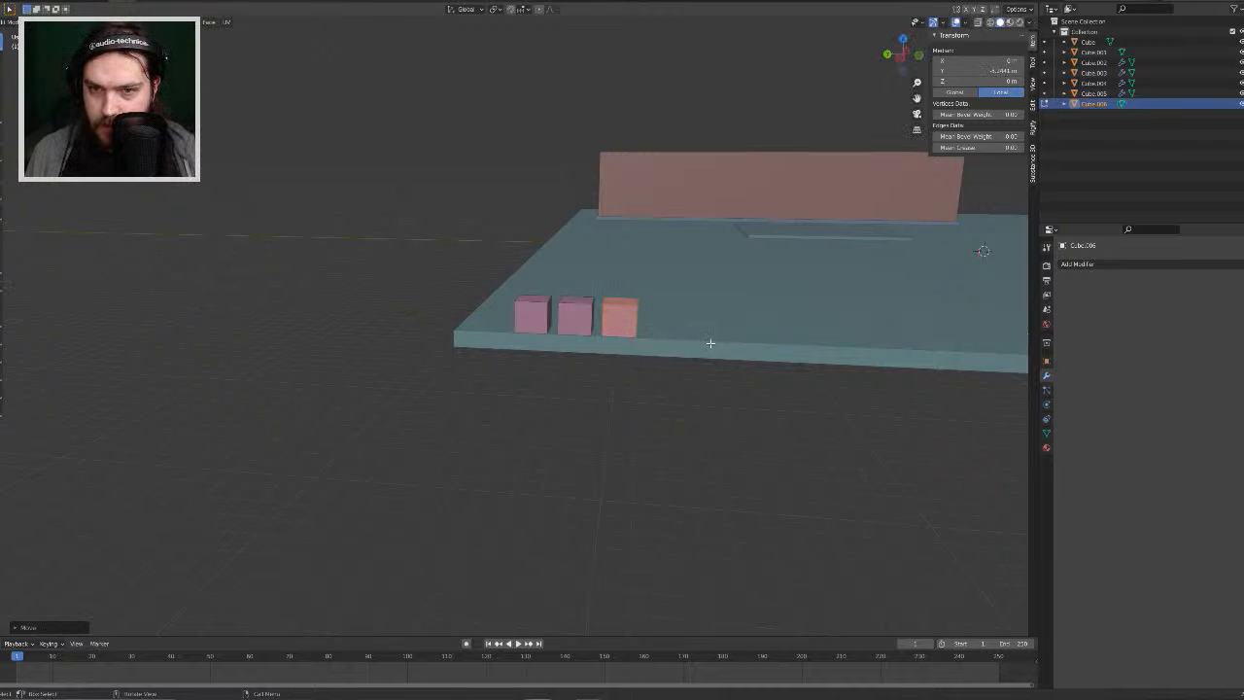
scroll(707, 345, "up", 2)
middle_click_drag(778, 361, 639, 380, "shift")
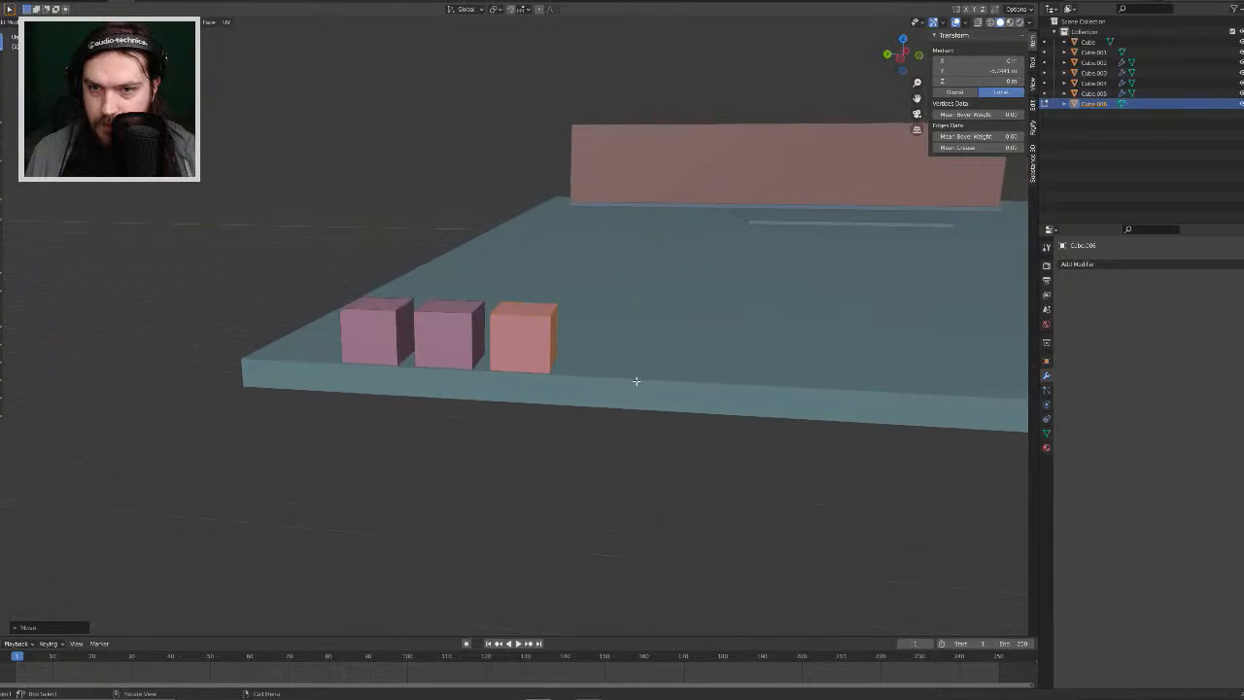
Step: Select all three cubes, duplicate them and move the copies along Y to extend the row to six evenly spaced cubes
left_click(447, 340)
key("g")
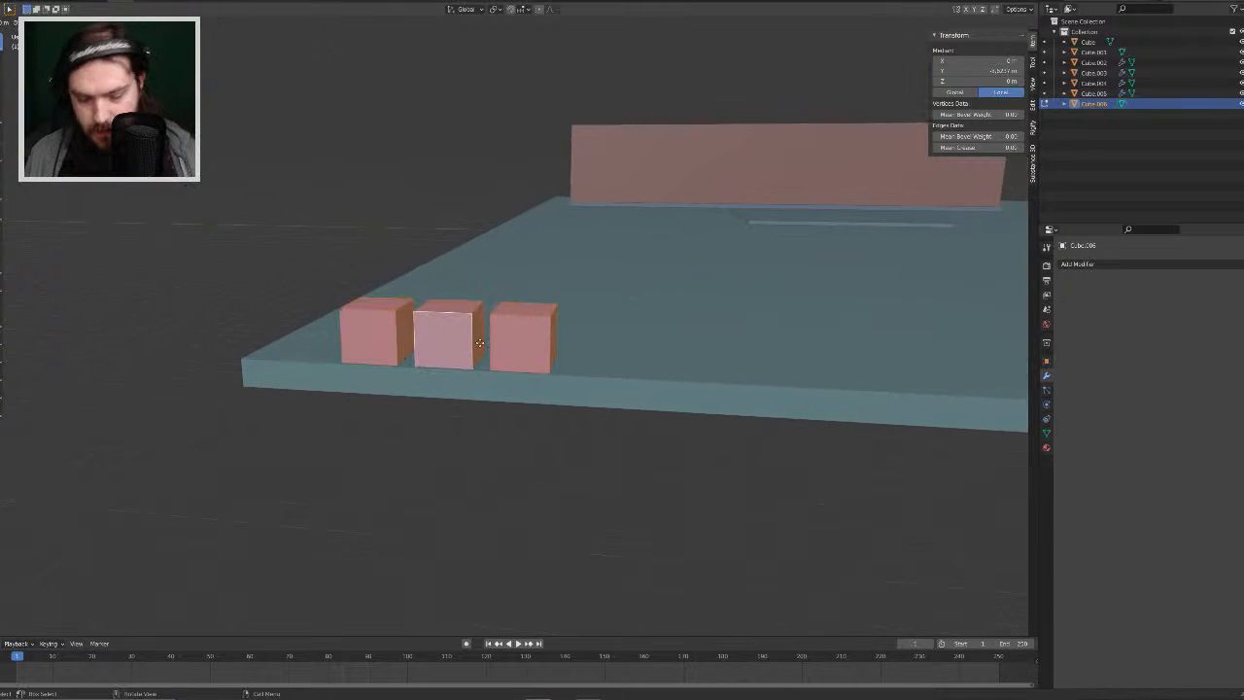
key("x")
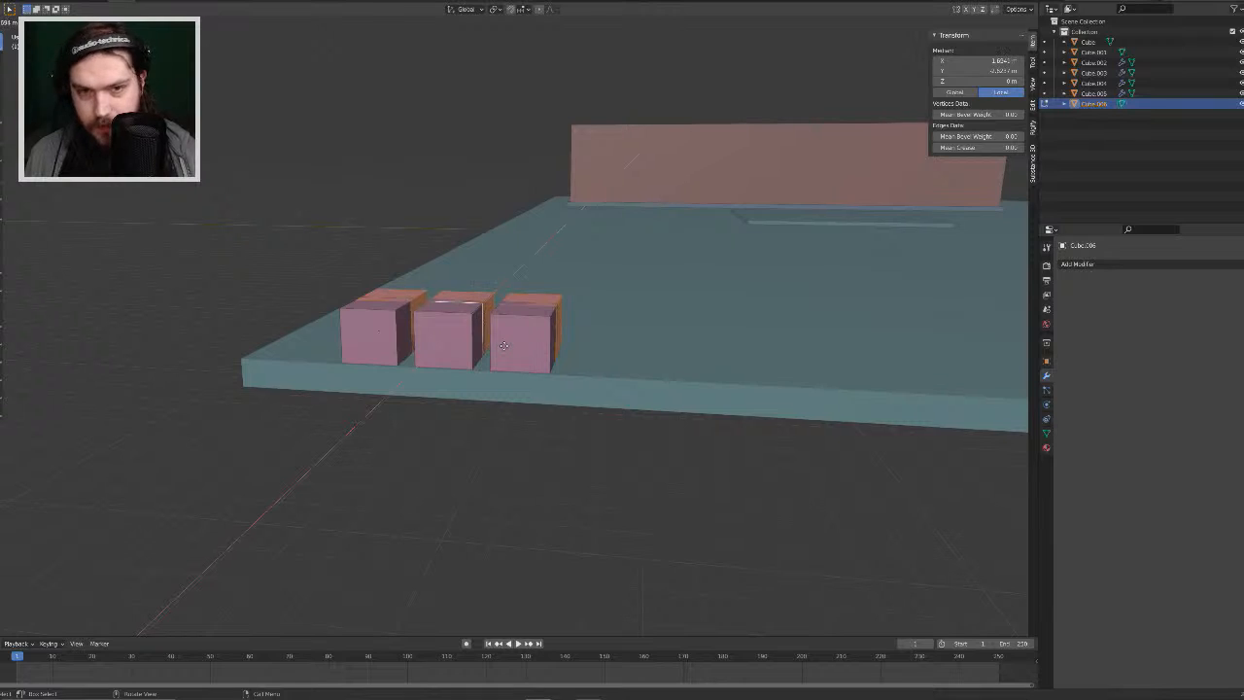
key("y")
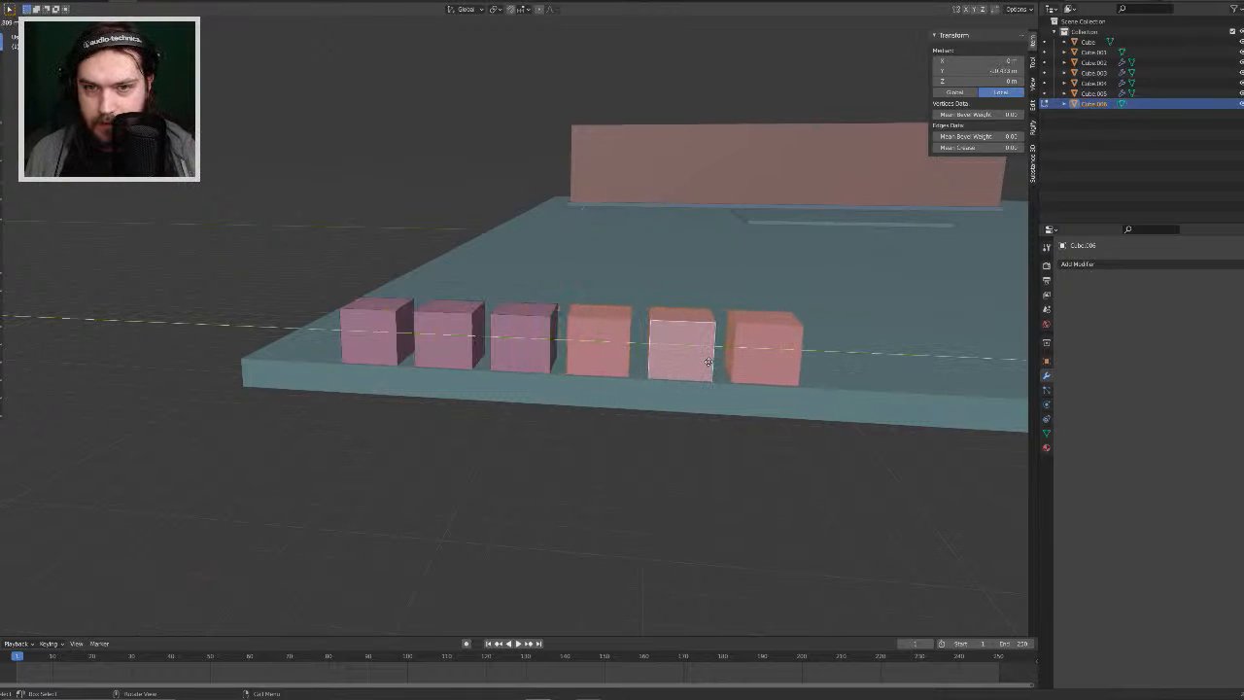
left_click(705, 362)
Step: Select all six cubes in the edge row and try transforming them together
middle_click_drag(860, 438, 707, 461)
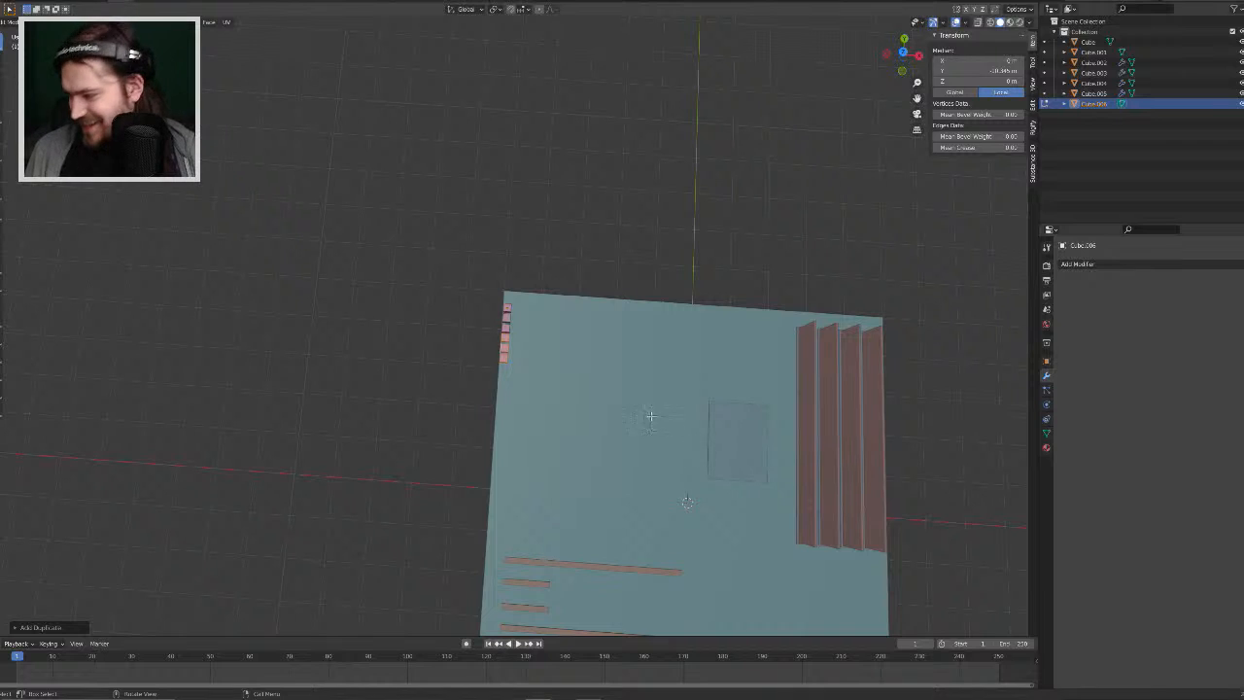
scroll(592, 380, "up", 3)
scroll(622, 395, "down", 3)
scroll(586, 367, "up", 3)
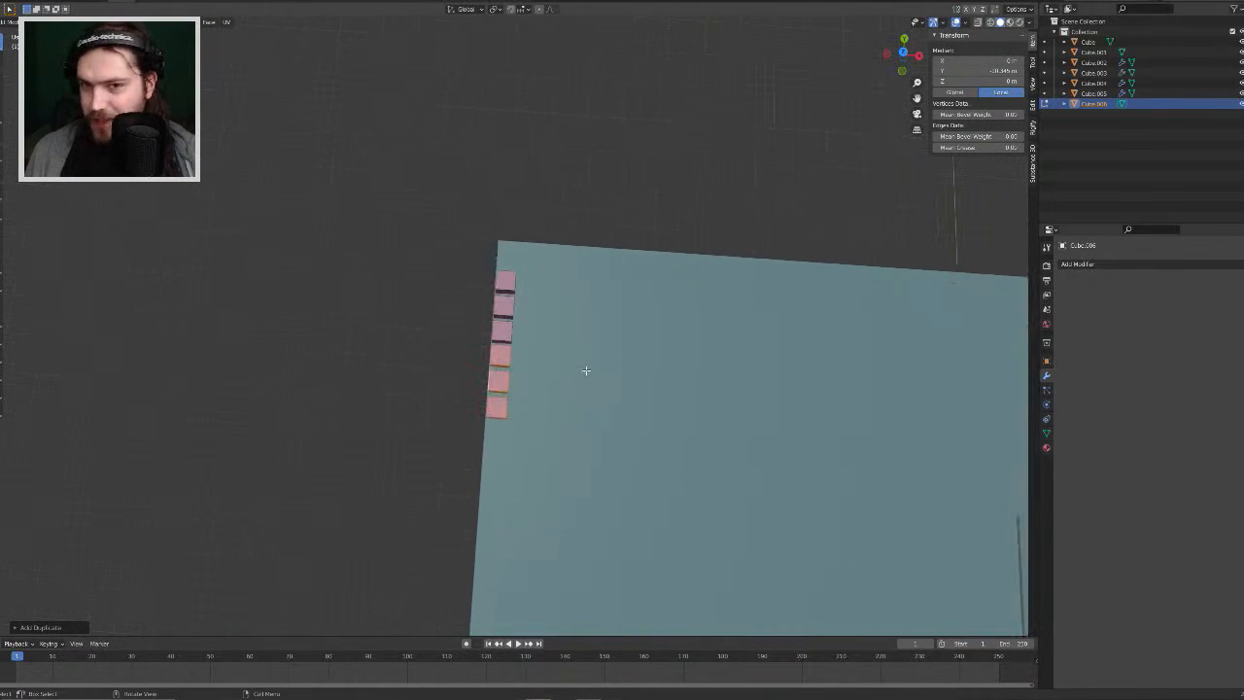
middle_click_drag(586, 366, 691, 298)
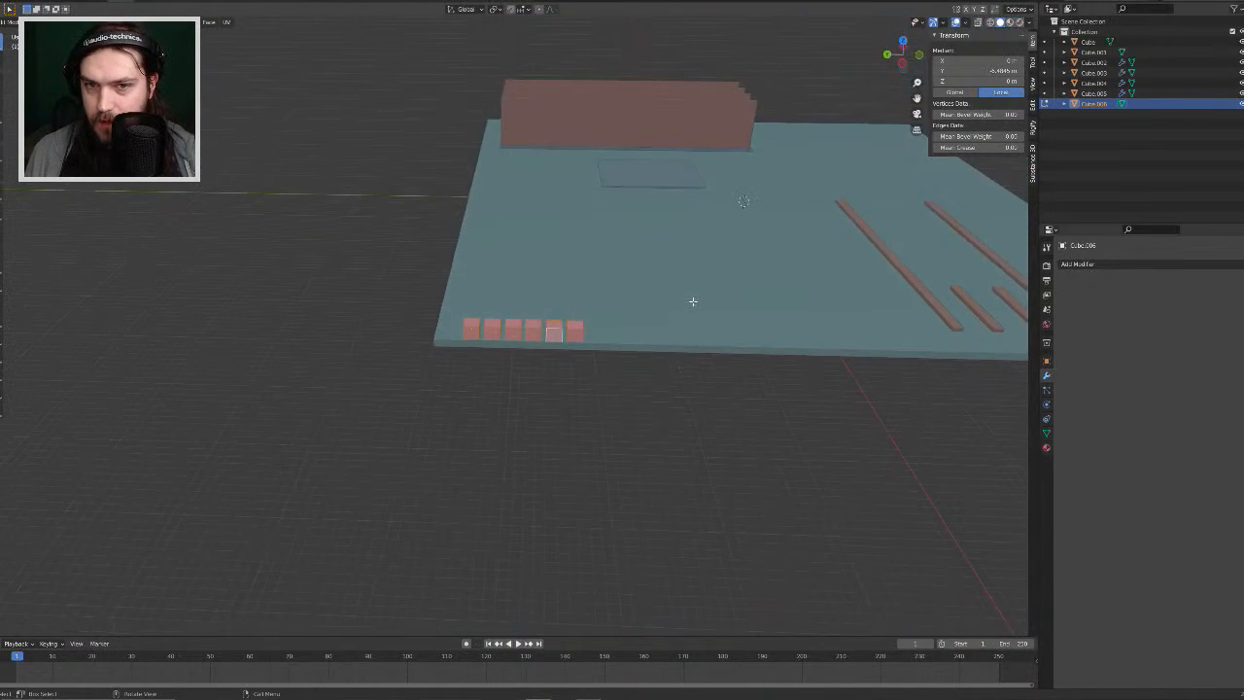
right_click(691, 298)
middle_click_drag(473, 316, 507, 301)
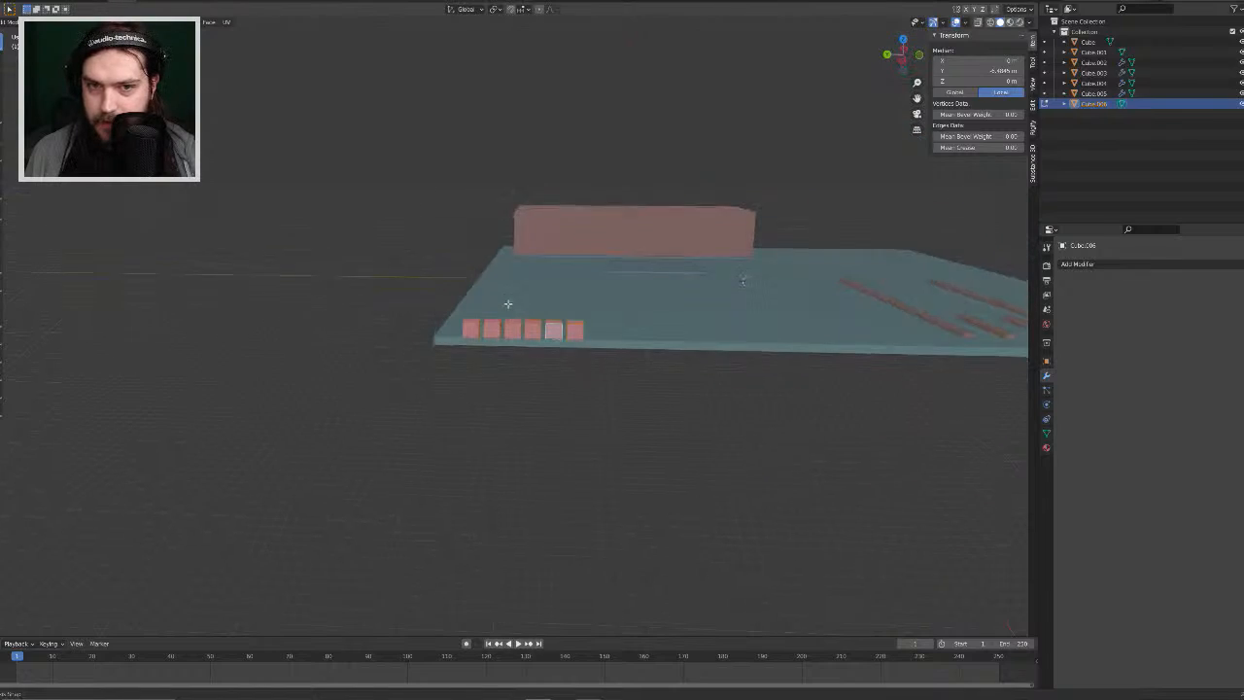
key("g")
right_click(588, 313)
scroll(519, 365, "up", 5)
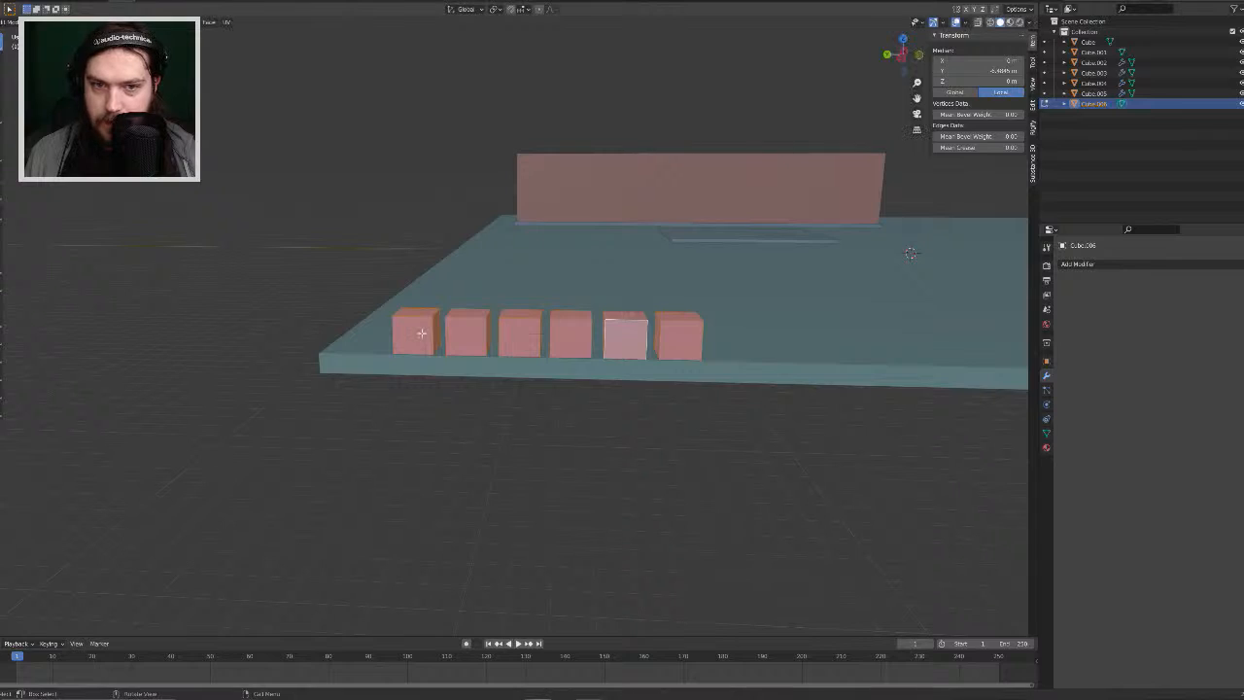
Step: Switch the transform pivot to Bounding Box Center and scale up the six selected edge cubes together
left_click(495, 9)
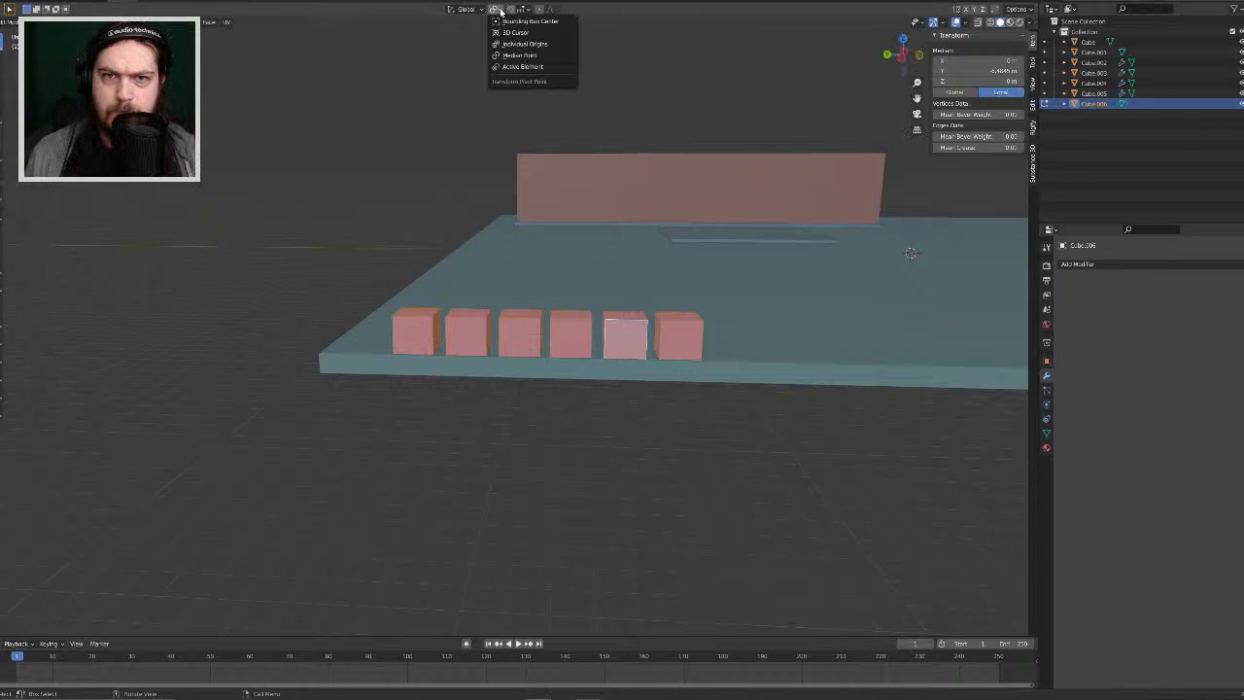
left_click(550, 44)
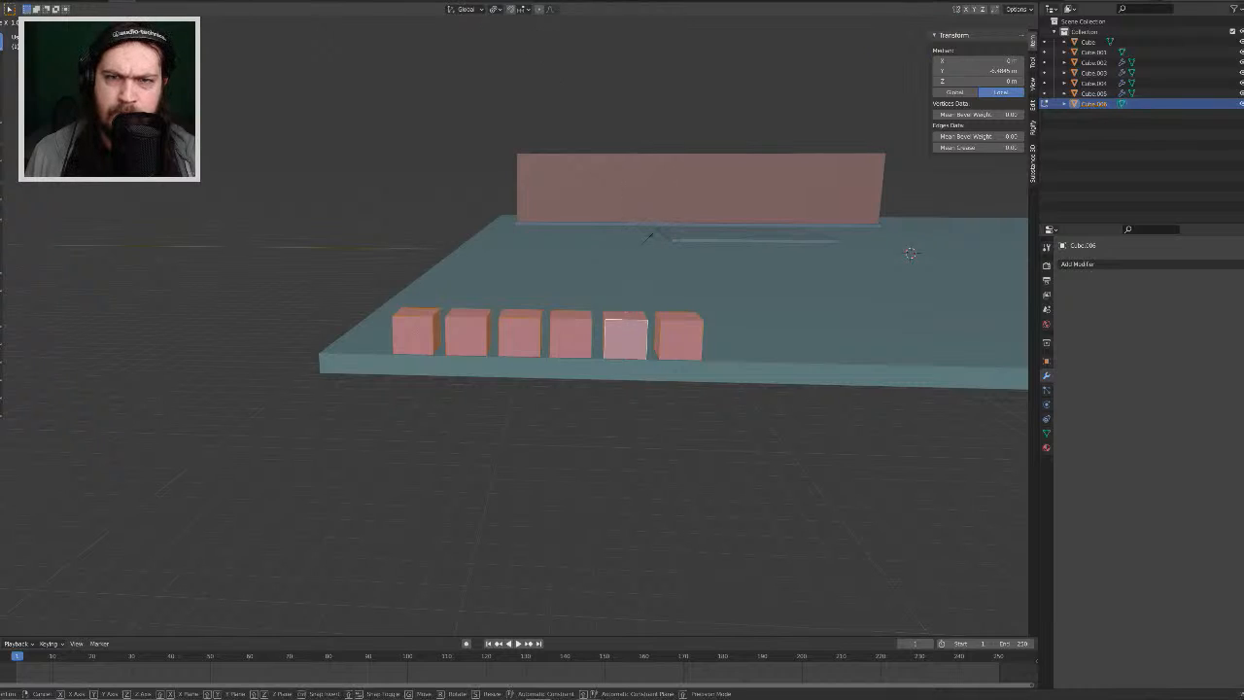
left_click(495, 8)
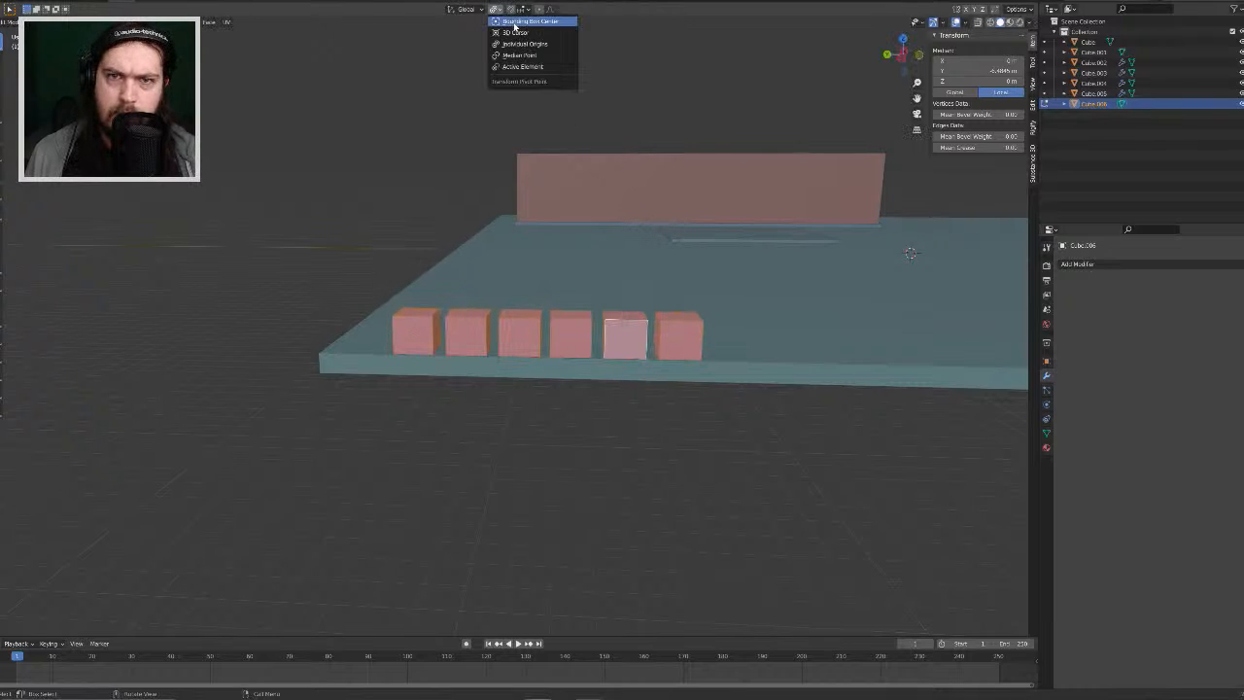
left_click(515, 23)
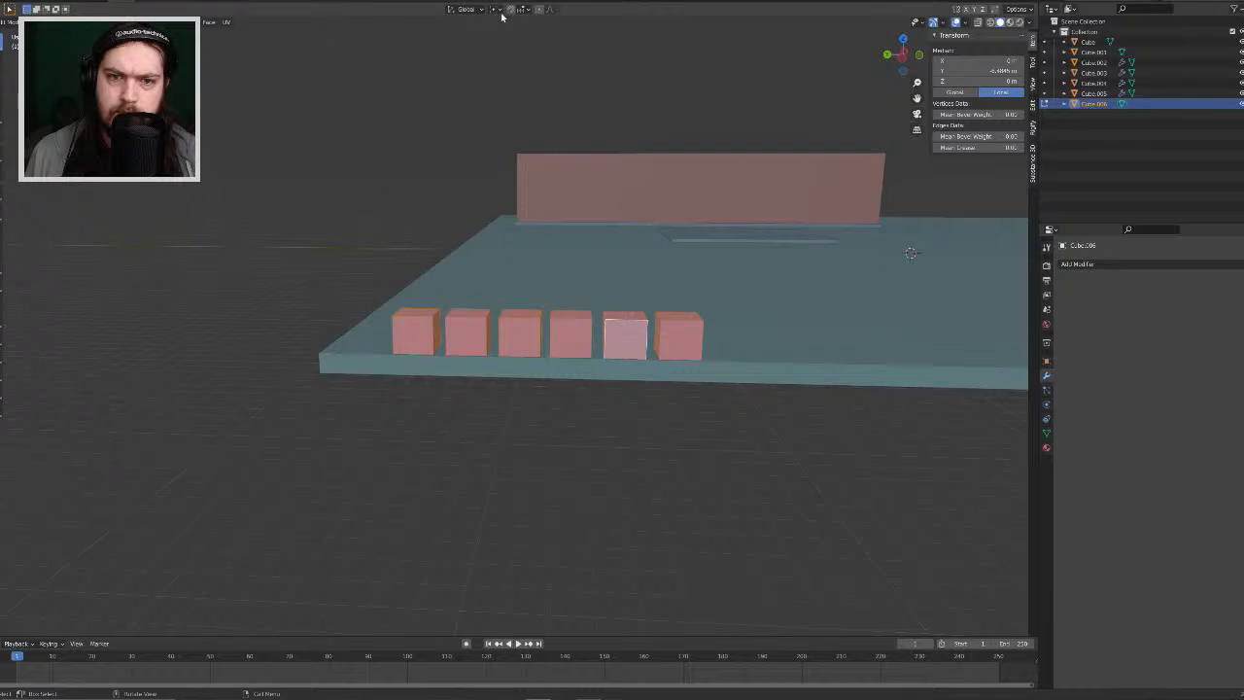
key("s")
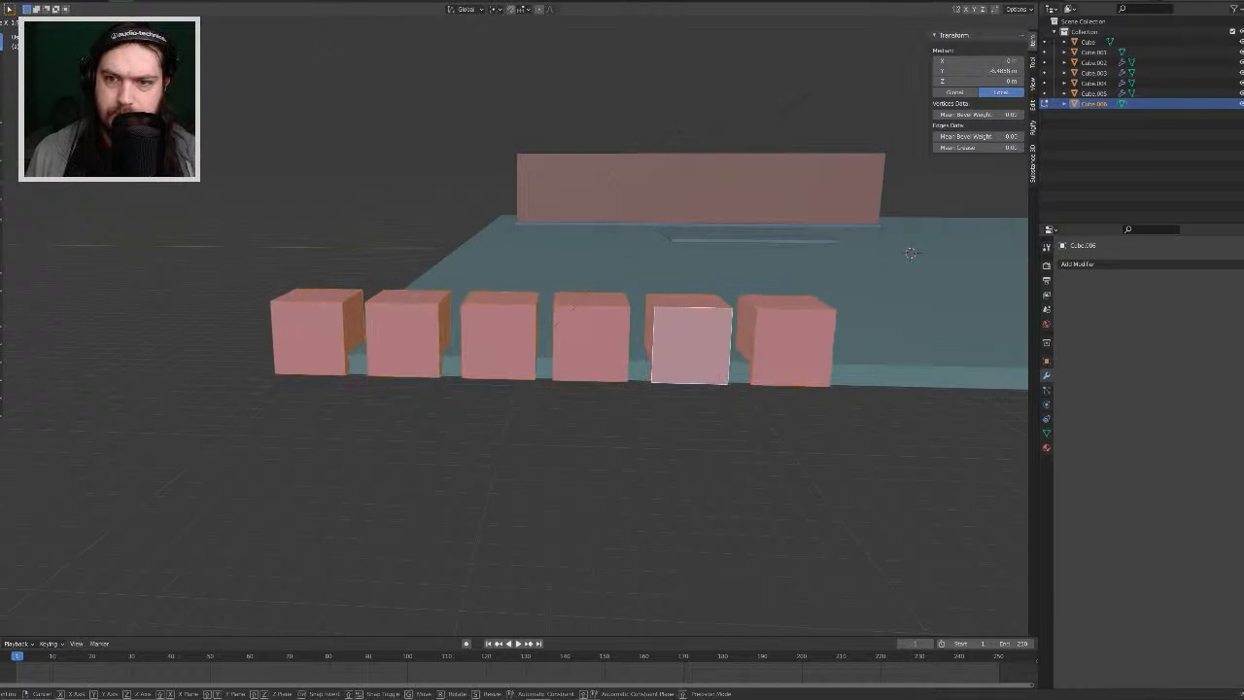
left_click(910, 253)
Step: Working from the top view, move the six enlarged cubes inside the board's corner, just in from its edge
middle_click_drag(910, 253, 747, 197)
key("KP_7")
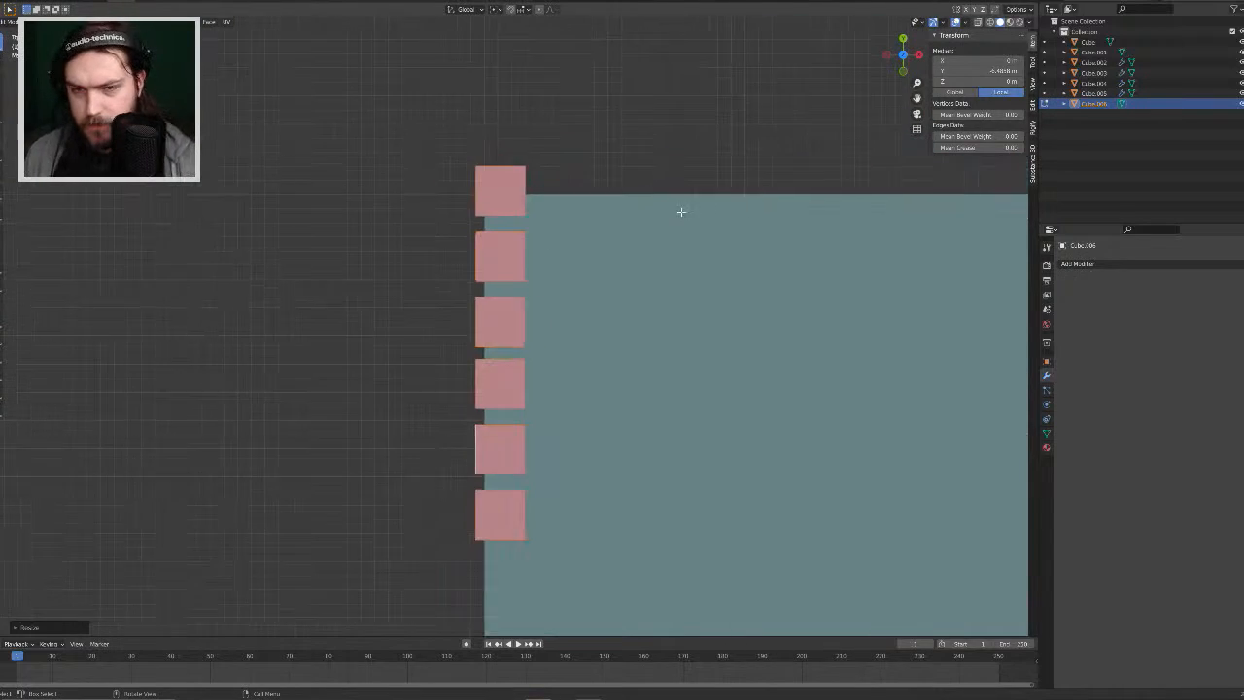
key("g")
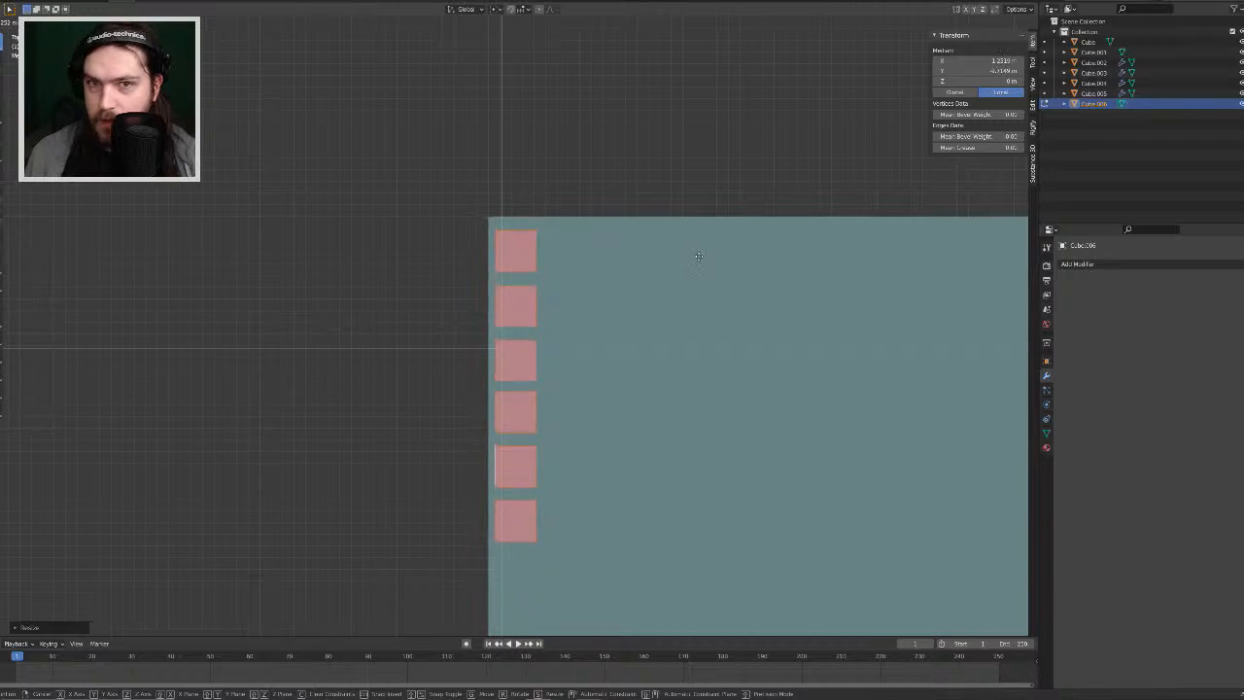
left_click(697, 269)
scroll(626, 420, "down", 2)
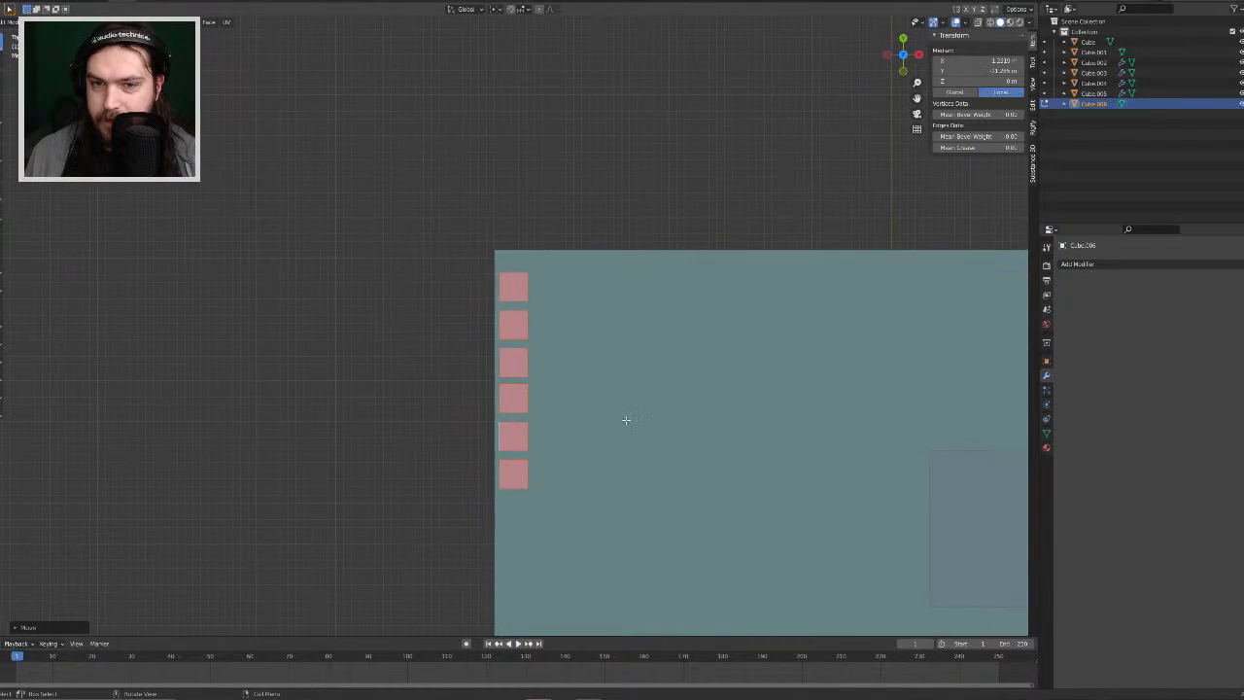
scroll(626, 420, "down", 4)
middle_click_drag(622, 423, 621, 417)
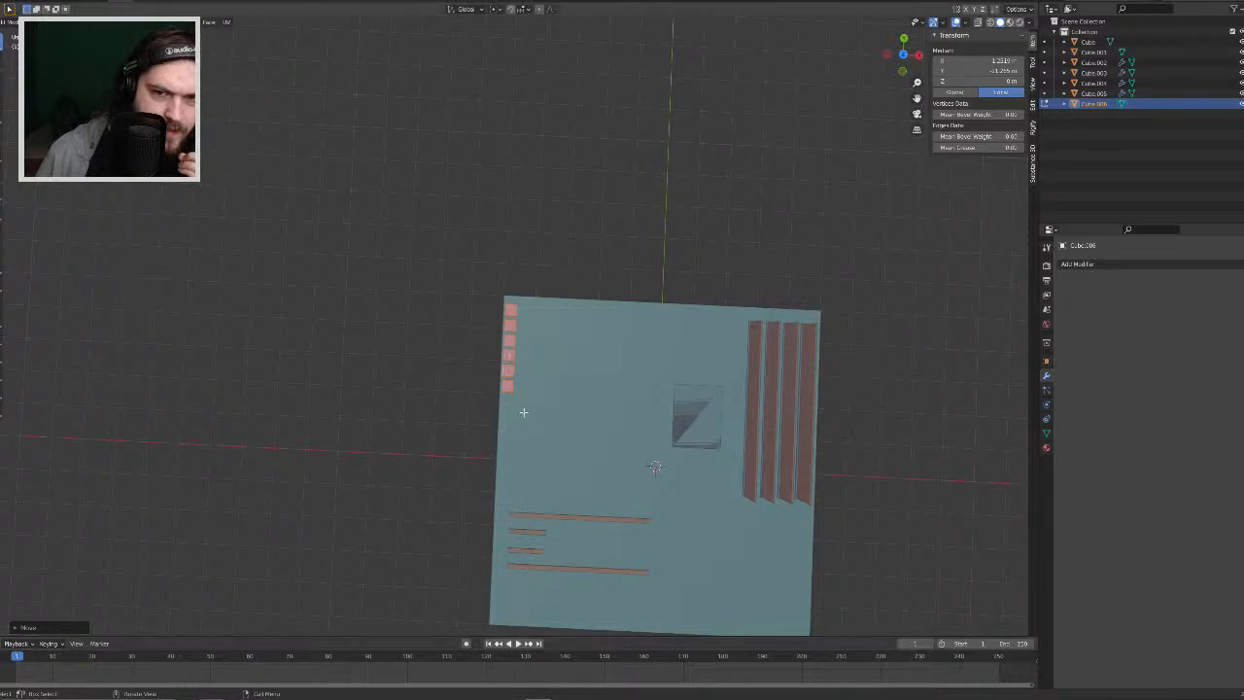
Step: Return to Object Mode and select the board plate
mouse_move(783, 430)
middle_mouse_down()
mouse_move(794, 416)
mouse_move(778, 450)
middle_mouse_up()
scroll(794, 420, "down", 3)
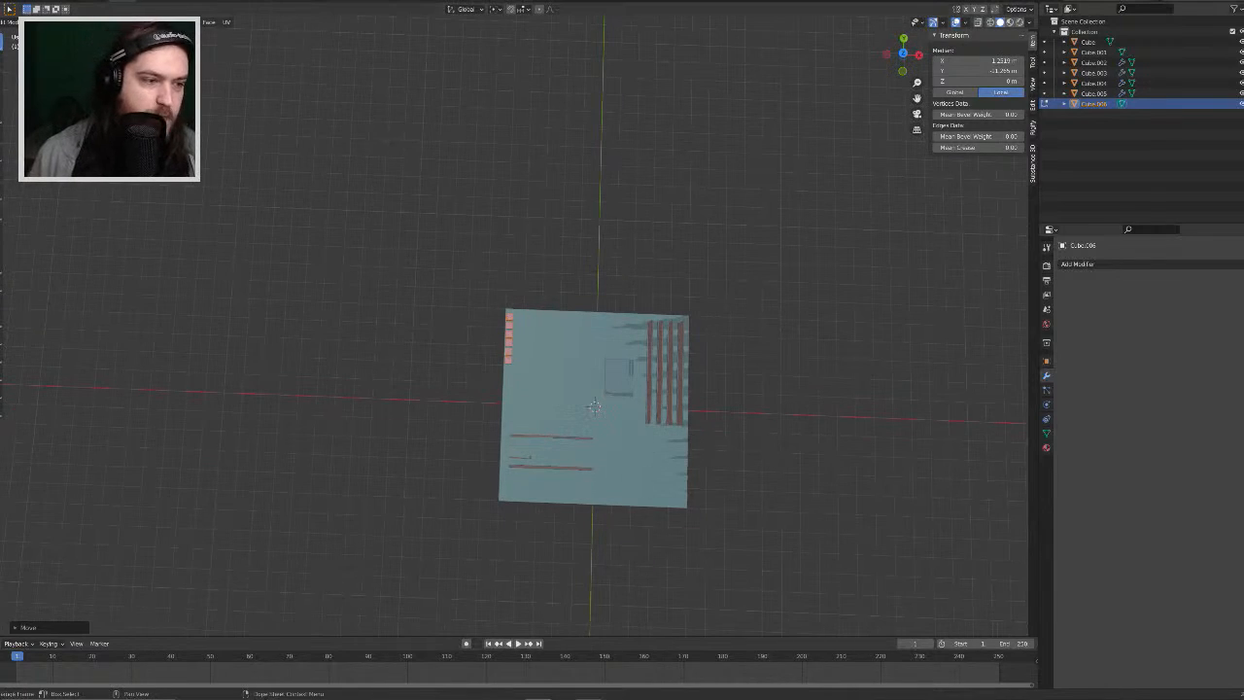
key("Tab")
left_click(667, 500)
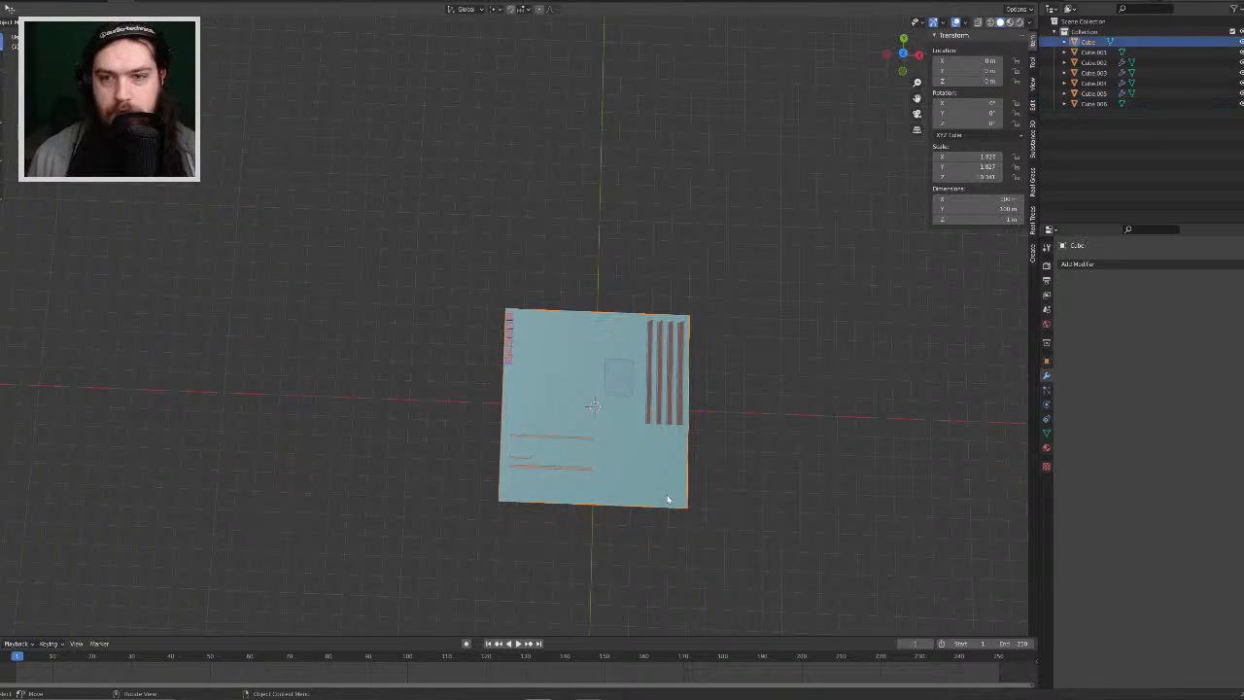
Step: Try a Y dimension of 85 m on the board and undo it
left_click(1006, 209)
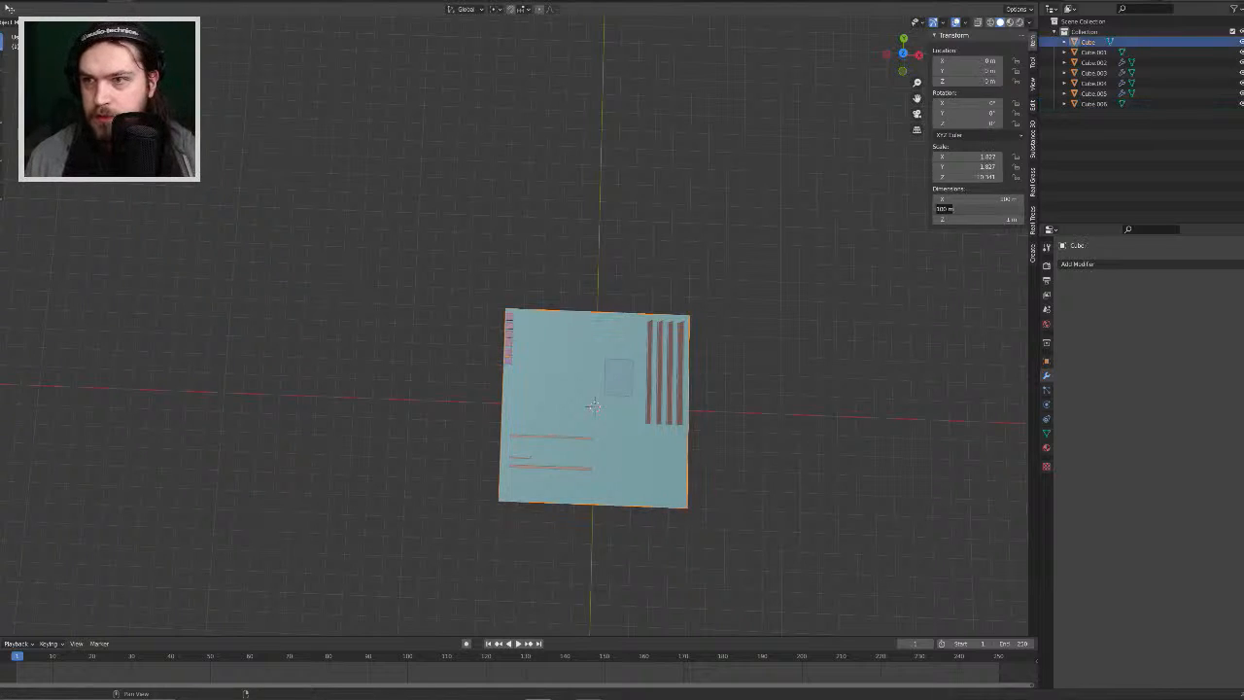
type("85")
key("Return")
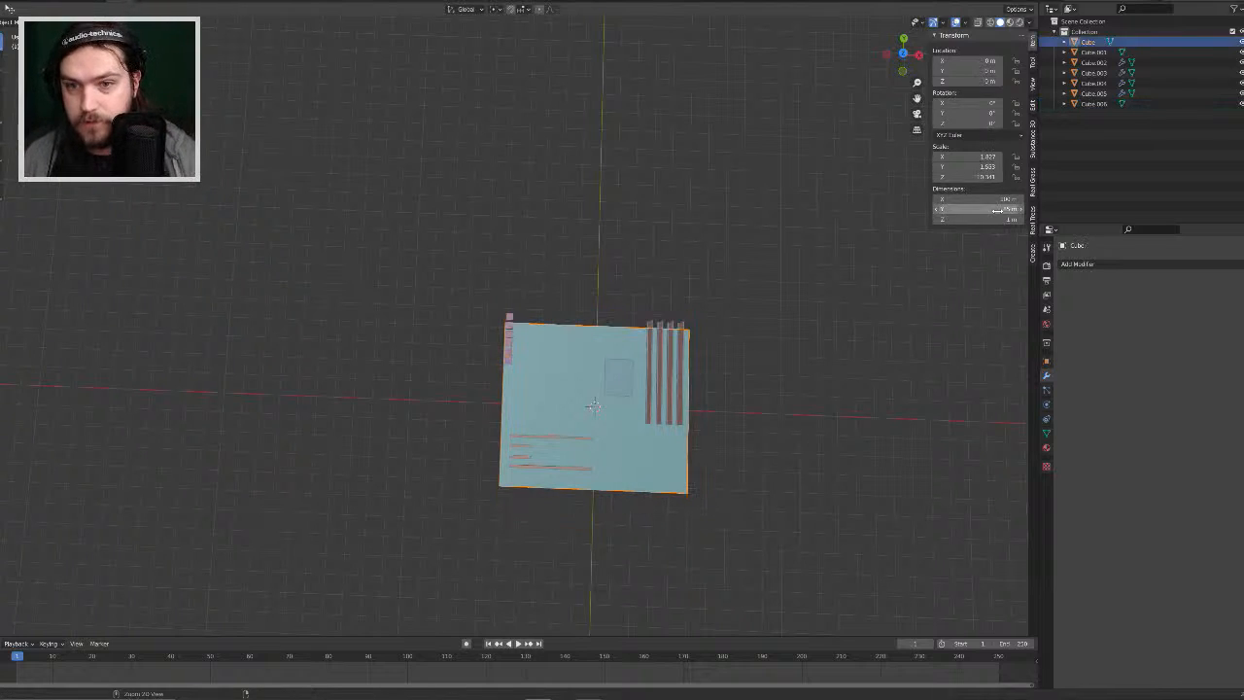
key("ctrl+z")
Step: Set the board's X dimension to 85 m and move the cube row inward onto its narrowed edge
left_click(997, 200)
type("85")
key("Return")
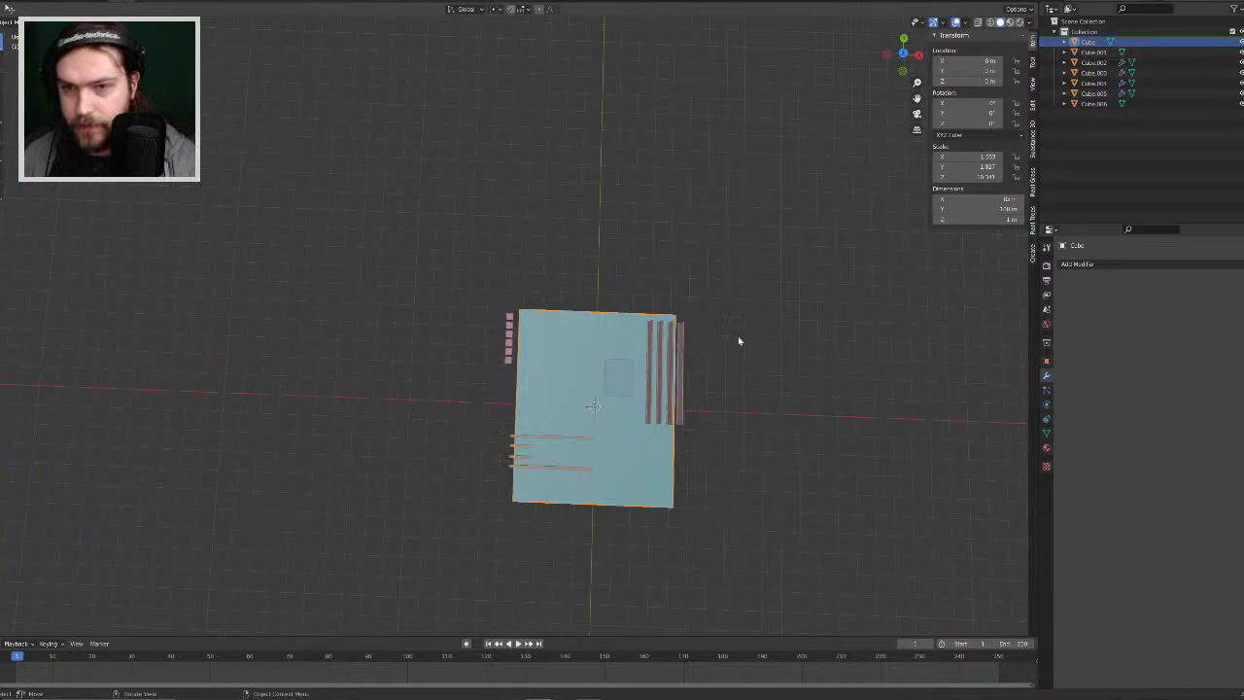
left_click(508, 322)
left_click_drag(510, 318, 526, 318)
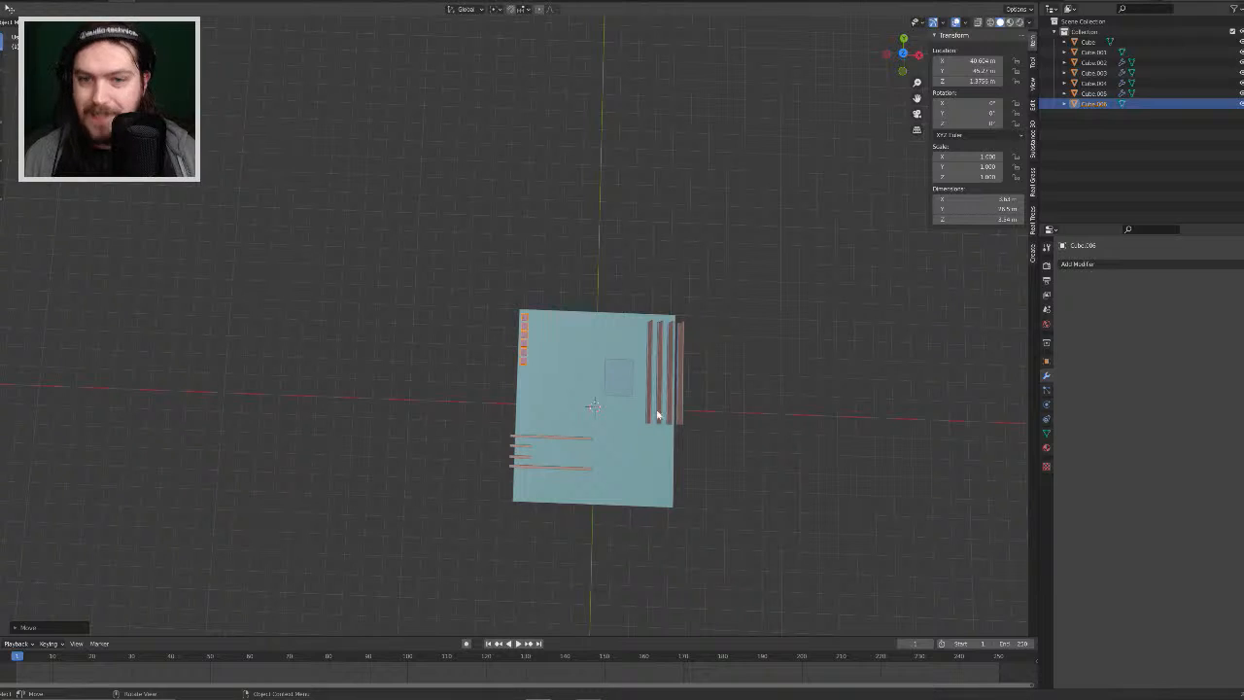
Step: Select both the long and short slot bars and move them along X until they lie fully on the board
left_click(522, 470)
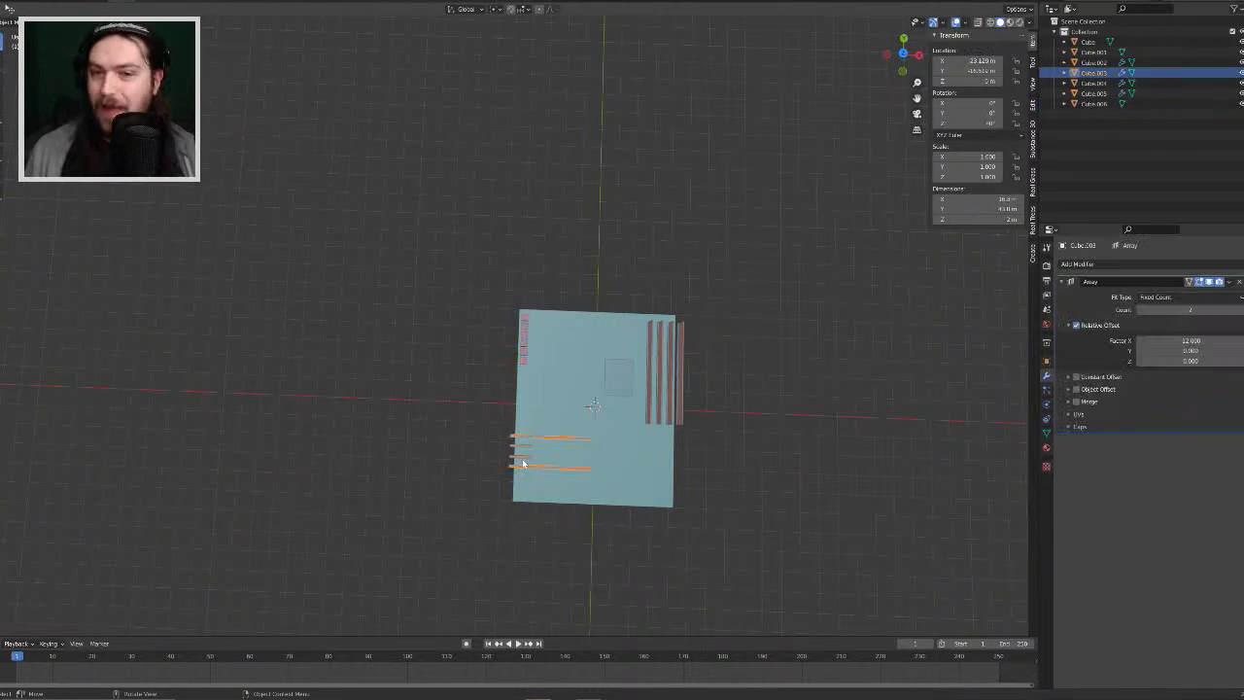
left_click(523, 462, "shift")
key("x")
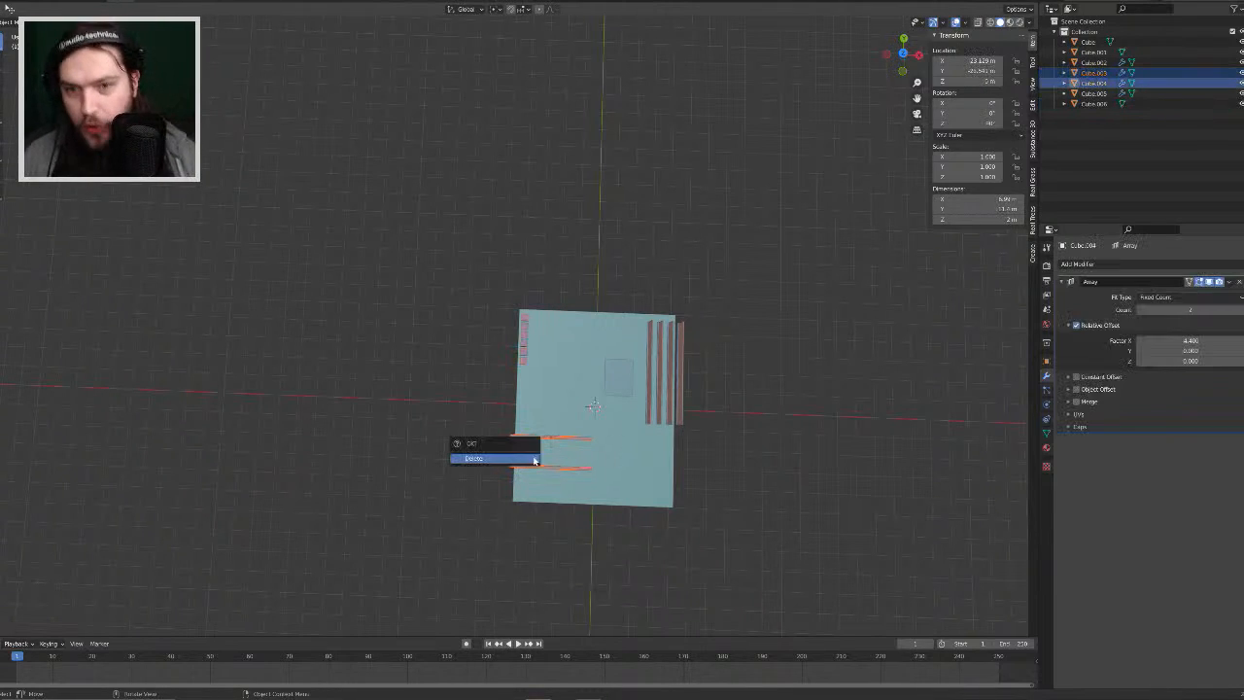
key("g")
key("y")
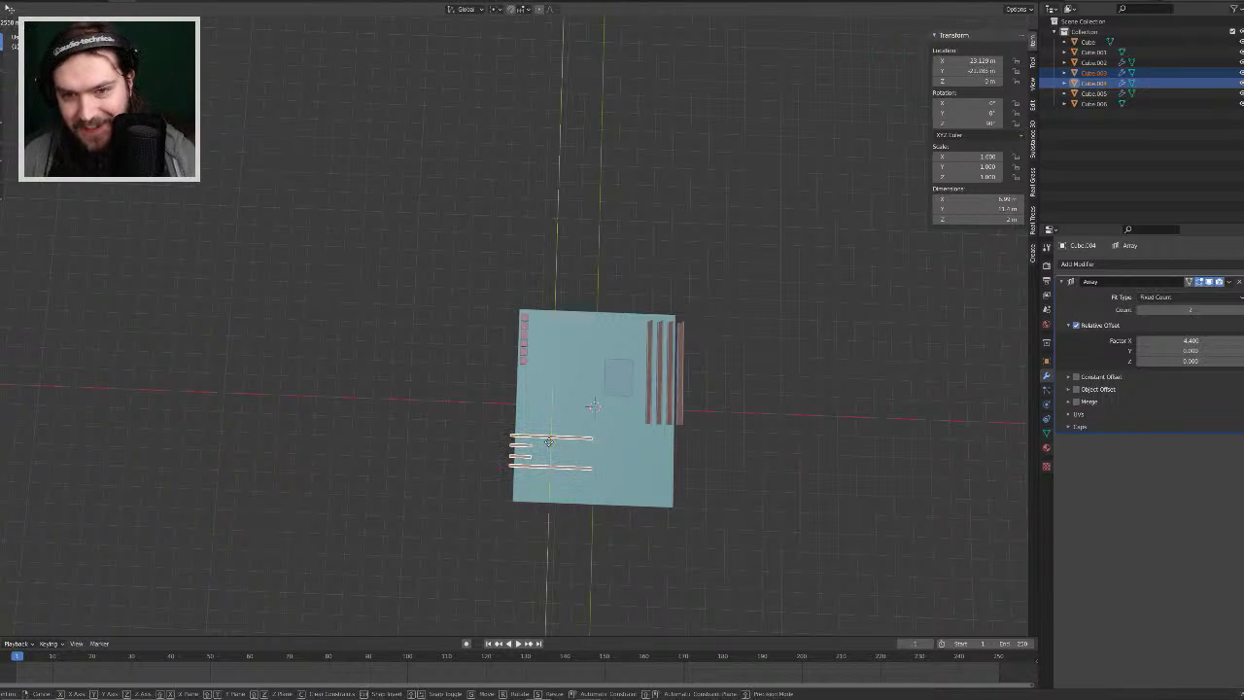
key("x")
left_click(549, 447)
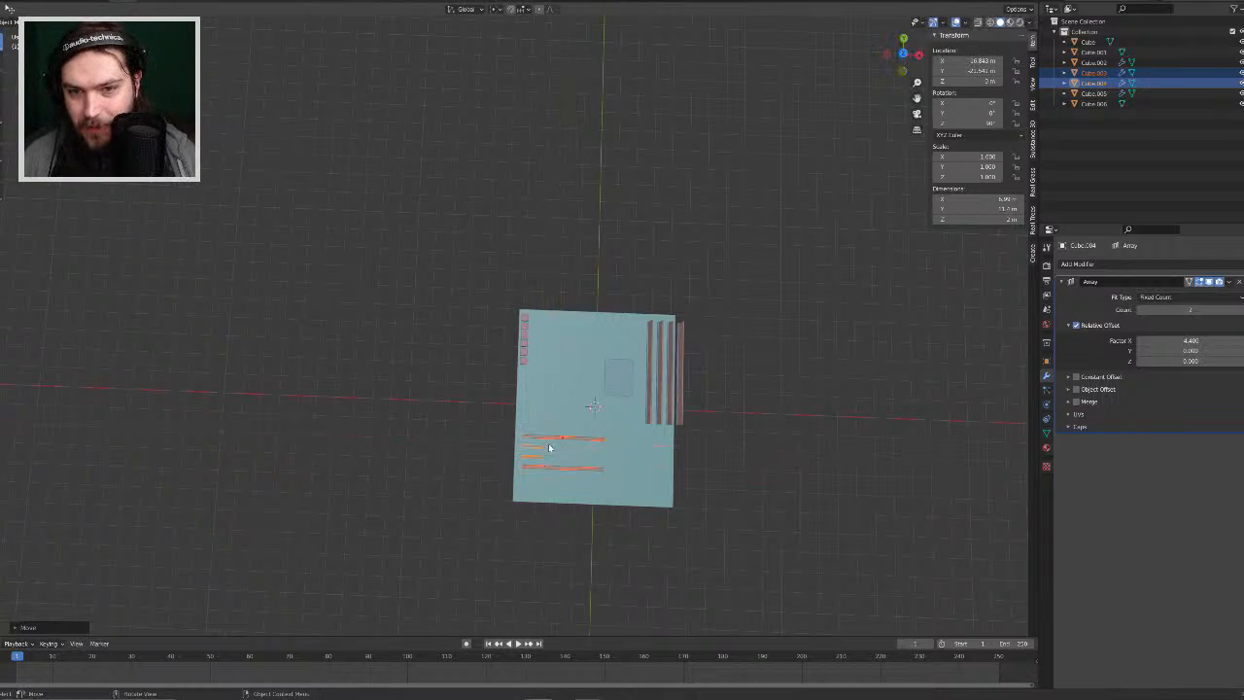
Step: Move the CPU plate along X, away from the RAM sticks
left_click(624, 389)
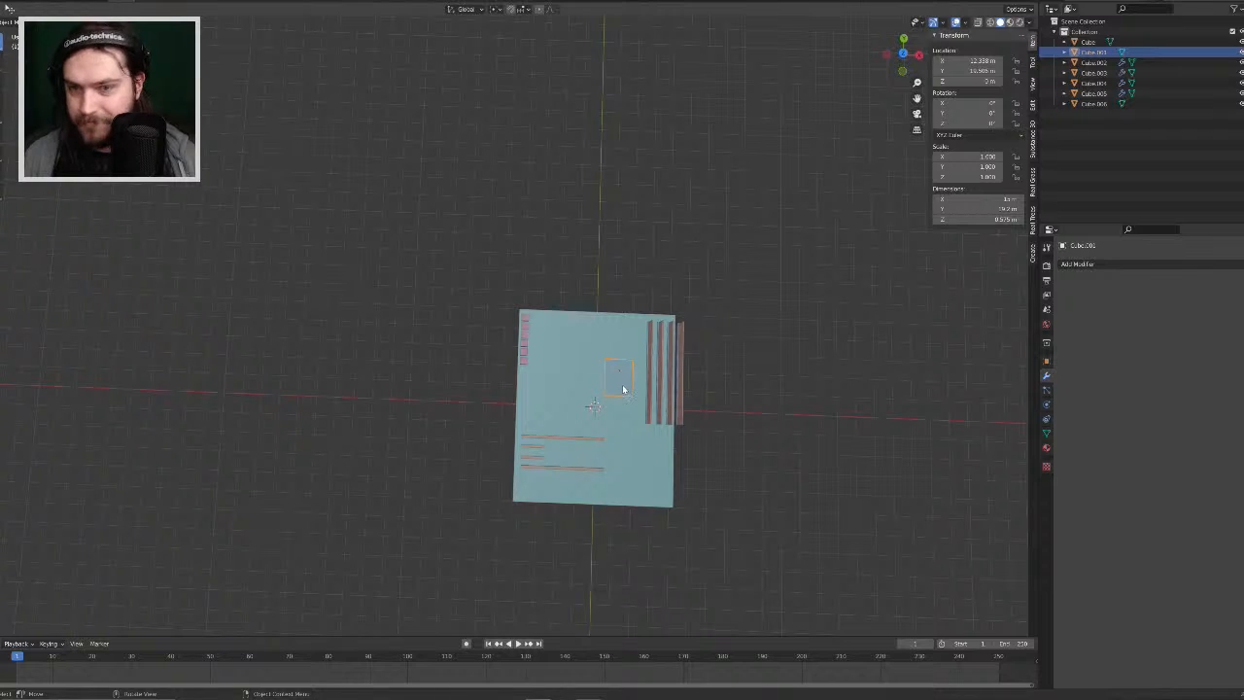
key("g")
key("x")
left_click(605, 387)
Step: Select the RAM sticks together with their slots and move both along X to sit inside the board's edge
left_click(649, 412)
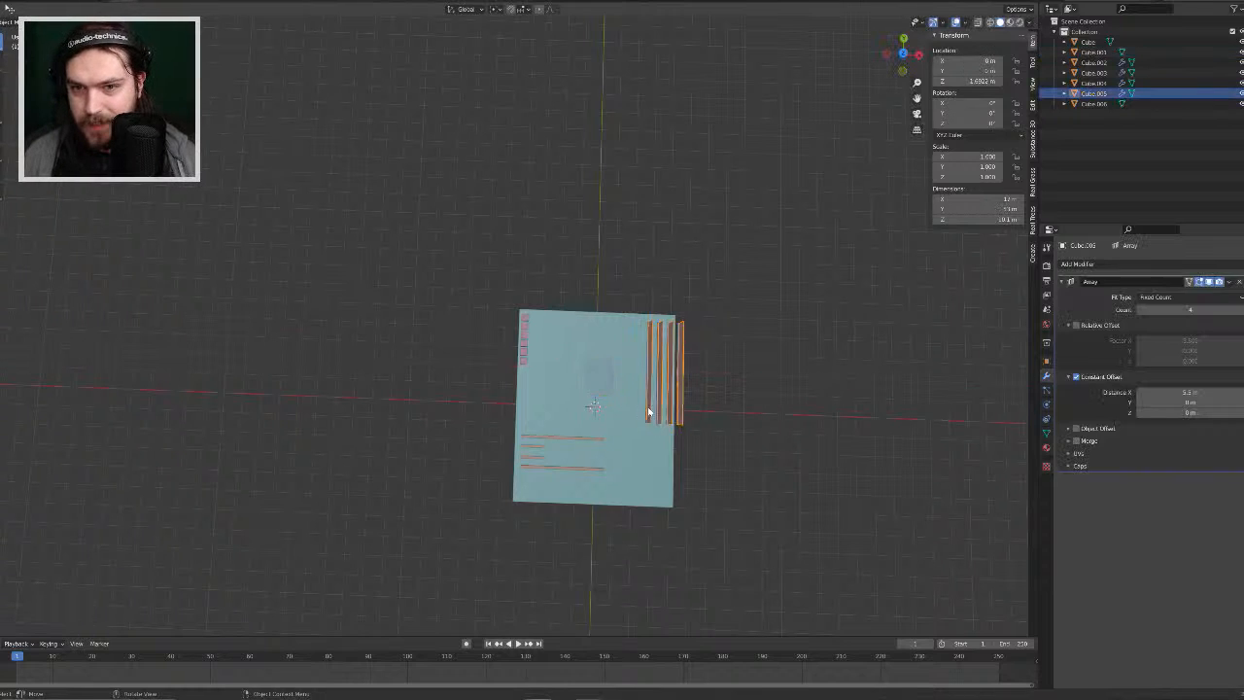
middle_click_drag(649, 412, 689, 326)
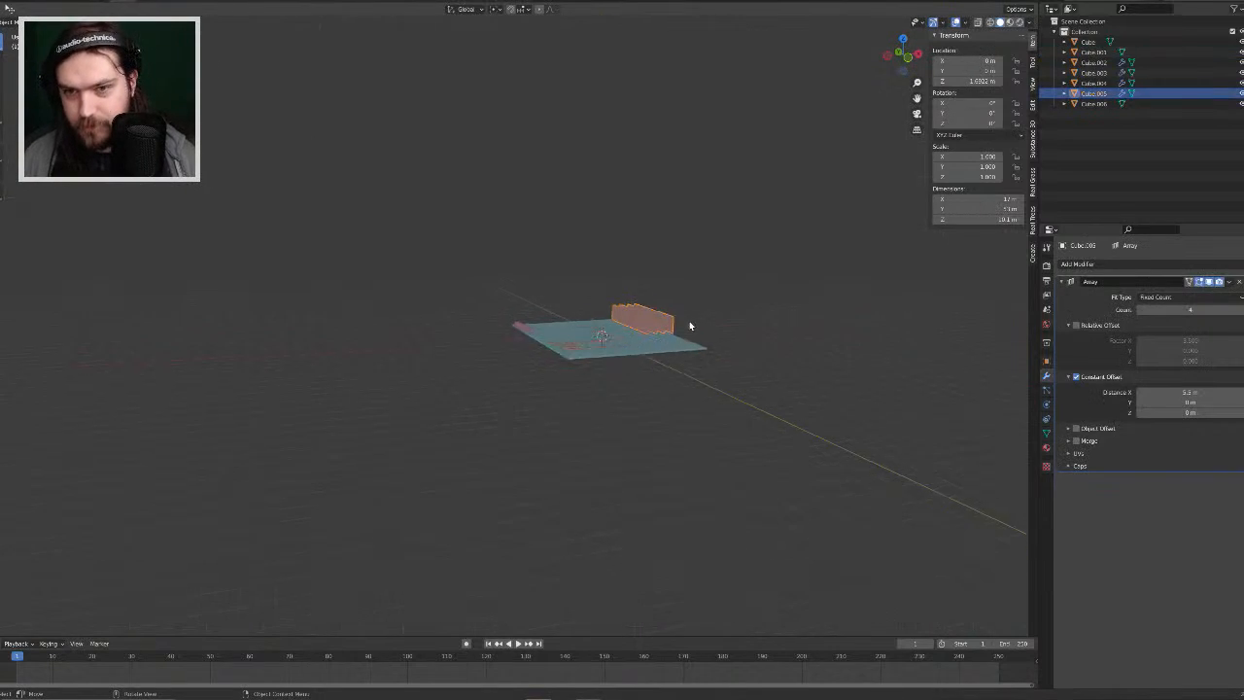
scroll(692, 326, "up", 6)
middle_click_drag(814, 313, 579, 306, "shift")
scroll(244, 413, "up", 4)
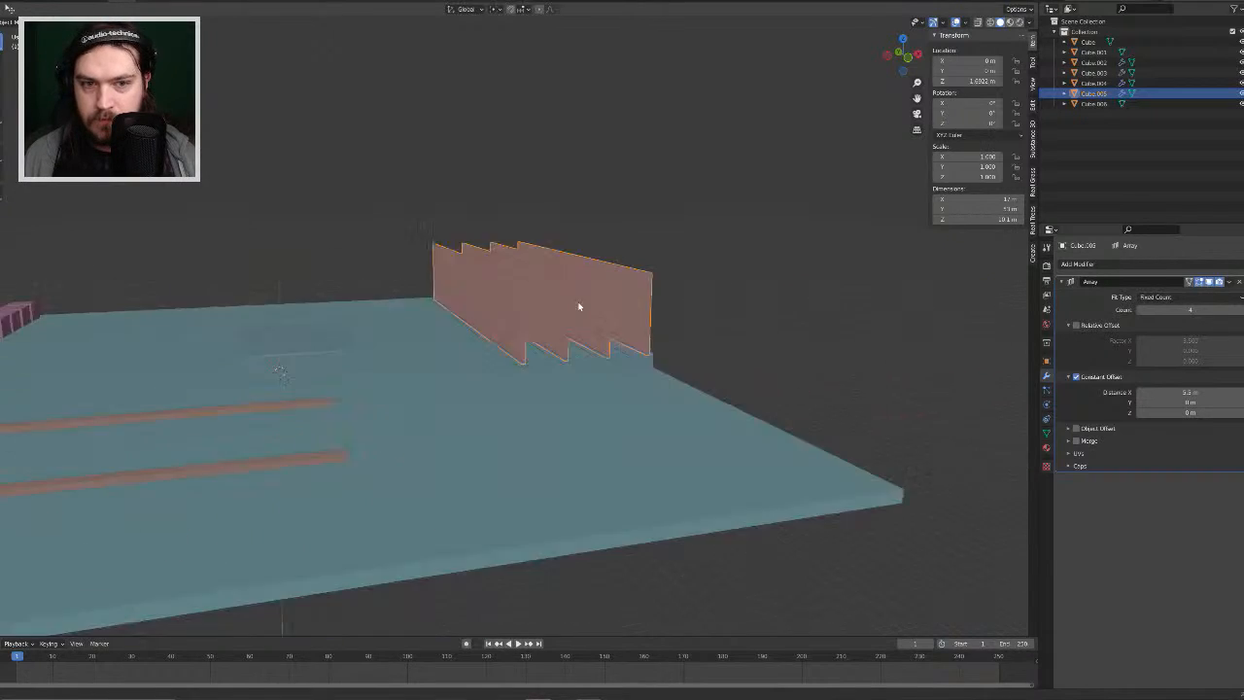
scroll(578, 307, "up", 3)
left_click(656, 357, "shift")
key("g")
key("x")
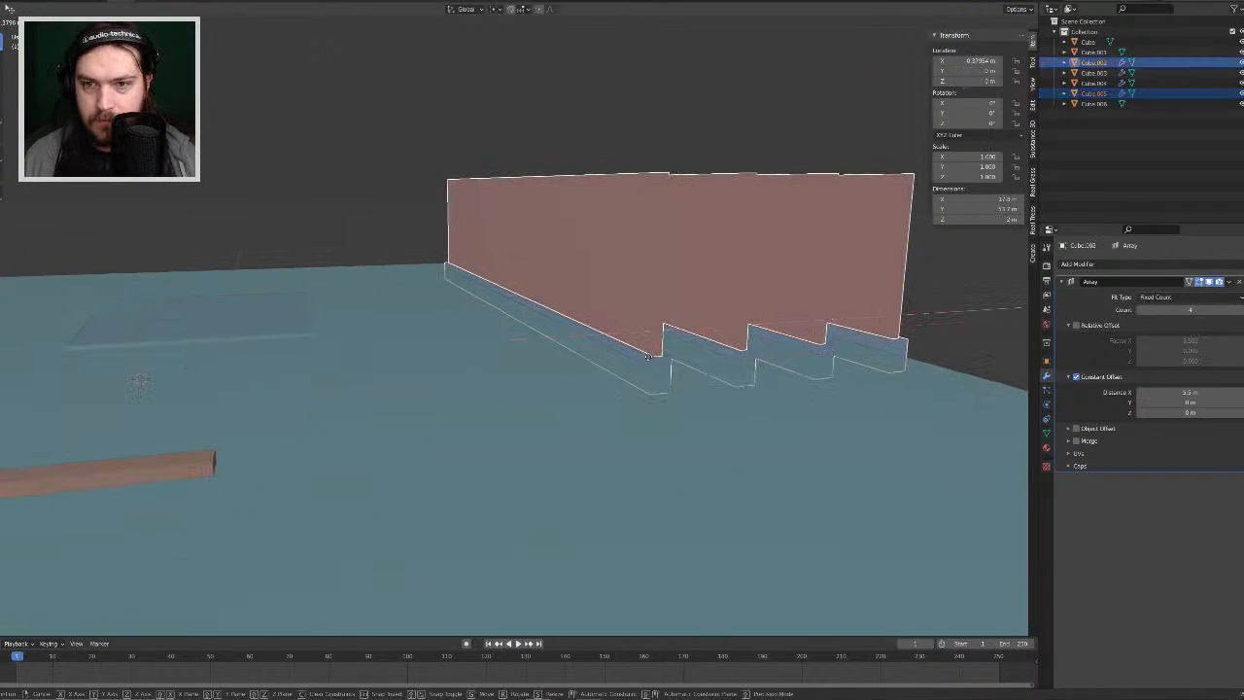
left_click(549, 201)
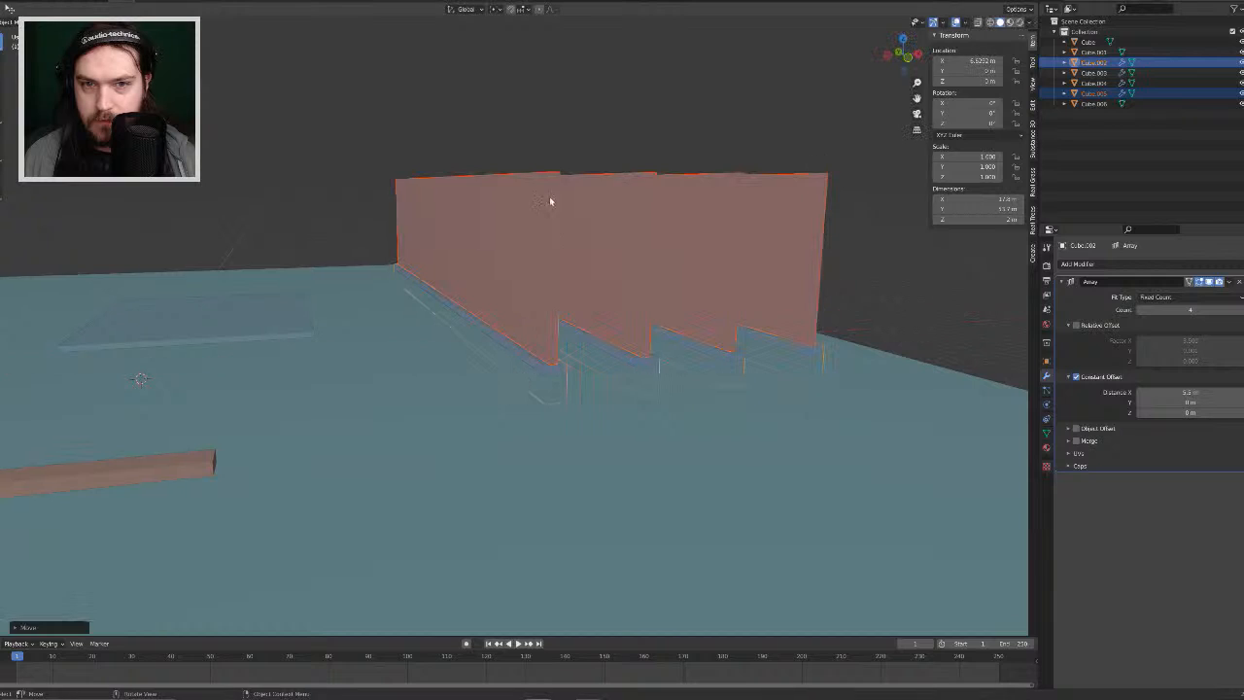
Step: Raise the row of six edge cubes along Z so it rests on the board's top surface
middle_click_drag(549, 201, 564, 357)
scroll(515, 251, "down", 6)
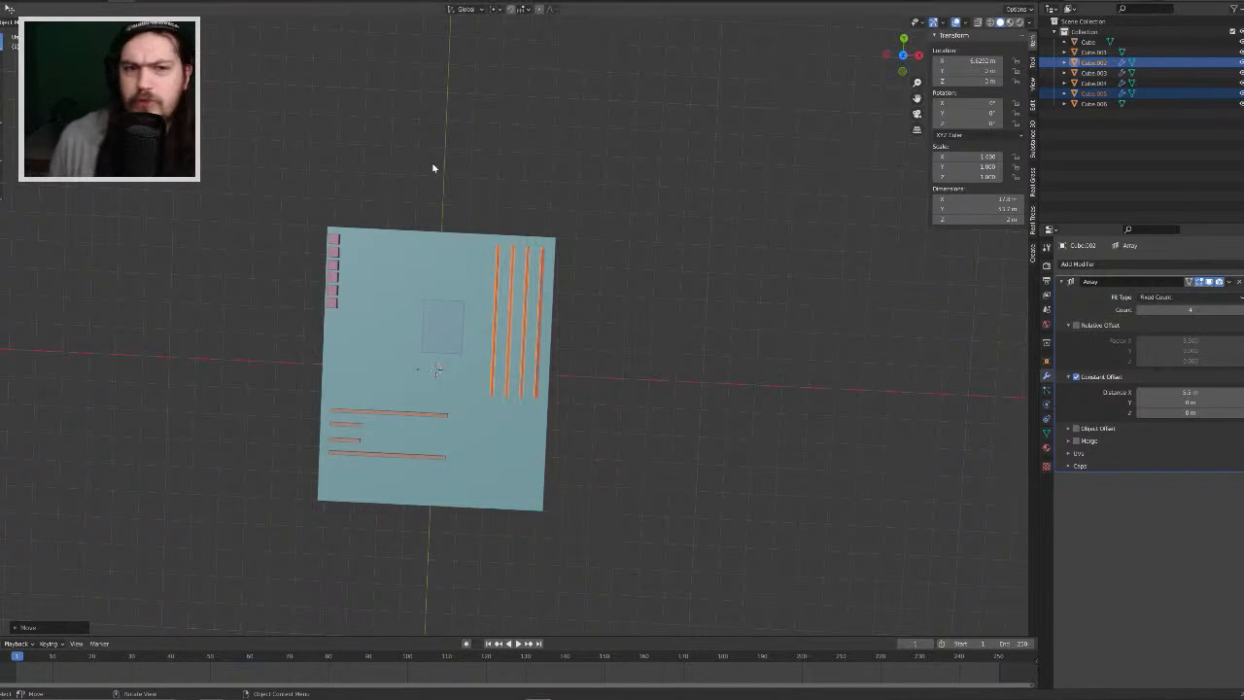
scroll(430, 266, "up", 3)
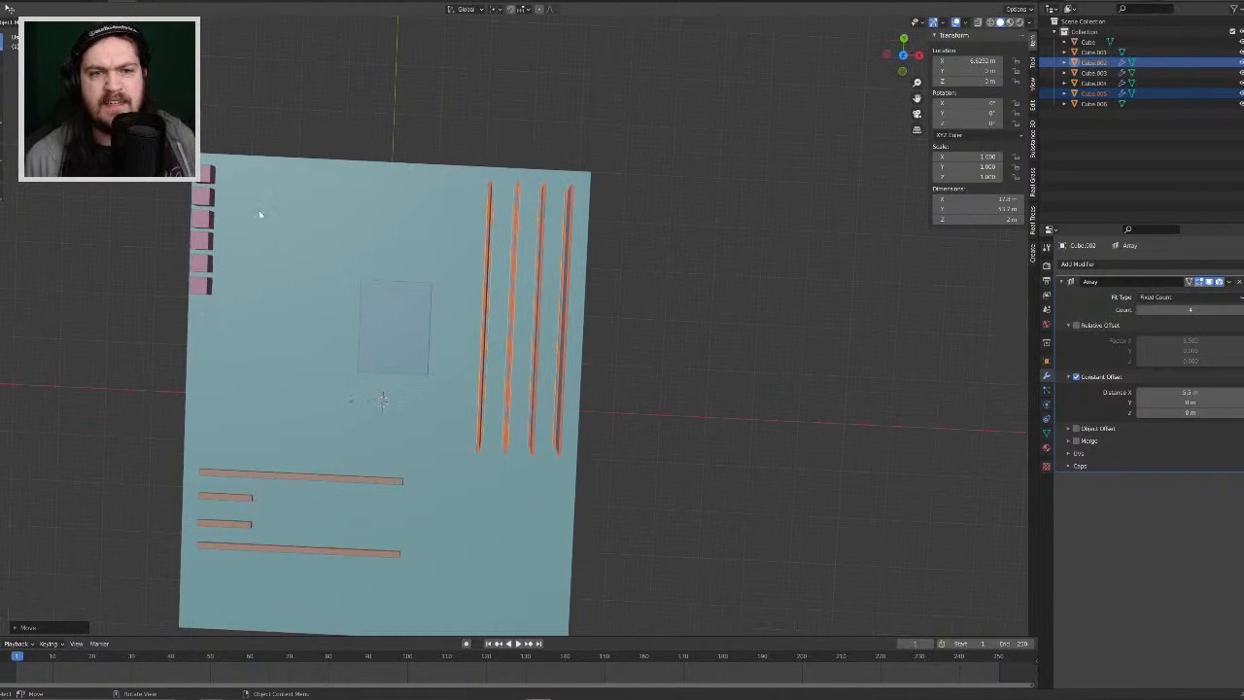
middle_click_drag(232, 204, 408, 136)
middle_click_drag(300, 439, 467, 357, "shift")
left_click(451, 348)
key("Tab")
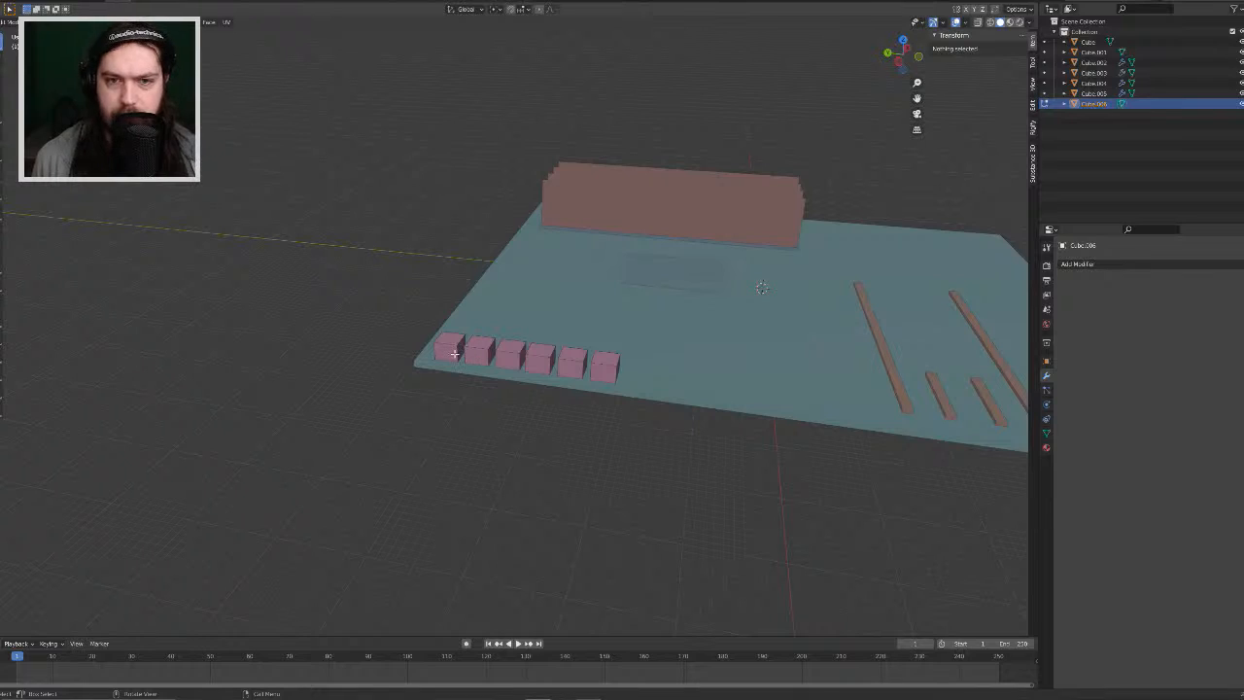
key("Tab")
key("z")
left_click(604, 325)
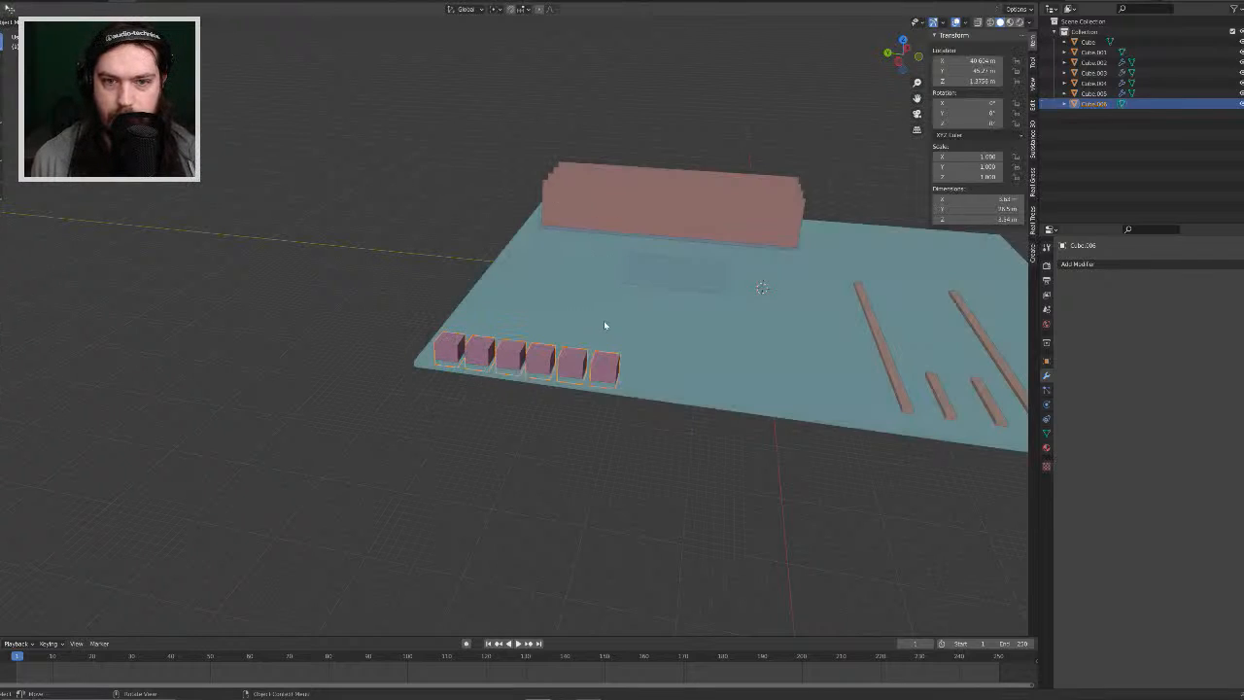
key("g")
key("z")
left_click(592, 334)
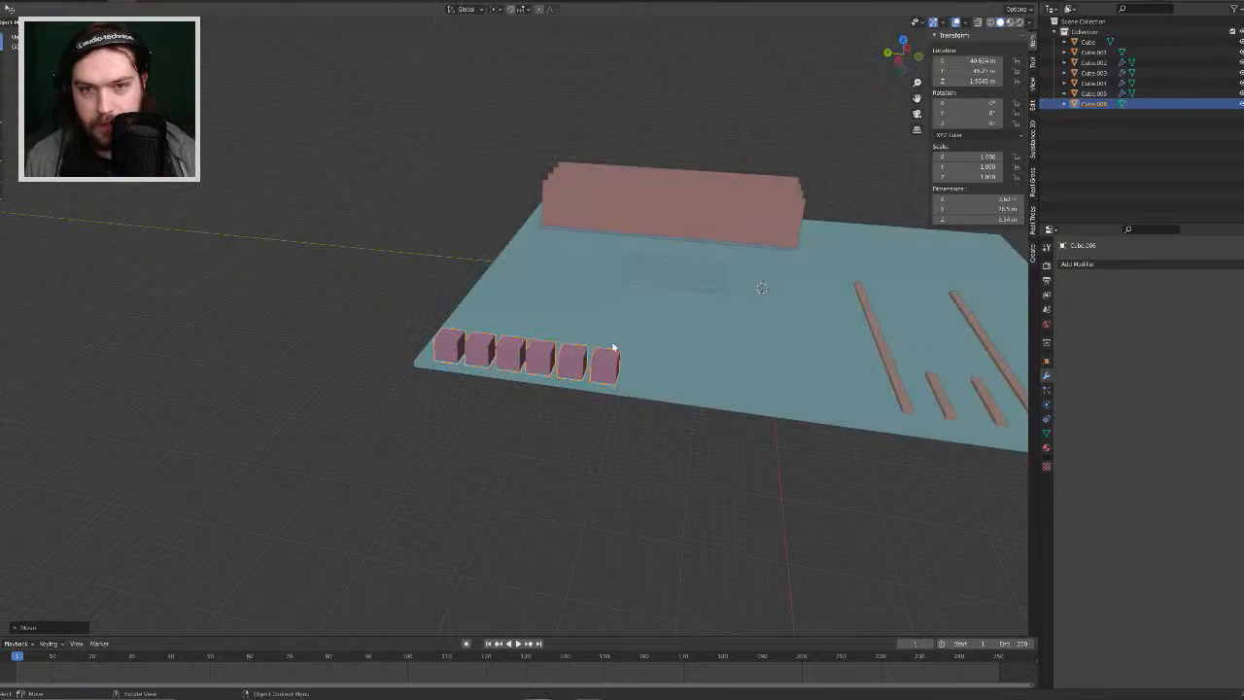
Step: Open the row of six edge cubes for vertex editing and display it in wireframe from the top view
middle_click_drag(613, 347, 585, 330)
middle_click_drag(482, 294, 578, 336)
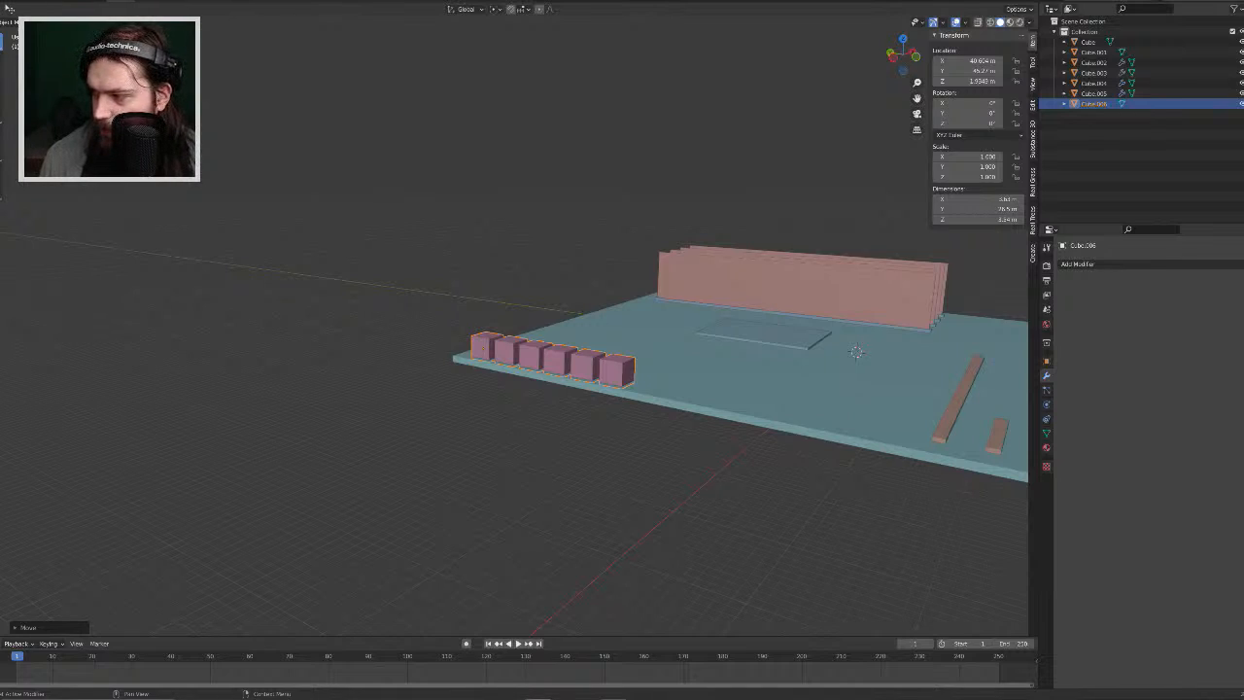
middle_click_drag(520, 355, 532, 359)
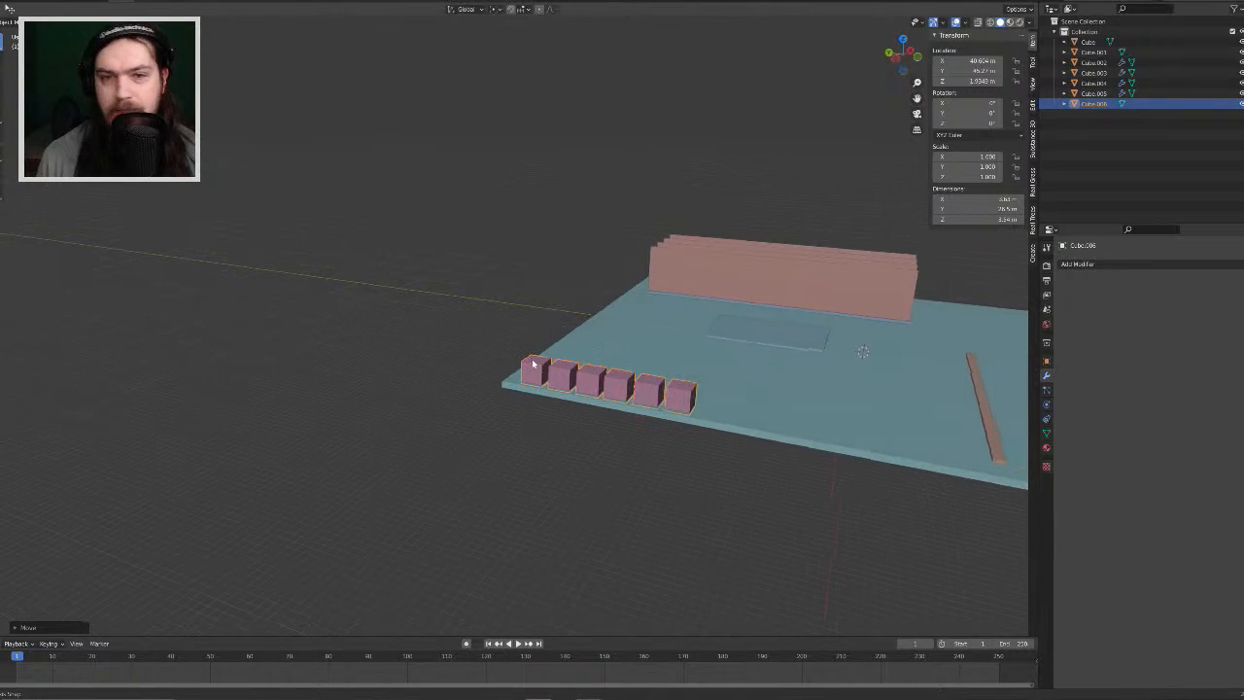
scroll(583, 386, "up", 3)
middle_click_drag(810, 466, 603, 340, "shift")
left_click(405, 296)
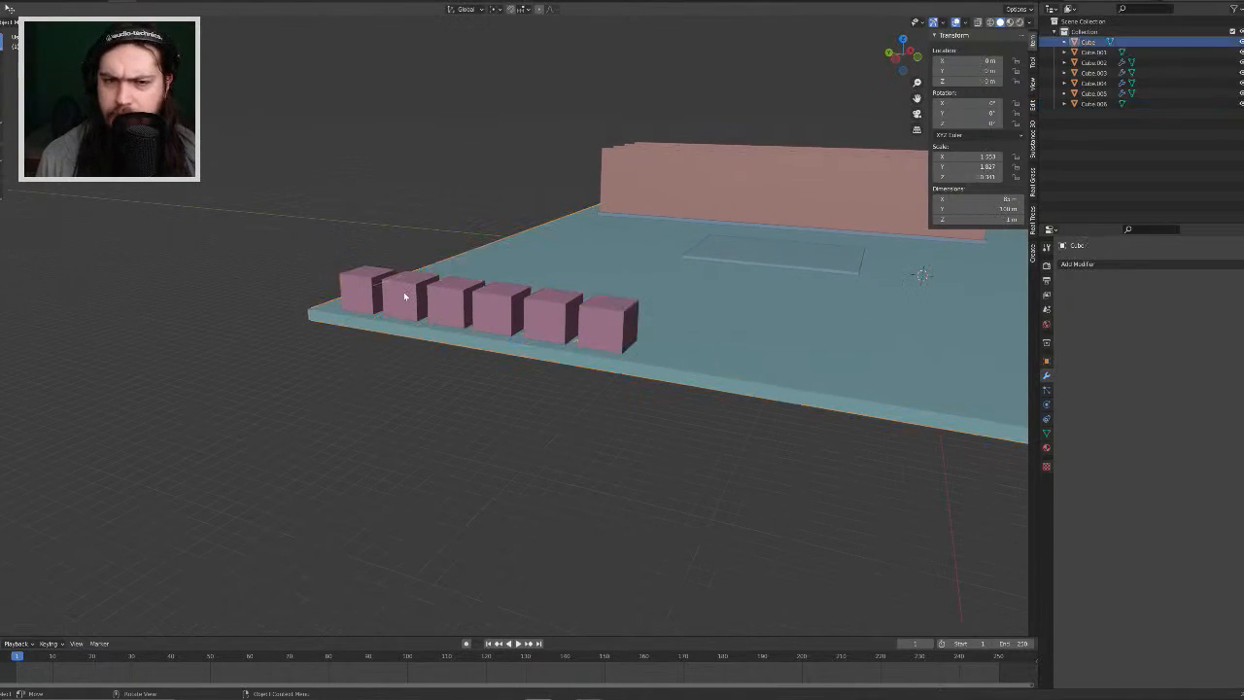
left_click(358, 296)
key("Tab")
left_click(400, 297)
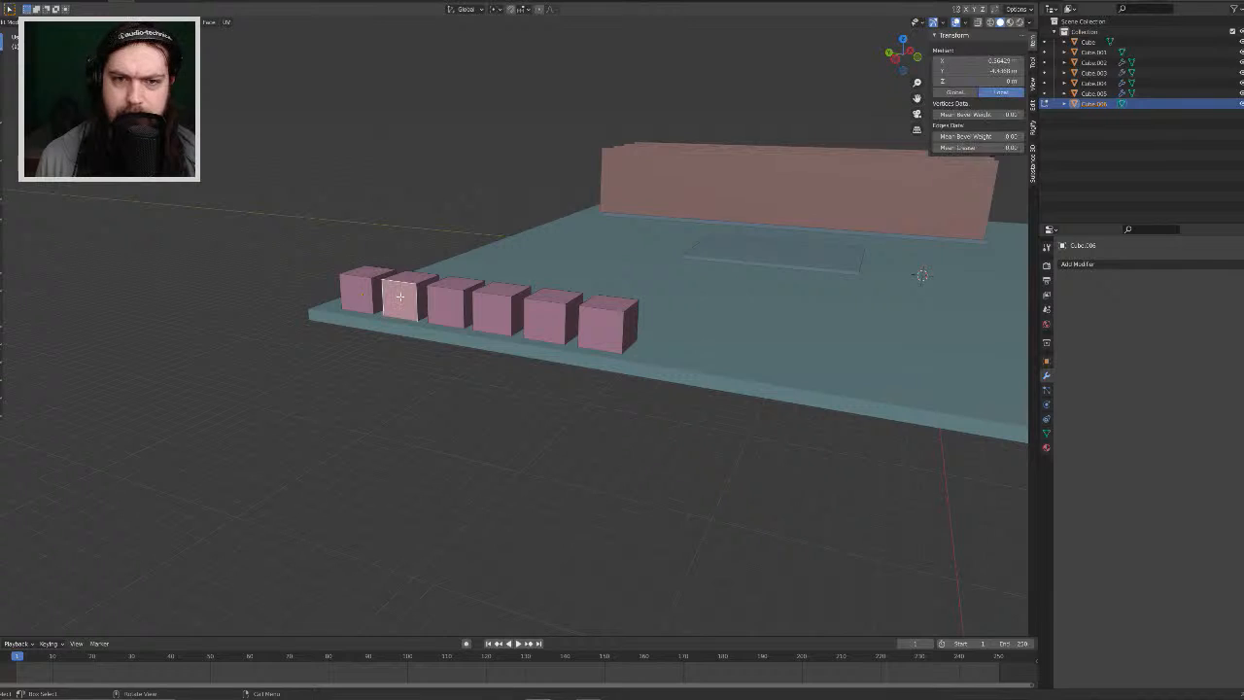
key("1")
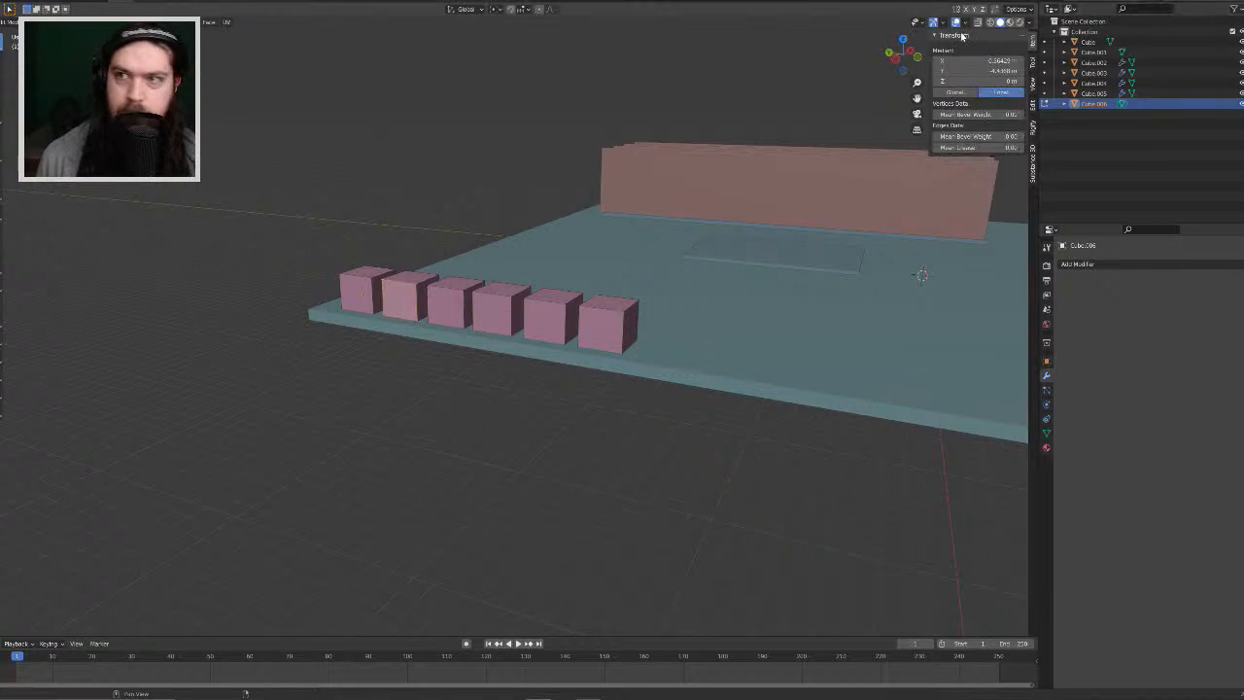
left_click(983, 22)
key("KP_7")
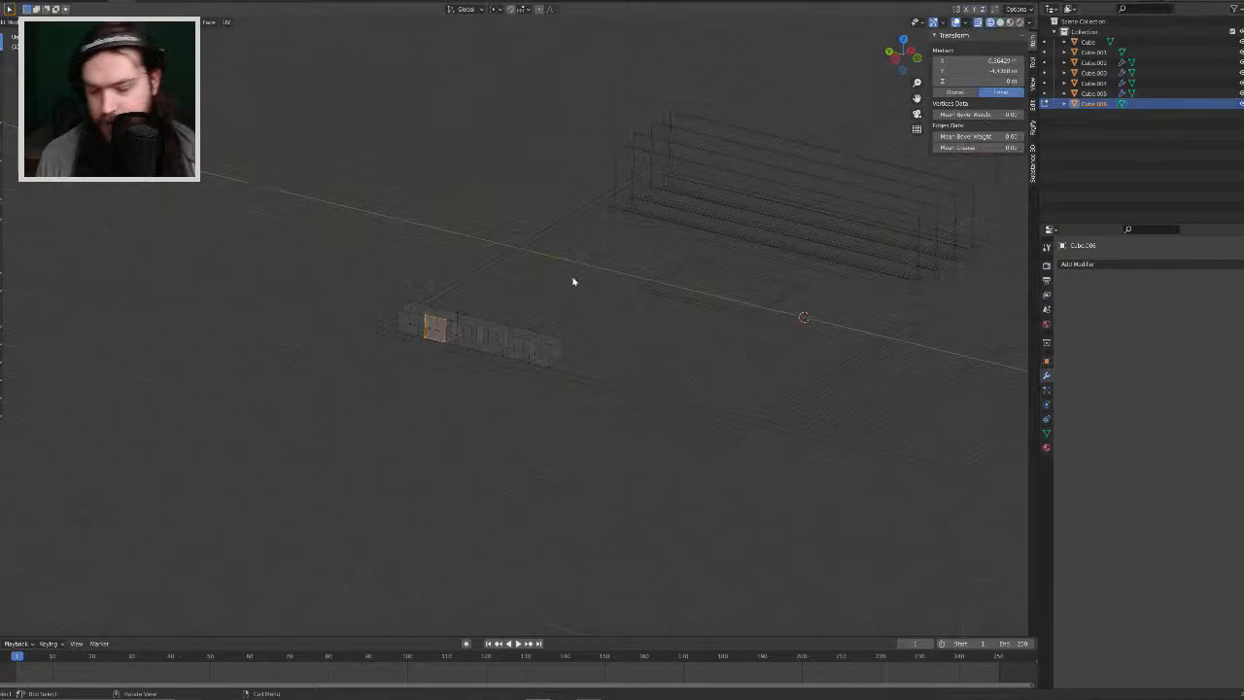
scroll(525, 447, "down", 1)
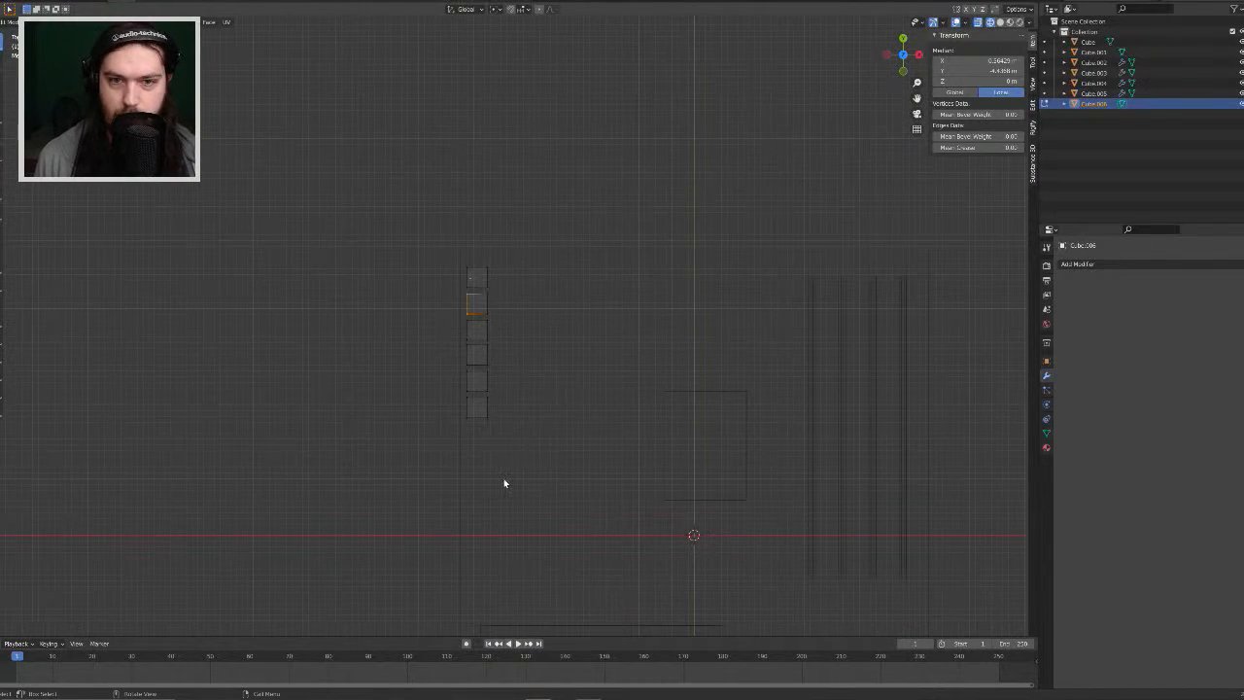
Step: Lengthen the second edge block along Y by moving its near-end vertices together with the four cubes beyond it
scroll(505, 442, "up", 3)
left_click_drag(487, 512, 414, 289)
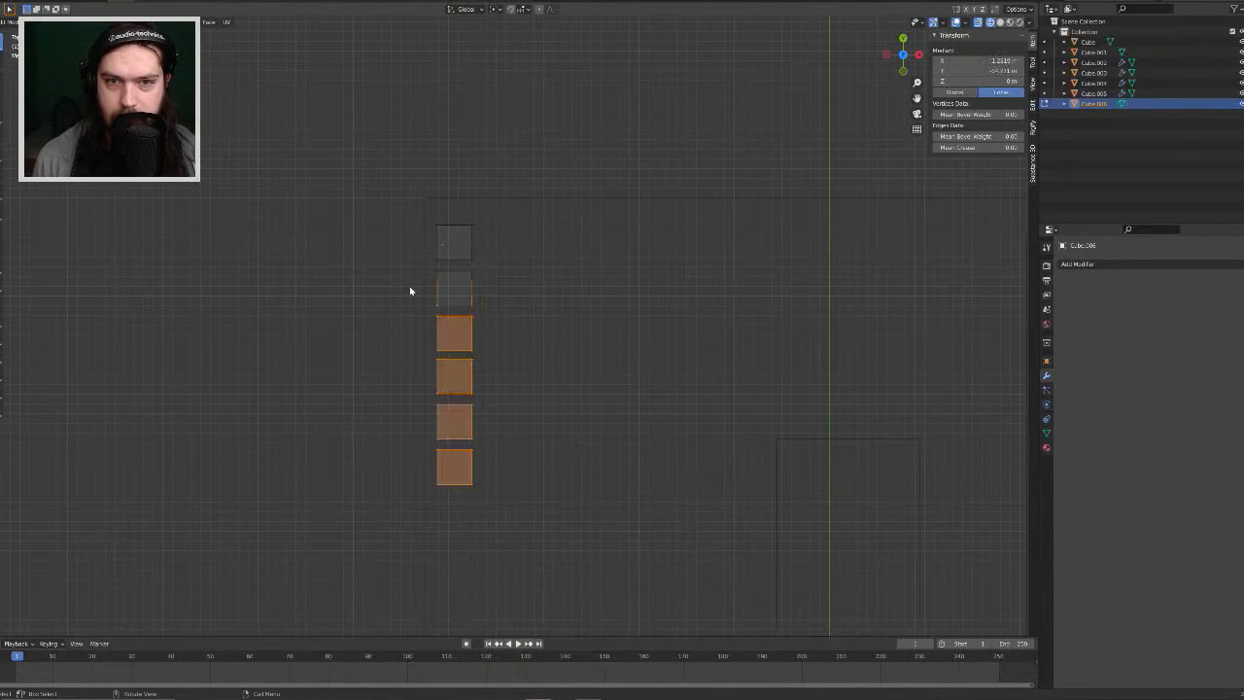
key("e")
key("z")
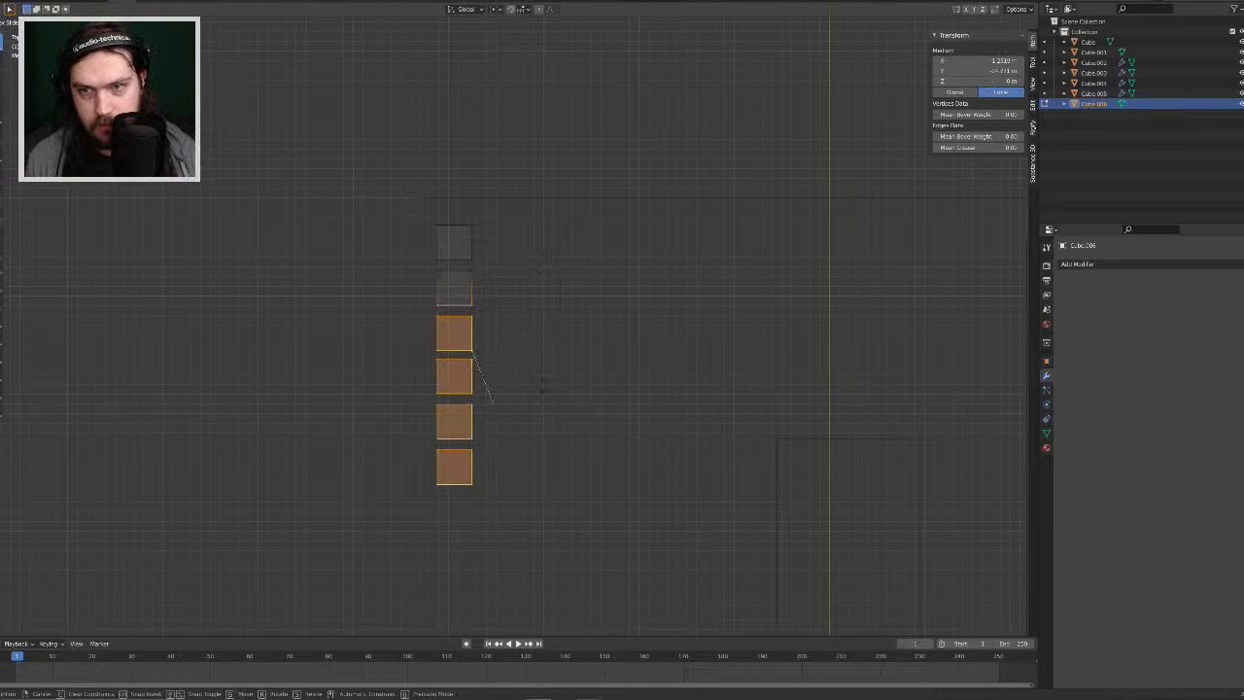
left_click(543, 388)
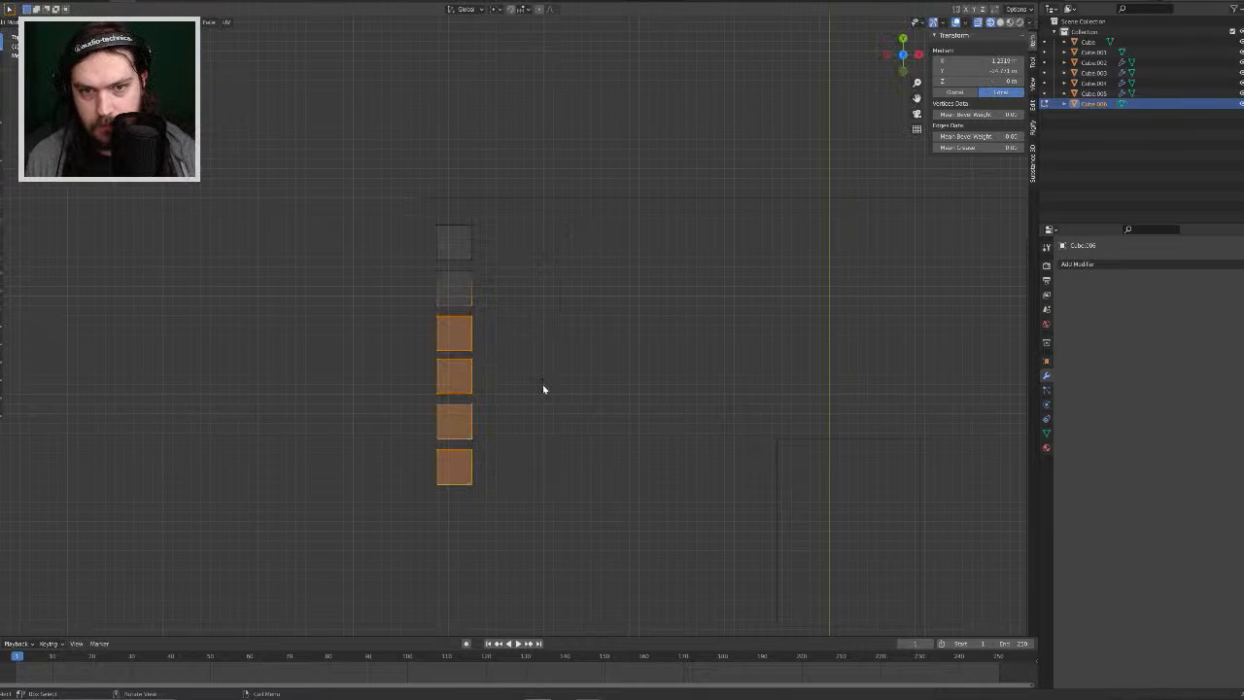
left_click(495, 9)
key("e")
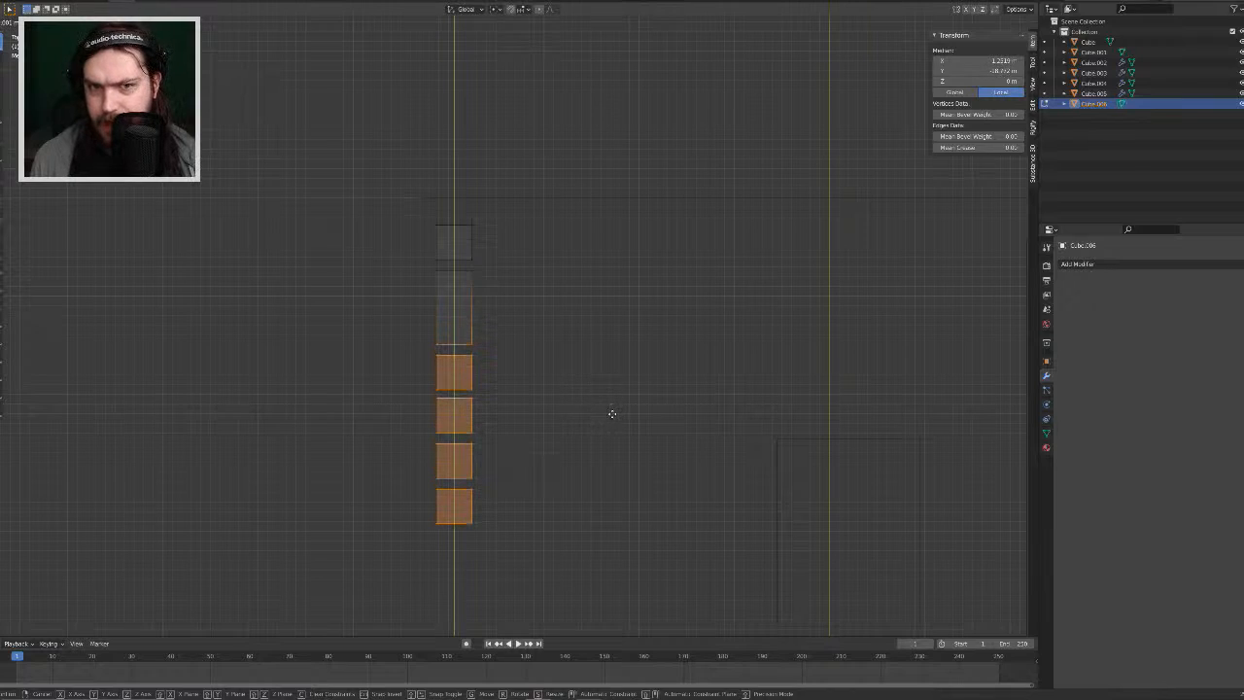
left_click(613, 419)
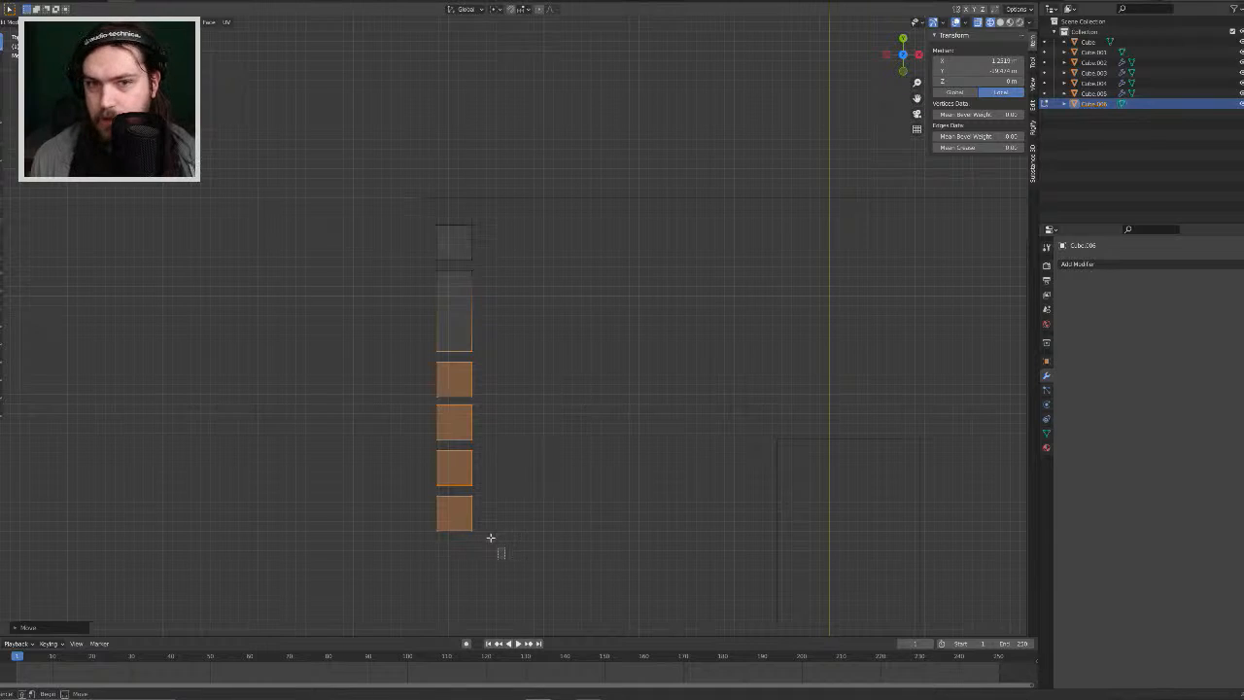
Step: Lengthen the third edge block along Y by moving its near-end vertices together with the three cubes beyond it
left_click_drag(503, 555, 423, 383)
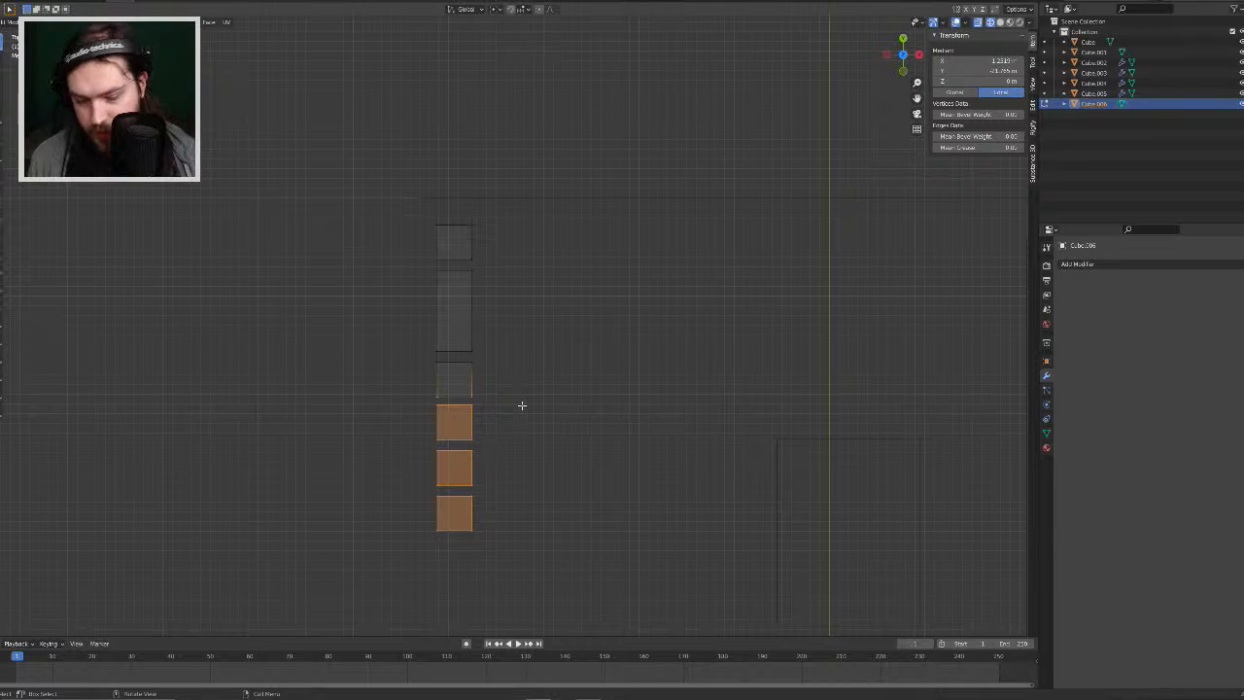
key("g")
key("x")
key("y")
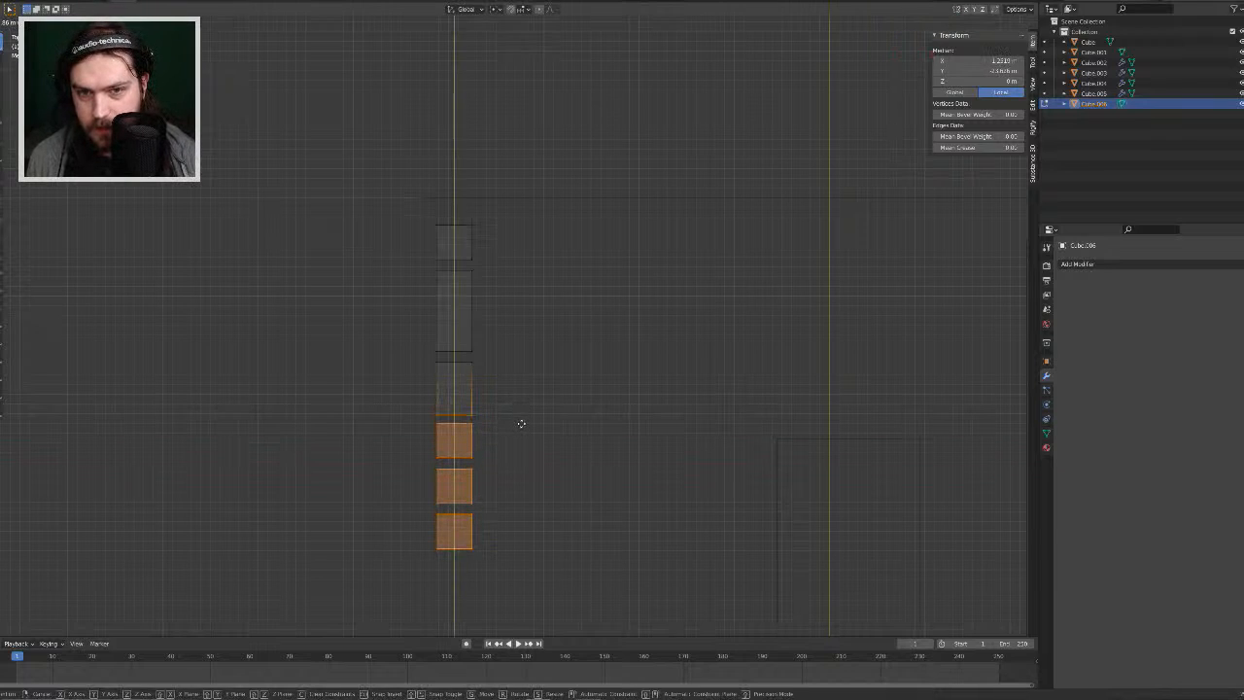
left_click(521, 423)
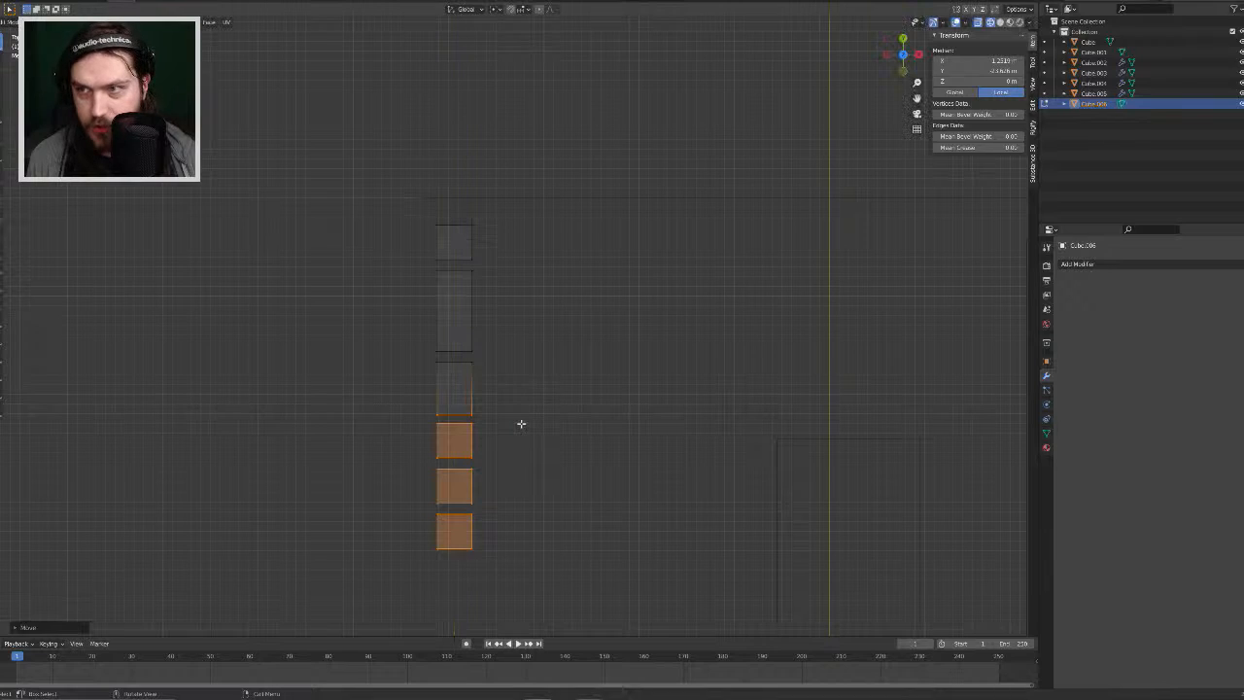
Step: Delete the vertices of the fourth and fifth cubes in the row, keeping the last cube
left_click(479, 456)
left_click_drag(480, 463, 425, 422)
key("x")
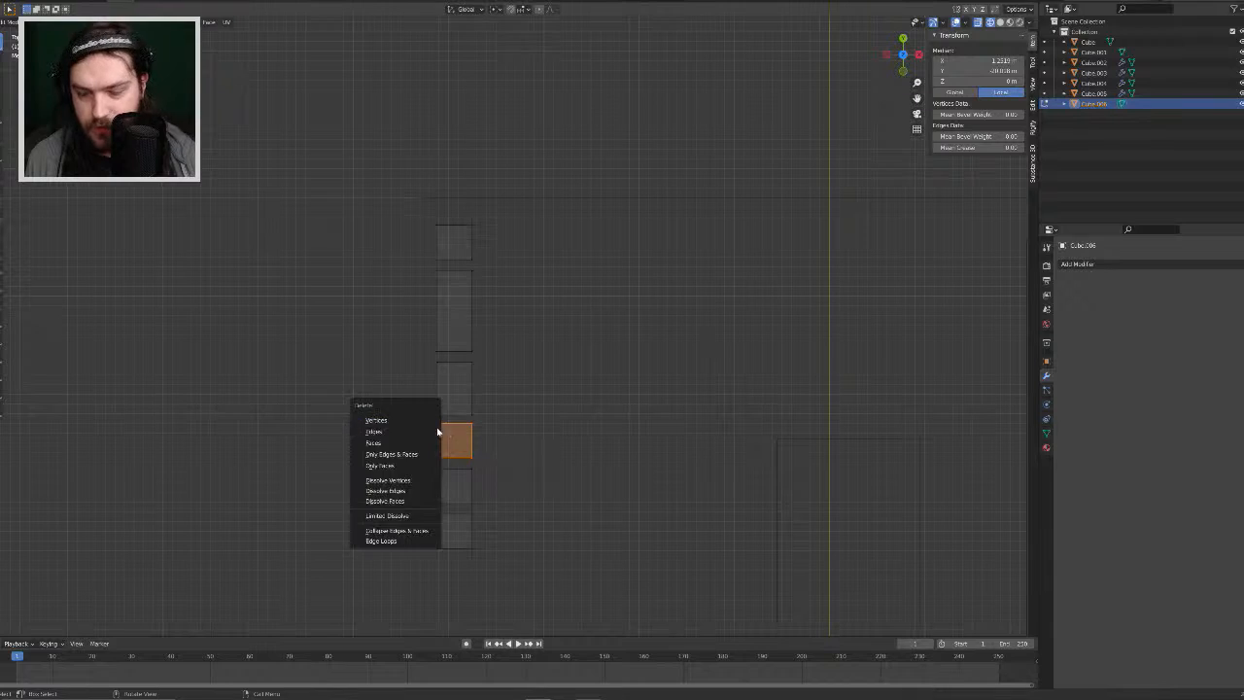
key("Escape")
key("x")
left_click(448, 434)
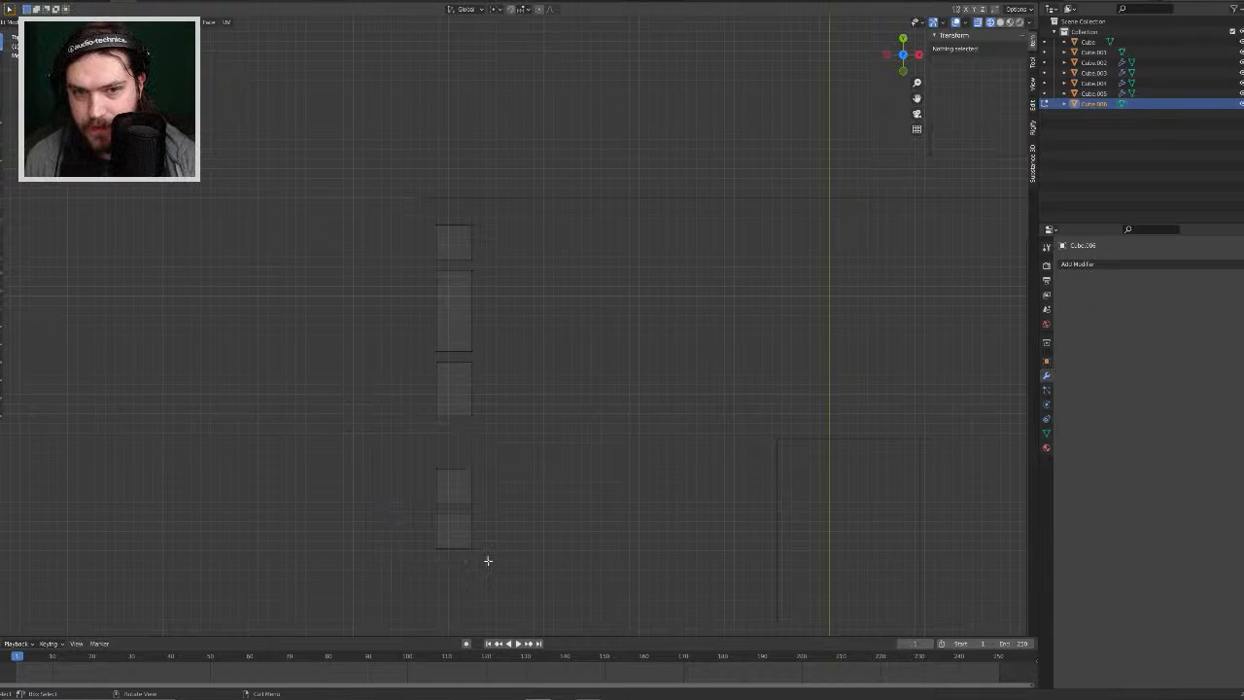
left_click(463, 495)
key("x")
left_click(423, 453)
Step: Duplicate the lengthened third block and place the copy along Y in the gap just beyond it
left_click_drag(497, 433, 416, 356)
key("g")
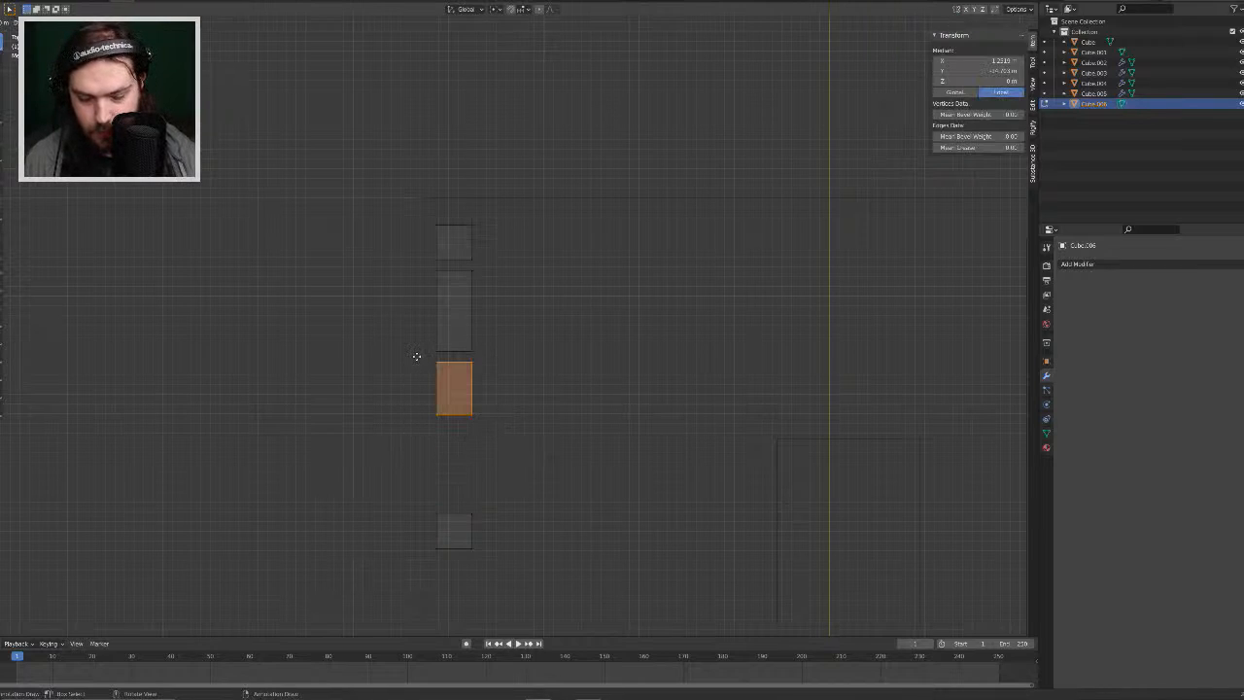
key("y")
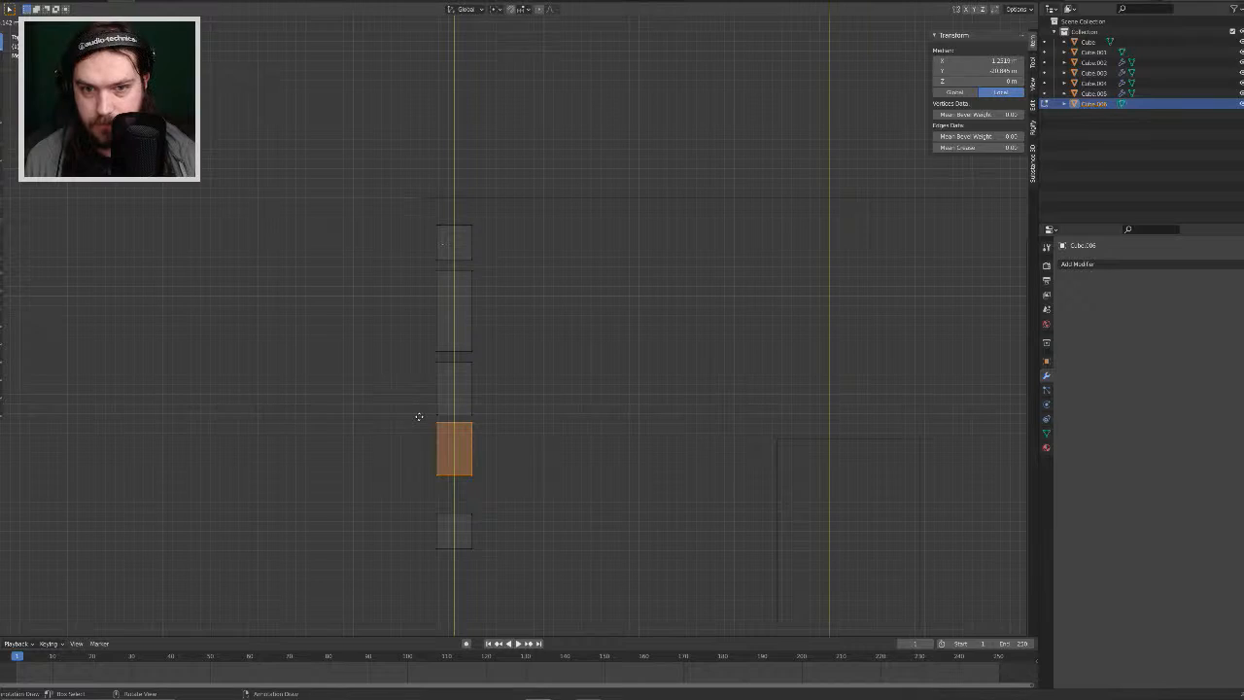
left_click(421, 419)
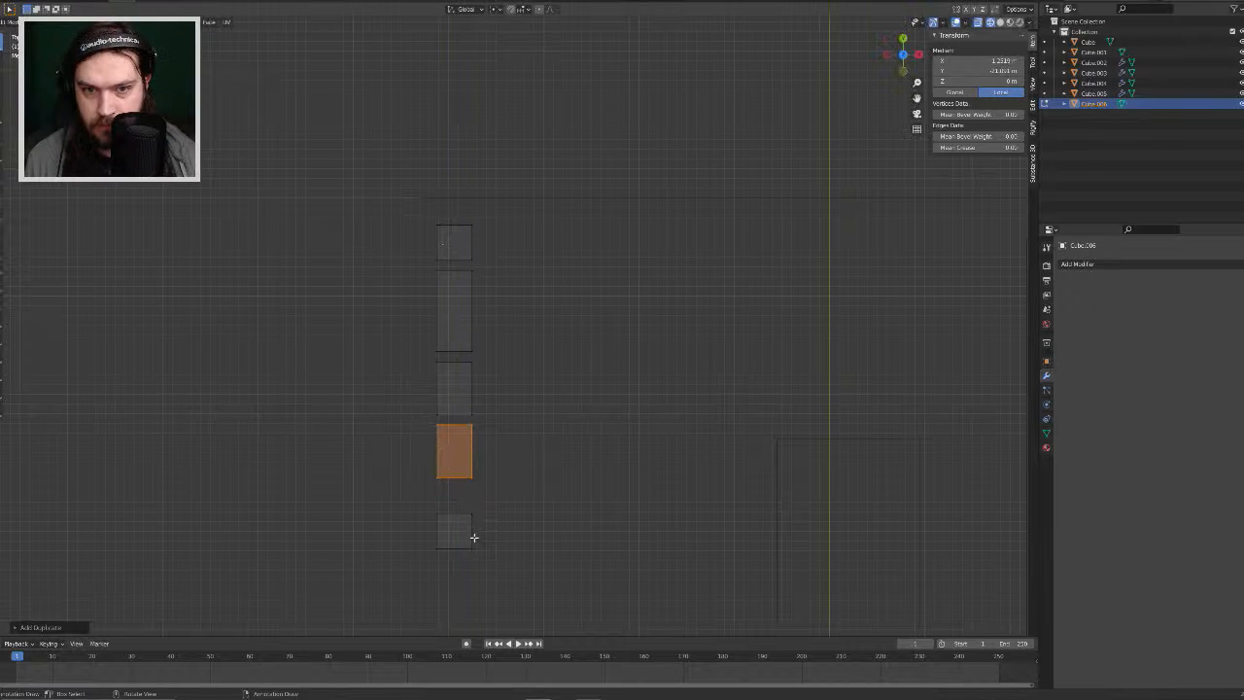
Step: Move the last small cube along Y away from the row to make room for another block
left_click_drag(499, 577, 402, 492)
key("g")
key("y")
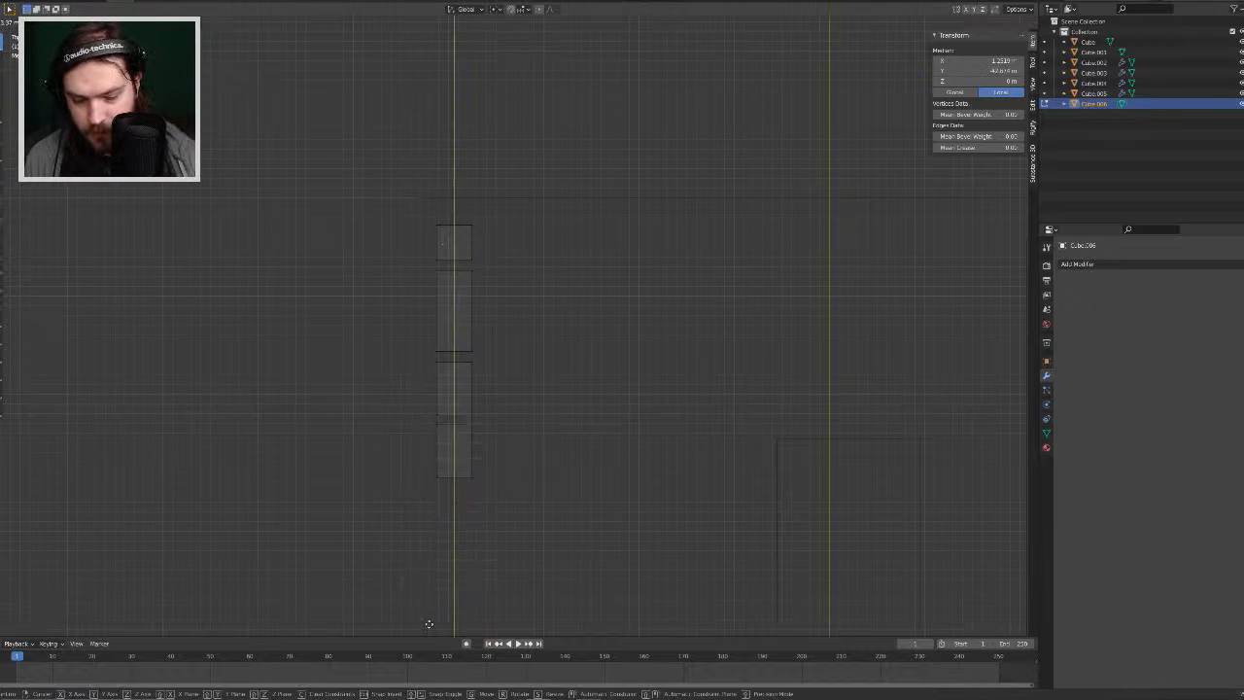
left_click(429, 623)
Step: Duplicate the fourth block along Y to add a fifth block of the same size beyond it
left_click_drag(489, 509, 419, 422)
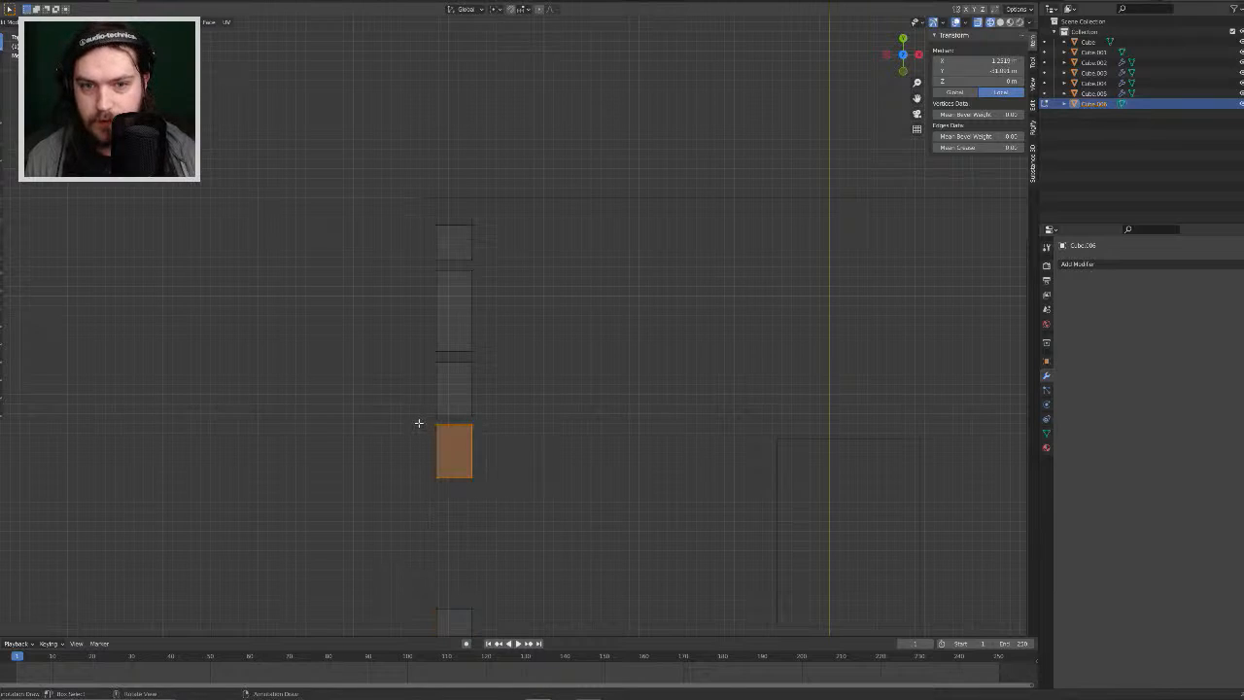
key("g")
key("y")
key("Escape")
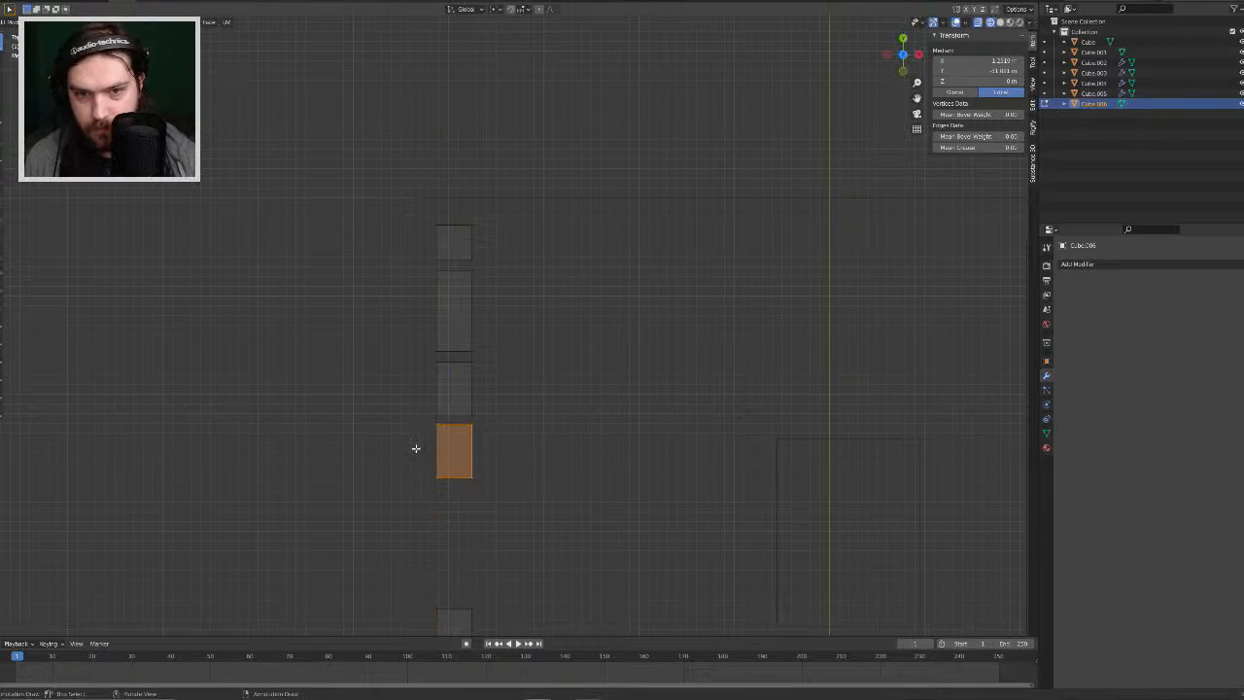
key("shift+d")
key("y")
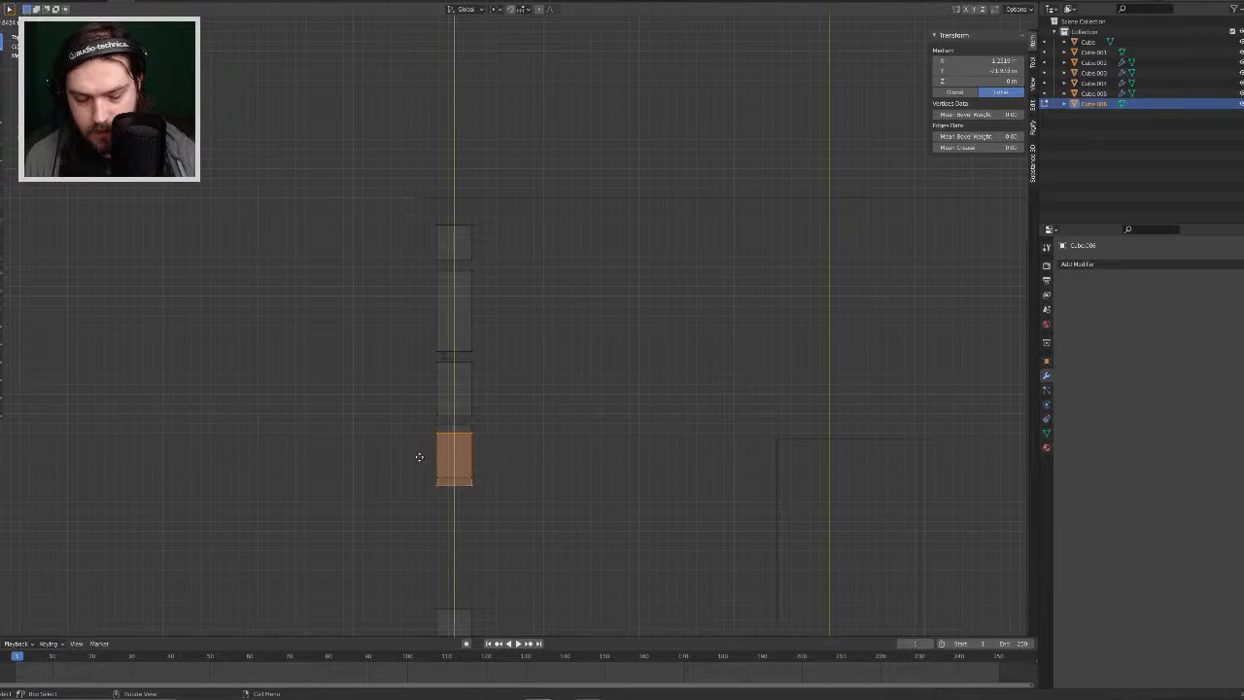
left_click(420, 510)
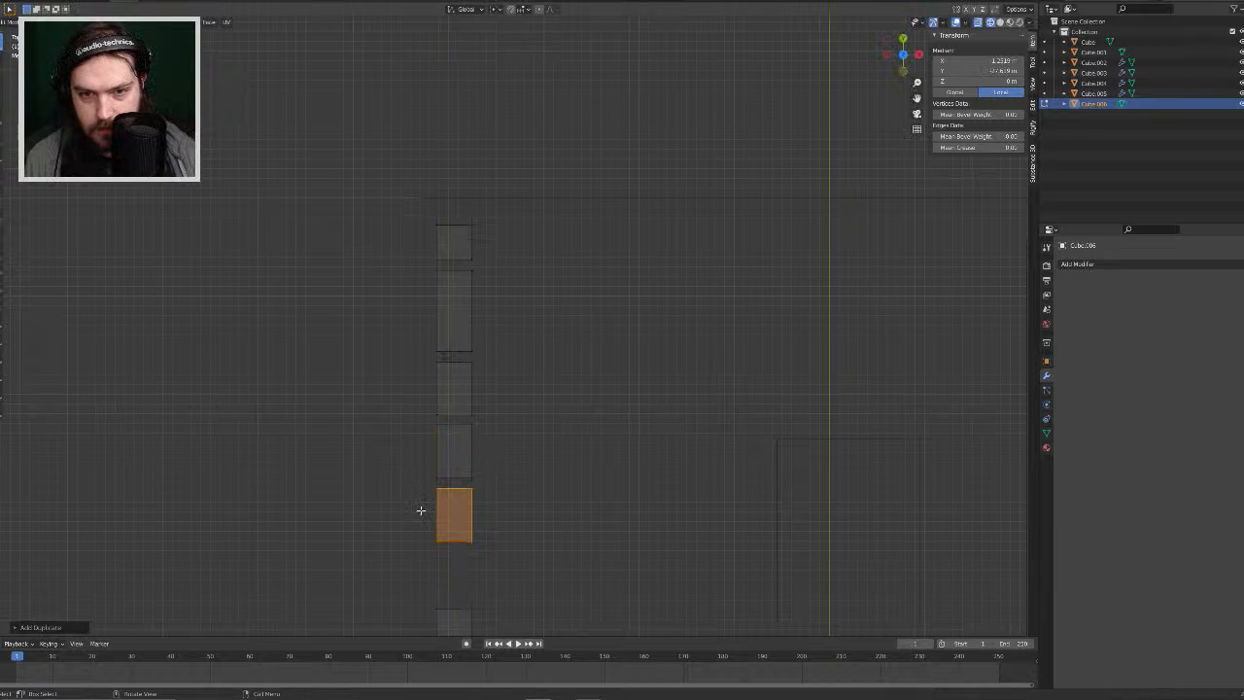
Step: Move the last small cube back along Y so it sits just beyond the fifth block
middle_click_drag(473, 569, 472, 521, "shift")
left_click_drag(486, 576, 391, 499)
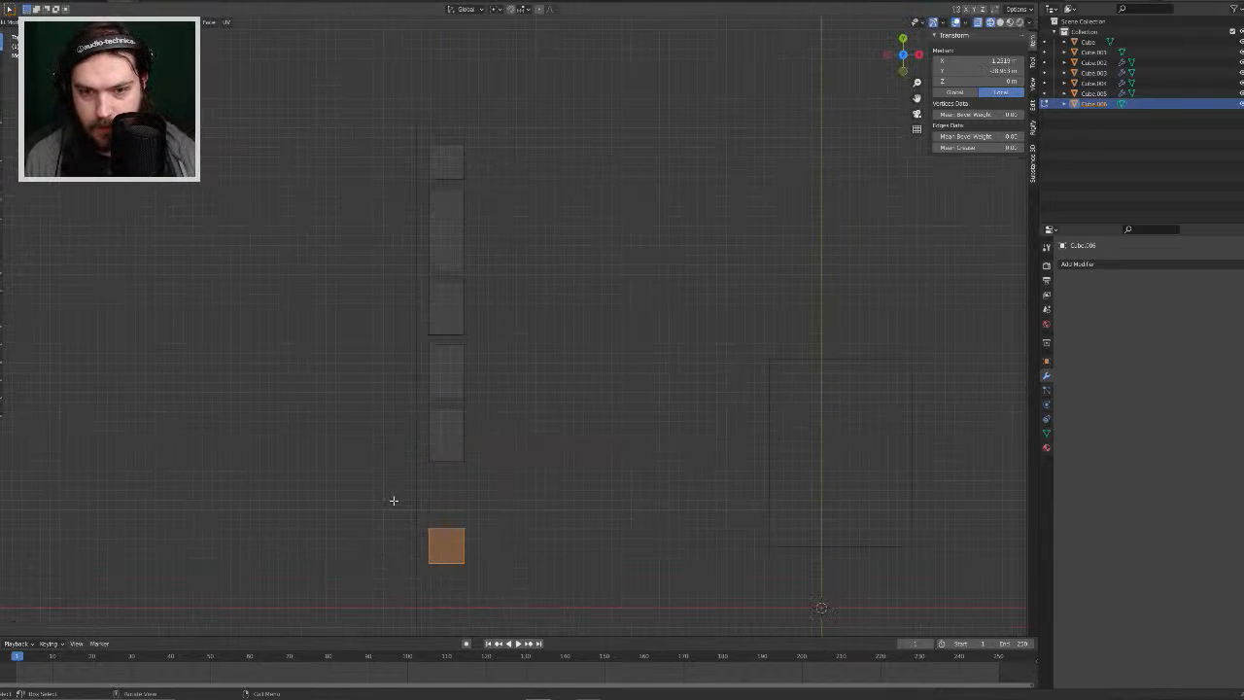
key("g")
key("y")
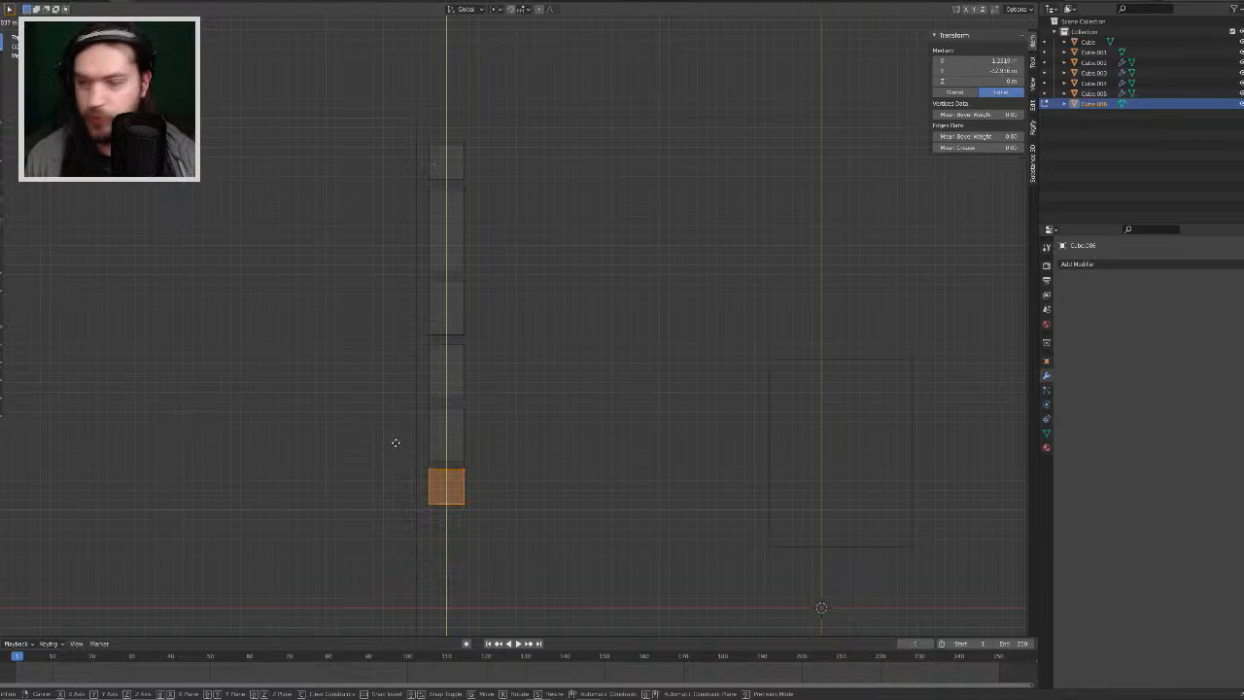
left_click(395, 443)
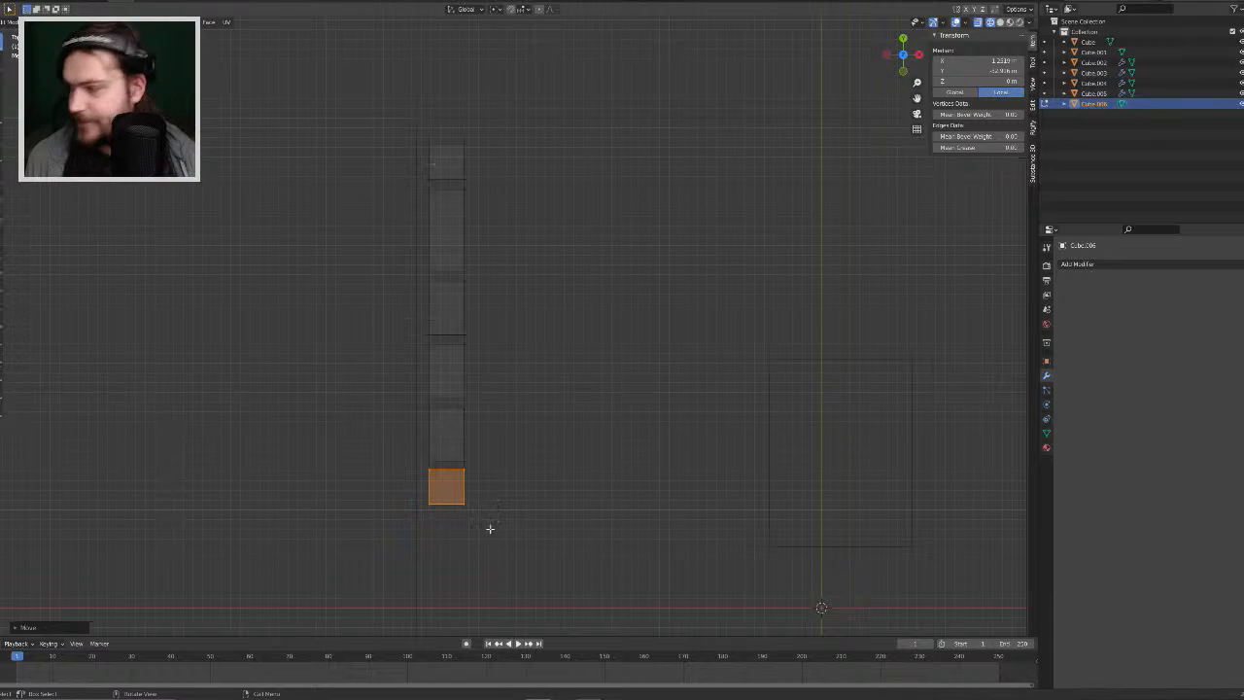
Step: Extend all six edge blocks along X by moving their inner-side vertices toward the board's centre
left_click_drag(491, 531, 444, 134)
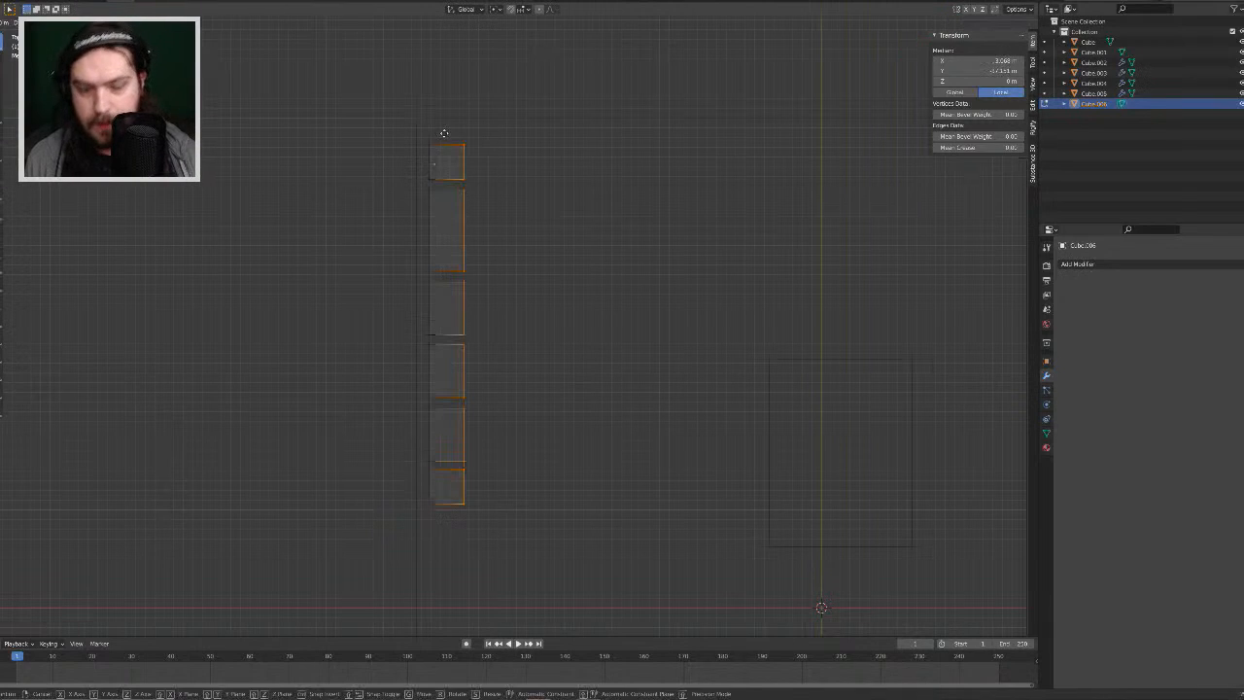
key("g")
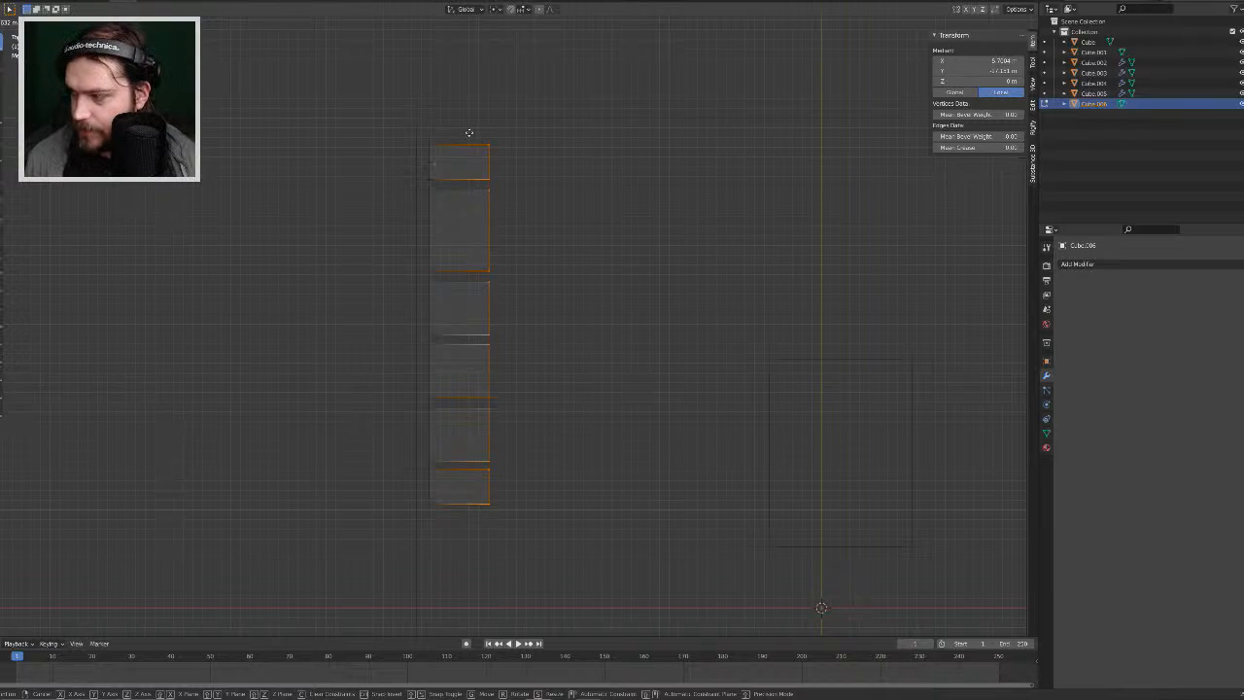
left_click(469, 132)
Step: Shorten the second, longest block along X by moving its inner-side vertices back toward the board's edge
left_click_drag(506, 278, 473, 185)
key("g")
key("x")
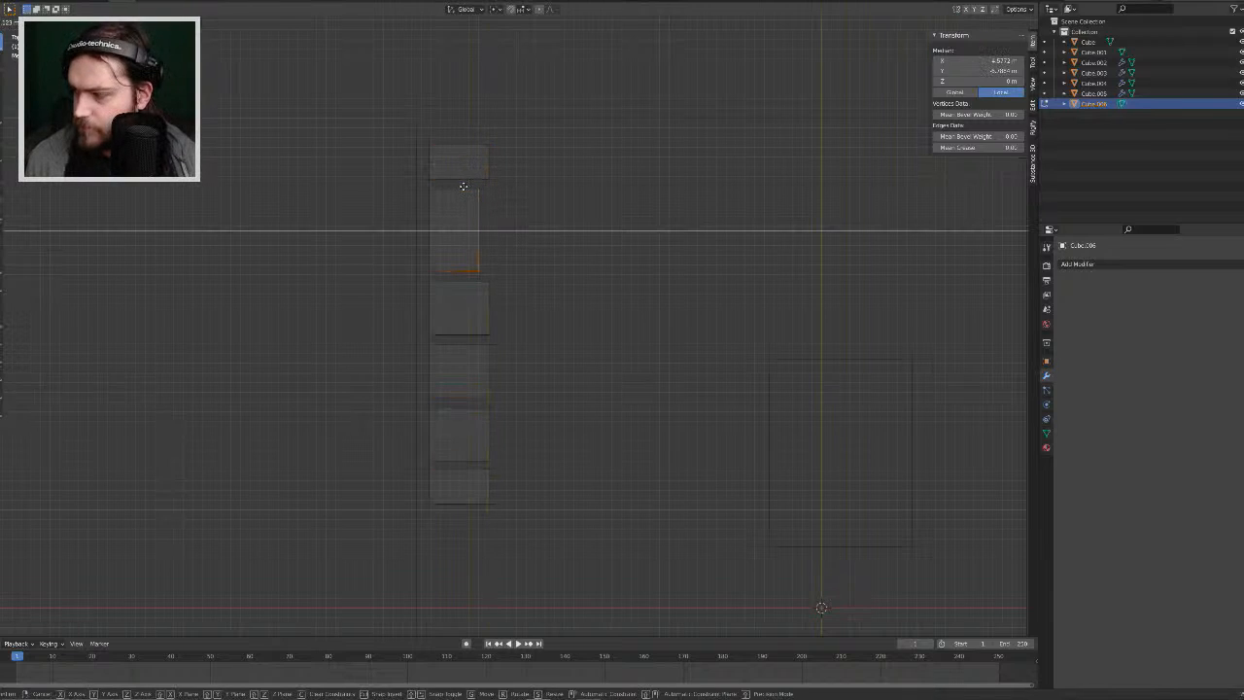
left_click(462, 188)
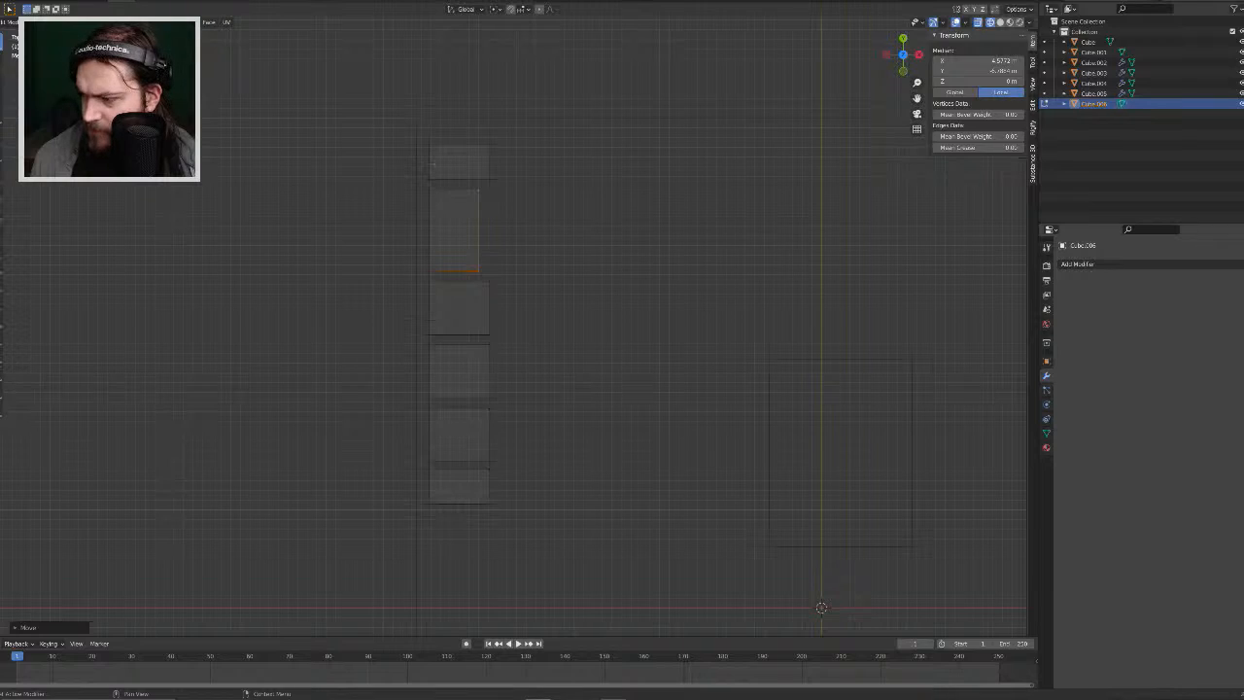
Step: Shorten the third and fourth edge blocks along X by moving their inner-side vertices back toward the board's edge
left_click_drag(511, 469, 487, 279)
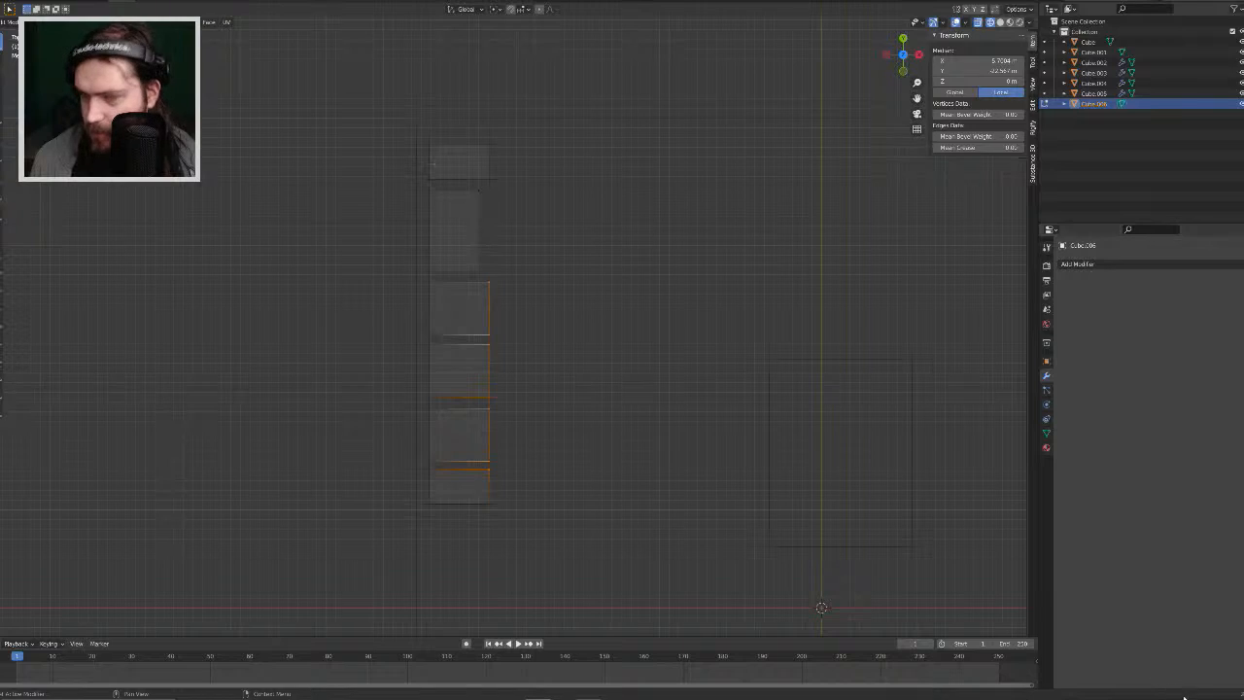
left_click_drag(497, 339, 479, 278)
left_click_drag(494, 405, 480, 275)
key("g")
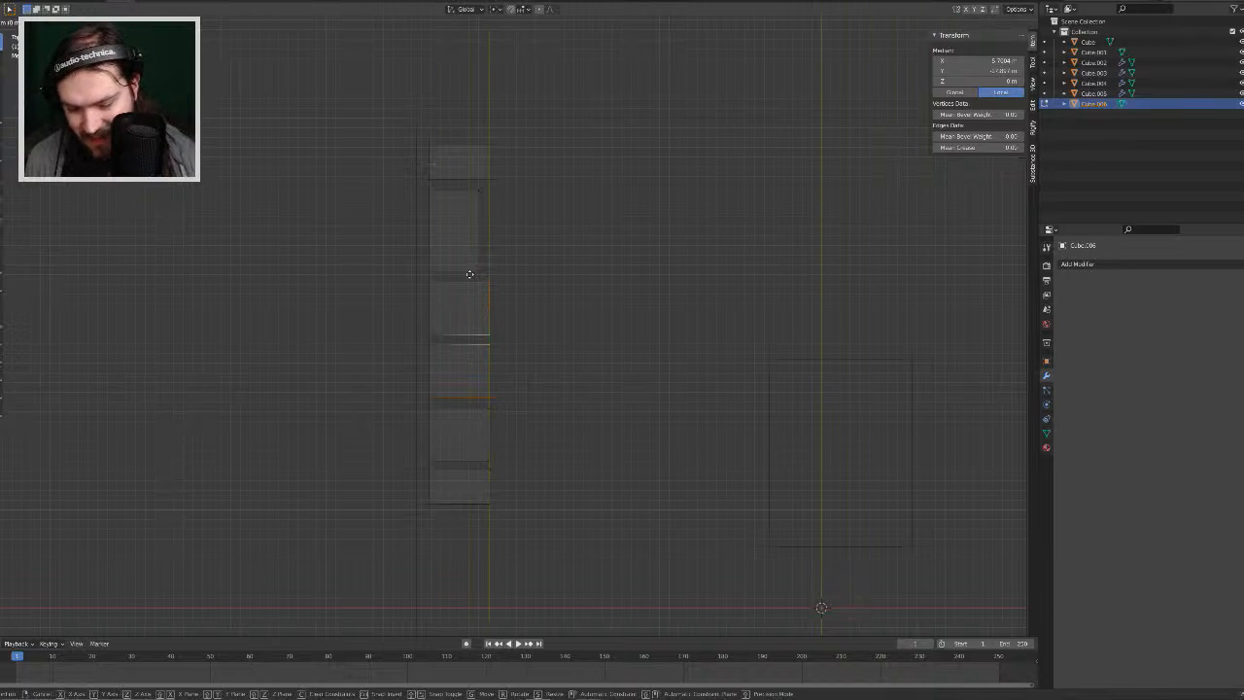
key("x")
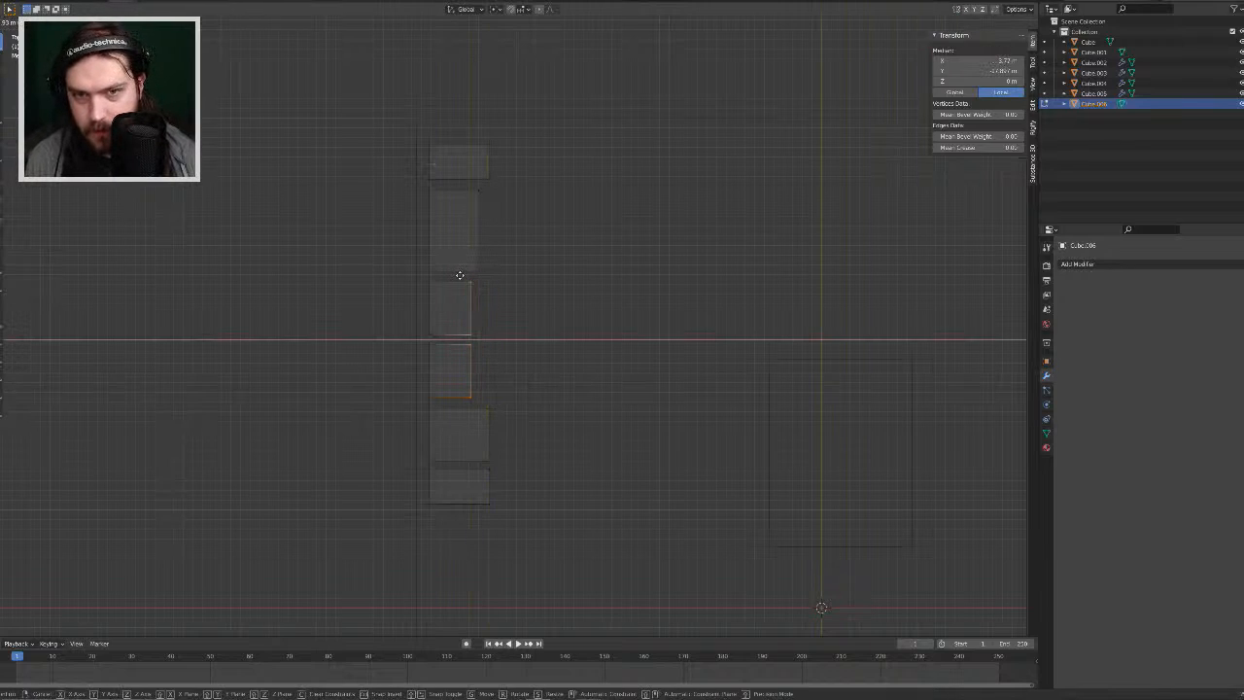
left_click(462, 279)
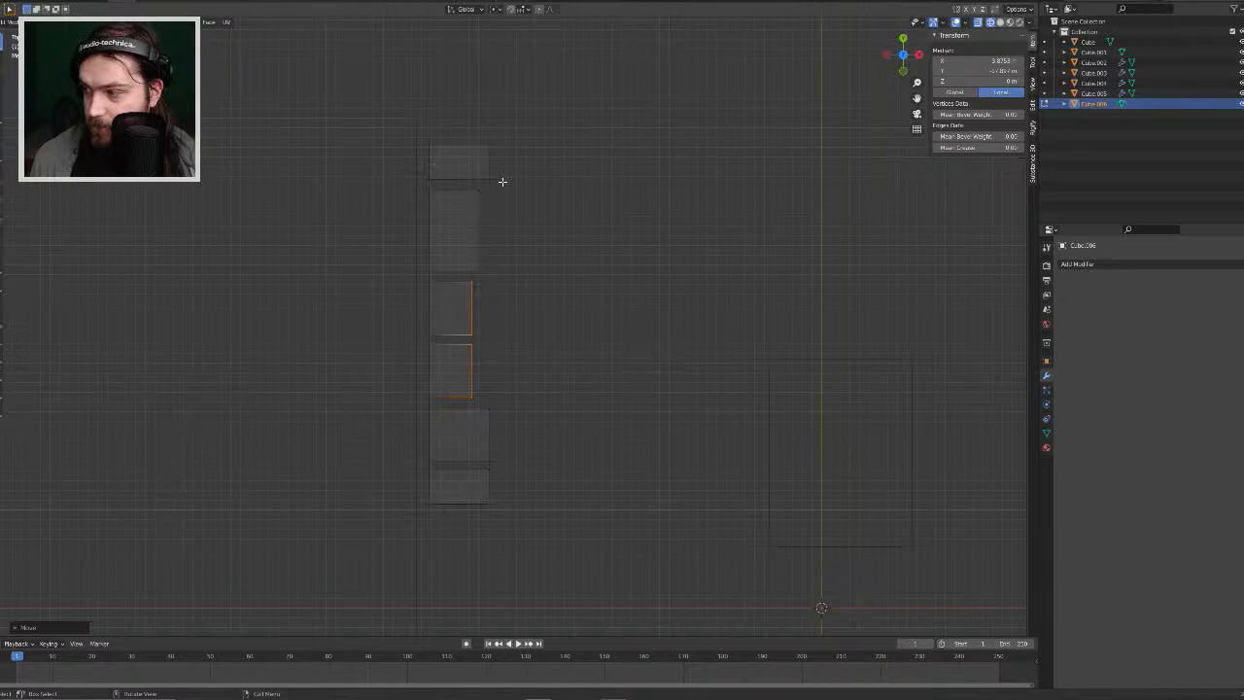
Step: Shorten the first and last small edge blocks along X to match the depth of the third and fourth blocks
left_click(480, 142)
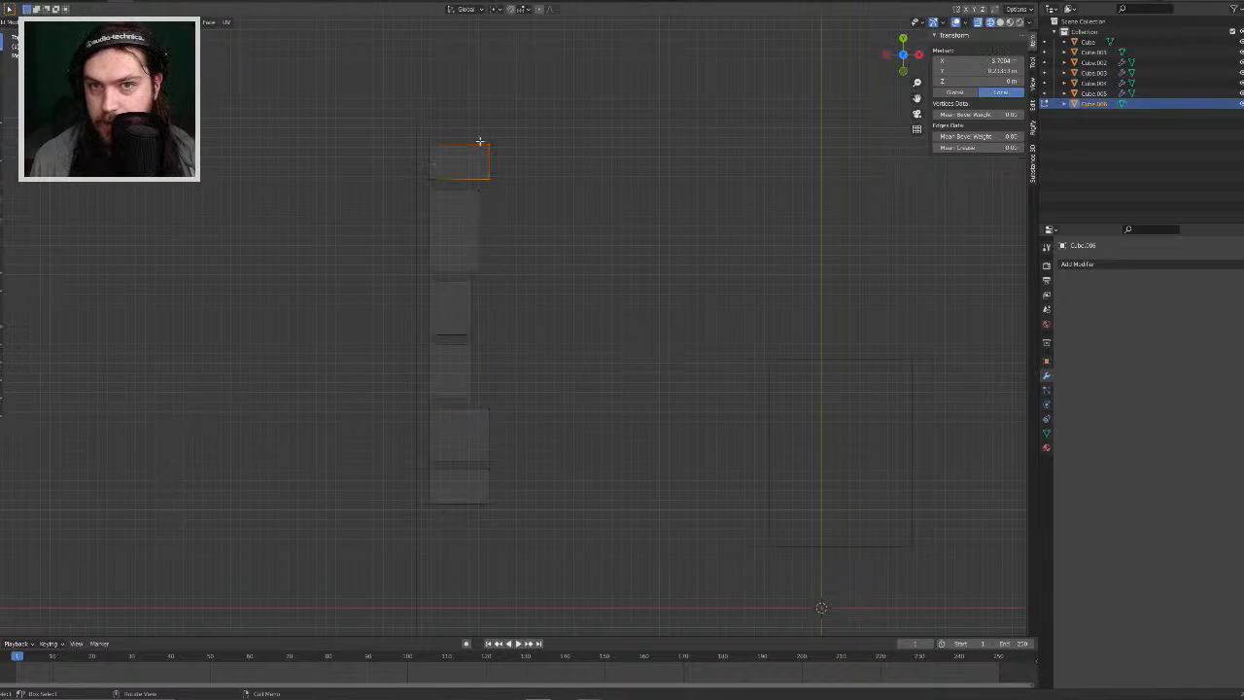
key("g")
key("x")
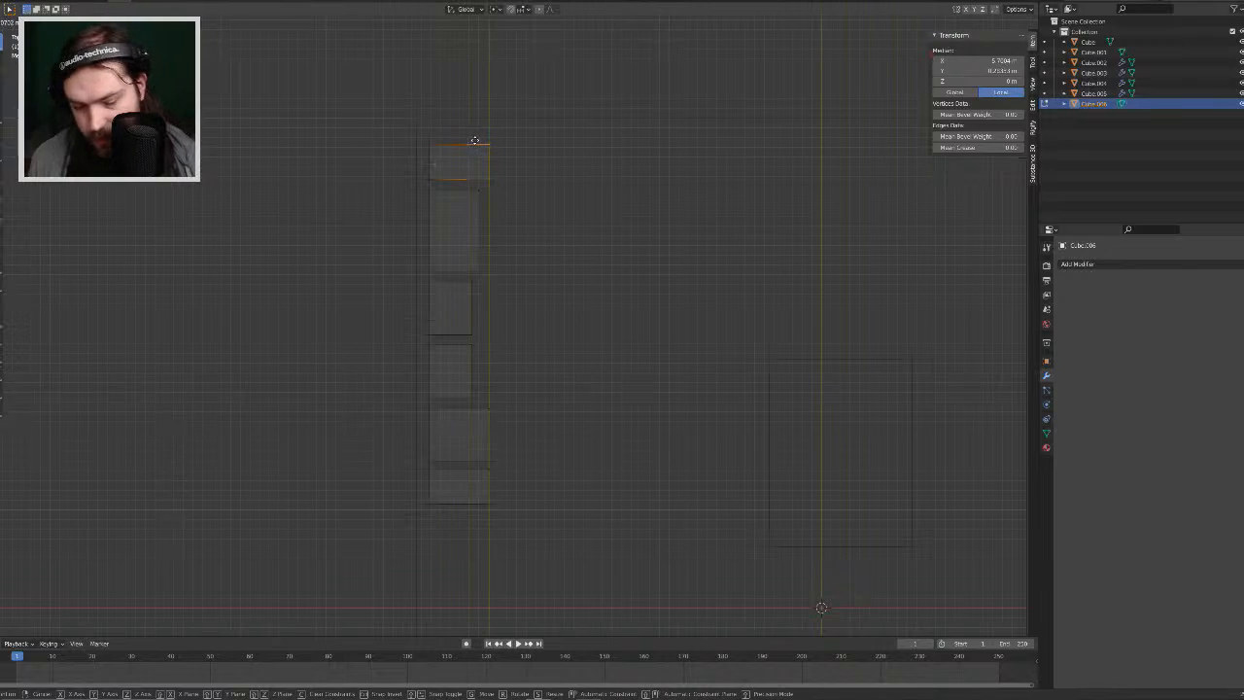
left_click(462, 141)
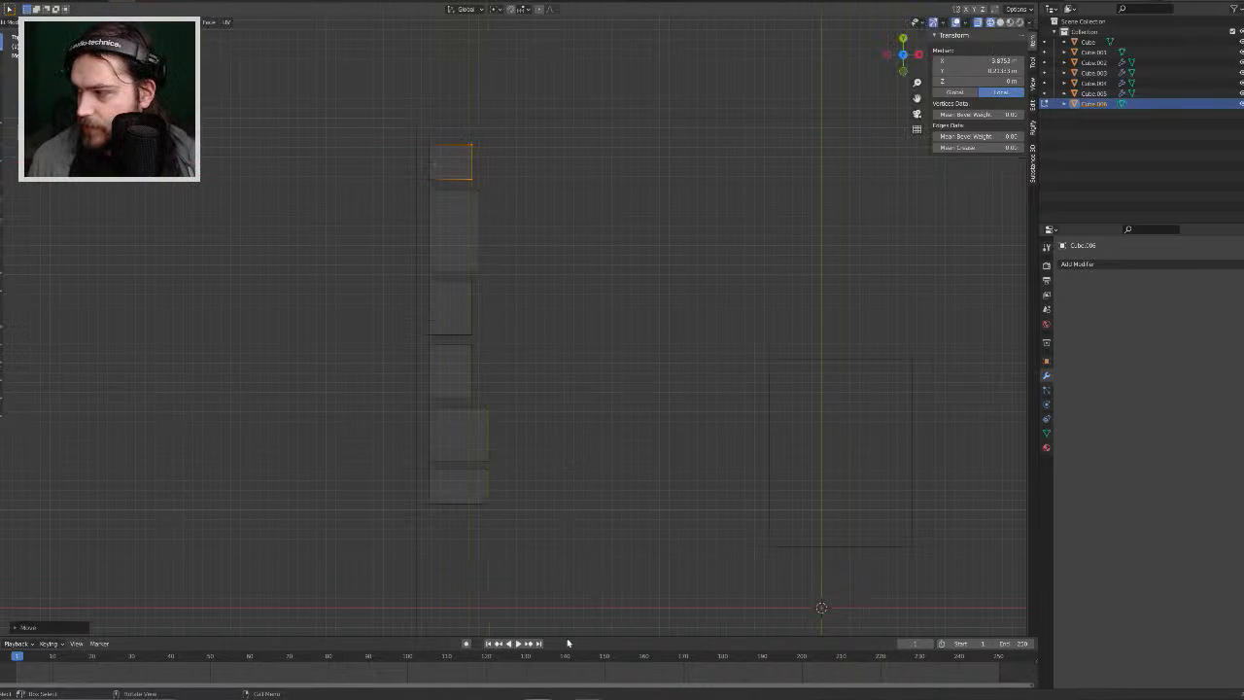
left_click(479, 467)
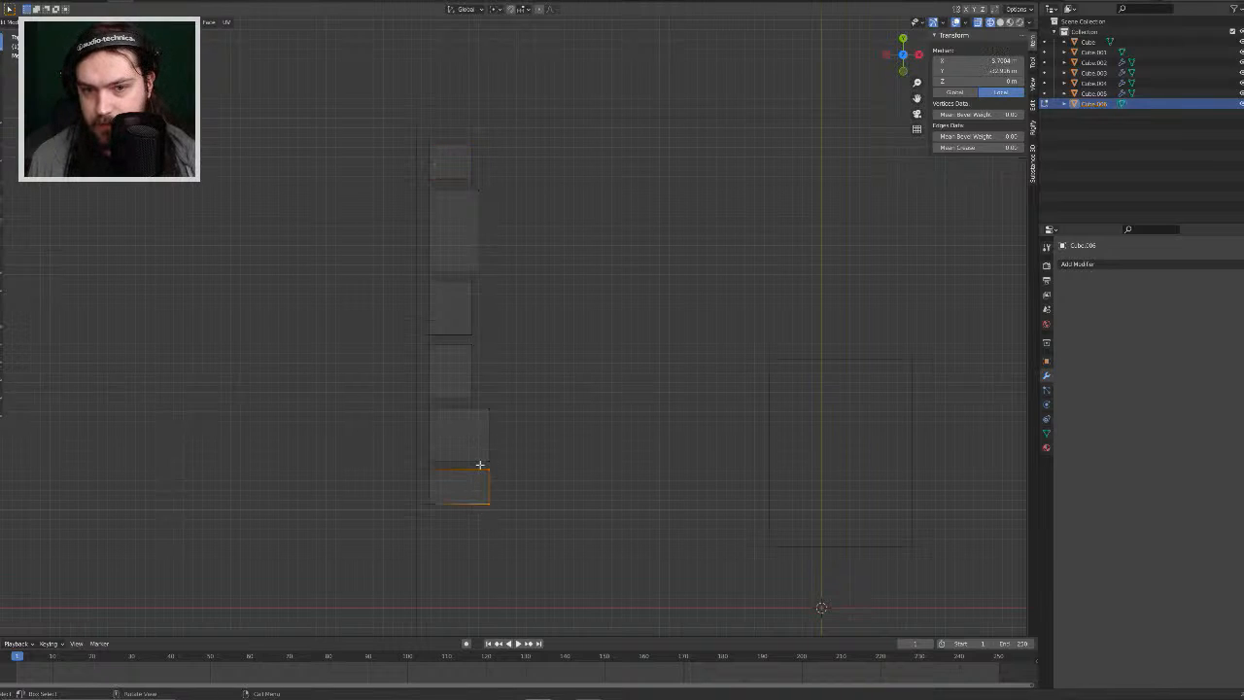
key("g")
key("x")
left_click(464, 466)
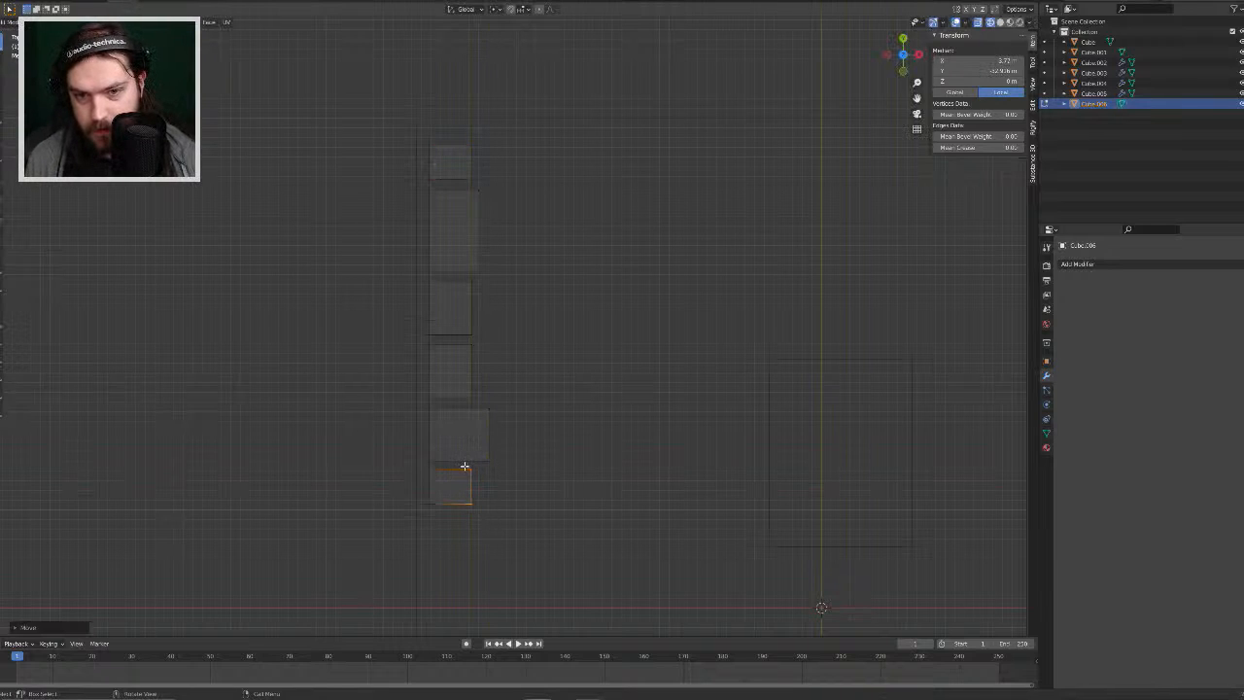
Step: Raise the top faces of the first and last edge blocks together along Z, making them taller than the others
middle_click_drag(465, 467, 597, 345)
key("Tab")
key("Tab")
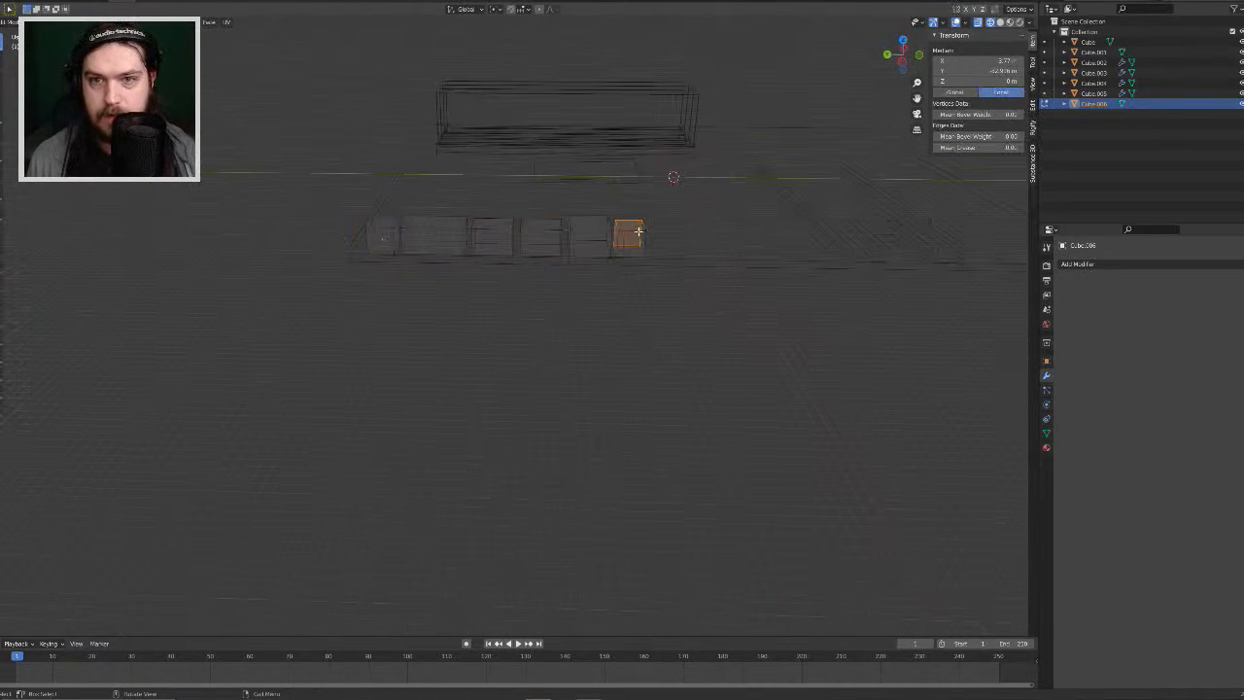
left_click(643, 227)
key("g")
key("z")
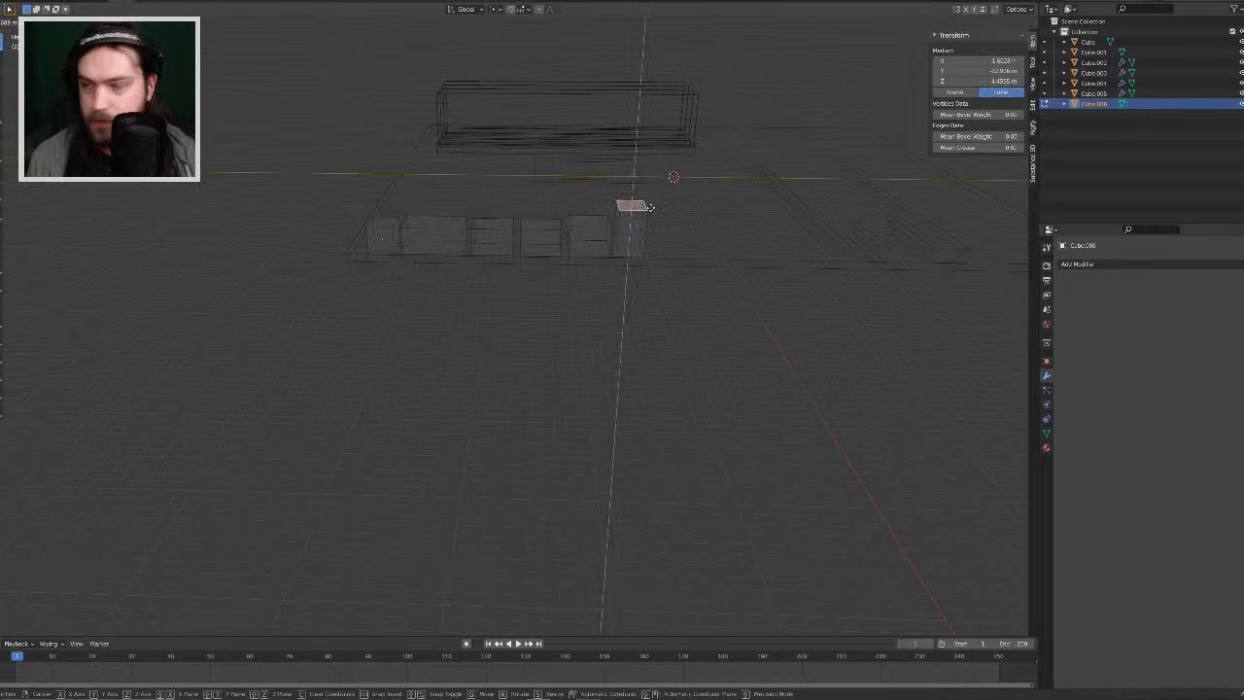
key("Escape")
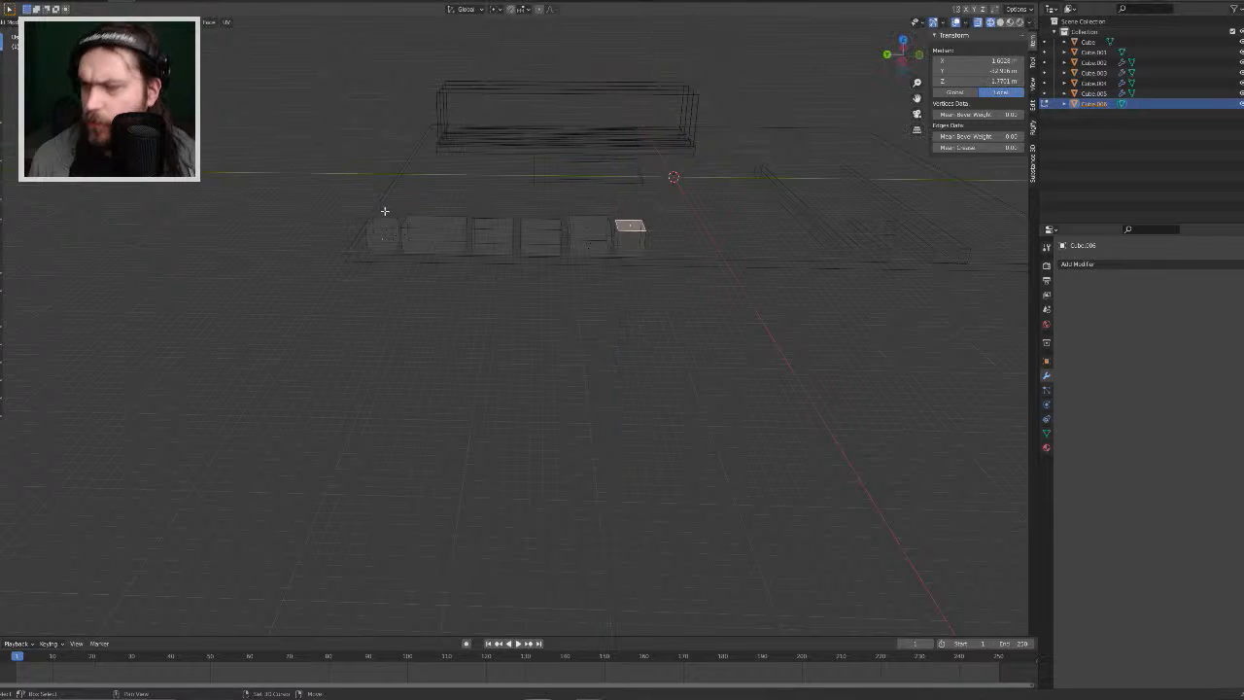
left_click(383, 223, "shift")
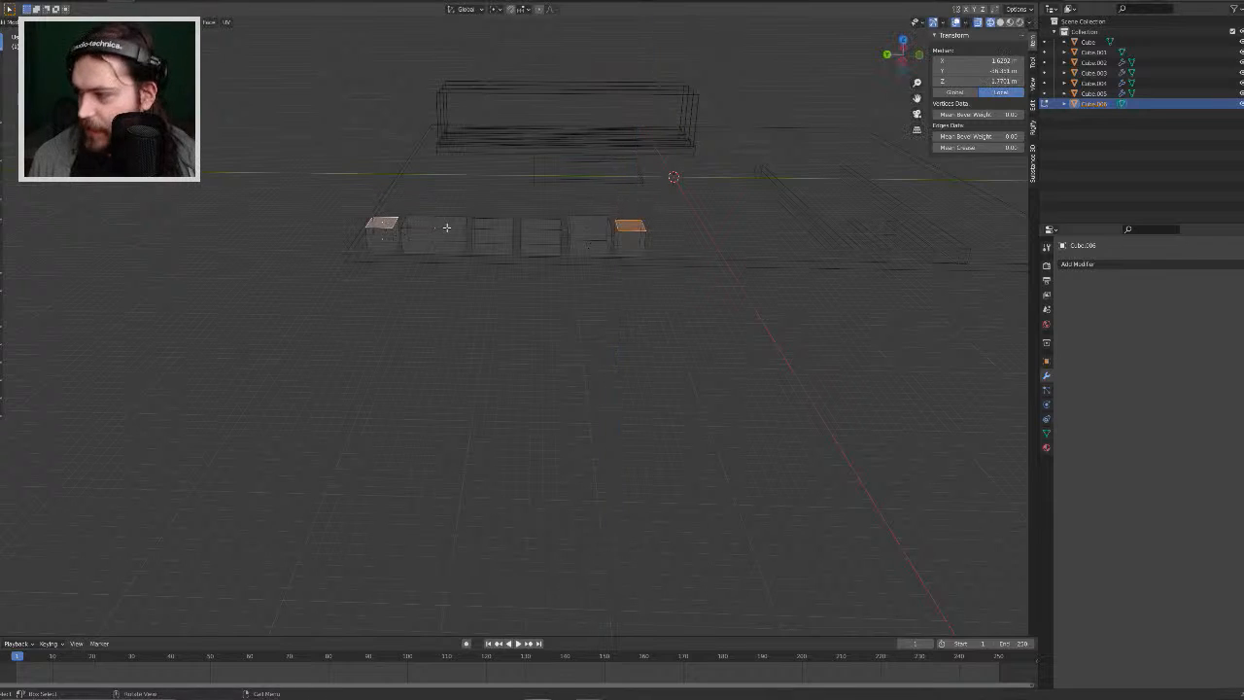
key("g")
key("z")
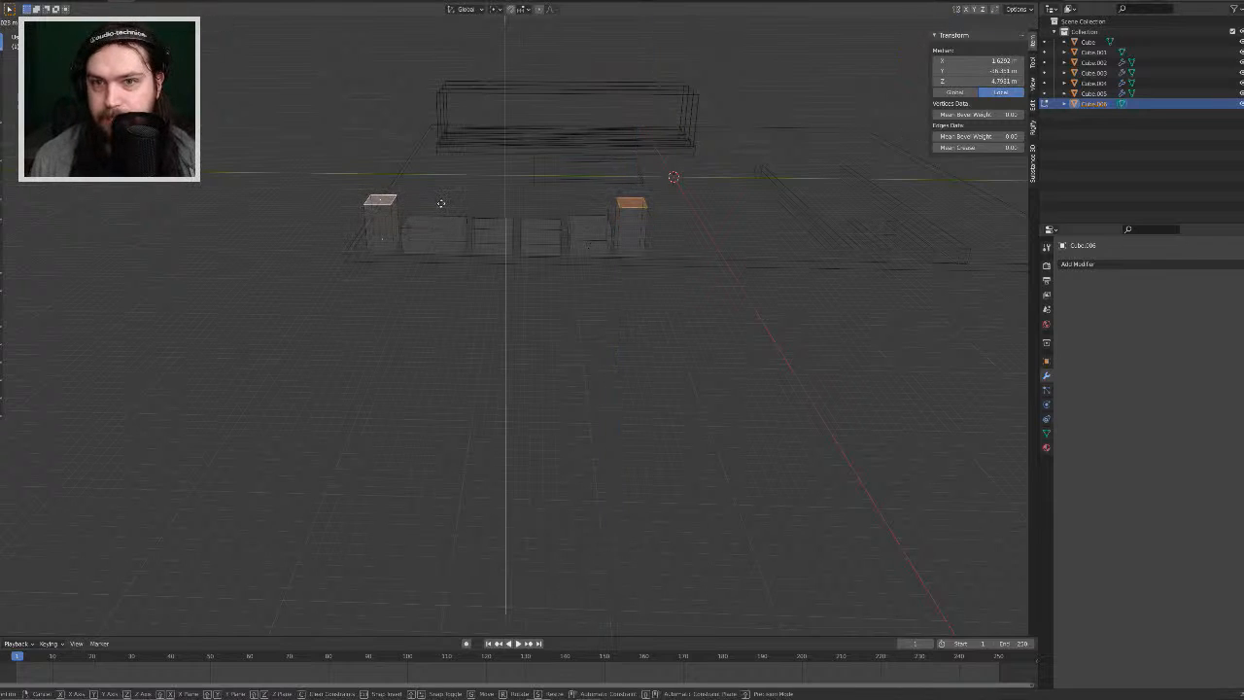
key("Escape")
Step: Switch the viewport from wireframe to solid shading with the edge blocks in view
left_click(581, 227)
left_click(554, 228, "shift")
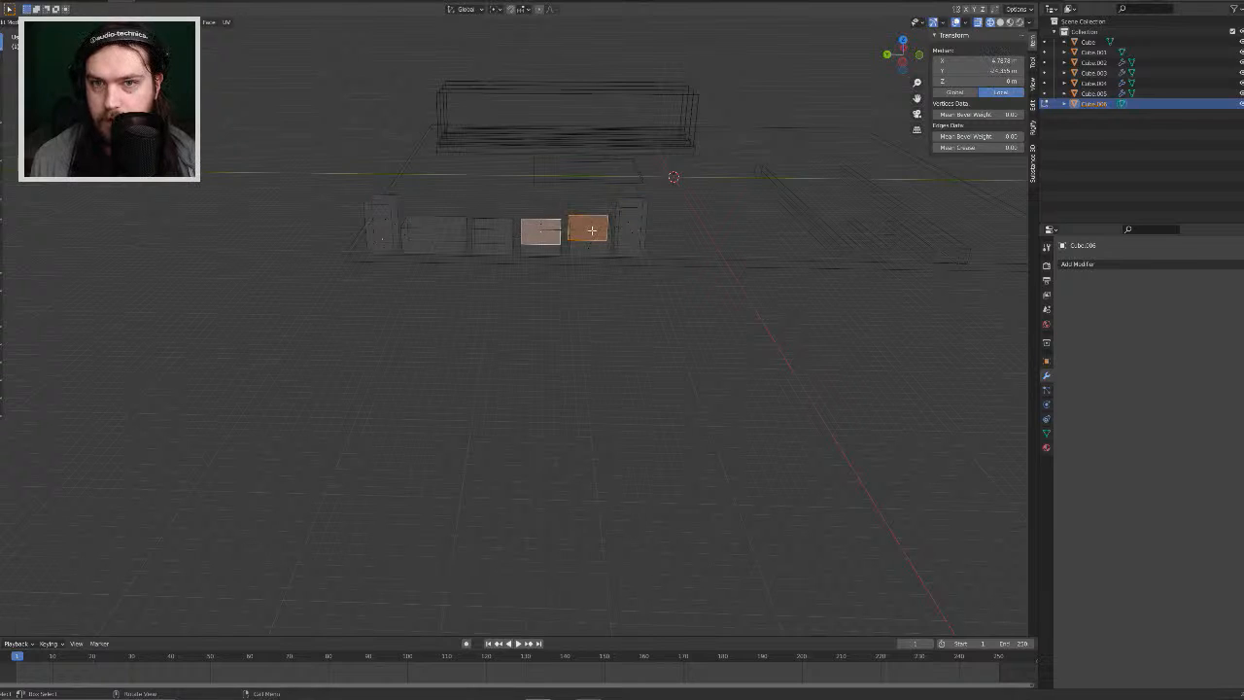
middle_click_drag(591, 229, 547, 297)
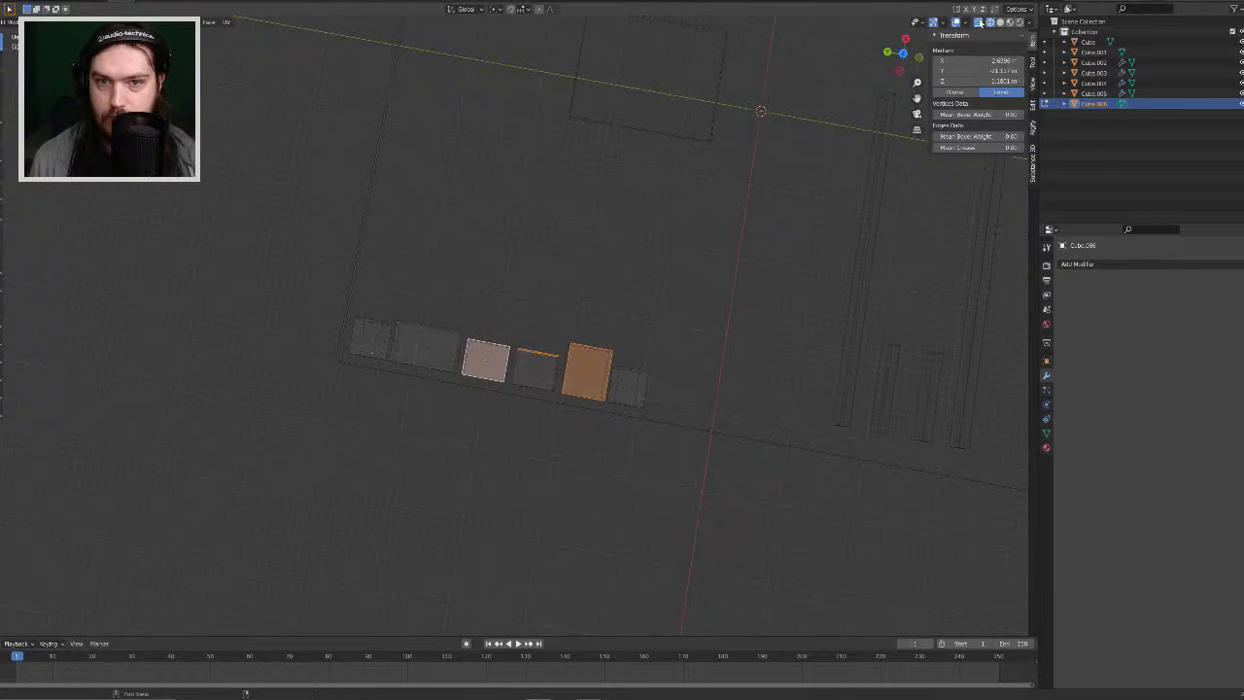
left_click(1001, 22)
middle_click_drag(591, 352, 610, 270)
Step: Raise the top faces of the third, fourth and fifth edge blocks slightly along Z
left_click(536, 237)
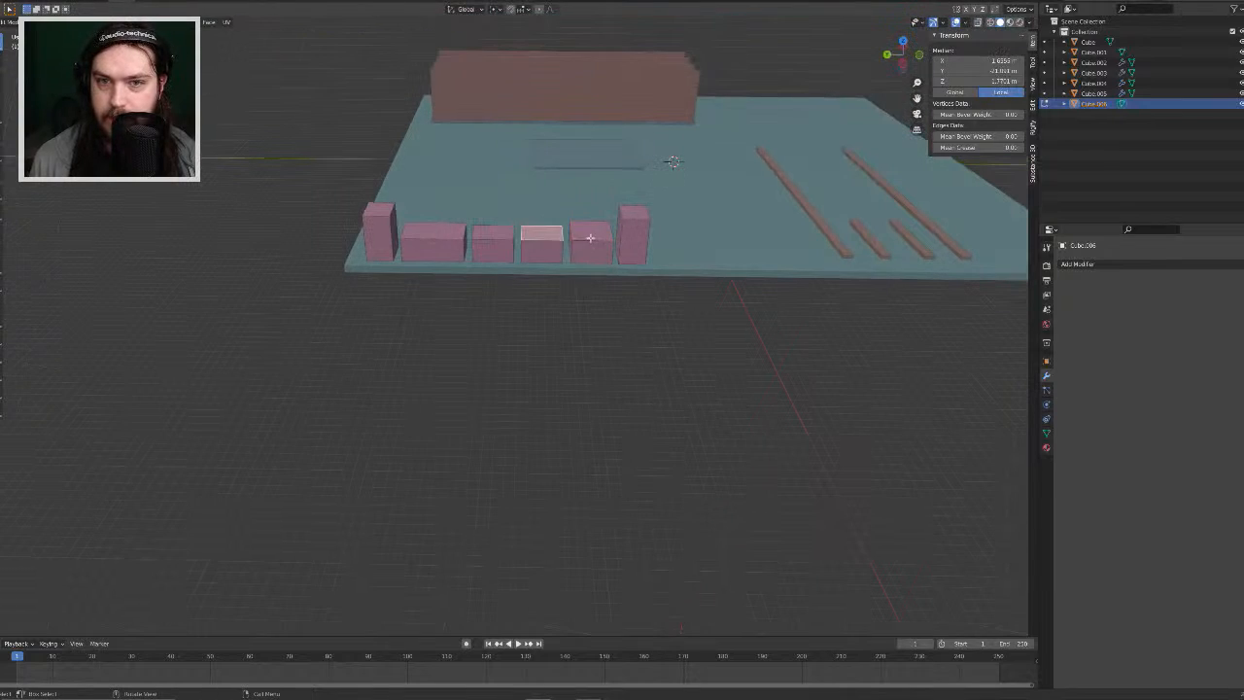
left_click(589, 237)
left_click(545, 236)
left_click(495, 236)
left_click(544, 234, "shift")
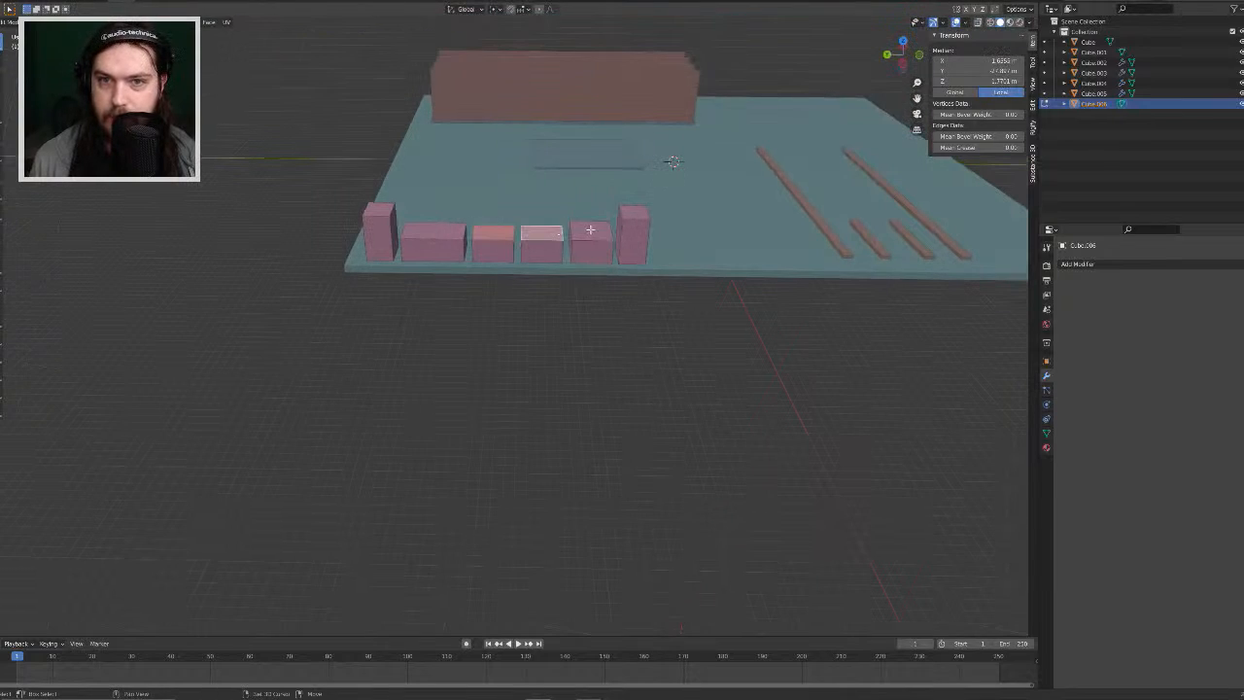
left_click(589, 230, "shift")
key("g")
key("z")
left_click(591, 220)
middle_click_drag(630, 265, 608, 246)
left_click(510, 288)
Step: Leave Edit Mode on the edge blocks and deselect them, reviewing the whole board from several angles
scroll(572, 300, "down", 3)
middle_click_drag(597, 300, 446, 288)
scroll(599, 314, "up", 5)
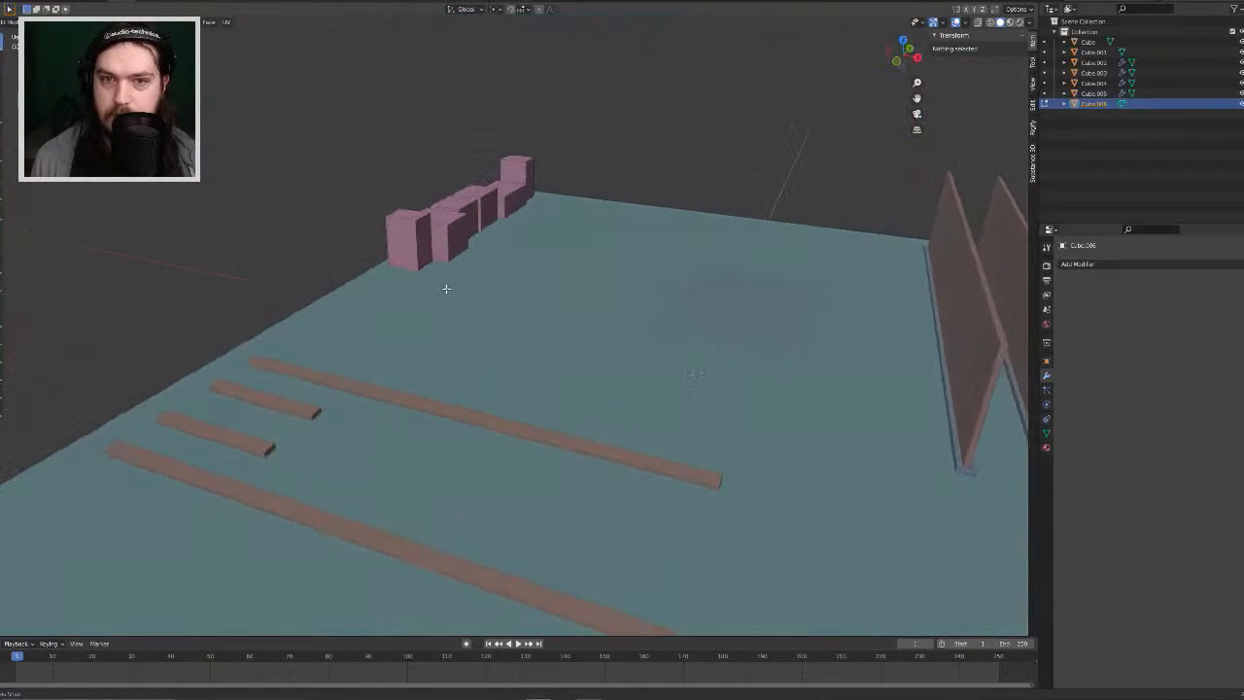
scroll(490, 326, "down", 5)
middle_click_drag(531, 344, 525, 339)
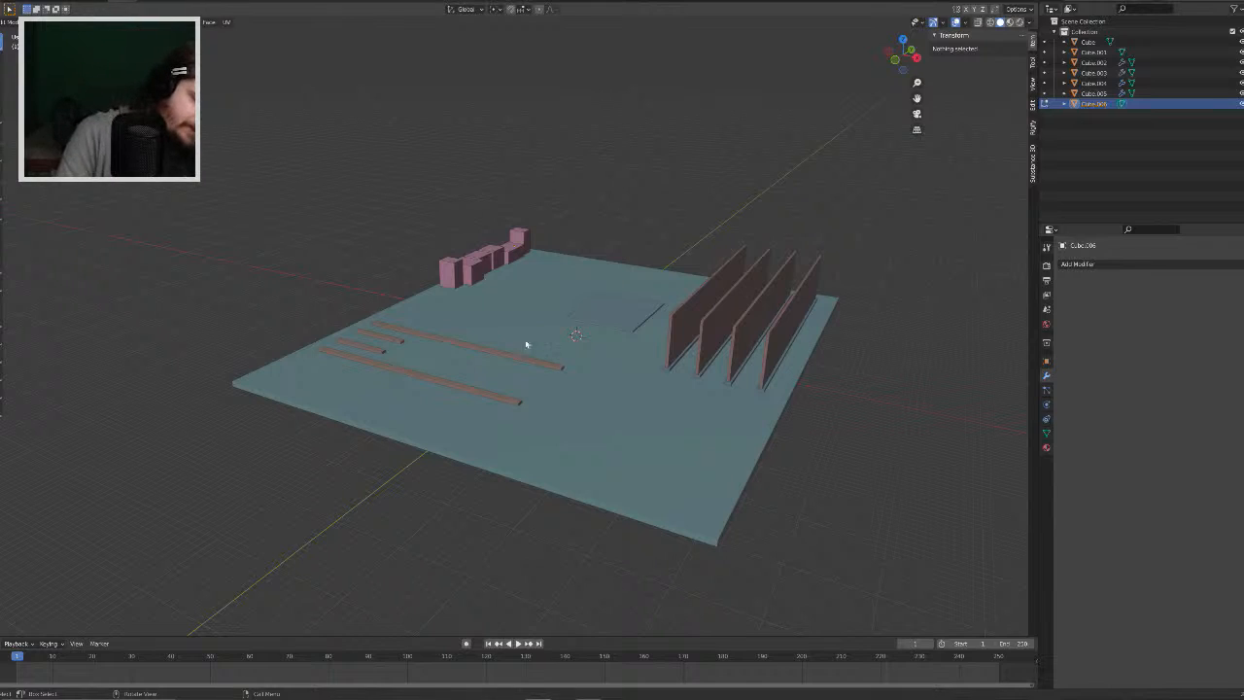
key("Tab")
left_click(631, 162)
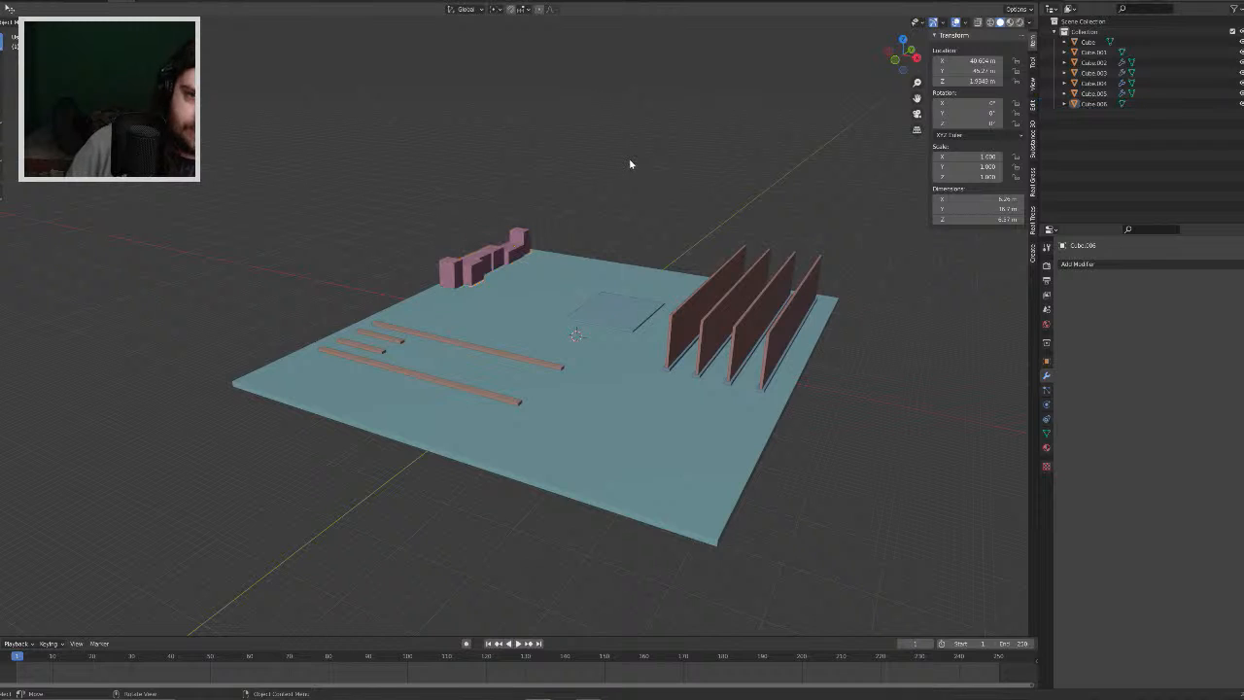
middle_click_drag(694, 119, 723, 134)
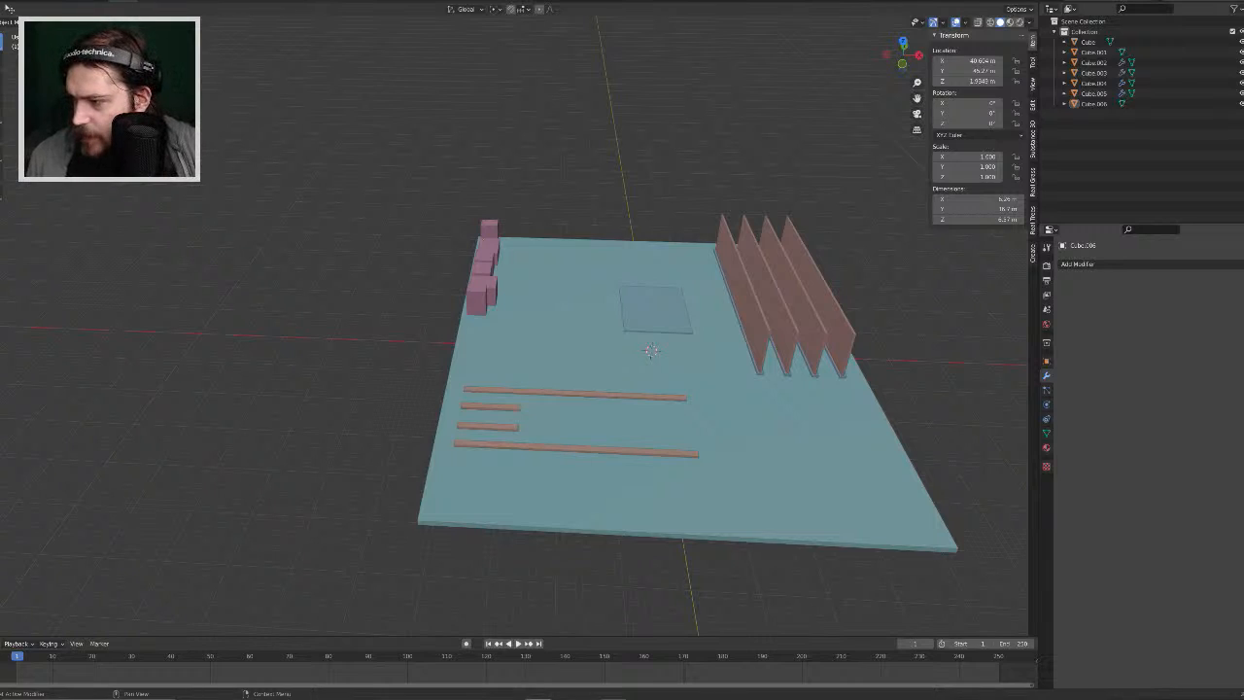
middle_click_drag(914, 425, 910, 477)
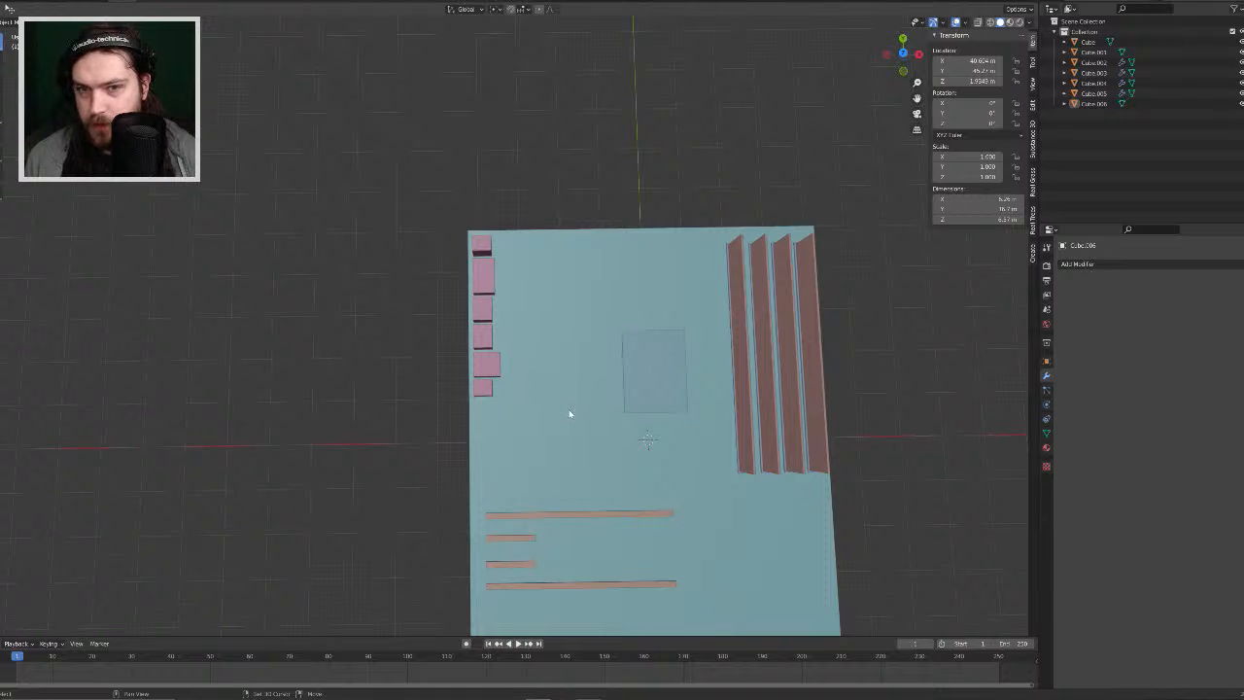
Step: Add a cube, place it near the board edge beyond the ends of the four upright panels, and enter Edit Mode
key("shift+a")
left_click(627, 435)
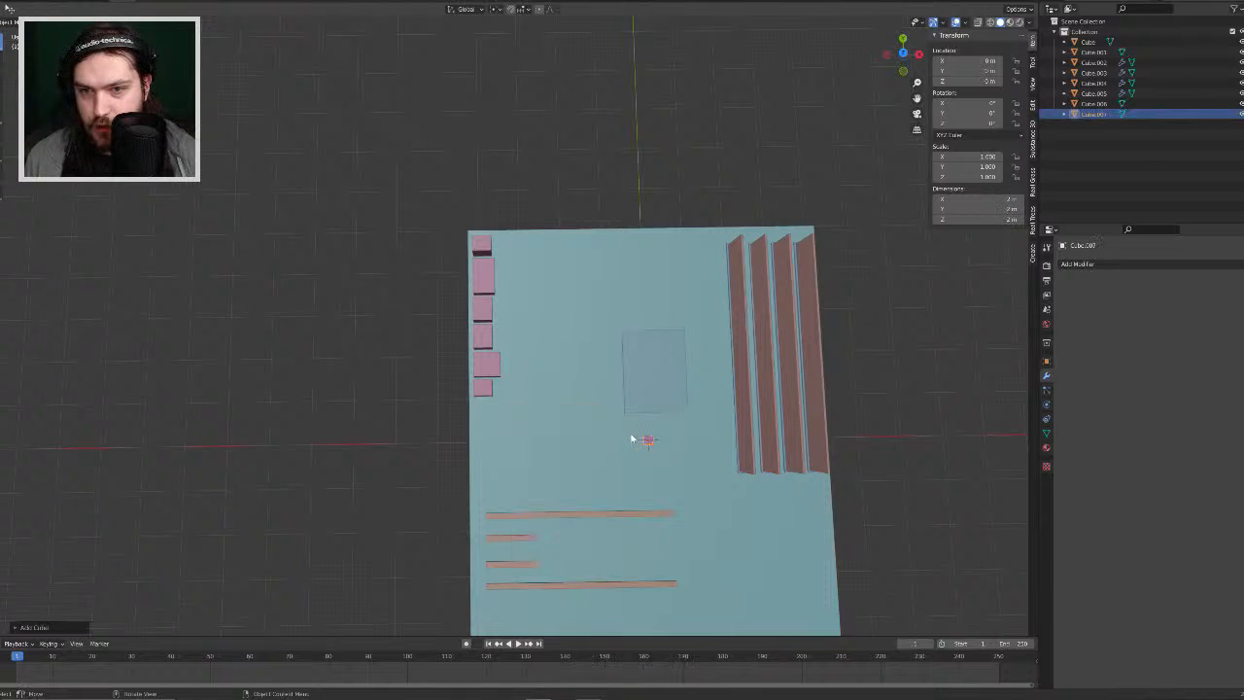
key("g")
left_click(803, 572)
middle_click_drag(865, 616, 605, 409, "shift")
key("Tab")
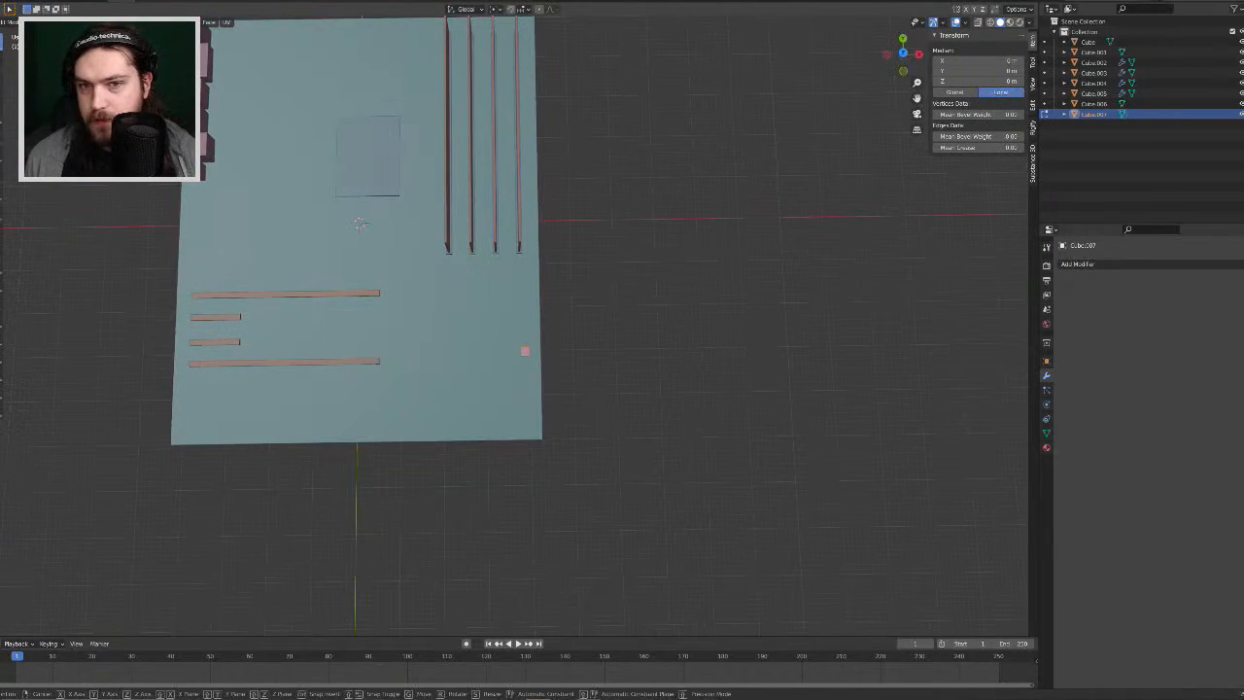
Step: Widen the new cube along X and stretch it along Y into a long block parallel to the board's edge
key("g")
key("x")
left_click(711, 388)
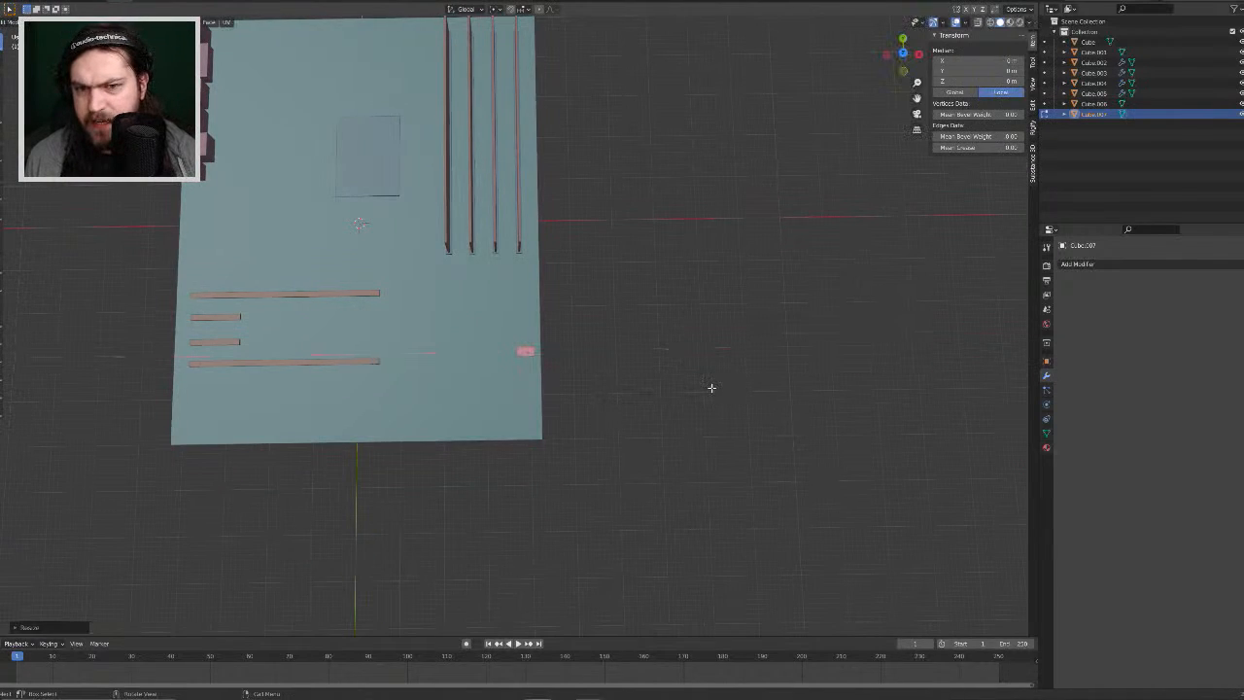
key("s")
key("y")
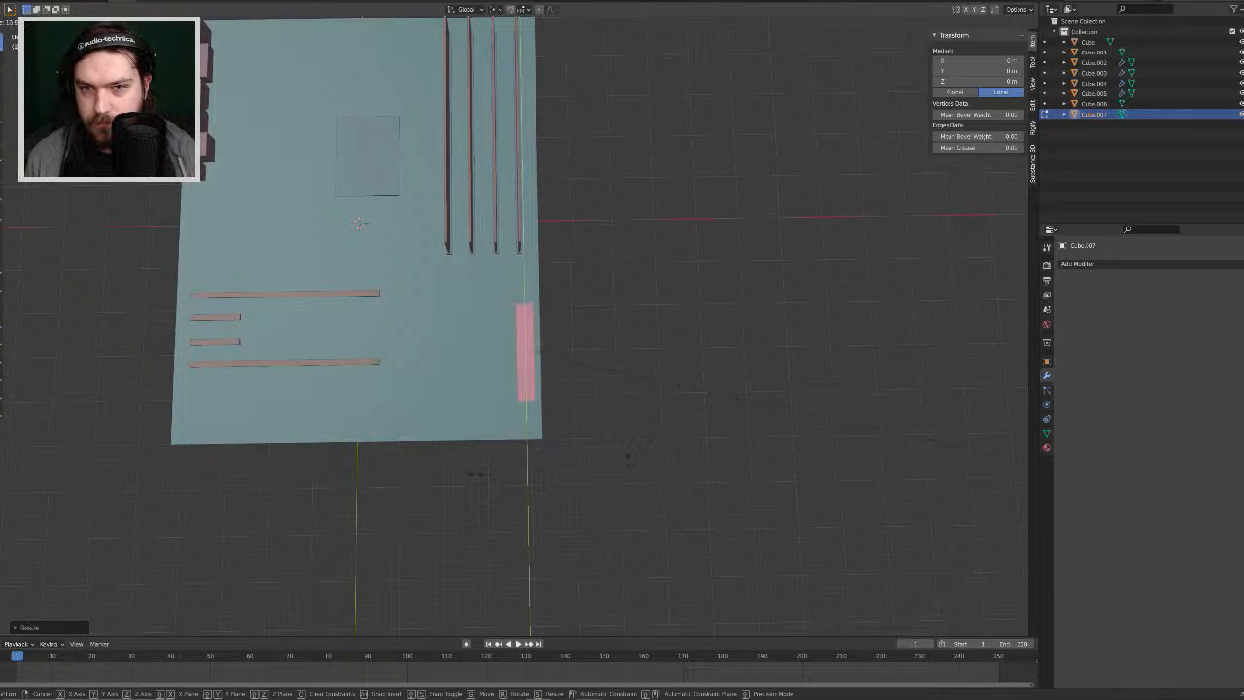
left_click(473, 475)
Step: Shift the long block in the XY plane closer to the upright panels and slightly inward, leaving Edit Mode
key("g")
key("shift+z")
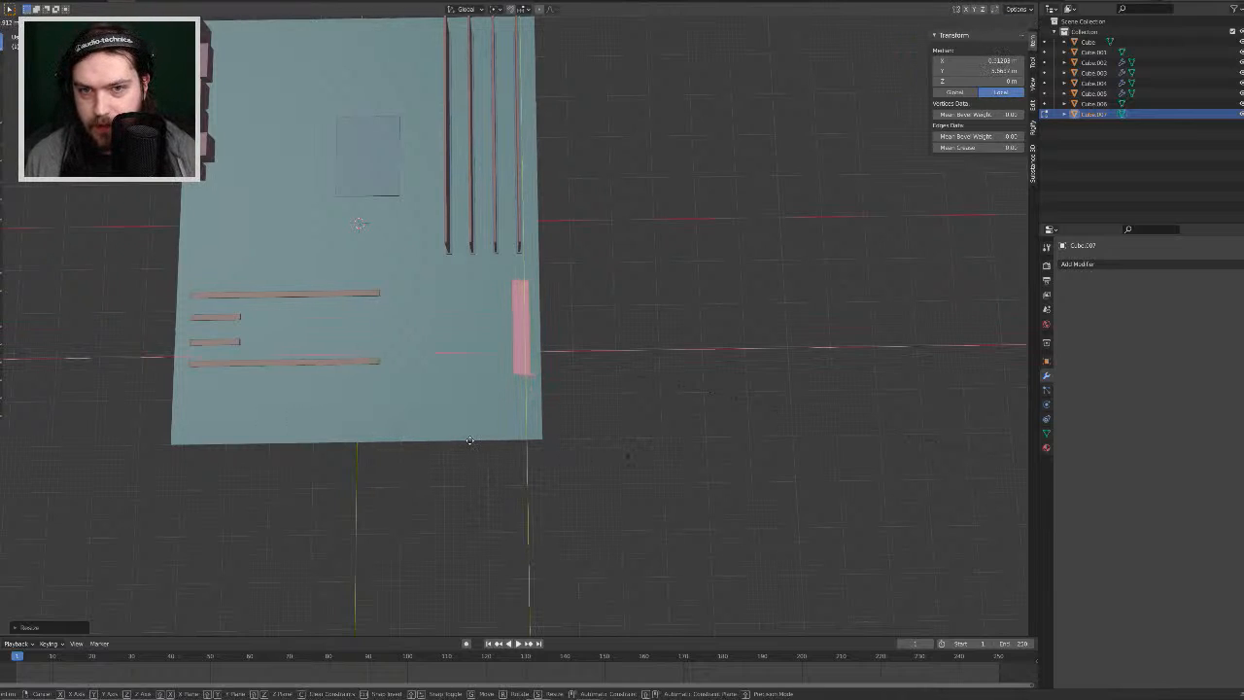
left_click(474, 437)
middle_click_drag(472, 436, 607, 373)
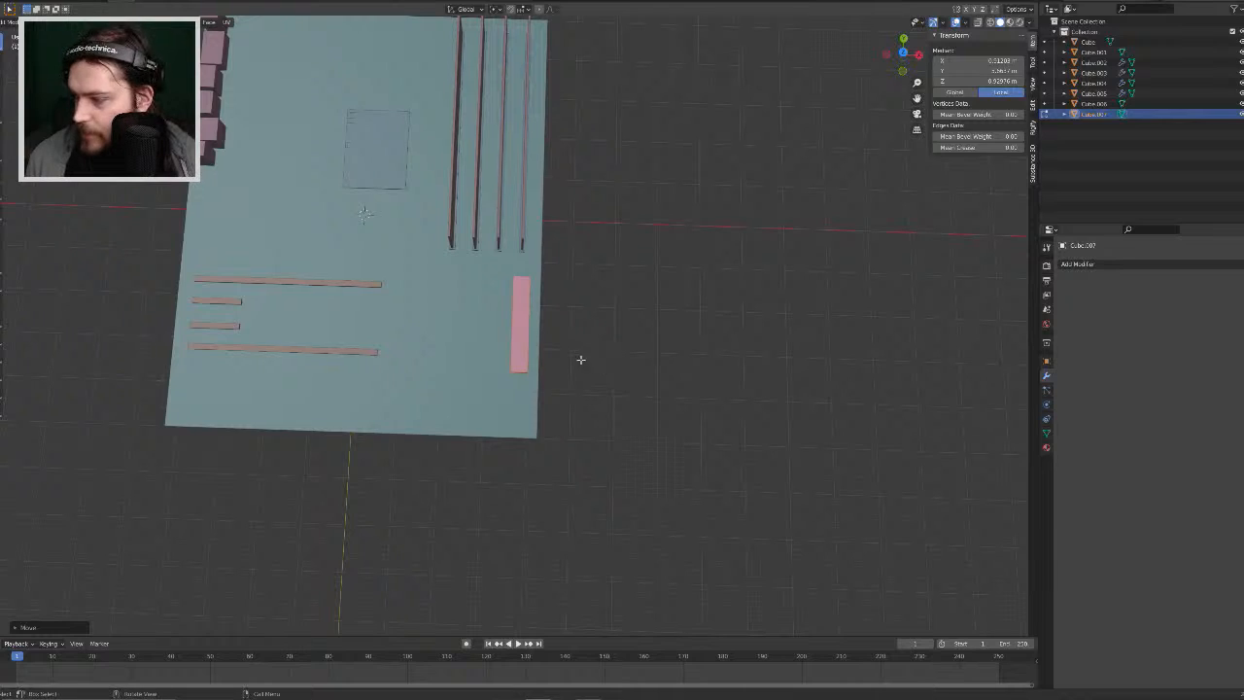
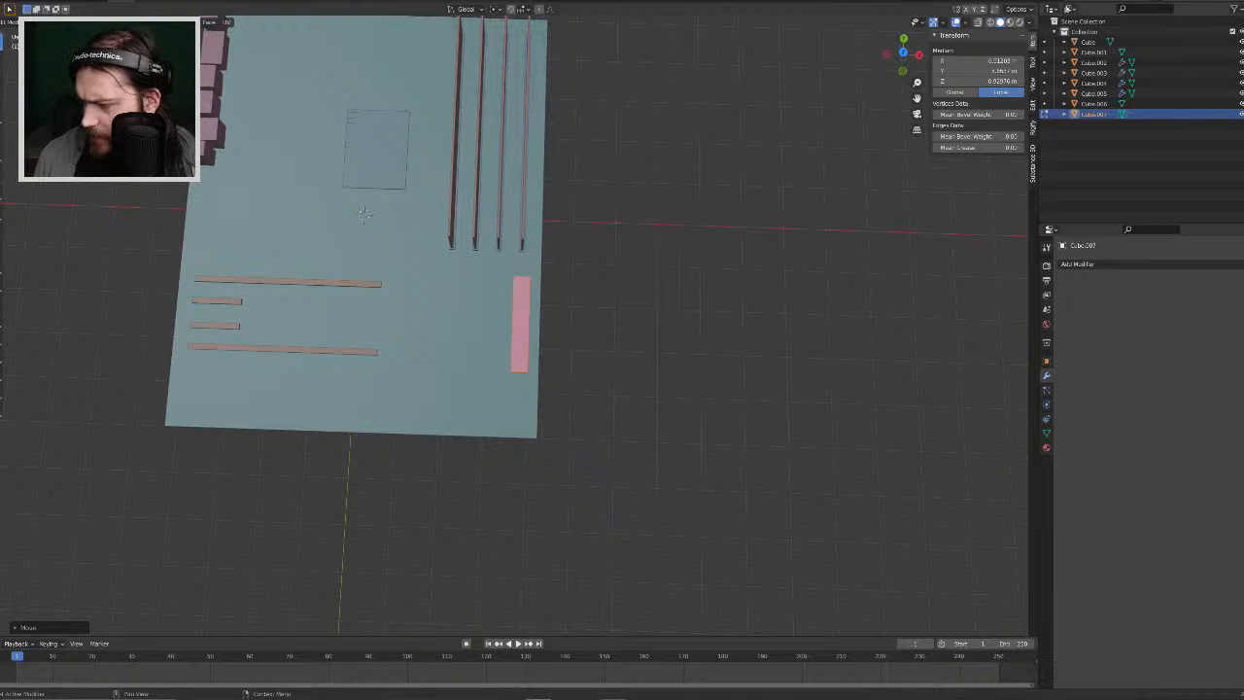
middle_click_drag(538, 233, 573, 229)
key("alt+a")
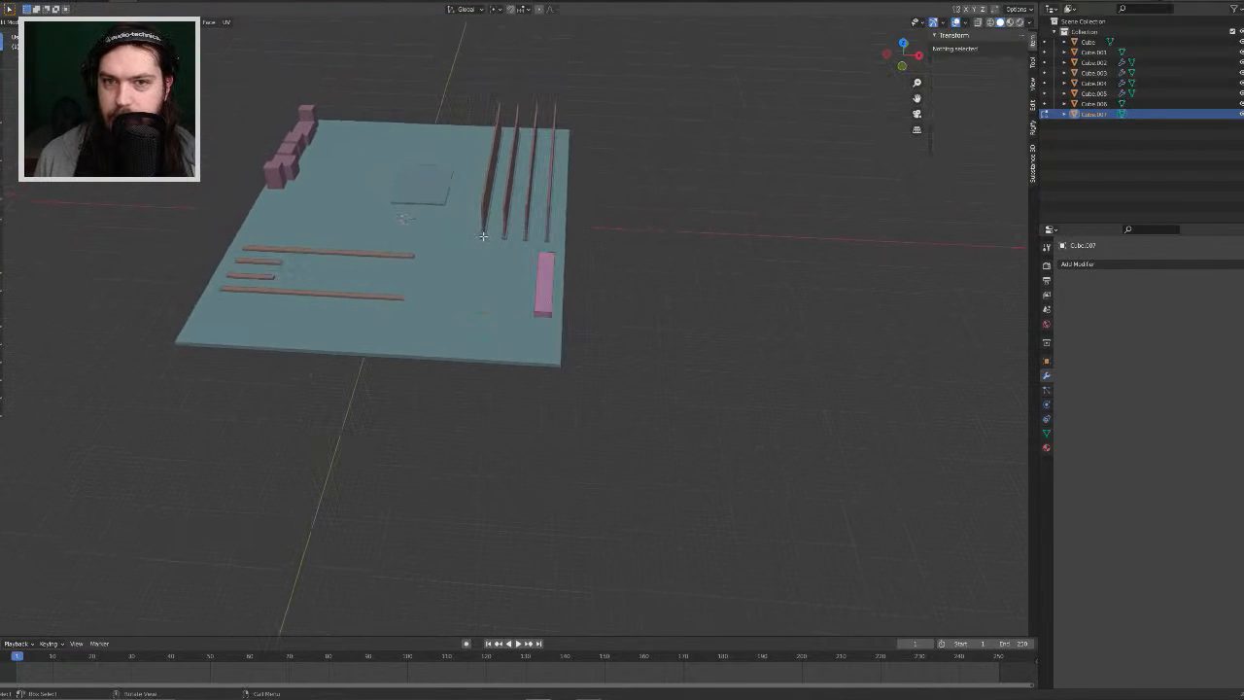
key("Tab")
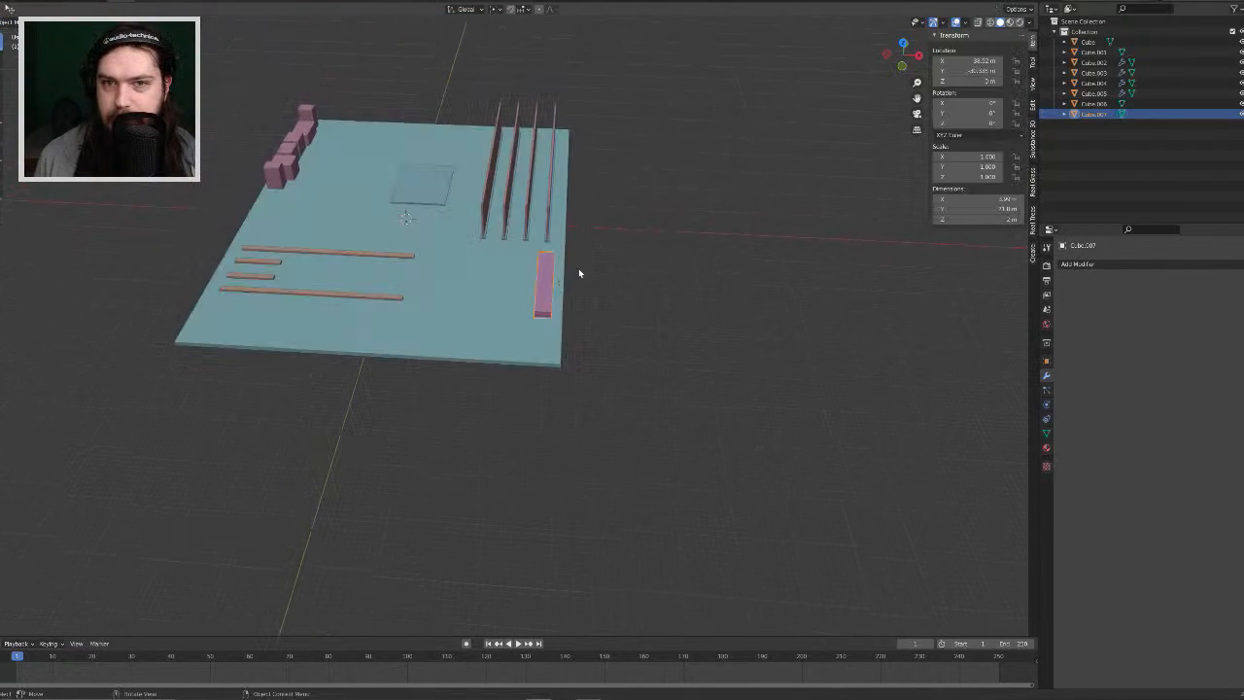
Step: Raise the long block along Z so it stands higher above the board's surface
middle_click_drag(578, 273, 502, 250)
key("g")
key("z")
left_click(642, 239)
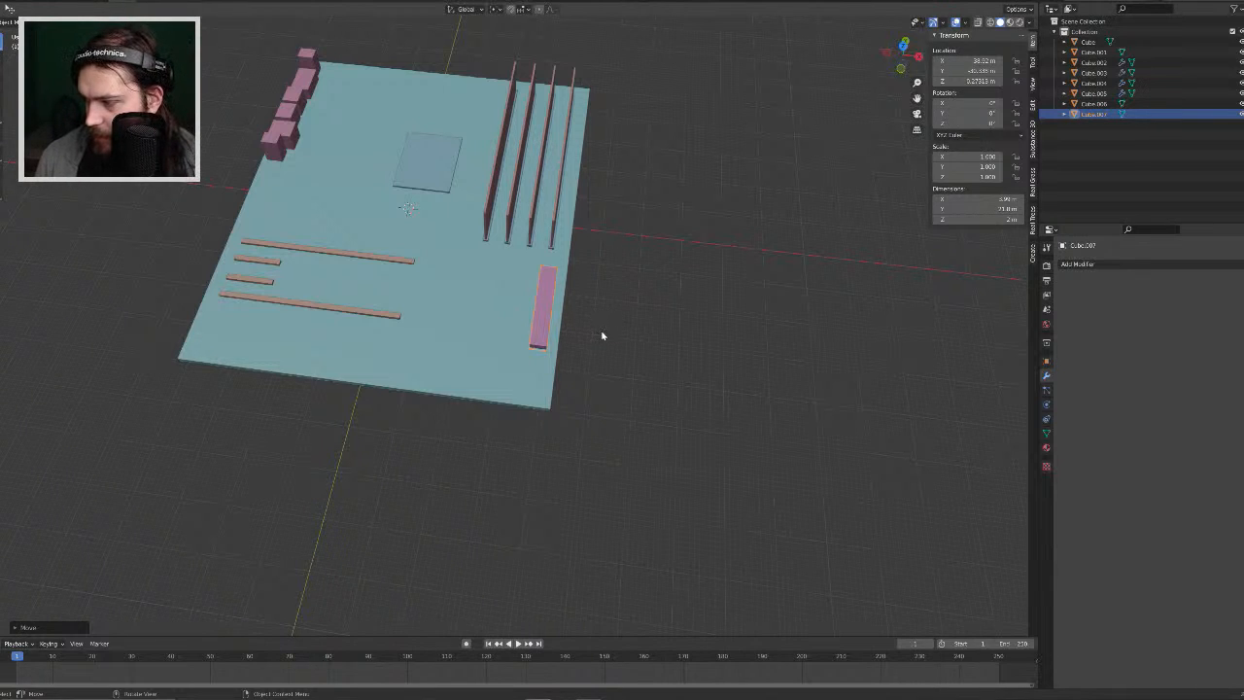
middle_click_drag(602, 337, 644, 297)
scroll(639, 338, "up", 5)
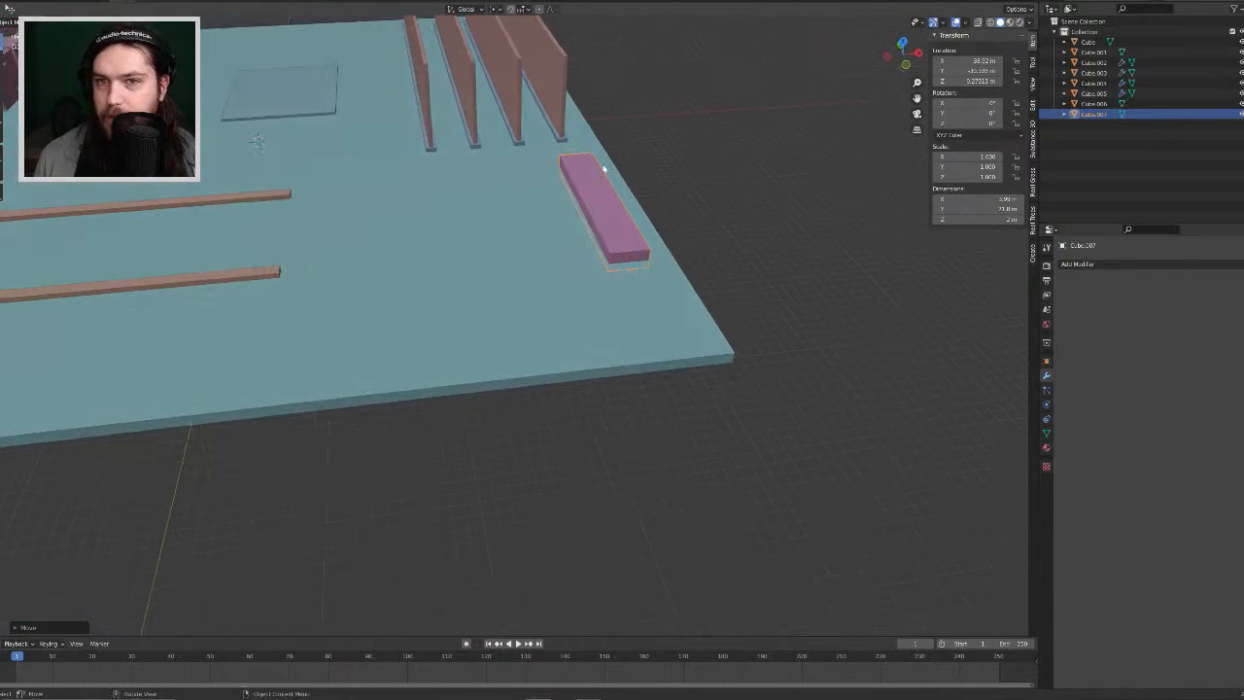
middle_click_drag(660, 235, 659, 194)
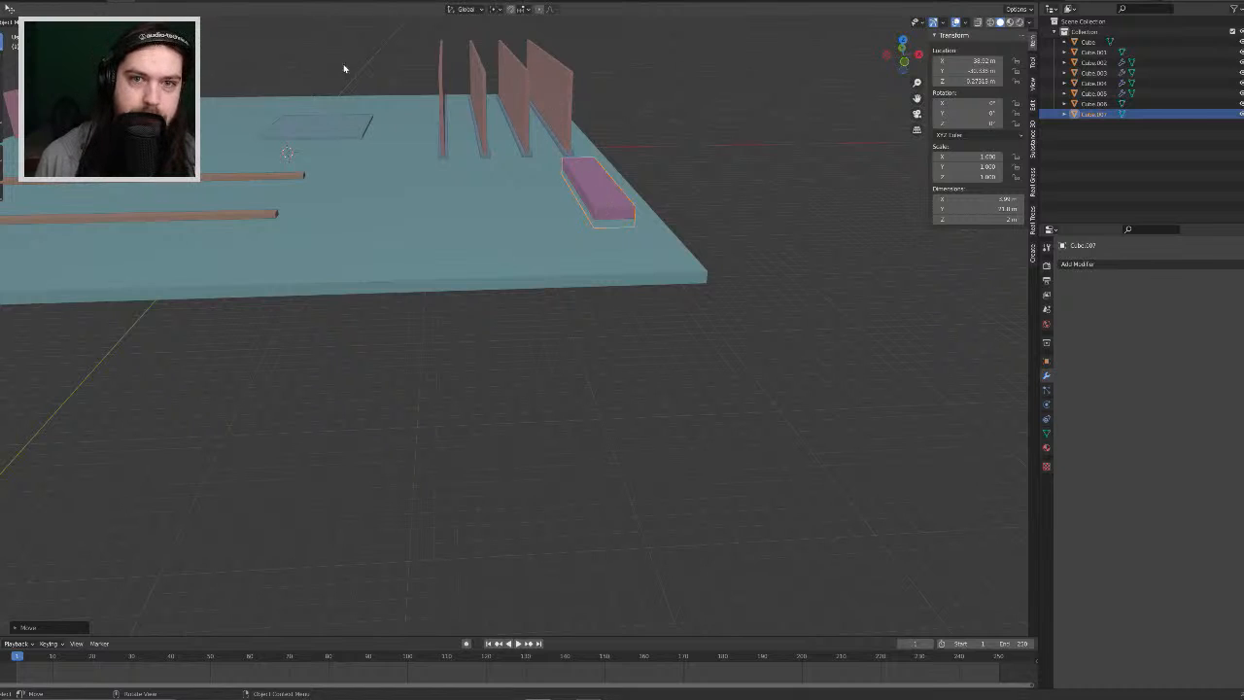
middle_click_drag(496, 170, 569, 194)
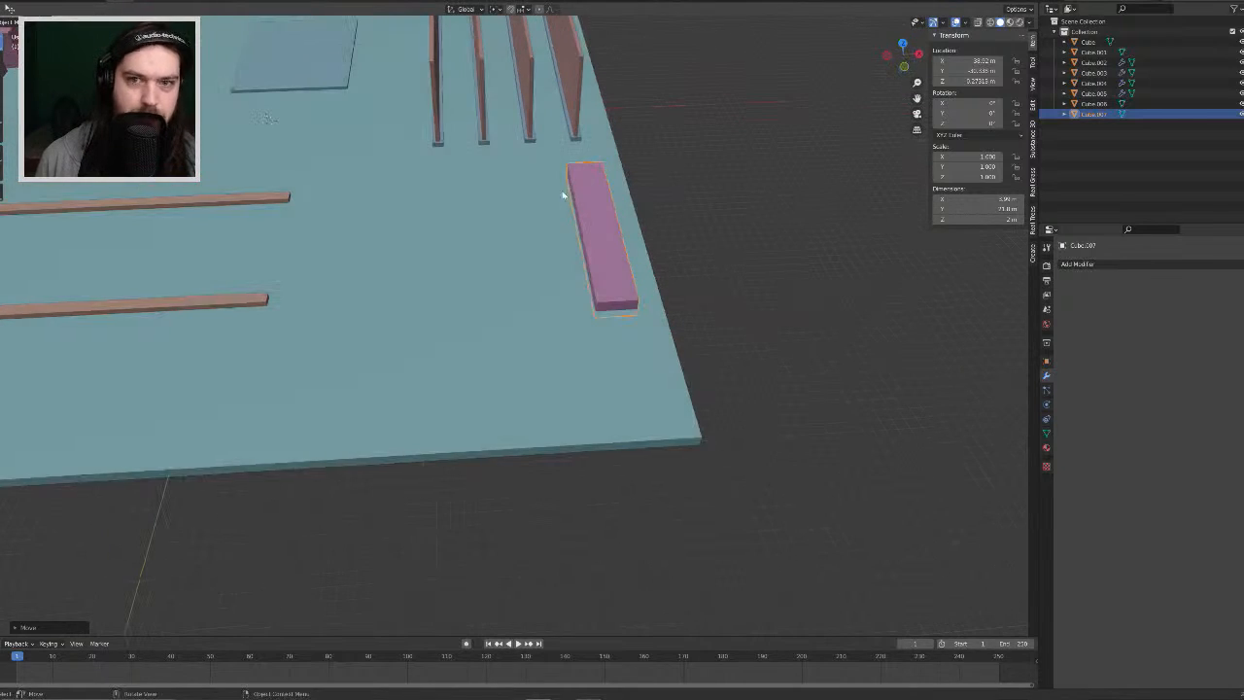
middle_click_drag(560, 318, 563, 275)
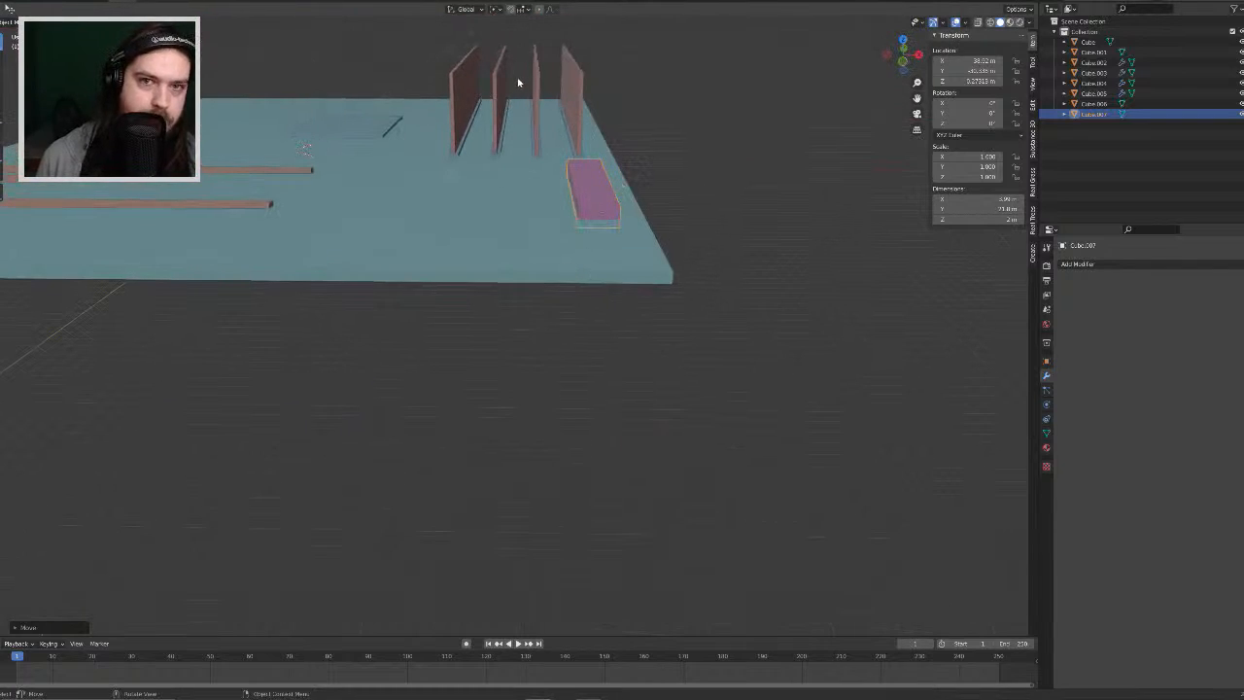
scroll(492, 107, "up", 5)
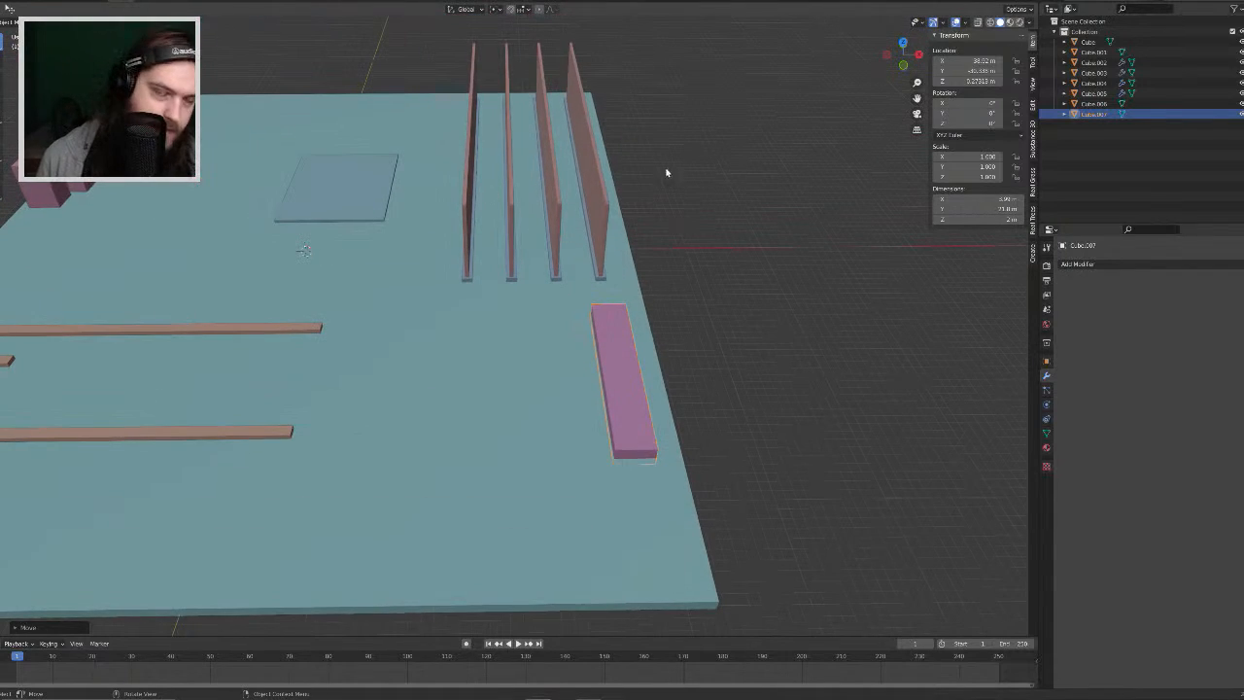
middle_click_drag(516, 178, 342, 223)
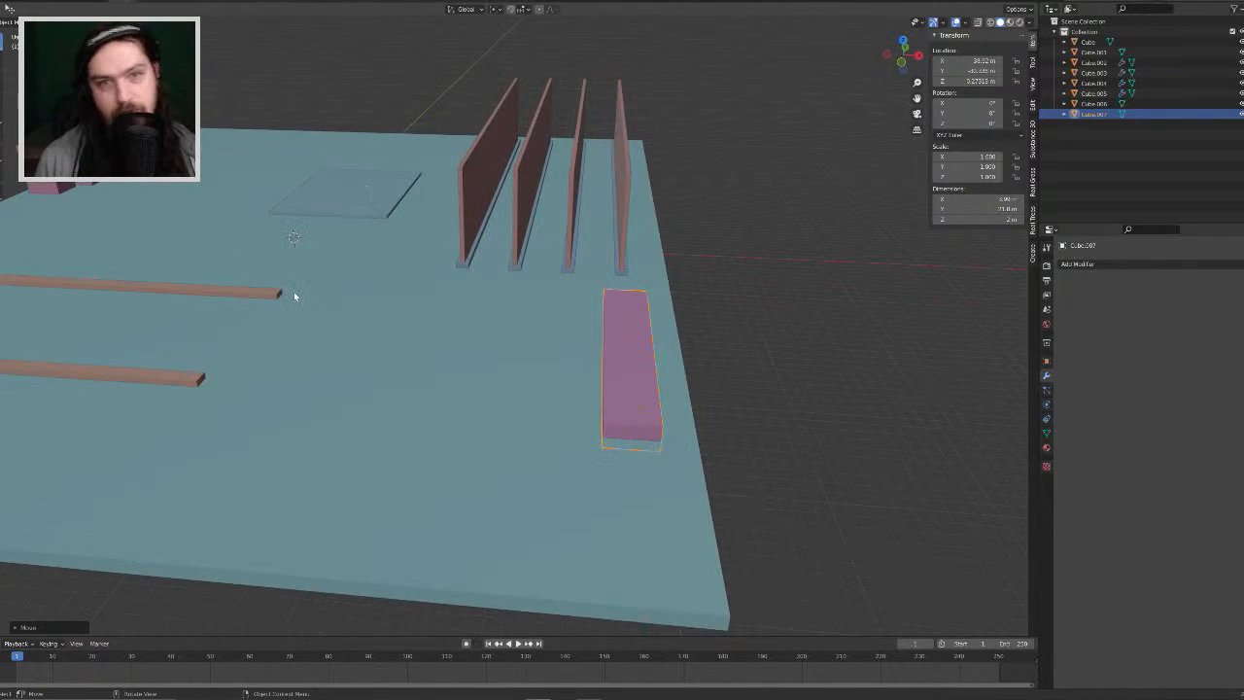
middle_click_drag(379, 171, 396, 203)
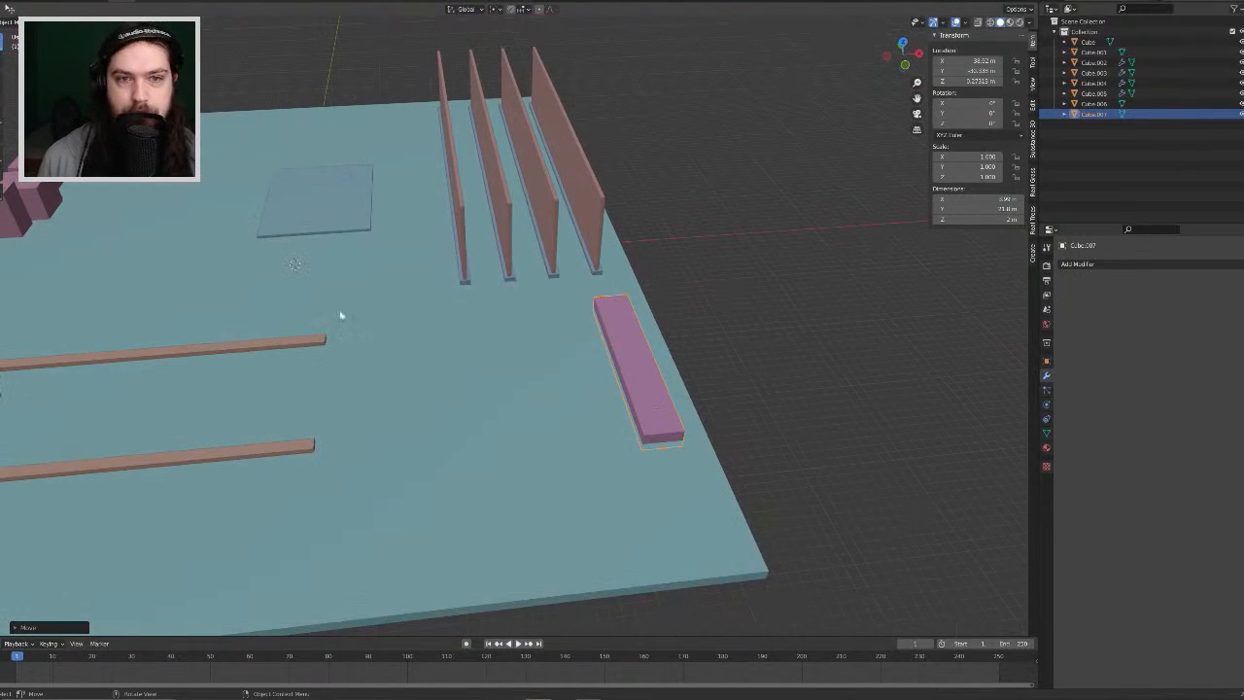
Step: Duplicate the long block beside the upright panels and place the copy near the back edge, behind the flat rectangular plate
scroll(341, 316, "down", 3)
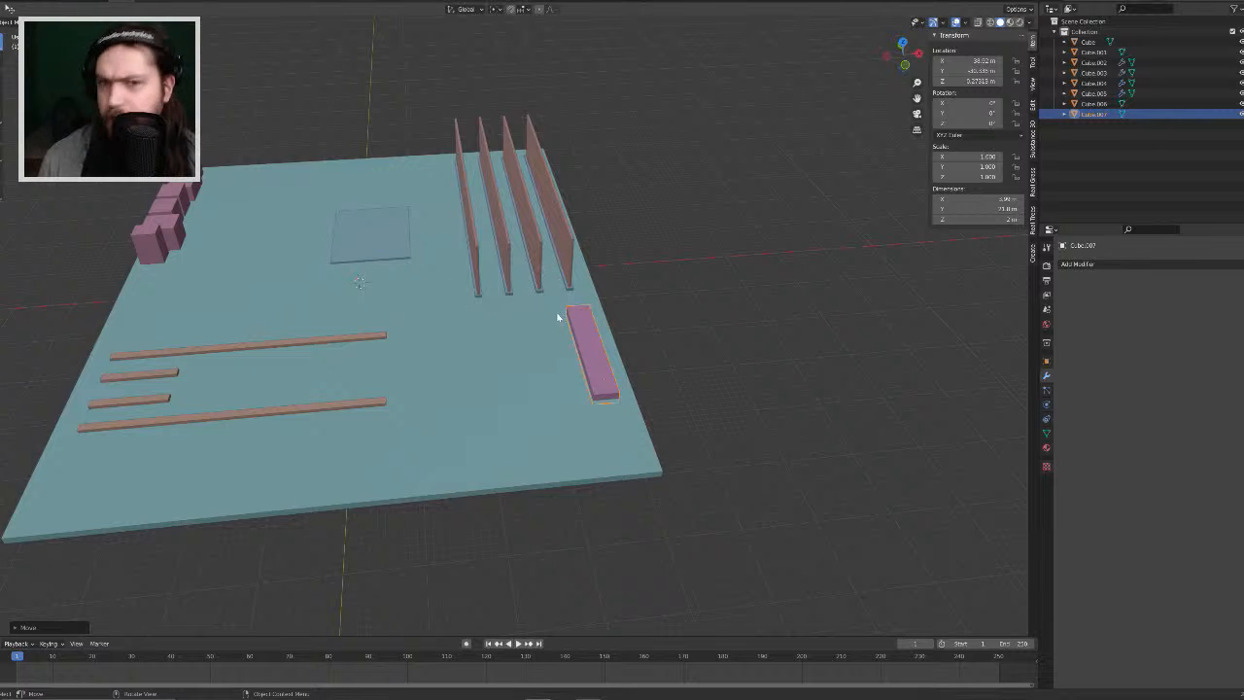
key("shift+d")
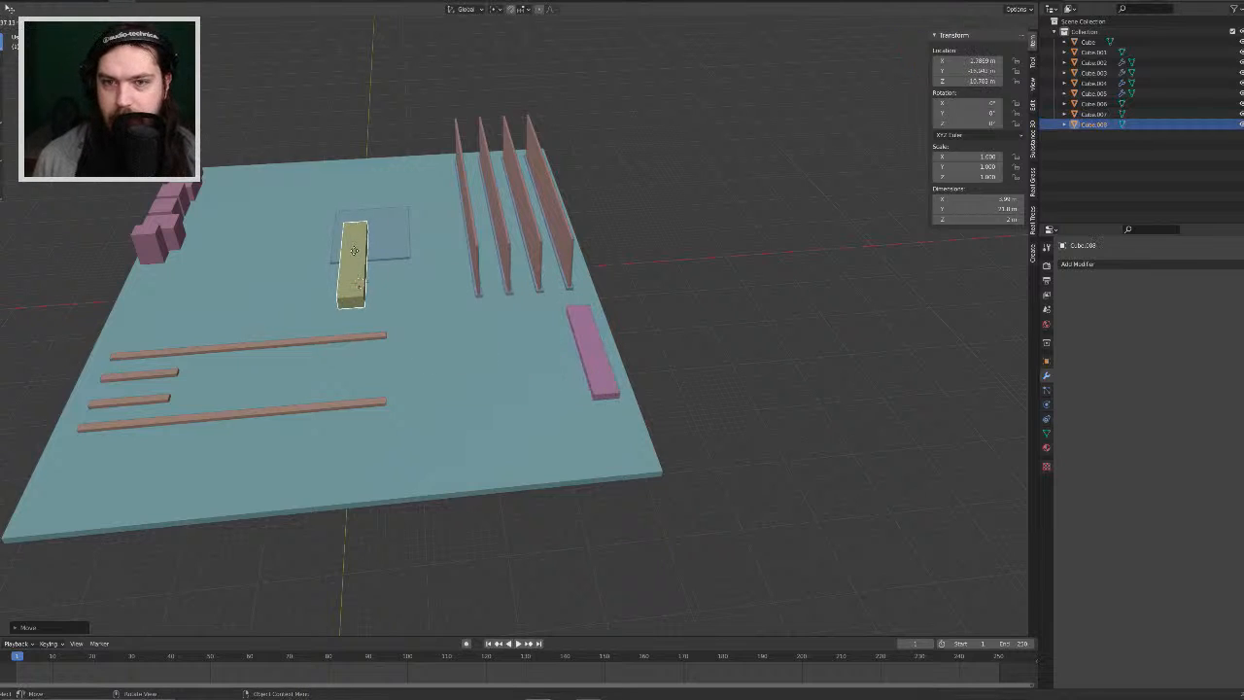
left_click(342, 182)
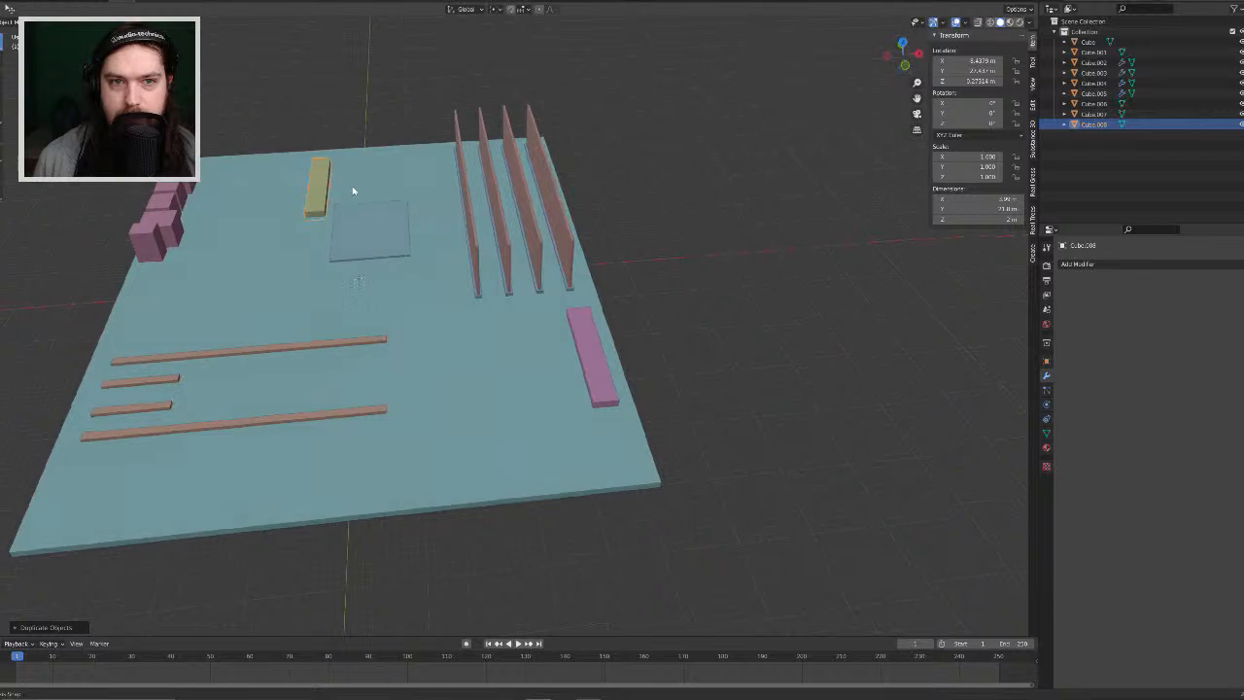
middle_click_drag(352, 192, 356, 208)
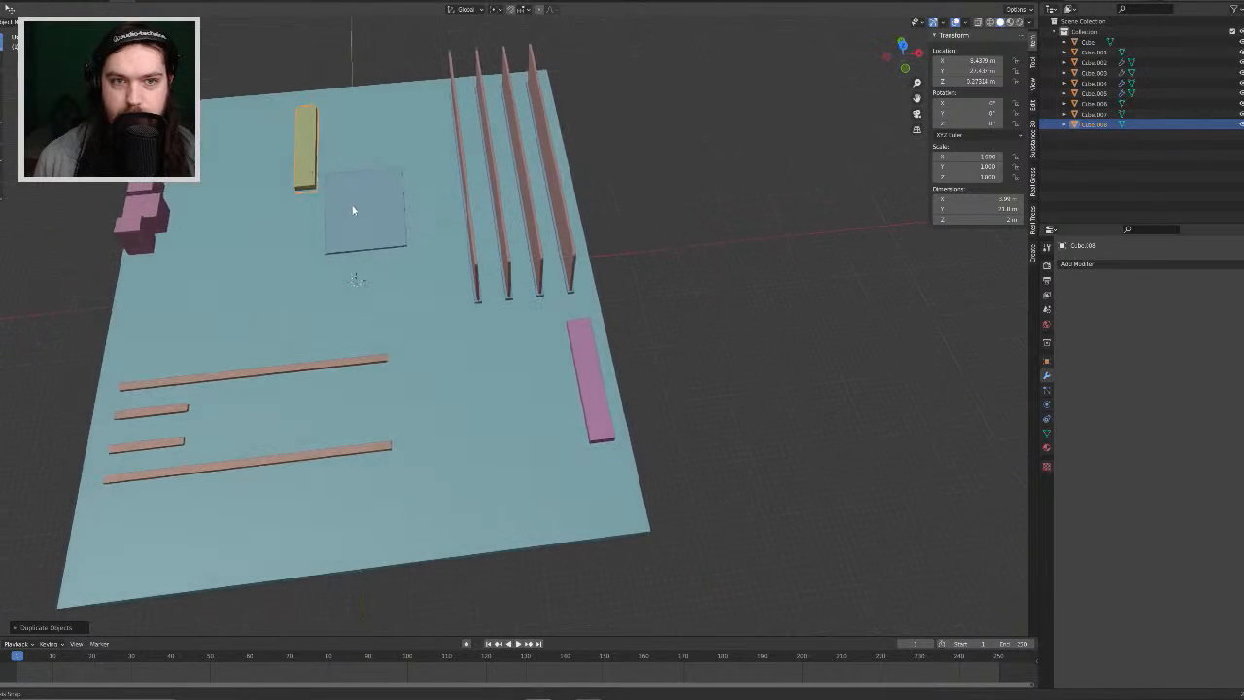
key("alt+a")
left_click(305, 149)
right_click(305, 149)
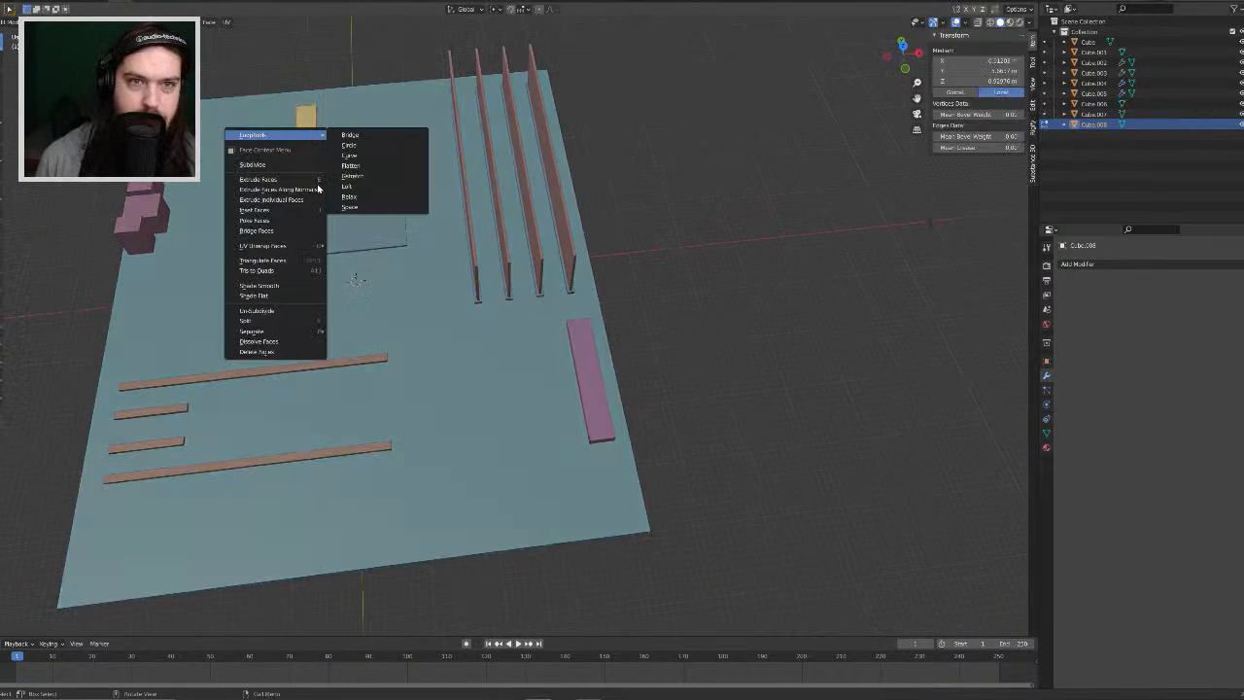
mouse_move(308, 133)
key("Escape")
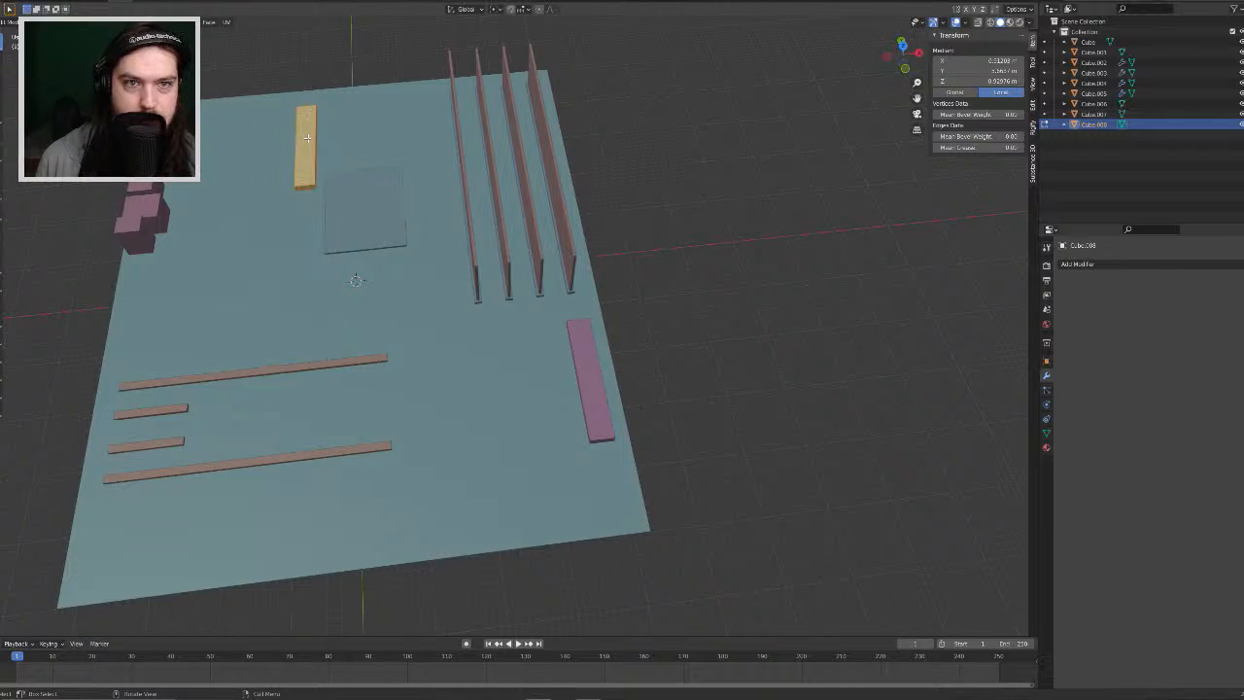
key("Tab")
Step: Set the copied block's origin to its geometry and rotate the block 90° about Z
right_click(310, 143)
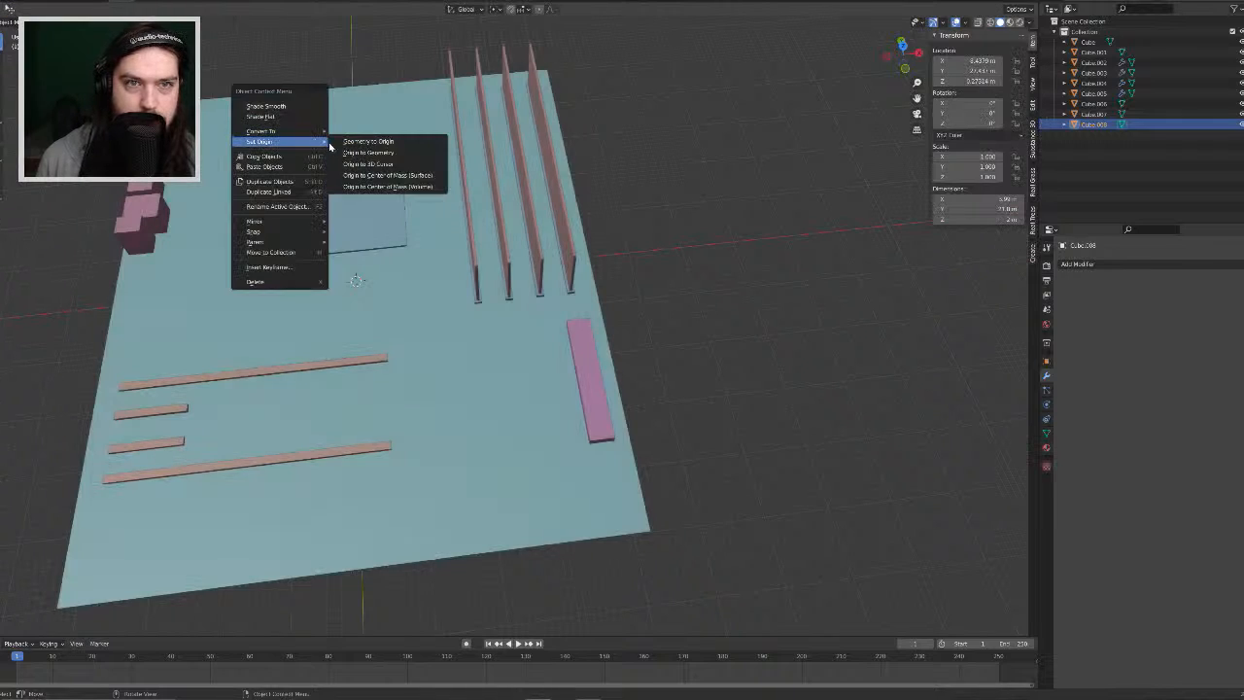
left_click(416, 153)
type("s")
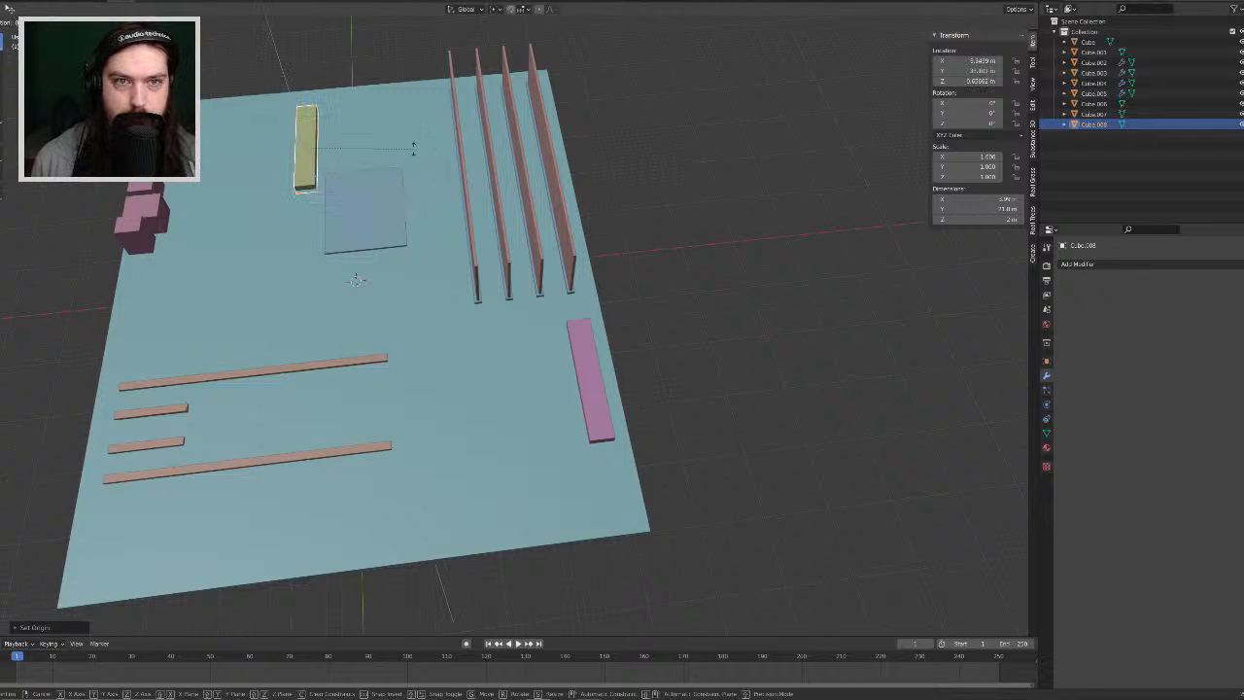
type("90")
key("Return")
Step: Shorten the copied block's mesh along X in Edit Mode to about a third of its length
key("Tab")
key("z")
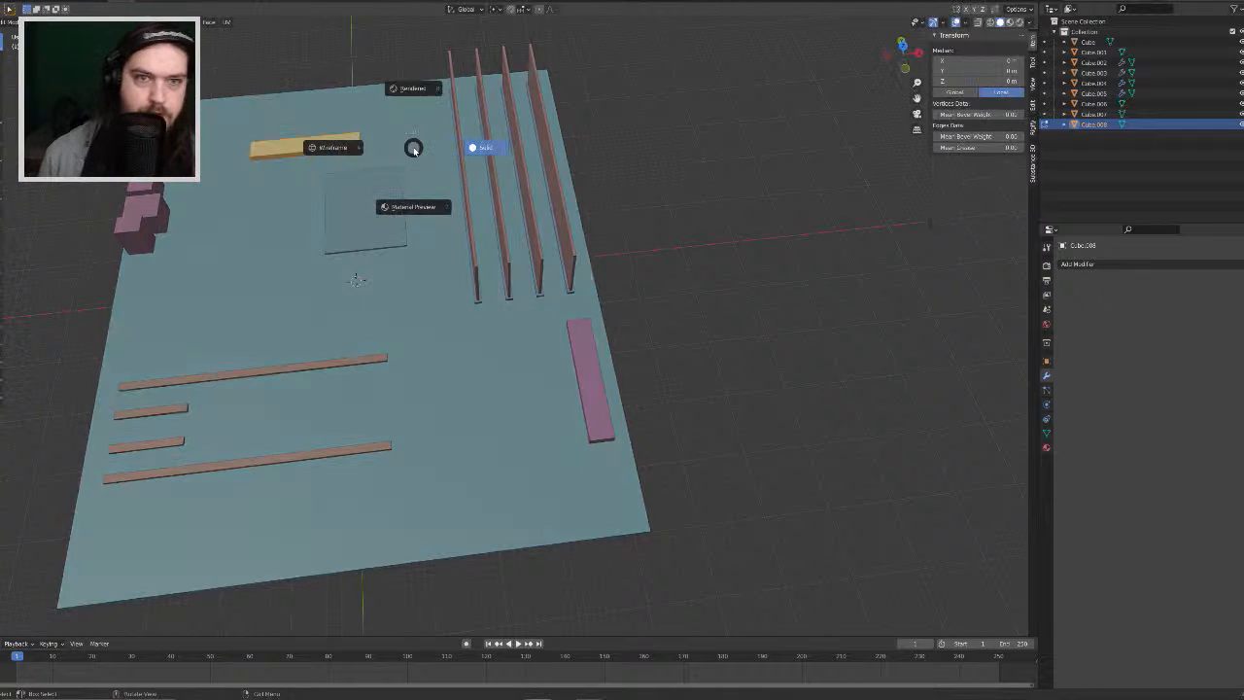
left_click(331, 100)
key("s")
key("x")
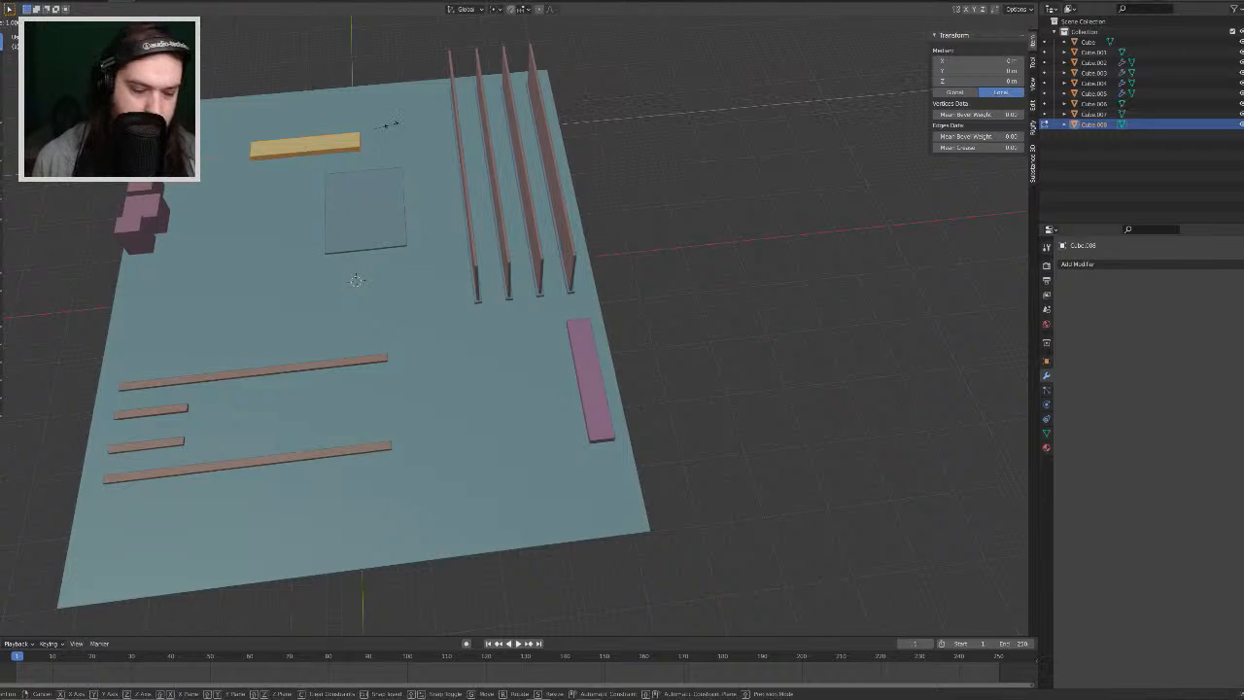
left_click(331, 138)
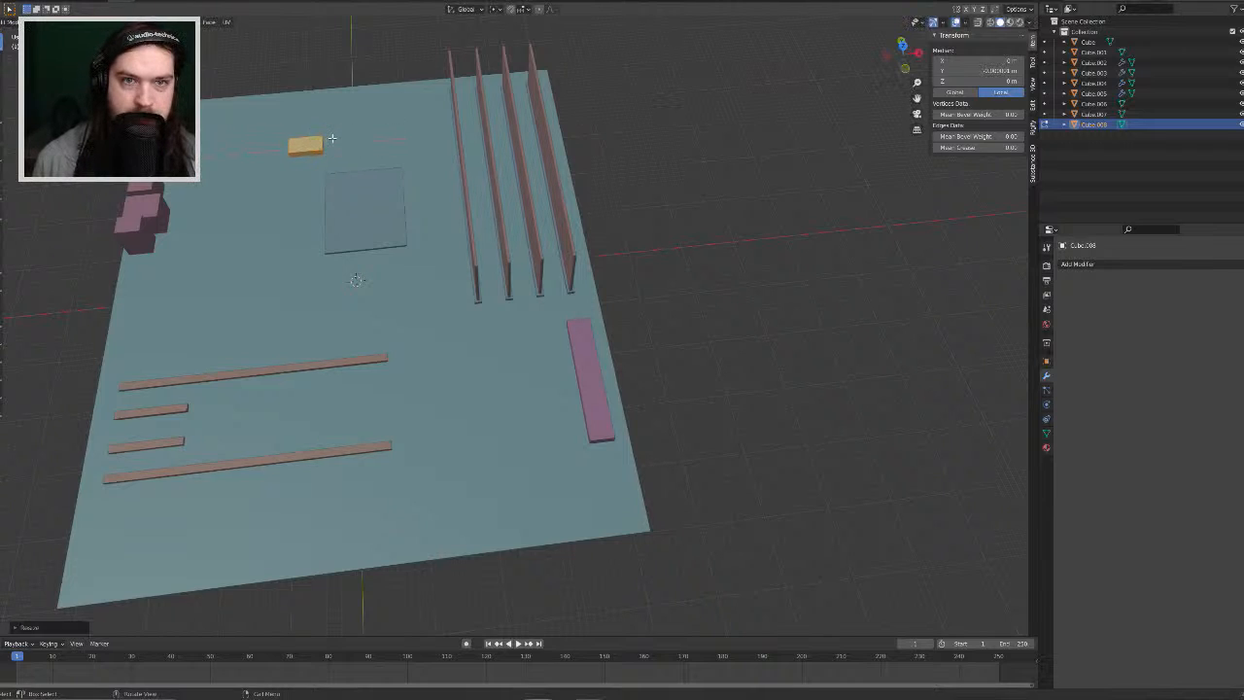
middle_click_drag(359, 122, 356, 155)
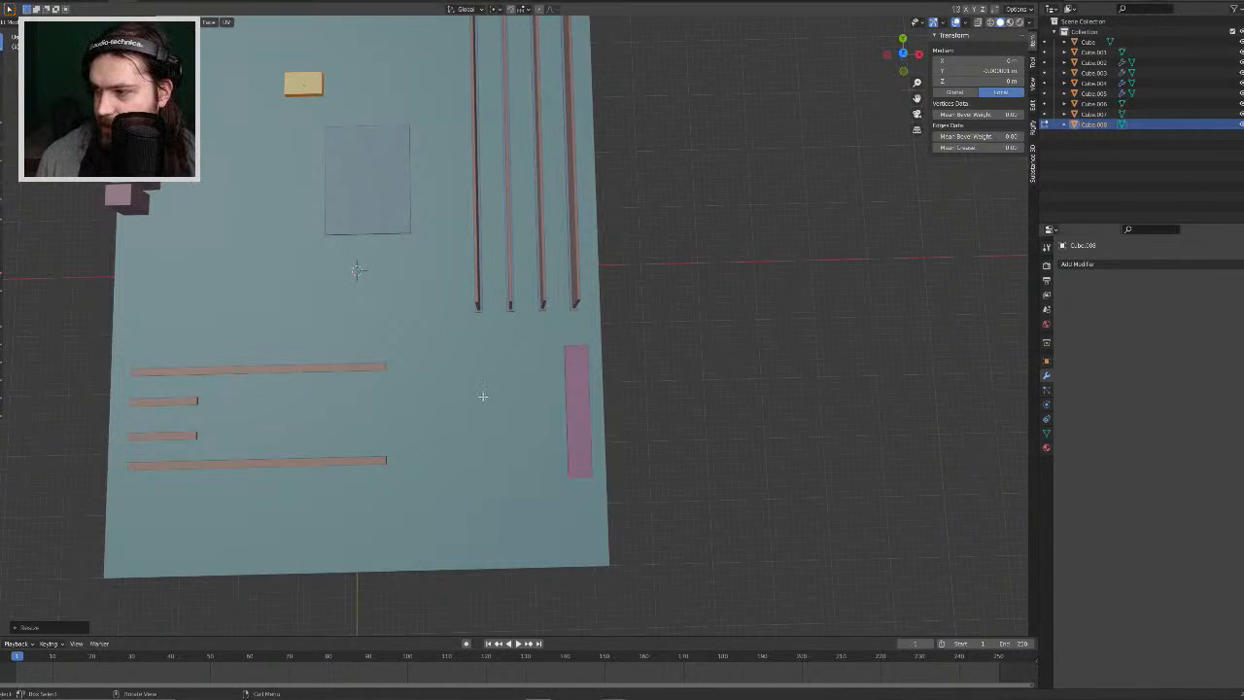
scroll(416, 189, "up", 1)
middle_click_drag(417, 189, 428, 132)
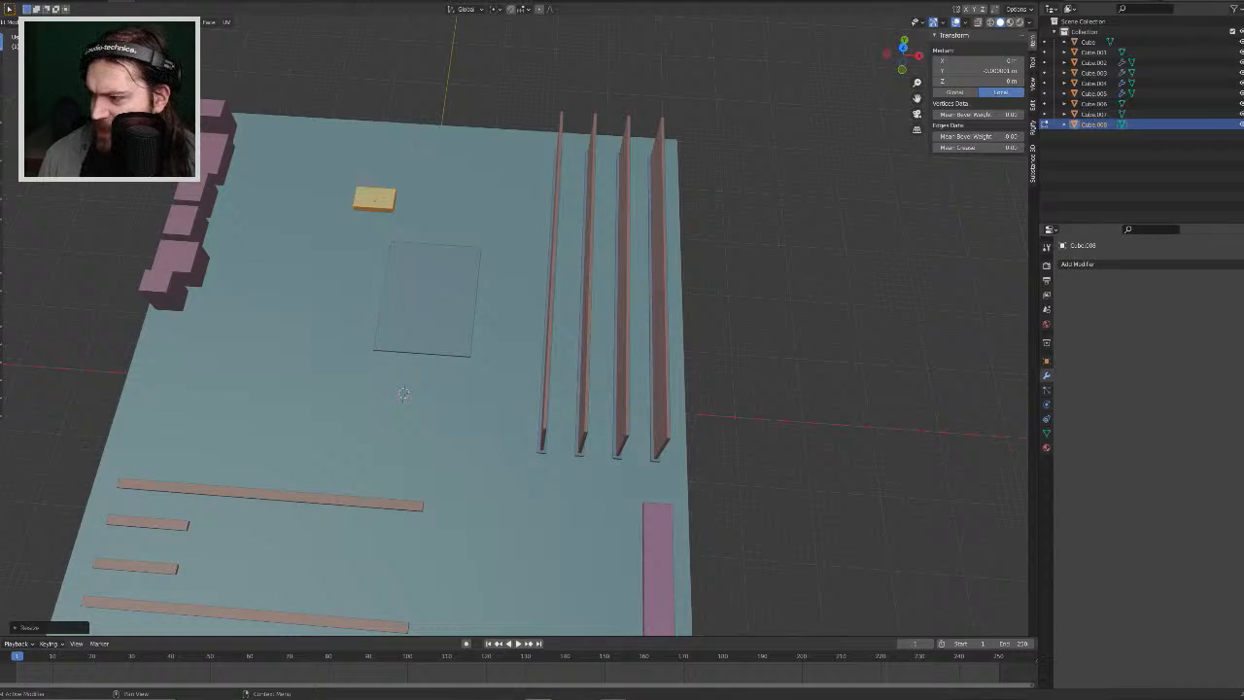
left_click(383, 203)
key("g")
key("z")
right_click(382, 205)
Step: Leave Edit Mode and move the small block into the board's back corner beside the row of edge ports
key("Tab")
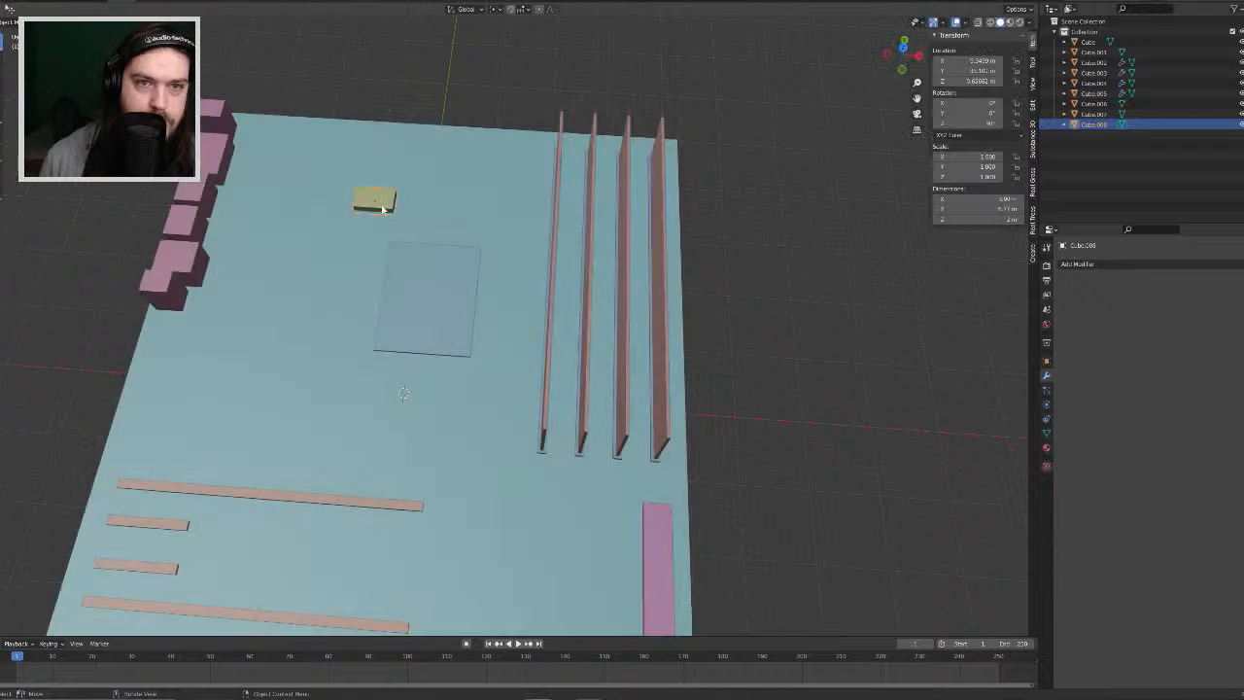
key("g")
left_click(283, 129)
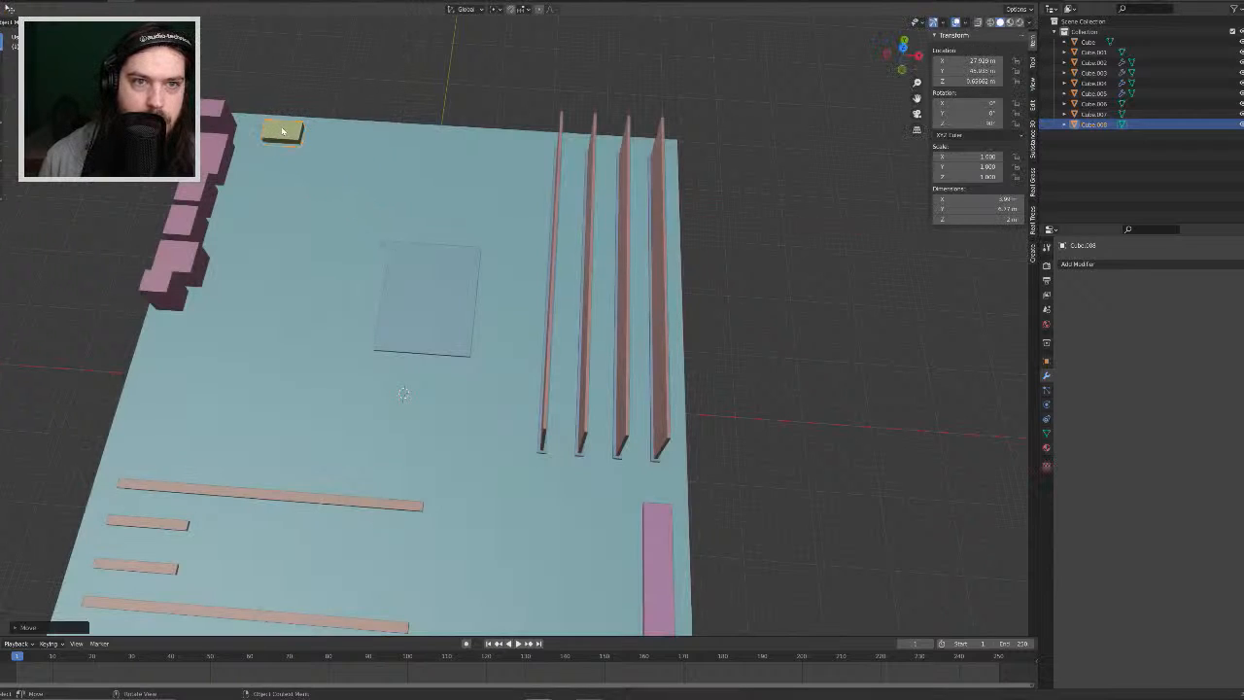
middle_click_drag(283, 129, 280, 130)
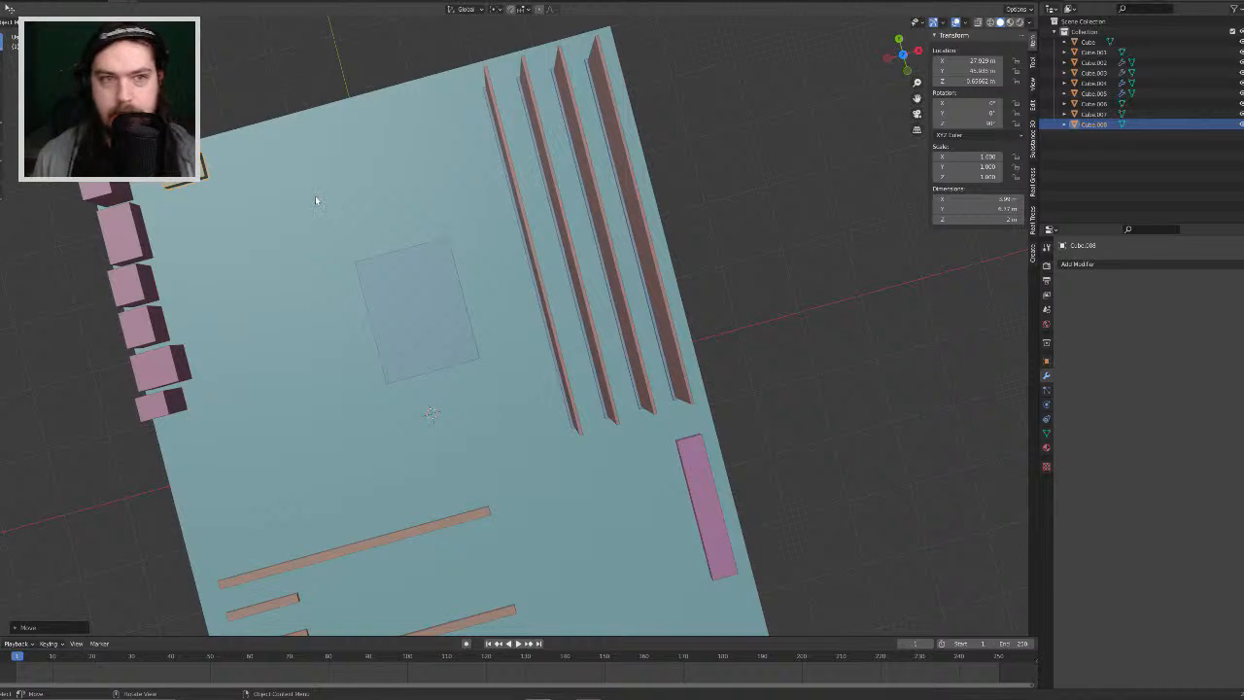
Step: In top view, move the flat rectangular plate slightly toward the edge ports and the back edge, and deselect it
key("KP_7")
left_click(456, 278)
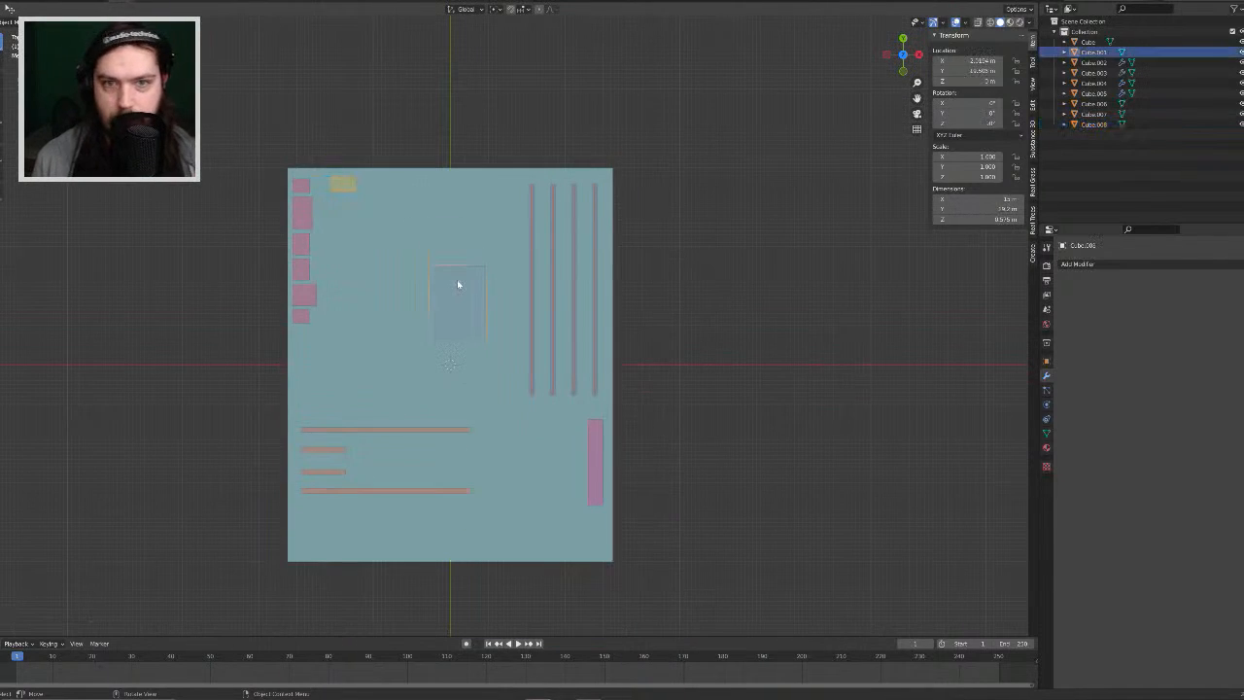
key("g")
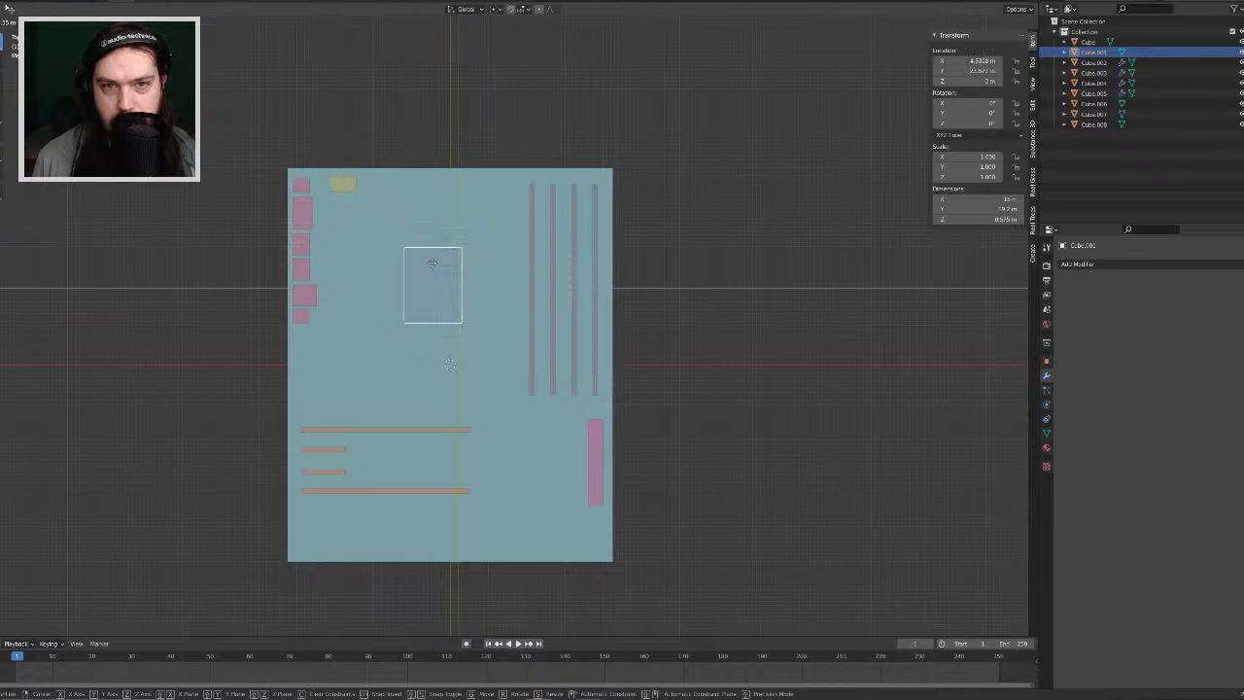
left_click(431, 262)
middle_click_drag(590, 387, 725, 344)
left_click(689, 328)
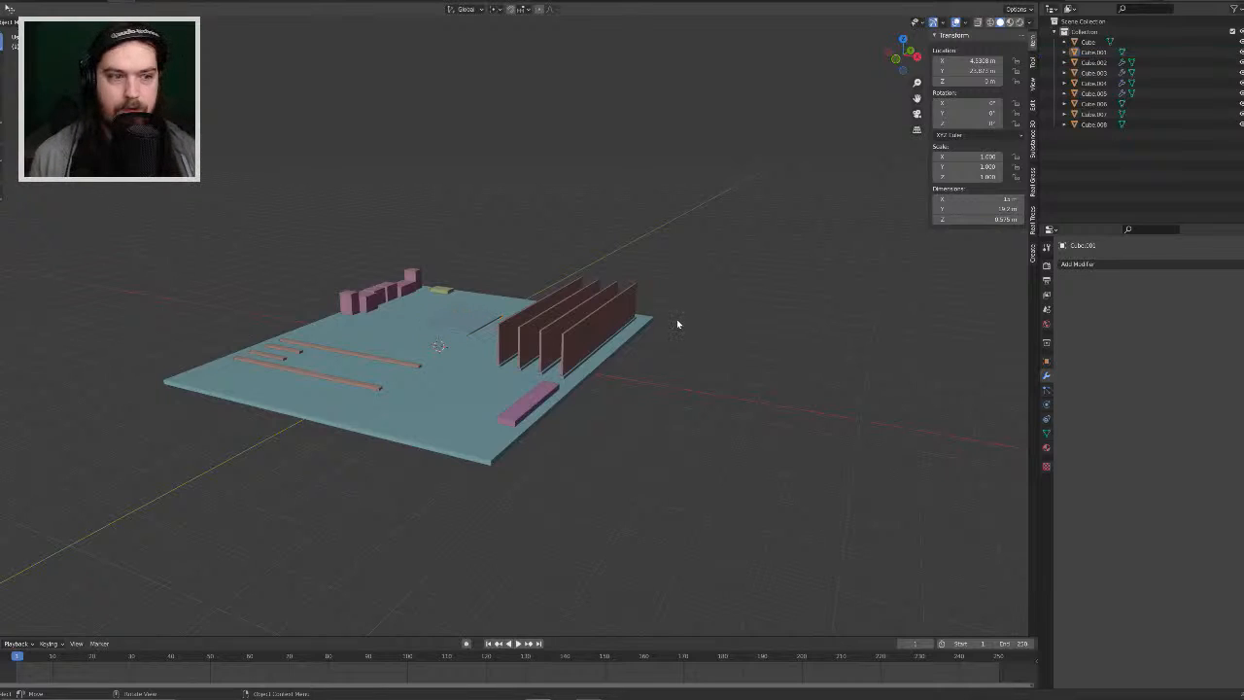
middle_click_drag(647, 305, 711, 307)
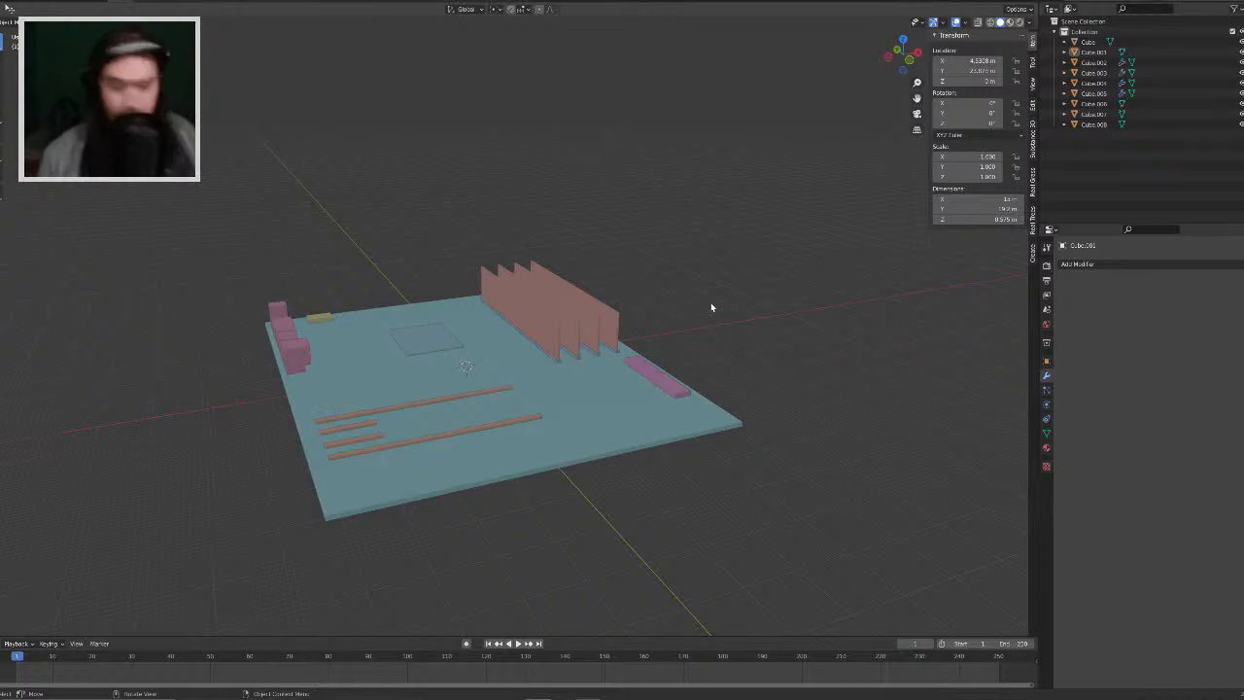
middle_click_drag(705, 278, 666, 378)
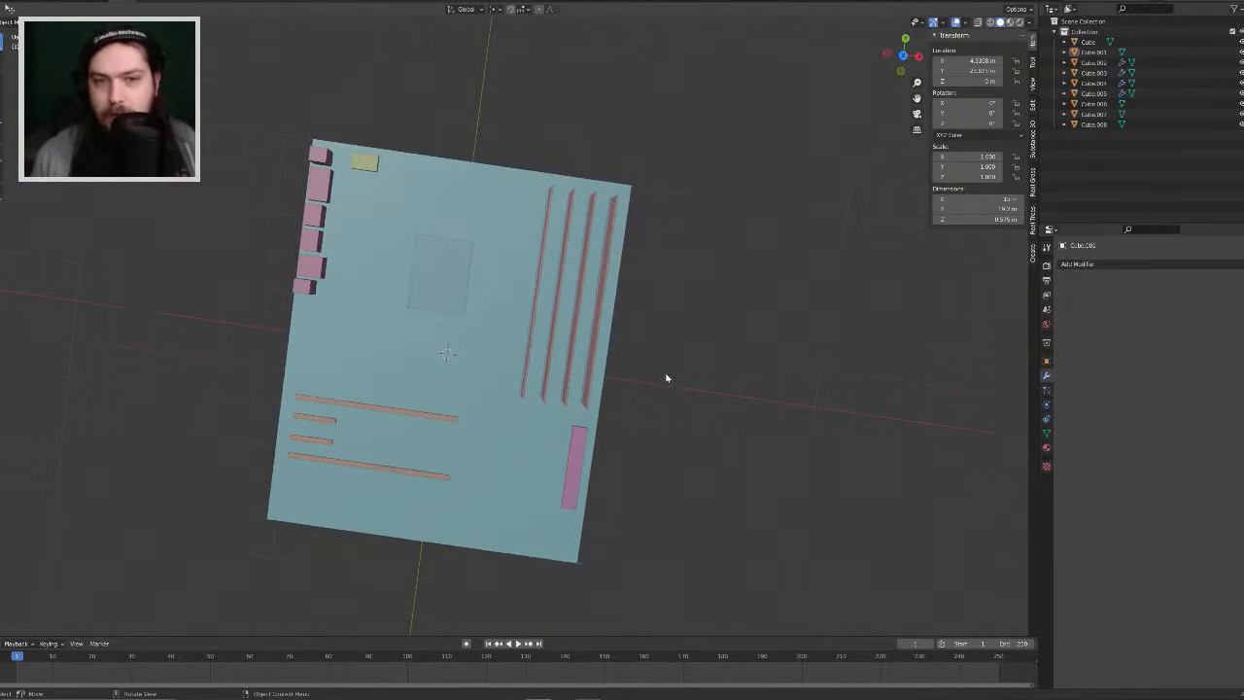
Step: Try wider spacing for the two long slots by raising their array's Relative Offset X factor to 19.2 and to 14.1
key("KP_7")
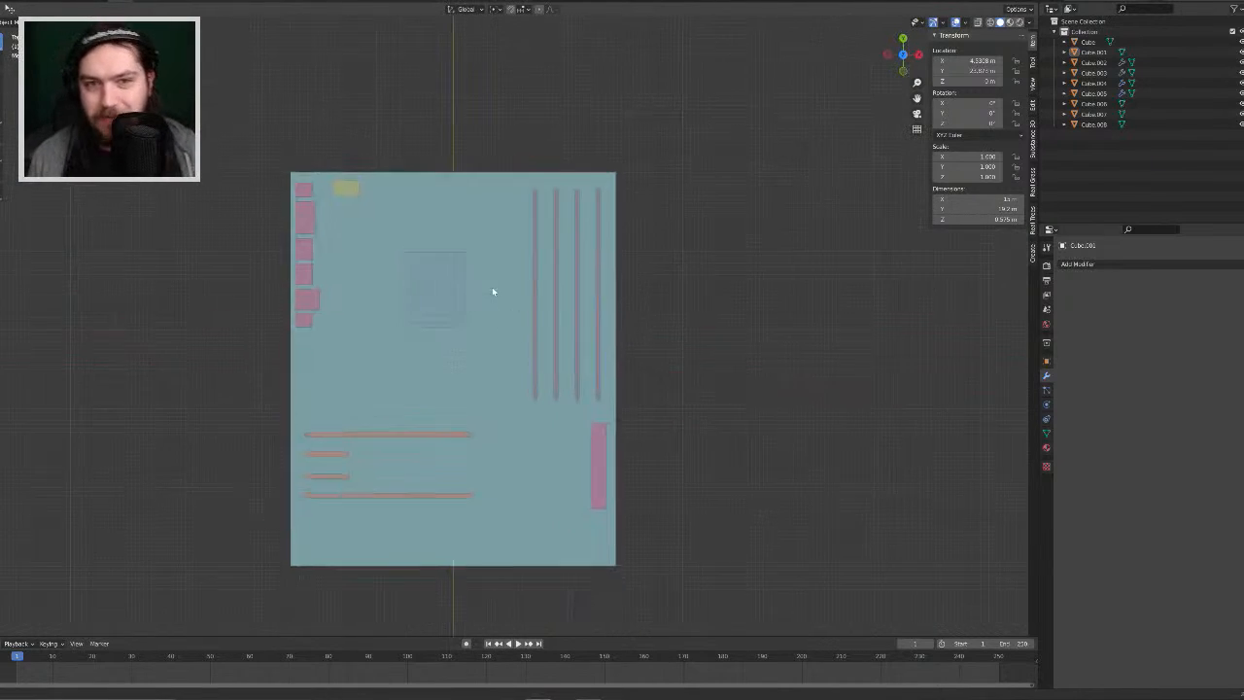
middle_click_drag(493, 288, 586, 311, "shift")
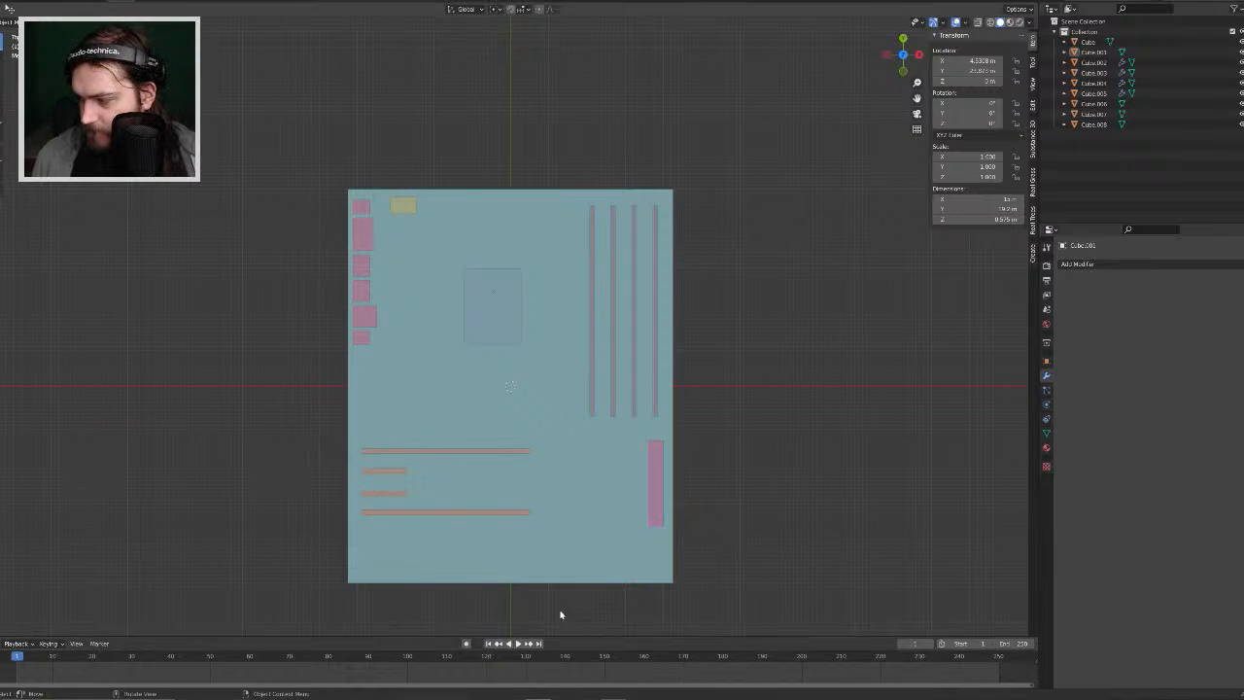
left_click(395, 452)
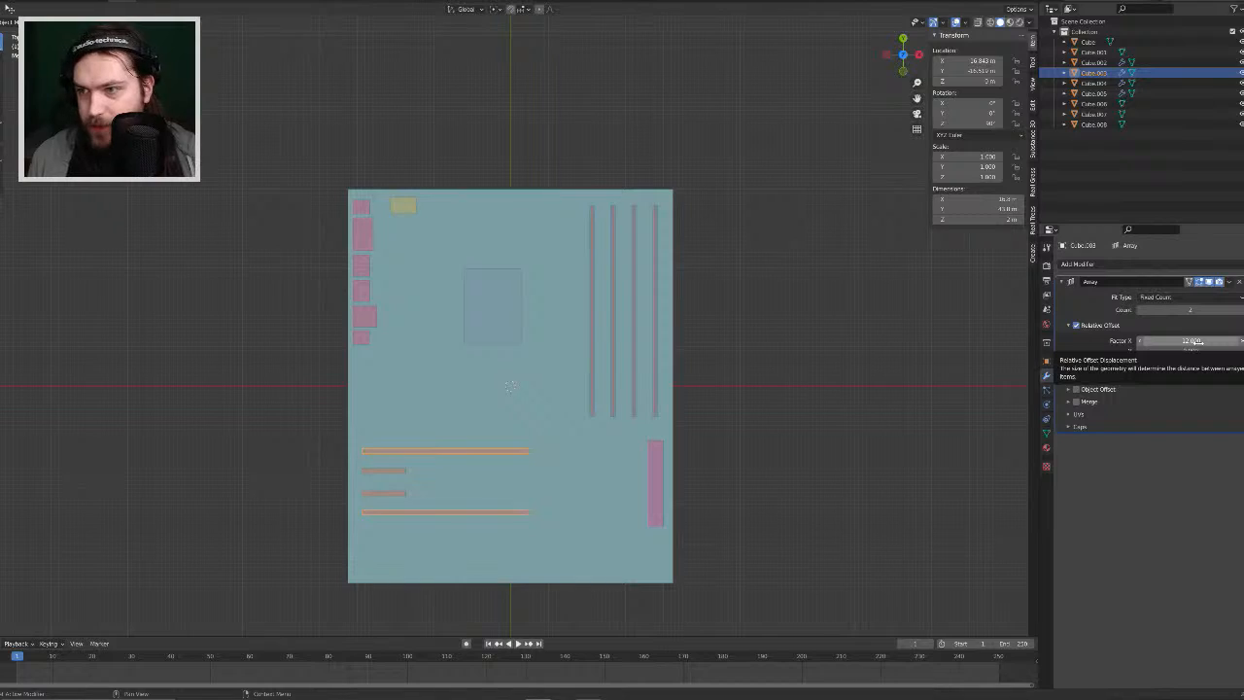
left_click_drag(1190, 340, 1230, 340)
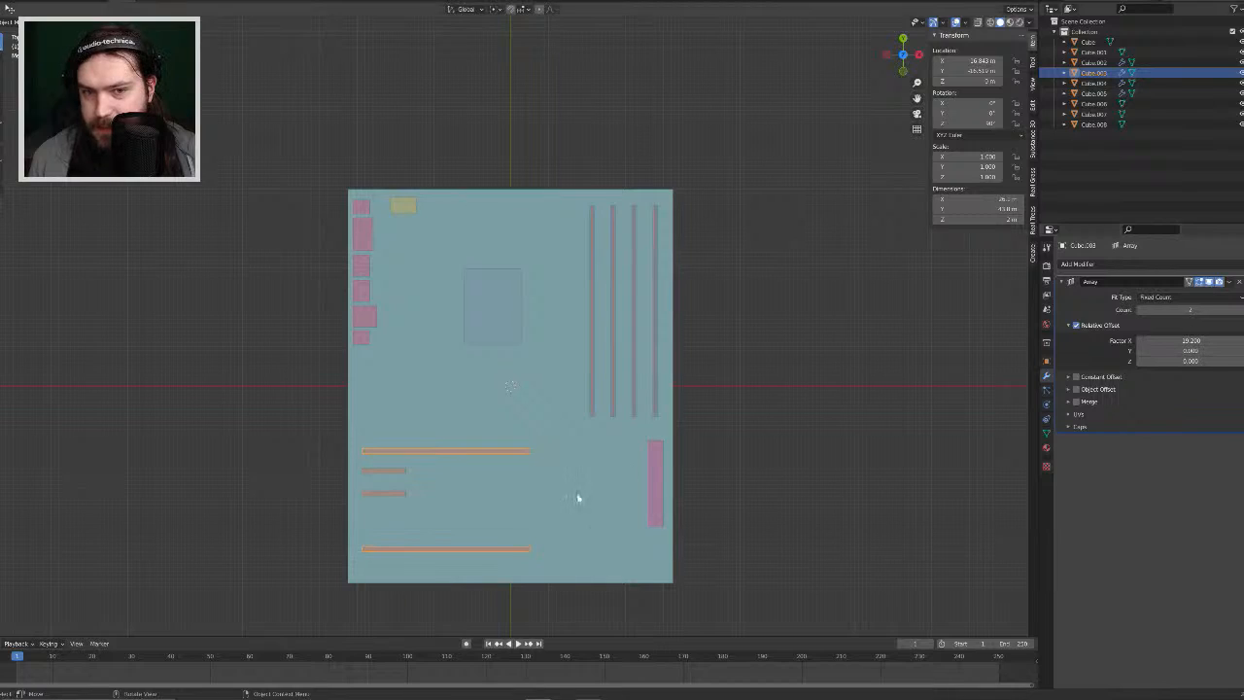
left_click(390, 494)
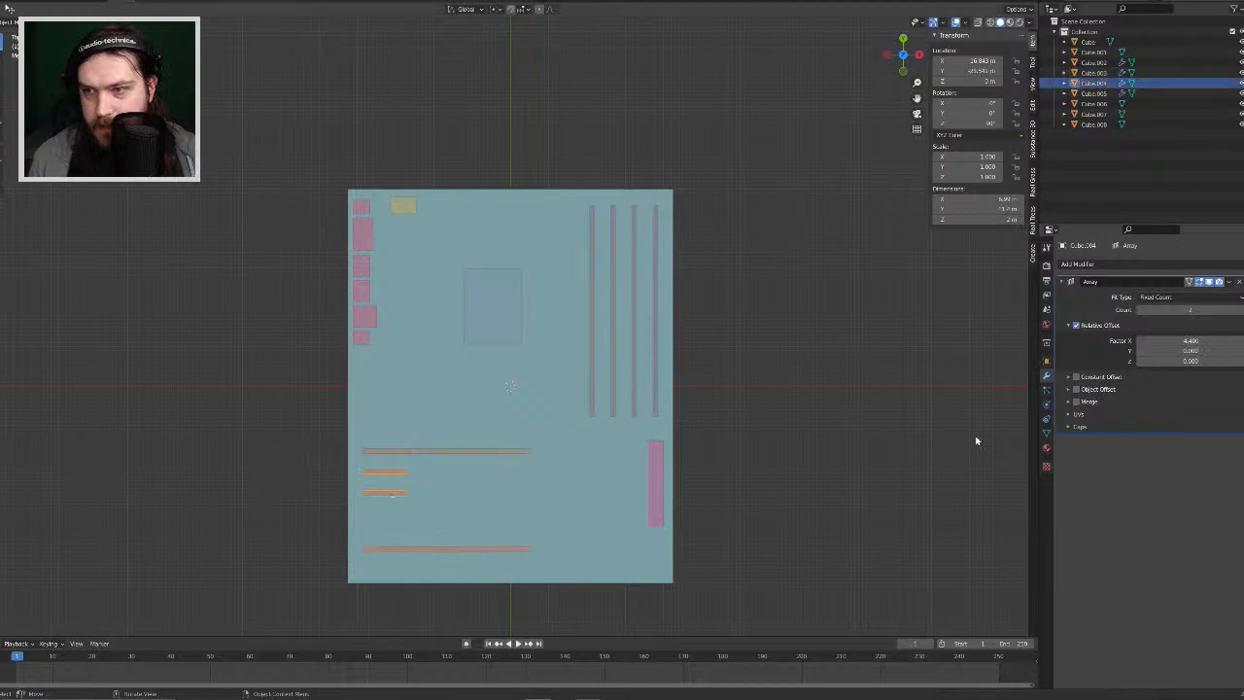
key("ctrl+z")
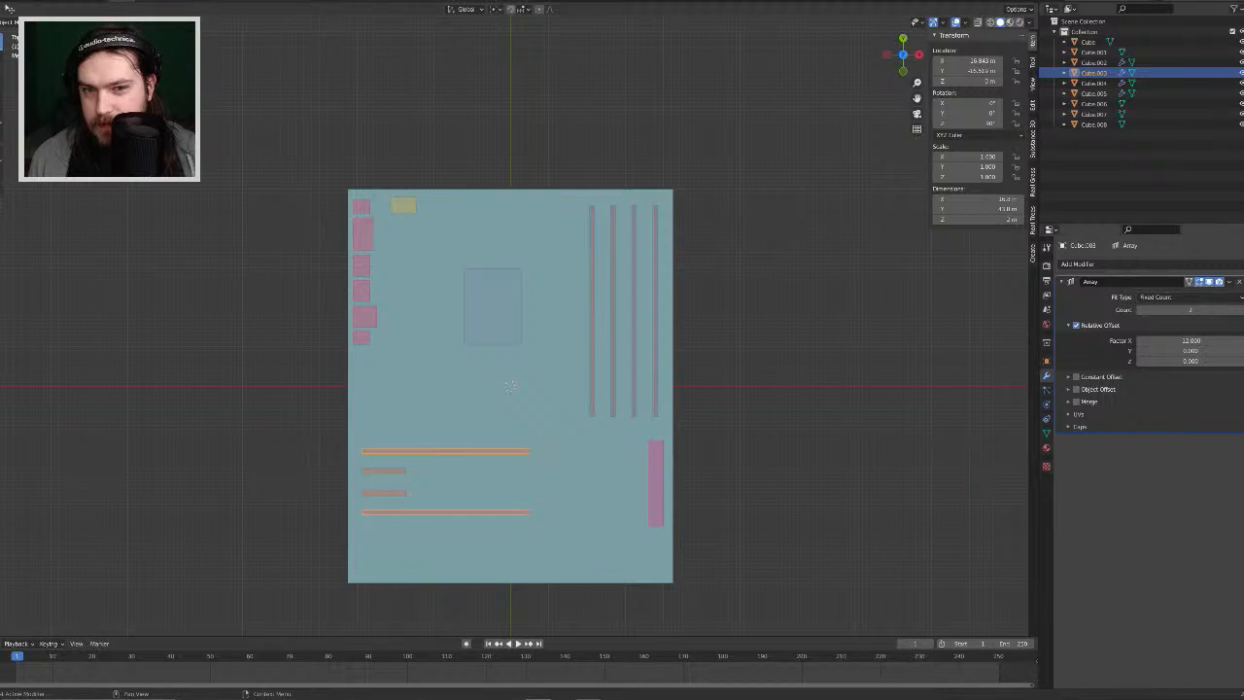
mouse_move(1197, 341)
left_mouse_down()
mouse_move(1183, 341)
mouse_move(1206, 341)
left_mouse_up()
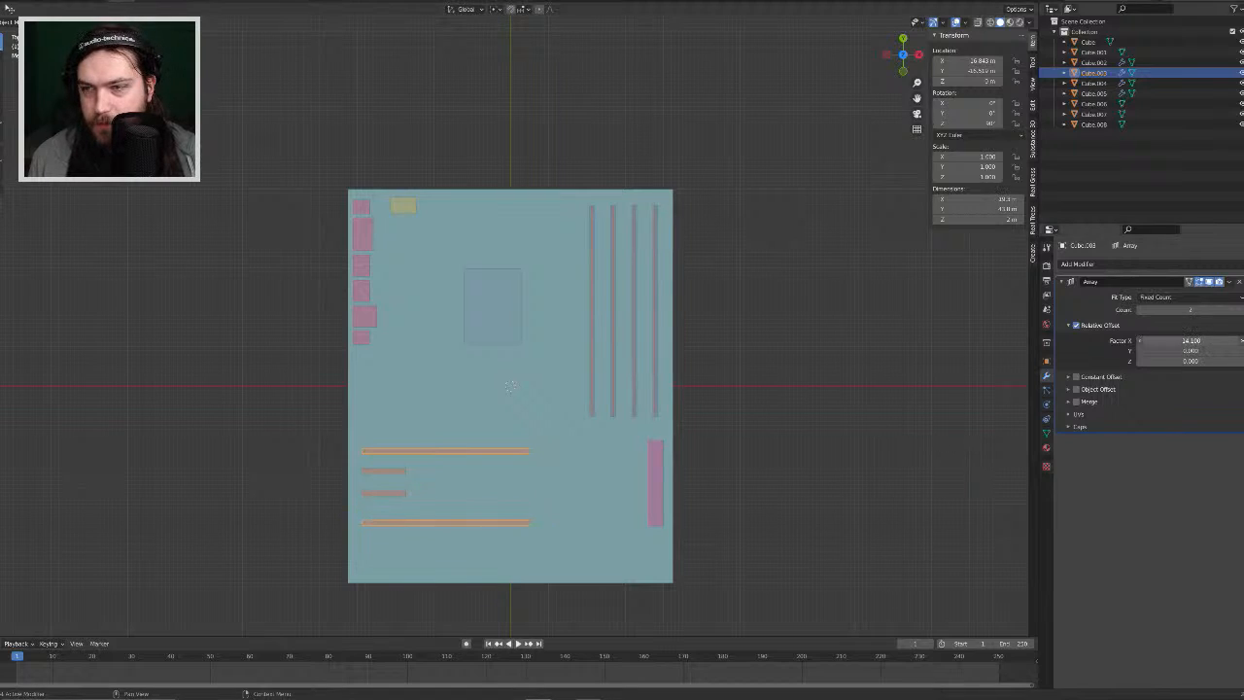
Step: Switch the two long slots' array from Relative Offset to Constant Offset with an X distance of 18 m
left_click(1075, 325)
left_click(1075, 377)
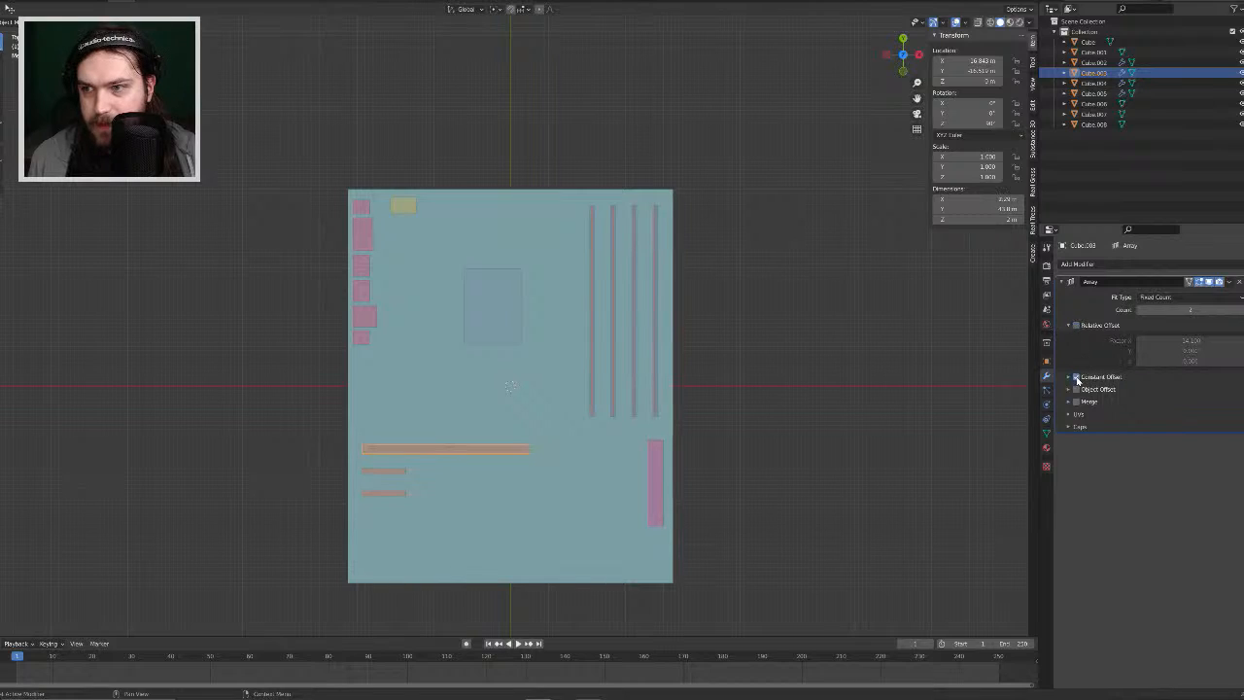
left_click(1068, 378)
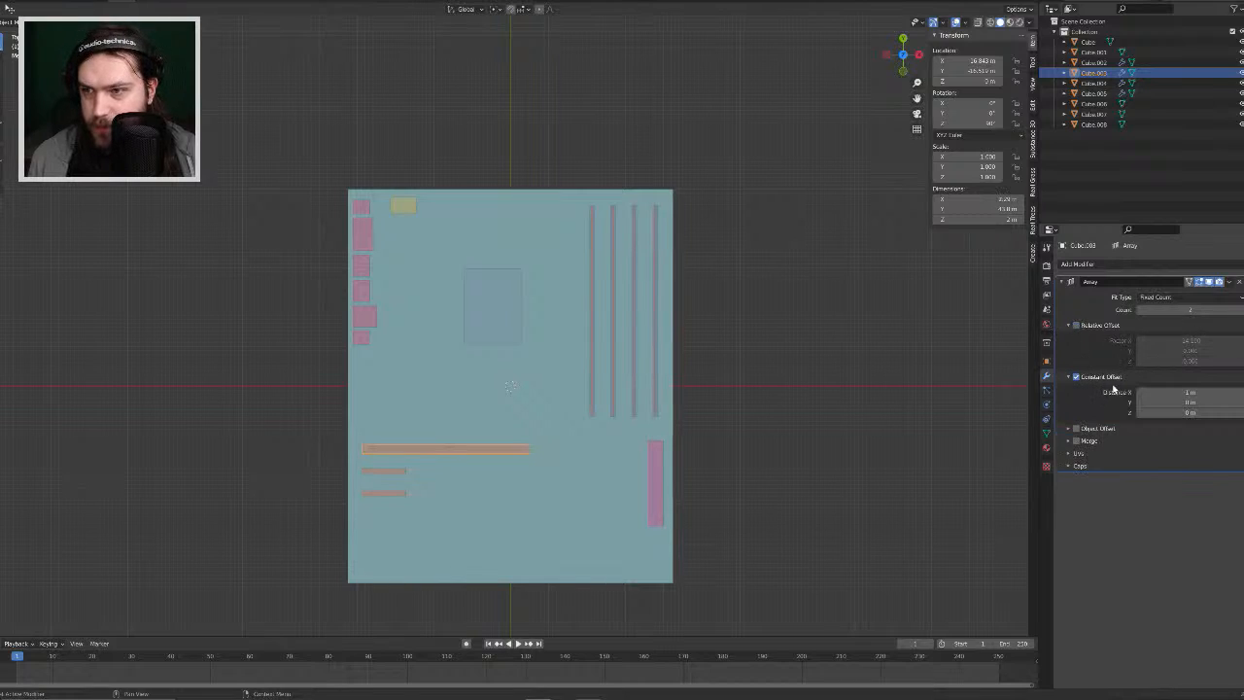
mouse_move(1195, 391)
left_mouse_down()
mouse_move(1242, 392)
mouse_move(1190, 392)
left_mouse_up()
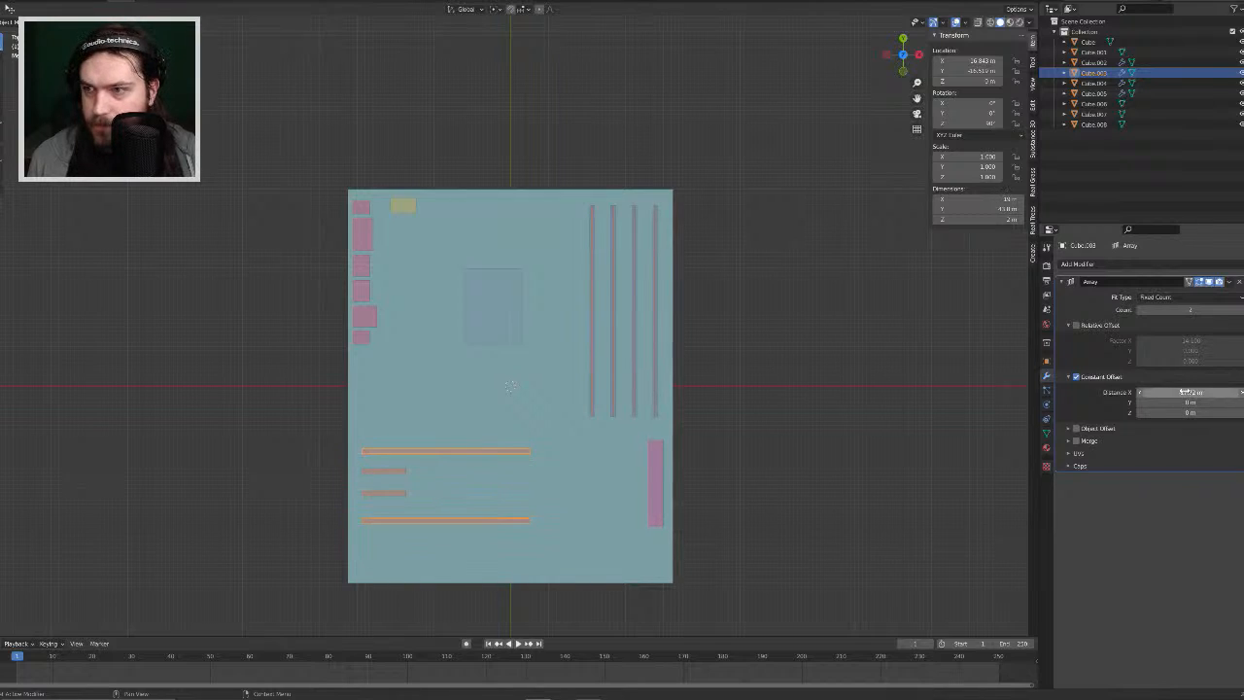
left_click(1190, 391)
type("-18")
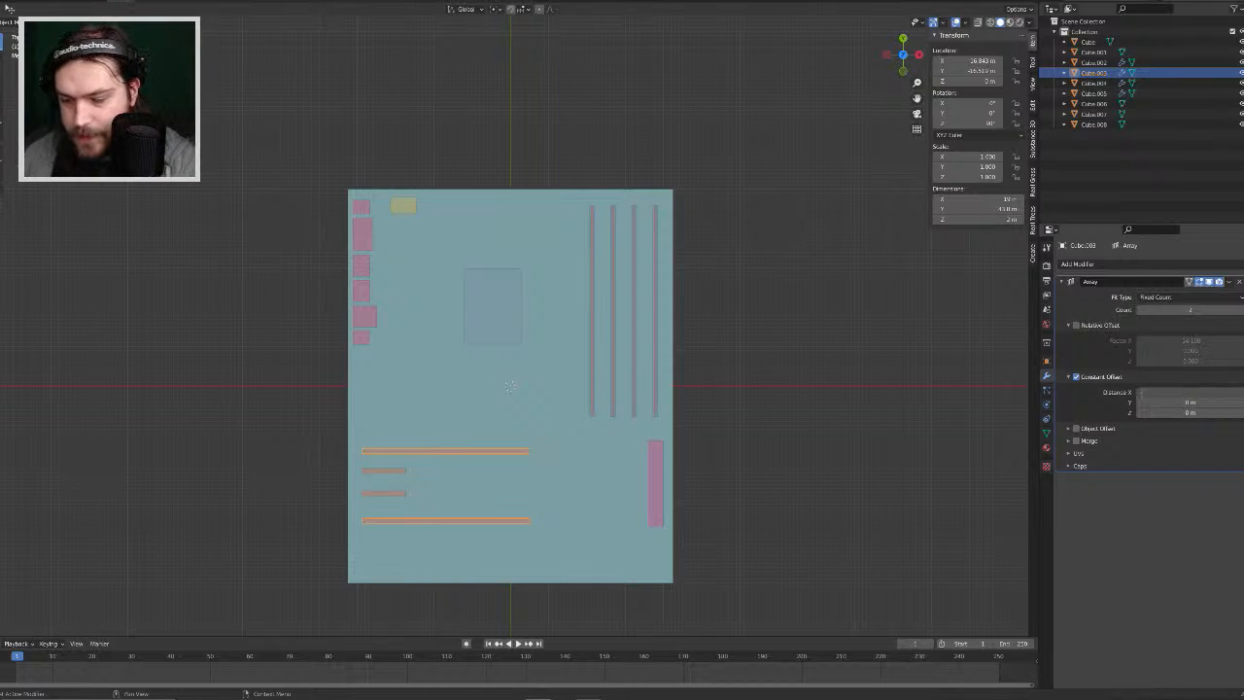
key("Return")
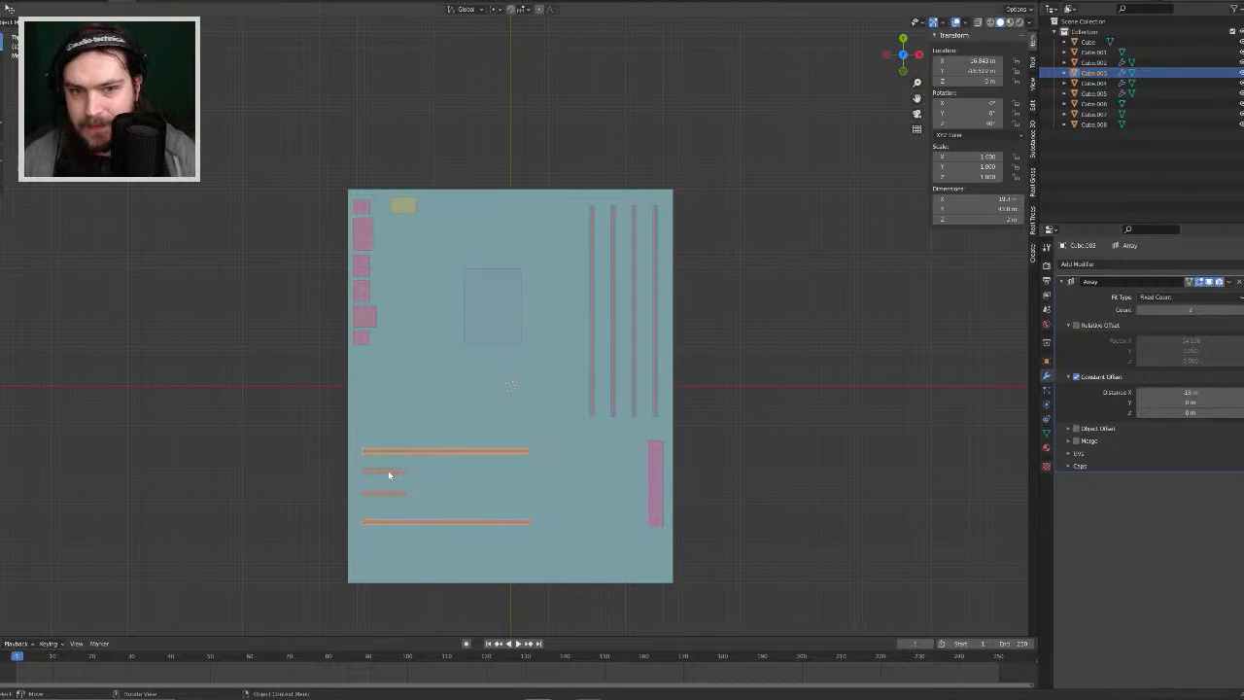
Step: Switch the two short slots' array from Relative Offset to Constant Offset with an X distance of 9 m
left_click(388, 471)
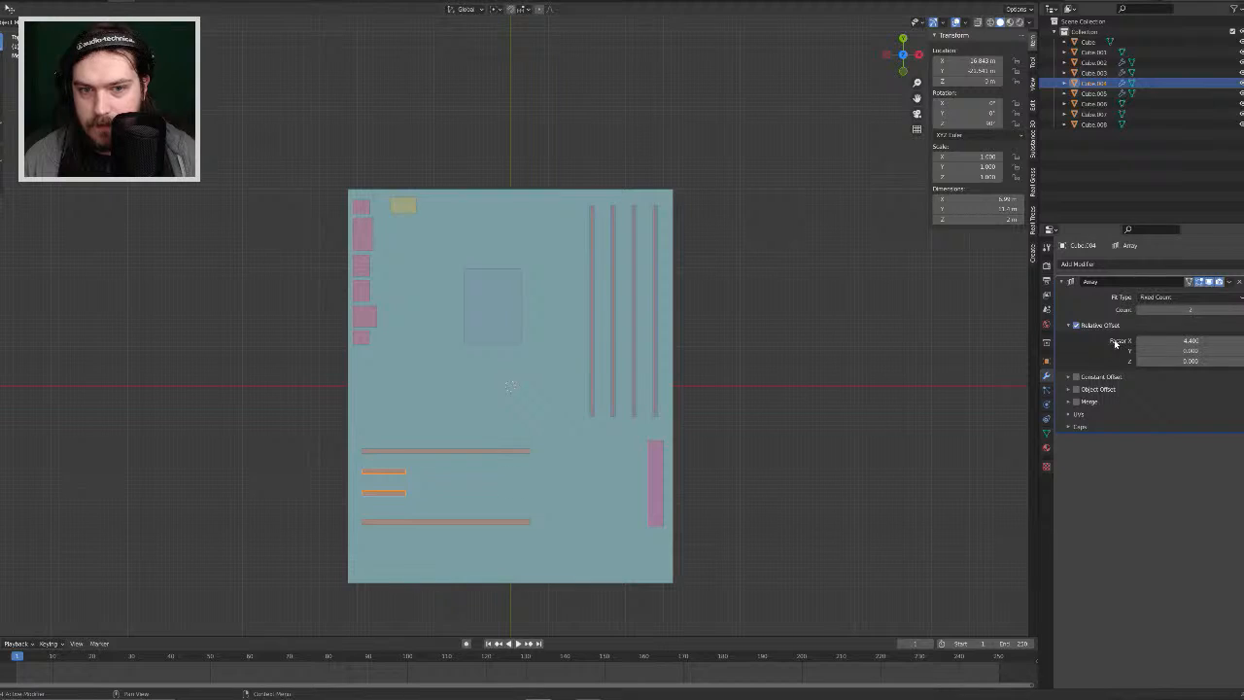
left_click(1075, 326)
left_click(1075, 376)
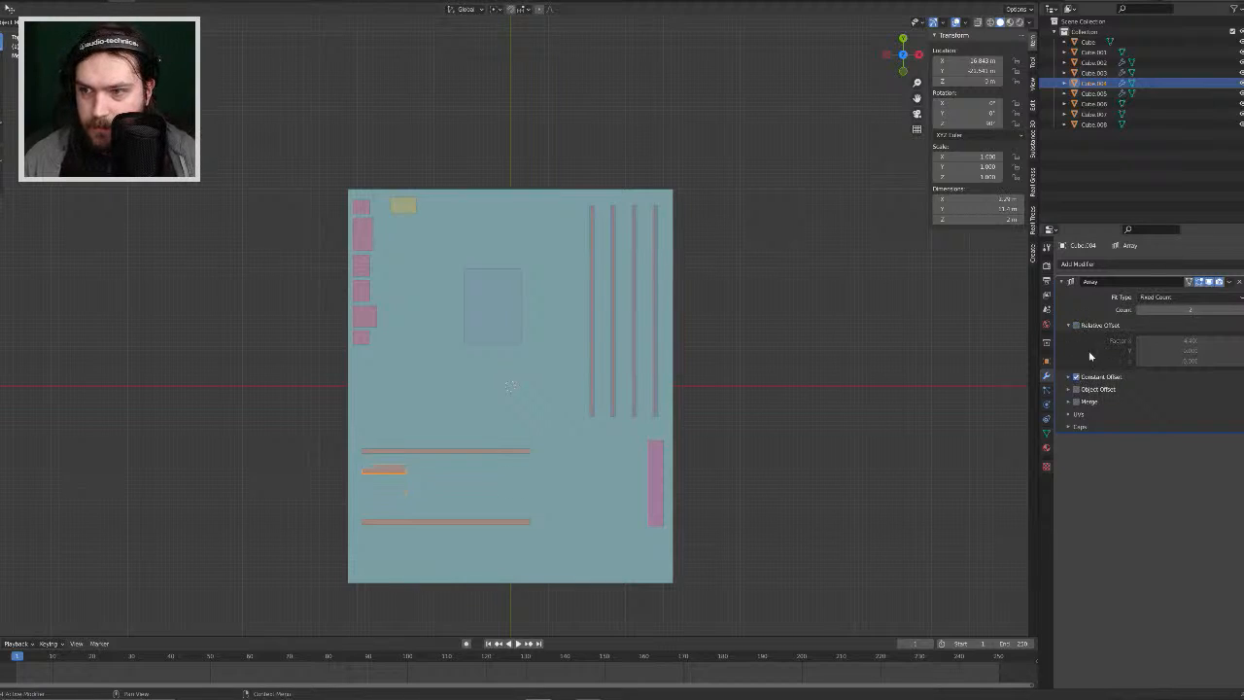
left_click(1068, 376)
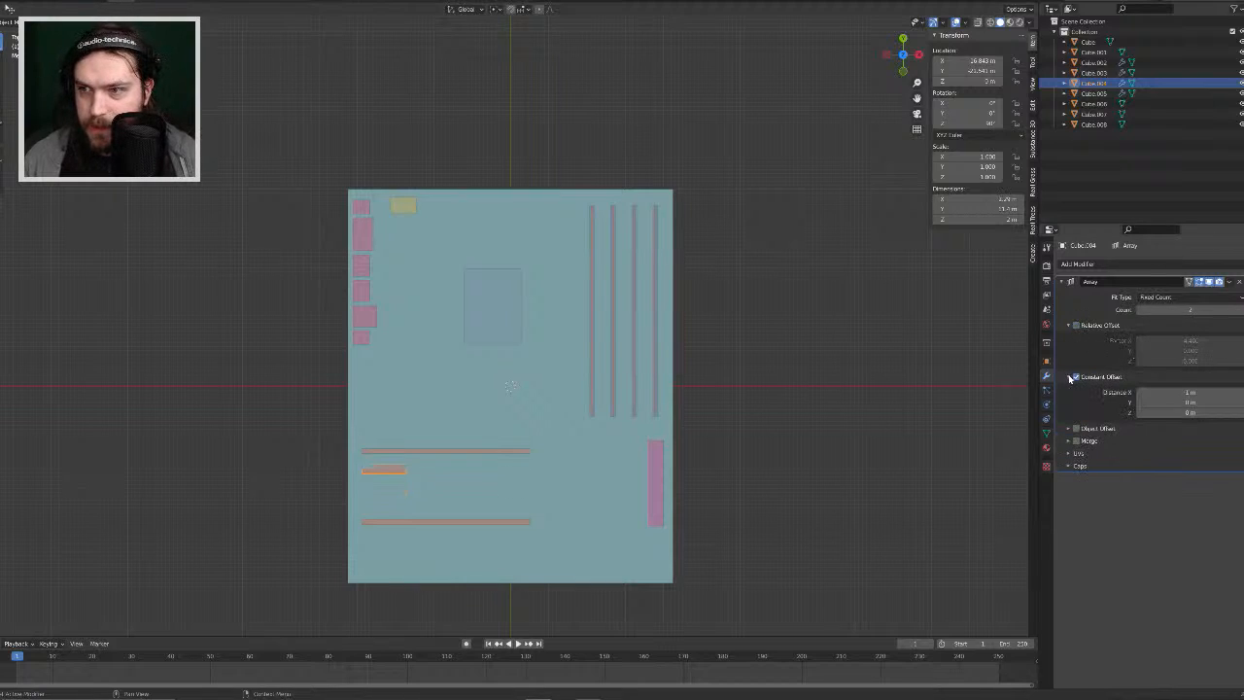
left_click(1190, 392)
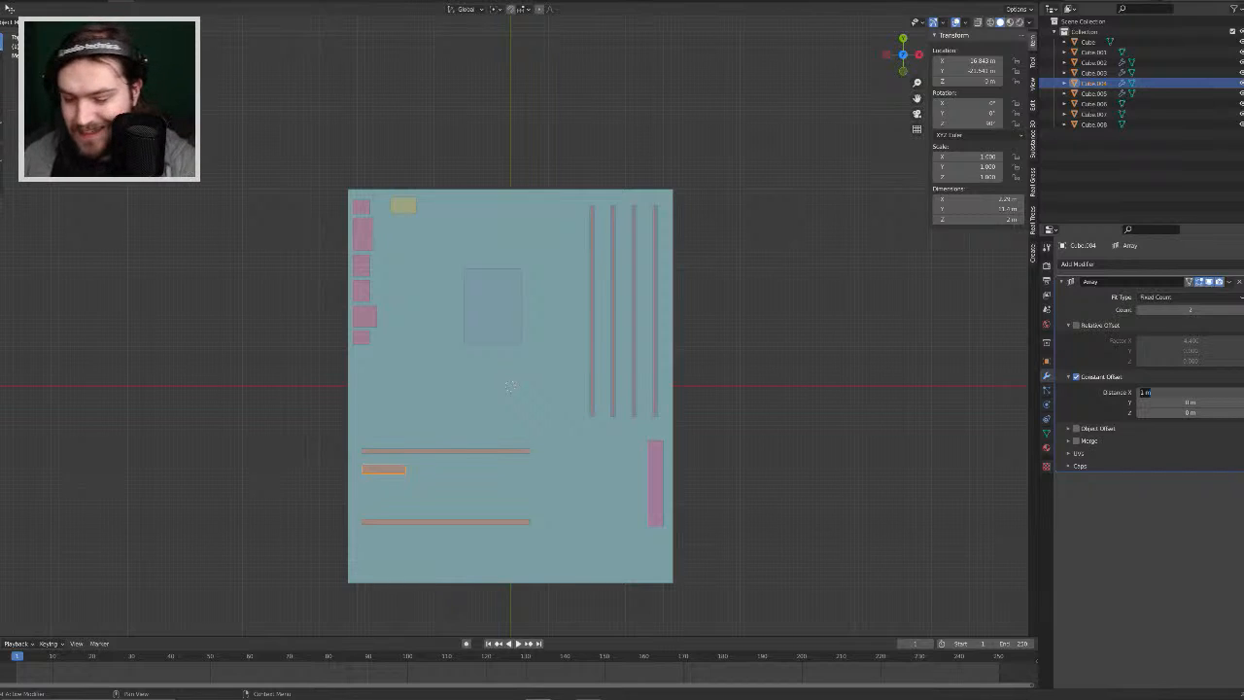
type("-9")
key("Return")
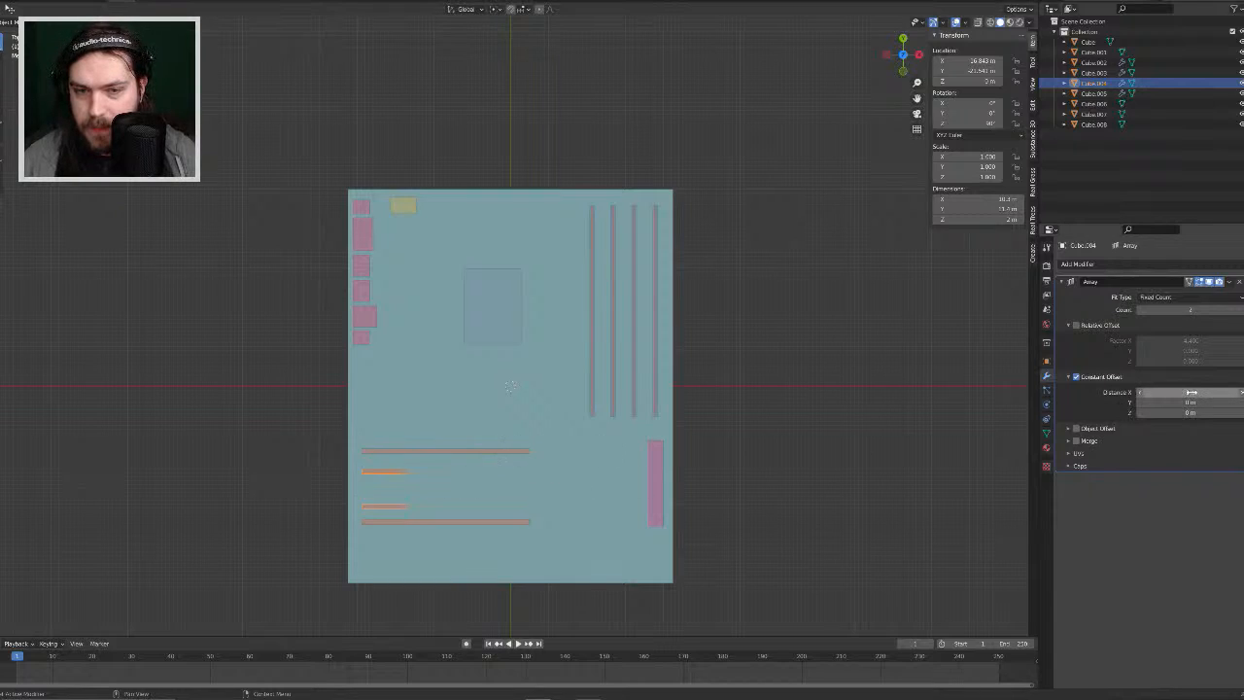
Step: Reduce the short slots' Constant Offset X distance, trying about 6.94 m and settling on 6 m
left_click_drag(1187, 392, 1209, 391)
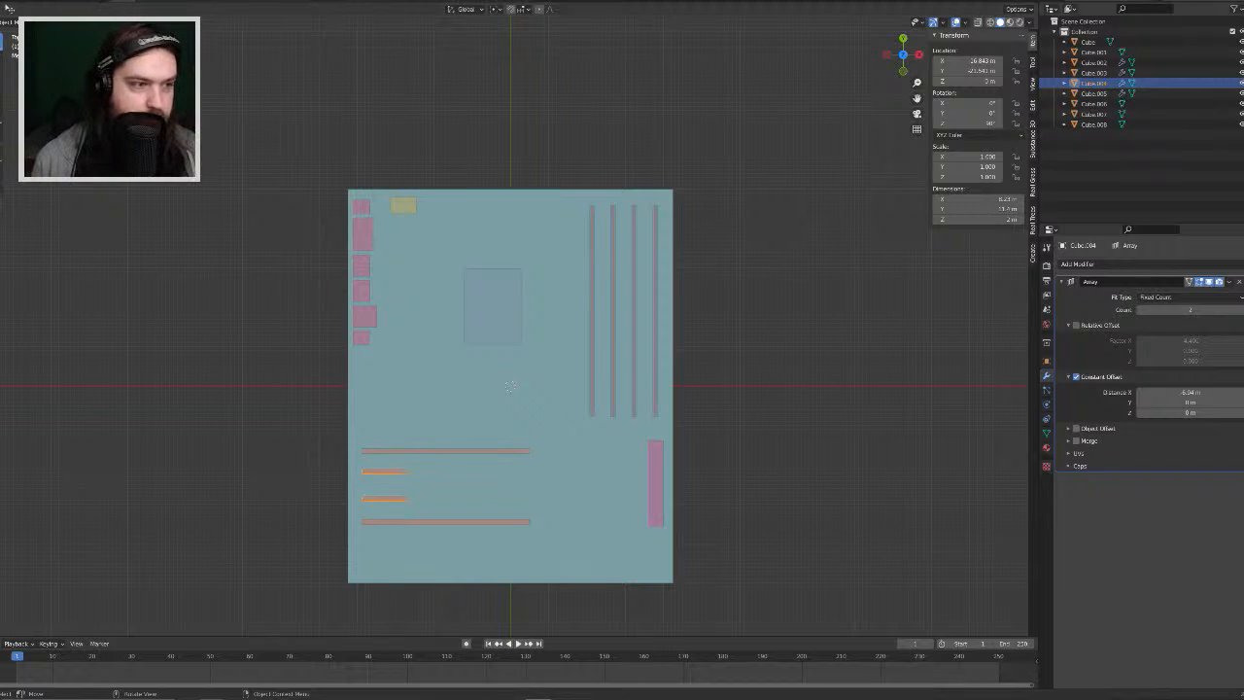
double_click(1188, 392)
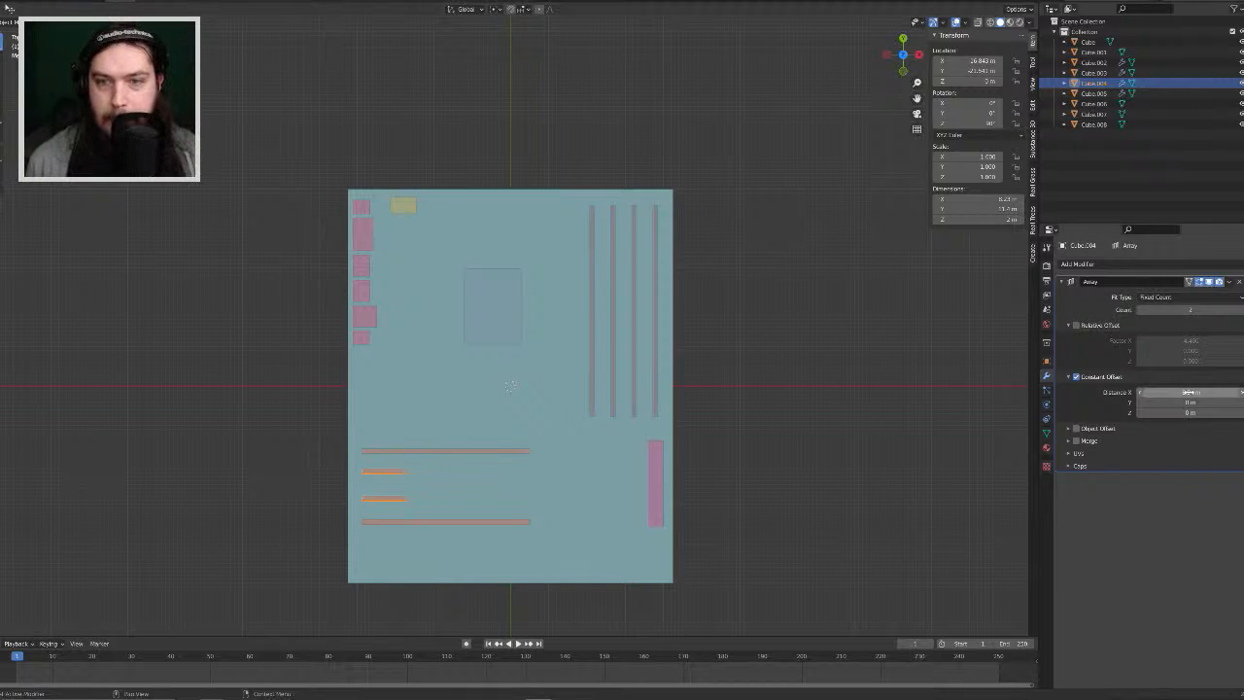
type("6")
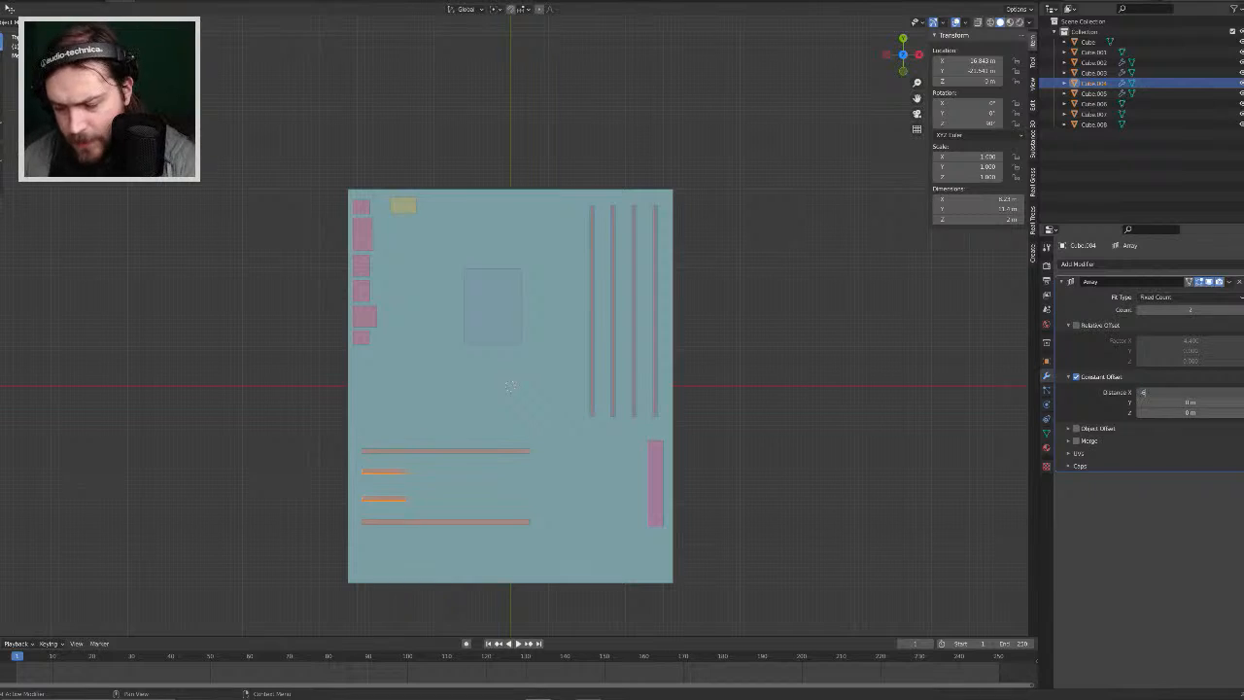
key("Return")
Step: Move the pair of short slots along the X axis between the two long slots
key("g")
key("x")
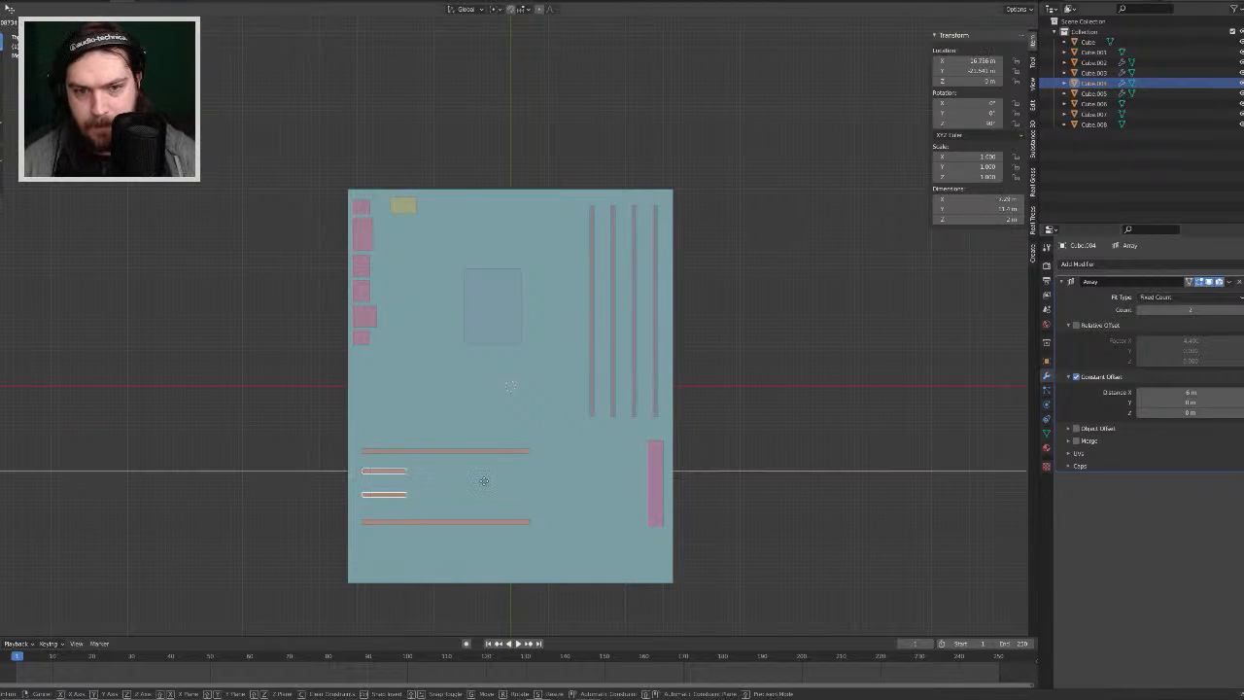
Step: Move the pair of short slots along Y to space them evenly between the long slots, and duplicate the pair below the lower long slot
key("y")
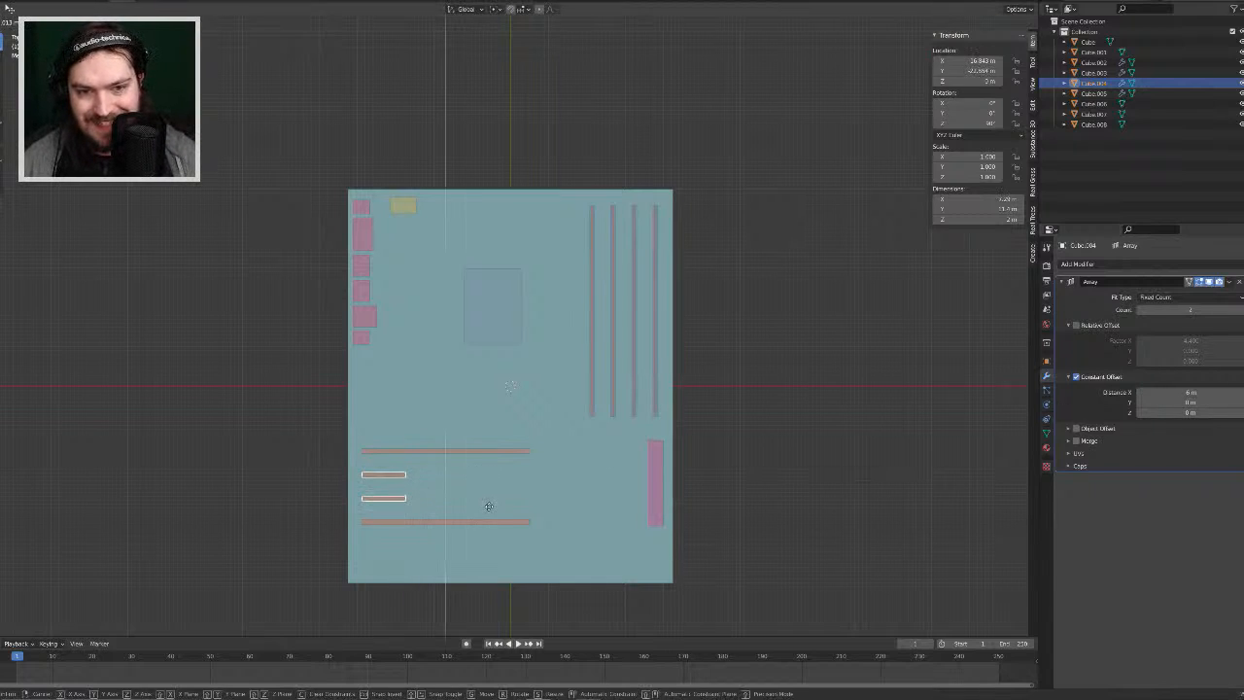
left_click(489, 507)
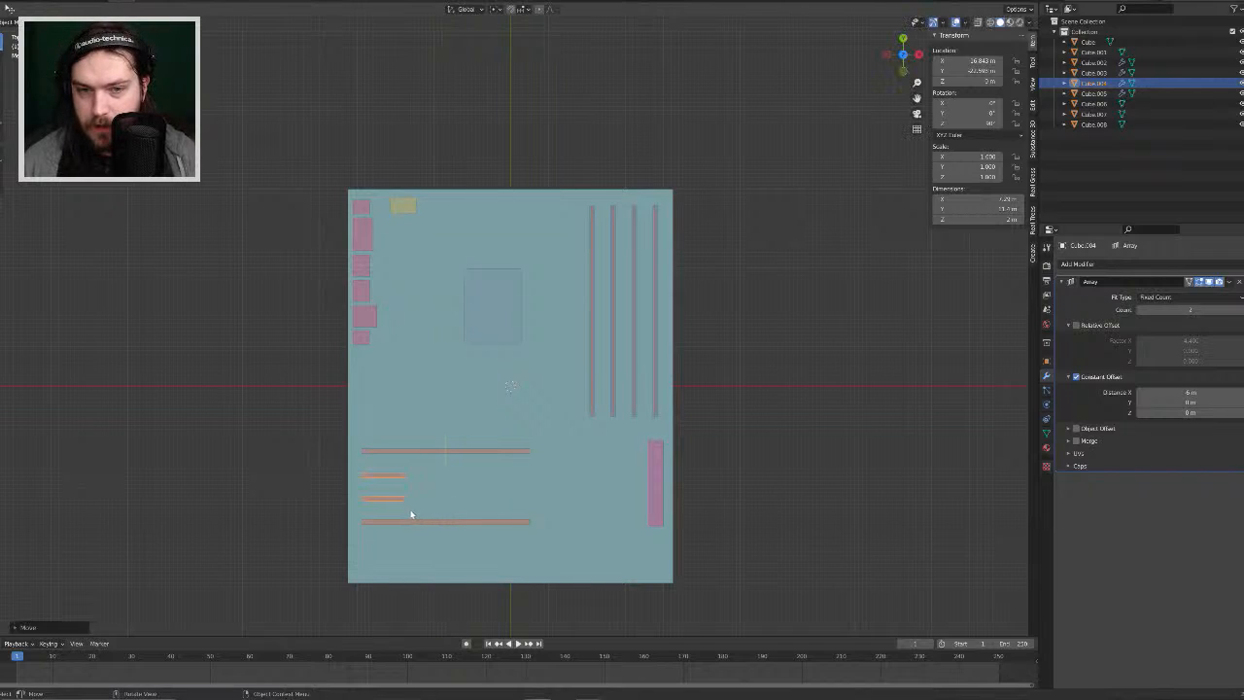
key("shift+d")
key("x")
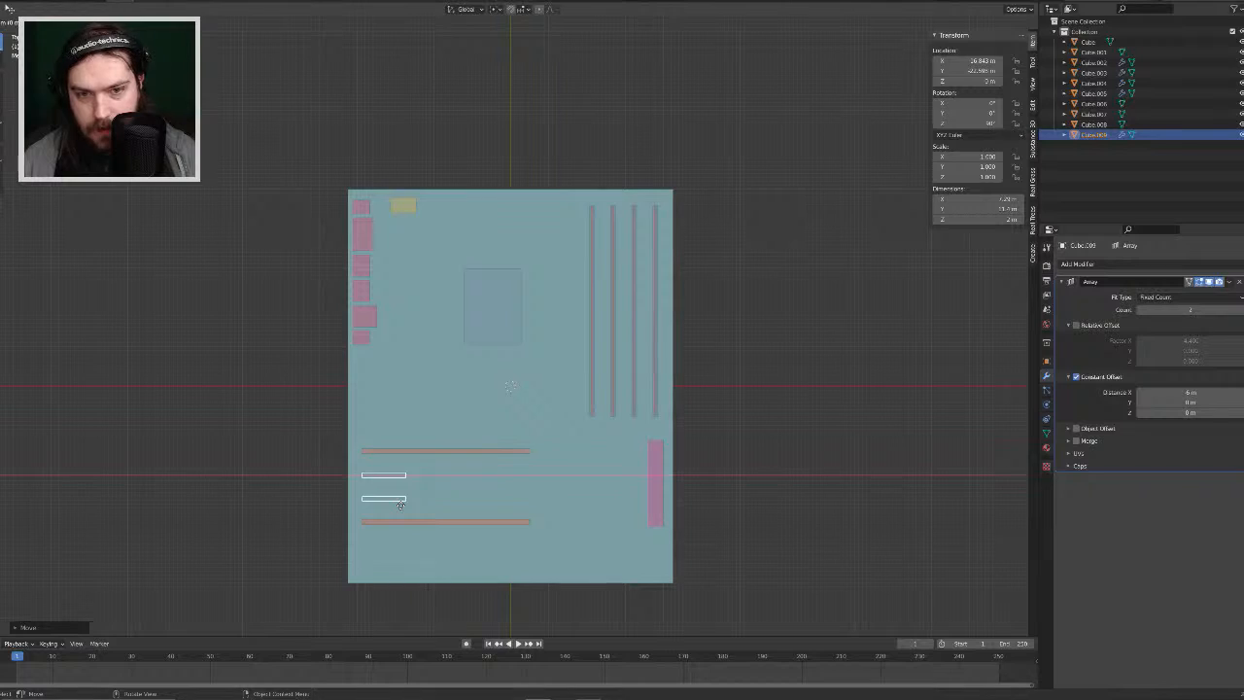
key("y")
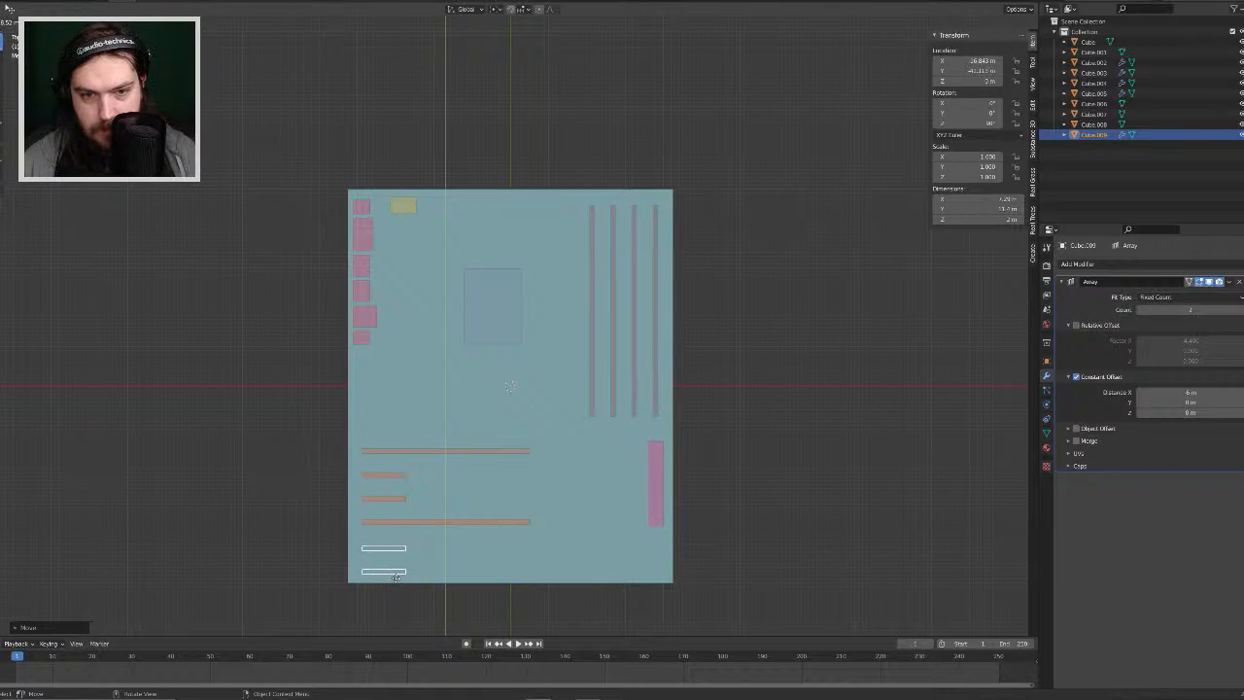
left_click(395, 577)
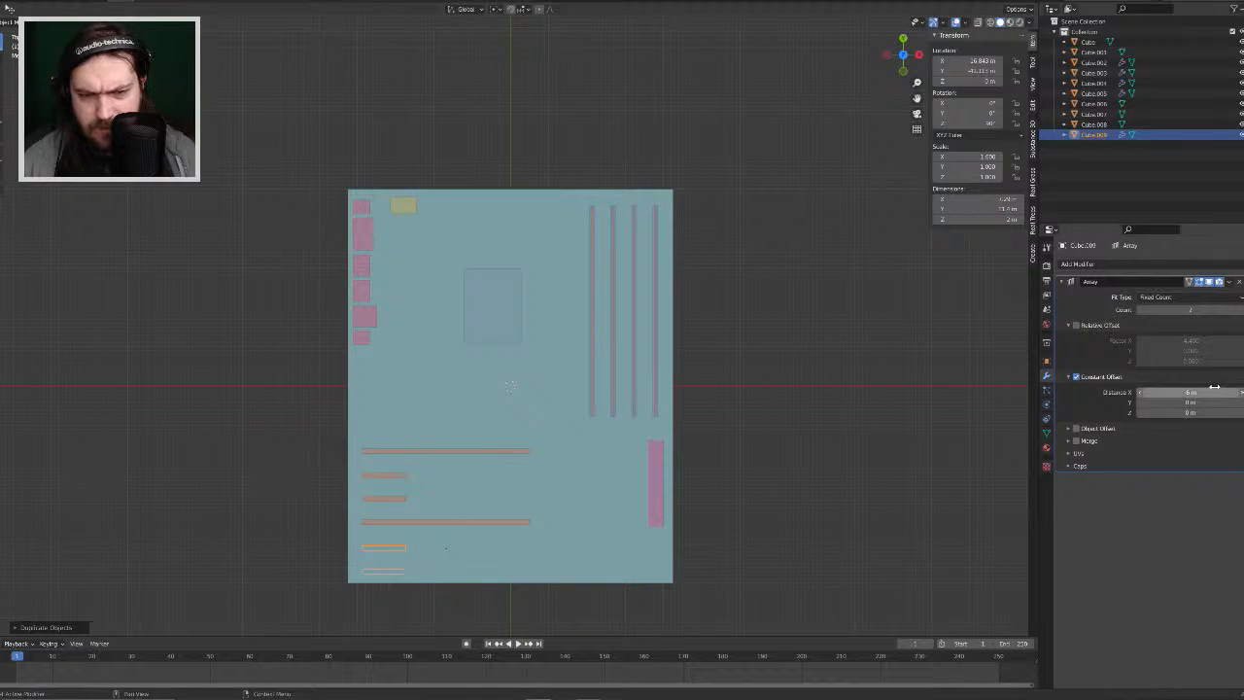
Step: Remove the Array modifier from the duplicated short slots to leave a single slot
left_click(1239, 282)
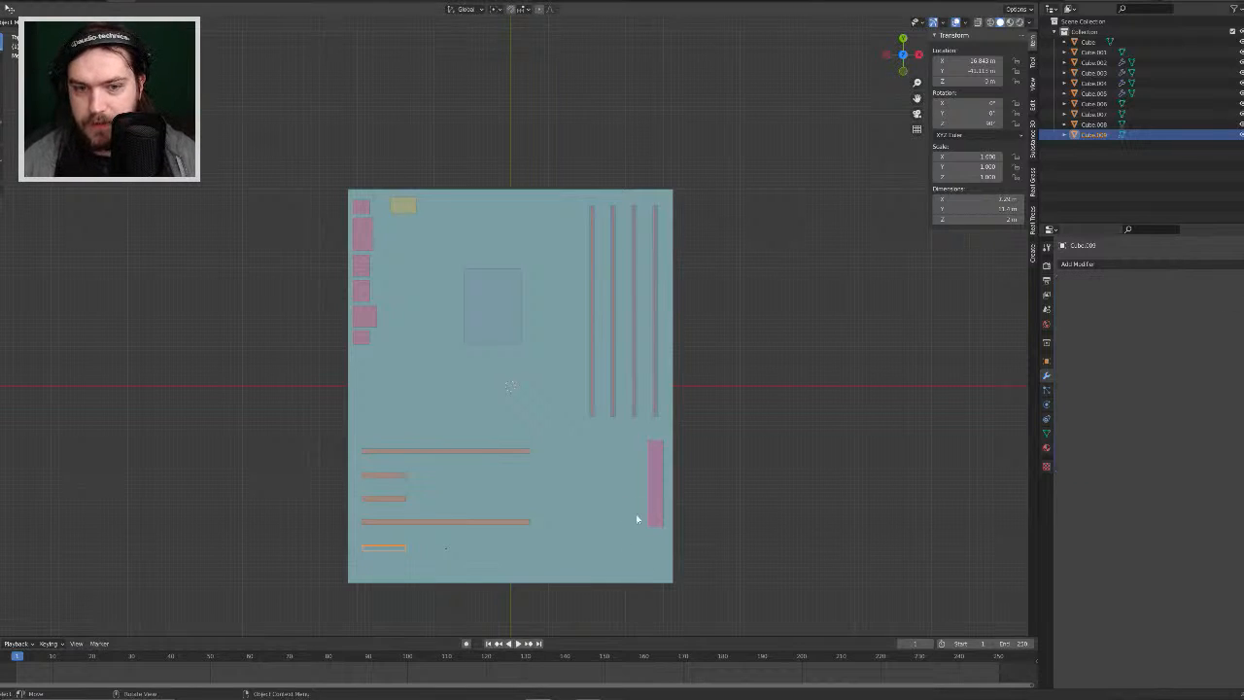
middle_click_drag(635, 515, 610, 476)
left_click(716, 501)
middle_click_drag(275, 558, 497, 493)
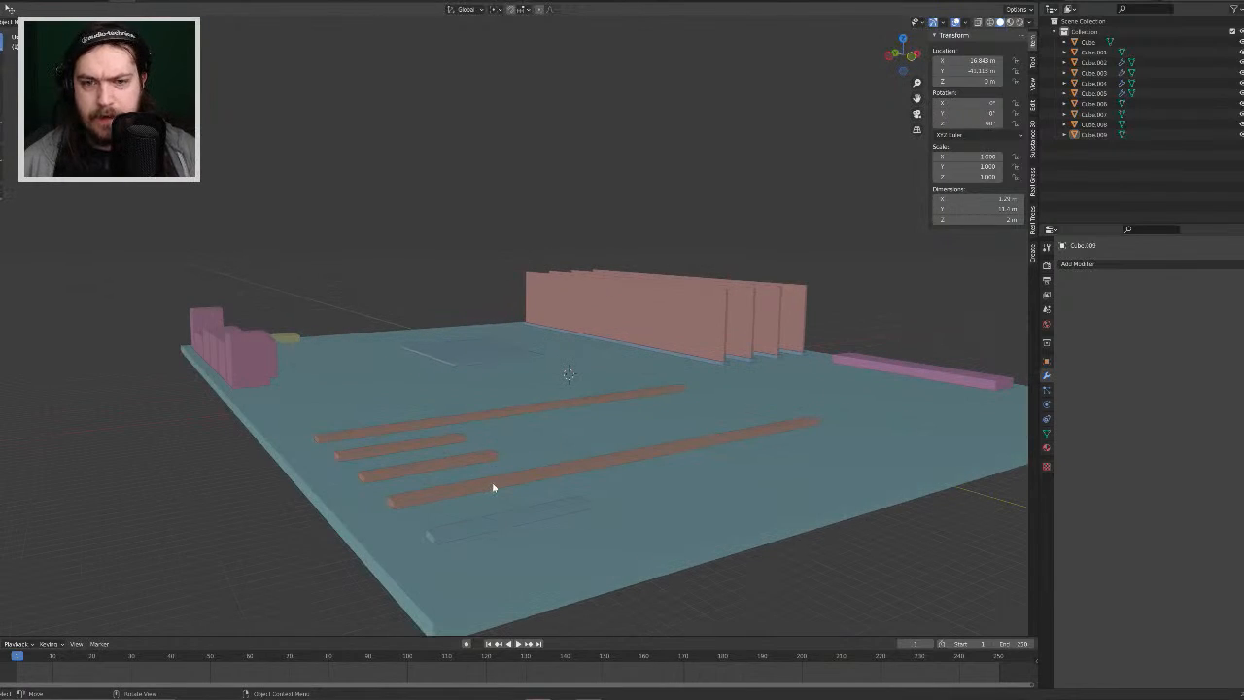
Step: With the new single short slot selected, try Material colouring for the solid viewport, and restore Random colouring
left_click(493, 489)
left_click(534, 522)
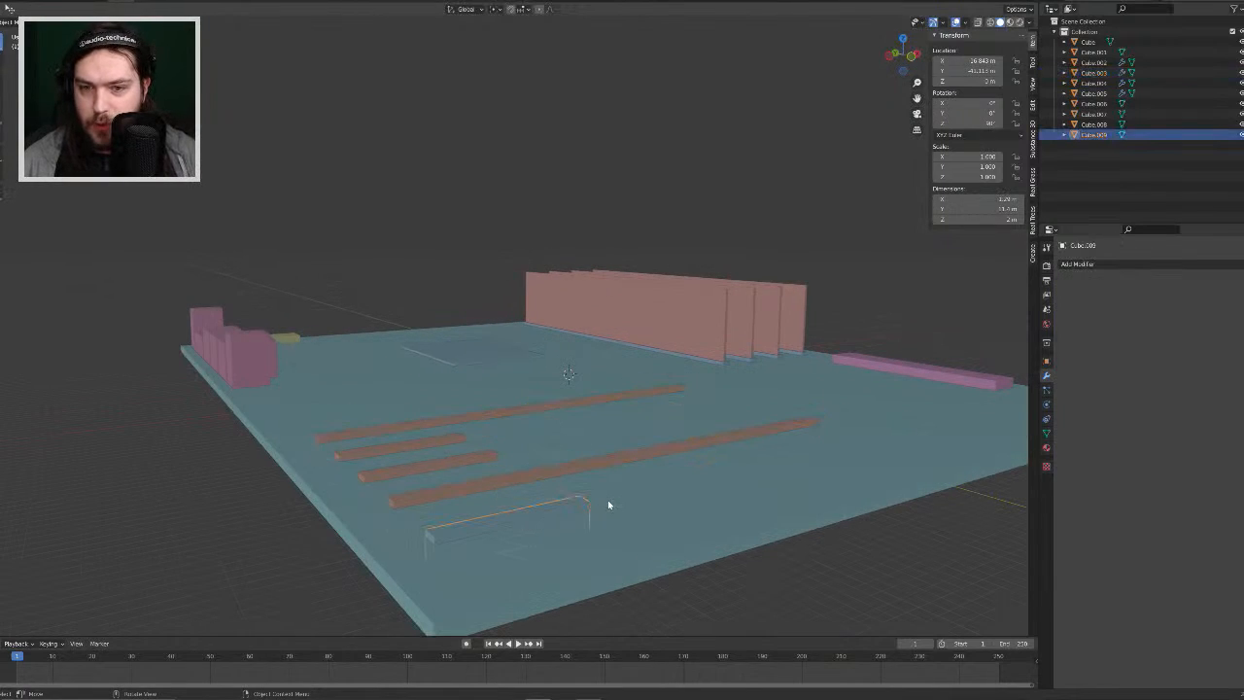
left_click(1046, 448)
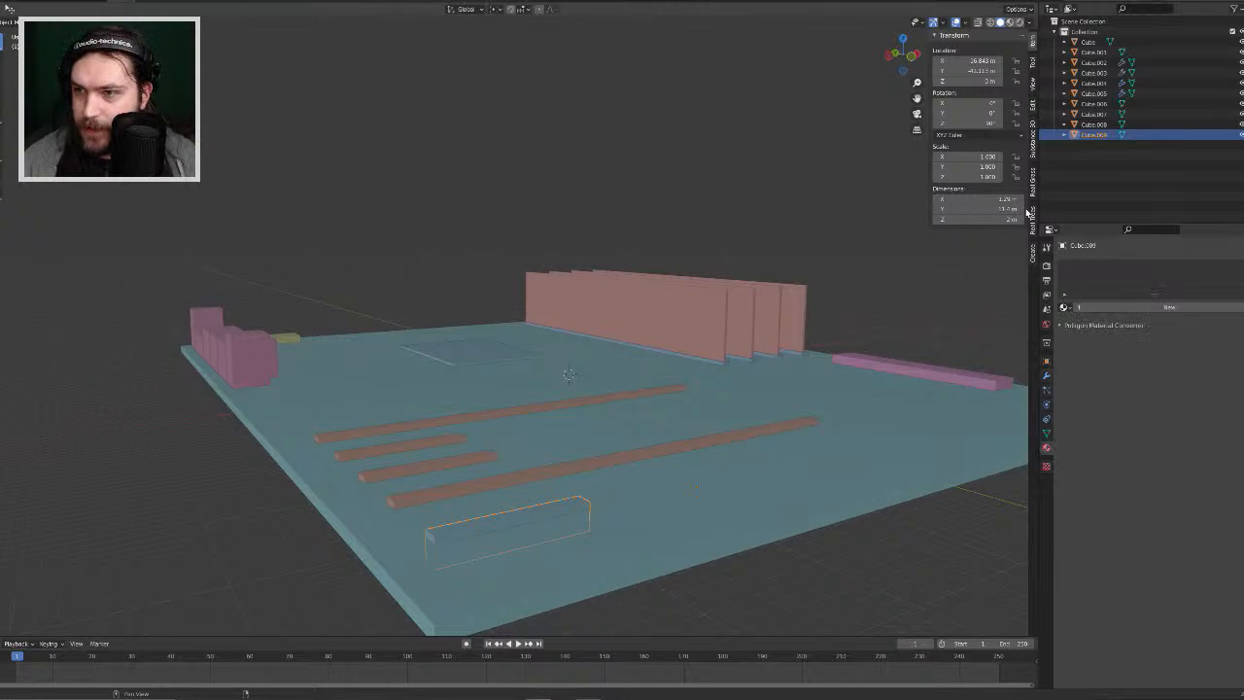
left_click(1030, 23)
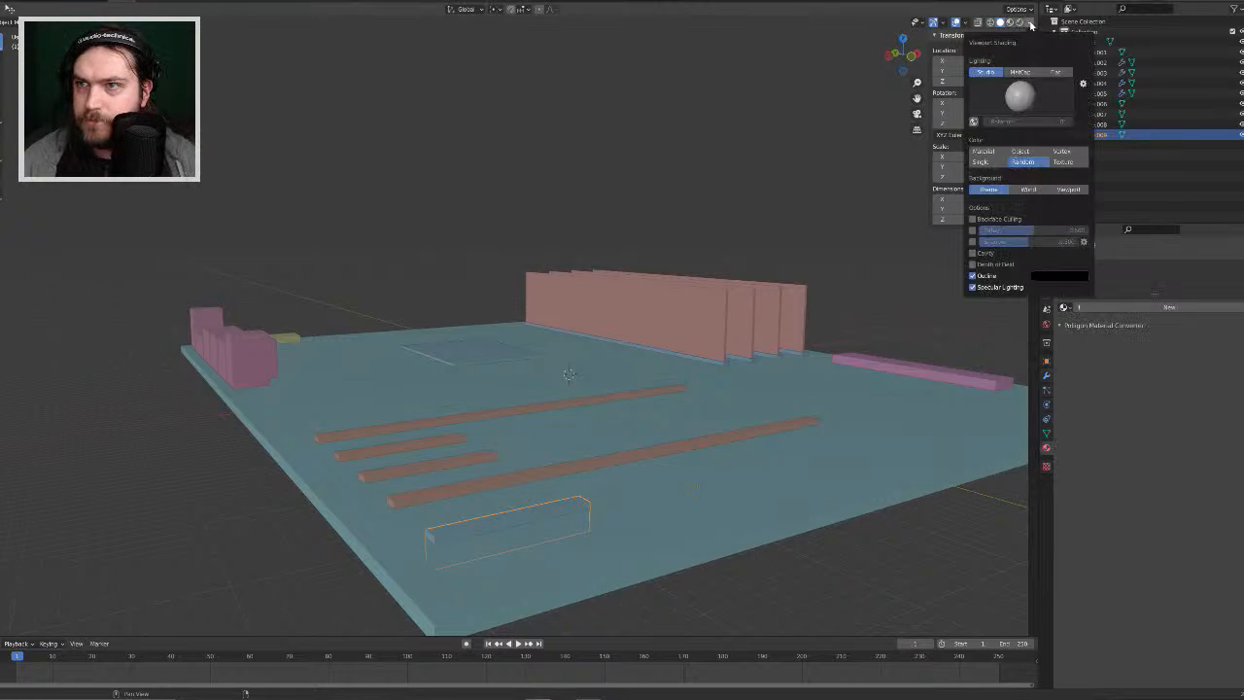
left_click(983, 152)
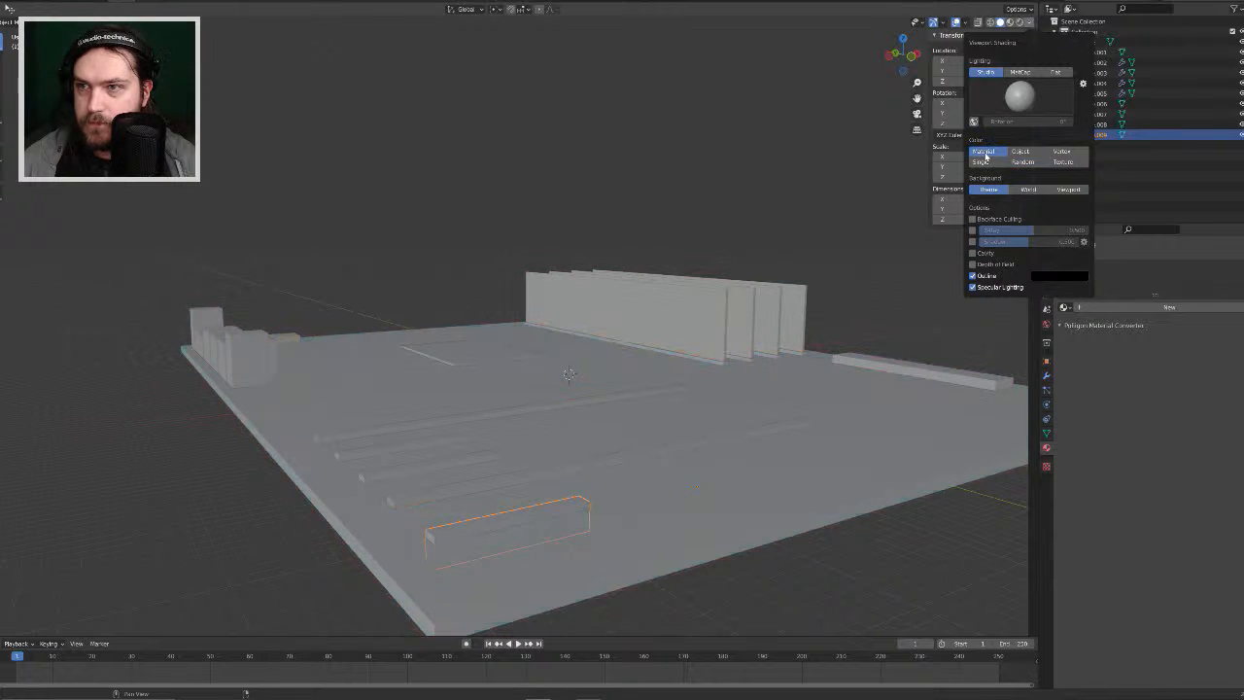
left_click(1019, 162)
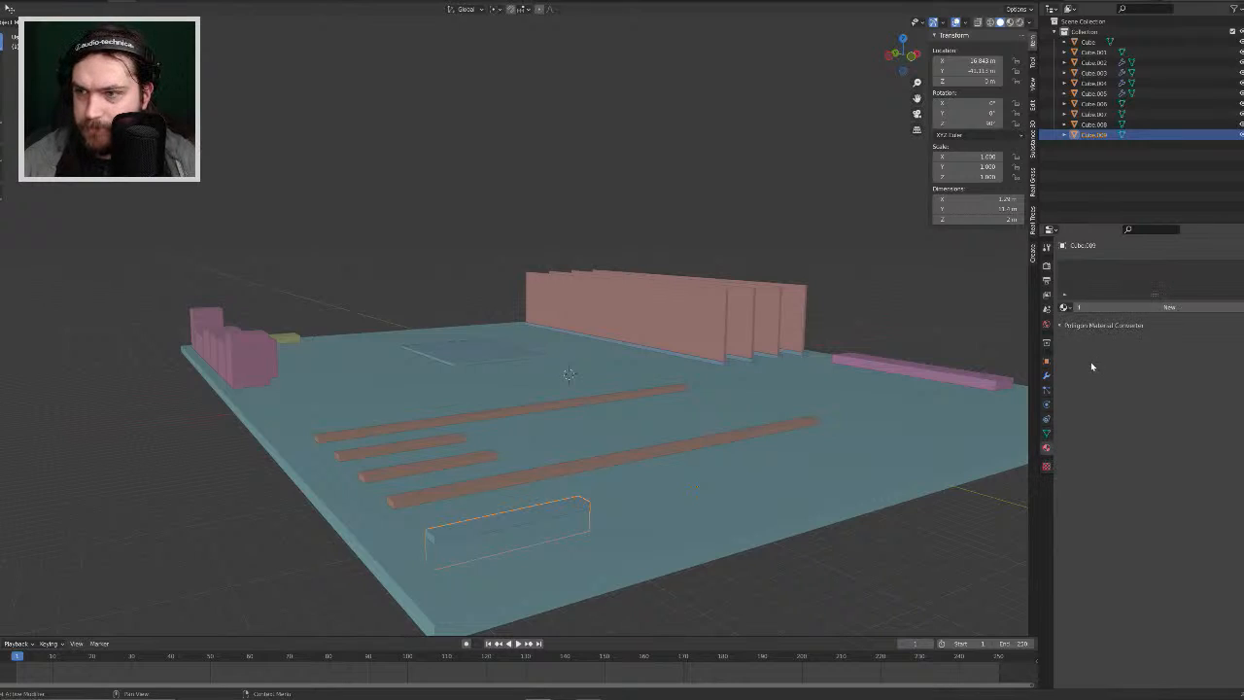
Step: Add a new material to the single short slot and give it a light brown viewport display colour
left_click(1163, 308)
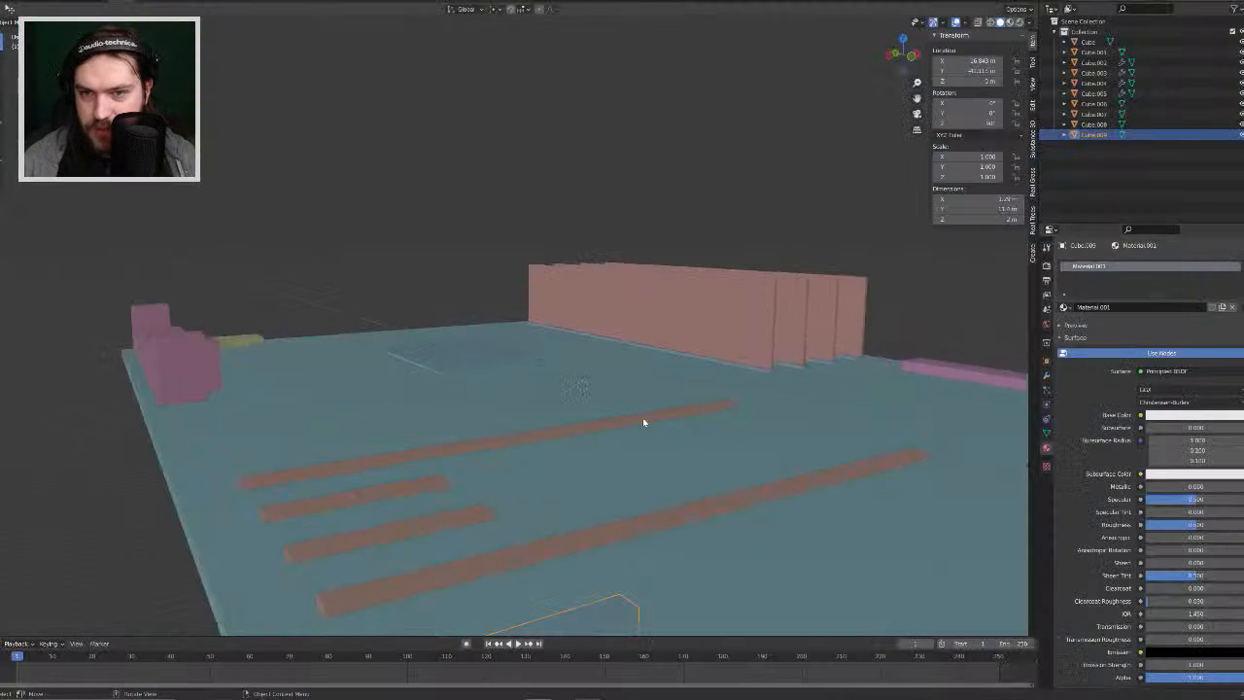
scroll(680, 470, "down", 6)
middle_click_drag(669, 464, 587, 387)
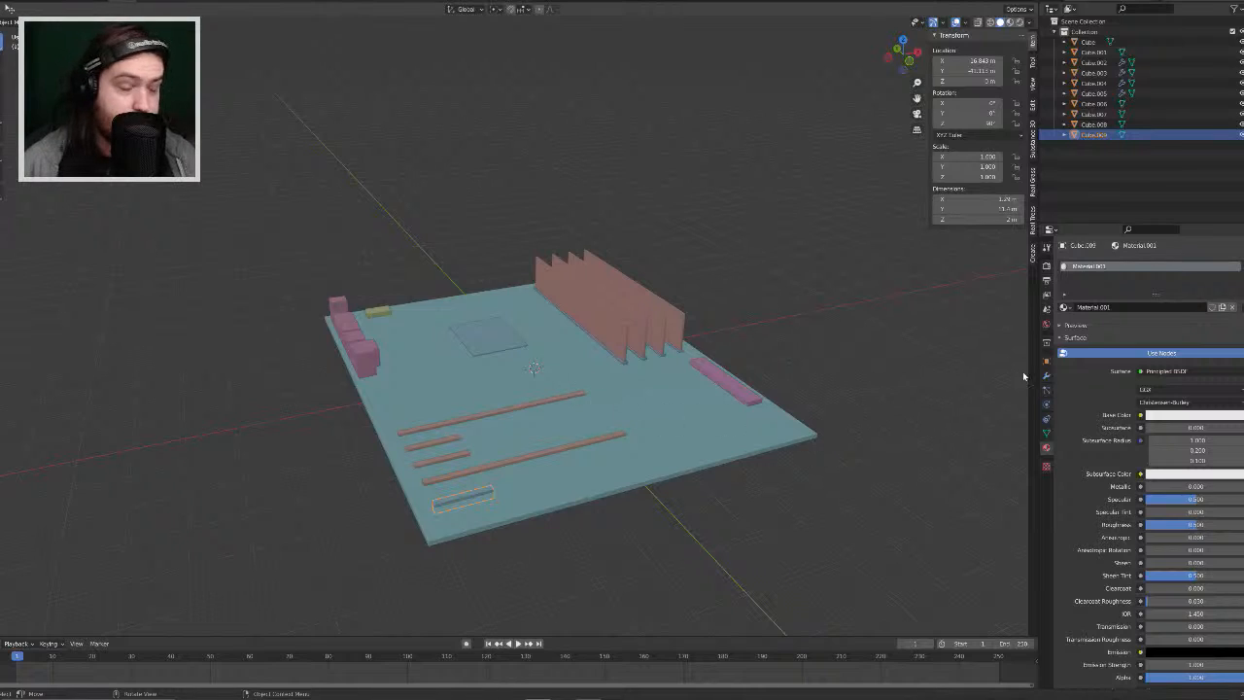
scroll(1093, 413, "down", 4)
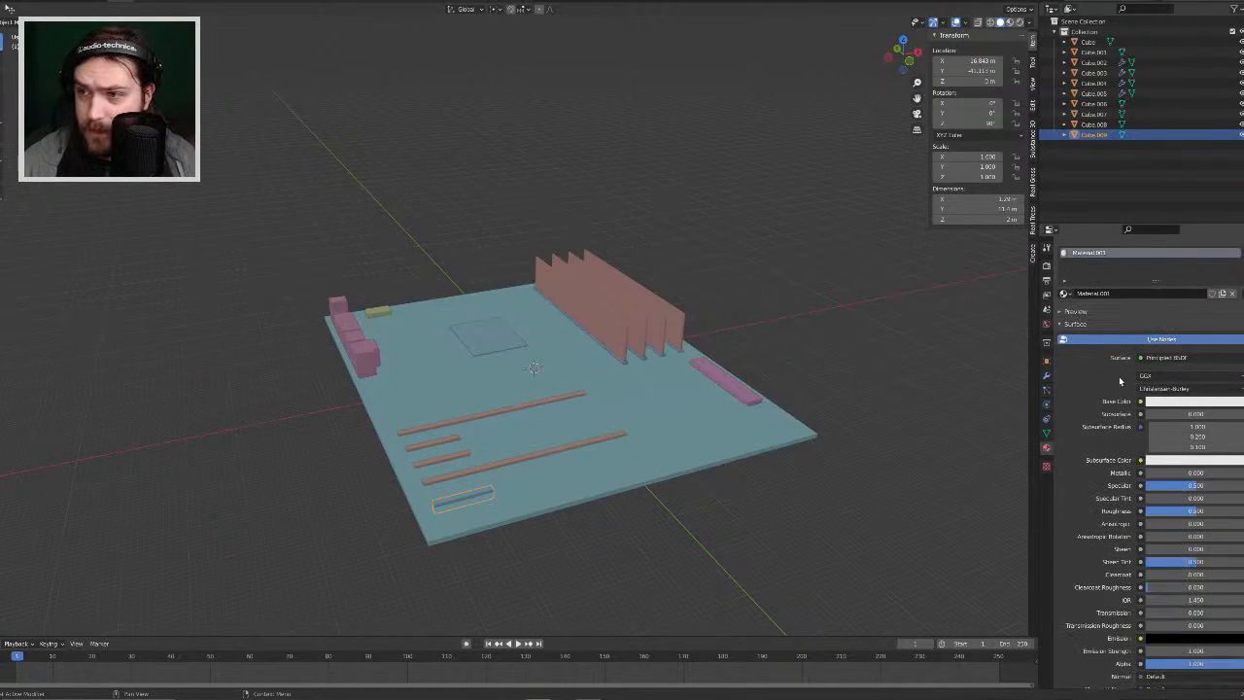
scroll(1093, 417, "down", 4)
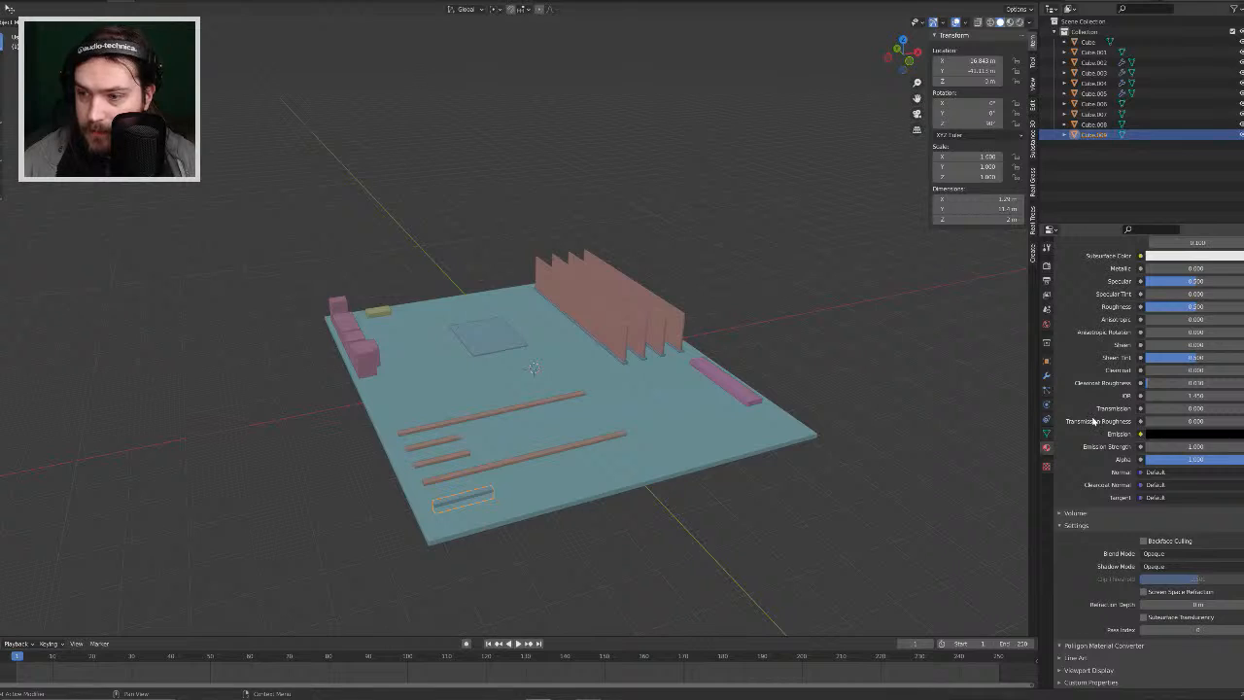
left_click(1079, 670)
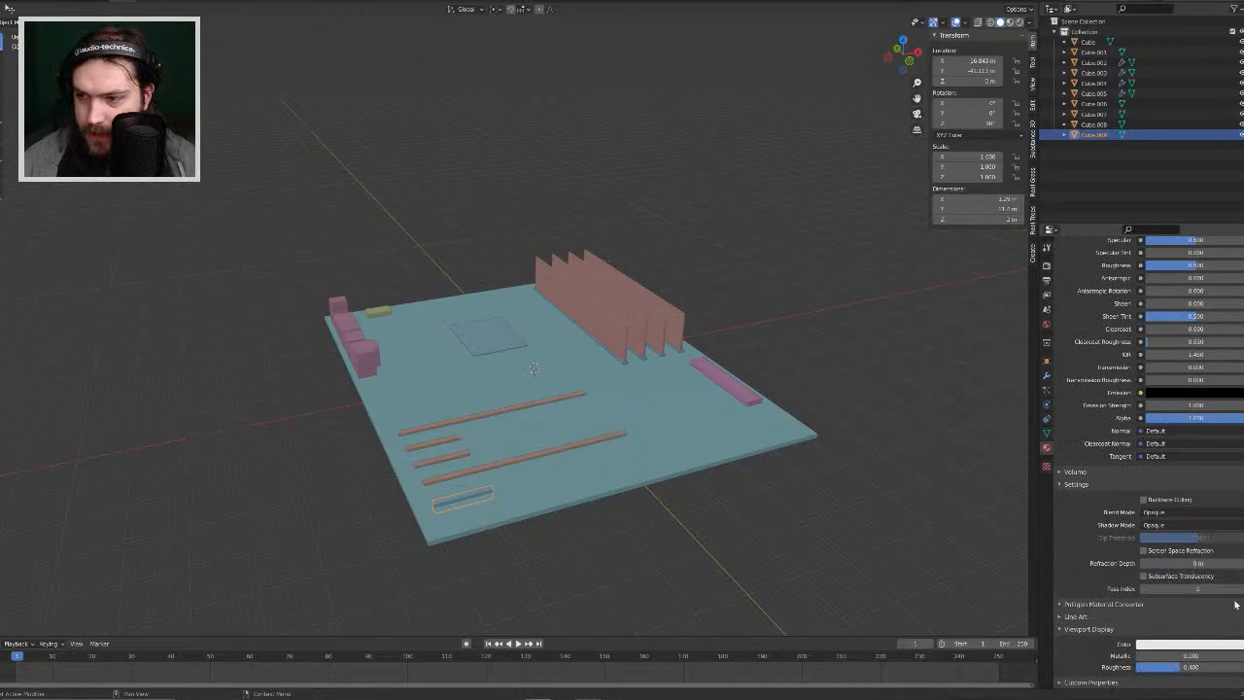
left_click(1221, 642)
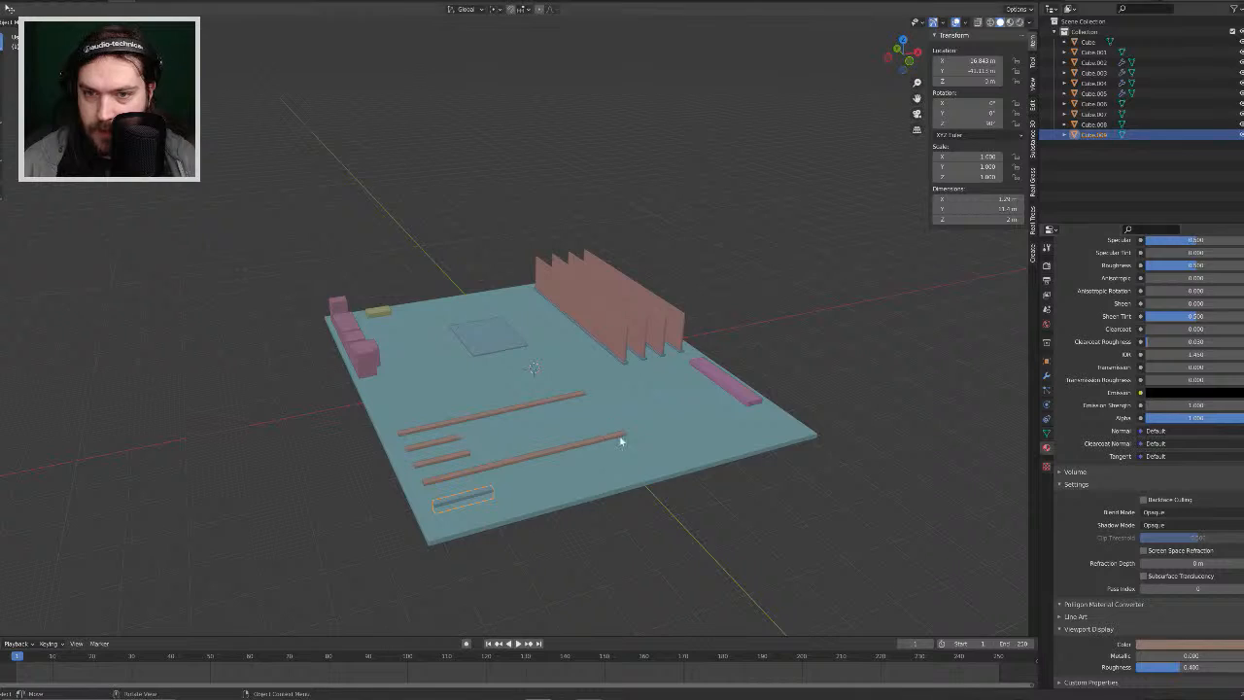
Step: Preview the motherboard in Material Preview shading and return to Solid shading
left_click(855, 328)
middle_click_drag(868, 393, 833, 377)
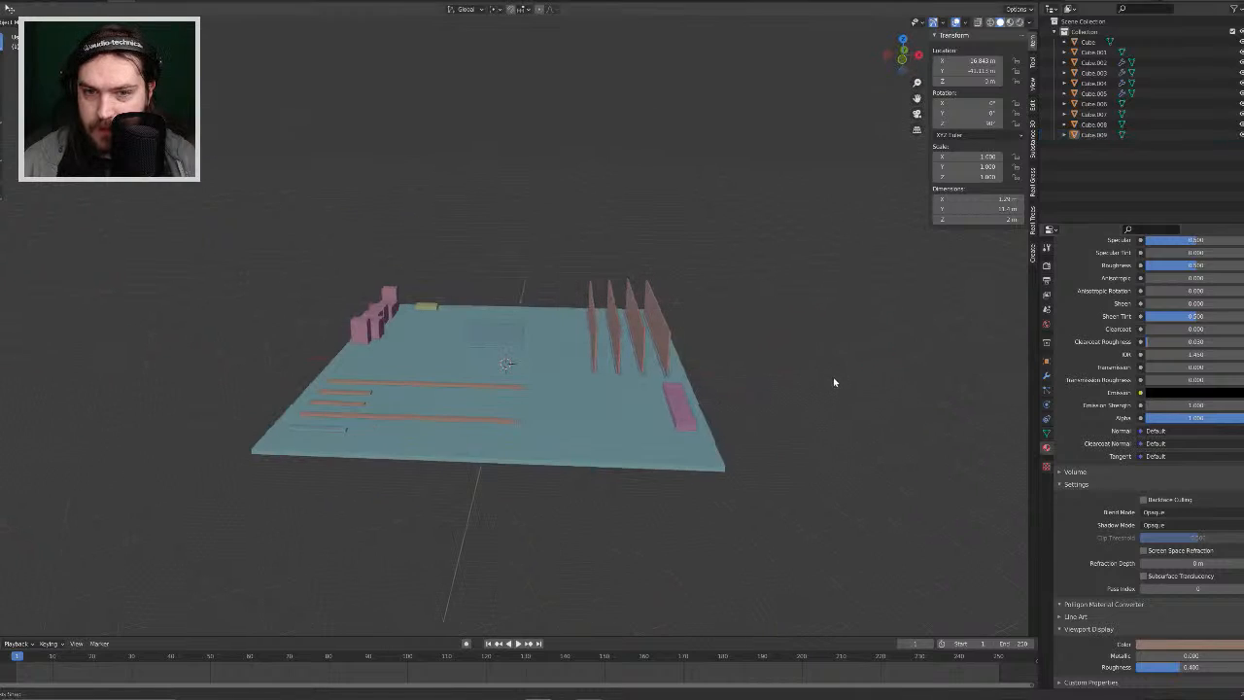
left_click(1000, 23)
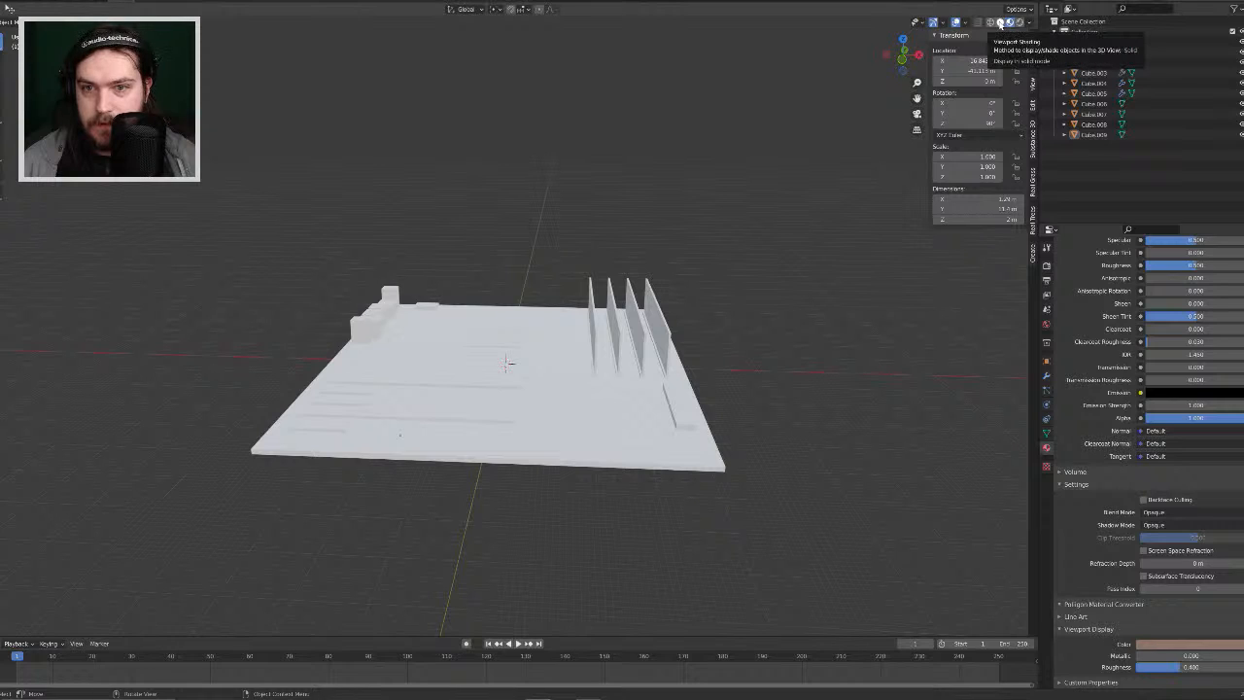
left_click(1007, 22)
middle_click_drag(589, 320, 949, 519)
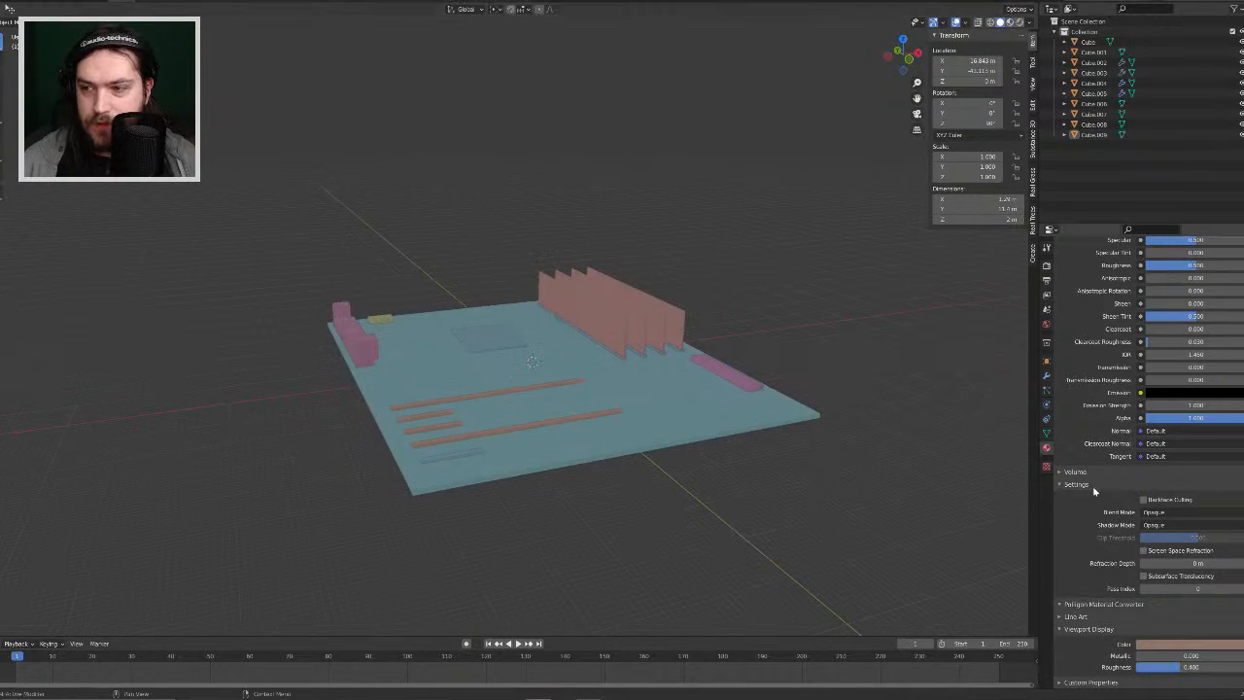
Step: Remove the new material from the single short slot
scroll(1095, 491, "up", 10)
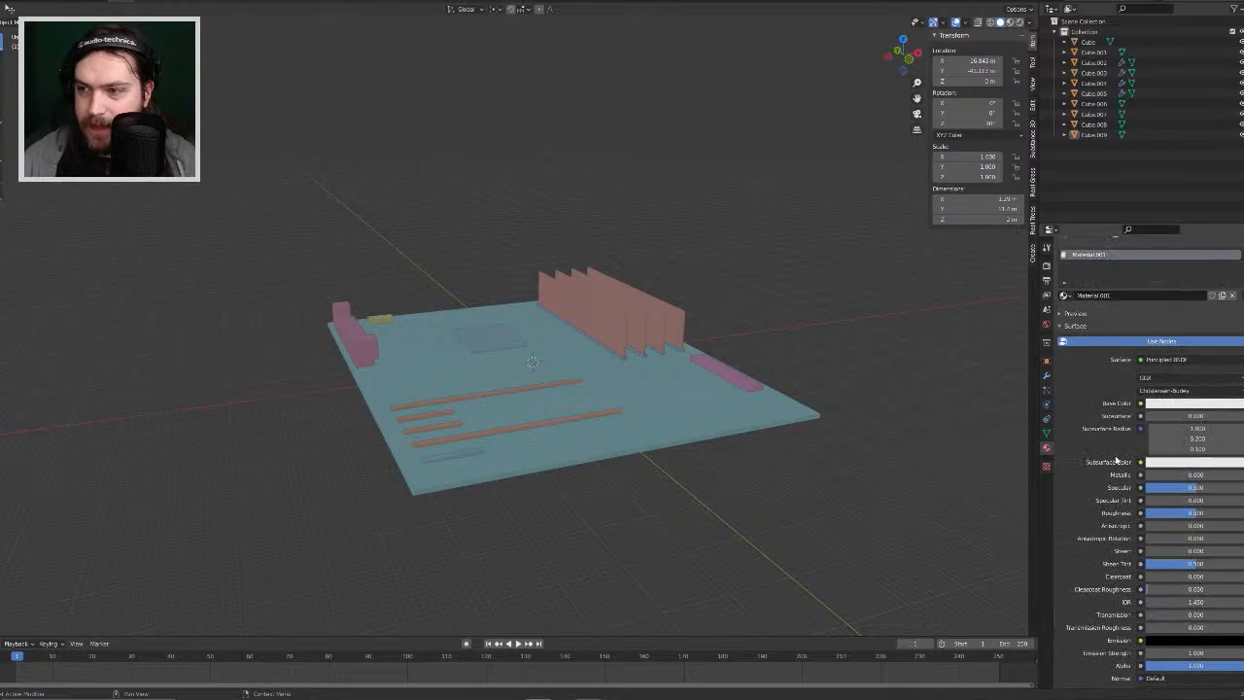
left_click(1243, 268)
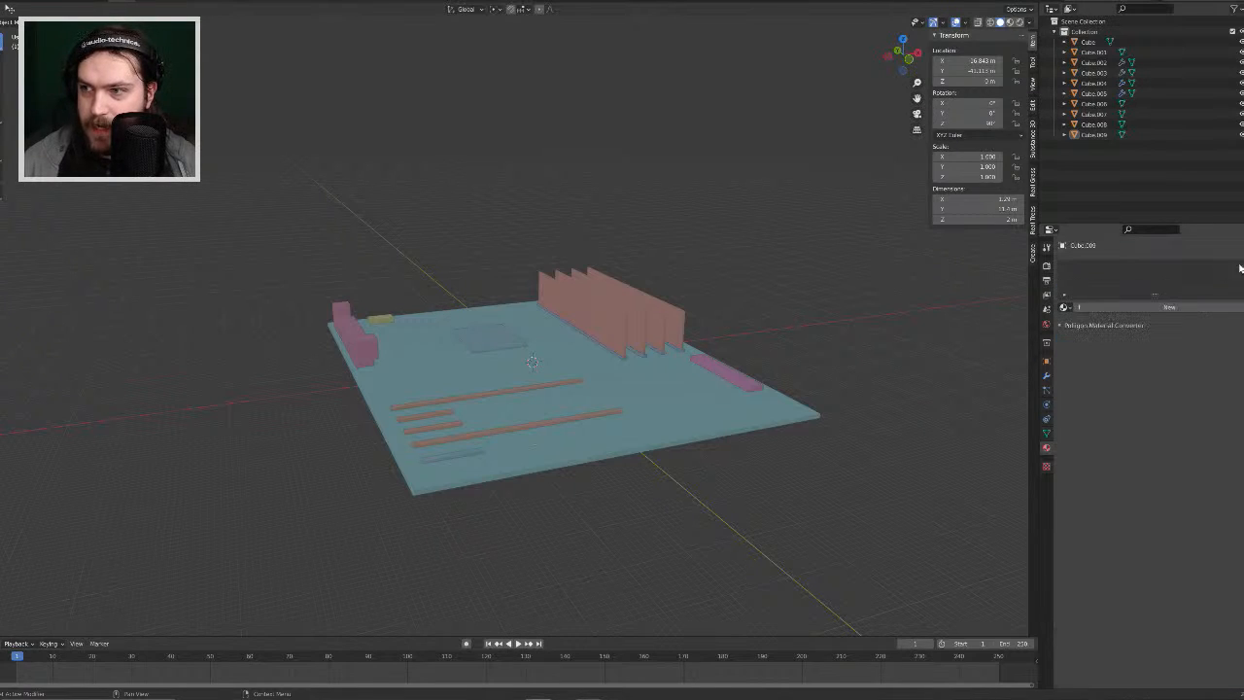
middle_click_drag(573, 417, 578, 308)
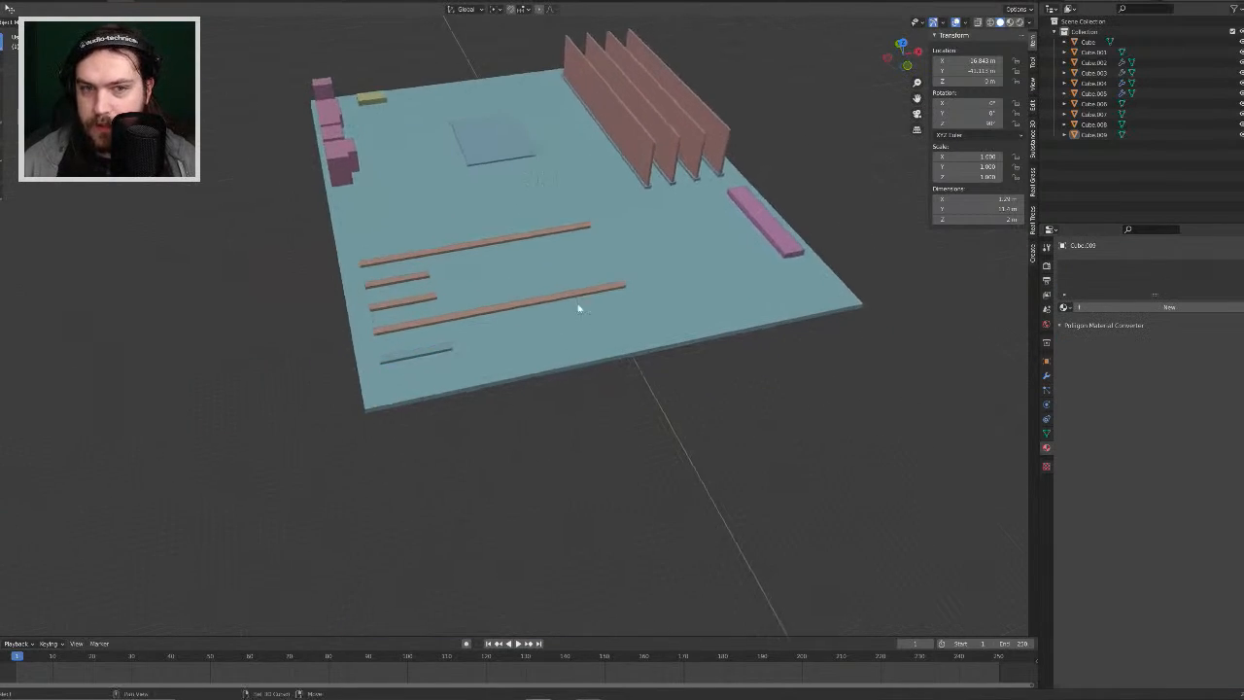
scroll(449, 334, "up", 4)
scroll(375, 351, "down", 3)
left_click(384, 363)
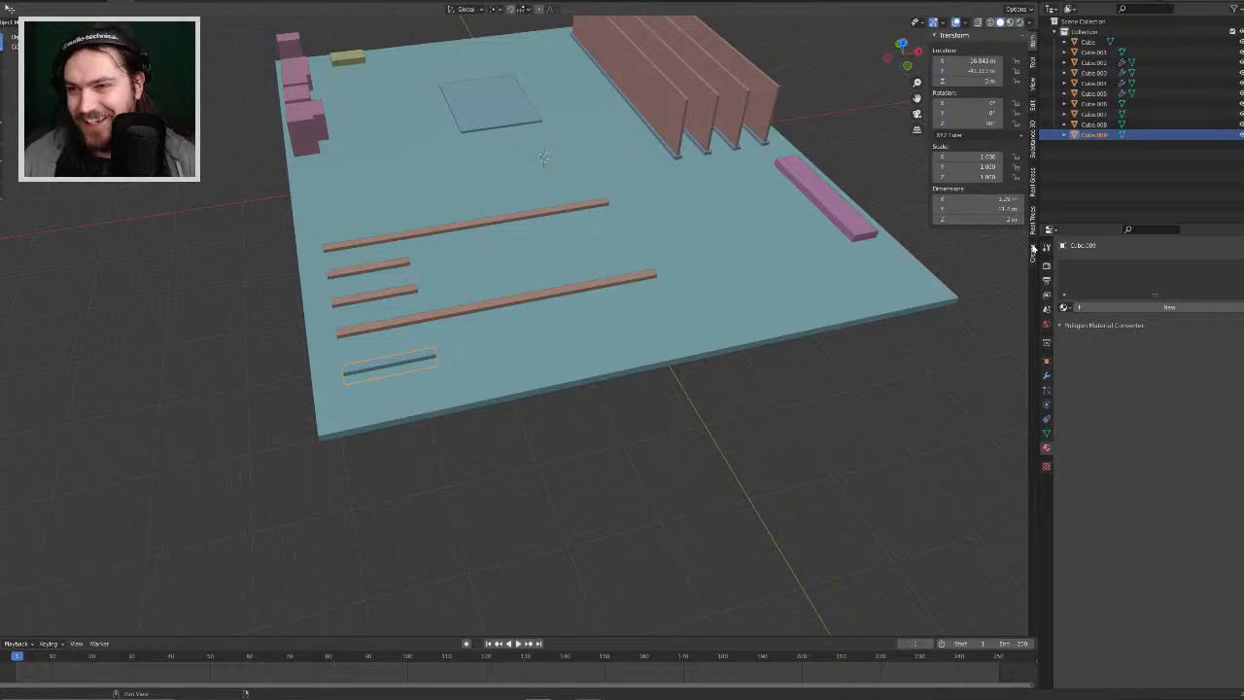
left_click(1033, 180)
left_click(1033, 138)
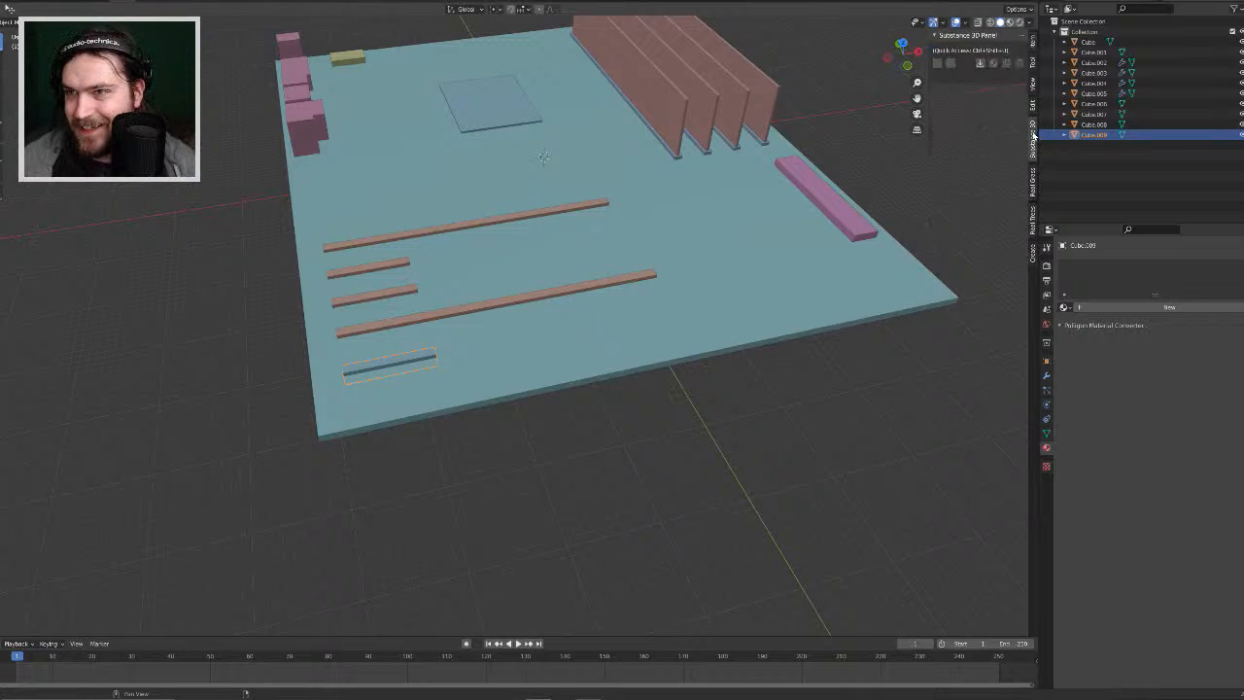
left_click(1033, 104)
left_click(1033, 84)
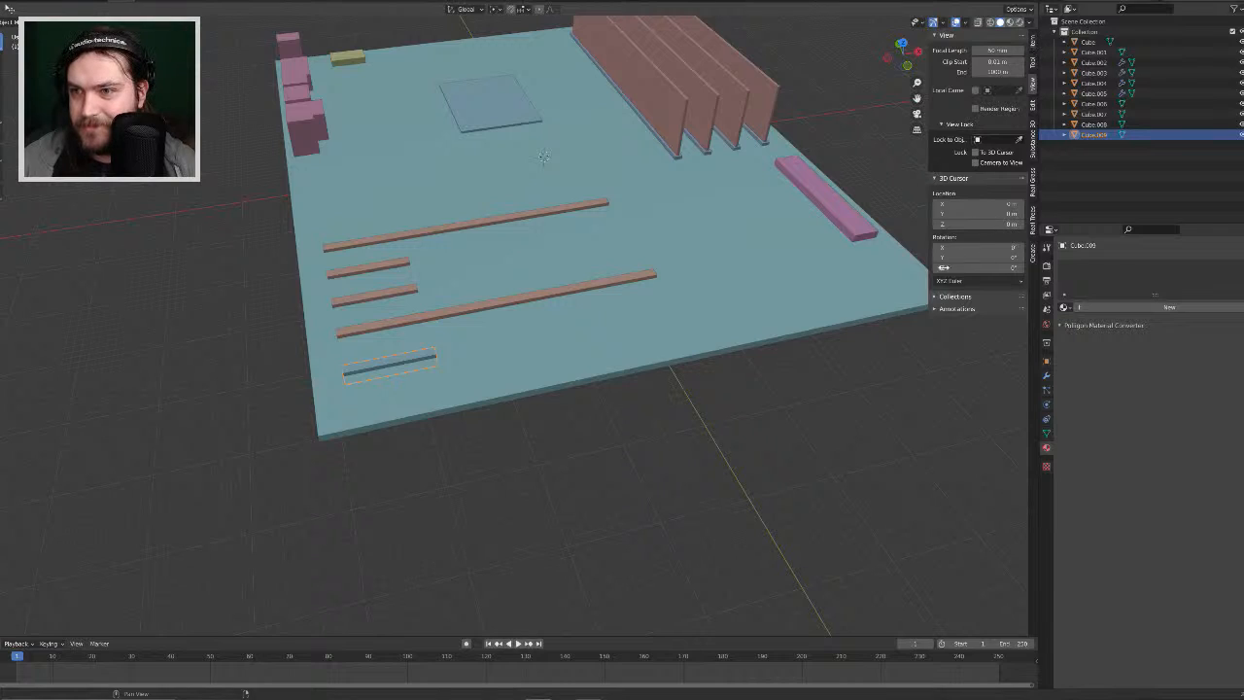
left_click(1033, 43)
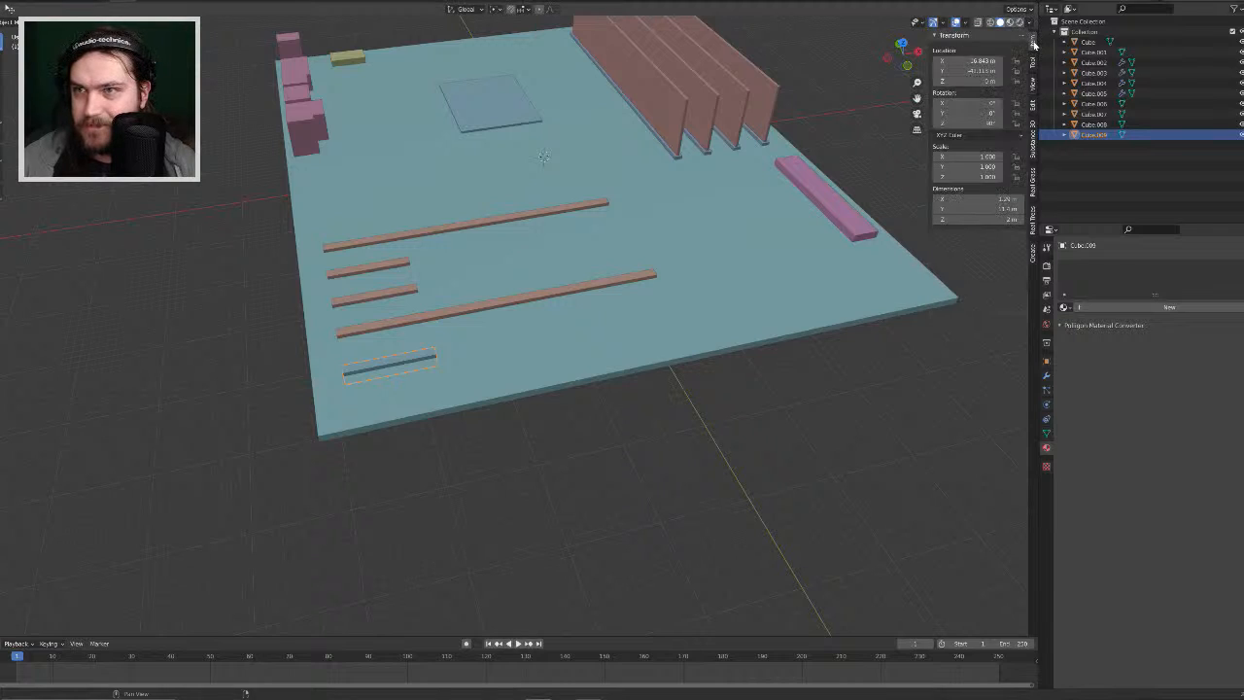
Step: Try MatCap lighting in the viewport shading, and restore Studio lighting with Random colouring
left_click(1029, 21)
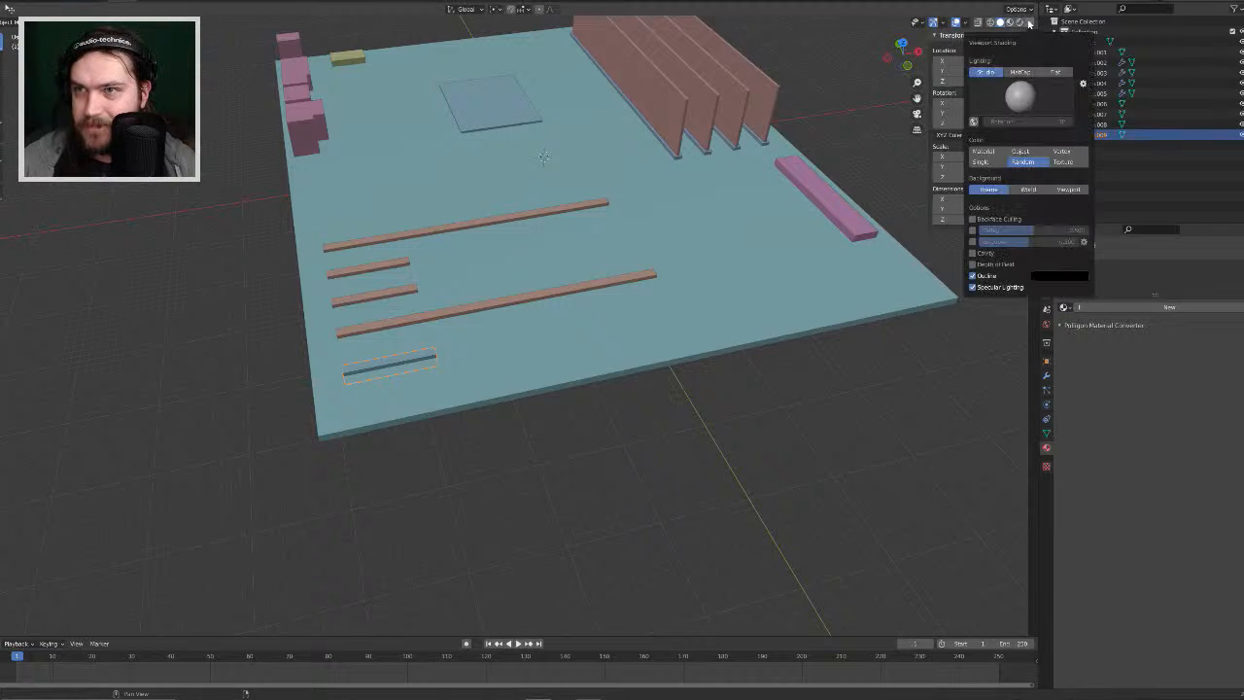
left_click(1020, 73)
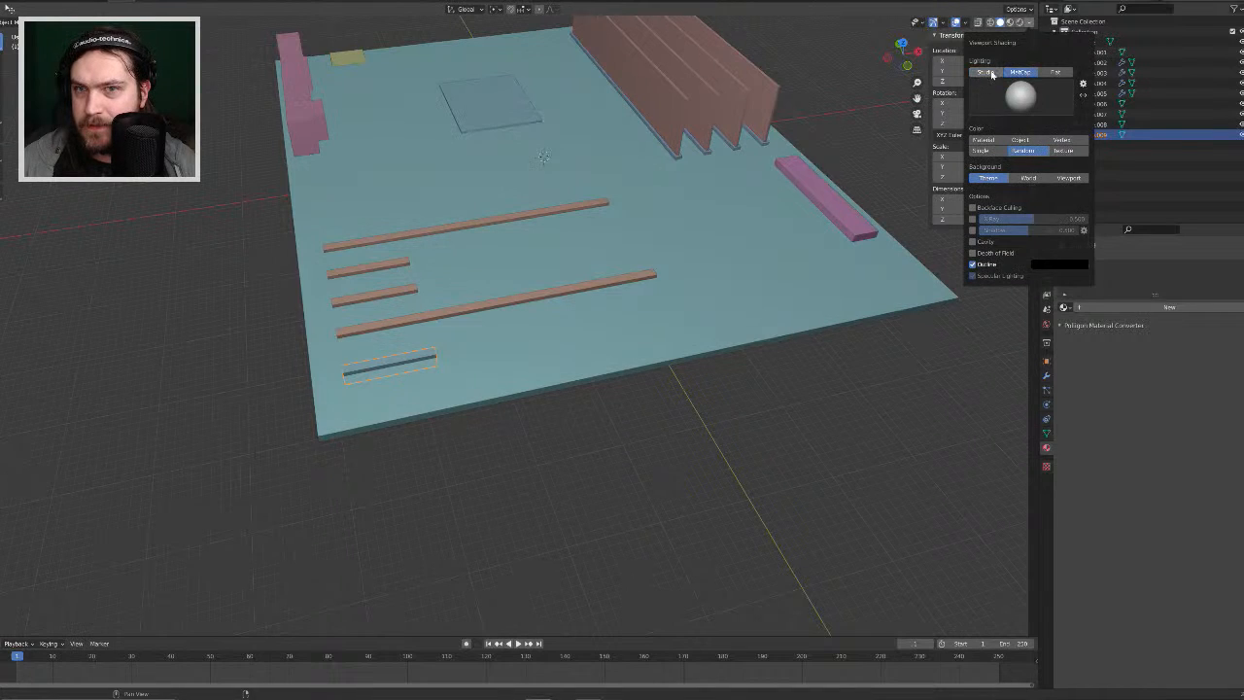
left_click(990, 75)
left_click(1015, 75)
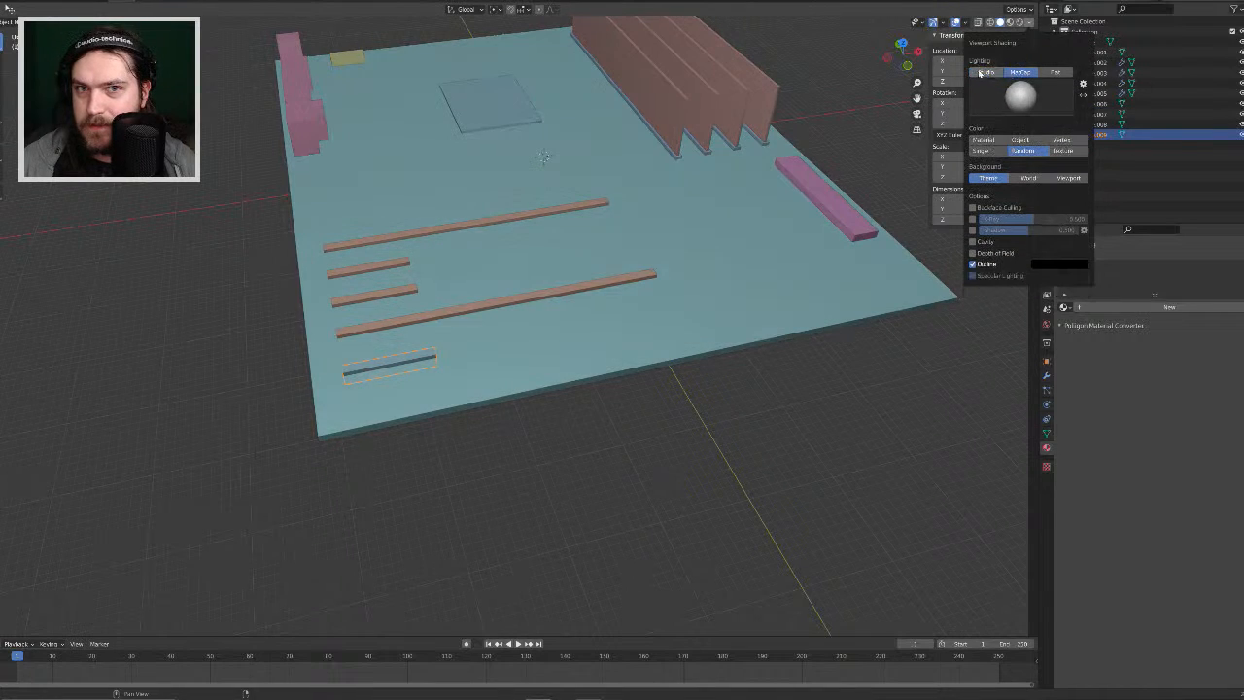
left_click(981, 74)
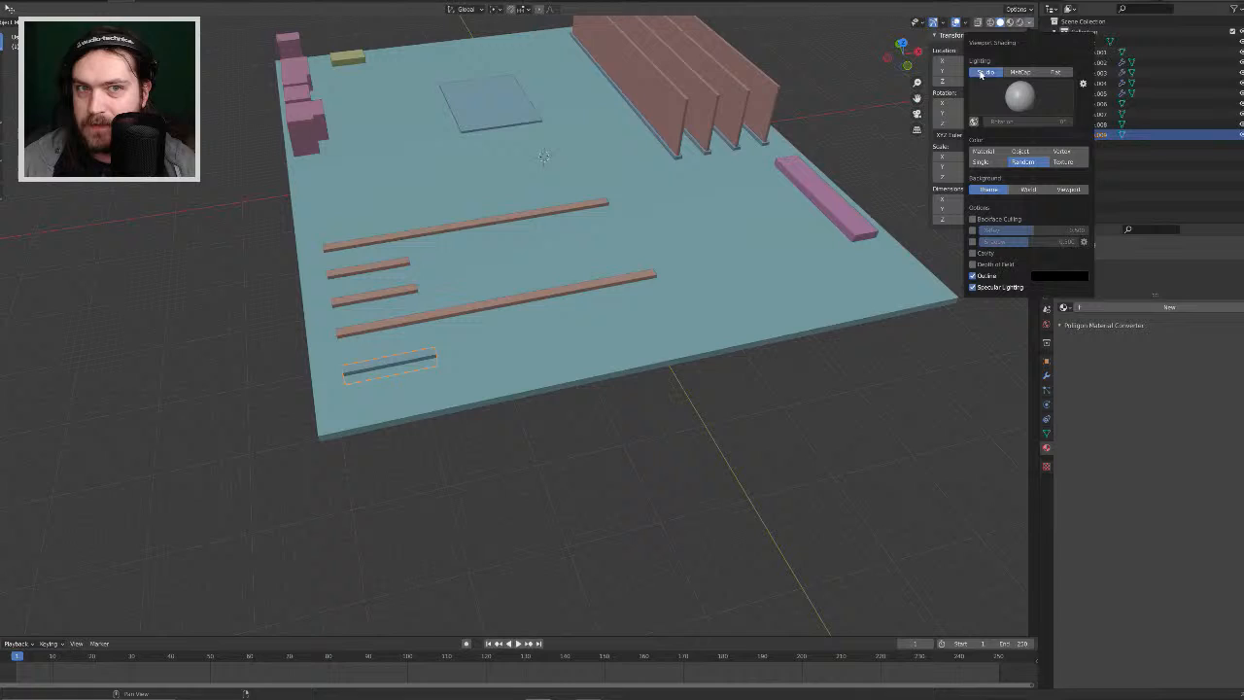
left_click(1023, 97)
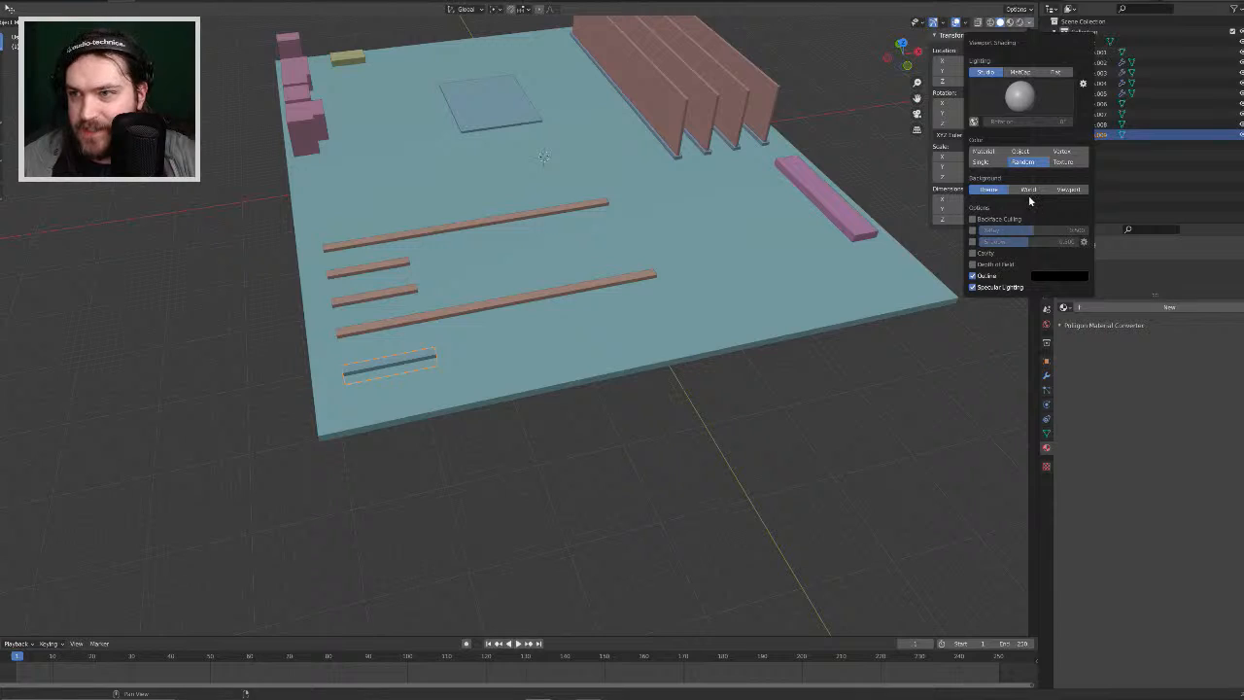
Step: Try duplicating the pair of short slots and the pair of long slots in place, and delete the copies
left_click(521, 304)
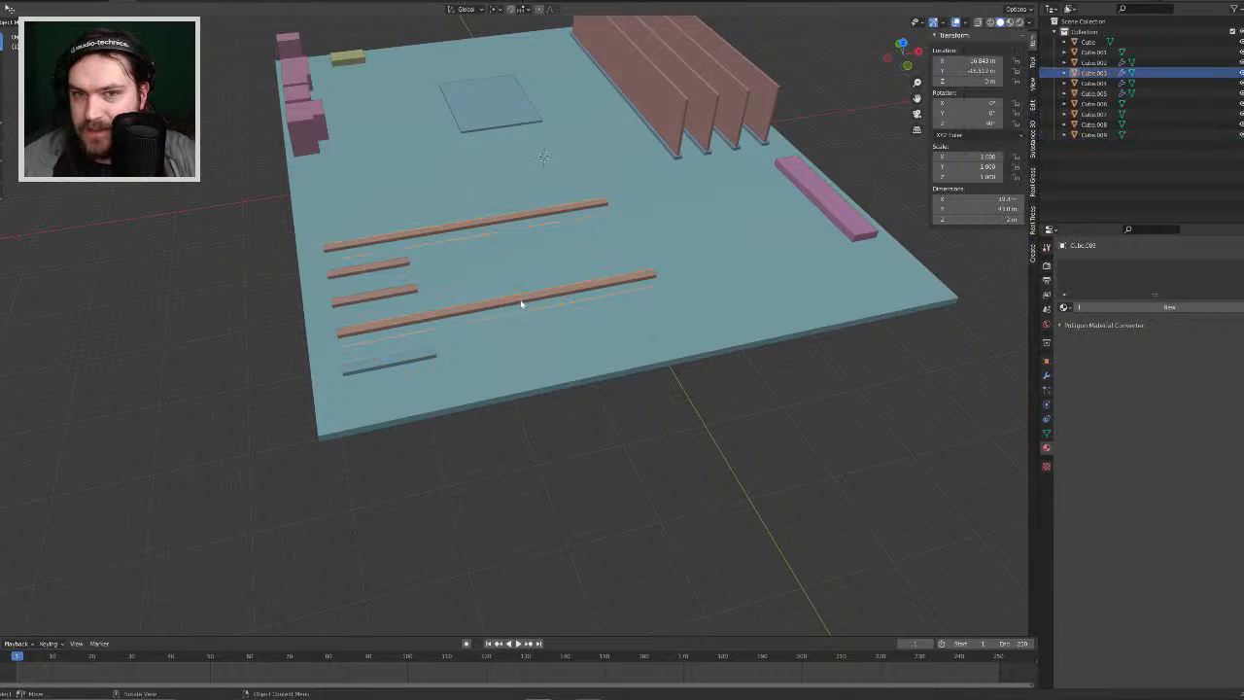
left_click(402, 295)
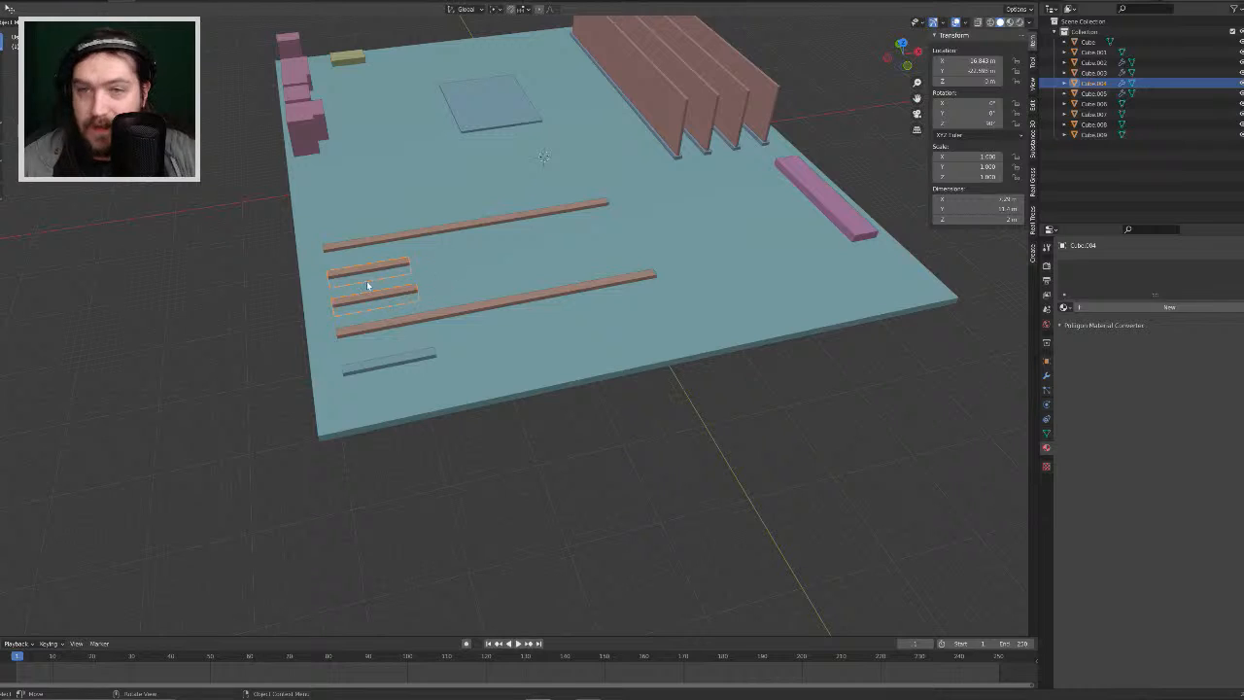
key("shift+d")
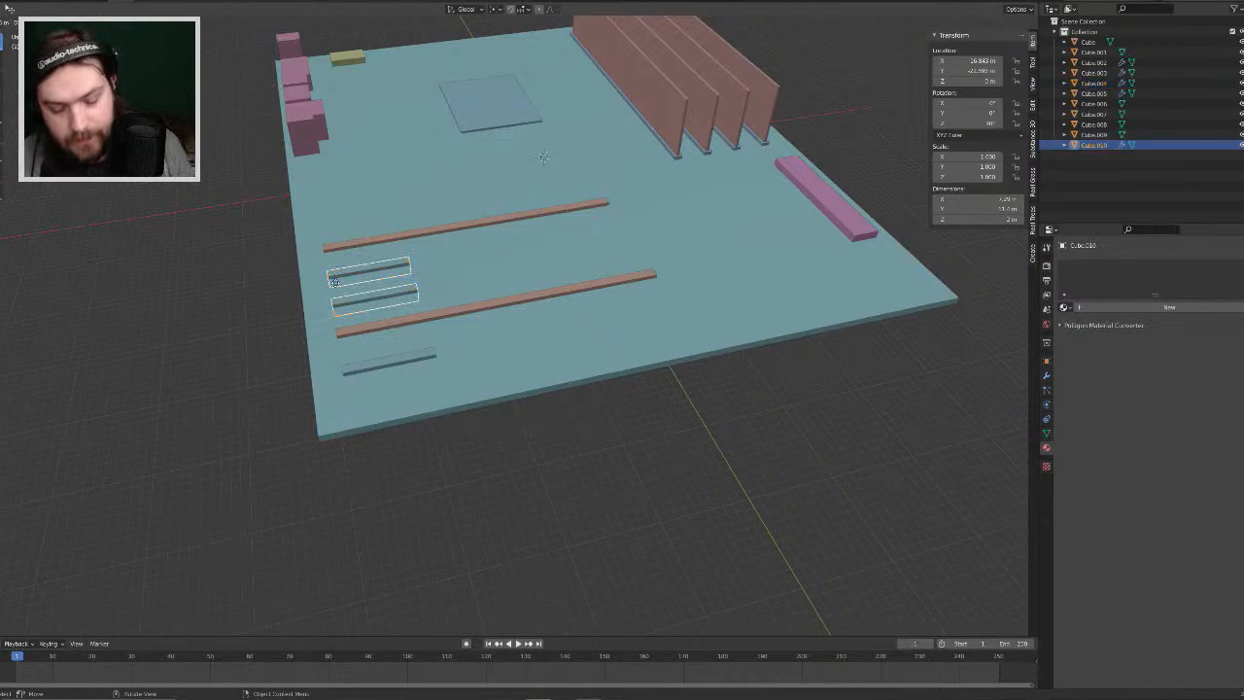
right_click(416, 292)
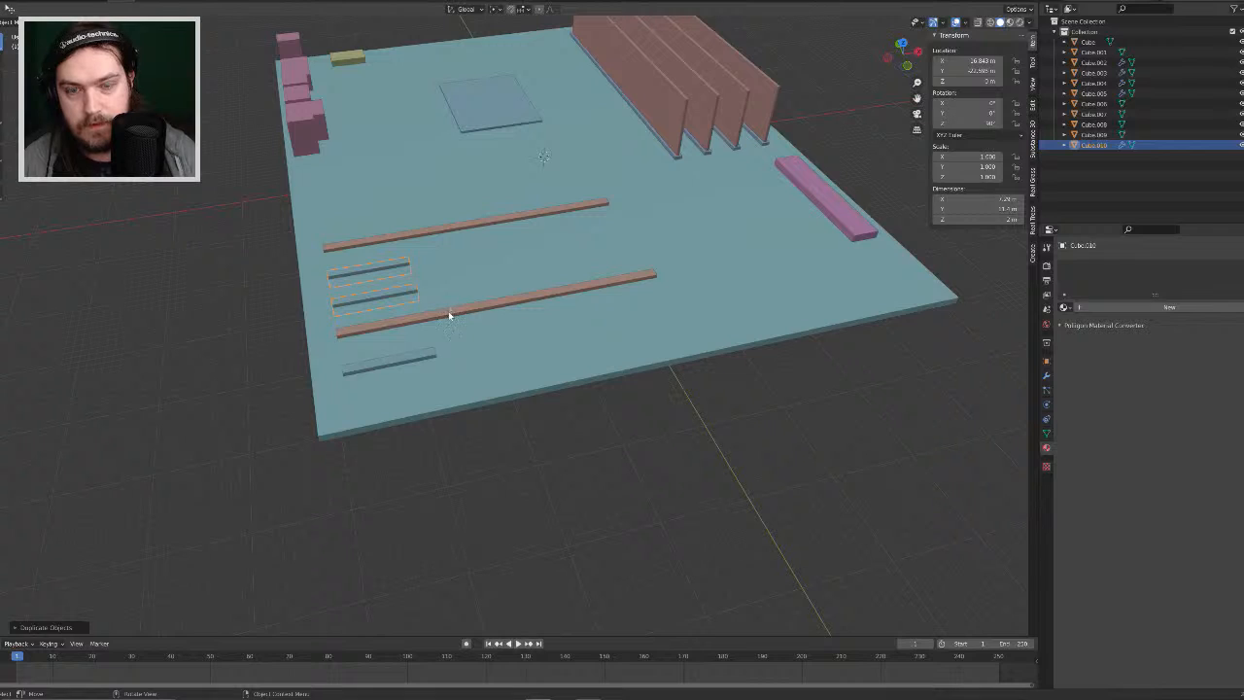
key("Delete")
left_click(451, 310)
key("shift+d")
right_click(511, 263)
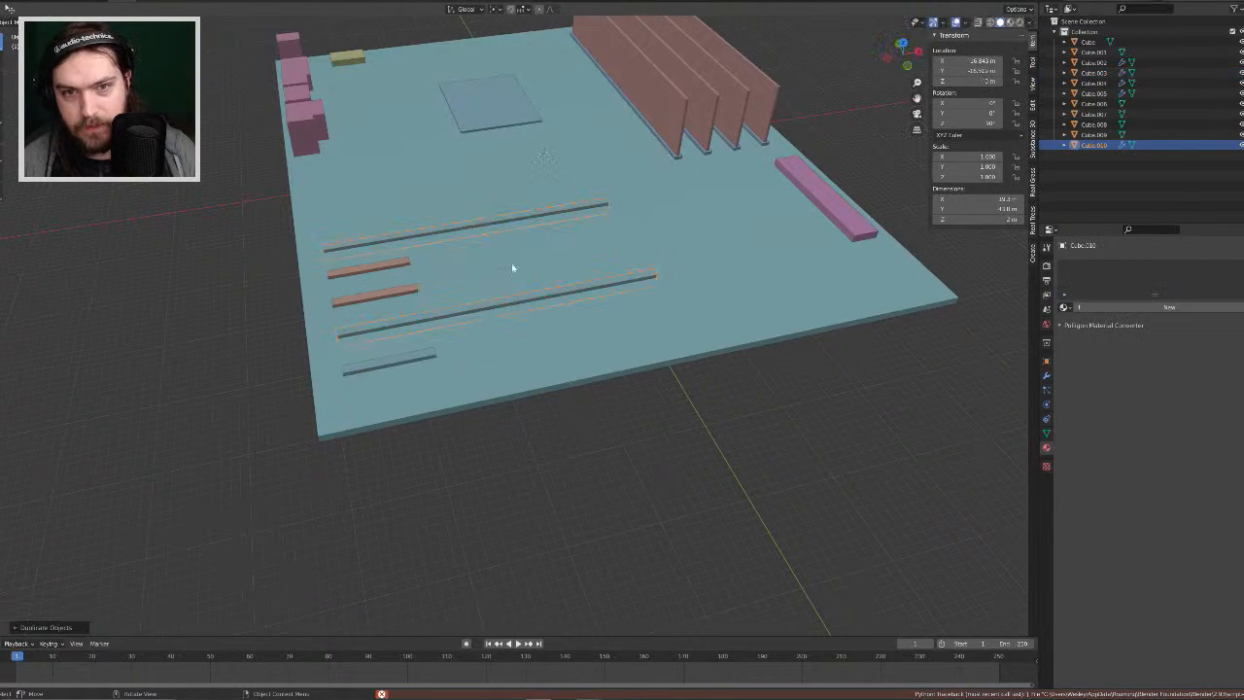
key("Delete")
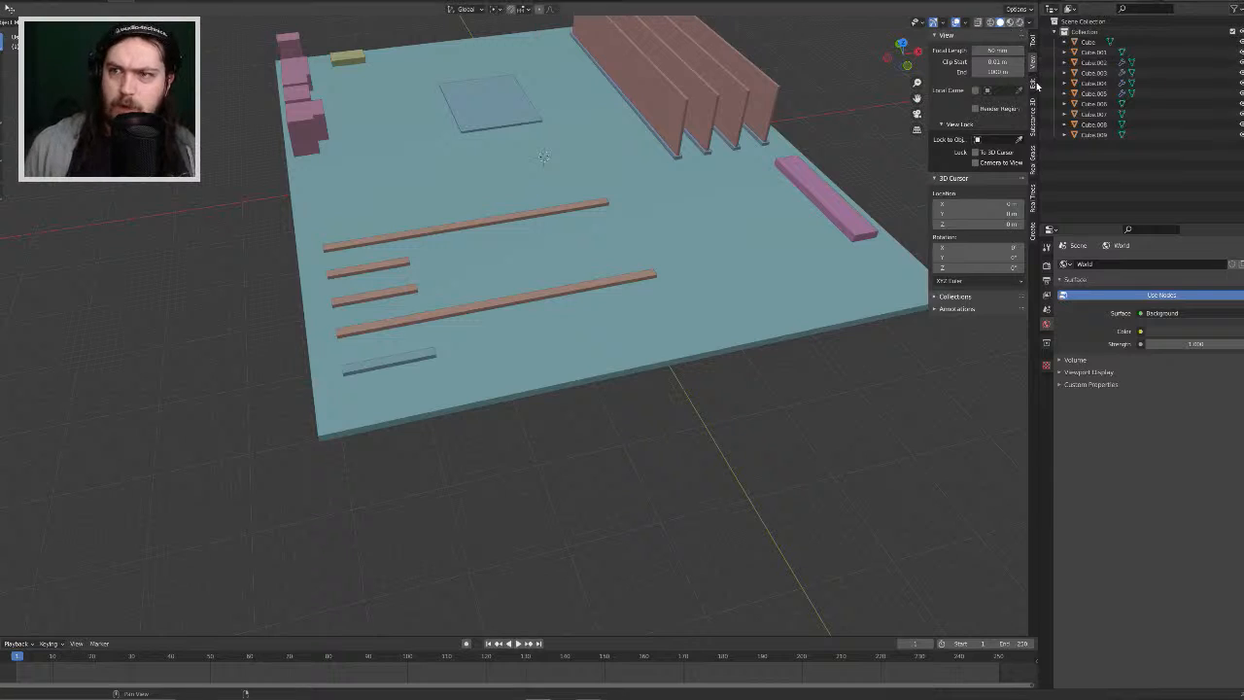
Step: Try Material colouring in the viewport shading, and restore Random colouring
left_click(1027, 24)
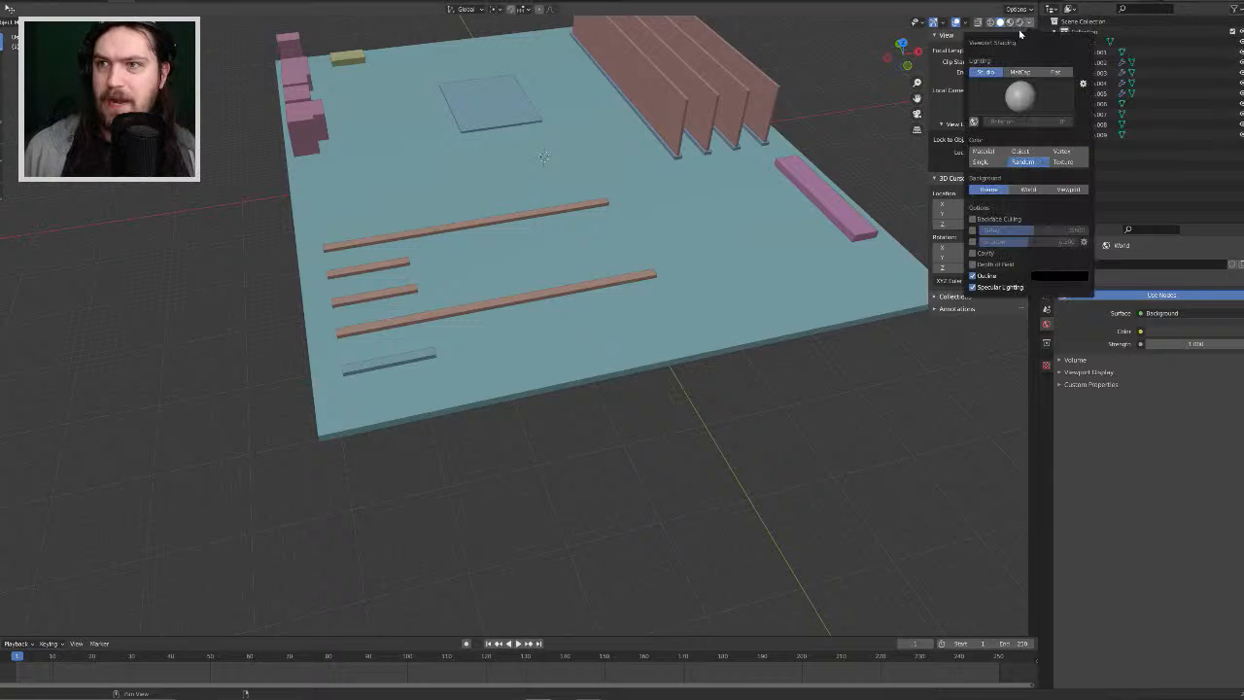
left_click(993, 154)
mouse_move(762, 335)
middle_mouse_down()
mouse_move(718, 308)
mouse_move(706, 331)
middle_mouse_up()
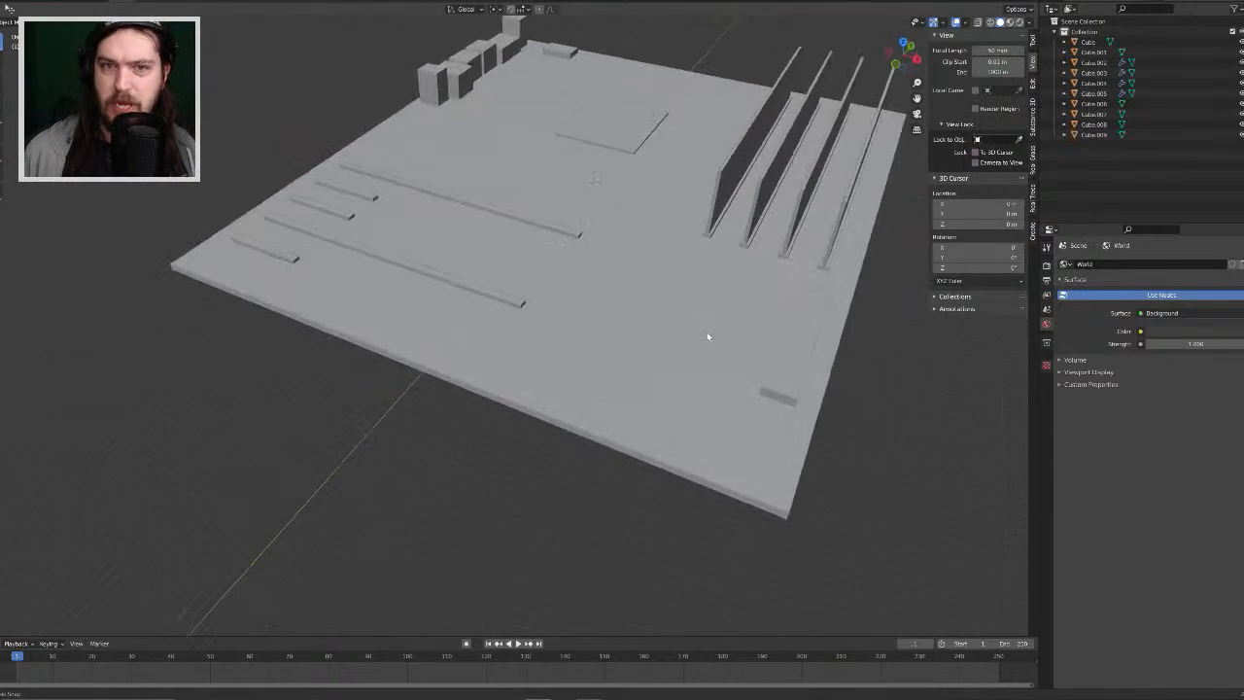
left_click(1027, 23)
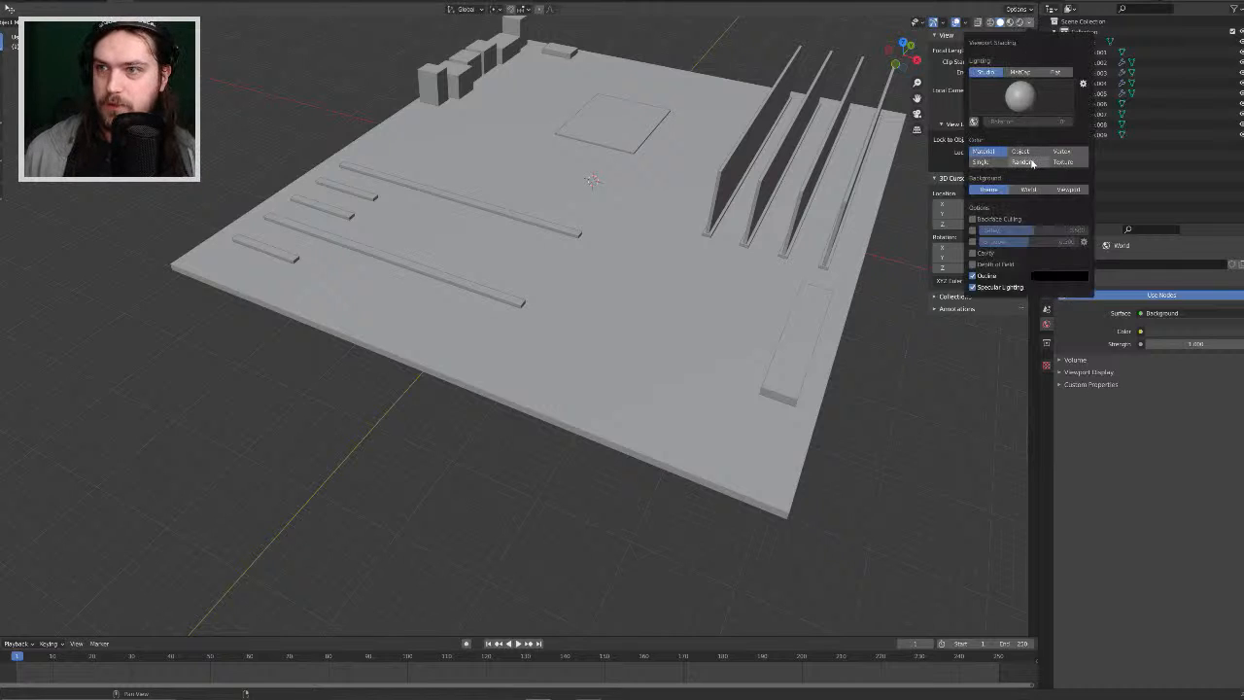
left_click(1025, 163)
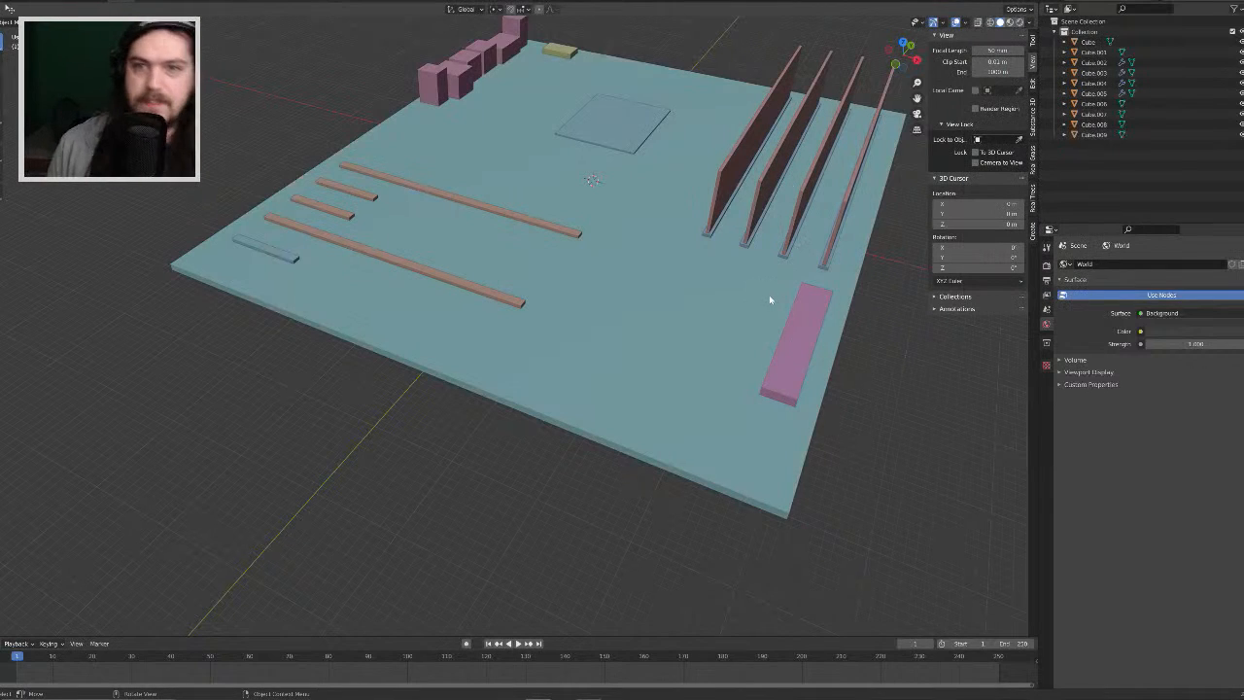
Step: Duplicate the central processor plate and place the copy between the port blocks and the uppermost long slot
key("KP_7")
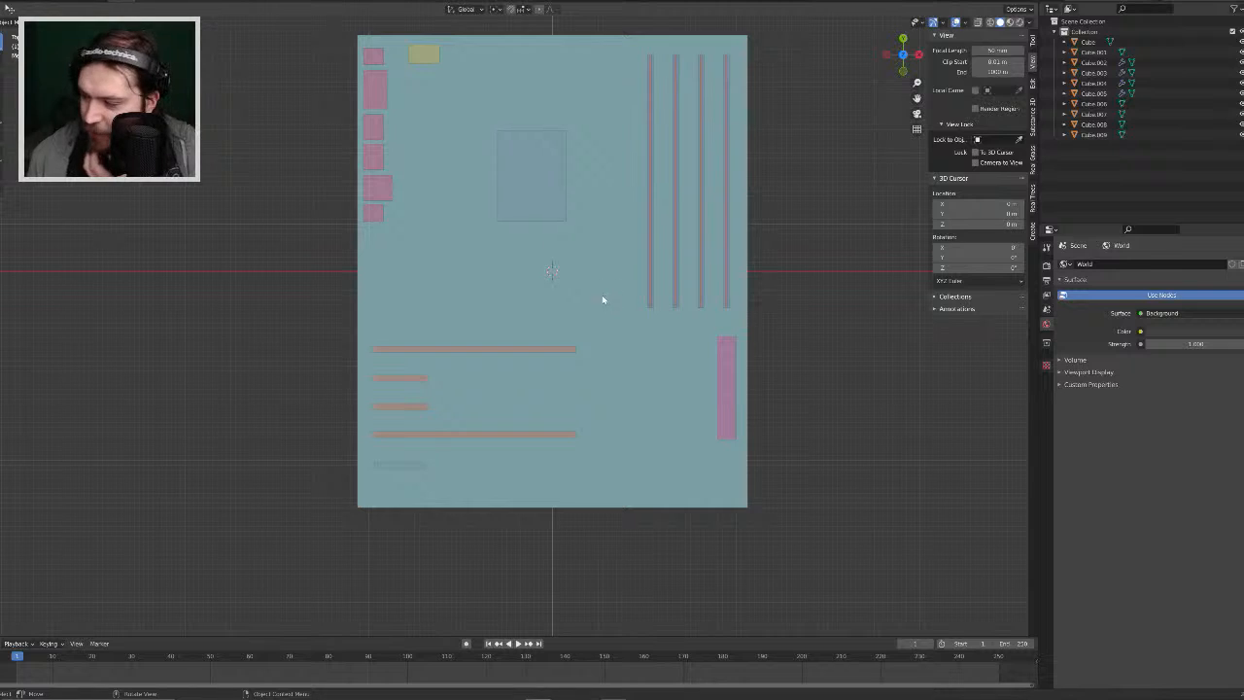
middle_click_drag(656, 286, 596, 210)
scroll(596, 211, "up", 4)
scroll(597, 210, "down", 5)
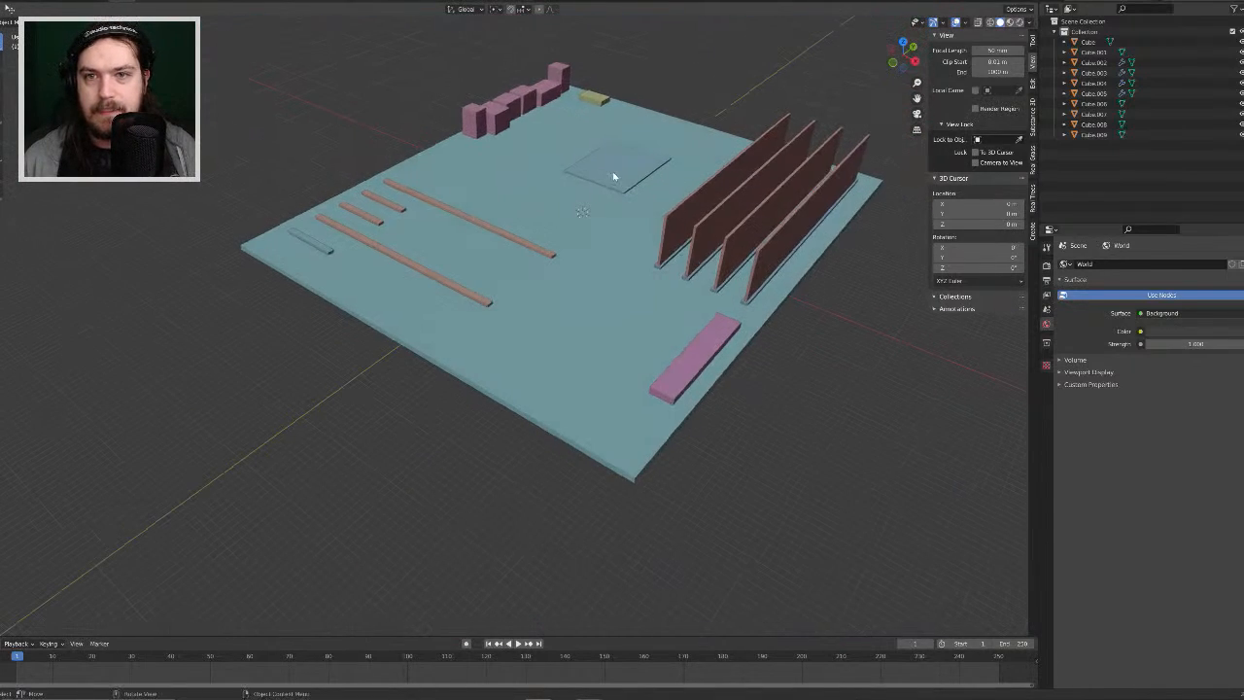
key("shift+d")
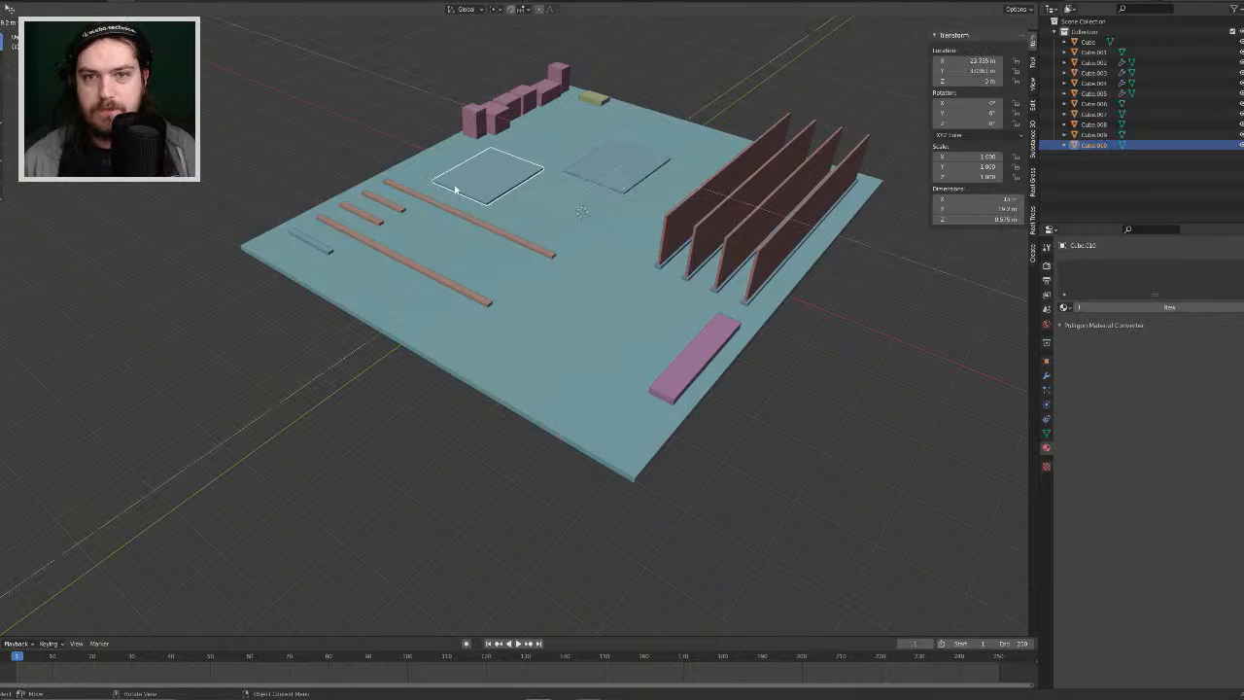
left_click(466, 185)
Step: Try scaling the copied plate down uniformly in Object Mode
middle_click_drag(466, 185, 560, 188)
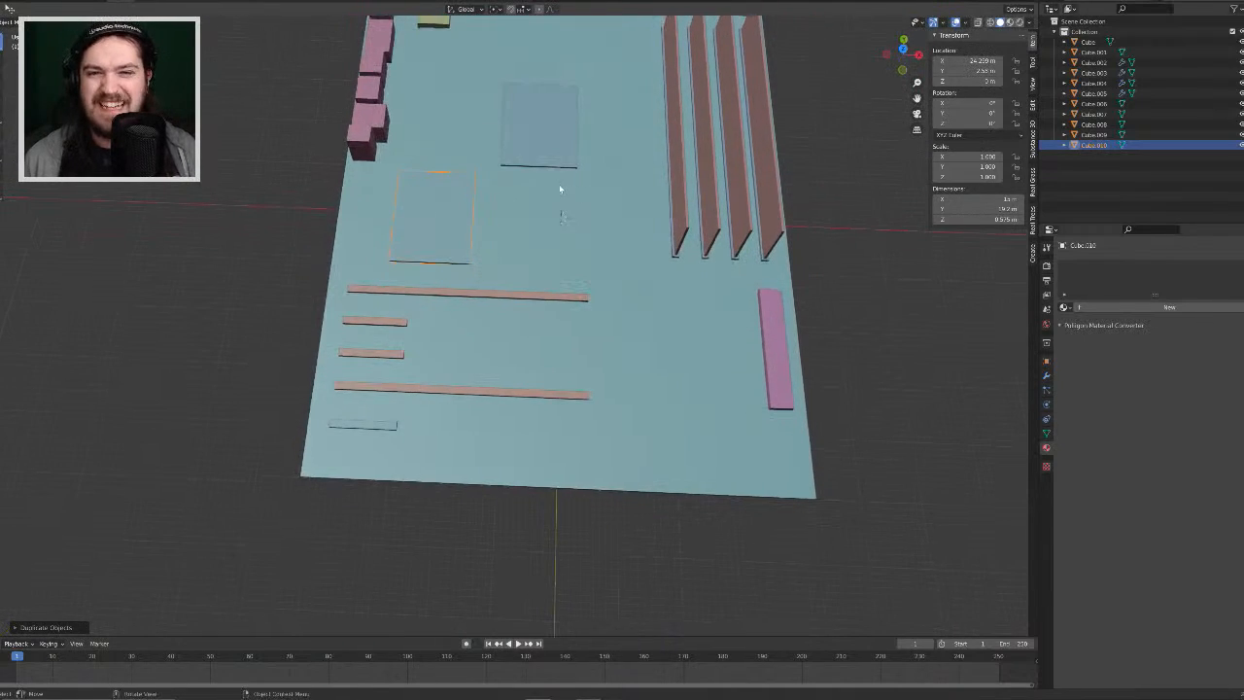
scroll(556, 188, "up", 1)
key("KP_7")
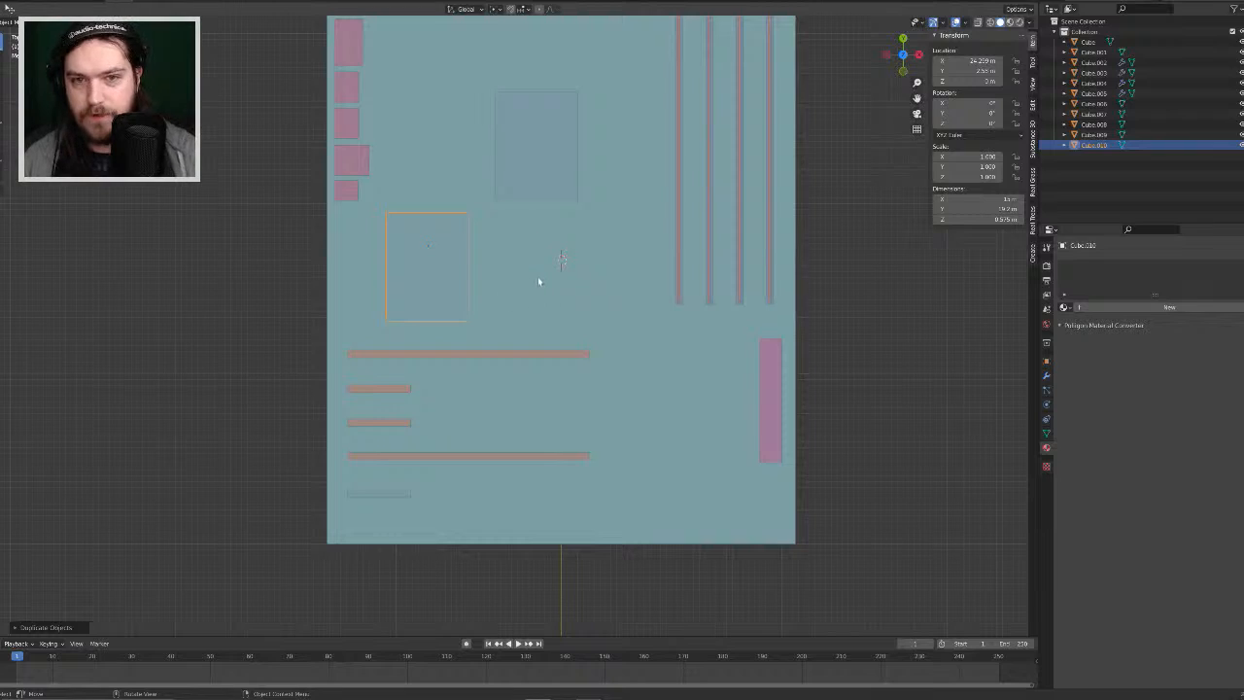
key("s")
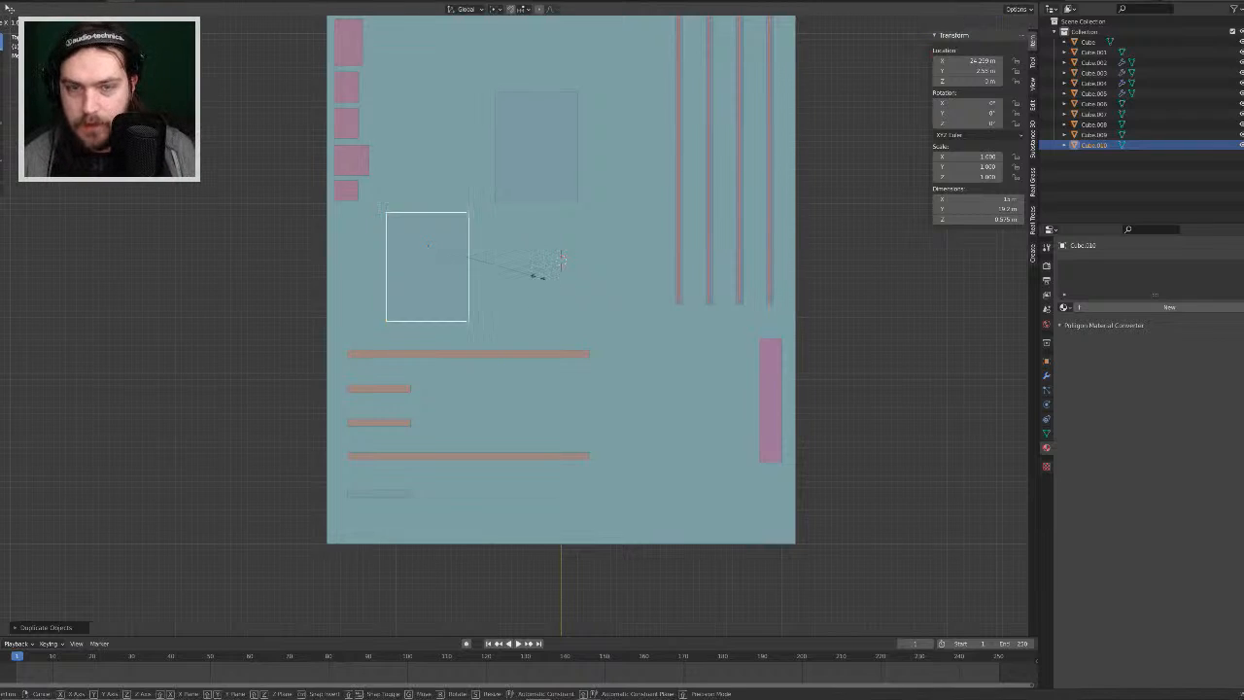
left_click(499, 265)
key("s")
right_click(499, 265)
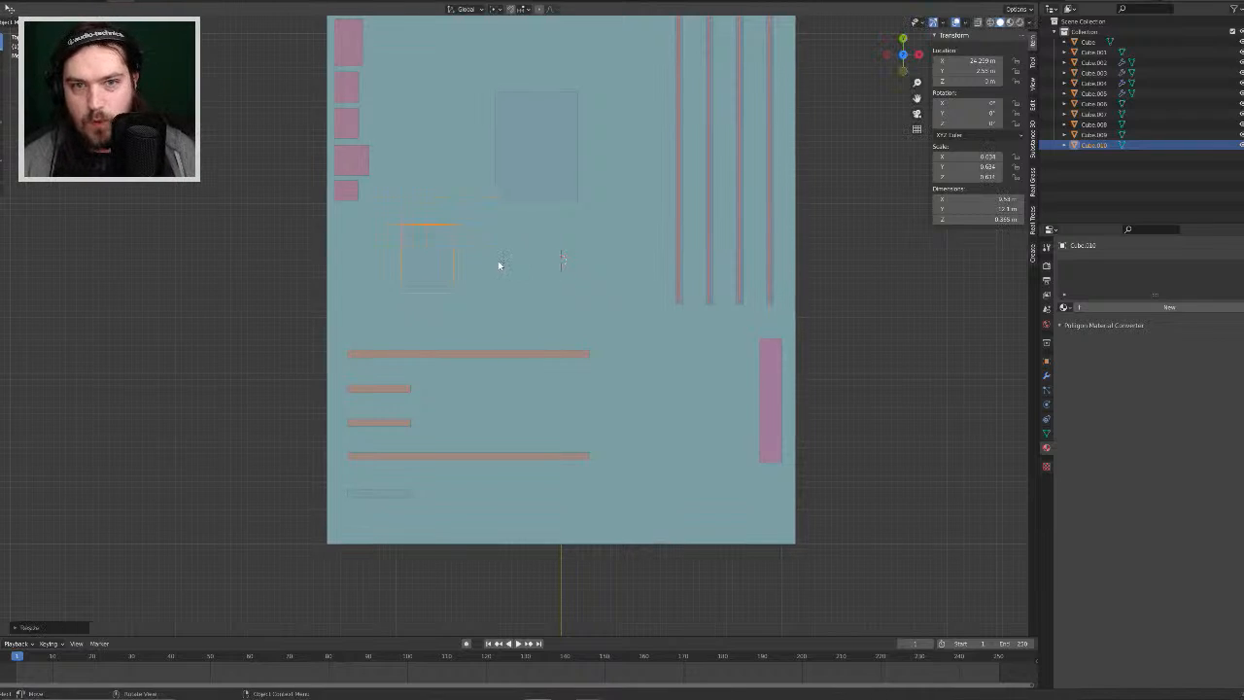
Step: Scale the copied plate's mesh along X in Edit Mode to about 14.8 m wide
key("Tab")
key("s")
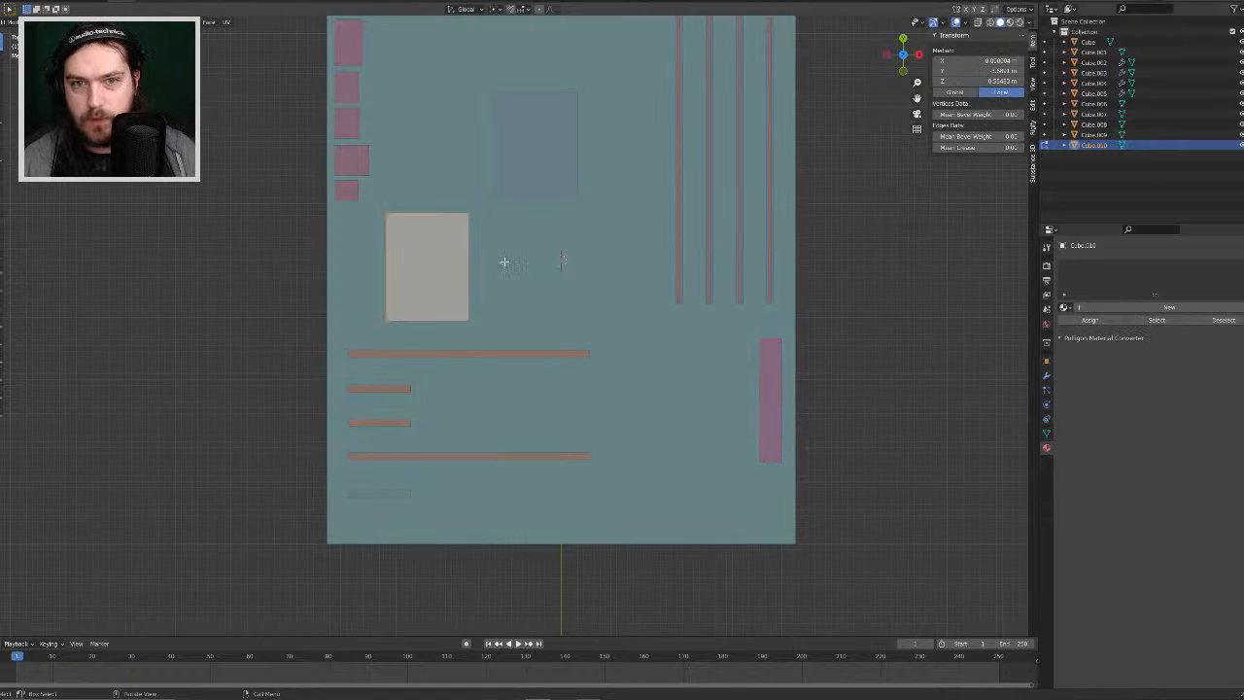
key("x")
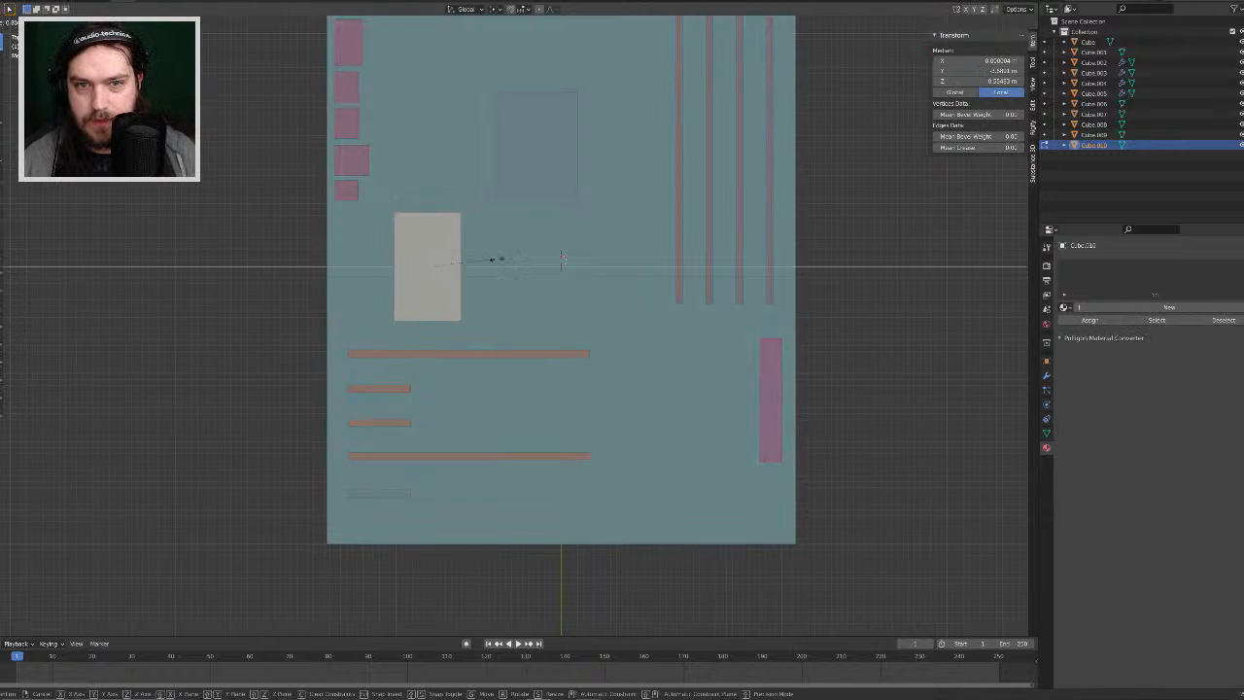
left_click(508, 259)
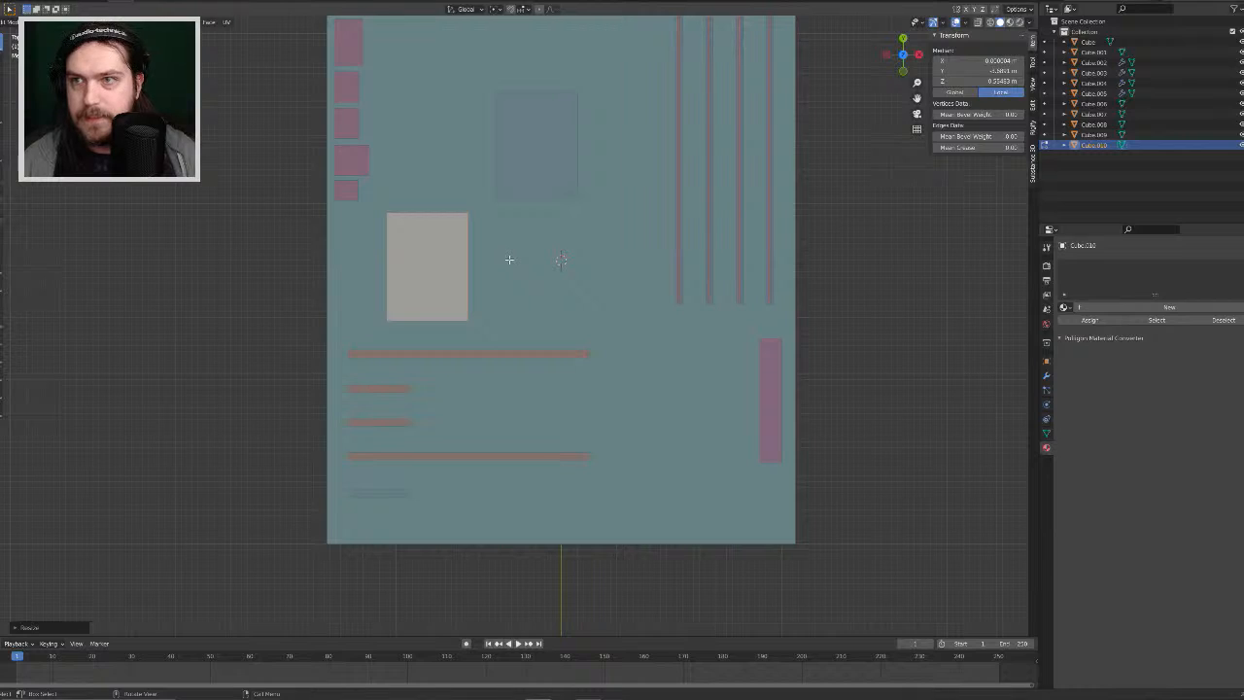
key("Tab")
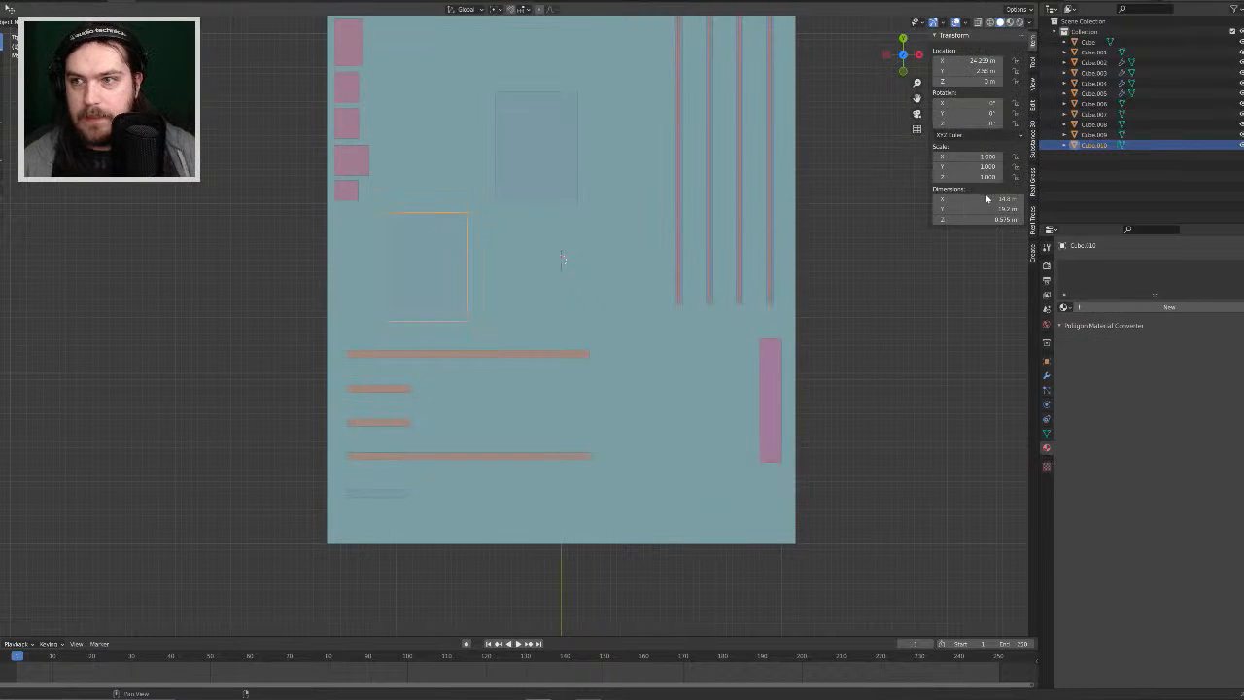
Step: Set the copied plate's dimensions to 10 m in X and 10 m in Y
left_click(978, 201)
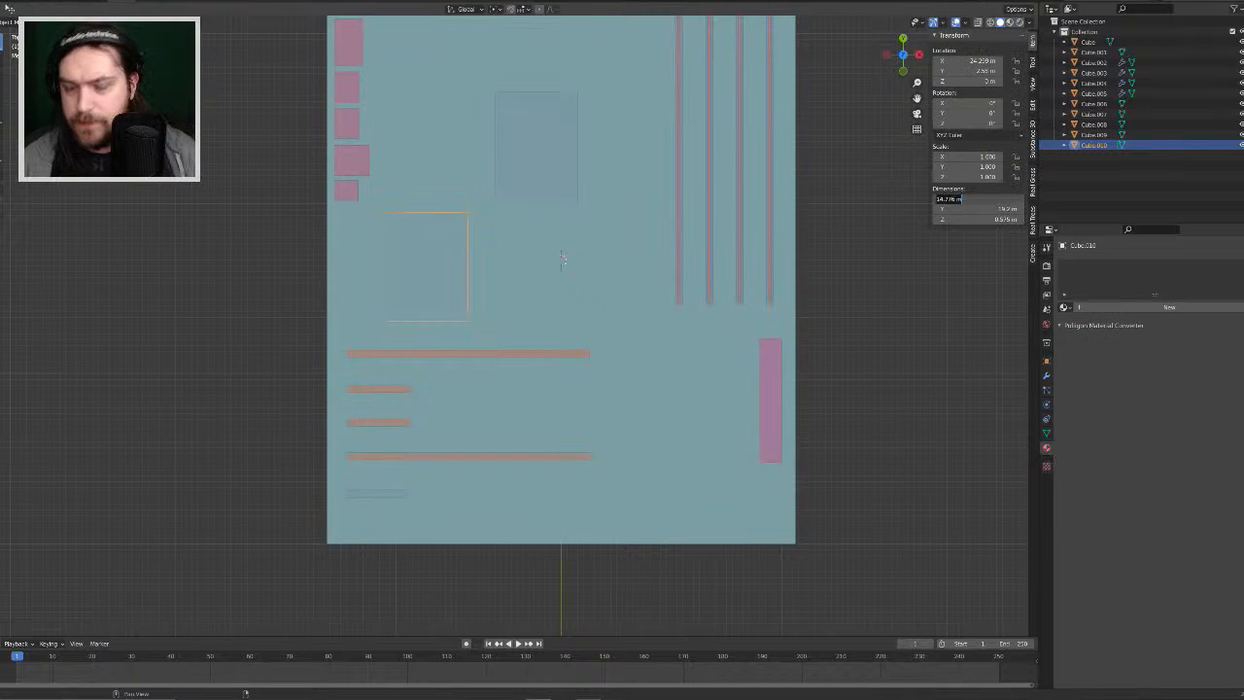
type("10")
key("Tab")
type("10")
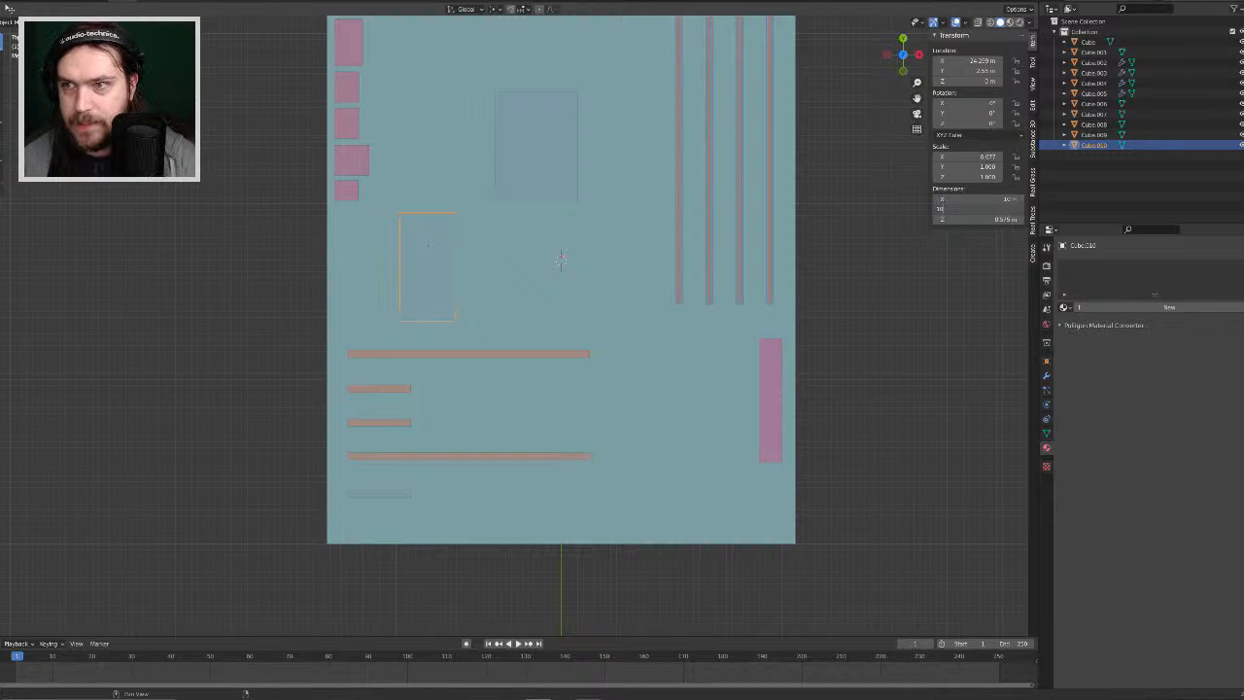
key("Return")
Step: Raise the 10 m square plate along Z to a height of about 0.32 m
middle_click_drag(622, 311, 574, 235)
key("g")
key("z")
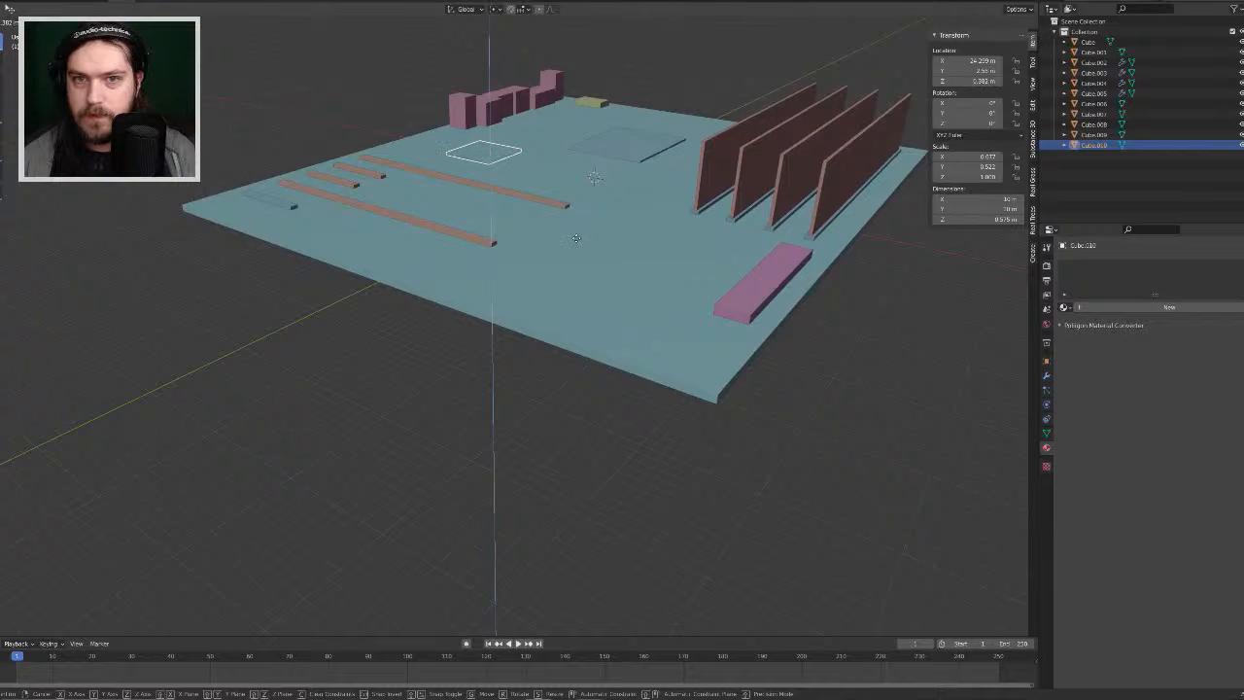
left_click(574, 242)
Step: Move the small square plate horizontally to the board's edge, between the port blocks and the uppermost long slot
key("g")
key("z")
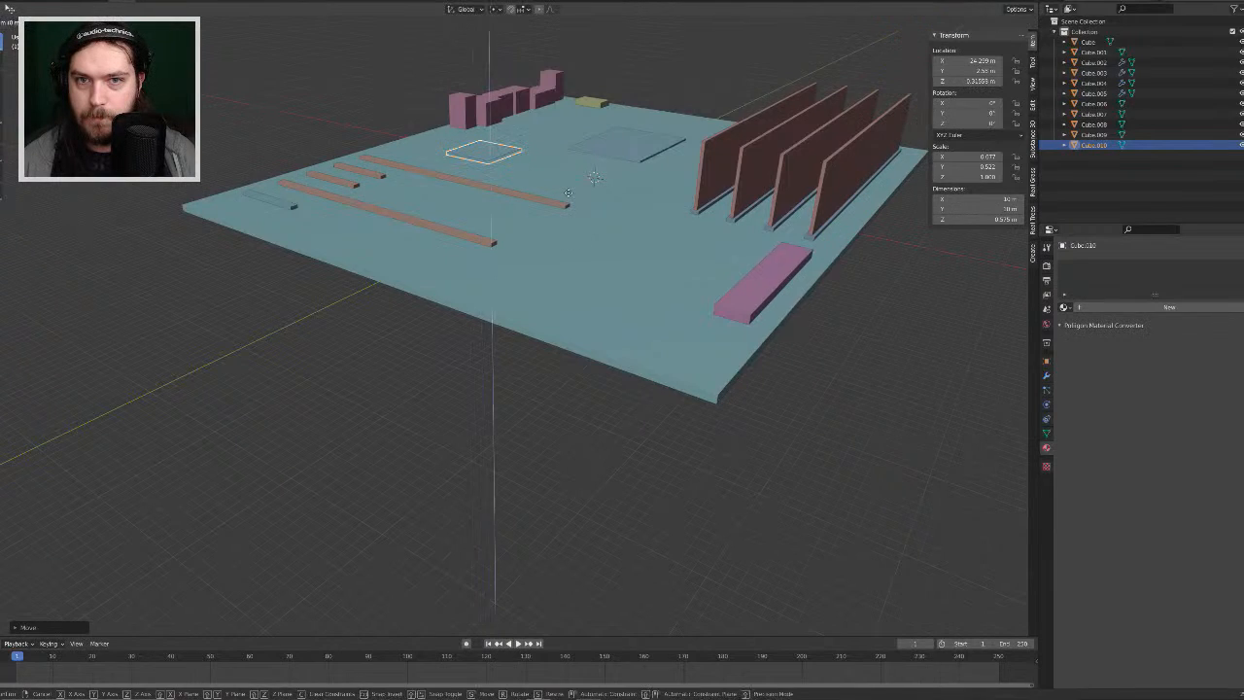
key("shift+z")
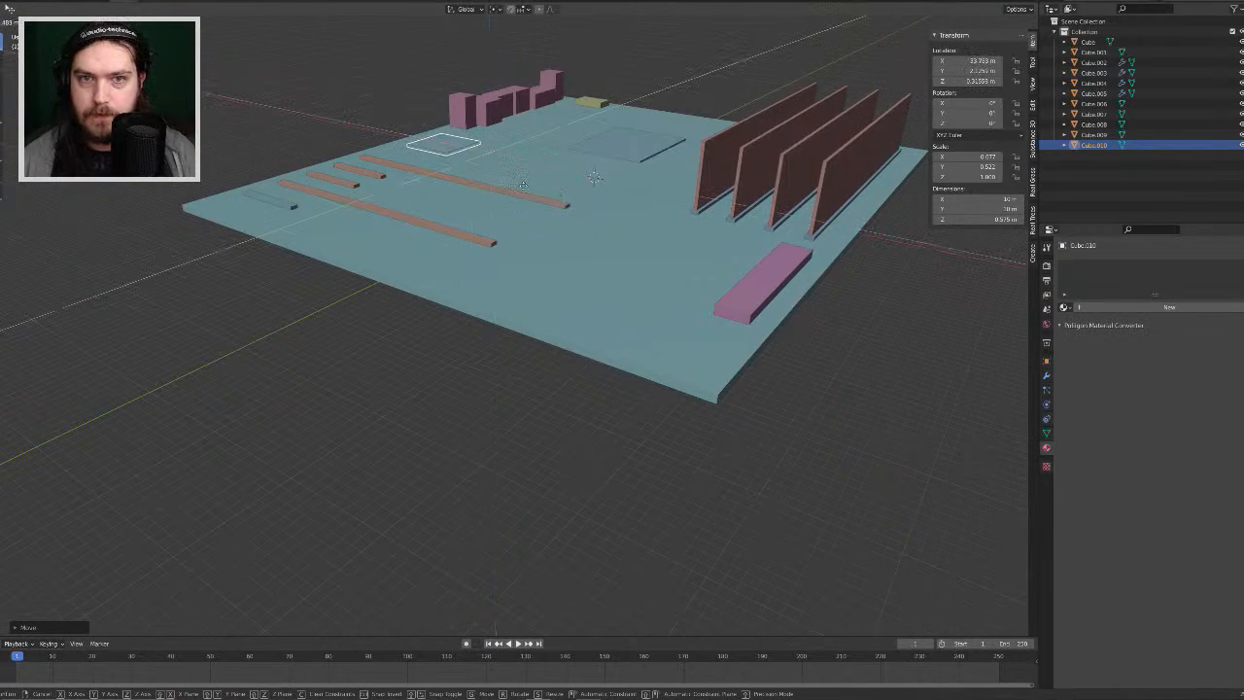
left_click(492, 123)
key("KP_7")
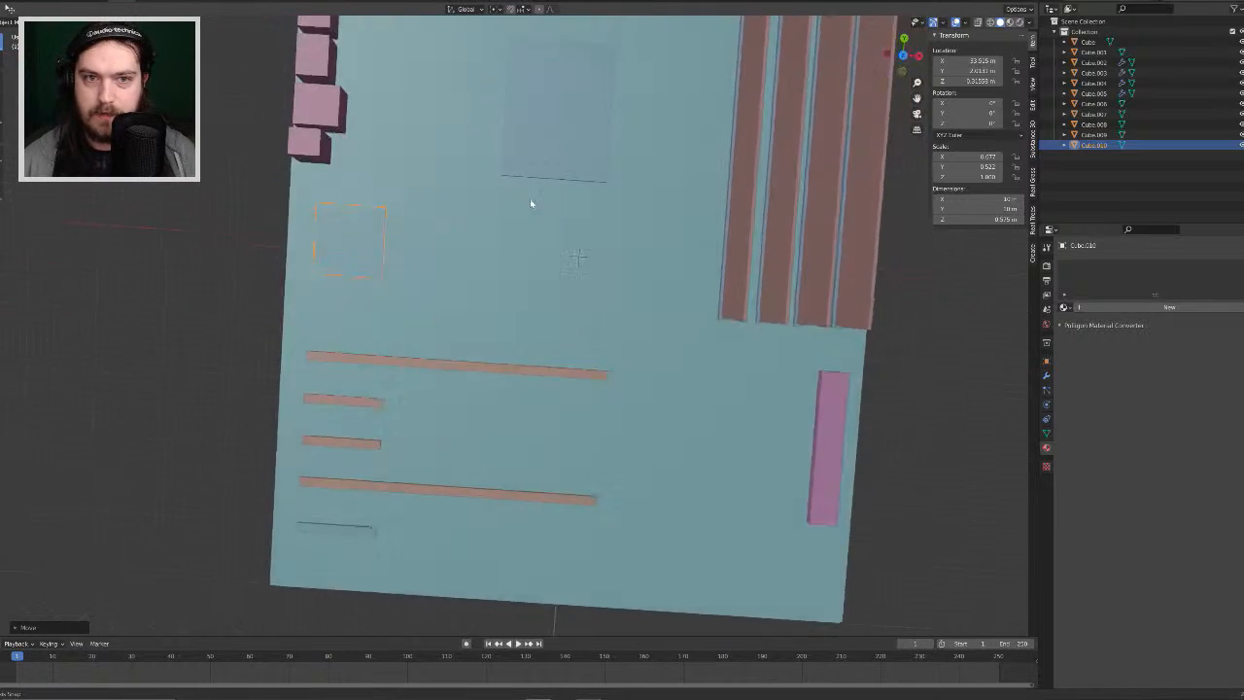
key("g")
key("shift+z")
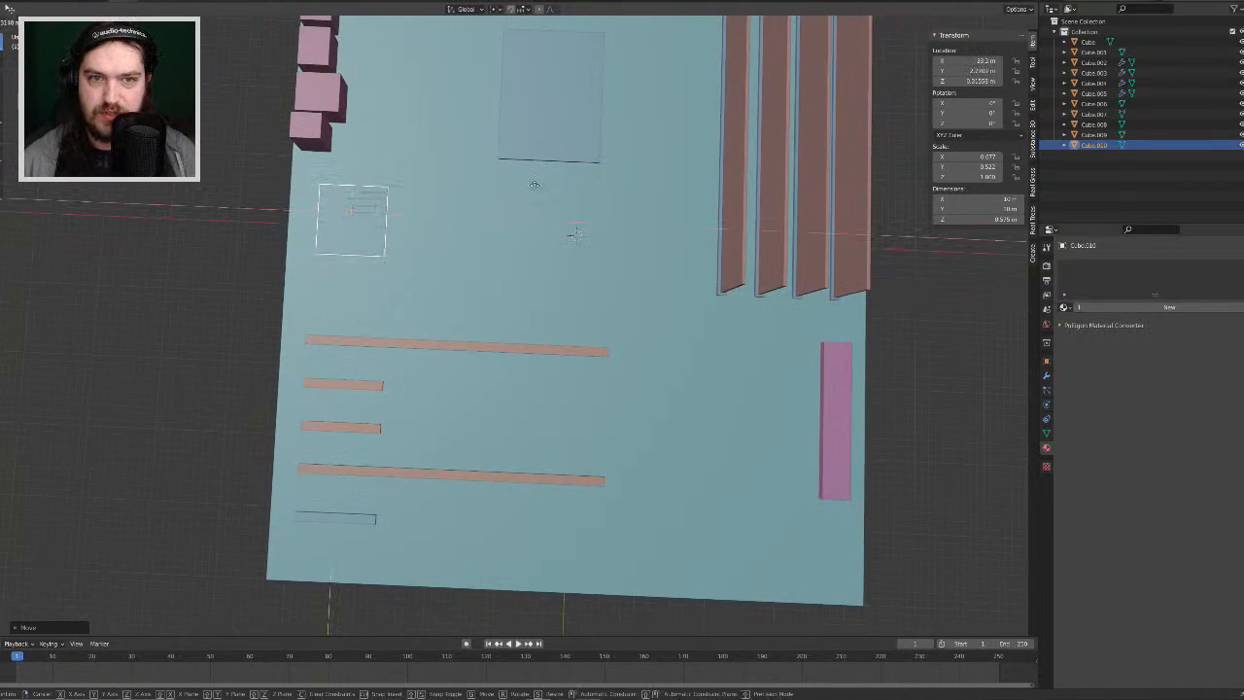
left_click(532, 185)
Step: Check the placement of the small square plate on the board and save the file
middle_click_drag(535, 185, 537, 159)
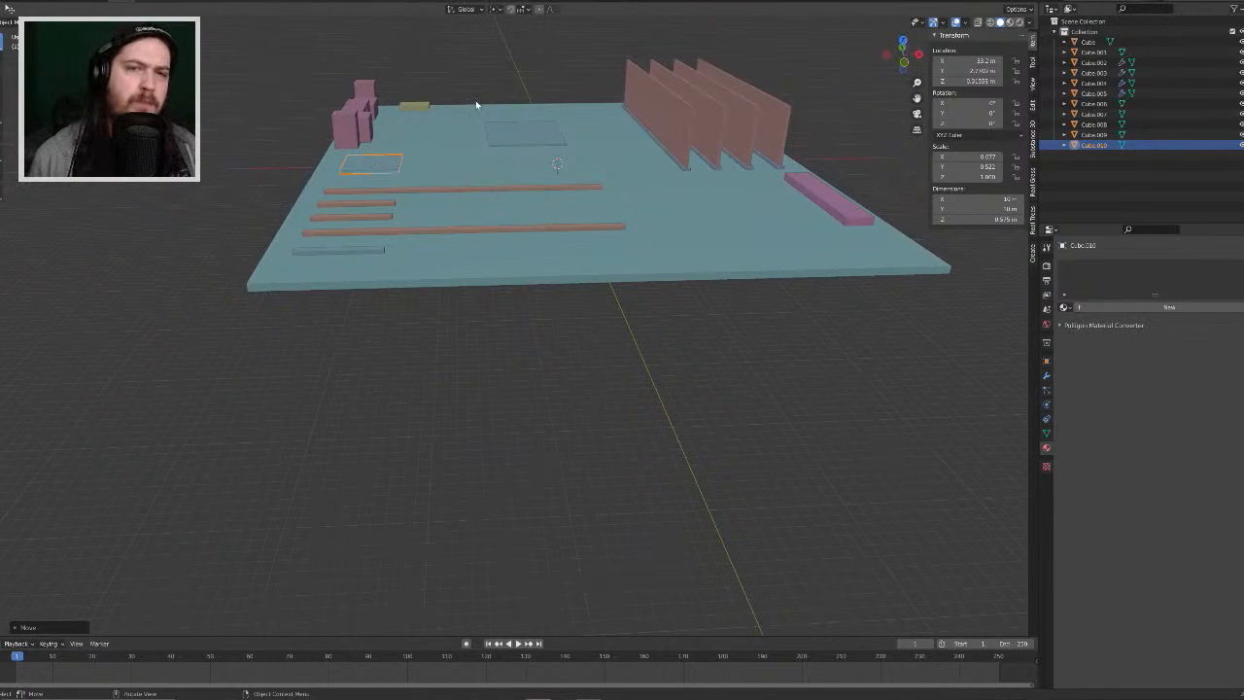
middle_click_drag(477, 106, 518, 269)
scroll(518, 269, "up", 2)
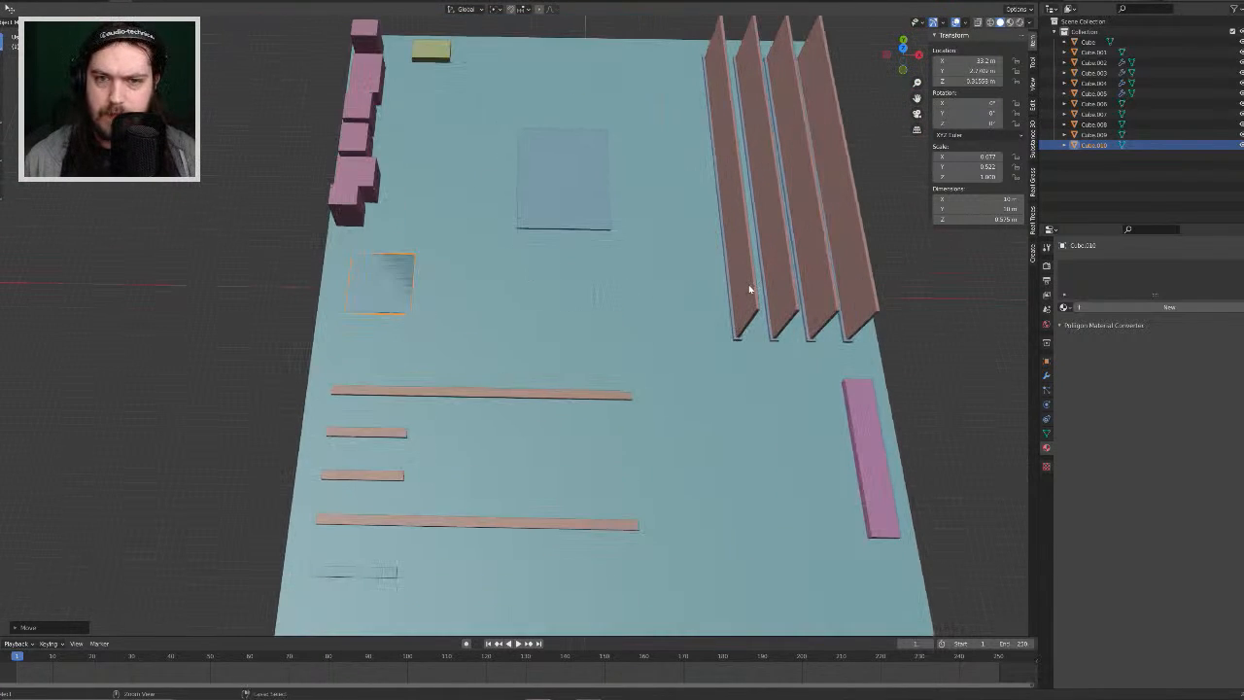
key("ctrl+s")
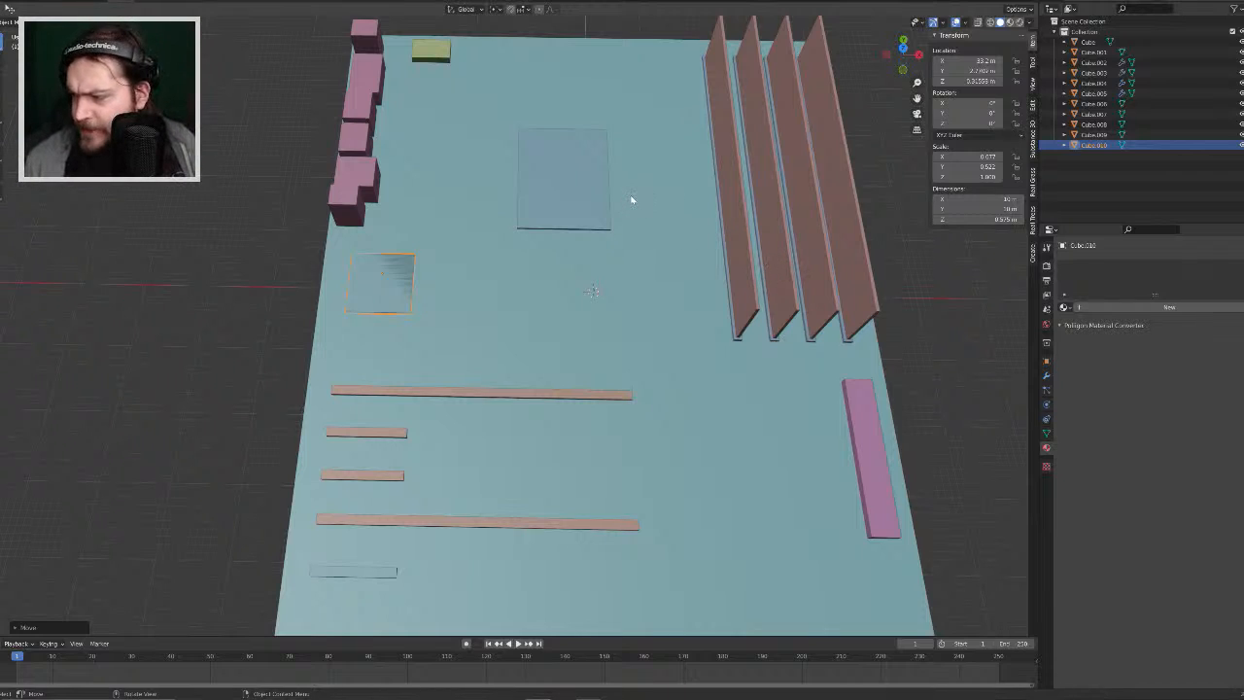
Step: Examine the rectangular plate at the centre of the board and its dimensions
scroll(619, 191, "down", 1)
scroll(624, 191, "up", 2)
middle_click_drag(624, 191, 620, 301, "shift")
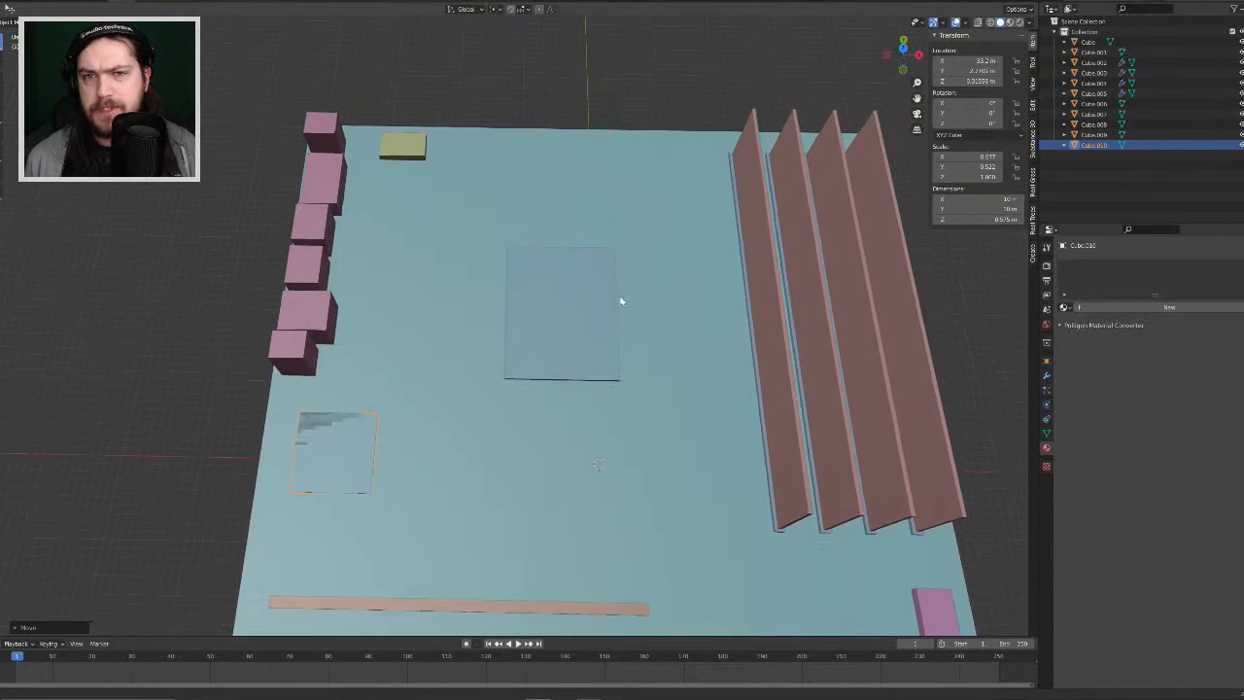
scroll(628, 296, "up", 3)
left_click(625, 301)
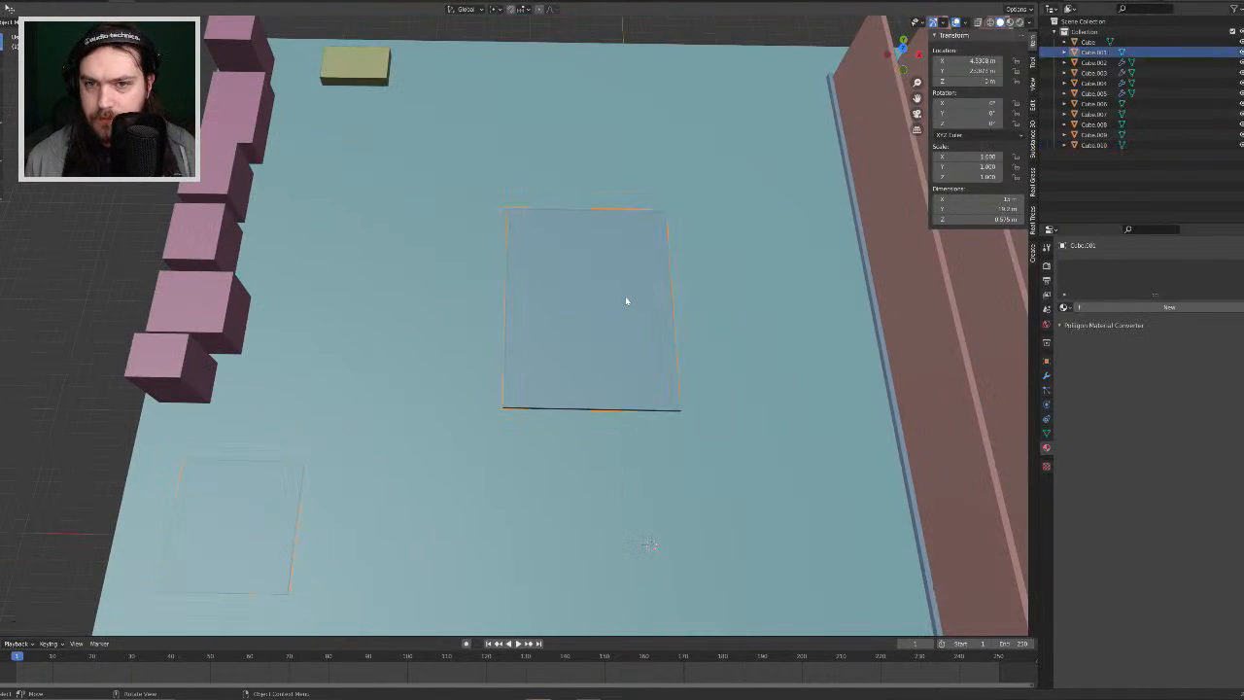
scroll(651, 299, "down", 6)
scroll(604, 303, "up", 3)
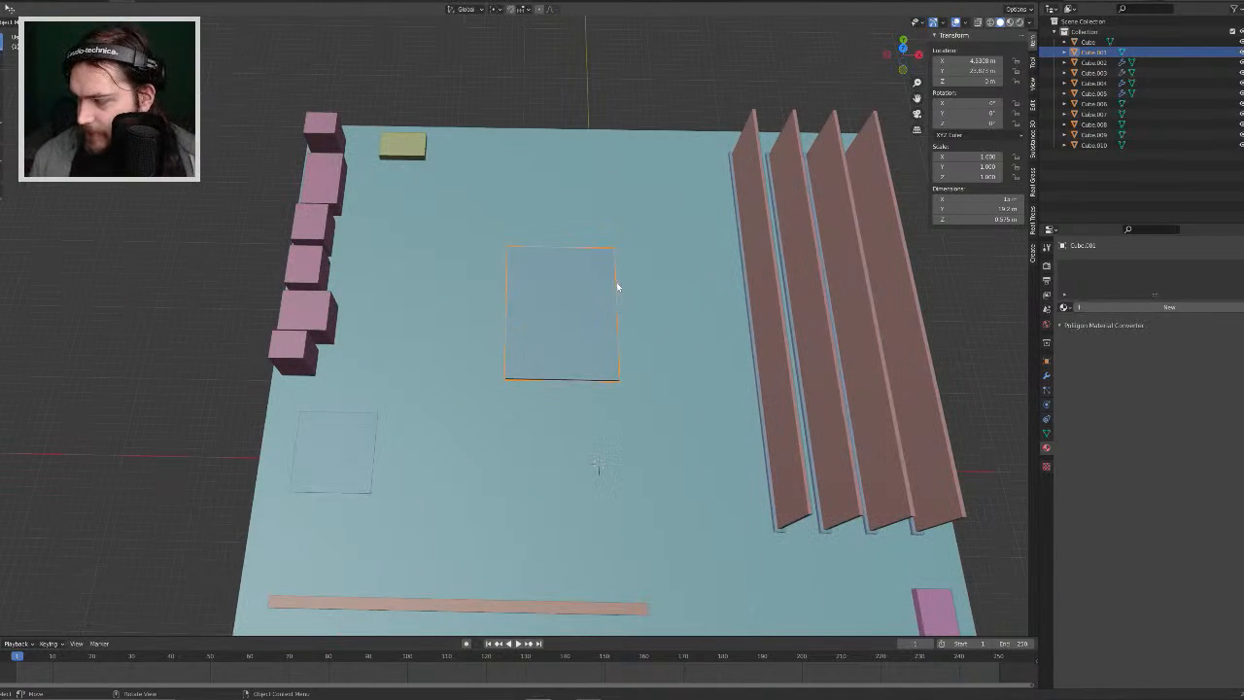
middle_click_drag(616, 281, 622, 297)
left_click(622, 298)
key("shift+a")
mouse_move(612, 113)
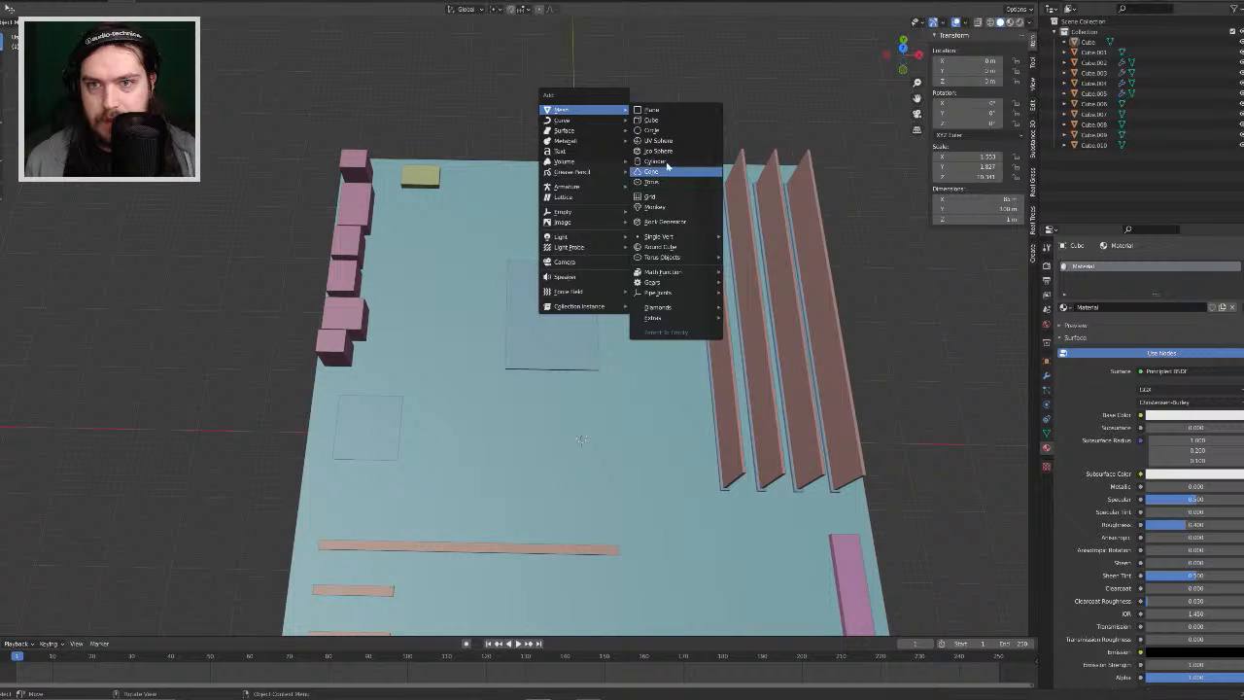
right_click(1104, 182)
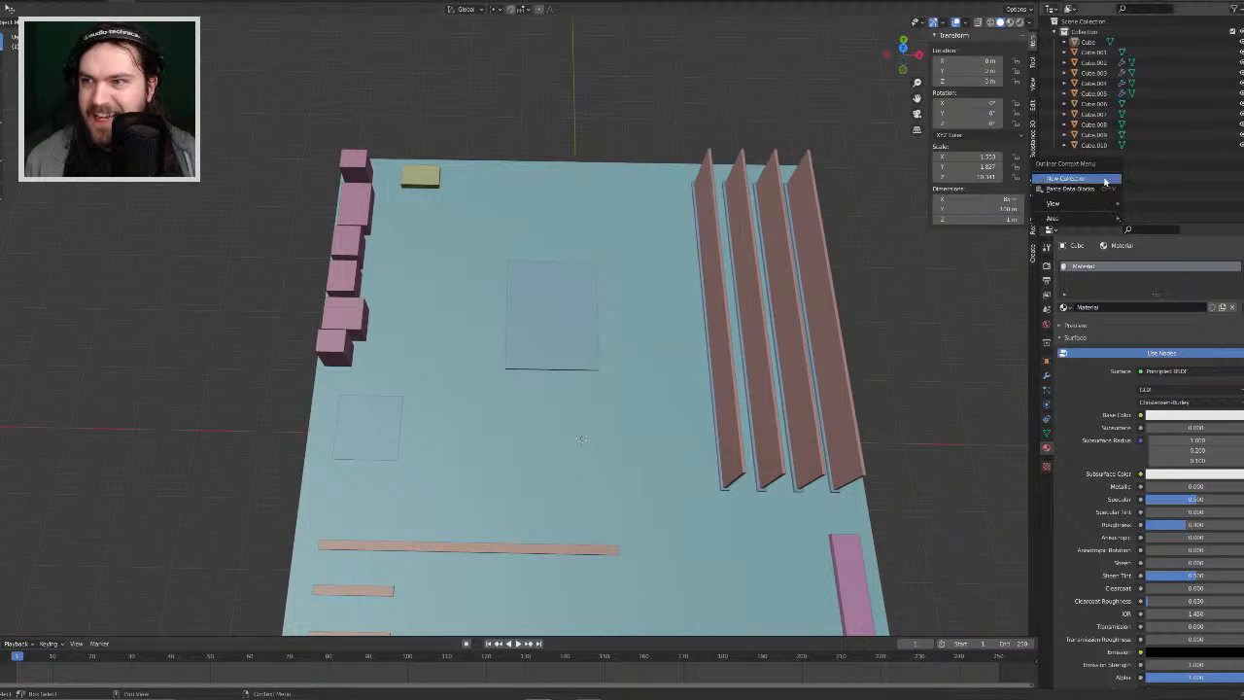
left_click(1088, 43)
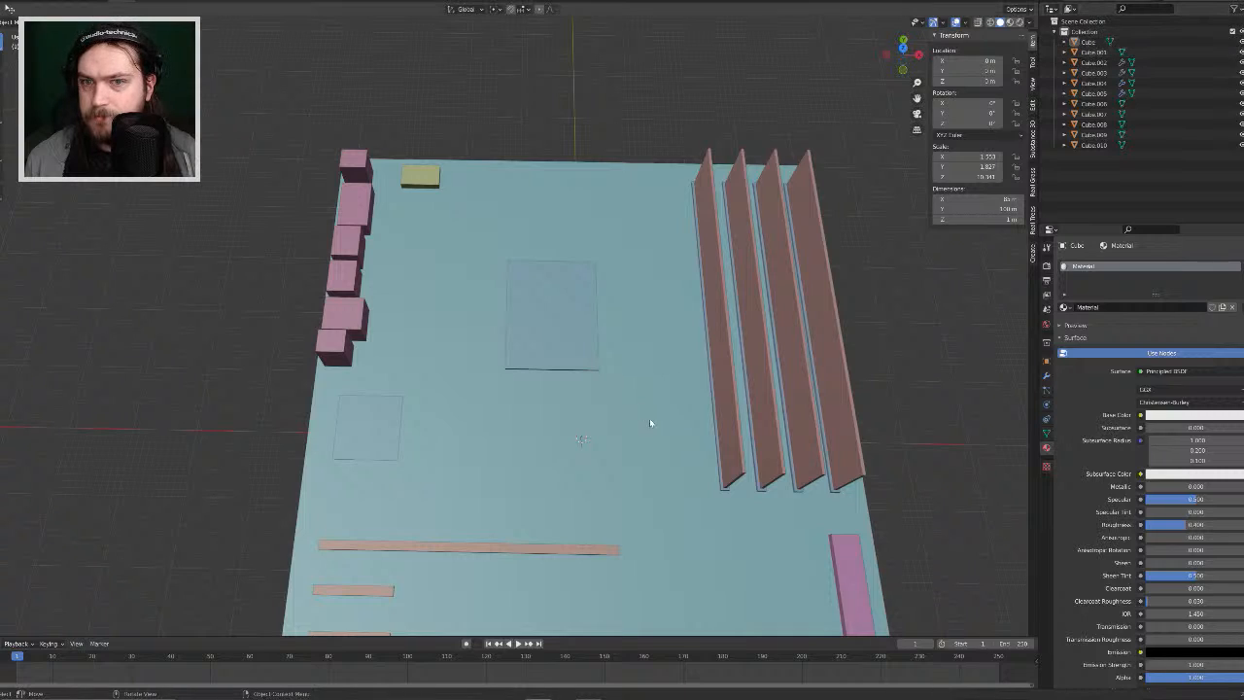
Step: Parent all the component objects to the motherboard base using the Object option
left_click(1090, 145)
left_click(1096, 53, "shift")
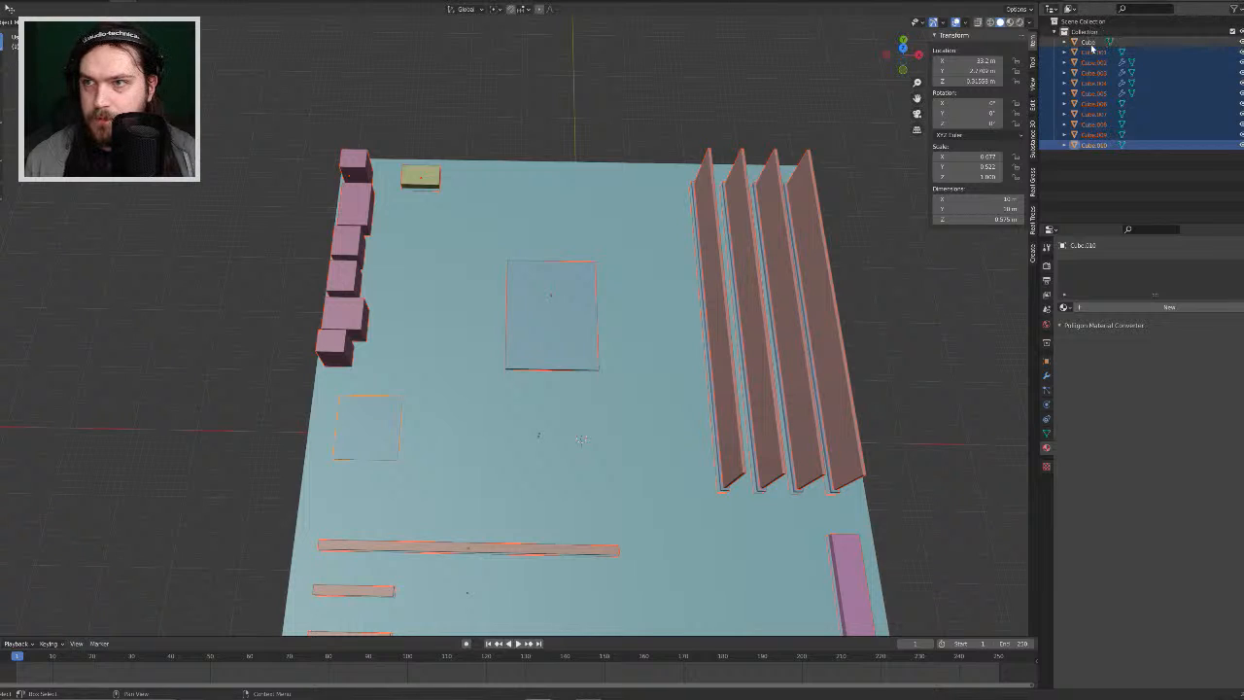
left_click(1089, 44, "ctrl")
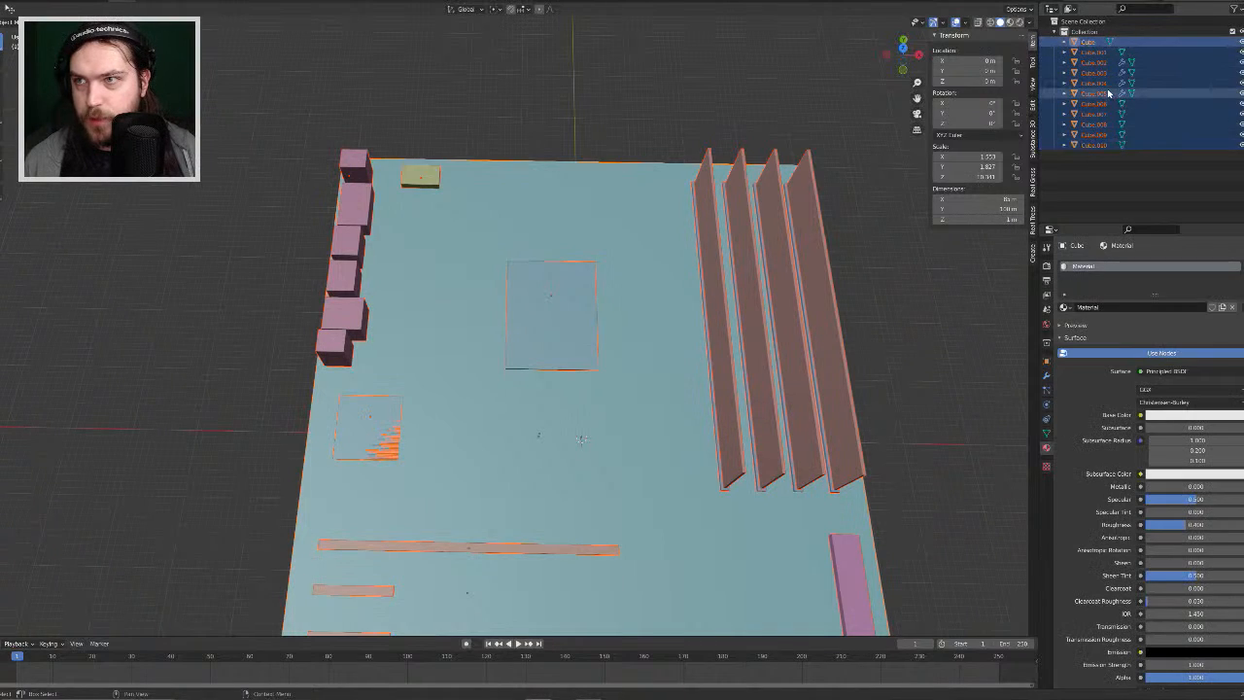
key("ctrl+p")
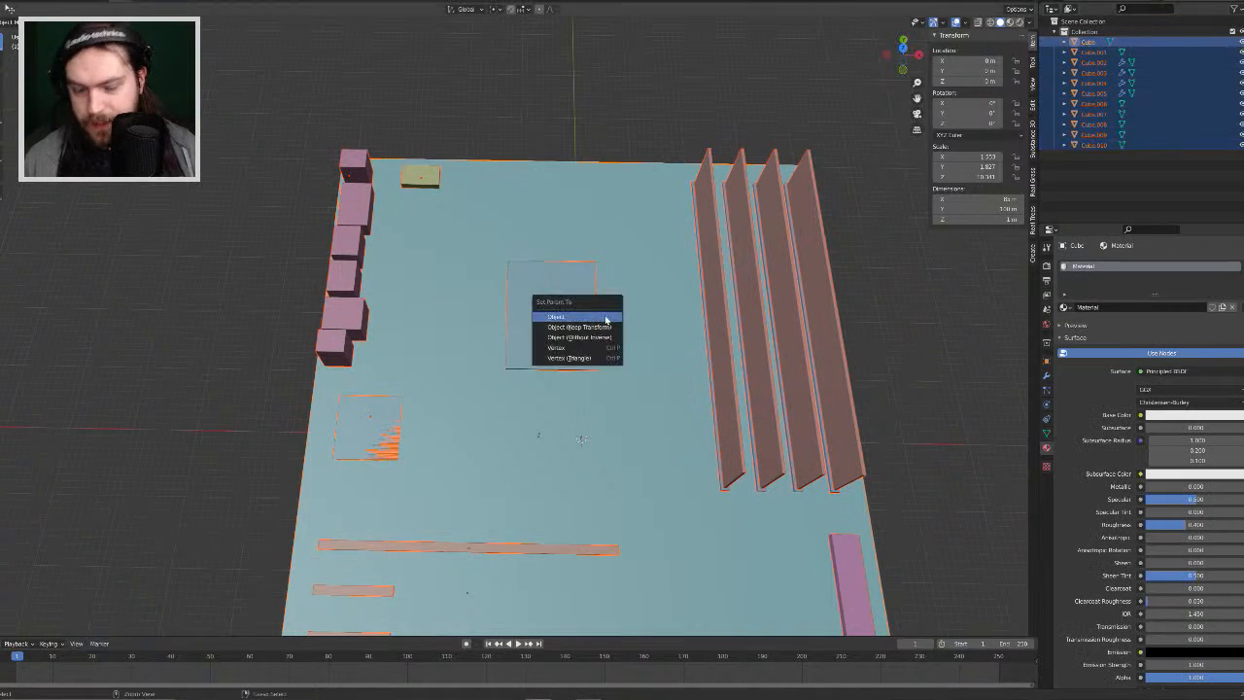
left_click(606, 319)
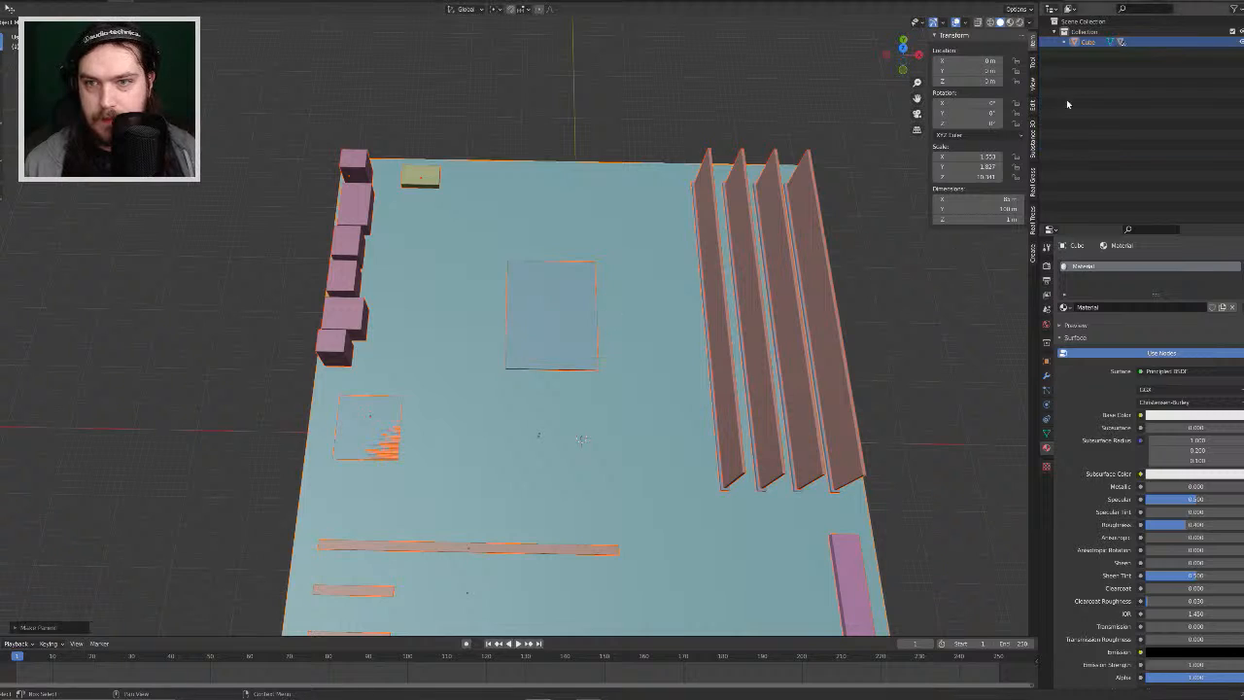
Step: Test the parenting by moving the board around, leaving it at about X 0.06 m, Y 0.48 m, Z 0.27 m
left_click(670, 77)
left_click(651, 385)
key("g")
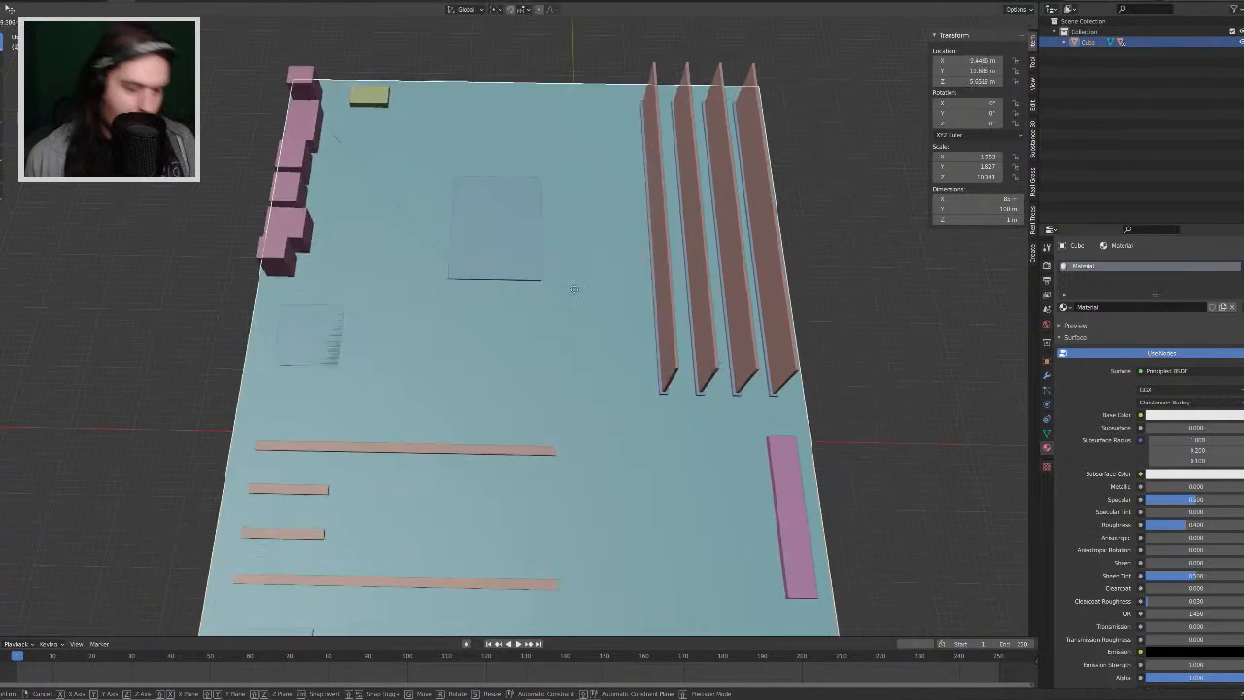
right_click(602, 170)
middle_click_drag(644, 258, 682, 304)
scroll(656, 272, "up", 3)
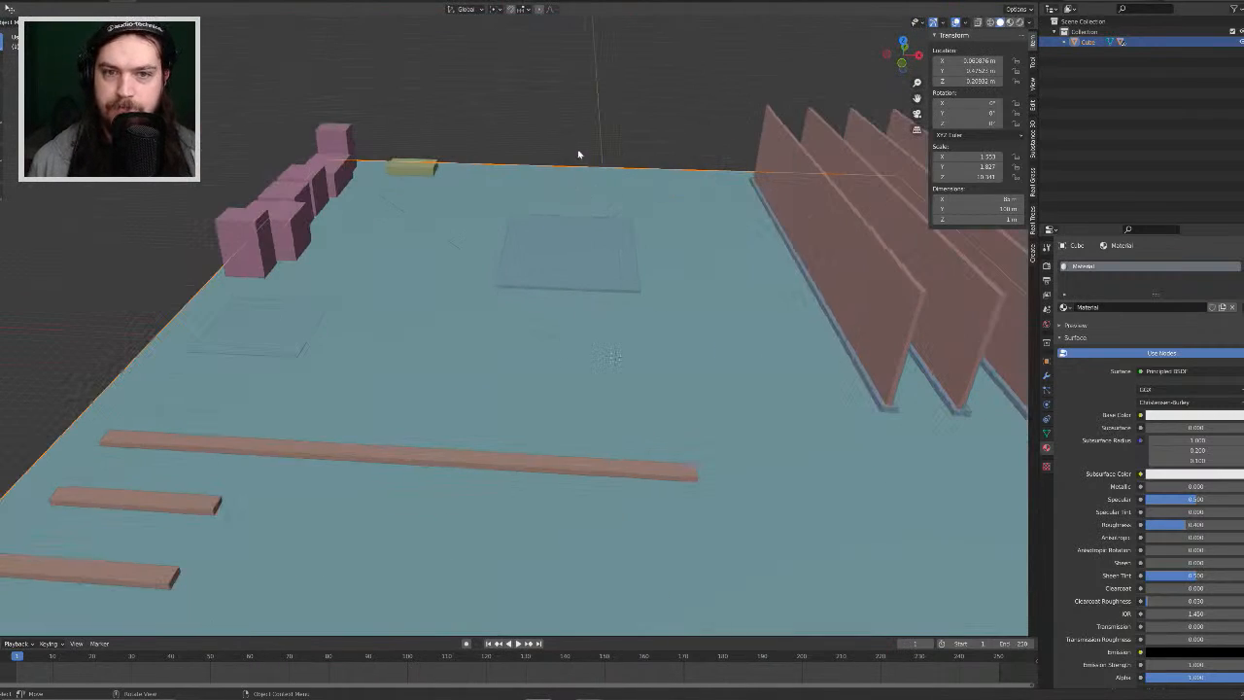
Step: Add a cube and move it over the centre of the board's middle rectangular plate
left_click(580, 118)
middle_click_drag(579, 110, 595, 173)
key("shift+a")
mouse_move(591, 191)
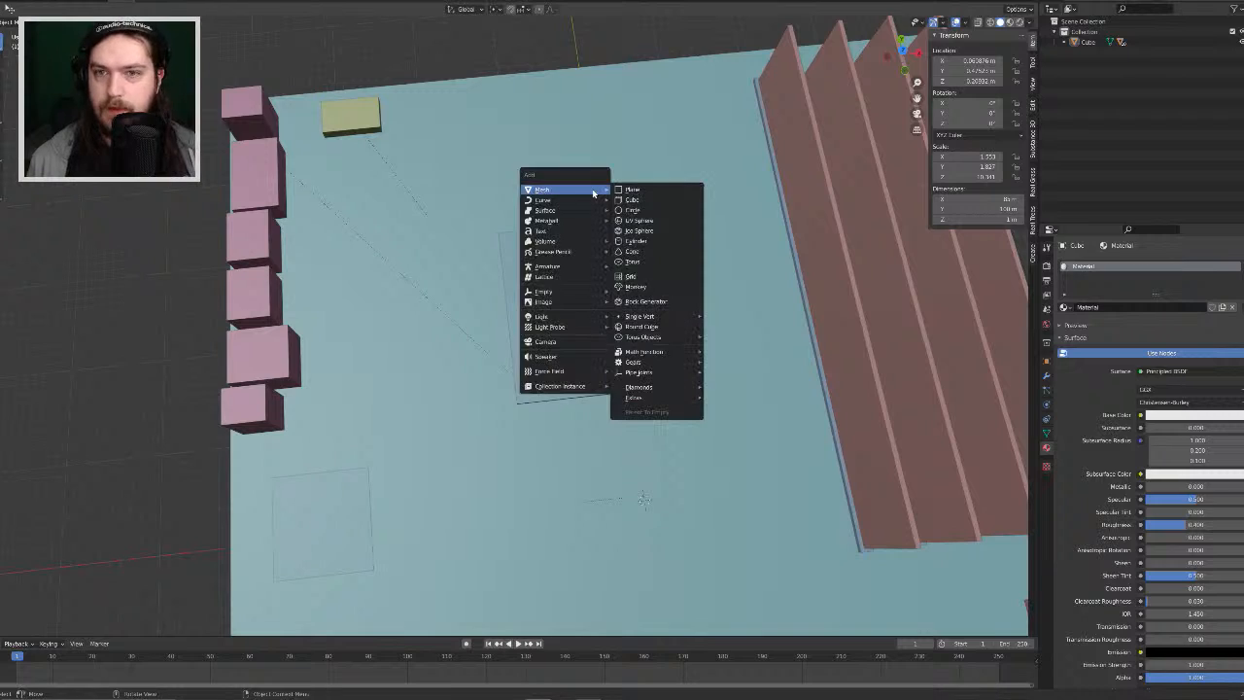
left_click(649, 199)
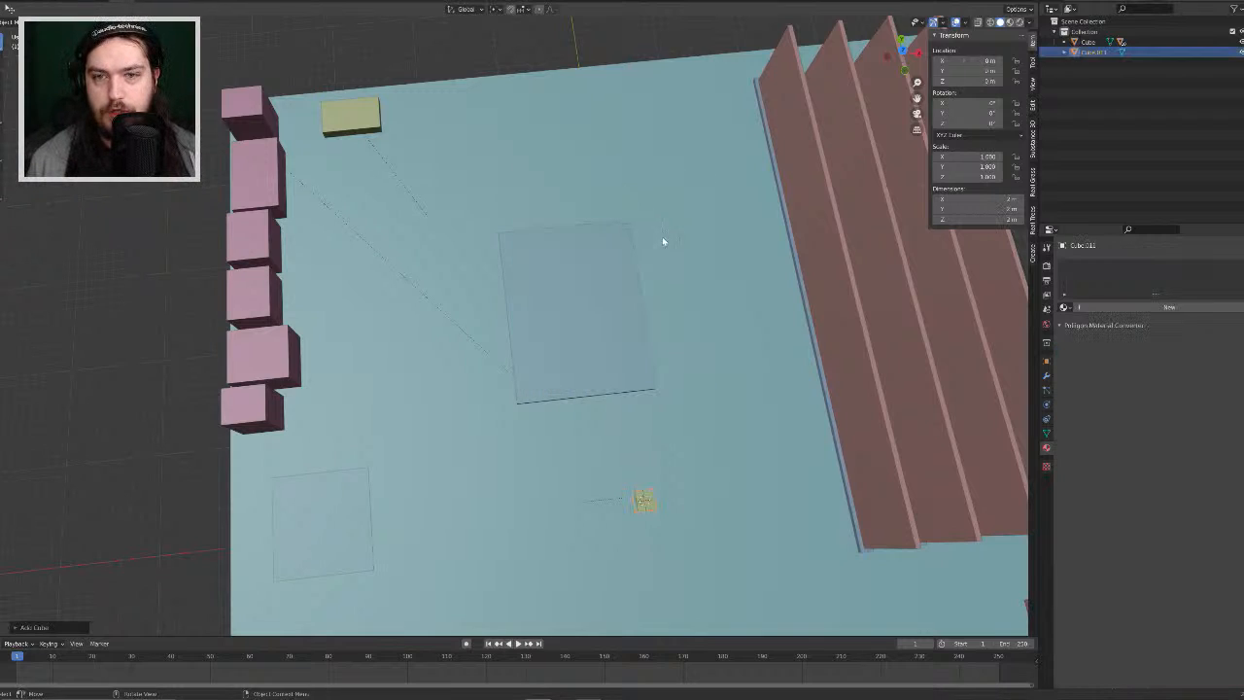
key("g")
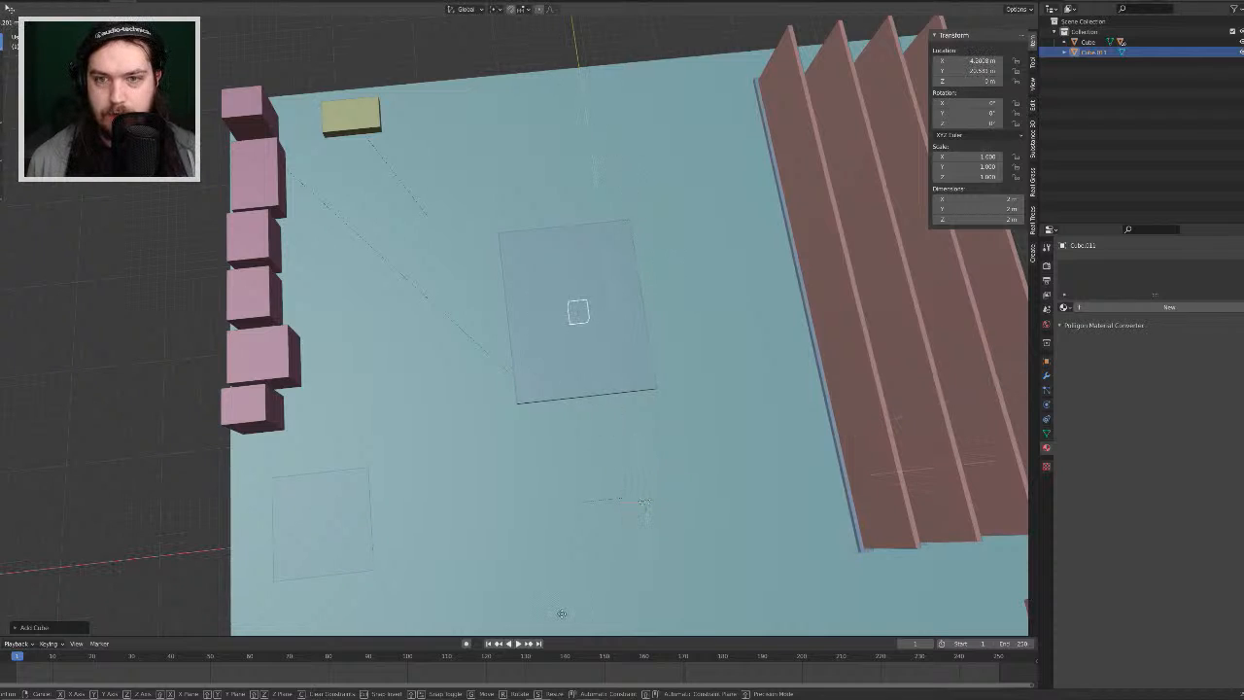
left_click(561, 613)
Step: Stretch the new cube's mesh along X to span the middle plate's width and align it over the plate
middle_click_drag(637, 536, 665, 443)
scroll(665, 443, "down", 2)
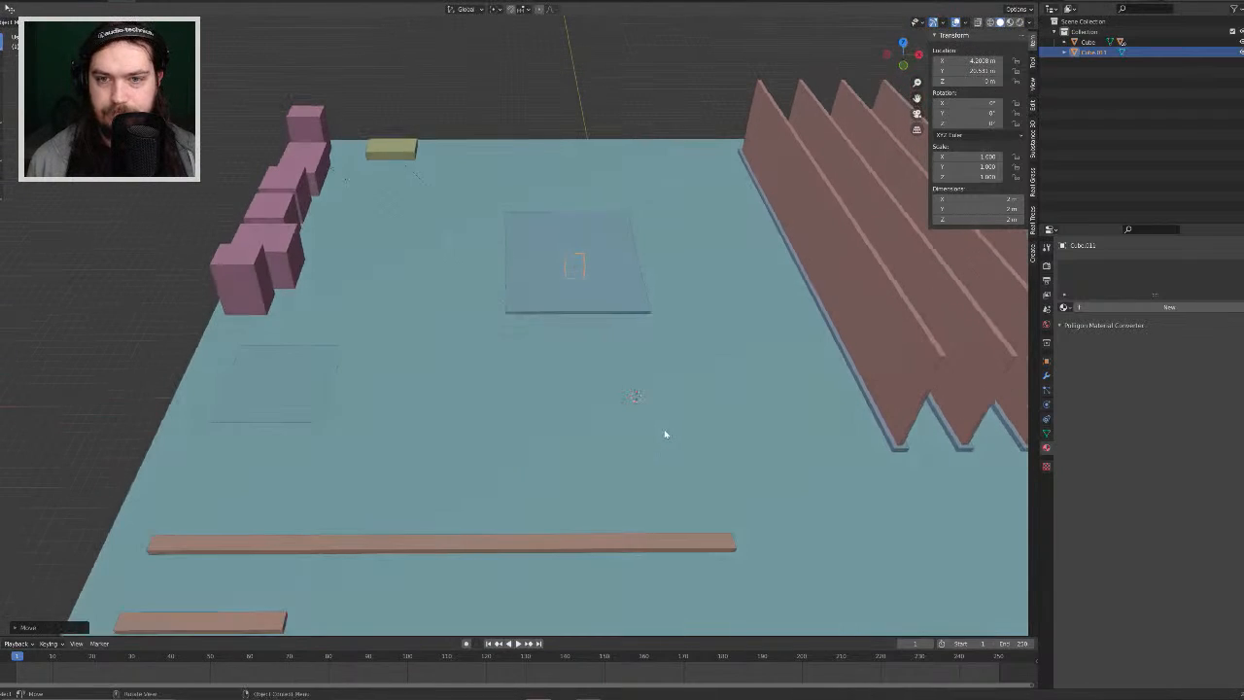
key("Tab")
key("s")
key("z")
key("x")
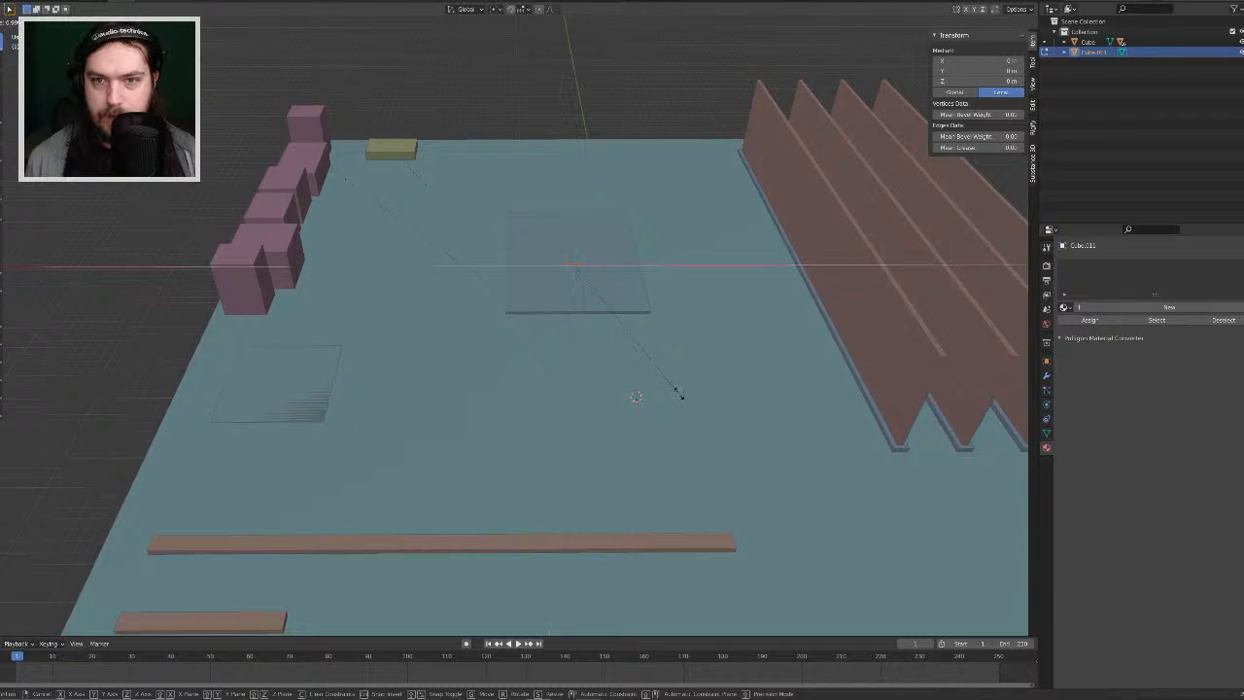
left_click(833, 380)
key("s")
key("x")
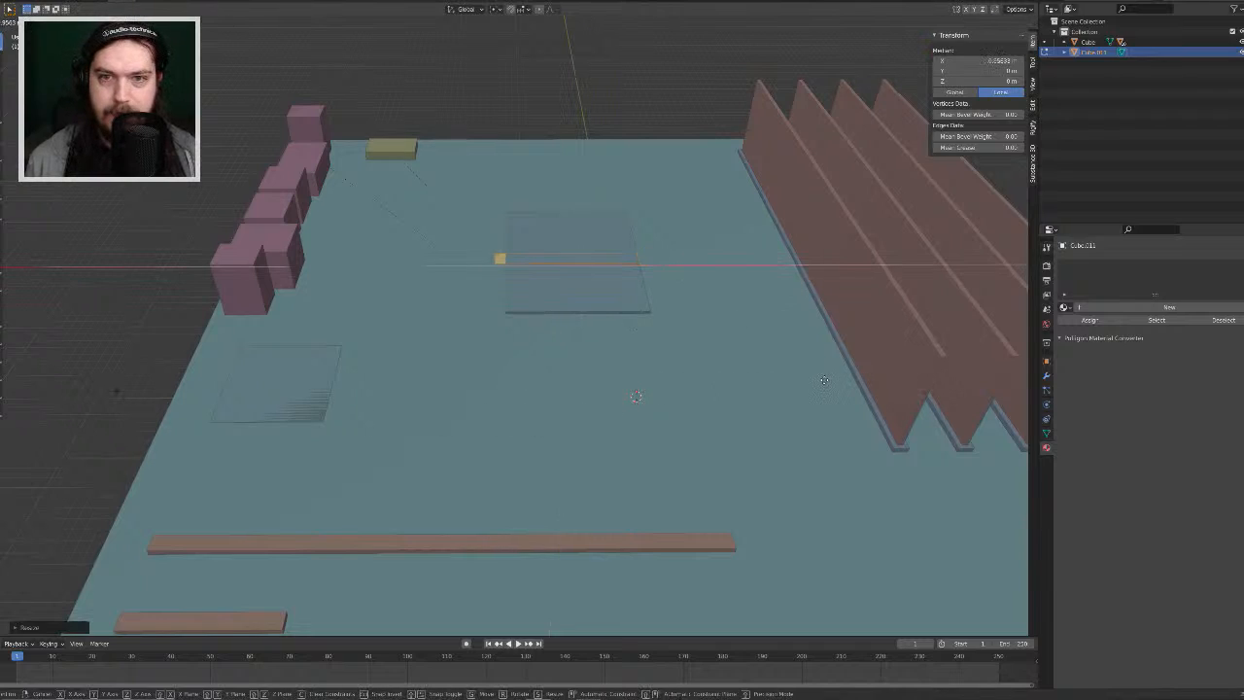
left_click(828, 380)
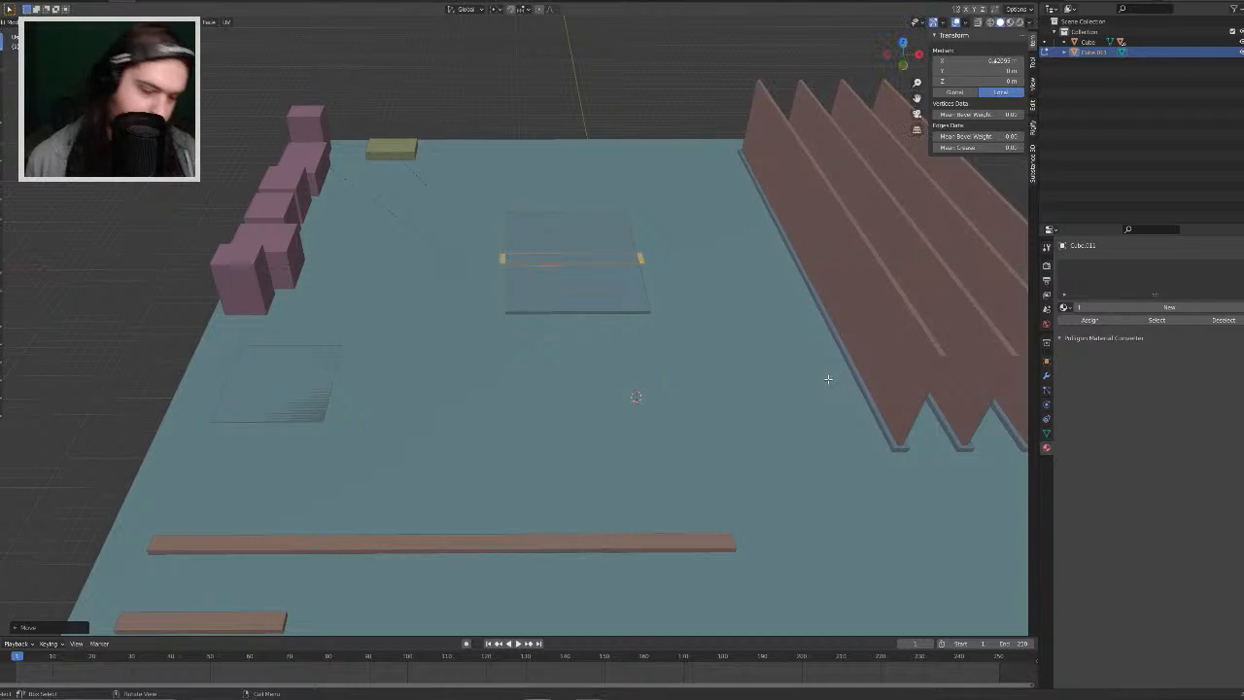
Step: Fit the mesh to the middle plate's outline at about 15.4 m in X and 18.9 m in Y
key("g")
key("y")
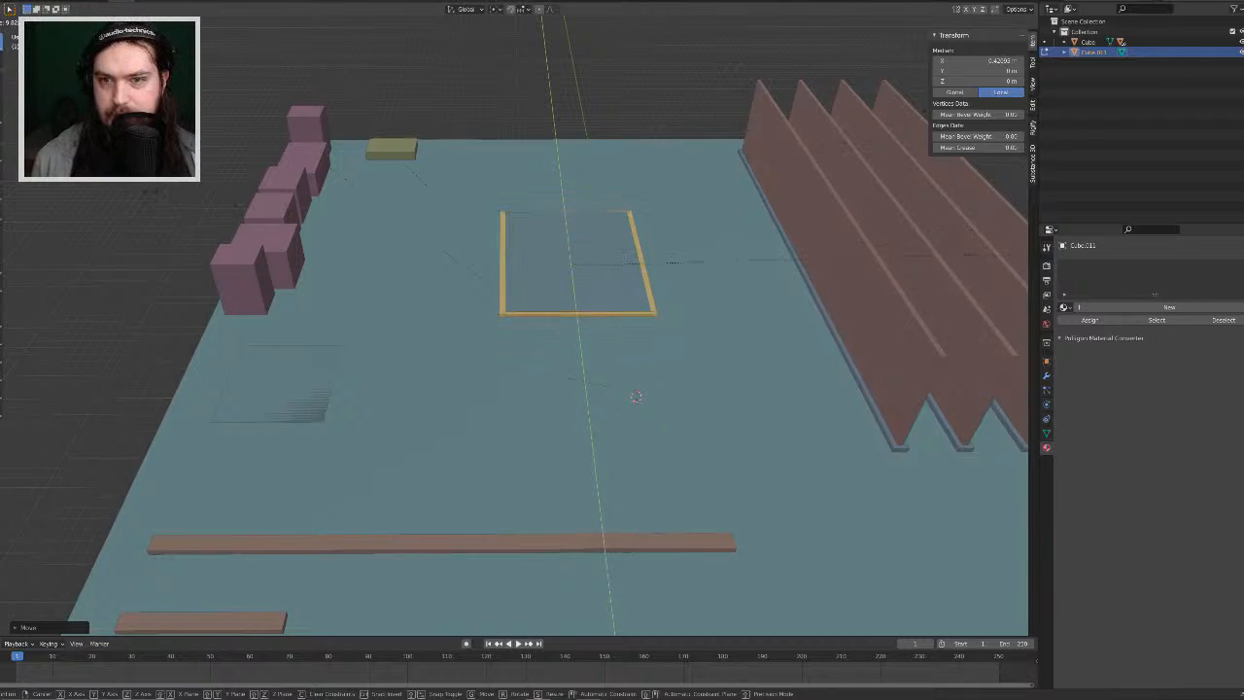
left_click(204, 175)
key("s")
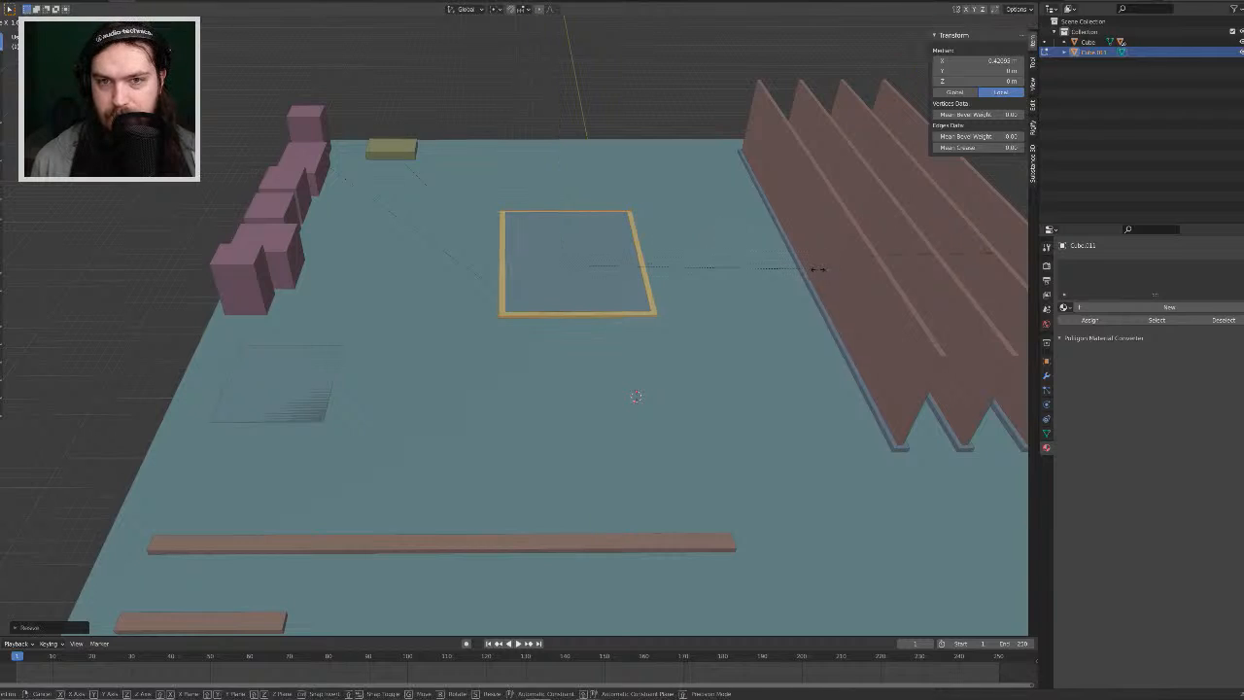
key("shift+z")
left_click(801, 266)
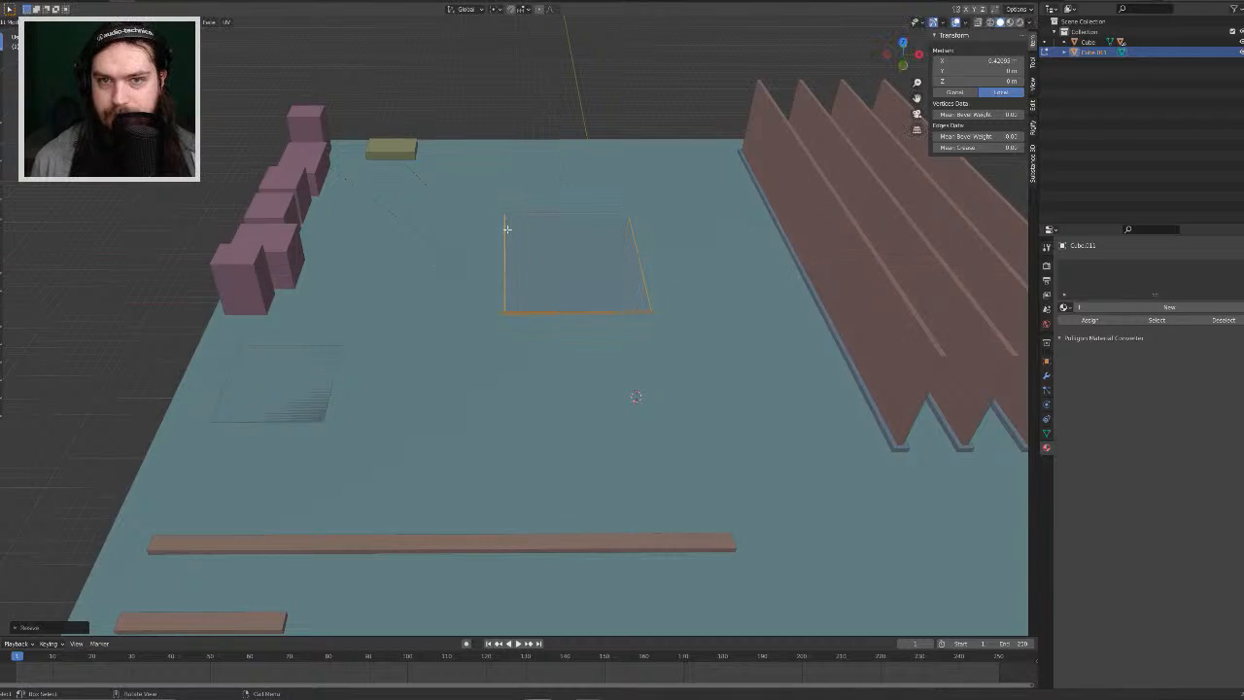
Step: Hide the original middle plate Cube.001 and return the new block to Object Mode
left_click(1066, 43)
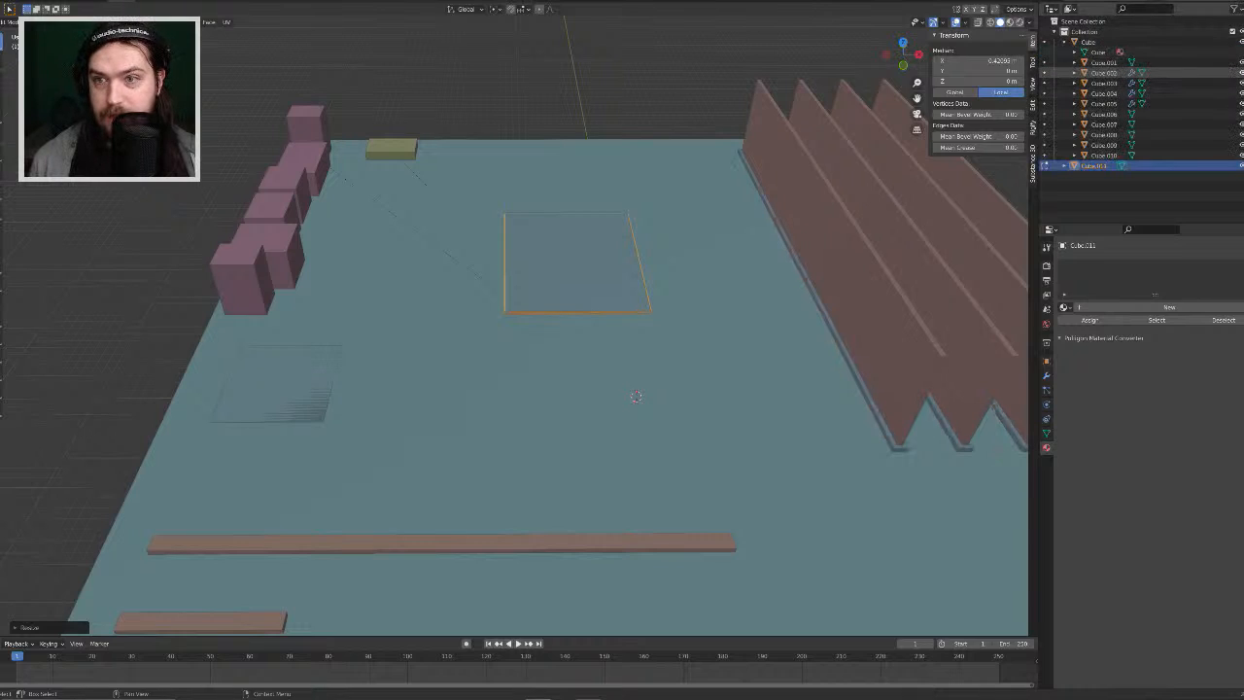
left_click(1241, 62)
middle_click_drag(653, 62, 669, 95)
key("Tab")
Step: Raise the new block along Z above the board surface and flatten it to about 0.65 m thick
middle_click_drag(644, 267, 633, 200)
scroll(694, 203, "up", 2)
key("g")
key("z")
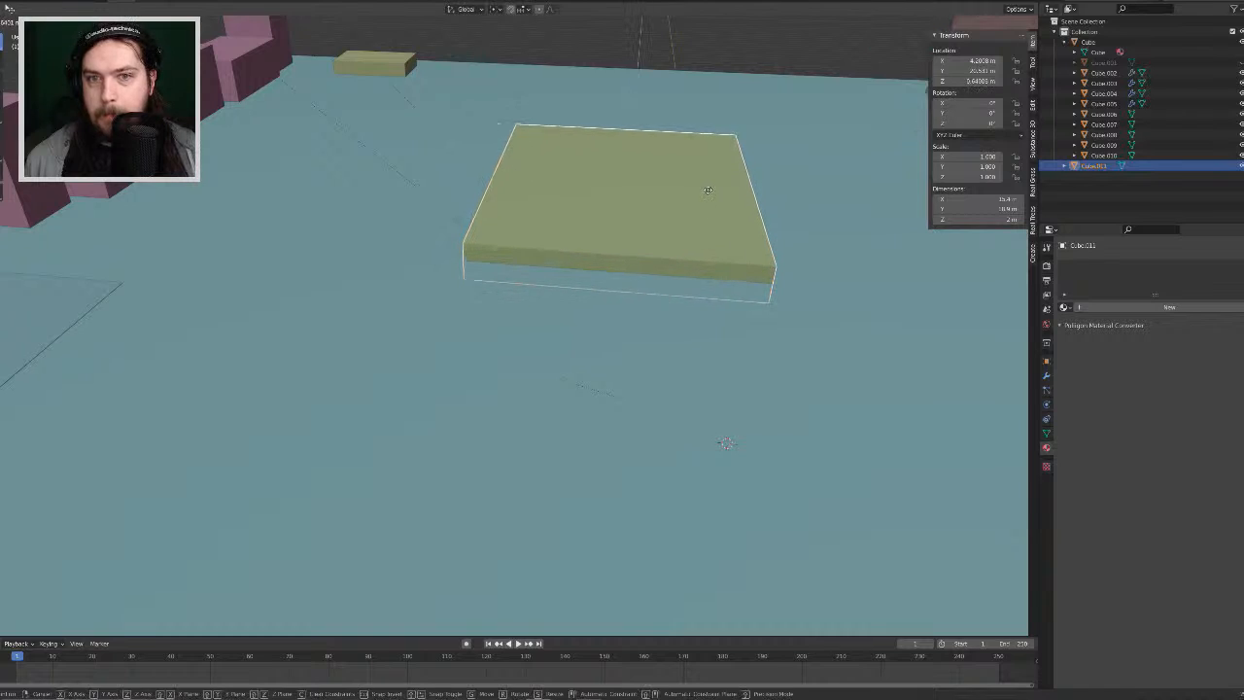
left_click(707, 189)
key("s")
key("z")
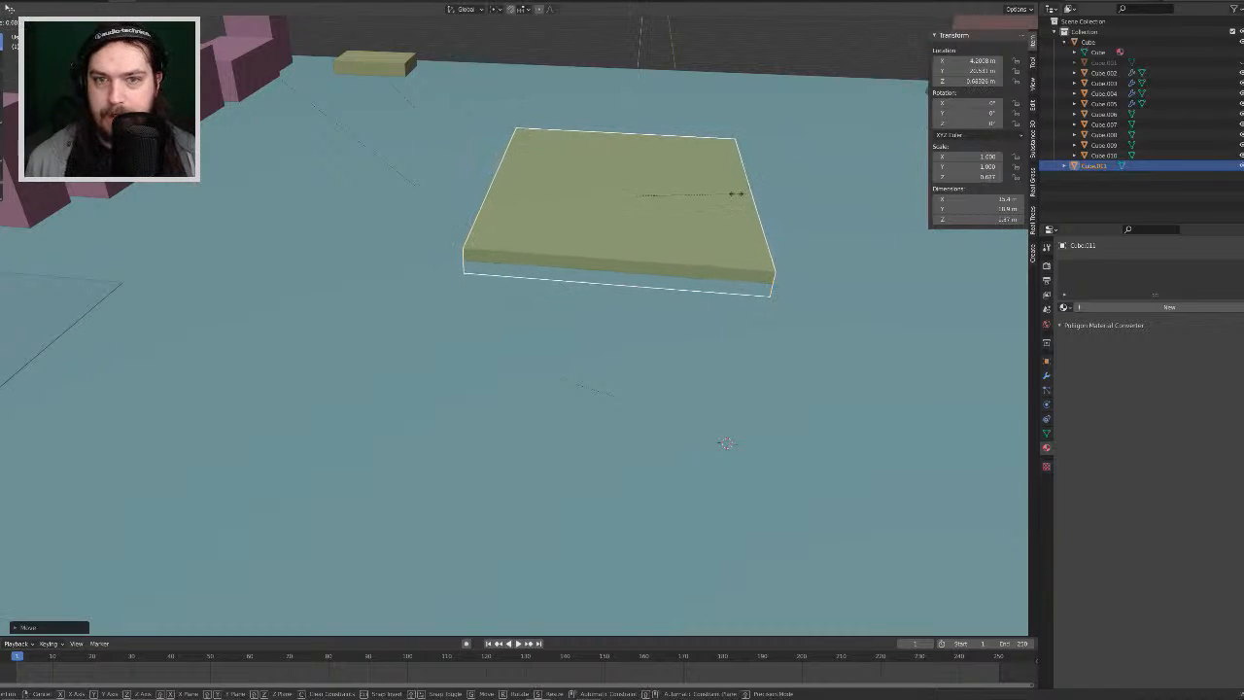
left_click(671, 202)
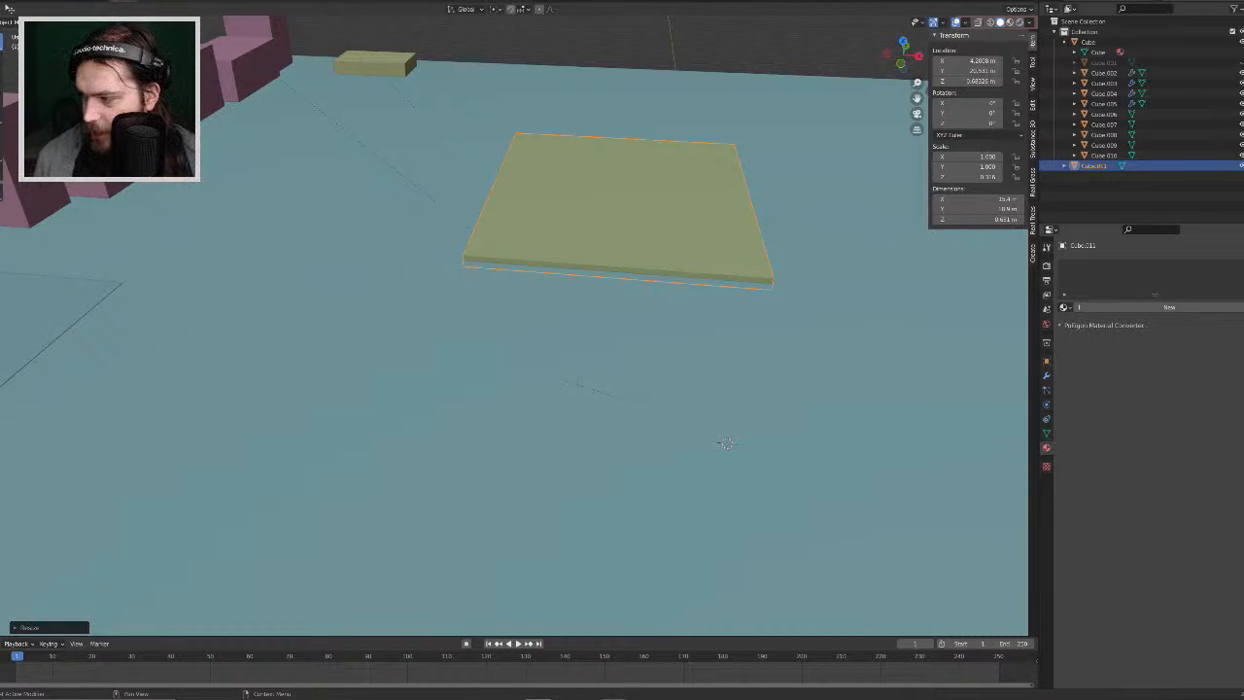
Step: Select the flattened middle plate and enter Edit Mode on it
left_click(684, 218)
middle_click_drag(686, 220, 697, 238)
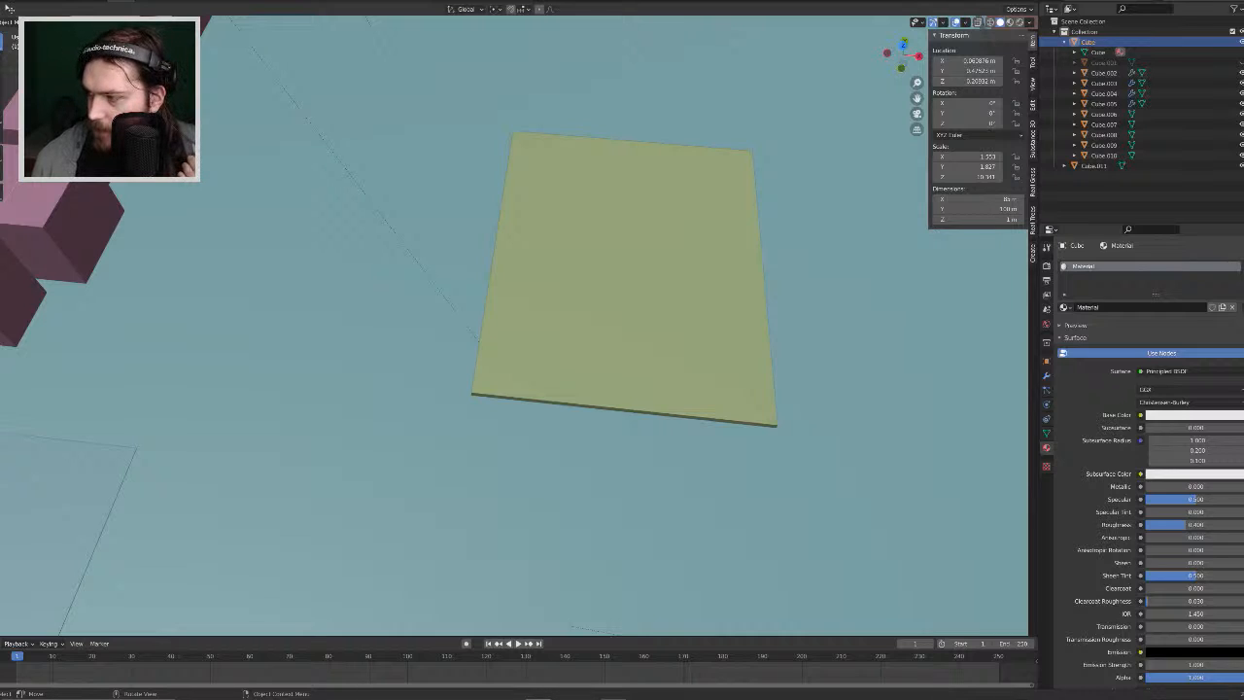
left_click(716, 297)
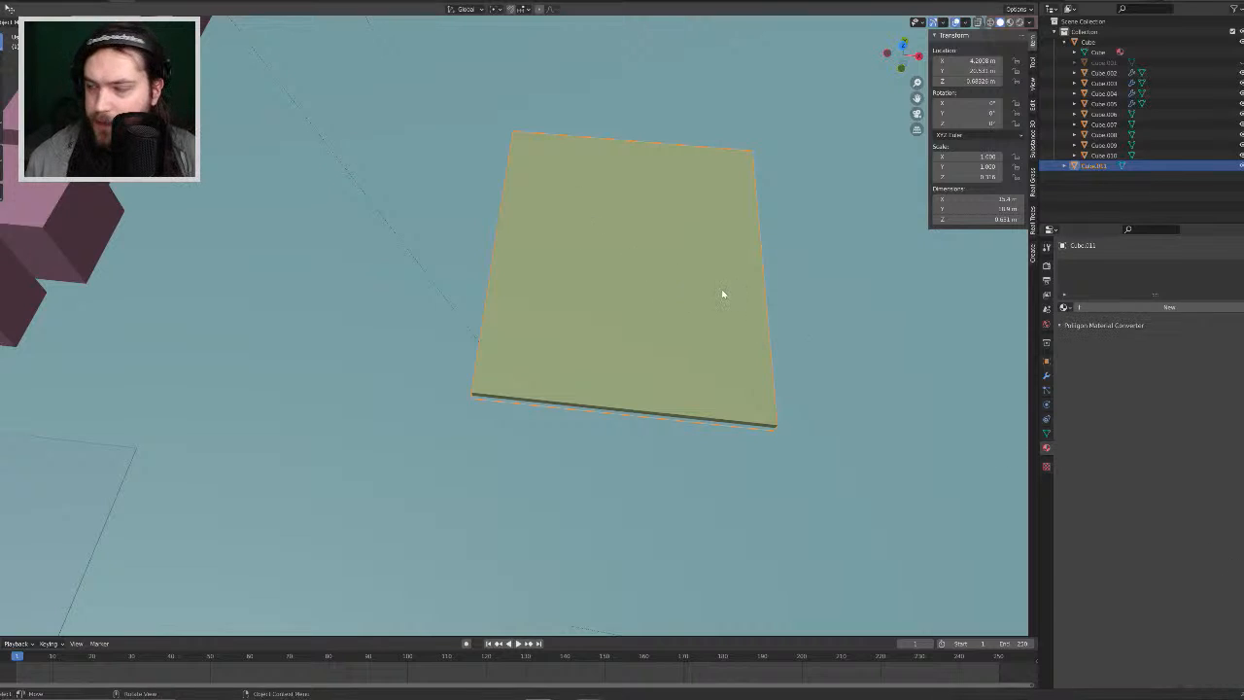
middle_click_drag(714, 277, 714, 292)
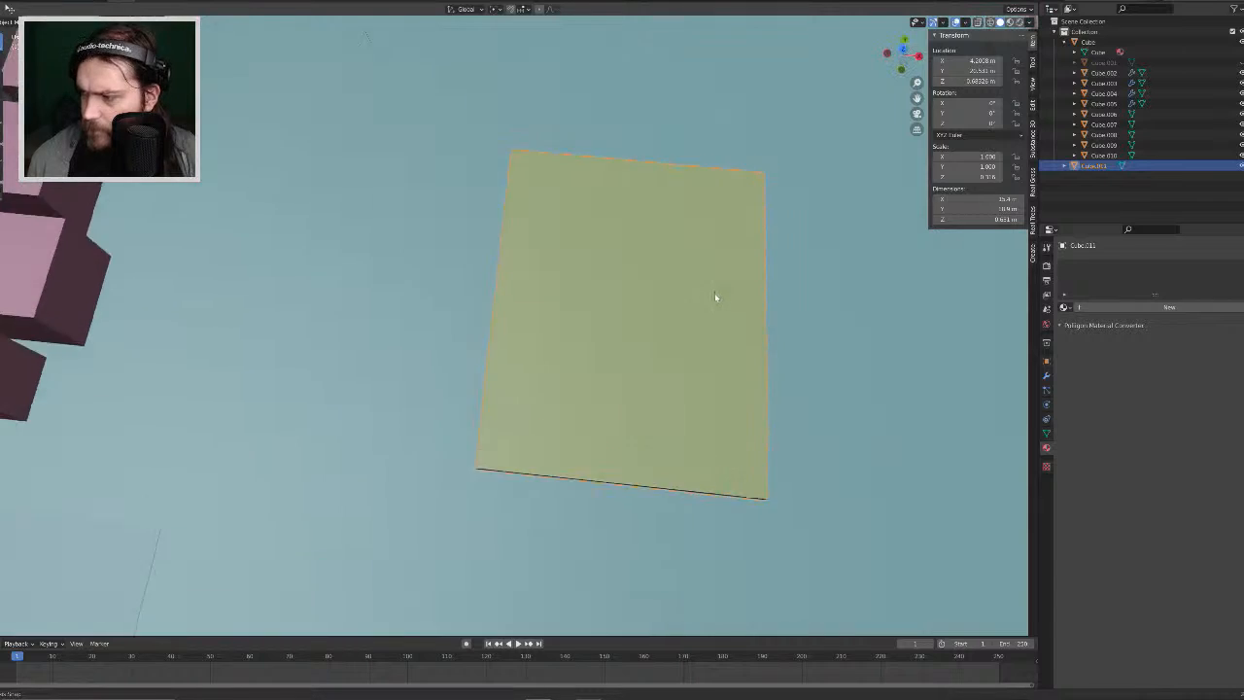
key("Tab")
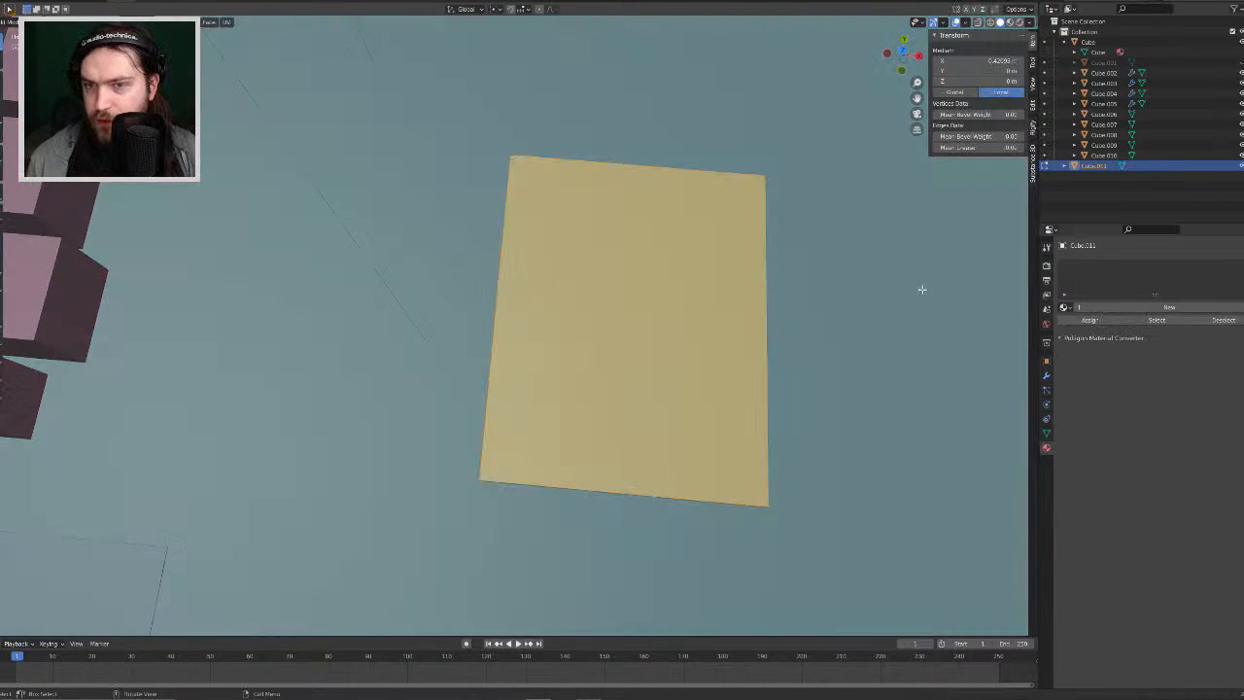
Step: Inset the plate's top face evenly to leave a narrow border around its edge
key("i")
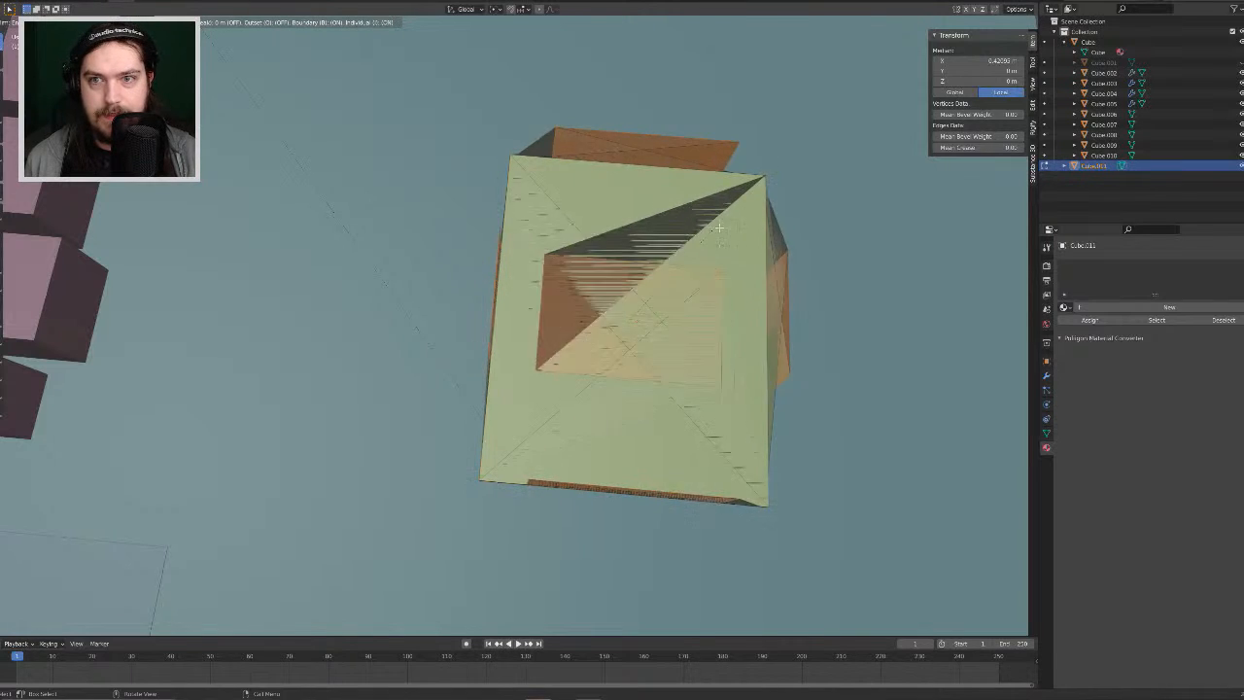
key("Escape")
middle_click_drag(814, 305, 833, 252)
left_click(680, 175)
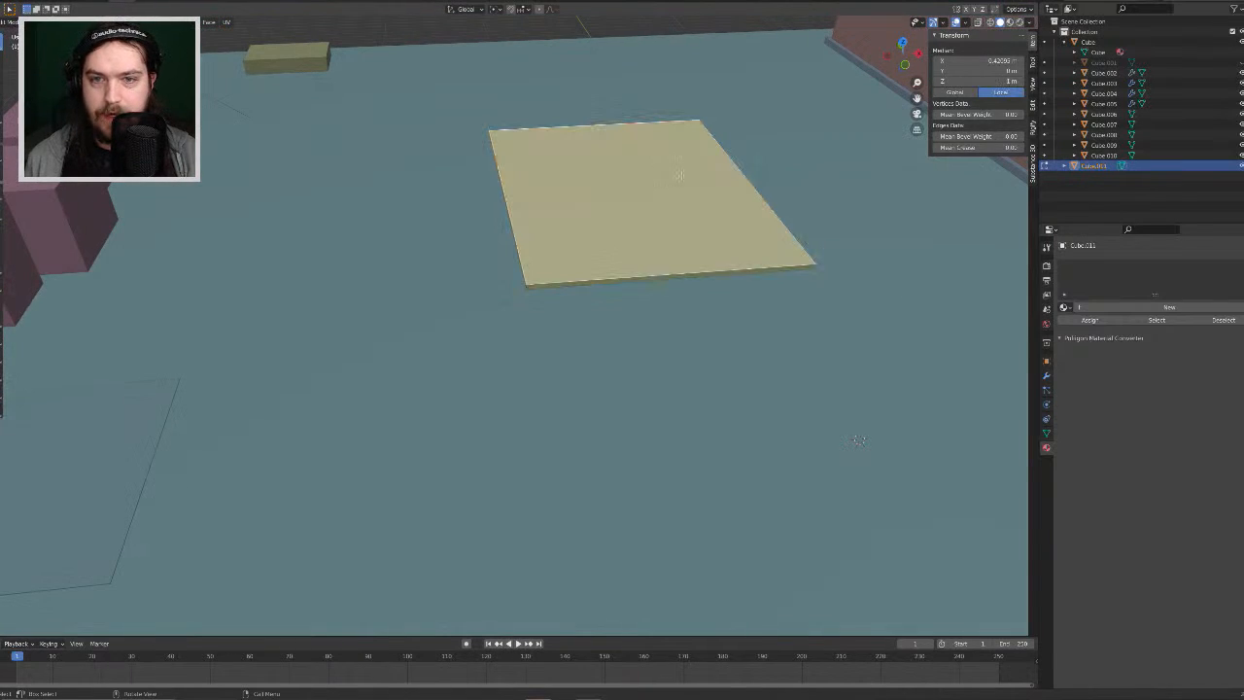
middle_click_drag(680, 175, 725, 234)
key("i")
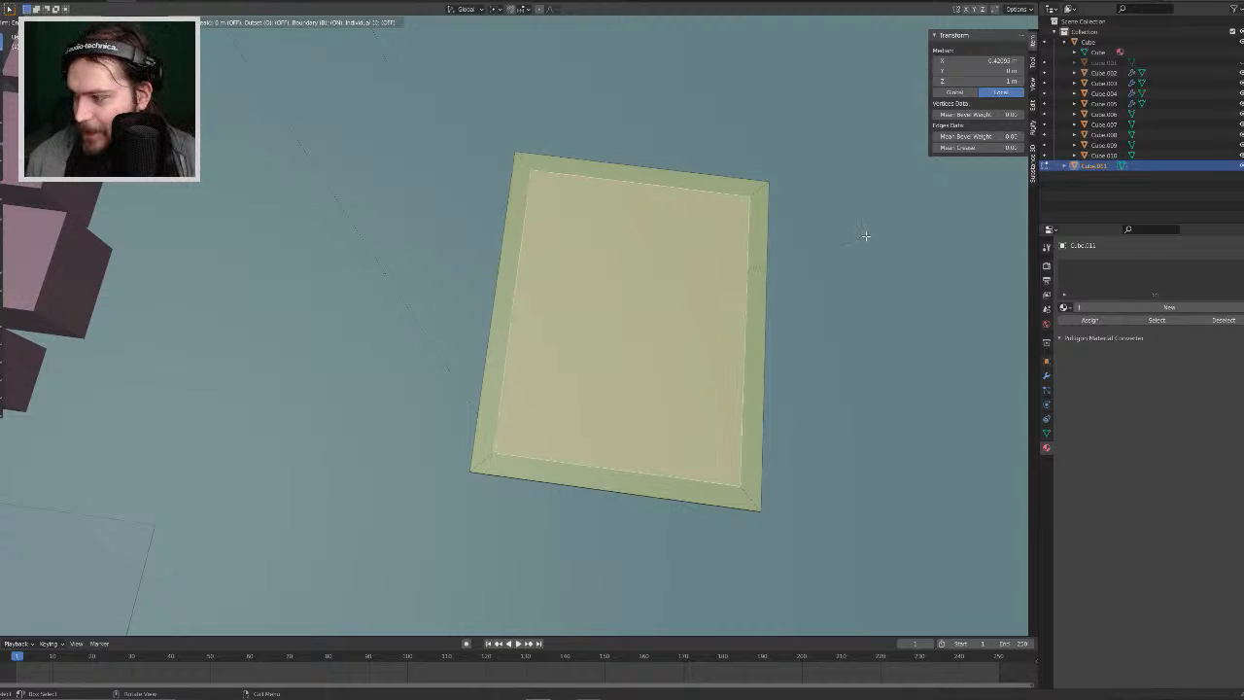
left_click(861, 237)
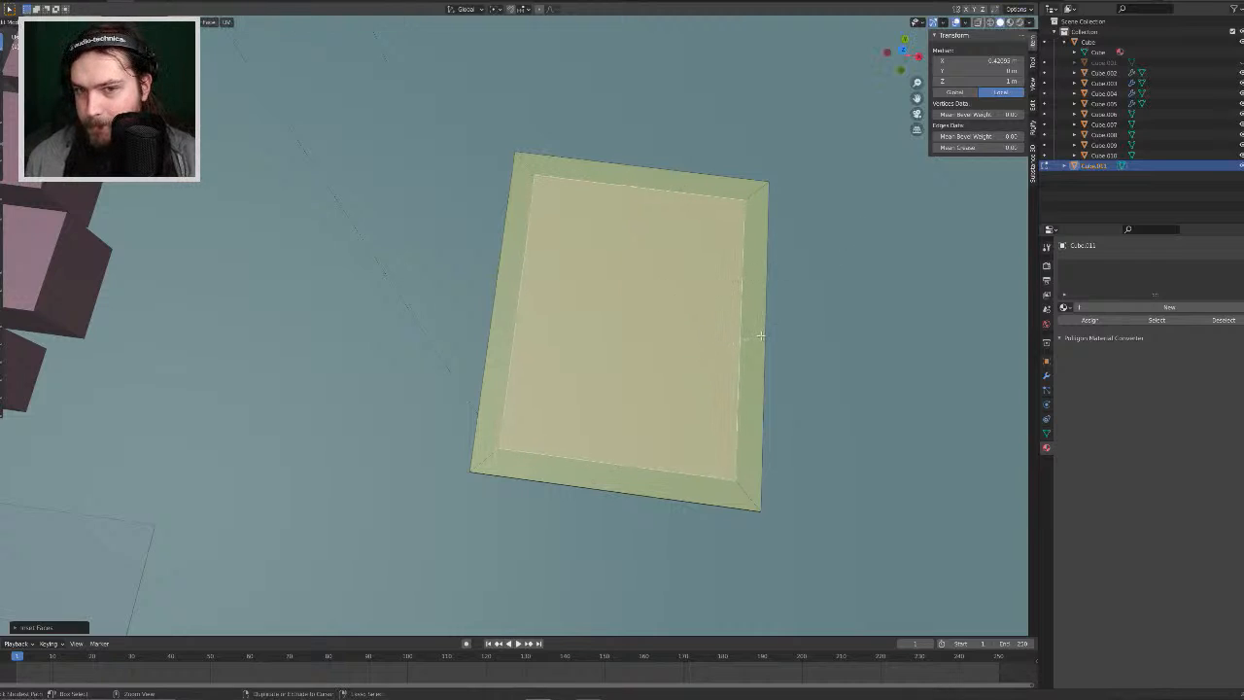
key("i")
right_click(765, 342)
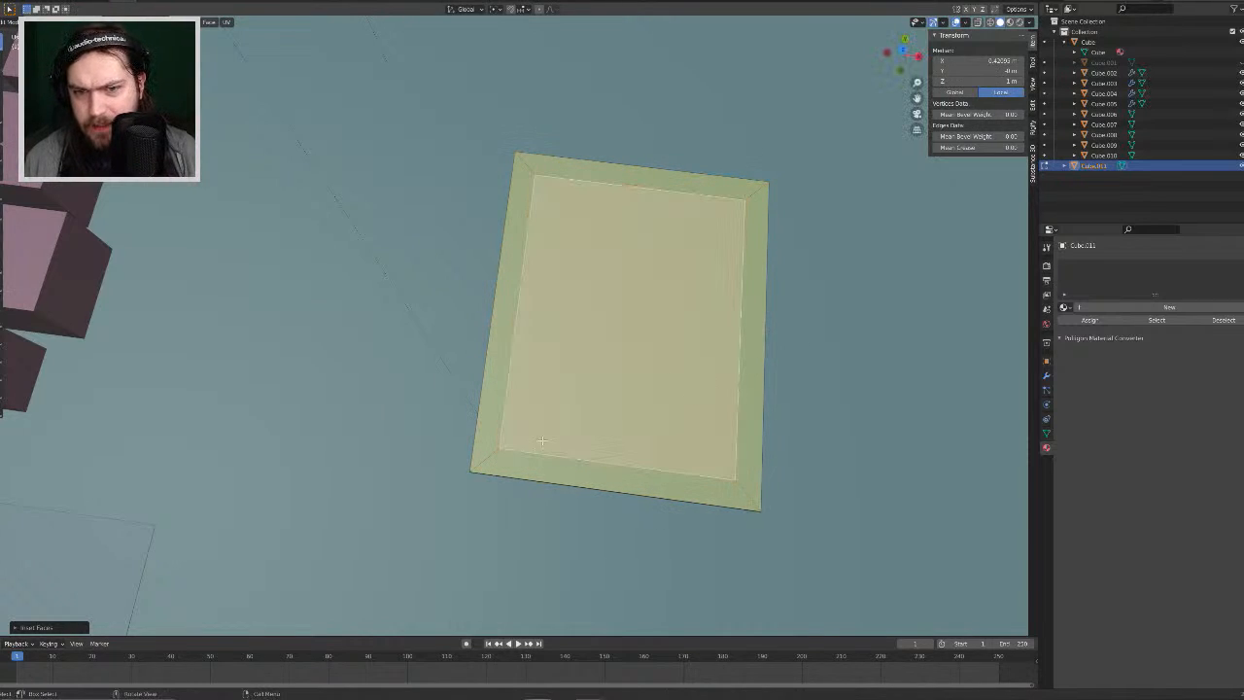
left_click(502, 450)
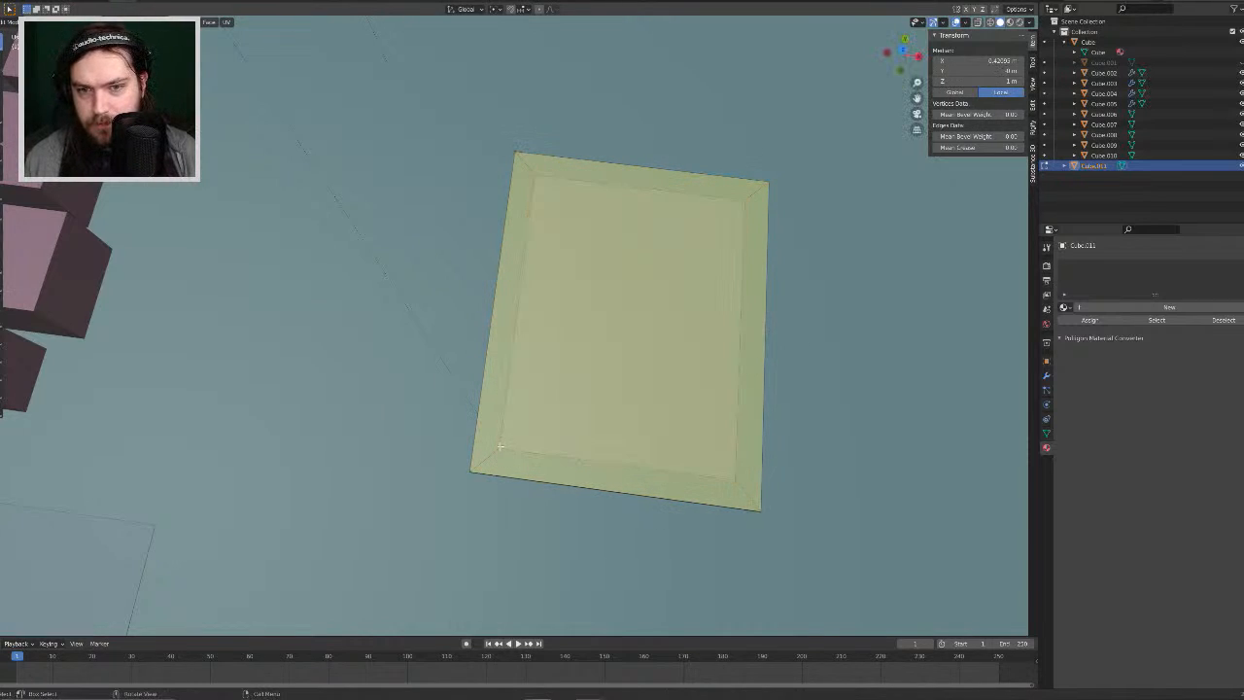
left_click(511, 457)
left_click(736, 477, "ctrl")
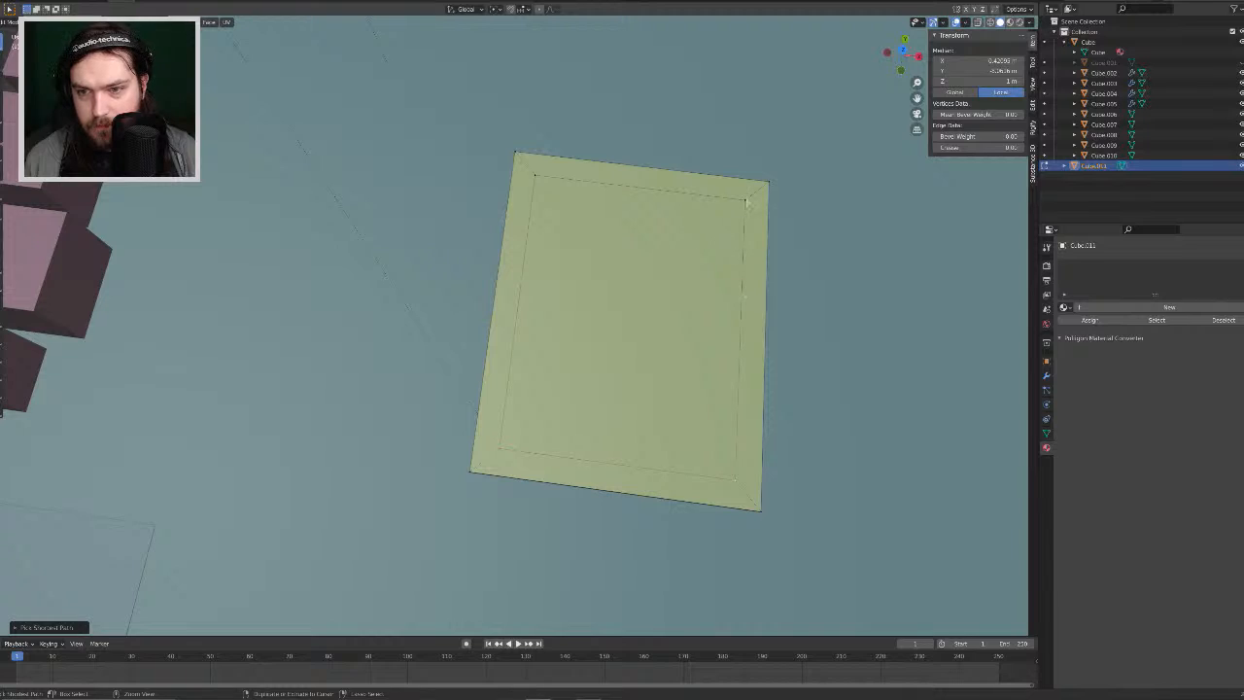
left_click(745, 202, "ctrl")
left_click(534, 178, "ctrl")
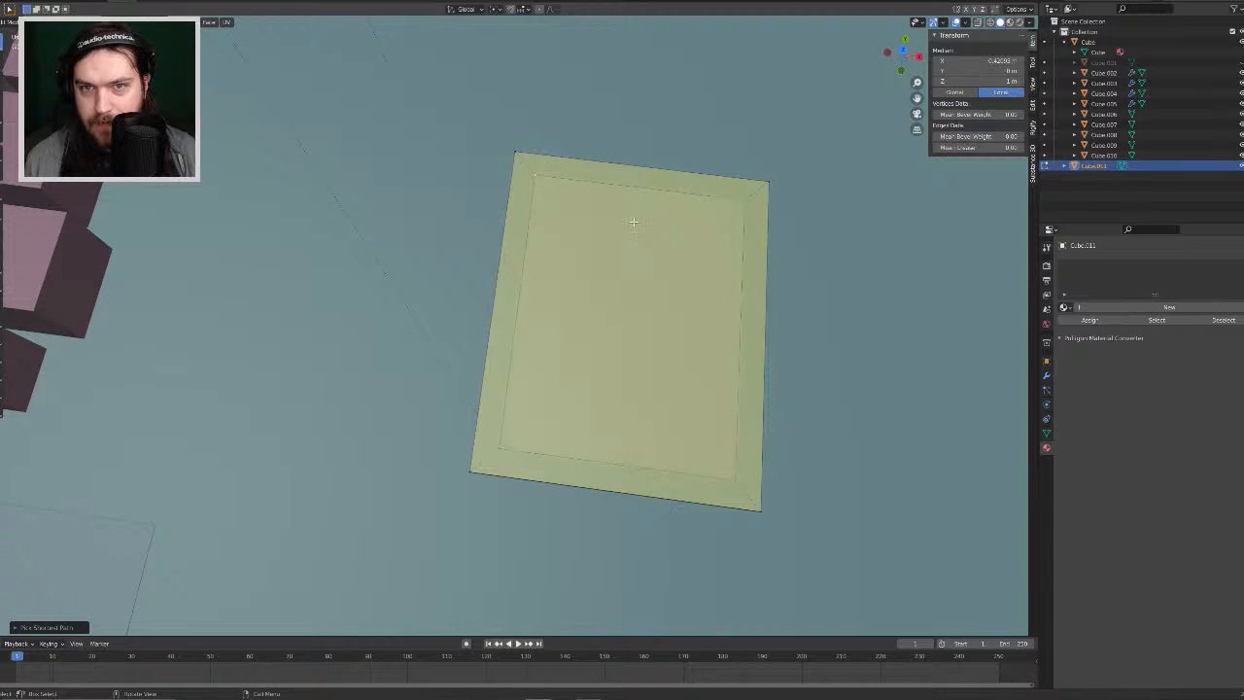
key("i")
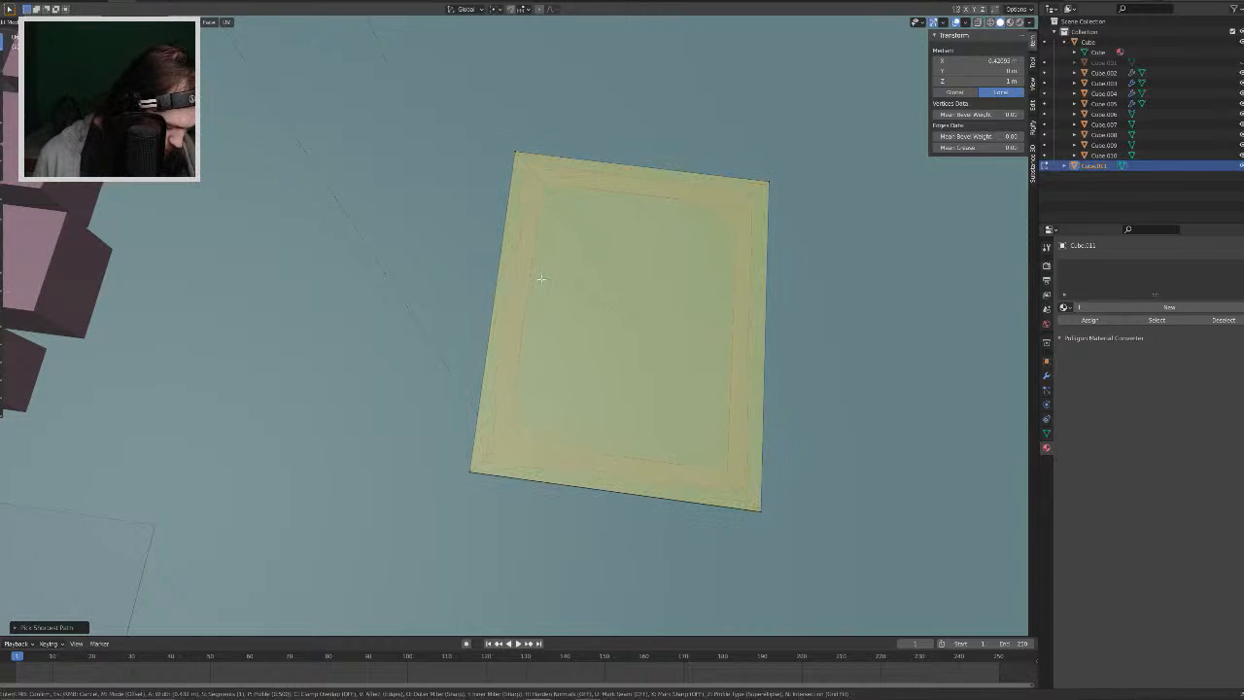
left_click(567, 255)
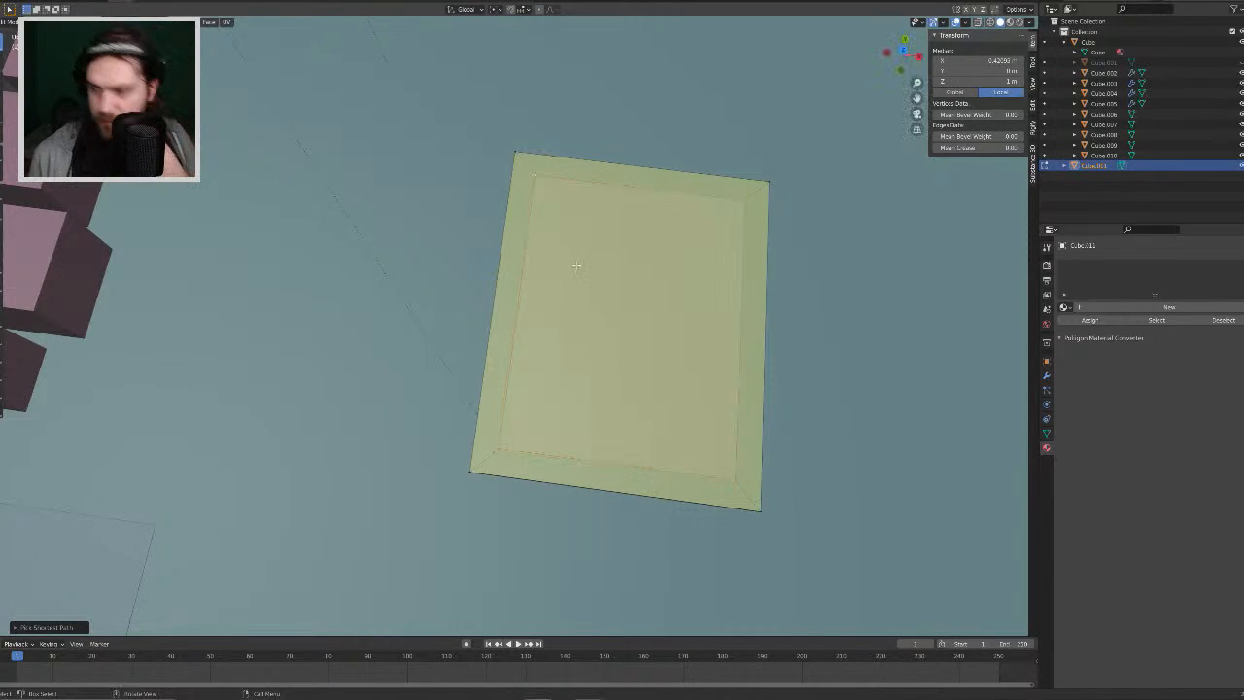
Step: Extrude the plate's inset inner face downward to form a recess surrounded by a raised frame
middle_click_drag(727, 345, 701, 274)
scroll(696, 264, "down", 3)
scroll(692, 262, "up", 4)
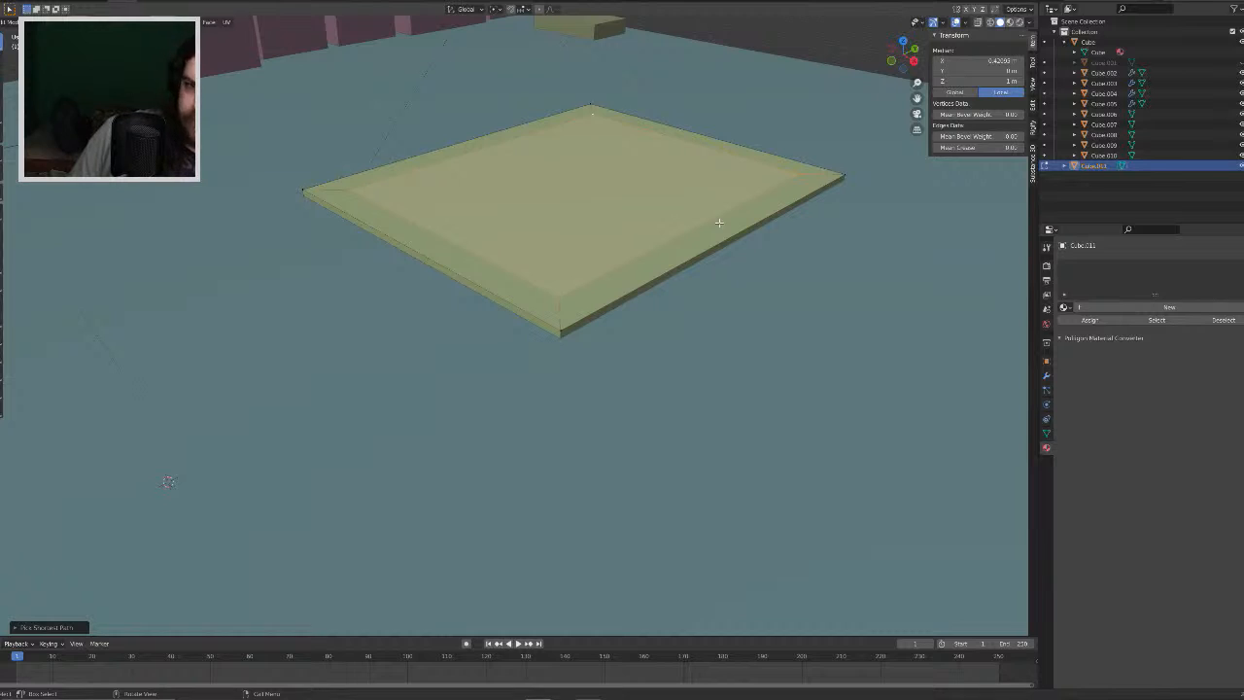
middle_click_drag(769, 242, 691, 277)
key("e")
left_click(772, 269)
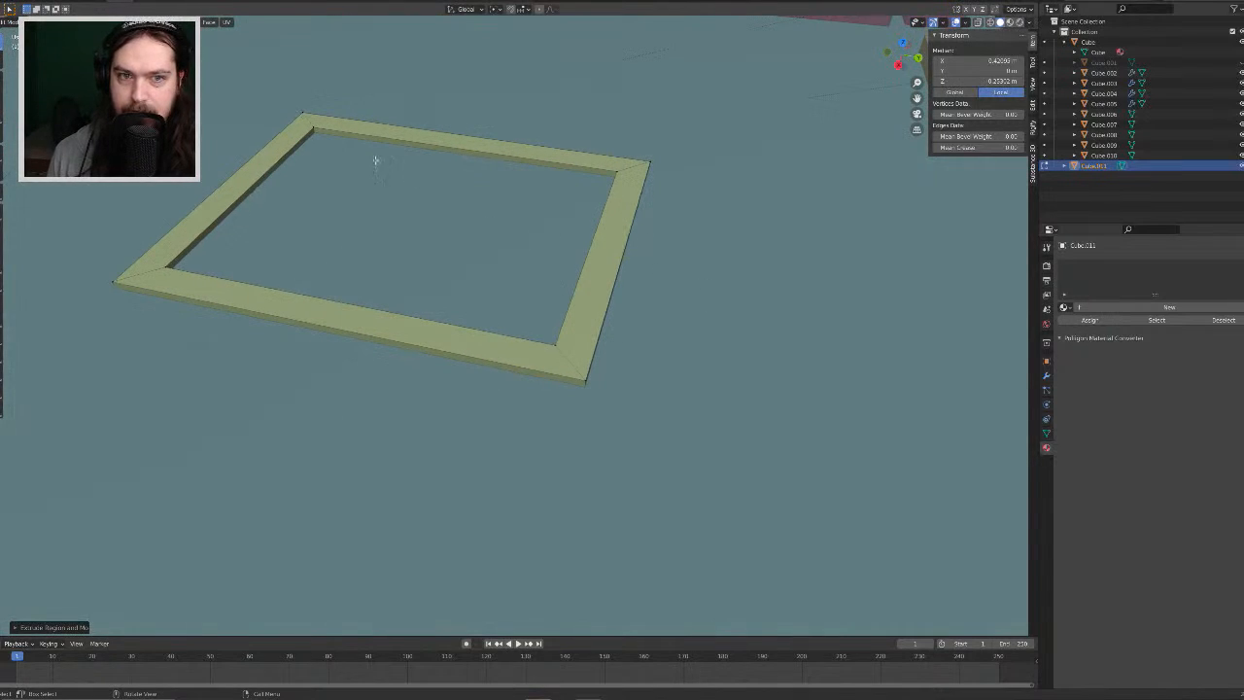
left_click(308, 130)
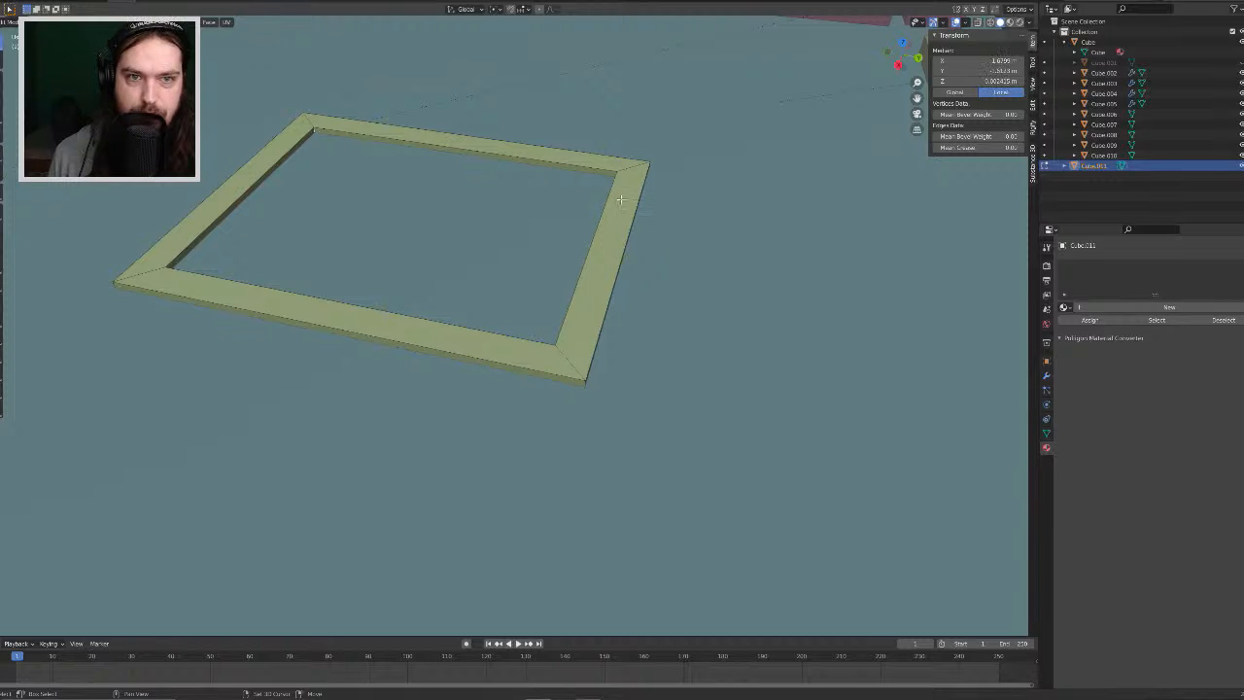
middle_click_drag(312, 131, 711, 308)
scroll(674, 286, "up", 2)
middle_click_drag(605, 345, 527, 305)
middle_click_drag(735, 363, 633, 383)
key("ctrl+b")
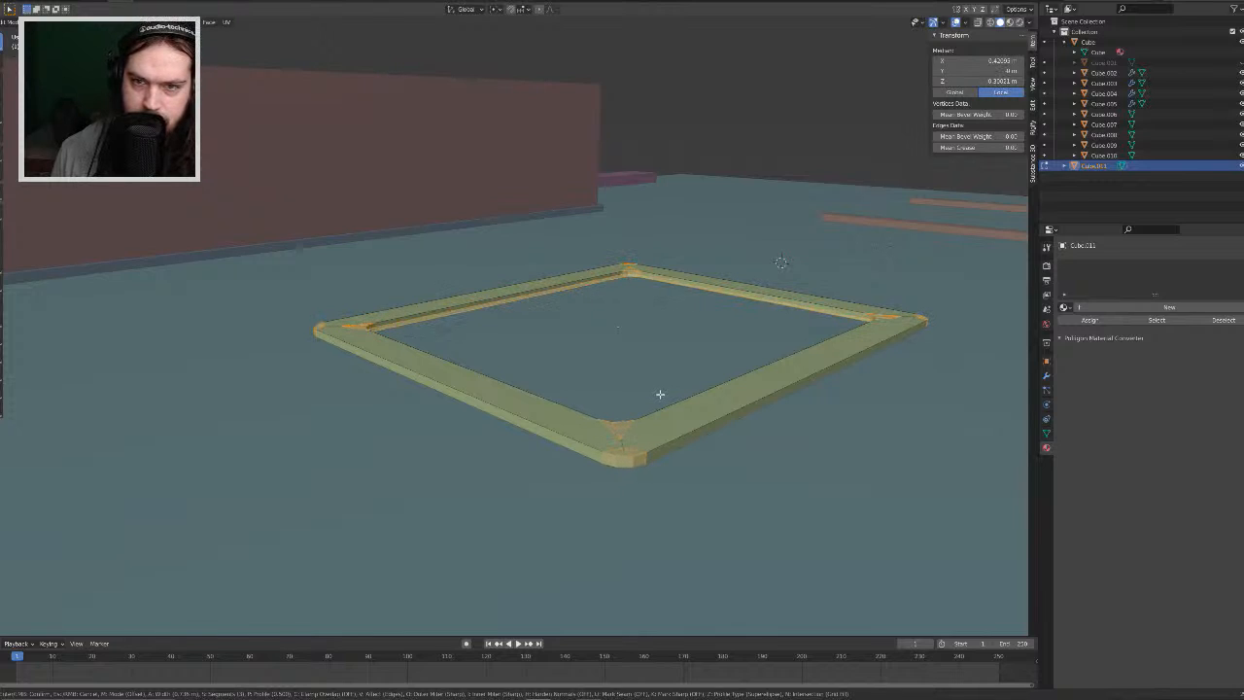
right_click(659, 394)
Step: Select the four vertical inner corner edges of the recess in wireframe display, then return to solid shading
middle_click_drag(658, 394, 710, 292)
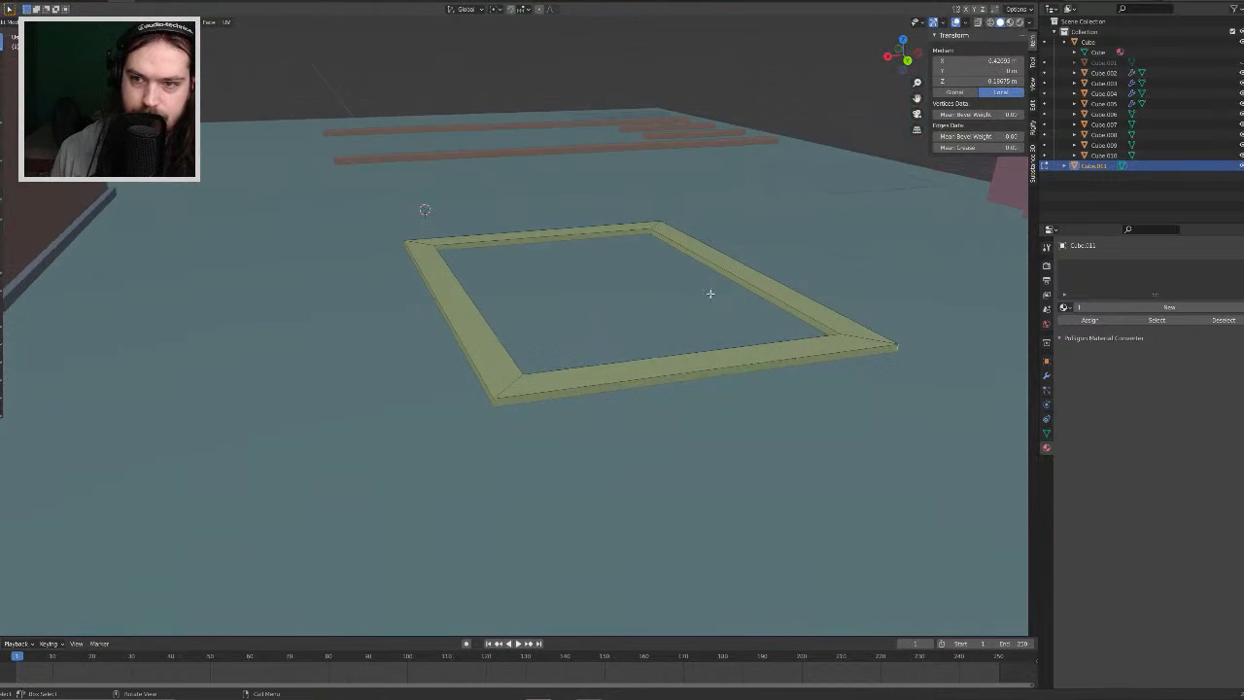
scroll(696, 292, "up", 3)
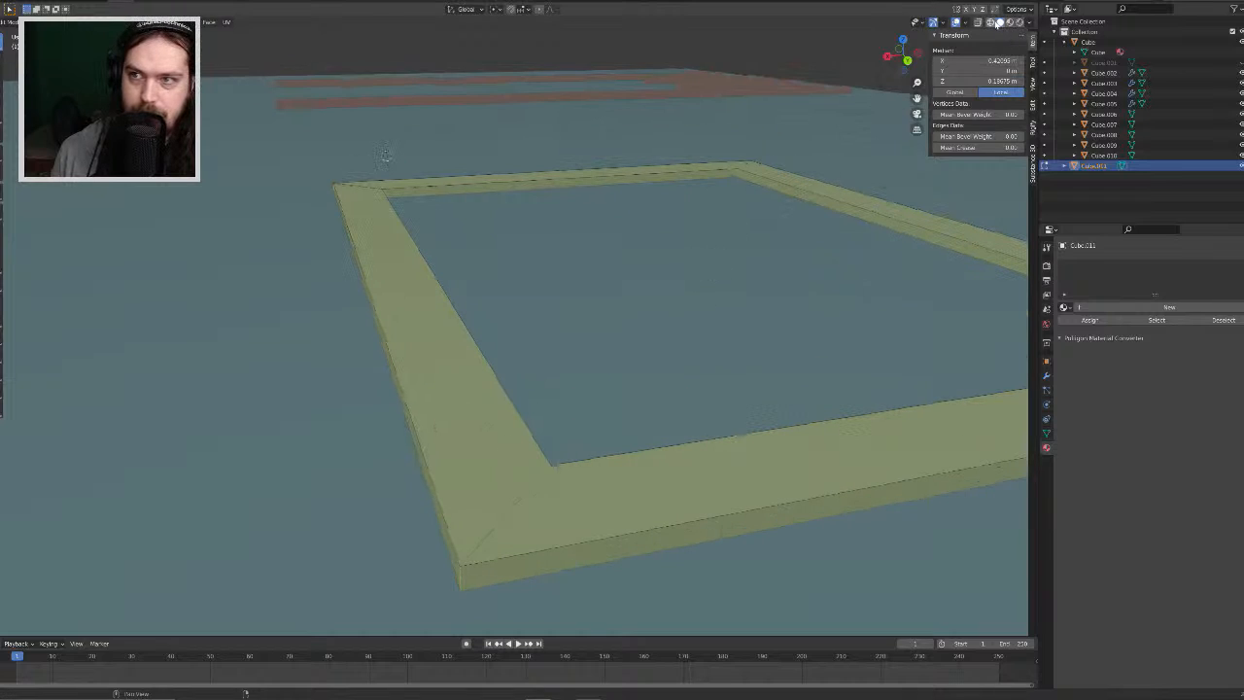
left_click(990, 22)
middle_click_drag(729, 220, 686, 343)
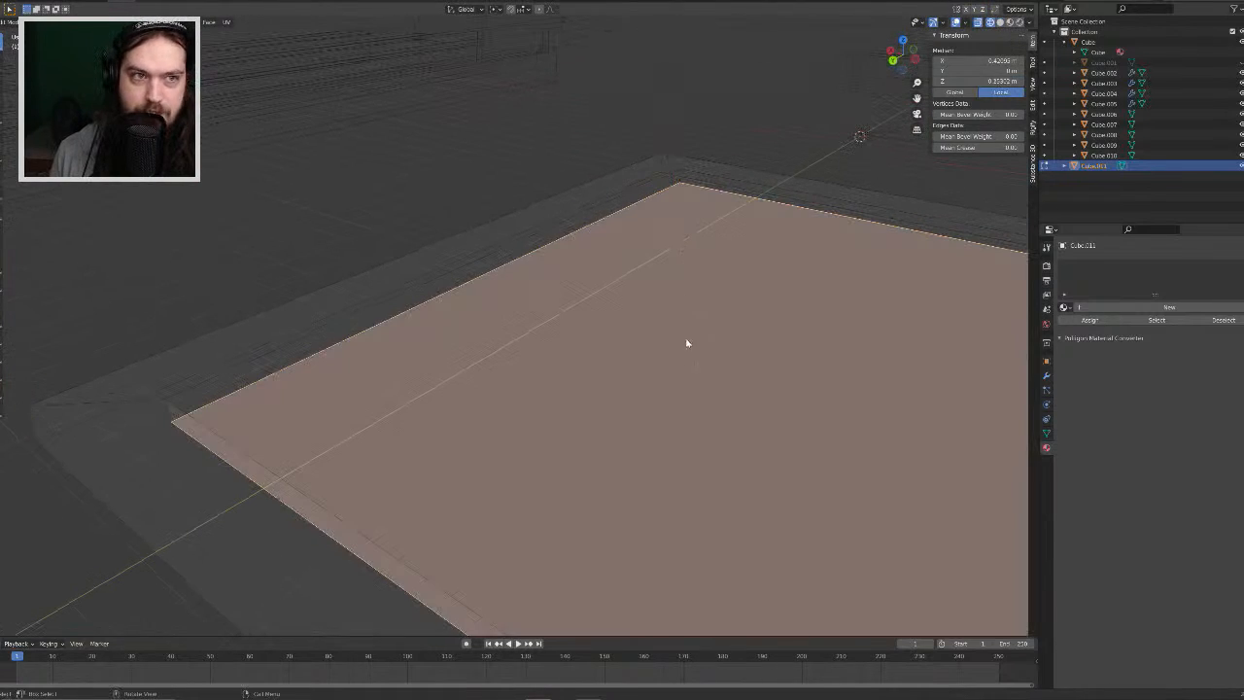
key("2")
left_click(680, 179)
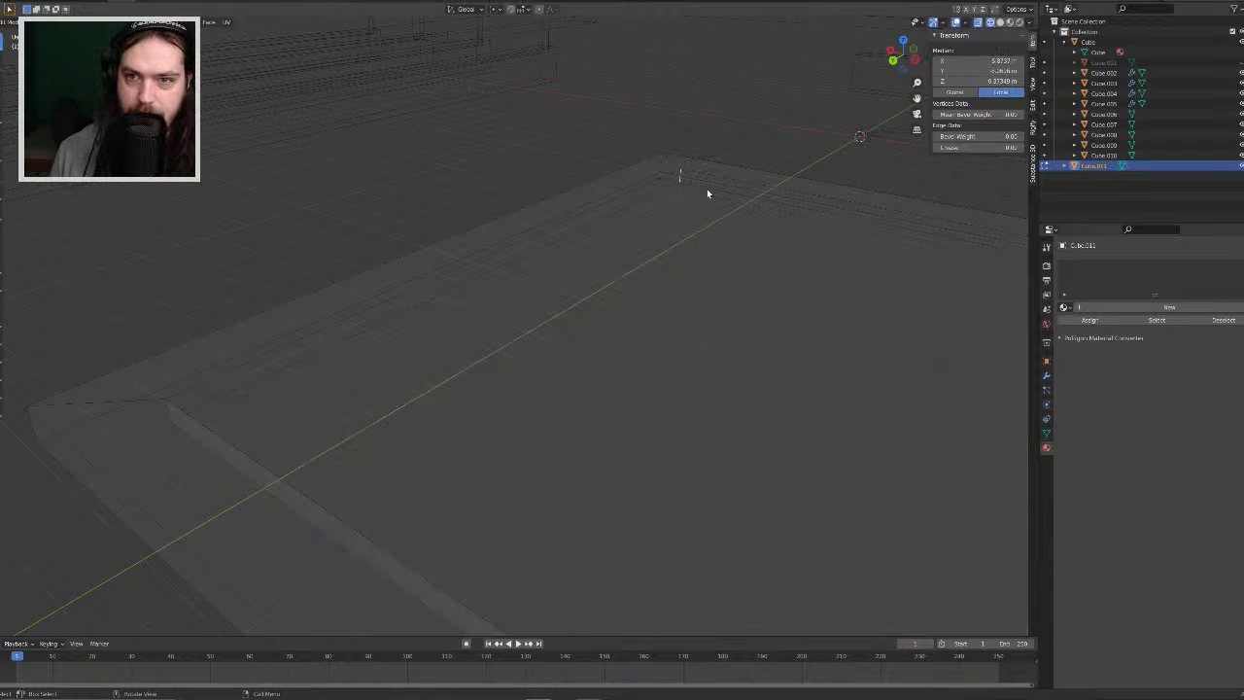
middle_click_drag(707, 190, 897, 178)
left_click(843, 151)
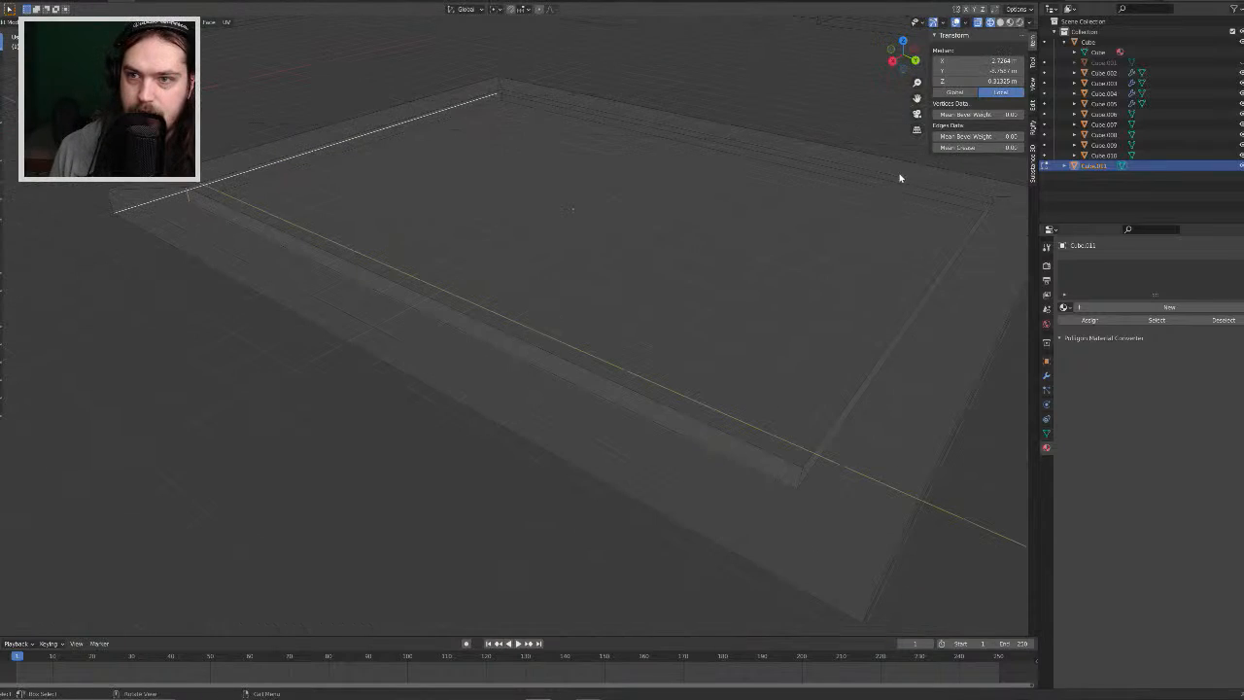
middle_click_drag(503, 98, 504, 80)
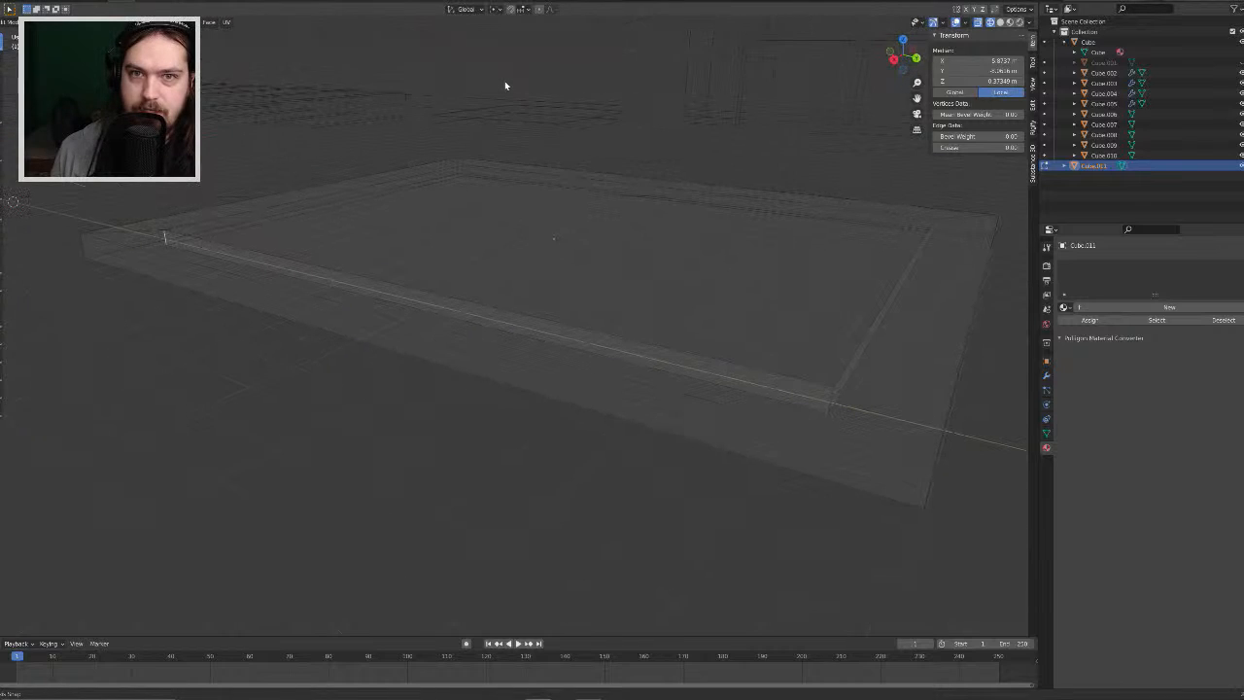
left_click(463, 172, "shift")
middle_click_drag(515, 179, 669, 208)
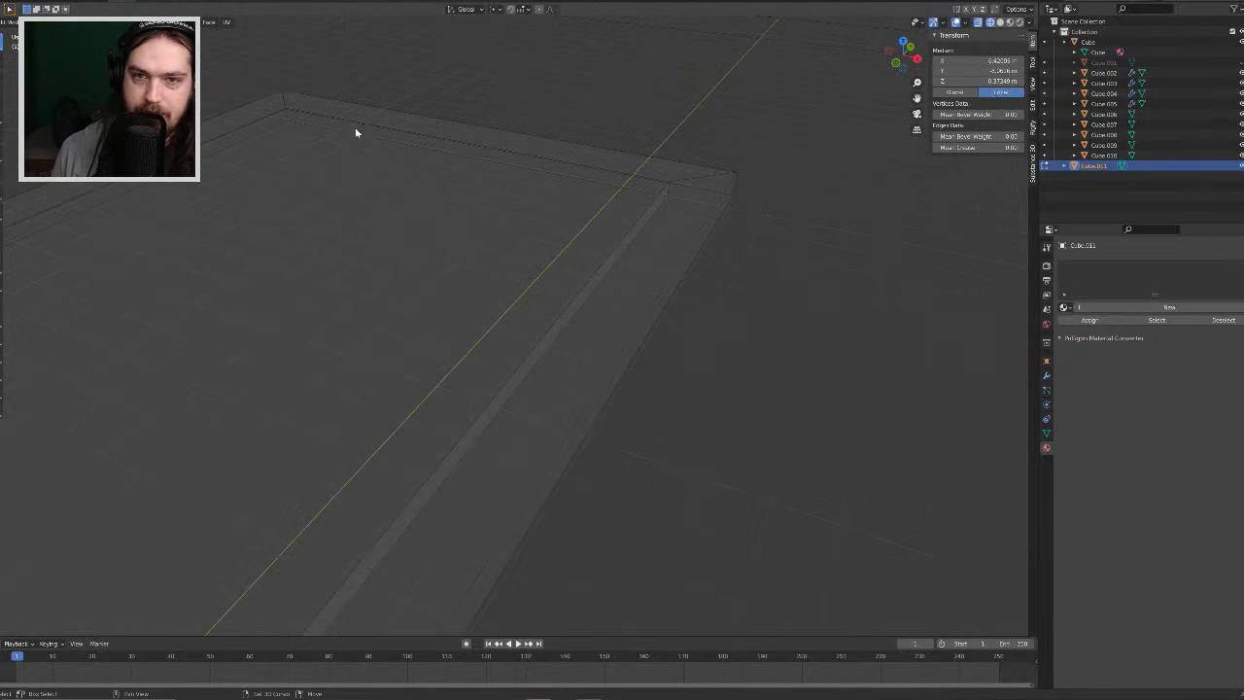
left_click(287, 116, "shift")
middle_click_drag(547, 172, 658, 175)
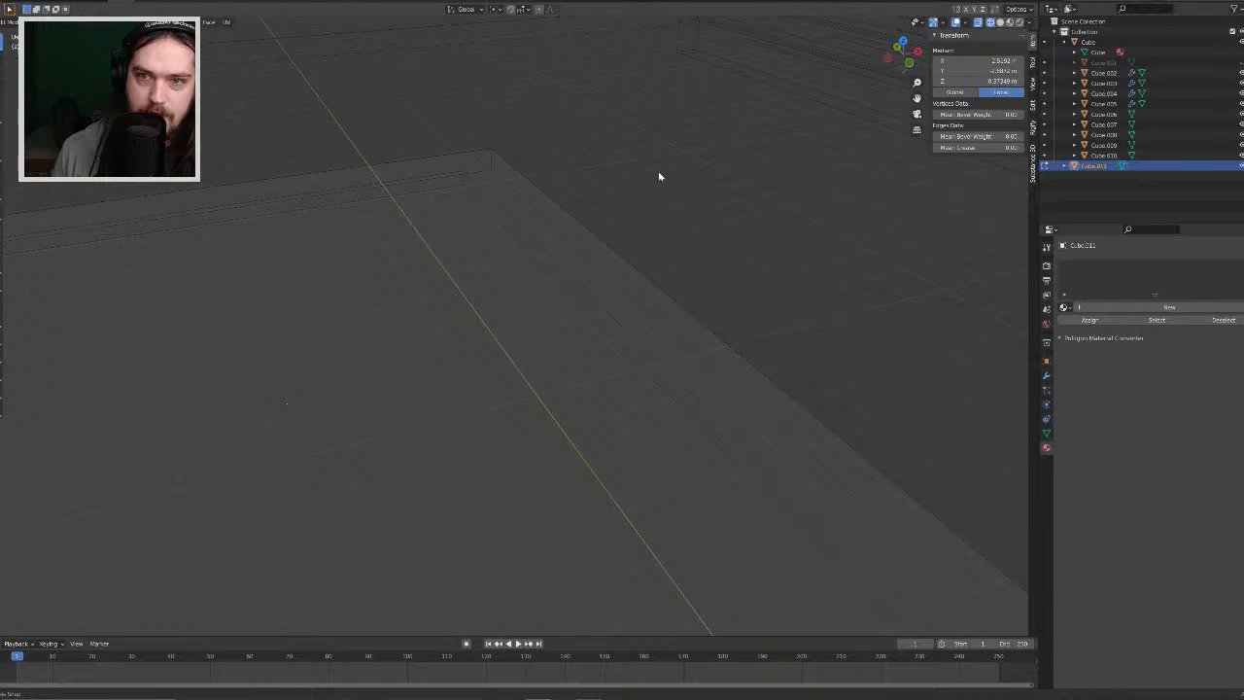
left_click(463, 183, "shift")
middle_click_drag(600, 205, 442, 187)
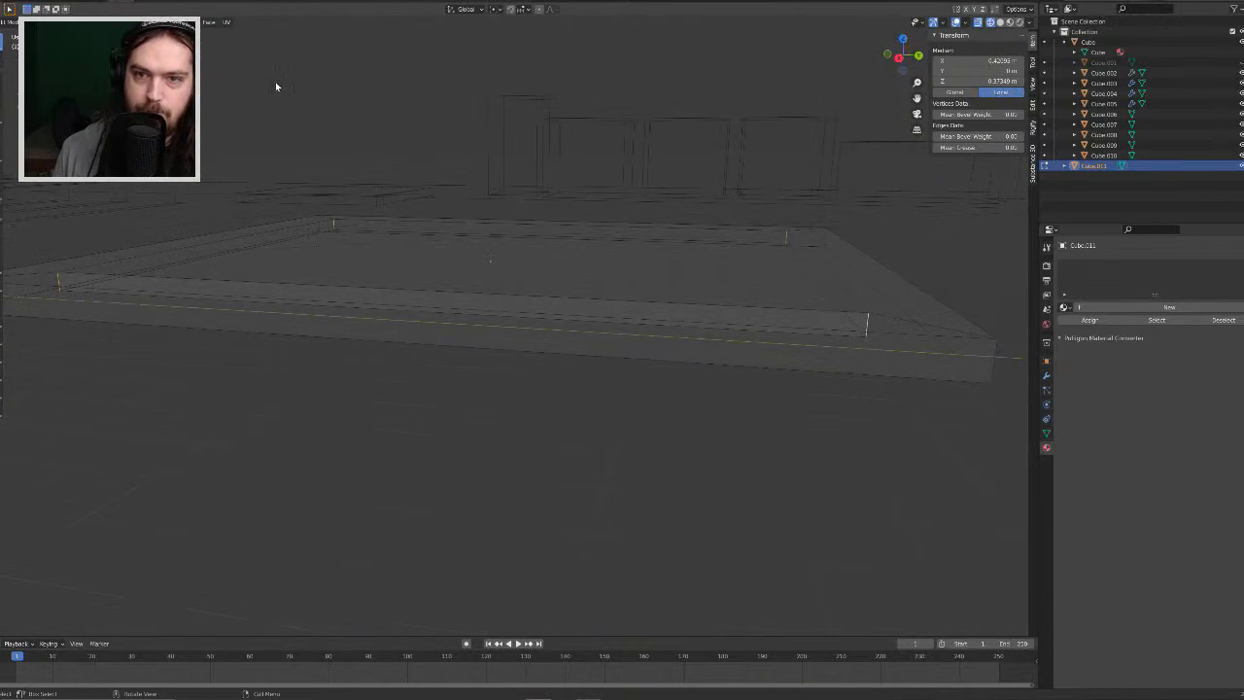
left_click(999, 22)
Step: Add the four vertical outer corner edges of the frame to the selection
middle_click_drag(885, 294, 852, 316)
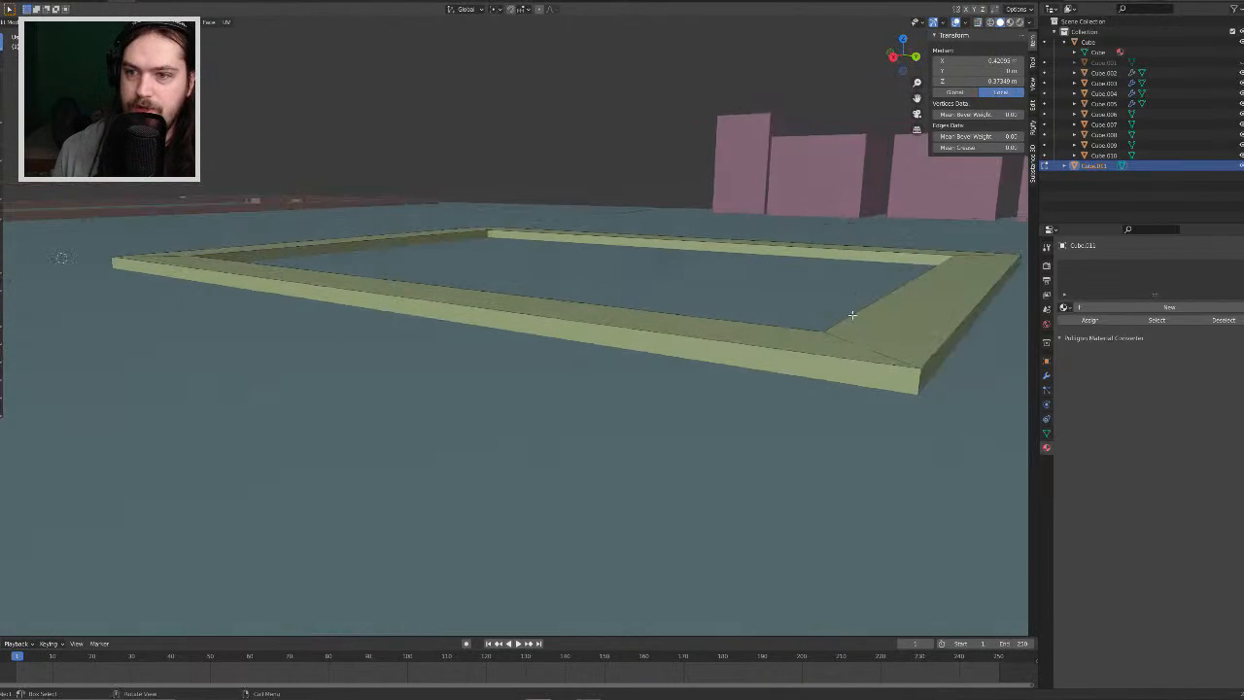
left_click(918, 390, "shift")
middle_click_drag(497, 286, 609, 379)
left_click(570, 434, "shift")
middle_click_drag(488, 388, 552, 389)
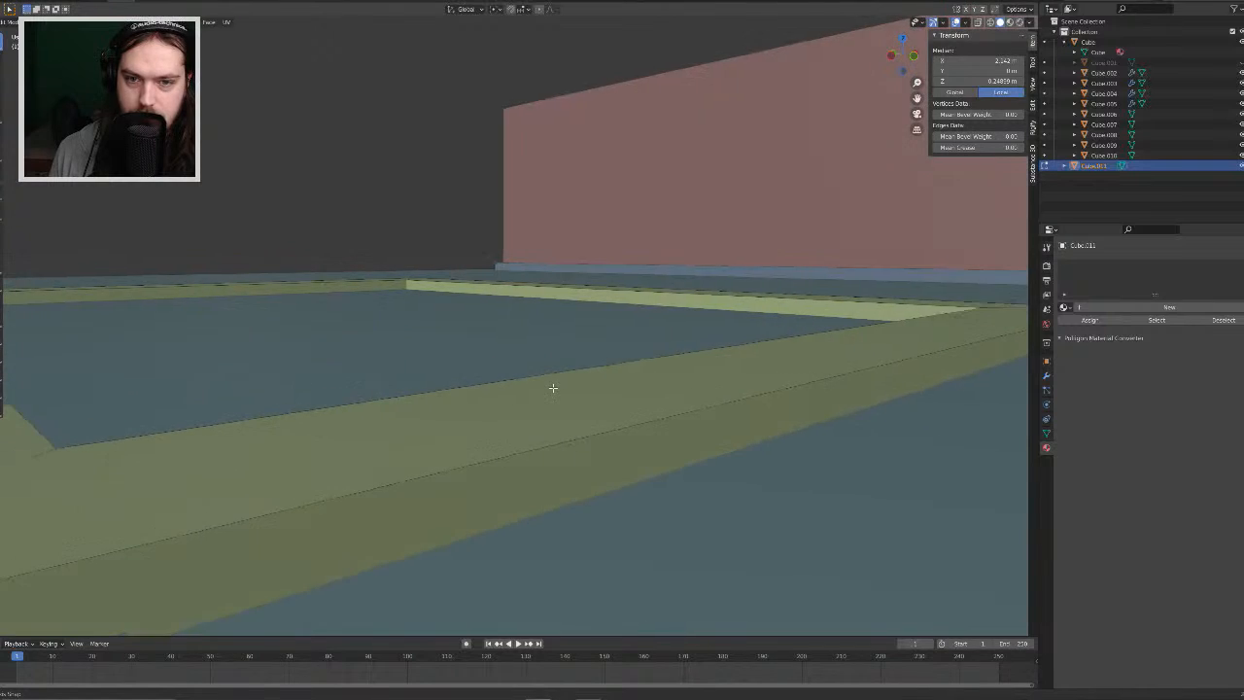
scroll(553, 389, "down", 2)
left_click(316, 400, "shift")
middle_click_drag(316, 399, 477, 506)
left_click(611, 551, "shift")
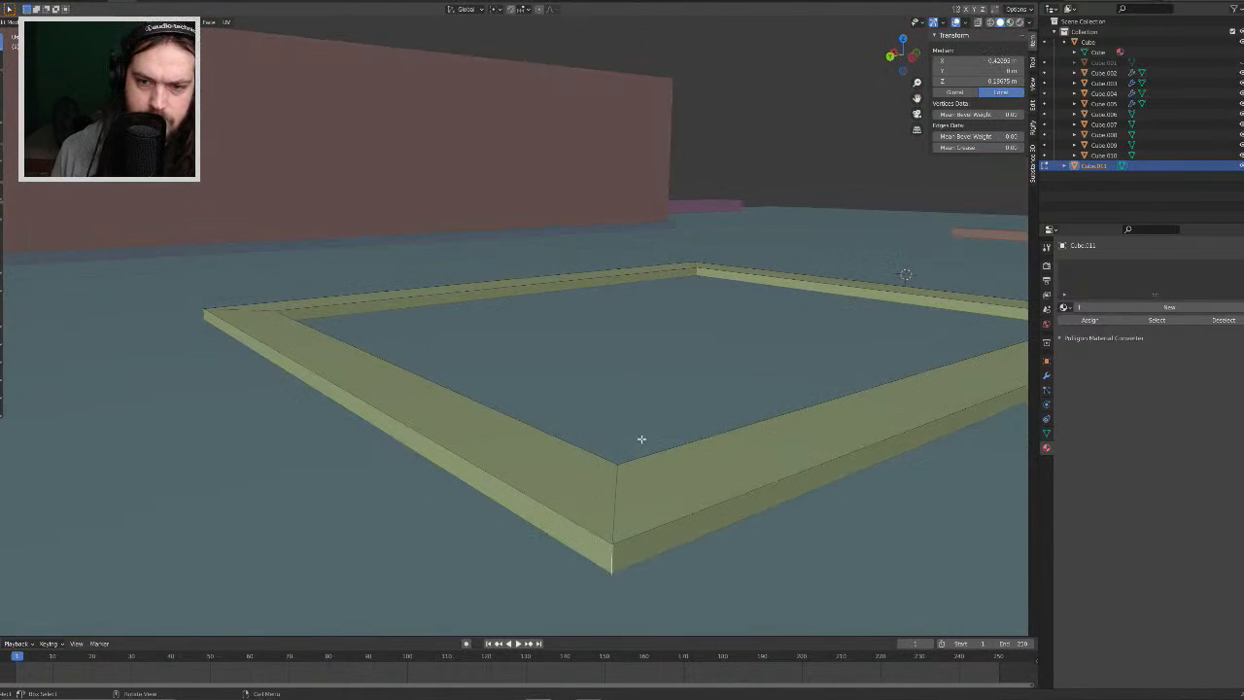
Step: Bevel the selected inner and outer corner edges with several segments to round the frame's corners
middle_click_drag(641, 438, 613, 437)
key("ctrl+b")
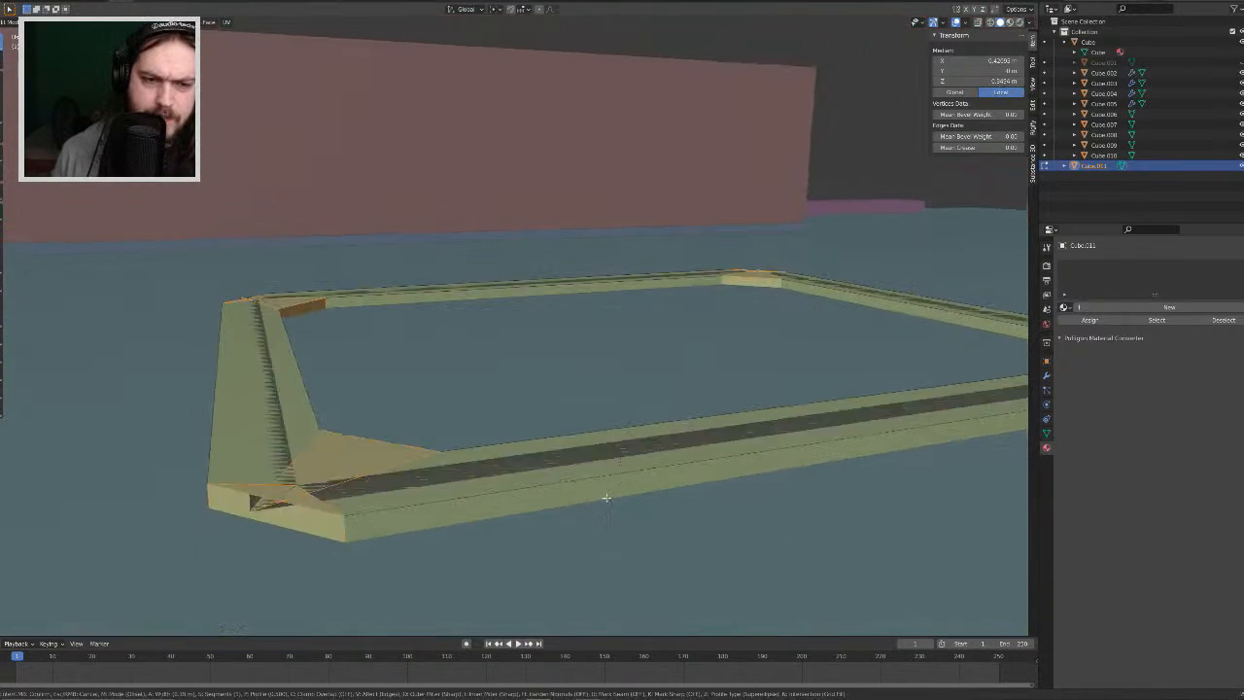
scroll(621, 470, "up", 3)
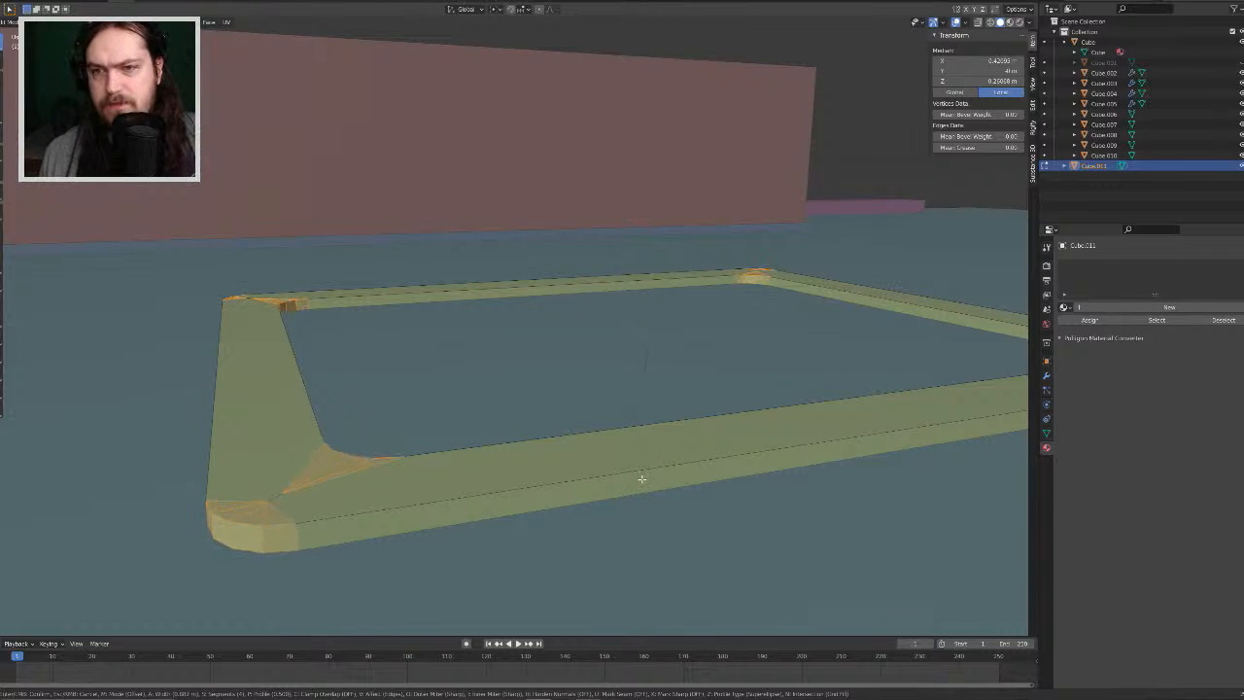
left_click(642, 478)
Step: Add a centered loop cut to the outer side of one of the frame's short edges
middle_click_drag(642, 478, 516, 393)
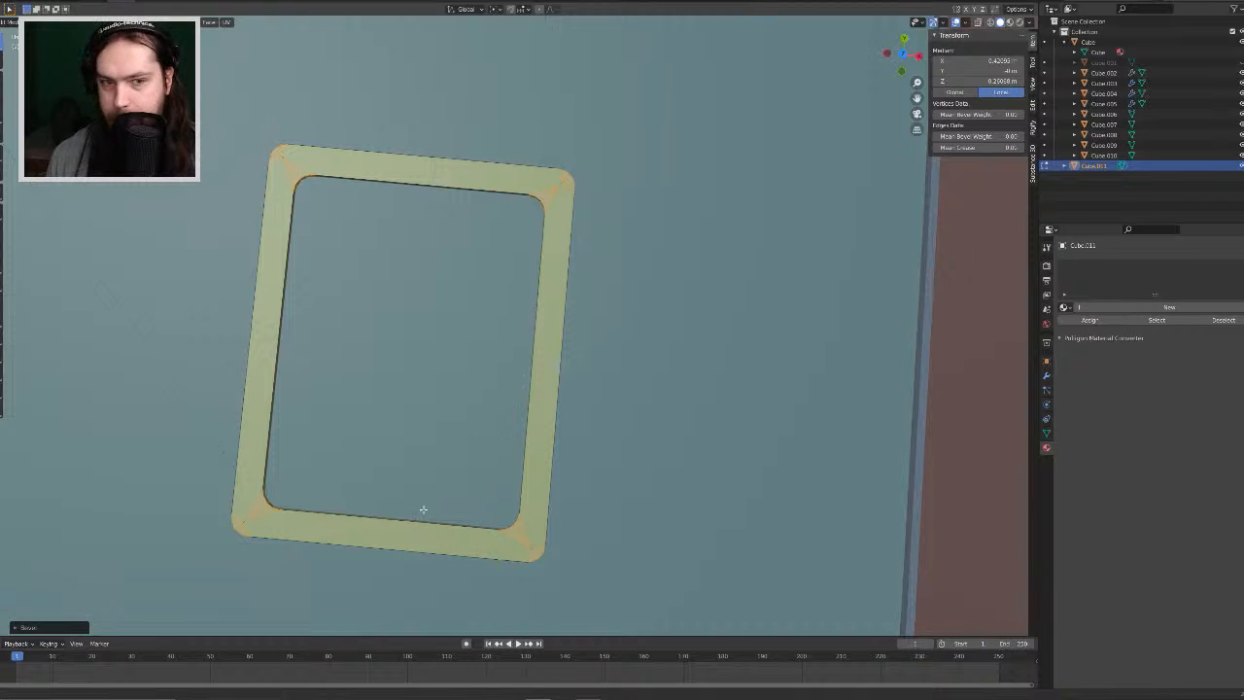
middle_click_drag(422, 508, 480, 375, "shift")
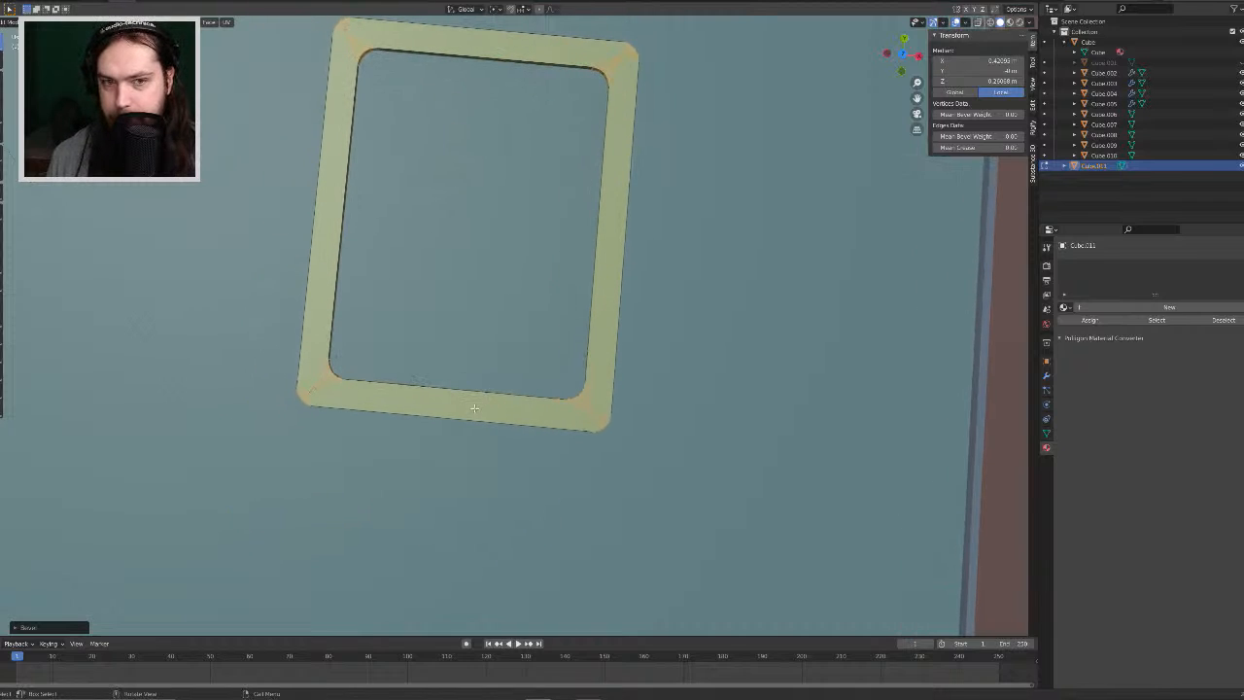
left_click(371, 397)
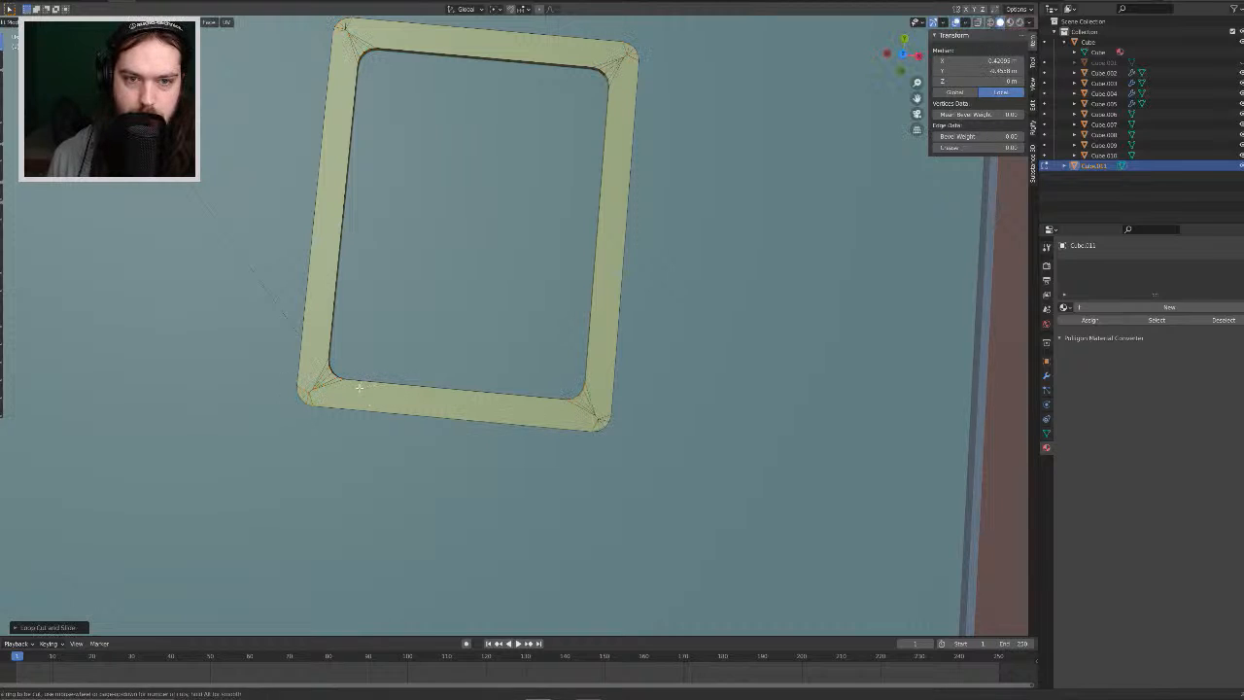
Step: Hide the motherboard base Cube and return to Edit Mode on the socket frame in solid shading
middle_click_drag(427, 435, 493, 350)
middle_click_drag(304, 293, 490, 257)
left_click(990, 22)
mouse_move(589, 253)
middle_mouse_down()
mouse_move(563, 355)
mouse_move(573, 262)
mouse_move(606, 233)
mouse_move(702, 228)
mouse_move(735, 253)
mouse_move(760, 245)
middle_mouse_up()
key("Tab")
middle_click_drag(624, 298, 525, 340)
key("Tab")
left_click(535, 331)
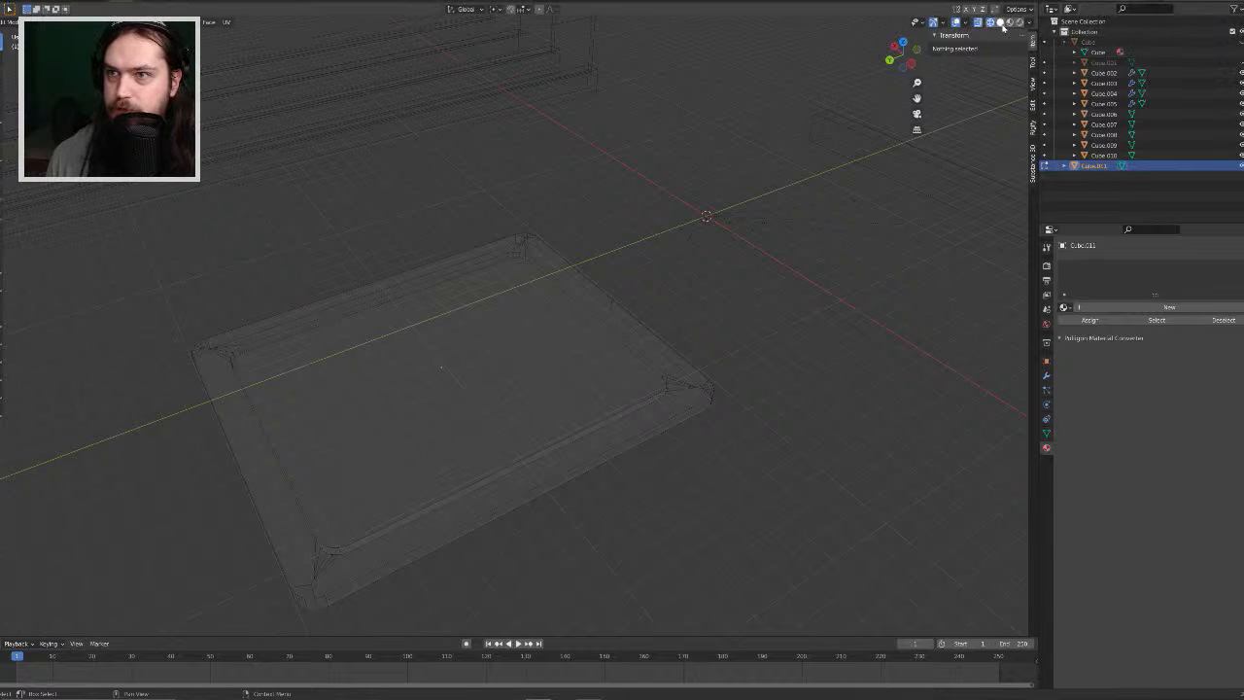
left_click(1001, 22)
middle_click_drag(494, 316, 458, 355)
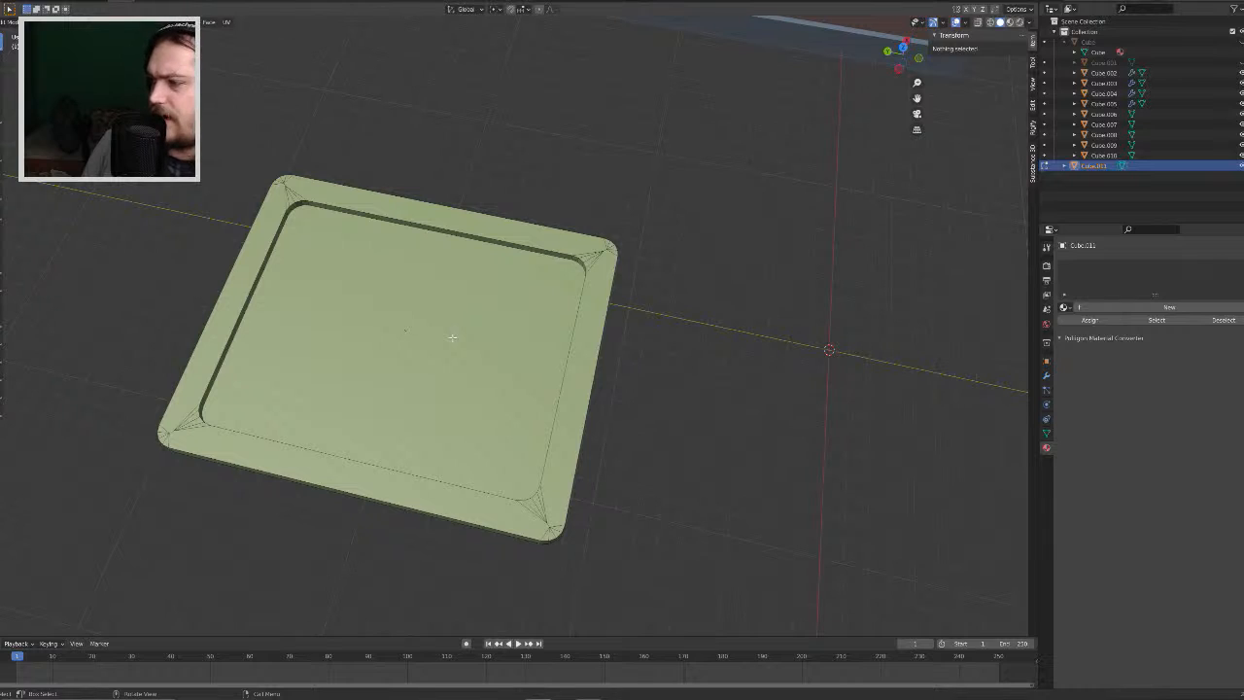
Step: Delete the recess floor of the socket plate together with its side walls
scroll(467, 344, "down", 6)
middle_click_drag(467, 344, 371, 71)
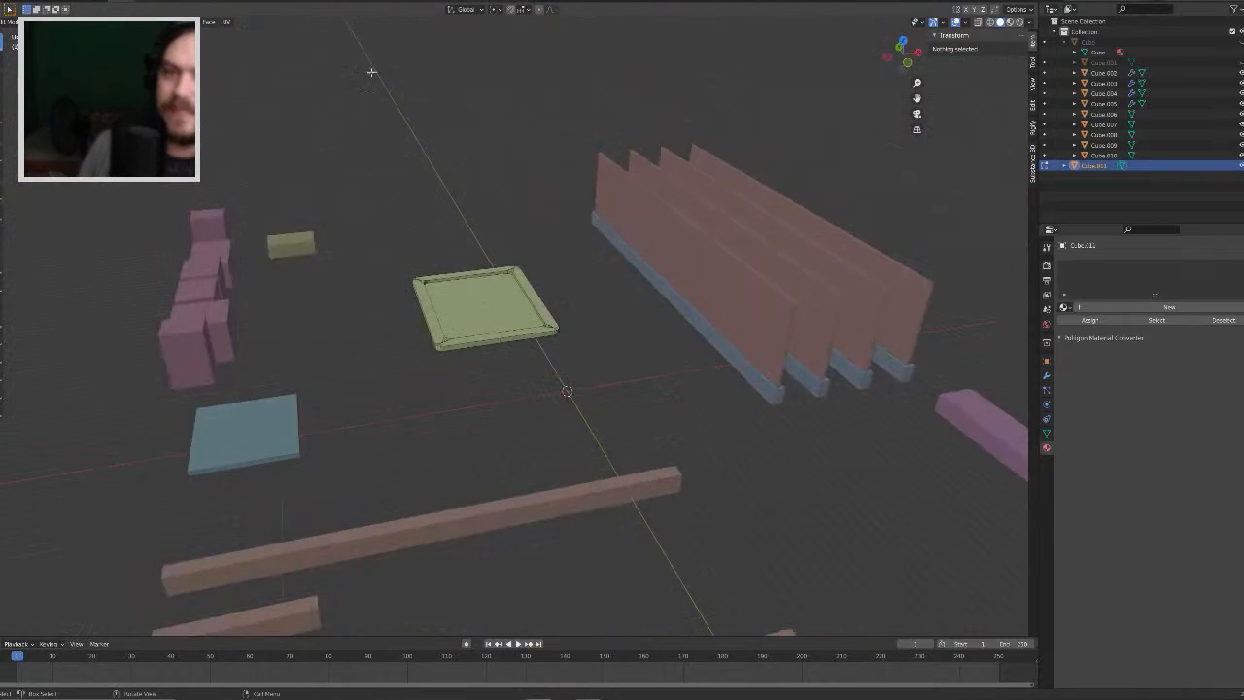
scroll(535, 280, "up", 8)
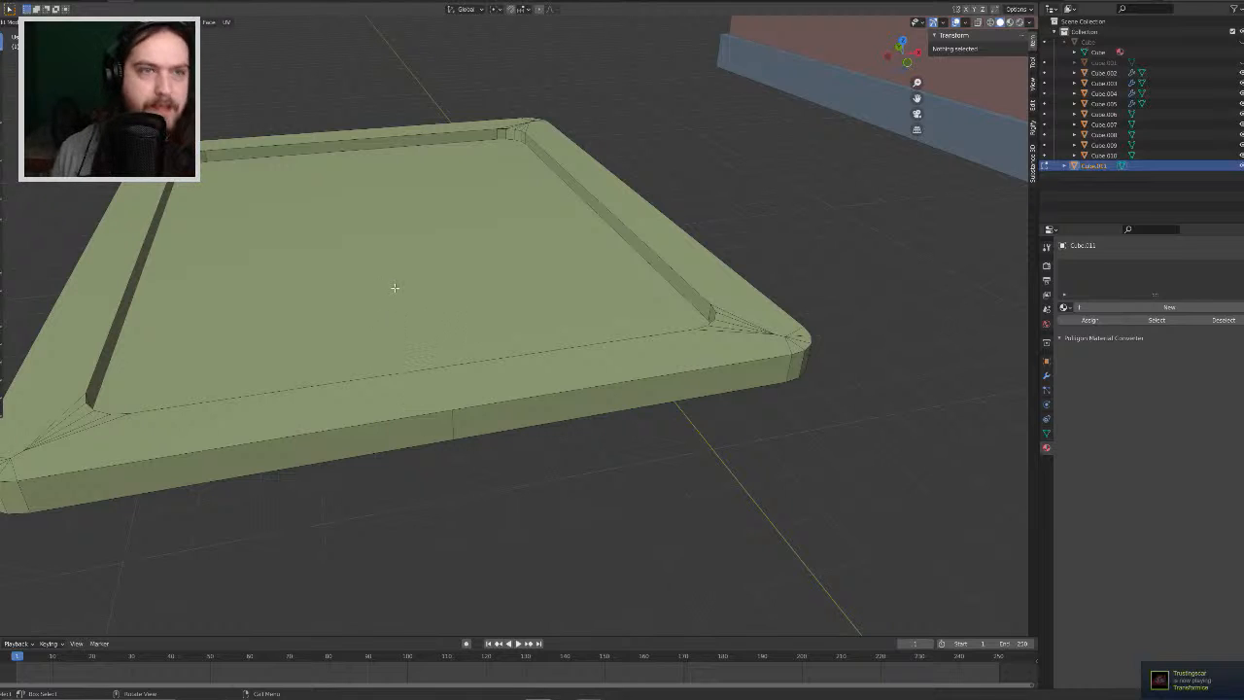
left_click(424, 272)
middle_click_drag(425, 272, 422, 295)
key("x")
left_click(421, 294)
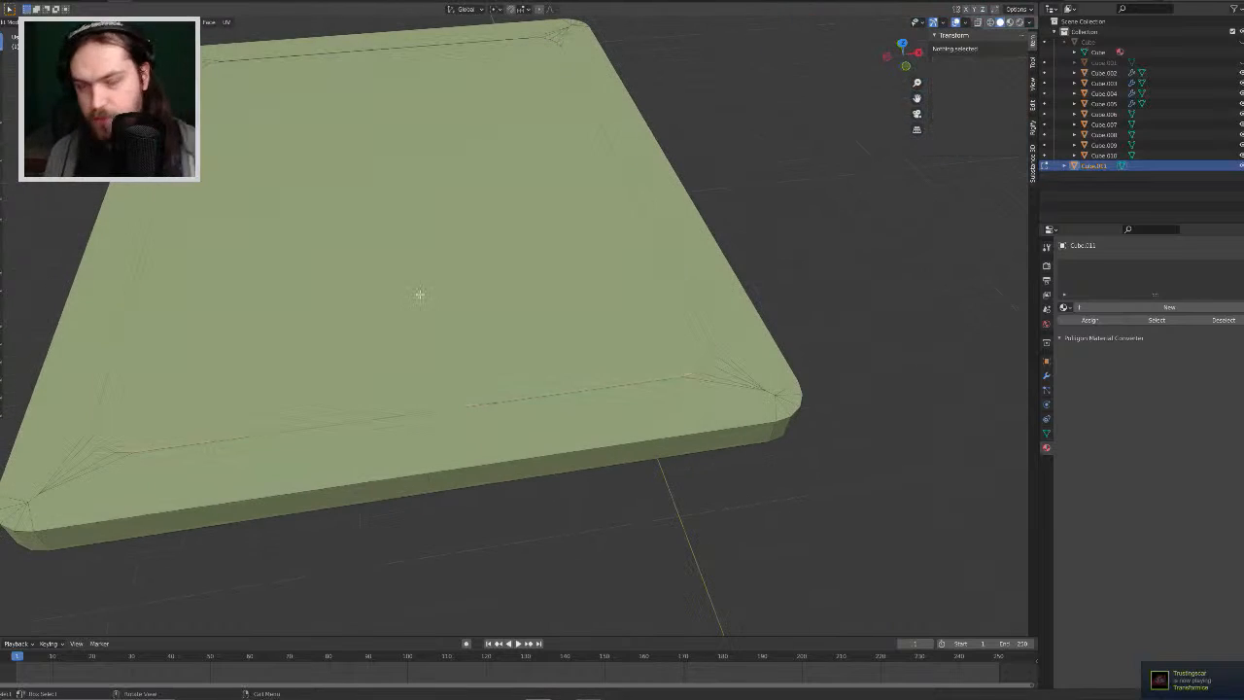
Step: Try deleting the plate's bottom face through the opening, undo that, and try insetting the face instead
left_click(421, 291)
middle_click_drag(421, 285, 412, 264)
key("x")
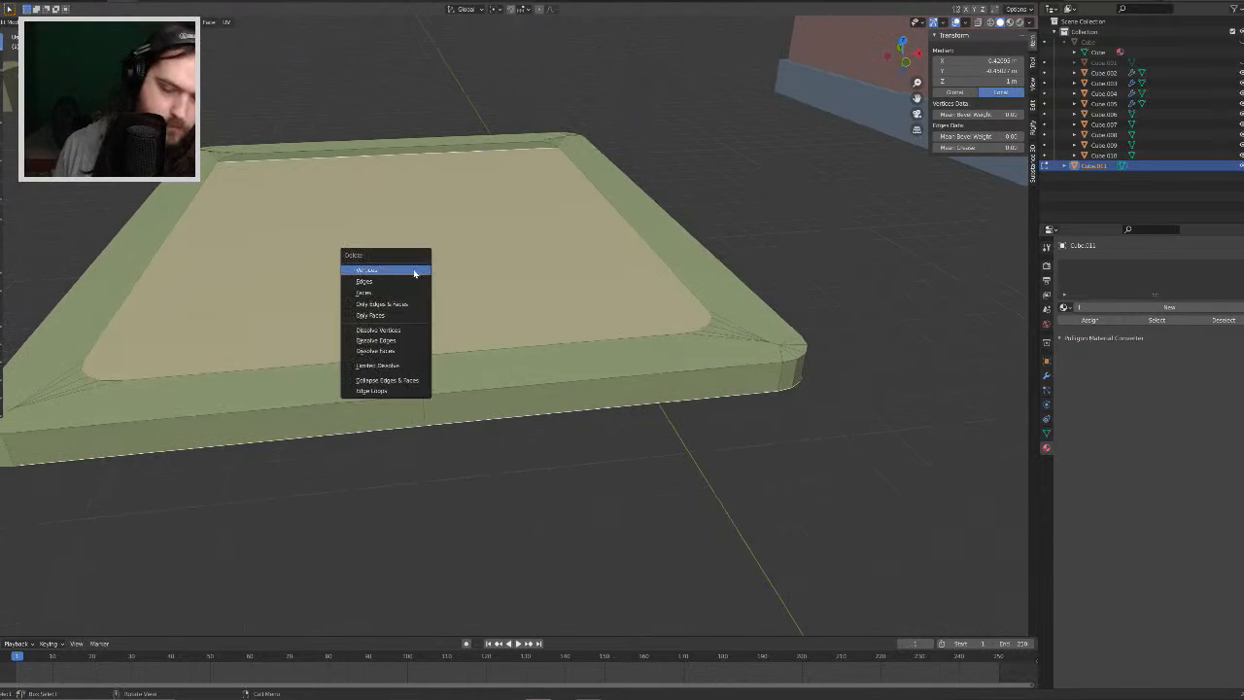
left_click(417, 291)
mouse_move(422, 330)
middle_mouse_down()
mouse_move(417, 295)
mouse_move(444, 289)
mouse_move(461, 313)
mouse_move(448, 337)
mouse_move(440, 327)
middle_mouse_up()
scroll(461, 320, "down", 2)
key("ctrl+z")
mouse_move(589, 350)
middle_mouse_down()
mouse_move(635, 356)
mouse_move(606, 361)
middle_mouse_up()
key("i")
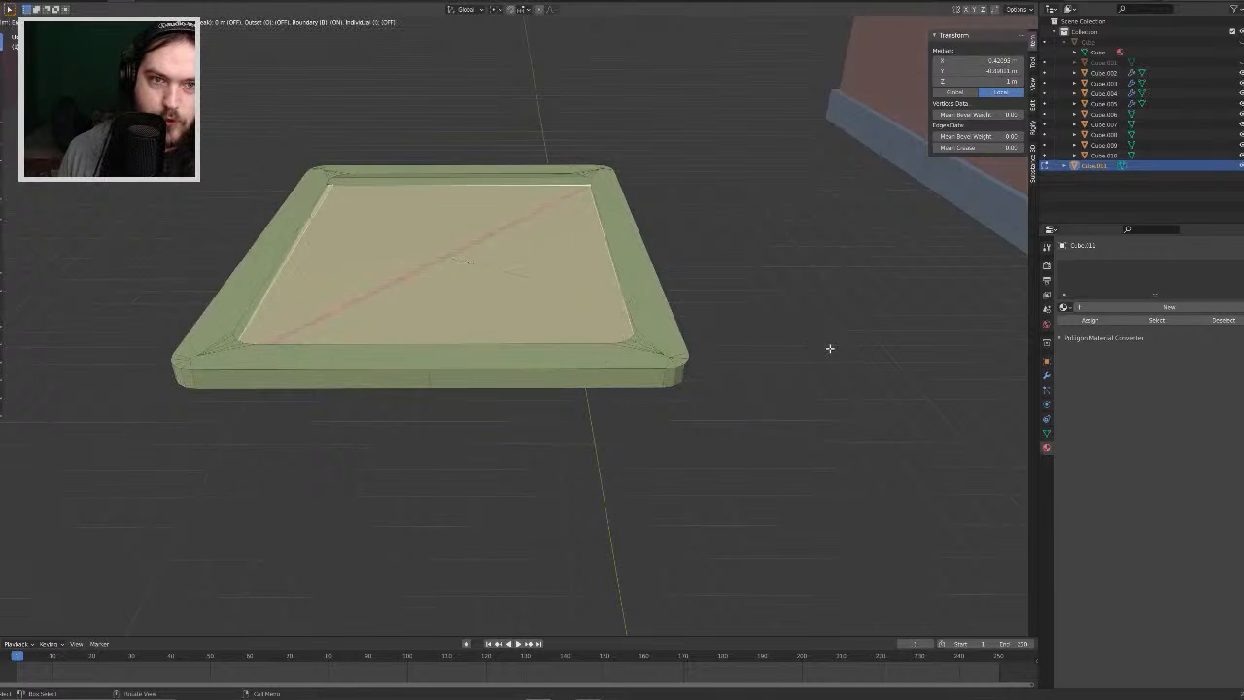
left_click(854, 342)
Step: Extrude the edge loop of the frame's inner opening straight down along Z to just past the plate's bottom face
middle_click_drag(852, 341, 685, 292)
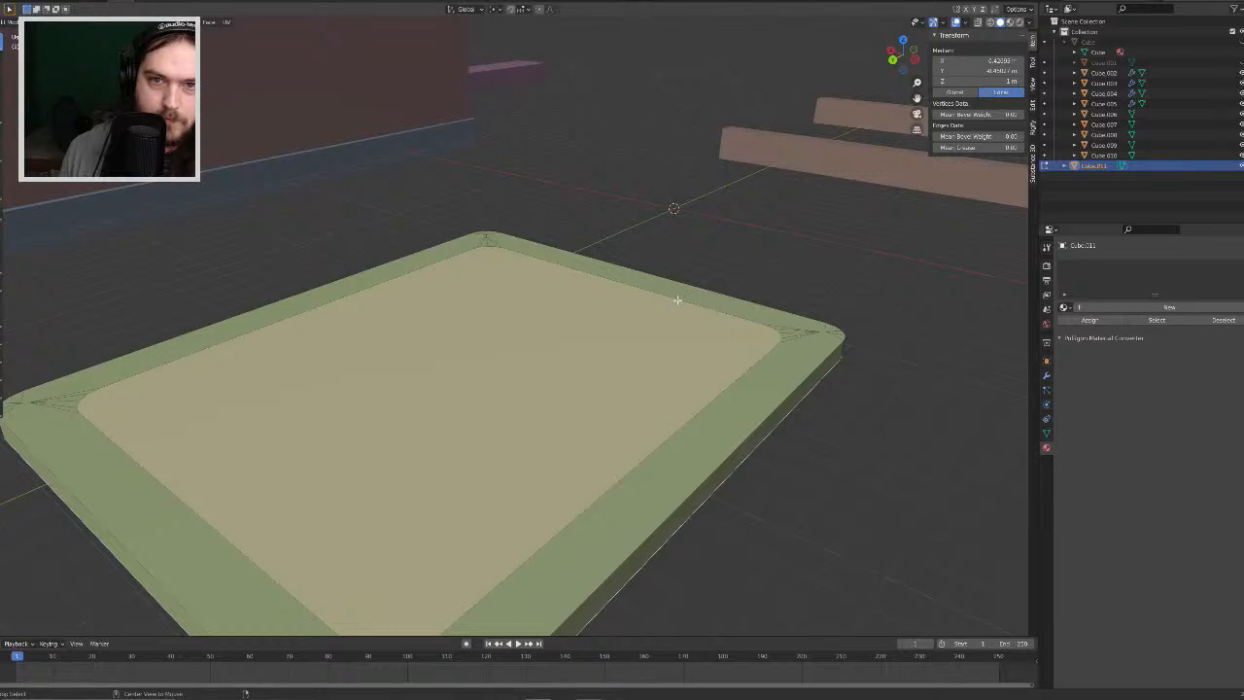
key("alt+a")
left_click(677, 300, "alt")
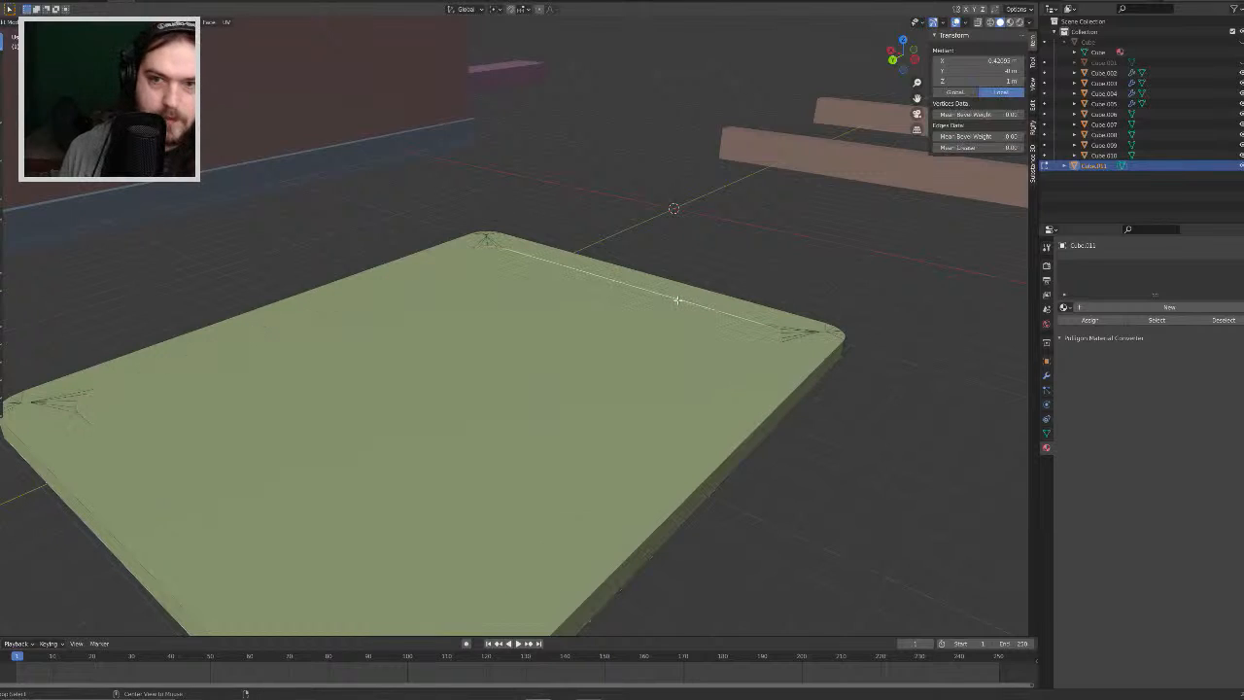
key("e")
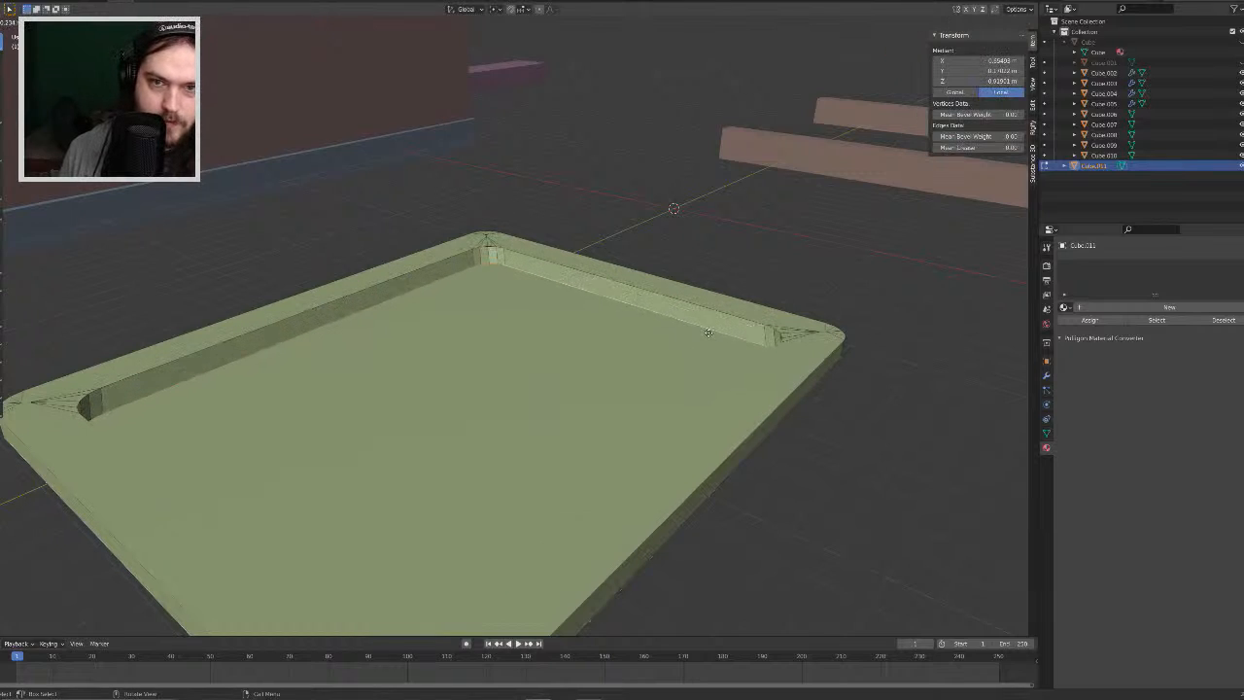
key("z")
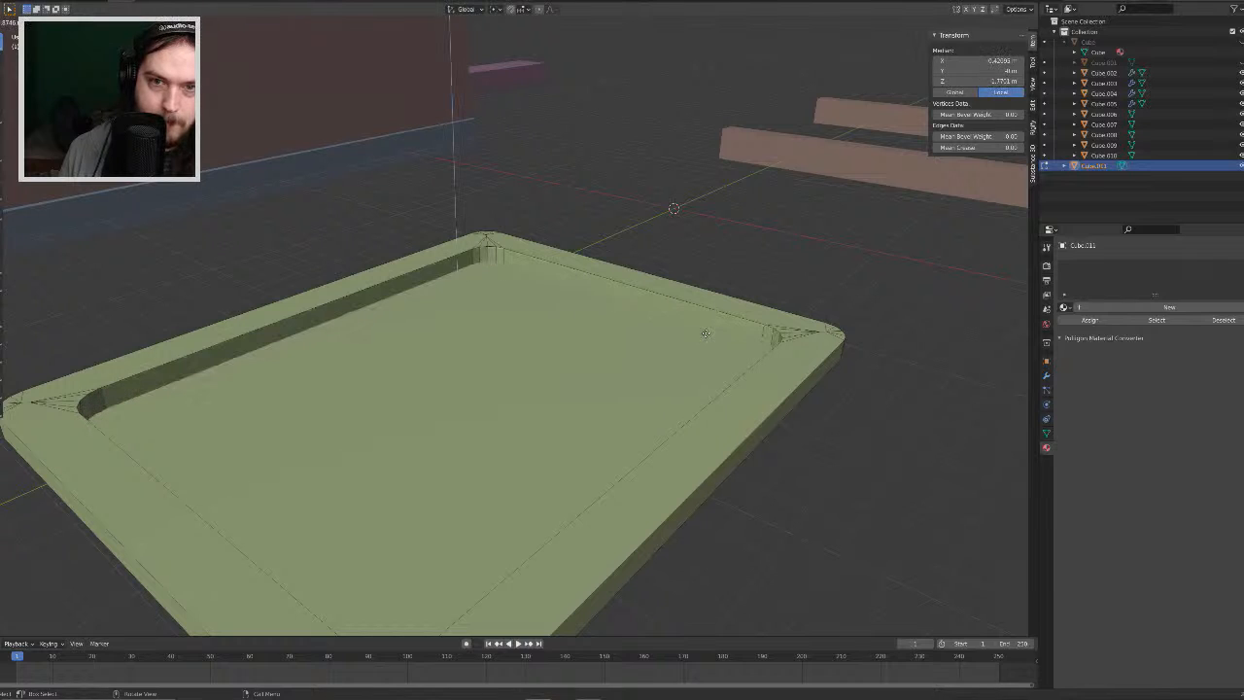
left_click(542, 367)
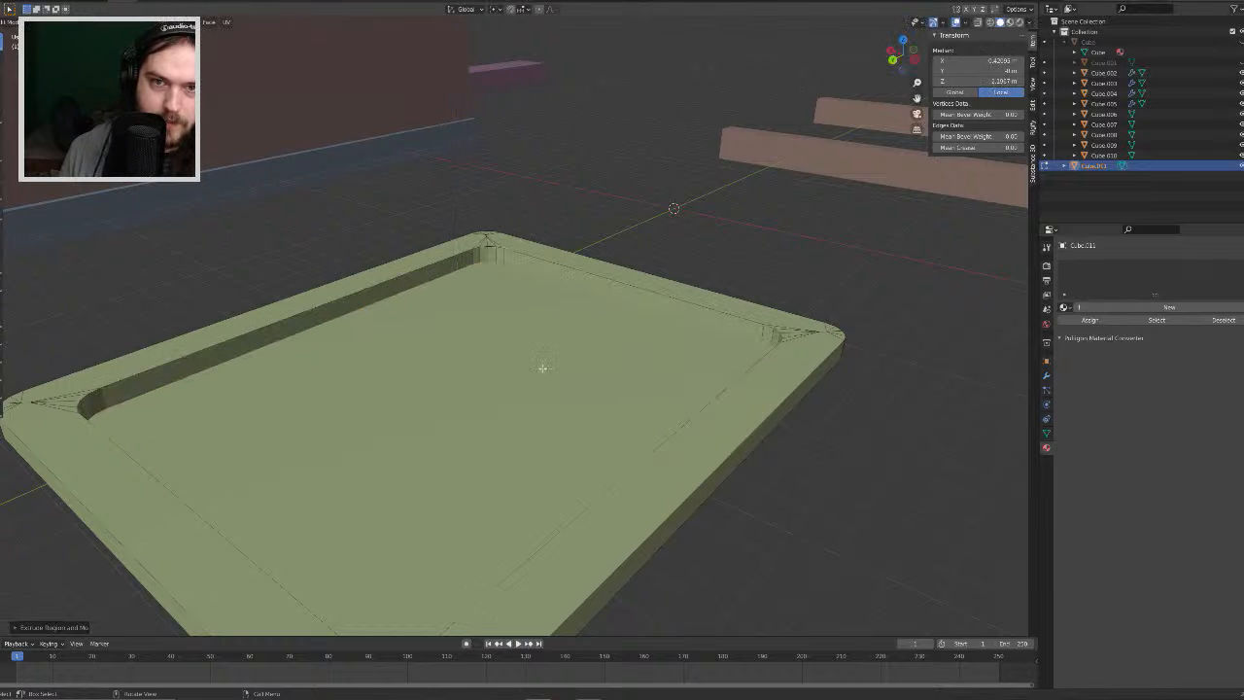
mouse_move(558, 366)
middle_mouse_down()
mouse_move(578, 328)
mouse_move(555, 373)
middle_mouse_up()
key("alt+a")
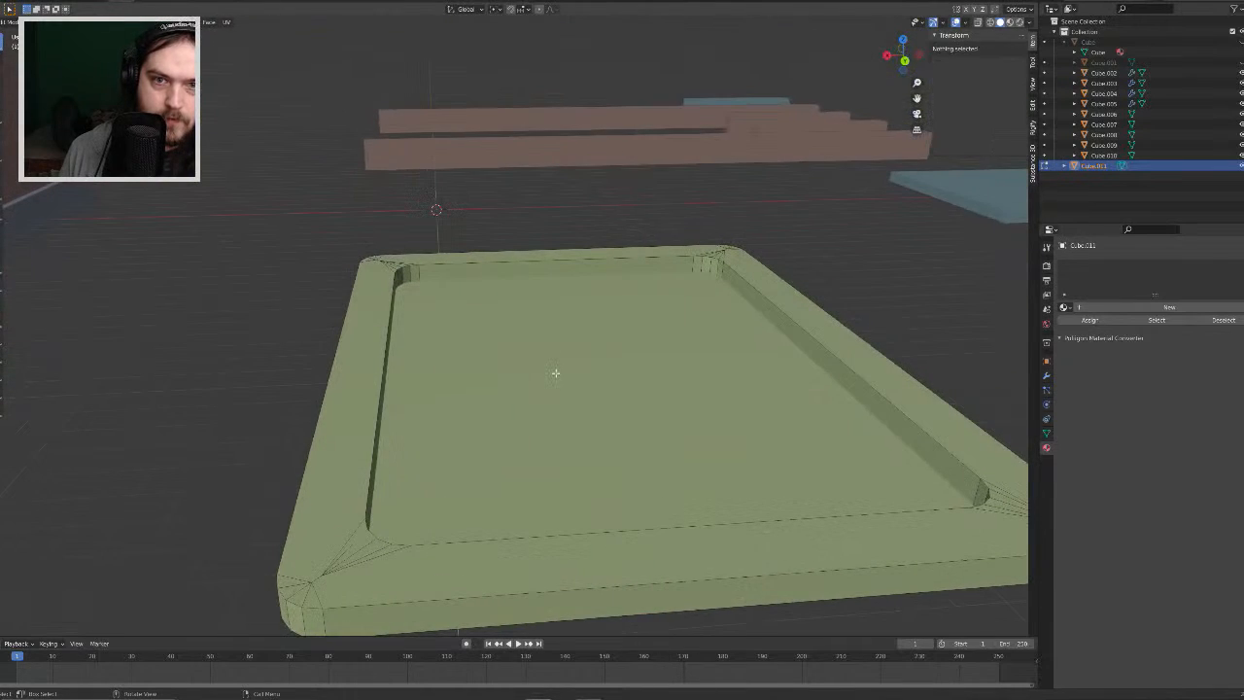
Step: Try deleting the vertices of the plate's bottom face through the opening, and undo it
left_click(558, 381)
key("x")
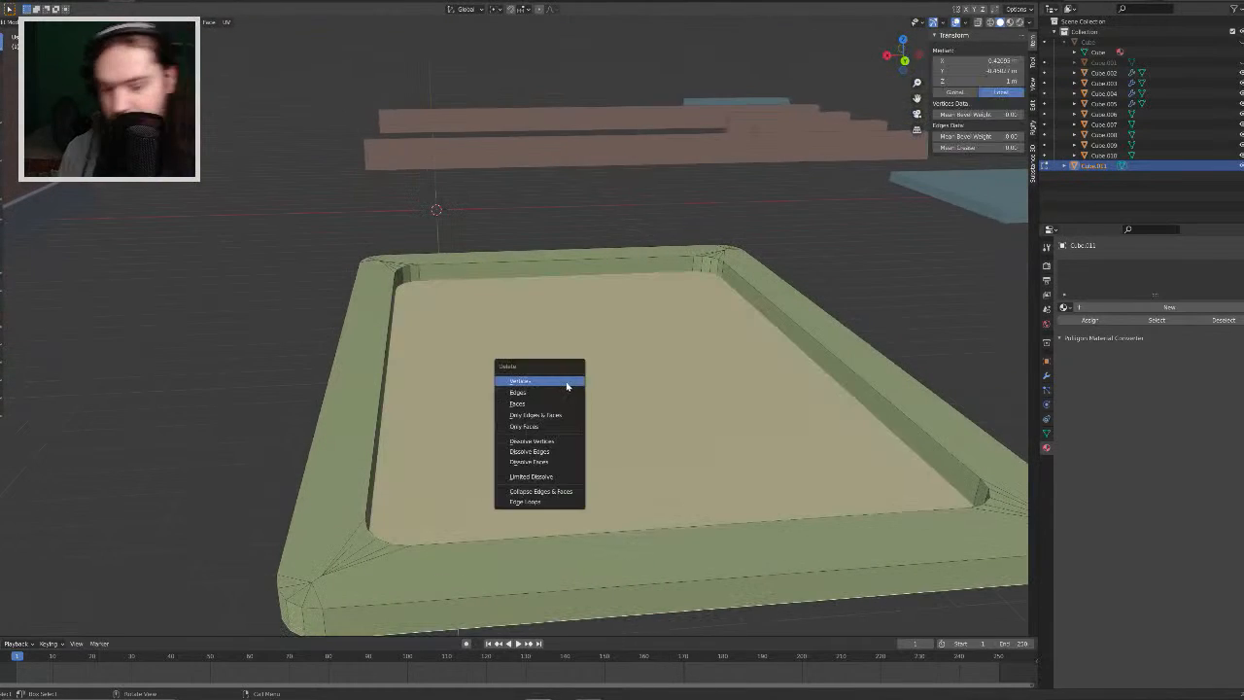
left_click(567, 380)
middle_click_drag(589, 392, 592, 318)
key("ctrl+z")
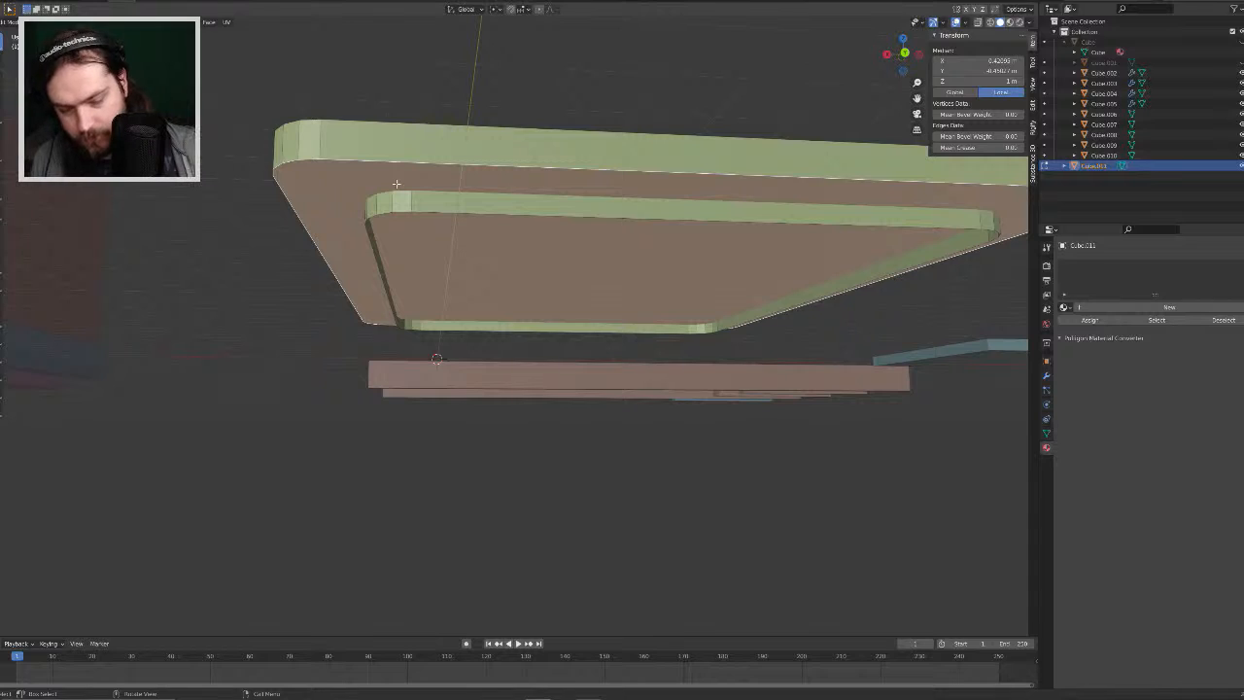
Step: Delete only the plate's bottom face, keeping the outer and inner side walls
middle_click_drag(396, 184, 405, 193)
key("x")
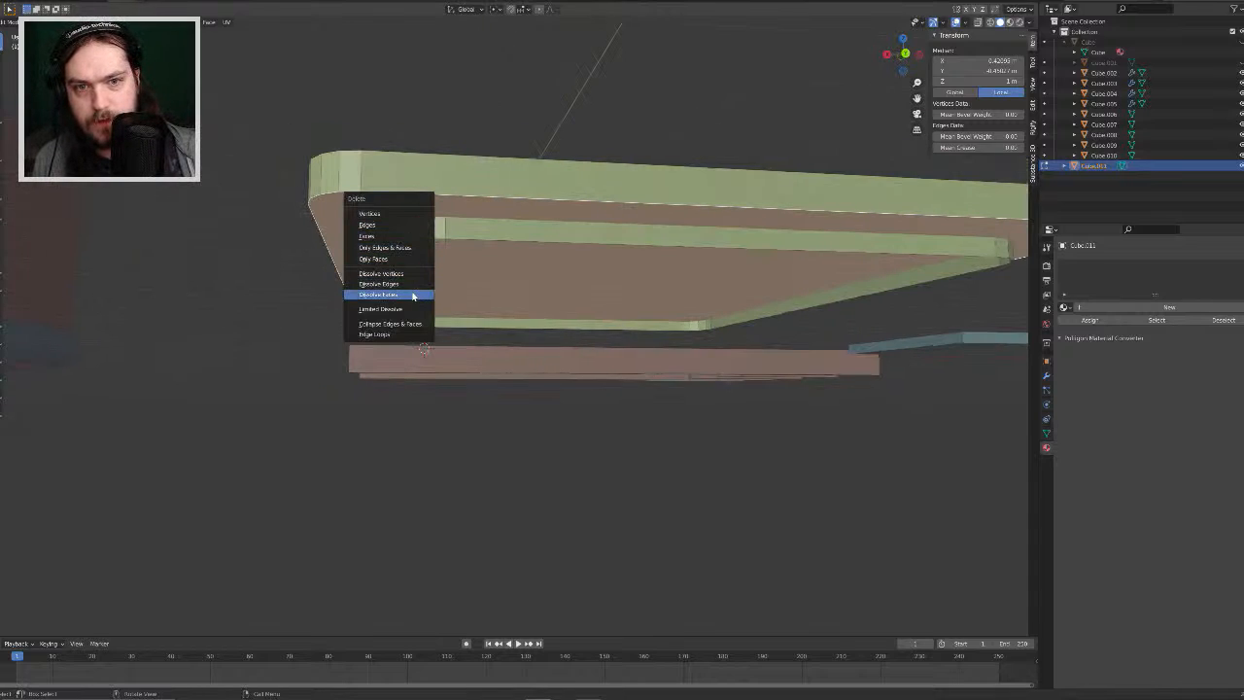
left_click(413, 295)
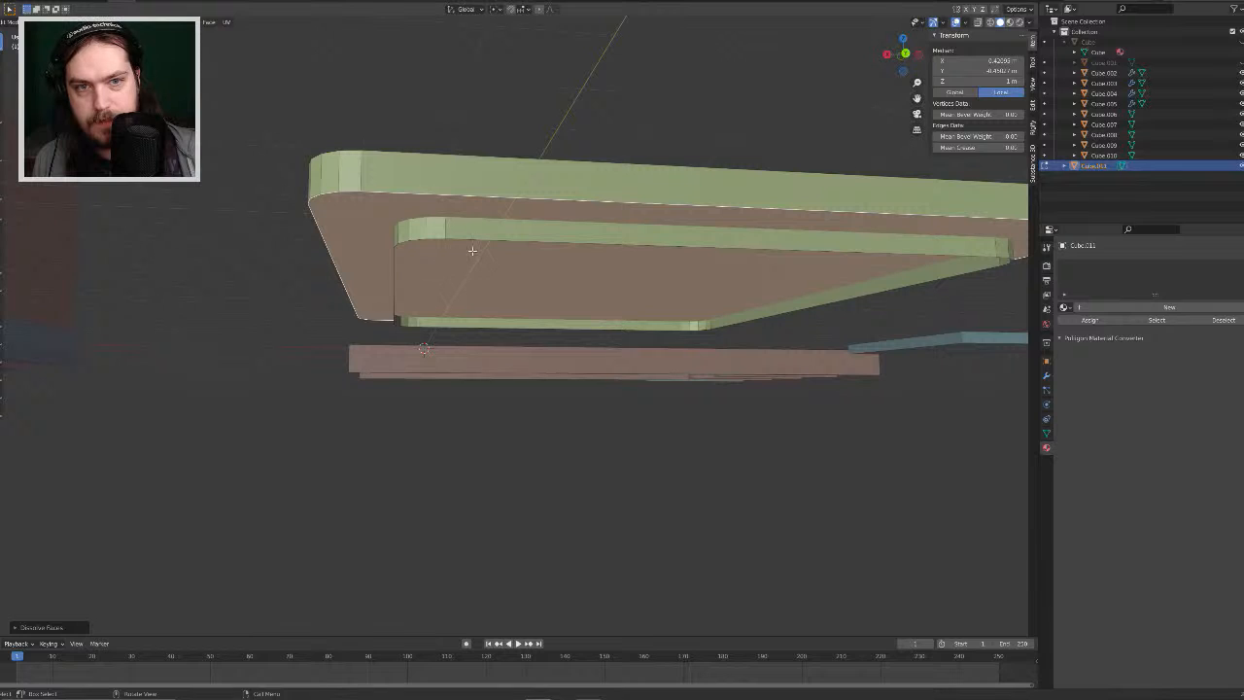
mouse_move(471, 251)
middle_mouse_down()
mouse_move(466, 282)
mouse_move(452, 239)
mouse_move(473, 244)
mouse_move(462, 243)
middle_mouse_up()
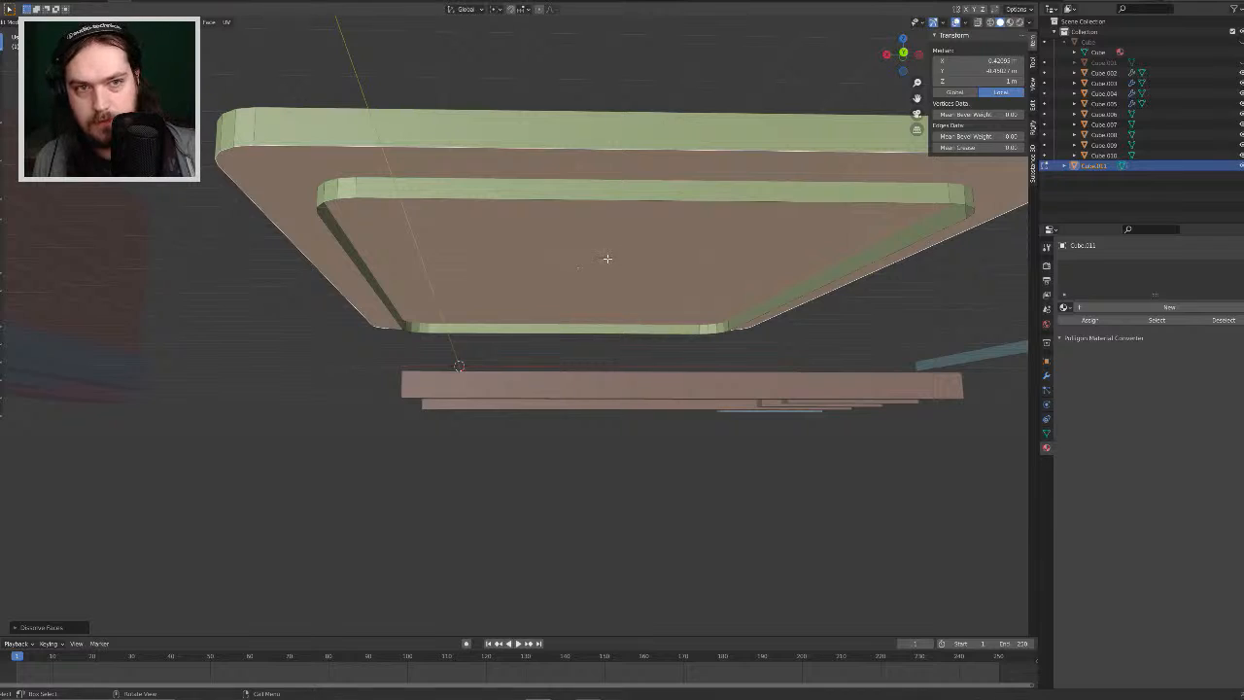
key("x")
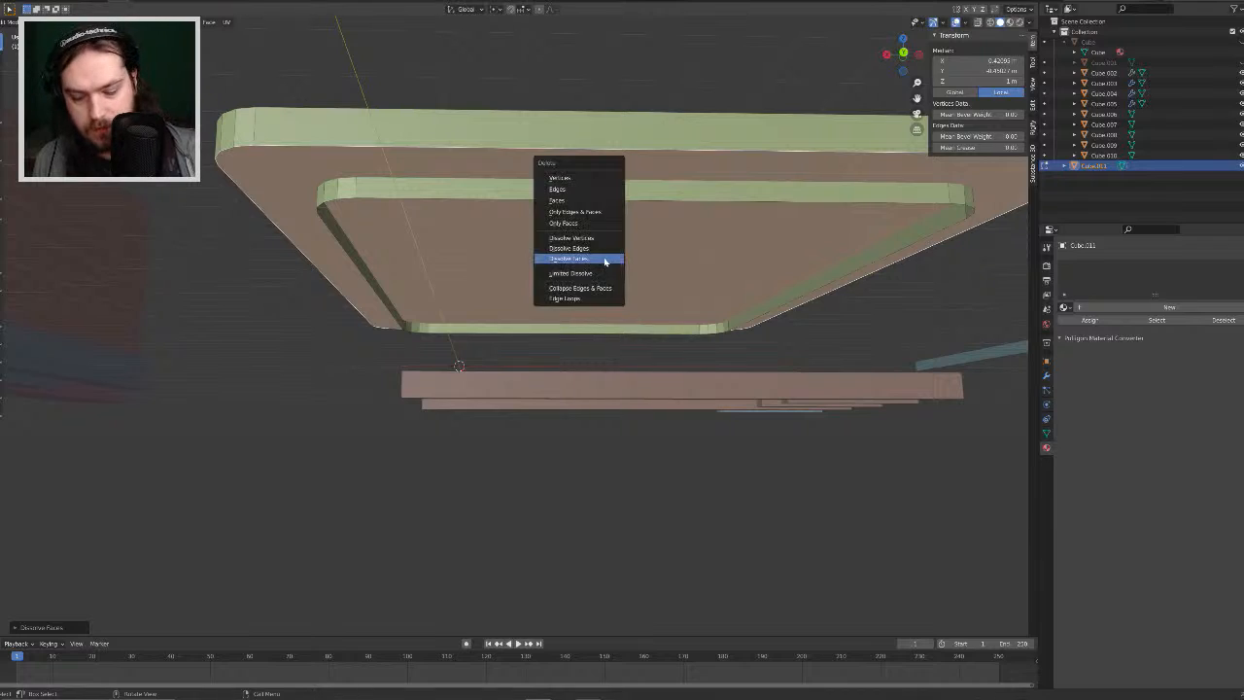
left_click(590, 202)
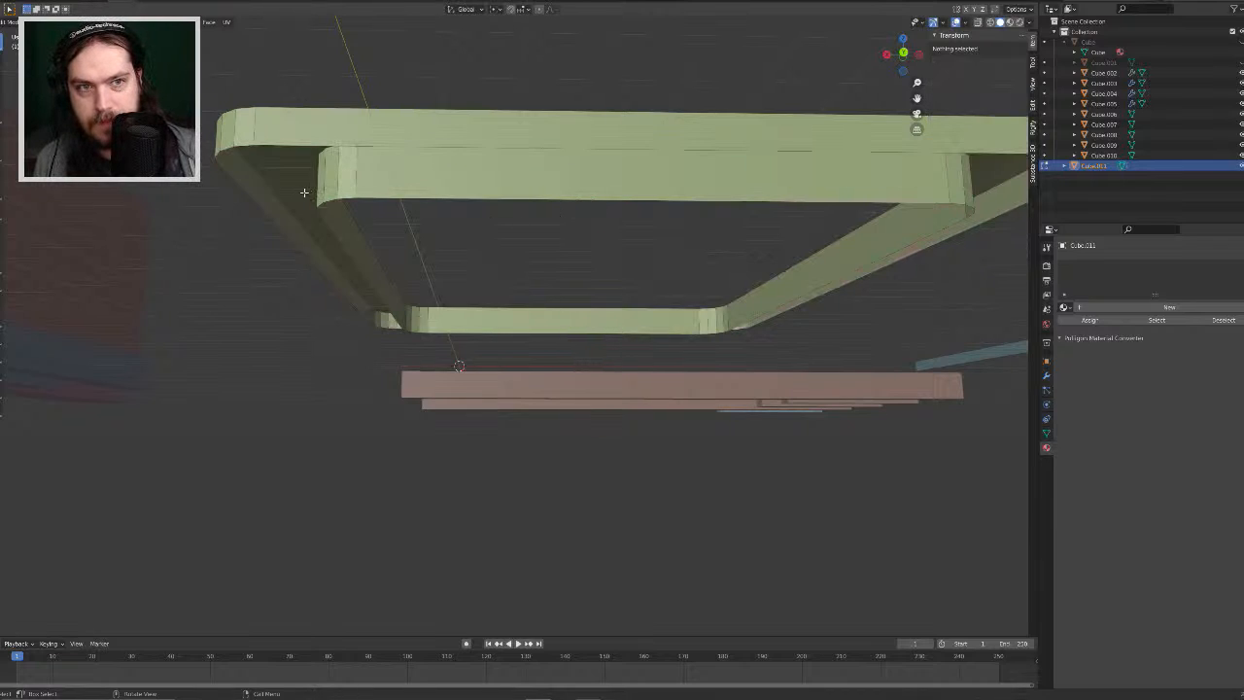
Step: Select both the outer and the inner bottom edge loops of the frame
left_click(321, 146, "alt")
left_click(400, 198, "alt")
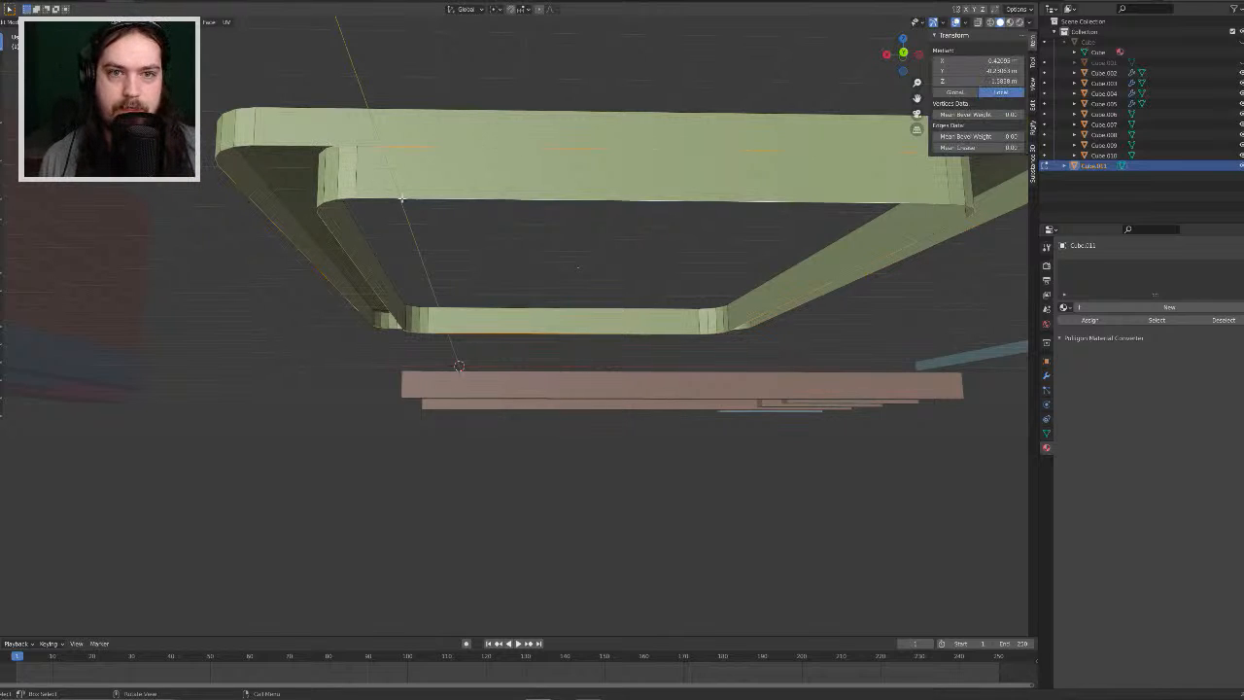
key("F2")
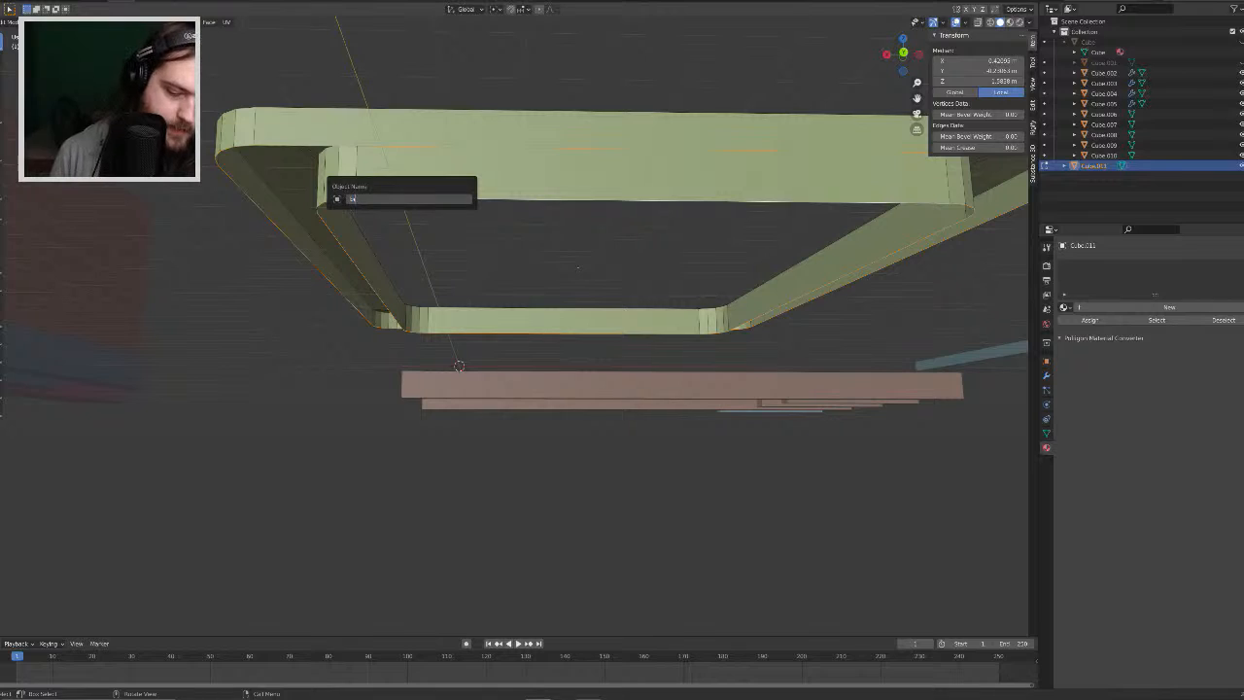
key("Escape")
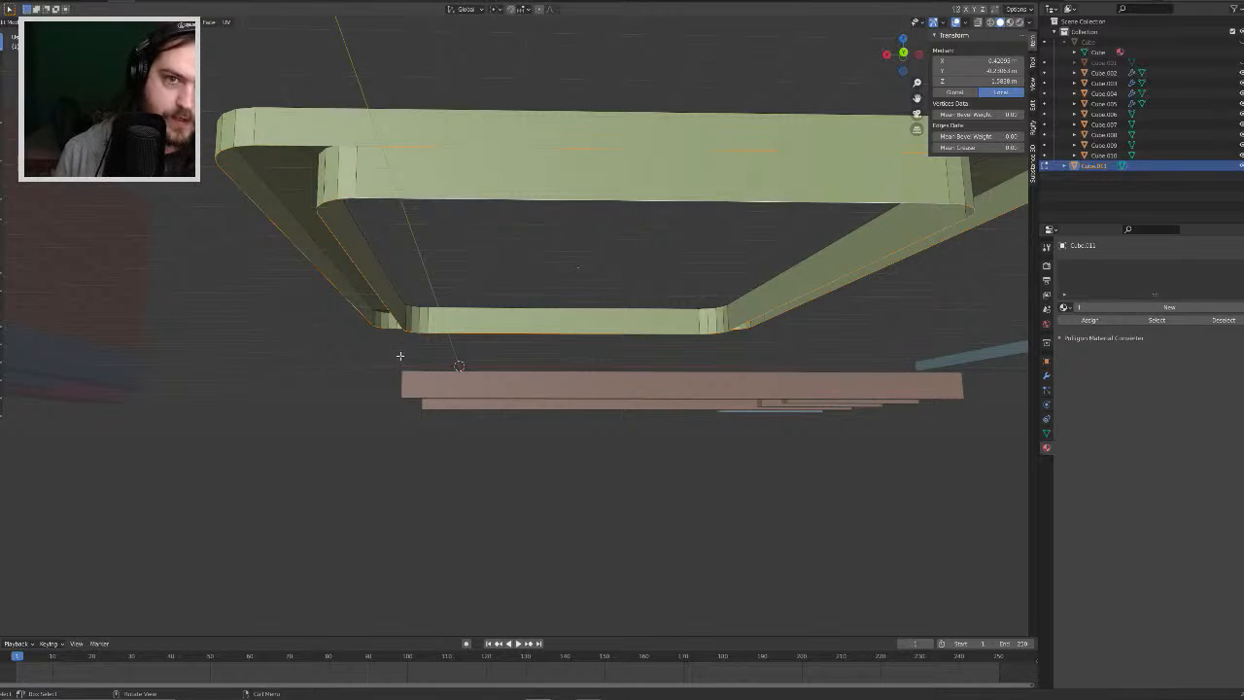
key("F3")
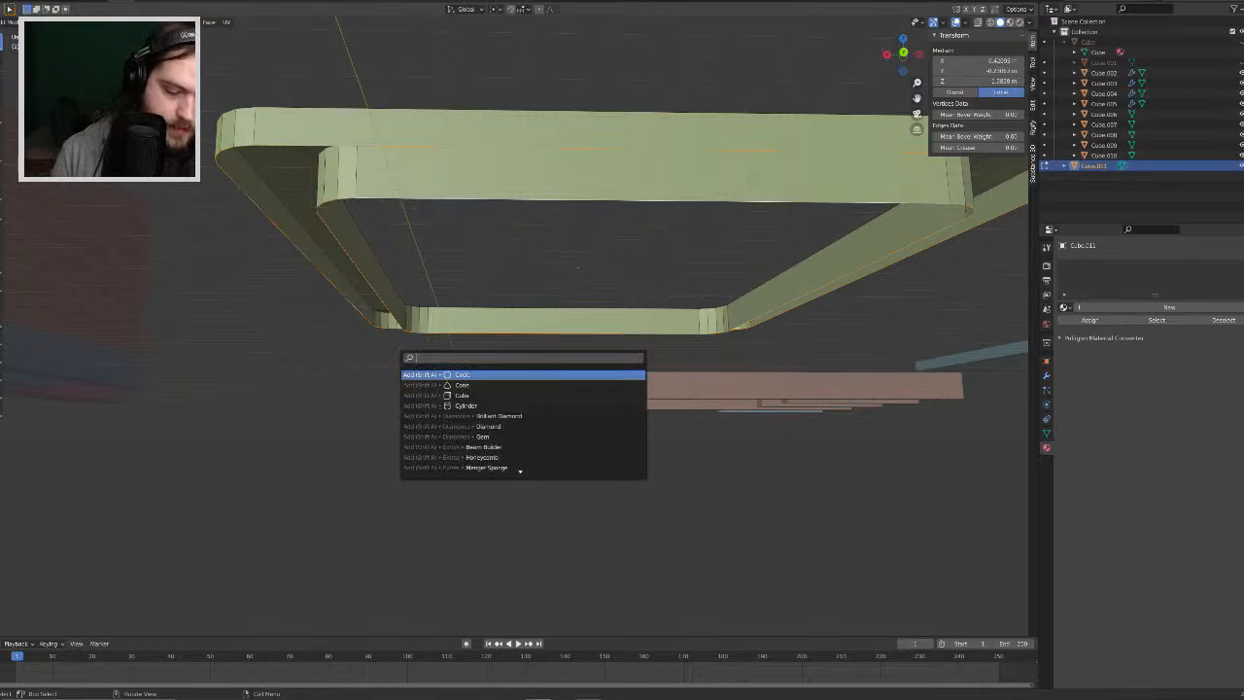
key("Escape")
Step: Try filling the selected bottom loops with faces and moving the result along Z, and undo the whole attempt
key("f")
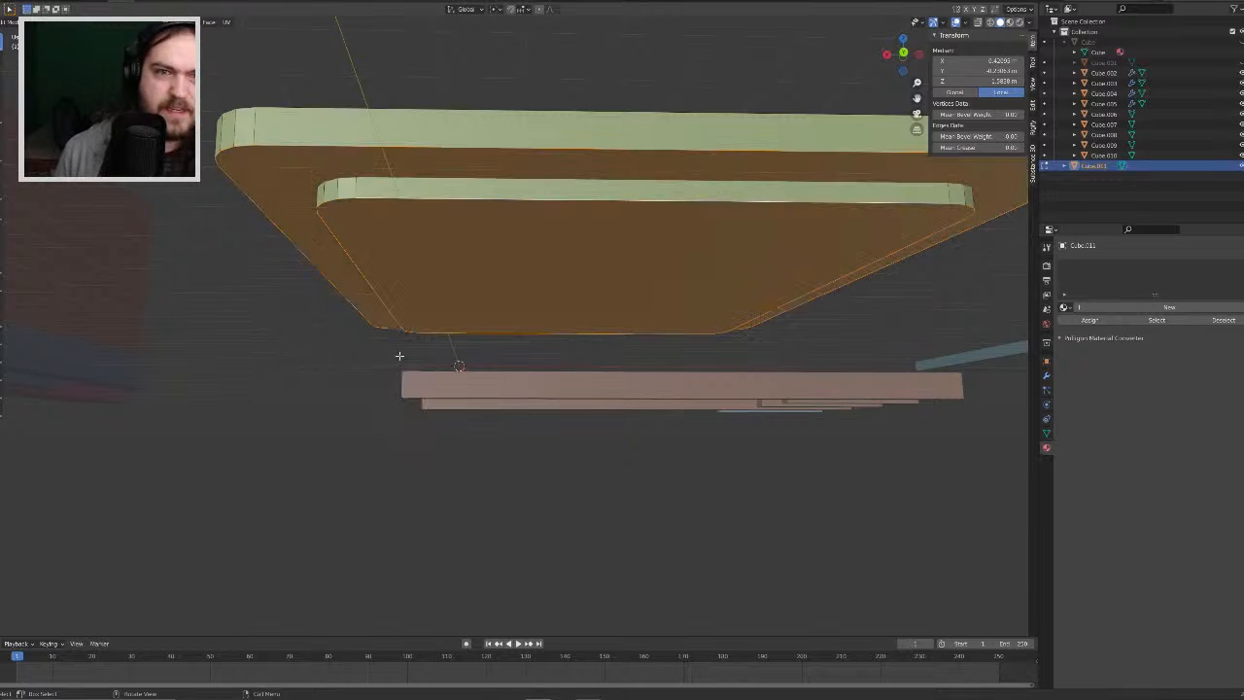
middle_click_drag(610, 221, 555, 213)
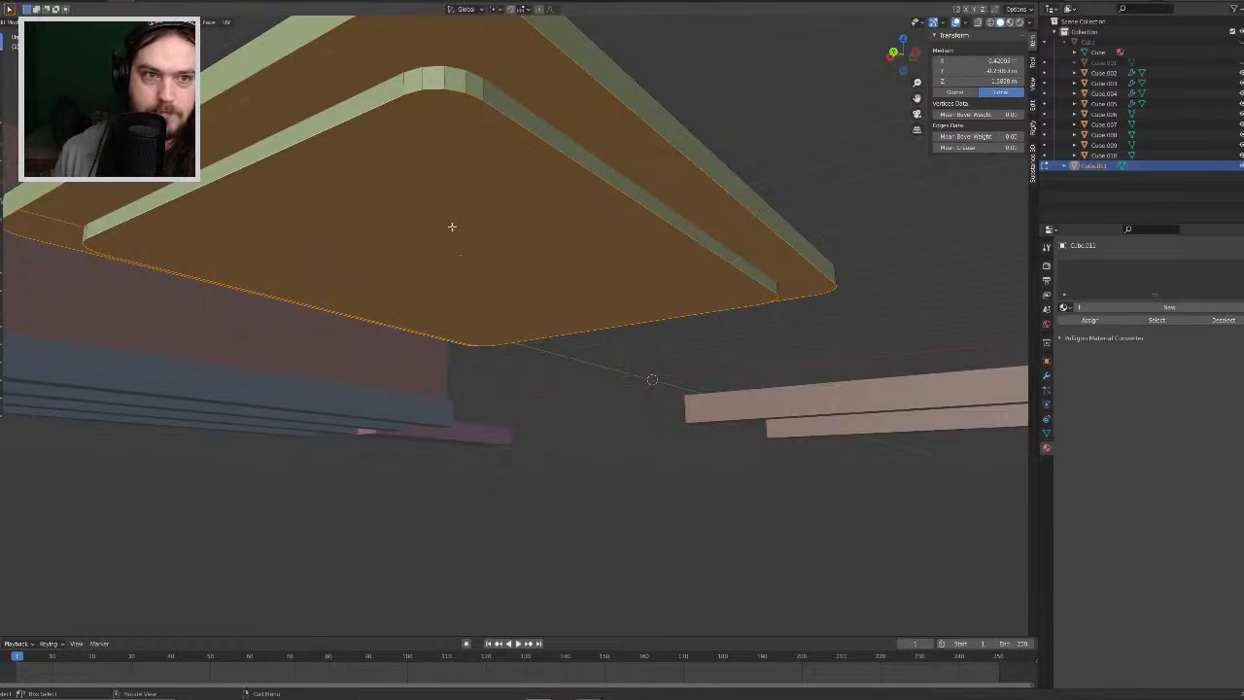
key("g")
key("z")
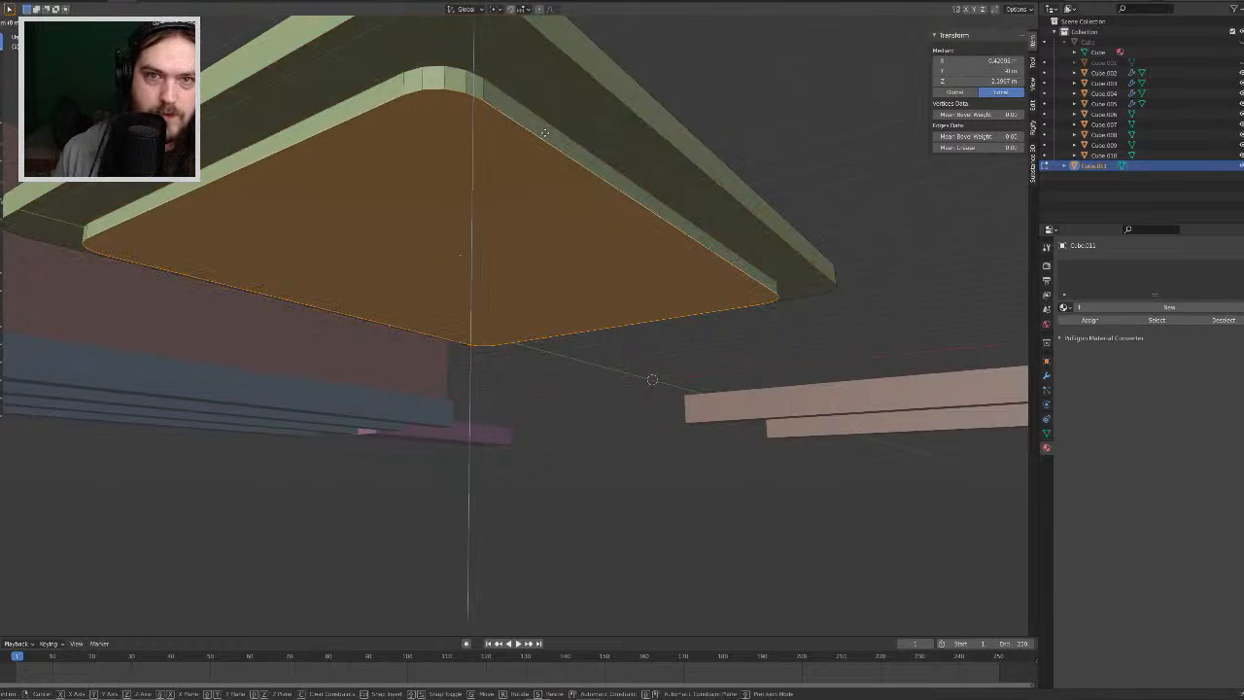
left_click(552, 106)
middle_click_drag(552, 106, 528, 140)
key("g")
key("z")
left_click(543, 59)
middle_click_drag(434, 355, 500, 329)
key("ctrl+z")
key("ctrl+z")
key("ctrl+z")
key("ctrl+z")
Step: Close the frame's underside by running Bridge Edge Loops between the outer and inner bottom loops, and clear the selection
middle_click_drag(321, 364, 333, 342)
key("F2")
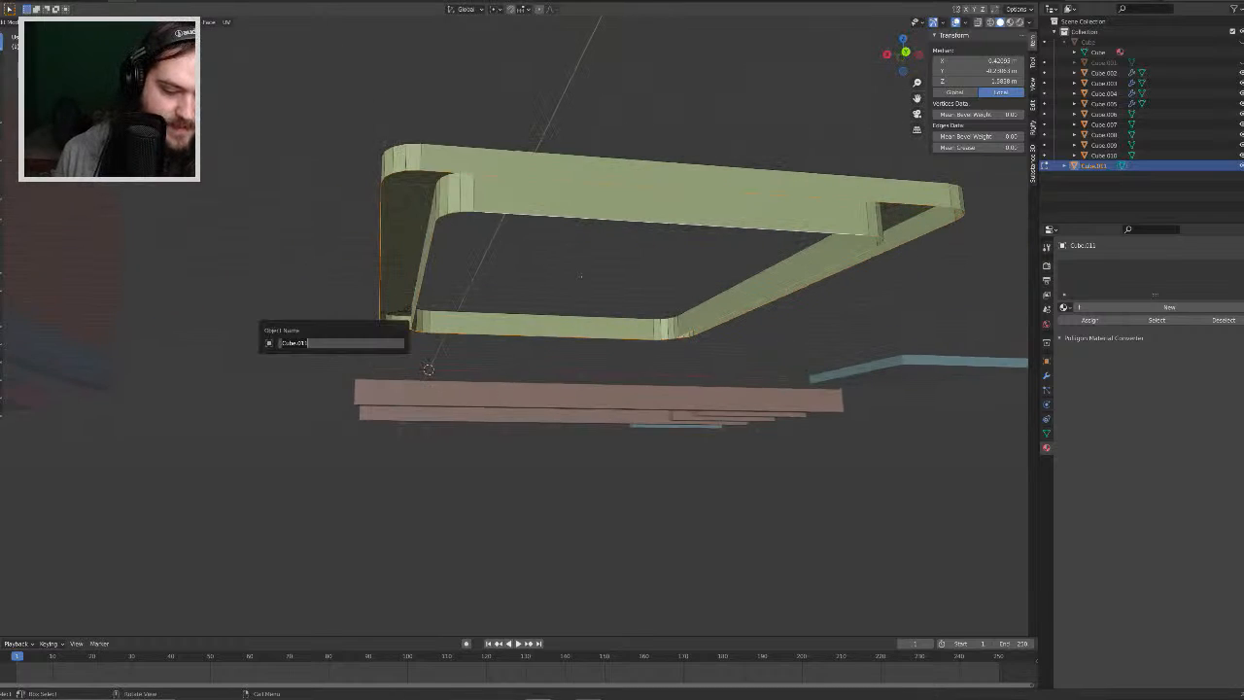
key("Escape")
key("F3")
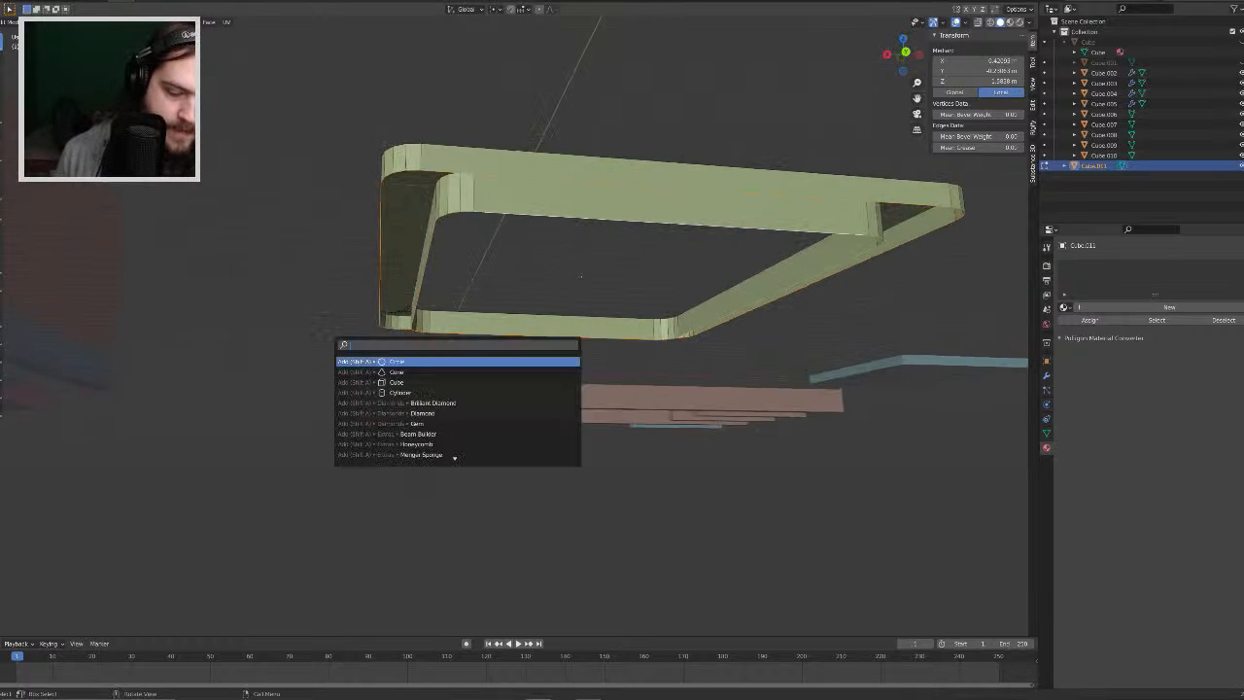
type("bridge")
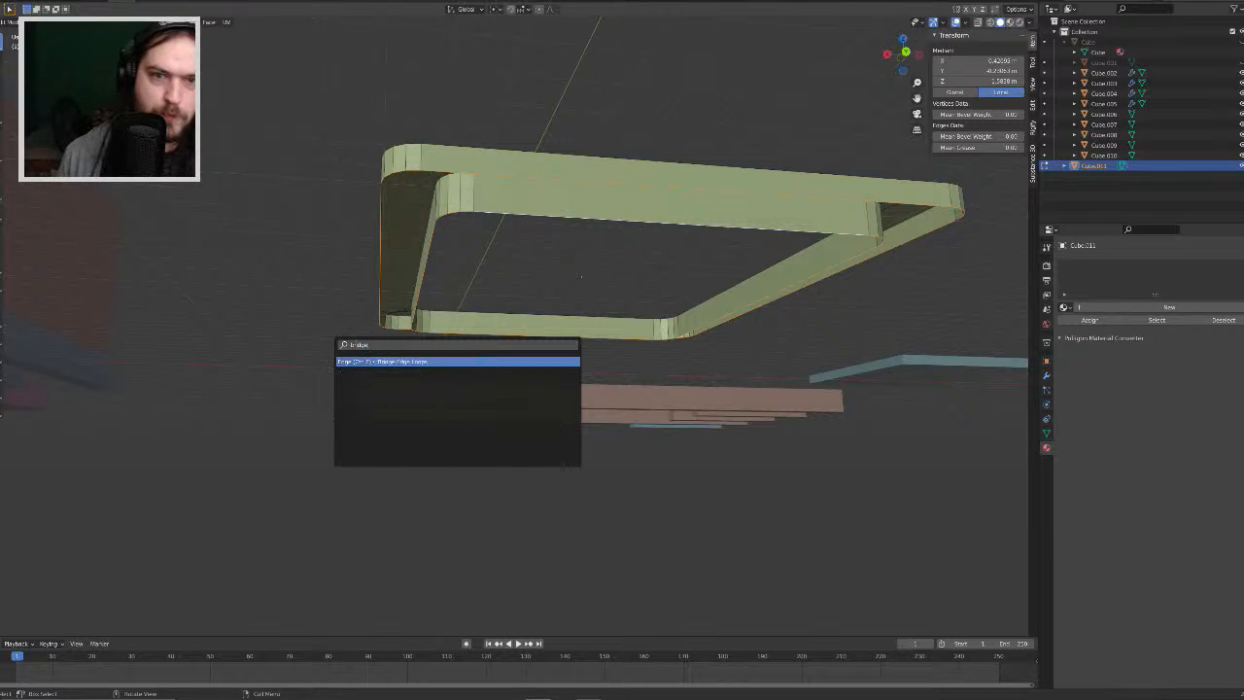
key("Return")
middle_click_drag(431, 339, 561, 424)
key("alt+a")
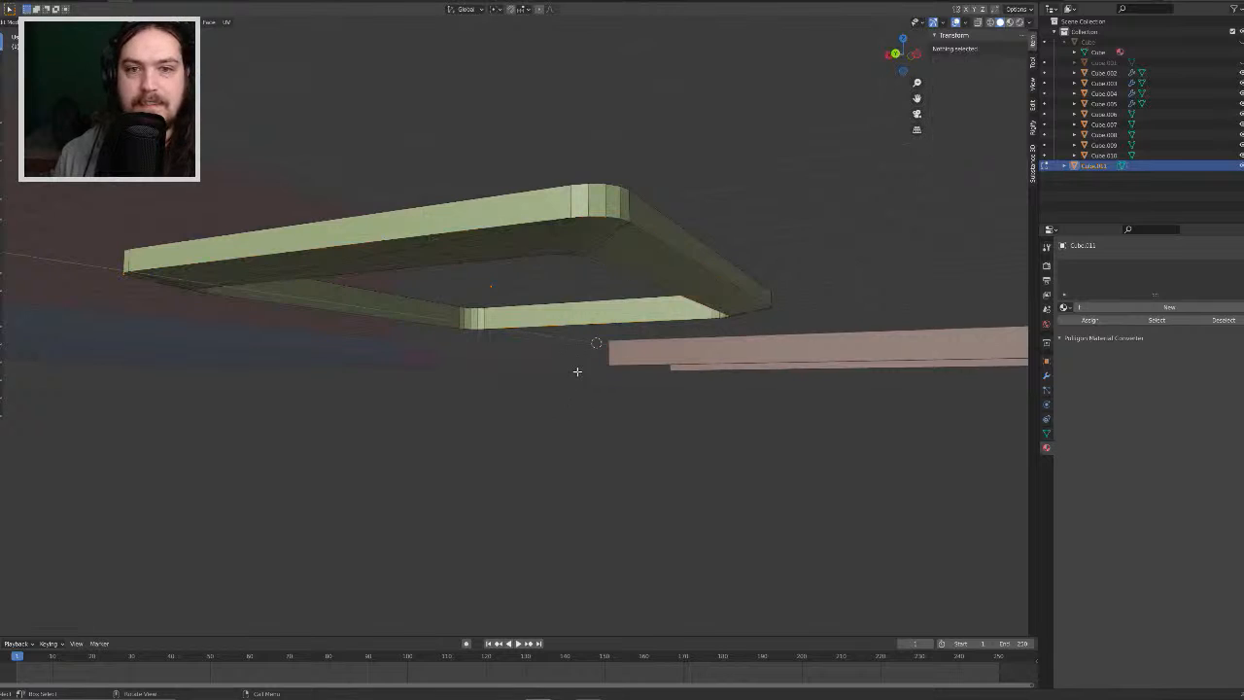
Step: Try to add a loop cut across one of the frame's long sides
middle_click_drag(577, 371, 490, 357)
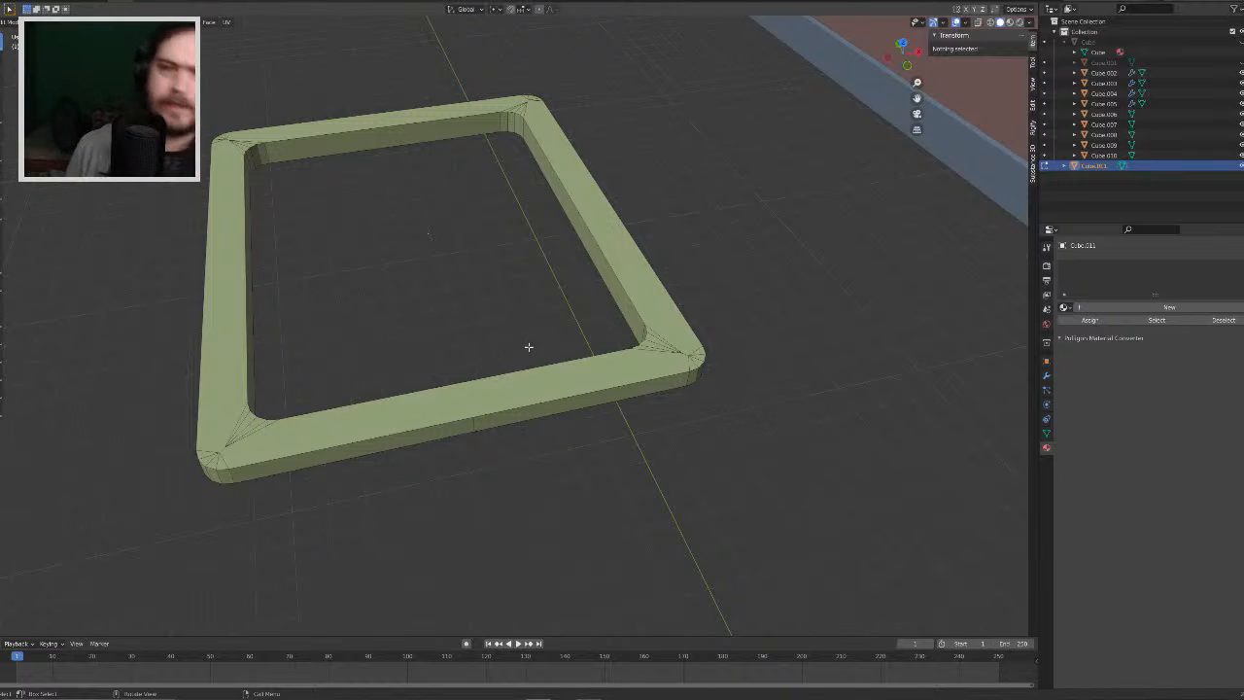
middle_click_drag(432, 315, 379, 267)
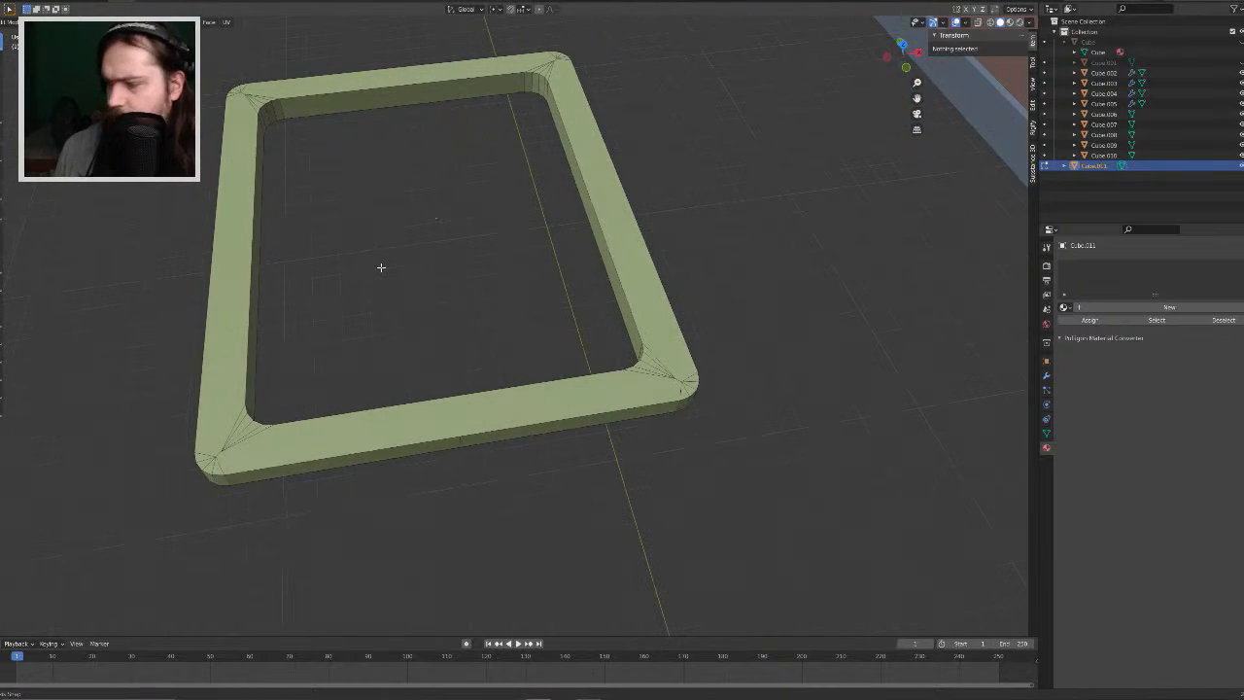
key("ctrl+r")
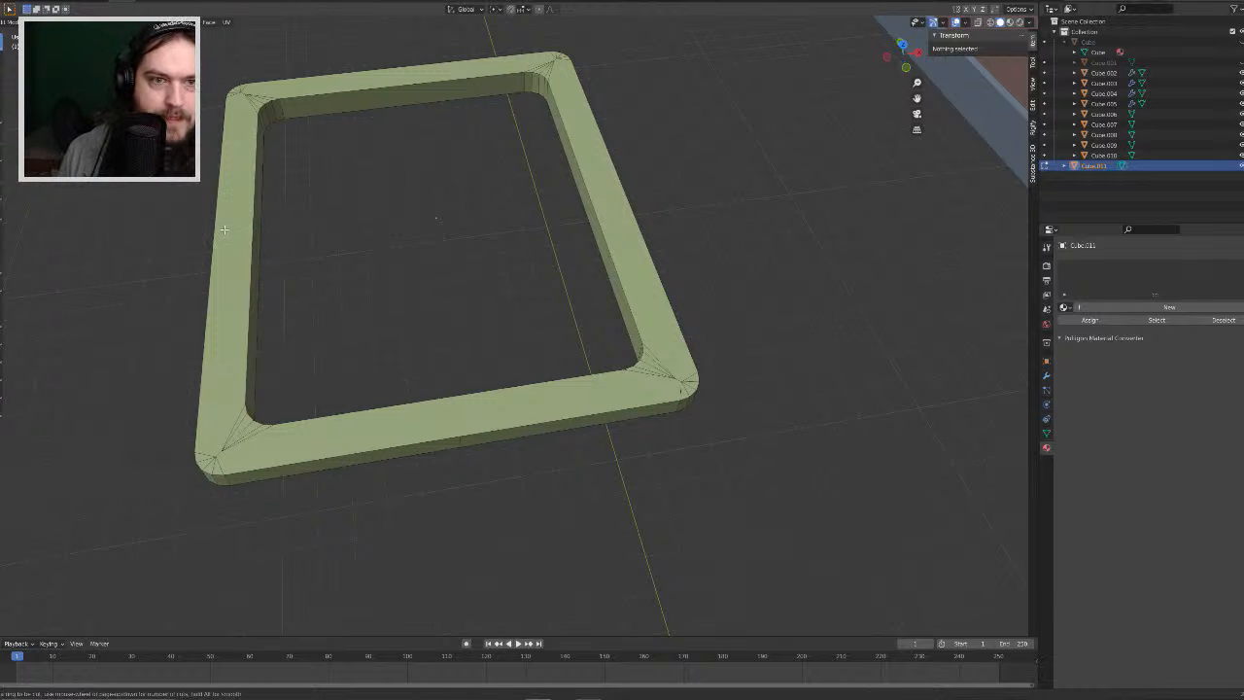
mouse_move(289, 227)
middle_mouse_down()
mouse_move(281, 239)
mouse_move(366, 184)
mouse_move(421, 175)
mouse_move(420, 203)
mouse_move(399, 181)
mouse_move(402, 145)
mouse_move(491, 117)
mouse_move(408, 194)
mouse_move(289, 227)
mouse_move(277, 219)
middle_mouse_up()
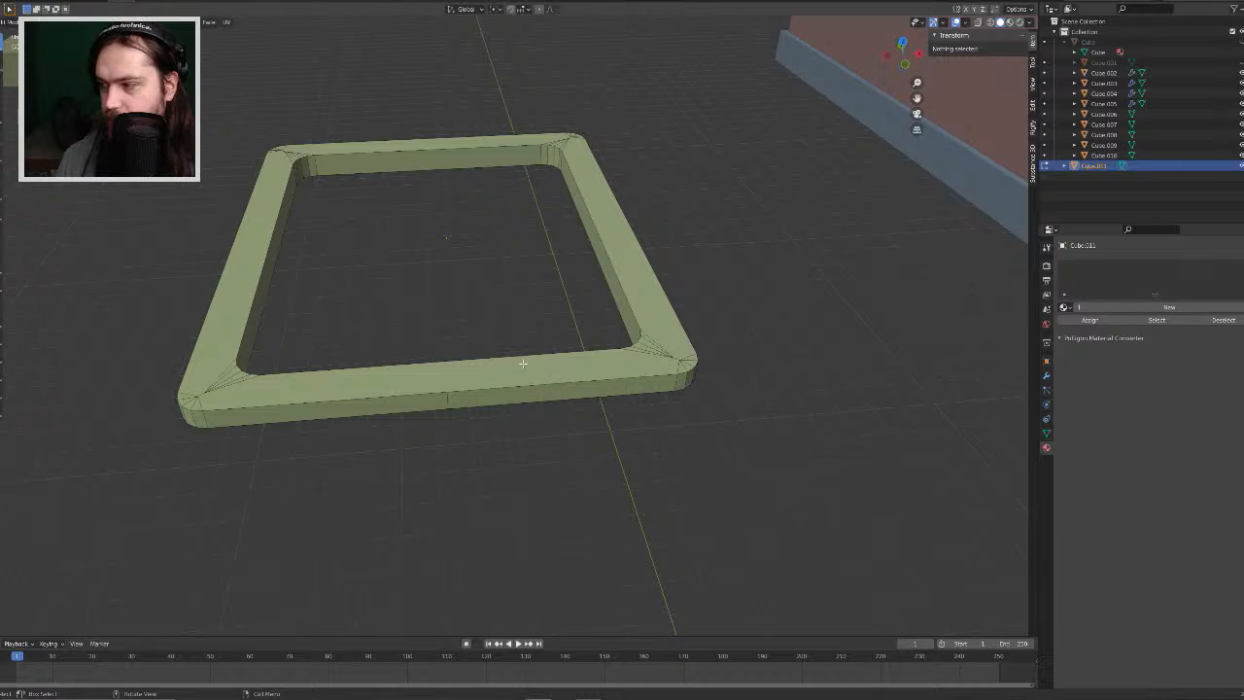
left_click(271, 240)
middle_click_drag(269, 204, 264, 237)
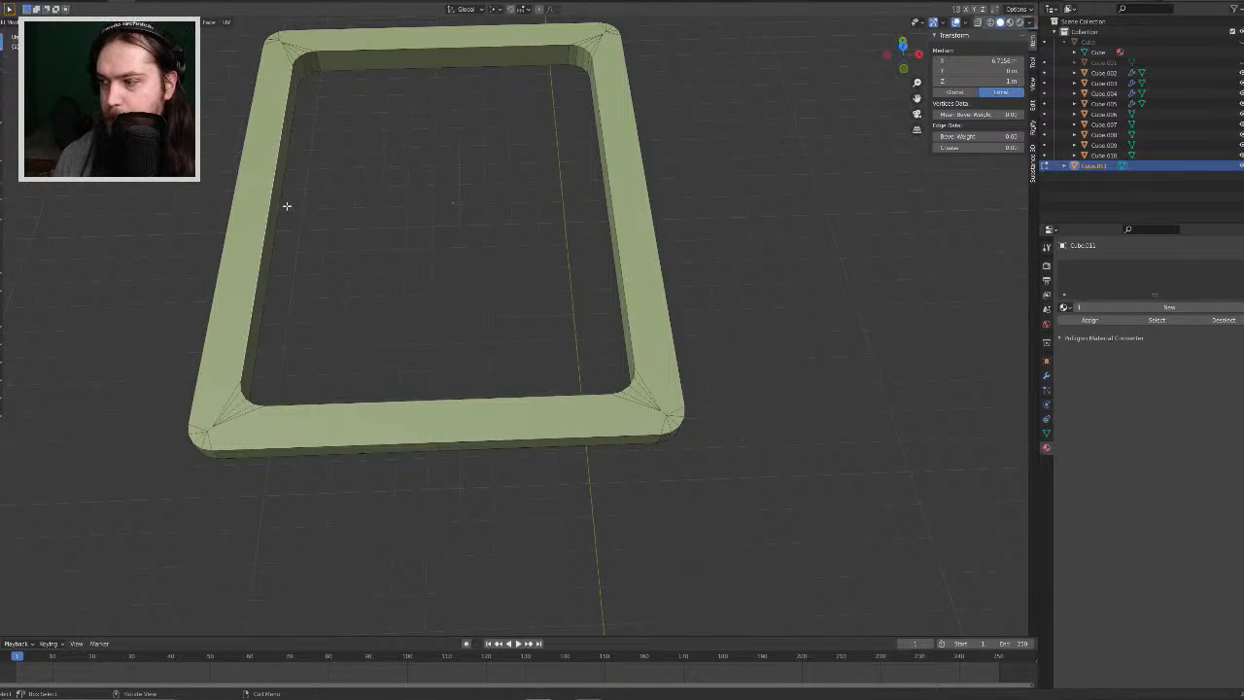
key("Tab")
key("Tab")
key("Tab")
key("Tab")
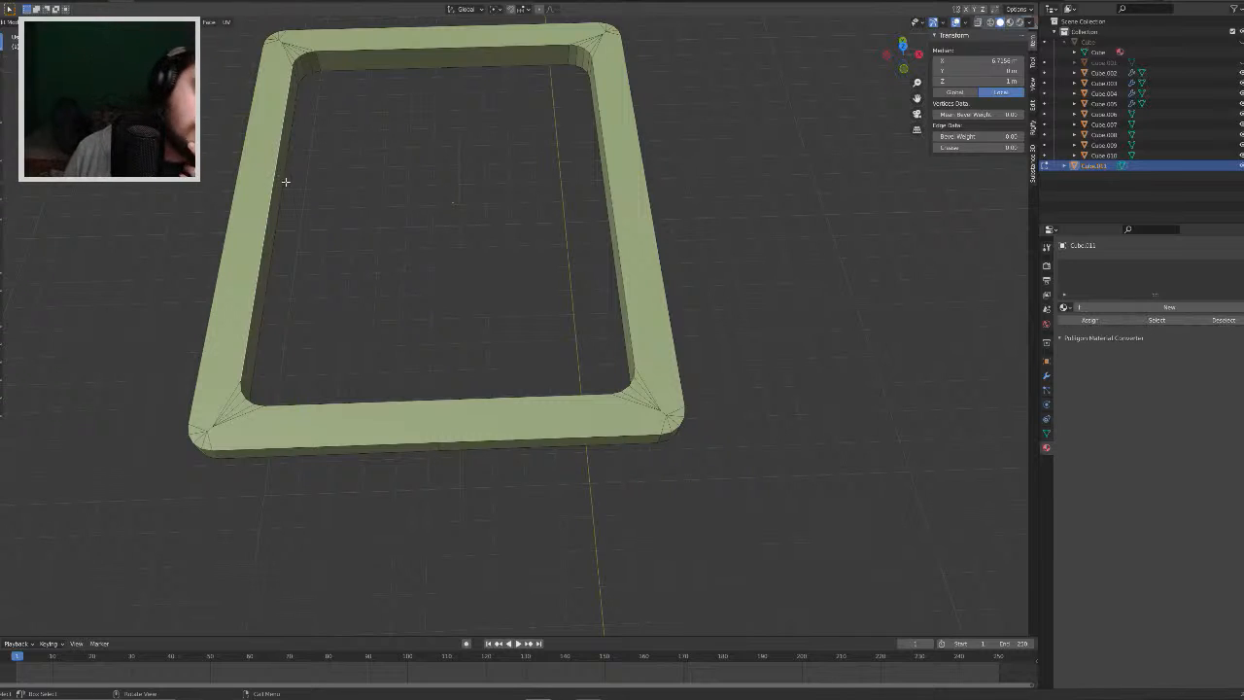
Step: Bevel the upper edge loop of the frame's inner opening with several segments for a narrow rounded rim
left_click(264, 228, "alt")
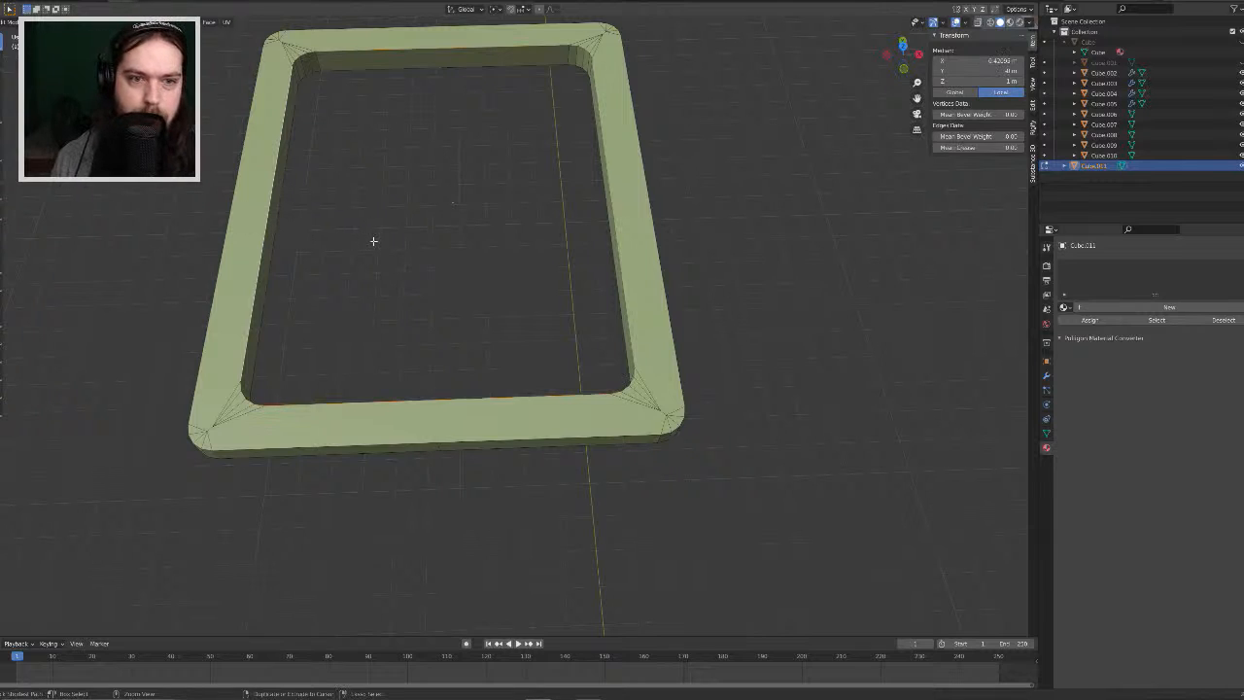
key("ctrl+b")
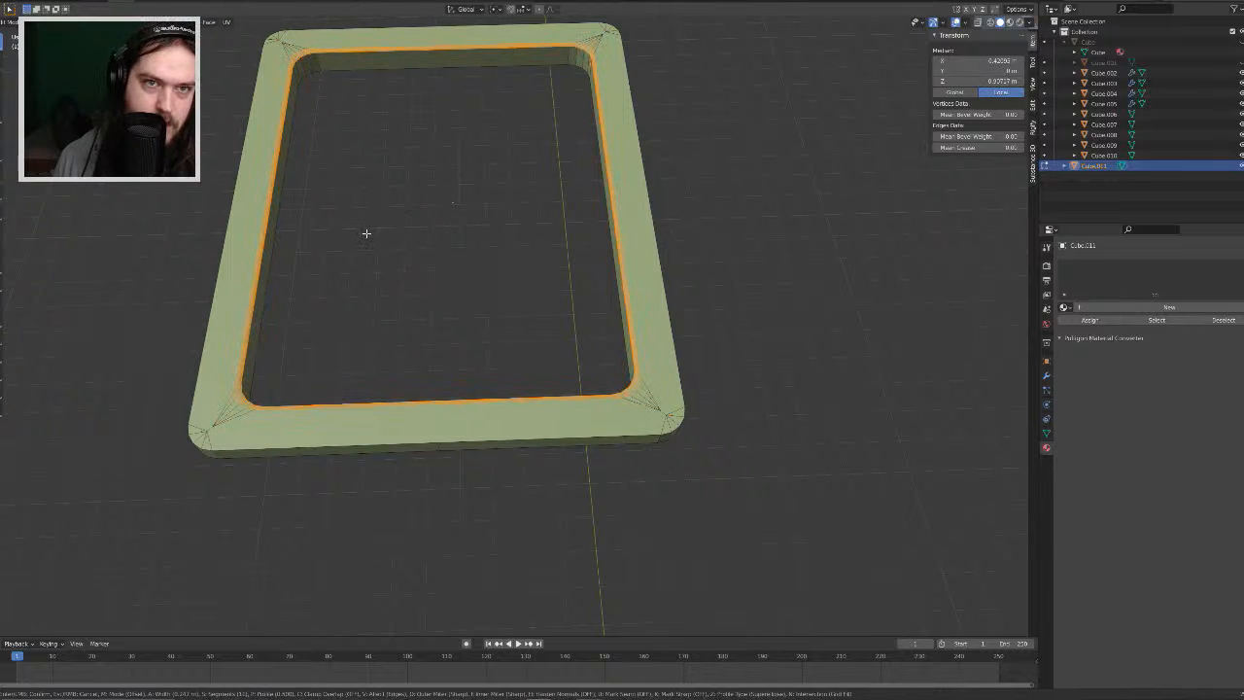
scroll(366, 233, "down", 3)
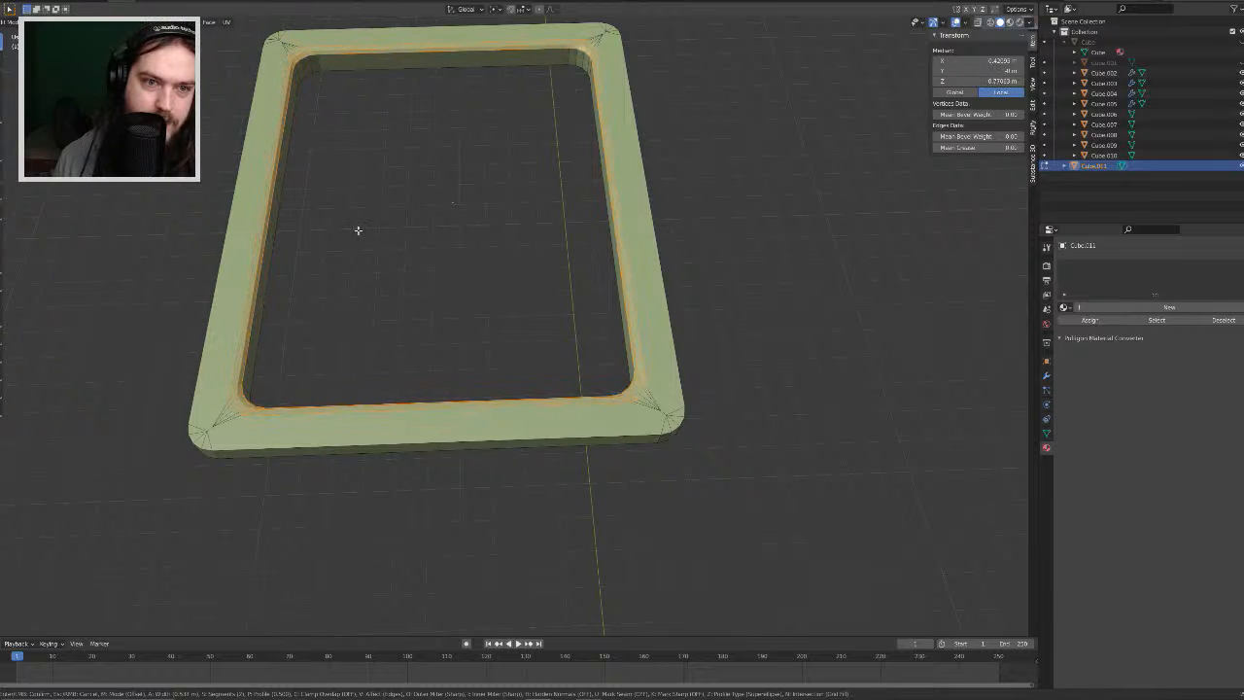
scroll(358, 230, "up", 2)
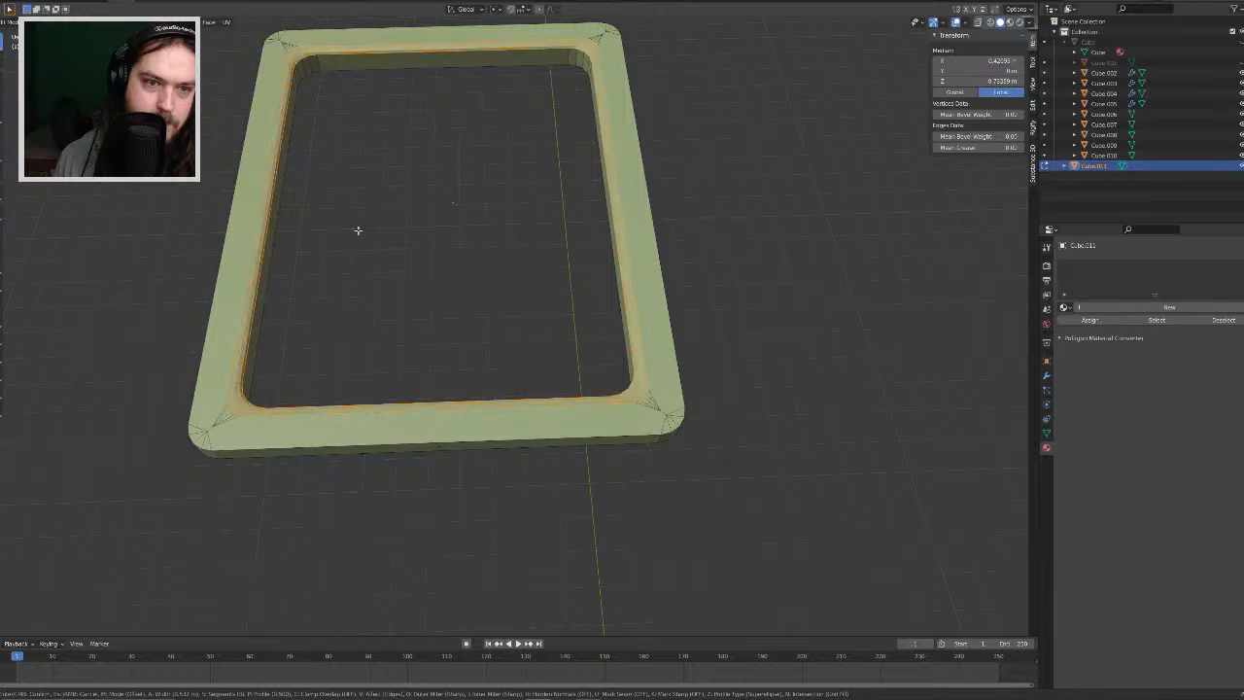
left_click(358, 231)
right_click(358, 232)
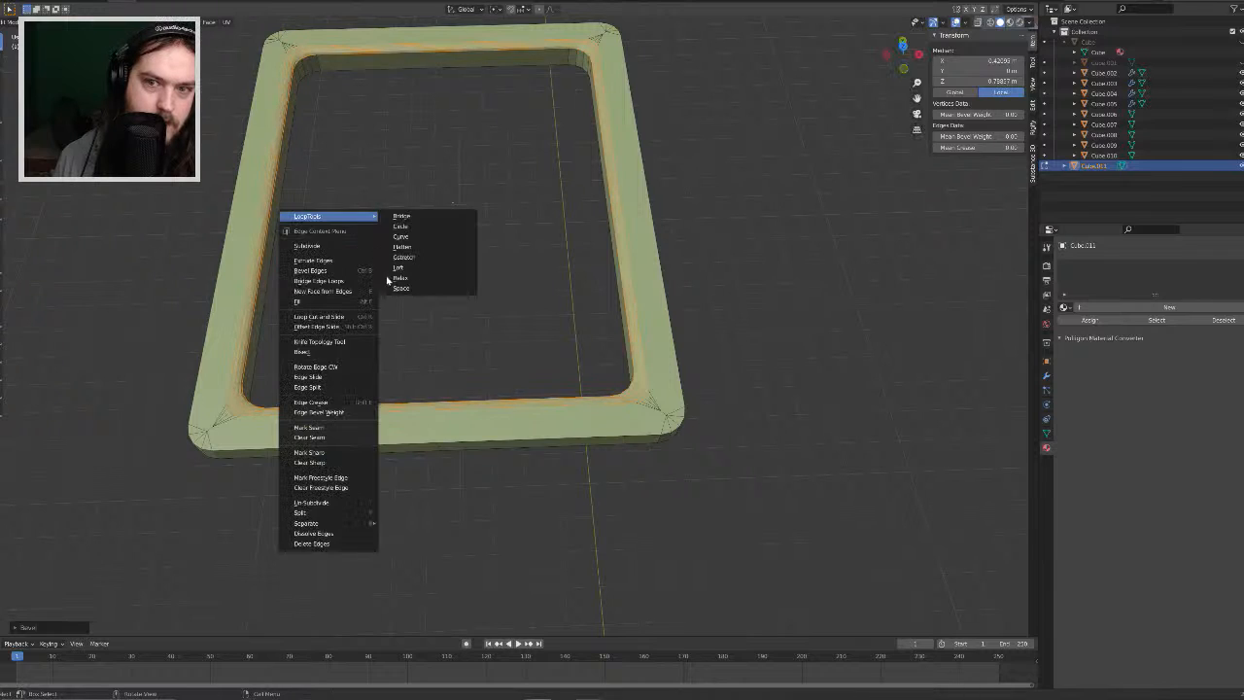
Step: Bevel the upper edge loop around the frame's outer perimeter for a narrow rounded rim
left_click(571, 440, "alt")
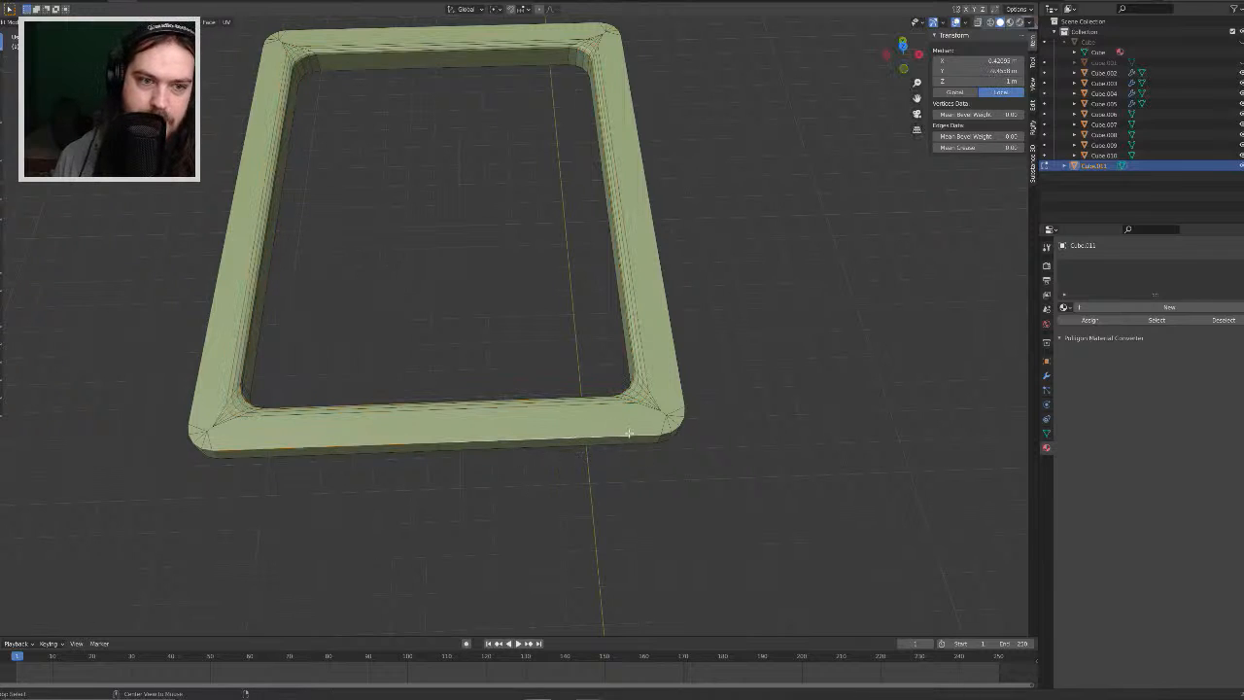
left_click(664, 271, "ctrl")
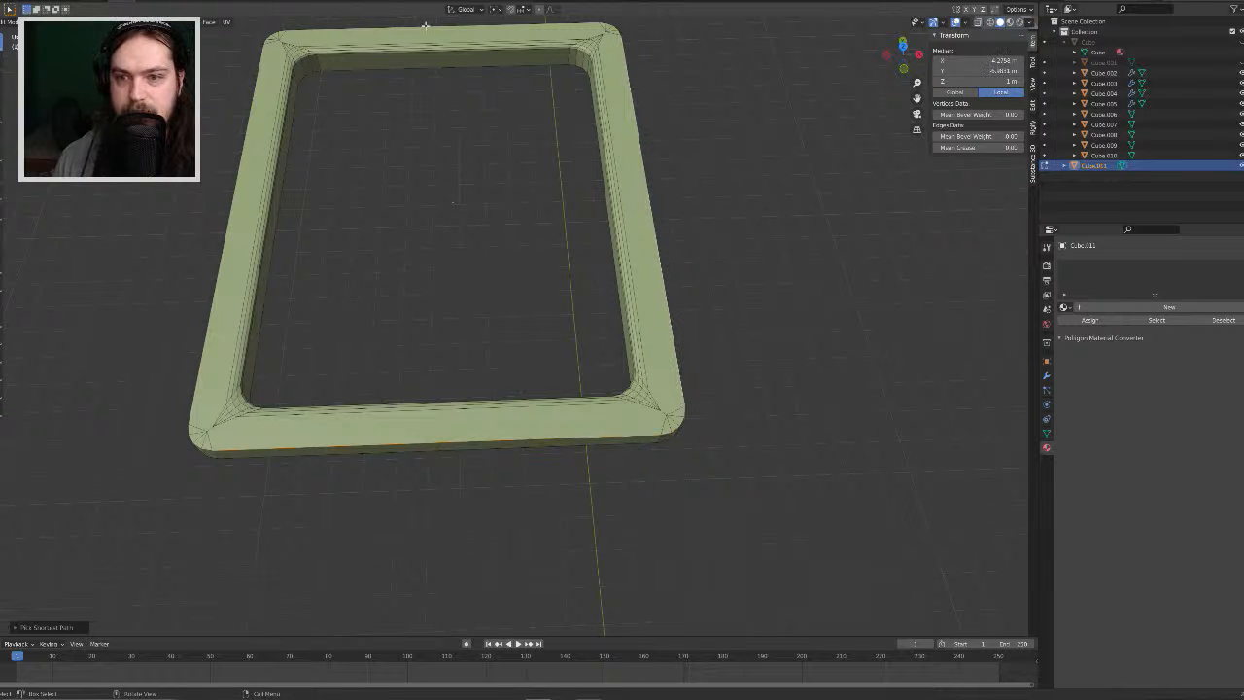
left_click(230, 199, "ctrl")
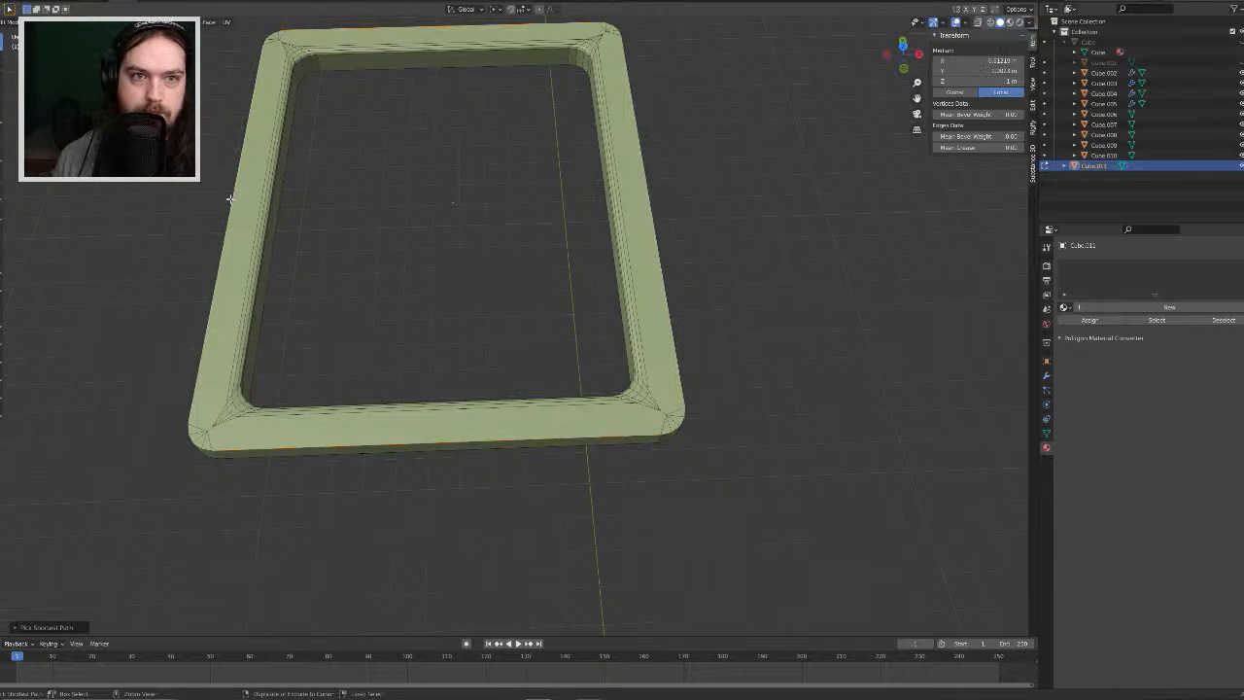
left_click(206, 451, "ctrl")
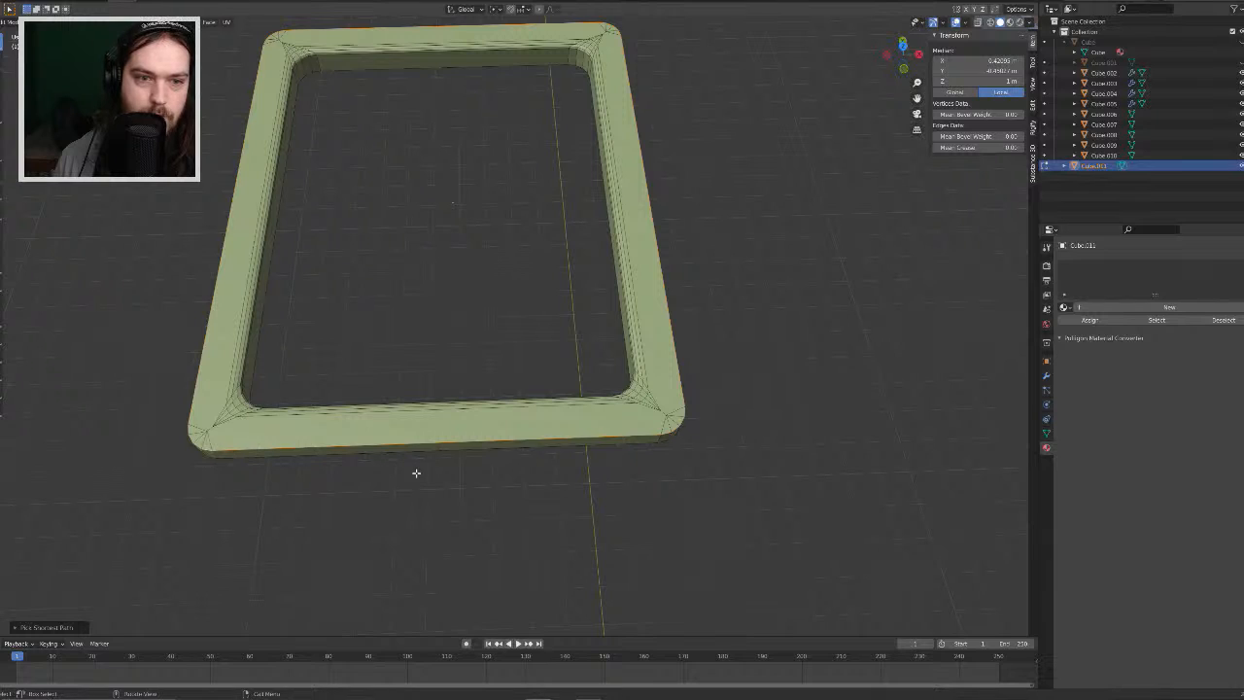
key("ctrl+b")
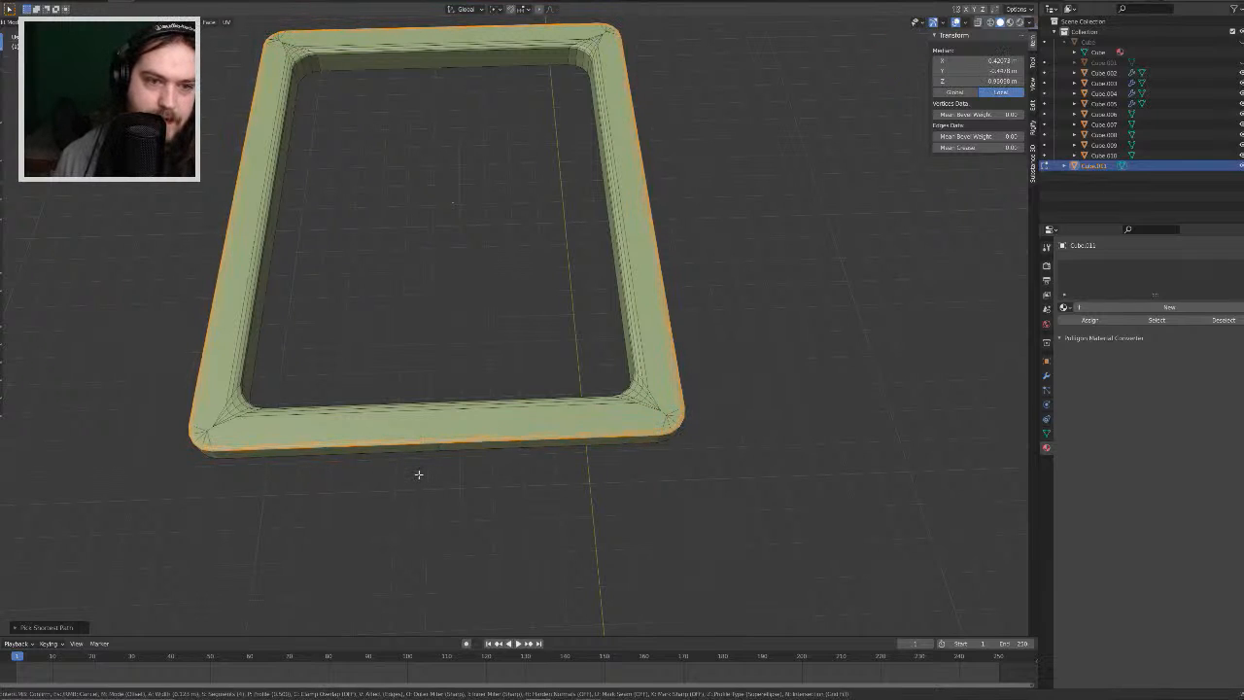
left_click(419, 473)
middle_click_drag(564, 516, 602, 503)
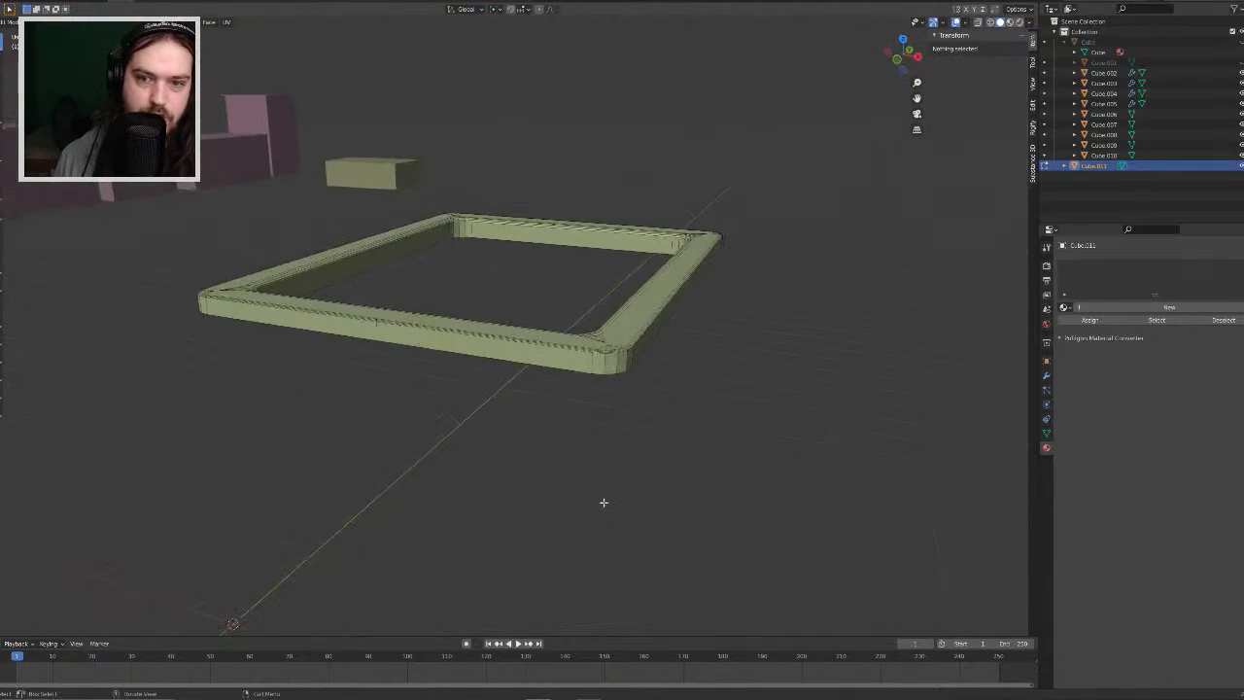
Step: Shade the frame smooth in Object Mode and enable Auto Smooth at 30° for its normals
key("Tab")
middle_click_drag(708, 477, 736, 417)
right_click(639, 338)
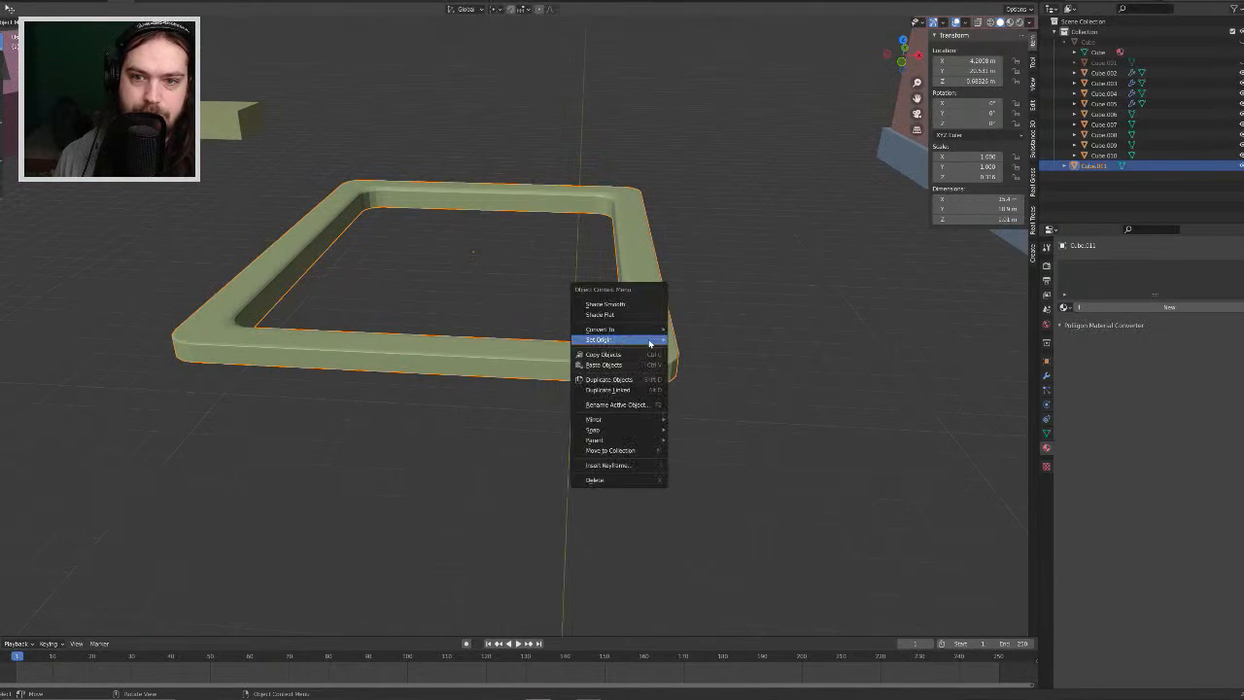
left_click(641, 303)
middle_click_drag(661, 318, 737, 346)
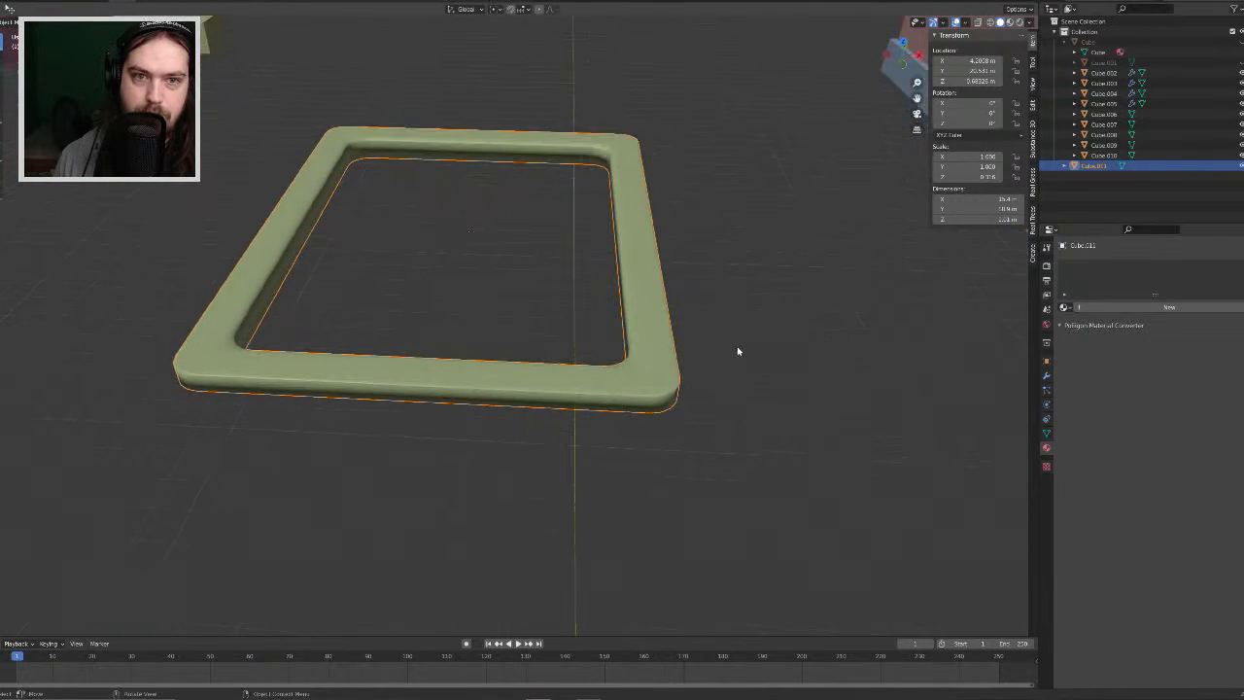
left_click(1045, 432)
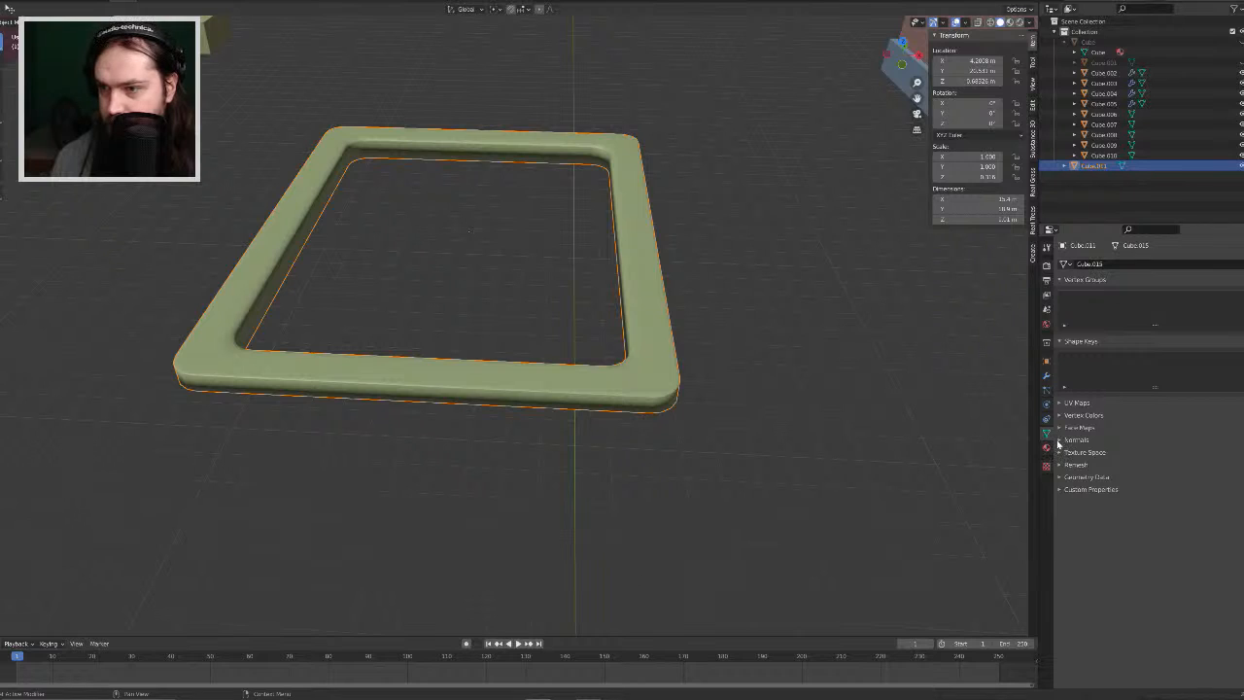
left_click(1059, 440)
left_click(1138, 456)
left_click(744, 412)
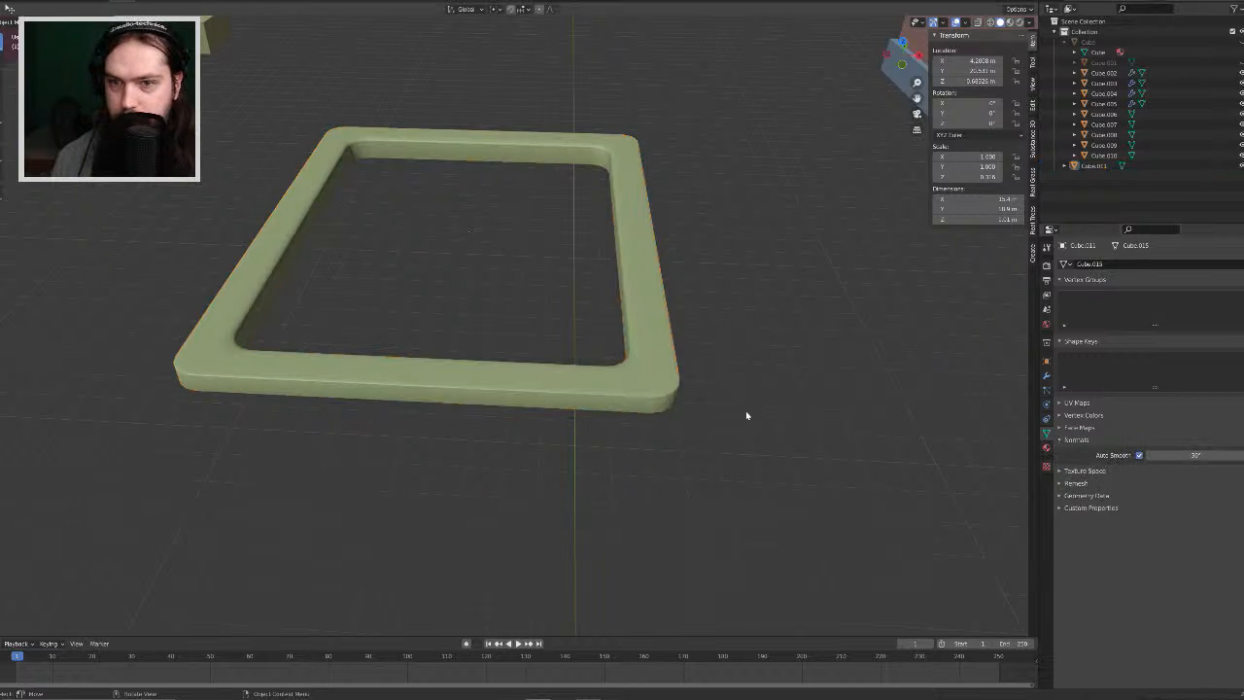
Step: Show the motherboard base again and raise the socket frame along Z so it sits on the board
middle_click_drag(745, 411, 785, 331)
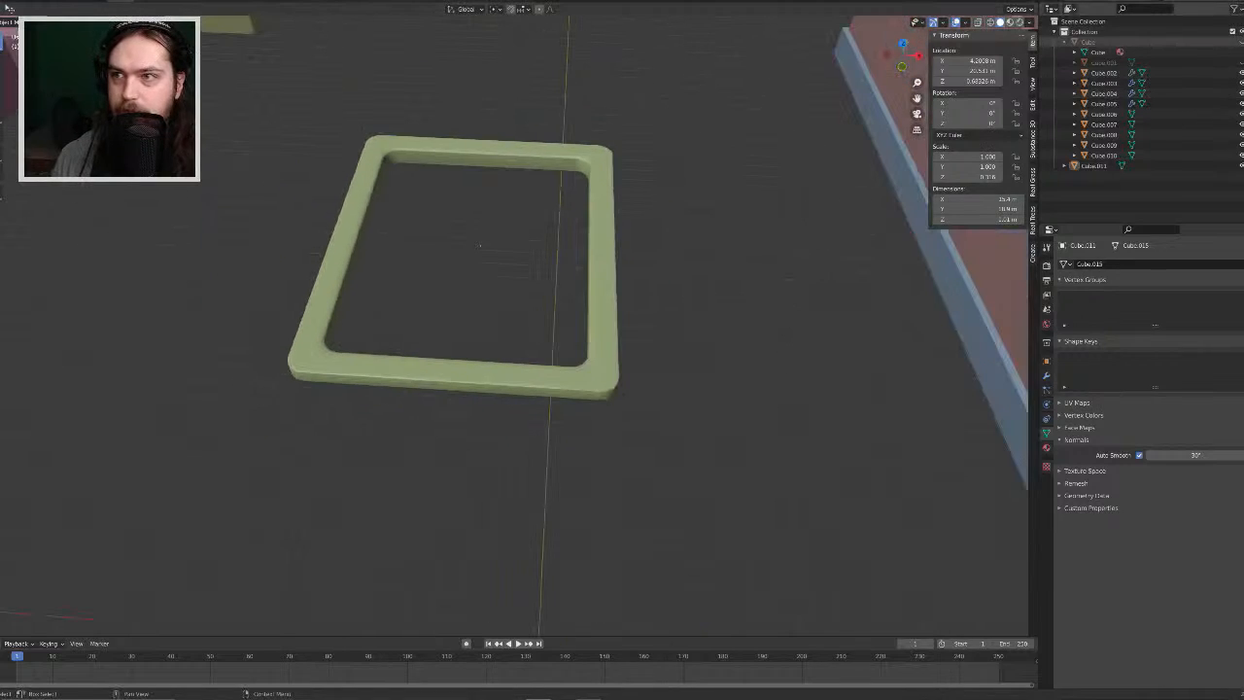
left_click(1242, 42)
middle_click_drag(804, 290, 807, 236)
left_click(622, 321)
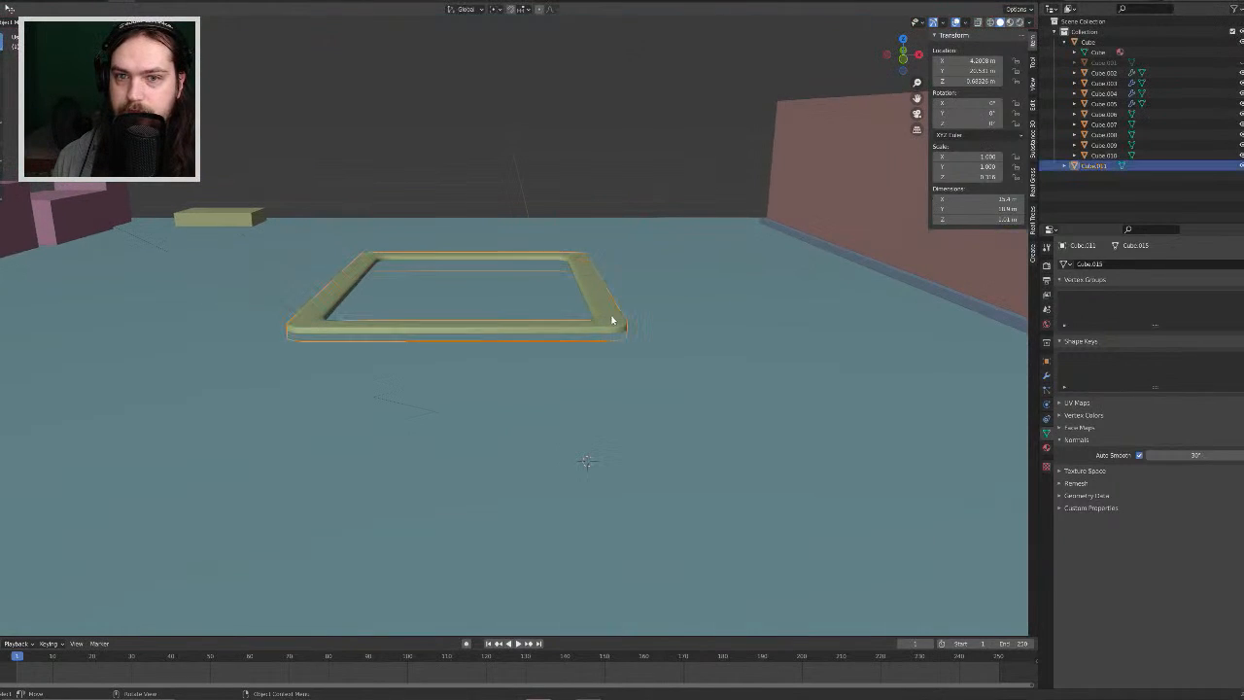
key("g")
key("z")
left_click(612, 309)
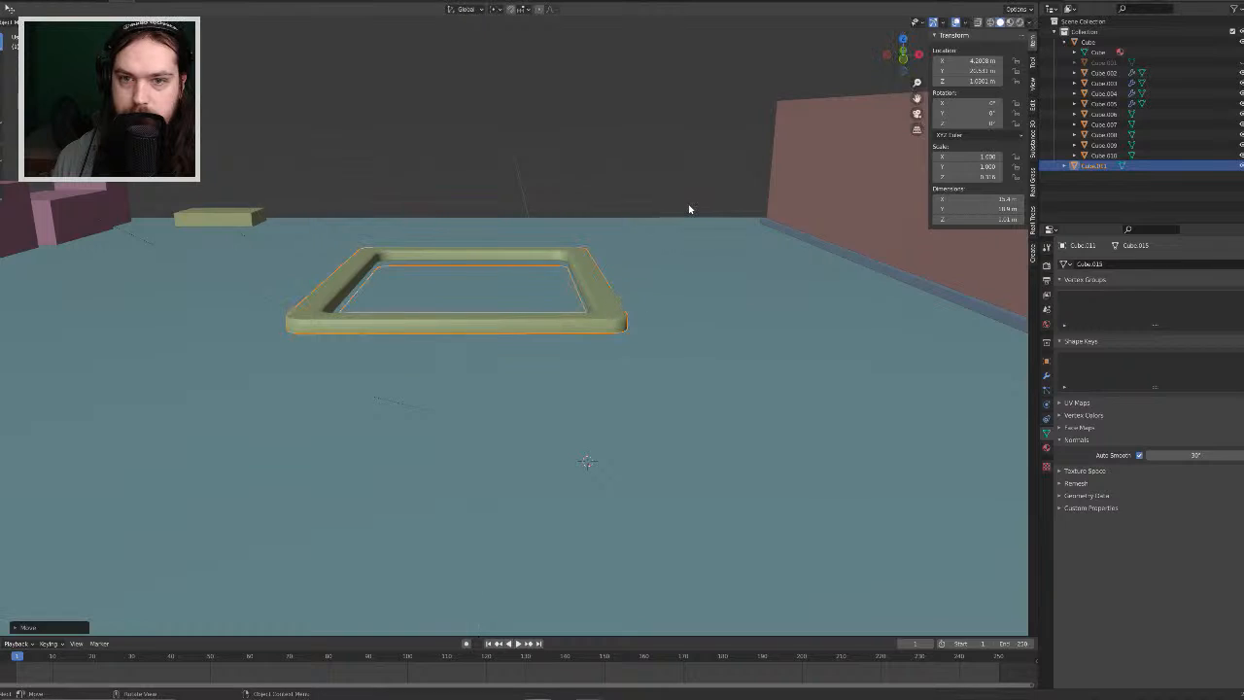
middle_click_drag(688, 208, 662, 229)
left_click(631, 58)
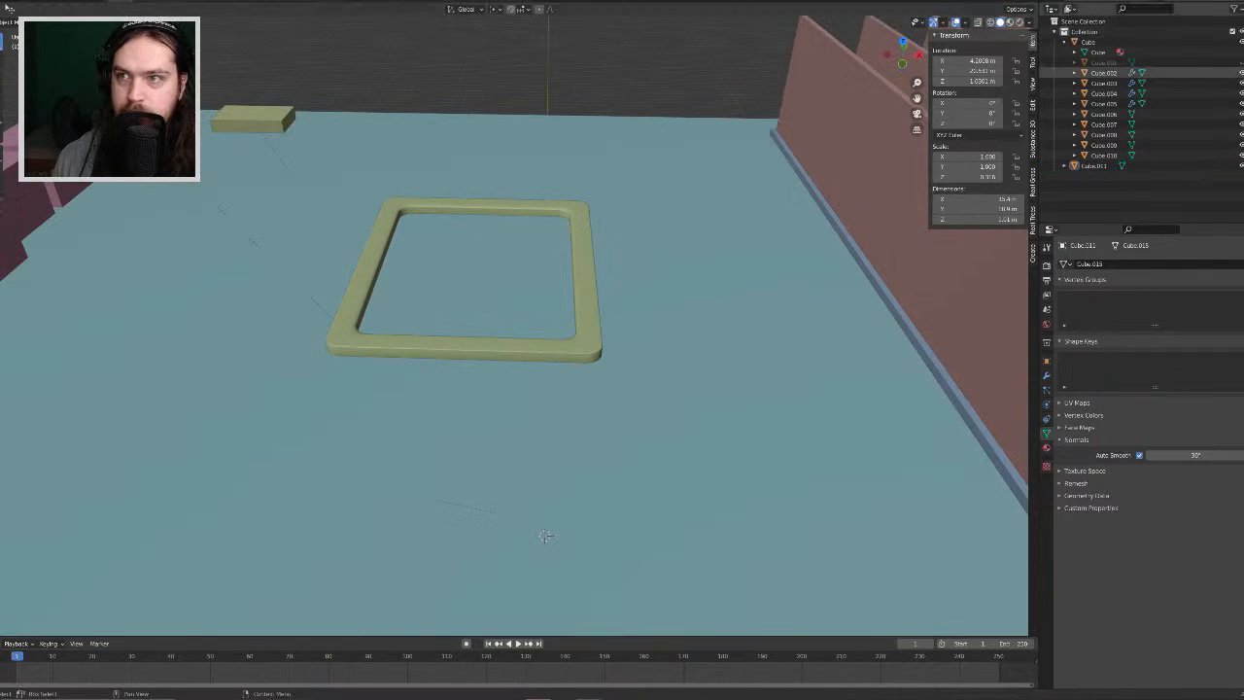
Step: Put the socket frame back in Edit Mode and hide the motherboard base
middle_click_drag(627, 97, 632, 236)
scroll(607, 232, "up", 4)
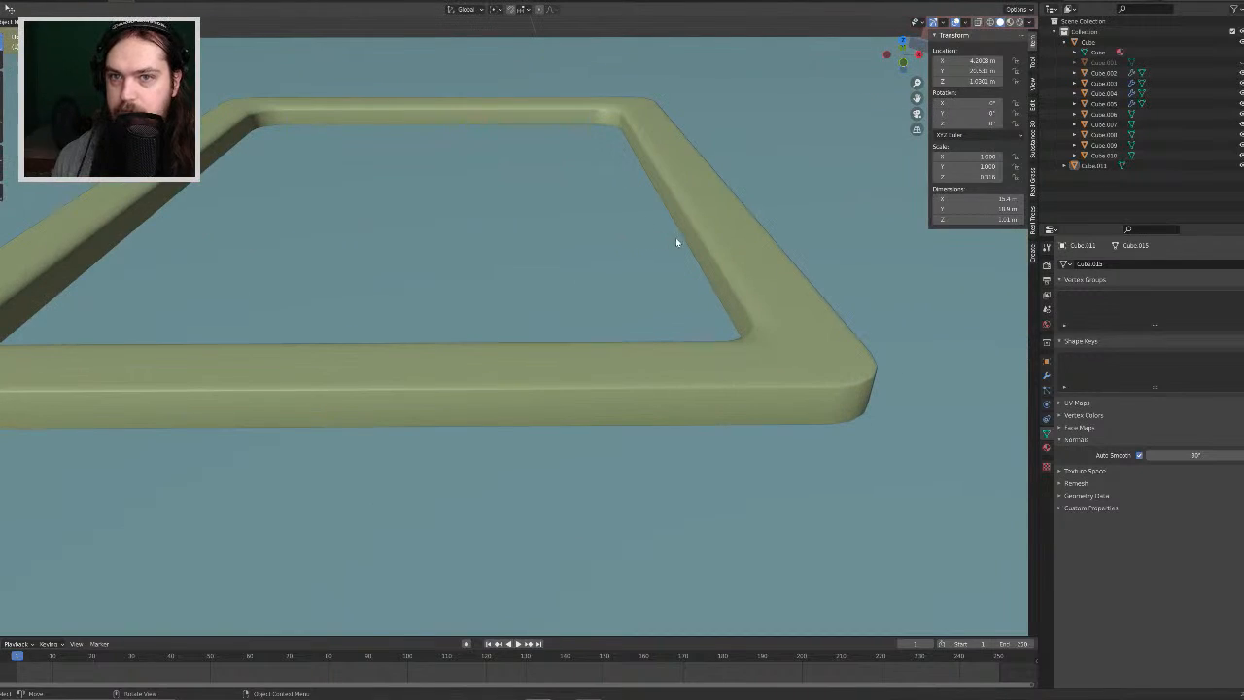
left_click(714, 243)
key("Tab")
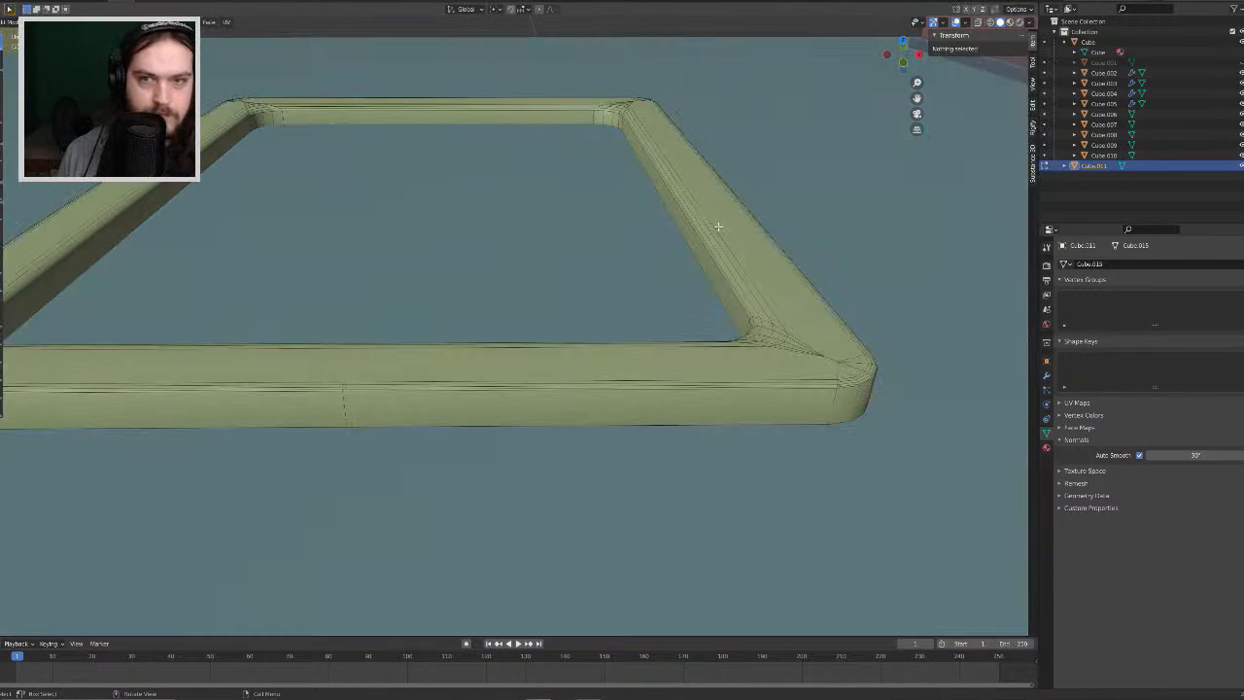
scroll(718, 225, "down", 3)
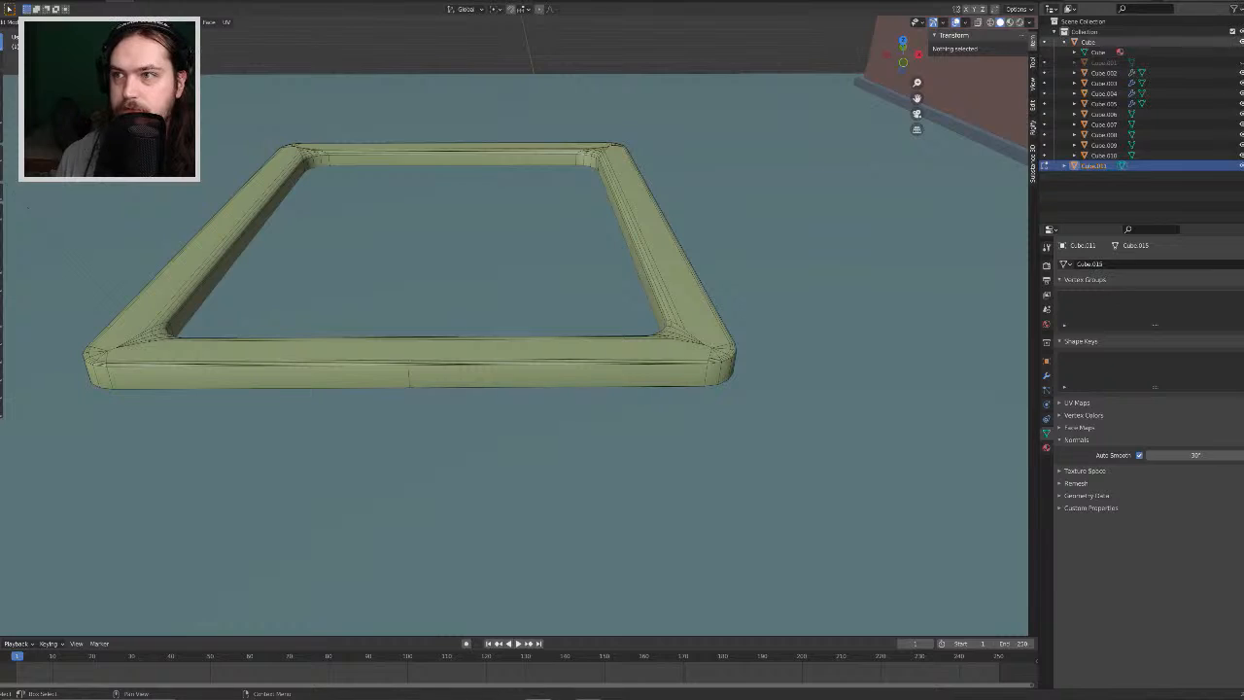
left_click(1240, 42)
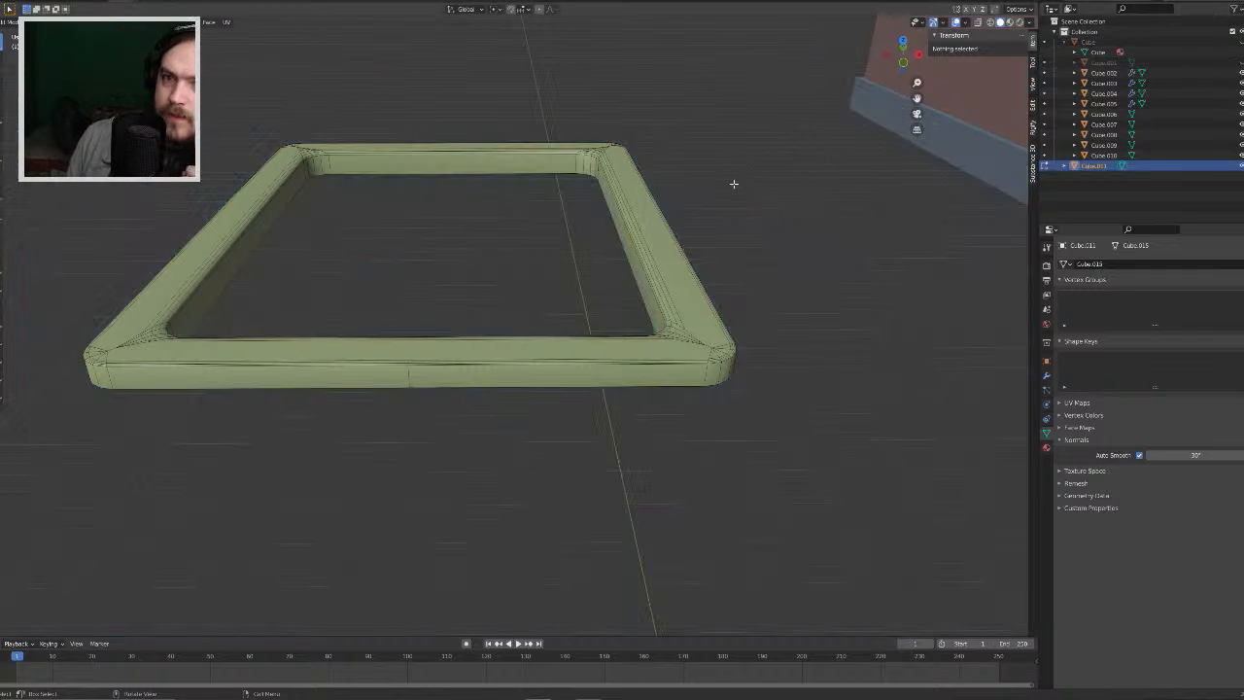
middle_click_drag(706, 175, 705, 205)
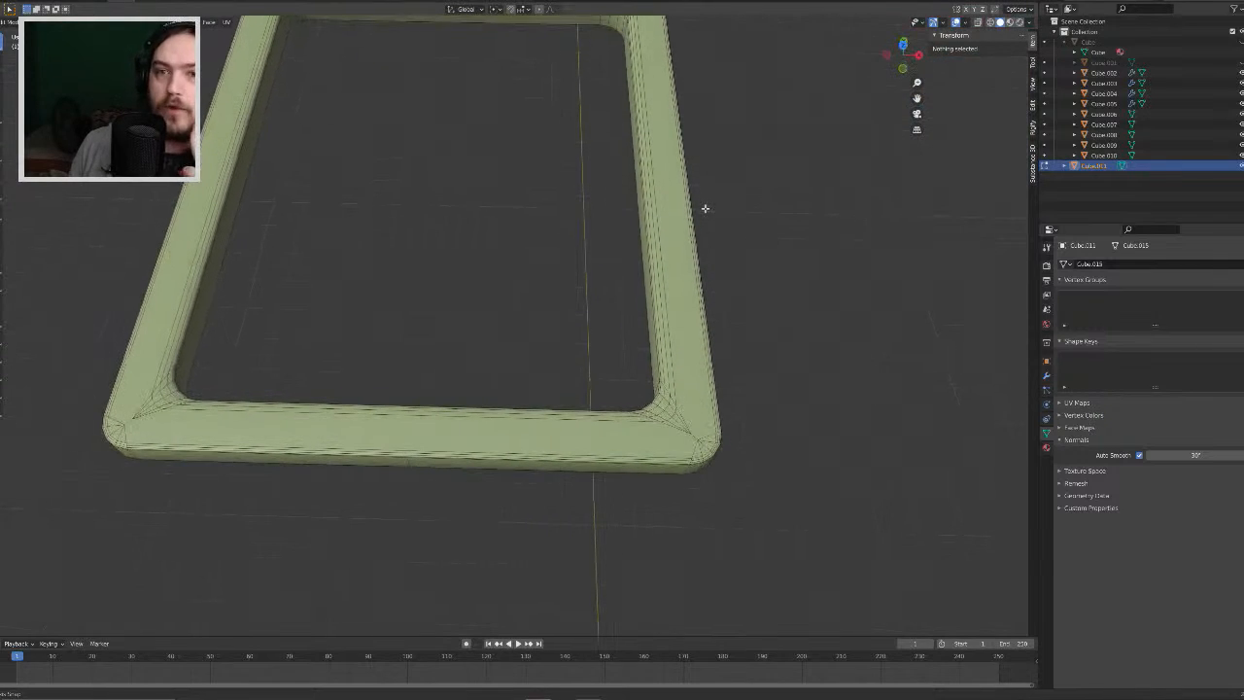
Step: Add loop cuts midway along one long side of the frame, on its outer and inner walls
key("ctrl+r")
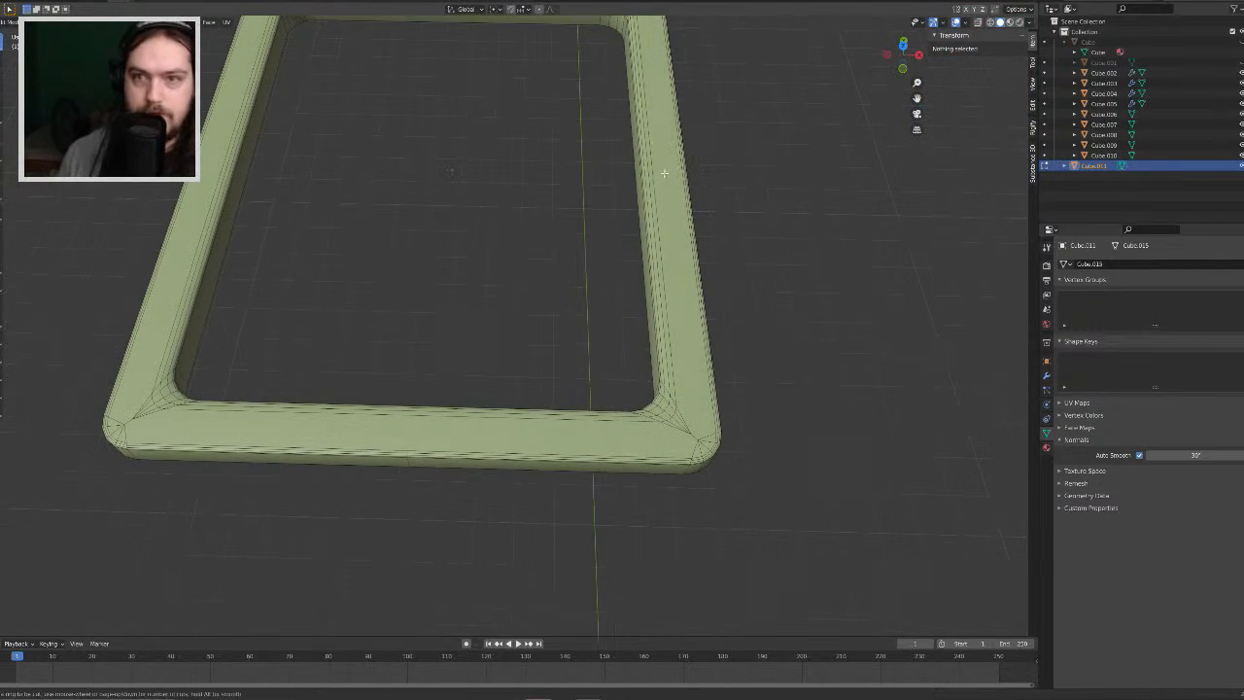
left_click(651, 170)
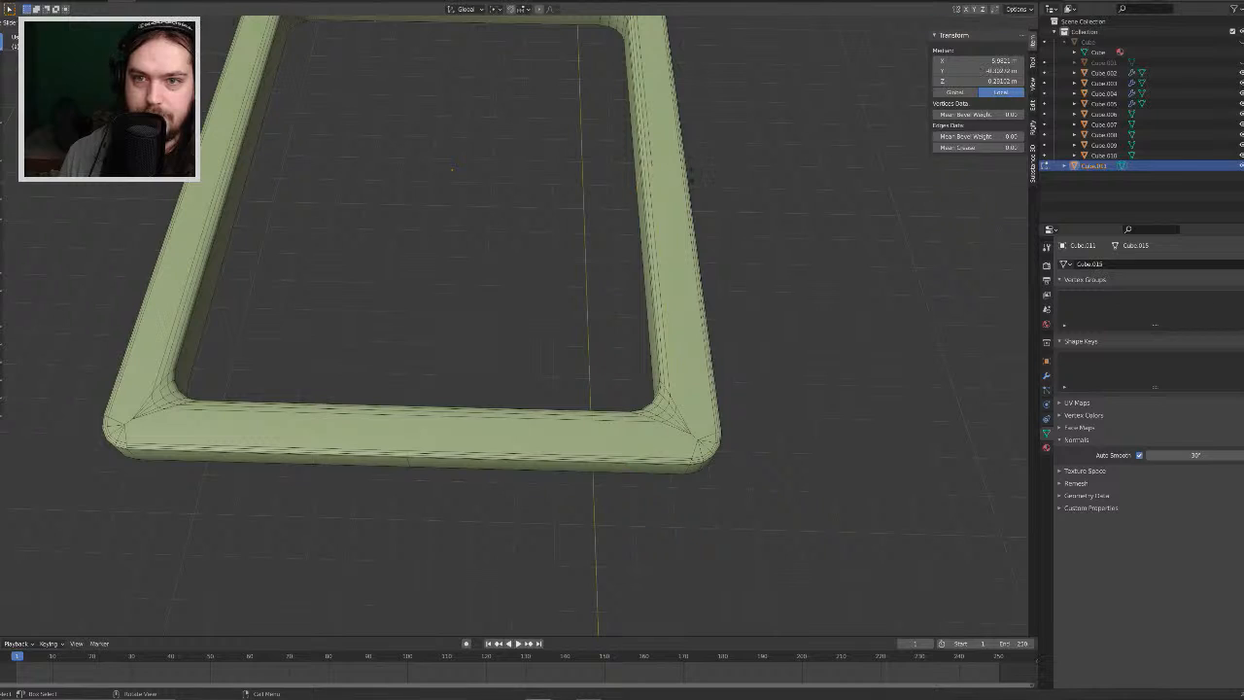
left_click(684, 170)
left_click(686, 171)
left_click(687, 173)
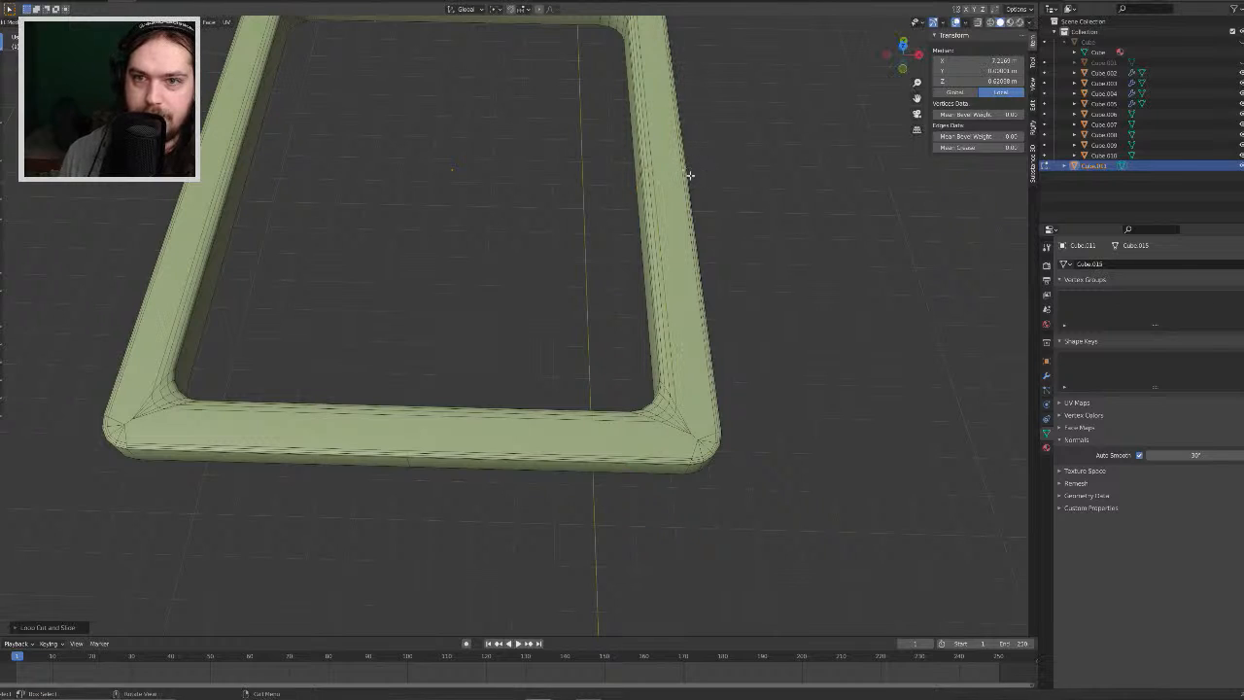
key("ctrl+r")
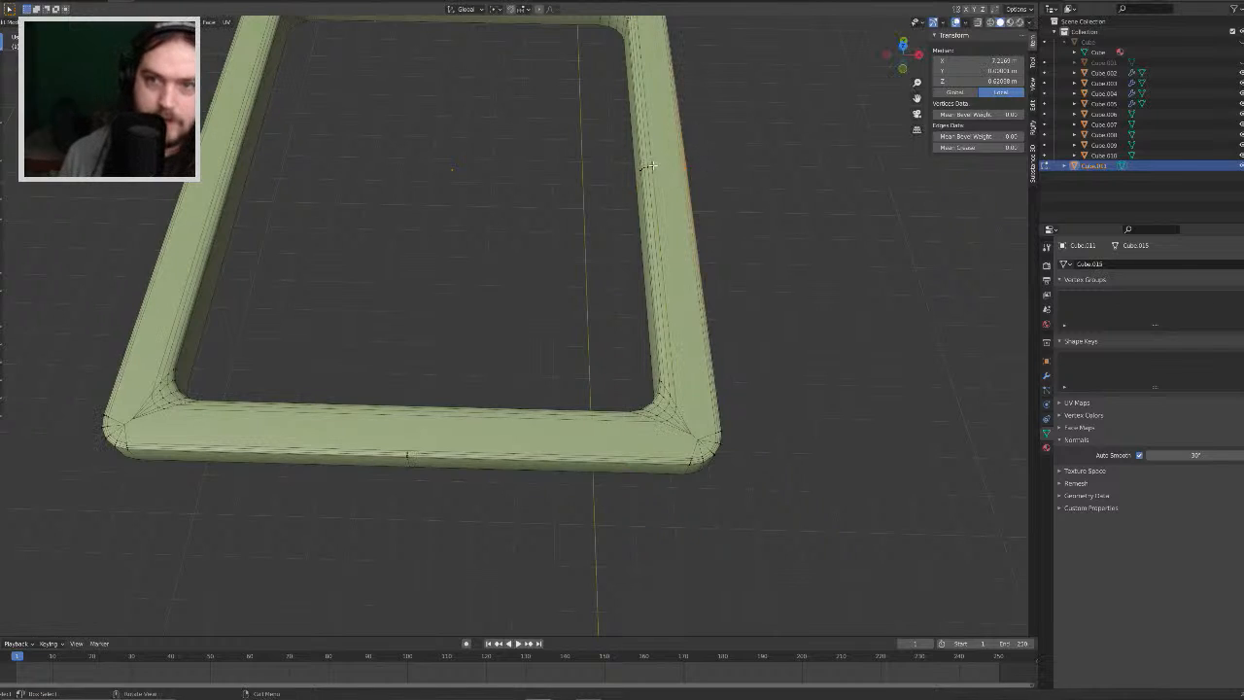
left_click(649, 167)
Step: Connect the midpoint vertices with edges across the upper face and the underside of that long side
left_click(713, 196)
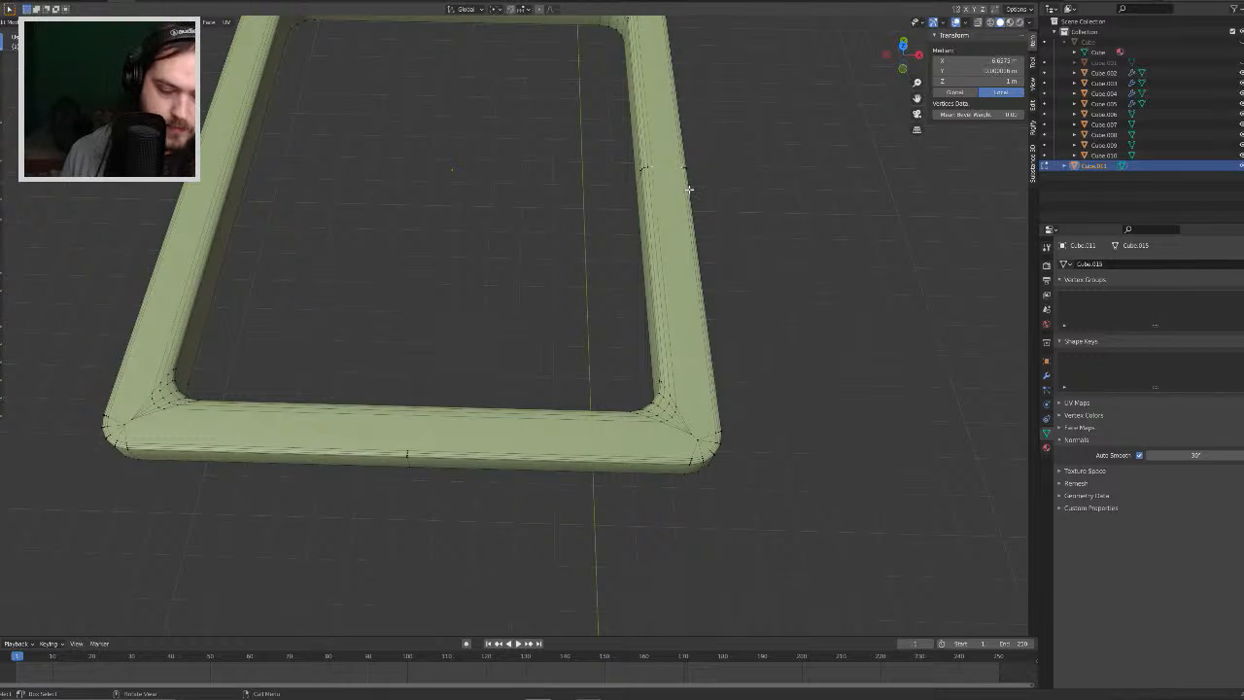
key("j")
middle_click_drag(713, 186, 577, 82)
scroll(642, 118, "up", 2)
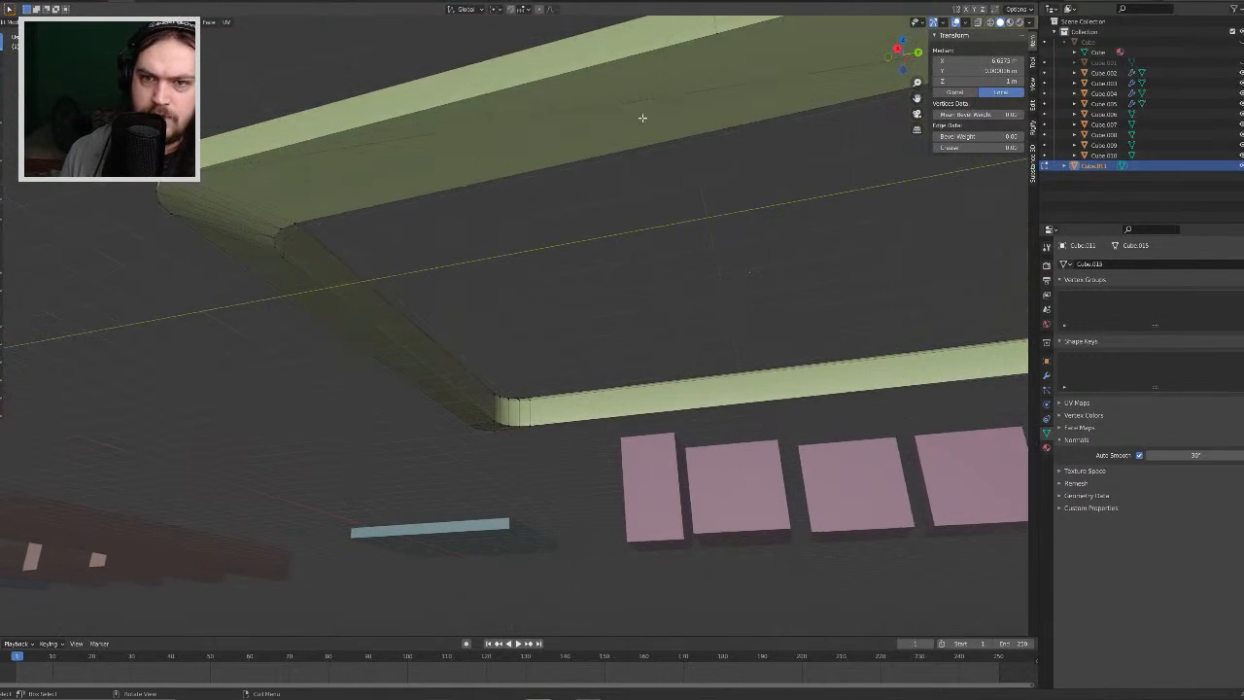
left_click(715, 32)
left_click(746, 136, "shift")
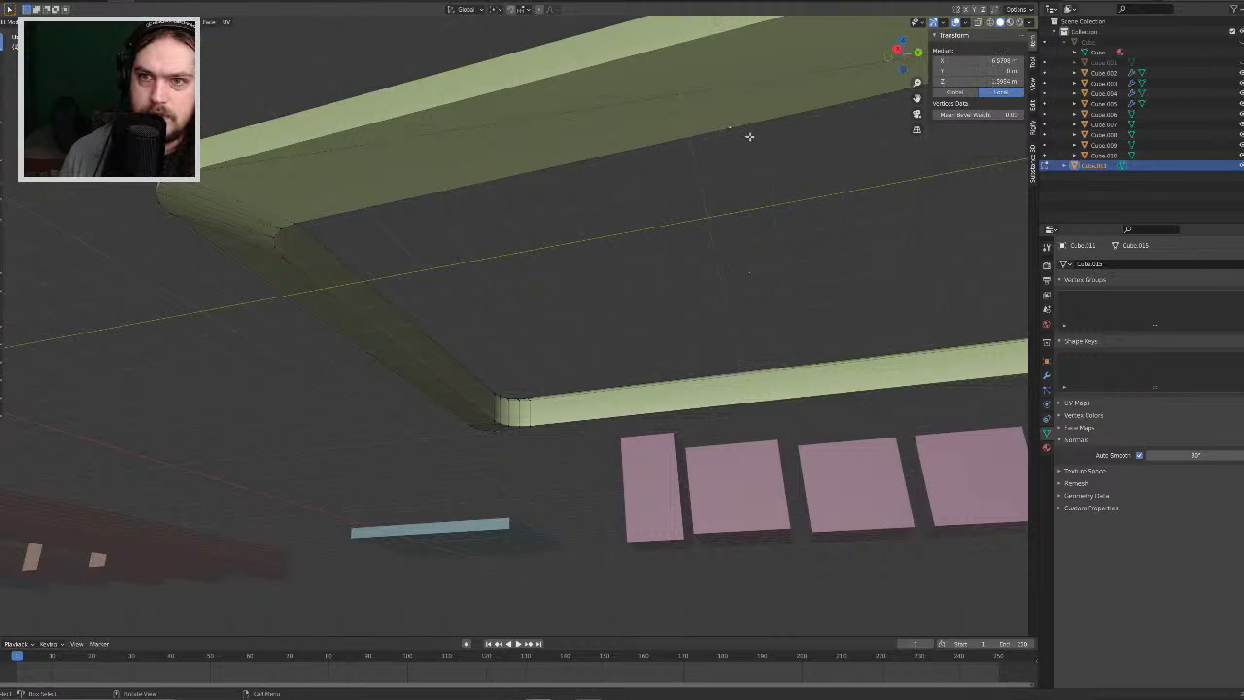
middle_click_drag(741, 117, 794, 380)
middle_click_drag(753, 277, 771, 336)
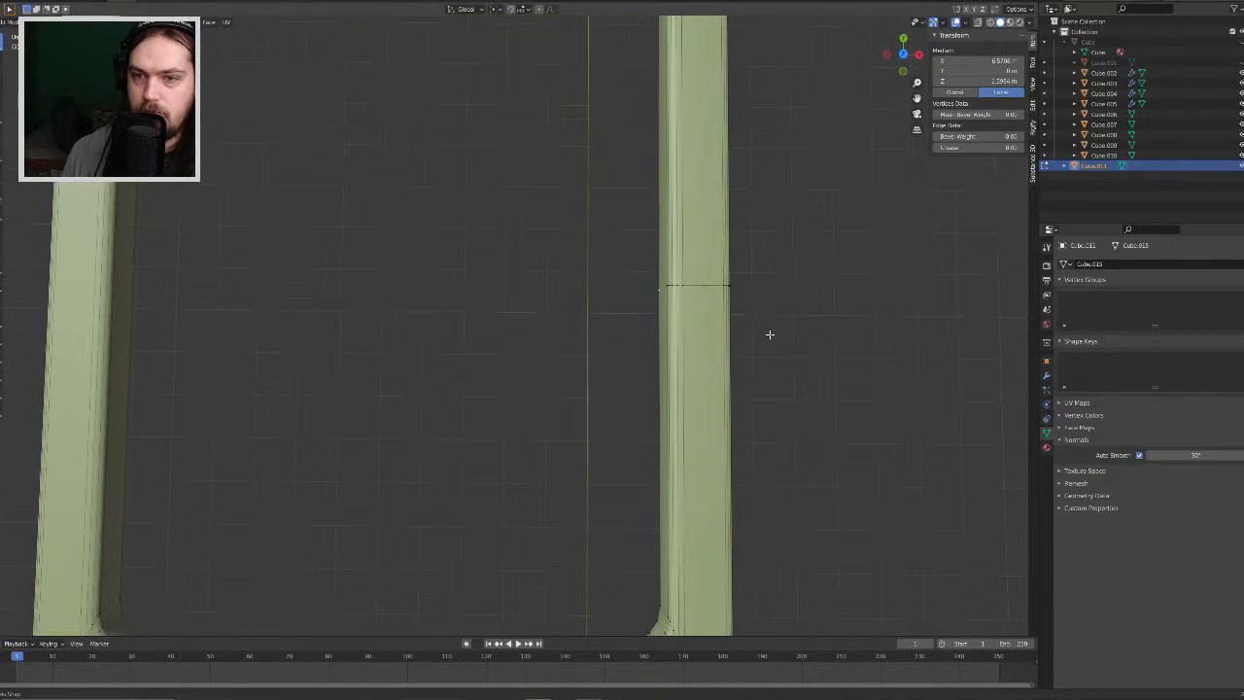
Step: Apply AutoMirror to the frame along the X axis with Positive orientation
scroll(770, 335, "down", 3)
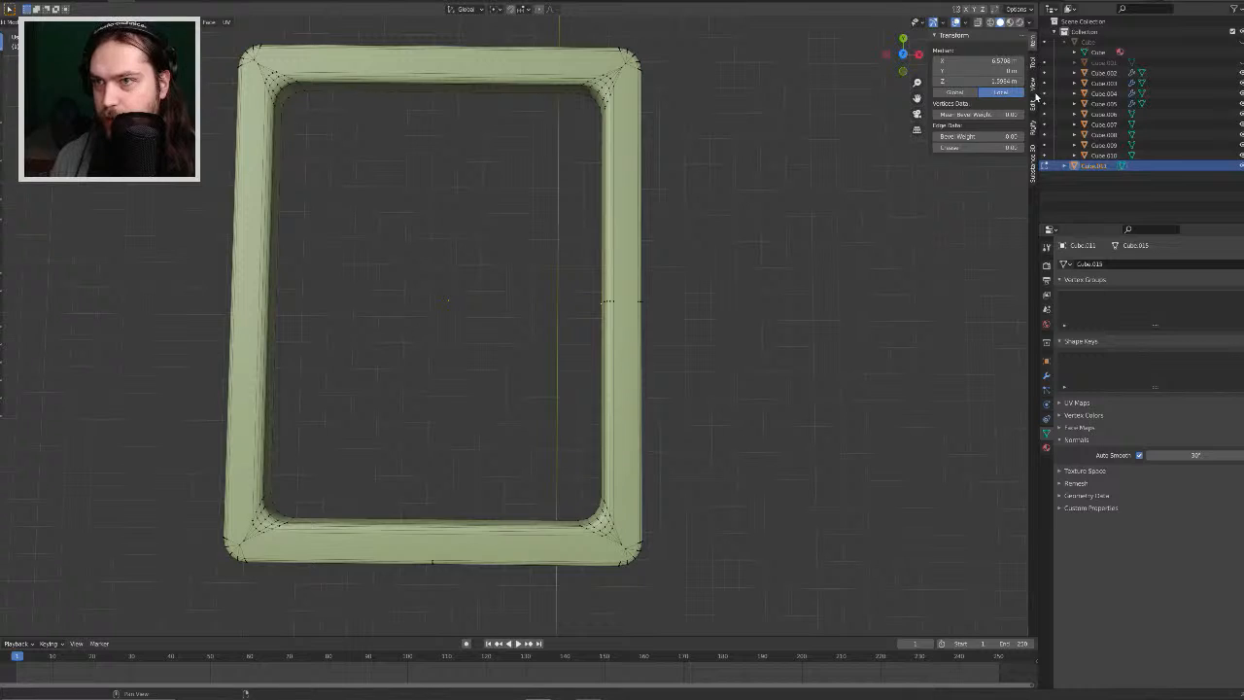
left_click(1033, 105)
left_click(938, 37)
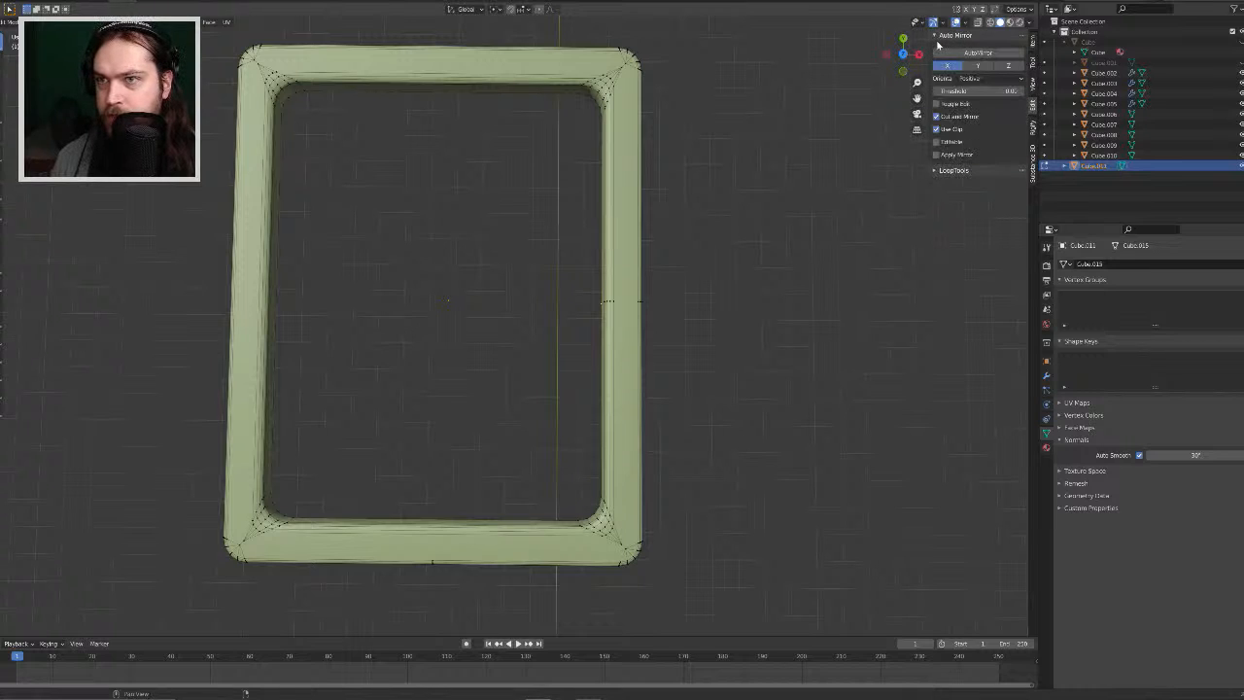
scroll(612, 244, "up", 5)
scroll(625, 254, "down", 5)
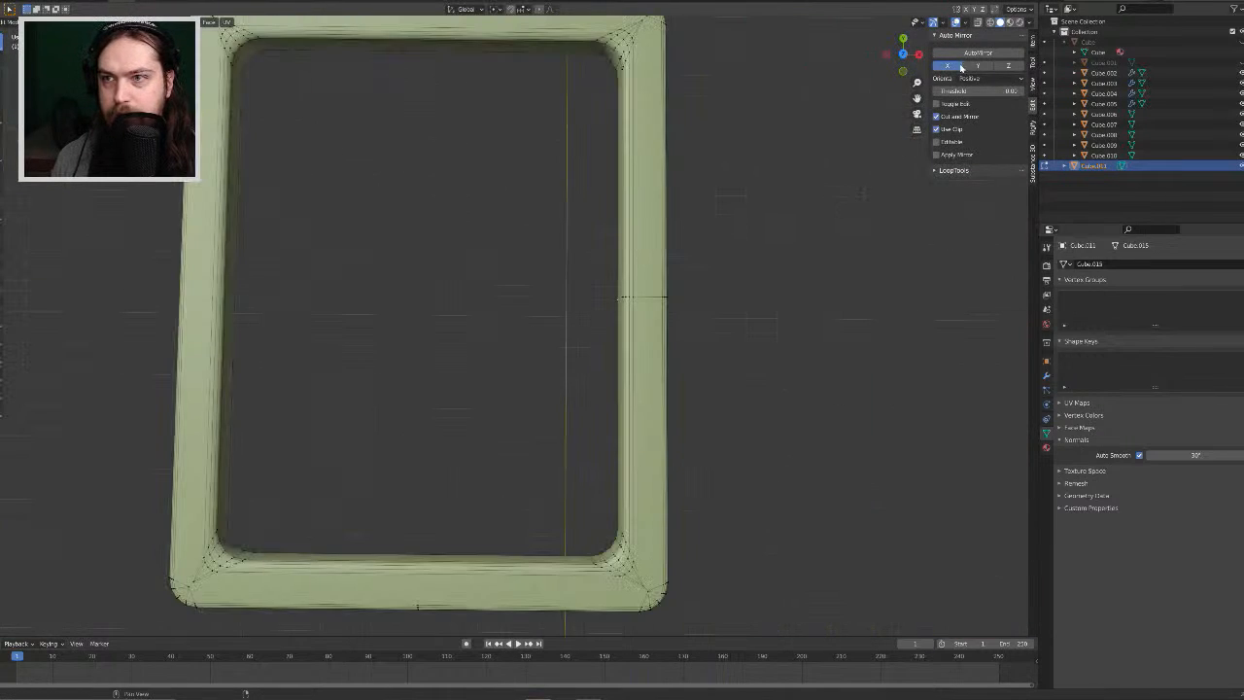
left_click(971, 55)
Step: Return to Object Mode and examine the mirrored frame's surfaces and midpoint cuts from several angles
scroll(625, 164, "down", 3)
middle_click_drag(624, 164, 685, 258)
scroll(685, 257, "up", 1)
scroll(685, 256, "up", 4)
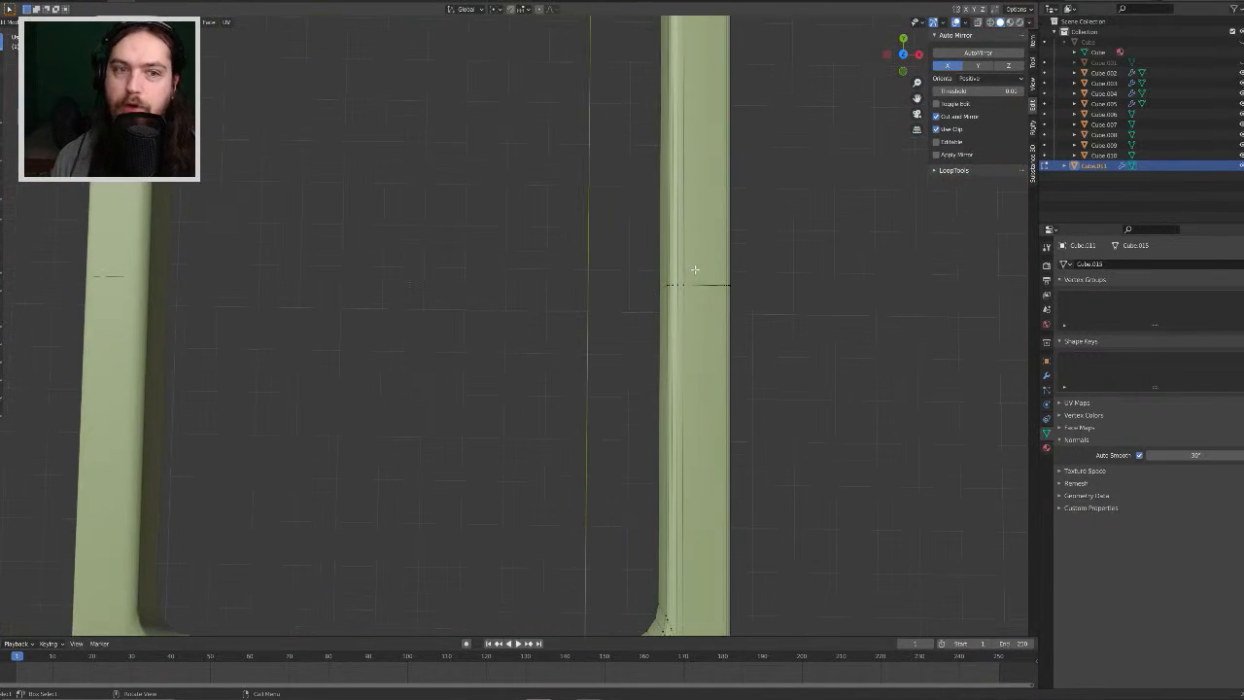
key("Tab")
middle_click_drag(767, 311, 773, 284)
left_click(774, 285)
scroll(785, 313, "down", 3)
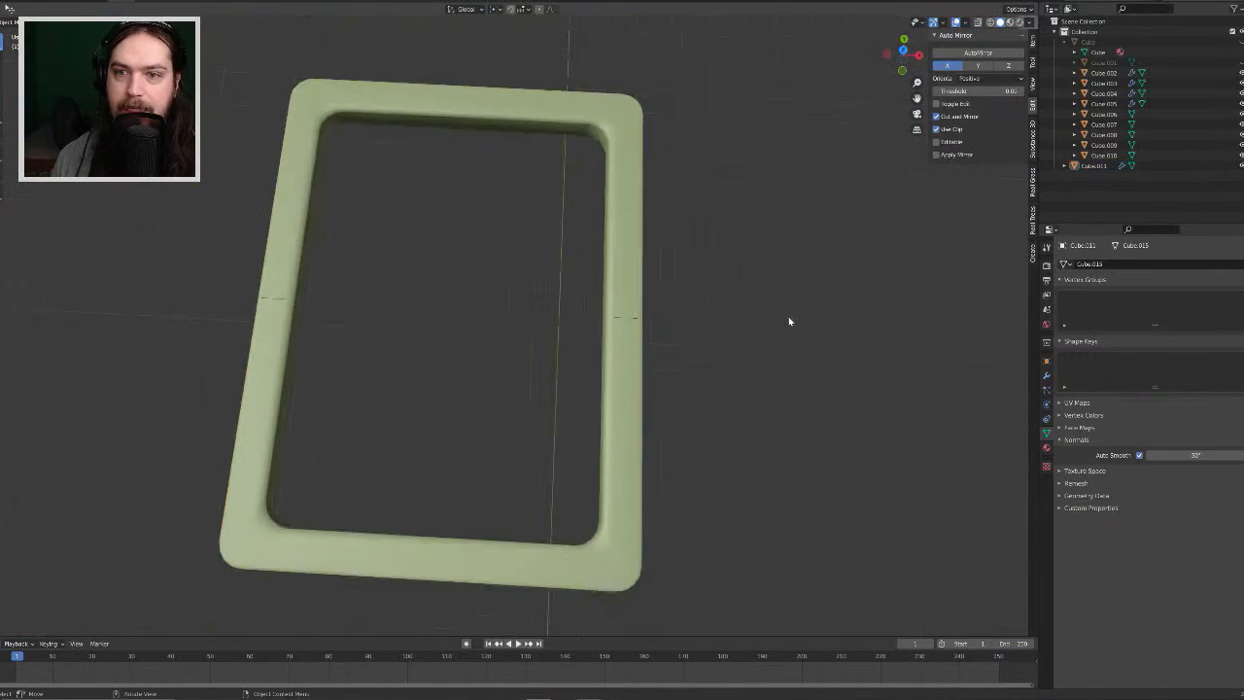
scroll(772, 335, "up", 1)
middle_click_drag(740, 346, 680, 293)
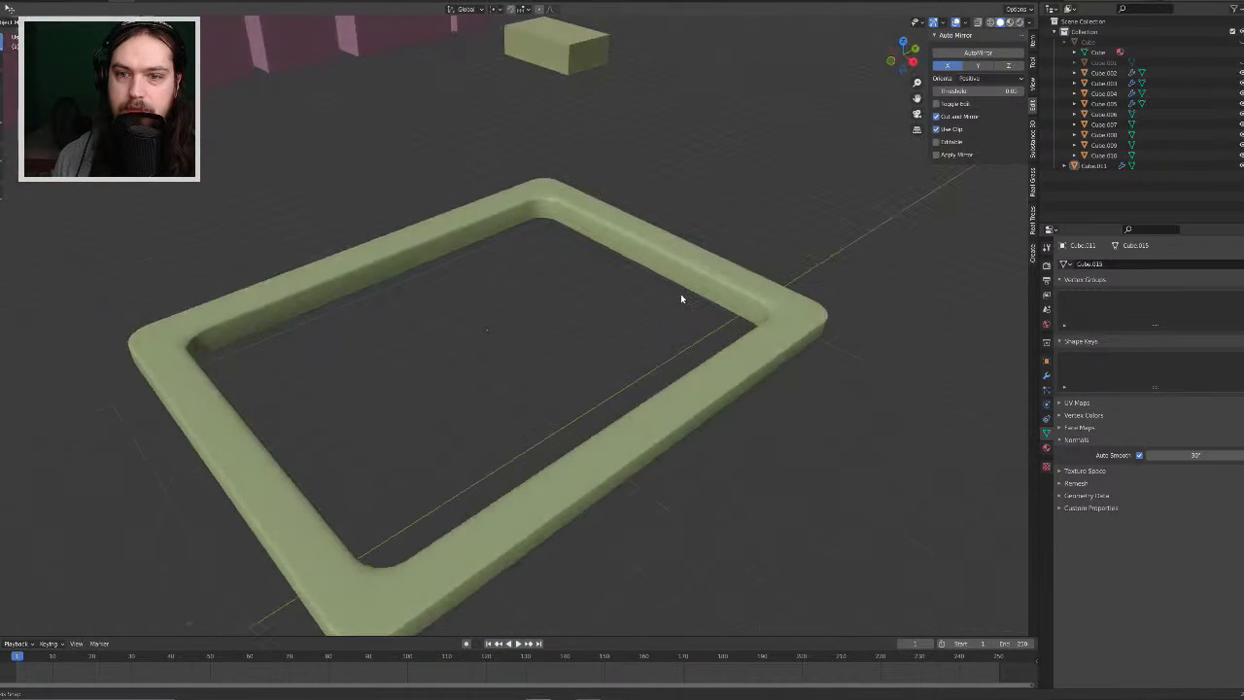
Step: Toggle the display of the frame's Mirror modifier off and on, and enter Edit Mode on the frame
left_click(696, 391)
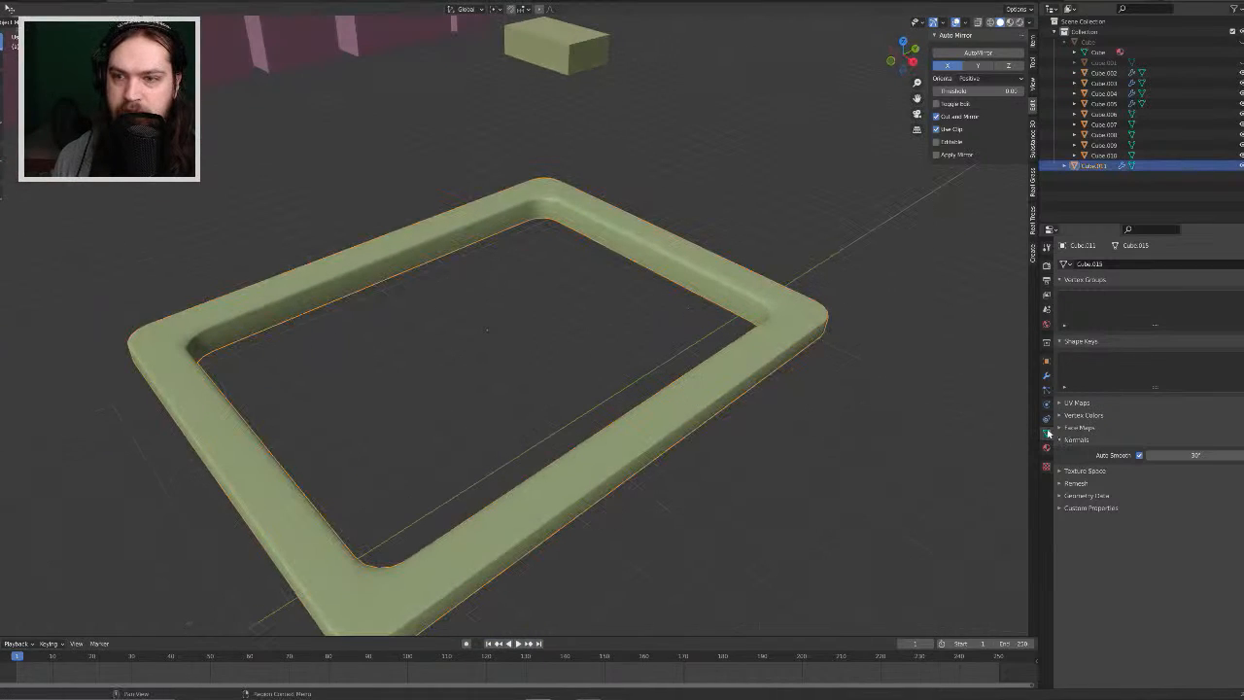
left_click(1045, 375)
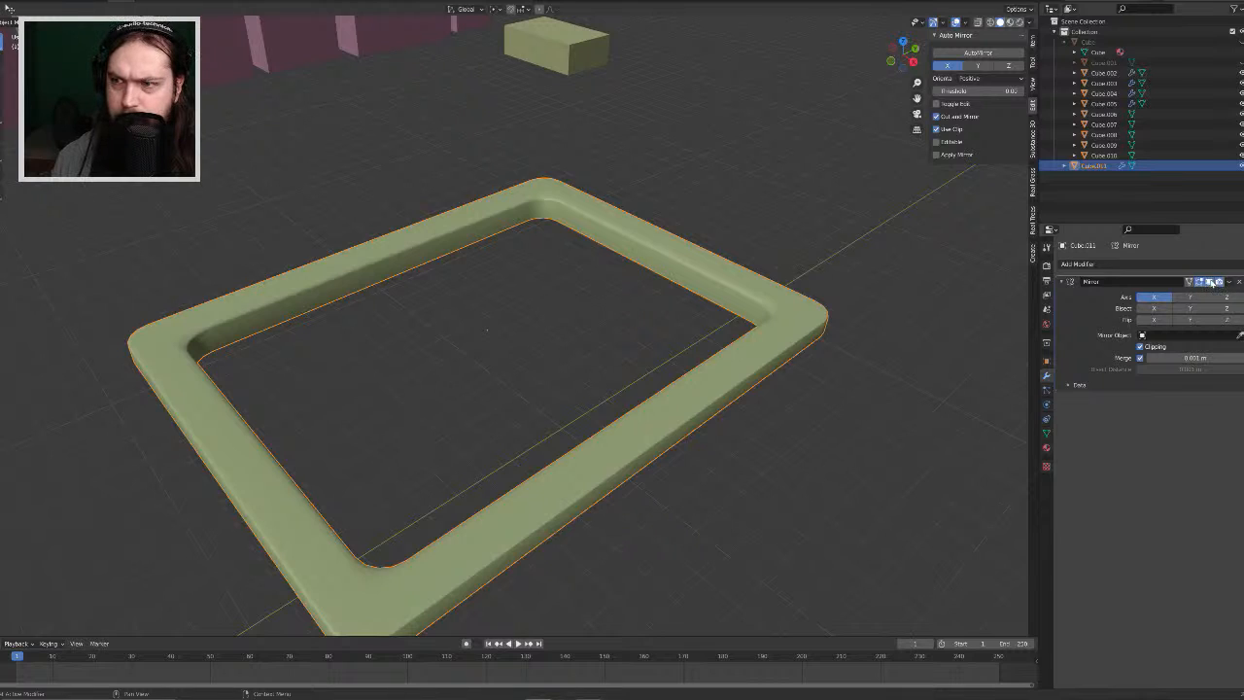
left_click(1211, 281)
left_click(1211, 280)
key("Tab")
Step: Select the midpoint cut edges on the outer and inner walls of the frame's unmirrored long side
middle_click_drag(689, 211, 708, 347)
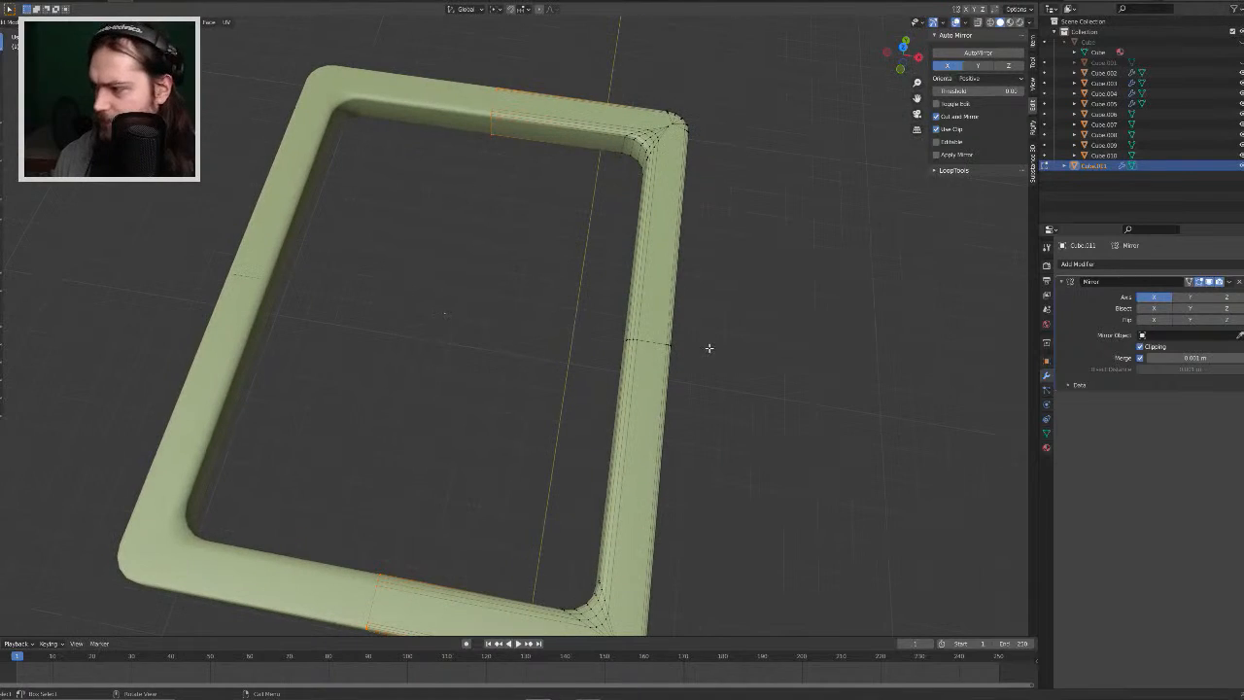
left_click(652, 343, "alt")
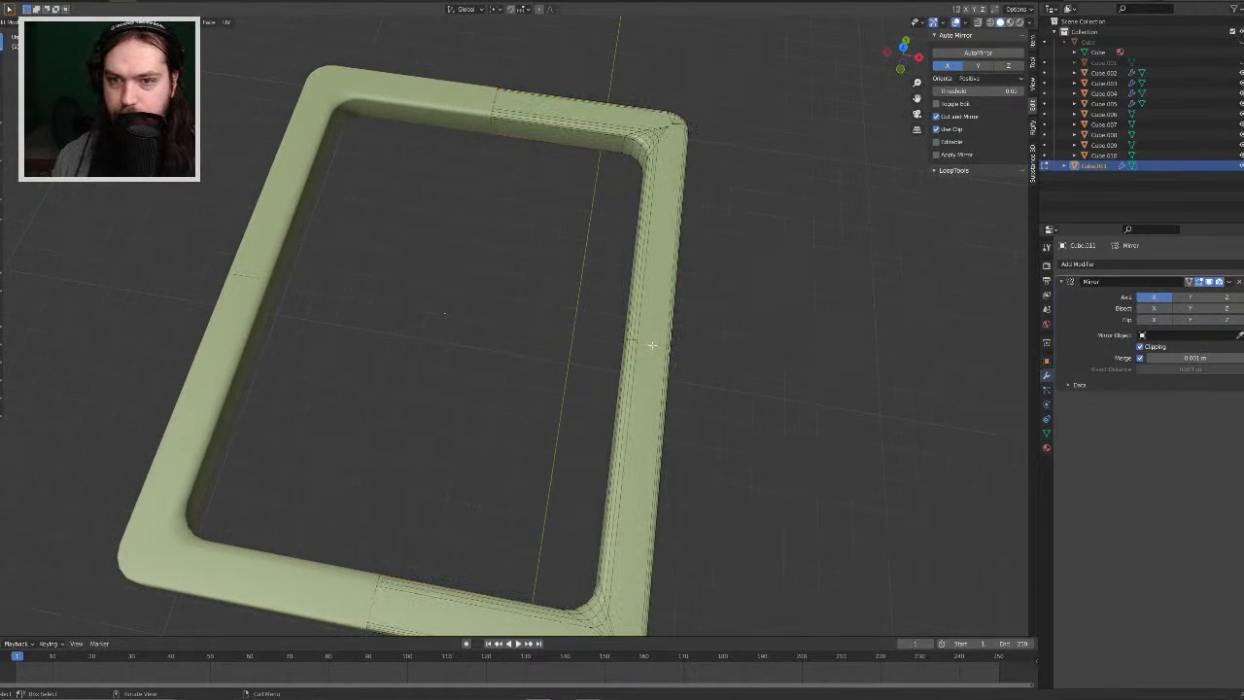
scroll(646, 342, "up", 5)
middle_click_drag(708, 349, 651, 396)
scroll(817, 421, "down", 5)
scroll(650, 392, "up", 4)
left_click(632, 503, "ctrl")
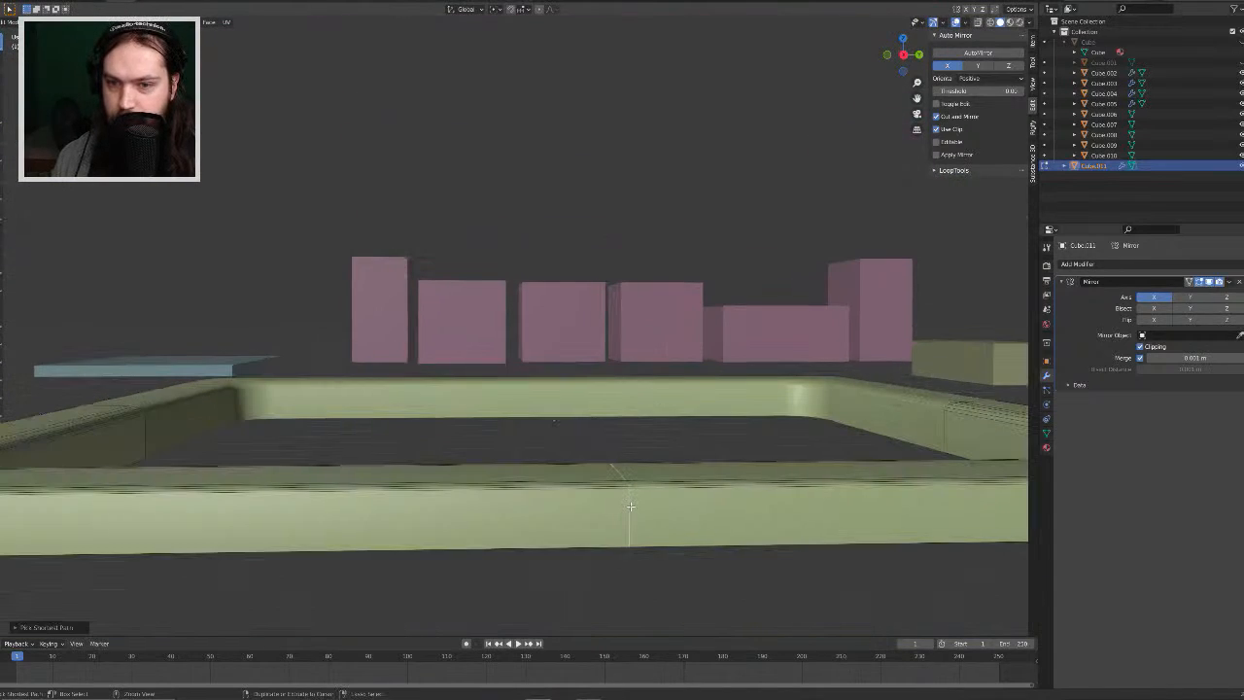
middle_click_drag(632, 506, 723, 444)
middle_click_drag(788, 411, 737, 431)
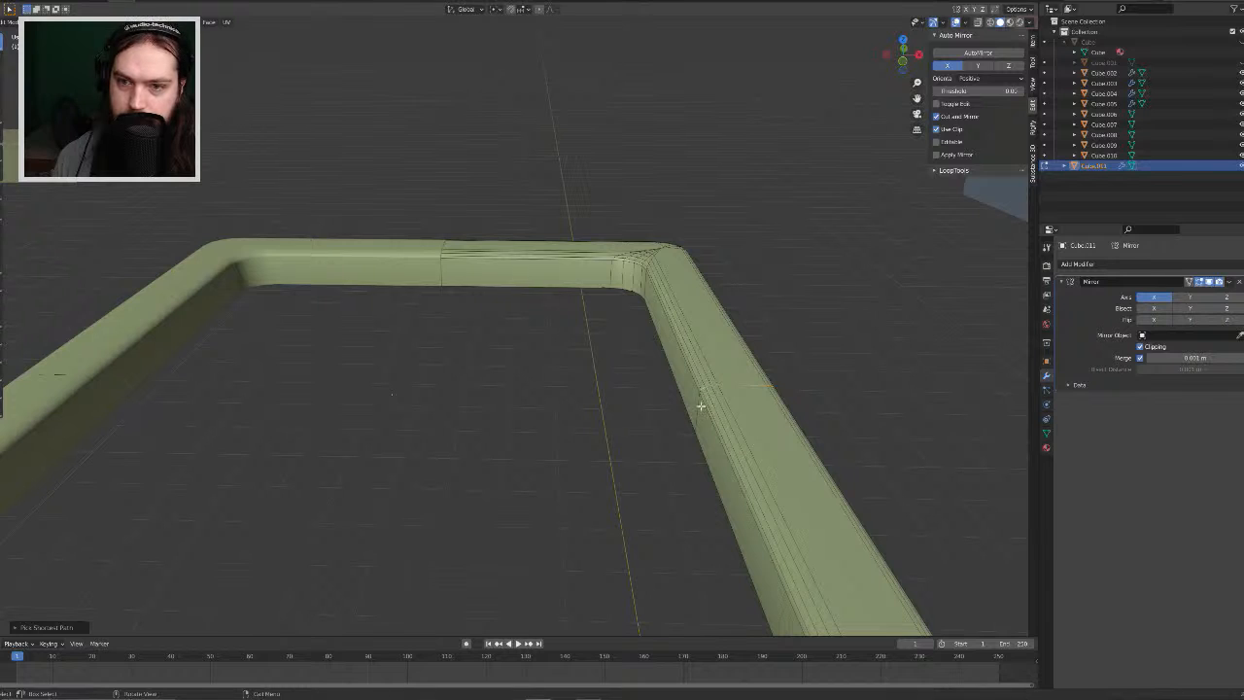
left_click(696, 405, "ctrl")
middle_click_drag(696, 404, 714, 466)
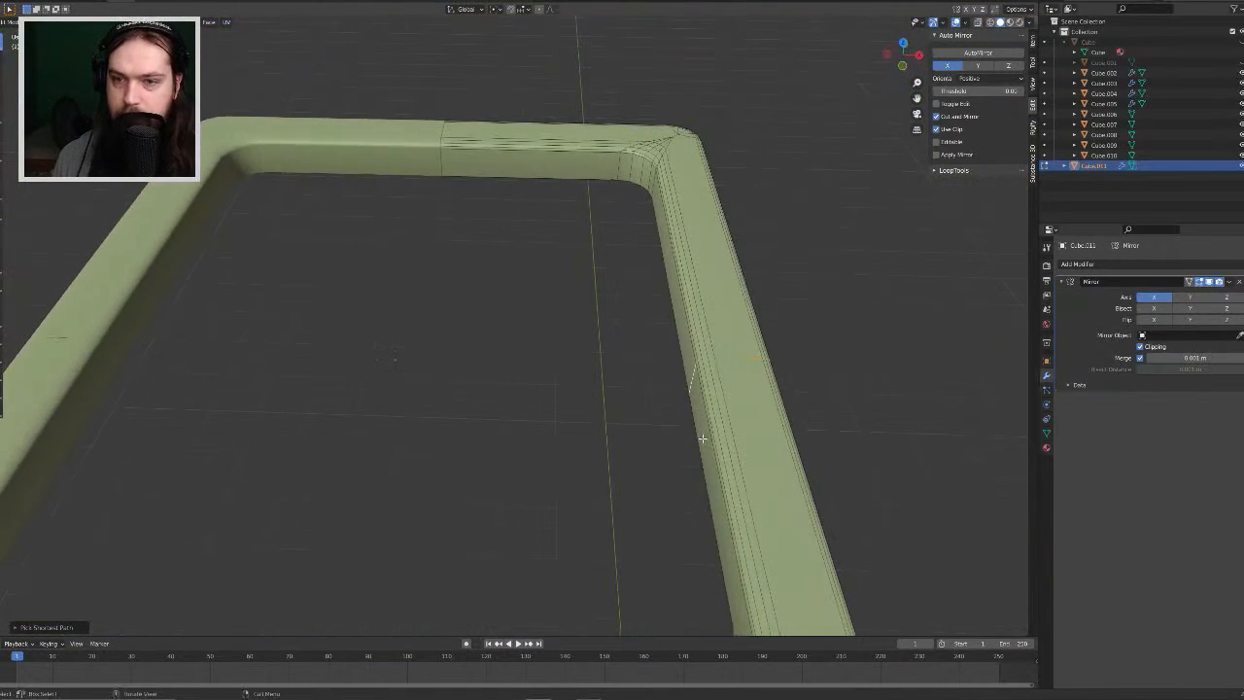
key("g")
key("g")
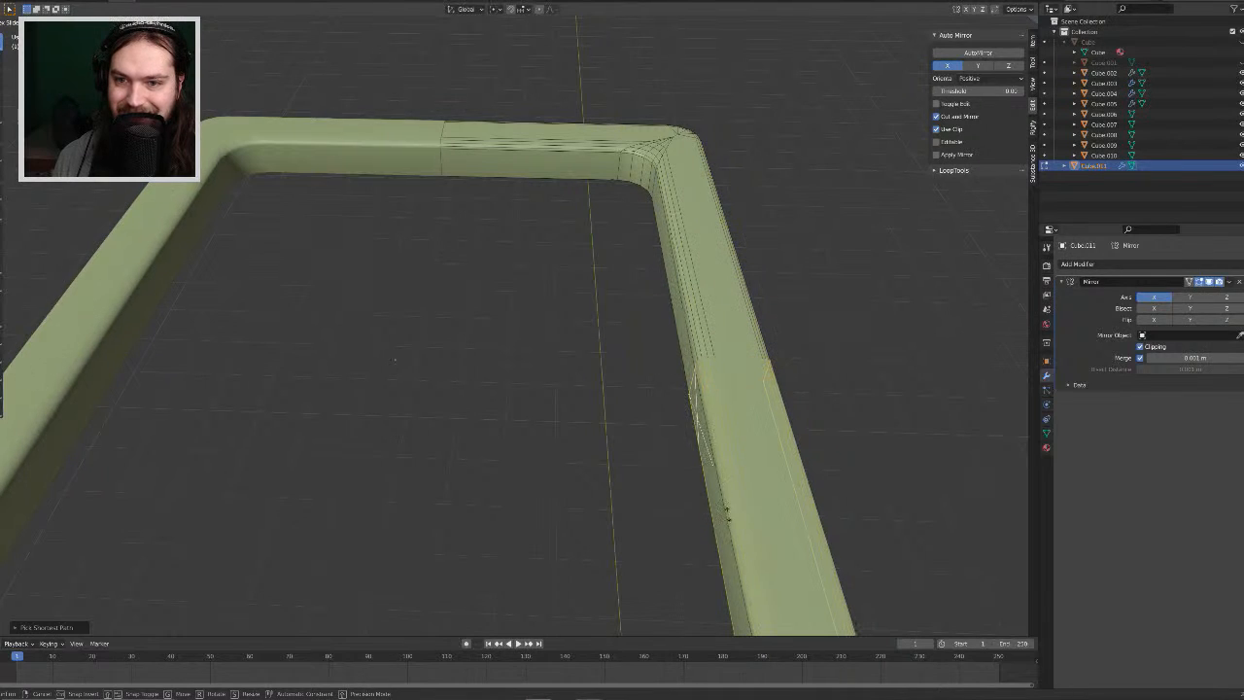
right_click(731, 463)
Step: Move the selected midpoint edges a short distance along the length of the frame's long side
middle_click_drag(643, 393, 694, 384)
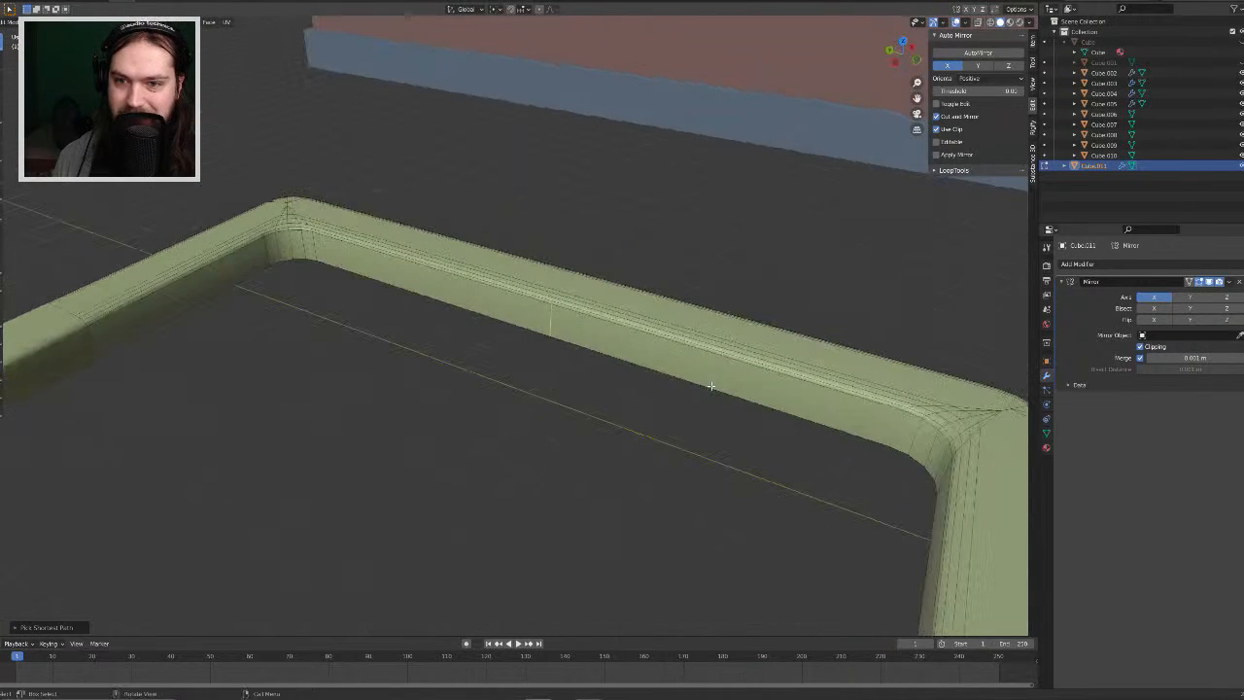
key("g")
key("g")
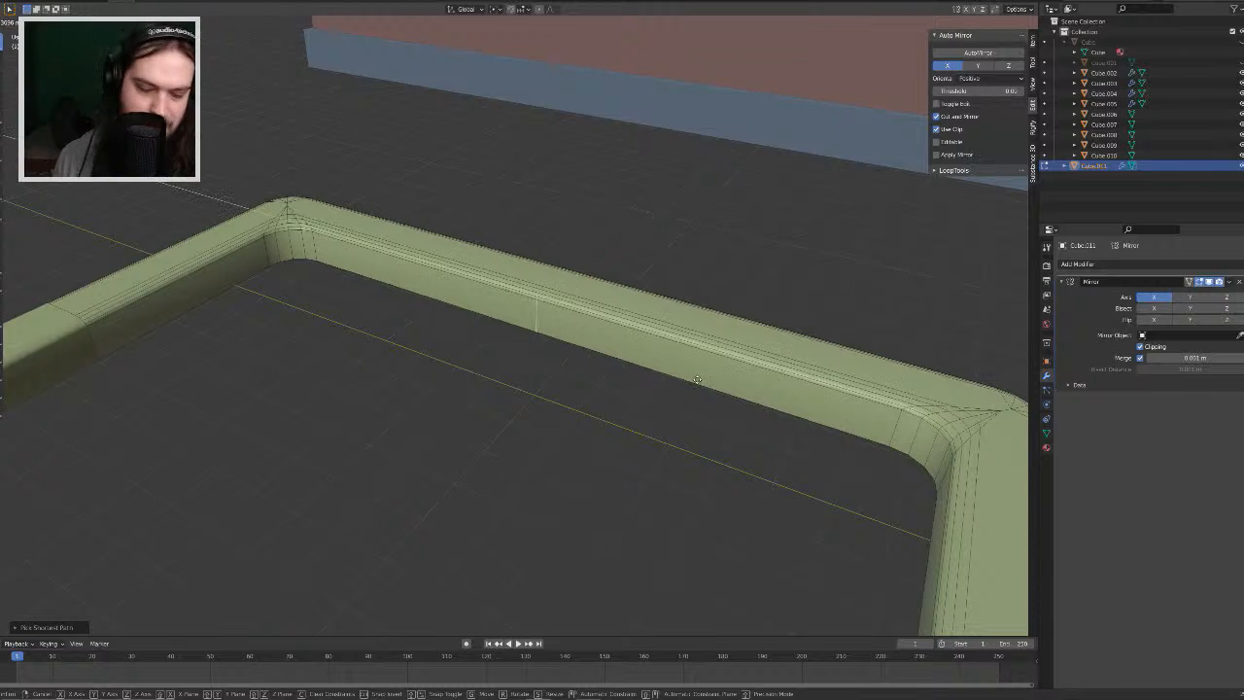
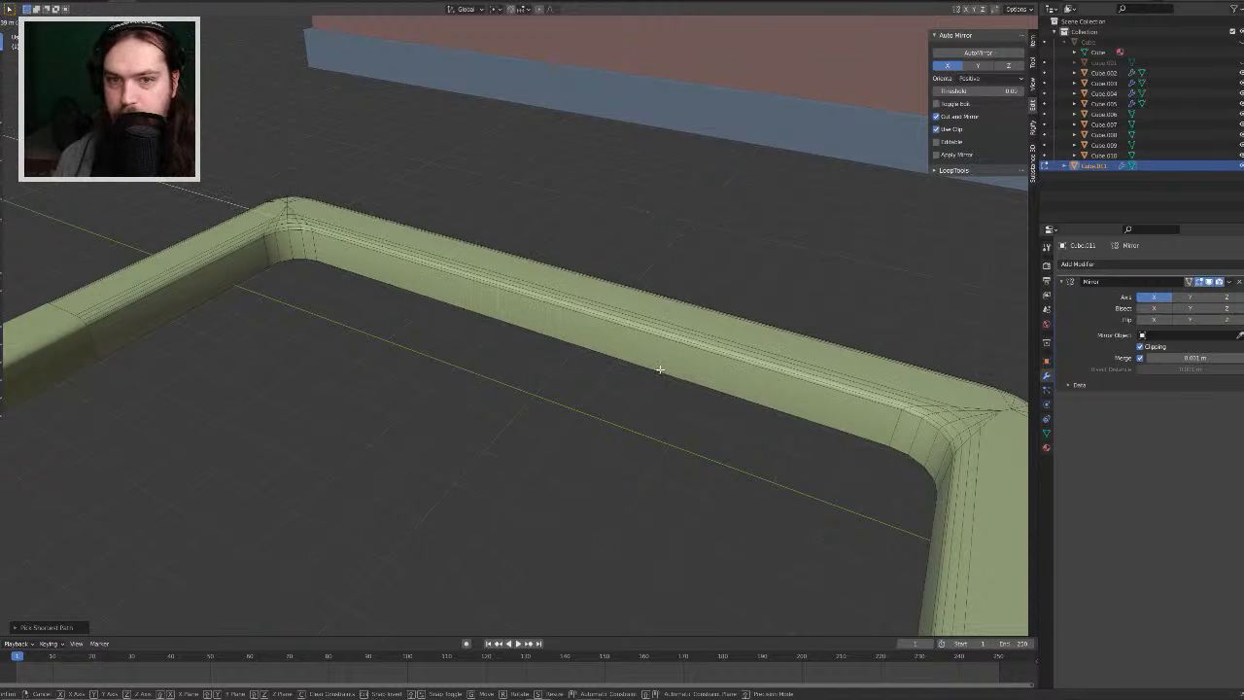
left_click(659, 369)
Step: Bevel the moved cut edges into a narrow band of faces across the long side
middle_click_drag(677, 258, 601, 306)
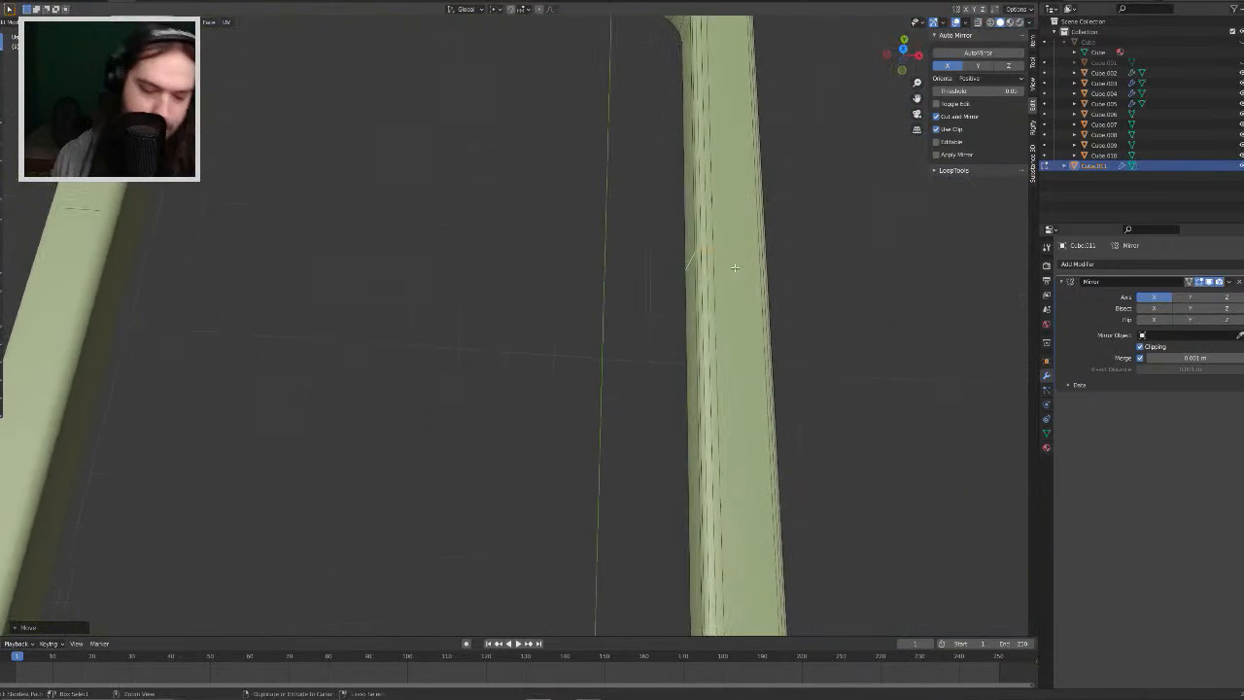
key("ctrl+b")
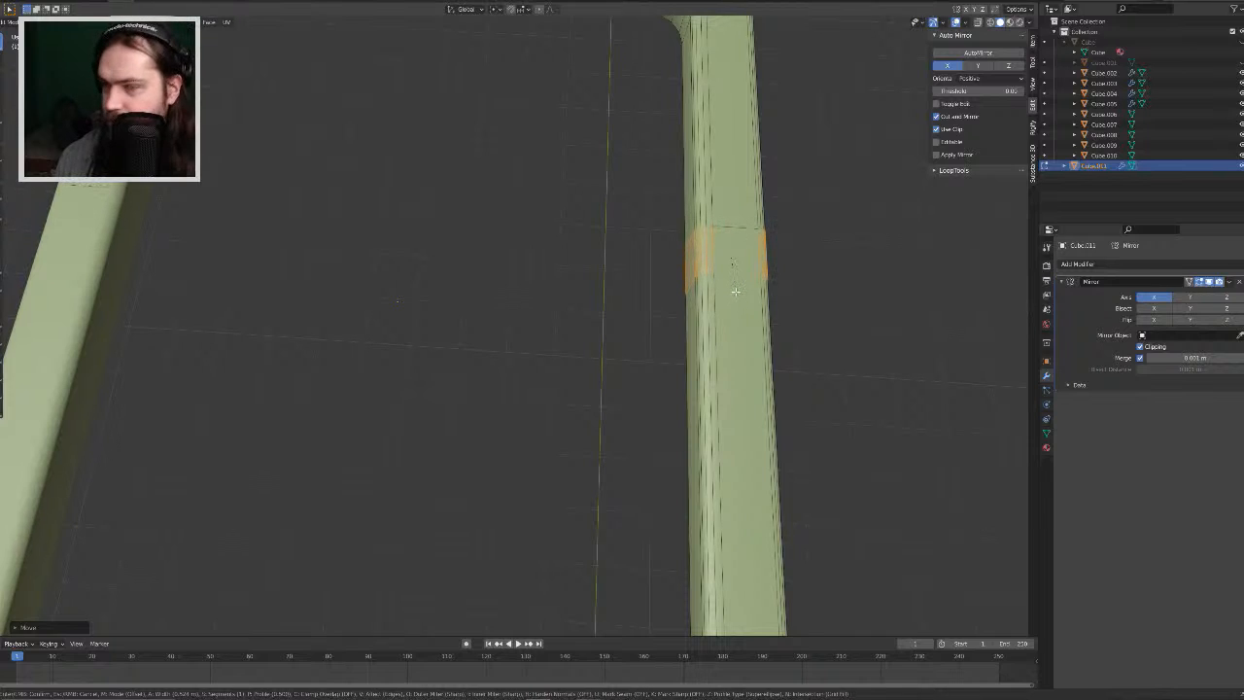
left_click(736, 292)
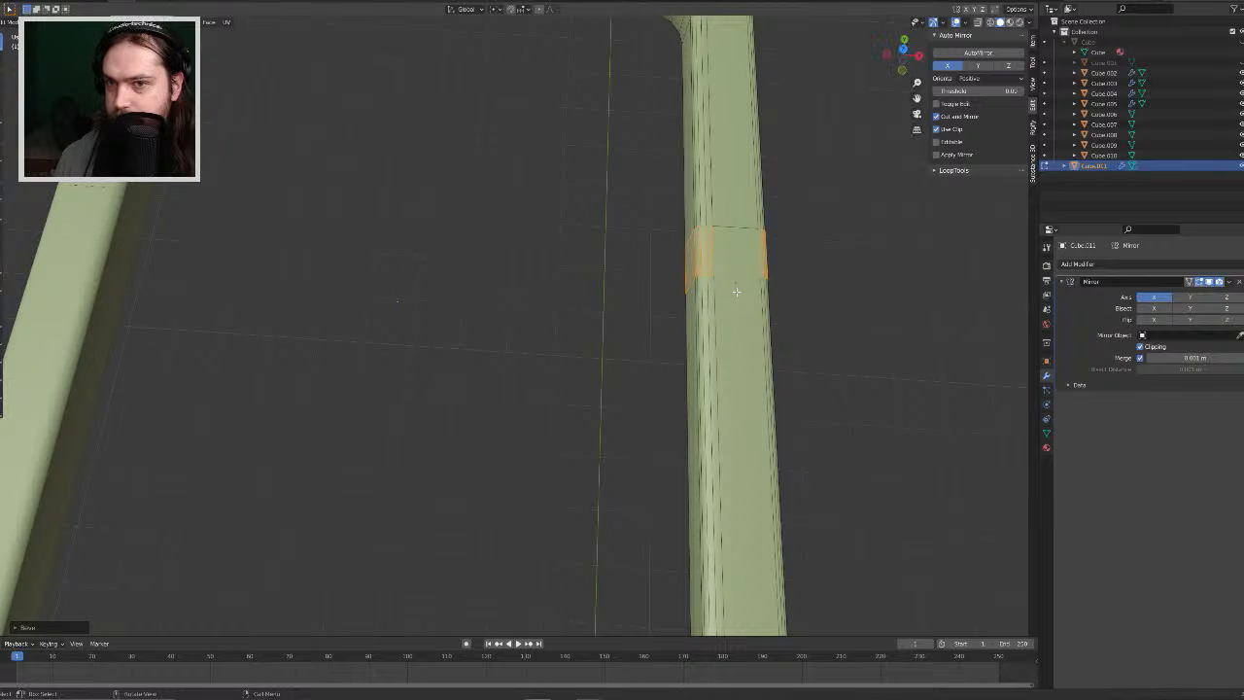
Step: Select only the narrow band's faces on the inner wall and its rounded upper edge
scroll(712, 302, "down", 5)
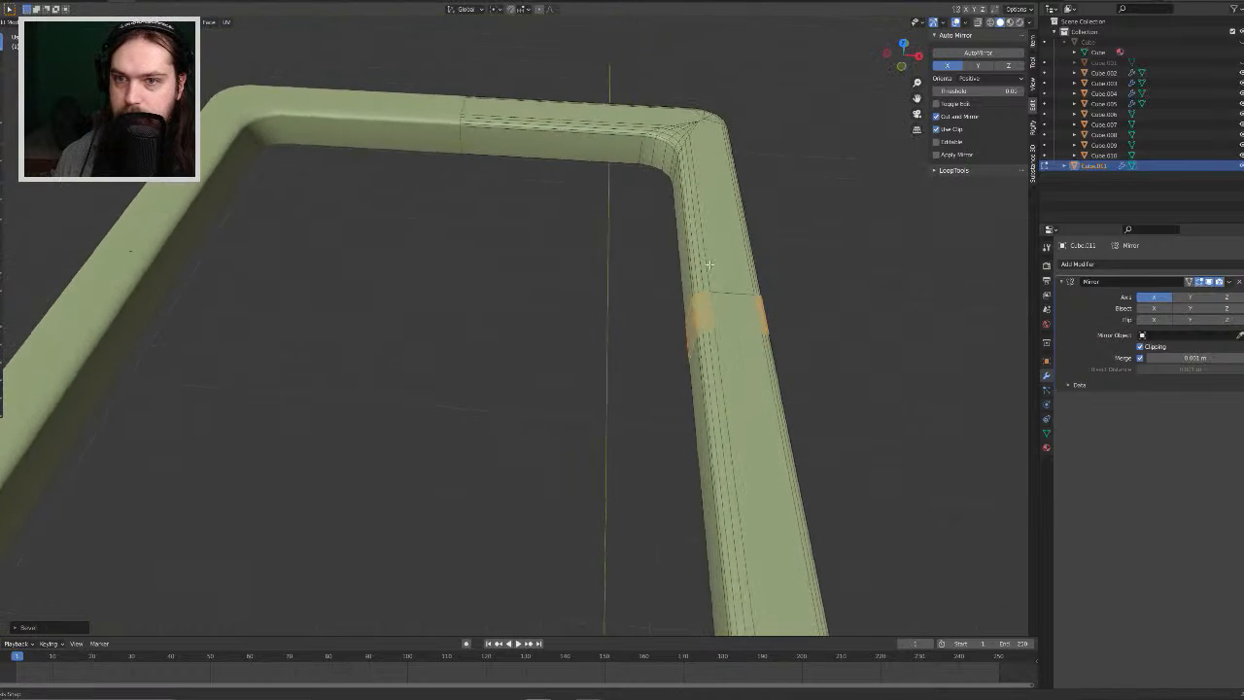
middle_click_drag(674, 324, 734, 279)
left_click(585, 379)
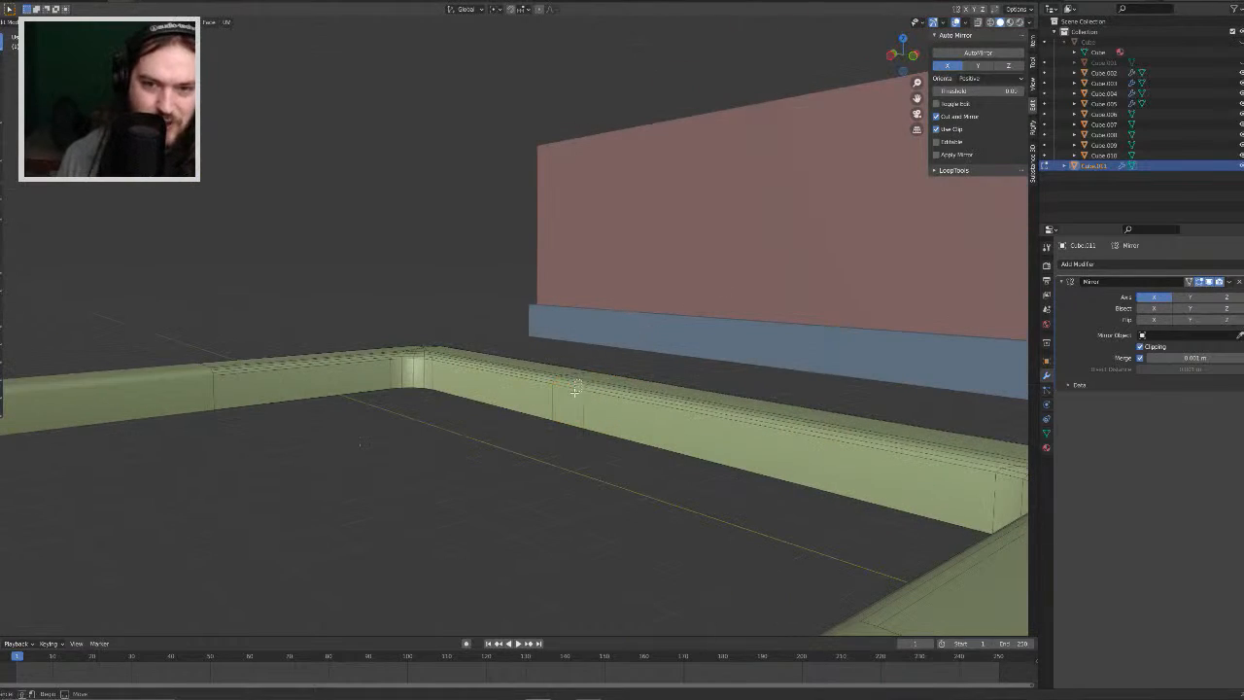
left_click(568, 394)
middle_click_drag(570, 393, 670, 386)
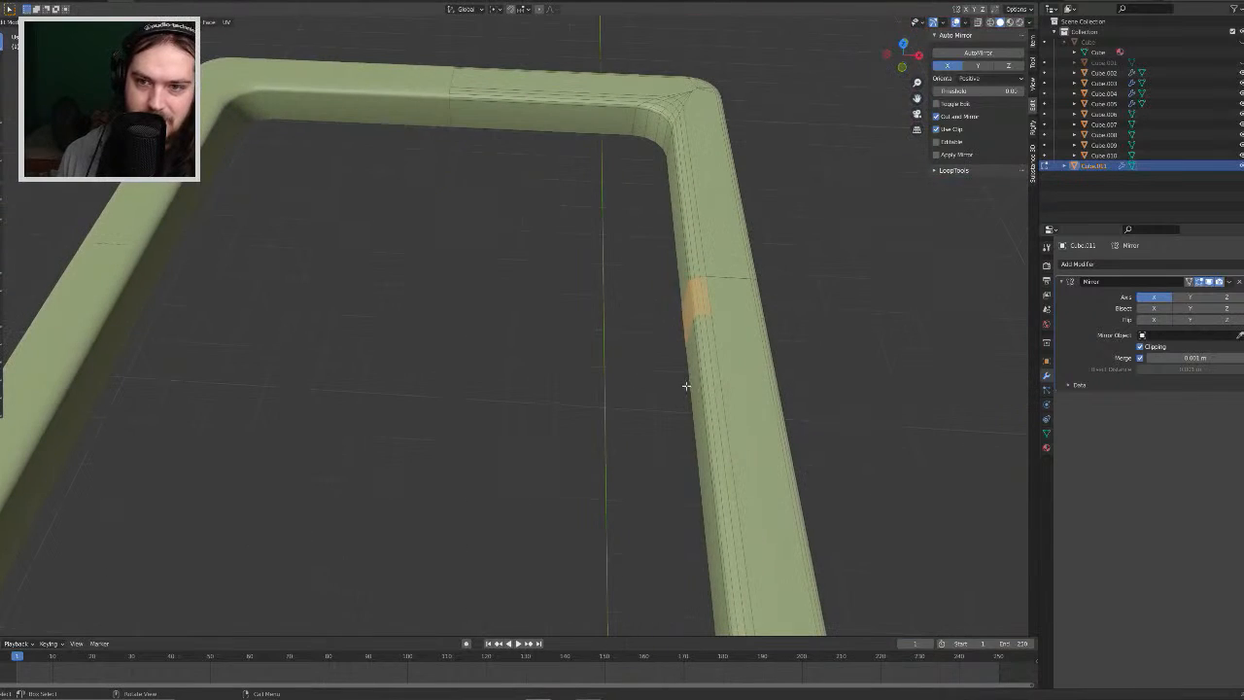
key("e")
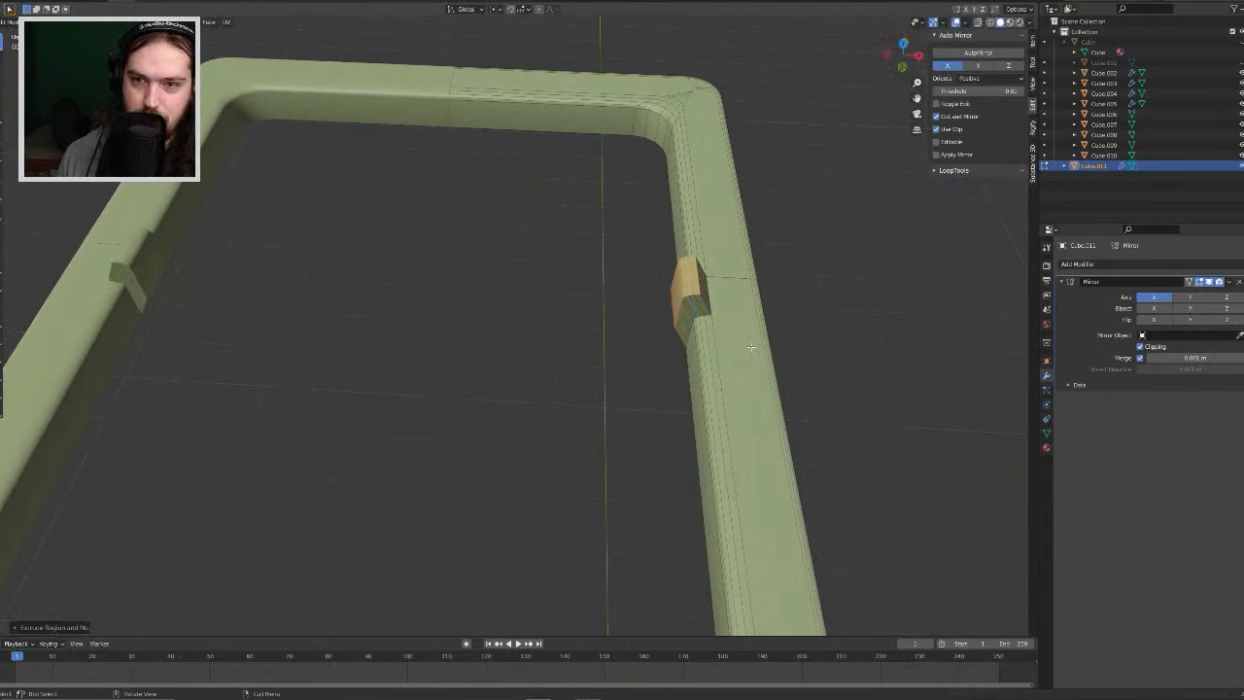
key("Escape")
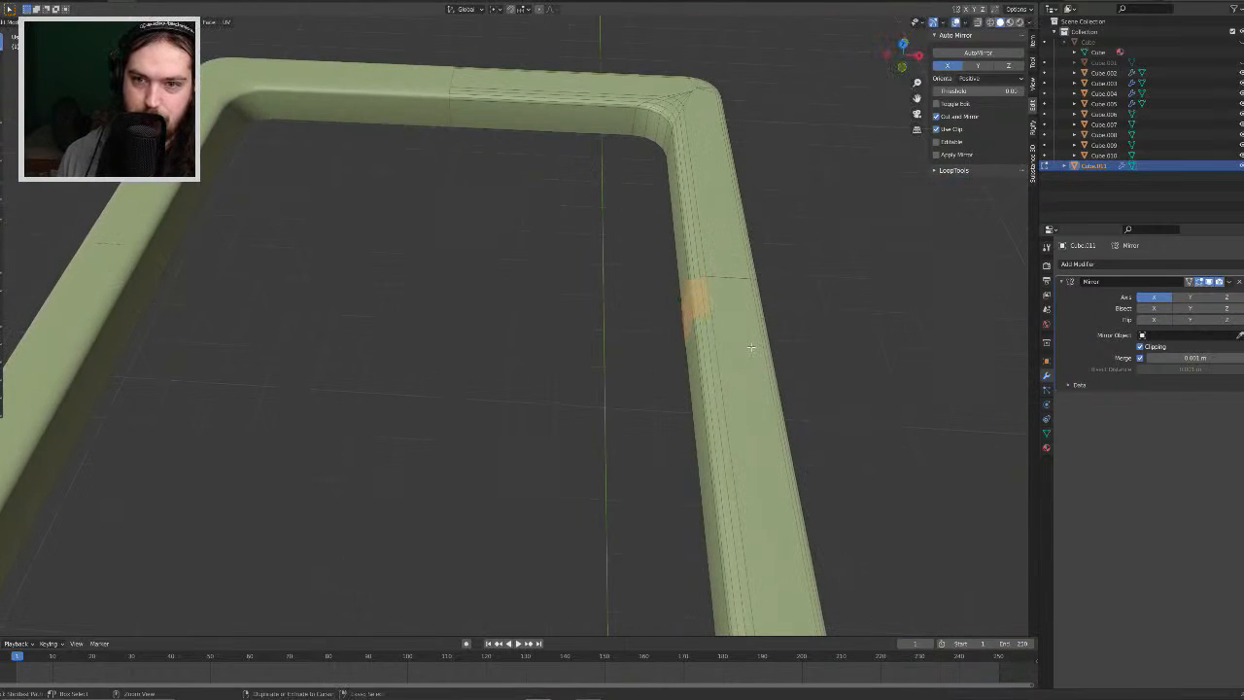
left_click(494, 9)
mouse_move(469, 10)
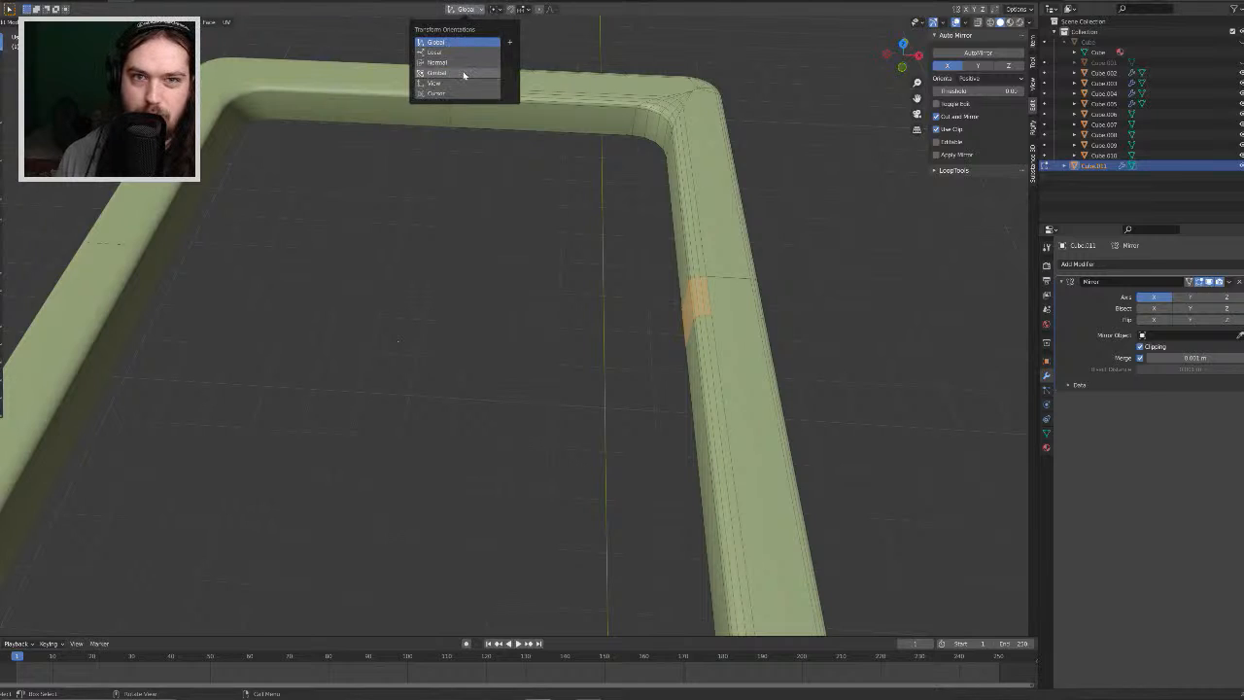
left_click(456, 53)
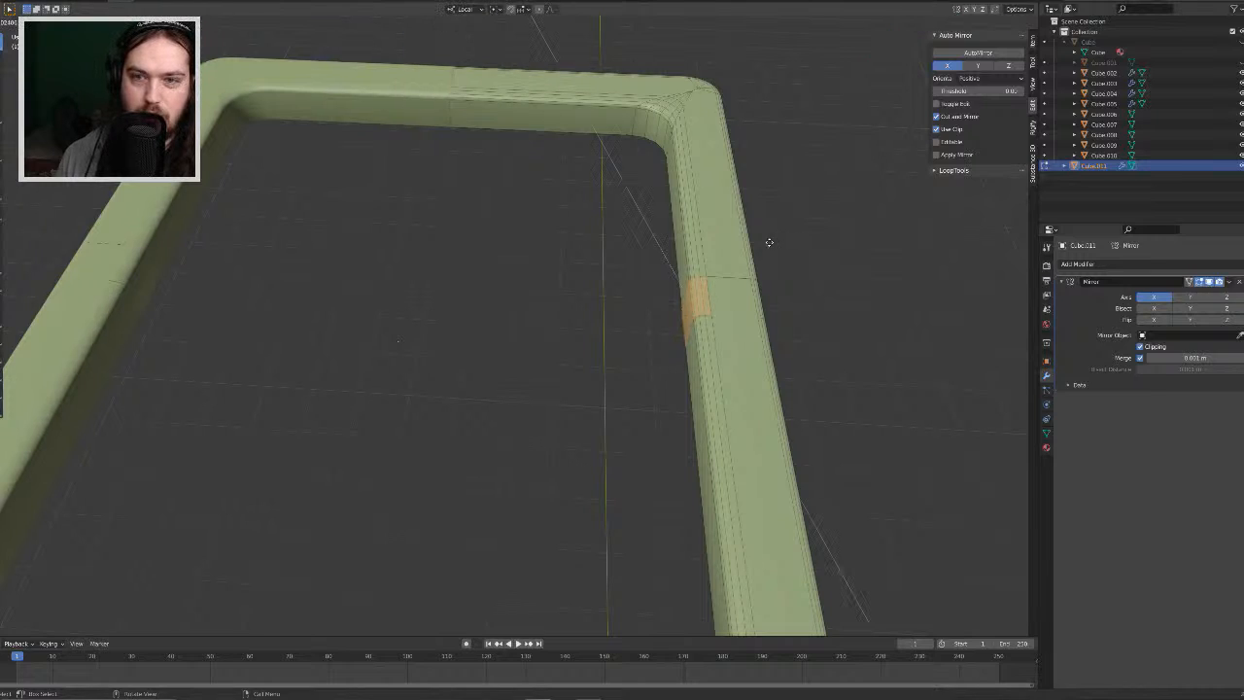
key("e")
key("Escape")
left_click(479, 11)
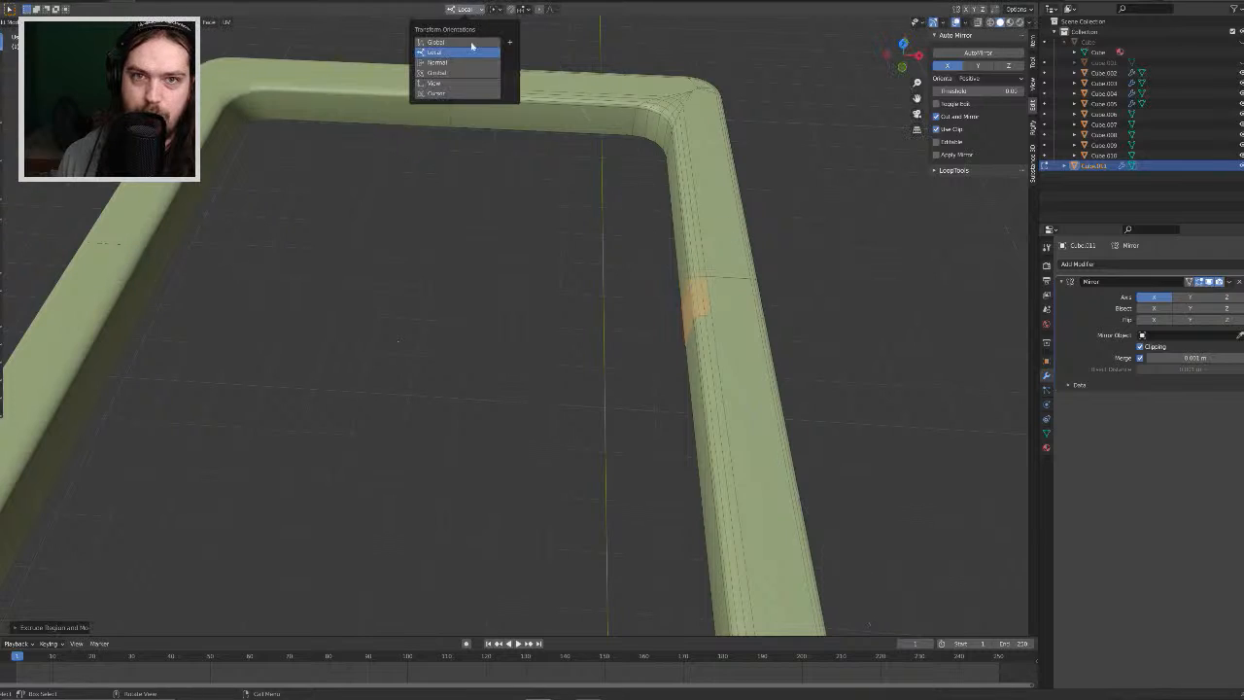
left_click(466, 66)
key("e")
key("Escape")
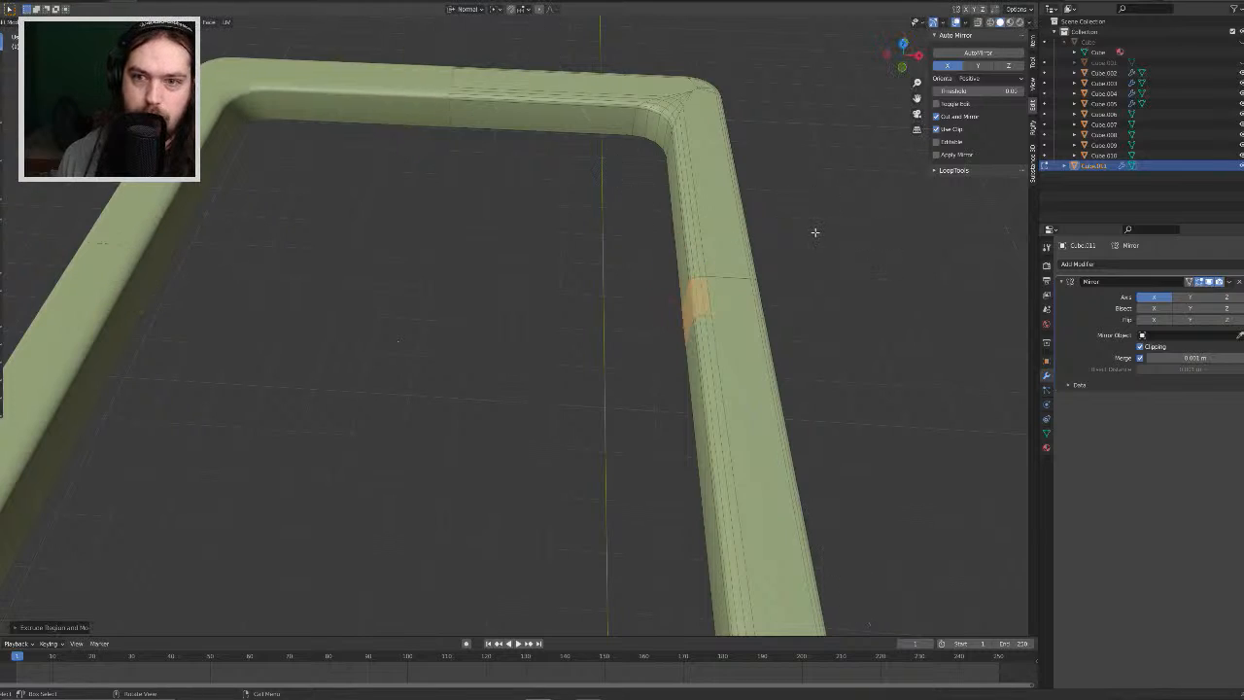
left_click(468, 8)
left_click(464, 42)
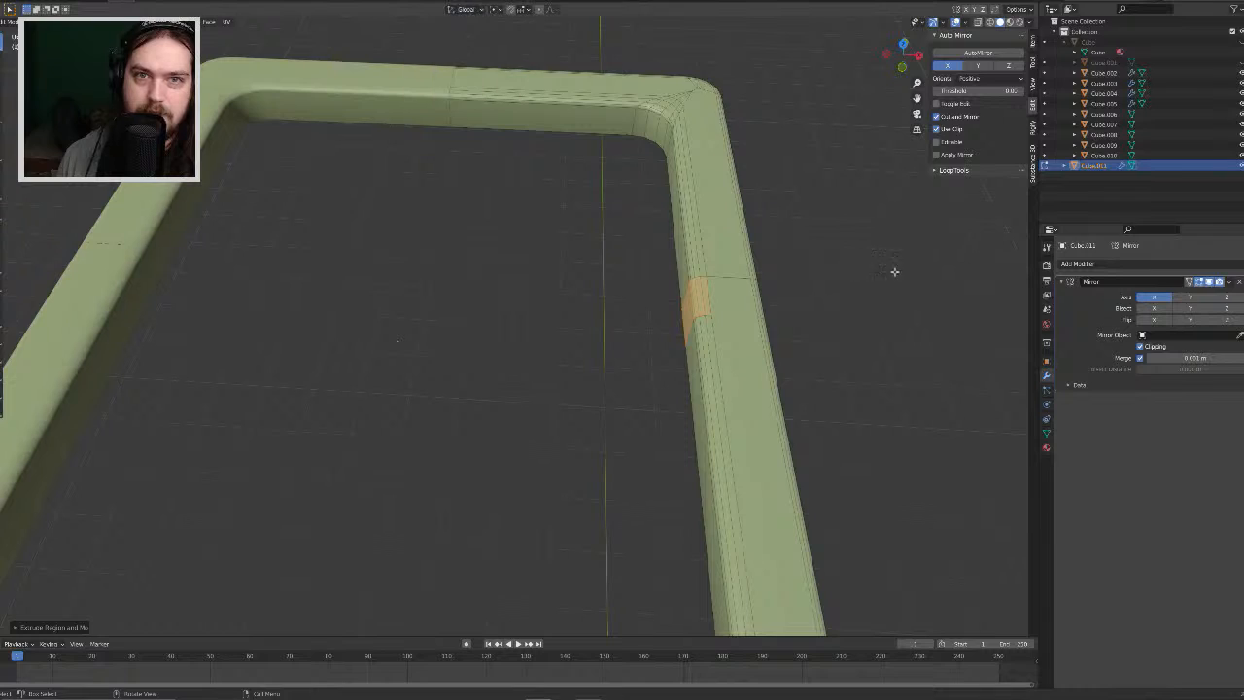
Step: Extrude the selected inner band faces a short distance along the X axis into the frame opening
key("e")
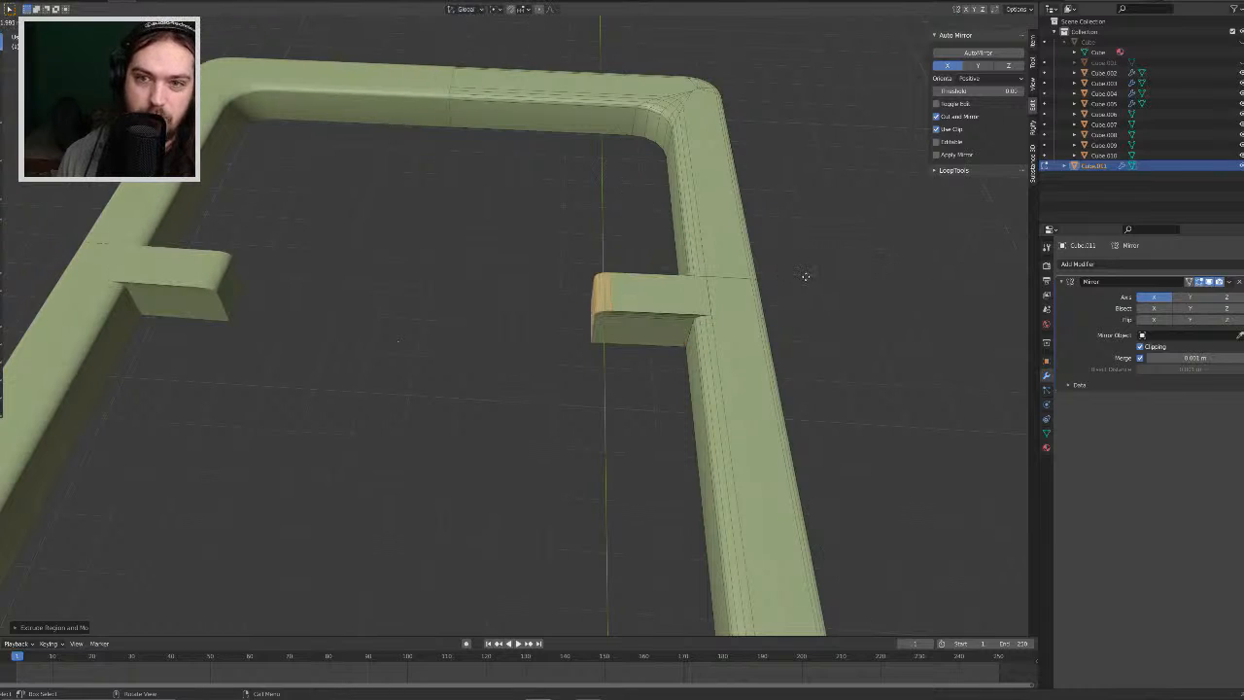
key("x")
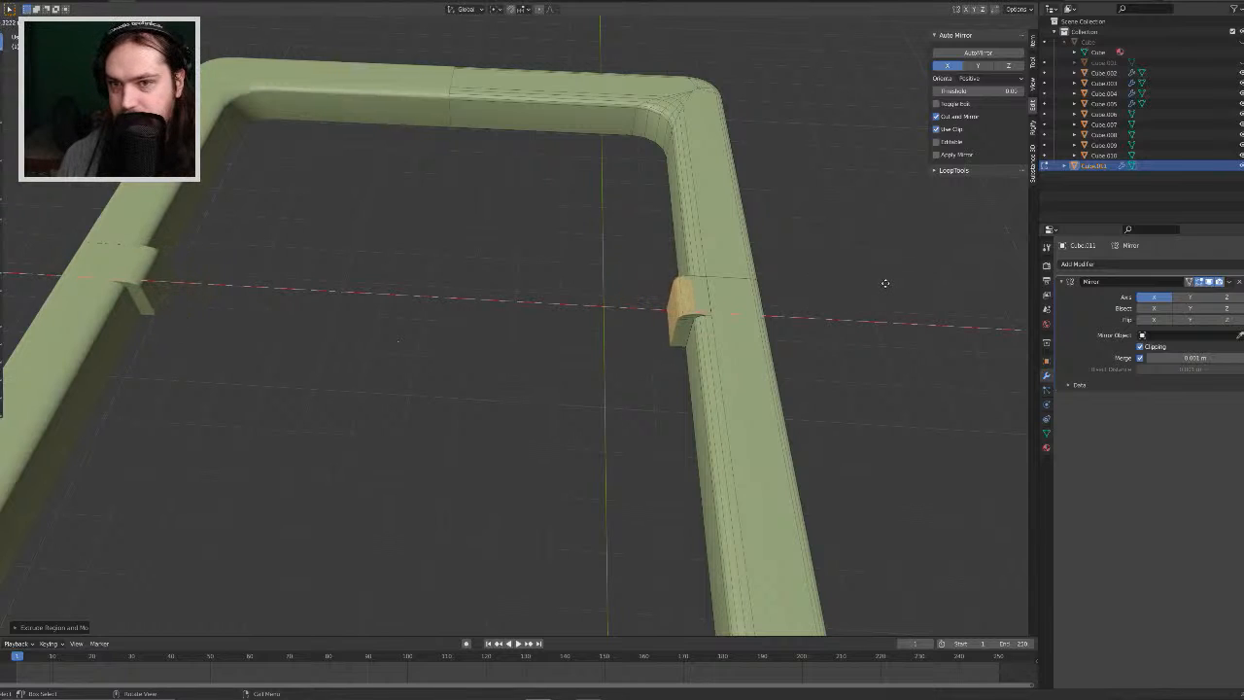
left_click(888, 282)
Step: Move the vertical front face of the extruded tab along the X axis back to the inner wall, leaving an overhanging lip
scroll(853, 309, "up", 5)
middle_click_drag(907, 324, 904, 275)
middle_click_drag(933, 416, 519, 32, "shift")
middle_click_drag(766, 347, 710, 365)
left_click(710, 365)
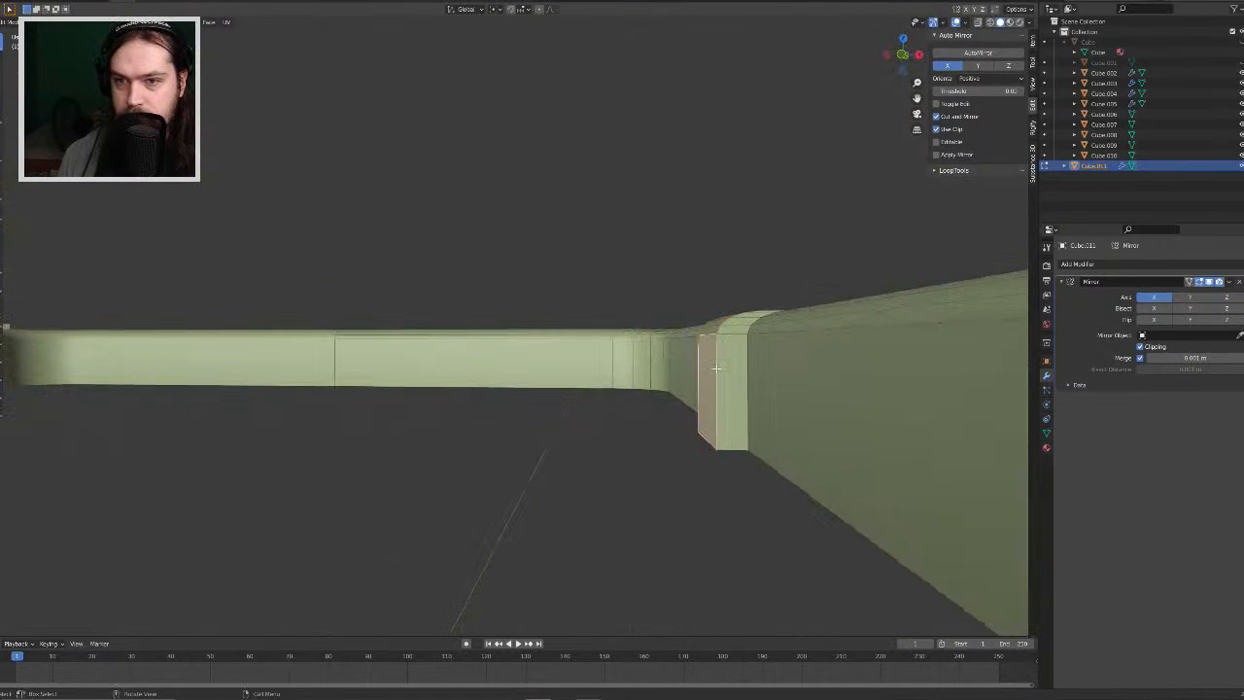
key("g")
key("x")
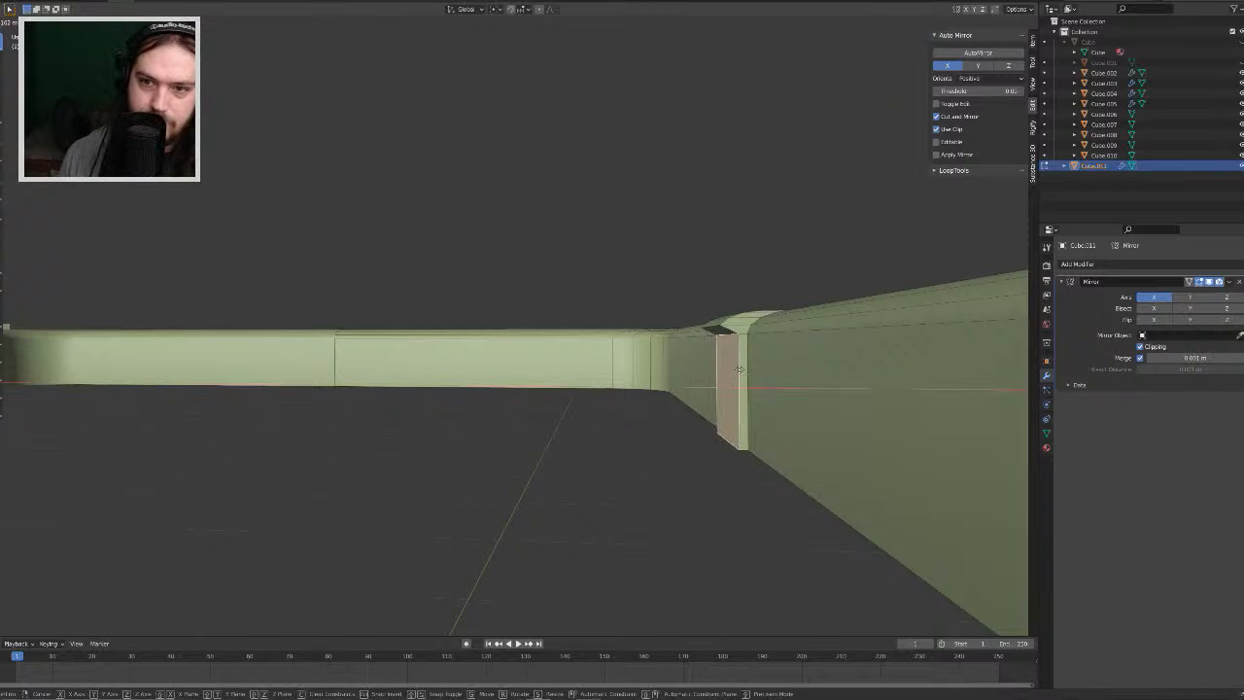
left_click(744, 367)
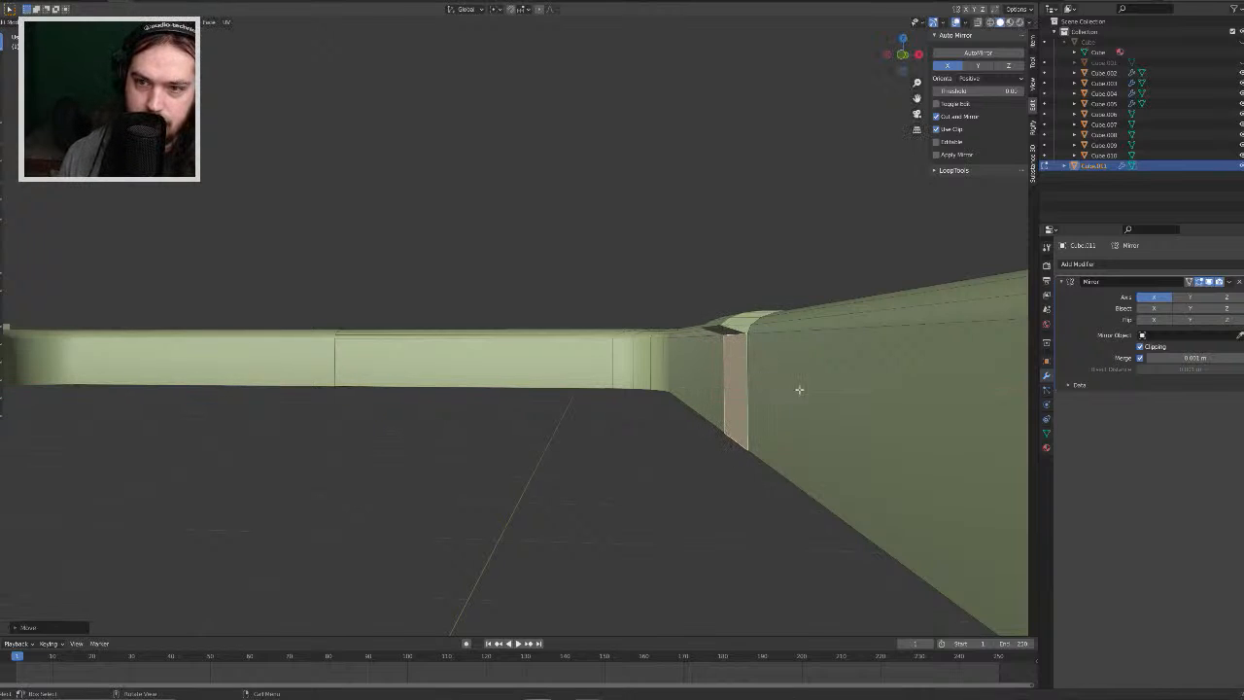
Step: Adjust the lip's front edge slightly along the Z axis and inspect the lip against the inner wall
scroll(807, 379, "up", 2)
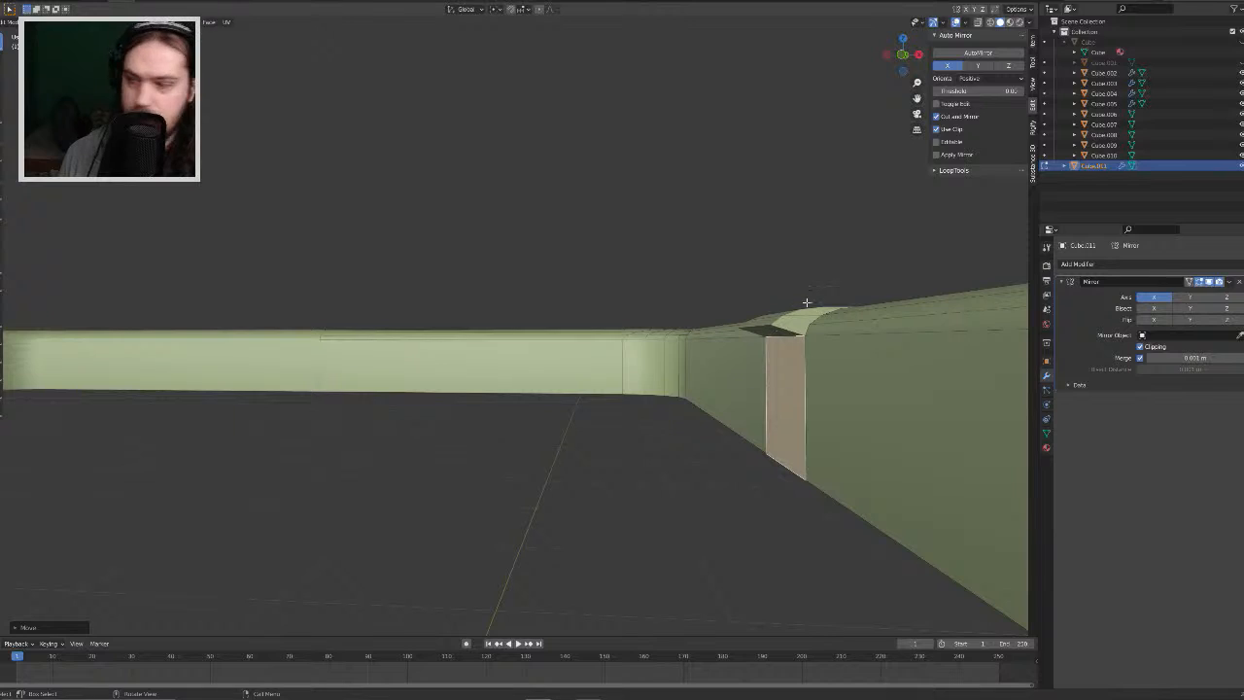
left_click(769, 328)
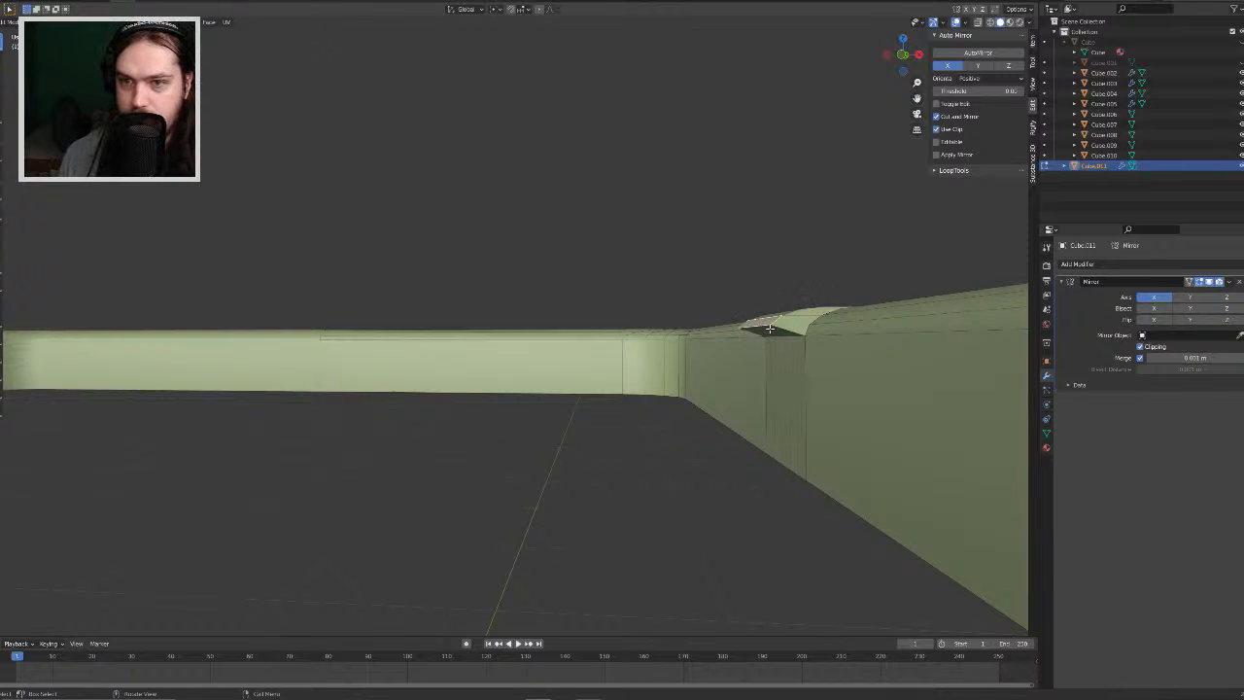
key("g")
key("z")
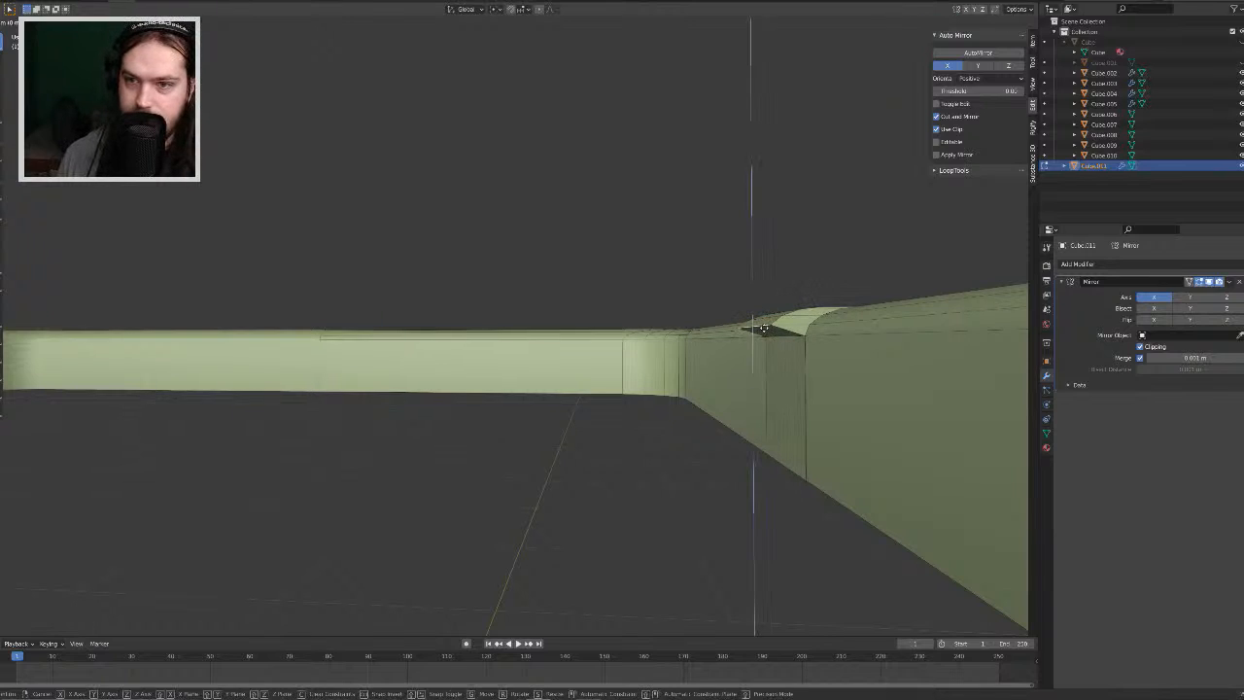
left_click(762, 336)
middle_click_drag(762, 336, 844, 289)
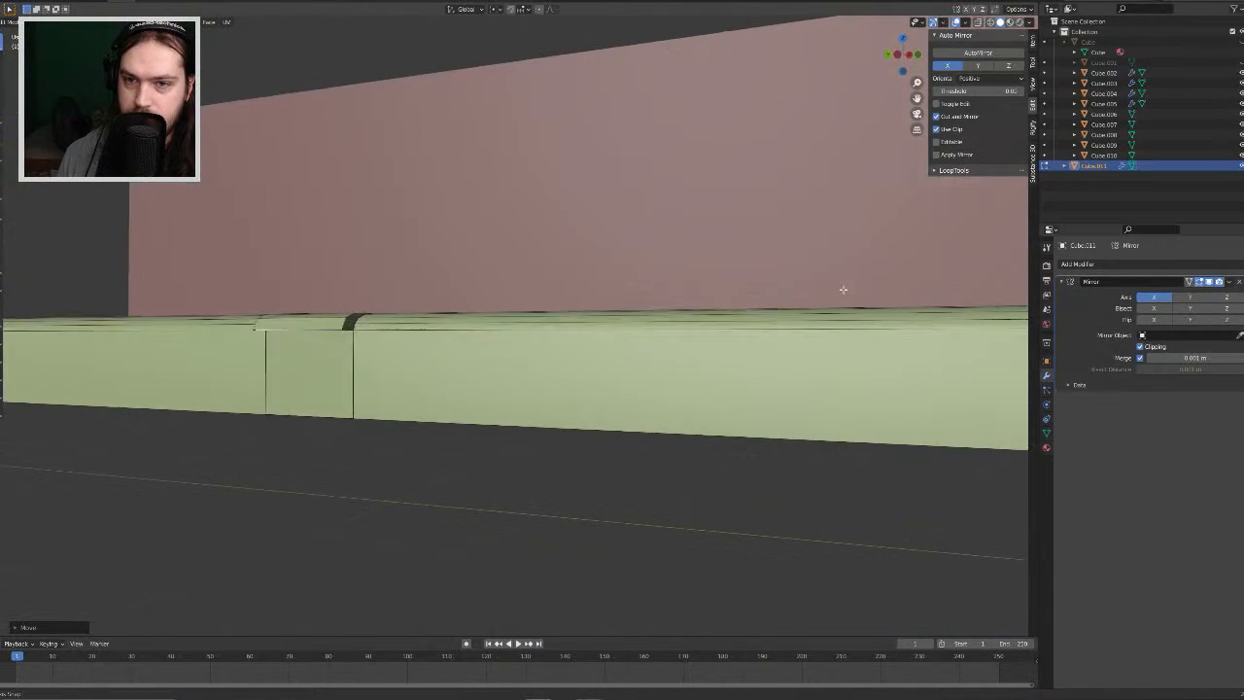
scroll(841, 290, "up", 3)
middle_click_drag(504, 380, 184, 447, "shift")
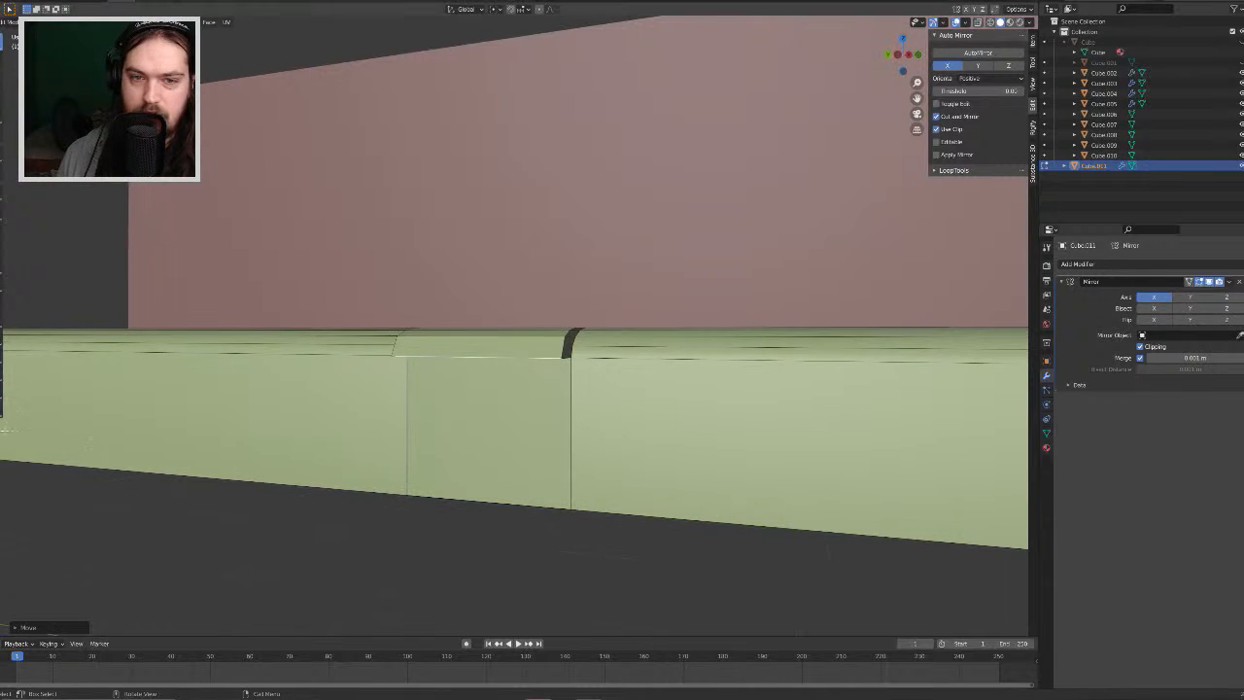
scroll(602, 405, "up", 6)
middle_click_drag(610, 419, 388, 306)
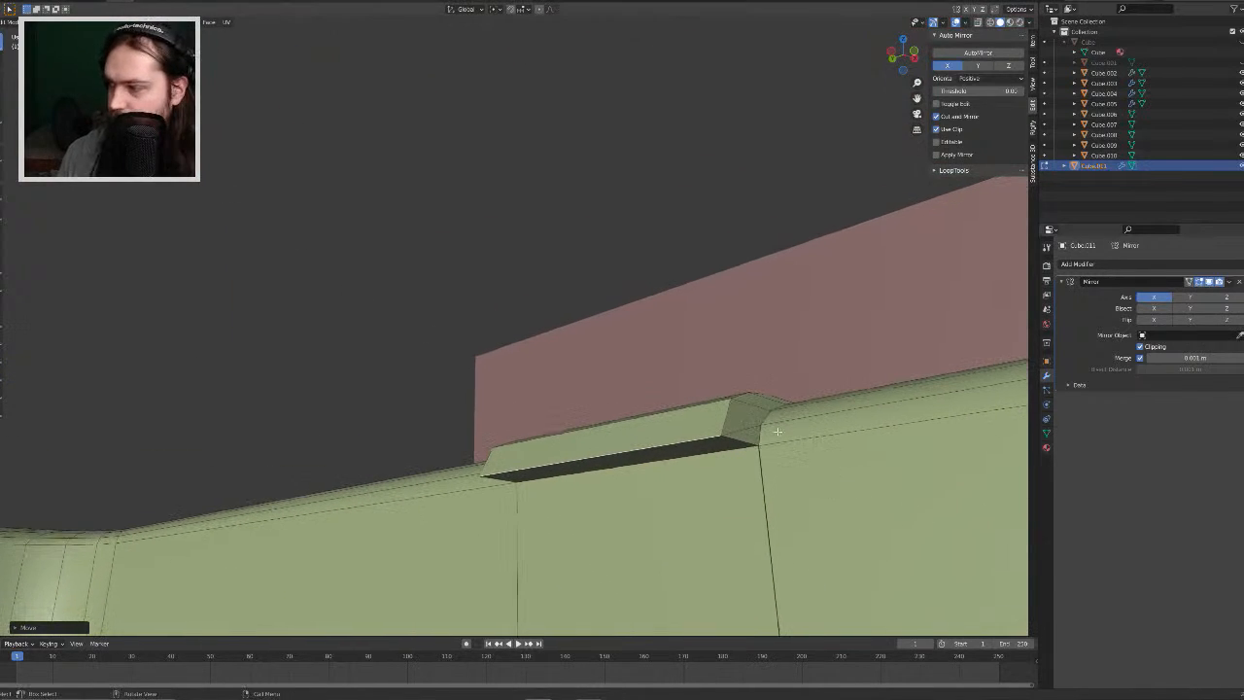
Step: Select the lower corner vertices of the wall band beneath the lip in wireframe view and merge them by distance
middle_click_drag(865, 475, 242, 133)
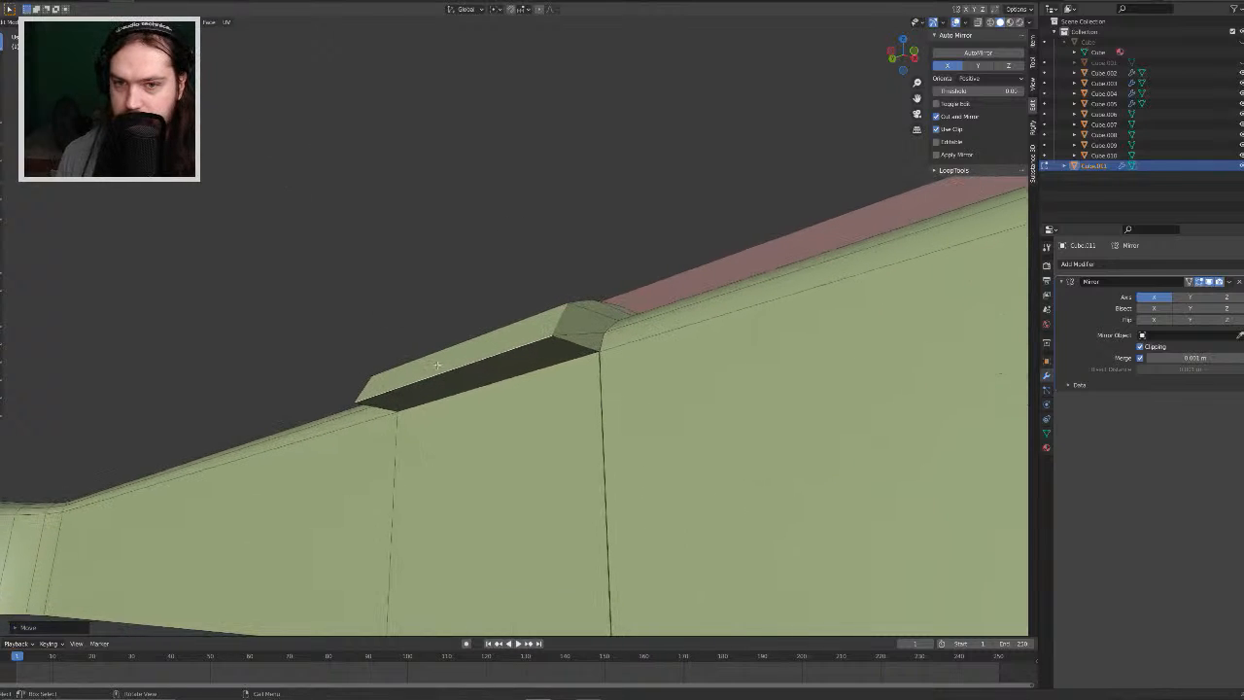
middle_click_drag(565, 425, 501, 538)
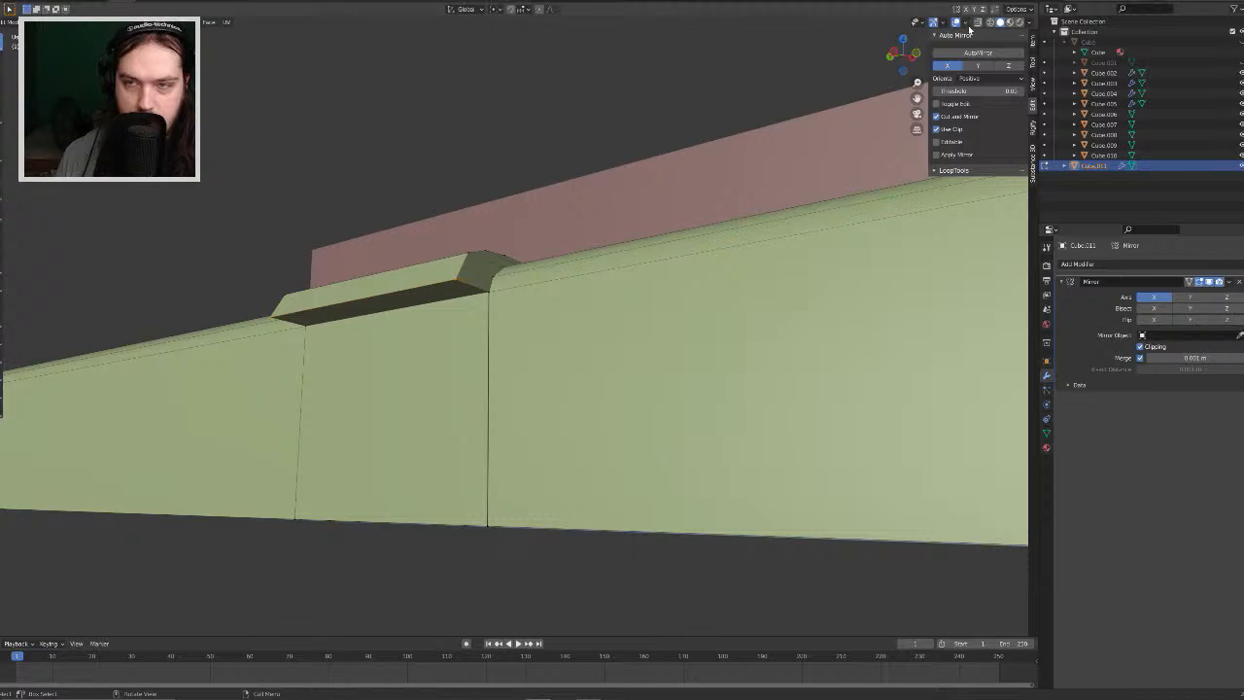
key("shift+z")
left_click_drag(522, 549, 213, 478)
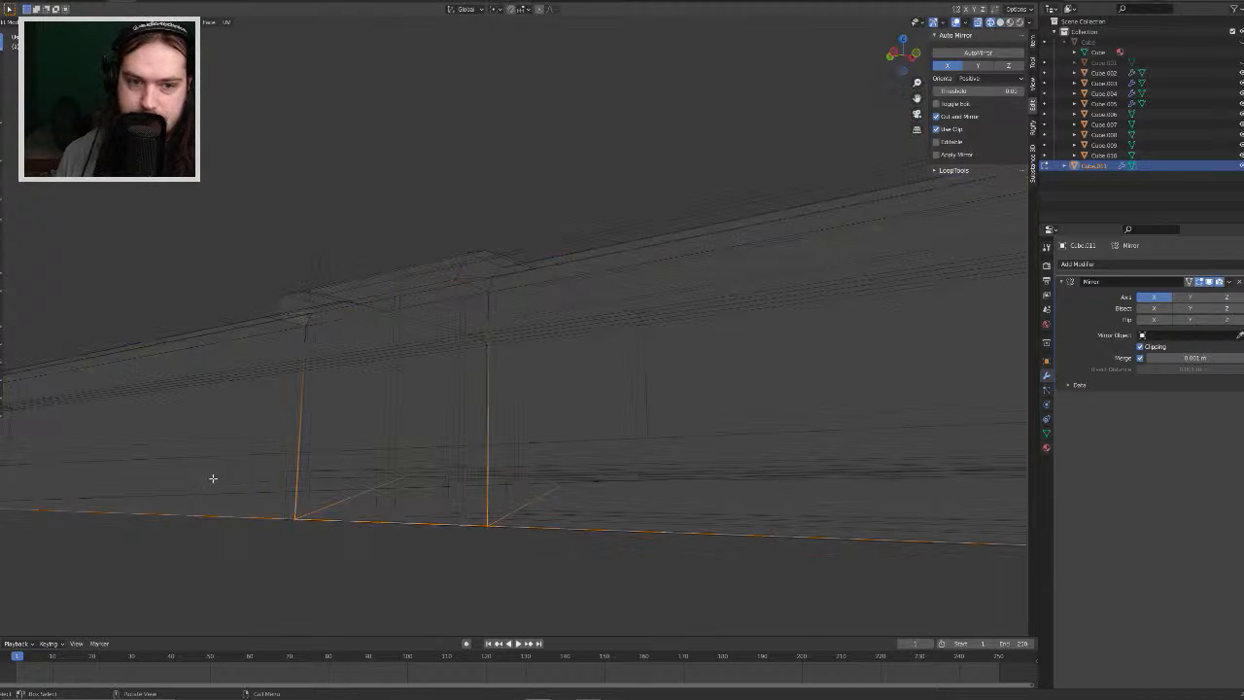
key("F2")
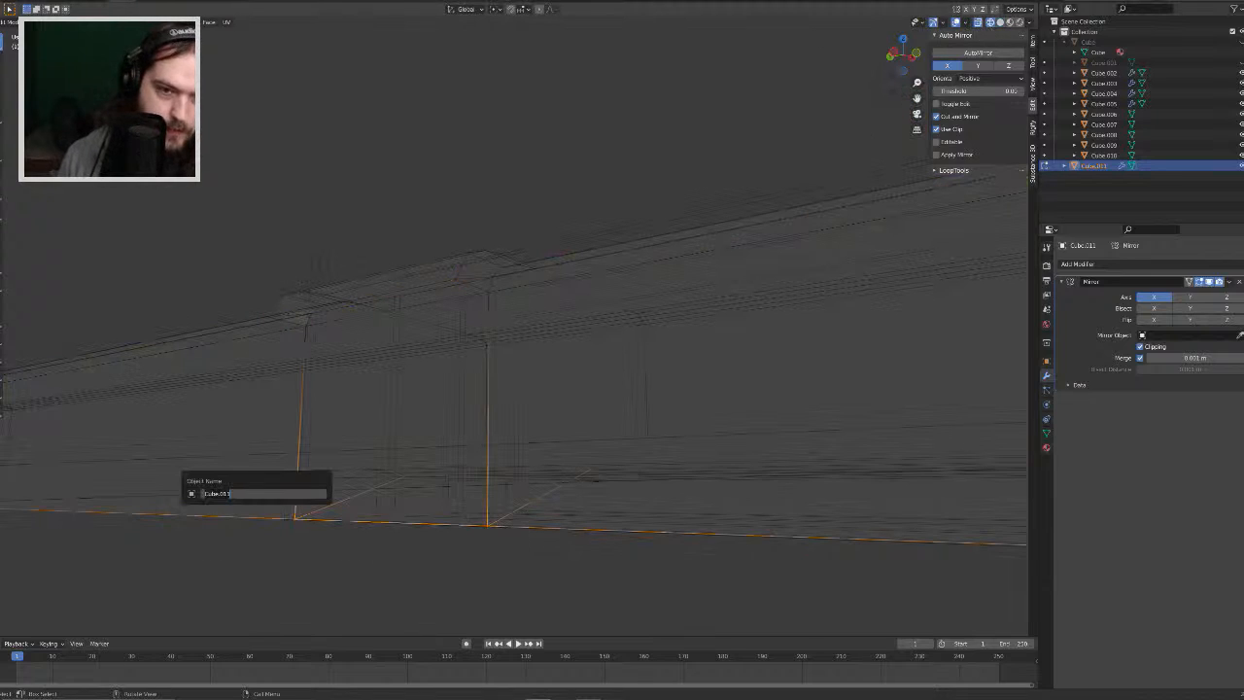
type("merge")
key("Escape")
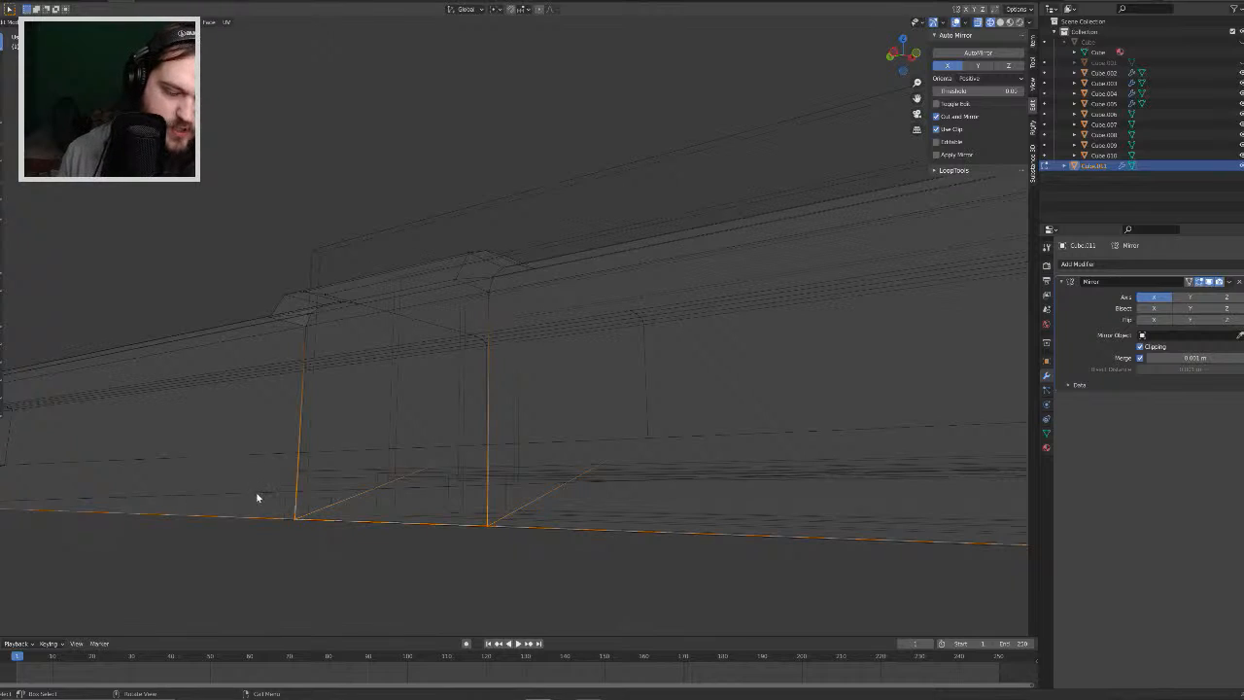
key("F3")
type("merge by")
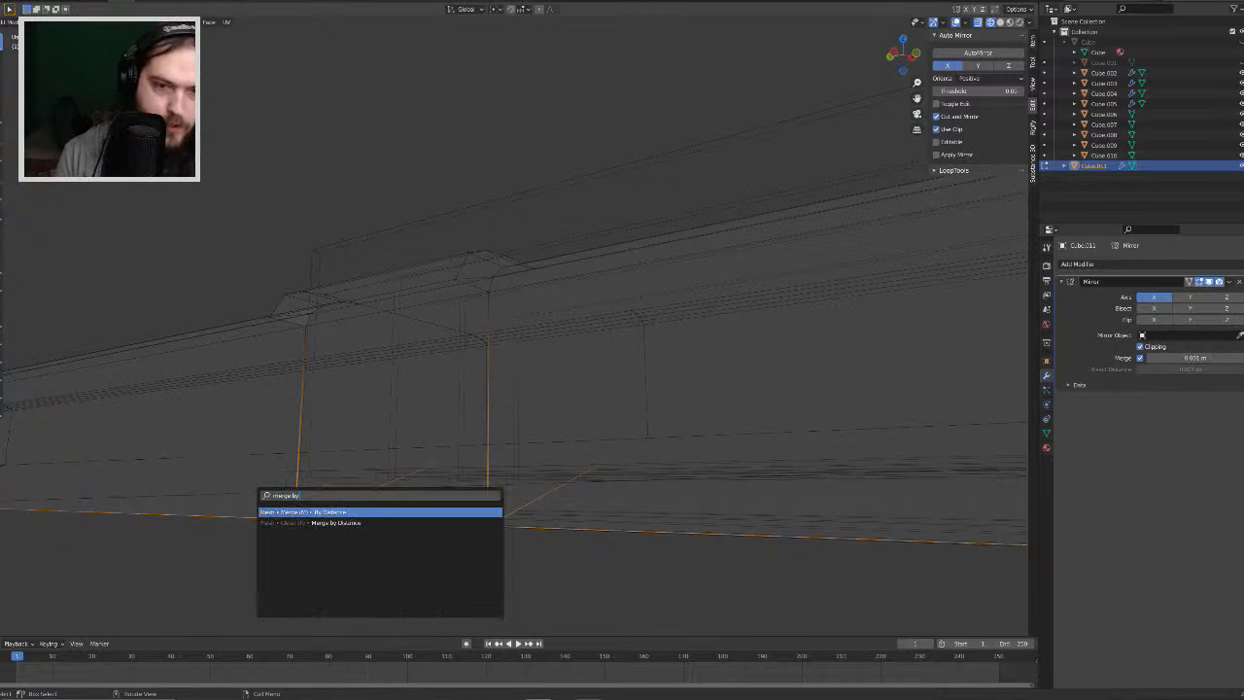
key("Return")
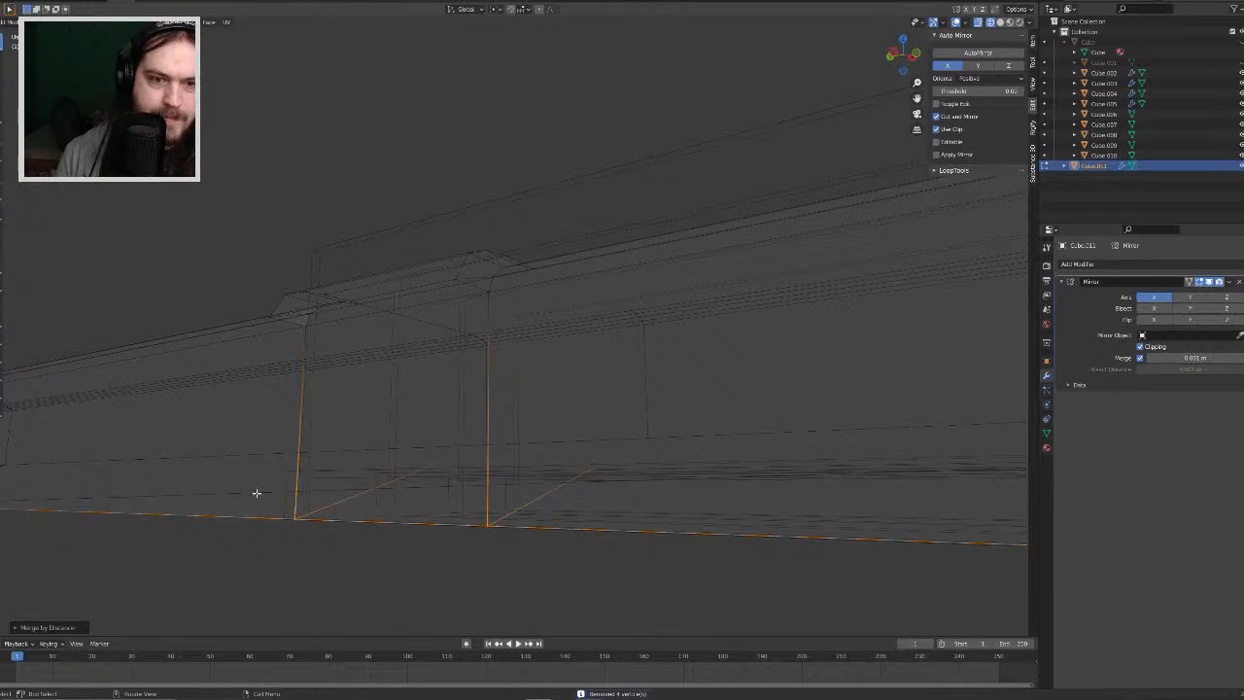
Step: Select both upper corner vertices of the wall band directly under the lip and merge them by distance
middle_click_drag(503, 320, 477, 297)
left_click(483, 285)
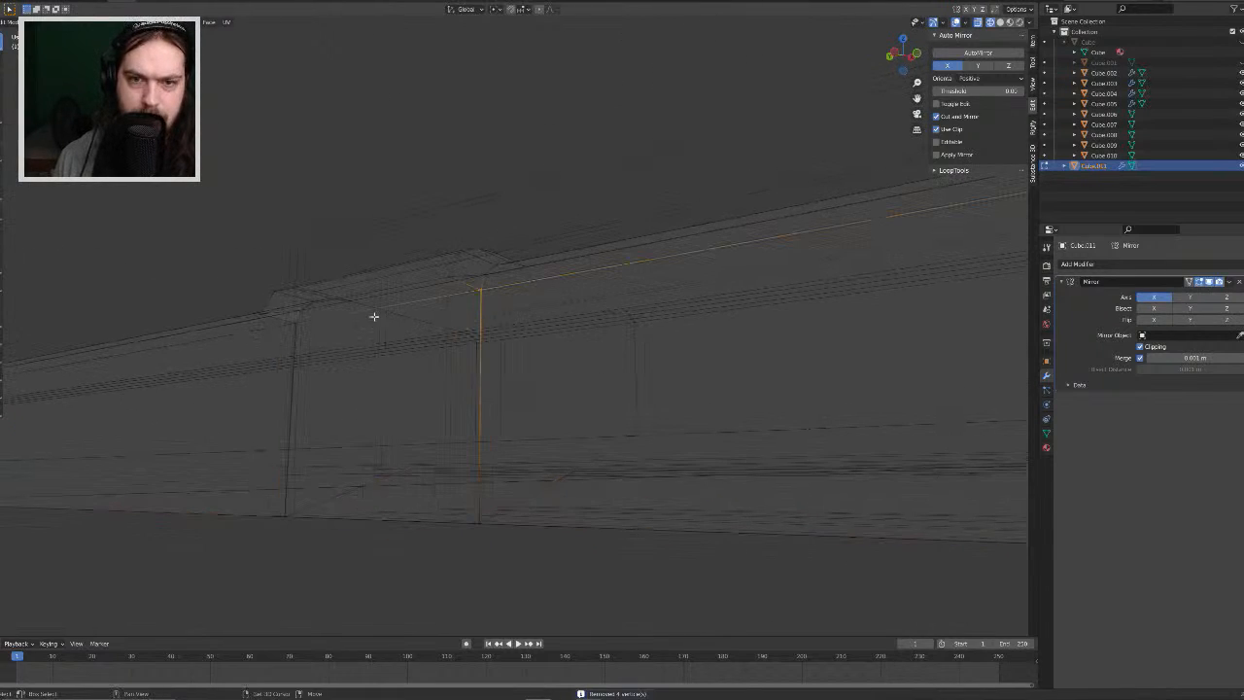
left_click(287, 315, "shift")
key("F3")
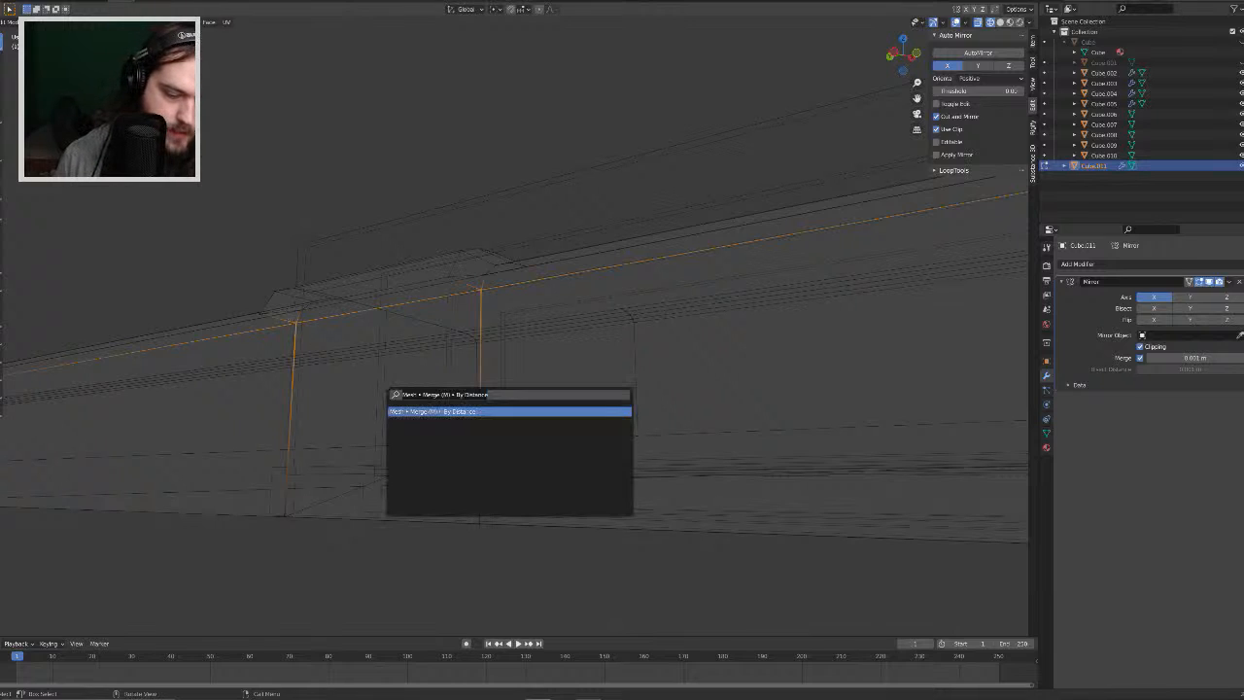
key("Return")
left_click(638, 182)
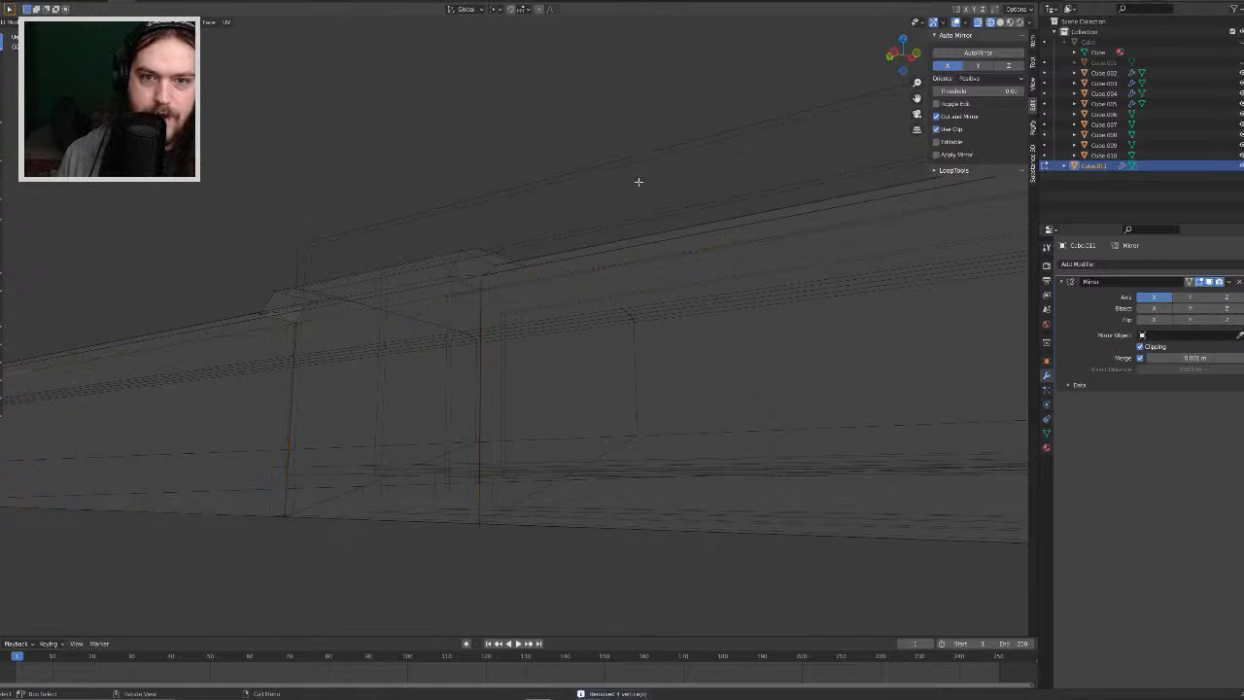
Step: Merge the overlapping vertices at one upper corner under the lip by distance, raising the merge distance to about 0.01 m
scroll(534, 459, "up", 4)
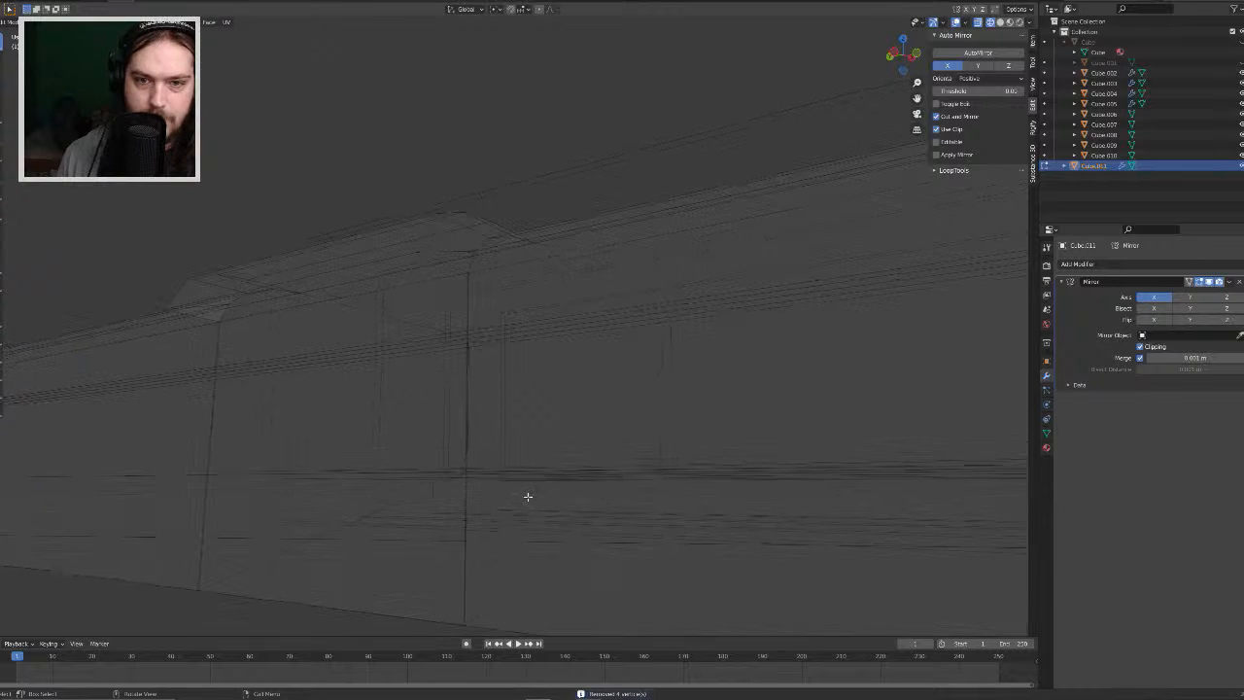
middle_click_drag(509, 431, 620, 573, "shift")
left_click_drag(479, 327, 453, 253)
key("F2")
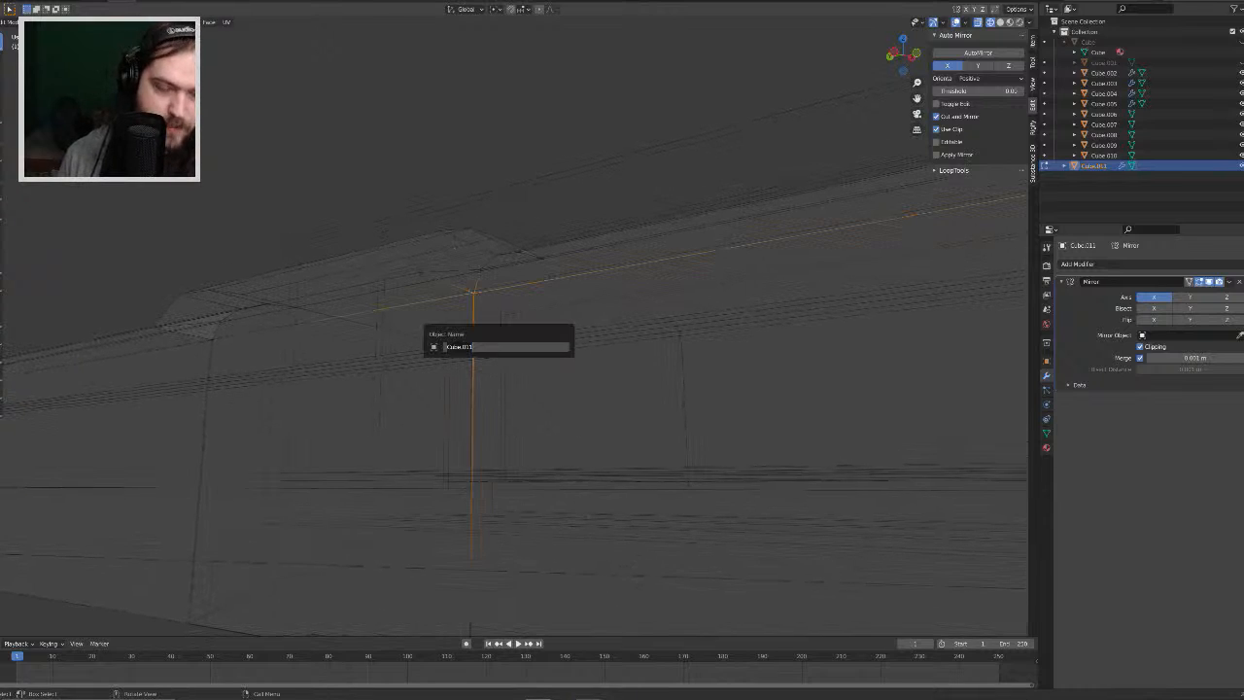
key("Escape")
key("F3")
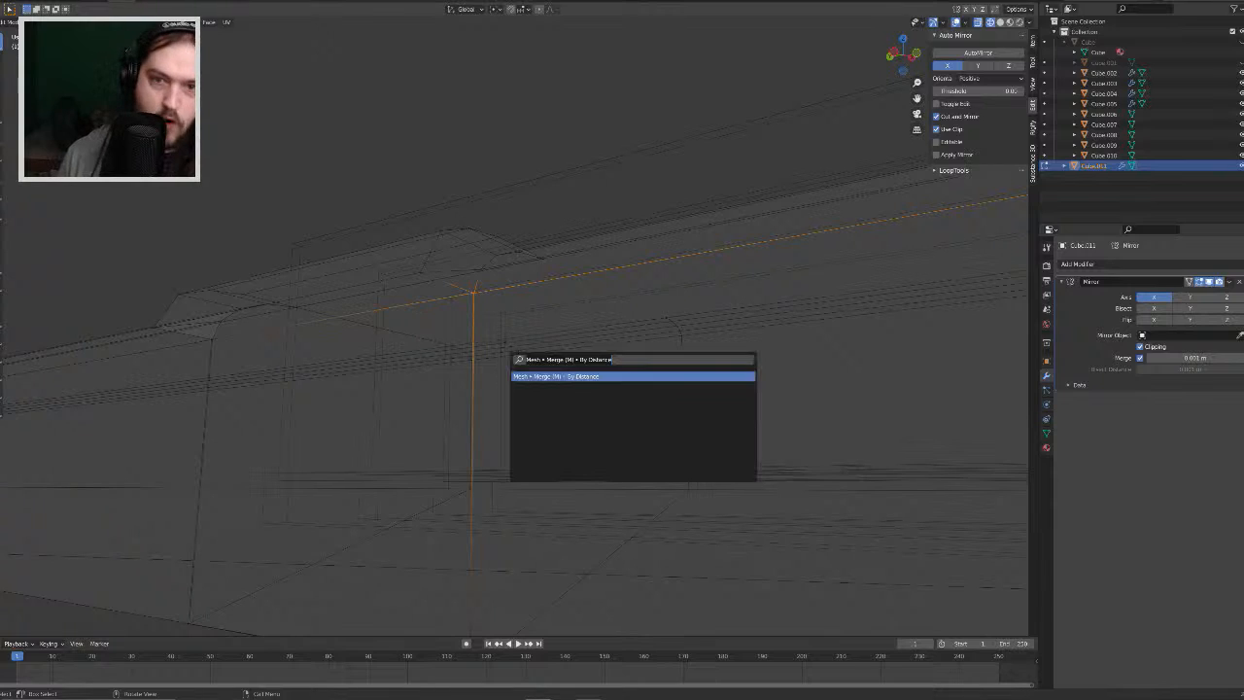
key("Return")
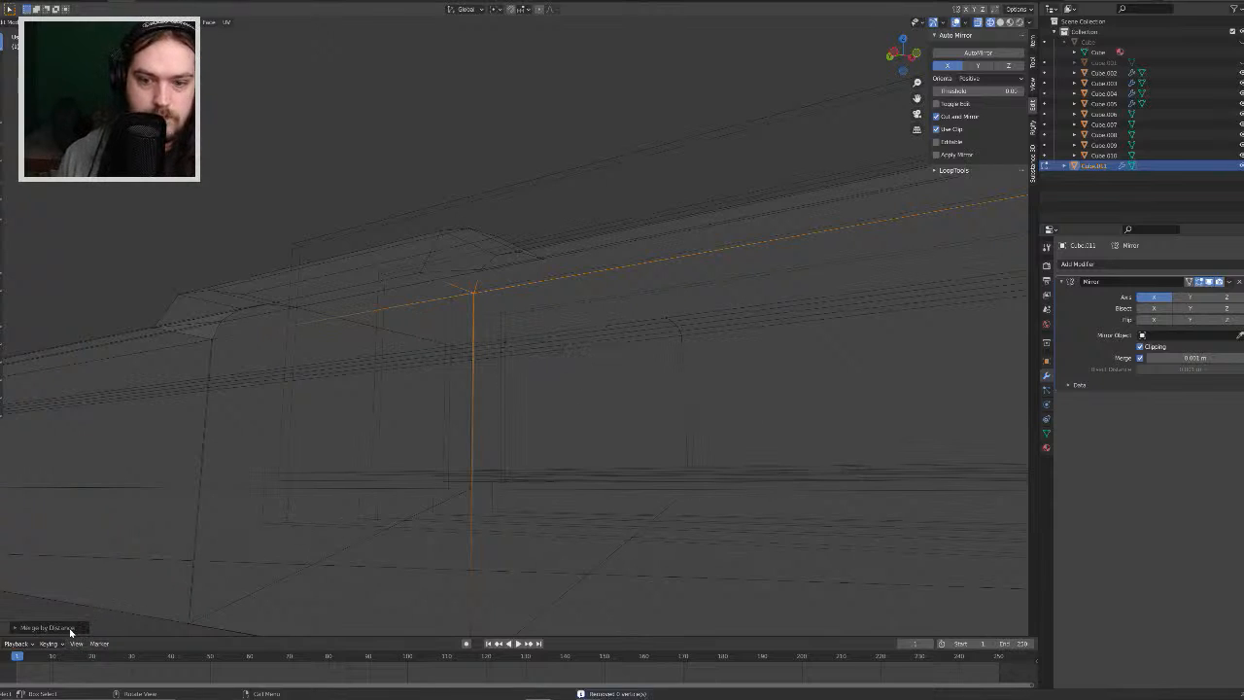
left_click(17, 630)
left_click(143, 602)
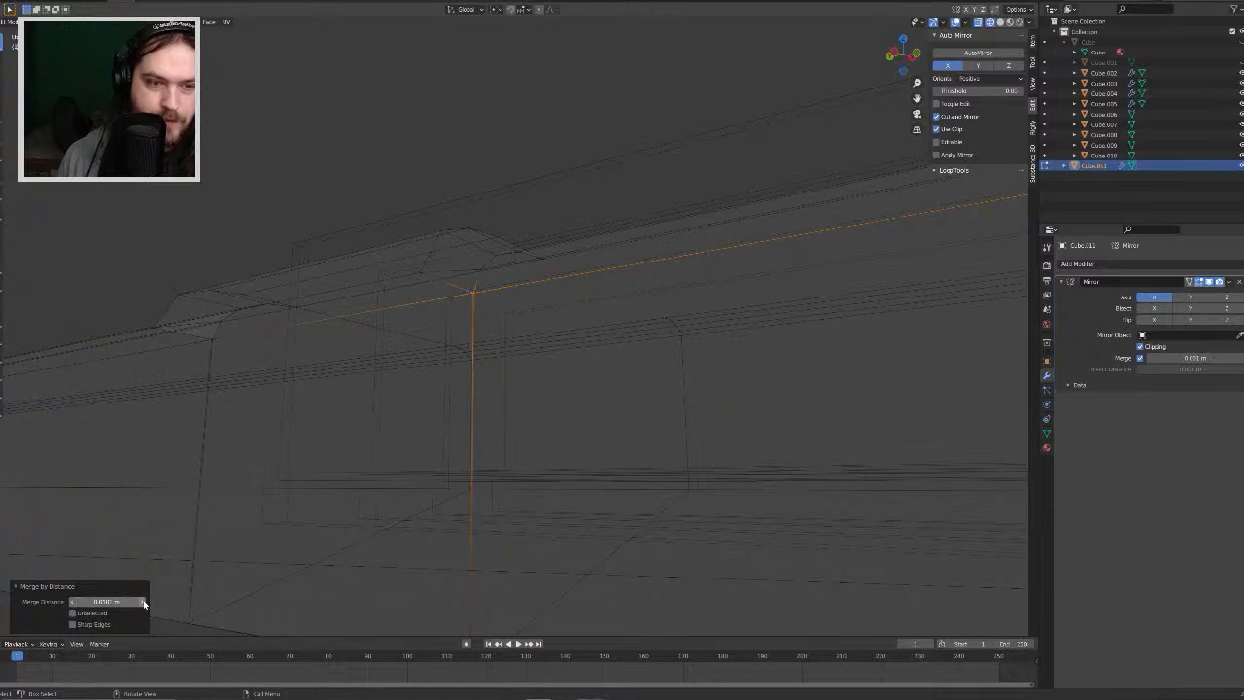
Step: Select the band's other upper corner and both lower corners, and merge their overlapping vertices by distance
left_click(214, 345)
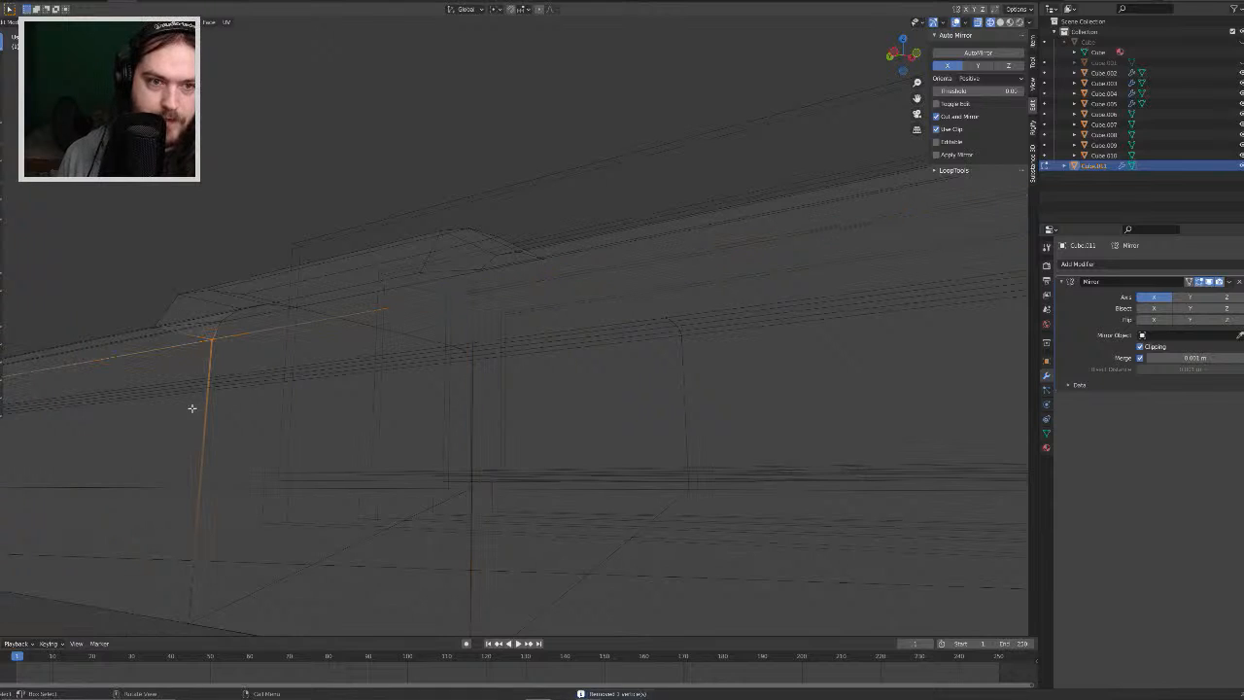
left_click(172, 604, "shift")
middle_click_drag(412, 381, 390, 335)
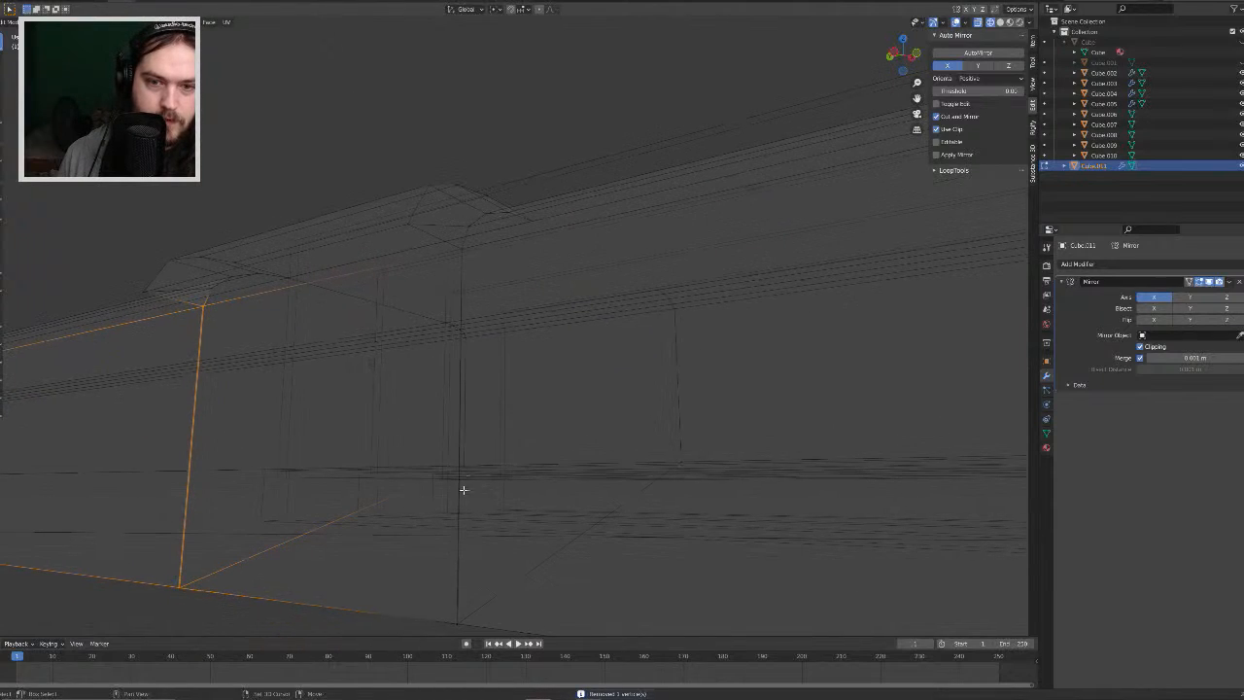
left_click_drag(432, 573, 648, 631, "shift")
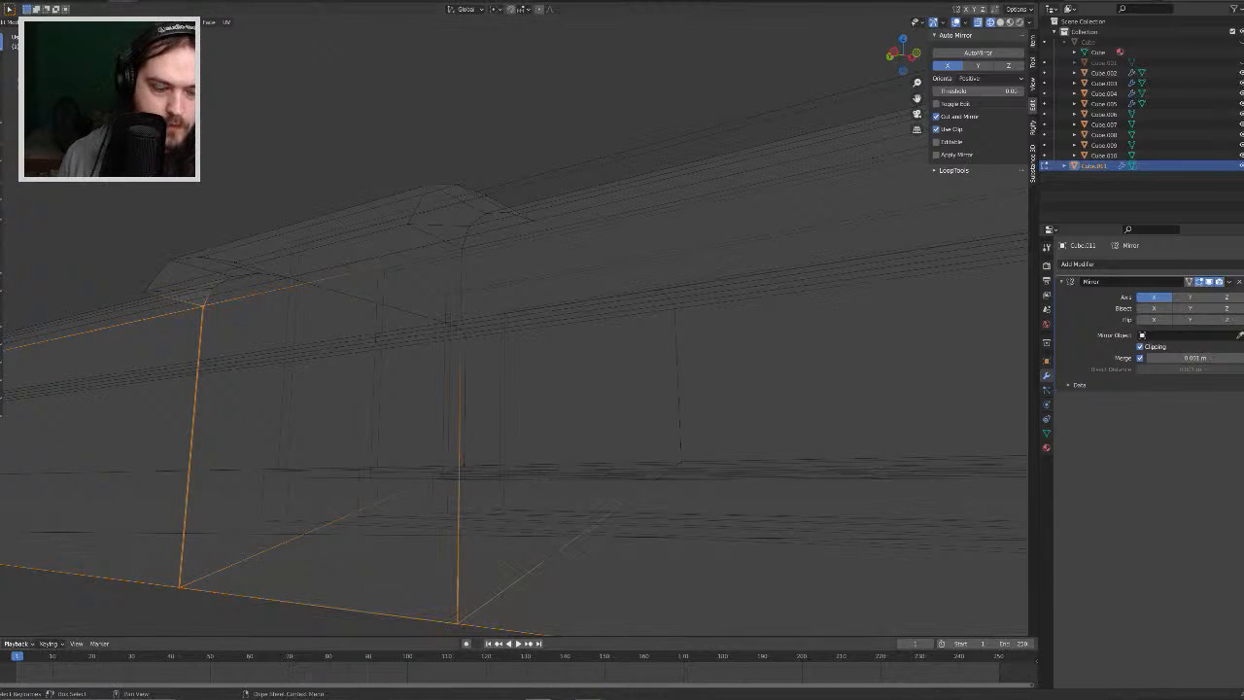
key("F3")
key("Return")
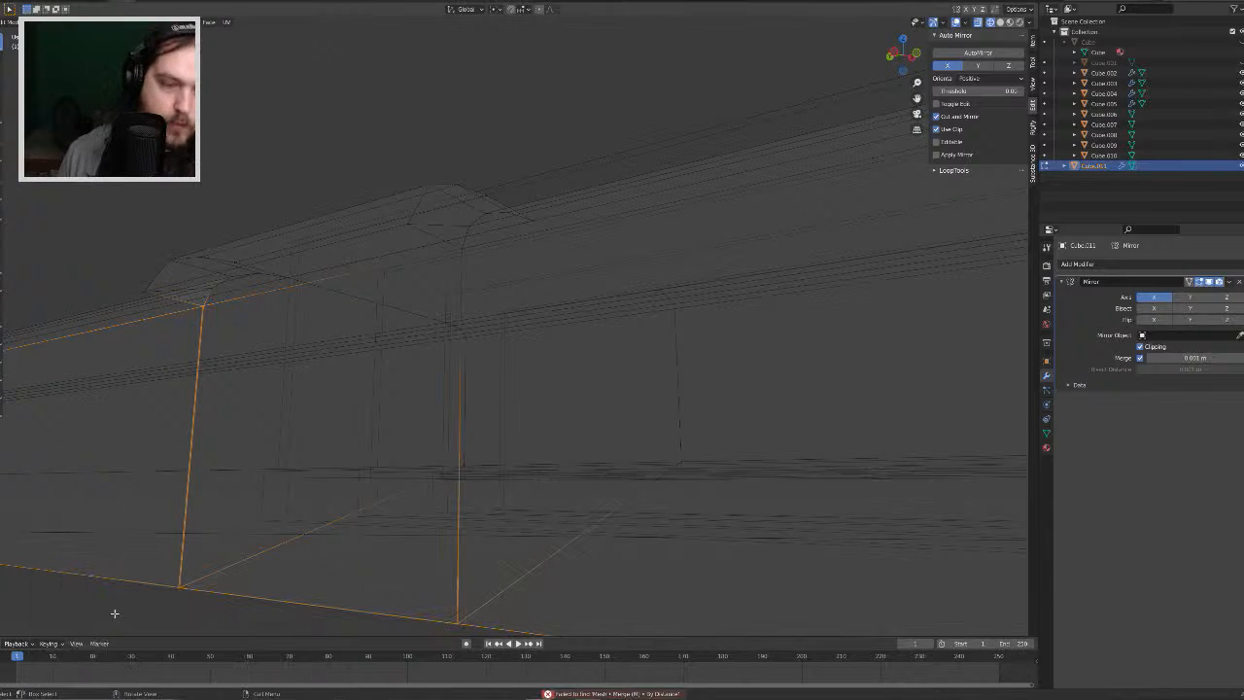
key("F3")
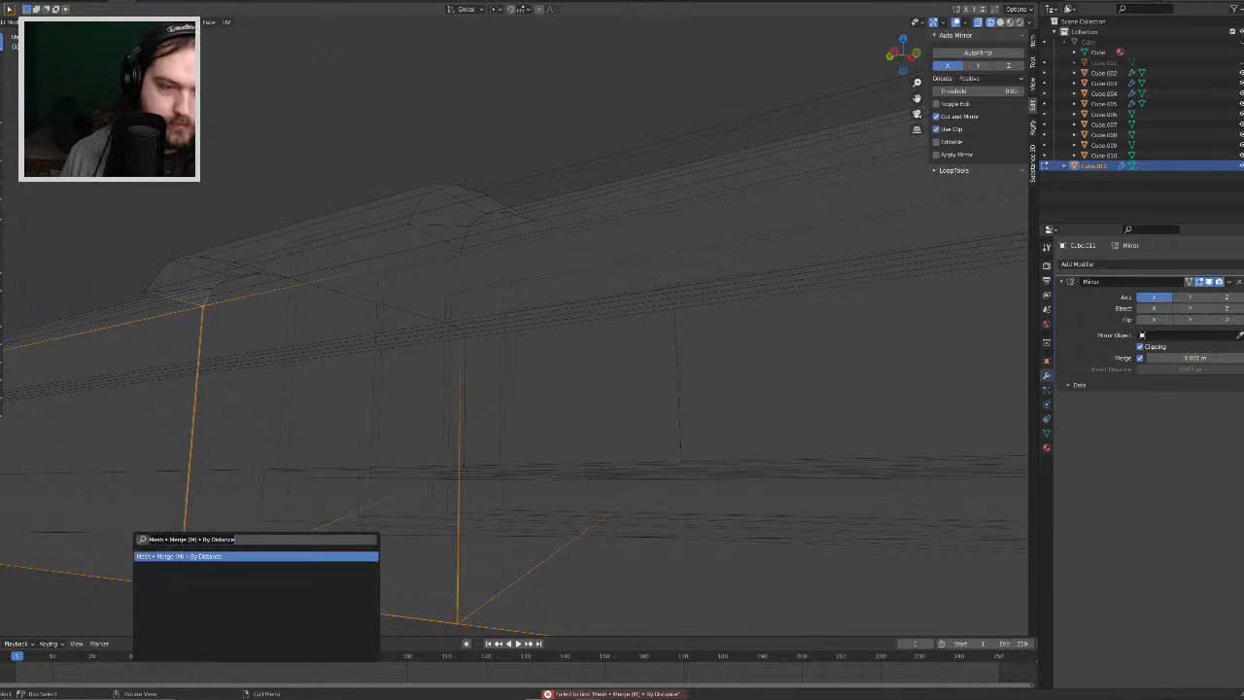
key("Return")
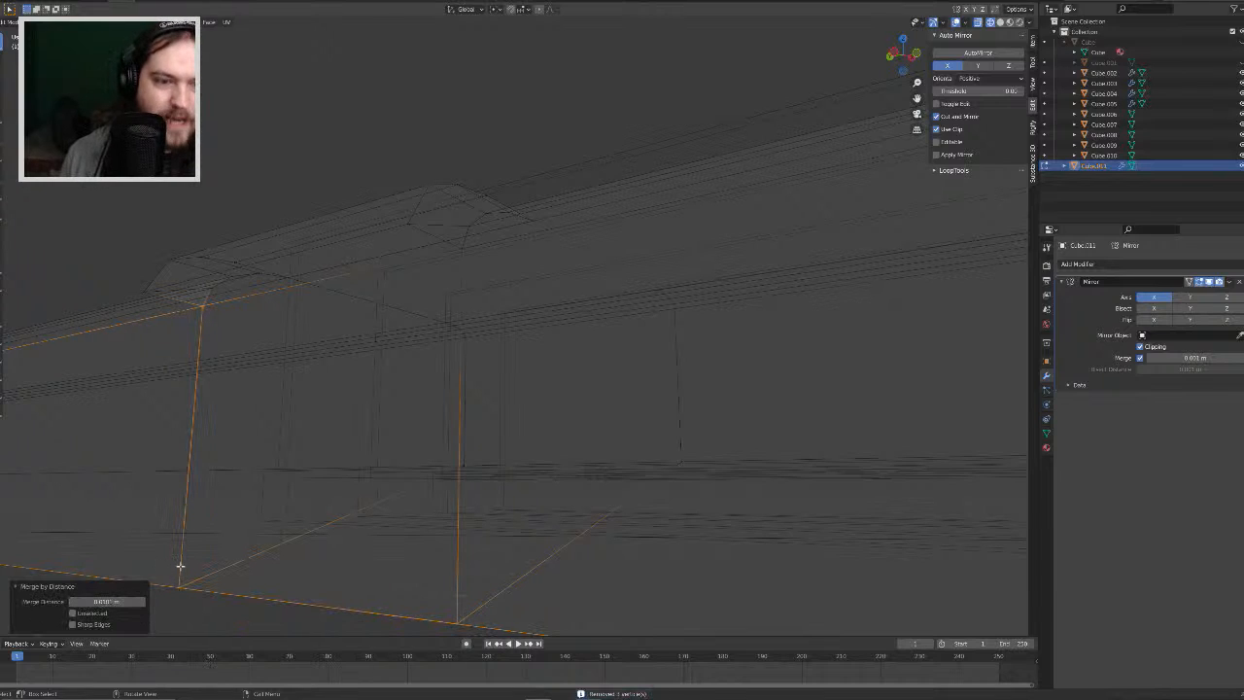
Step: Restore solid shading, check the lip on the frame in object mode, and return to editing the mesh
scroll(570, 136, "up", 6)
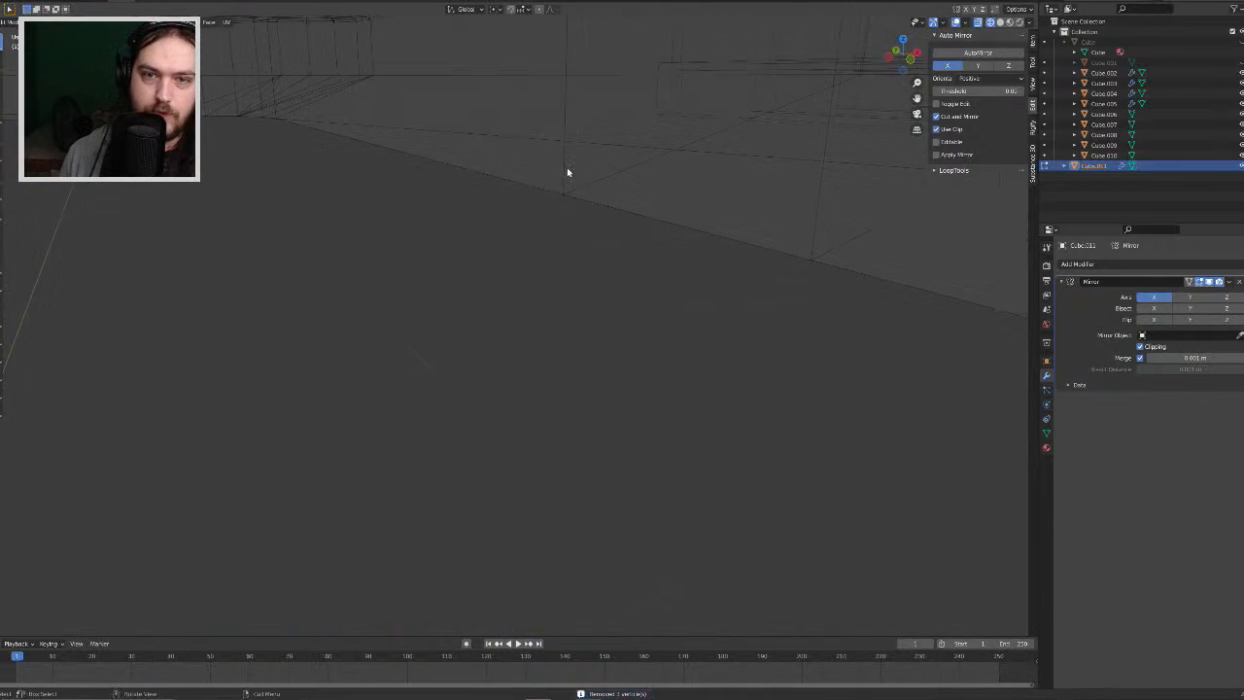
key("Tab")
left_click(1001, 22)
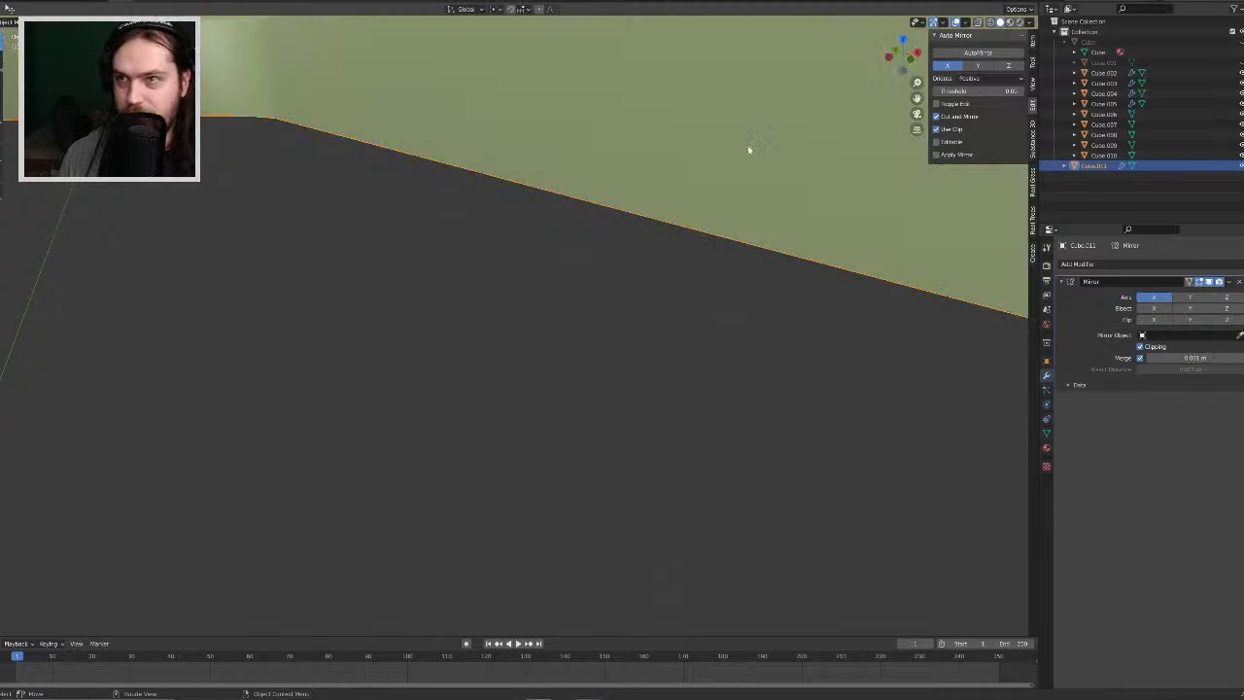
mouse_move(634, 249)
middle_mouse_down()
mouse_move(661, 264)
mouse_move(670, 225)
mouse_move(618, 229)
mouse_move(641, 248)
mouse_move(635, 213)
mouse_move(650, 167)
mouse_move(630, 180)
middle_mouse_up()
scroll(640, 250, "down", 5)
scroll(640, 252, "up", 4)
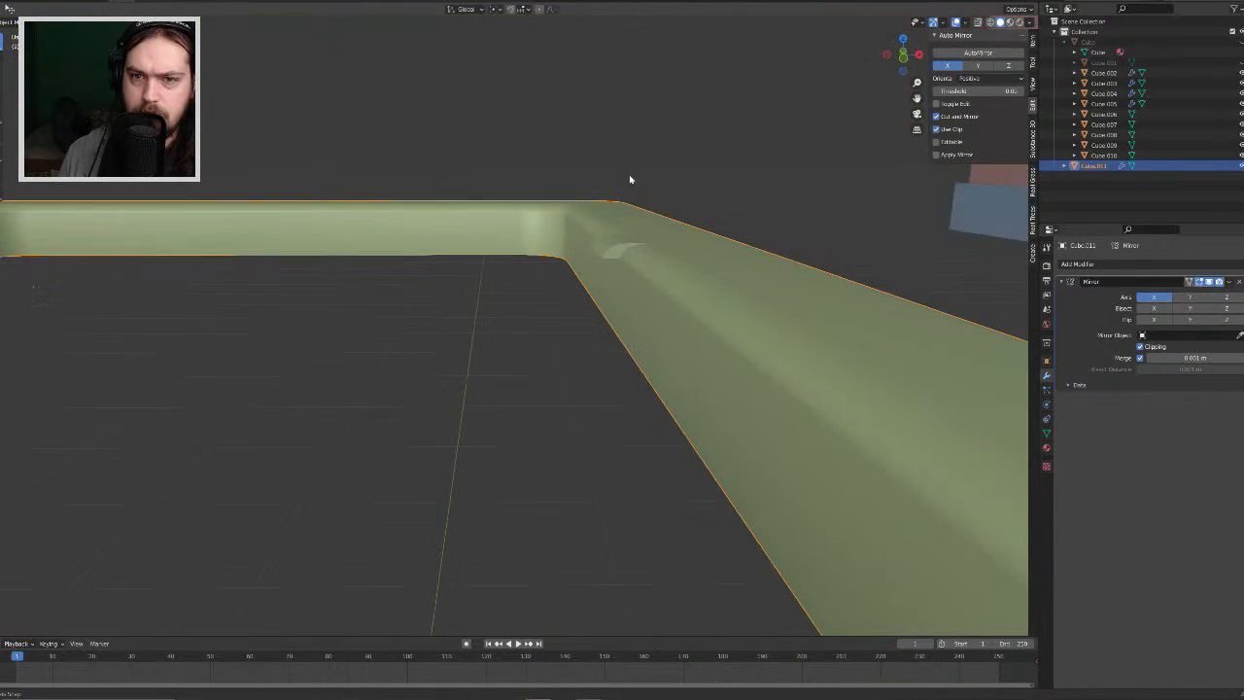
key("Tab")
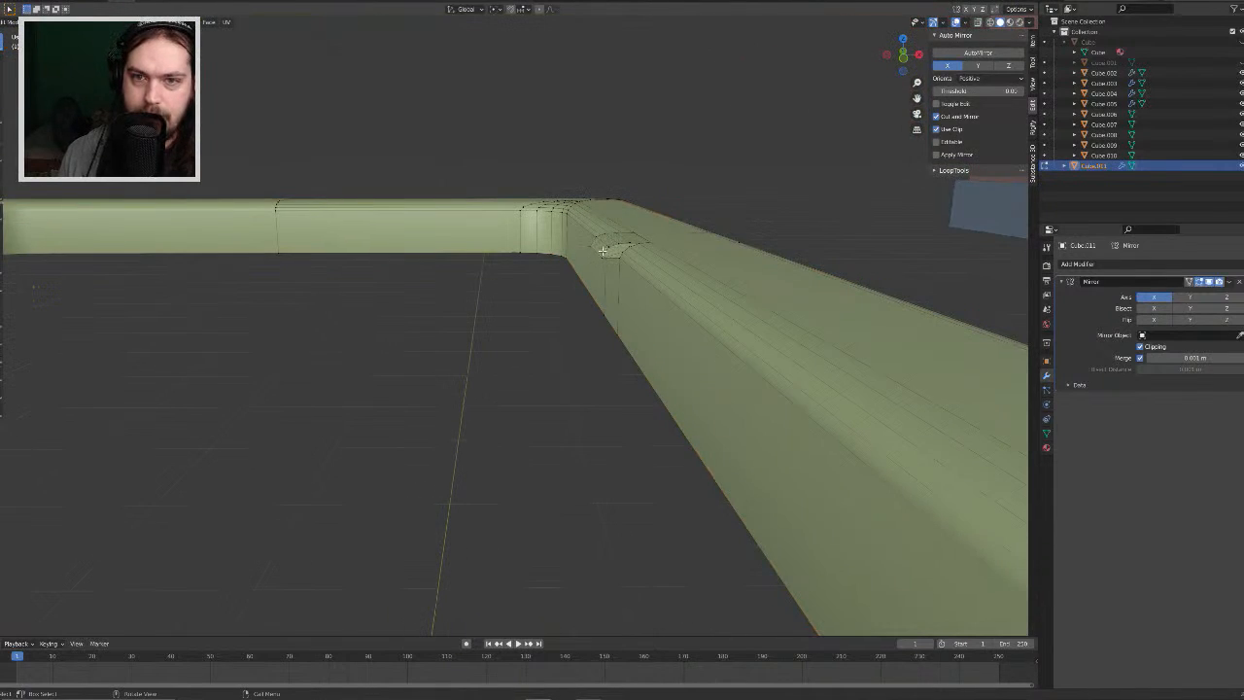
left_click(602, 253, "alt")
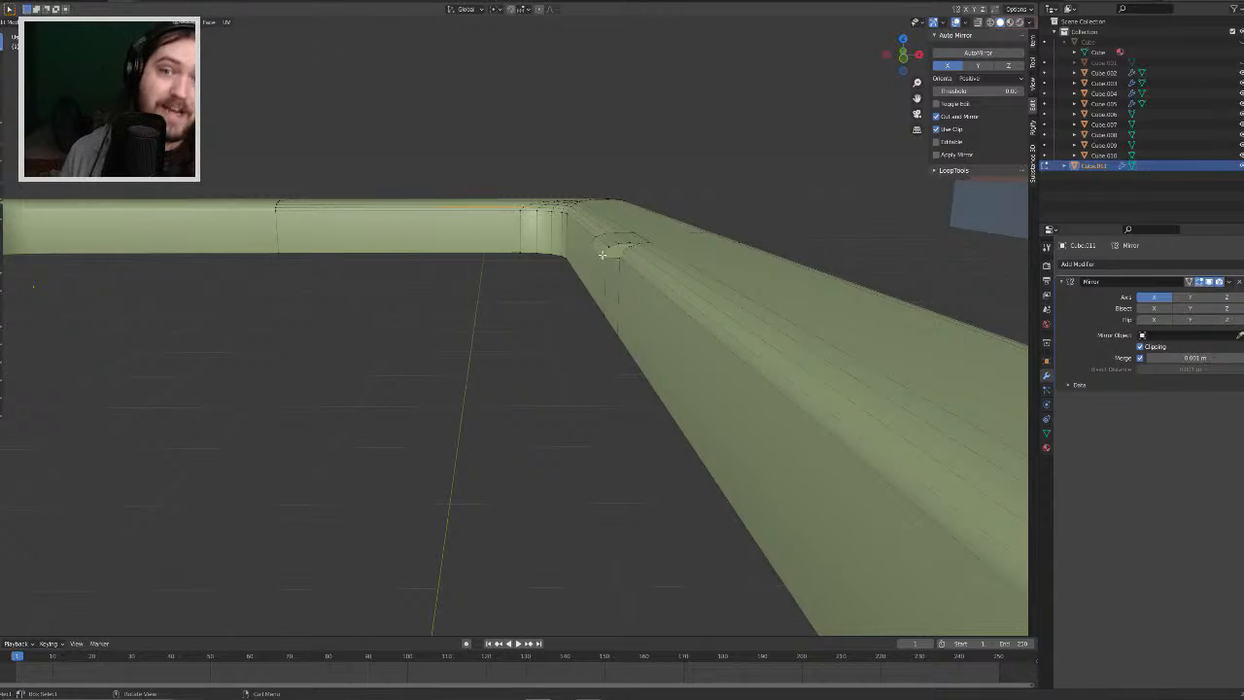
left_click(610, 245, "shift")
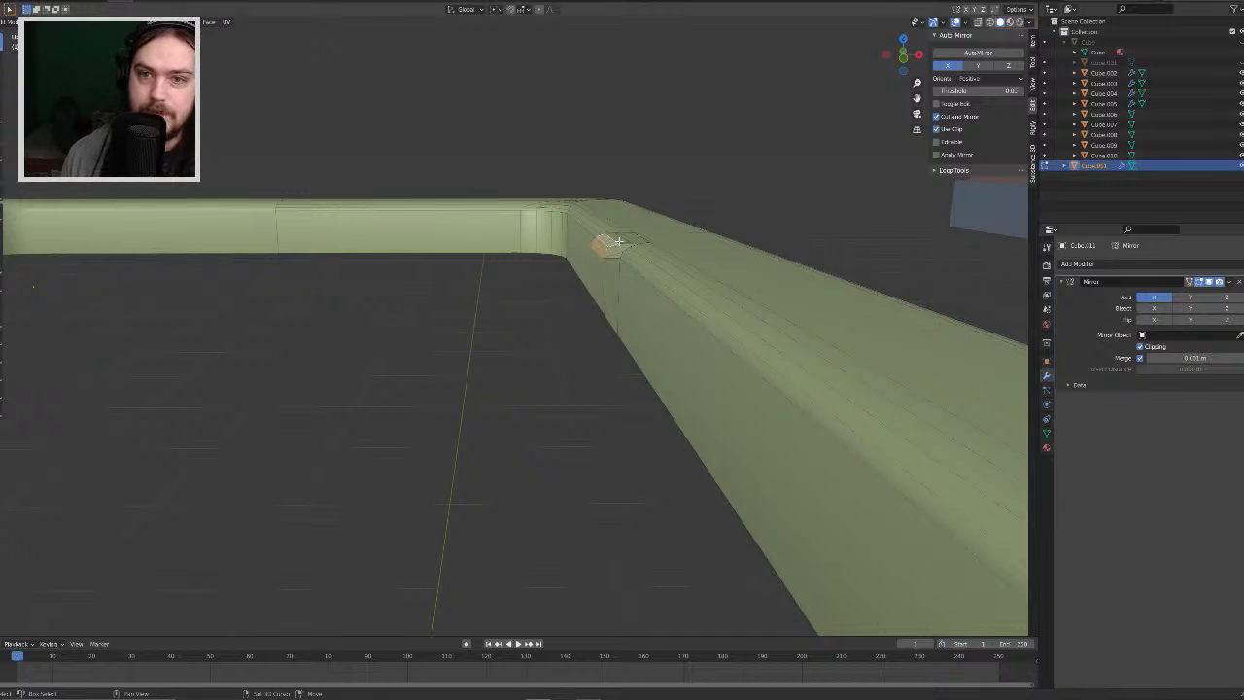
left_click(618, 240, "shift")
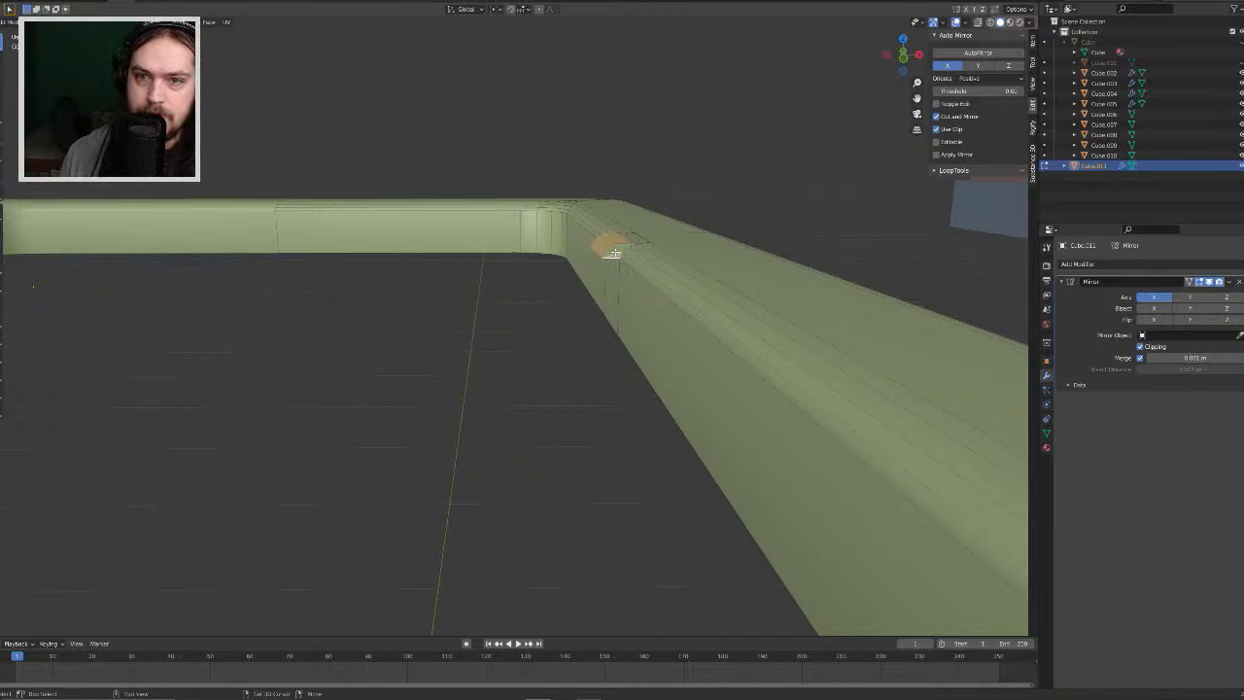
middle_click_drag(605, 250, 362, 327)
left_click(362, 320, "shift")
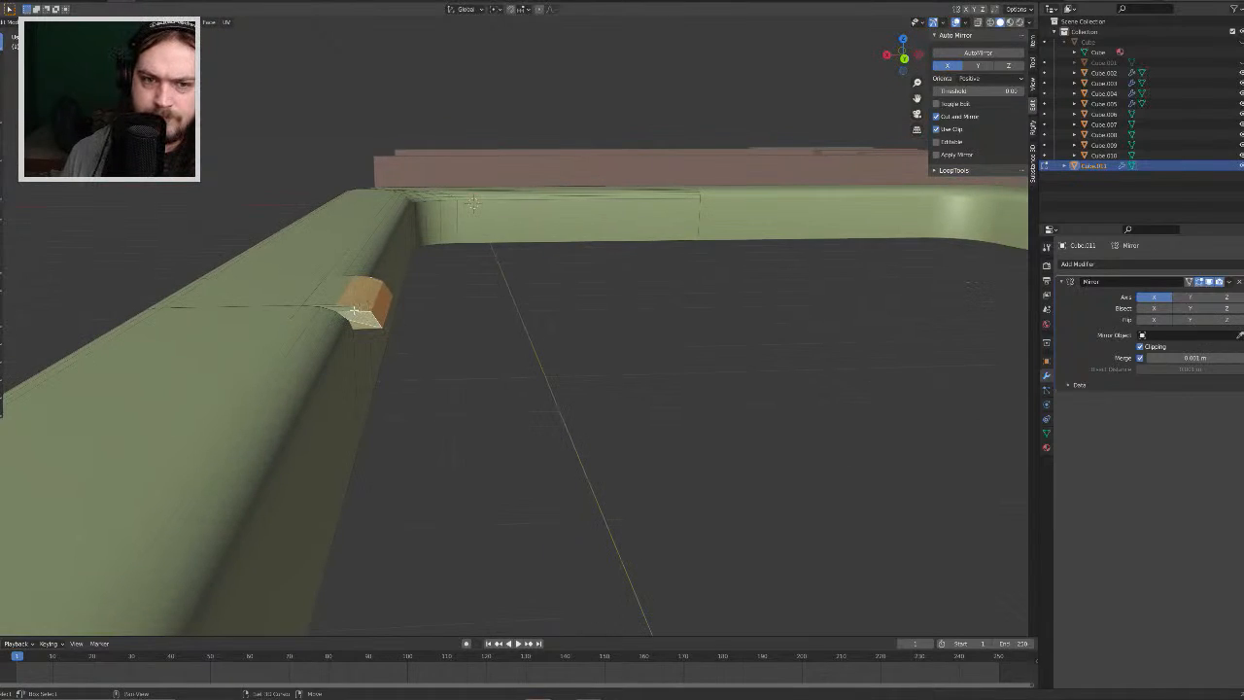
left_click(335, 307, "shift")
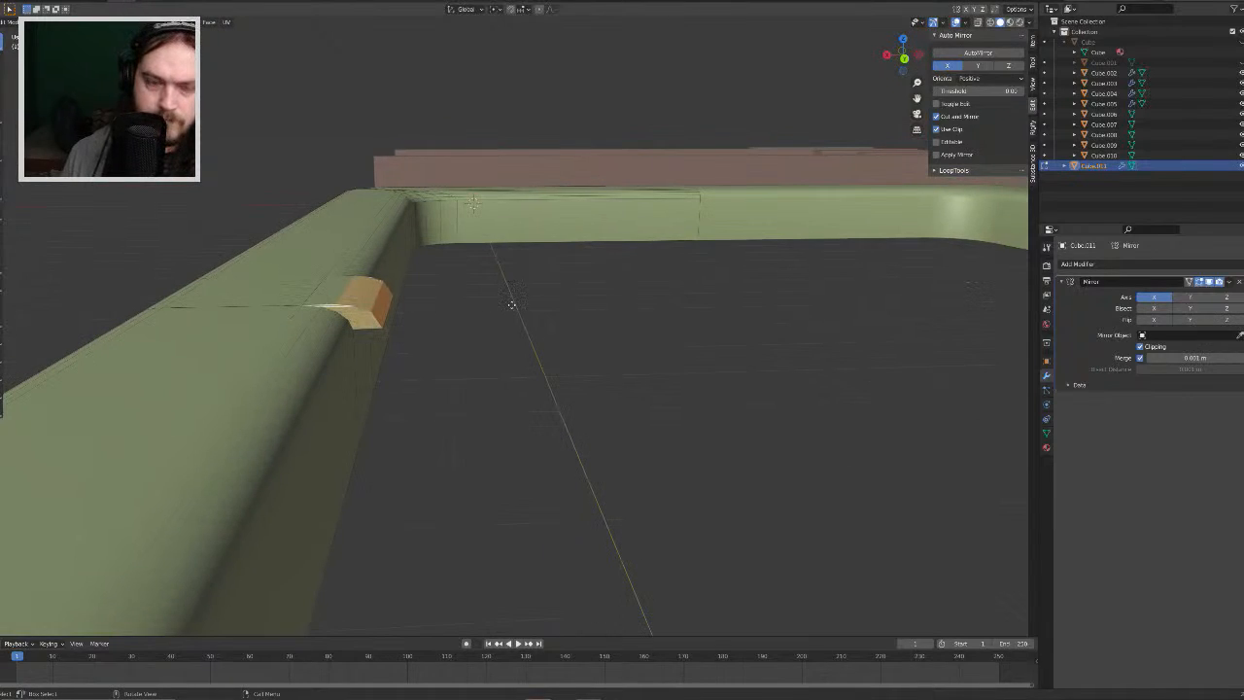
key("g")
key("x")
right_click(558, 303)
Step: Select only the lip's front face and move it along the X axis farther into the frame opening
middle_click_drag(422, 354, 436, 306)
key("alt+a")
left_click(347, 281)
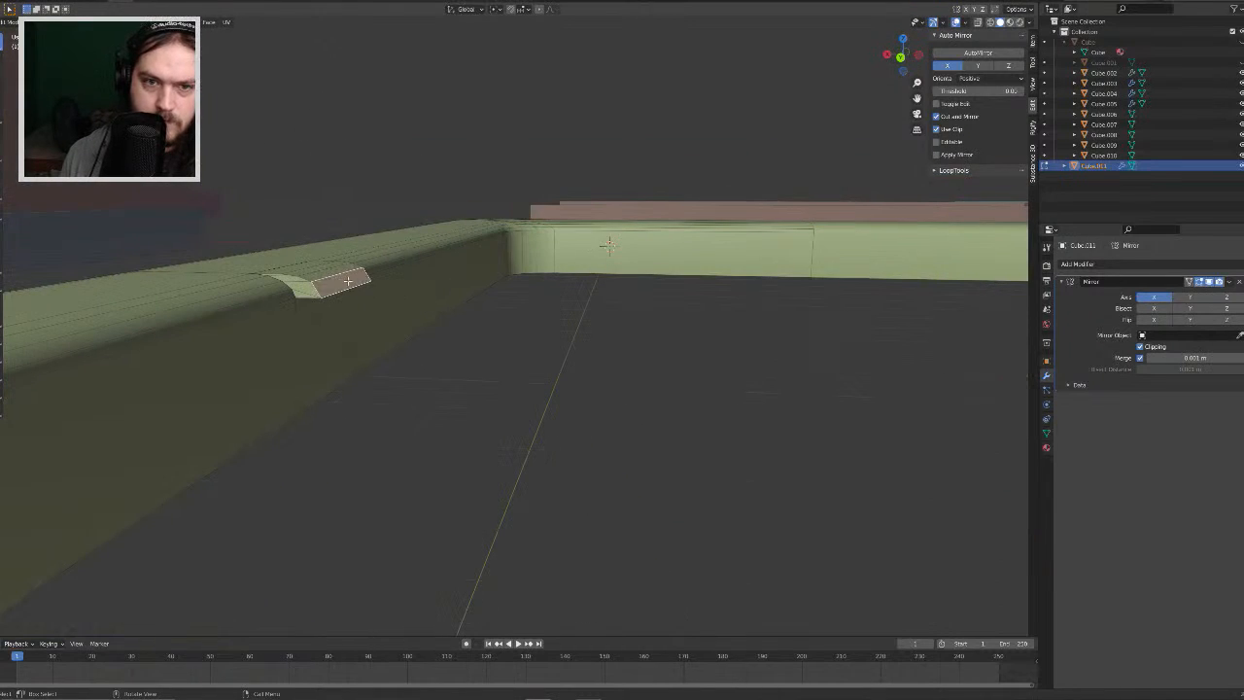
key("g")
key("x")
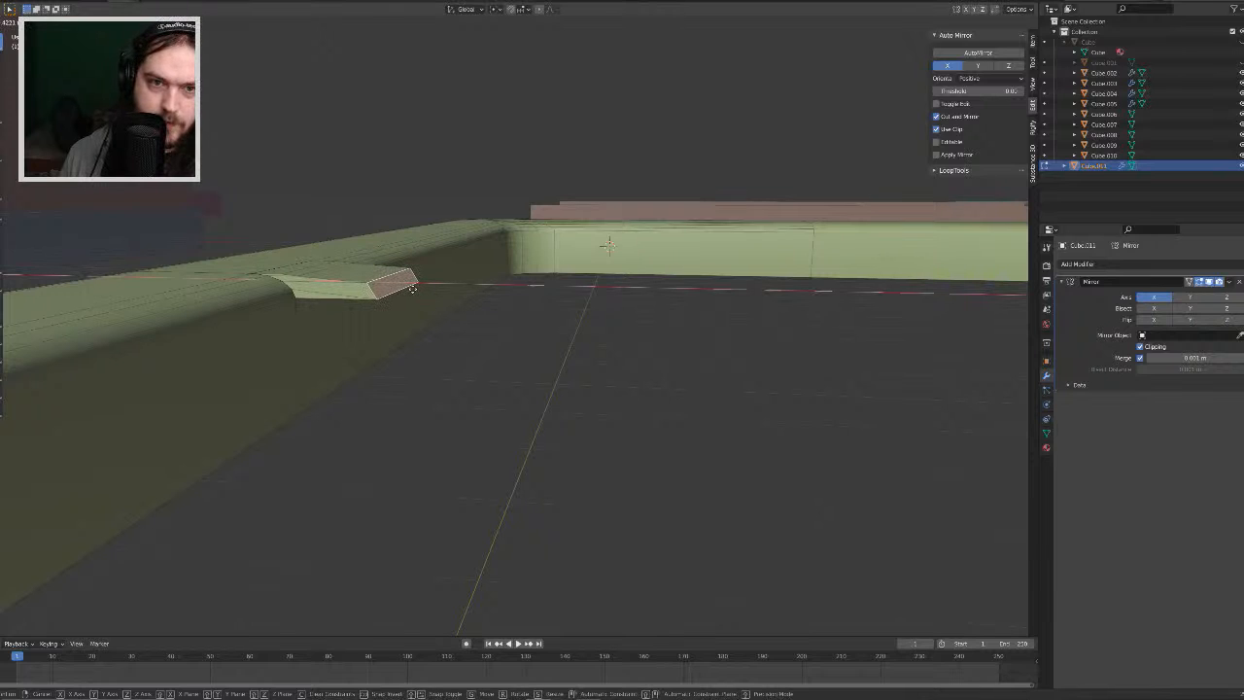
left_click(412, 288)
Step: Bevel the edges of the lip's front end face to round off the tip
middle_click_drag(412, 288, 599, 216)
left_click(663, 118, "alt")
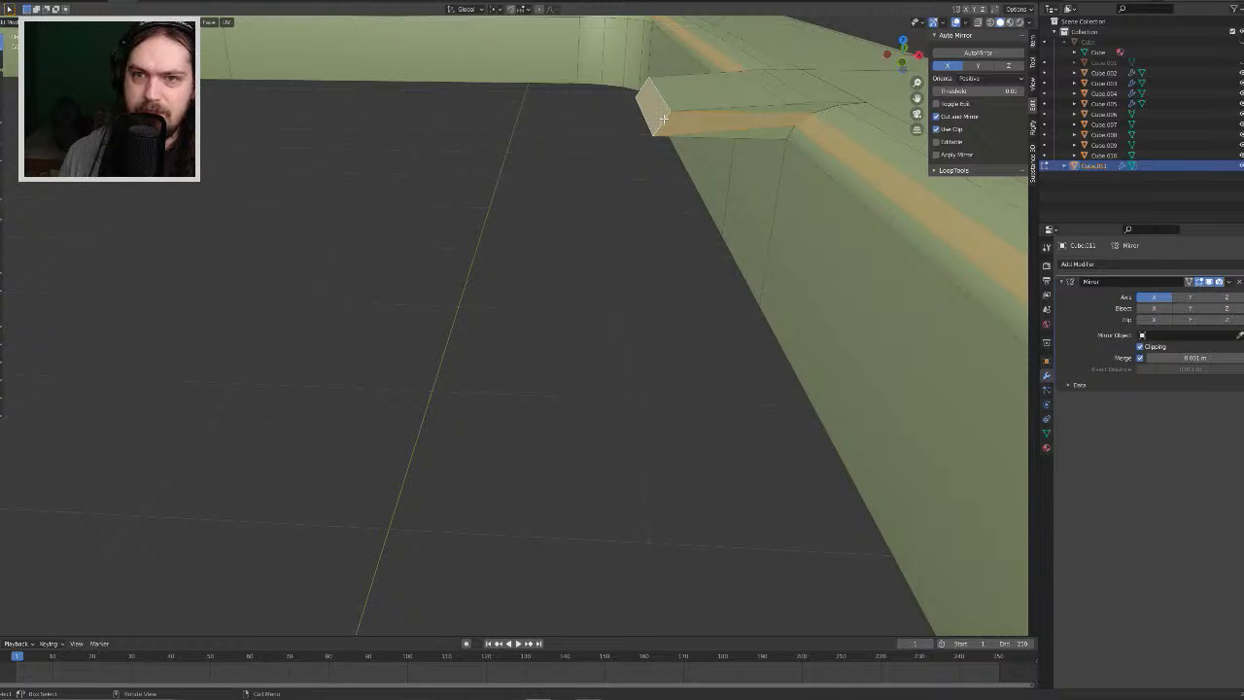
left_click(663, 119)
key("ctrl+b")
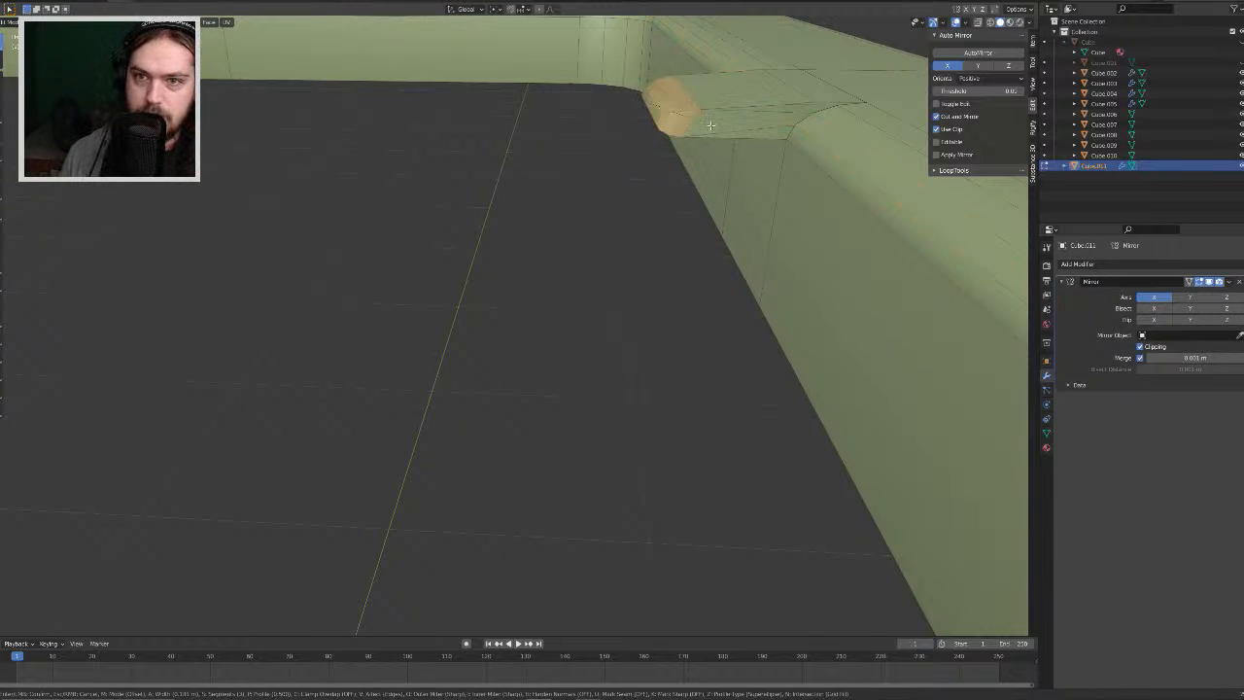
left_click(708, 125)
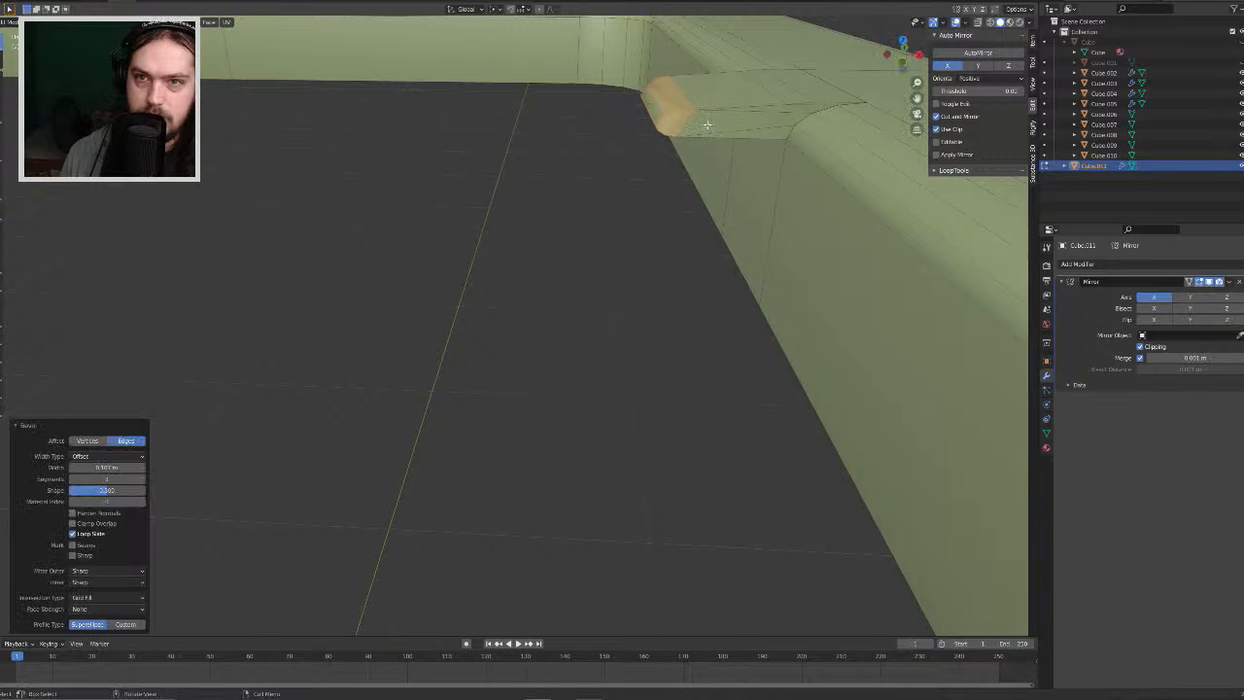
Step: Inset the lip's flat top face and shorten the inset face along its length on the Y axis
scroll(721, 128, "up", 2)
middle_click_drag(721, 128, 637, 277)
left_click(637, 276)
key("i")
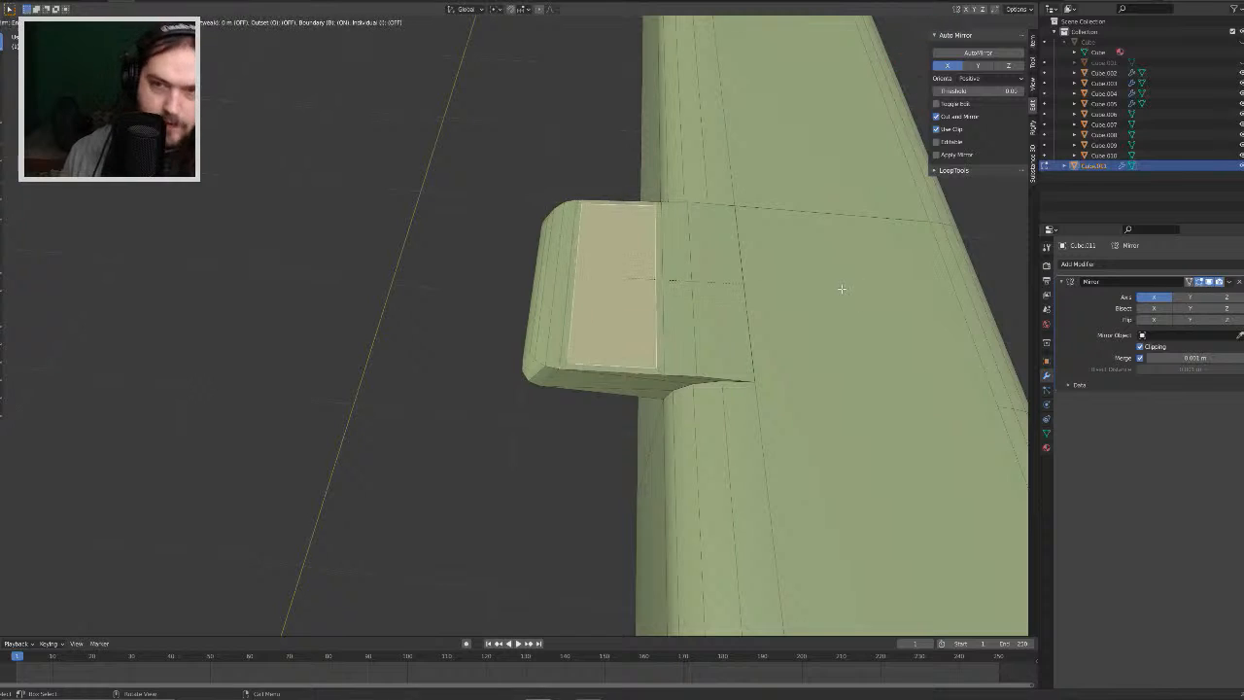
left_click(832, 288)
key("s")
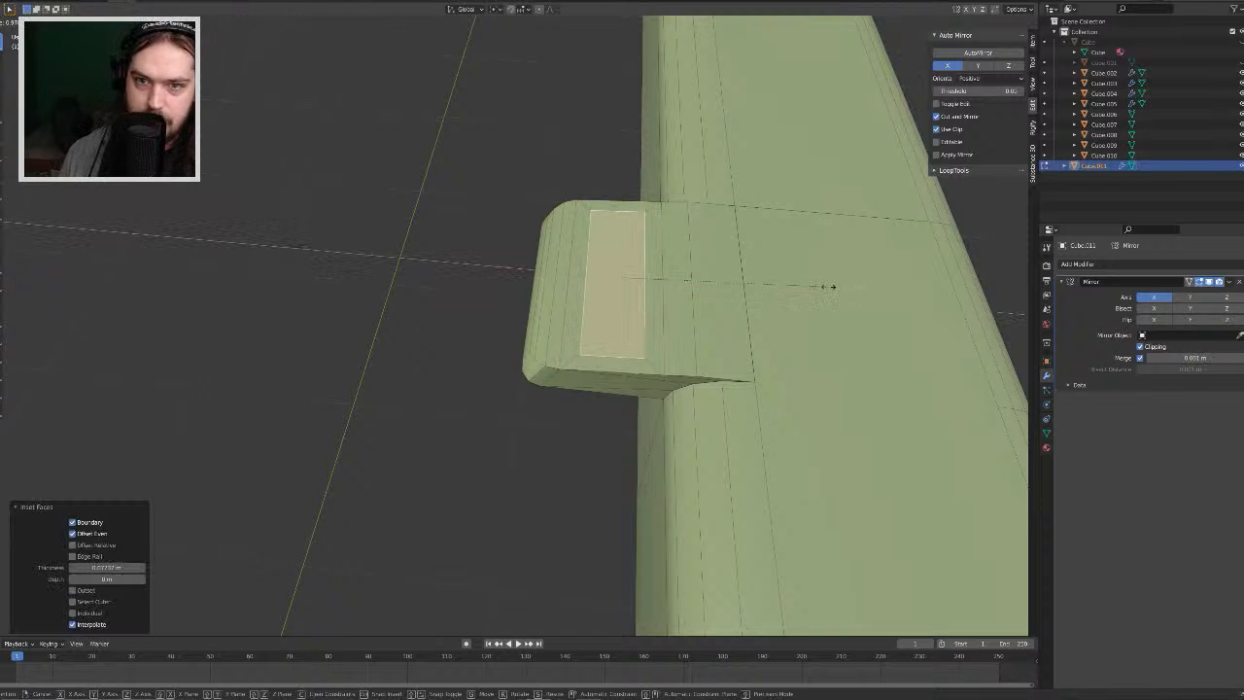
key("z")
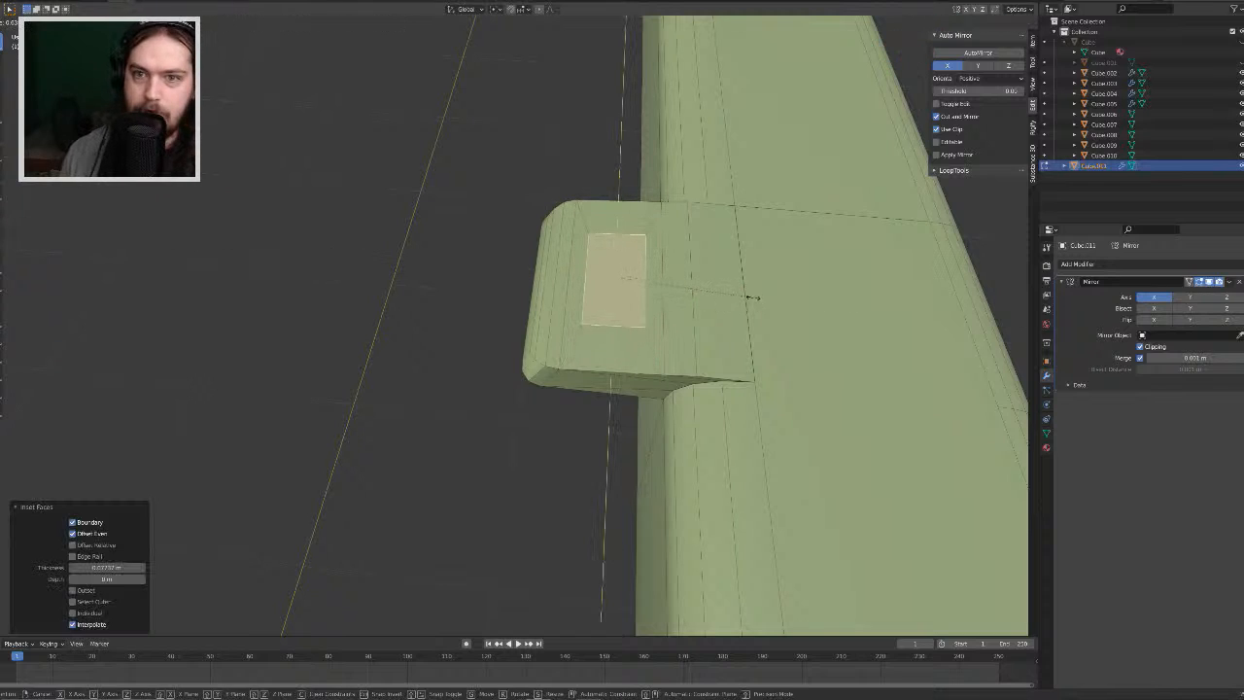
left_click(755, 295)
Step: Extrude the inset face about 0.02 m down into the lip to form a shallow rectangular recess
middle_click_drag(756, 295, 773, 268)
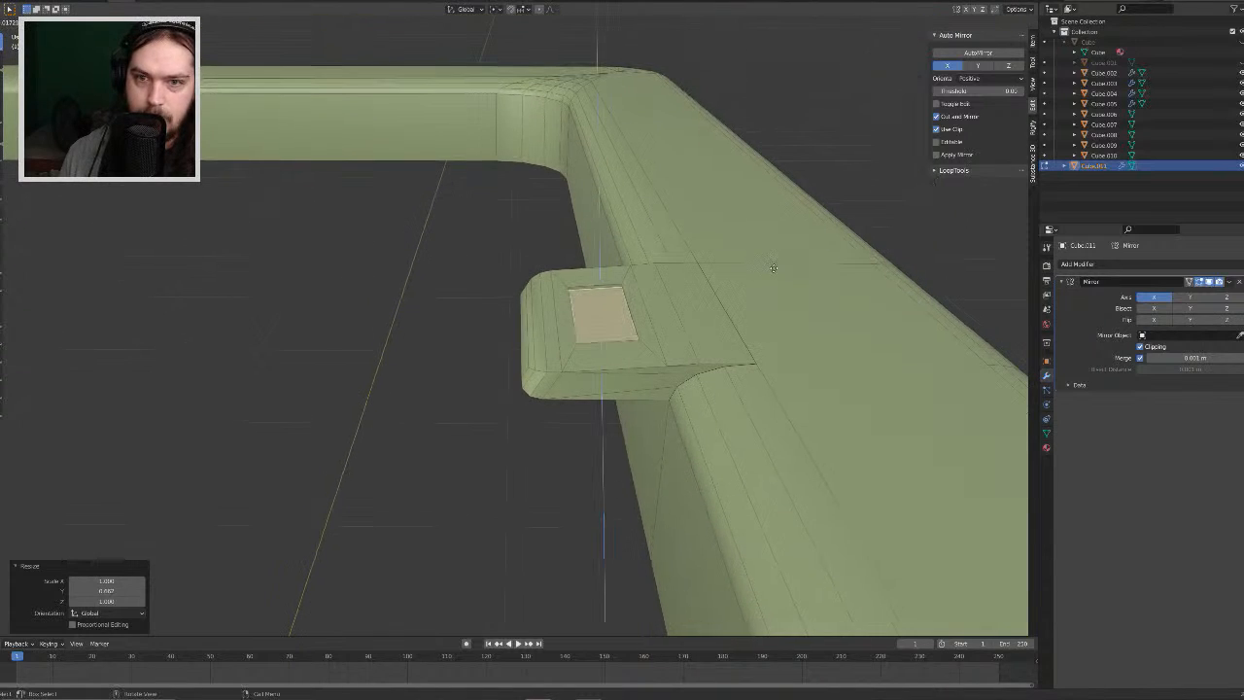
key("e")
left_click(781, 270)
scroll(728, 307, "down", 3)
scroll(724, 309, "up", 4)
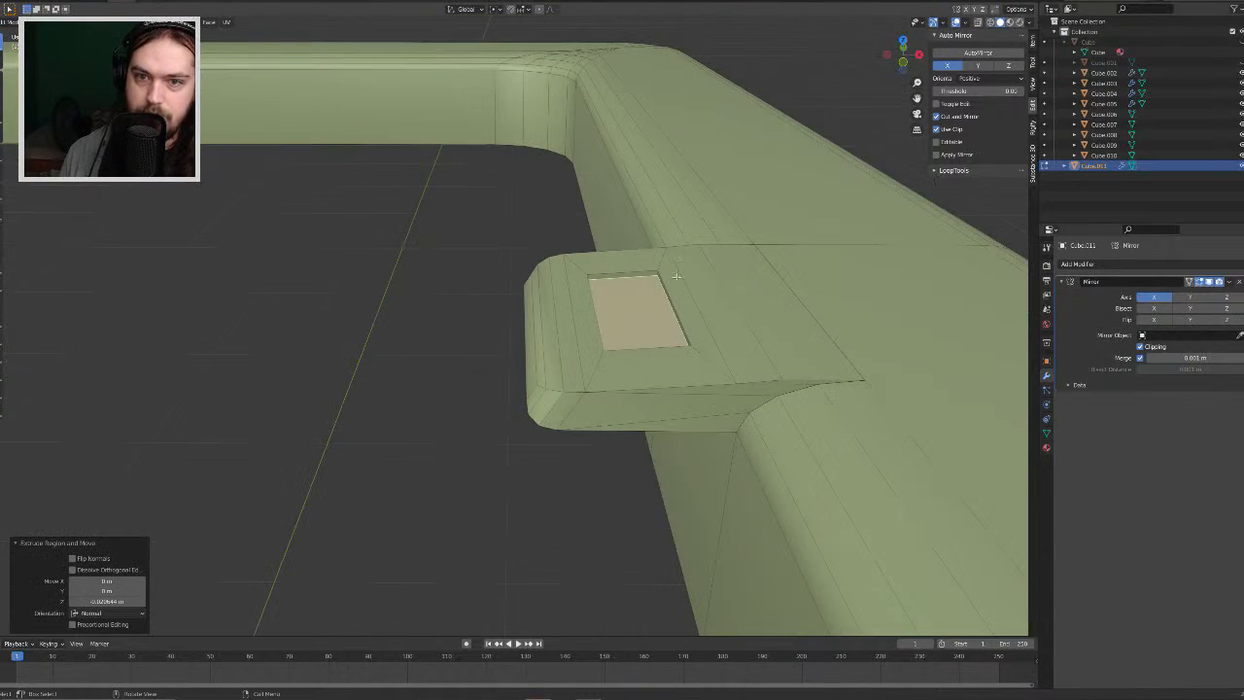
Step: Select the edge loop around the recess and bevel it slightly to soften its rim
key("2")
left_click(643, 273, "alt")
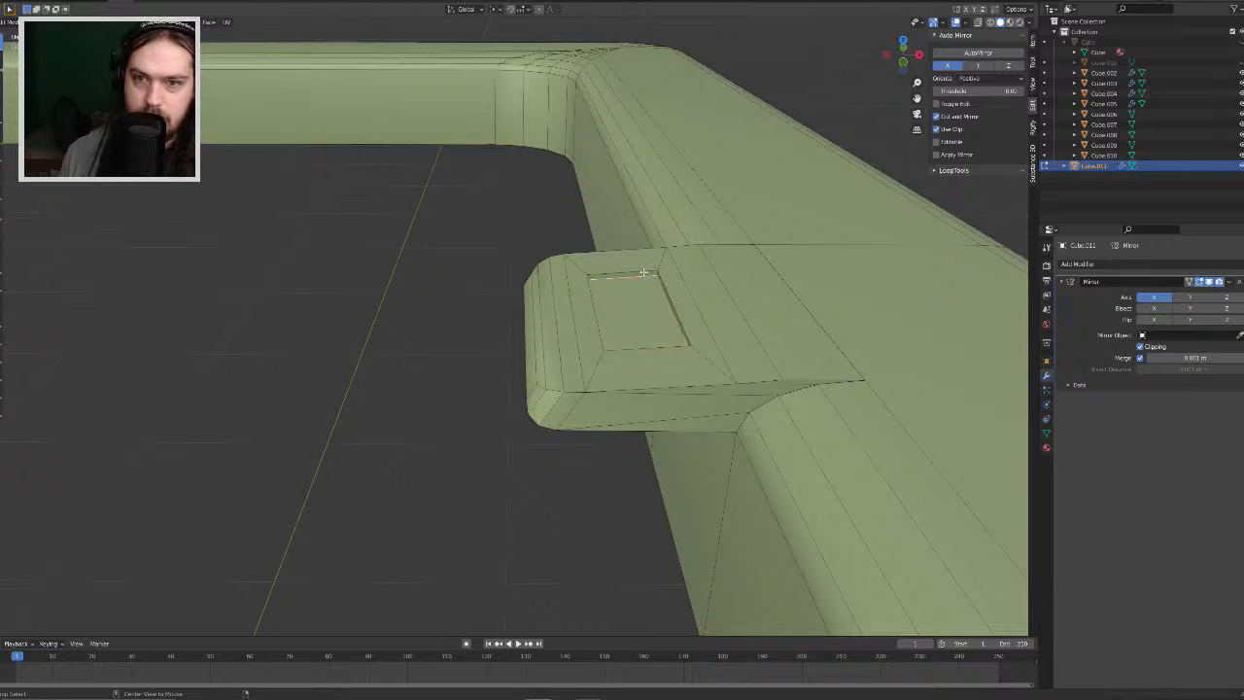
key("ctrl+b")
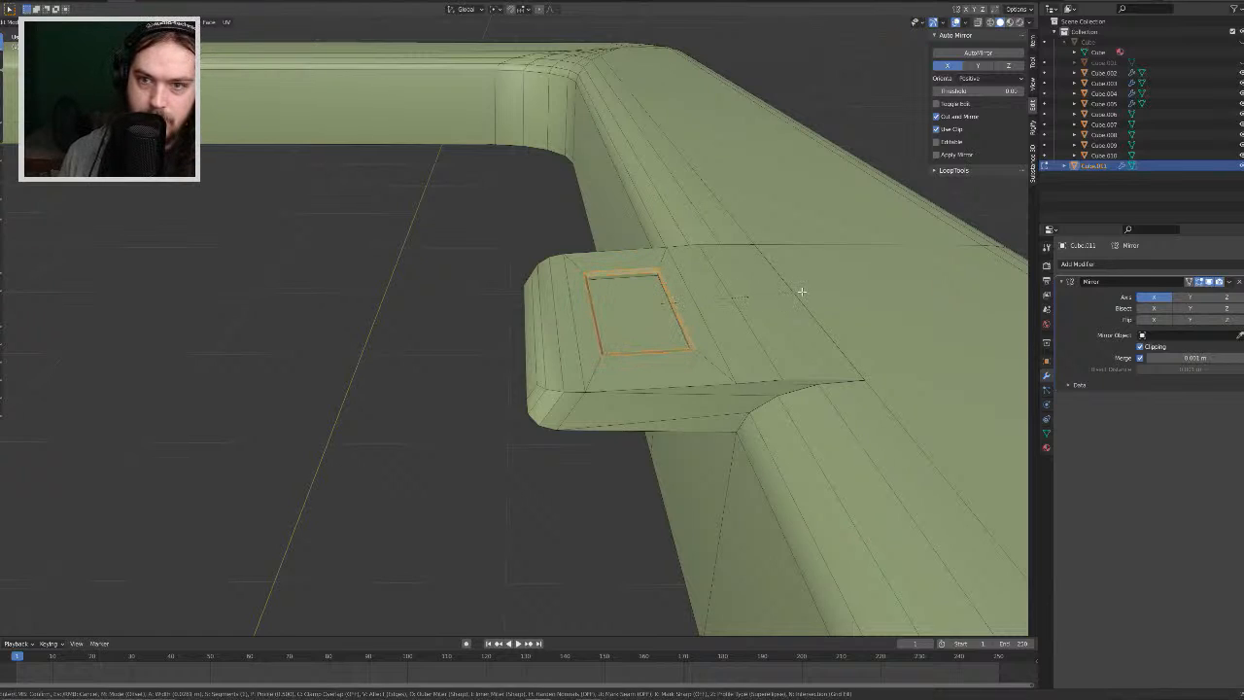
scroll(801, 292, "up", 1)
left_click(800, 292)
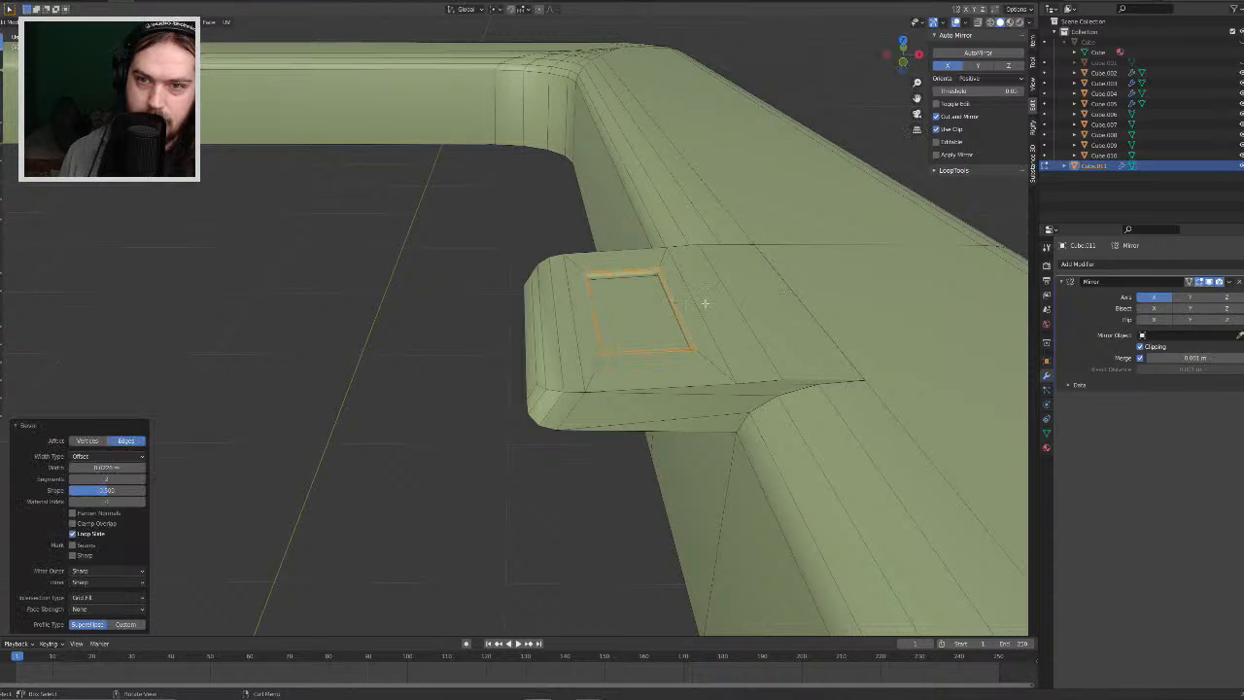
Step: Examine the recessed lip up close and the whole mirrored frame in object mode
key("Tab")
scroll(470, 370, "down", 5)
scroll(612, 342, "up", 5)
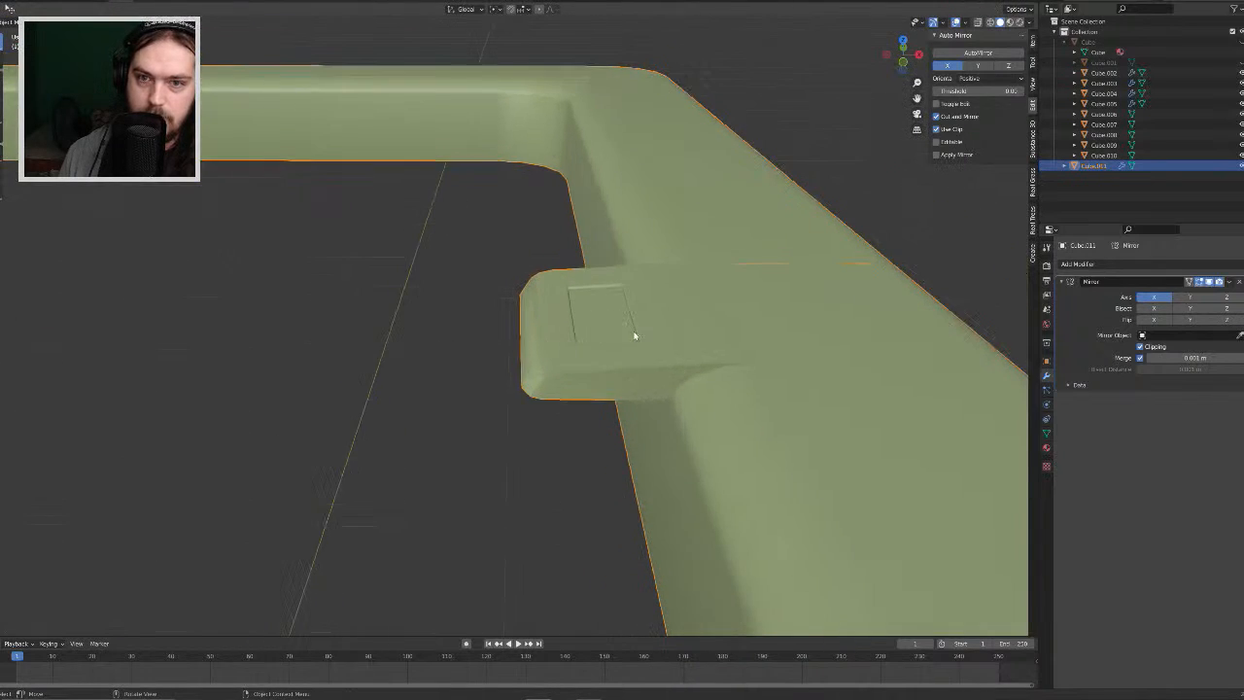
key("Tab")
scroll(619, 294, "up", 2)
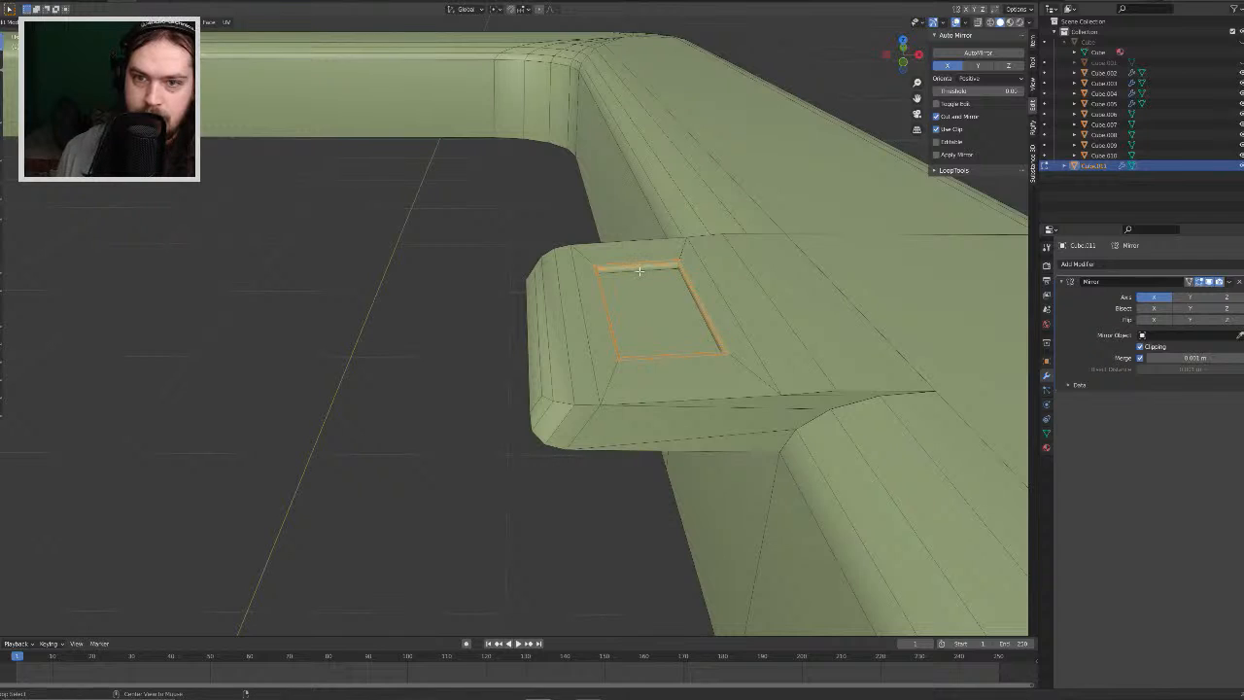
left_click(640, 271, "alt")
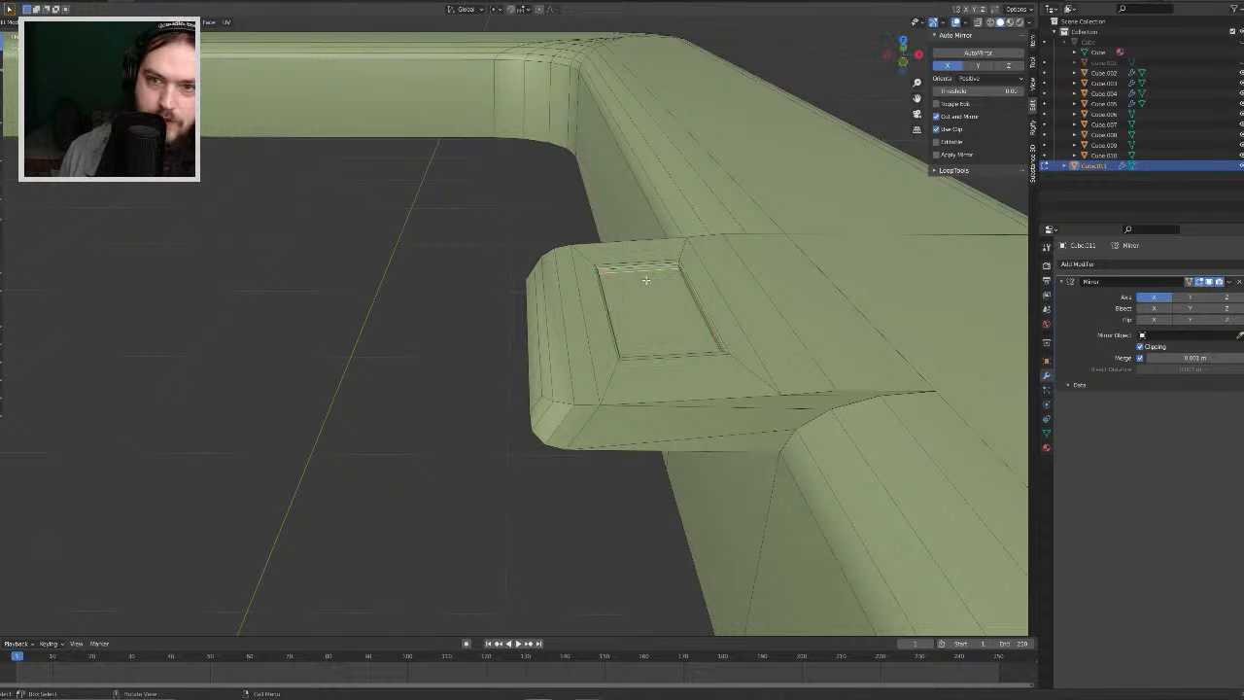
scroll(680, 289, "up", 2)
middle_click_drag(793, 300, 677, 379)
scroll(677, 380, "down", 10)
key("Tab")
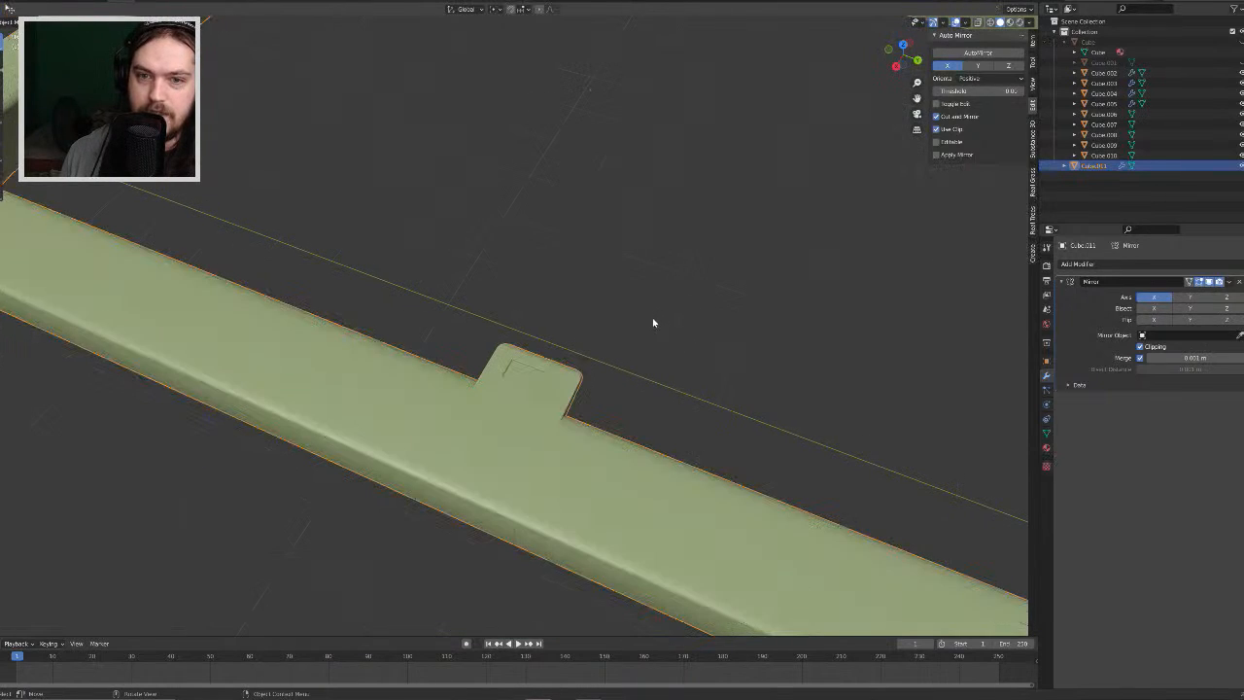
middle_click_drag(652, 321, 780, 314)
scroll(775, 321, "down", 5)
middle_click_drag(636, 185, 596, 279)
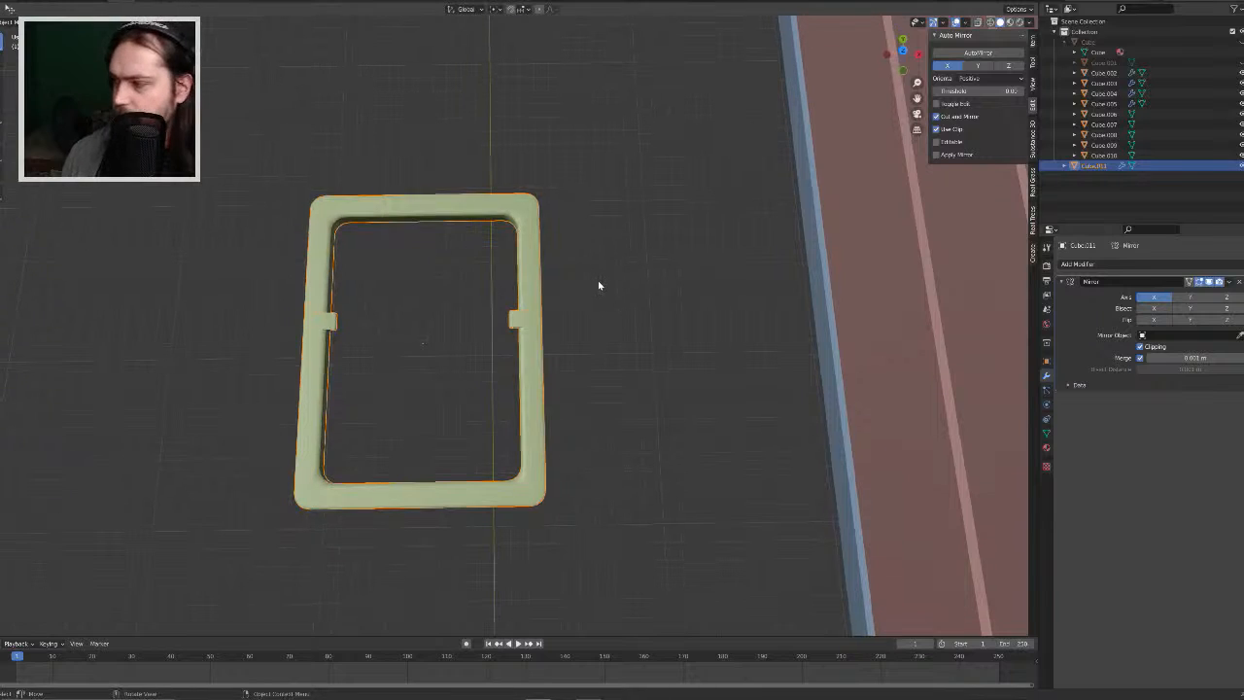
Step: Return to editing the frame mesh and show the lip in see-through wireframe from above
key("Tab")
scroll(589, 288, "up", 10)
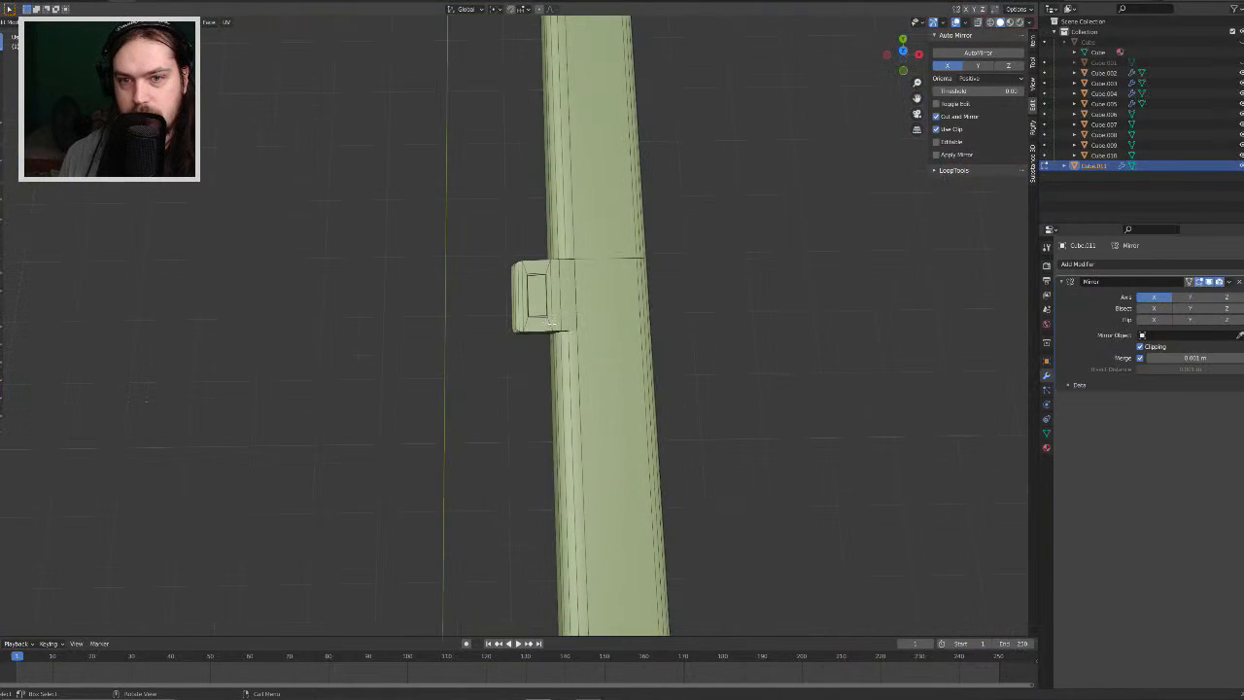
scroll(535, 328, "down", 10)
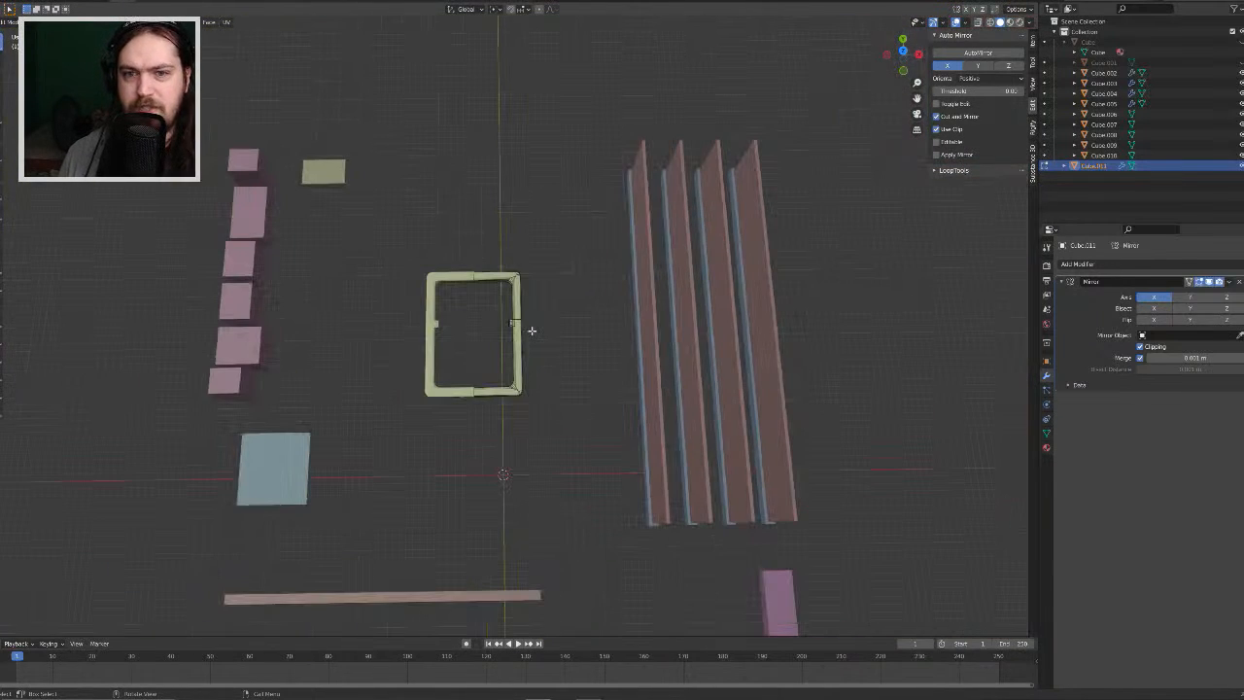
scroll(531, 330, "up", 1)
scroll(531, 330, "up", 6)
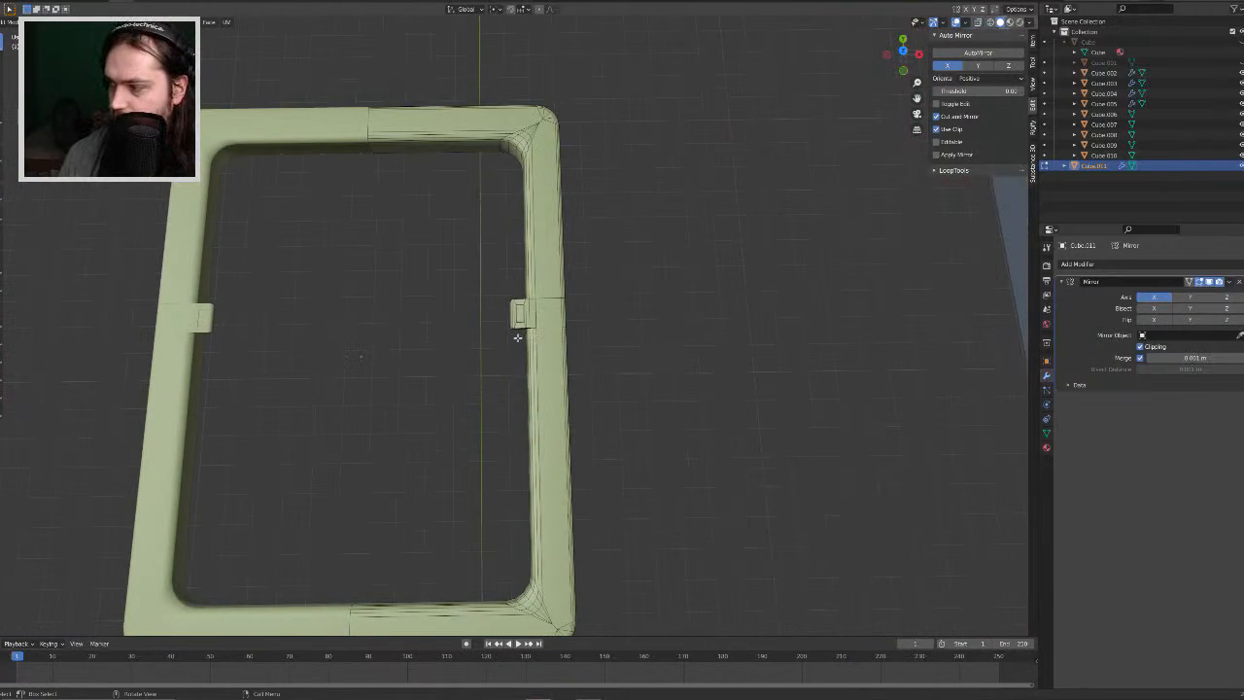
scroll(517, 343, "up", 2)
middle_click_drag(522, 340, 555, 250)
scroll(538, 317, "up", 3)
scroll(539, 319, "up", 3)
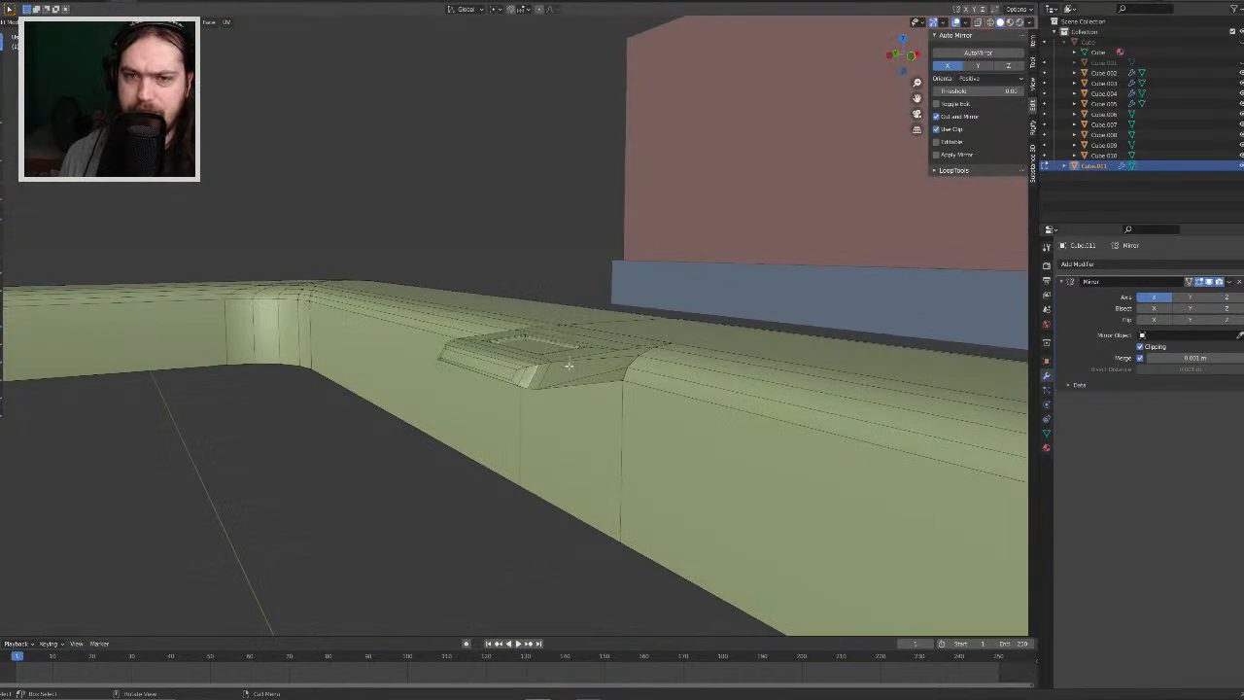
key("KP_1")
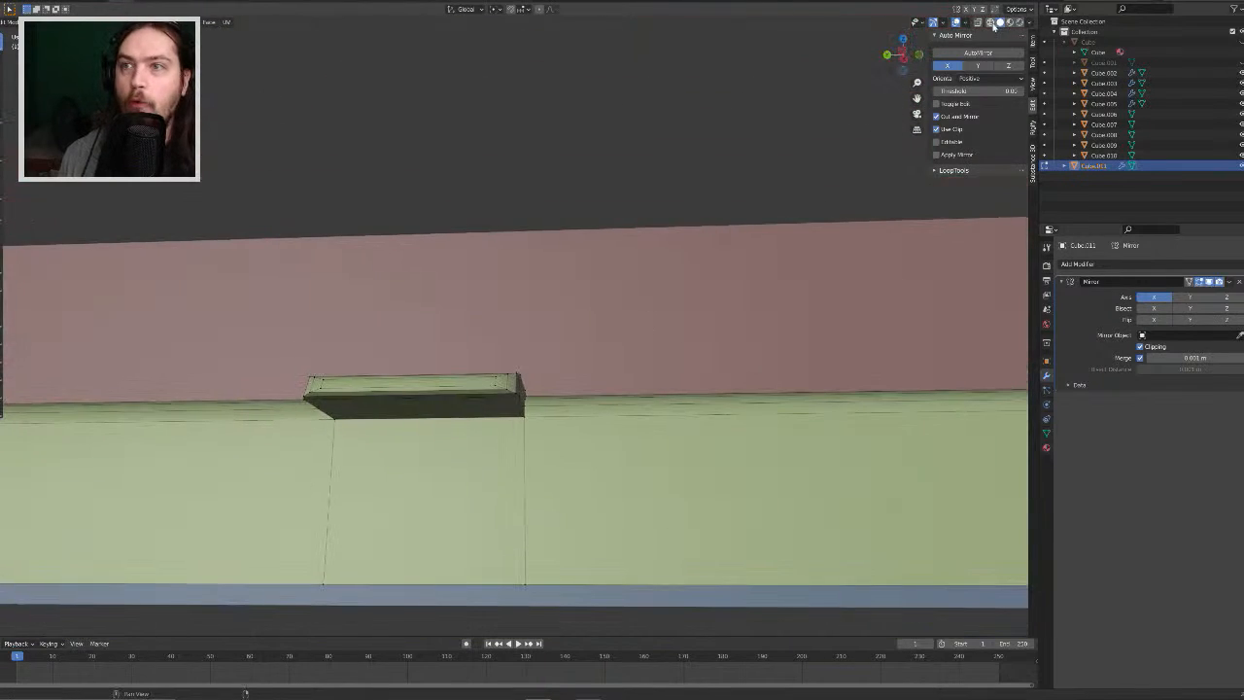
left_click(978, 21)
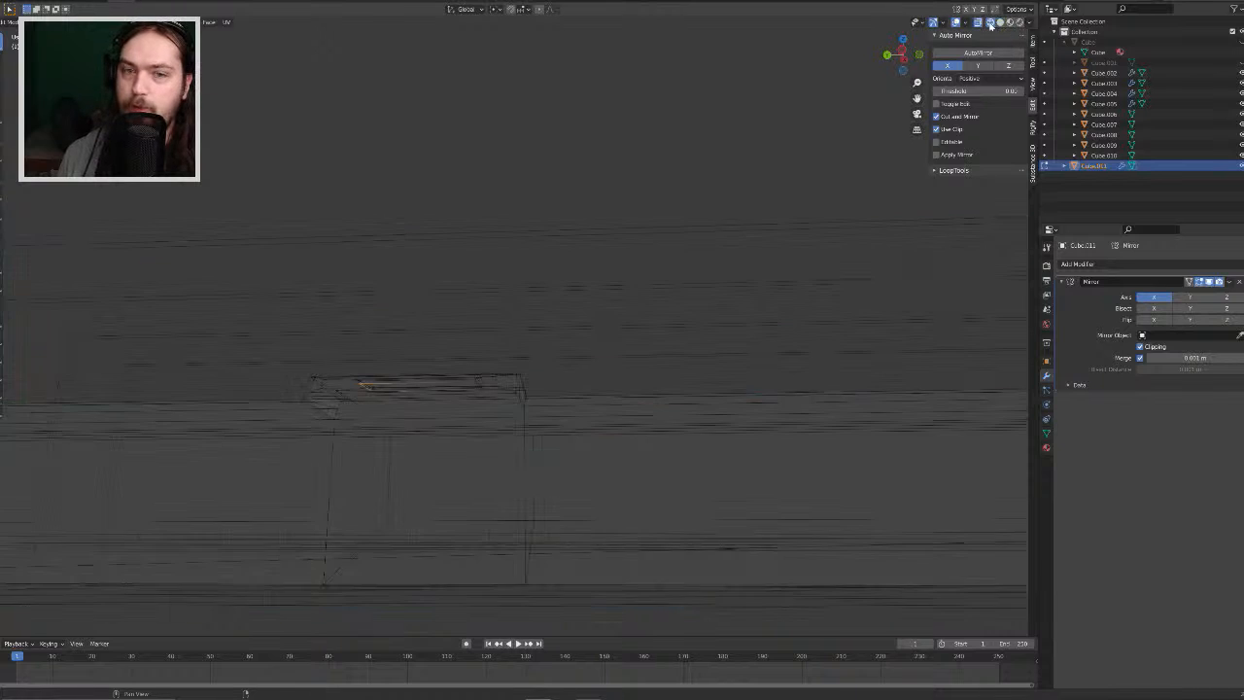
middle_click_drag(638, 244, 618, 300)
key("KP_7")
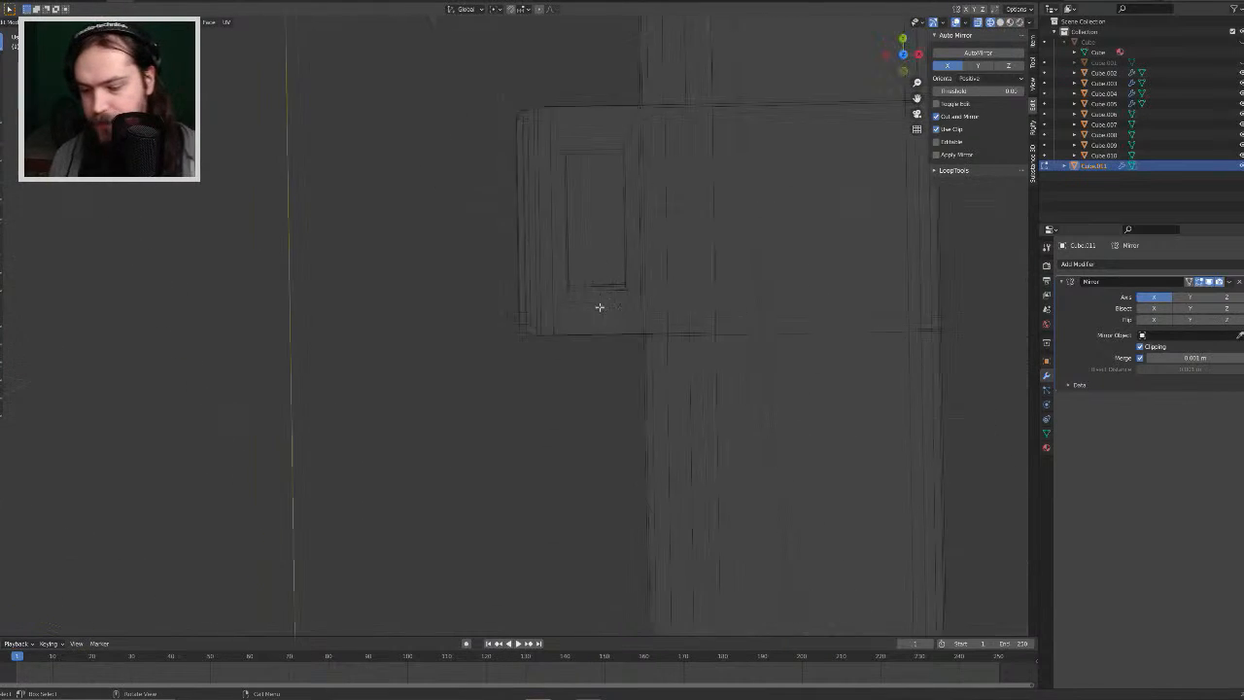
scroll(564, 275, "down", 3)
left_click_drag(455, 174, 544, 362)
middle_click_drag(536, 363, 566, 244)
key("g")
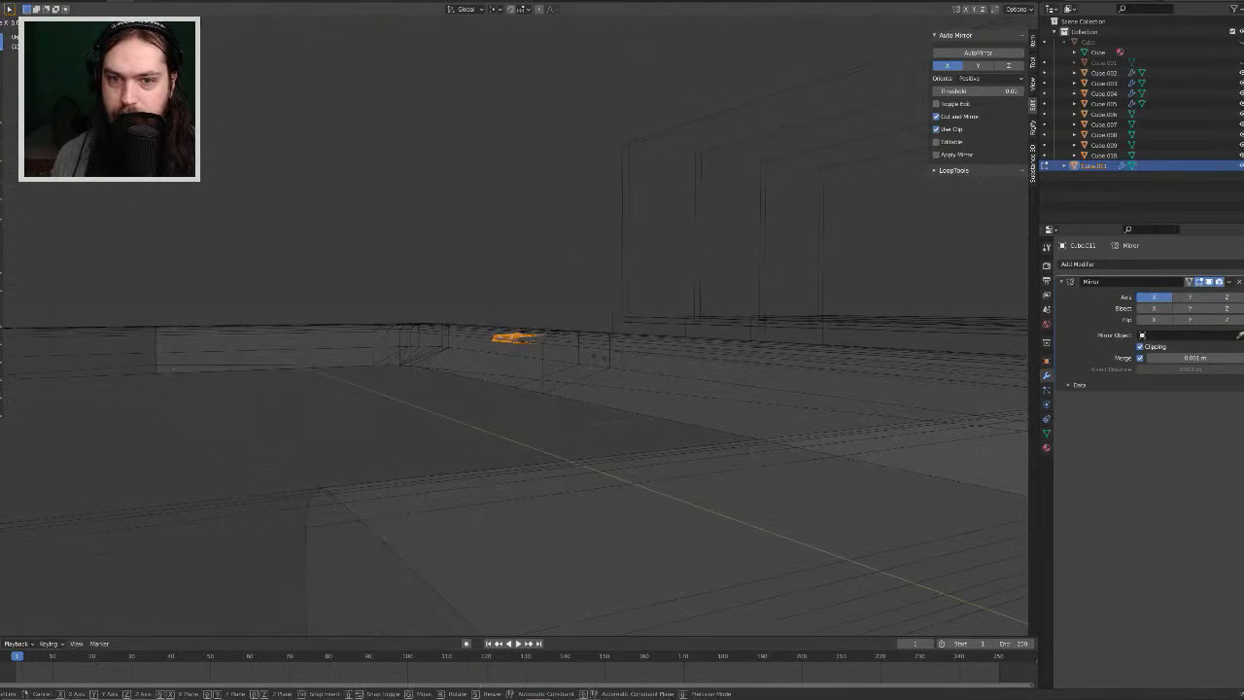
right_click(670, 330)
Step: Select the whole lip through the mesh and scale it by about 1.9 in X and Y, leaving its height unscaled
middle_click_drag(670, 328, 591, 380)
key("KP_7")
left_click_drag(472, 208, 583, 352)
middle_click_drag(583, 339, 650, 256)
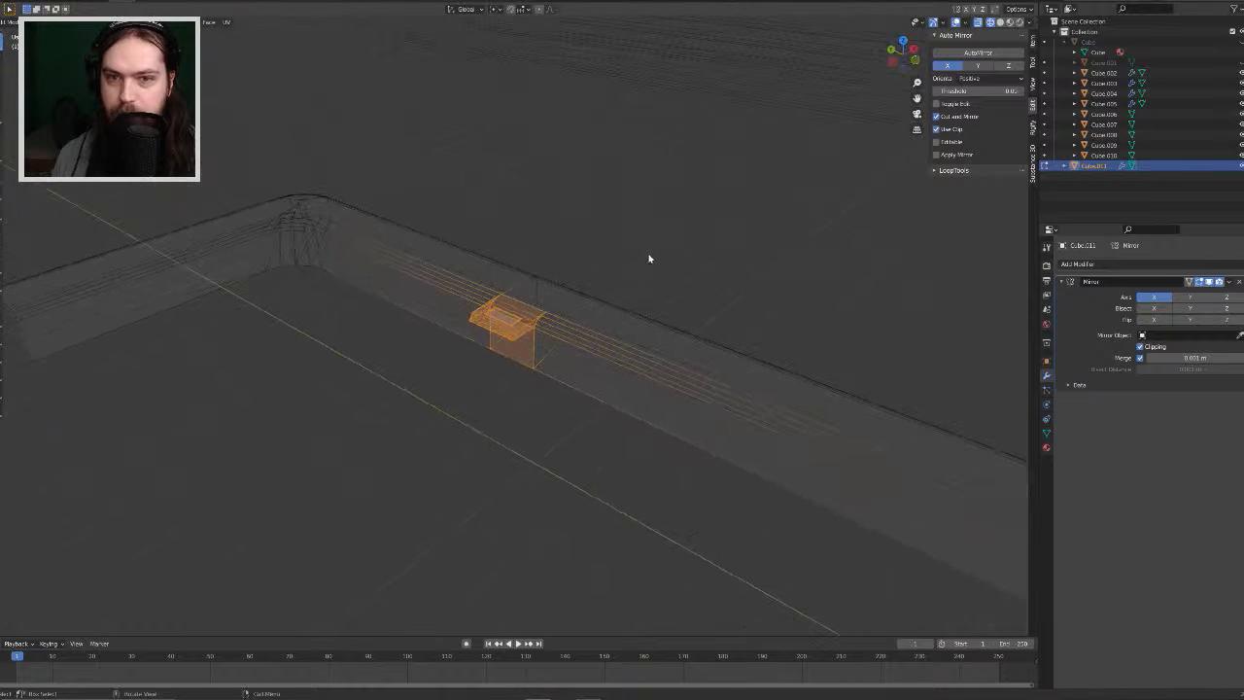
key("s")
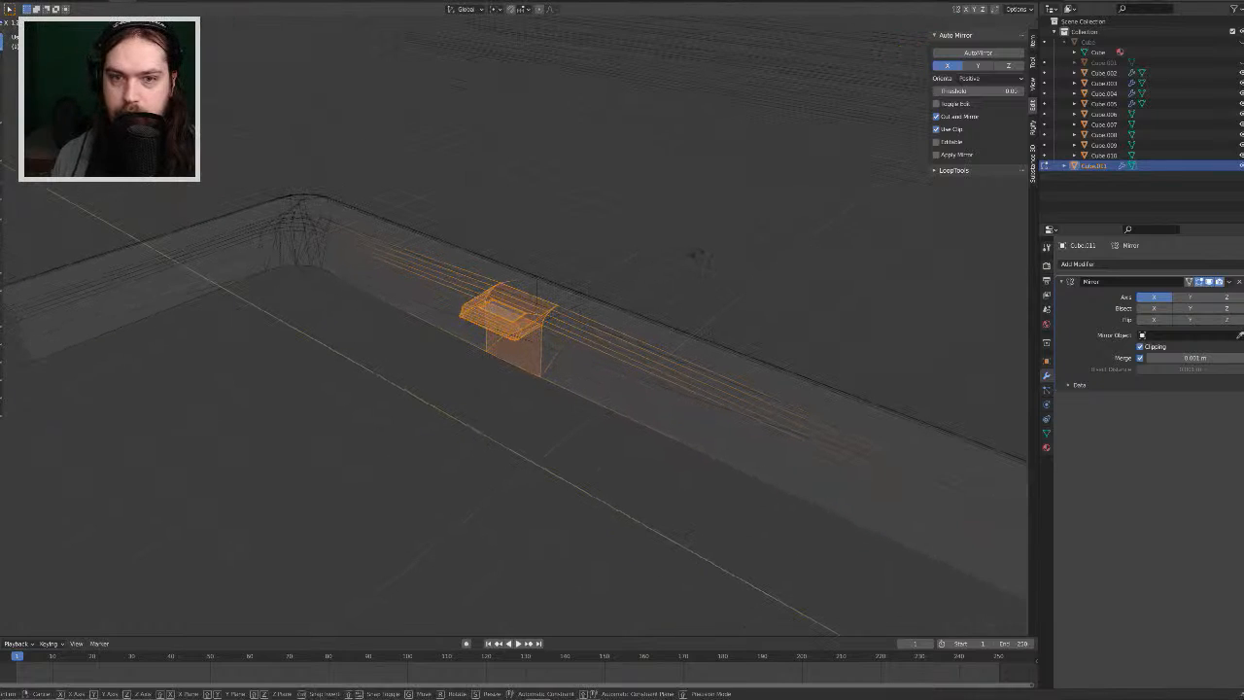
key("shift+z")
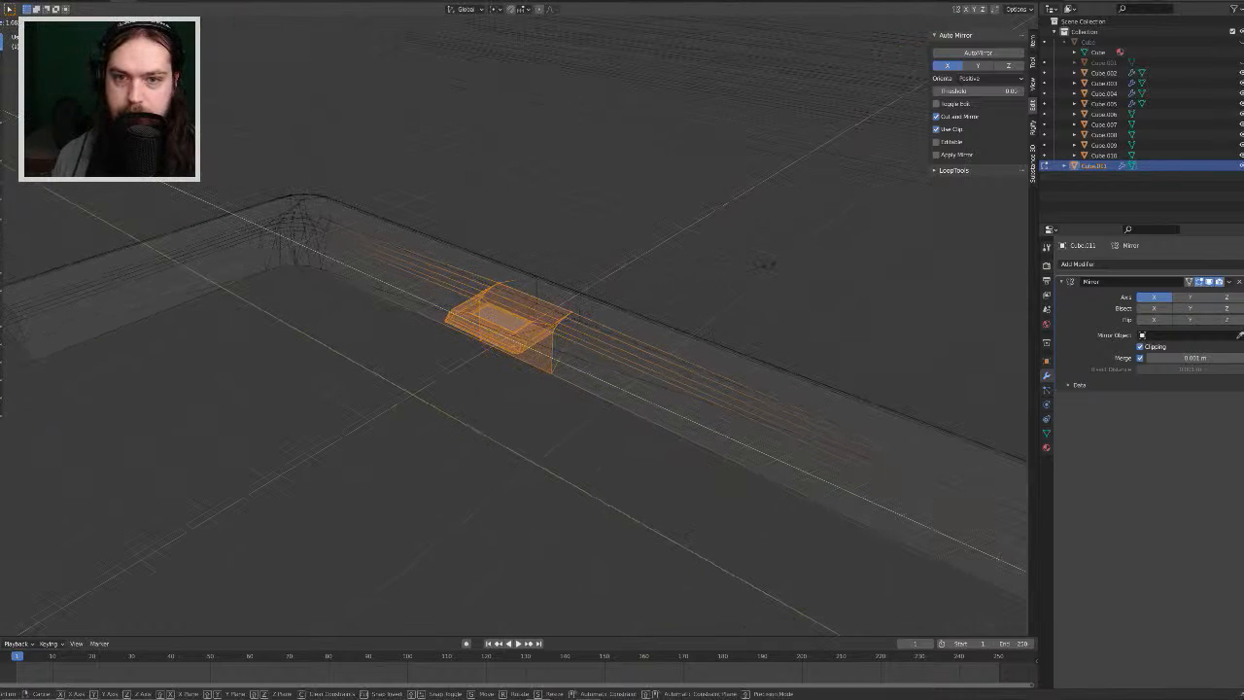
left_click(805, 267)
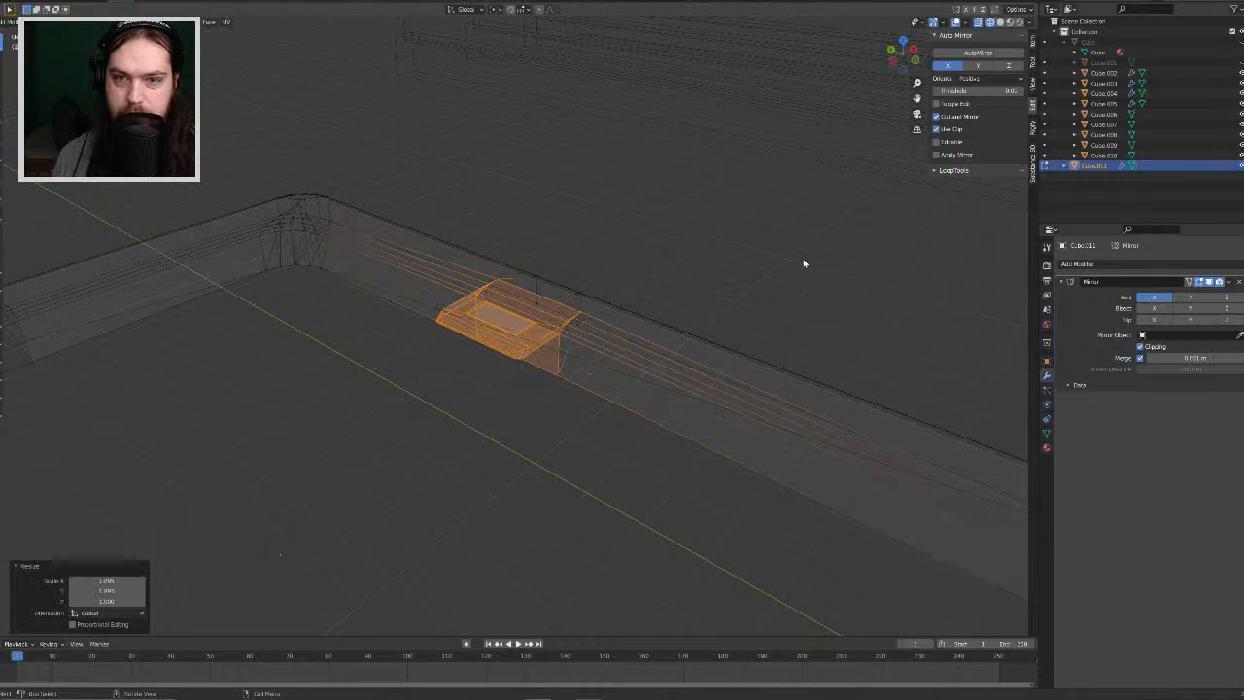
Step: Check the enlarged lip from above in solid shading, and switch back to wireframe display
key("shift+z")
scroll(731, 252, "down", 5)
key("KP_7")
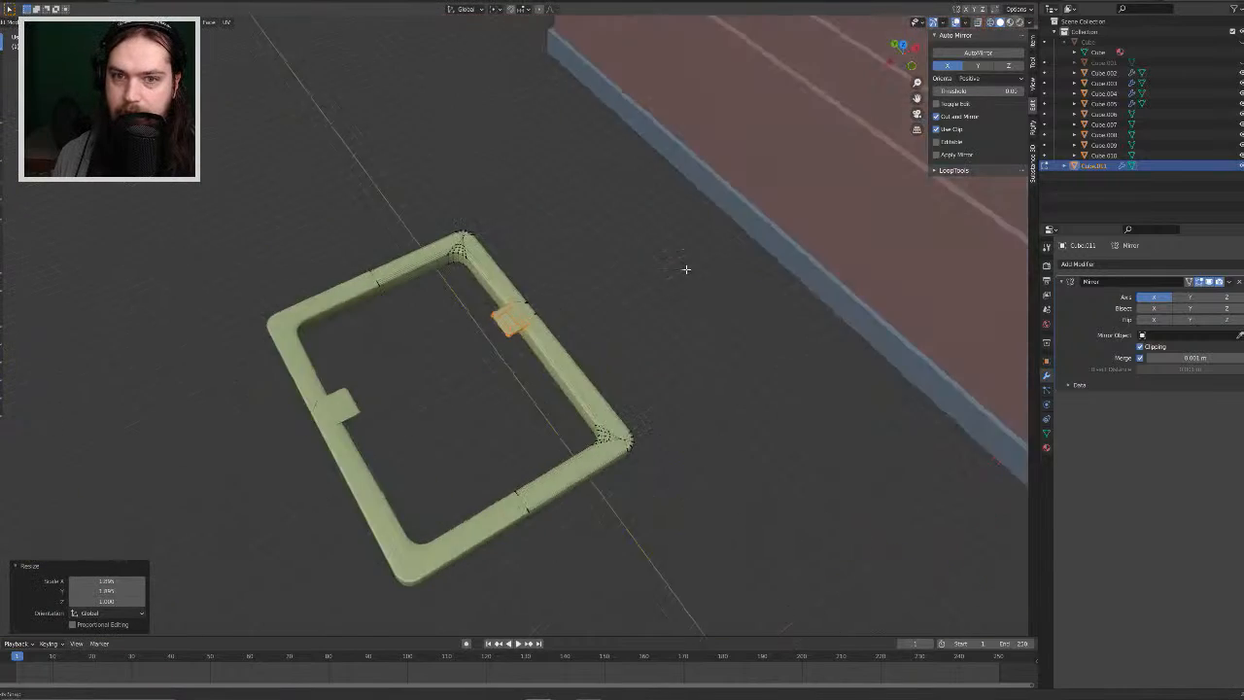
key("KP_Decimal")
scroll(677, 315, "down", 1)
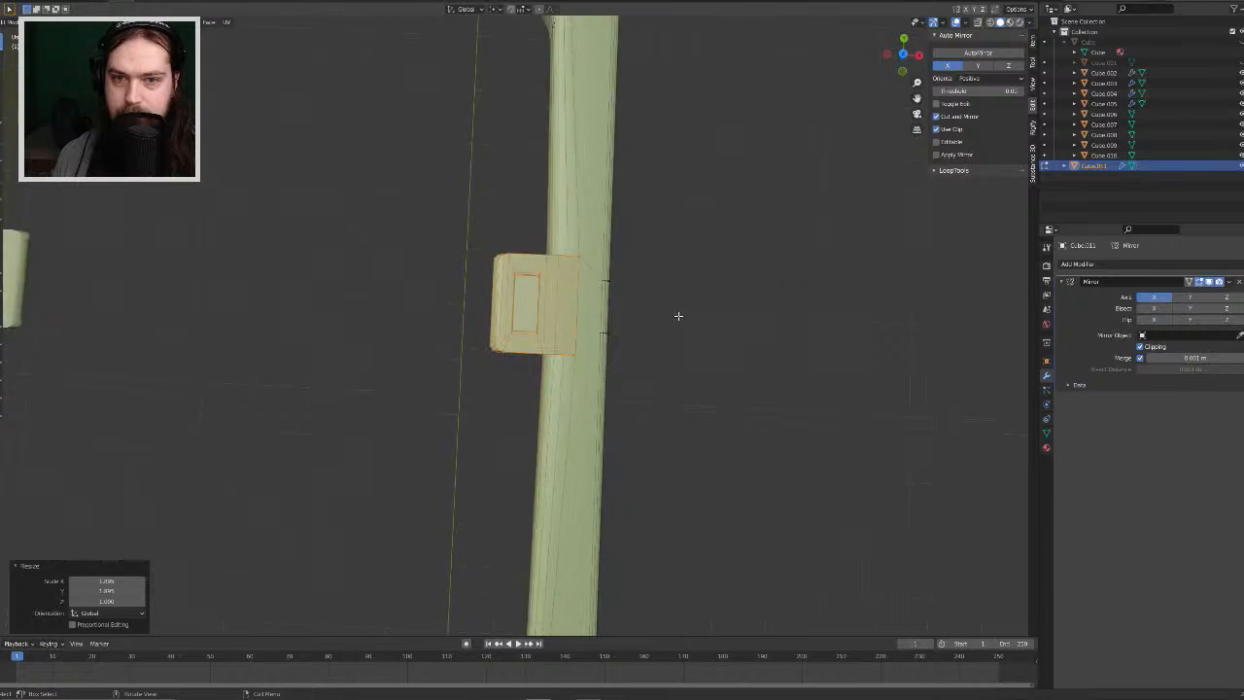
scroll(678, 314, "up", 1)
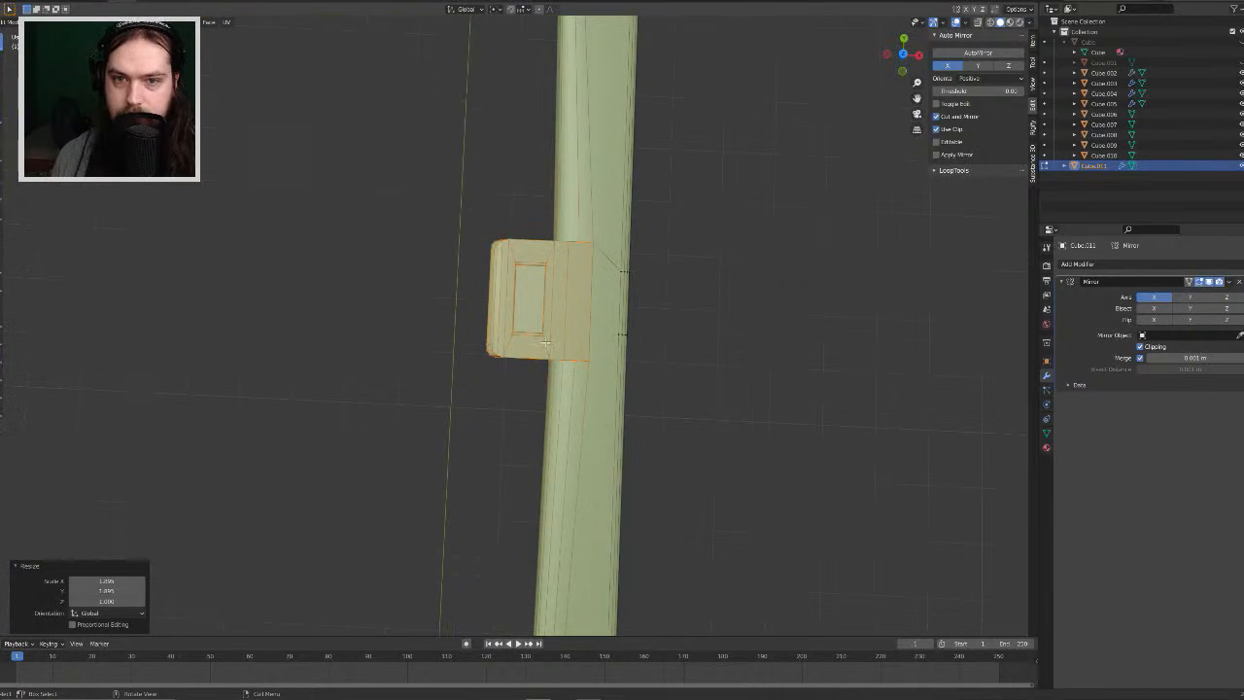
left_click_drag(545, 342, 512, 254)
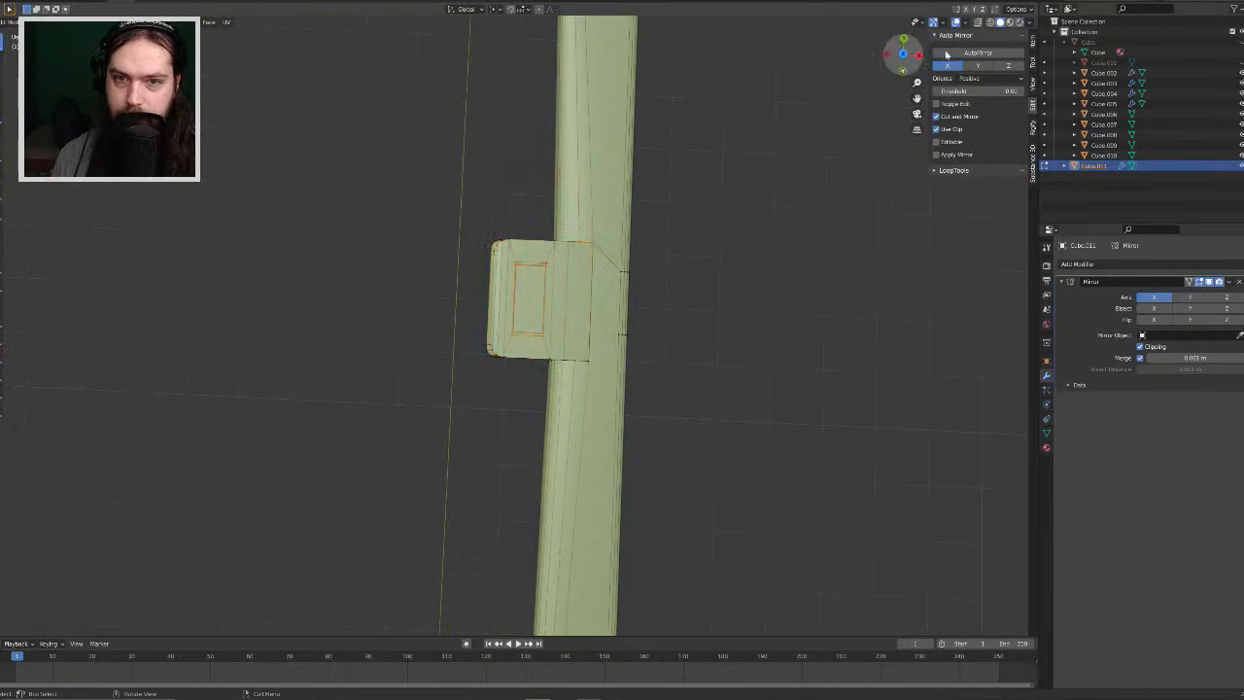
left_click(990, 22)
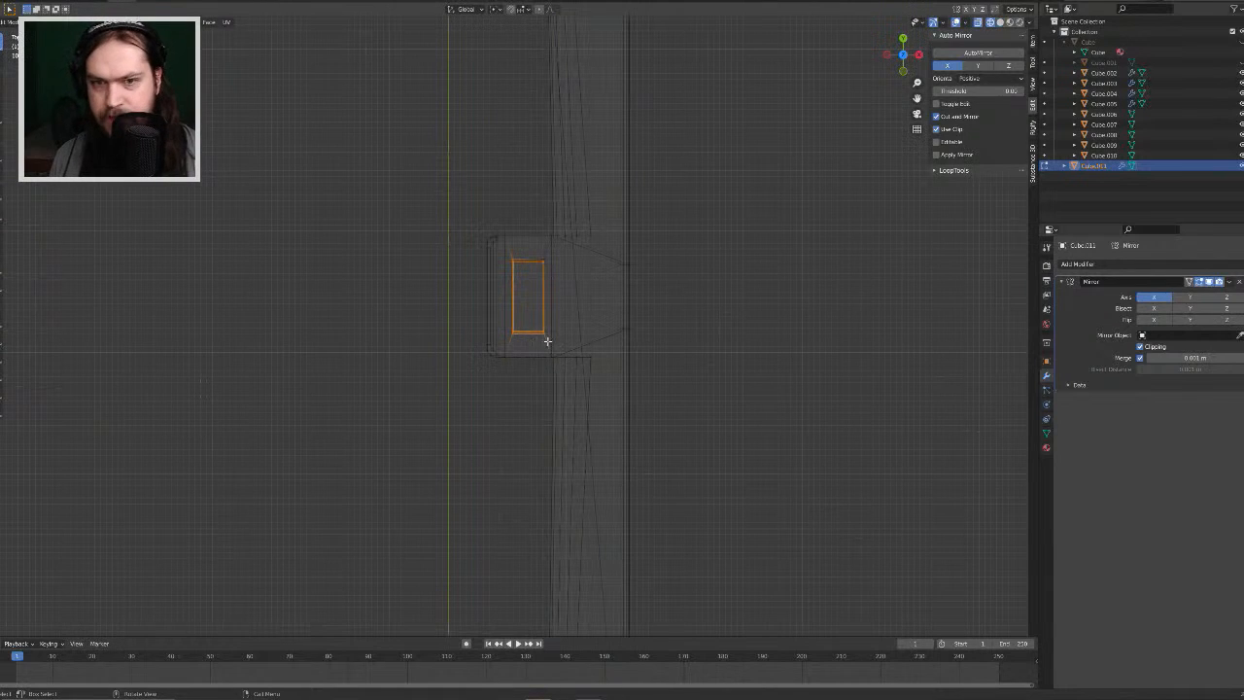
Step: Try to shorten only the lip's recess along the Y axis
left_click_drag(549, 340, 504, 250)
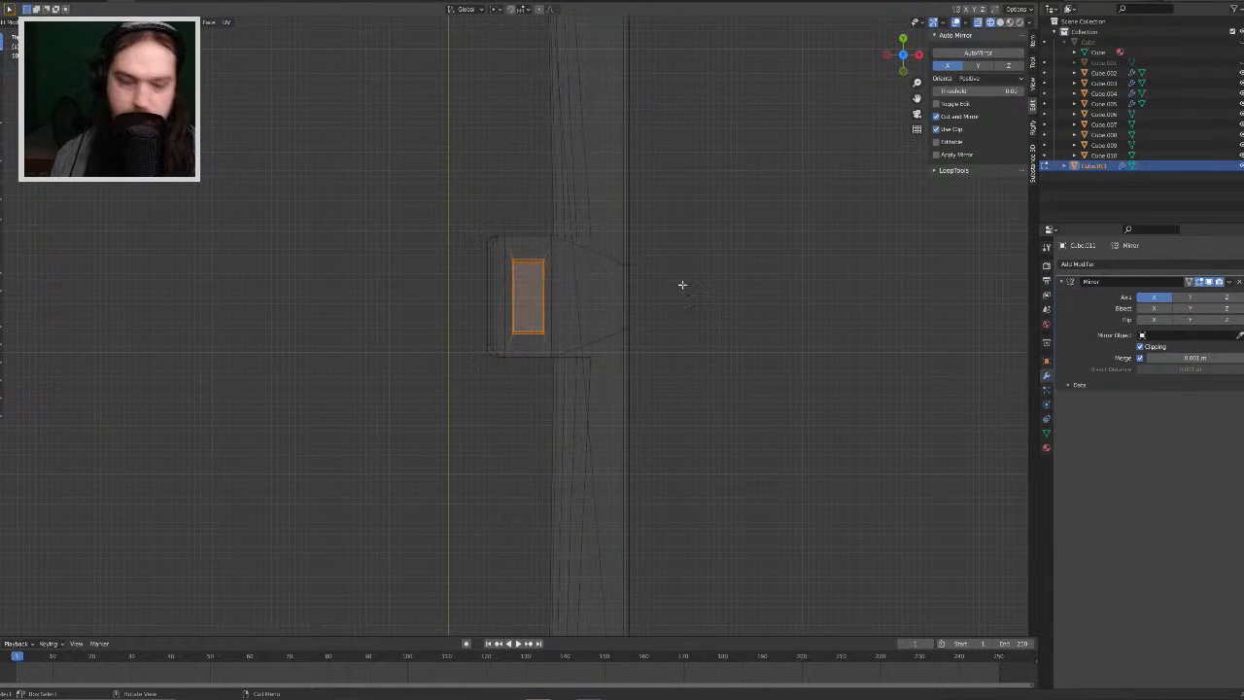
key("s")
key("y")
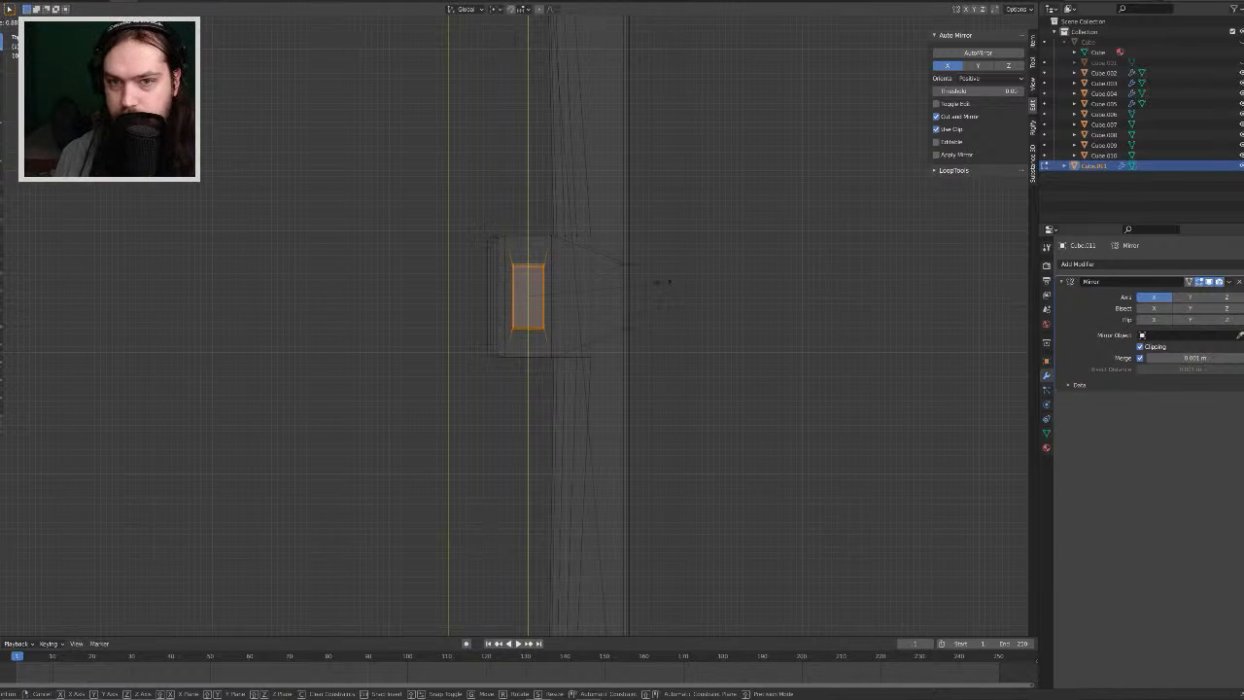
left_click(667, 282)
Step: Select the whole lip including its recess and scale it to about 0.8 along the Y axis
left_click_drag(411, 184, 608, 430)
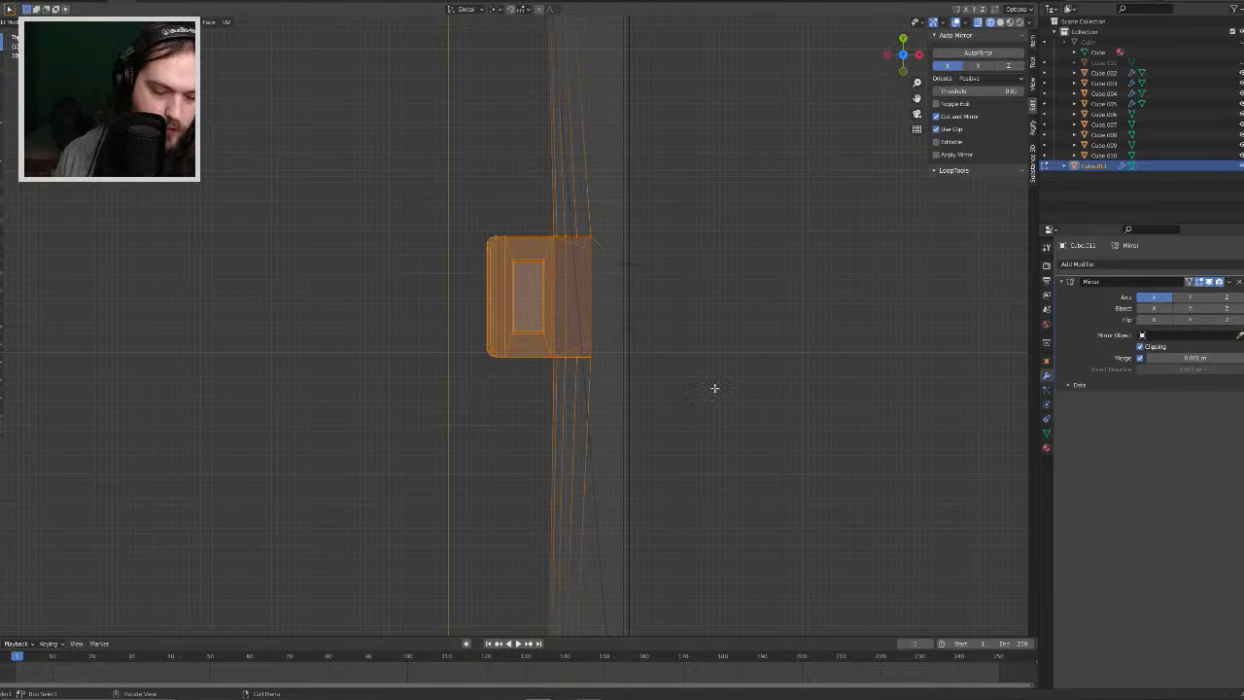
key("s")
key("z")
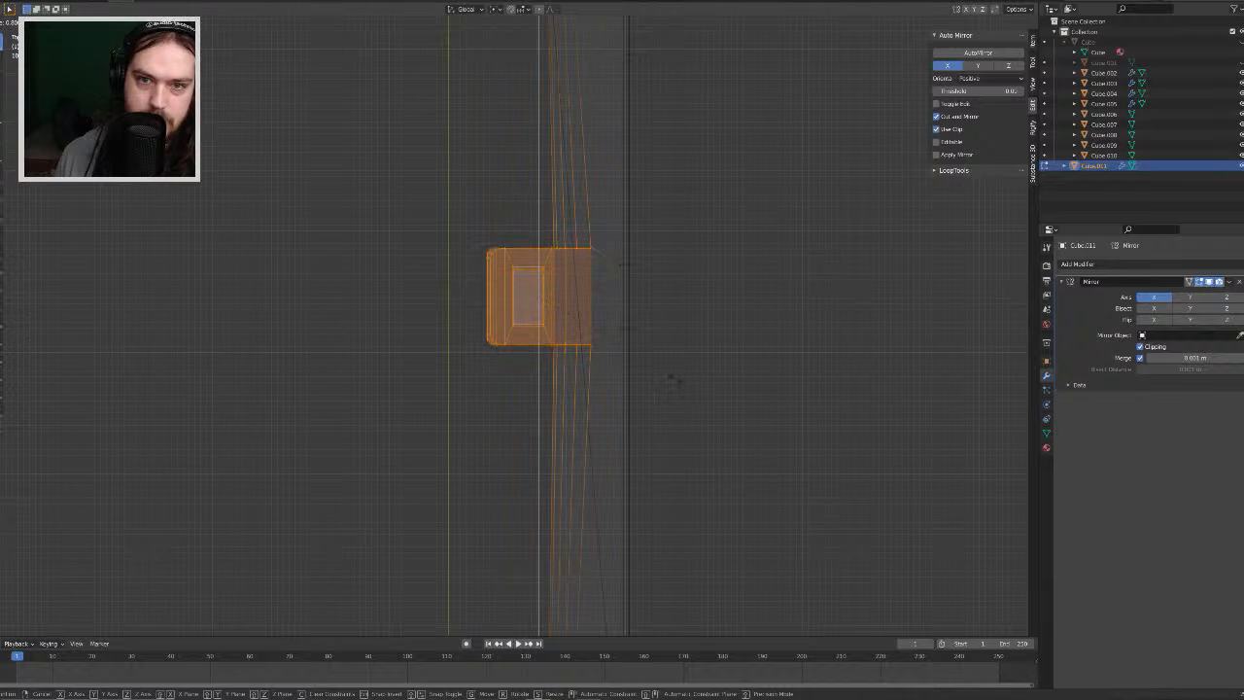
left_click(673, 379)
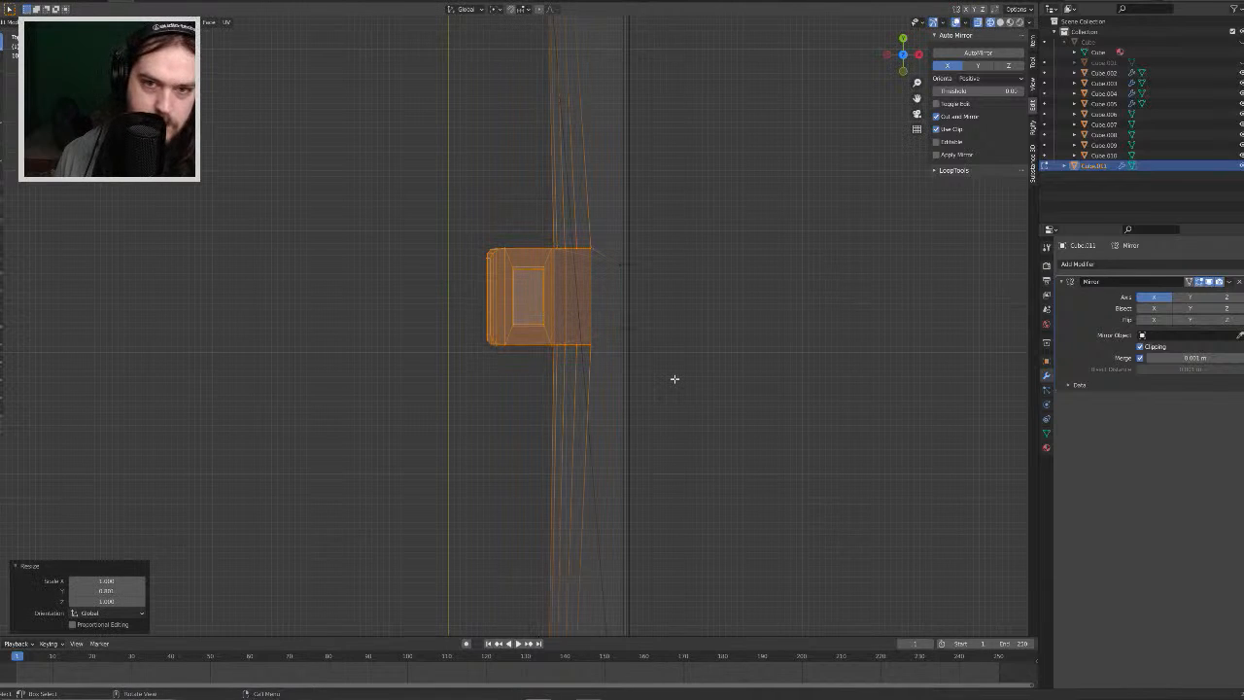
Step: Scale the whole lip by about 1.16 in X and Y, and reduce its Y size to about 0.94
key("s")
key("x")
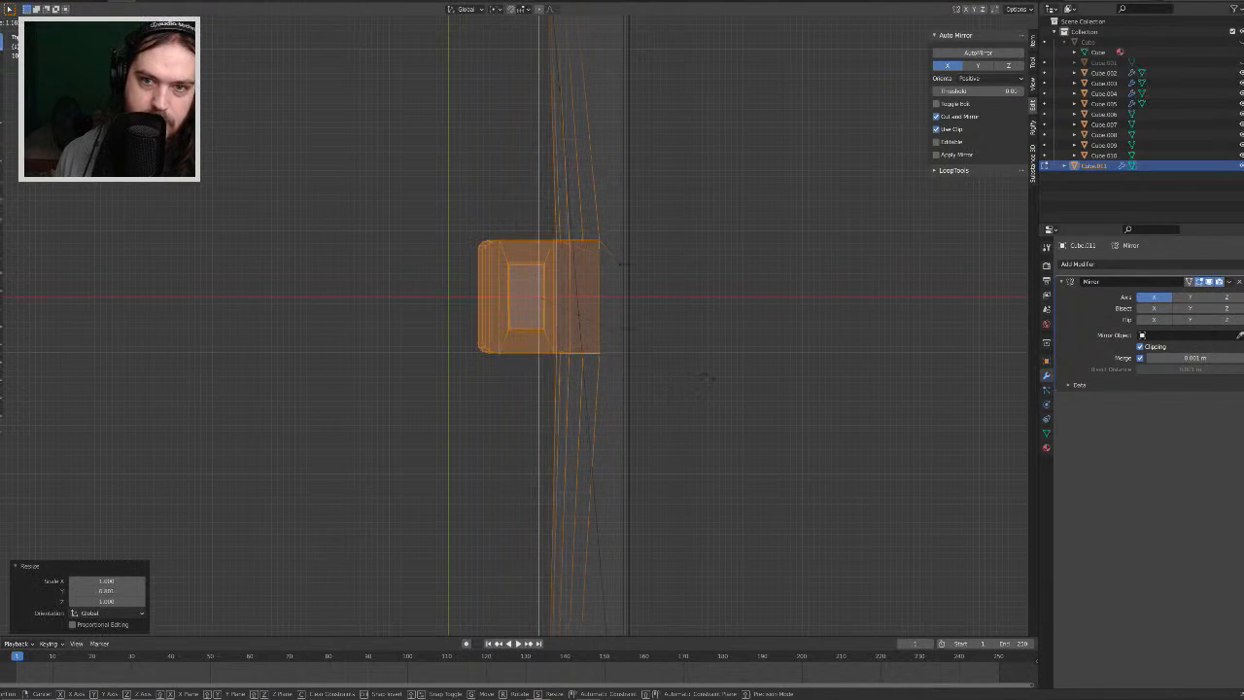
left_click(709, 377)
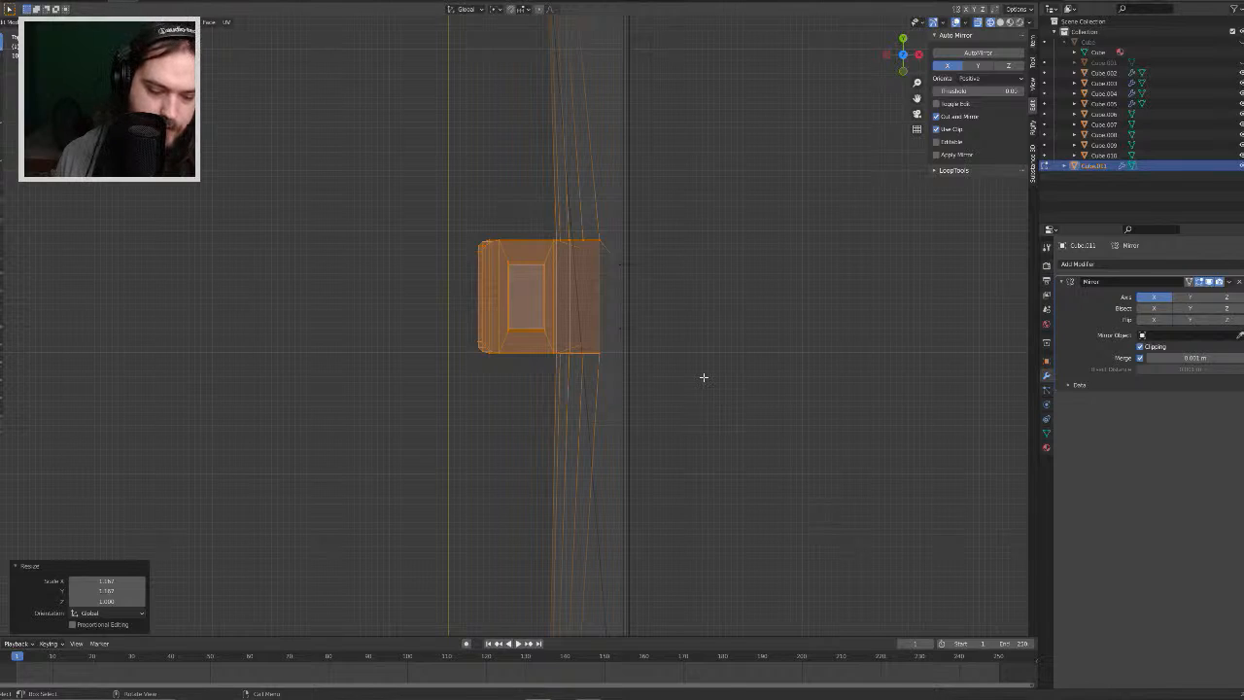
key("s")
key("y")
left_click(695, 374)
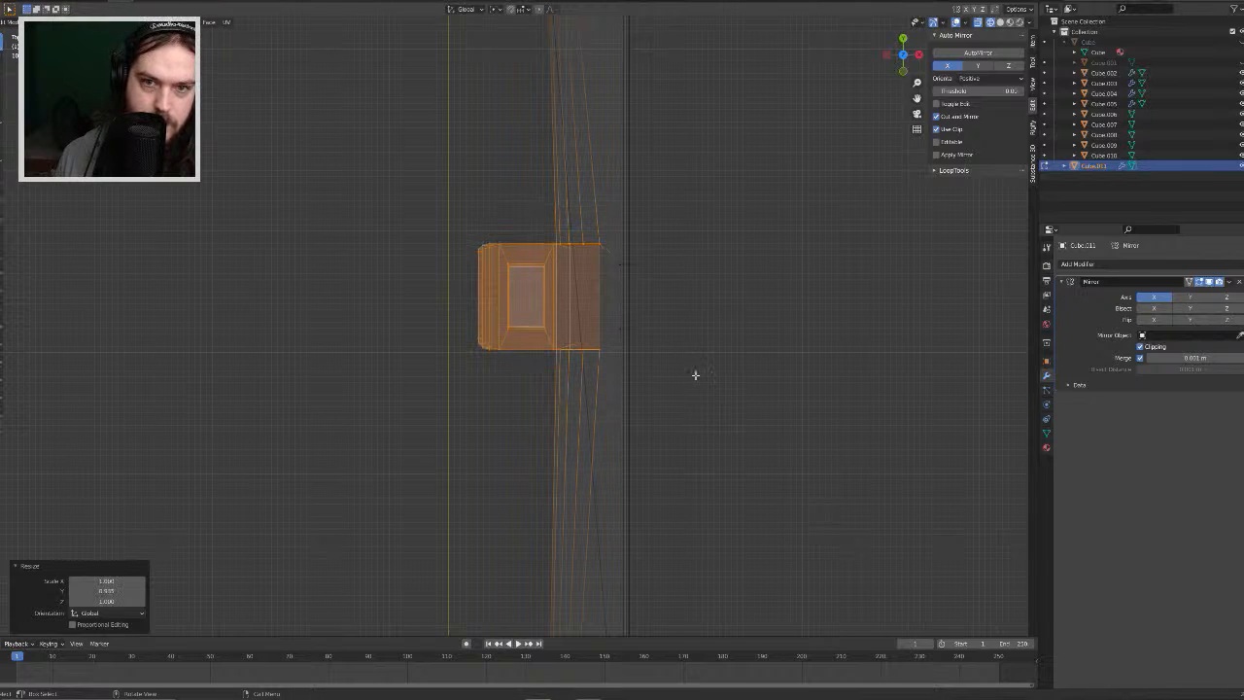
Step: Leave mesh editing, switch to solid shading and inspect the resized lip where it joins the frame
key("Tab")
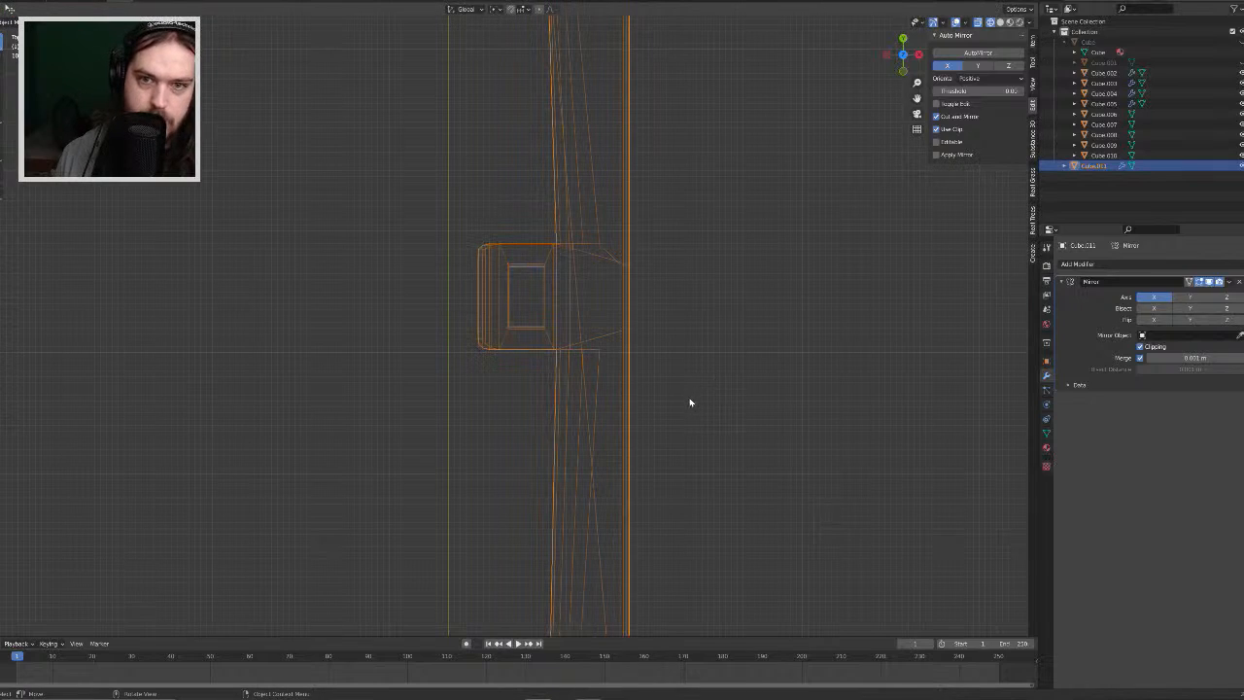
left_click(999, 22)
left_click(746, 387)
middle_click_drag(654, 414, 671, 336)
scroll(672, 336, "up", 8)
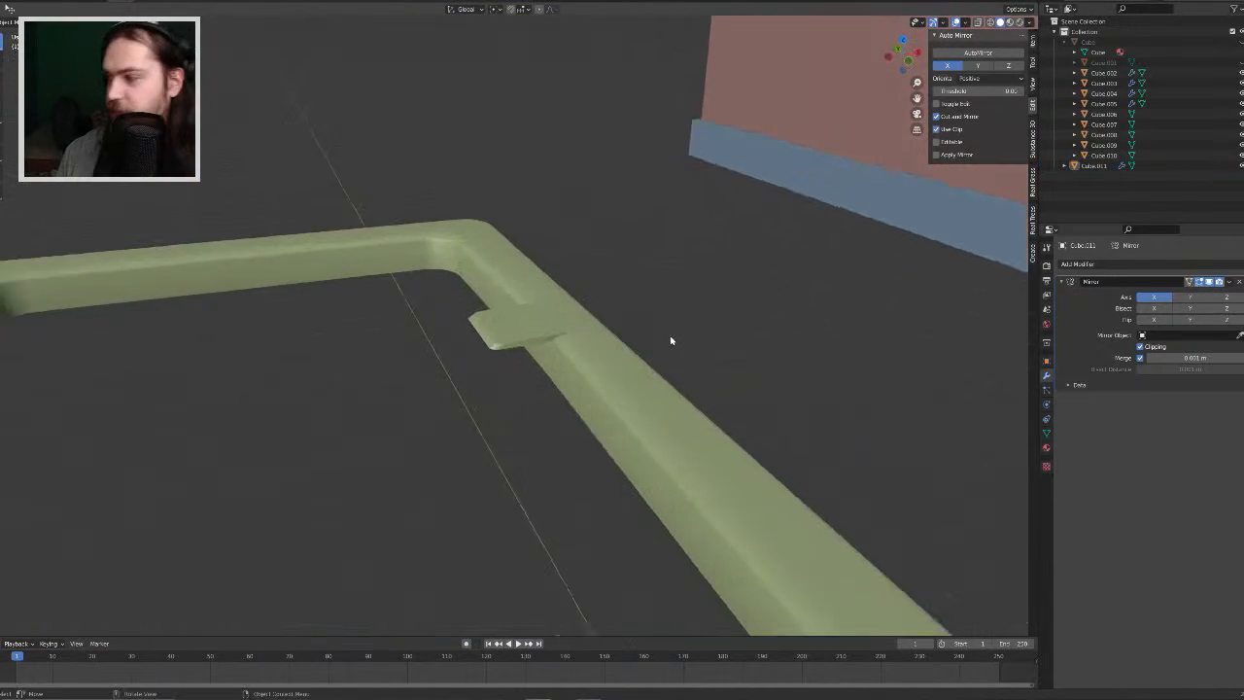
Step: Try to join two separate vertices at the lip's side edge near the frame with Merge Collapse
left_click(734, 385)
key("Tab")
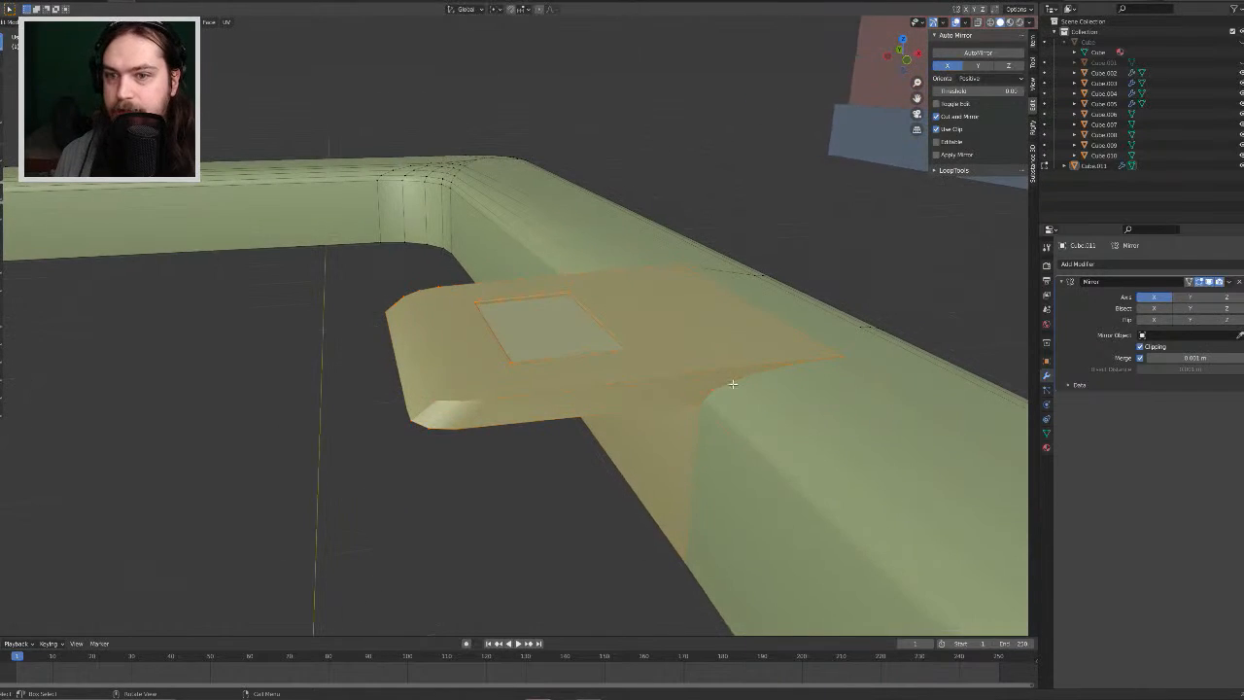
key("alt+a")
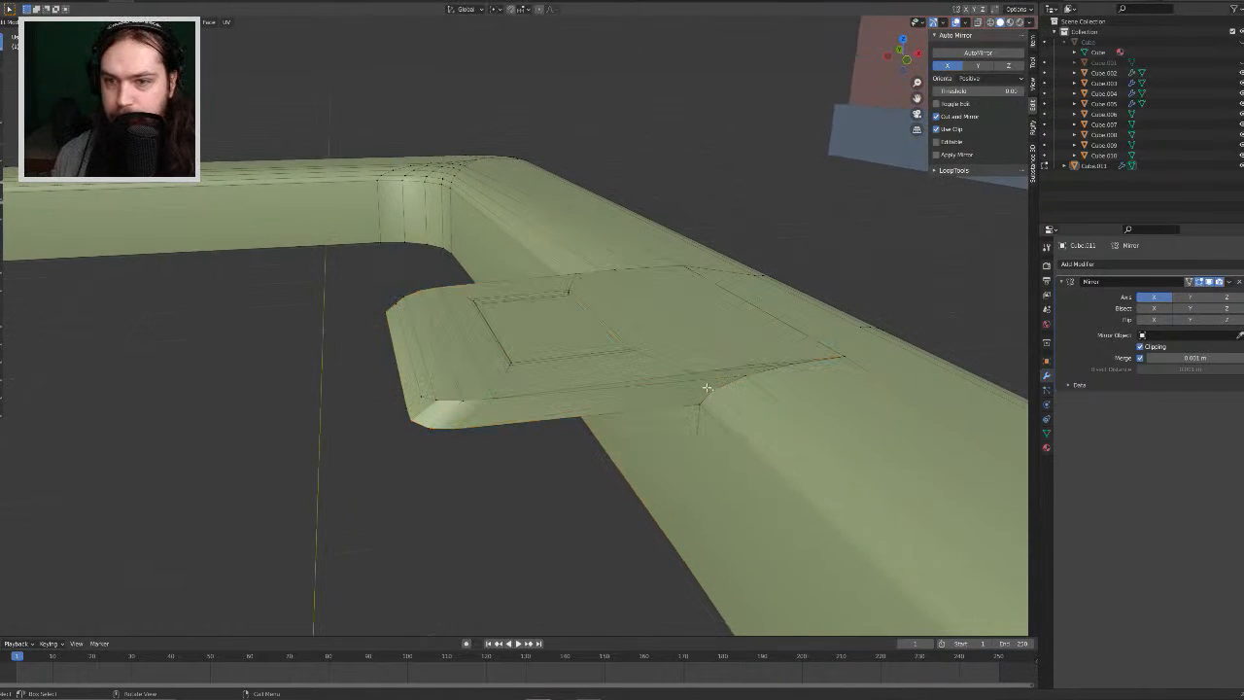
key("F3")
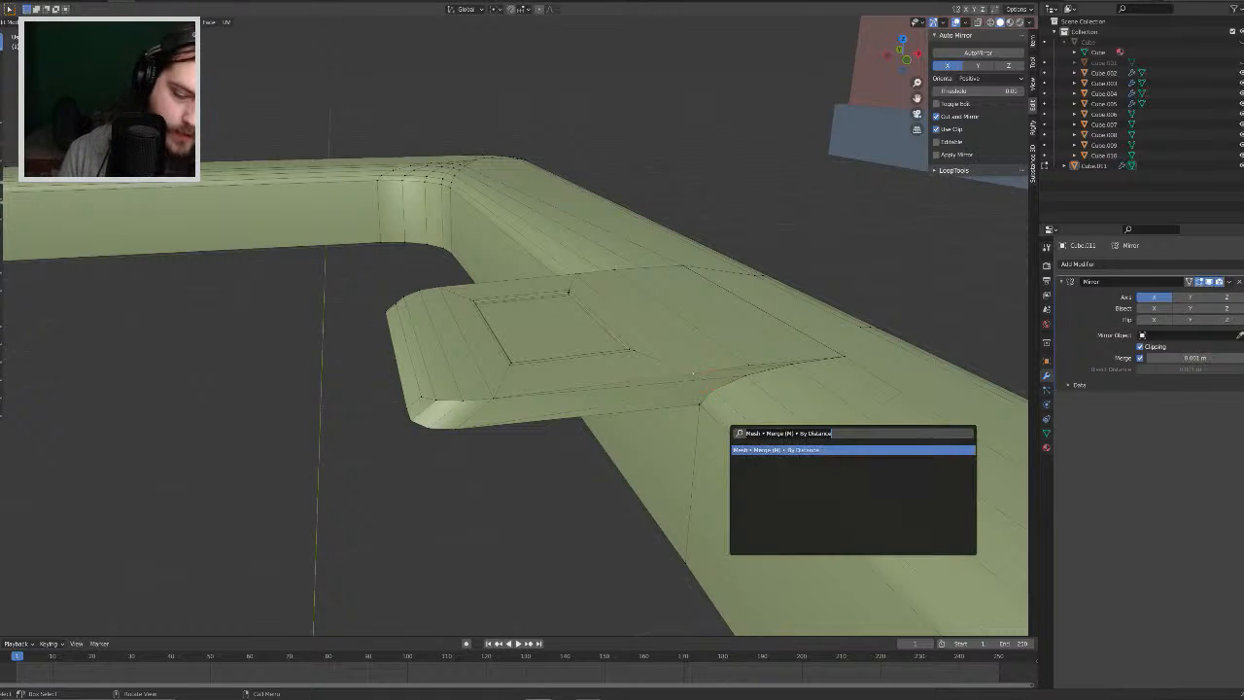
type("col")
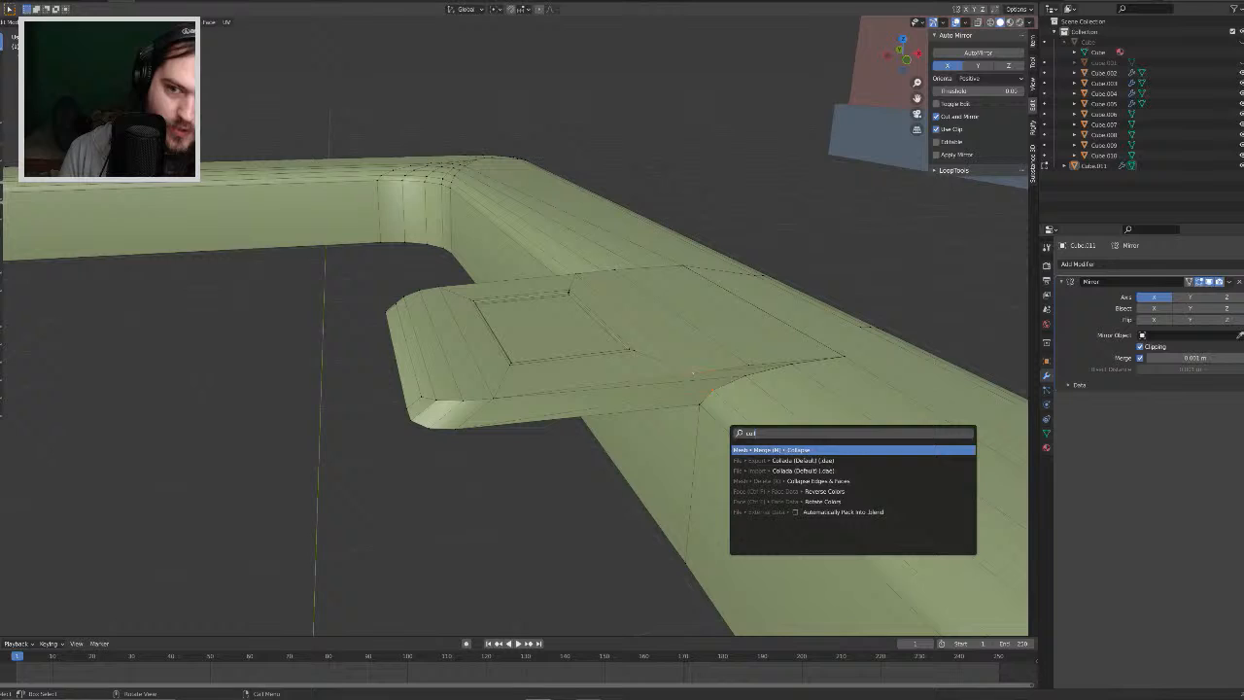
key("Return")
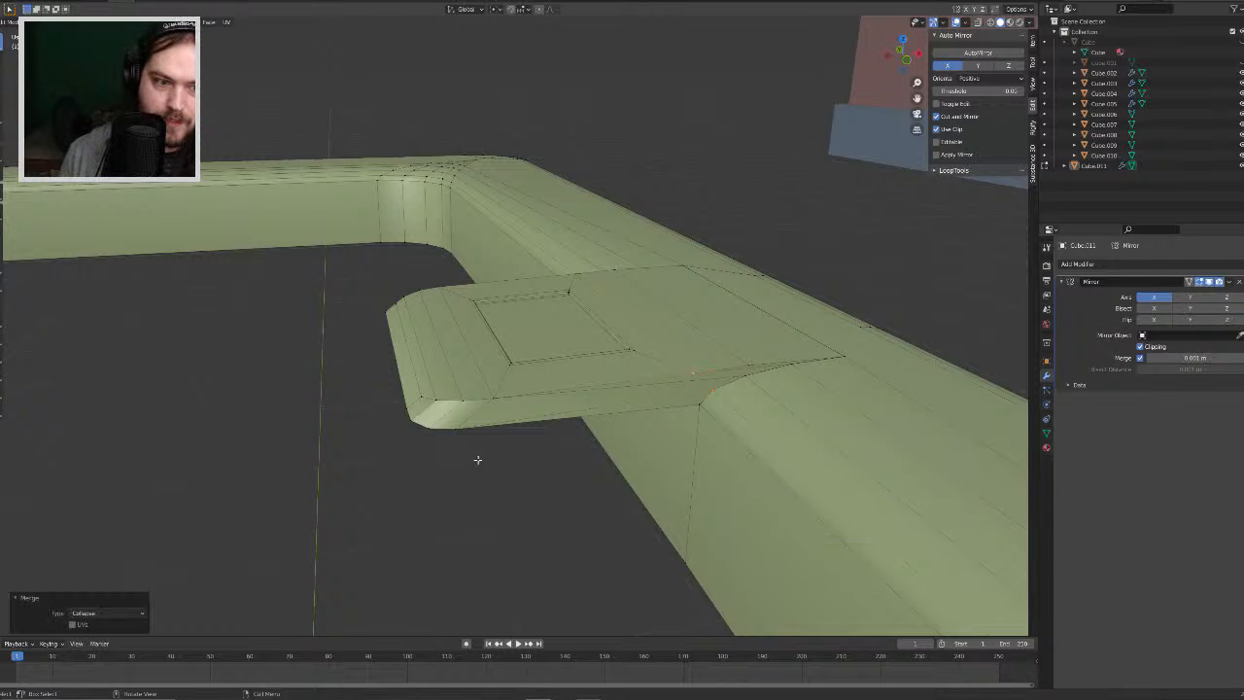
Step: Merge the two separate vertices along the lip's side edge near the frame with Merge At Center
middle_click_drag(795, 425, 768, 418)
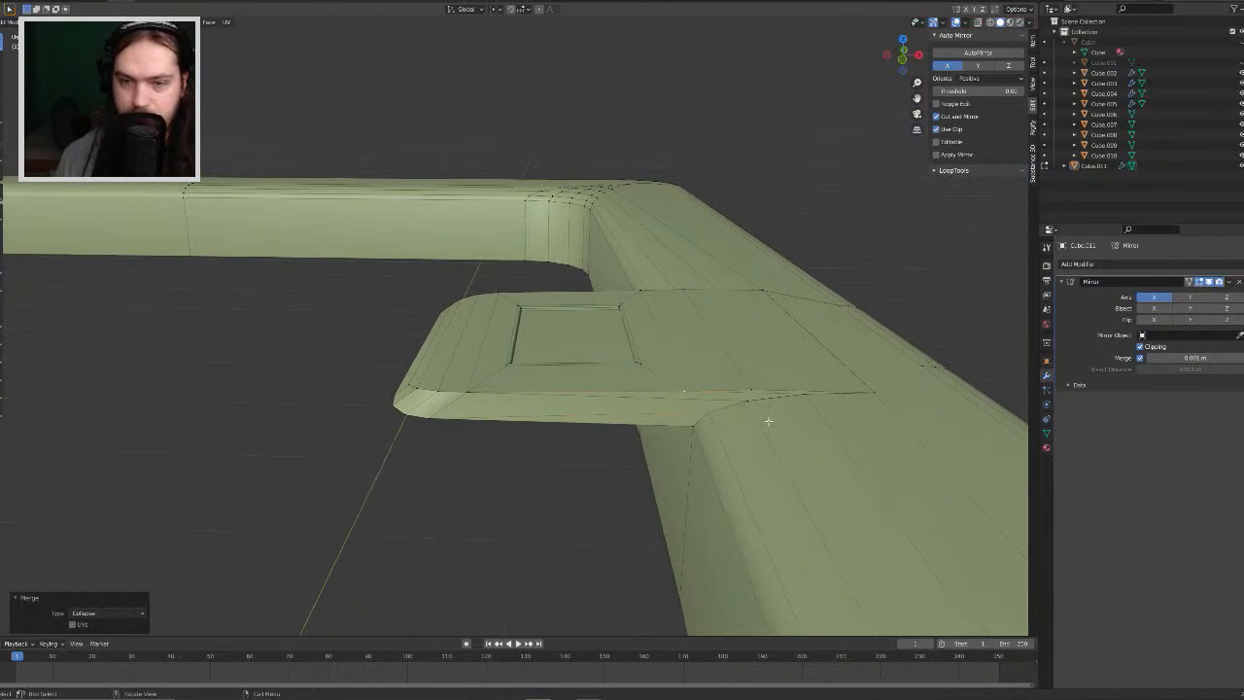
key("F3")
key("BackSpace")
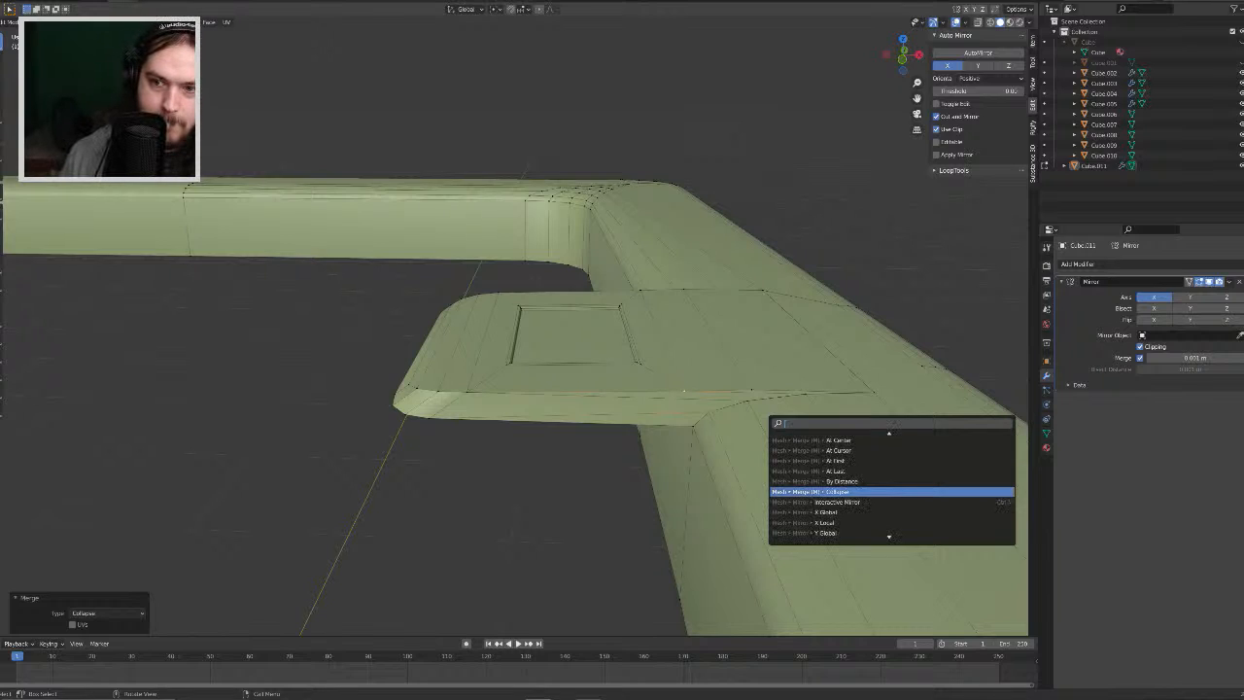
key("Up")
key("Down")
key("Down")
key("Down")
key("Down")
key("Down")
key("Down")
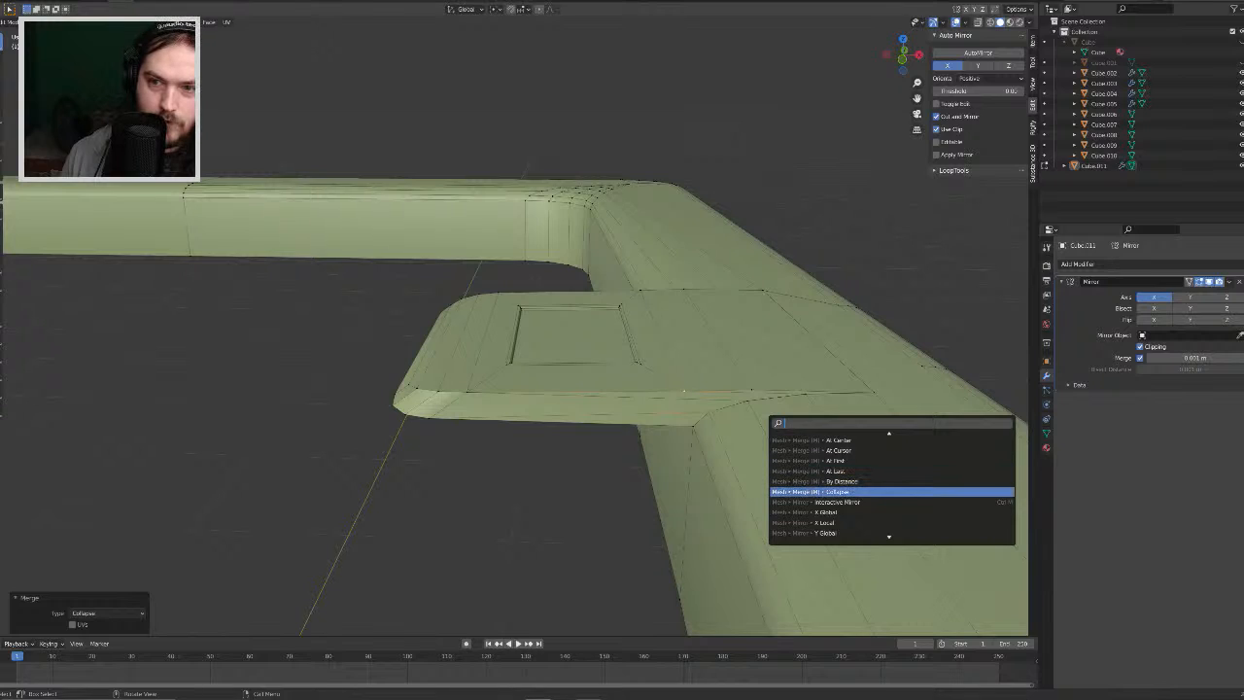
scroll(823, 492, "down", 4)
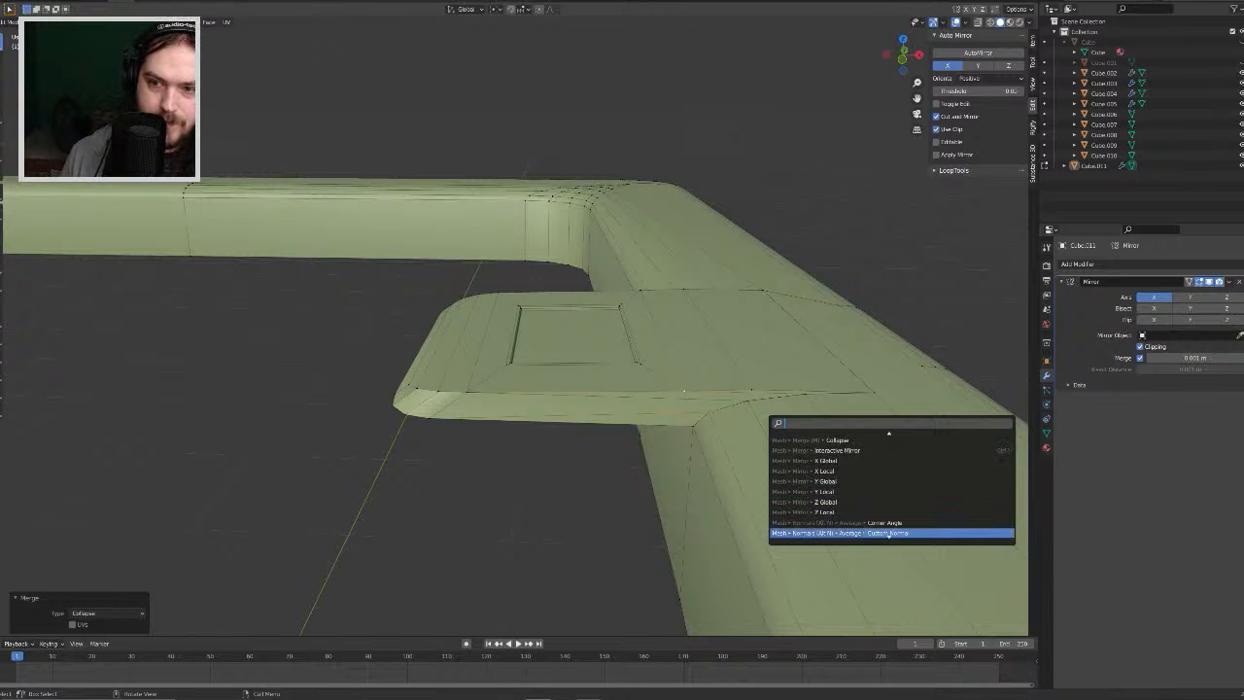
type("convert")
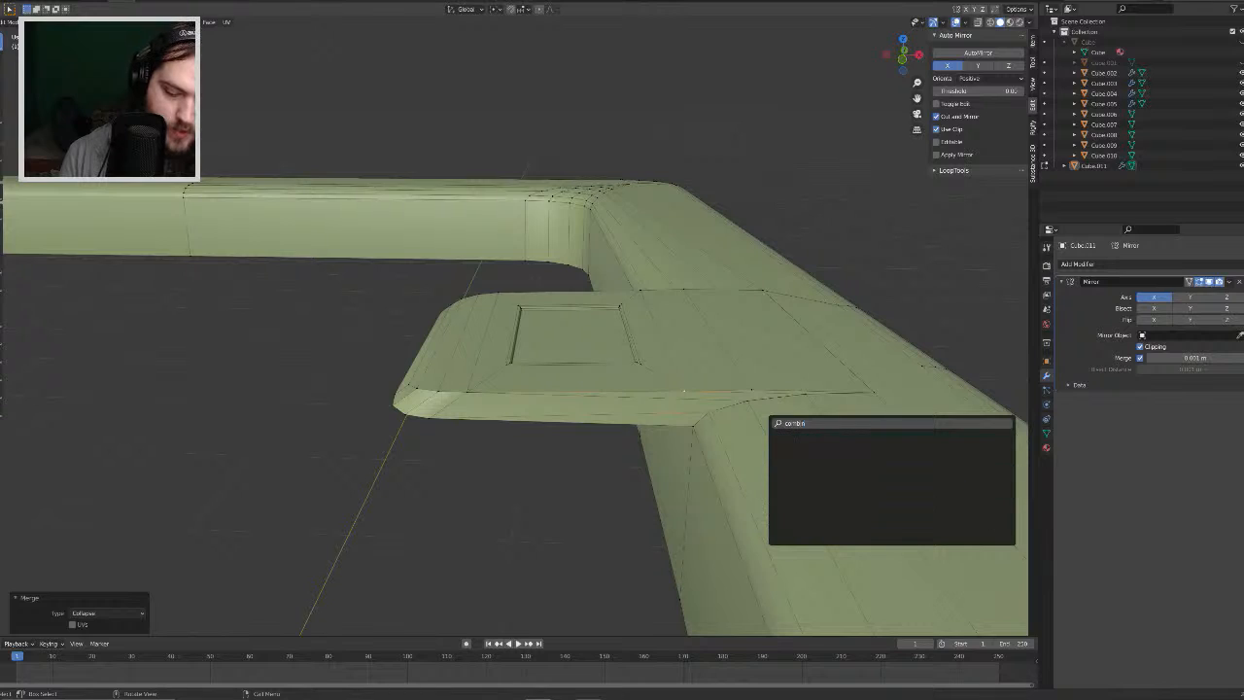
key("ctrl+a")
key("BackSpace")
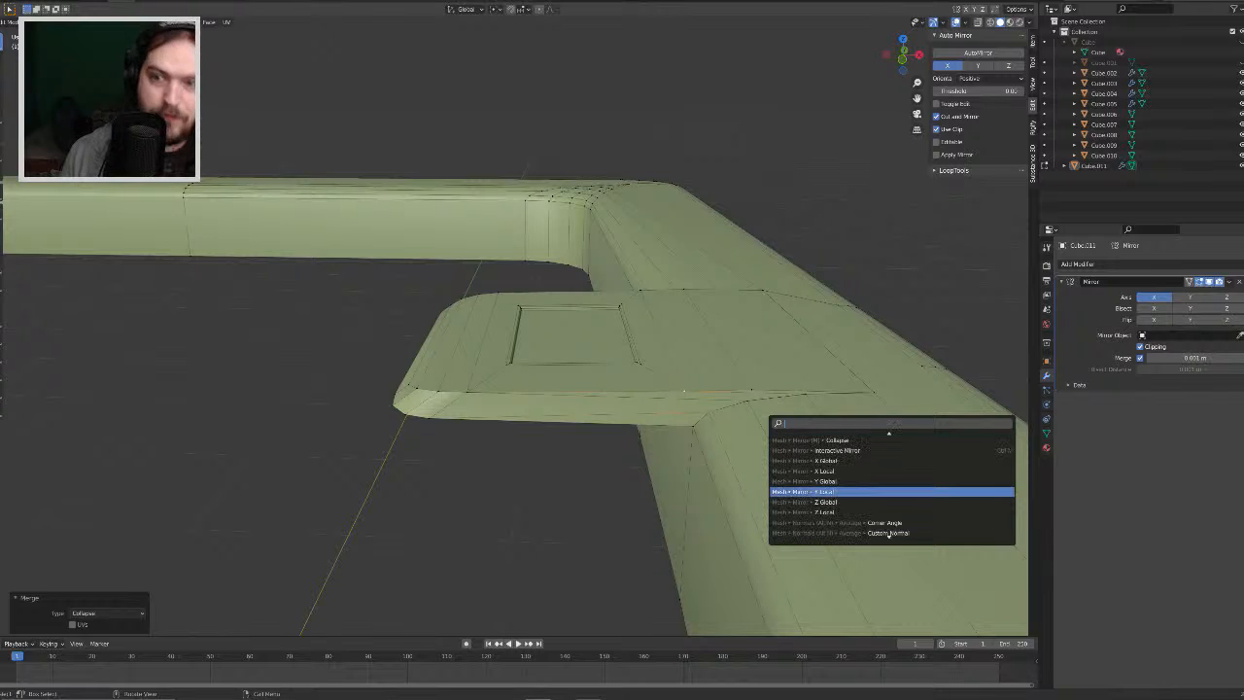
scroll(888, 533, "up", 6)
type("merge")
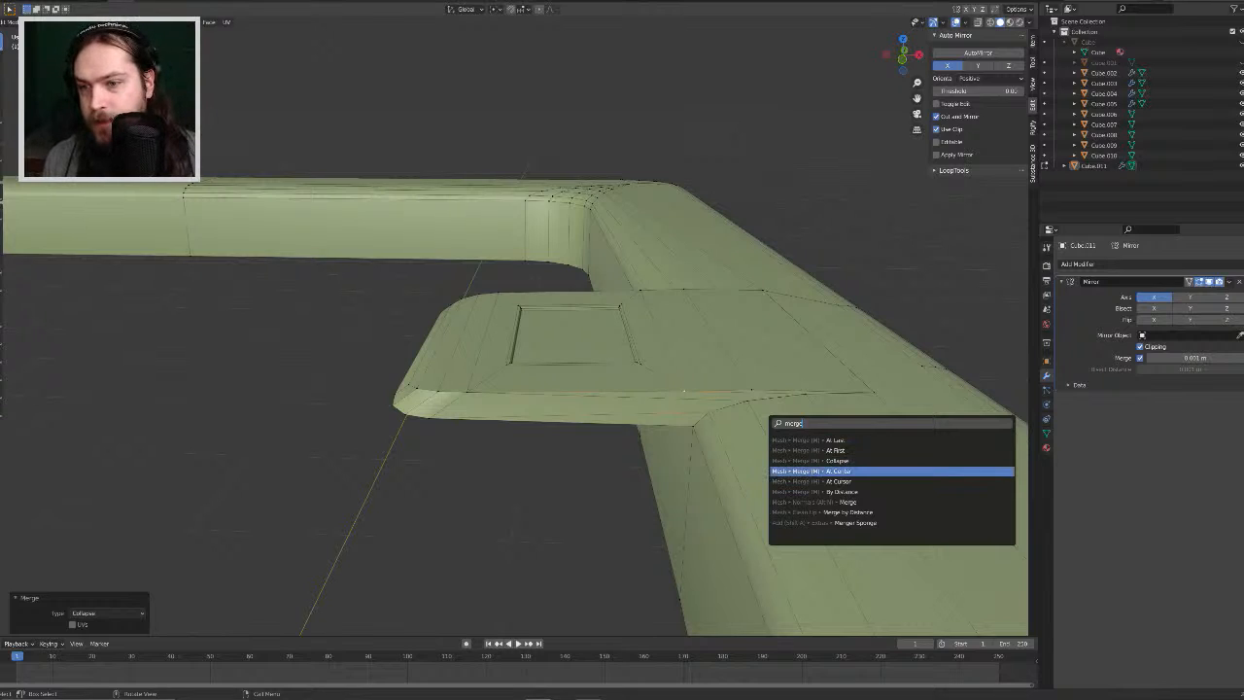
left_click(865, 470)
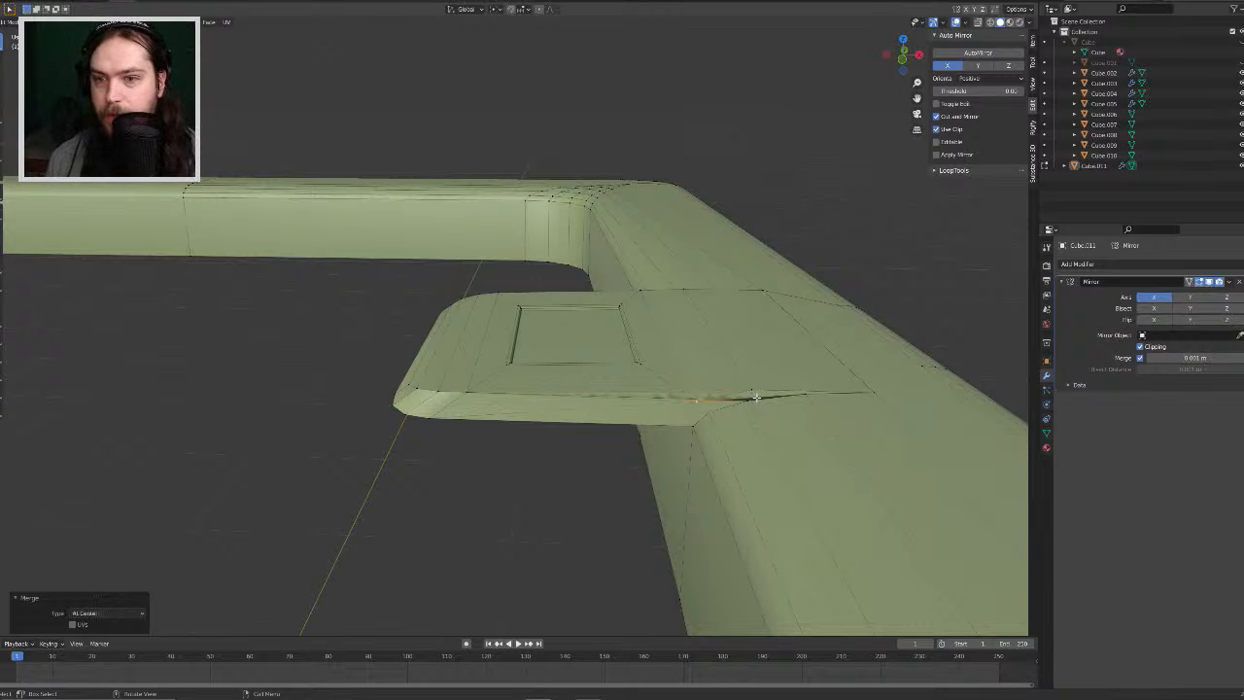
Step: Merge two more vertex pairs at center along the crease where the lip's side meets the frame
left_click(751, 390)
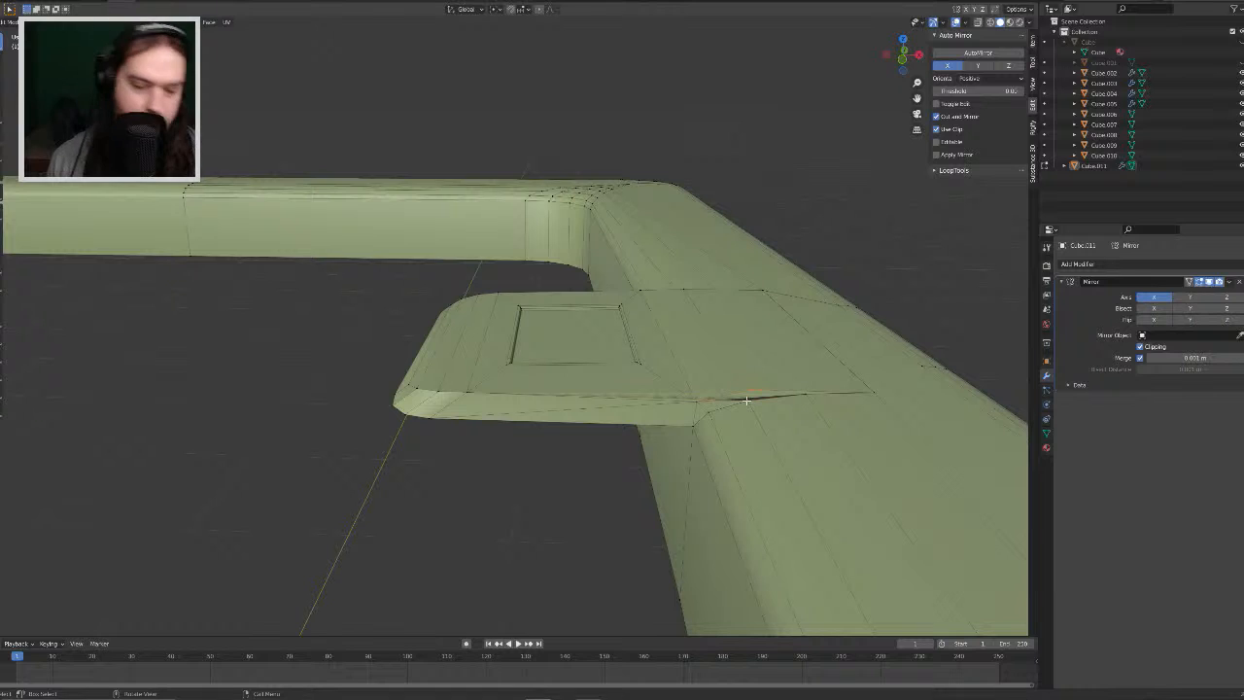
key("F3")
key("Return")
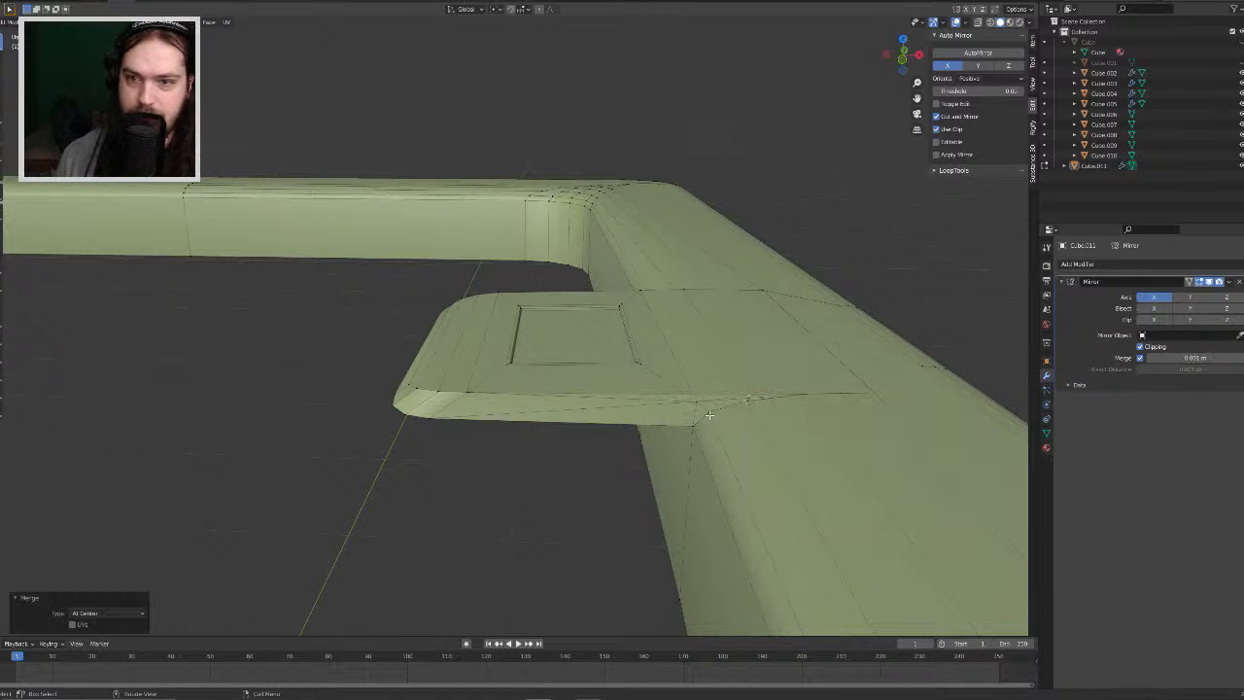
middle_click_drag(709, 415, 851, 503)
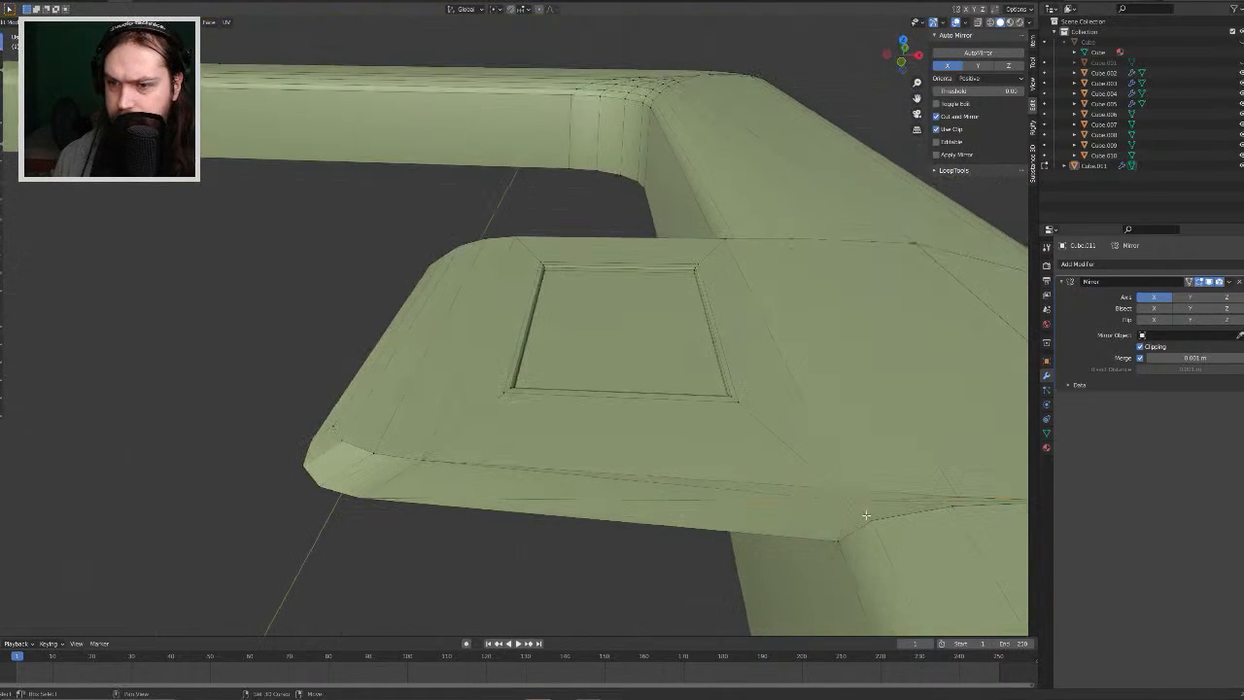
left_click(872, 520, "shift")
key("m")
left_click(874, 524)
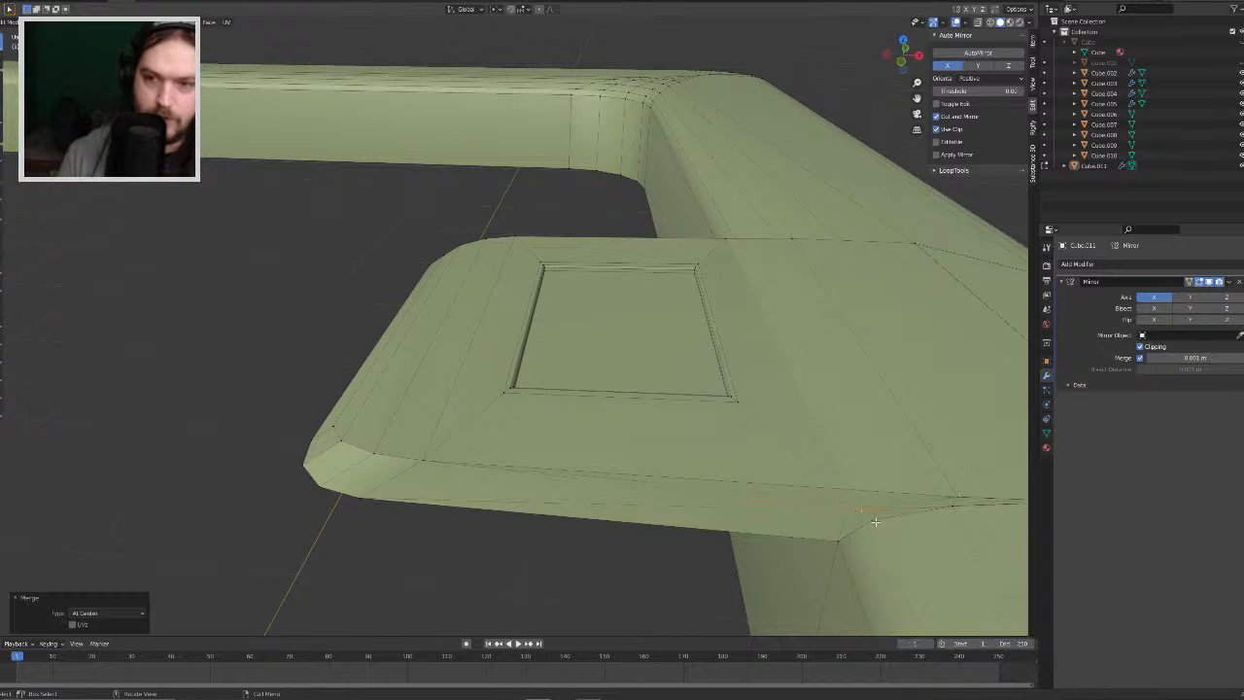
key("g")
key("g")
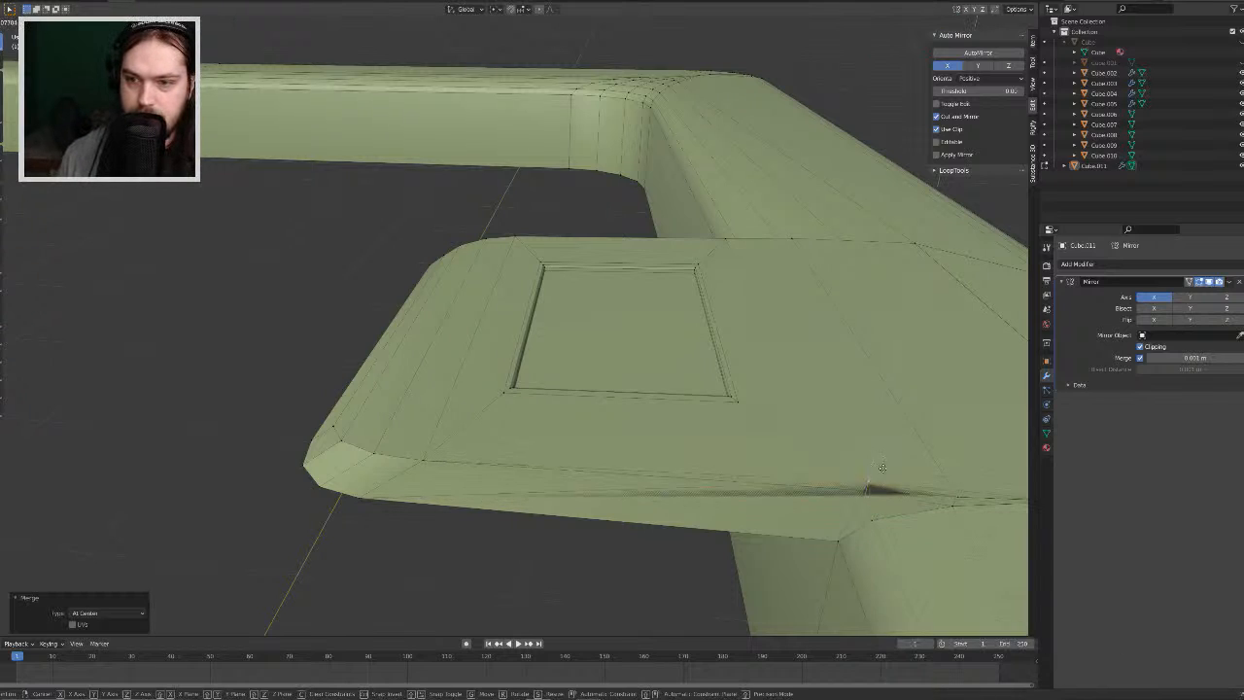
right_click(879, 481)
Step: Merge the overlapping vertices at center at the outer end of the crease between the lip and the frame
left_click(953, 497)
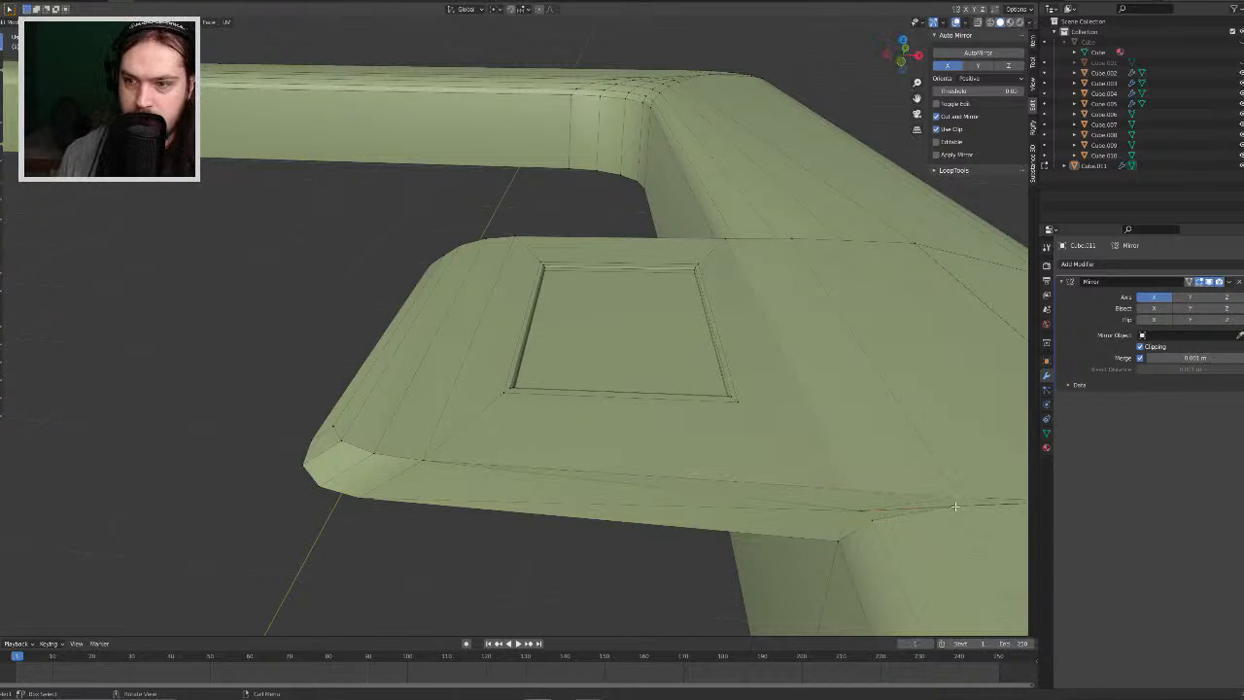
key("m")
left_click(954, 507)
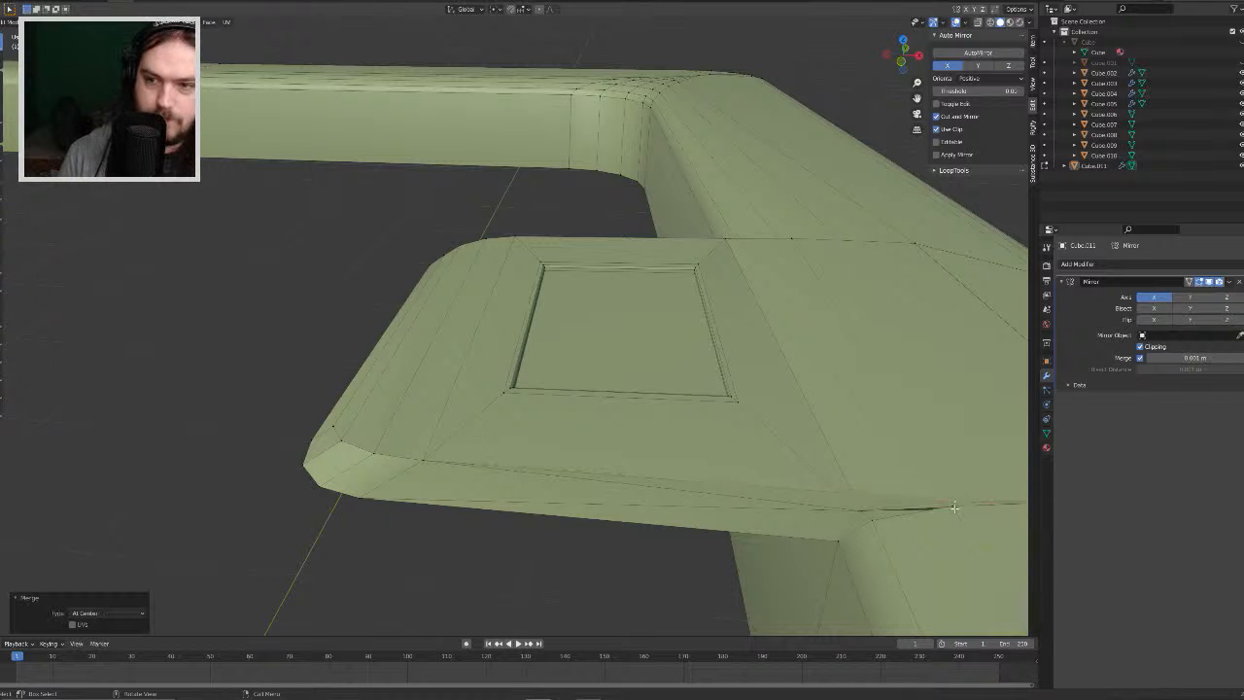
middle_click_drag(975, 523, 960, 472)
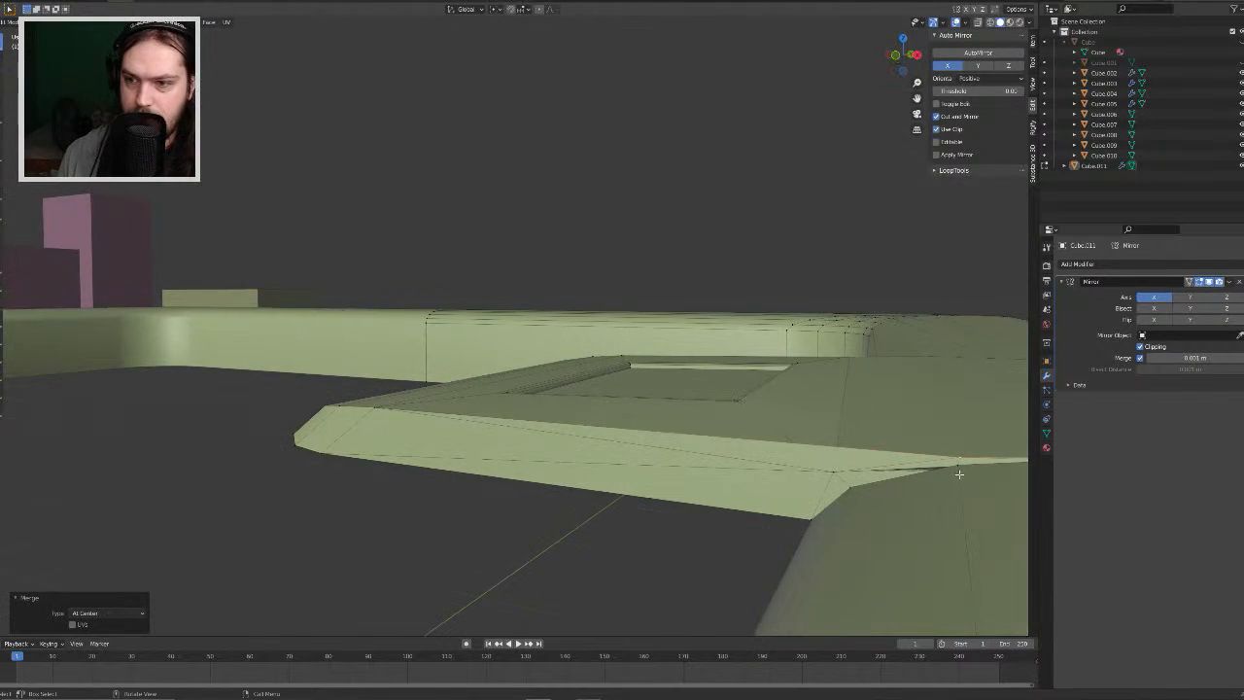
left_click(959, 464, "shift")
key("m")
left_click(967, 496)
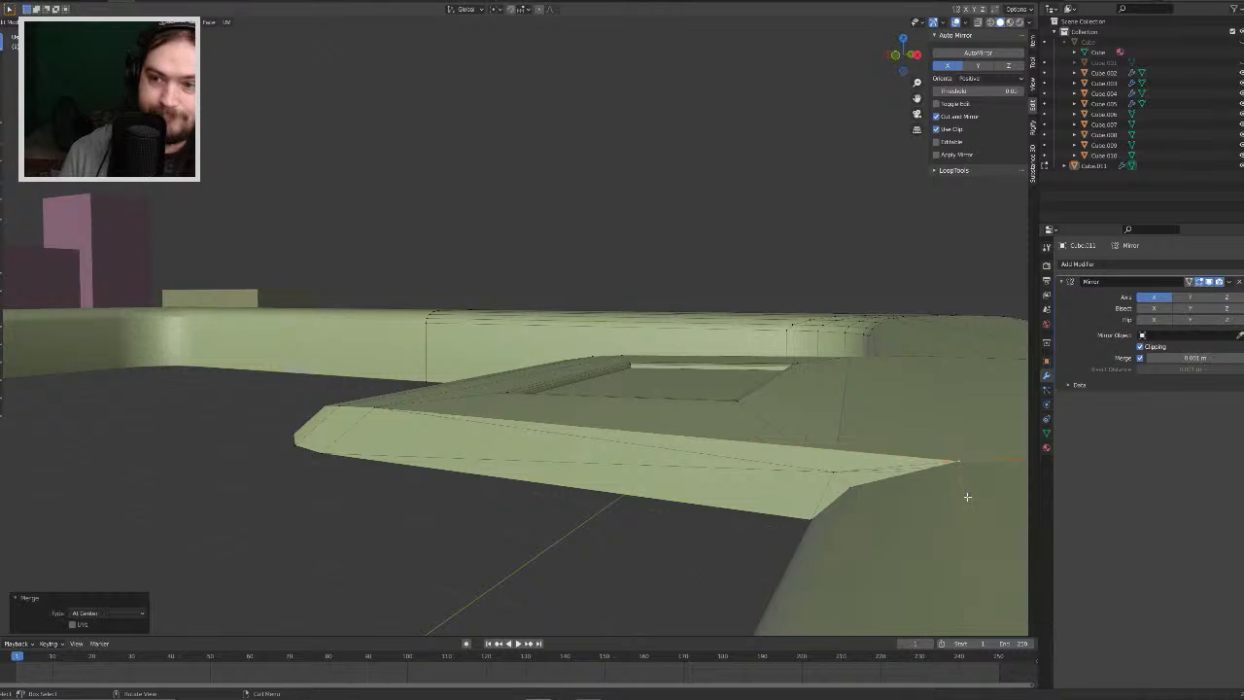
Step: Merge the vertex at the inner end of the remaining gap with its neighbour on the frame's edge at center
mouse_move(905, 459)
middle_mouse_down()
mouse_move(890, 450)
mouse_move(907, 424)
mouse_move(899, 471)
middle_mouse_up()
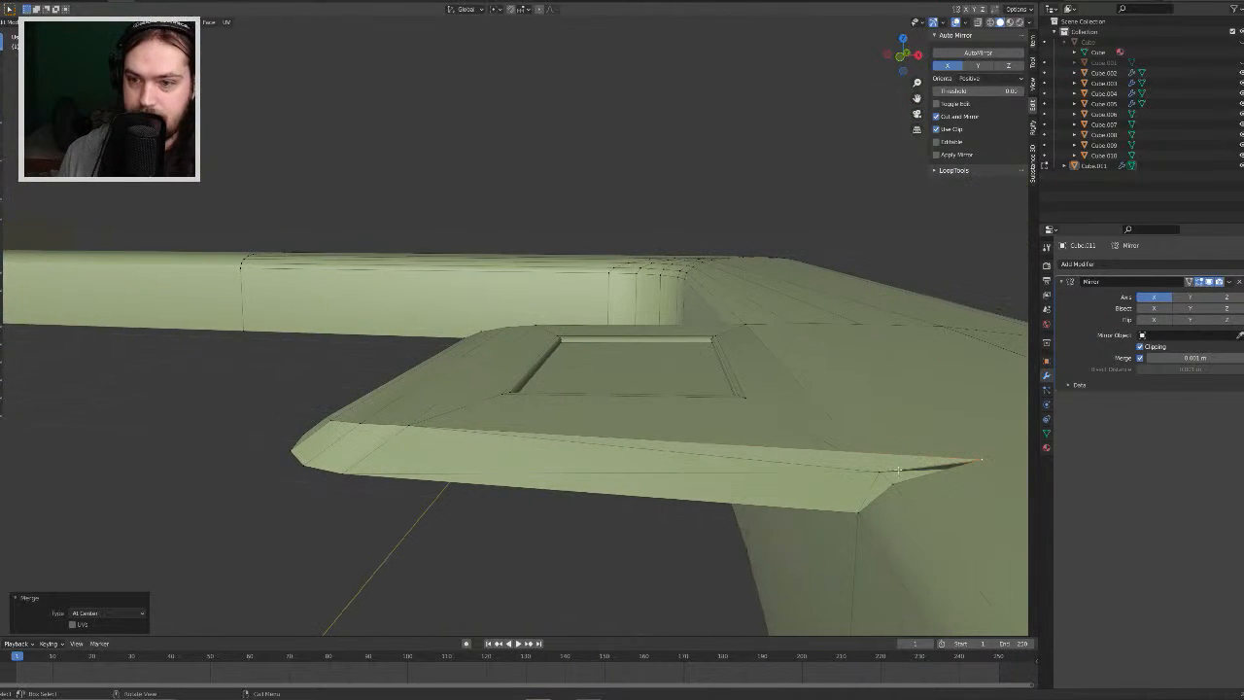
left_click(881, 475)
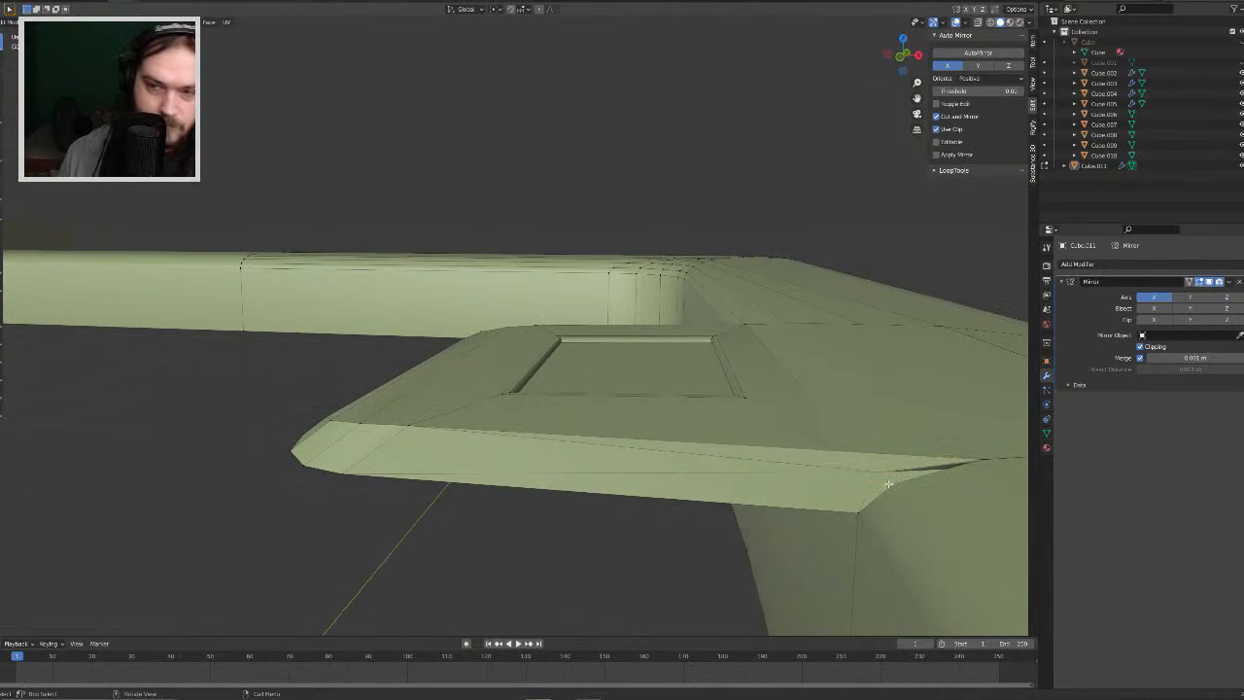
key("m")
left_click(888, 482)
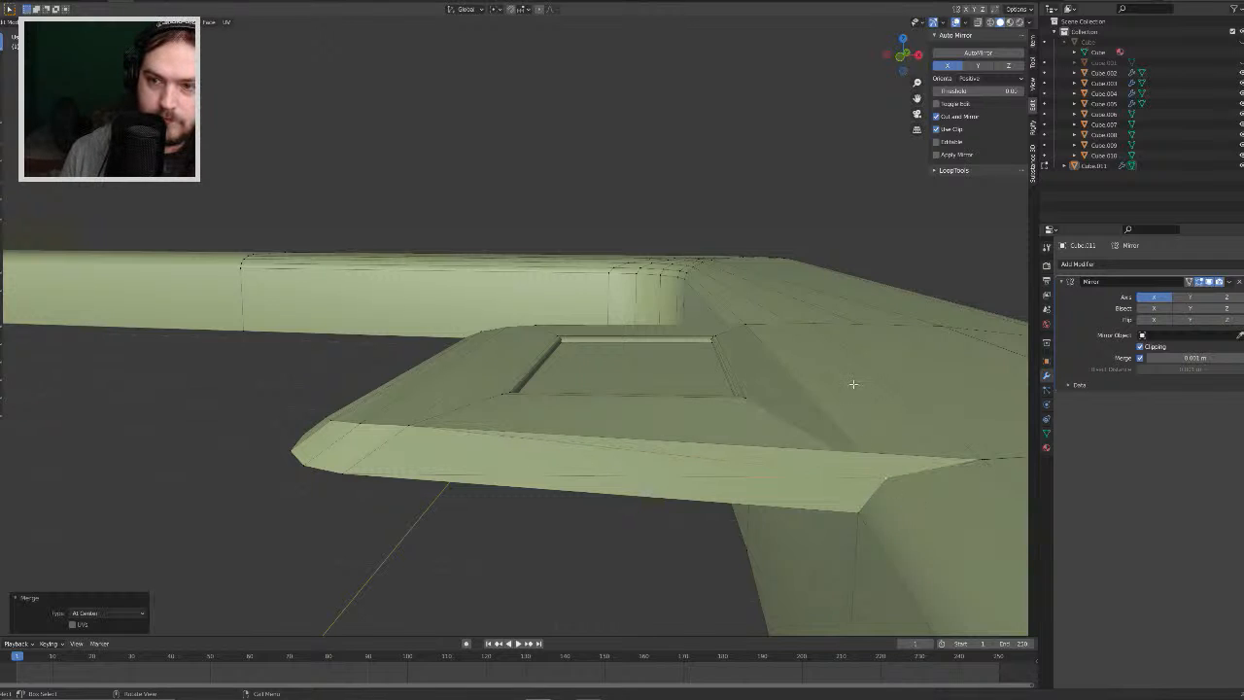
Step: Check the cleaned-up lip and its joint with the frame in Object Mode
middle_click_drag(853, 384, 863, 437)
key("Tab")
scroll(839, 472, "down", 7)
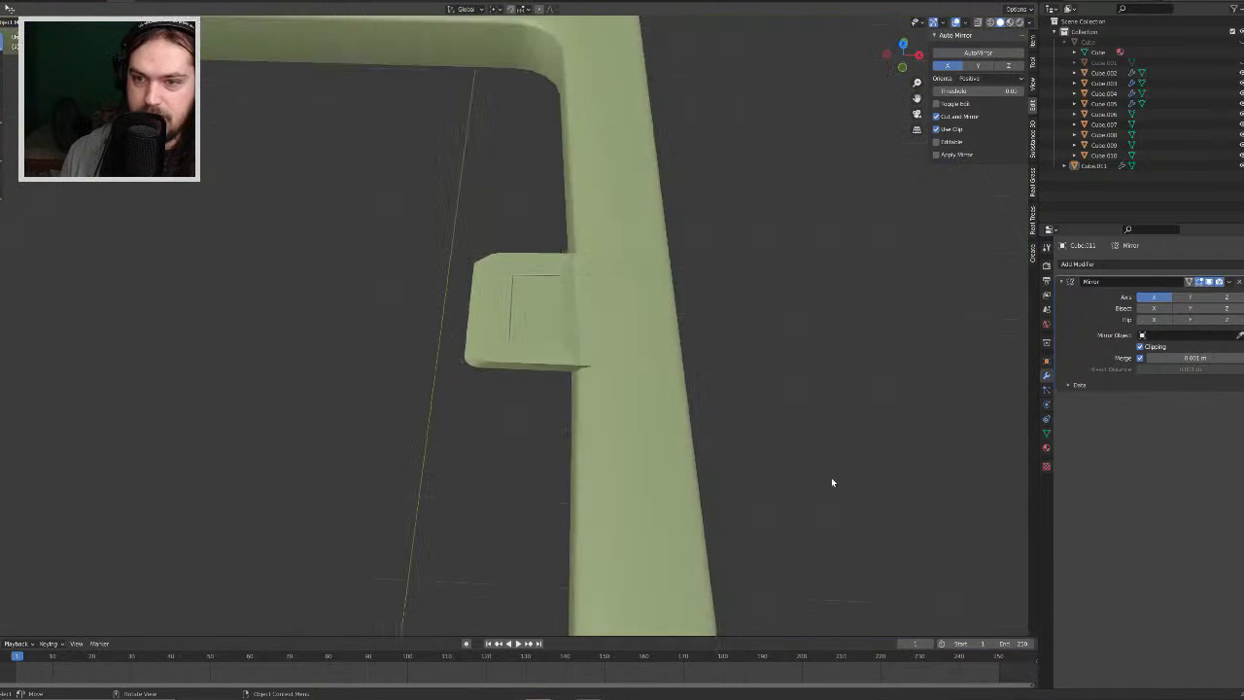
scroll(830, 482, "down", 2)
middle_click_drag(633, 402, 573, 384)
Step: Merge the overlapping vertices at center at both outer corners of the lip's base on the frame's top
key("Tab")
scroll(559, 362, "up", 4)
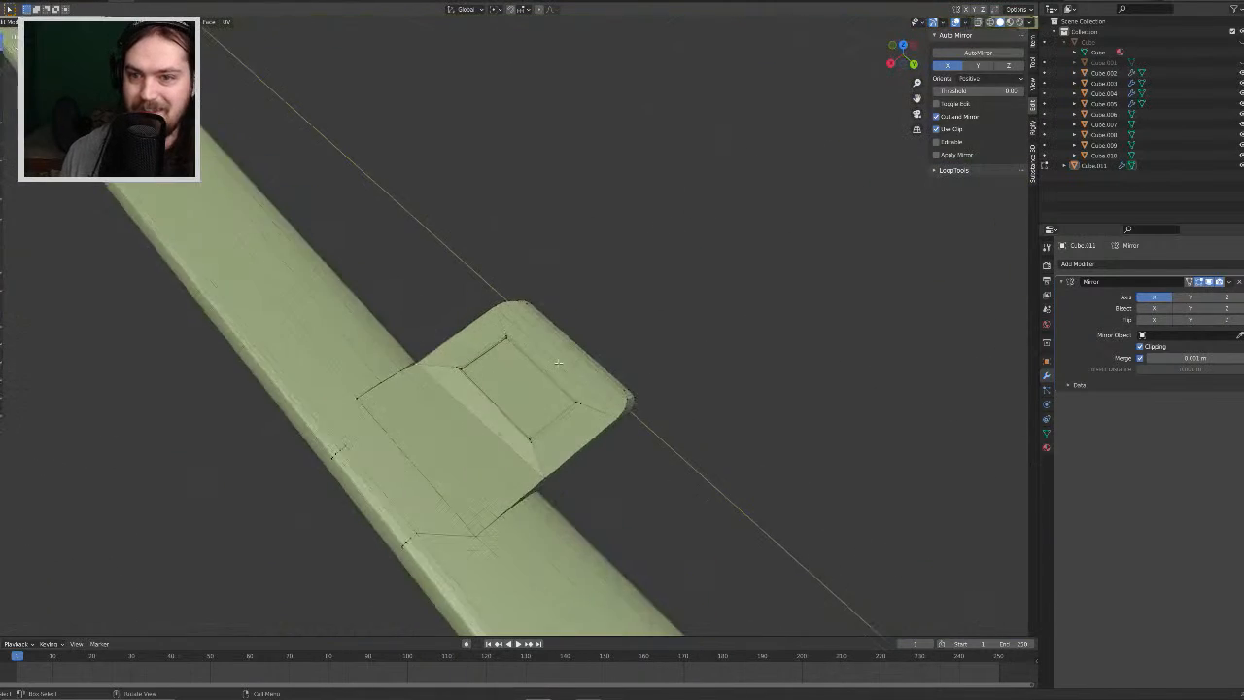
scroll(558, 362, "up", 5)
middle_click_drag(552, 466, 558, 436)
scroll(554, 447, "down", 4)
middle_click_drag(558, 538, 537, 509, "shift")
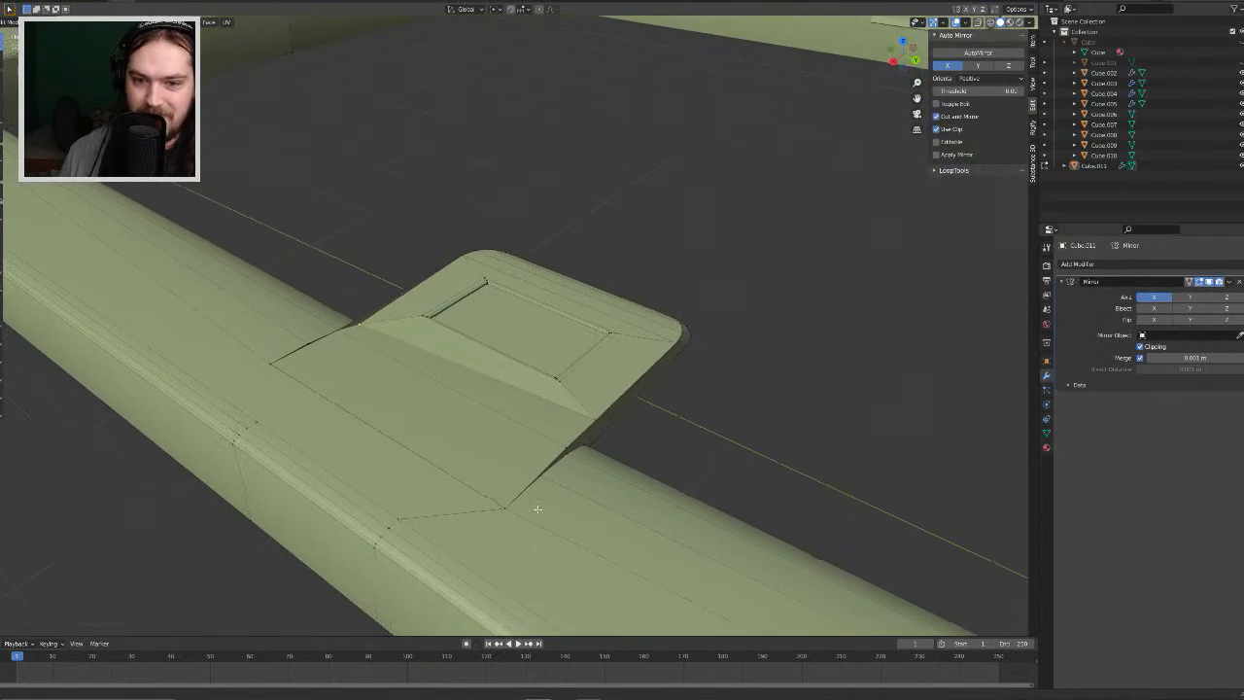
left_click_drag(523, 537, 484, 490)
key("m")
key("c")
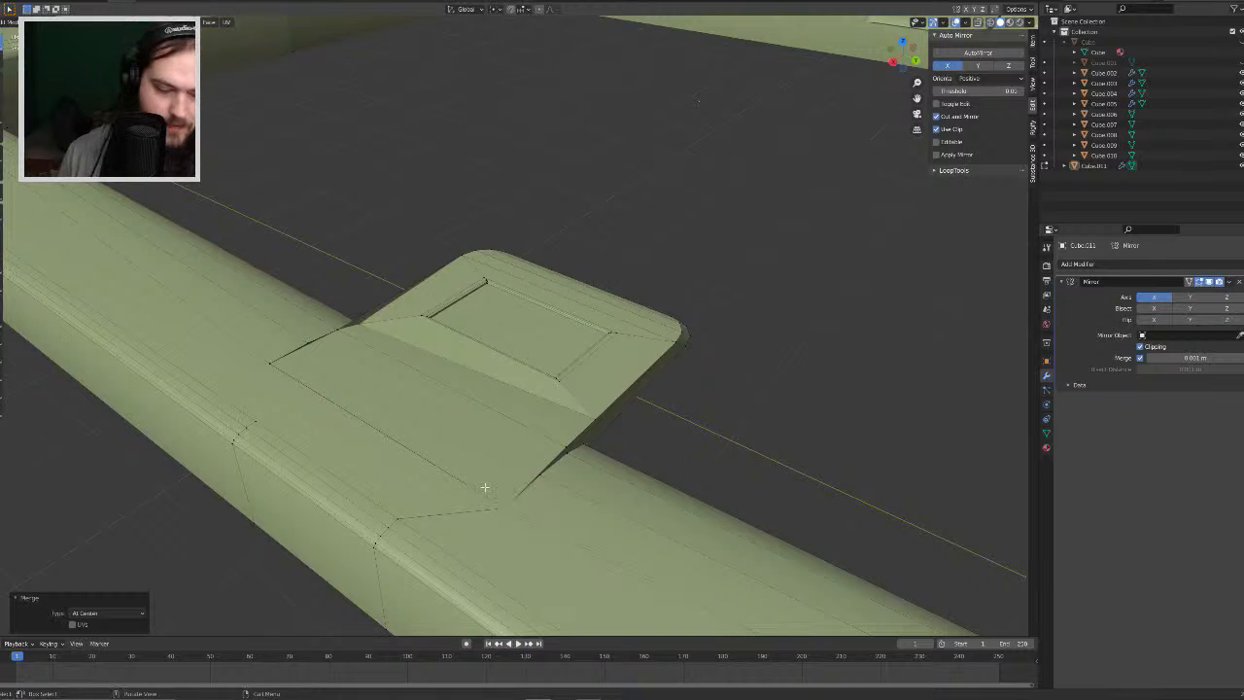
left_click_drag(259, 353, 284, 374)
key("m")
key("c")
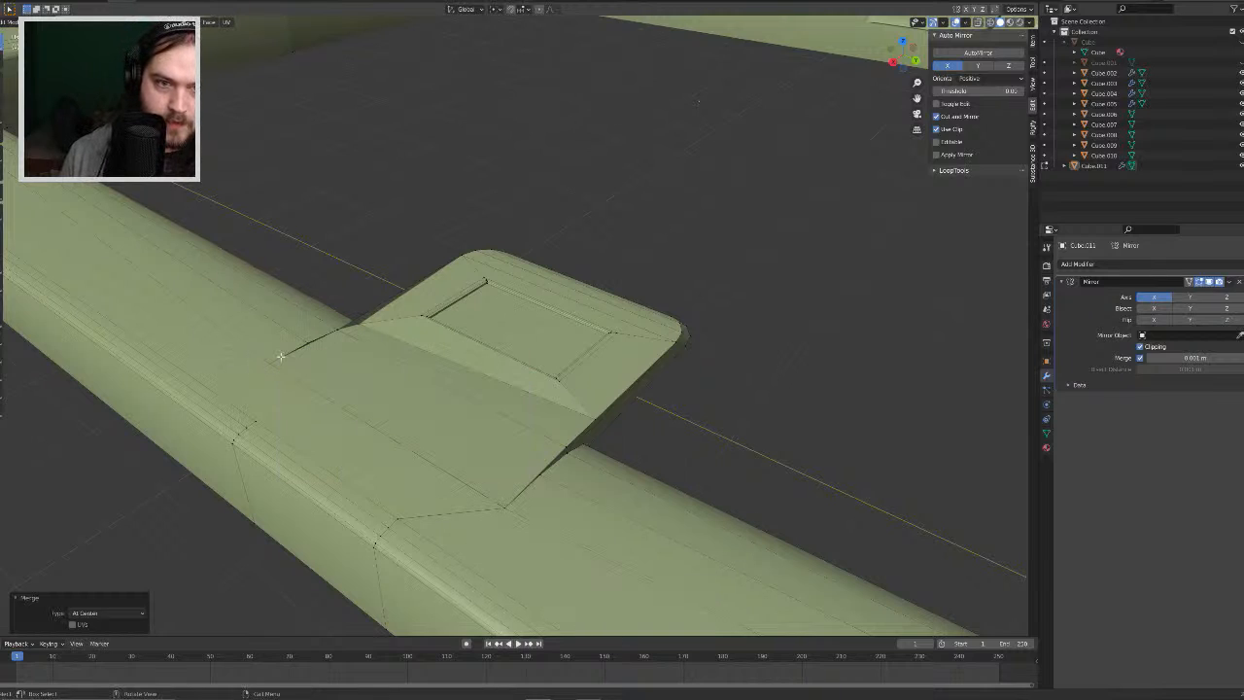
middle_click_drag(309, 343, 392, 365)
scroll(393, 365, "up", 5)
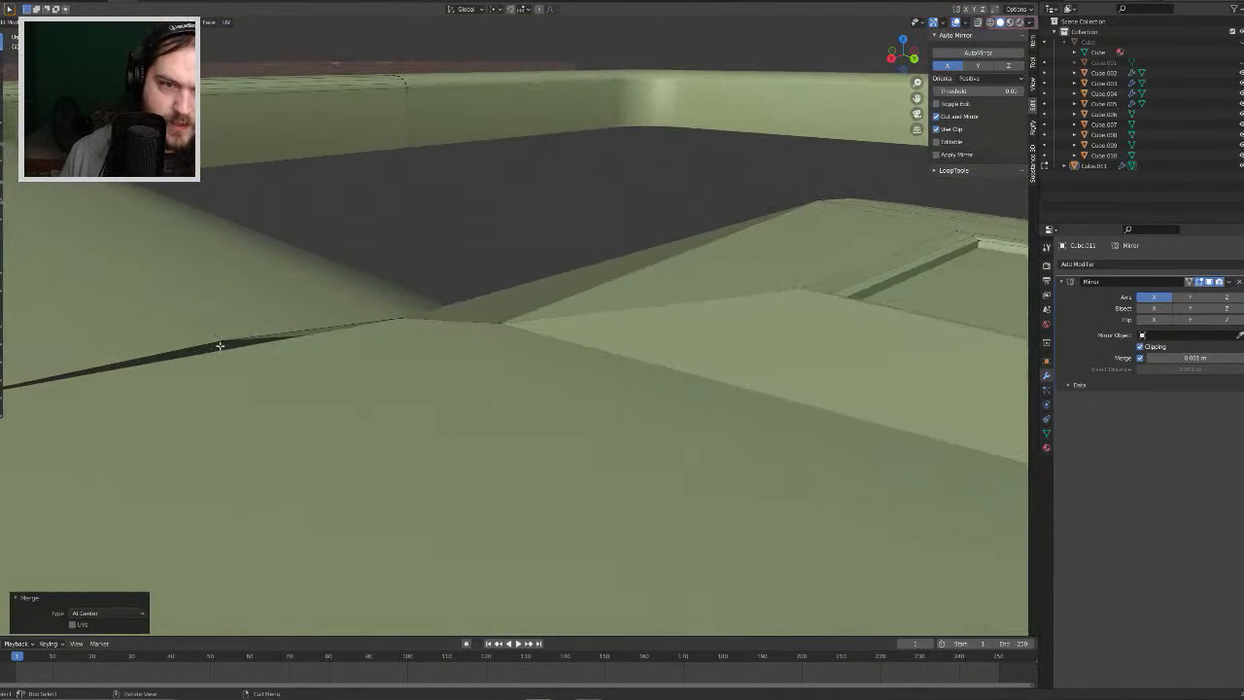
middle_click_drag(210, 337, 261, 394)
key("ctrl+r")
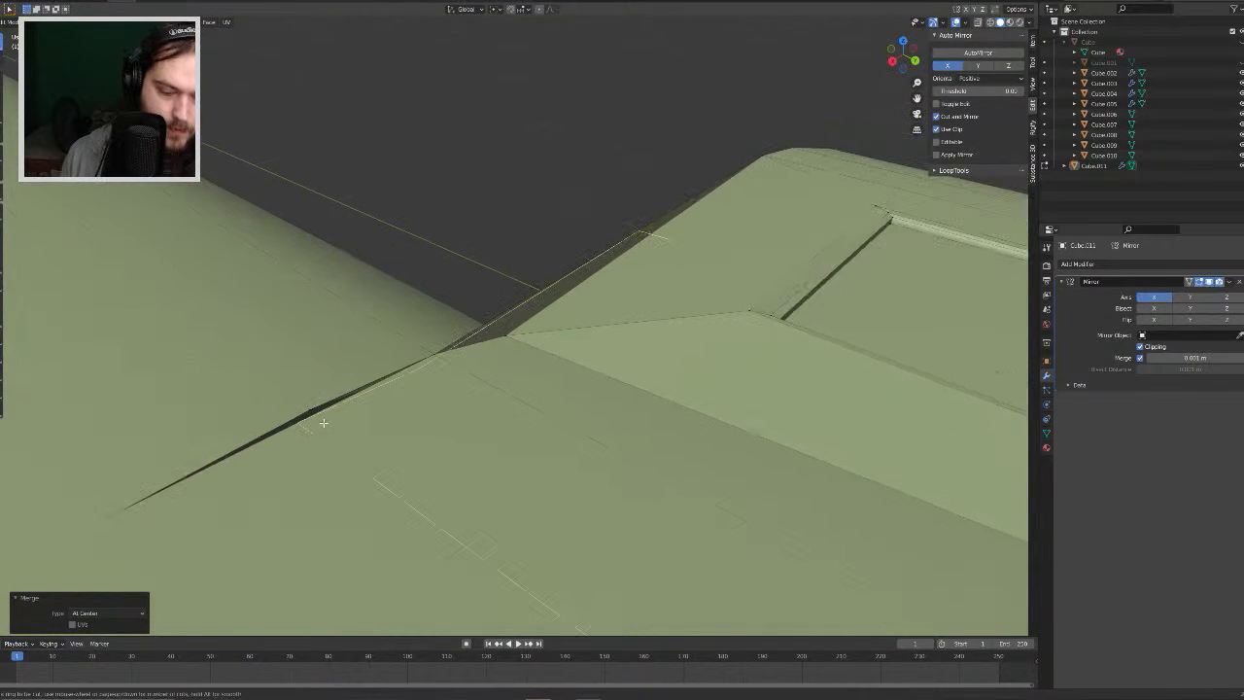
key("Escape")
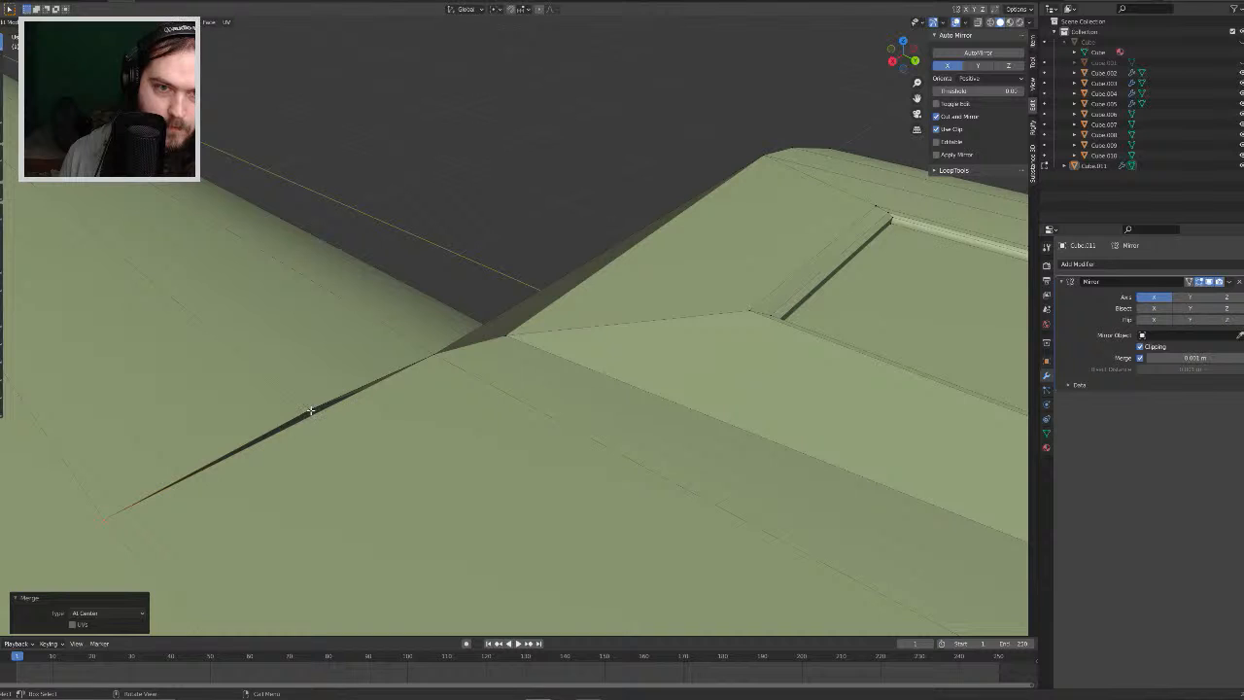
Step: Undo the last vertex merge at the lip's base and show the mesh in wireframe around the gap
key("ctrl+z")
middle_click_drag(329, 411, 362, 396)
mouse_move(456, 396)
middle_mouse_down()
mouse_move(472, 360)
mouse_move(483, 395)
middle_mouse_up()
left_click(990, 21)
mouse_move(655, 304)
middle_mouse_down()
mouse_move(621, 322)
mouse_move(565, 320)
mouse_move(541, 302)
mouse_move(556, 320)
middle_mouse_up()
middle_click_drag(541, 335, 427, 318)
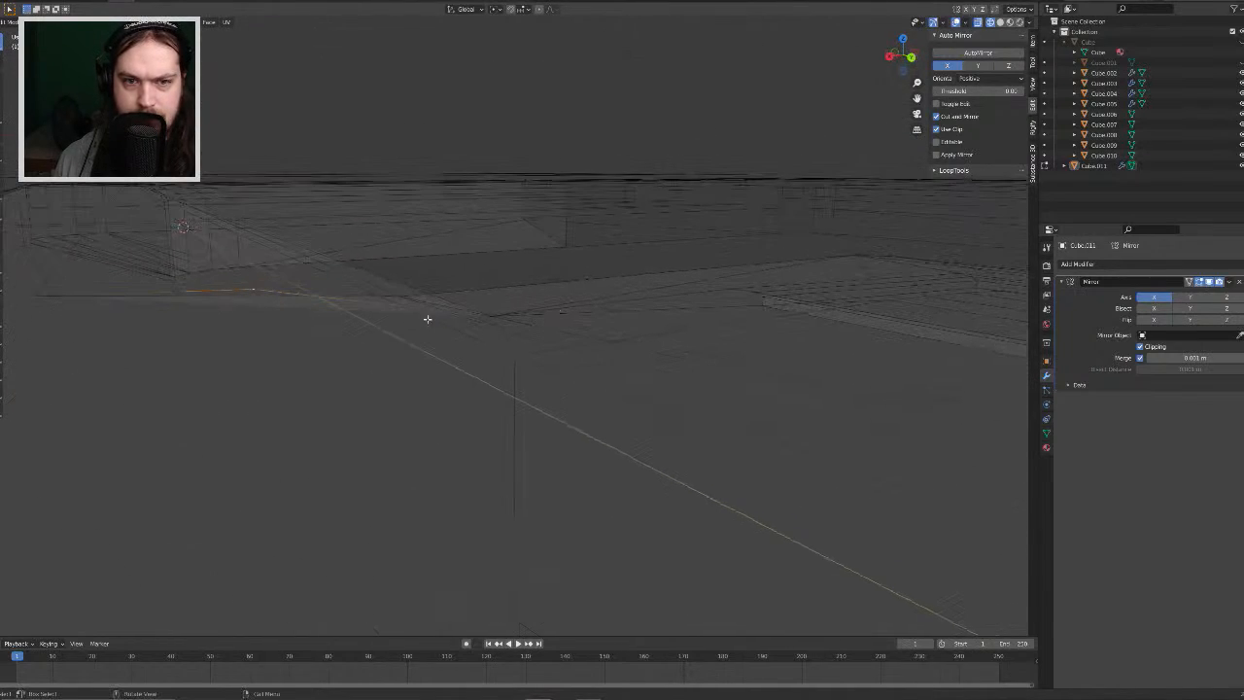
Step: Delete the stray edge running along the gap between the lip's side and the frame, then return to solid shading
left_click(378, 304)
key("x")
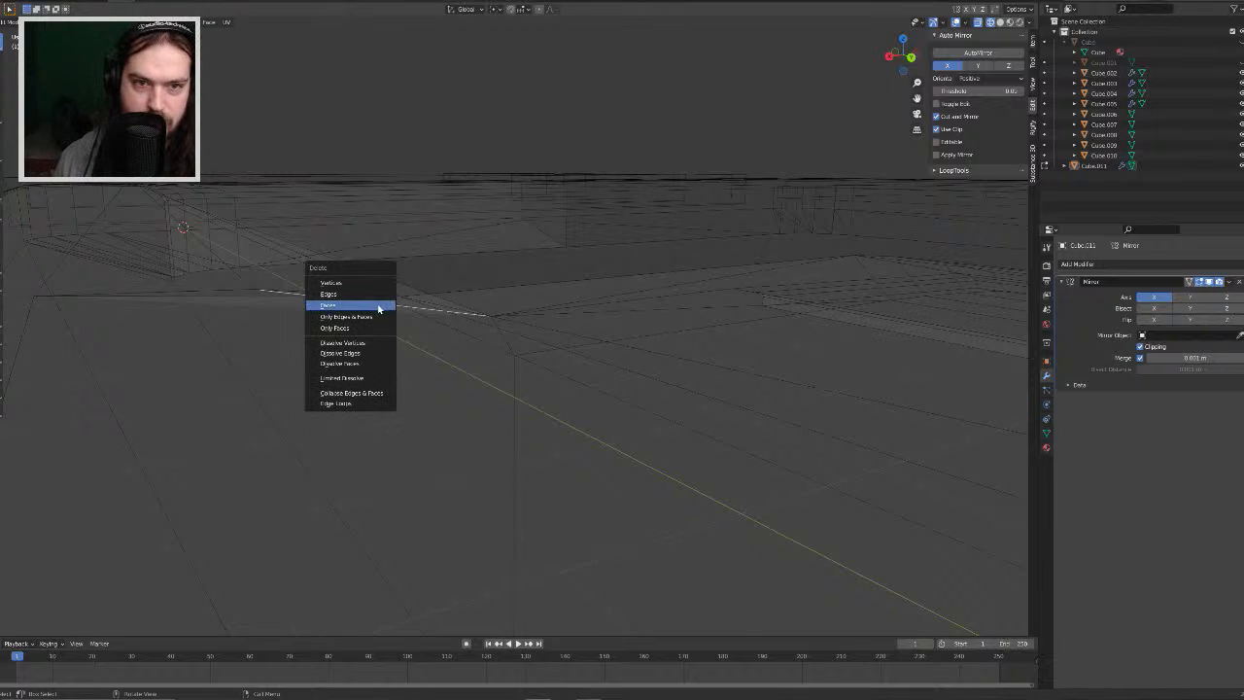
left_click(380, 294)
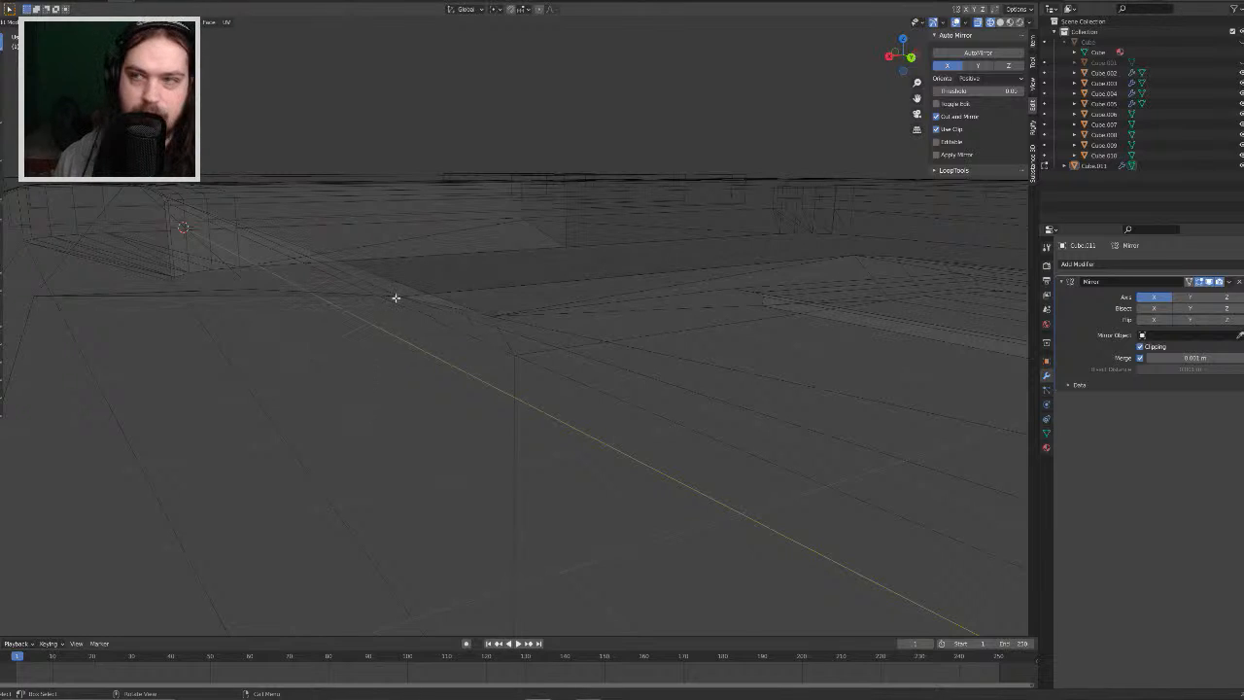
key("shift+z")
mouse_move(395, 297)
middle_mouse_down()
mouse_move(345, 243)
mouse_move(500, 242)
middle_mouse_up()
scroll(500, 242, "down", 4)
middle_click_drag(670, 251, 584, 481)
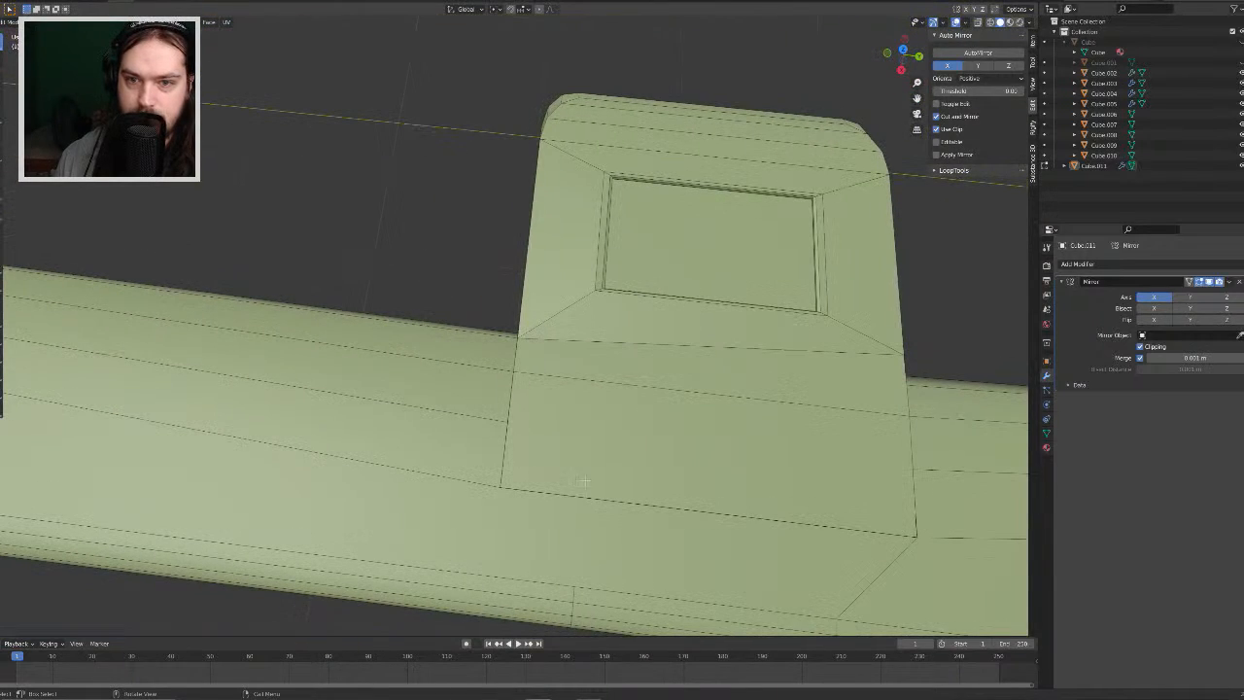
Step: Delete the large face at the base of the tab where it meets the frame
left_click(591, 451)
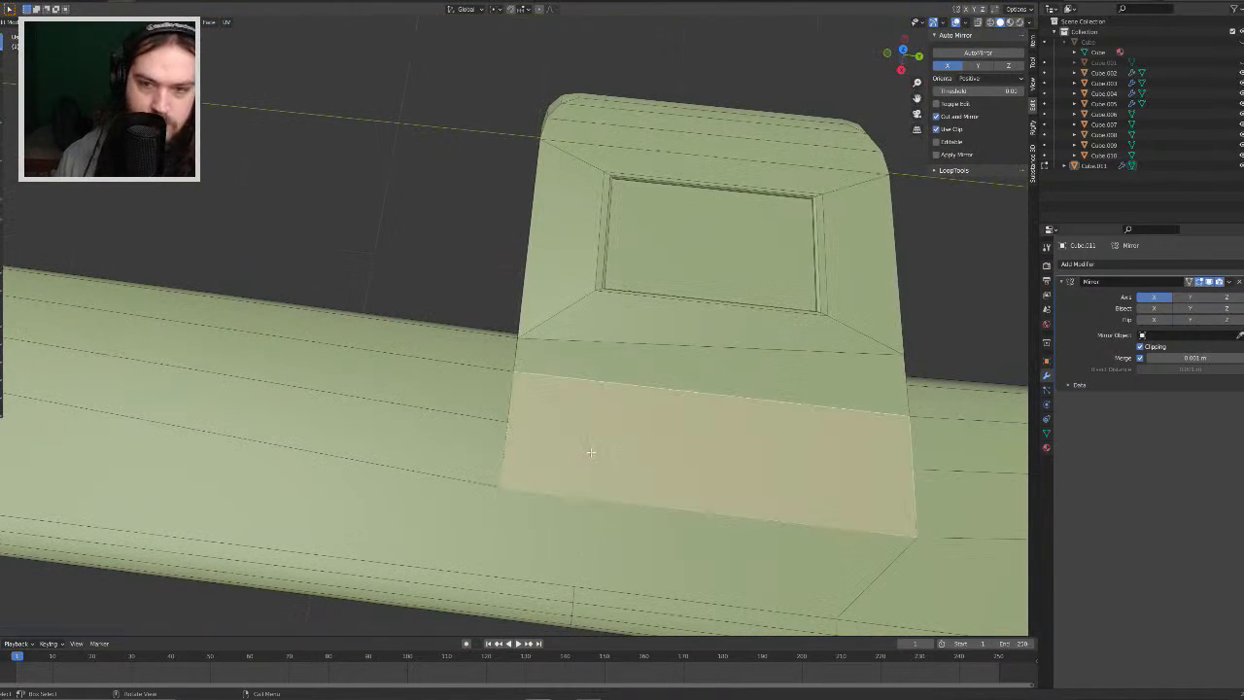
key("x")
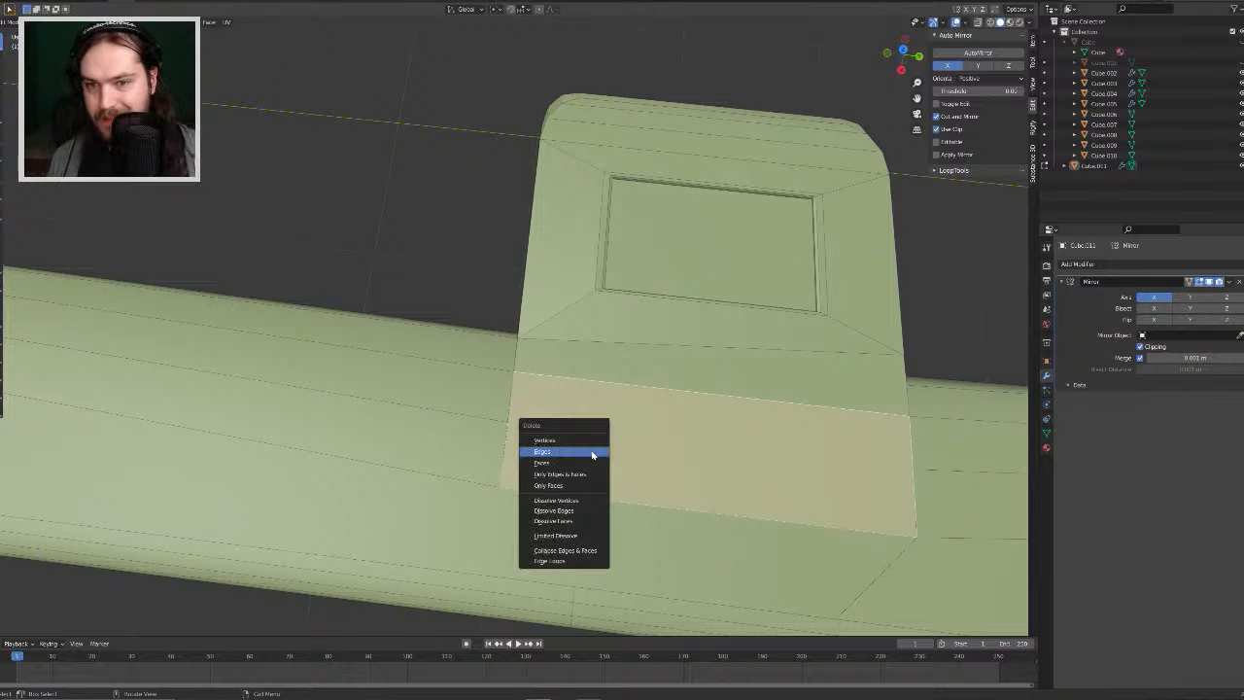
left_click(583, 462)
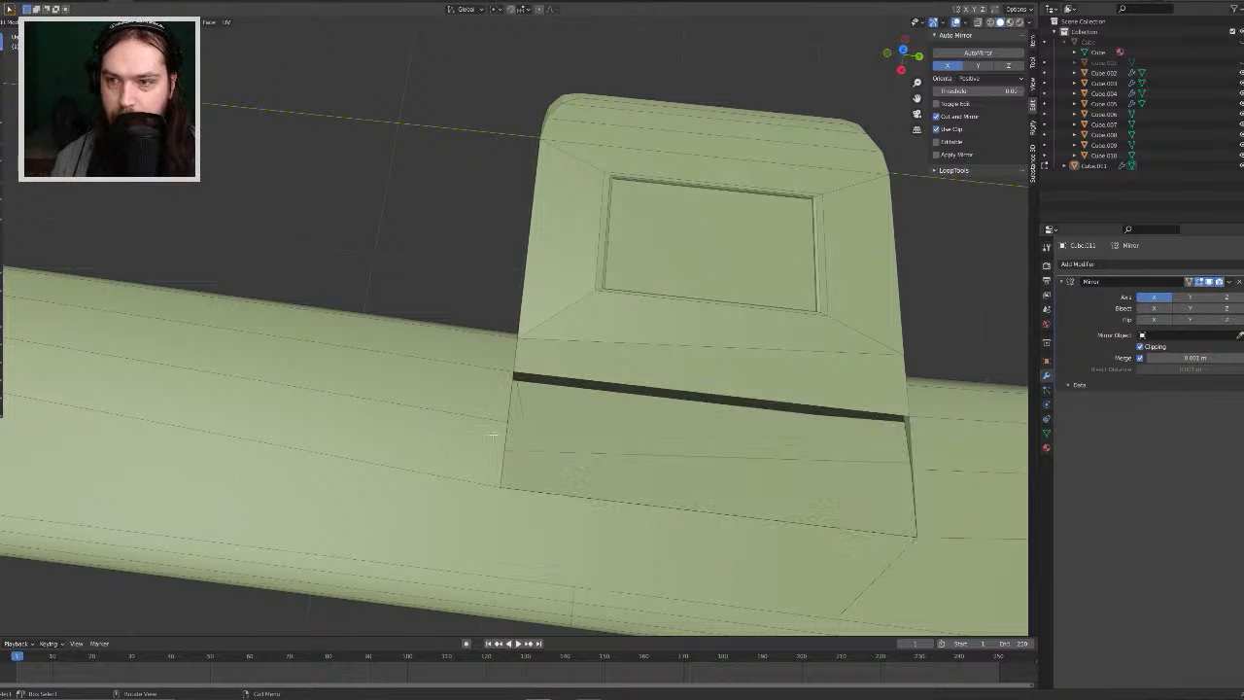
Step: Merge the selected vertices at center where the tab's side edge meets the opening and the frame
middle_click_drag(918, 472, 711, 327)
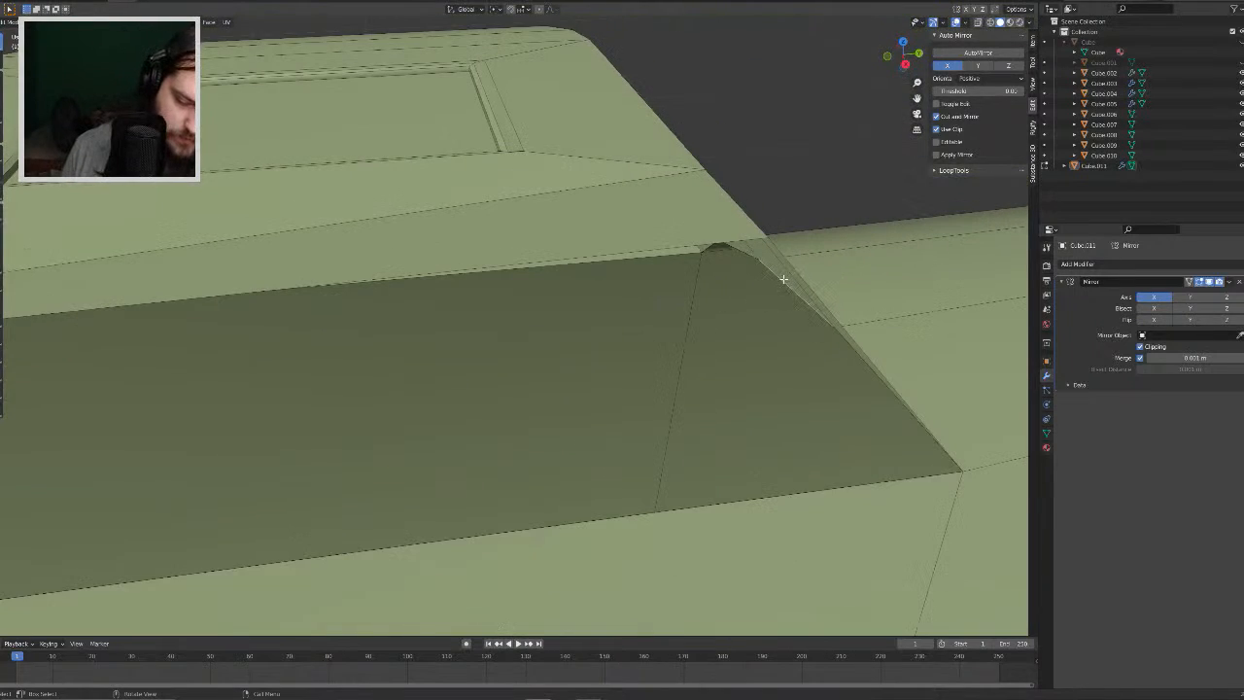
middle_click_drag(783, 279, 636, 275)
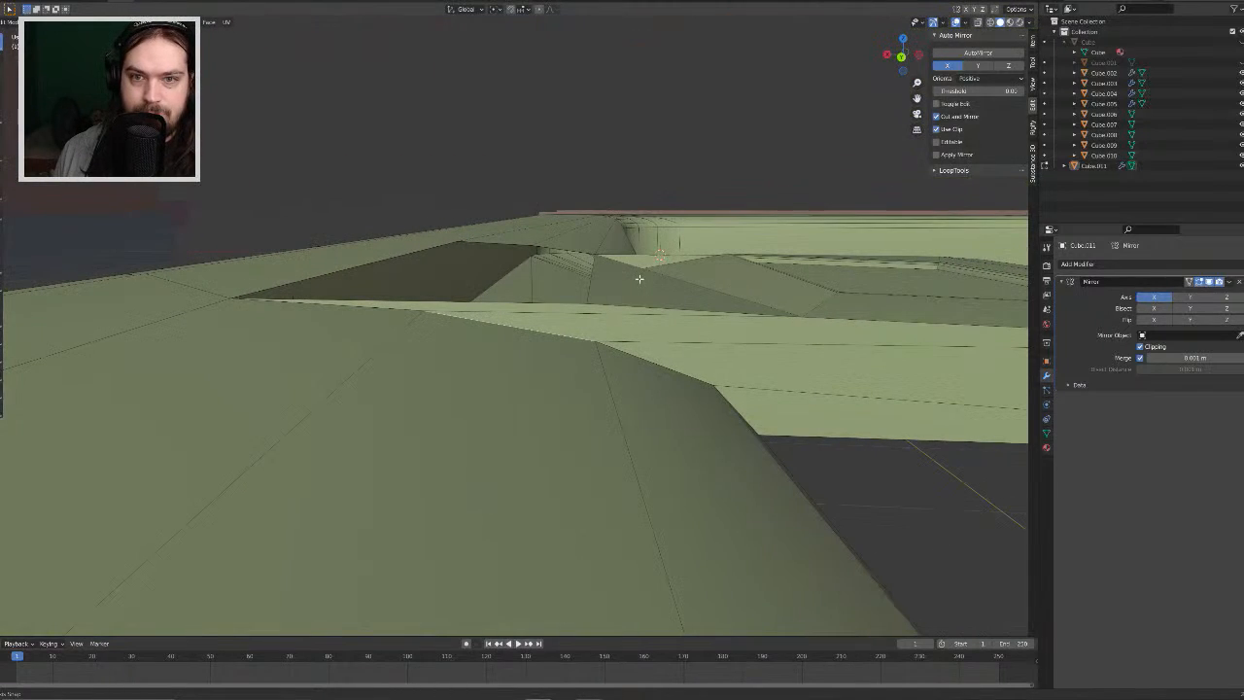
left_click(595, 310)
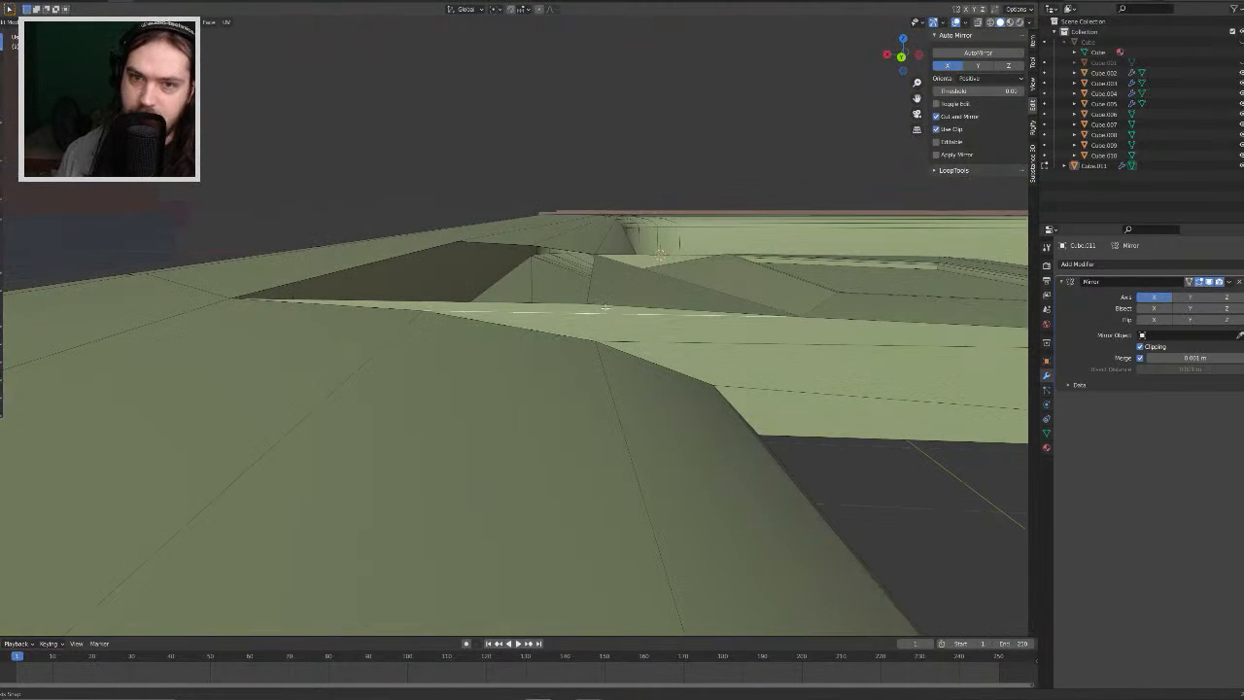
middle_click_drag(601, 304, 580, 367)
scroll(580, 366, "up", 3)
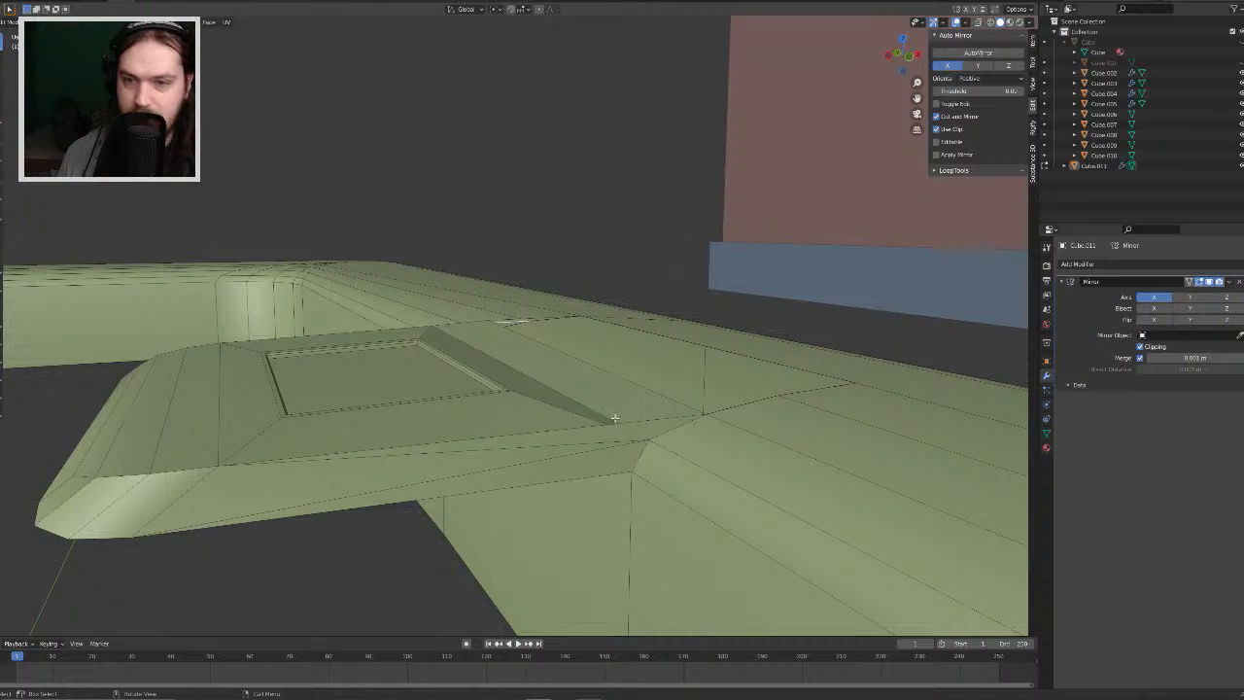
middle_click_drag(588, 411, 559, 317)
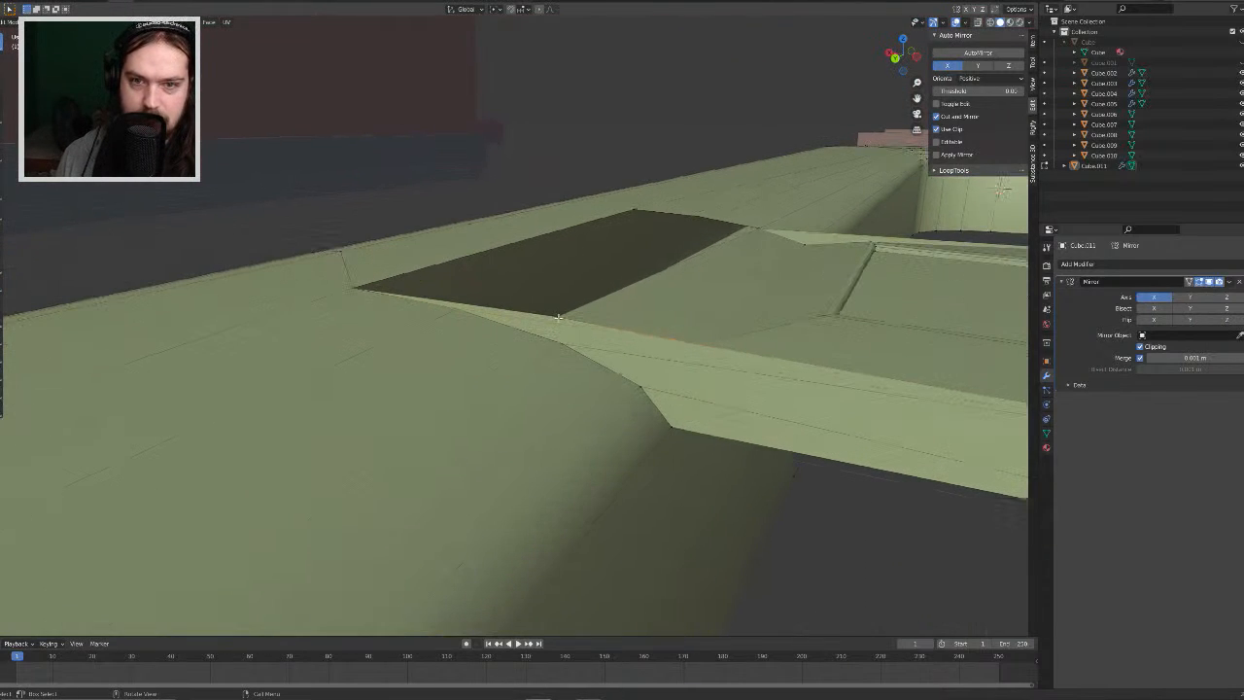
key("F3")
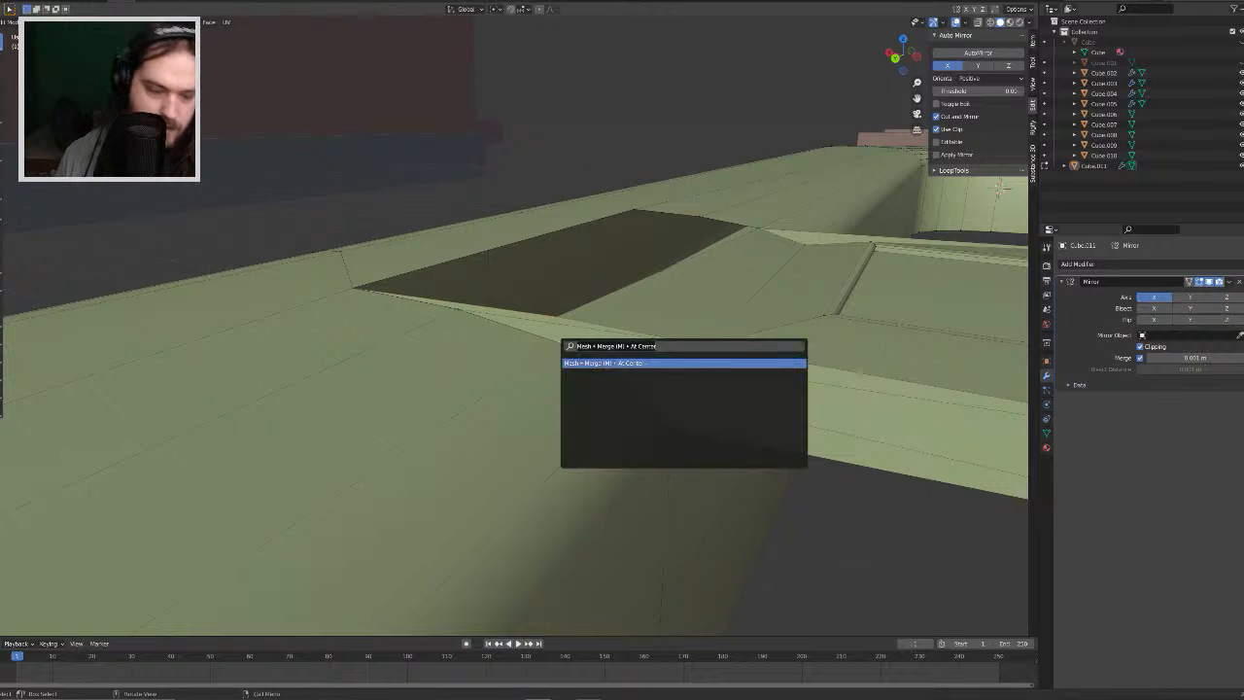
key("Return")
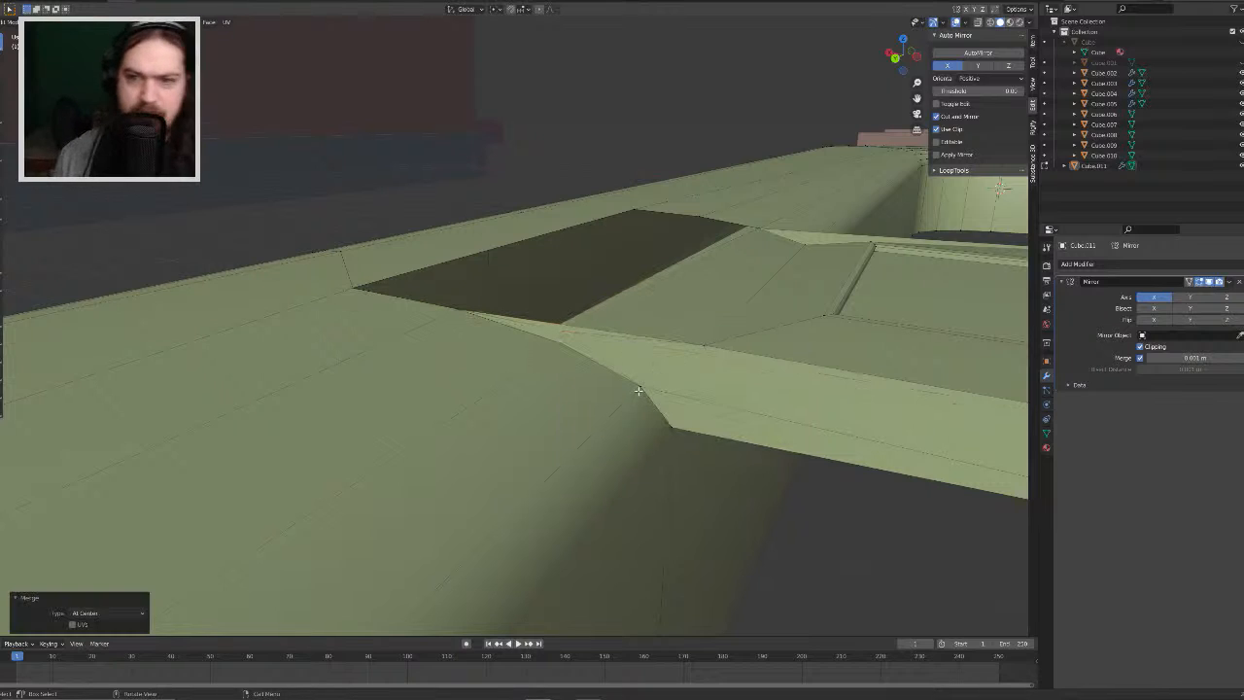
Step: Try another merge at center along the tab's side edge, and undo the recent merges
left_click(638, 390)
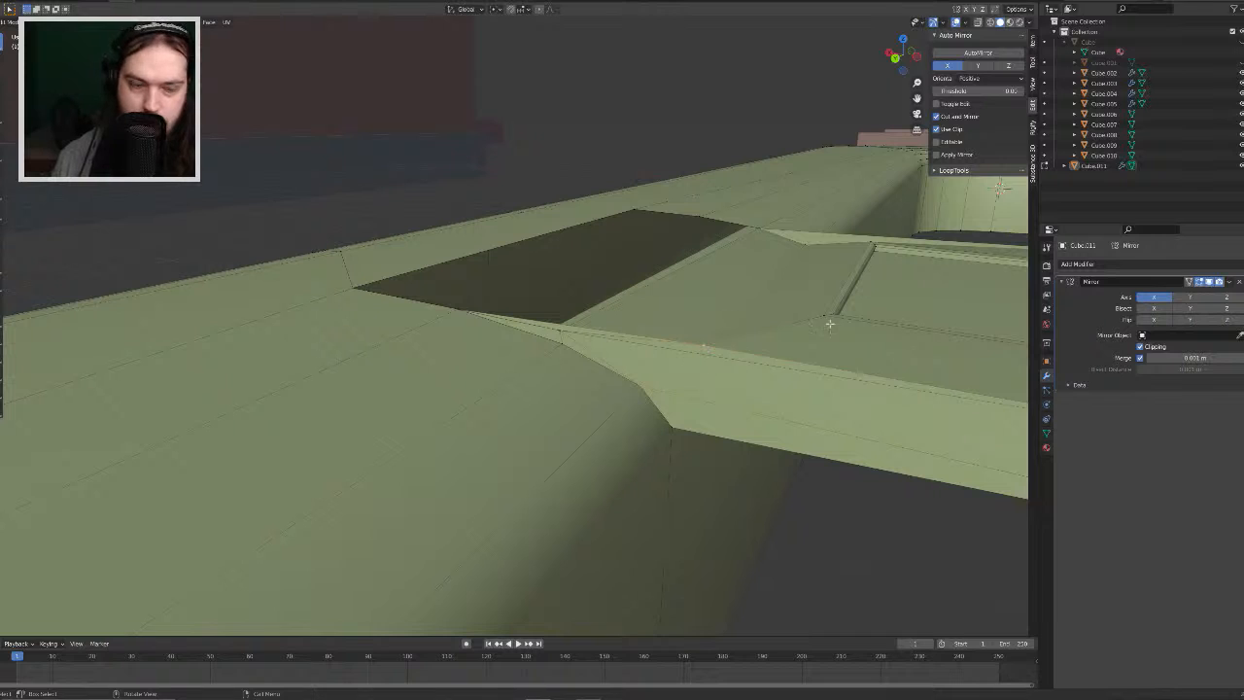
middle_click_drag(830, 323, 473, 368)
key("F3")
key("Return")
key("ctrl+z")
key("ctrl+z")
key("ctrl+z")
key("ctrl+z")
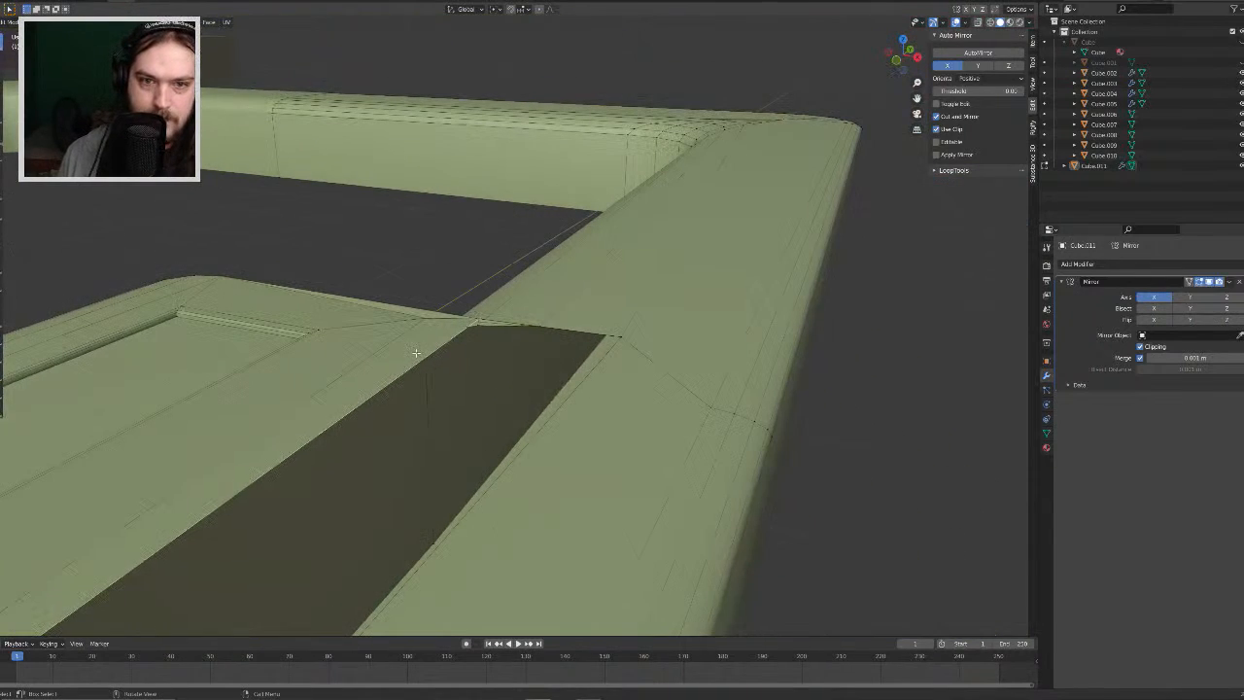
Step: Delete the narrow face between the opening and the recessed panel, plus the thin face along one side of the tab
key("x")
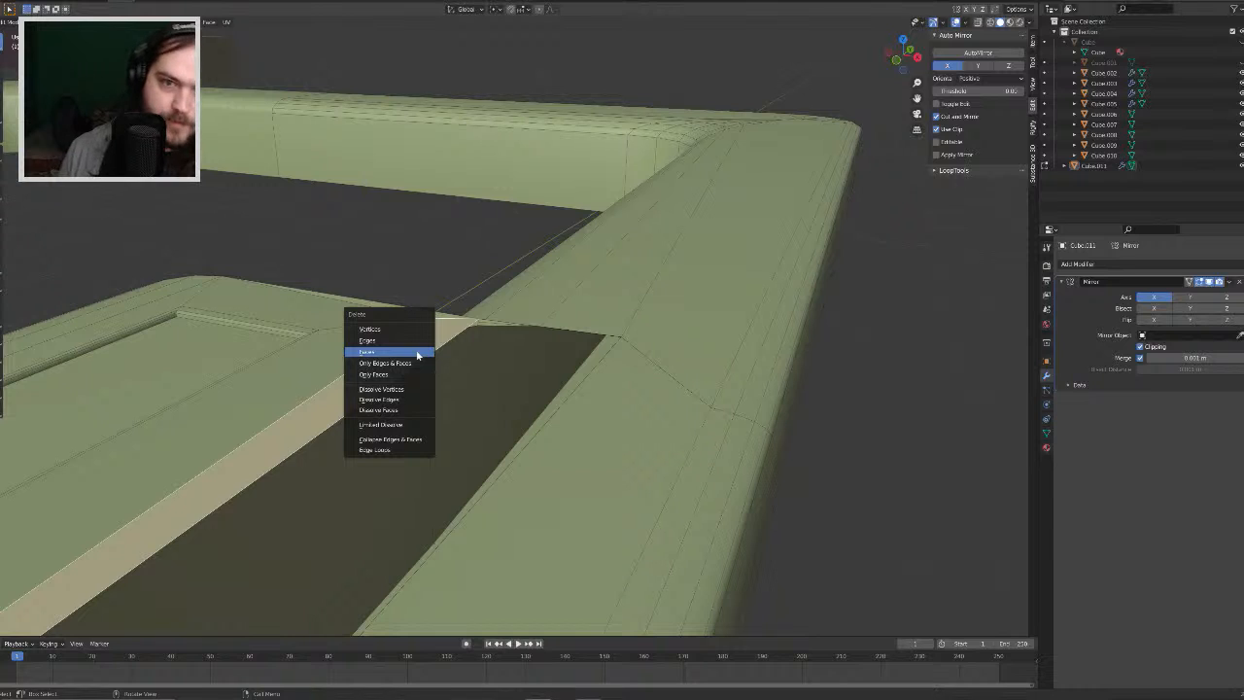
left_click(417, 356)
middle_click_drag(464, 349, 679, 319)
left_click(610, 321, "alt")
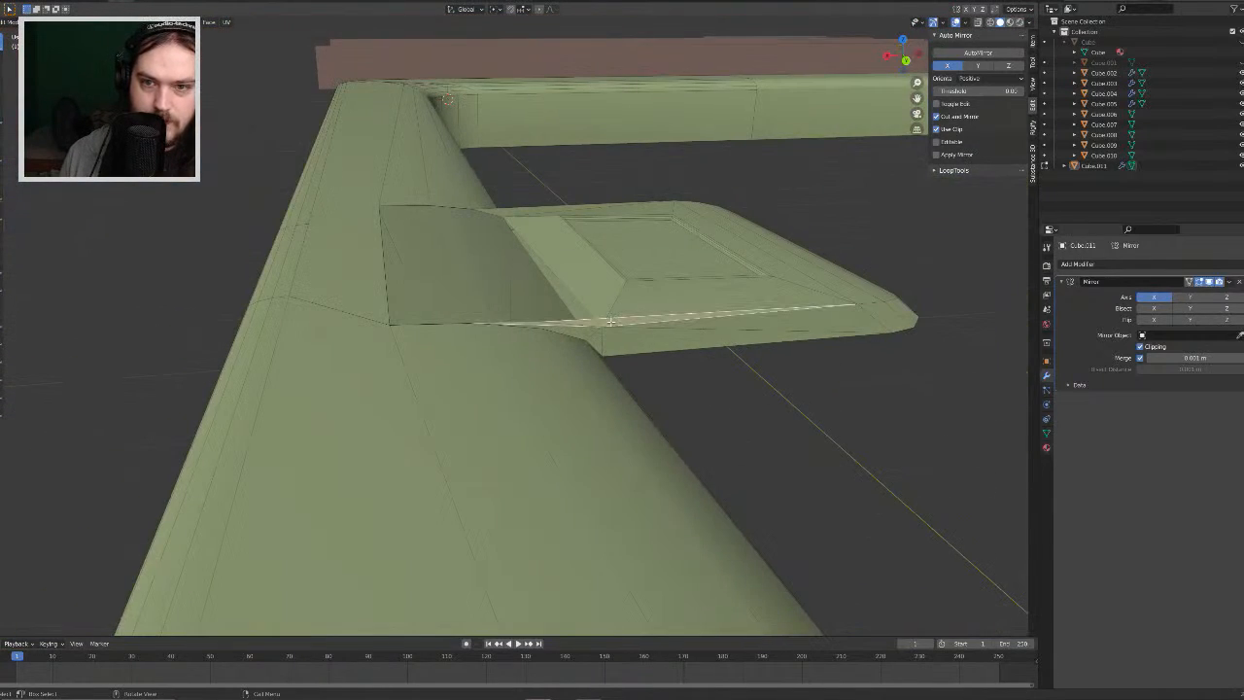
key("x")
left_click(610, 324)
Step: Delete the thin face along the opposite side of the tab
middle_click_drag(569, 274, 378, 357)
scroll(428, 420, "down", 3)
middle_click_drag(464, 453, 633, 383)
key("x")
left_click(473, 448)
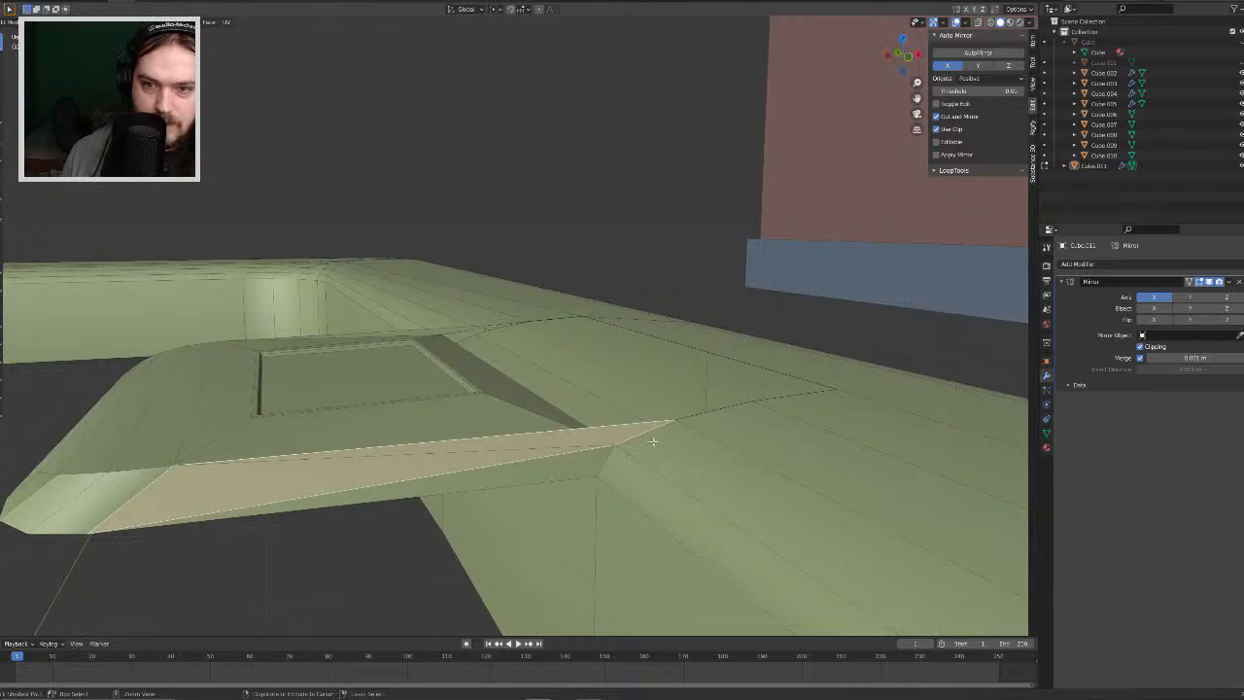
Step: Undo the recent face deletions around the tab
key("ctrl+z")
key("ctrl+z")
key("ctrl+z")
key("ctrl+z")
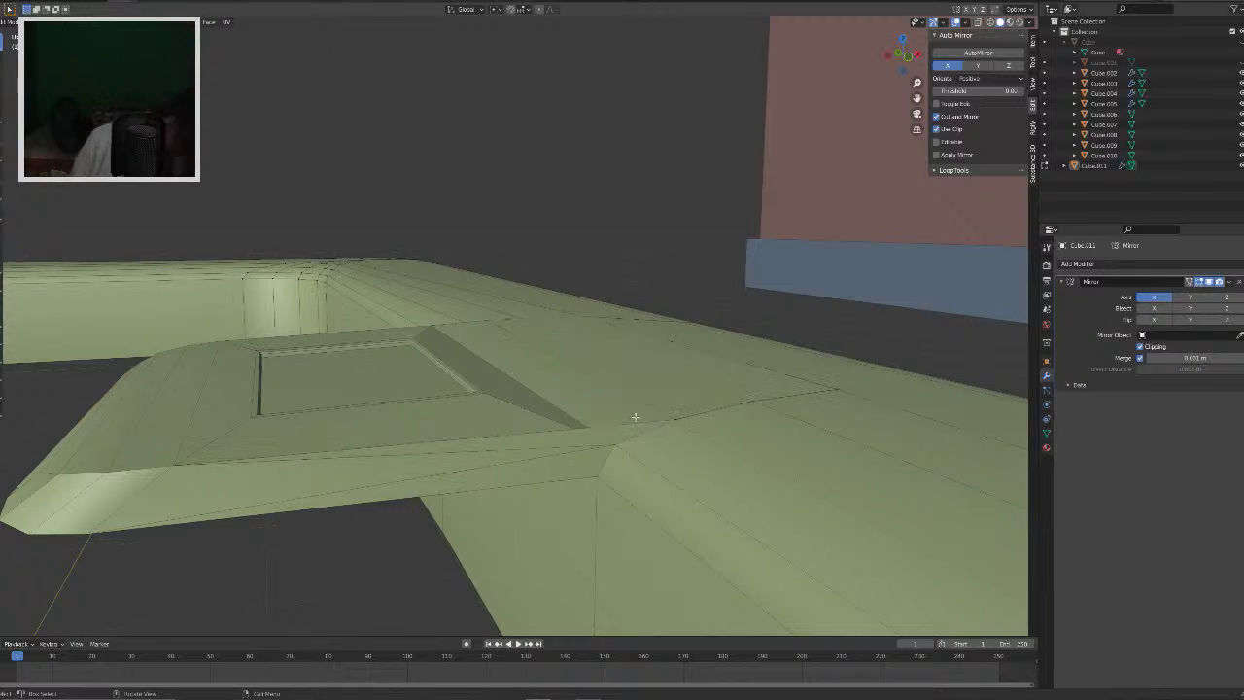
Step: Delete the wide top face between the tab and the frame's outer edge to reopen the joint
middle_click_drag(626, 434, 616, 460)
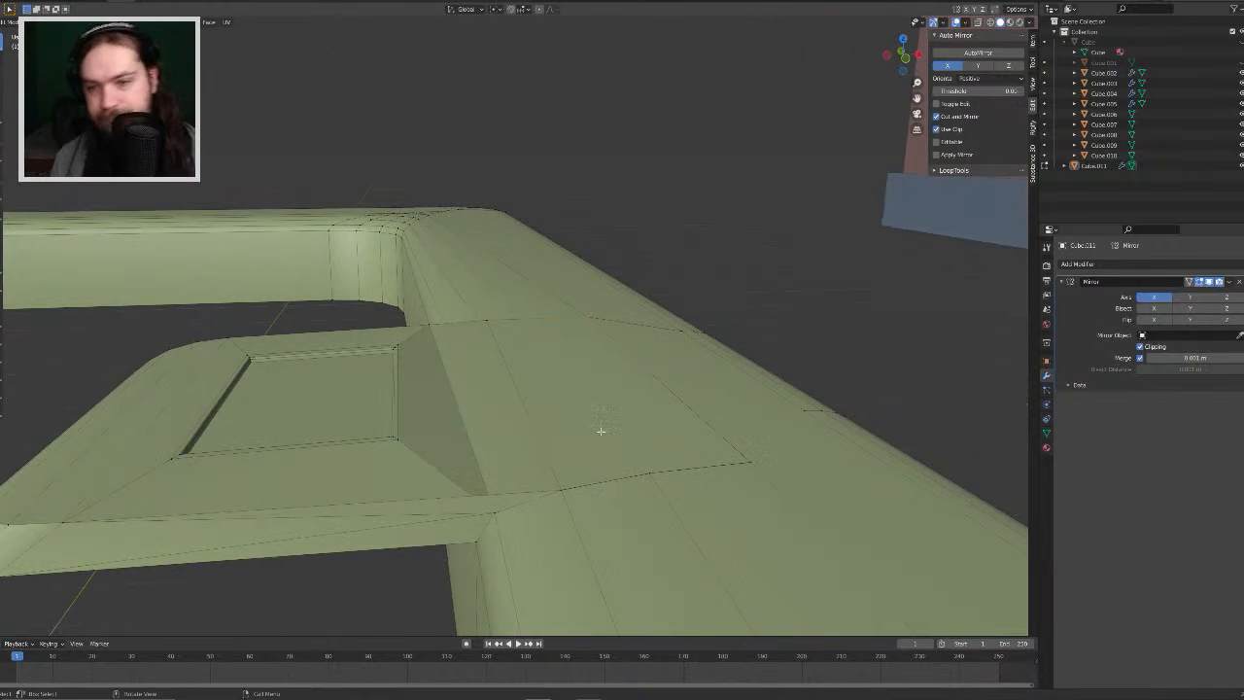
left_click(596, 431)
right_click(595, 430)
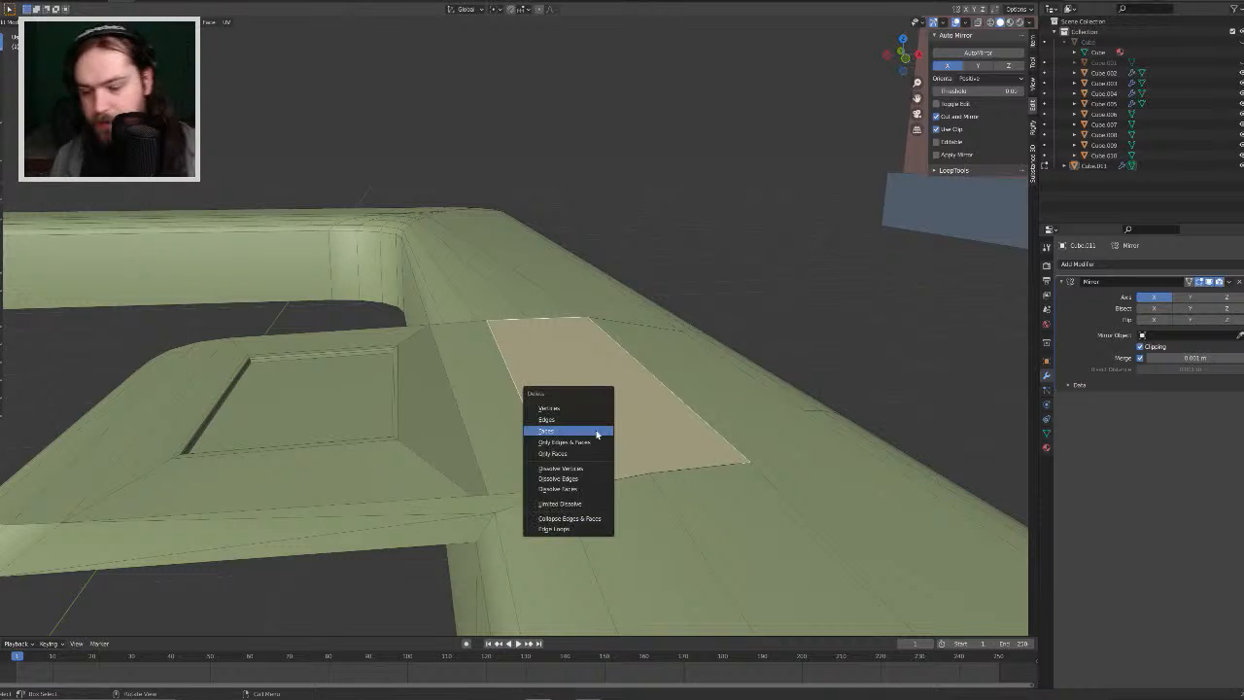
left_click(595, 436)
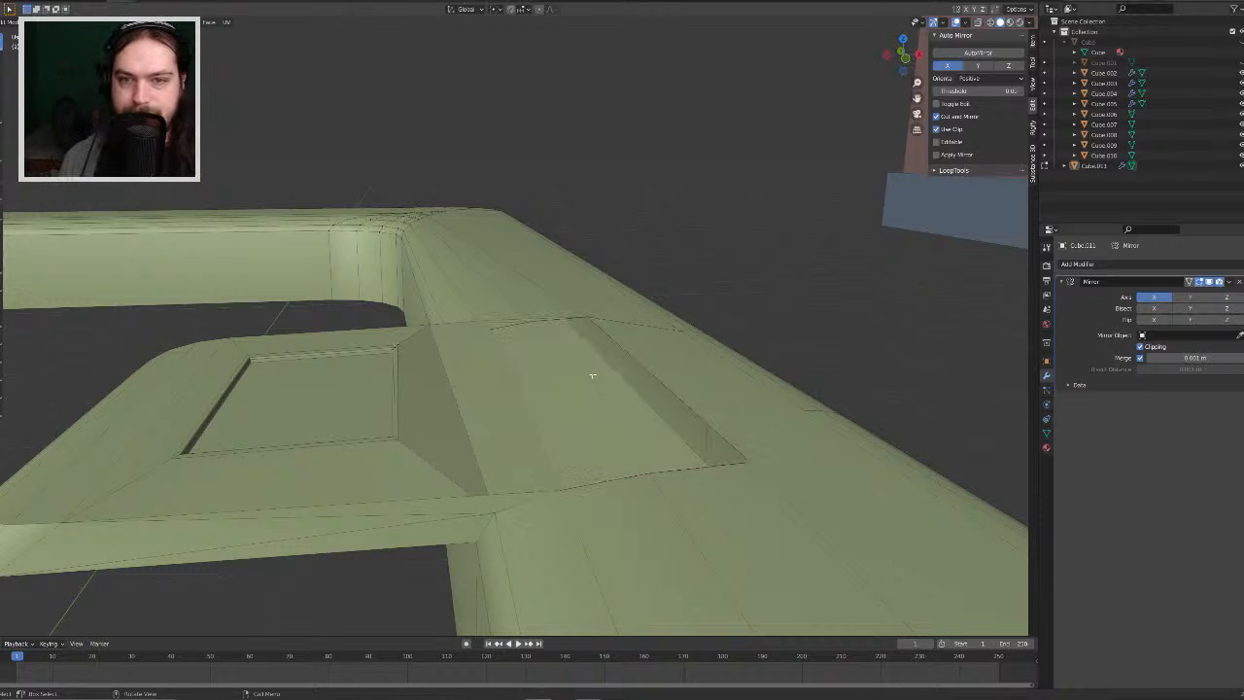
Step: Delete the thin sliver face along the opening's side and the narrow face between the opening and the recessed panel
middle_click_drag(592, 375, 479, 335)
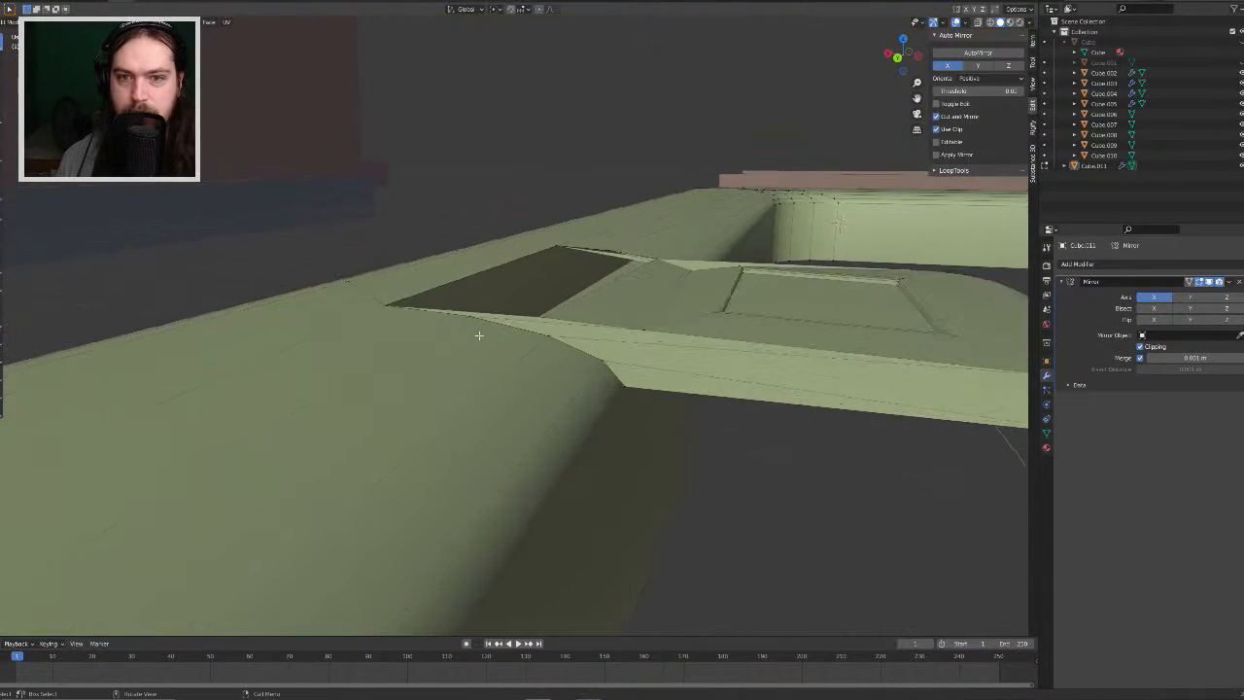
scroll(479, 336, "up", 6)
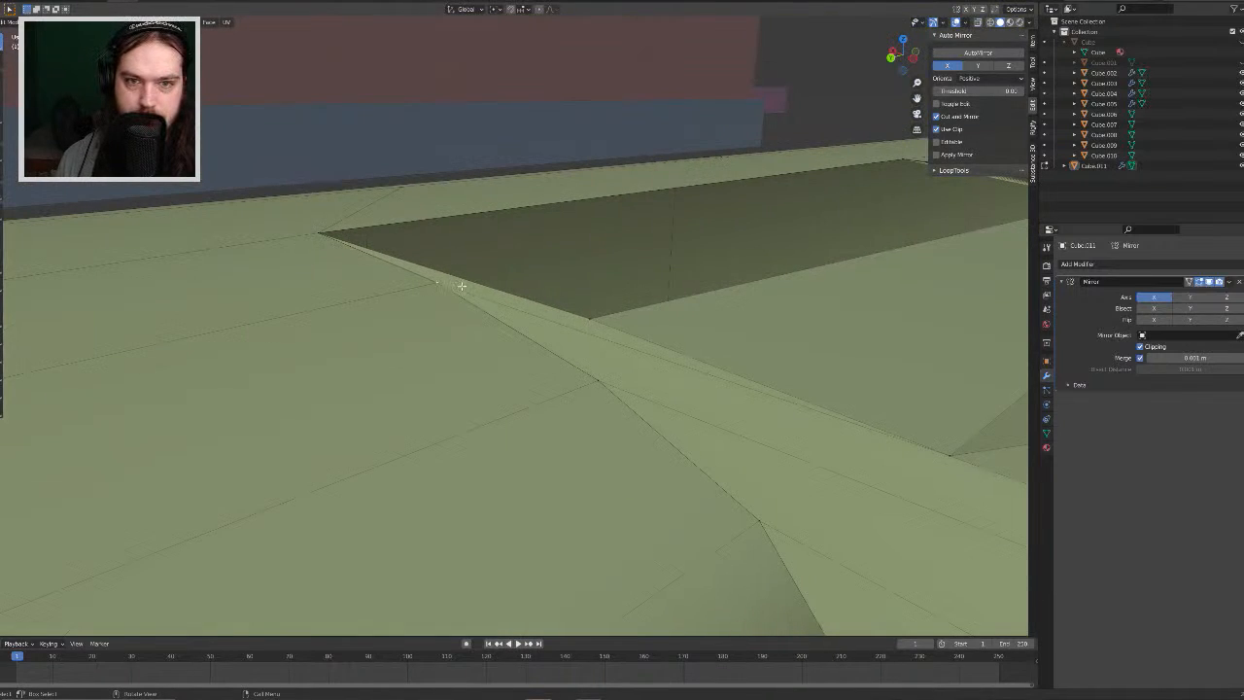
left_click(462, 285, "alt")
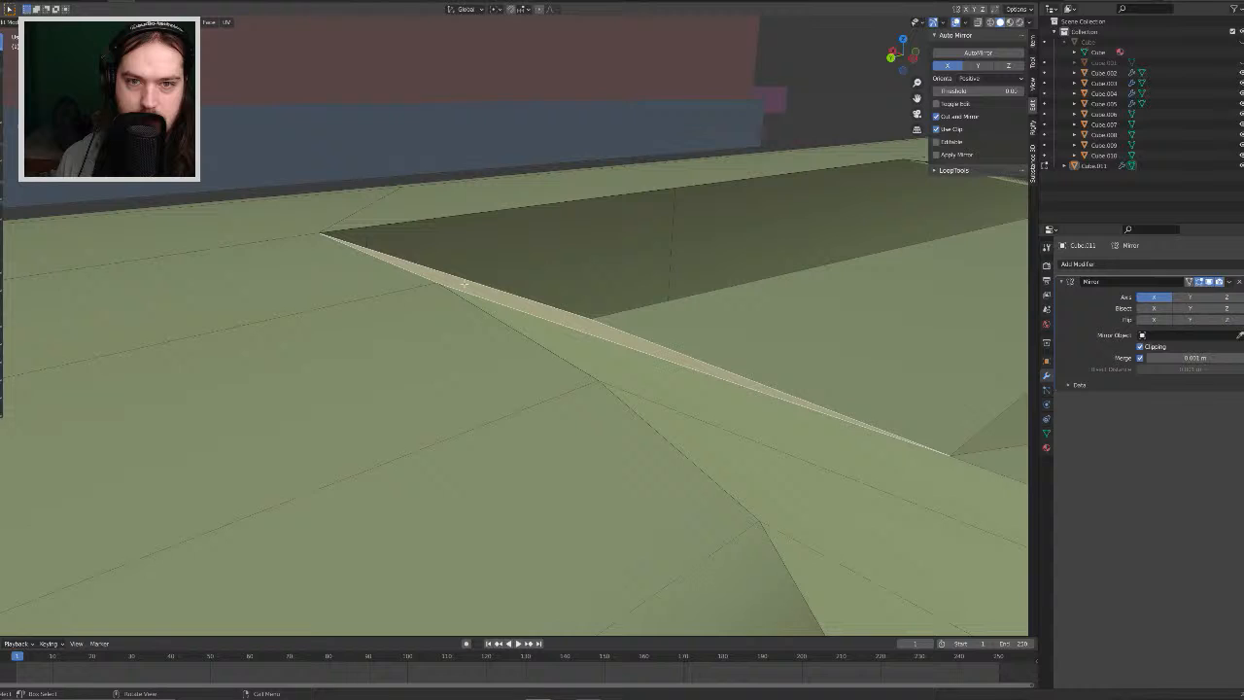
key("x")
left_click(564, 296)
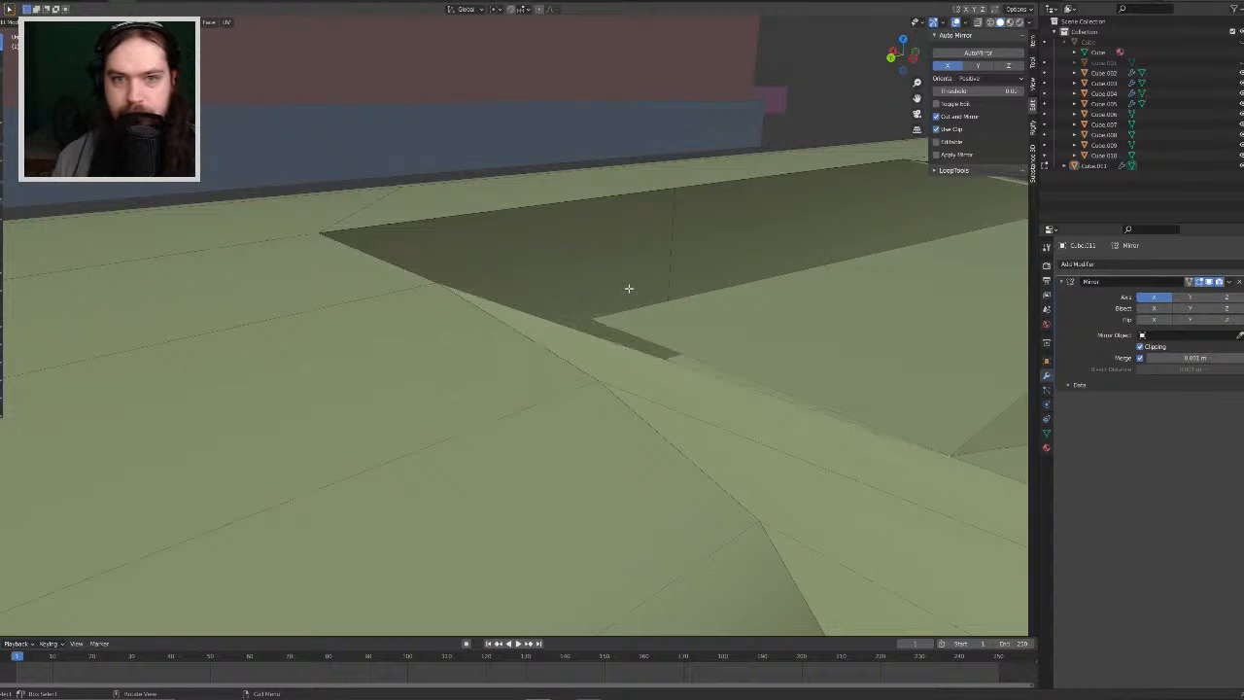
middle_click_drag(628, 286, 627, 235)
left_click(689, 271)
key("x")
left_click(689, 275)
Step: Connect the frame vertices on opposite sides of the opening with an edge across it
scroll(627, 236, "down", 7)
middle_click_drag(733, 305, 616, 252)
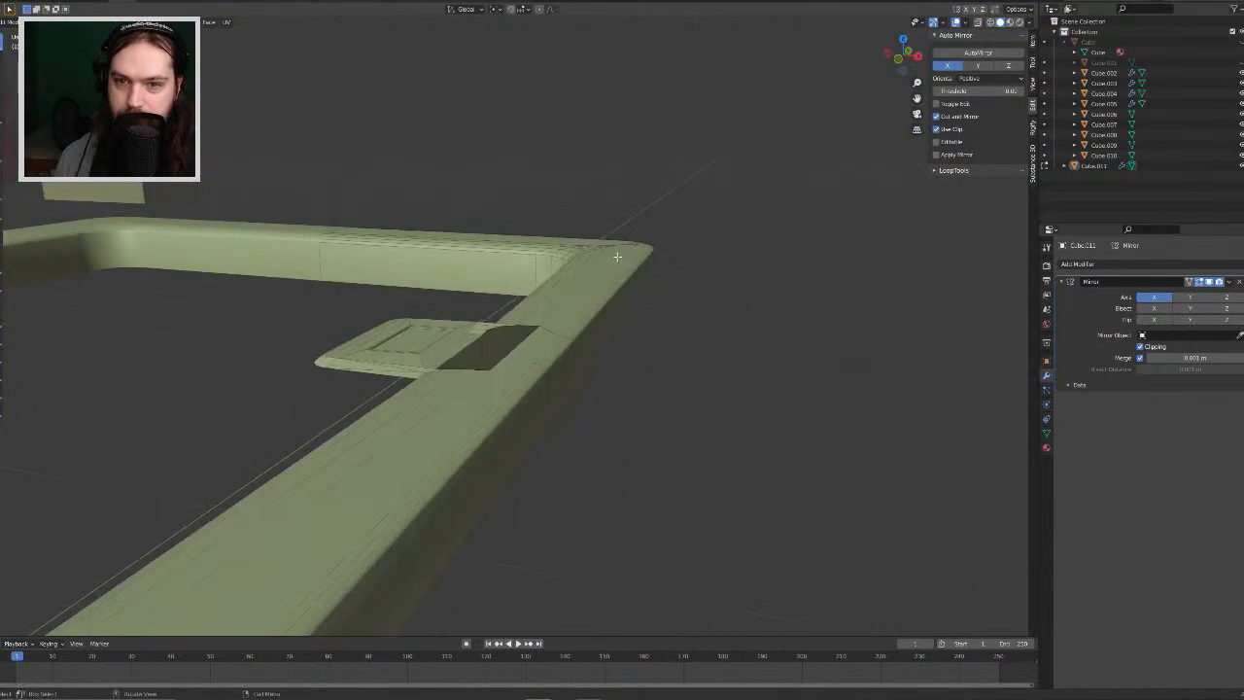
scroll(515, 312, "up", 6)
middle_click_drag(515, 312, 538, 325)
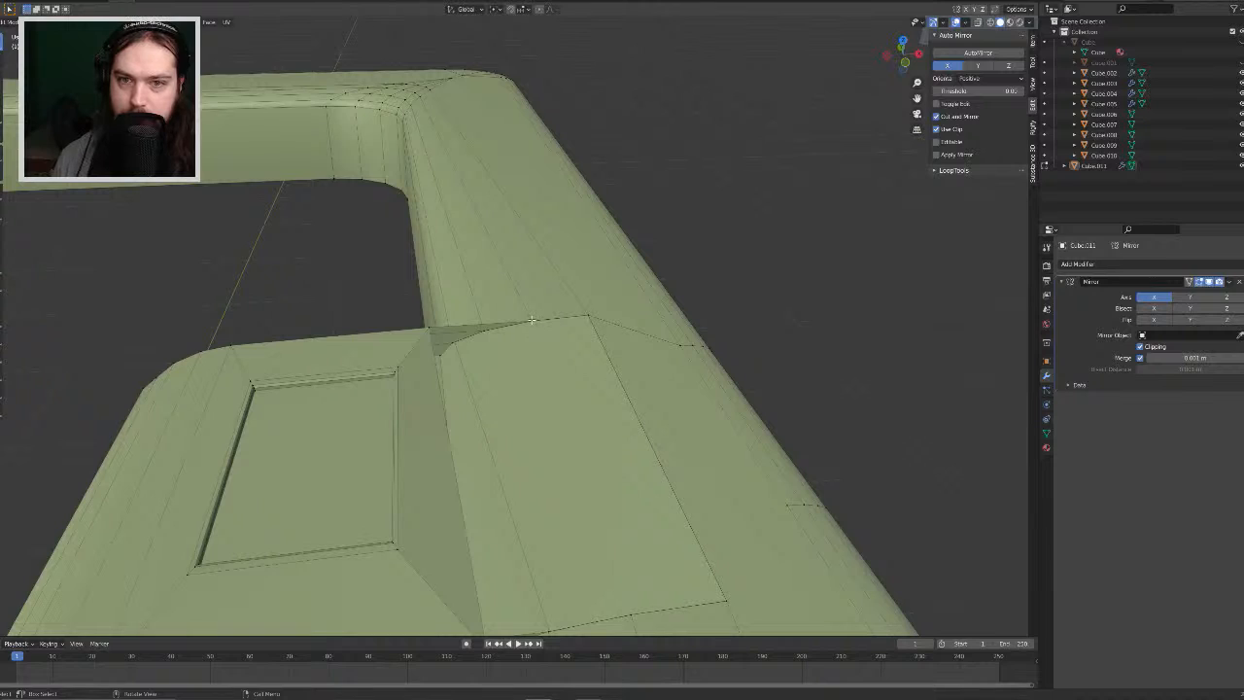
scroll(568, 368, "down", 1)
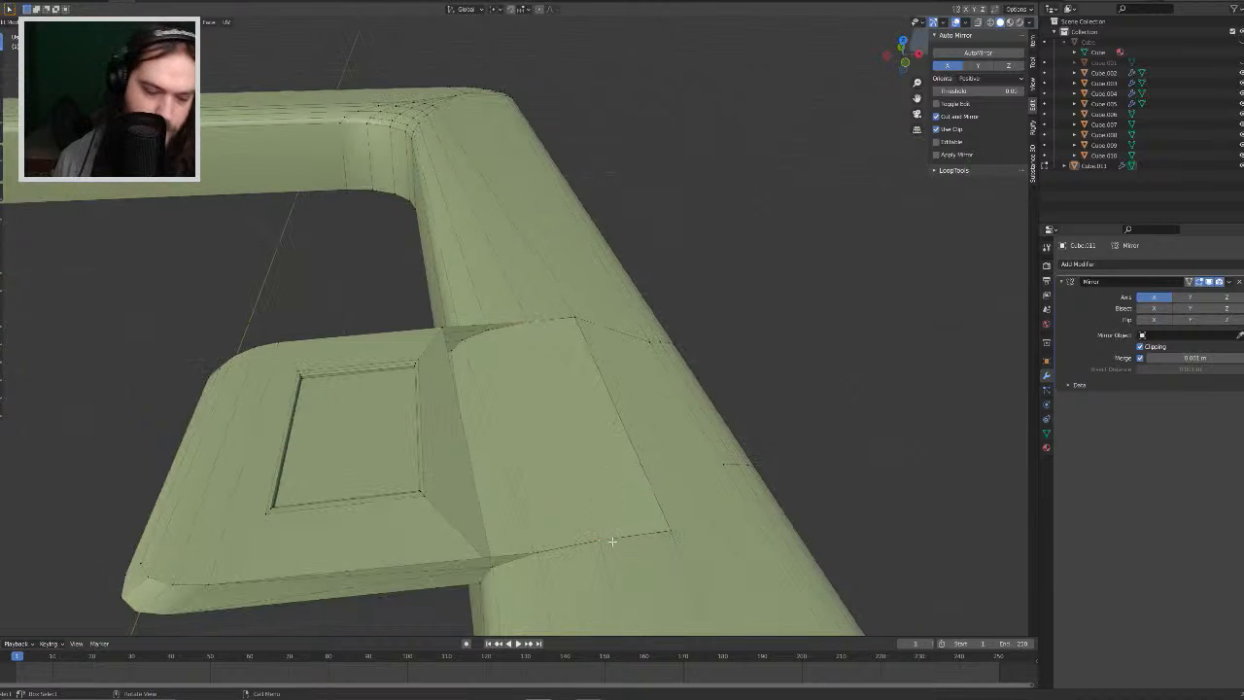
scroll(482, 331, "up", 3)
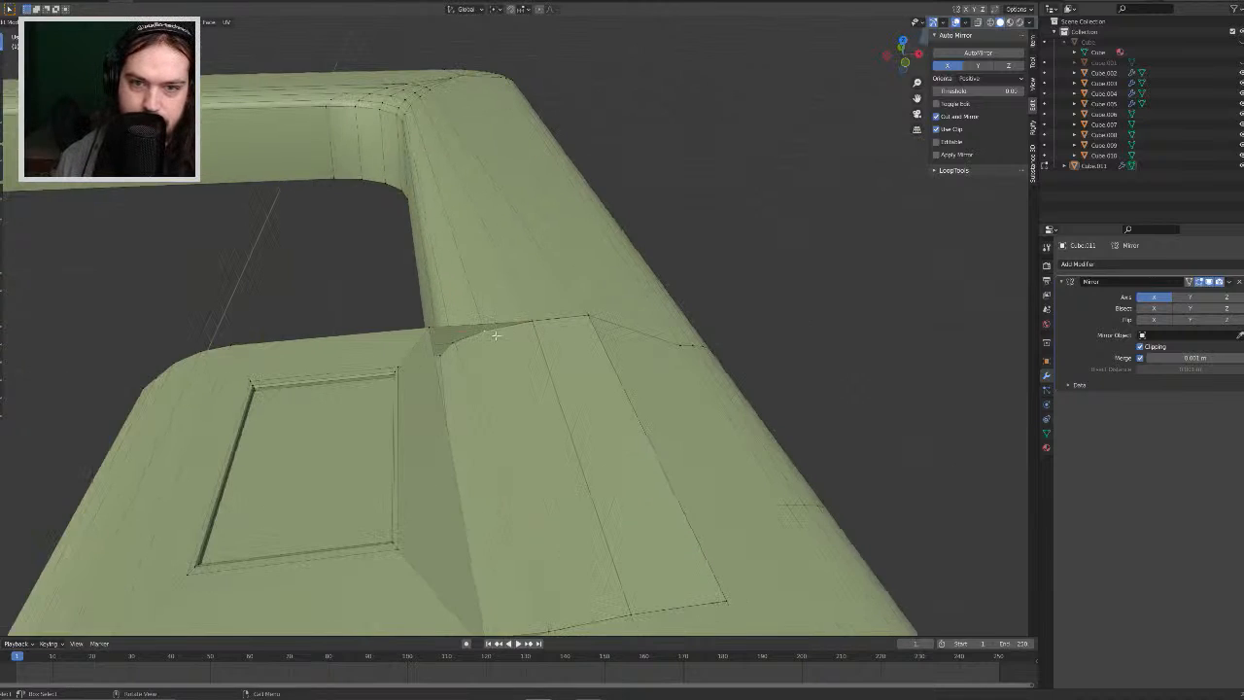
Step: Delete the remaining thin faces along both side edges of the tab near the frame
middle_click_drag(479, 334, 647, 320)
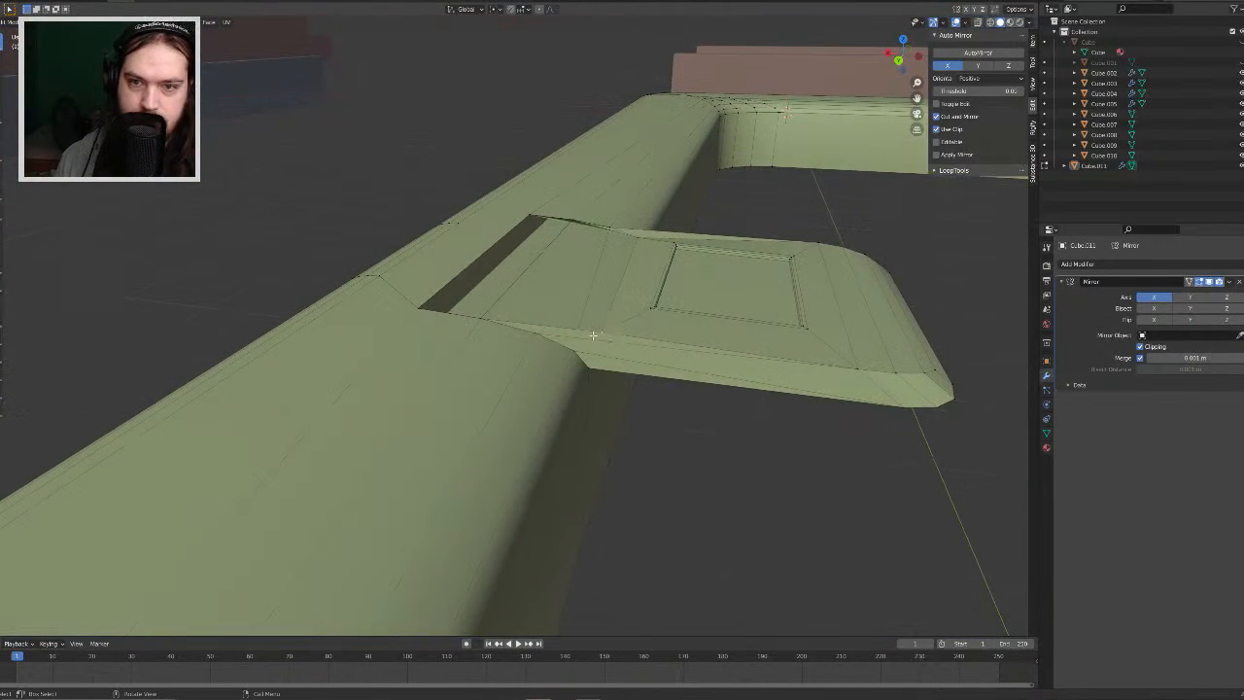
left_click(582, 337, "alt")
key("x")
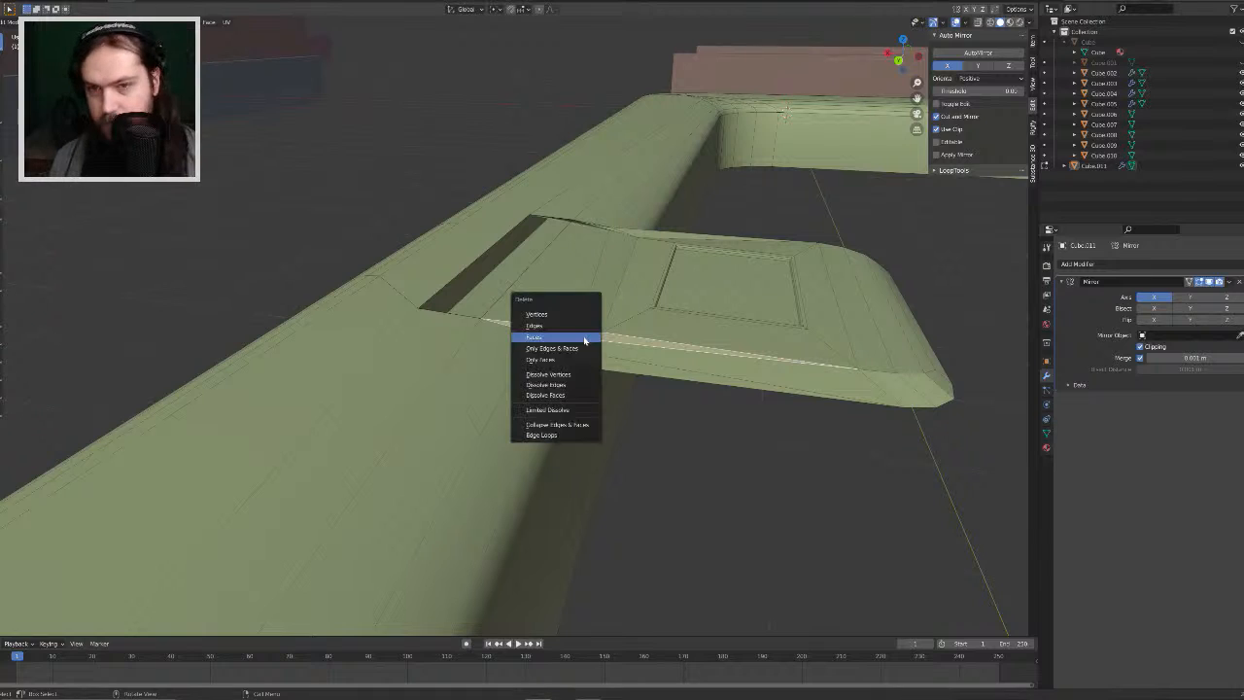
left_click(584, 337)
middle_click_drag(706, 294, 469, 369)
left_click(602, 364)
key("x")
left_click(600, 366)
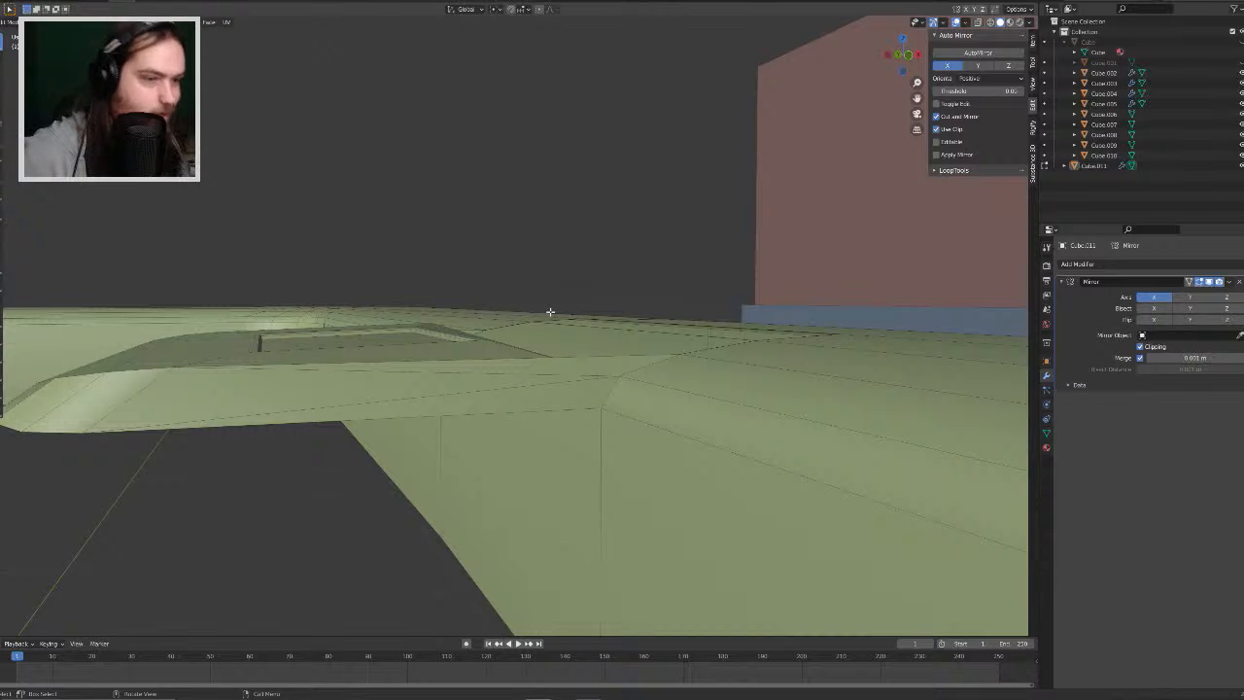
Step: Examine the opening and the joint between the tab and the frame from several angles and distances
middle_click_drag(562, 308, 699, 333)
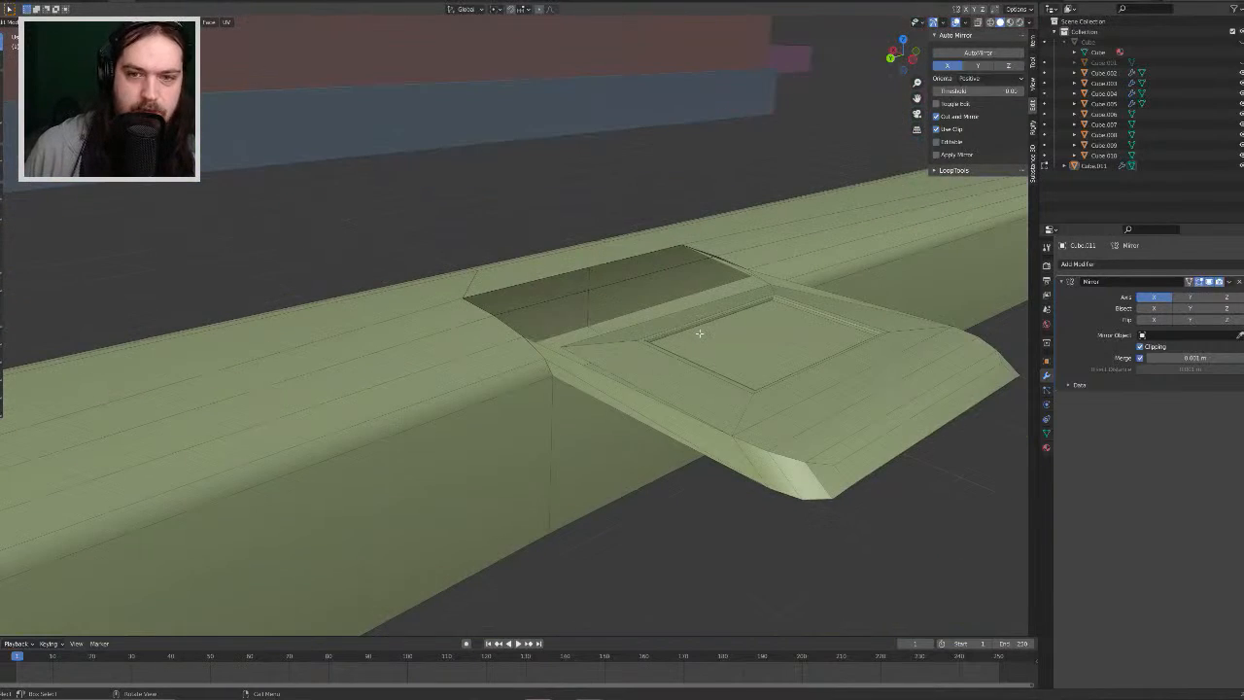
scroll(699, 333, "up", 5)
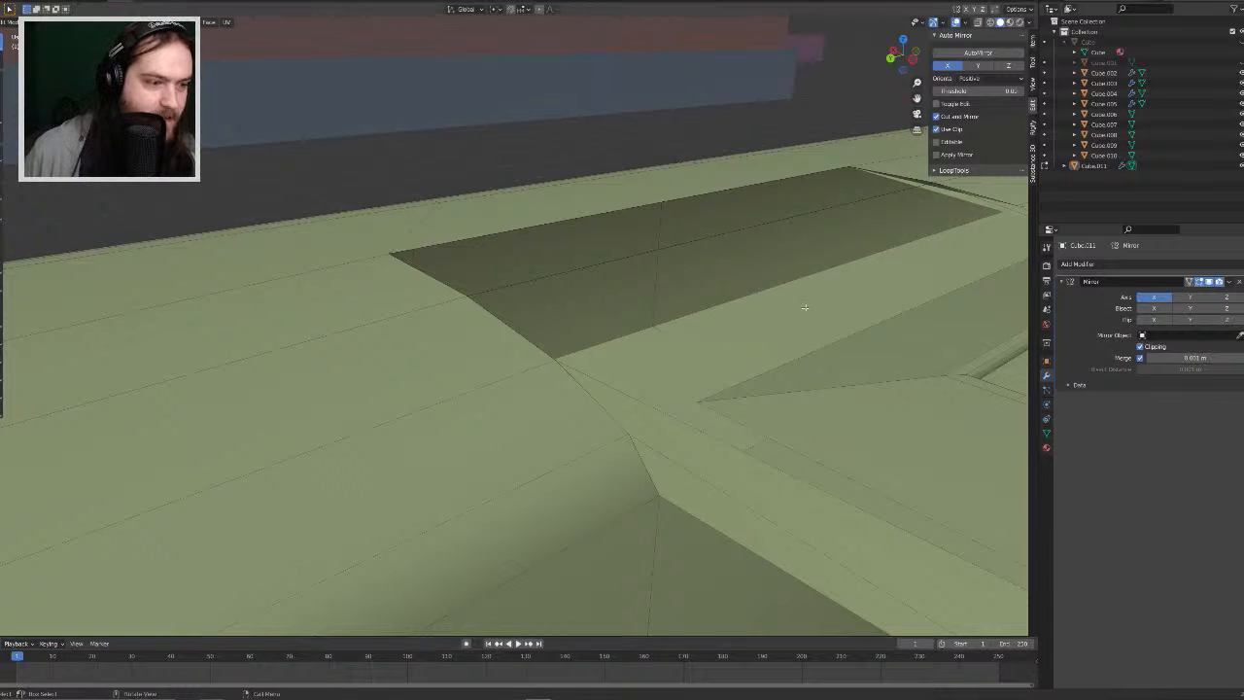
scroll(811, 335, "down", 5)
middle_click_drag(857, 366, 649, 366)
scroll(744, 305, "down", 4)
scroll(744, 284, "up", 5)
scroll(661, 422, "down", 3)
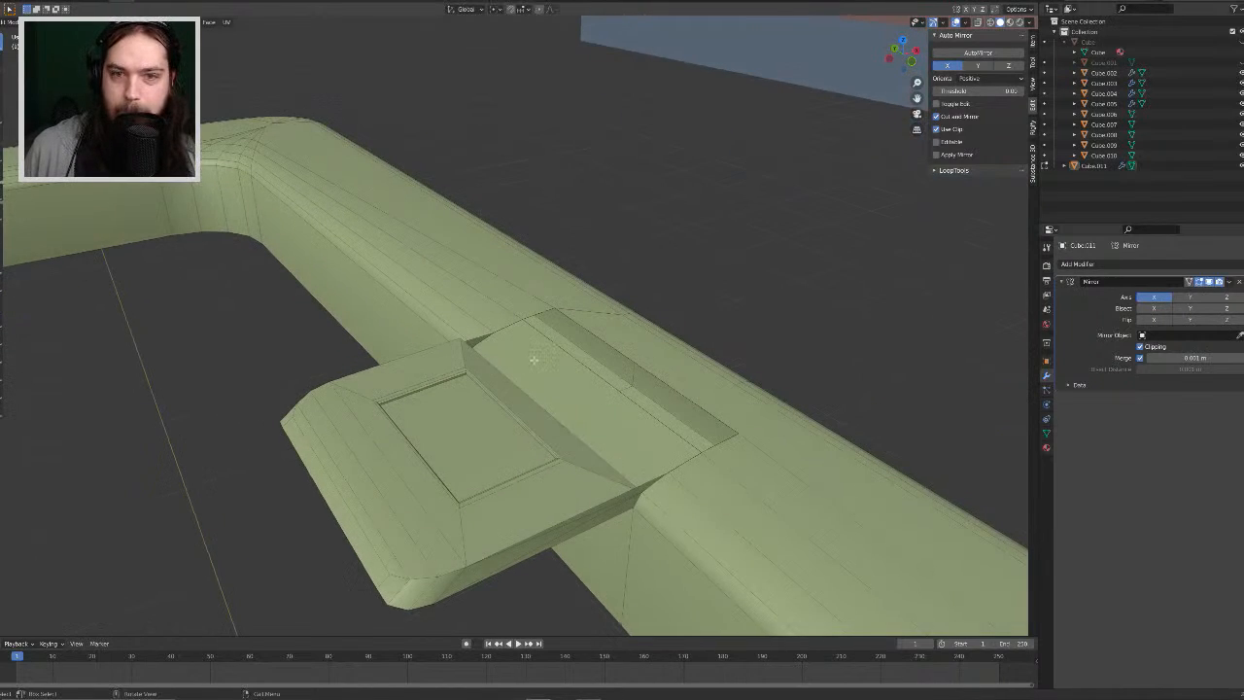
scroll(505, 345, "up", 2)
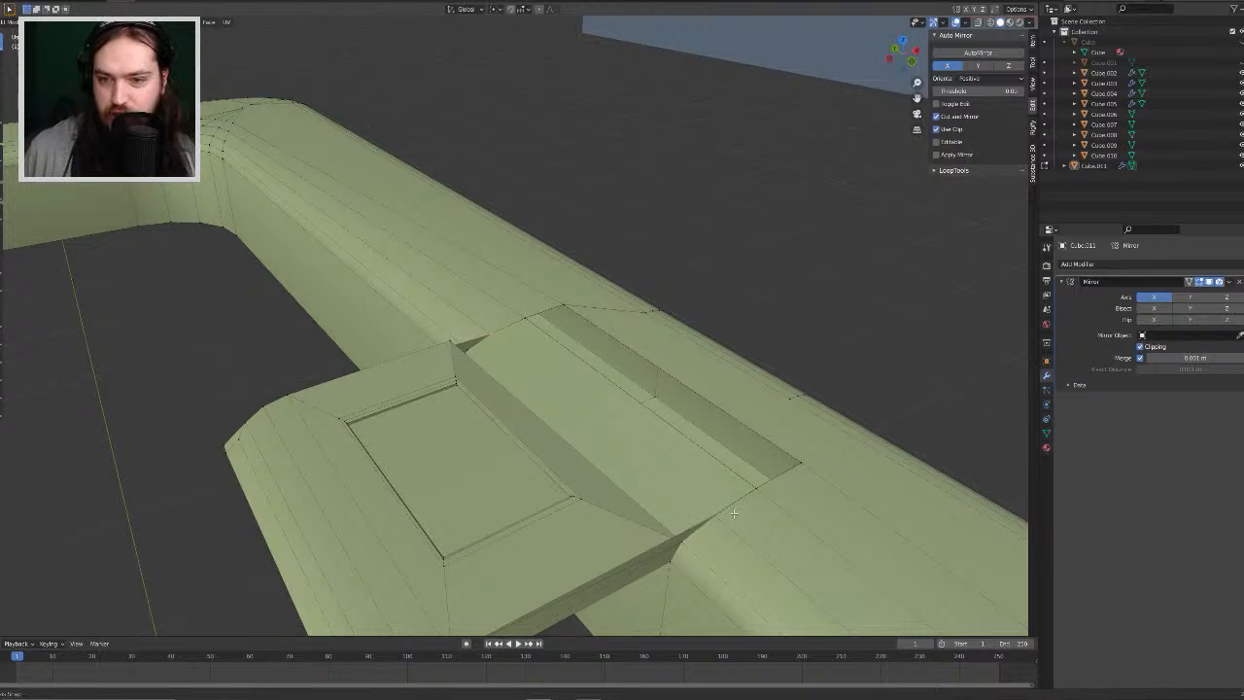
middle_click_drag(734, 513, 592, 405)
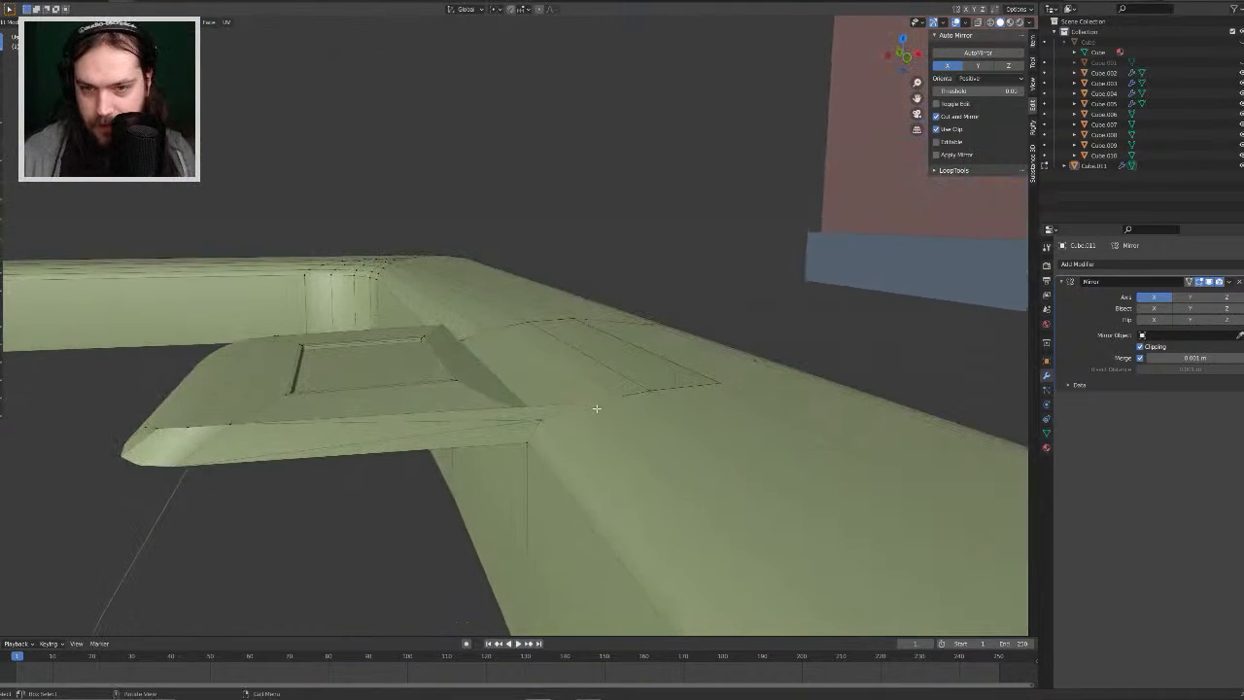
Step: Inspect the opening between the tab and the frame up close and in top view to check how the edges line up
middle_click_drag(565, 347, 767, 397)
scroll(647, 383, "up", 4)
scroll(690, 381, "up", 2)
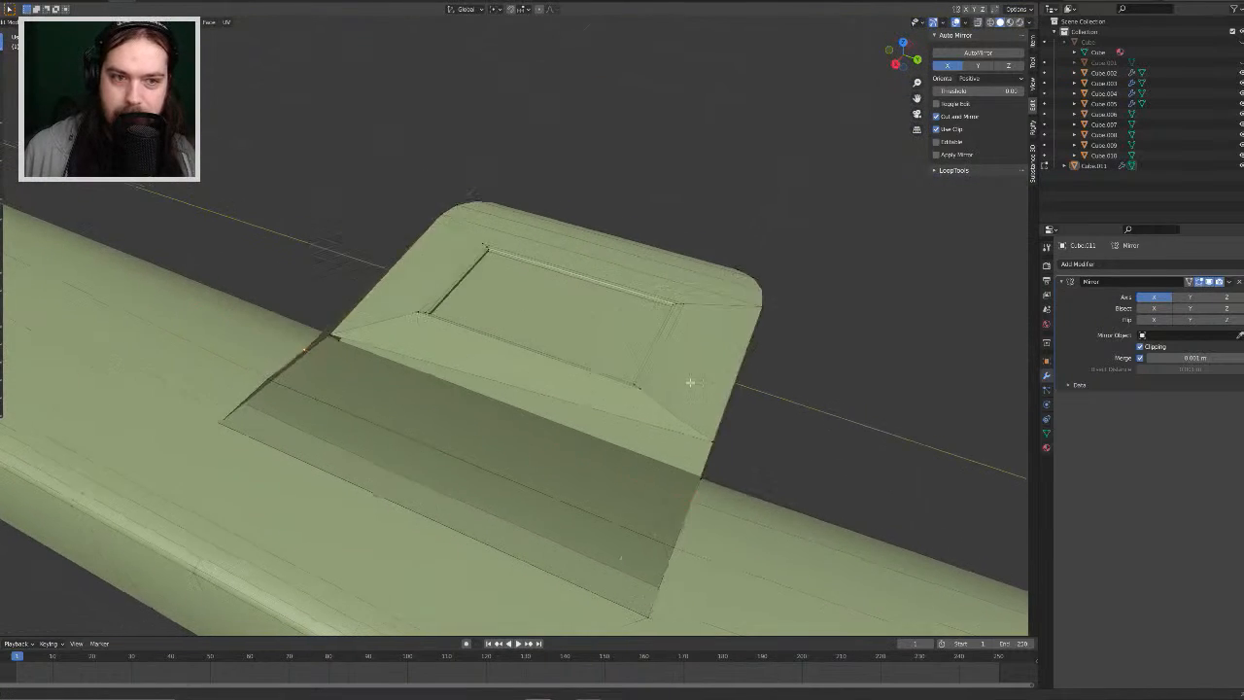
middle_click_drag(690, 382, 640, 414)
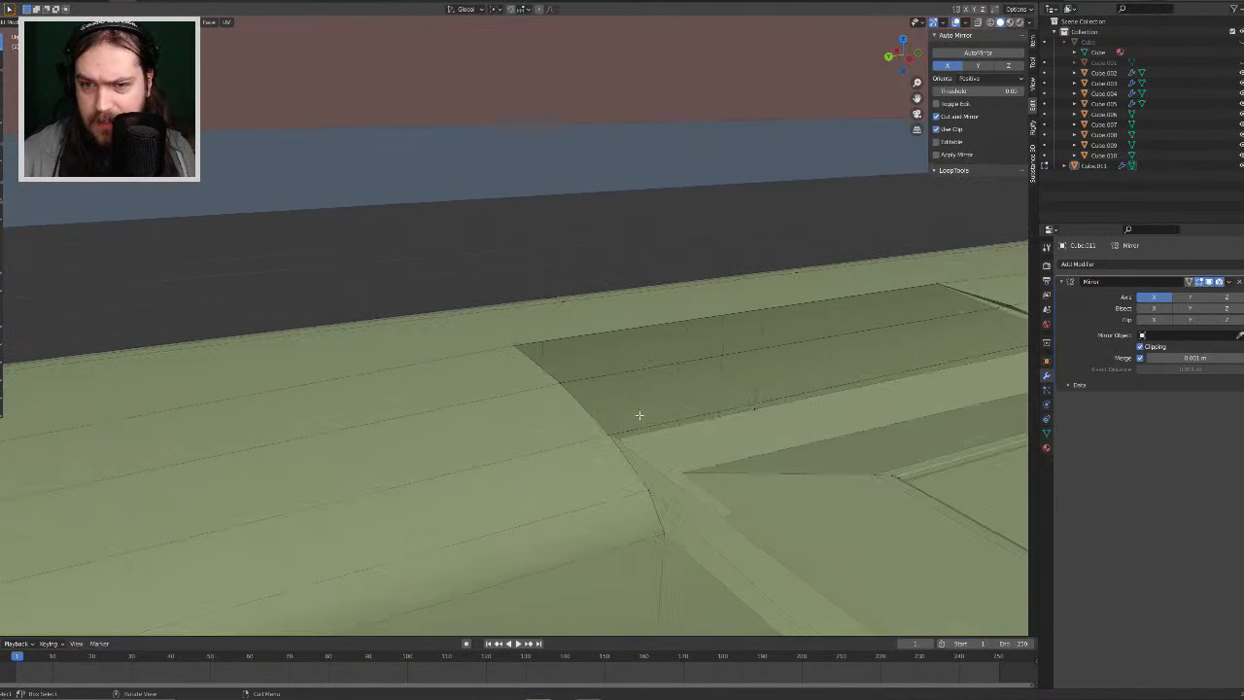
middle_click_drag(735, 502, 574, 352)
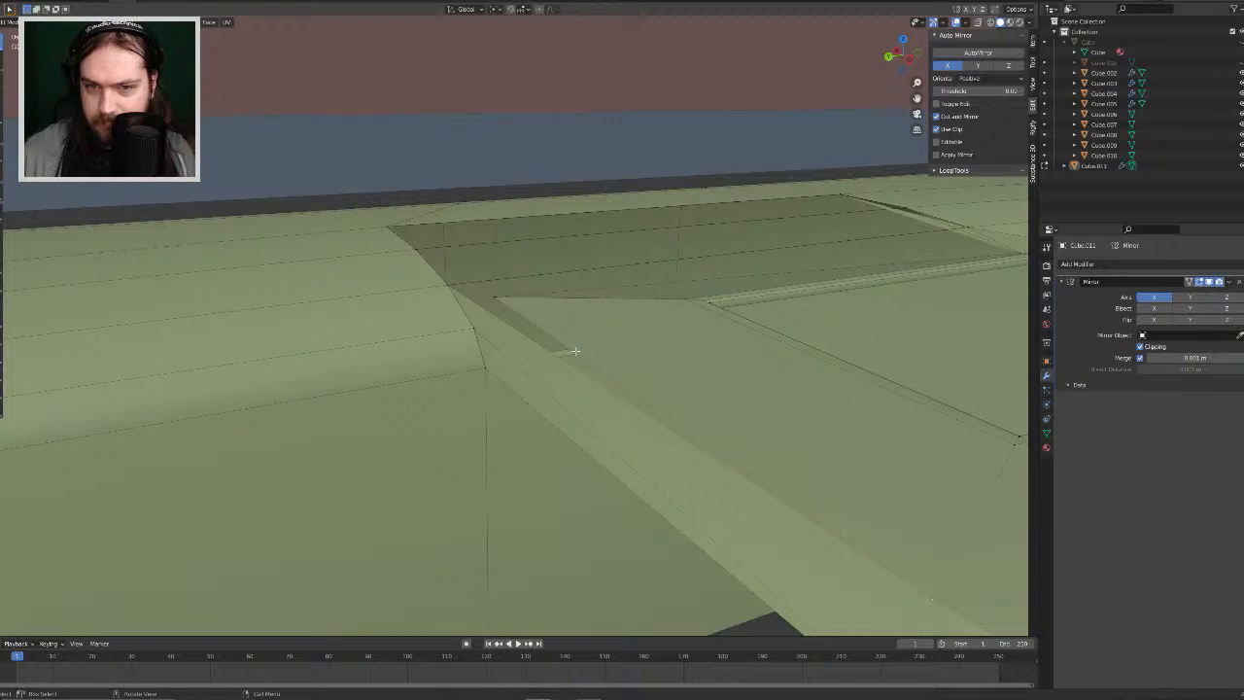
middle_click_drag(538, 310, 695, 383)
key("KP_7")
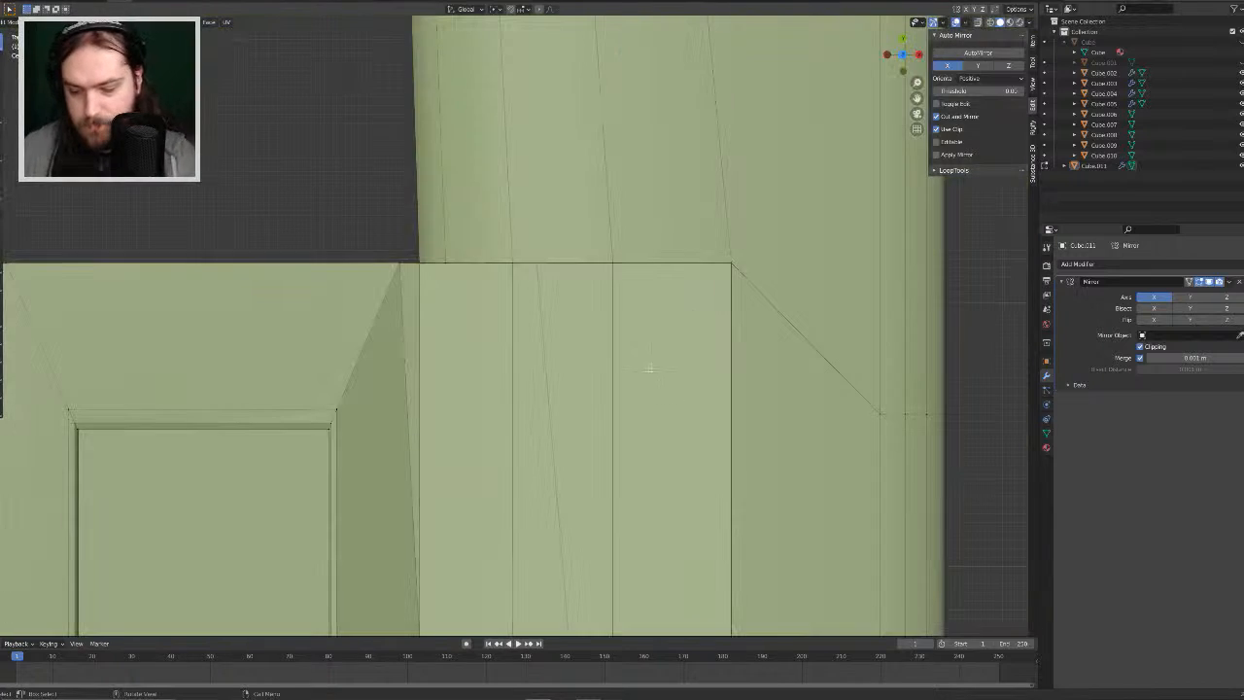
scroll(583, 398, "down", 6)
middle_click_drag(530, 421, 581, 309, "shift")
scroll(580, 309, "up", 3)
scroll(580, 308, "up", 3)
scroll(580, 309, "down", 3)
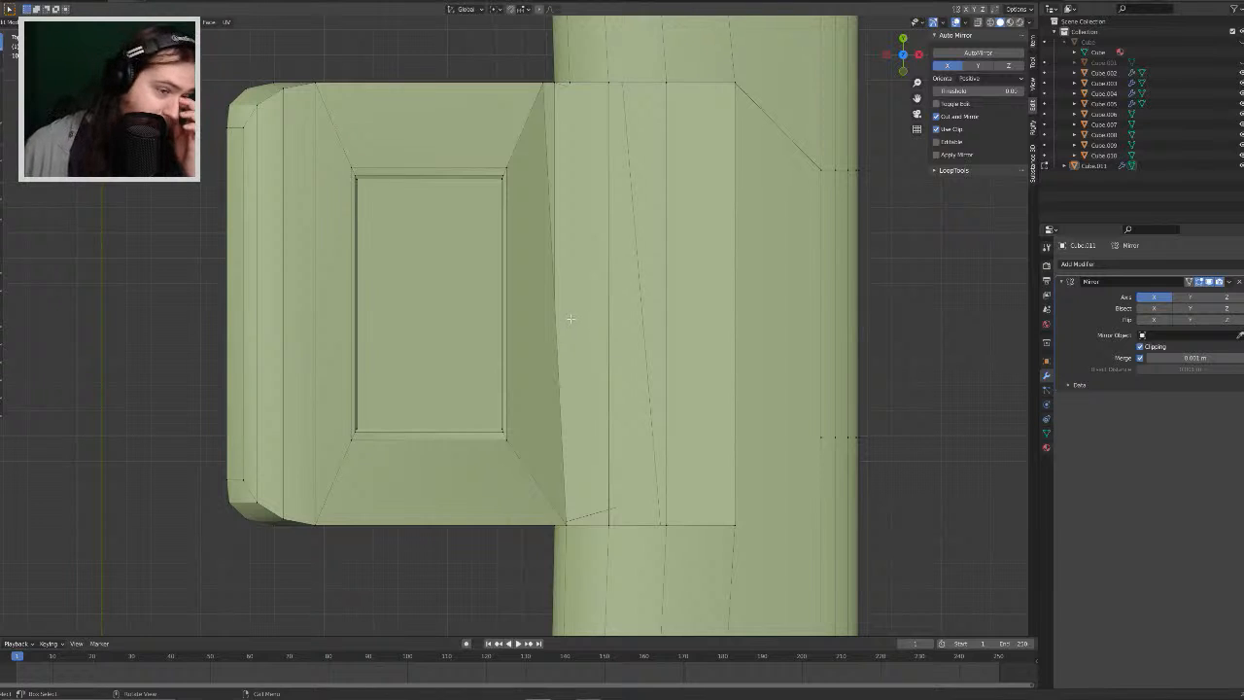
middle_click_drag(564, 319, 691, 267)
Step: Dissolve the middle edge running across the opening and fill the outermost strip from the frame-side edge
left_click(682, 286)
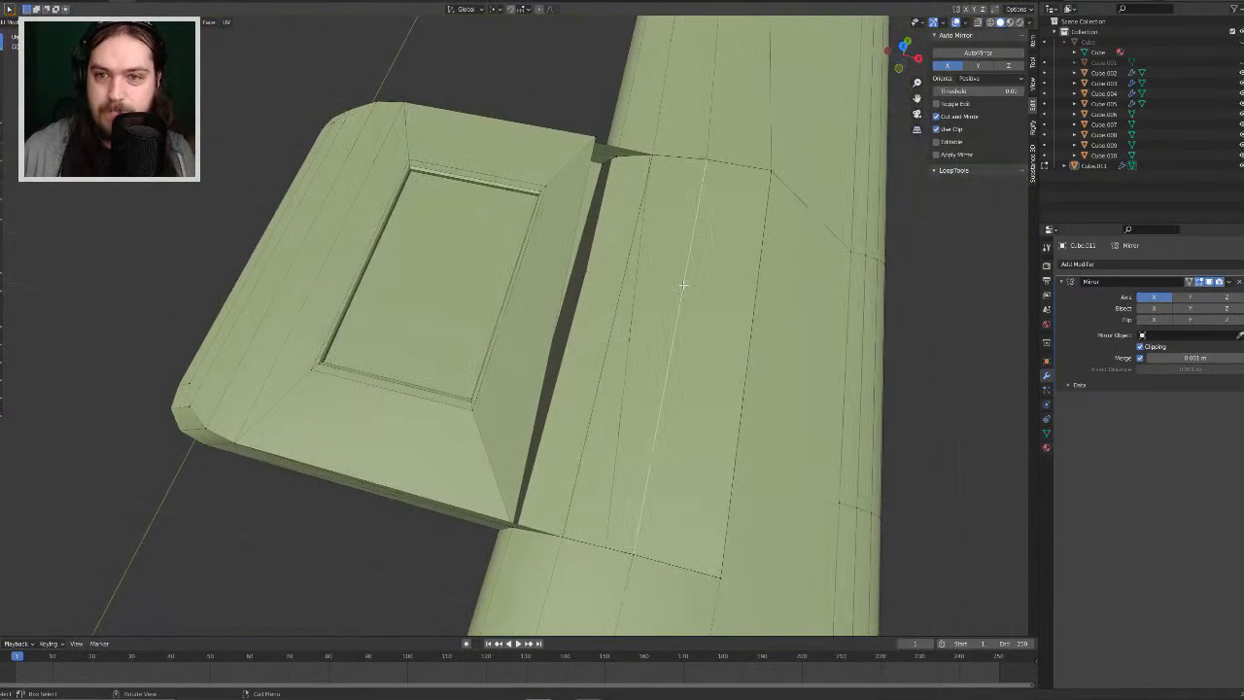
key("ctrl+x")
left_click(755, 290)
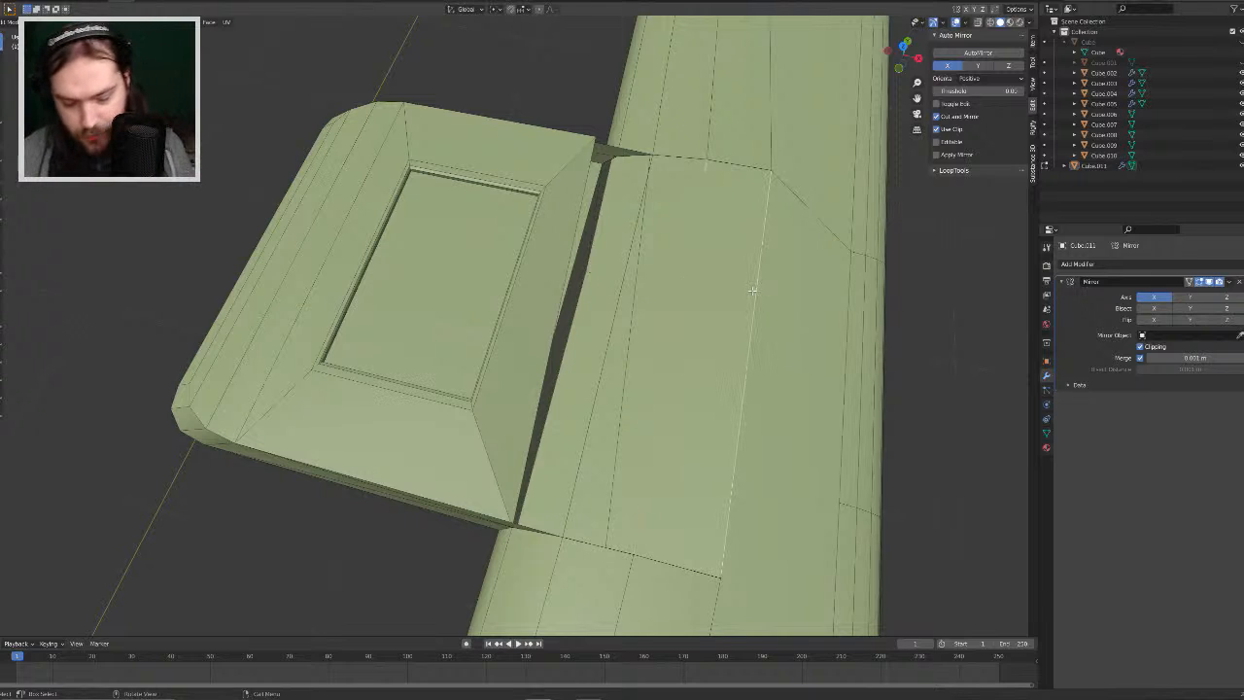
key("f")
Step: Fill the two remaining strips between the opening's edges so the frame's top surface reaches the tab
left_click(627, 250)
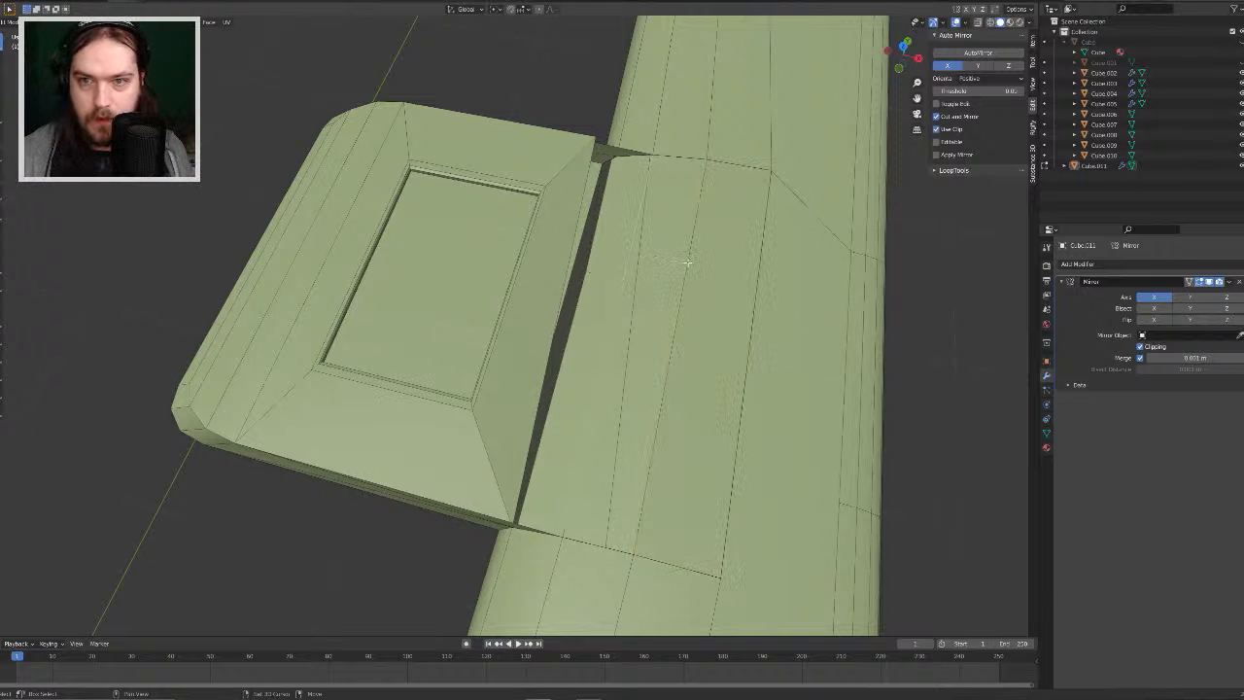
left_click(683, 261, "shift")
key("f")
middle_click_drag(665, 286, 707, 221)
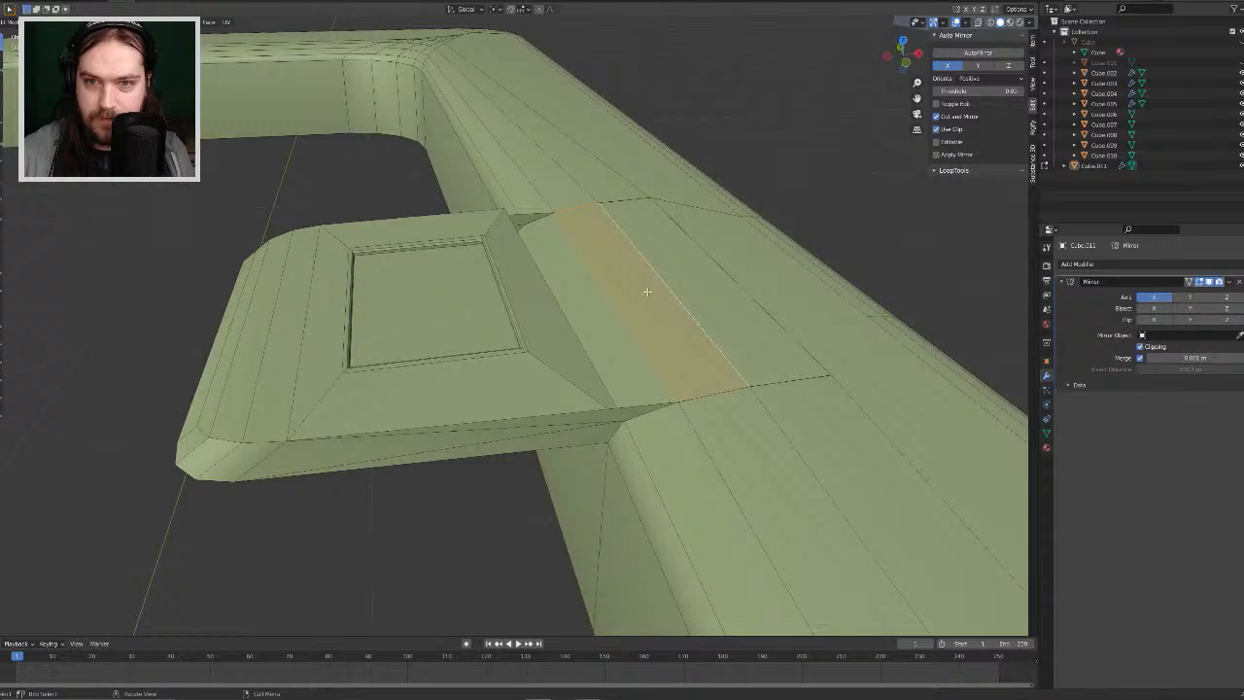
left_click(591, 361)
left_click(645, 350, "shift")
key("f")
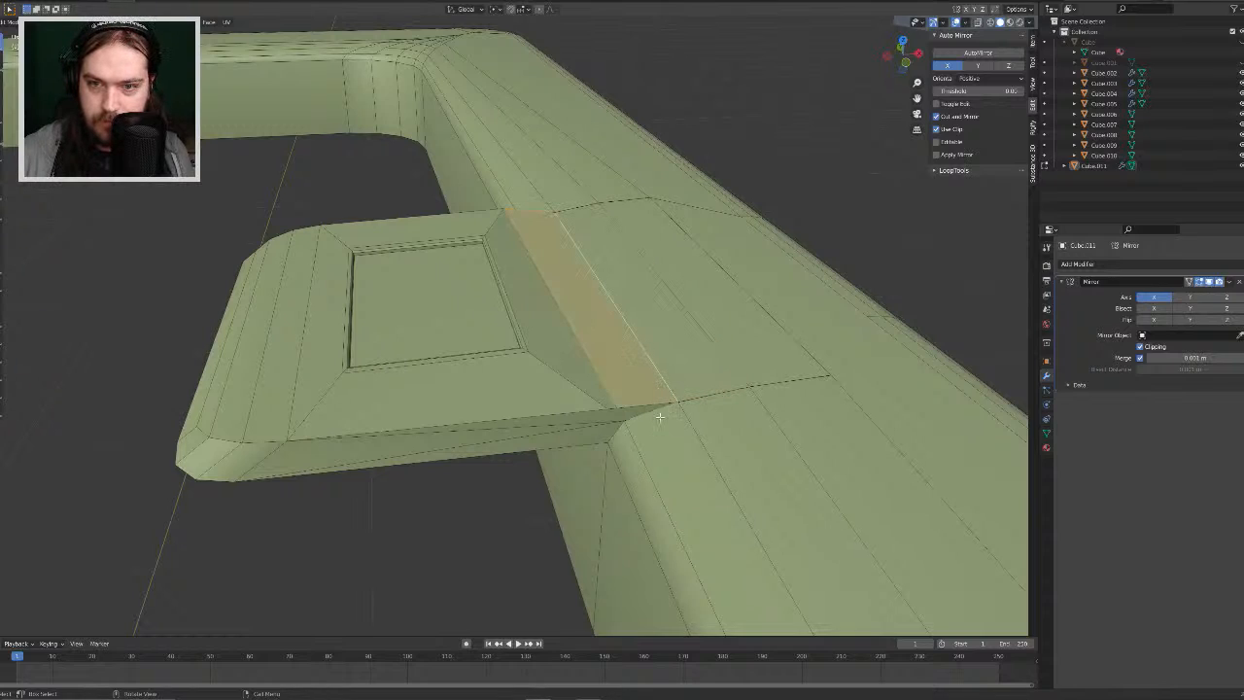
Step: Delete the long, badly shaped side face on each of the tab's two sides where it meets the frame
left_click(630, 413)
key("3")
left_click(622, 415)
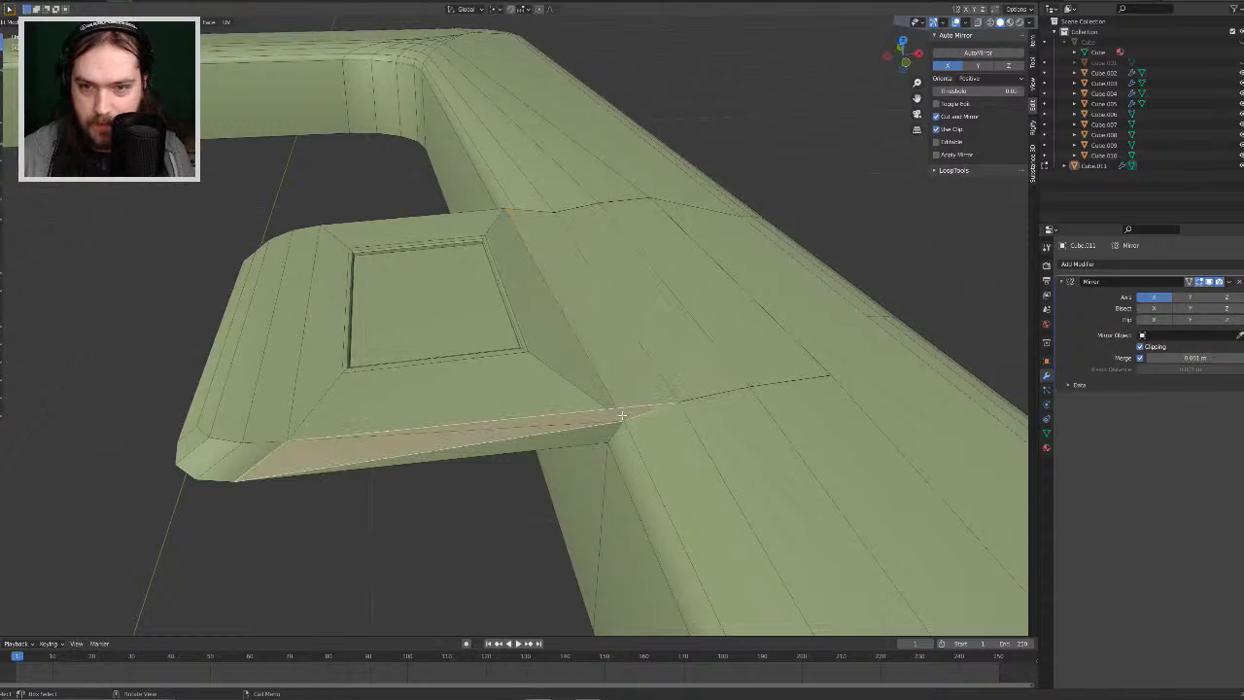
key("x")
left_click(621, 415)
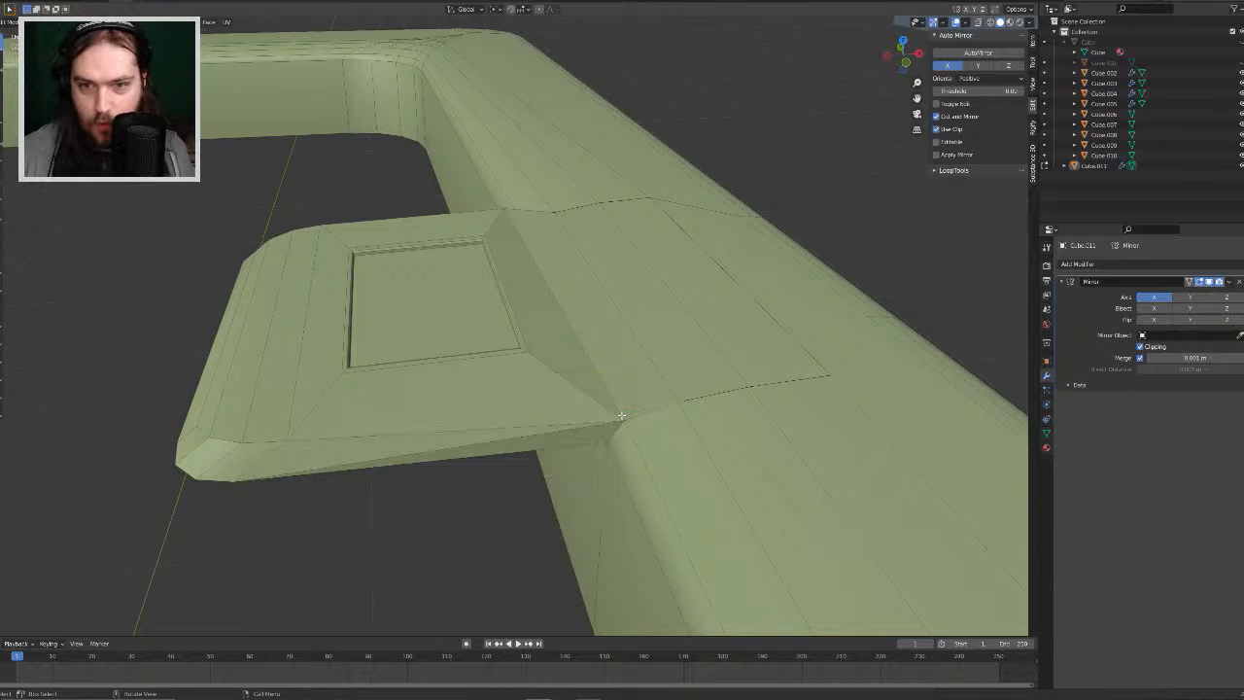
middle_click_drag(602, 412, 791, 390)
left_click(580, 364)
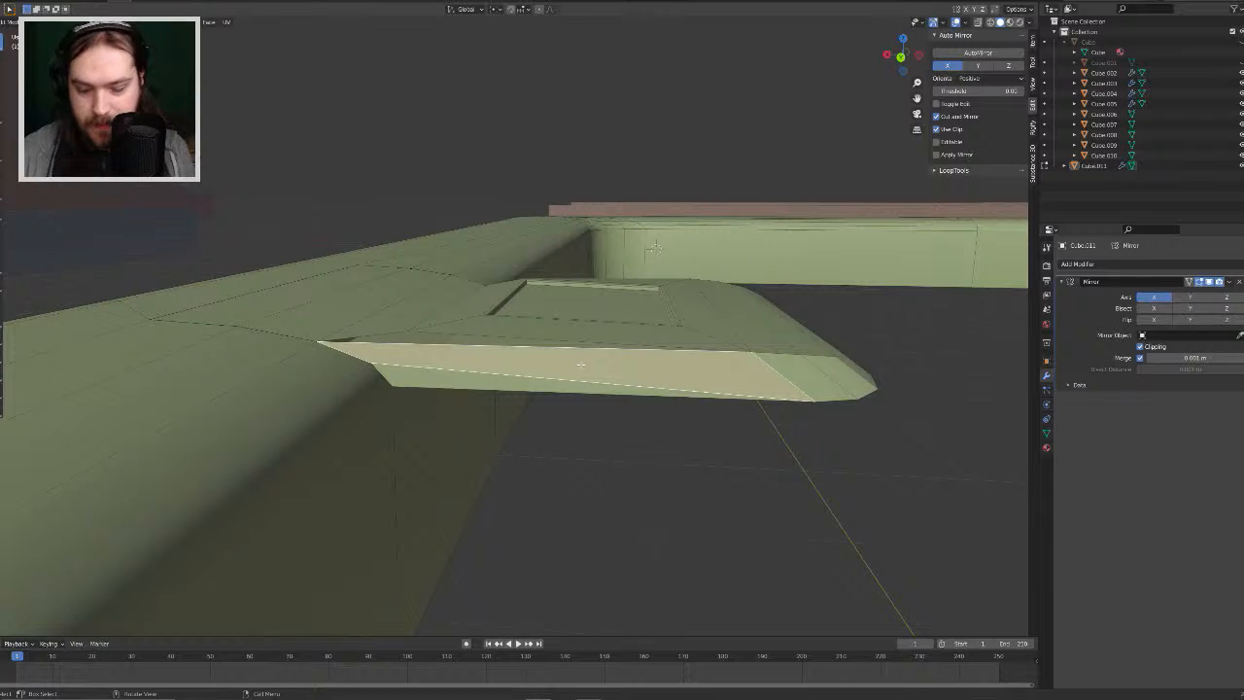
key("x")
left_click(579, 365)
Step: Fill a face between the short joint edge at the frame and the lower long edge of the tab's far side
left_click(397, 332)
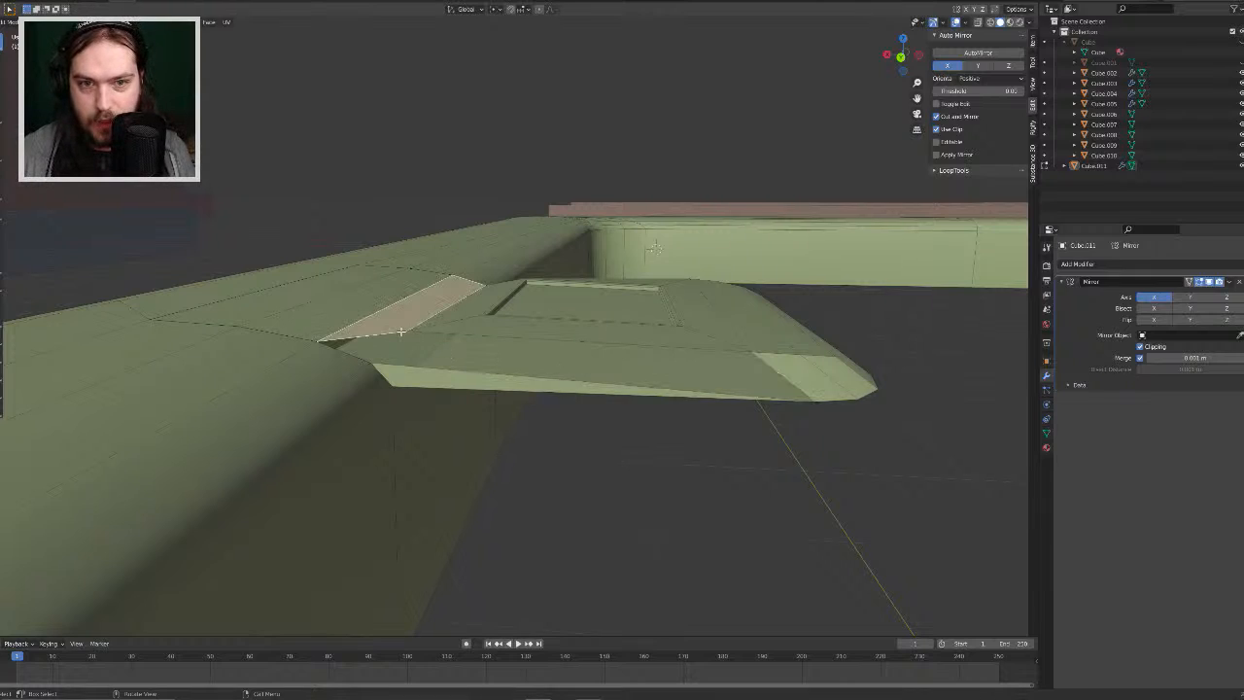
key("2")
left_click(389, 334)
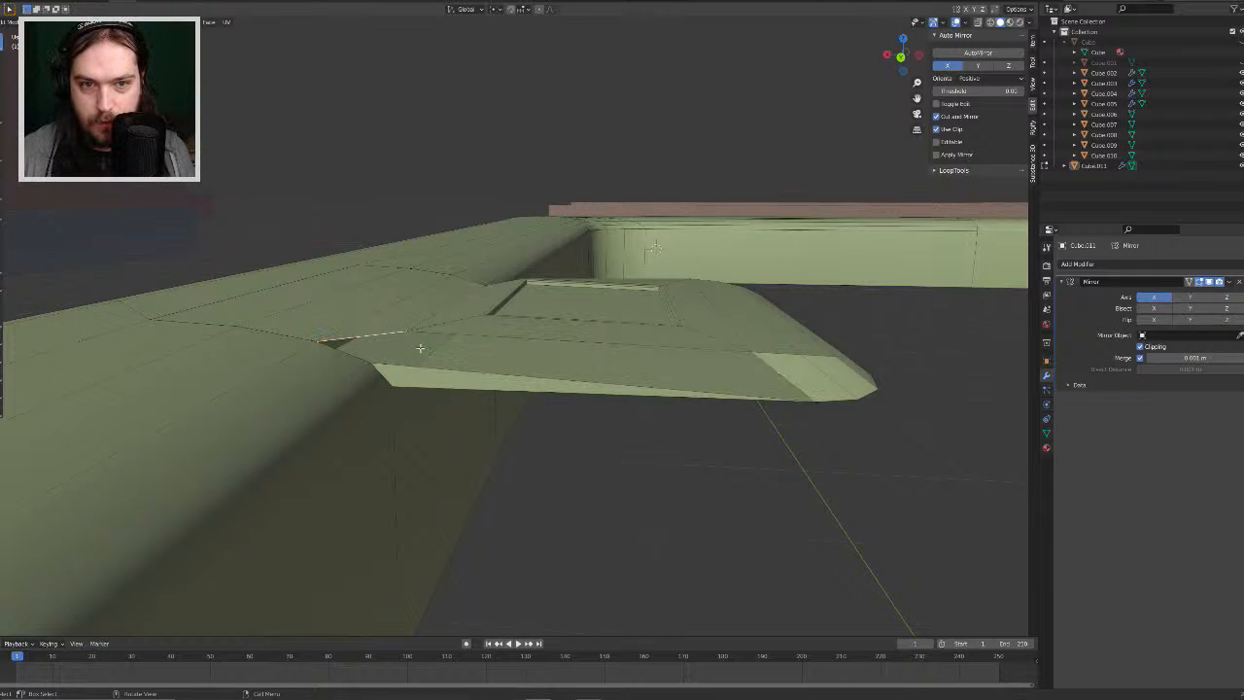
left_click(496, 375, "shift")
middle_click_drag(806, 363, 793, 357)
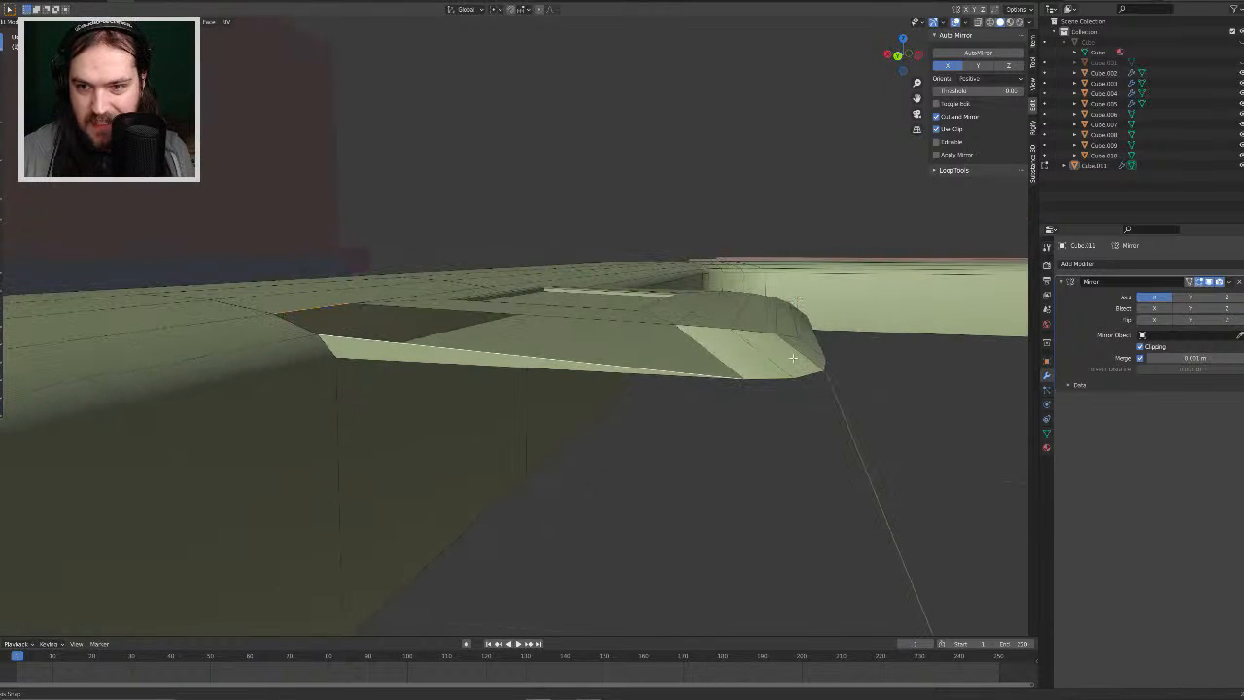
key("f")
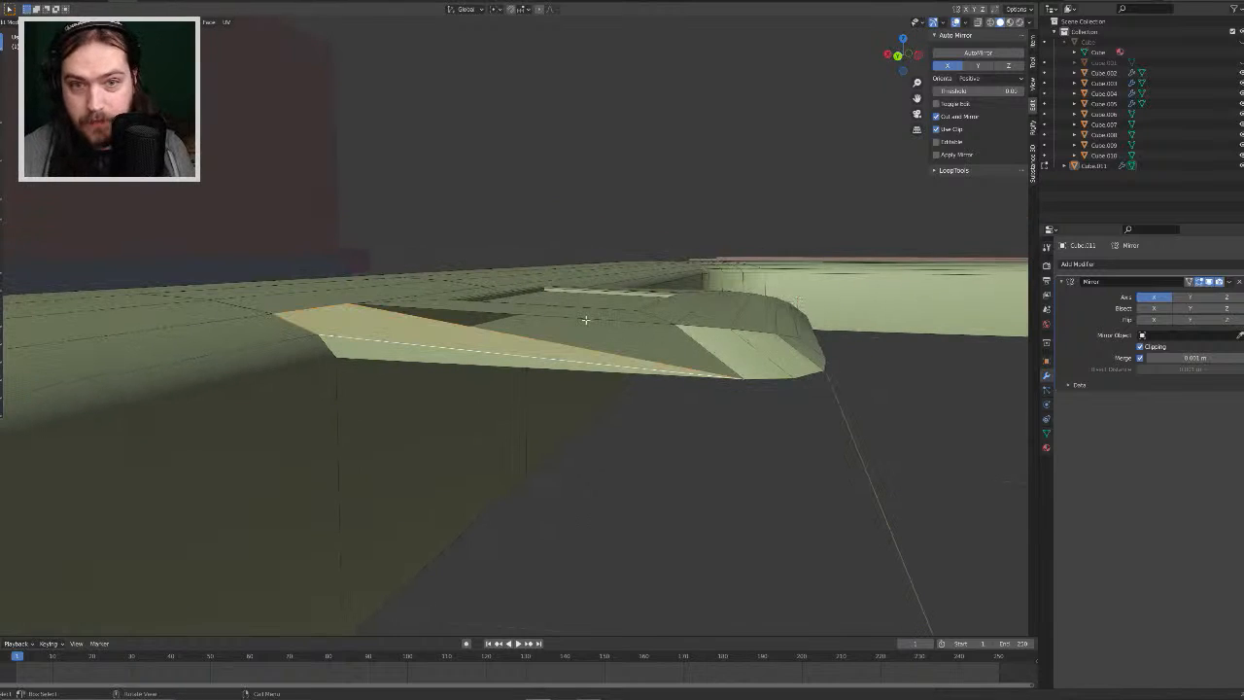
Step: Fill the remaining gap on the tab's far side between its upper edge and the new face's diagonal edge
middle_click_drag(585, 320, 602, 328)
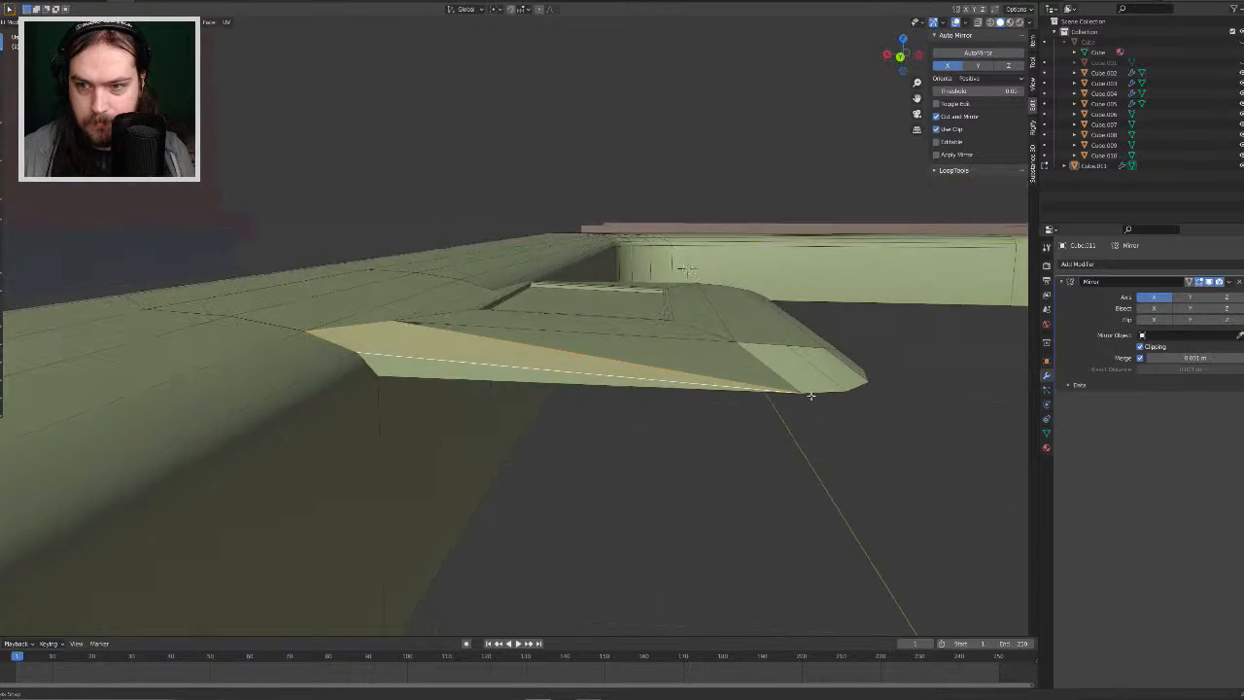
middle_click_drag(687, 267, 682, 299)
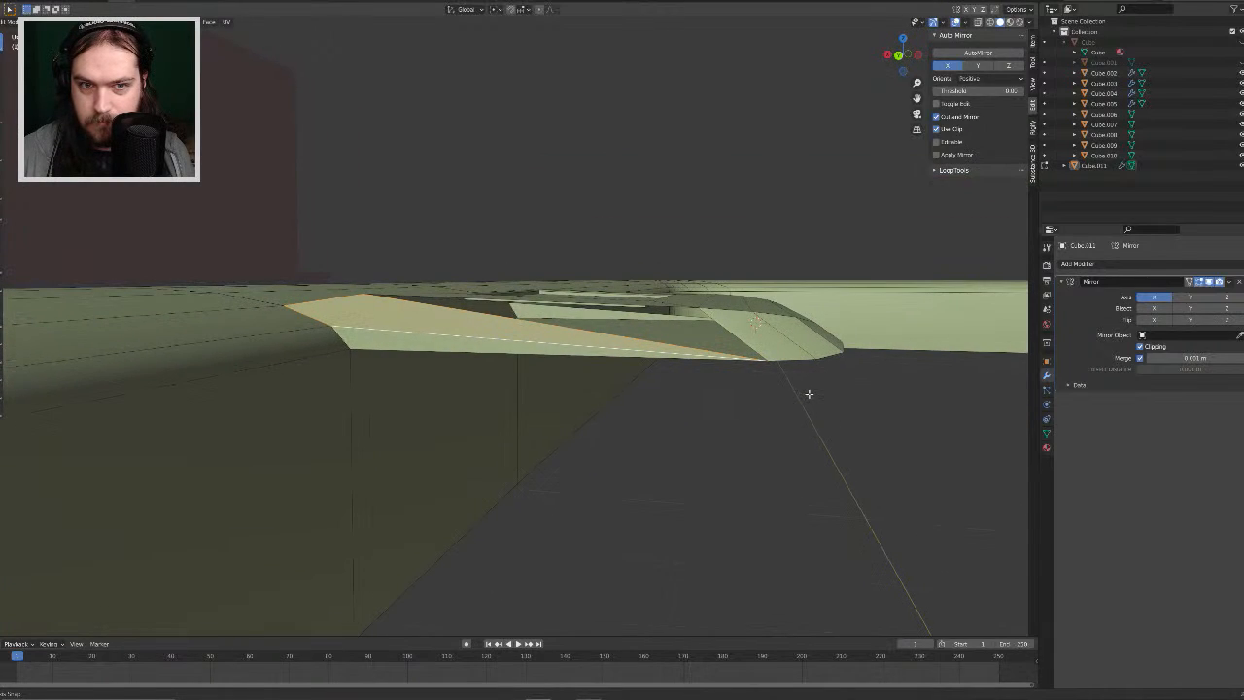
left_click(684, 304)
left_click(655, 342, "shift")
key("f")
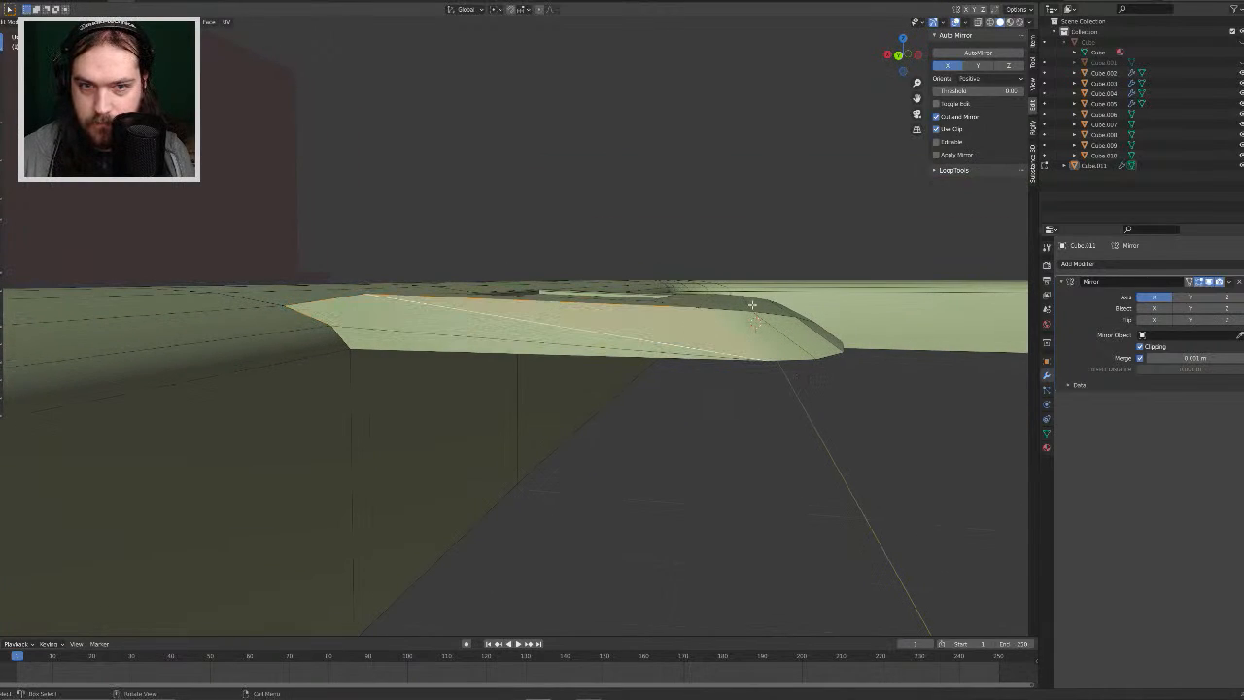
Step: Fill the open gap on the tab's opposite side between its upper and lower edges, and clear the selection
middle_click_drag(845, 309, 462, 293)
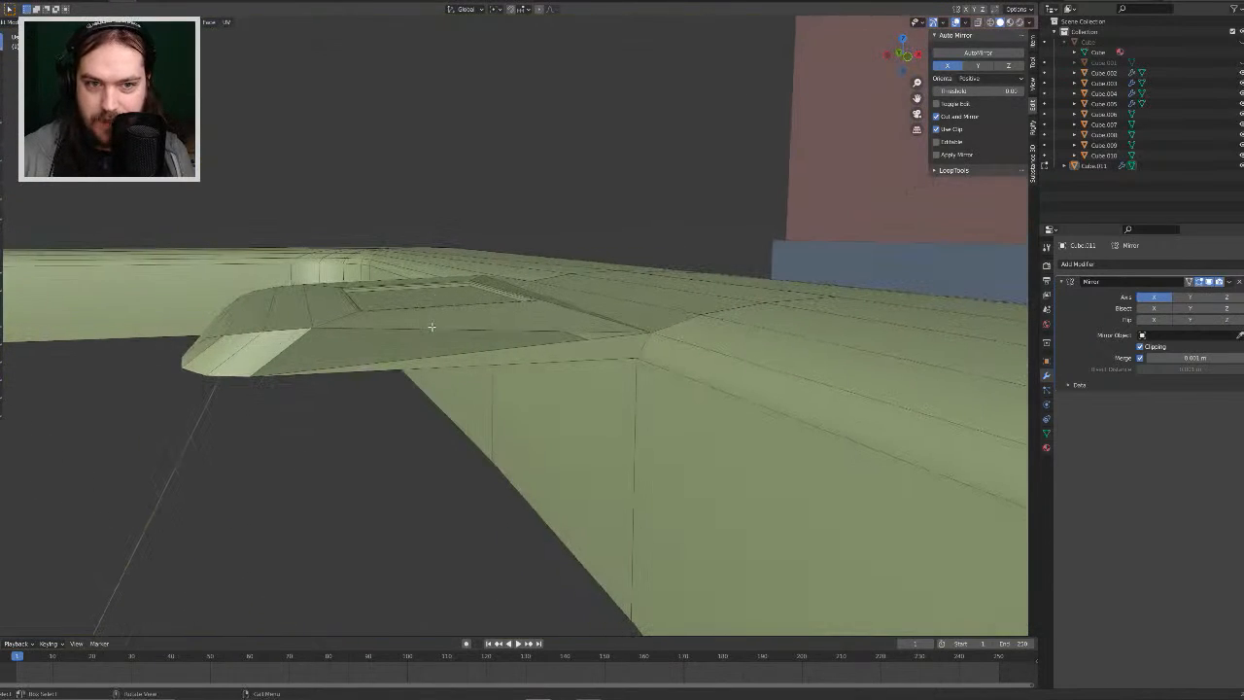
left_click(432, 326)
left_click(461, 359, "shift")
key("f")
key("alt+a")
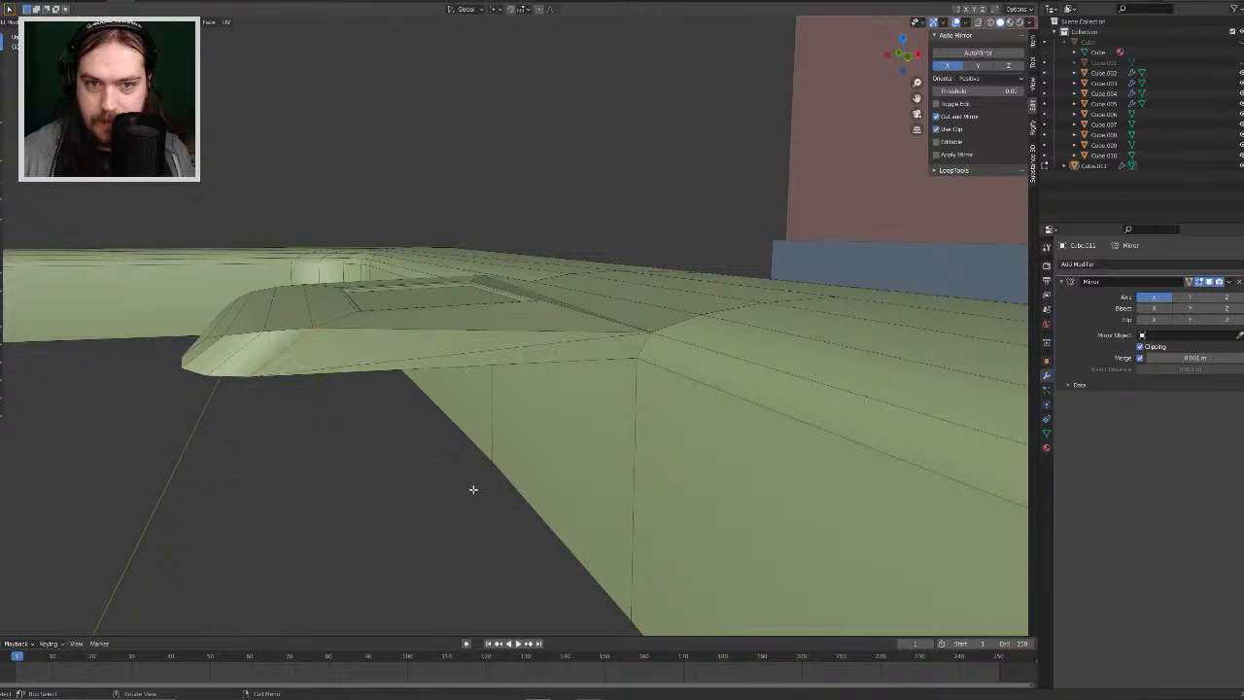
Step: Check the joint's shading in Object Mode, and delete the diagonal edge running from the joint's corner across the frame's top in Edit Mode
middle_click_drag(468, 394, 472, 452)
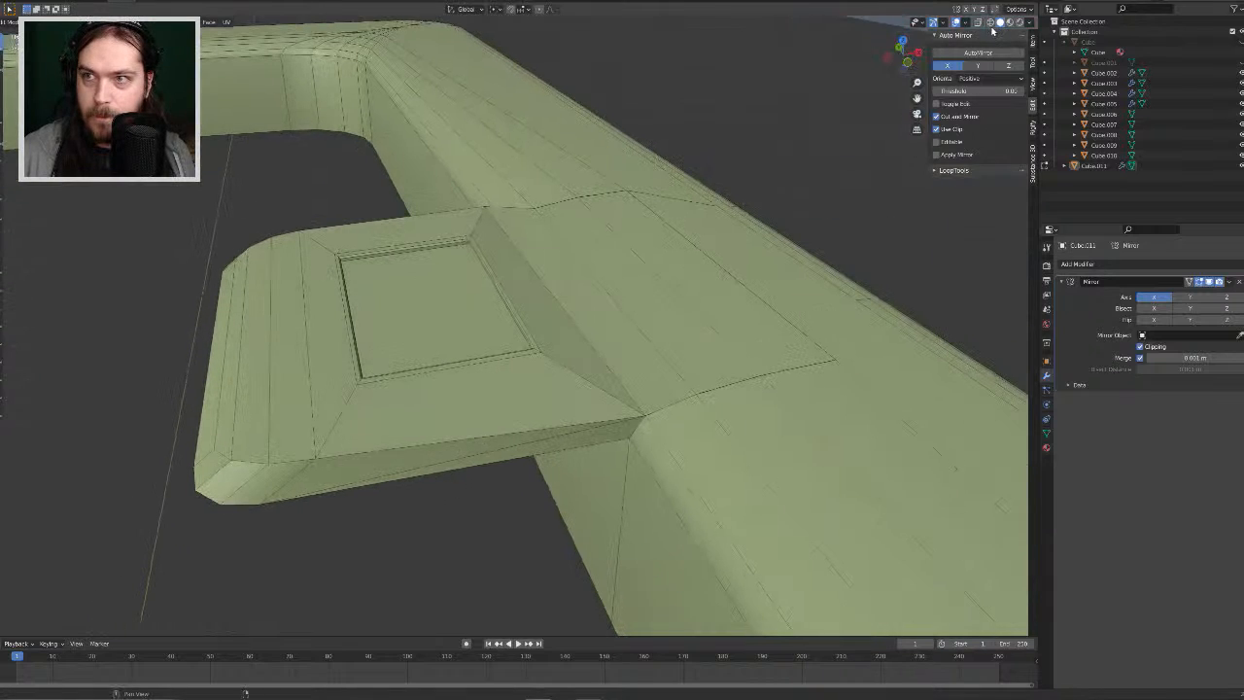
scroll(589, 288, "down", 4)
key("Tab")
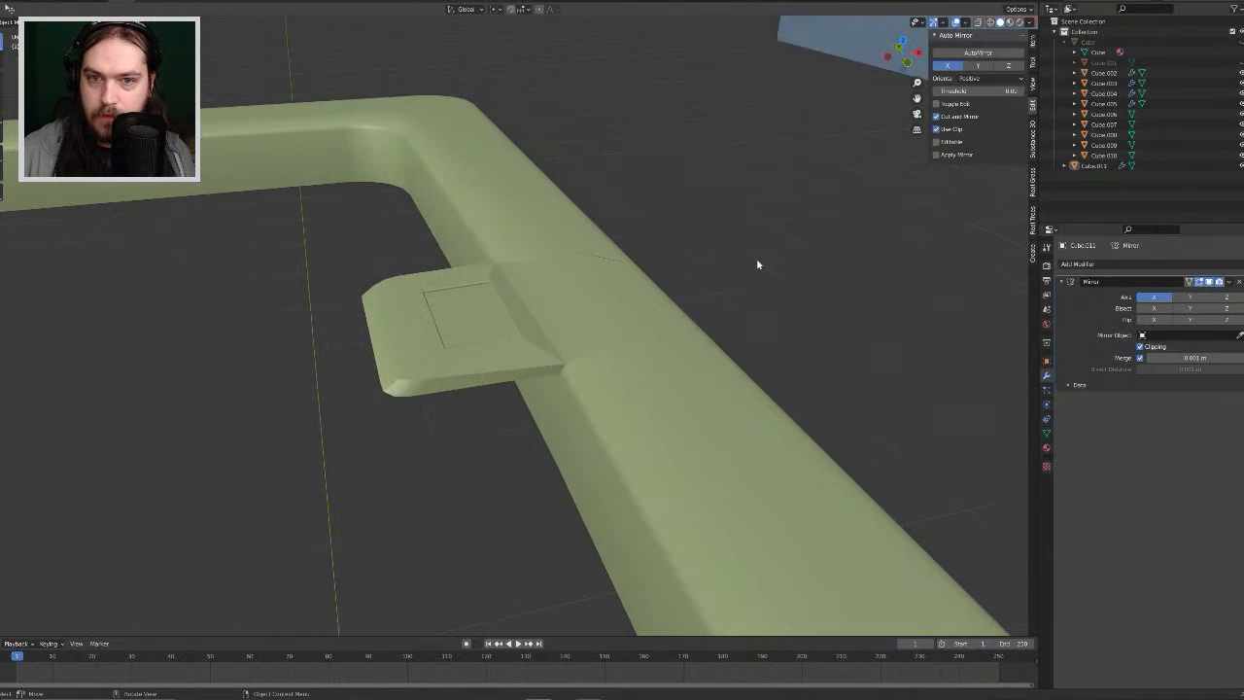
middle_click_drag(756, 259, 748, 386)
key("Tab")
scroll(806, 400, "up", 4)
scroll(679, 411, "down", 1)
middle_click_drag(678, 411, 670, 466)
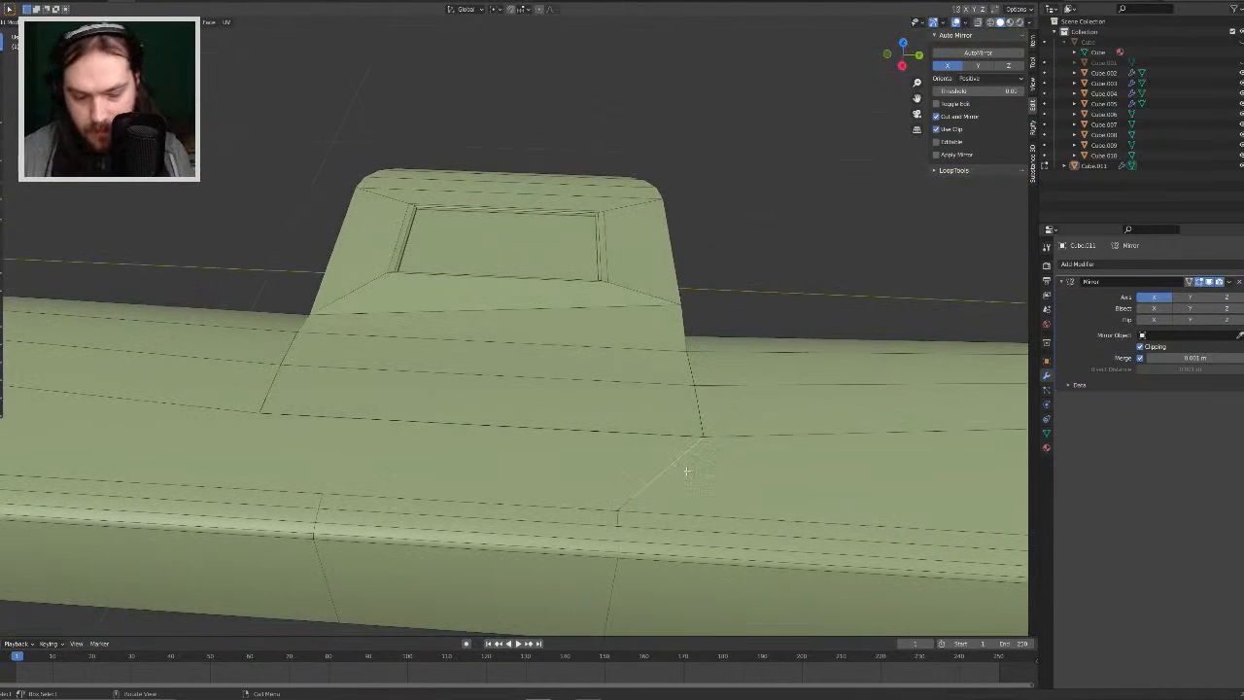
key("x")
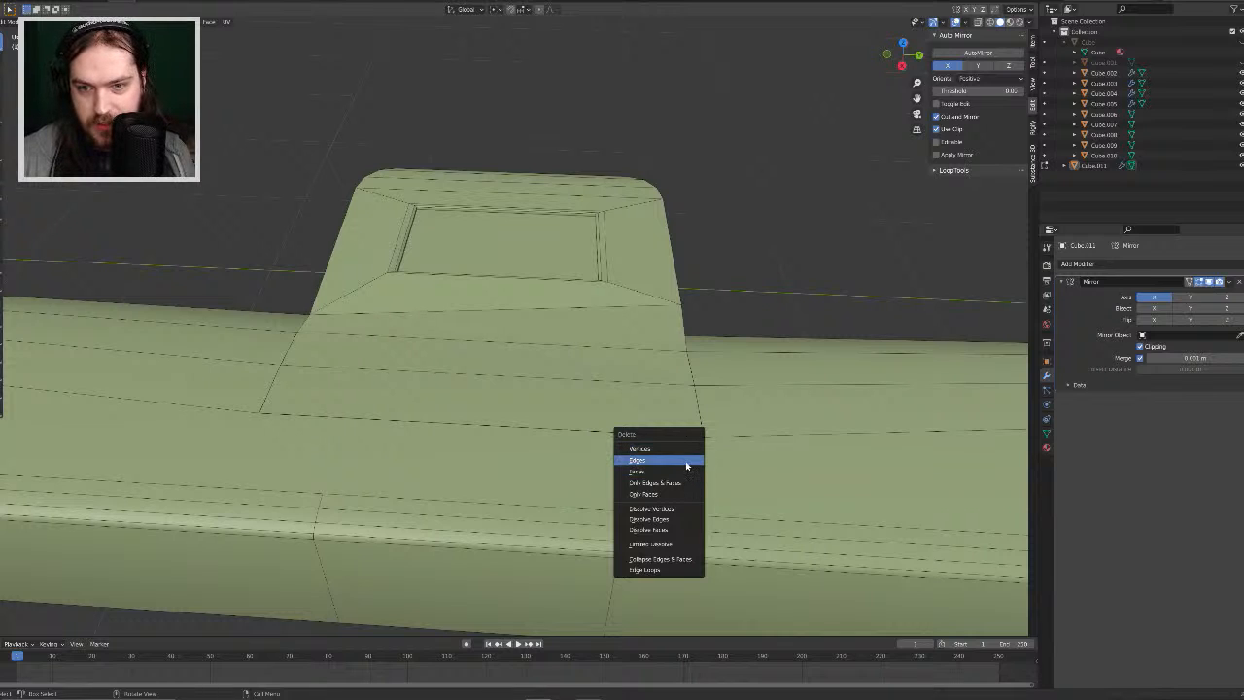
left_click(686, 461)
Step: Shade the tabbed frame smooth in Object Mode and set its Auto Smooth angle to about 43°
middle_click_drag(668, 474, 751, 448)
key("Tab")
scroll(751, 439, "down", 3)
scroll(437, 351, "down", 6)
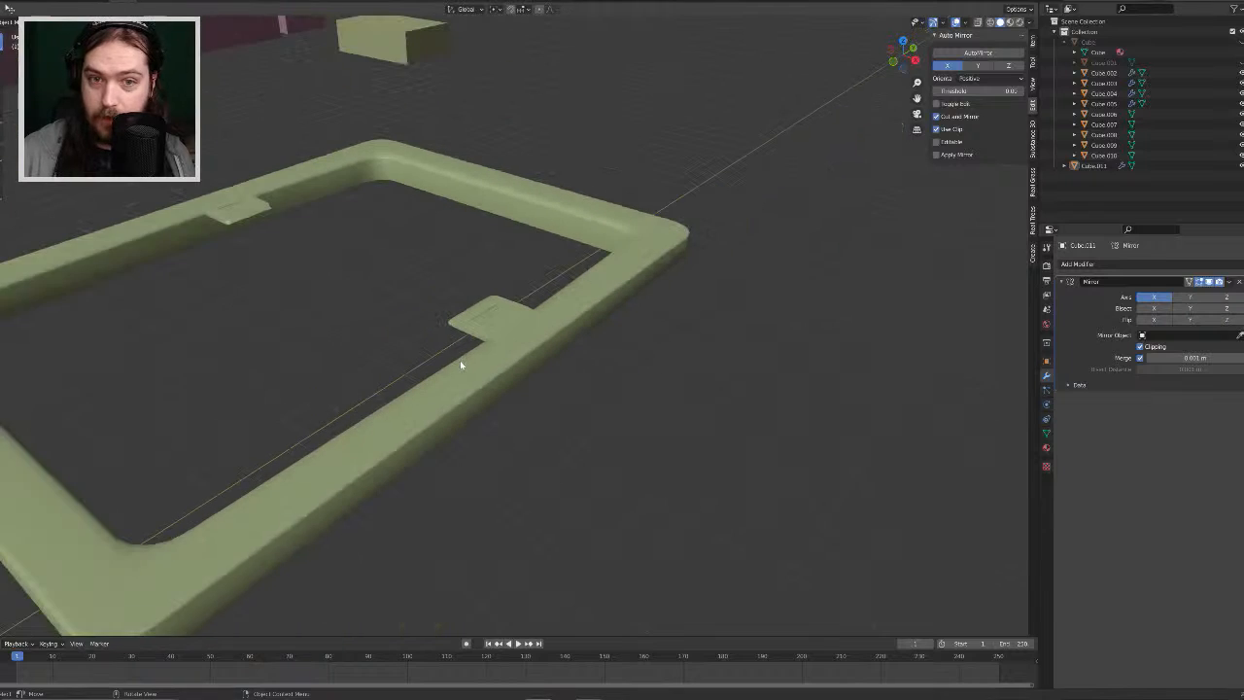
middle_click_drag(438, 317, 500, 372)
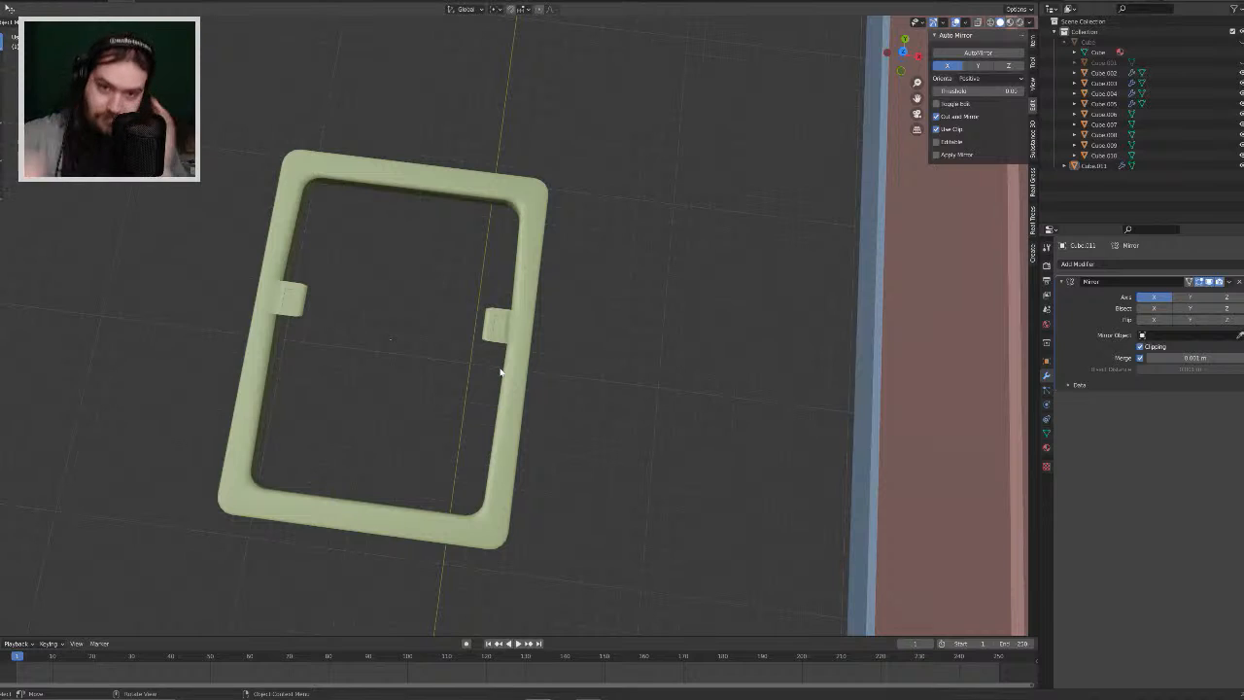
scroll(500, 372, "up", 6)
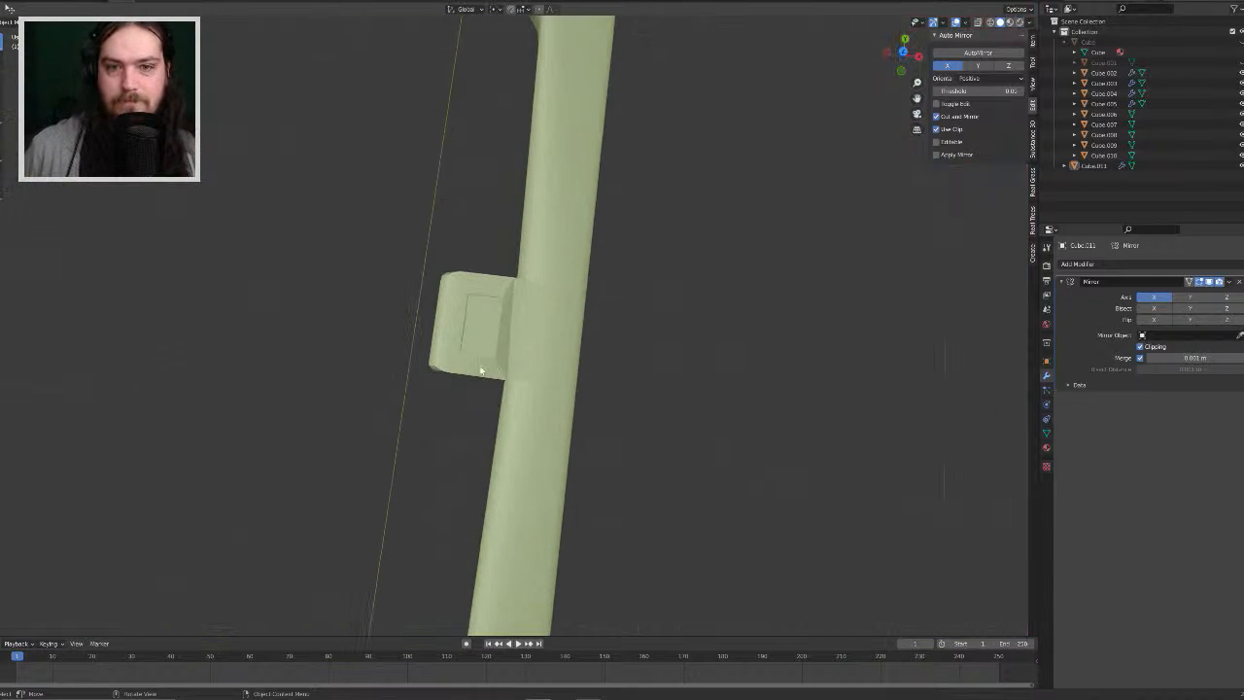
mouse_move(483, 366)
middle_mouse_down()
mouse_move(507, 306)
mouse_move(479, 360)
middle_mouse_up()
right_click(479, 360)
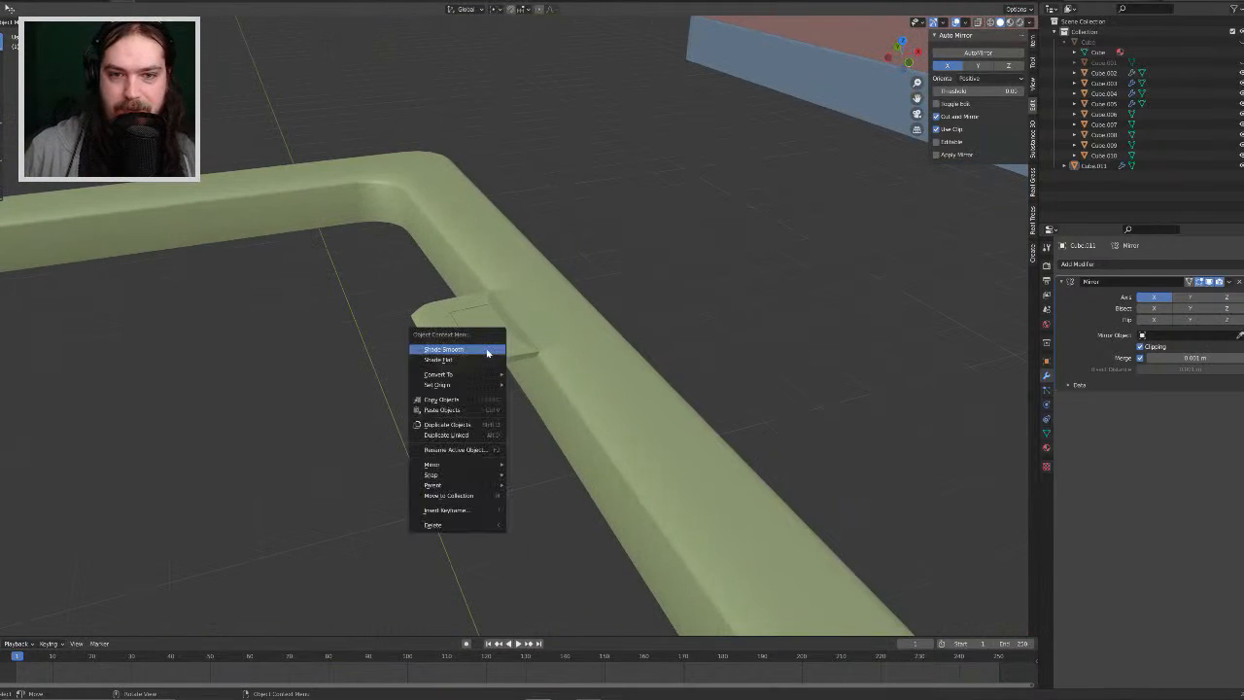
left_click(487, 353)
left_click(550, 358)
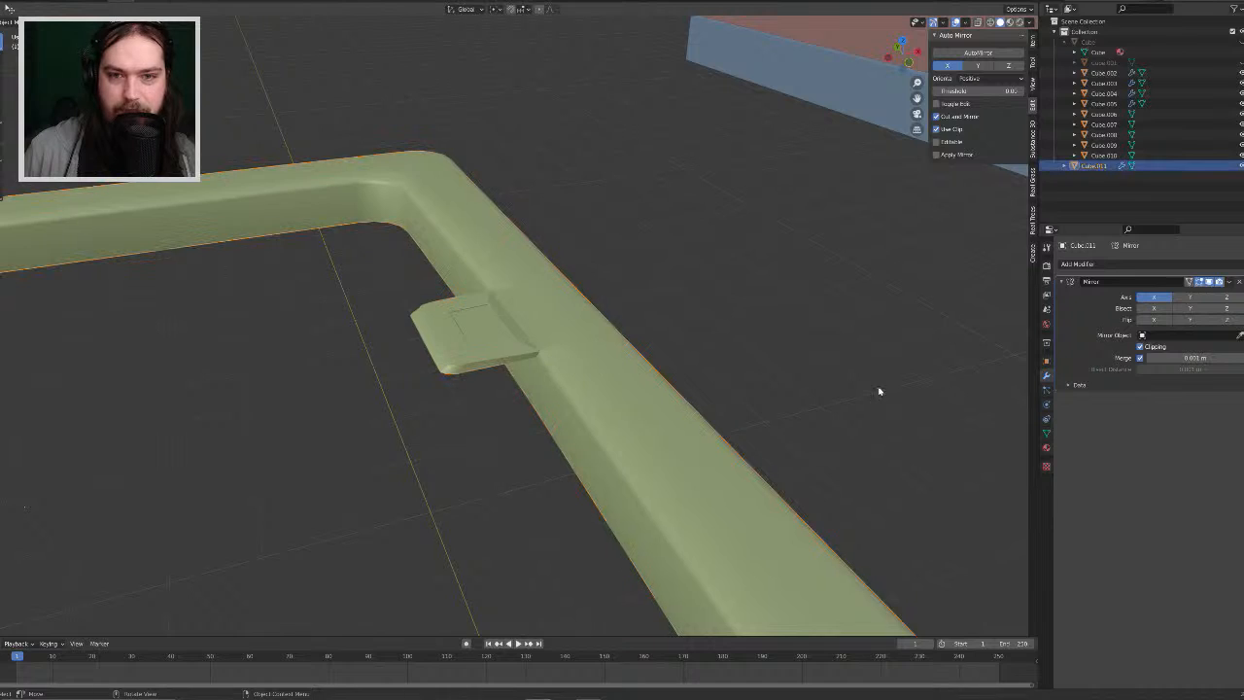
left_click(1046, 434)
left_click_drag(1195, 455, 1214, 455)
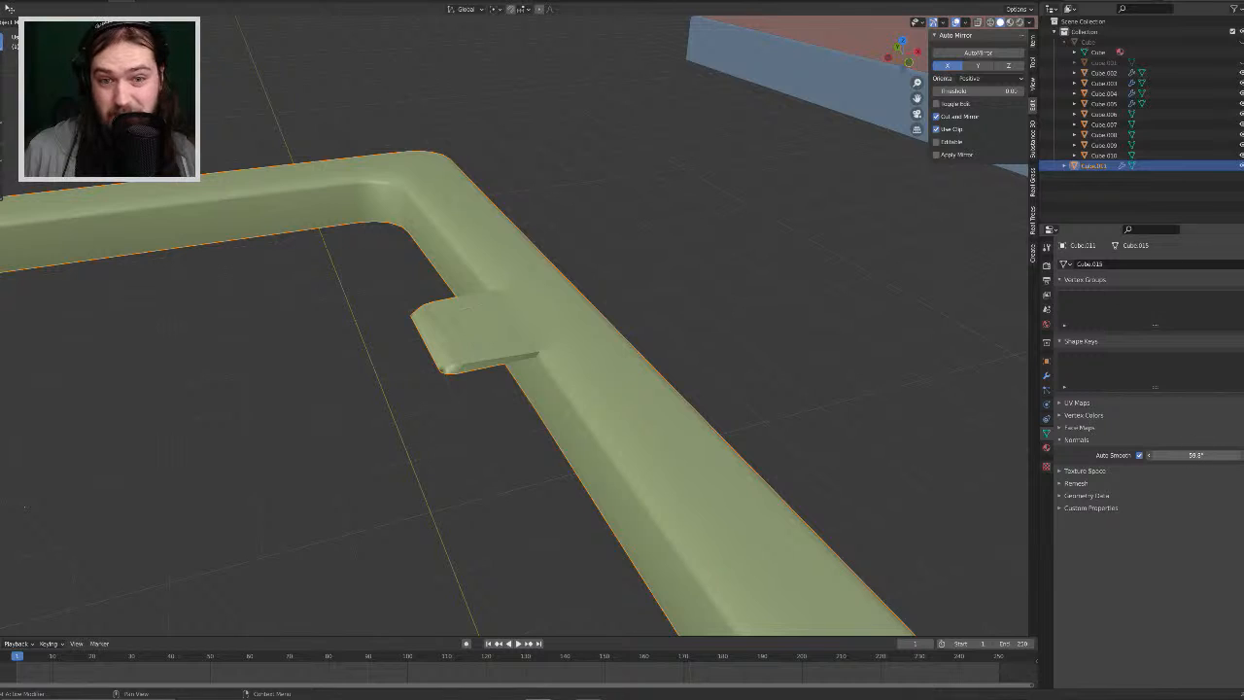
Step: Examine the whole frame with both tabs from above, and inspect its mesh edges from a low side angle in Edit Mode
scroll(732, 408, "down", 8)
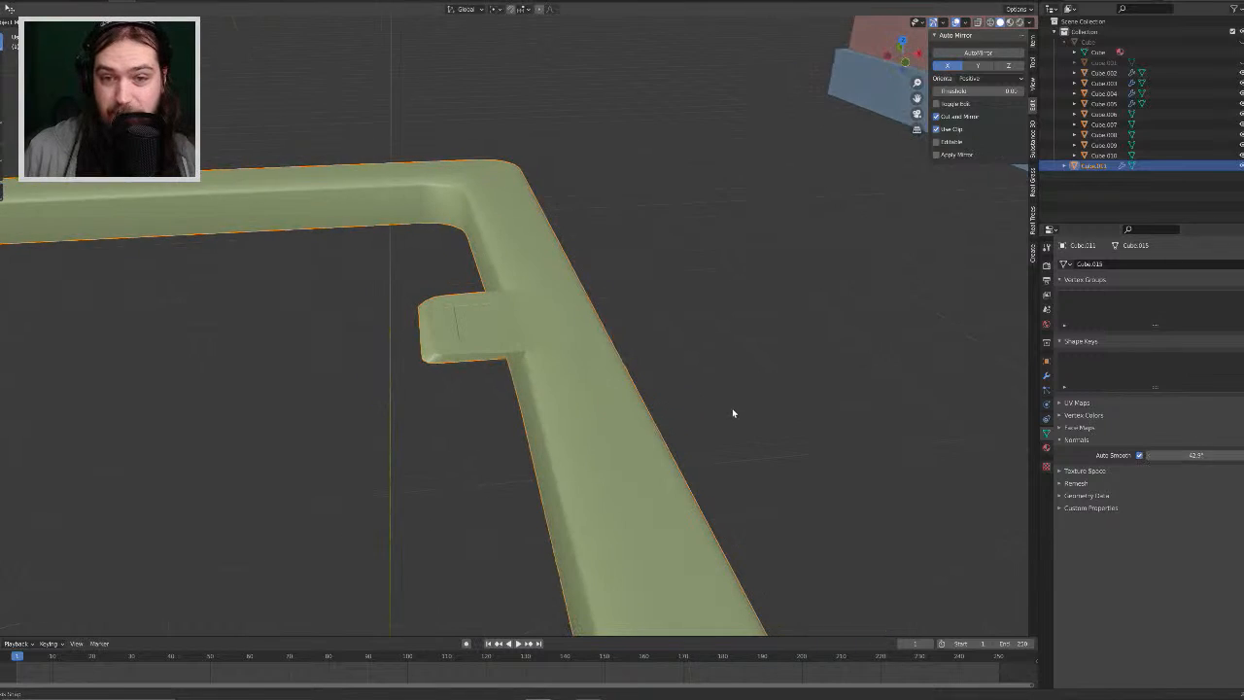
left_click(731, 408)
middle_click_drag(599, 245, 589, 327)
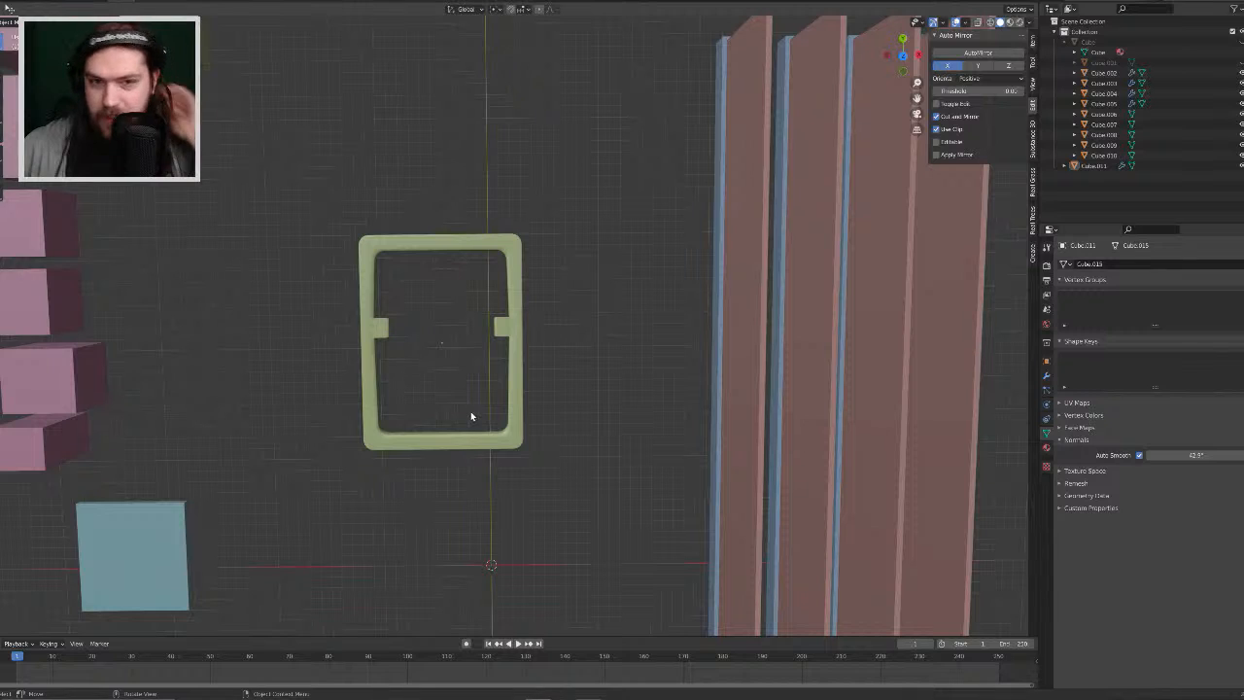
scroll(470, 416, "up", 2)
key("Tab")
middle_click_drag(472, 388, 419, 395)
scroll(418, 395, "up", 3)
middle_click_drag(528, 494, 518, 475)
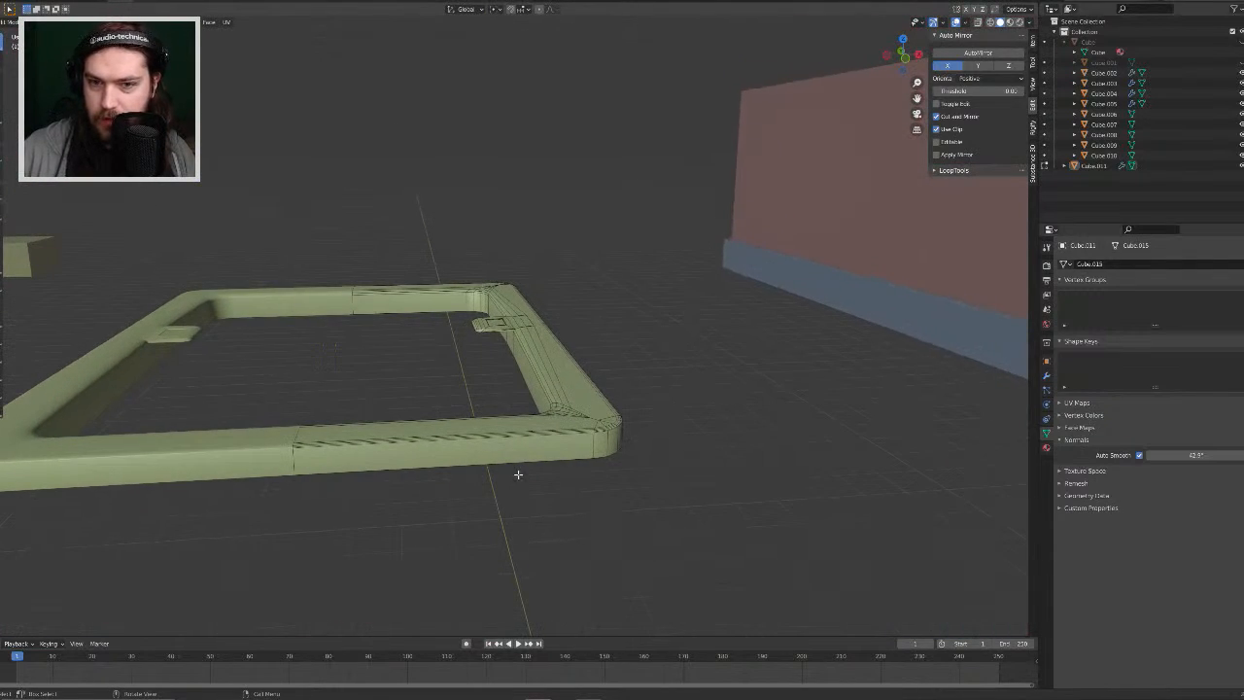
key("ctrl+r")
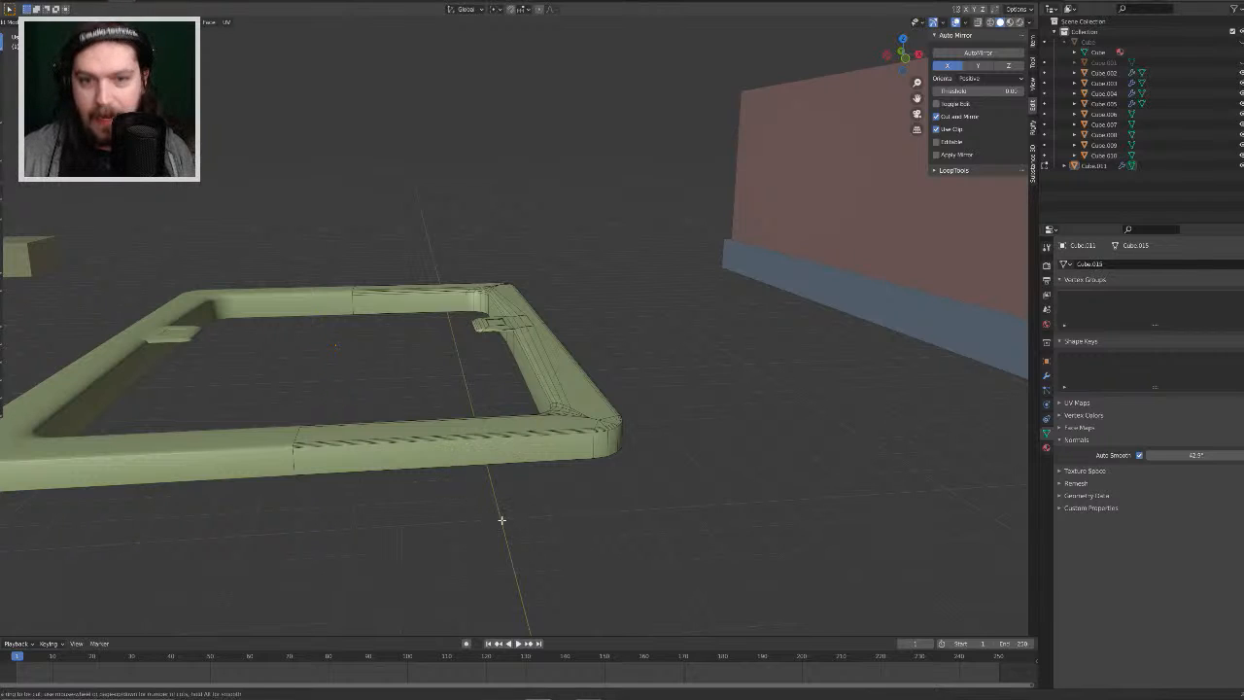
middle_click_drag(501, 427, 503, 354)
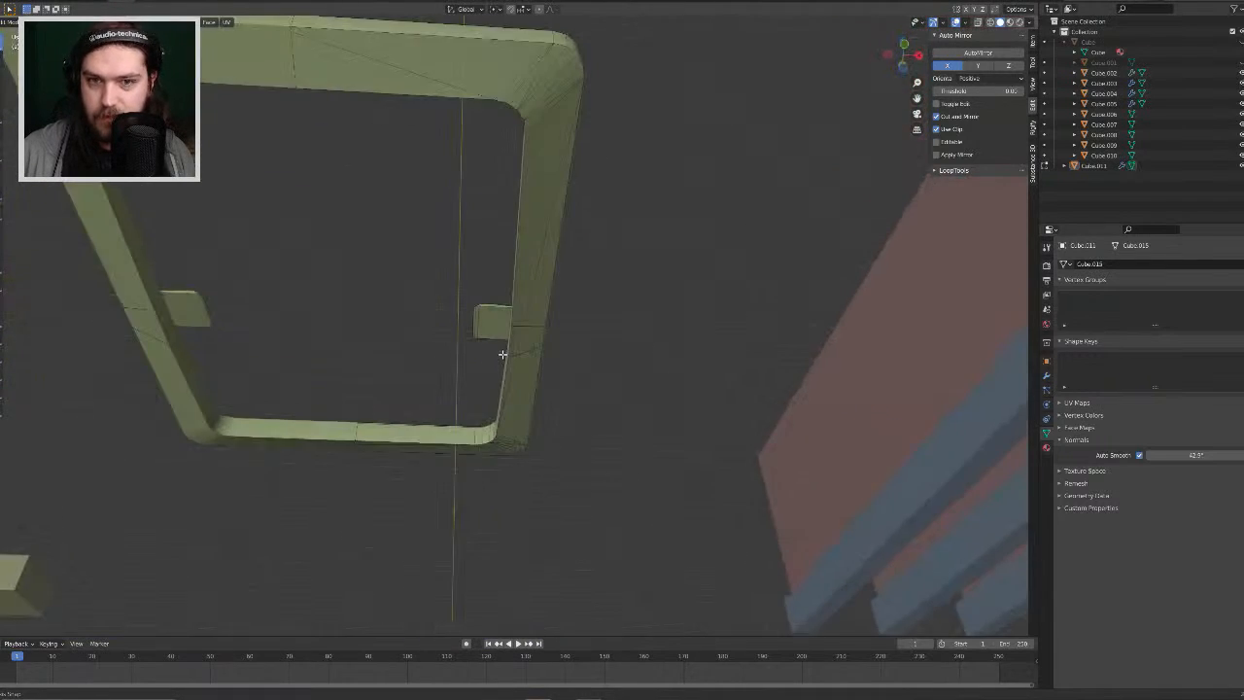
middle_click_drag(486, 255, 422, 304)
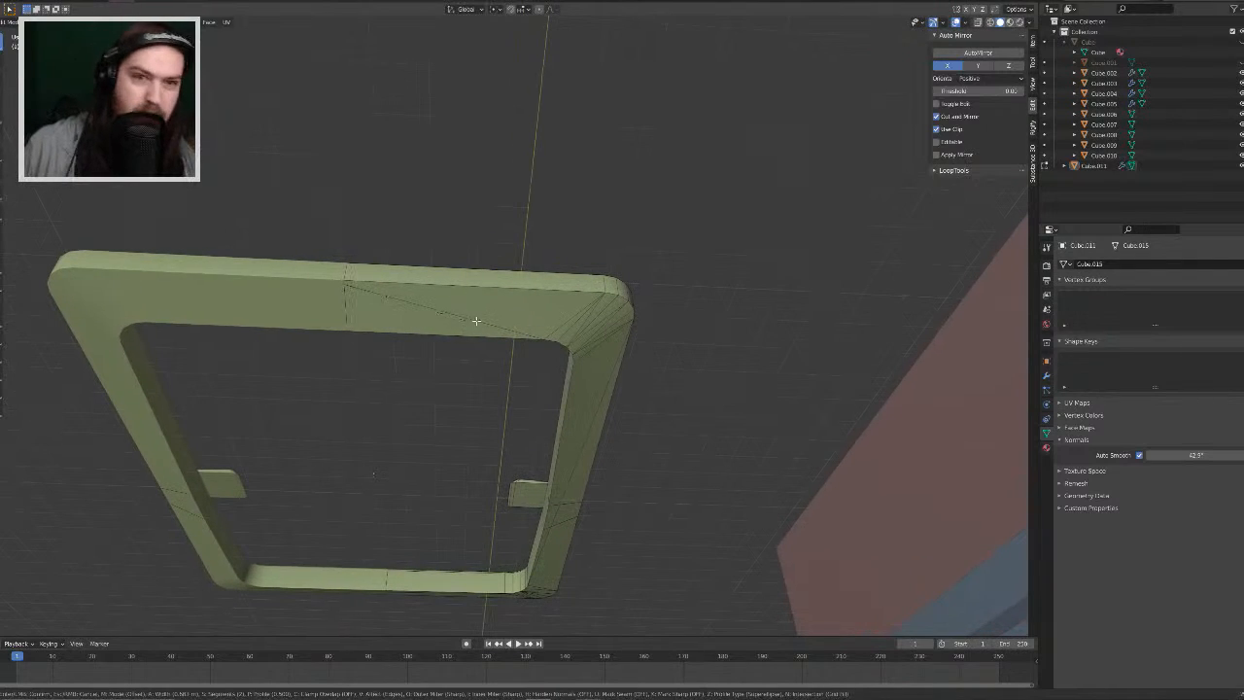
key("g")
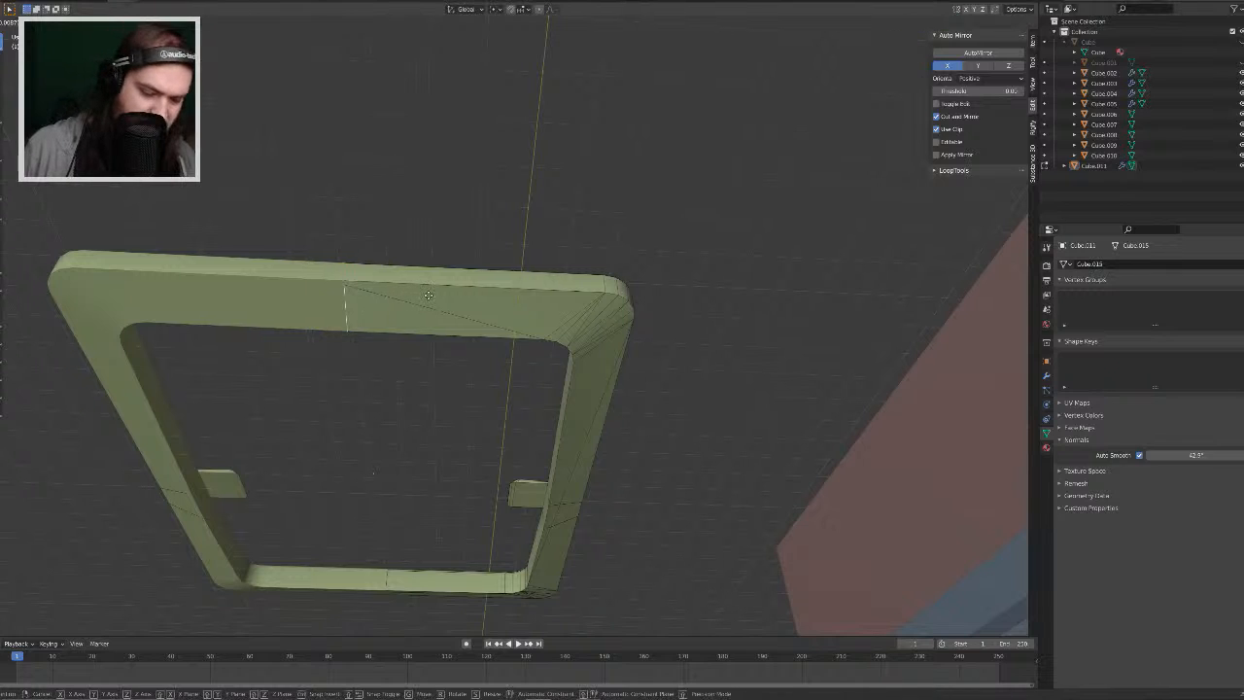
key("x")
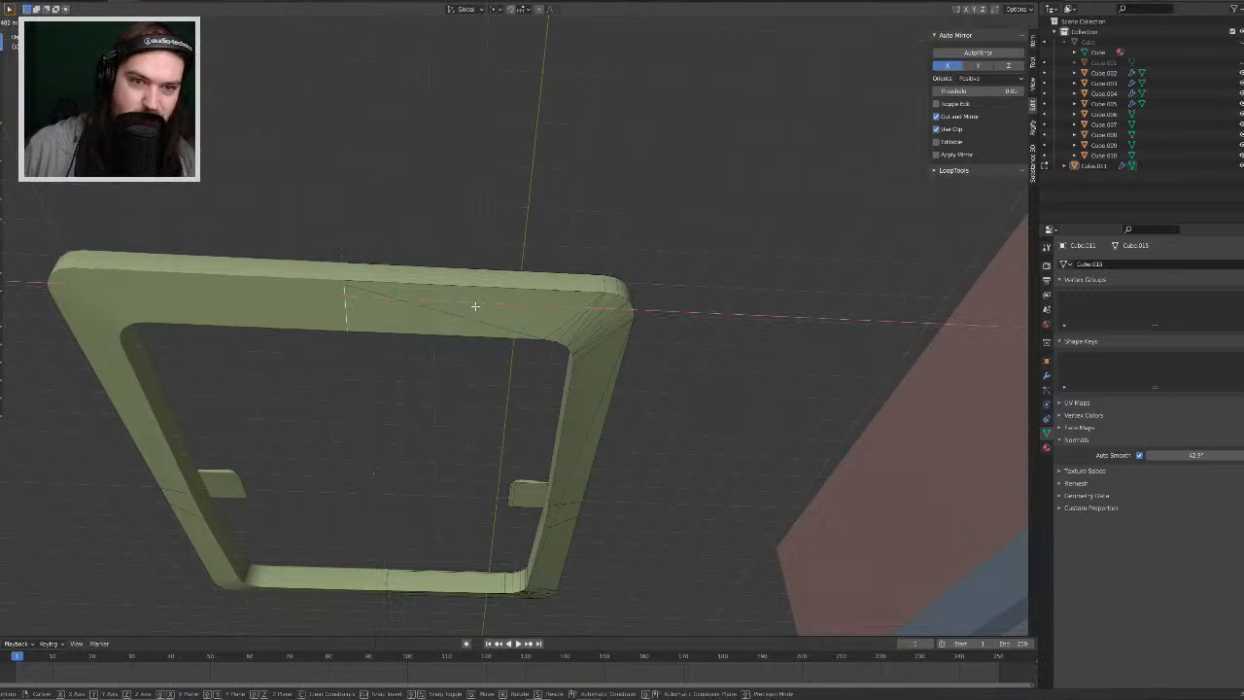
right_click(474, 294)
Step: Delete the long diagonal edge on the frame's underside, running from the middle seam to the inner rounded corner
middle_click_drag(473, 294, 411, 347)
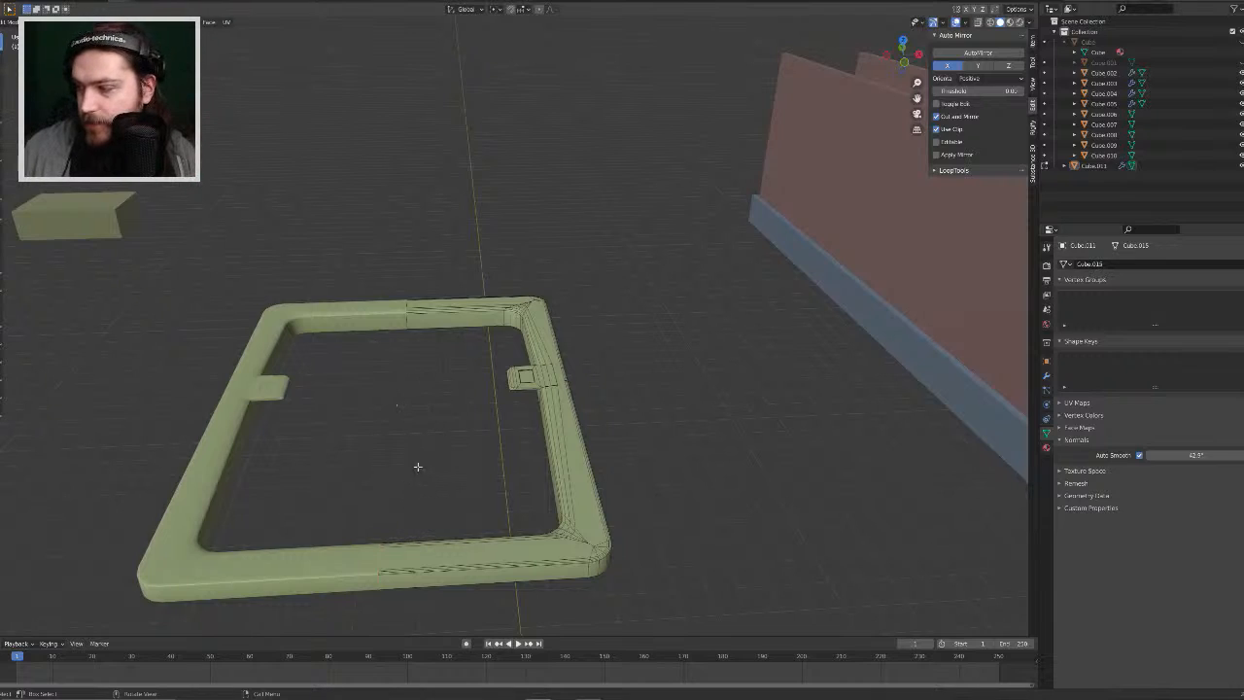
middle_click_drag(418, 467, 415, 456)
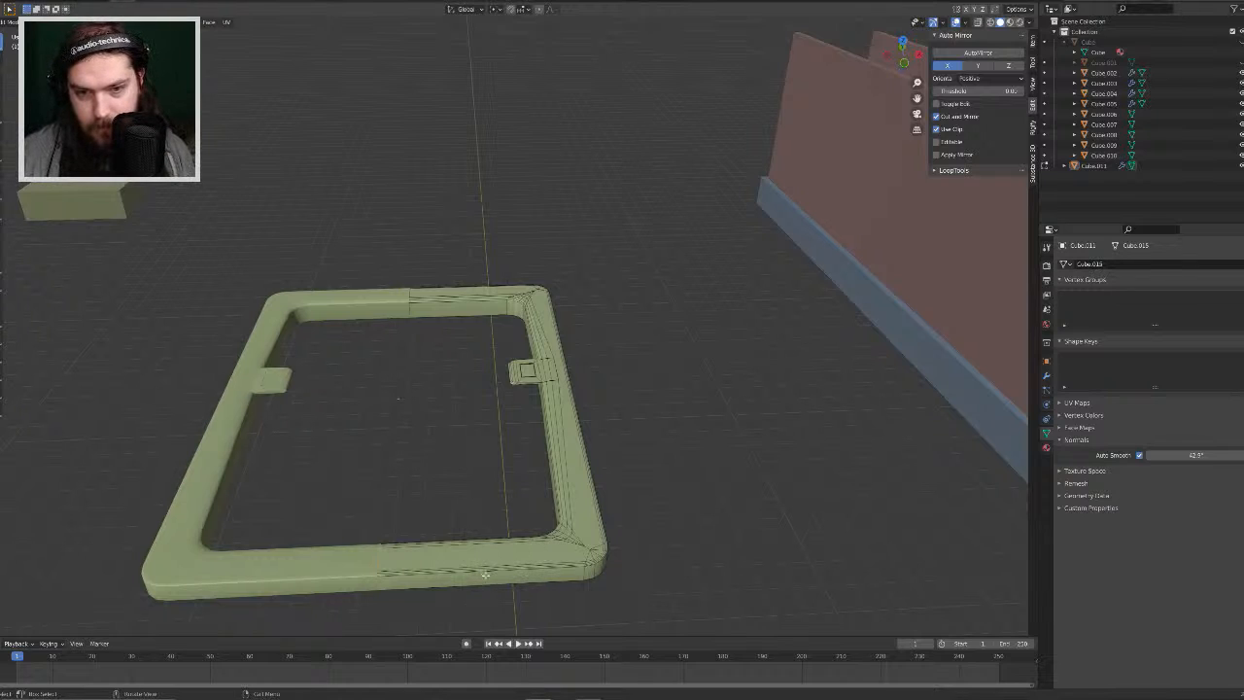
middle_click_drag(485, 575, 489, 507)
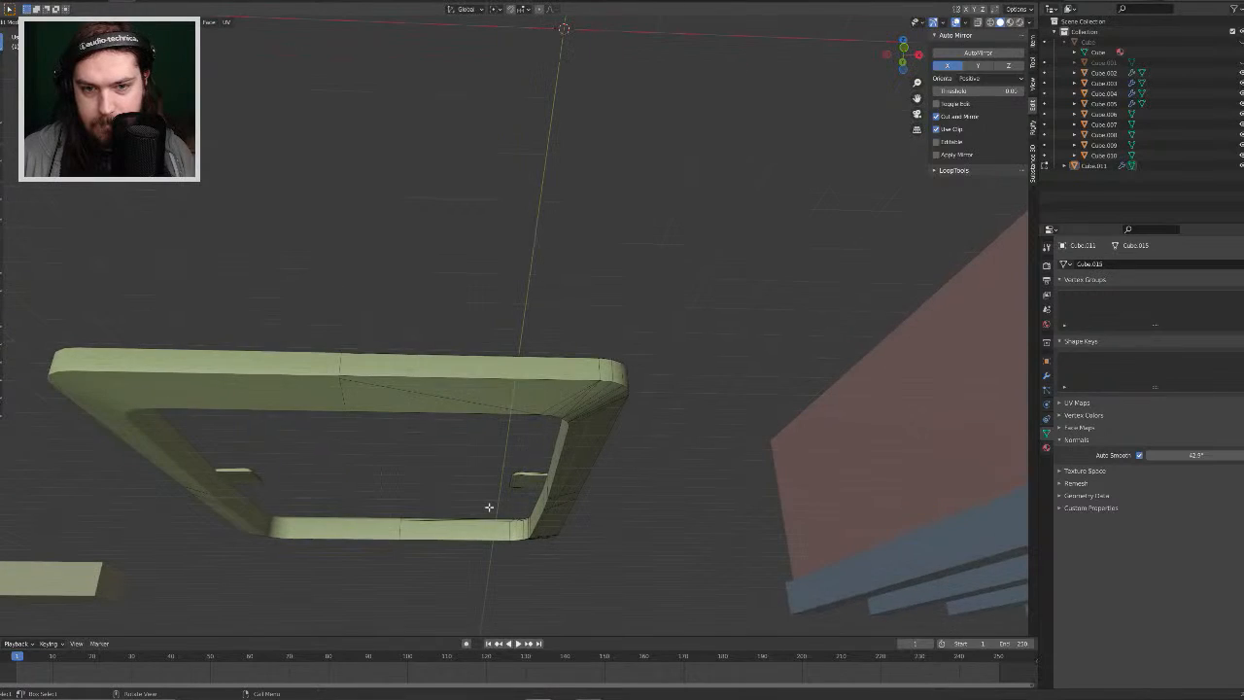
scroll(485, 513, "up", 6)
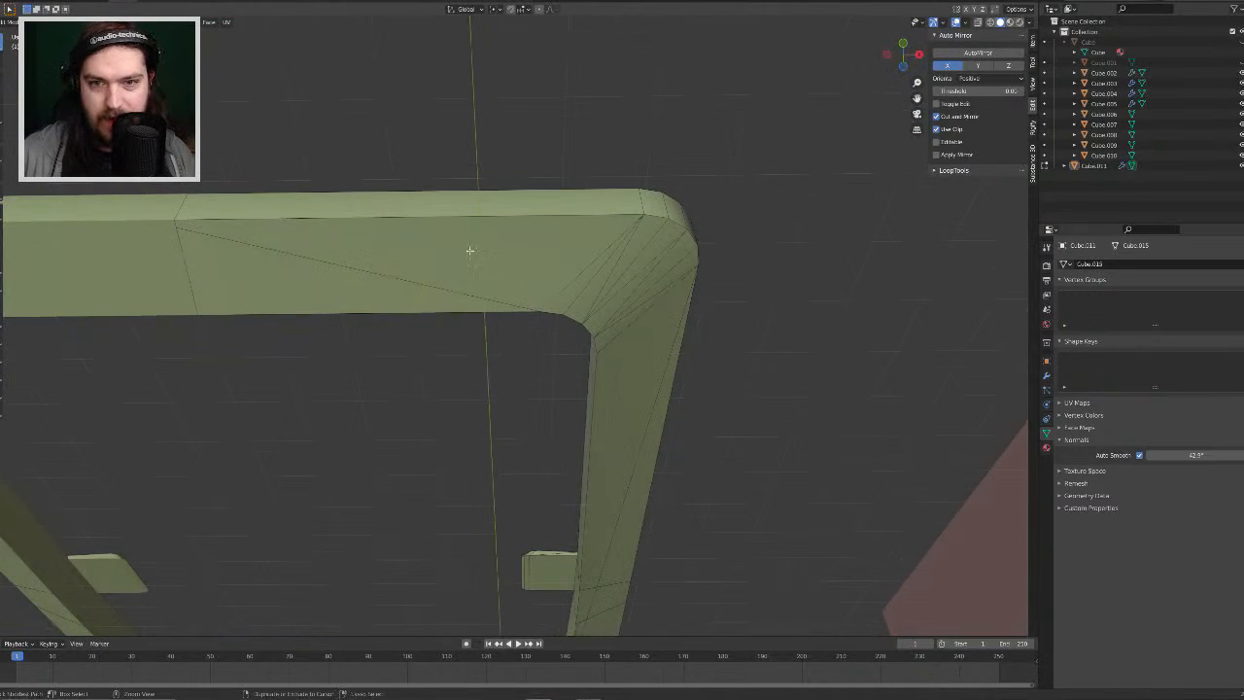
key("ctrl+r")
right_click(403, 379)
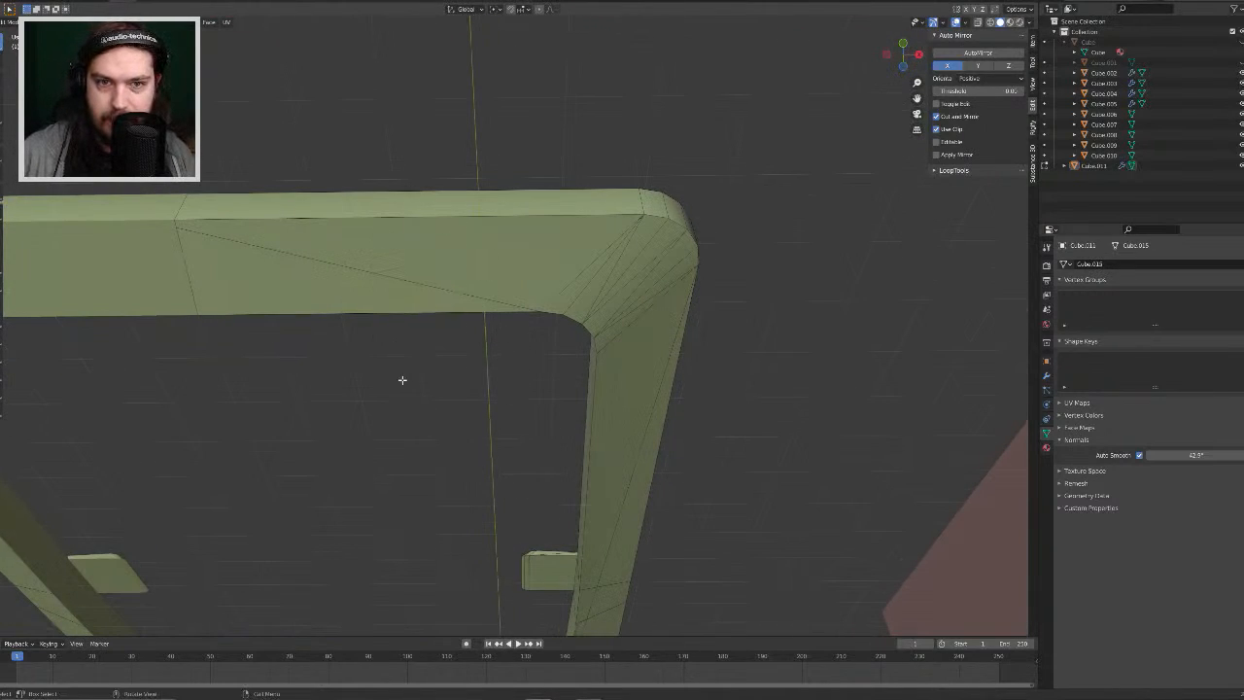
left_click(423, 283)
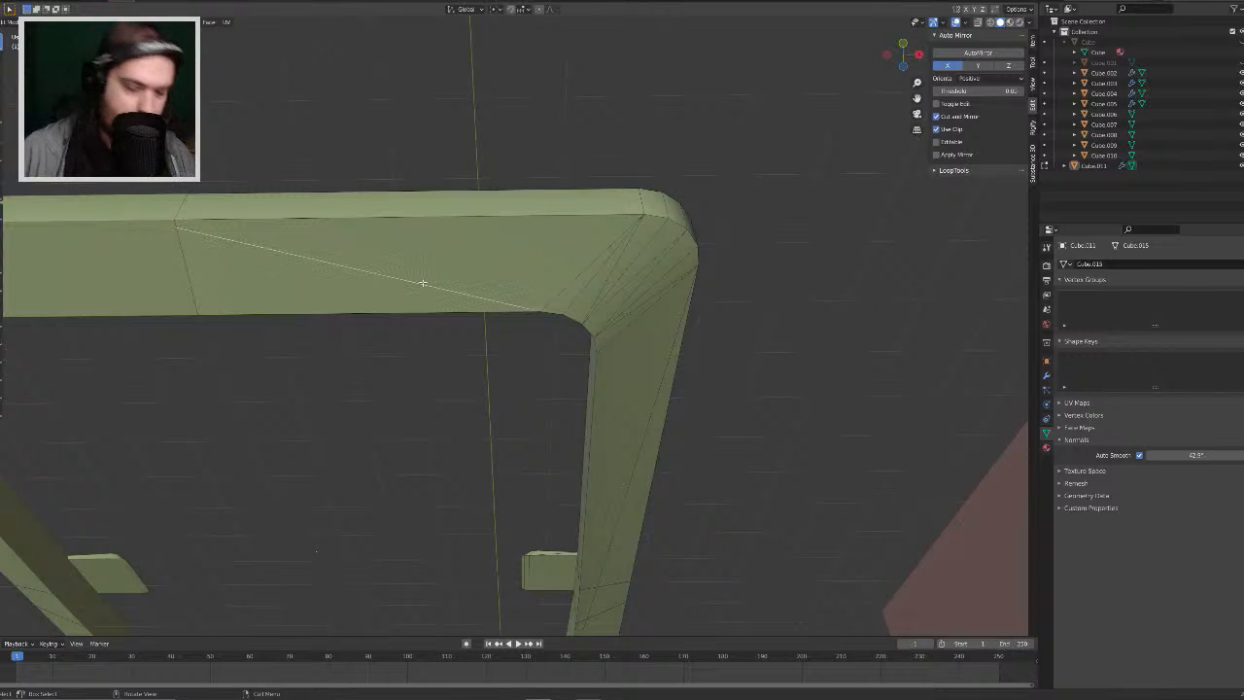
key("x")
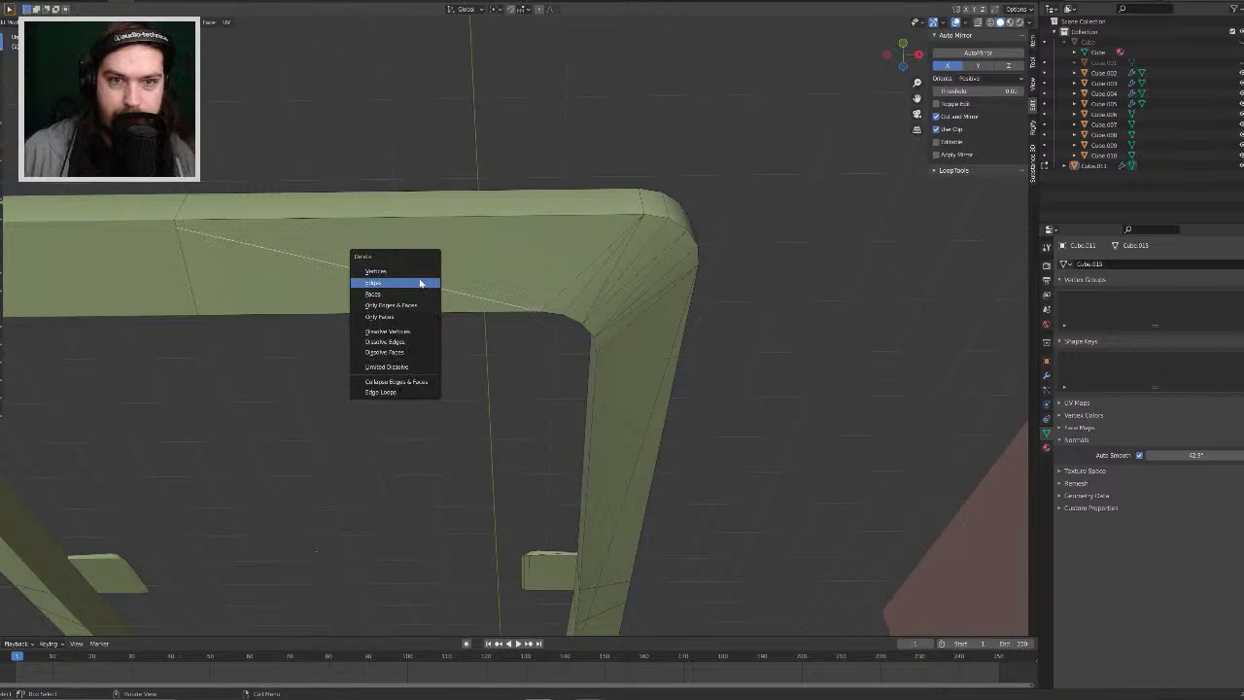
key("Escape")
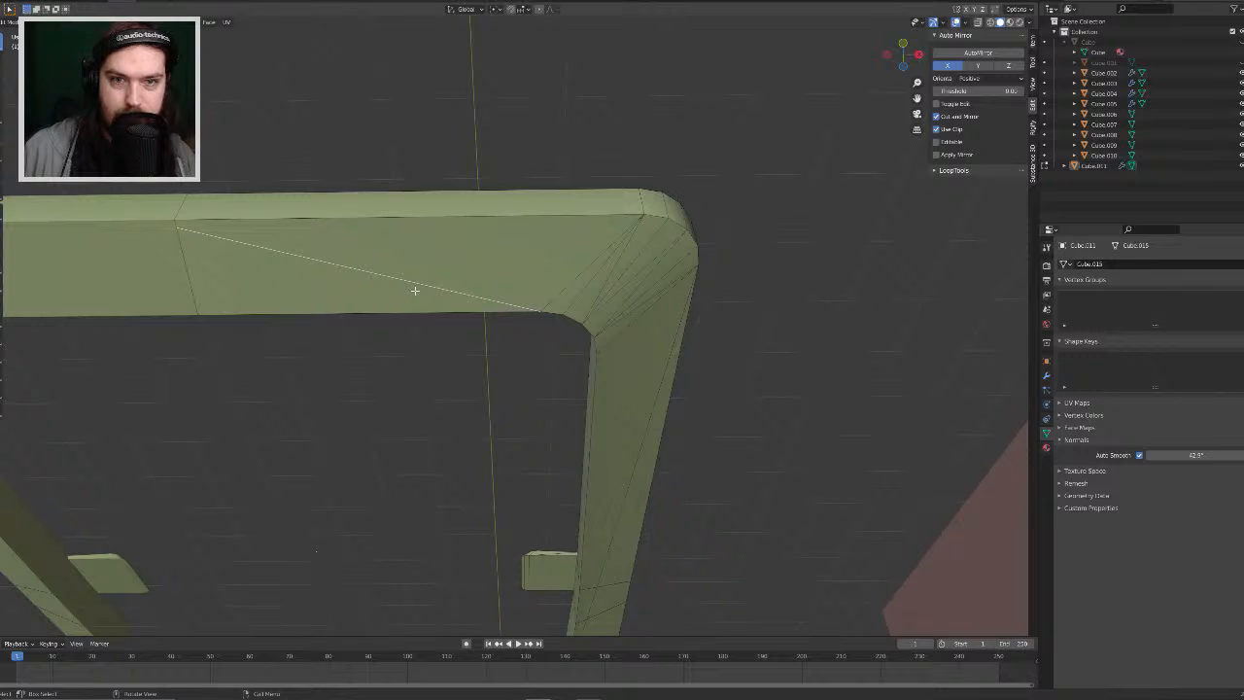
key("x")
left_click(430, 264)
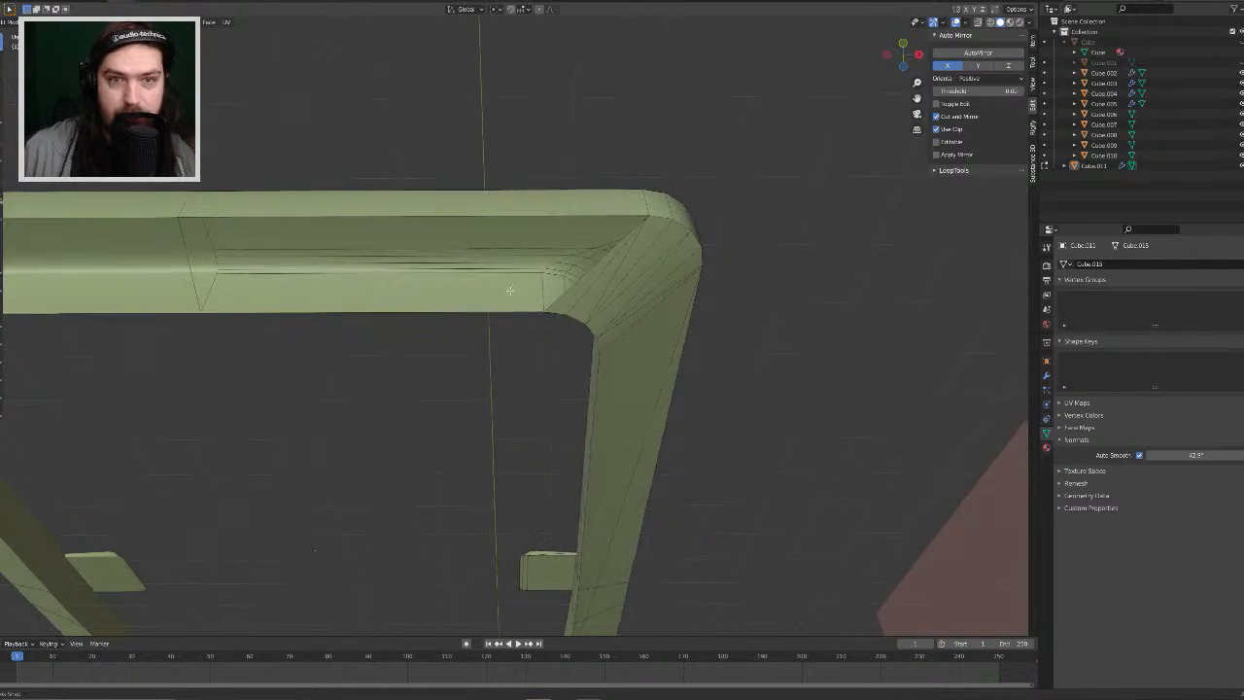
Step: Try to fill the opened underside from its corner edge and outer long edge, and undo the fill
middle_click_drag(509, 290, 618, 270)
left_click(616, 271)
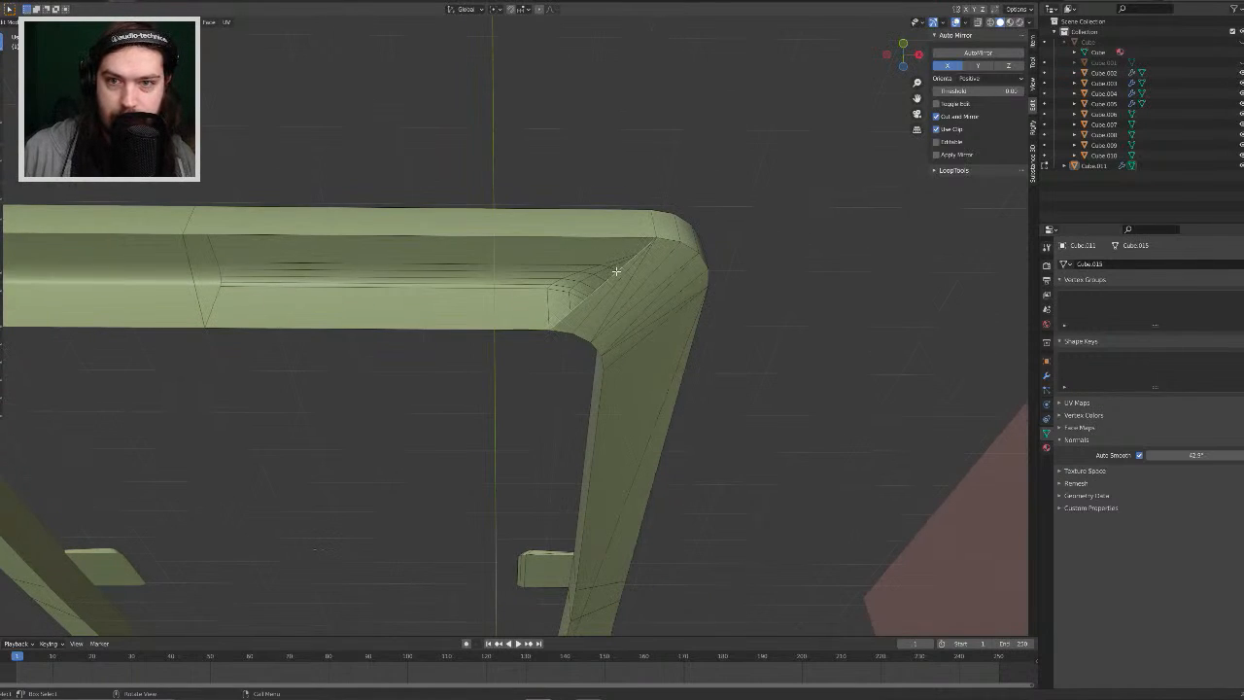
left_click(513, 239, "shift")
key("f")
key("ctrl+z")
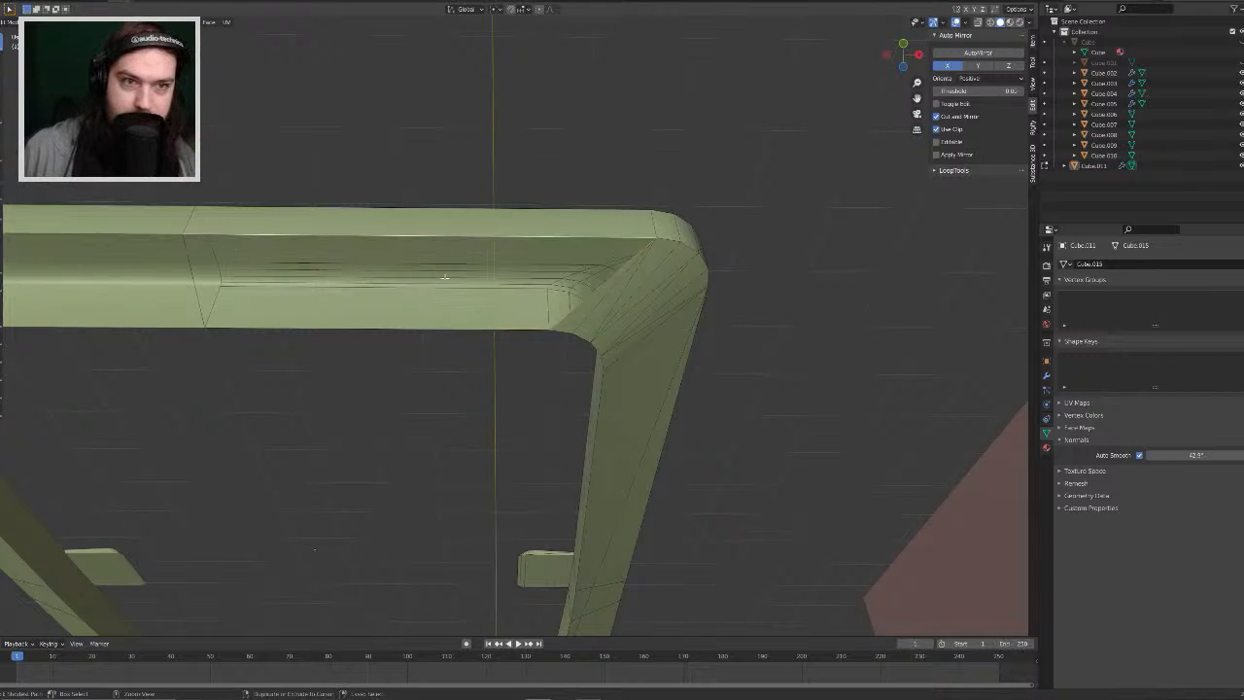
Step: Try deleting and rebuilding the short edge that crosses the opened underside at the frame's middle seam
left_click(219, 312, "shift")
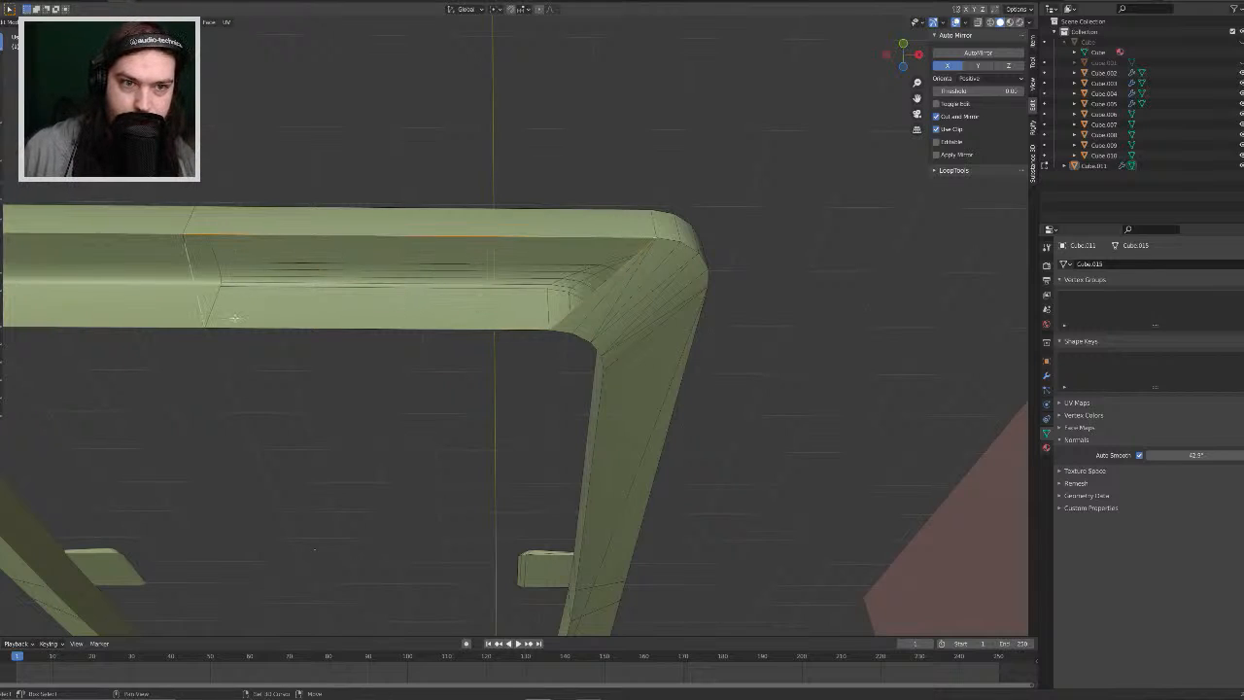
left_click(305, 327, "shift")
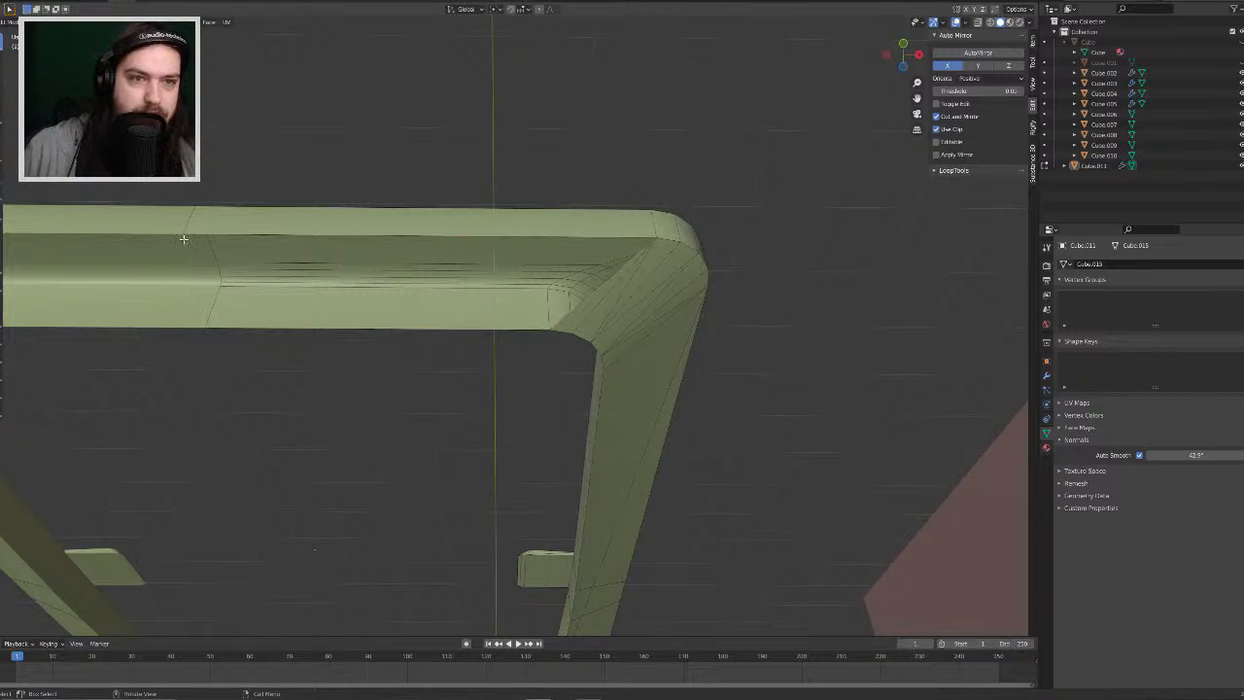
key("x")
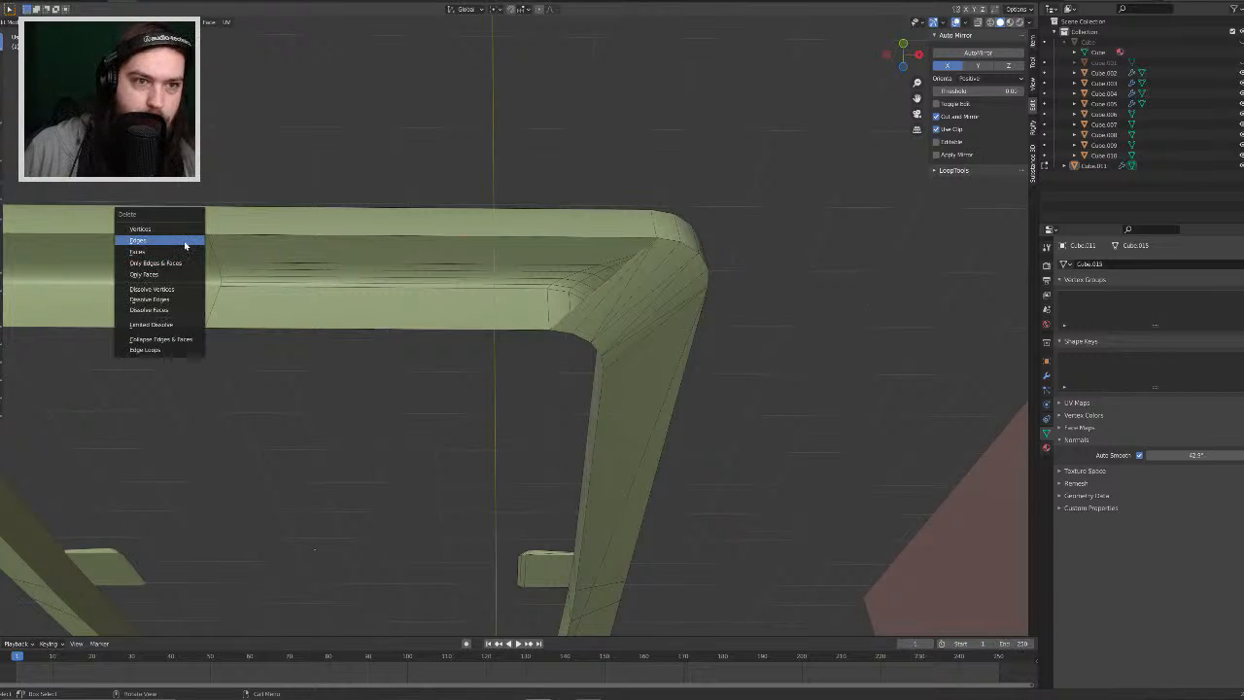
left_click(185, 240)
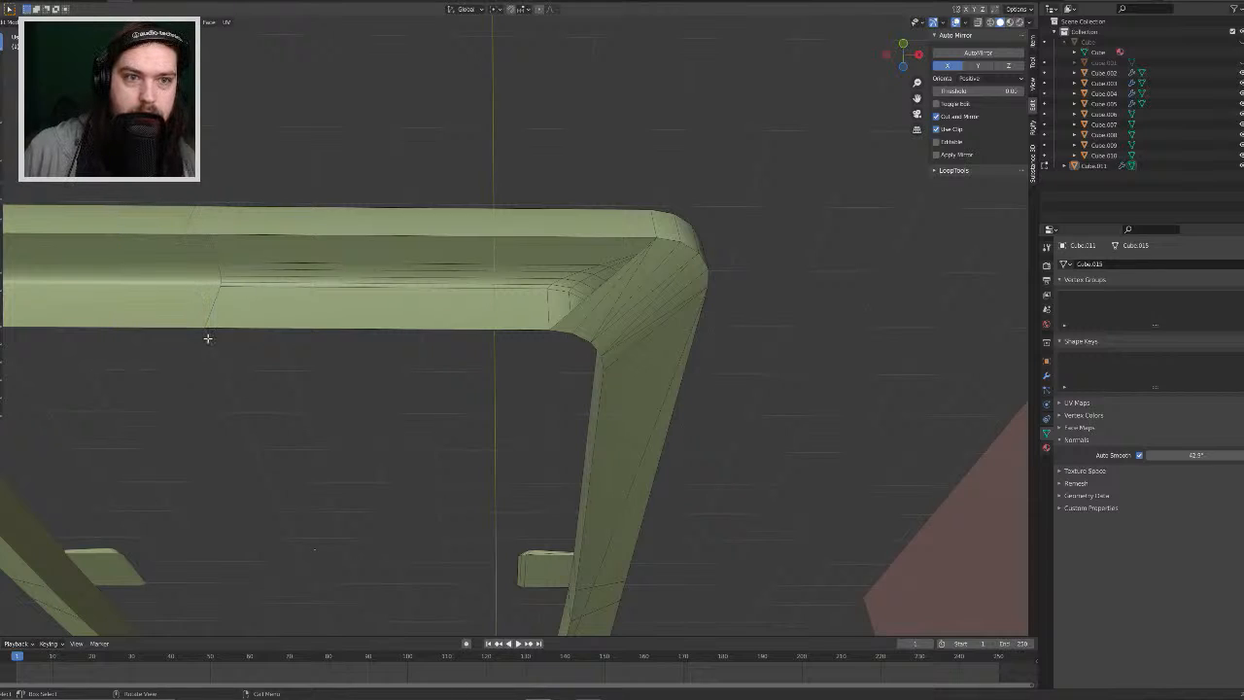
left_click(180, 235)
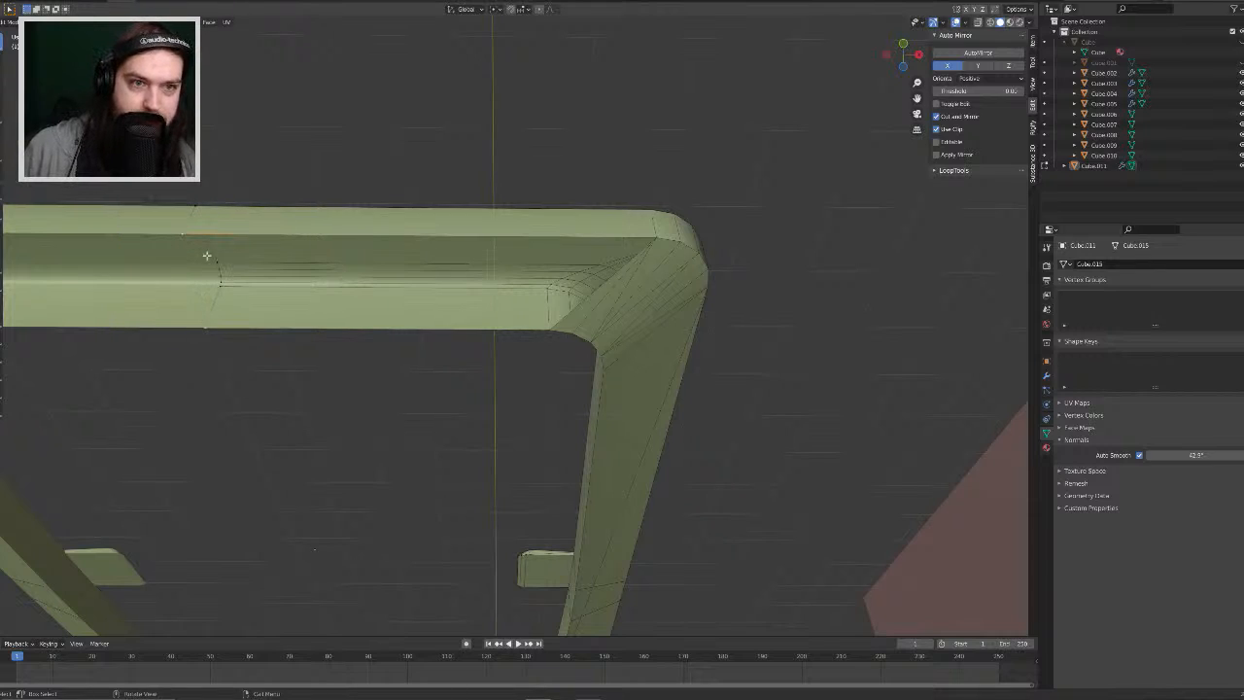
left_click(257, 238)
key("2")
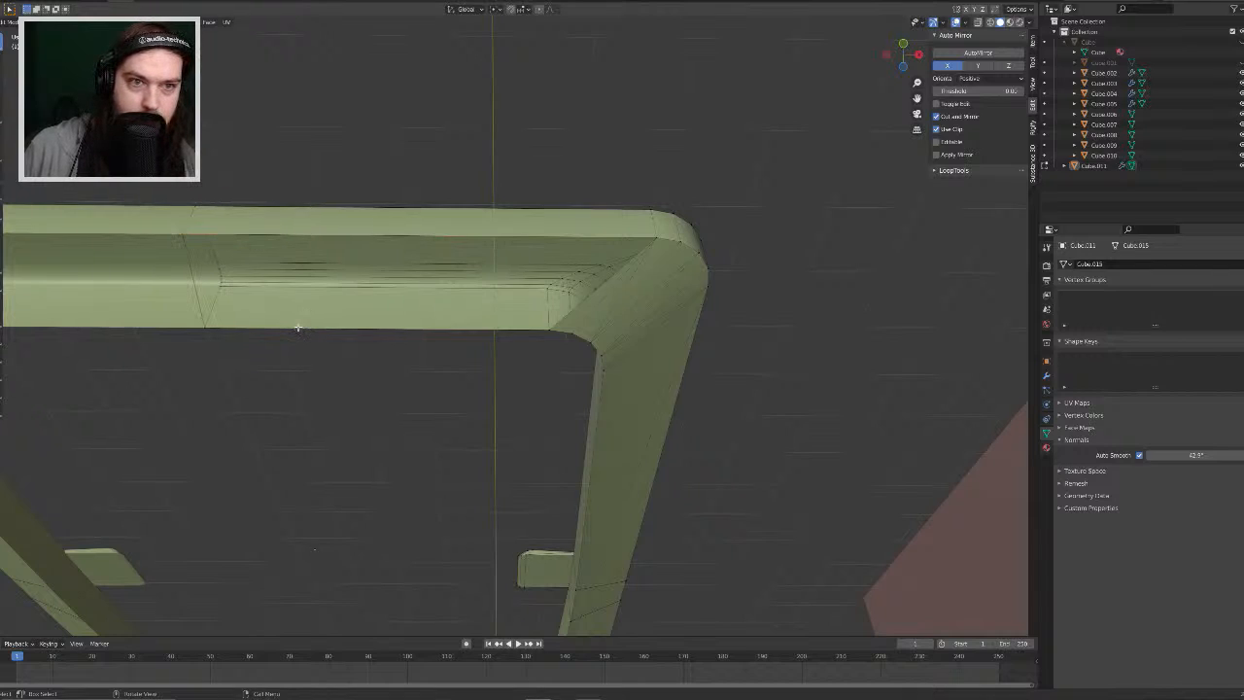
Step: Fill the opened underside with a face between its inner and outer long edges, and clear the selection
left_click(298, 329)
left_click(320, 235, "shift")
key("f")
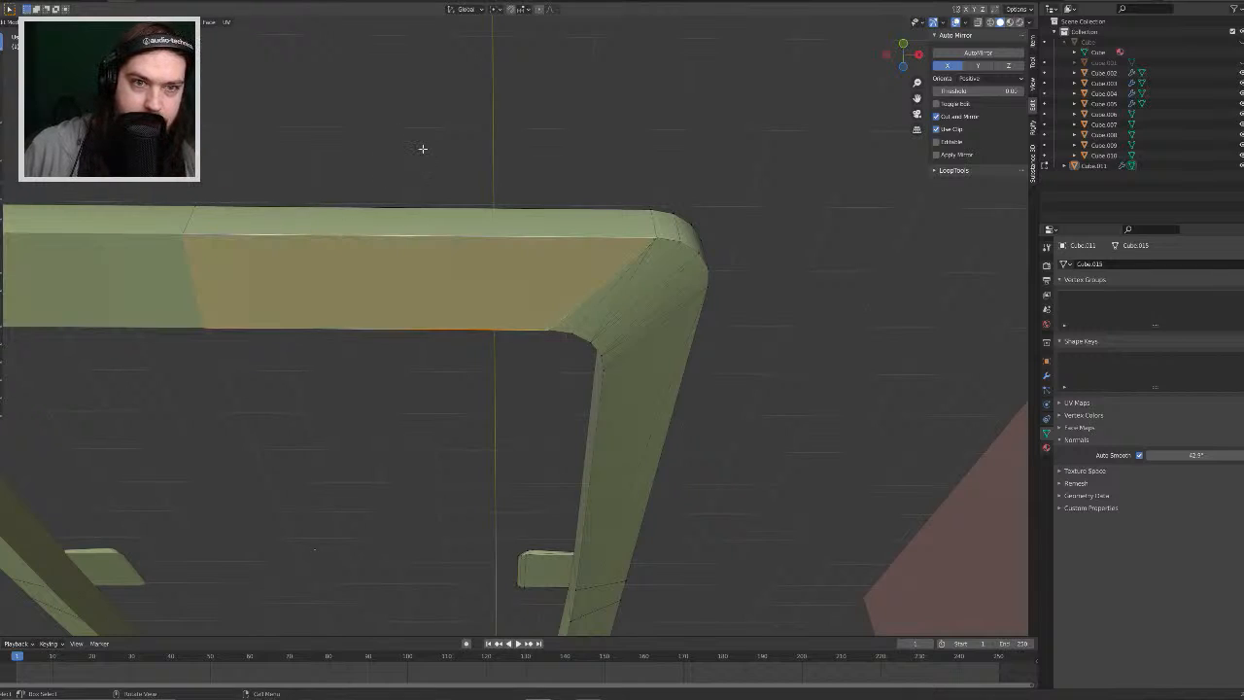
left_click(422, 149)
Step: Add a loop cut around the frame's short rail, between the middle seam and the rounded corner
middle_click_drag(411, 189, 421, 304)
key("ctrl+r")
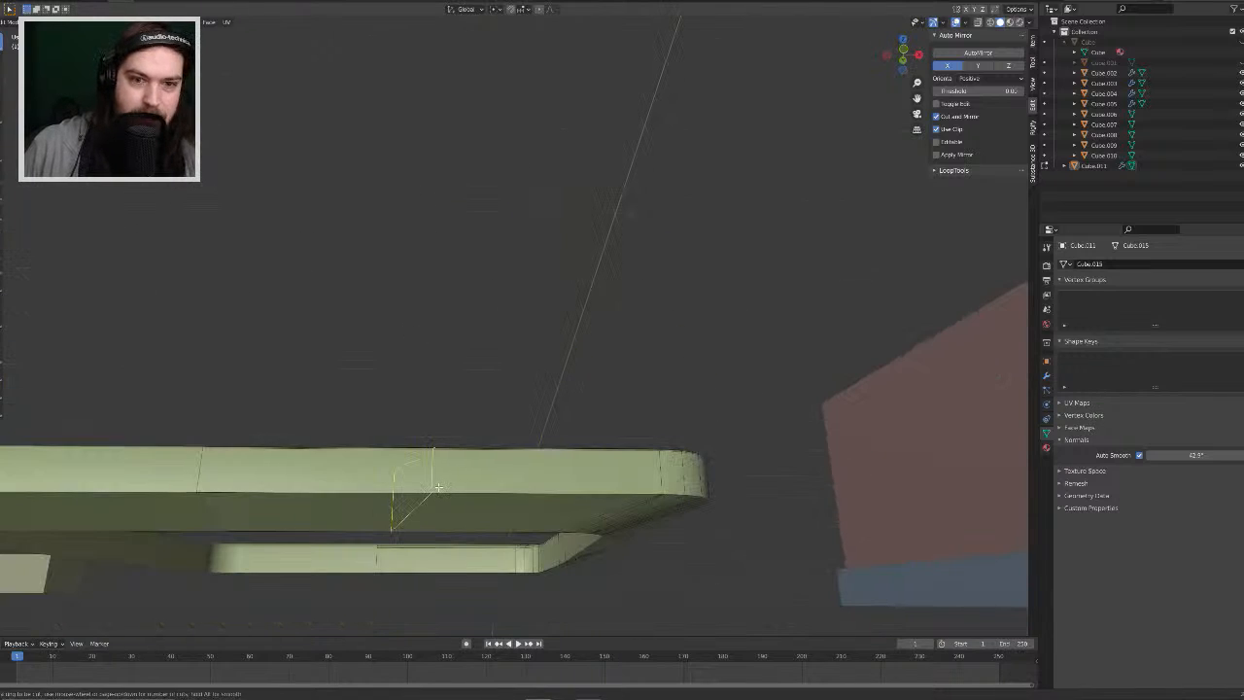
left_click(438, 486)
right_click(447, 477)
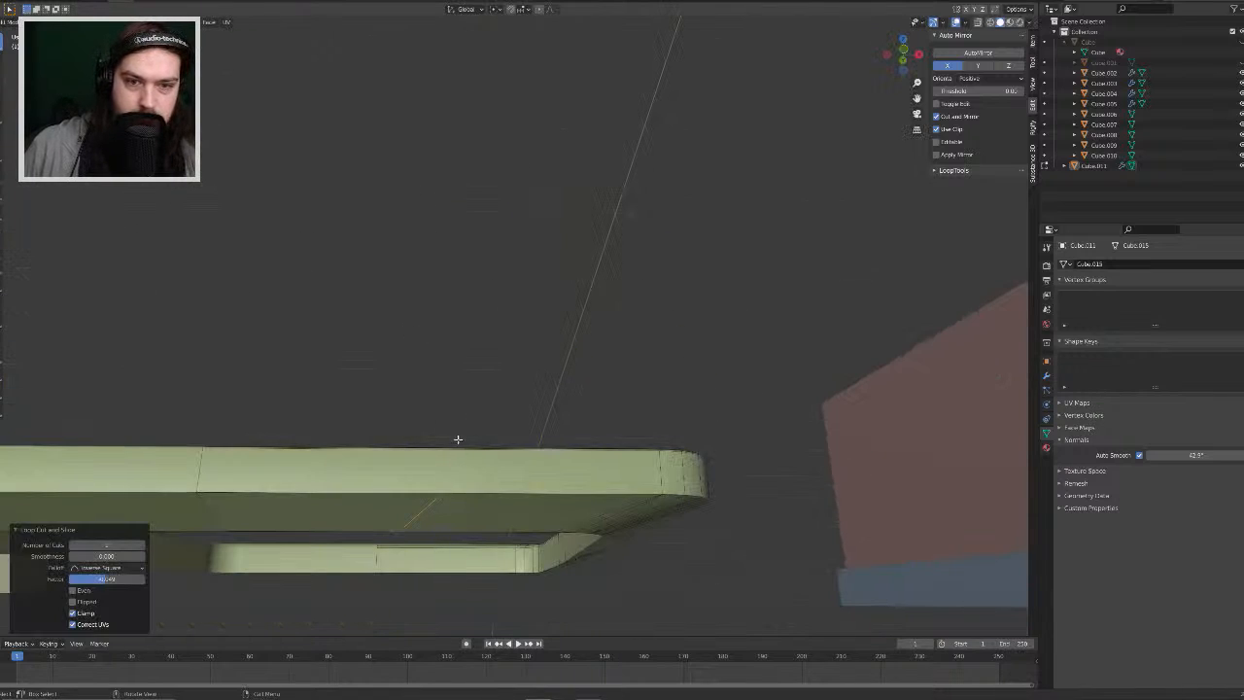
middle_click_drag(457, 436, 581, 496)
scroll(450, 487, "down", 4)
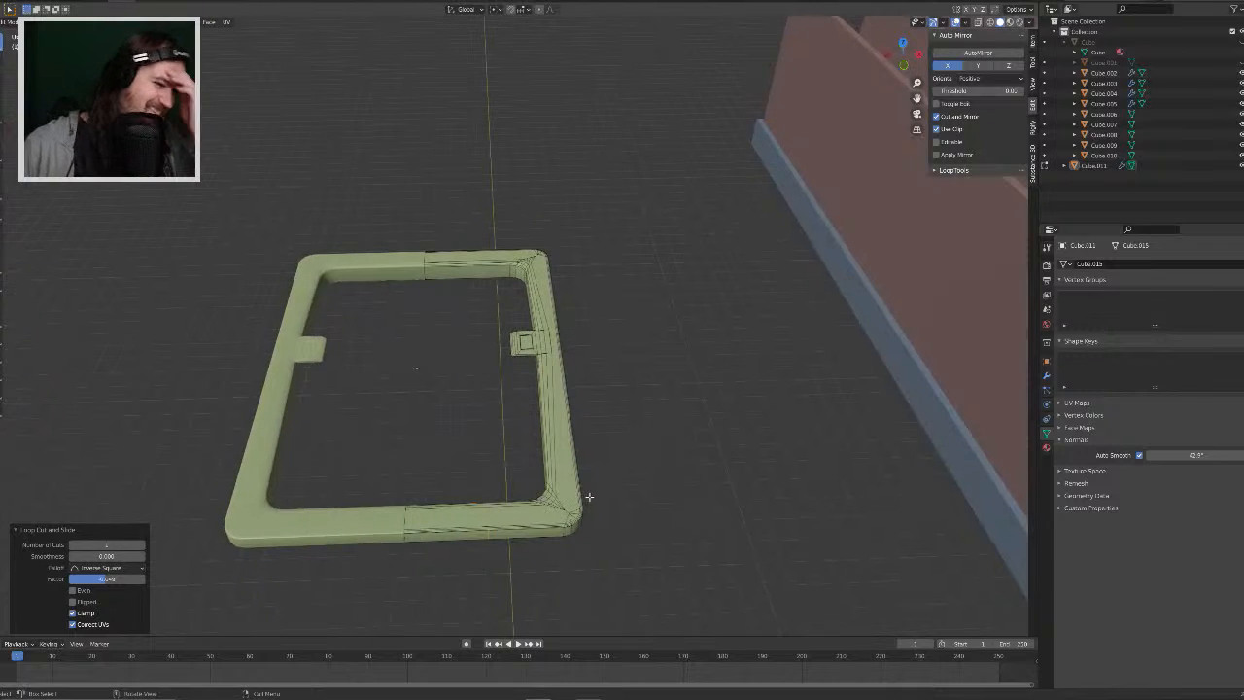
Step: Scale and reposition the new loop on the short rail along the X axis
key("g")
key("x")
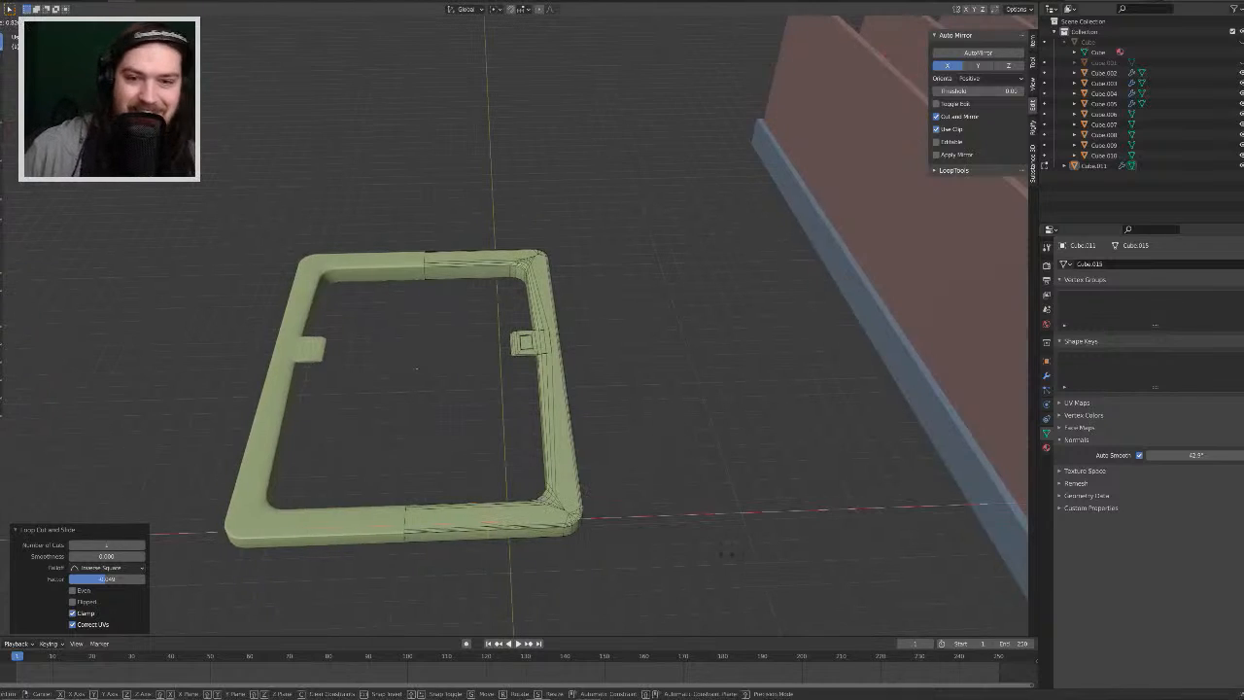
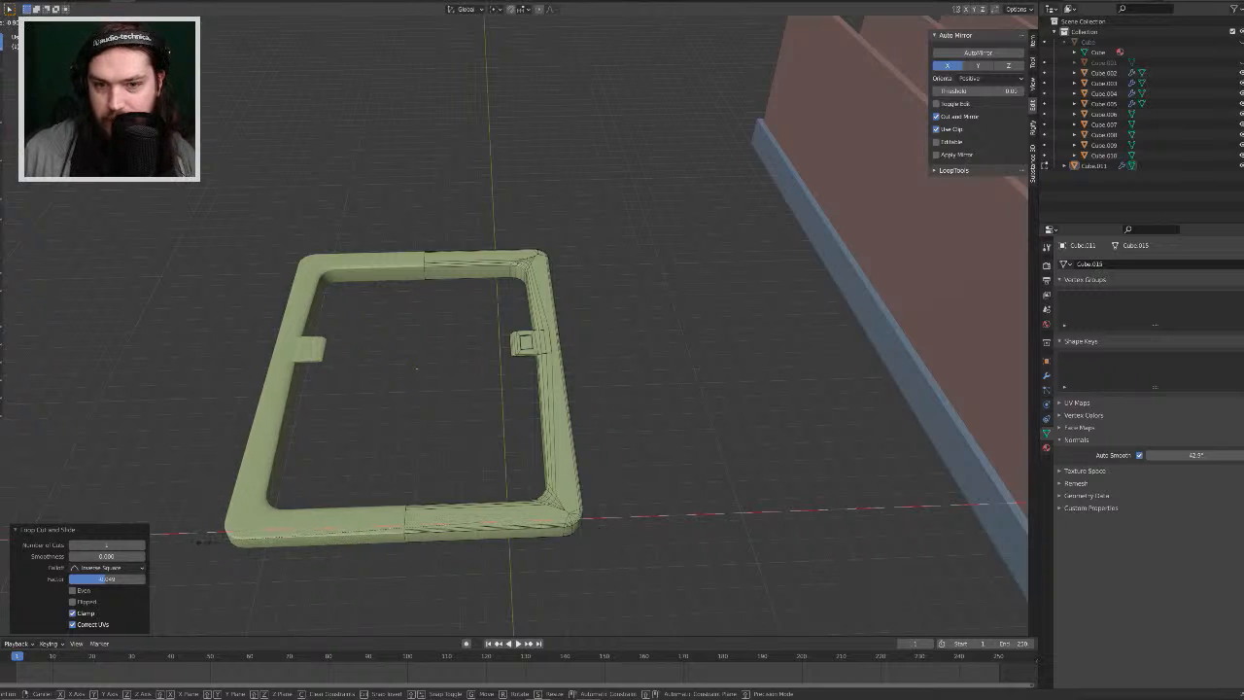
left_click(239, 540)
key("g")
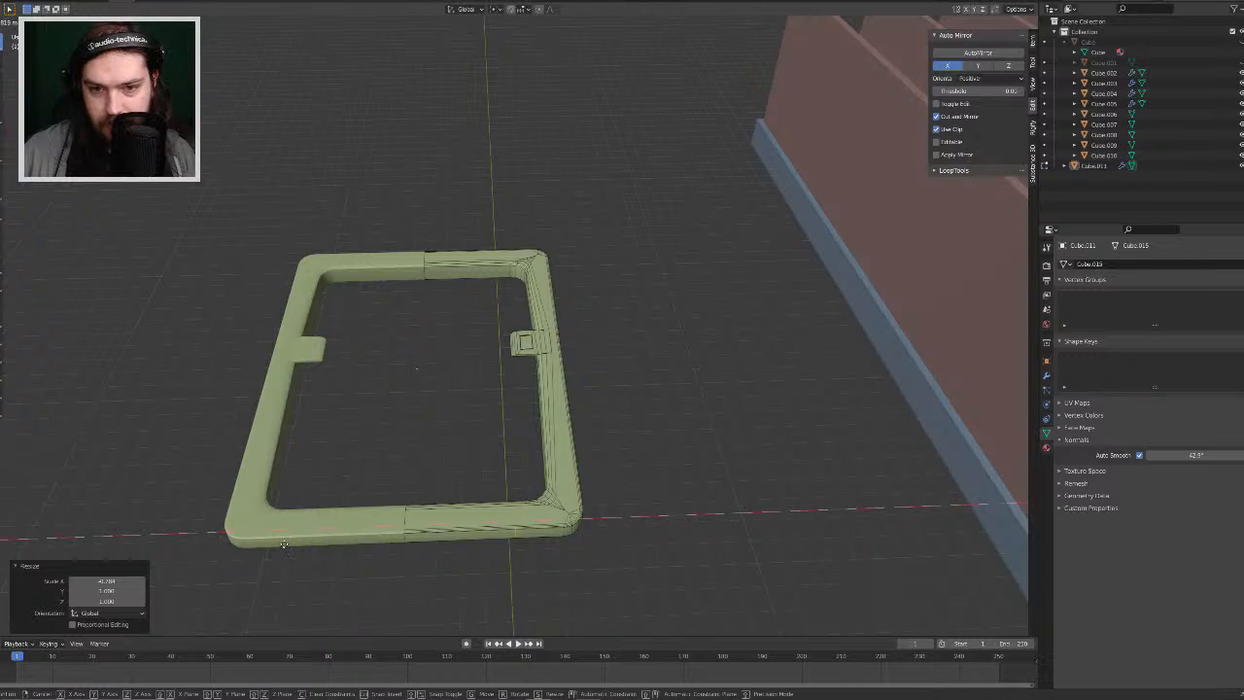
left_click(283, 544)
Step: Select the short rail's loop vertices with a selection box and move them along X toward the rounded corner
middle_click_drag(536, 547, 533, 505)
scroll(533, 505, "up", 3)
middle_click_drag(574, 547, 422, 505)
left_click(476, 582)
left_click_drag(363, 419, 404, 496)
middle_click_drag(404, 495, 416, 472)
key("g")
key("x")
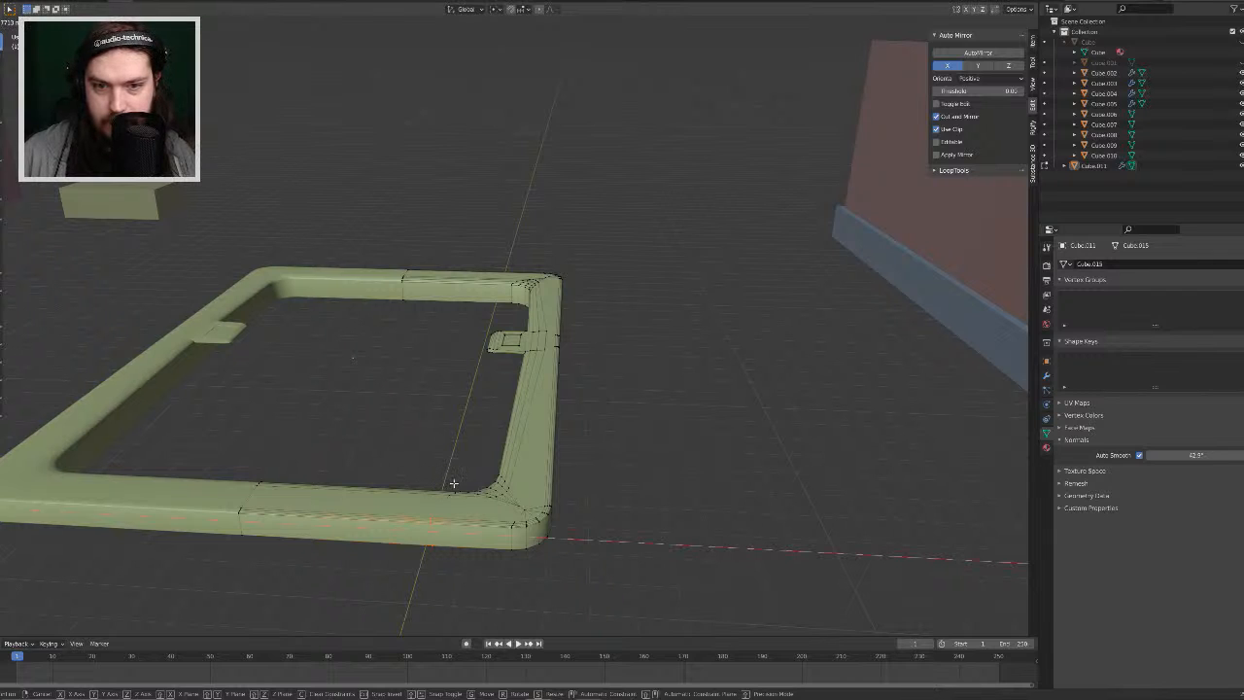
left_click(453, 483)
Step: Slide the short rail loop's innermost top-surface vertex along its edge up to the inner rounded corner
middle_click_drag(457, 453, 515, 522)
scroll(544, 555, "up", 3)
middle_click_drag(552, 566, 550, 255, "shift")
scroll(495, 465, "up", 3)
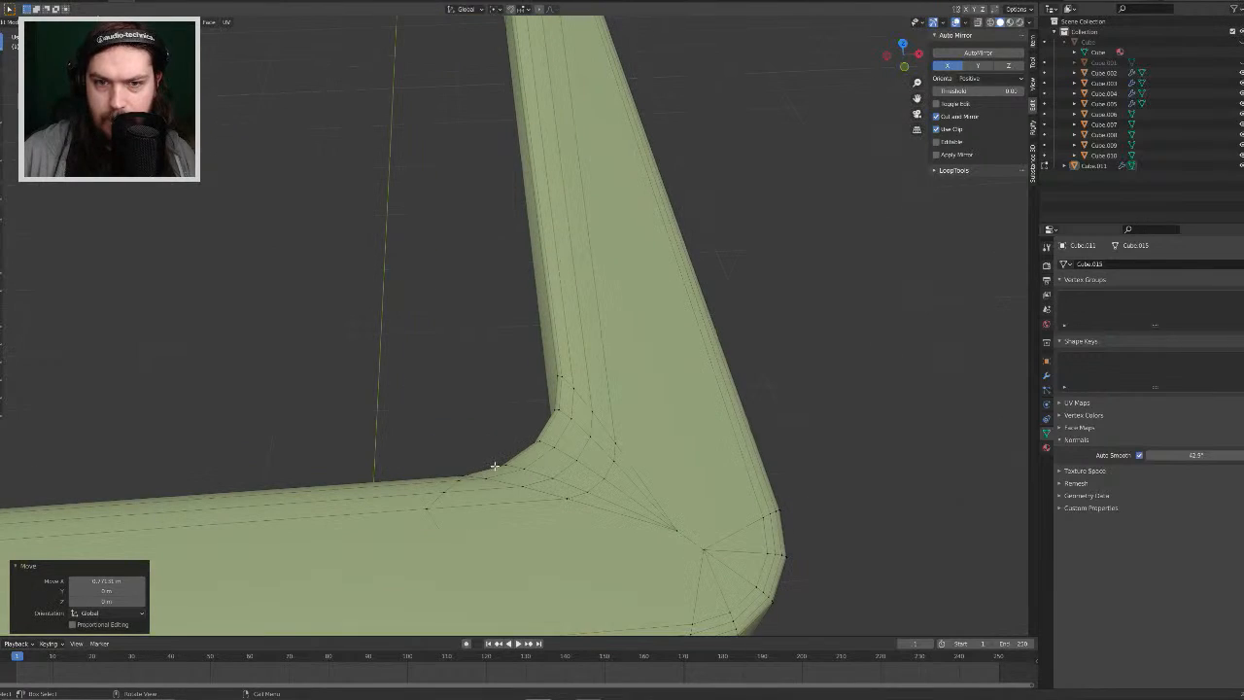
left_click(426, 509)
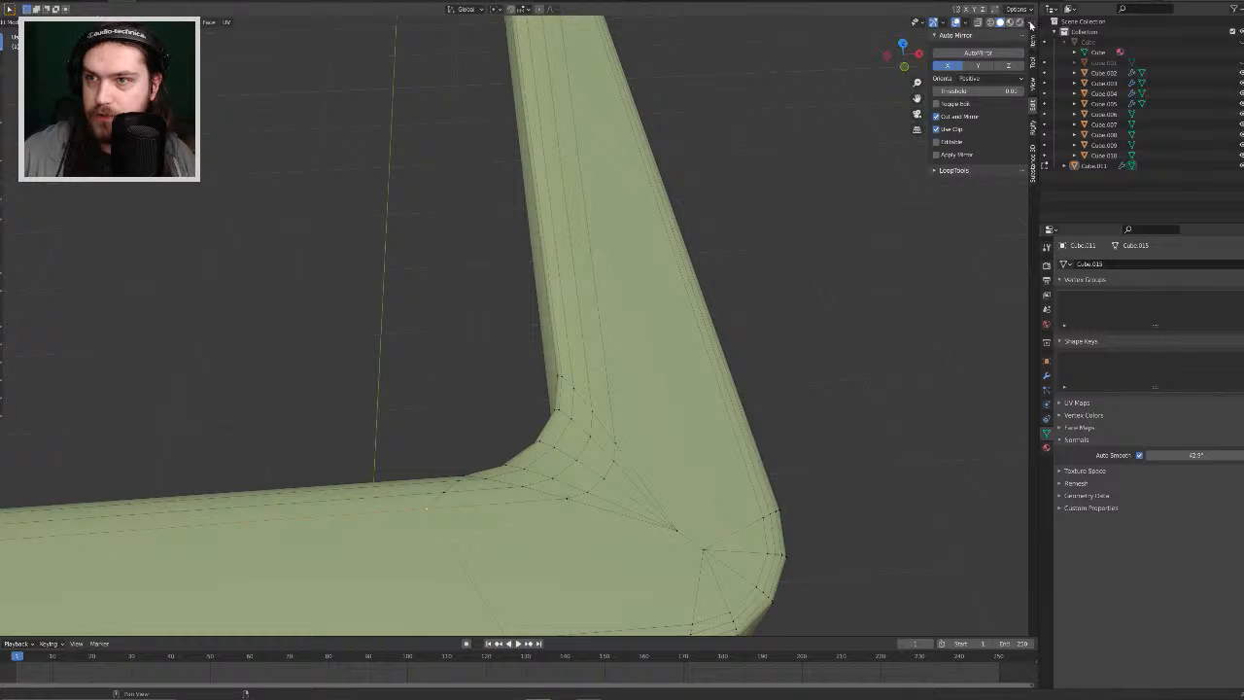
left_click(1032, 43)
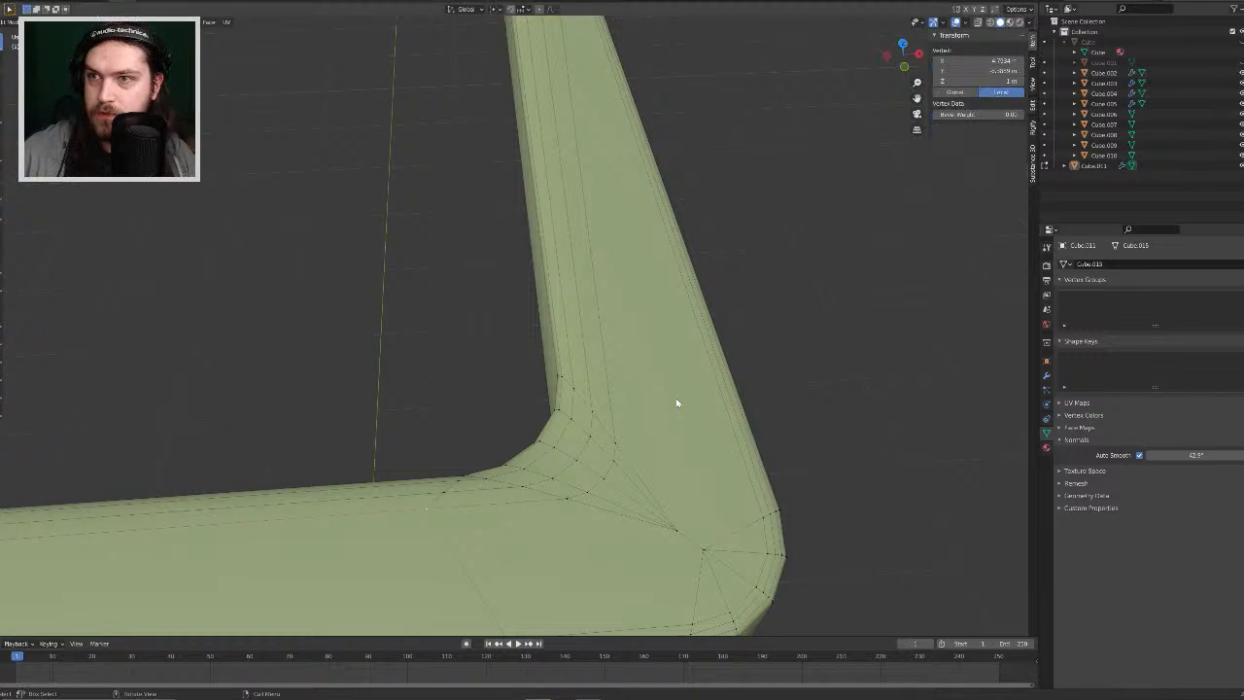
key("g")
left_click(860, 384)
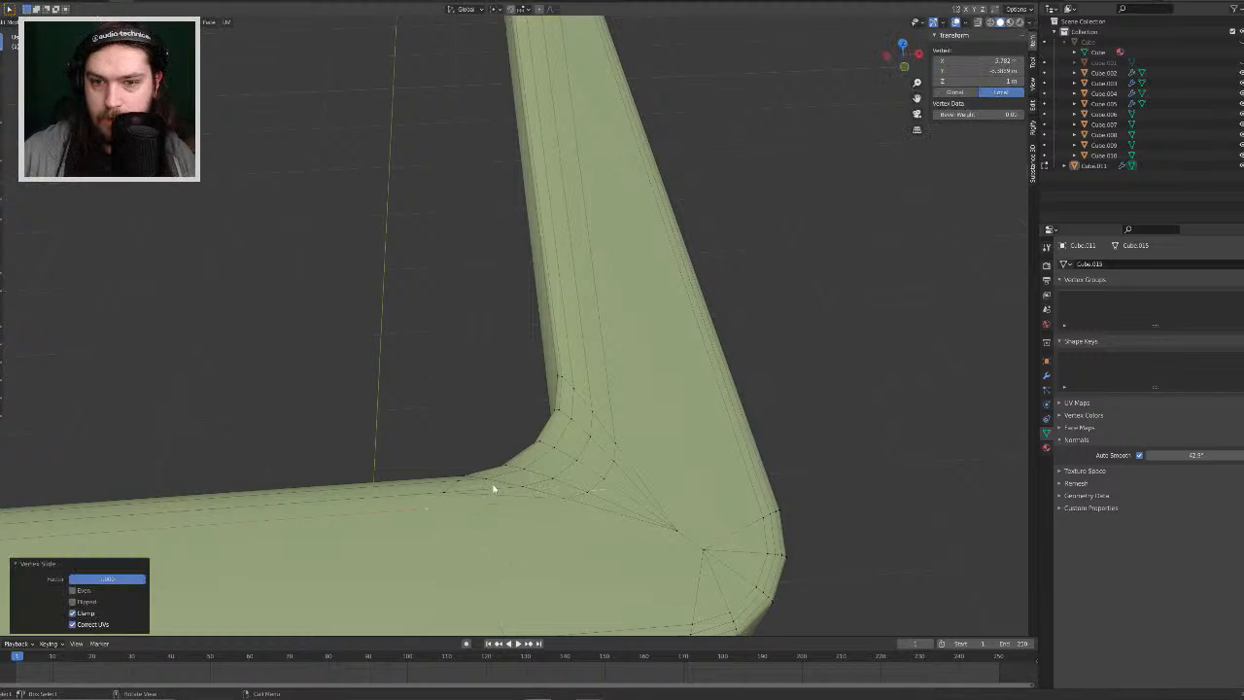
Step: Slide the loop's next two vertices across the short rail's inner bevel up to the rounded corner
key("g")
key("g")
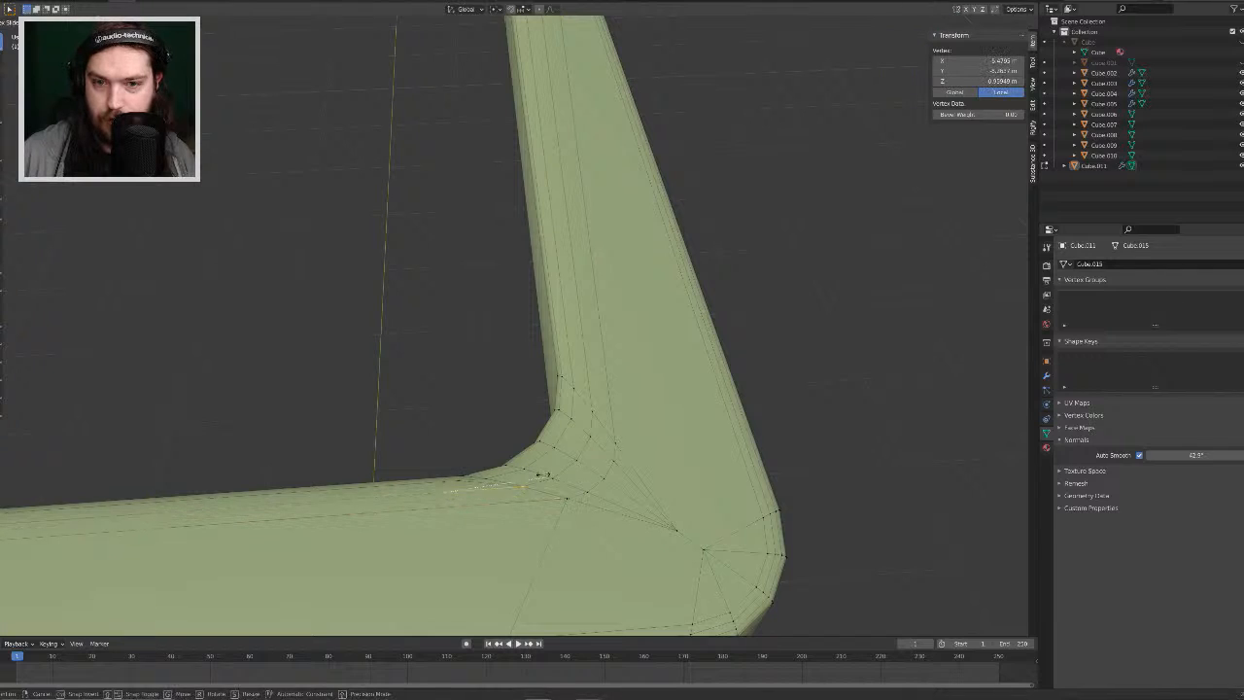
left_click(457, 480)
key("g")
key("g")
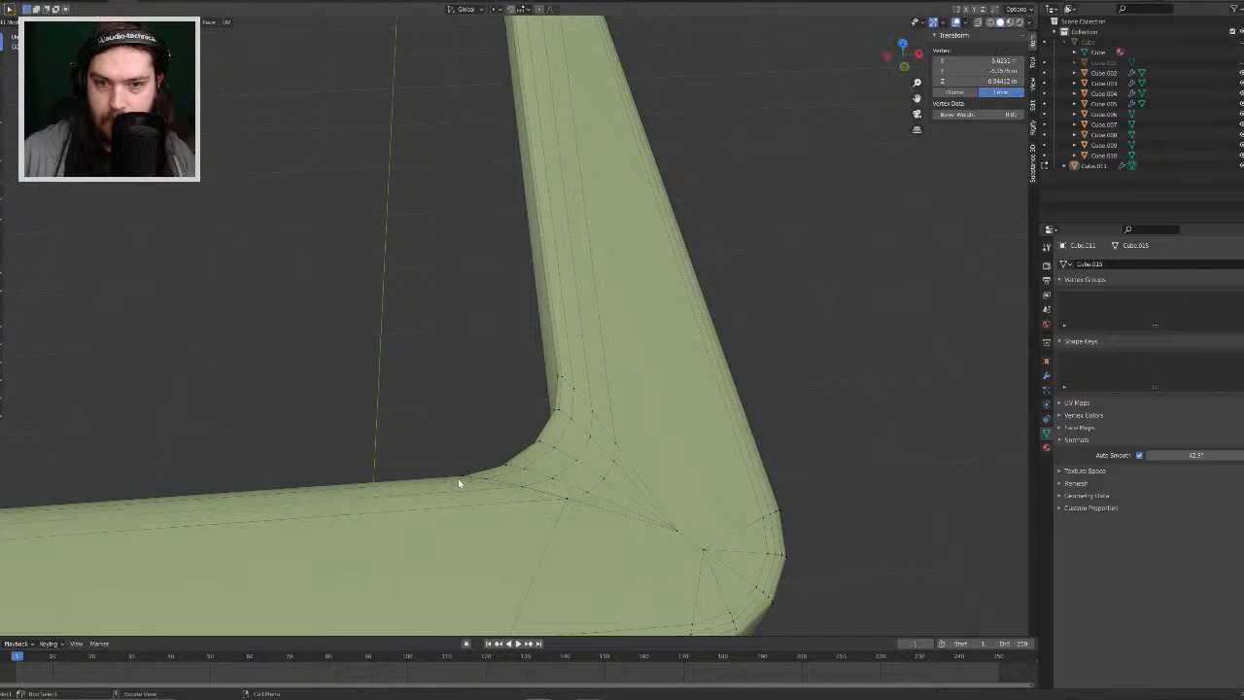
left_click(506, 470)
Step: Slide the loop vertex on the lower part of the inner bevel until it meets the inner corner's curved edges
middle_click_drag(508, 466, 811, 293)
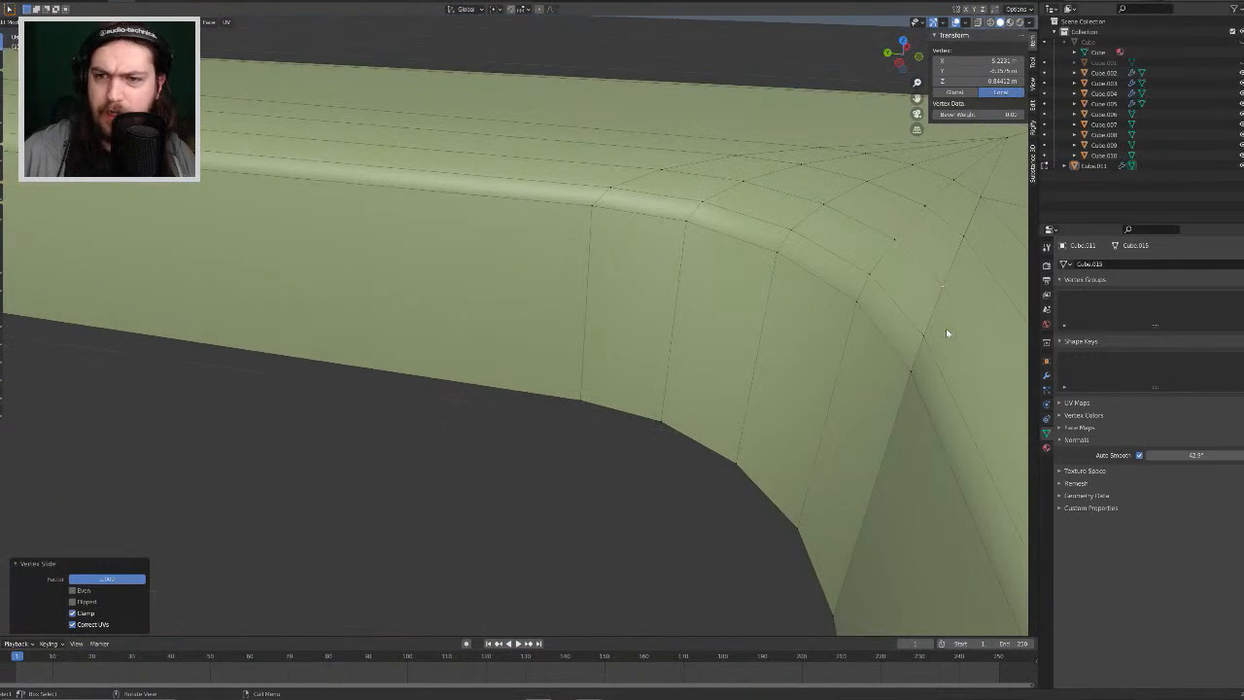
middle_click_drag(952, 332, 938, 313)
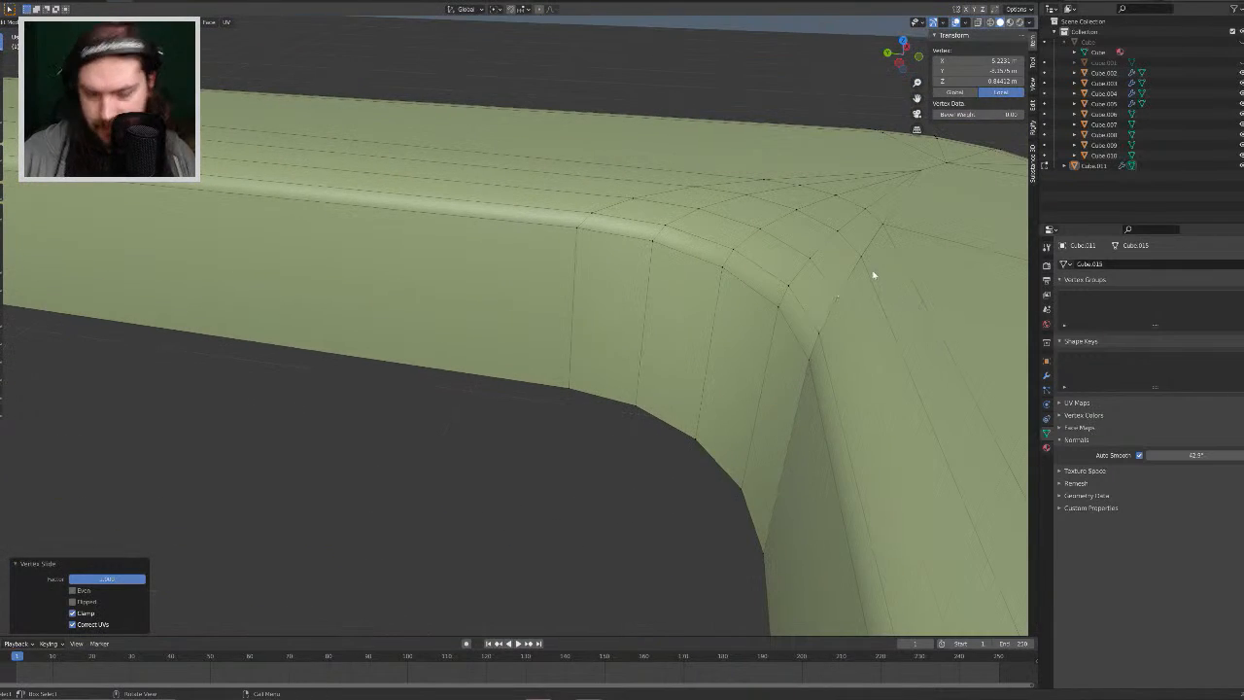
middle_click_drag(865, 267, 841, 494)
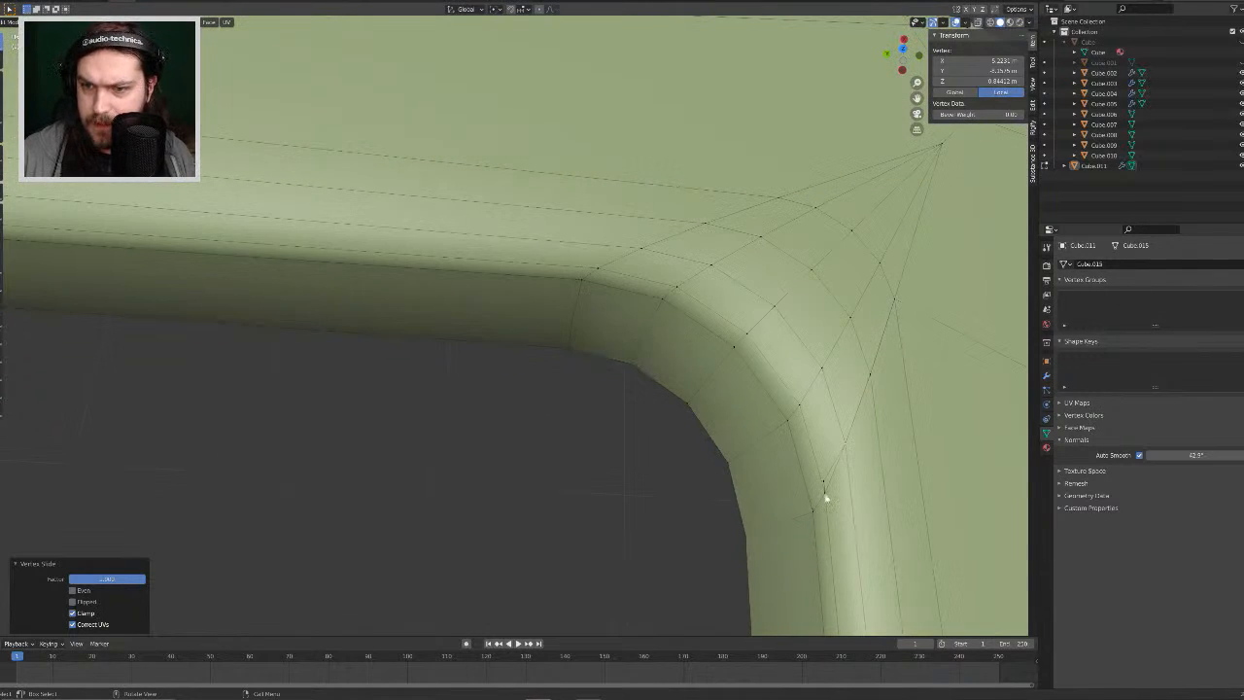
key("g")
key("g")
left_click(844, 496)
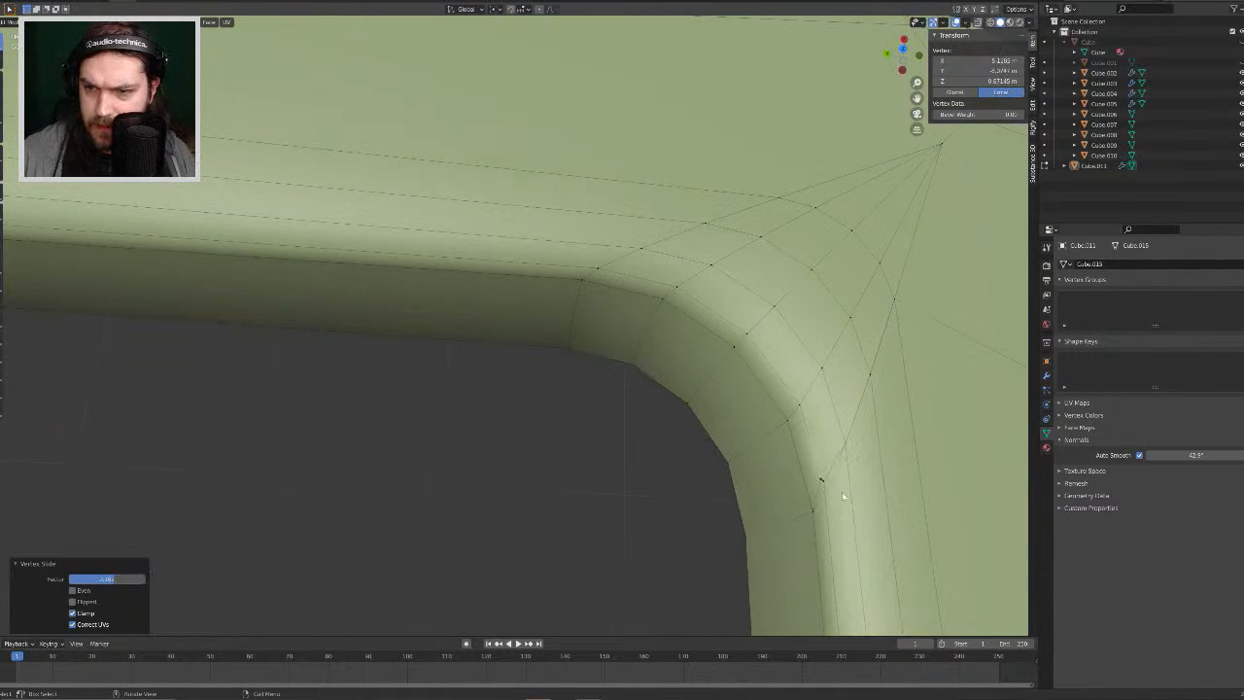
key("g")
key("g")
key("g")
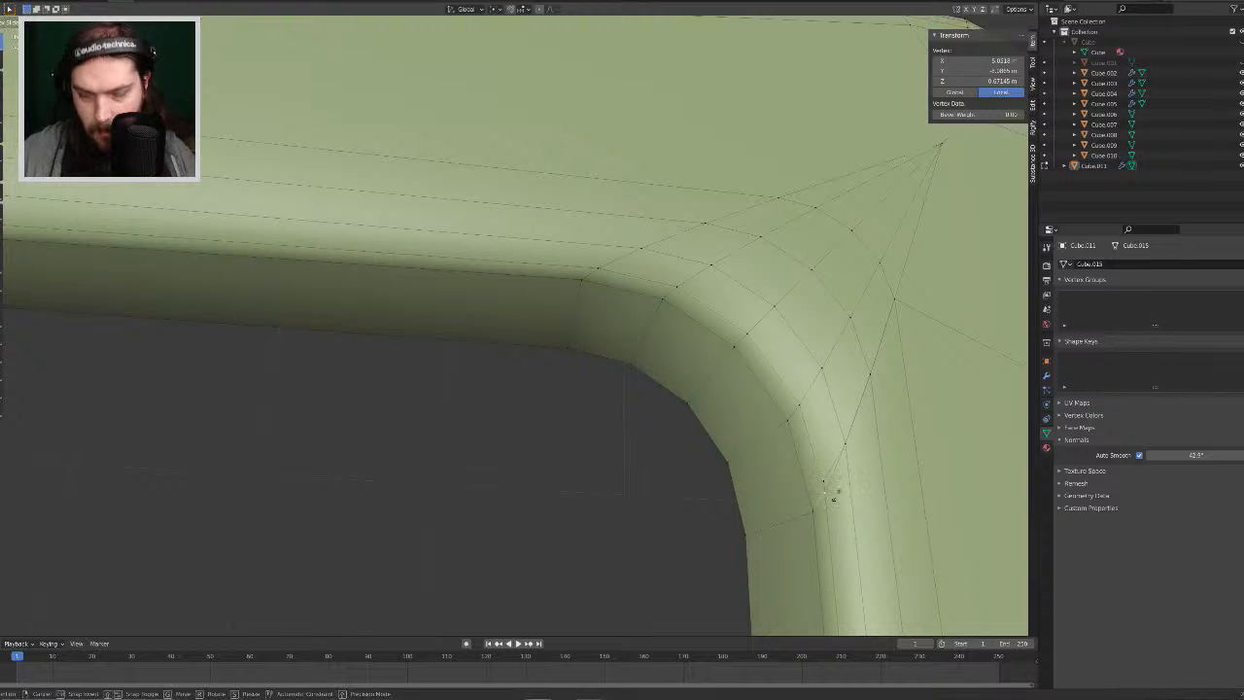
left_click(807, 528)
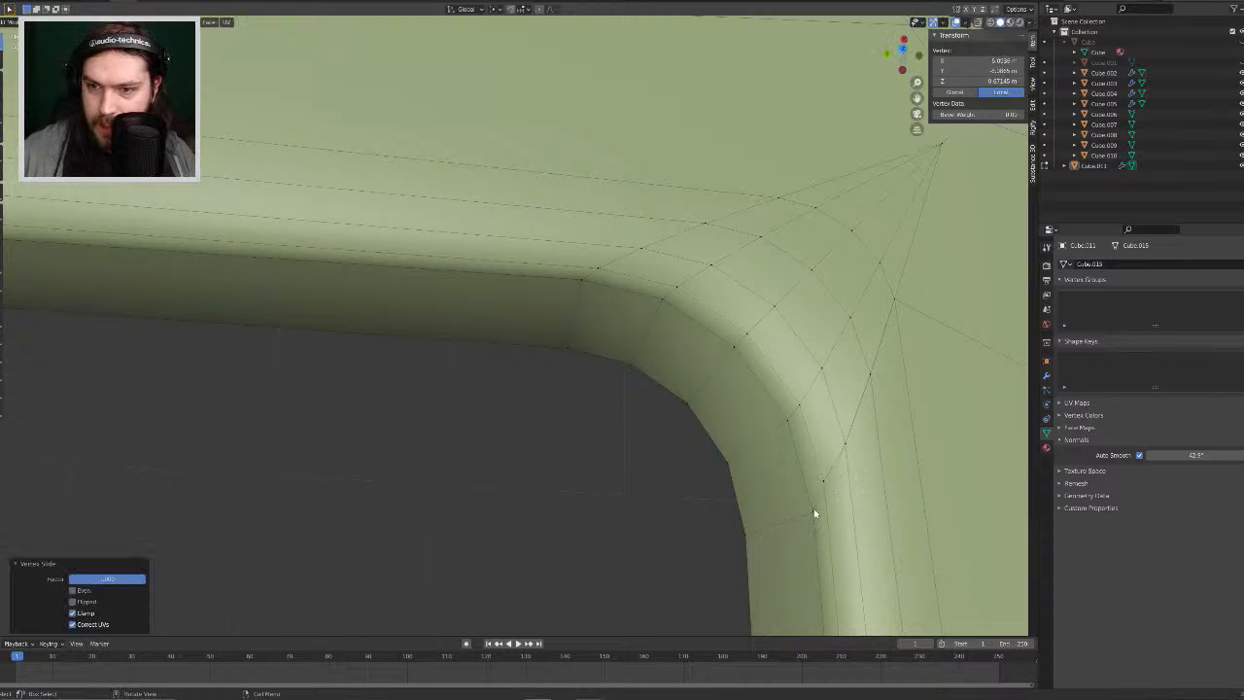
Step: Slide the upper and lower loop vertices on the short rail's inner wall toward the start of the corner curve
middle_click_drag(814, 513, 737, 335)
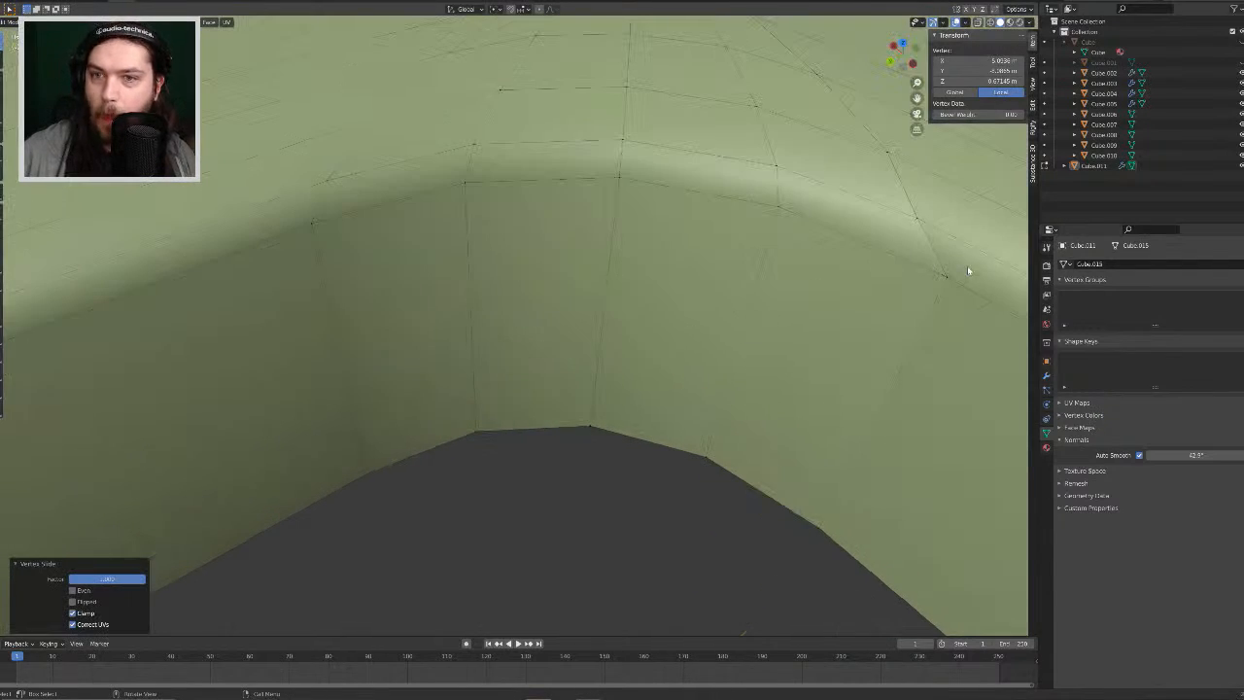
left_click(947, 282)
key("g")
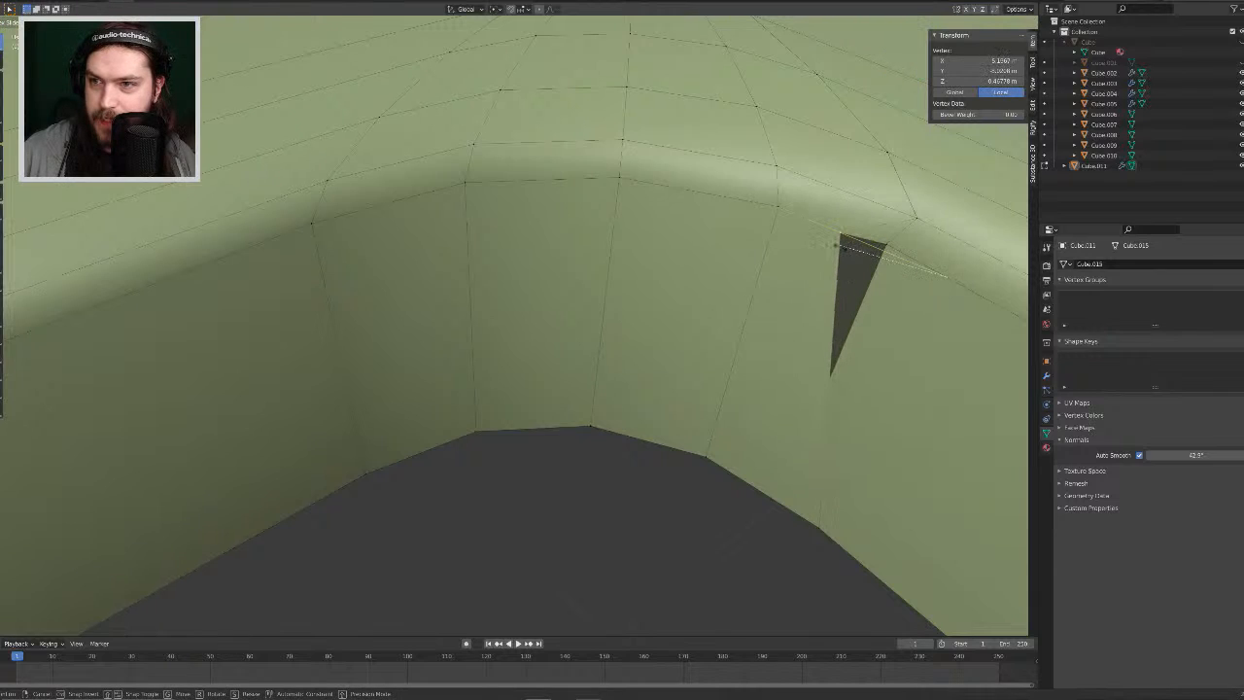
left_click(891, 231)
left_click(818, 529)
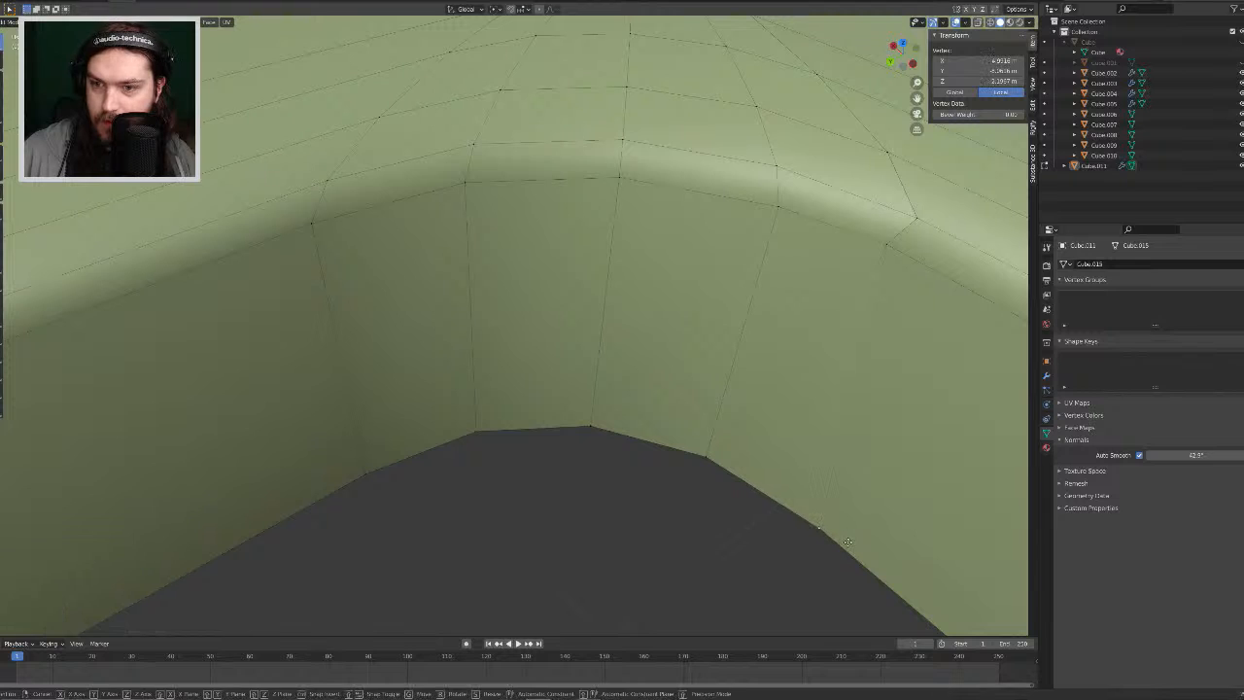
key("g")
left_click(793, 491)
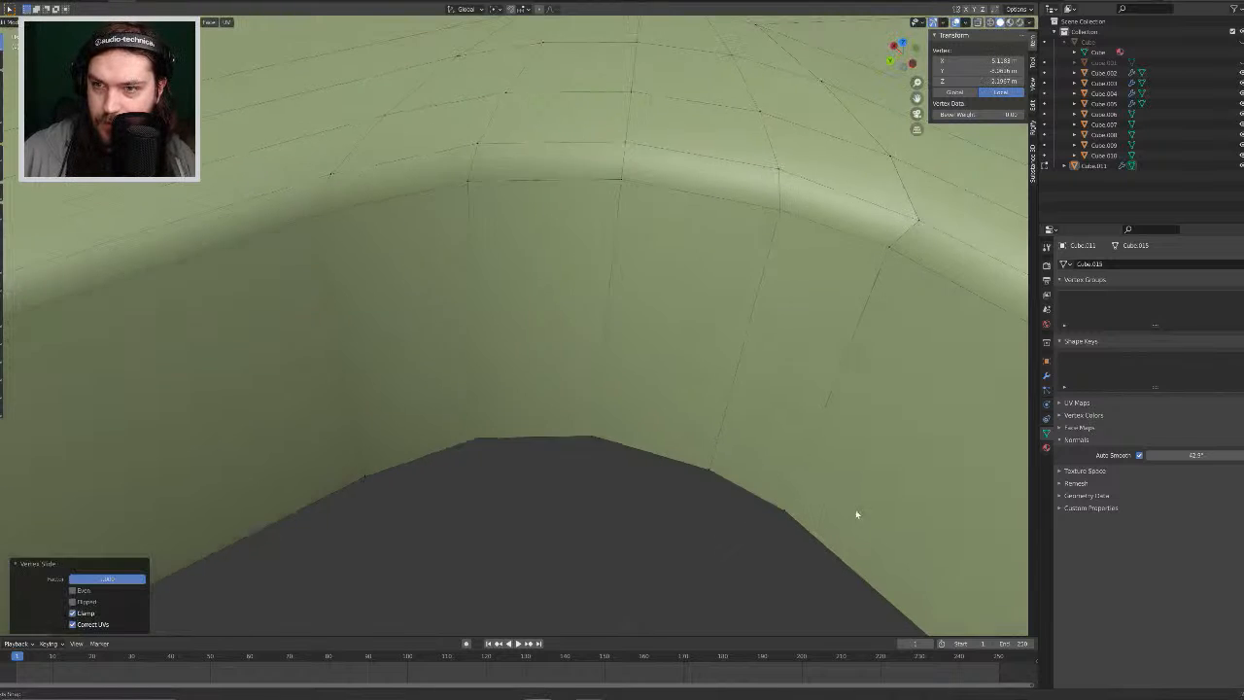
Step: Select the loop's vertical edge on the short rail's outer side and move it along X away from the rounded corner
middle_click_drag(855, 513, 566, 324)
middle_click_drag(715, 329, 586, 341)
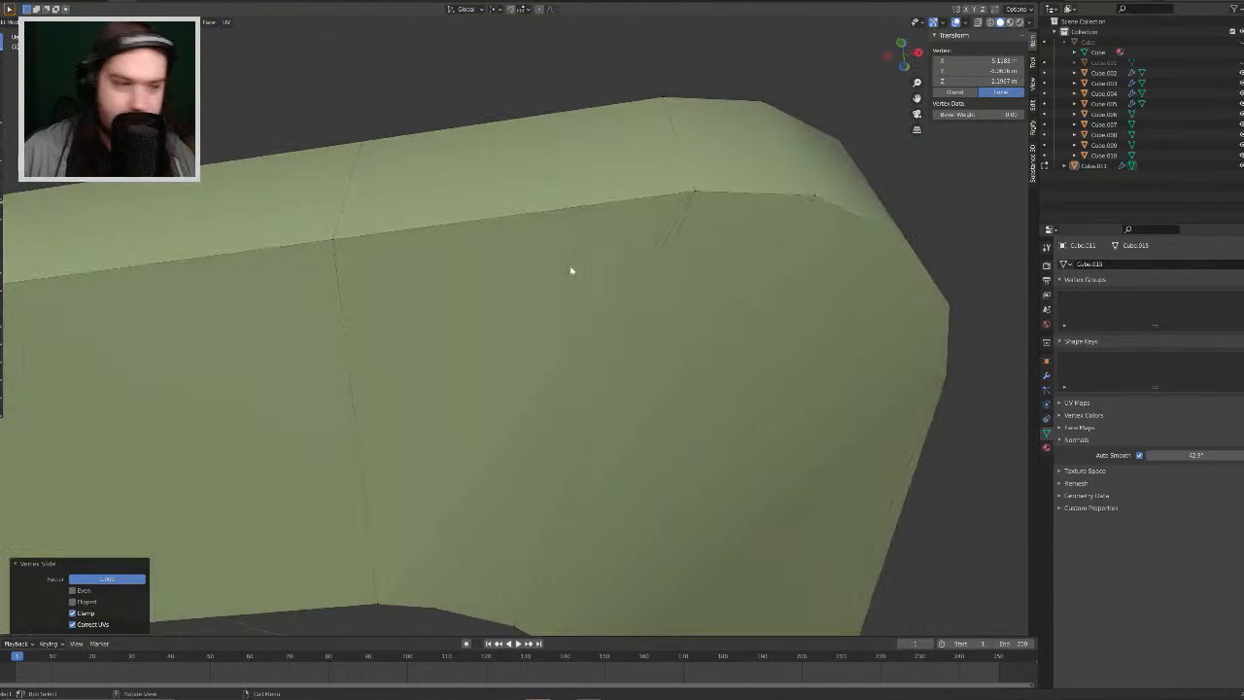
middle_click_drag(571, 271, 587, 387)
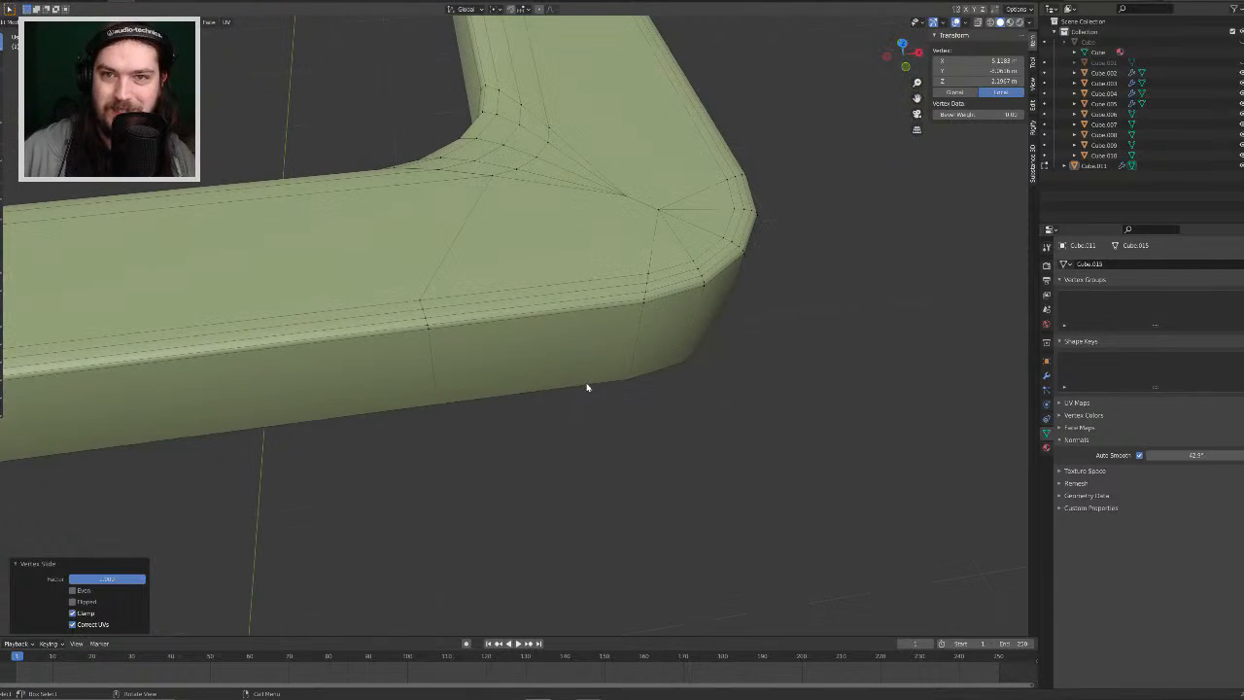
scroll(496, 350, "down", 3)
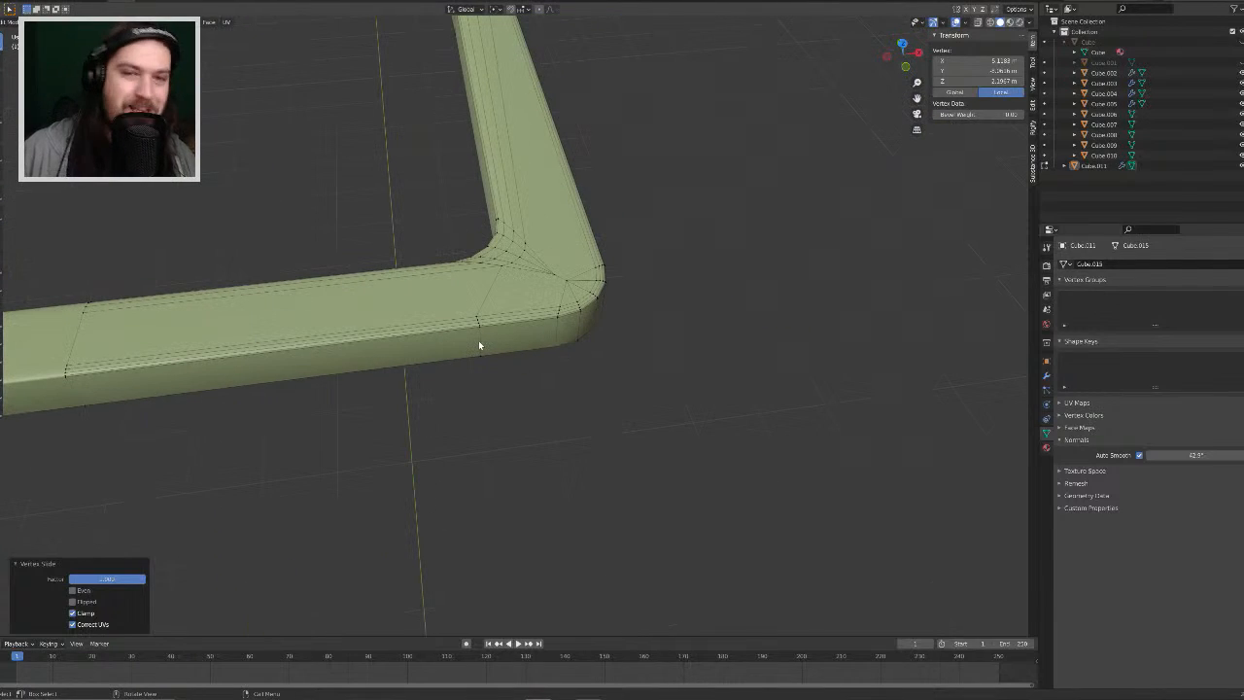
key("3")
left_click(478, 340)
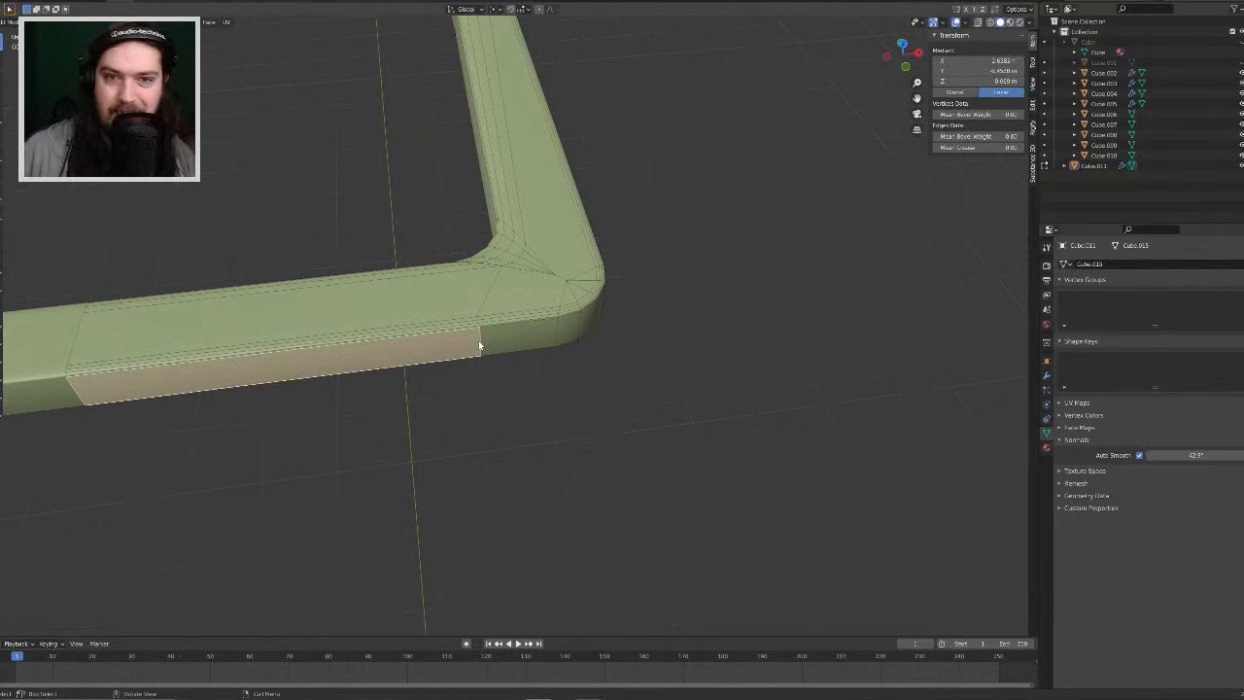
key("2")
left_click(481, 342)
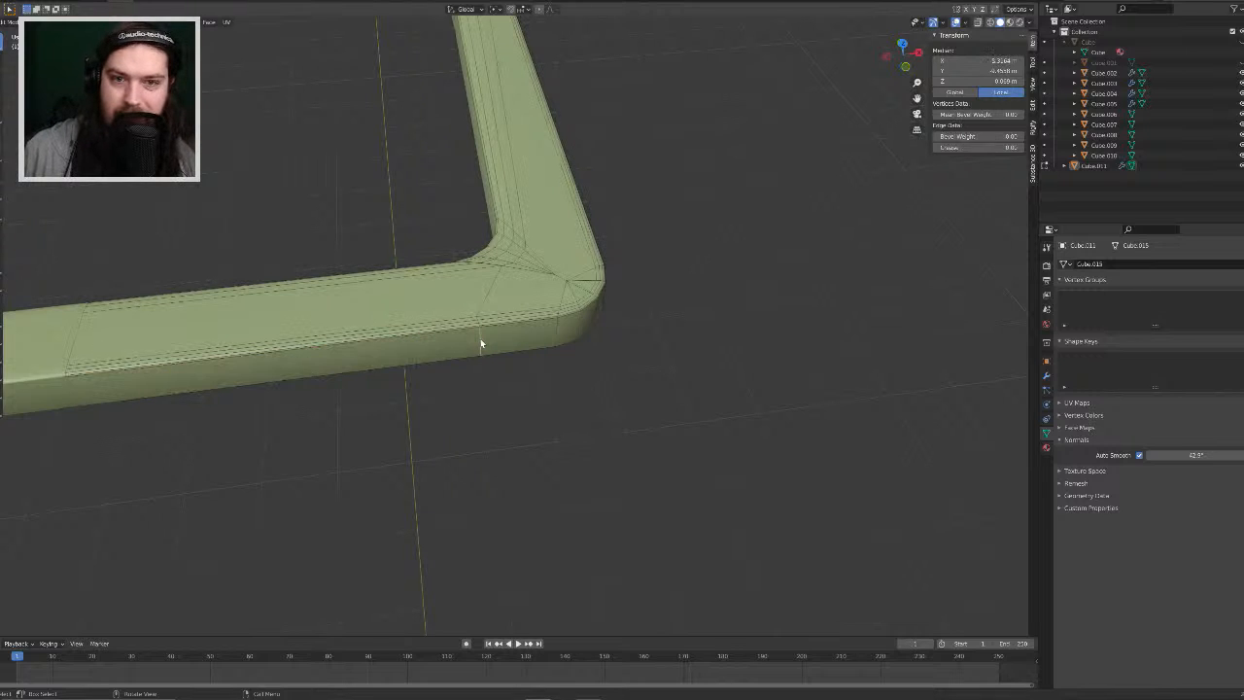
key("1")
middle_click_drag(481, 342, 453, 292)
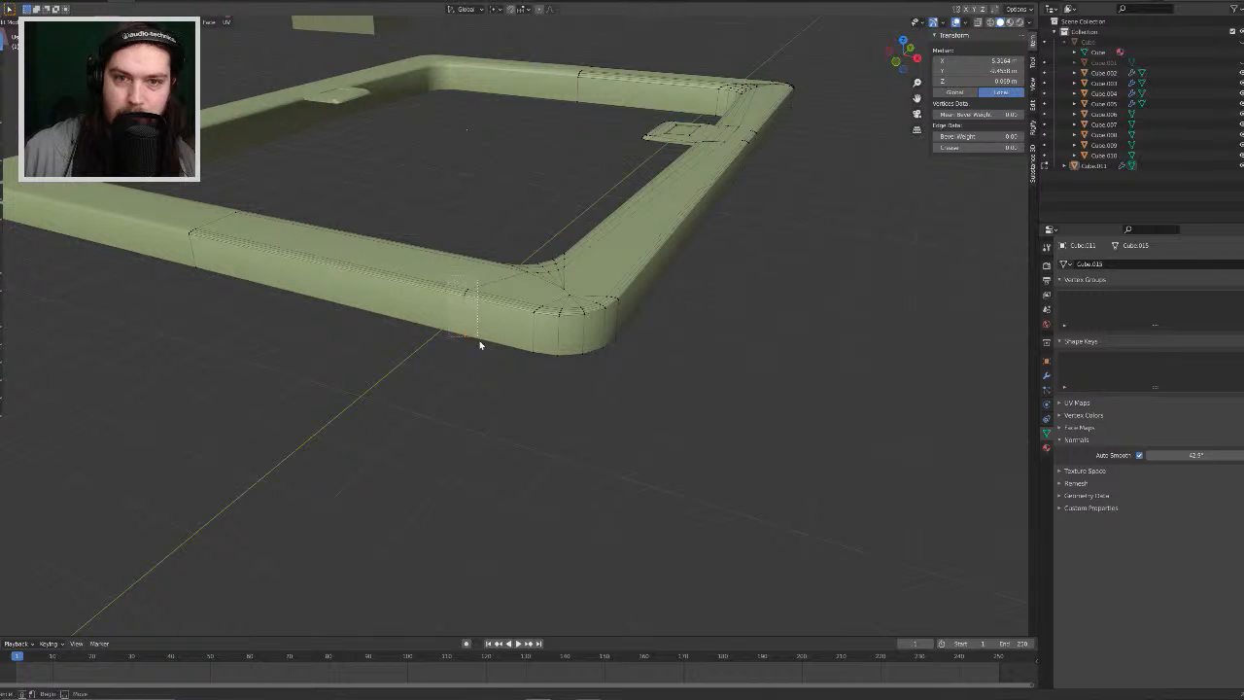
middle_click_drag(493, 340, 542, 387)
key("g")
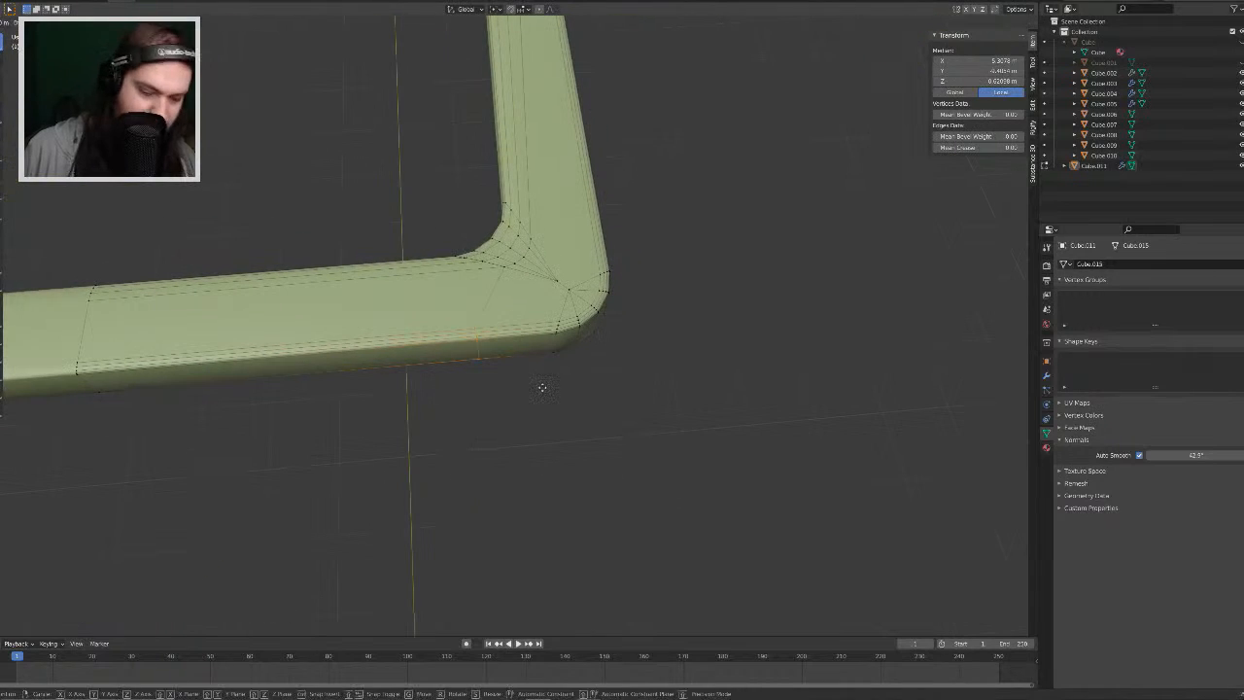
key("y")
key("x")
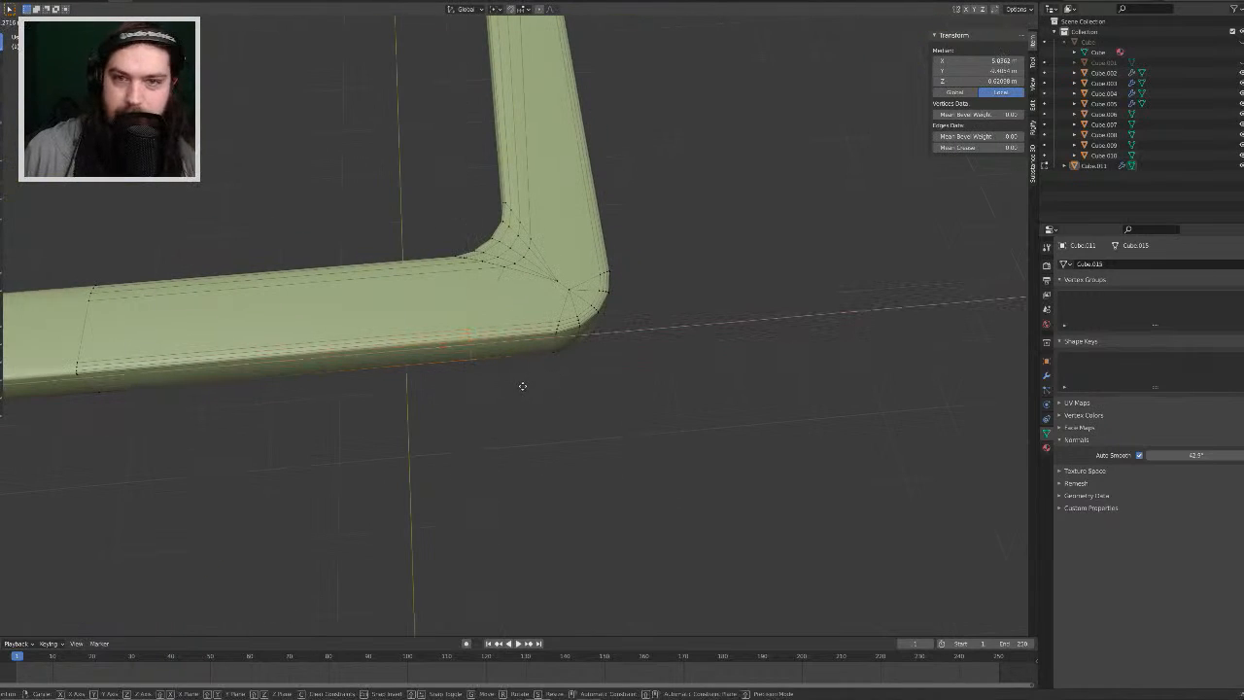
left_click(522, 387)
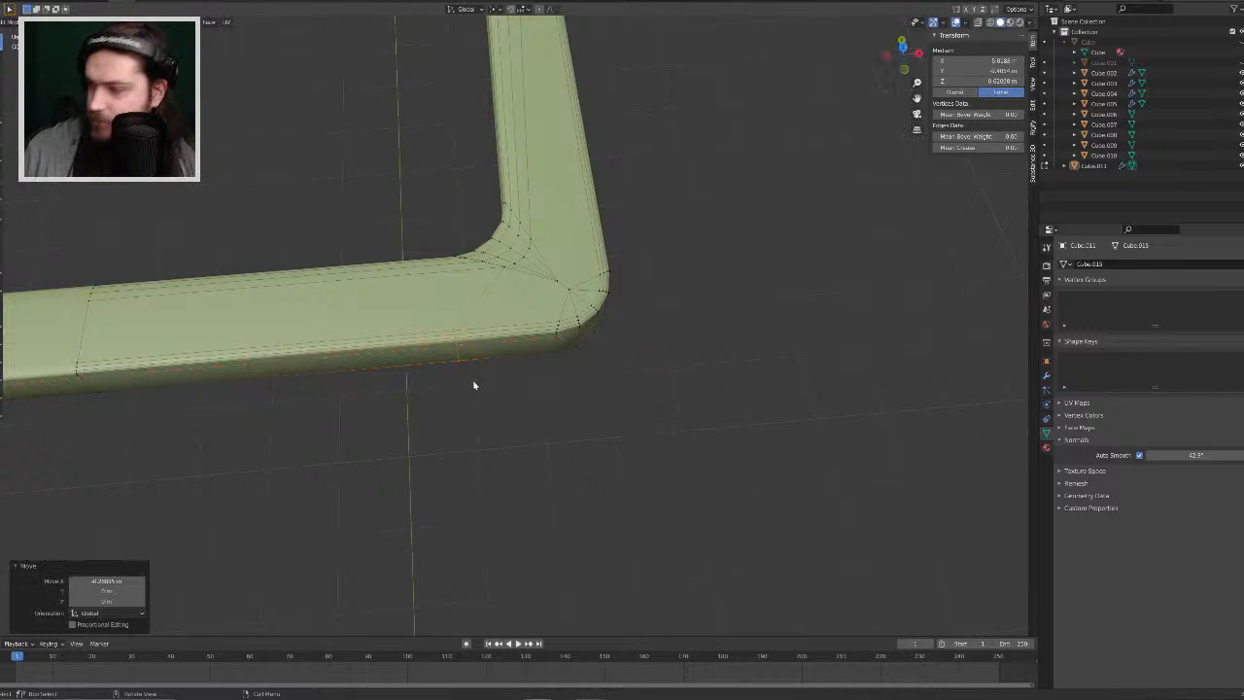
Step: Extrude the short rail's outer side face, between the middle seam and the loop, outward into a protruding block
key("alt+a")
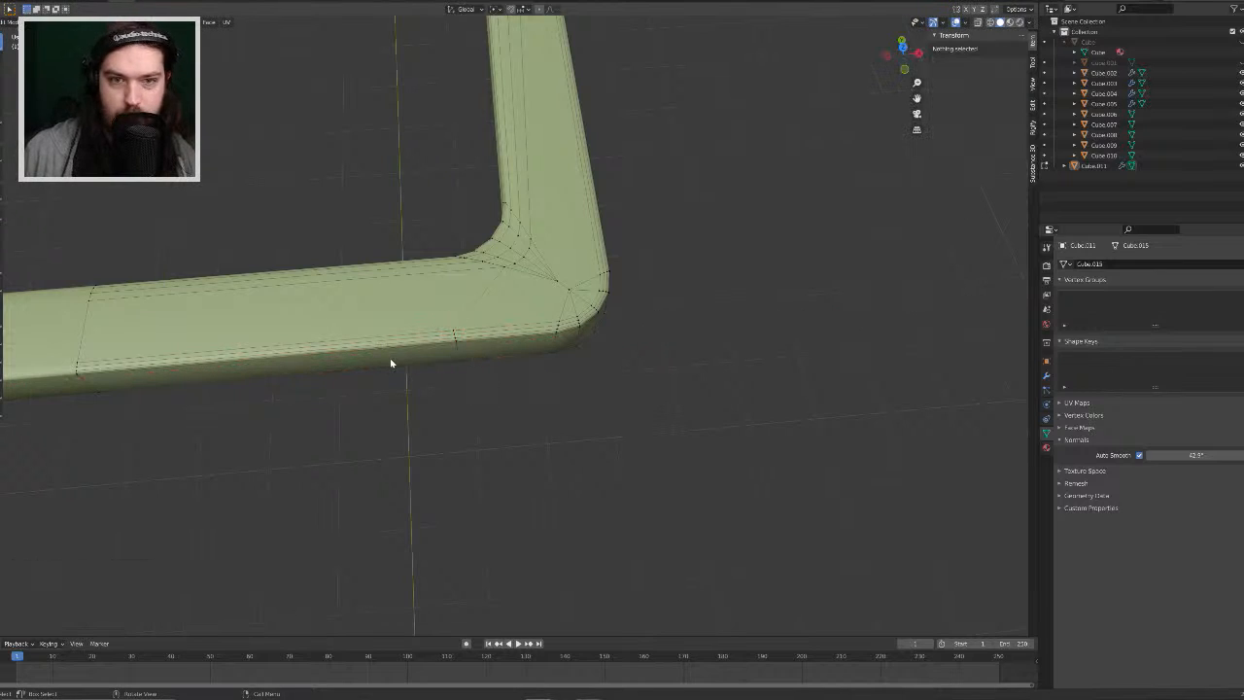
left_click(392, 364)
middle_click_drag(653, 323, 547, 336)
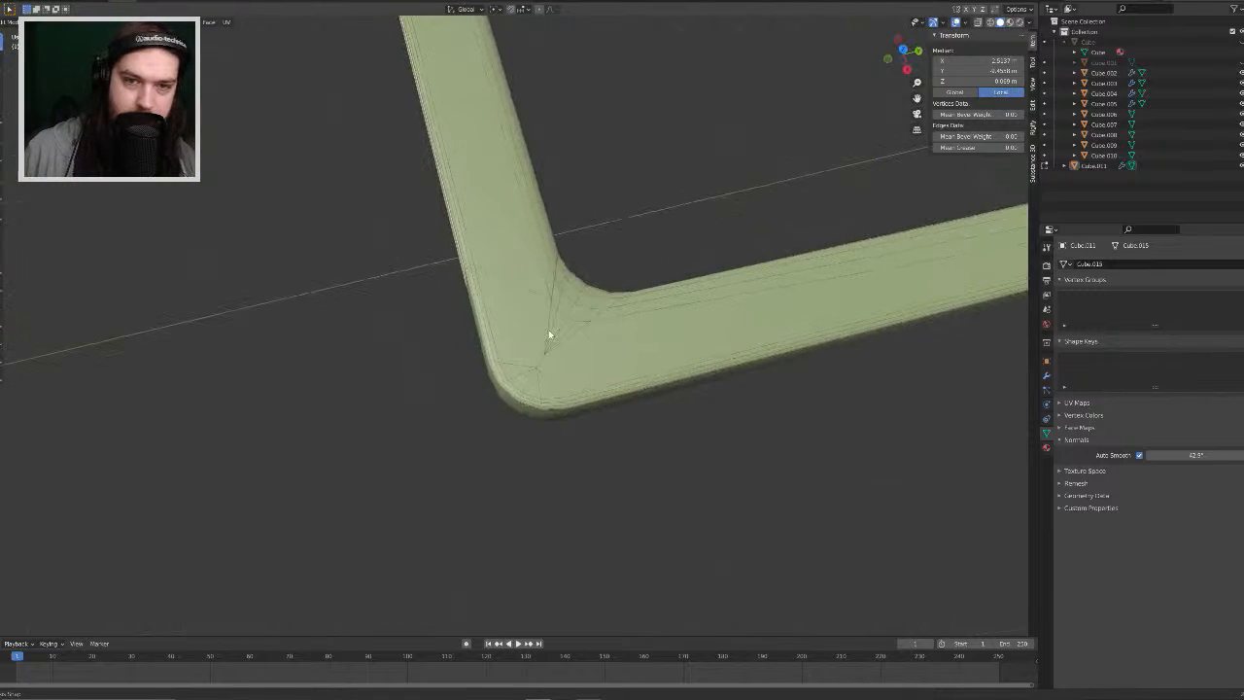
key("e")
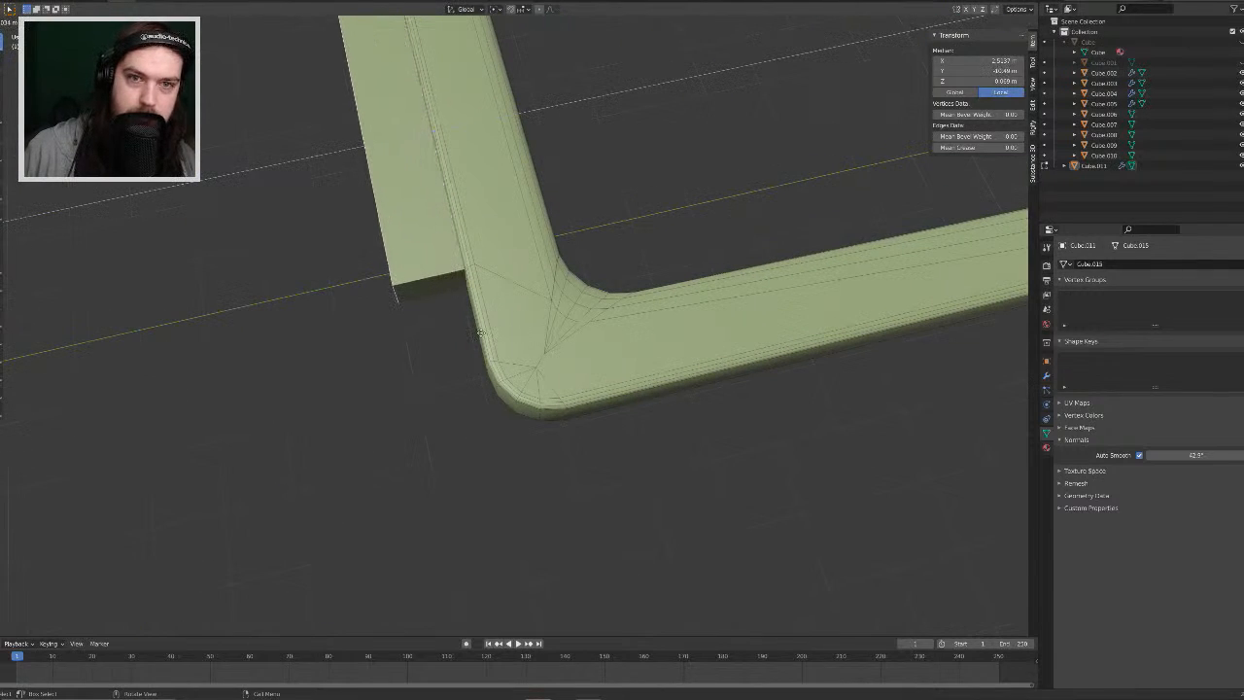
left_click(484, 330)
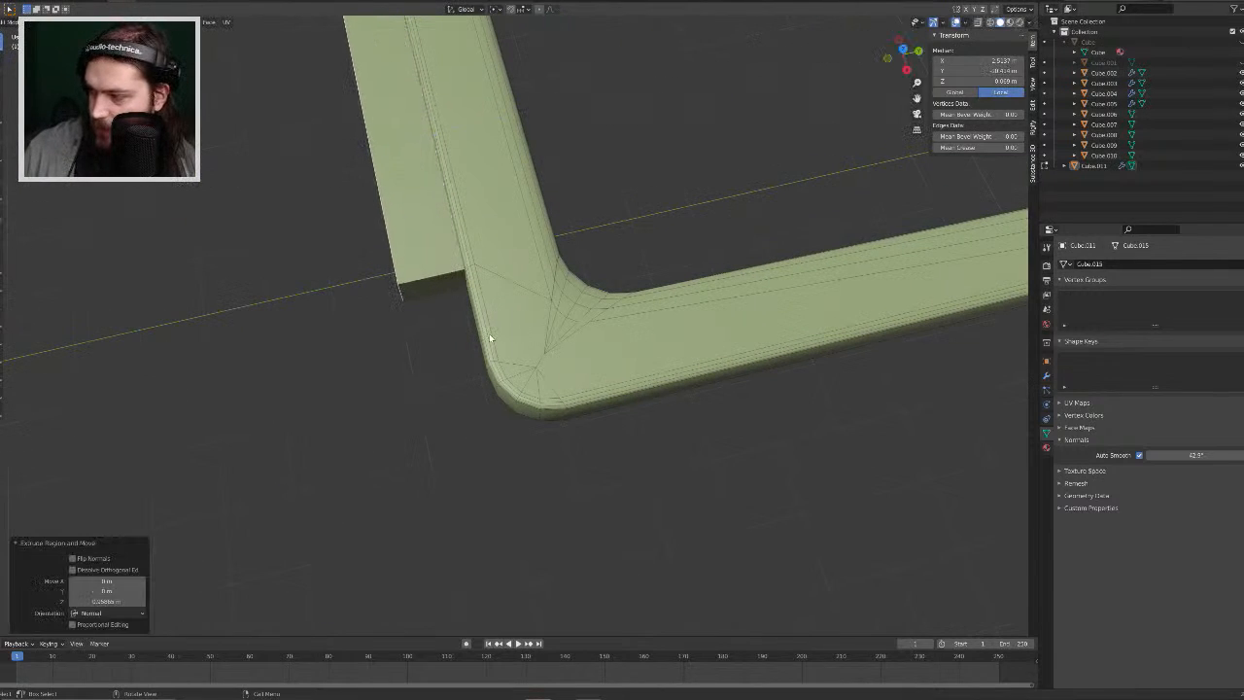
Step: Bevel the extruded block's end face beside the rounded corner, deselect it, and check the frame outside Edit Mode
scroll(489, 333, "down", 5)
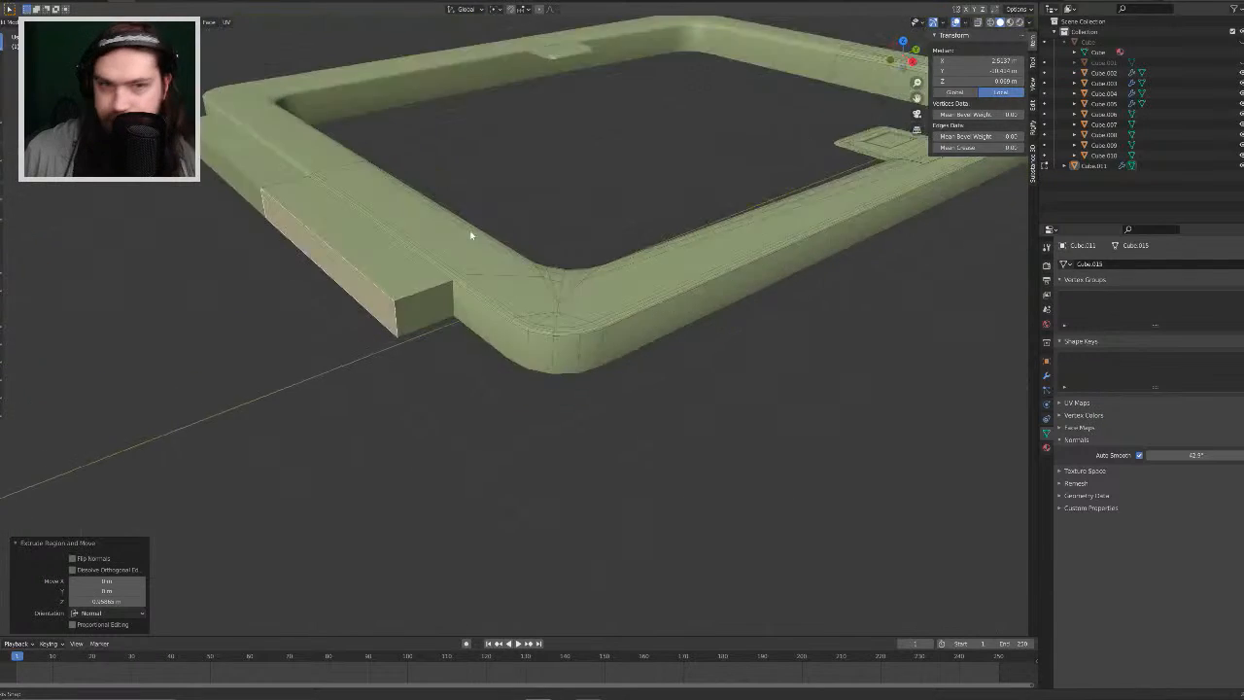
middle_click_drag(489, 333, 452, 294)
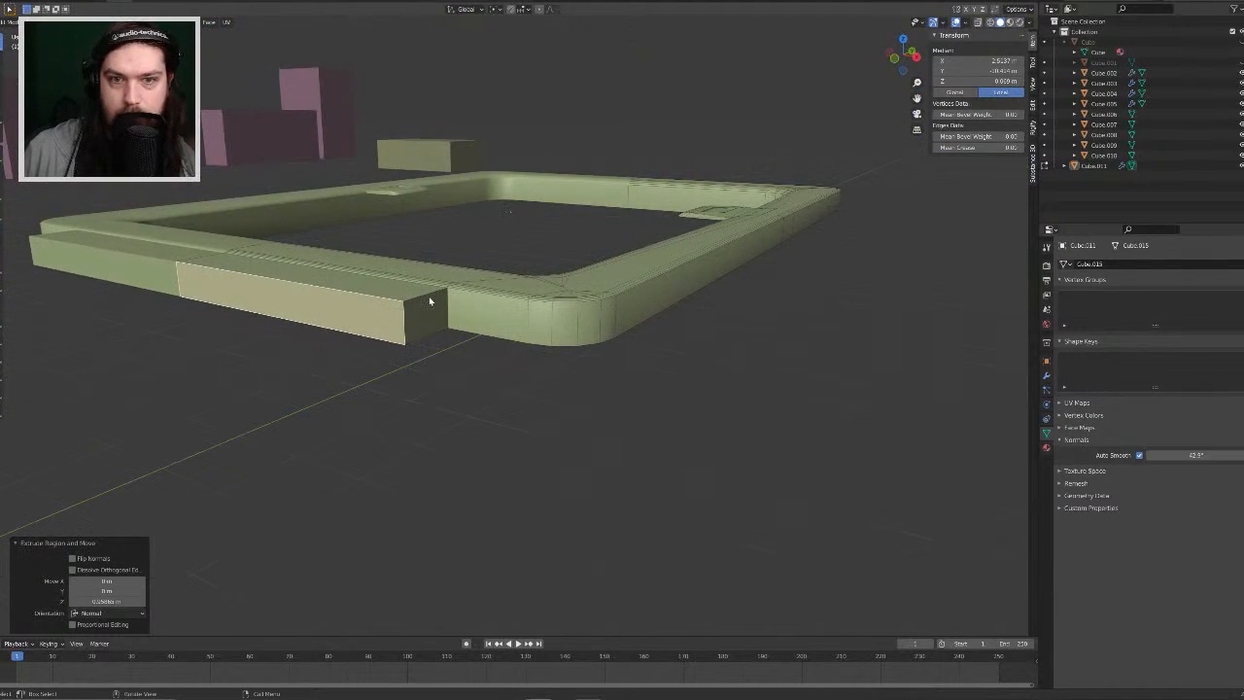
left_click(425, 294)
left_click(430, 315)
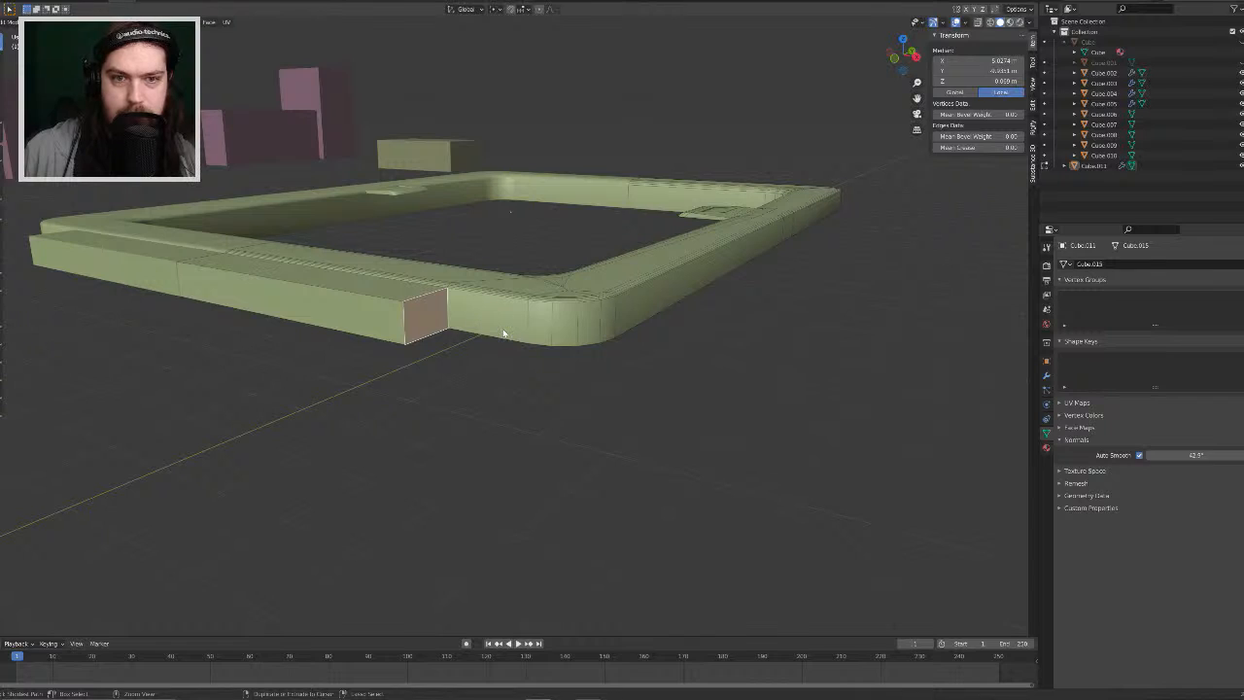
key("i")
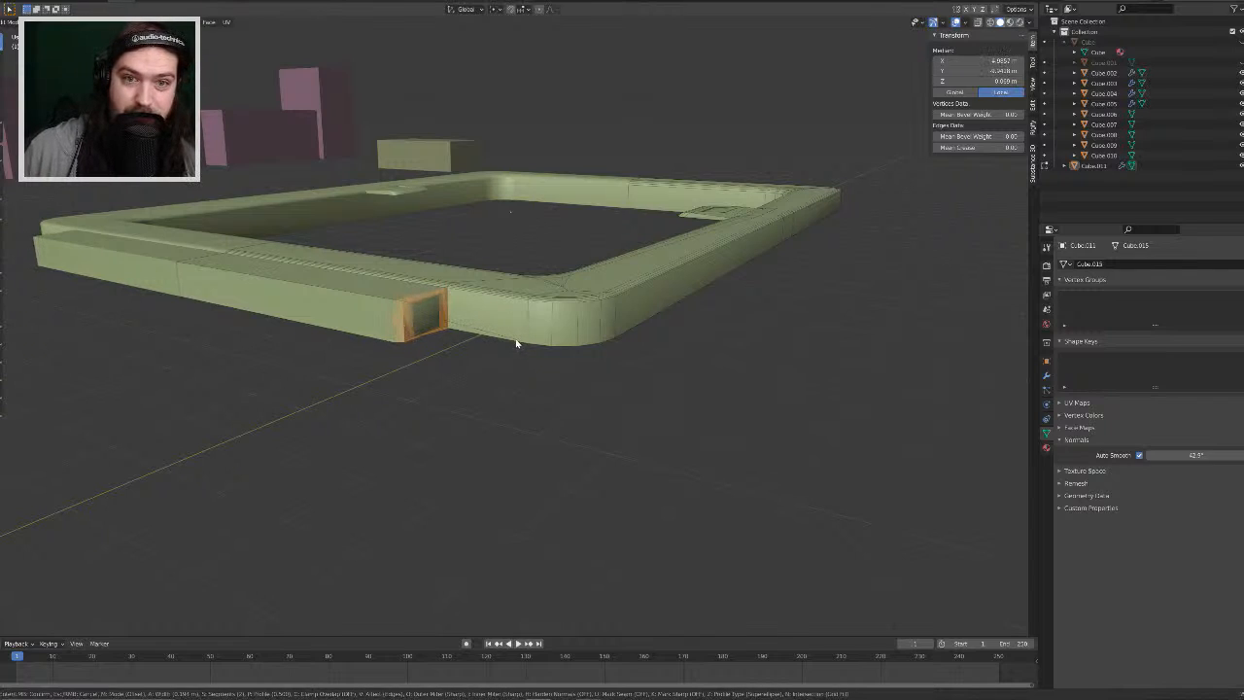
left_click(526, 347)
left_click(549, 424)
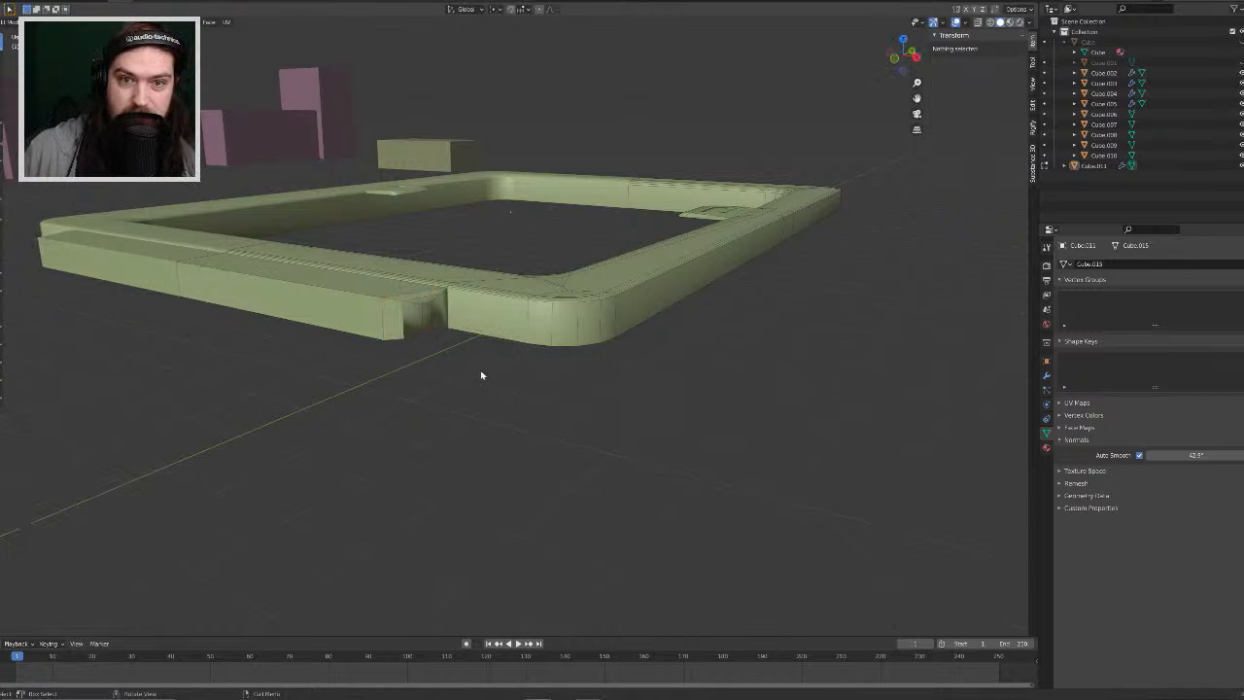
middle_click_drag(481, 375, 499, 399)
key("Tab")
scroll(499, 403, "down", 1)
middle_click_drag(478, 313, 452, 314)
scroll(453, 314, "down", 2)
key("Tab")
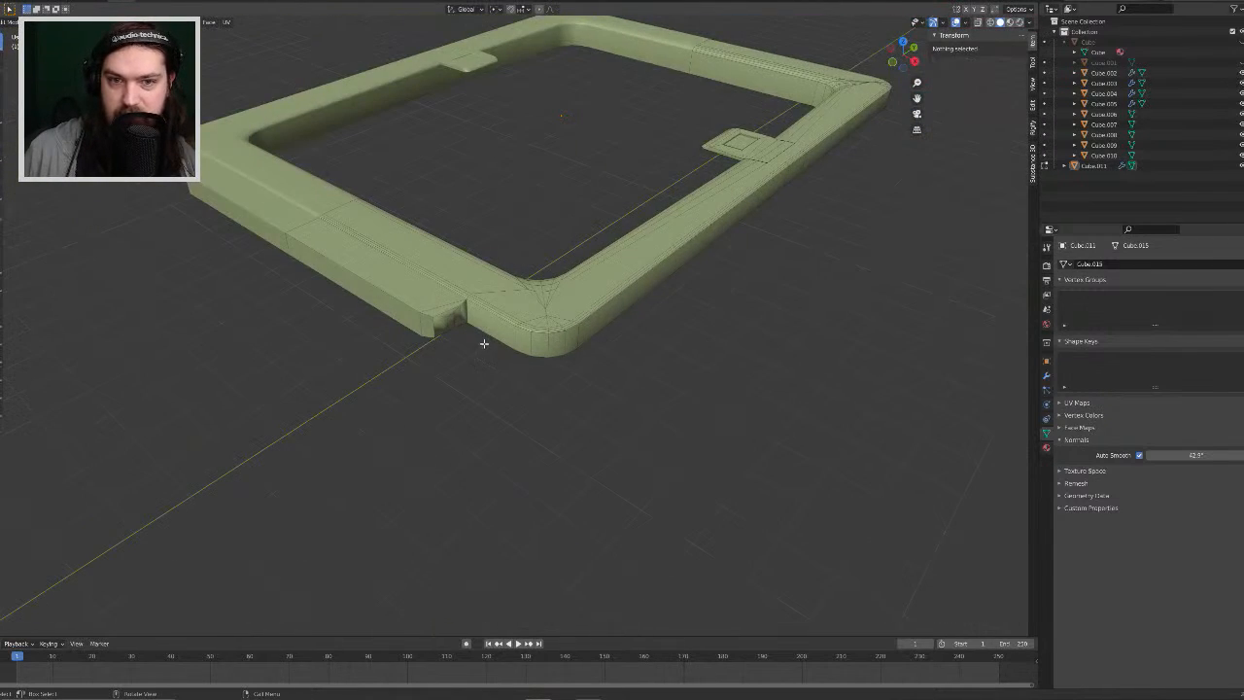
Step: Undo the bevel on the end face of the block extruded from the short rail
scroll(484, 343, "up", 2)
key("ctrl+z")
key("ctrl+z")
key("ctrl+z")
key("ctrl+z")
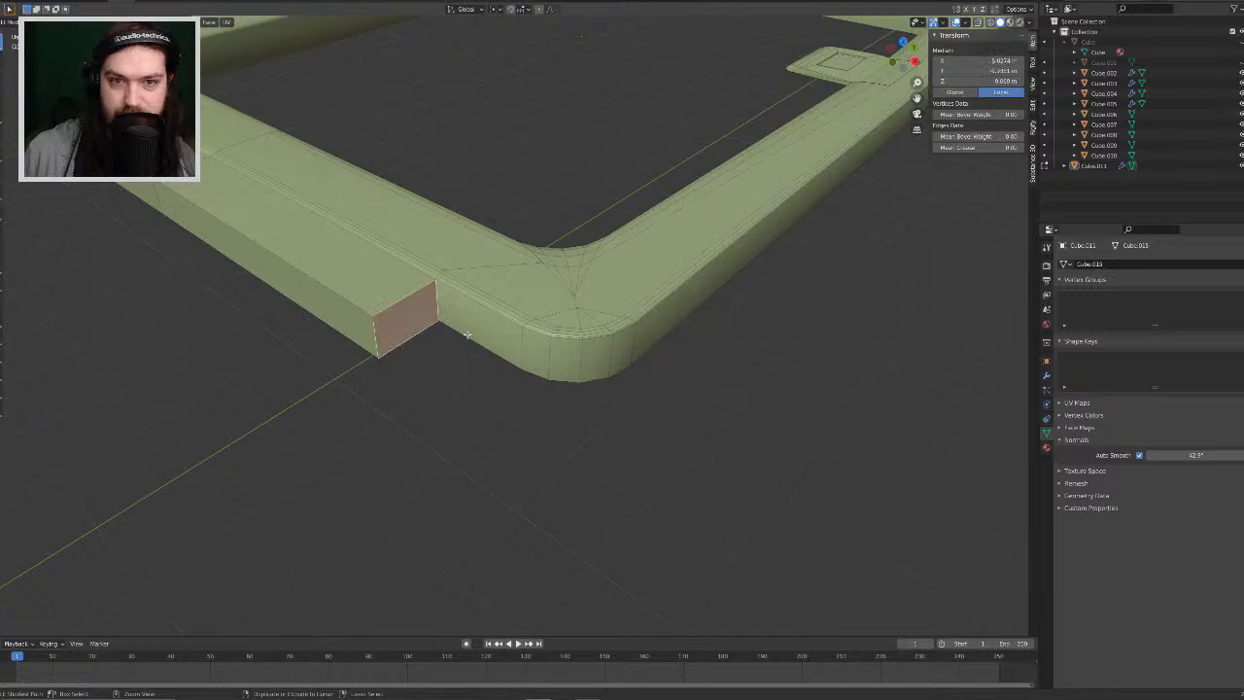
middle_click_drag(403, 332, 412, 298)
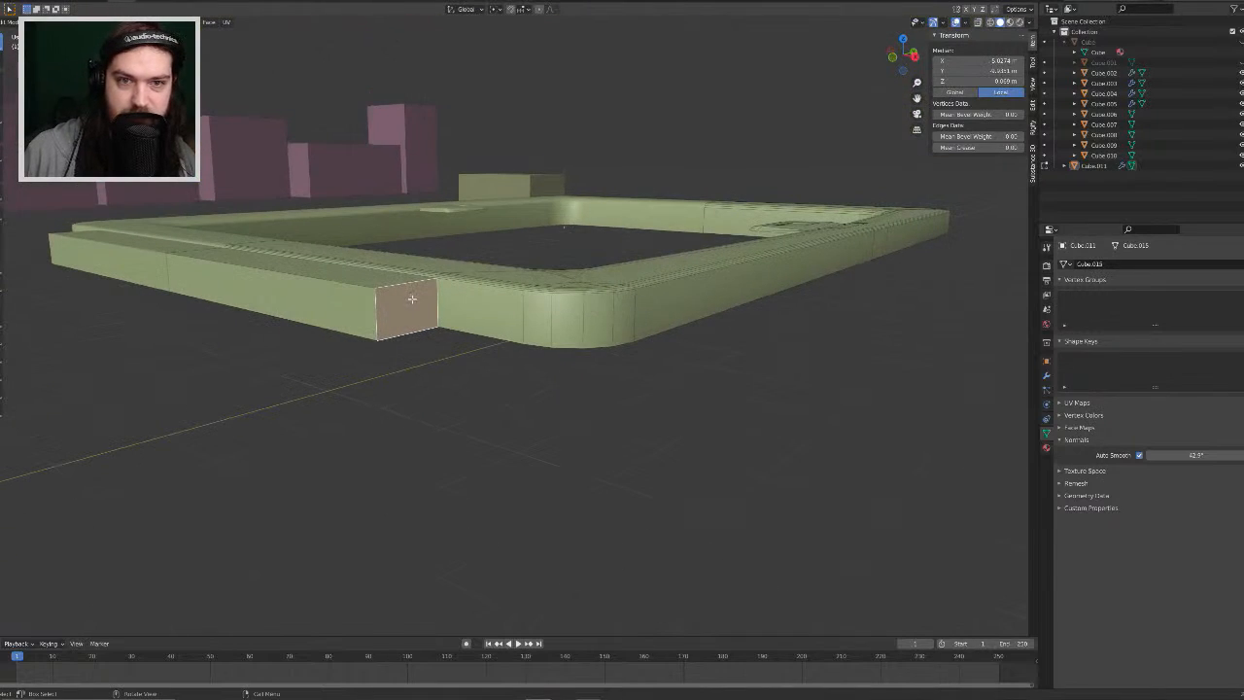
key("ctrl+b")
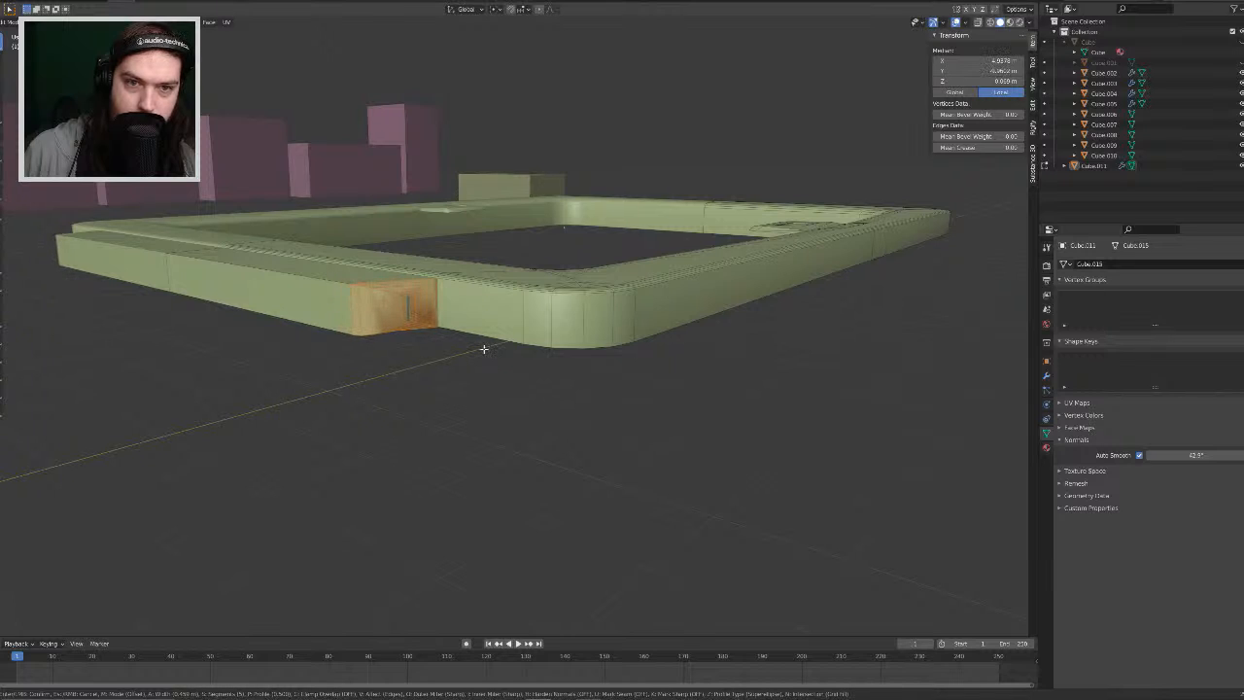
key("Escape")
Step: Slide the outer vertical edge of the block's end face back to slant it, and move the inner vertical edge slightly along X
middle_click_drag(446, 321, 476, 337)
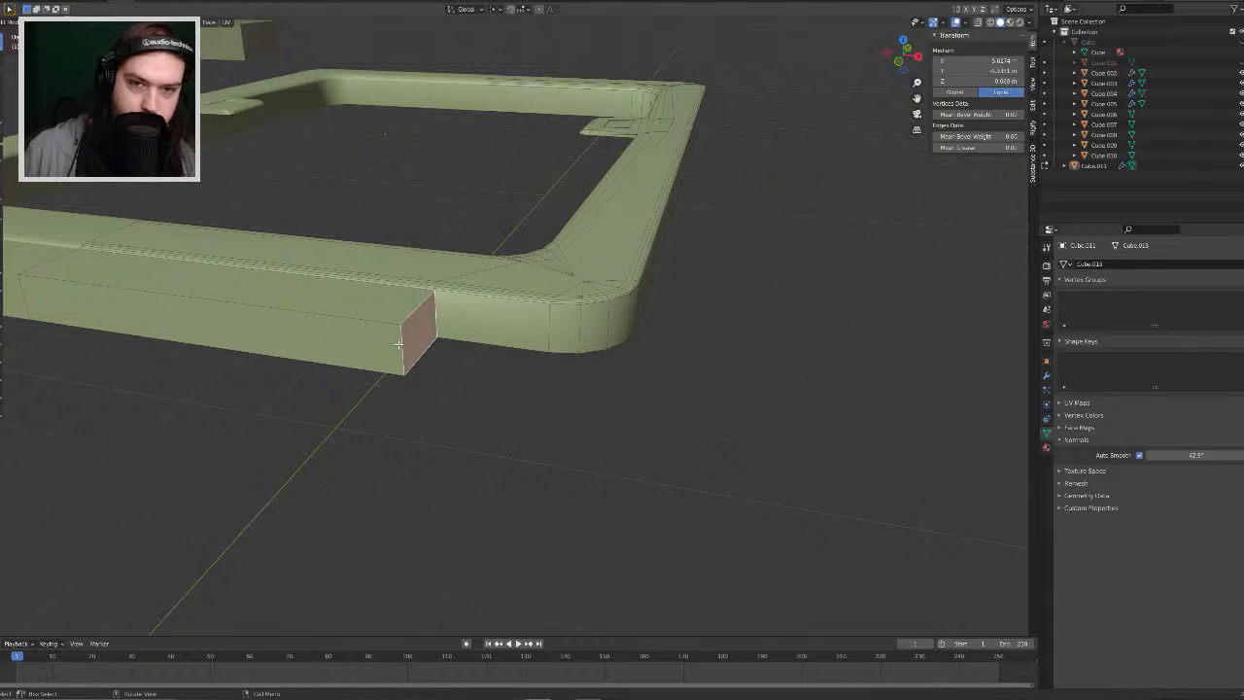
key("g")
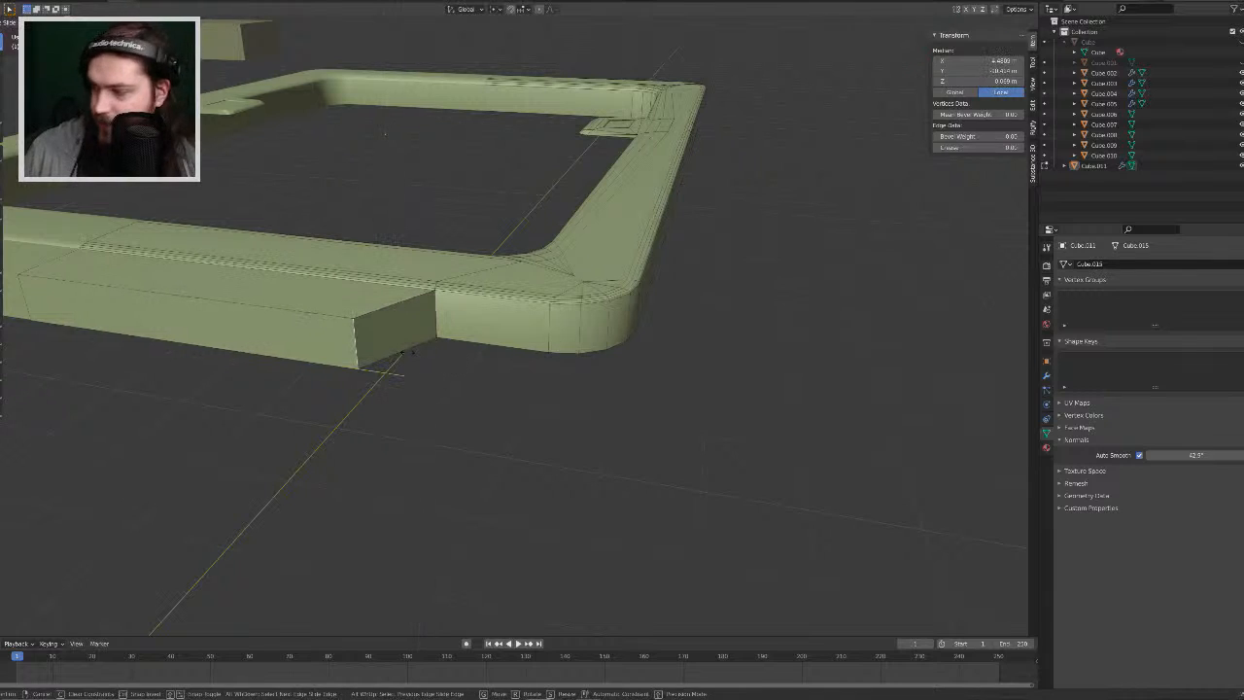
left_click(407, 351)
middle_click_drag(407, 352, 441, 334)
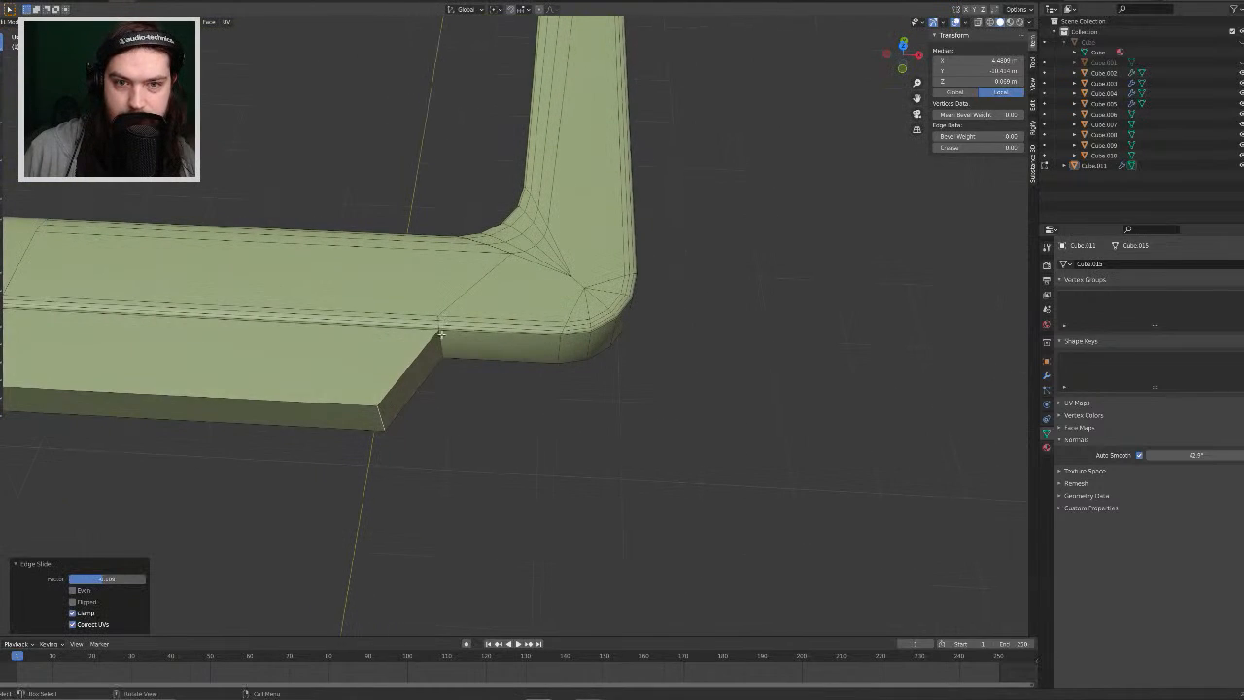
key("g")
key("x")
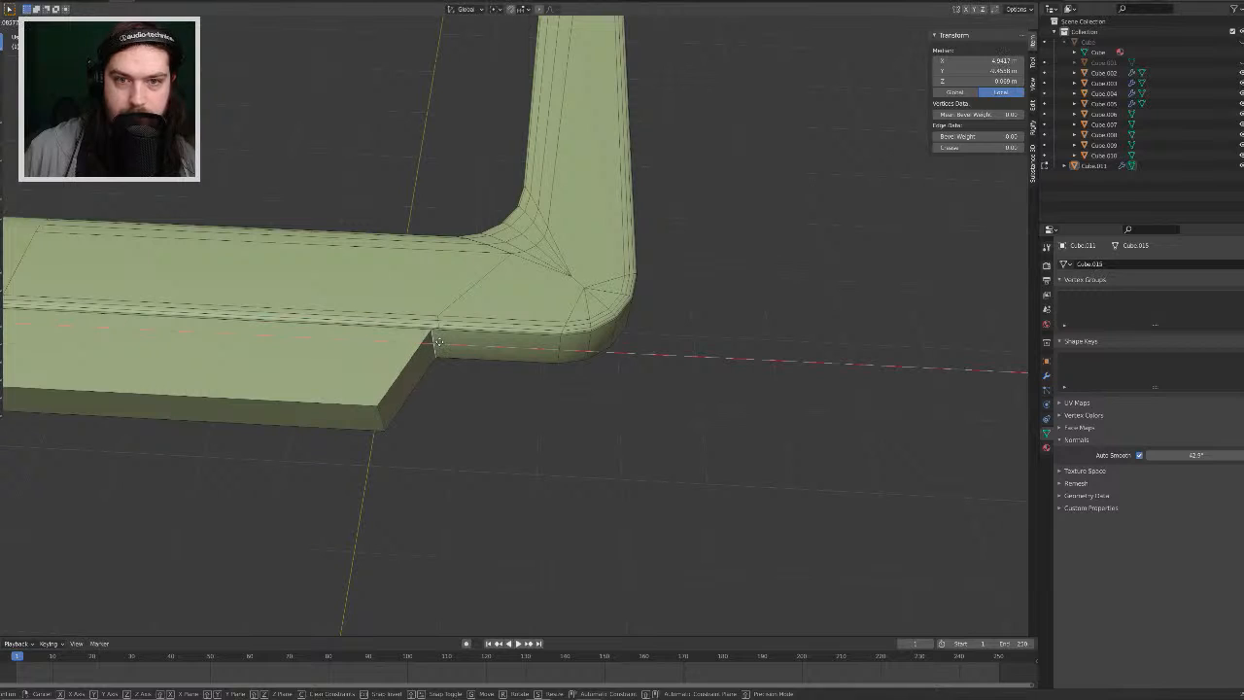
left_click(435, 341)
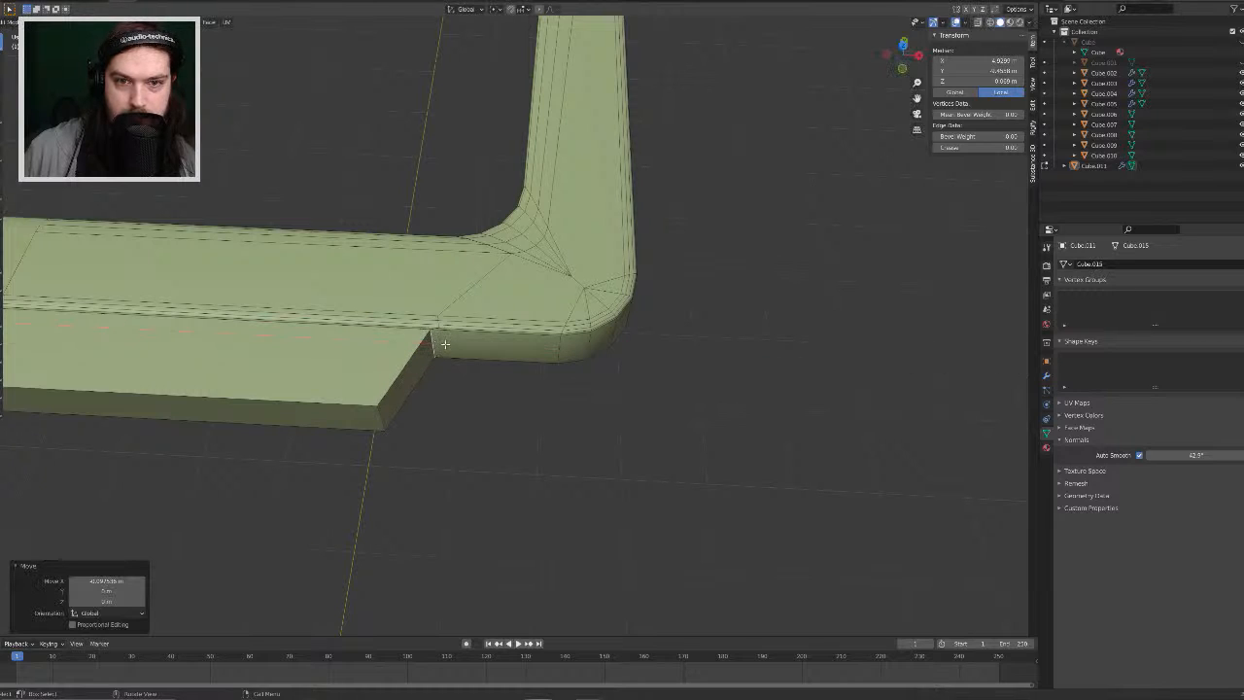
Step: Move the loop vertices on the rail's bevelled upper edge along X toward the block's inner corner, one at a time
middle_click_drag(437, 341, 454, 294)
scroll(447, 291, "up", 5)
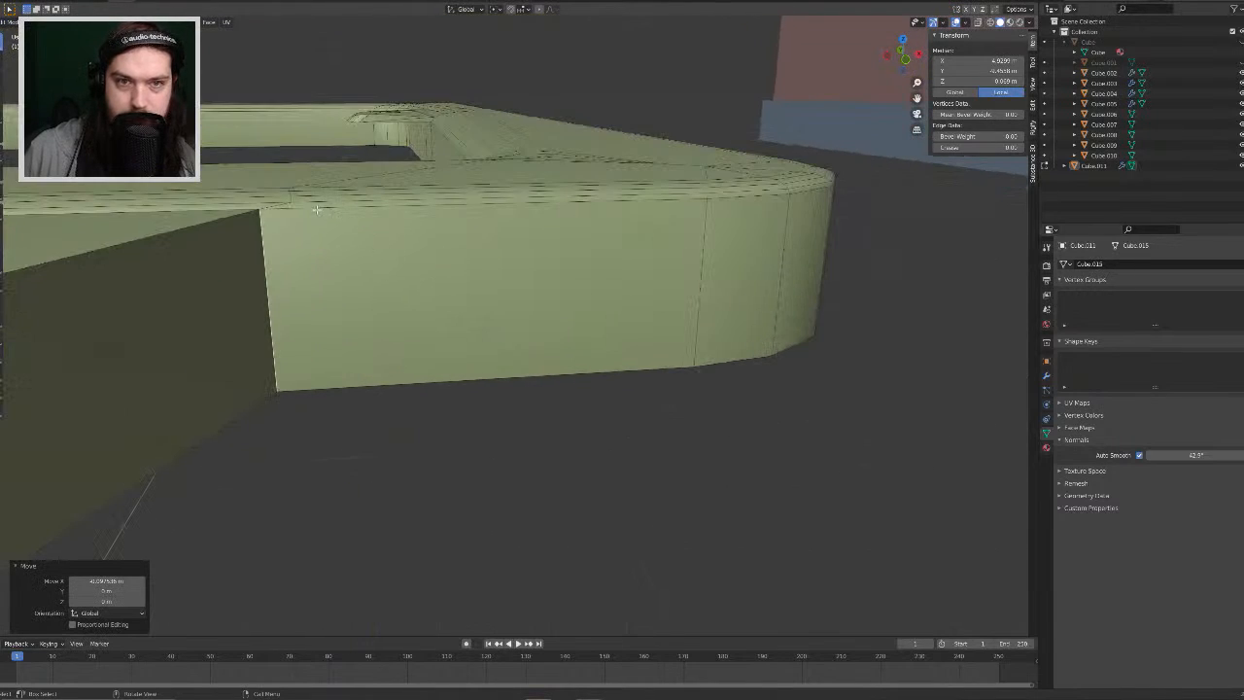
left_click(287, 198, "alt")
key("g")
key("x")
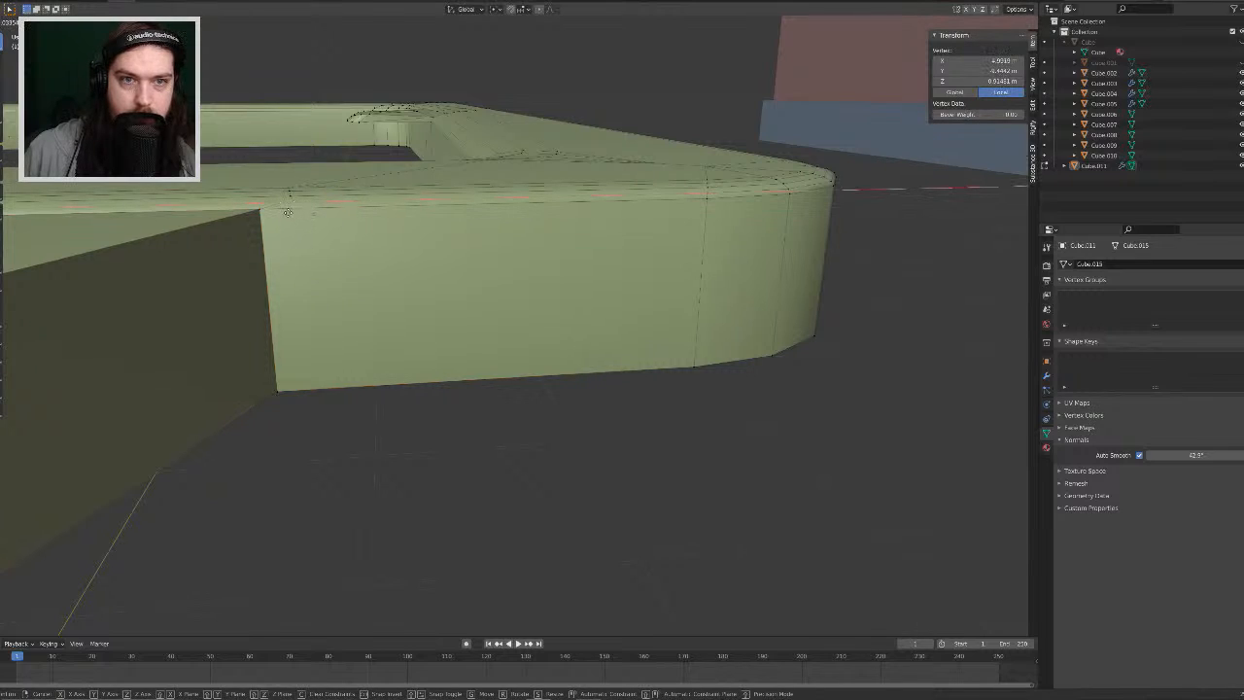
left_click(277, 213)
left_click(291, 196)
key("g")
key("x")
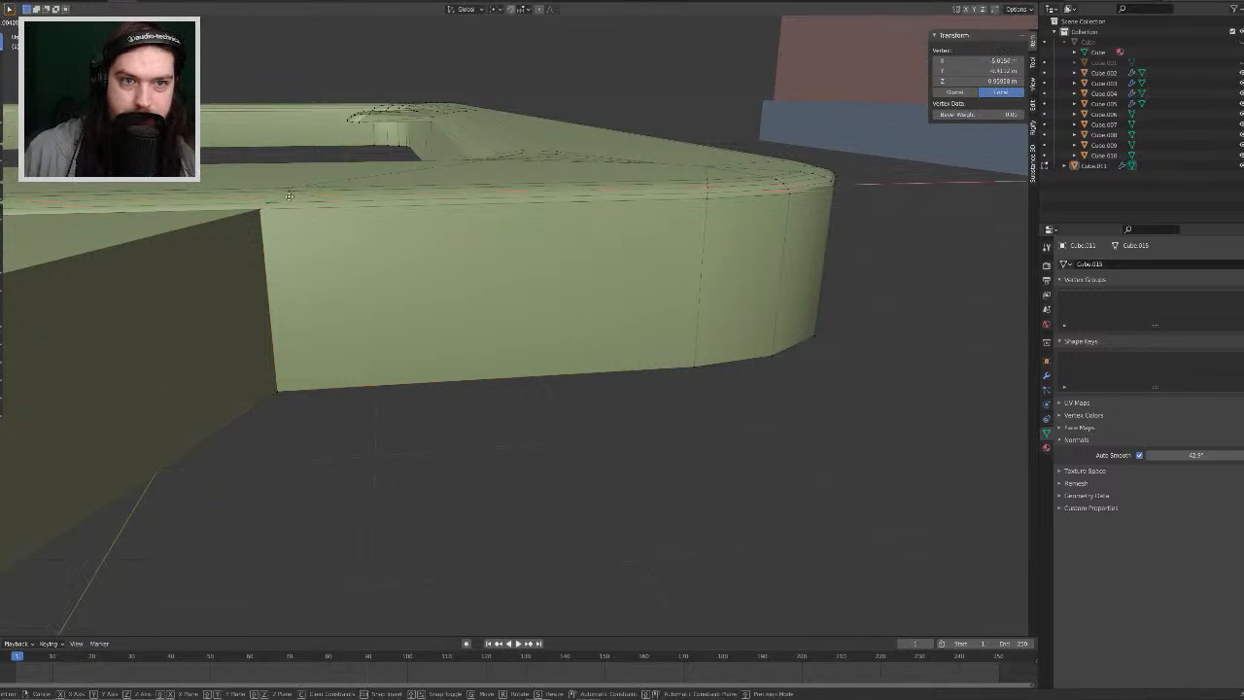
left_click(282, 197)
left_click(288, 190, "alt")
key("g")
key("x")
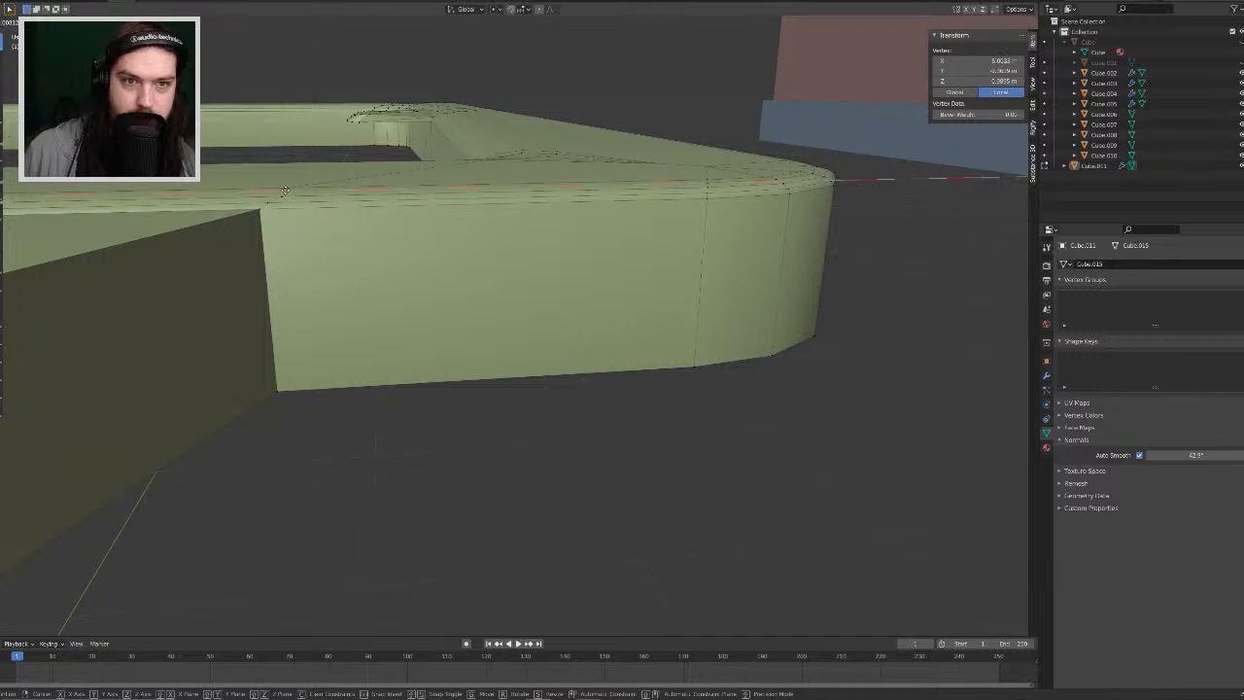
left_click(284, 191)
Step: Readjust the bevelled-edge vertices above the block's inner corner along X so the loop curves smoothly into that corner
middle_click_drag(285, 190, 317, 350)
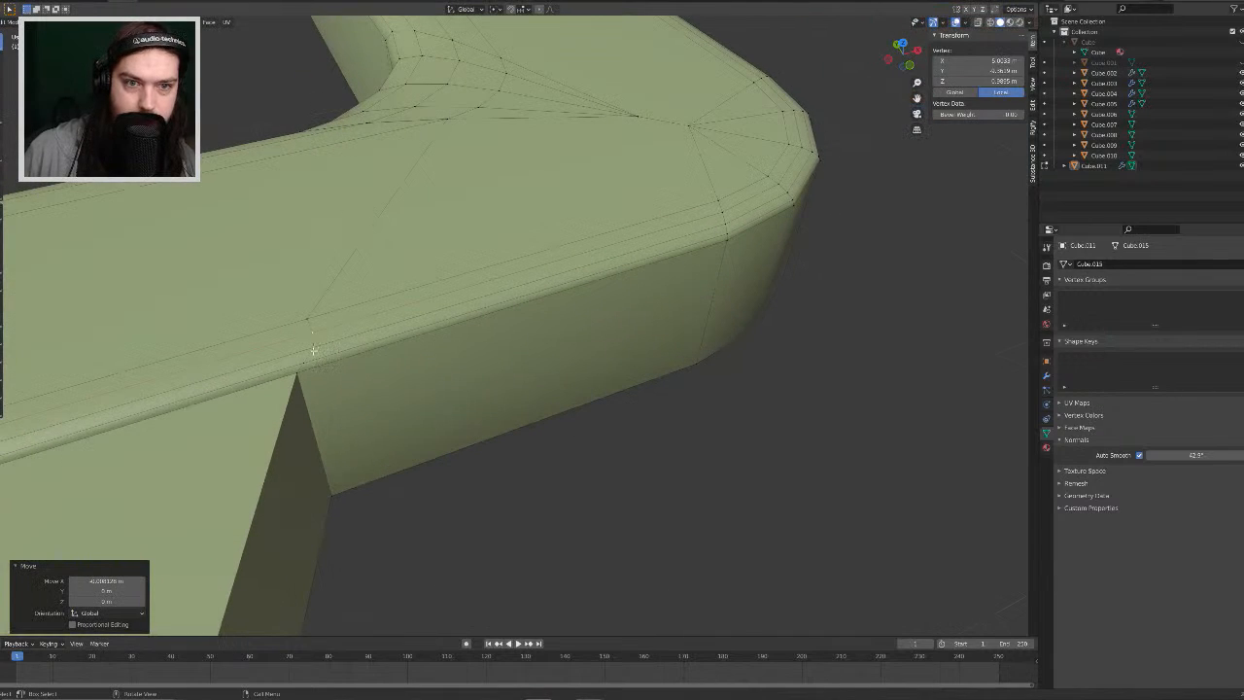
left_click(313, 350)
key("g")
key("x")
left_click(293, 350)
key("g")
key("x")
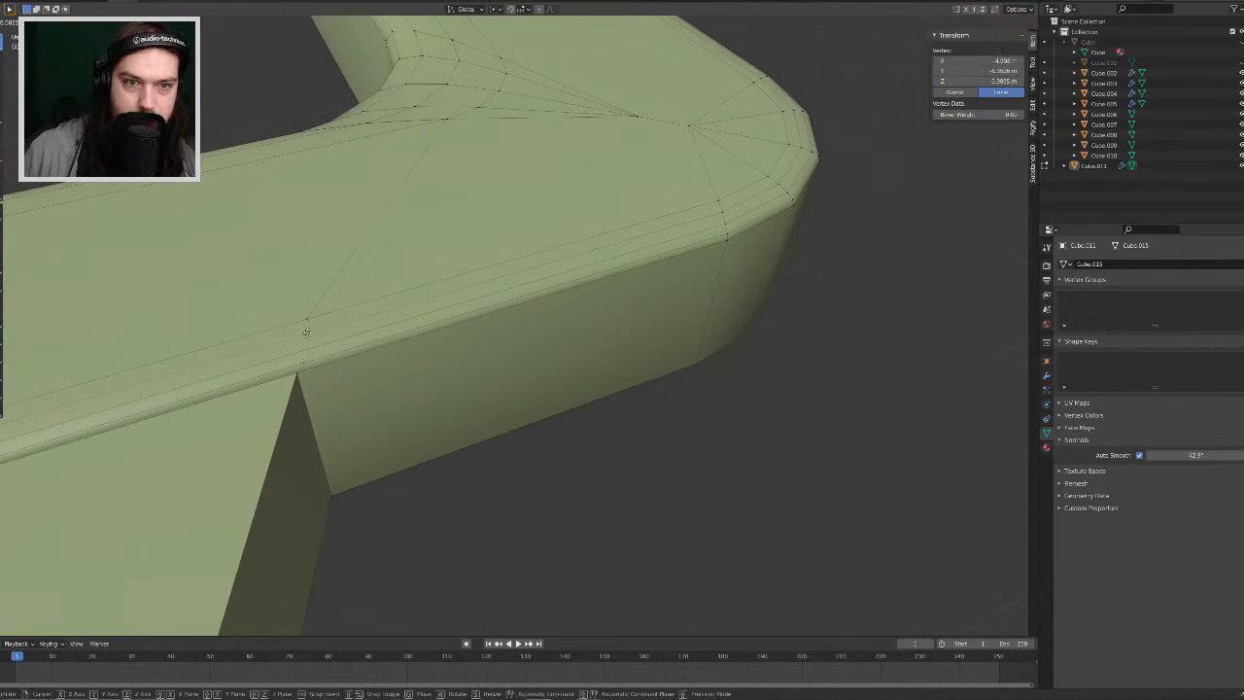
left_click(301, 336)
left_click(303, 360)
key("g")
key("x")
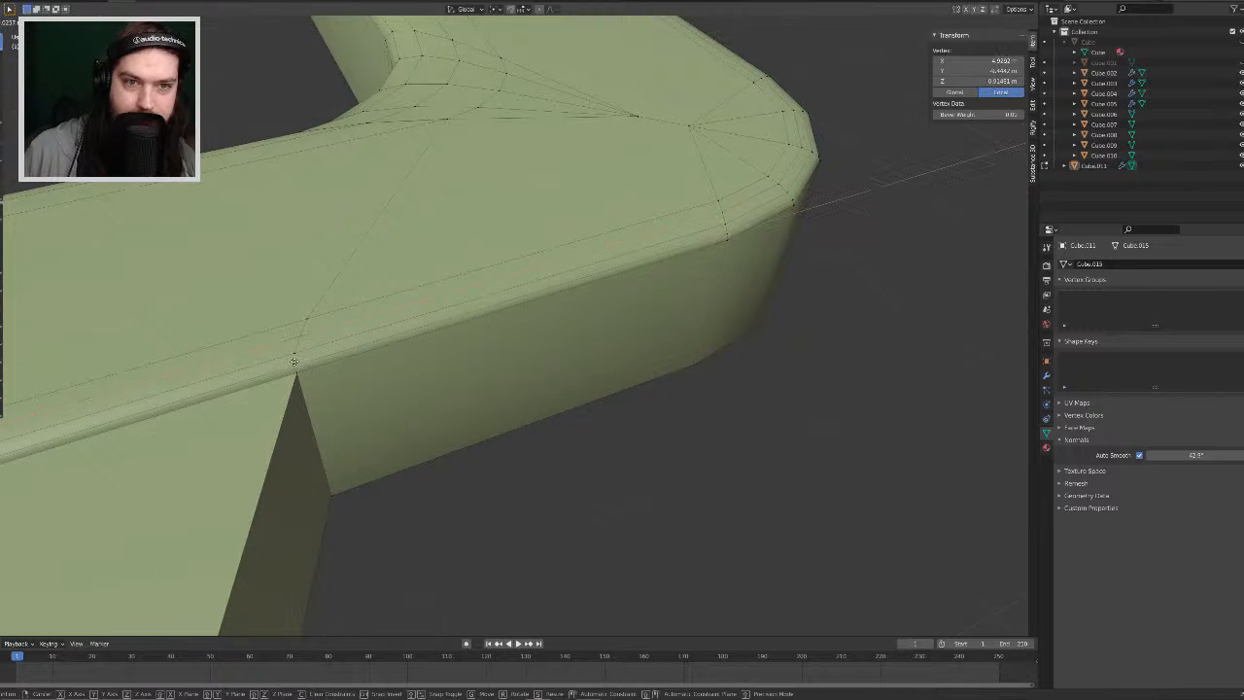
left_click(293, 361)
Step: Move the block's inner vertical edge along X a little farther from the frame's rounded corner
left_click(302, 389)
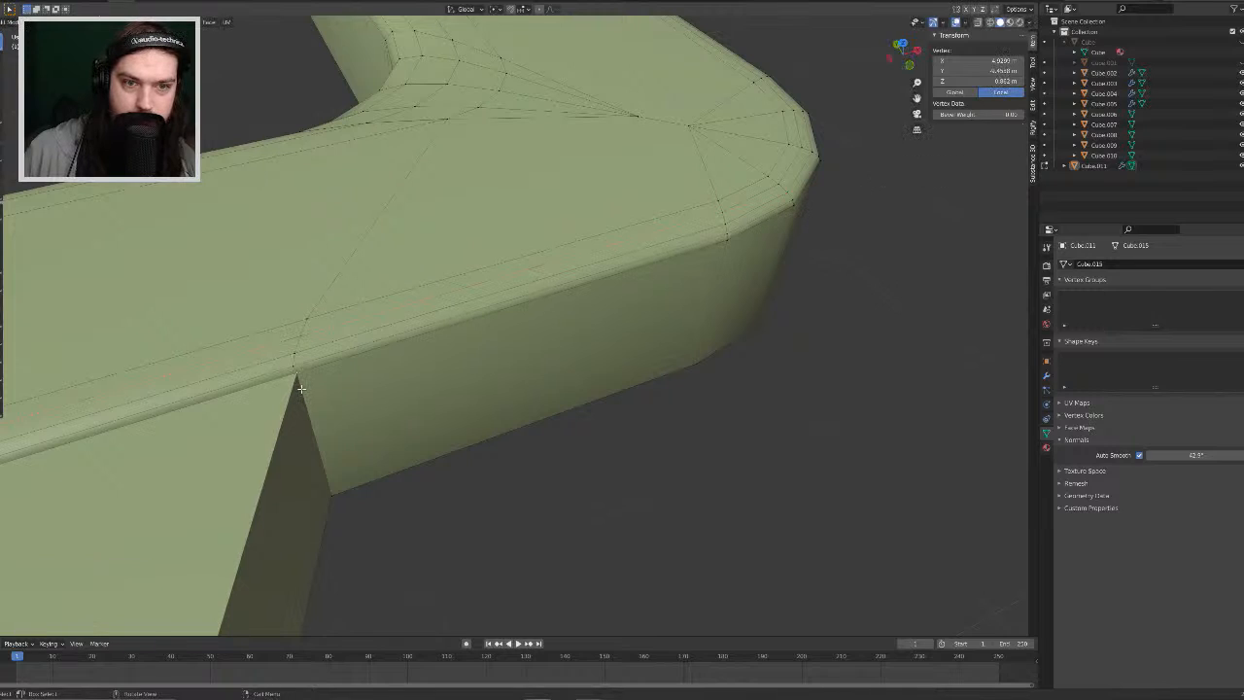
key("2")
left_click(306, 392)
key("g")
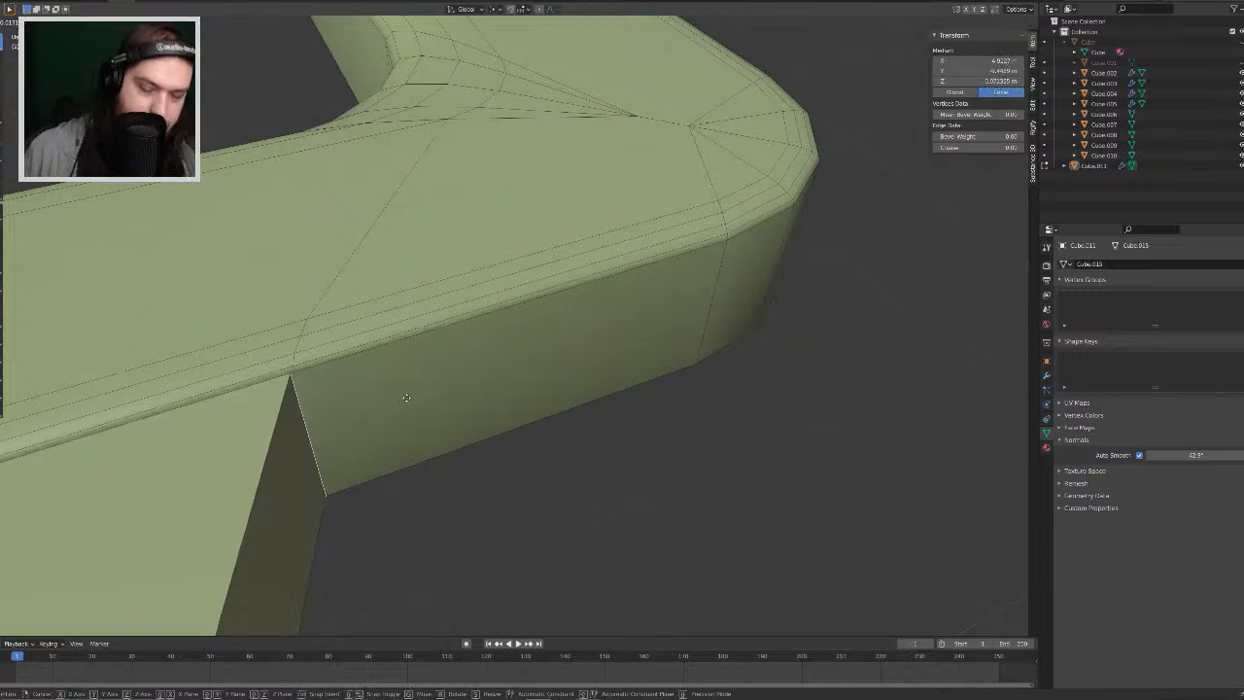
key("x")
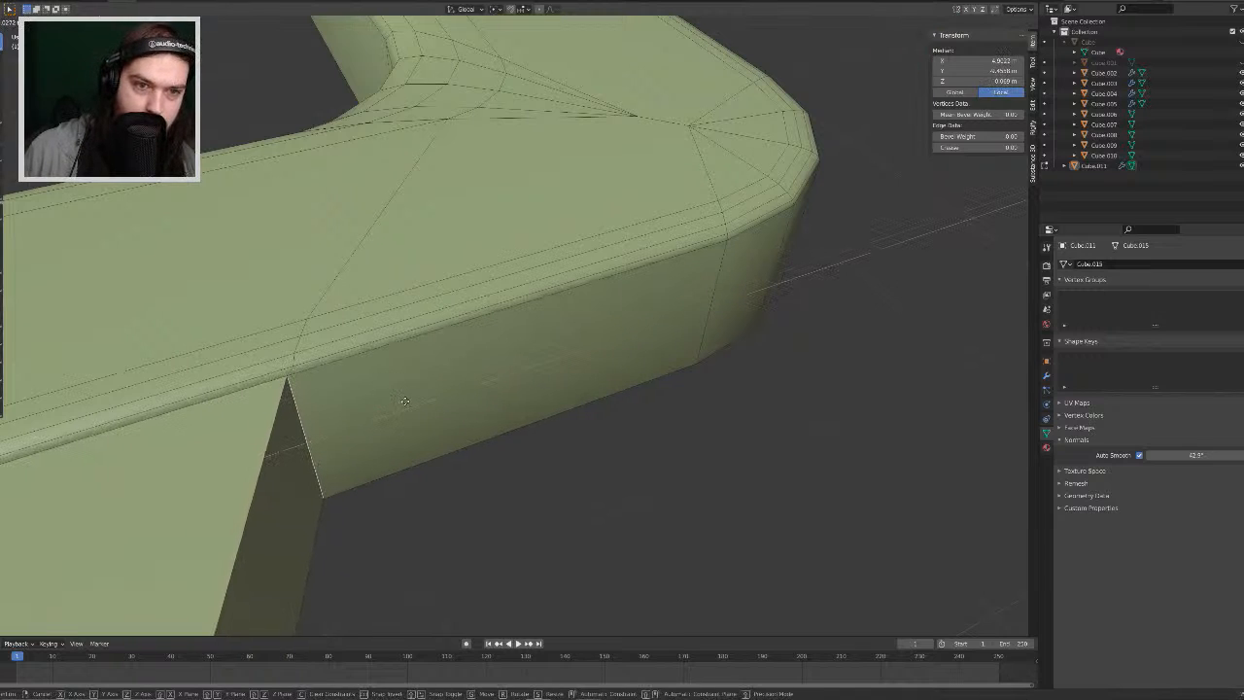
left_click(404, 404)
Step: Move the outer vertical edge of the block's slanted end along X, slightly away from the rounded corner
middle_click_drag(403, 403, 352, 389)
scroll(405, 406, "down", 2)
scroll(353, 389, "down", 1)
left_click(345, 311)
key("g")
key("x")
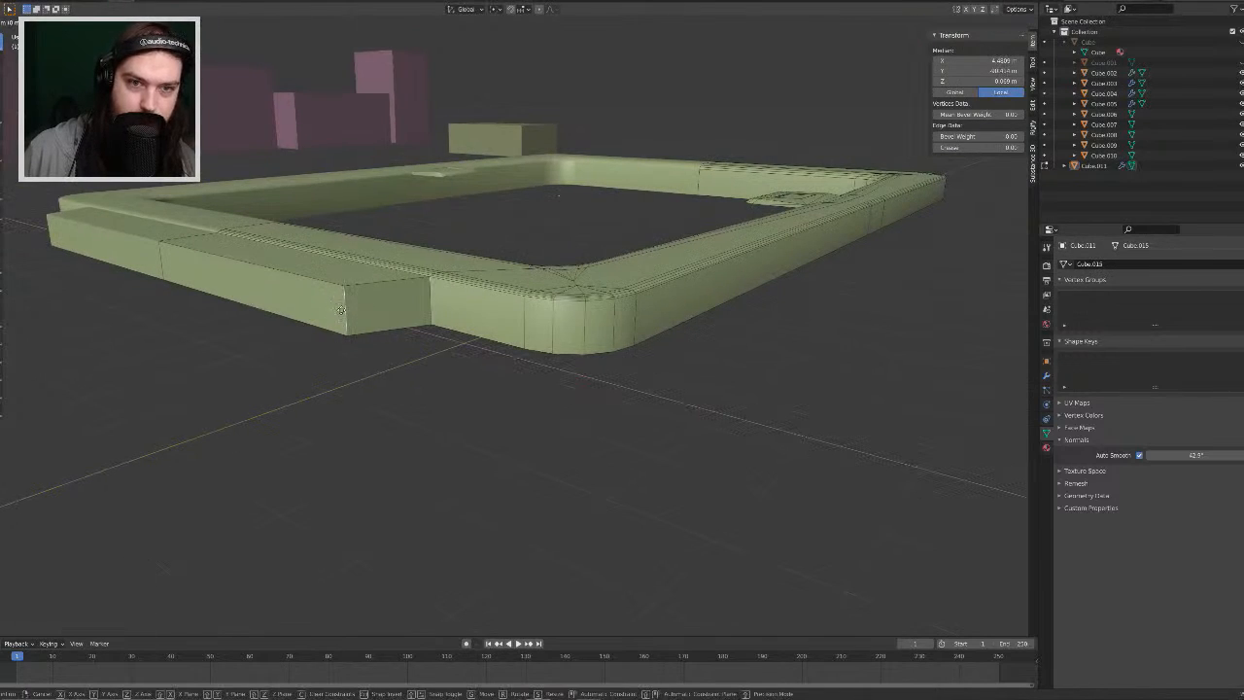
left_click(345, 311)
left_click(394, 311)
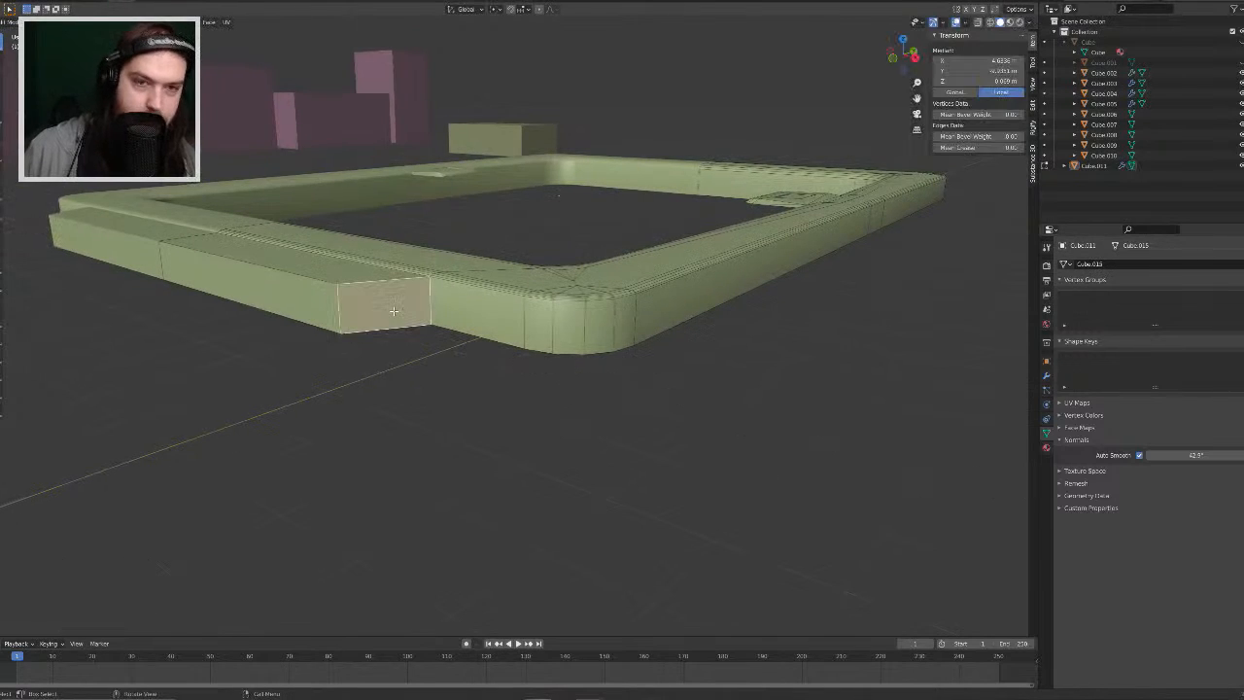
middle_click_drag(385, 302, 480, 356)
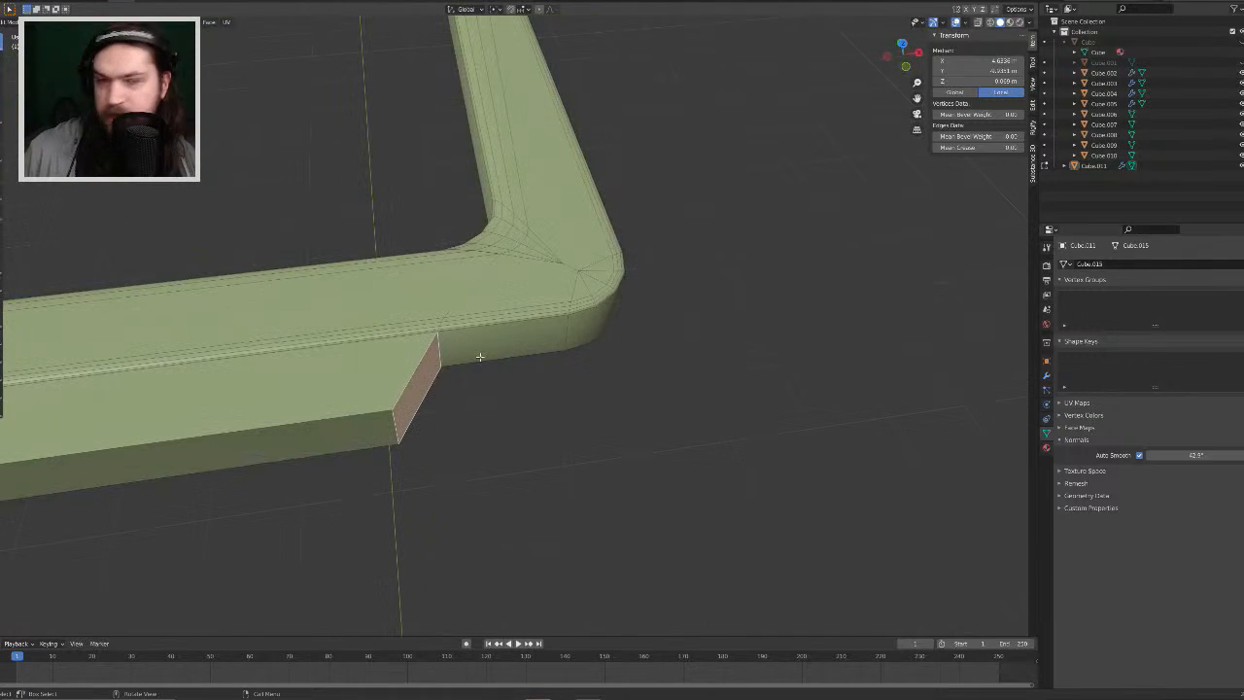
key("ctrl+b")
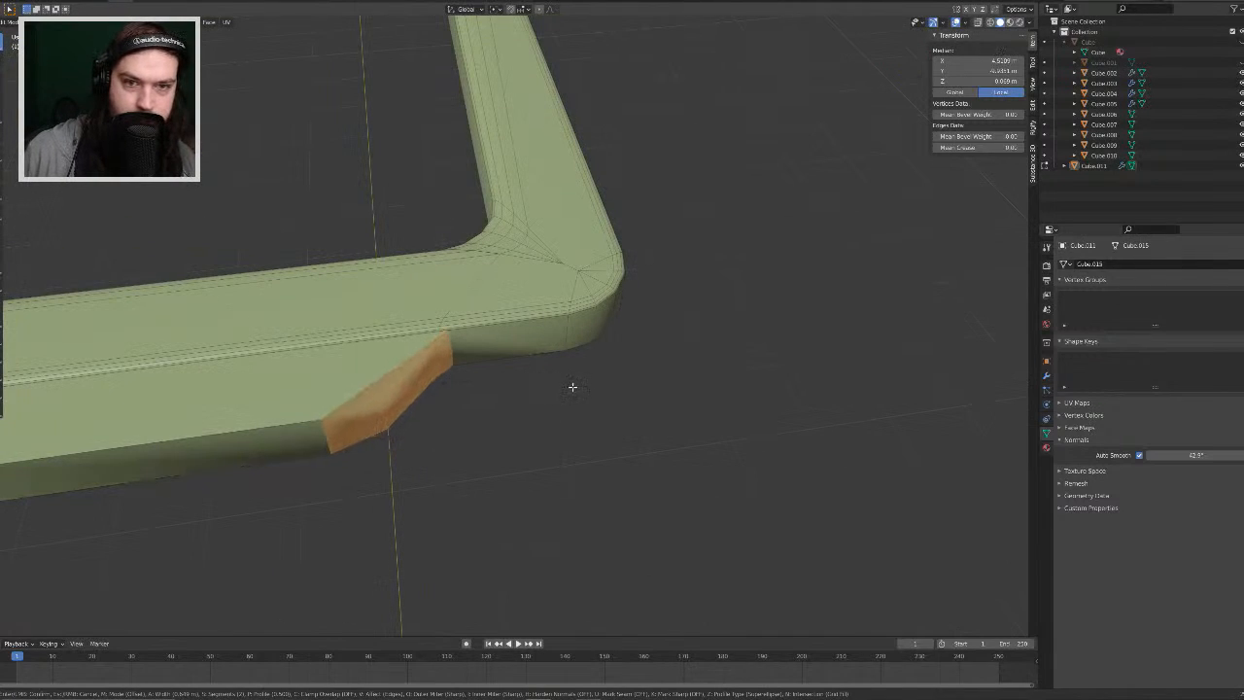
key("Escape")
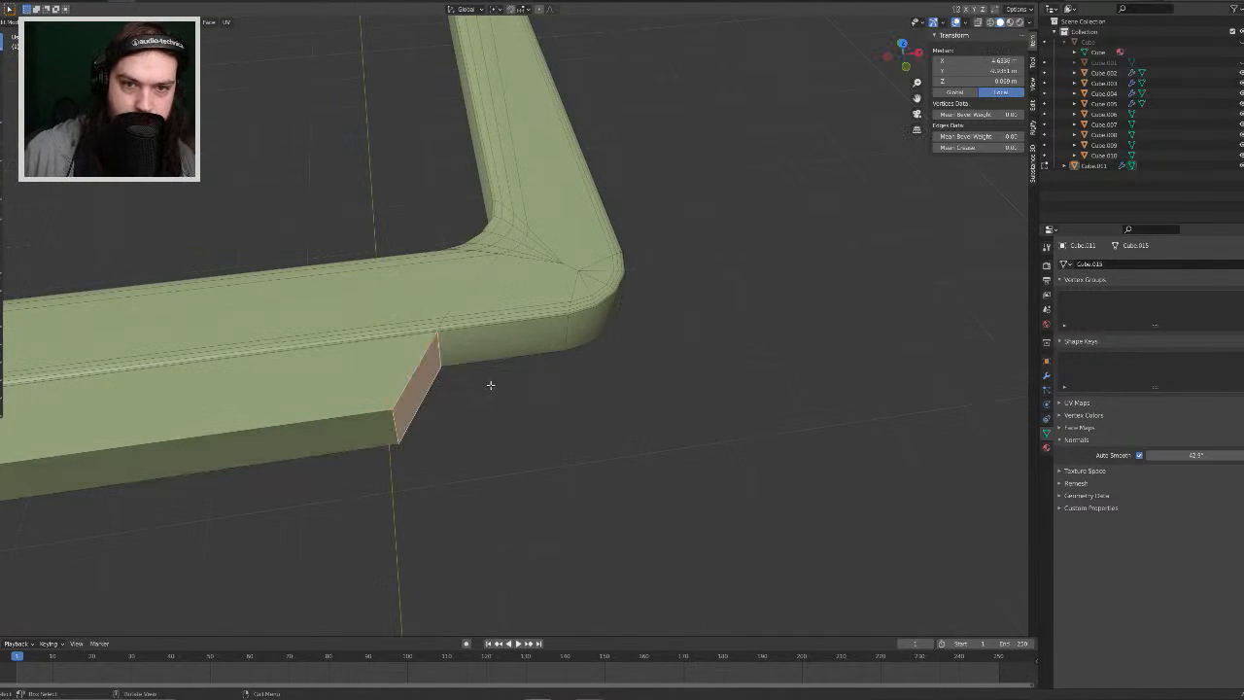
Step: Bevel the vertical edge where the block's slanted end meets the rail, using two segments
middle_click_drag(492, 386, 444, 361)
key("2")
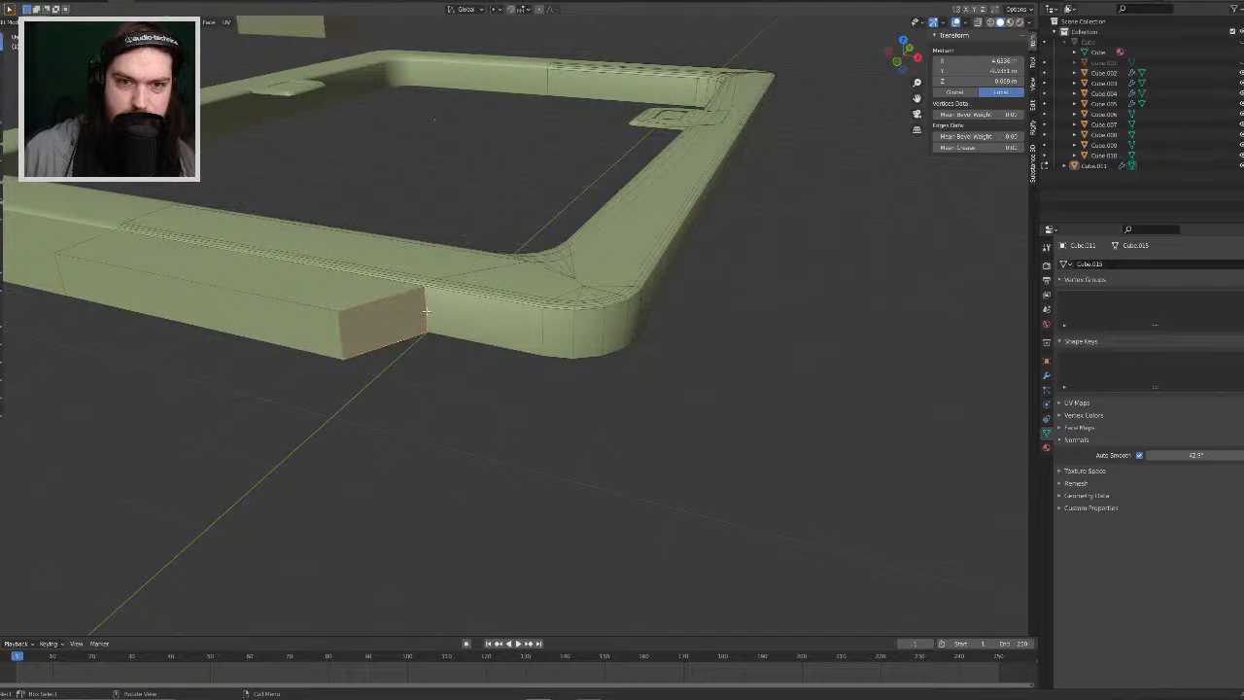
left_click(425, 310)
key("ctrl+b")
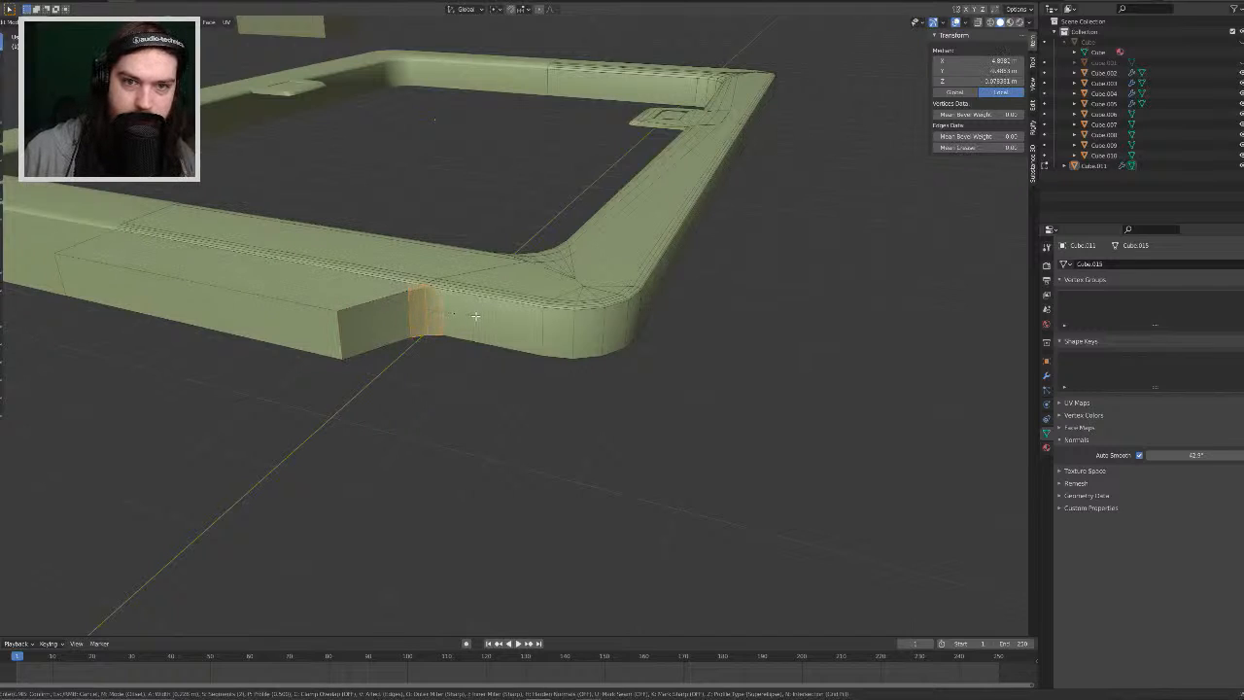
left_click(477, 315)
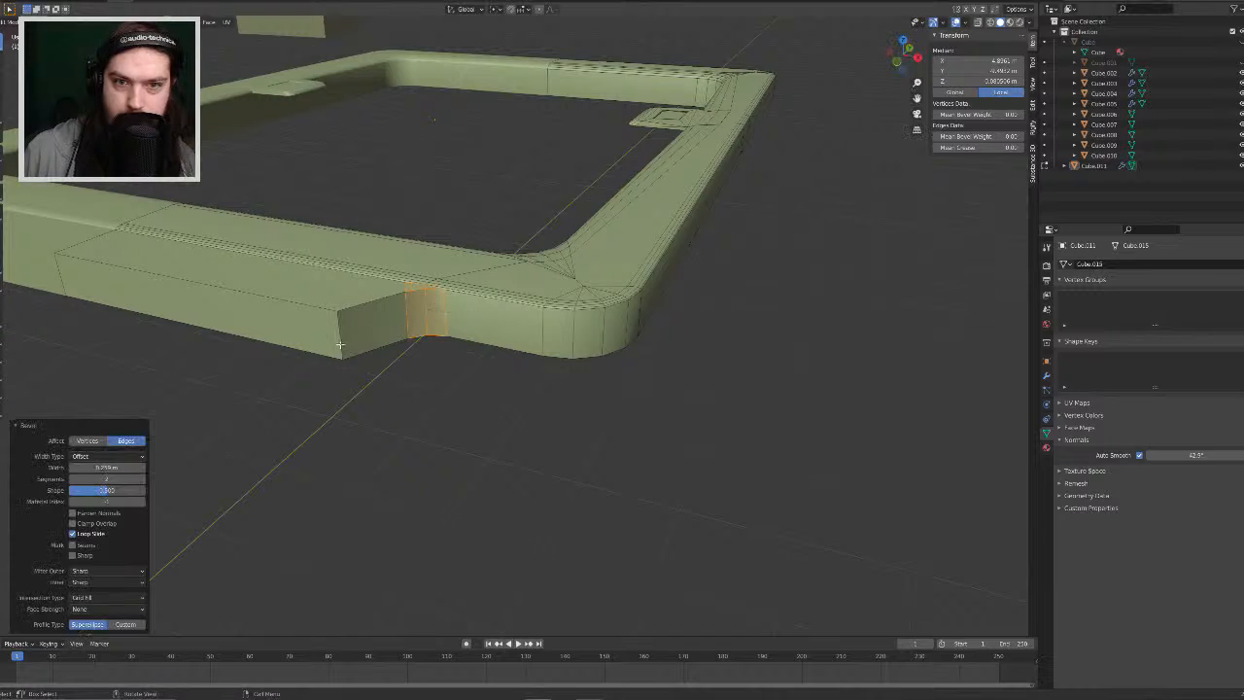
Step: Bevel the outer vertical edge of the block's slanted end with two segments
left_click(340, 342)
key("ctrl+b")
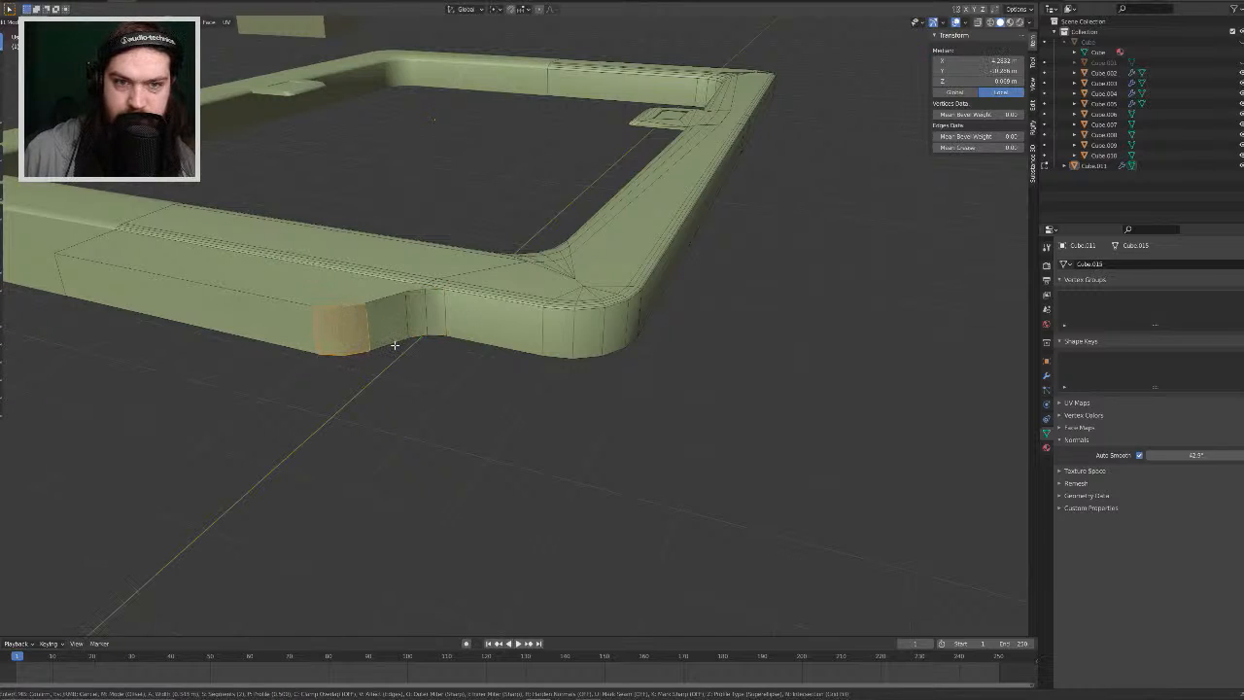
left_click(394, 345)
key("alt+a")
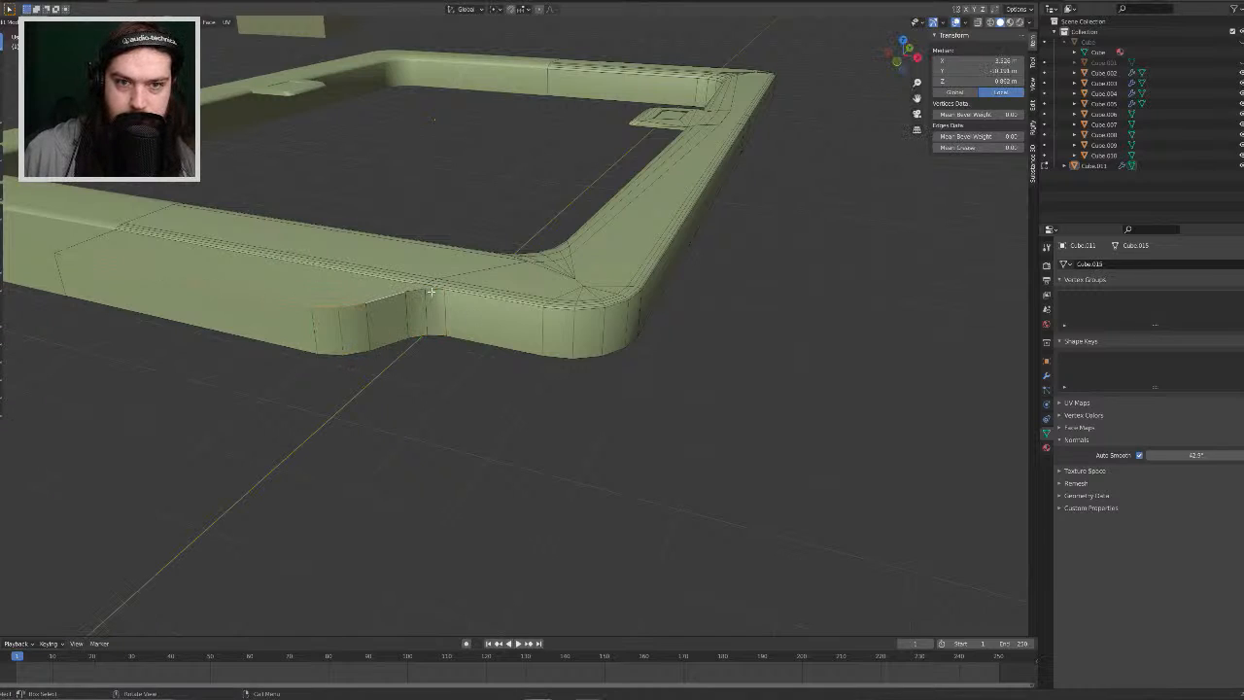
left_click(434, 289, "ctrl")
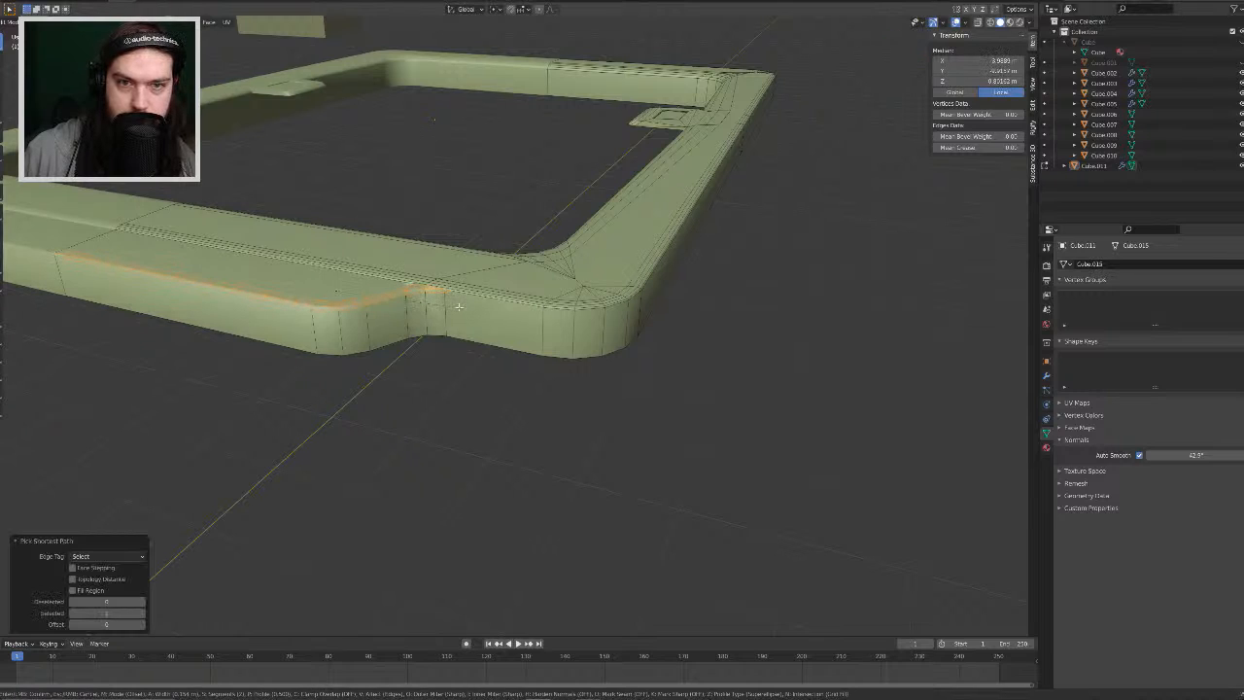
right_click(450, 302)
Step: Bevel the block's upper outer edge along its front and curved end, and check the whole frame outside Edit Mode
scroll(390, 294, "up", 2)
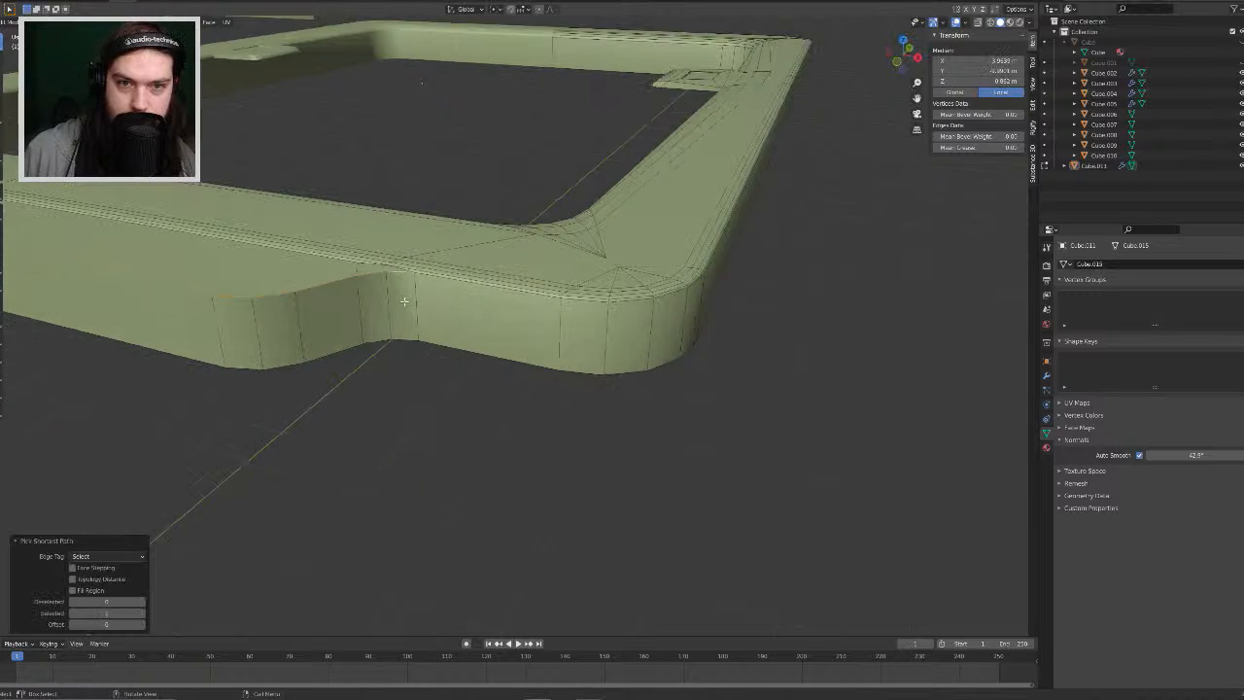
middle_click_drag(405, 290, 440, 300)
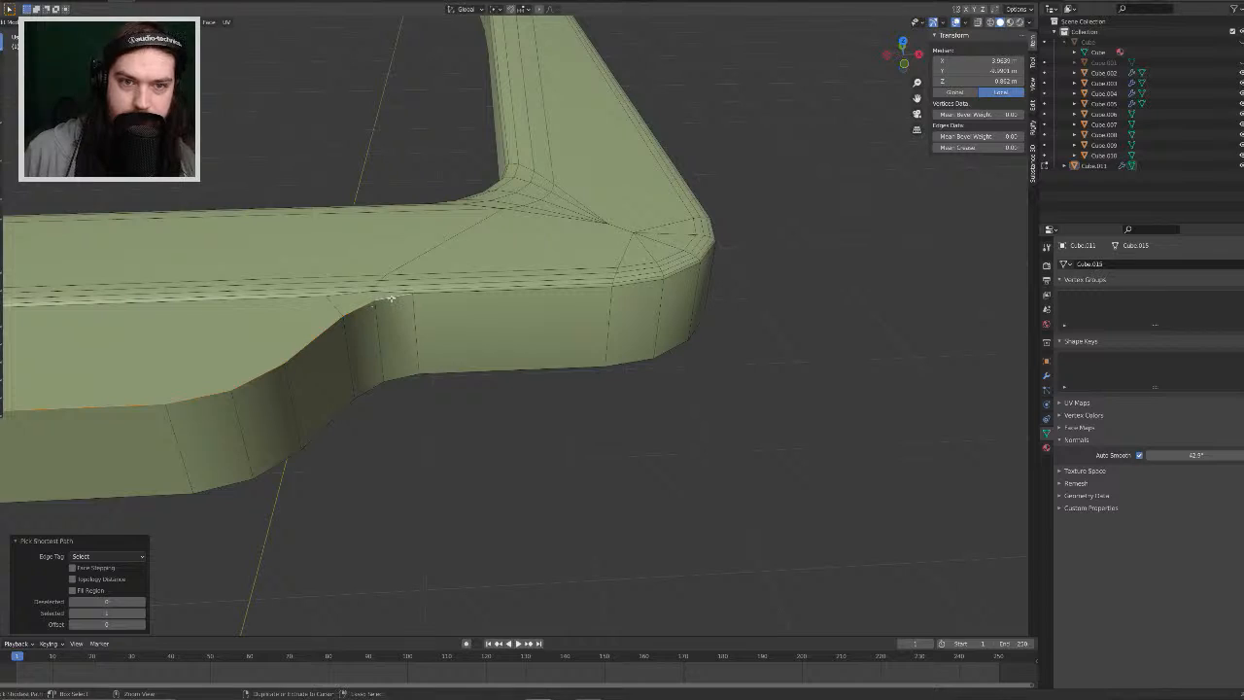
left_click(362, 302)
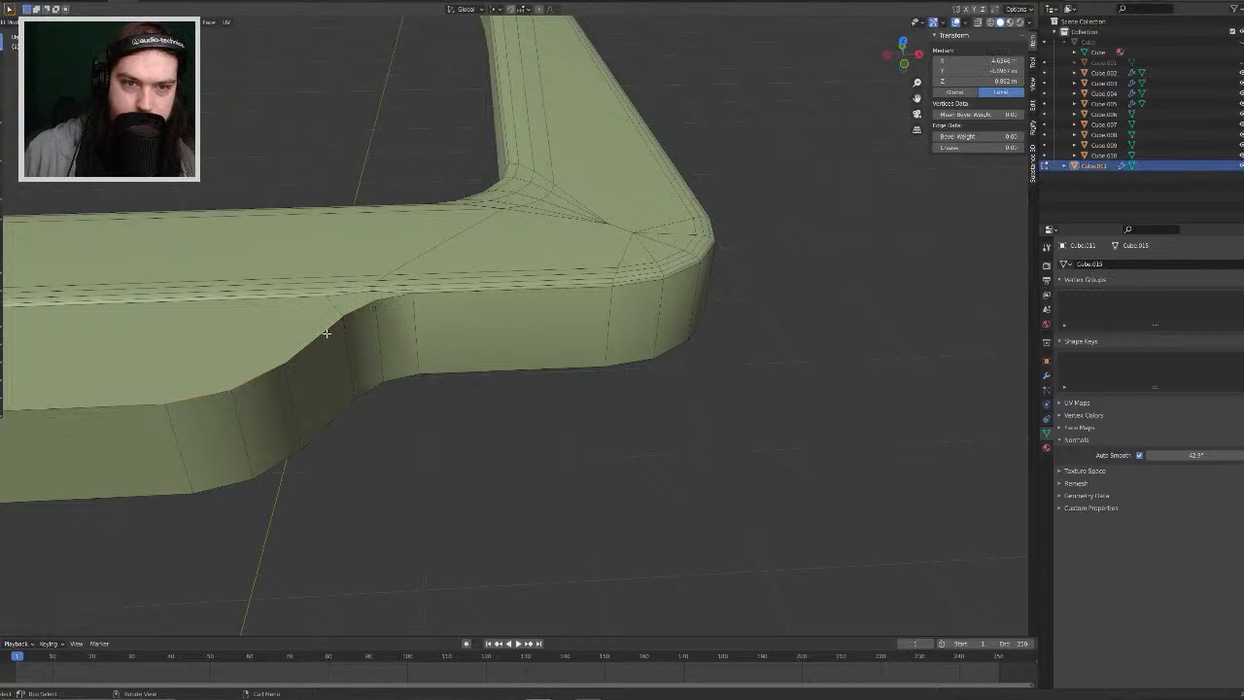
left_click(326, 332, "alt")
key("ctrl+b")
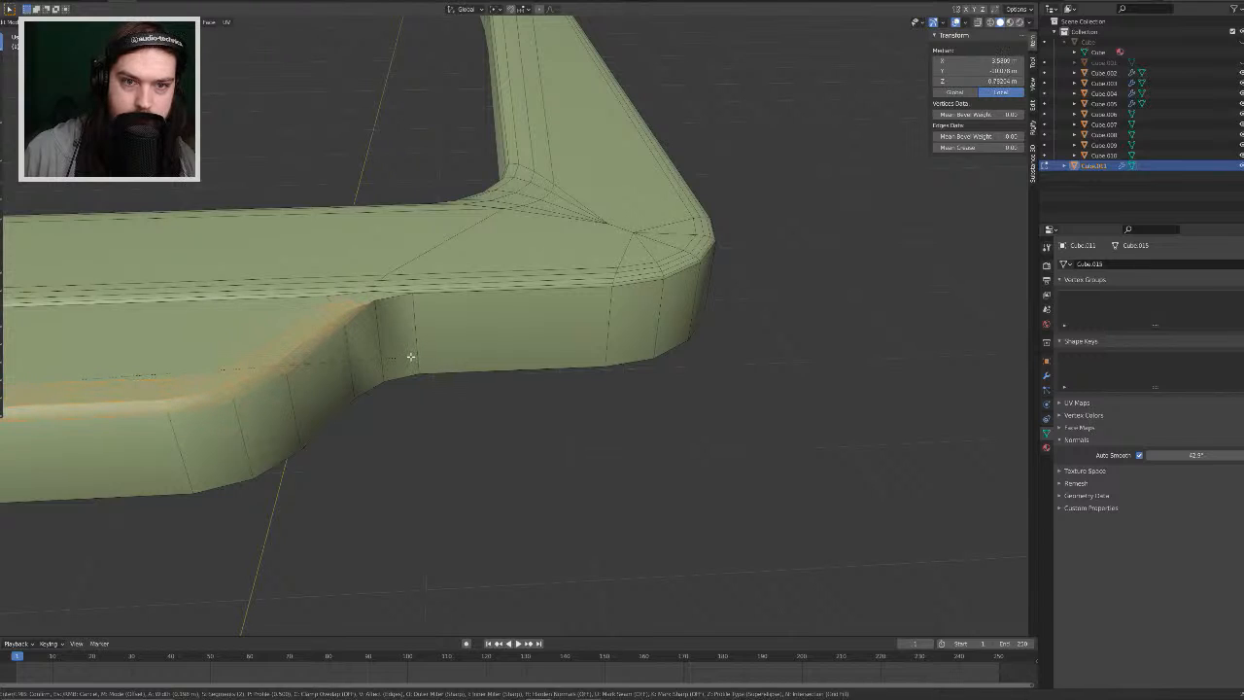
left_click(410, 356)
key("Tab")
scroll(480, 454, "down", 3)
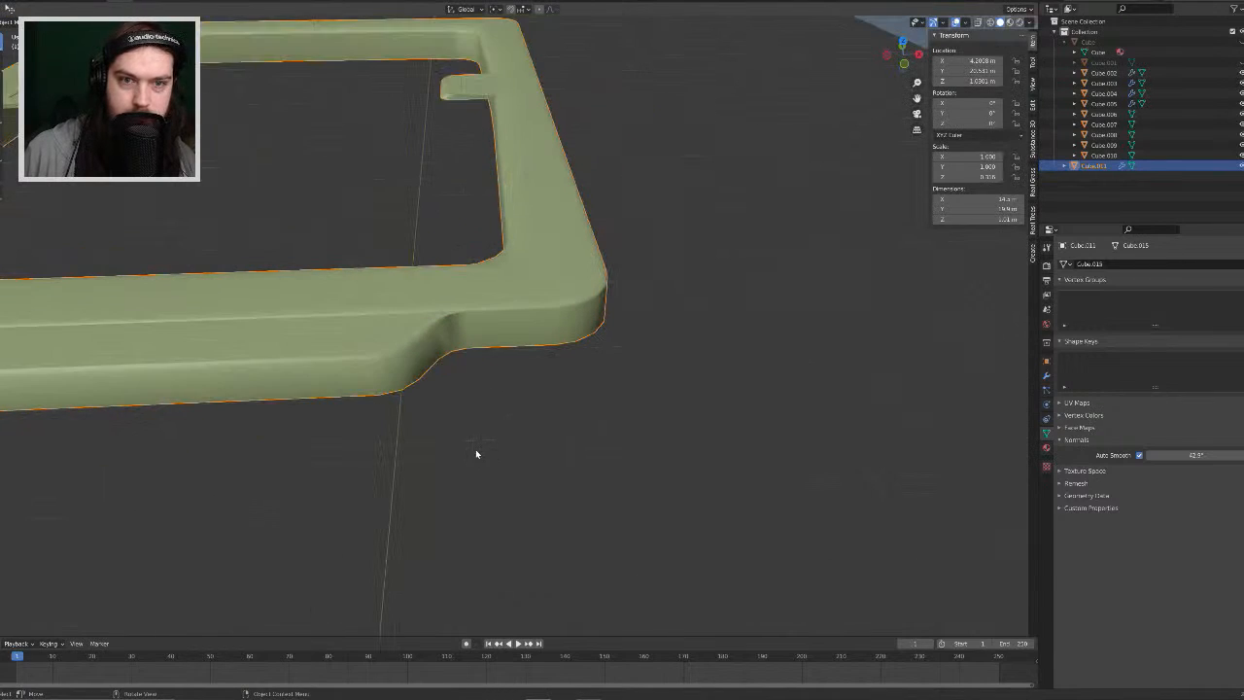
middle_click_drag(477, 453, 611, 442)
scroll(492, 450, "down", 3)
scroll(611, 442, "down", 6)
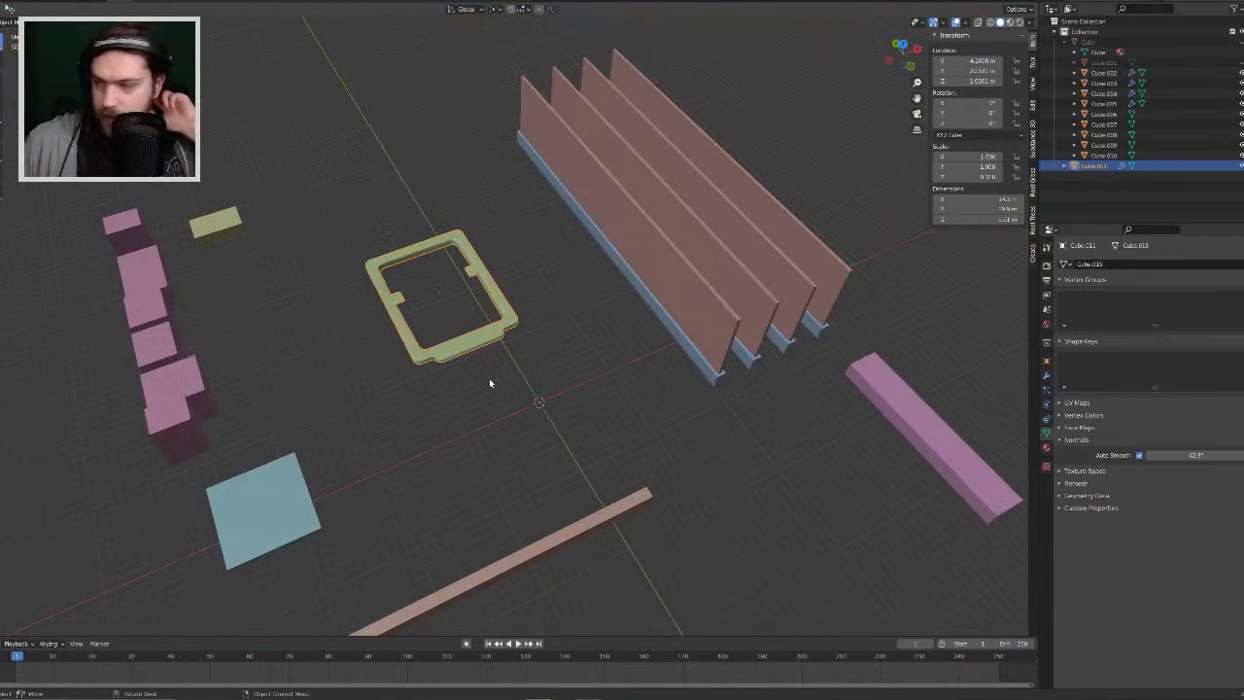
Step: Show the large floor plane to check how the frame sits on it from several angles, and hide the plane again
scroll(540, 352, "up", 8)
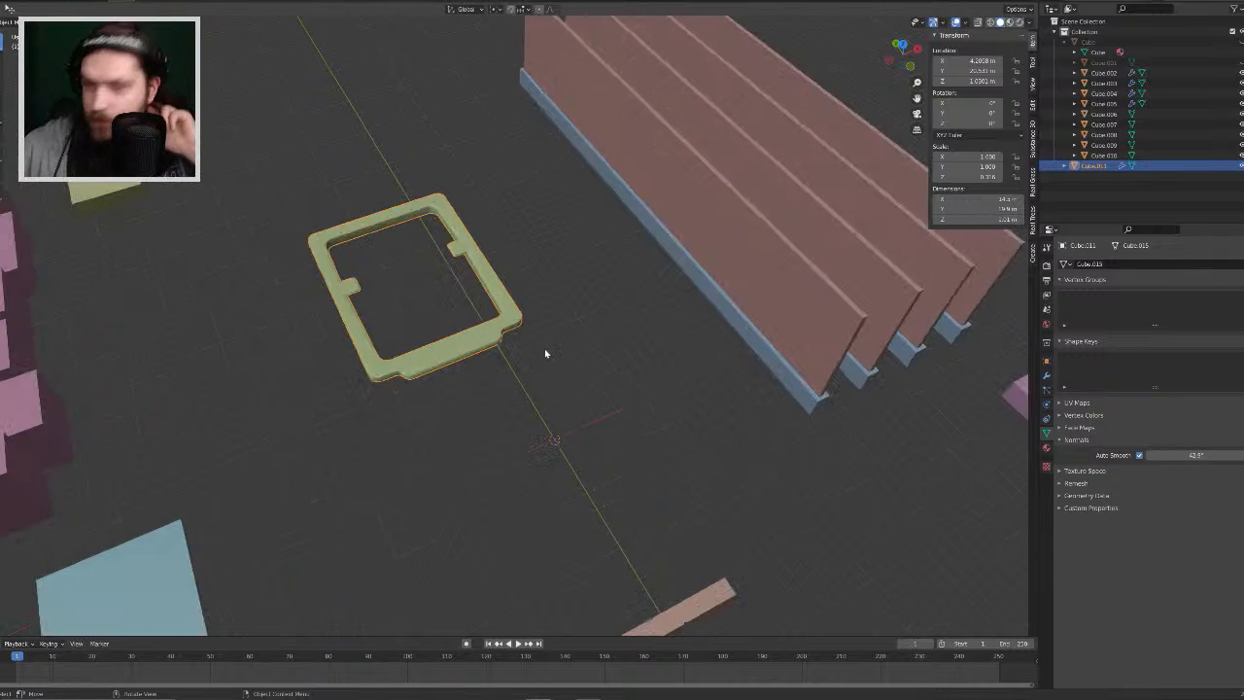
middle_click_drag(534, 367, 485, 327)
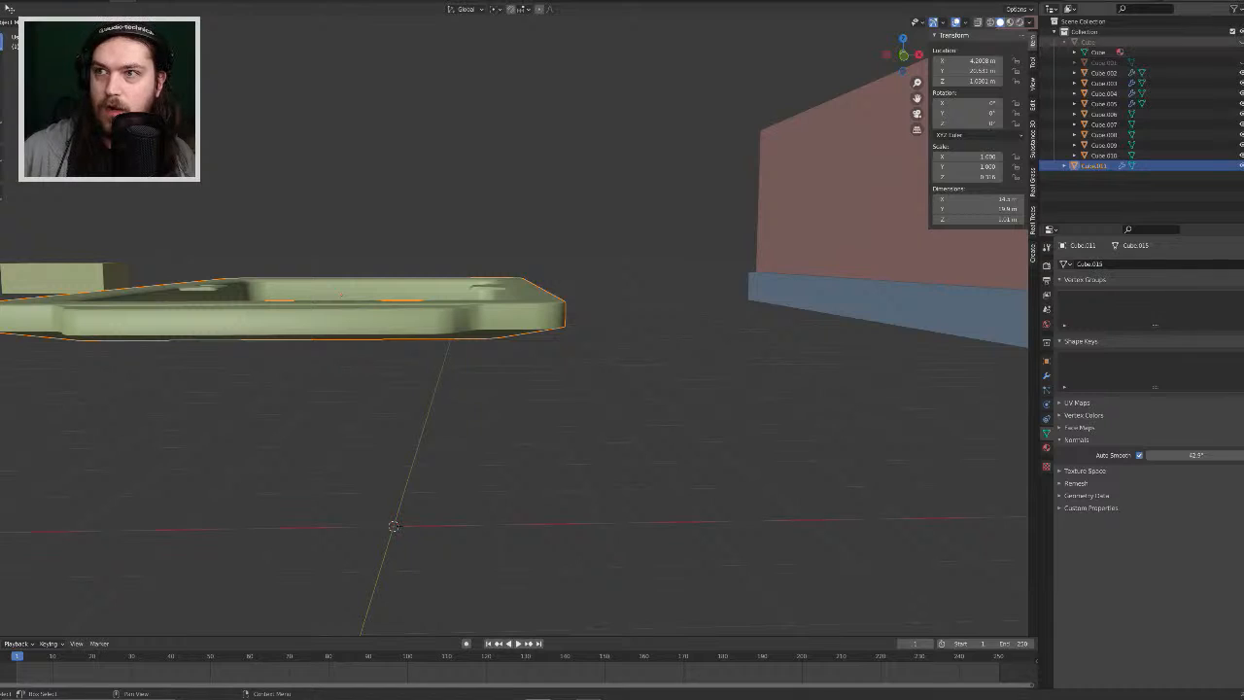
left_click(1242, 42)
left_click(1242, 43)
left_click(1241, 43)
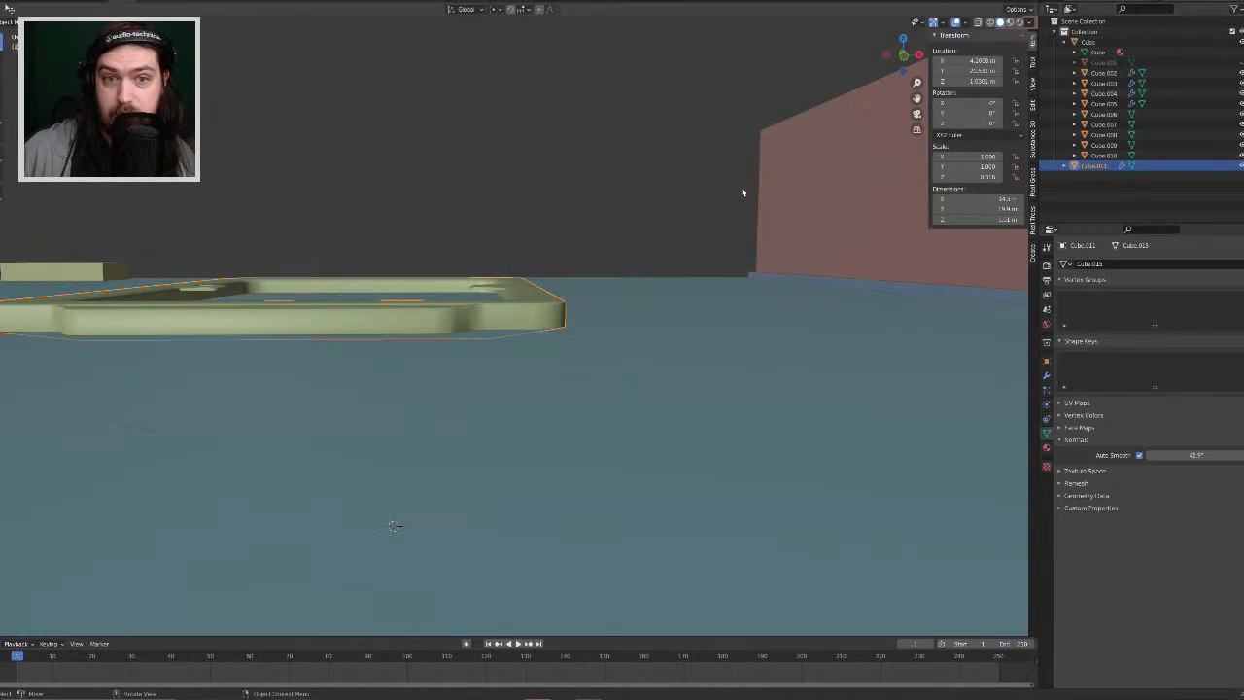
middle_click_drag(741, 192, 744, 244)
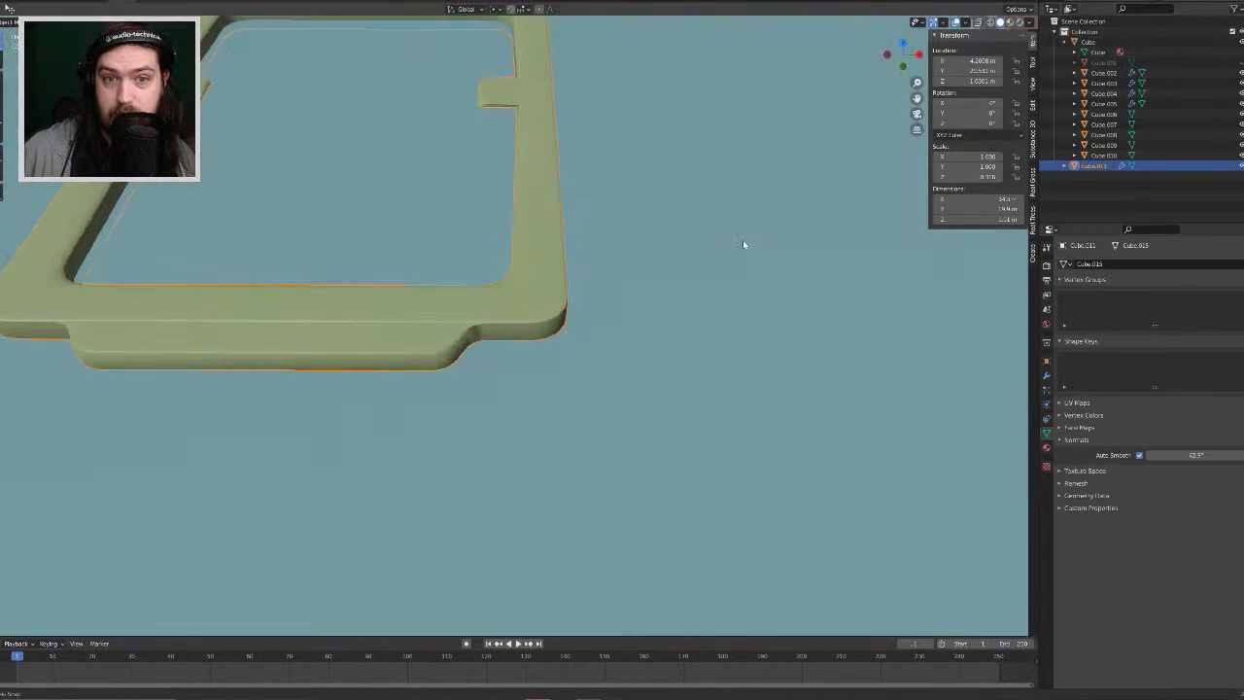
left_click(742, 245)
scroll(743, 245, "down", 6)
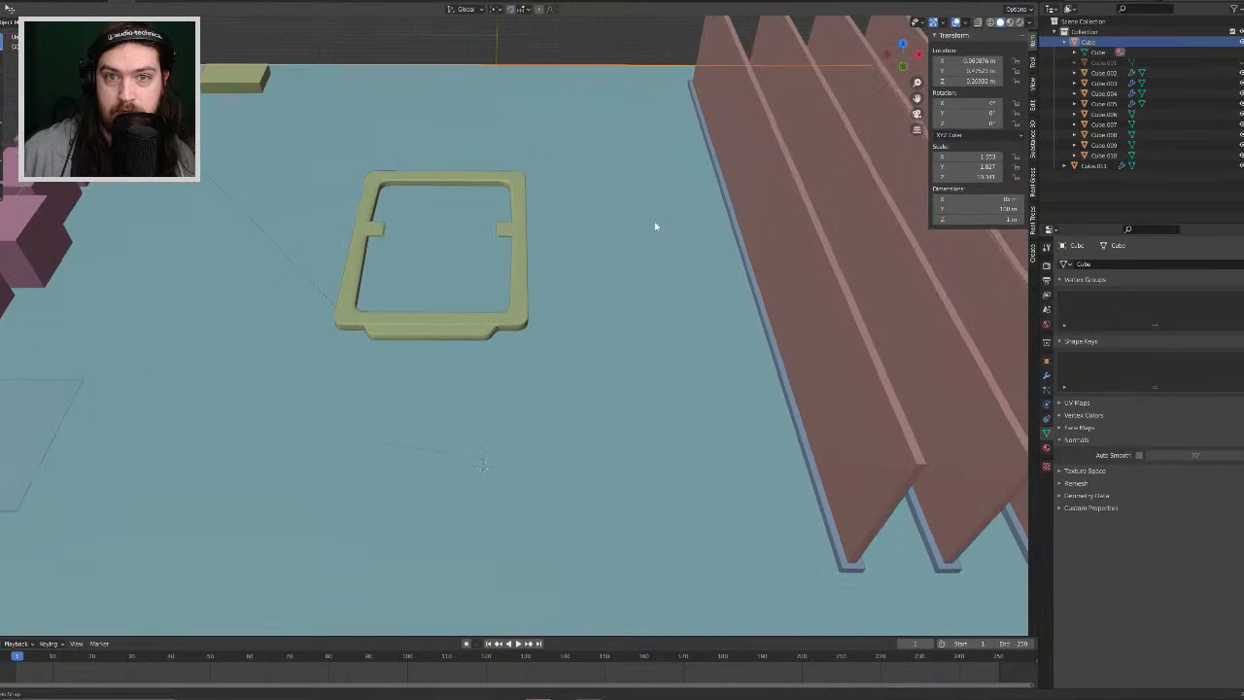
mouse_move(656, 225)
middle_mouse_down()
mouse_move(662, 274)
mouse_move(658, 208)
mouse_move(638, 230)
middle_mouse_up()
scroll(645, 234, "up", 6)
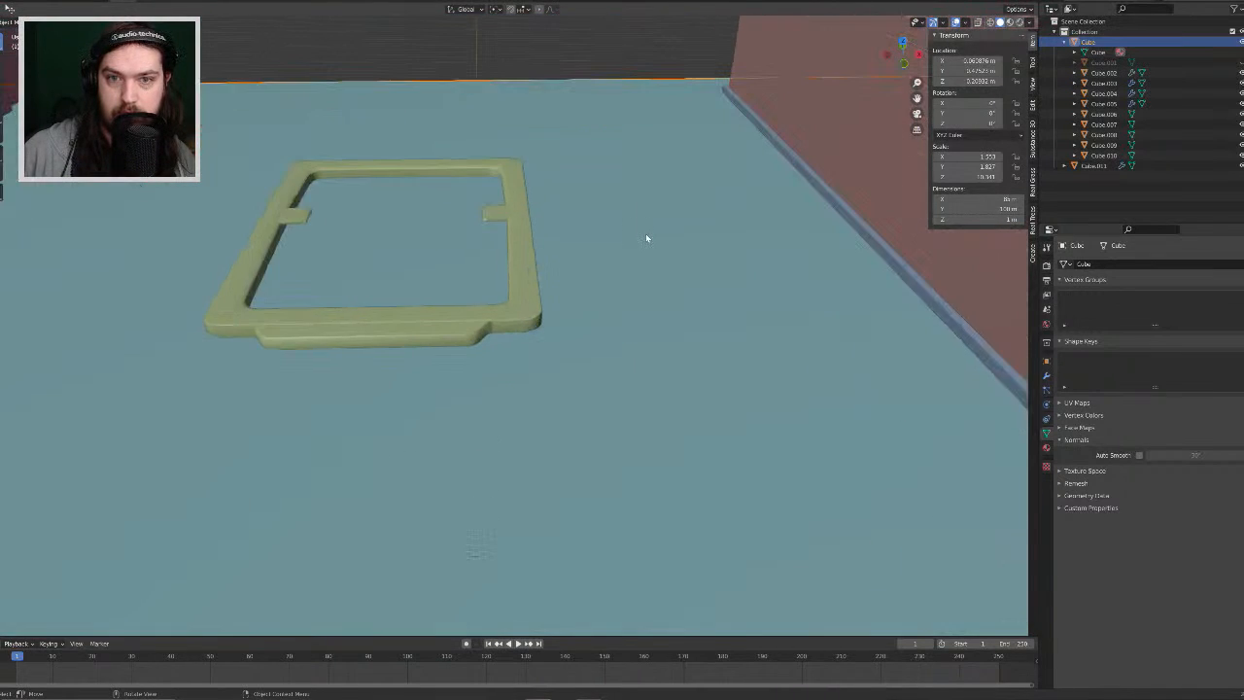
left_click(1240, 42)
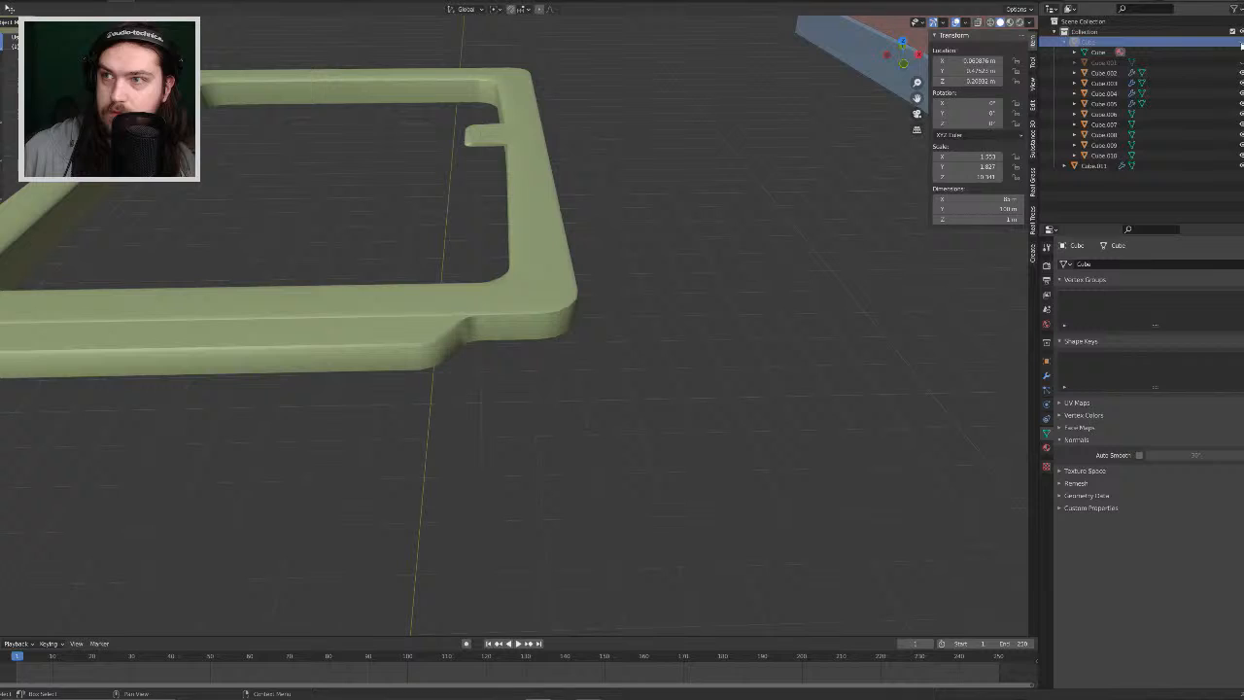
Step: Add one horizontal loop cut around the outer face of the frame's front block and bevel it into two close parallel edges
left_click(402, 364)
key("Tab")
key("ctrl+r")
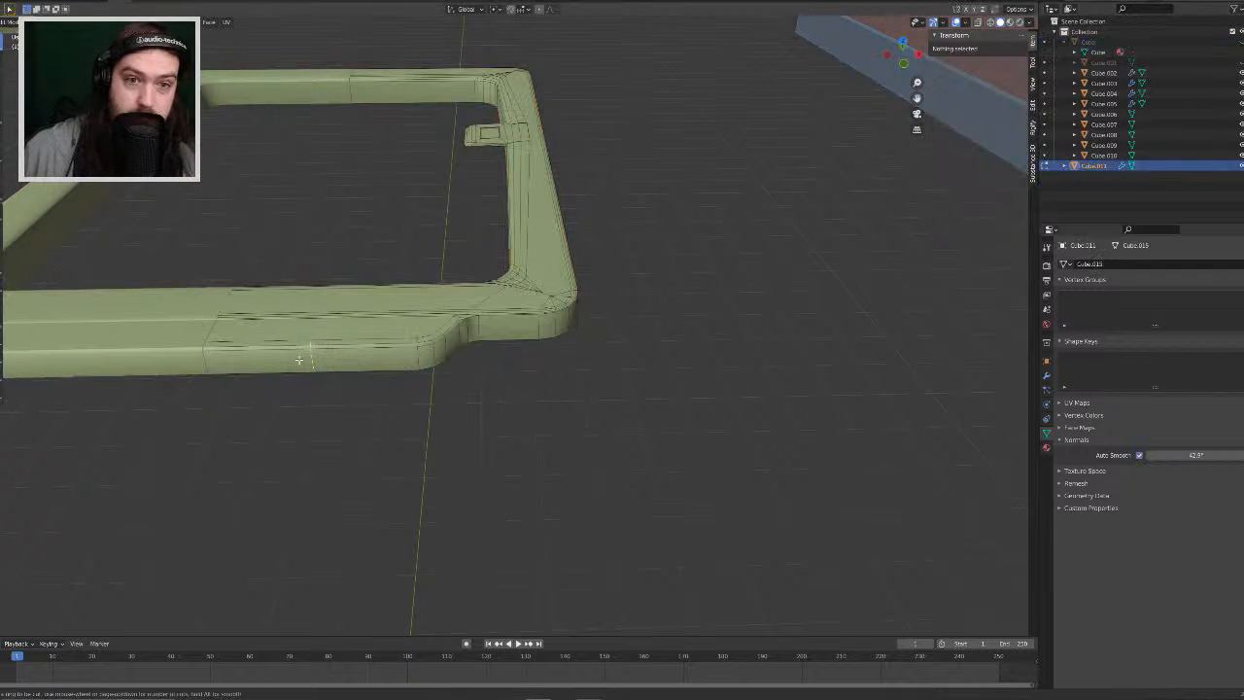
left_click(211, 362)
right_click(213, 362)
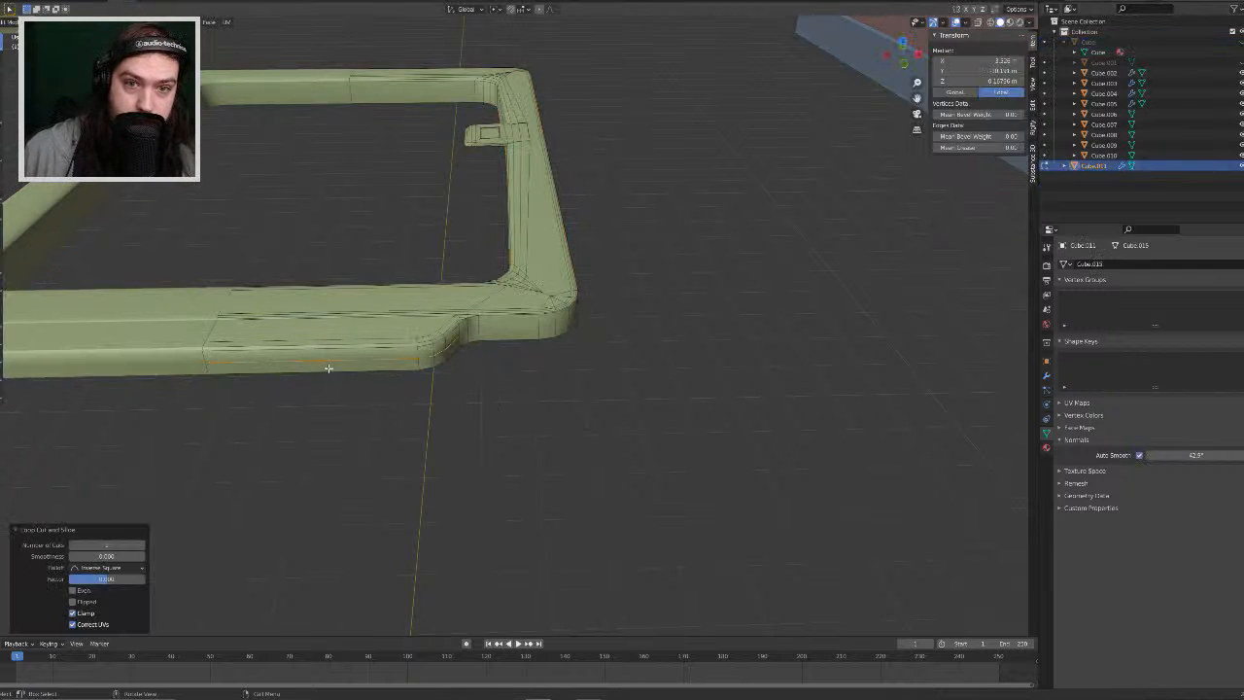
key("ctrl+b")
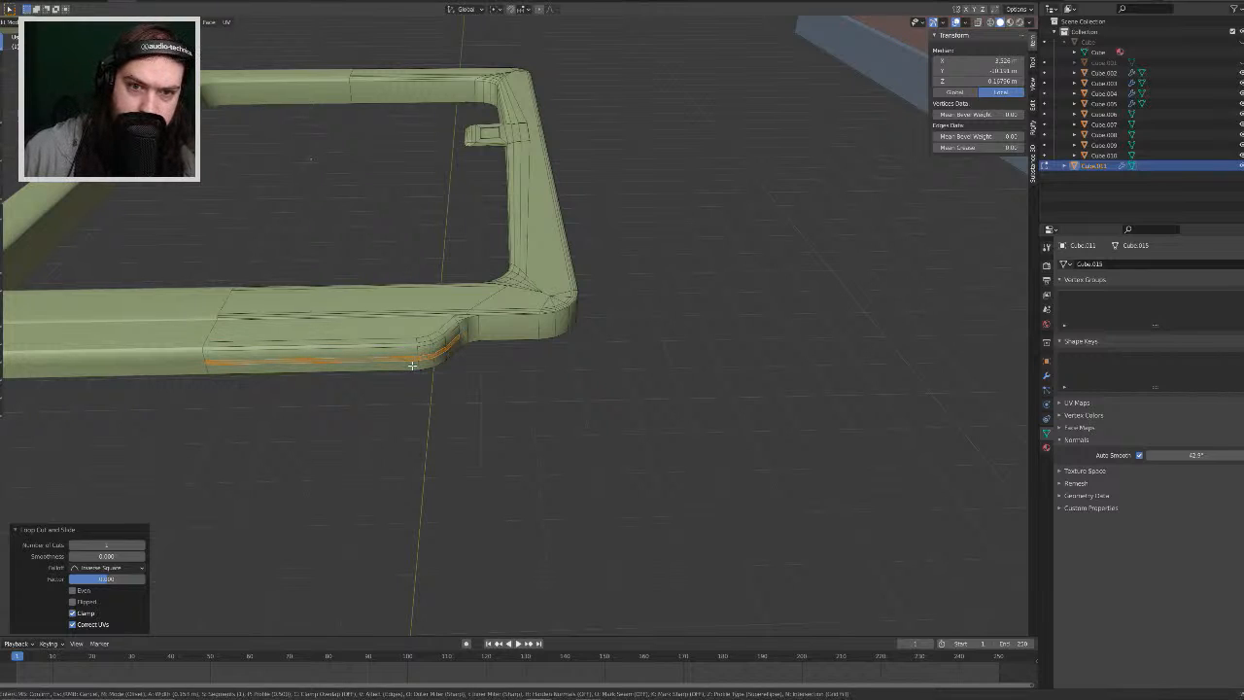
left_click(411, 365)
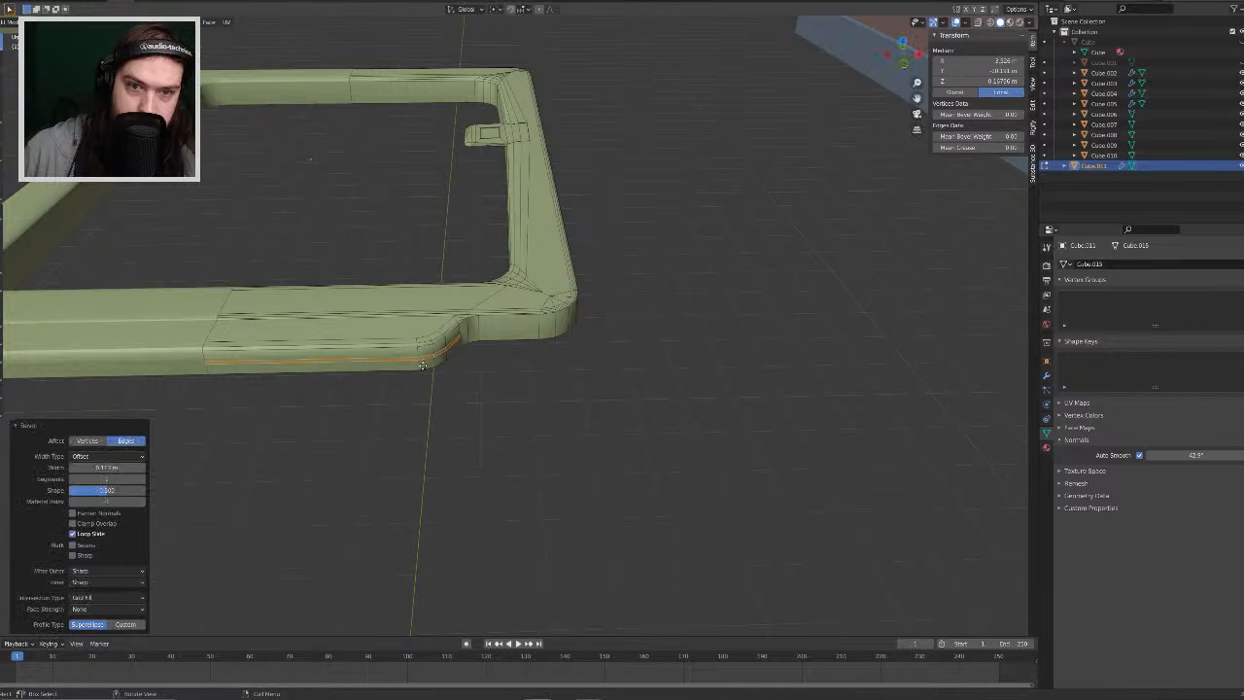
Step: Adjust the height of the paired edges on the block's outer face along Z, using the floor plane as reference
key("g")
key("z")
left_click(417, 371)
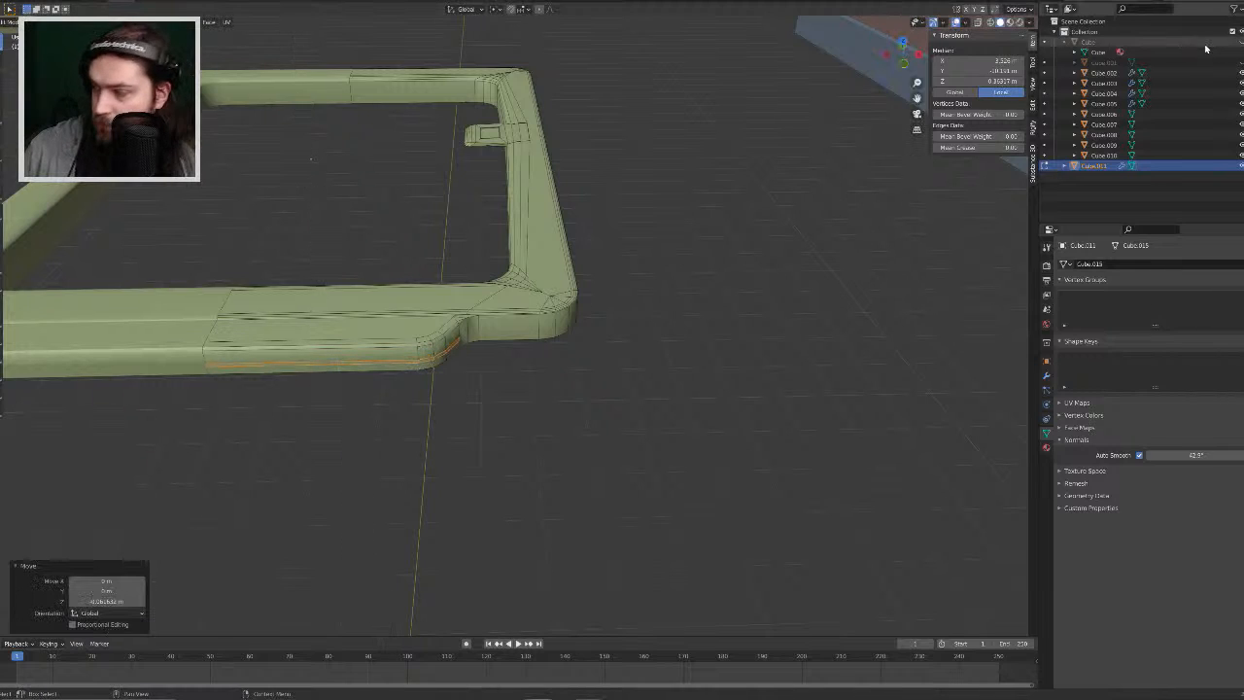
key("g")
key("z")
left_click(940, 239)
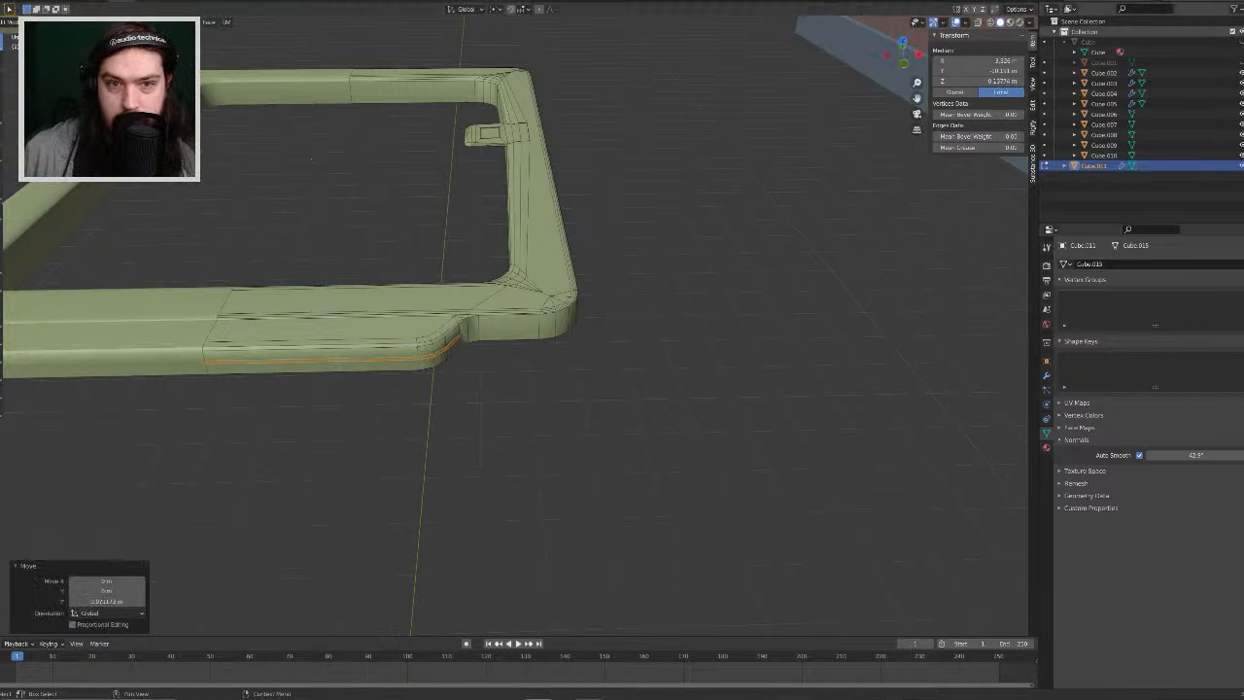
middle_click_drag(311, 159, 655, 274)
key("g")
key("z")
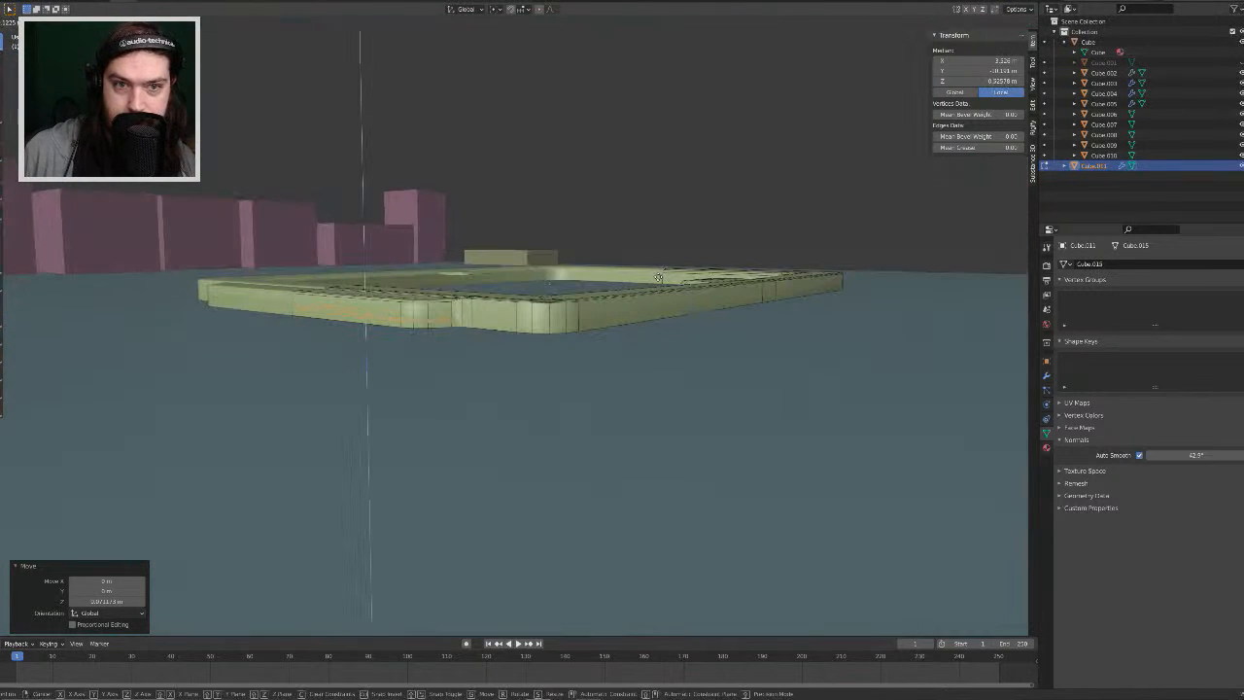
left_click(659, 275)
Step: Select the narrow strip between the paired edges on the block's straight front and extrude it outward into a thin lip
left_click(331, 313)
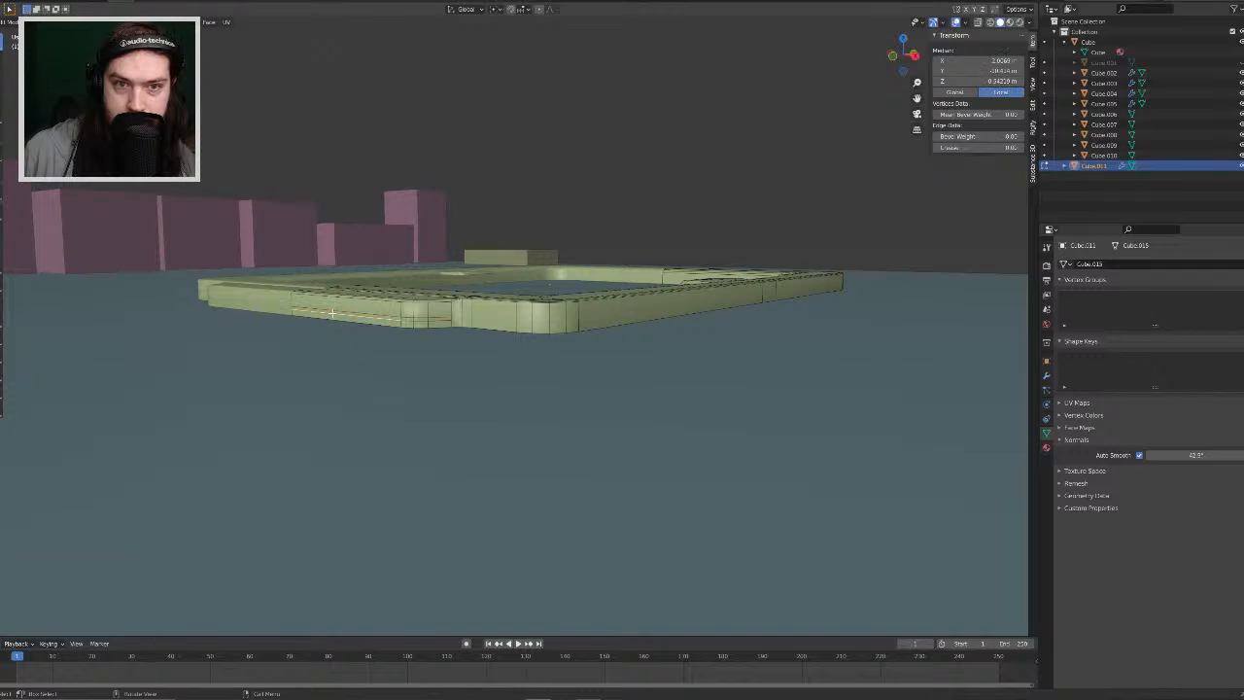
left_click(341, 313, "shift")
left_click(341, 312, "shift")
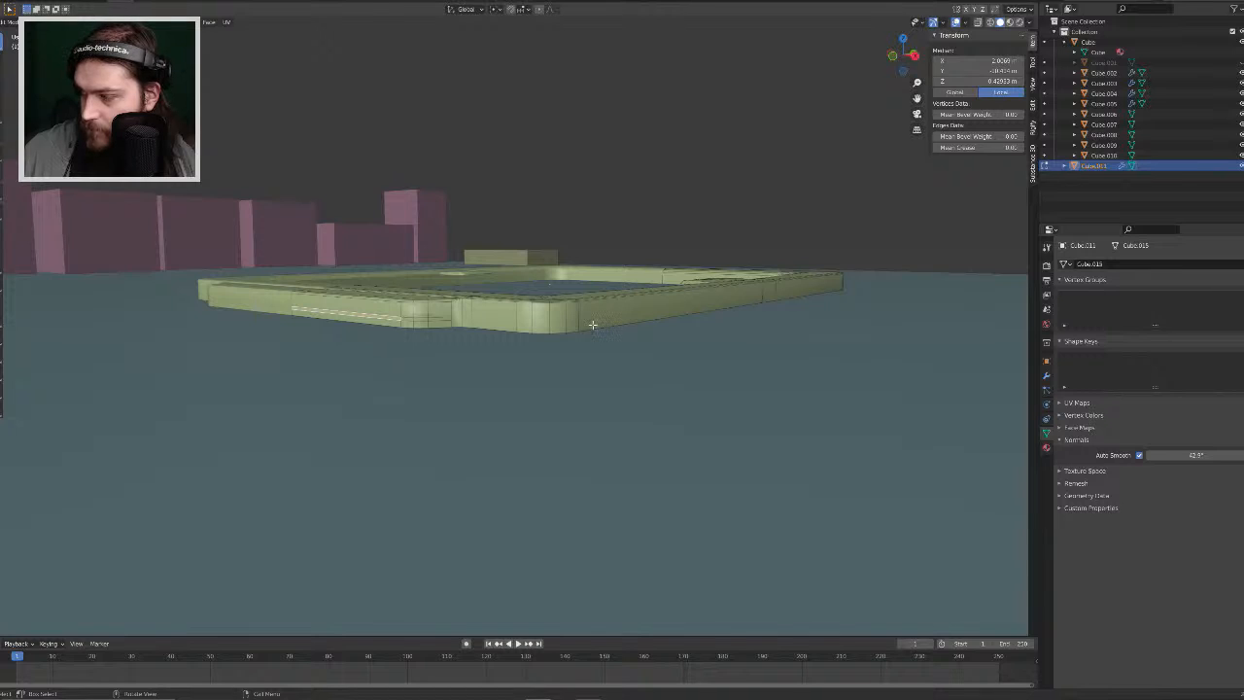
middle_click_drag(630, 302, 641, 312)
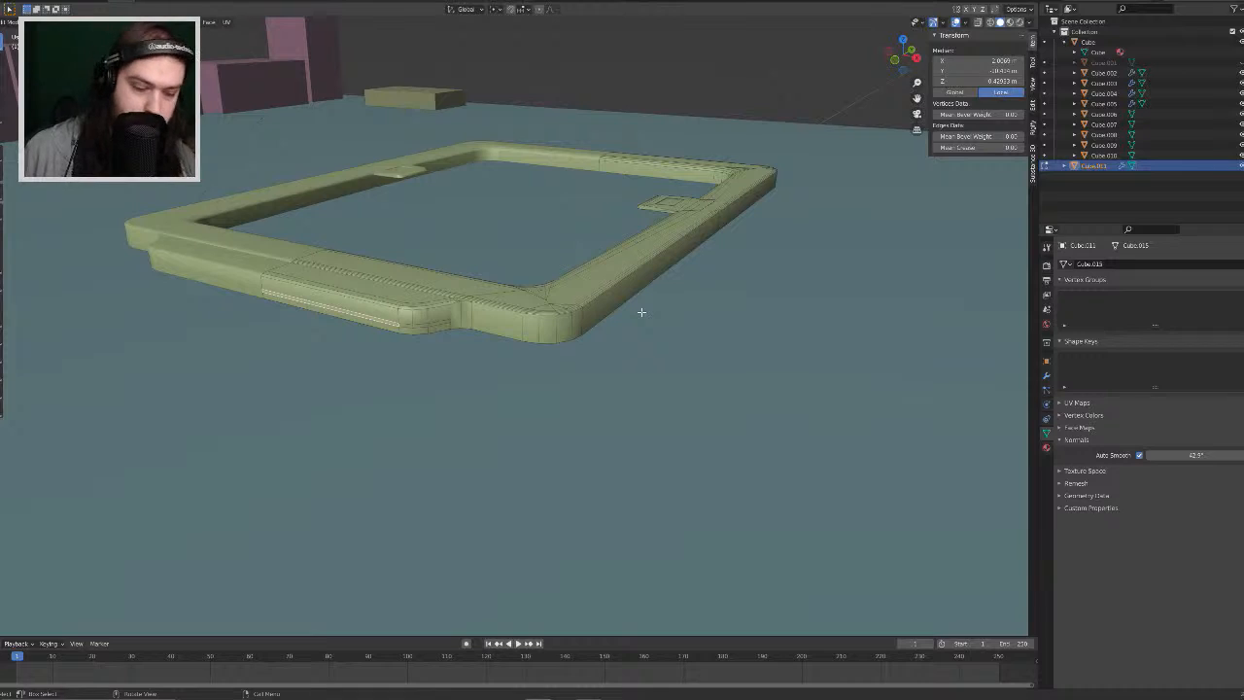
key("g")
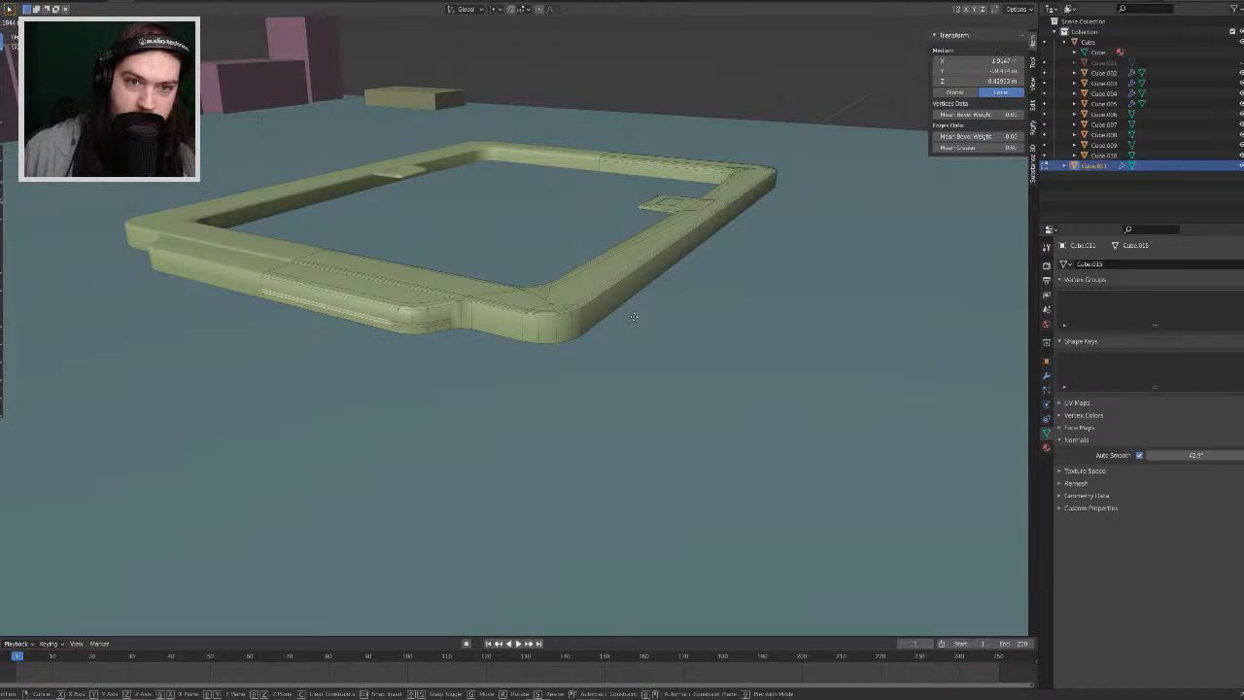
key("x")
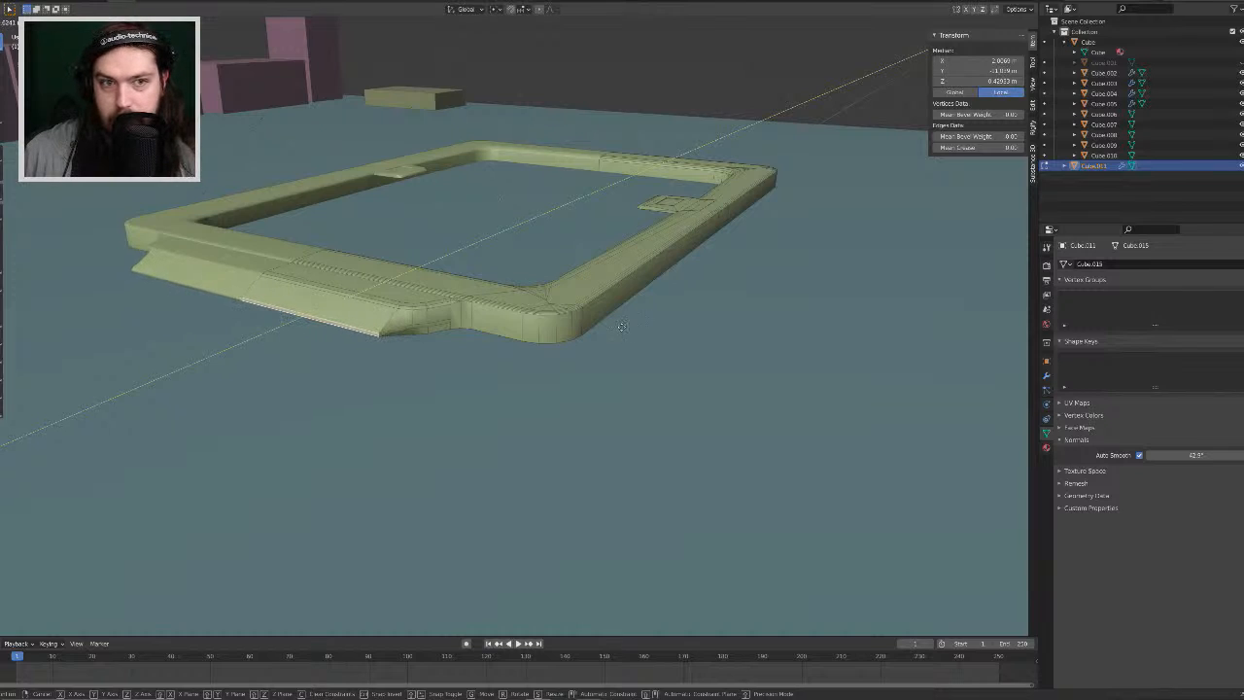
left_click(624, 322)
key("e")
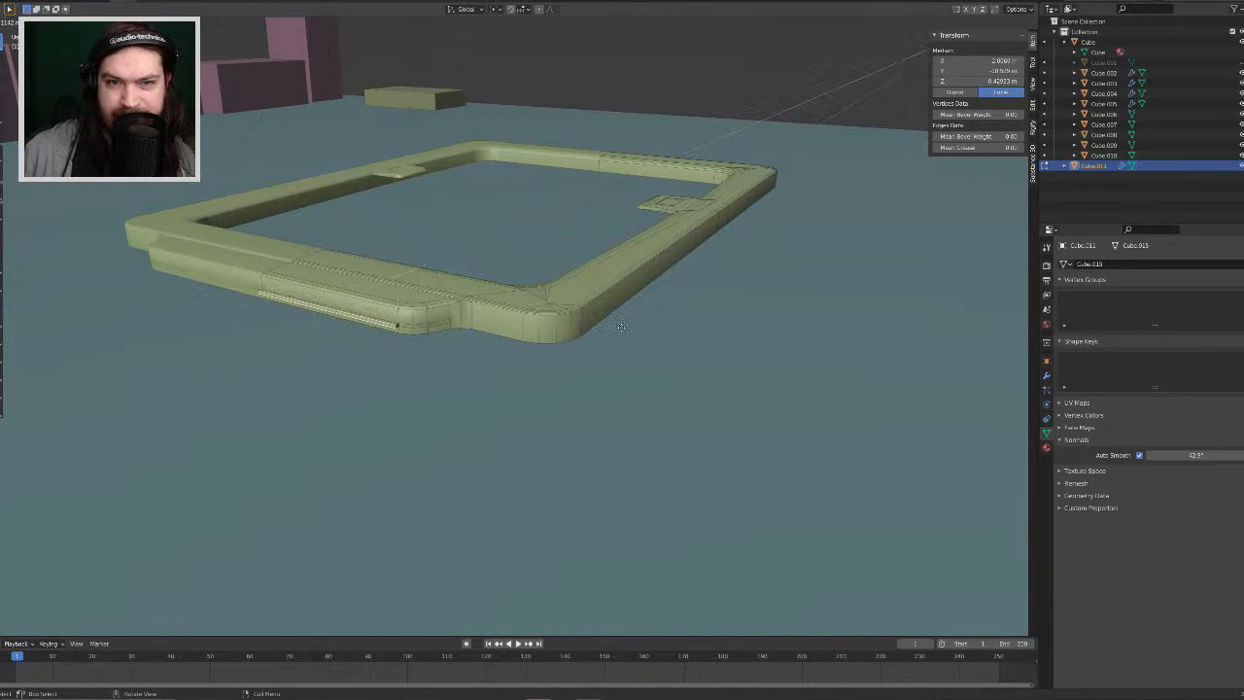
left_click(603, 343)
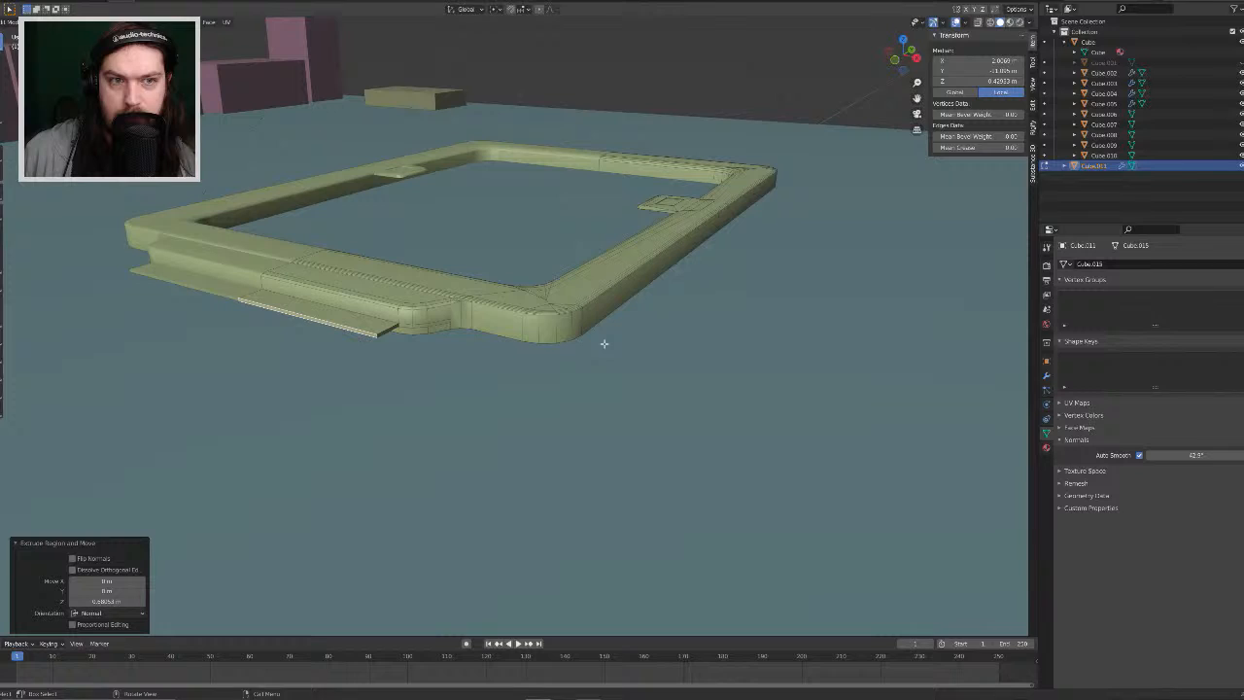
Step: Bevel the edge where the thin lip meets the block's front face, and check the result outside Edit Mode
left_click(388, 320, "alt")
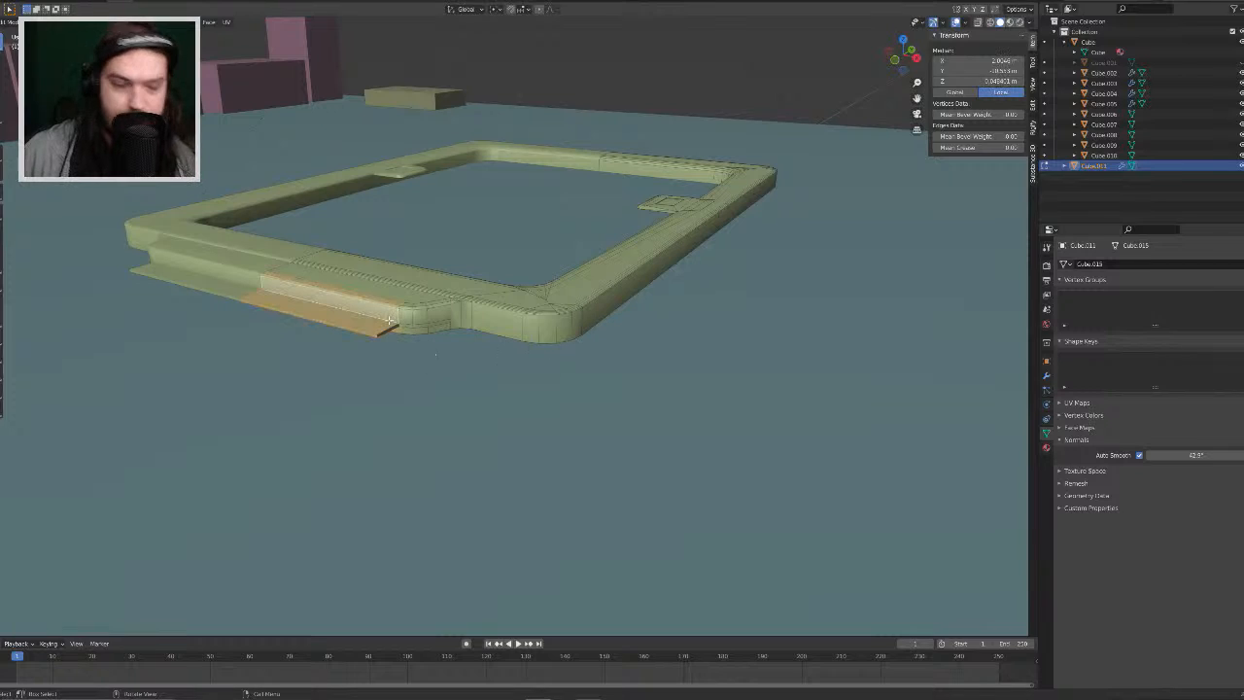
left_click(442, 326)
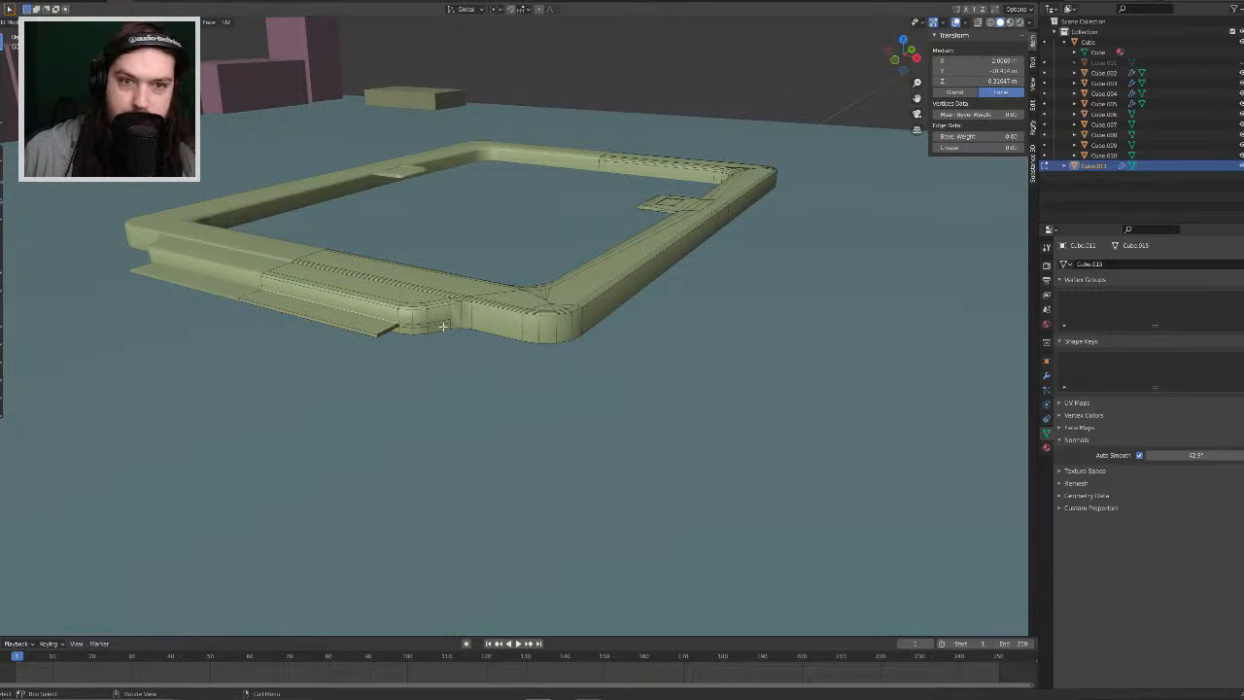
left_click(513, 318, "alt")
key("ctrl+b")
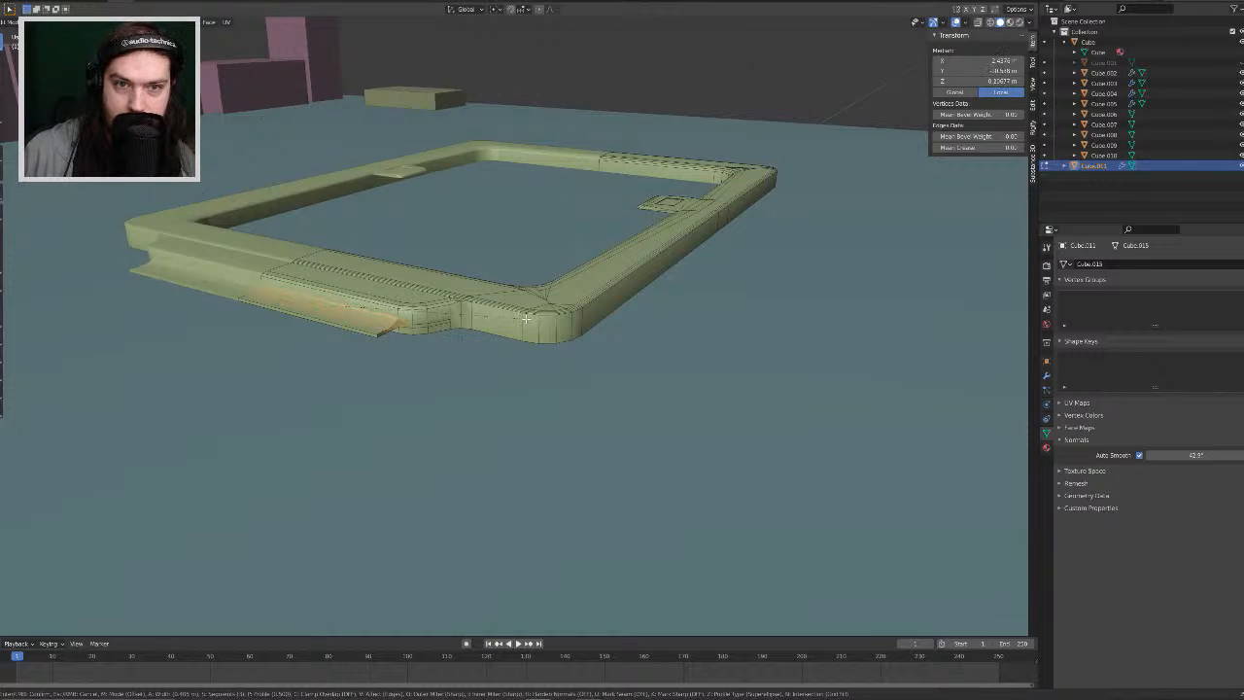
left_click(525, 319)
scroll(394, 336, "up", 5)
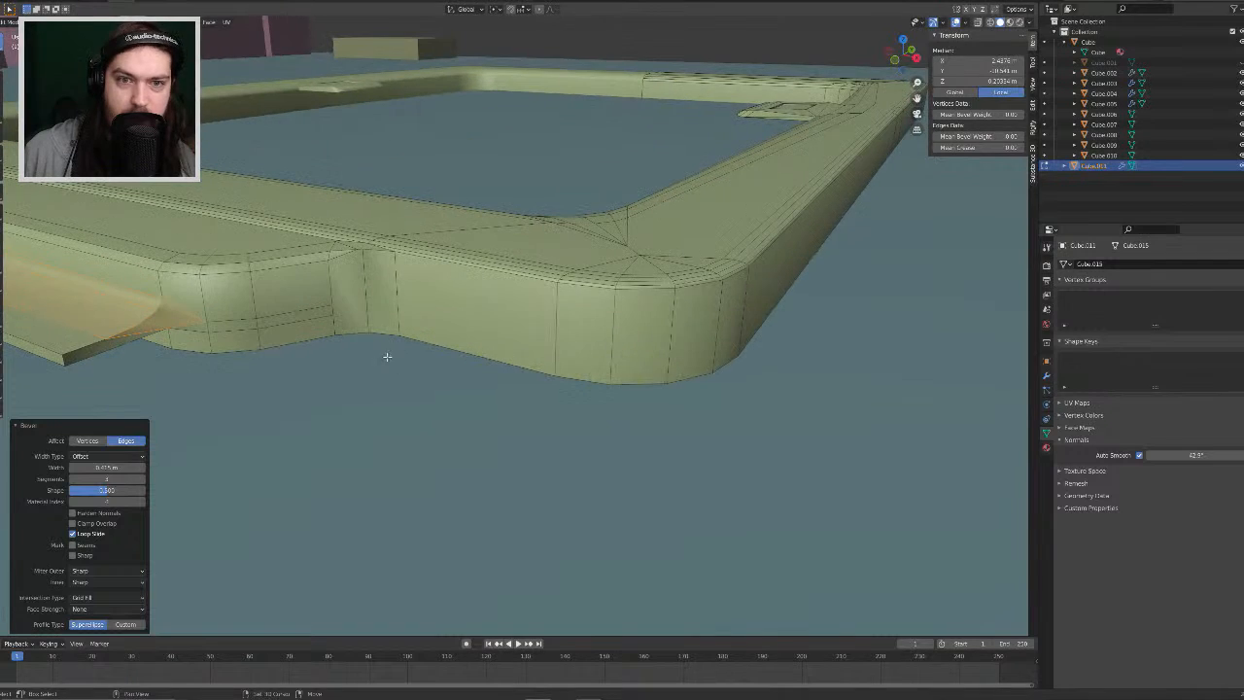
middle_click_drag(605, 393, 589, 353)
middle_click_drag(469, 327, 418, 354)
key("Tab")
key("Tab")
Step: Try to connect the bevel's corner vertices at the lip's end with the block vertex directly below them
scroll(393, 381, "up", 2)
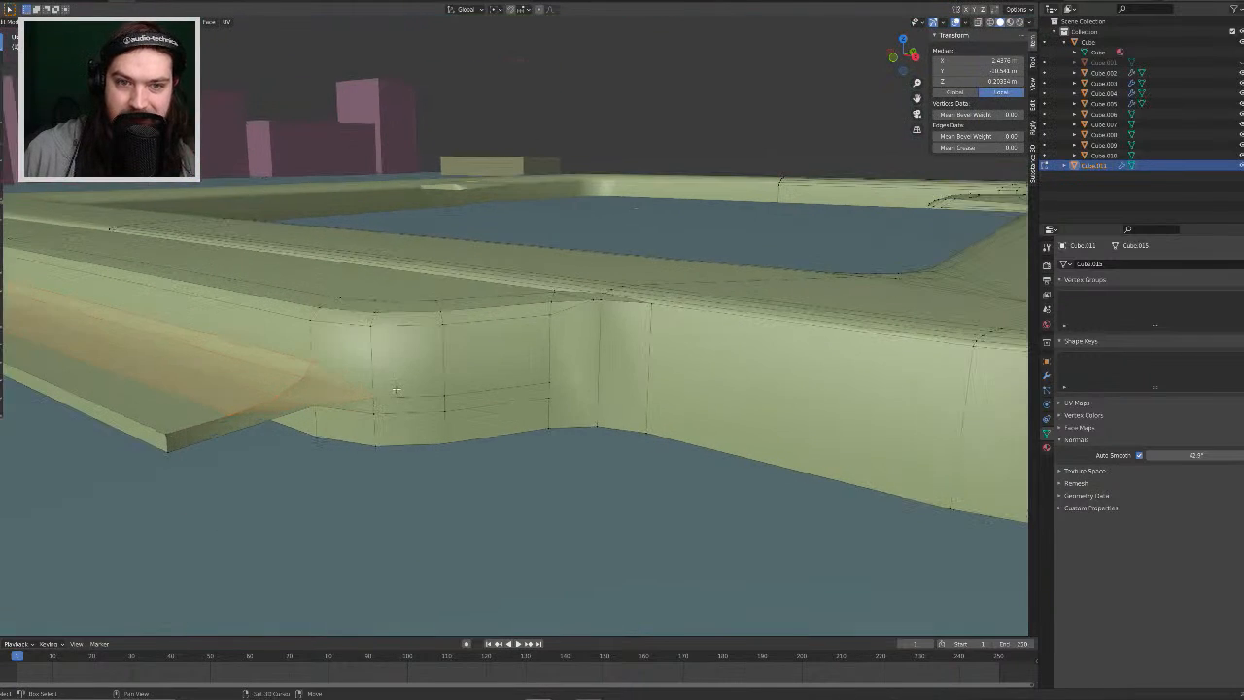
middle_click_drag(373, 389, 522, 345, "shift")
scroll(486, 375, "up", 1)
mouse_move(461, 391)
middle_mouse_down()
mouse_move(476, 362)
mouse_move(472, 383)
middle_mouse_up()
scroll(444, 420, "up", 2)
left_click(487, 463)
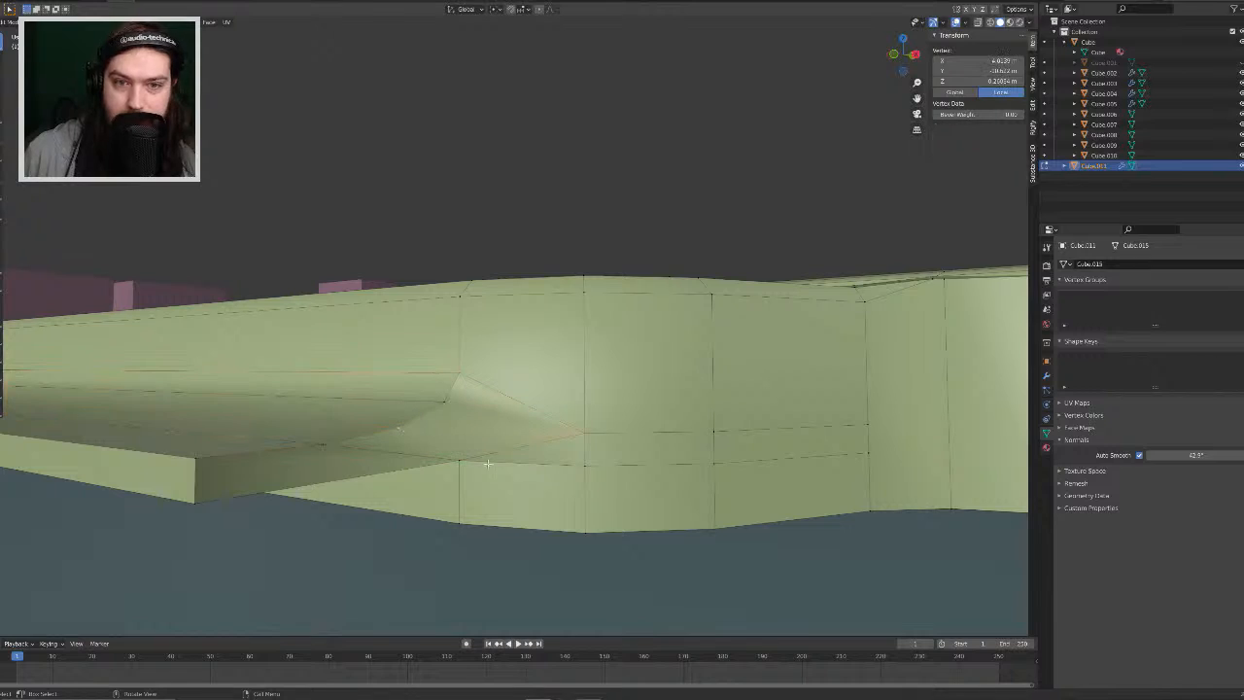
left_click(465, 462, "shift")
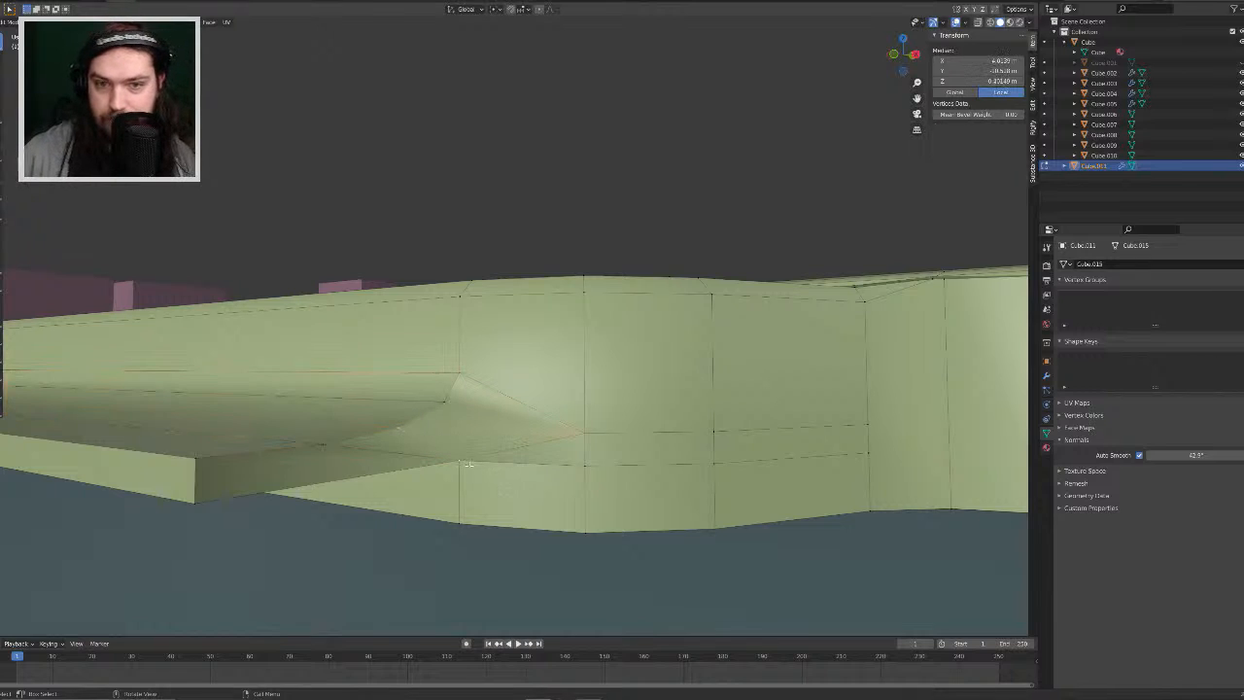
left_click(459, 438, "shift")
left_click(466, 483)
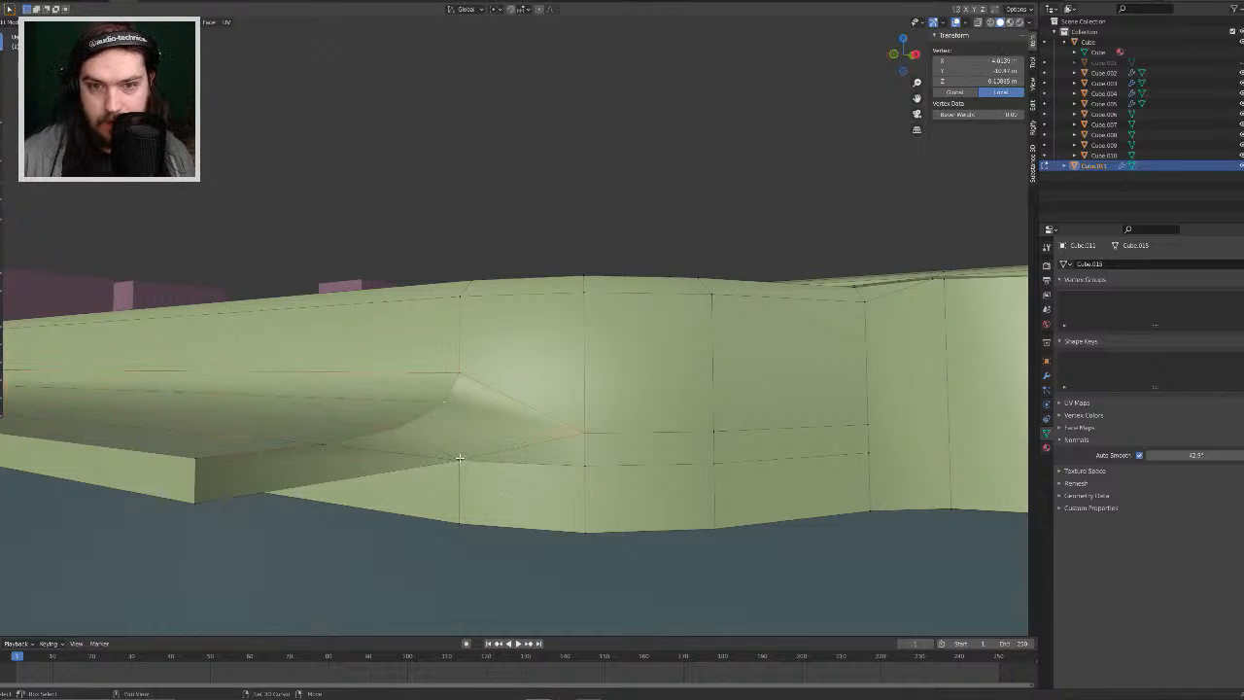
left_click(459, 457, "shift")
key("j")
left_click(460, 377)
left_click(459, 459, "shift")
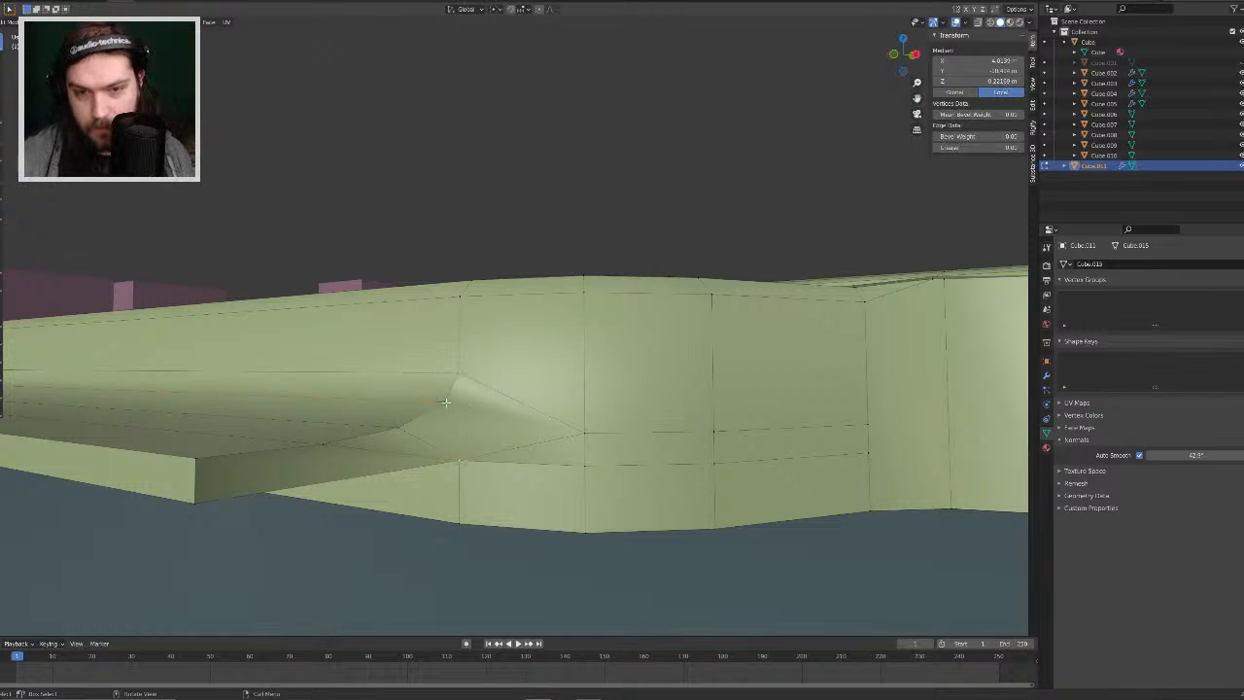
Step: Examine the corner vertices at the lip's end in wireframe shading from several angles
left_click(444, 402)
middle_click_drag(444, 402, 502, 418)
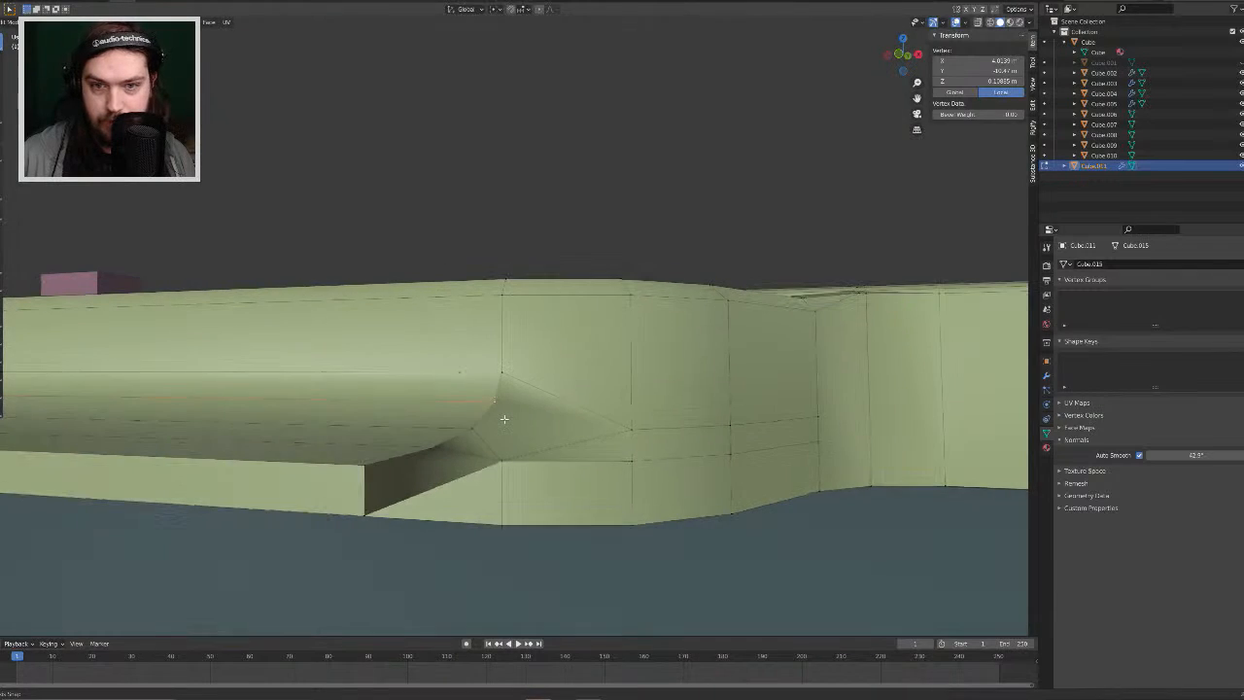
left_click(990, 21)
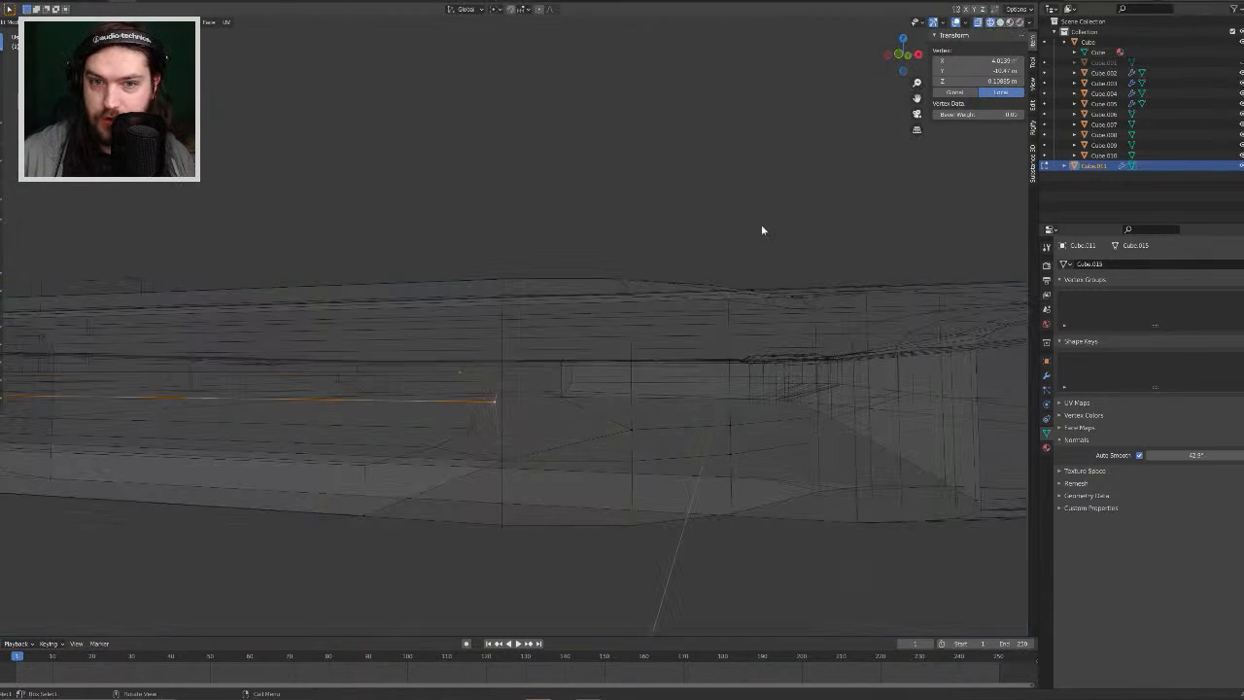
mouse_move(761, 230)
middle_mouse_down()
mouse_move(574, 343)
mouse_move(516, 332)
mouse_move(535, 319)
mouse_move(600, 360)
mouse_move(573, 321)
mouse_move(616, 322)
mouse_move(628, 392)
mouse_move(605, 416)
middle_mouse_up()
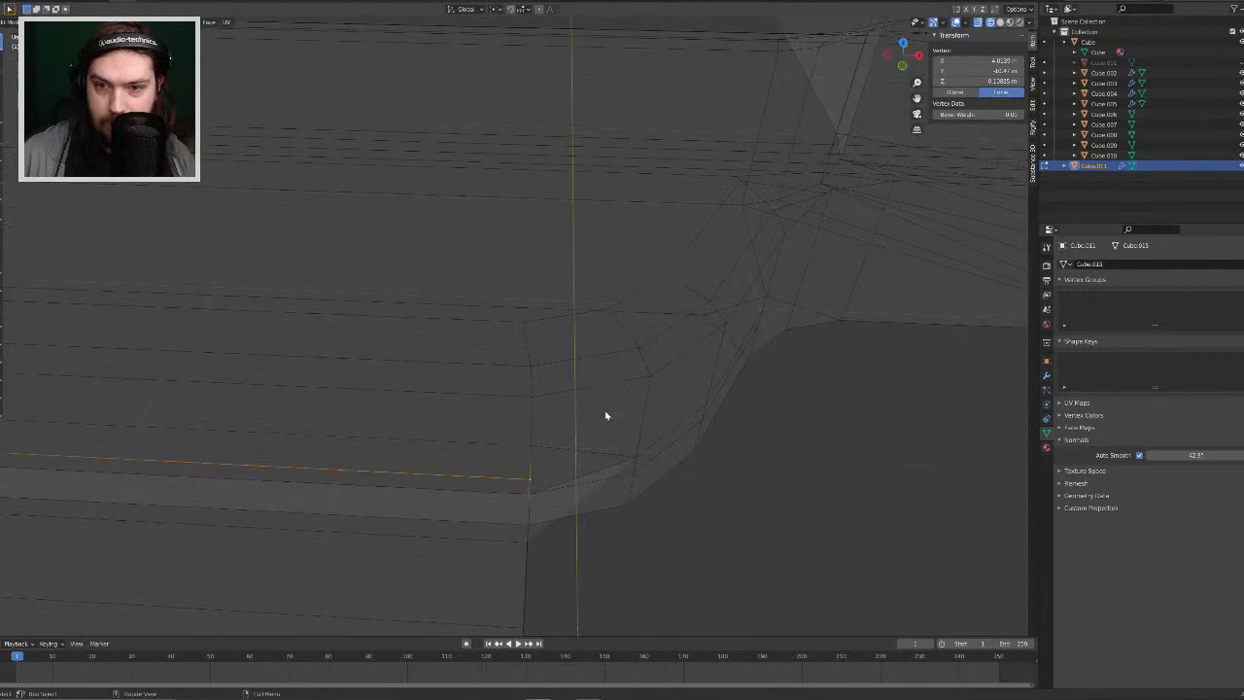
left_click(572, 508)
middle_click_drag(581, 507, 517, 365)
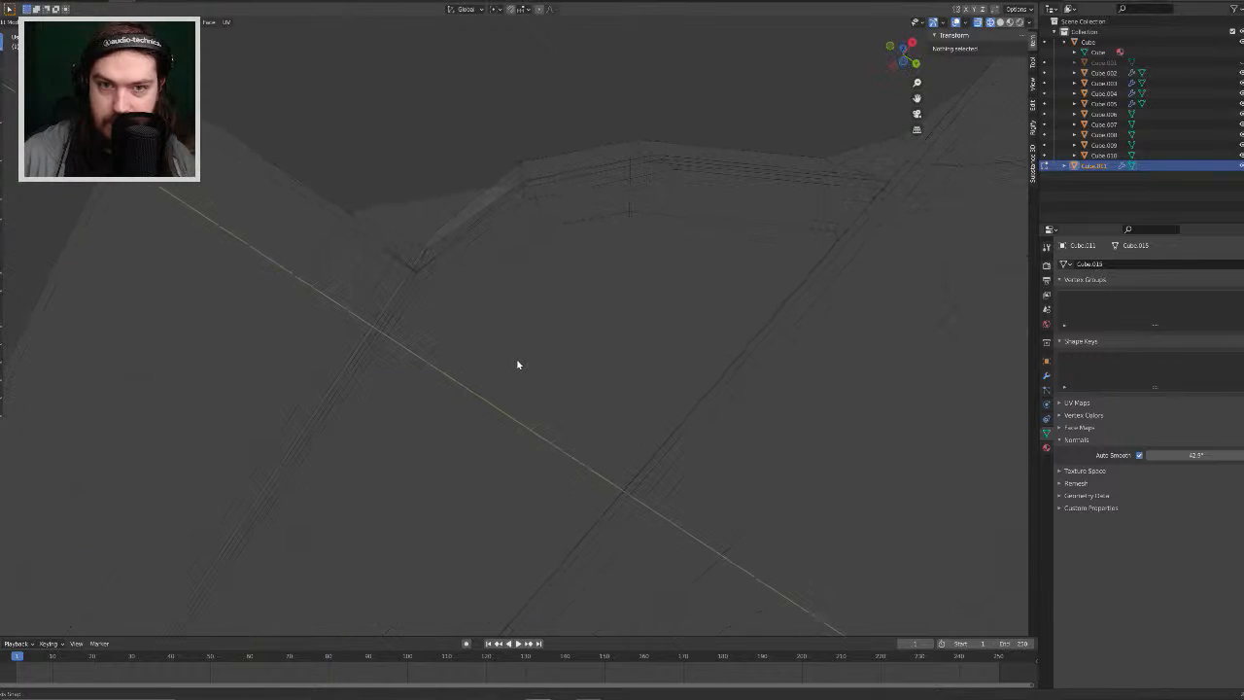
middle_click_drag(489, 247, 560, 402, "shift")
left_click(507, 397)
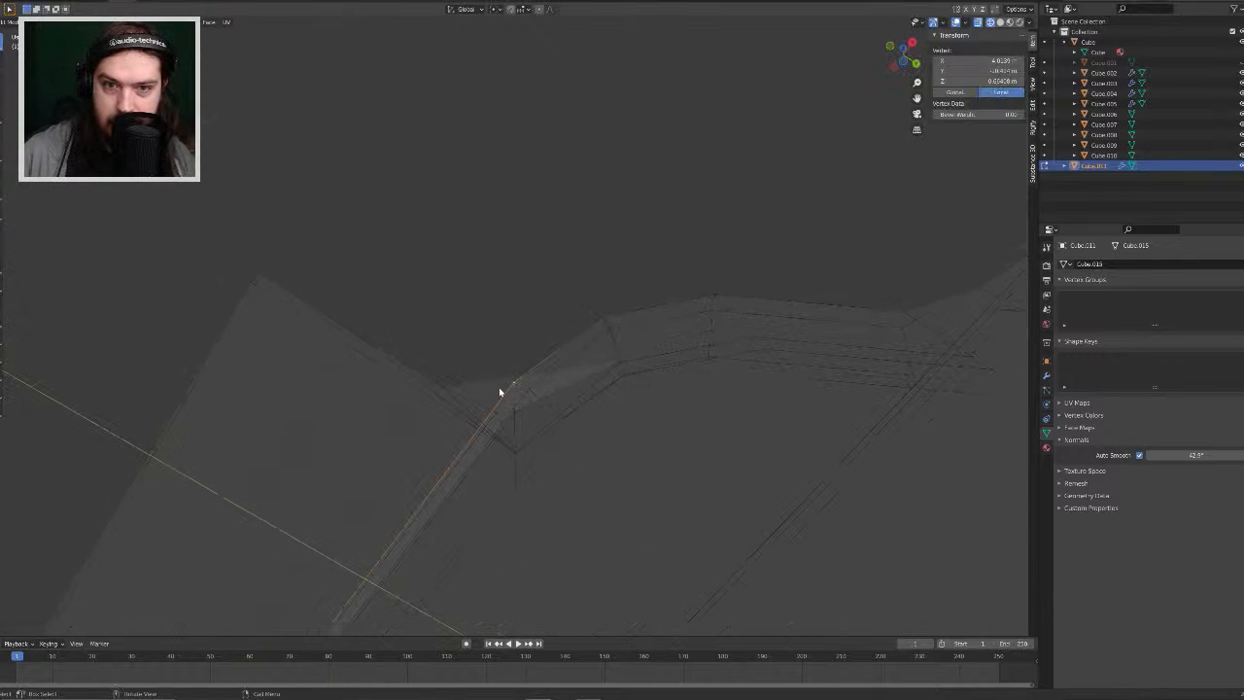
Step: Select the disconnected patch of linked faces at the lip's end, restore solid shading and delete the patch
key("alt+a")
key("l")
key("h")
key("l")
middle_click_drag(490, 386, 496, 464)
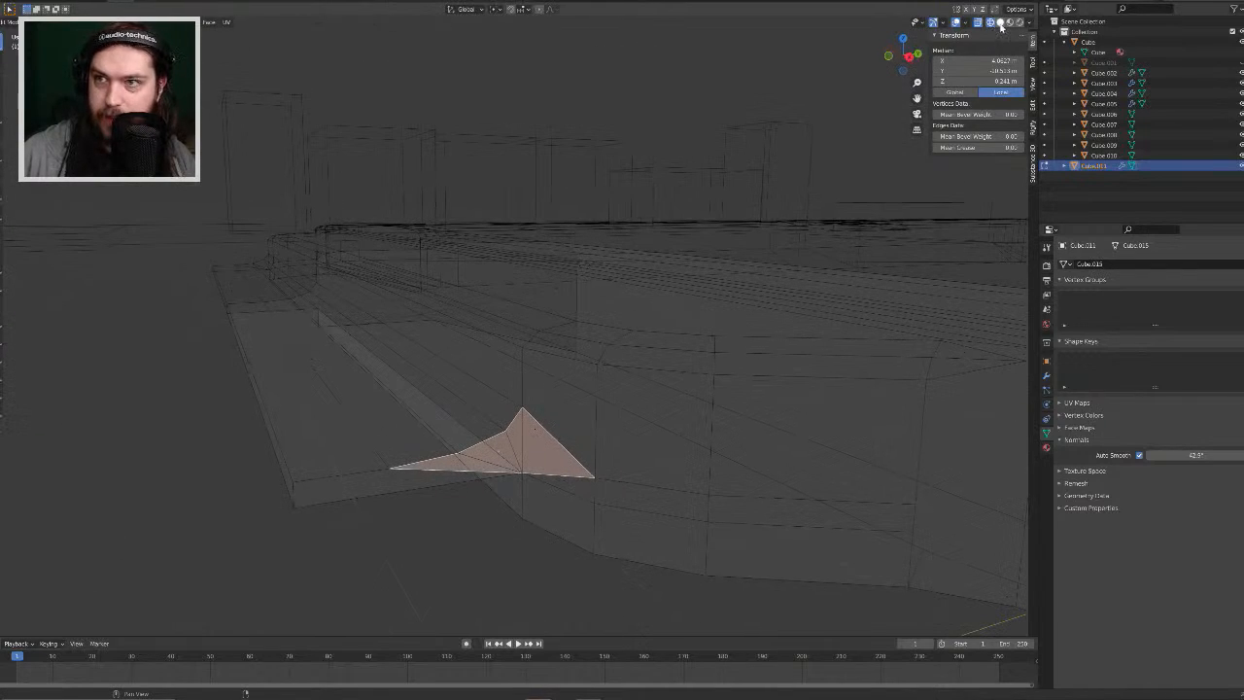
left_click(999, 23)
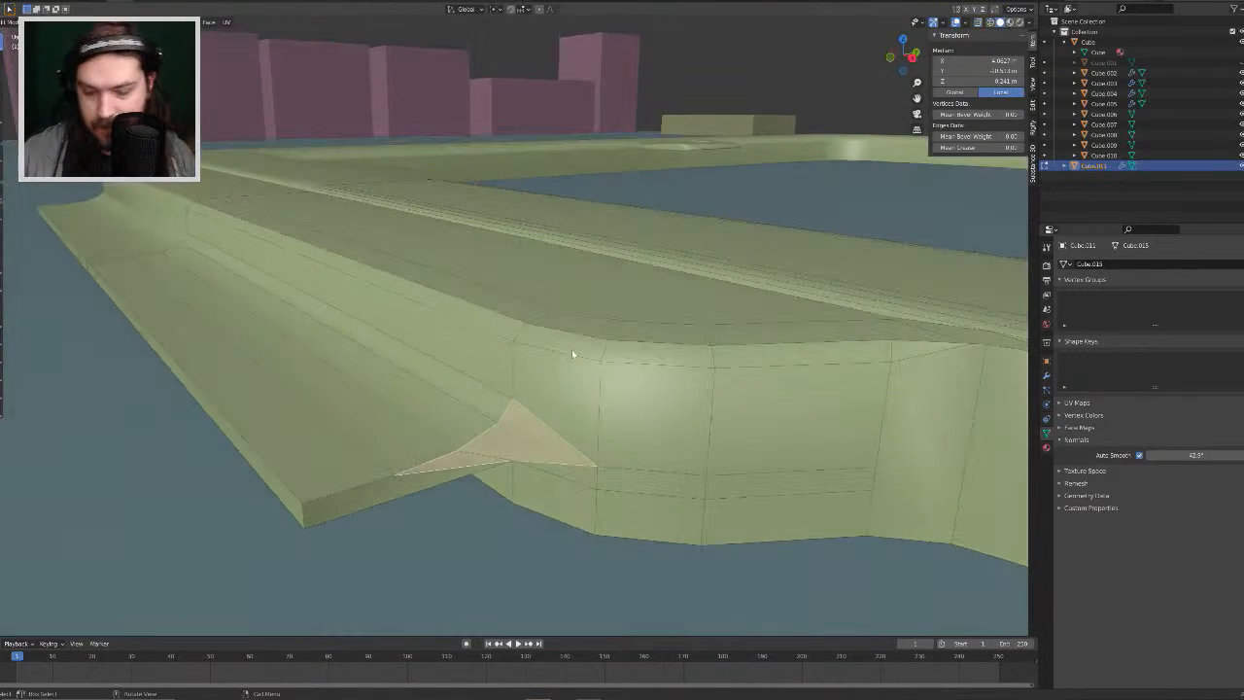
right_click(571, 354)
left_click(566, 360)
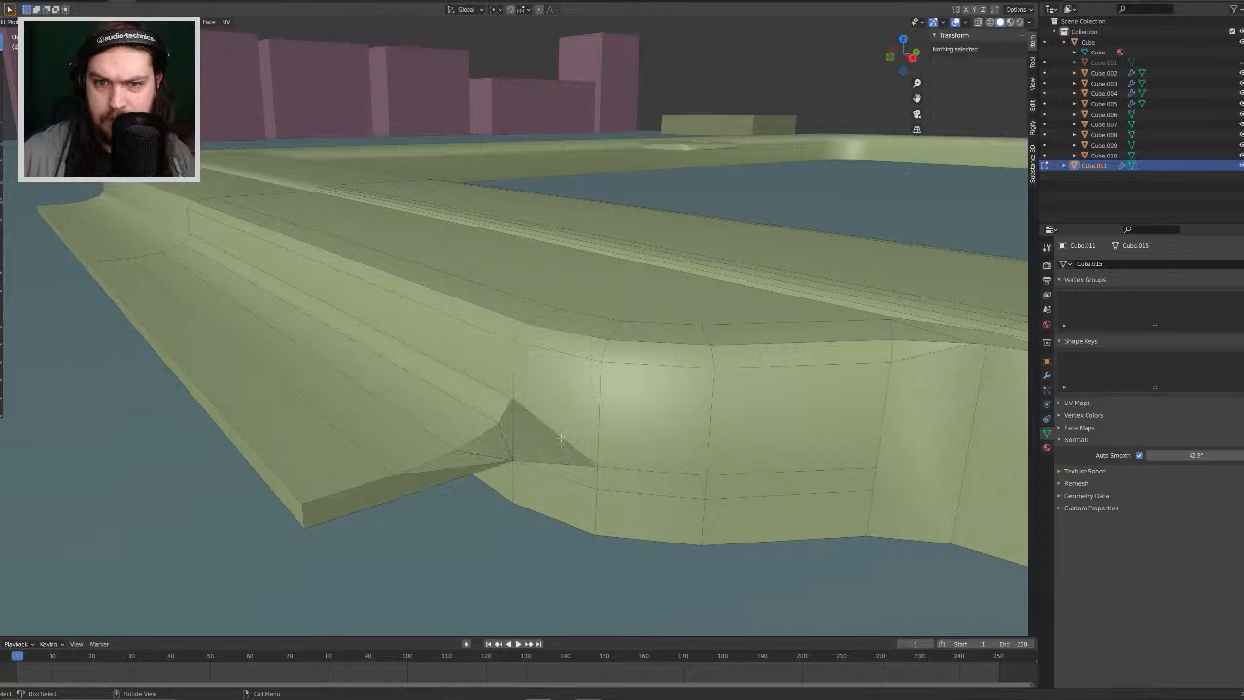
Step: In edge selection mode, fill the opening in the lip's end face between its inner edges below the bevel
middle_click_drag(560, 438, 566, 410)
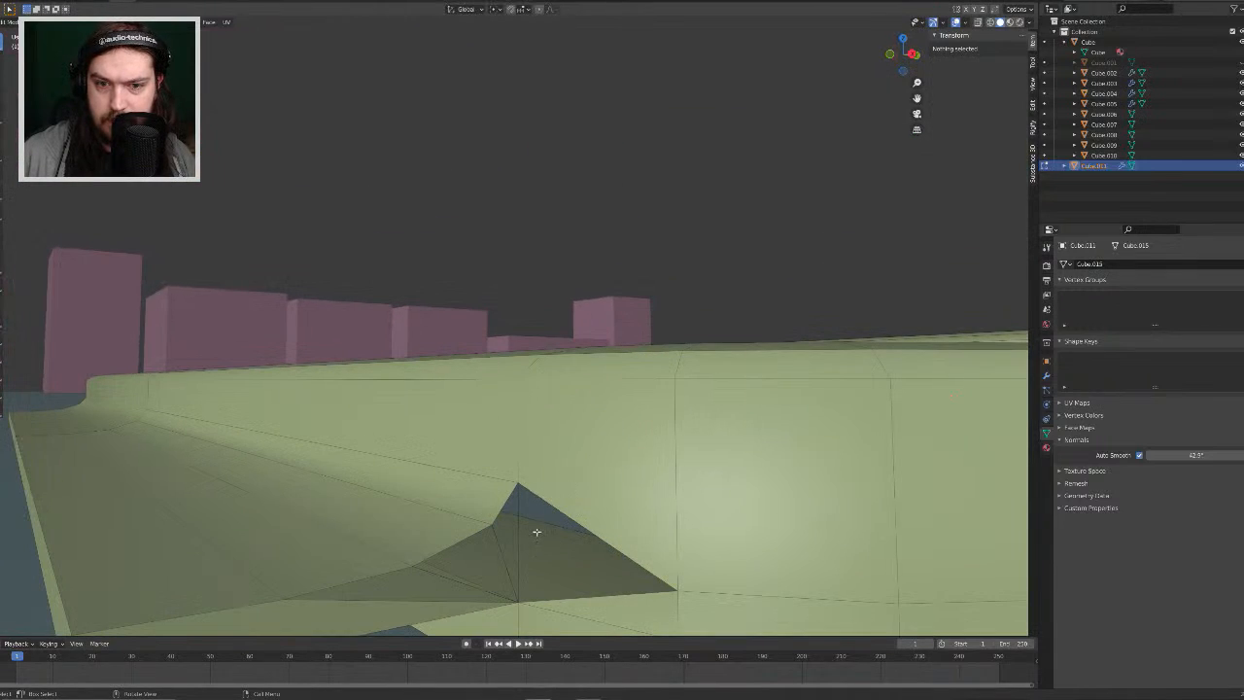
left_click(433, 581)
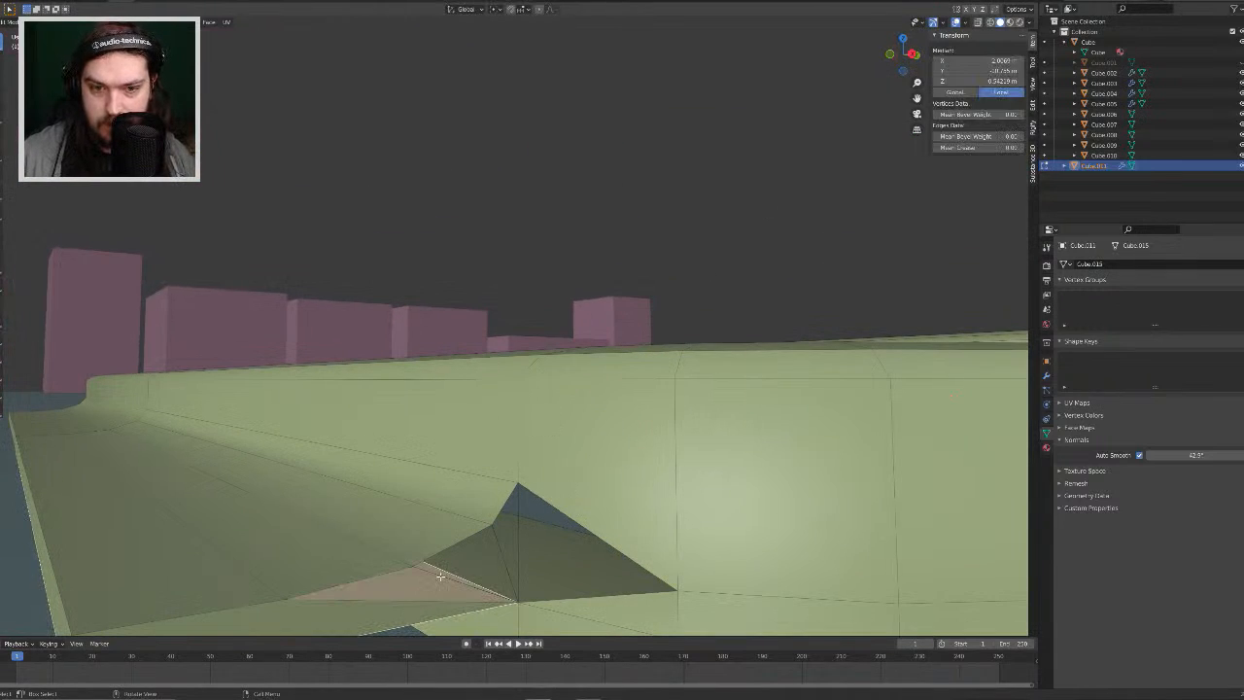
key("2")
left_click(437, 576)
left_click(426, 602)
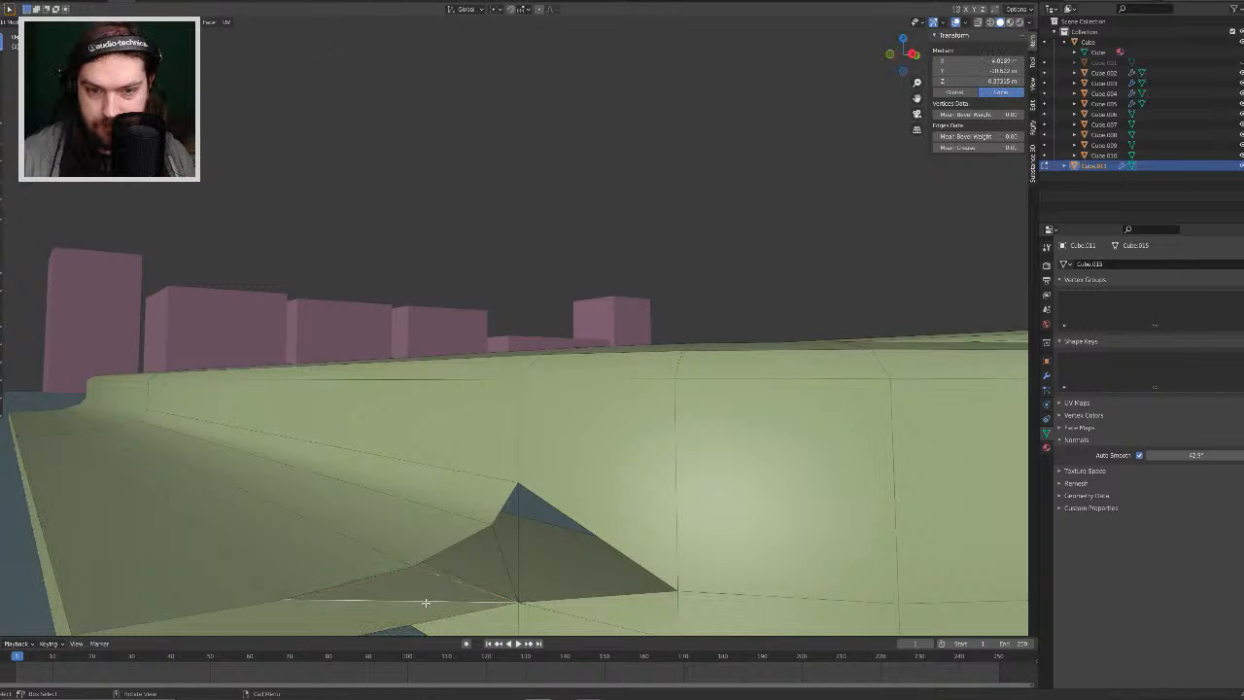
left_click(499, 547)
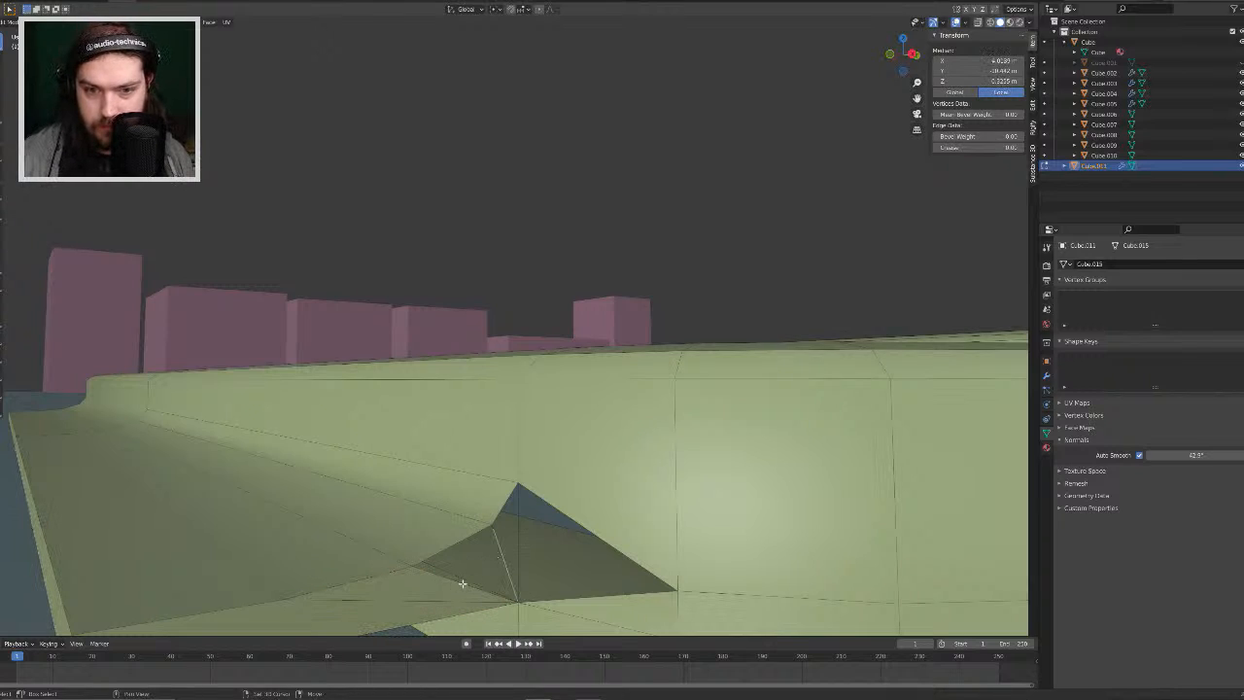
left_click(462, 584, "shift")
key("f")
Step: Fill the remaining triangular gaps on both sides of the vertical edge where the lip's end meets the block
left_click(518, 551)
left_click(507, 559, "shift")
key("f")
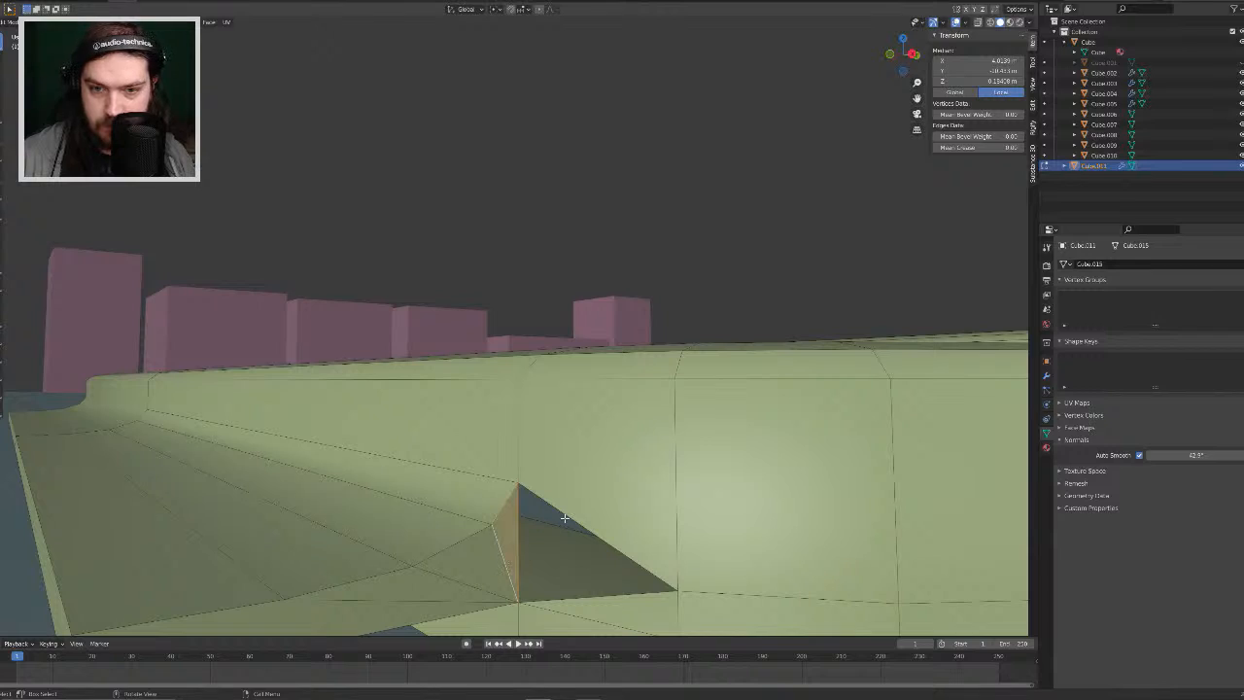
left_click(564, 520)
left_click(519, 550, "shift")
key("f")
scroll(521, 549, "down", 2)
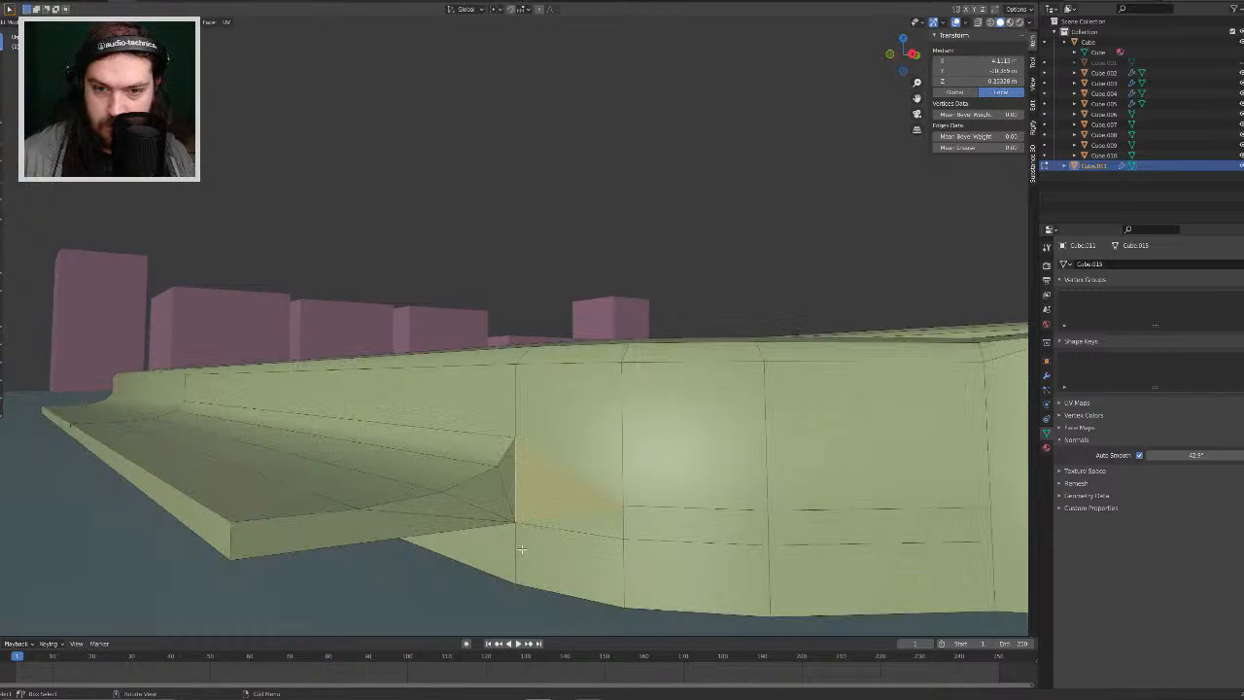
Step: Select the vertical edge at the lip's end corner, try beveling it, and check the corner outside Edit Mode
left_click(519, 493)
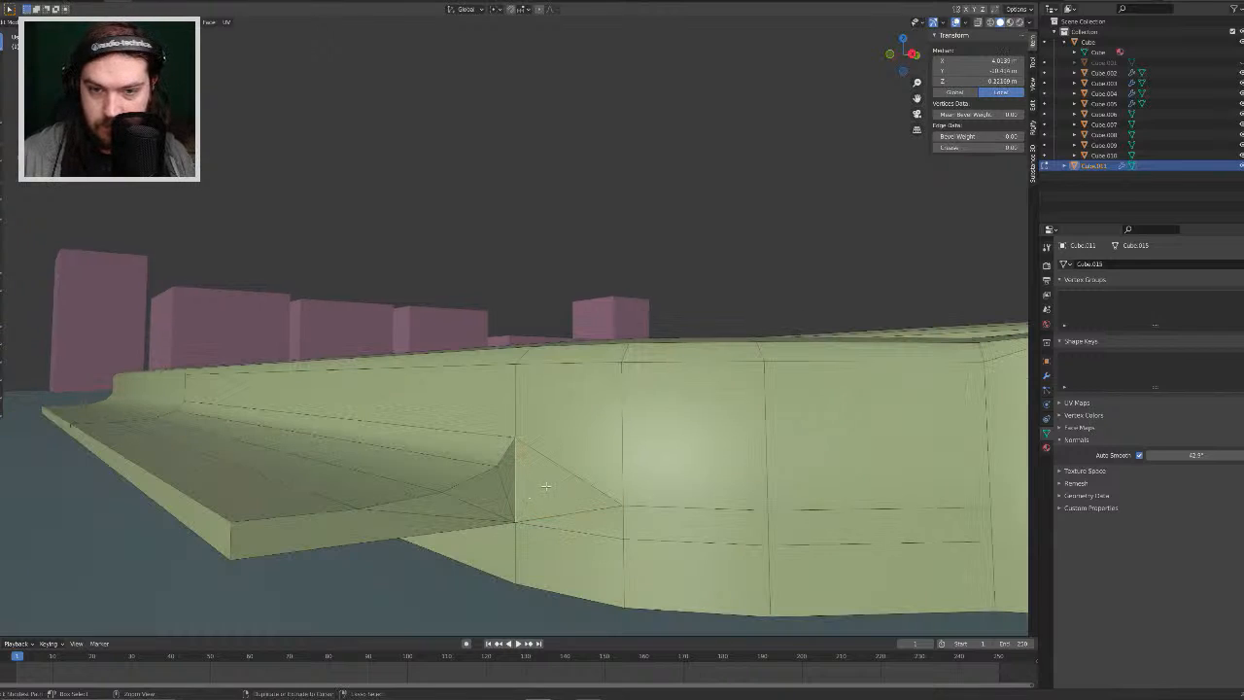
key("ctrl+b")
right_click(556, 489)
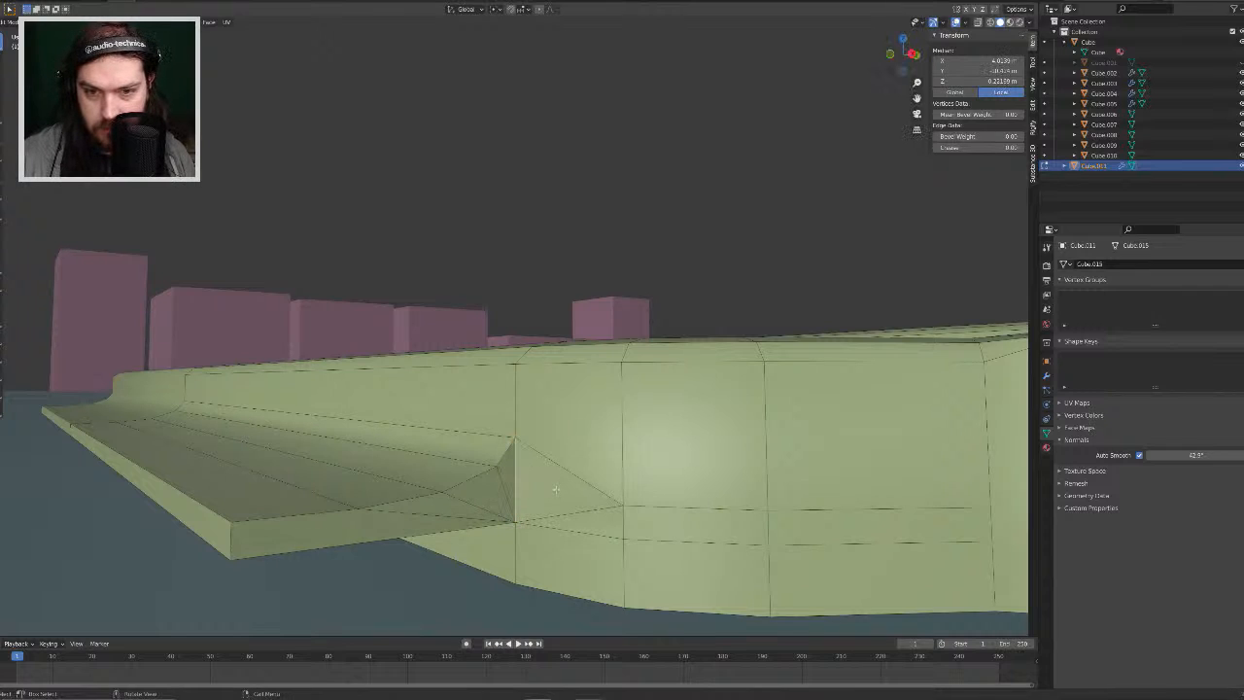
scroll(543, 493, "up", 2)
key("Tab")
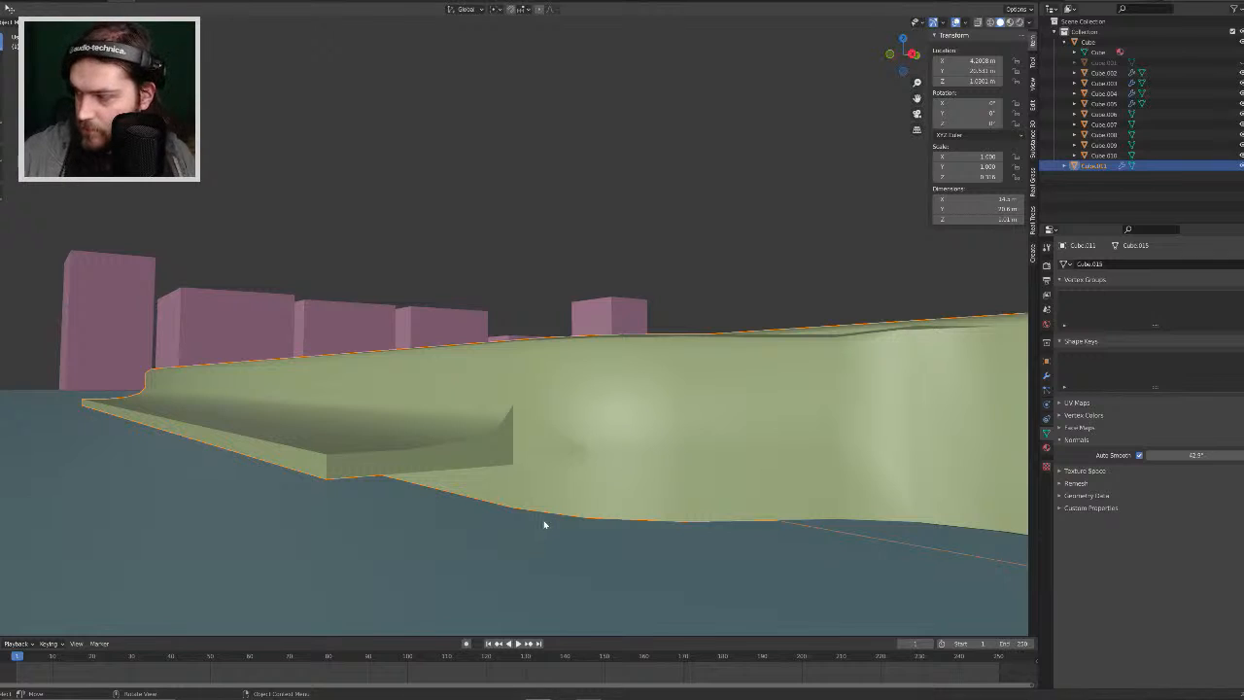
middle_click_drag(530, 418, 575, 455)
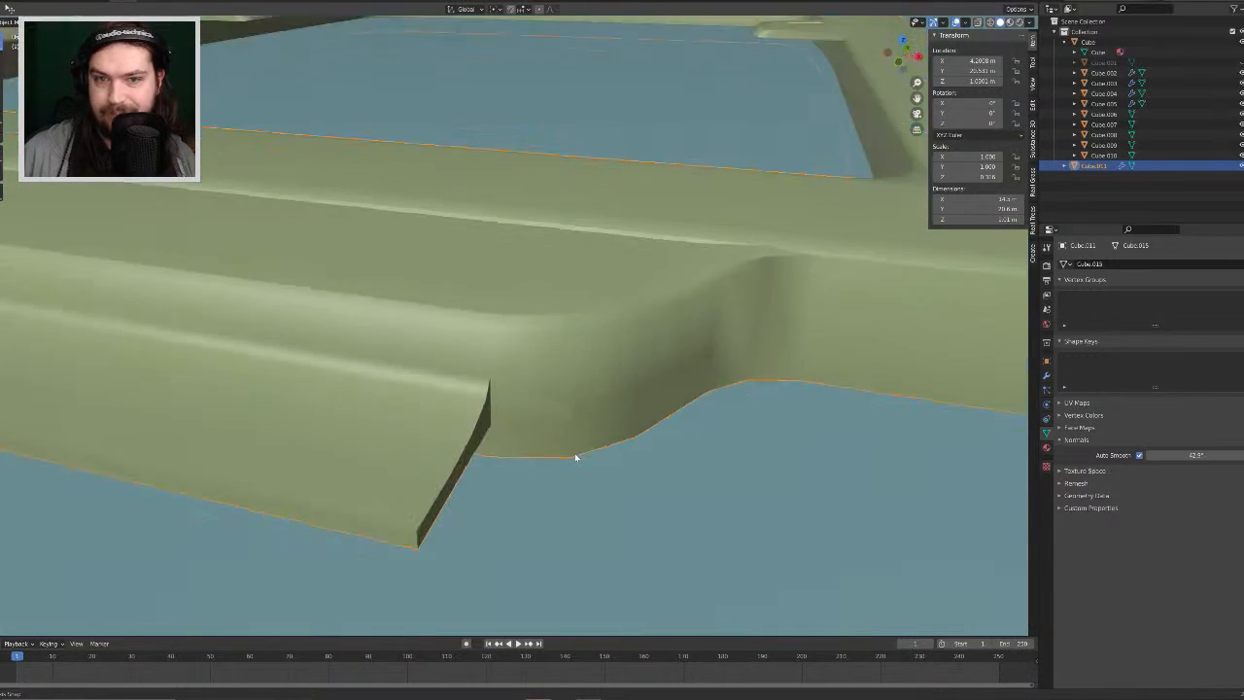
Step: Move the vertical edge at the lip's end corner outward along X by about 0.1 m
key("Tab")
scroll(544, 444, "up", 1)
key("g")
key("x")
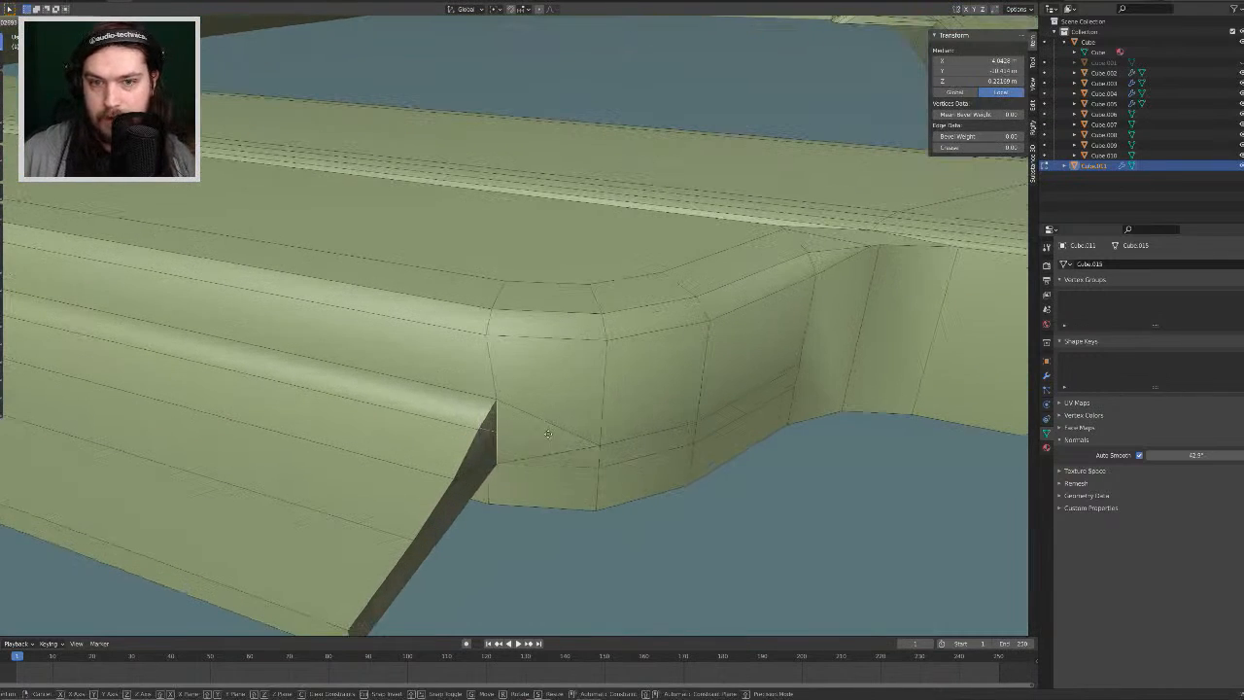
left_click(483, 441)
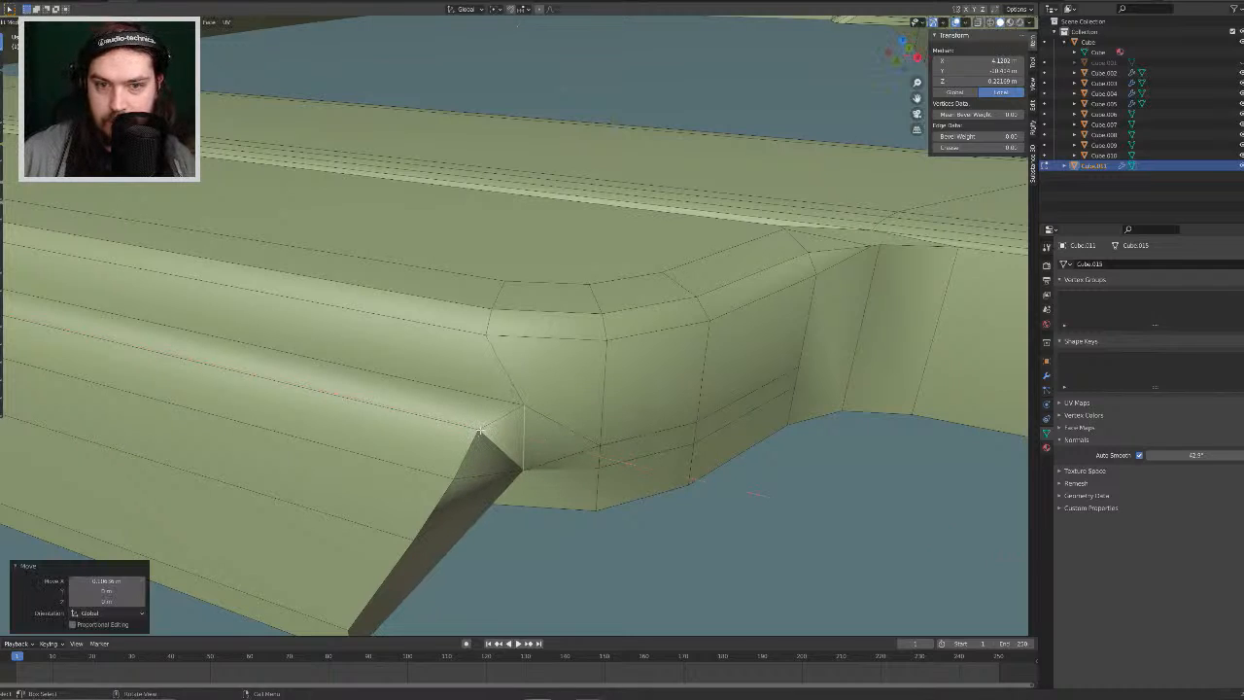
Step: Adjust the height of the bevel's middle vertex at the lip's end along Z
left_click(480, 429)
key("g")
key("z")
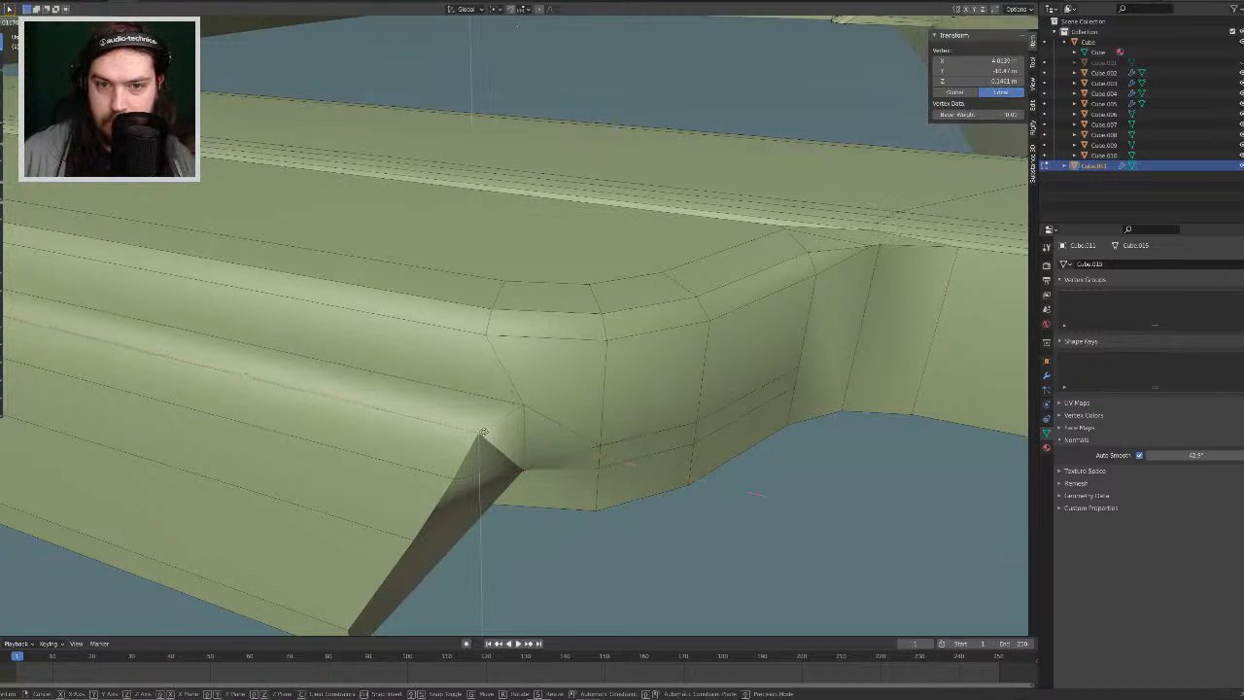
left_click(483, 445)
middle_click_drag(483, 445, 494, 418)
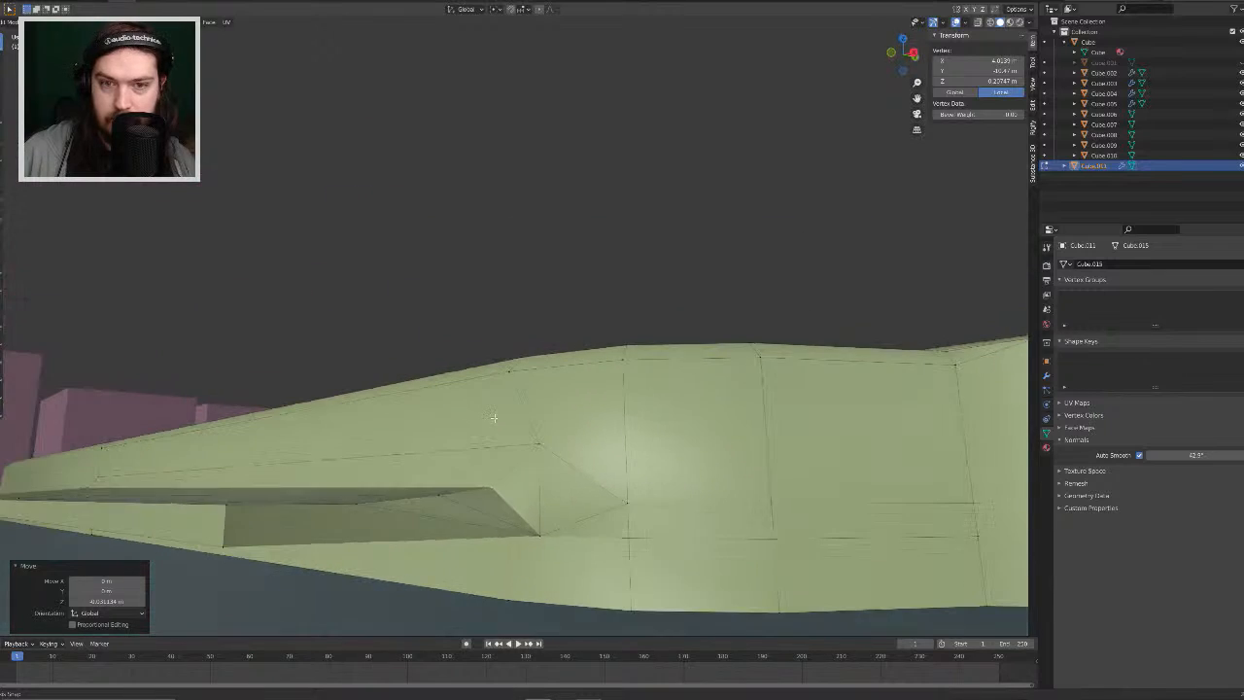
key("g")
key("z")
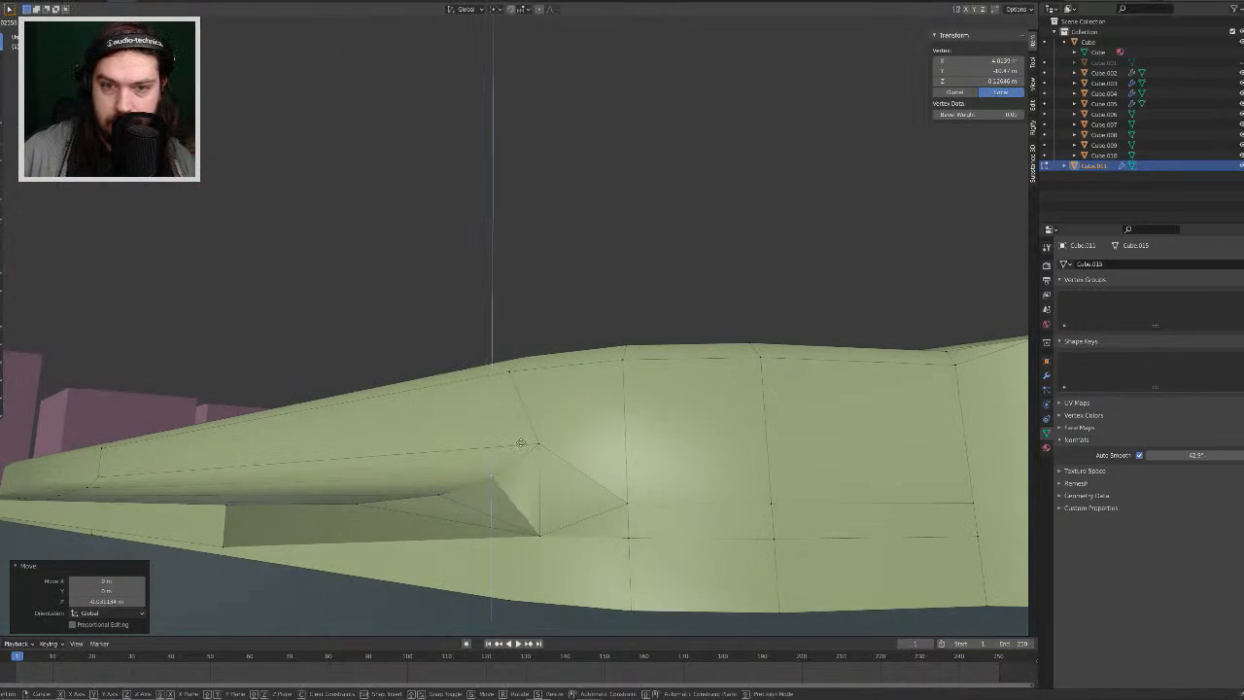
left_click(521, 442)
middle_click_drag(551, 446, 616, 479)
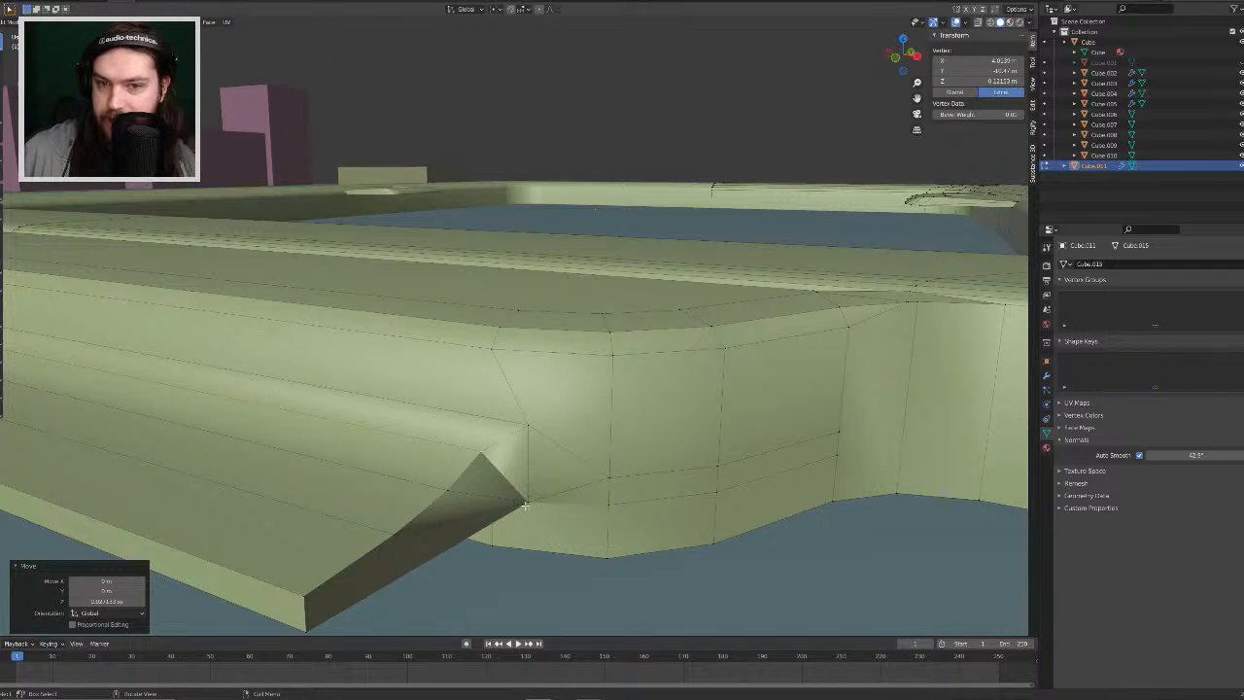
Step: Raise the lower corner vertex where the lip's end meets the block slightly along Z
middle_click_drag(524, 505, 540, 525)
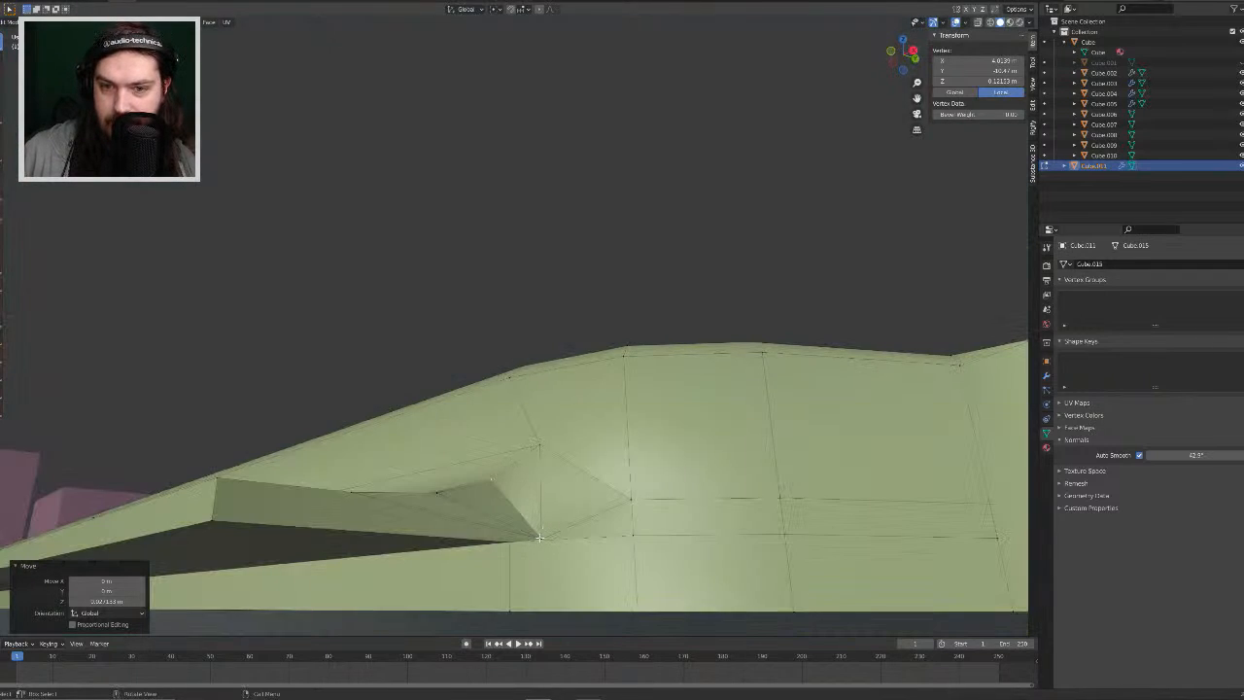
key("g")
key("z")
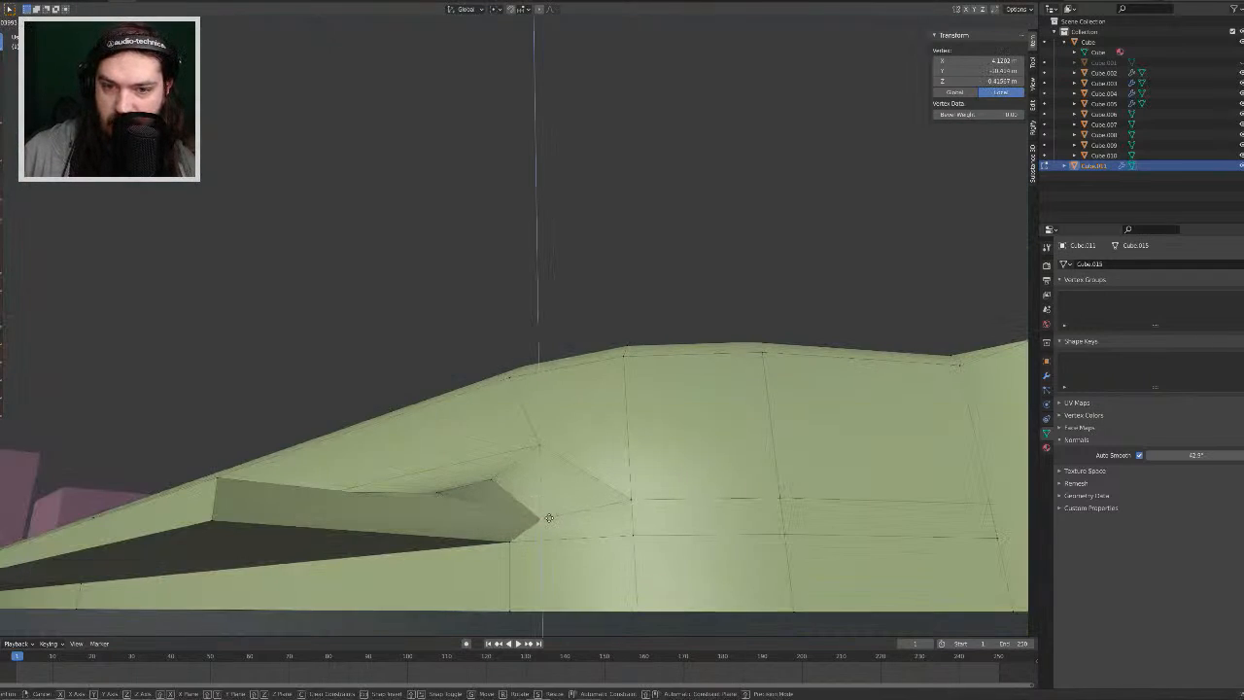
left_click(553, 526)
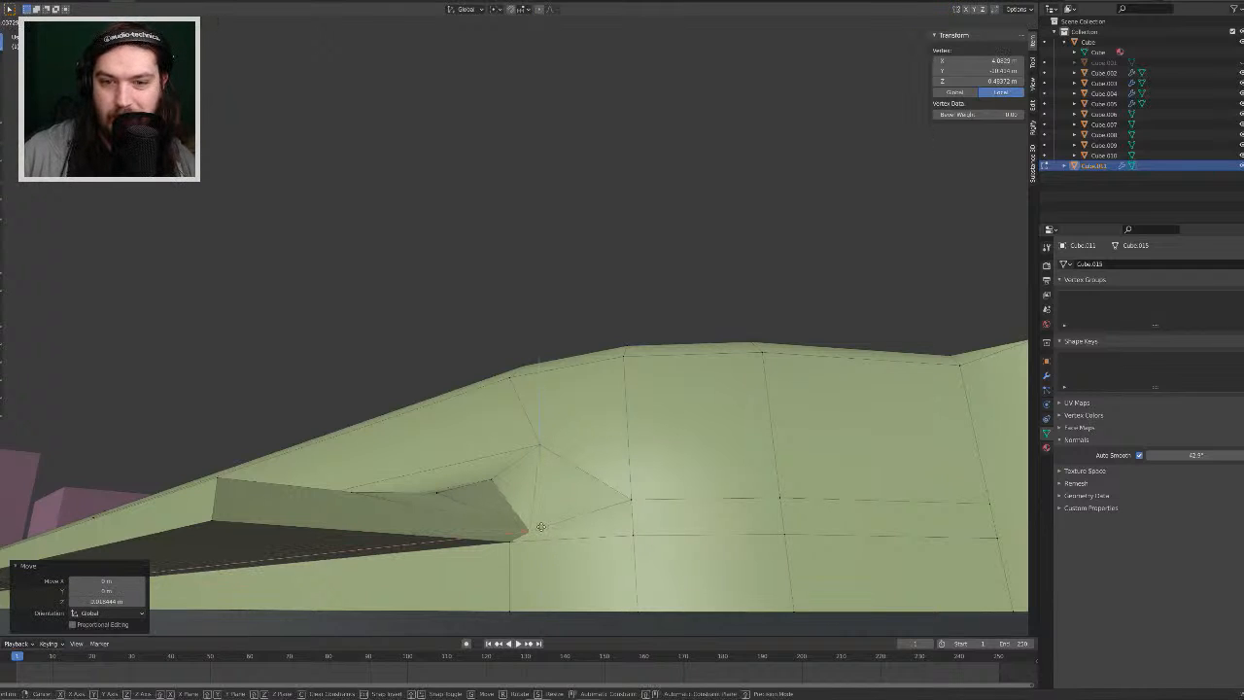
right_click(544, 528)
middle_click_drag(540, 520, 470, 475)
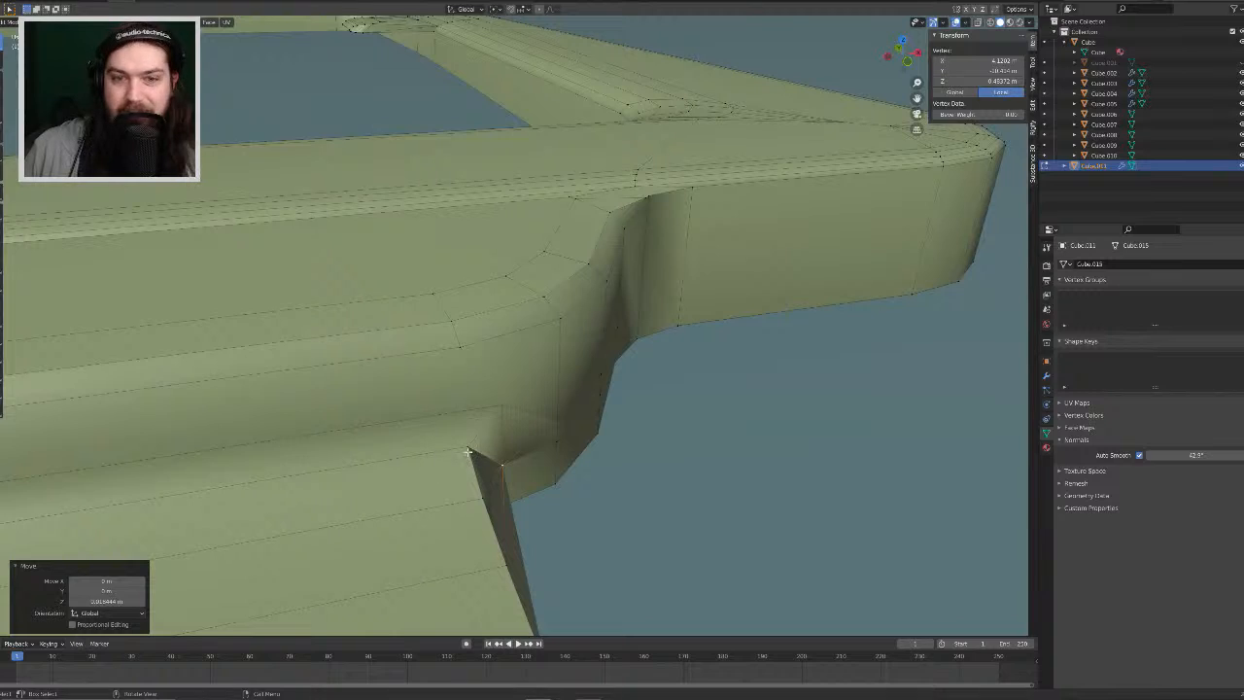
Step: Shift the bevel's middle vertex at the lip's end slightly along X, and check the whole frame outside Edit Mode
left_click(467, 453)
key("g")
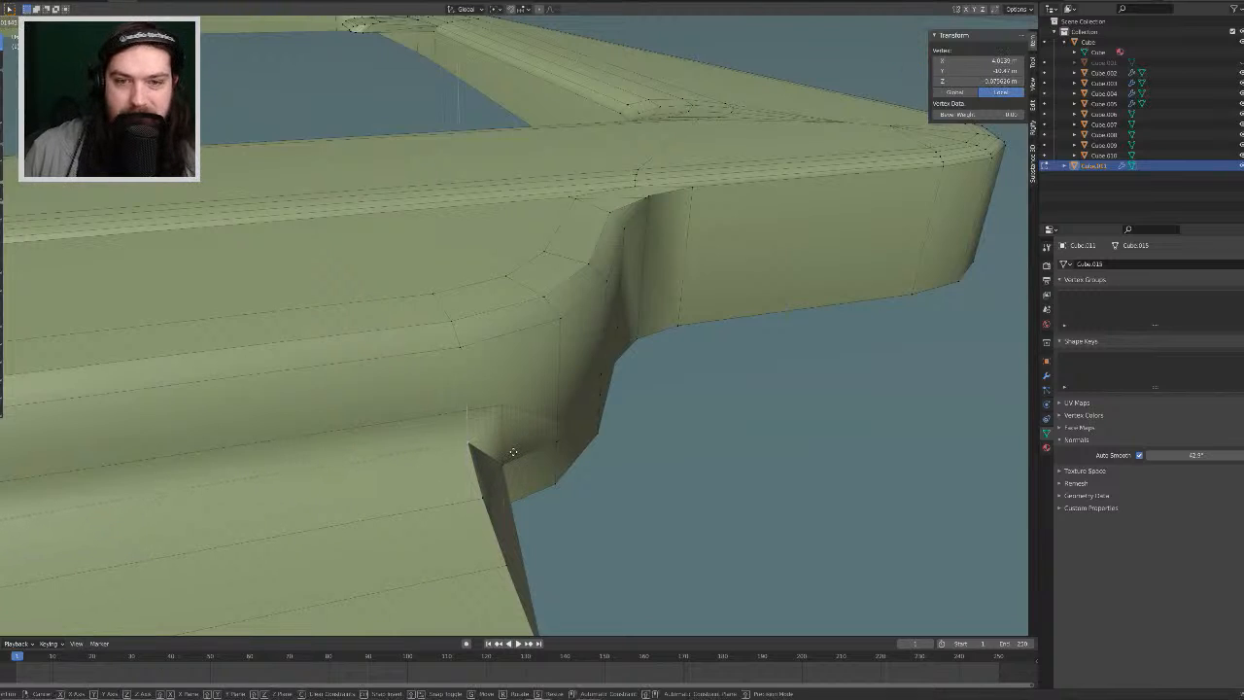
key("x")
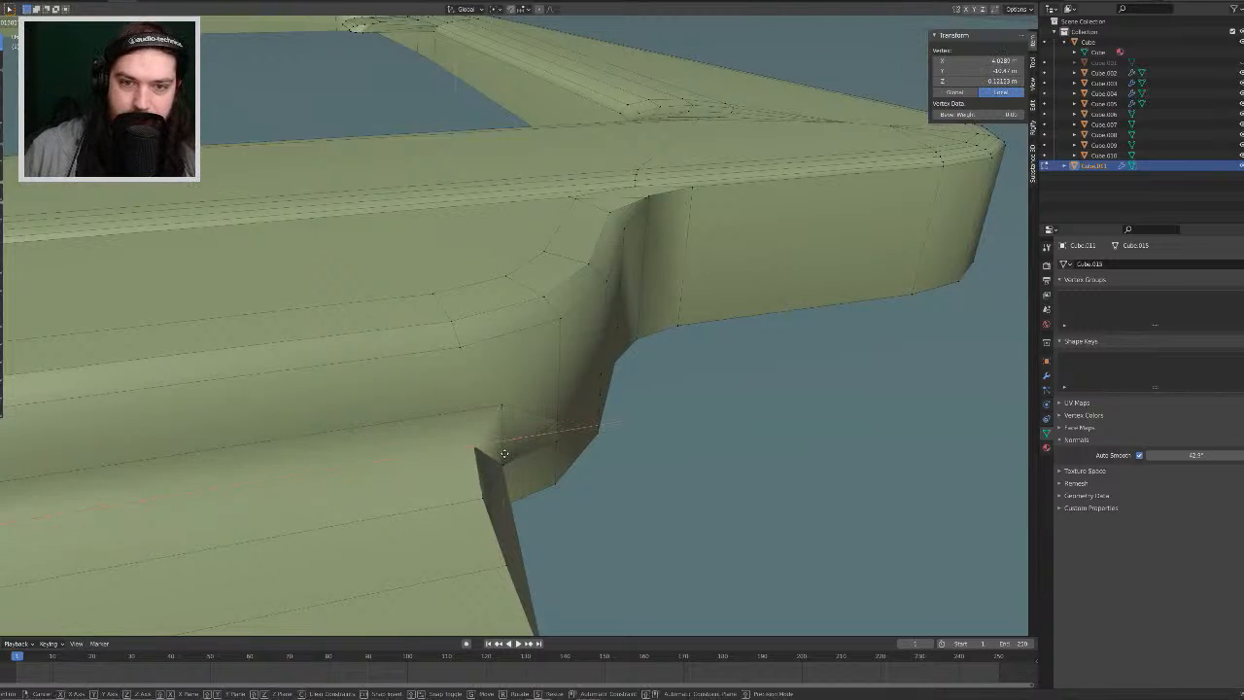
left_click(504, 454)
middle_click_drag(504, 454, 573, 427)
key("Tab")
scroll(532, 398, "down", 5)
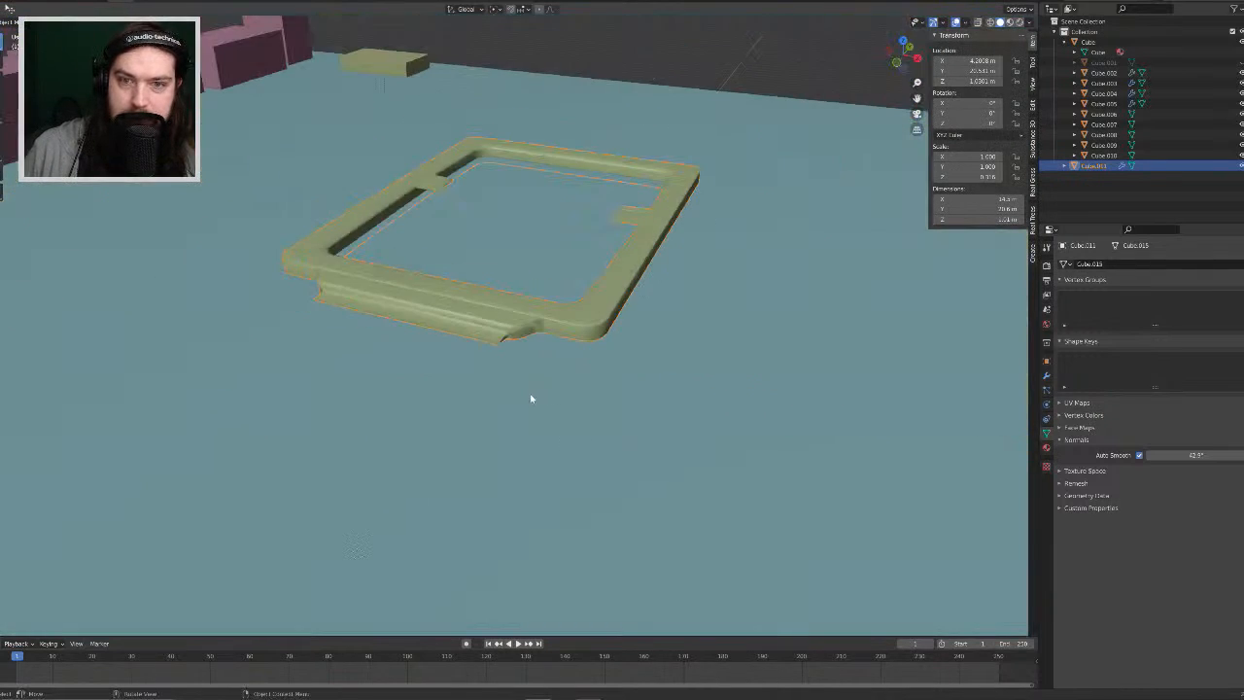
mouse_move(456, 329)
middle_mouse_down()
mouse_move(490, 352)
mouse_move(492, 382)
mouse_move(469, 388)
mouse_move(455, 351)
mouse_move(462, 312)
middle_mouse_up()
scroll(473, 326, "up", 8)
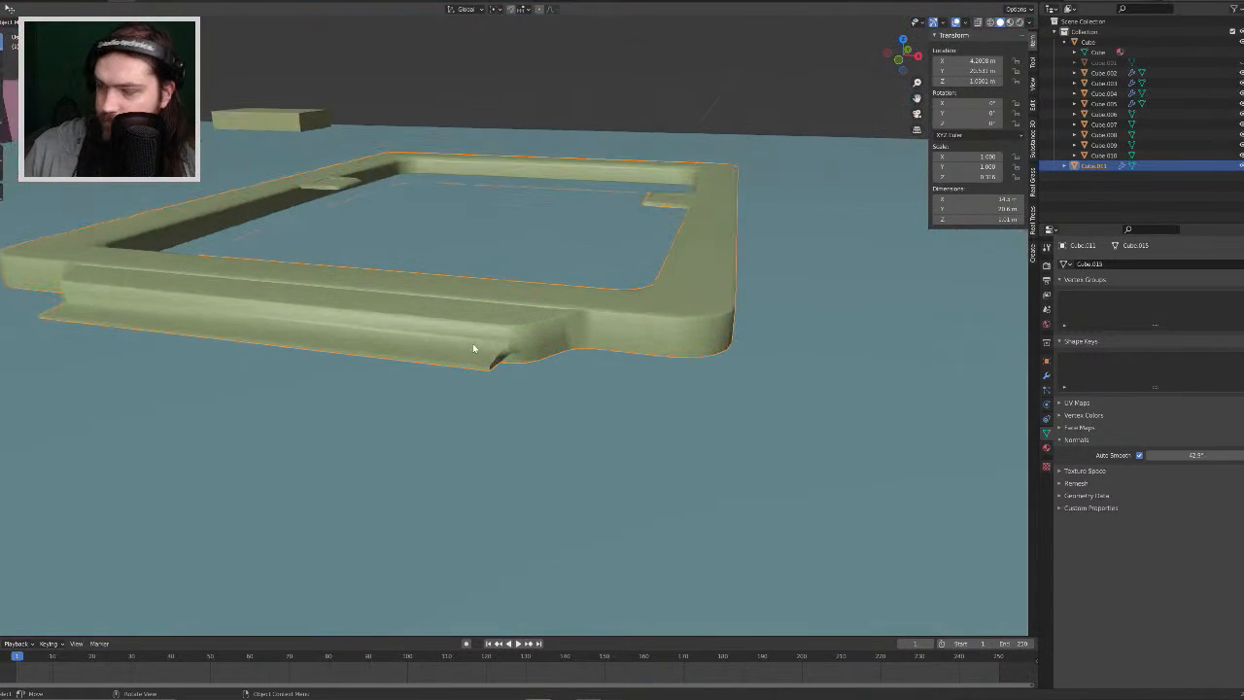
Step: Extend the front lip by moving its whole outer edge loop outward along Y
middle_click_drag(432, 401, 469, 368)
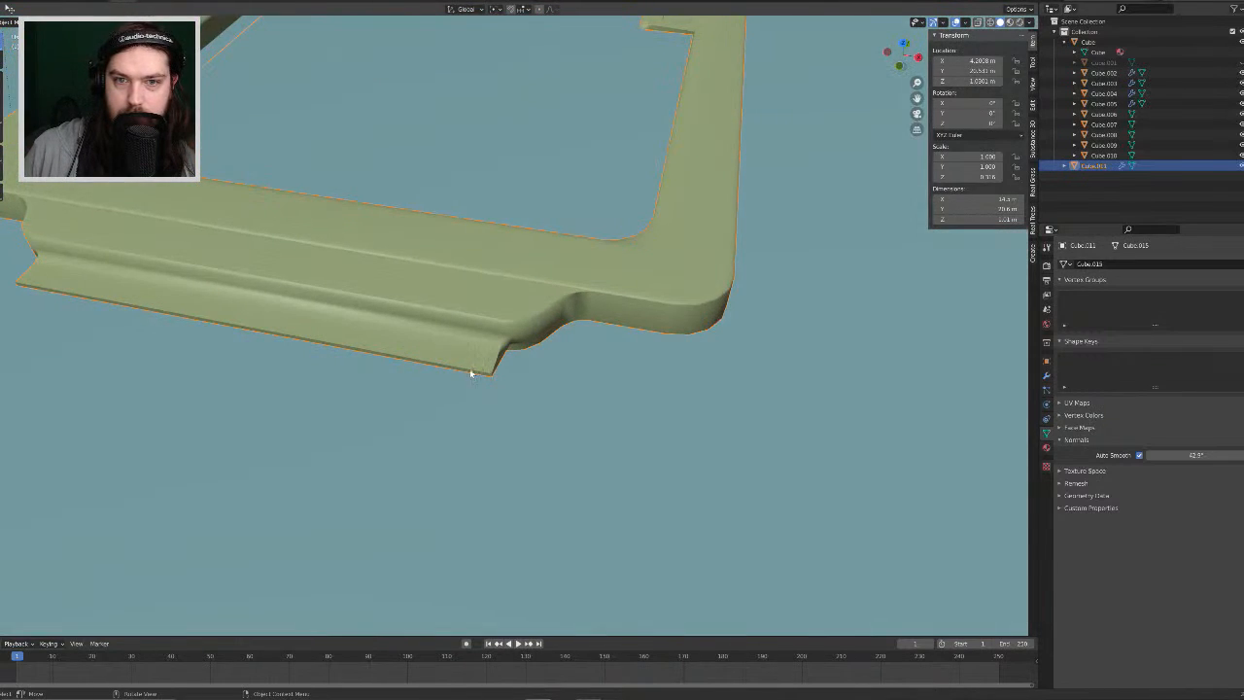
key("Tab")
left_click(467, 369)
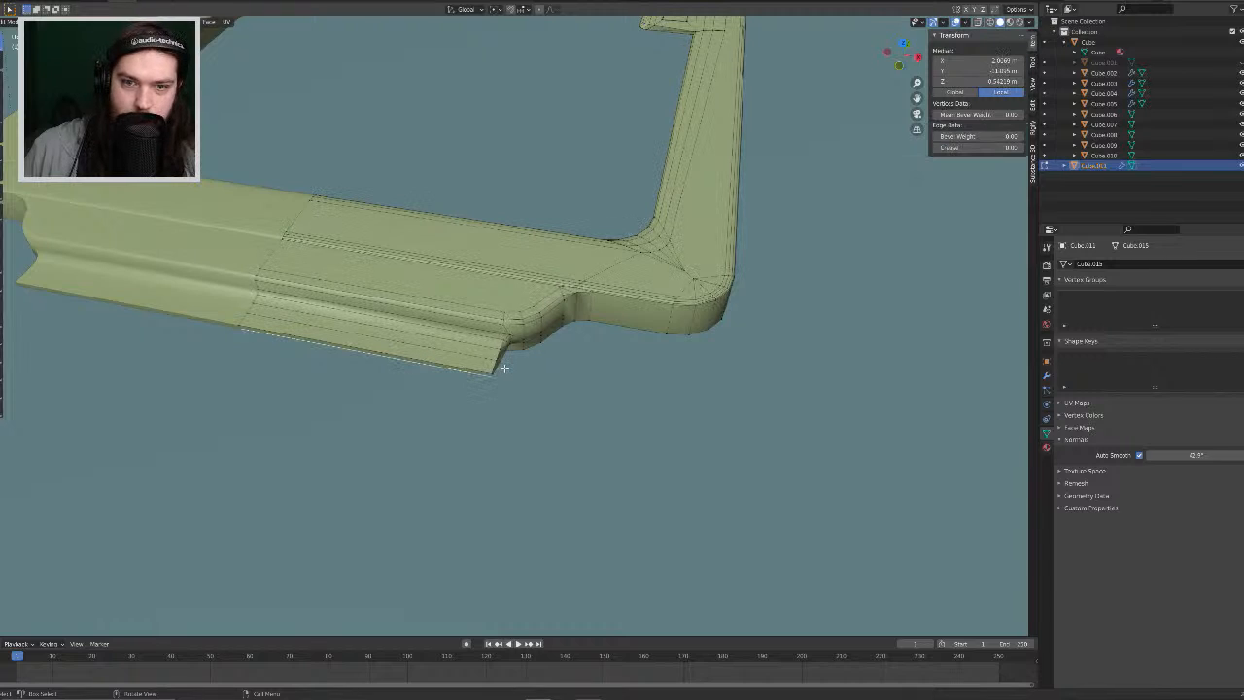
left_click(483, 374, "alt")
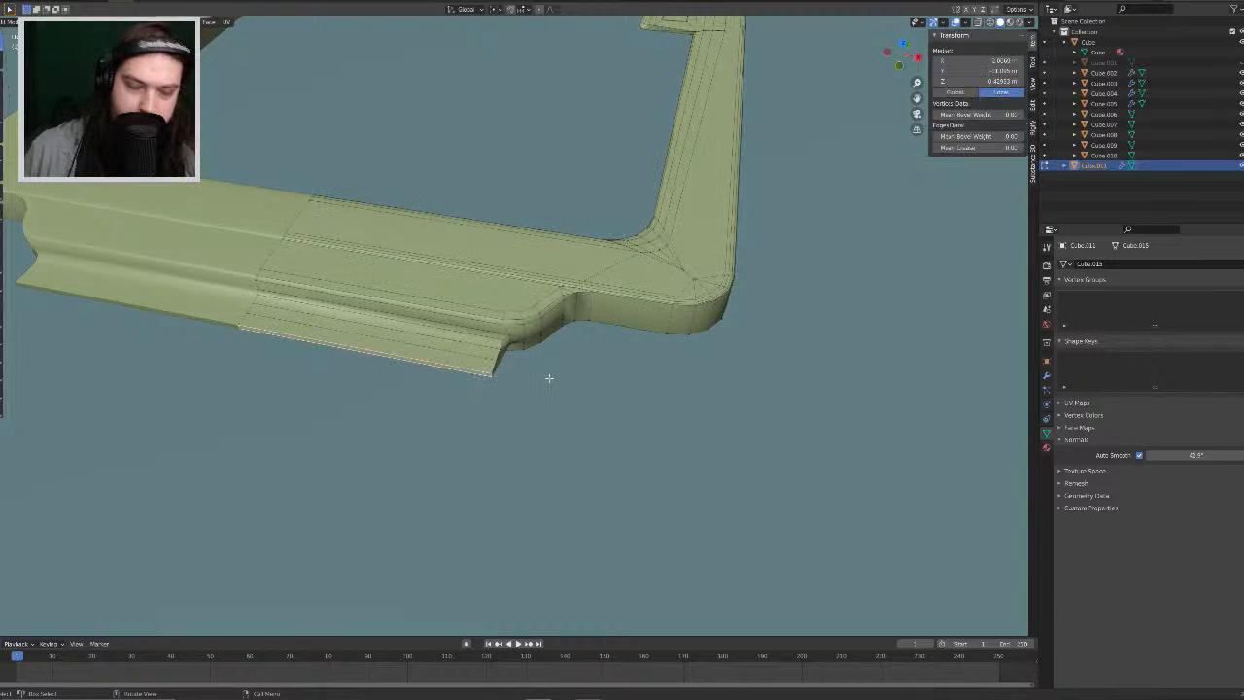
key("g")
key("y")
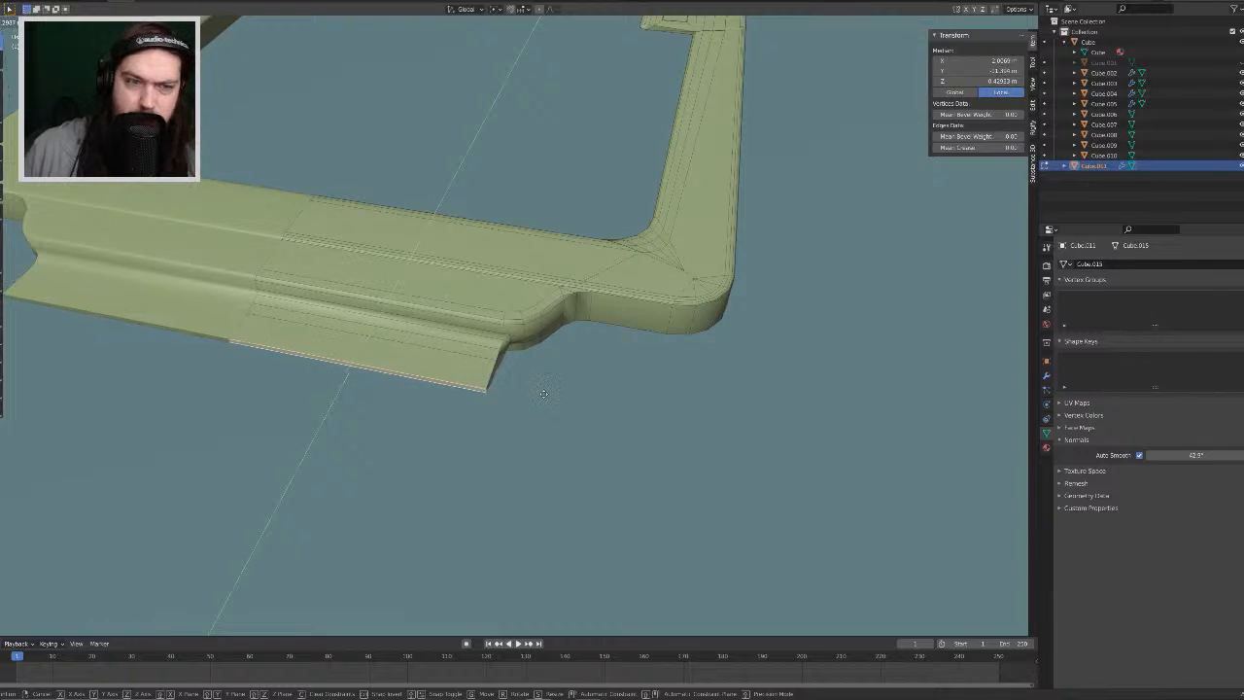
left_click(543, 393)
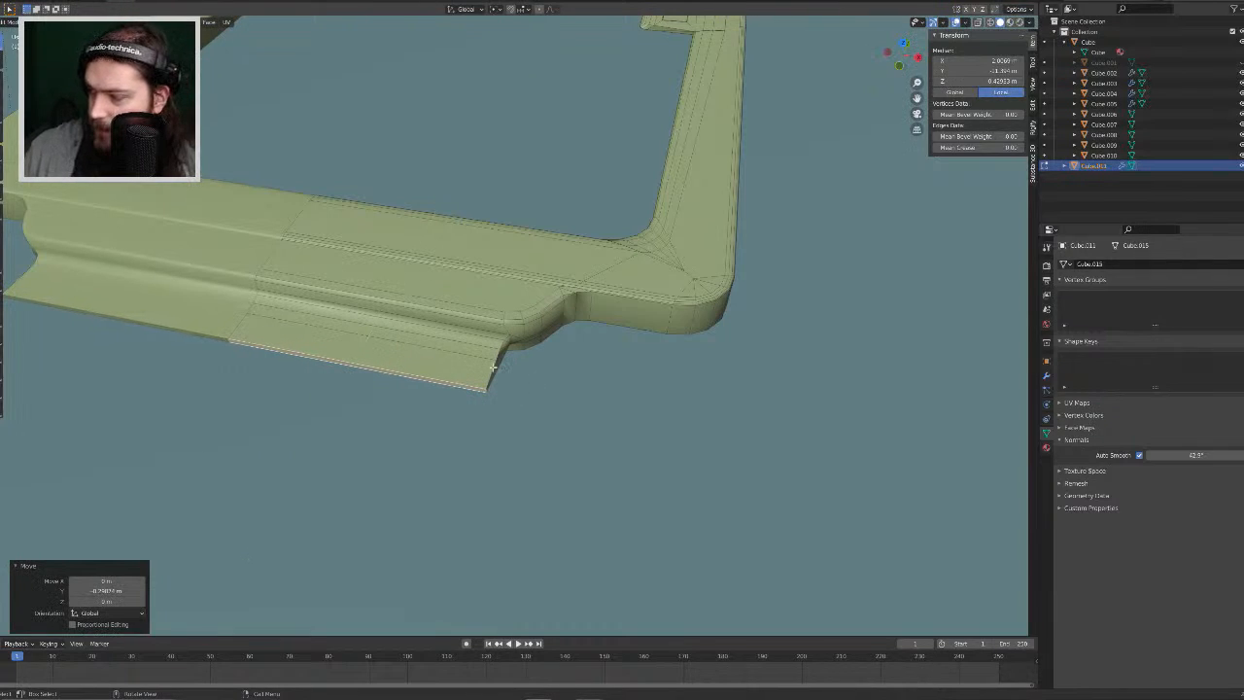
Step: Bevel the selected outer edges of the front lip, and check the whole frame outside Edit Mode
middle_click_drag(493, 366, 647, 360)
key("ctrl+b")
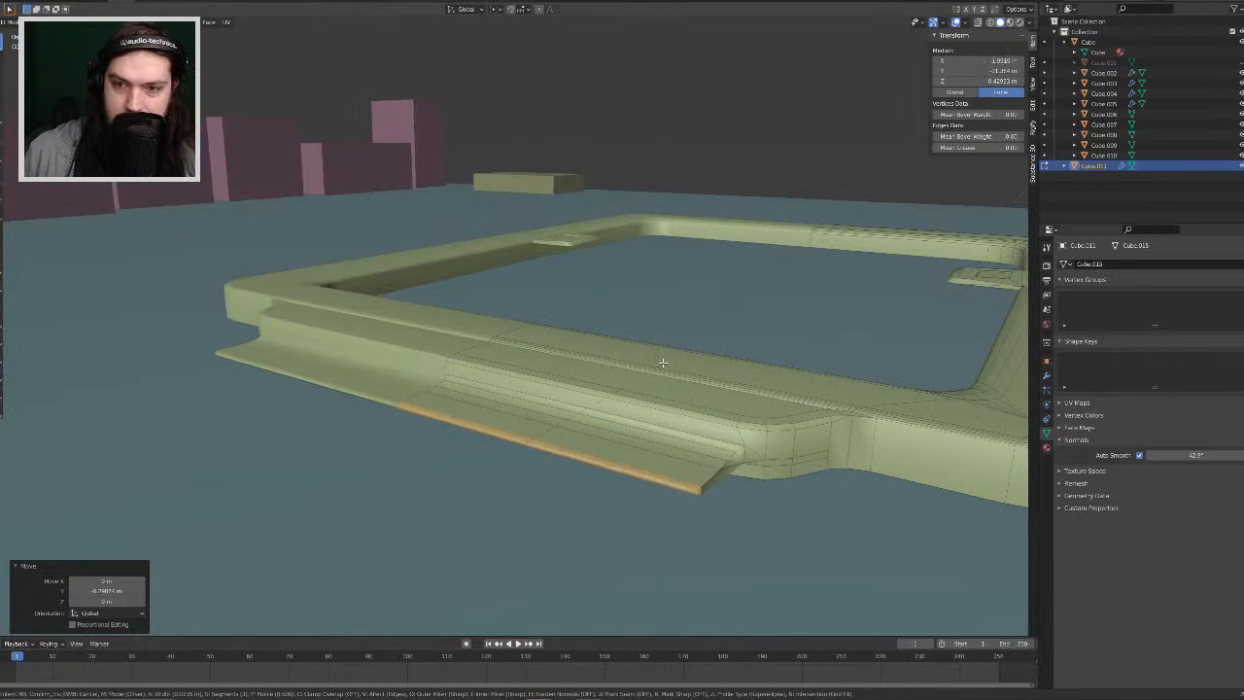
left_click(662, 362)
key("Tab")
mouse_move(661, 363)
middle_mouse_down()
mouse_move(652, 314)
mouse_move(671, 343)
middle_mouse_up()
scroll(660, 358, "down", 10)
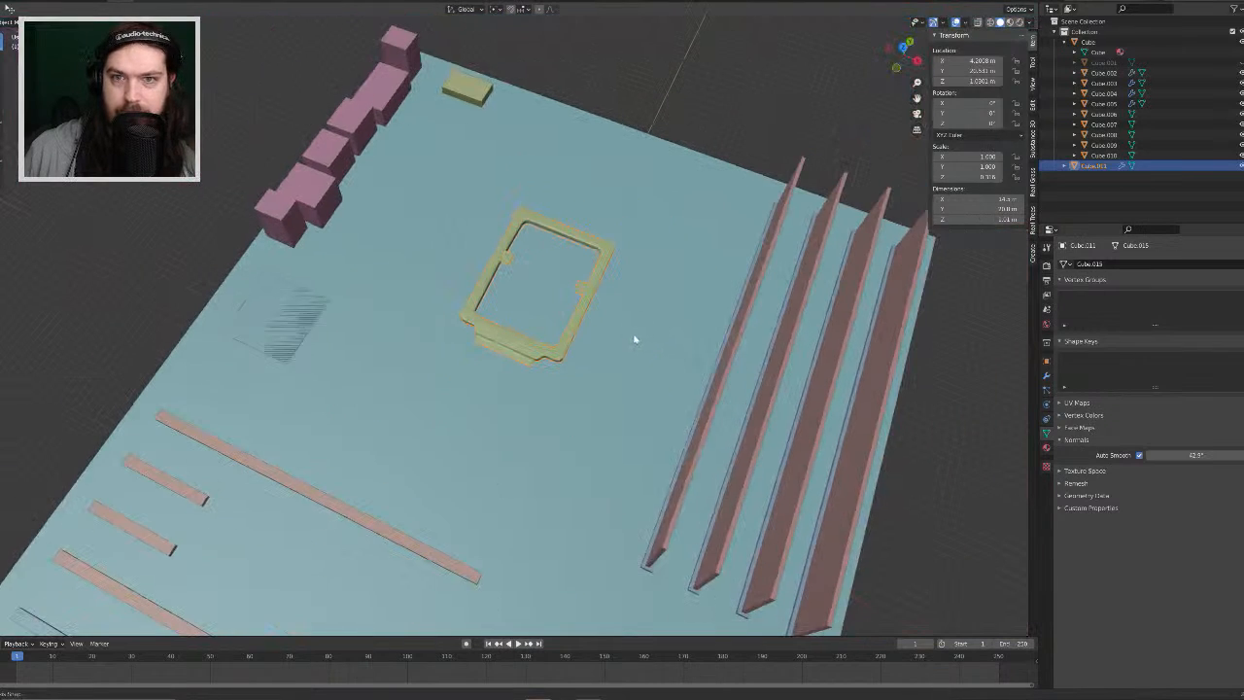
scroll(576, 345, "up", 10)
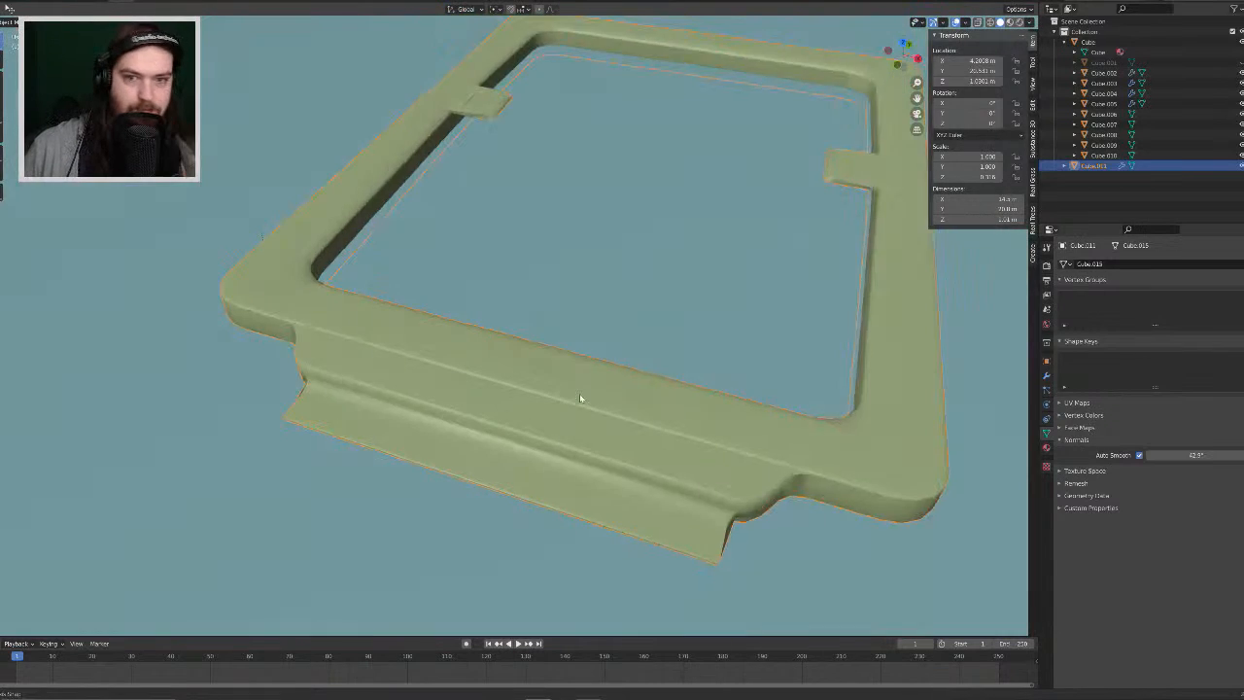
scroll(583, 408, "up", 3)
scroll(559, 438, "down", 1)
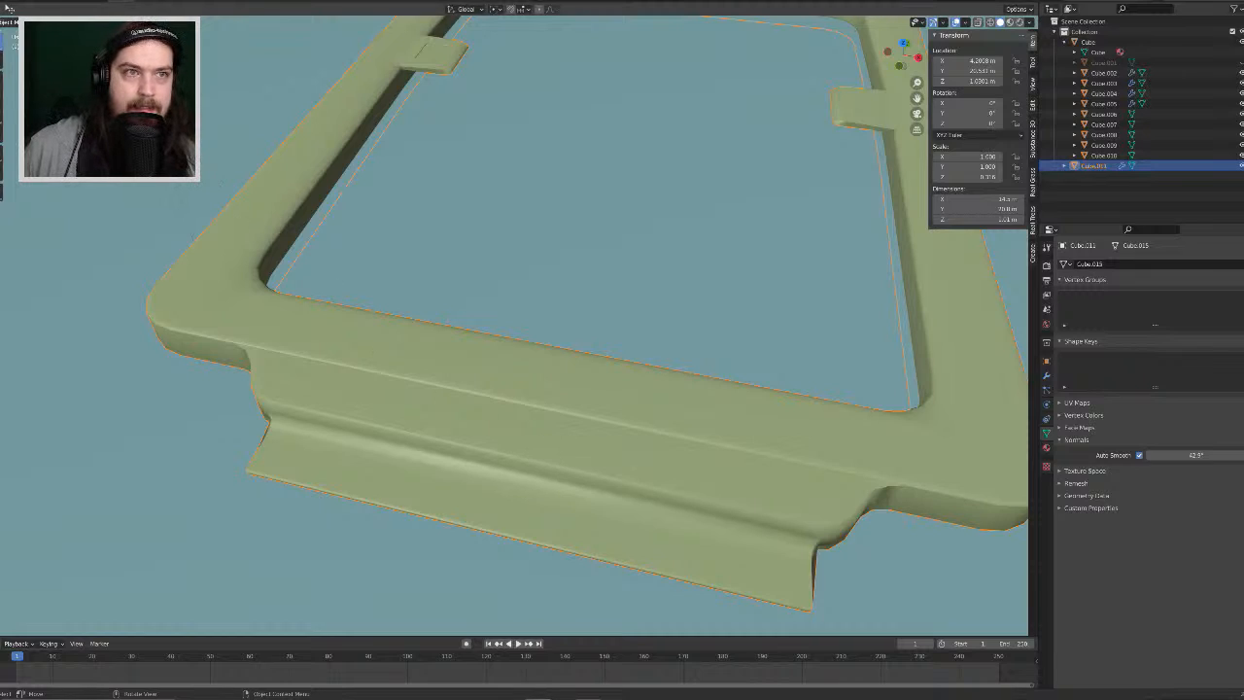
Step: Search the enabled add-ons in the preferences for "bool", and close the preferences
left_click(10, 8)
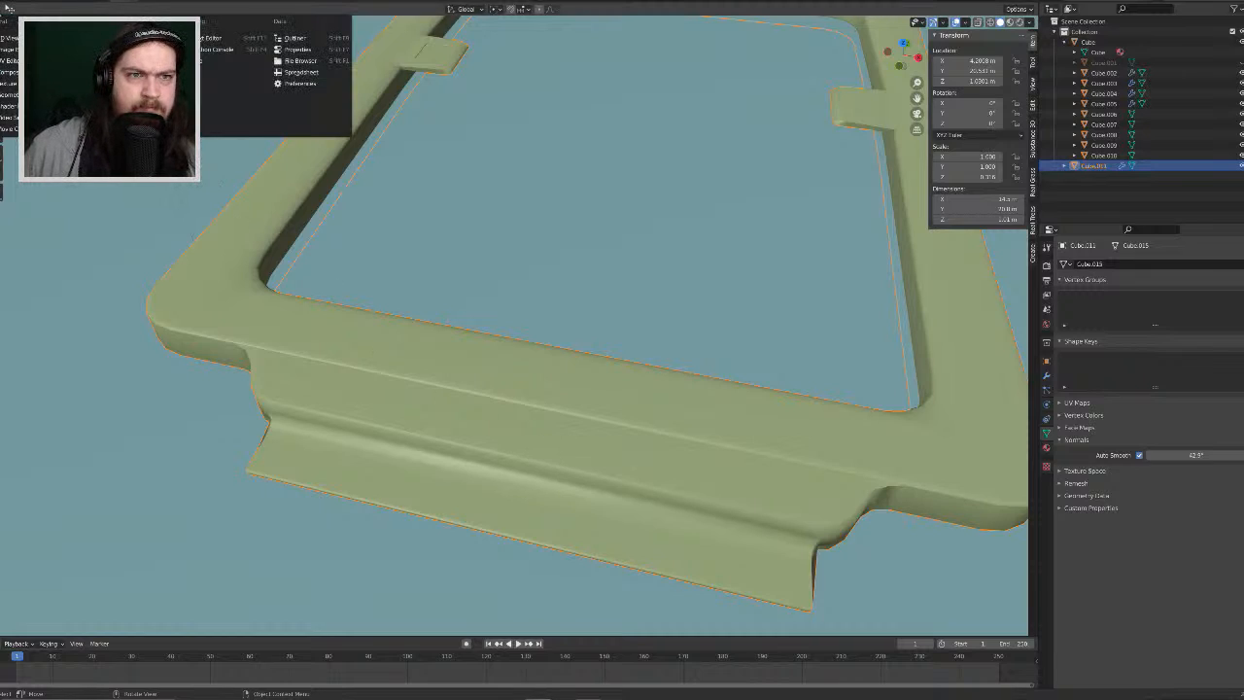
left_click(4, 5)
left_click(29, 142)
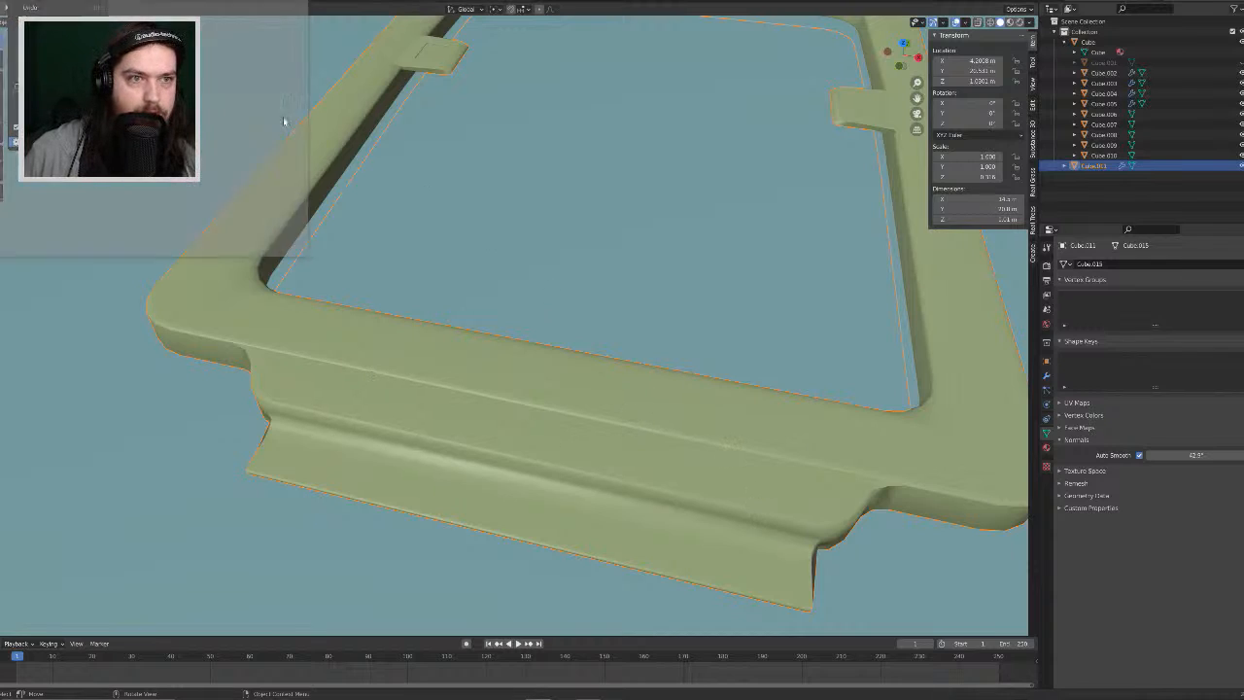
key("BackSpace")
key("BackSpace")
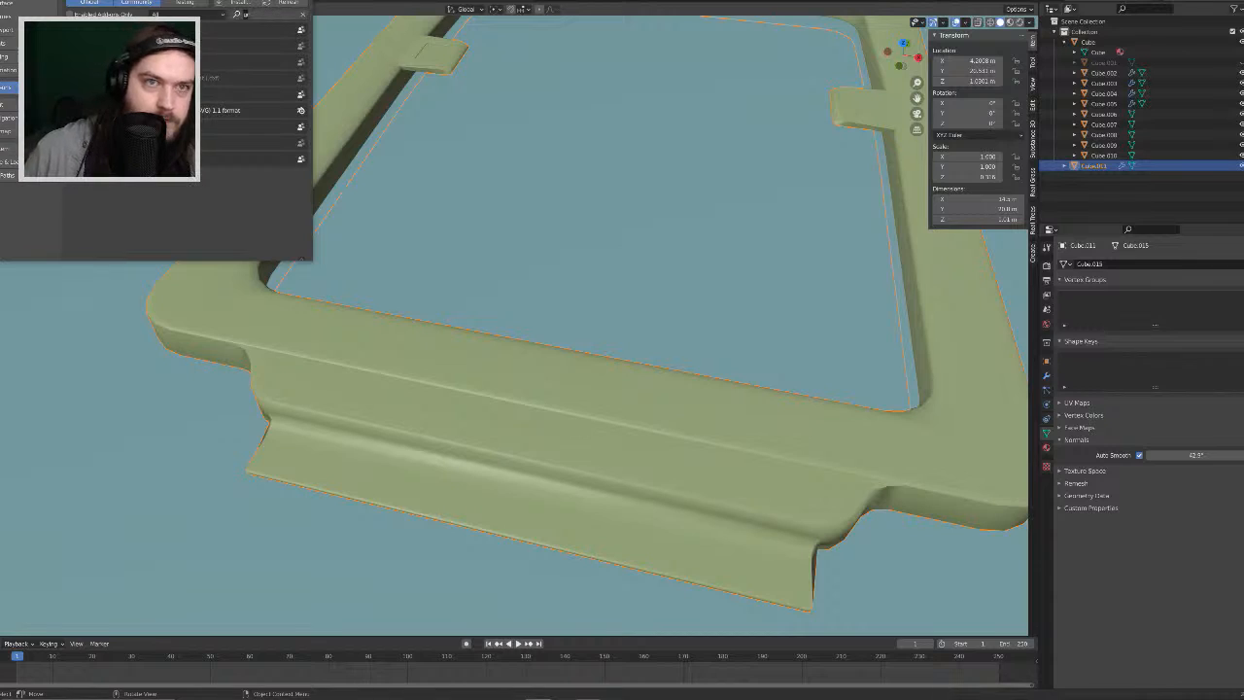
type("bool")
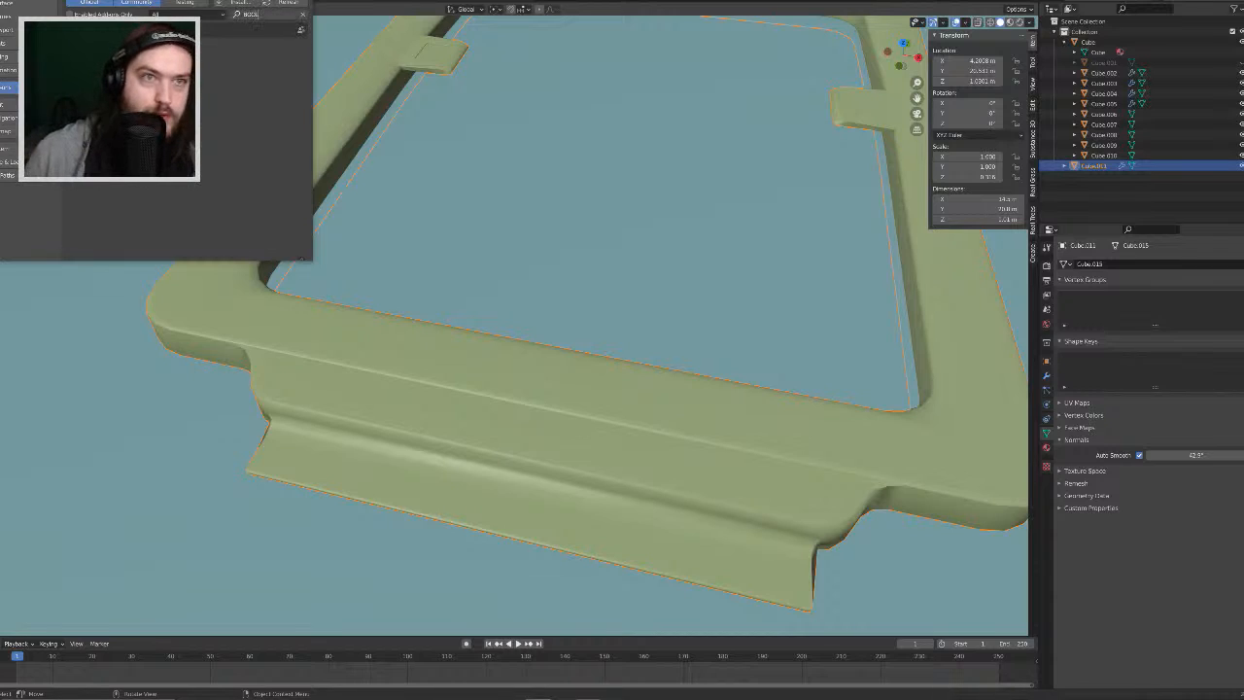
left_click(303, 0)
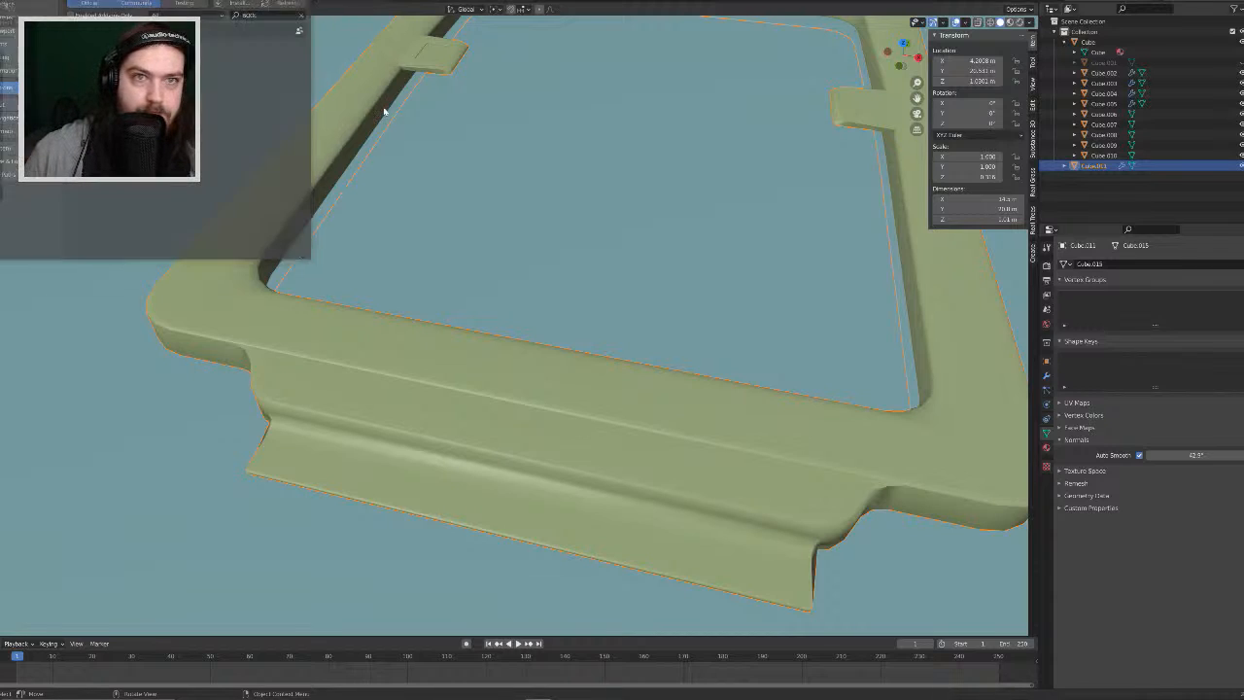
Step: Look through the object creation options and the viewport's add-on tools for a boolean tool
key("shift+a")
mouse_move(454, 460)
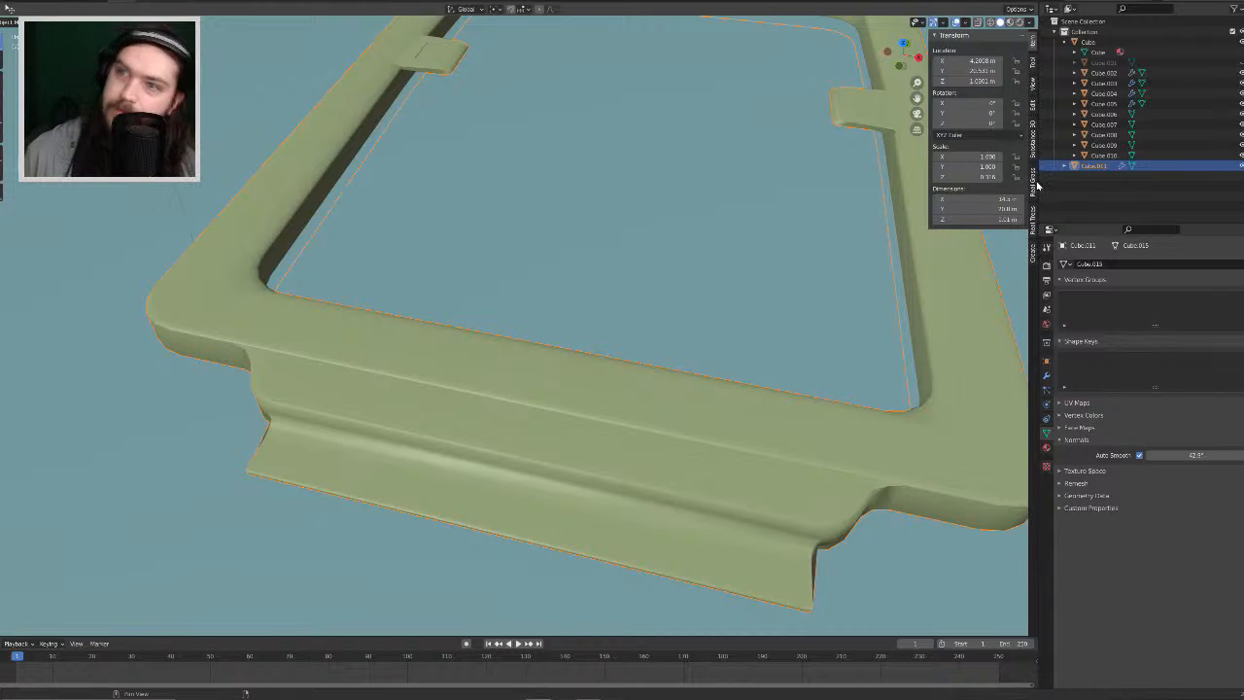
left_click(1033, 250)
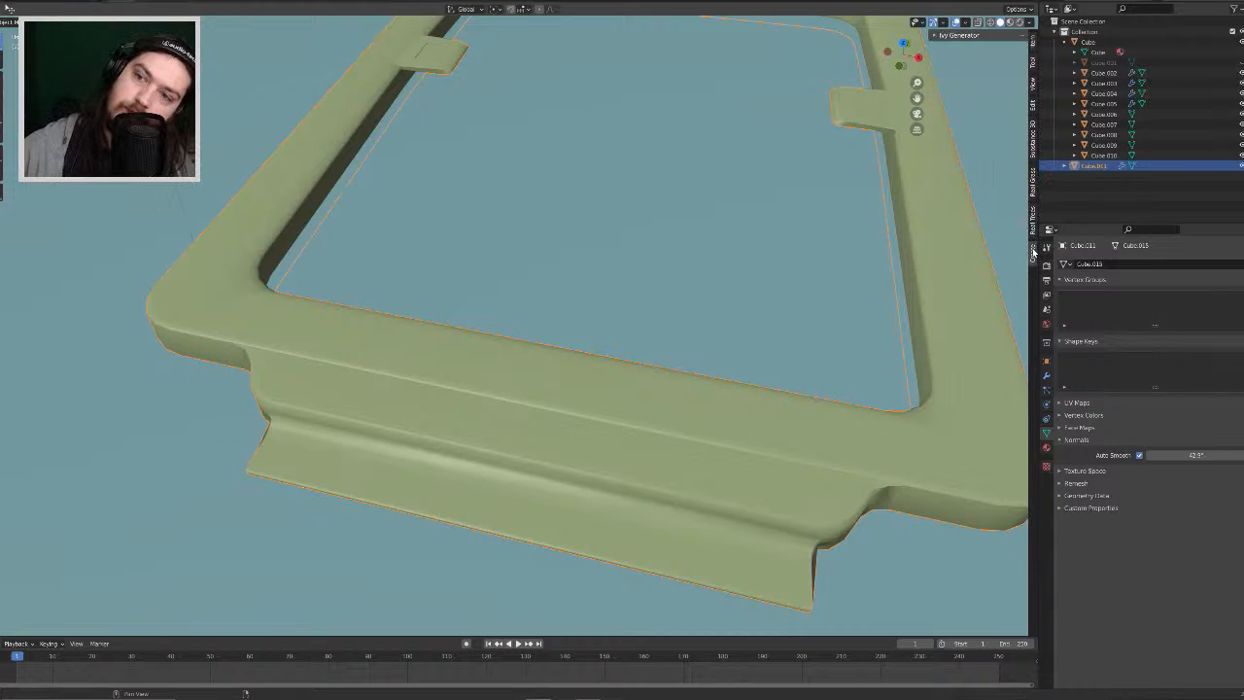
left_click(1033, 45)
left_click(1033, 61)
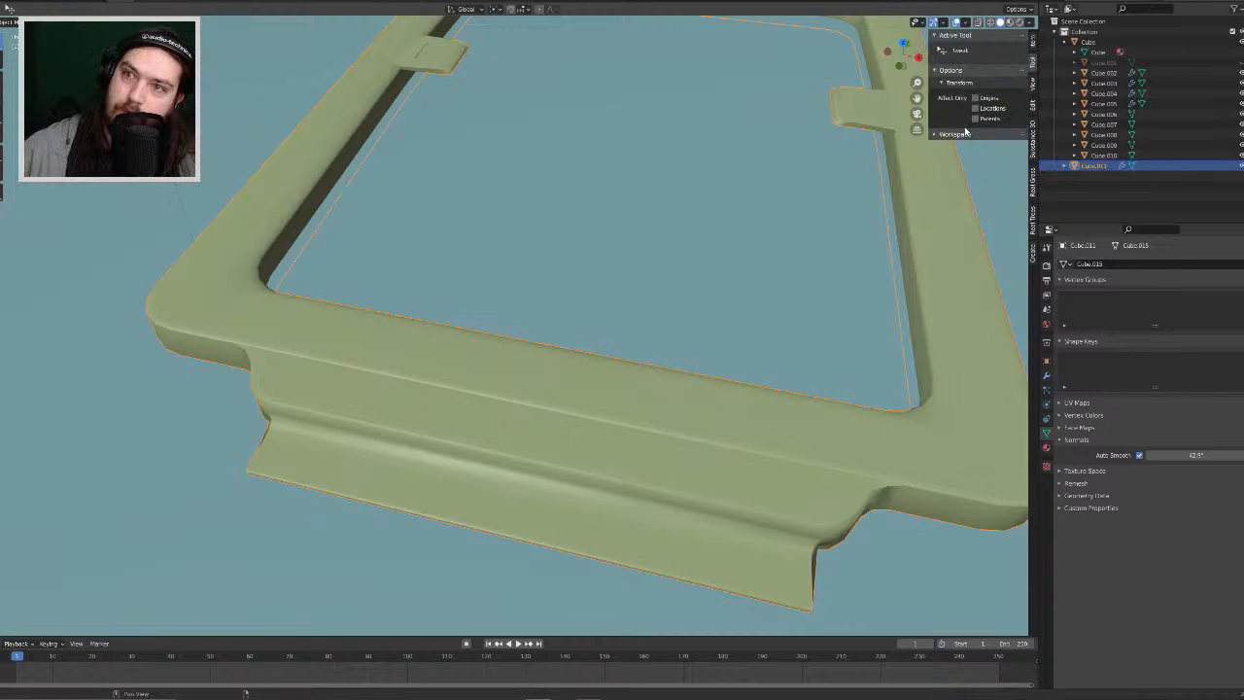
left_click(1032, 91)
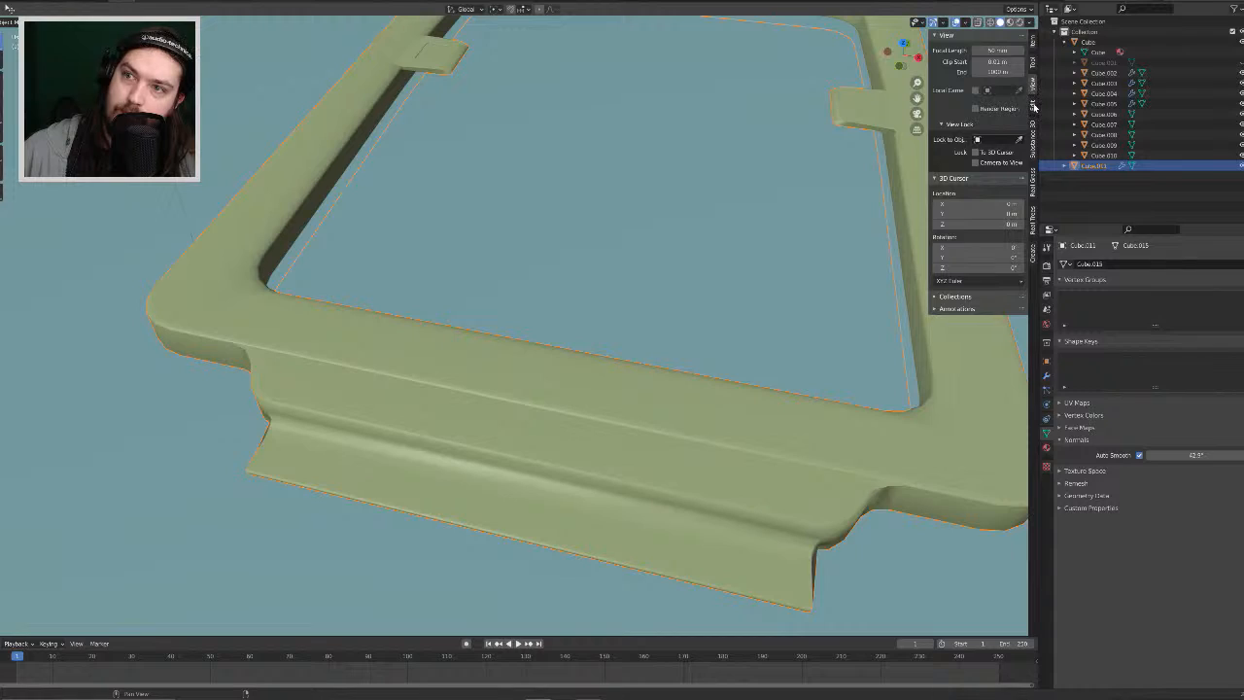
left_click(1033, 106)
left_click(1034, 130)
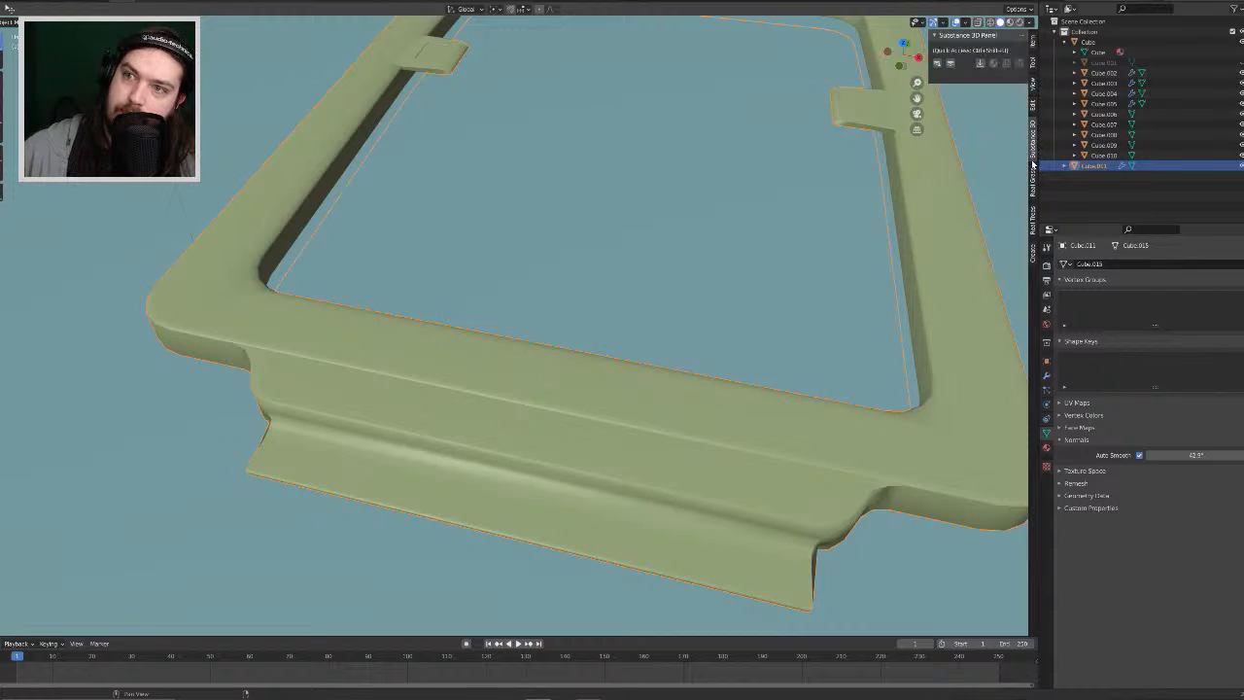
left_click(1033, 197)
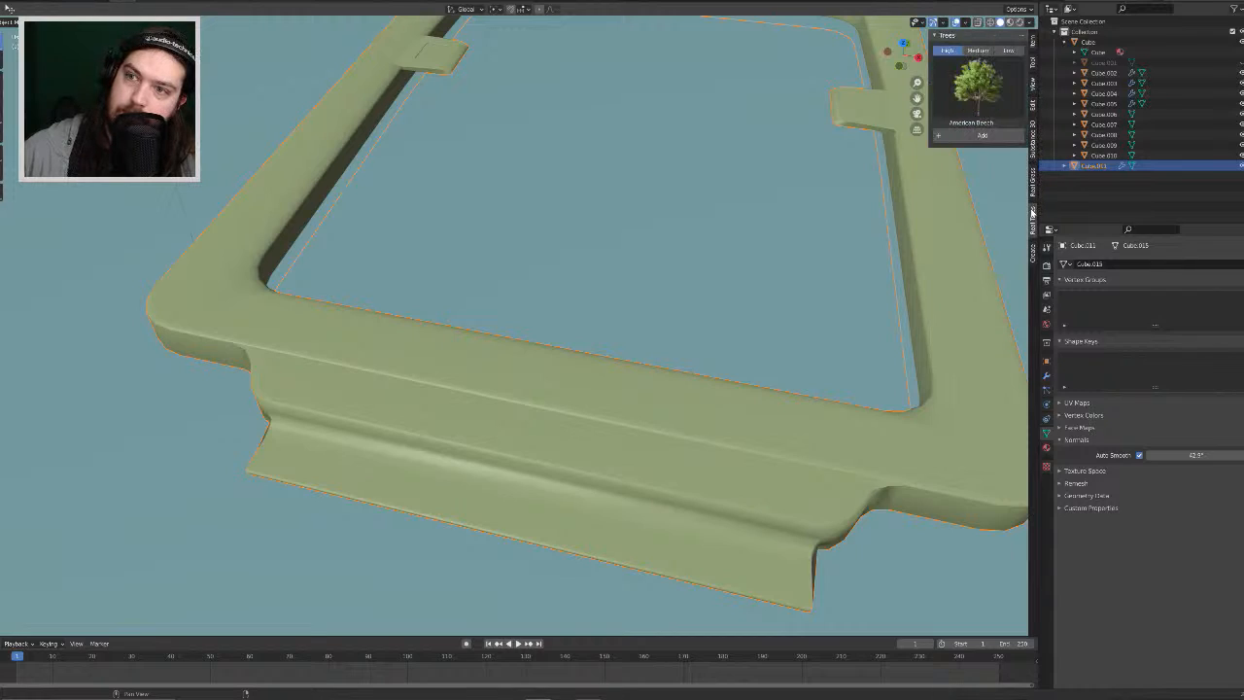
left_click(1033, 253)
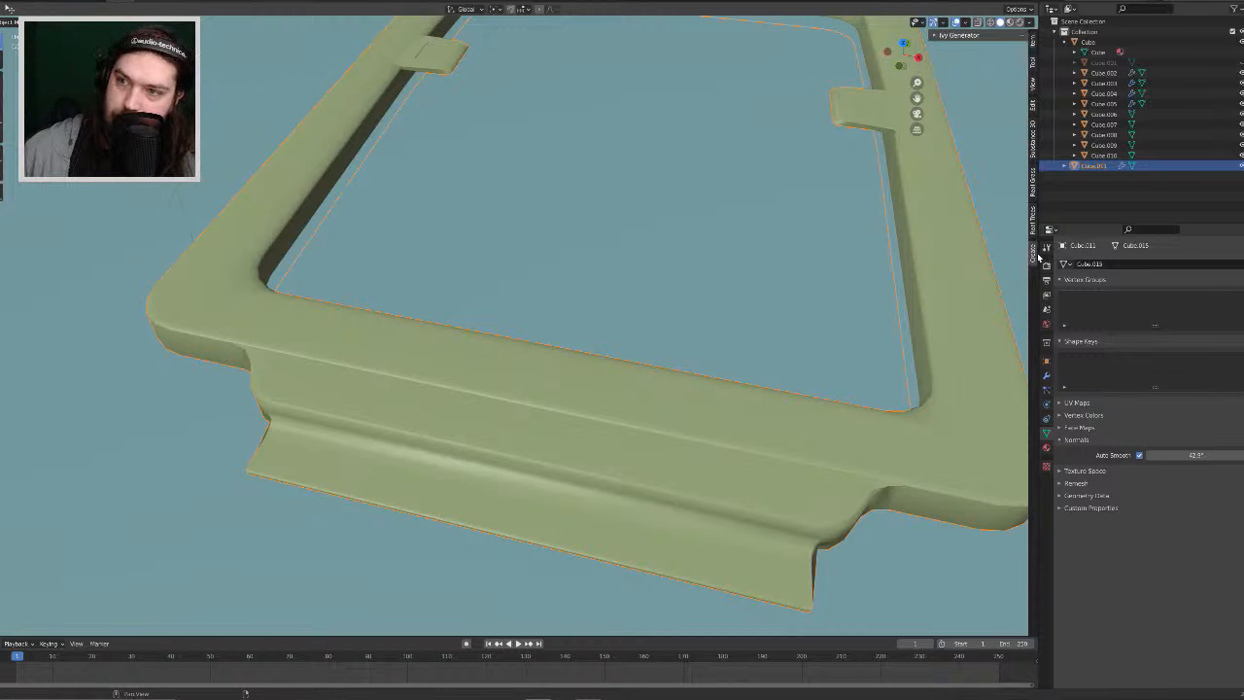
Step: Add a 32-vertex cylinder mesh with 1 m radius and 2 m depth, and move it to the block on the frame's short rail
scroll(632, 402, "down", 4)
key("shift+a")
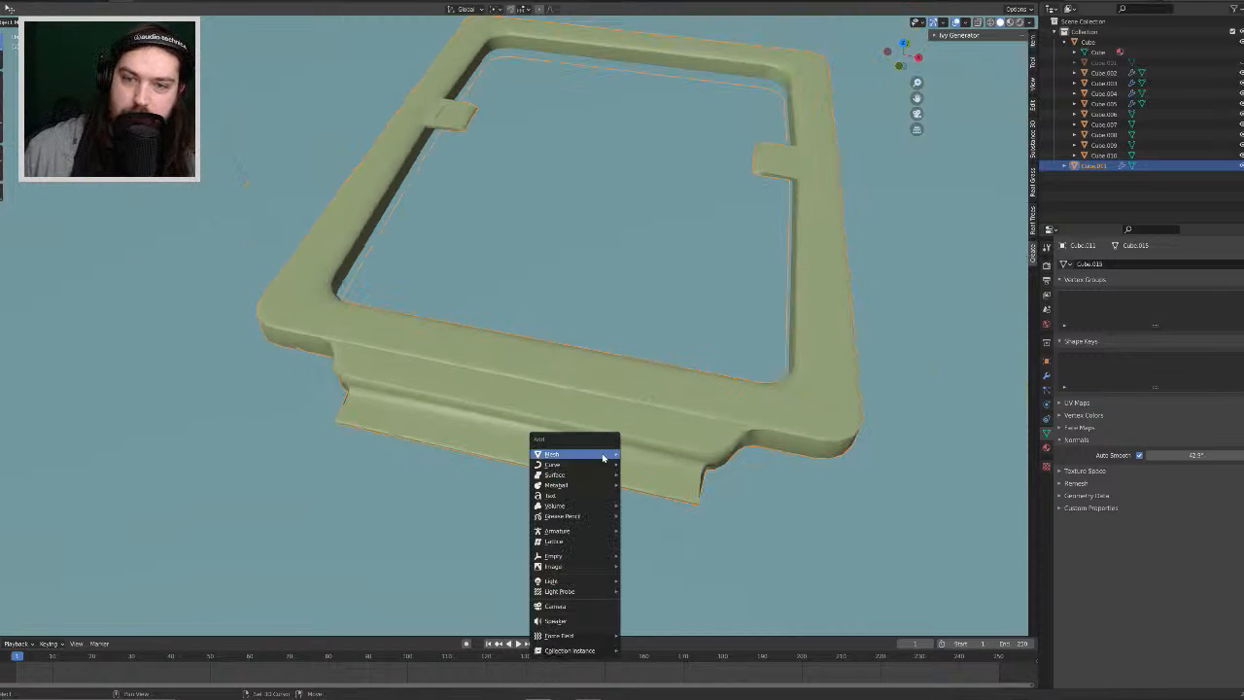
mouse_move(603, 457)
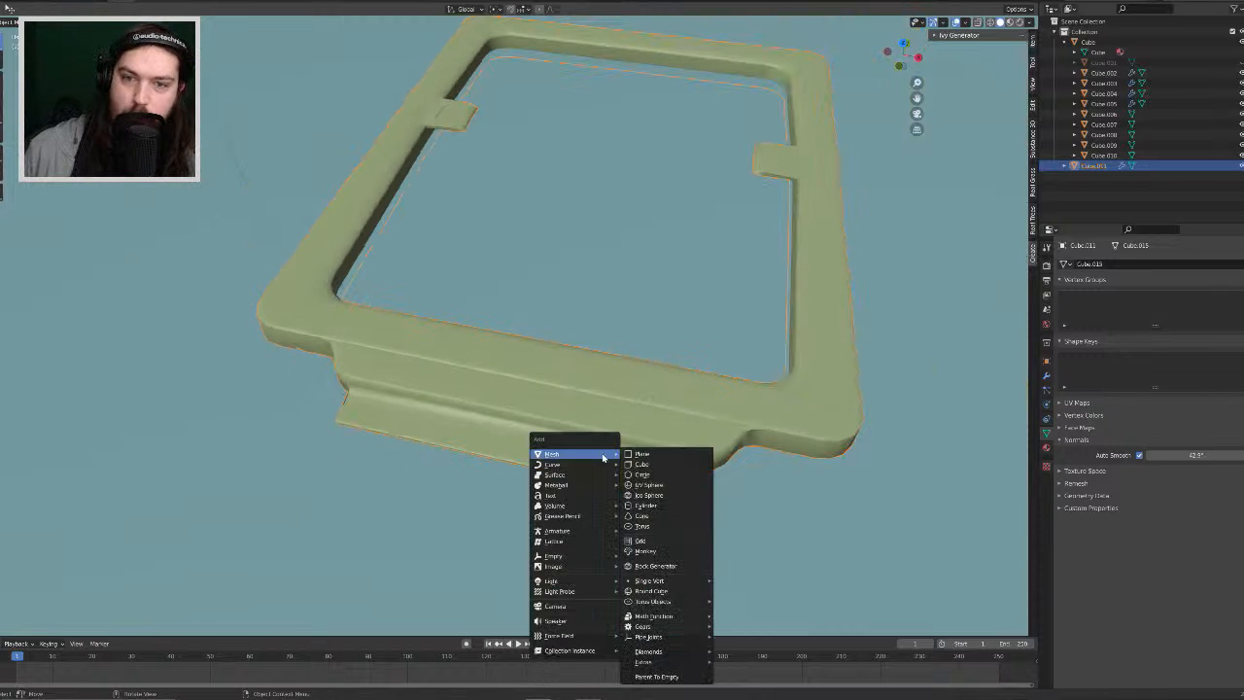
left_click(673, 508)
scroll(697, 379, "down", 6)
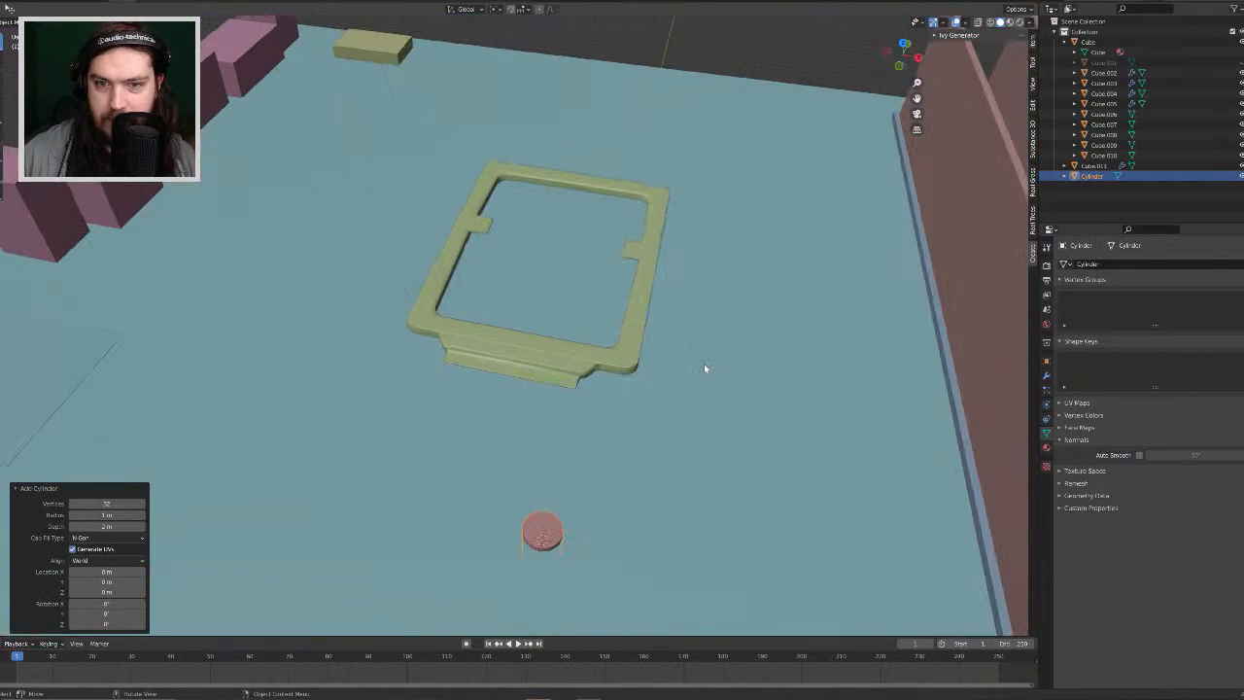
key("g")
left_click(691, 321)
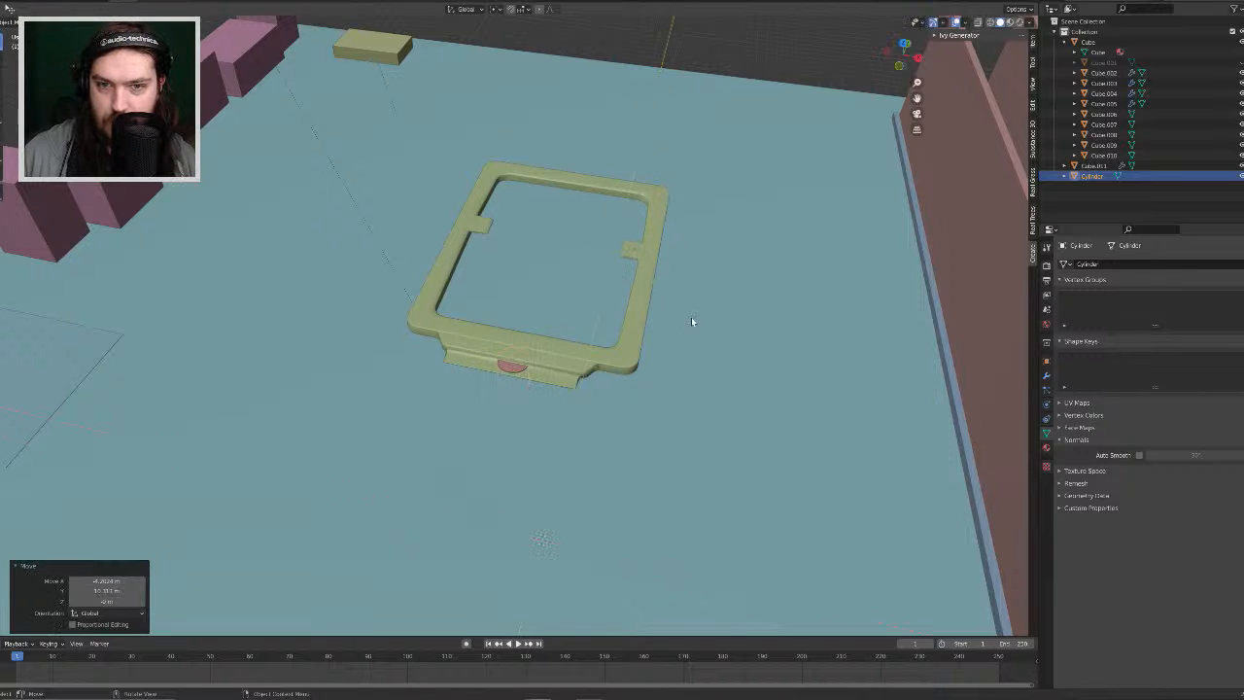
Step: Scale the cylinder down and move it in the XY plane onto the front lip, working in top view
scroll(699, 331, "up", 4)
key("KP_7")
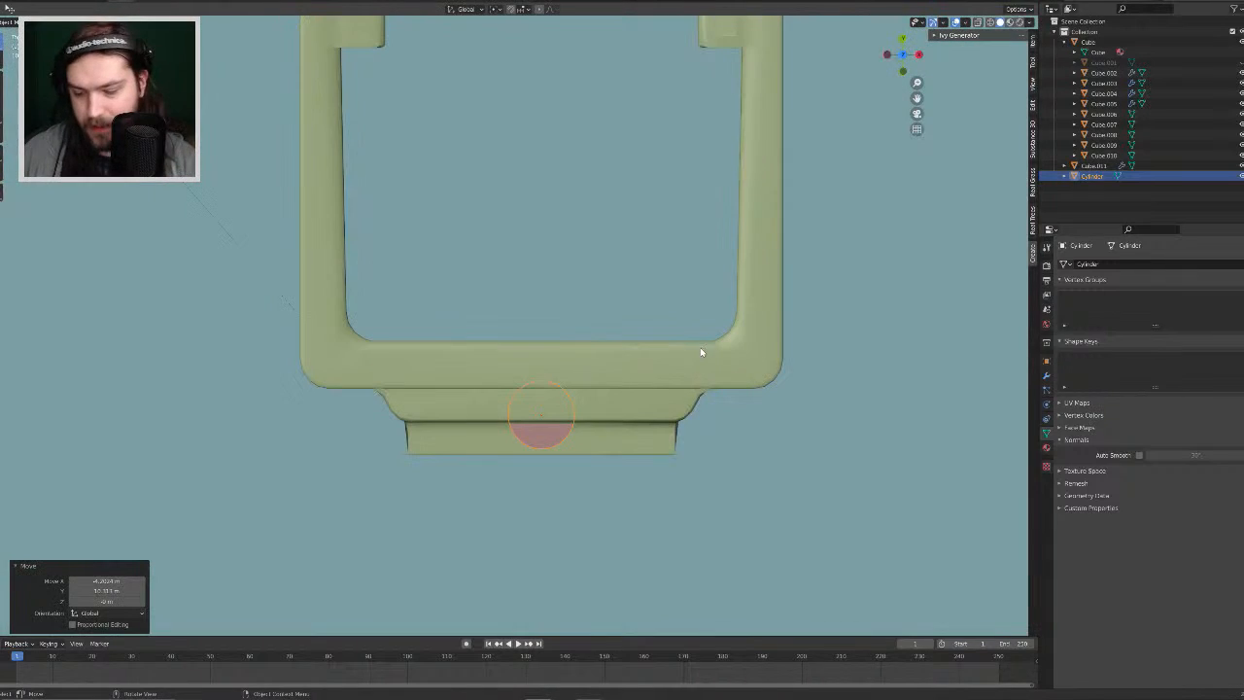
key("s")
left_click(707, 403)
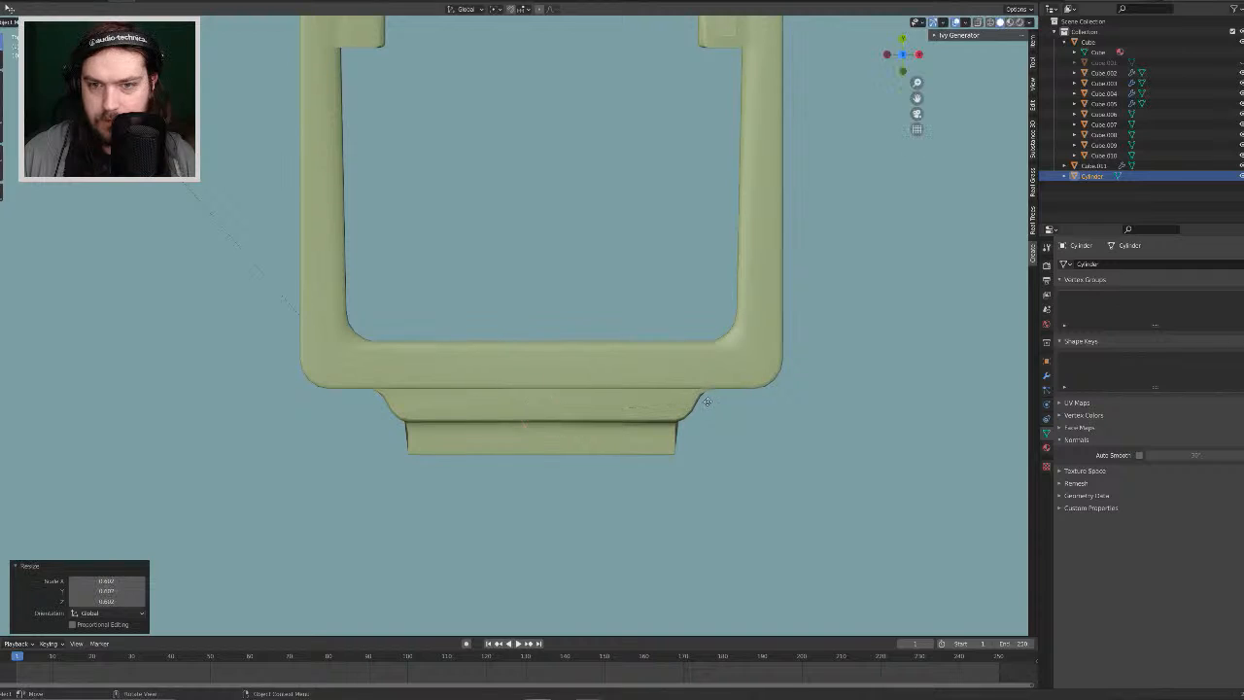
key("g")
key("z")
key("shift+z")
left_click(708, 427)
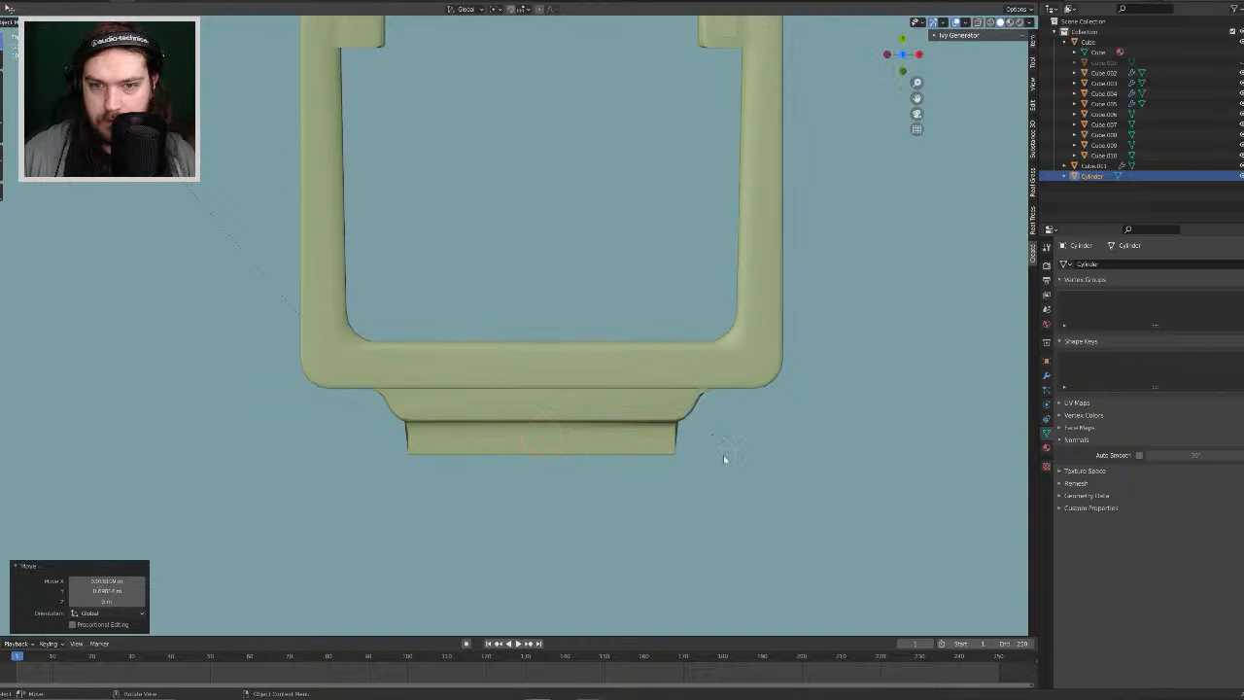
Step: Raise the cylinder along Z so that it passes through the front lip
middle_click_drag(725, 458, 691, 346)
key("g")
key("z")
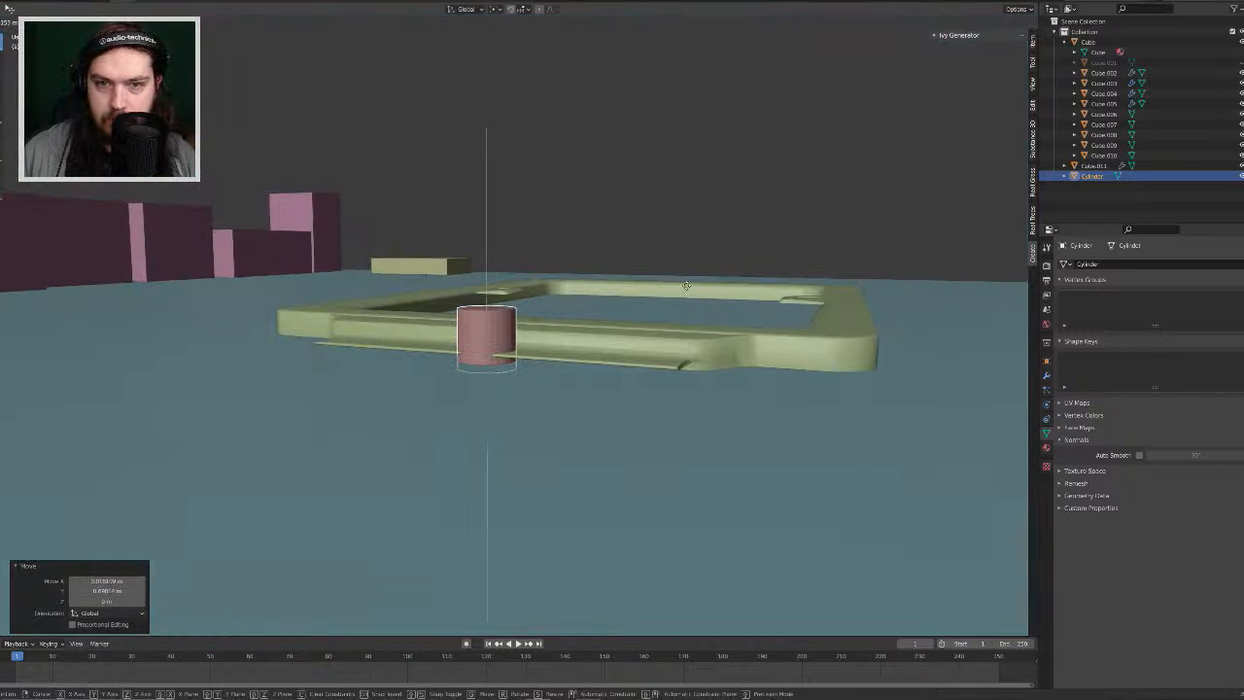
left_click(689, 281)
Step: Narrow the cylinder in X and Y while keeping its height, and nudge it to the middle of the front lip
middle_click_drag(690, 282, 735, 367)
key("s")
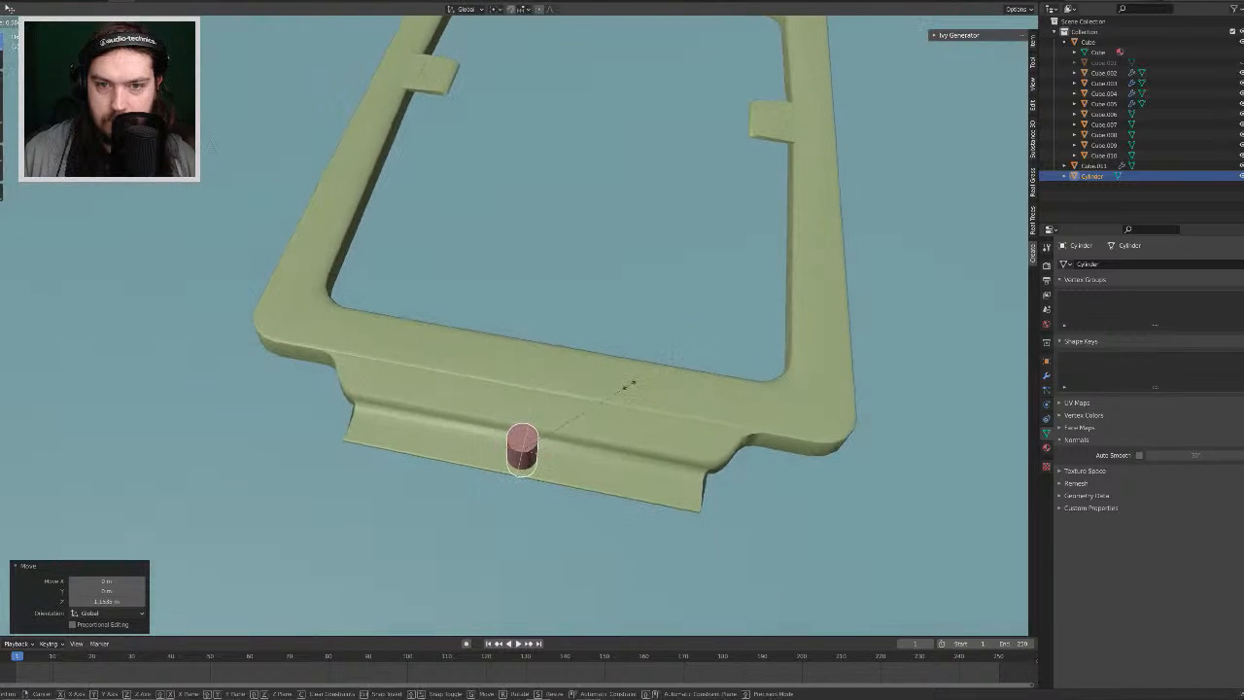
left_click(623, 386)
middle_click_drag(625, 389, 638, 420)
key("KP_7")
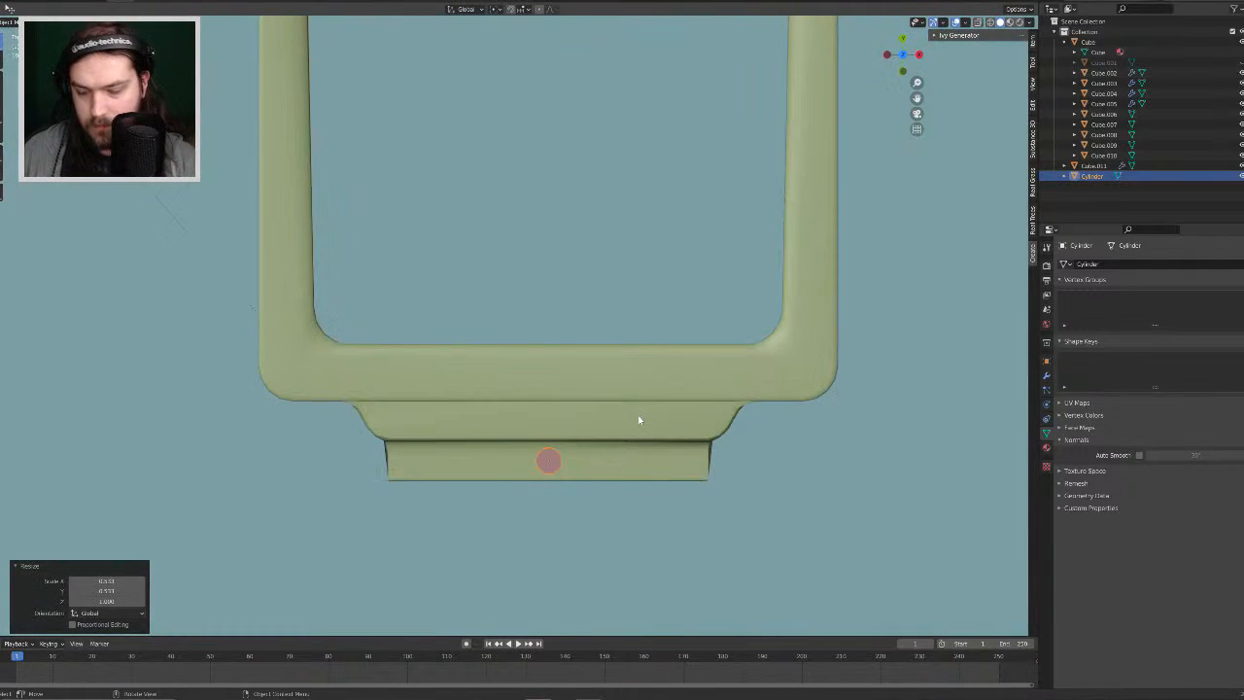
key("g")
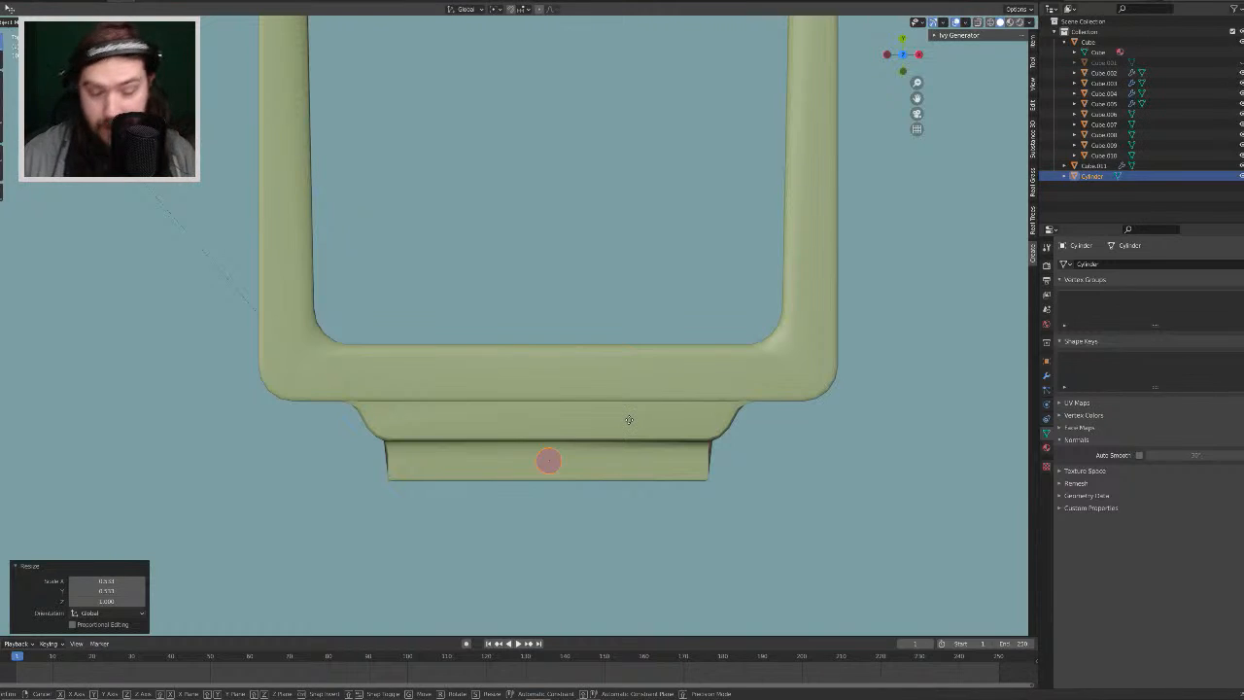
key("y")
left_click(629, 424)
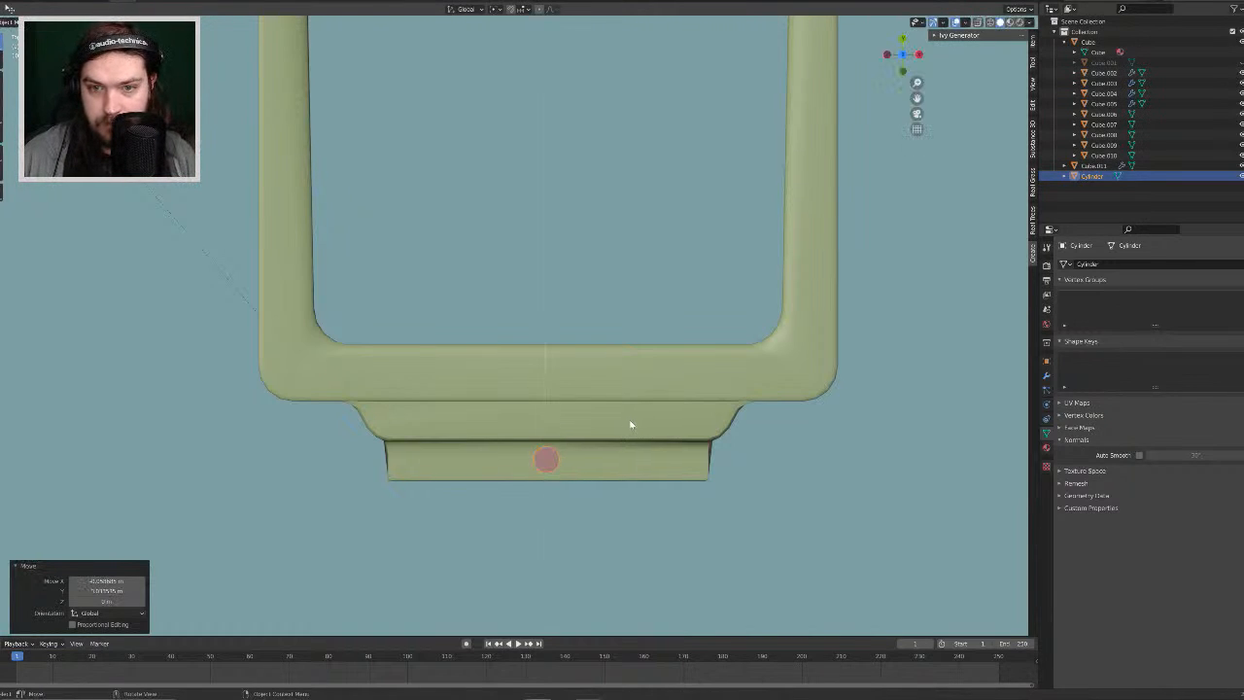
Step: Add a Boolean modifier in Difference mode to the frame, with the cylinder as the cutting object
middle_click_drag(849, 477, 743, 396)
scroll(743, 396, "down", 4)
left_click(666, 391)
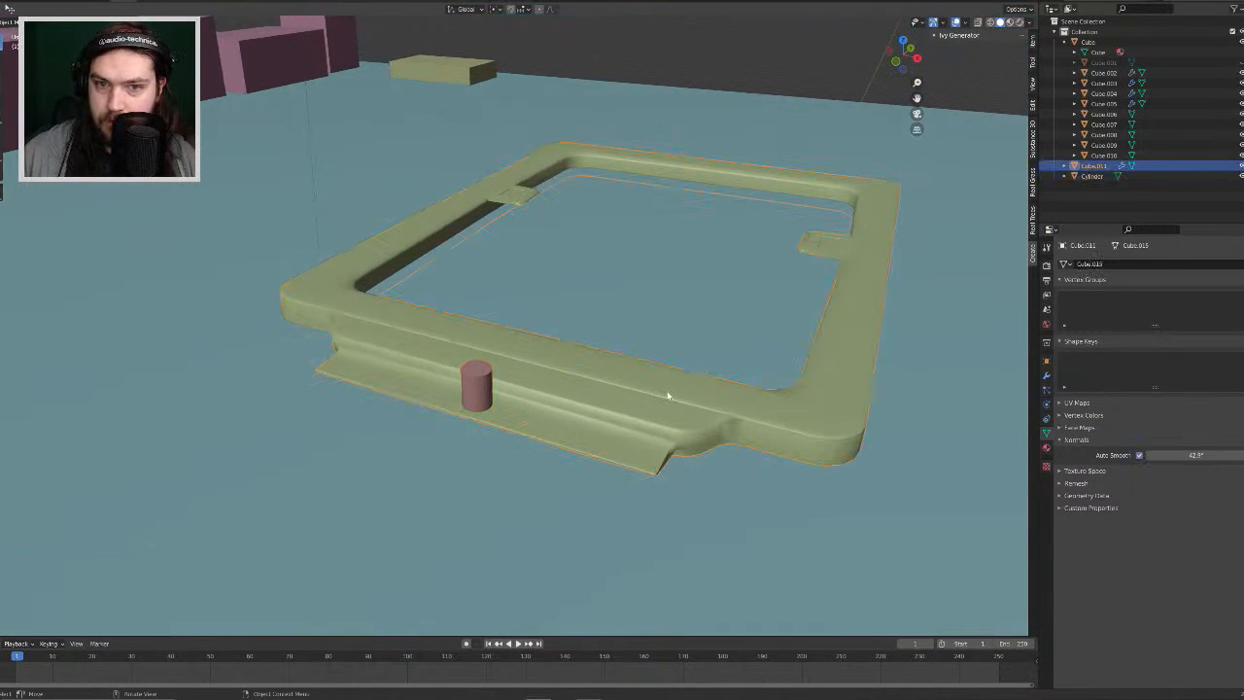
middle_click_drag(666, 390, 684, 361)
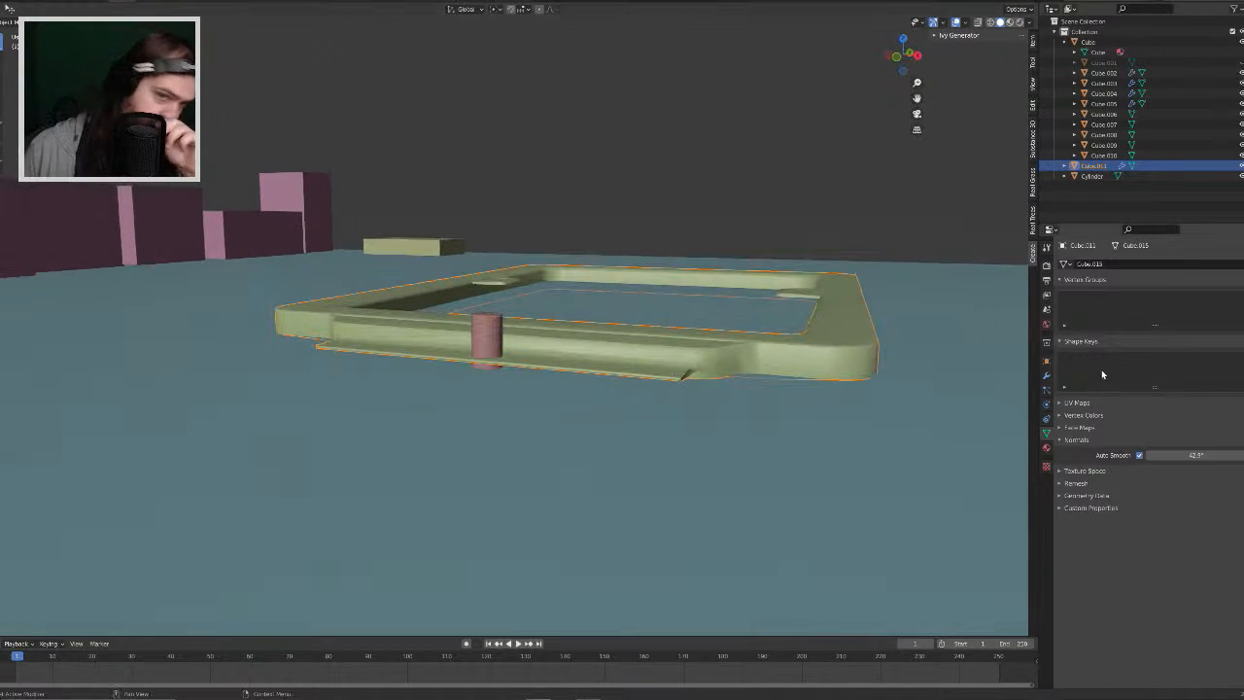
left_click(1047, 379)
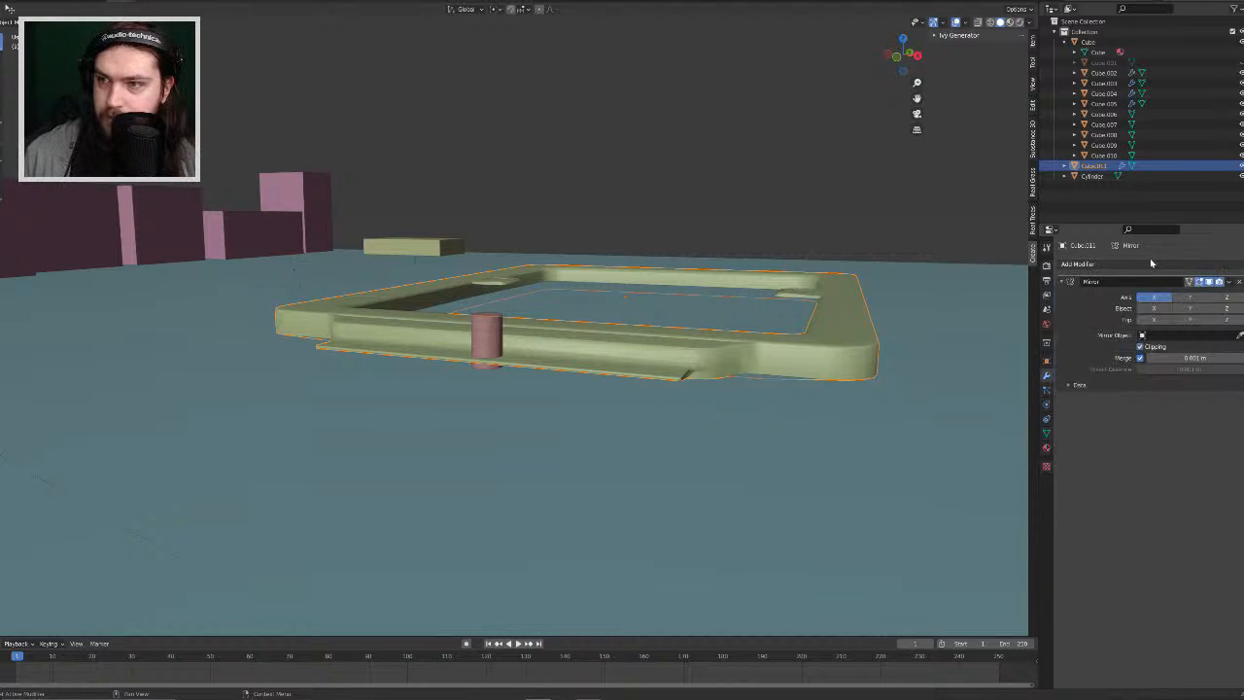
left_click(1148, 264)
left_click(1062, 316)
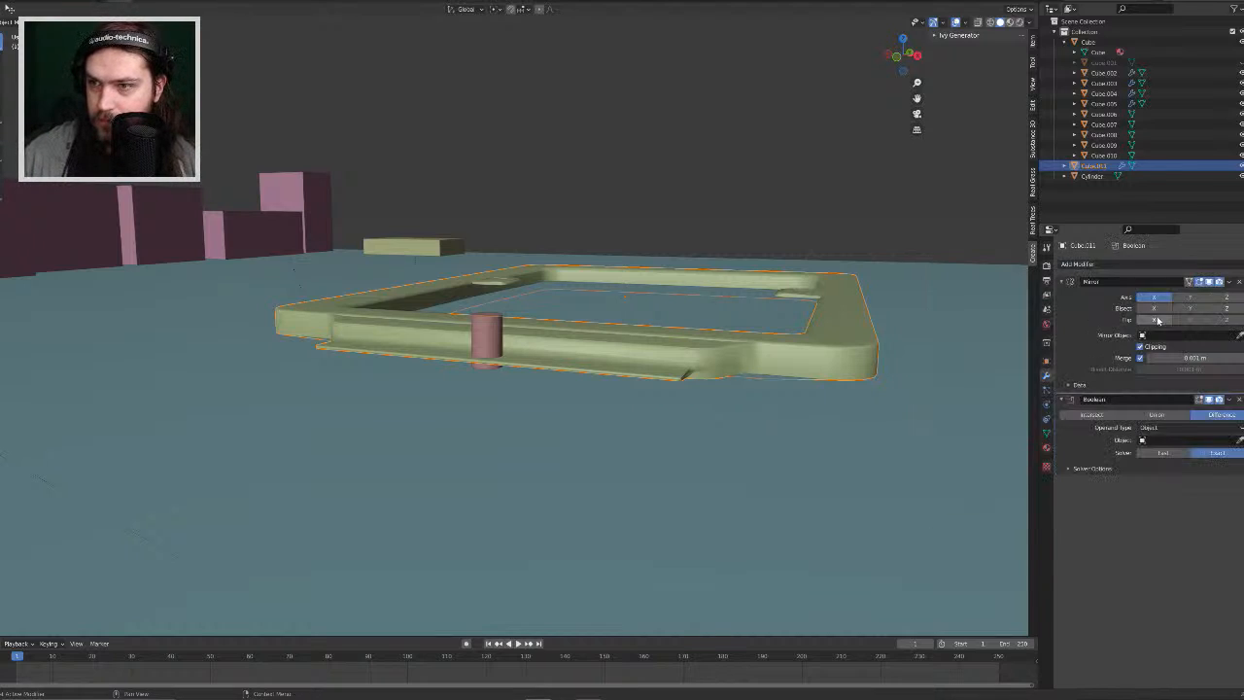
left_click(1238, 440)
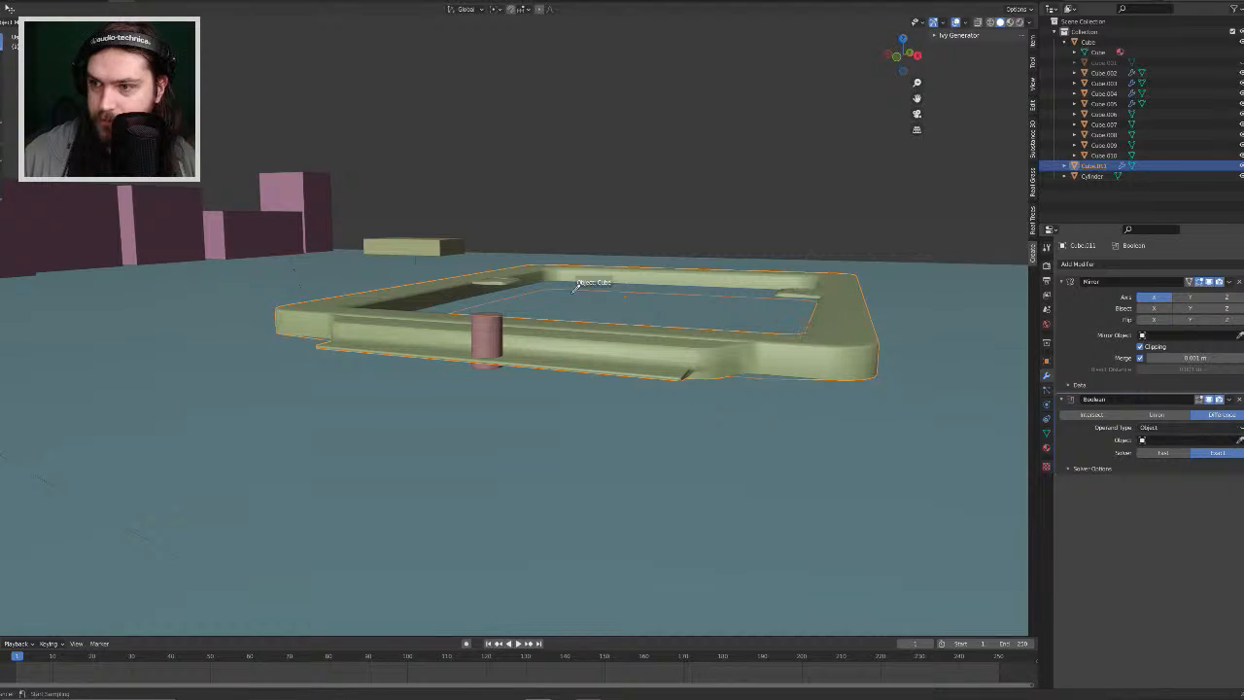
left_click(491, 328)
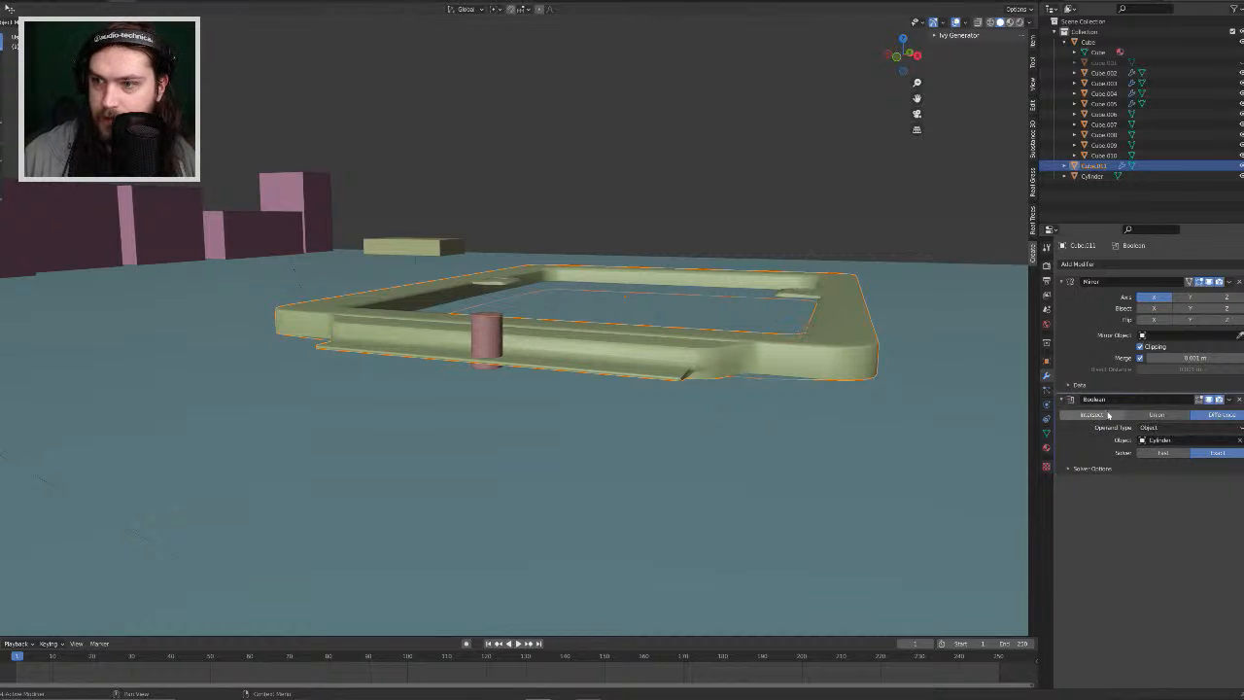
Step: Hide the cutter cylinder and check the round hole in the frame's front lip
left_click(491, 332)
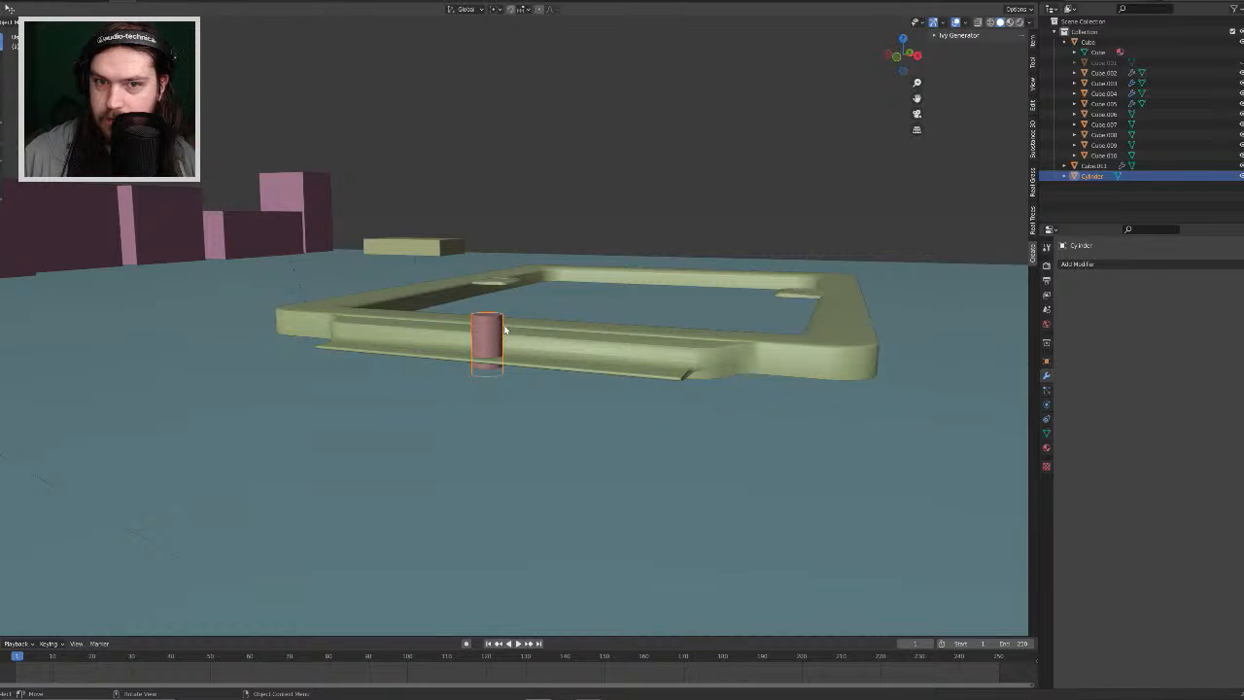
key("h")
middle_click_drag(527, 339, 606, 436)
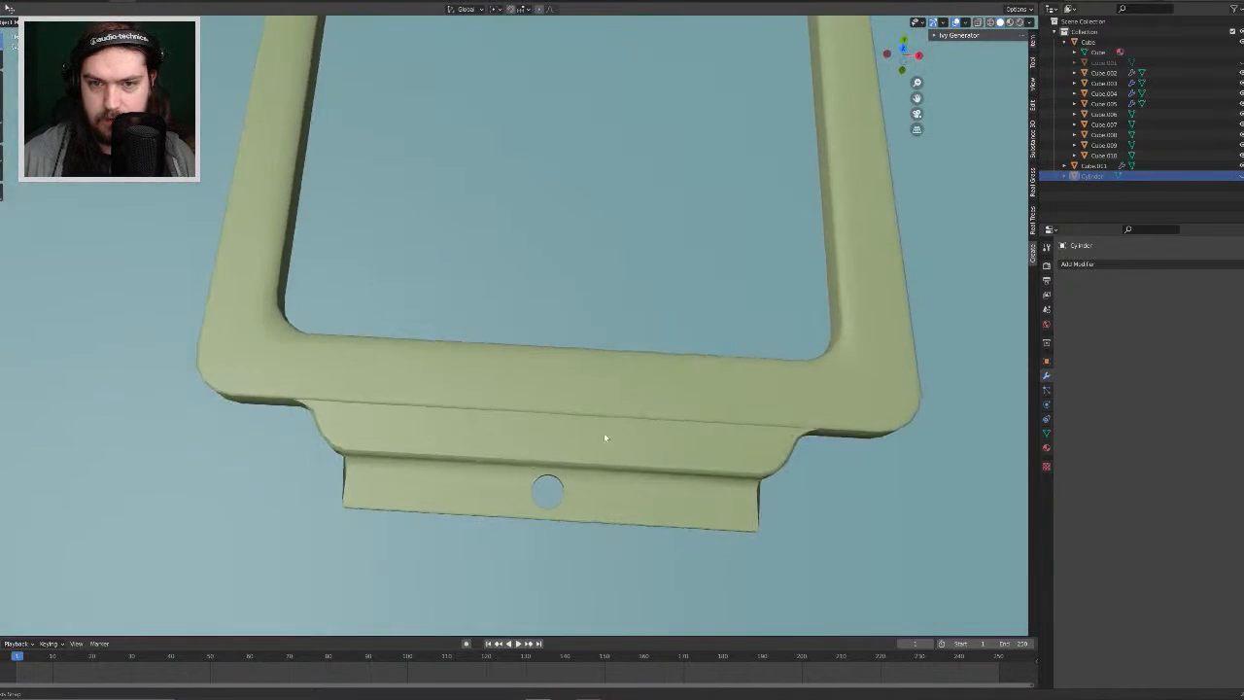
scroll(605, 452, "down", 5)
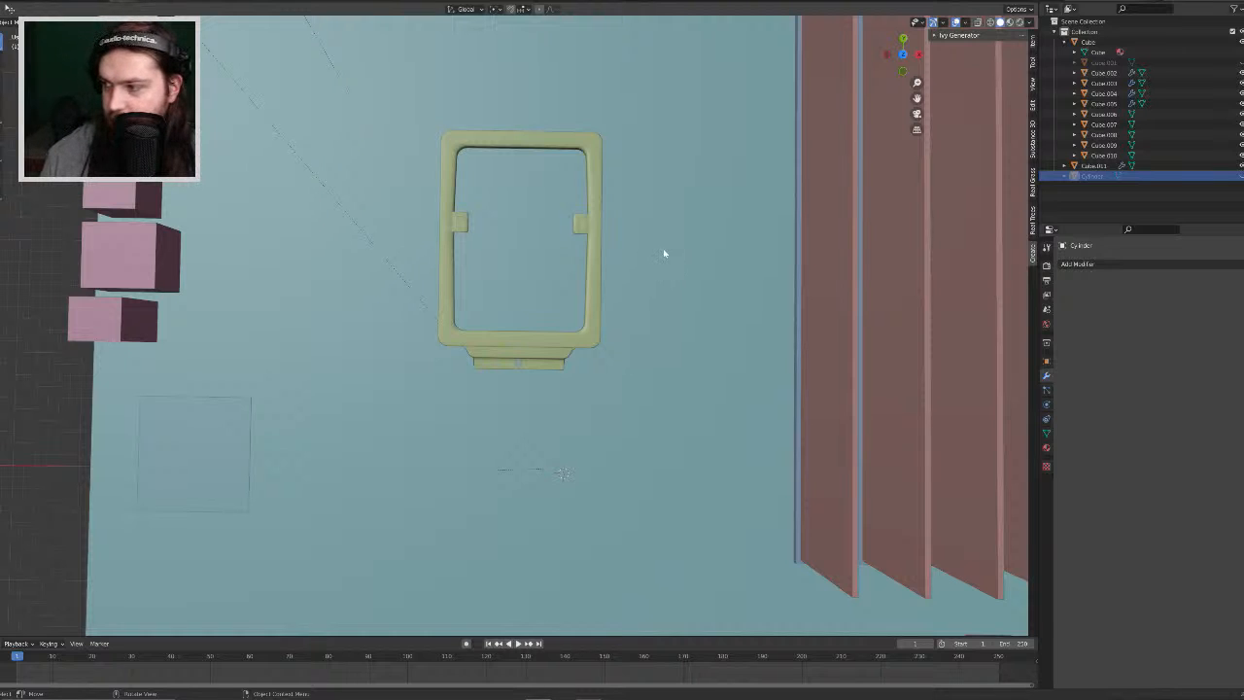
scroll(664, 253, "up", 3)
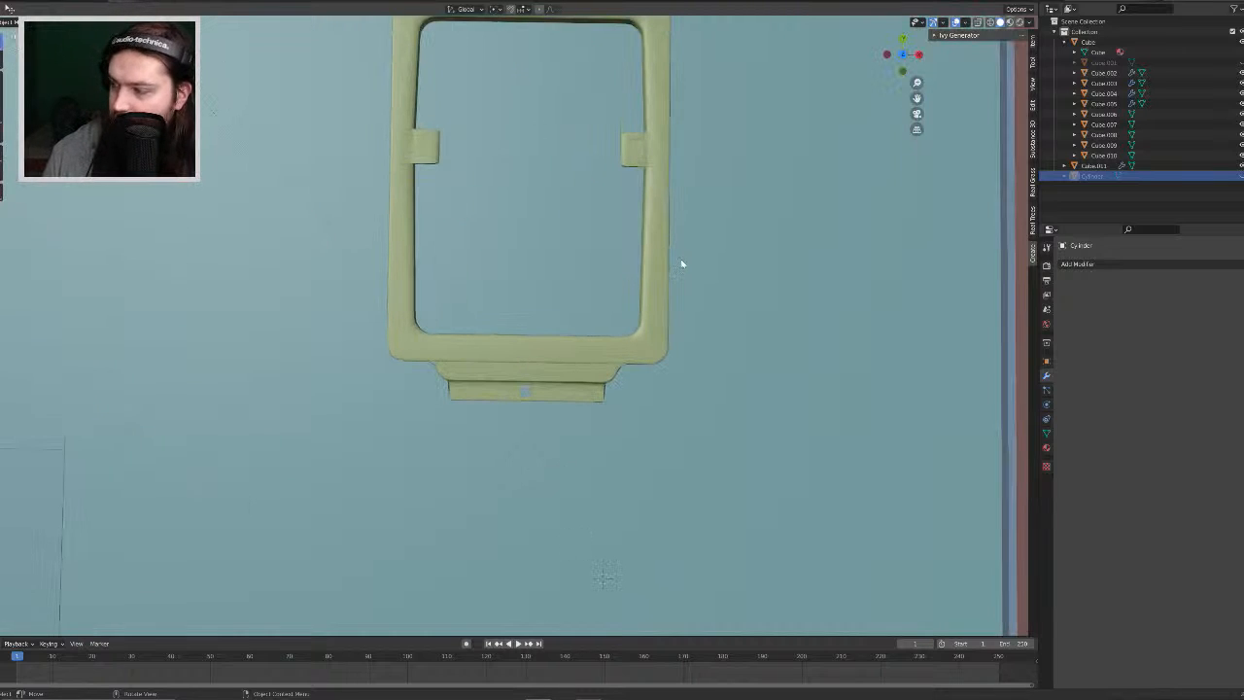
middle_click_drag(680, 263, 632, 176)
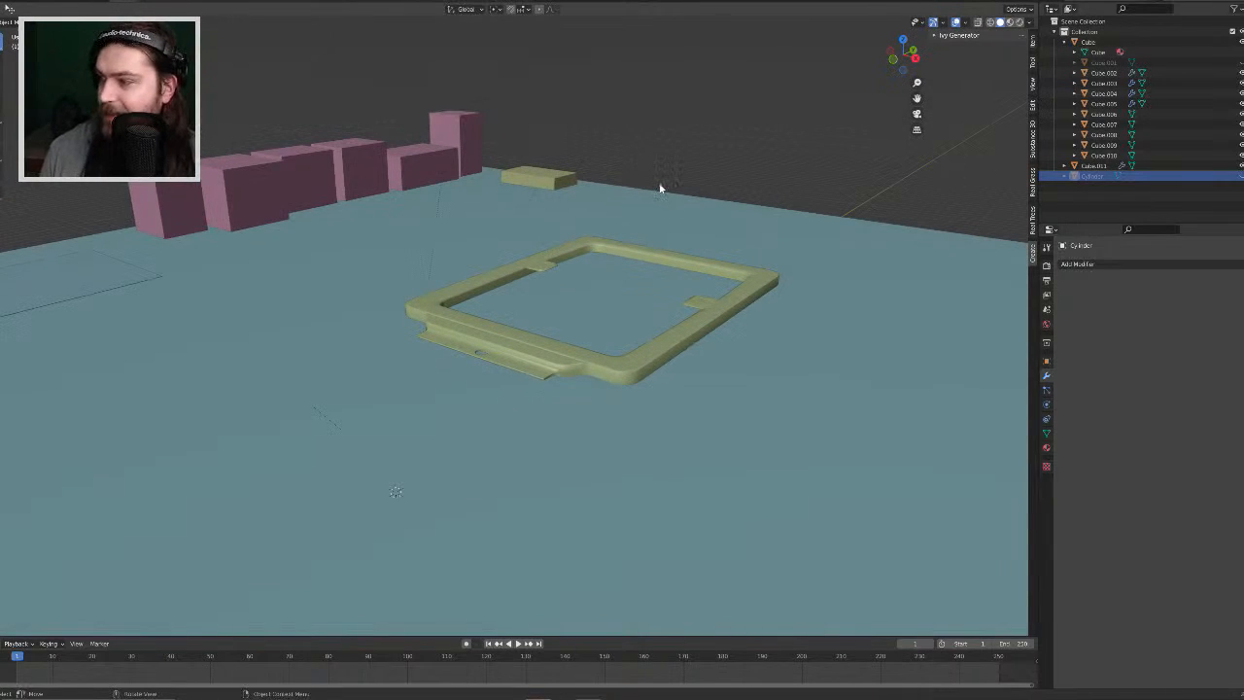
middle_click_drag(702, 227, 751, 244)
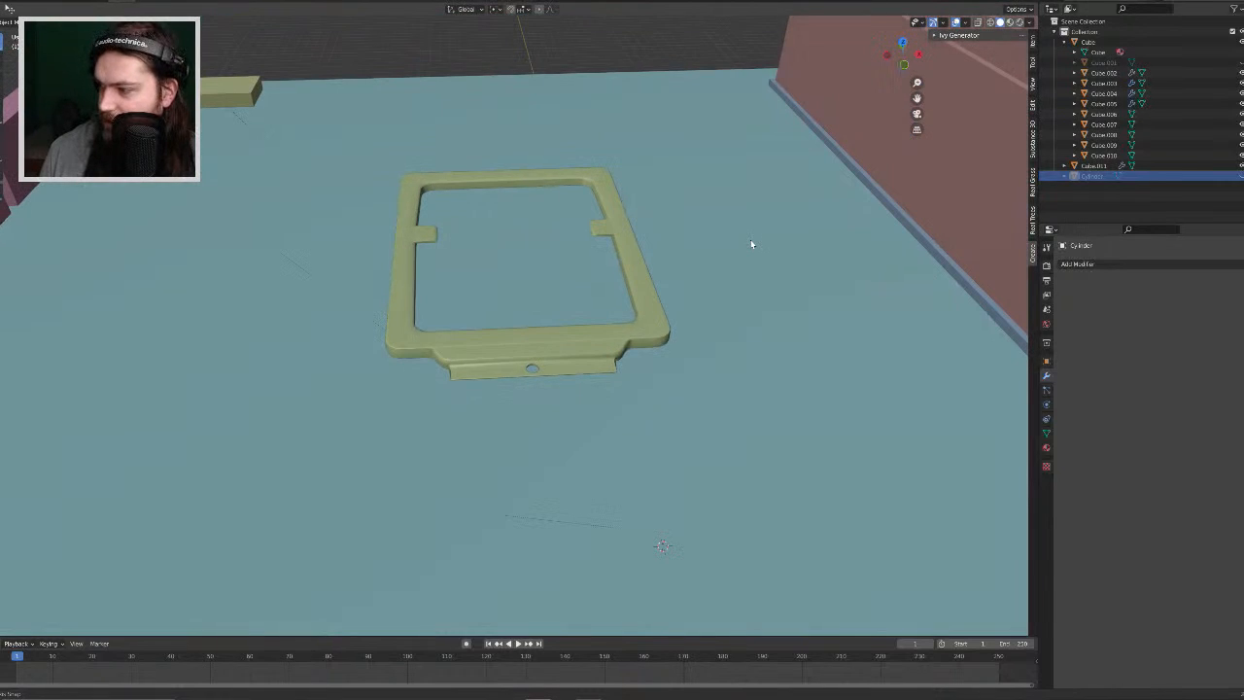
Step: Extrude the small side face at the frame's rounded front corner forward along Y
left_click(662, 326)
key("Tab")
scroll(674, 333, "up", 1)
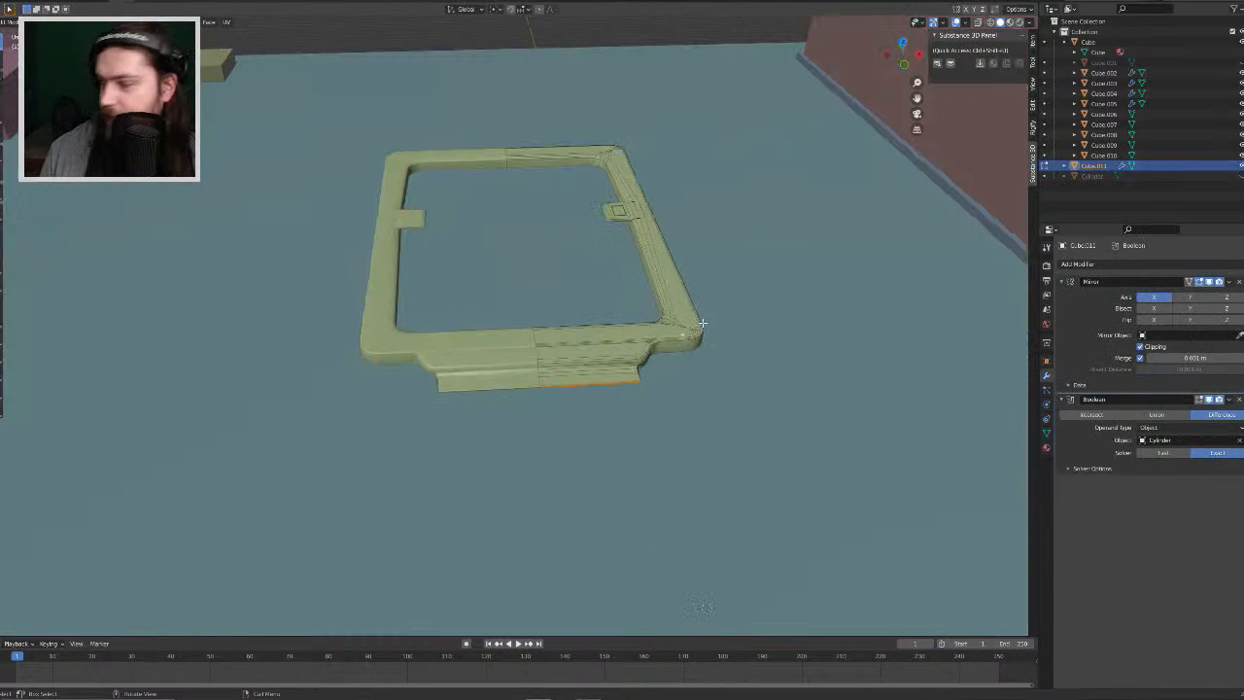
middle_click_drag(701, 324, 518, 289, "shift")
scroll(602, 350, "up", 4)
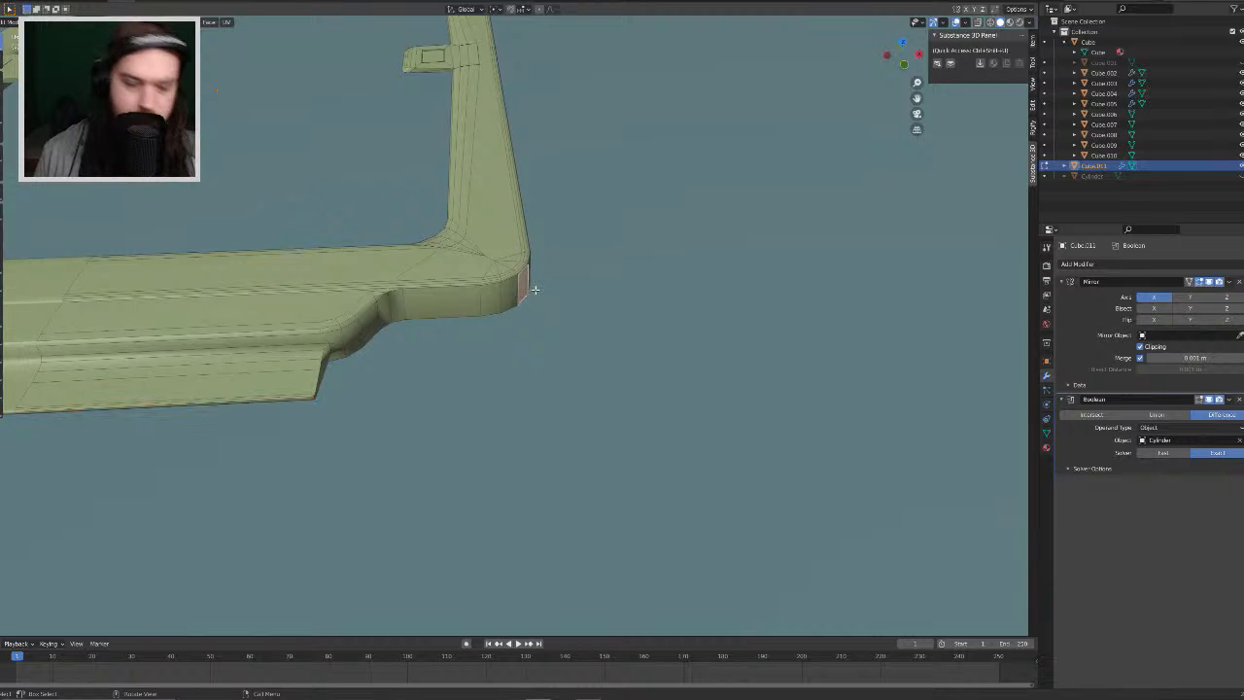
left_click(533, 288)
key("z")
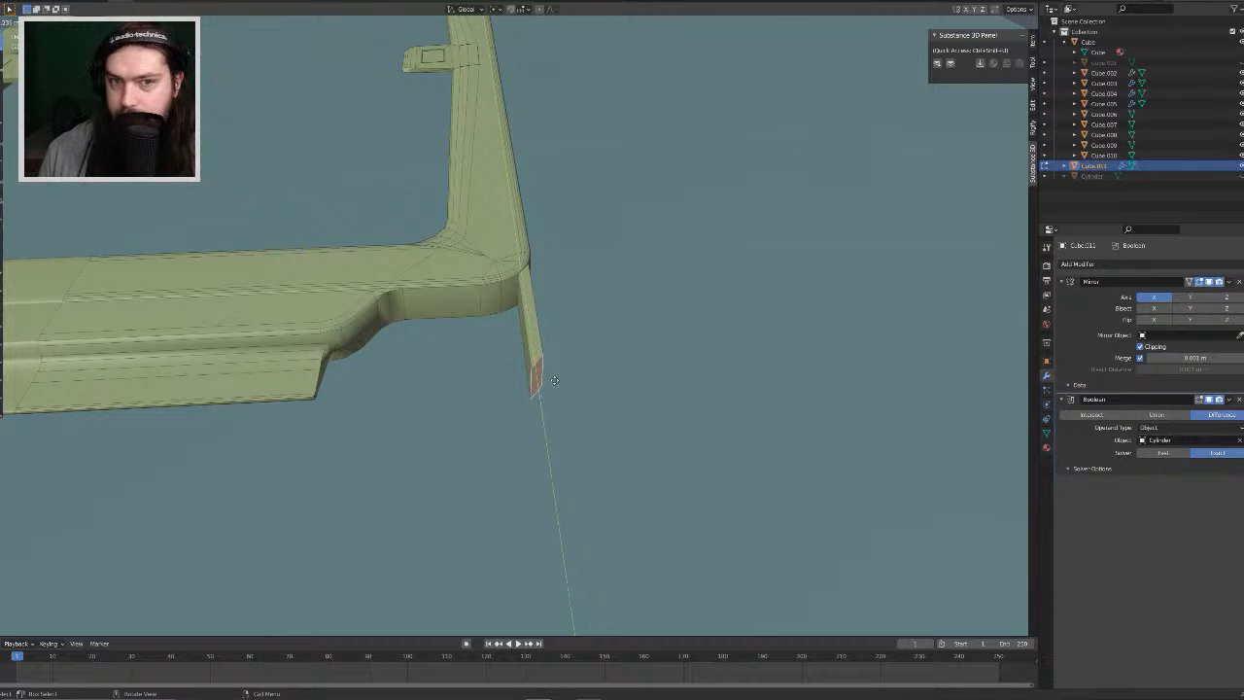
left_click(554, 376)
Step: Flatten the extruded strip's end by scaling it to 0 in Y, and shift it slightly along Y
key("KP_7")
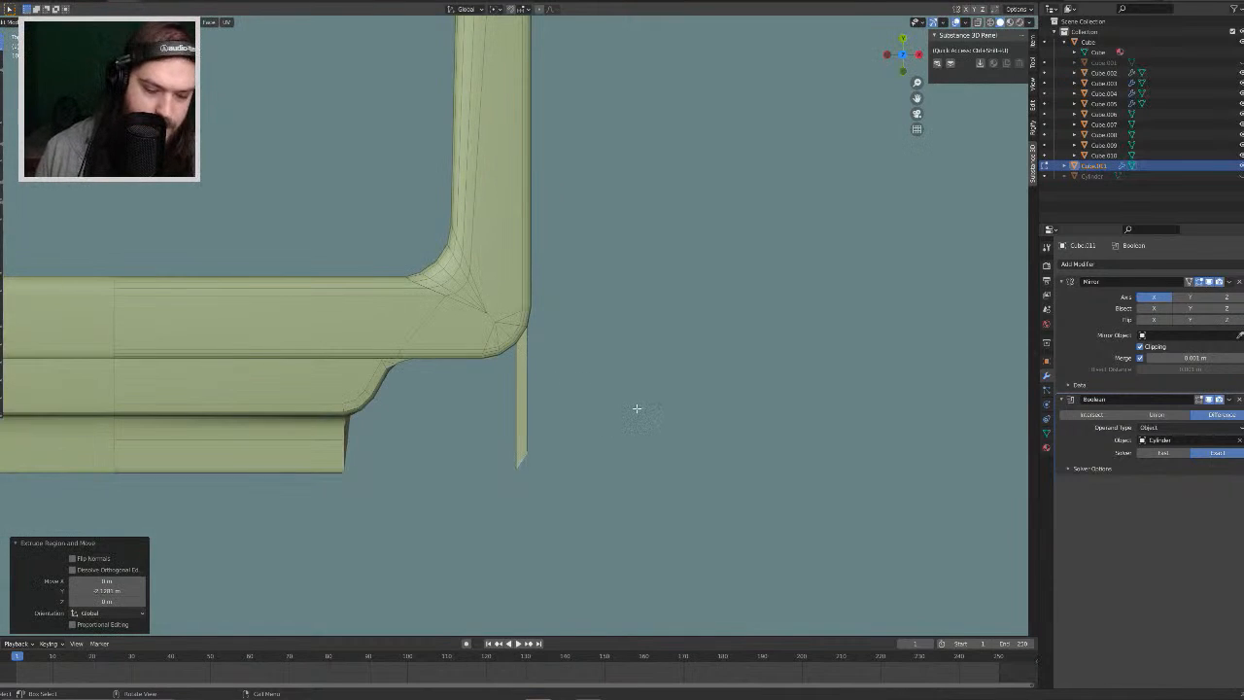
key("g")
key("y")
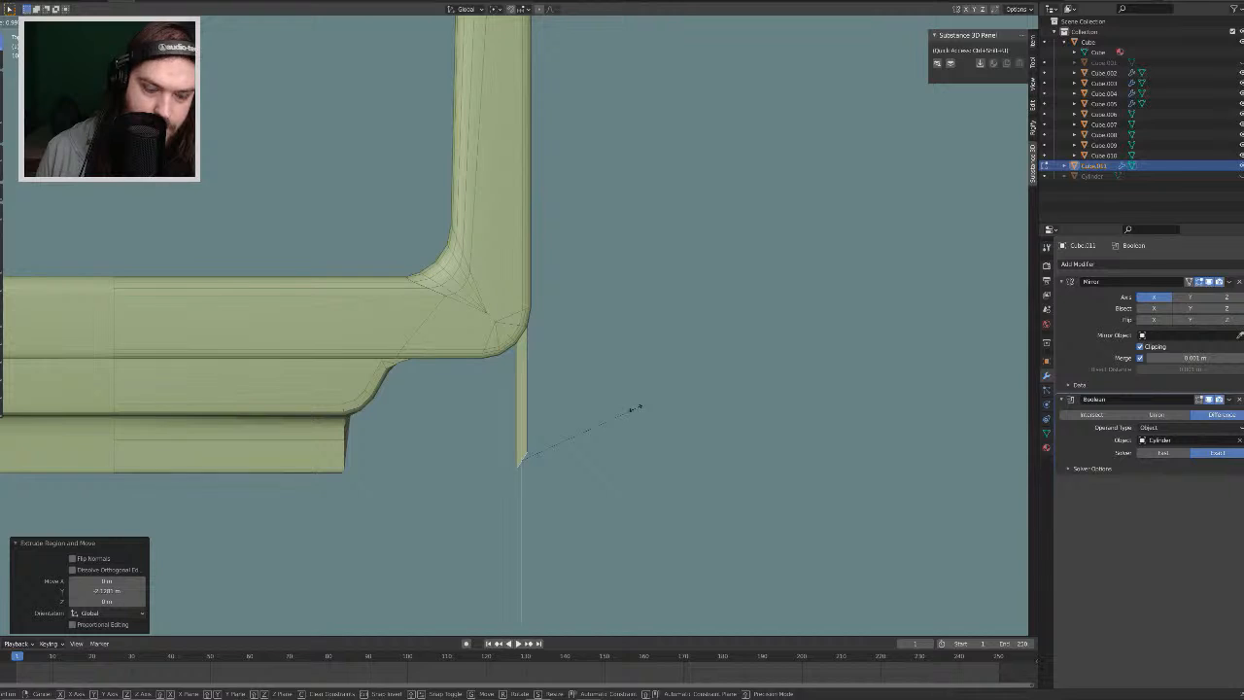
key("0")
key("Return")
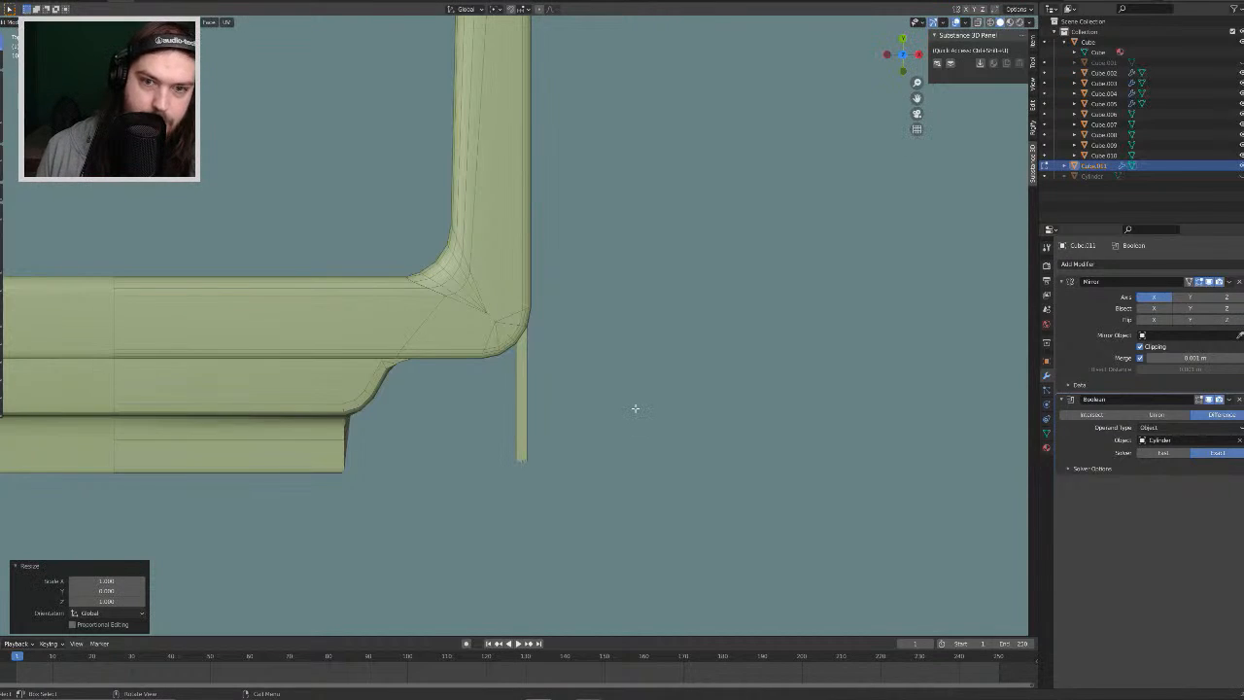
key("g")
key("y")
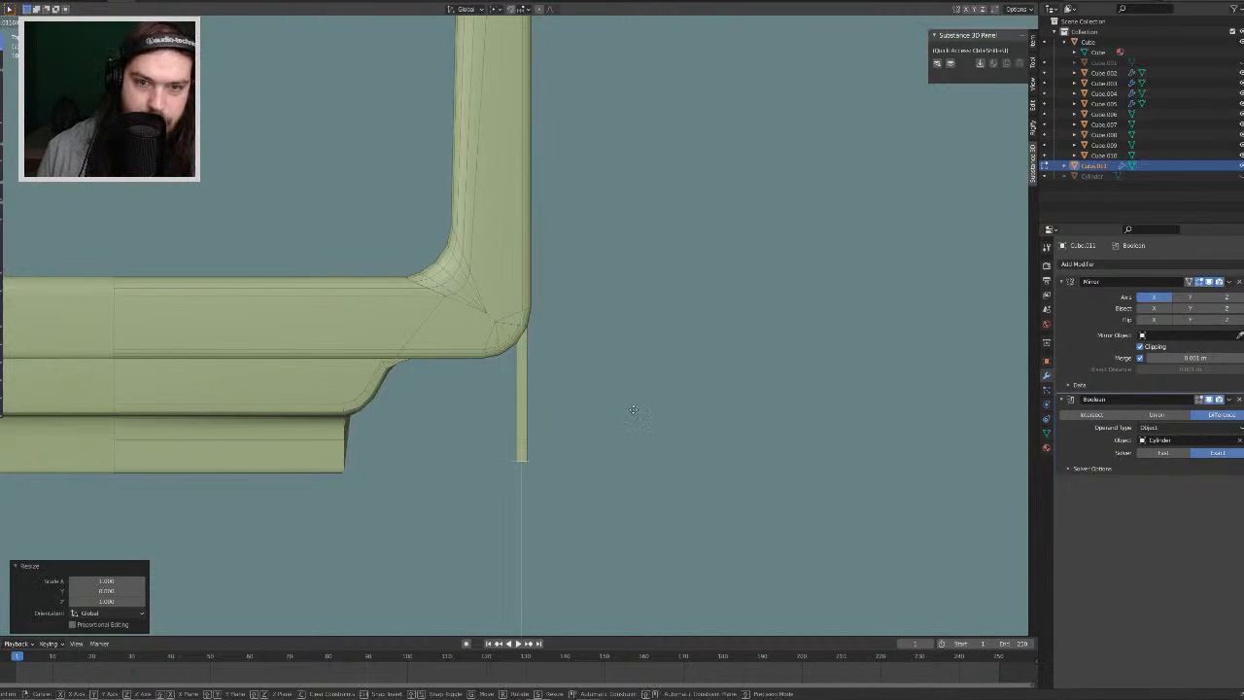
left_click(631, 424)
Step: Undo the strip extrusion at the frame's front corner
middle_click_drag(633, 425, 588, 360)
left_click(588, 361)
mouse_move(525, 269)
middle_mouse_down()
mouse_move(580, 296)
mouse_move(542, 278)
middle_mouse_up()
scroll(541, 278, "down", 4)
key("ctrl+z")
key("ctrl+z")
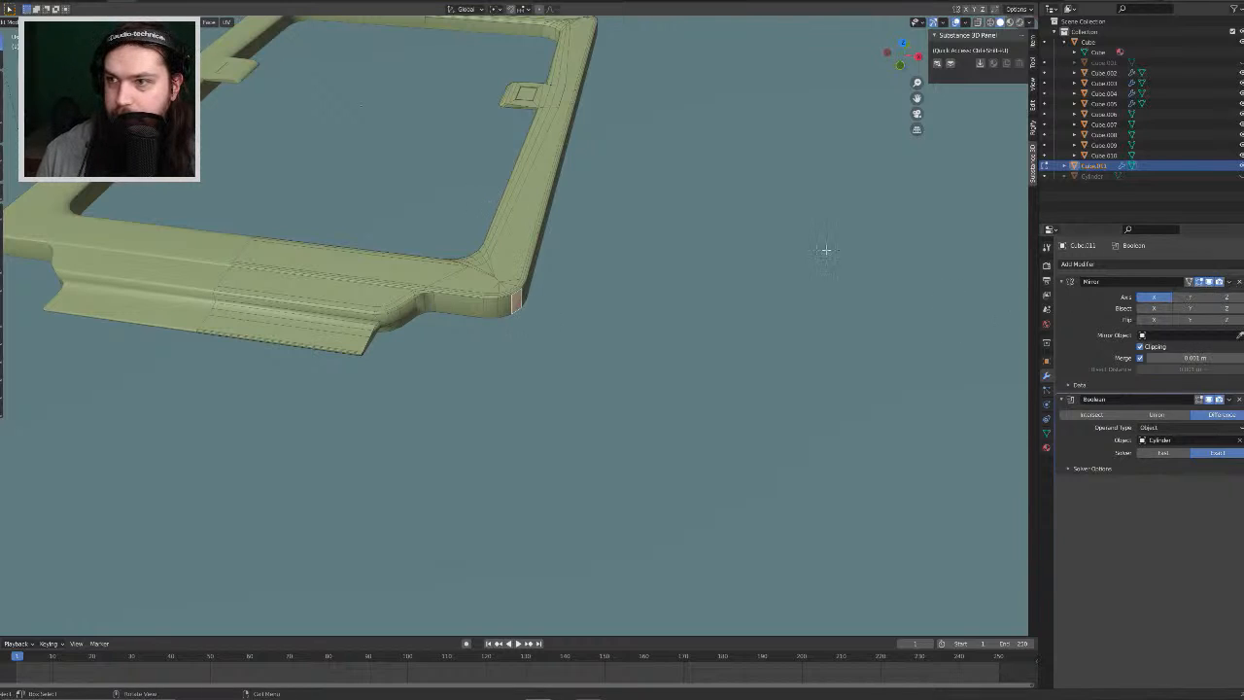
Step: Apply the frame's Mirror modifier, keeping the Boolean, and save the file
key("Tab")
left_click(1230, 281)
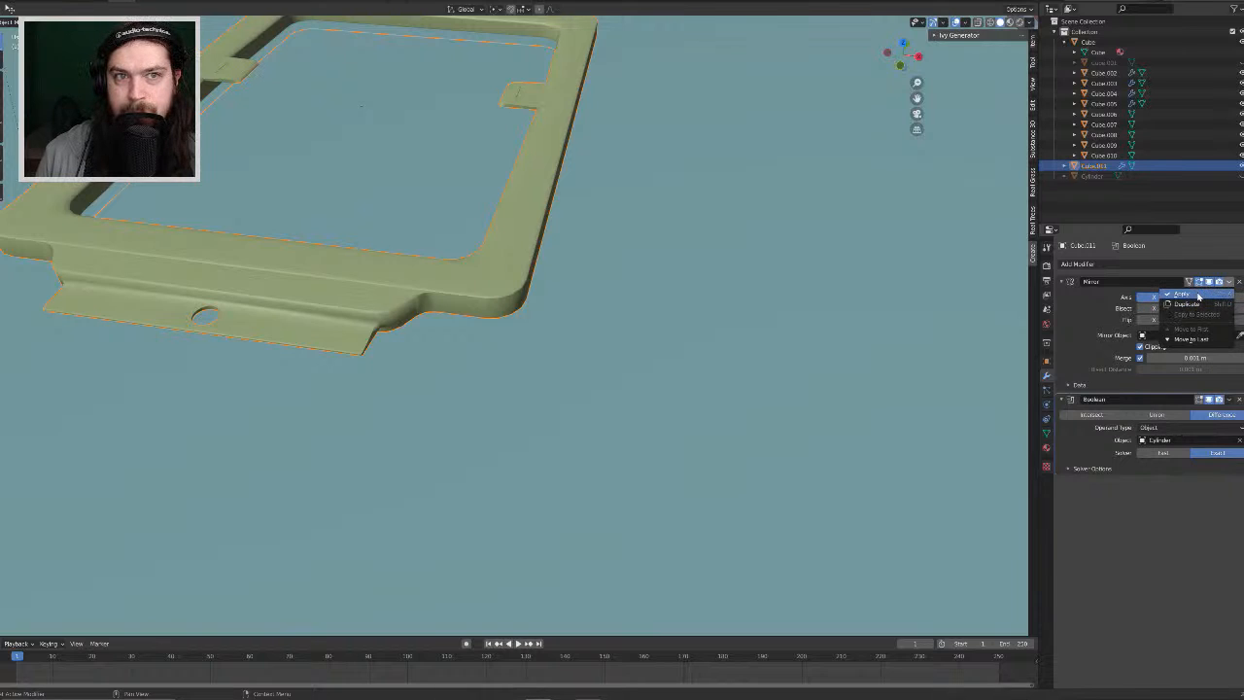
left_click(1198, 295)
middle_click_drag(357, 155, 497, 196)
scroll(385, 203, "down", 5)
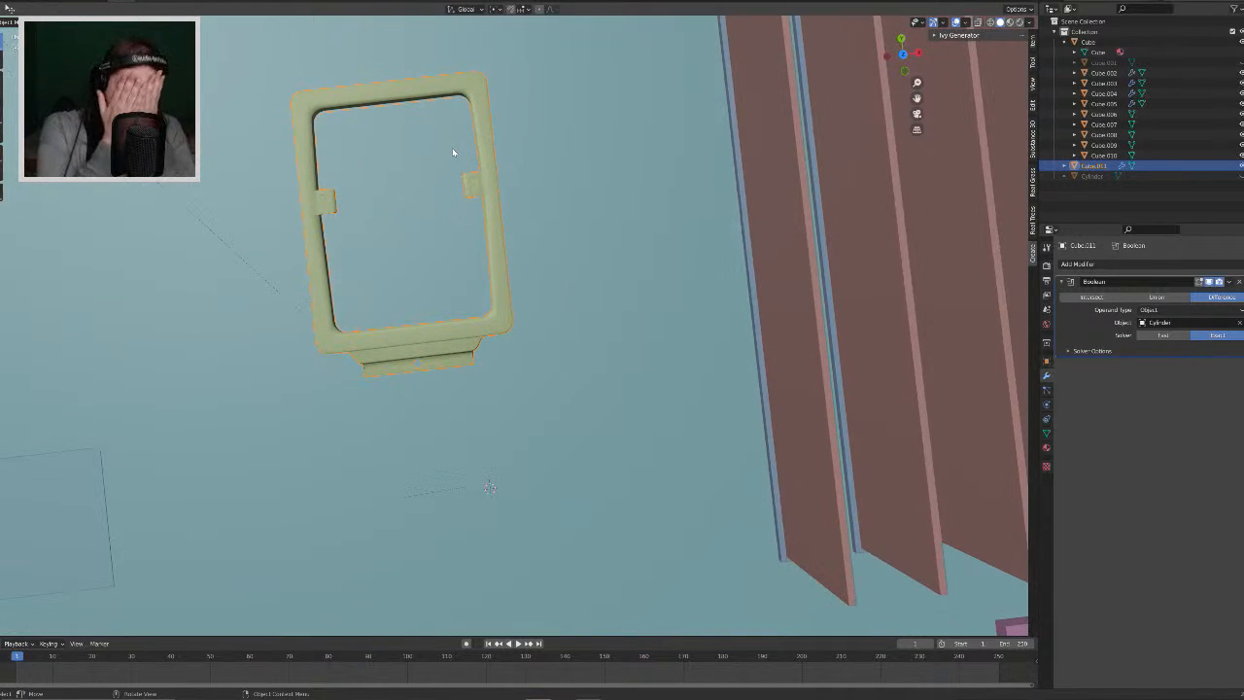
key("ctrl+s")
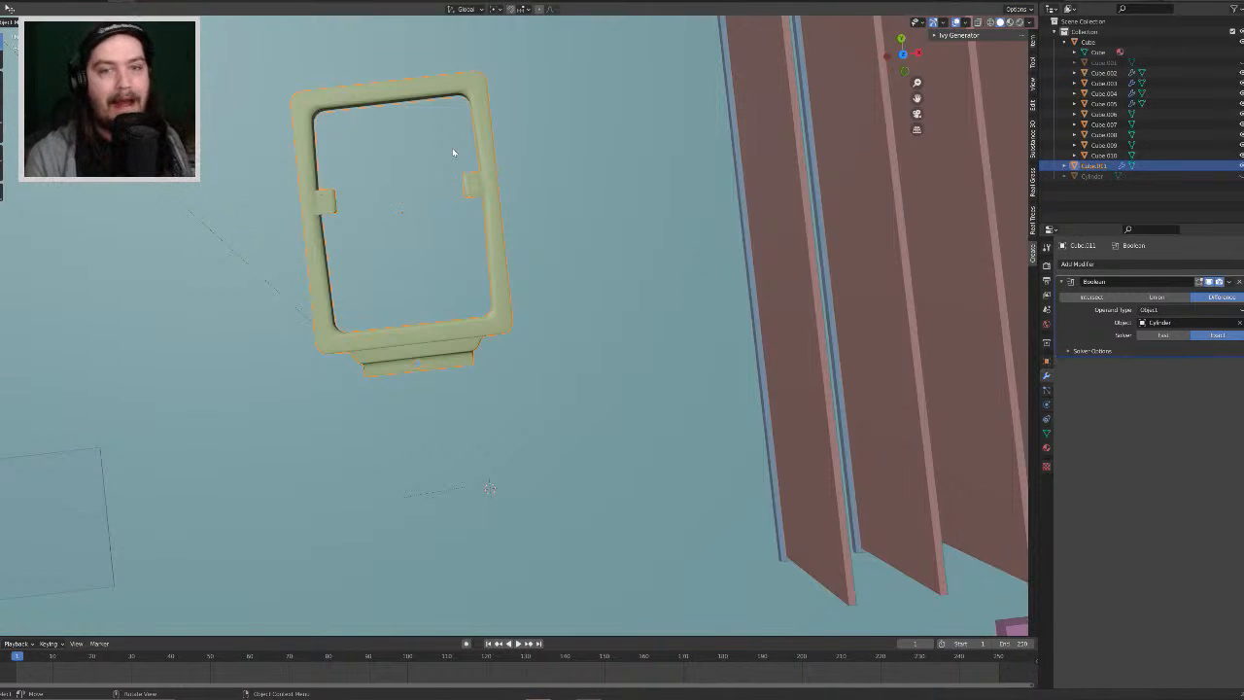
middle_click_drag(596, 289, 528, 368)
scroll(556, 228, "down", 5)
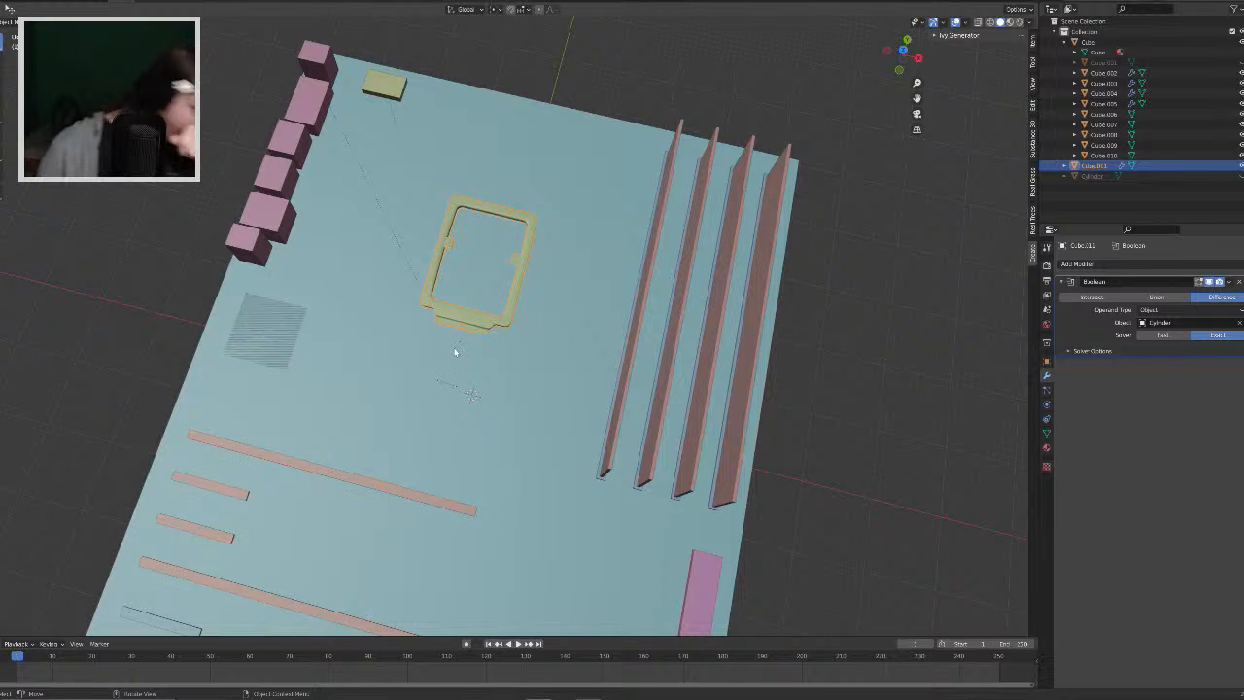
left_click(573, 120)
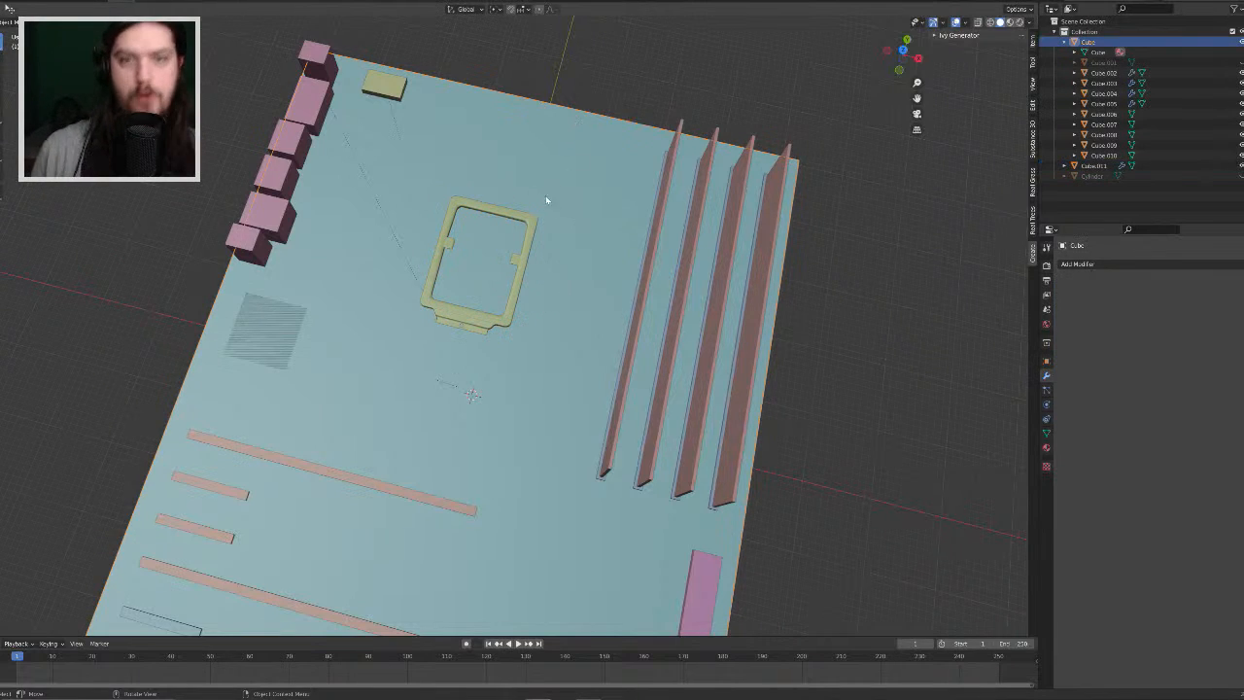
scroll(606, 262, "up", 8)
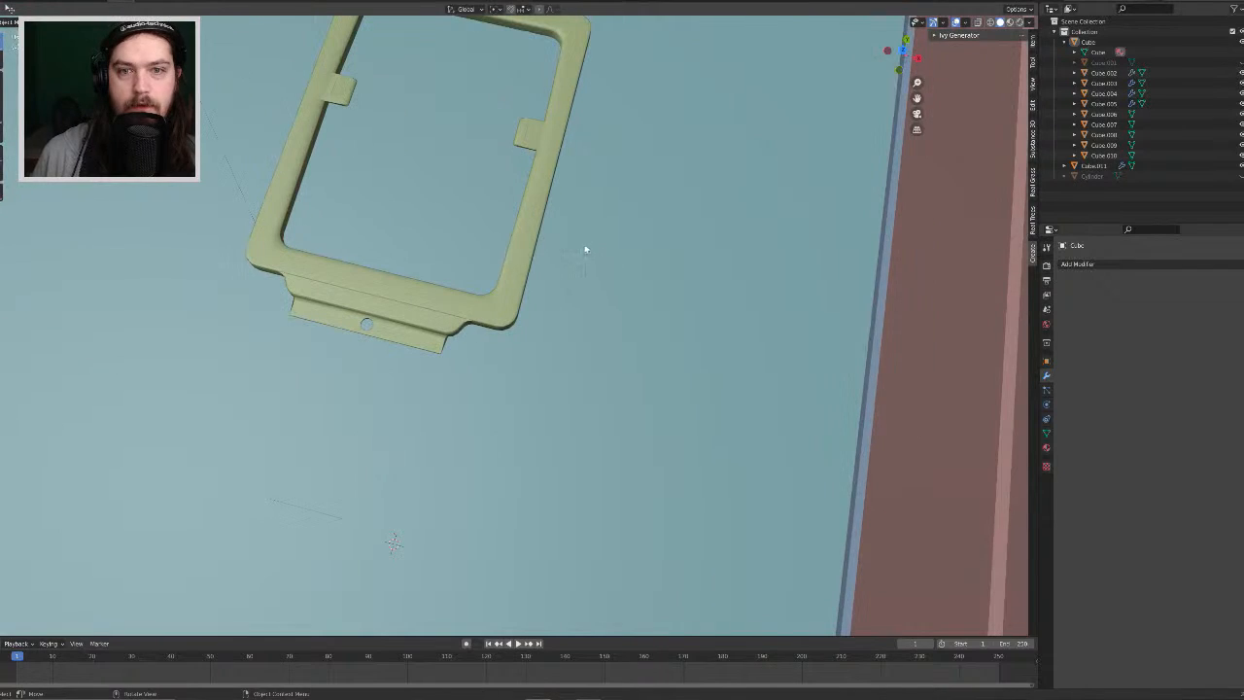
middle_click_drag(720, 409, 710, 375, "shift")
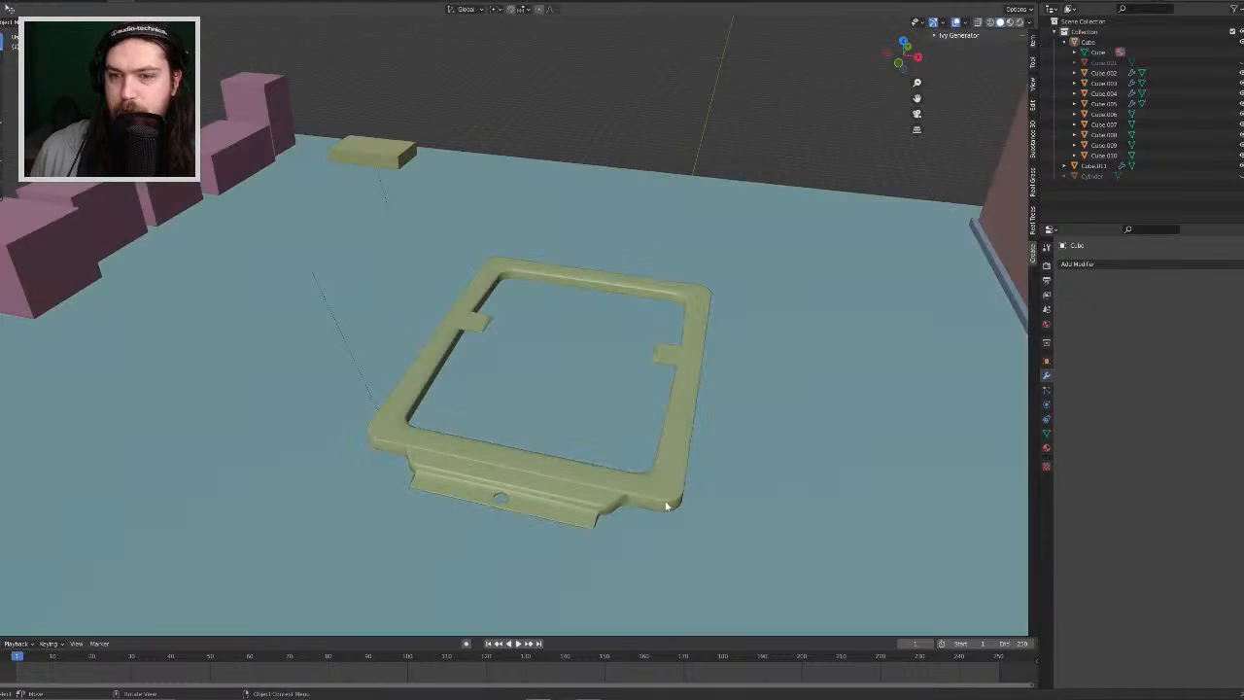
left_click(666, 505)
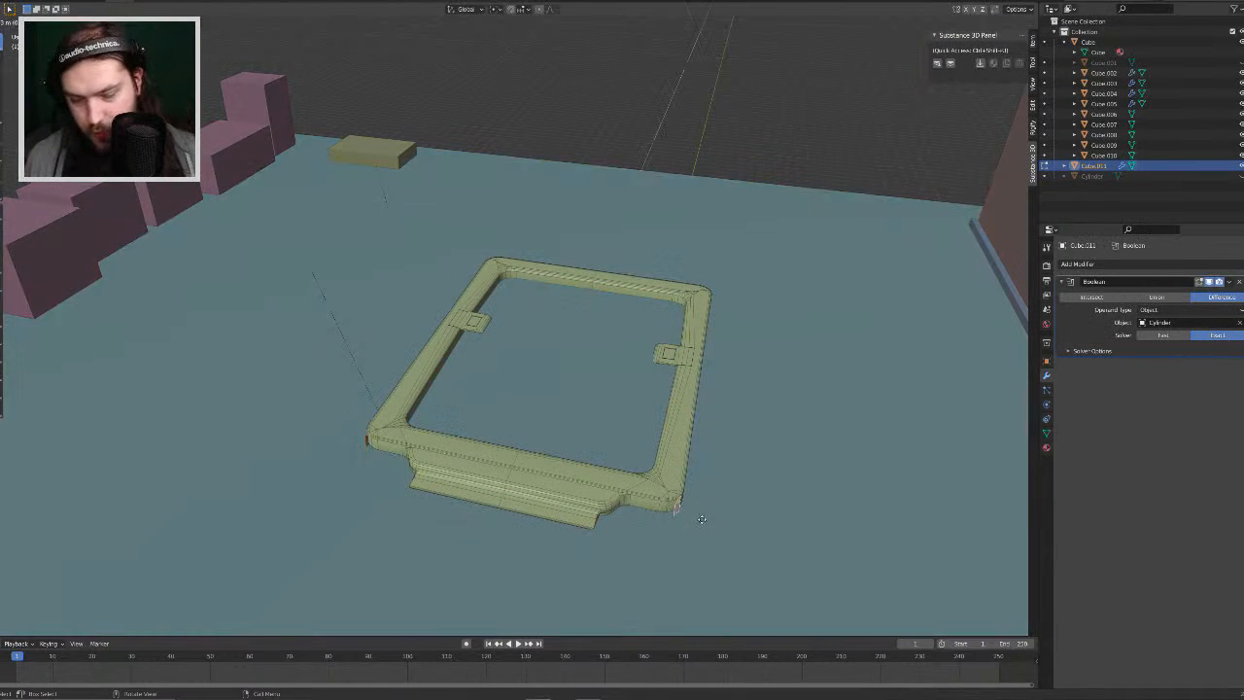
key("Escape")
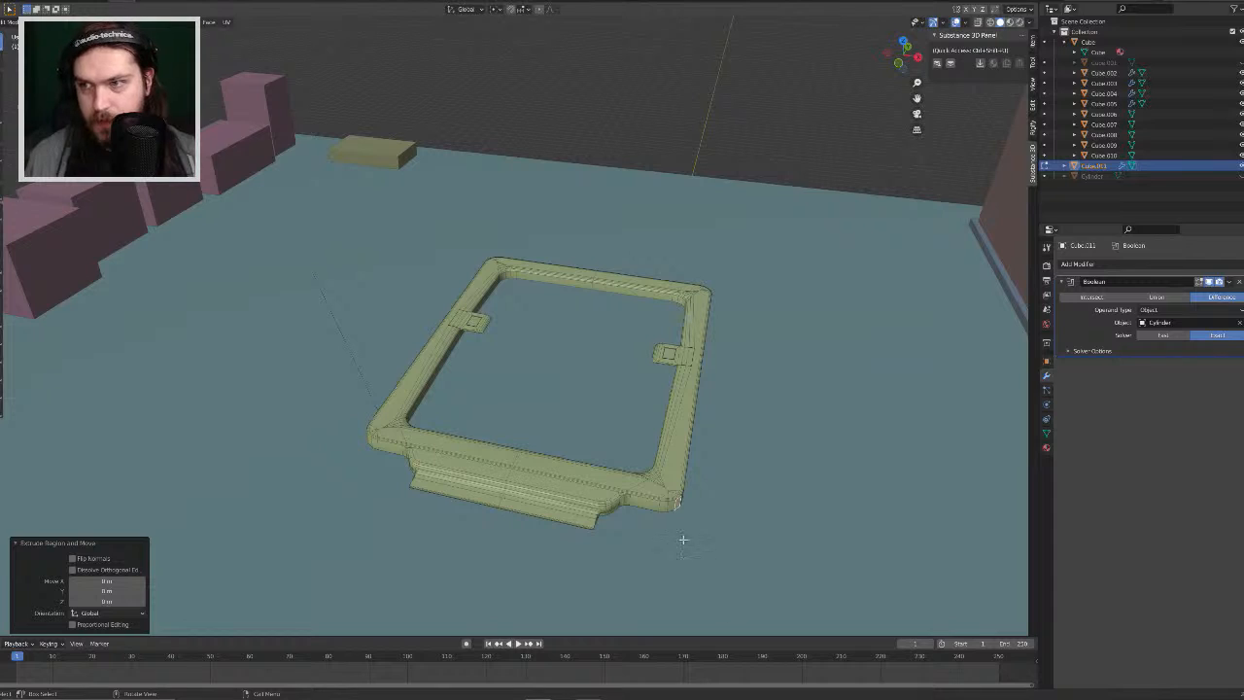
key("Tab")
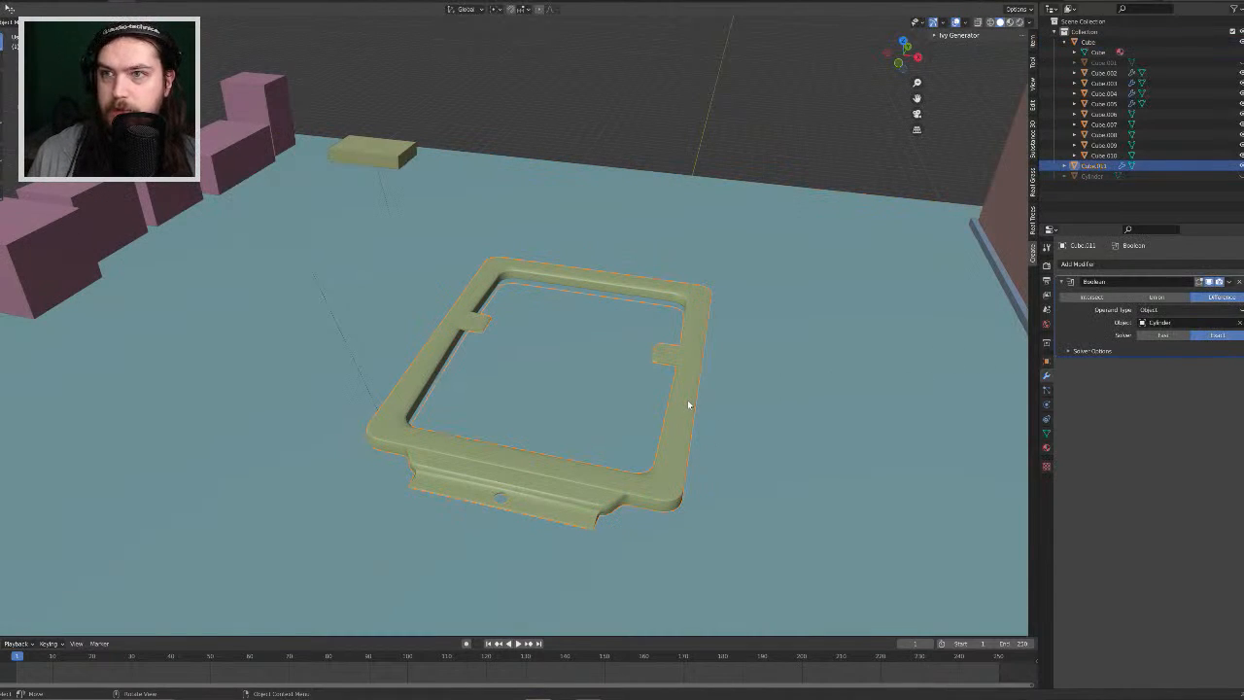
Step: Extrude the side face at one front corner of the frame forward along Y into a thin strip
middle_click_drag(687, 399, 677, 433)
key("Tab")
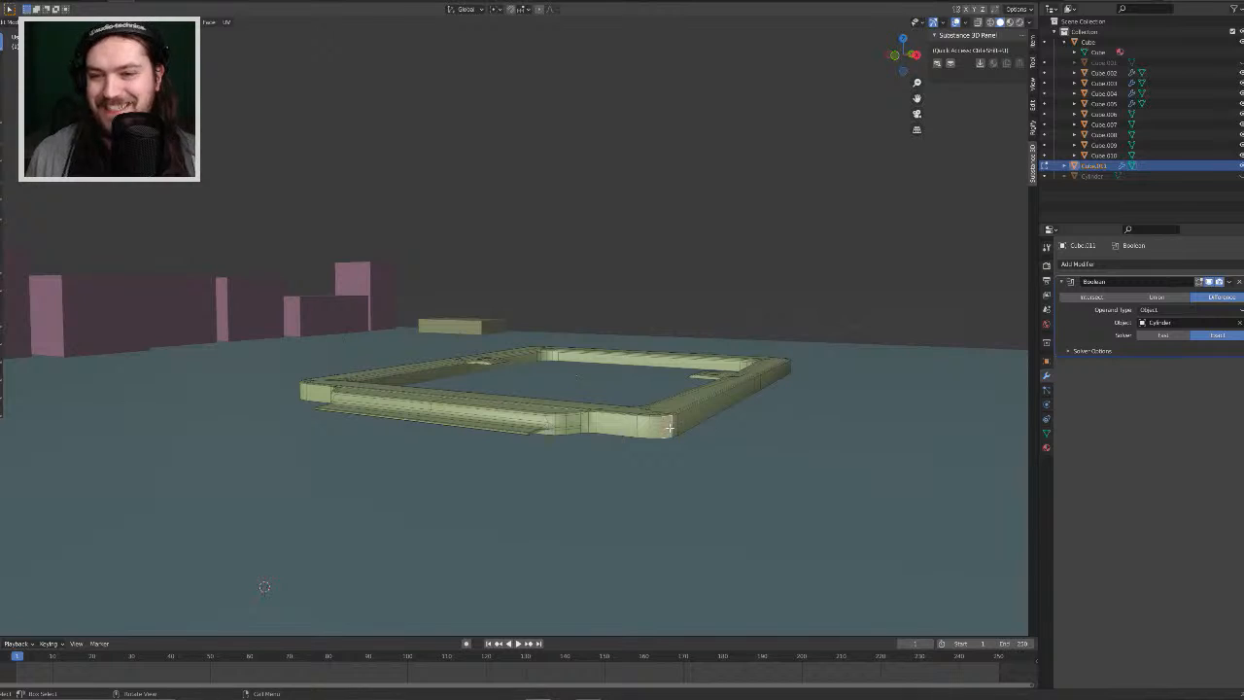
middle_click_drag(707, 424, 711, 477)
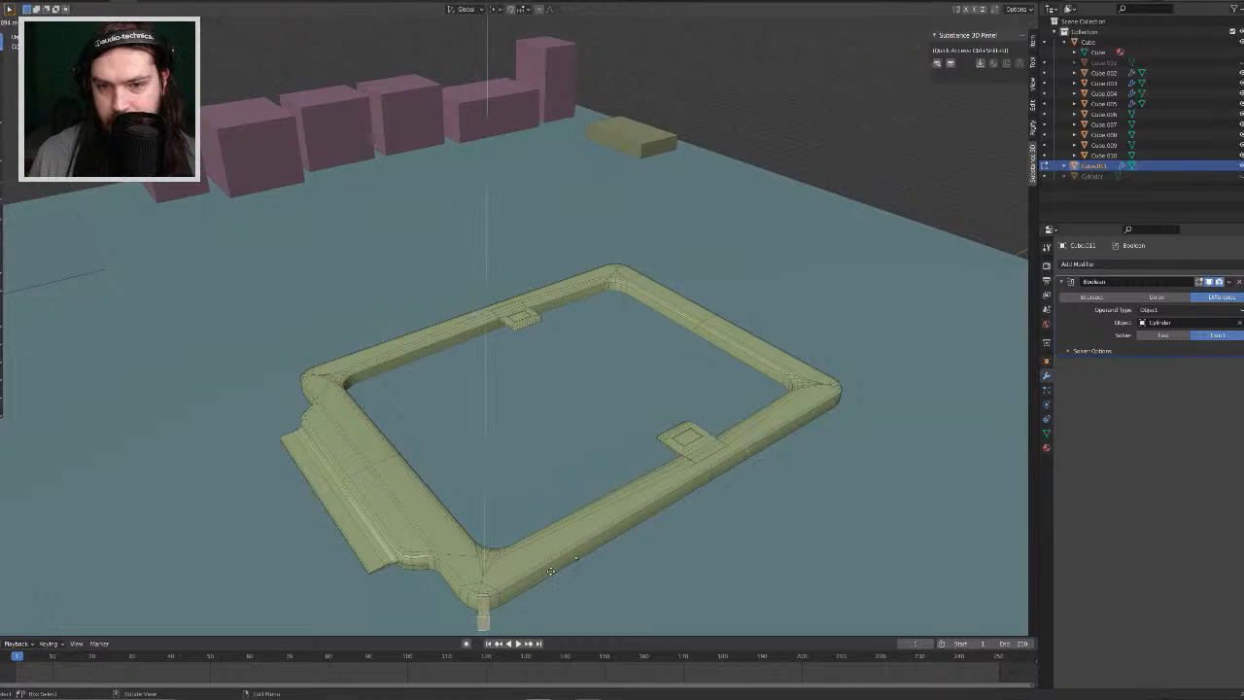
key("x")
key("y")
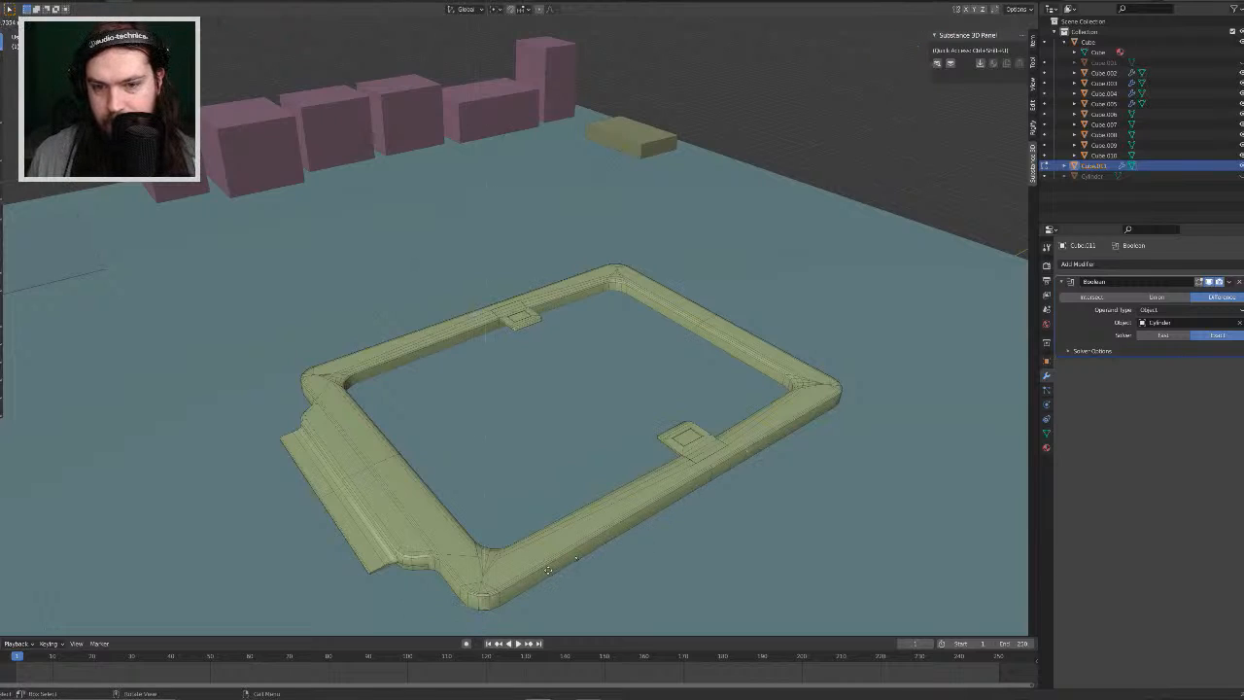
left_click(526, 571)
key("Tab")
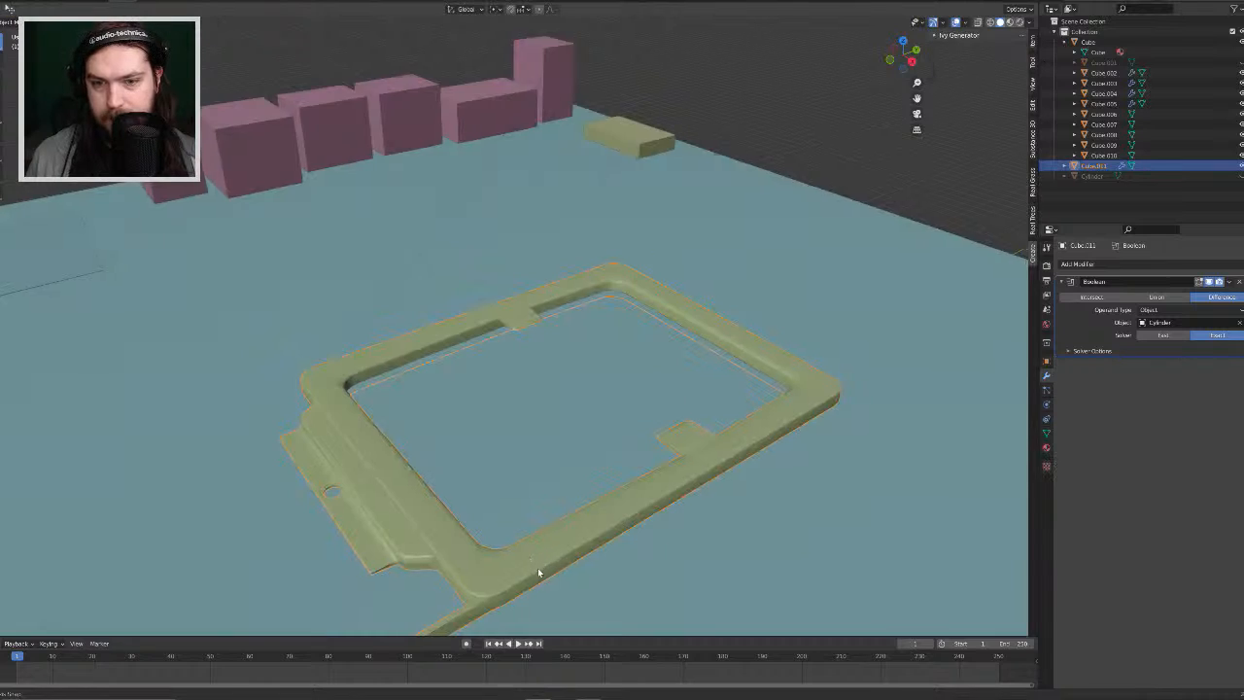
Step: Flatten the end of the extruded corner strip by scaling it to 0 in Y, and view it from the top
middle_click_drag(537, 568, 537, 531)
scroll(519, 458, "down", 2)
middle_click_drag(519, 458, 616, 358)
scroll(588, 400, "up", 7)
scroll(602, 435, "down", 10)
key("s")
key("y")
key("0")
key("Return")
key("KP_7")
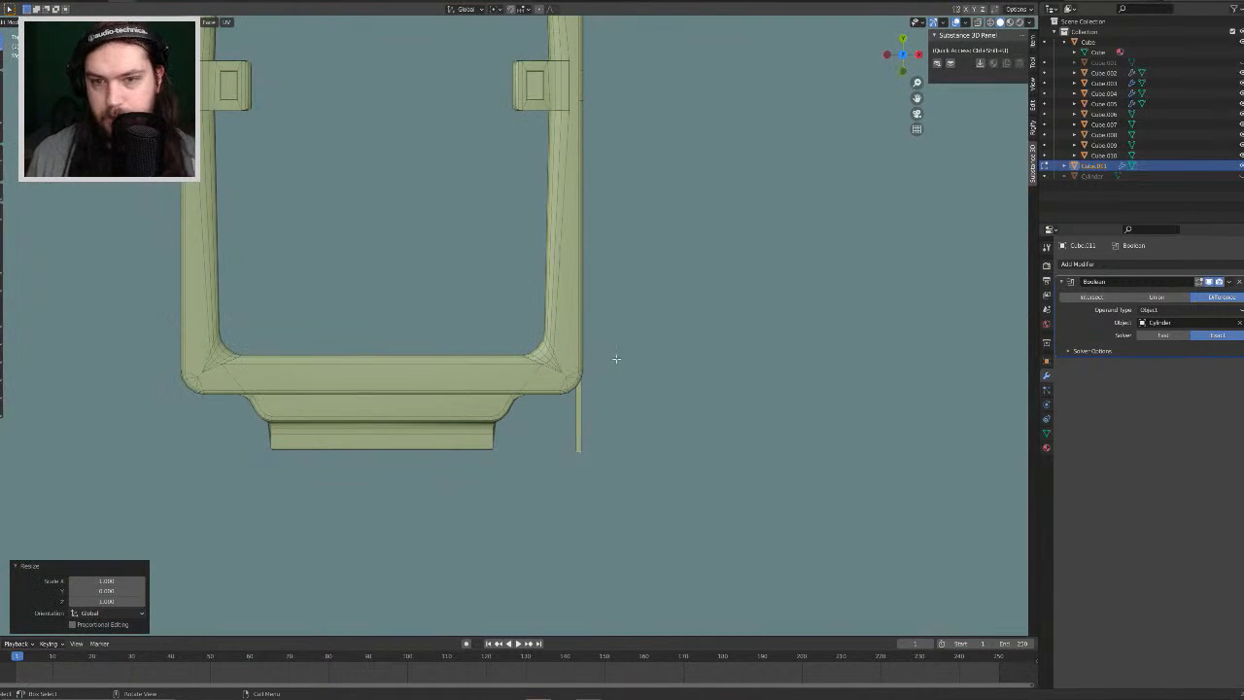
Step: Try to bevel the vertical edge where the extruded strip meets the frame's front corner
middle_click_drag(630, 419, 531, 361)
scroll(455, 342, "up", 3)
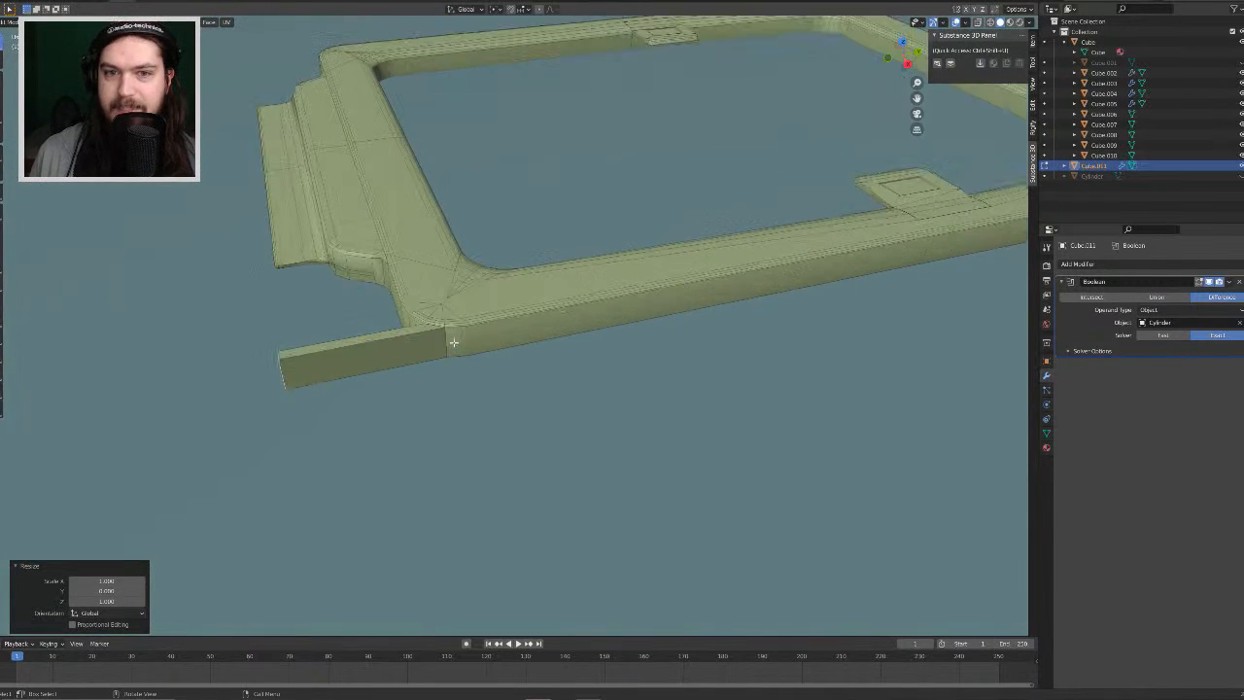
scroll(452, 341, "down", 1)
middle_click_drag(453, 341, 547, 331, "shift")
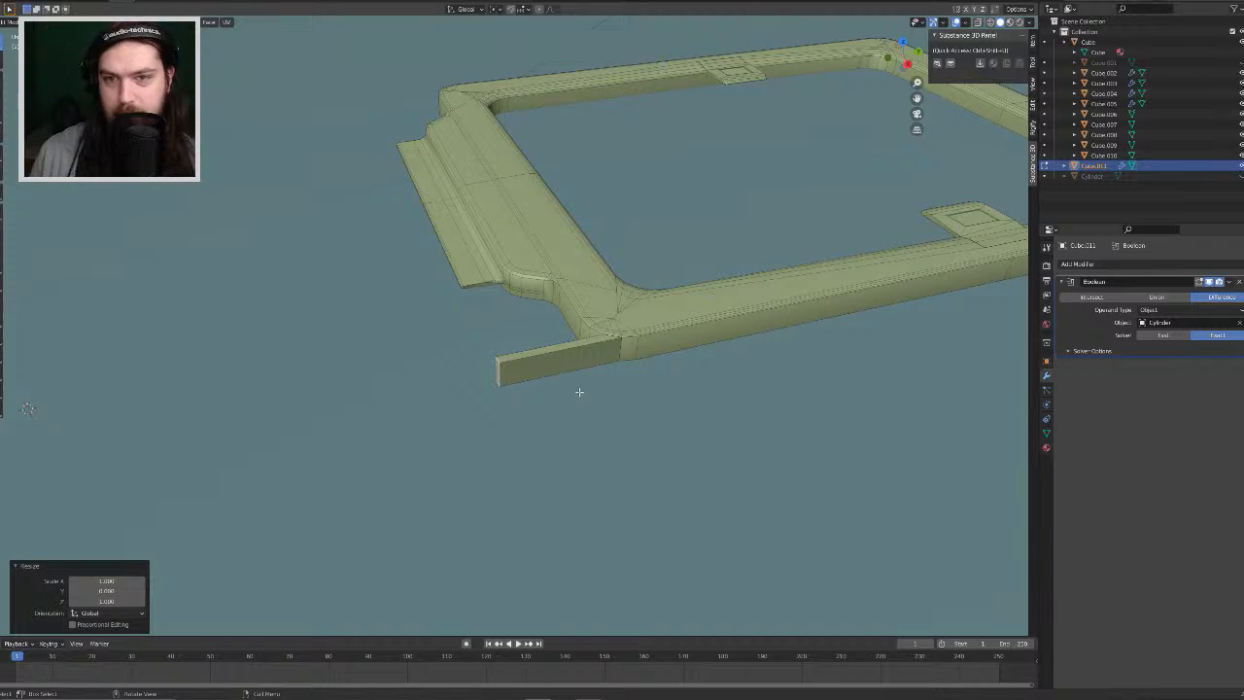
left_click(632, 361)
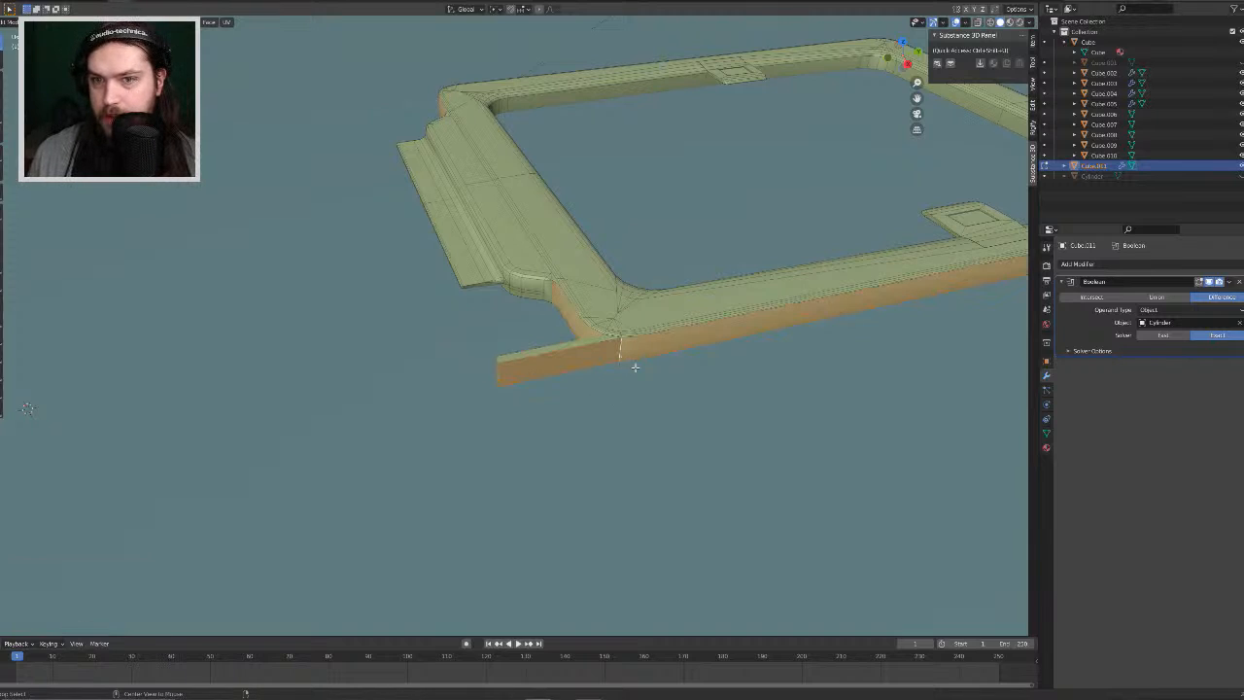
scroll(632, 360, "up", 5)
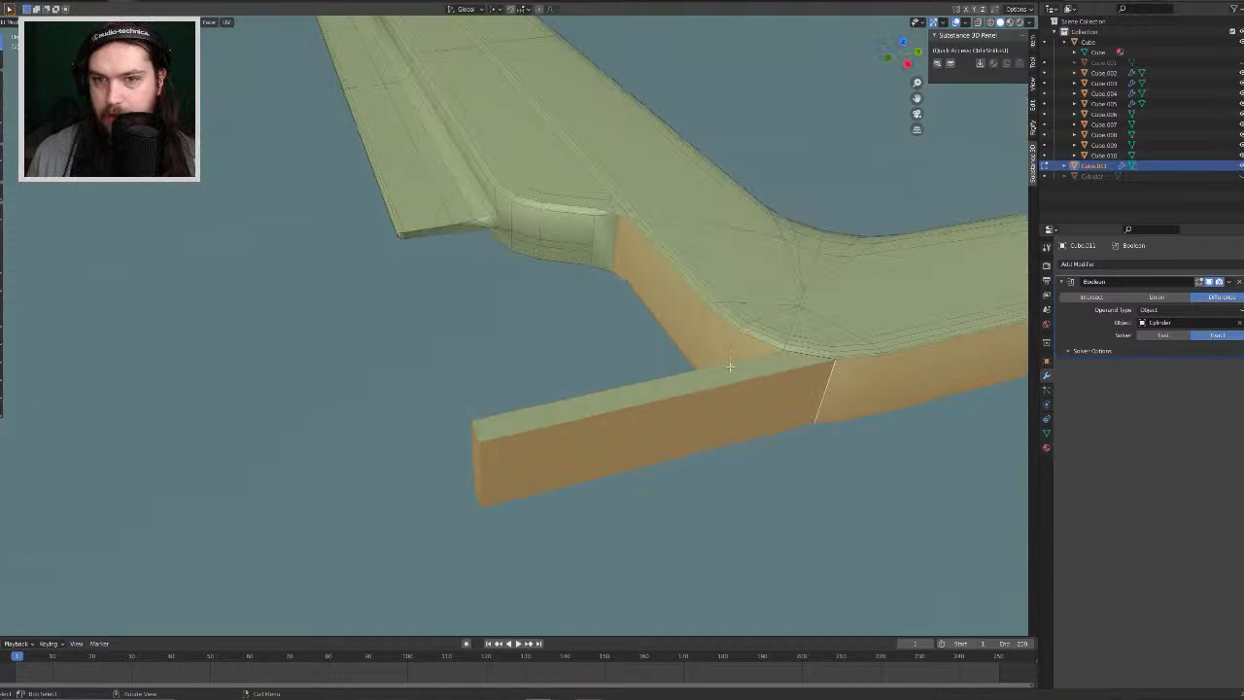
left_click(833, 381)
key("2")
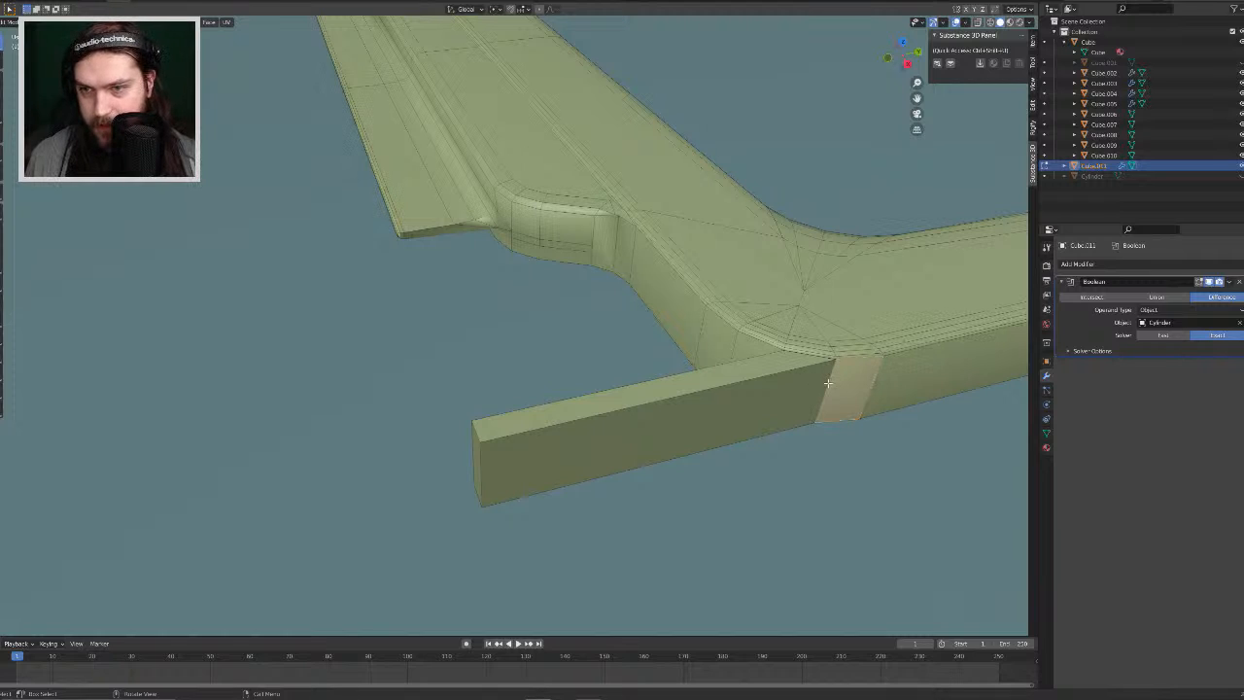
left_click(827, 382)
scroll(819, 393, "down", 10)
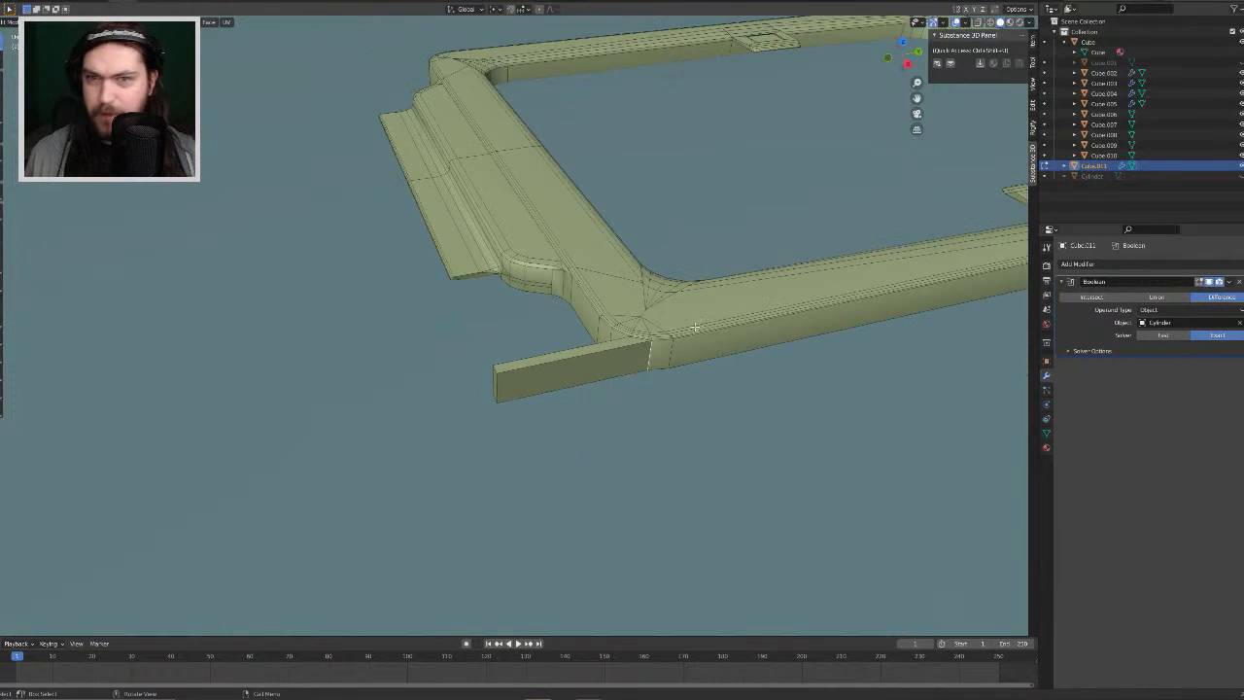
middle_click_drag(618, 305, 632, 310)
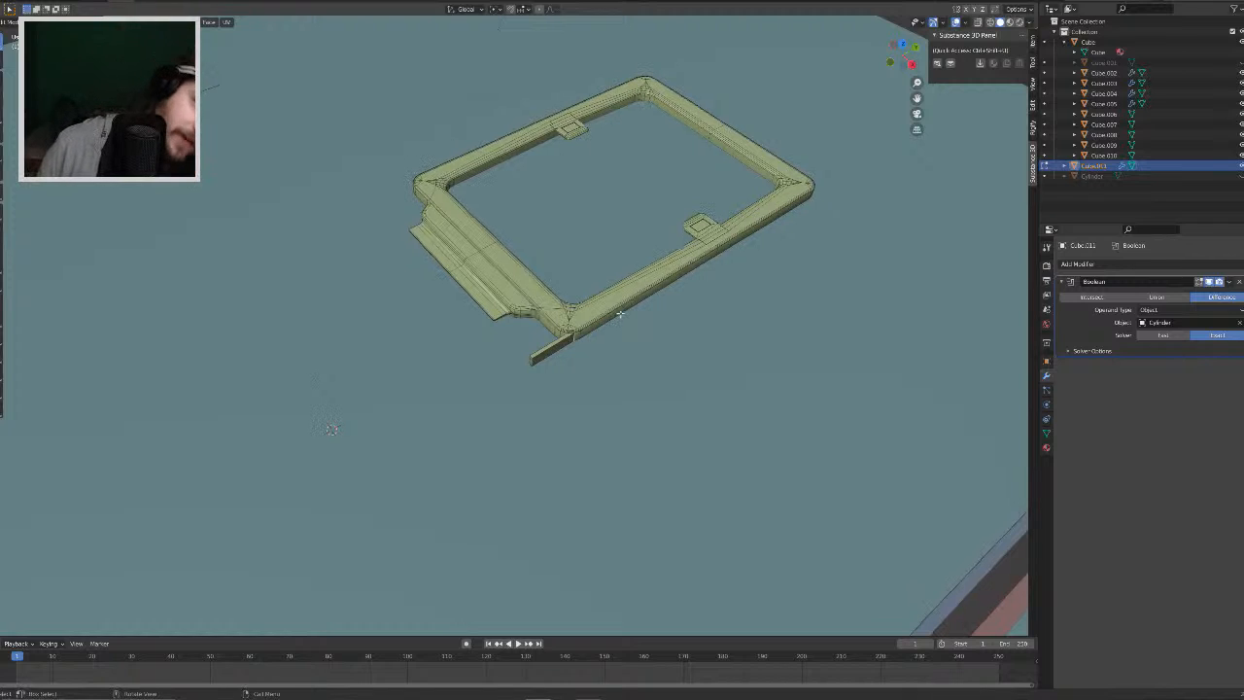
middle_click_drag(617, 311, 609, 340)
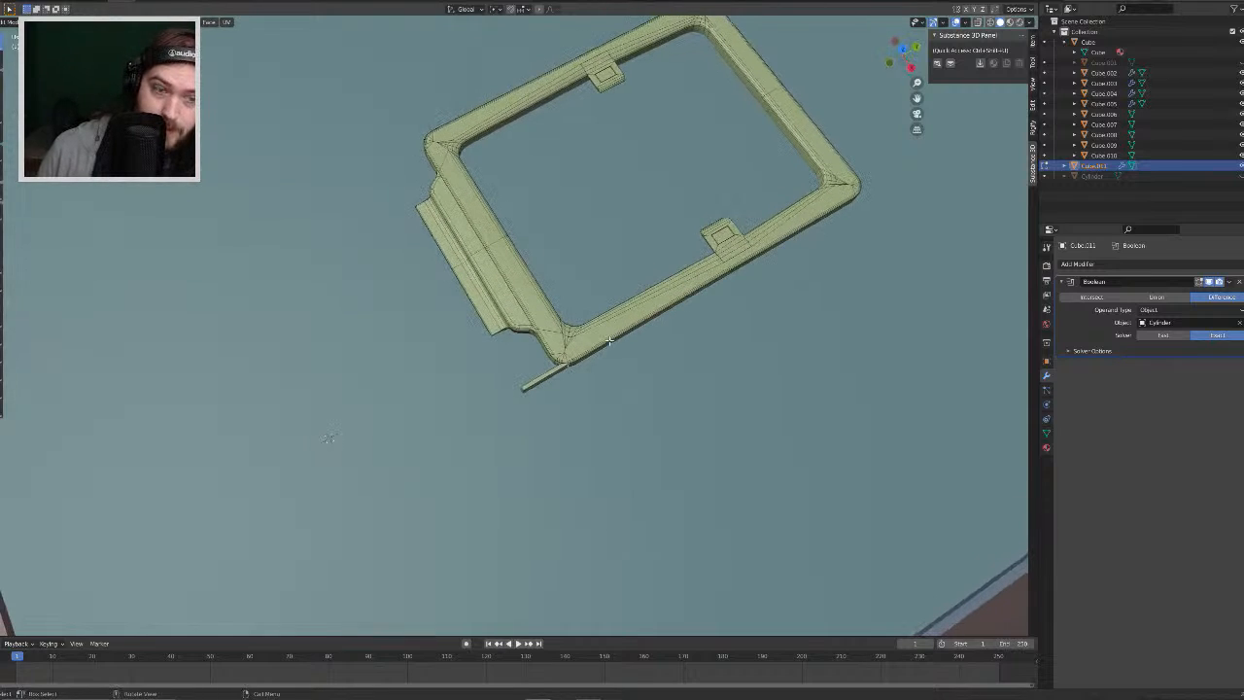
scroll(609, 340, "up", 7)
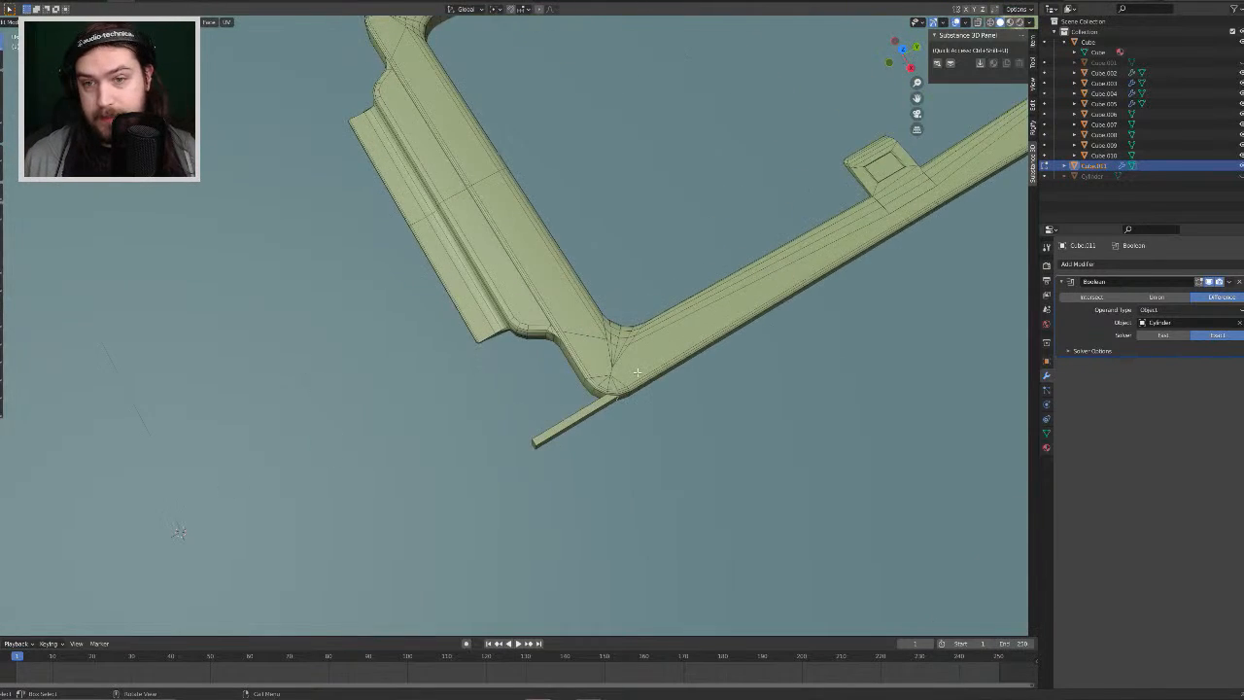
middle_click_drag(666, 389, 657, 328)
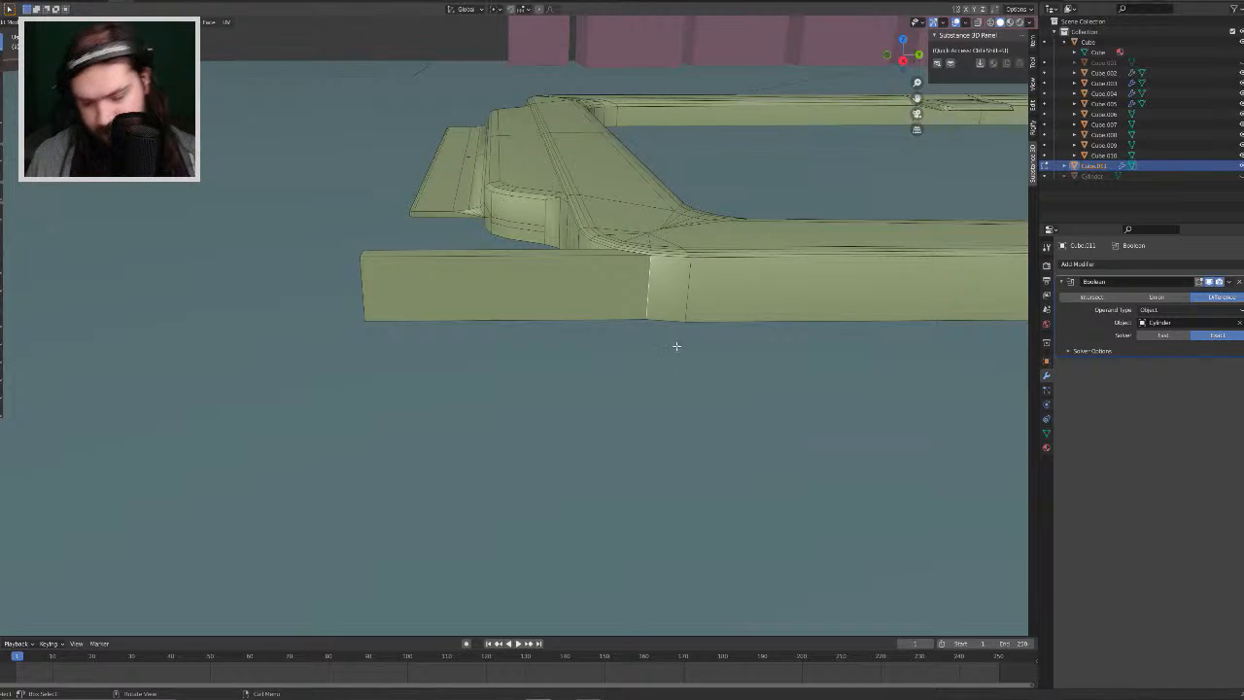
key("ctrl+b")
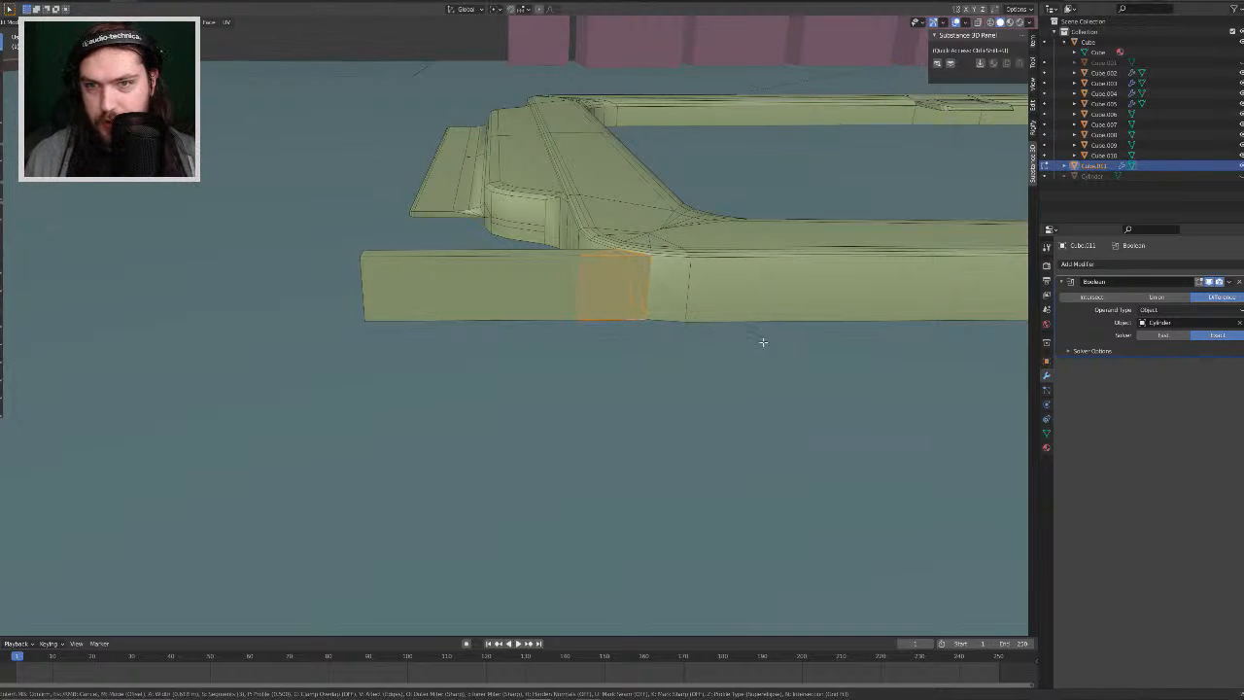
left_click(756, 343)
Step: Add two evenly spaced loop cuts across the extruded corner strip
middle_click_drag(757, 343, 724, 328)
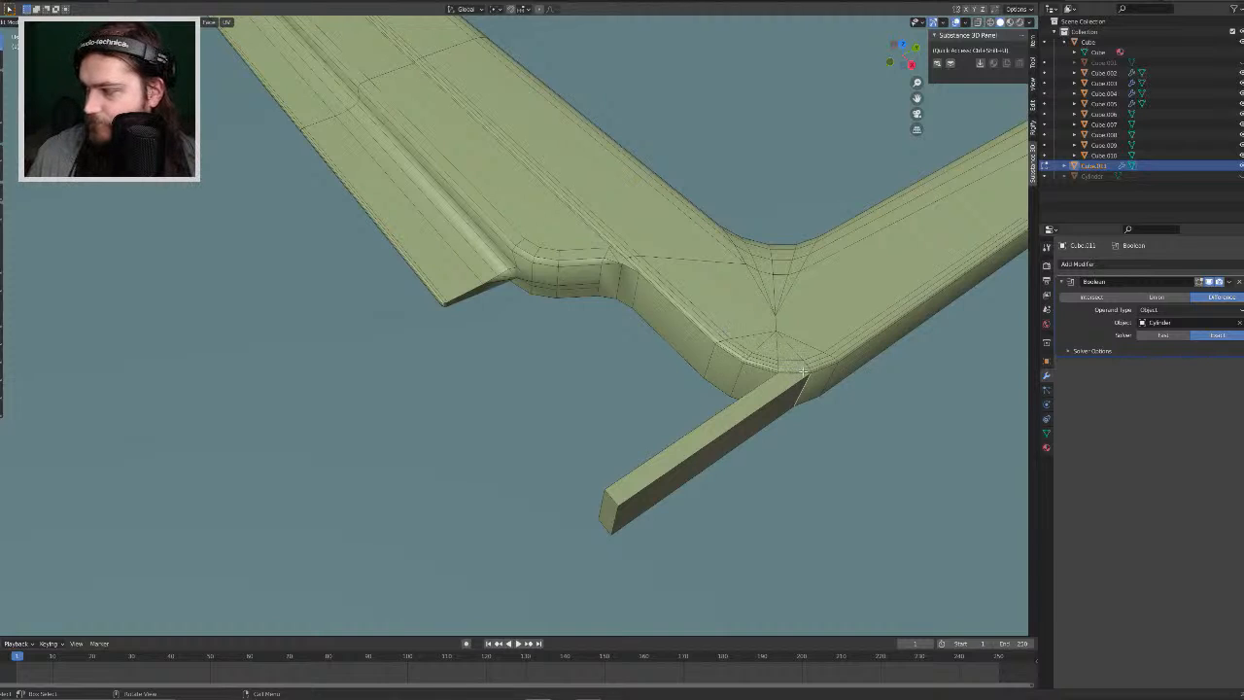
middle_click_drag(821, 396, 788, 364)
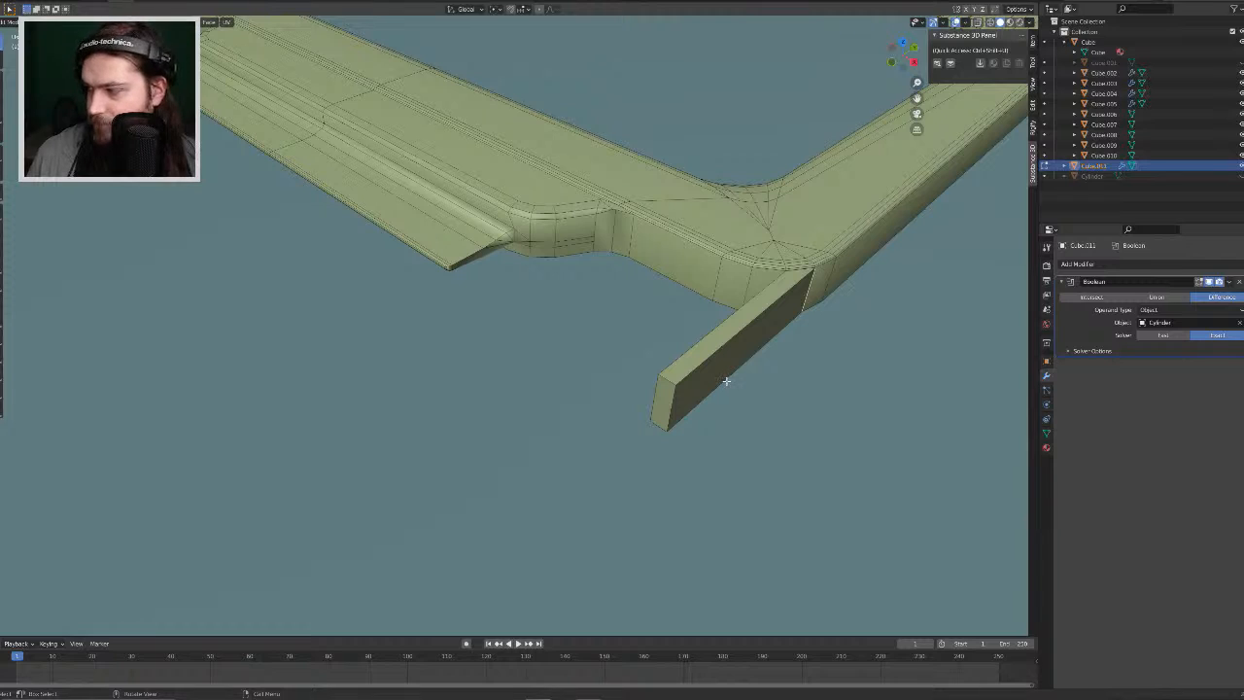
middle_click_drag(715, 395, 686, 355)
key("ctrl+r")
scroll(541, 347, "up", 1)
left_click(541, 346)
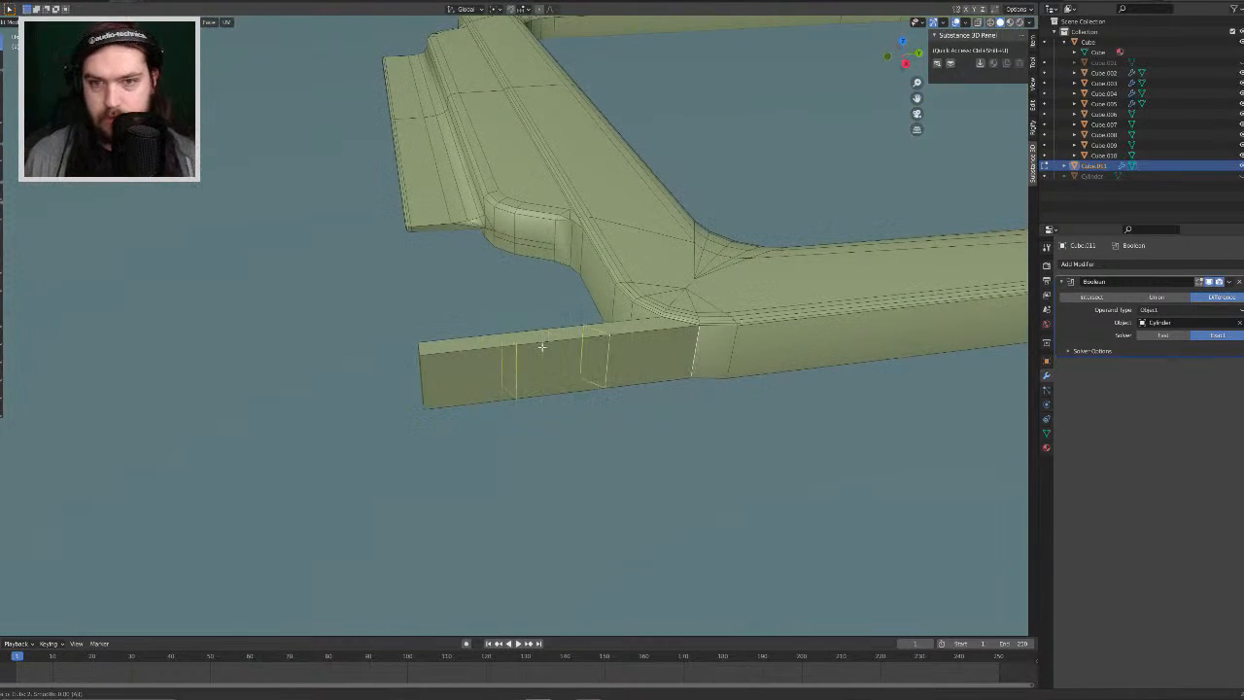
left_click(542, 347)
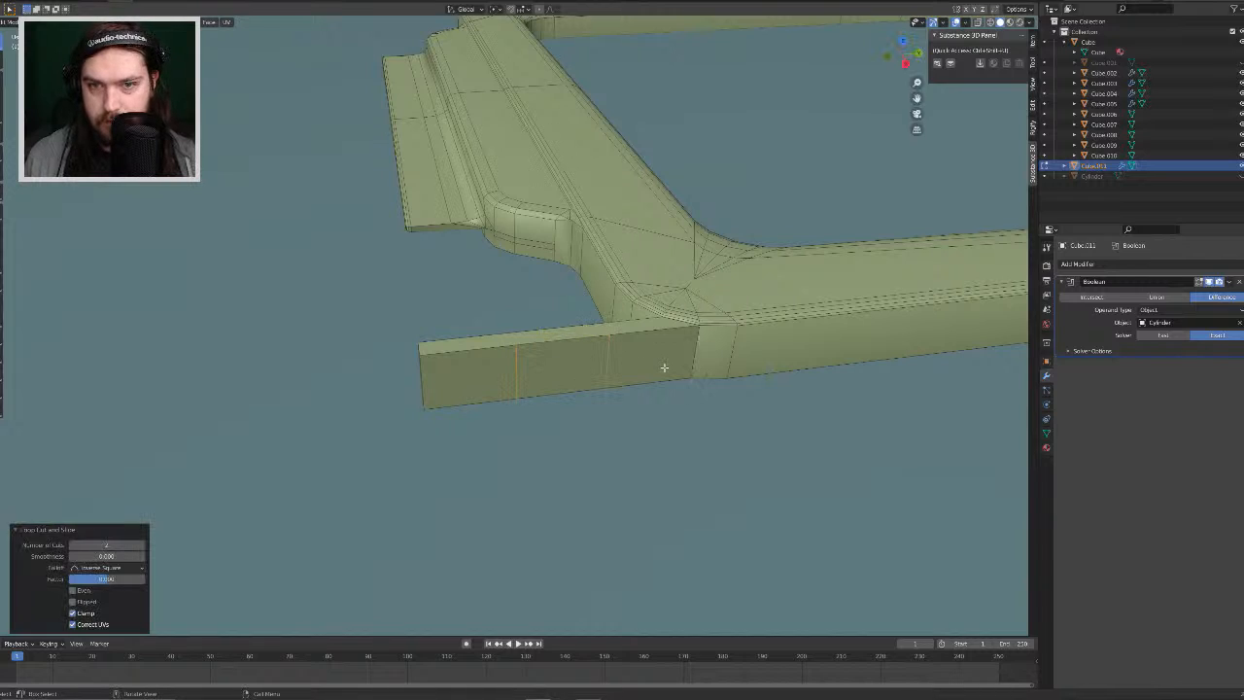
Step: Try to flatten the strip's two new loop cuts by scaling them together to 0 in Y
key("s")
key("y")
key("0")
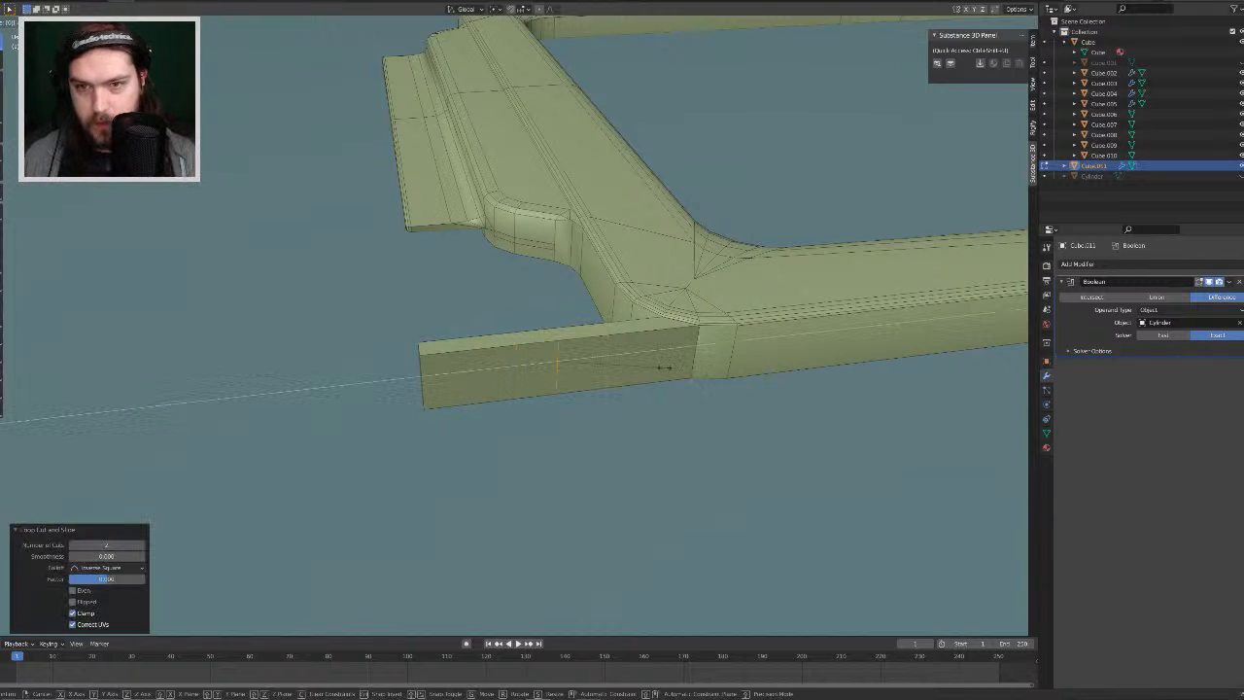
right_click(664, 367)
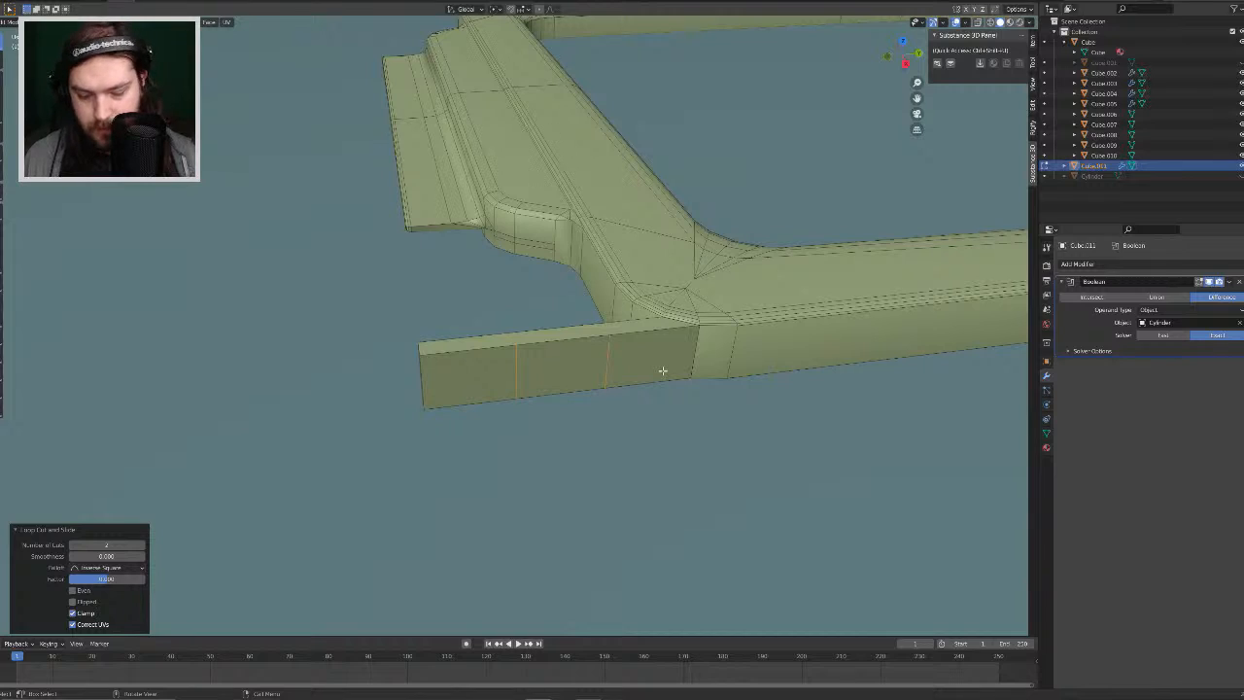
key("s")
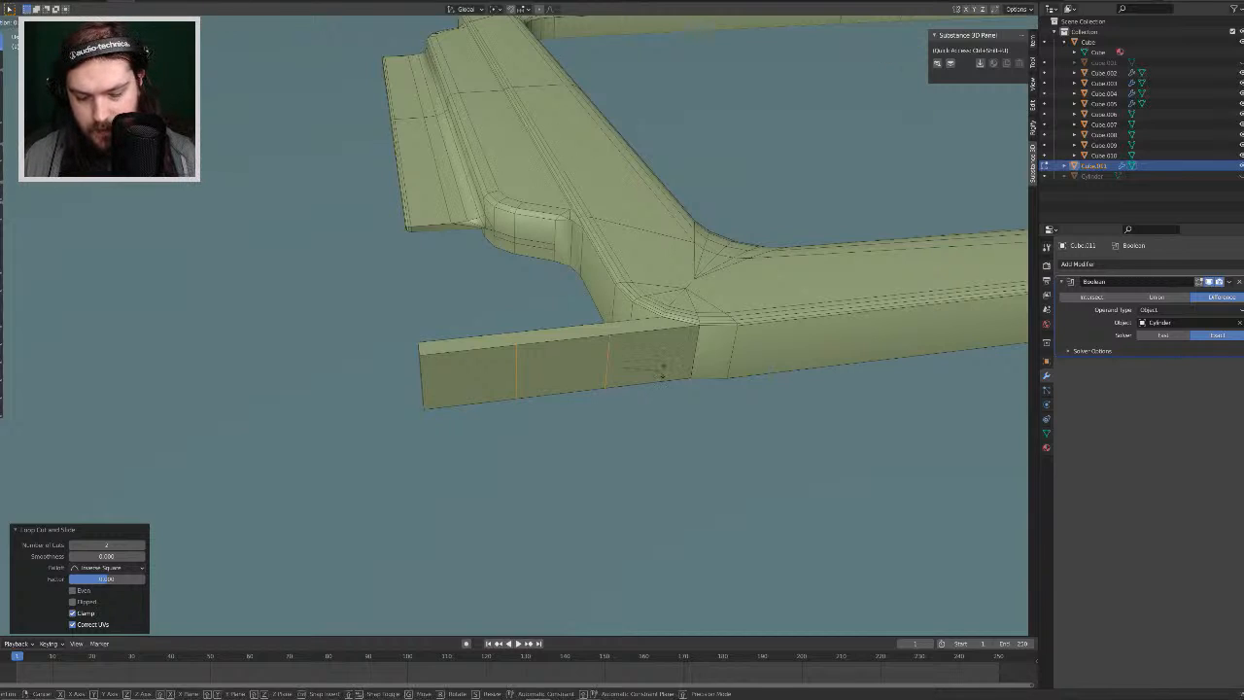
key("y")
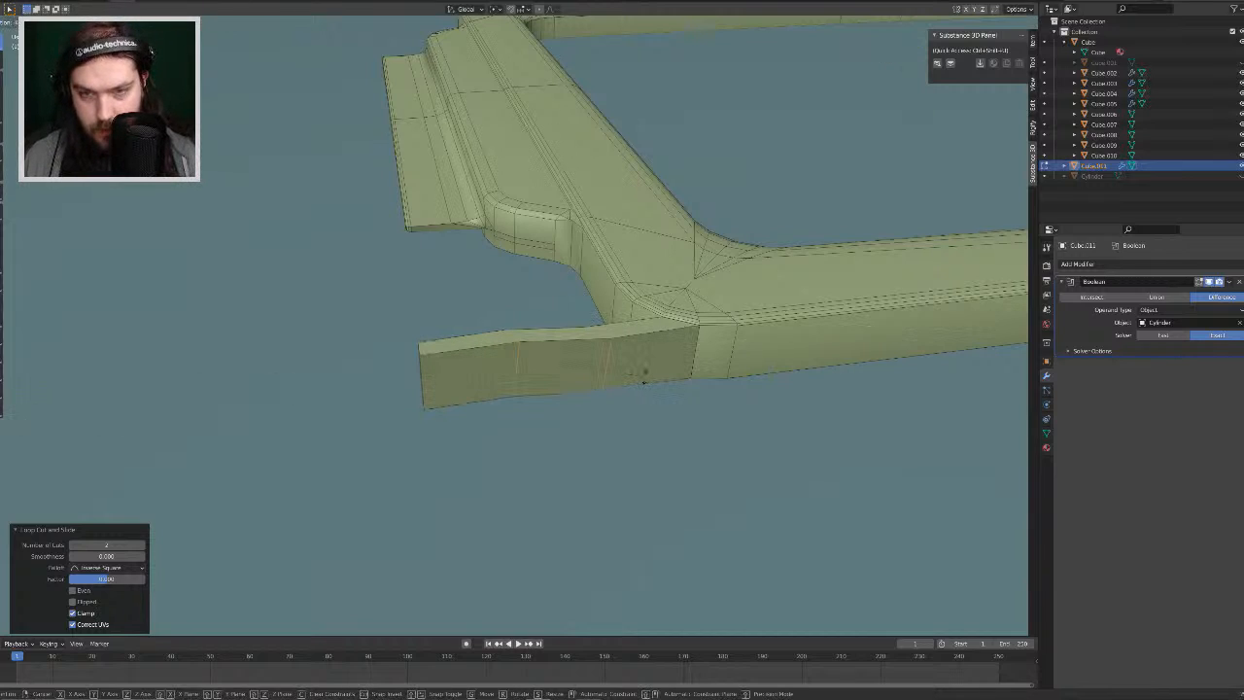
left_click(632, 379)
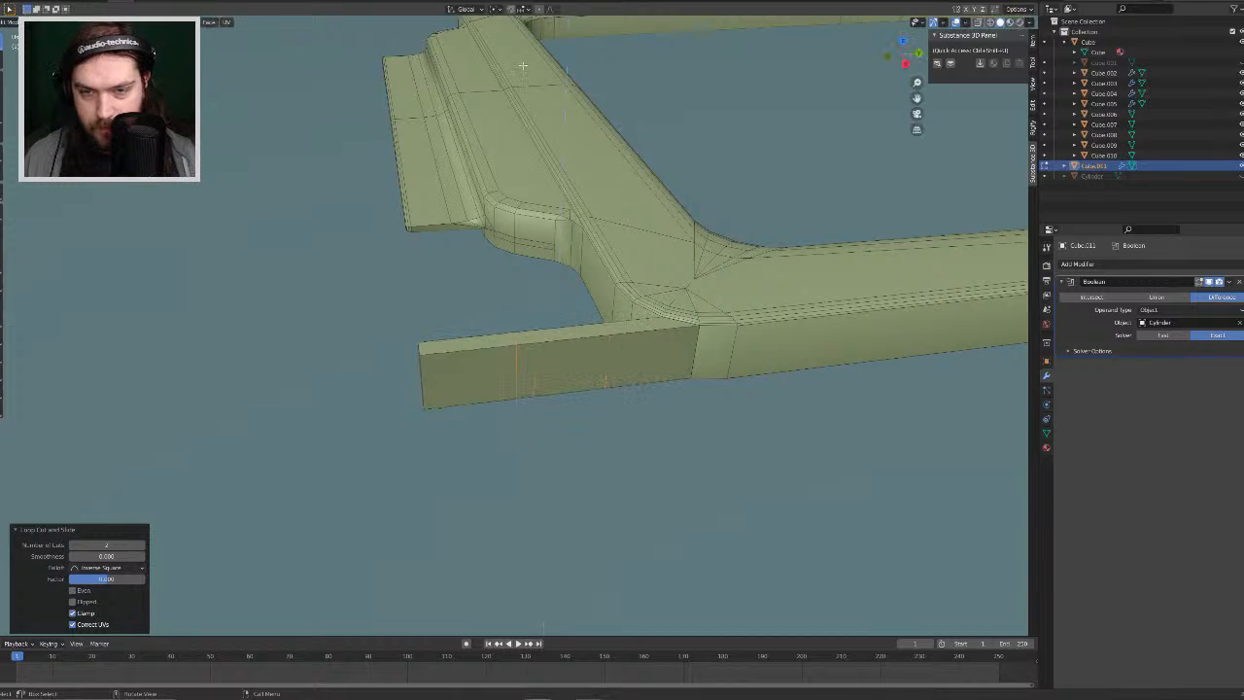
Step: Set the pivot point to Individual Origins and flatten each of the strip's two loop cuts by scaling to 0 in Y
left_click(497, 9)
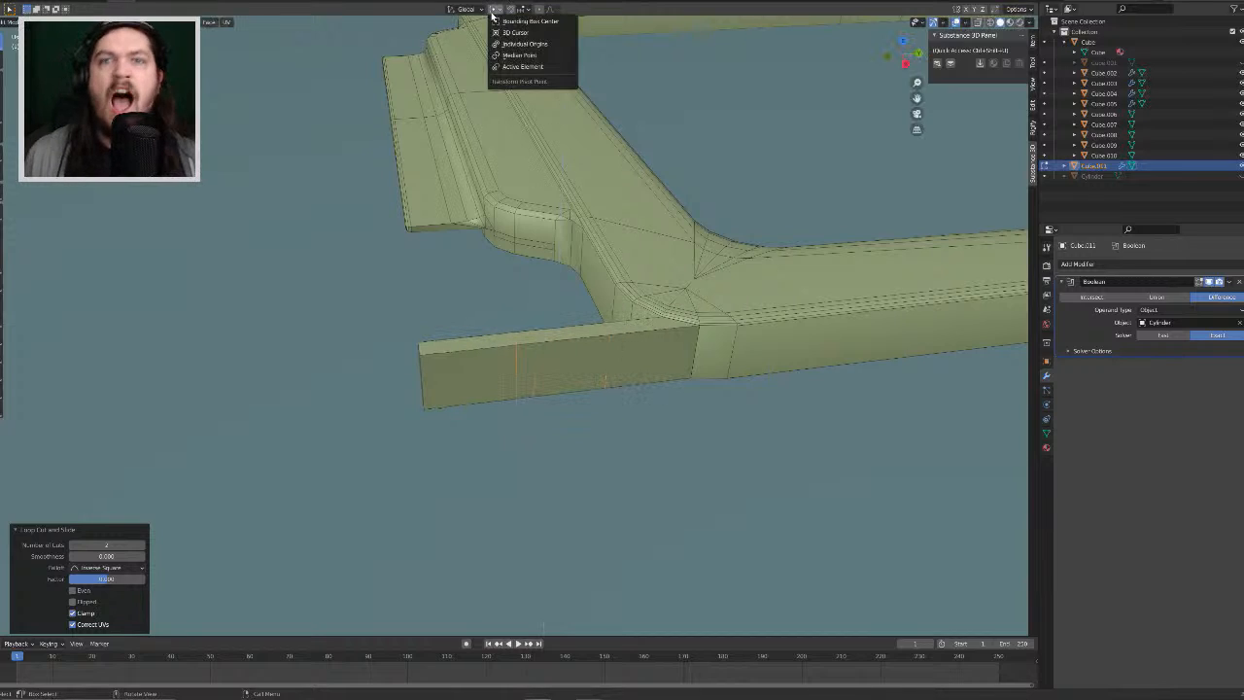
left_click(545, 45)
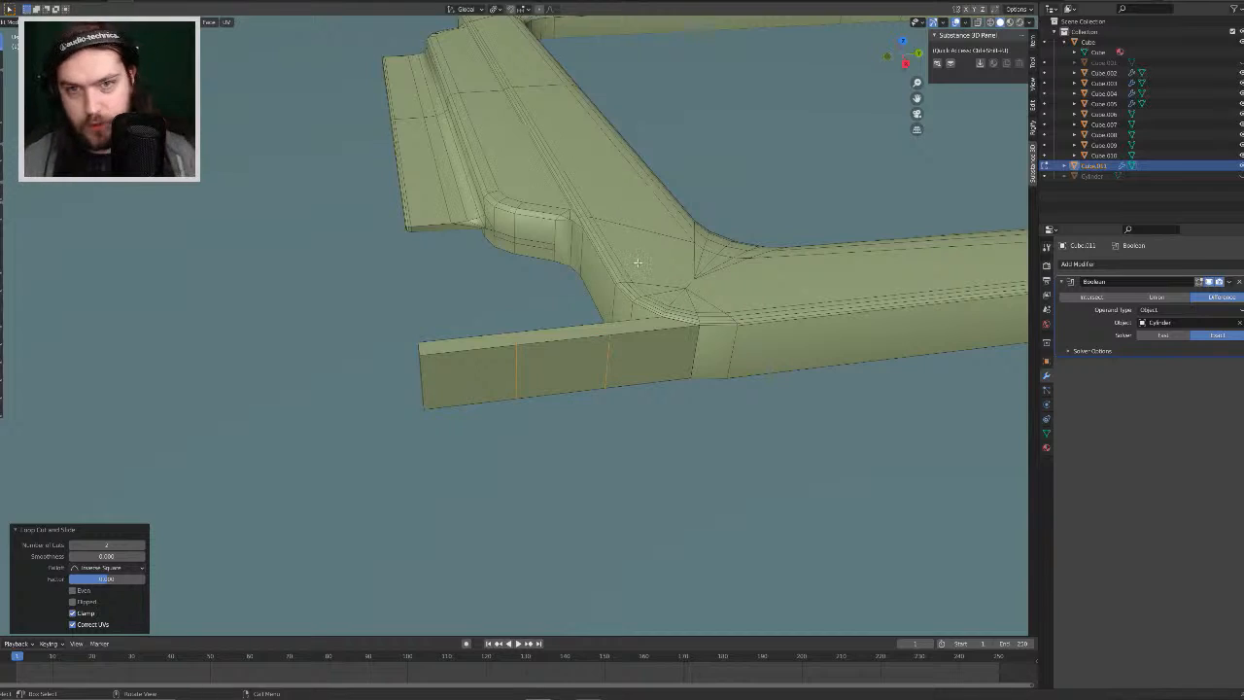
key("s")
key("y")
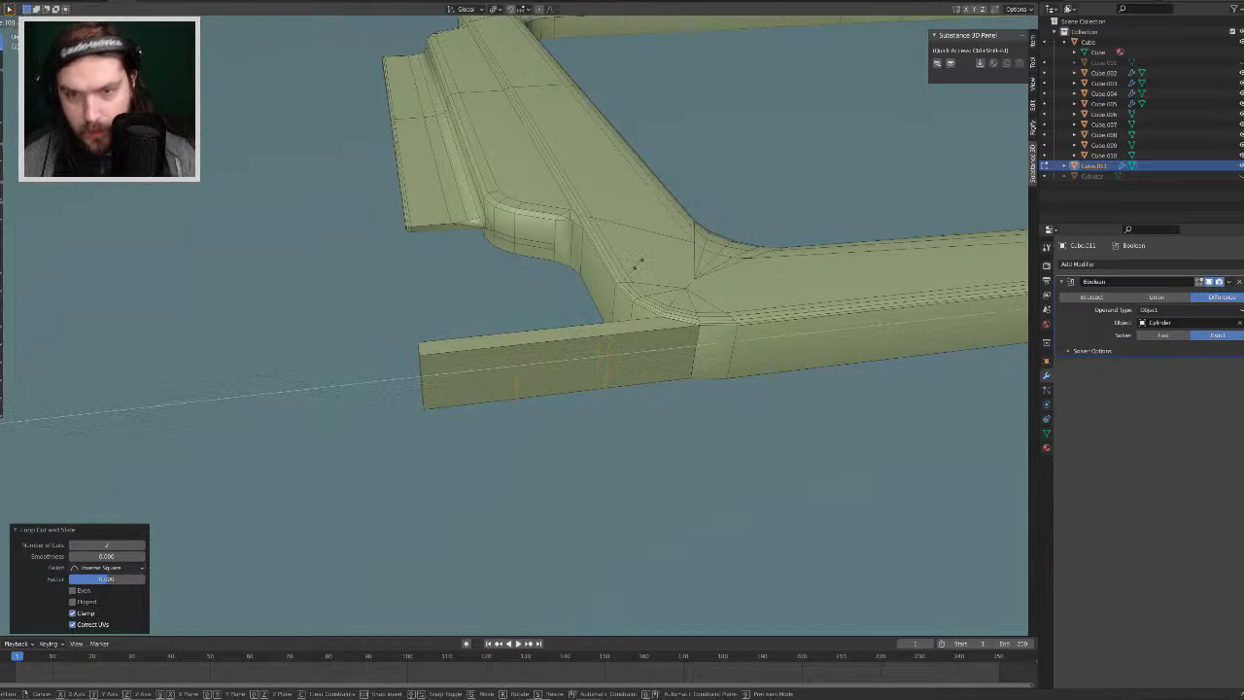
key("Return")
key("s")
key("x")
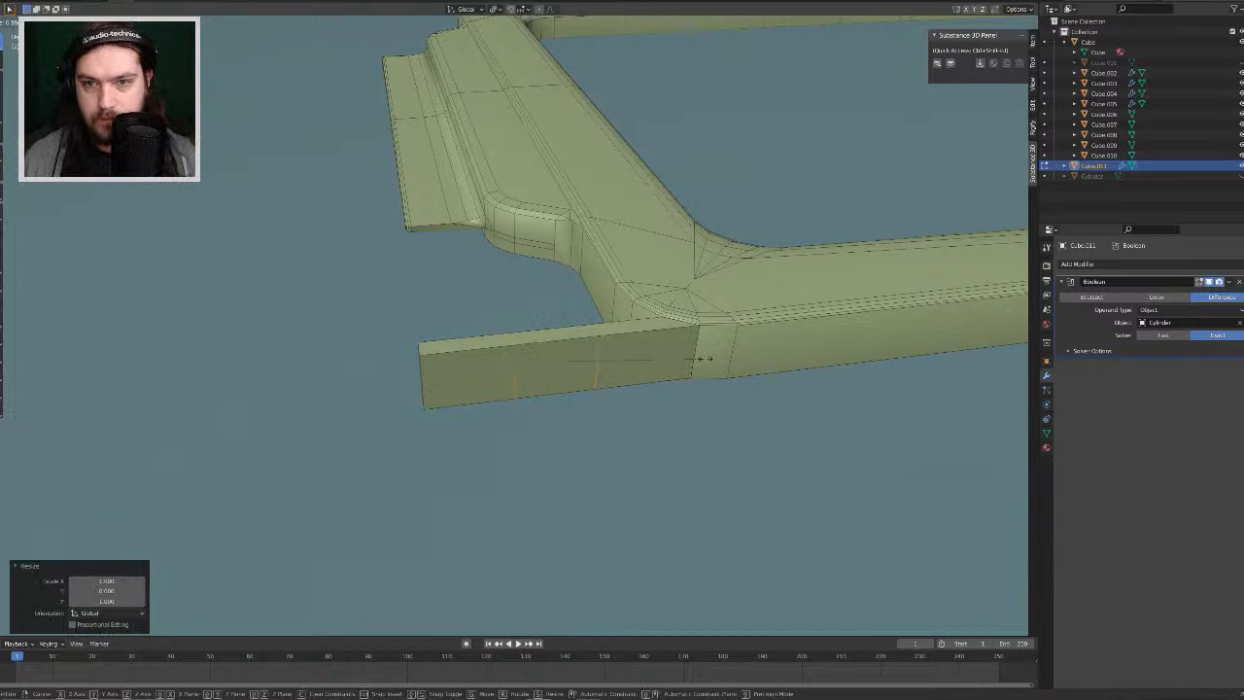
key("z")
key("y")
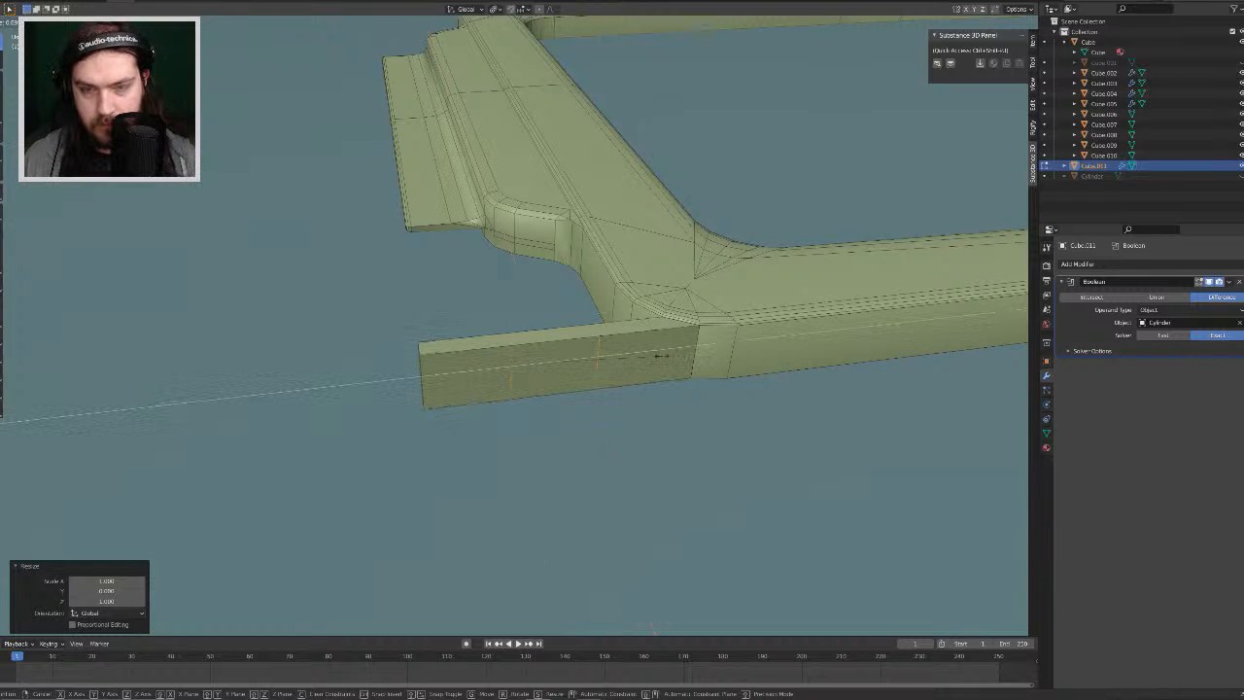
right_click(632, 353)
Step: Switch the pivot point back from Individual Origins and scale the two loop cuts closer together along Y
left_click(501, 11)
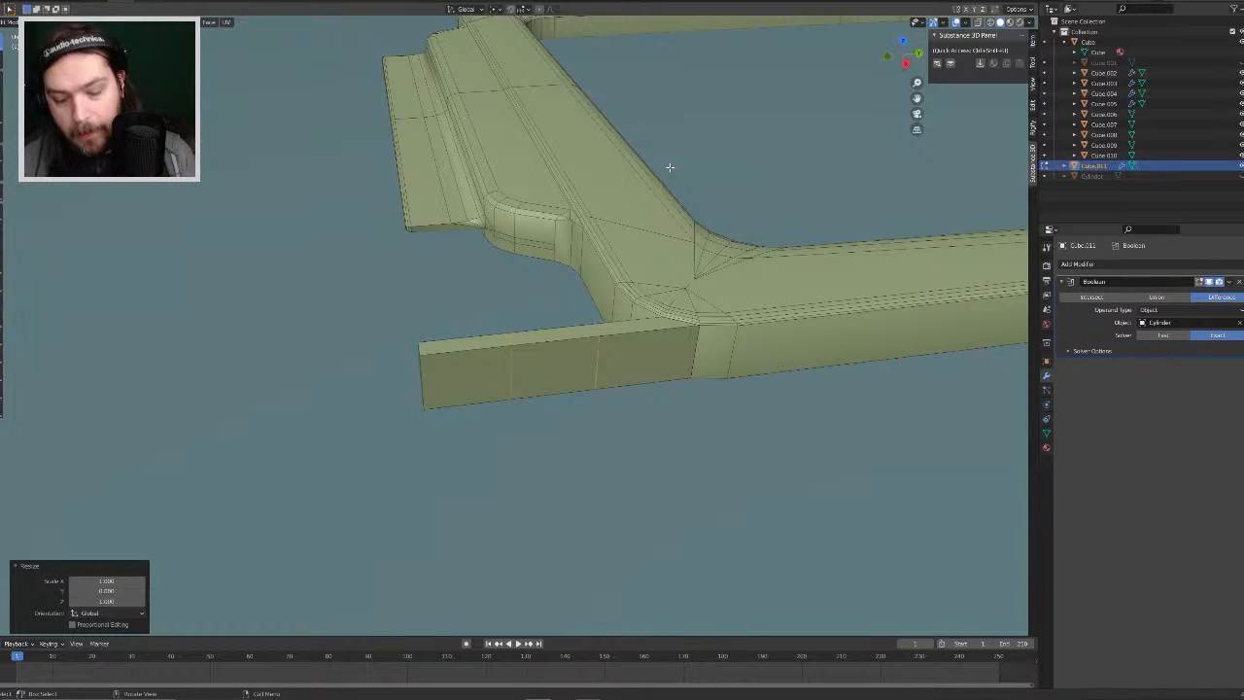
key("s")
key("y")
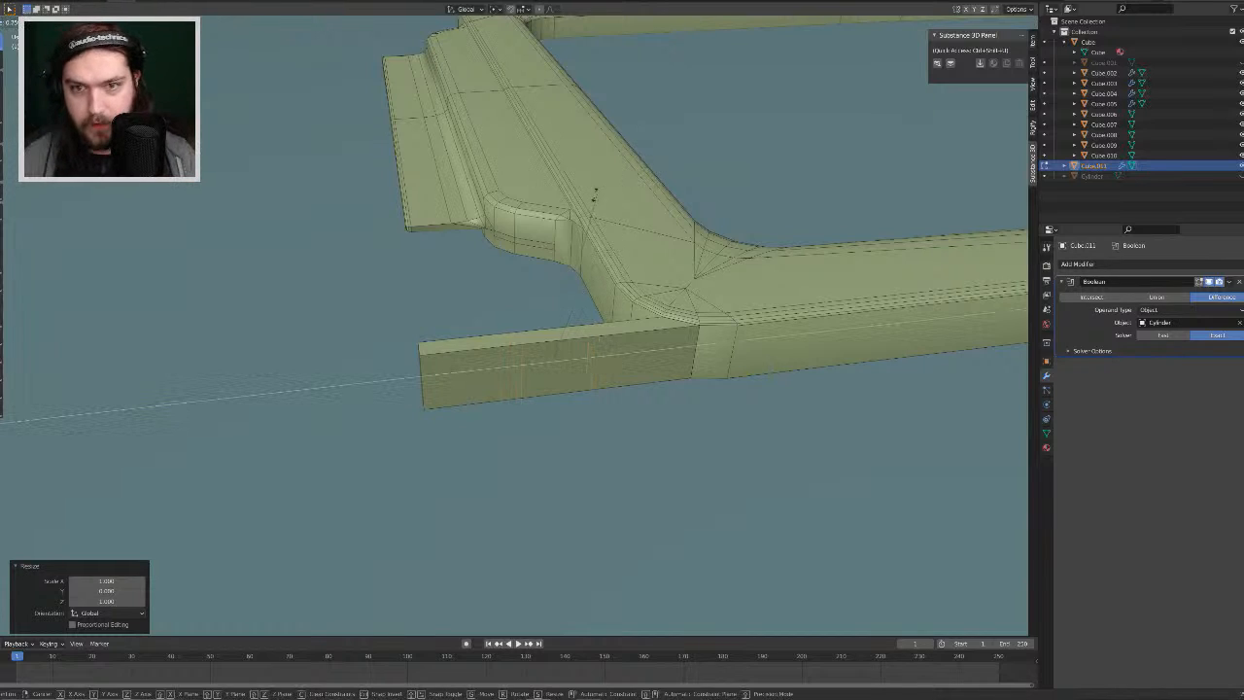
right_click(564, 307)
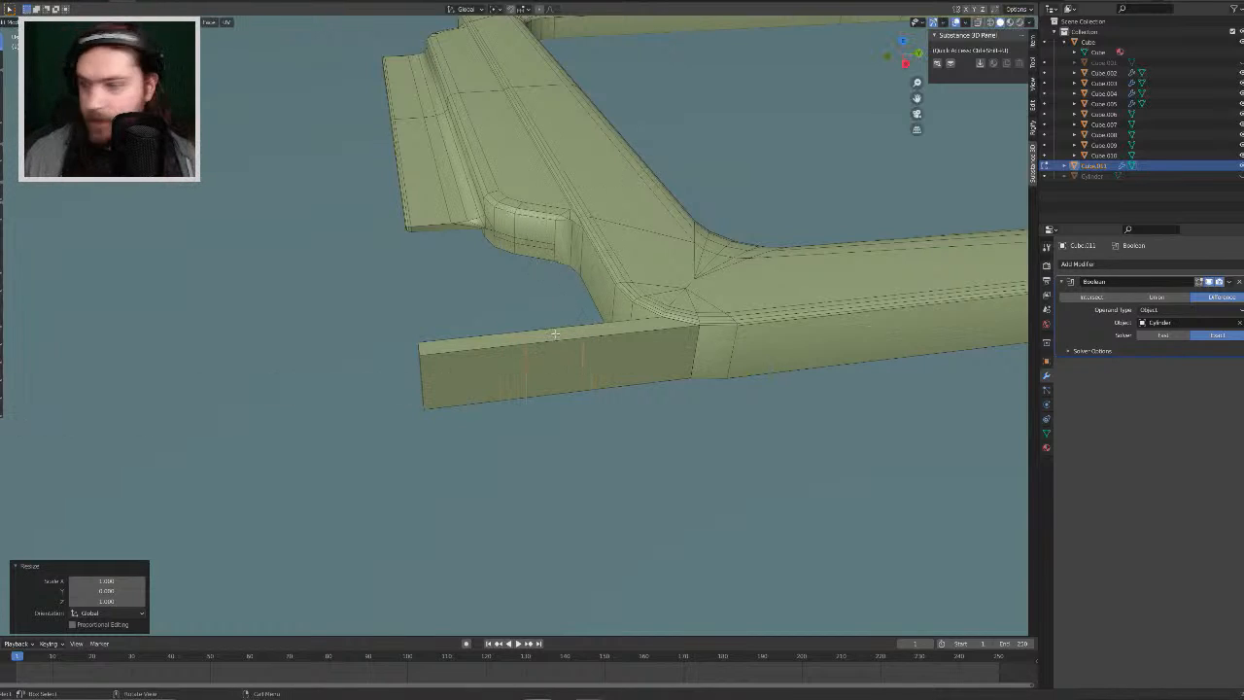
Step: Try to lower the strip's small top face between the two loop cuts along Z
left_click(554, 334)
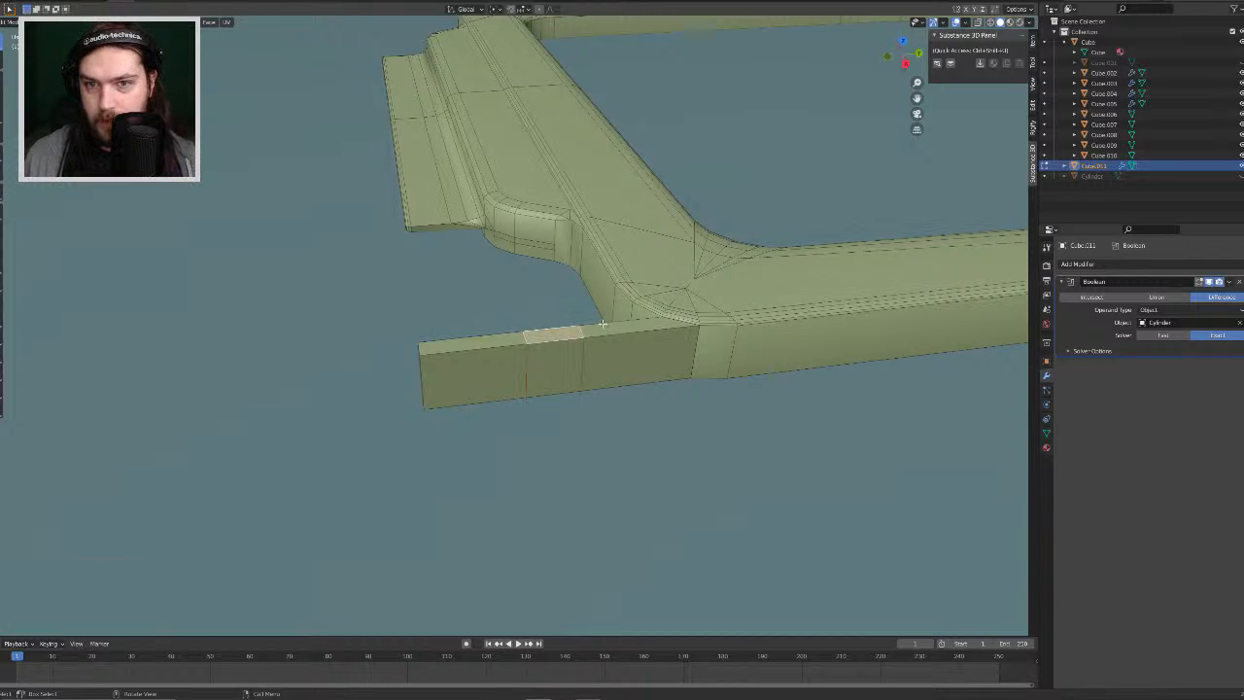
middle_click_drag(556, 336, 600, 308)
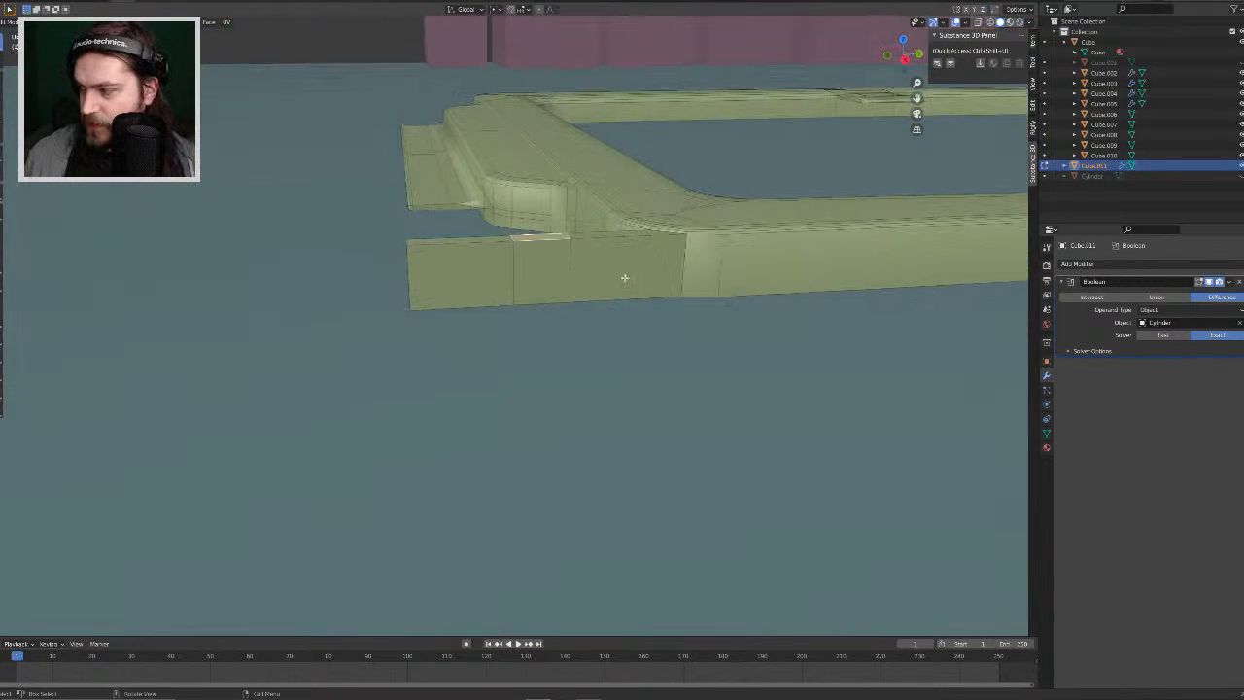
key("g")
key("z")
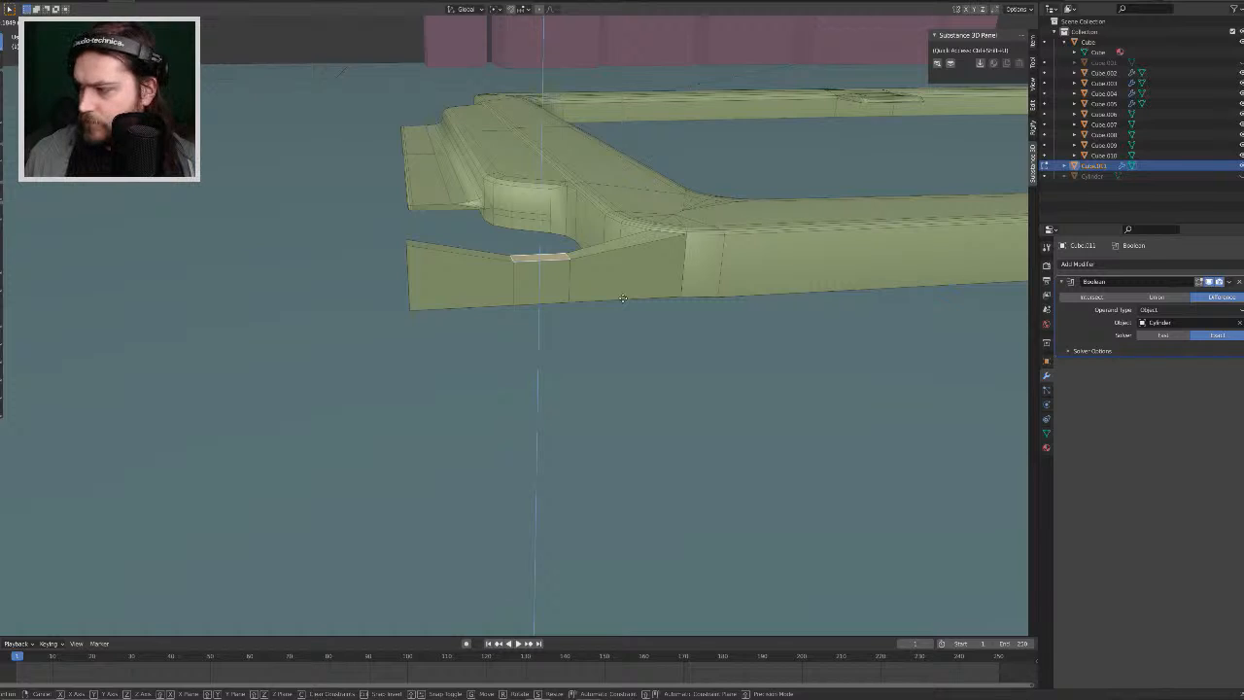
right_click(621, 299)
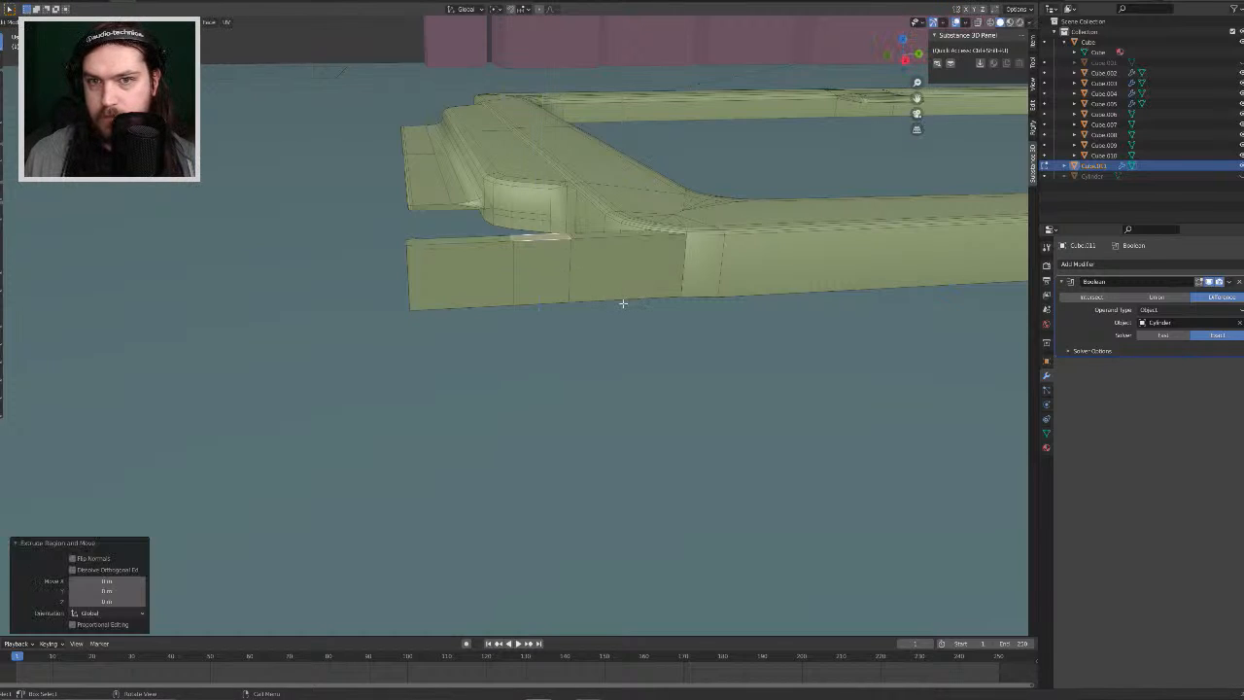
middle_click(616, 251, "alt")
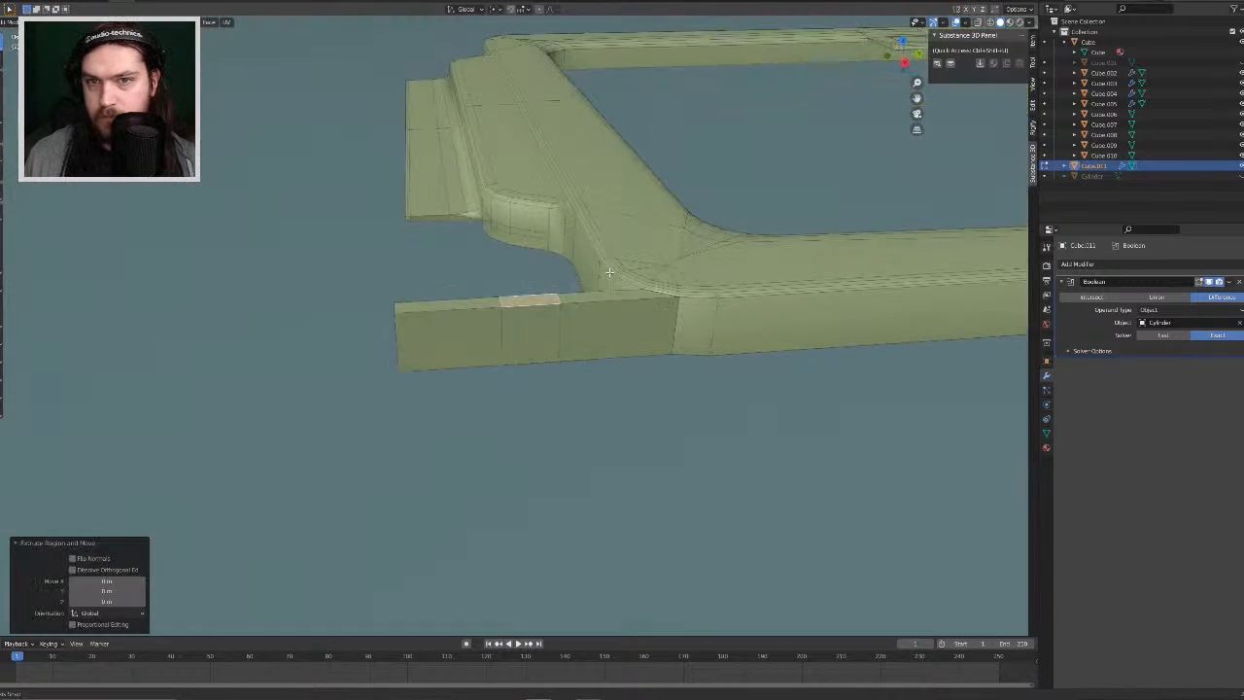
left_click(560, 318, "alt")
key("2")
left_click(559, 320)
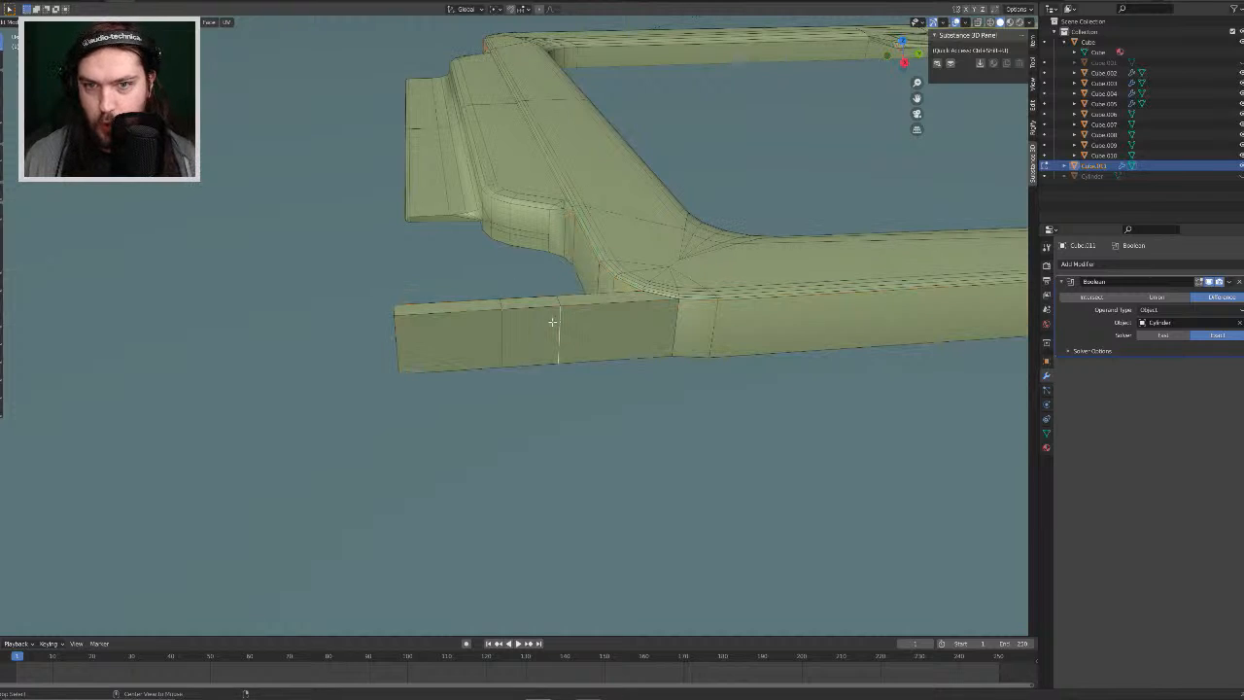
key("alt+a")
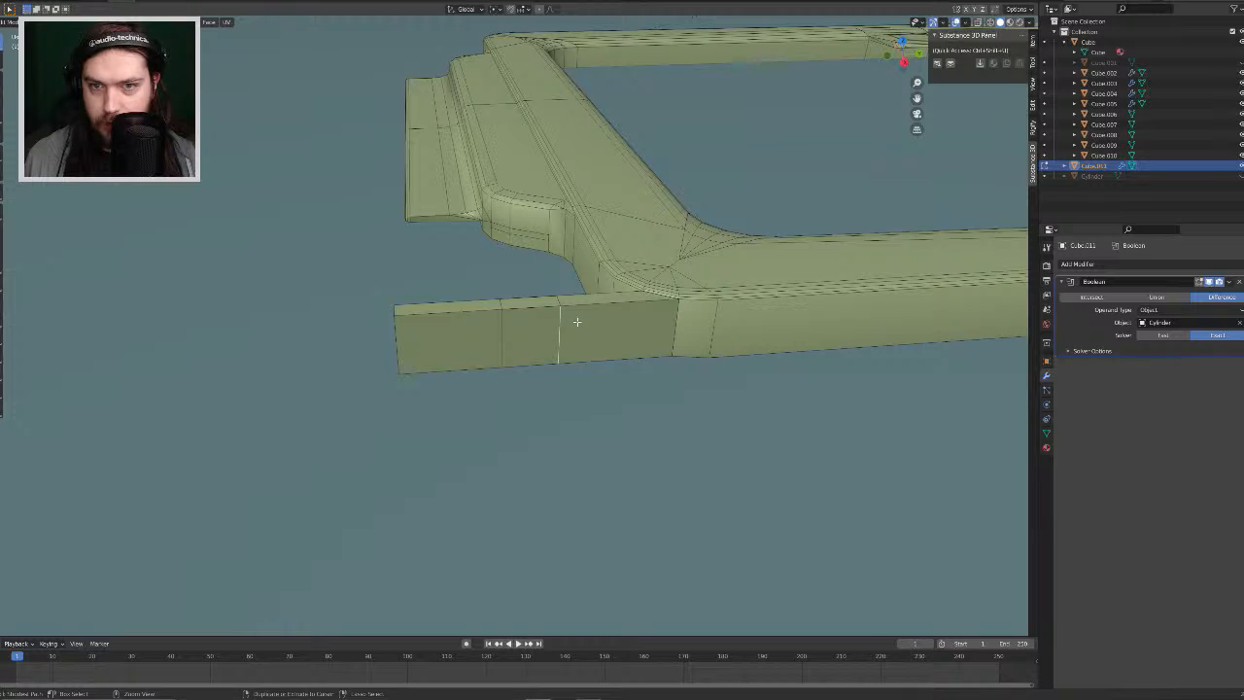
key("3")
left_click(574, 321, "alt")
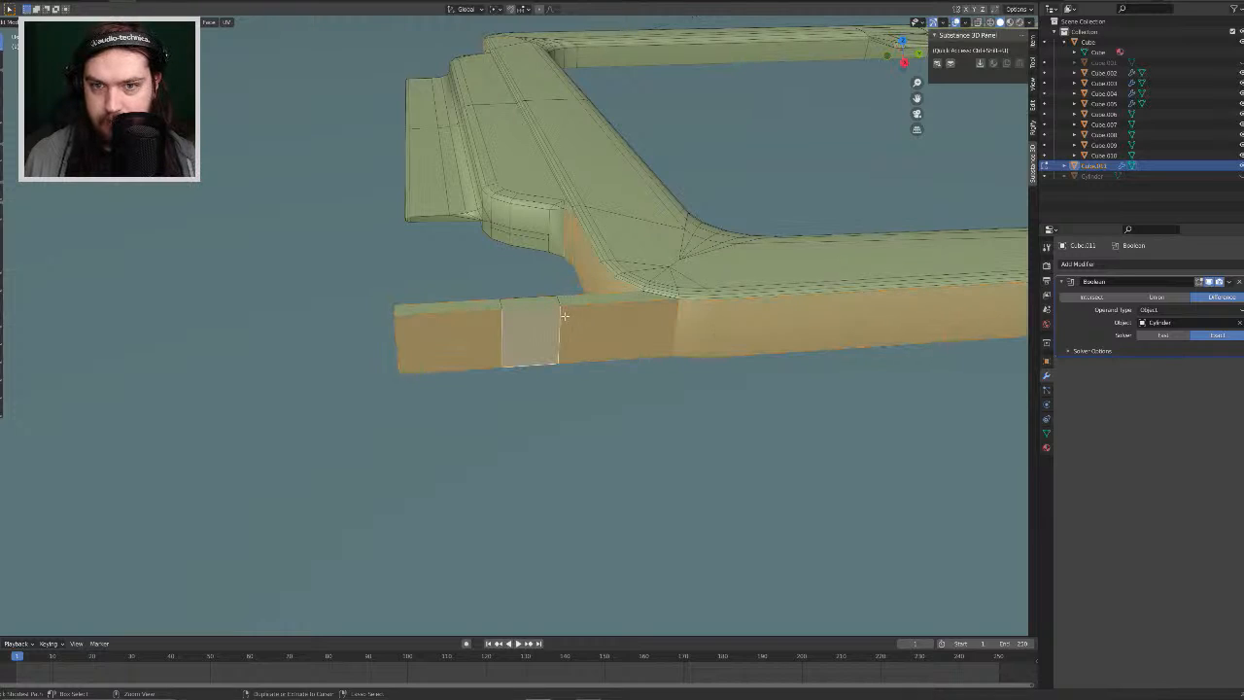
key("alt+a")
left_click(563, 315, "alt")
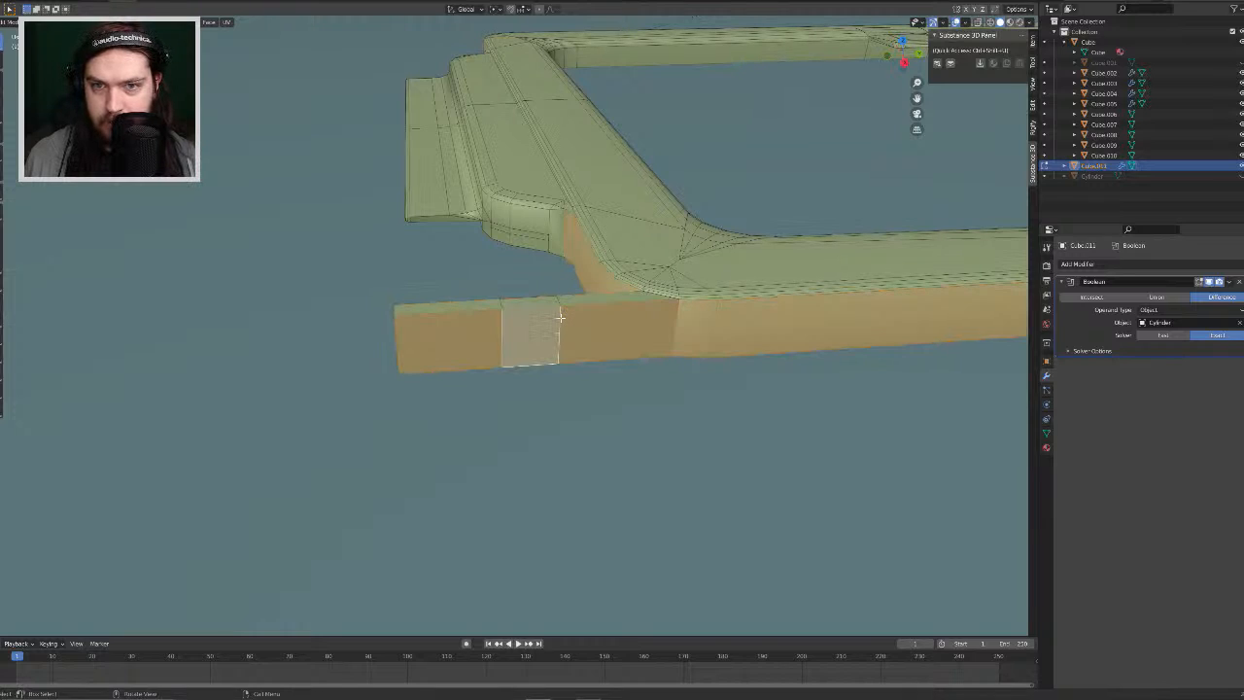
key("2")
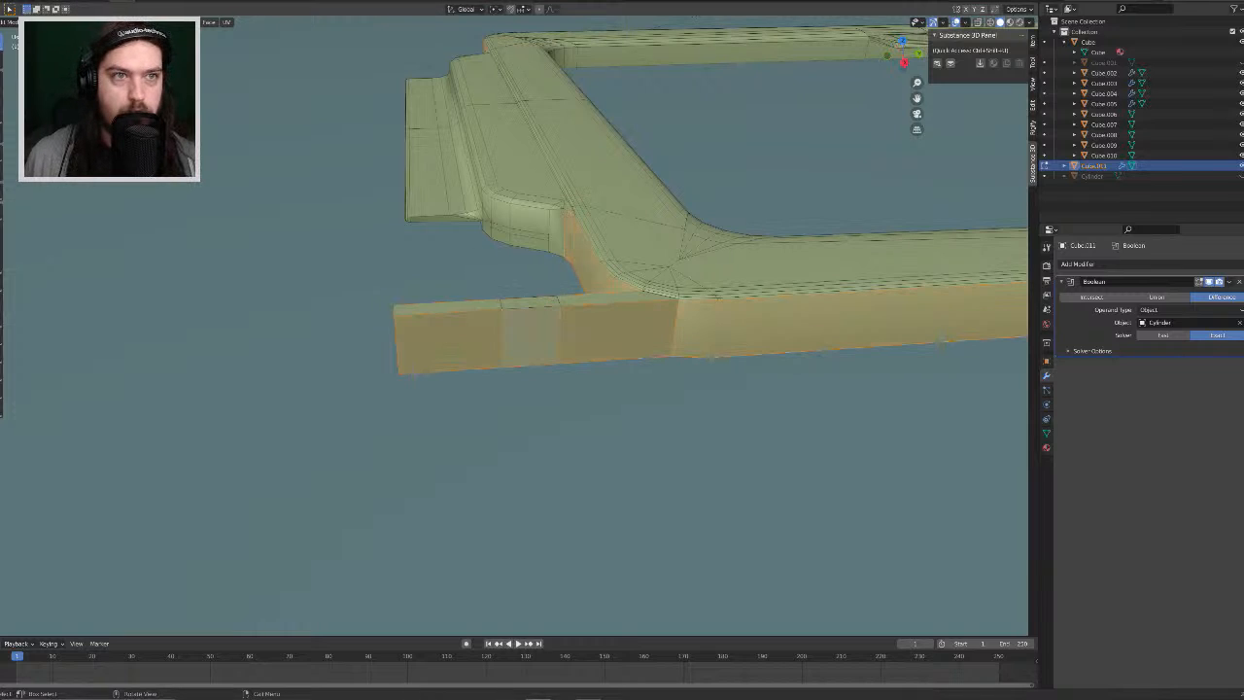
left_click(560, 328)
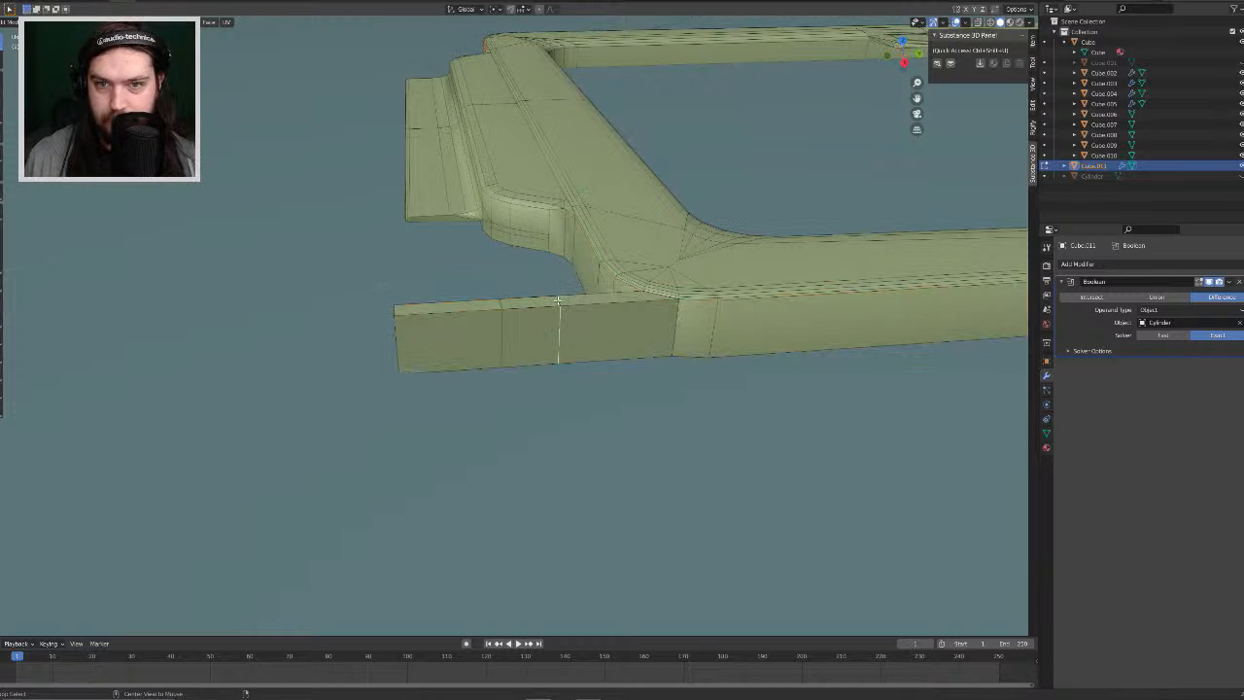
key("ctrl+z")
key("ctrl+z")
key("ctrl+z")
key("ctrl+z")
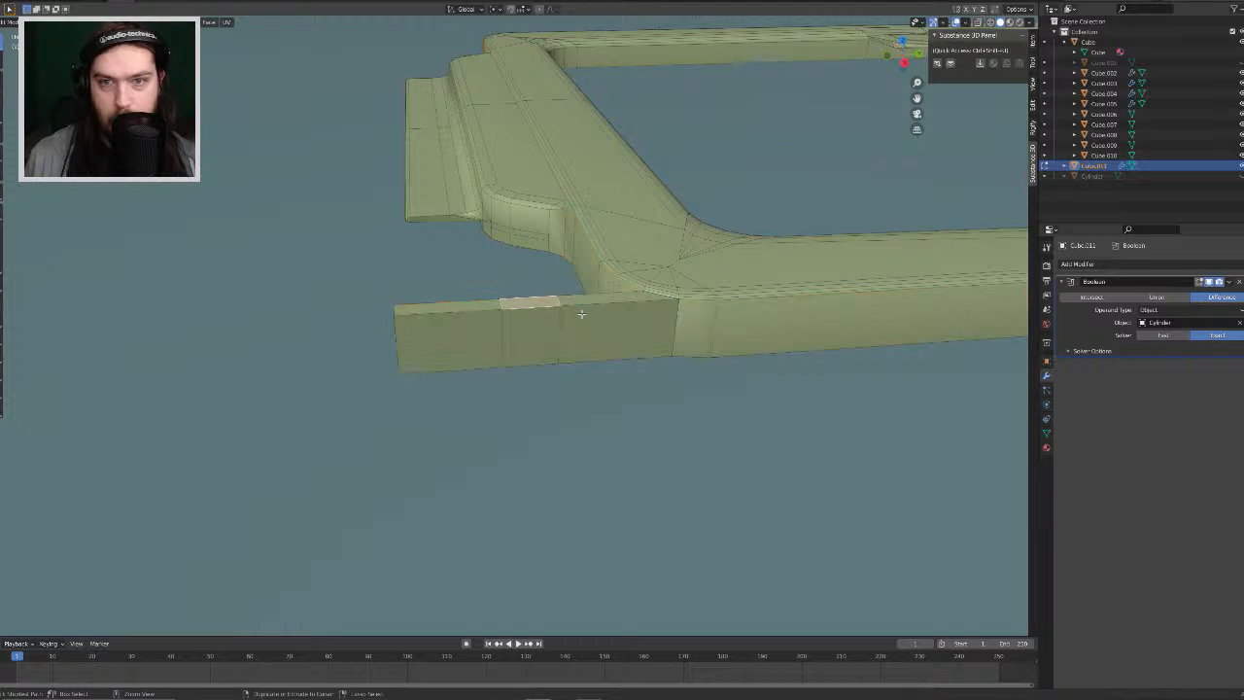
key("ctrl+z")
Step: Bevel the strip's two vertical loop cuts together to turn each into a narrow band
left_click(559, 316, "alt")
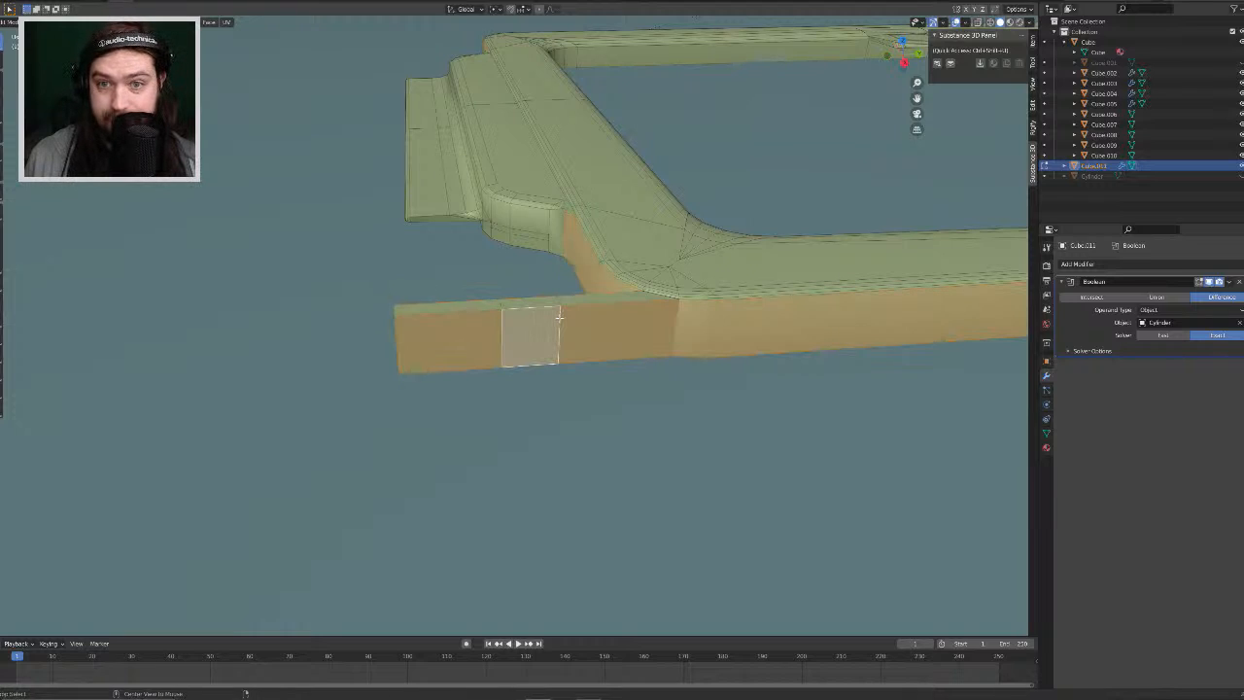
left_click(559, 319)
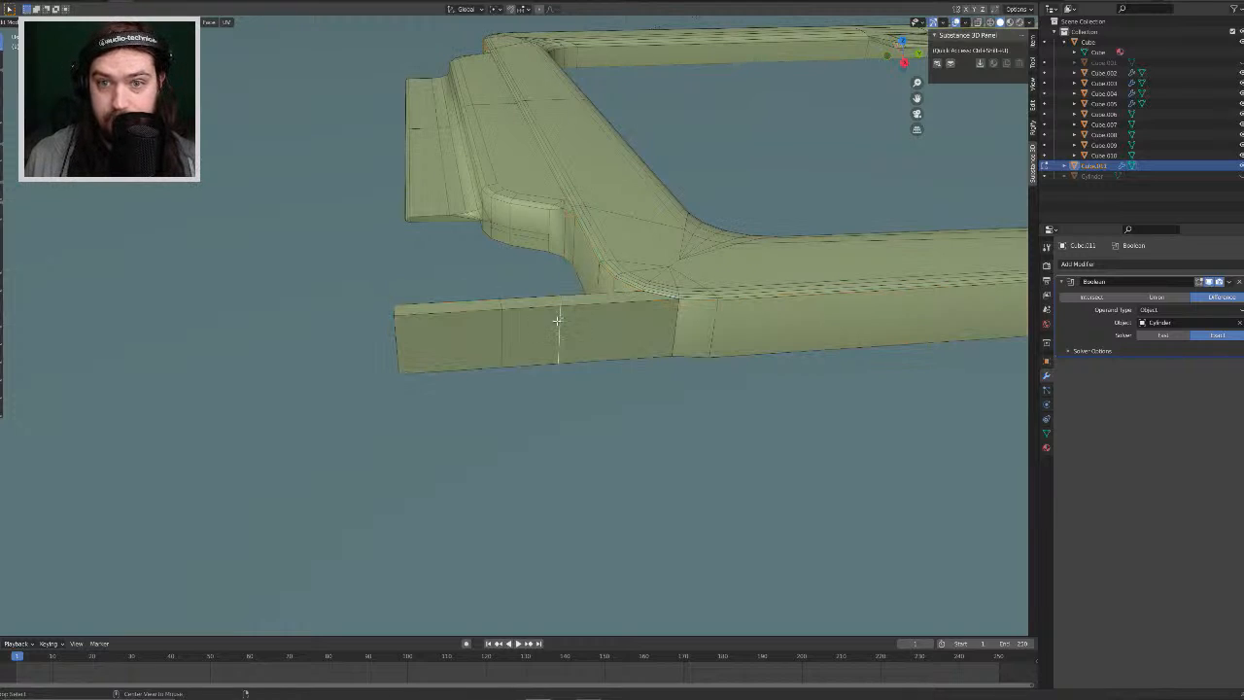
left_click(501, 326, "shift")
key("ctrl+b")
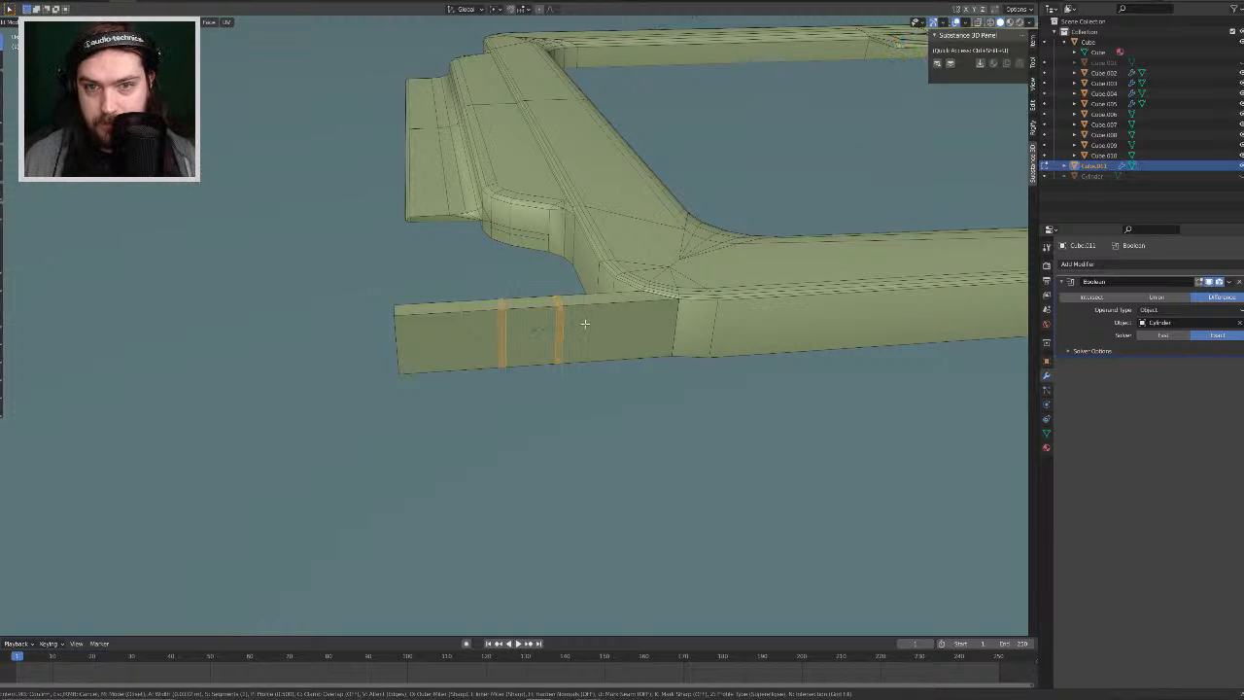
left_click(585, 323)
right_click(584, 325)
key("Escape")
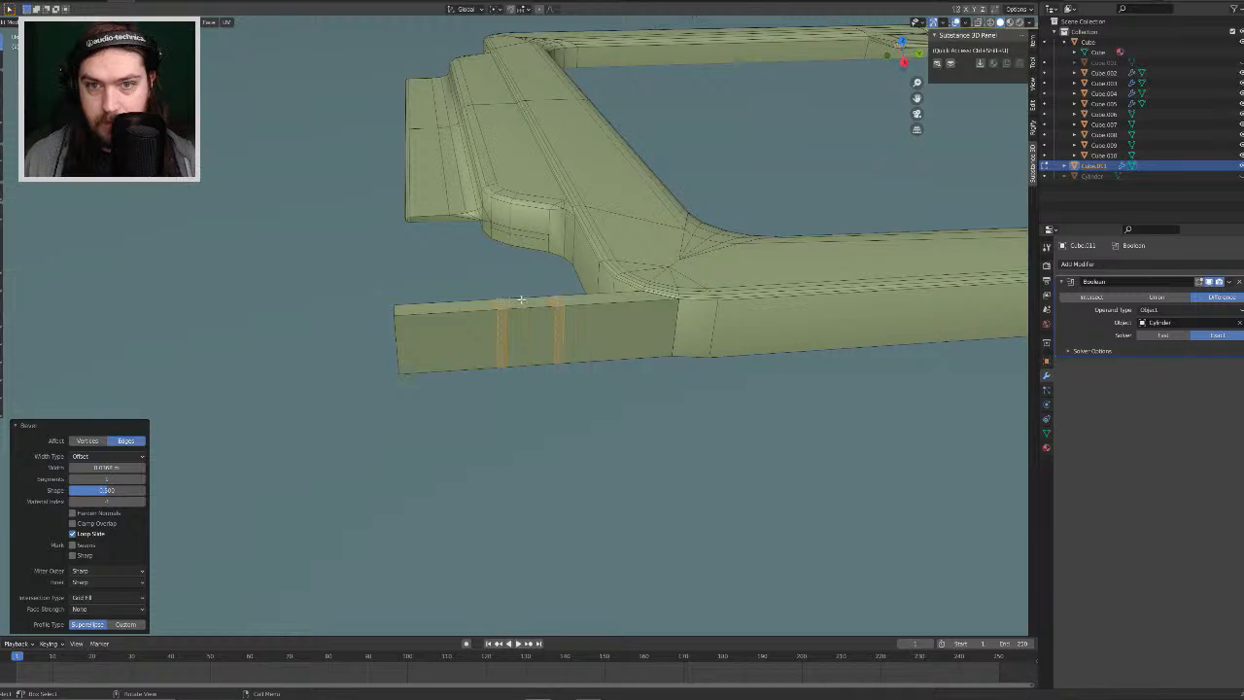
Step: Lower the strip's small top face between the two beveled bands by about 0.15 m along Z to form a notch
key("3")
left_click(525, 303)
key("e")
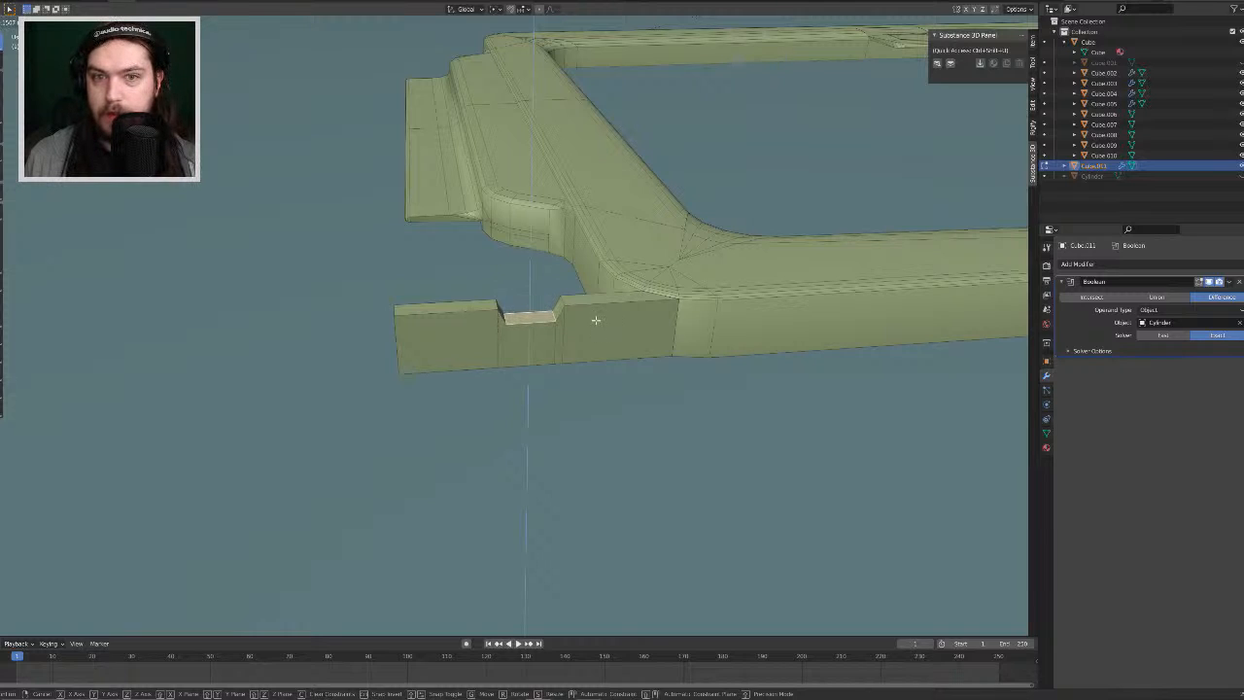
left_click(596, 319)
Step: Select the face loop running through the sloped notch wall nearest the frame
scroll(636, 295, "up", 9)
scroll(657, 282, "down", 5)
middle_click_drag(648, 283, 648, 258)
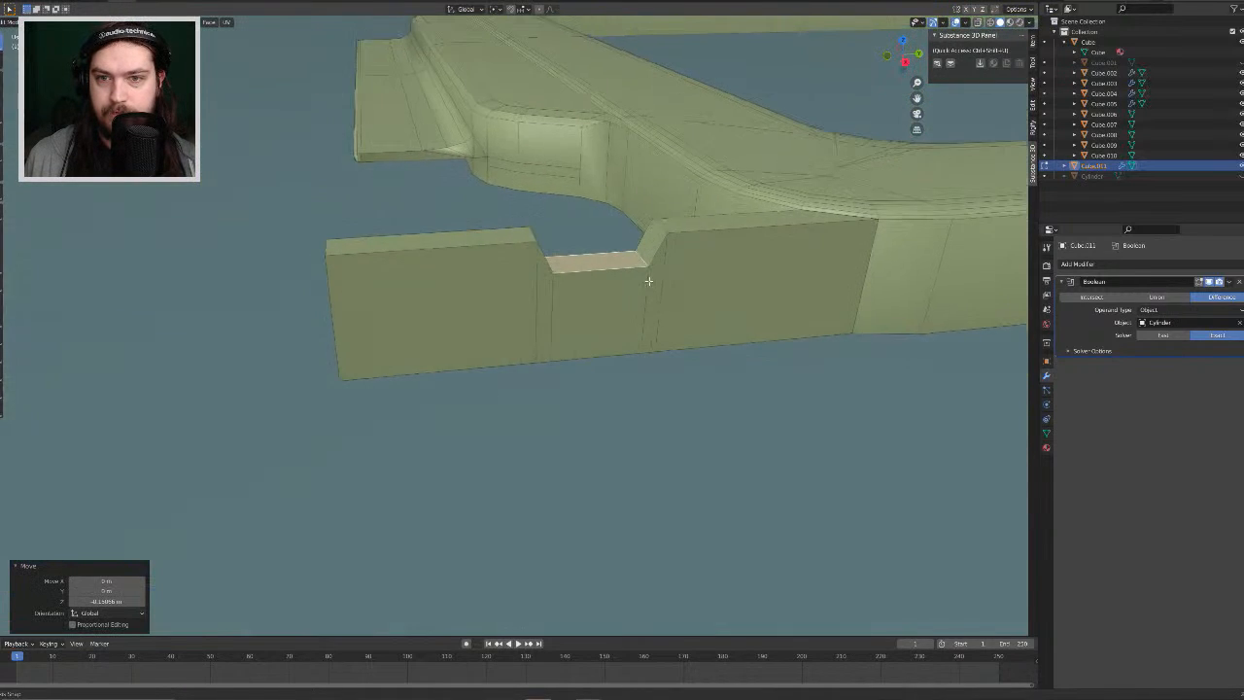
left_click(648, 257, "alt")
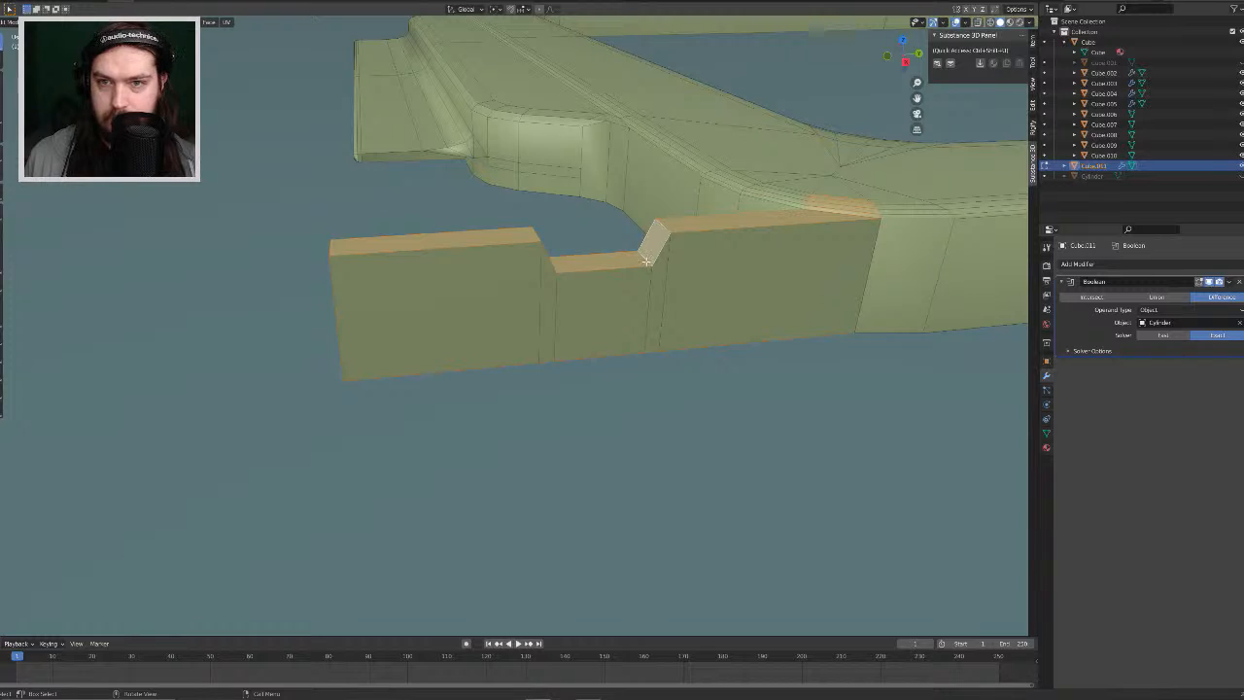
Step: Bevel the corner edges of the notch in the frame's side tab with two segments
key("alt+a")
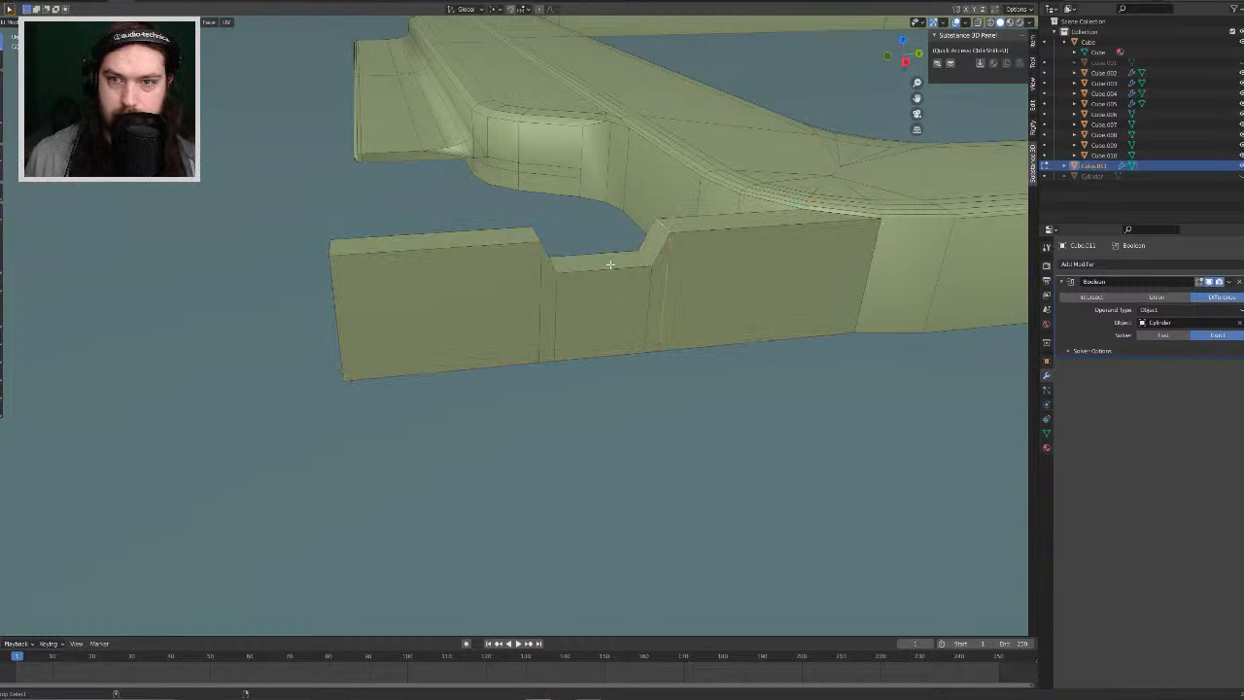
middle_click_drag(610, 264, 451, 404)
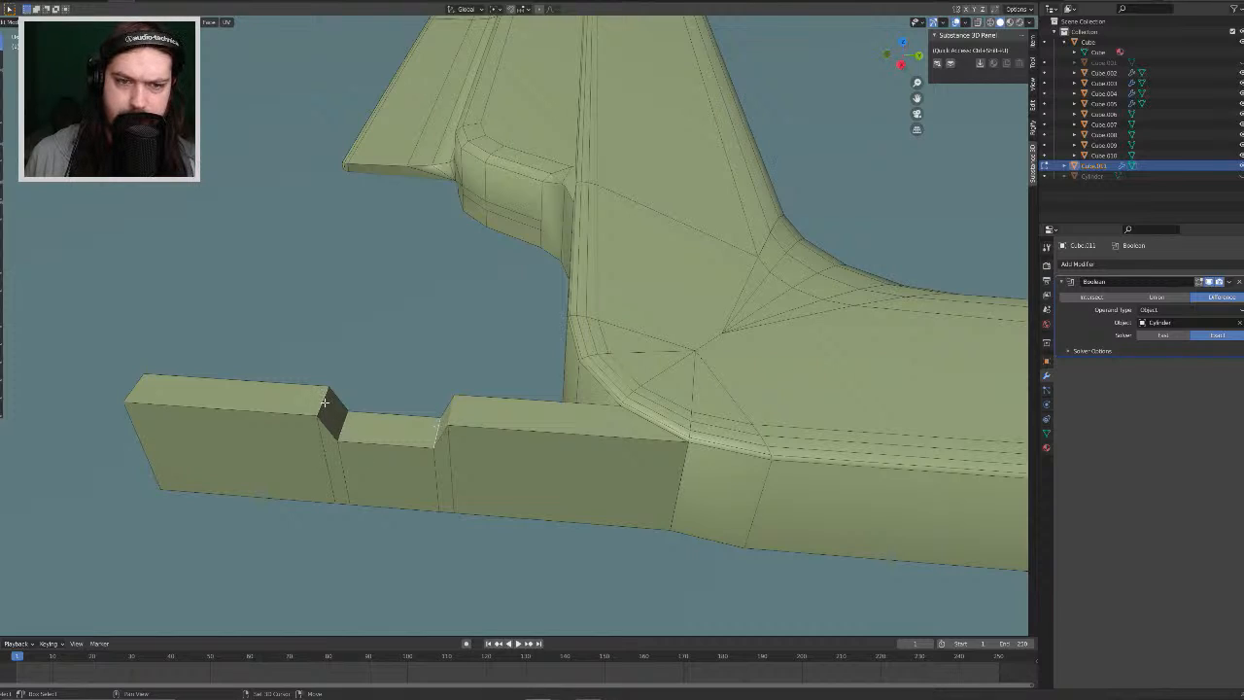
key("ctrl+b")
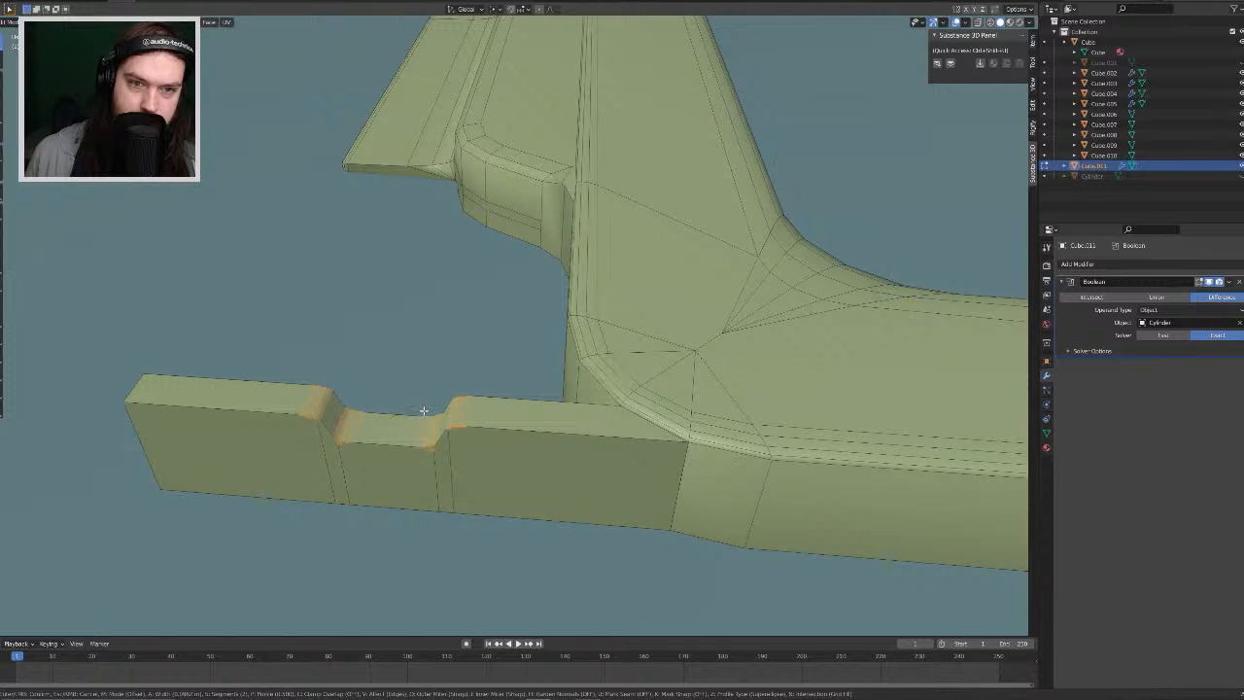
left_click(425, 411)
middle_click_drag(437, 427, 458, 402)
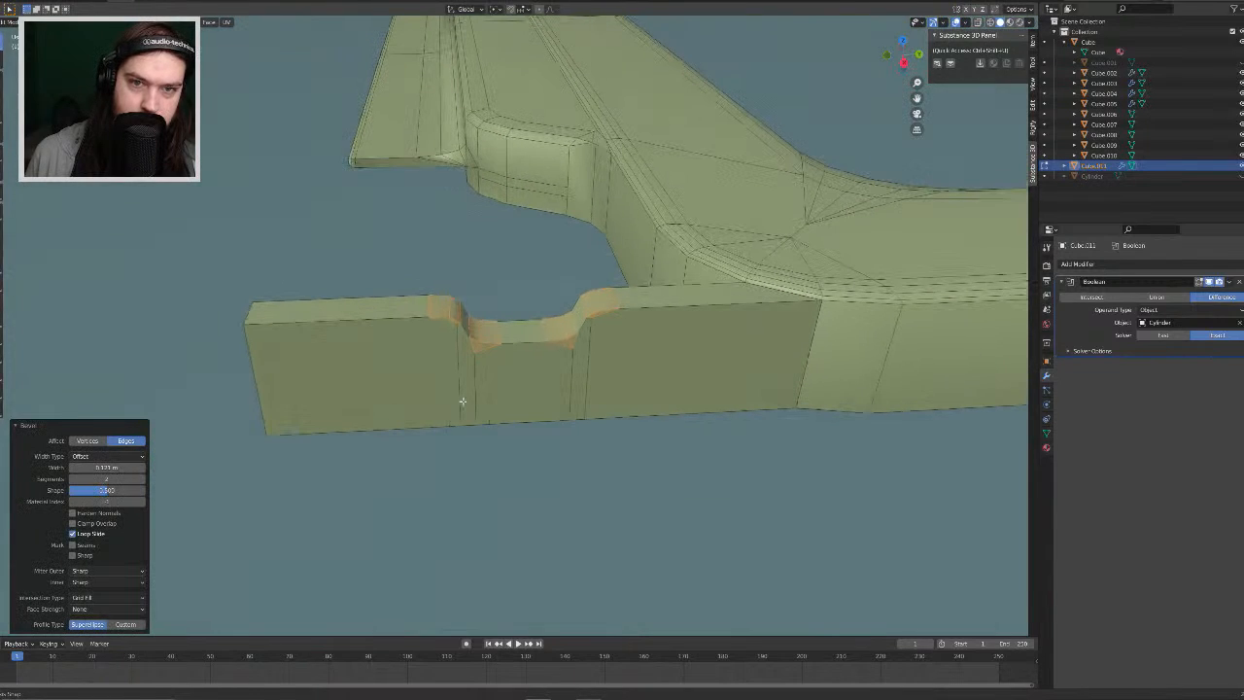
Step: Select the faces forming the floor of the notch in the side tab, working from the top view
key("KP_7")
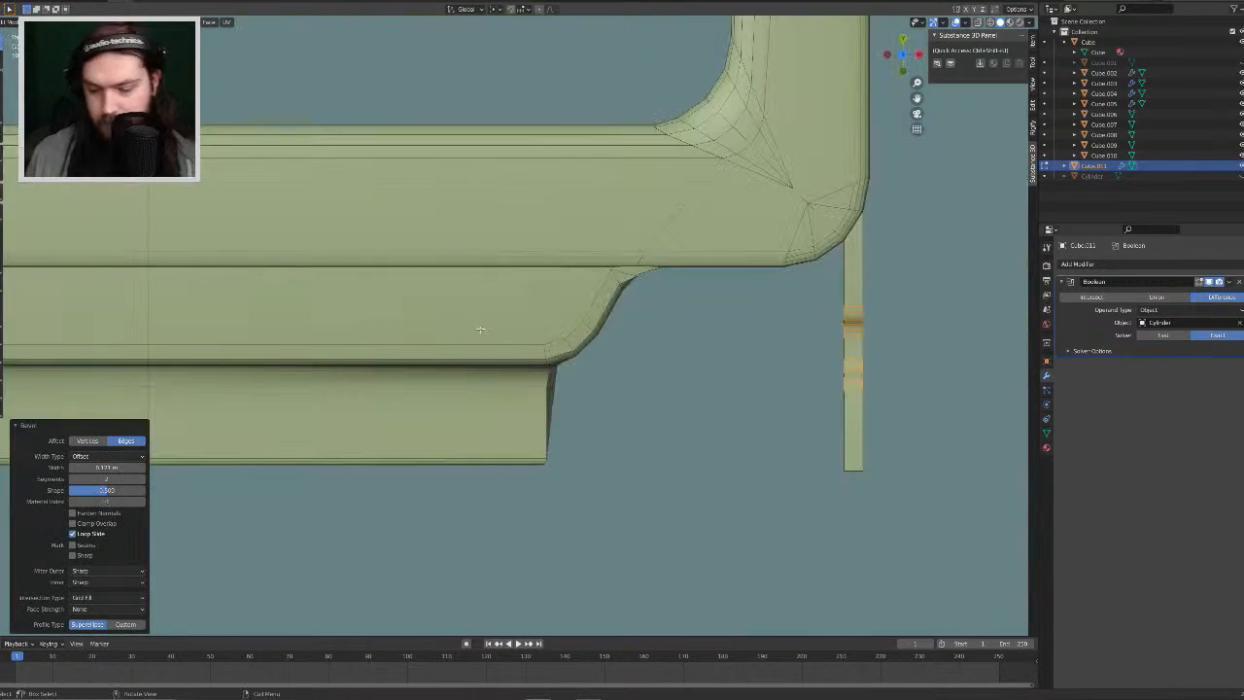
scroll(483, 328, "up", 4)
middle_click_drag(783, 339, 431, 322, "shift")
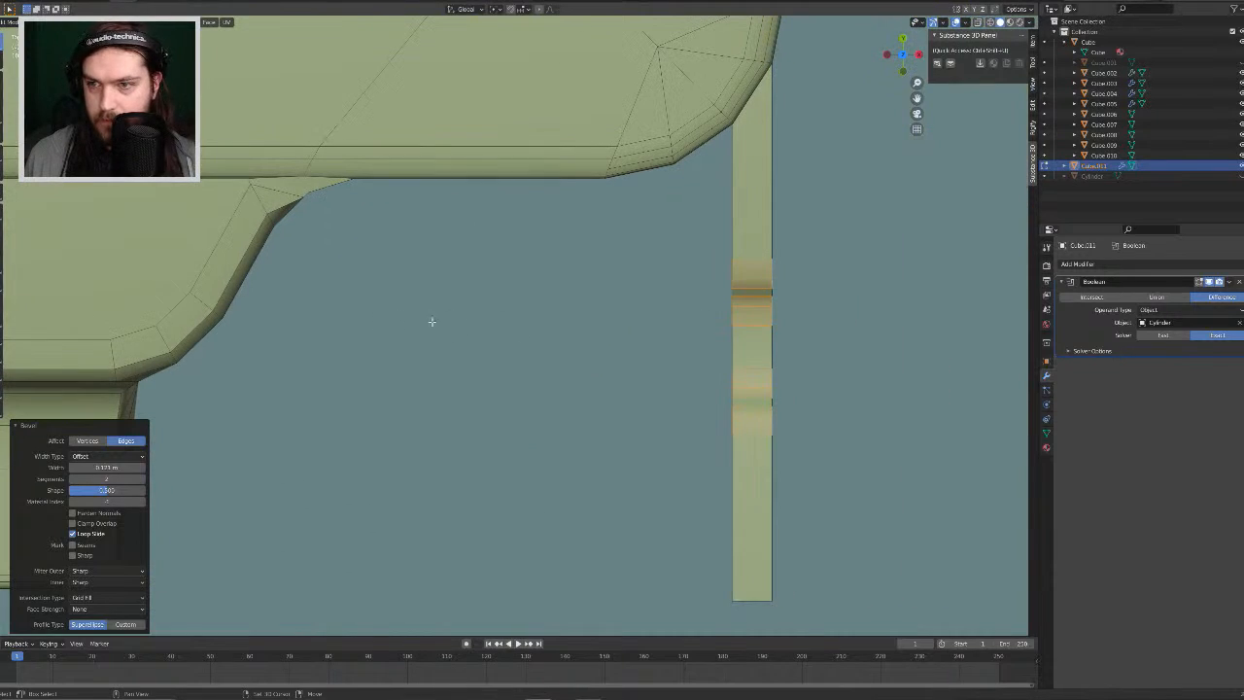
left_click(753, 313, "alt")
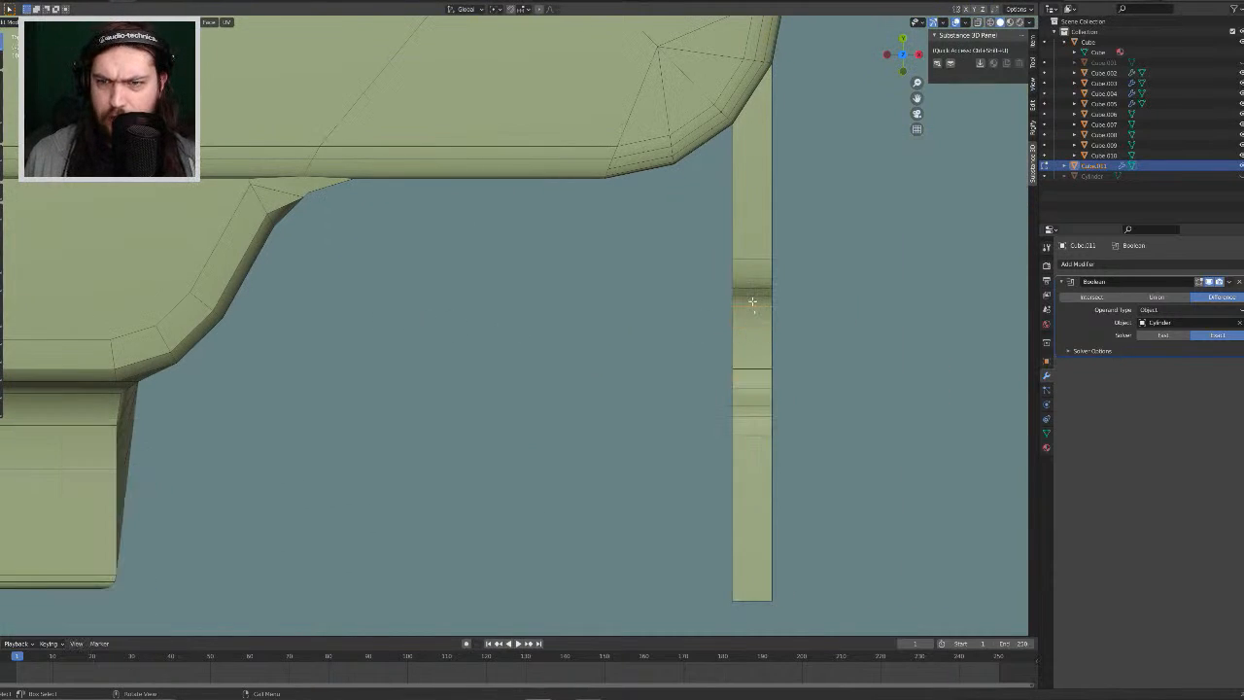
key("b")
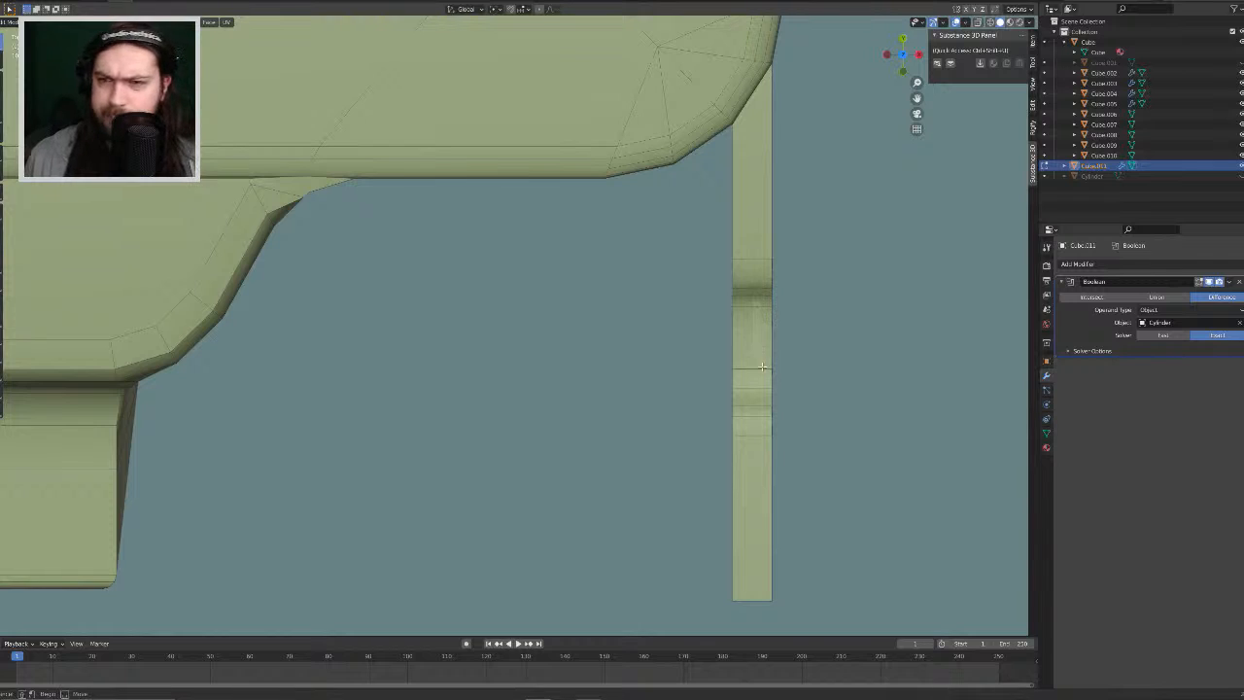
left_click_drag(752, 394, 758, 303)
middle_click_drag(783, 380, 669, 334)
Step: Switch to vertex selection and lower the notch floor by about 0.08 m along Z
key("g")
key("z")
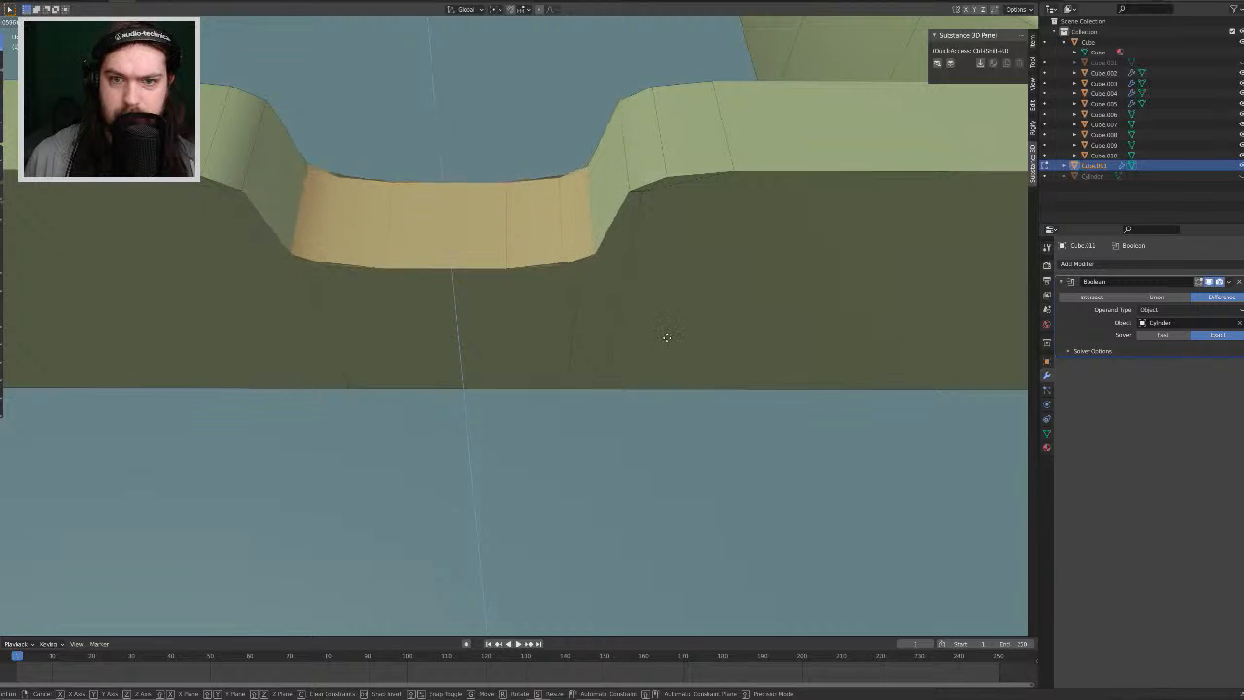
key("1")
right_click(664, 331)
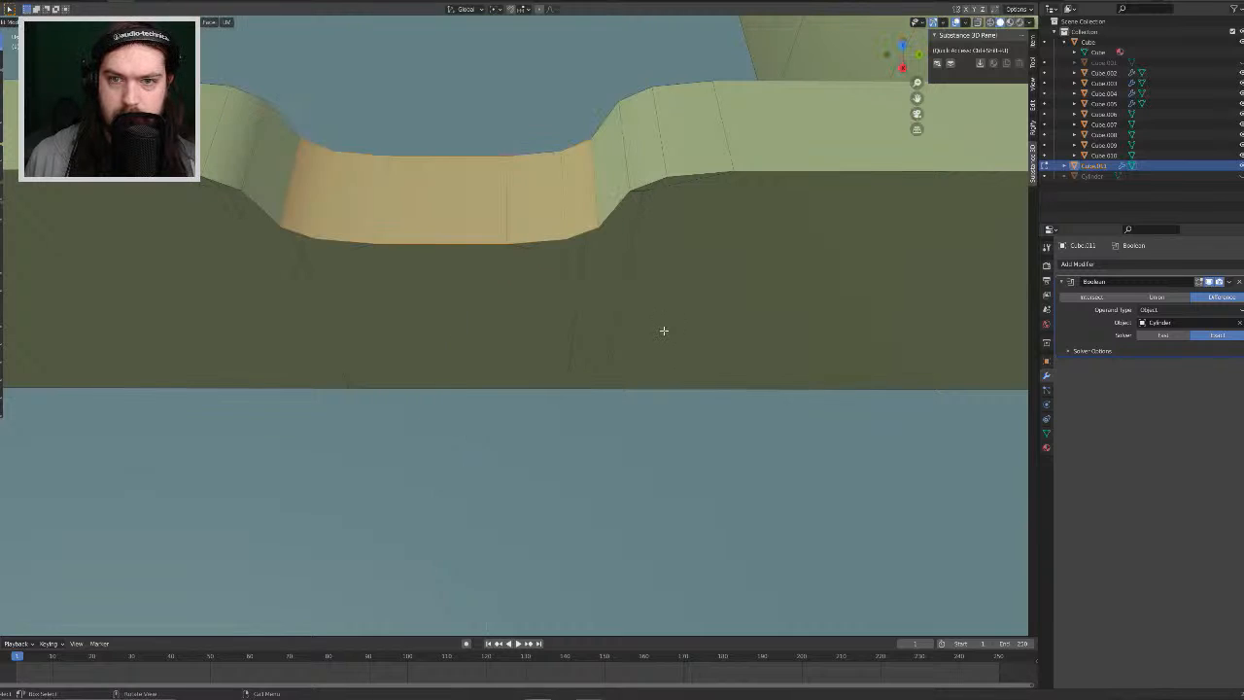
middle_click_drag(664, 331, 662, 316)
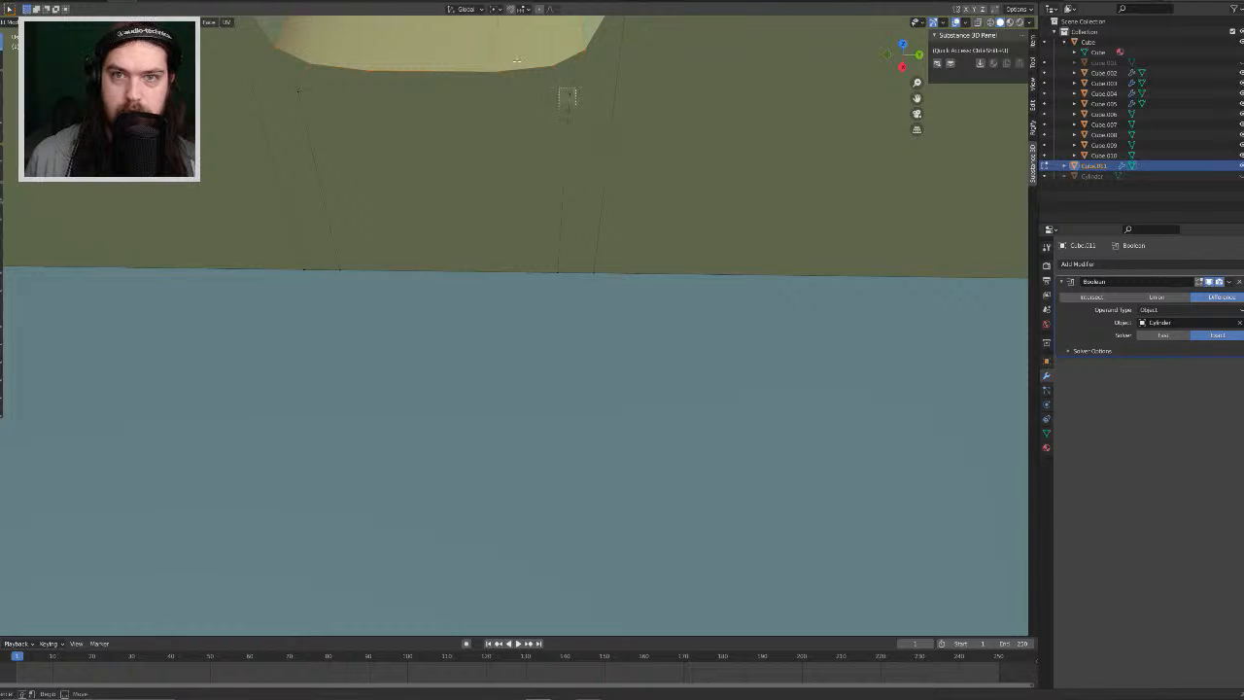
middle_click_drag(286, 83, 705, 234)
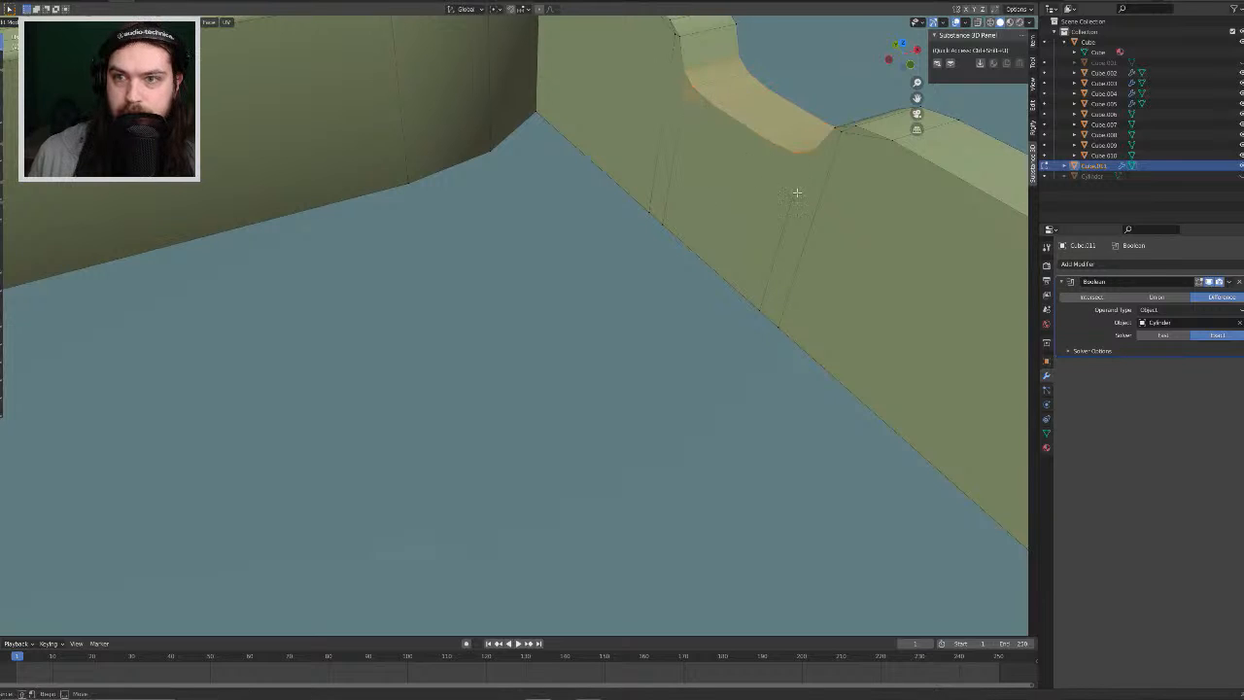
key("g")
left_click(795, 225)
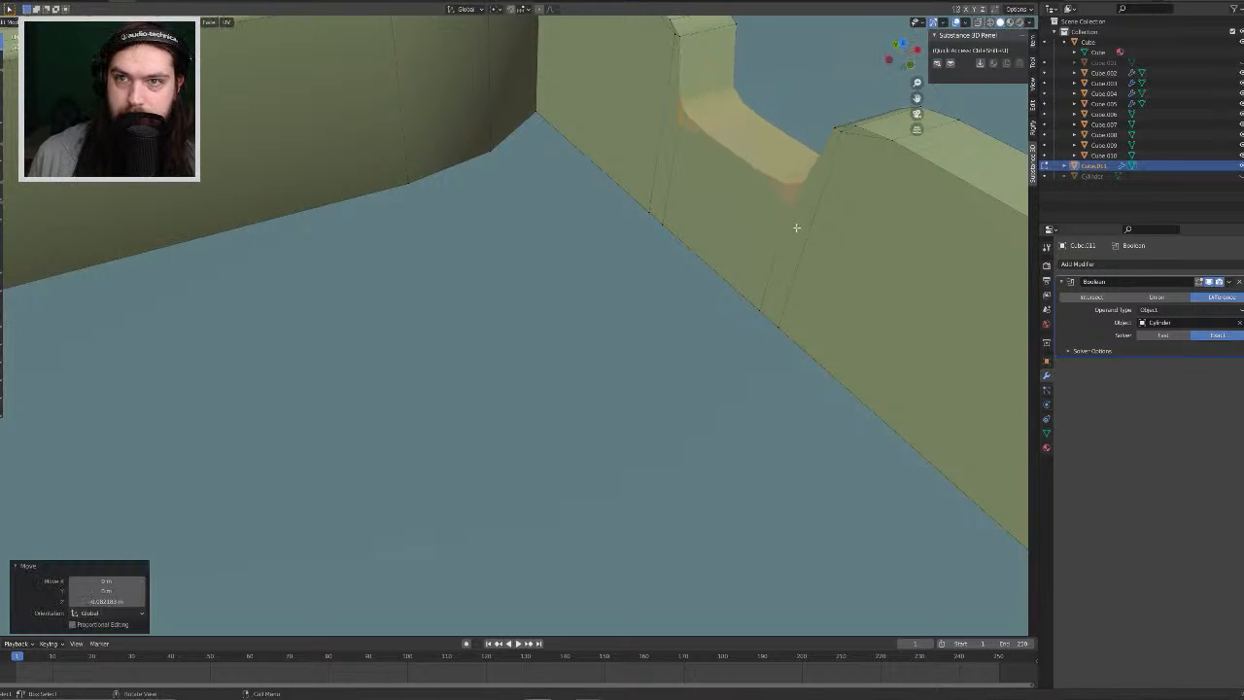
Step: Leave the frame's mesh editing, unhide the Cylinder boolean cutter and enter edit mode on it
key("Tab")
scroll(814, 208, "down", 6)
middle_click_drag(792, 218, 766, 216)
scroll(767, 215, "down", 1)
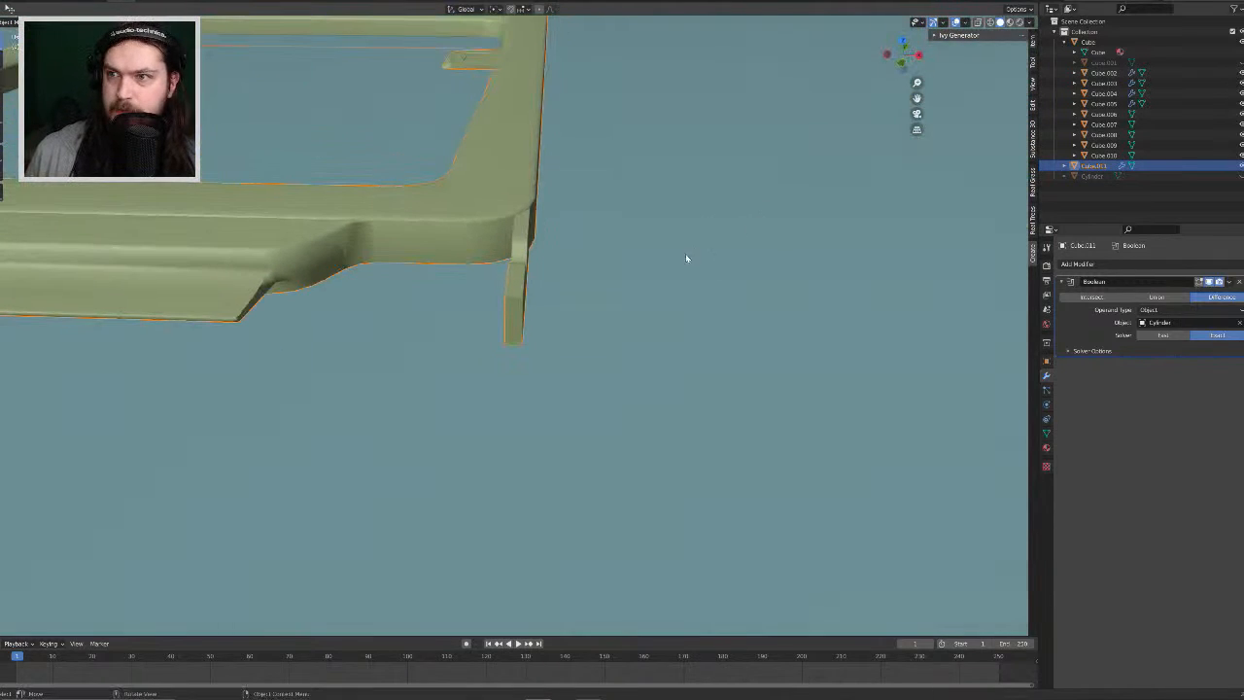
key("Tab")
scroll(325, 296, "down", 1)
scroll(258, 288, "down", 1)
key("Tab")
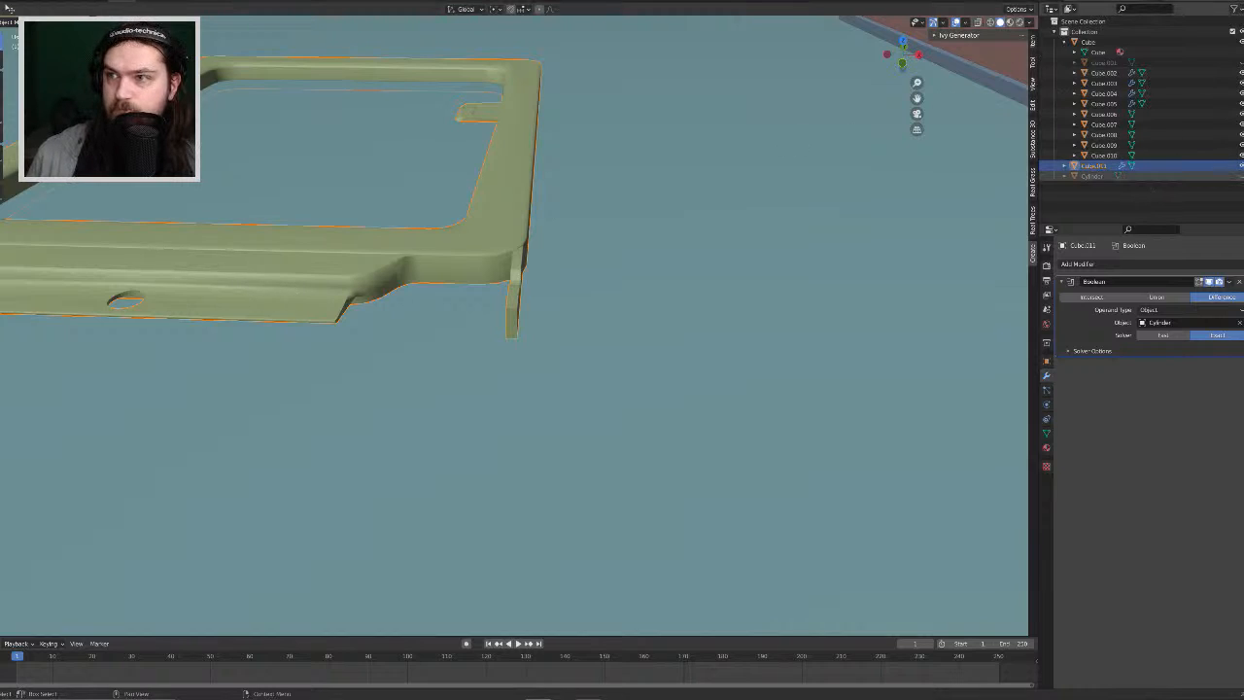
left_click(1241, 176)
left_click(107, 292)
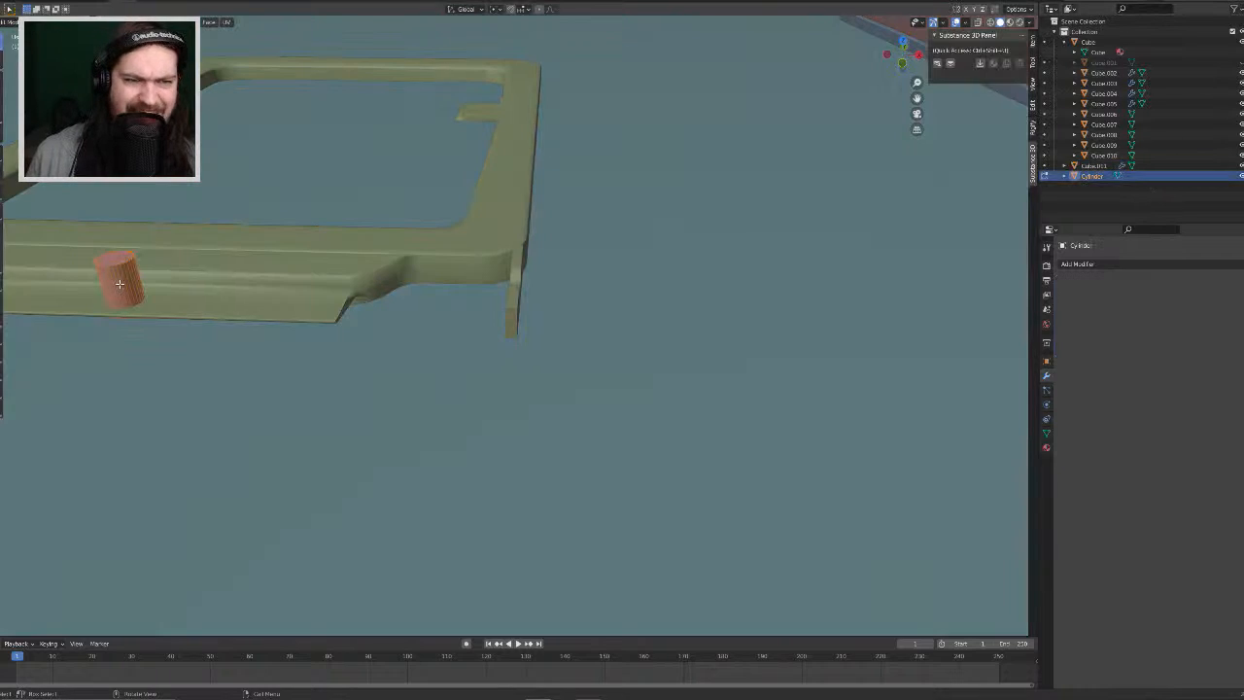
Step: Duplicate the cylinder mesh inside the cutter and move the copy along X to the frame's side tab
key("g")
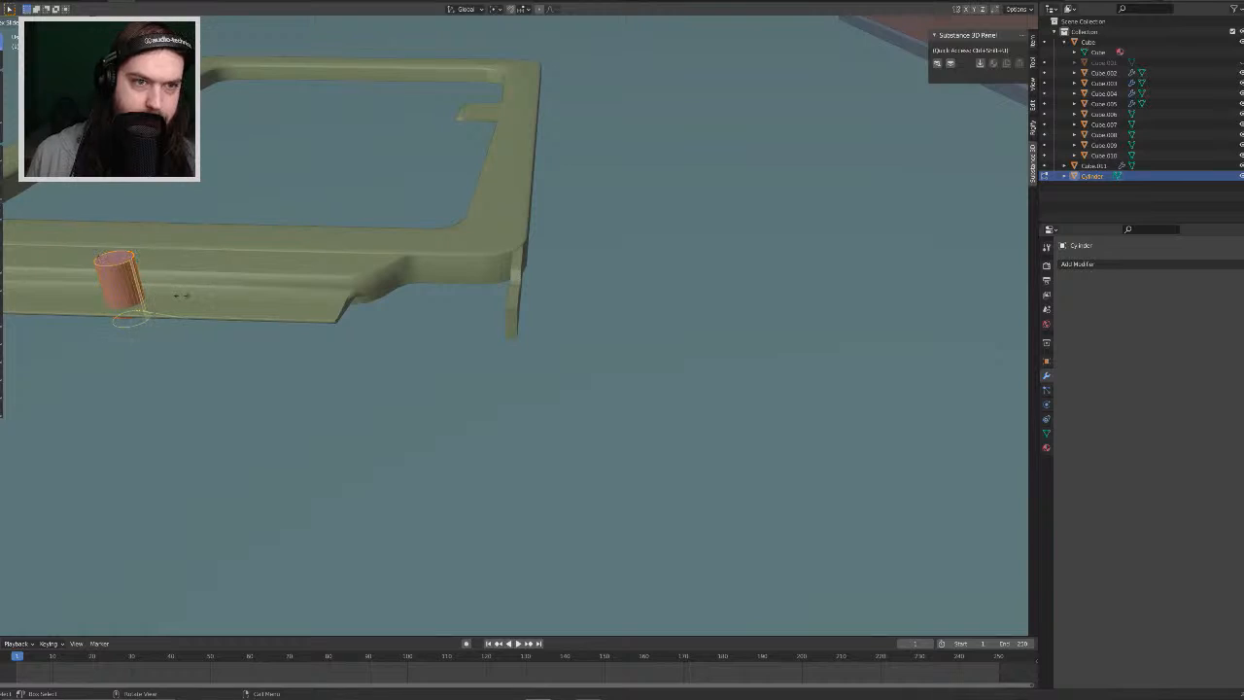
right_click(196, 292)
key("s")
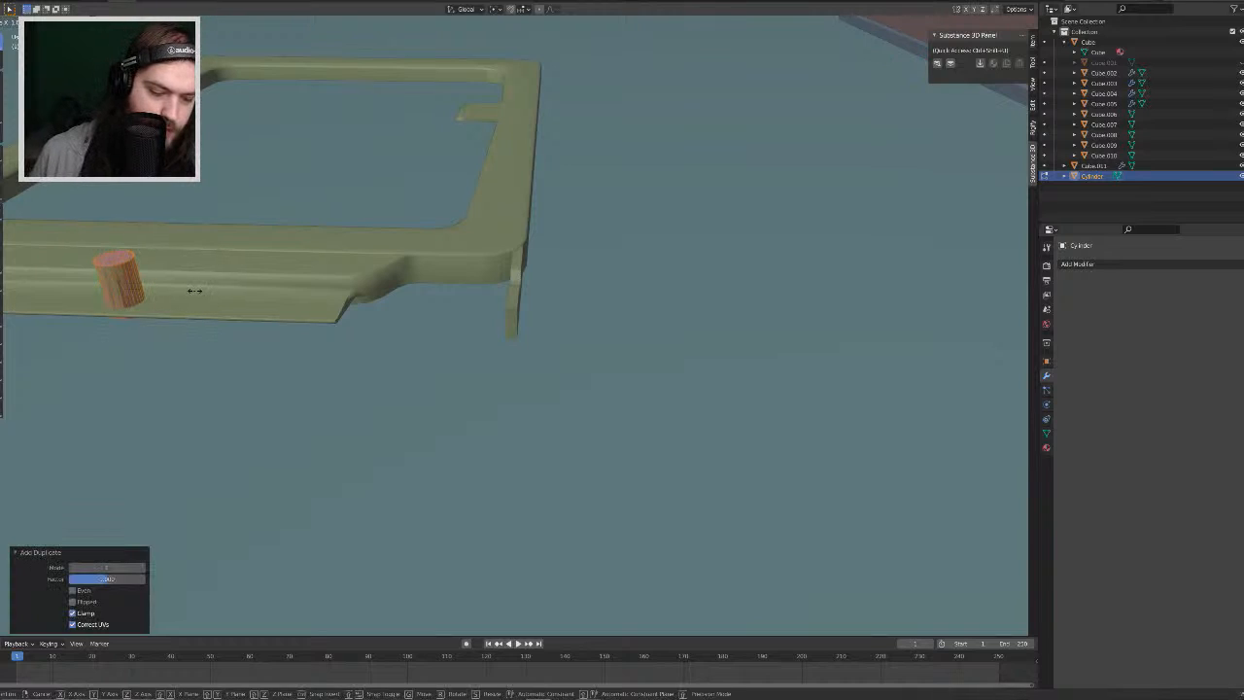
right_click(249, 294)
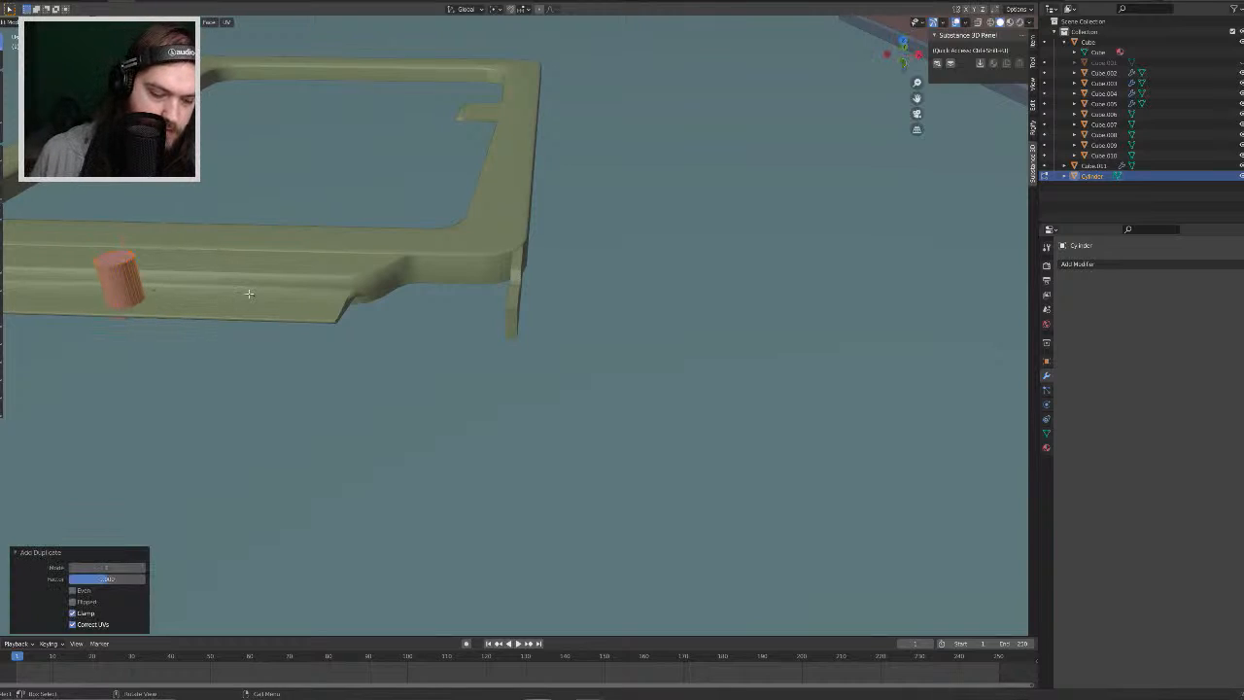
right_click(249, 293)
key("g")
key("x")
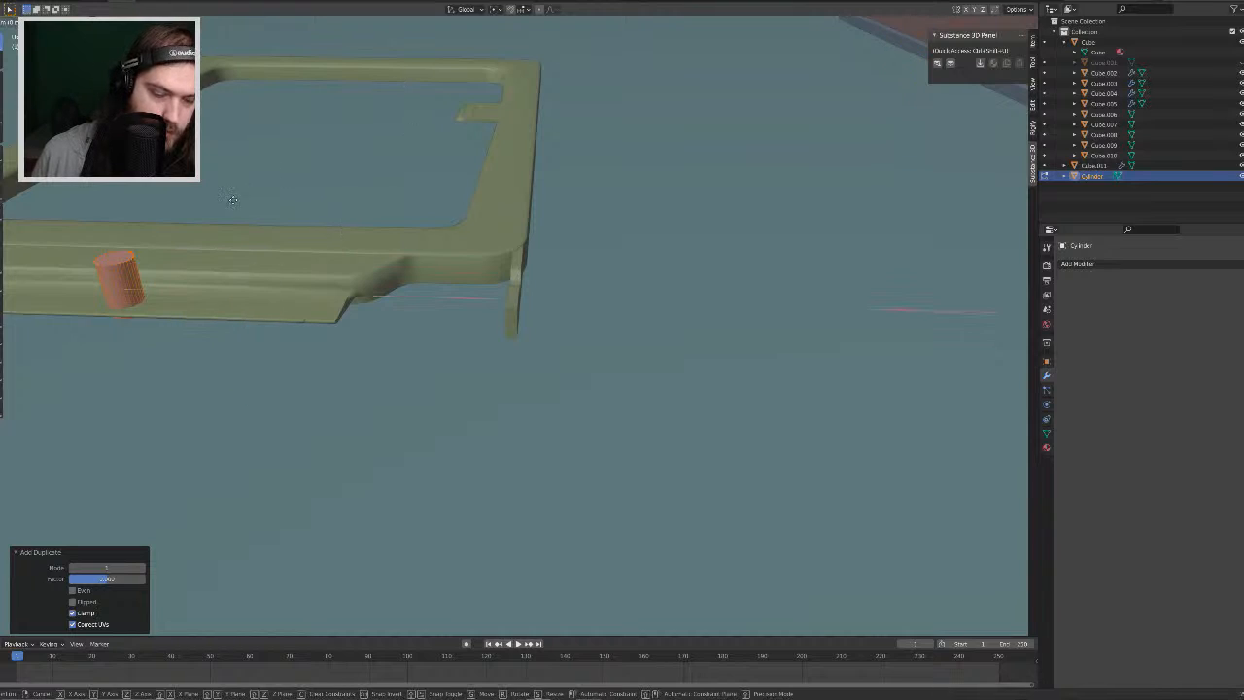
left_click(612, 276)
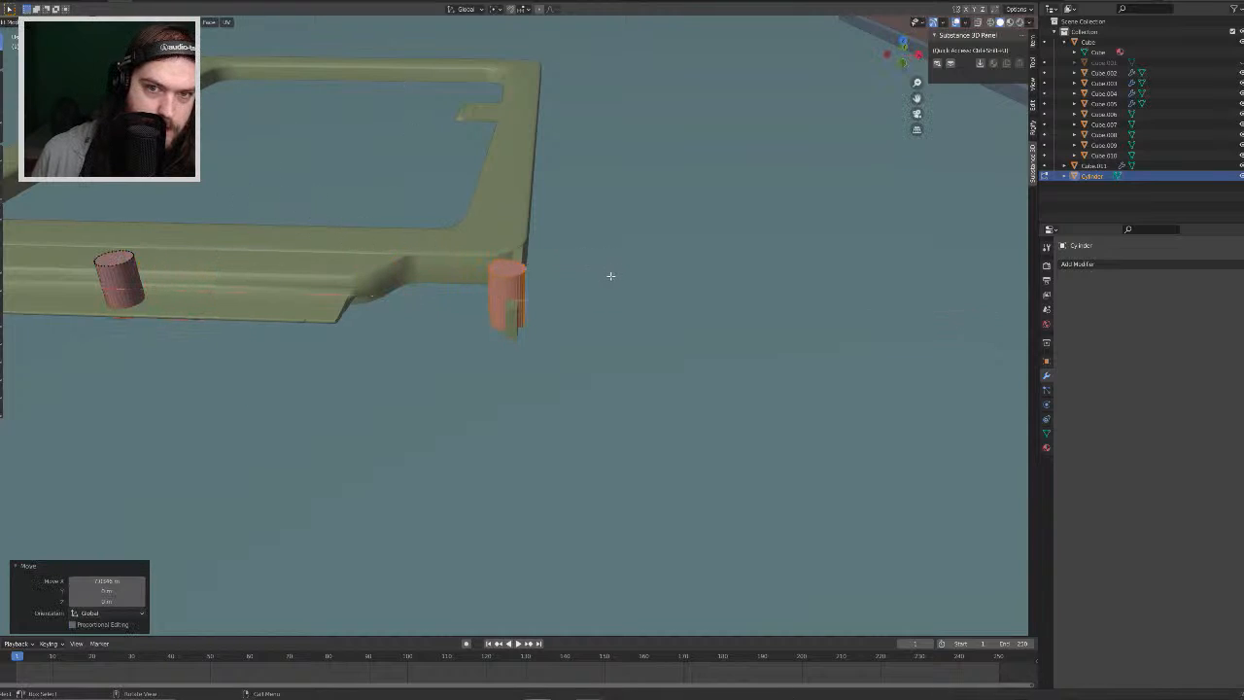
Step: Adjust the copied cylinder's position along Y and rotate it 90 degrees about the Y axis
key("g")
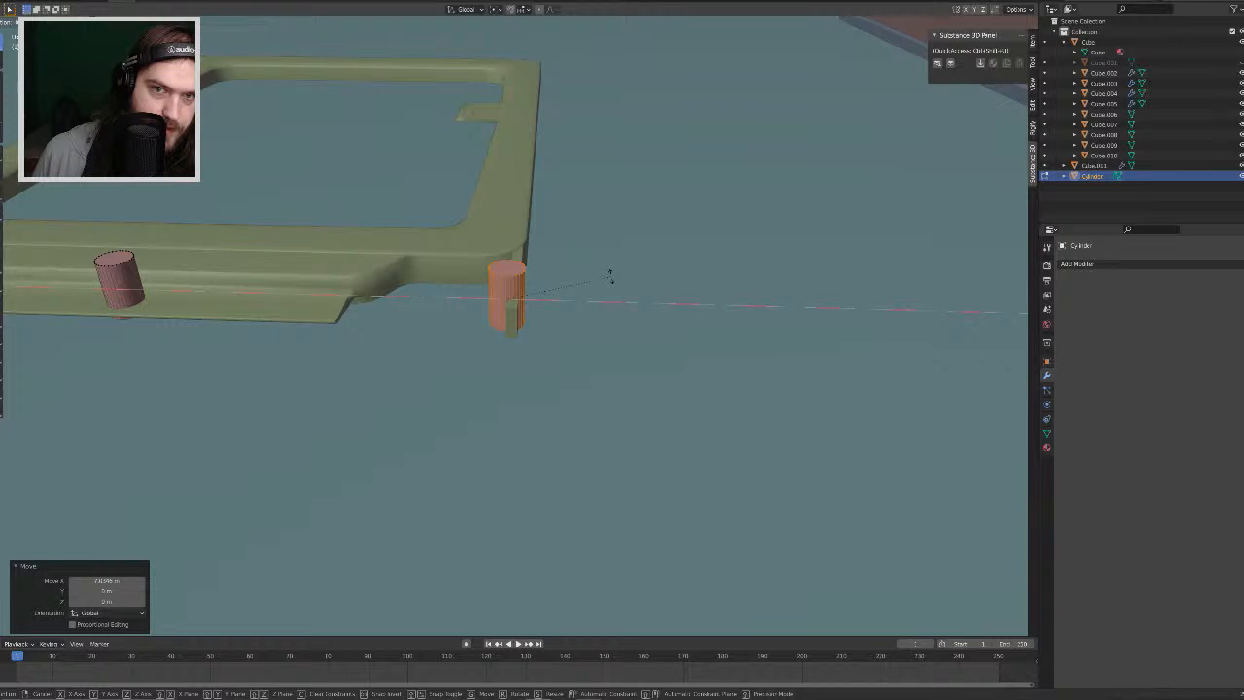
key("z")
key("y")
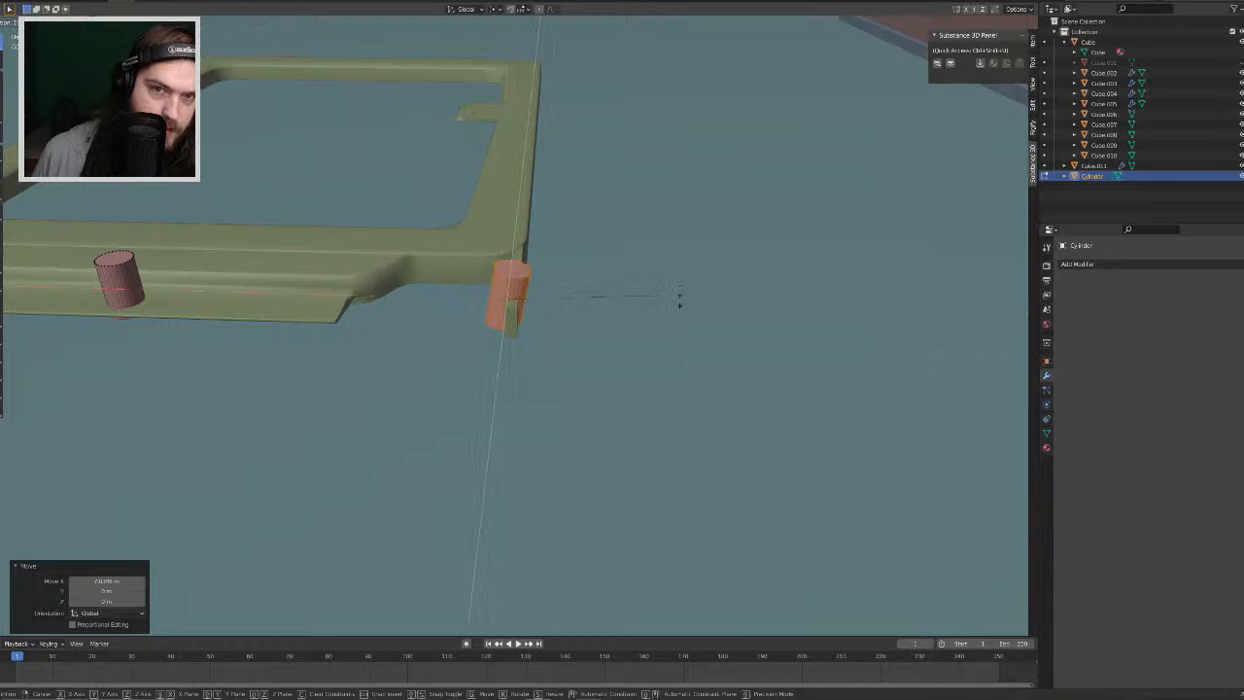
key("Return")
type("ry90")
key("Return")
Step: Scale the copied cylinder to about 0.54 and lower it along Z into the side tab
middle_click_drag(721, 313, 628, 304)
key("s")
left_click(528, 295)
key("g")
key("z")
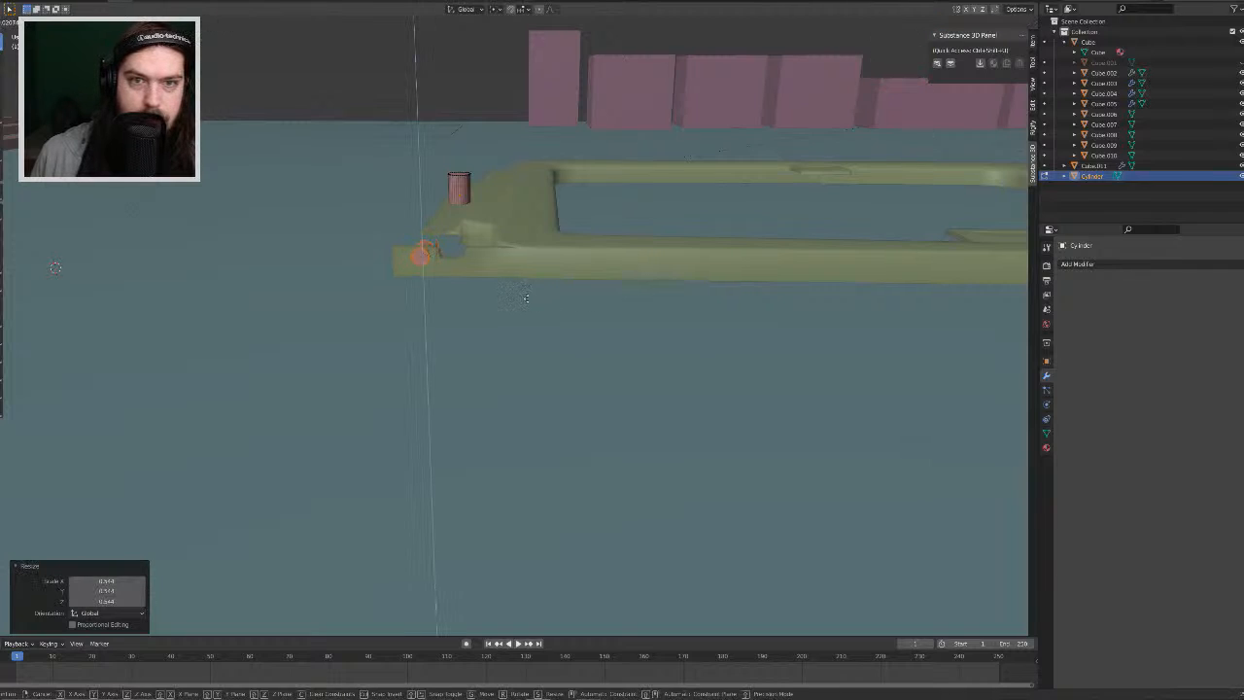
left_click(526, 300)
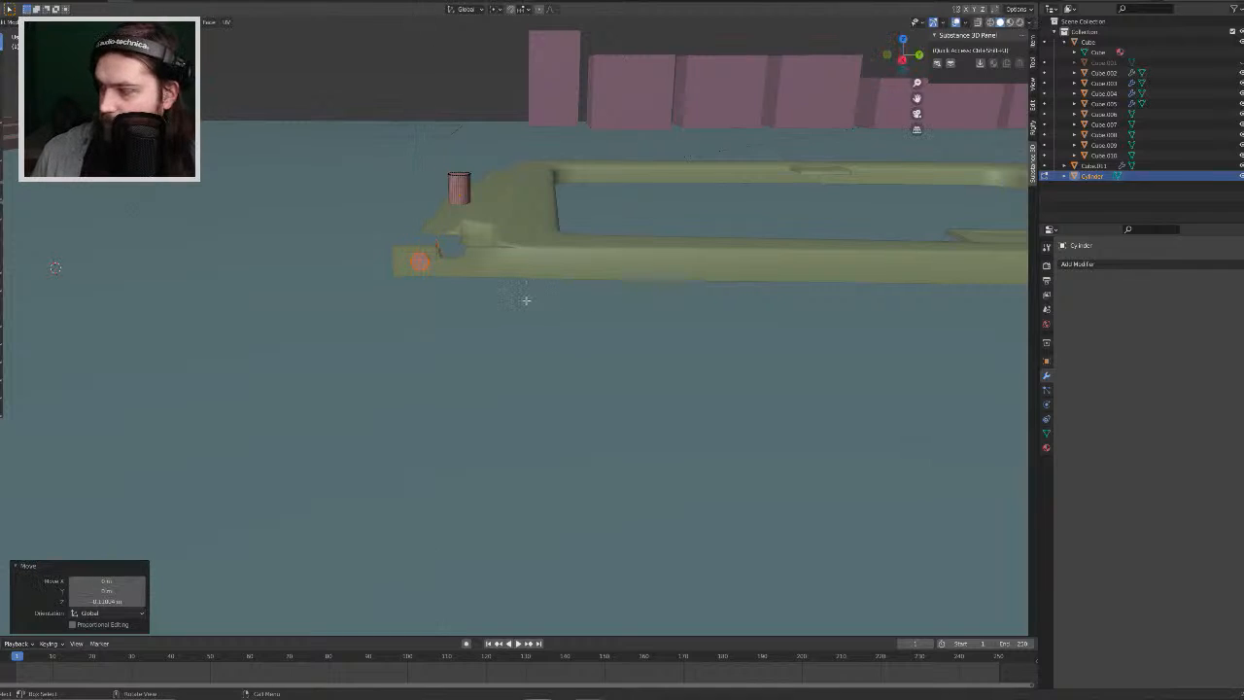
key("g")
key("x")
left_click(518, 296)
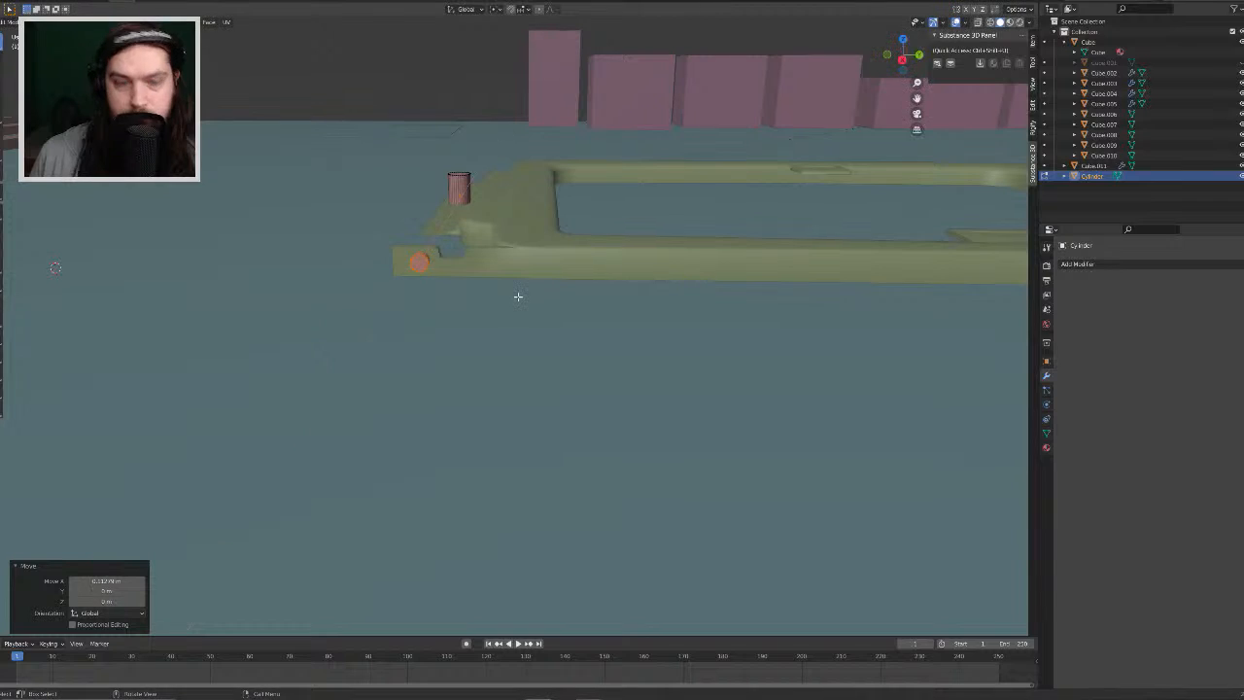
key("ctrl+z")
key("x")
right_click(588, 202)
Step: Shift the copied cylinder along Y to place the hole near the side tab's outer end
middle_click_drag(434, 247, 445, 251)
key("g")
key("y")
left_click(616, 214)
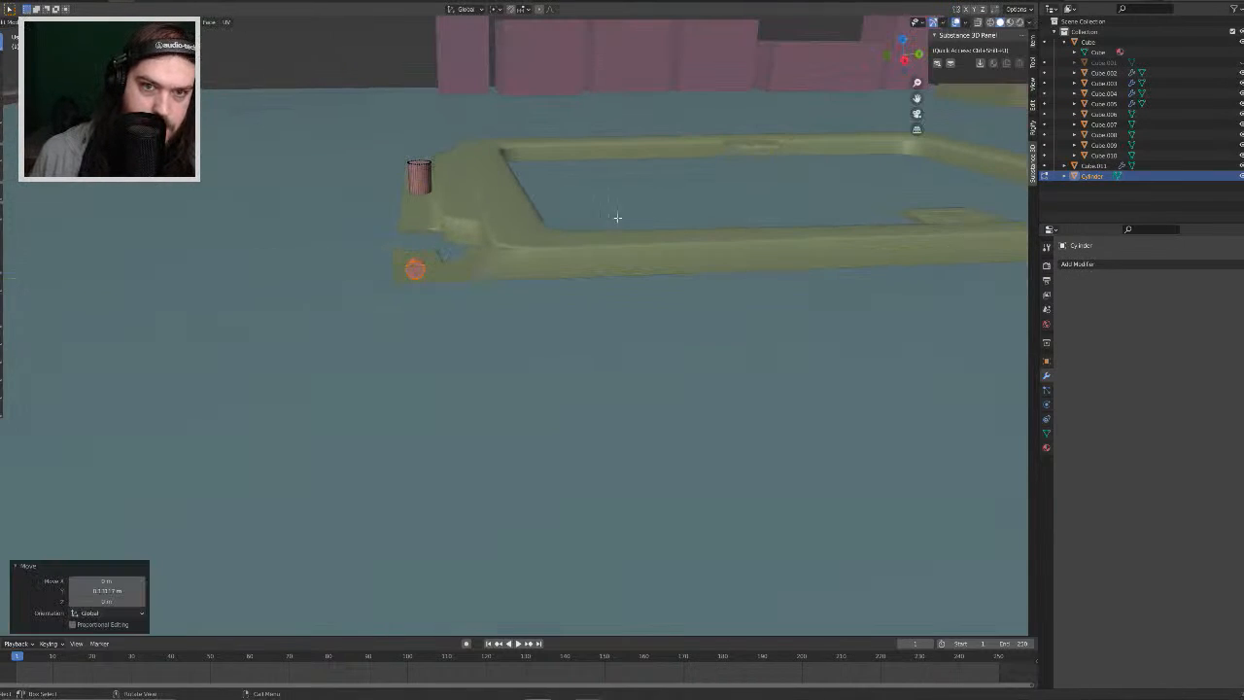
Step: Hide the Cylinder cutter and return to object mode
key("h")
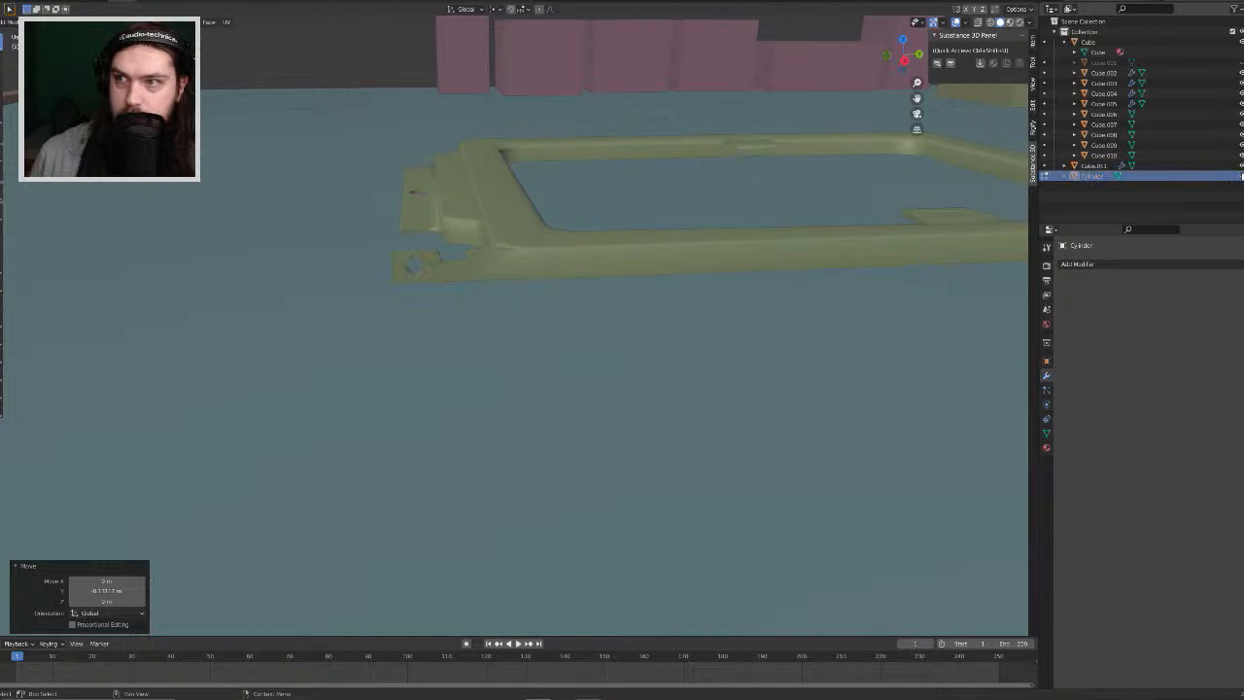
middle_click_drag(680, 204, 758, 189)
key("Tab")
middle_click_drag(585, 156, 715, 147)
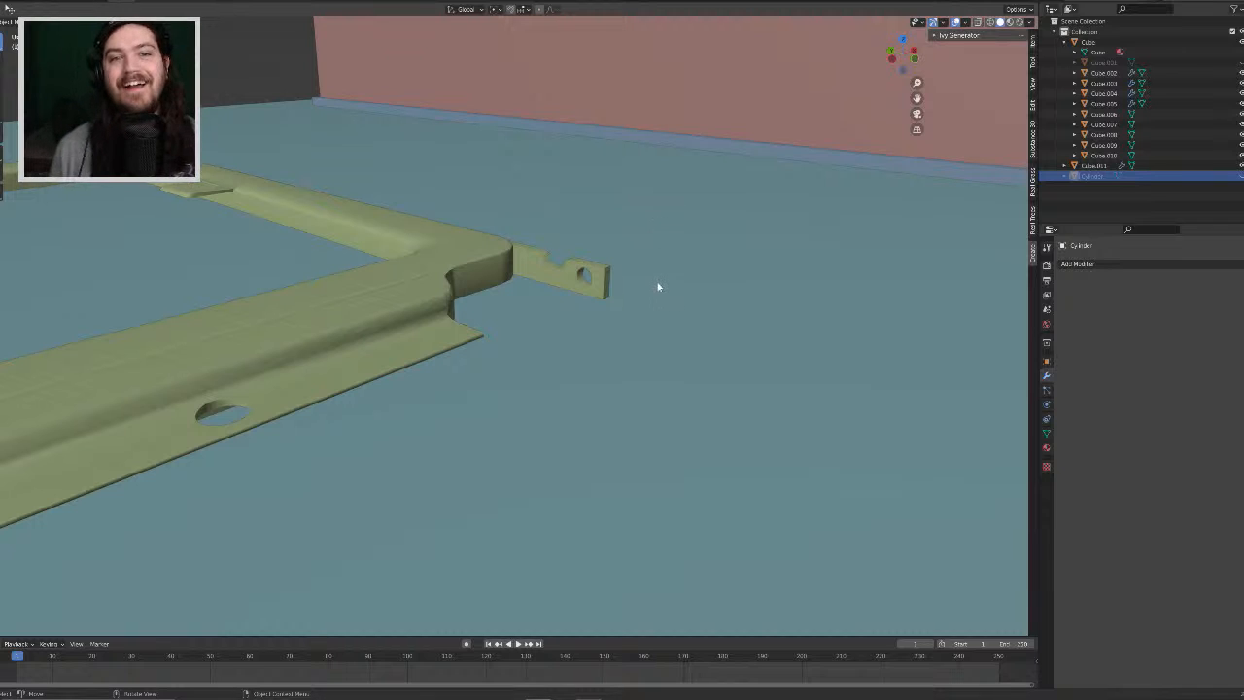
Step: Examine the frame with its notched side tab and cut holes from several angles
middle_click_drag(656, 287, 600, 319)
scroll(512, 290, "down", 6)
scroll(593, 326, "up", 4)
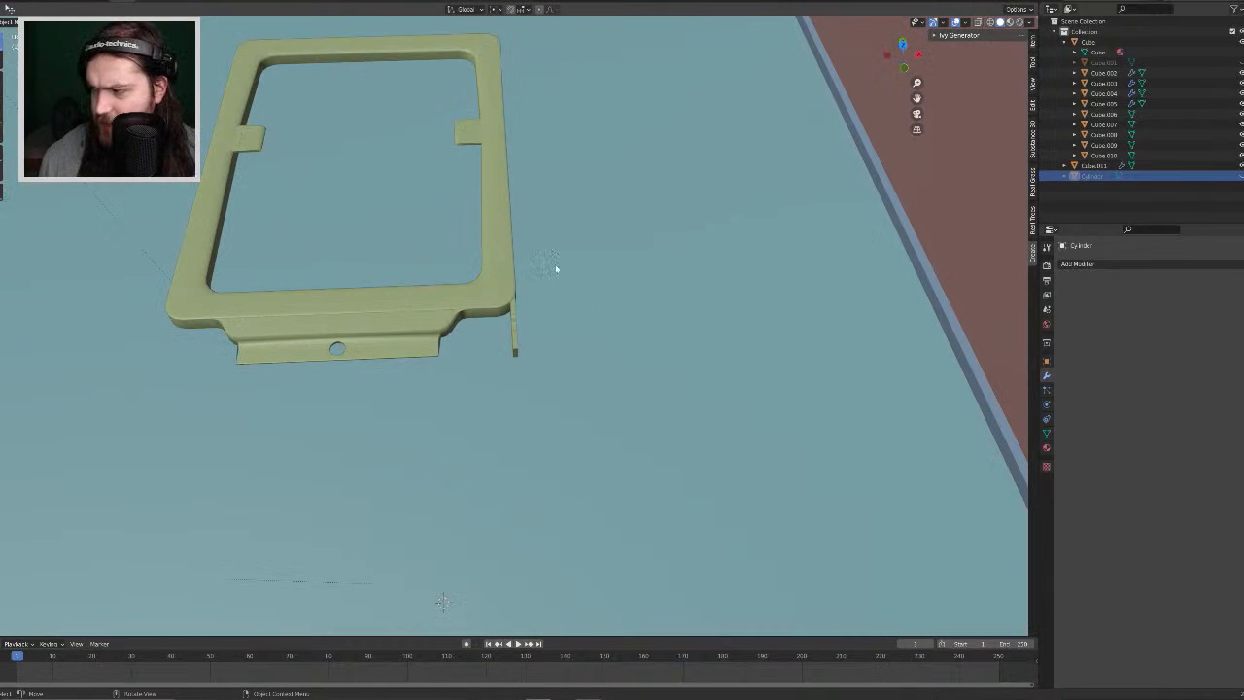
middle_click_drag(554, 268, 633, 223)
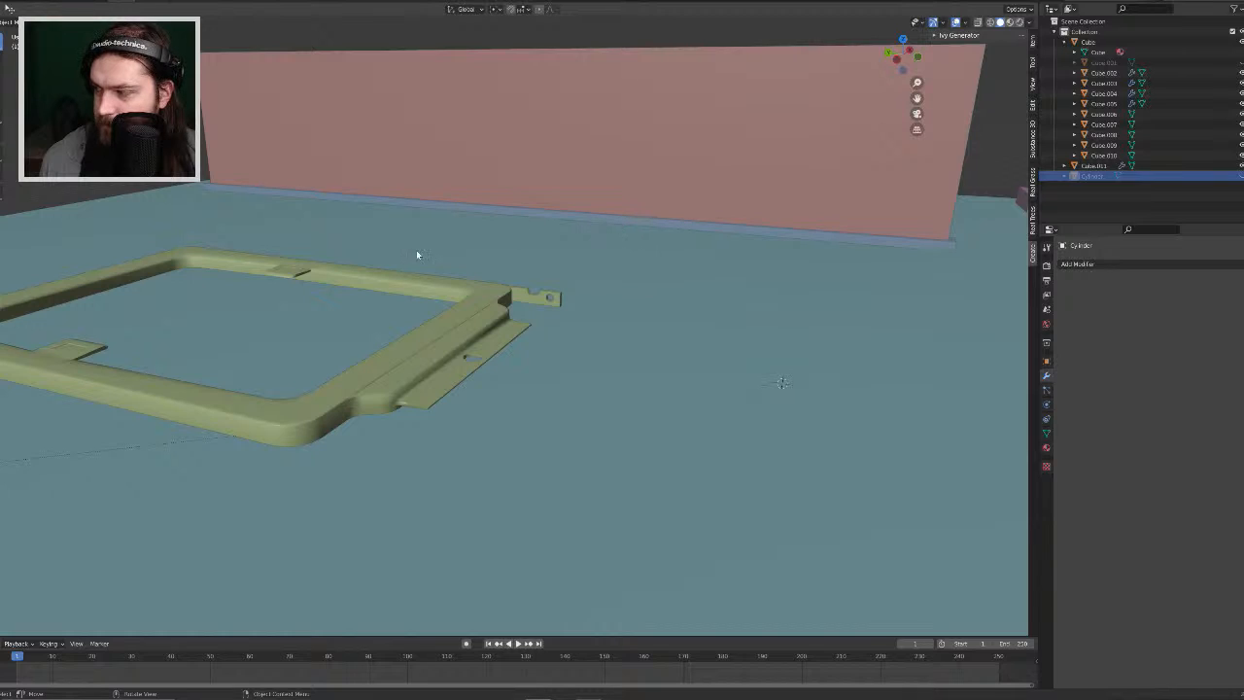
middle_click_drag(490, 259, 490, 350)
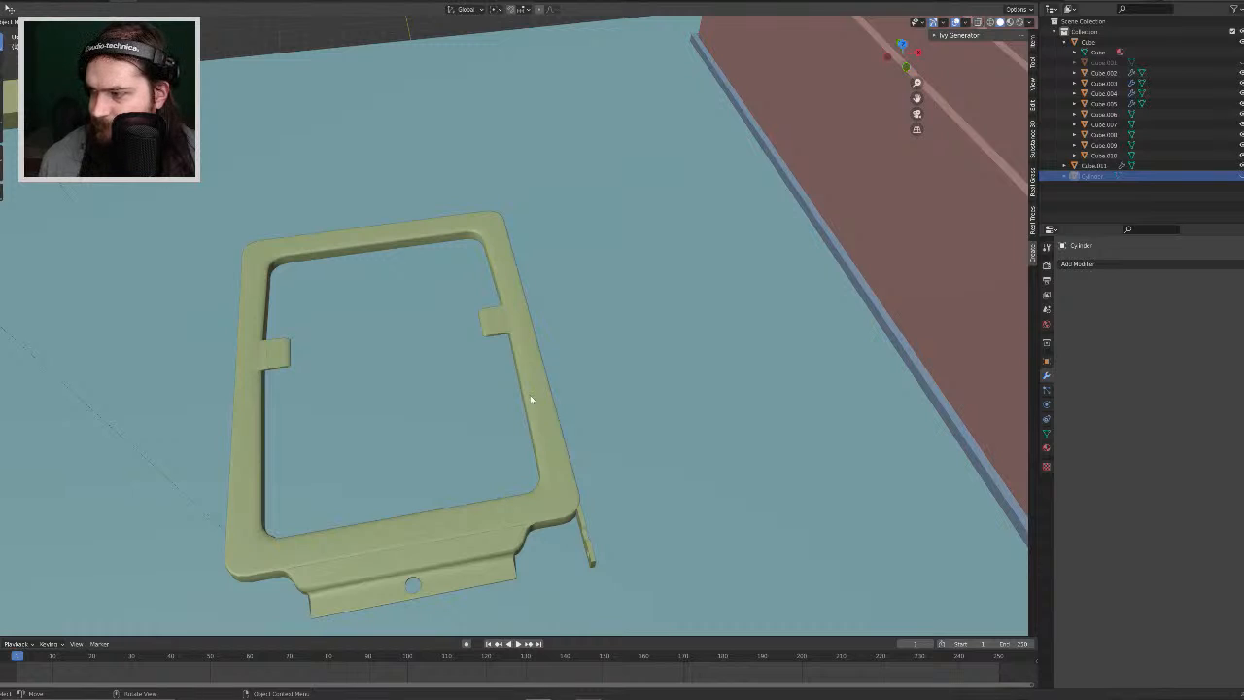
middle_click_drag(529, 394, 645, 430)
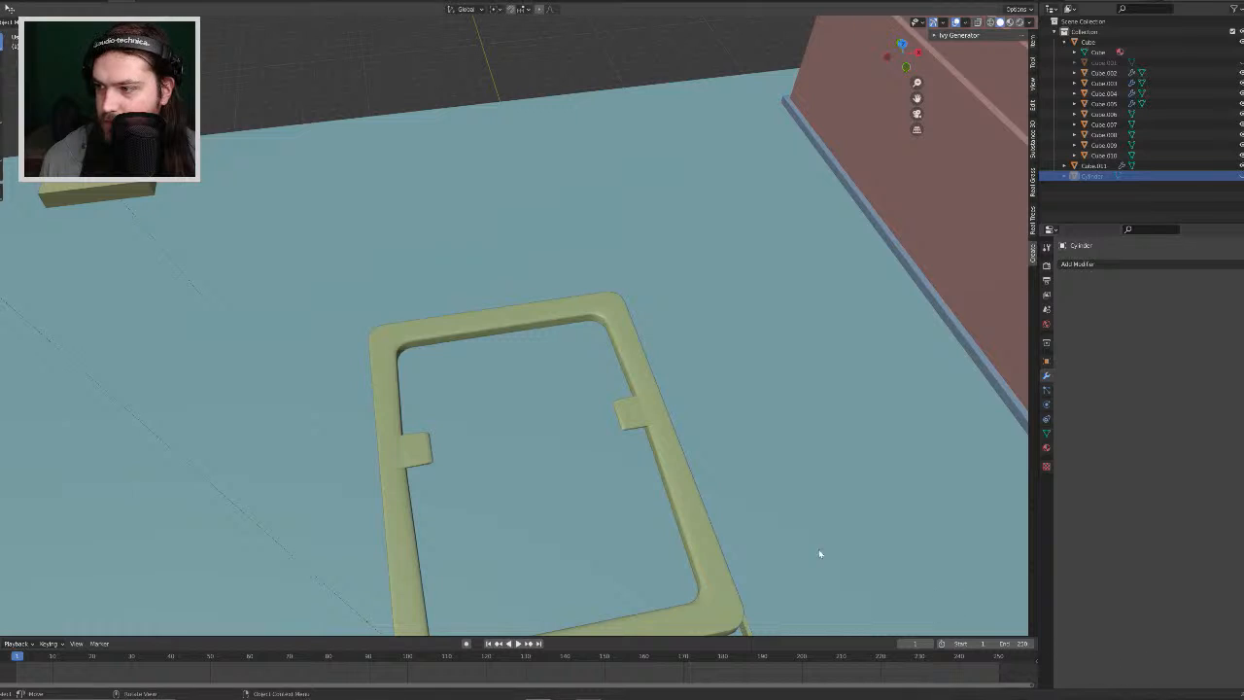
middle_click_drag(690, 486, 598, 354, "shift")
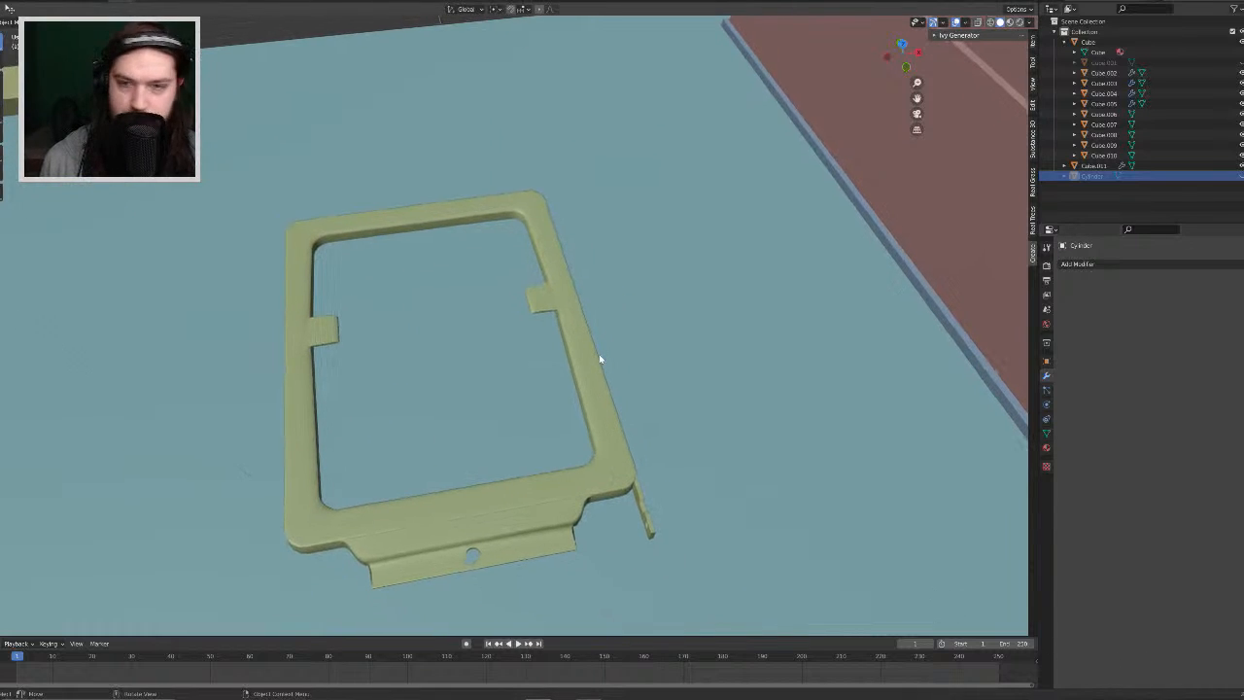
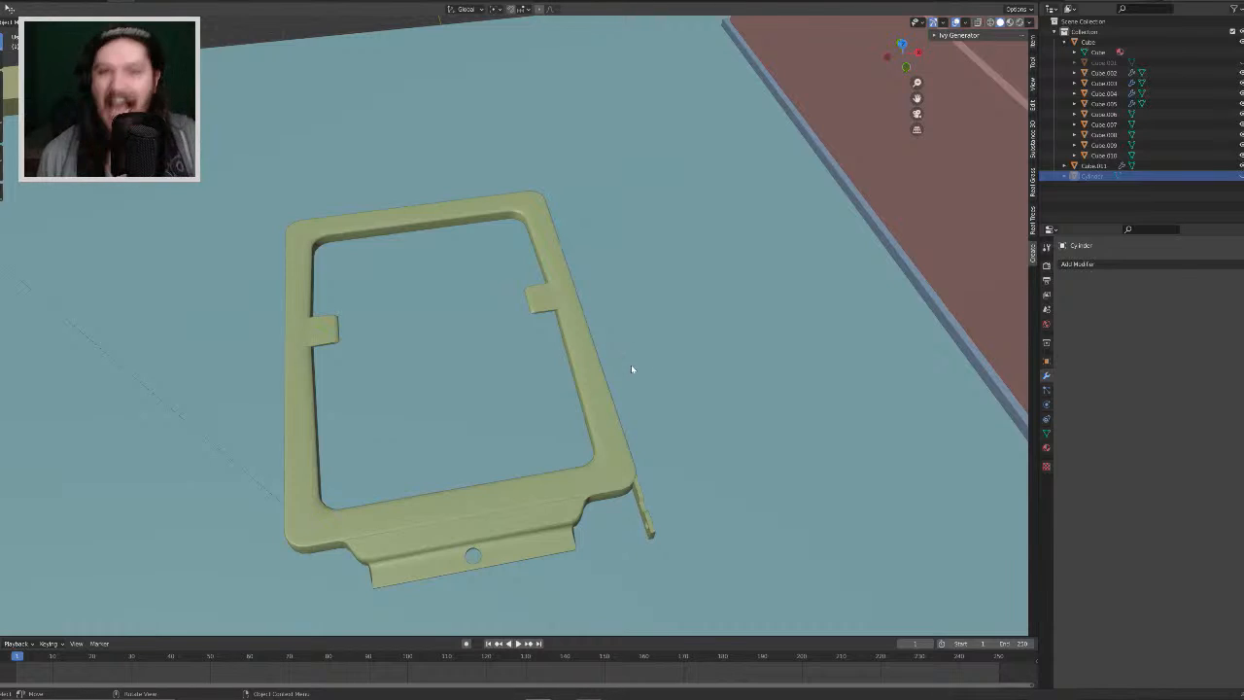
Step: Open the frame object's mesh for editing and add a 2 m cube to it
middle_click_drag(618, 346, 596, 321)
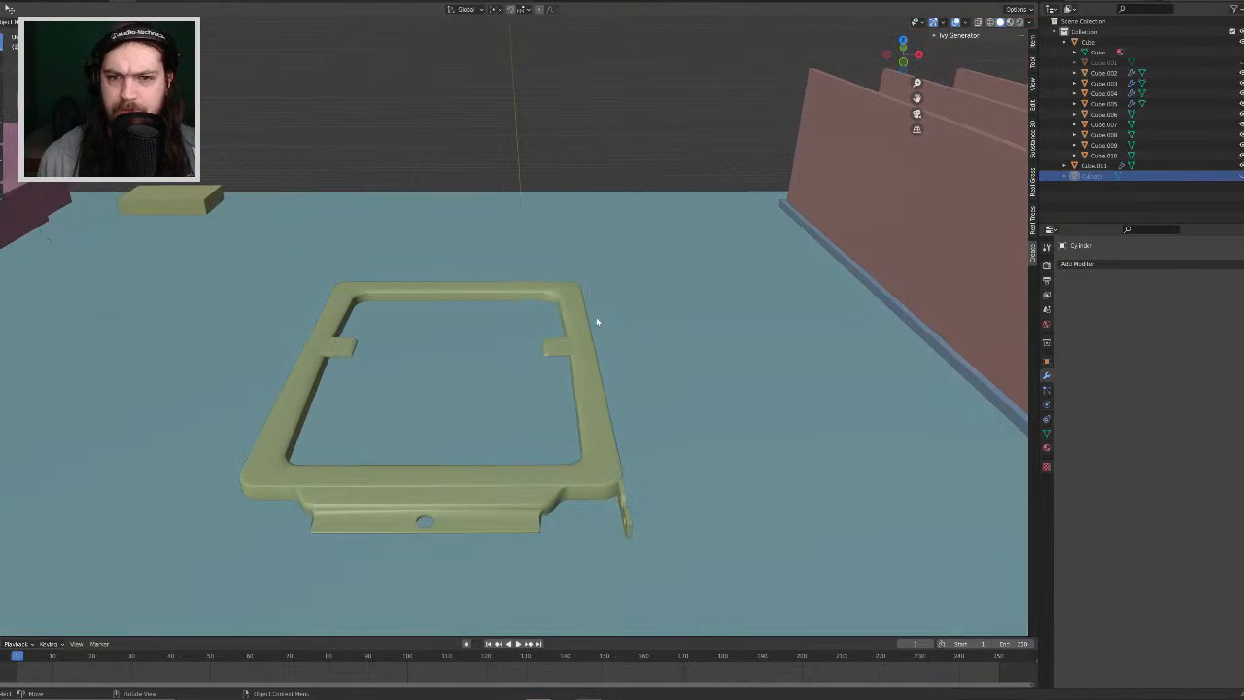
left_click(585, 360)
key("Tab")
middle_click_drag(513, 361, 517, 389)
right_click(517, 388)
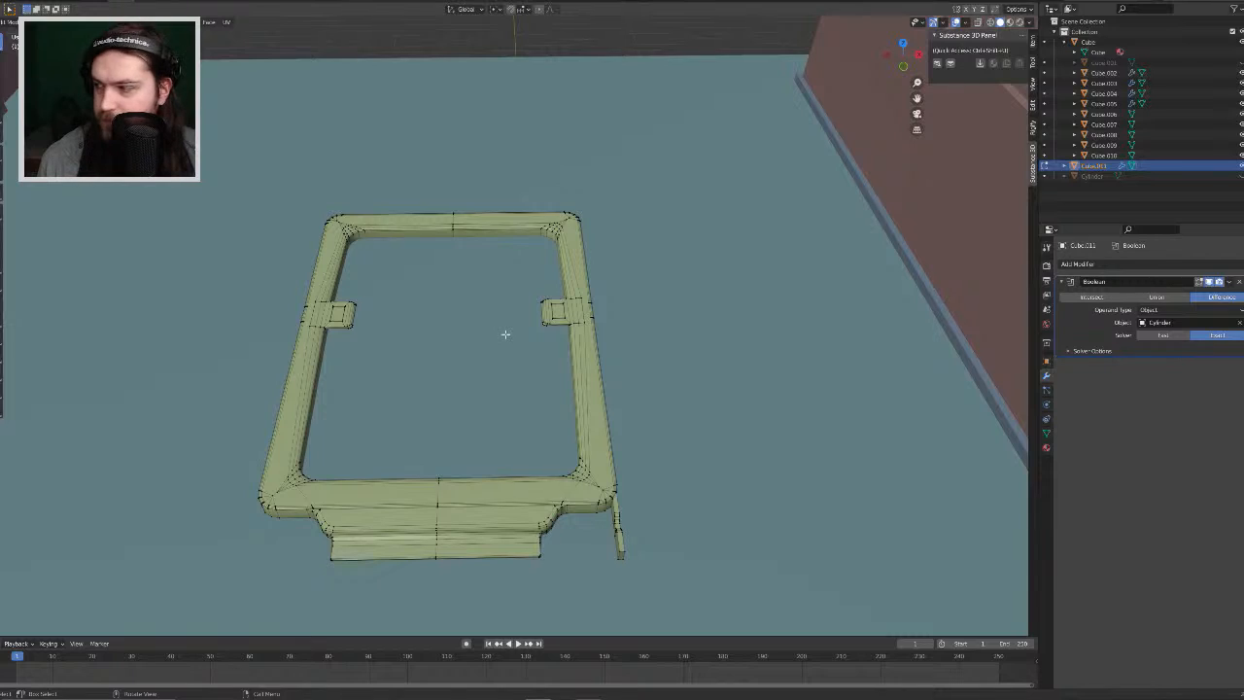
key("shift+a")
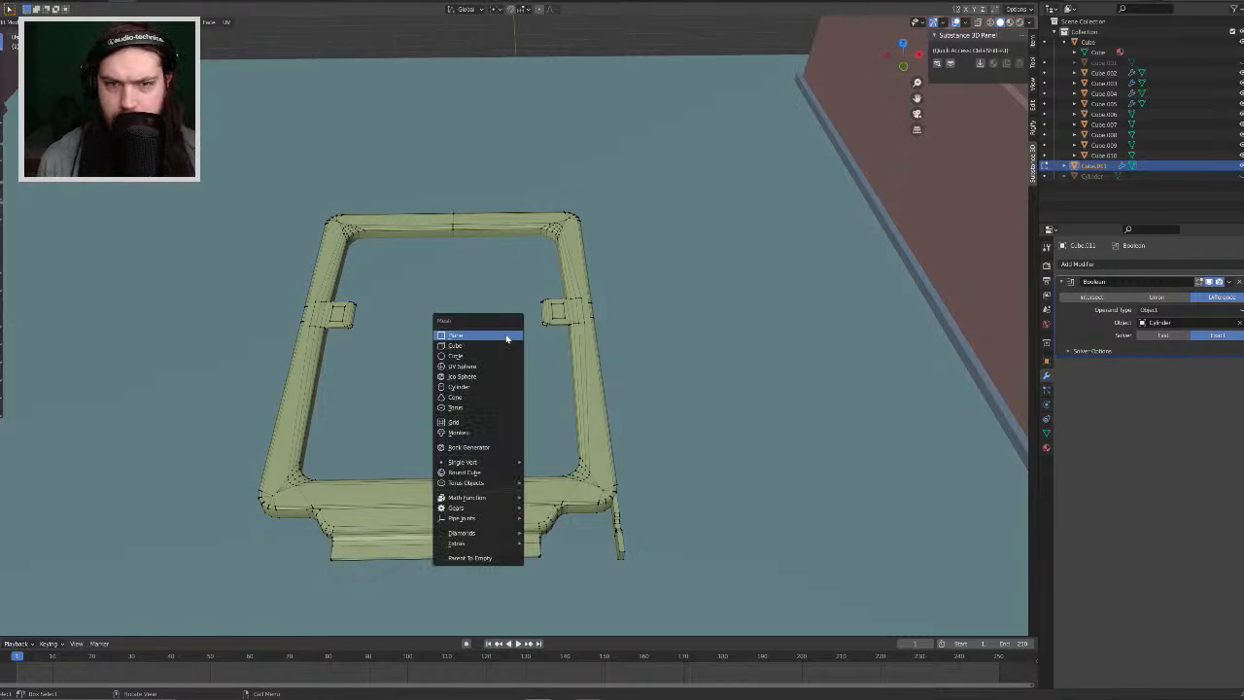
left_click(511, 344)
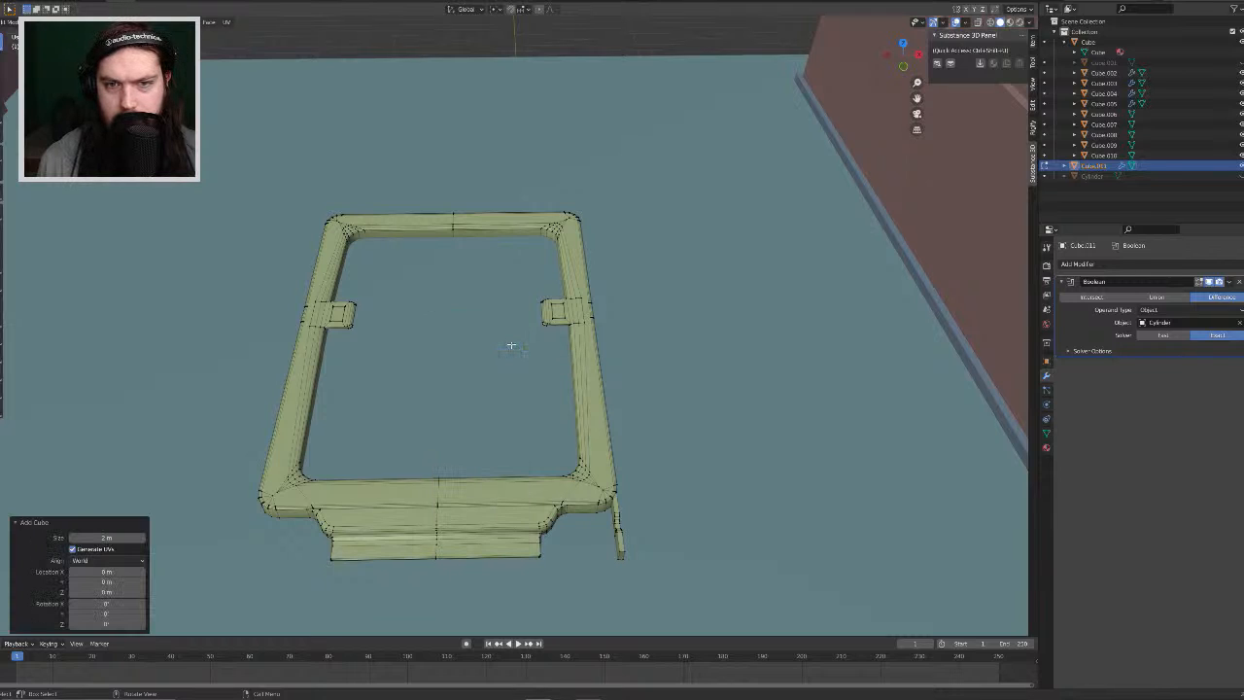
Step: Move the new cube from the world origin into the middle of the frame's opening
scroll(600, 324, "down", 10)
scroll(600, 326, "up", 2)
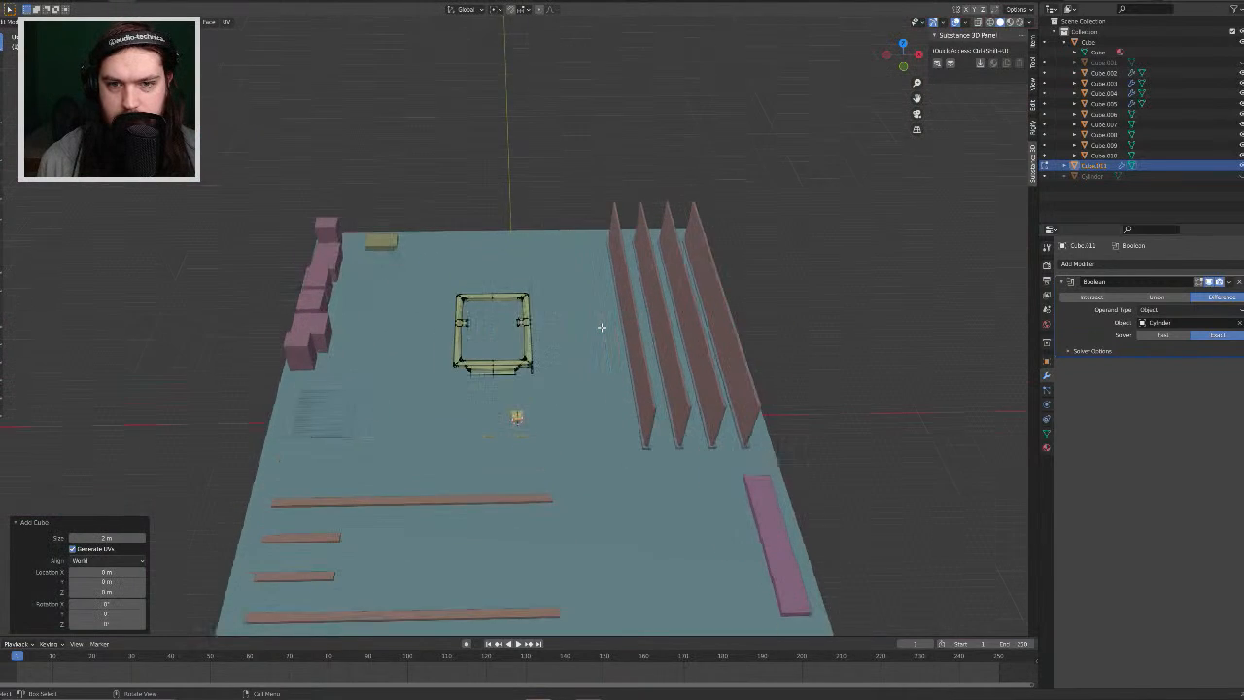
mouse_move(602, 327)
middle_mouse_down()
mouse_move(607, 365)
mouse_move(588, 325)
middle_mouse_up()
key("g")
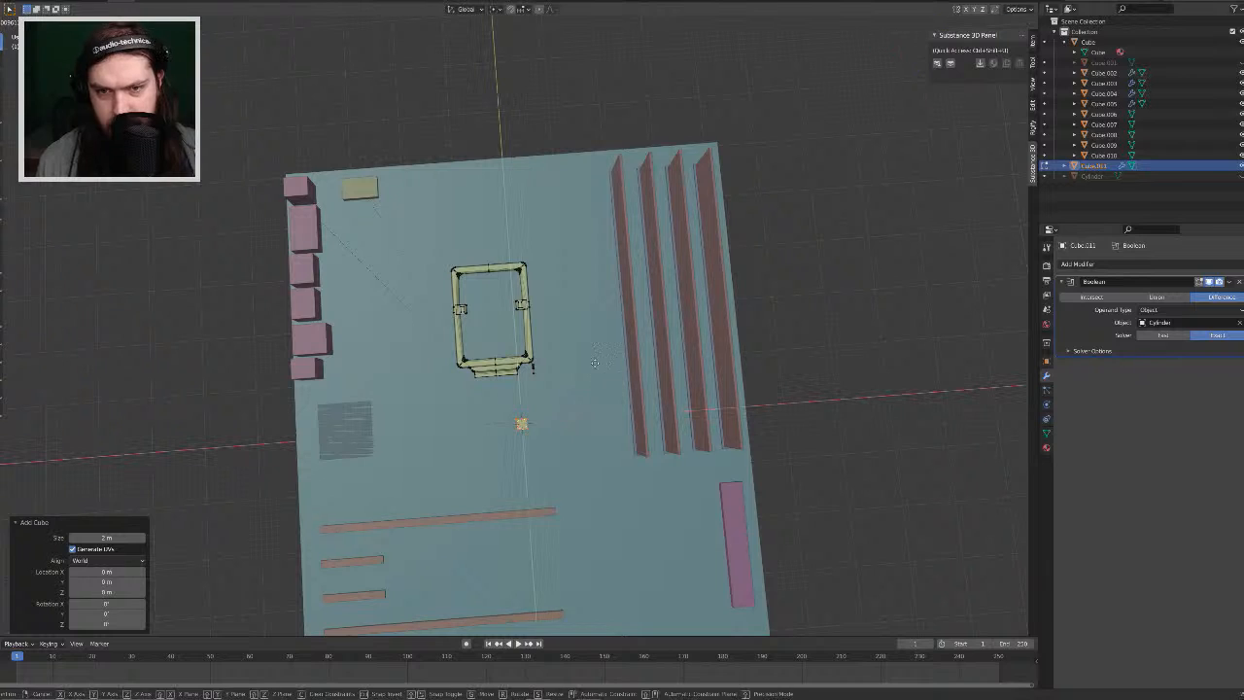
left_click(575, 265)
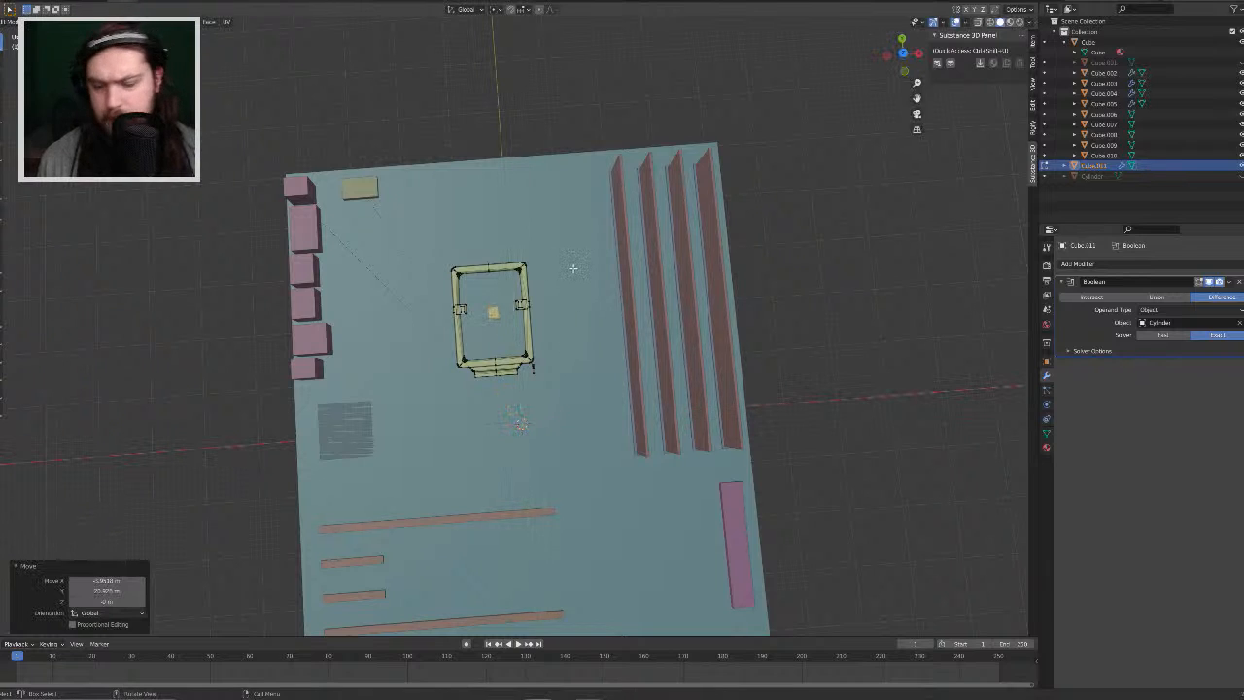
Step: Raise the cube along Z inside the frame so that it stands above the blue board
key("KP_7")
scroll(568, 291, "up", 4)
scroll(564, 301, "down", 2)
scroll(549, 295, "up", 3)
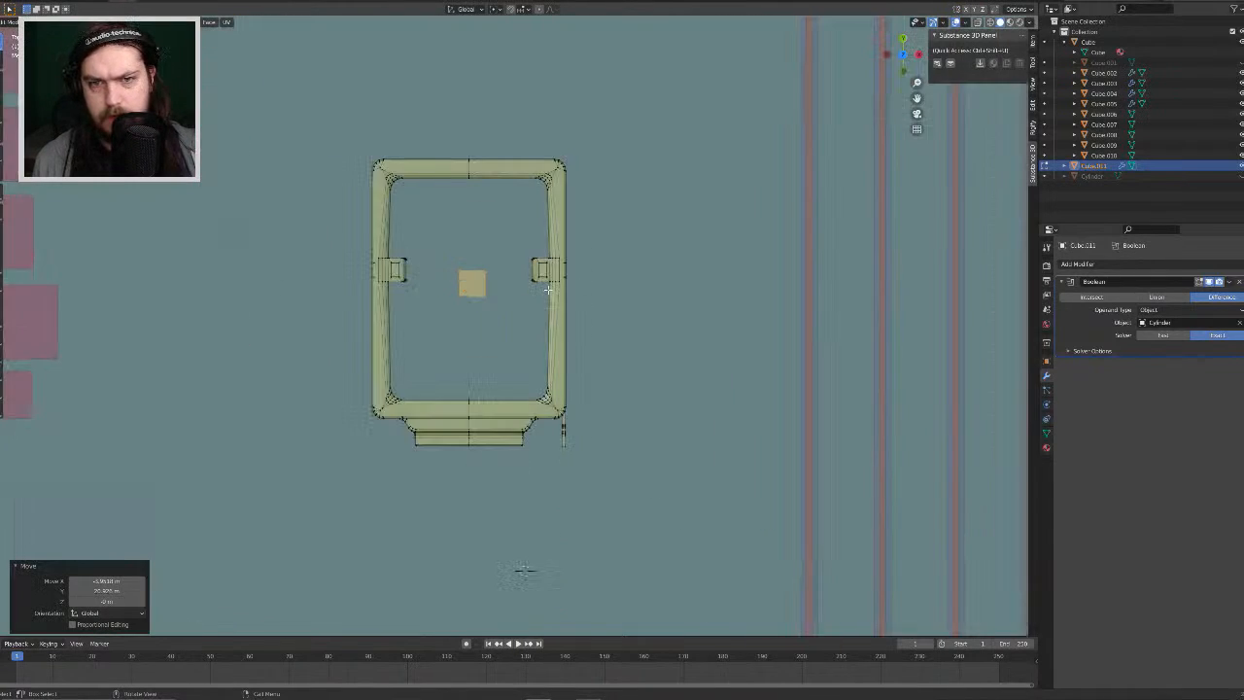
scroll(548, 289, "up", 3)
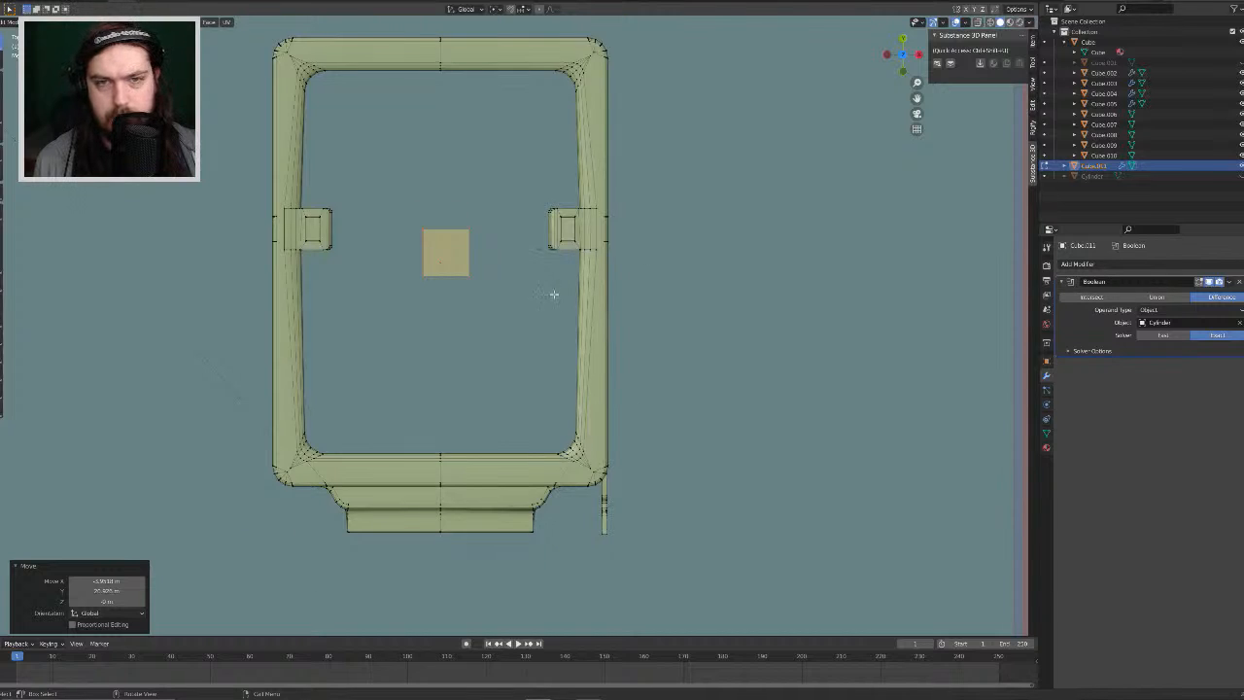
middle_click_drag(552, 294, 641, 303)
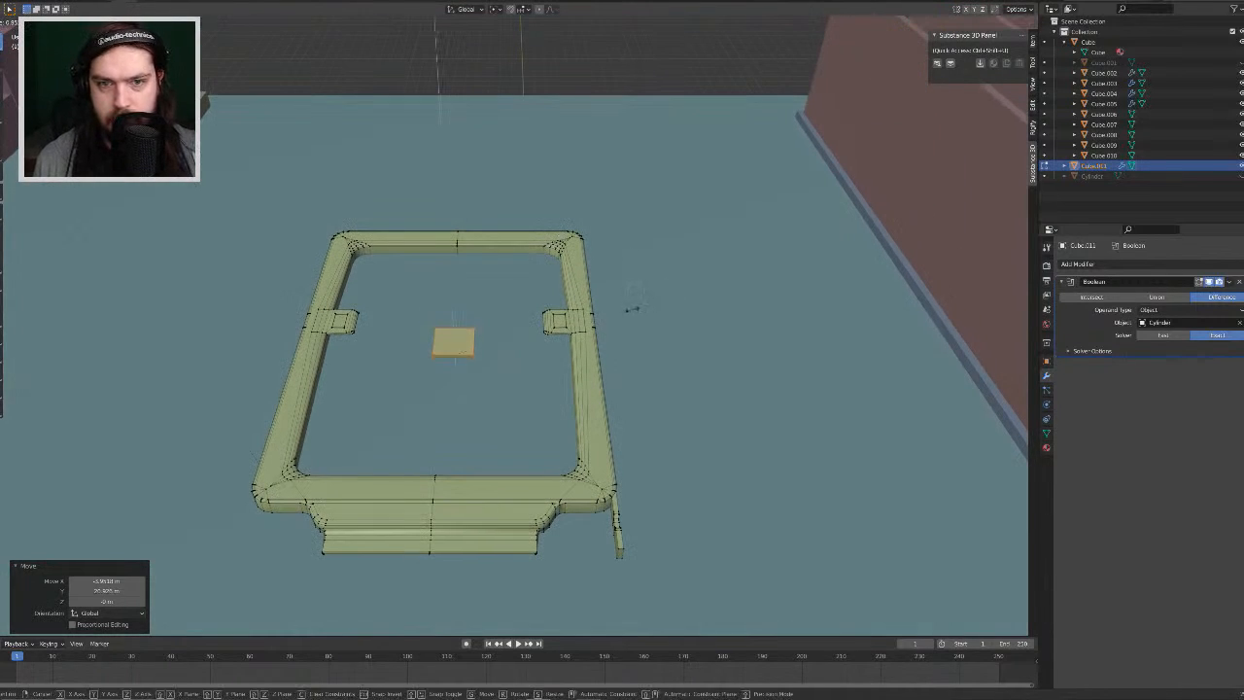
left_click(558, 345)
key("g")
key("z")
left_click(645, 334)
Step: Flatten the cube along Z into a thin slab and lower it slightly toward the board
key("s")
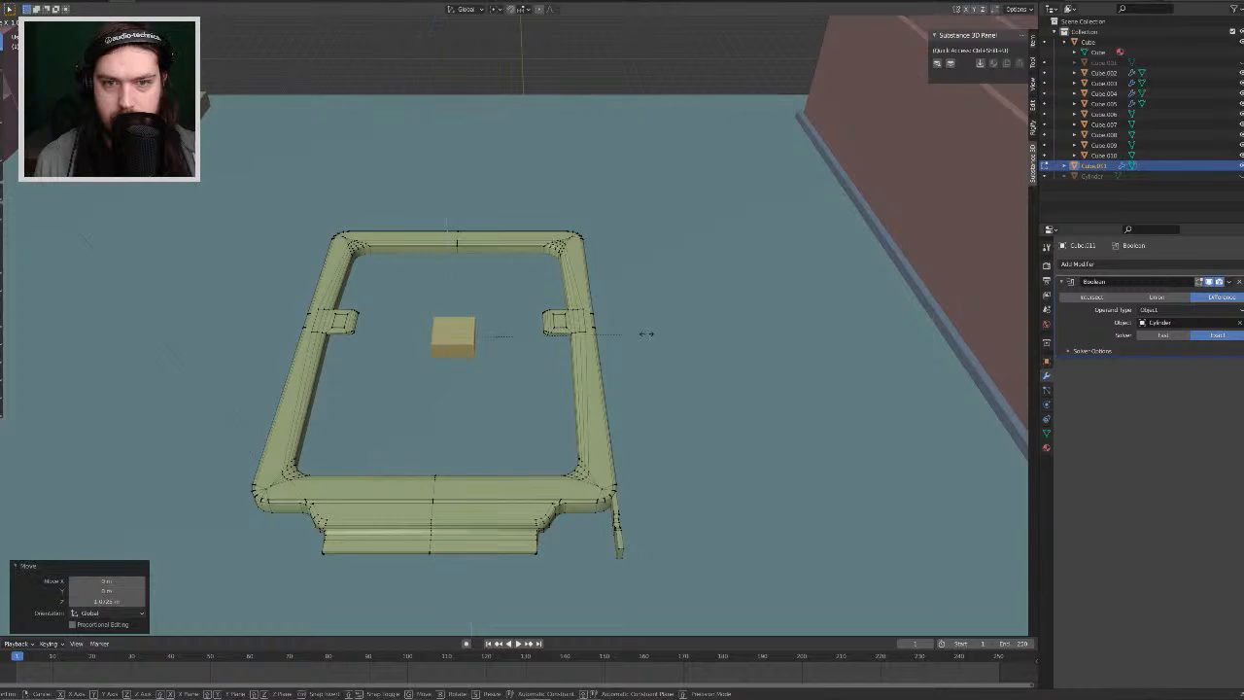
key("z")
left_click(495, 328)
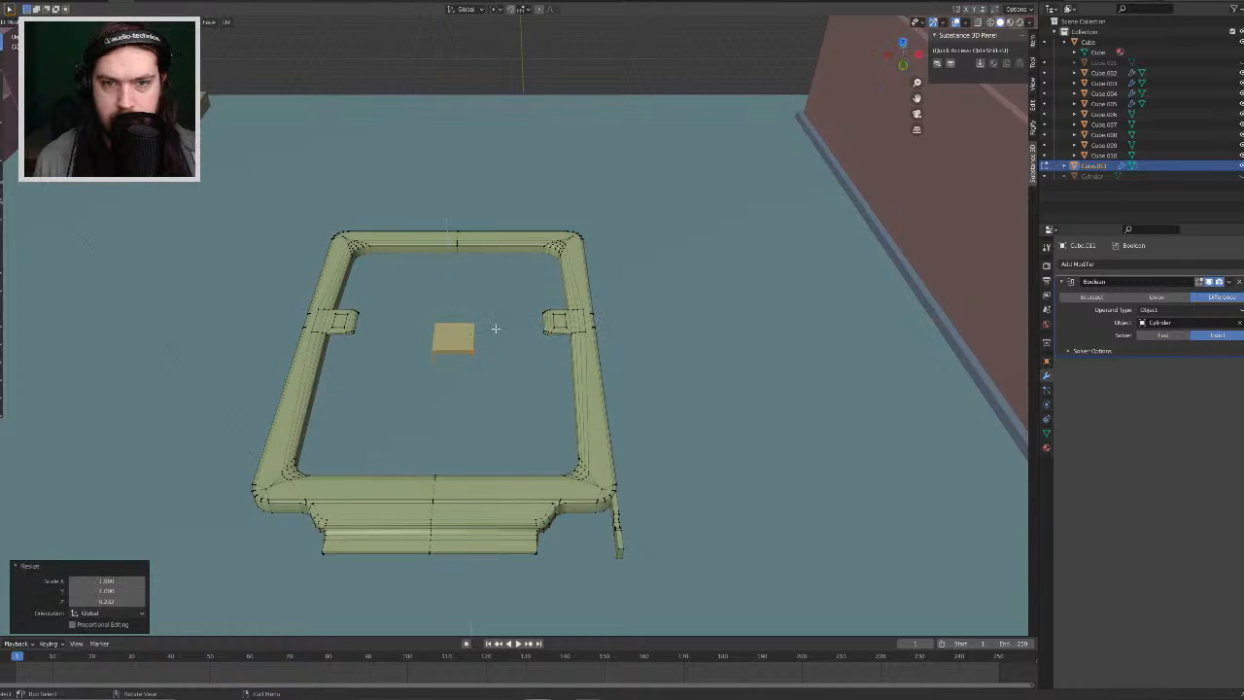
key("g")
key("z")
left_click(503, 326)
Step: Stretch the slab along X until its ends reach just under the two inner clips of the frame
middle_click_drag(503, 325, 503, 336)
key("KP_7")
key("g")
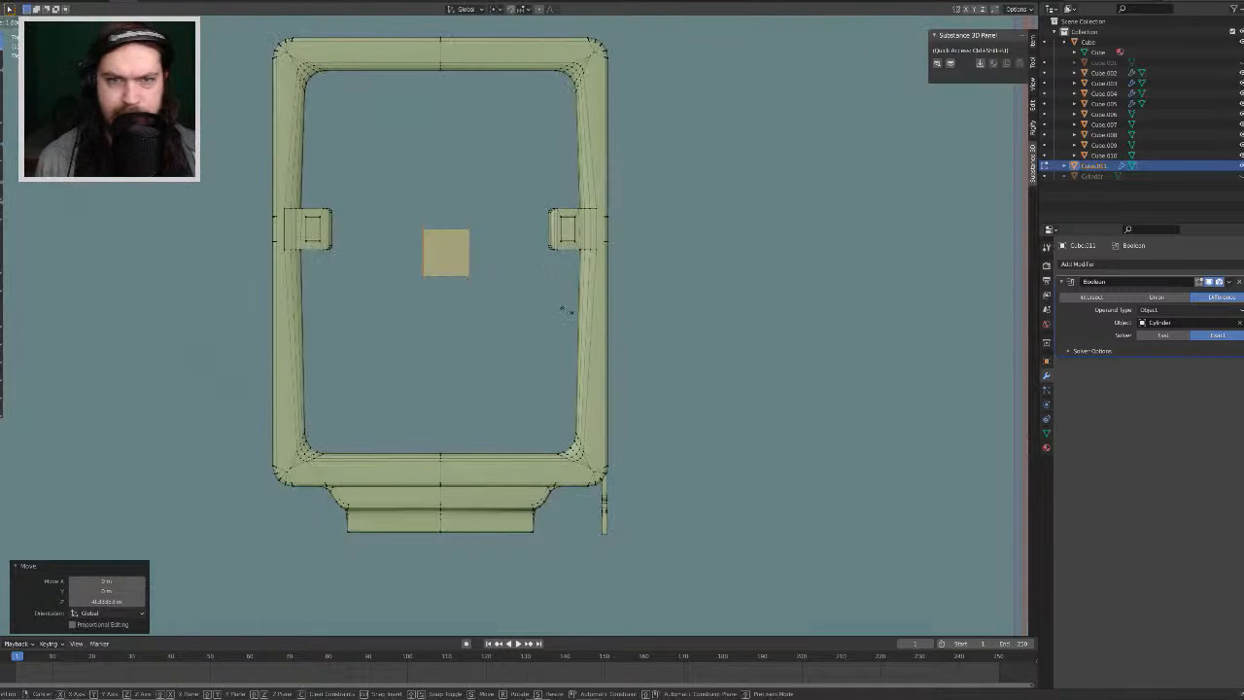
key("s")
key("x")
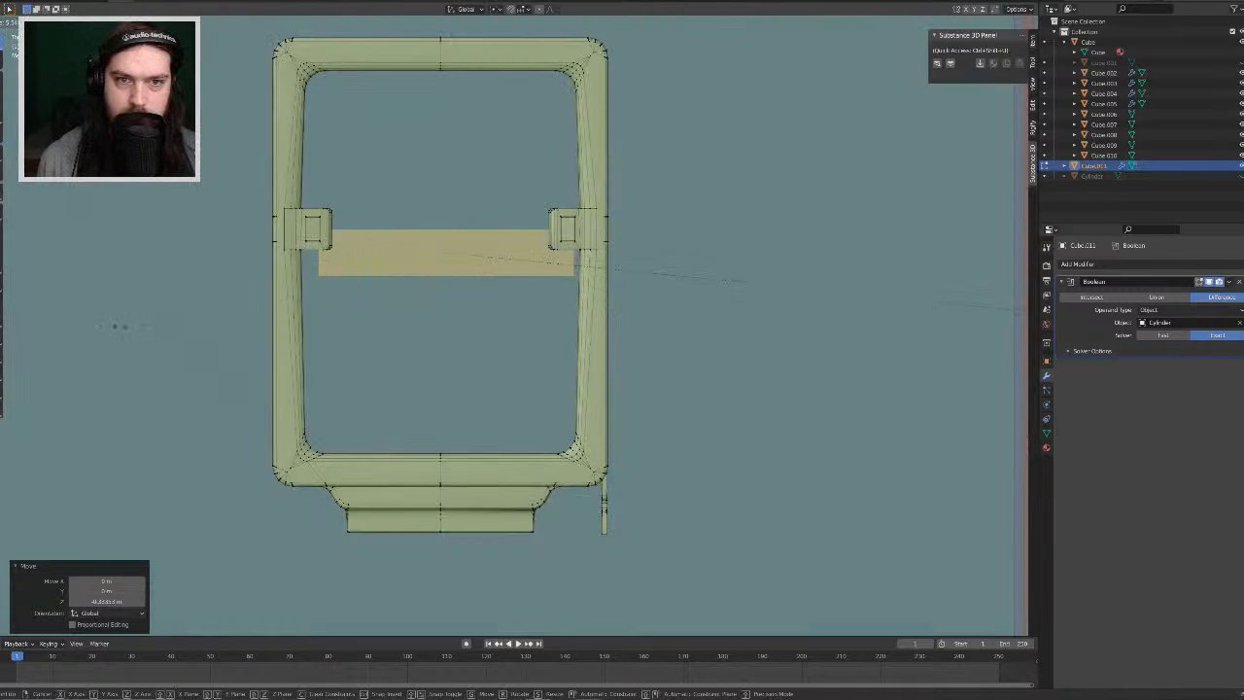
left_click(58, 333)
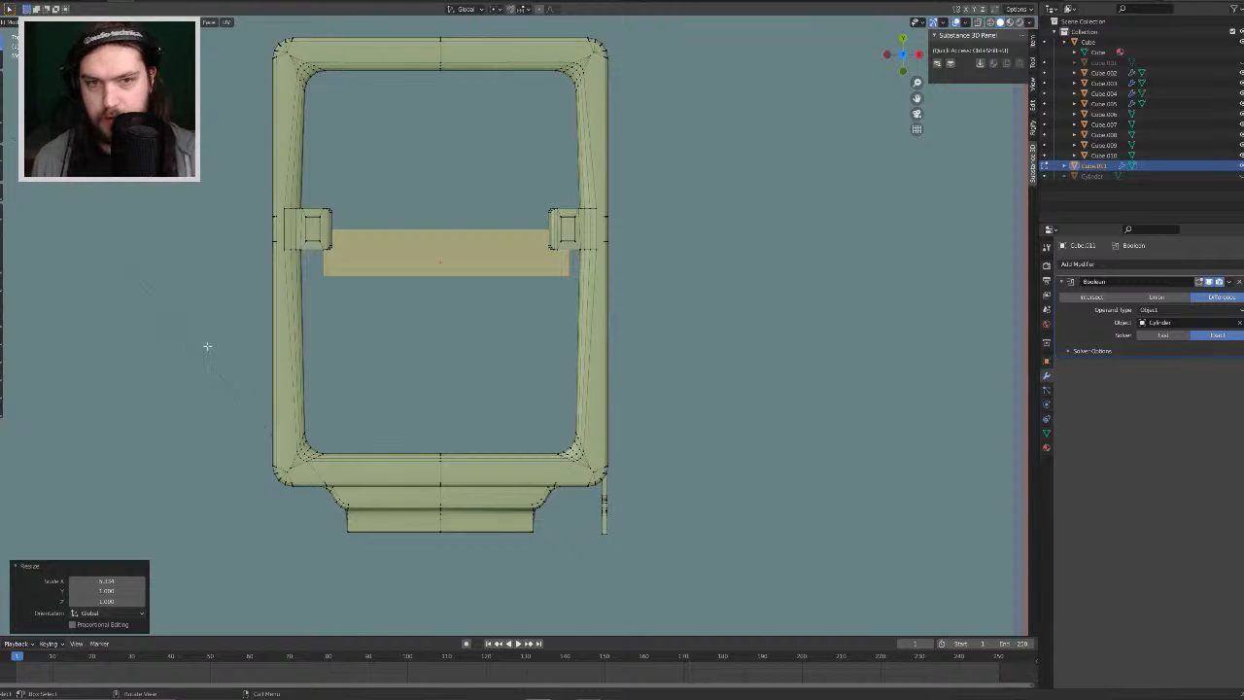
key("g")
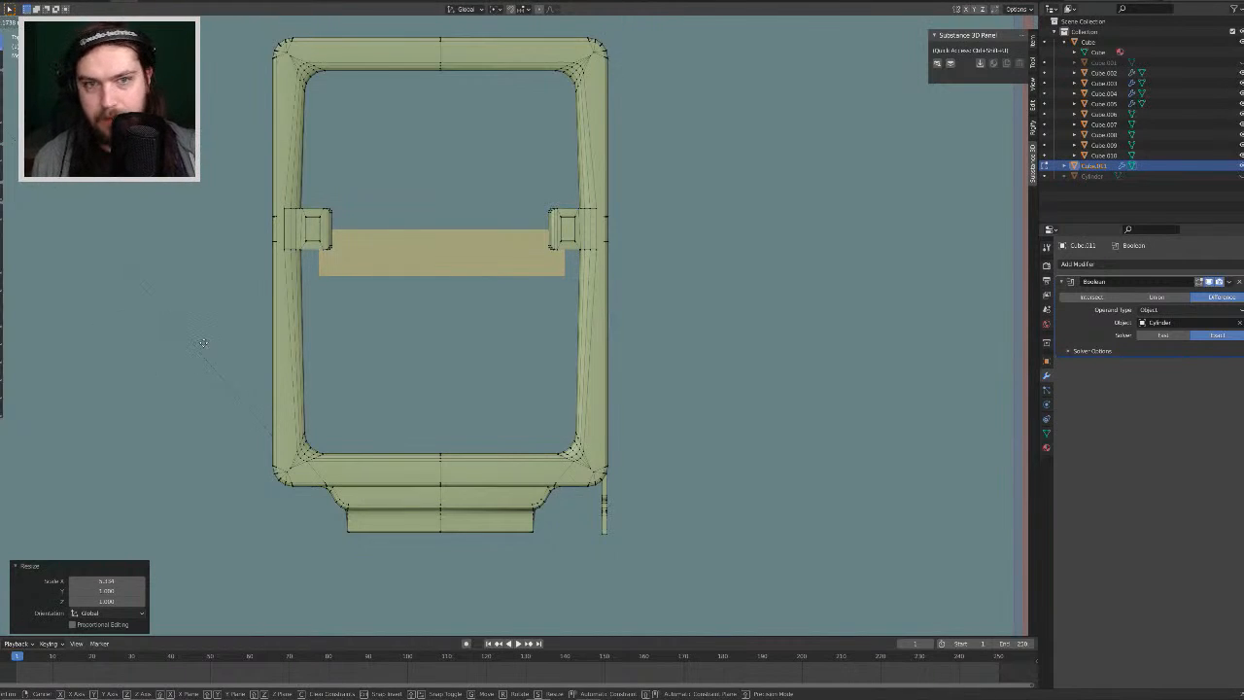
left_click(203, 342)
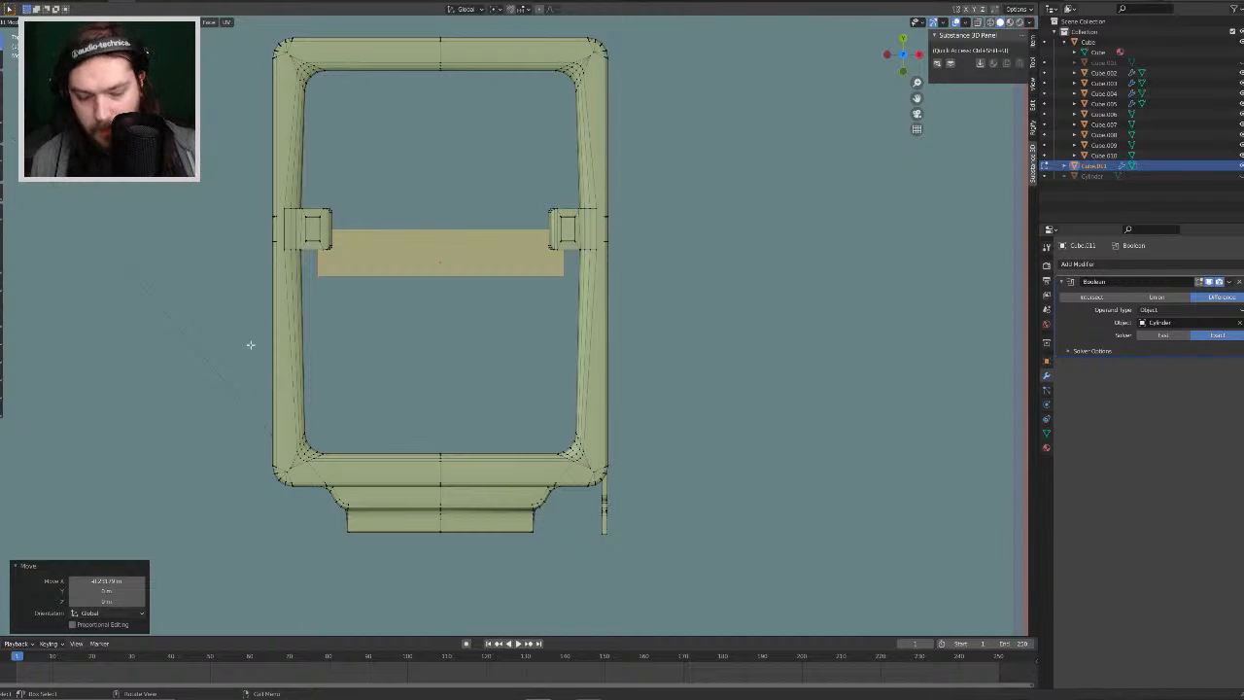
key("e")
right_click(265, 347)
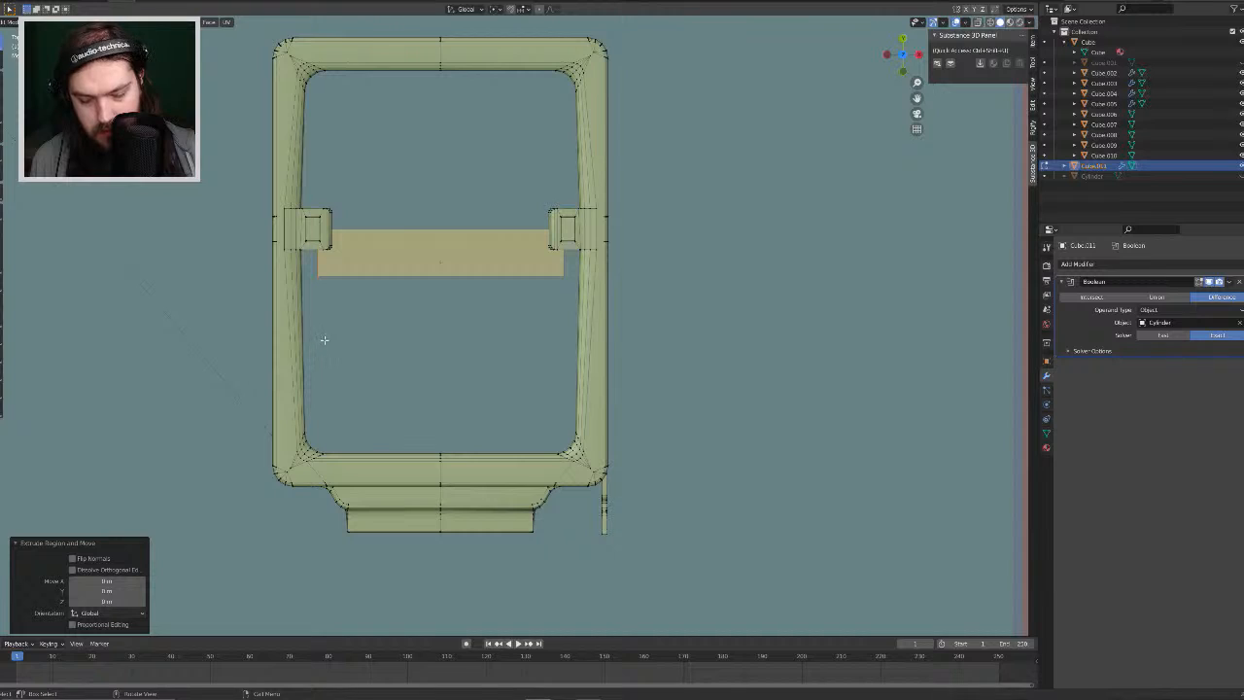
key("g")
right_click(677, 247)
key("x")
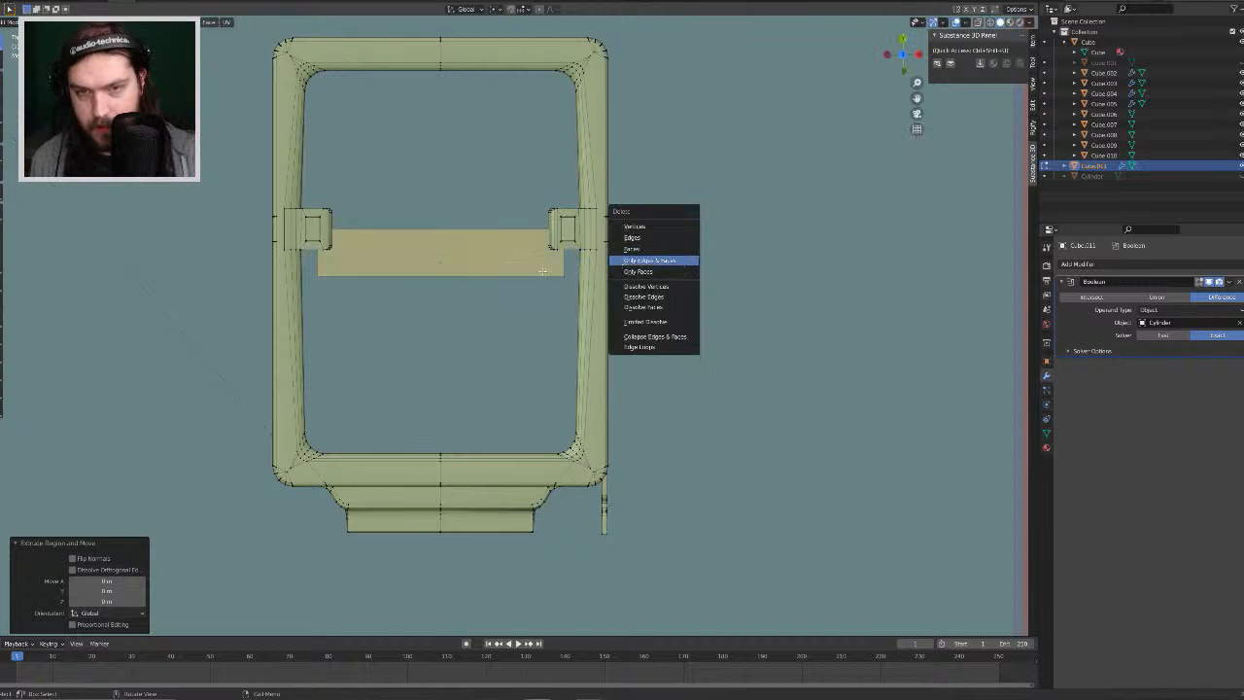
key("Escape")
key("ctrl+z")
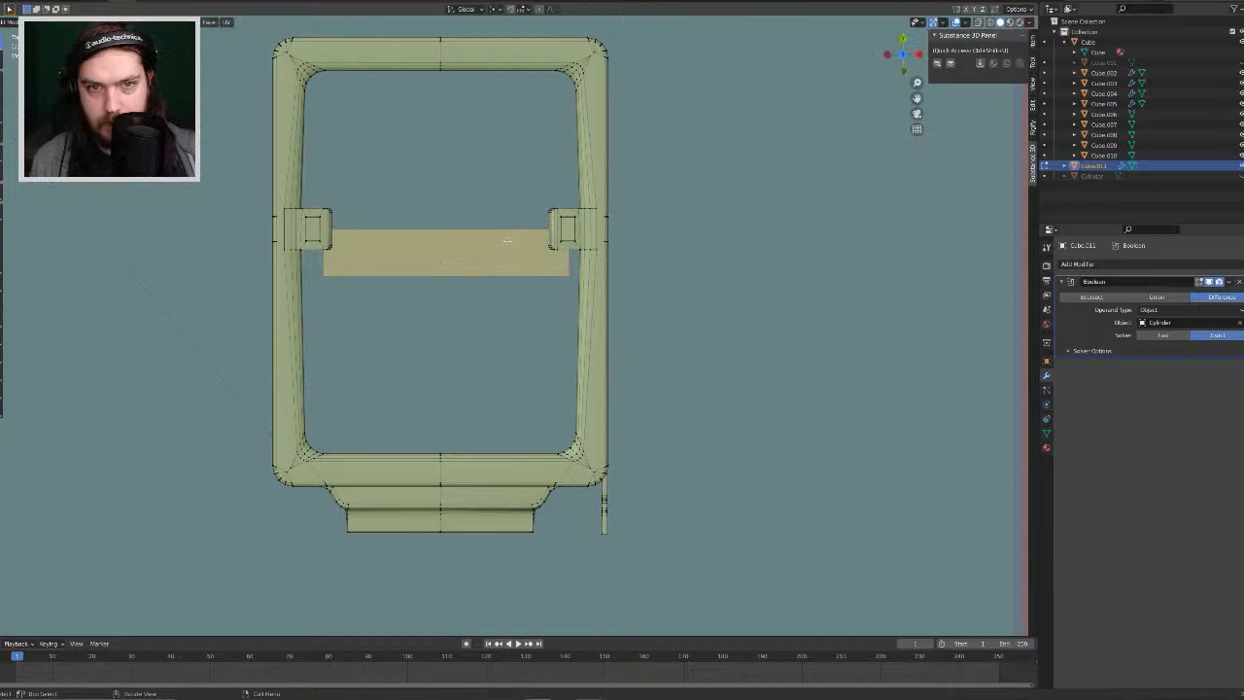
Step: Centre the slab along X between the frame sides and lengthen it along Y to nearly fill the opening
key("g")
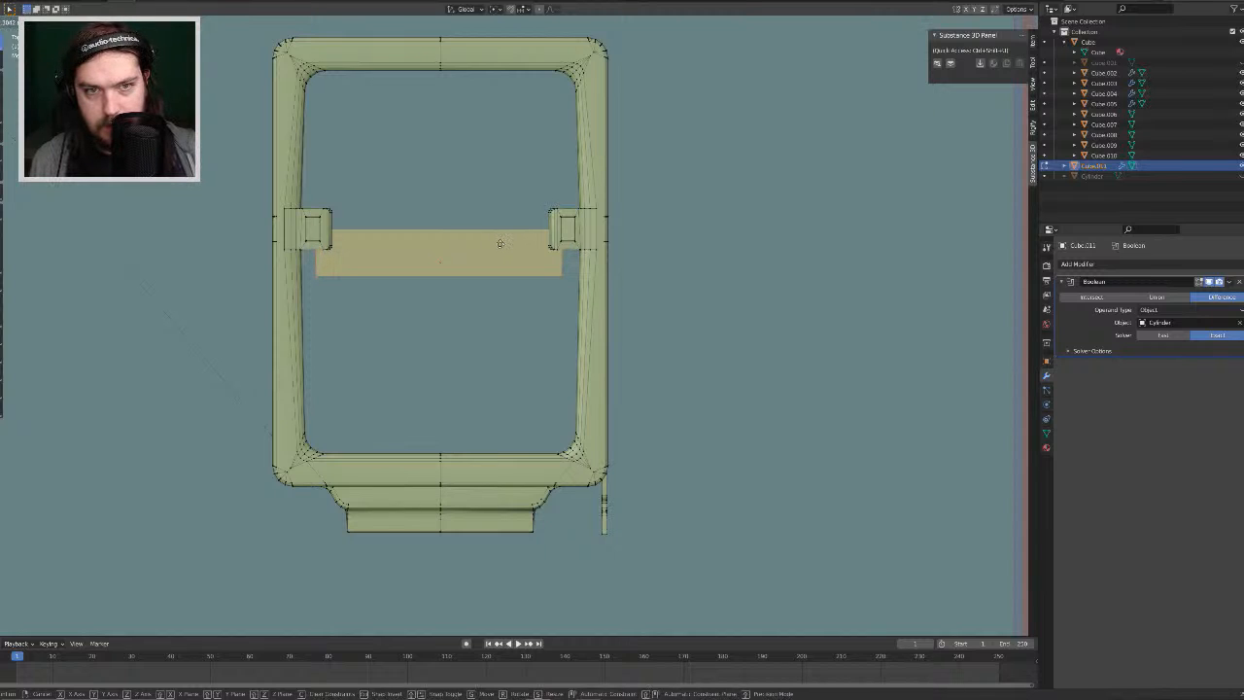
left_click(500, 243)
middle_click_drag(512, 254, 531, 269)
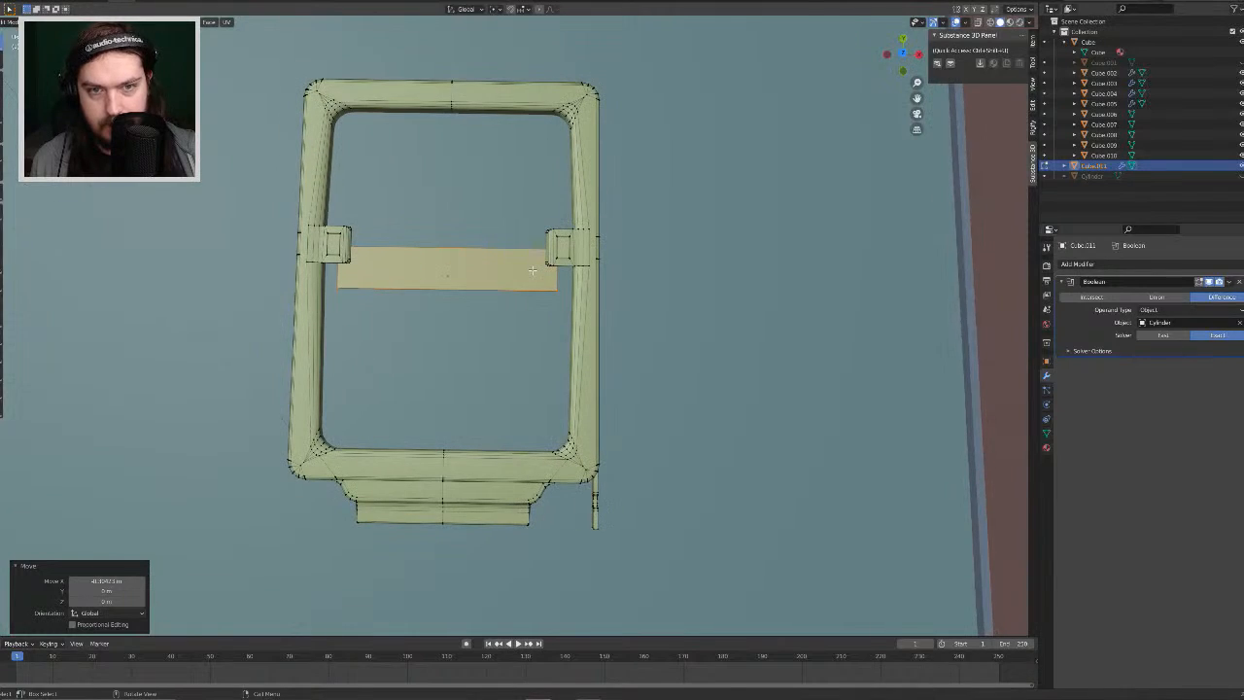
key("s")
key("x")
key("y")
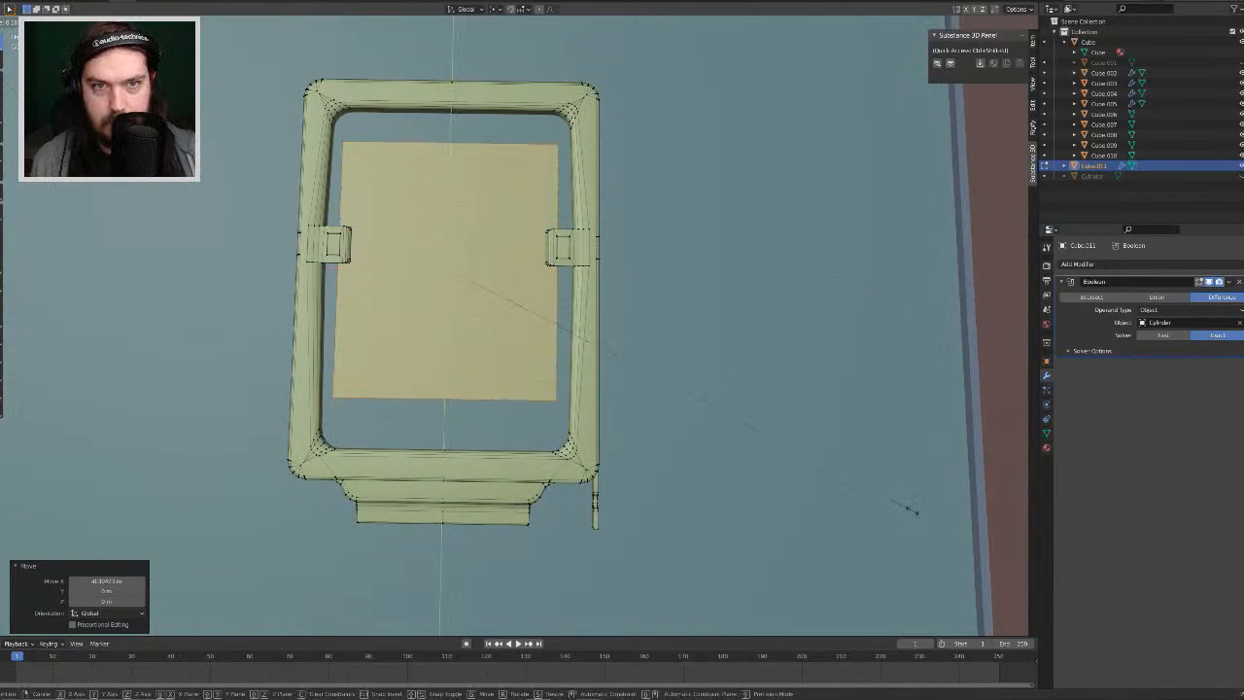
left_click(909, 509)
Step: Inset the slab's top face by about 0.5 m to leave a narrow border
middle_click_drag(748, 281, 749, 203)
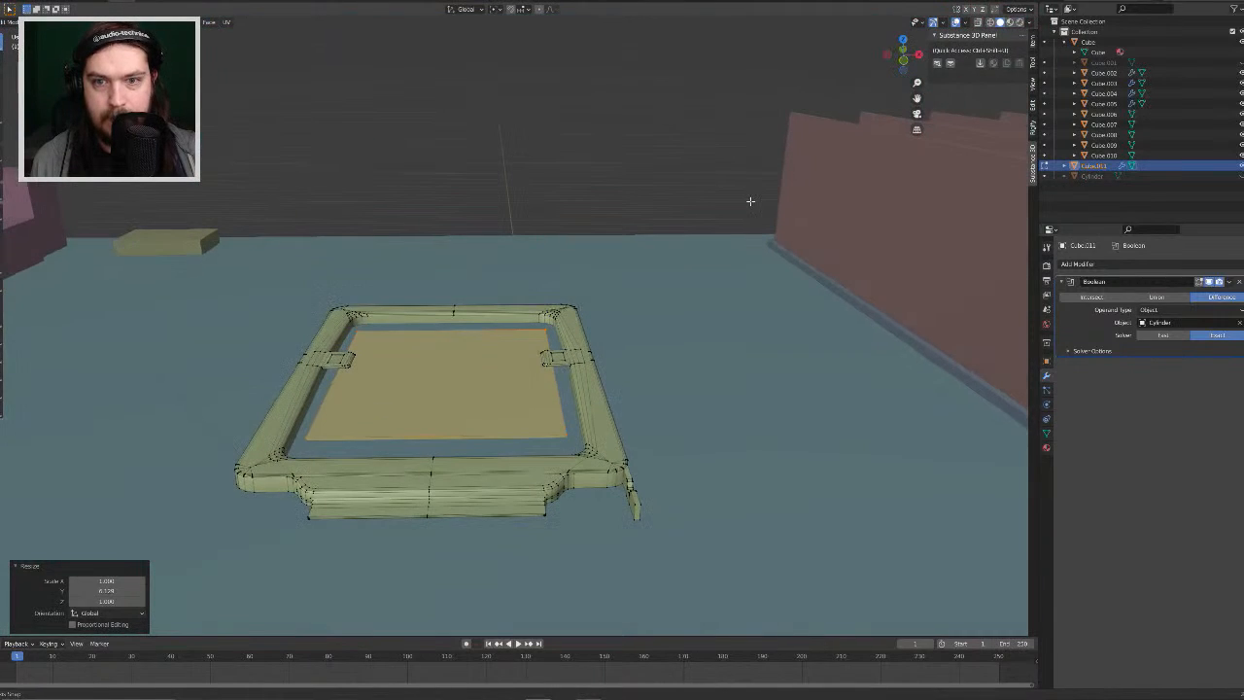
left_click(530, 409)
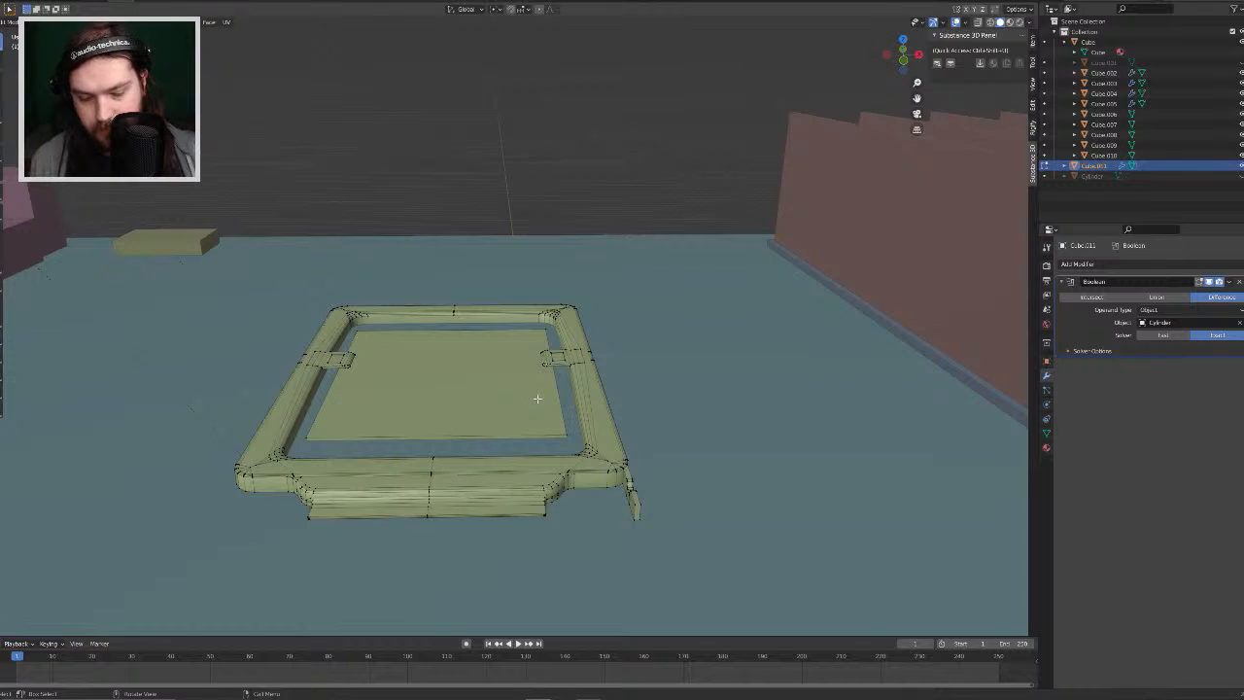
middle_click_drag(524, 386, 526, 392)
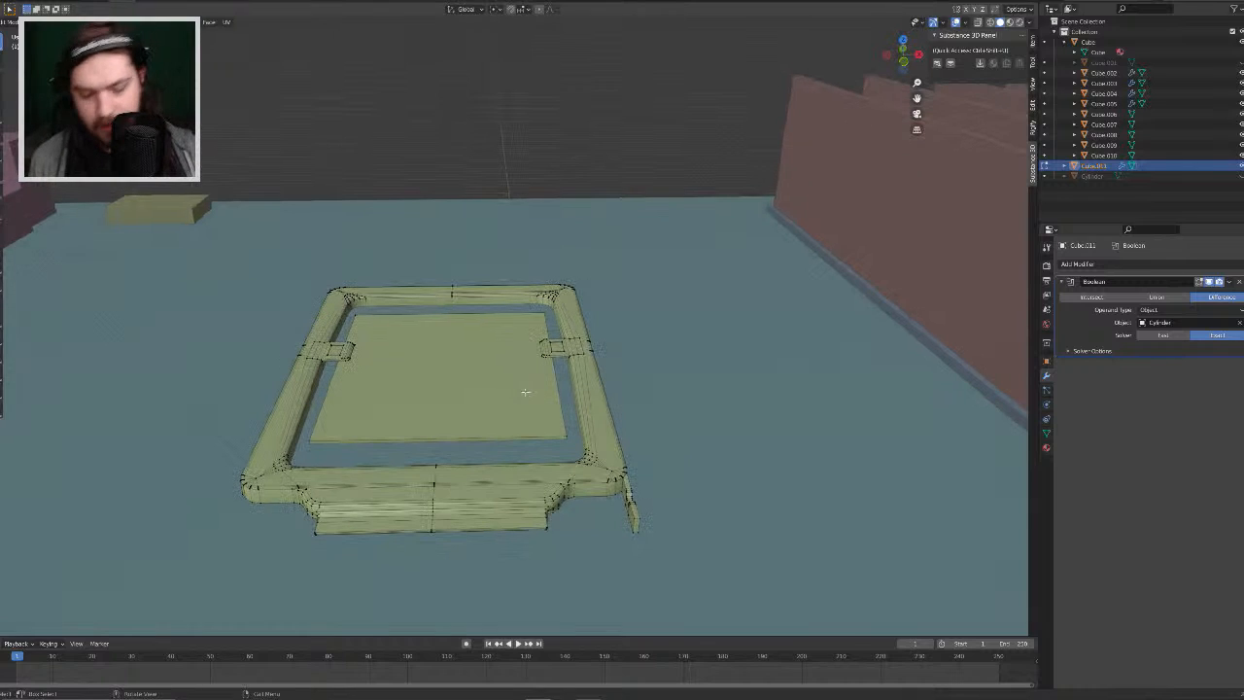
left_click(525, 392)
key("i")
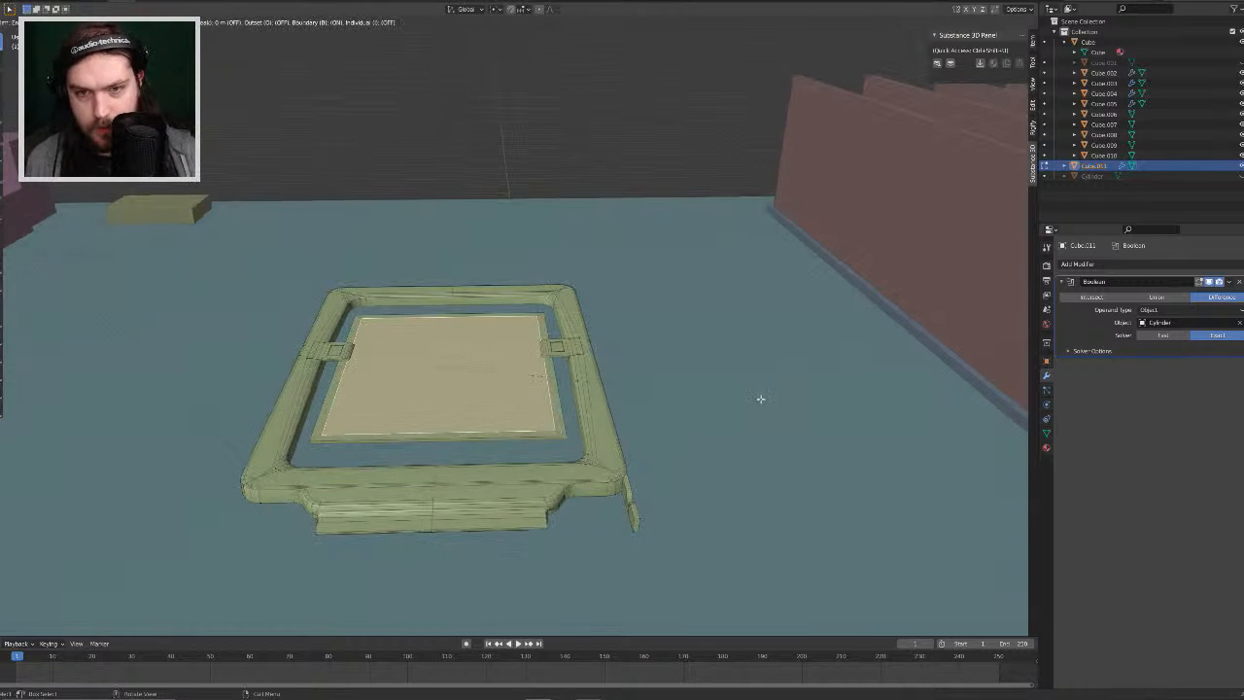
left_click(758, 398)
Step: Extrude the inset top face upward to form a raised section on the slab
mouse_move(687, 405)
middle_mouse_down()
mouse_move(683, 373)
mouse_move(701, 396)
middle_mouse_up()
scroll(683, 373, "up", 5)
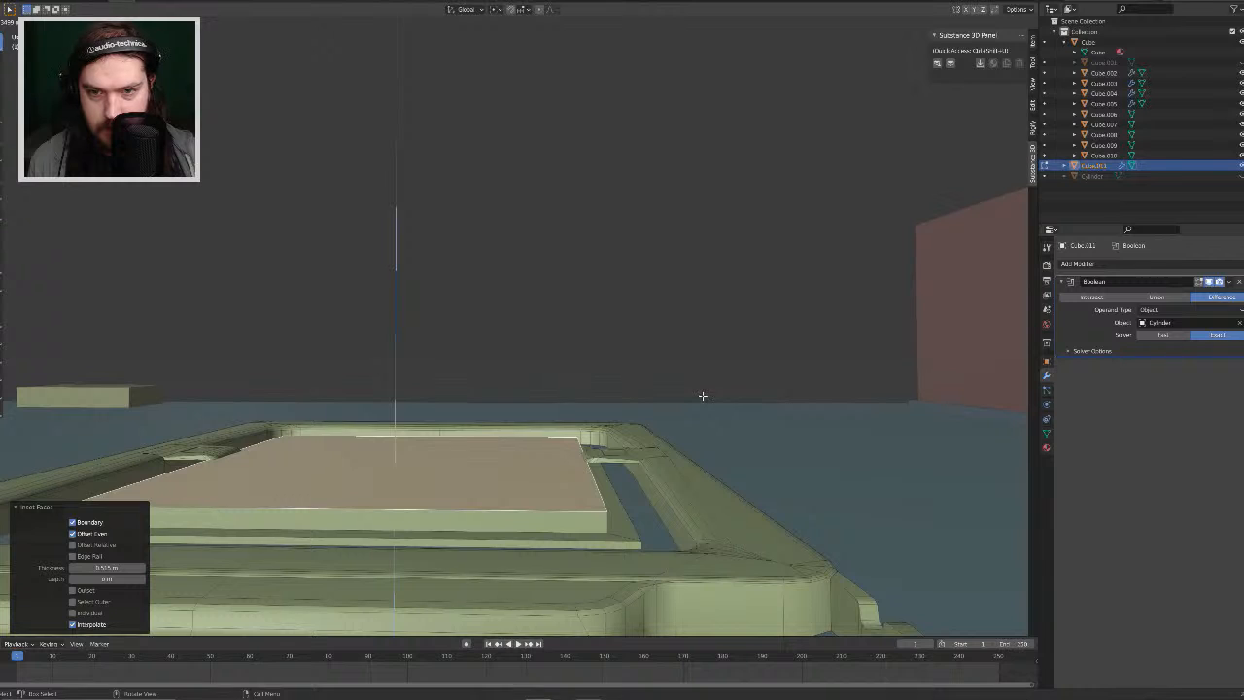
left_click(699, 394)
Step: Select the edge loop around the slab's raised section and scale it to about 1.06 in X and Y only
middle_click_drag(641, 360, 645, 418)
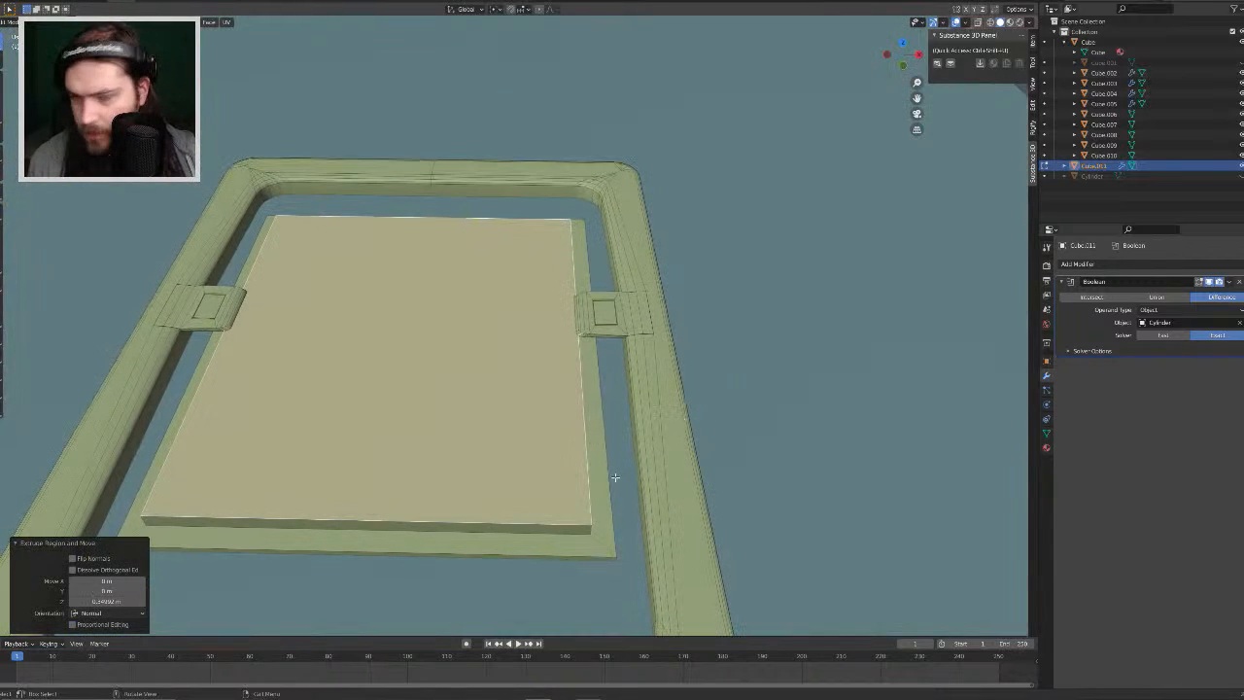
key("a")
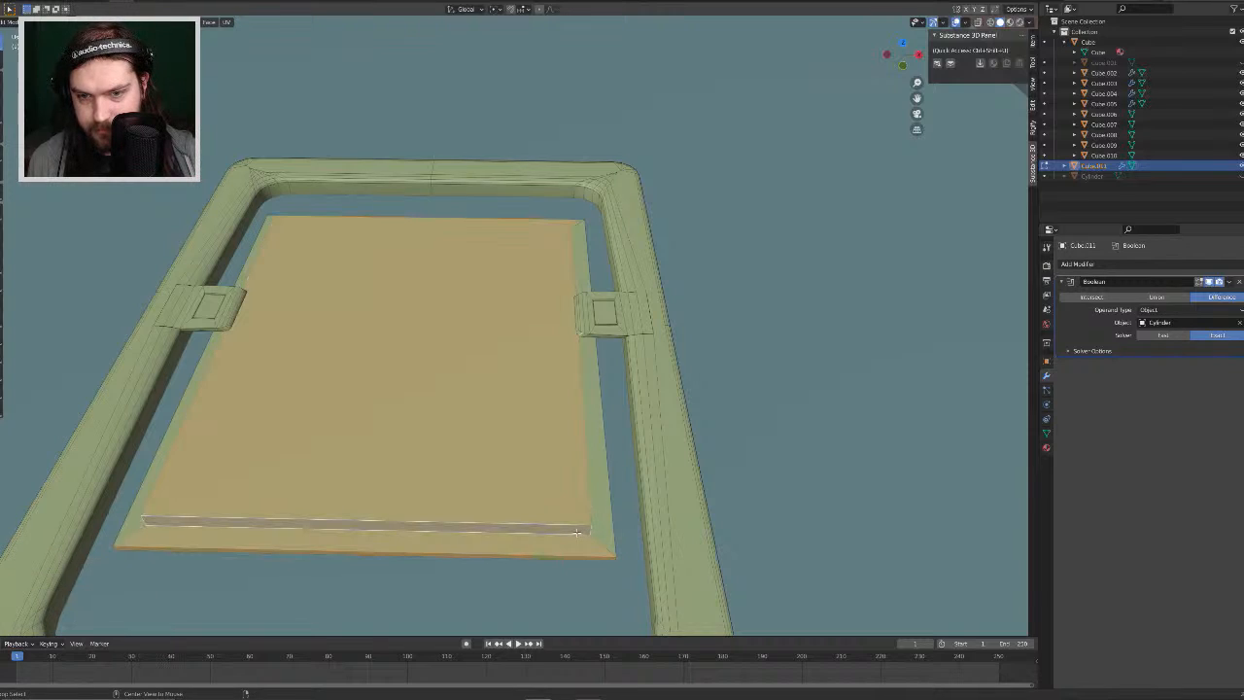
left_click(576, 534, "alt")
left_click(576, 532)
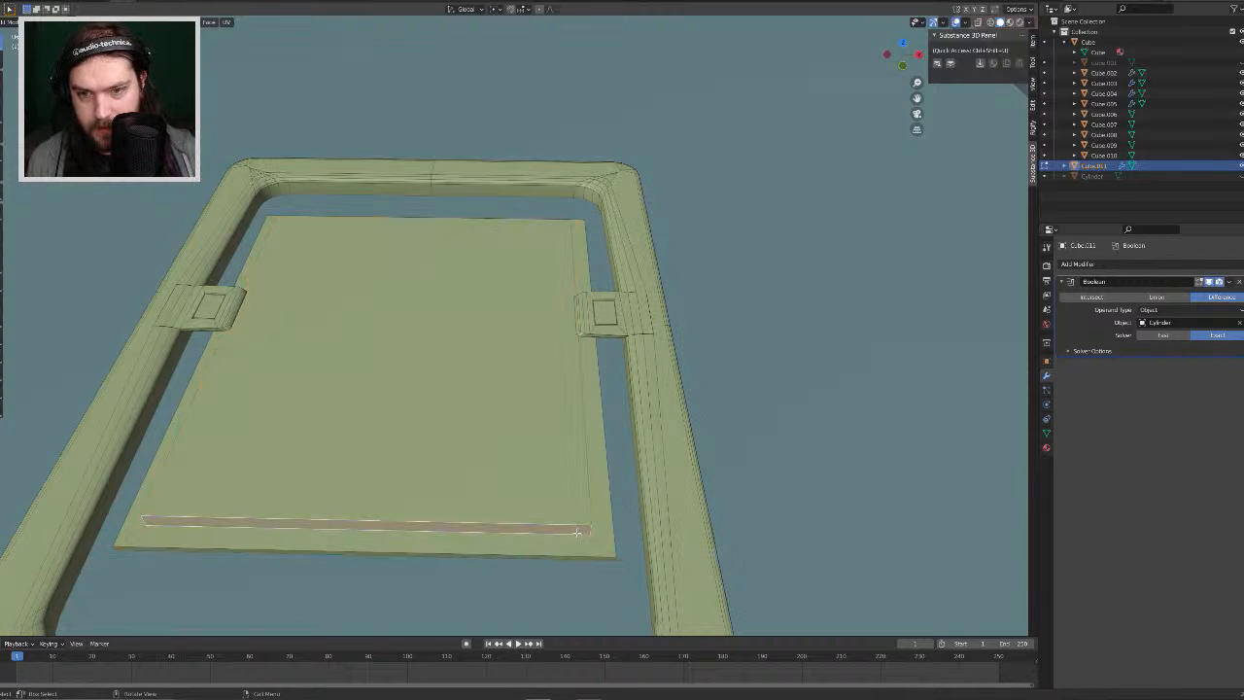
key("2")
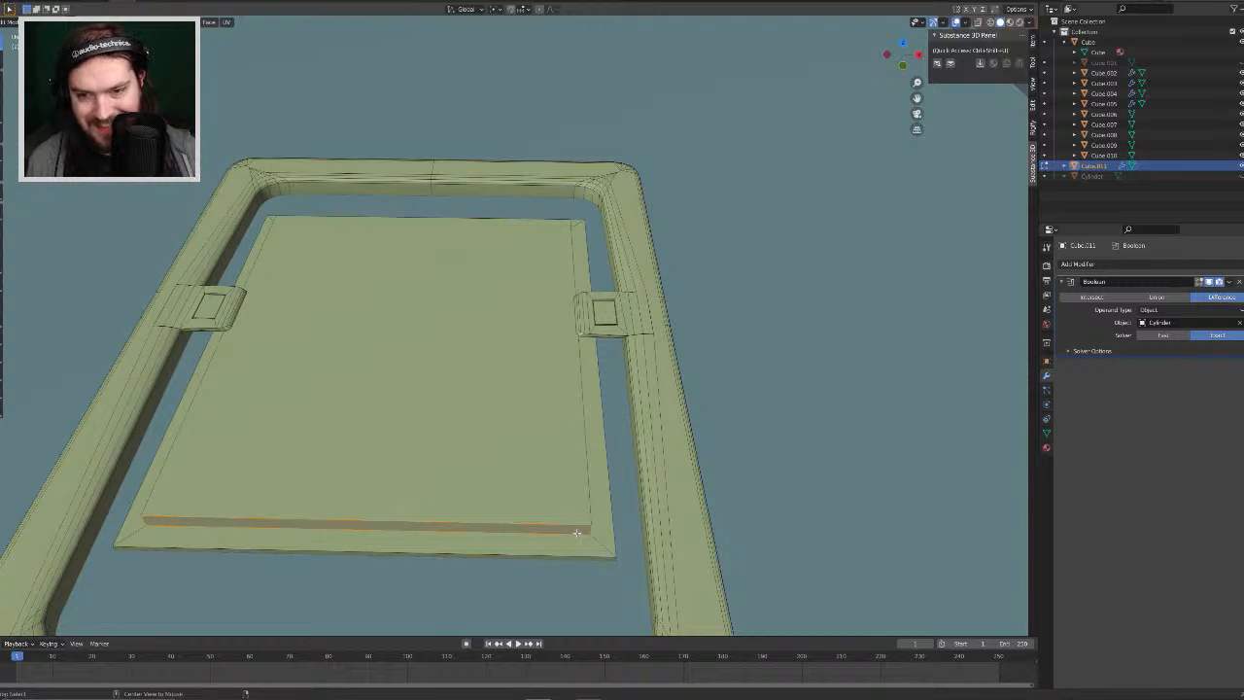
left_click(576, 533, "alt")
middle_click_drag(596, 531, 539, 516)
key("s")
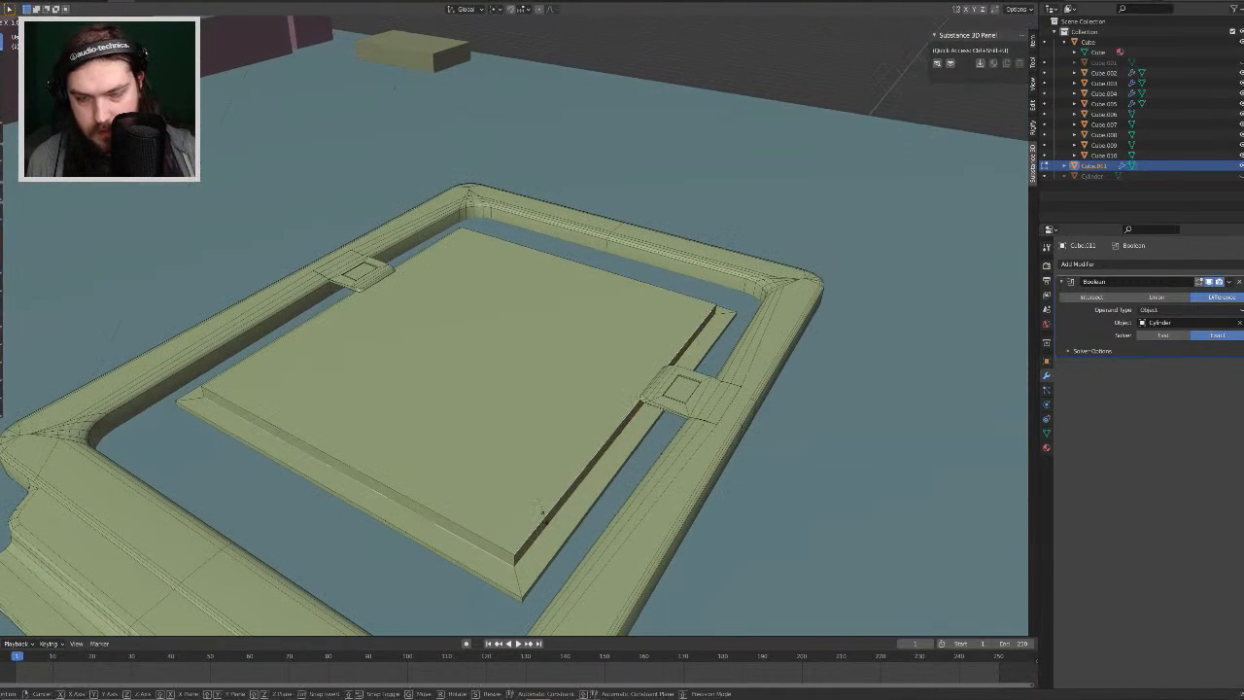
key("shift+z")
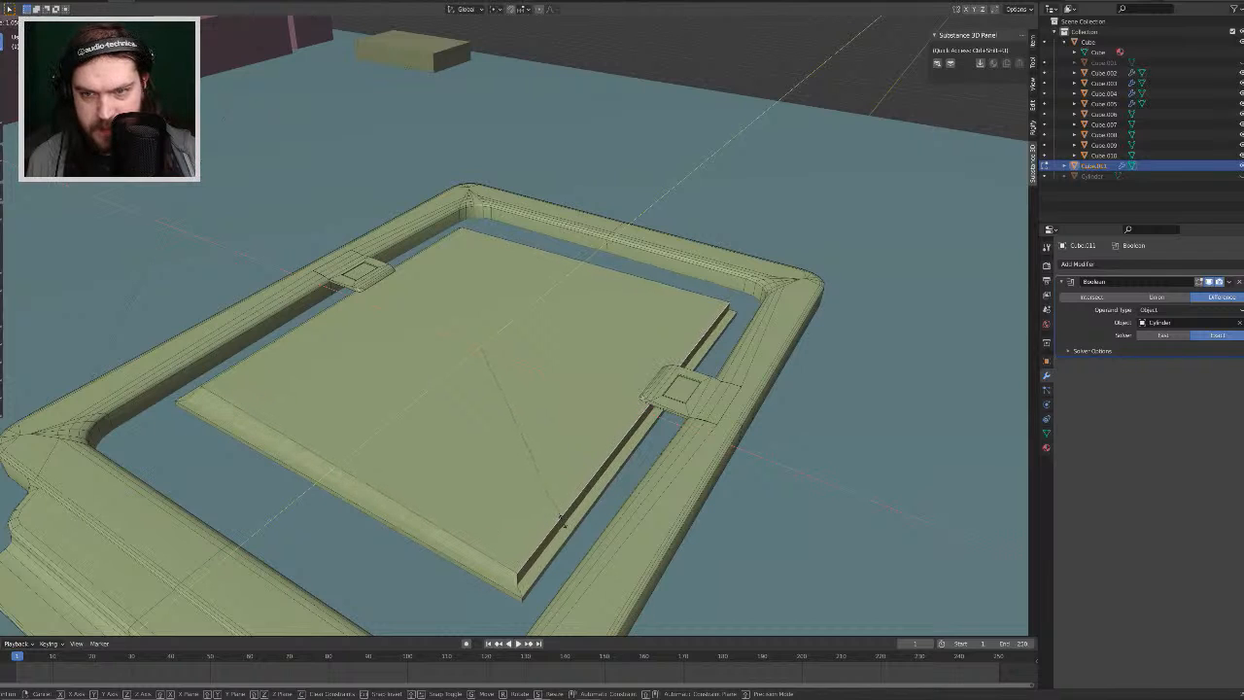
left_click(563, 518)
middle_click_drag(563, 518, 622, 436)
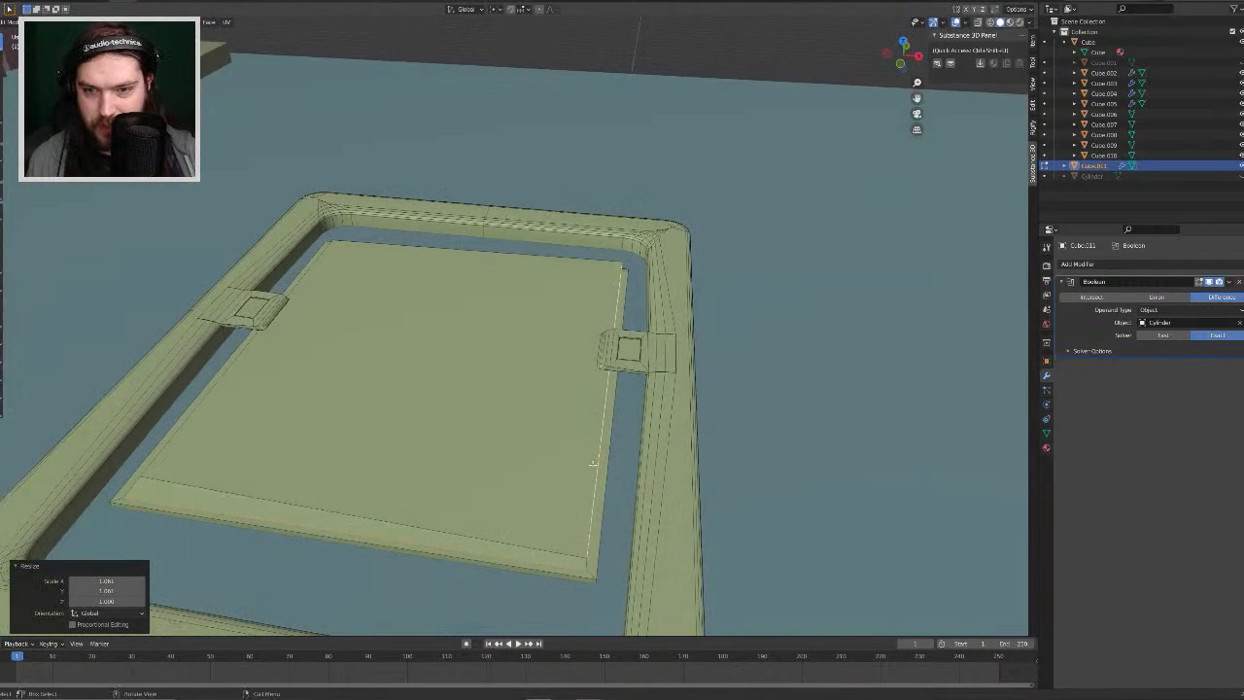
Step: Undo the last scaling of the edge loop around the slab's raised section
middle_click_drag(555, 485, 606, 453)
scroll(606, 452, "down", 2)
scroll(605, 452, "up", 1)
scroll(604, 453, "down", 1)
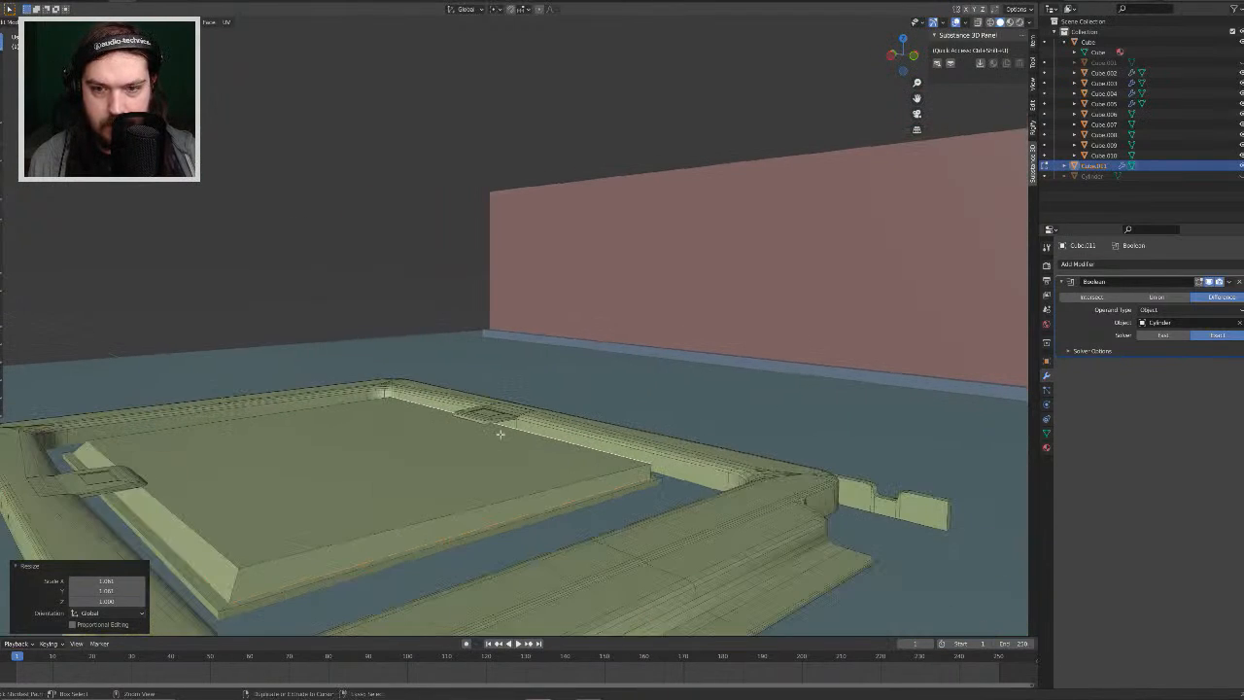
key("ctrl+z")
Step: Select the top edge loop of the slab's raised section and scale it to about 1.056 in X and Y only
left_click(217, 547, "ctrl")
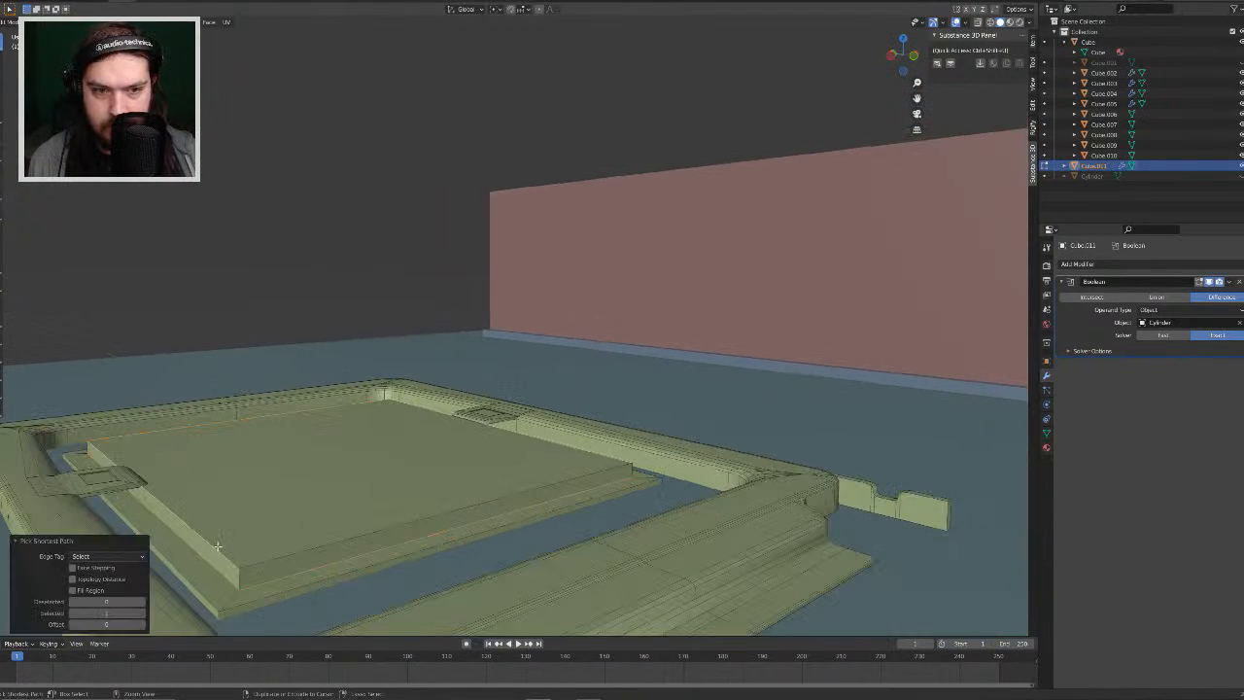
left_click(313, 550, "ctrl")
middle_click_drag(490, 485, 482, 490)
key("s")
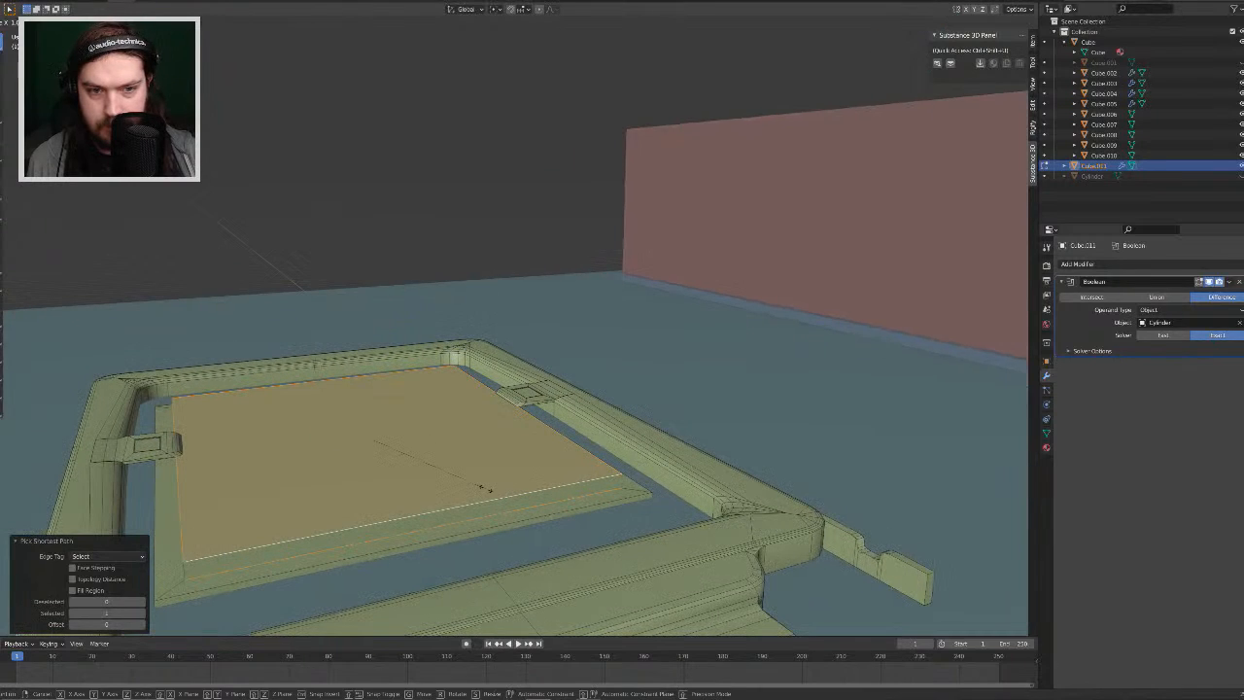
key("shift+z")
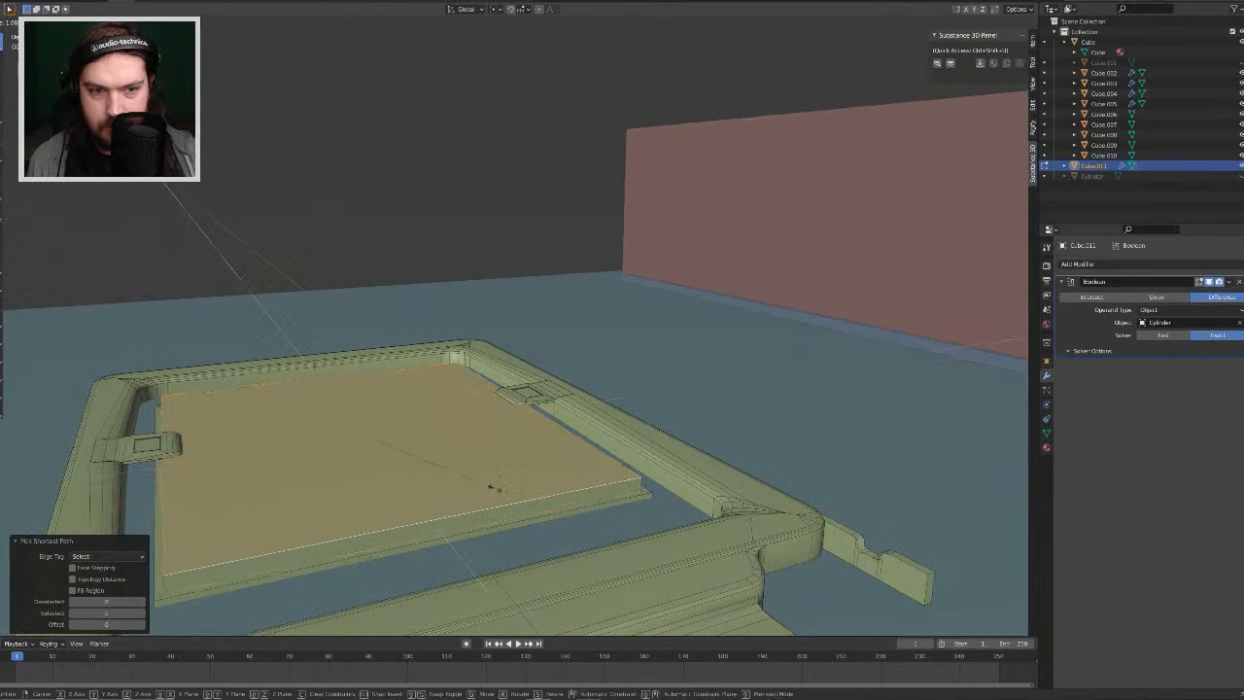
left_click(492, 488)
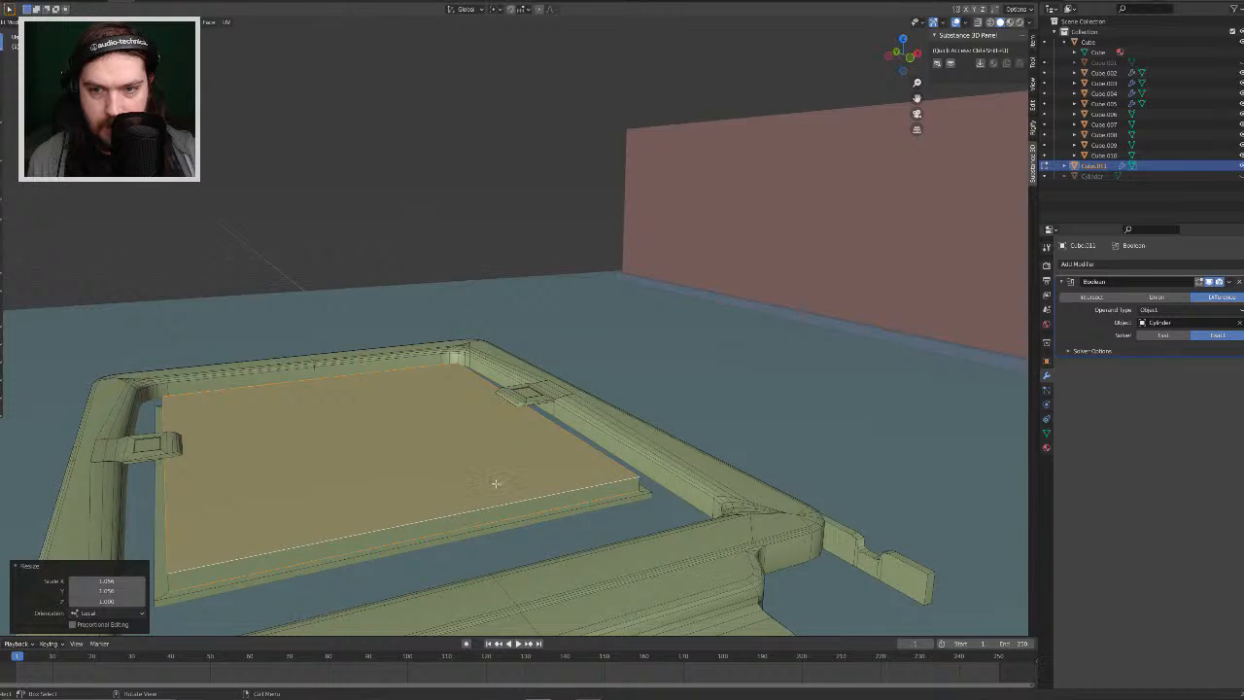
right_click(494, 483)
key("Escape")
middle_click_drag(549, 477, 544, 474)
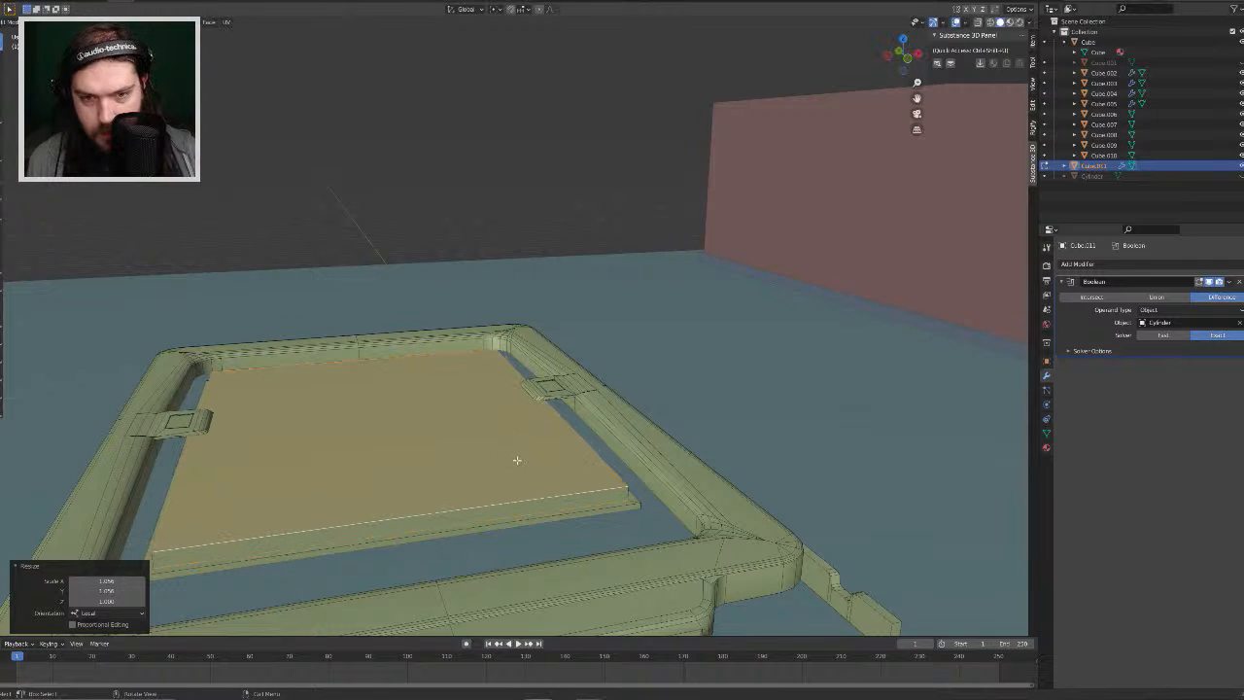
right_click(526, 455)
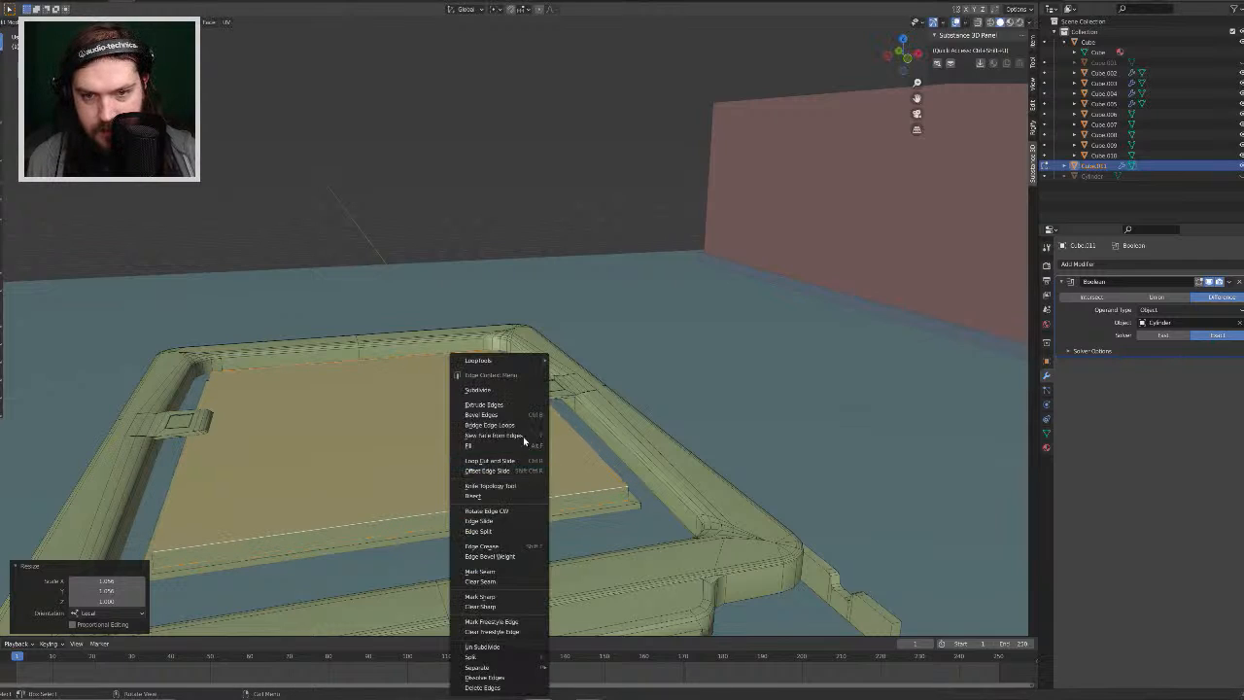
left_click(525, 415)
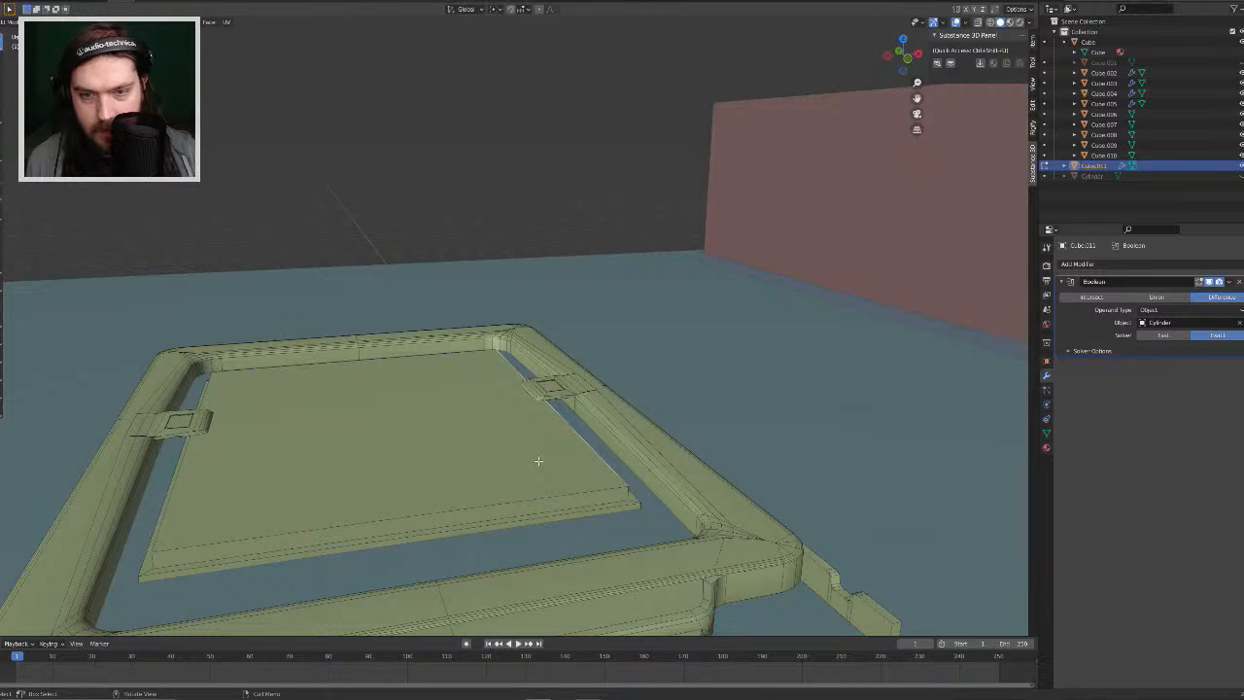
Step: Select the whole linked slab, save the file and scale the slab up uniformly to nearly fill the opening's width
mouse_move(538, 459)
middle_mouse_down()
mouse_move(555, 453)
mouse_move(549, 473)
middle_mouse_up()
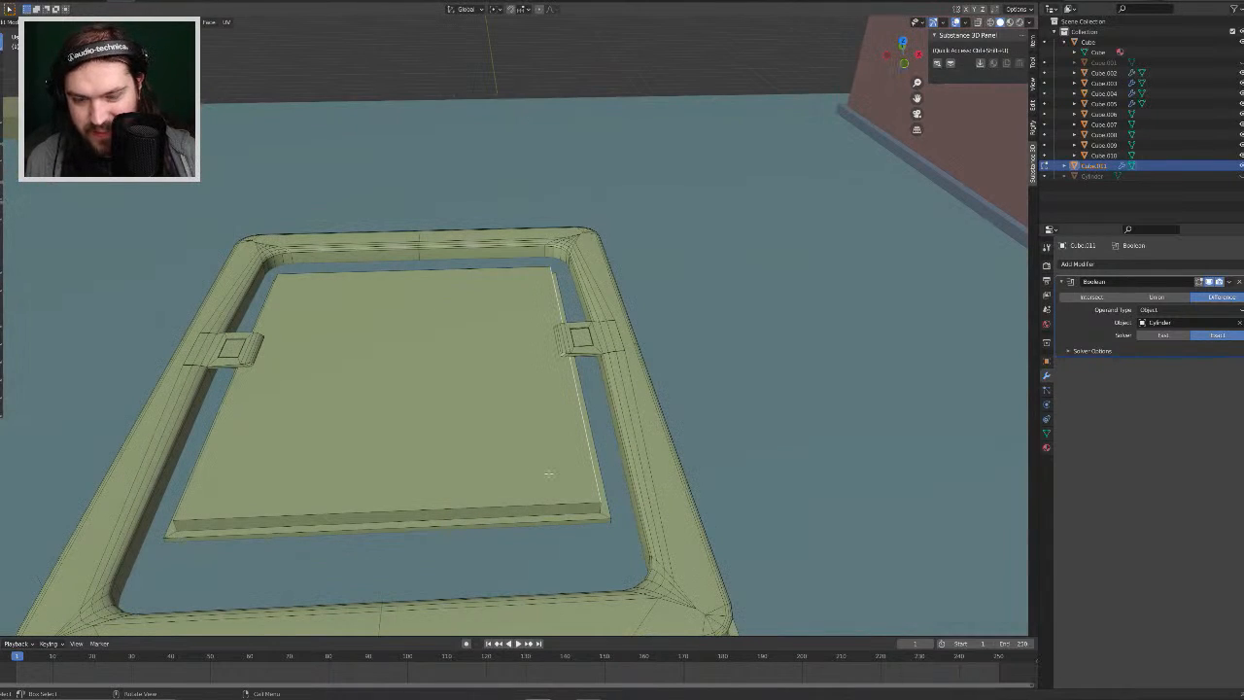
key("ctrl+l")
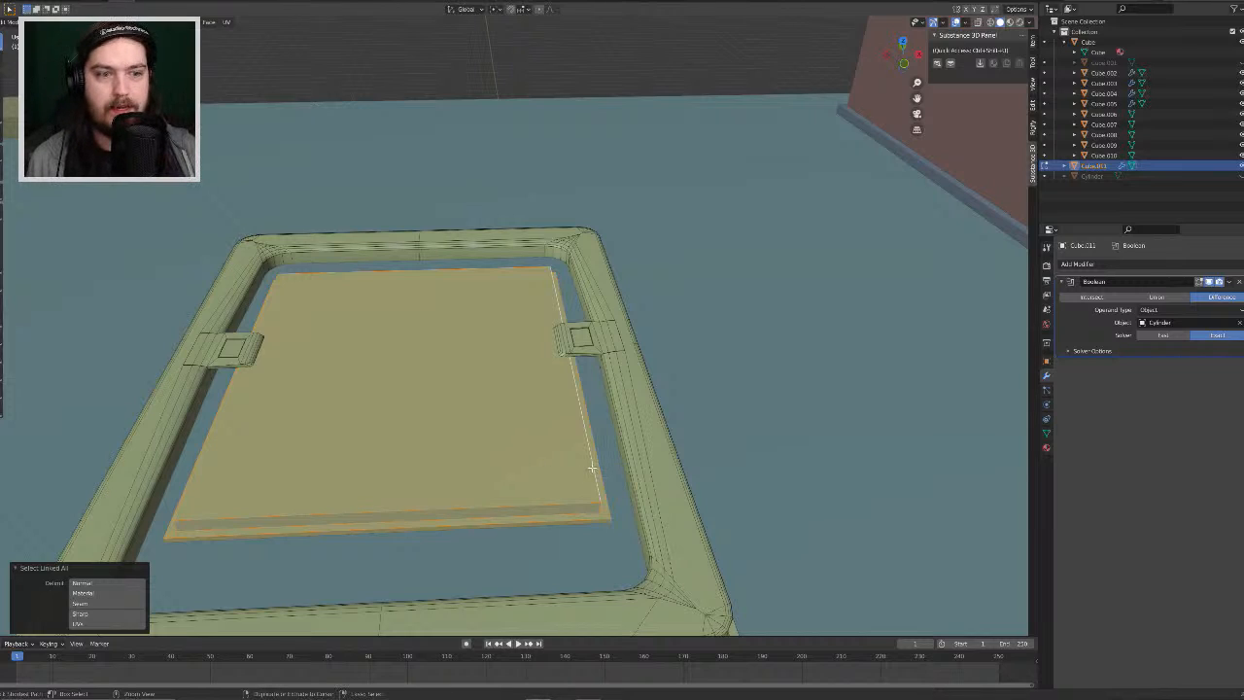
key("ctrl+s")
key("s")
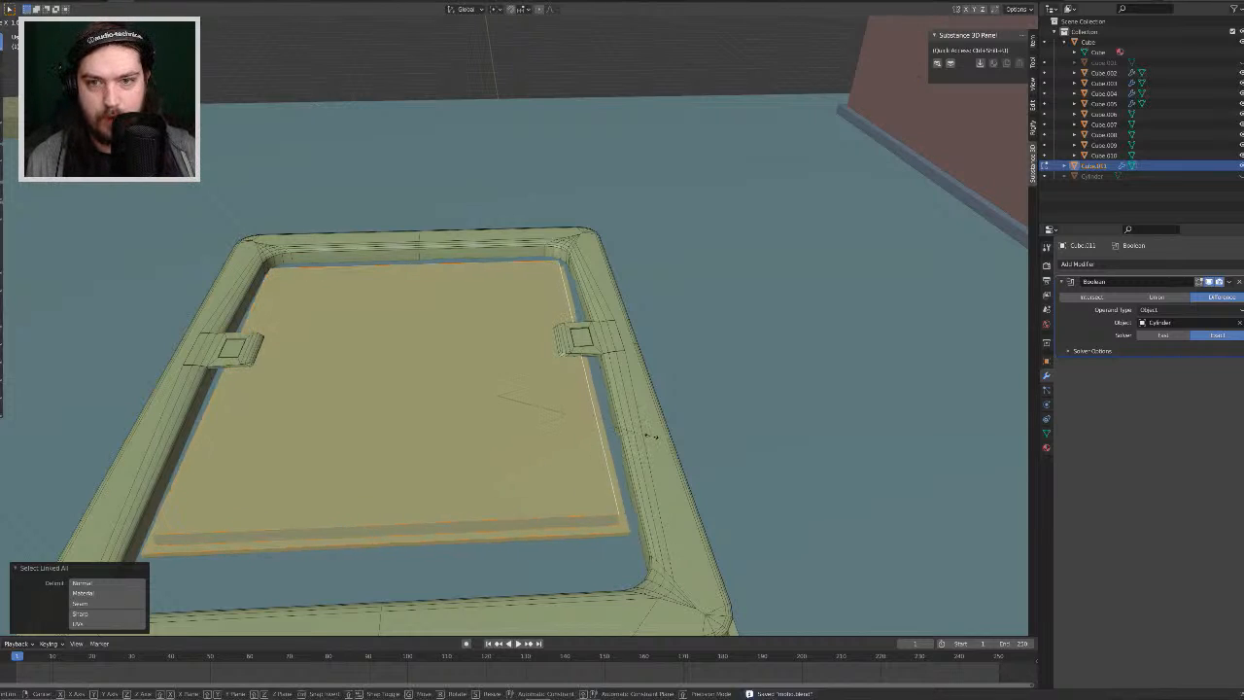
left_click(640, 435)
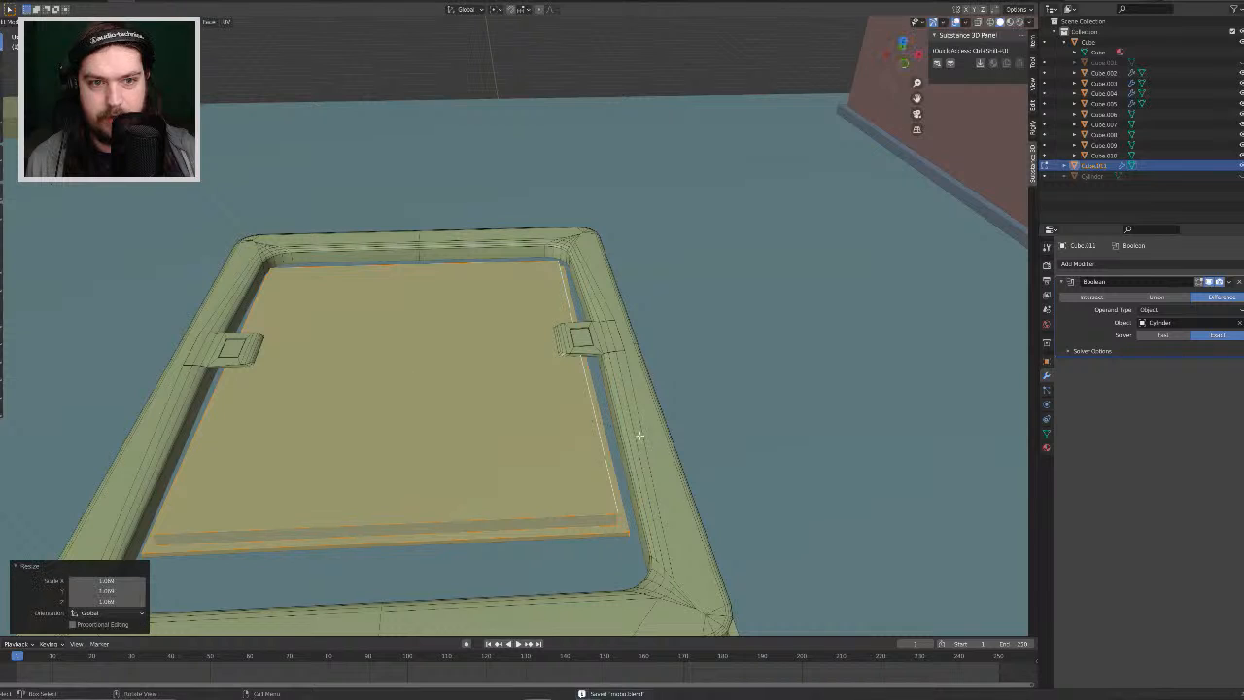
Step: Select the whole linked slab from a low side view and scale it down slightly
middle_click_drag(631, 408, 635, 367)
left_click(786, 358)
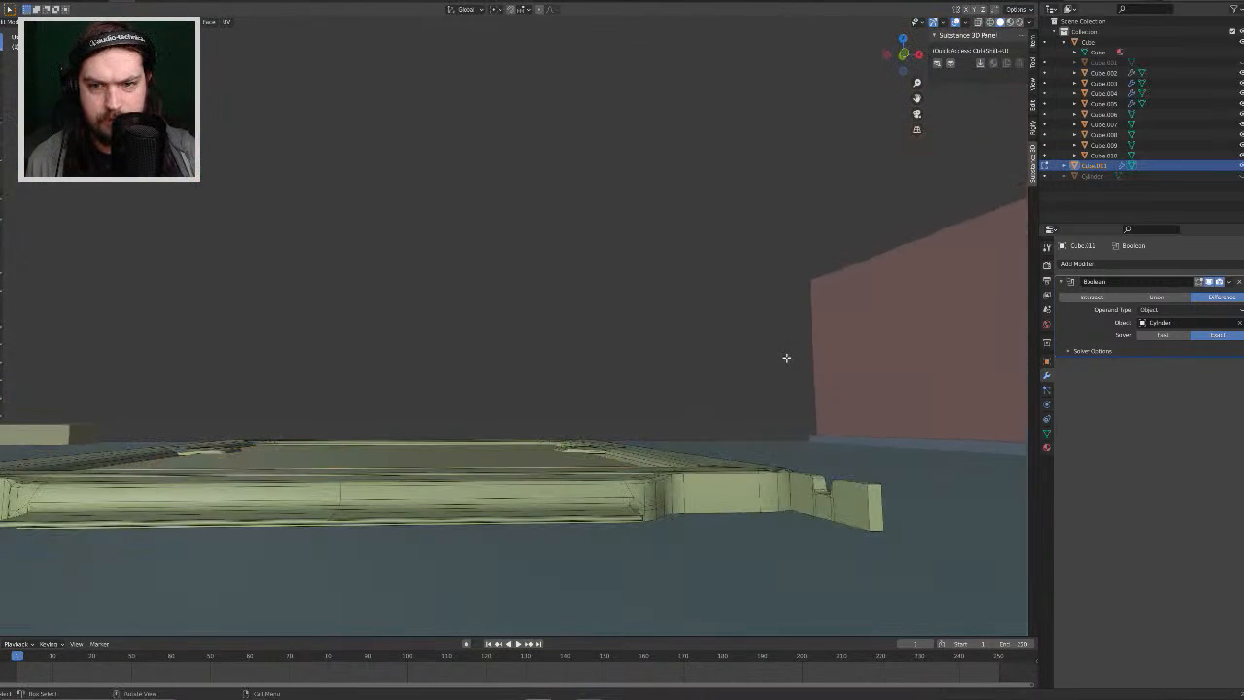
scroll(686, 364, "up", 4)
middle_click_drag(706, 417, 452, 126, "shift")
left_click(667, 505)
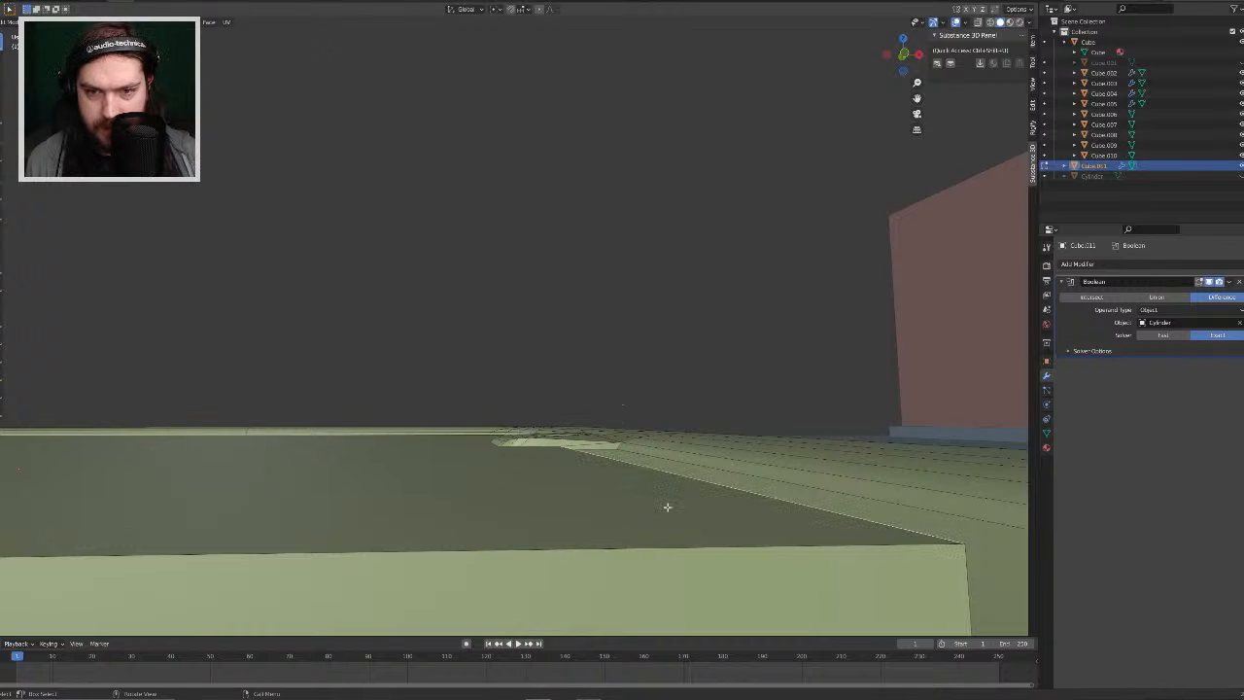
key("ctrl+l")
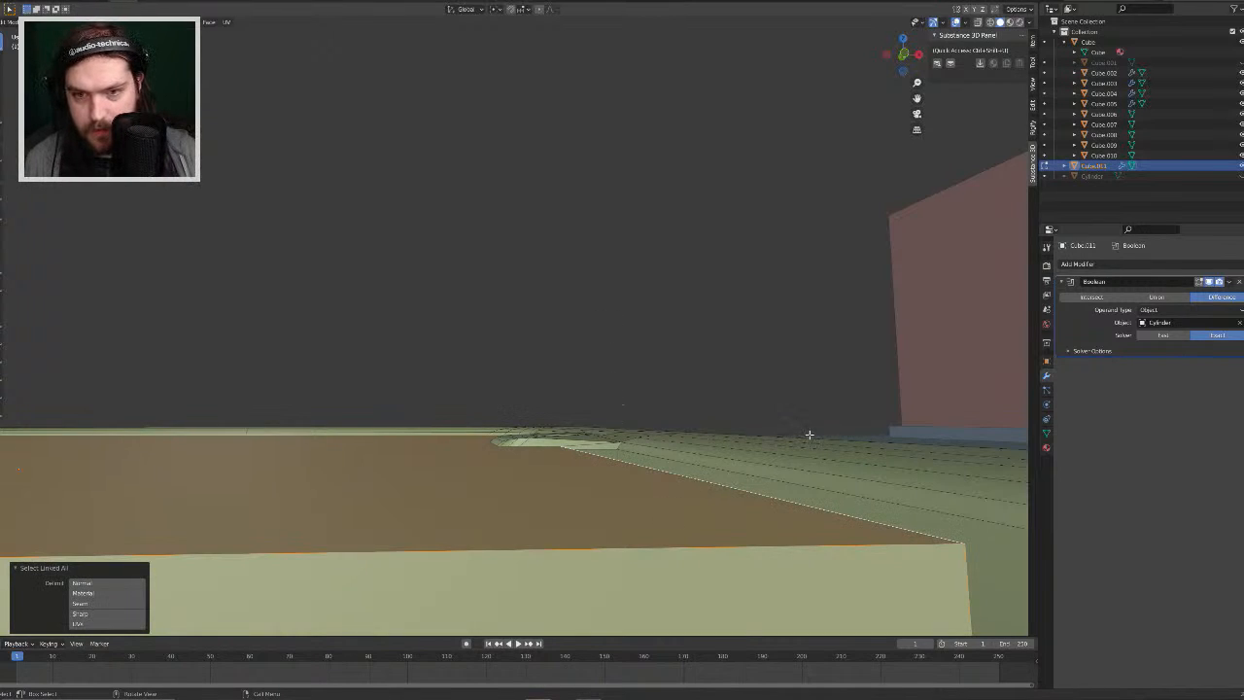
key("s")
left_click(785, 421)
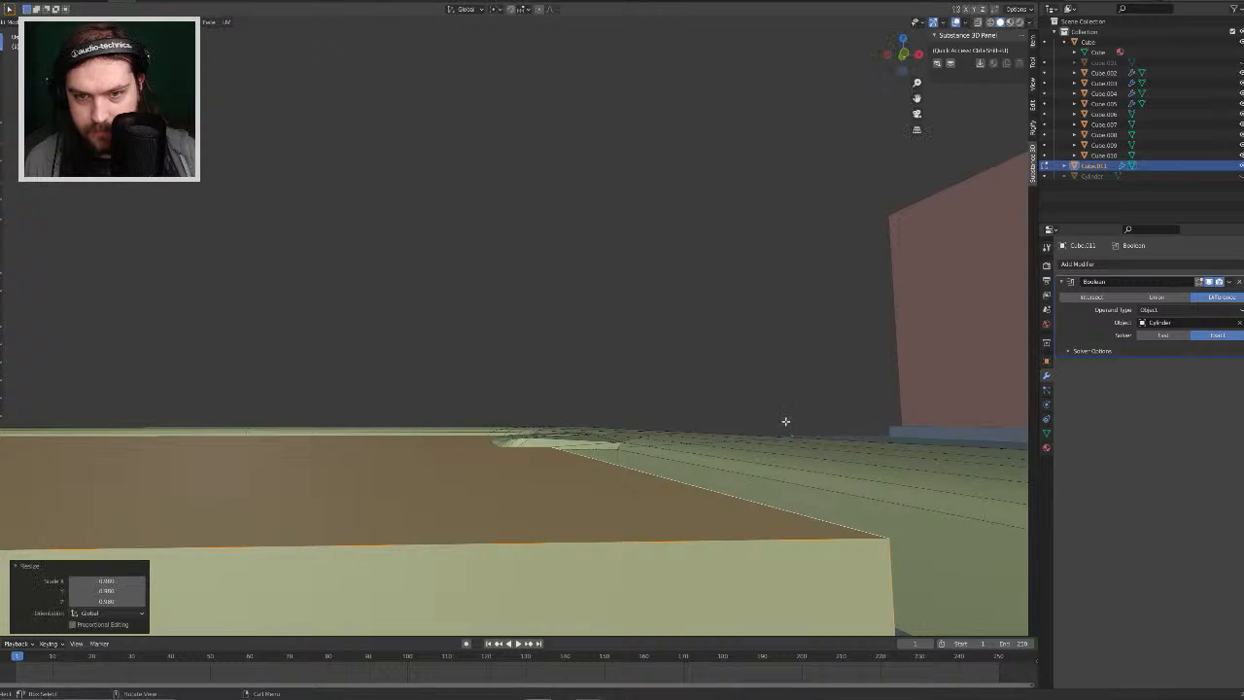
Step: Lower the slab slightly along Z and clear the selection
key("g")
key("z")
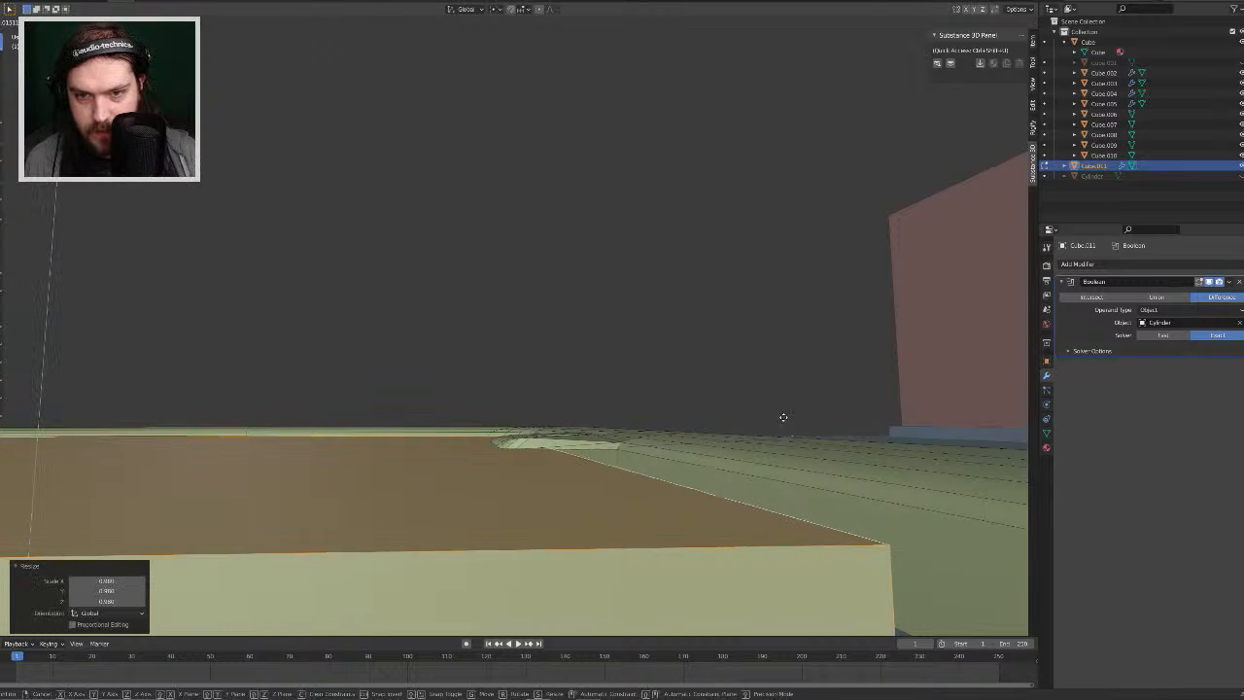
left_click(782, 417)
left_click(758, 357)
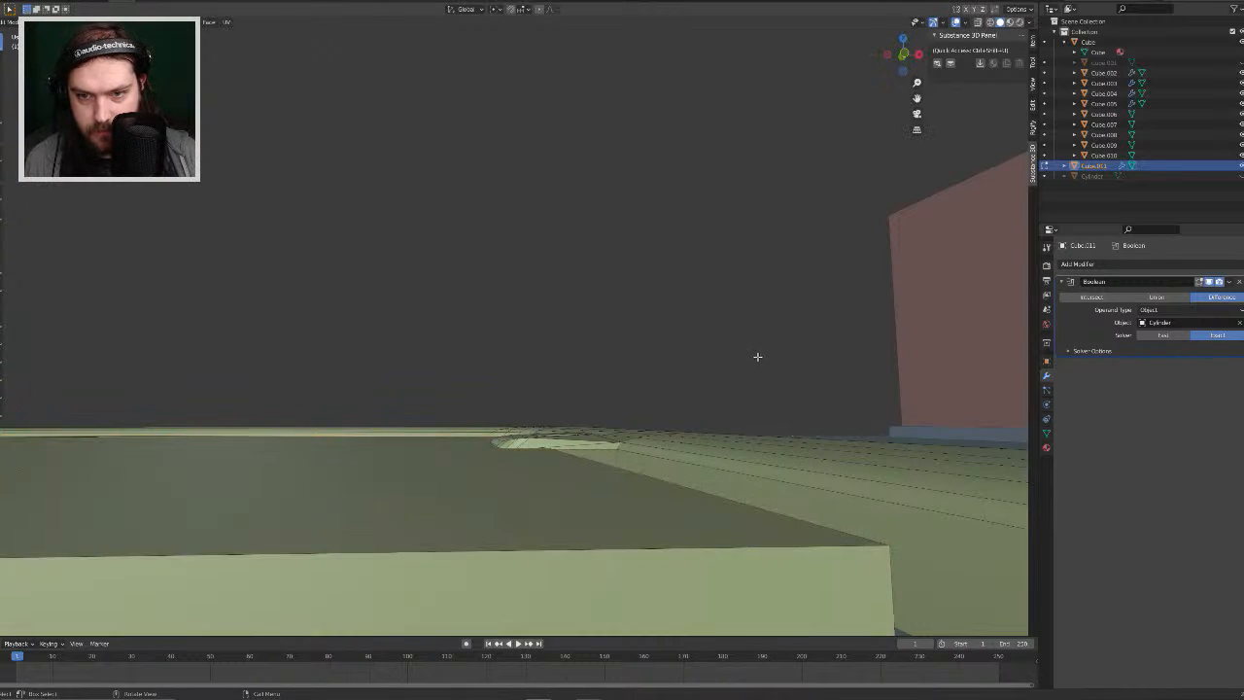
Step: Leave mesh editing and examine how the stepped slab fits inside the socket frame
middle_click_drag(758, 357, 628, 381)
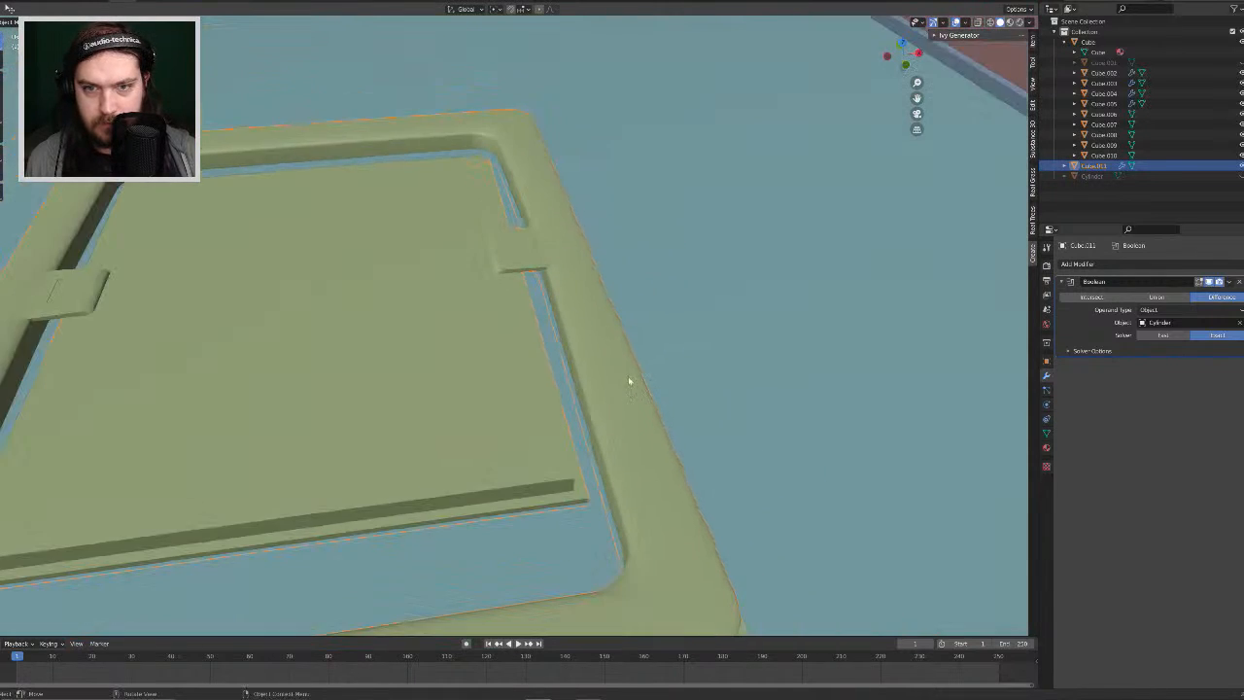
scroll(628, 381, "down", 8)
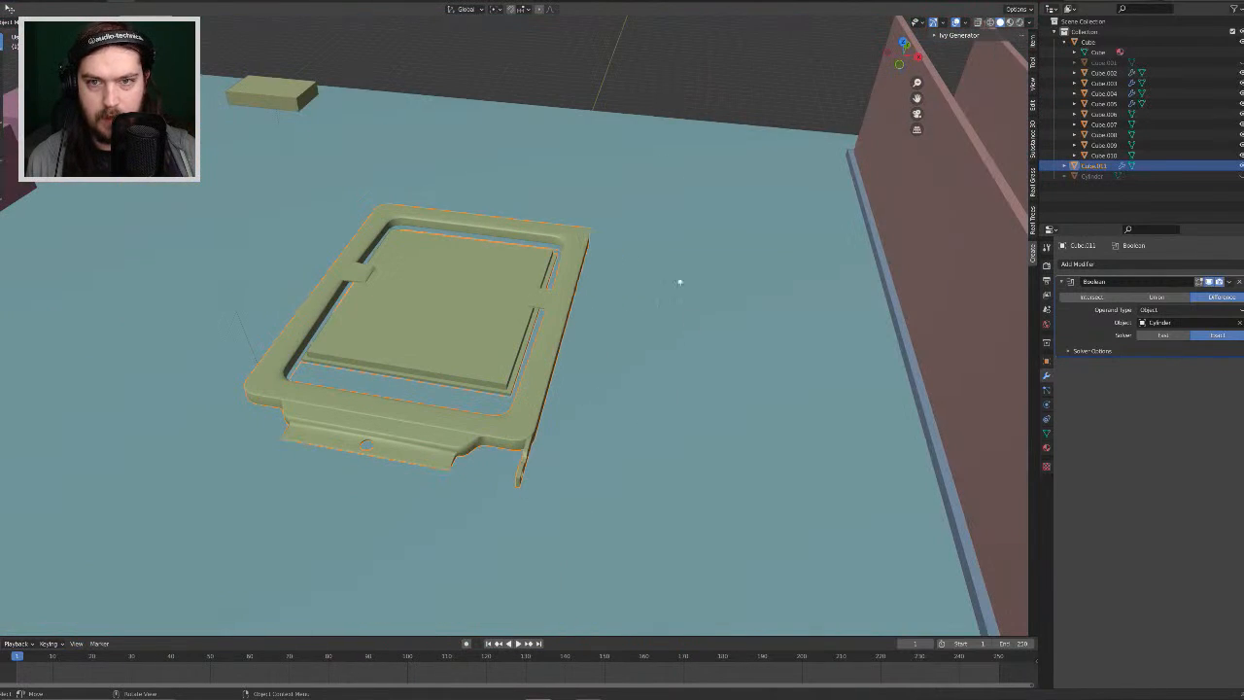
left_click(647, 66)
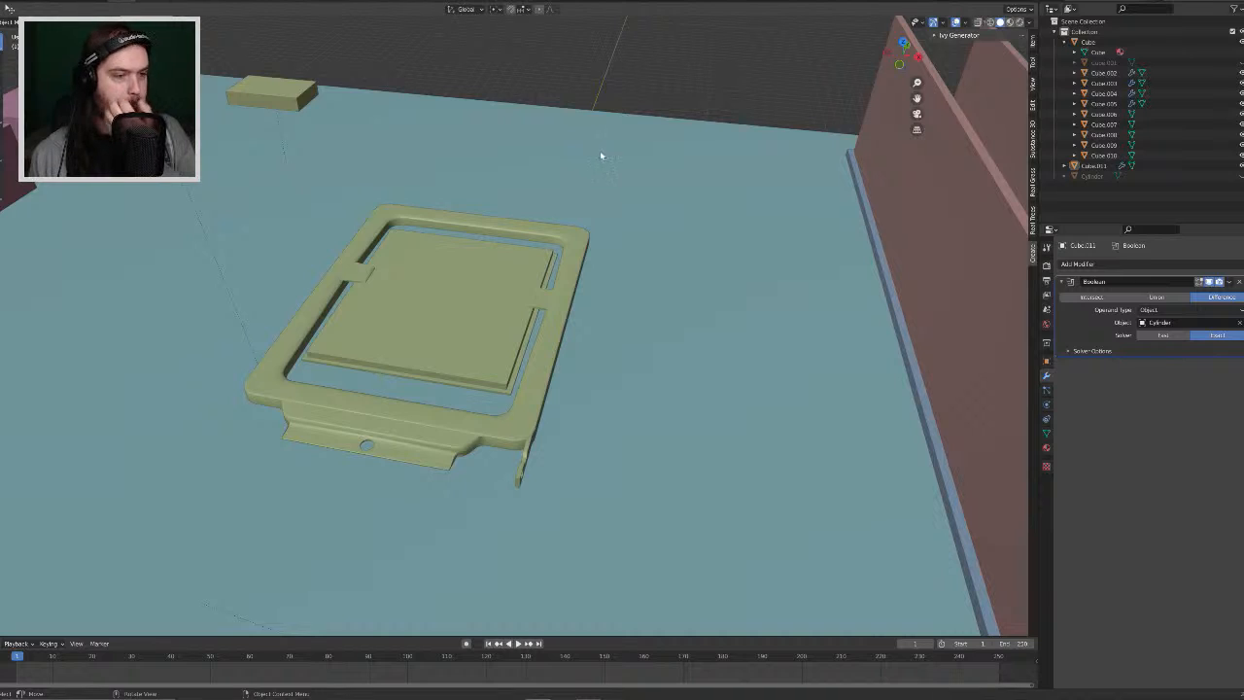
scroll(502, 382, "up", 8)
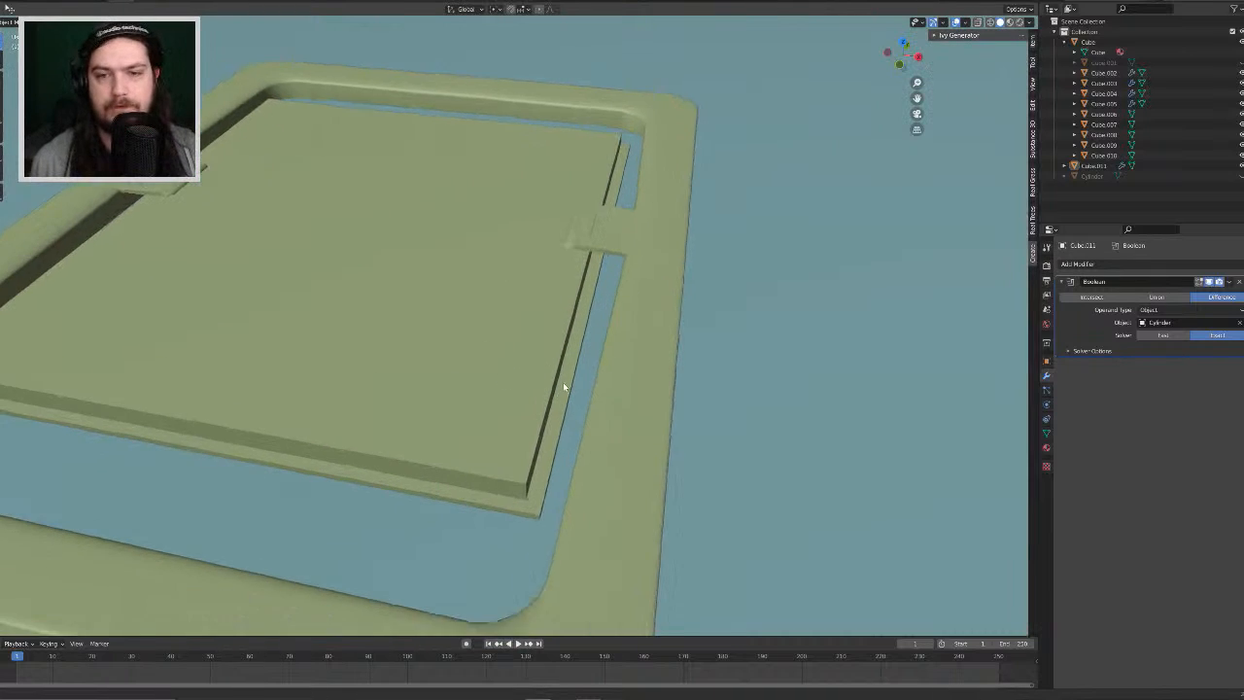
Step: Bevel all four top edges of the slab's raised section with a narrow multi-segment rounding
left_click(594, 395)
key("Tab")
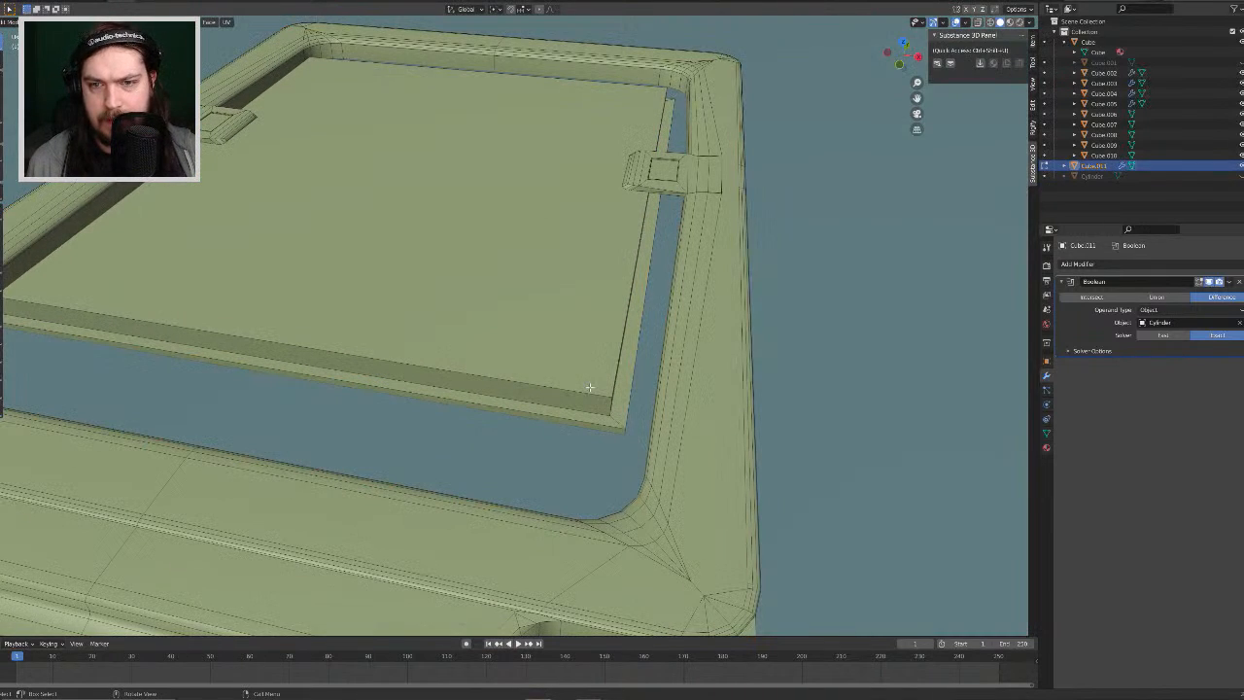
left_click(599, 396)
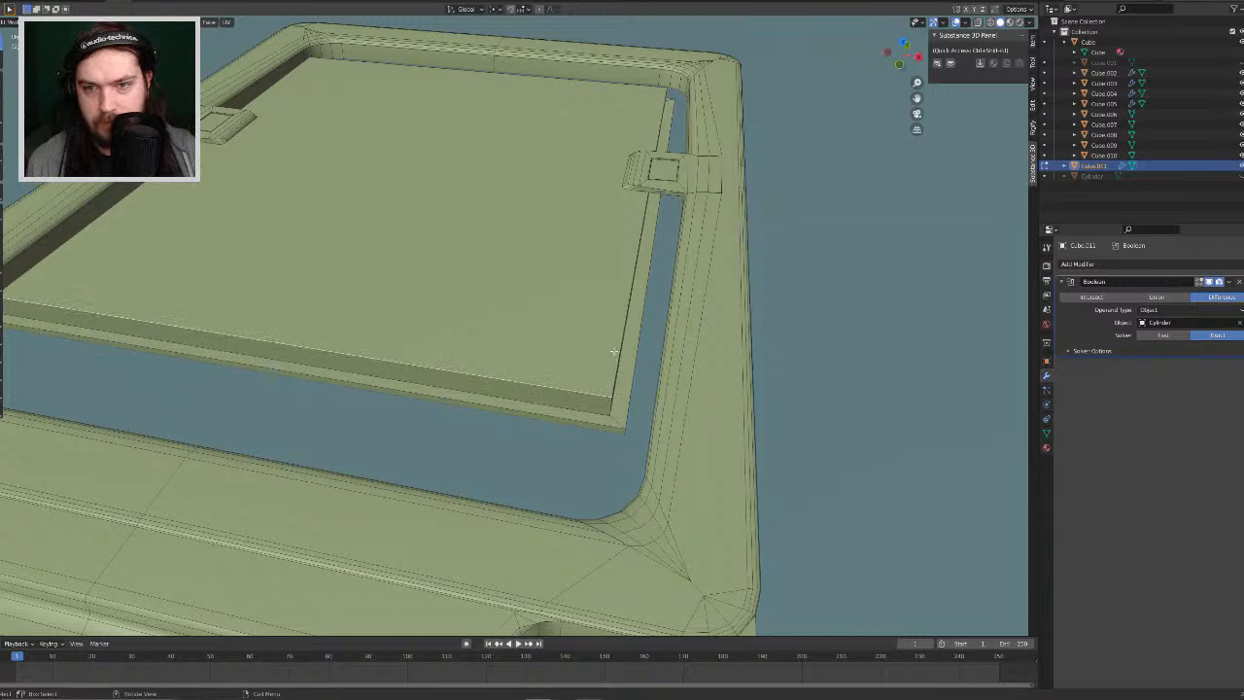
left_click(362, 61, "ctrl")
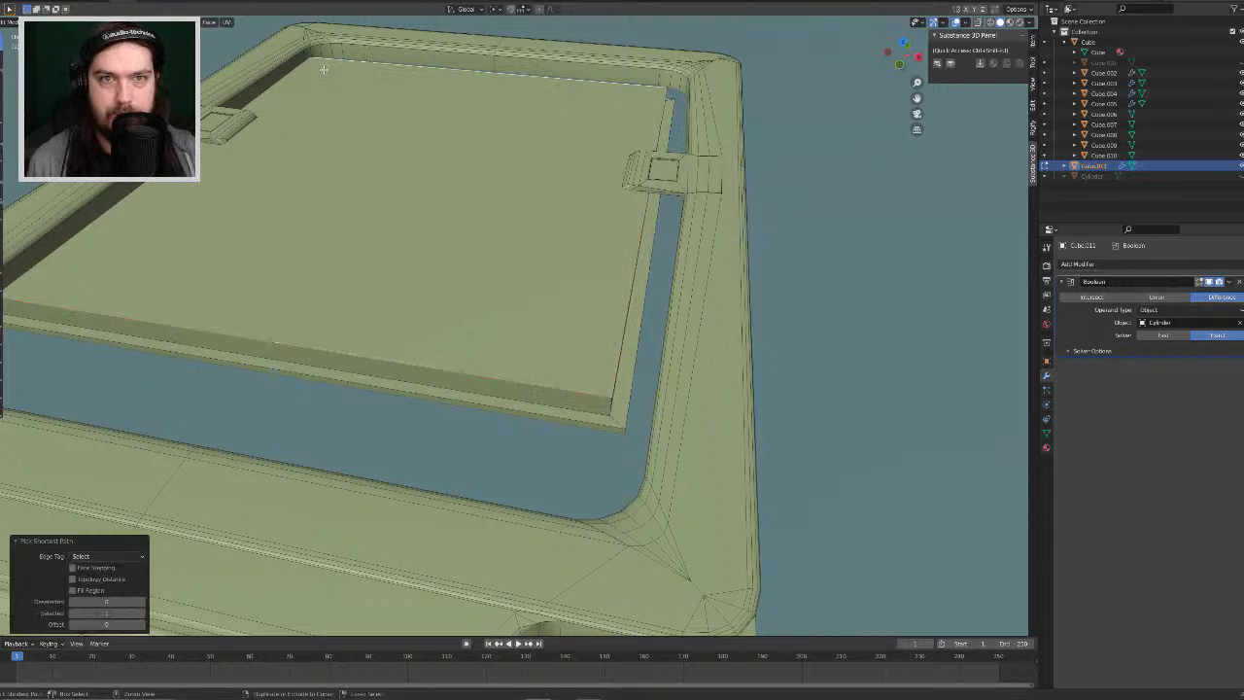
left_click(584, 378, "ctrl")
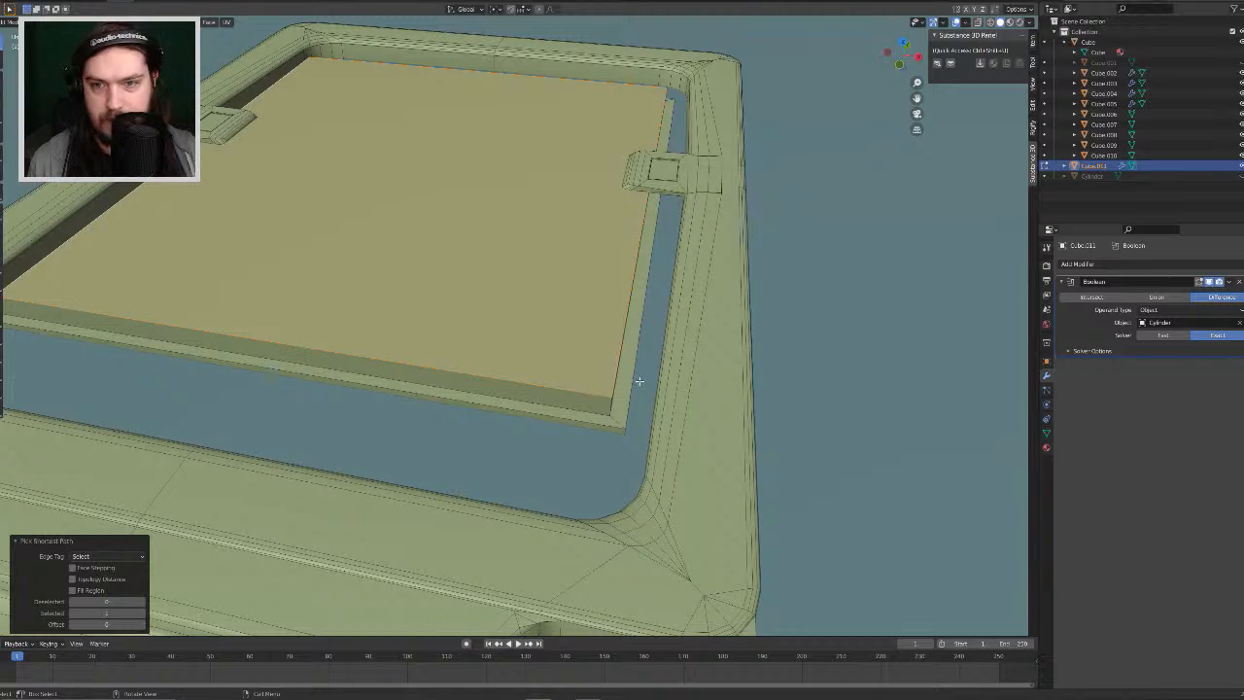
key("ctrl+b")
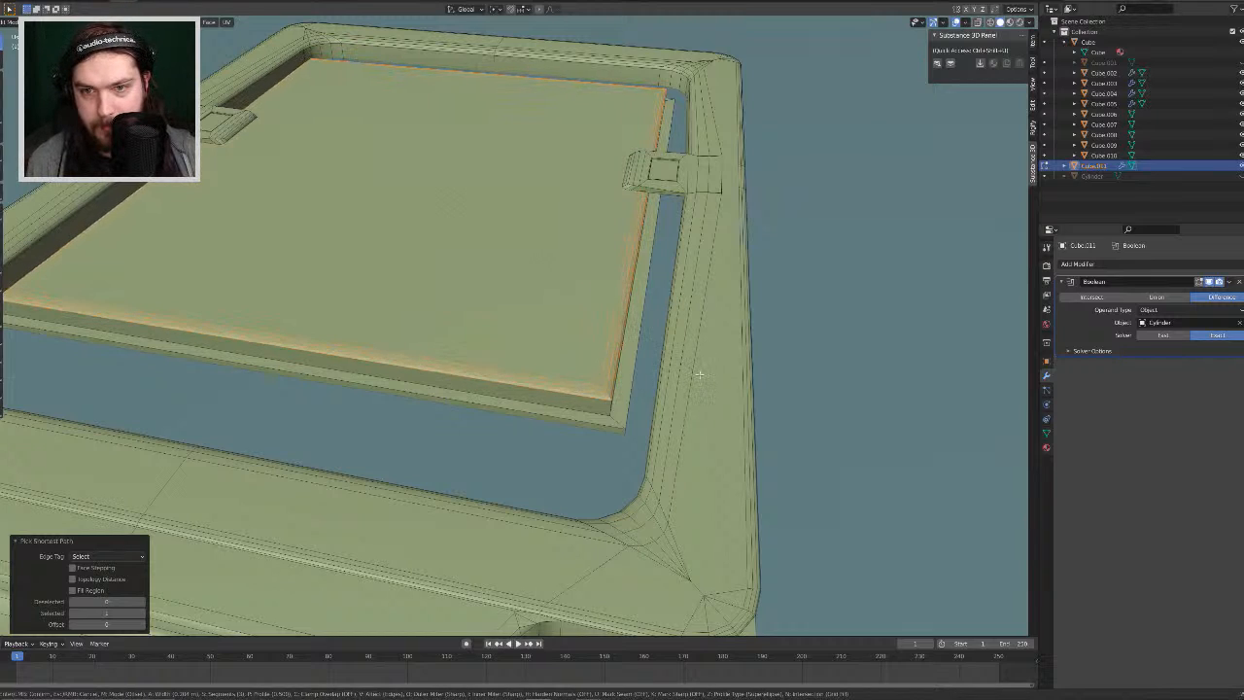
scroll(705, 376, "down", 5)
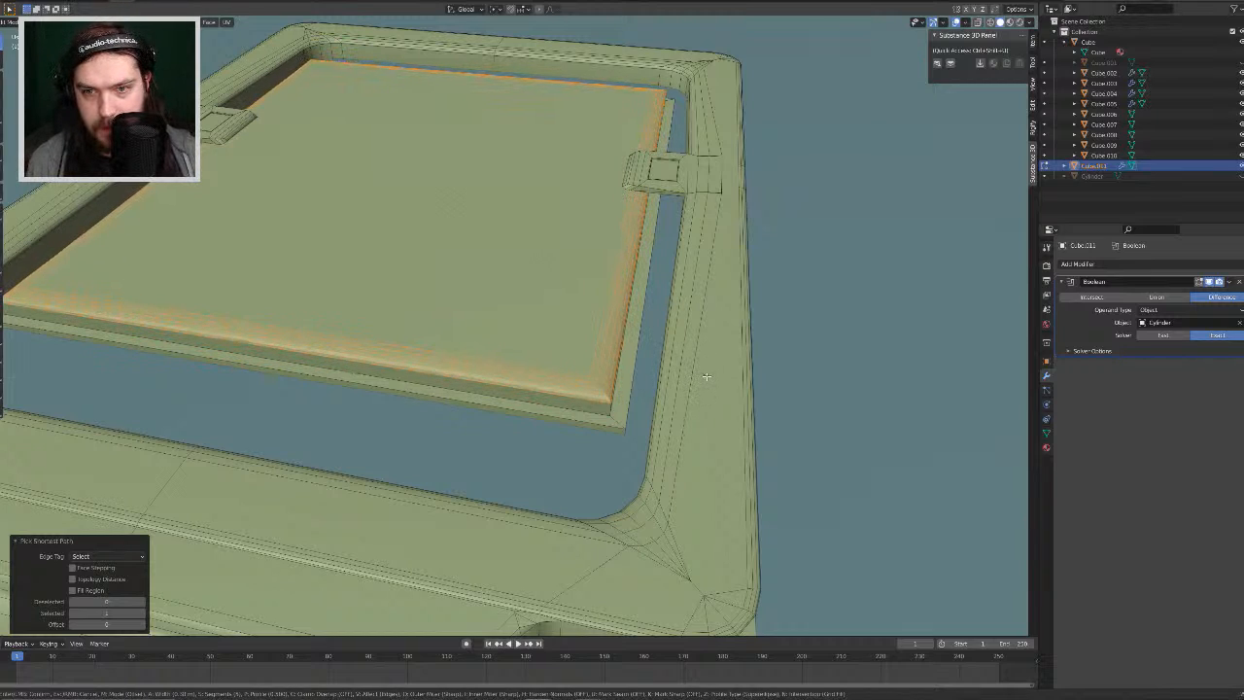
scroll(702, 377, "up", 2)
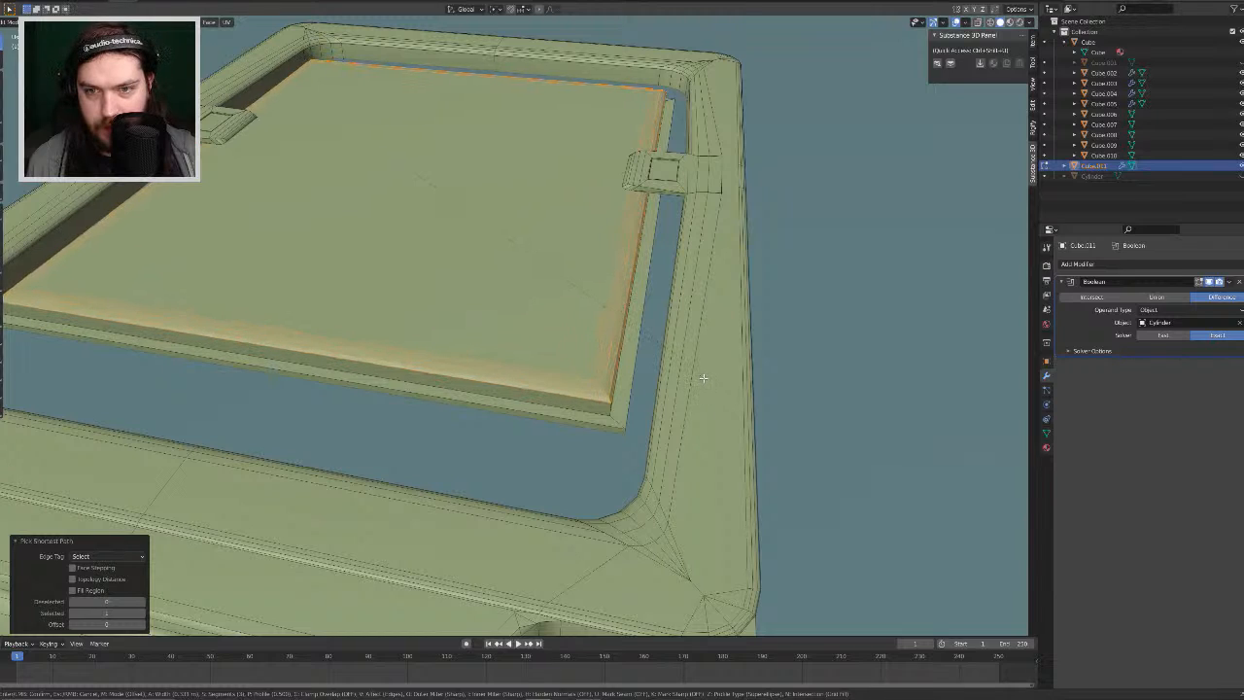
left_click(704, 379)
Step: Bevel the edge loop where the raised section meets the slab's border, using two segments
left_click(604, 415, "alt")
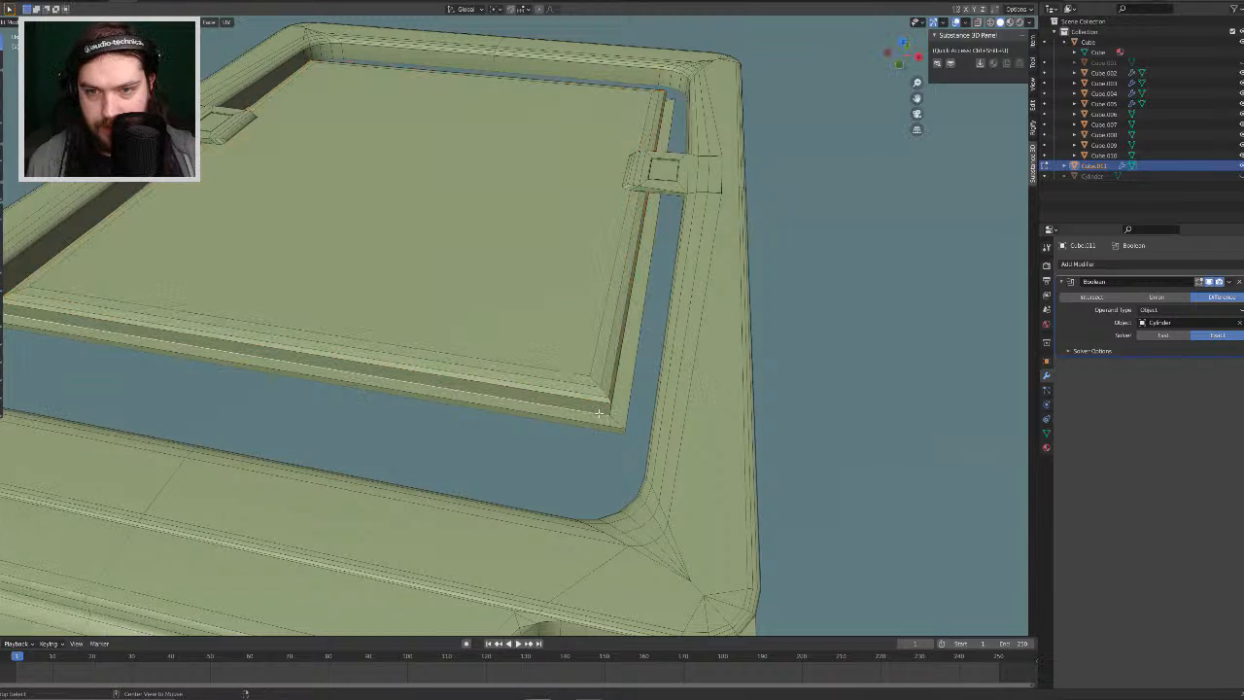
key("ctrl+b")
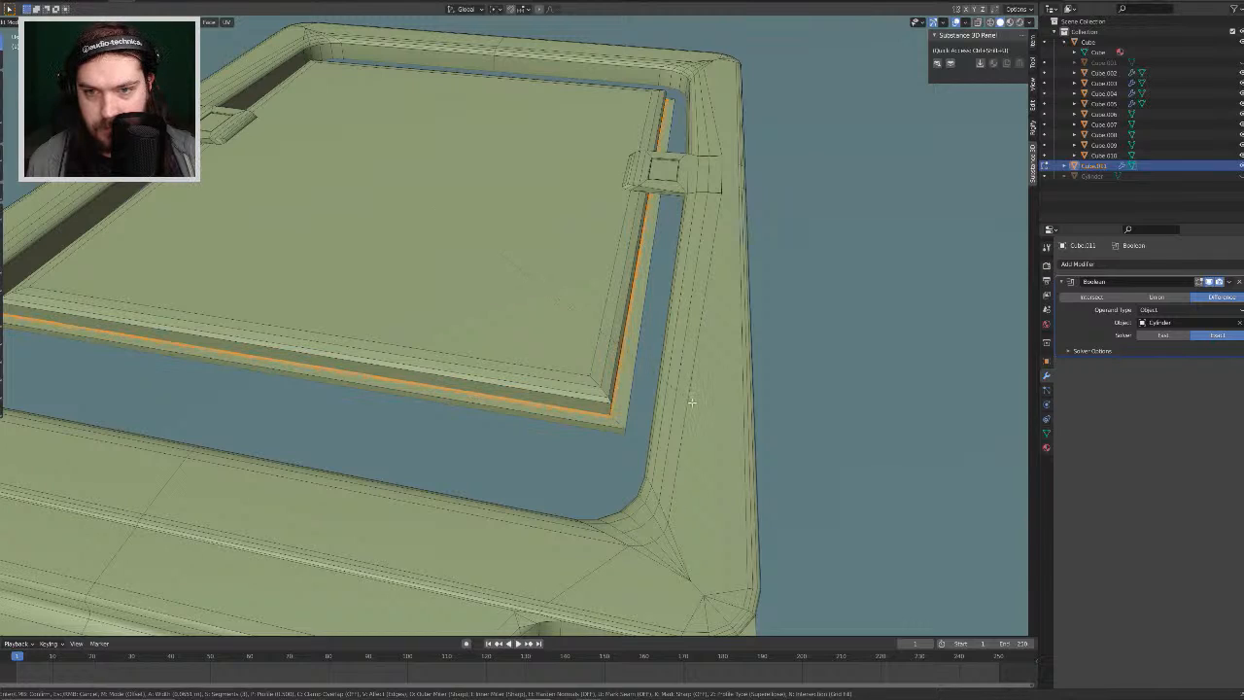
left_click(690, 407)
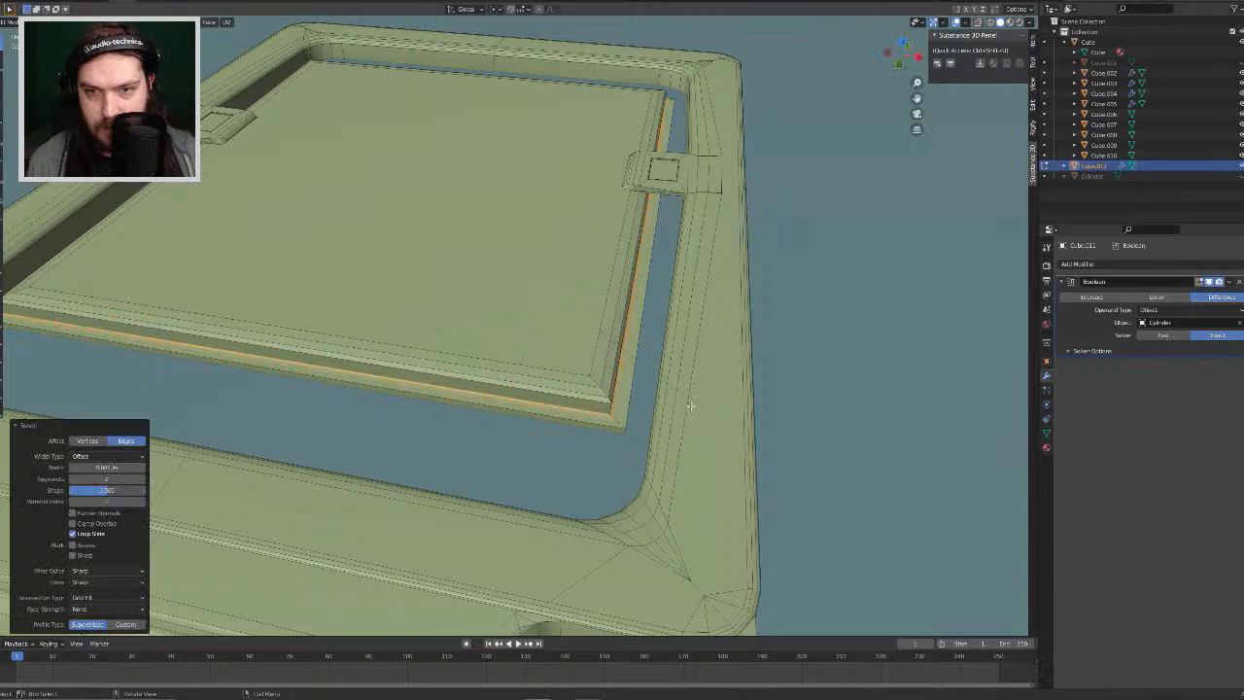
Step: Bevel the outer top edge loop of the slab's border with two segments and clear the selection
key("ctrl+z")
key("ctrl+b")
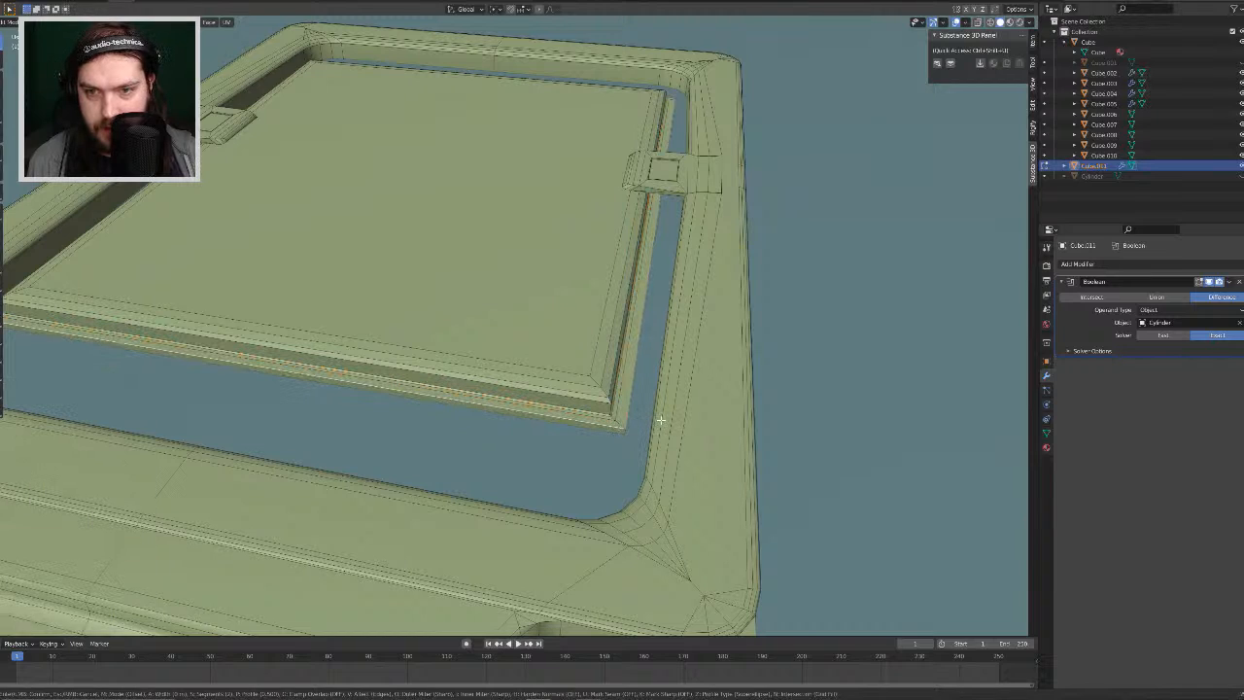
left_click(663, 420)
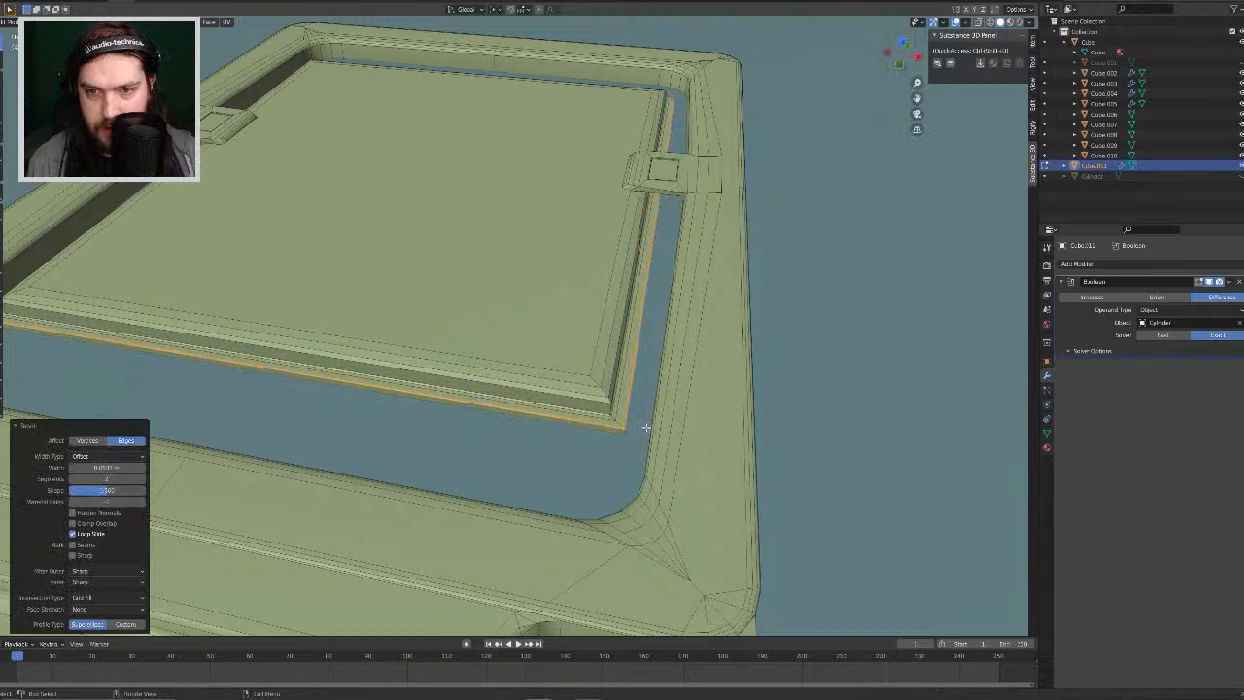
middle_click_drag(644, 425, 827, 367)
left_click(834, 363)
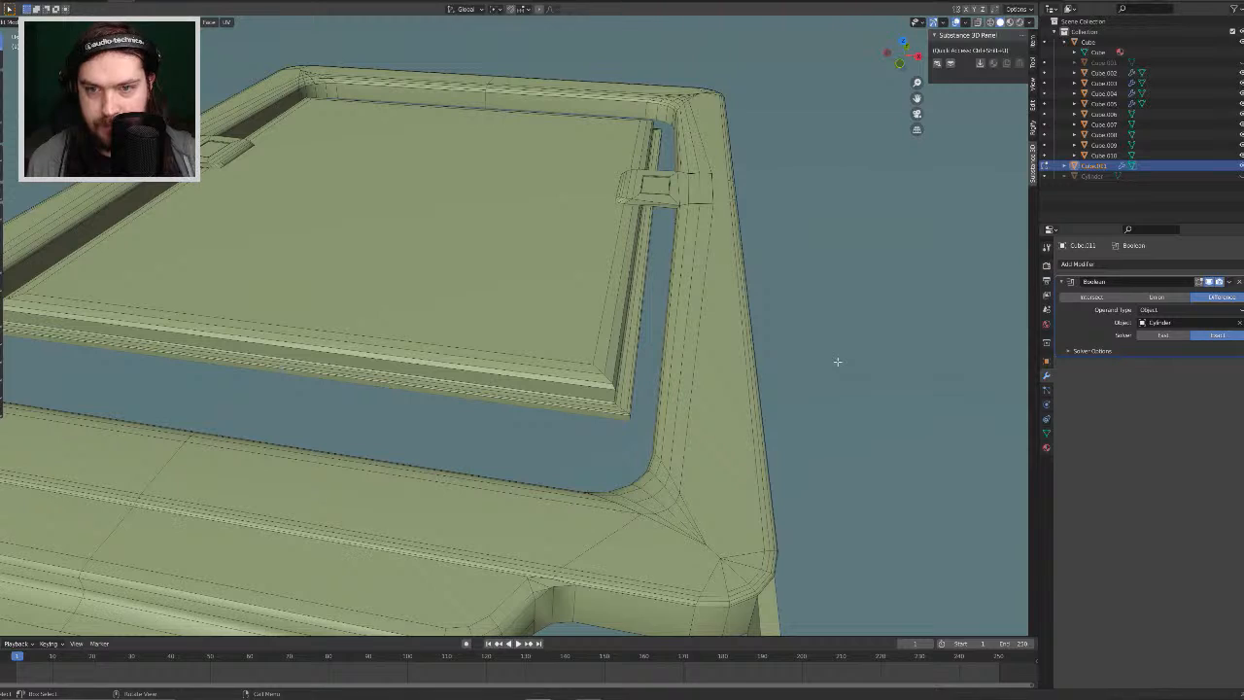
Step: Examine the slab's bevelled corner up close, leave mesh editing and check how the socket assembly looks on the base board
left_click(620, 392)
middle_click_drag(629, 392, 581, 380)
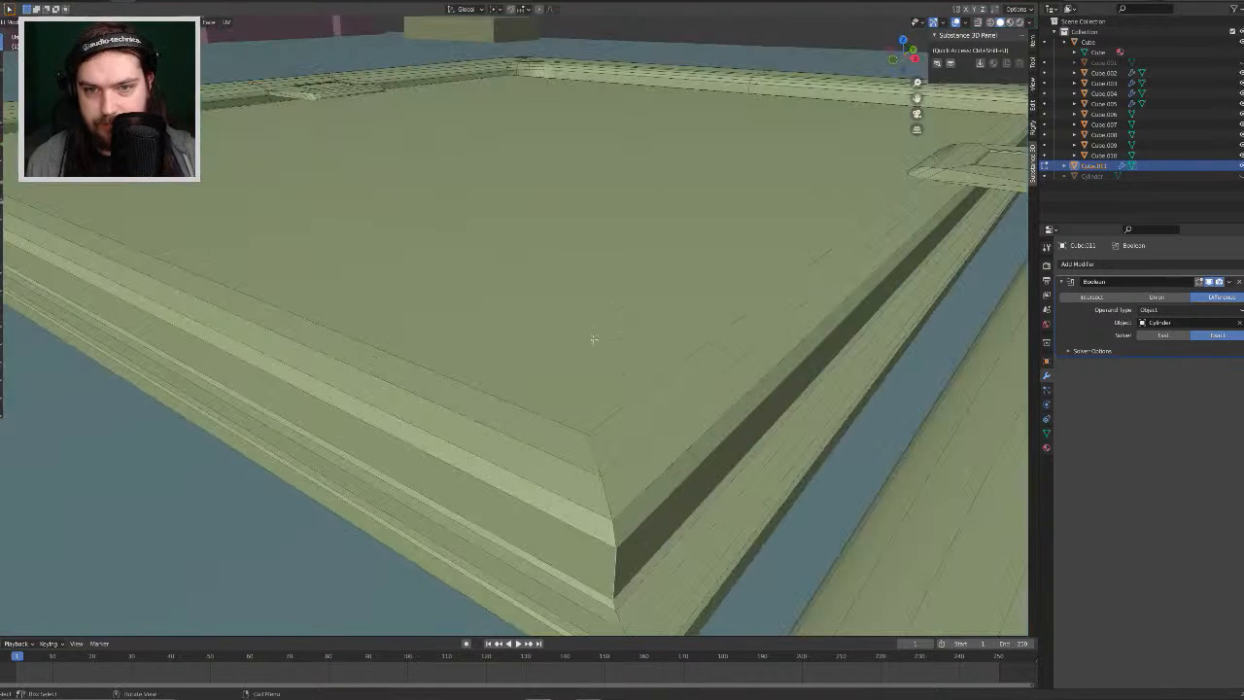
middle_click_drag(606, 358, 599, 288)
right_click(549, 308)
left_click(549, 308)
scroll(600, 290, "down", 8)
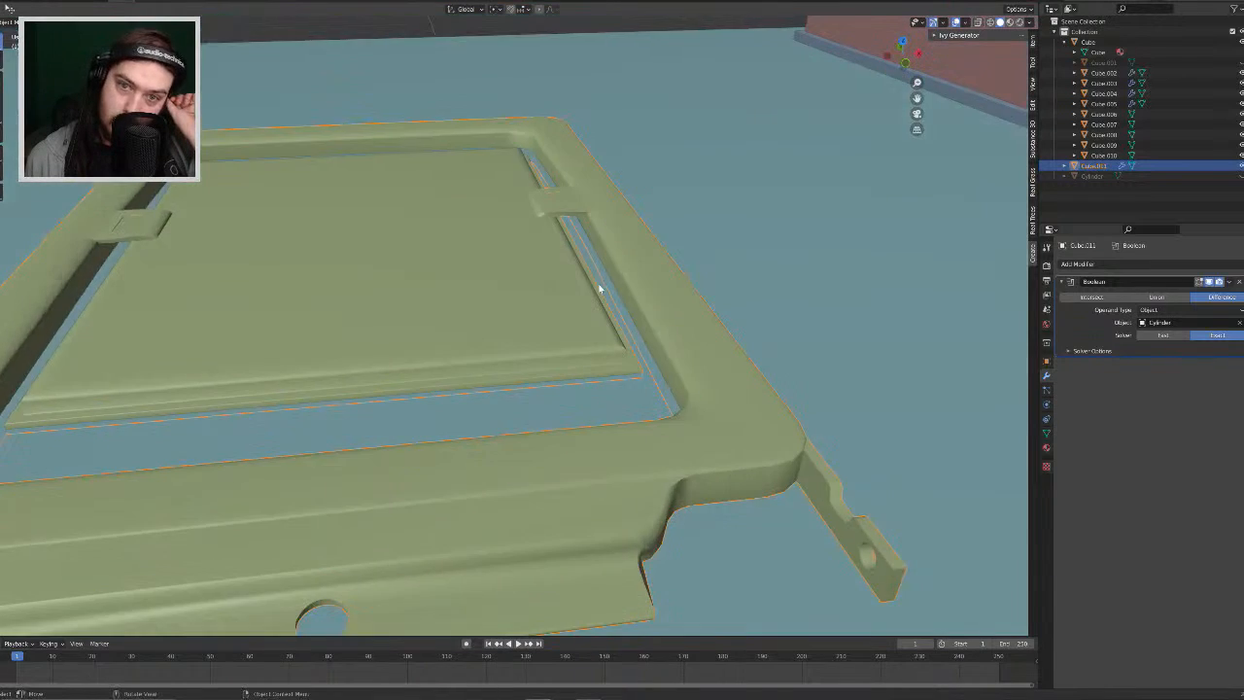
middle_click_drag(620, 201, 677, 181)
left_click(390, 200)
scroll(437, 238, "down", 5)
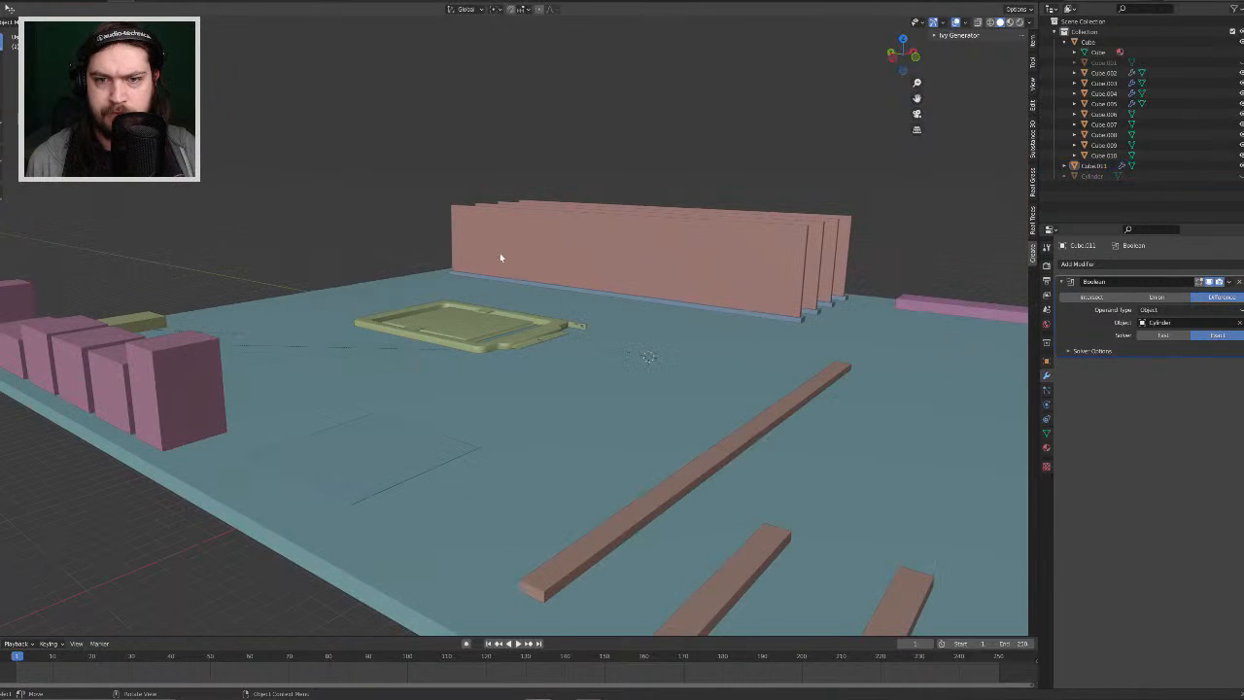
middle_click_drag(499, 258, 454, 272)
scroll(463, 247, "up", 3)
scroll(467, 250, "up", 2)
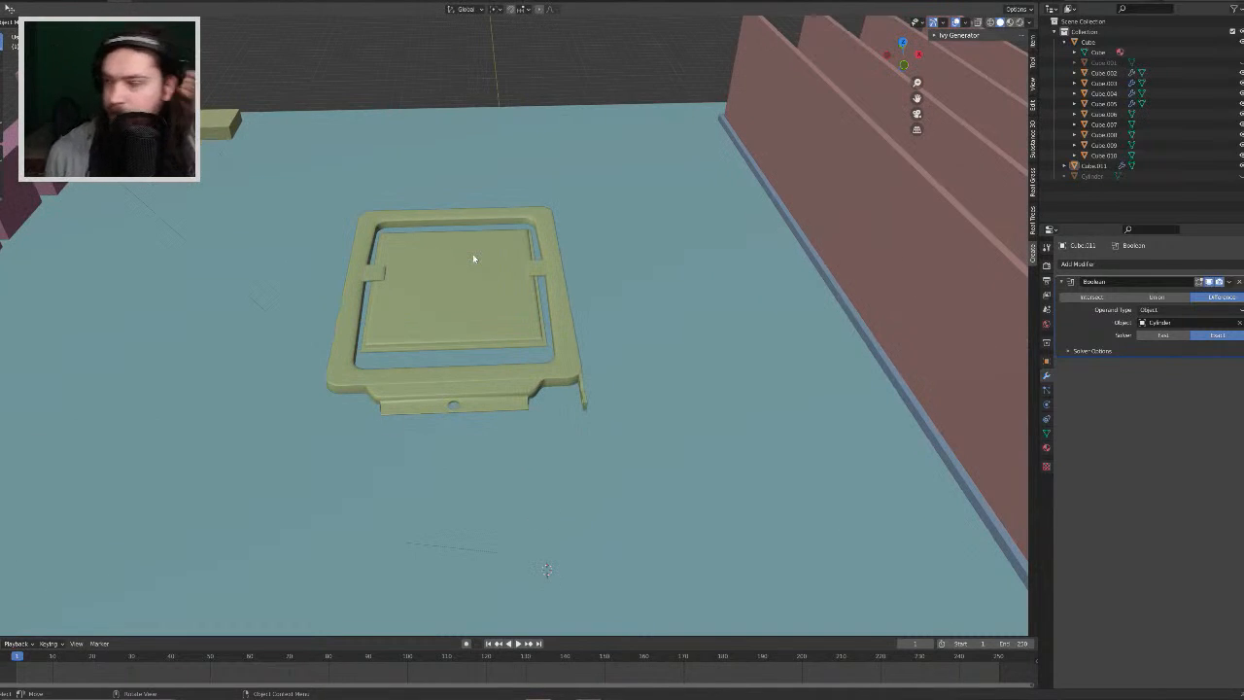
scroll(540, 344, "up", 2)
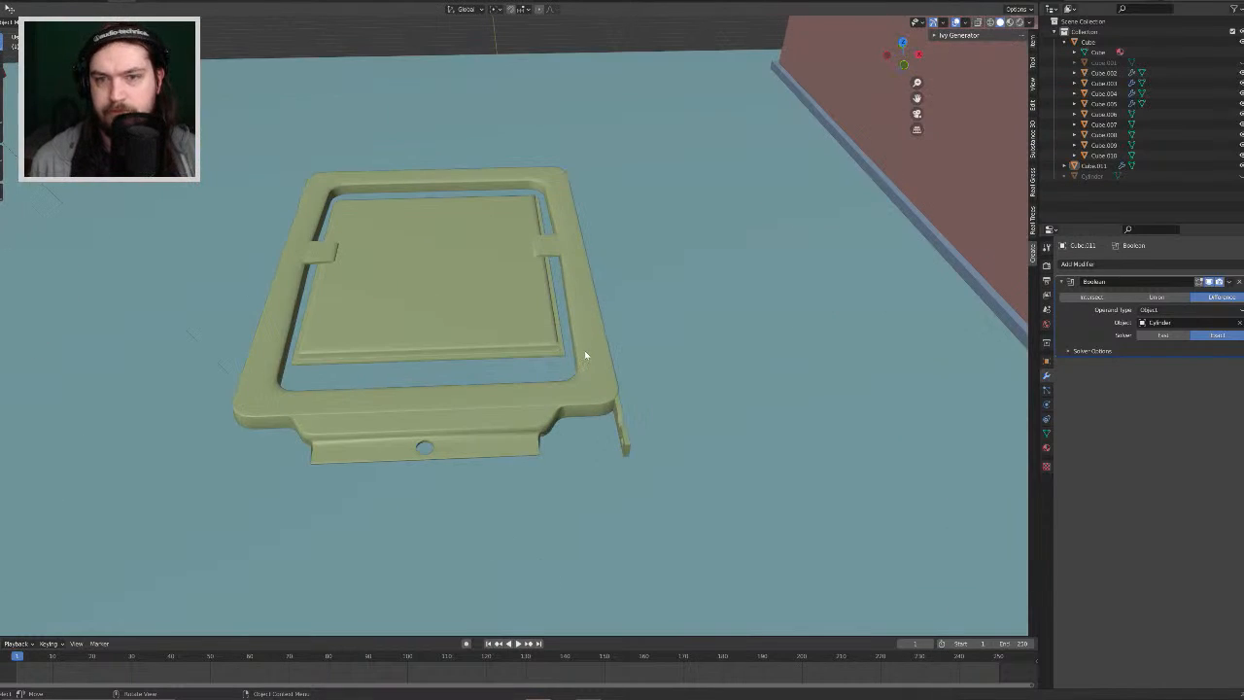
Step: Enter mesh editing on the socket assembly and hide the base board to expose the frame's underside
key("Tab")
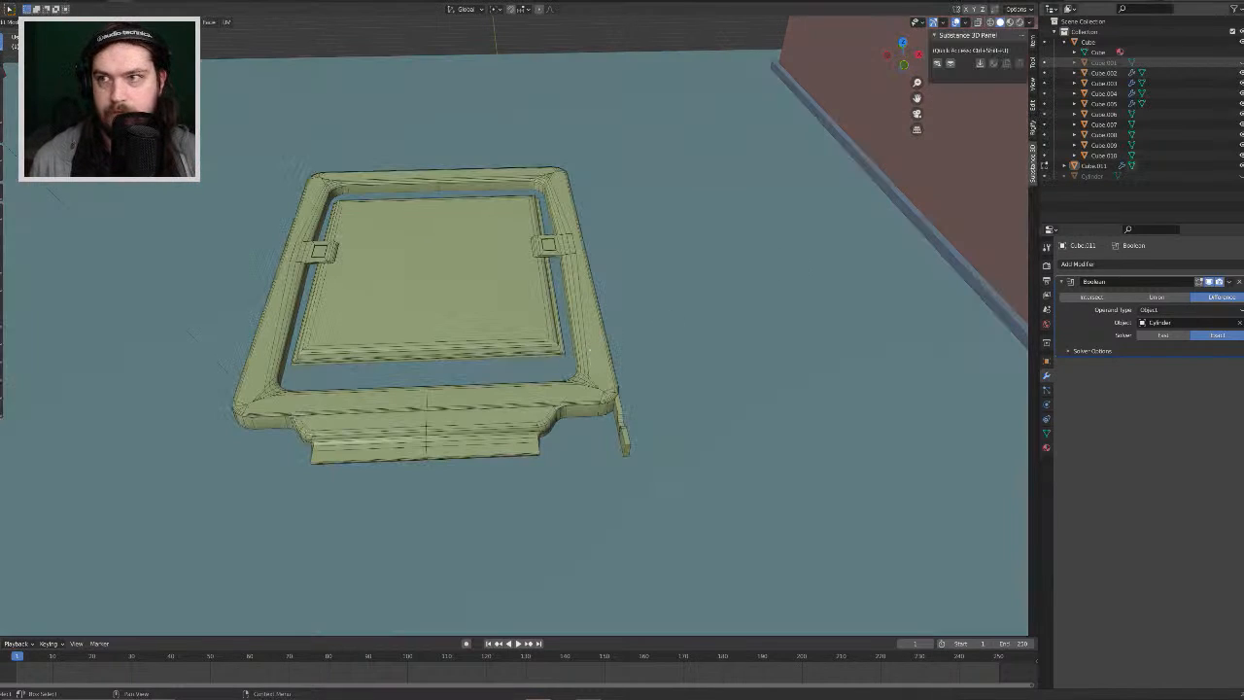
left_click(1242, 42)
middle_click_drag(719, 248, 742, 294)
scroll(726, 354, "up", 6)
middle_click_drag(726, 354, 825, 411)
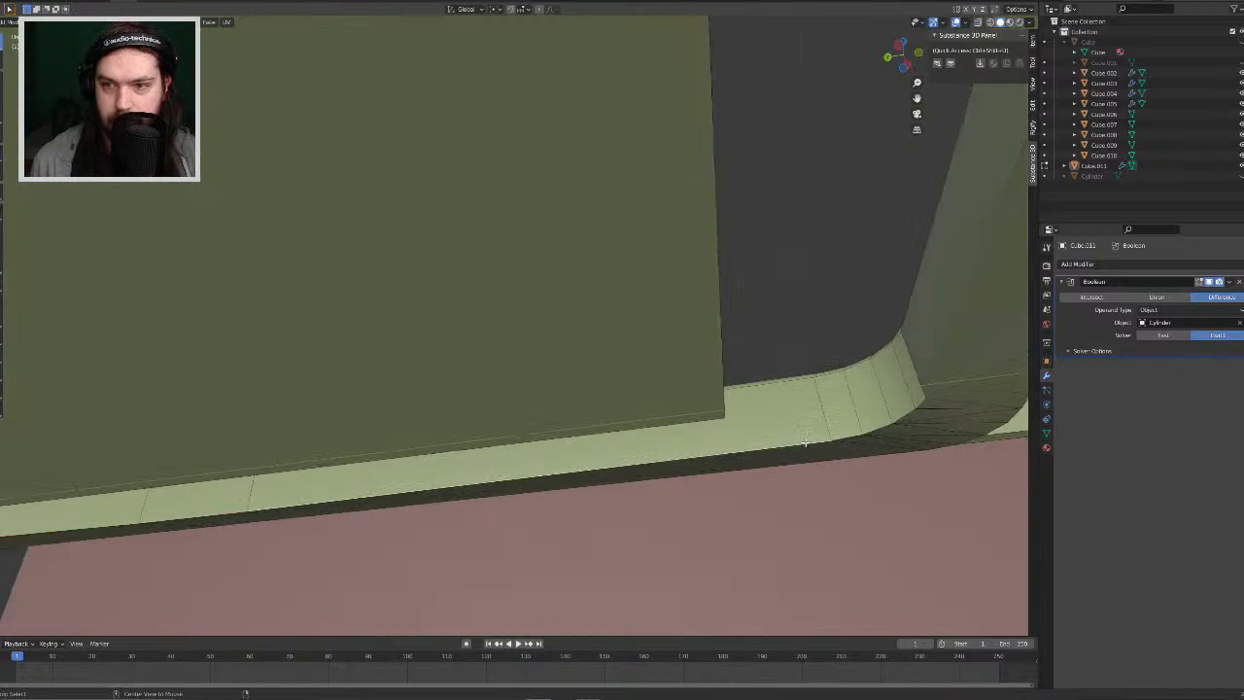
Step: Select the complete edge loop around the frame's opening on the underside and fill it with a face
left_click(960, 310, "ctrl")
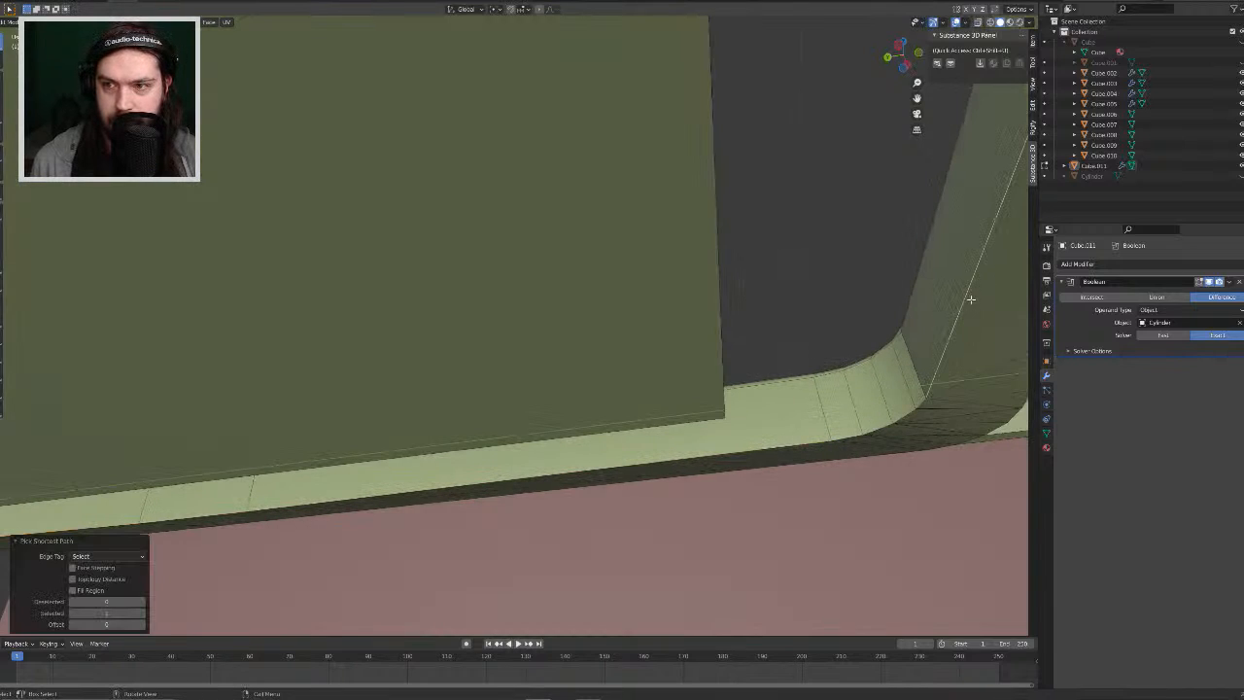
middle_click_drag(969, 297, 800, 308)
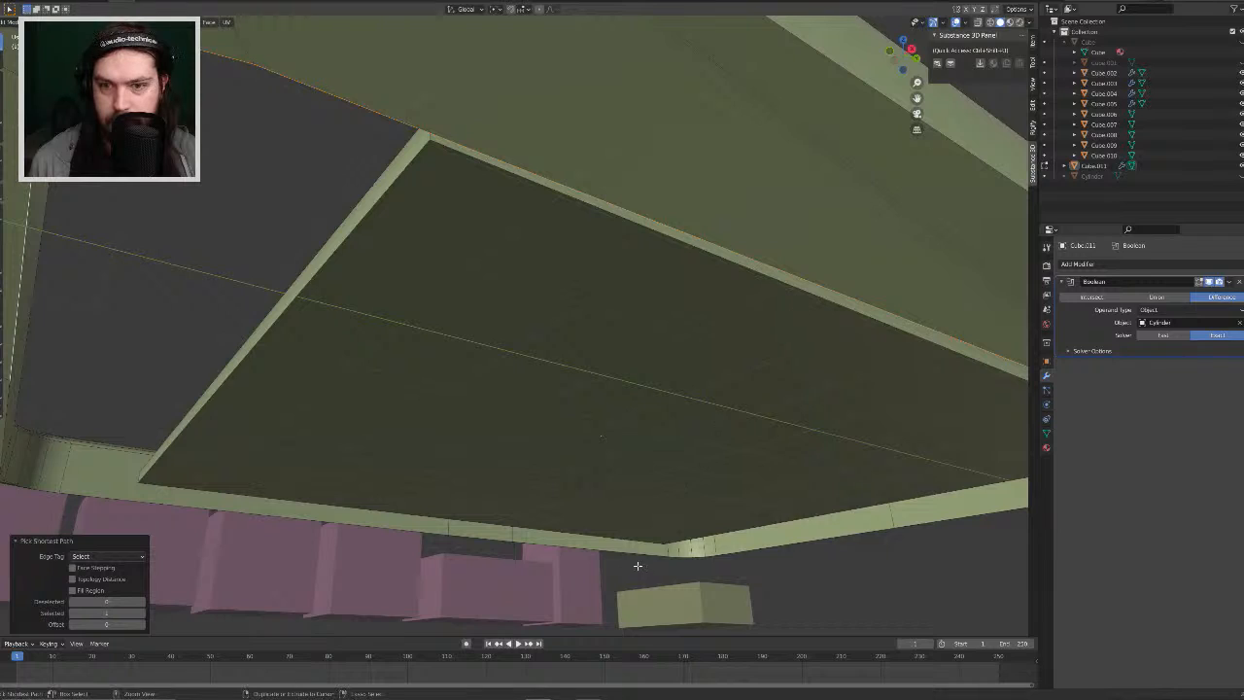
left_click(826, 537, "ctrl")
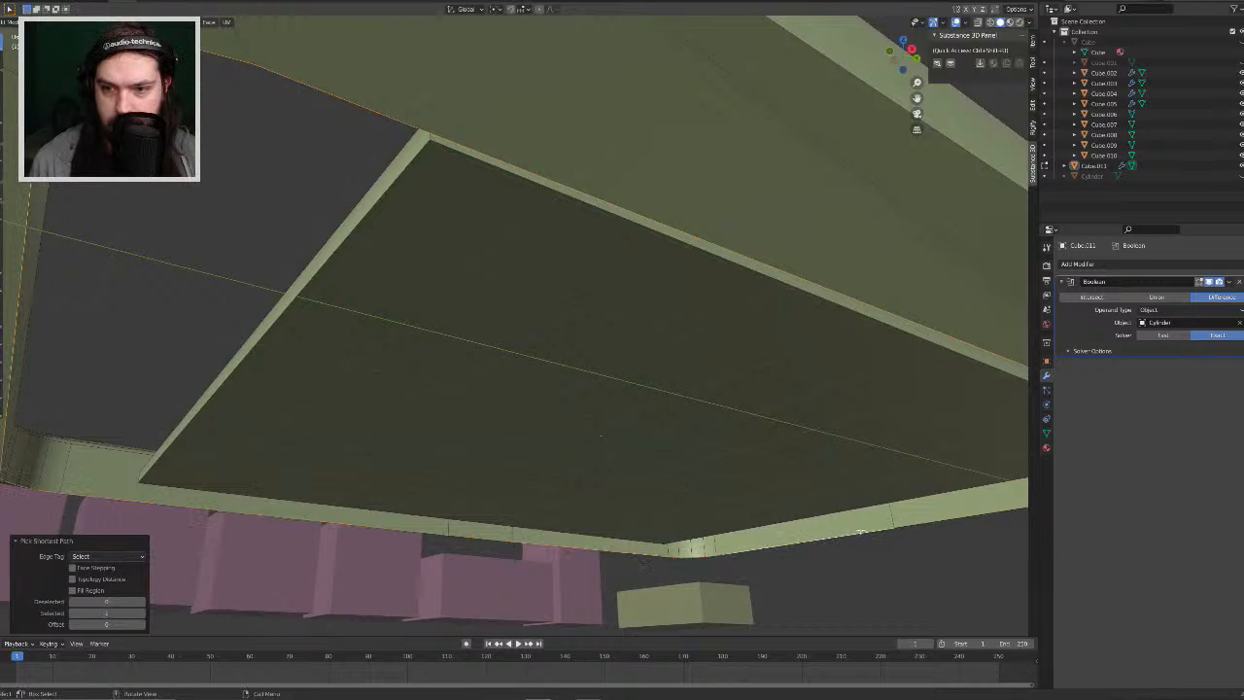
middle_click_drag(861, 527, 880, 551)
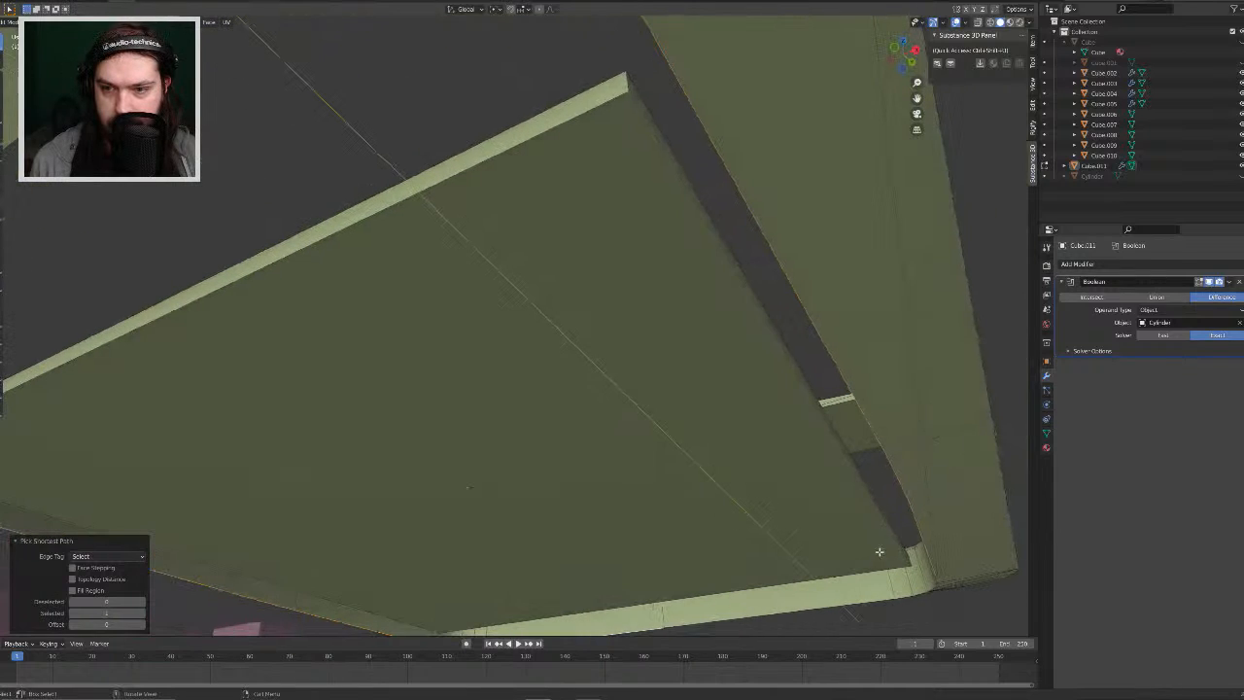
left_click(936, 584, "ctrl")
key("f")
middle_click_drag(900, 539, 856, 463)
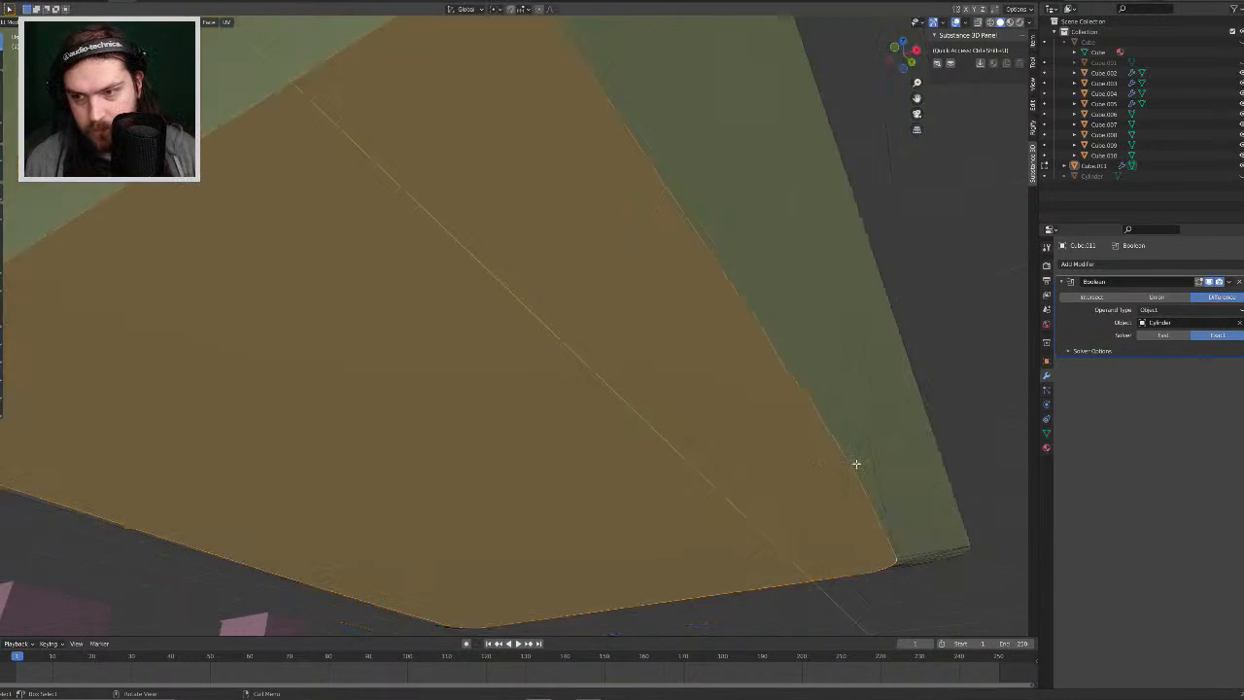
Step: Move the filled floor face up about 0.27 m along Z inside the frame opening
scroll(842, 288, "down", 5)
middle_click_drag(842, 288, 786, 309)
key("e")
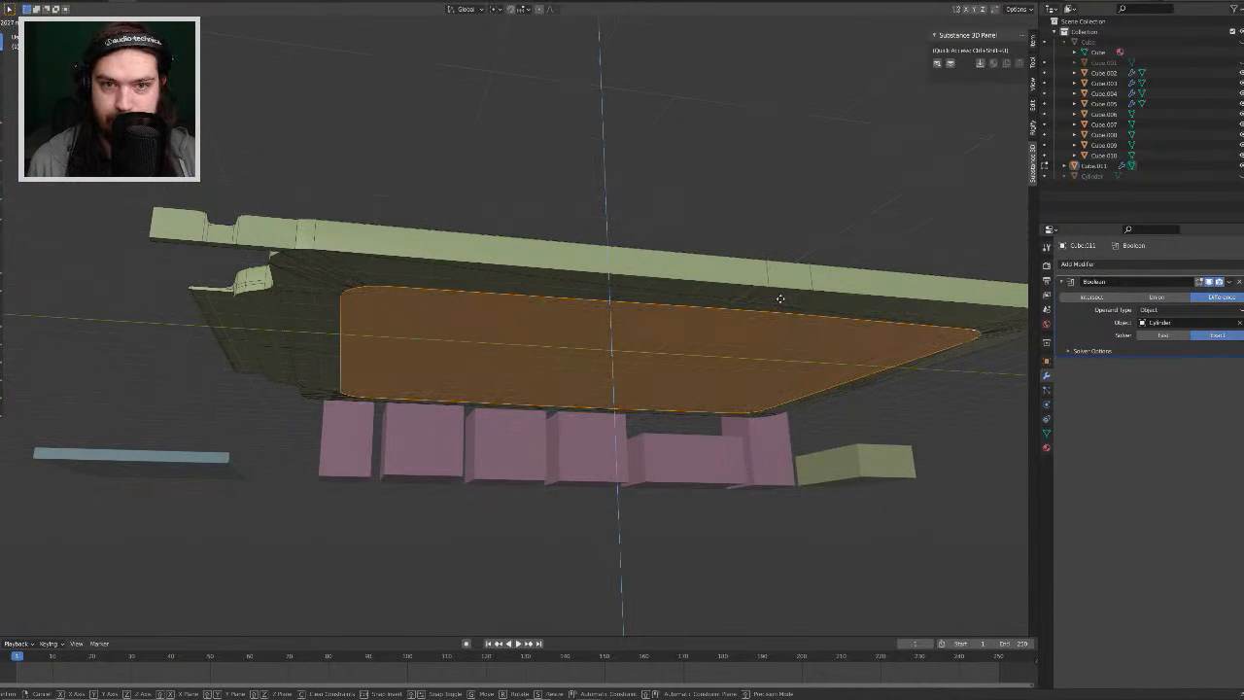
left_click(780, 297)
scroll(740, 262, "up", 3)
middle_click_drag(740, 262, 774, 321)
scroll(774, 321, "down", 3)
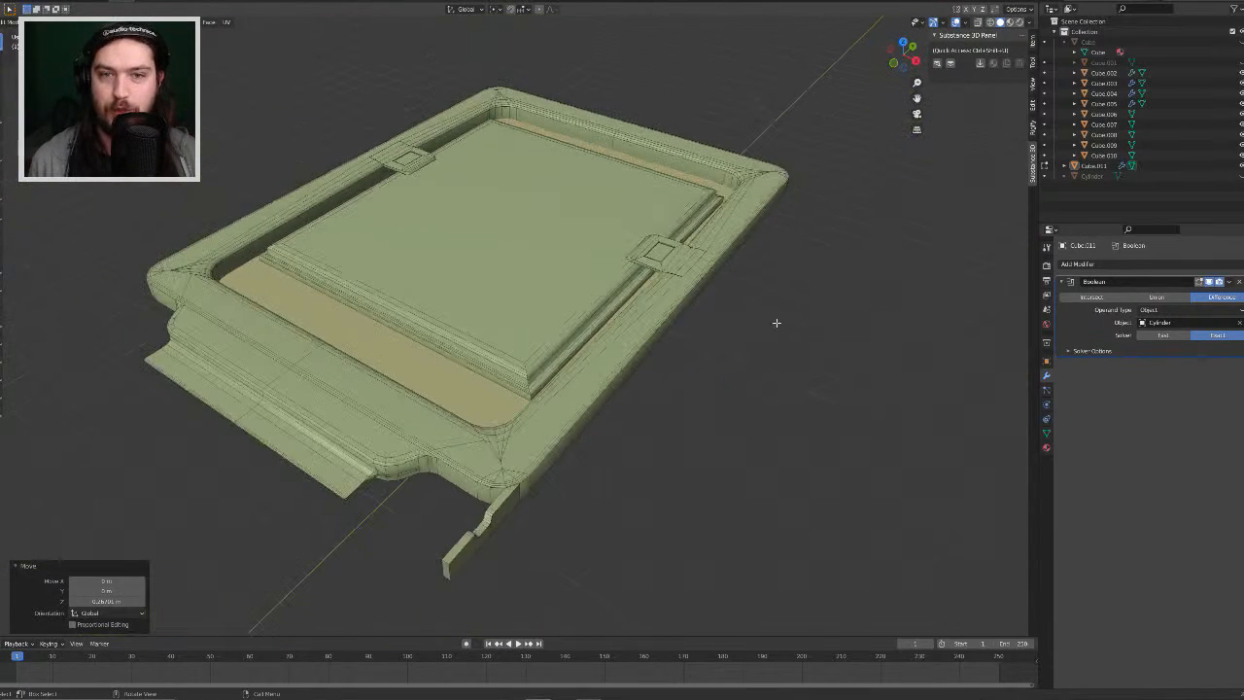
Step: Show Cube.001 temporarily, compare it with the socket assembly in the overall layout, and hide it again
left_click(1240, 63)
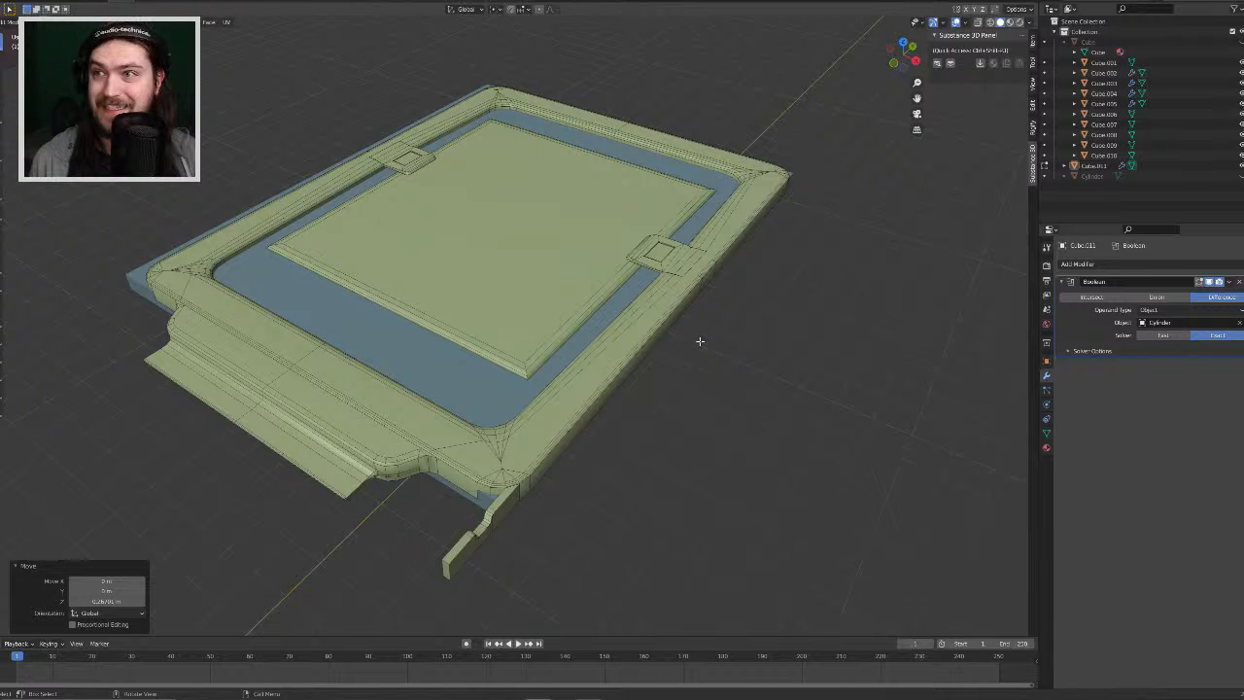
scroll(663, 353, "down", 8)
middle_click_drag(599, 295, 622, 371)
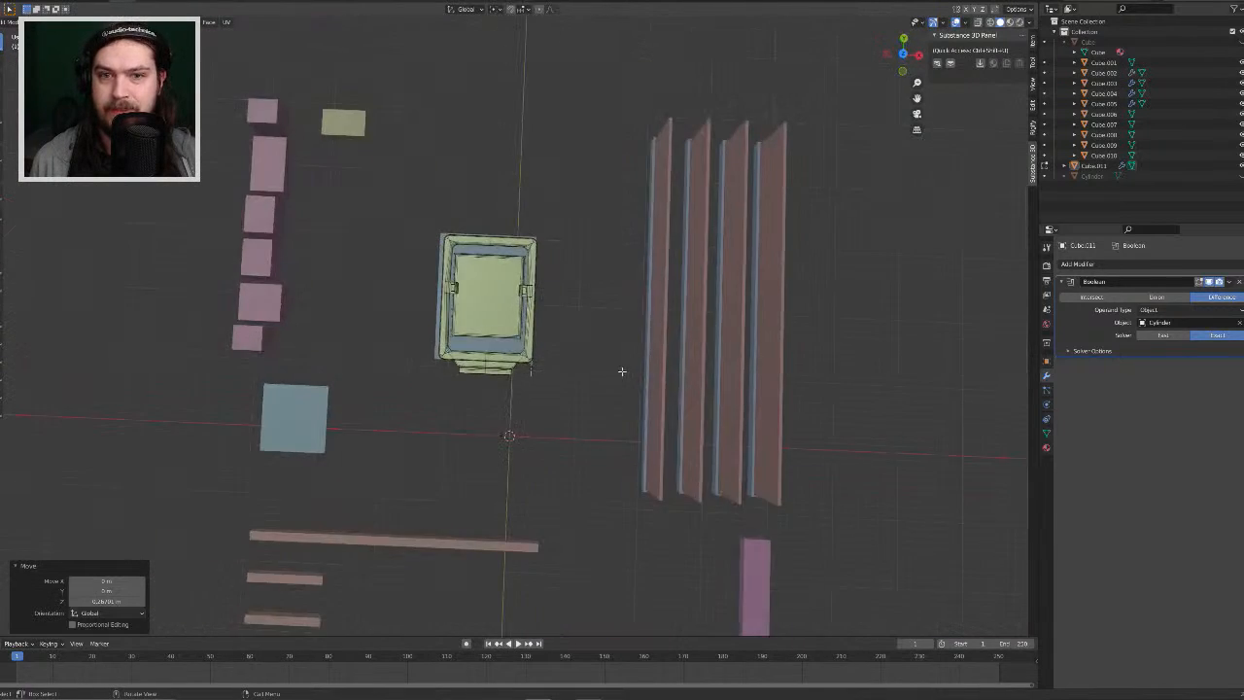
scroll(622, 372, "up", 4)
left_click(1241, 63)
Step: Show the base board, leave mesh editing and raise the socket assembly slightly so its floor sits above the board surface
left_click(1241, 44)
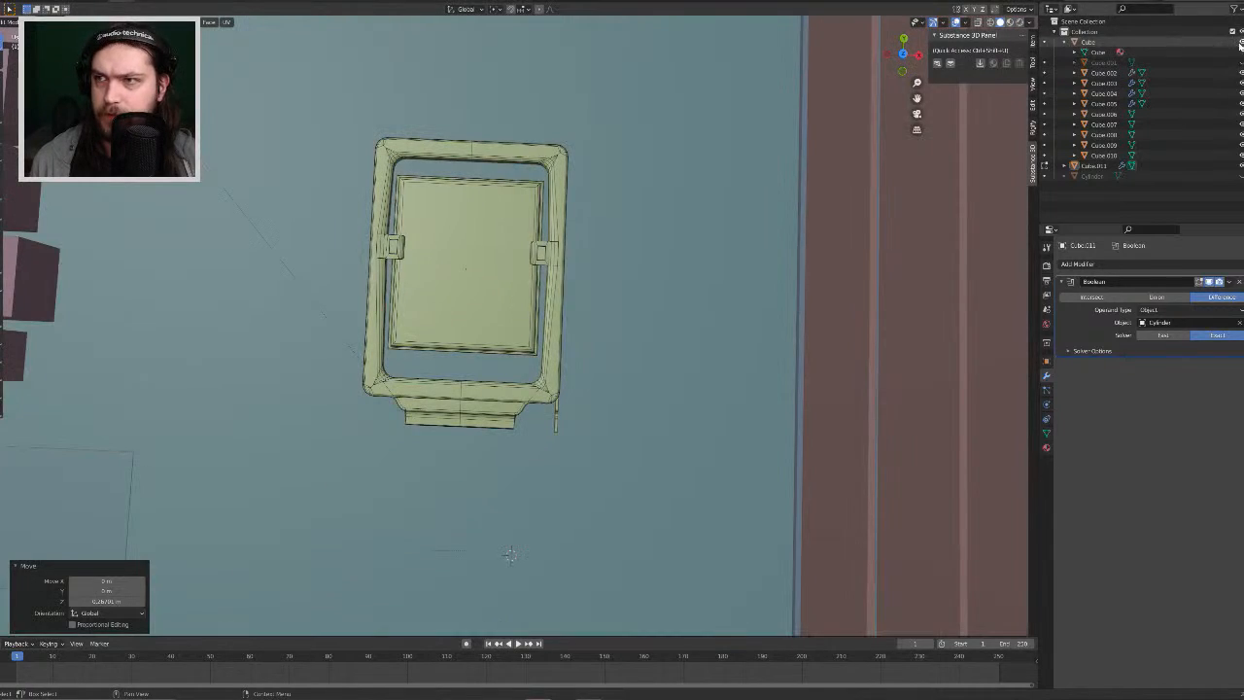
middle_click_drag(591, 261, 566, 202)
key("Tab")
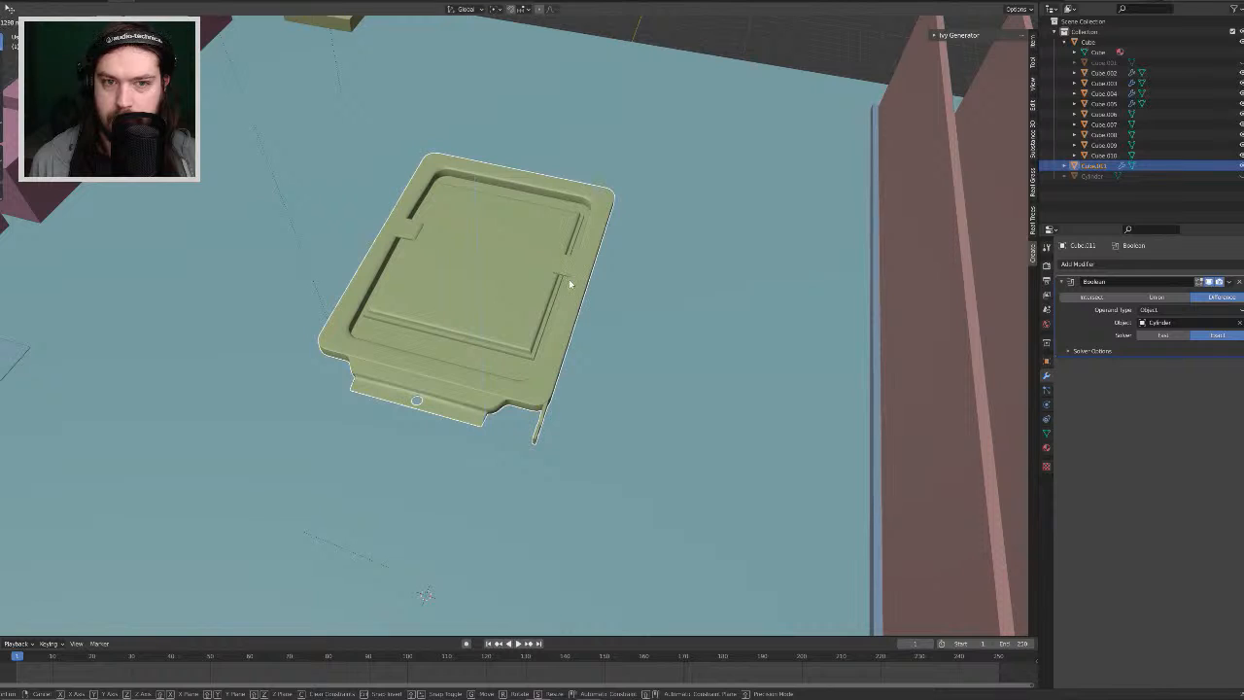
left_click(571, 284)
left_click(725, 35)
Step: Check the raised socket assembly against the board up close and from afar, and save the file
scroll(671, 331, "down", 3)
mouse_move(657, 357)
middle_mouse_down()
mouse_move(630, 311)
mouse_move(691, 325)
mouse_move(674, 358)
mouse_move(642, 345)
middle_mouse_up()
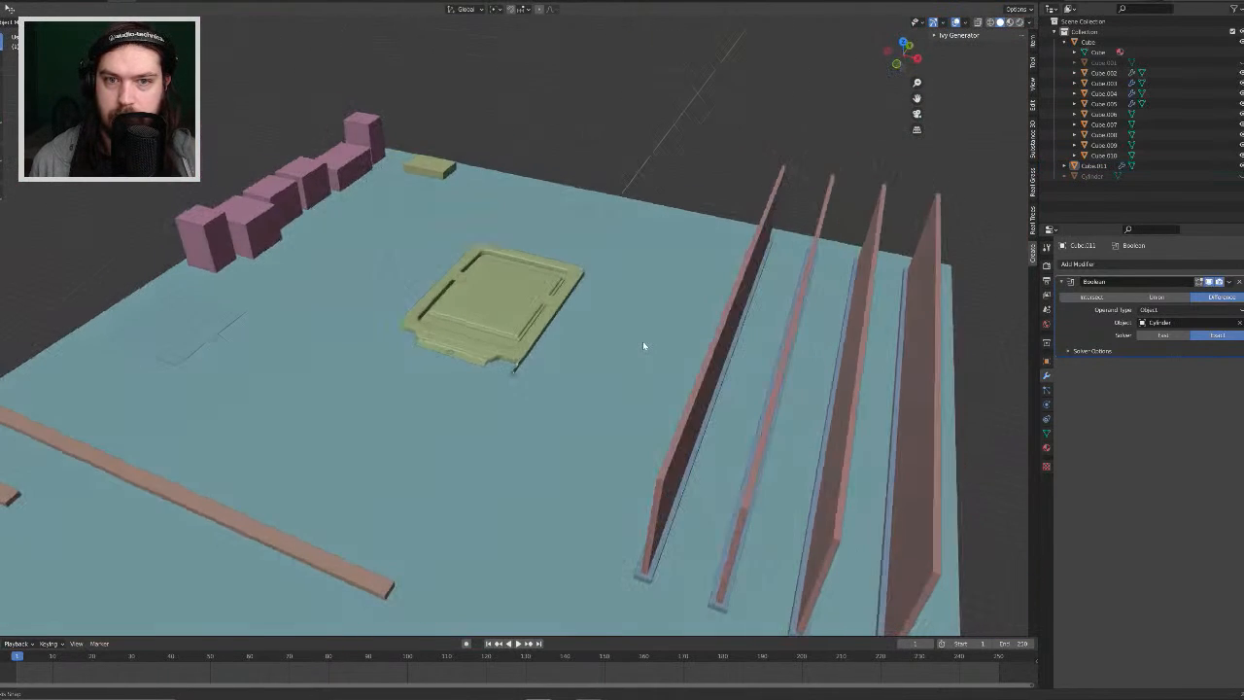
scroll(617, 342, "up", 8)
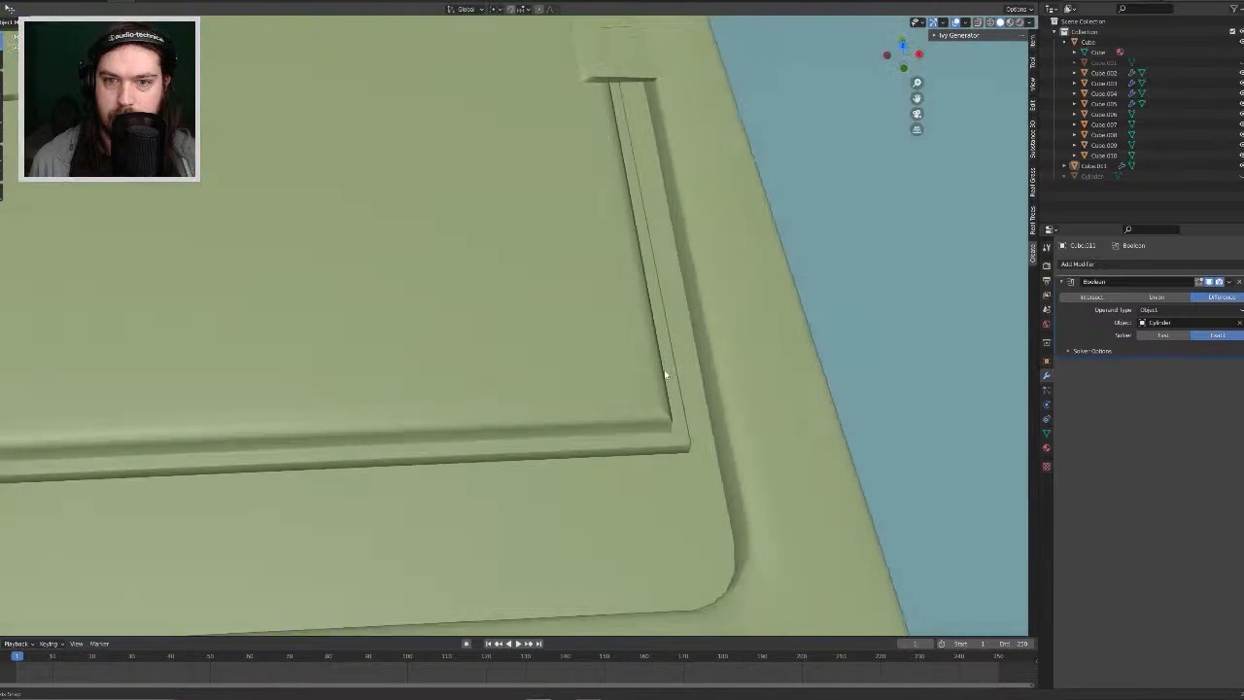
scroll(663, 369, "down", 10)
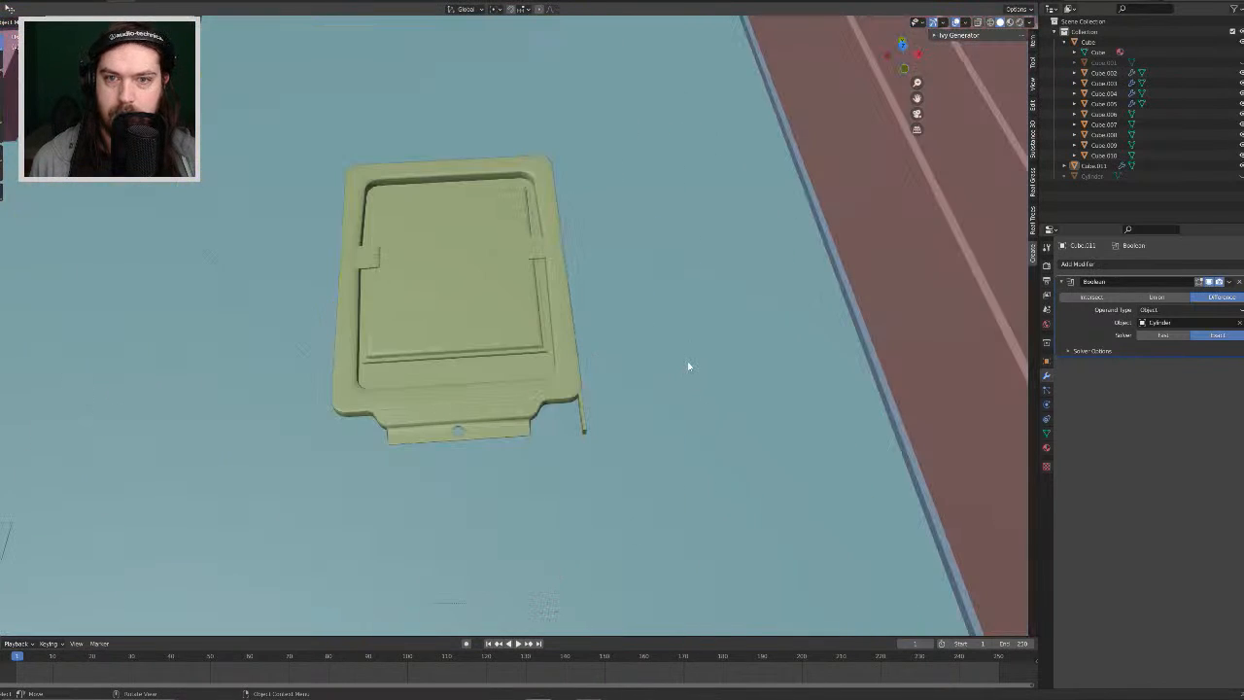
key("ctrl+s")
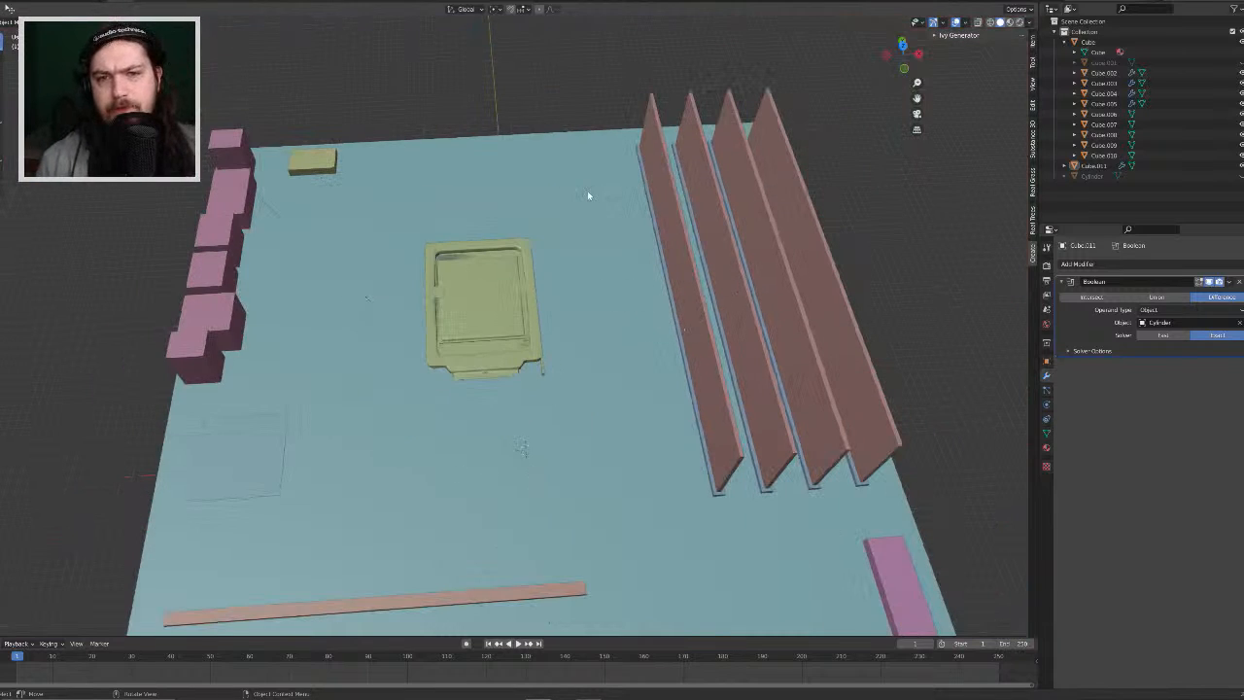
Step: Examine the socket assembly and the nearby upright slot parts on the board from several angles
scroll(620, 247, "up", 6)
middle_click_drag(623, 248, 597, 200)
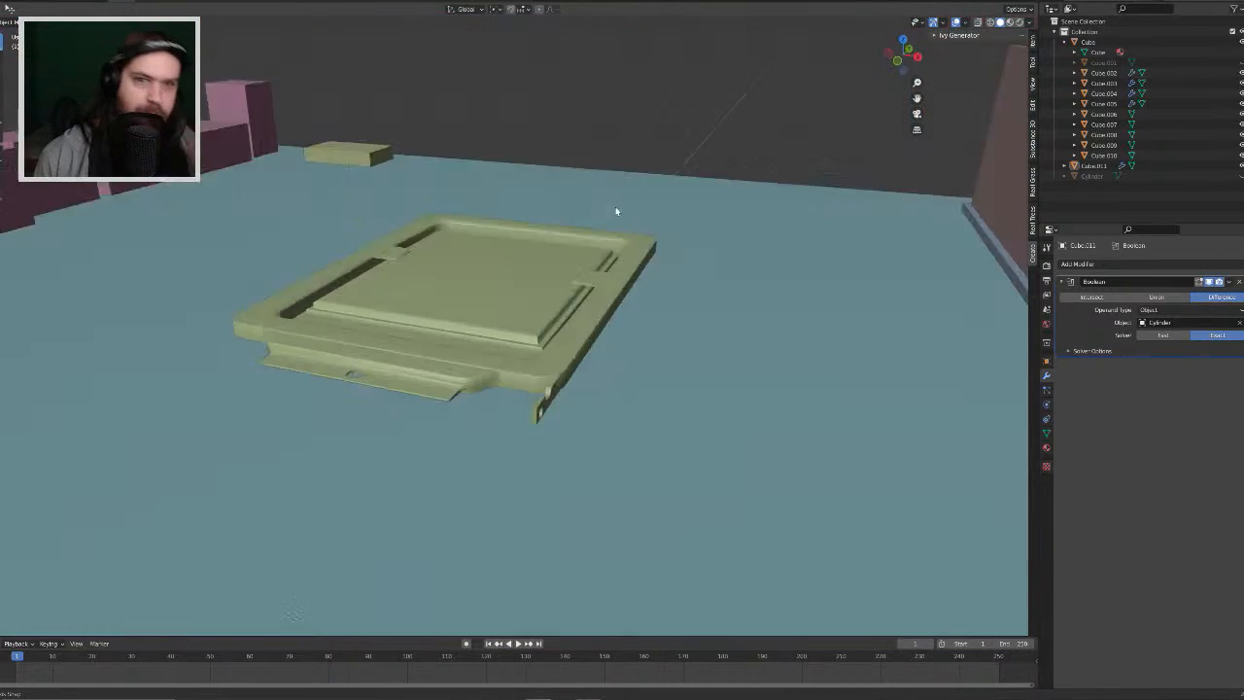
middle_click_drag(616, 208, 889, 289)
scroll(710, 189, "down", 3)
left_click(969, 344)
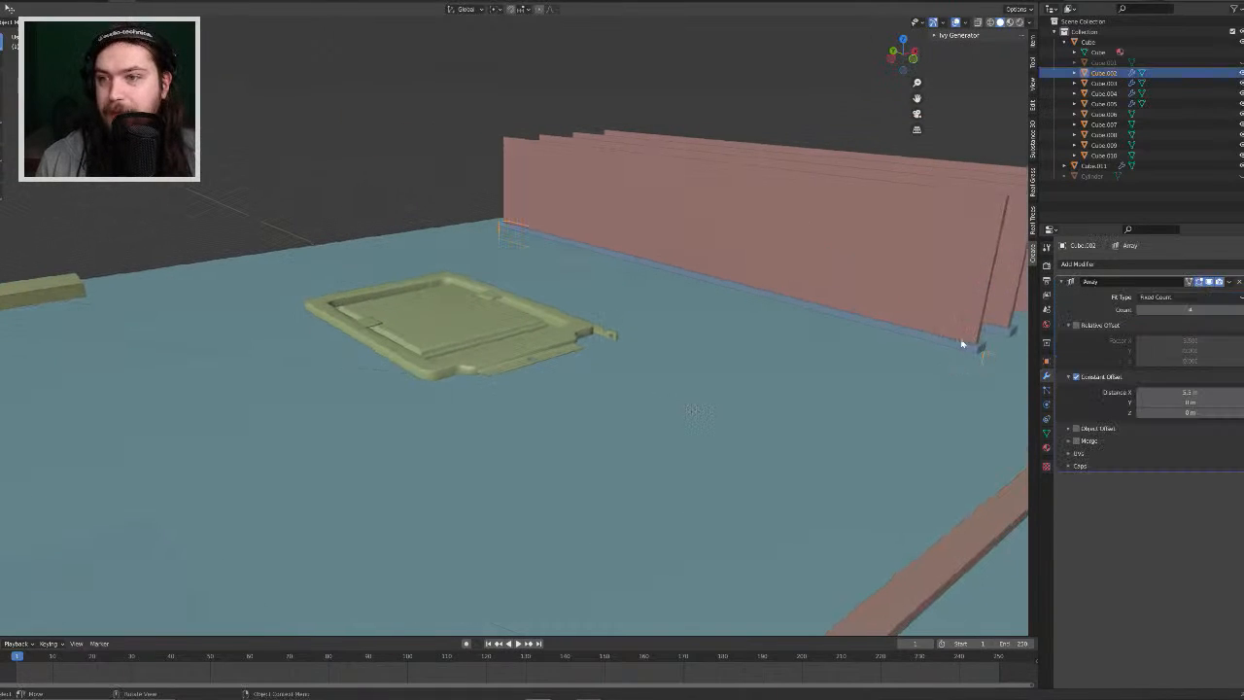
left_click(297, 167)
middle_click_drag(390, 169, 561, 348)
scroll(433, 258, "up", 5)
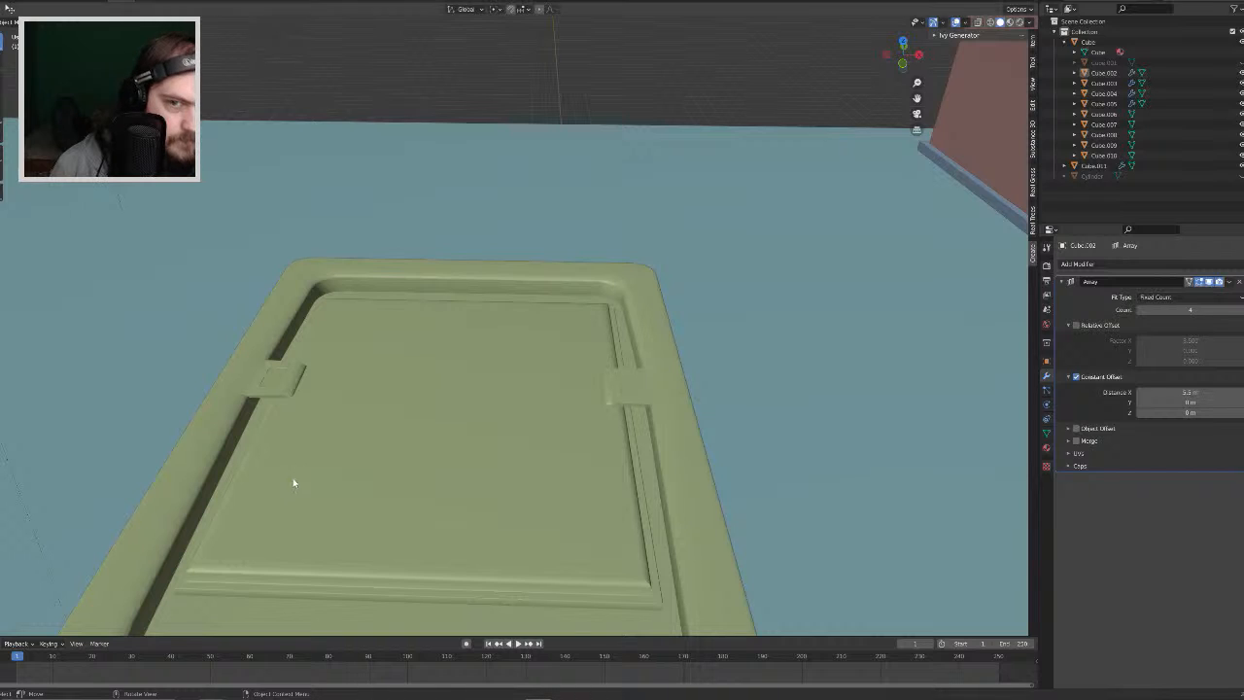
scroll(331, 465, "down", 4)
middle_click_drag(602, 269, 390, 236)
Step: Select the socket assembly, open it for mesh editing and clear the selection of its floor face
left_click(567, 476)
middle_click_drag(566, 477, 780, 516)
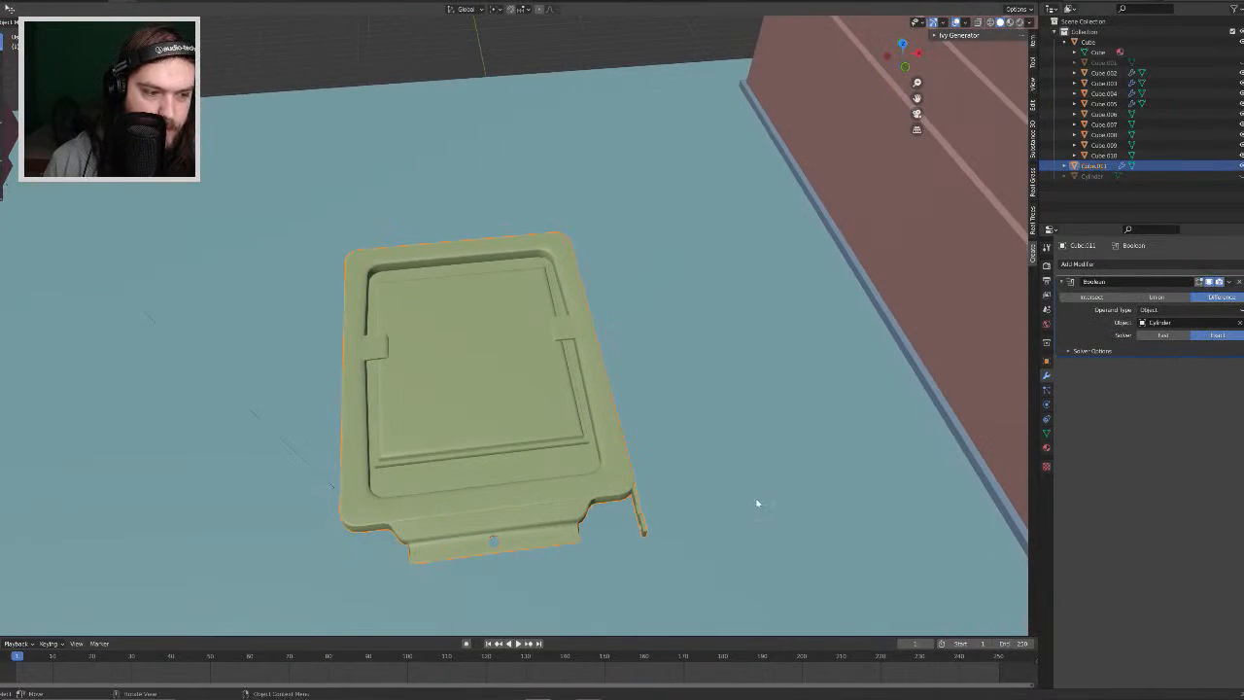
middle_click_drag(707, 379, 651, 383)
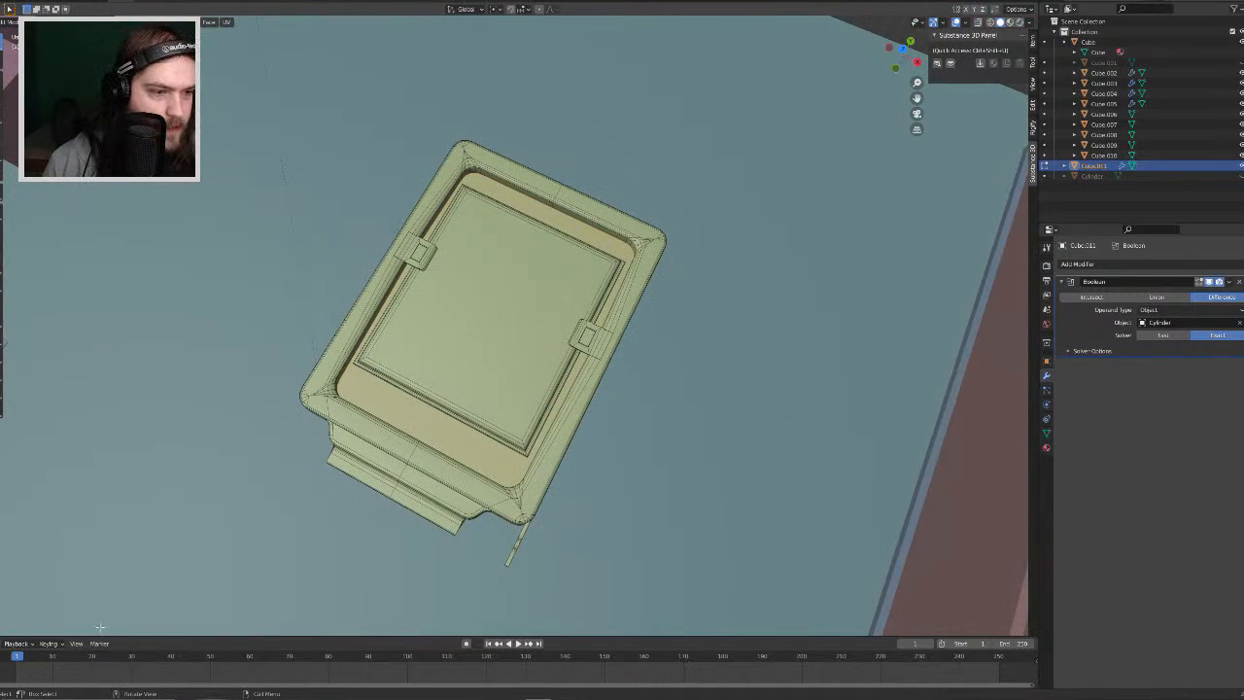
middle_click_drag(846, 325, 626, 302)
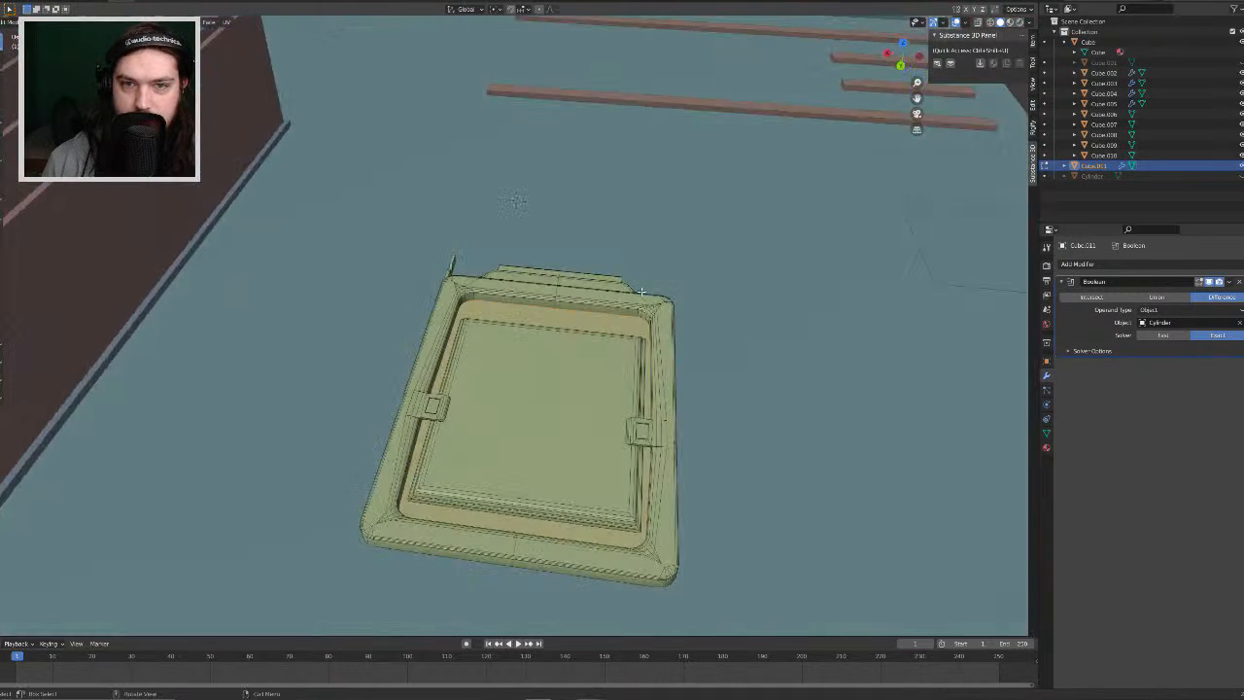
scroll(652, 353, "down", 5)
scroll(639, 411, "up", 5)
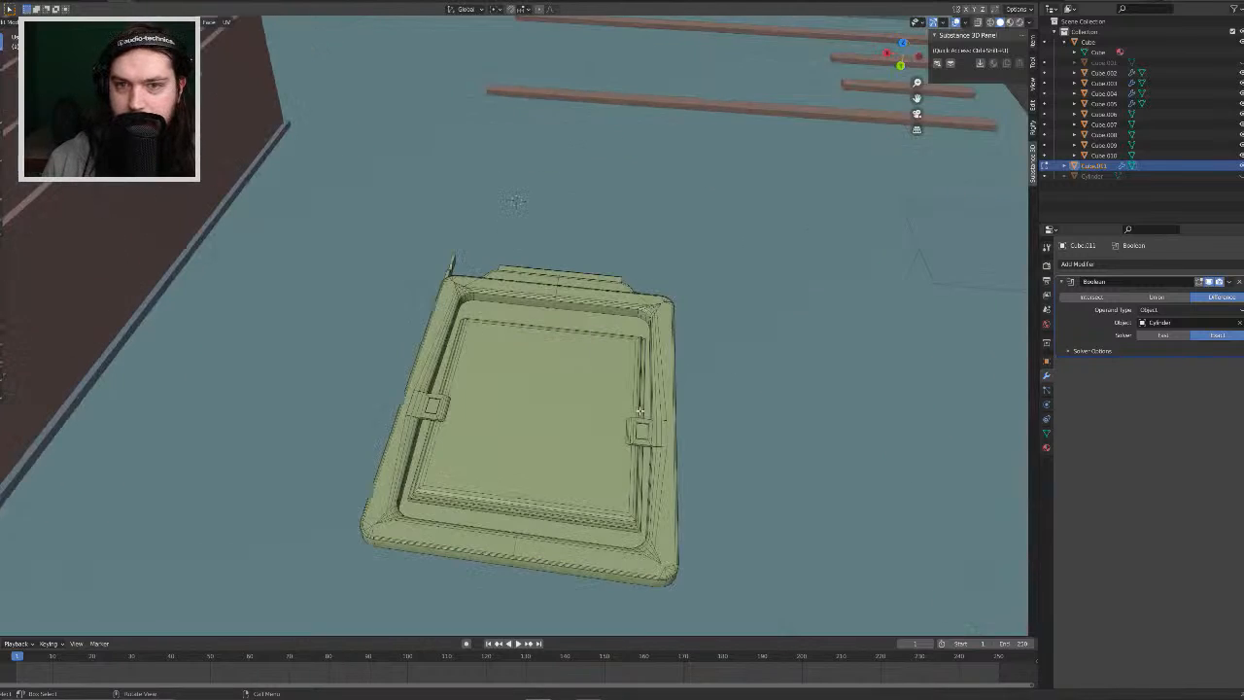
middle_click_drag(641, 410, 761, 460)
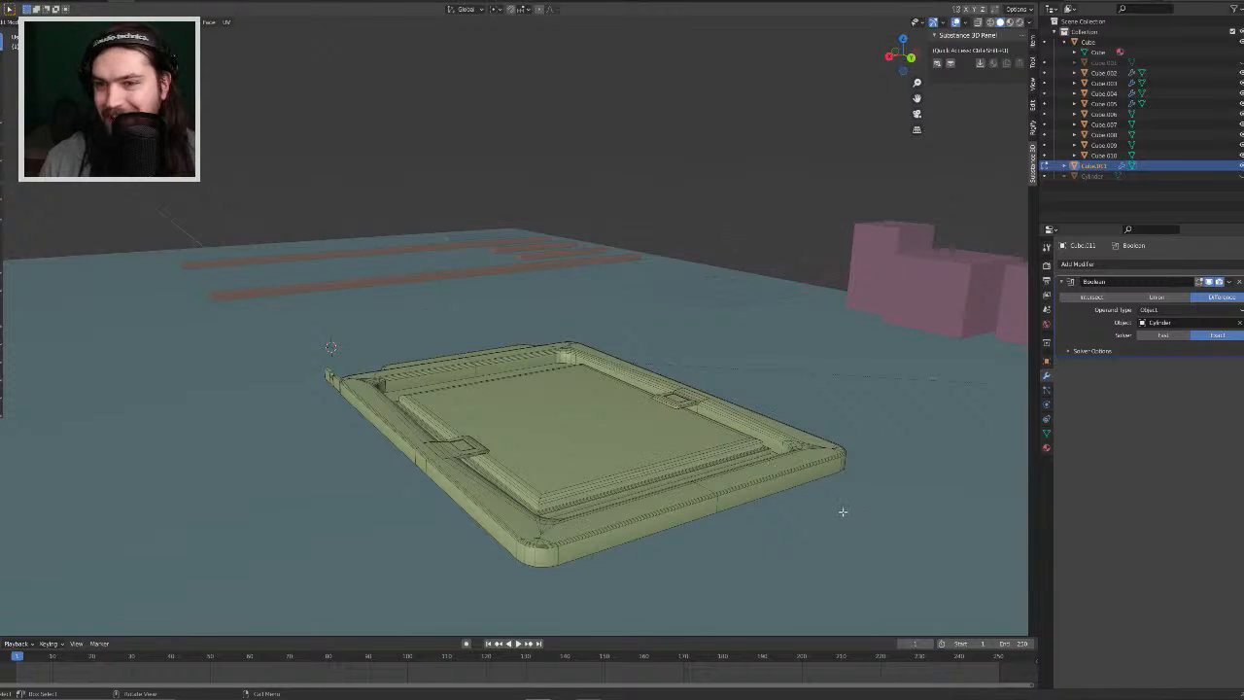
Step: Add a cylinder of radius 1 m and depth 2 m, move it horizontally beside the frame's corner and raise it above the board
key("shift+a")
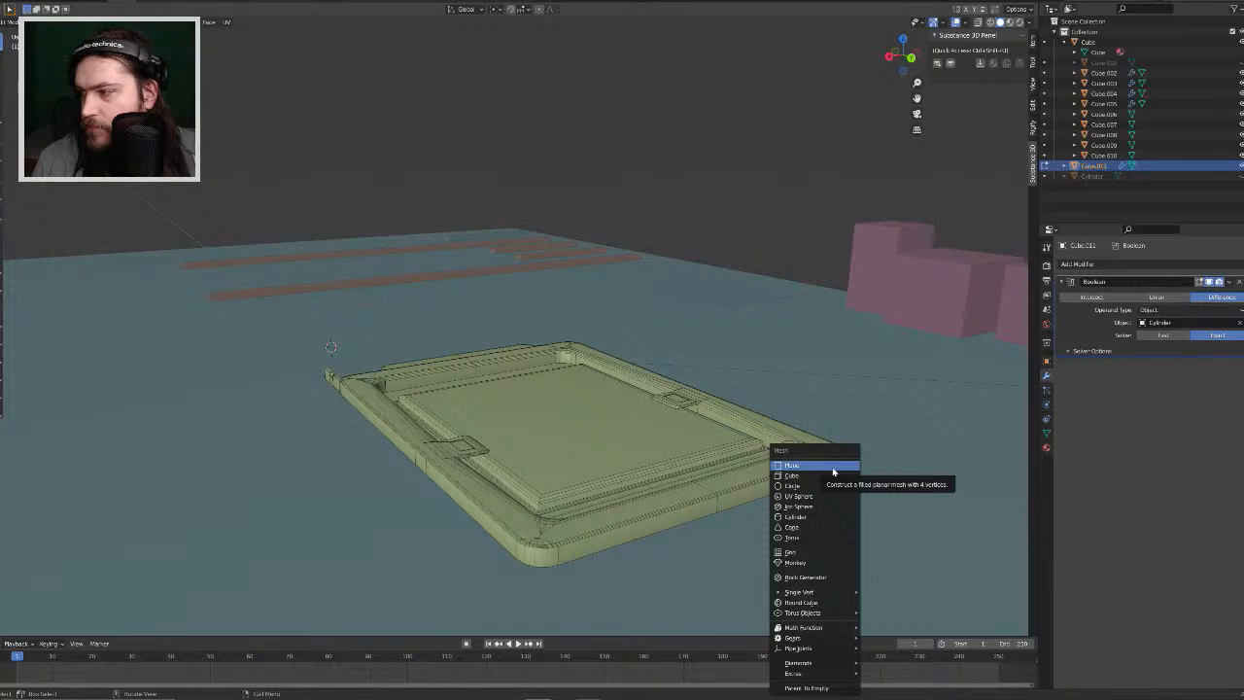
left_click(822, 515)
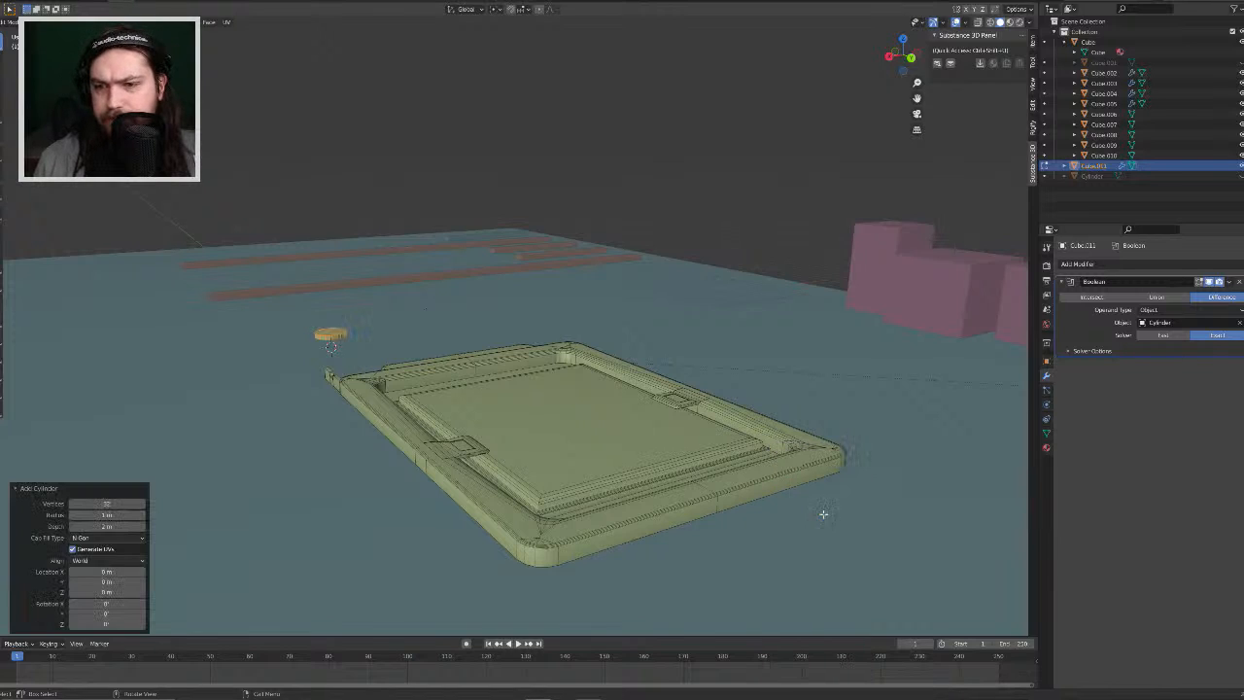
key("g")
key("shift+z")
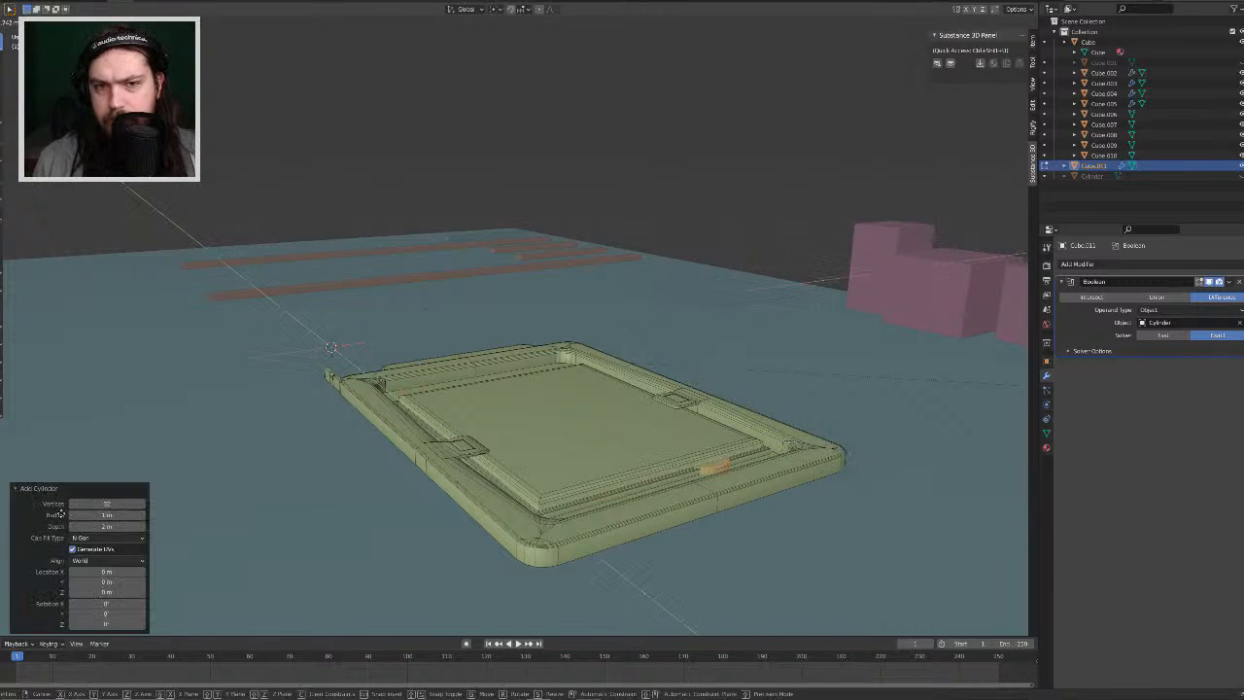
left_click(142, 545)
key("g")
key("z")
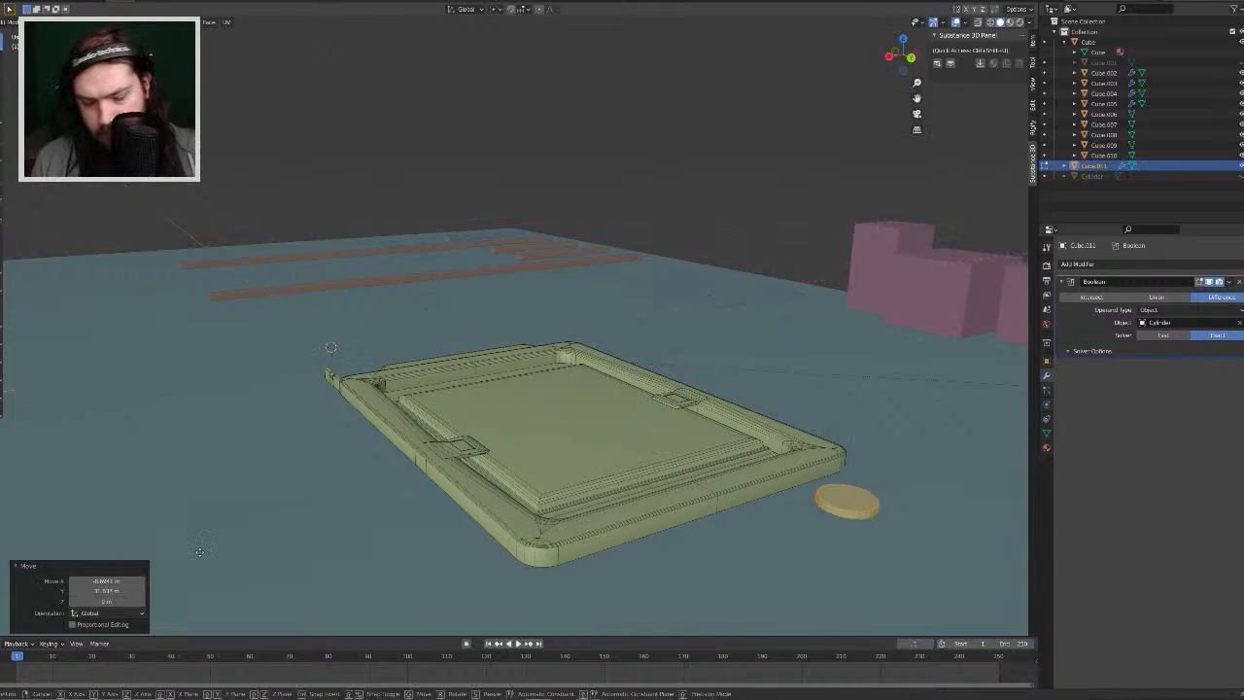
left_click(218, 469)
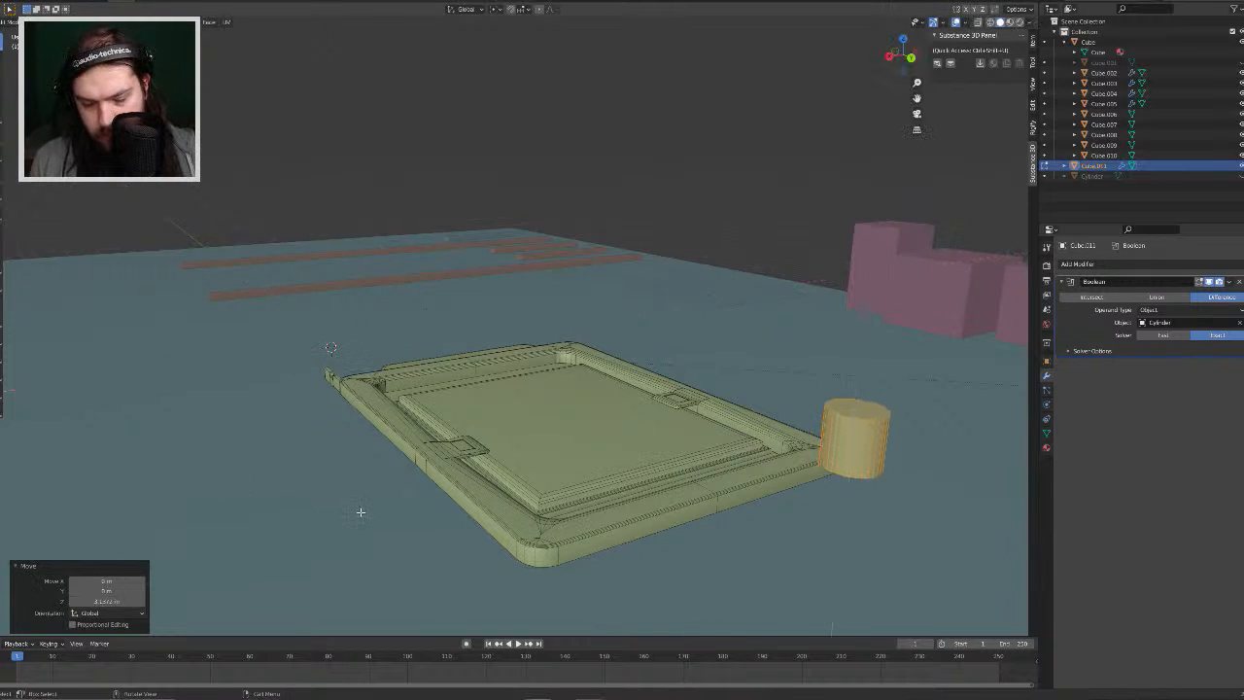
Step: Rotate the new cylinder 90° about the X axis and 90° about the Z axis to lay it horizontally
type("gx90")
key("Return")
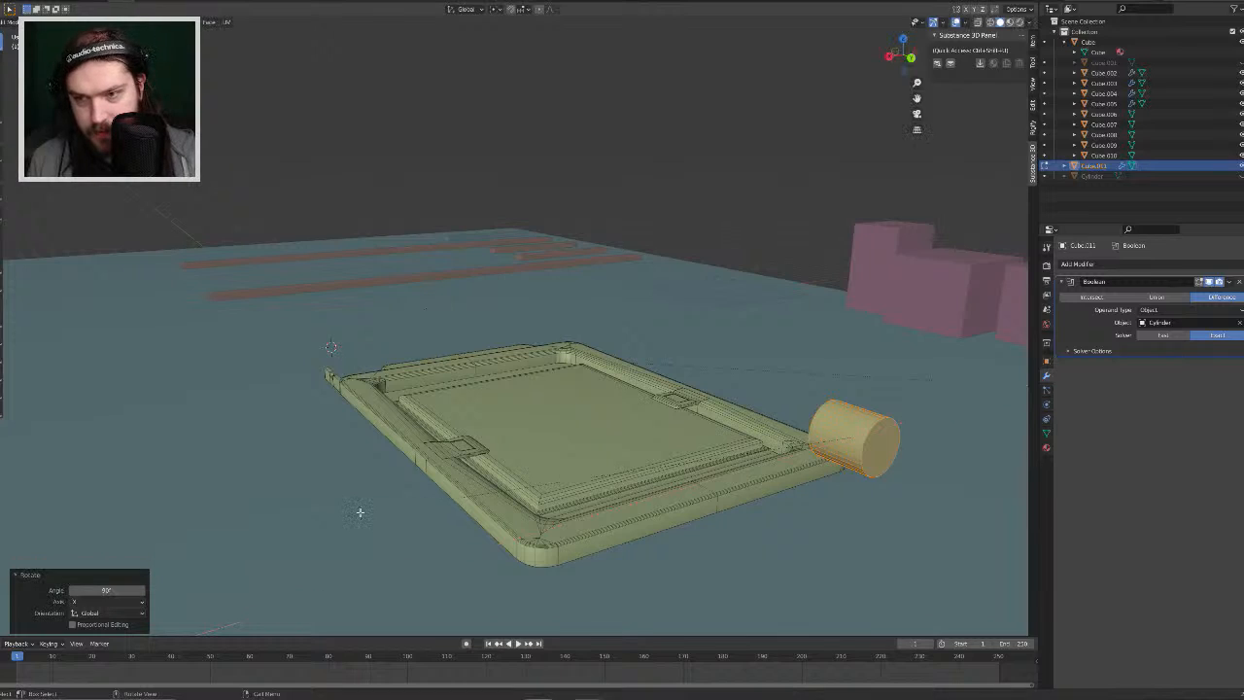
type("rz90")
key("Return")
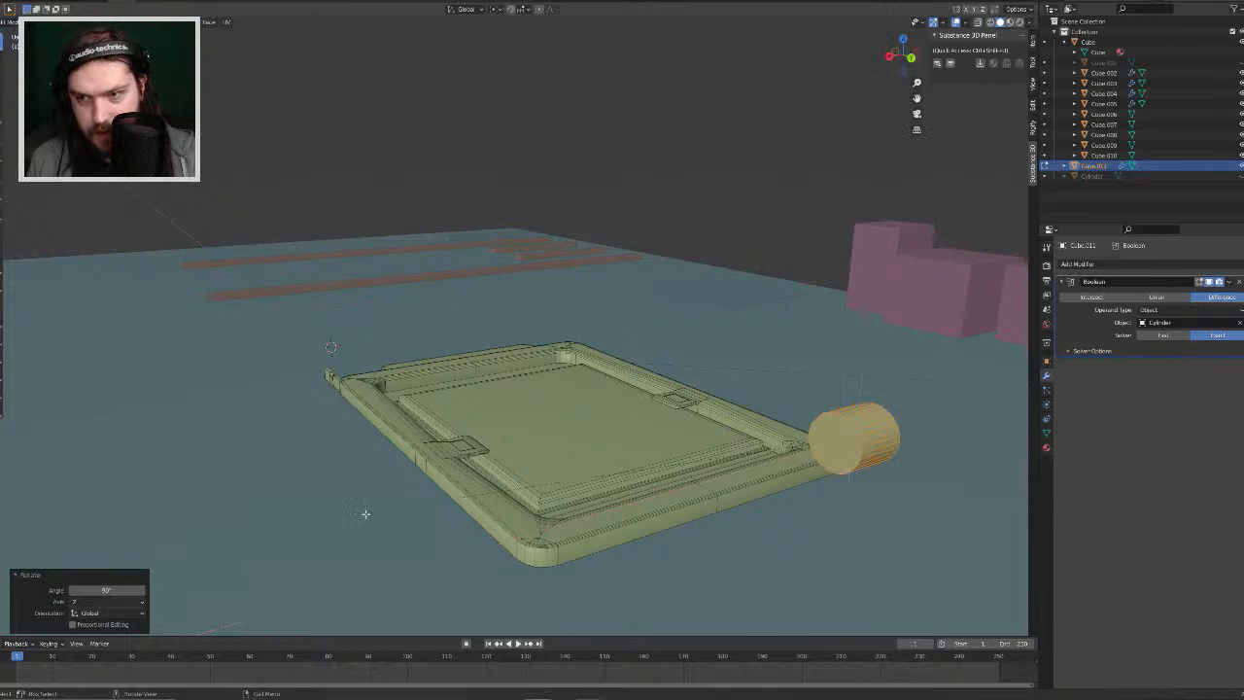
Step: Scale the cylinder to about 0.15 in Y and Z, excluding the X axis, to make a thin rod
key("z")
key("shift+x")
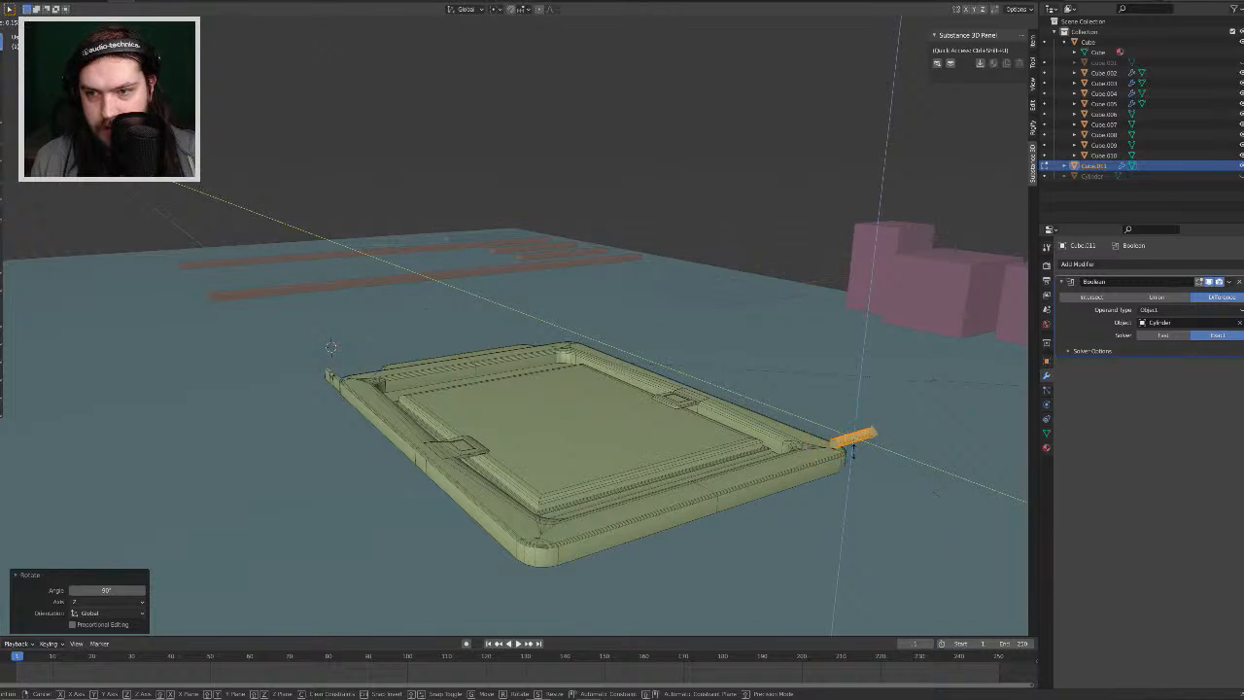
left_click(853, 449)
Step: Lower the rod vertically by about 2 m towards the board
middle_click_drag(824, 418, 910, 474)
scroll(724, 255, "up", 3)
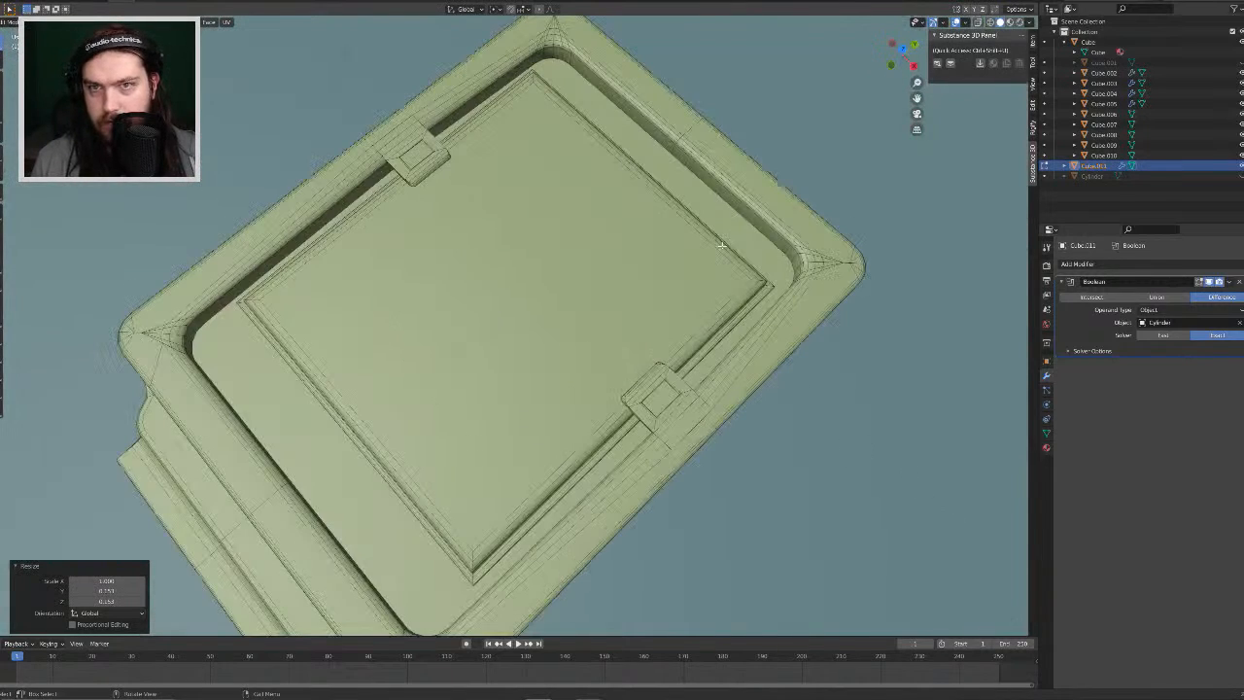
middle_click_drag(725, 250, 719, 488, "shift")
key("g")
key("z")
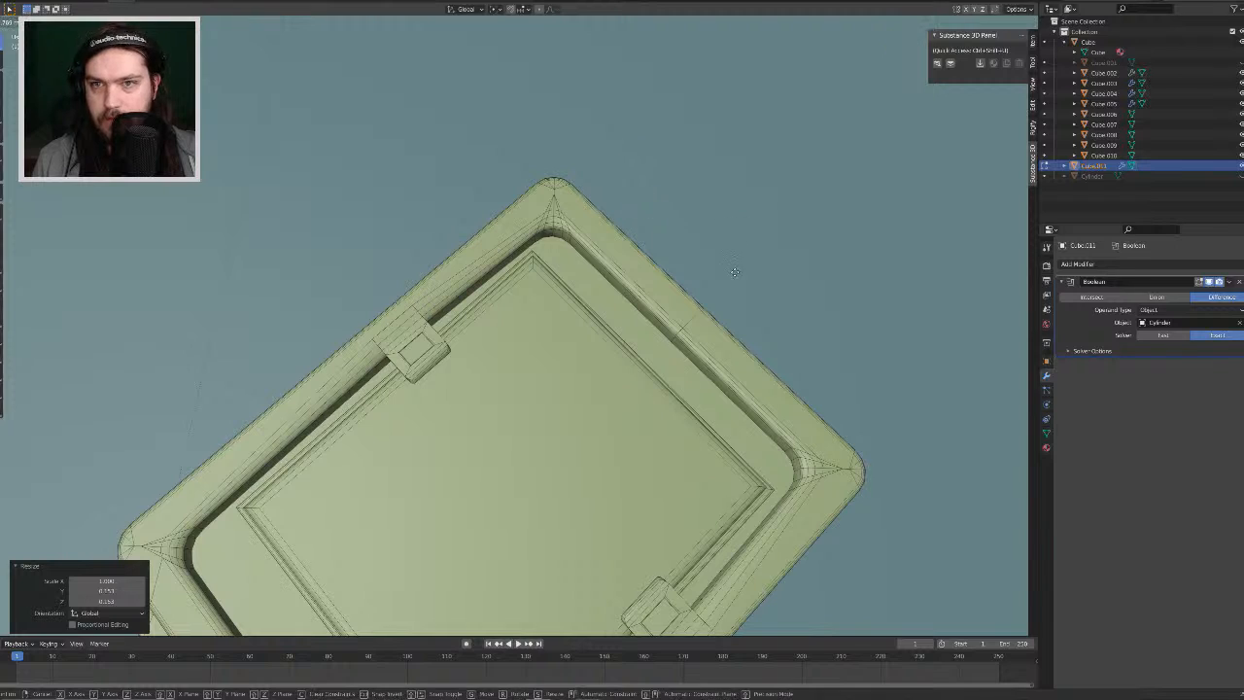
left_click(735, 256)
Step: Move the rod horizontally closer to the socket frame's short outer edge, near the corner
mouse_move(735, 255)
middle_mouse_down()
mouse_move(747, 244)
mouse_move(758, 261)
middle_mouse_up()
key("KP_7")
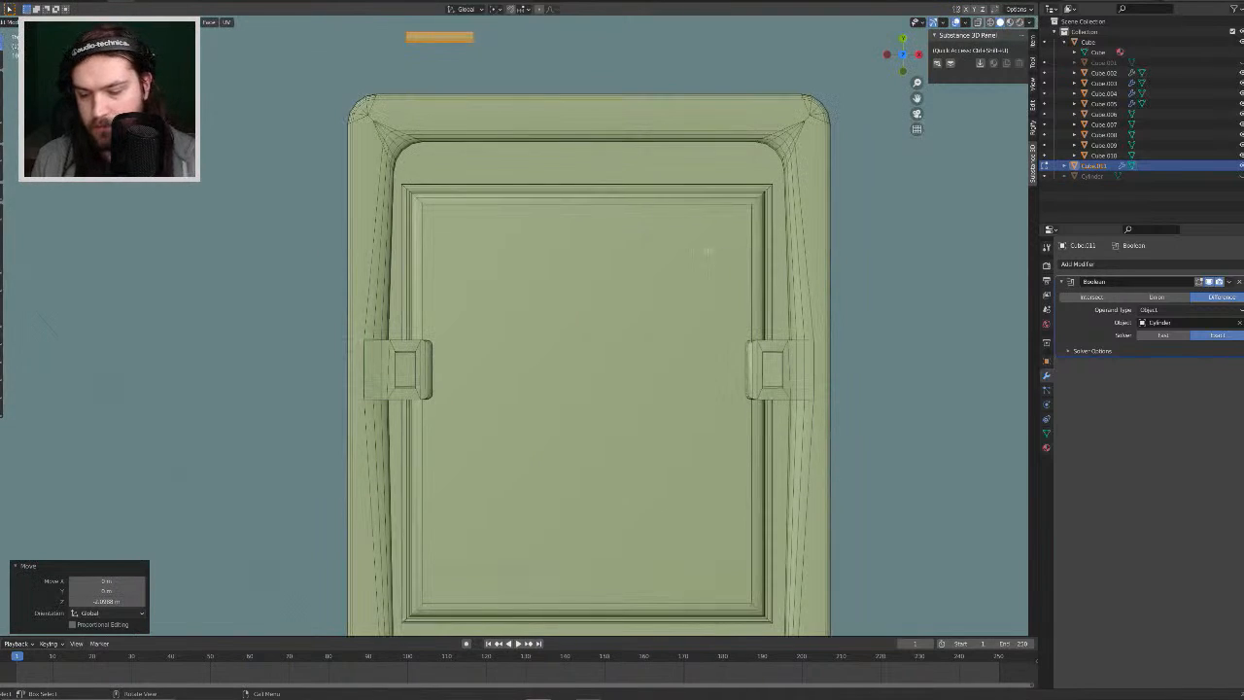
middle_click_drag(631, 188, 648, 338, "shift")
key("g")
key("shift+z")
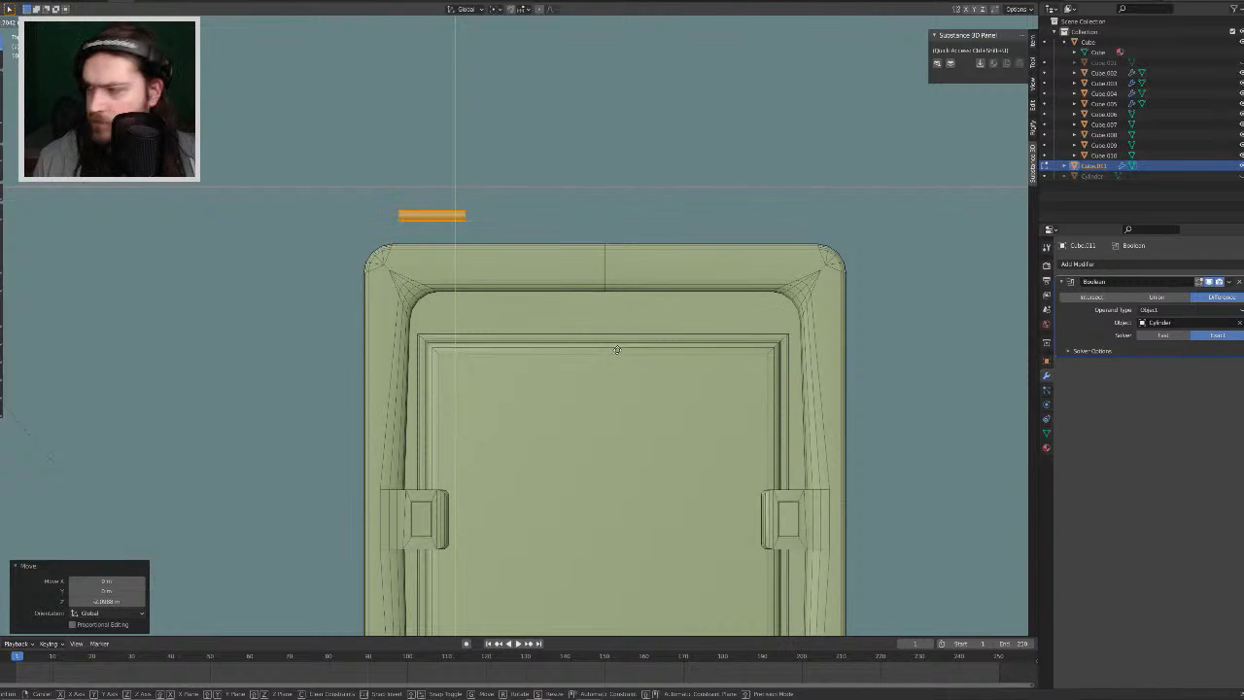
left_click(616, 349)
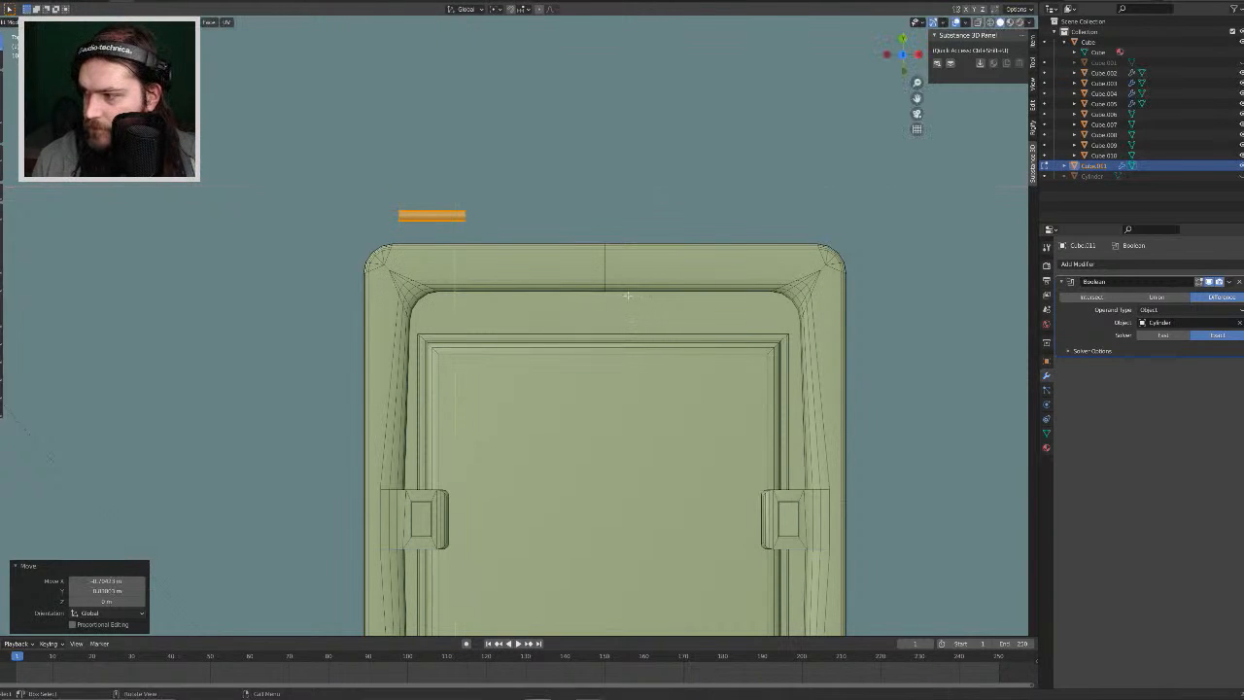
Step: Select the rod's inner end face and extend it about 1 m along the X axis
middle_click_drag(578, 228, 626, 475)
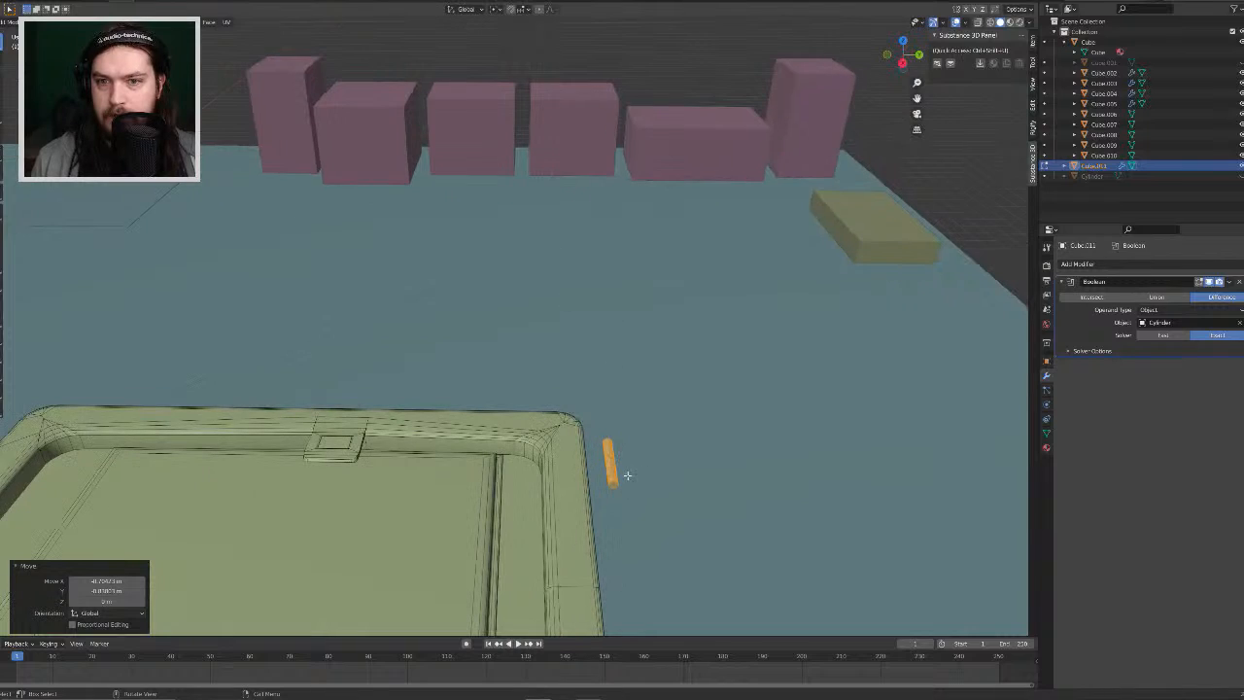
left_click(633, 492)
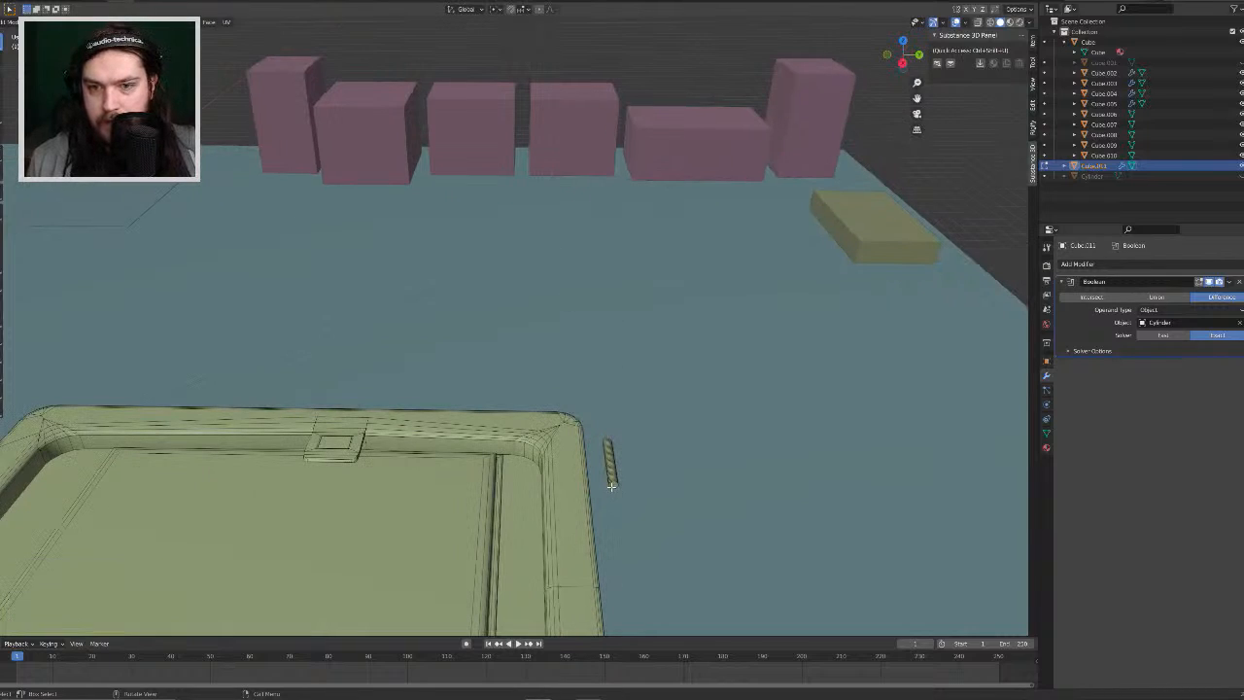
key("KP_7")
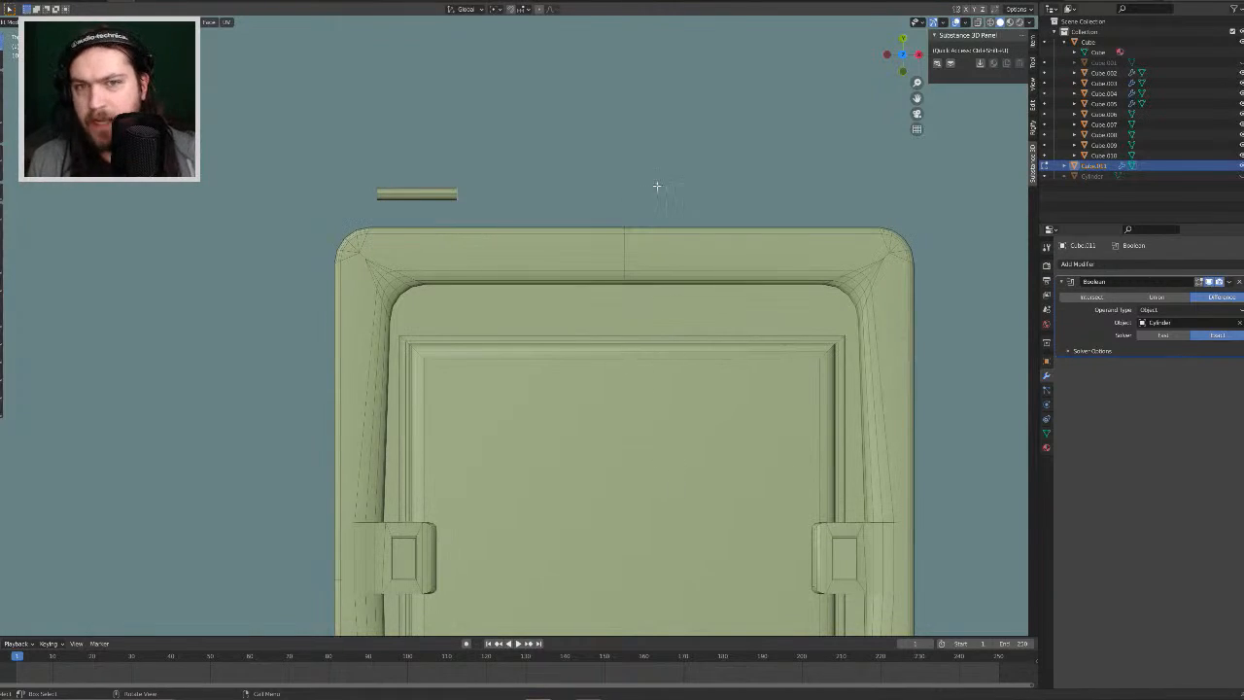
middle_click_drag(657, 186, 636, 223, "shift")
key("s")
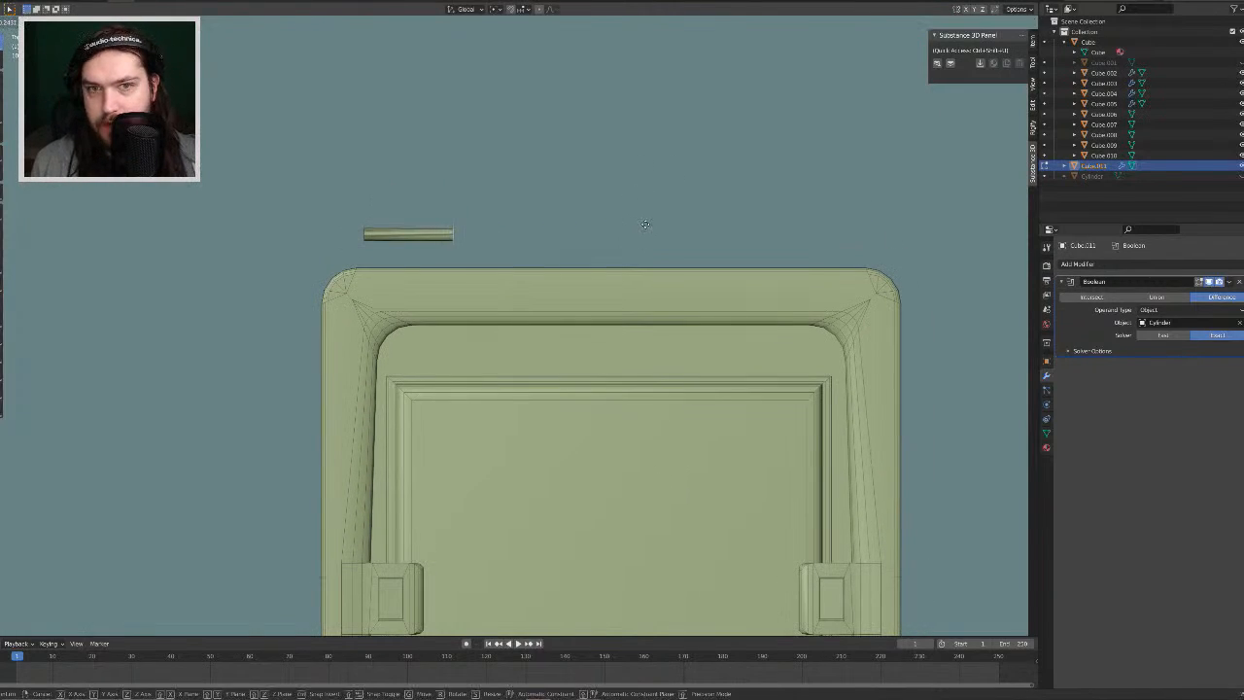
key("x")
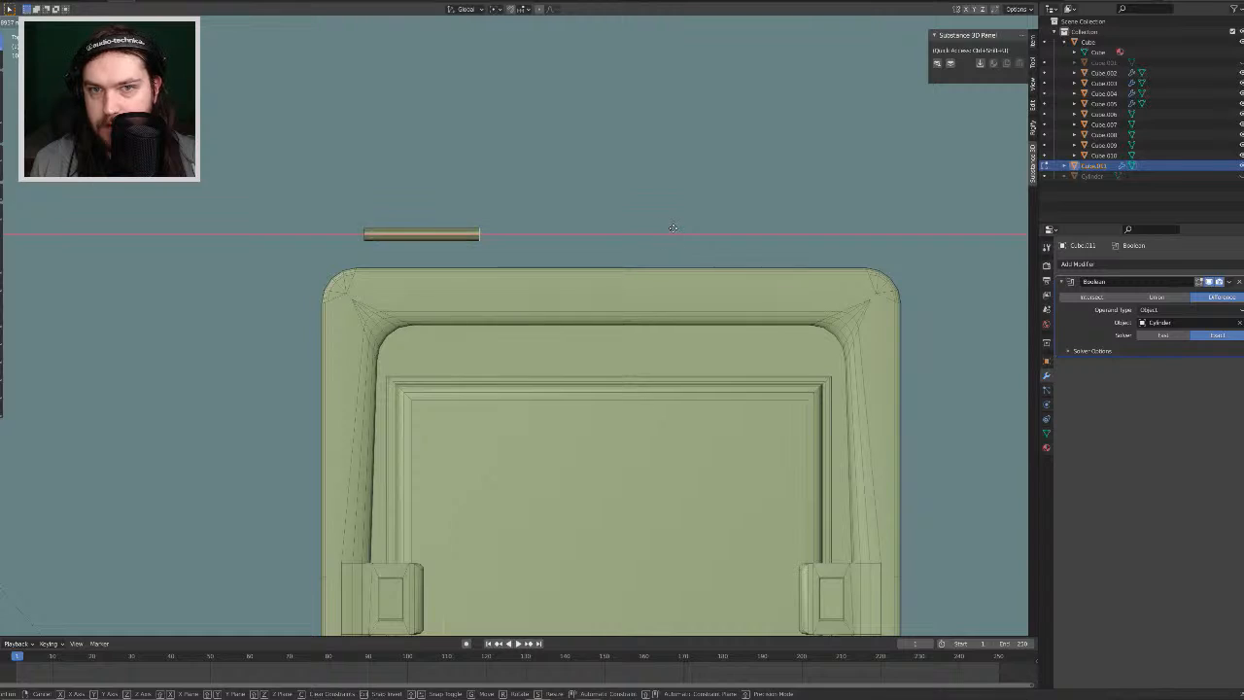
left_click(679, 226)
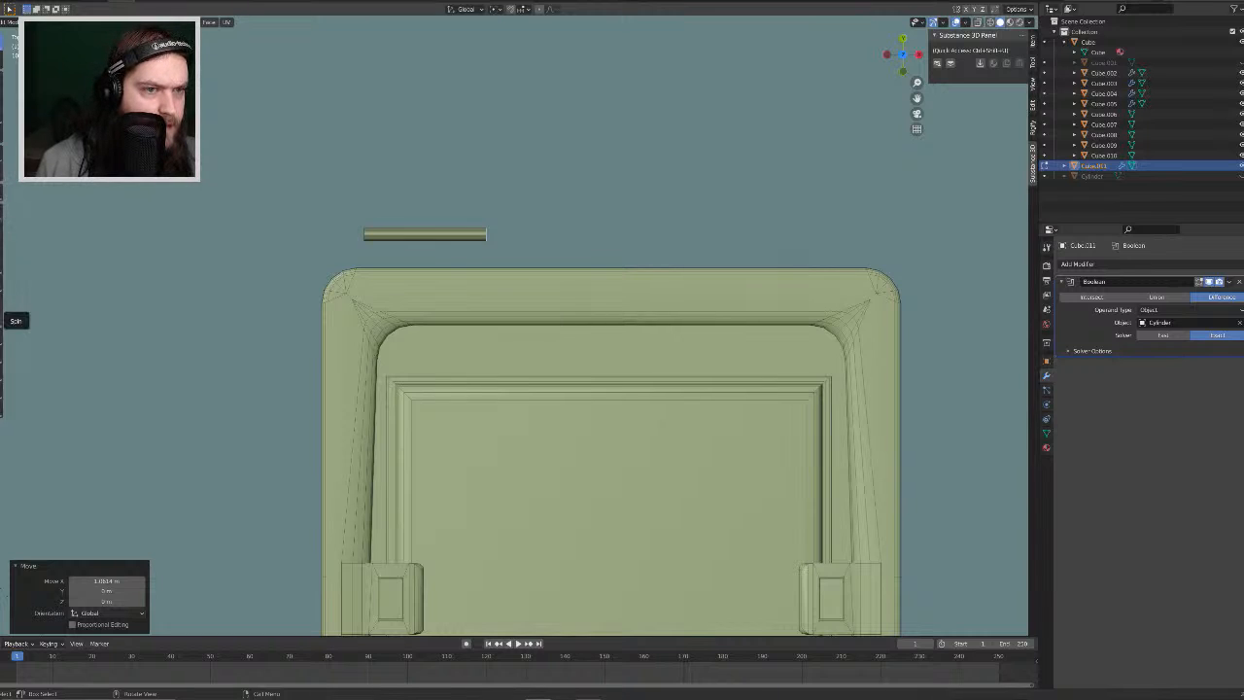
Step: Activate the Spin tool about the Z axis for the rod's selected end face
left_click(2, 319)
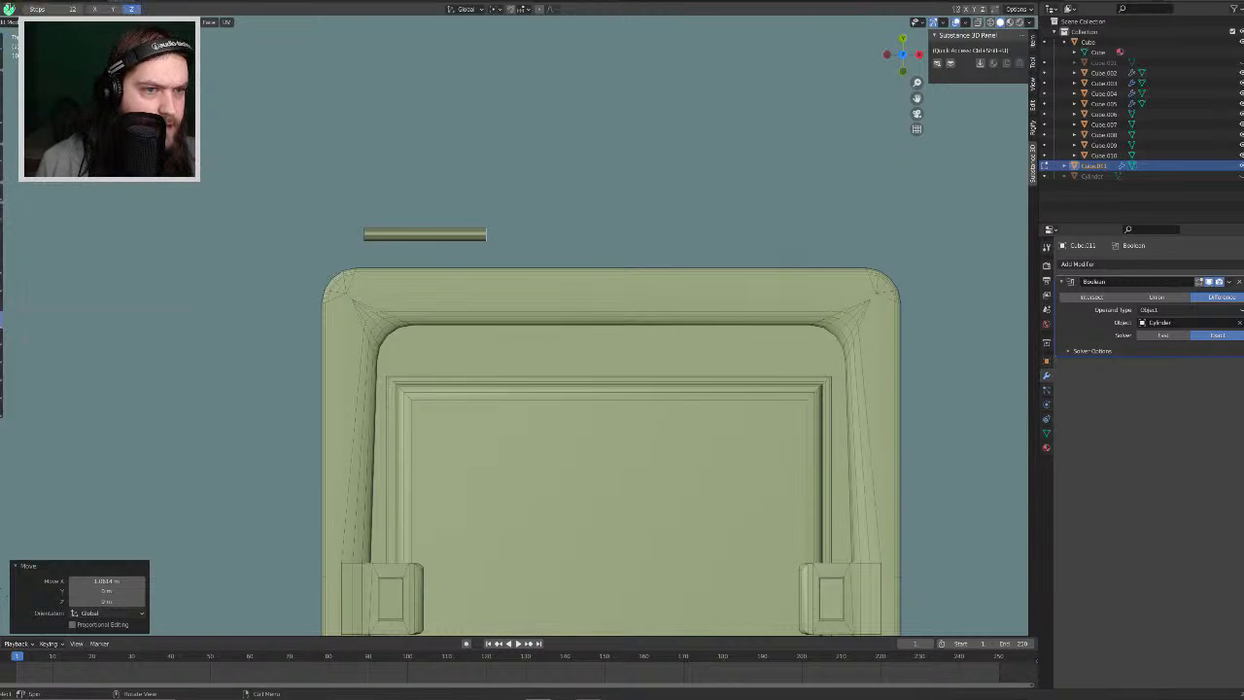
left_click(500, 210)
middle_click_drag(493, 234, 550, 389)
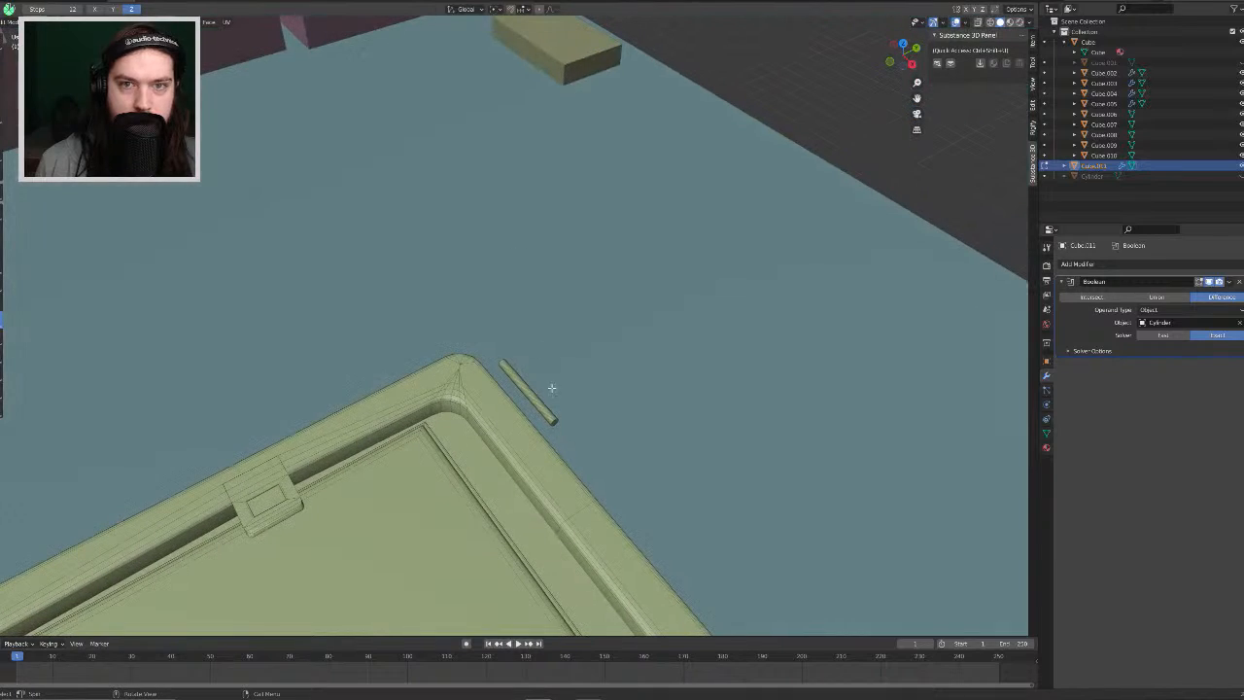
key("KP_7")
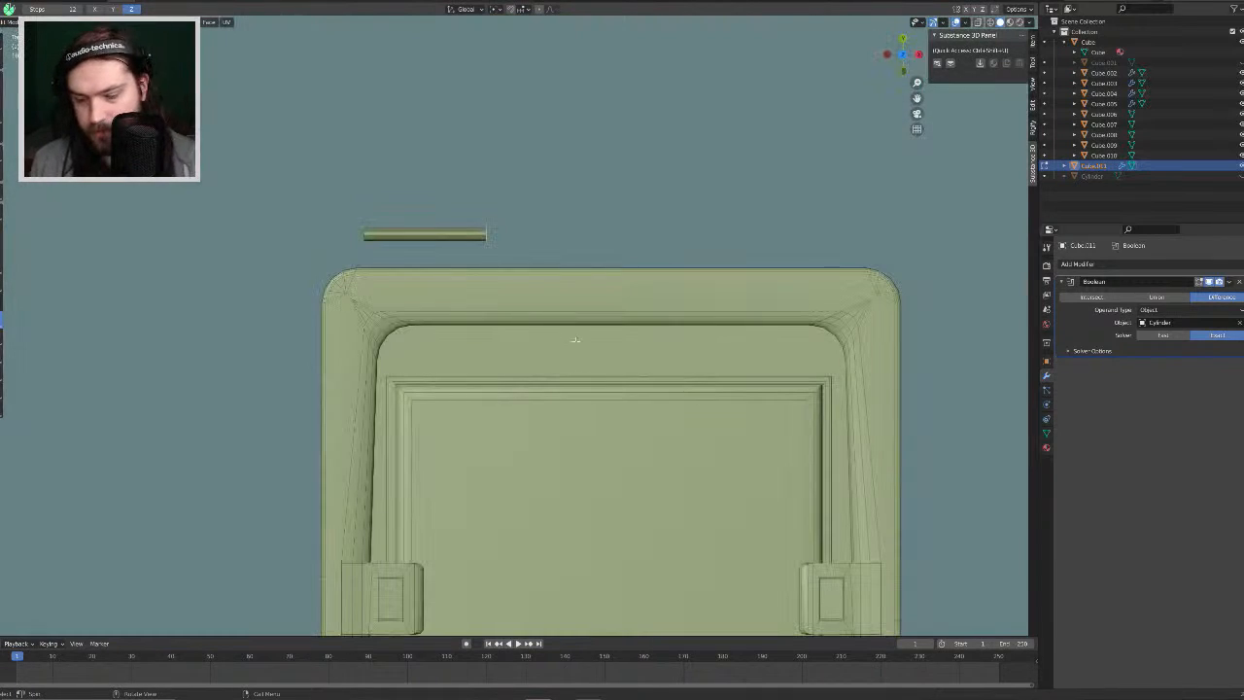
Step: Try to spin the rod's end face into a bend and undo the attempt
left_click_drag(535, 246, 913, 267)
key("ctrl+z")
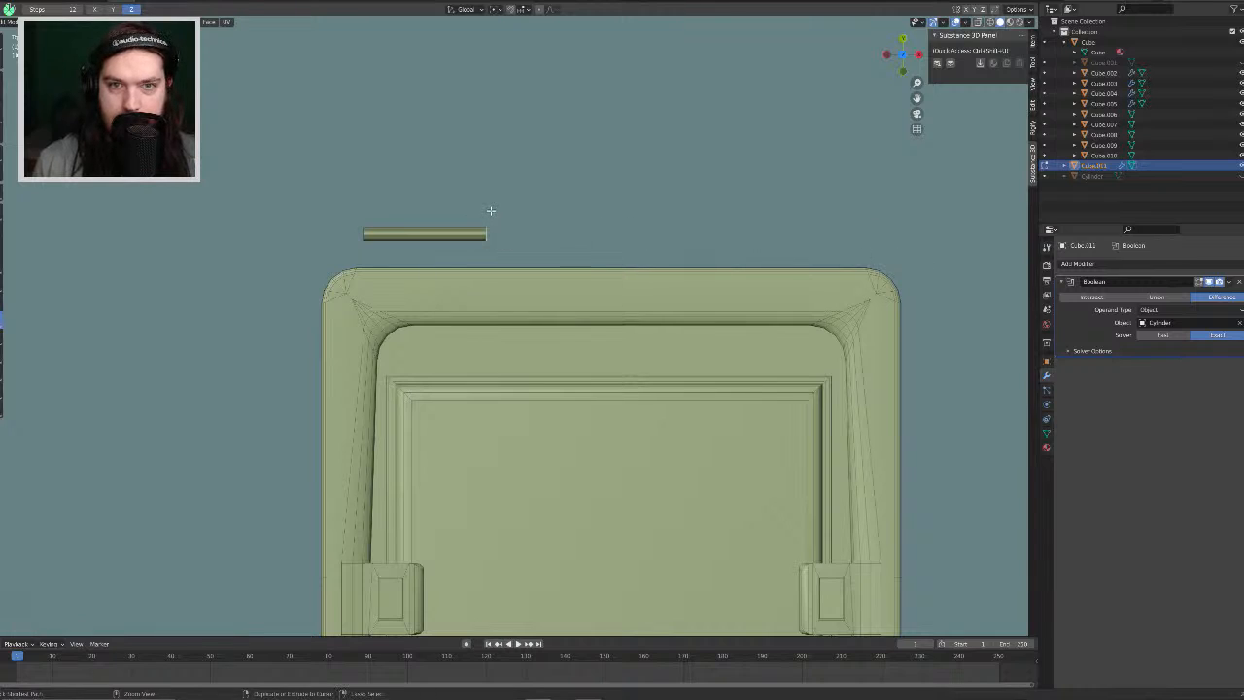
key("ctrl+z")
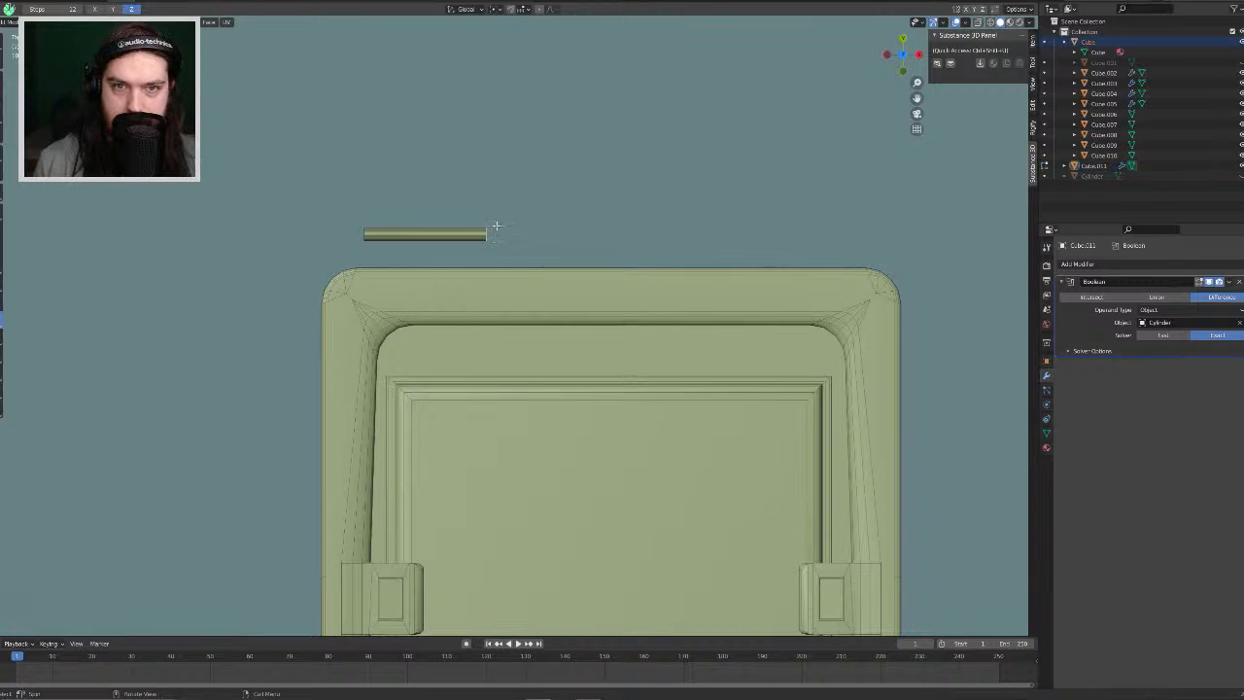
Step: Leave mesh editing and examine the rod and the socket frame on the board from a wider view
key("Tab")
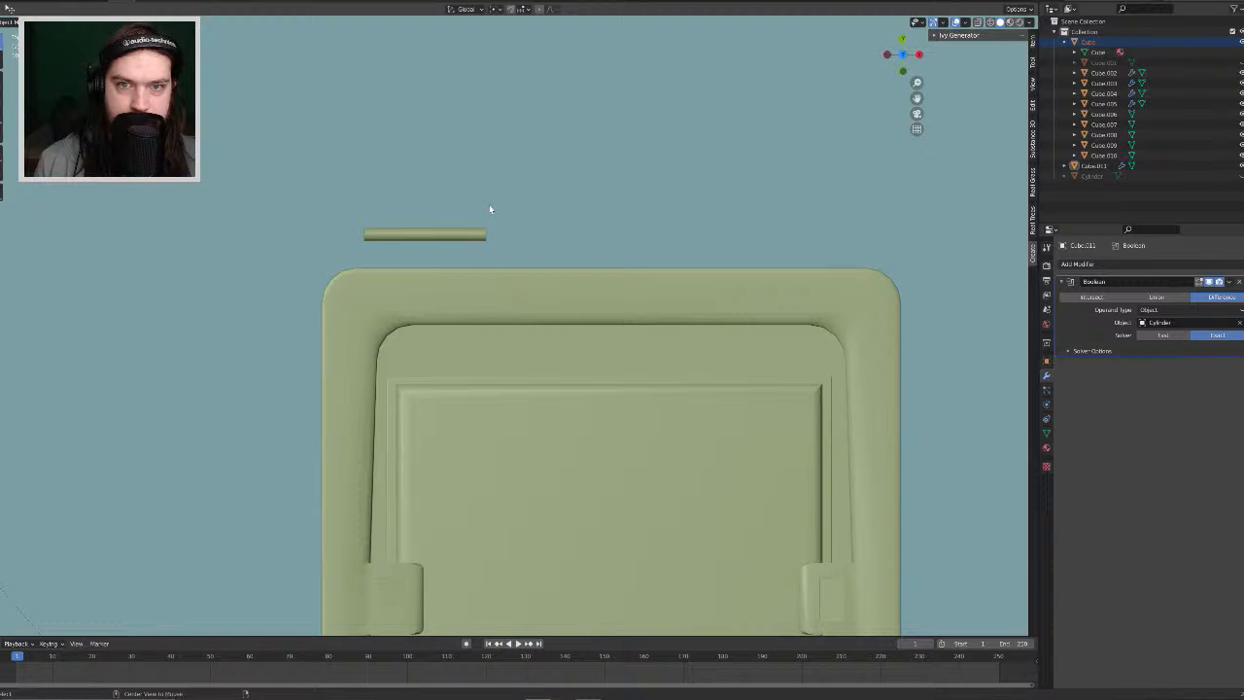
middle_click_drag(500, 216, 330, 179)
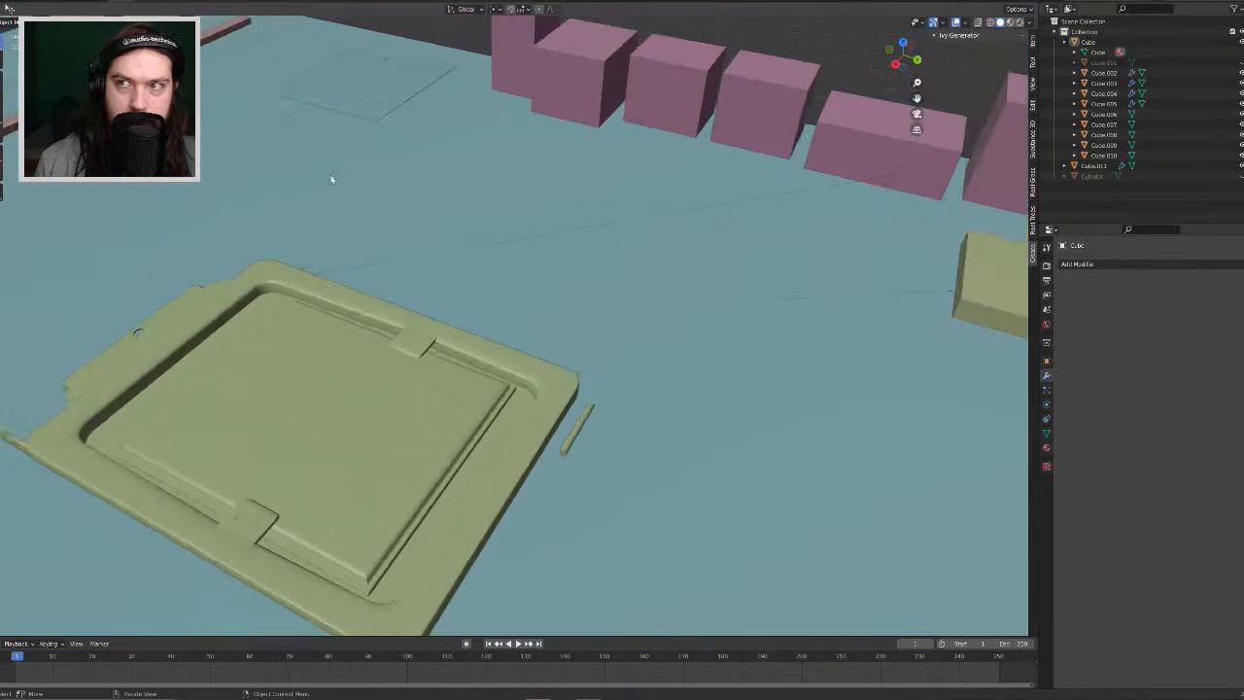
scroll(325, 180, "down", 1)
scroll(299, 183, "up", 3)
scroll(396, 266, "down", 4)
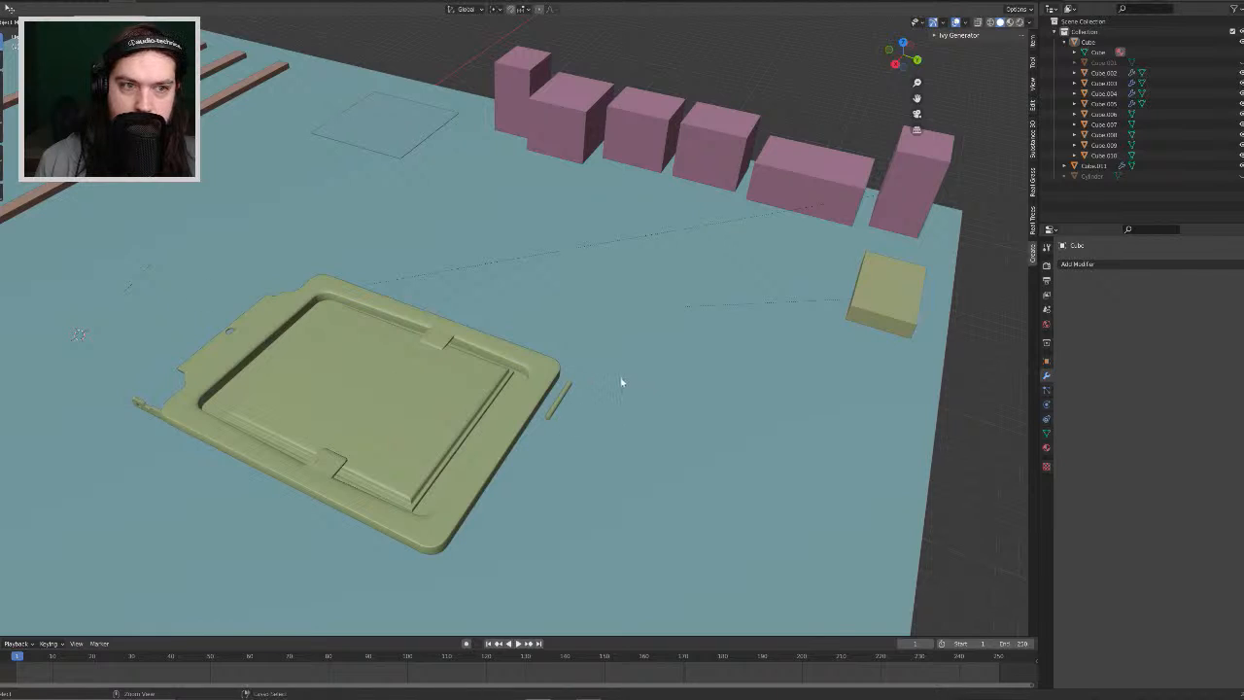
left_click(622, 382)
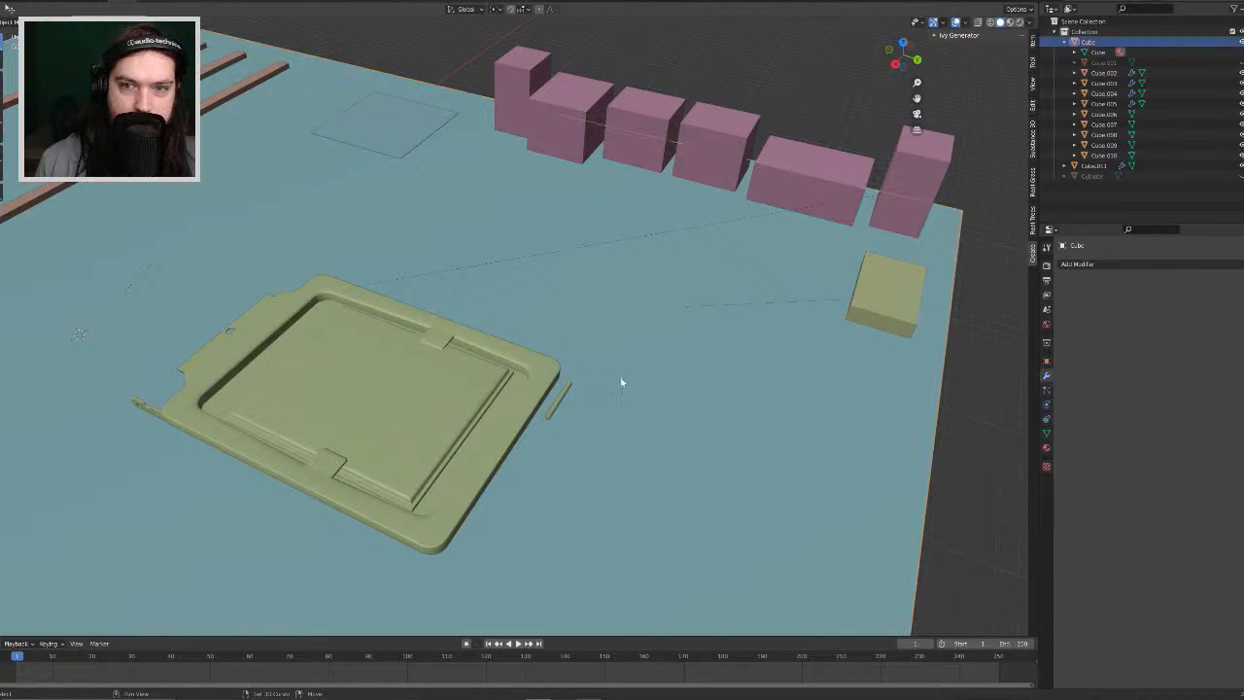
left_click(993, 420)
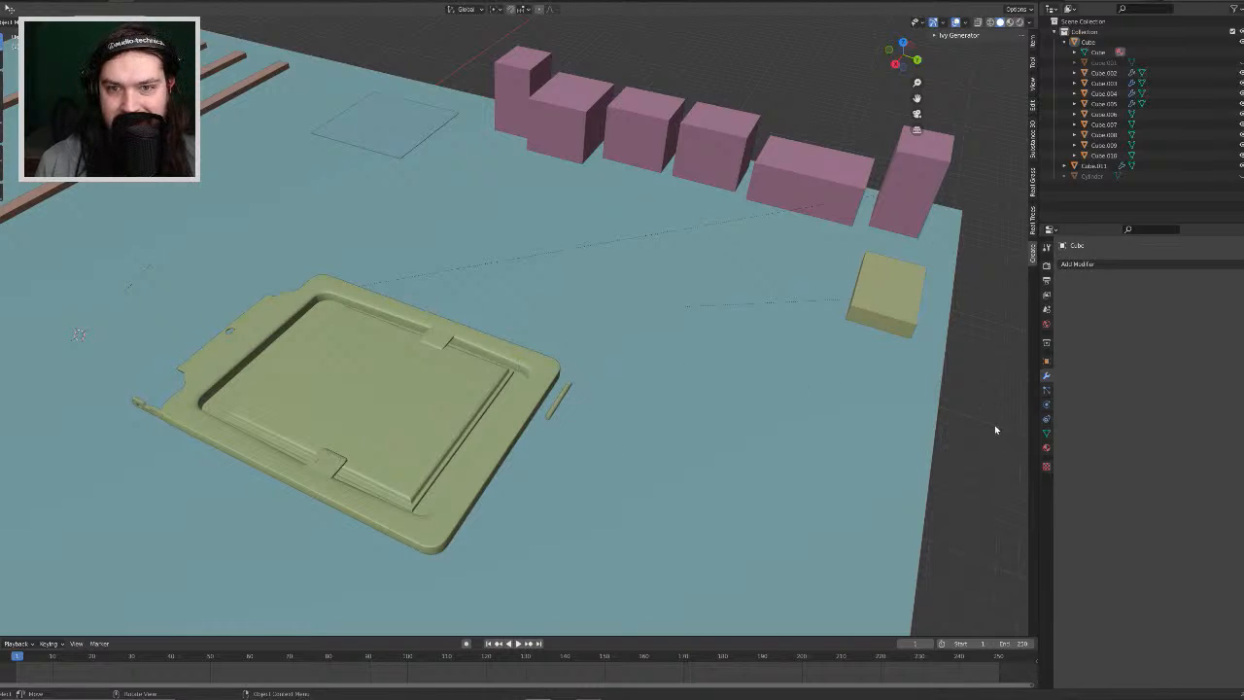
right_click(994, 425)
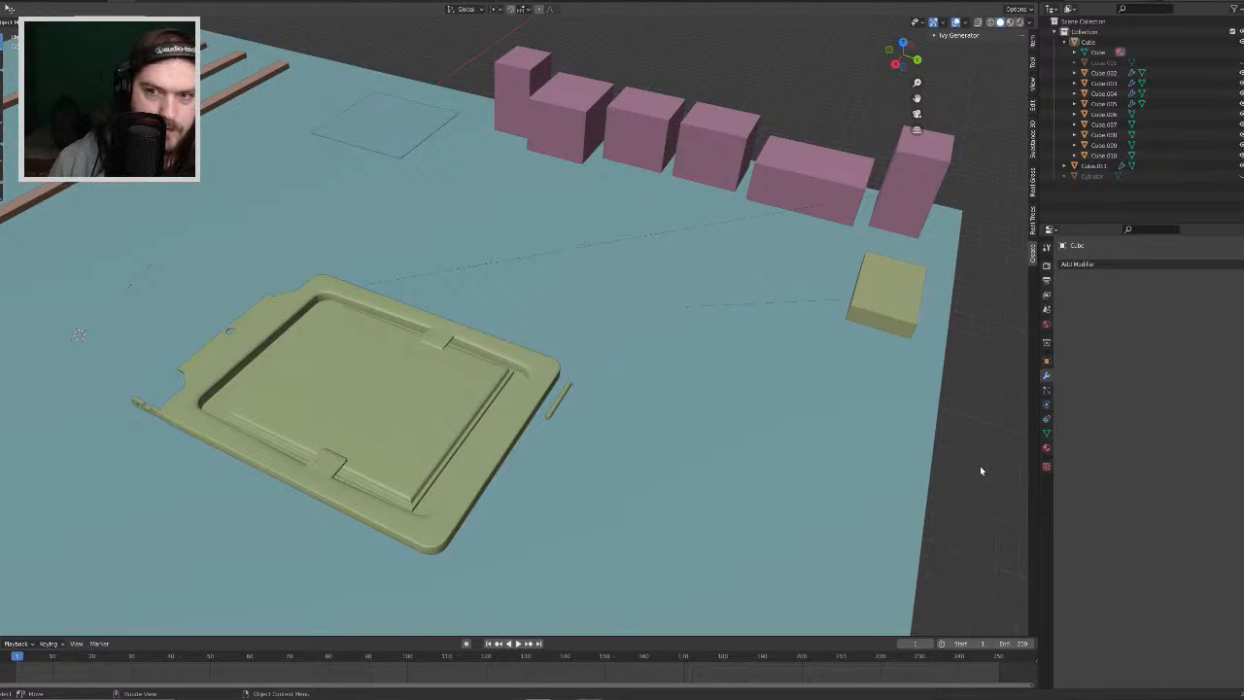
key("shift+s")
key("shift+s")
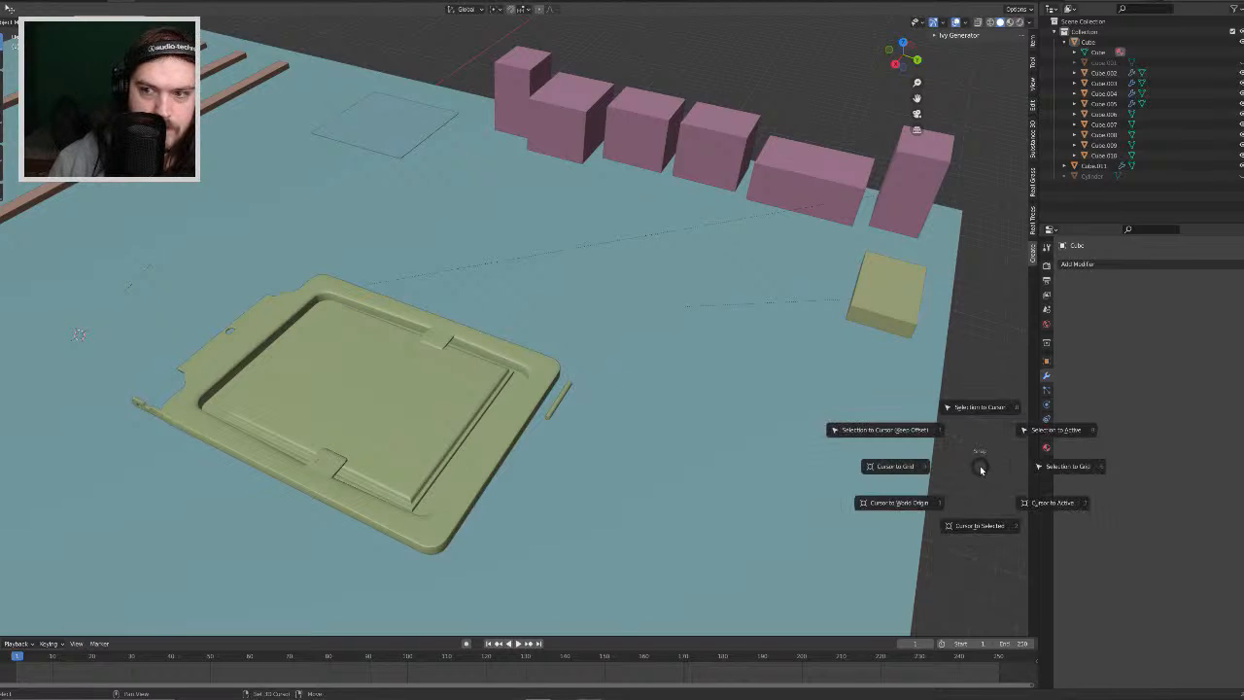
left_click(575, 452)
Step: Select the socket assembly, open it for mesh editing and select only the rod's linked geometry
middle_click_drag(547, 431, 457, 303)
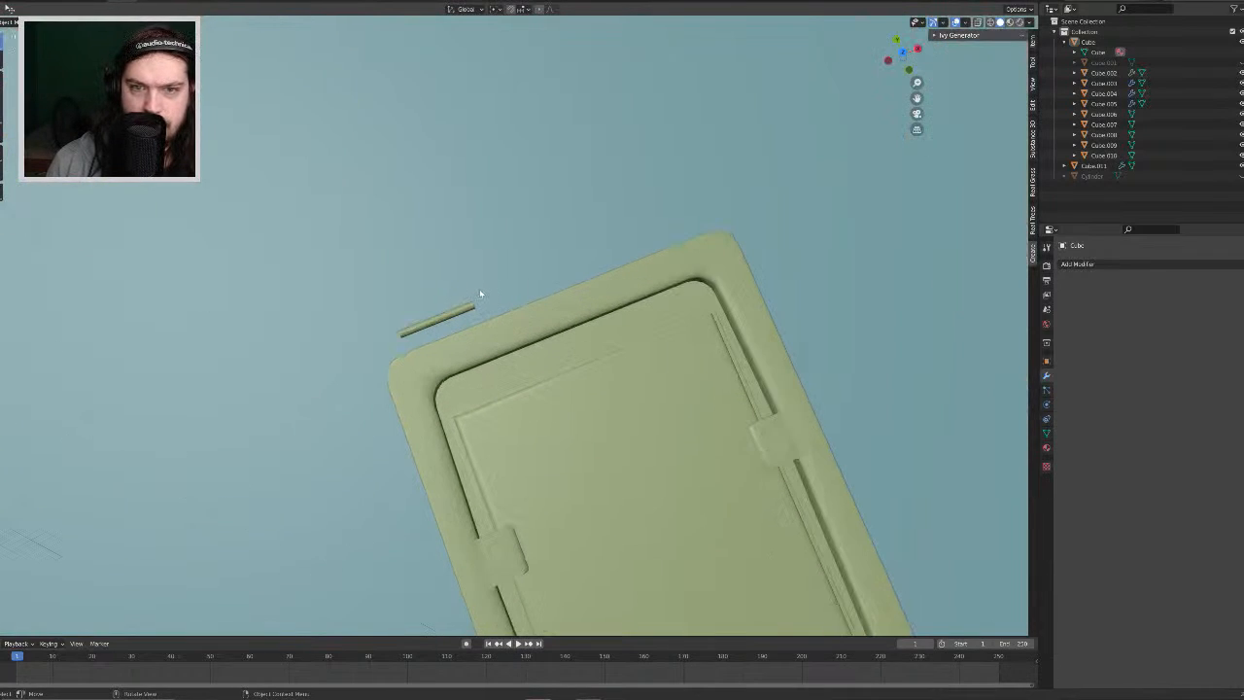
key("KP_7")
scroll(511, 251, "up", 1)
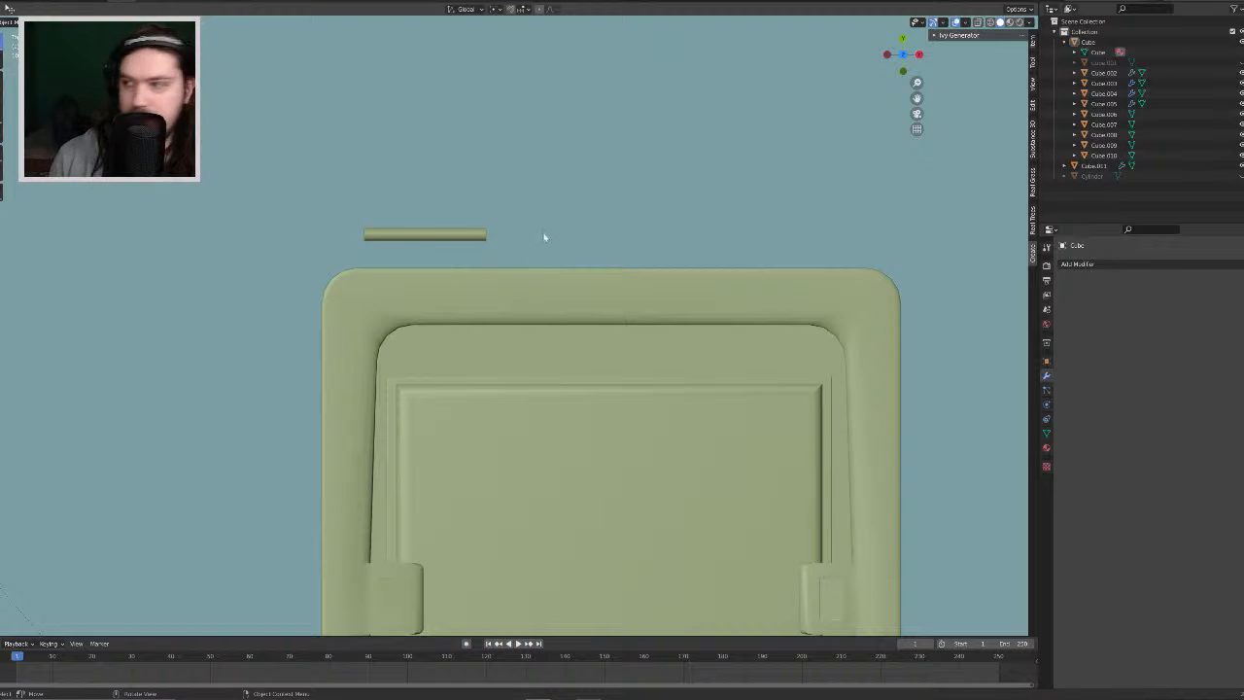
scroll(544, 242, "down", 2)
middle_click_drag(541, 233, 514, 499)
left_click(519, 523)
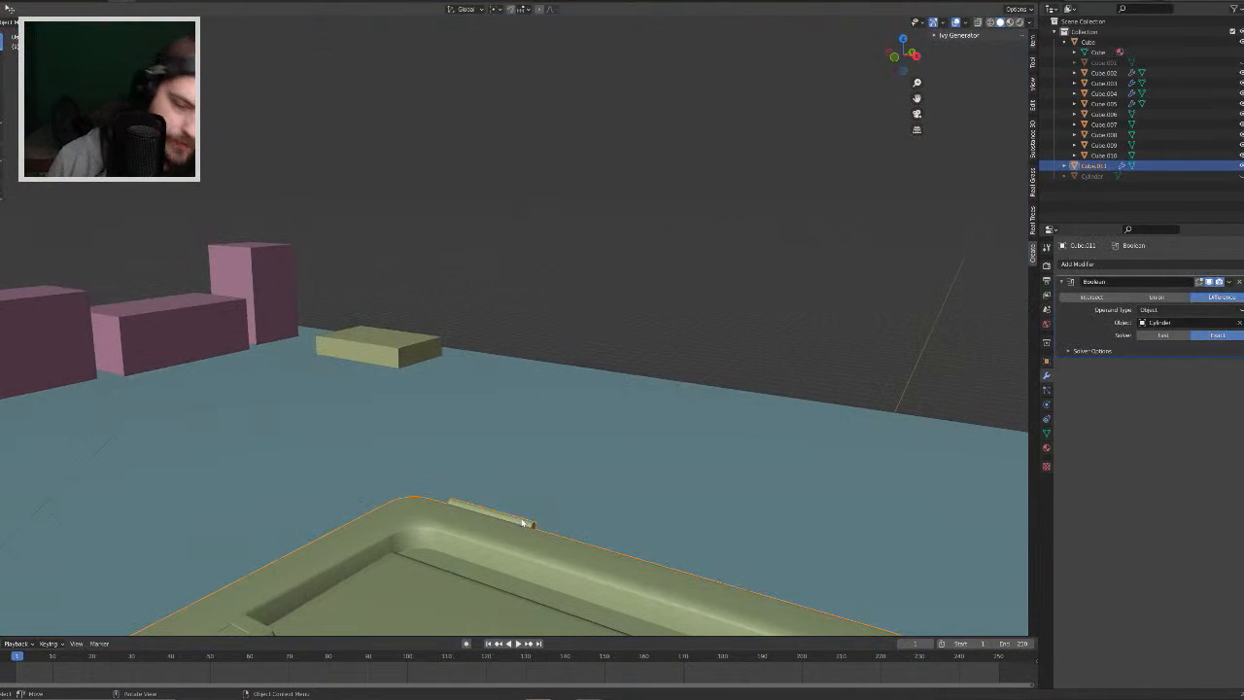
middle_click_drag(596, 527, 571, 521)
key("Tab")
key("a")
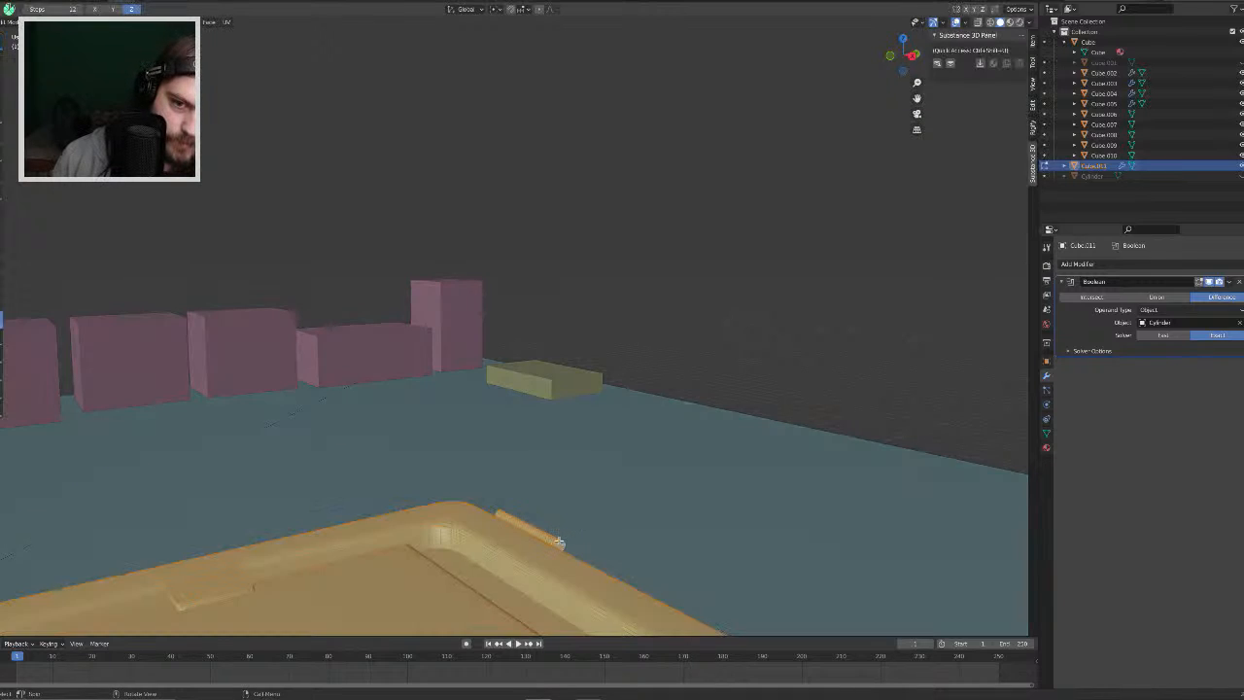
left_click(559, 541)
key("ctrl+l")
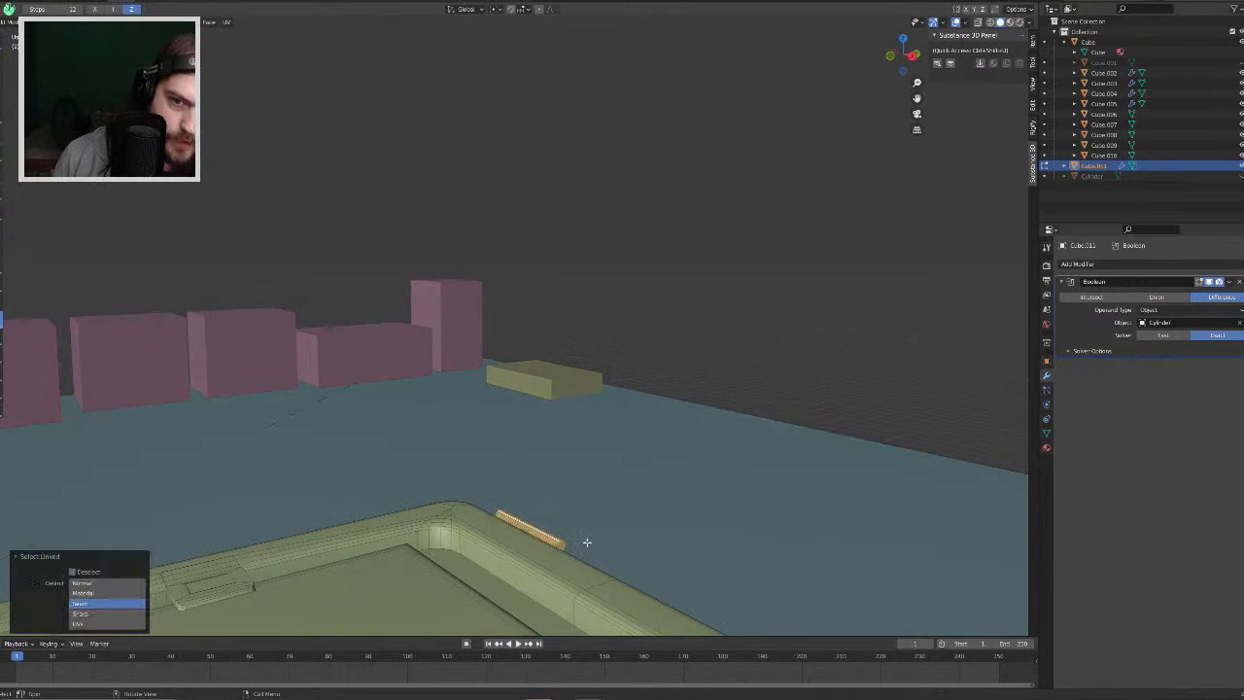
Step: Try to create a face from the rod's selected geometry
key("f")
middle_click_drag(686, 447, 535, 415)
key("f")
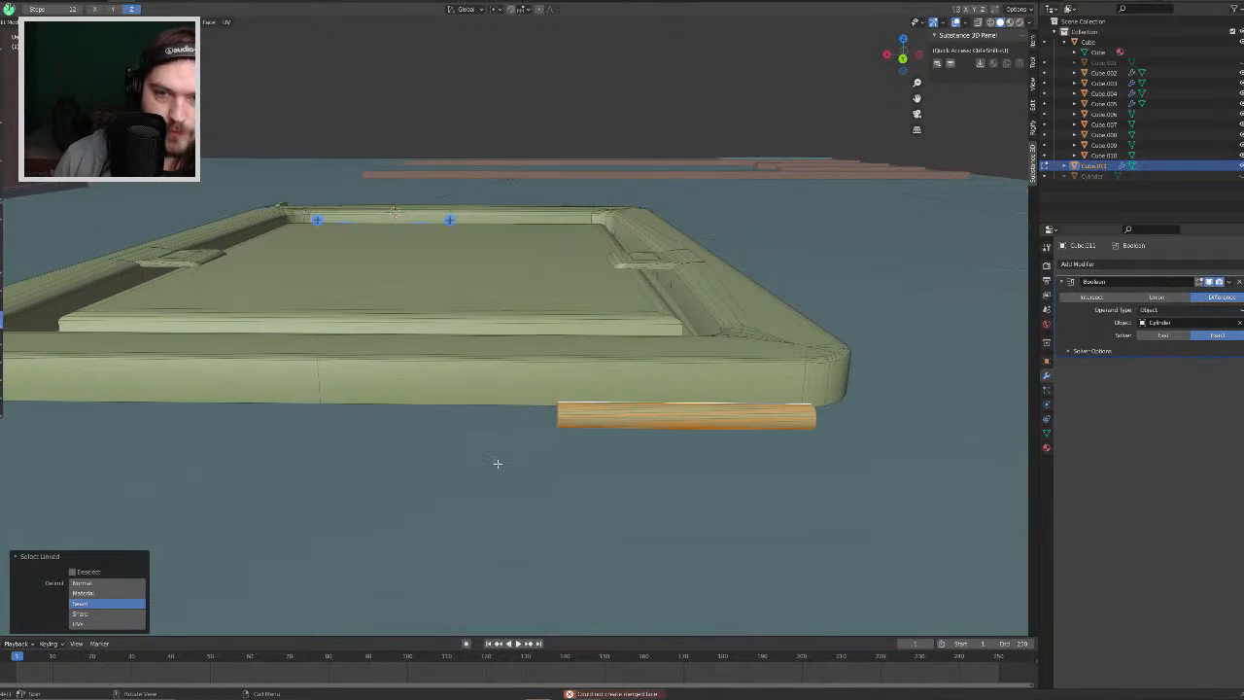
Step: Snap the 3D cursor to the active element of the selected rod
key("shift+s")
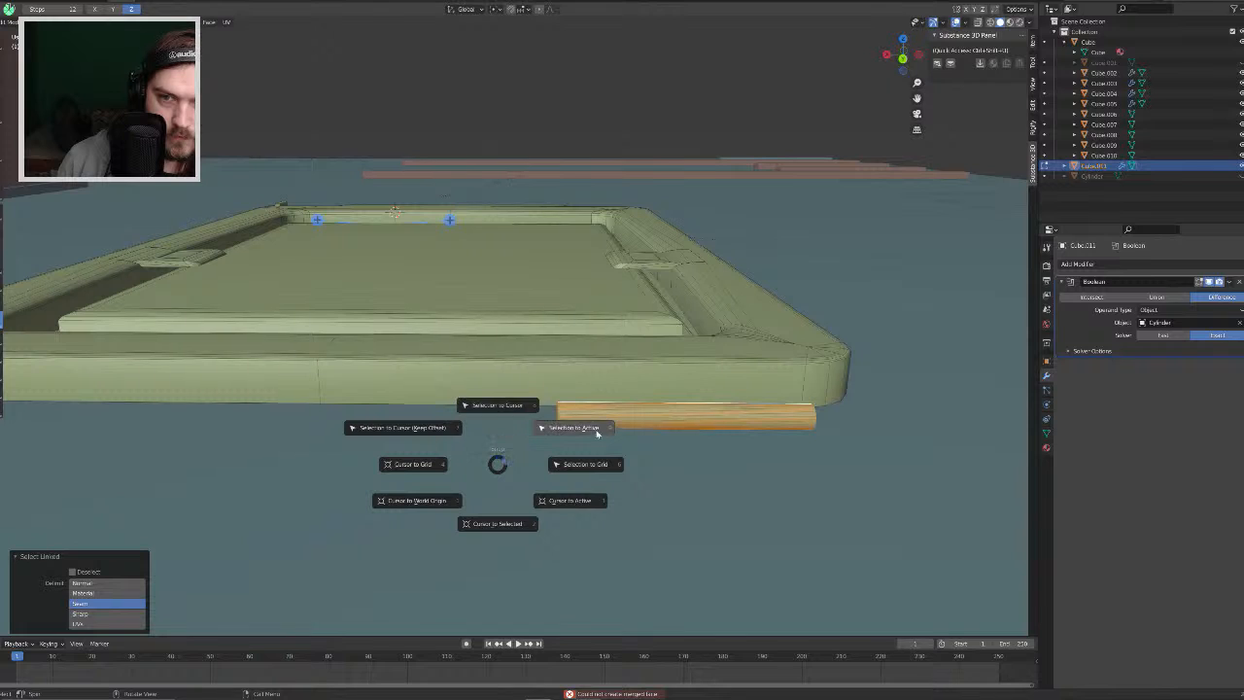
left_click(572, 503)
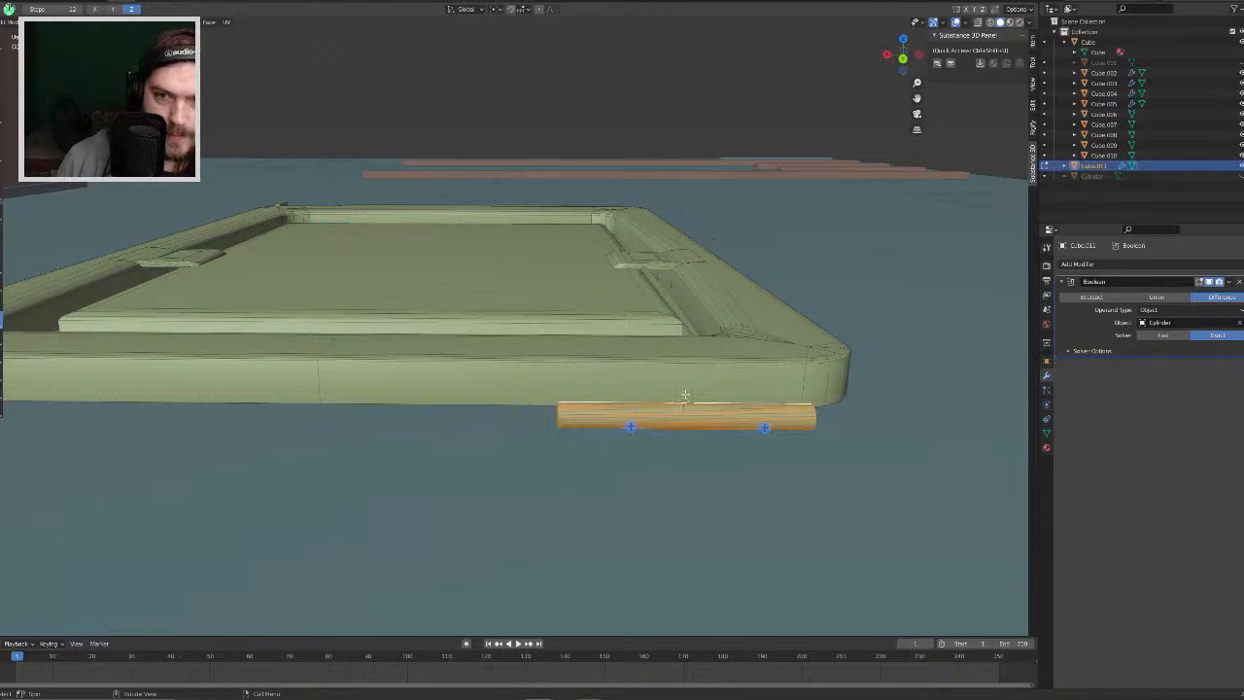
middle_click_drag(684, 395, 681, 480)
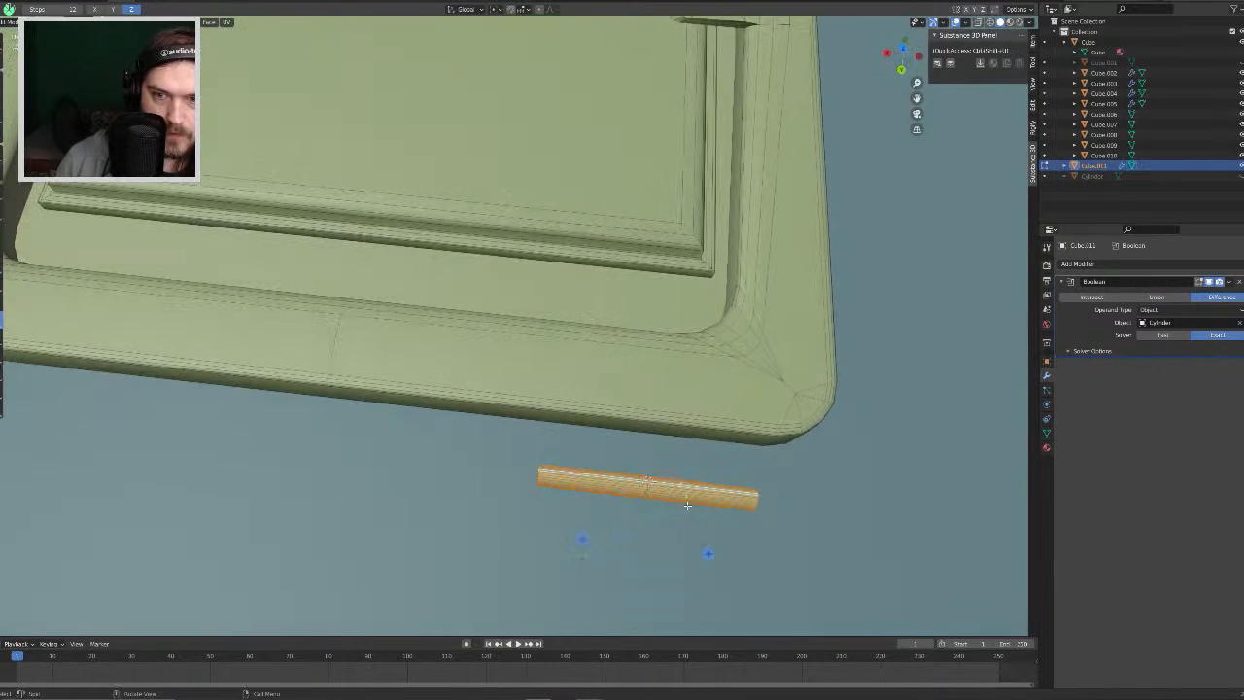
Step: Move the rod about -1.8 m along the X axis, past the frame's corner
key("Tab")
key("Tab")
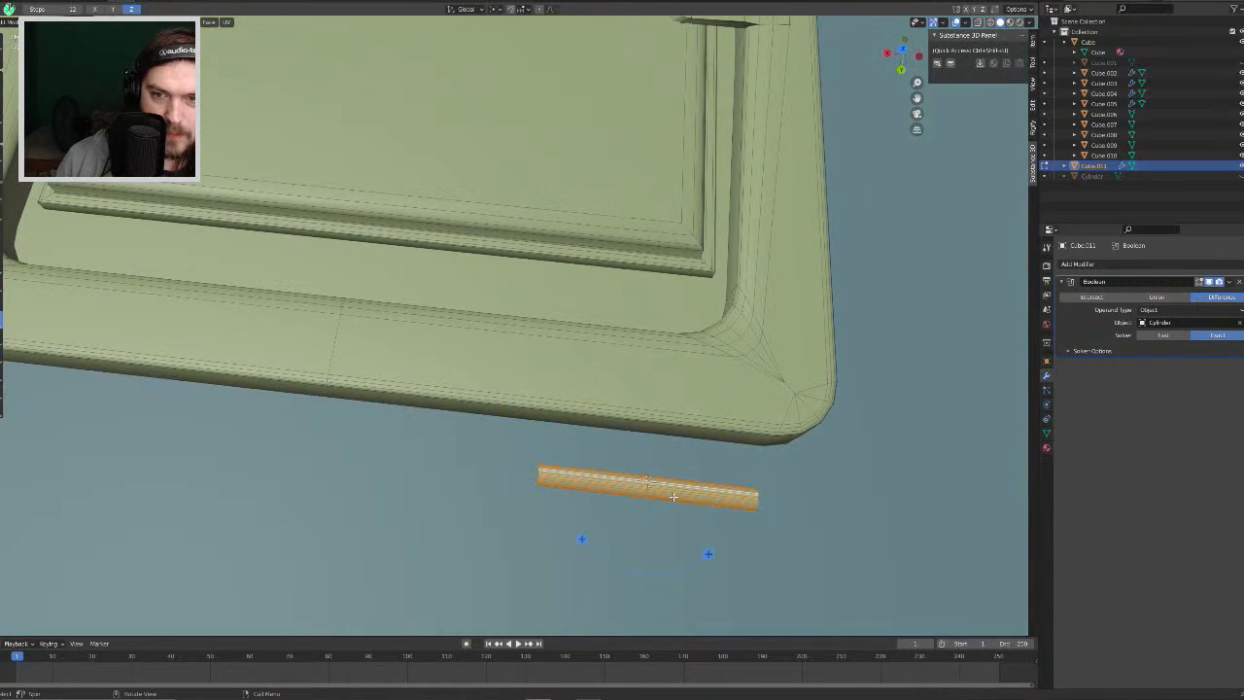
key("f")
key("g")
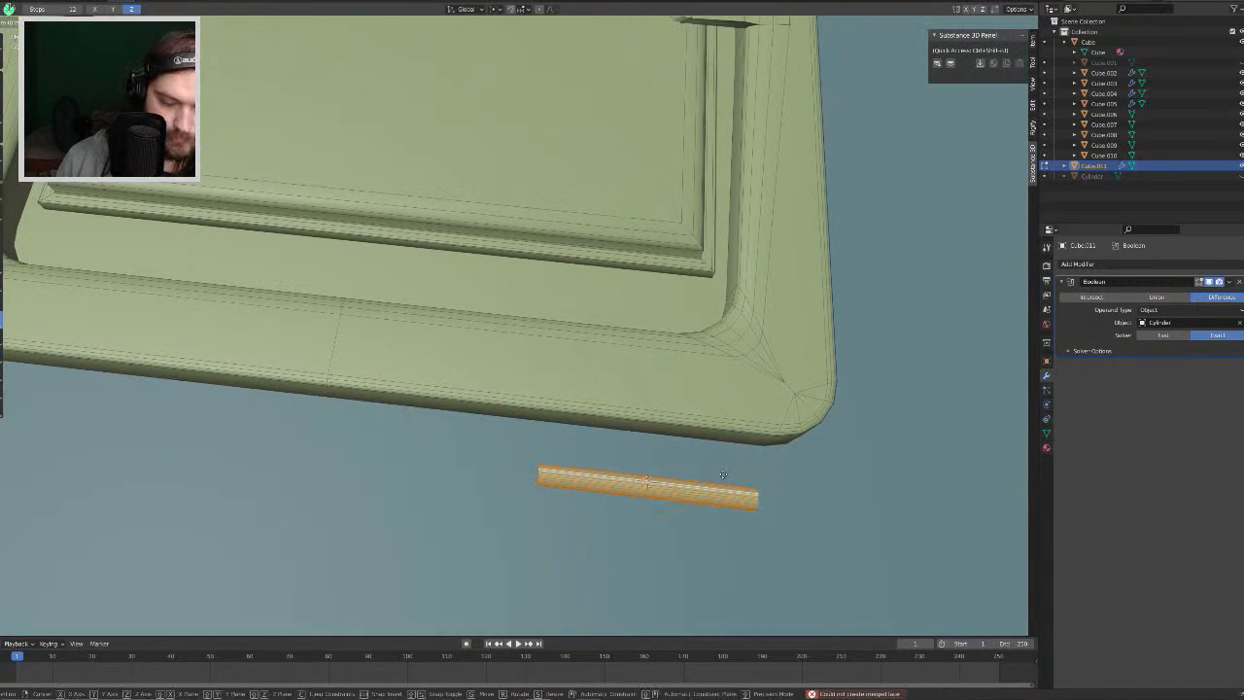
left_click(824, 474)
key("KP_7")
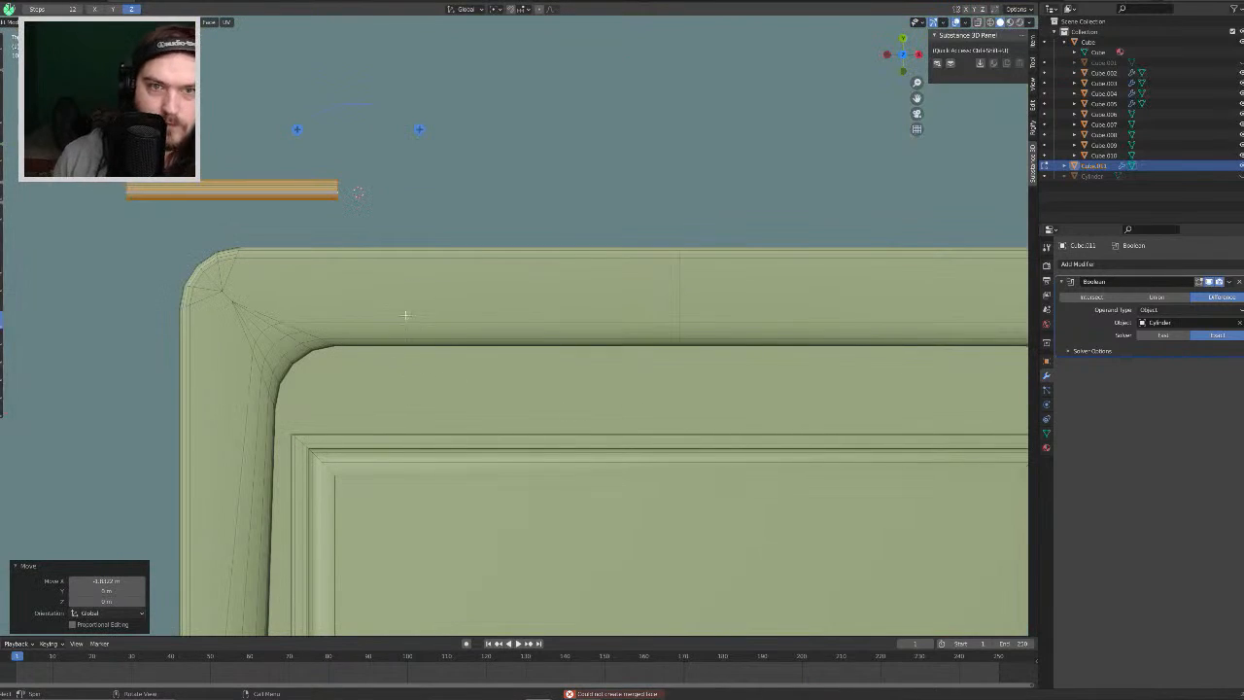
key("g")
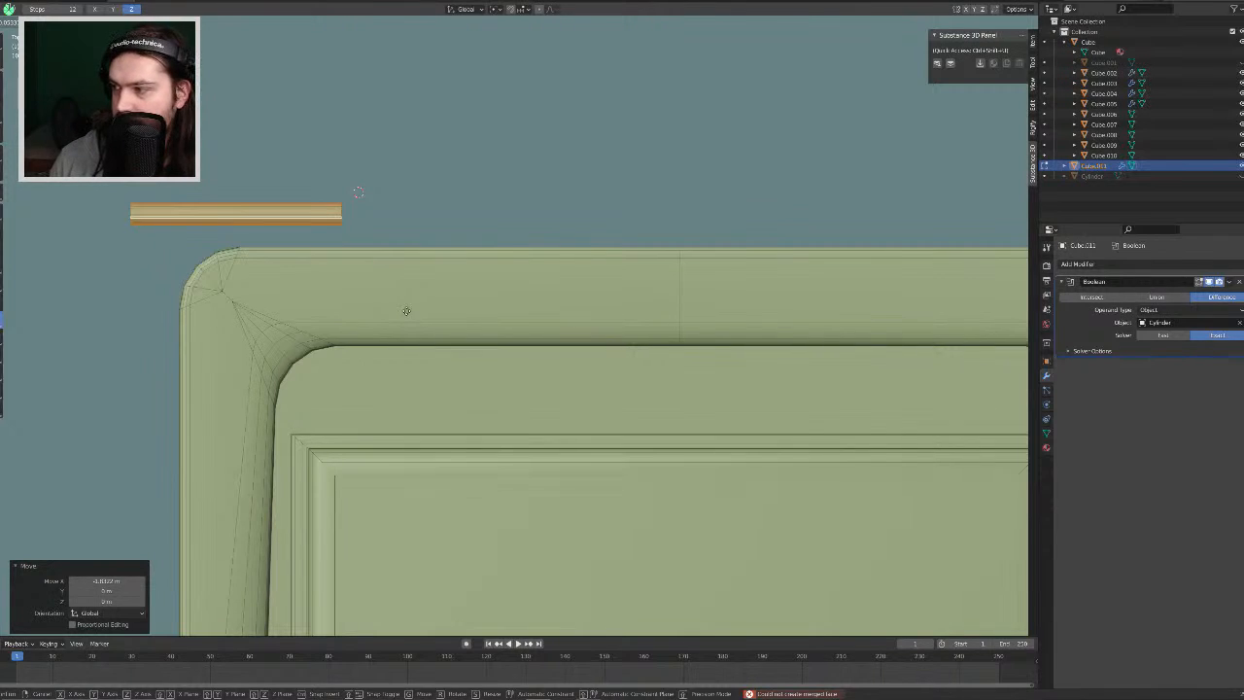
left_click(408, 287)
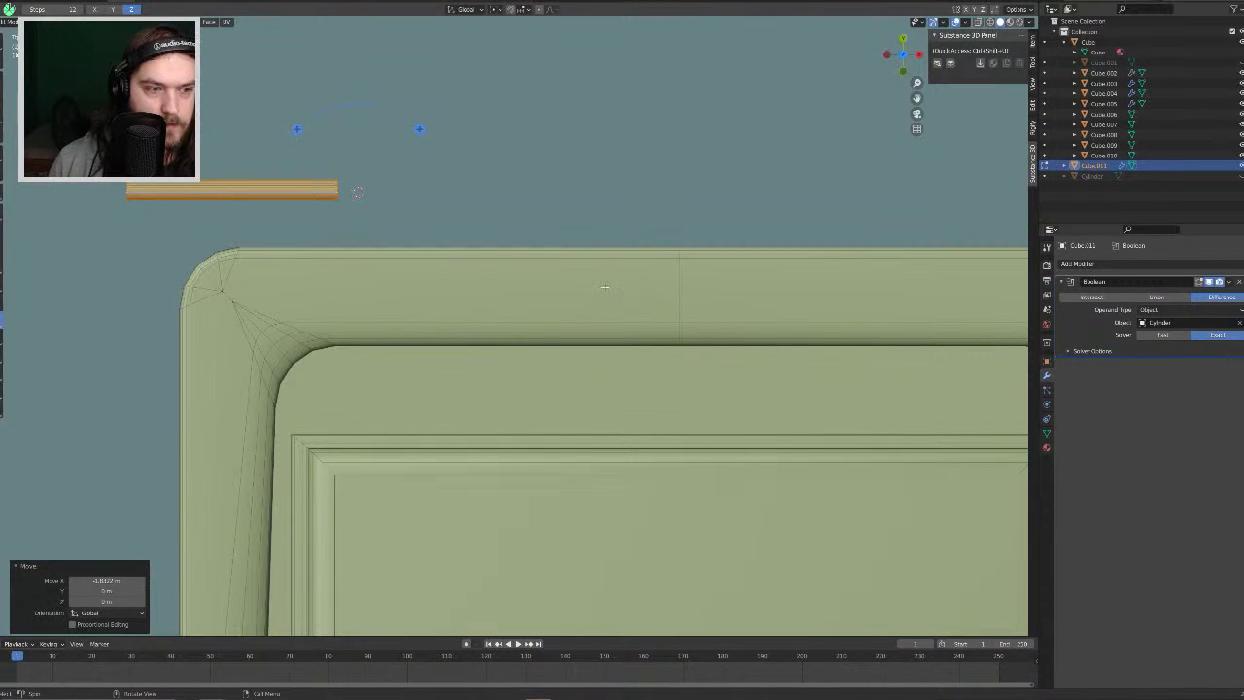
Step: Raise the rod along Z to the level of the frame's top edge and select its inner end face
middle_click_drag(605, 237, 418, 119)
key("g")
key("z")
left_click(864, 308)
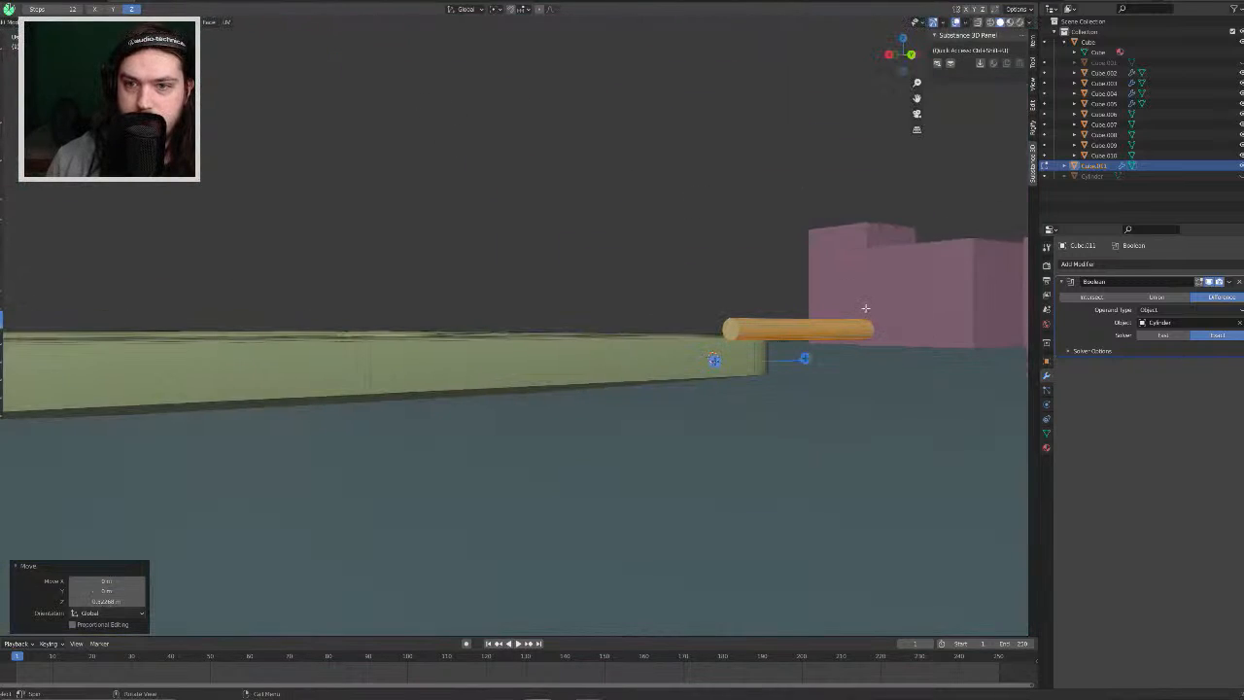
key("KP_7")
key("g")
key("x")
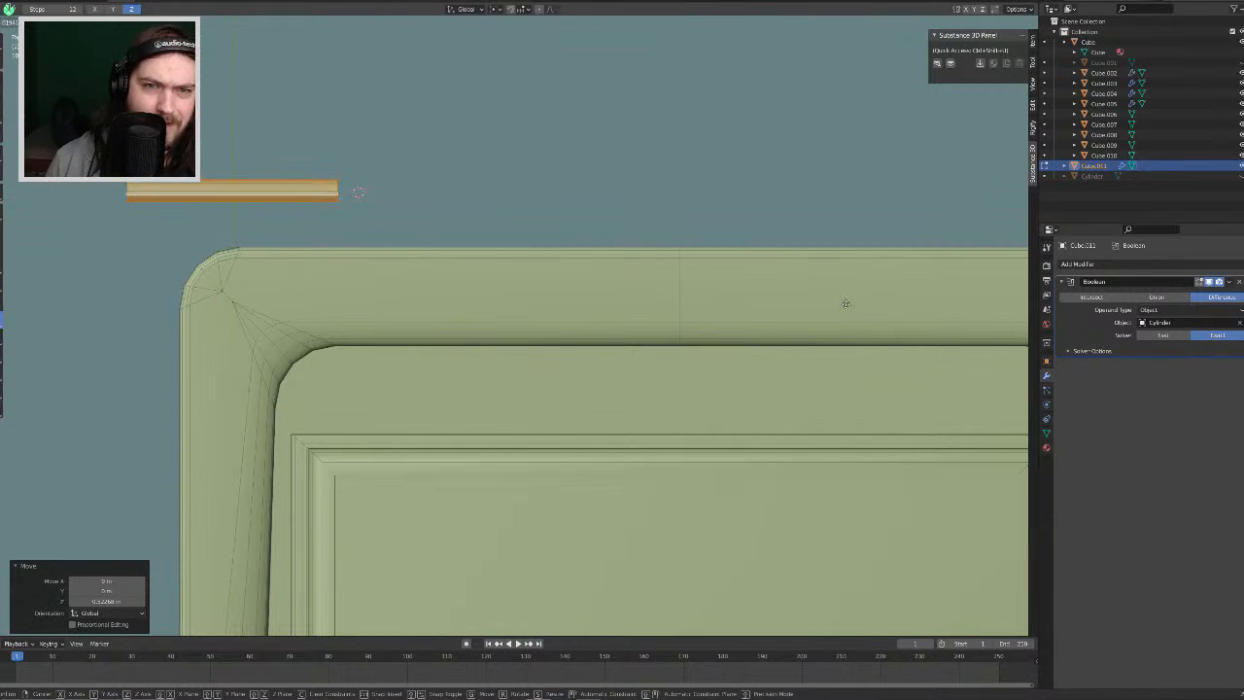
left_click(847, 304)
middle_click_drag(847, 303, 726, 355)
left_click(726, 356)
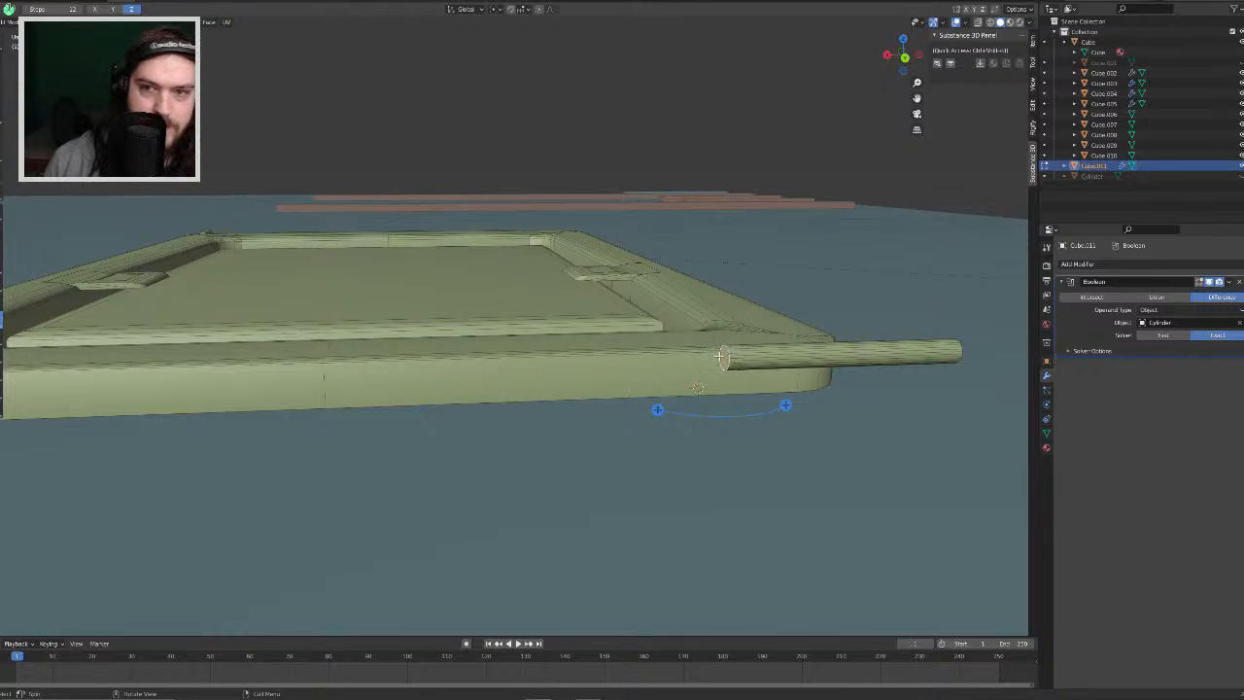
Step: Try to spin the rod's end face into a bend with a shifted centre, fewer steps and a 90° angle
left_click_drag(719, 356, 649, 386)
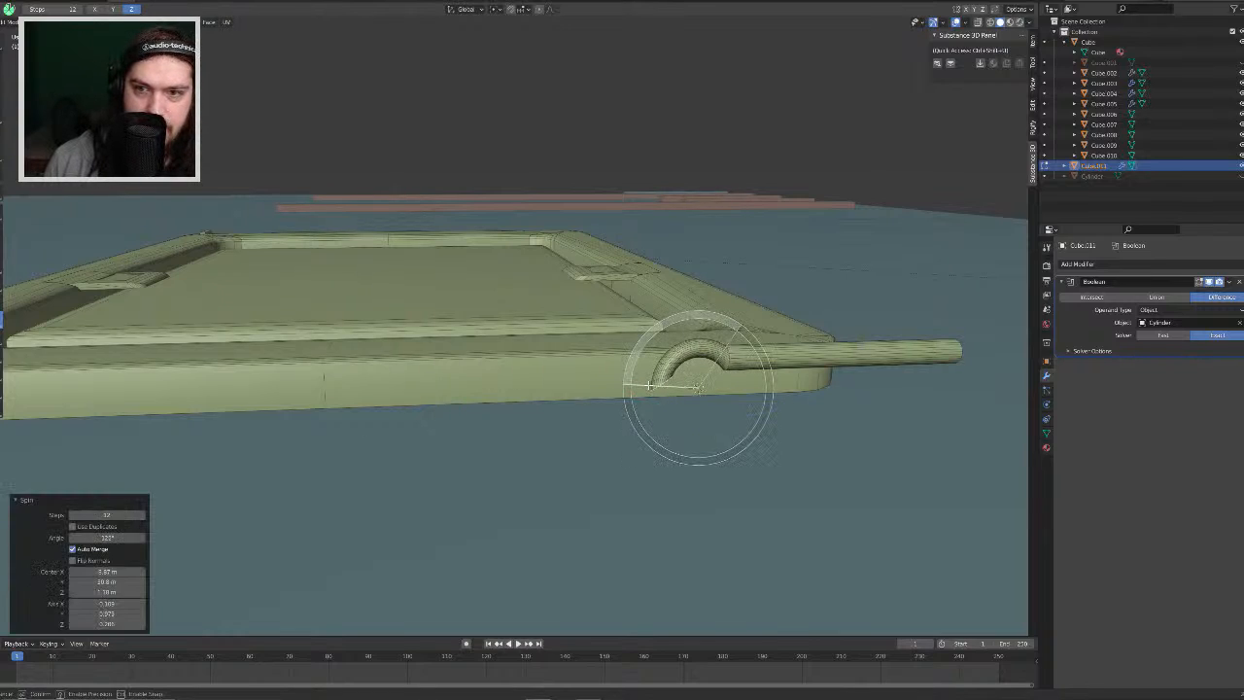
key("ctrl+z")
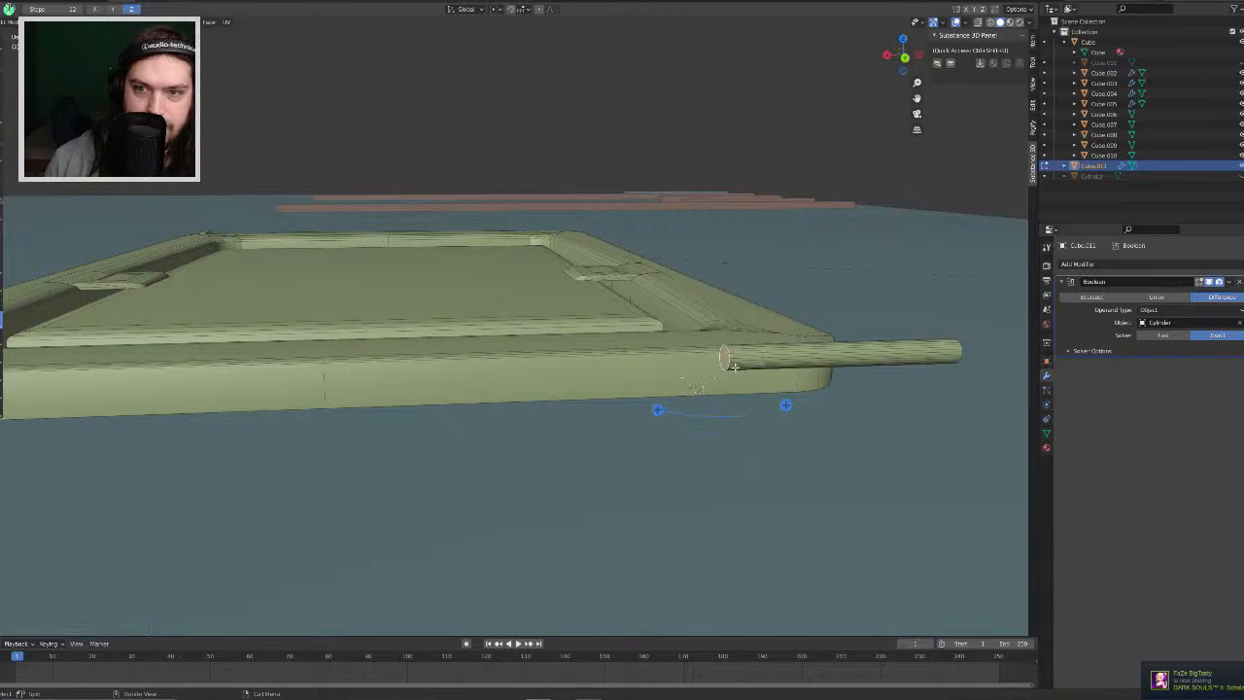
left_click_drag(724, 358, 649, 388)
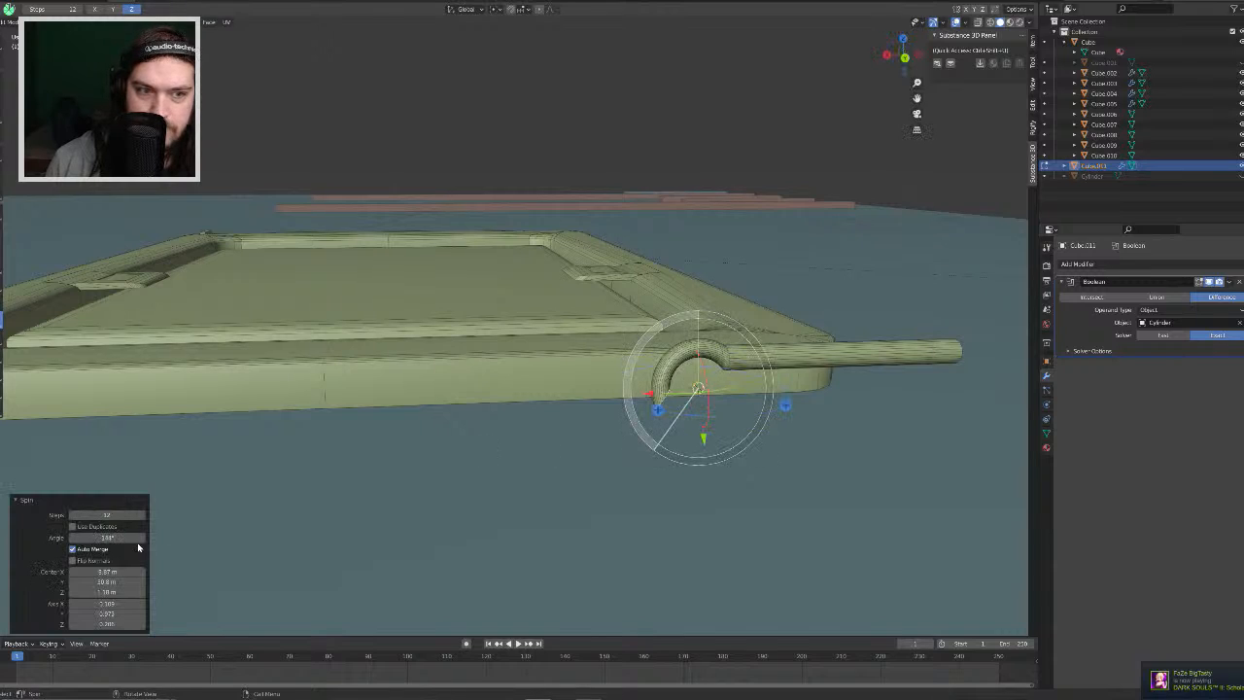
left_click_drag(113, 569, 143, 581)
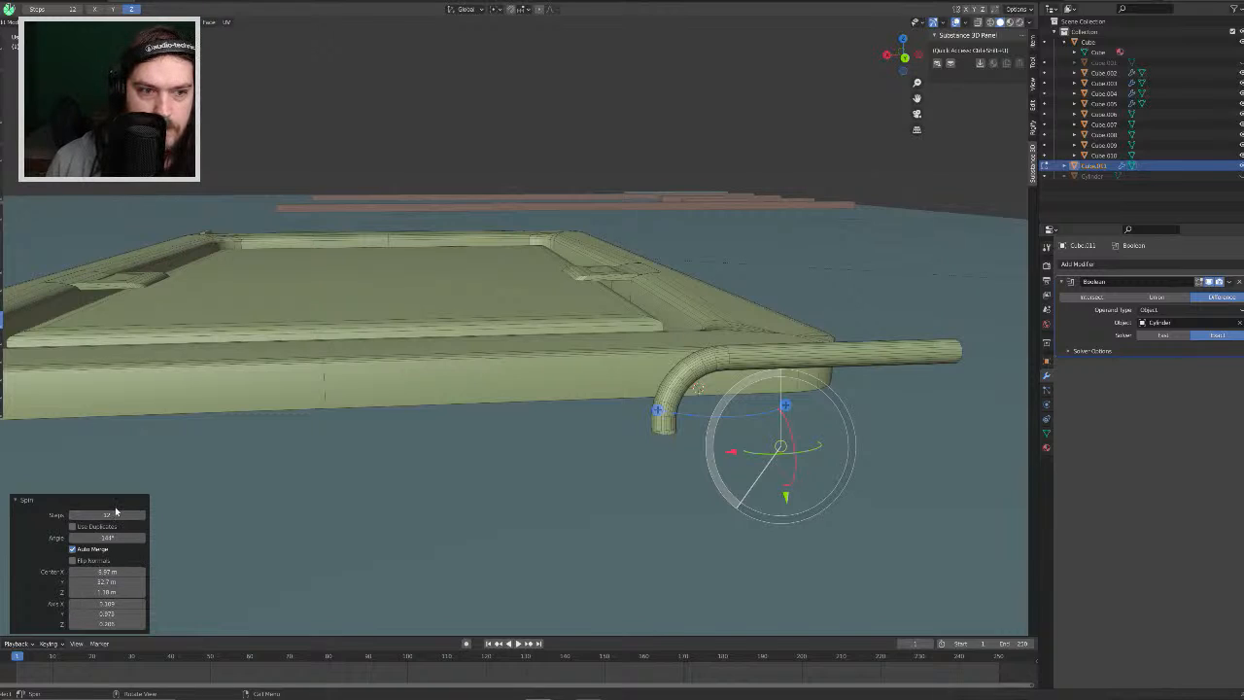
mouse_move(109, 515)
left_mouse_down()
mouse_move(82, 515)
mouse_move(95, 515)
left_mouse_up()
mouse_move(102, 514)
left_mouse_down()
mouse_move(121, 514)
mouse_move(102, 514)
left_mouse_up()
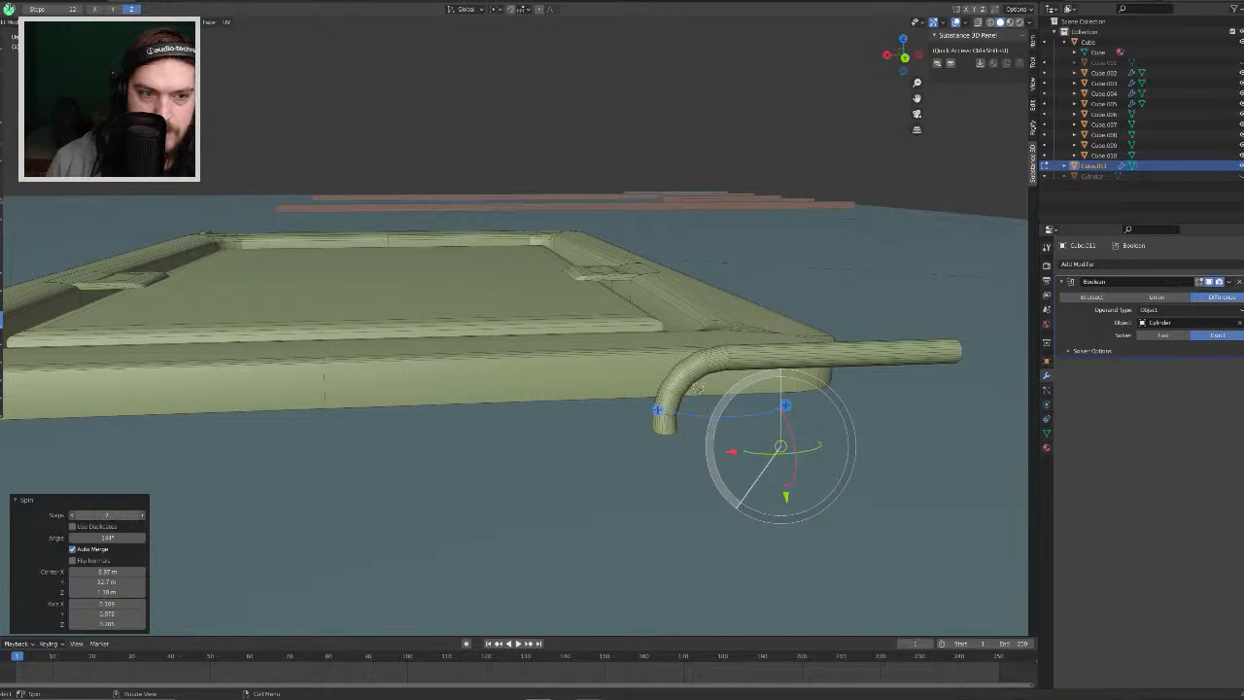
left_click(107, 537)
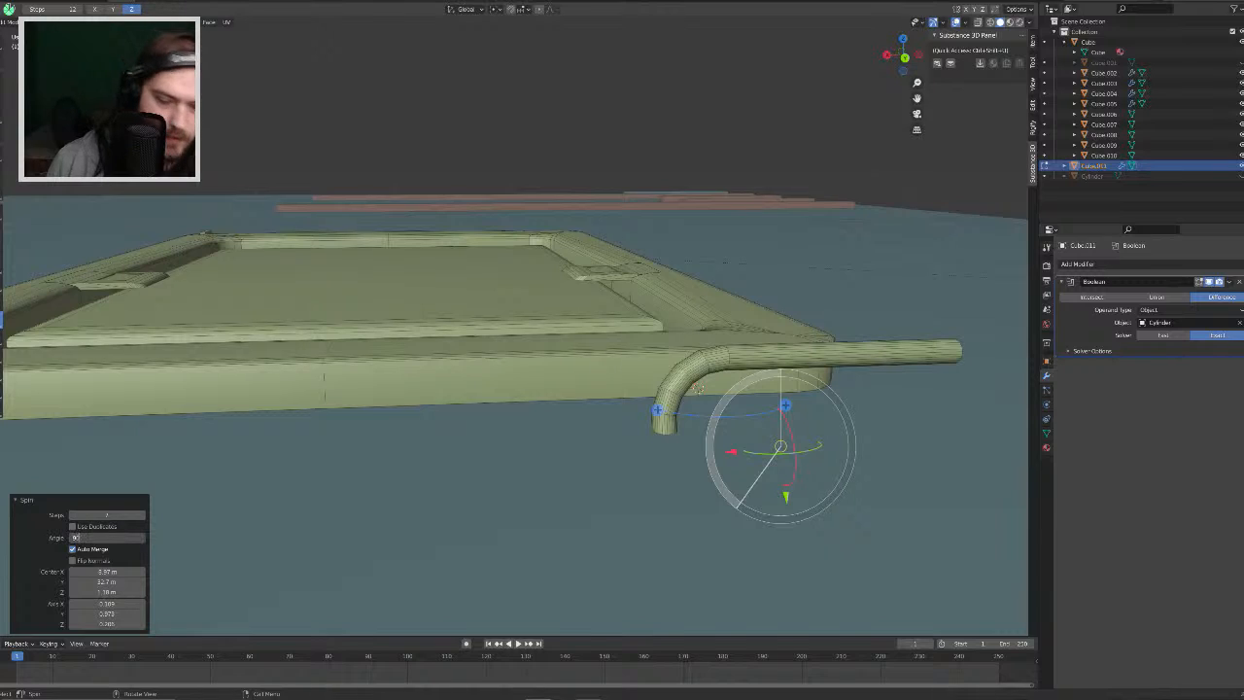
type("90")
key("Return")
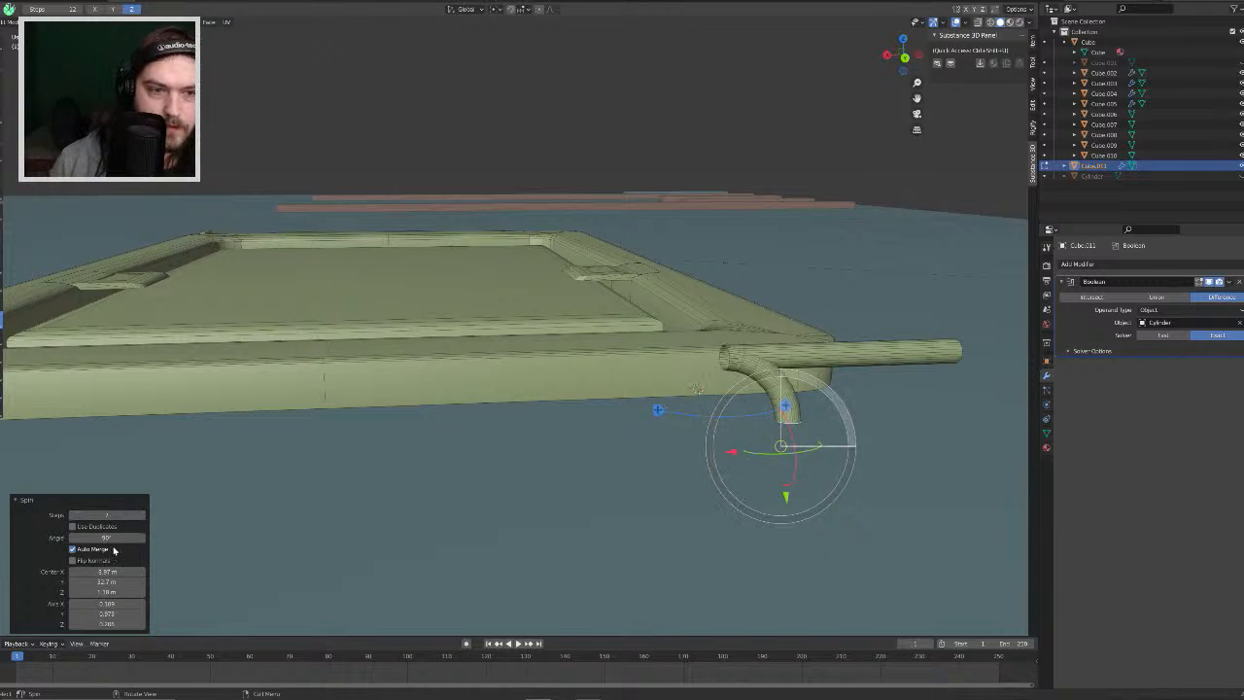
left_click(114, 539)
key("ctrl+z")
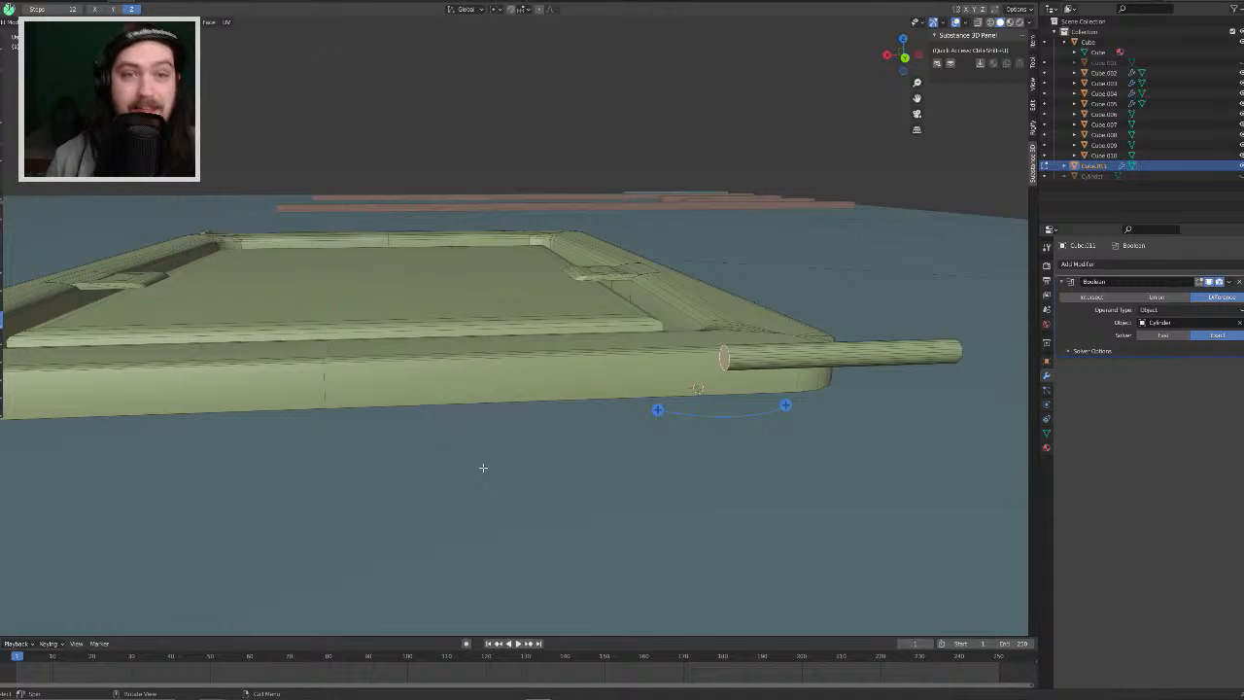
Step: Try to spin the rod's end face by -90° about a shifted centre to form a wide downward bend
scroll(566, 345, "down", 8)
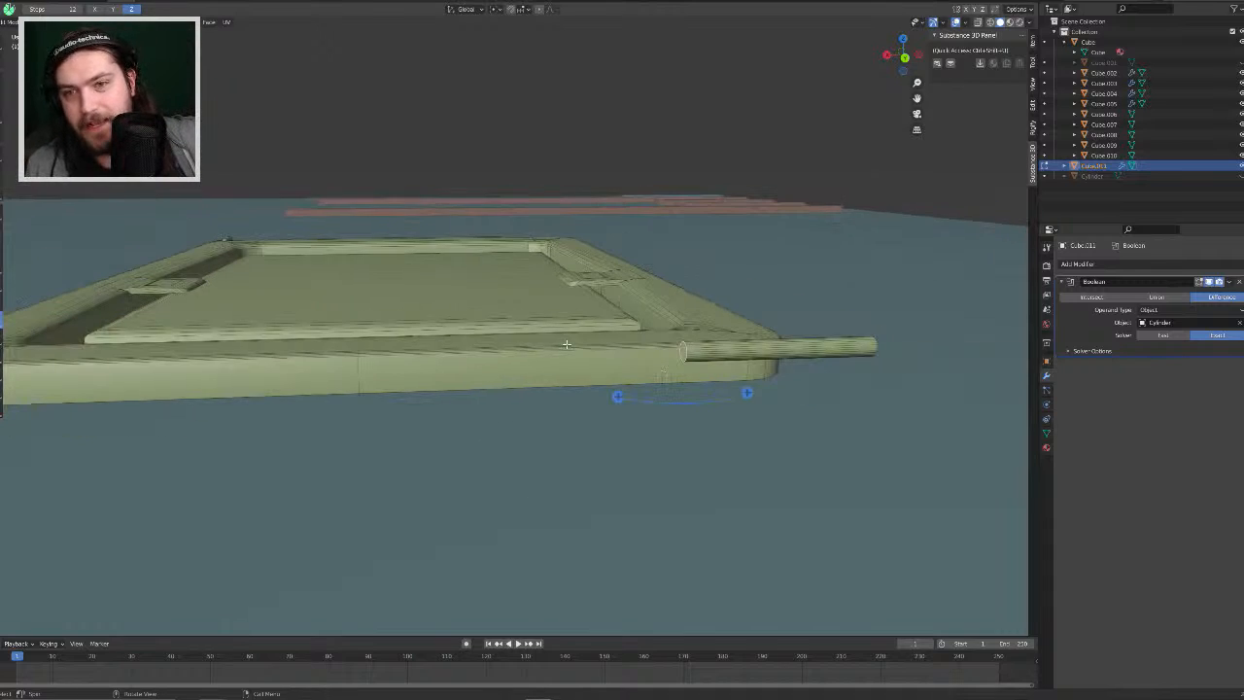
middle_click_drag(555, 332, 673, 330)
scroll(670, 327, "down", 1)
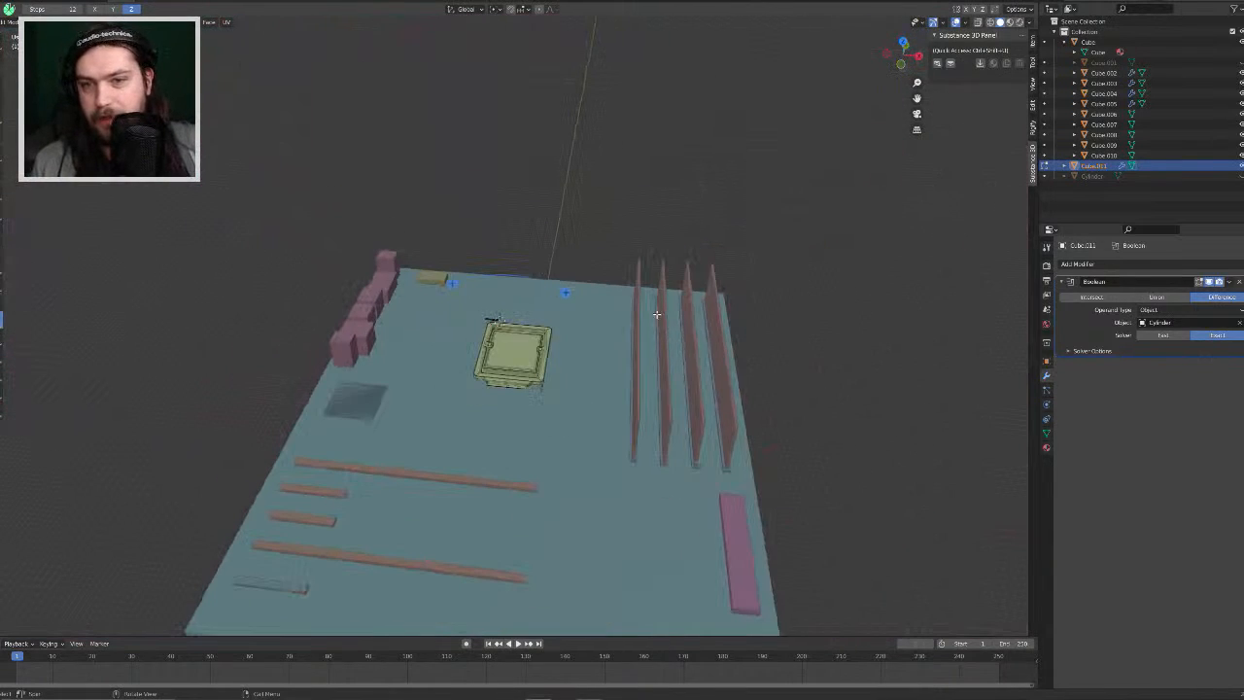
scroll(646, 314, "up", 17)
scroll(548, 273, "up", 2)
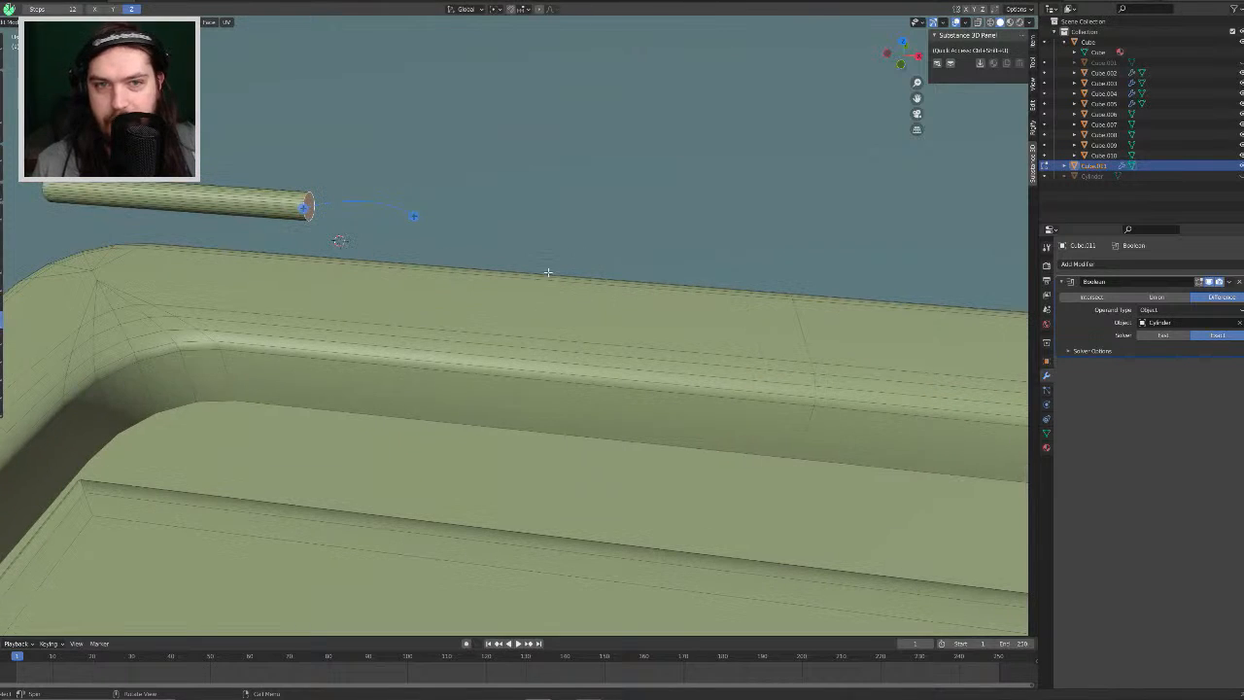
middle_click_drag(544, 238, 746, 382)
left_click_drag(746, 381, 677, 419)
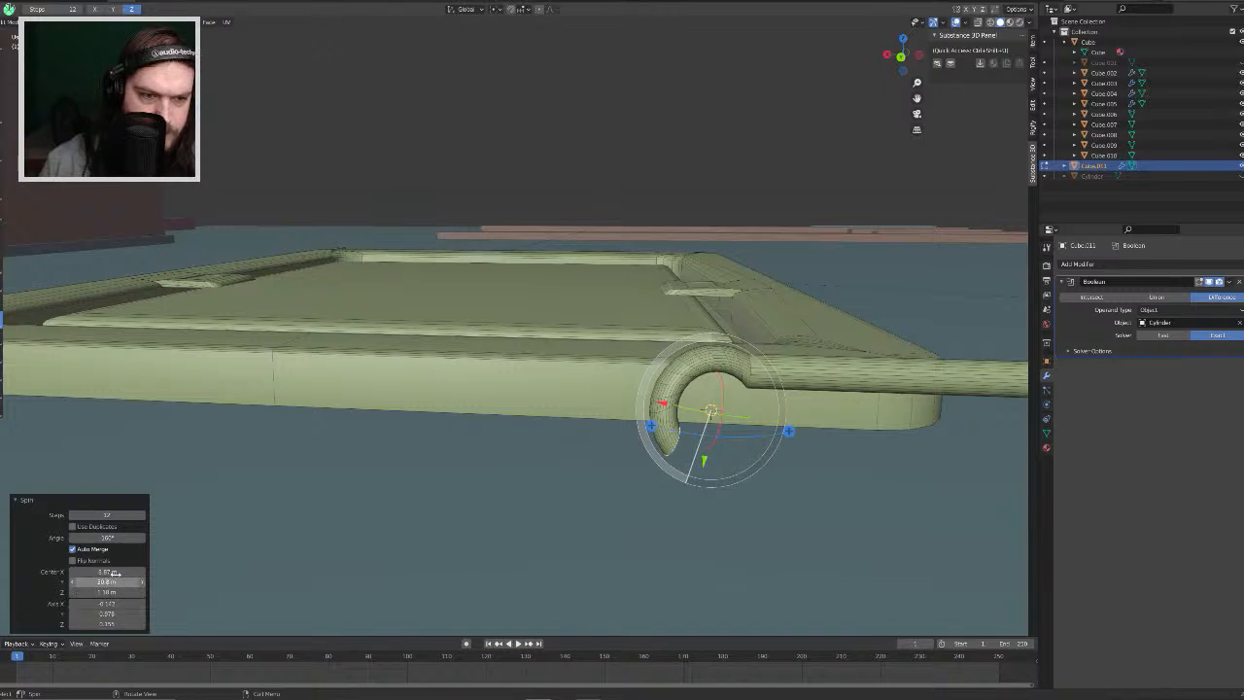
key("BackSpace")
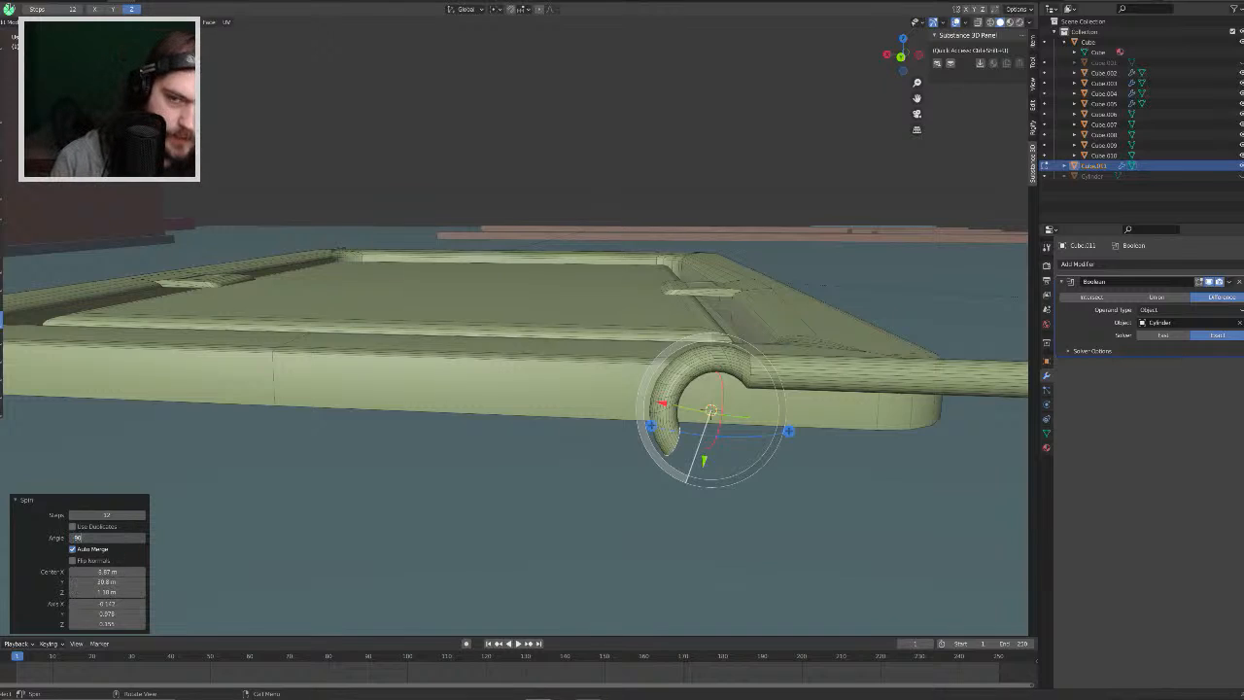
type("90")
key("Return")
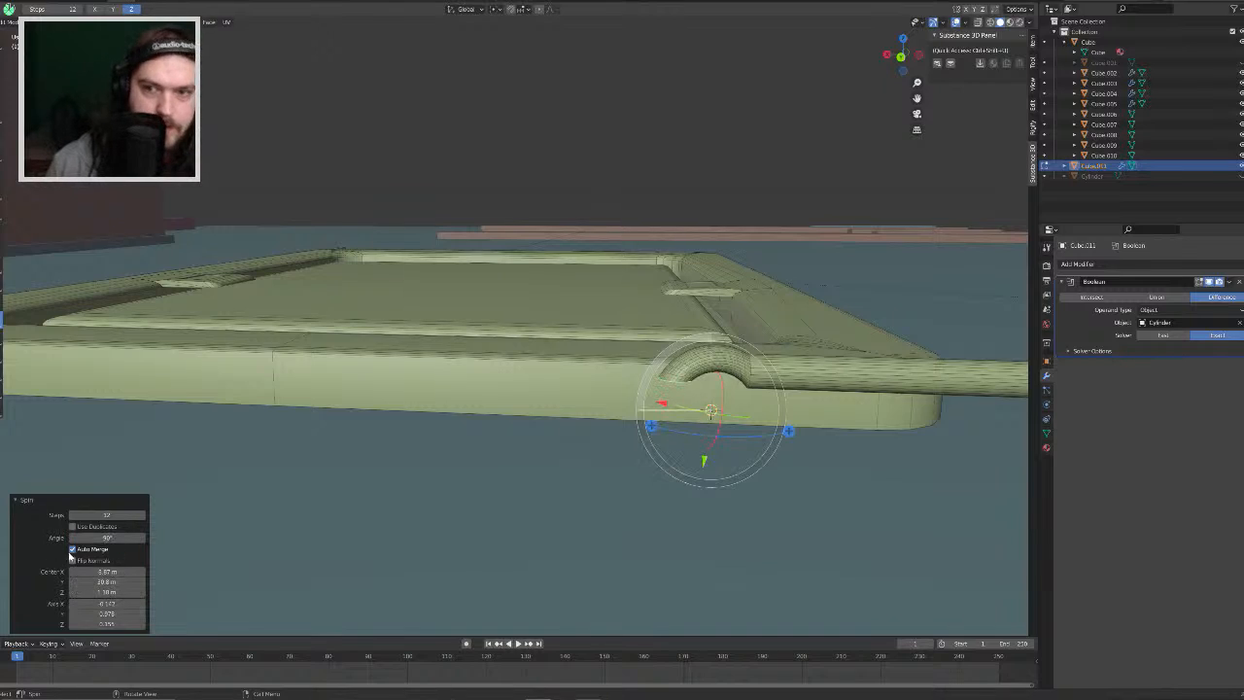
mouse_move(105, 571)
left_mouse_down()
mouse_move(93, 571)
mouse_move(121, 571)
mouse_move(106, 591)
left_mouse_up()
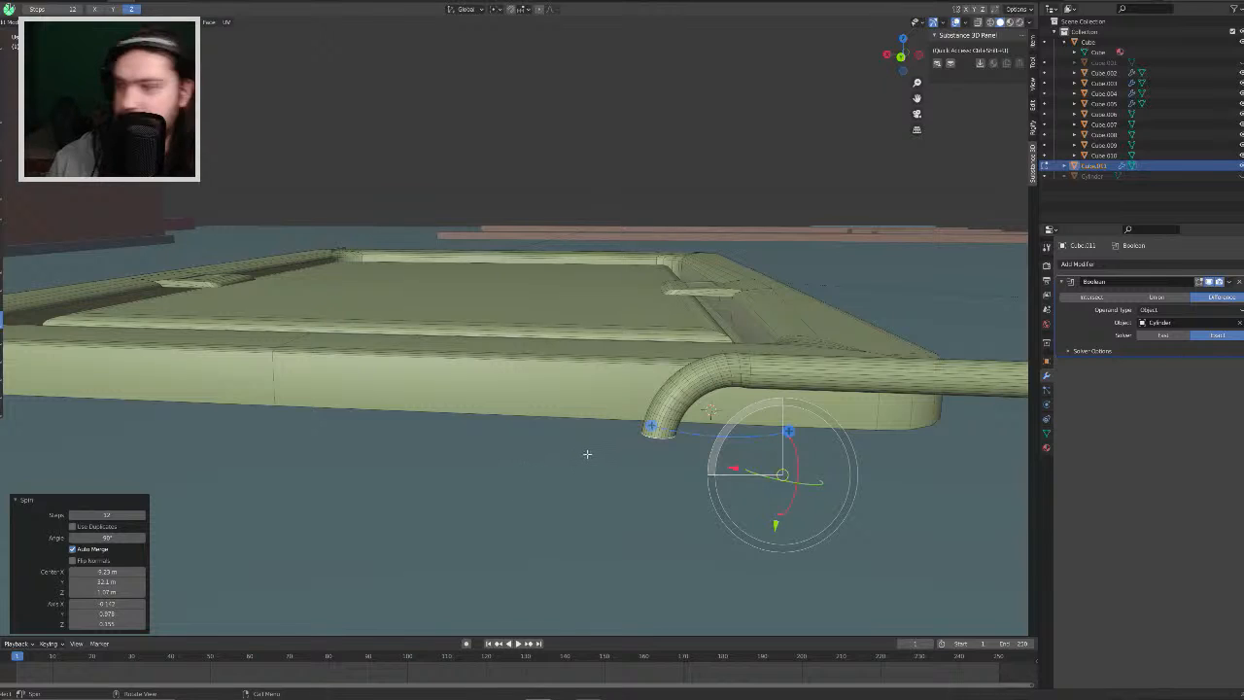
Step: Try to extend the bend with another spin, and undo both spins to restore the straight rod
middle_click_drag(682, 453, 704, 467)
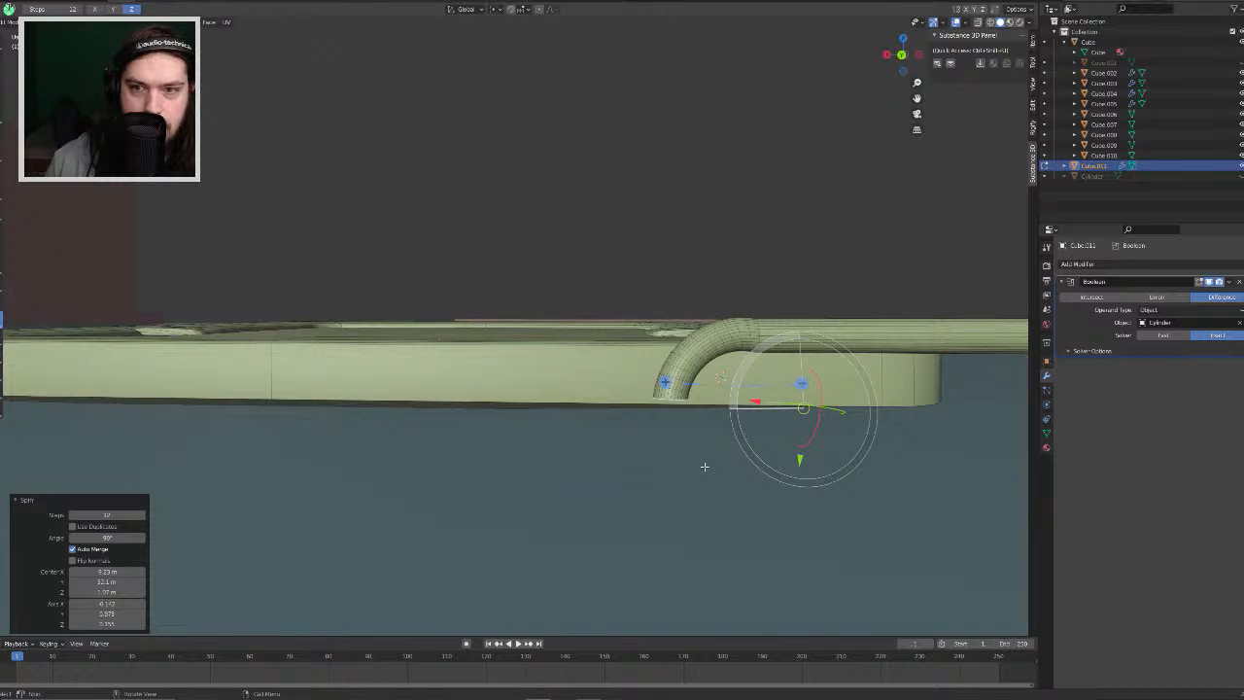
left_click_drag(666, 384, 650, 430)
key("ctrl+z")
key("ctrl+z")
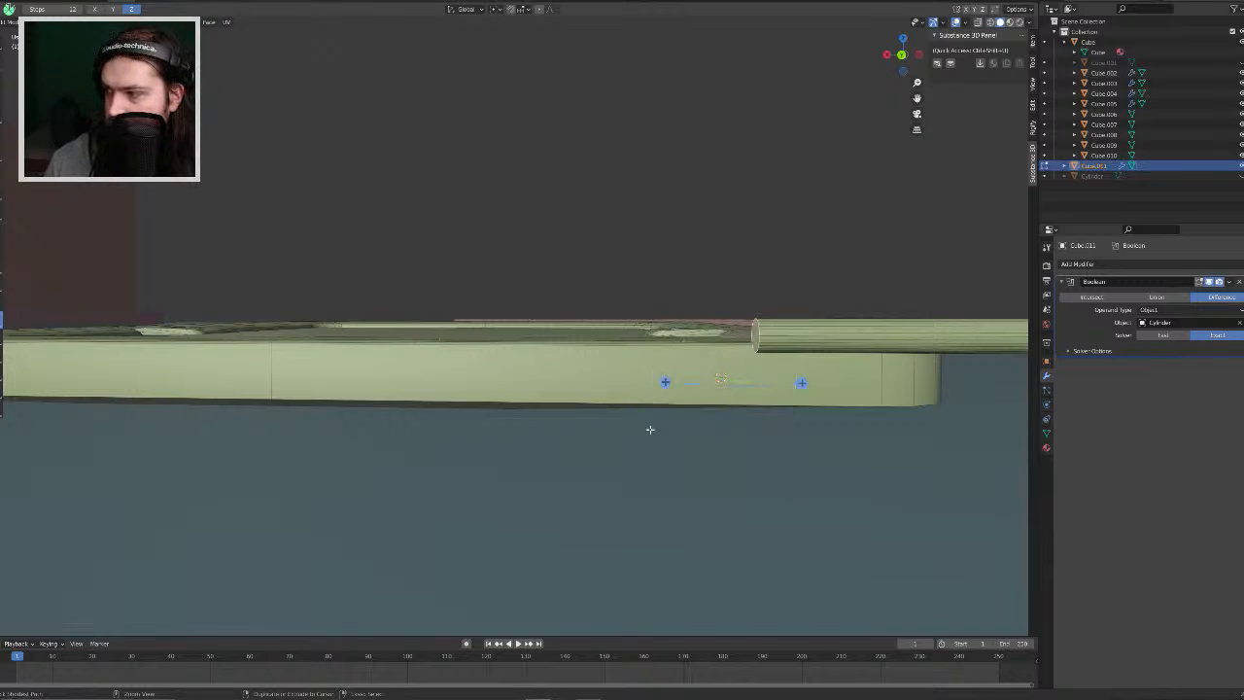
Step: Spin the rod's end face by -45° and shift the spin centre to form a wide, shallow downward bend
left_click_drag(752, 335, 672, 352)
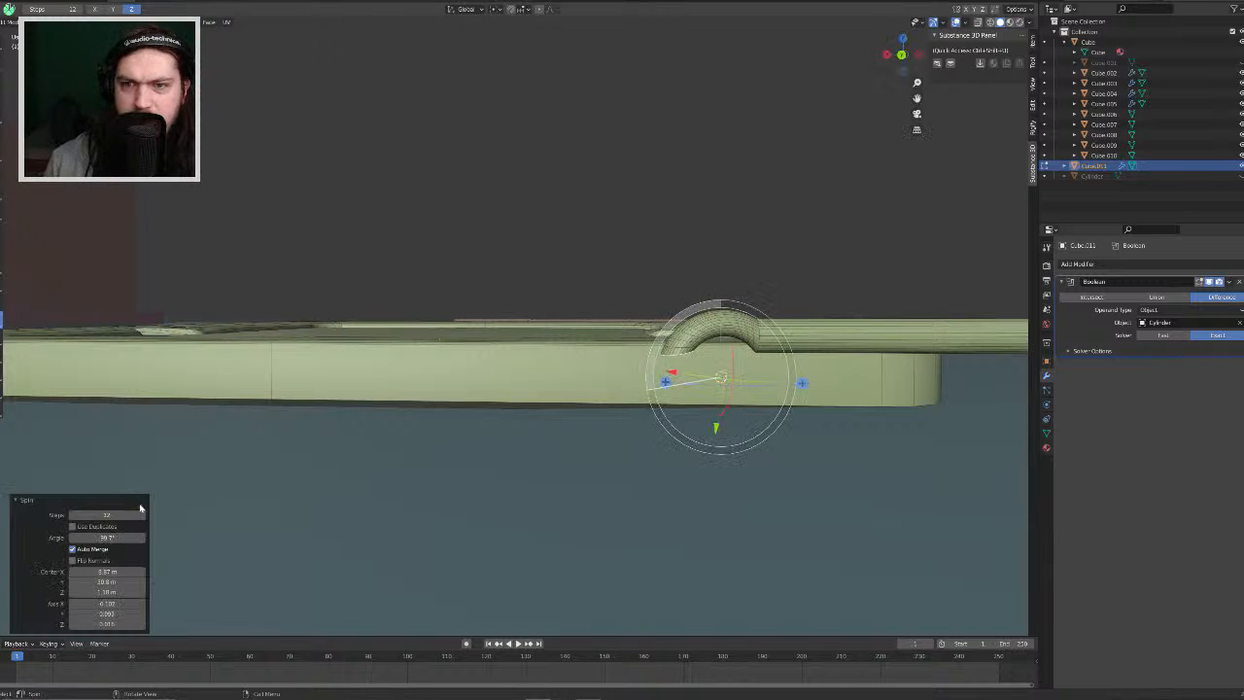
left_click(105, 537)
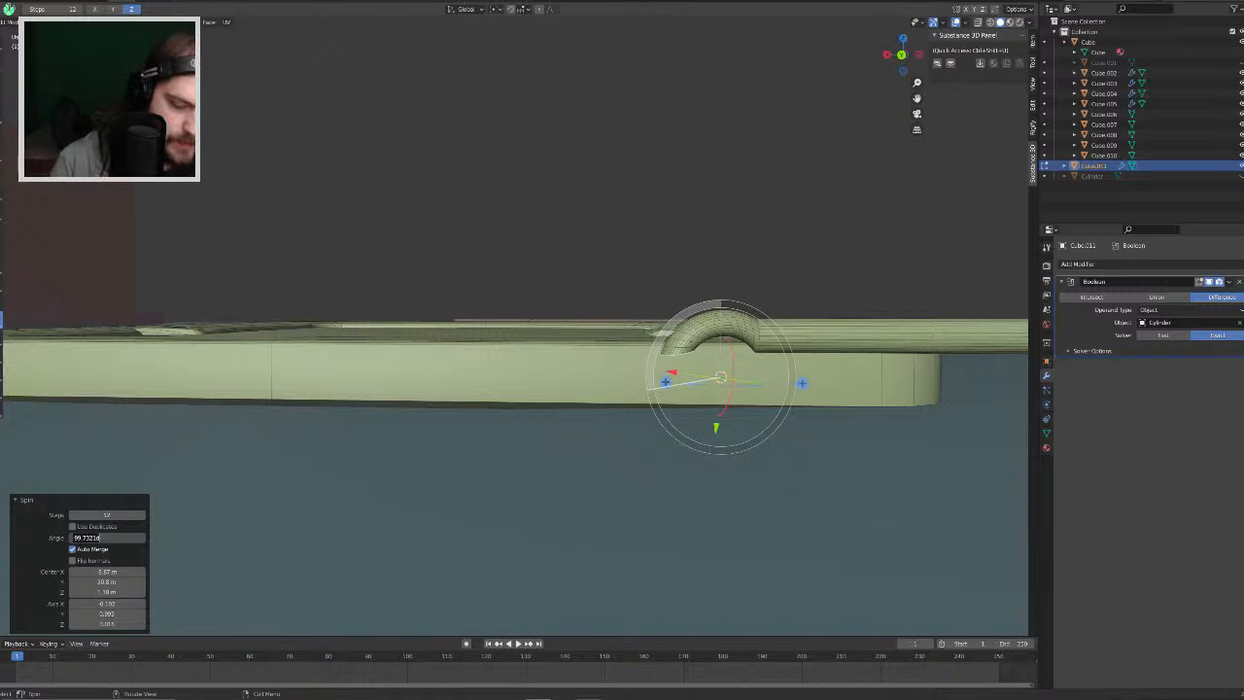
type("45")
key("Return")
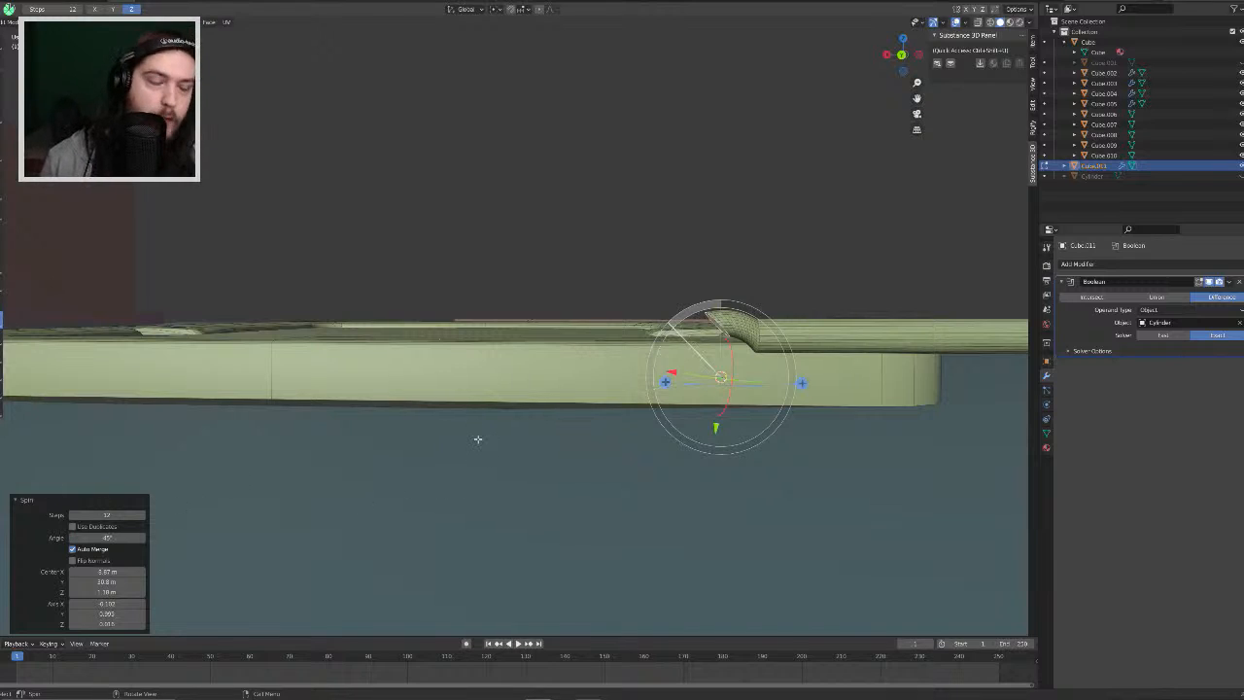
left_click_drag(112, 573, 60, 592)
Step: Spin the bend's end face a second time by 45° and raise the spin centre so the rod curves back upward
left_click_drag(666, 380, 598, 457)
left_click(107, 537)
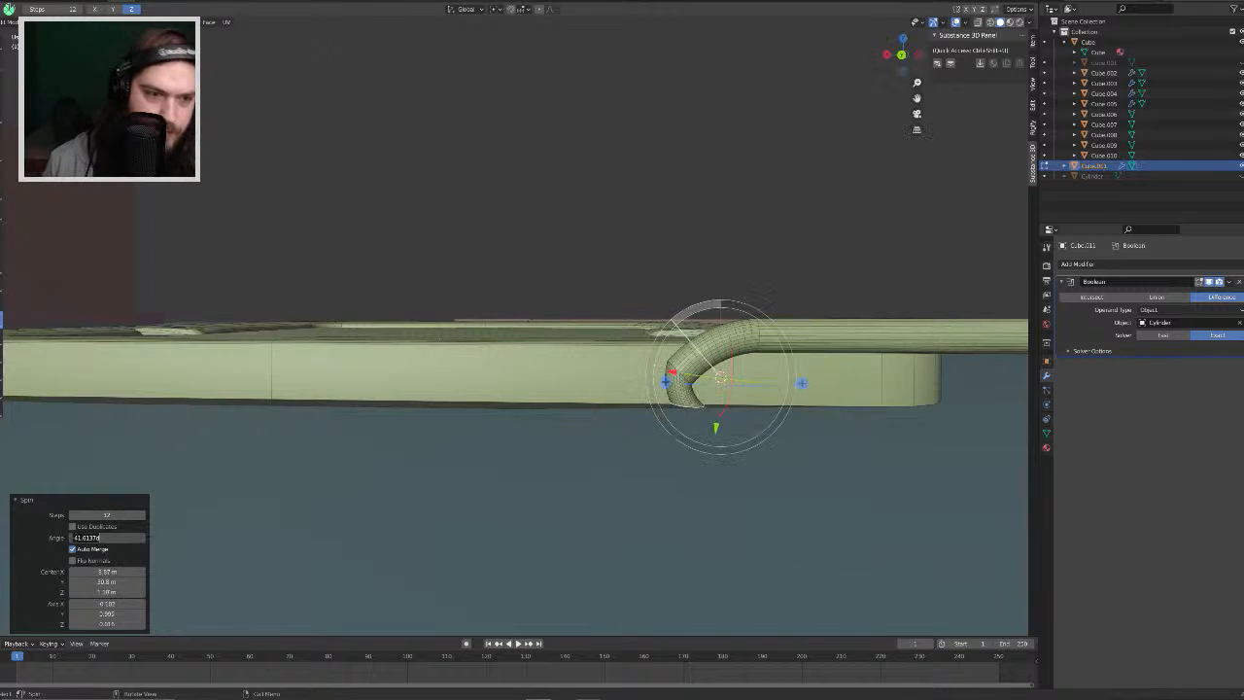
key("Return")
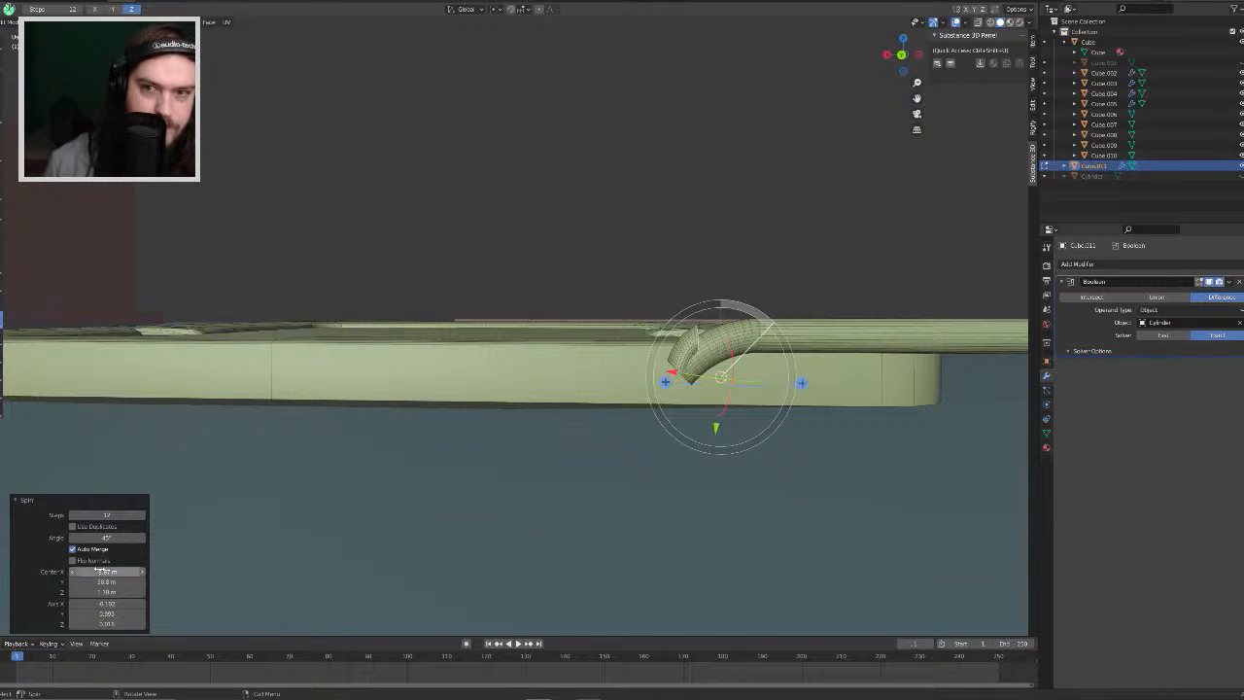
left_click_drag(100, 582, 154, 593)
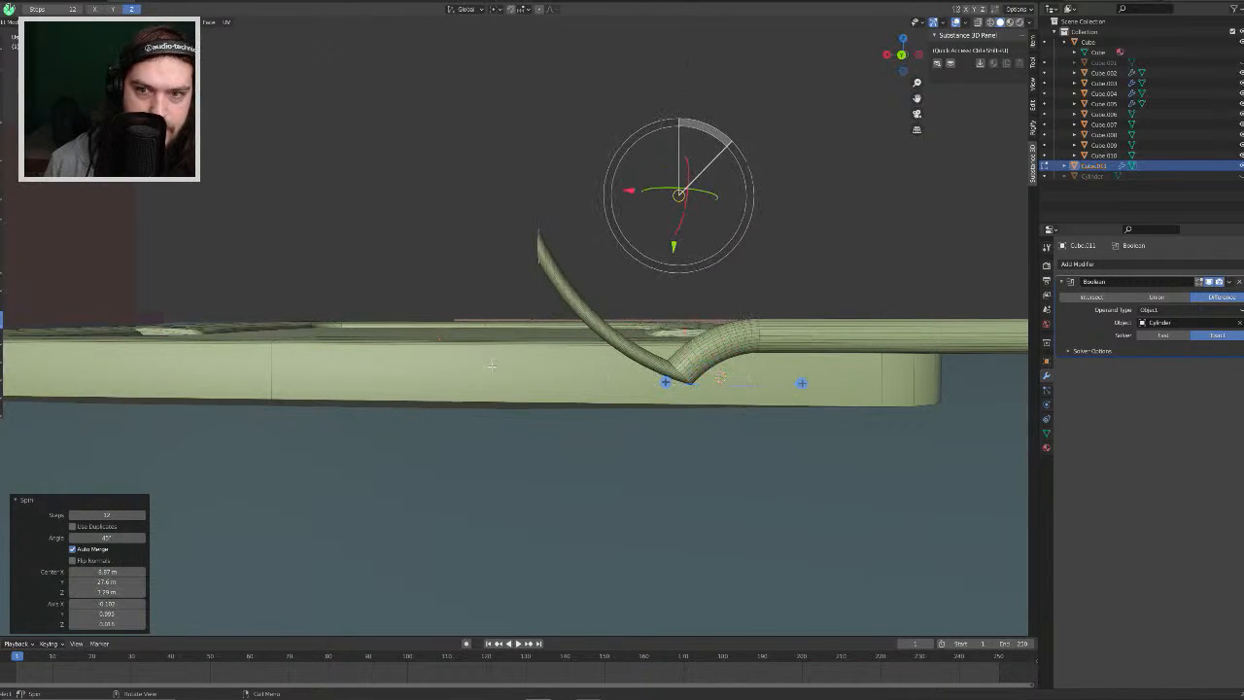
Step: Adjust the second spin's centre along Y and set its X to about 7.2 m to make the curve flare sideways
middle_click_drag(491, 364, 590, 414)
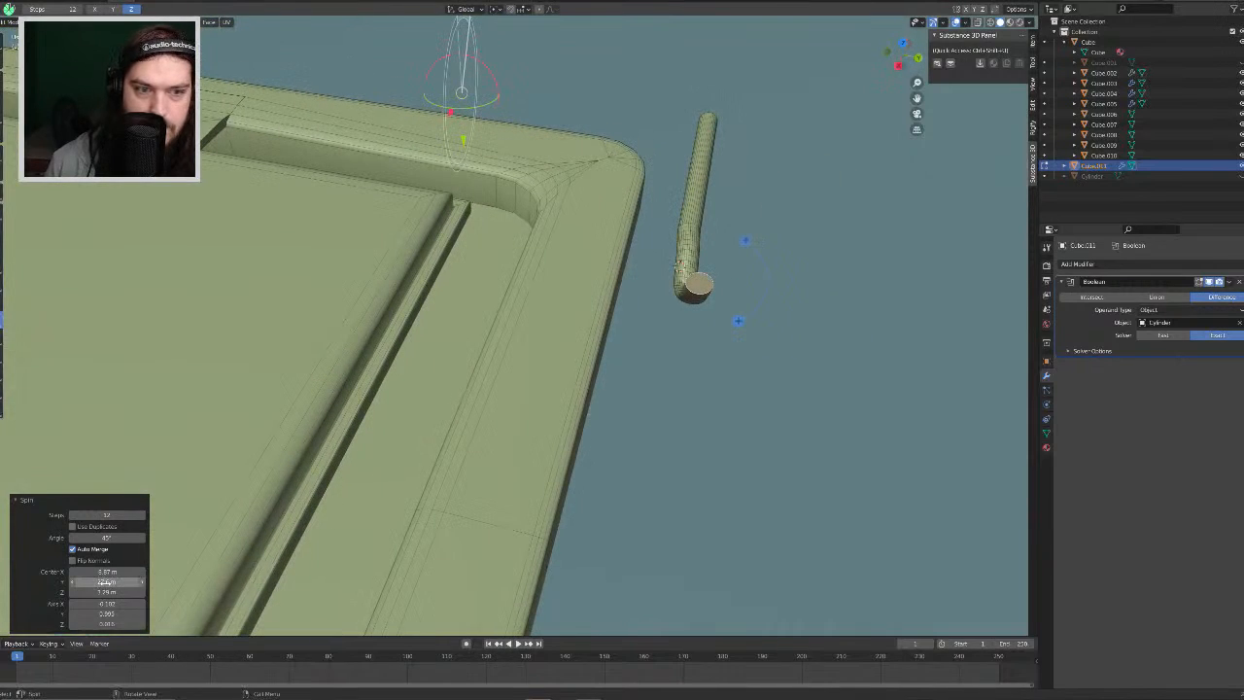
left_click_drag(102, 582, 141, 582)
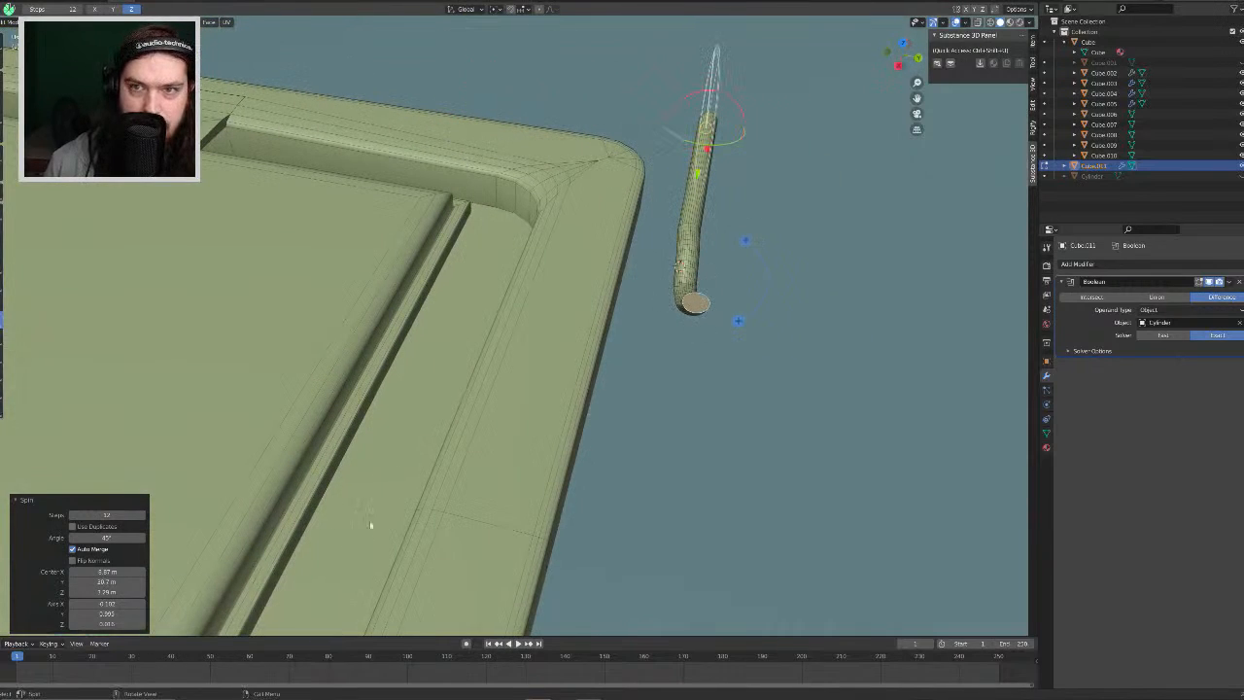
middle_click_drag(369, 518, 405, 437)
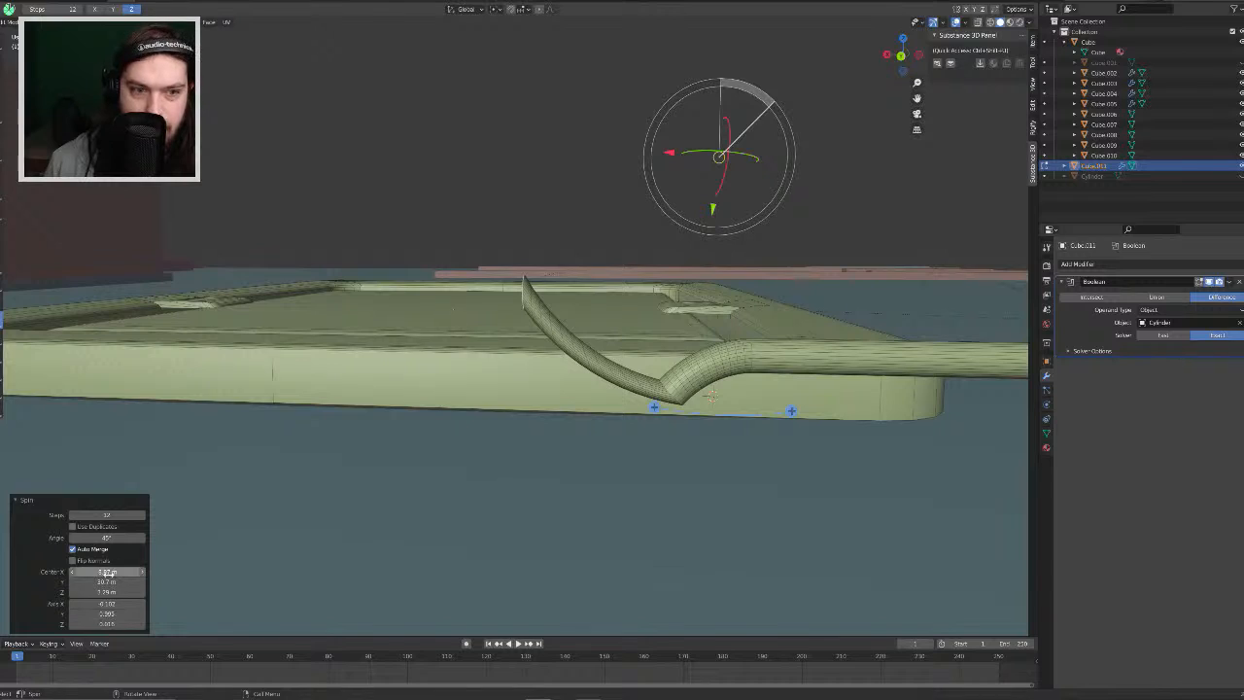
left_click_drag(102, 571, 137, 571)
middle_click_drag(436, 467, 658, 436)
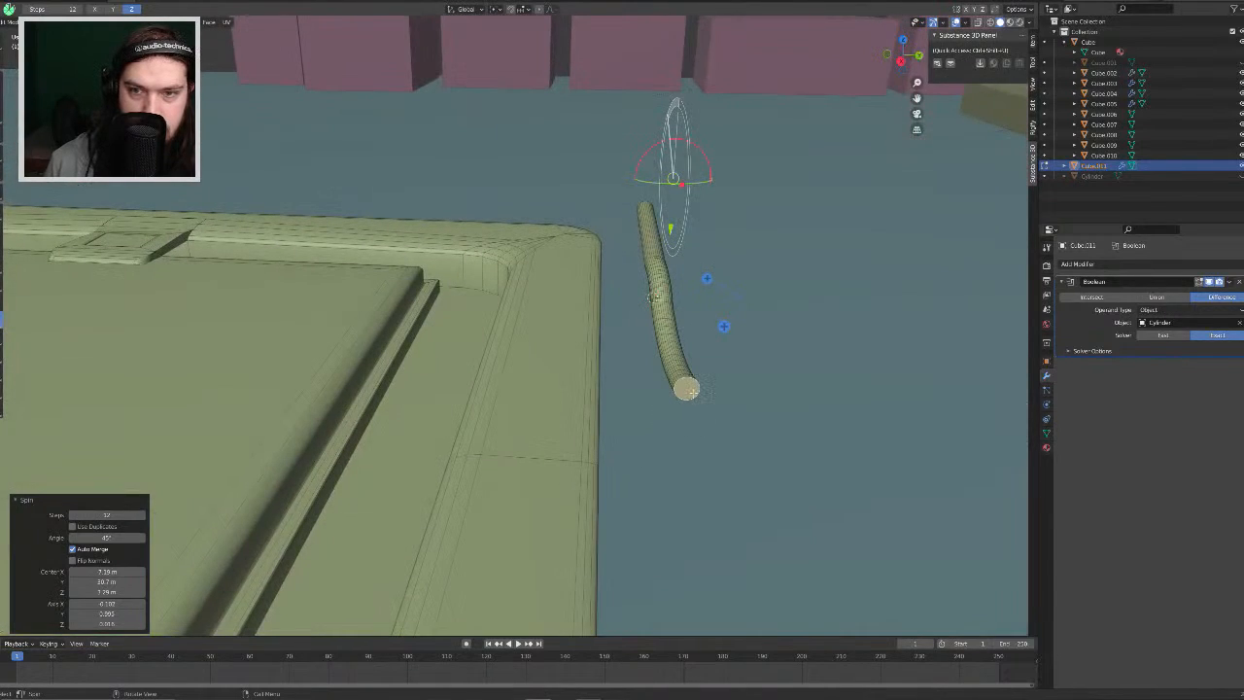
Step: Extrude the end face of the second bend outward into a long straight rod section
middle_click_drag(687, 389, 541, 276)
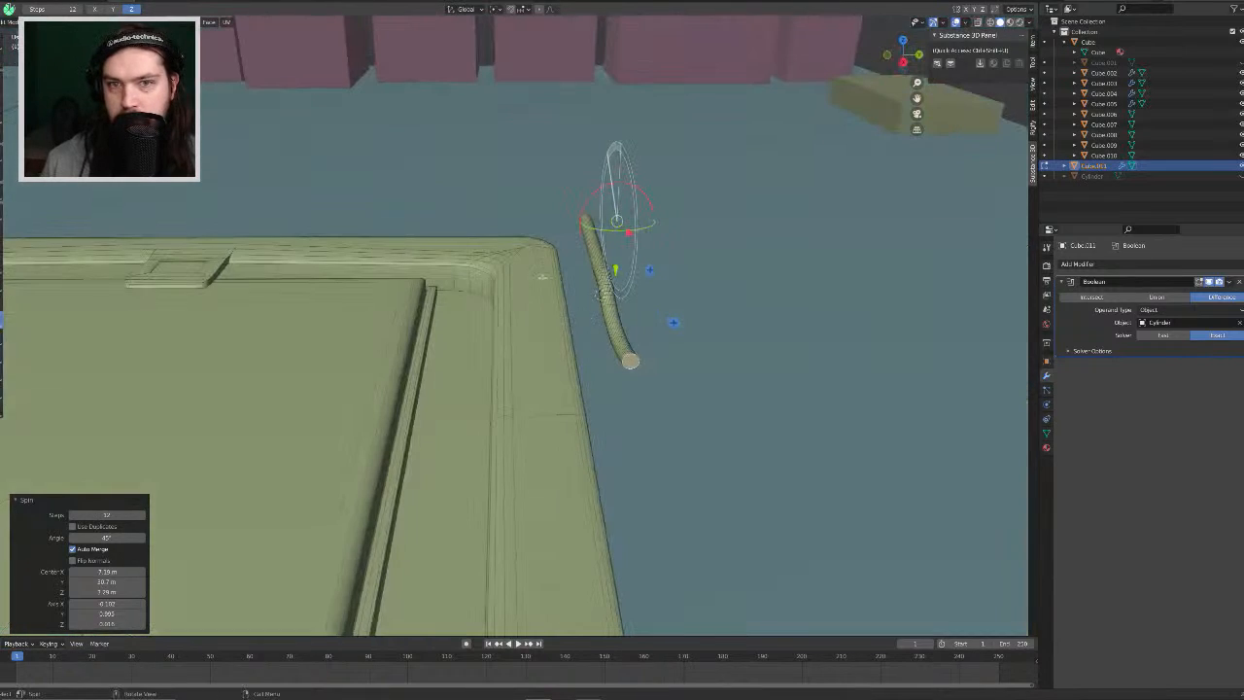
key("e")
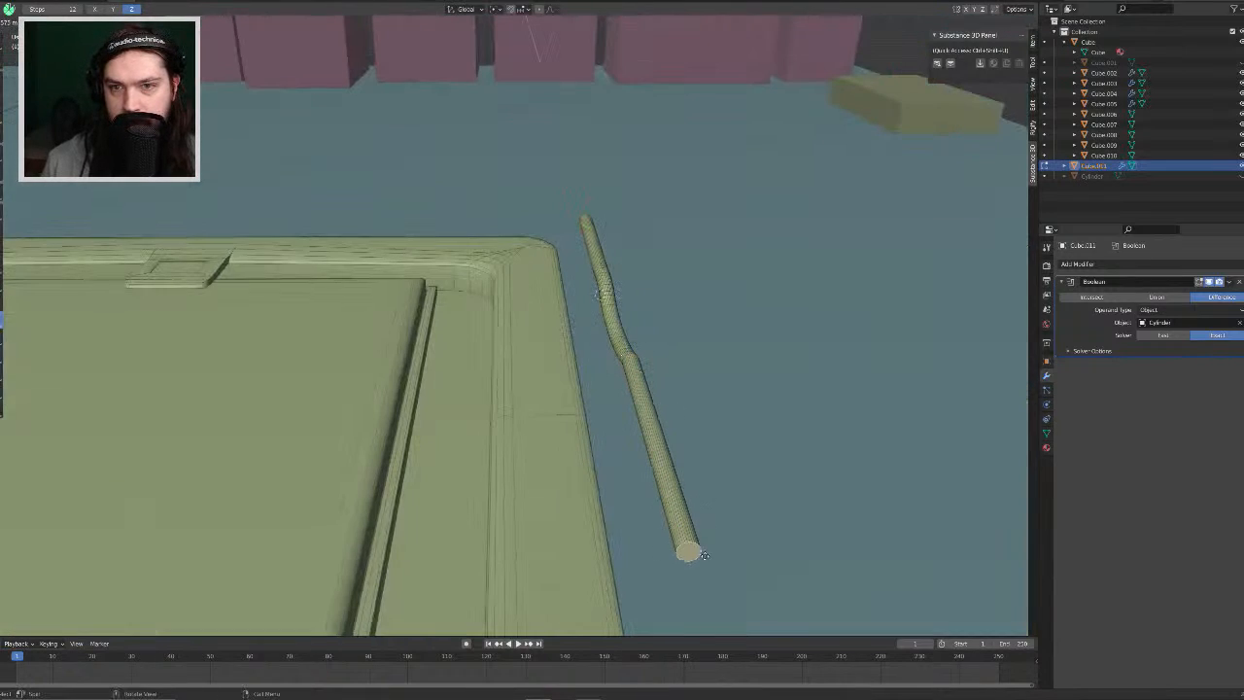
left_click(754, 404)
middle_click_drag(754, 404, 467, 430)
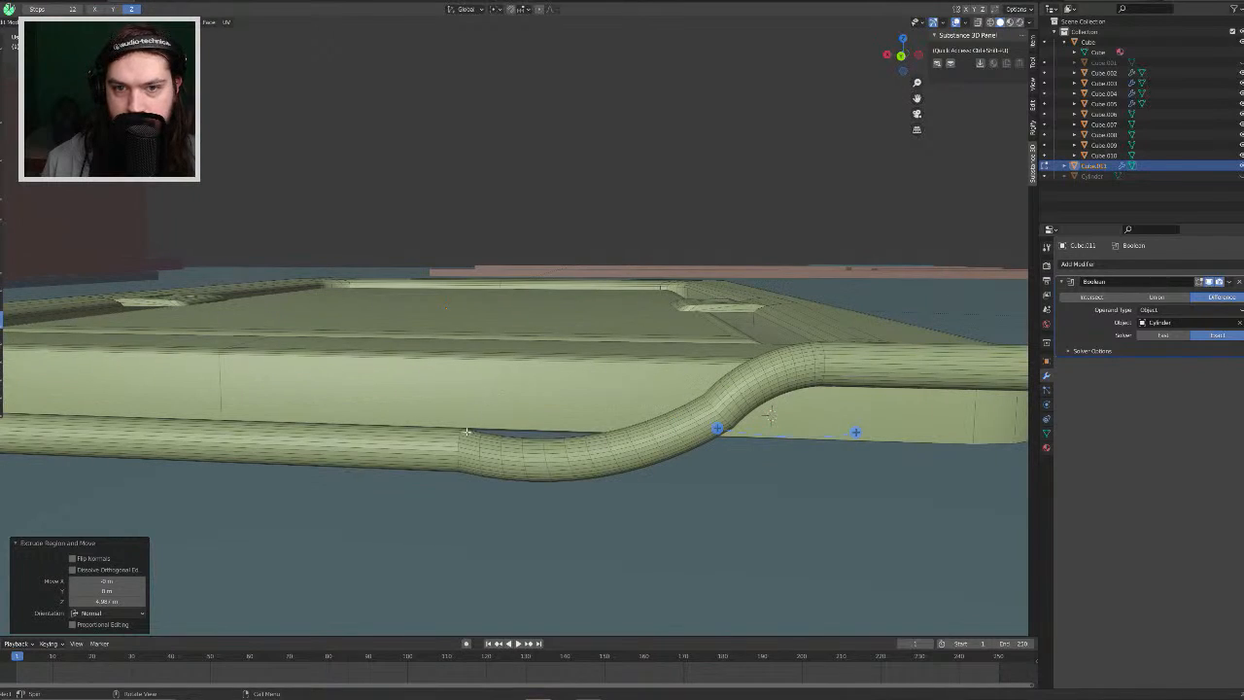
Step: Slide the edge loops where the new straight section meets the lower bend to soften the transition
left_click(457, 444, "alt")
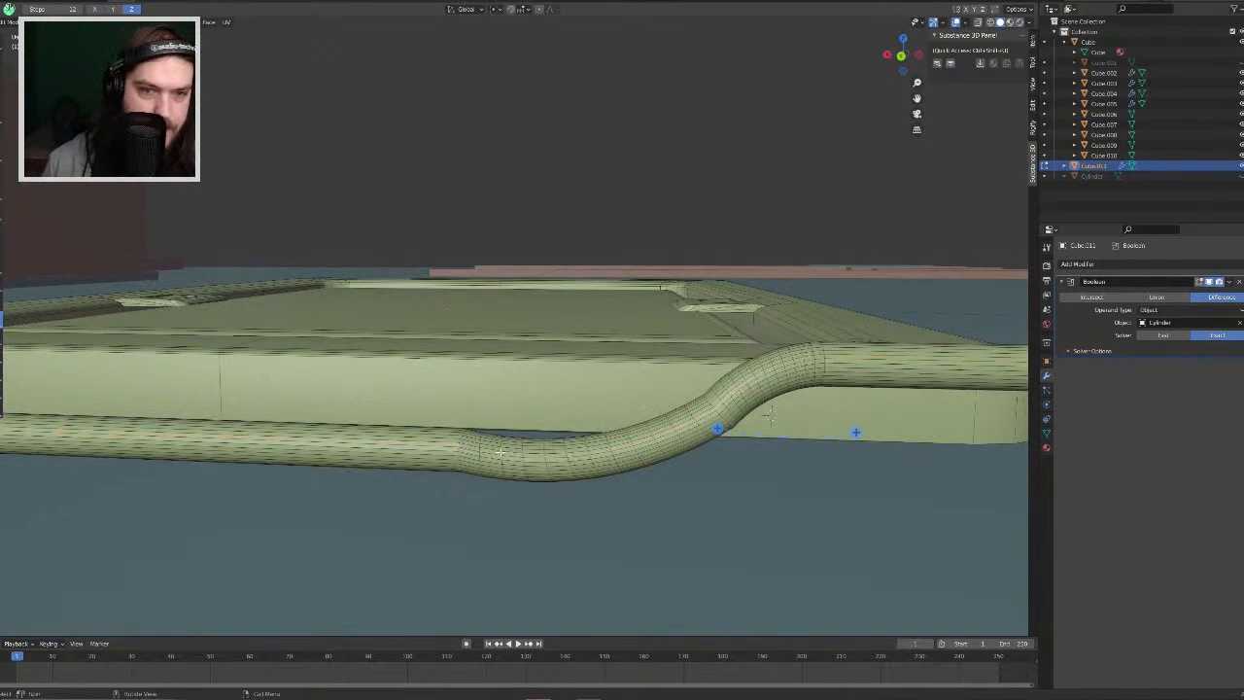
key("g")
key("g")
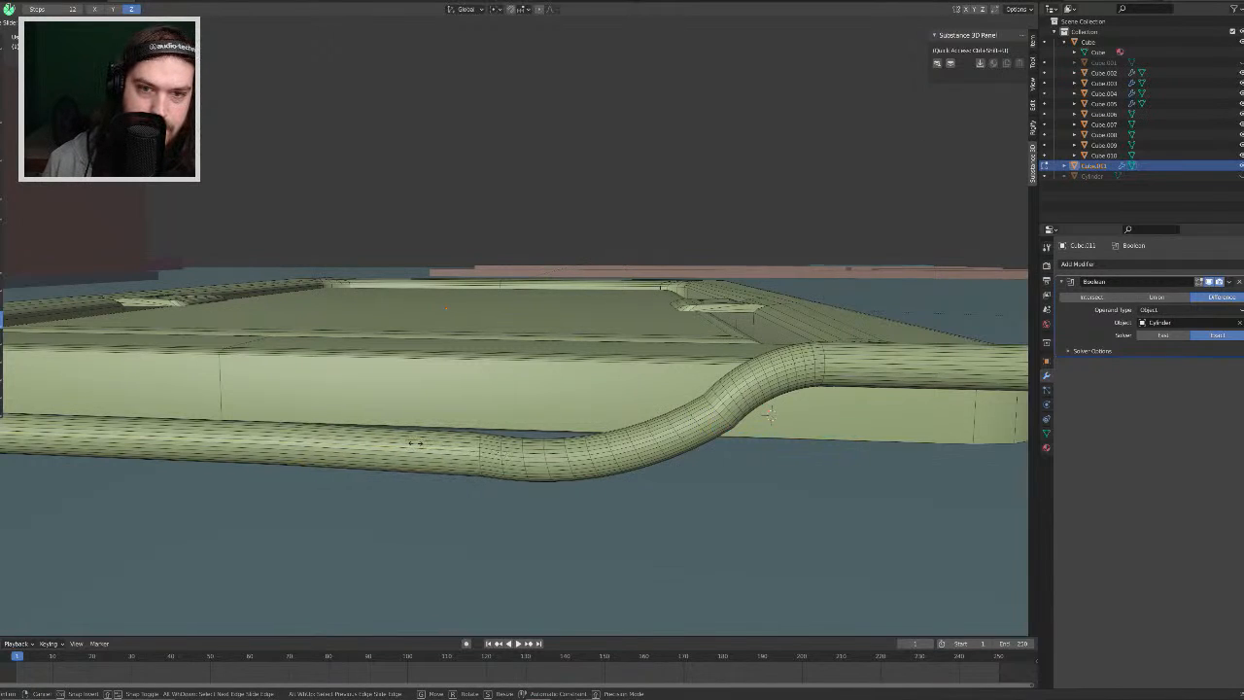
left_click(425, 442)
scroll(425, 442, "down", 5)
scroll(452, 411, "up", 3)
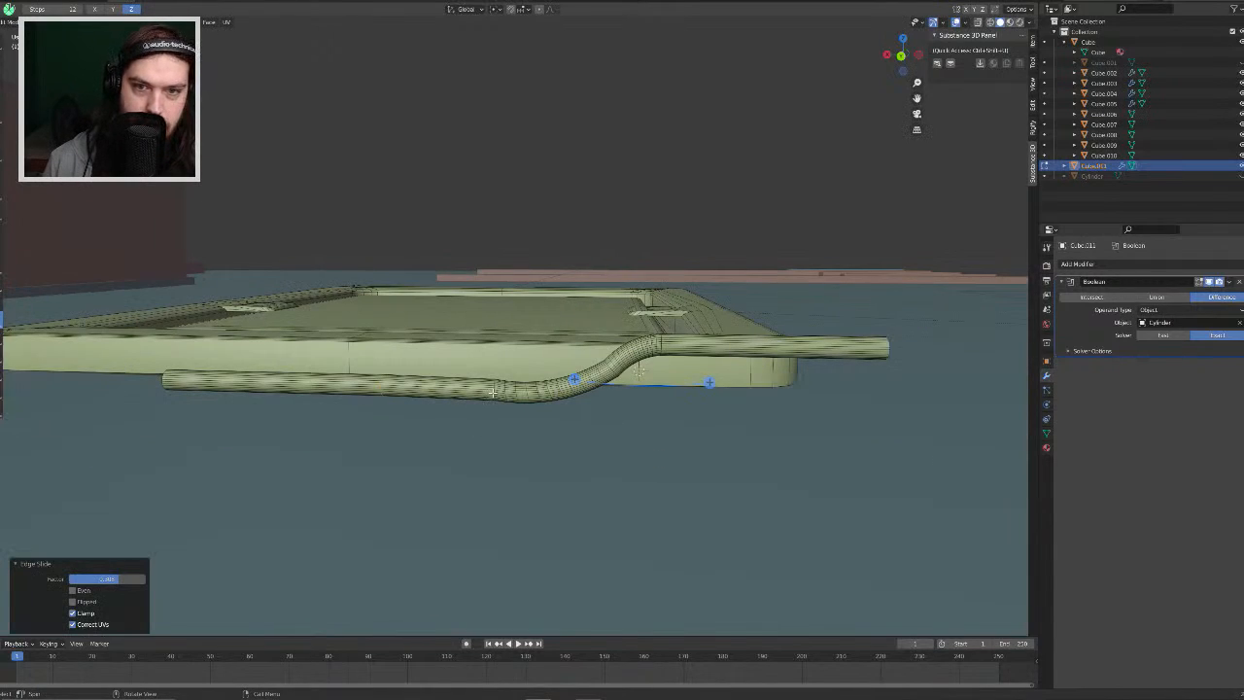
scroll(492, 392, "up", 2)
left_click(486, 425, "alt")
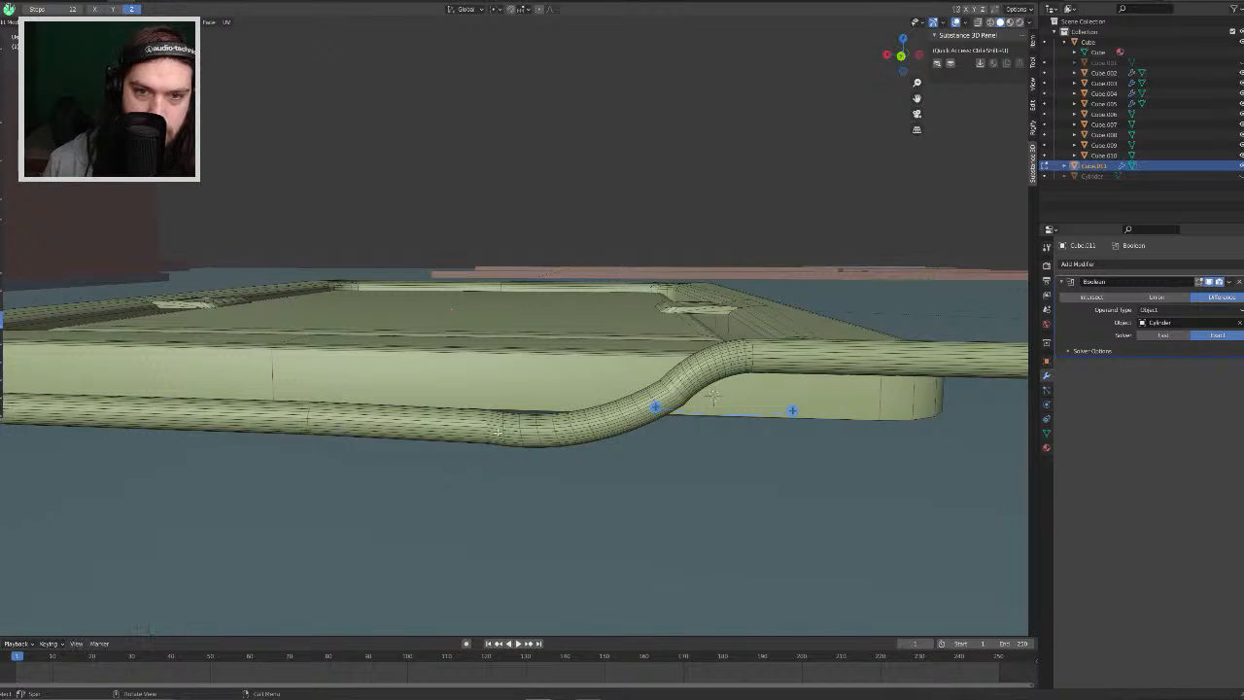
key("g")
key("g")
left_click(712, 396)
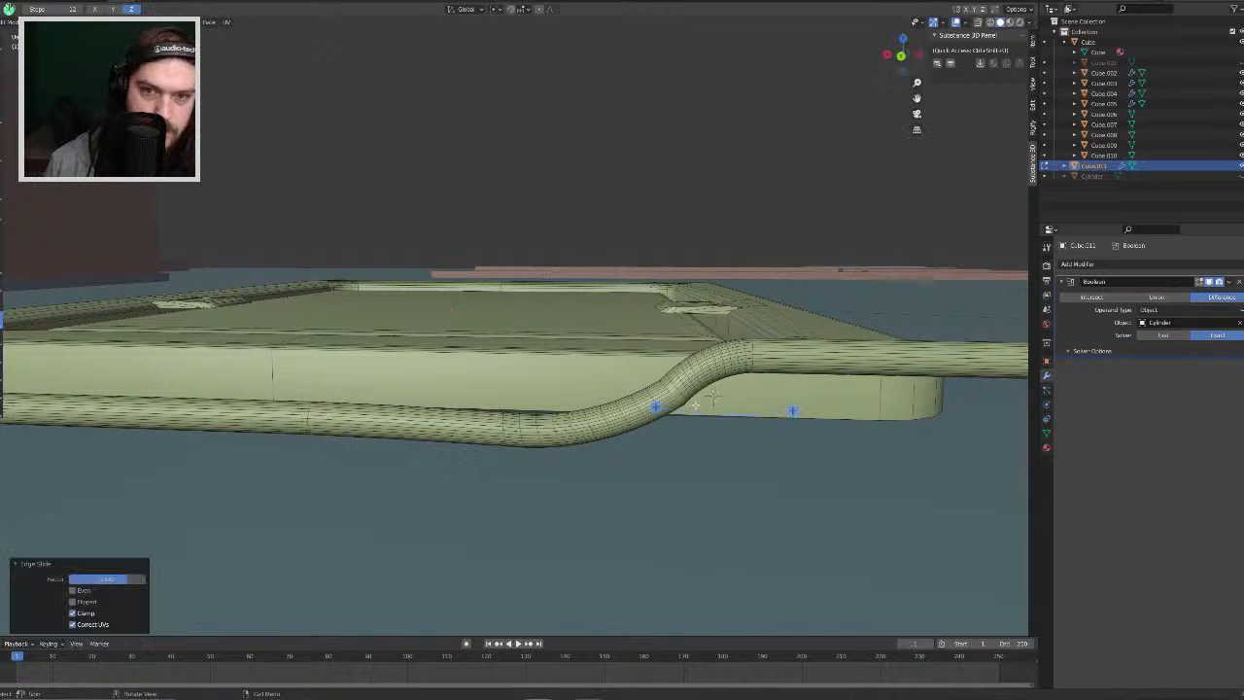
Step: Slide the edge loop in the middle of the S-bend between the two spins, and bevel it slightly
left_click(665, 390, "alt")
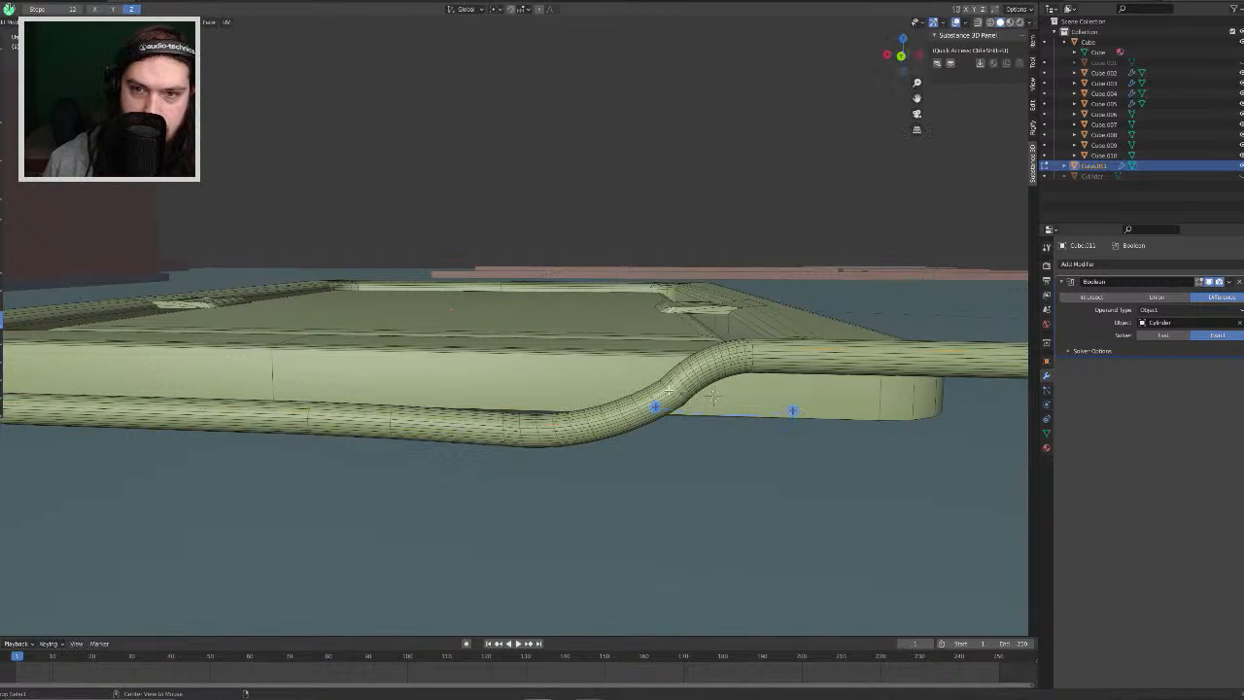
scroll(680, 393, "up", 5)
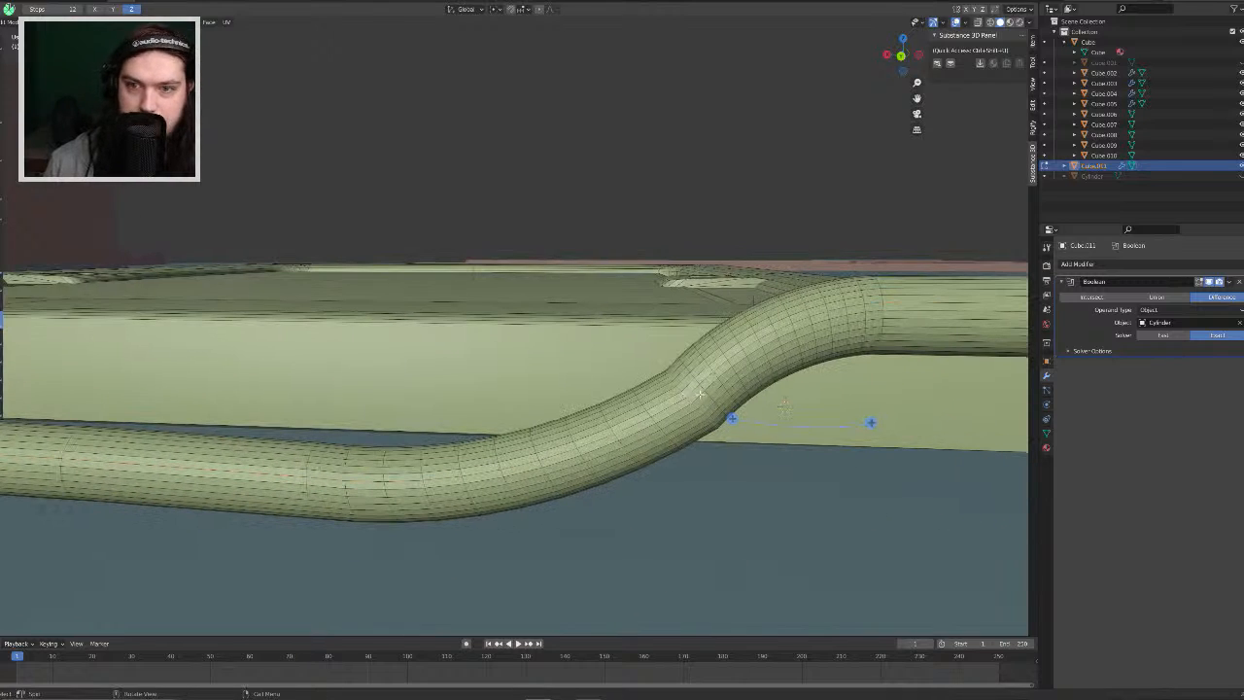
key("g")
key("g")
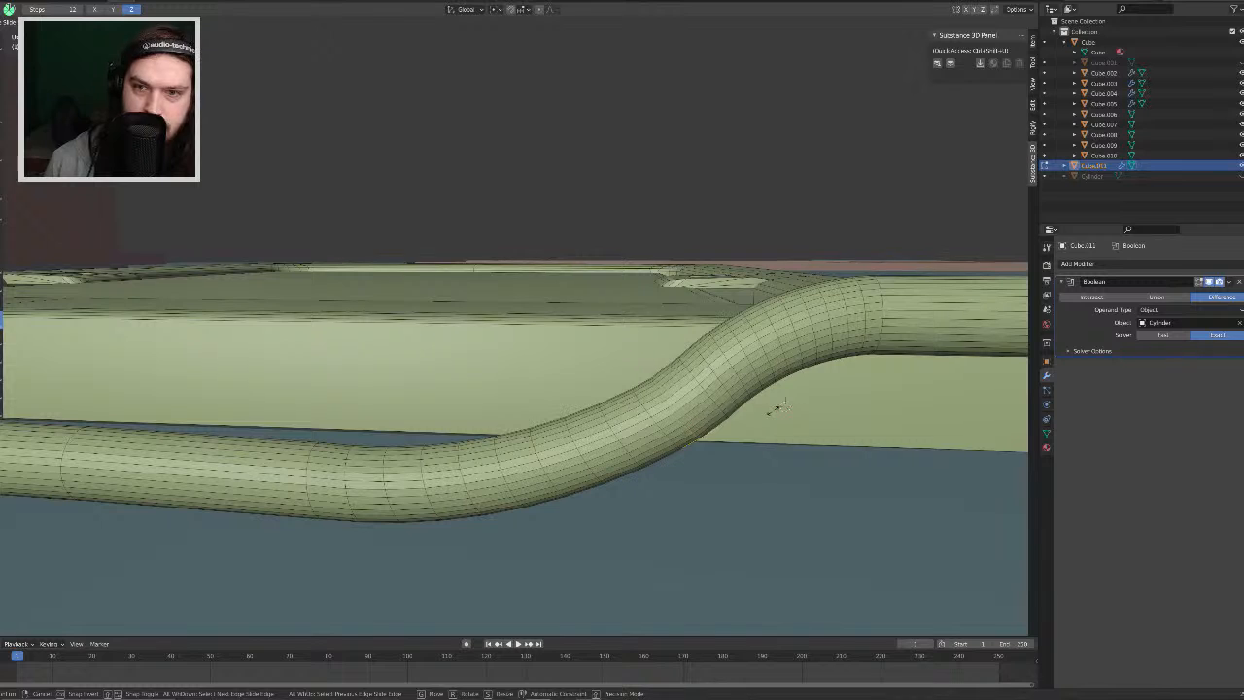
left_click(778, 406)
key("ctrl+b")
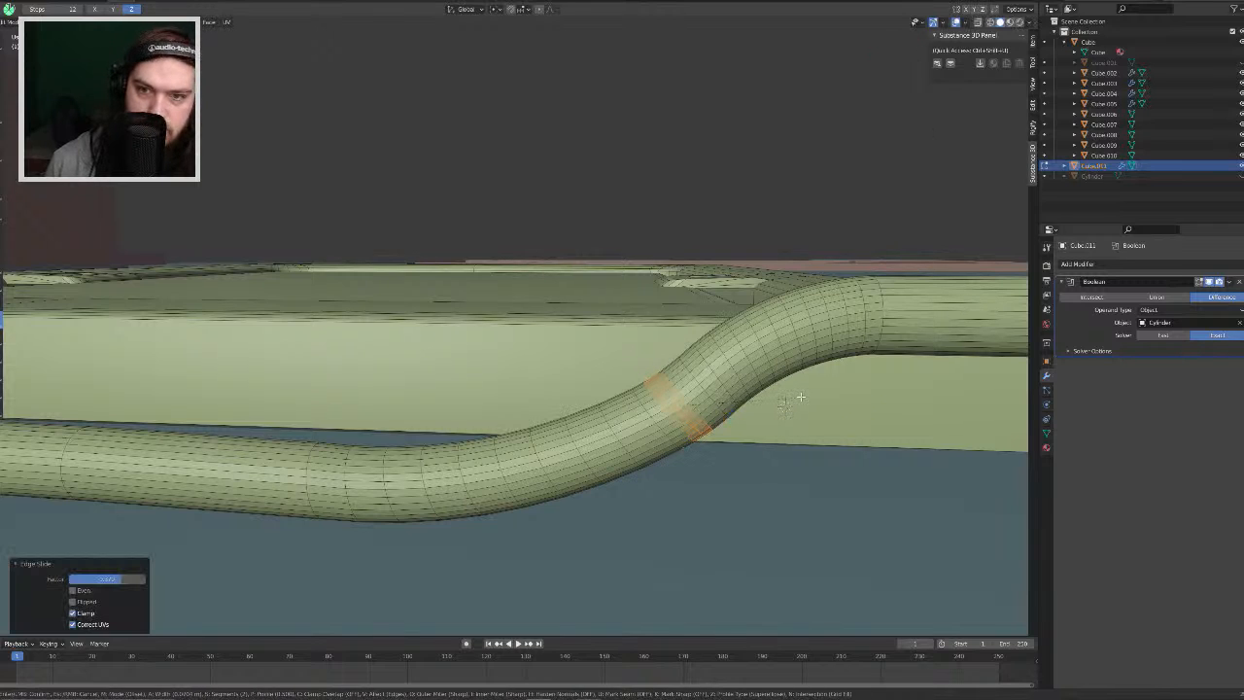
left_click(802, 395)
Step: Examine the bent rod beside the socket frame and the frame's corner from several angles
key("Tab")
scroll(675, 286, "down", 6)
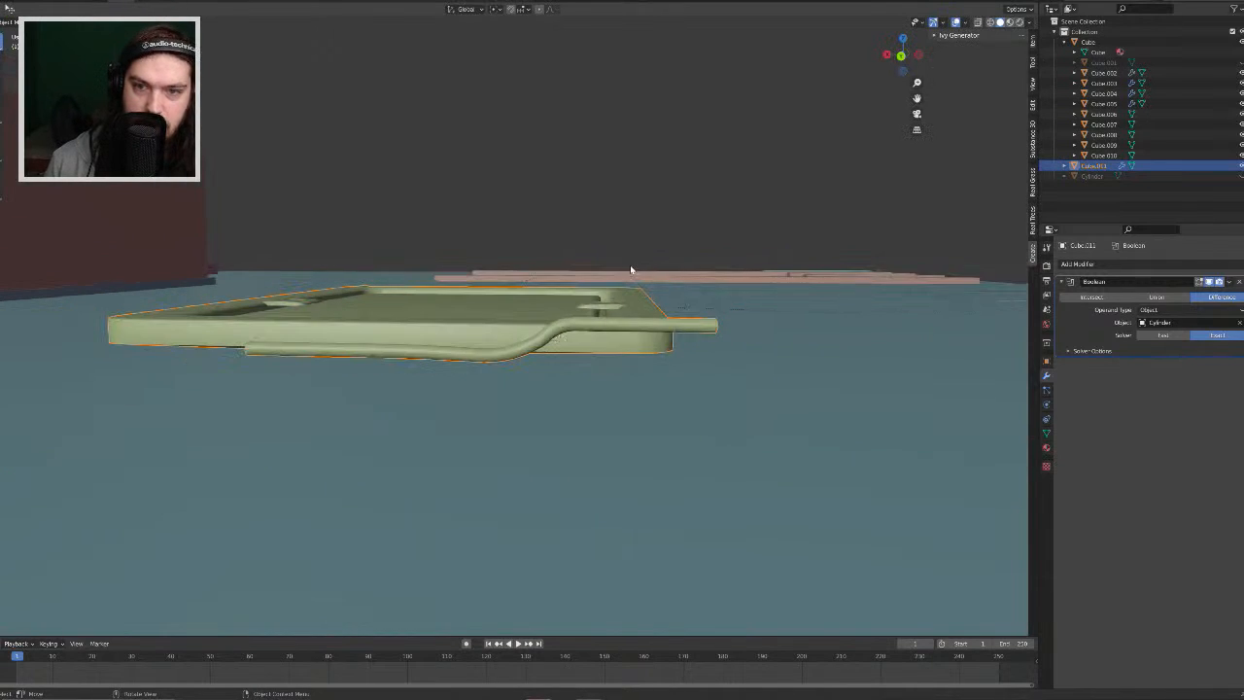
middle_click_drag(632, 269, 705, 324)
key("Tab")
middle_click_drag(605, 395, 702, 394)
scroll(711, 399, "up", 5)
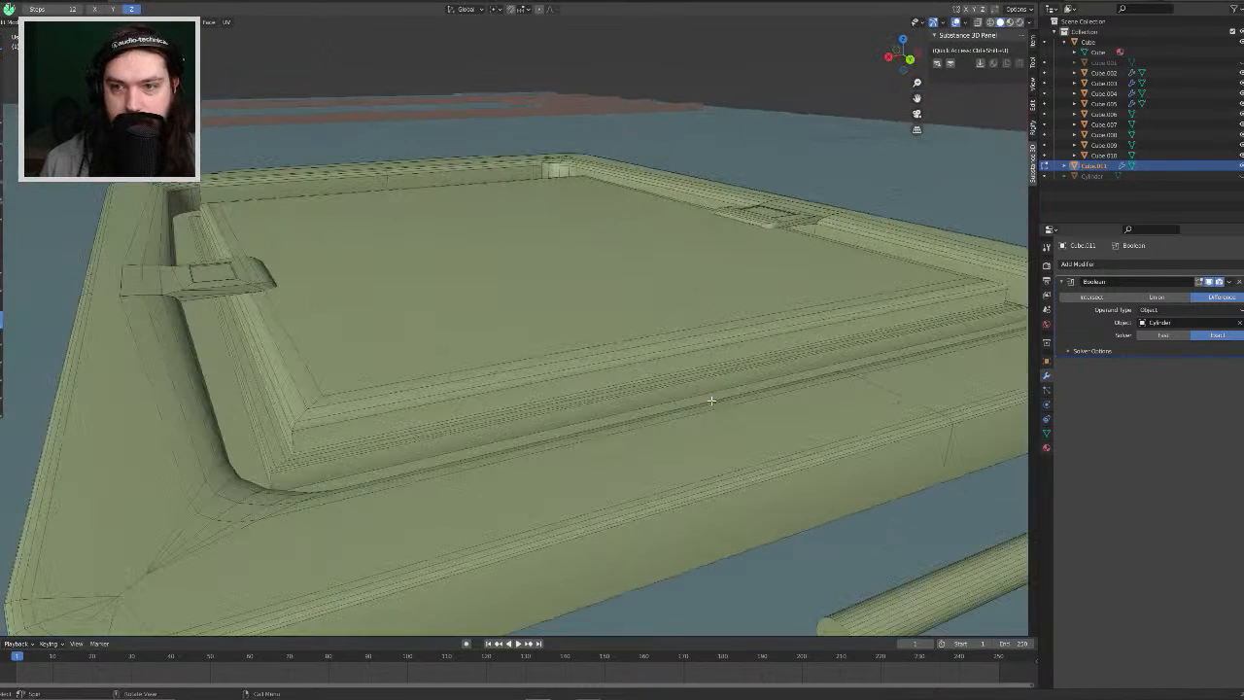
middle_click_drag(765, 474, 882, 383)
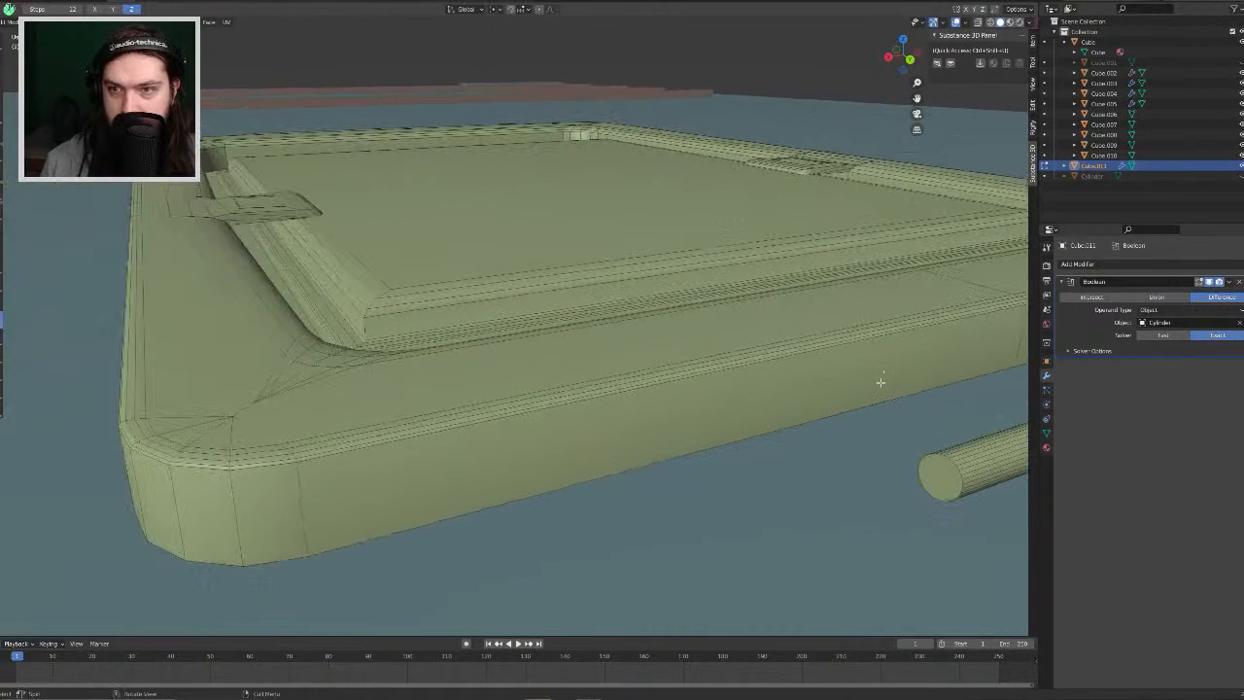
scroll(869, 335, "down", 5)
key("Tab")
middle_click_drag(852, 316, 921, 333)
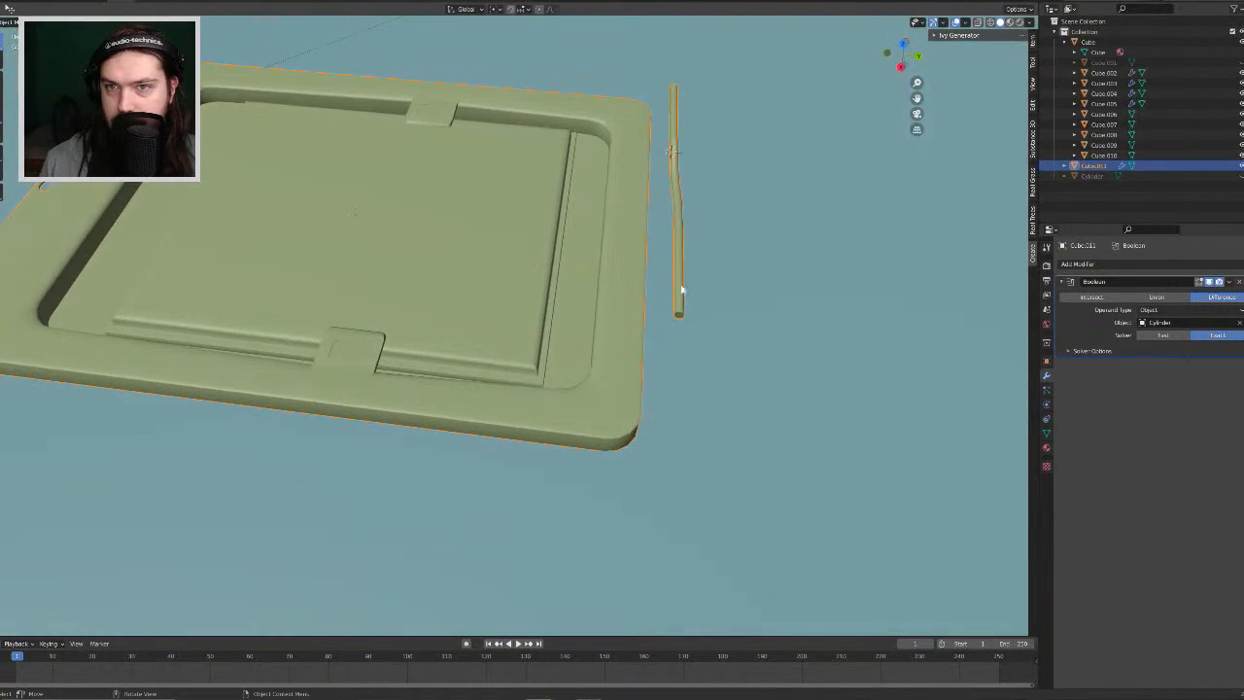
Step: Select the whole linked rod and move it along Y closer to the frame, and shift it along X beside the frame's edge
key("Tab")
key("l")
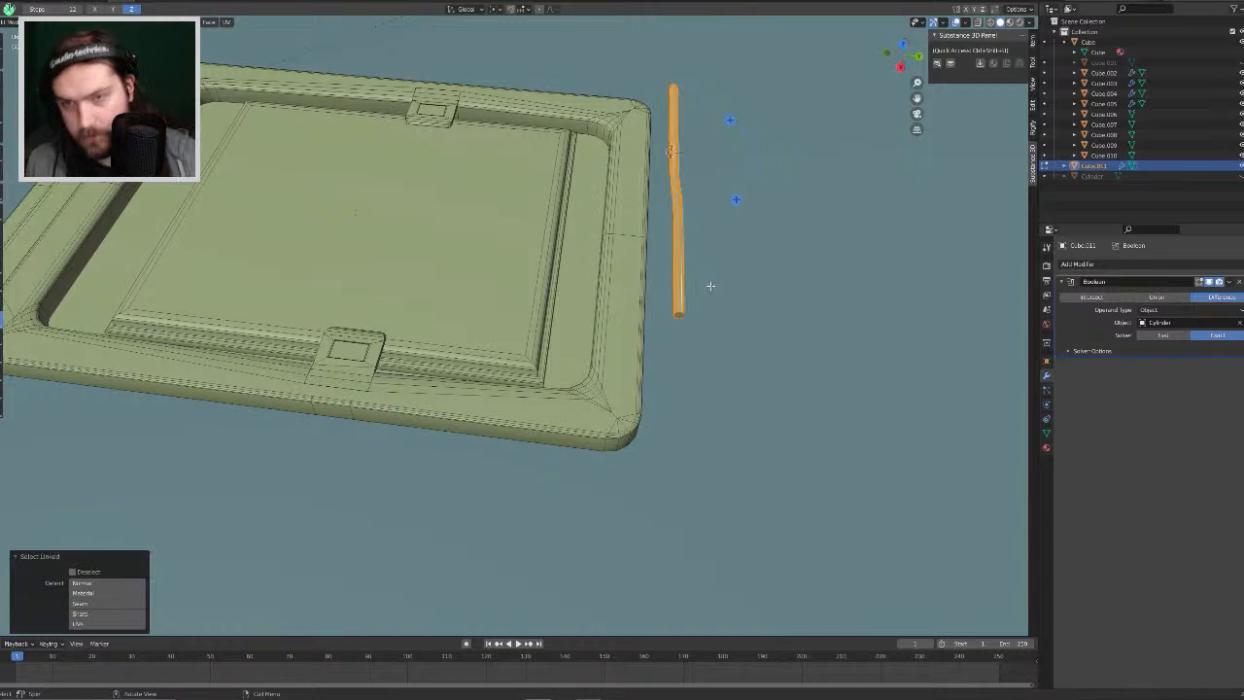
key("g")
key("z")
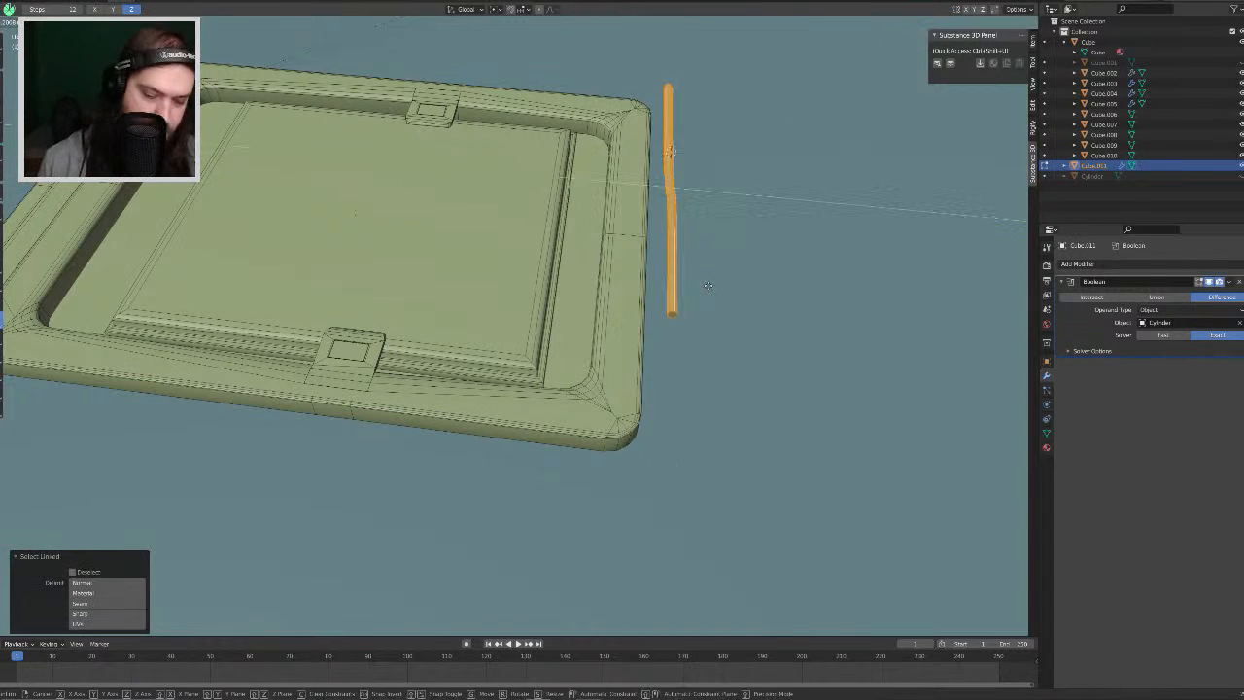
left_click(703, 283)
middle_click_drag(703, 281, 586, 231)
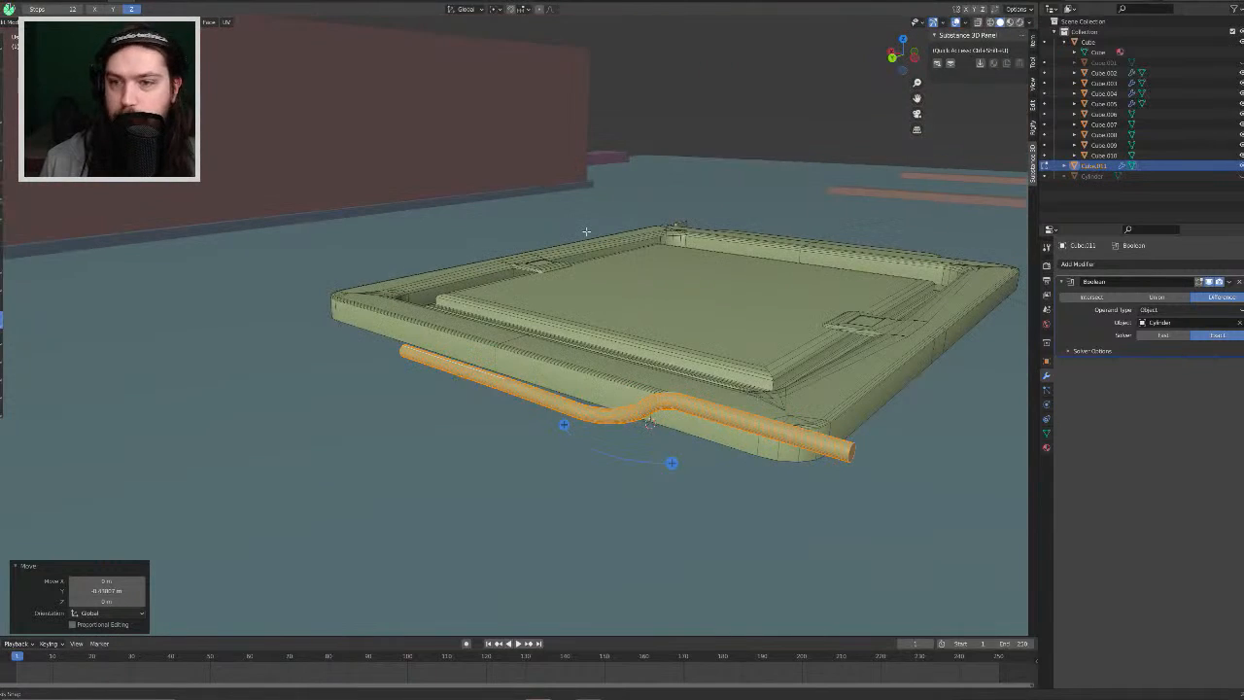
key("g")
key("x")
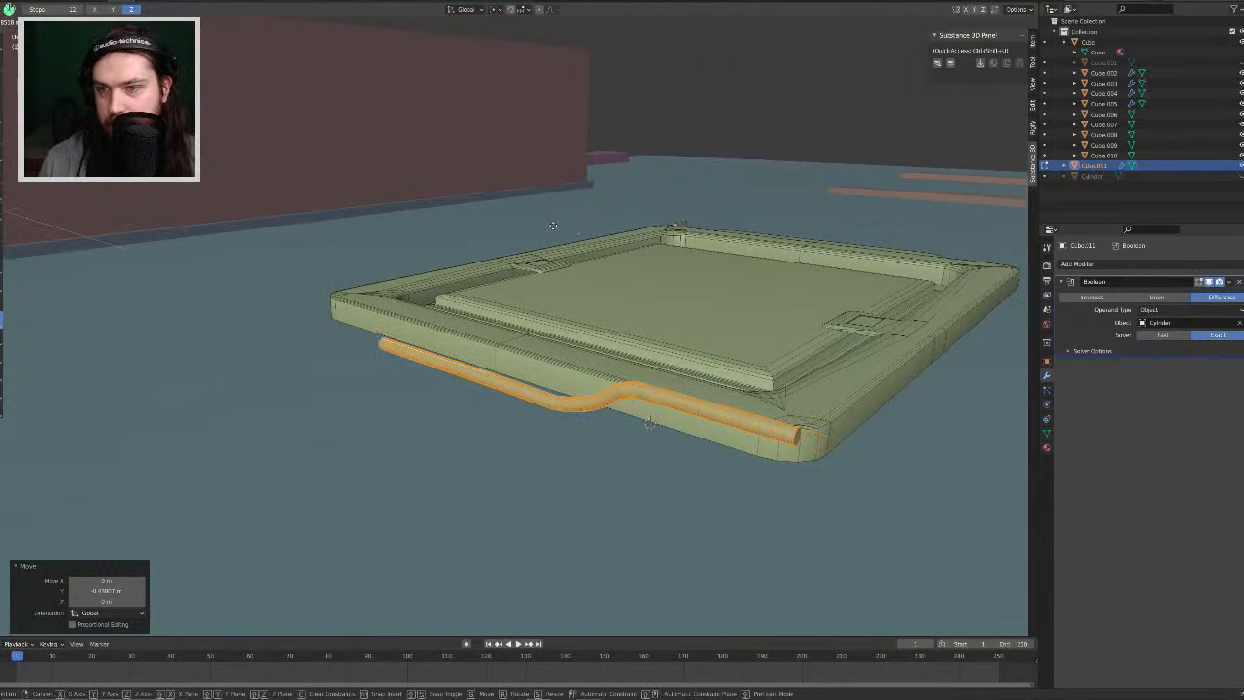
left_click(552, 225)
middle_click_drag(551, 225, 528, 265)
Step: View the rod from above in vertex selection mode with wireframe shading
key("KP_7")
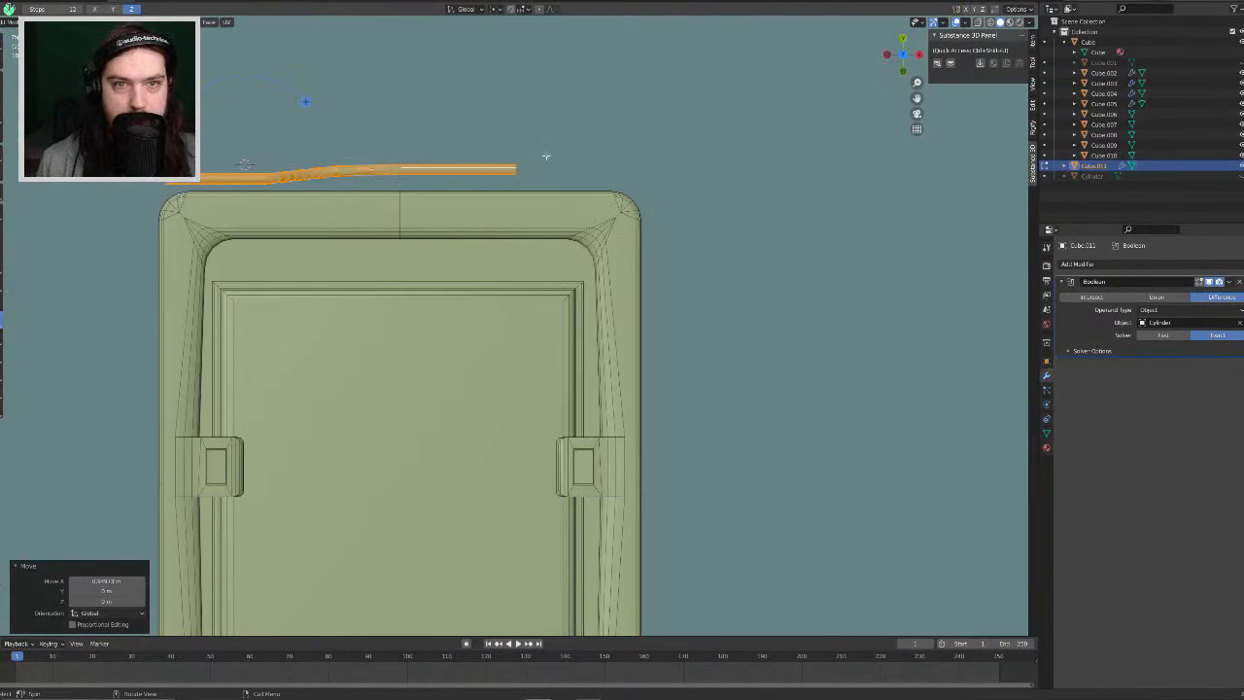
key("1")
left_click_drag(551, 140, 494, 213)
key("ctrl+z")
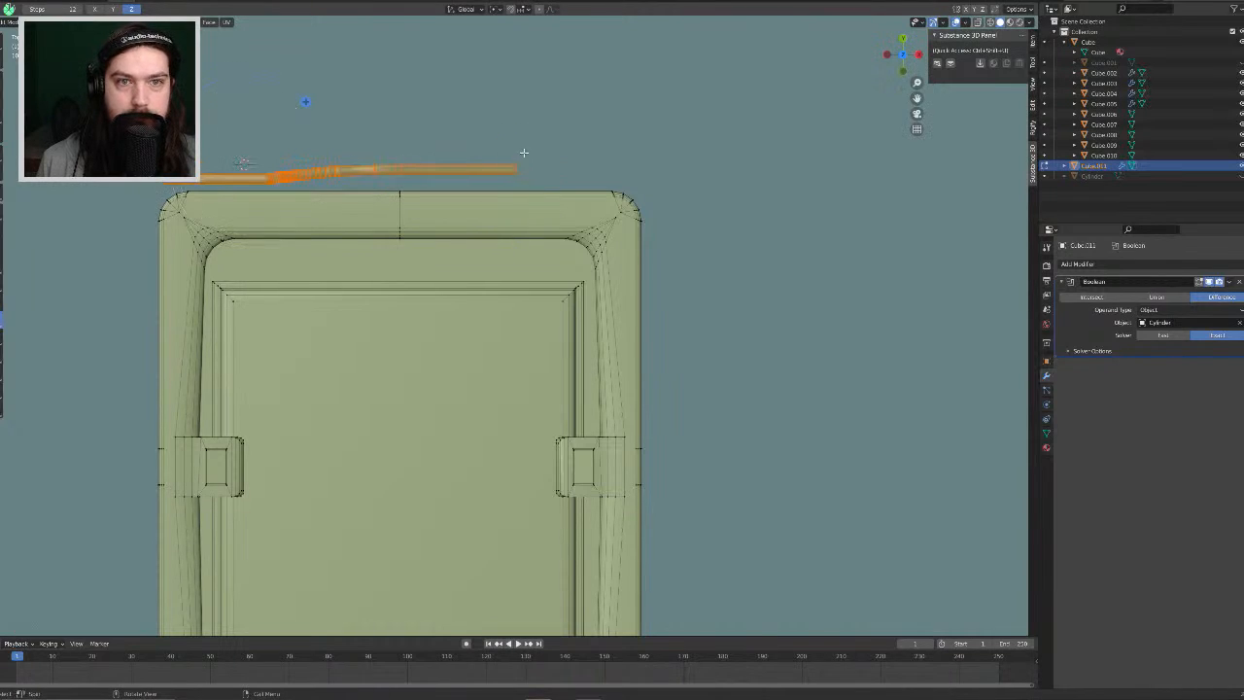
left_click(990, 23)
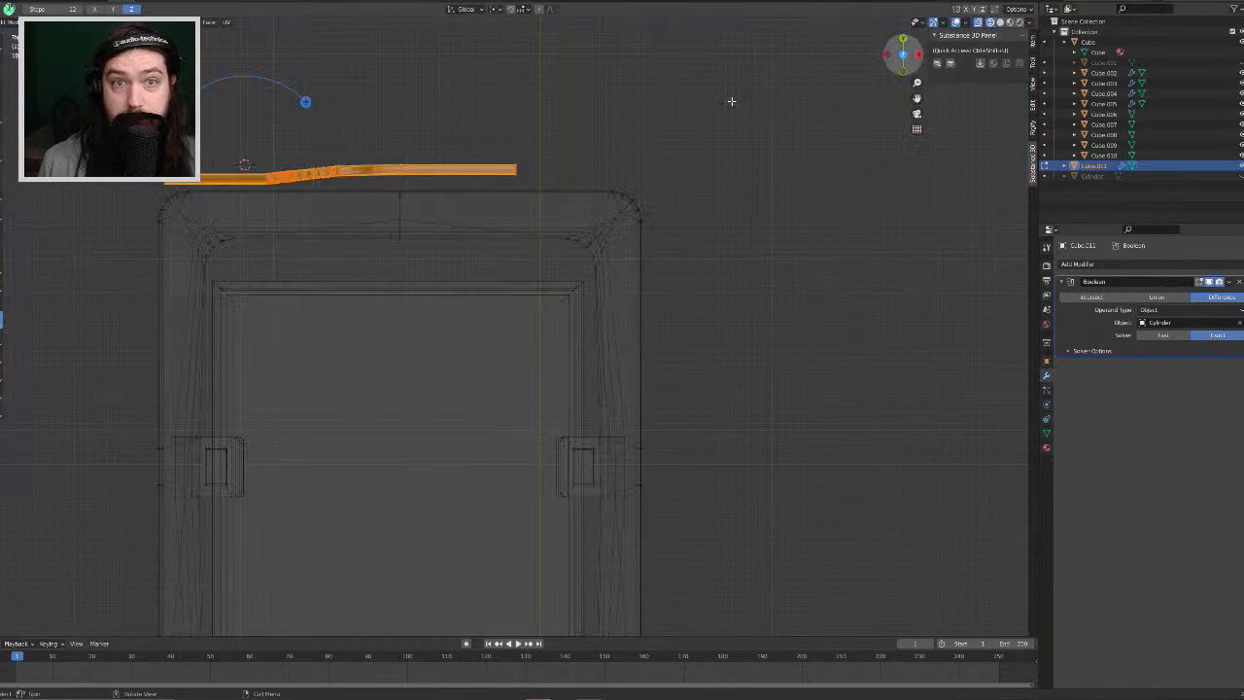
left_click_drag(538, 139, 430, 164)
key("ctrl+z")
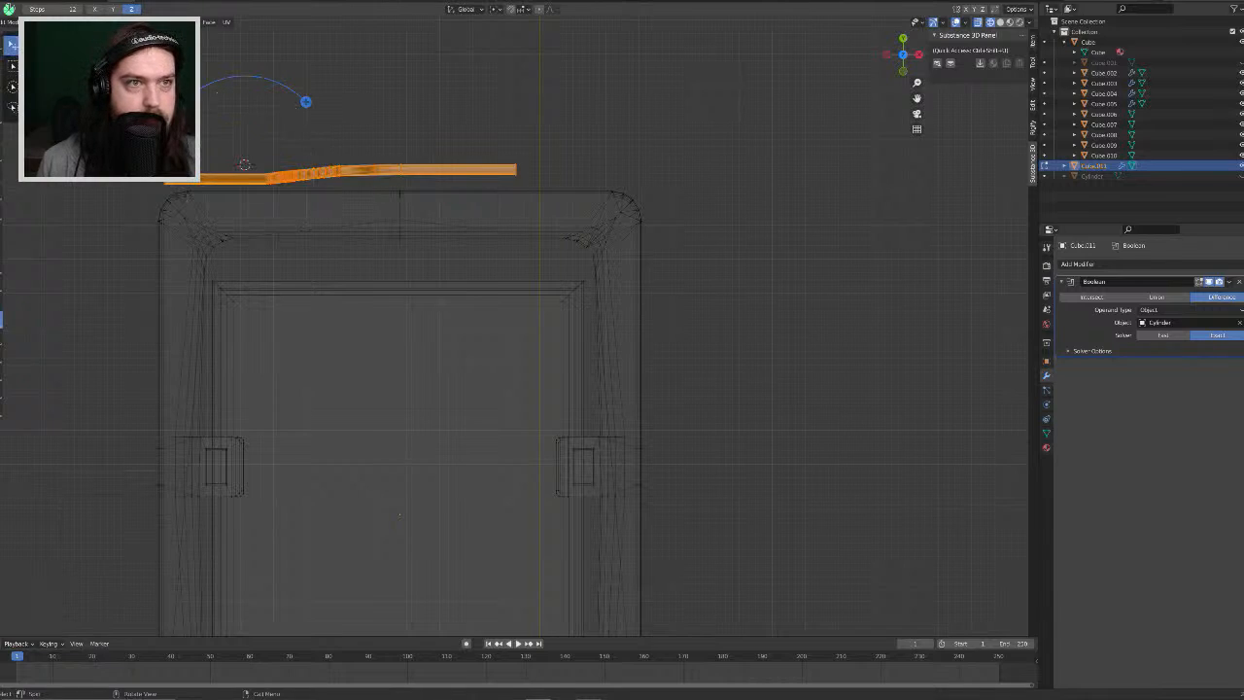
Step: Box-select the rod's long straight section and move it about 0.1 m along negative Y toward the frame
left_click(3, 42)
left_click_drag(559, 138, 338, 181)
left_click_drag(519, 127, 342, 180)
key("g")
key("x")
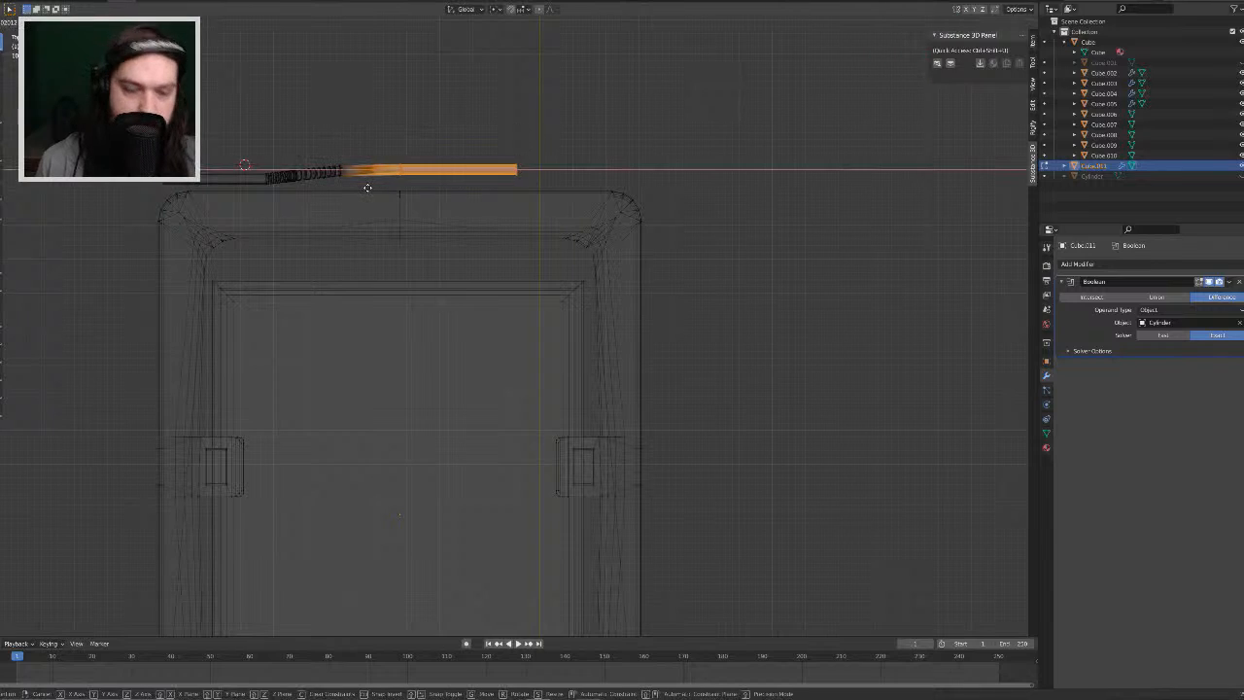
left_click(367, 186)
left_click(367, 186)
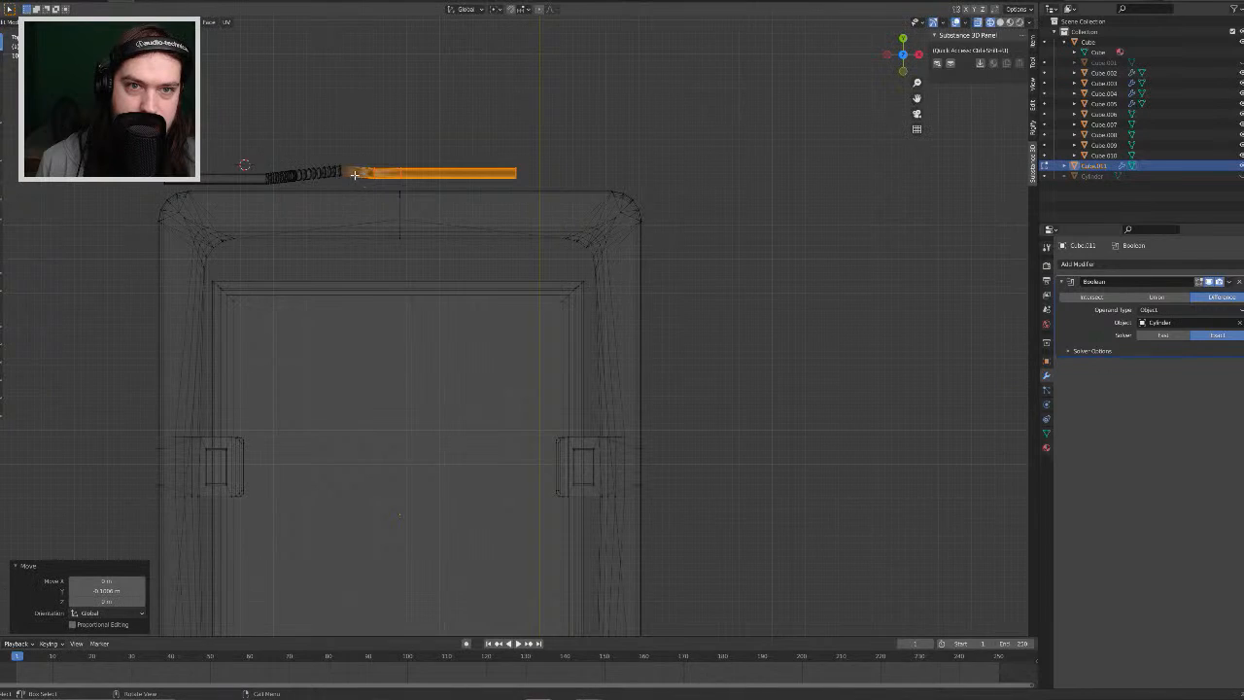
Step: Slide the edge loop at the sharp kink toward the long straight section to soften the sideways bend
scroll(301, 103, "up", 3)
middle_click_drag(300, 103, 542, 272, "shift")
scroll(440, 191, "up", 3)
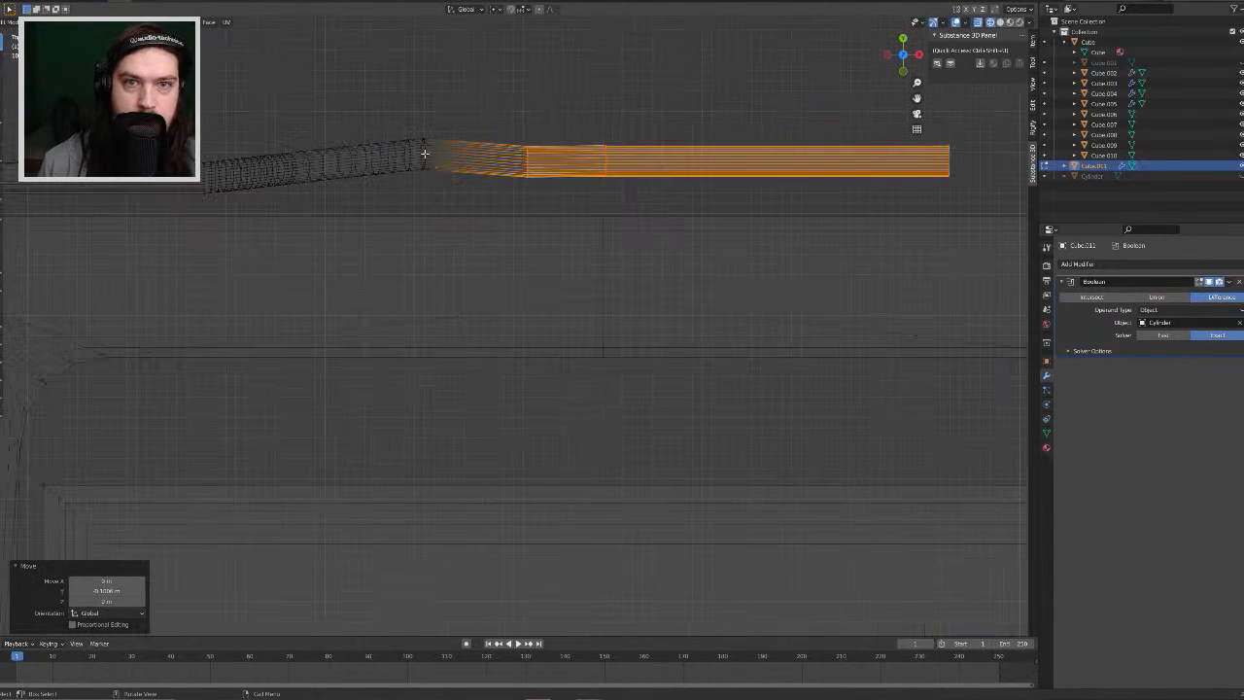
left_click(425, 154)
scroll(430, 161, "up", 5)
middle_click_drag(385, 122, 484, 461, "shift")
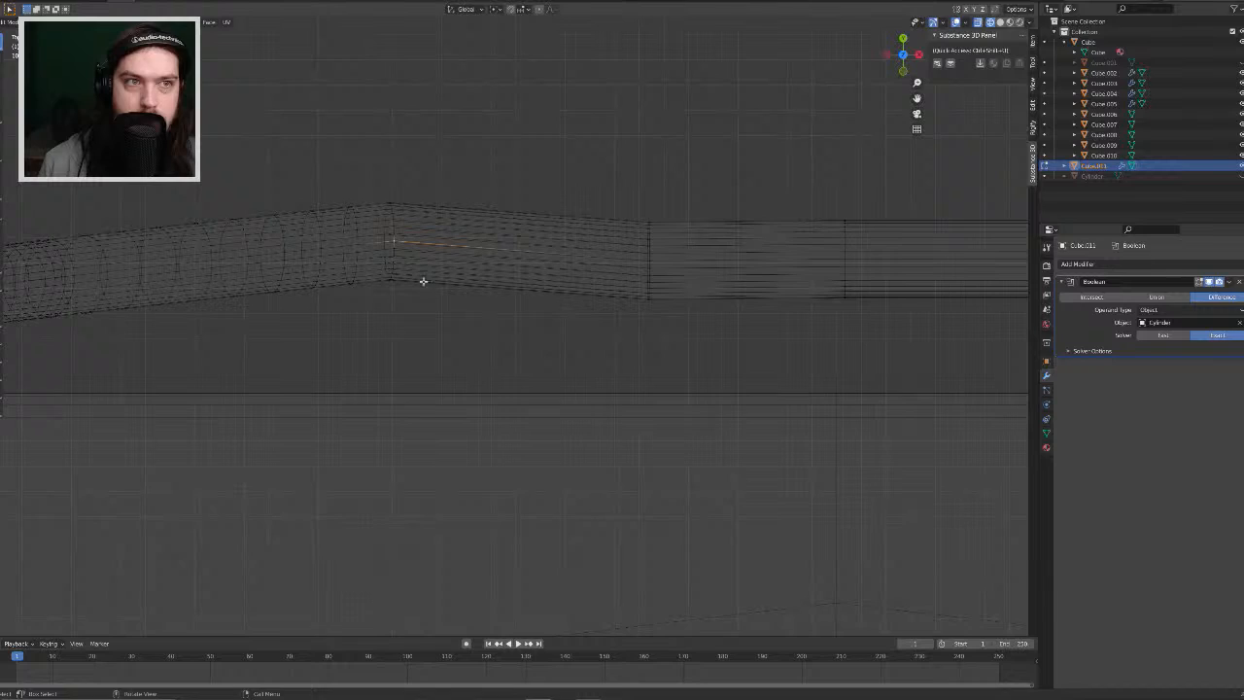
key("g")
key("g")
left_click(380, 255)
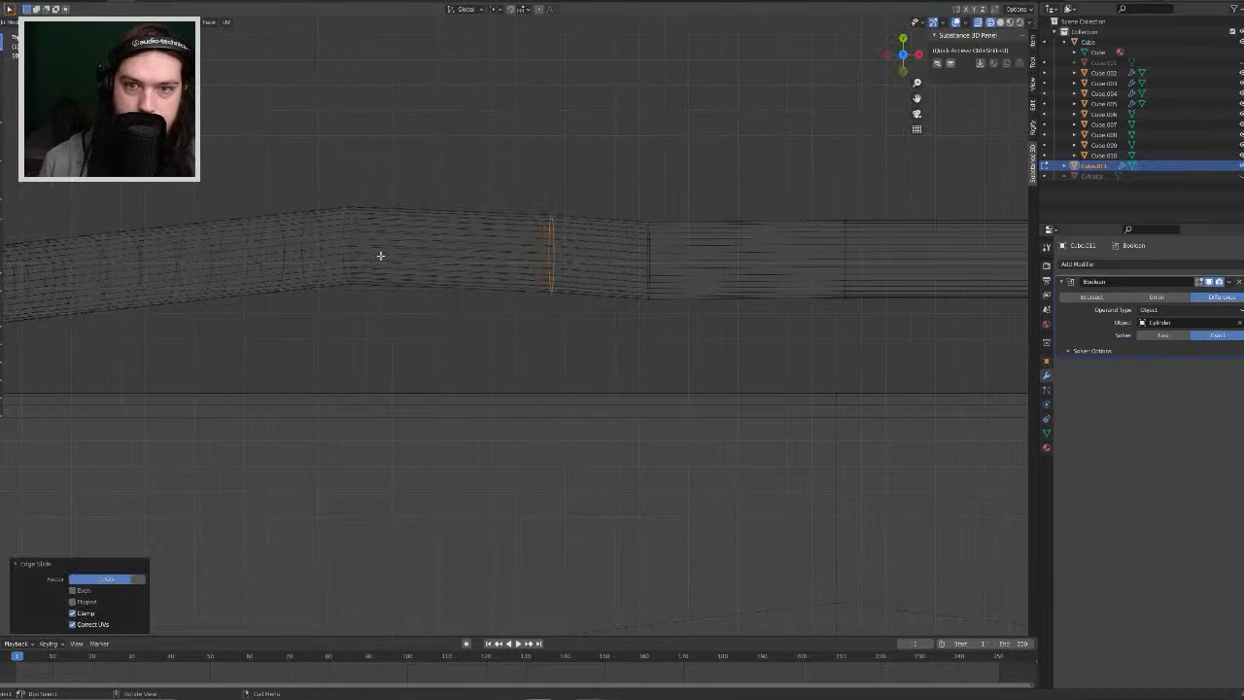
Step: Slide the neighbouring edge loops along the rod to spread them out and round off the rest of the kink
left_click(371, 245, "alt")
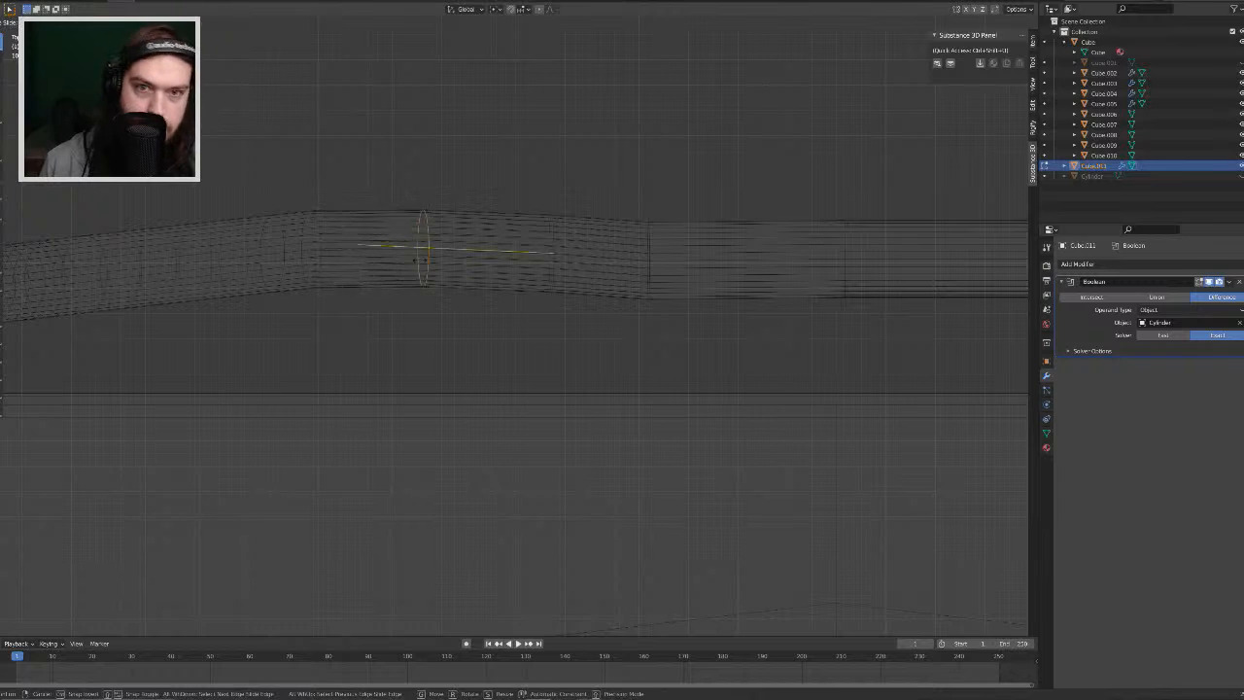
left_click(383, 250)
left_click(299, 245, "alt")
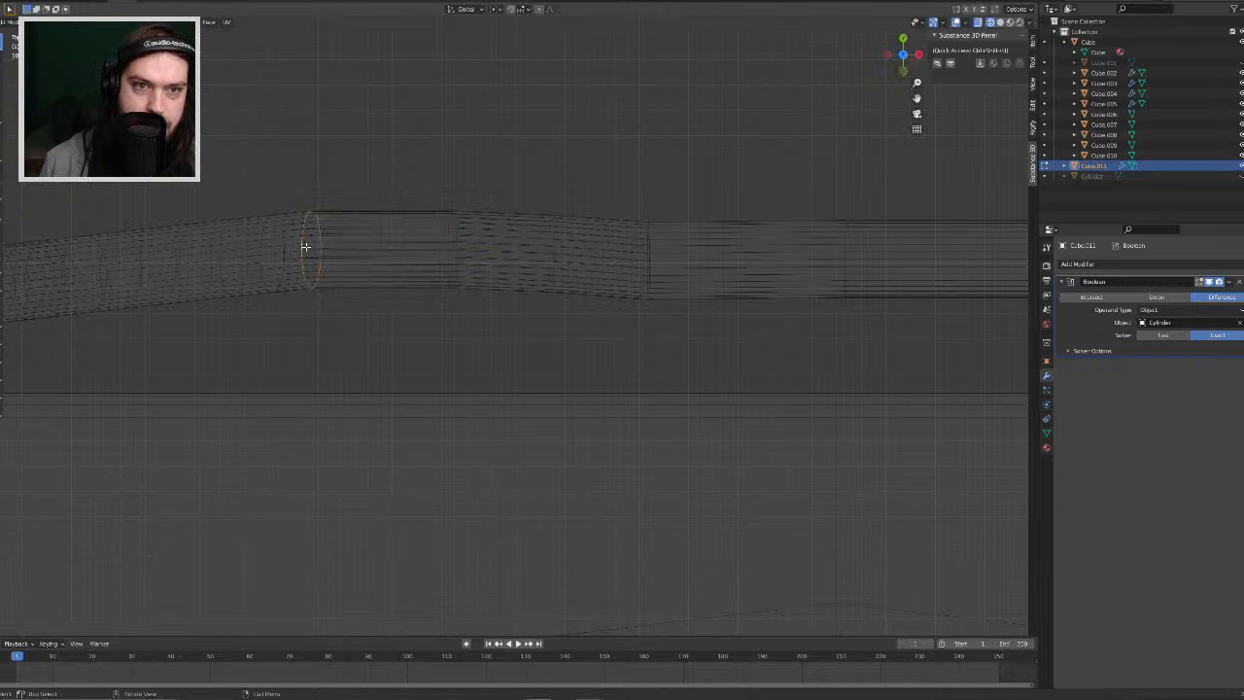
key("g")
key("g")
left_click(279, 253)
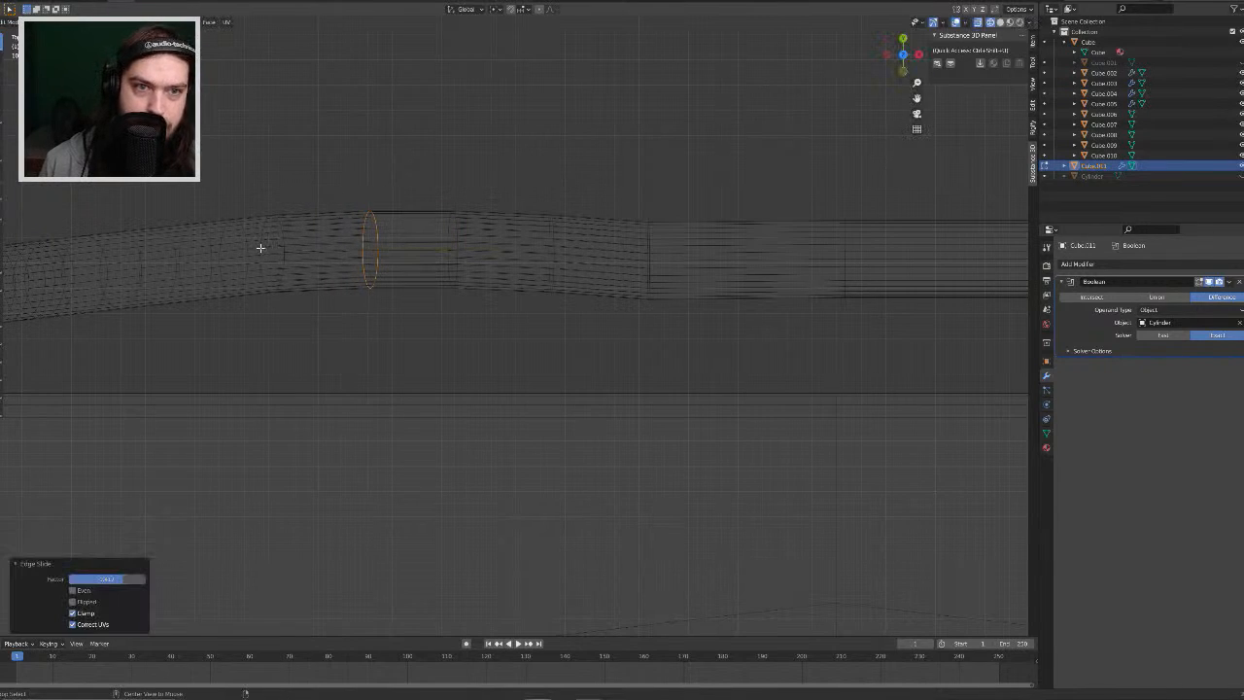
left_click(269, 258, "alt")
key("g")
key("g")
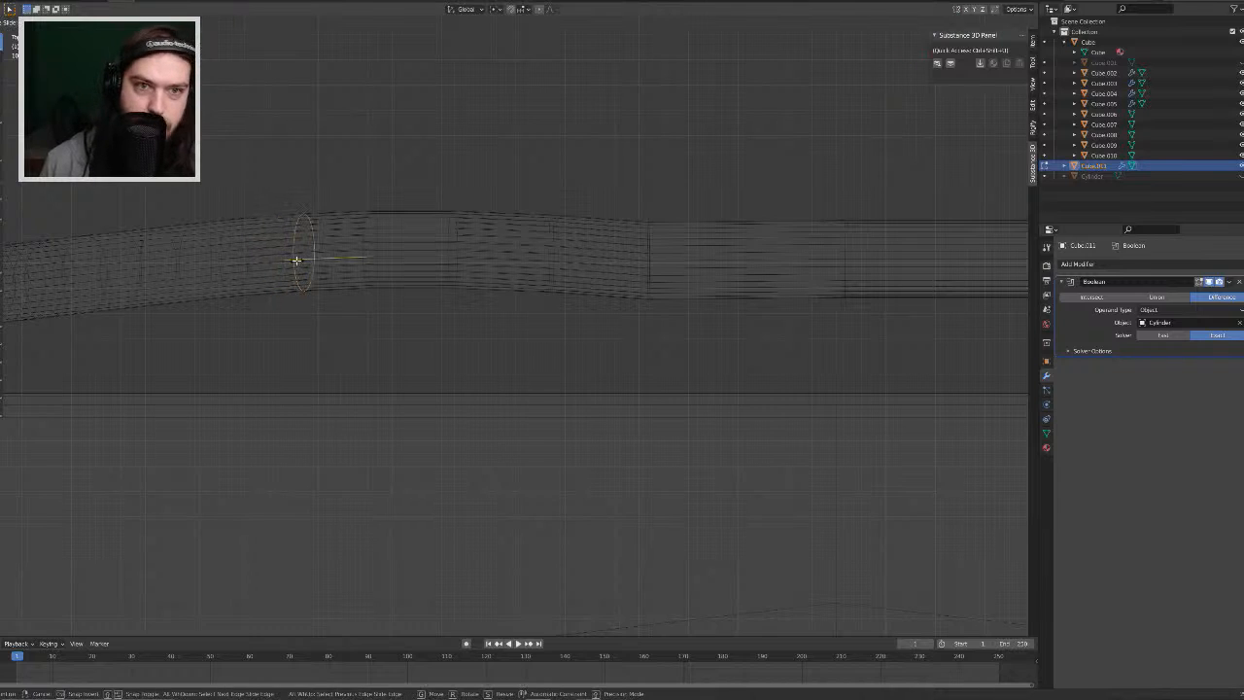
left_click(296, 259)
Step: Return to Object Mode, deselect everything and show the model in solid shading
scroll(466, 253, "down", 3)
key("Tab")
scroll(603, 264, "down", 1)
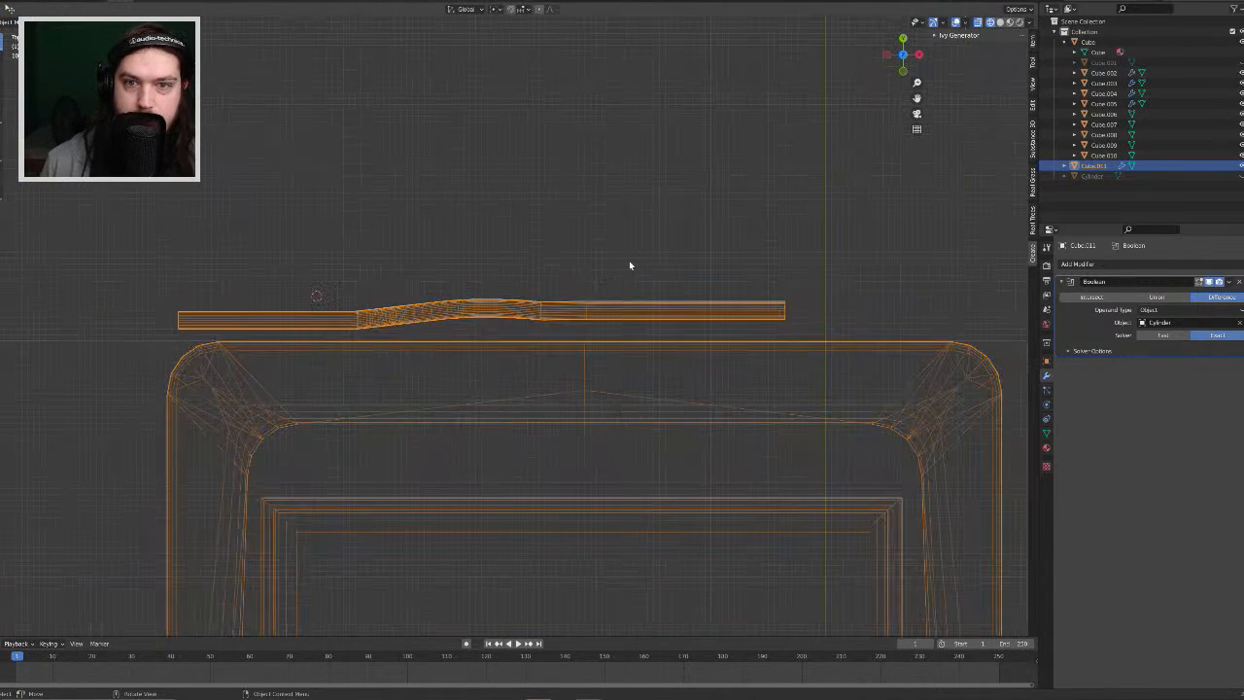
key("alt+a")
left_click(1006, 22)
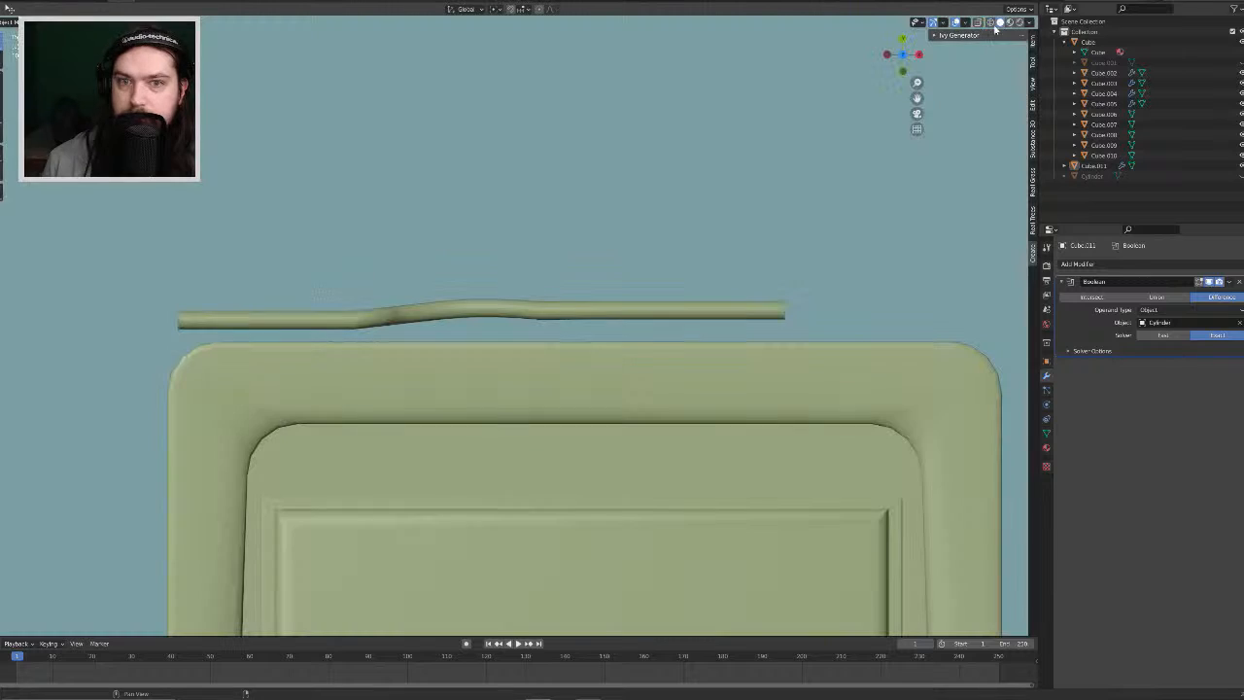
Step: Enter Edit Mode and spin the rod's long-section end face through 45° in 12 steps
mouse_move(797, 252)
middle_mouse_down()
mouse_move(484, 167)
mouse_move(522, 142)
mouse_move(625, 158)
mouse_move(661, 178)
mouse_move(676, 221)
mouse_move(655, 223)
middle_mouse_up()
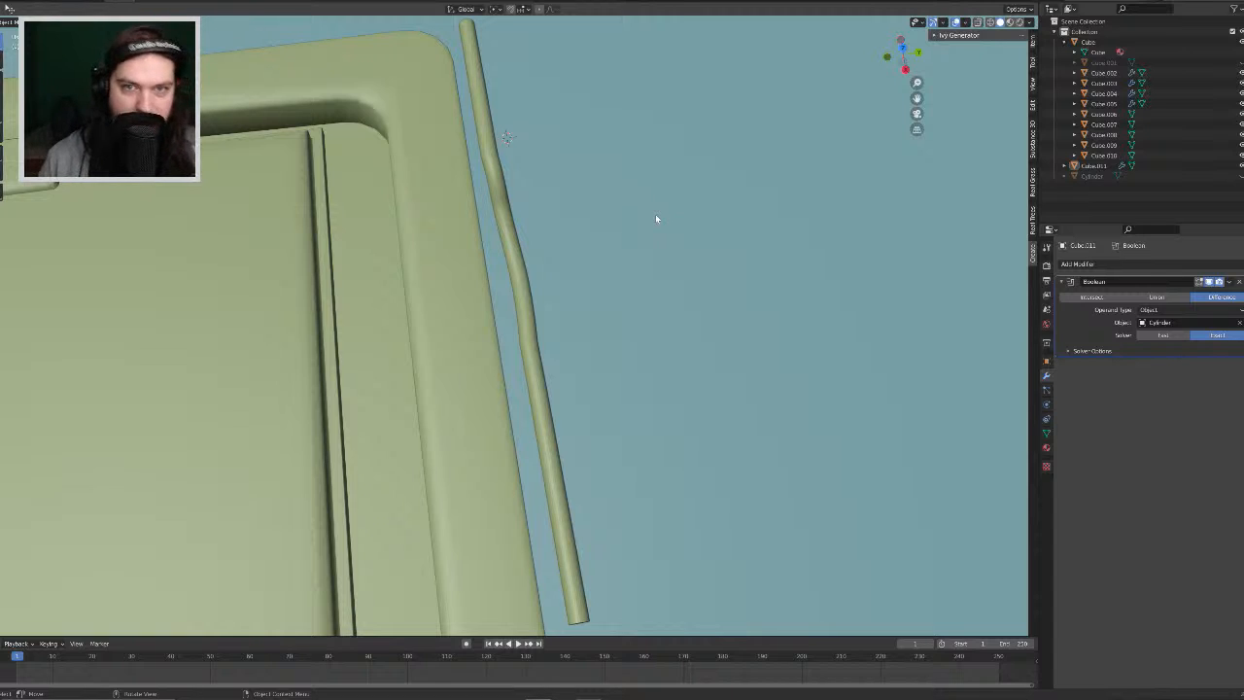
middle_click_drag(655, 217, 516, 144)
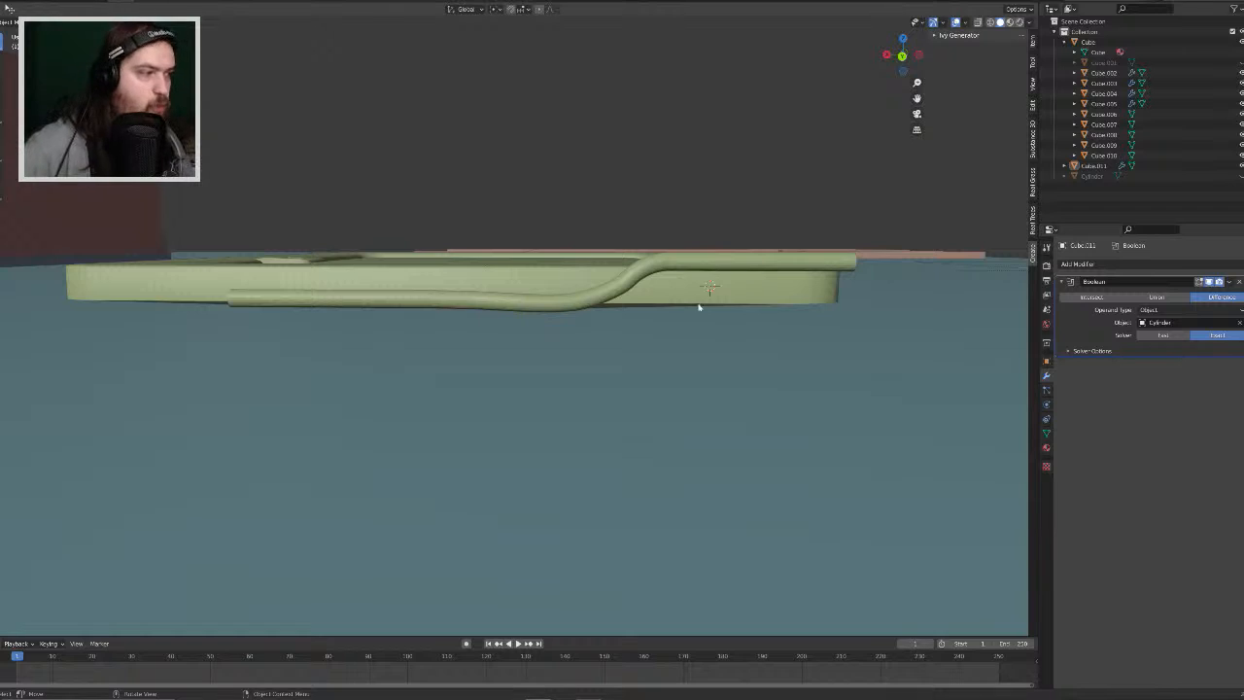
middle_click_drag(611, 266, 682, 263)
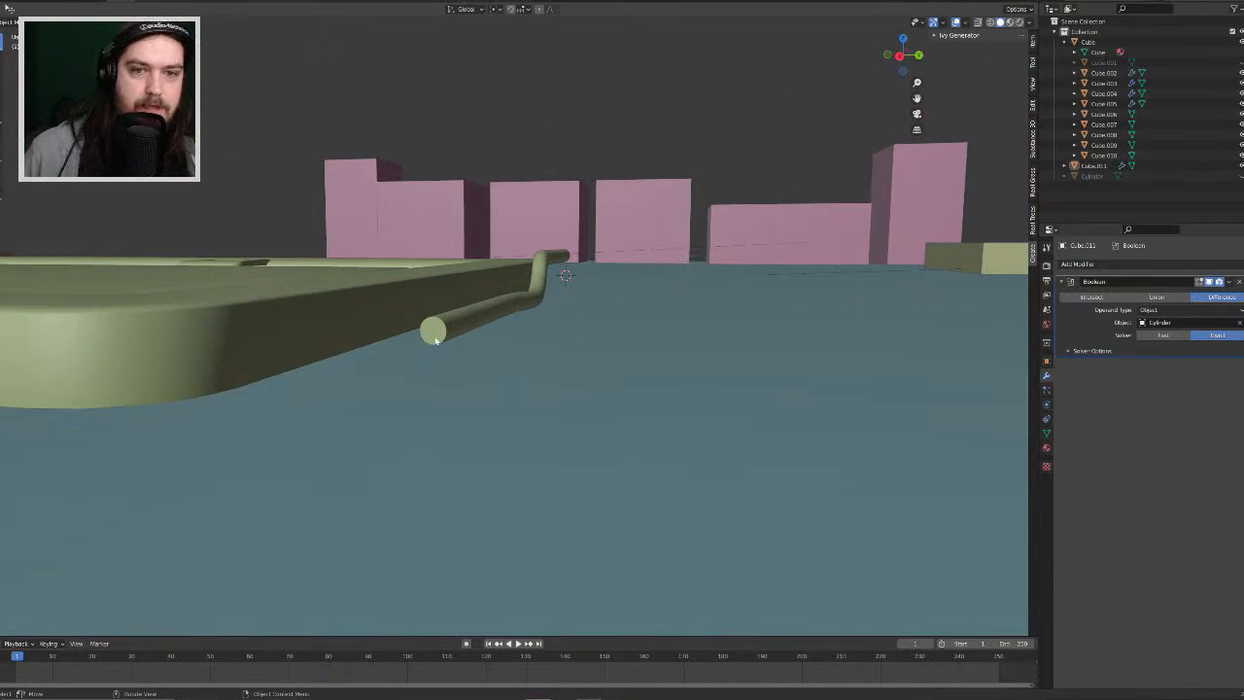
key("Tab")
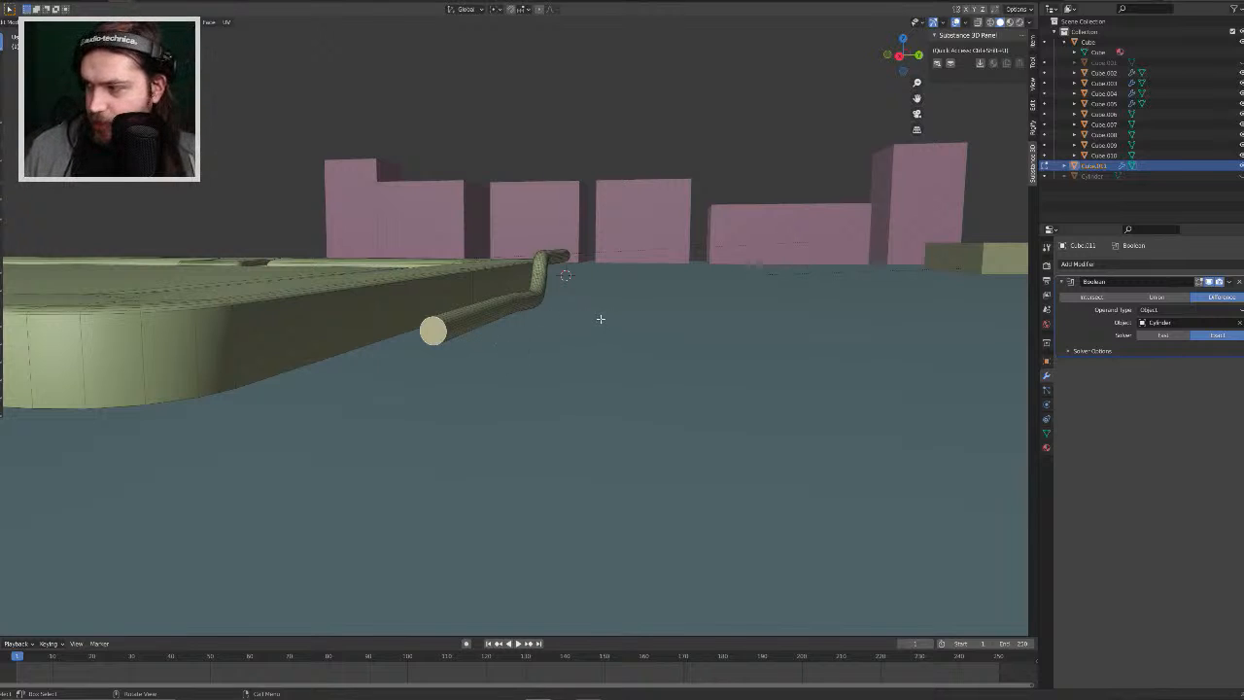
middle_click_drag(586, 306, 527, 319)
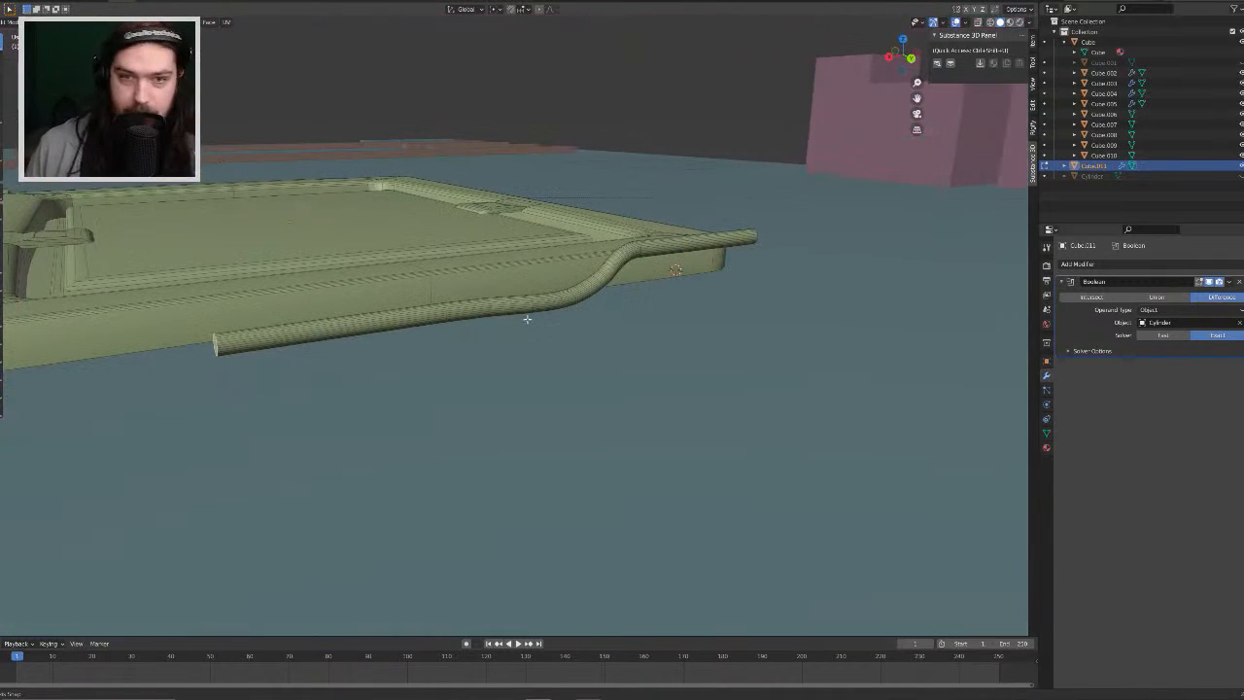
middle_click_drag(199, 290, 340, 302, "shift")
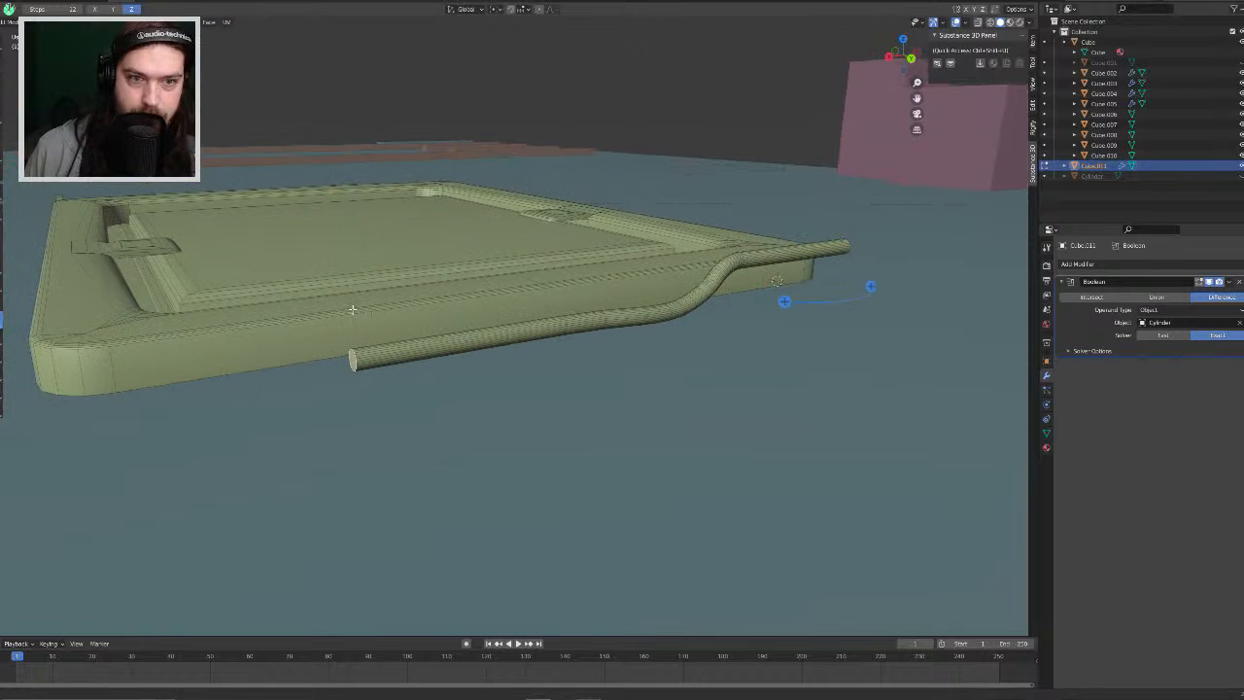
left_click_drag(350, 361, 320, 340)
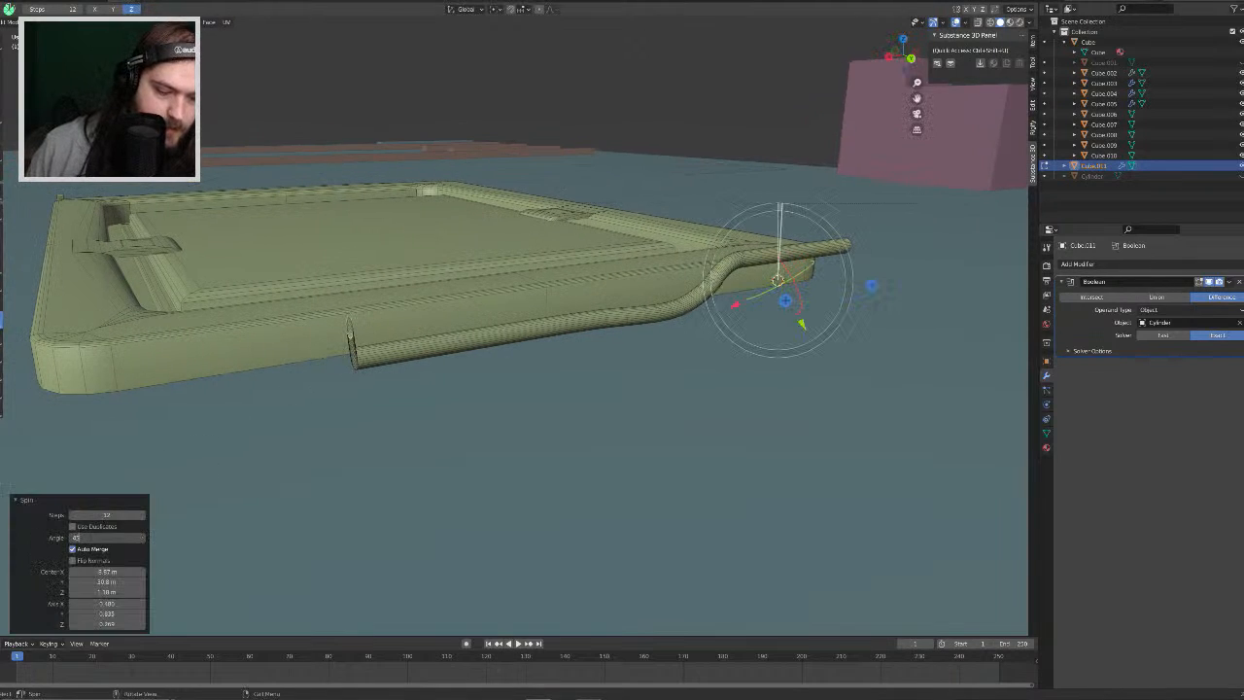
key("Return")
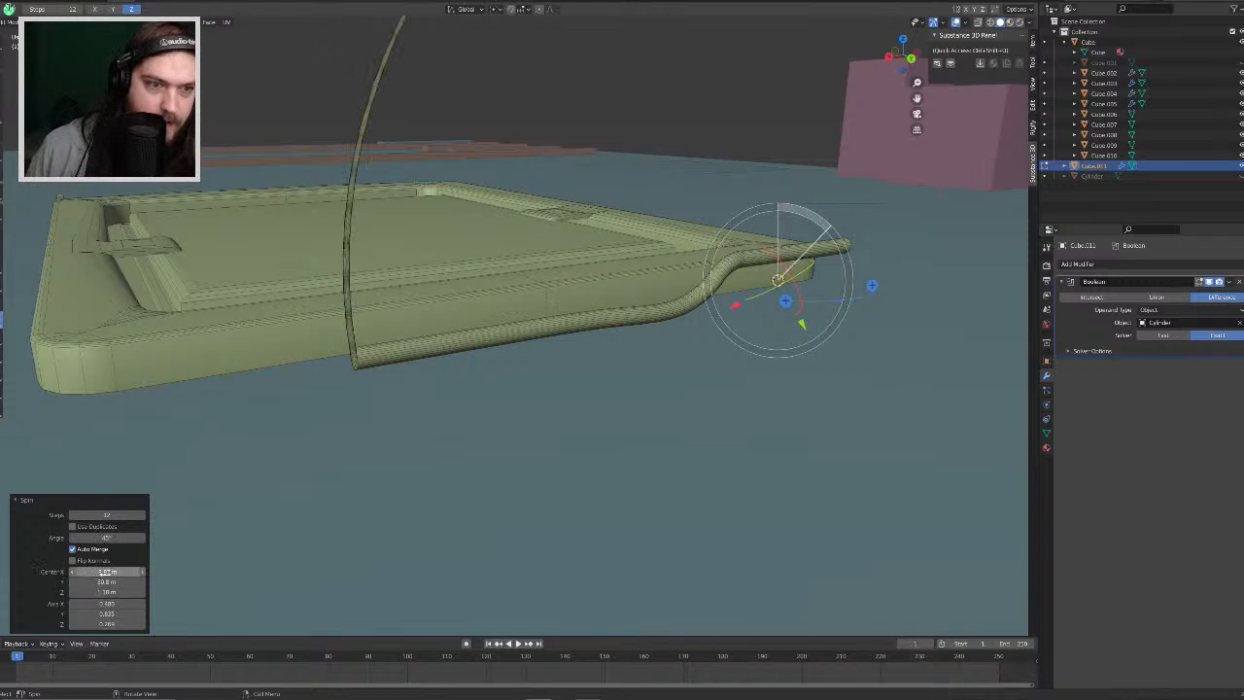
Step: Move the spin centre next to the rod's end, with X at about 0.61 m, so the end curves tightly
mouse_move(103, 572)
left_mouse_down()
mouse_move(68, 571)
mouse_move(107, 571)
mouse_move(112, 591)
mouse_move(130, 592)
mouse_move(94, 582)
left_mouse_up()
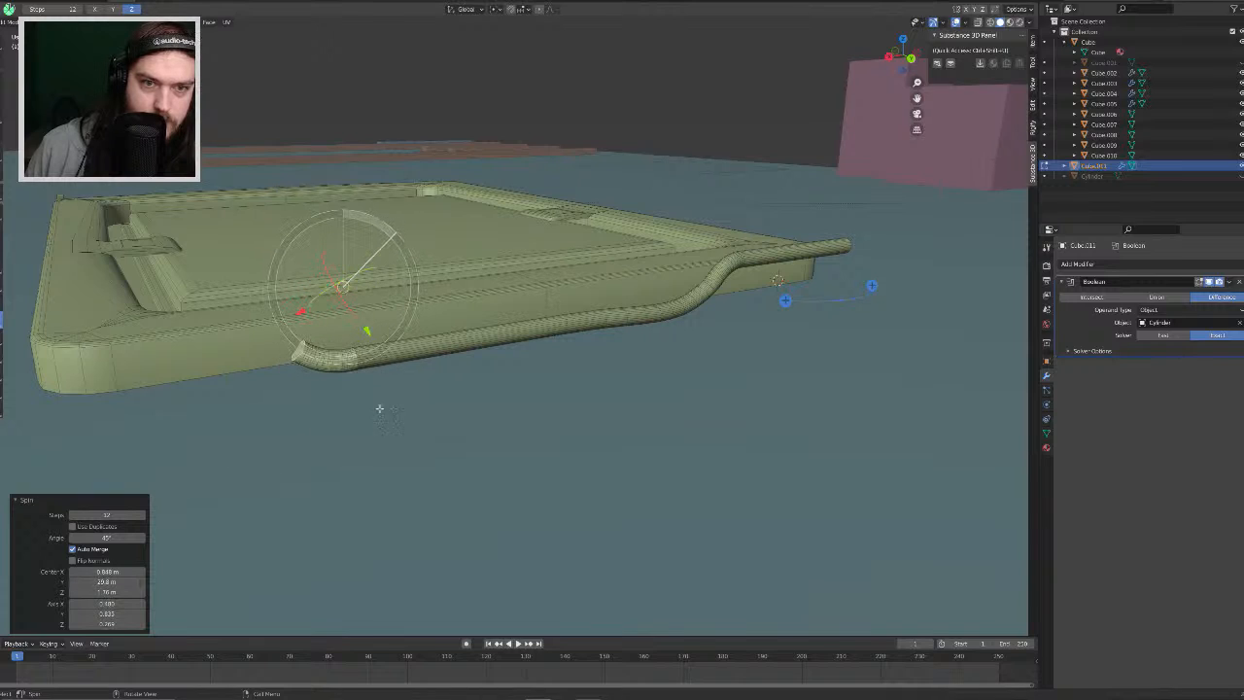
middle_click_drag(379, 409, 470, 445)
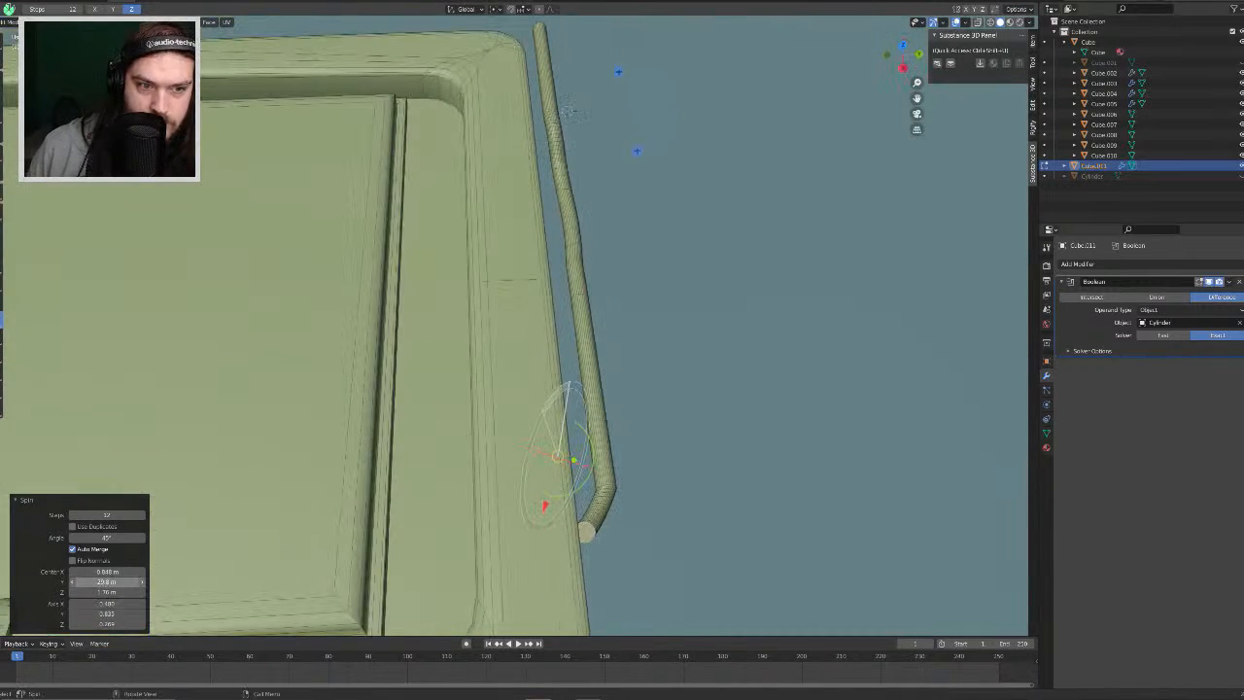
mouse_move(89, 582)
left_mouse_down()
mouse_move(117, 591)
mouse_move(98, 571)
mouse_move(104, 582)
left_mouse_up()
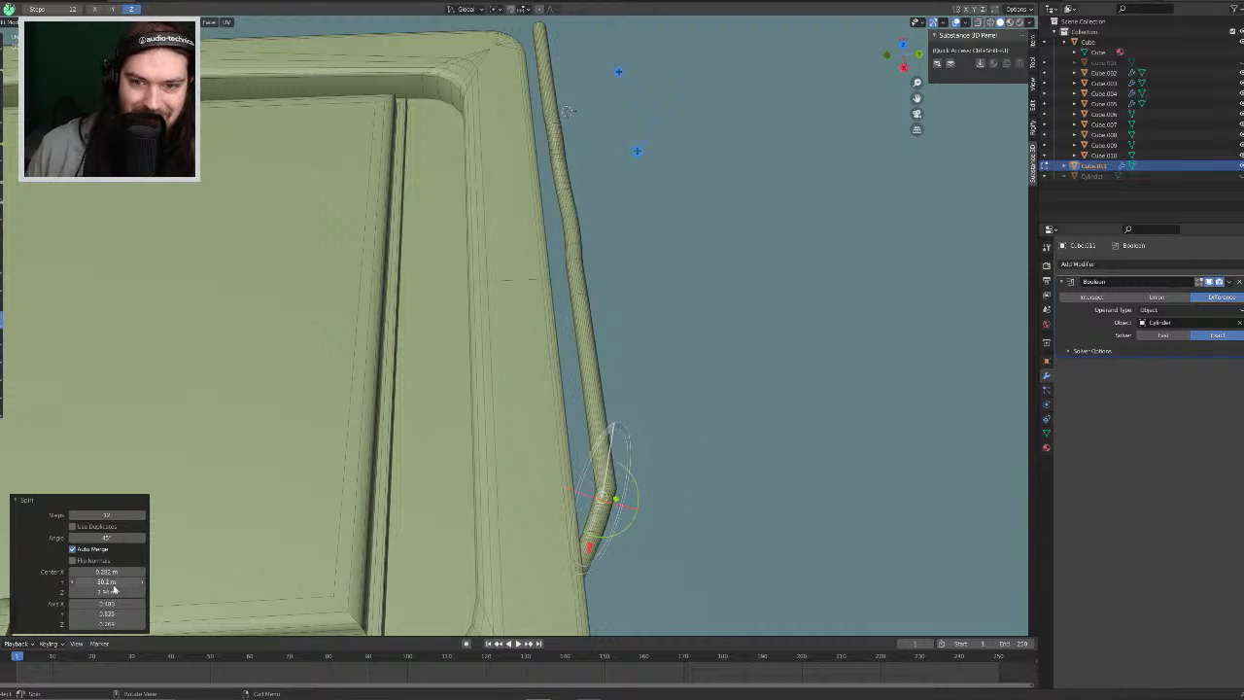
middle_click_drag(514, 490, 502, 503)
key("KP_7")
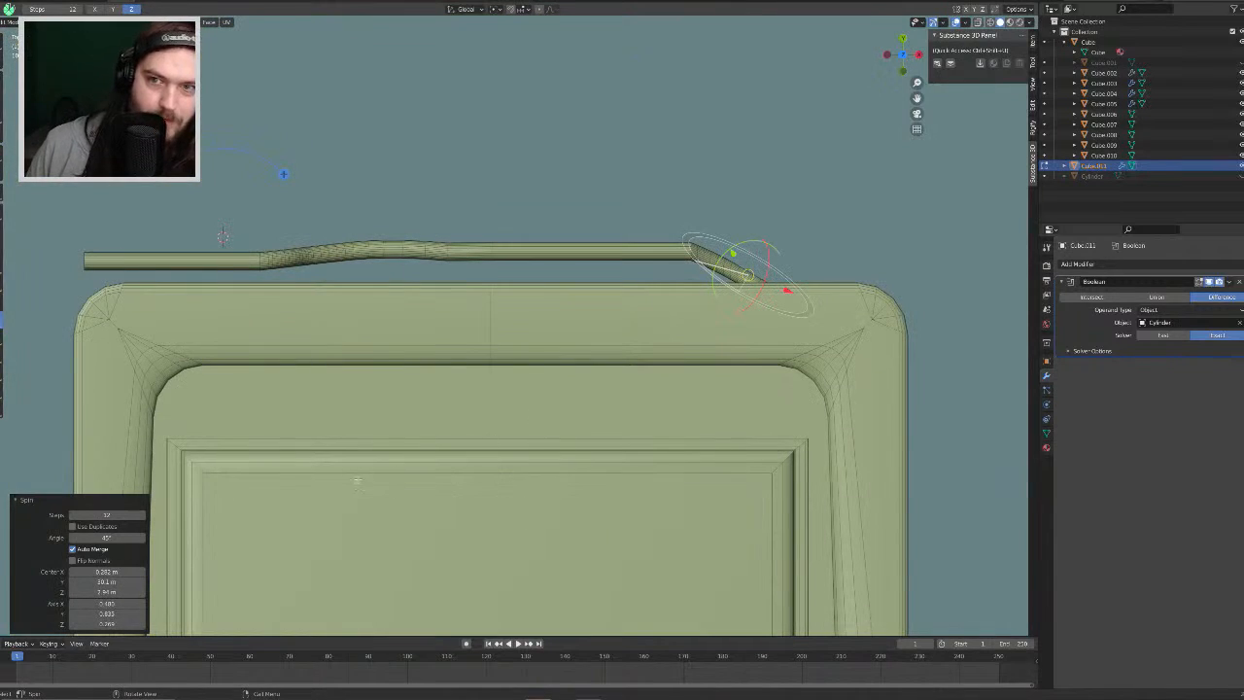
left_click_drag(107, 582, 104, 582)
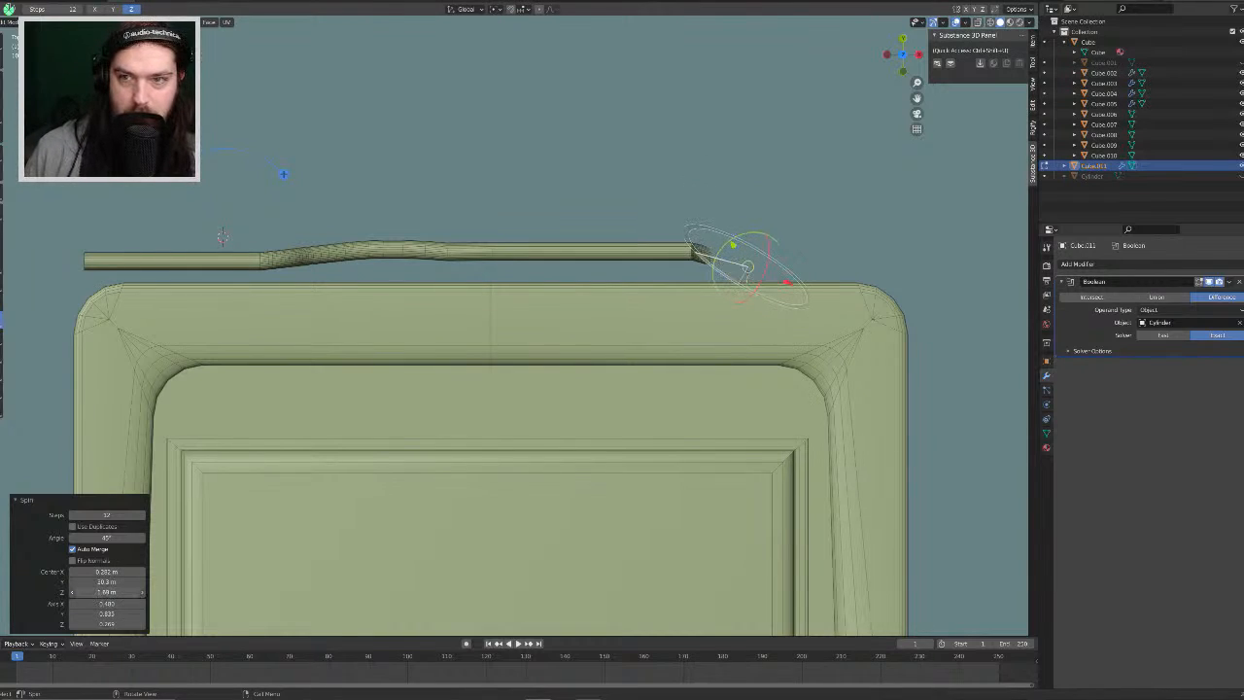
middle_click_drag(625, 341, 465, 244)
mouse_move(112, 592)
left_mouse_down()
mouse_move(100, 592)
mouse_move(111, 571)
mouse_move(137, 571)
mouse_move(114, 592)
mouse_move(84, 591)
mouse_move(117, 580)
mouse_move(101, 571)
left_mouse_up()
middle_click_drag(227, 375, 319, 387)
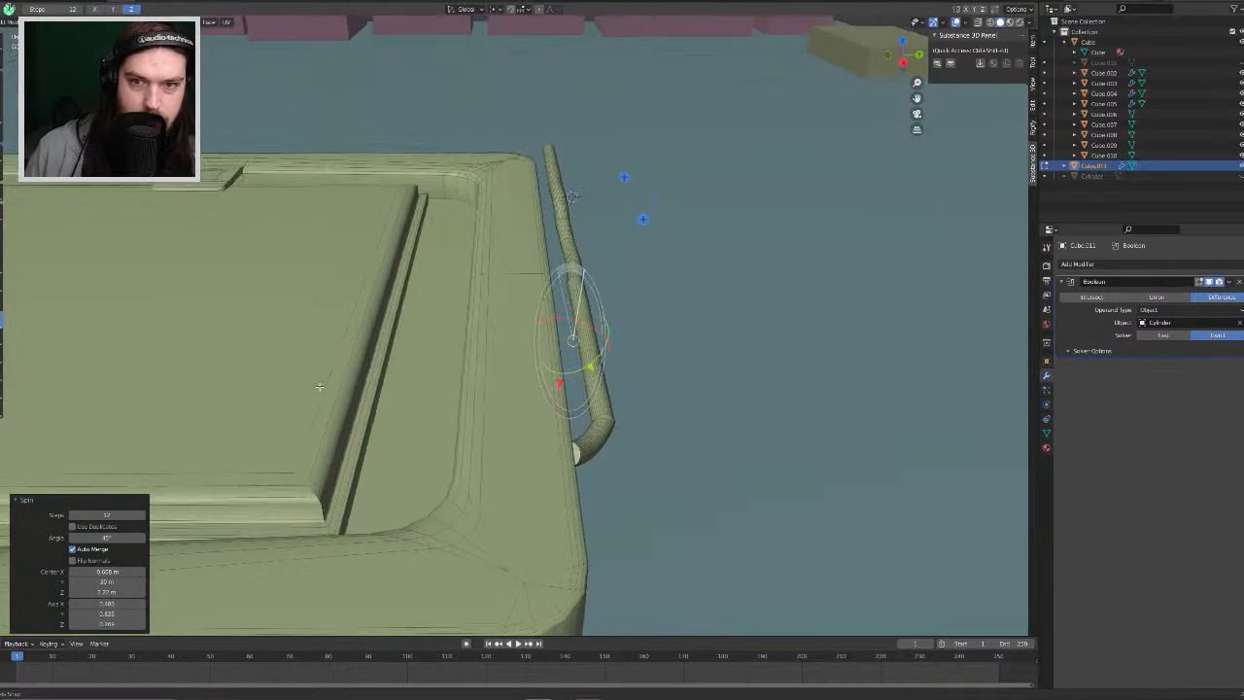
Step: Shift the spin centre along Y and turn the axis to Y 1.000 with X and Z near zero, so the bend rises in line with the rod
left_click_drag(113, 581, 117, 581)
middle_click_drag(451, 316, 465, 391)
key("KP_7")
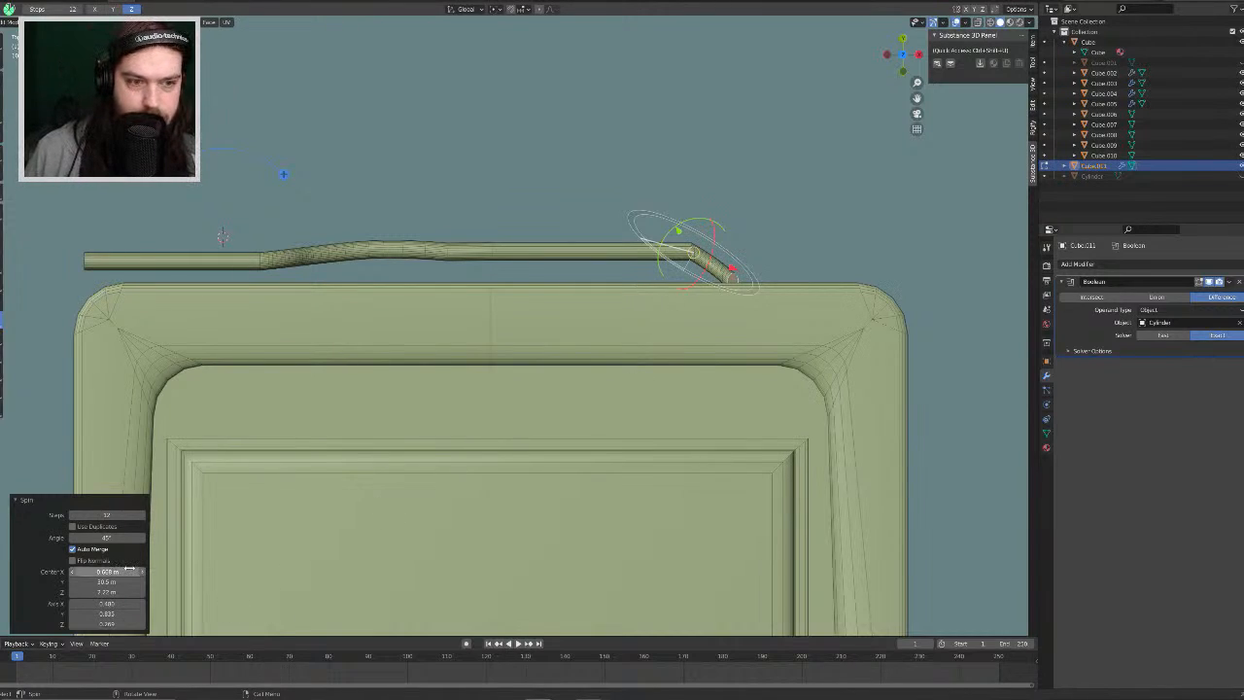
mouse_move(115, 614)
left_mouse_down()
mouse_move(74, 603)
mouse_move(92, 624)
left_mouse_up()
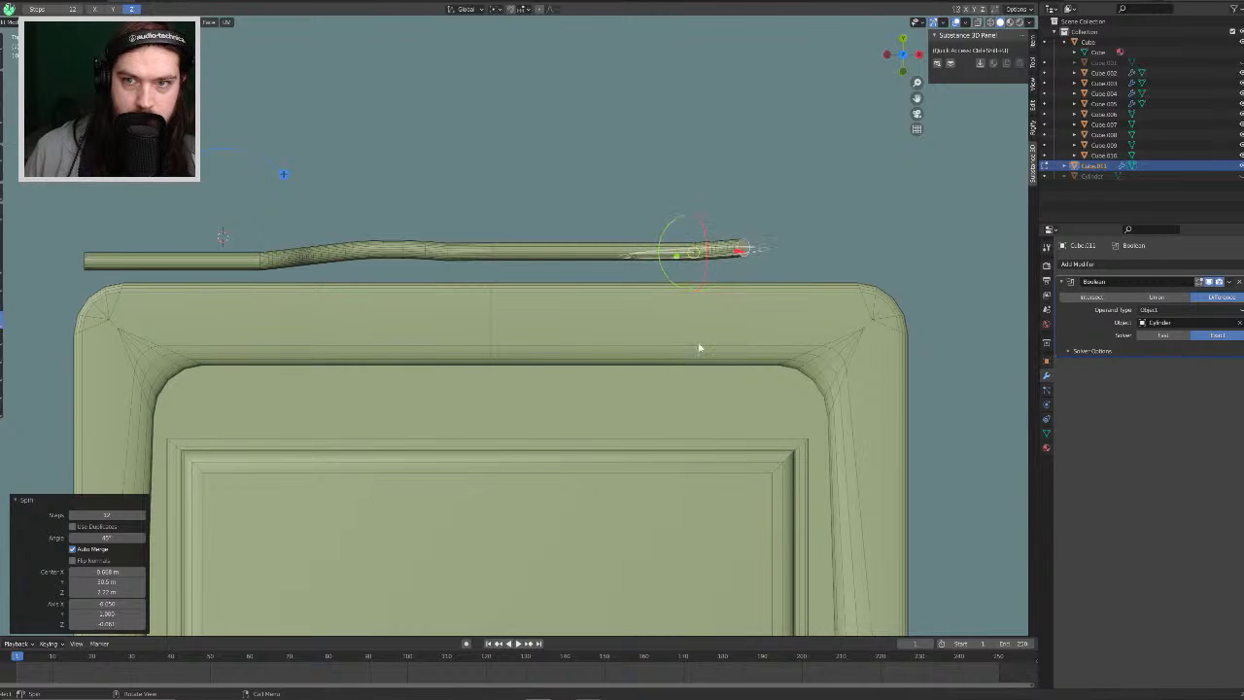
middle_click_drag(698, 347, 615, 201)
Step: Spin the raised end face again and move this second spin's centre beyond the bend, with X at about 1.11 m
left_click_drag(313, 335, 252, 320)
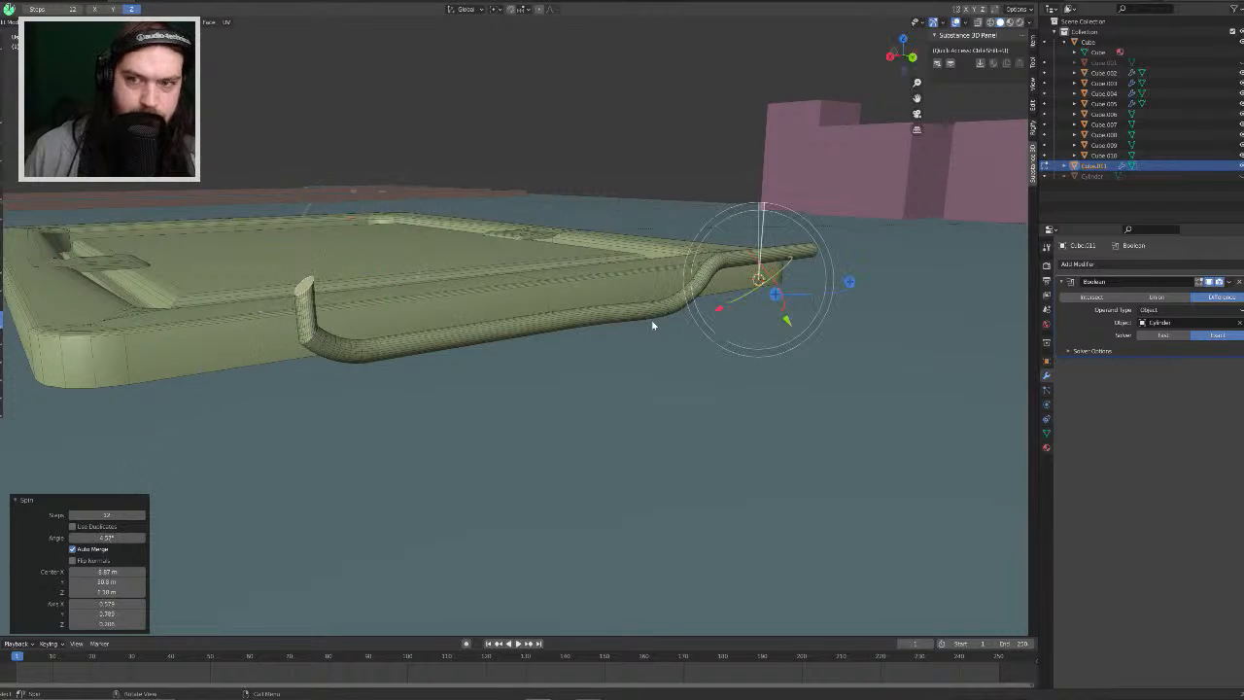
key("KP_7")
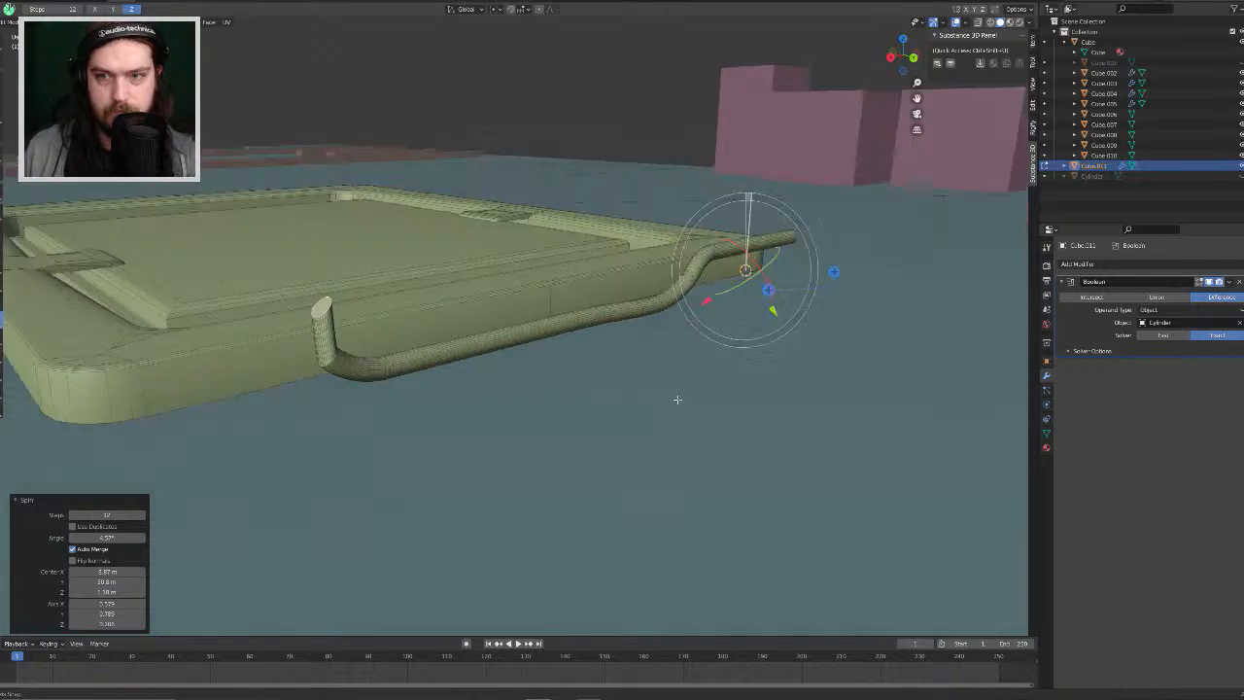
left_click_drag(107, 572, 180, 571)
mouse_move(107, 582)
left_mouse_down()
mouse_move(119, 582)
mouse_move(99, 582)
left_mouse_up()
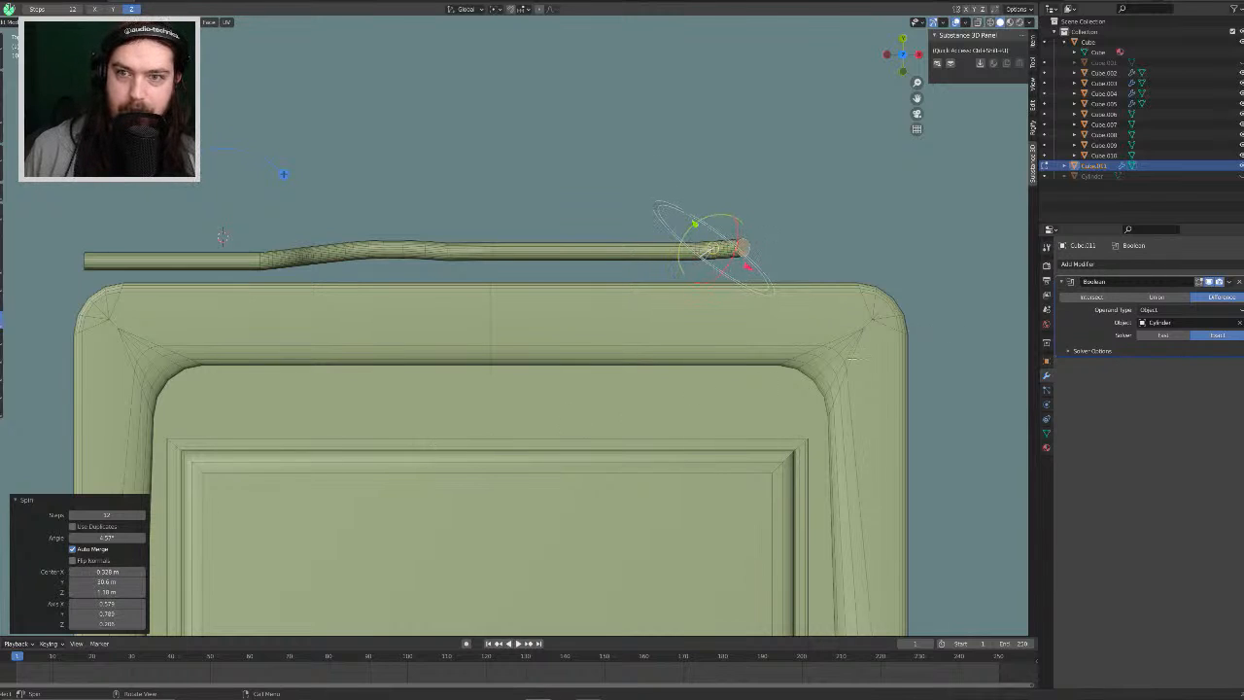
middle_click_drag(222, 236, 832, 327)
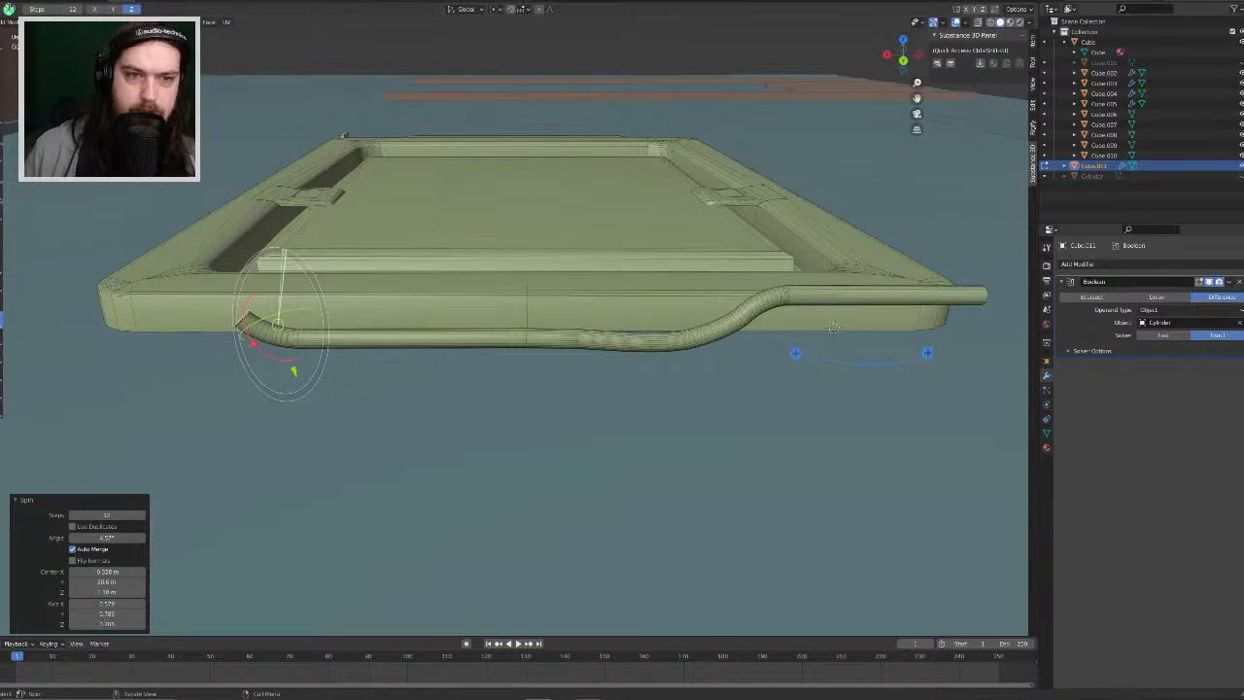
mouse_move(109, 591)
left_mouse_down()
mouse_move(90, 582)
mouse_move(115, 571)
left_mouse_up()
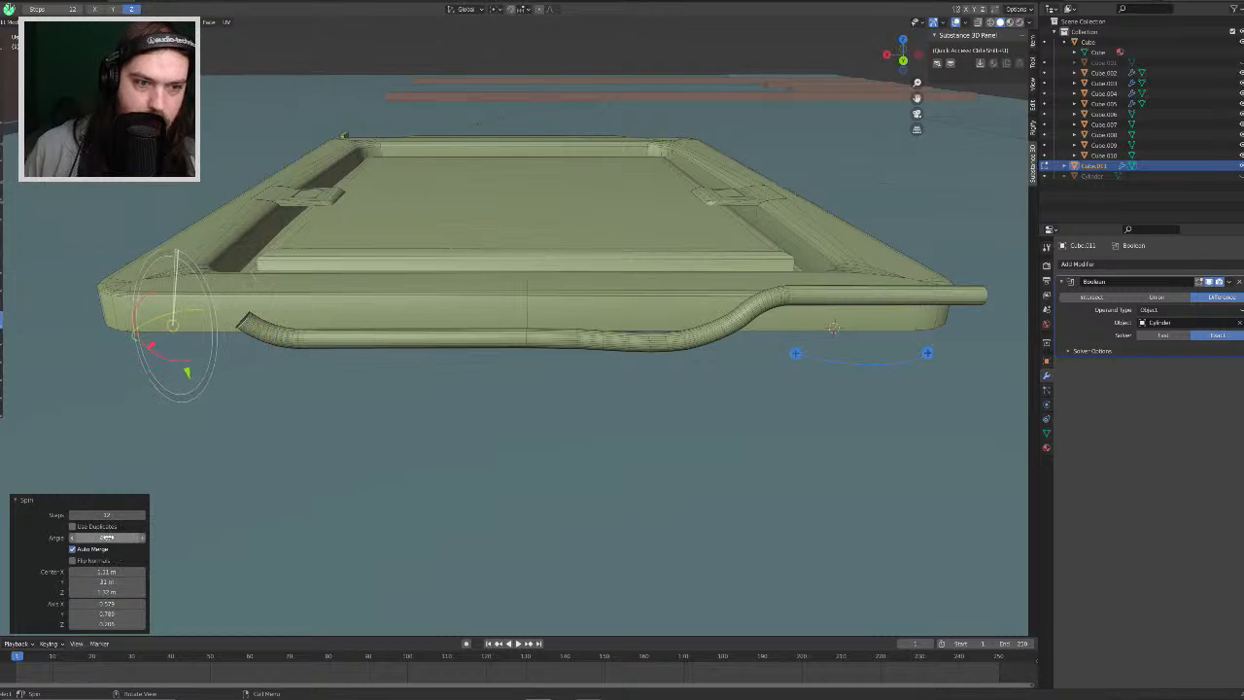
Step: Set the second spin's angle to -45° and its axis to X 0.139, Y 0.750 and Z 0
left_click(107, 537)
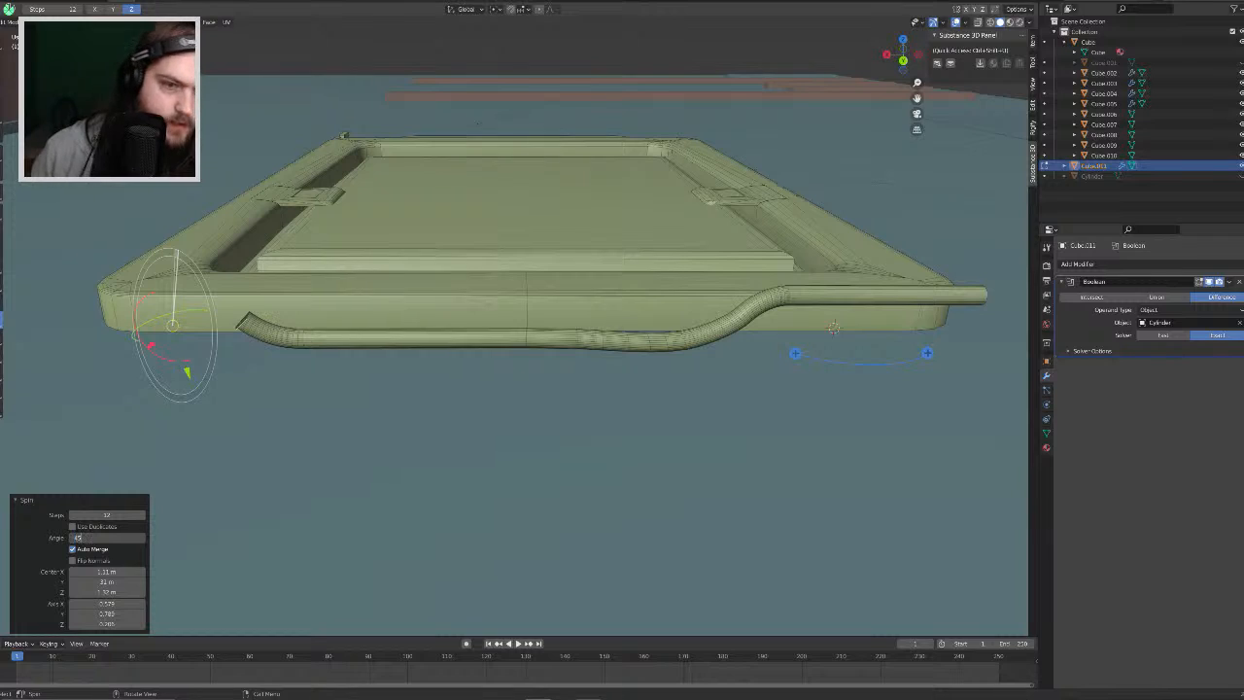
type("-45")
key("Return")
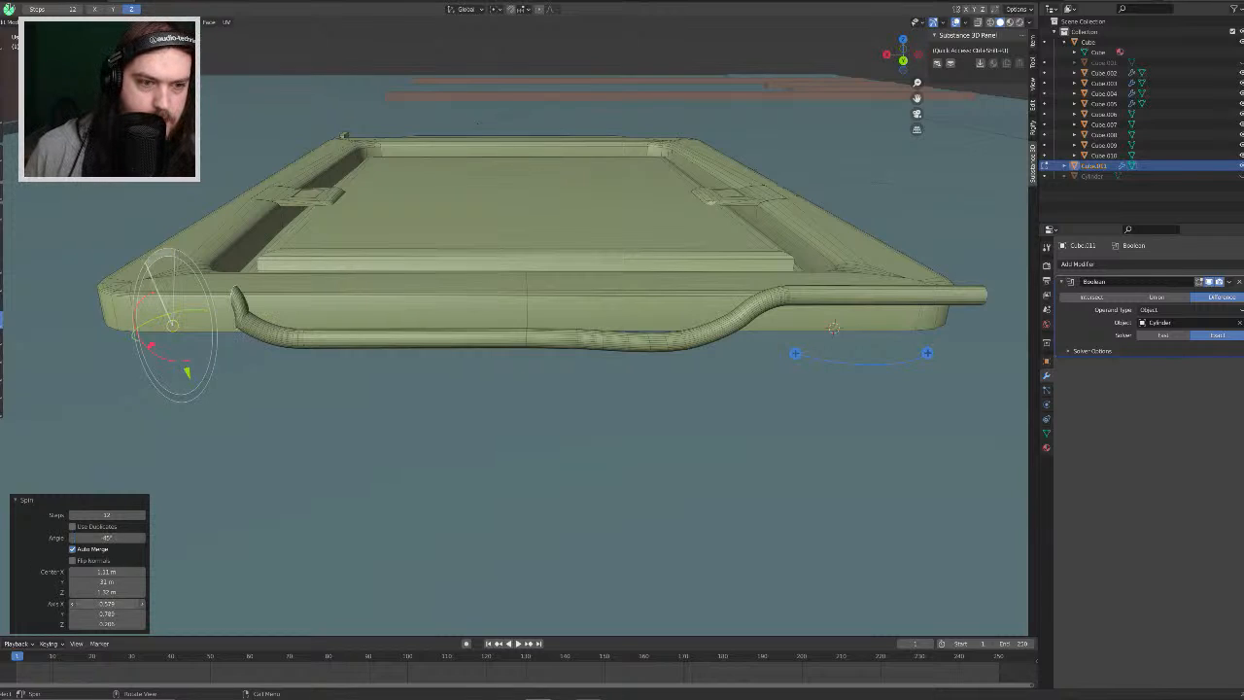
mouse_move(107, 603)
left_mouse_down()
mouse_move(150, 603)
mouse_move(94, 623)
left_mouse_up()
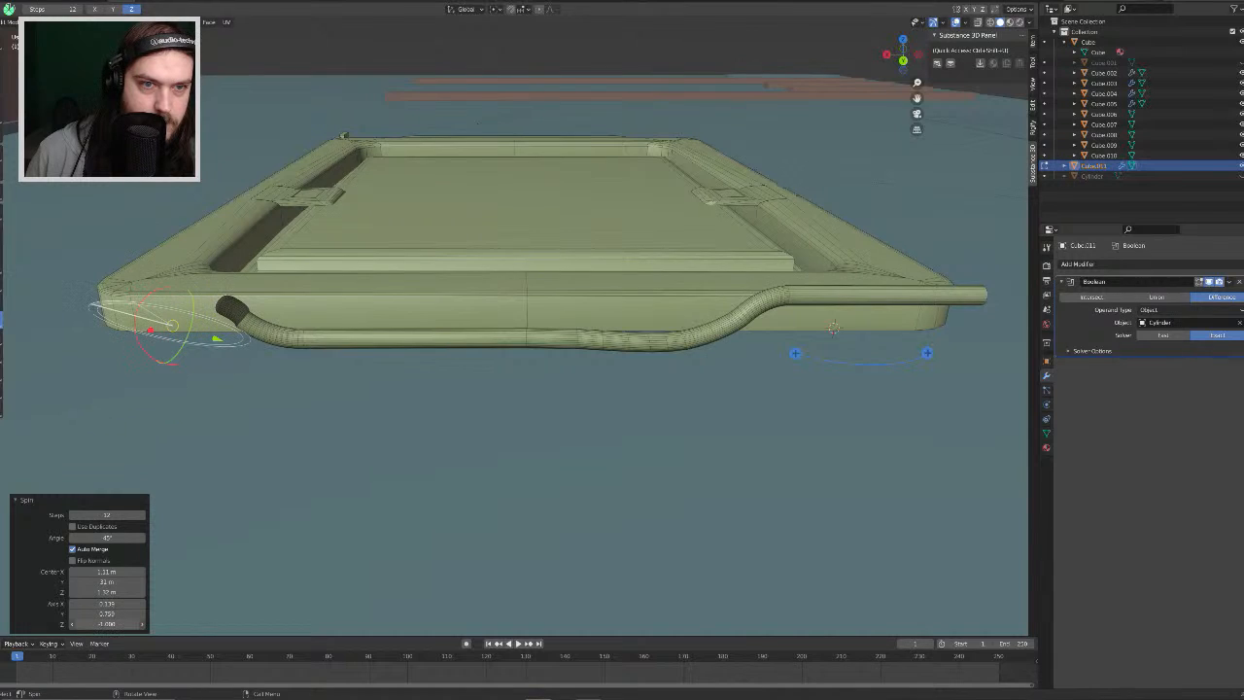
middle_click_drag(242, 368, 305, 433)
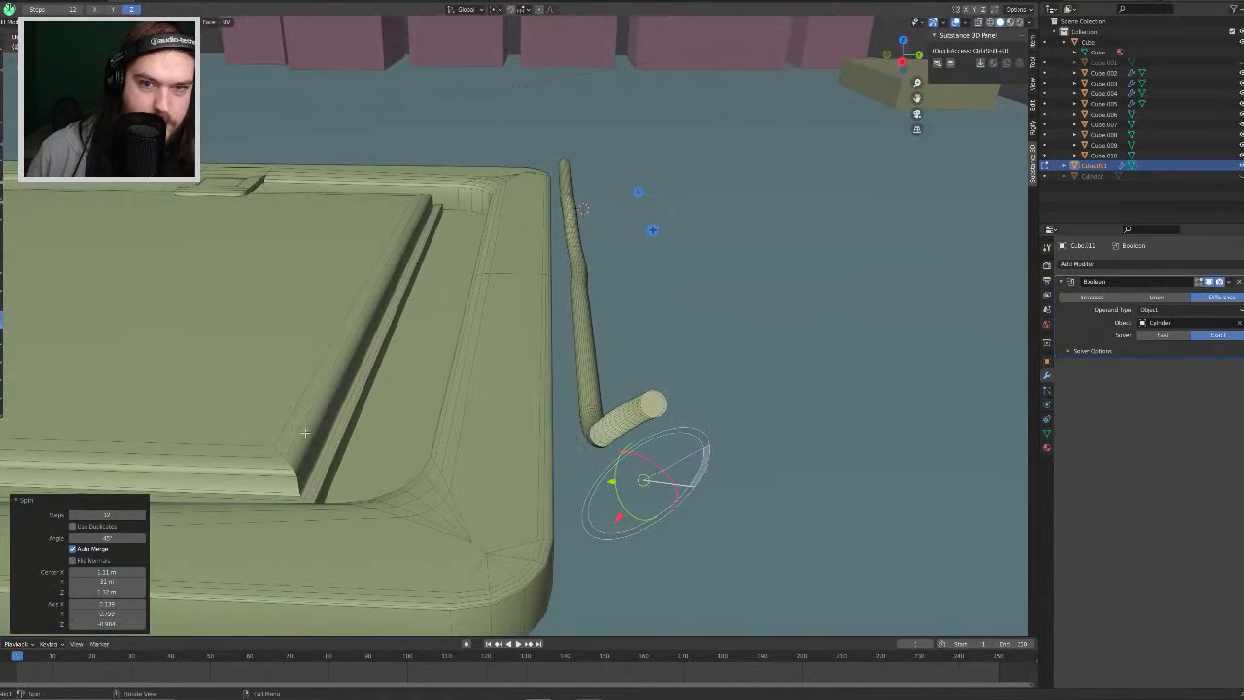
key("Return")
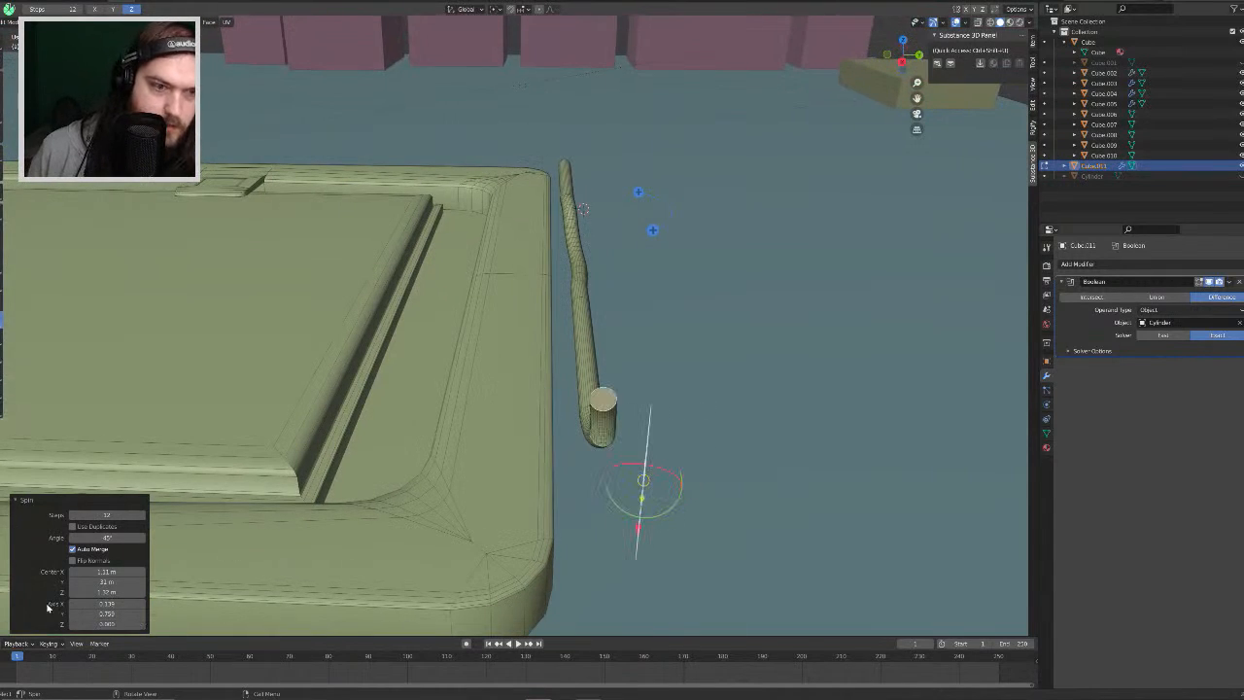
Step: Fine-tune the second spin's centre to about X 1.1 m so the rod end curves back level, and return to Object Mode
middle_click_drag(632, 425, 458, 439)
mouse_move(114, 582)
left_mouse_down()
mouse_move(53, 592)
mouse_move(134, 577)
left_mouse_up()
mouse_move(438, 354)
middle_mouse_down()
mouse_move(493, 386)
mouse_move(617, 375)
mouse_move(652, 402)
mouse_move(476, 398)
mouse_move(418, 373)
mouse_move(448, 355)
middle_mouse_up()
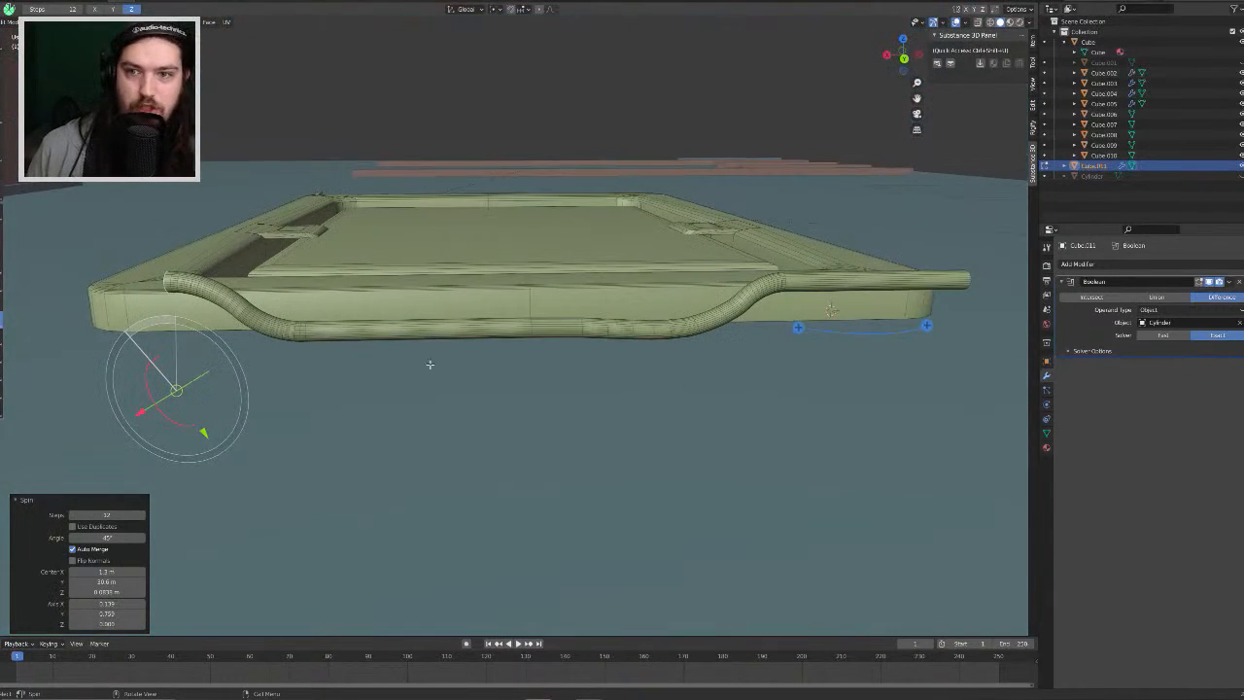
scroll(289, 346, "up", 3)
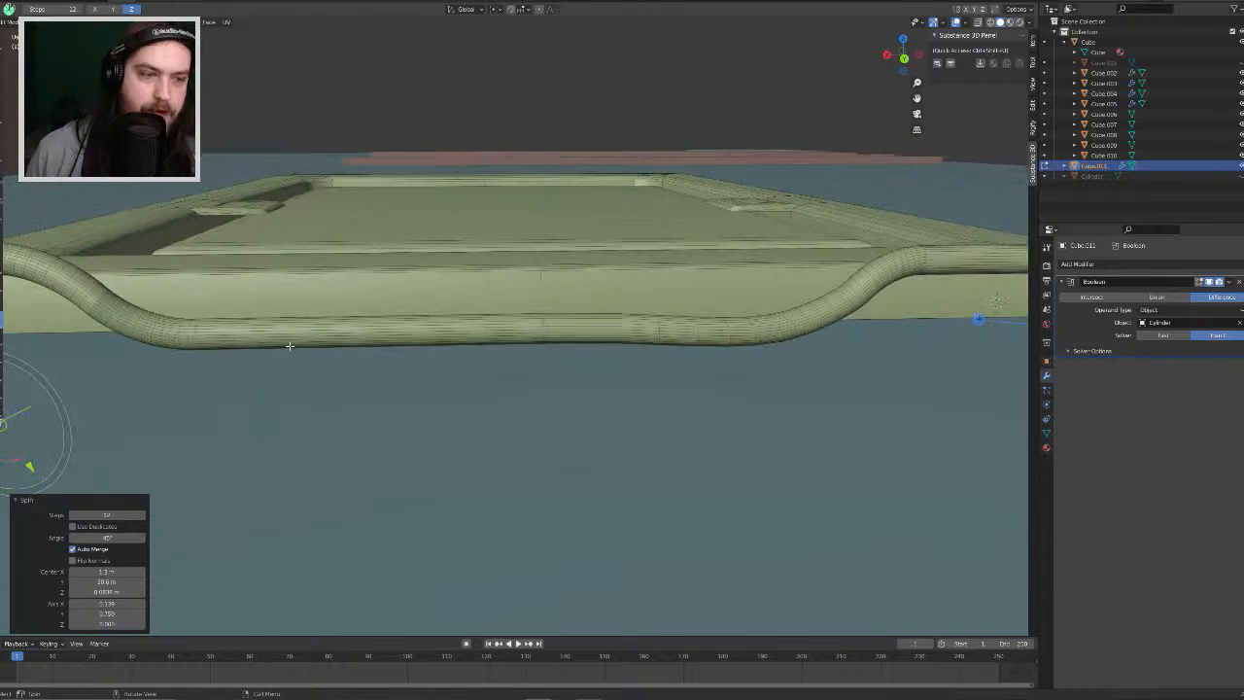
scroll(172, 335, "down", 2)
key("Tab")
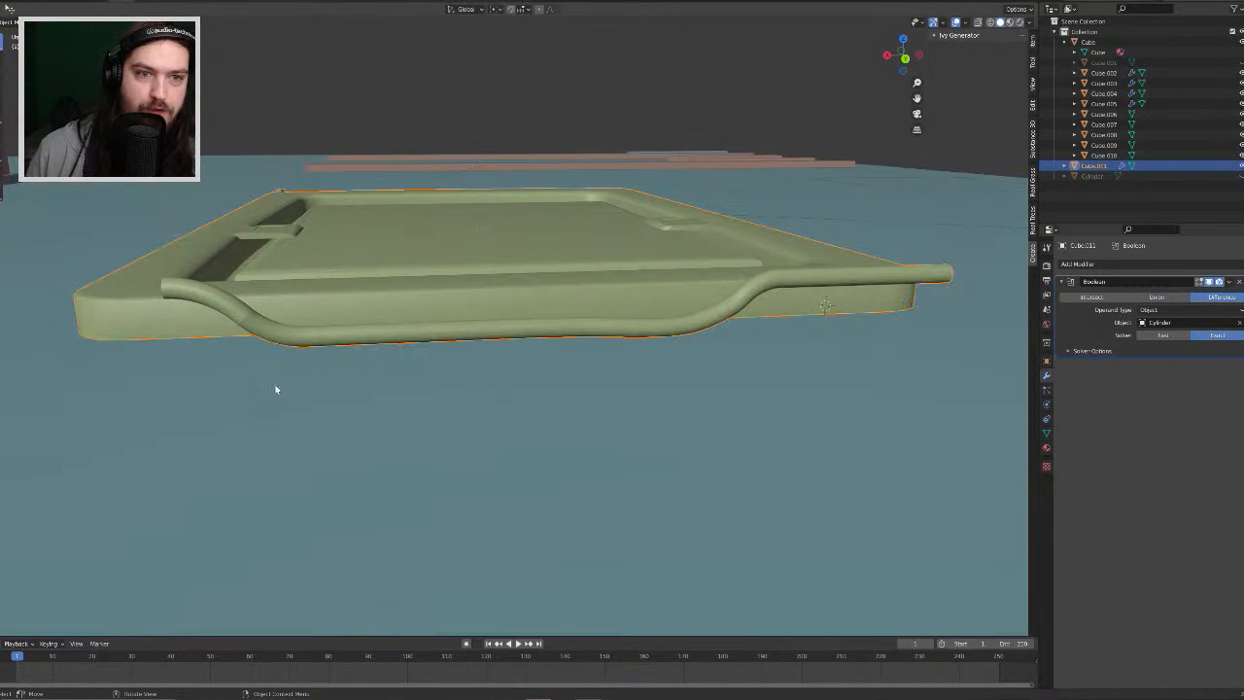
scroll(306, 381, "down", 2)
middle_click_drag(343, 368, 478, 392)
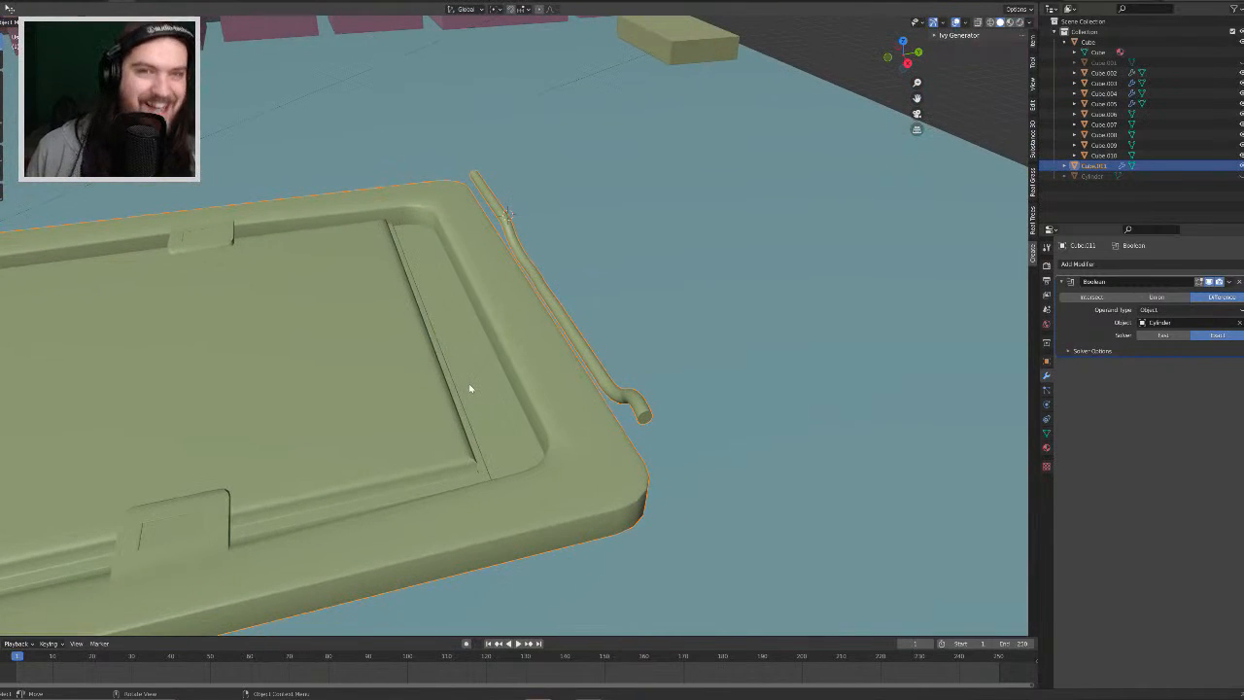
middle_click_drag(654, 384, 768, 405)
scroll(784, 456, "up", 2)
scroll(799, 450, "down", 2)
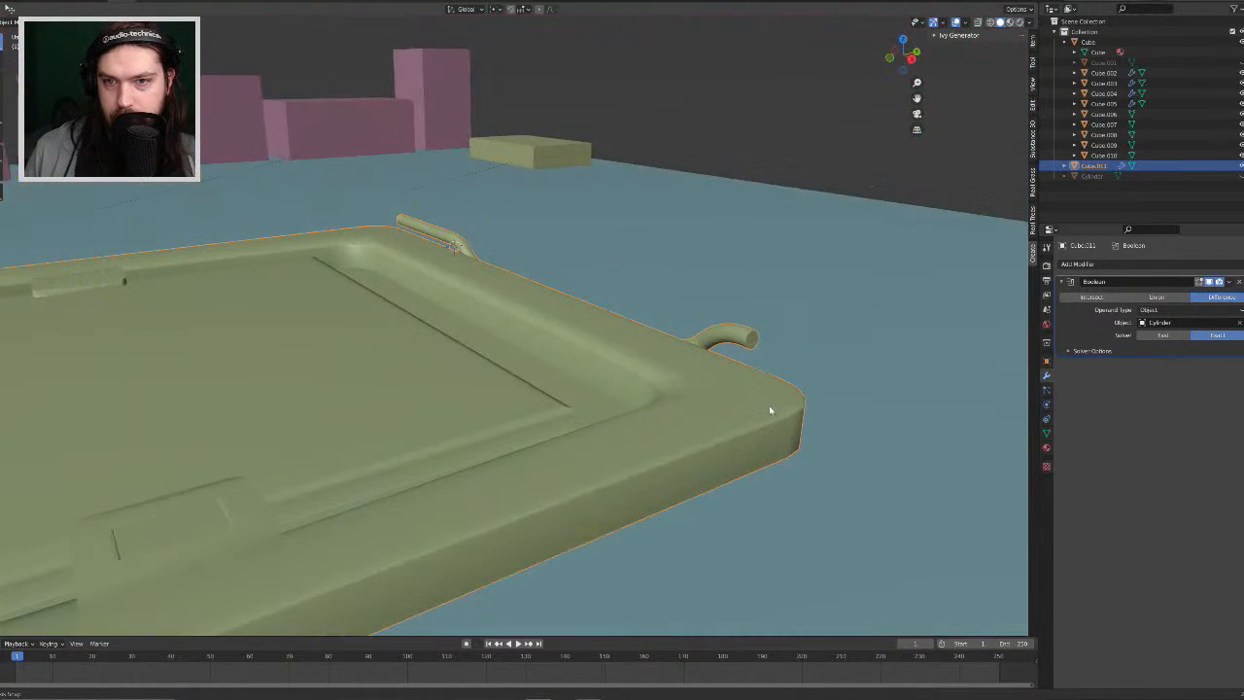
Step: In Edit Mode, extrude the newly bent end face along its normal to add a straight tip reaching the frame's corner
left_click(749, 337)
key("Tab")
key("Tab")
left_click(753, 341)
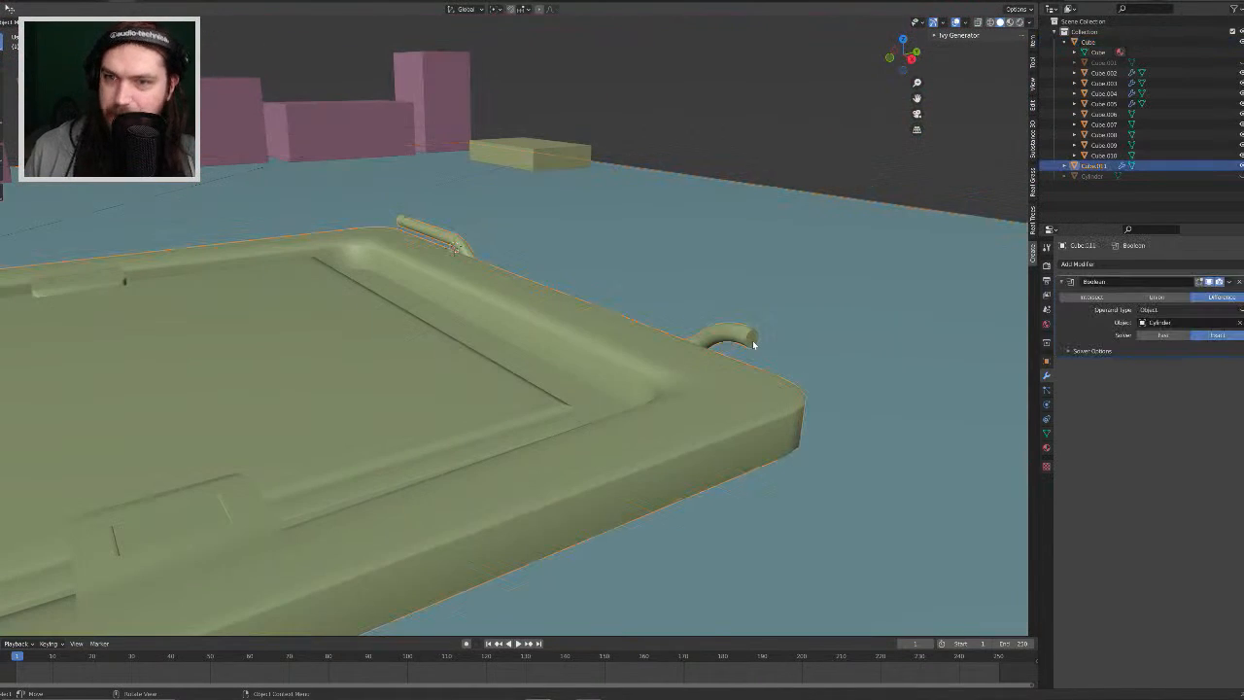
key("Tab")
left_click(753, 342)
middle_click_drag(756, 344, 857, 401)
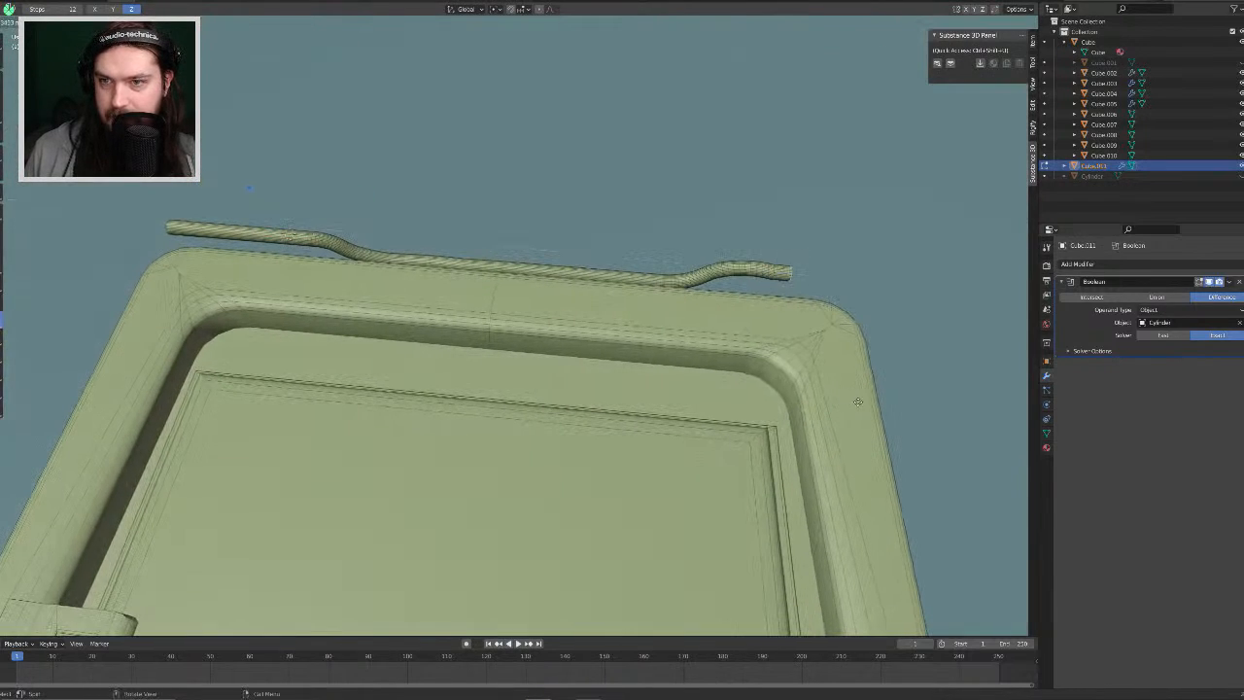
left_click(904, 415)
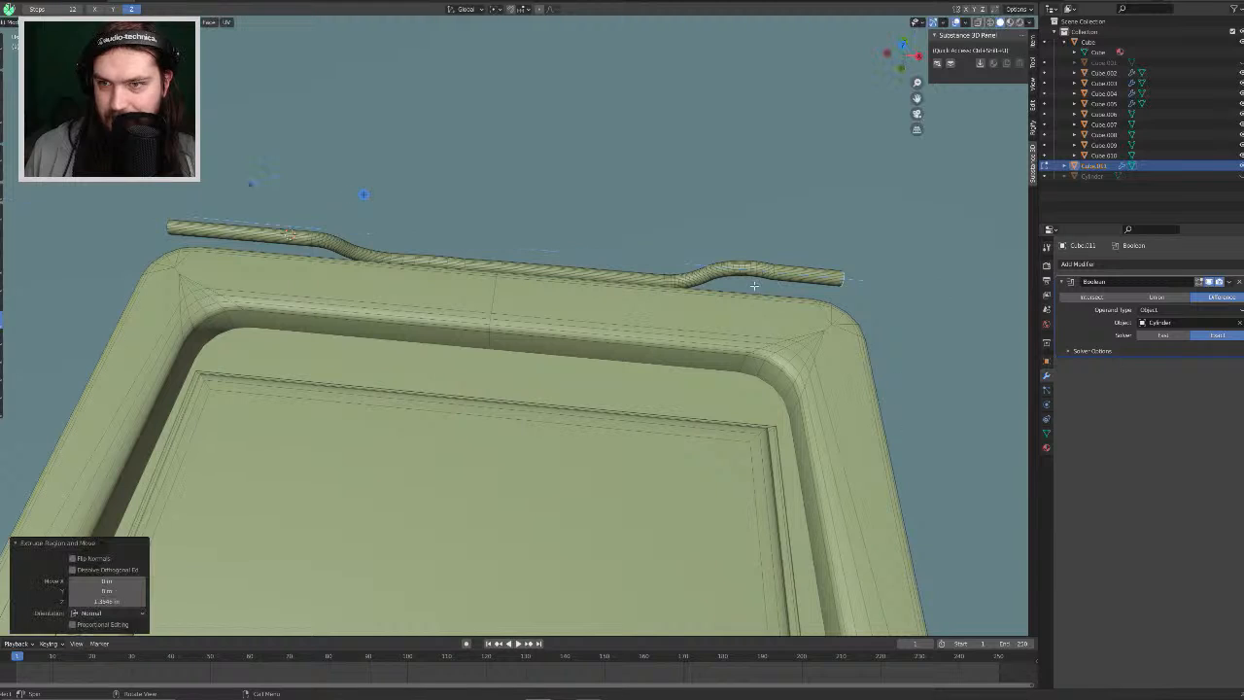
Step: In edge select mode, slide the last loop of the rod's raised bend and its neighbouring loop outwards along the straight tip
scroll(748, 287, "up", 6)
mouse_move(694, 288)
middle_mouse_down()
mouse_move(575, 311)
mouse_move(757, 246)
mouse_move(699, 264)
middle_mouse_up()
left_click(735, 249, "alt")
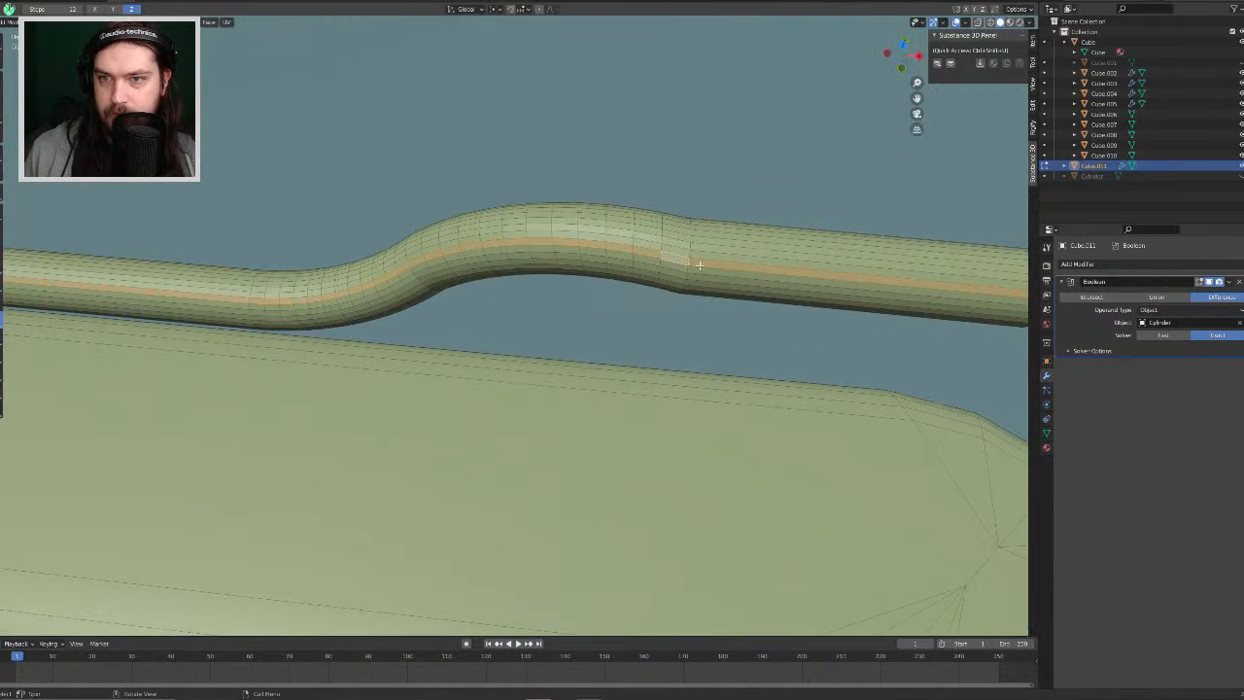
key("2")
left_click(689, 261, "alt")
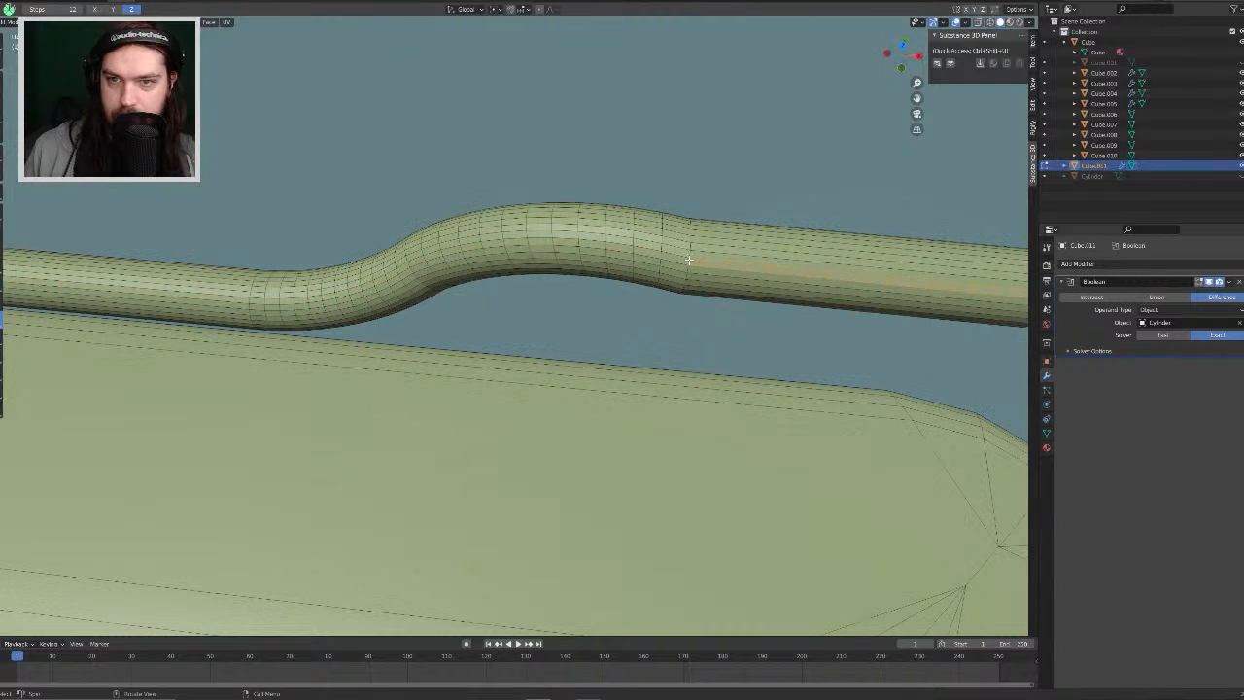
scroll(689, 261, "down", 2)
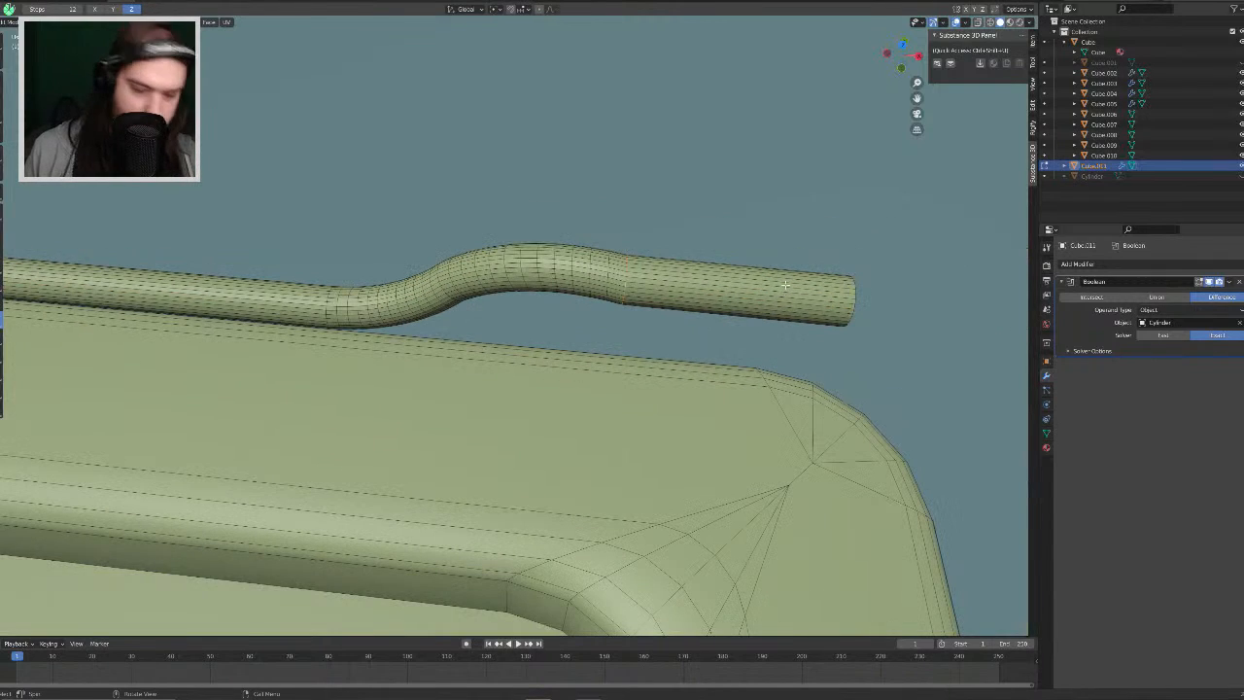
key("g")
key("g")
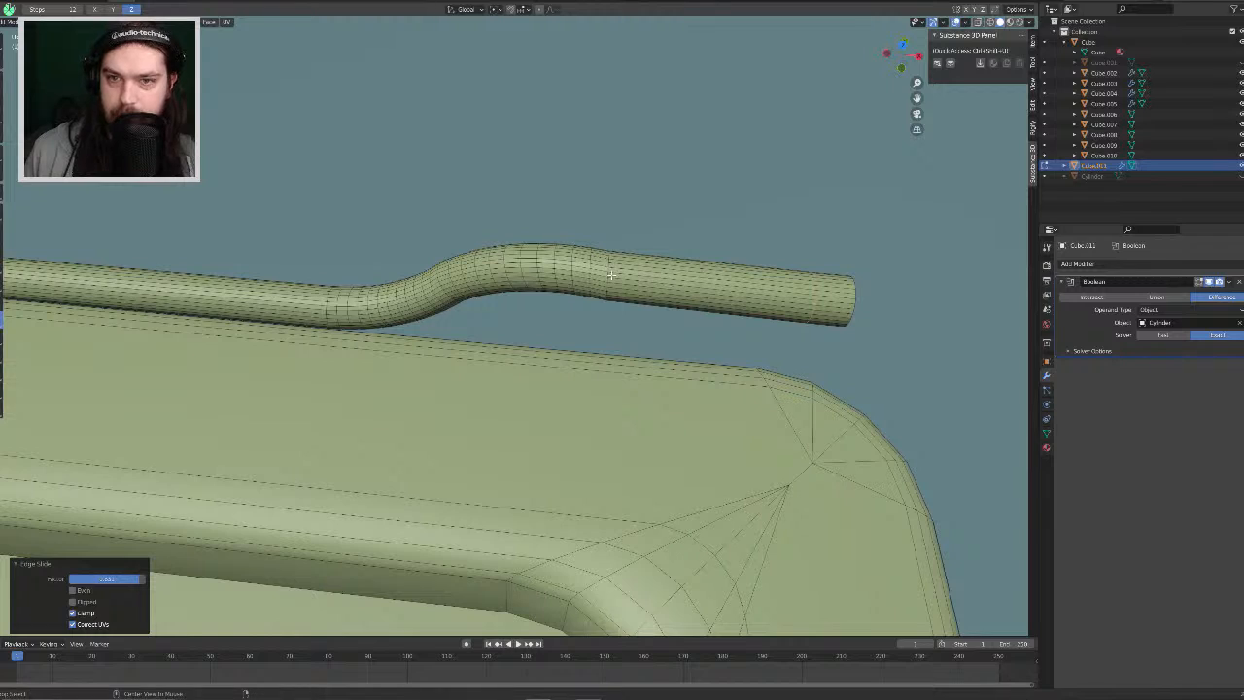
left_click(609, 276)
key("g")
key("g")
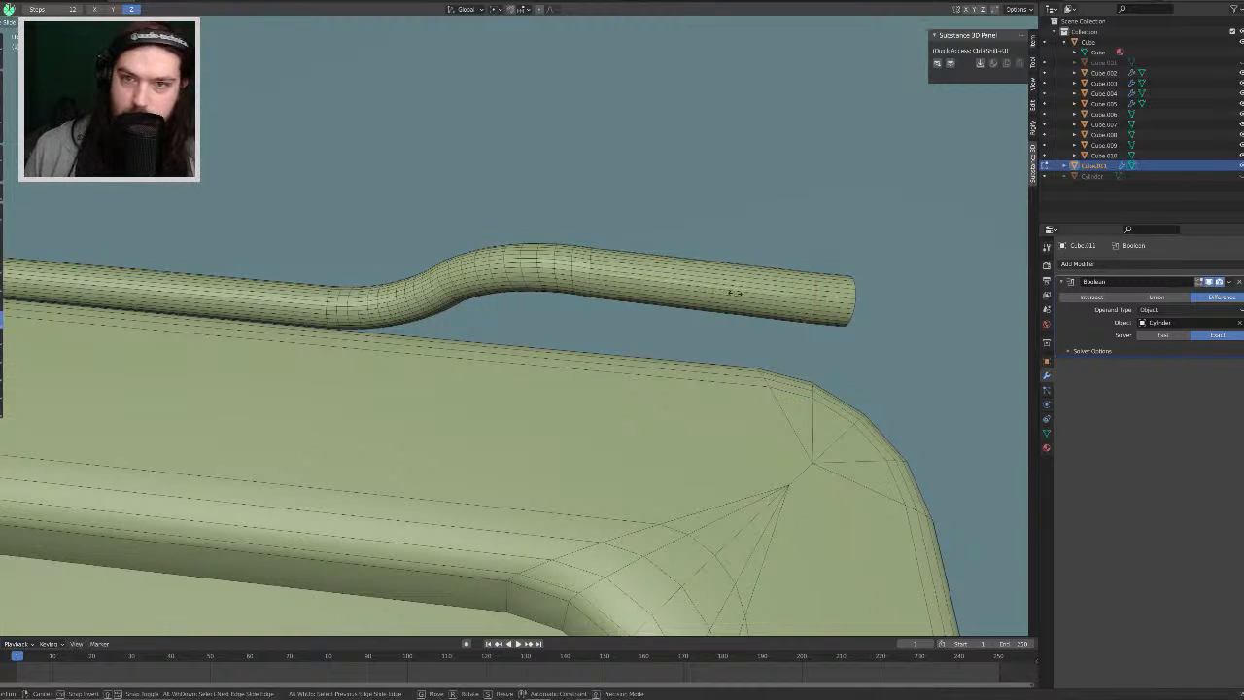
left_click(577, 268)
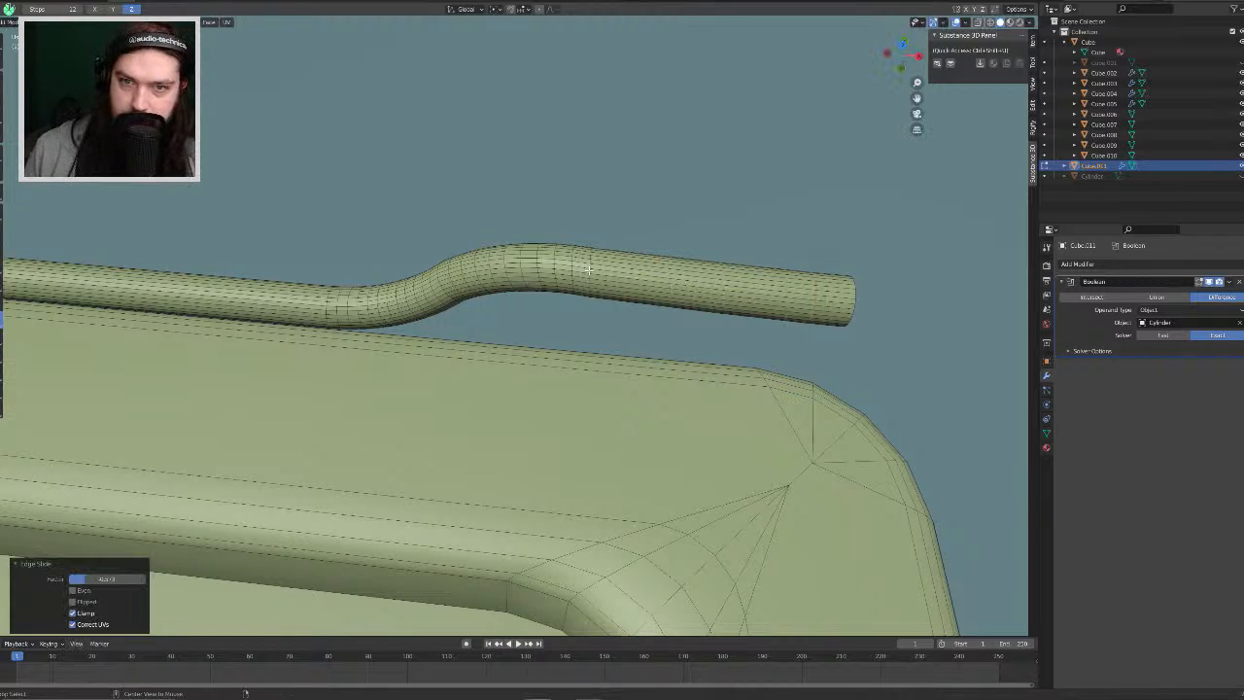
Step: Slide two more of the bend's end loops outwards to spread them along the tip, and return to Object Mode
left_click(588, 268)
key("g")
key("g")
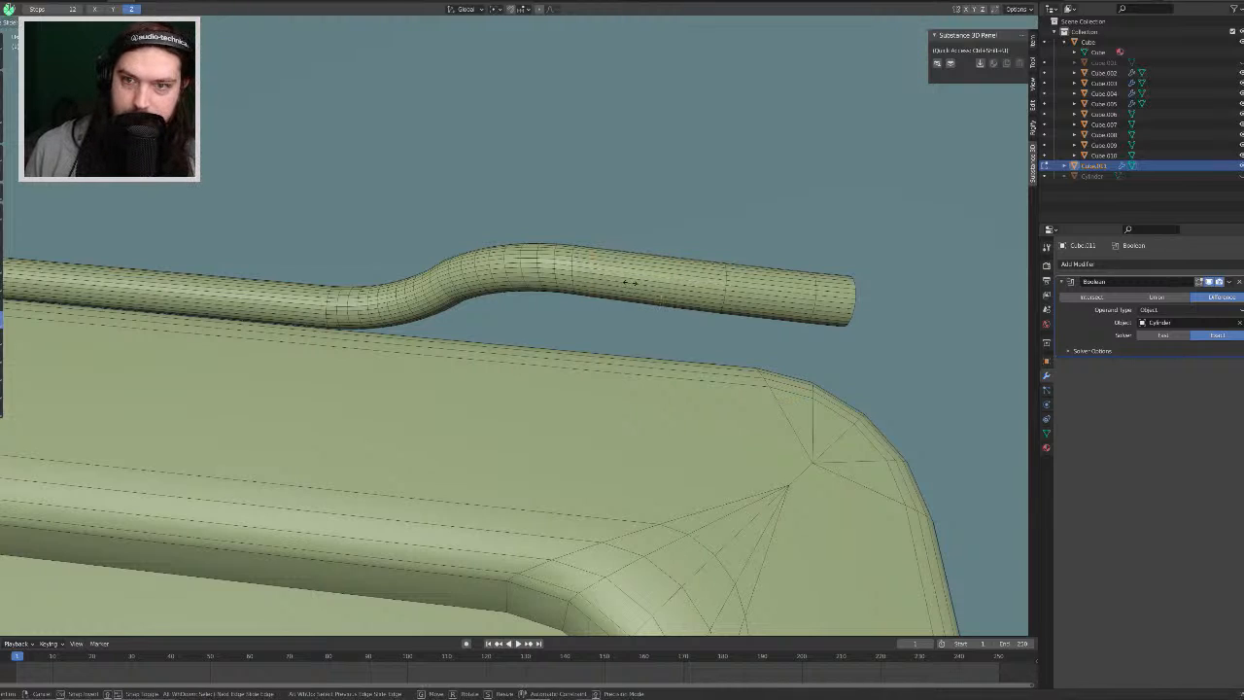
left_click(629, 282)
left_click(571, 267)
key("g")
key("g")
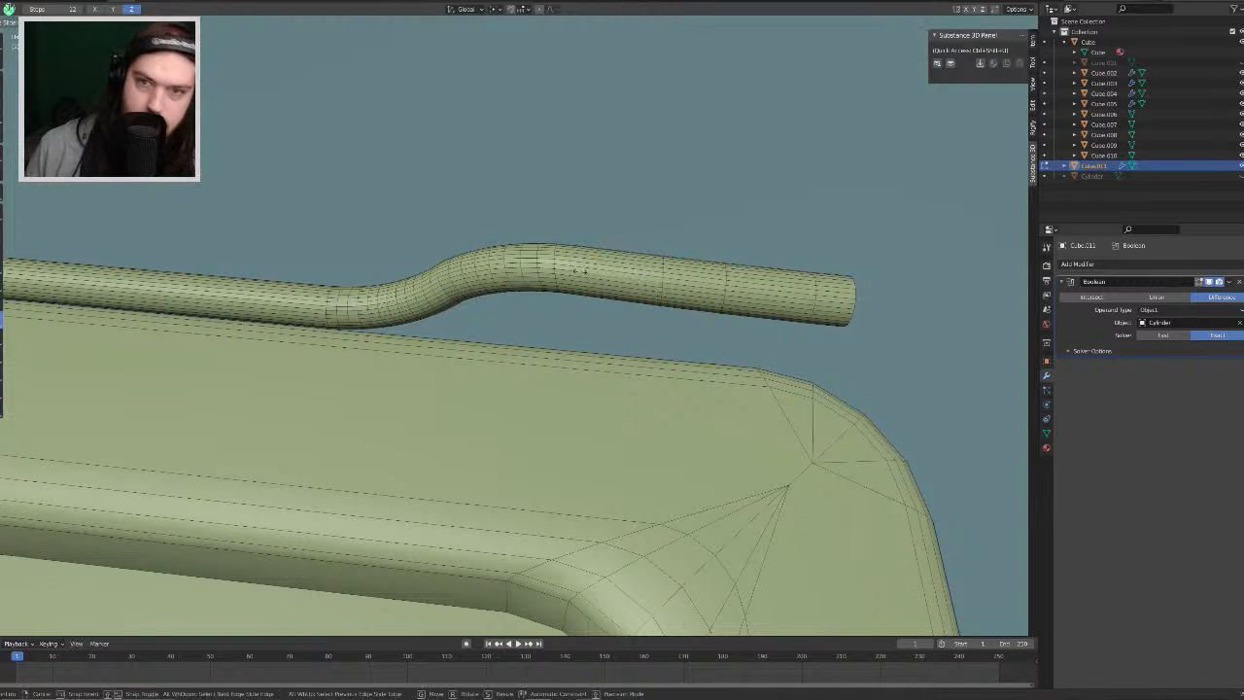
left_click(596, 273)
middle_click_drag(663, 318, 538, 288)
key("Tab")
scroll(670, 299, "down", 9)
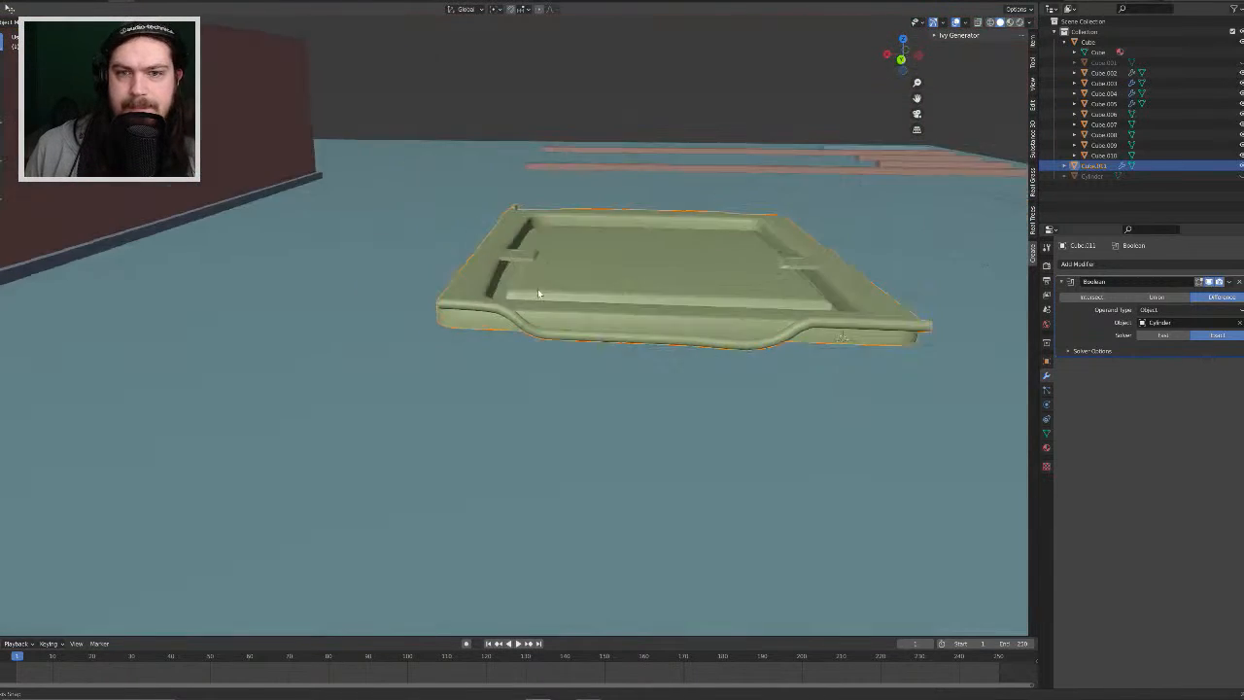
Step: In Edit Mode, slide the edge loop midway through the S-bend and bevel it for a smoother transition, then return to Object Mode
scroll(537, 289, "up", 8)
key("Tab")
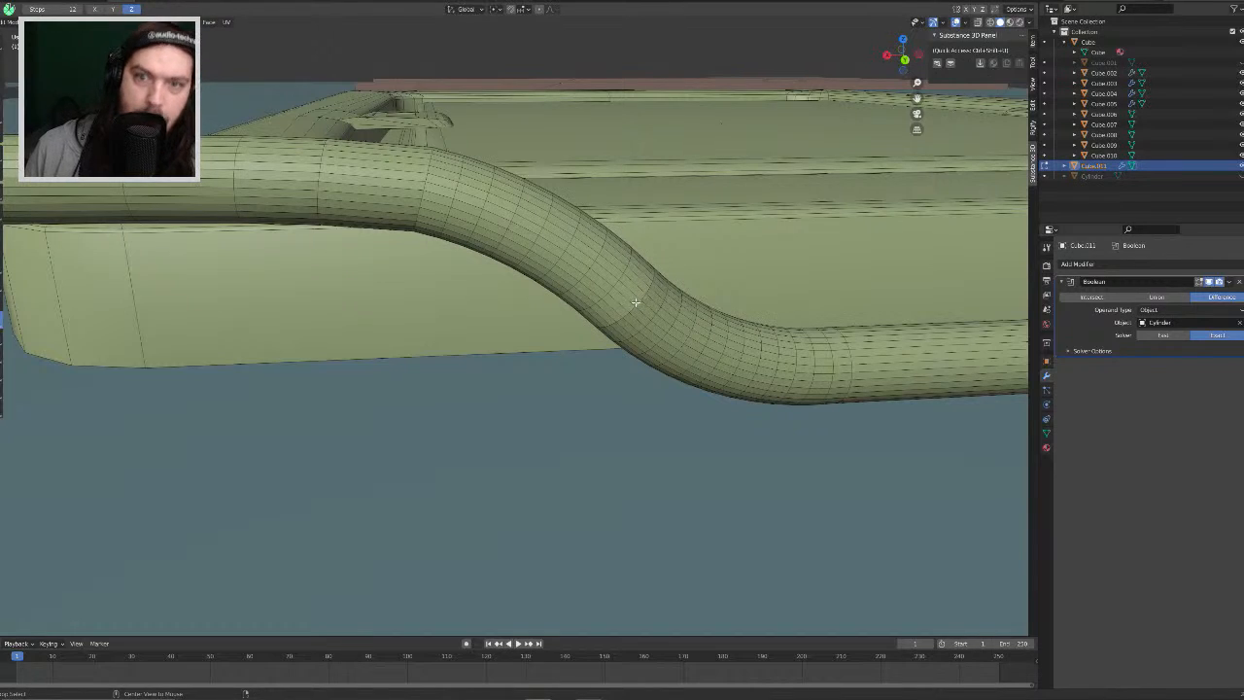
key("g")
key("g")
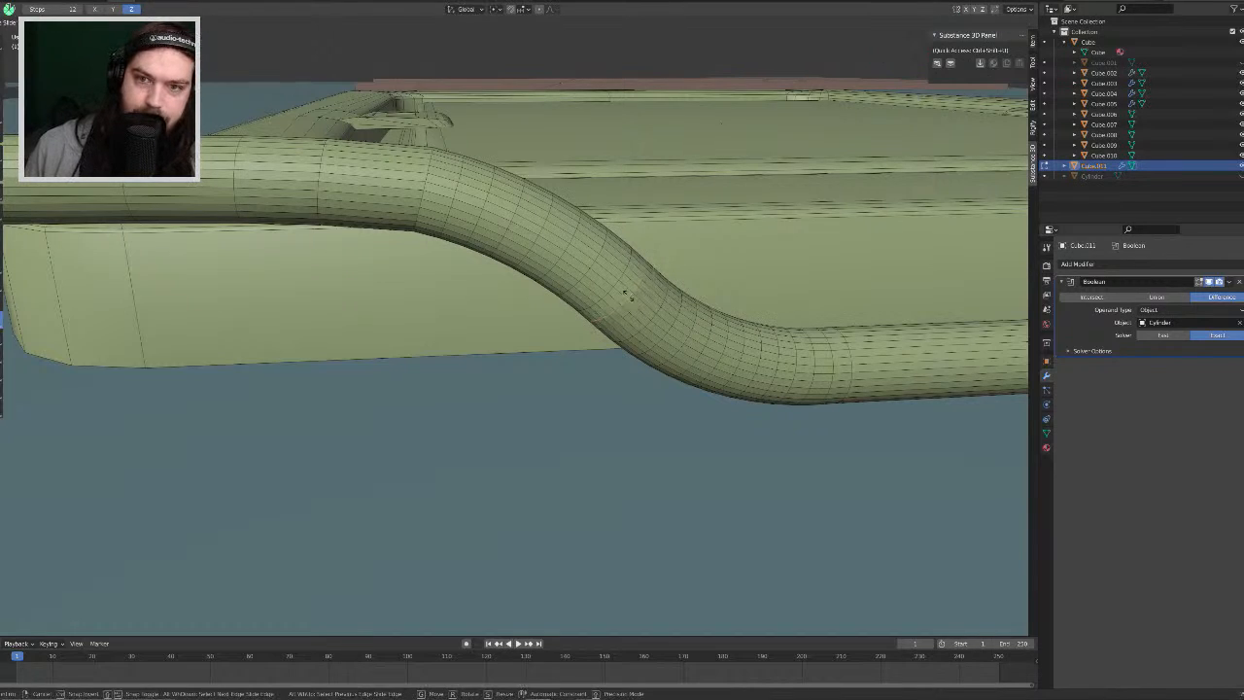
left_click(627, 294)
key("ctrl+b")
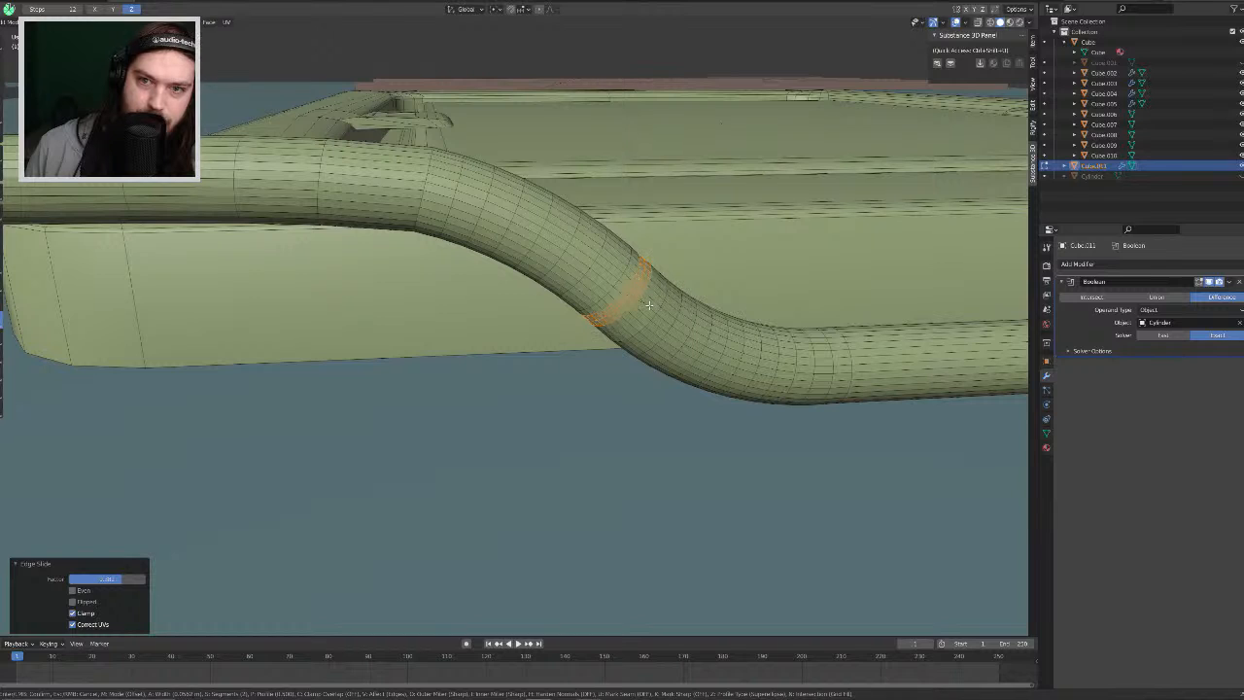
left_click(648, 306)
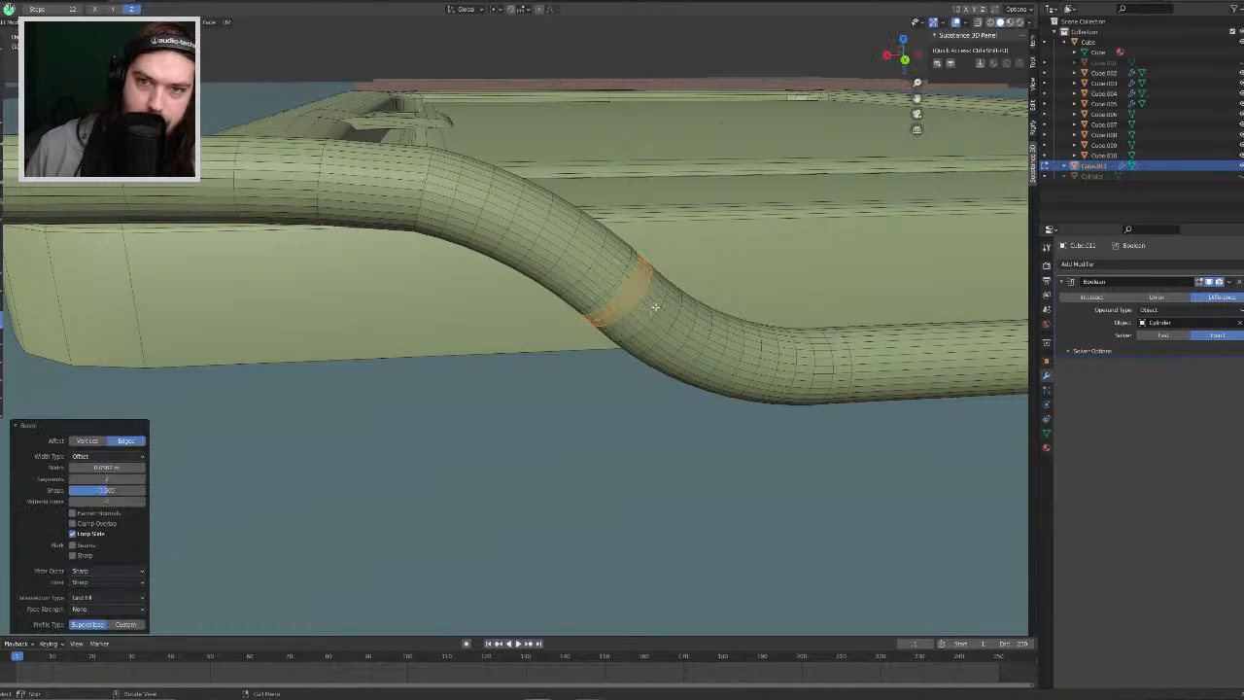
key("Tab")
scroll(679, 350, "down", 7)
Step: Inspect the lever's tip against the frame's corner, then enter Edit Mode with the tip's end face selected
middle_click_drag(670, 294, 399, 322)
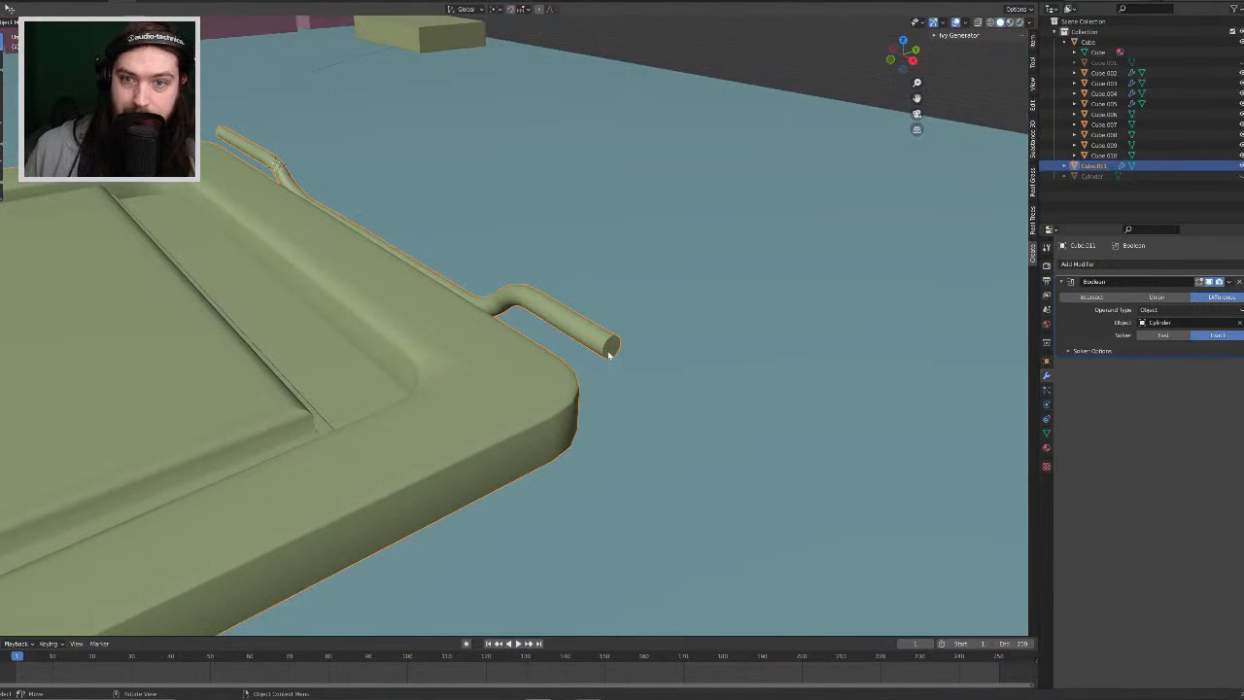
scroll(609, 354, "down", 3)
middle_click_drag(564, 337, 529, 339)
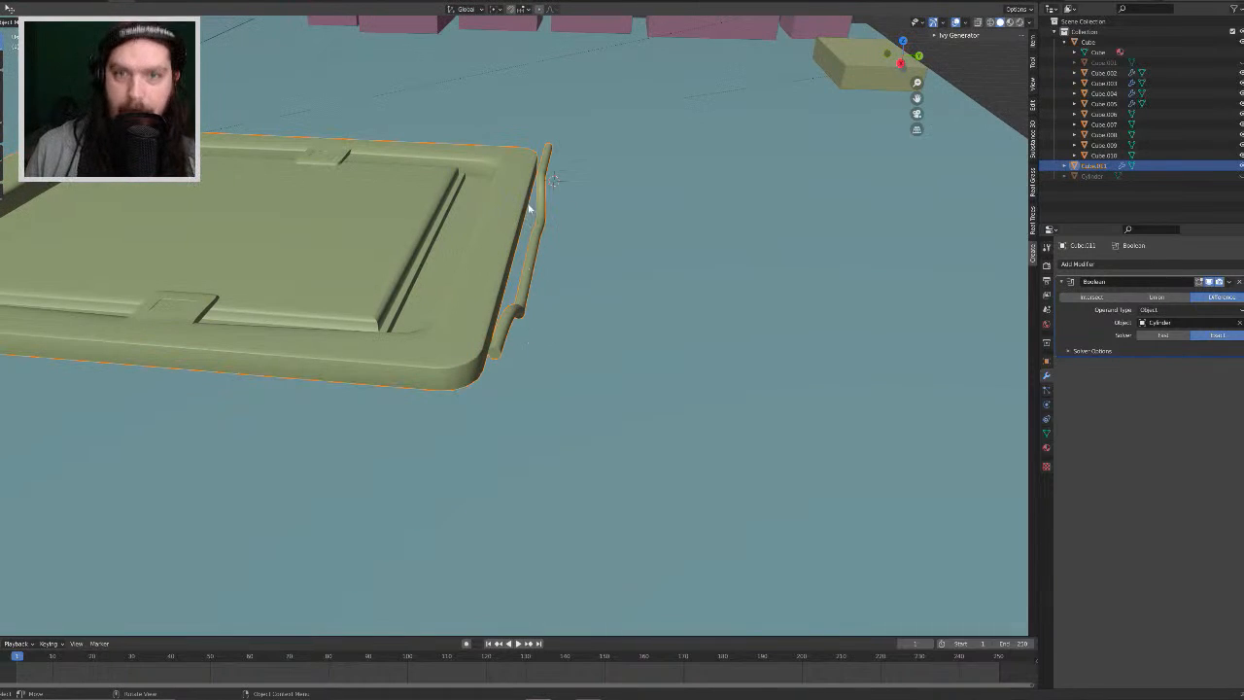
middle_click_drag(538, 330, 585, 316)
left_click(545, 333)
key("Tab")
key("Tab")
left_click(548, 334)
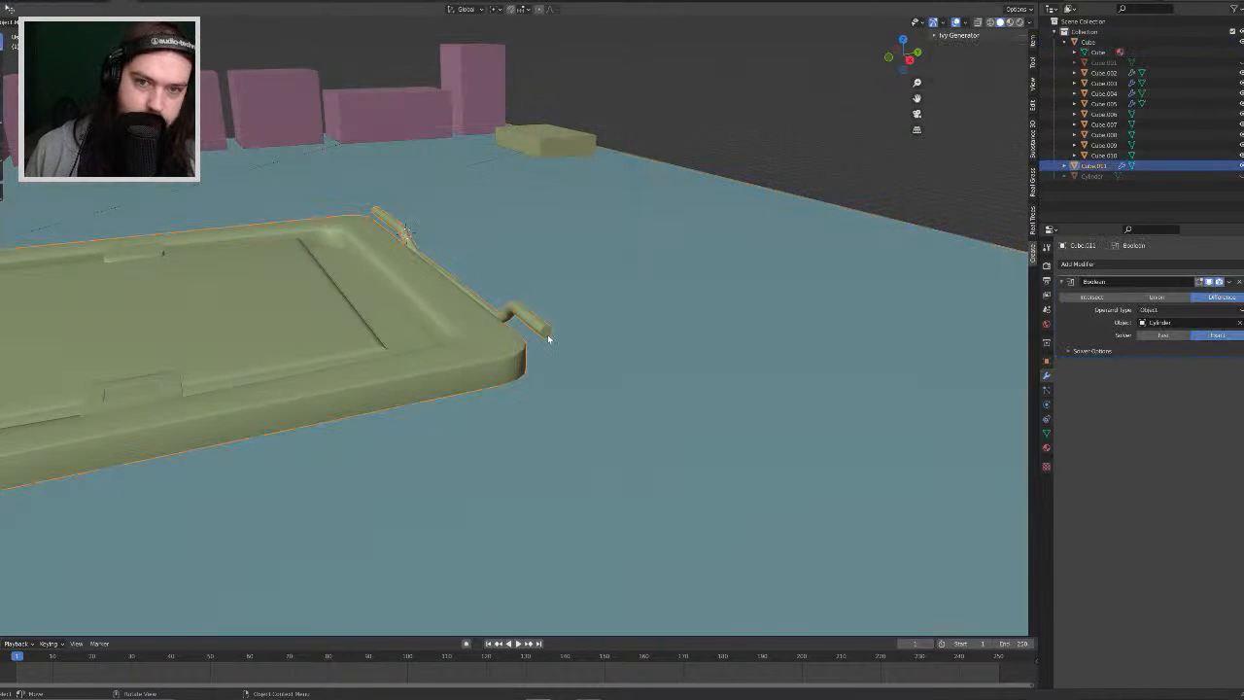
key("Tab")
middle_click_drag(546, 331, 589, 367)
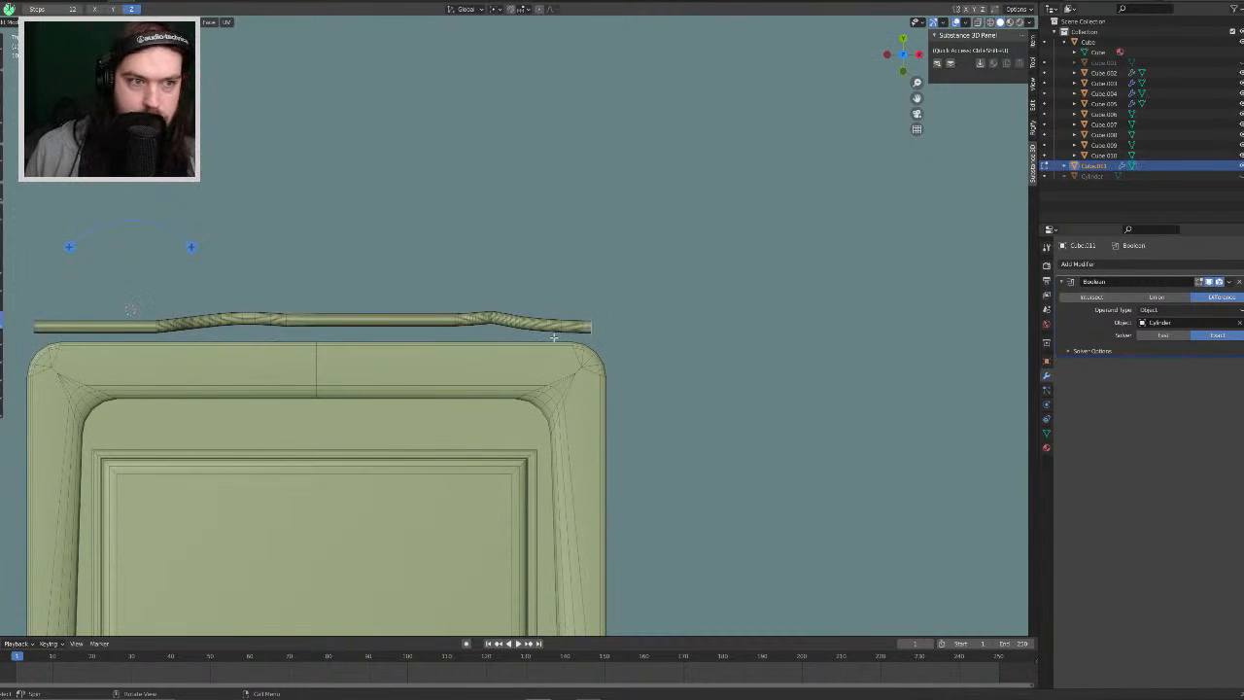
Step: Try spinning the tip's end face with the spin centre moved over the frame's corner, at about Y 28.7 m and Z 1.72 m
left_click_drag(592, 330, 668, 383)
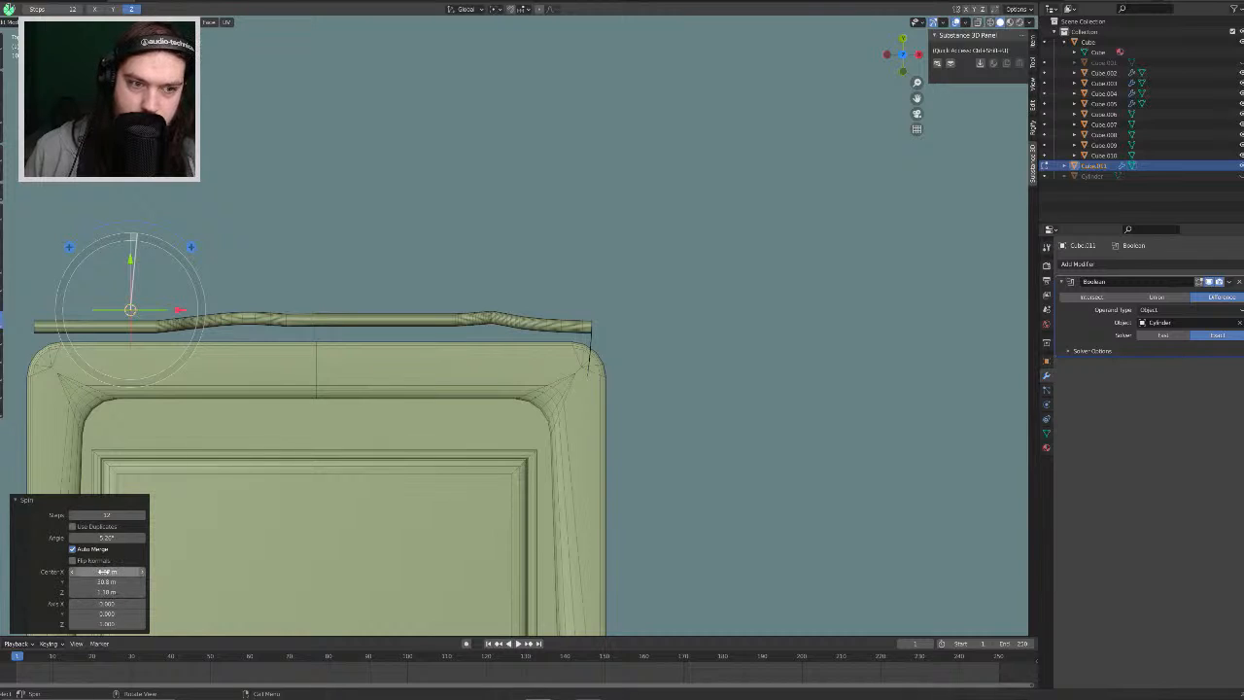
mouse_move(105, 571)
left_mouse_down()
mouse_move(163, 572)
mouse_move(100, 582)
left_mouse_up()
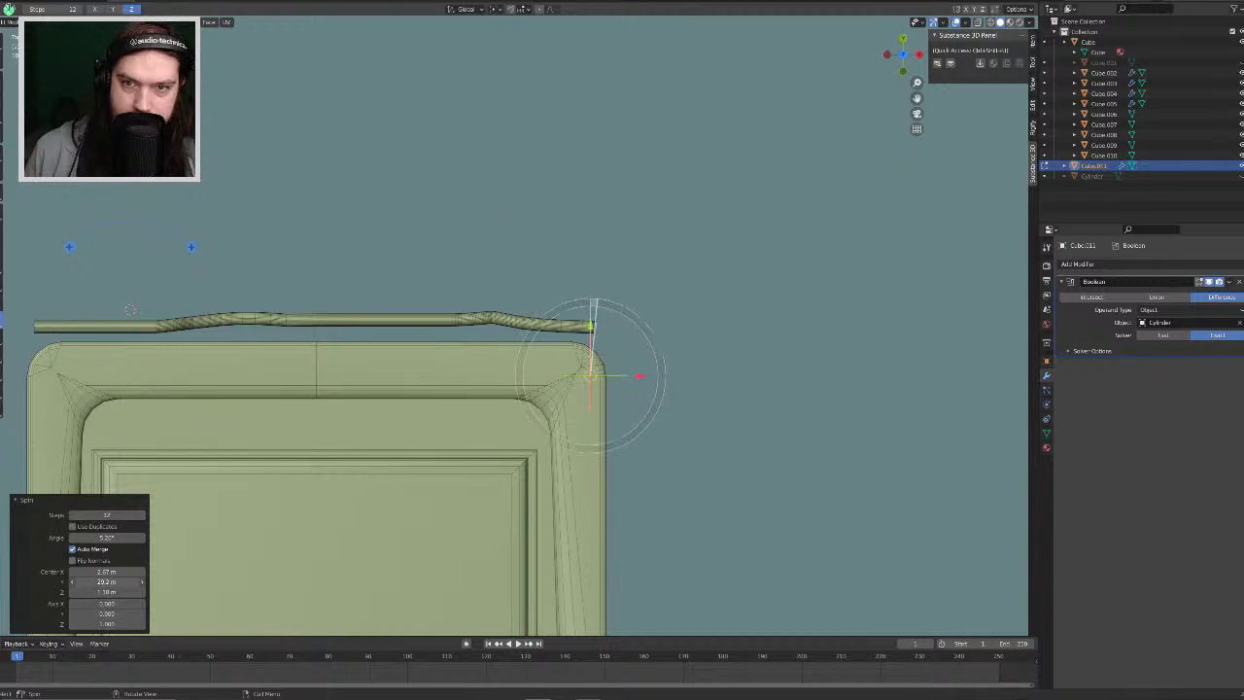
middle_click_drag(252, 428, 359, 384)
left_click_drag(113, 589, 137, 589)
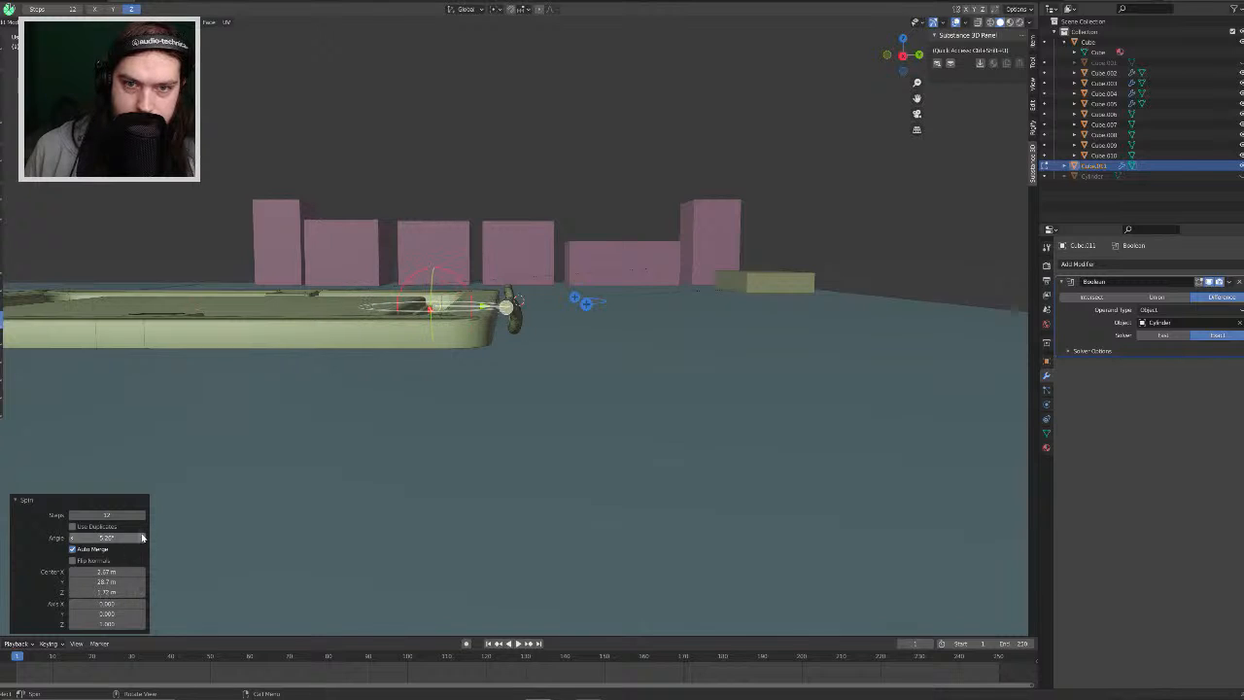
middle_click_drag(322, 374, 452, 457)
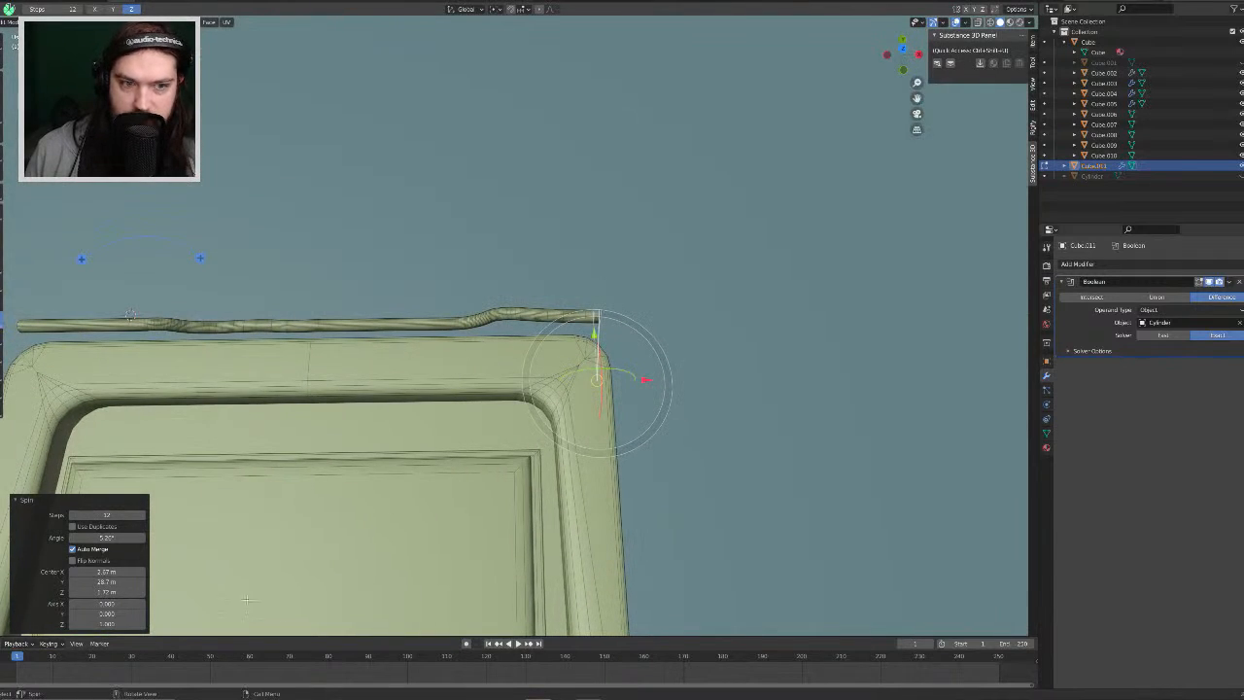
Step: Try other values for the spin's axis, and set it back to Y 0 and Z 1
mouse_move(108, 623)
left_mouse_down()
mouse_move(128, 625)
mouse_move(50, 591)
mouse_move(103, 613)
mouse_move(85, 618)
mouse_move(123, 625)
mouse_move(105, 614)
mouse_move(117, 614)
left_mouse_up()
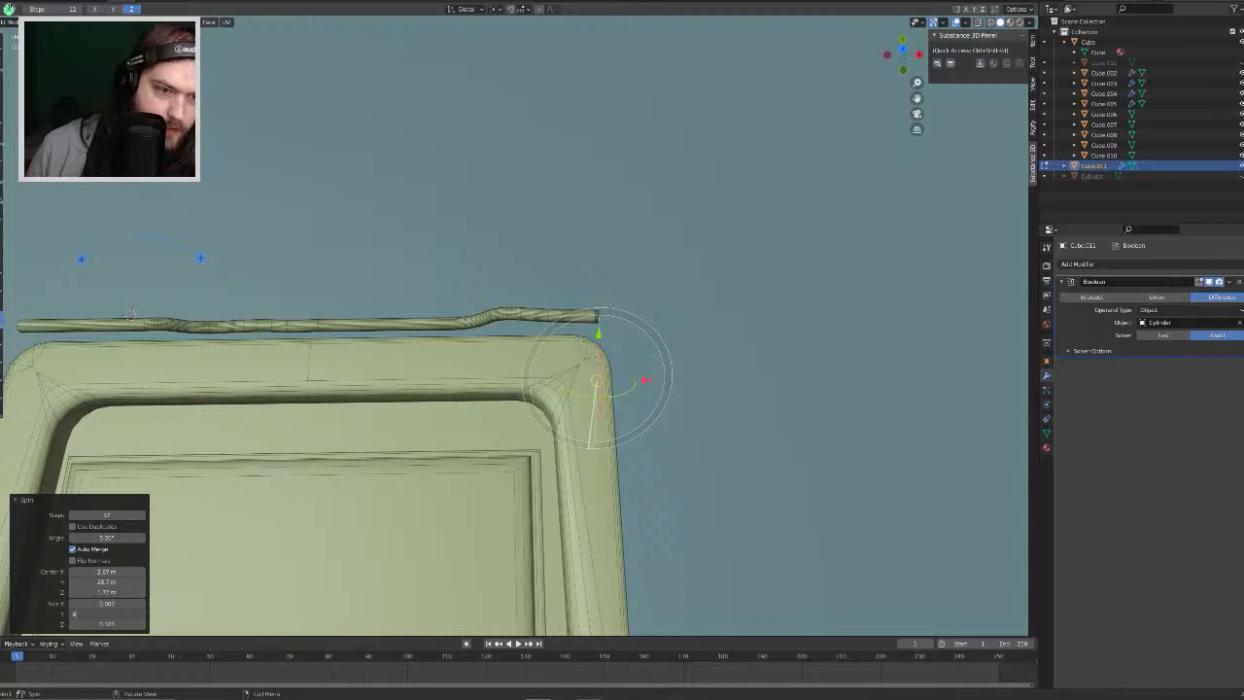
key("Return")
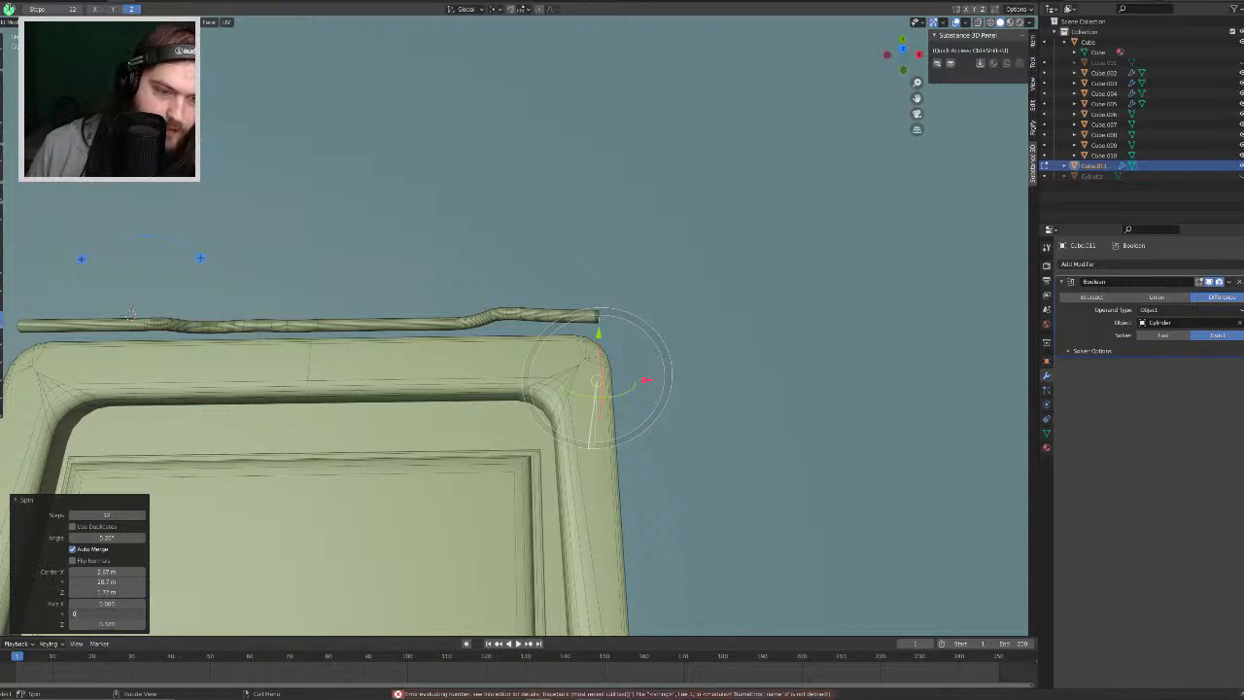
key("Return")
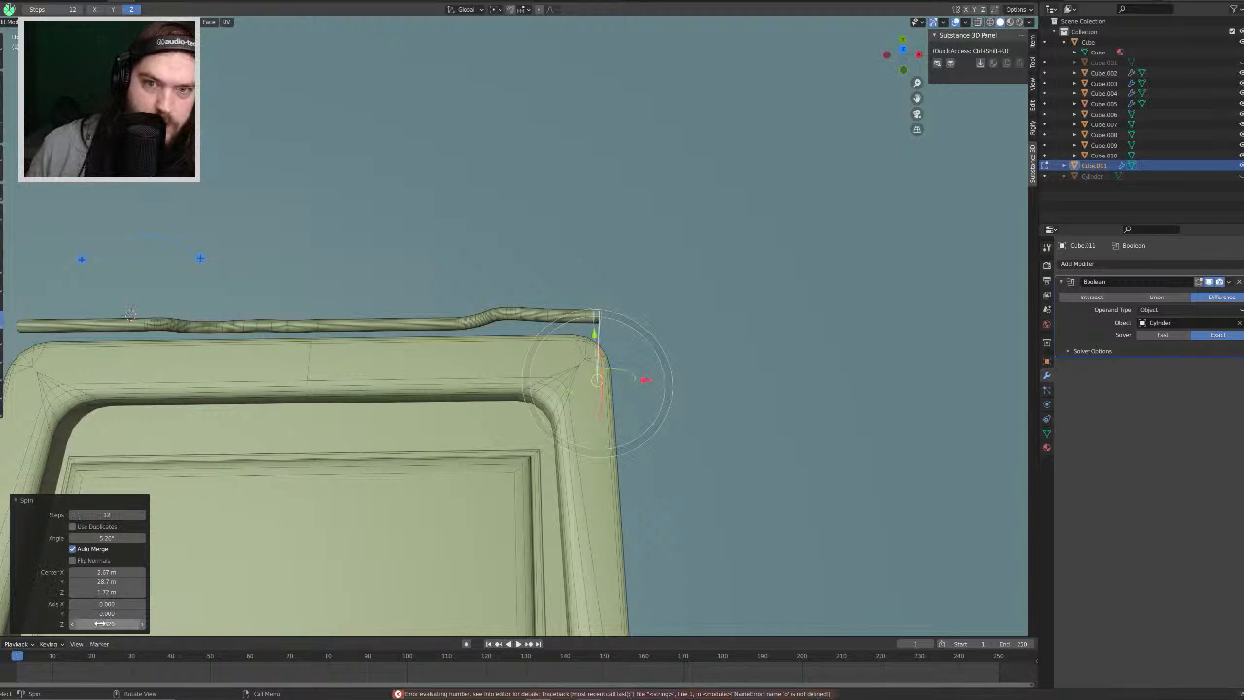
left_click(100, 623)
type("1")
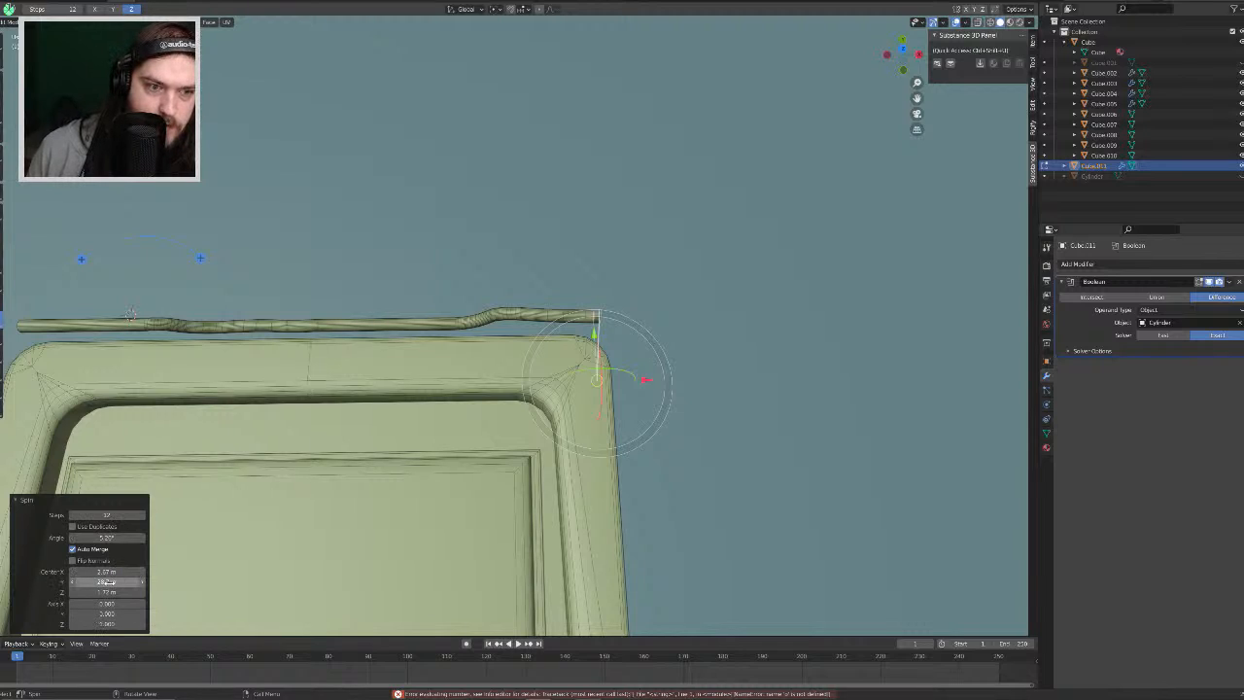
Step: Try moving the spin's centre to about Y 27.9 m and shifting it inwards along X from the frame's corner
mouse_move(113, 582)
left_mouse_down()
mouse_move(131, 582)
mouse_move(82, 582)
mouse_move(145, 591)
mouse_move(107, 572)
mouse_move(141, 571)
mouse_move(97, 571)
left_mouse_up()
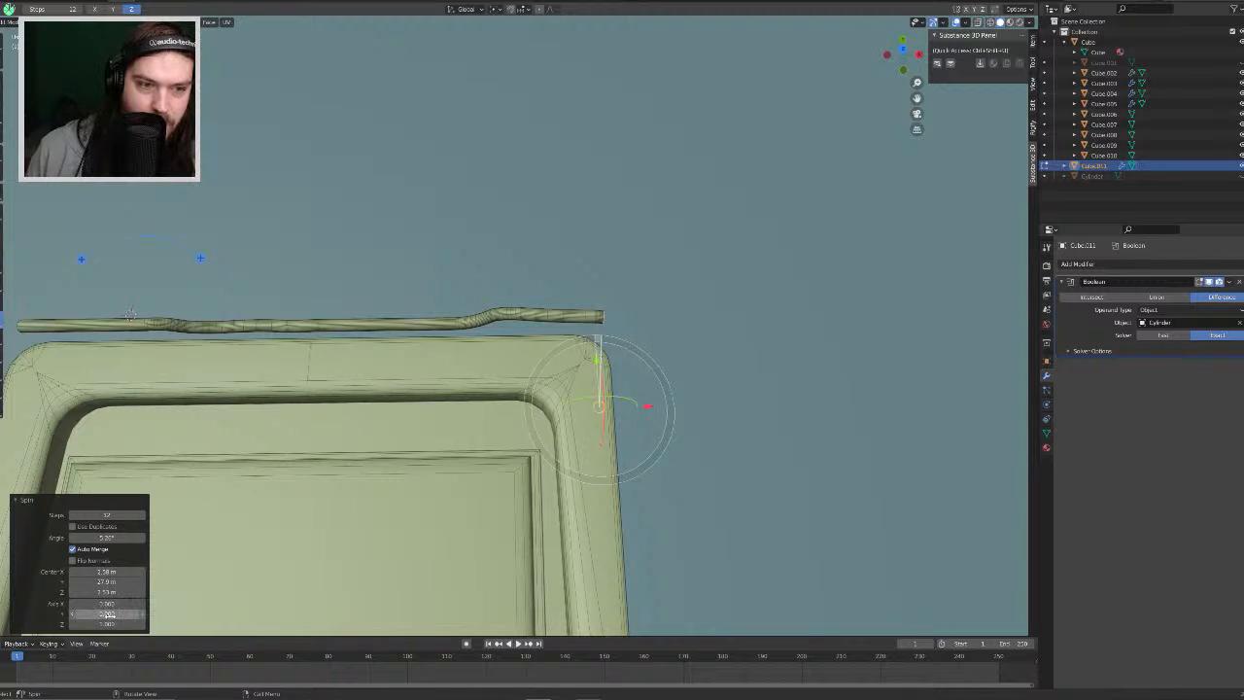
left_click_drag(108, 623, 101, 623)
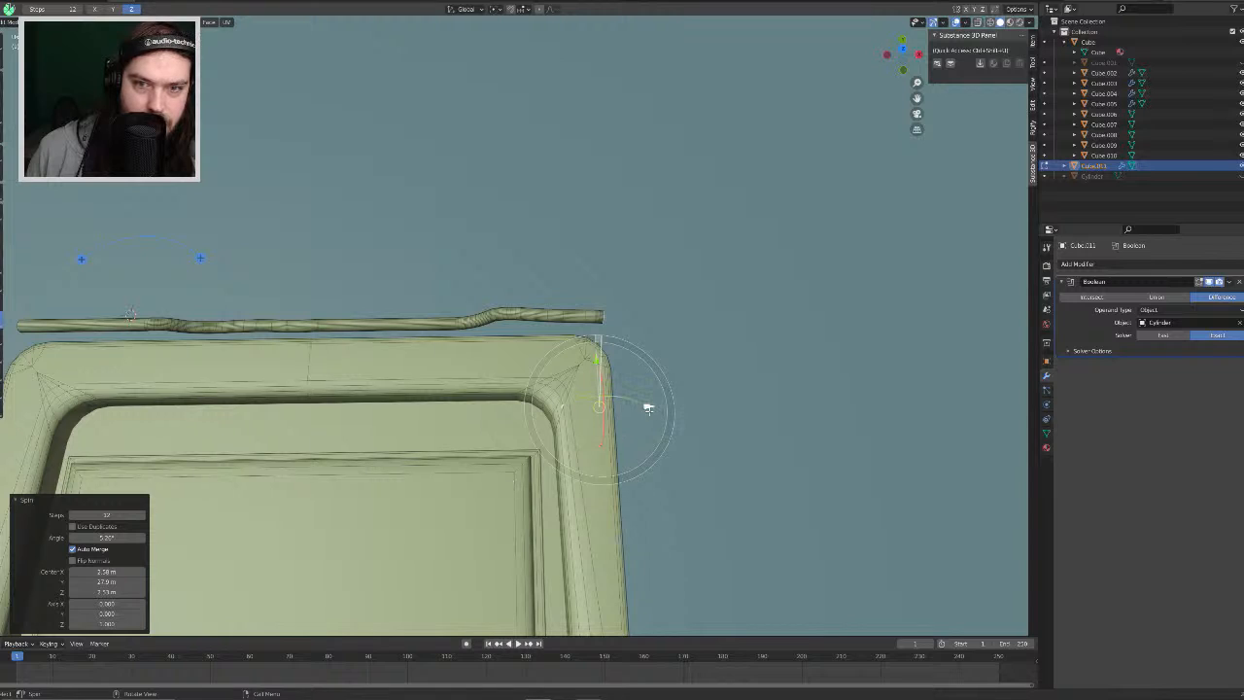
left_click_drag(648, 406, 611, 410)
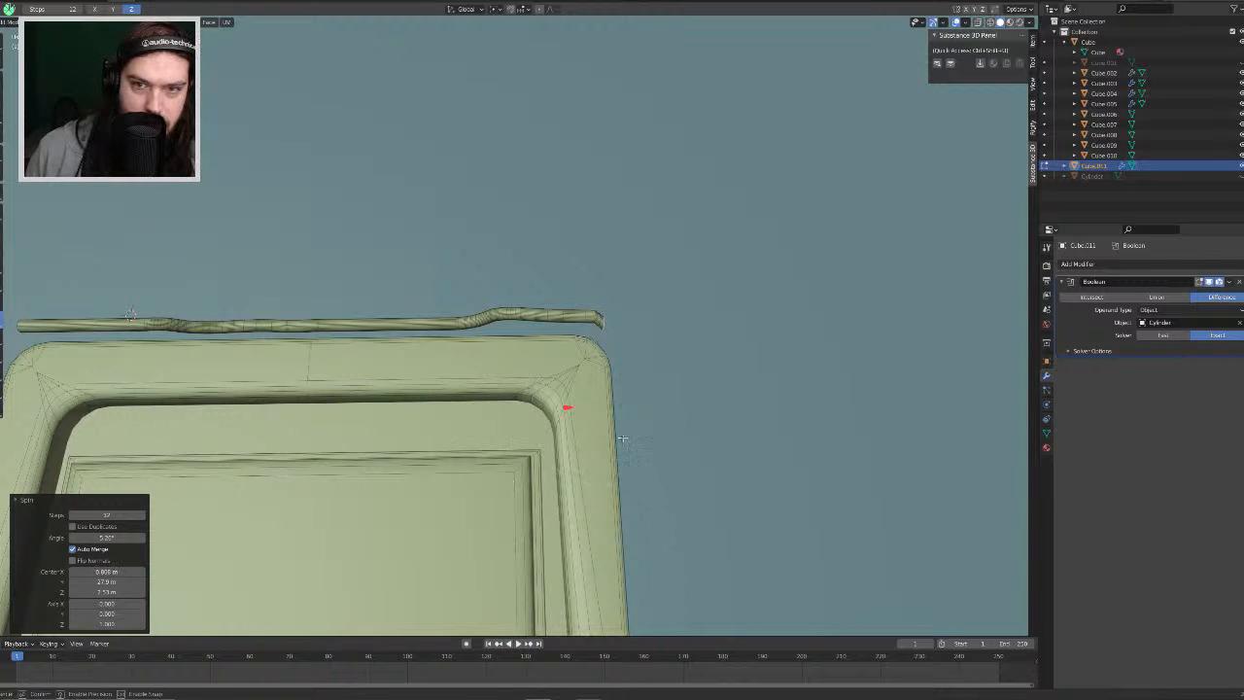
Step: Try a tilted spin axis with the centre at about X 2 m and Y 22.6 m, then undo the spin
middle_click_drag(615, 437, 656, 384)
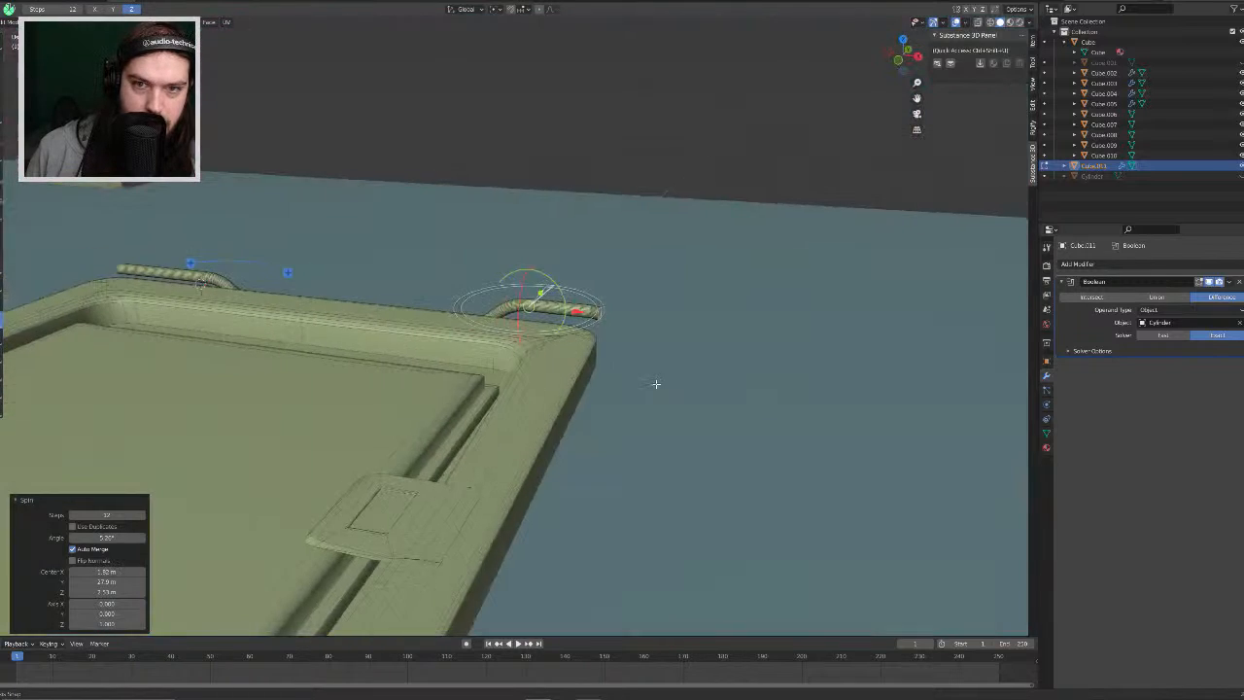
left_click_drag(542, 292, 550, 301)
middle_click_drag(621, 289, 494, 323)
left_click_drag(470, 320, 388, 338)
middle_click_drag(223, 373, 474, 413)
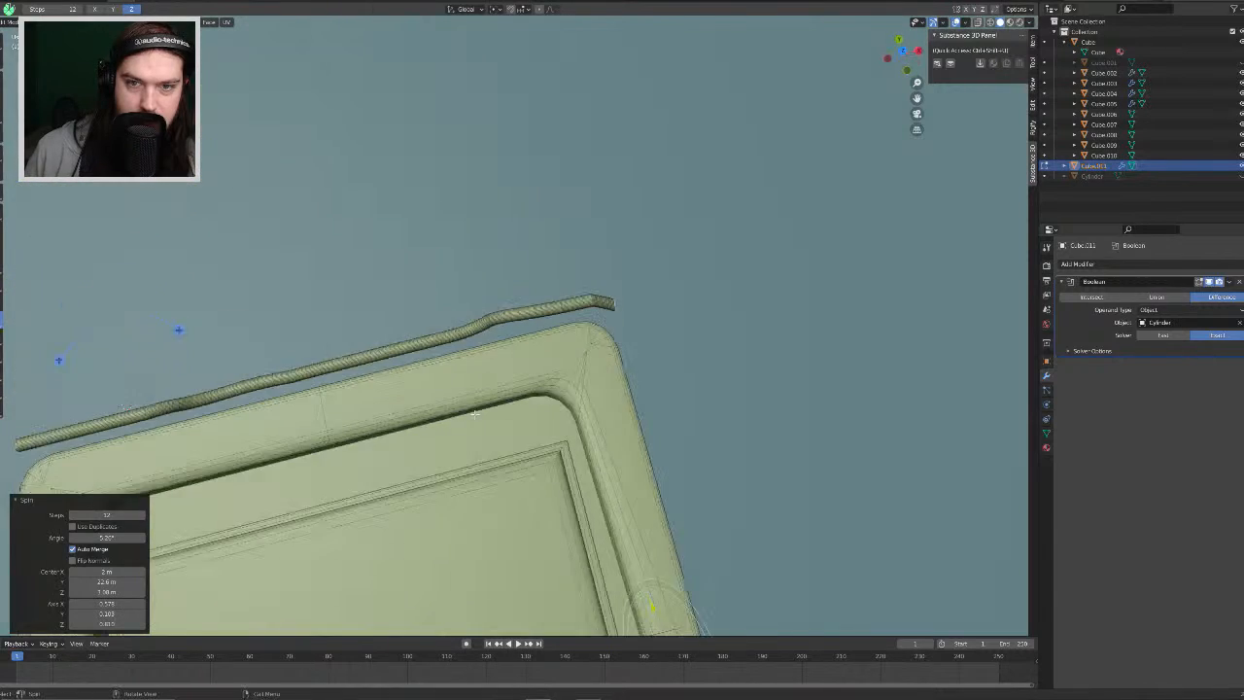
scroll(677, 493, "down", 4)
middle_click_drag(649, 461, 630, 438)
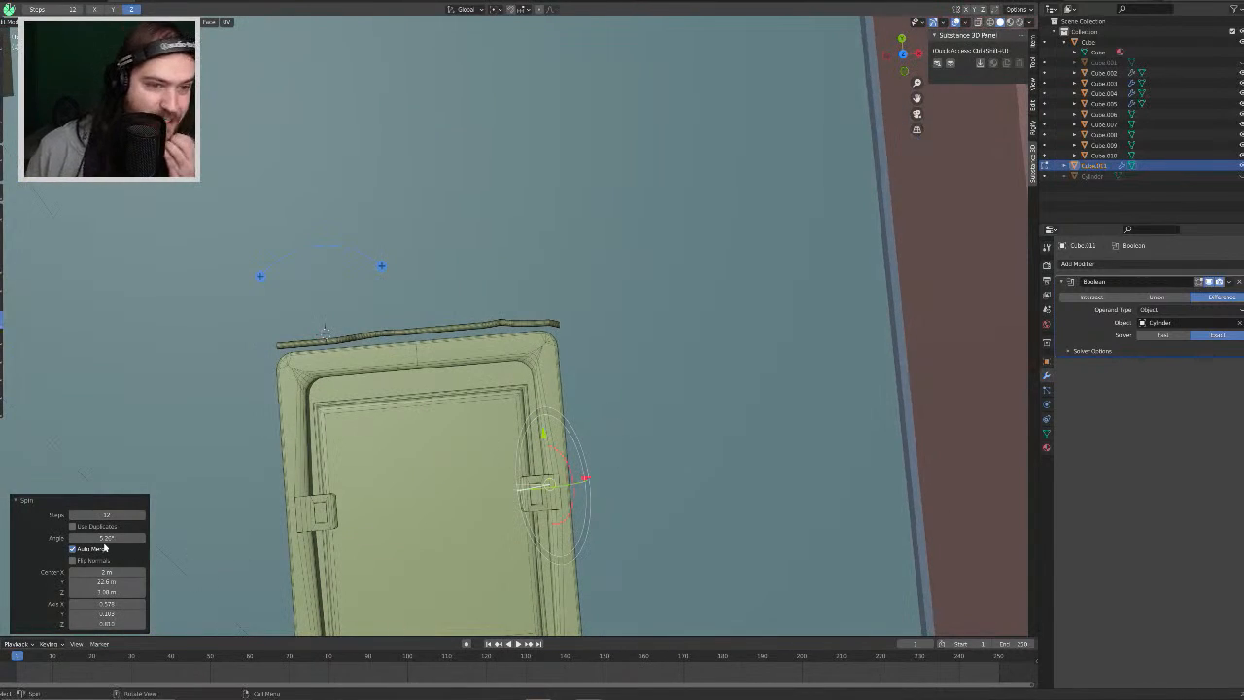
left_click(104, 538)
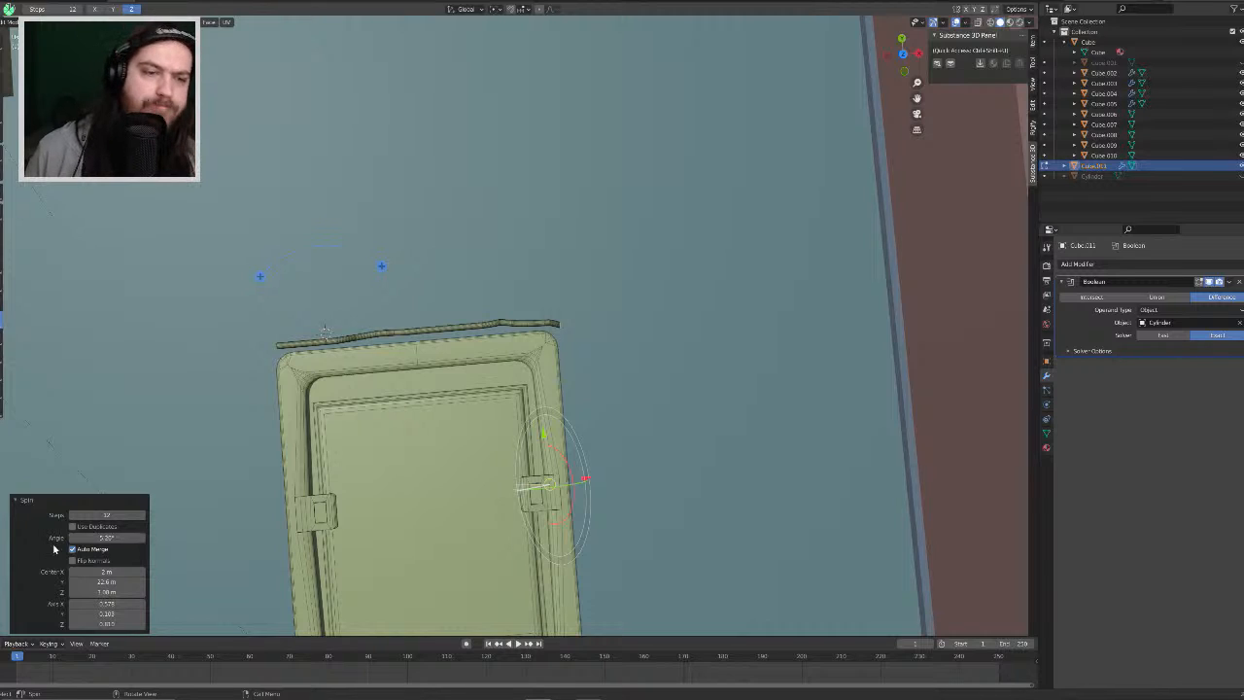
left_click(126, 583)
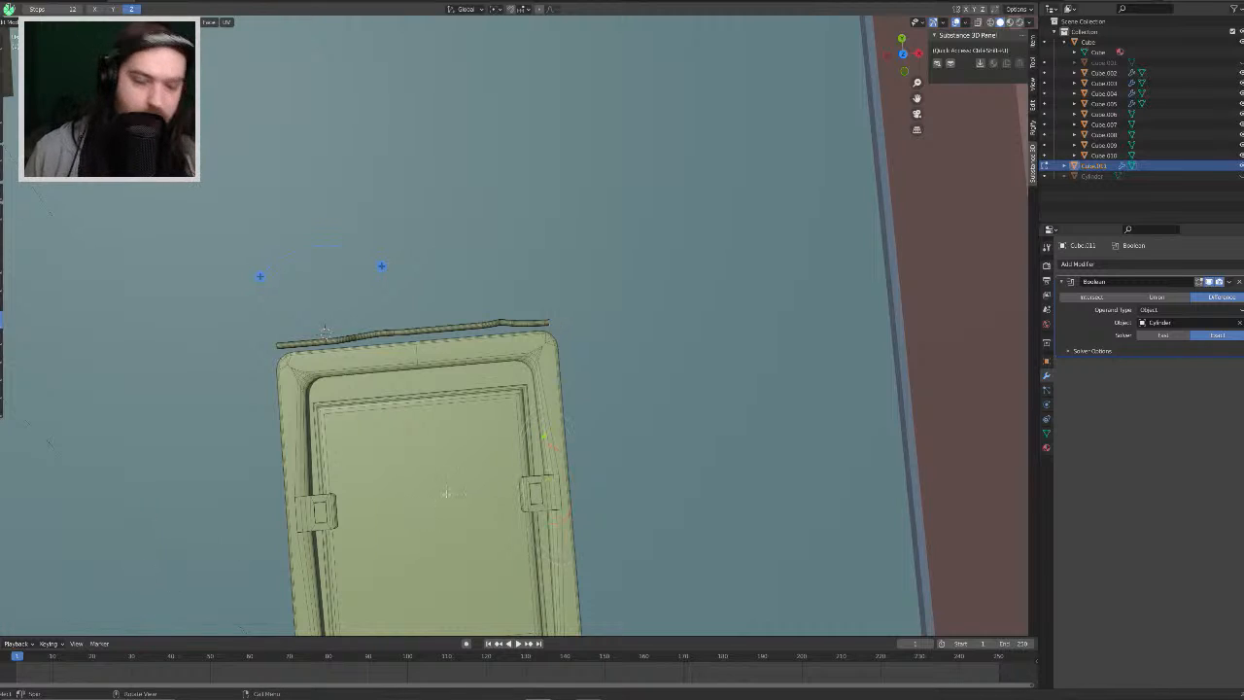
Step: Spin the rod tip's end face through 90° in 12 steps, with the axis set to X 0, Y 0 and Z 1
scroll(616, 397, "up", 6)
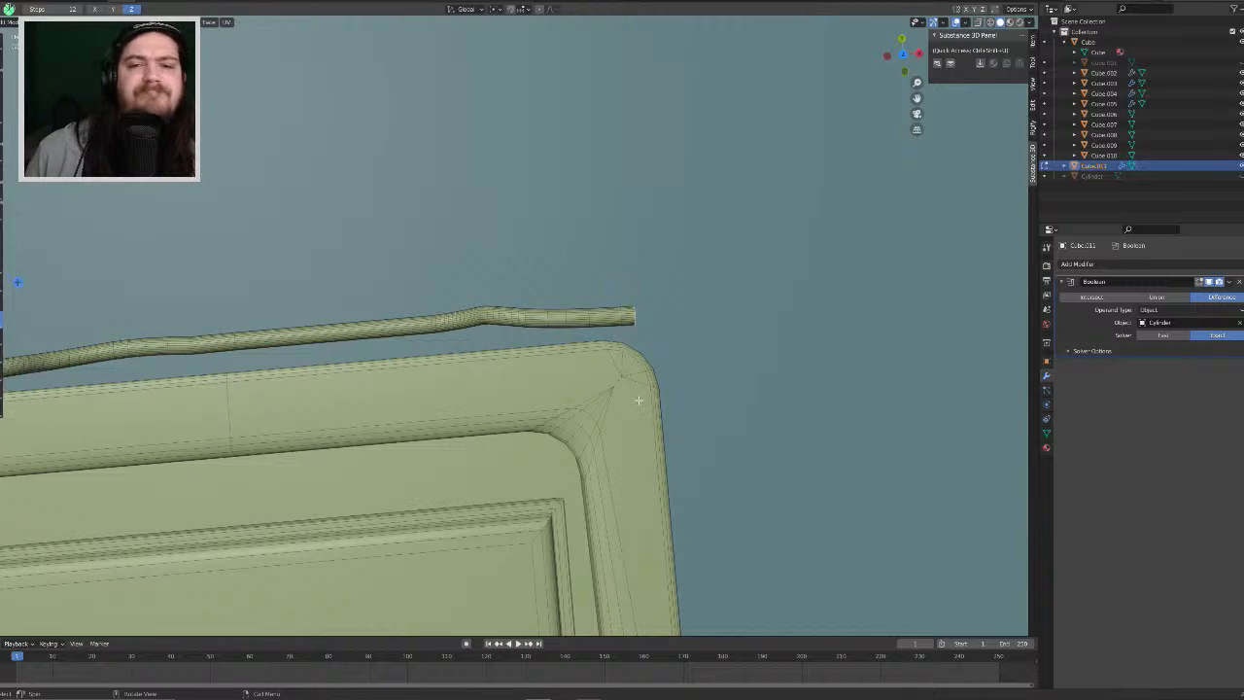
left_click_drag(634, 319, 673, 327)
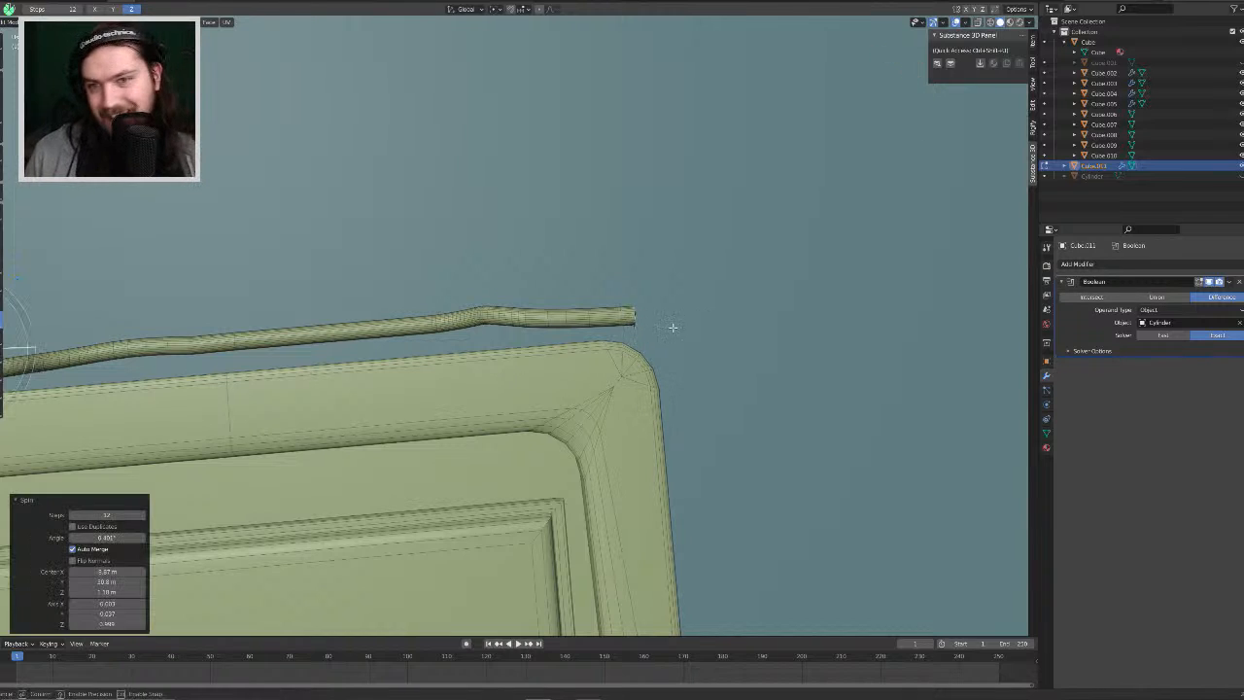
left_click(692, 350)
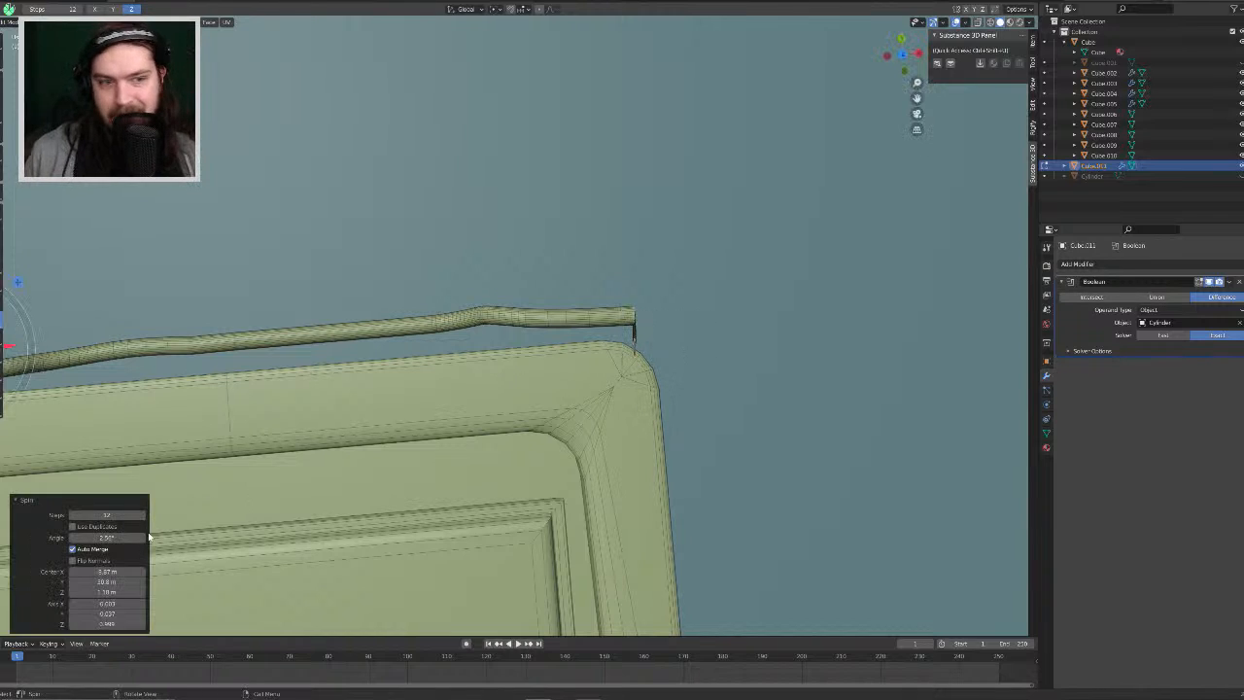
double_click(111, 613)
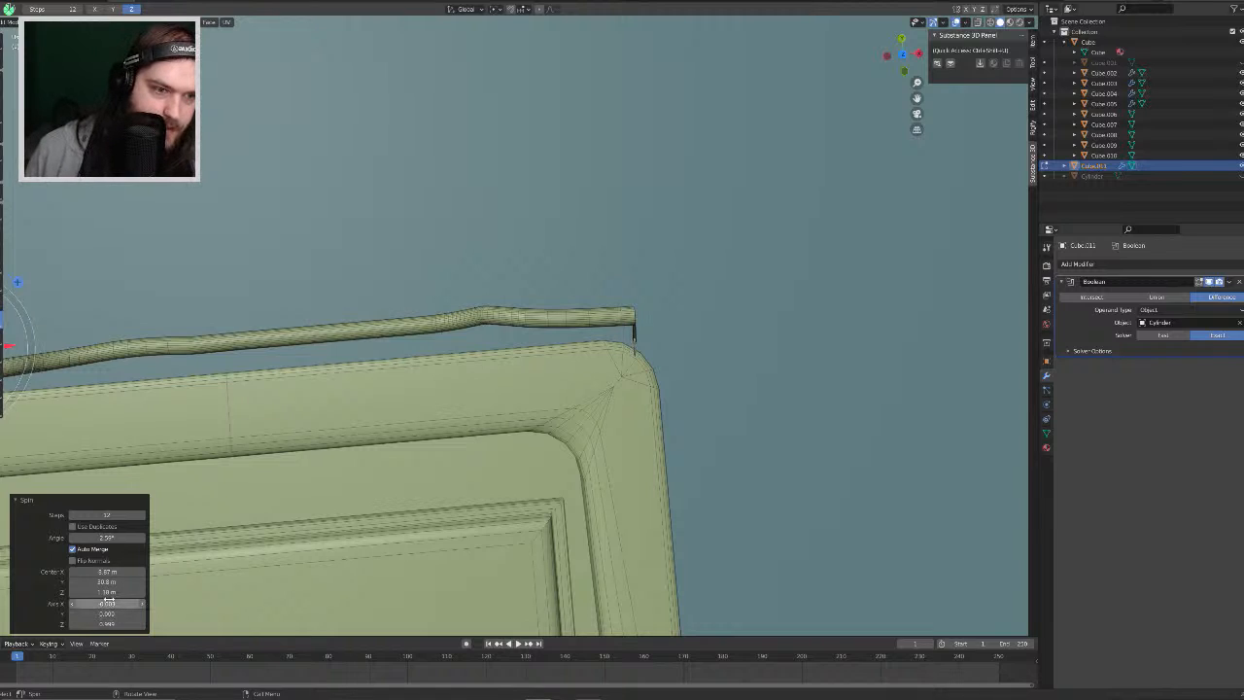
key("Tab")
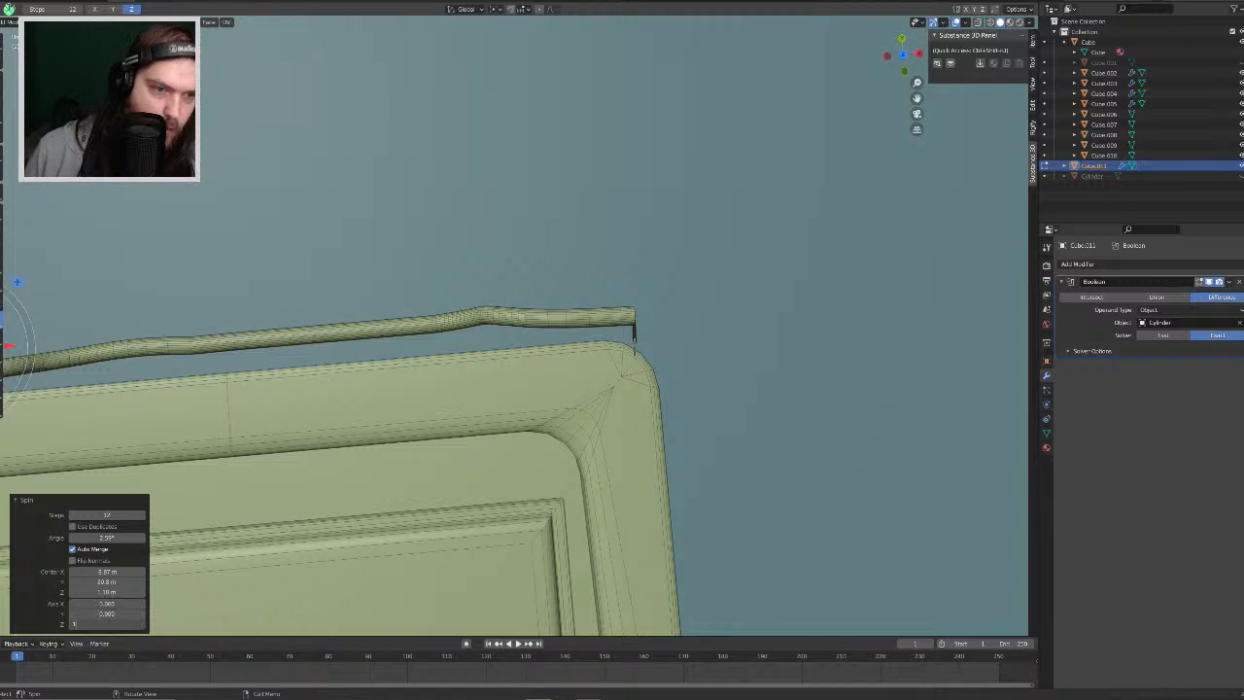
key("Return")
left_click_drag(105, 538, 109, 537)
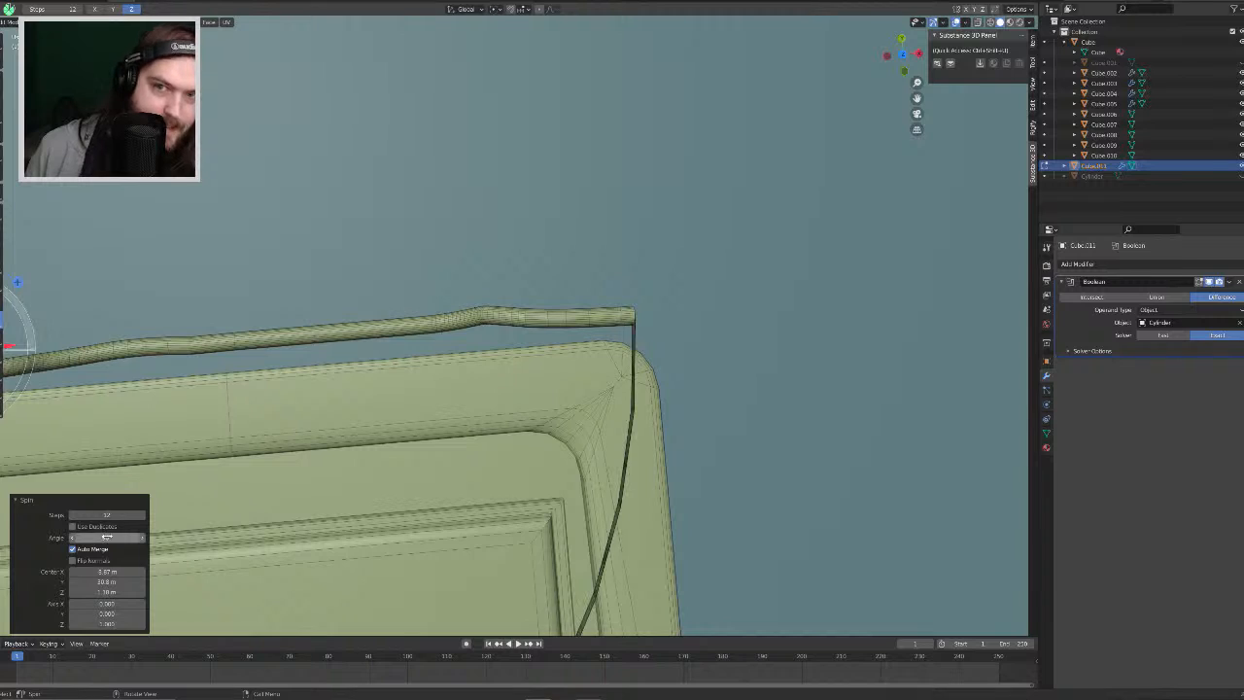
Step: Bring the spin's centre close to the rod tip, at about X 1.6 m, and raise it to the rod's height
mouse_move(108, 582)
left_mouse_down()
mouse_move(124, 582)
mouse_move(92, 571)
left_mouse_up()
middle_click_drag(560, 430, 433, 319)
scroll(449, 355, "up", 2)
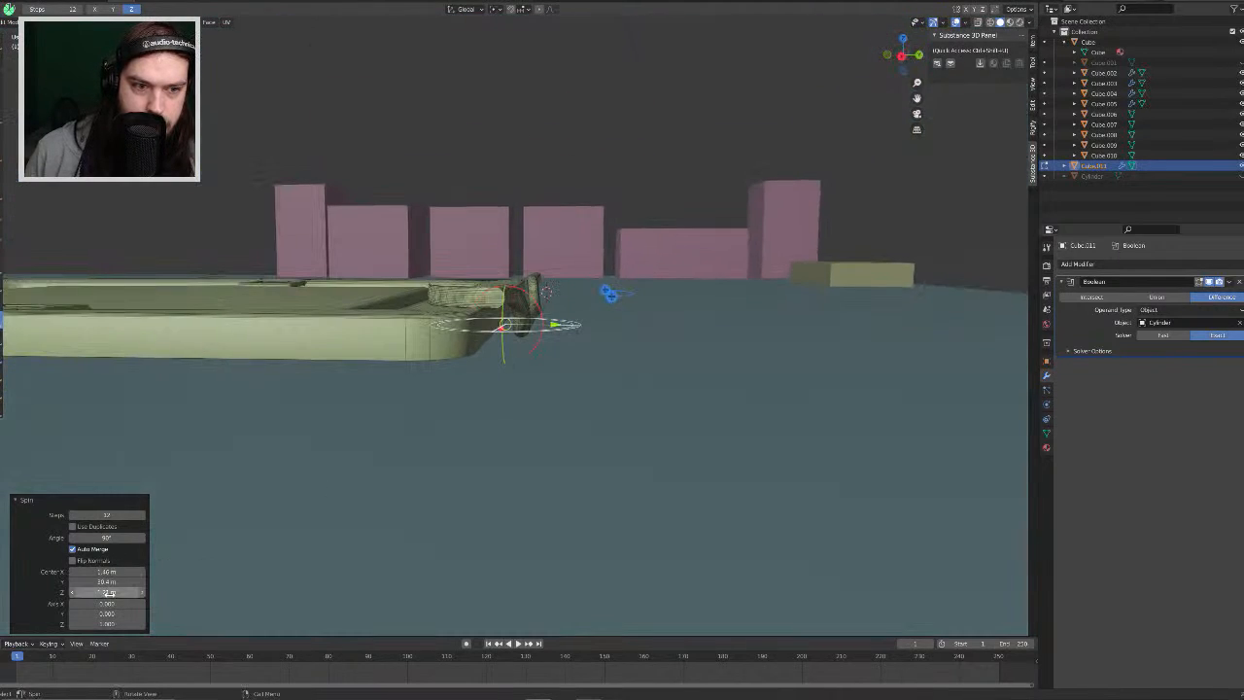
mouse_move(107, 592)
left_mouse_down()
mouse_move(130, 592)
mouse_move(111, 613)
mouse_move(136, 613)
mouse_move(114, 613)
left_mouse_up()
Step: Try tilting the spin's axis, and set its X and Y values back to 0
left_click(107, 613)
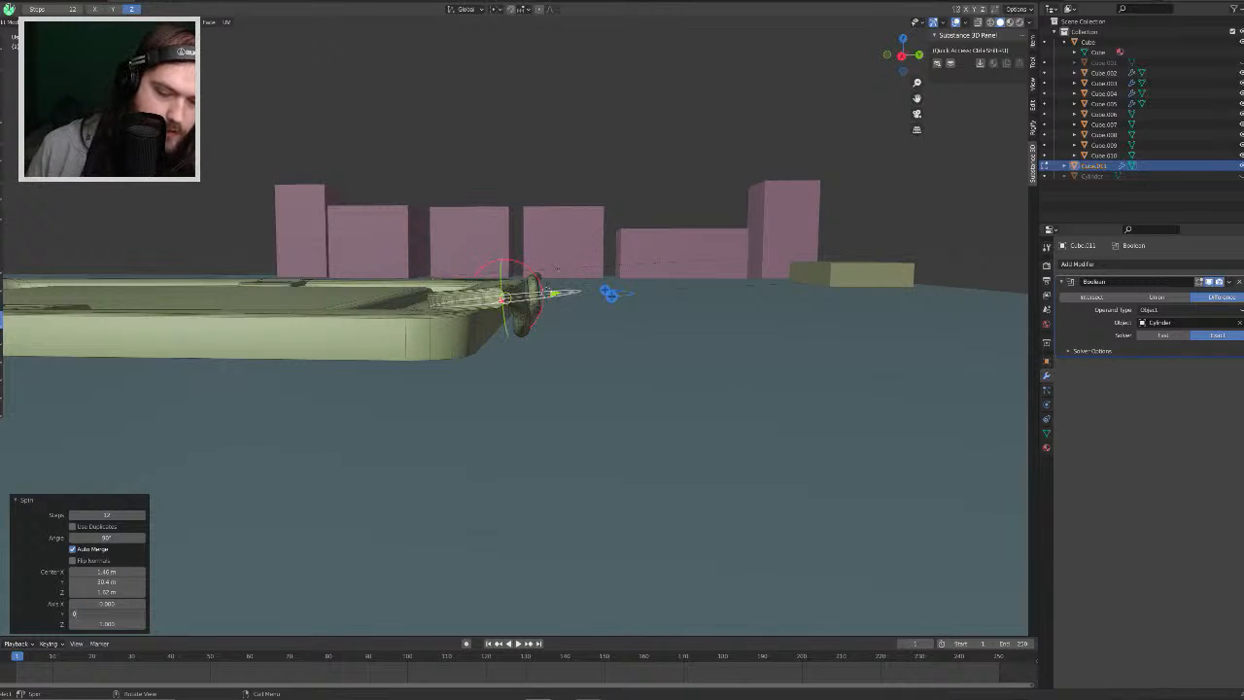
key("Return")
left_click_drag(107, 604, 145, 603)
left_click(107, 604)
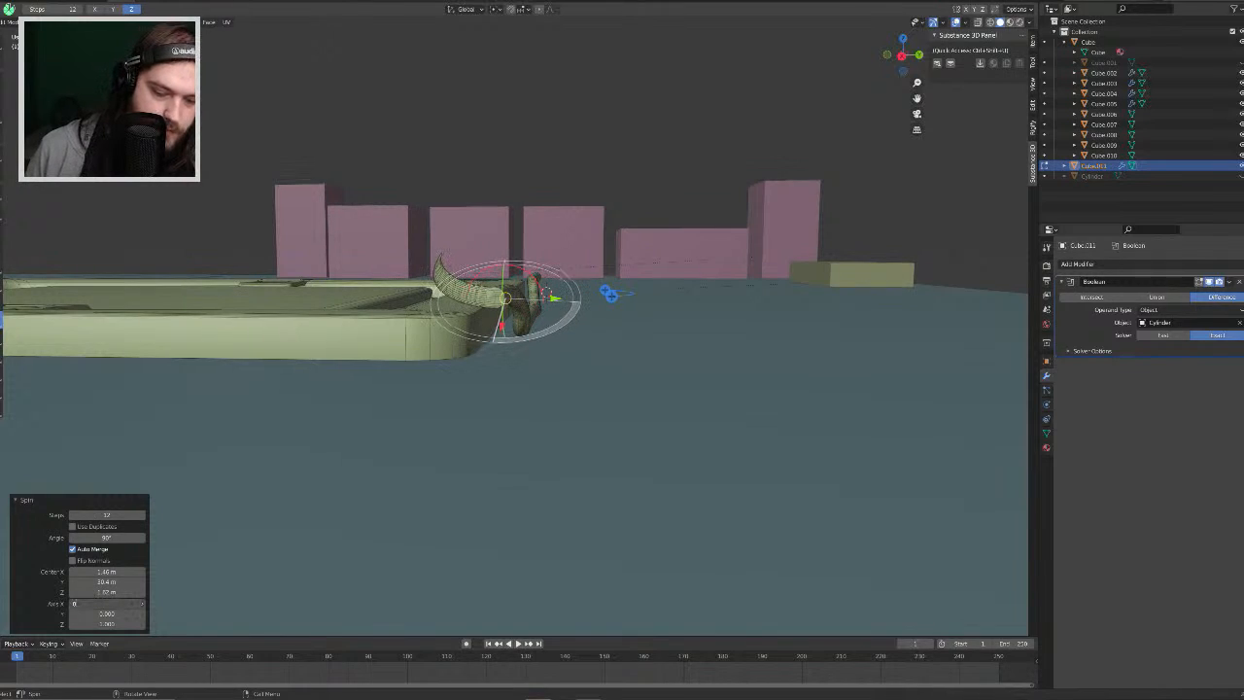
type("0")
key("Return")
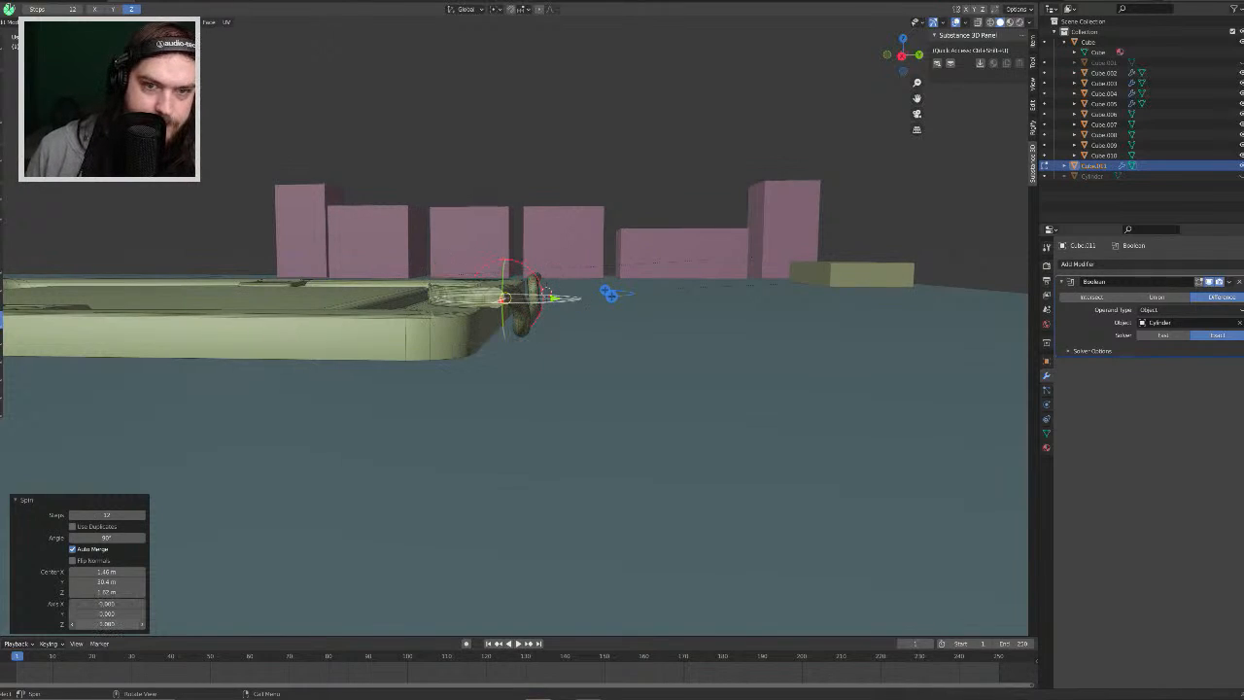
Step: Shift the spin's centre over the frame's corner, to about X 1.72 m and Y 28.7 m
middle_click_drag(284, 292, 583, 371)
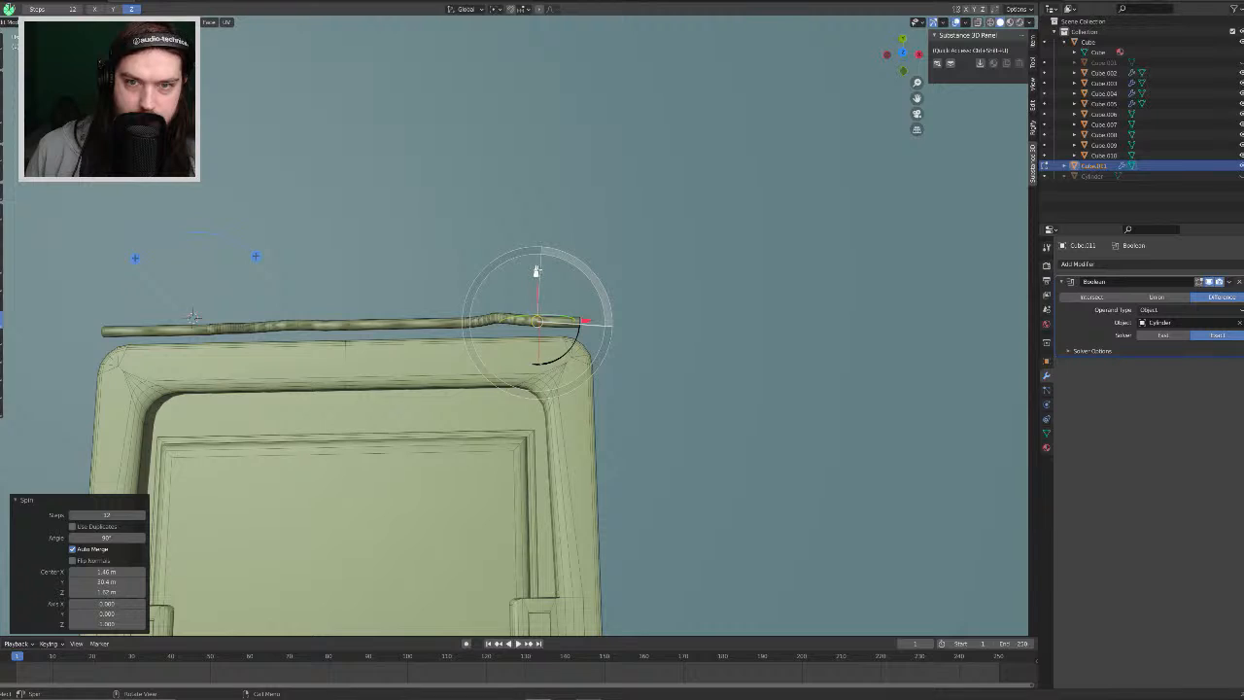
left_click_drag(536, 271, 536, 331)
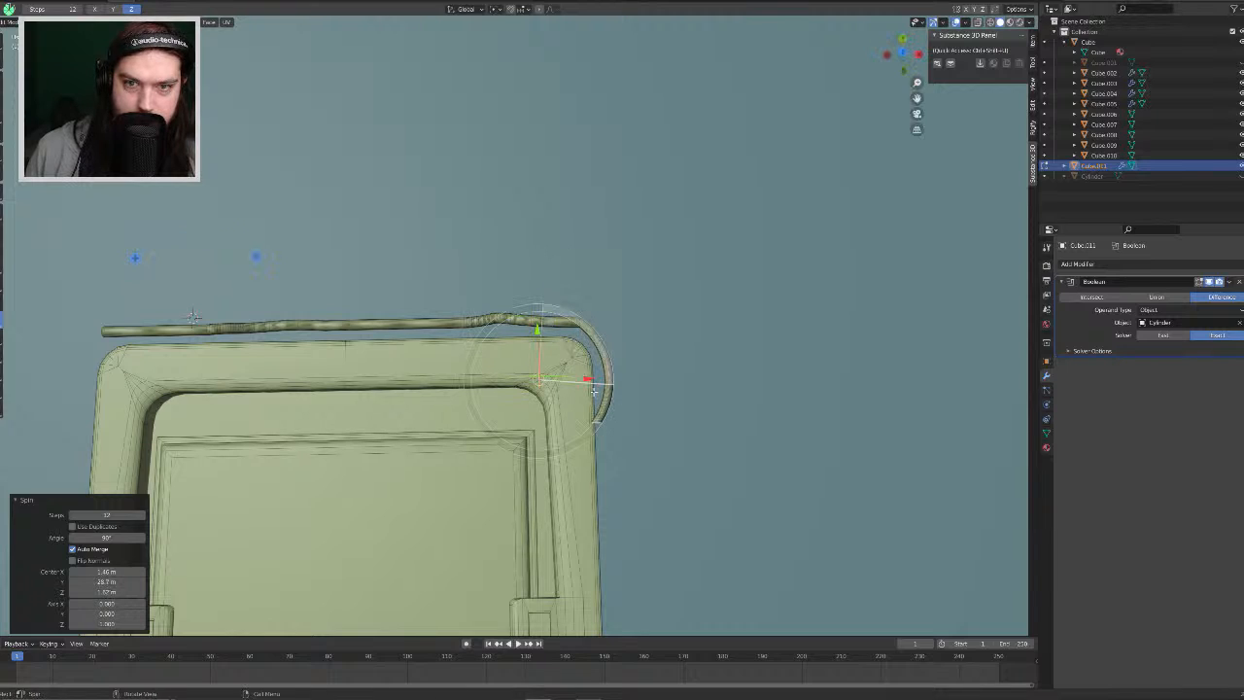
left_click_drag(586, 378, 618, 380)
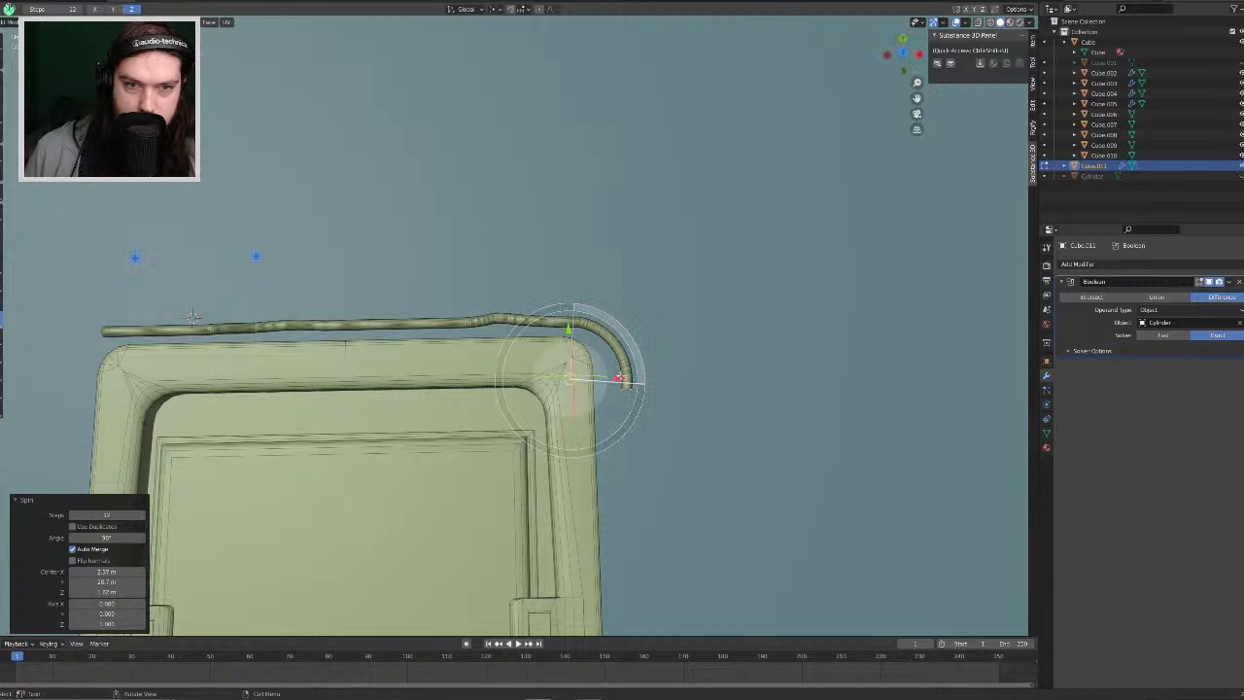
middle_click_drag(624, 371, 627, 338)
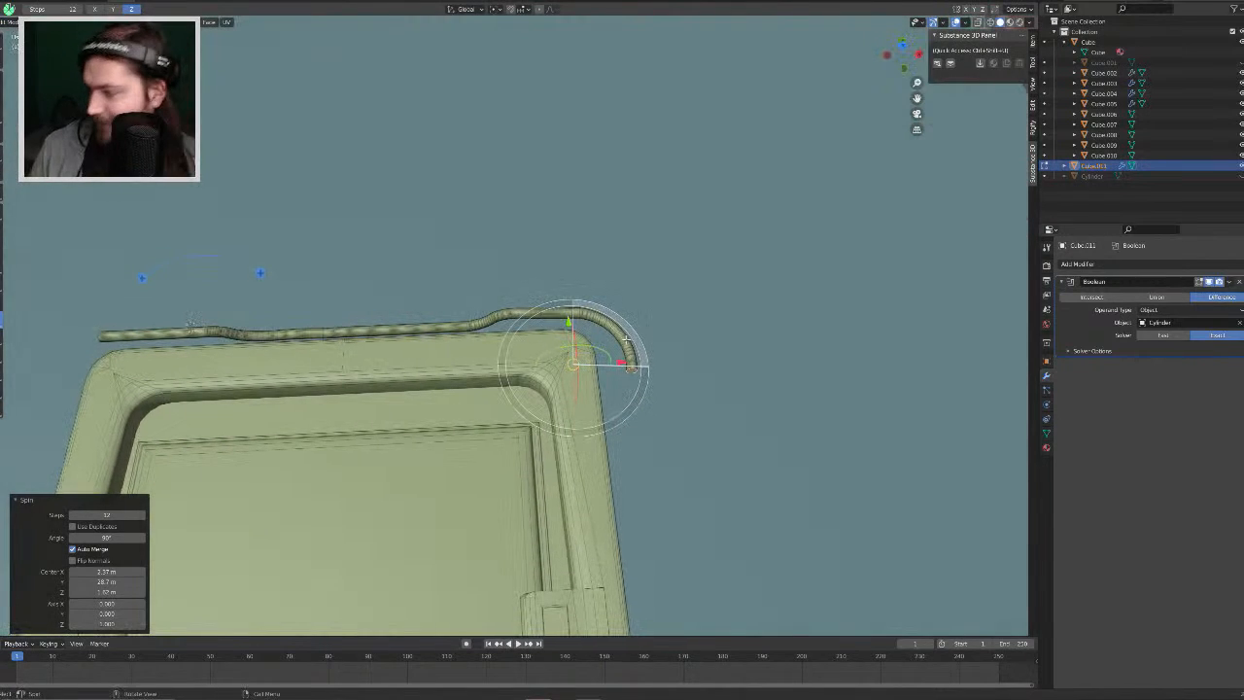
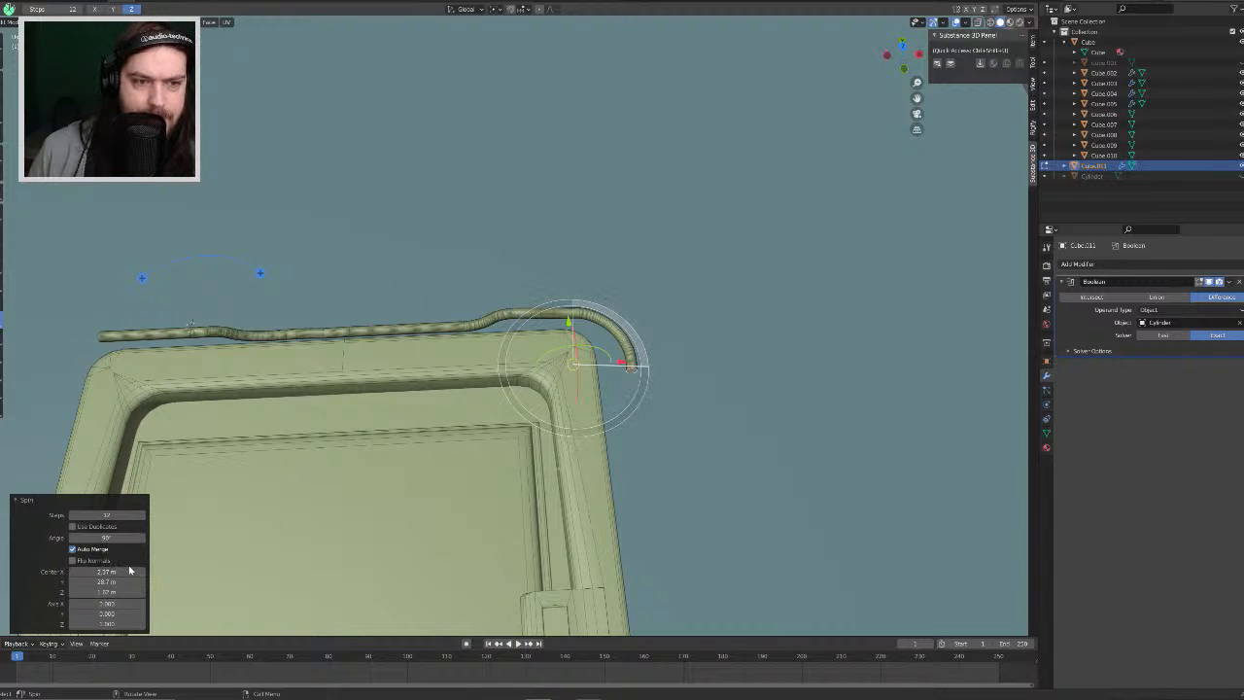
left_click_drag(625, 366, 601, 366)
middle_click_drag(657, 386, 647, 412)
scroll(647, 412, "down", 1)
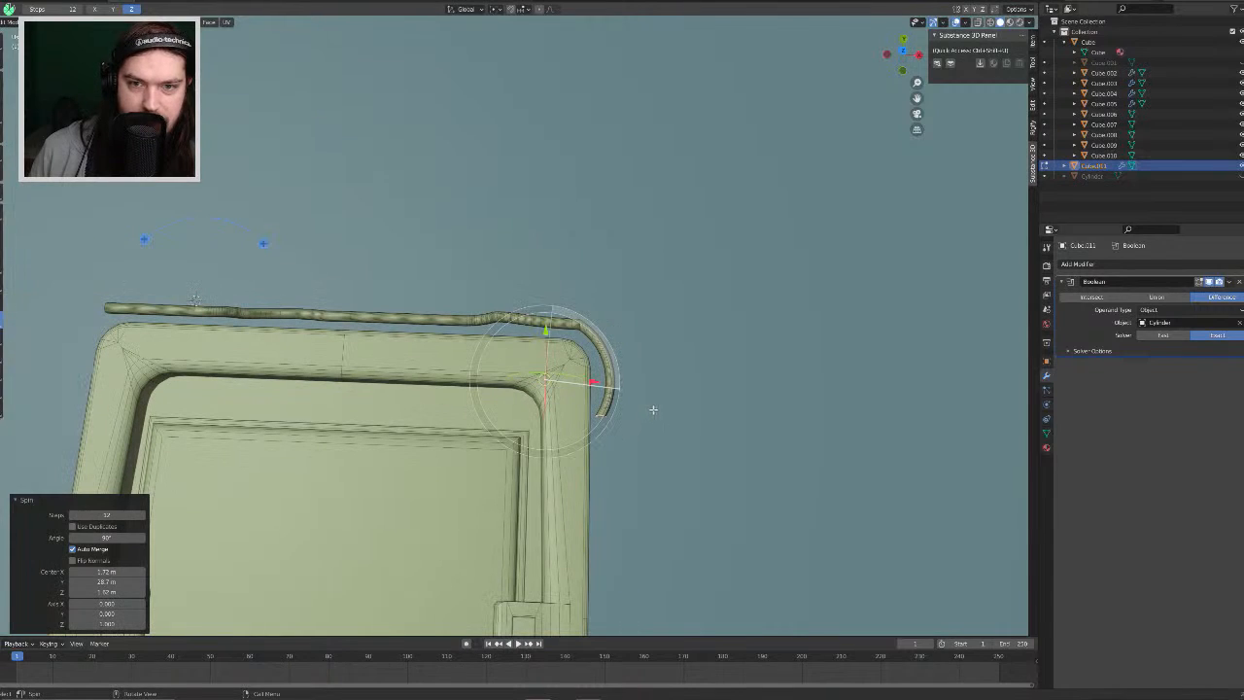
key("s")
right_click(626, 409)
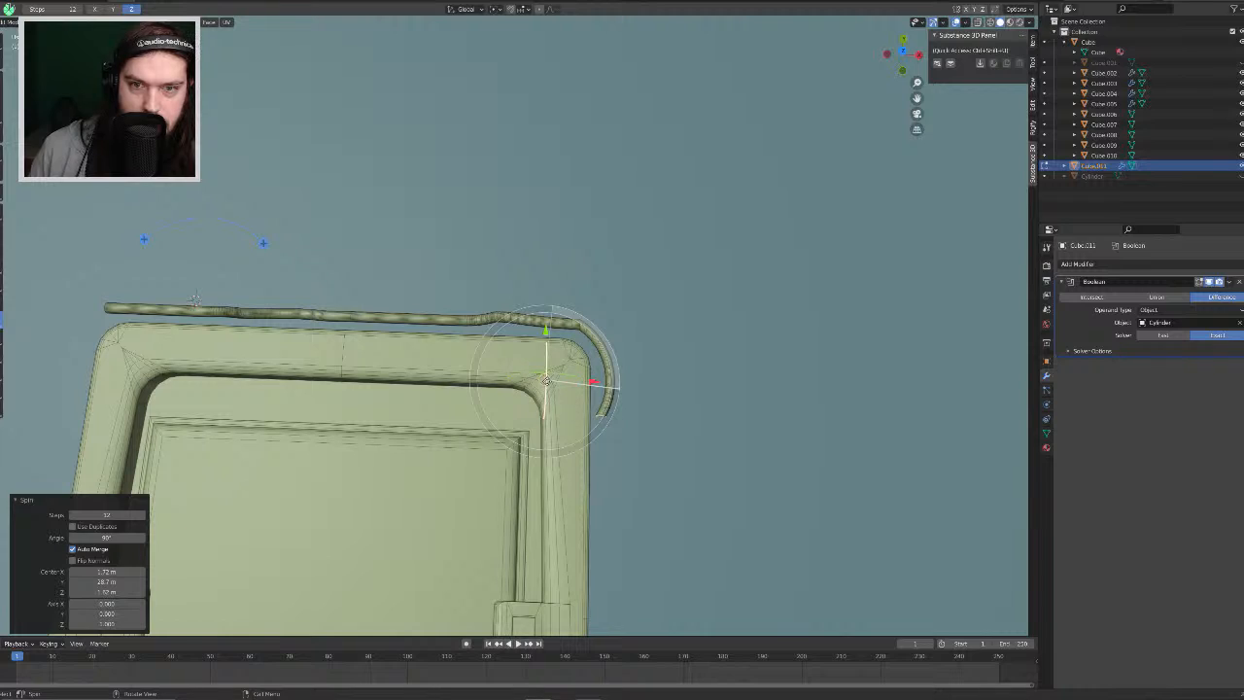
Step: Tighten the rod's bend by moving the spin's centre towards the outer corner, to about X 2.53 m and Y 29.3 m
mouse_move(546, 380)
left_mouse_down()
mouse_move(584, 392)
mouse_move(523, 391)
mouse_move(581, 449)
mouse_move(567, 371)
left_mouse_up()
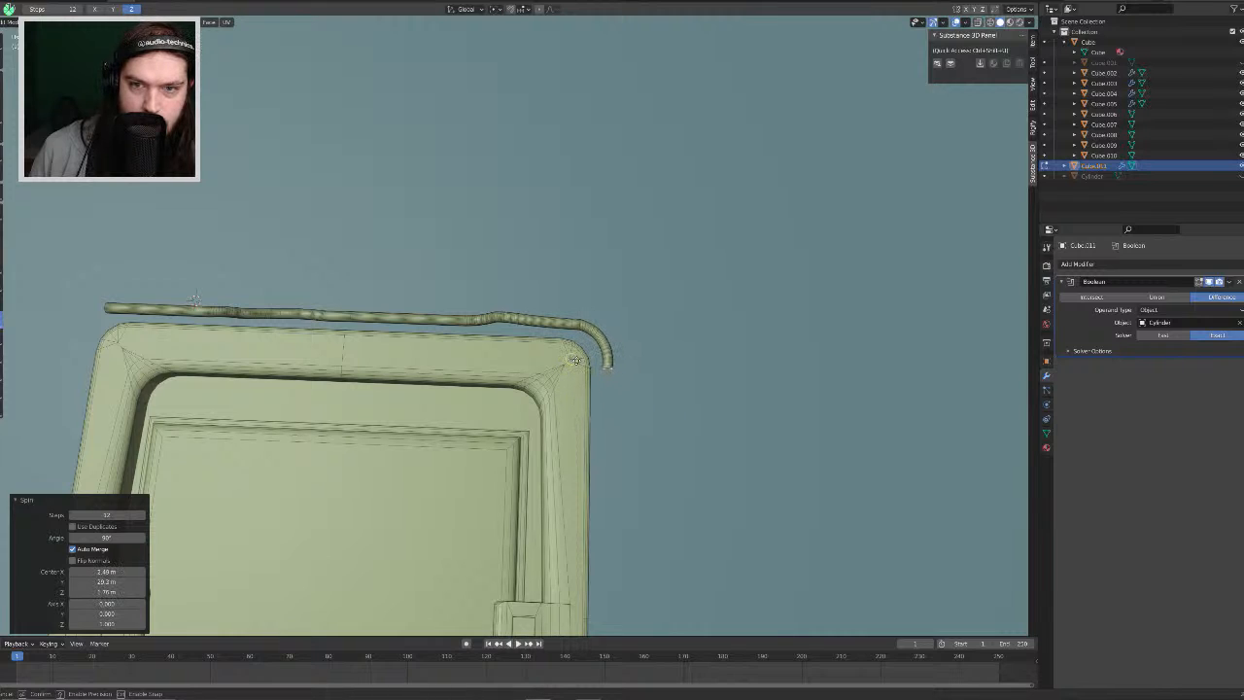
left_click_drag(577, 359, 581, 358)
mouse_move(581, 358)
middle_mouse_down()
mouse_move(622, 349)
mouse_move(665, 303)
mouse_move(603, 331)
mouse_move(568, 366)
middle_mouse_up()
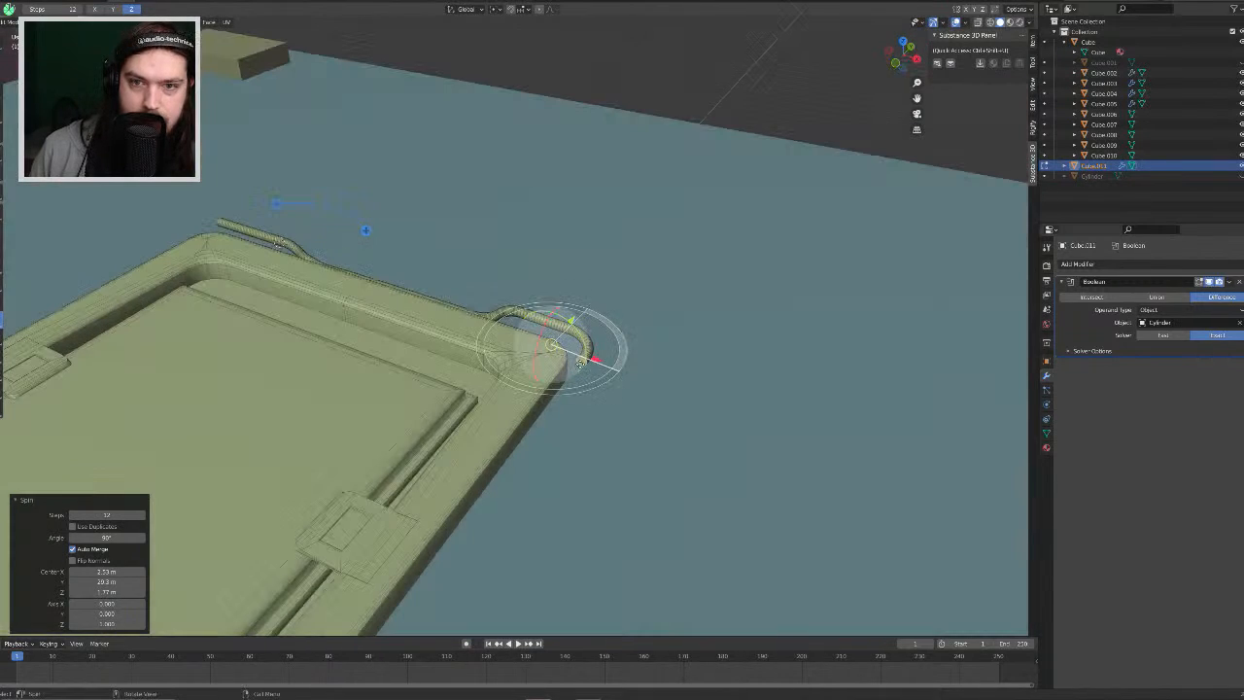
left_click(616, 376)
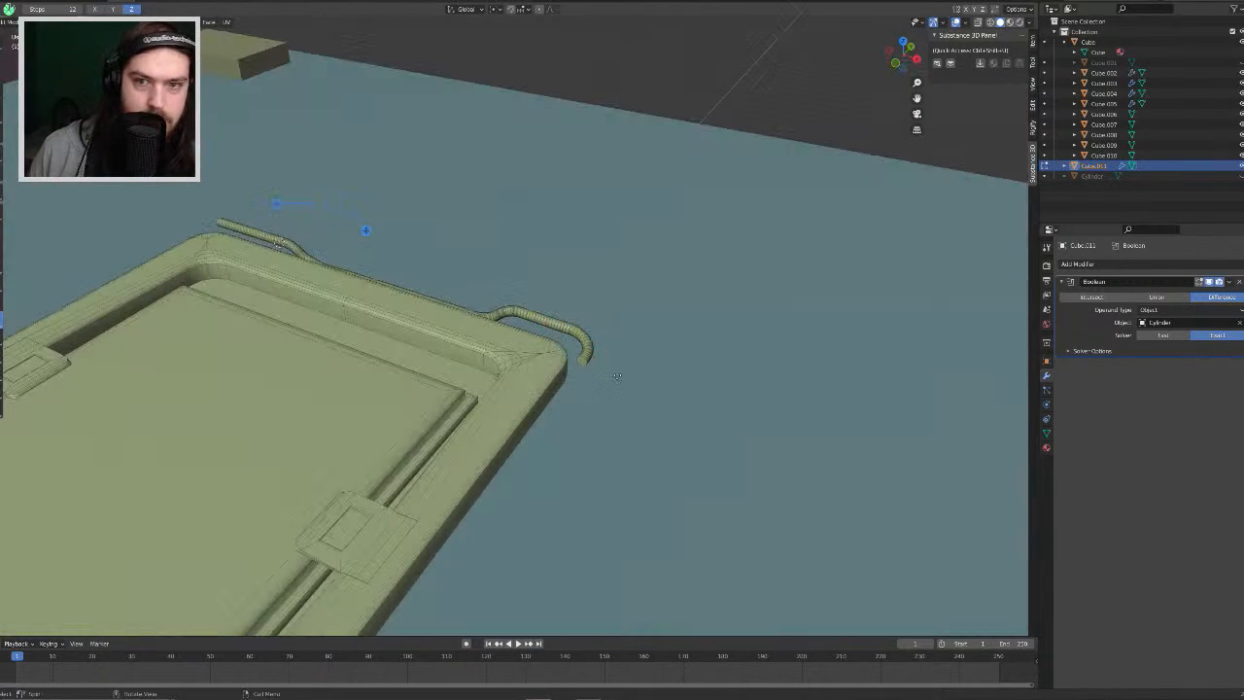
Step: Extrude the bent rod's end face about 15 m so it runs along the frame's long side
middle_click_drag(608, 366, 531, 373)
key("KP_7")
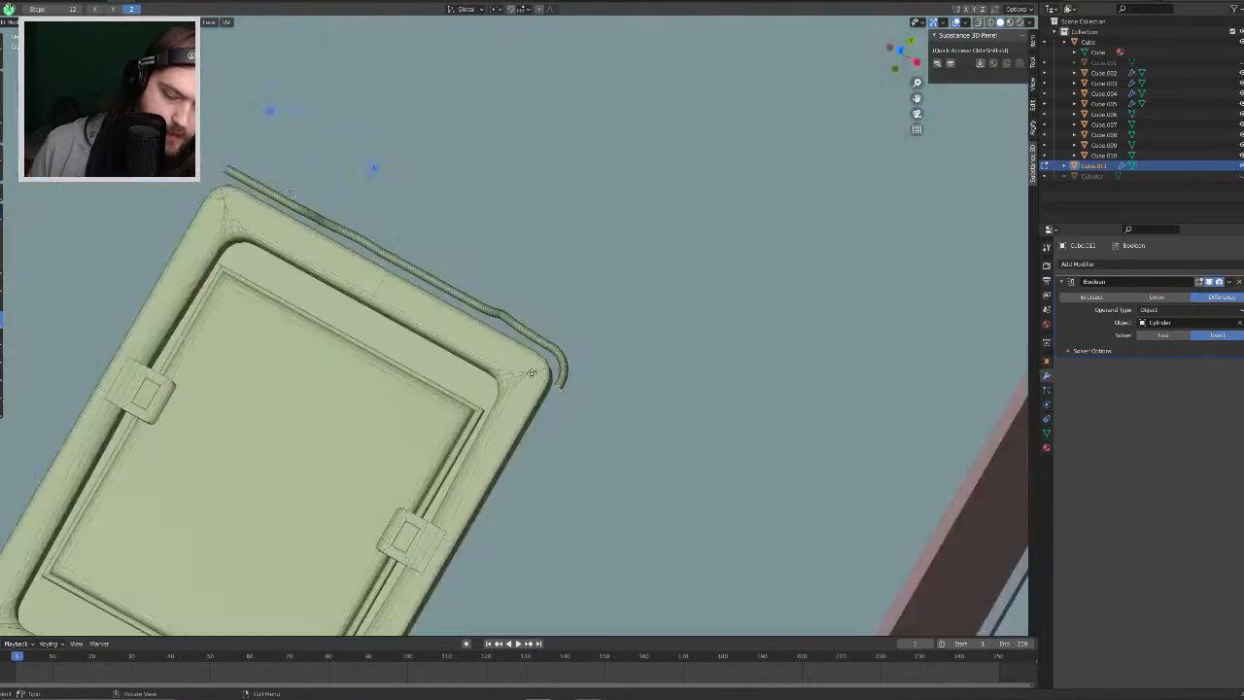
middle_click_drag(599, 365, 706, 262)
key("e")
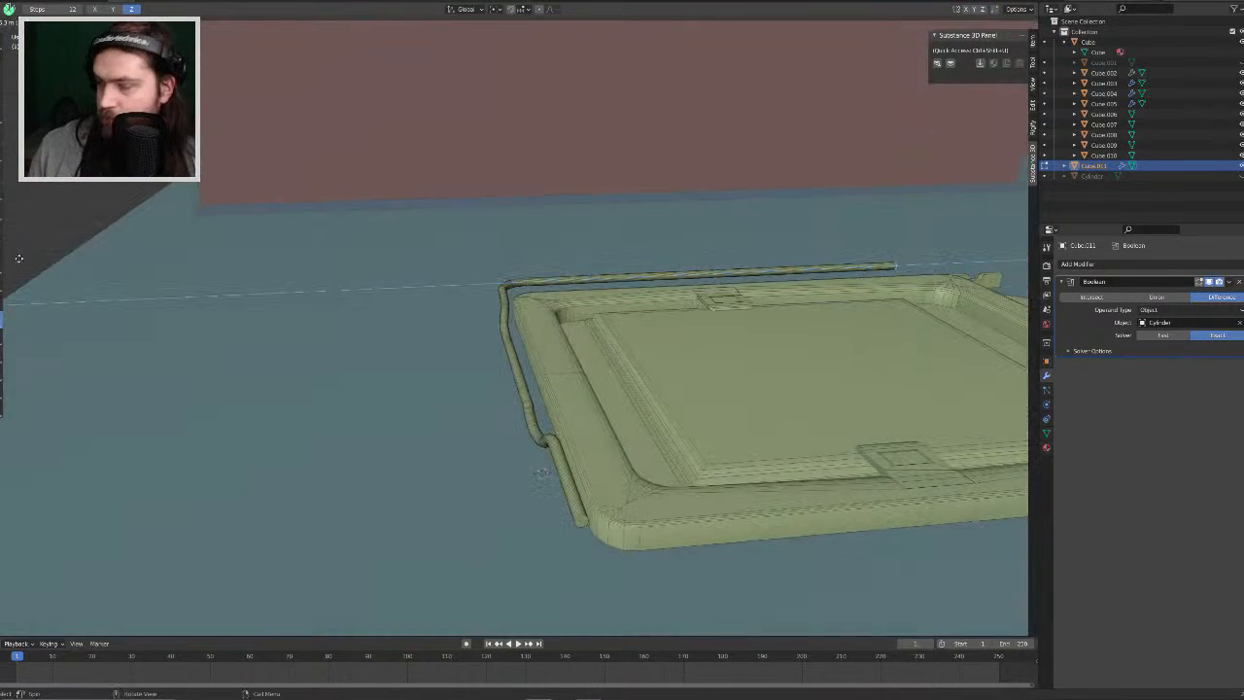
left_click(86, 263)
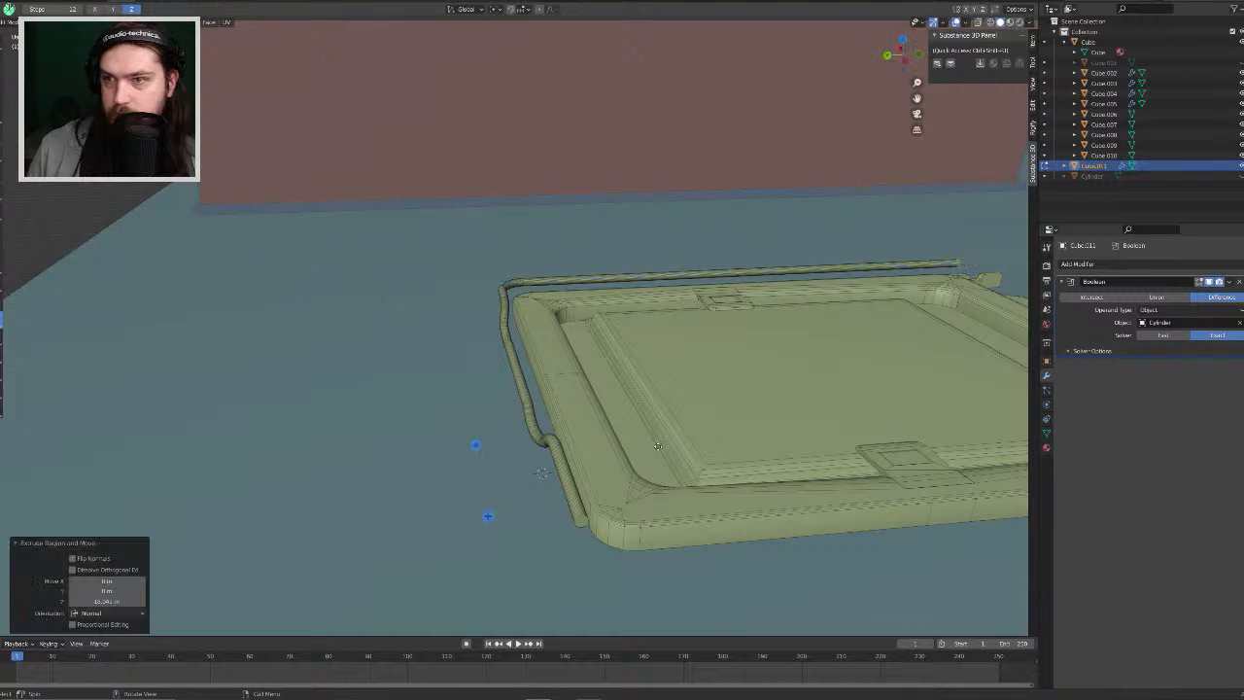
middle_click_drag(657, 445, 353, 417)
Step: Try applying the frame's Boolean modifier, and undo it
key("Tab")
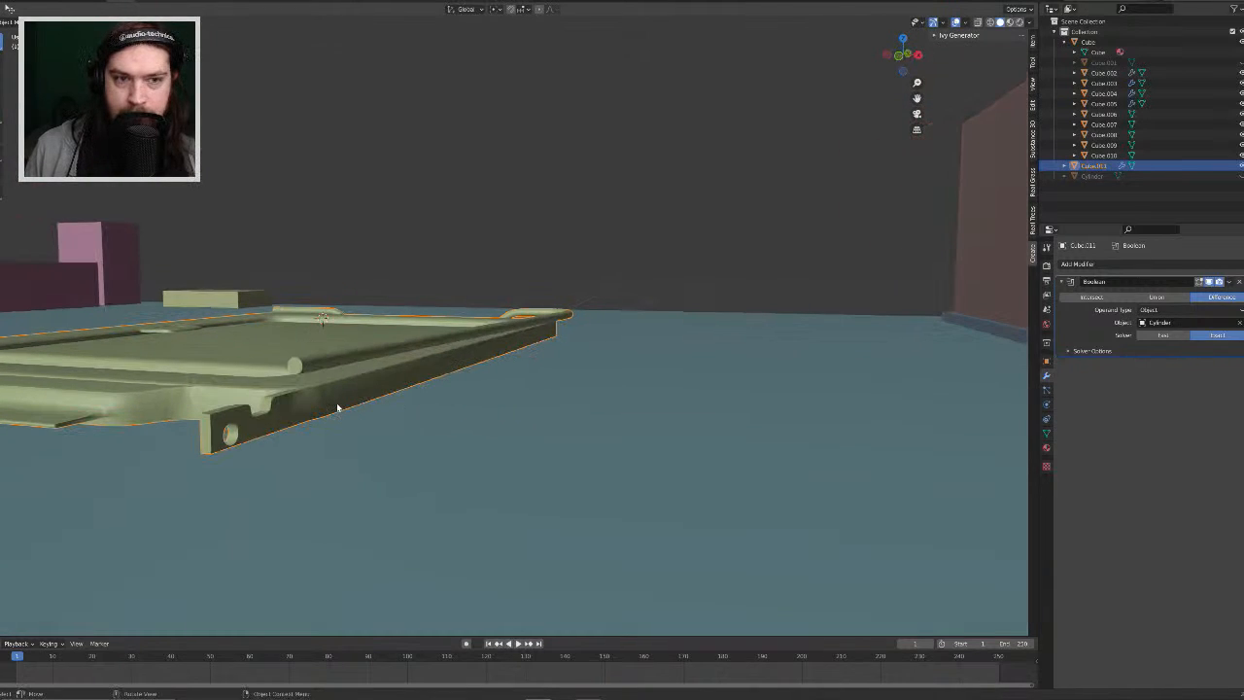
left_click(1229, 281)
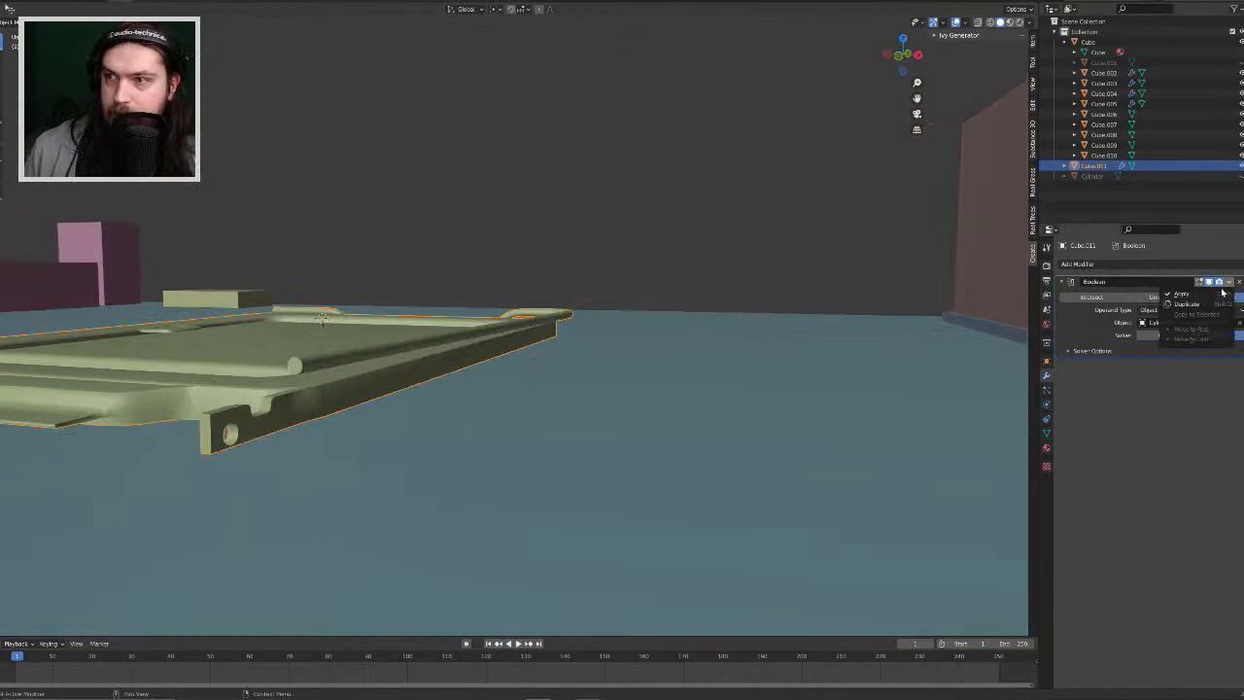
left_click(1211, 296)
middle_click_drag(233, 424, 344, 429)
key("ctrl+z")
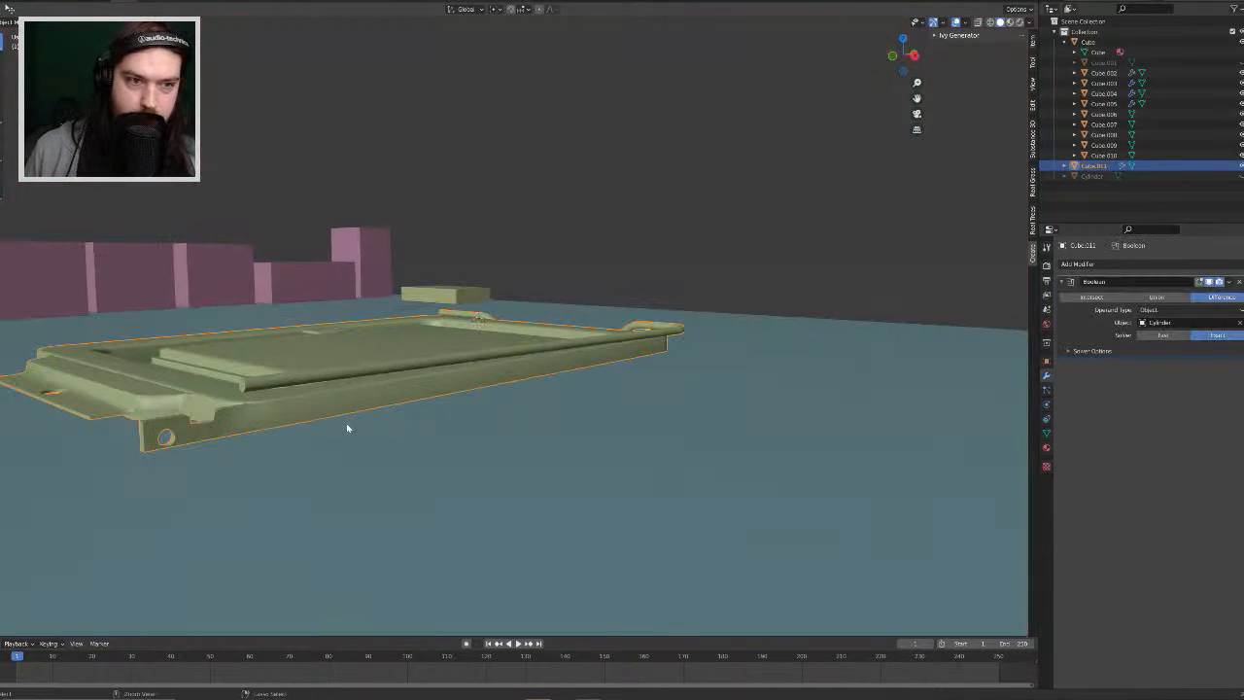
Step: Unhide the cylinder cutters of the frame's holes and open their mesh for editing
key("Tab")
left_click(307, 414)
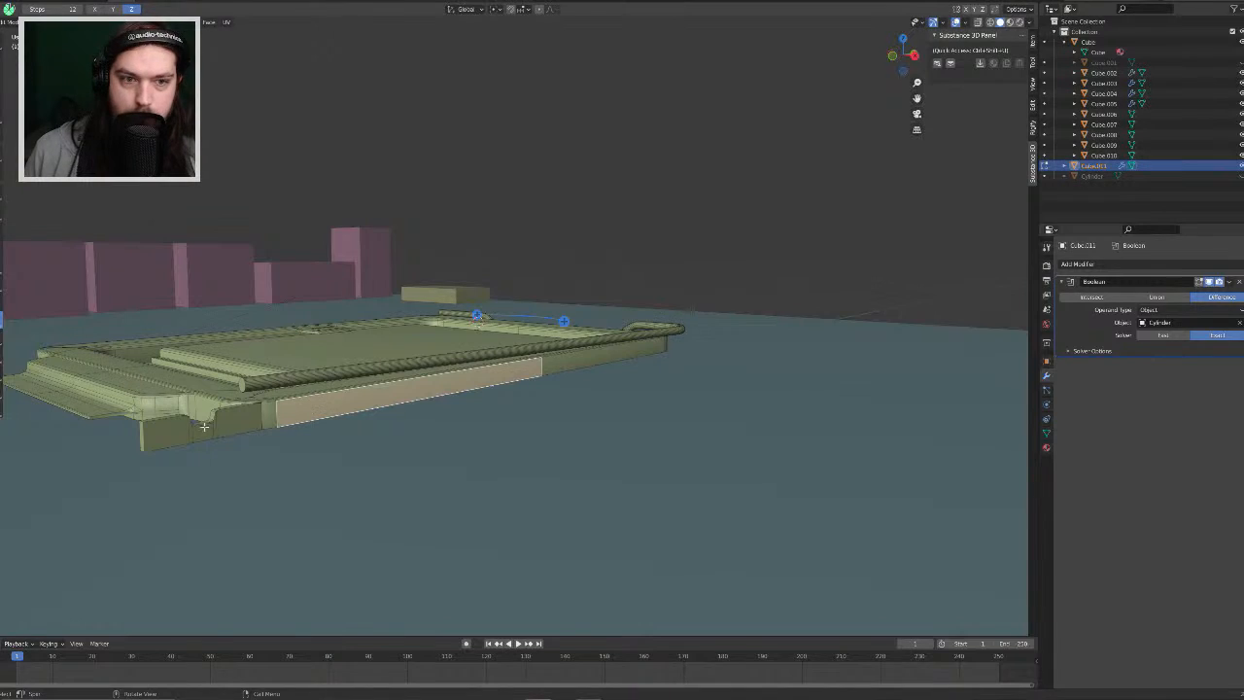
key("Tab")
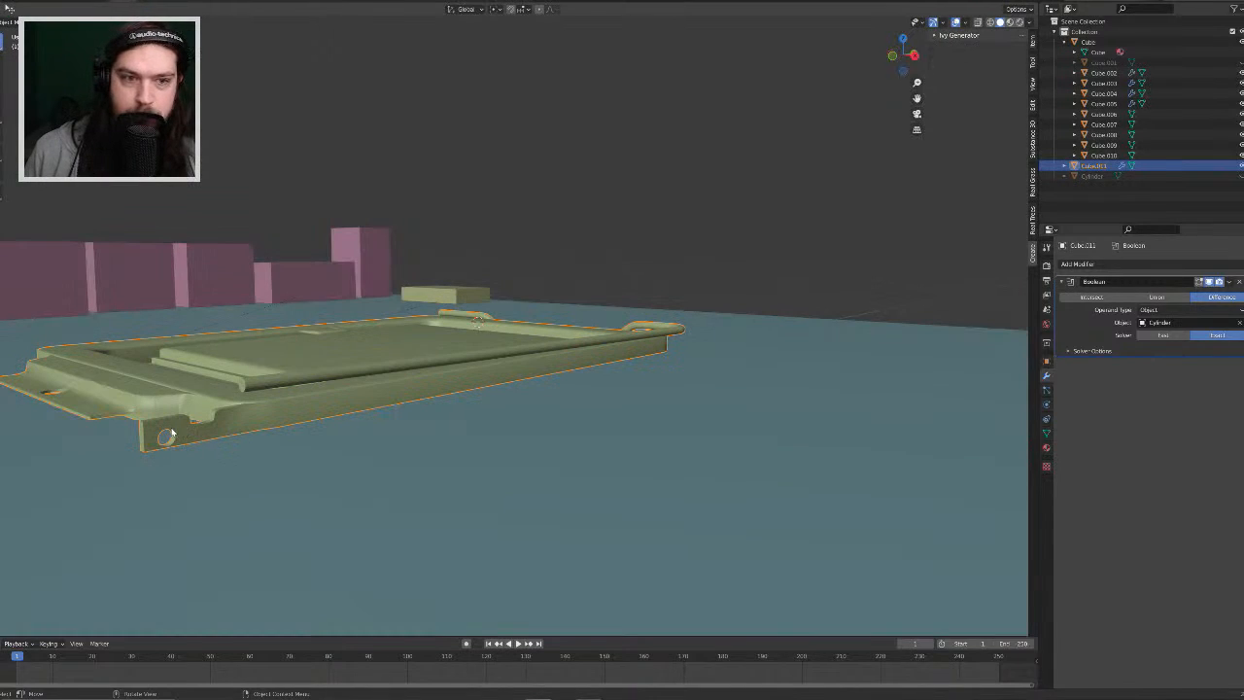
left_click(1239, 176)
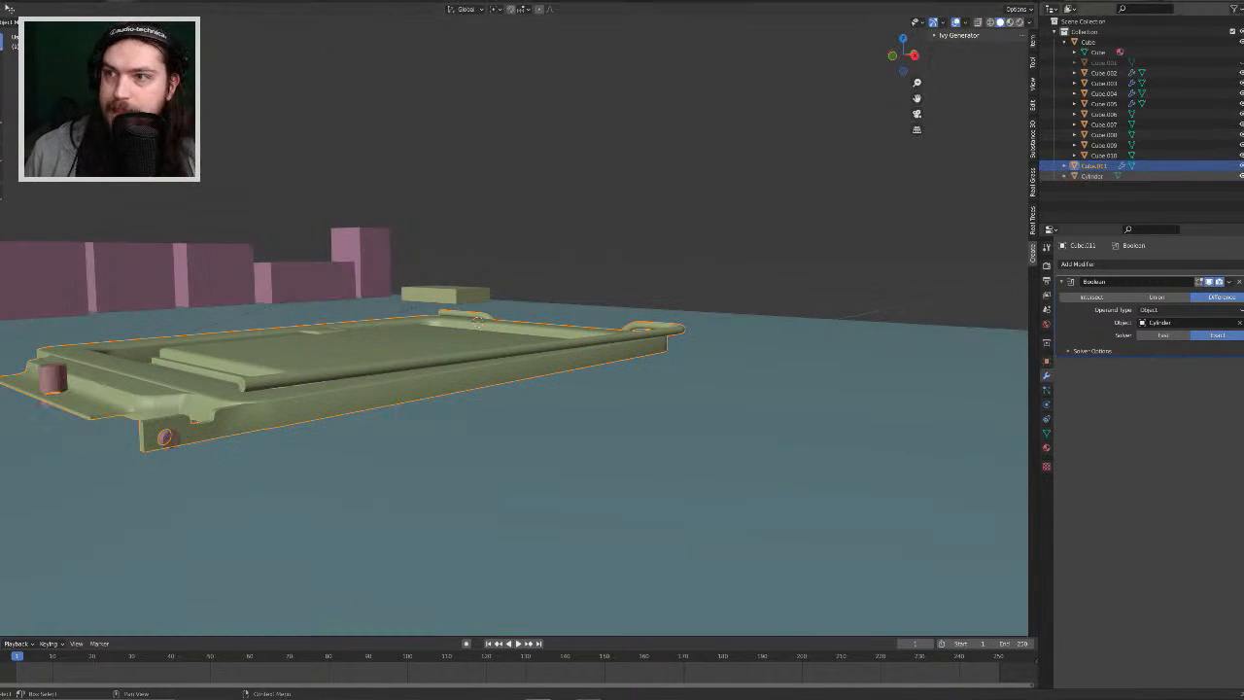
key("Tab")
left_click(173, 444)
key("Tab")
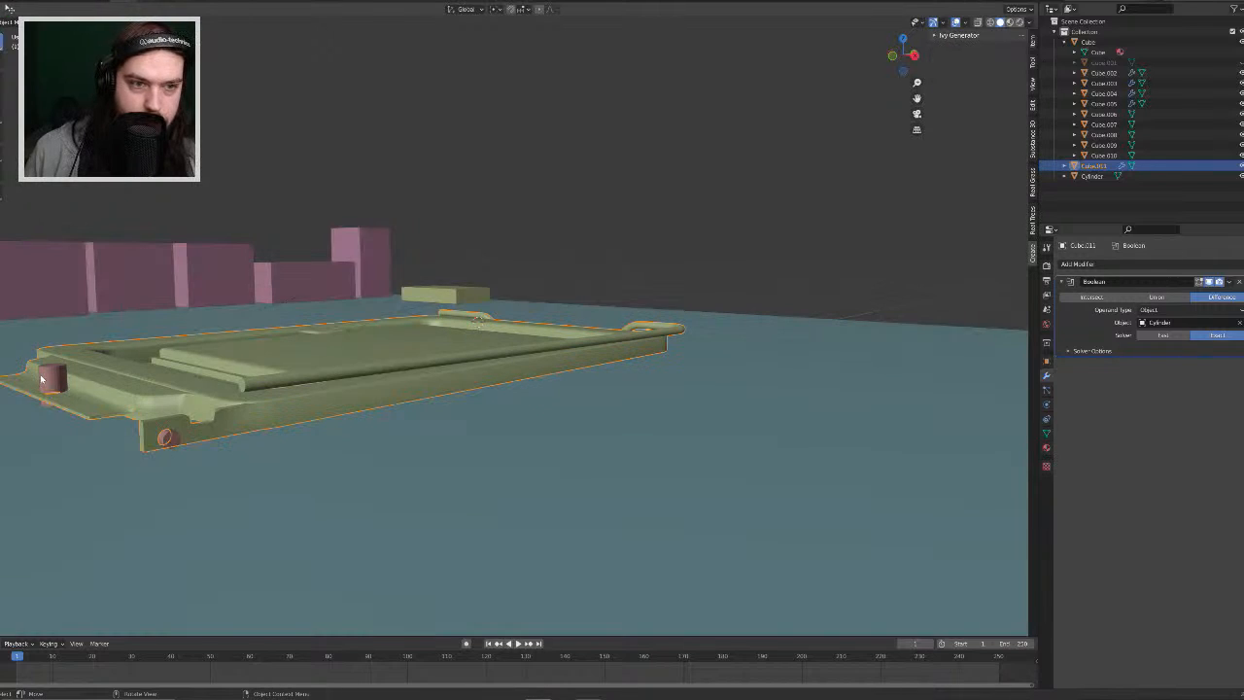
left_click(53, 378)
key("Tab")
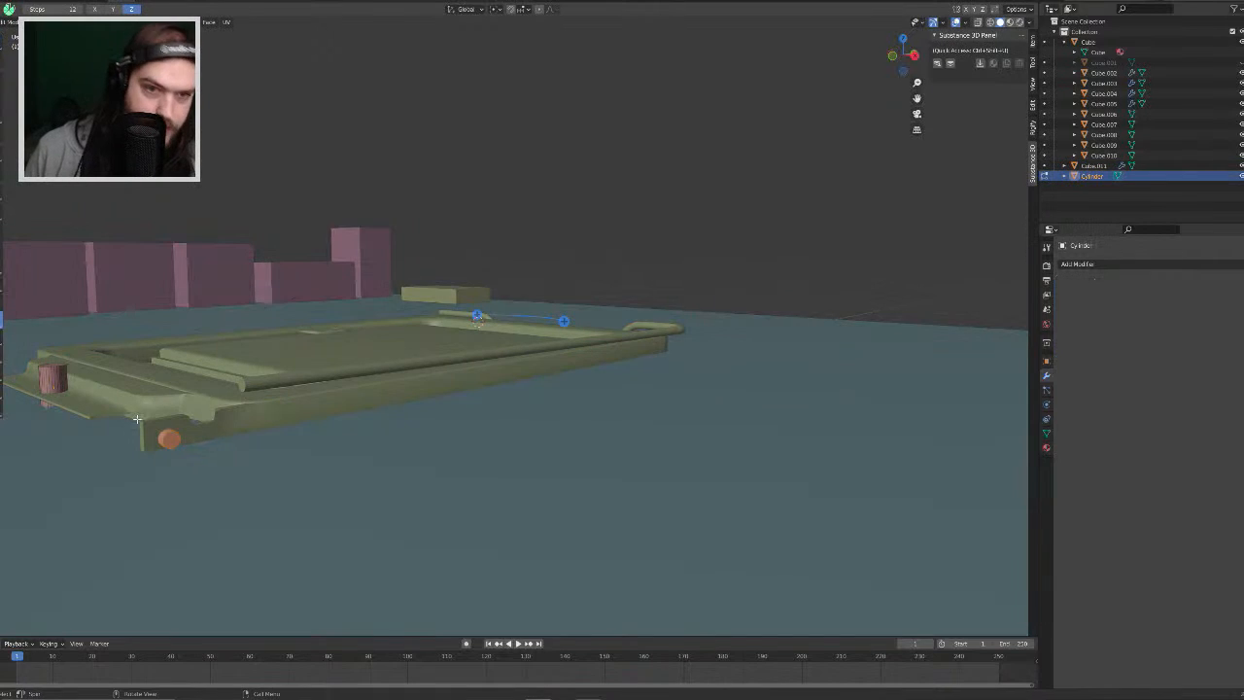
Step: Raise the side tab's cutter cylinder slightly along Z to recentre the hole, and hide the cutters again
key("g")
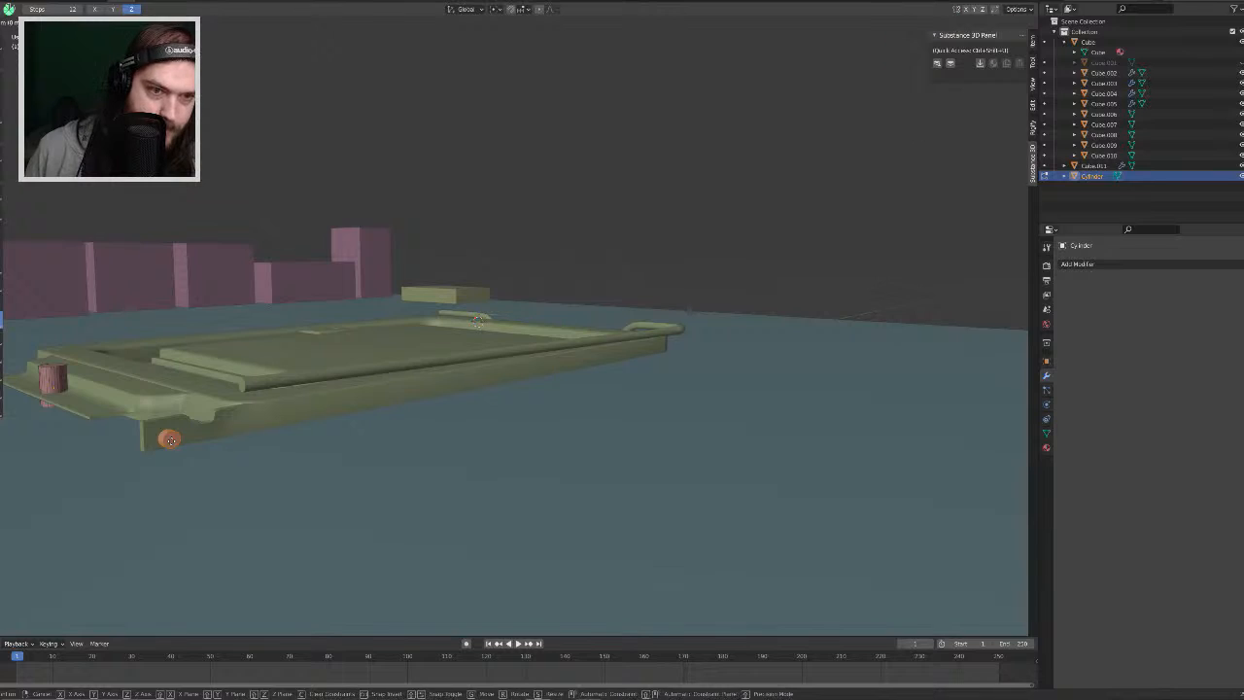
key("z")
left_click(170, 436)
key("Tab")
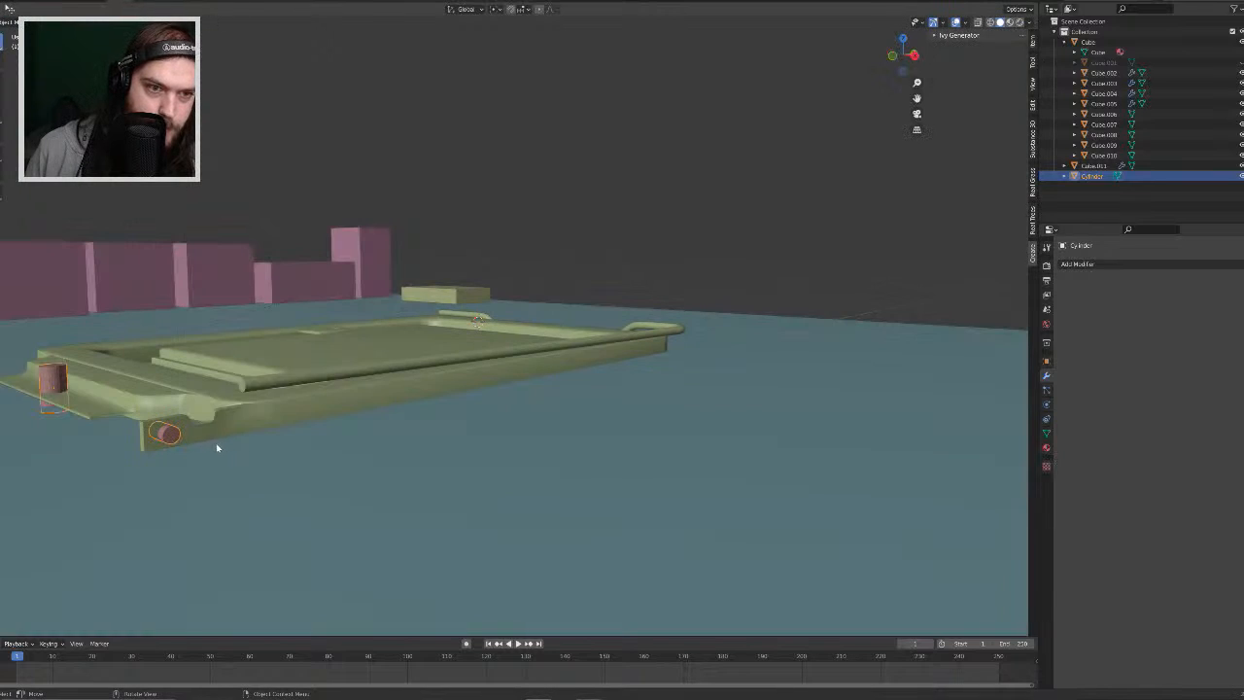
left_click(1241, 176)
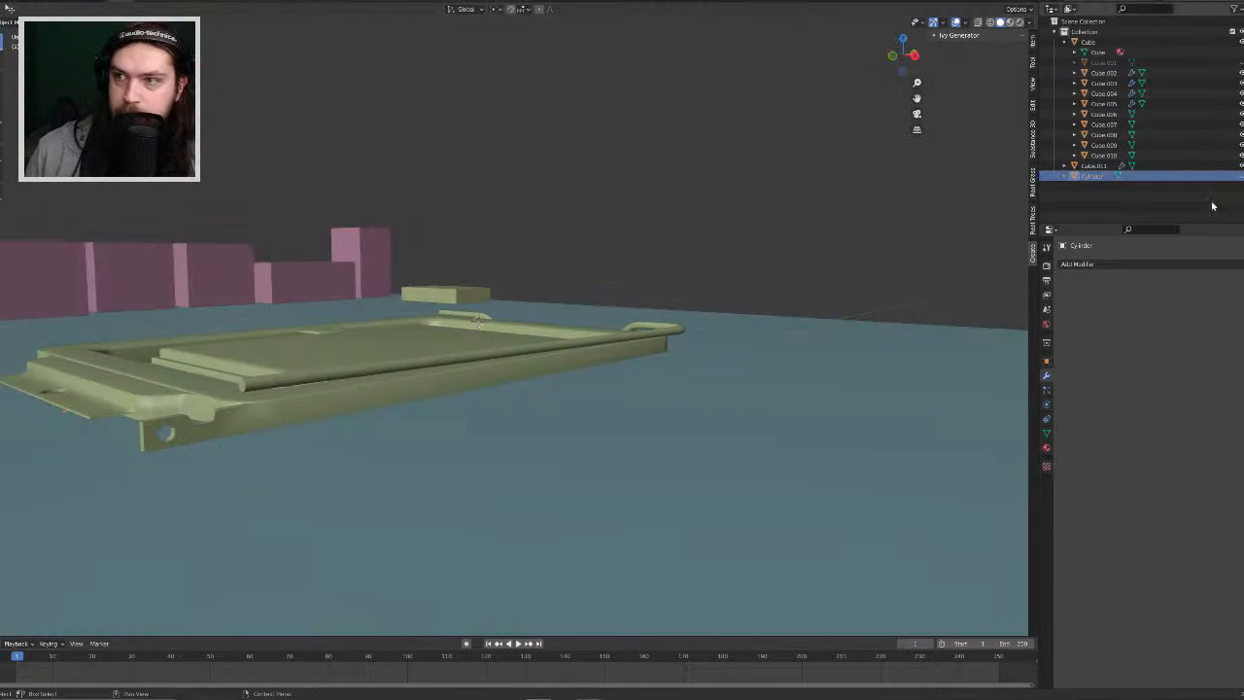
Step: Apply the Boolean modifier that cuts the holes to the frame
left_click(345, 410)
left_click(1227, 282)
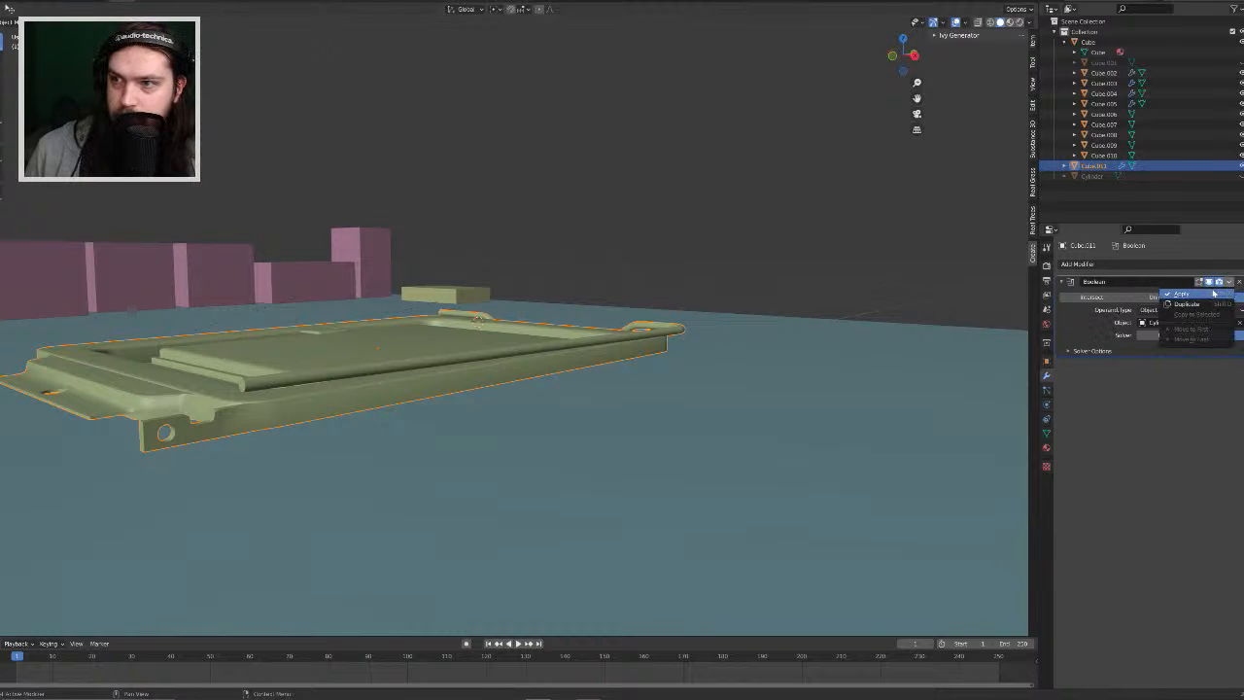
Step: Apply the Boolean modifier on the selected frame object
left_click(1207, 294)
middle_click_drag(379, 416, 435, 436)
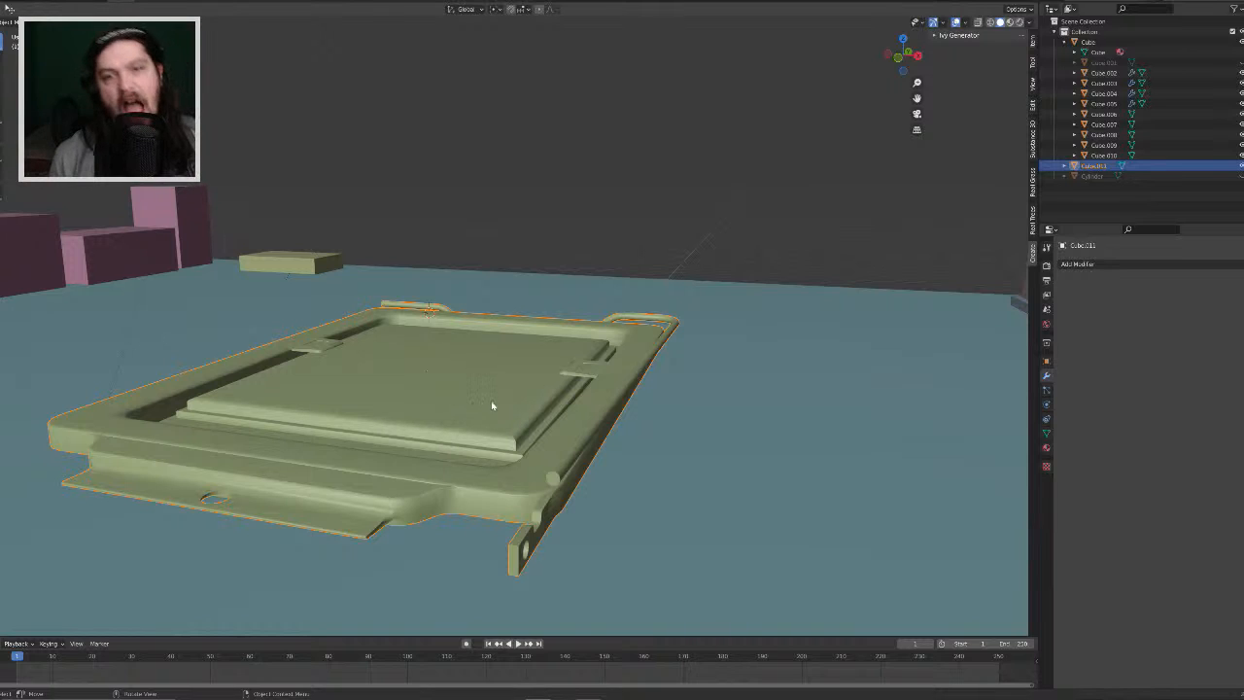
mouse_move(517, 396)
middle_mouse_down()
mouse_move(519, 477)
mouse_move(536, 411)
mouse_move(503, 383)
middle_mouse_up()
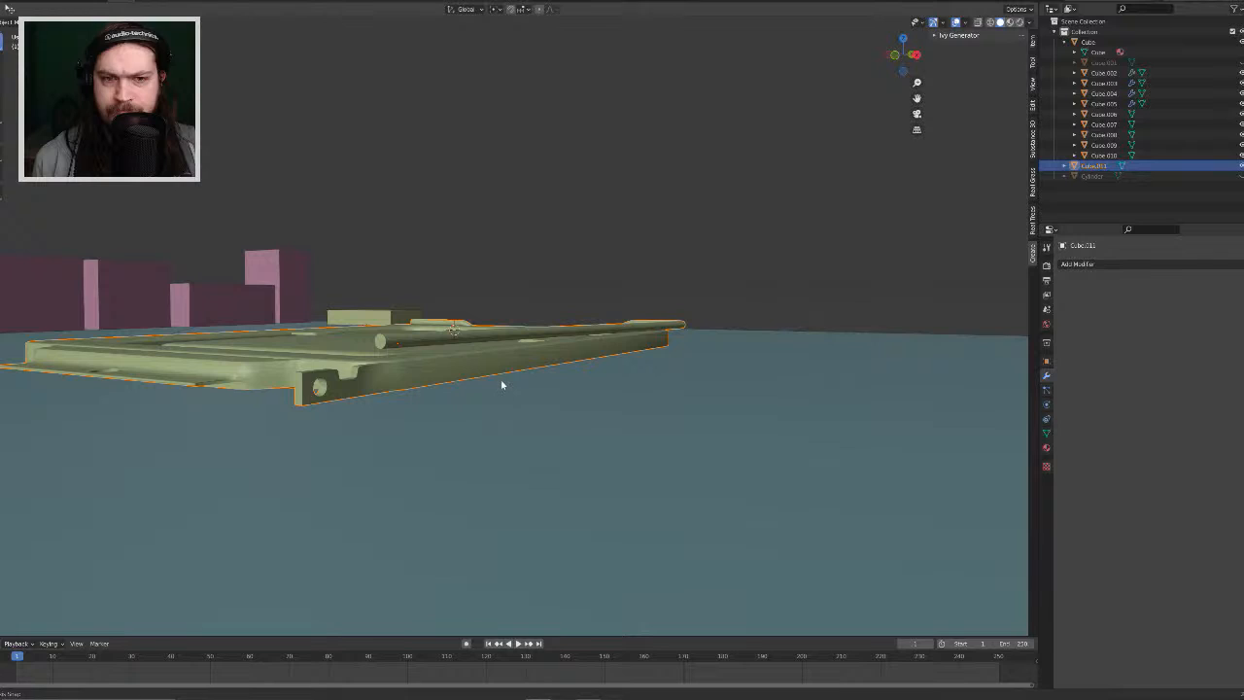
Step: In Edit Mode, spin the end face of the side rod near the holed tab with 12 steps
left_click(379, 342)
left_click(379, 342)
key("Tab")
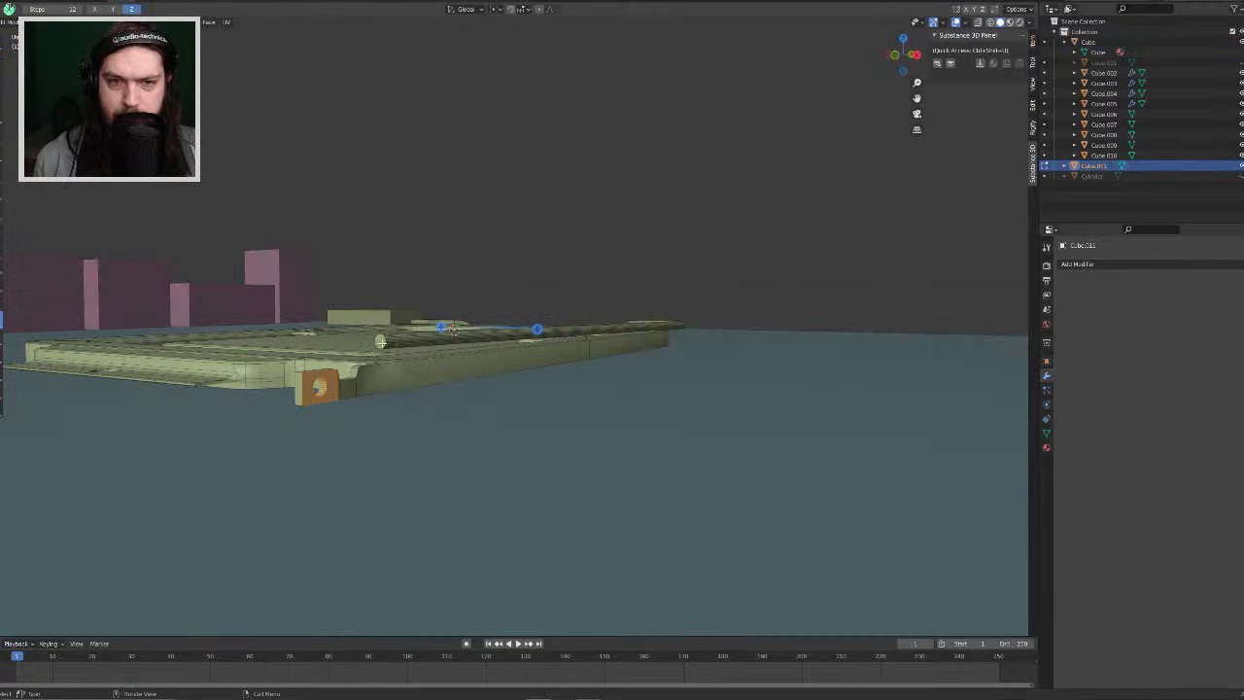
middle_click_drag(380, 342, 515, 328)
middle_click_drag(440, 356, 539, 353)
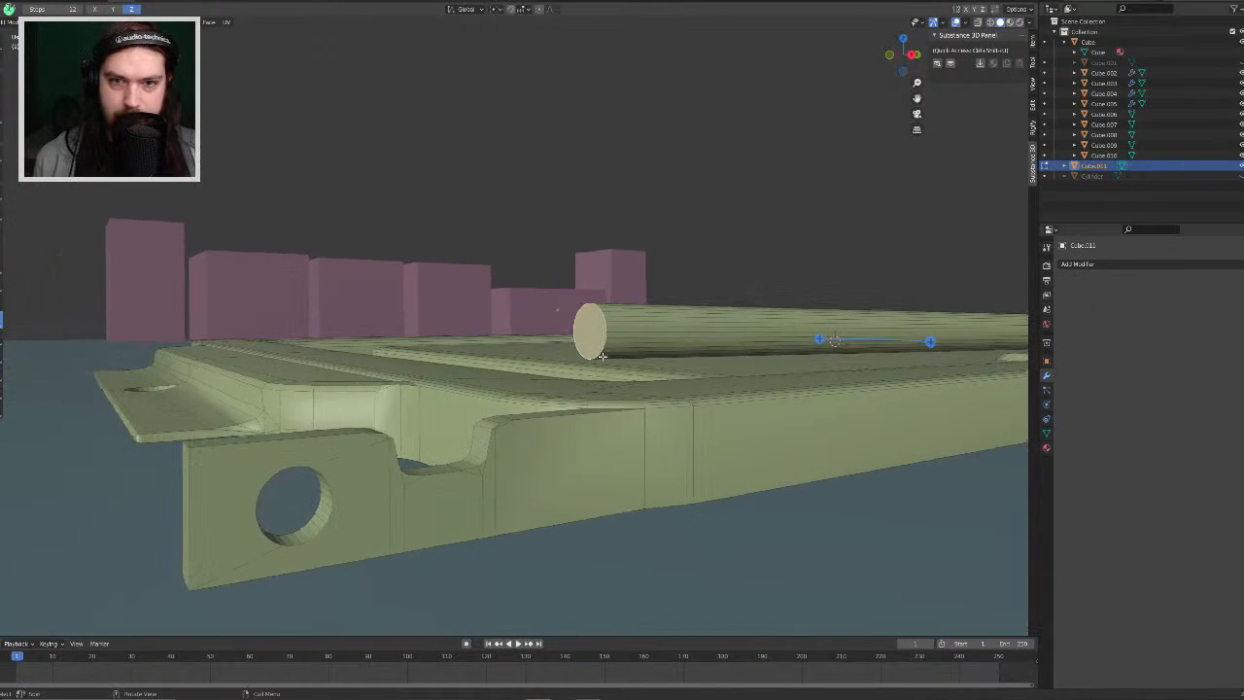
left_click_drag(603, 341, 560, 358)
Step: Move the spin centre to the rod's open end near the tab, at about X 3.11 m and Y 11.5 m
middle_click_drag(559, 357, 692, 371)
scroll(692, 371, "down", 6)
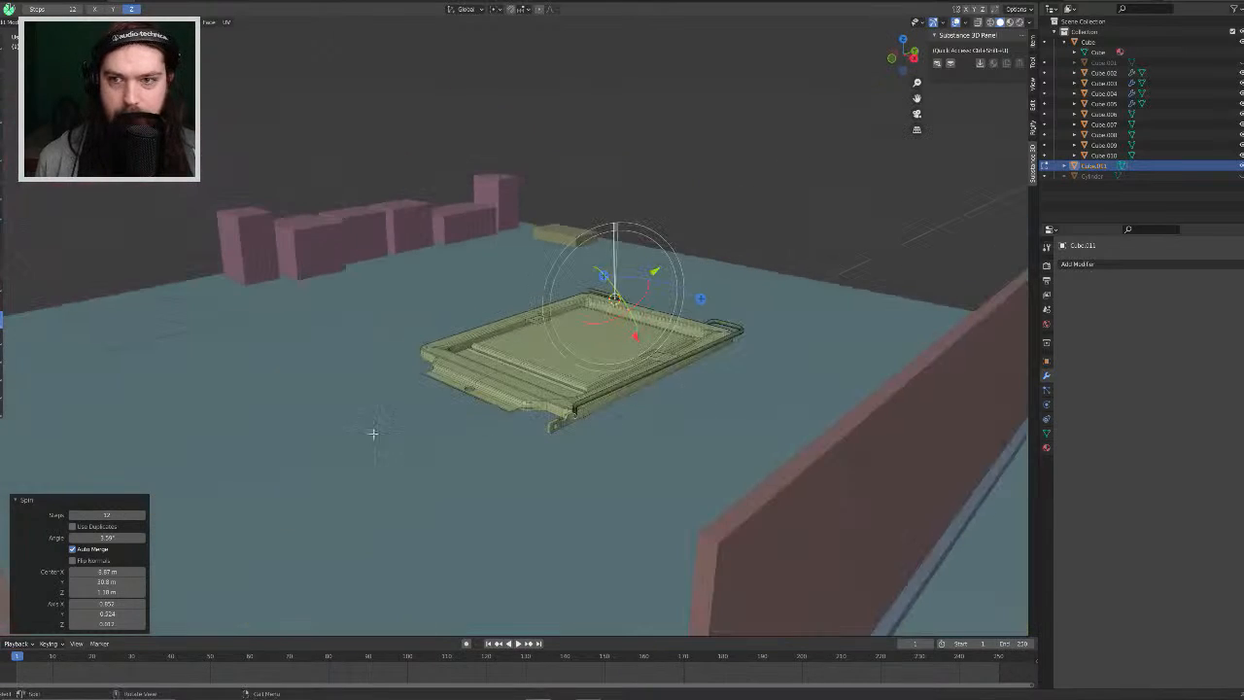
middle_click_drag(601, 297, 670, 392)
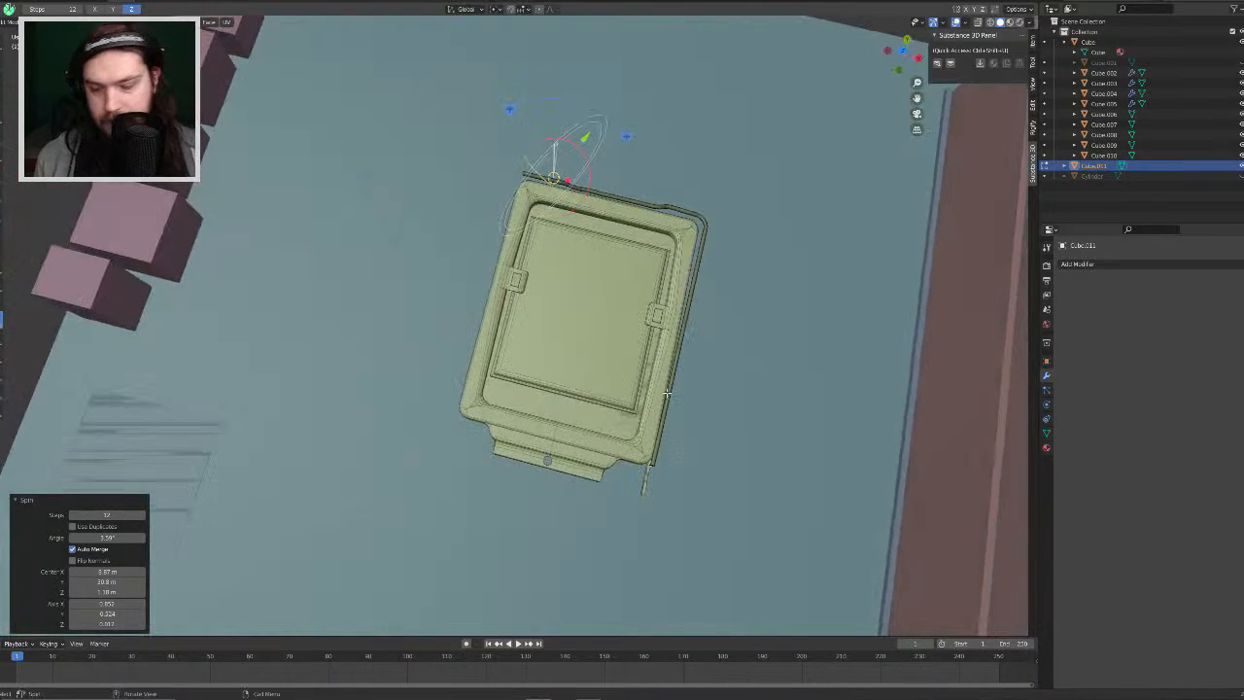
key("KP_7")
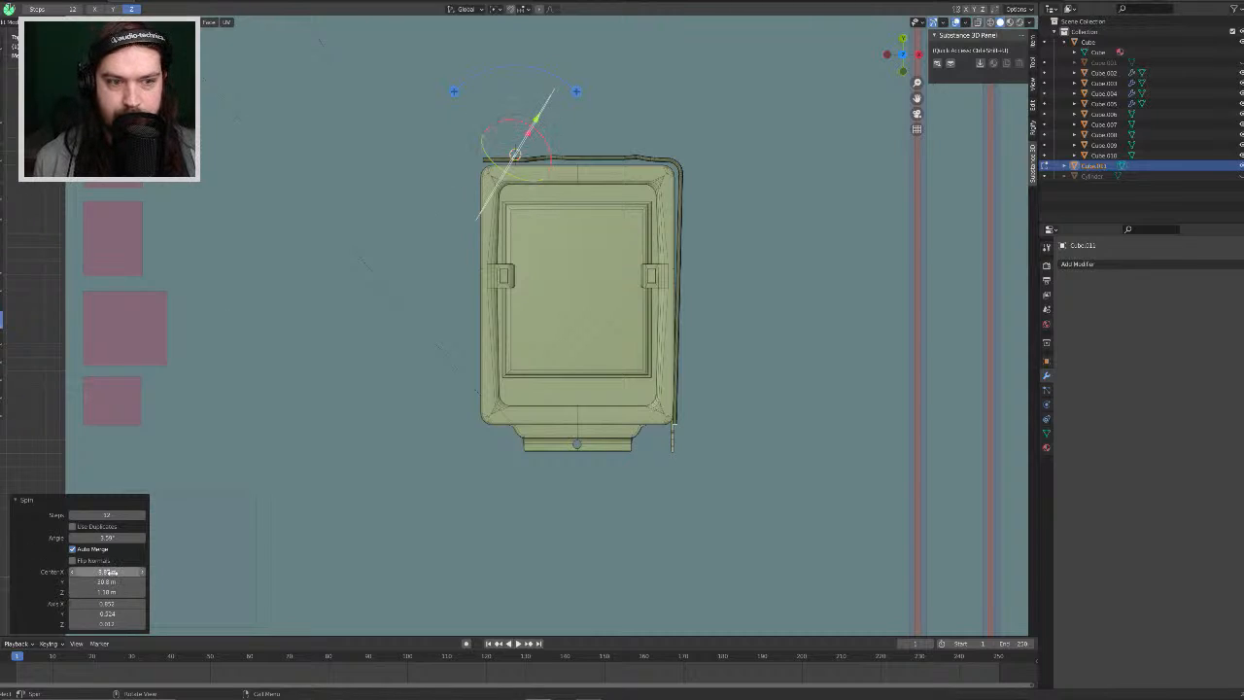
left_click_drag(107, 571, 64, 581)
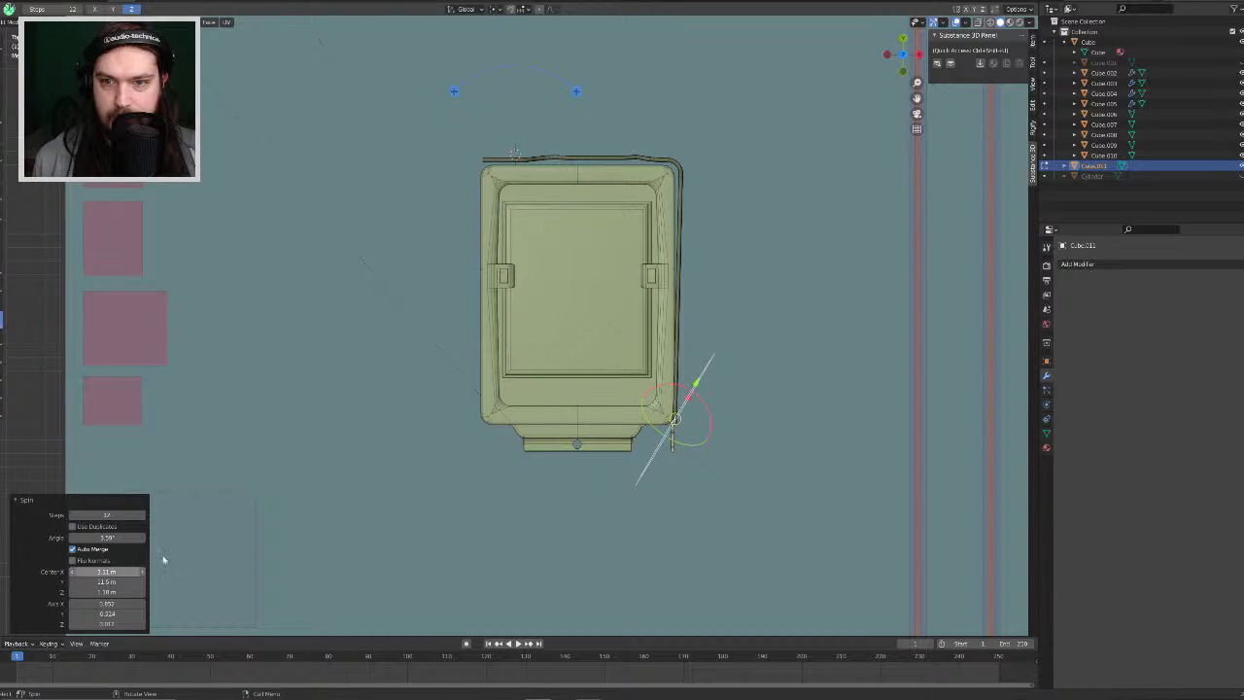
Step: Set the rod bend's spin angle to 90°
middle_click_drag(864, 462, 791, 302)
scroll(830, 393, "up", 6)
middle_click_drag(612, 259, 606, 256)
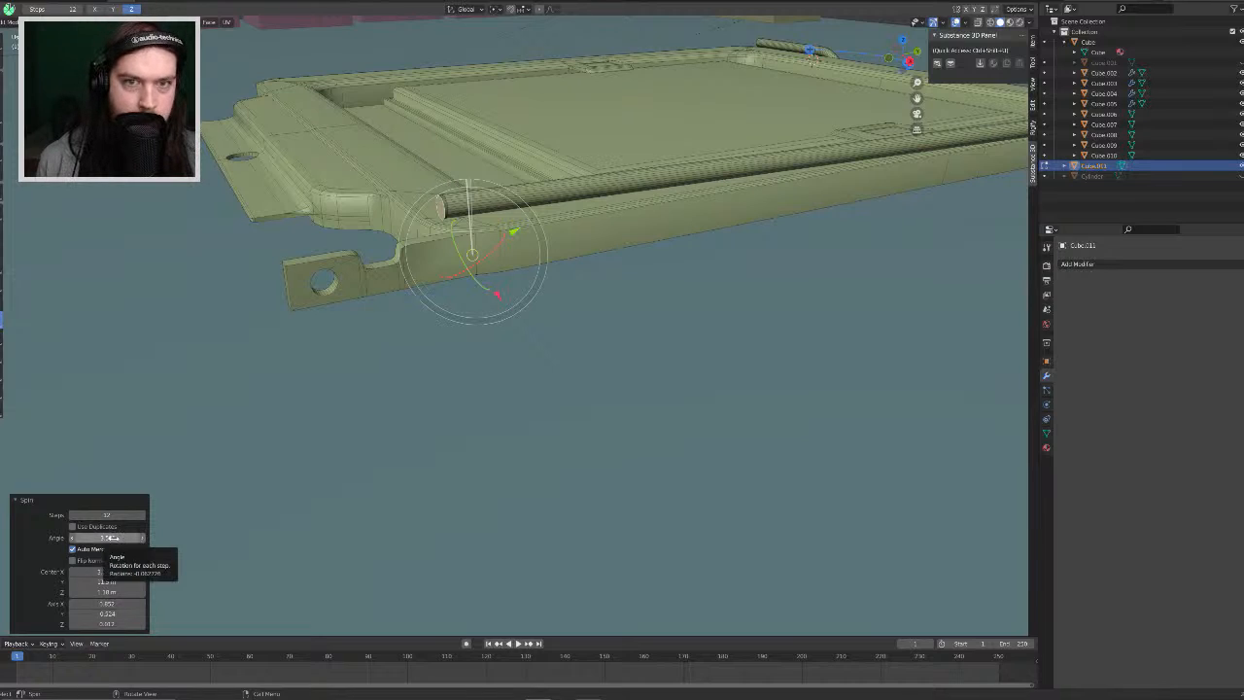
left_click(114, 537)
type("90")
key("Return")
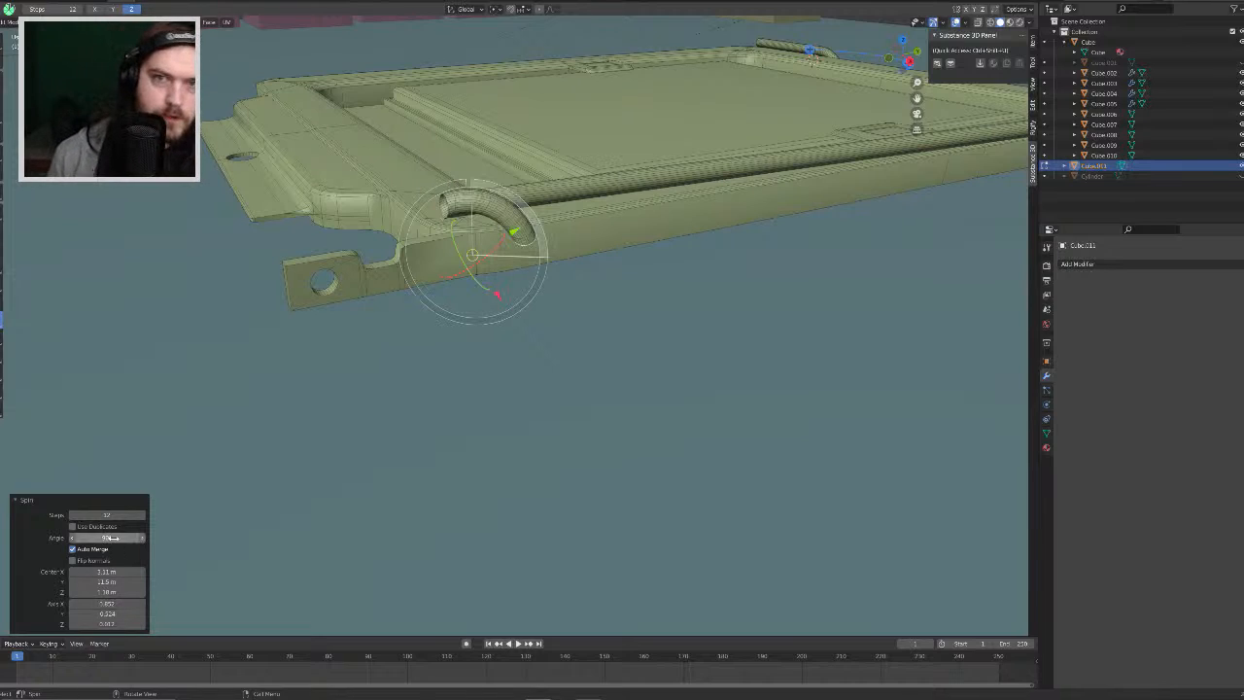
left_click(114, 537)
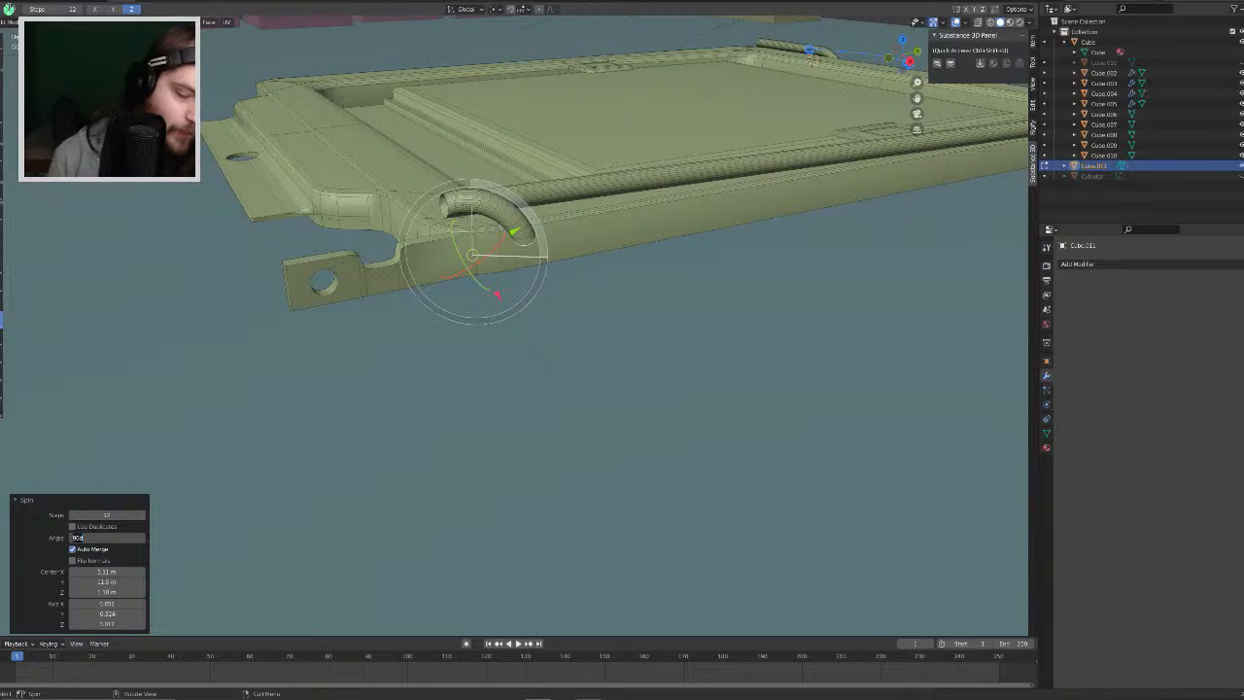
key("Return")
Step: Shift the spin centre in X, adjust the spin axis X component, and set axis Y and Z to 0
middle_click_drag(484, 287, 662, 375)
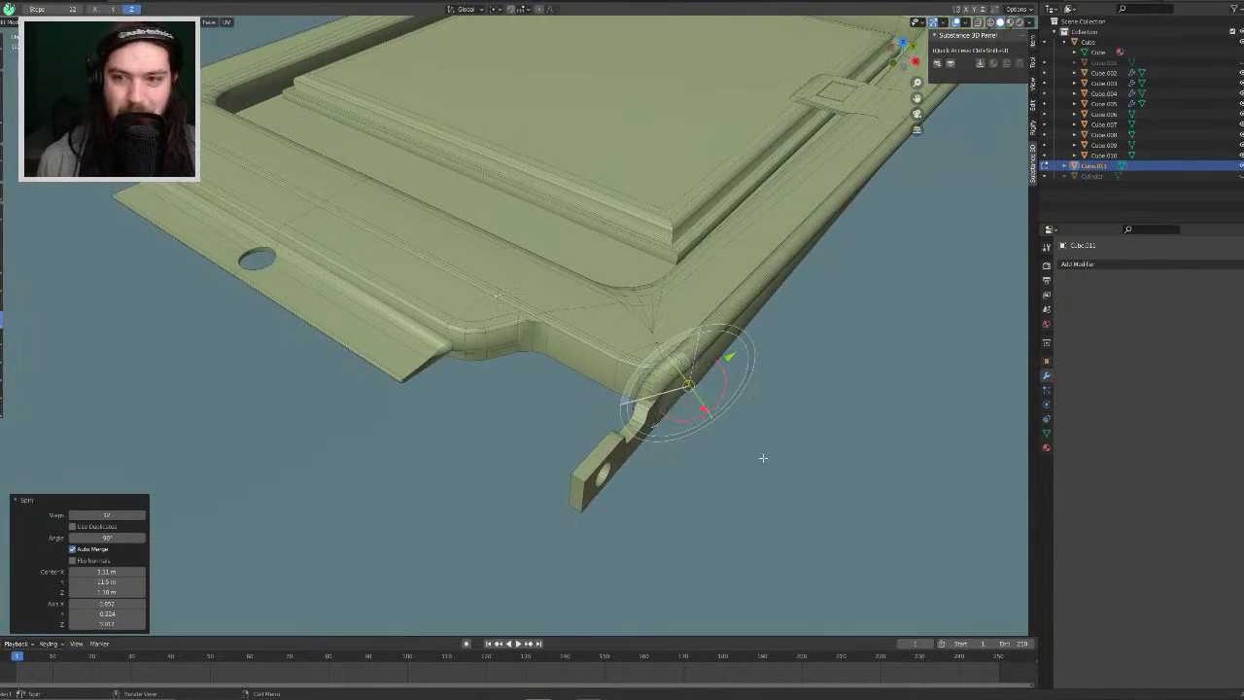
left_click_drag(126, 571, 116, 604)
left_click(107, 613)
type("0")
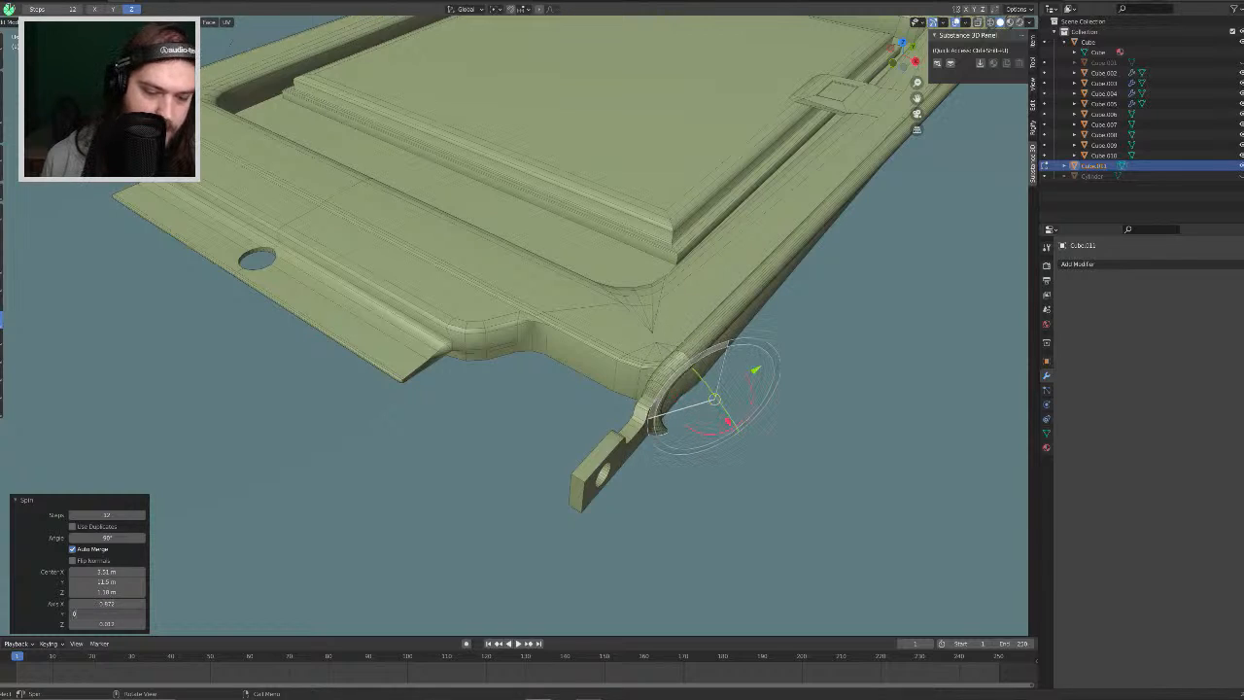
key("Return")
left_click(106, 625)
type("0")
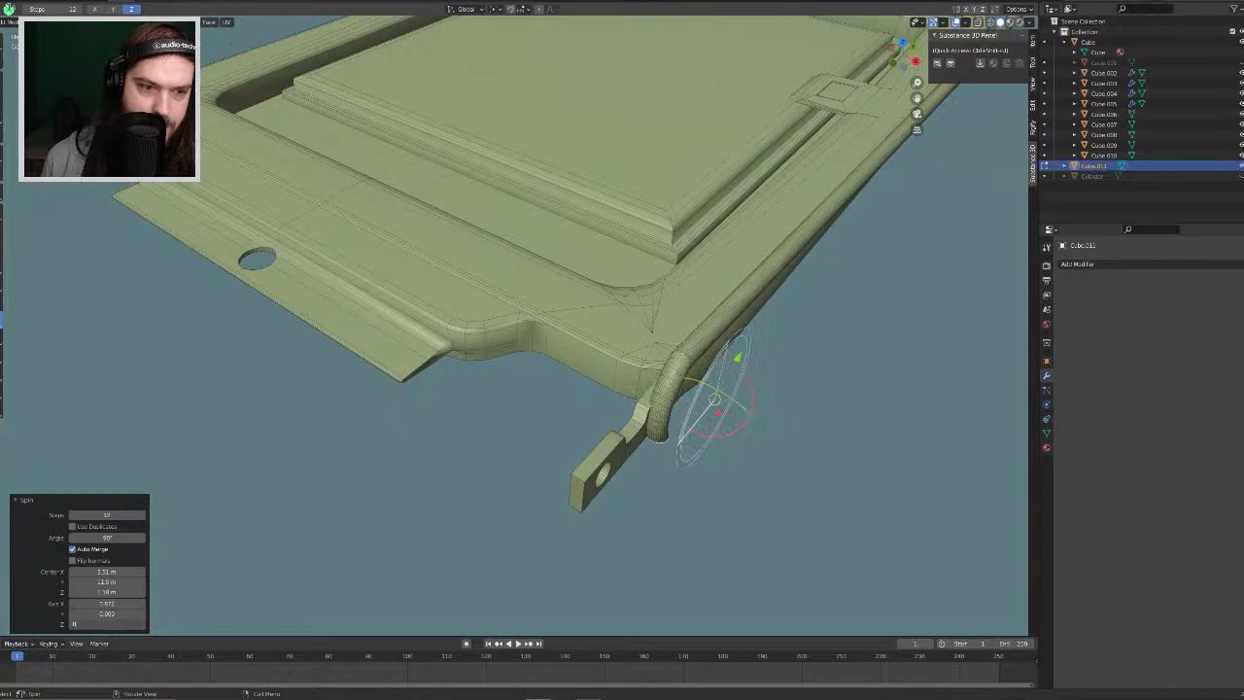
key("Return")
Step: Adjust the spin axis Z component to align the bend with the rod and set the angle to 60°
middle_click_drag(768, 421, 799, 425)
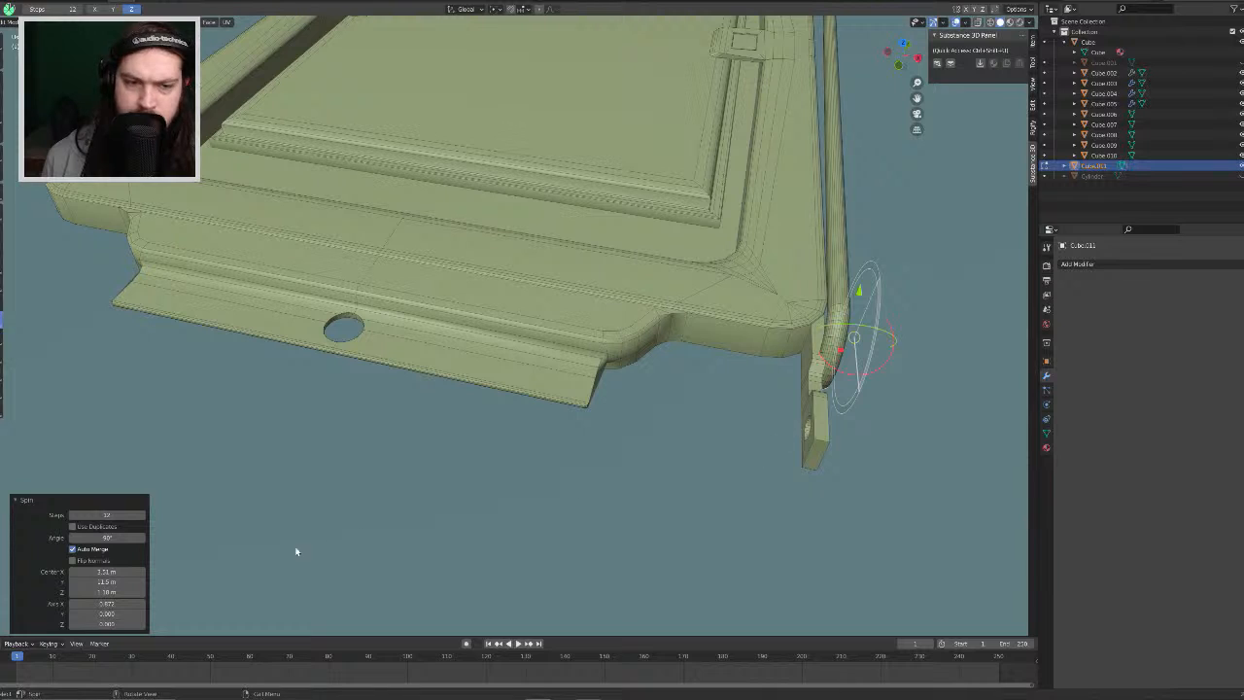
mouse_move(107, 624)
left_mouse_down()
mouse_move(72, 623)
mouse_move(165, 624)
mouse_move(107, 624)
left_mouse_up()
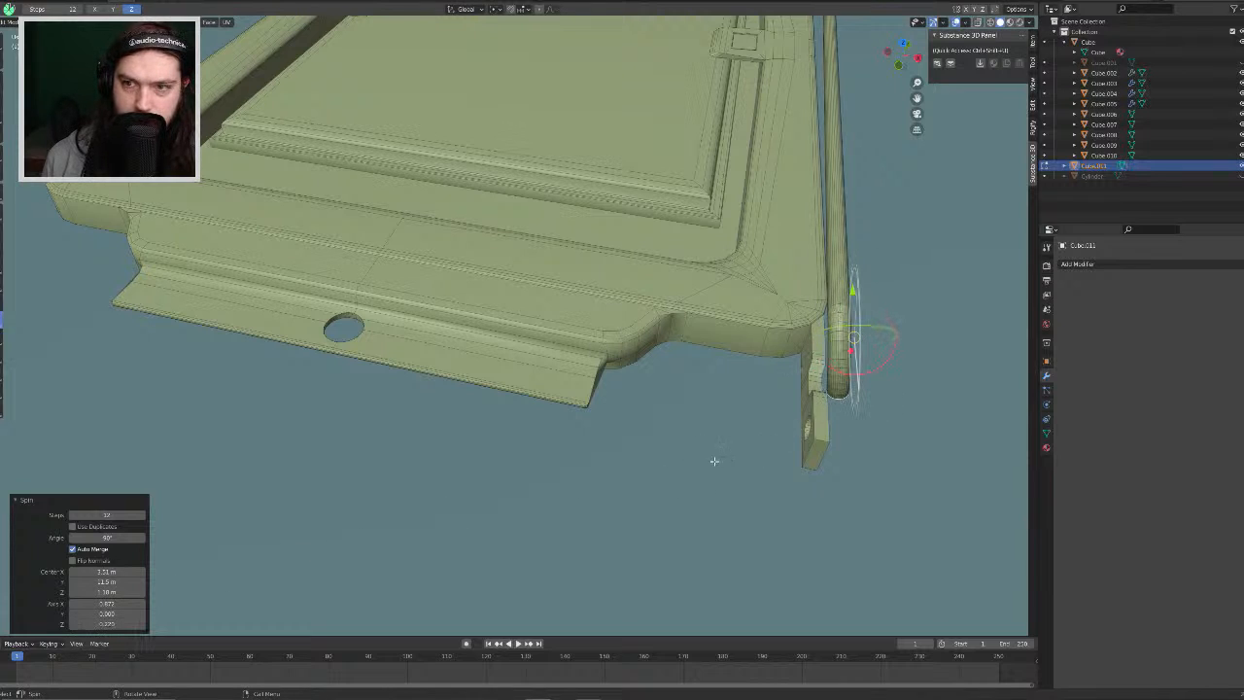
middle_click_drag(716, 458, 682, 435)
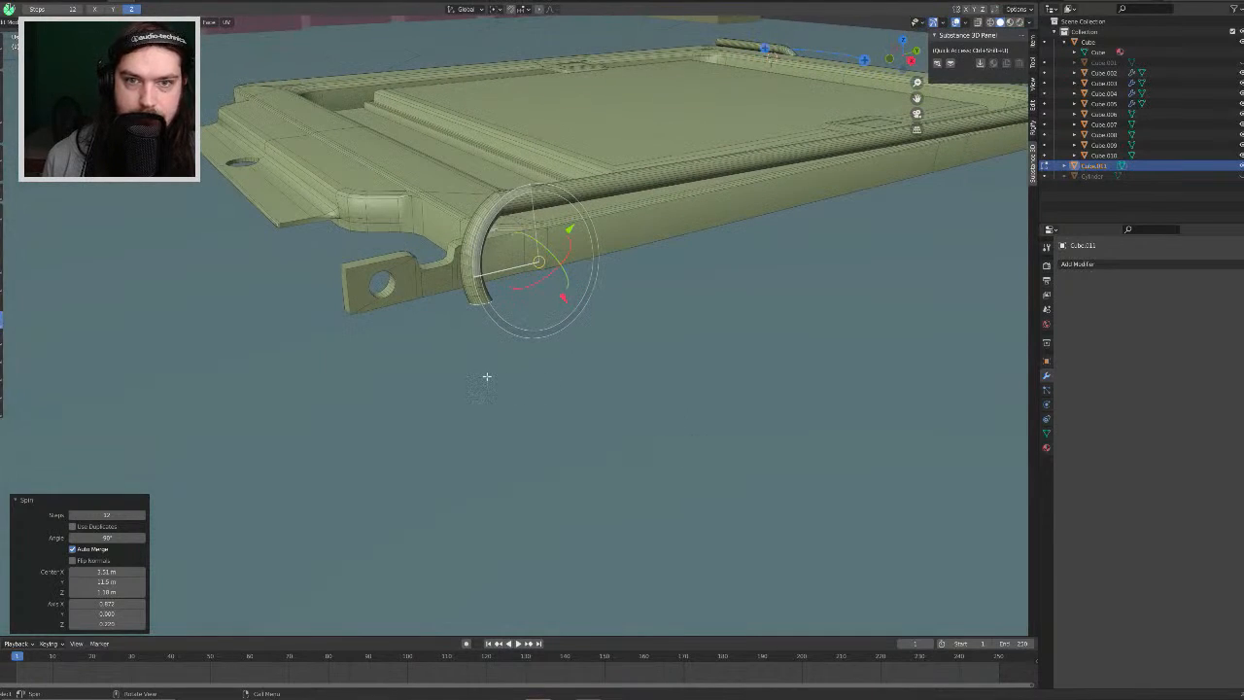
left_click(111, 537)
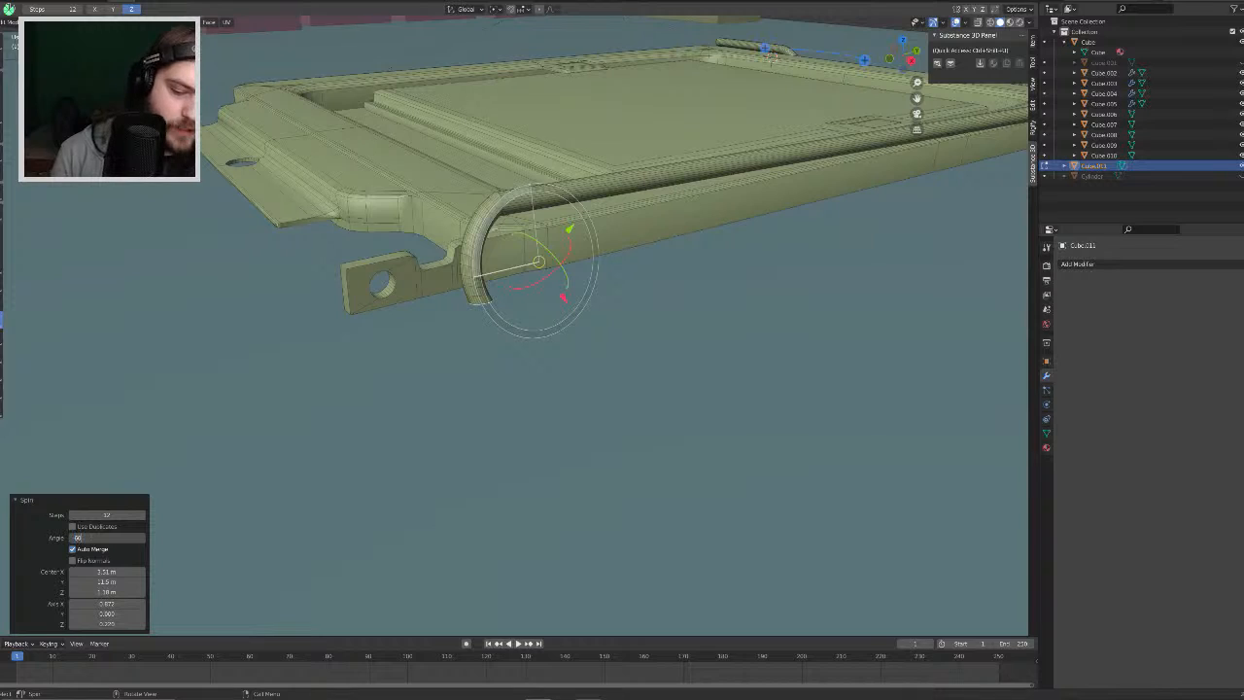
type("60")
key("Return")
Step: Fine-tune the spin centre in X, Y and Z so the rod bends smoothly down toward the notch beside the tab
middle_click_drag(571, 192, 571, 330)
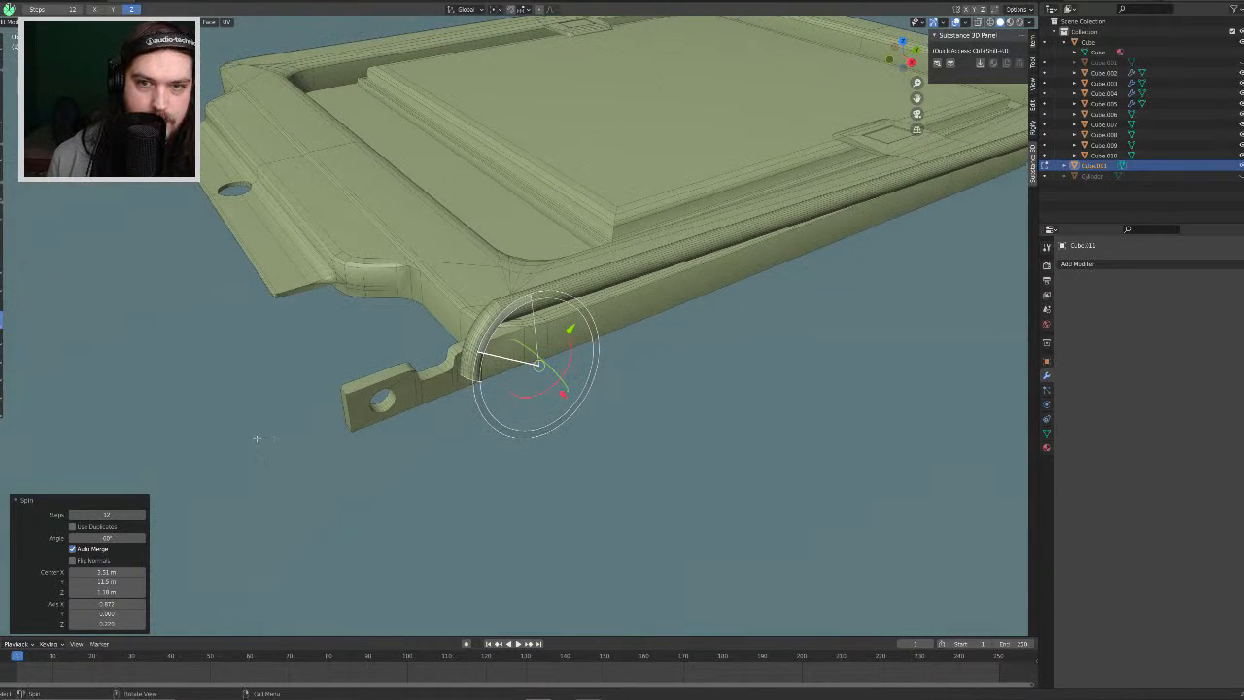
left_click_drag(106, 571, 99, 581)
middle_click_drag(431, 437, 289, 504)
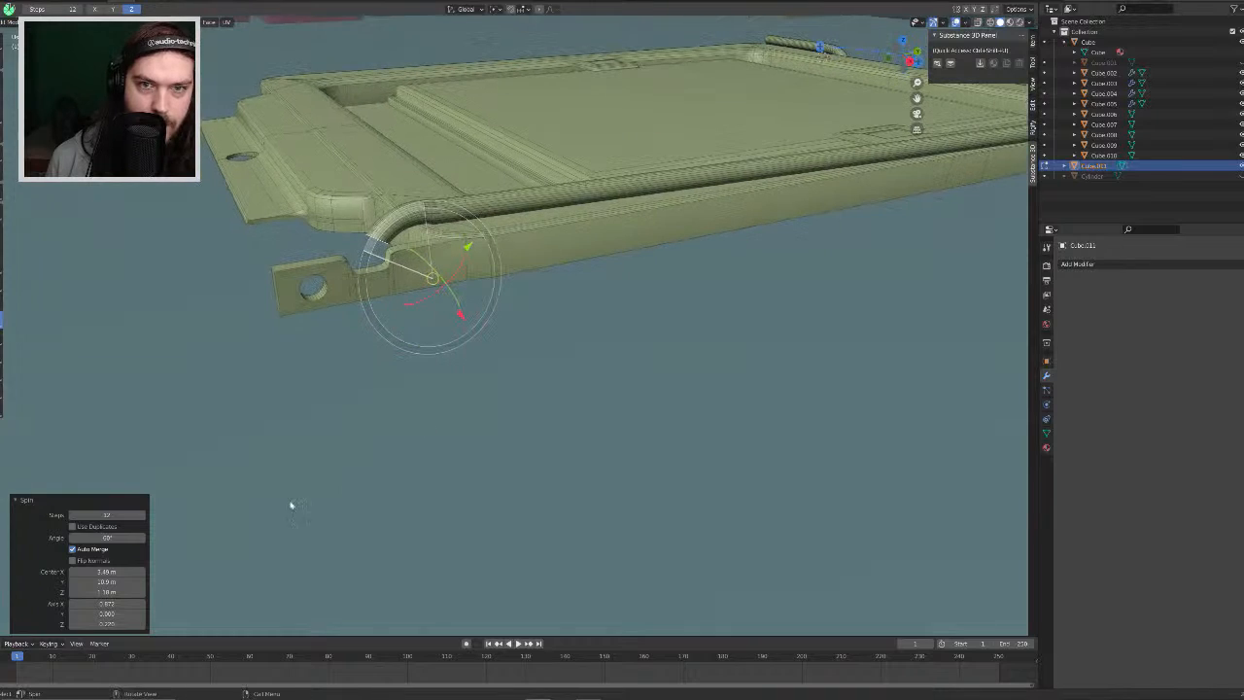
mouse_move(106, 591)
left_mouse_down()
mouse_move(79, 591)
mouse_move(95, 590)
mouse_move(93, 571)
mouse_move(113, 582)
left_mouse_up()
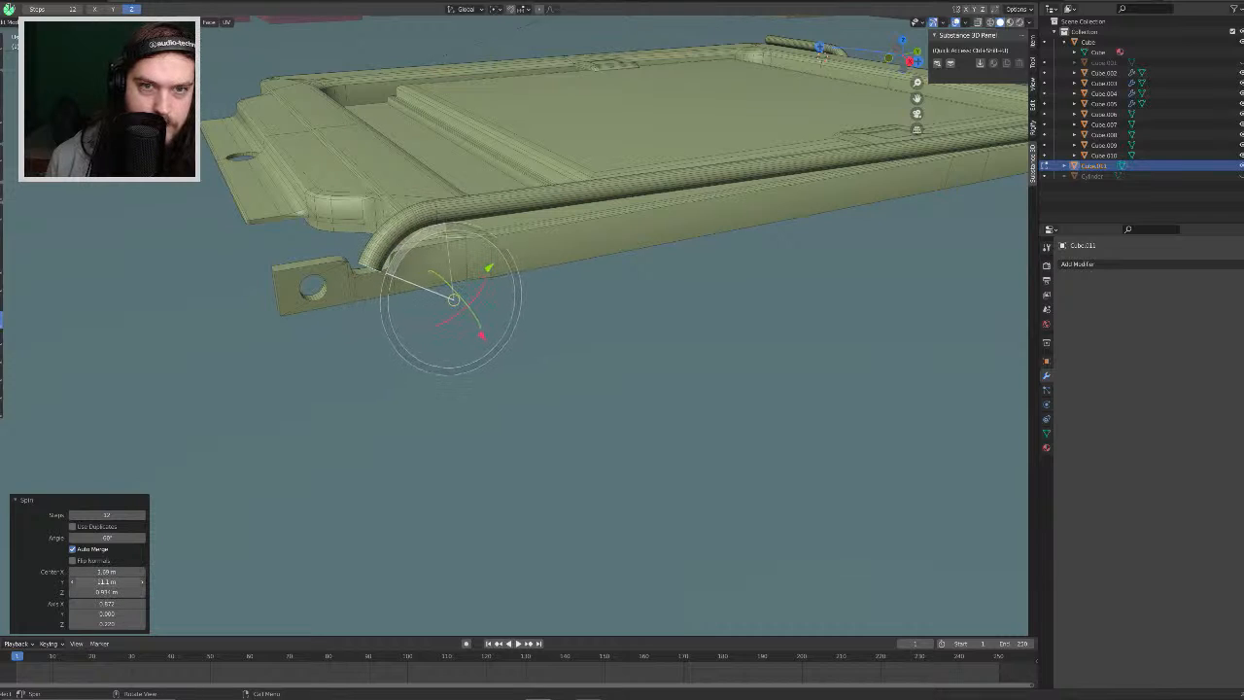
Step: Add a second spin from the end face of the bent rod
middle_click_drag(355, 290, 389, 287)
left_click_drag(679, 224, 673, 254)
middle_click_drag(672, 152, 672, 190)
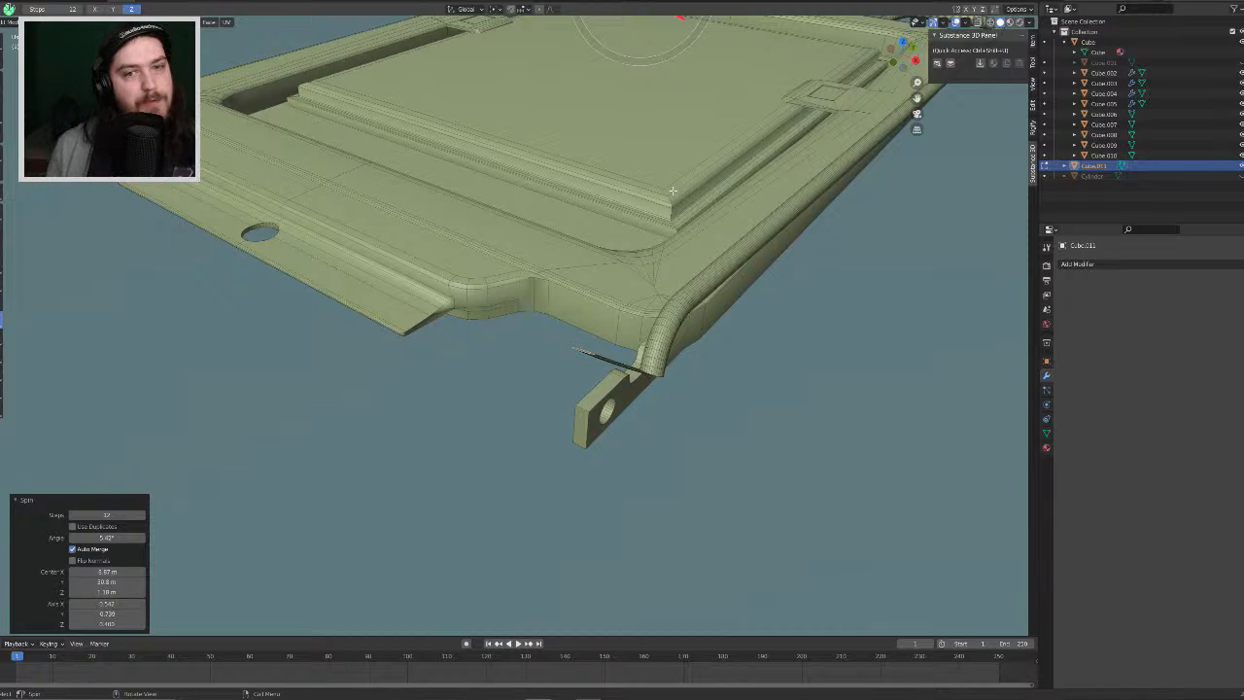
middle_click_drag(729, 200, 746, 219)
scroll(600, 362, "down", 3)
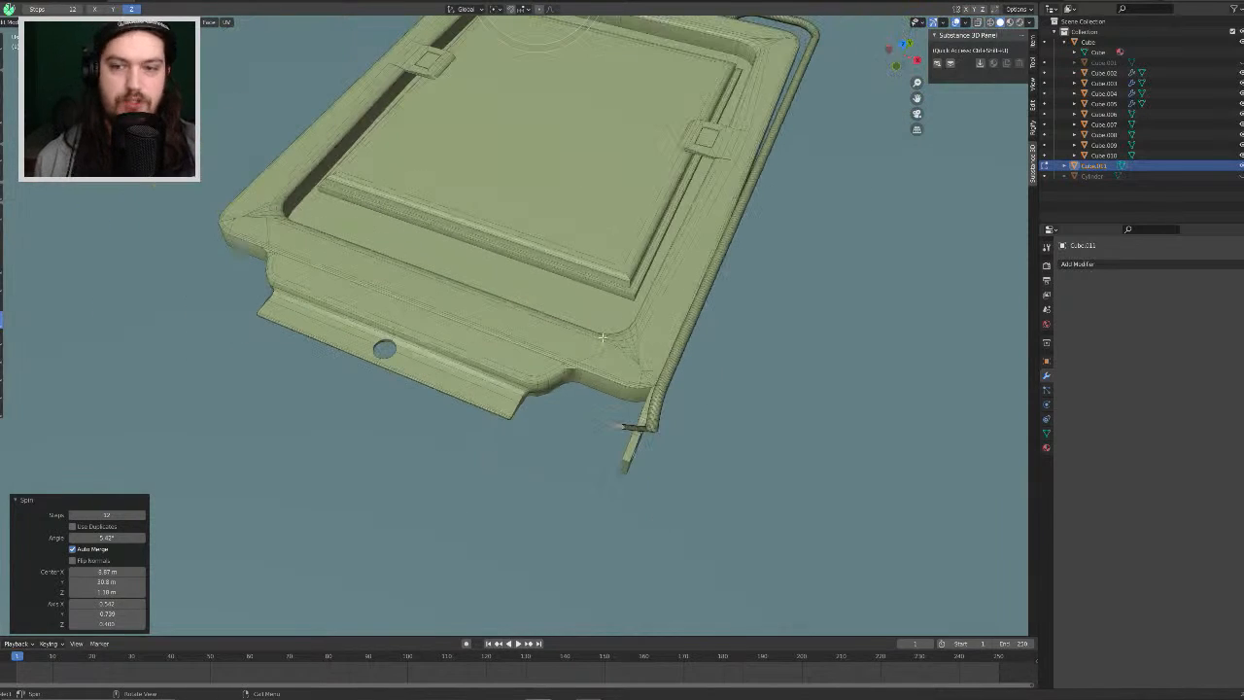
Step: Move the second spin's centre in X and Y to the holed tab beside the rod's end
scroll(738, 204, "down", 5)
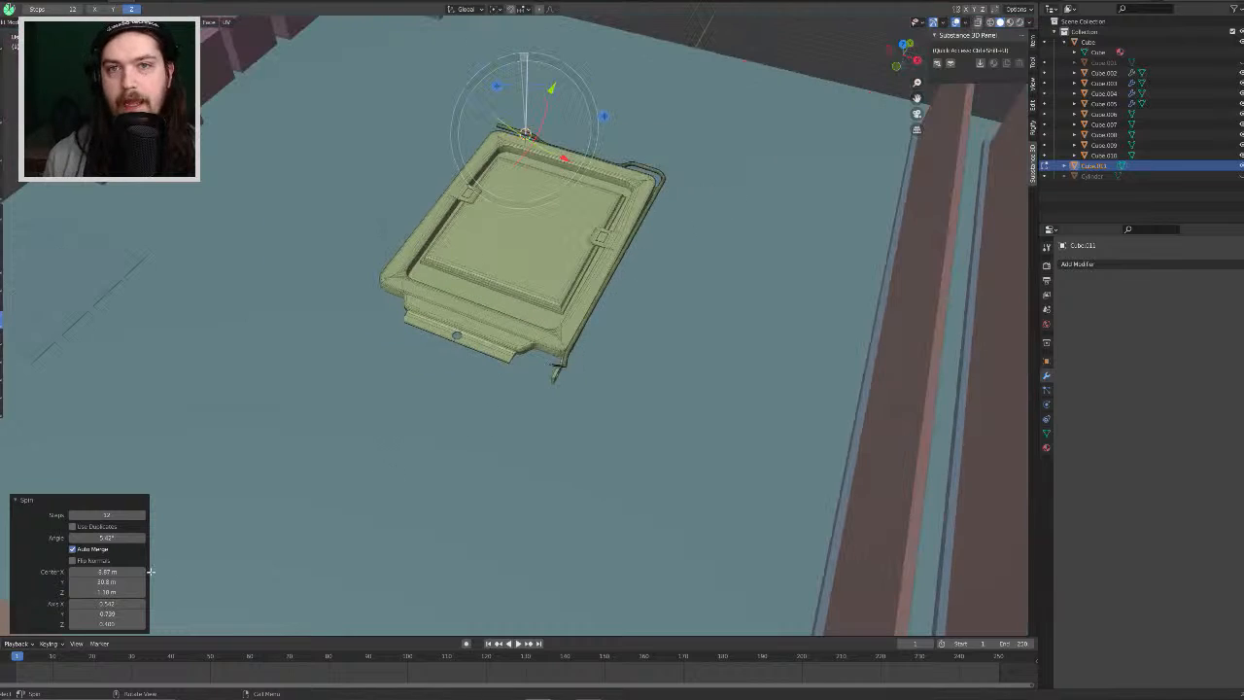
left_click_drag(117, 573, 92, 582)
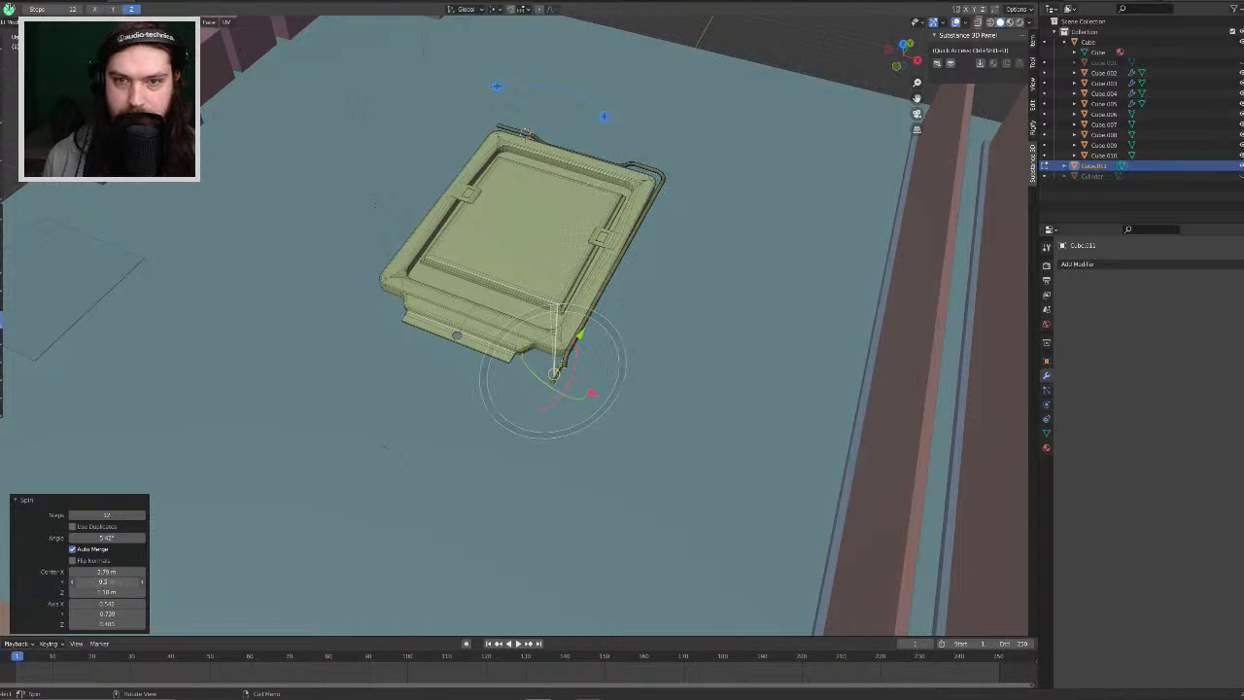
middle_click_drag(716, 385, 694, 353)
scroll(674, 344, "up", 7)
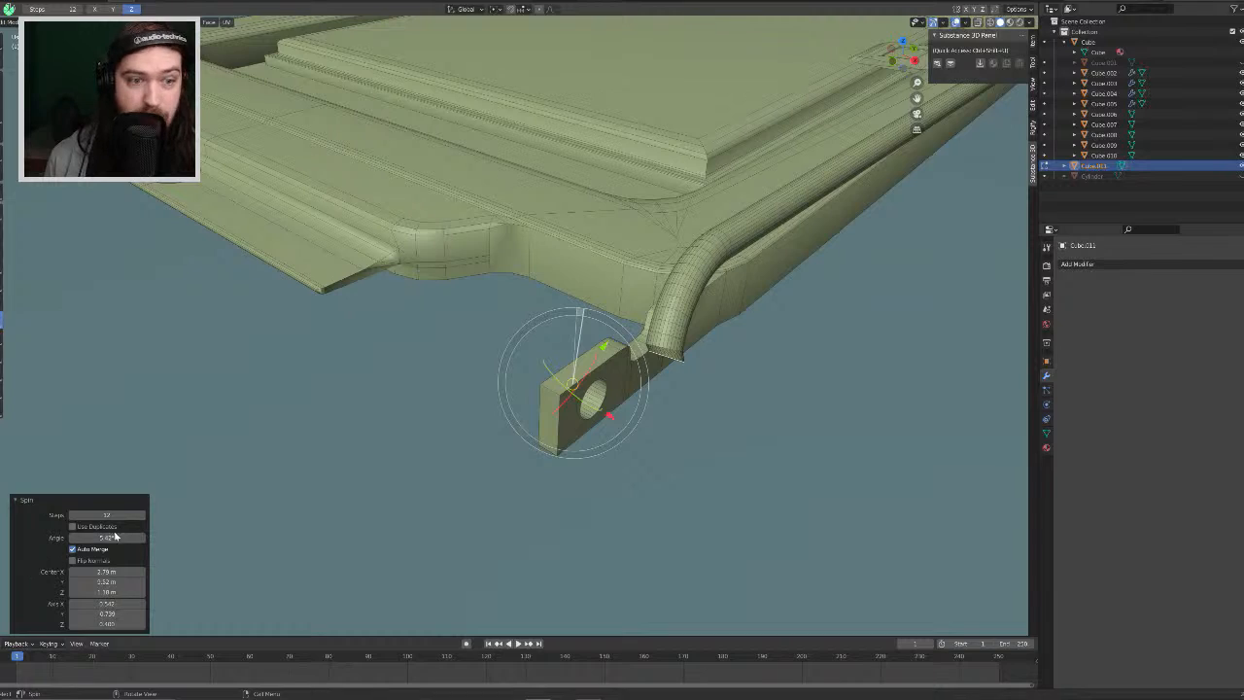
Step: Set the second spin's angle to 90°
left_click_drag(114, 535, 144, 535)
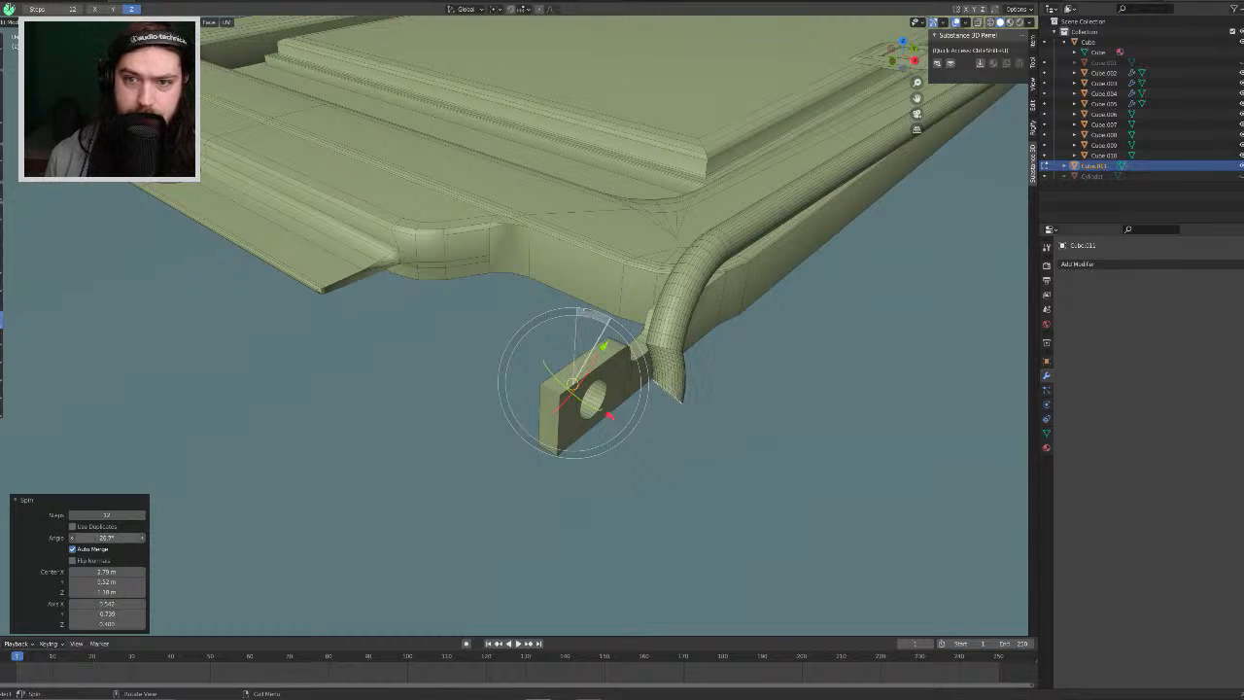
left_click(109, 538)
type("90")
key("Return")
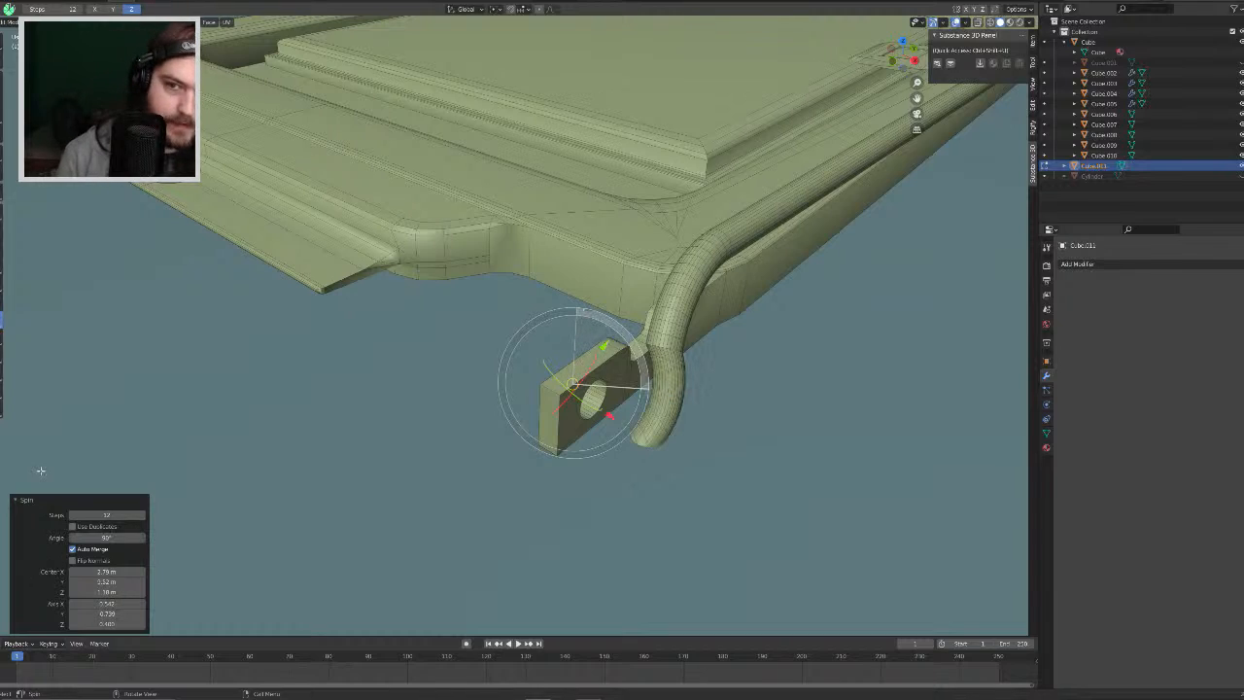
Step: Reduce the second spin's axis X and Y components and readjust axis Z so the rod curves around the tab
scroll(679, 484, "down", 4)
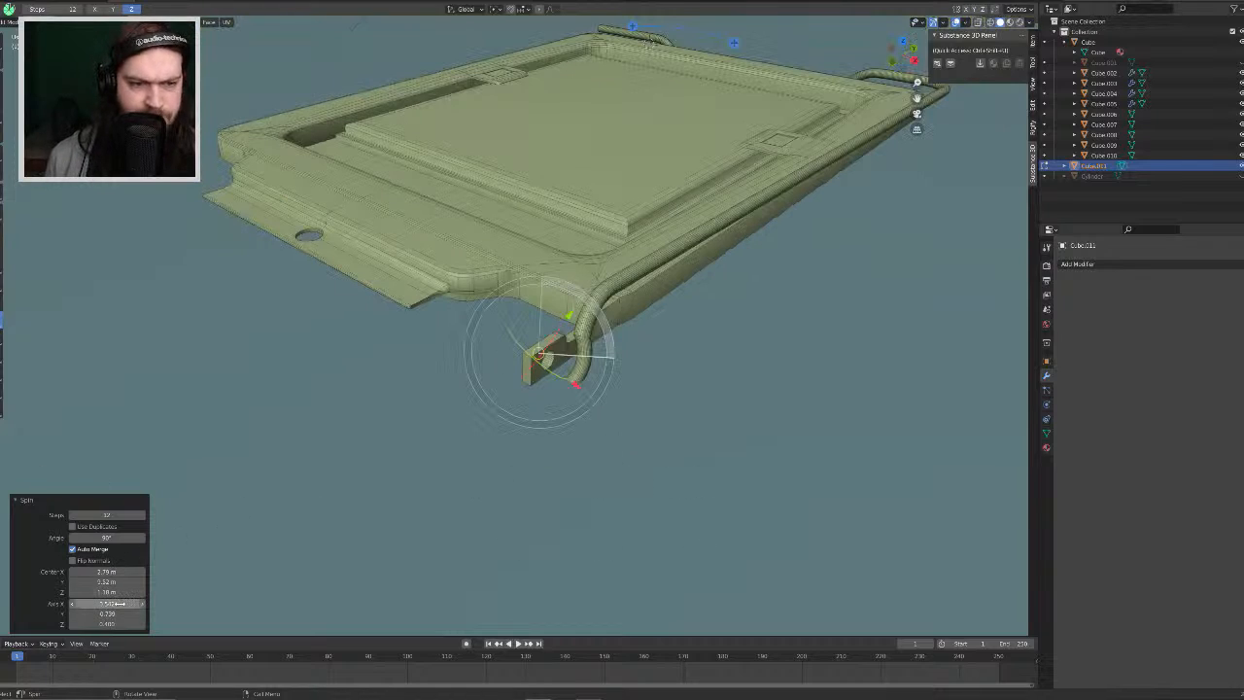
mouse_move(107, 604)
left_mouse_down()
mouse_move(64, 604)
mouse_move(95, 603)
mouse_move(103, 614)
mouse_move(86, 614)
mouse_move(98, 623)
left_mouse_up()
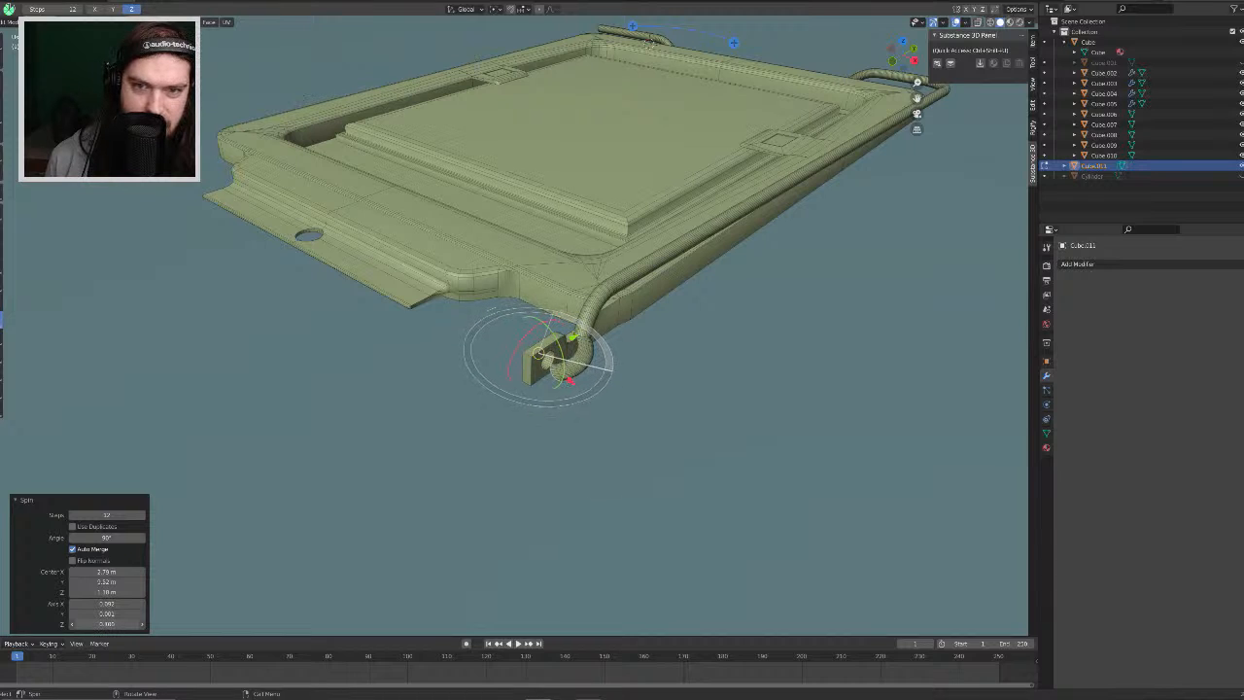
left_click(107, 623)
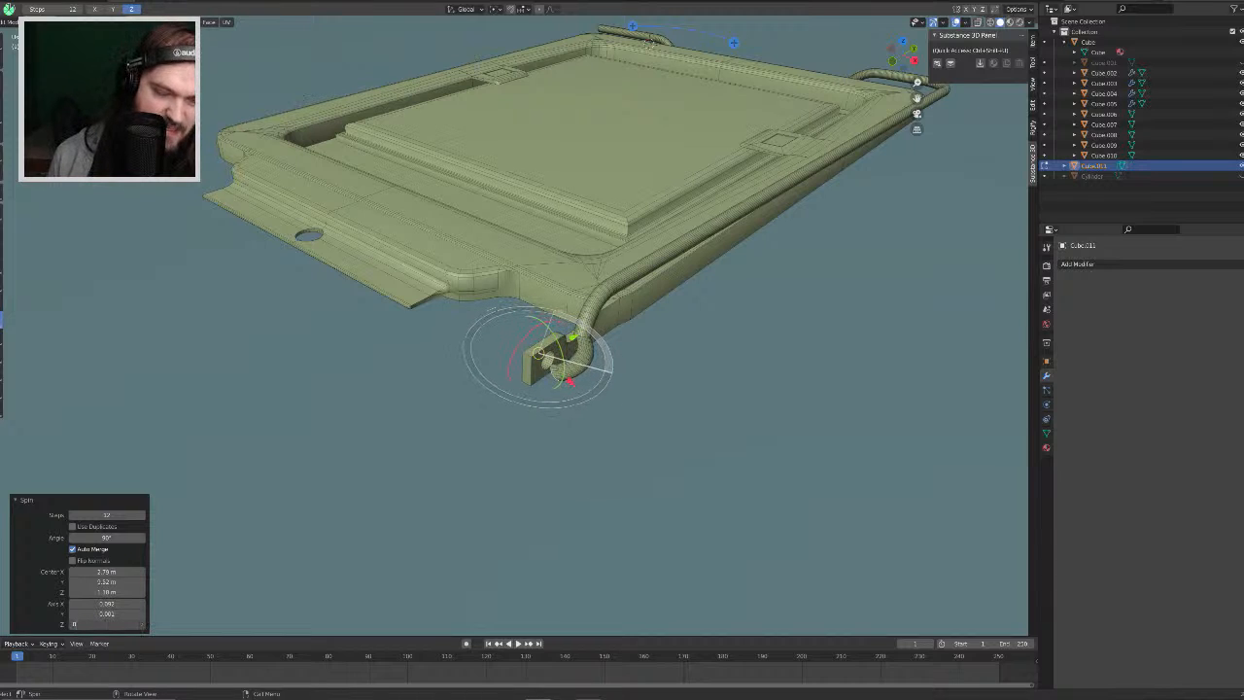
middle_click_drag(616, 338, 574, 354)
middle_click_drag(583, 368, 622, 379)
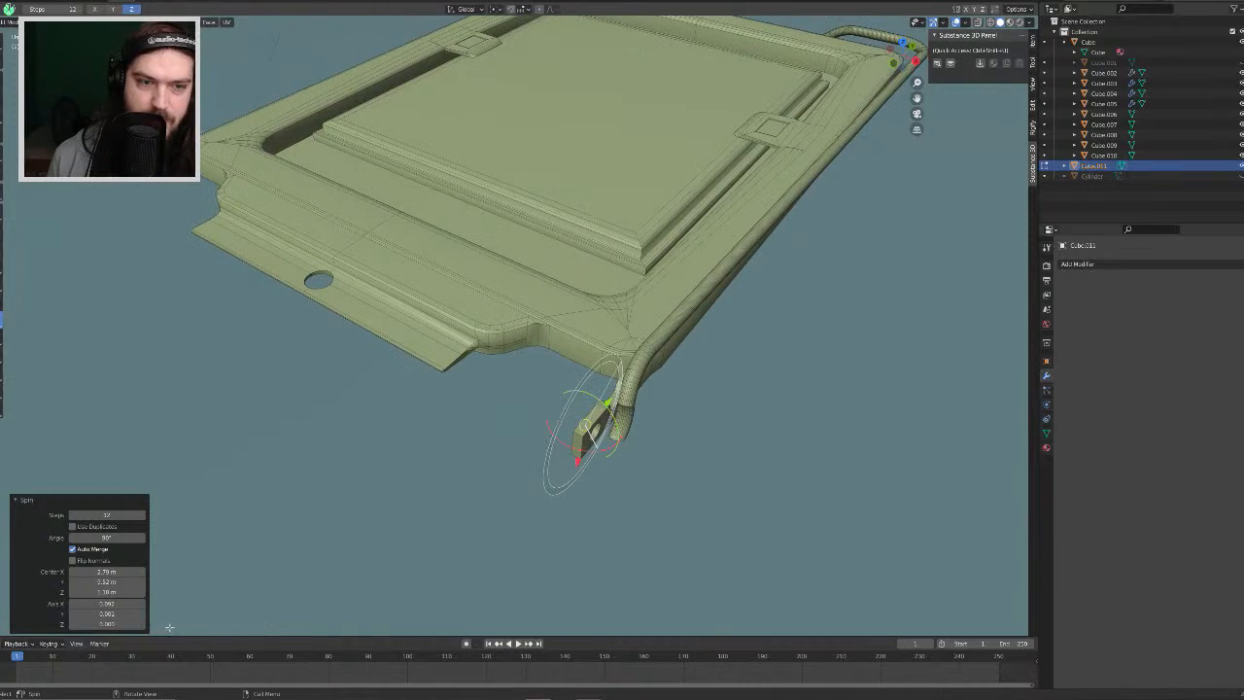
left_click_drag(107, 623, 132, 624)
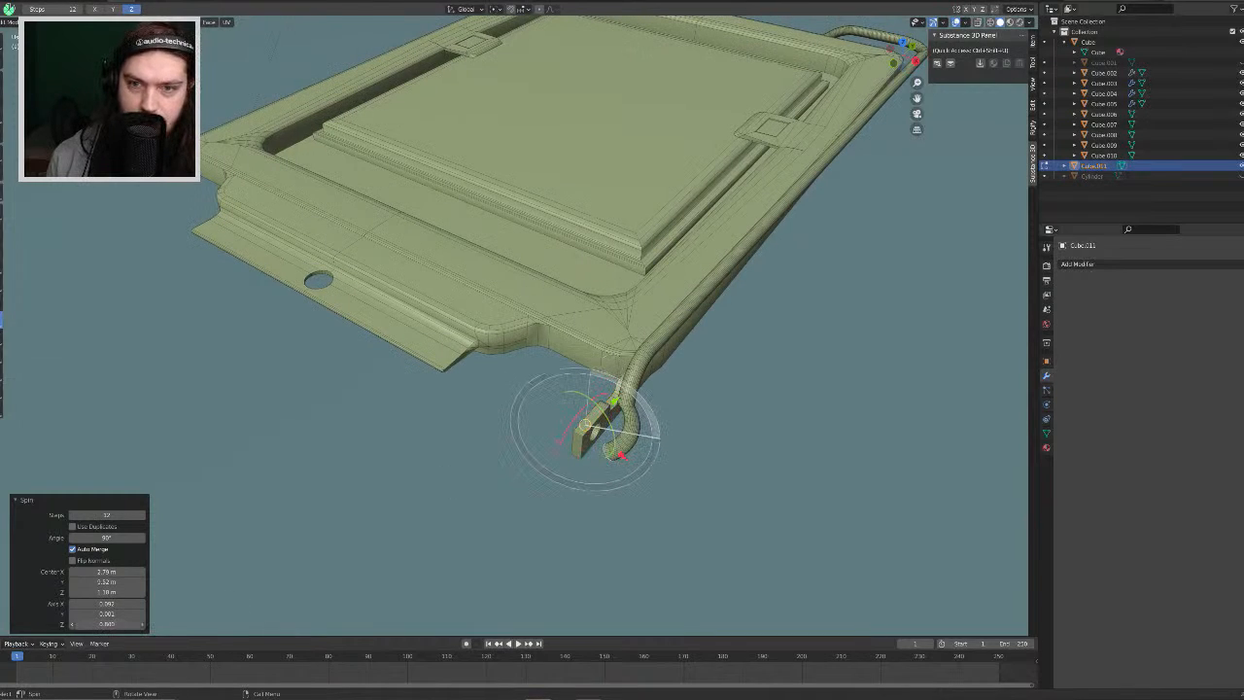
Step: Nudge the second spin's centre along Y and reduce its step count to 4
middle_click_drag(543, 364, 583, 356)
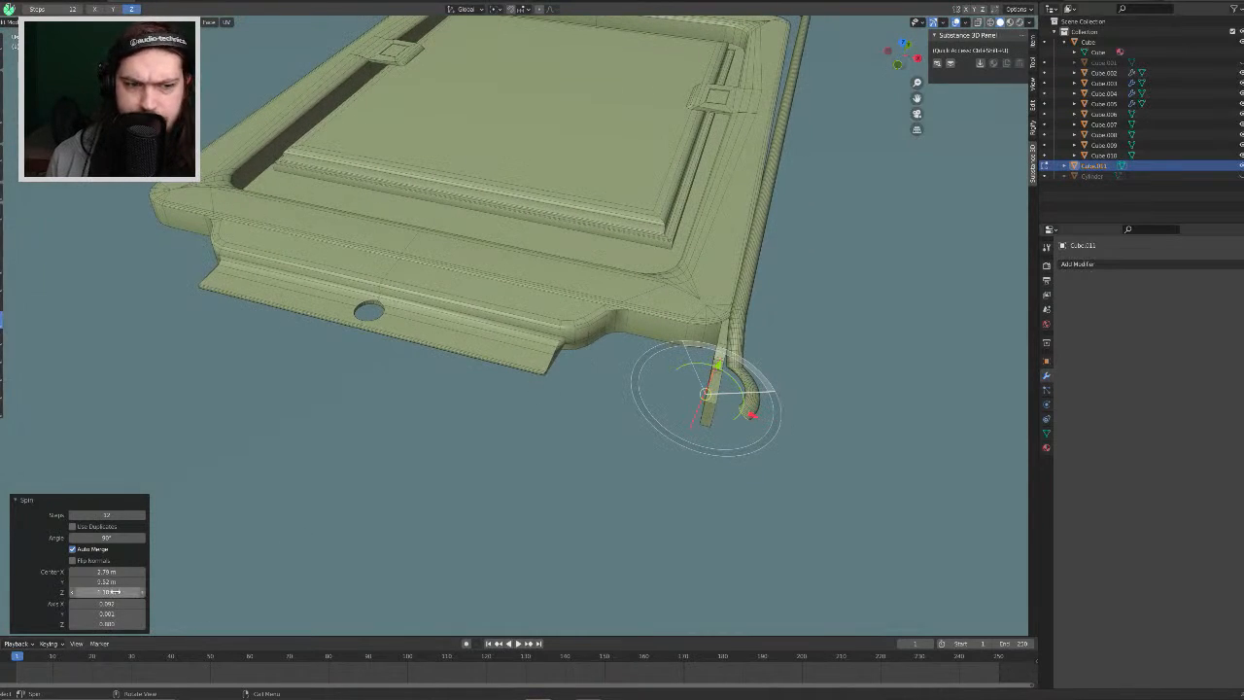
left_click_drag(108, 581, 136, 581)
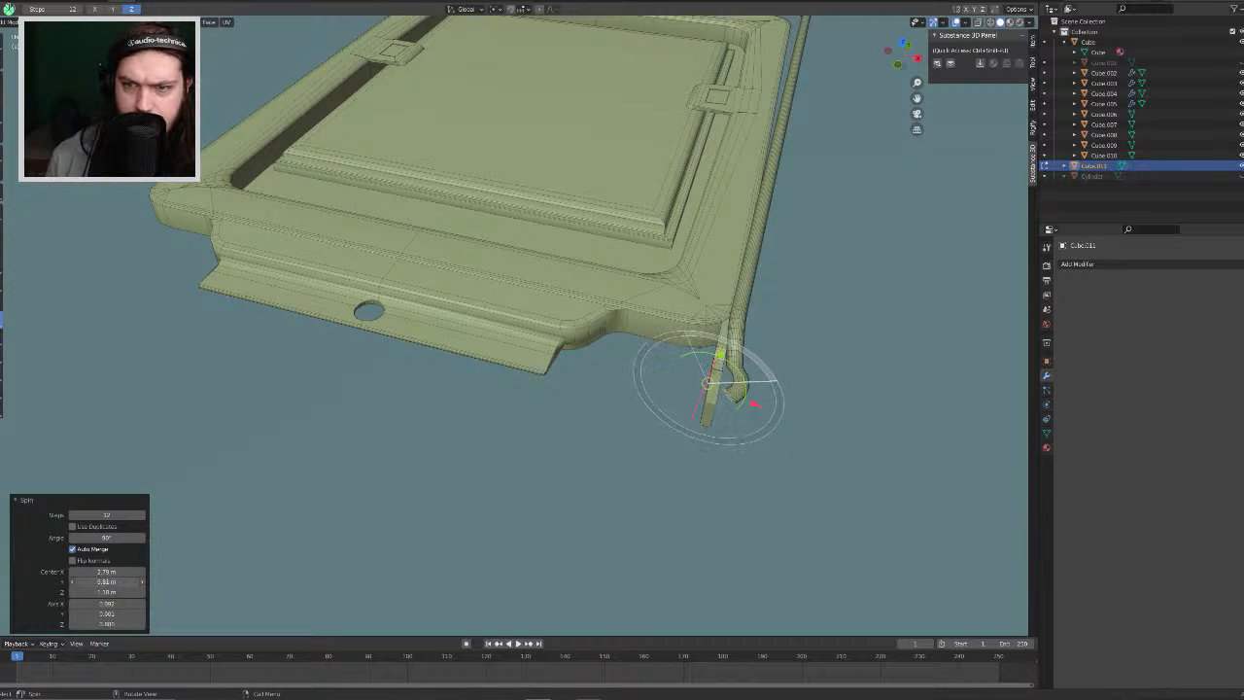
left_click_drag(115, 514, 92, 514)
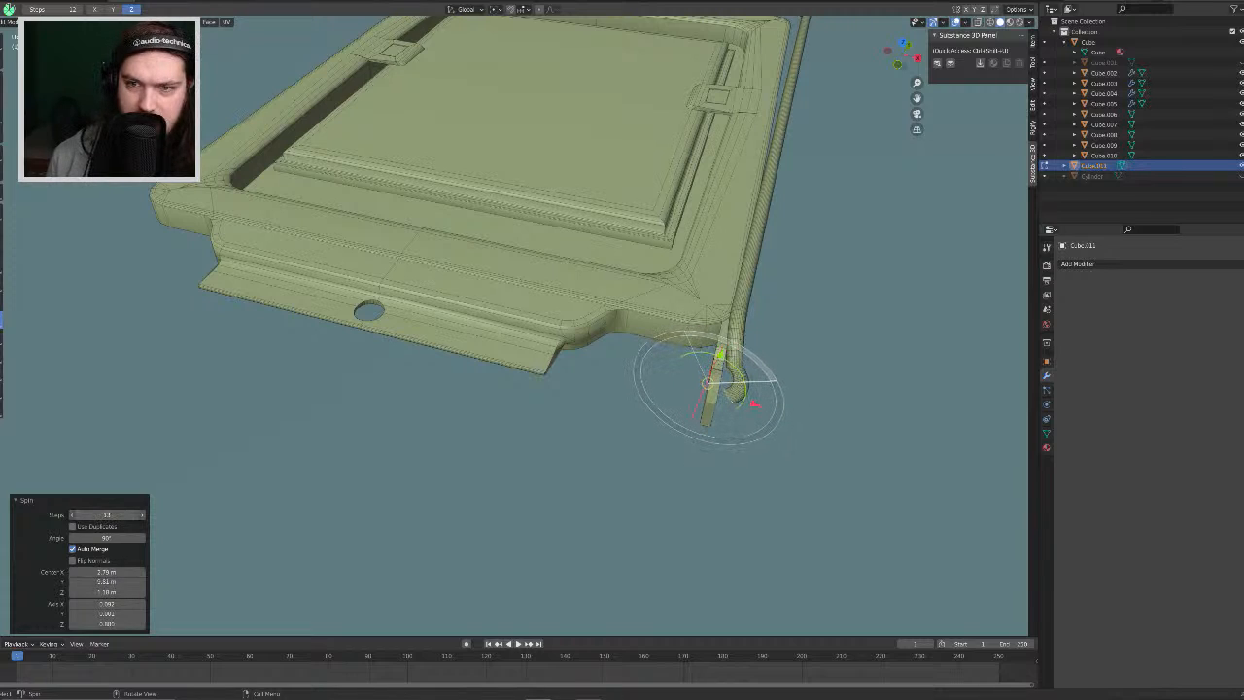
left_click(72, 515)
left_click(72, 515)
left_click(72, 515)
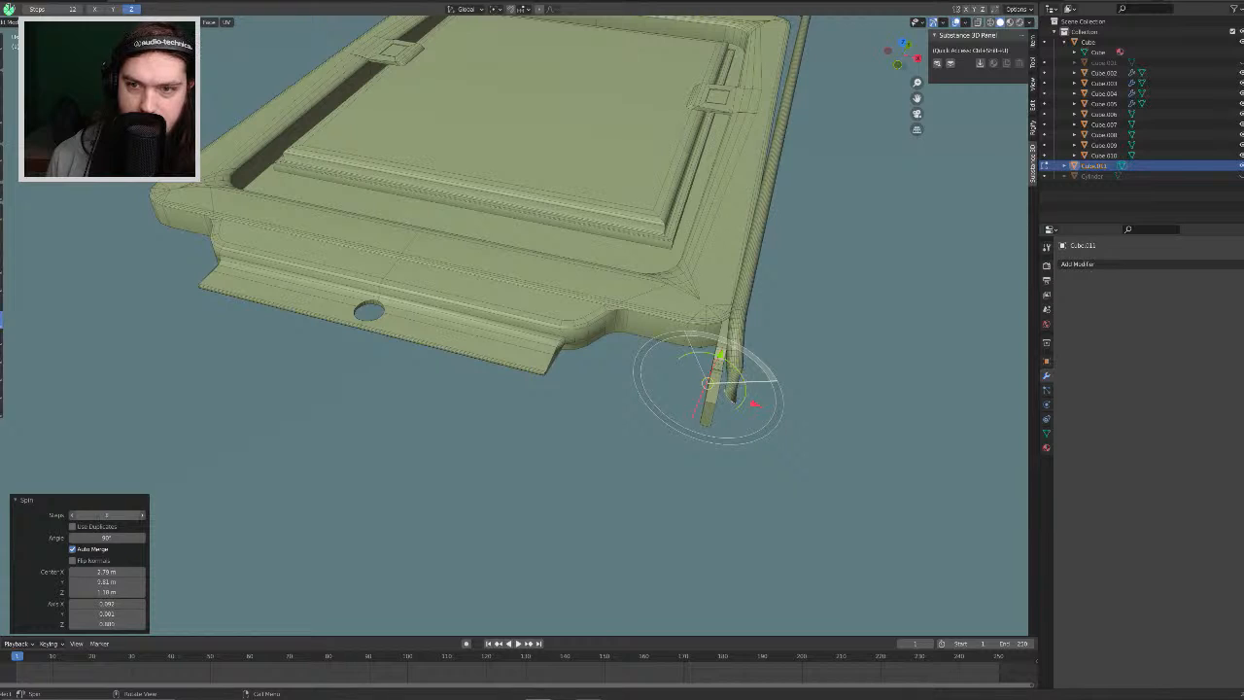
left_click(72, 514)
Step: Set the second spin's angle to 45°
middle_click_drag(630, 412, 562, 373)
scroll(622, 408, "up", 3)
middle_click_drag(704, 471, 625, 371, "shift")
scroll(604, 338, "up", 7)
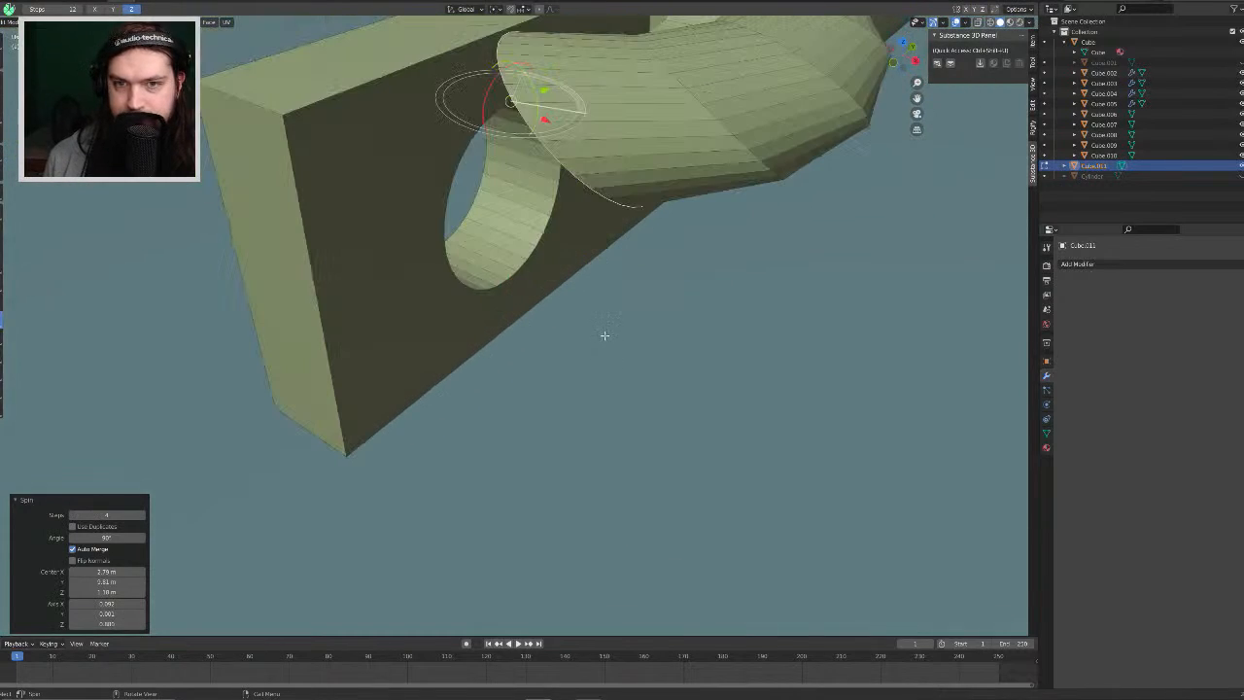
middle_click_drag(583, 309, 580, 325, "shift")
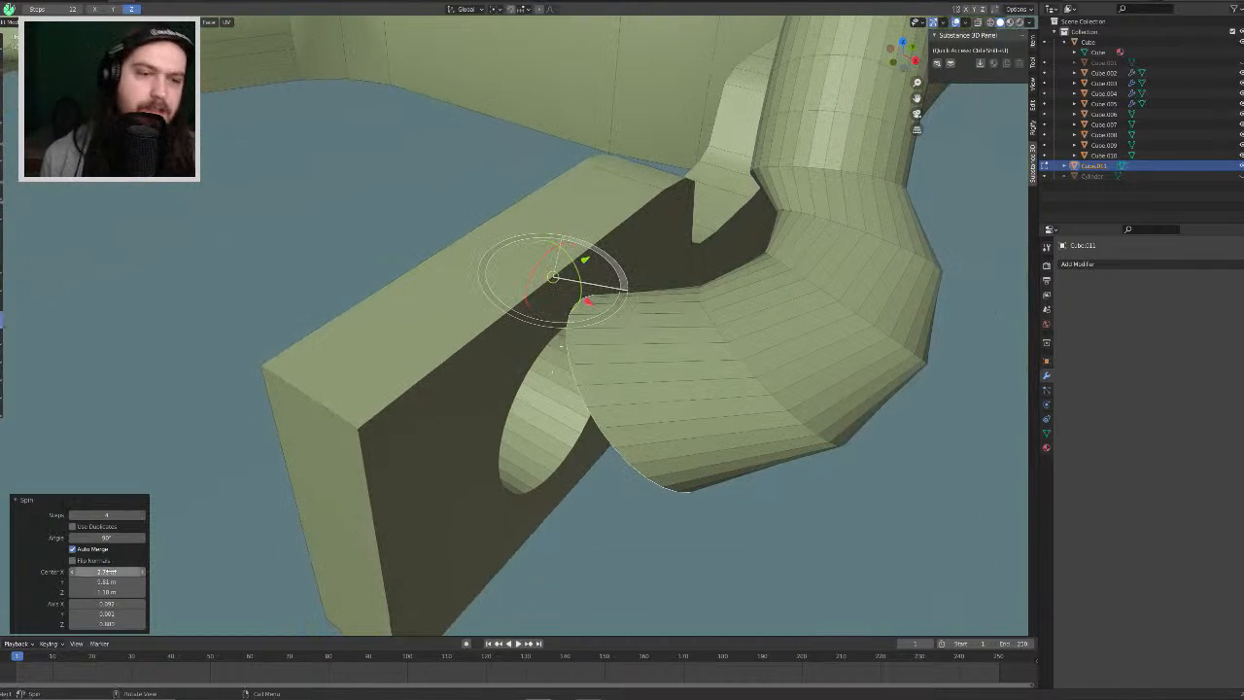
left_click(107, 537)
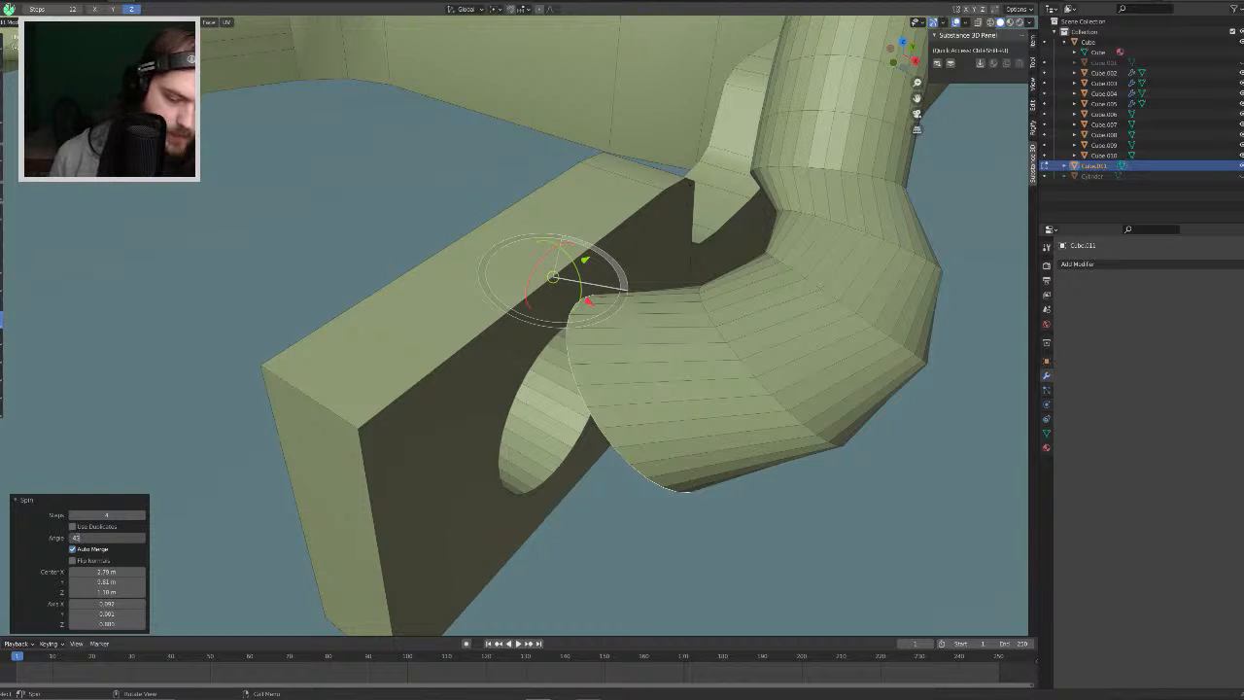
type("45")
key("Return")
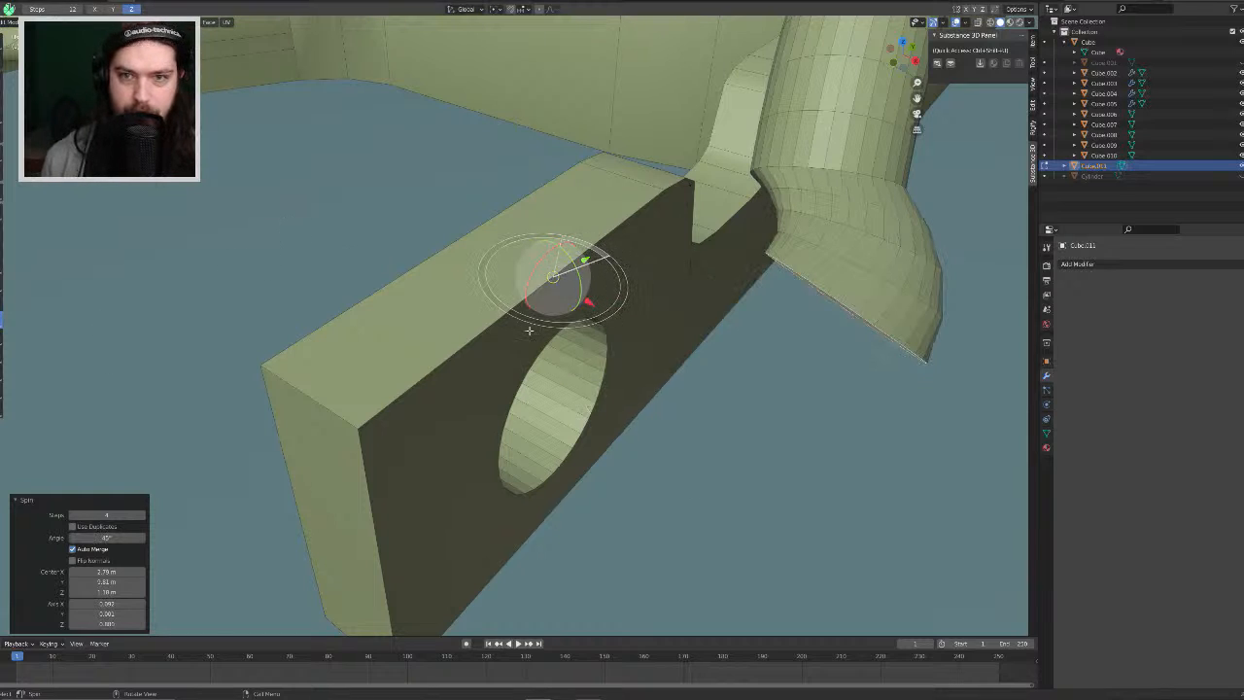
Step: Move the second spin's centre to X 2.23 m and readjust Y and Z so the rod bends gently toward the tab's hole
left_click_drag(109, 572, 54, 571)
middle_click_drag(418, 486, 443, 330, "shift")
left_click_drag(109, 582, 54, 591)
middle_click_drag(455, 385, 530, 256)
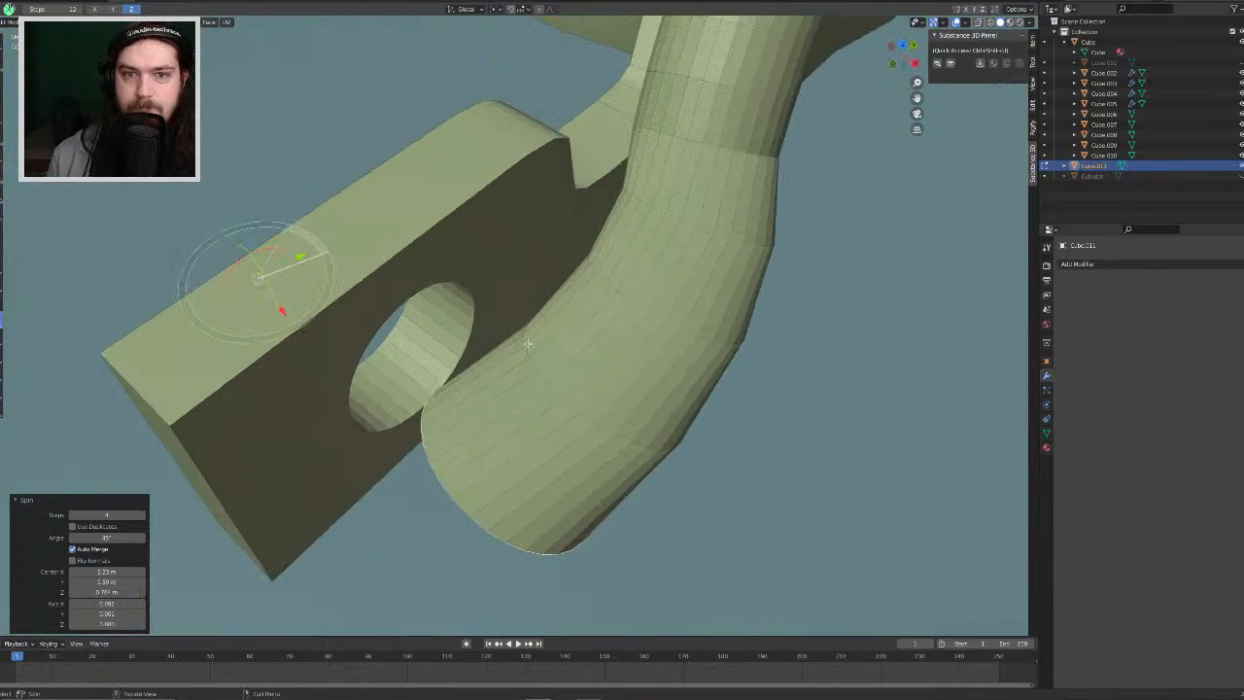
middle_click_drag(474, 413, 475, 408)
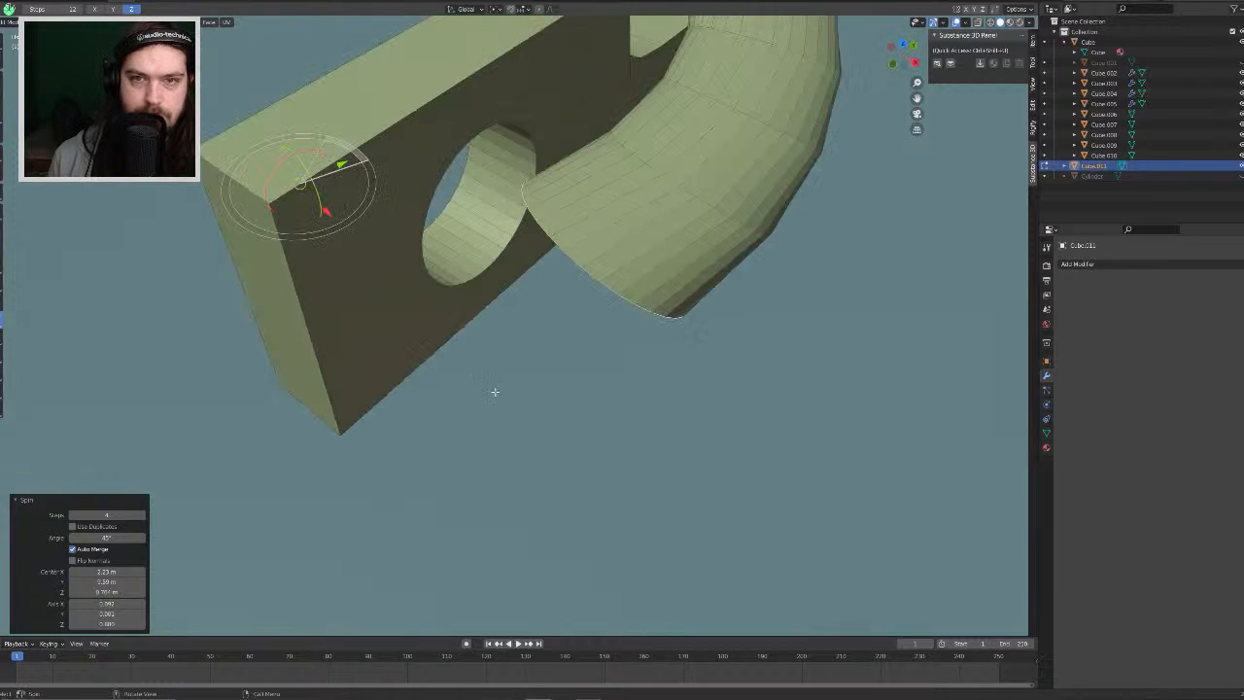
scroll(553, 272, "up", 2)
scroll(553, 272, "down", 3)
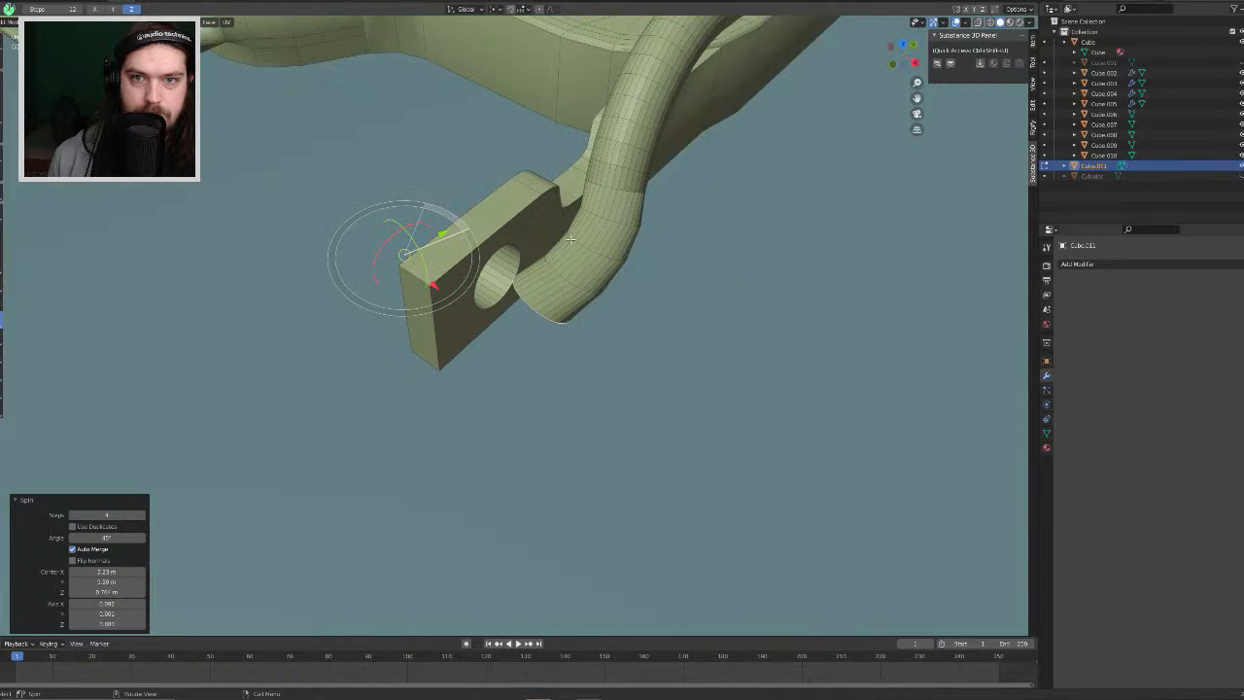
middle_click_drag(586, 184, 567, 245, "shift")
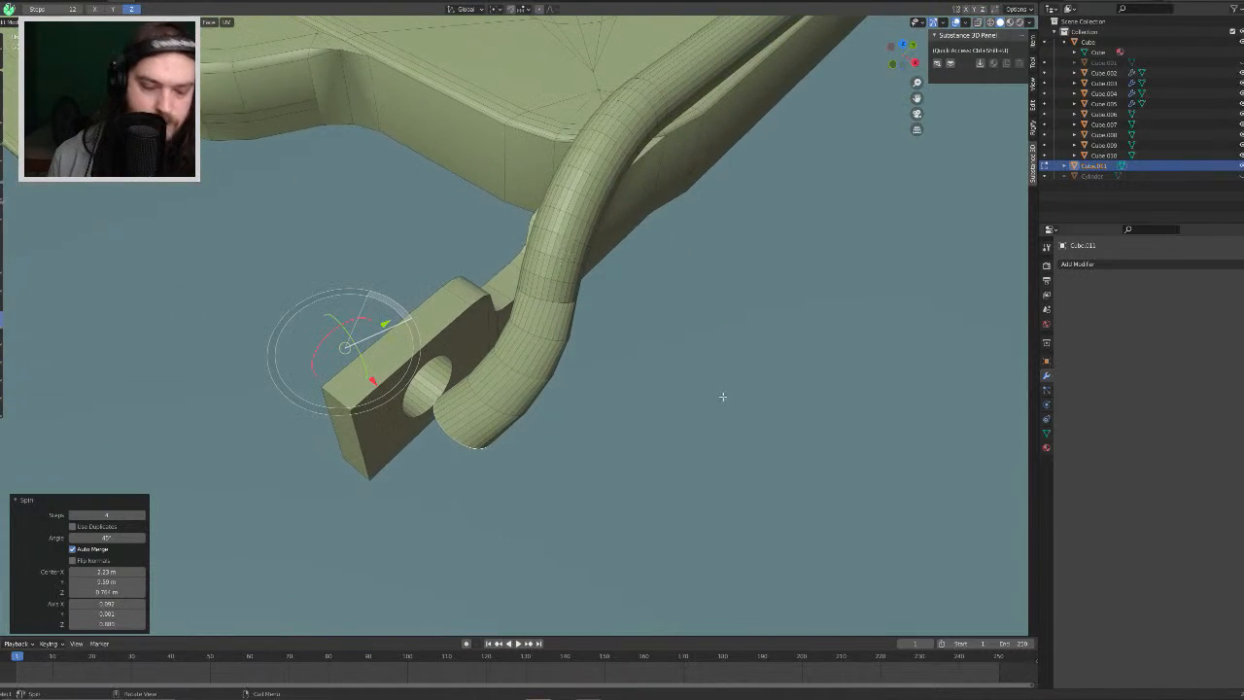
Step: Fine-tune the second spin's centre in Y and Z to bring the rod's end closer to the holed tab
key("r")
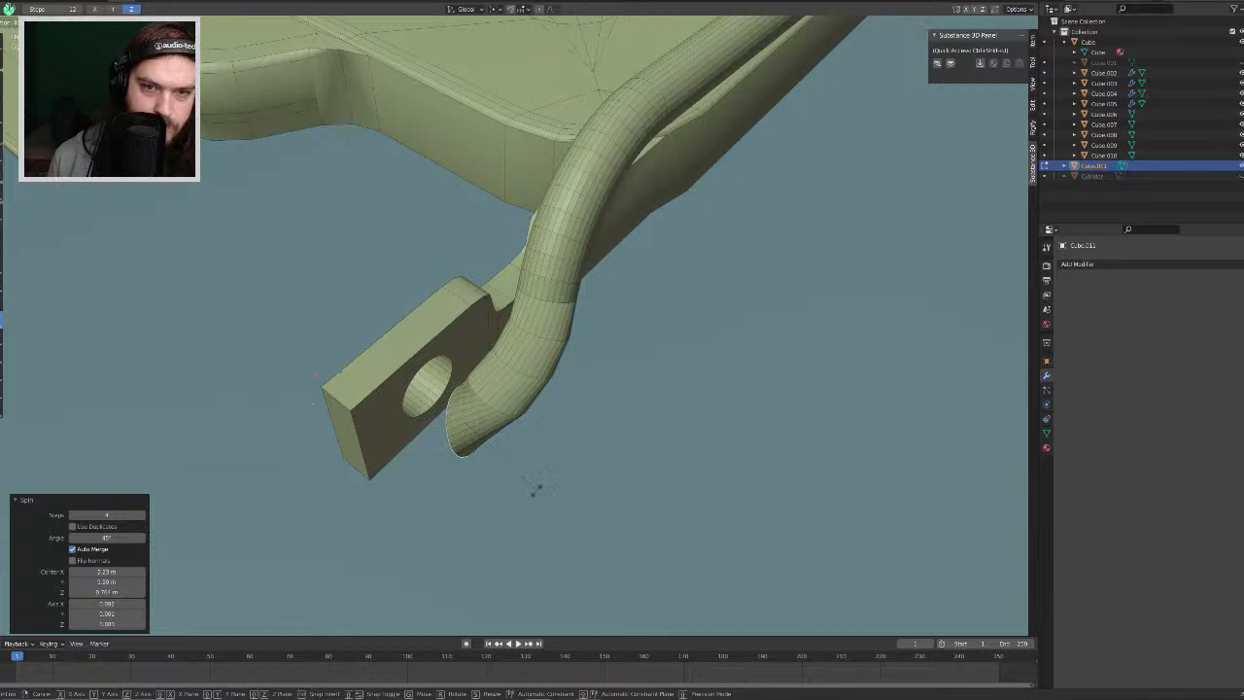
right_click(541, 489)
mouse_move(560, 442)
middle_mouse_down()
mouse_move(572, 408)
mouse_move(567, 435)
middle_mouse_up()
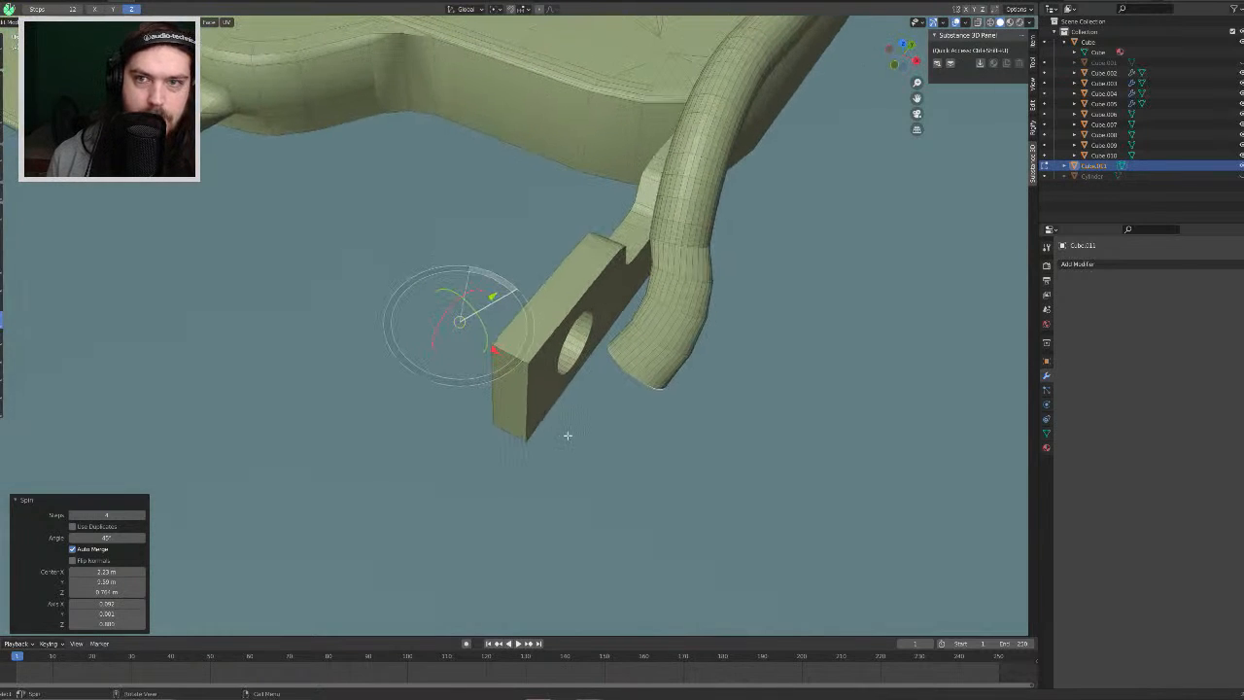
middle_click_drag(625, 381, 600, 391)
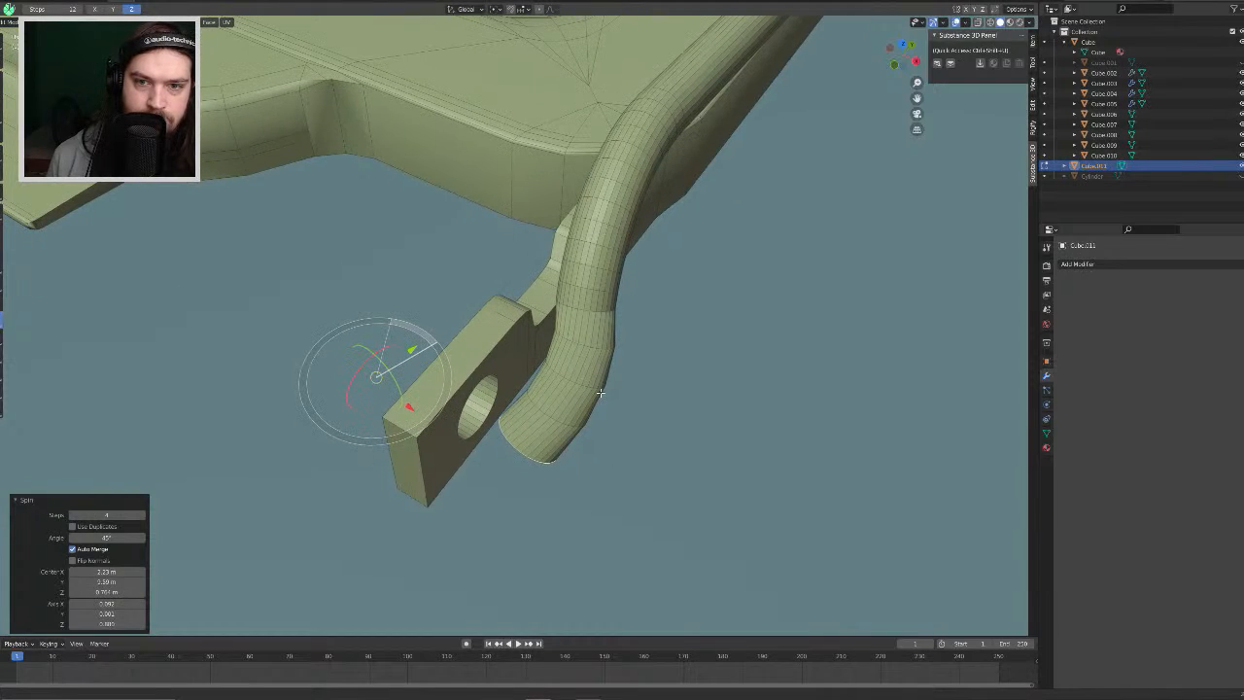
left_click_drag(106, 581, 91, 581)
middle_click_drag(336, 436, 356, 438)
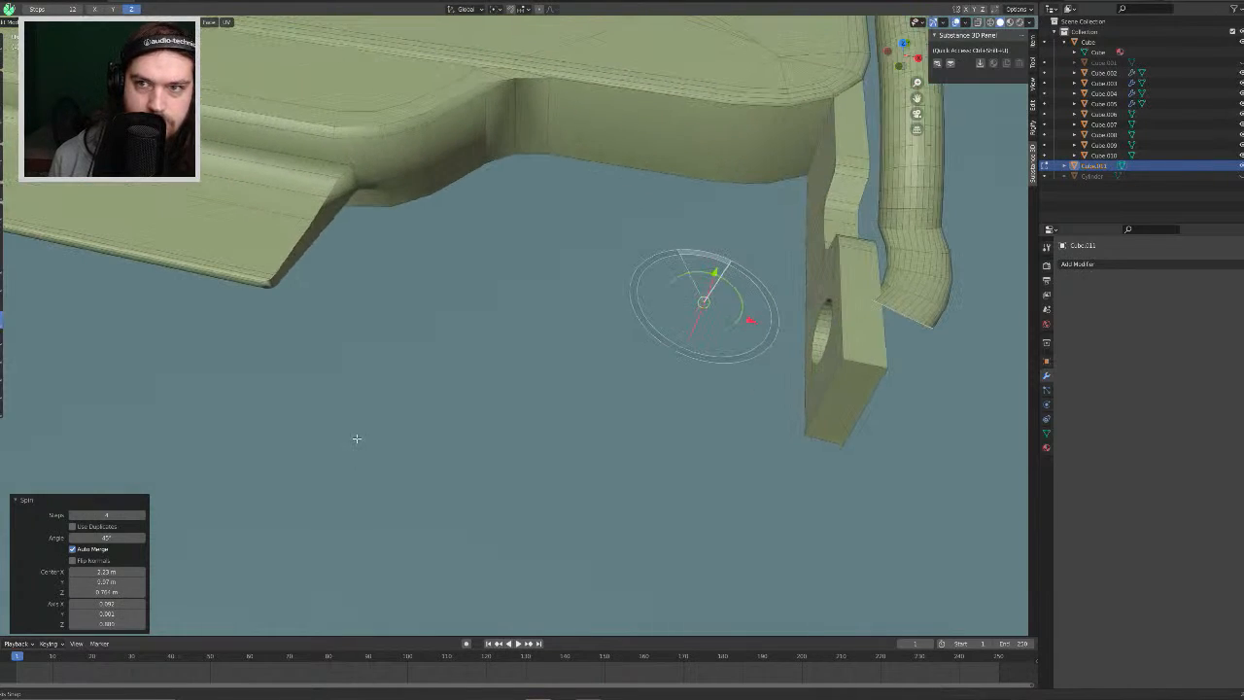
scroll(355, 438, "up", 3)
left_click_drag(87, 592, 111, 592)
scroll(547, 405, "down", 3)
middle_click_drag(547, 405, 529, 401)
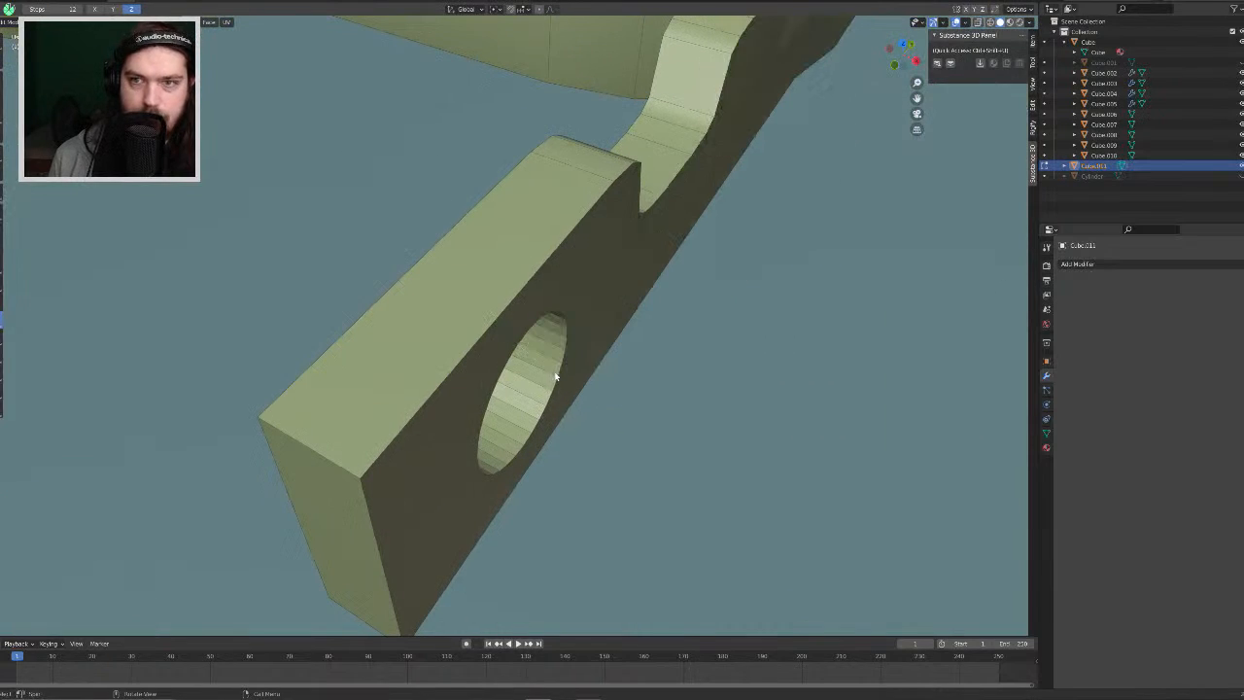
Step: Redo the undone spin bends on the side rod
scroll(655, 242, "up", 8)
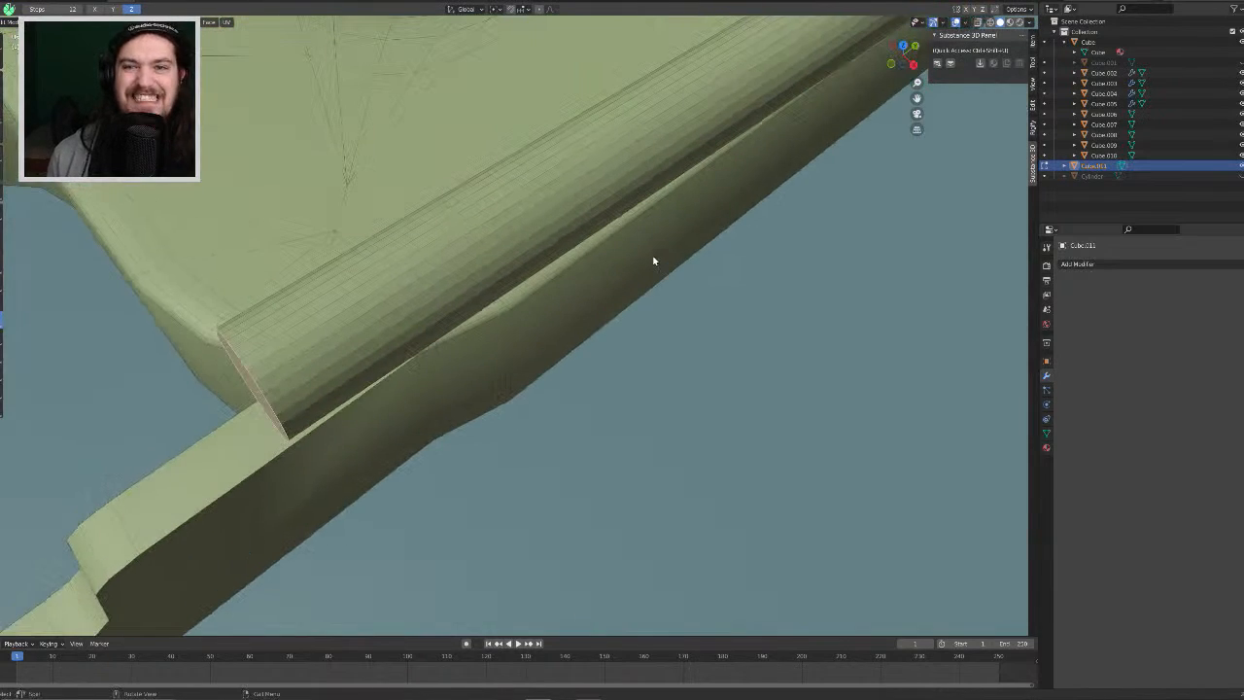
key("ctrl+shift+z")
scroll(654, 263, "down", 6)
key("ctrl+shift+z")
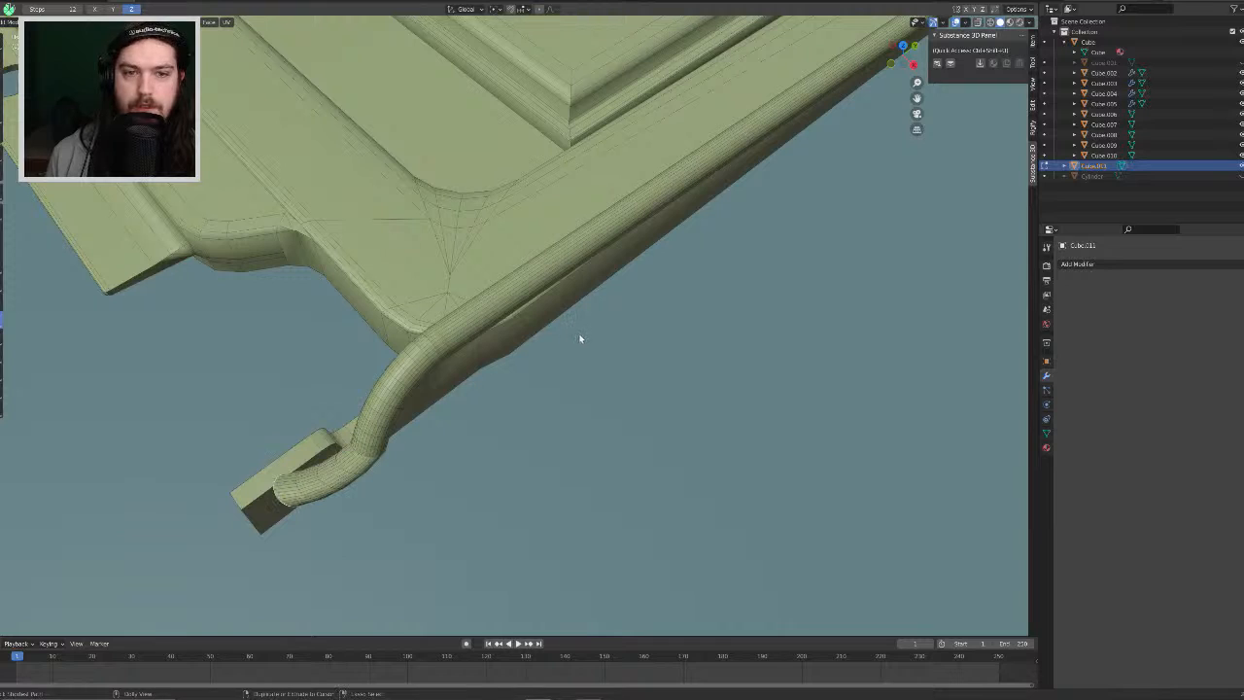
Step: Slide the edge loop where the rod's two bends meet, and bevel it into a rounded transition
middle_click_drag(366, 493, 503, 336)
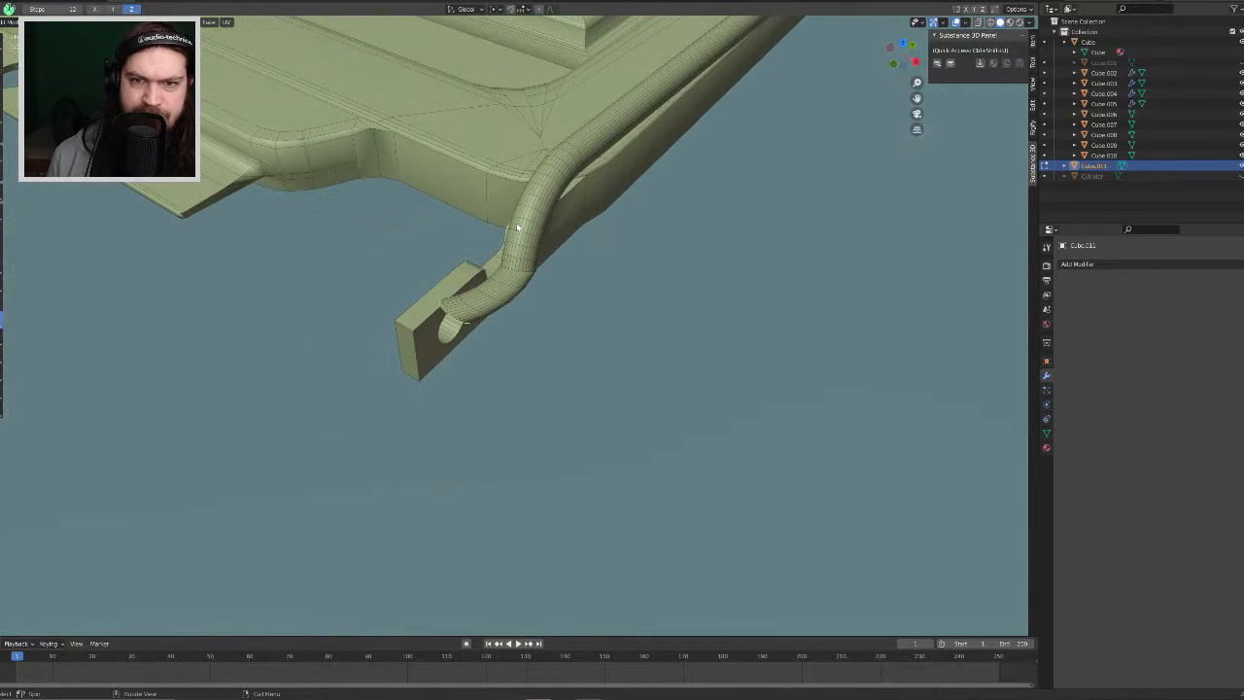
scroll(521, 257, "up", 3)
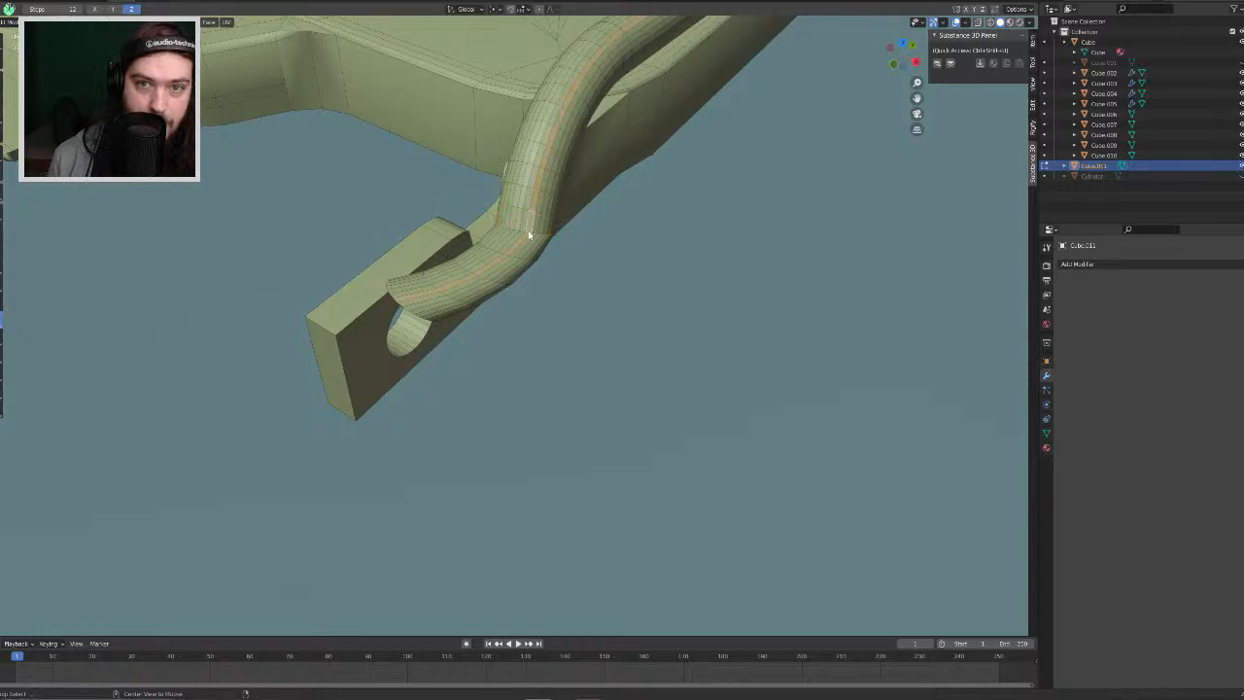
left_click(542, 233, "alt")
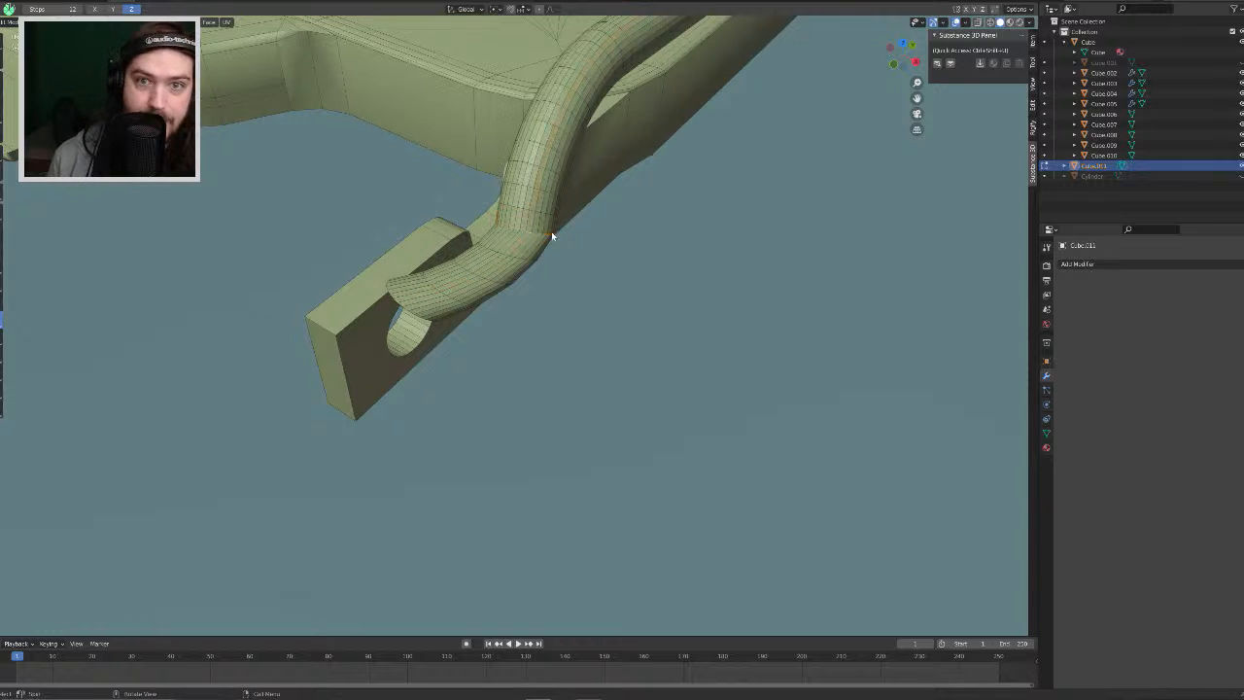
key("g")
key("g")
left_click(634, 247)
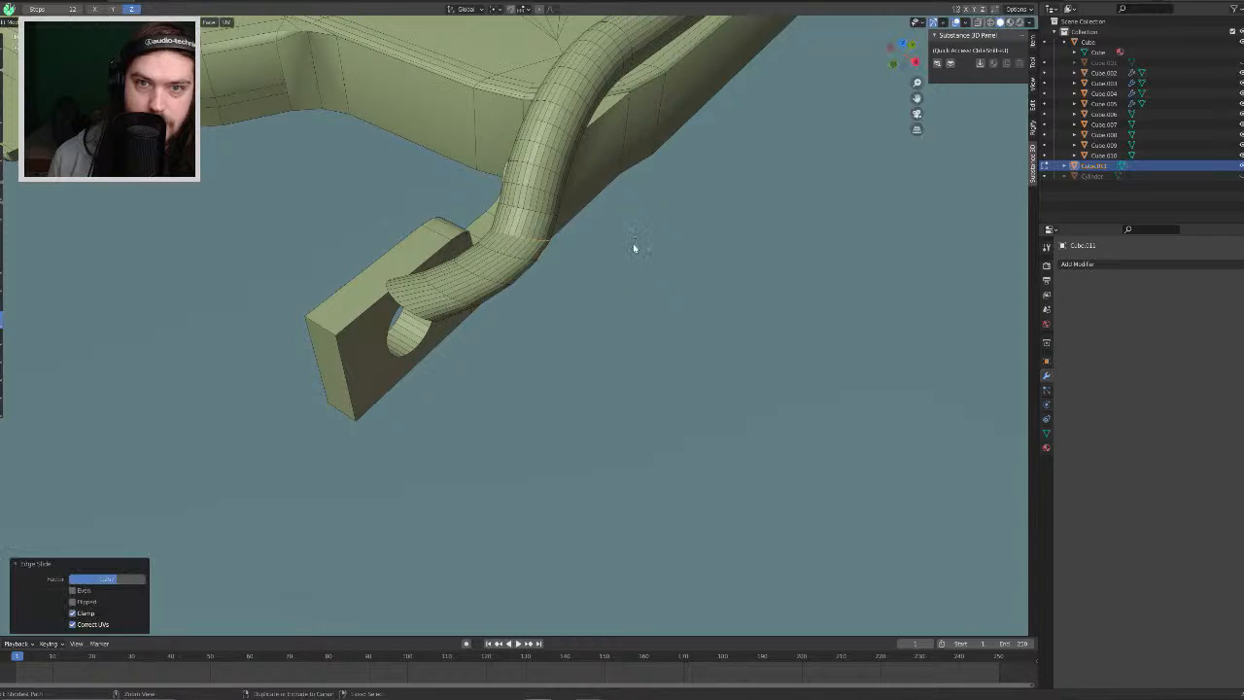
key("ctrl+b")
left_click(632, 255)
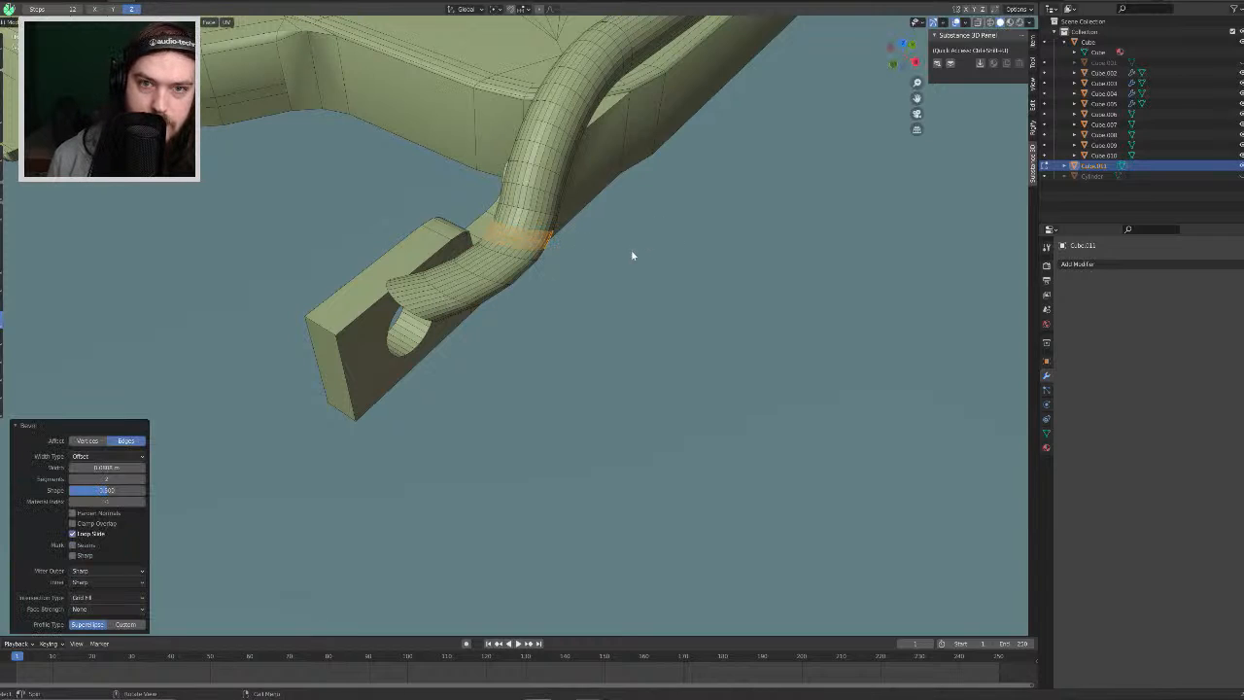
Step: Slide an edge loop beside the bevelled joint along the rod to smooth the lower bend
key("g")
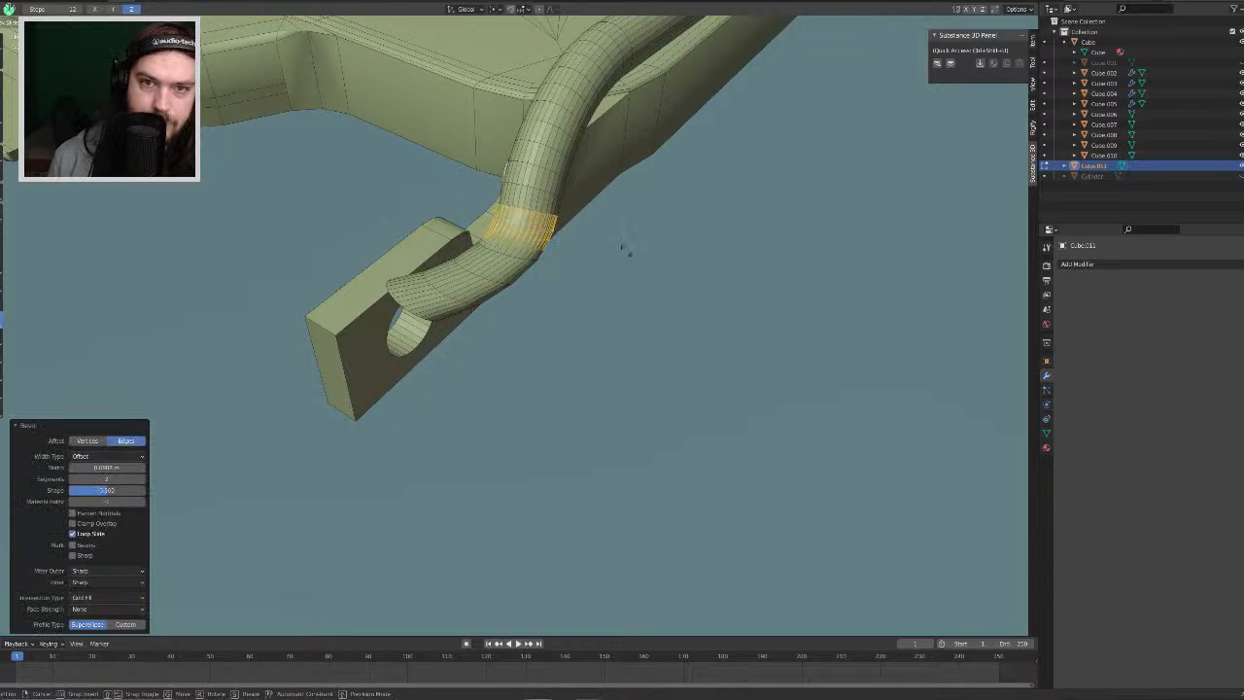
key("Escape")
key("g")
key("g")
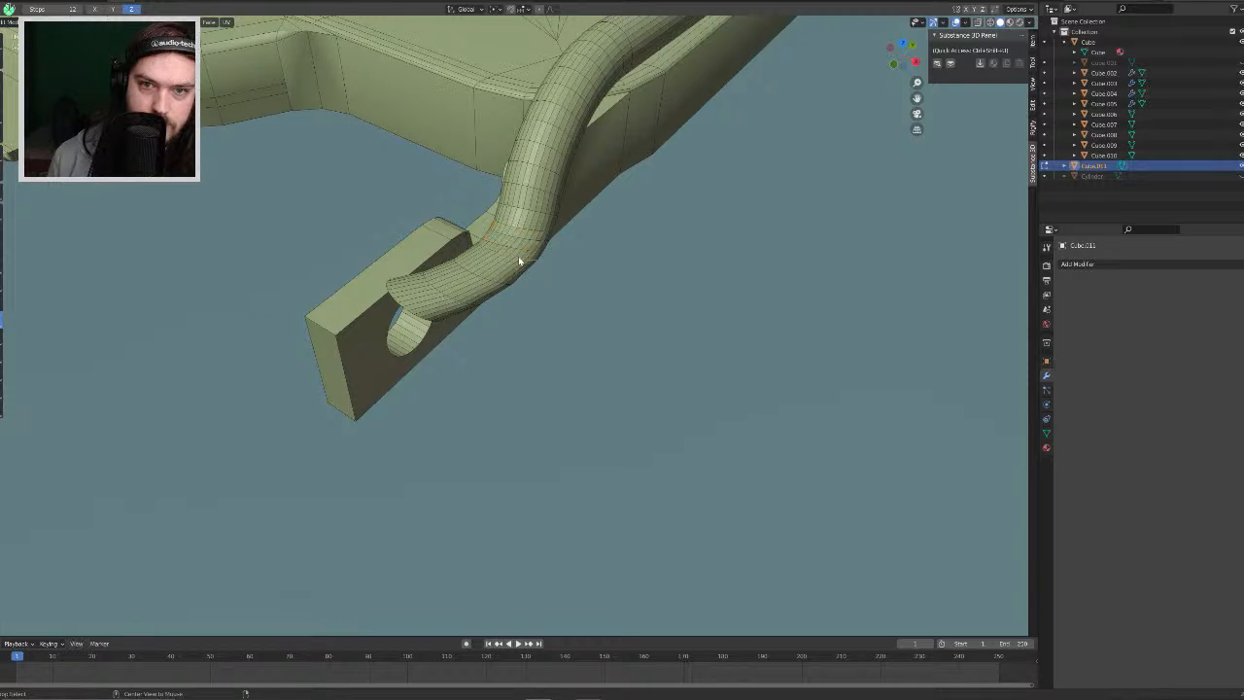
left_click(516, 267)
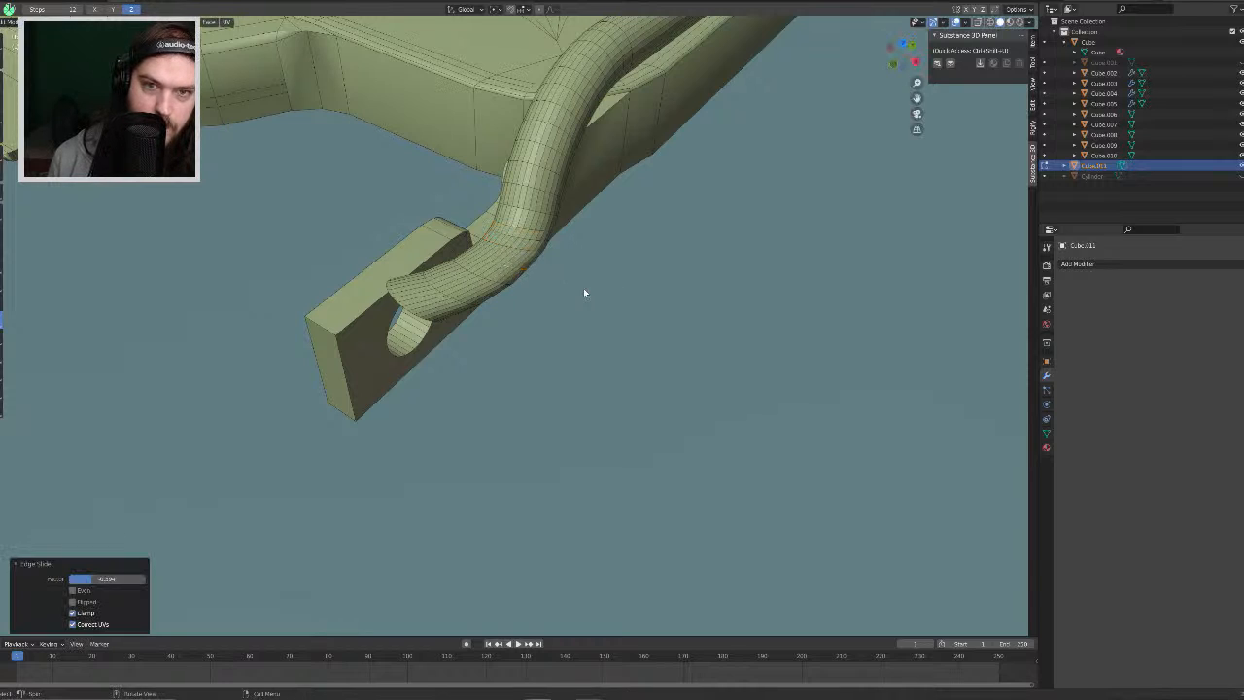
scroll(583, 287, "down", 3)
middle_click_drag(460, 235, 479, 184)
key("l")
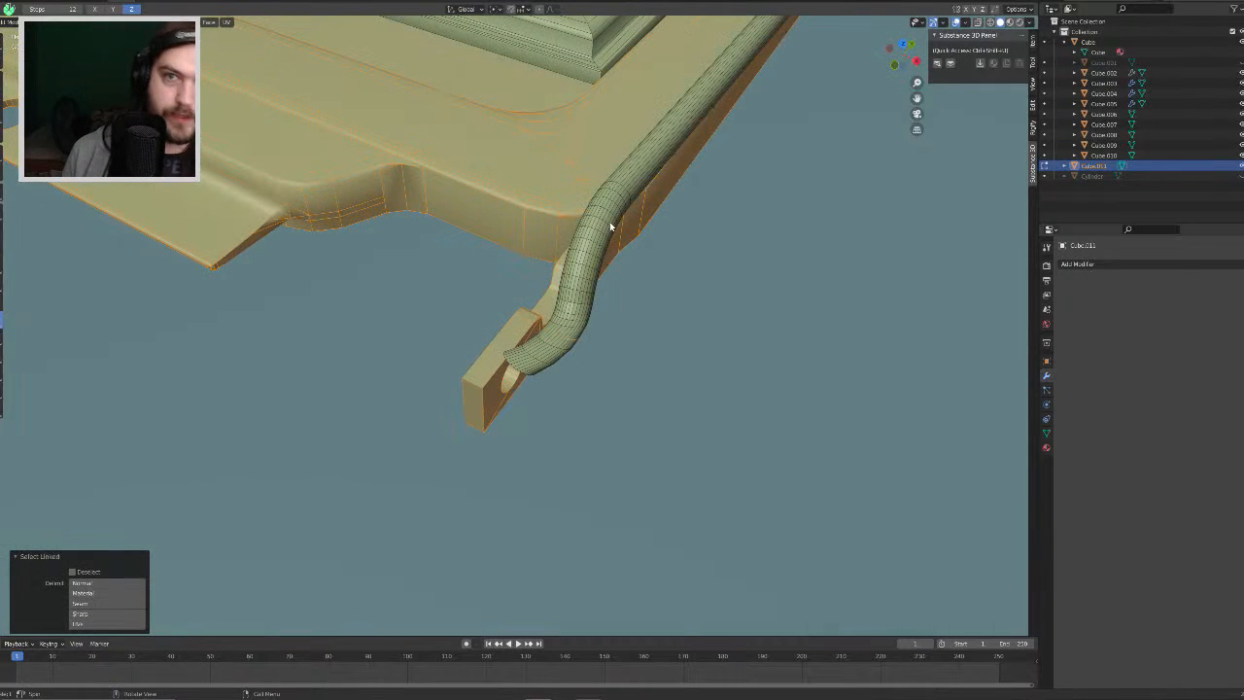
left_click_drag(609, 223, 596, 246)
key("ctrl+z")
key("ctrl+z")
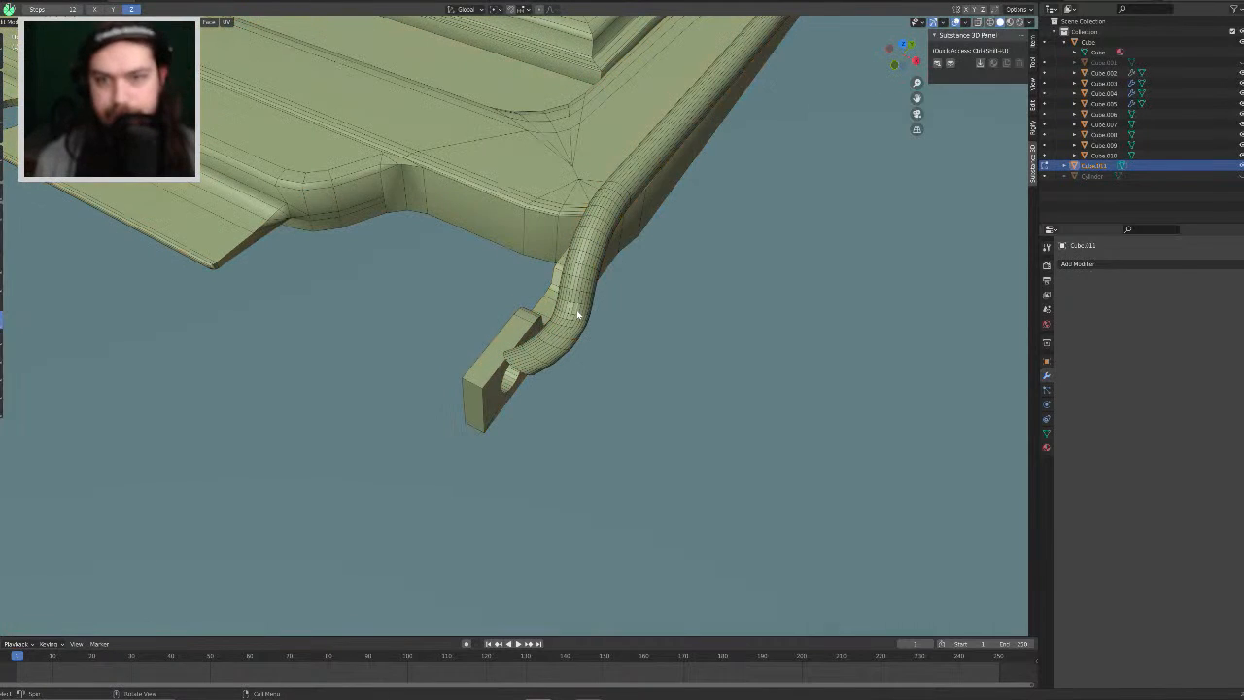
Step: Select the whole linked rod and enable proportional editing with Connected Only and Smooth falloff
key("l")
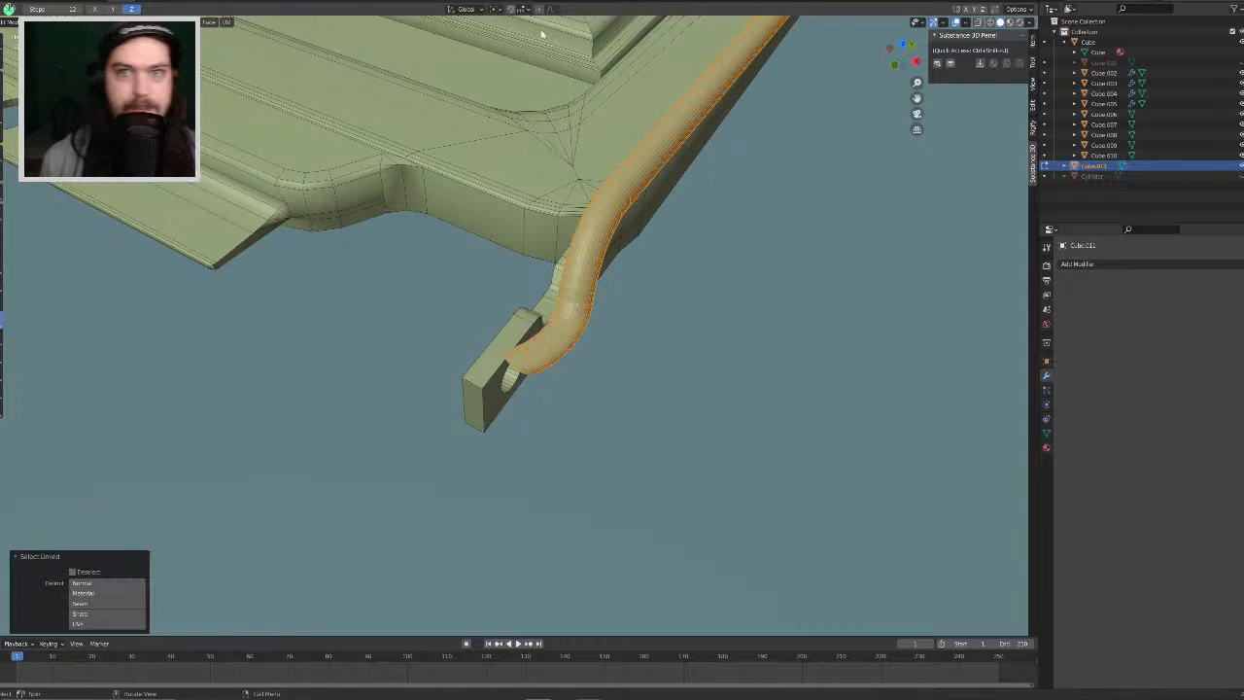
left_click(541, 9)
left_click(552, 9)
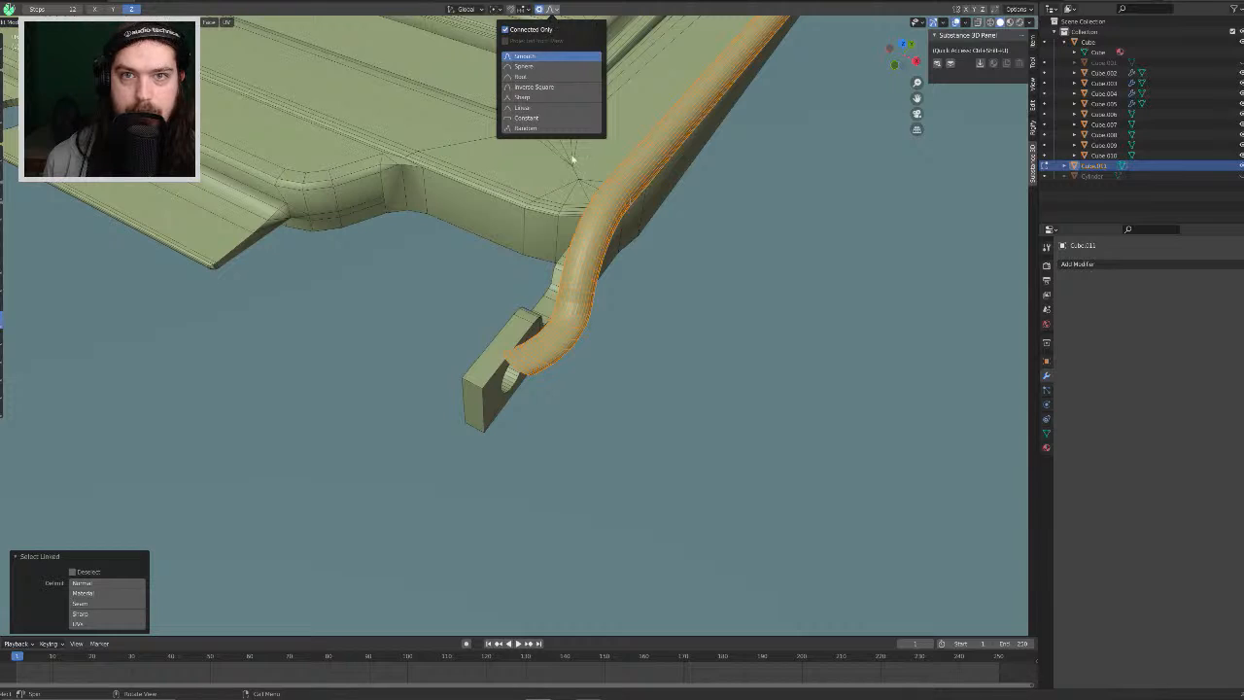
Step: Select the rod's end loop beside the tab and lower it along Z with proportional editing
middle_click_drag(547, 327, 555, 288)
left_click(515, 206)
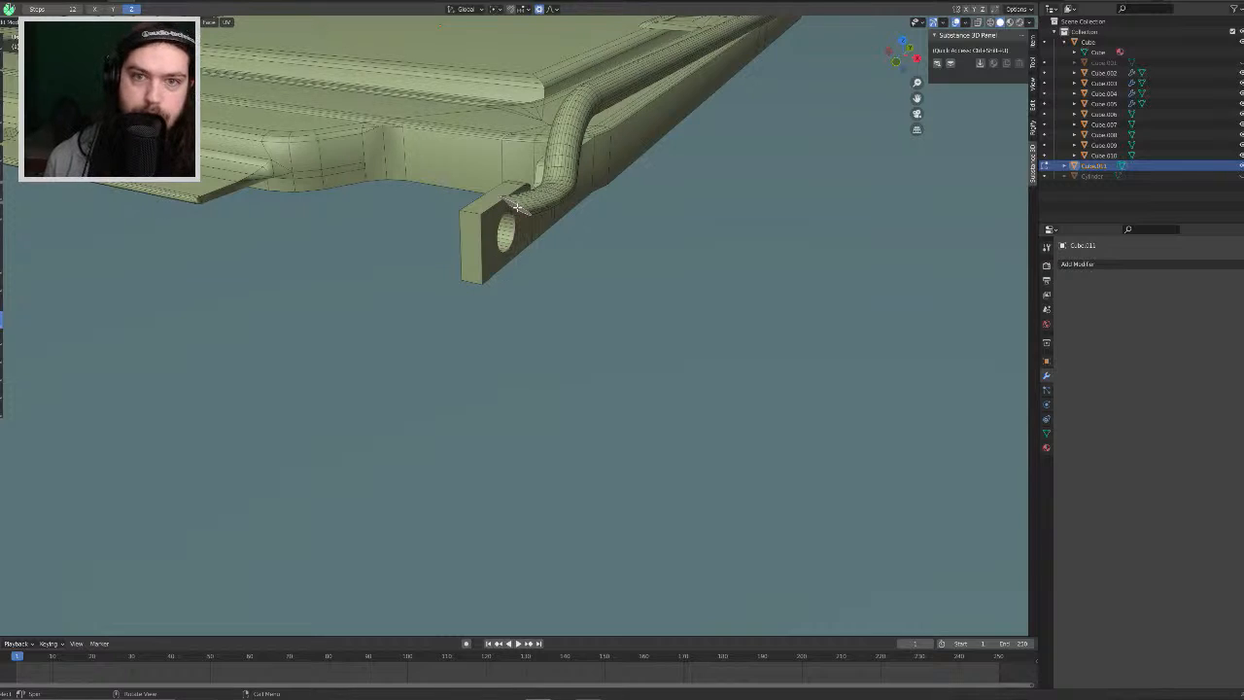
key("g")
key("z")
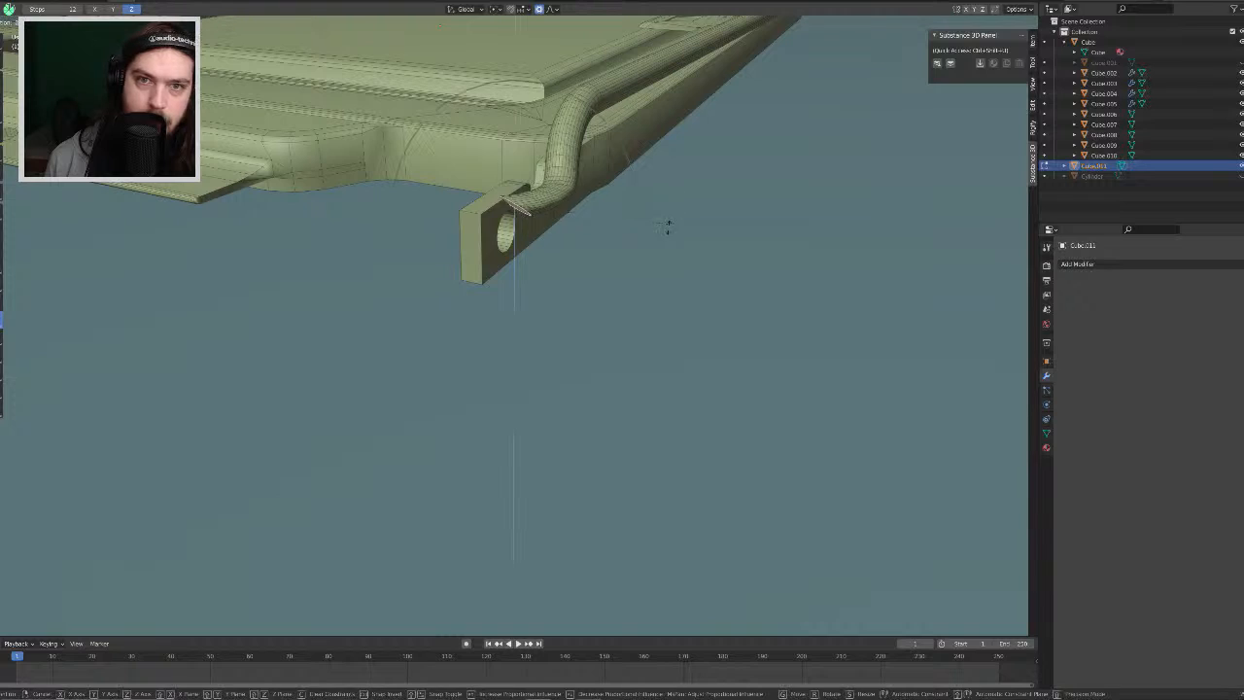
left_click(634, 289)
Step: Rotate the rod's end loop about X and Z with proportional editing to turn it toward the tab hole
key("r")
key("x")
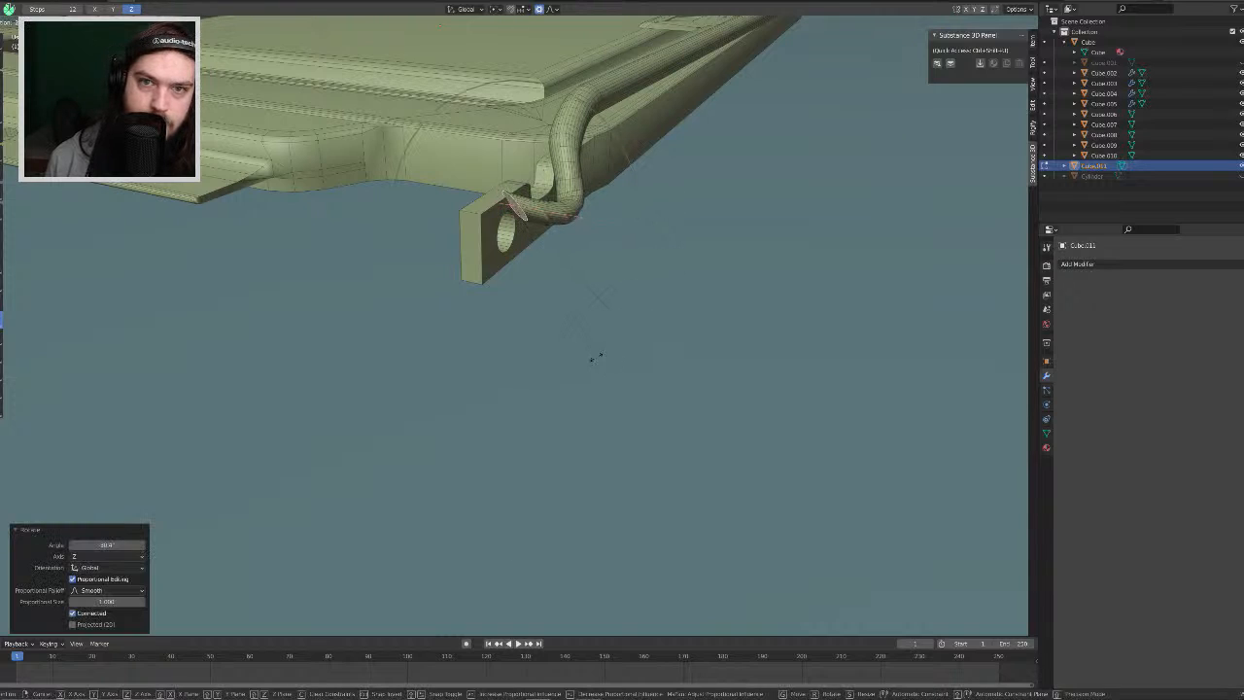
left_click(593, 356)
key("r")
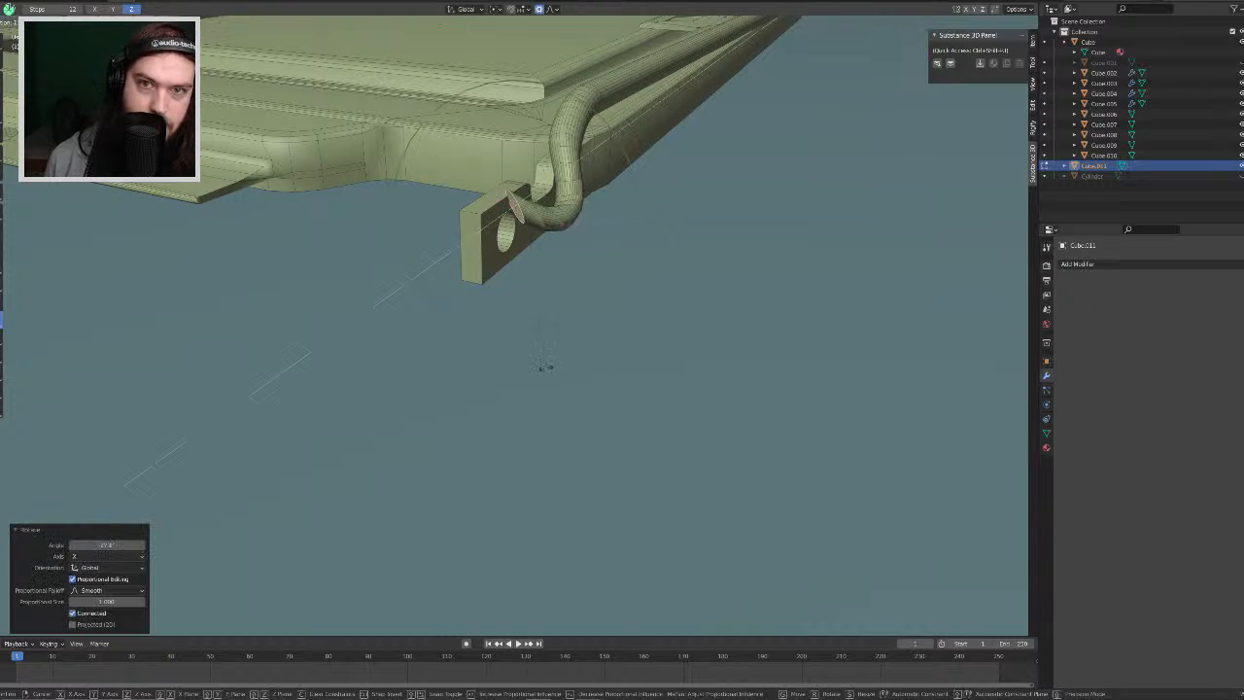
key("z")
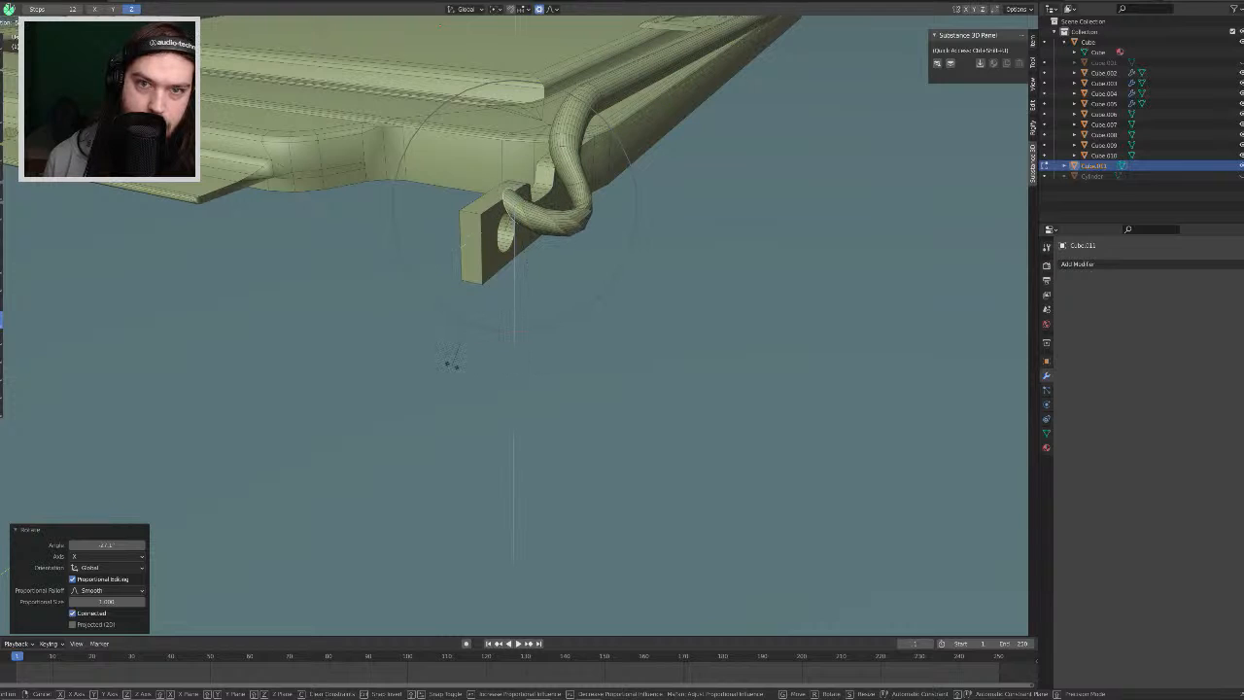
left_click(453, 362)
Step: Lower the rod's end loop along Z with proportional editing to line it up with the tab hole
scroll(631, 156, "up", 8)
middle_click_drag(633, 160, 615, 95)
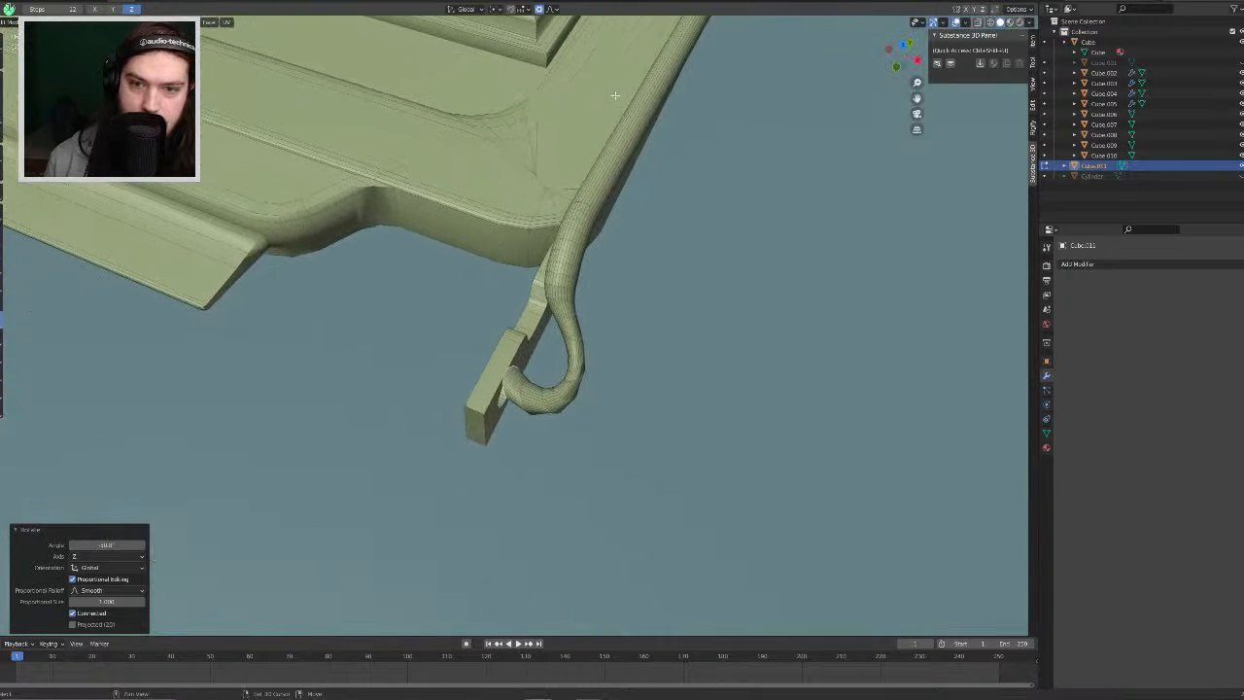
middle_click_drag(594, 274, 586, 250)
middle_click_drag(585, 121, 582, 228, "shift")
scroll(585, 197, "up", 6)
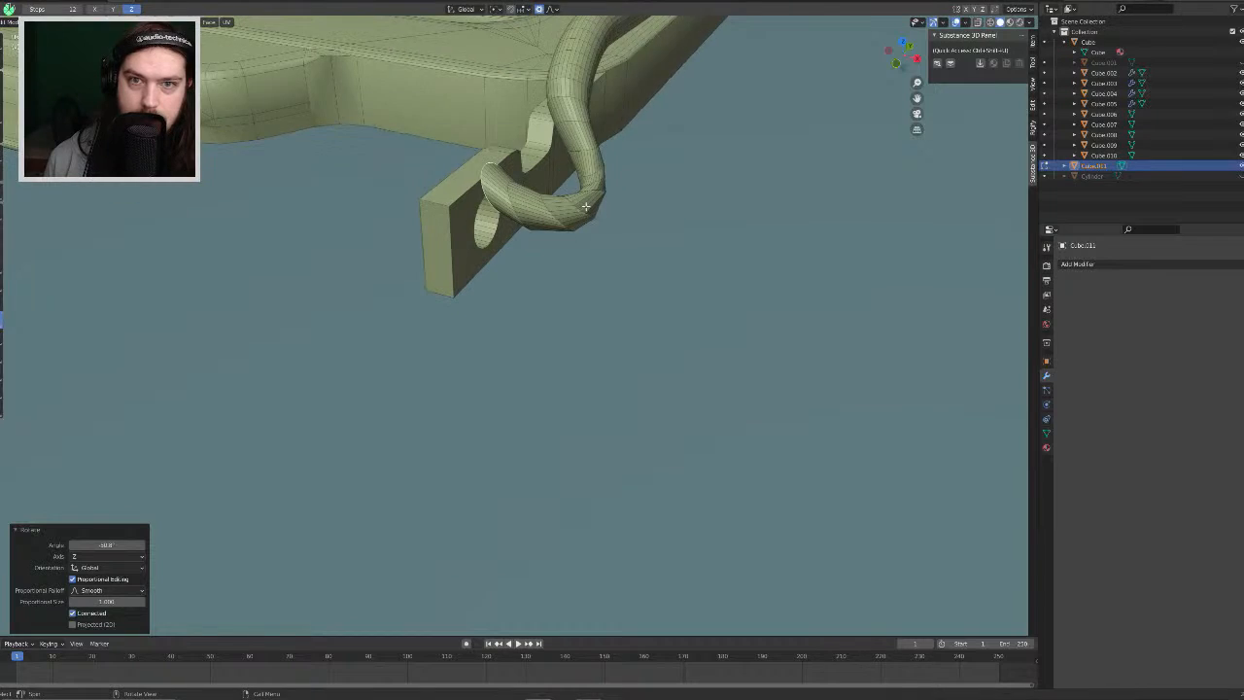
key("g")
key("z")
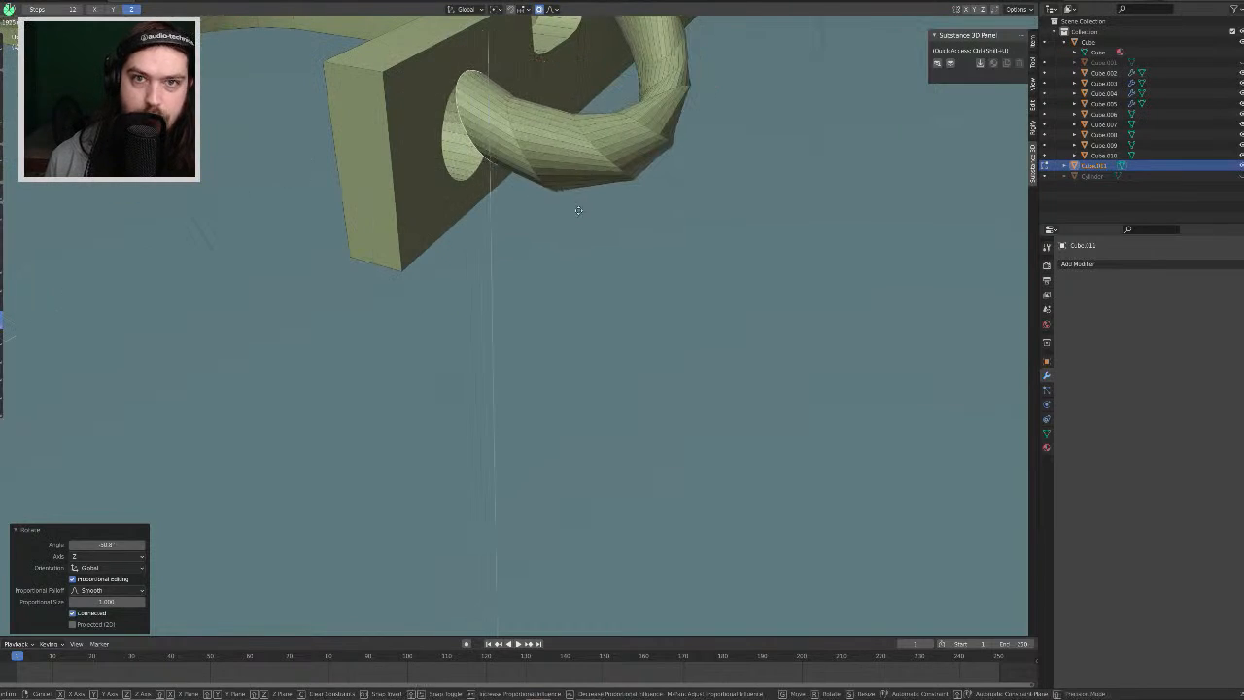
left_click(577, 221)
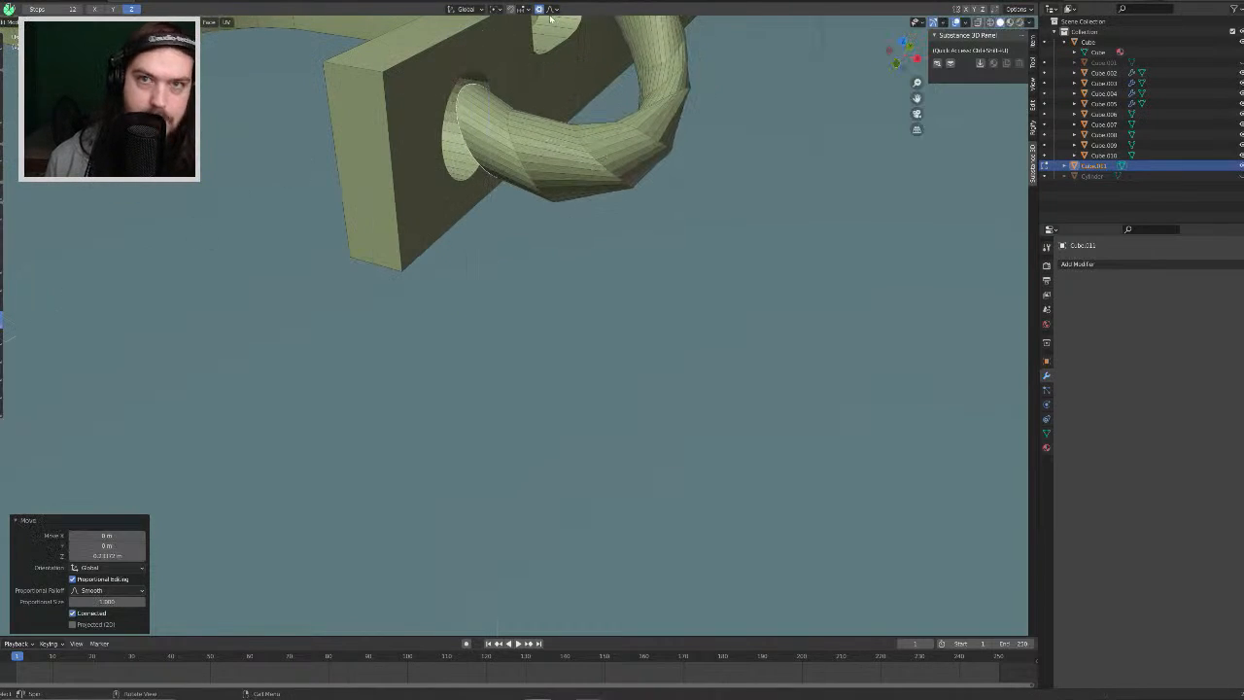
Step: Flatten the rod's end loop by scaling it to 0 along X with proportional editing off
key("r")
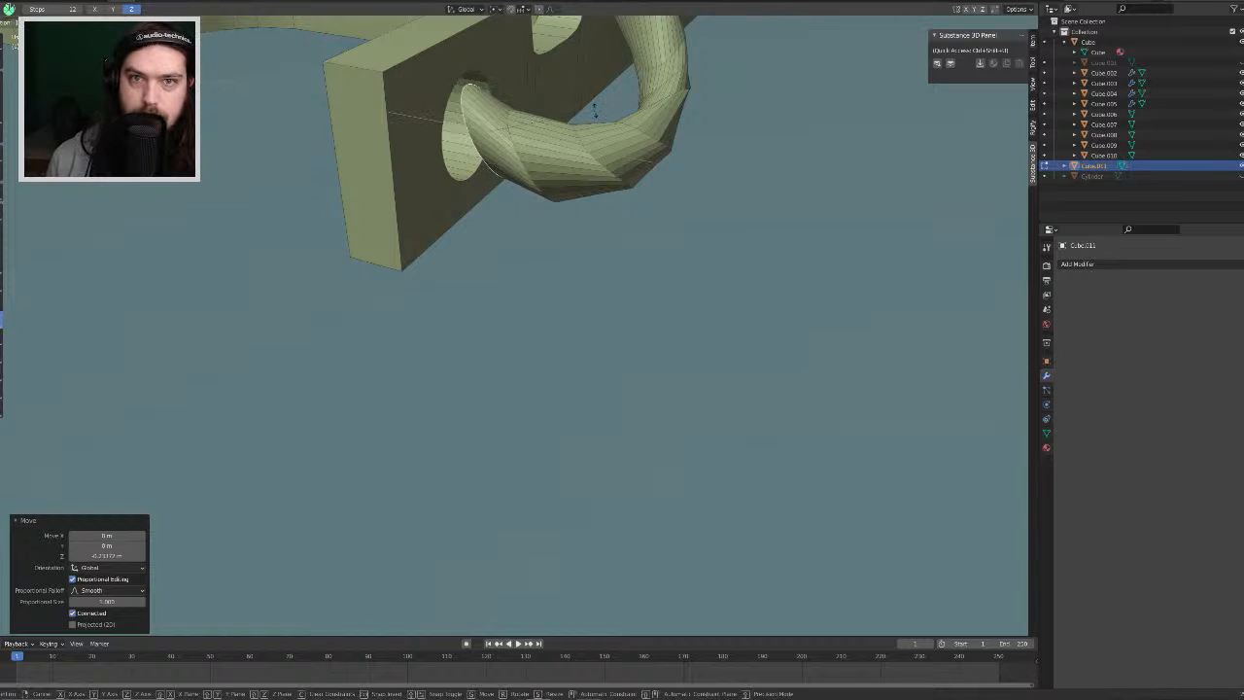
key("s")
key("y")
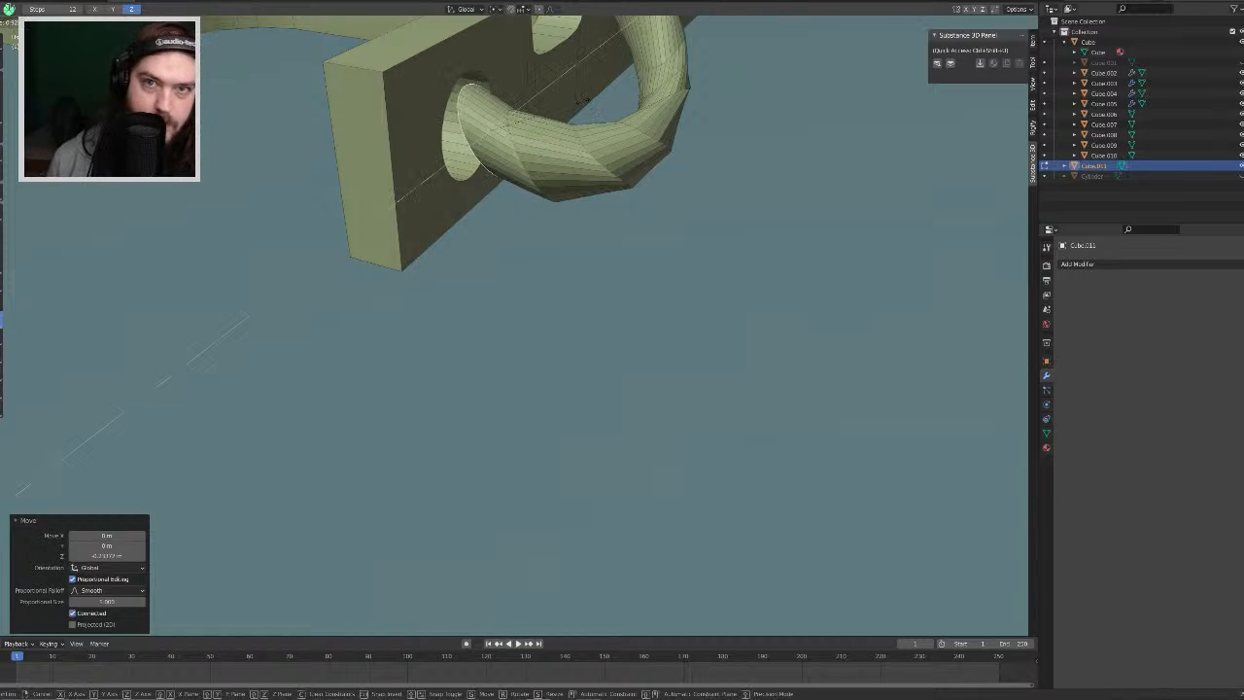
key("x")
key("0")
key("Return")
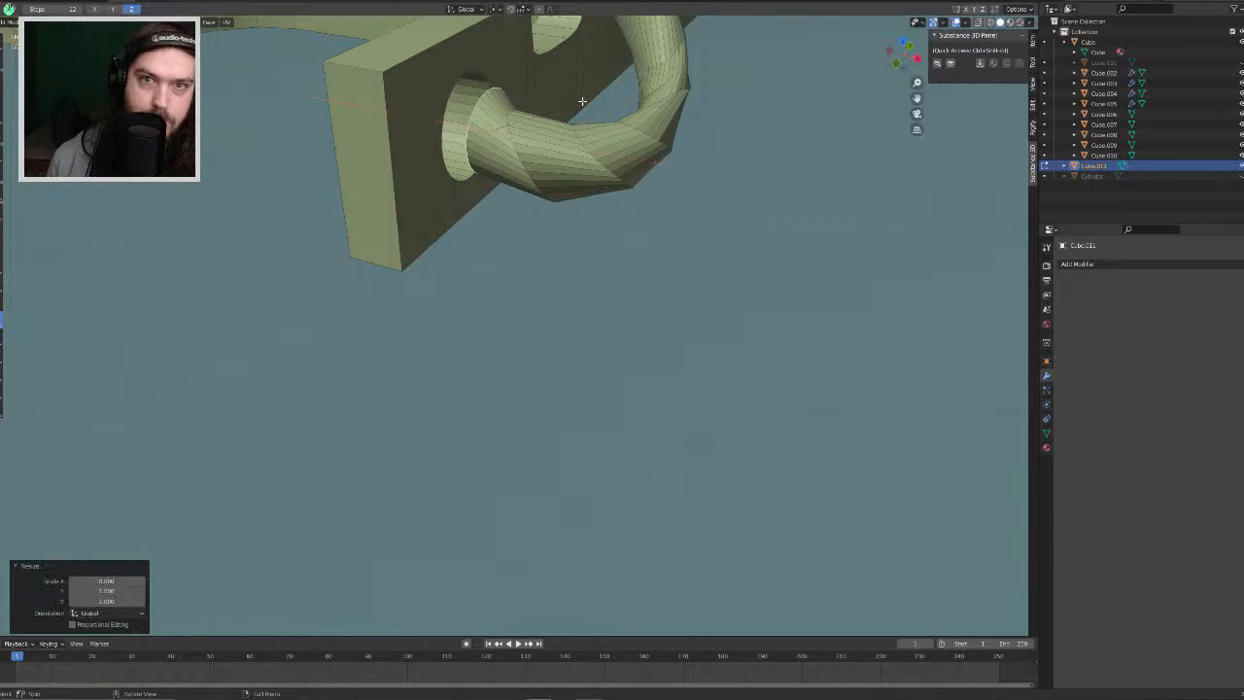
Step: Re-enable proportional editing and move the rod's end loop along X through the tab hole
mouse_move(555, 76)
middle_mouse_down()
mouse_move(570, 81)
mouse_move(559, 73)
middle_mouse_up()
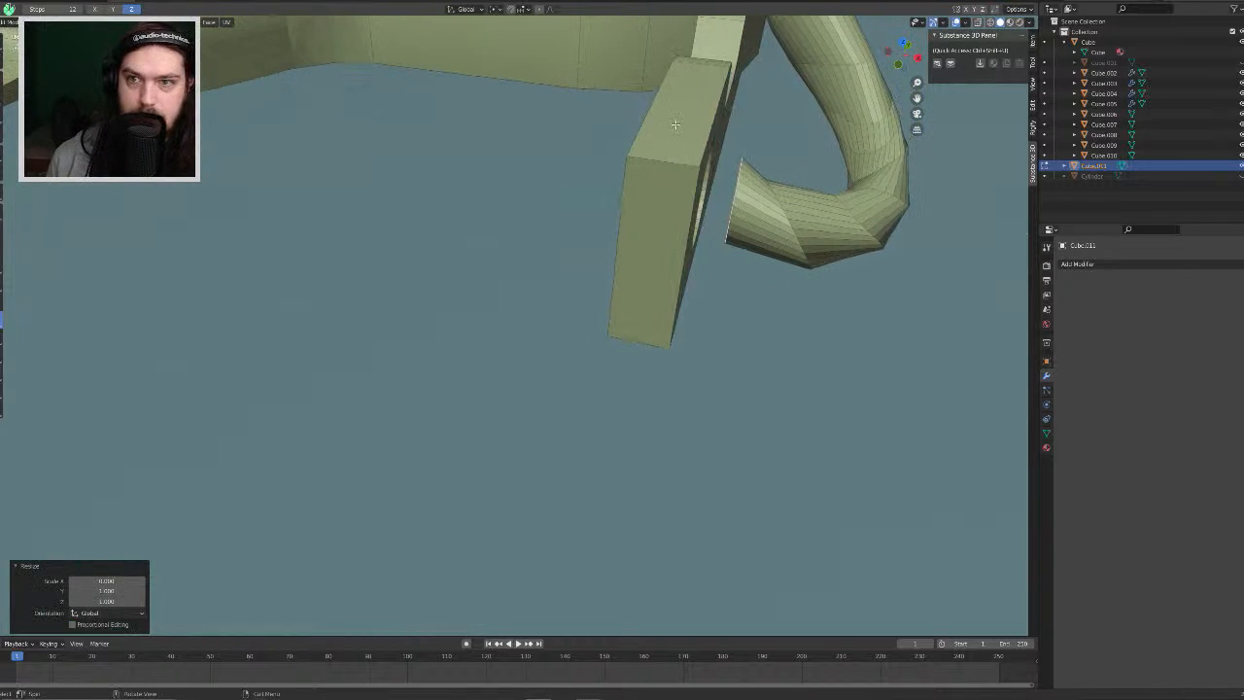
left_click(539, 9)
key("g")
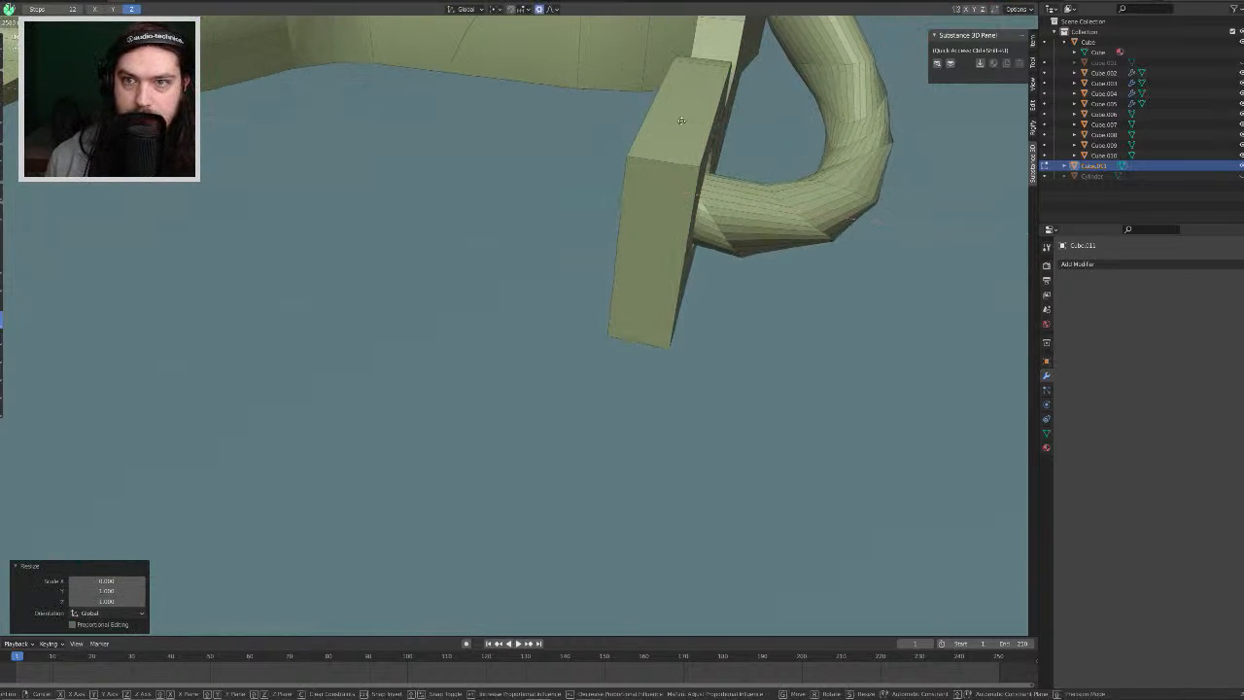
left_click(507, 110)
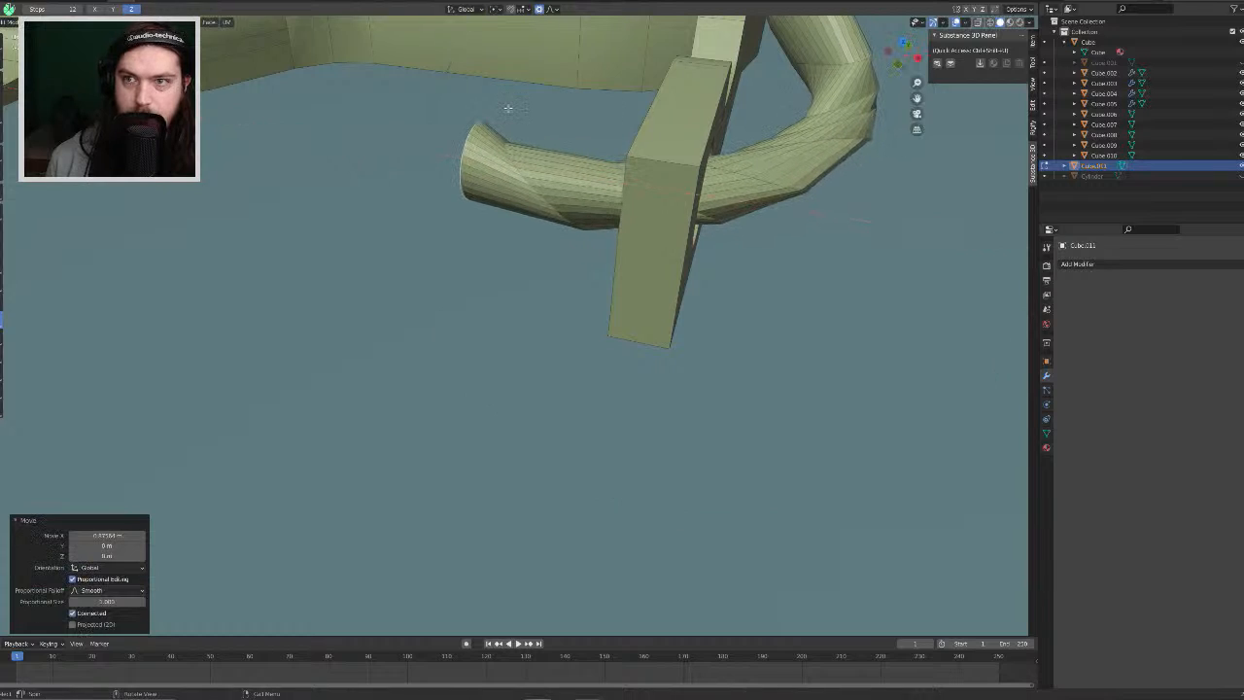
Step: Turn off proportional editing and rotate the edge loops at the rod's lower elbow to even out the bend
middle_click_drag(508, 110, 852, 166)
scroll(852, 166, "up", 4)
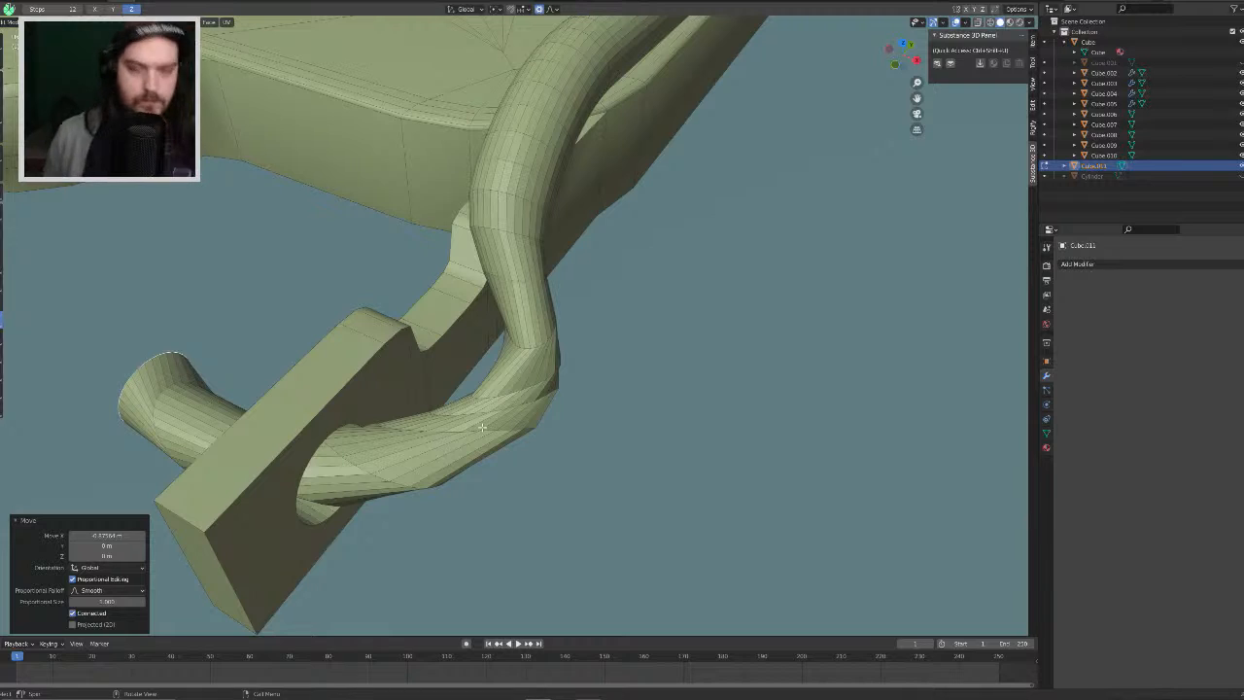
left_click(551, 336)
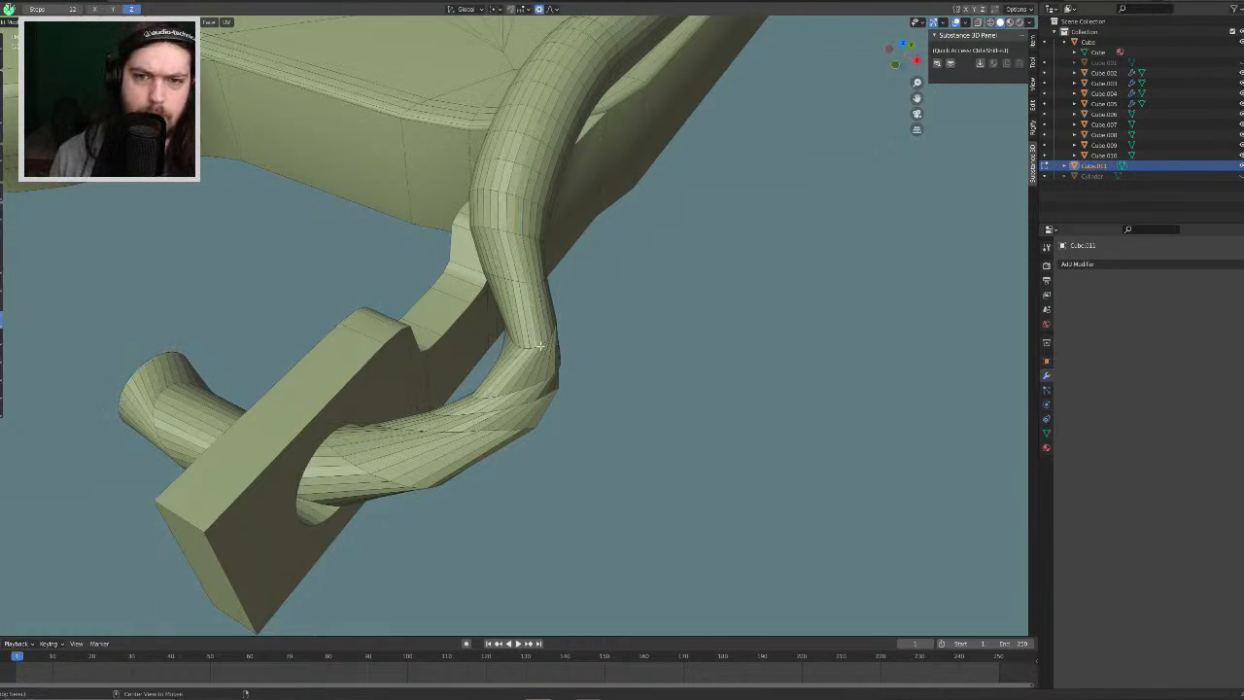
key("r")
right_click(605, 355)
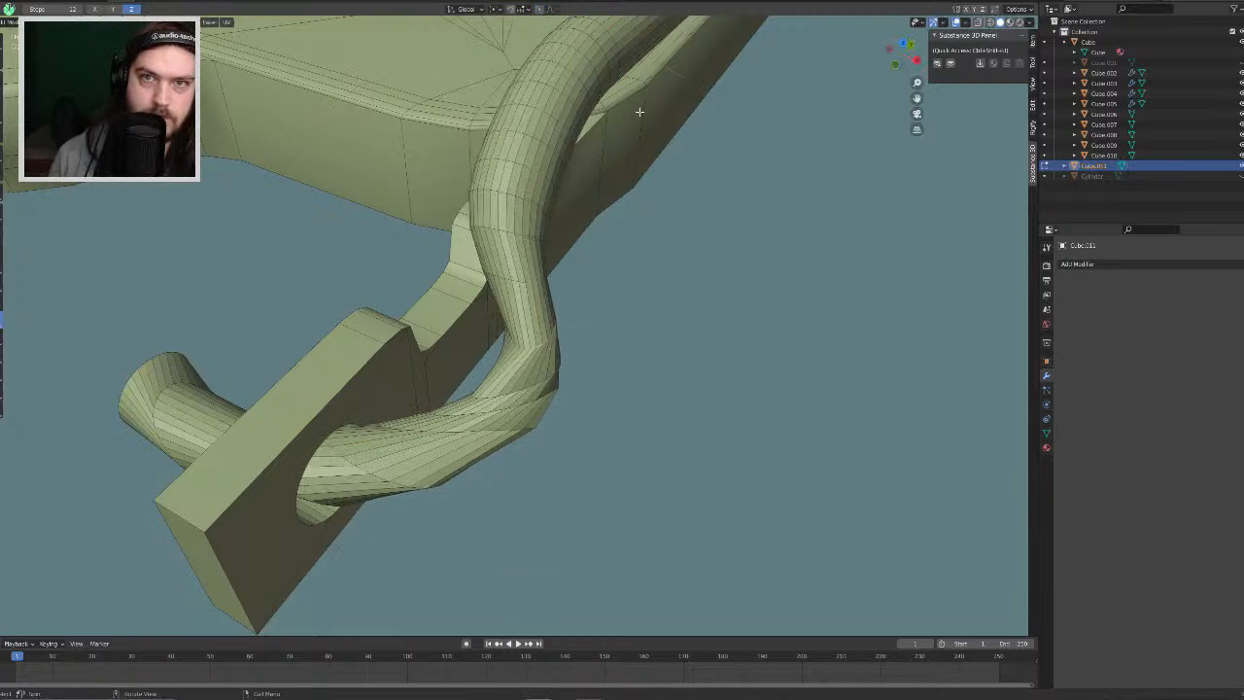
key("g")
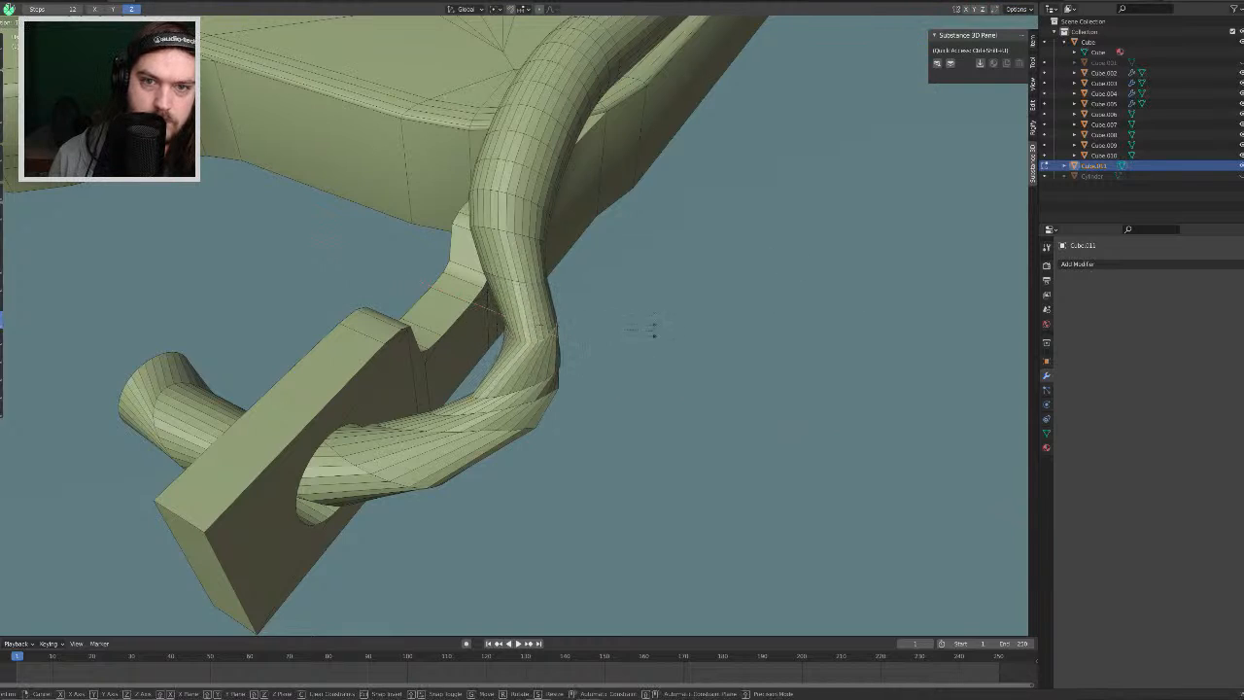
left_click(533, 384)
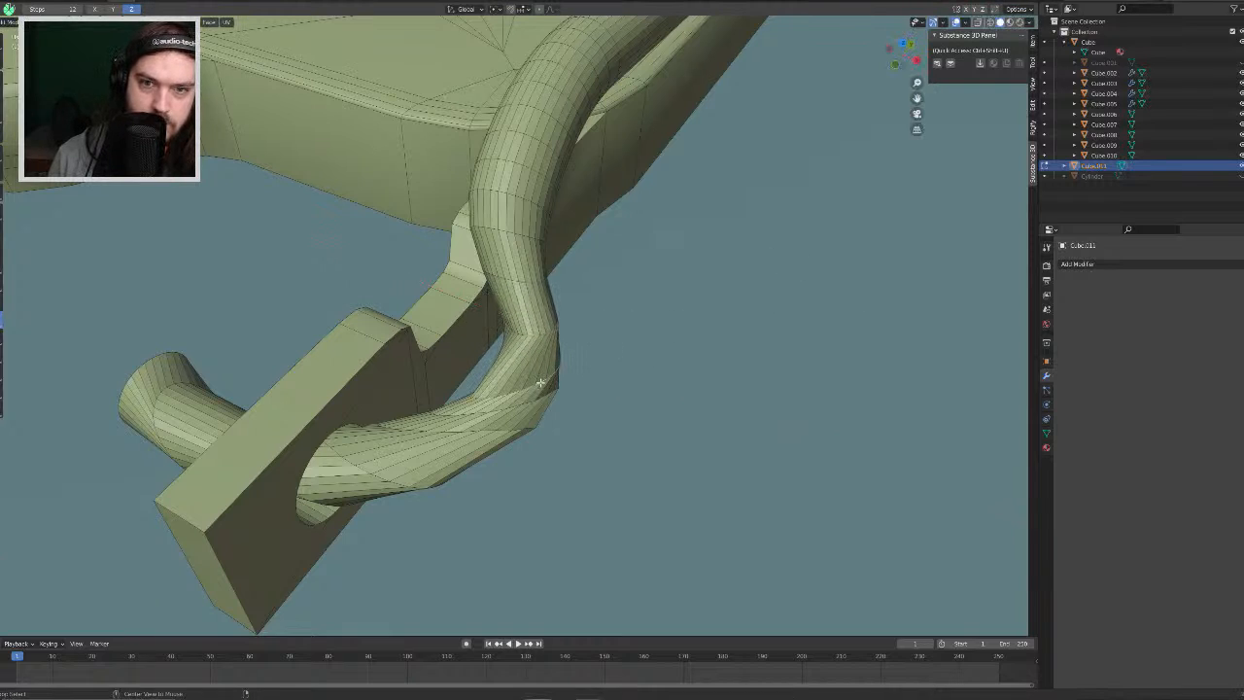
key("g")
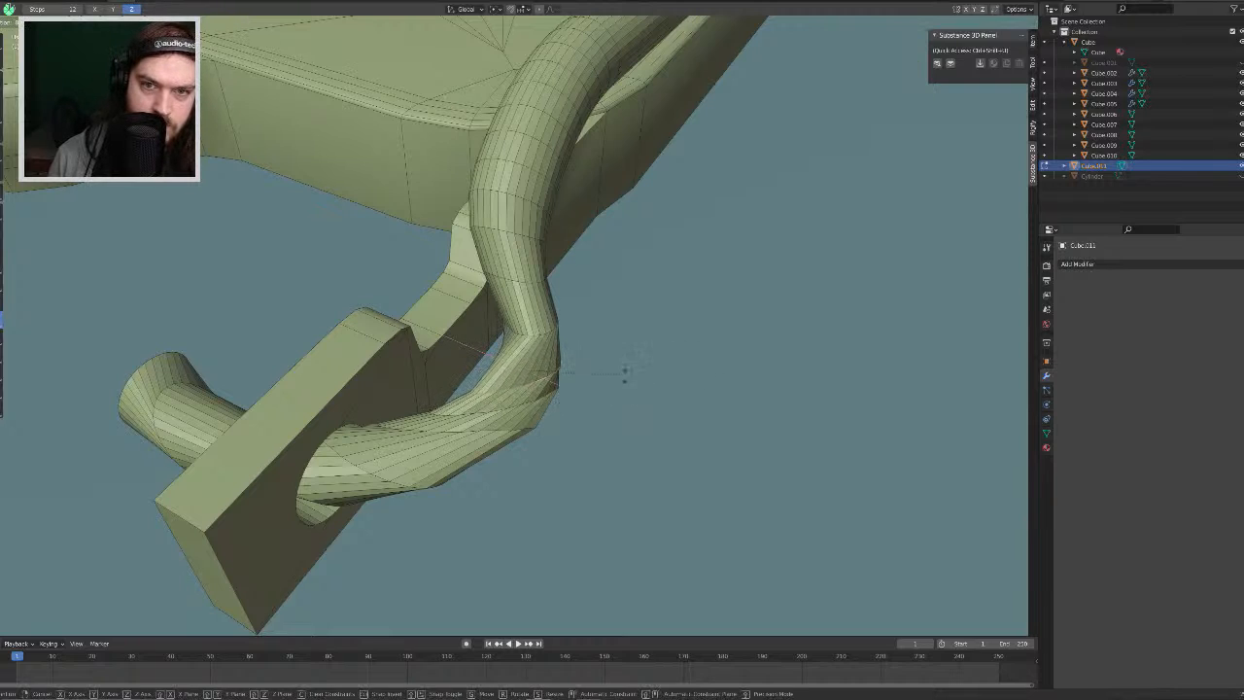
left_click(607, 382)
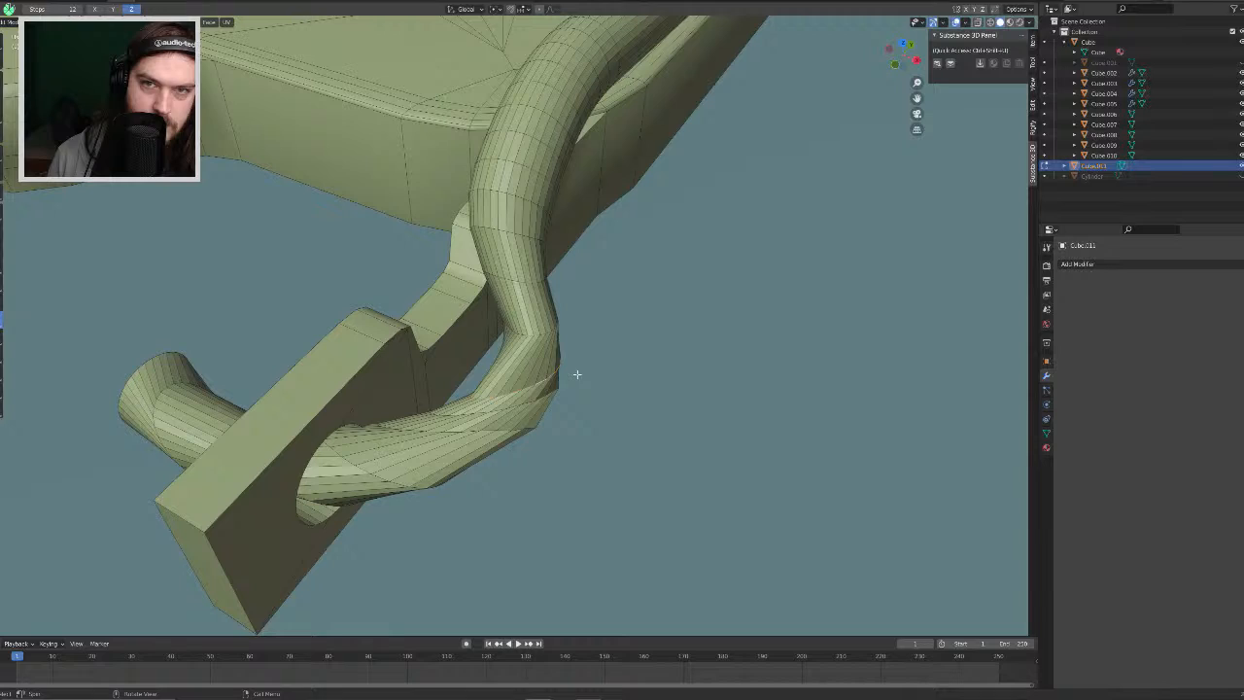
Step: Set the pivot point to Individual Origins and try to rotate the elbow's edge loop about X
left_click(497, 9)
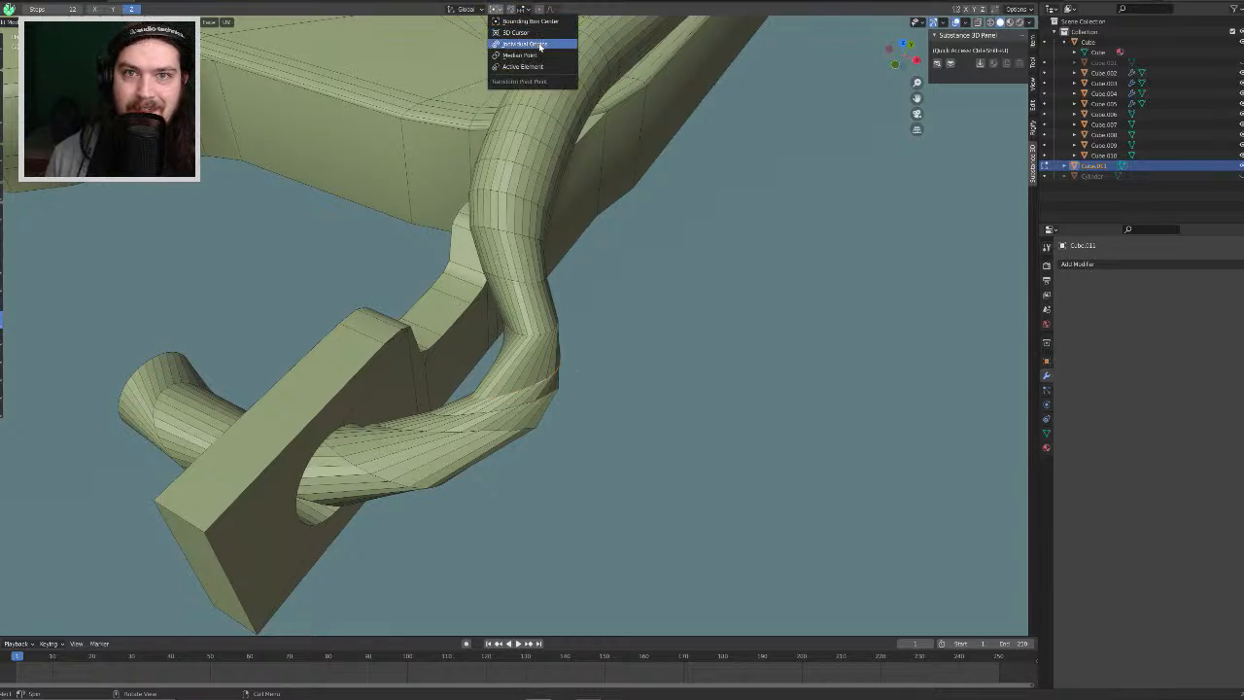
left_click(525, 44)
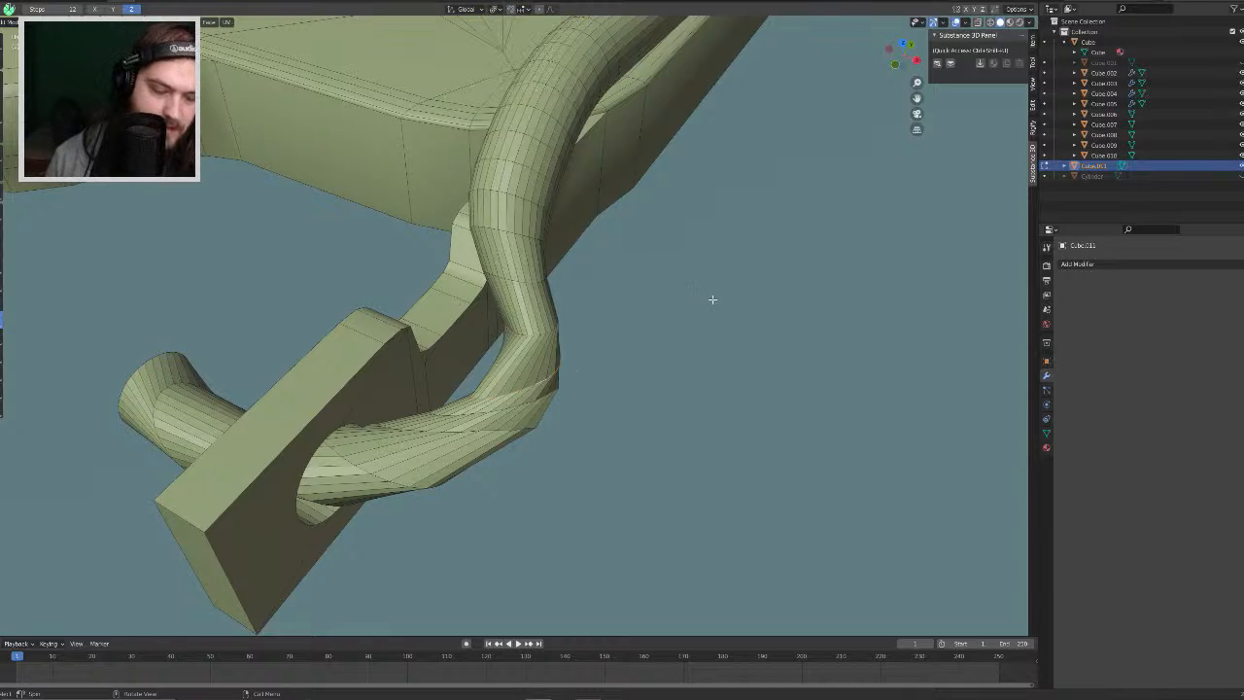
key("r")
key("x")
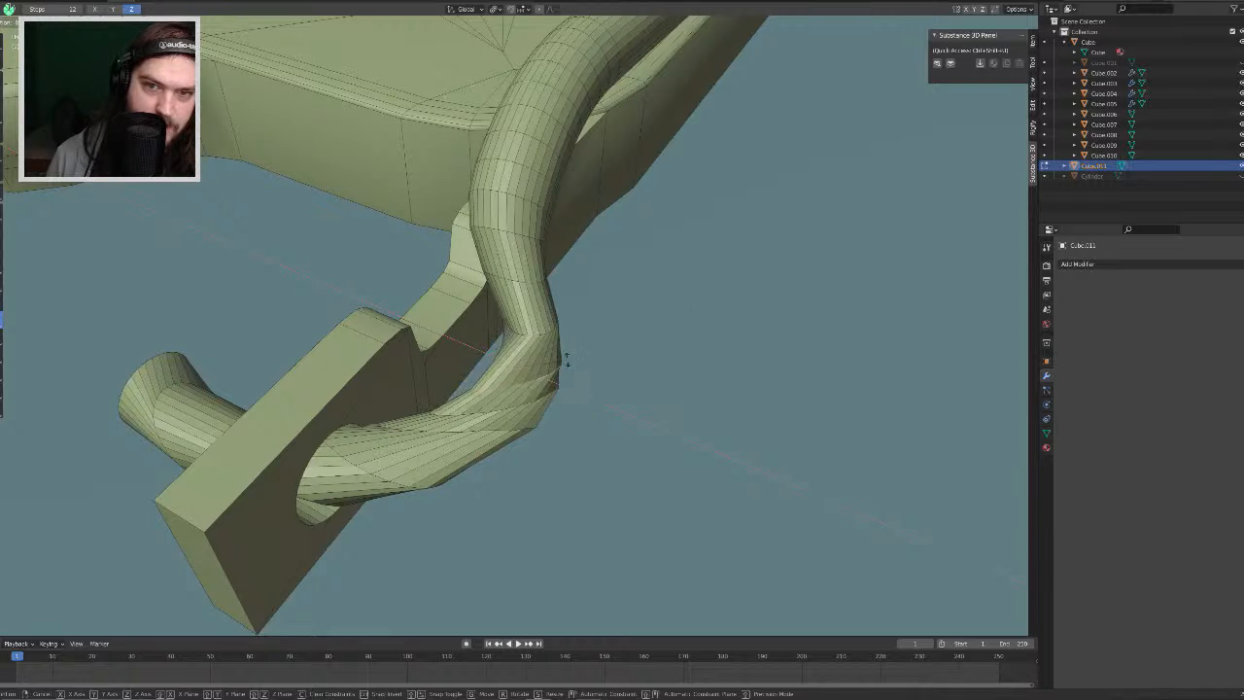
left_click(582, 353)
Step: Set the transform orientation to Normal and try to rotate the elbow's edge loop about its normal X axis
left_click(497, 9)
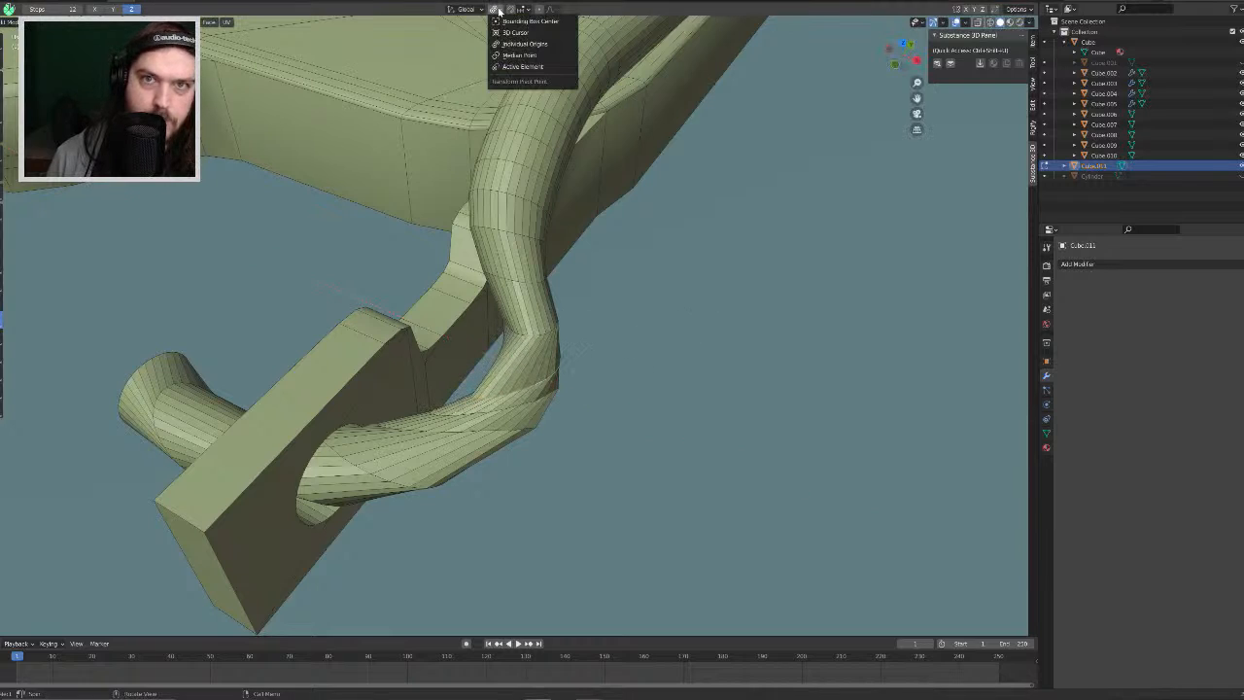
left_click(467, 9)
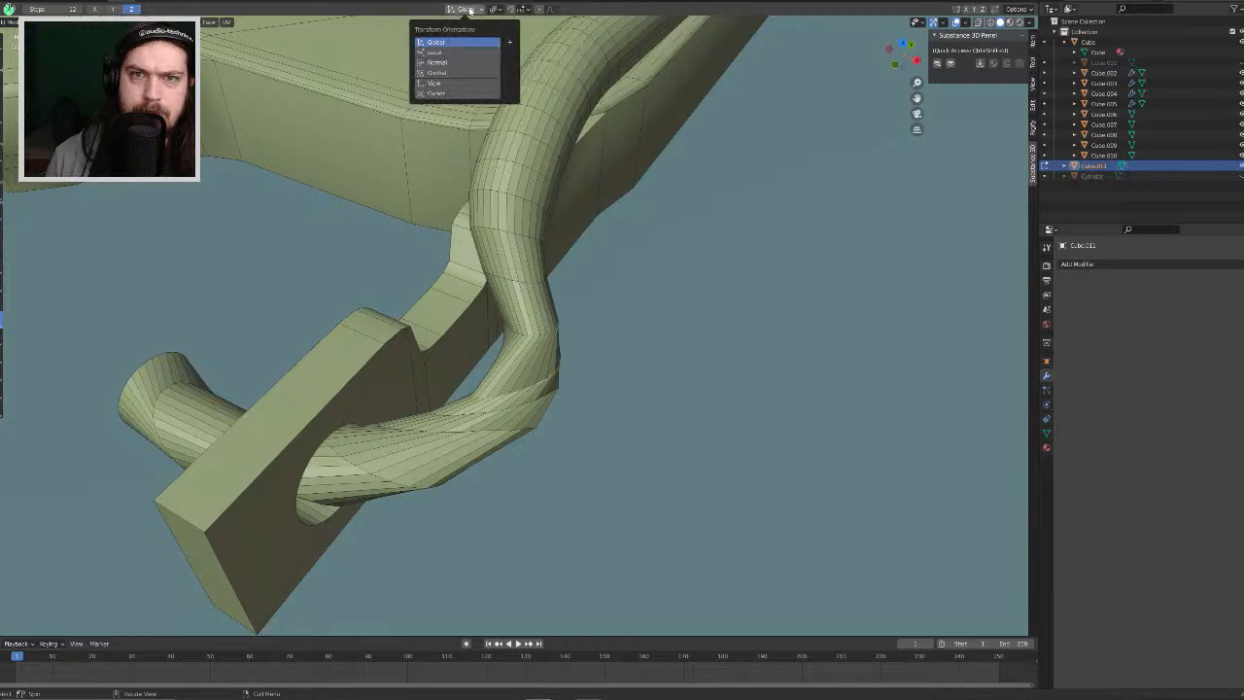
left_click(473, 68)
right_click(733, 266)
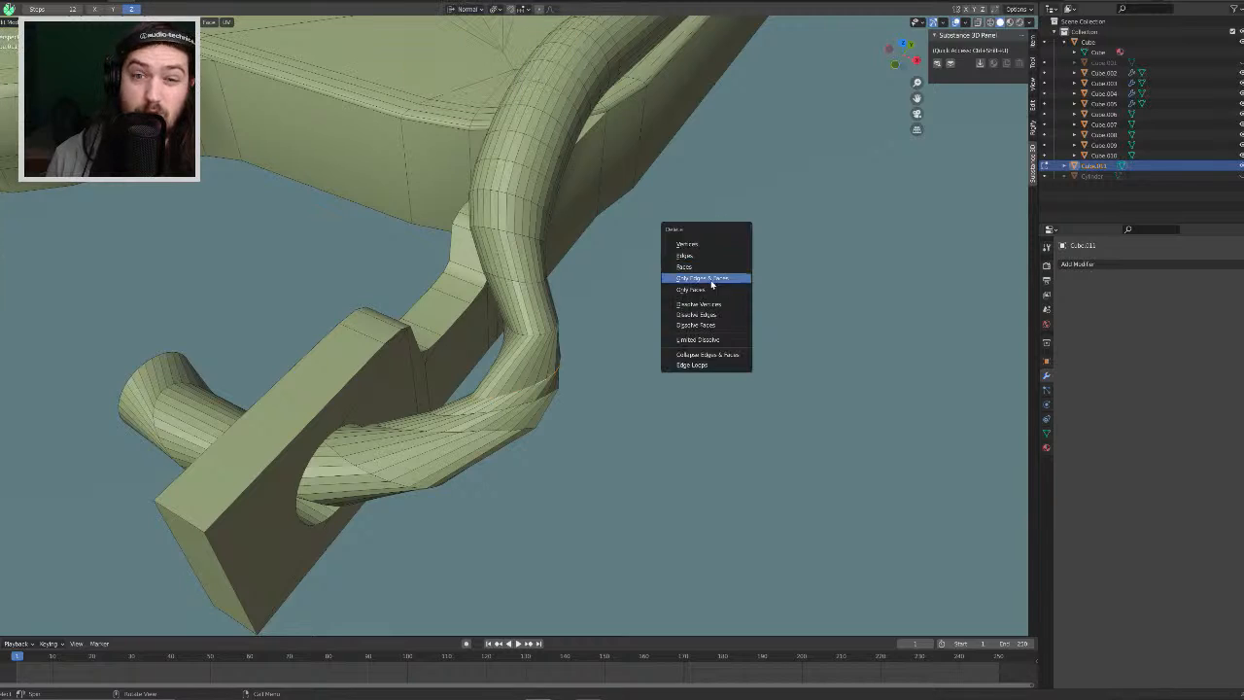
key("g")
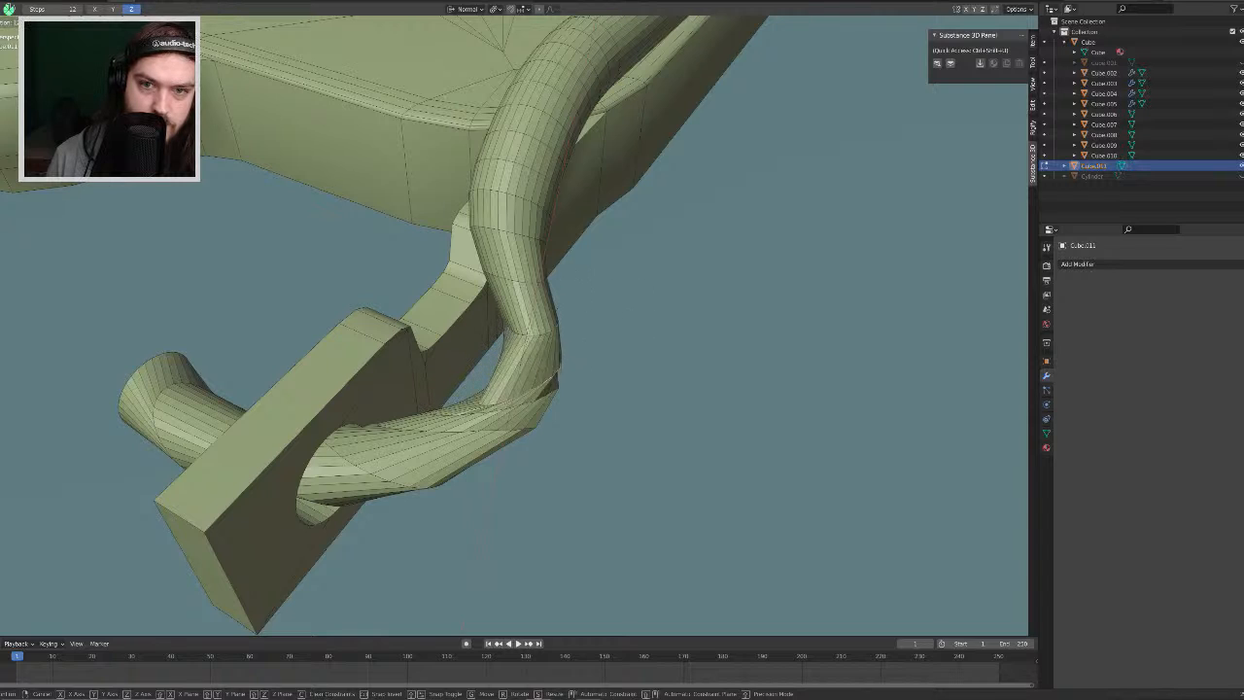
left_click(431, 238)
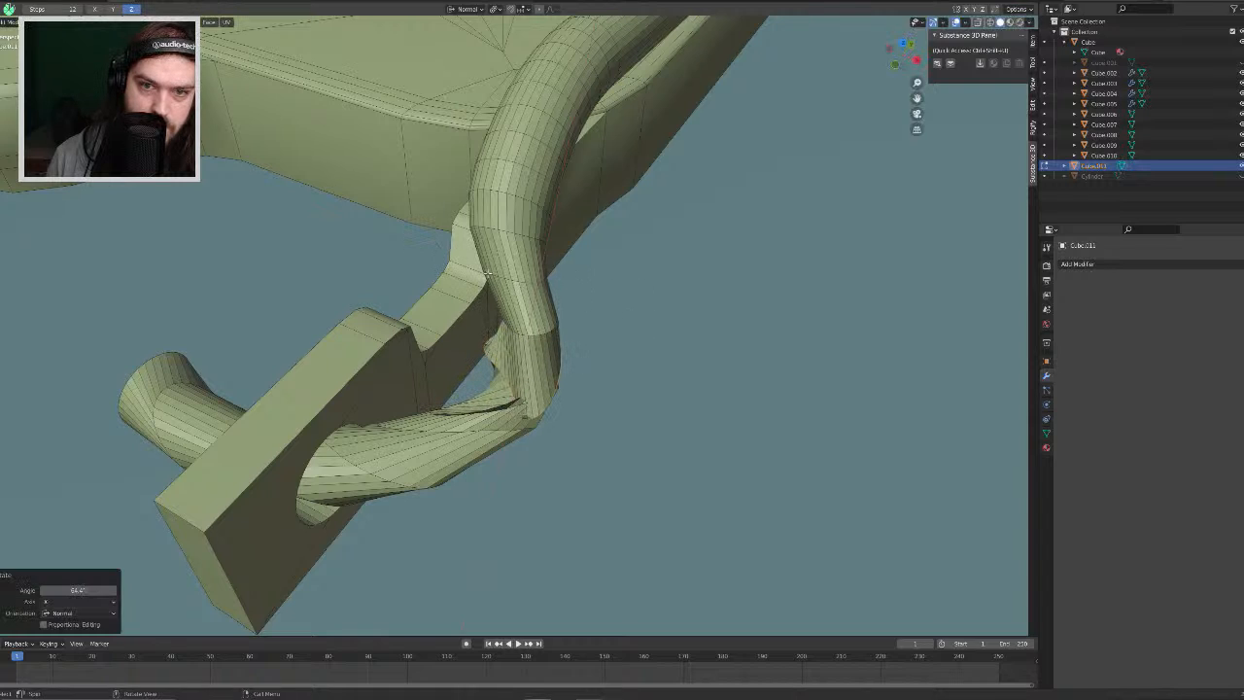
Step: Inspect the distorted elbow, then select an edge loop there and try to adjust it along Z
middle_click_drag(508, 288, 473, 284)
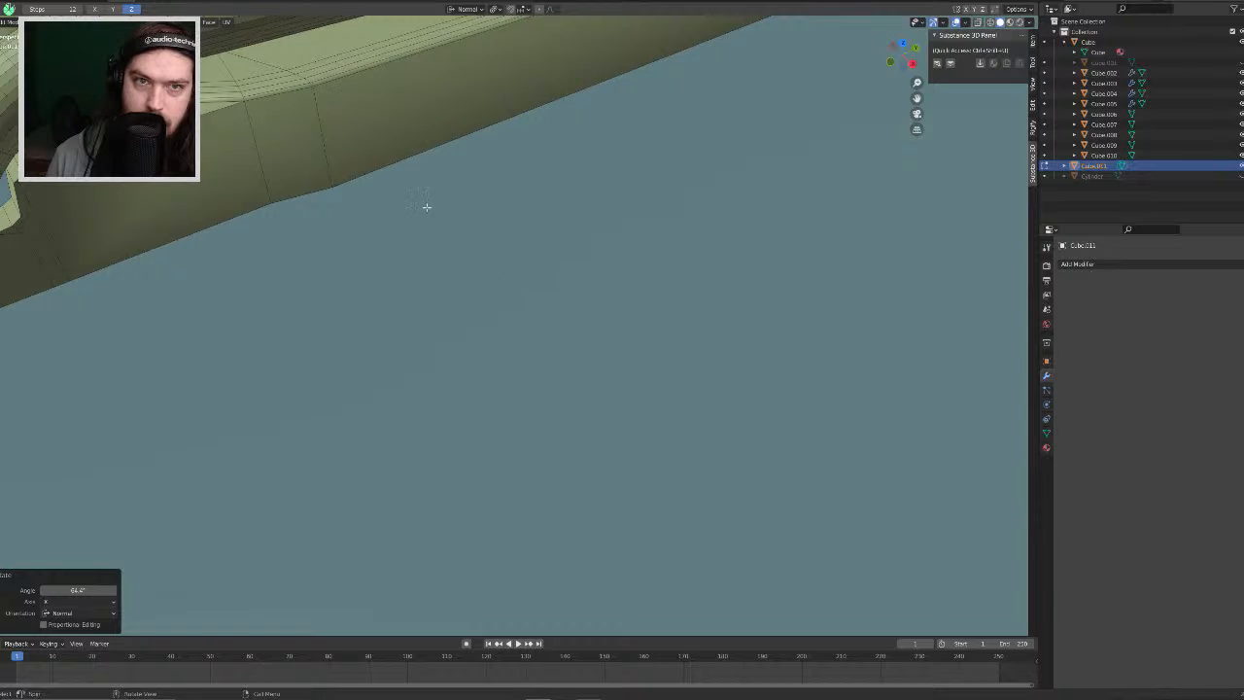
middle_click_drag(426, 207, 572, 177)
scroll(554, 264, "up", 4)
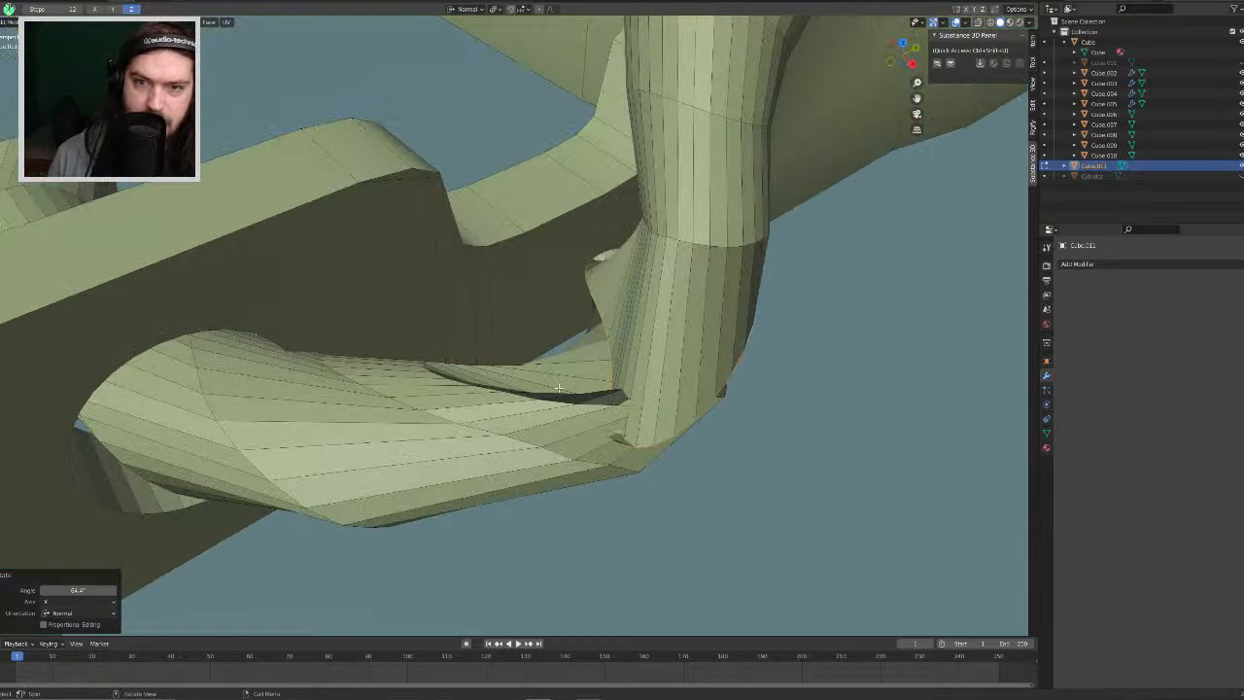
scroll(489, 377, "down", 5)
scroll(521, 335, "up", 2)
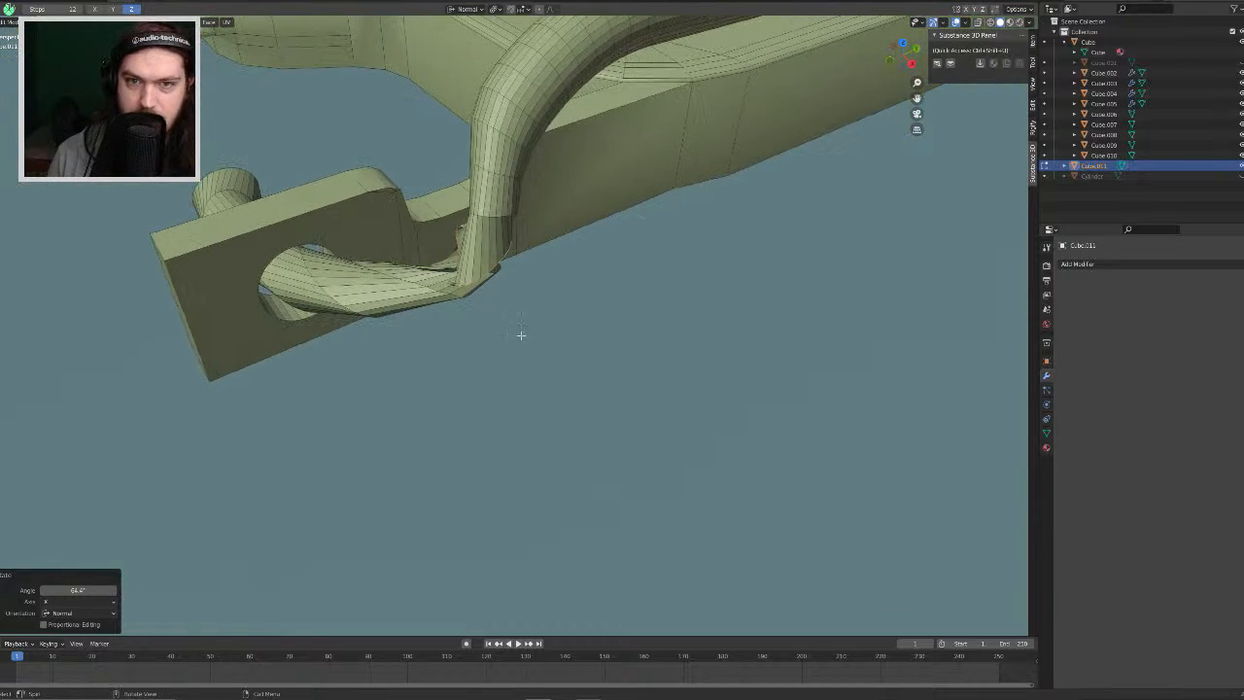
left_click(492, 275, "alt")
key("g")
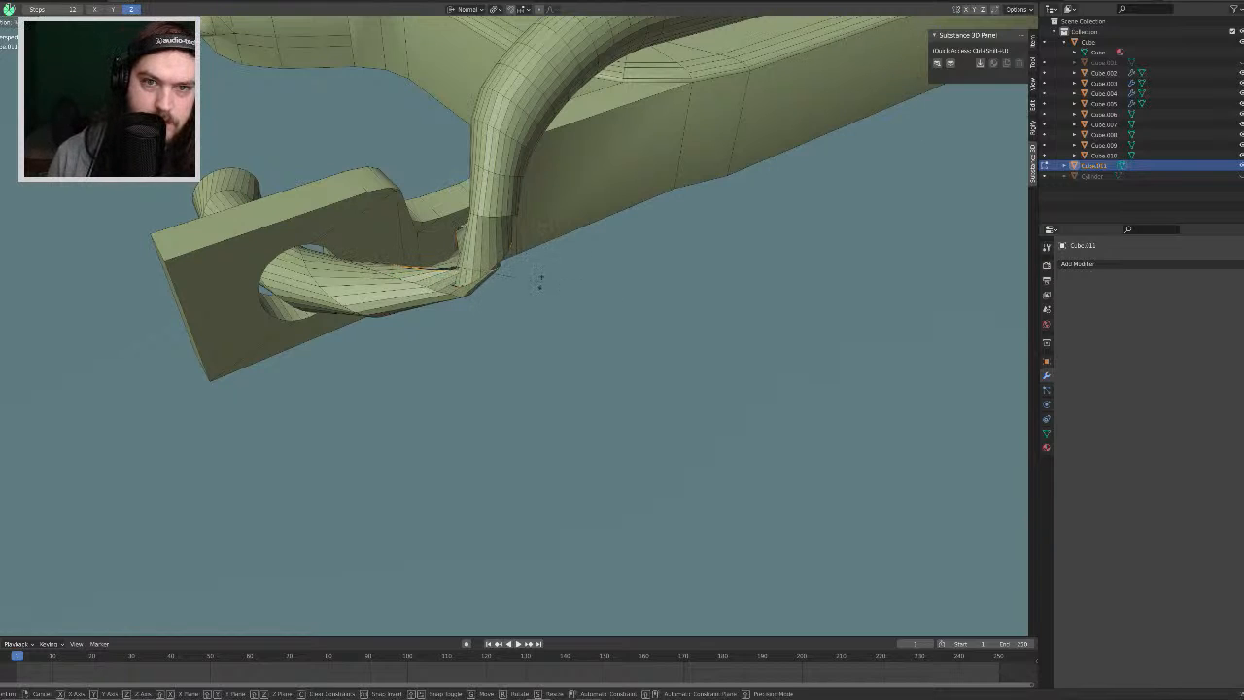
key("z")
left_click(519, 269)
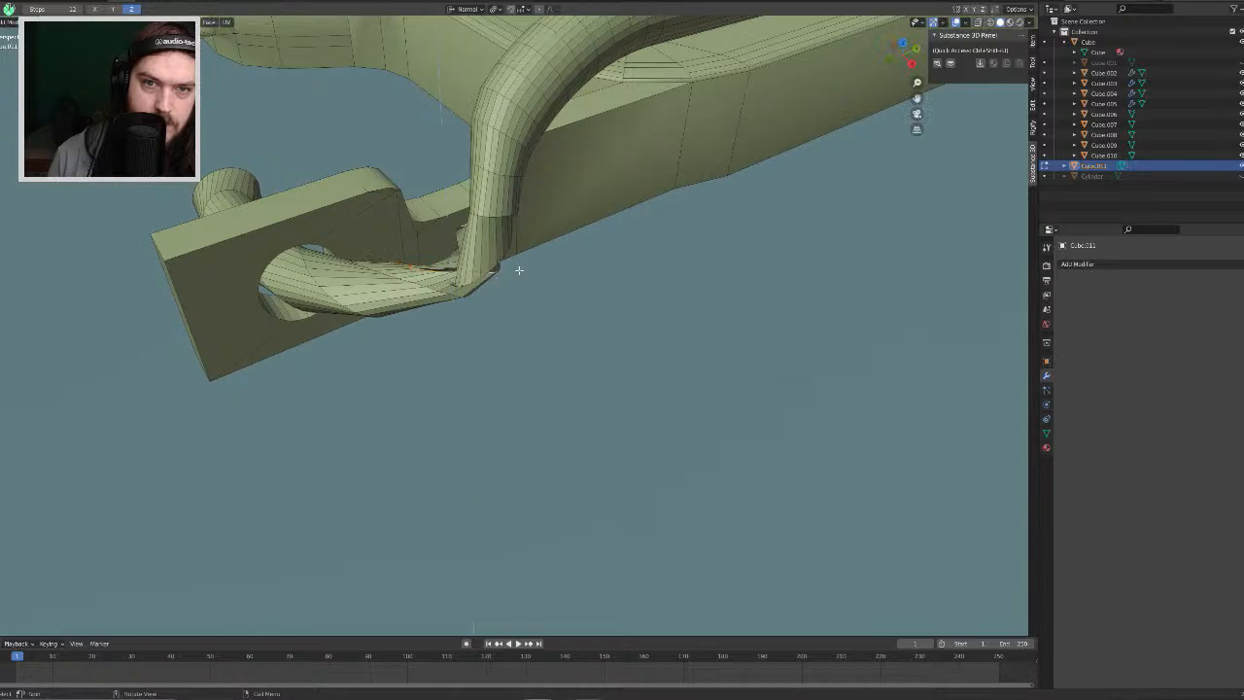
Step: Undo the elbow distortion and return to Object Mode to review the rod passing through the tab
scroll(521, 254, "down", 3)
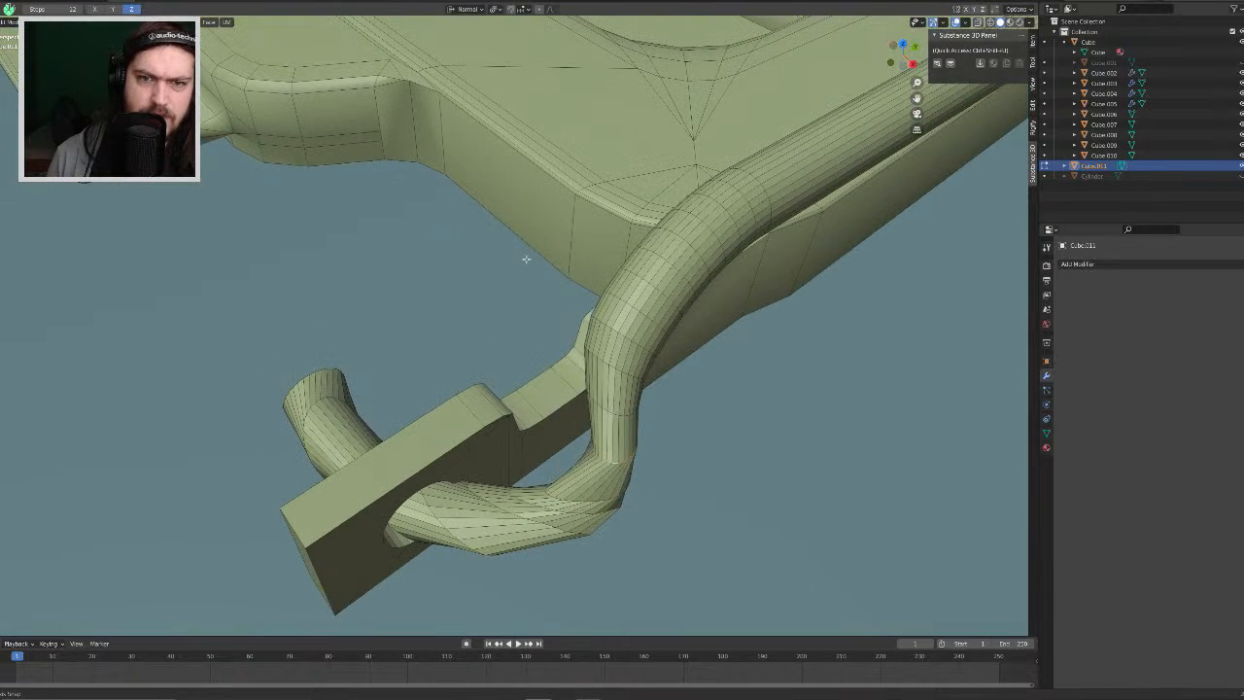
key("Tab")
scroll(602, 359, "down", 3)
scroll(600, 347, "down", 2)
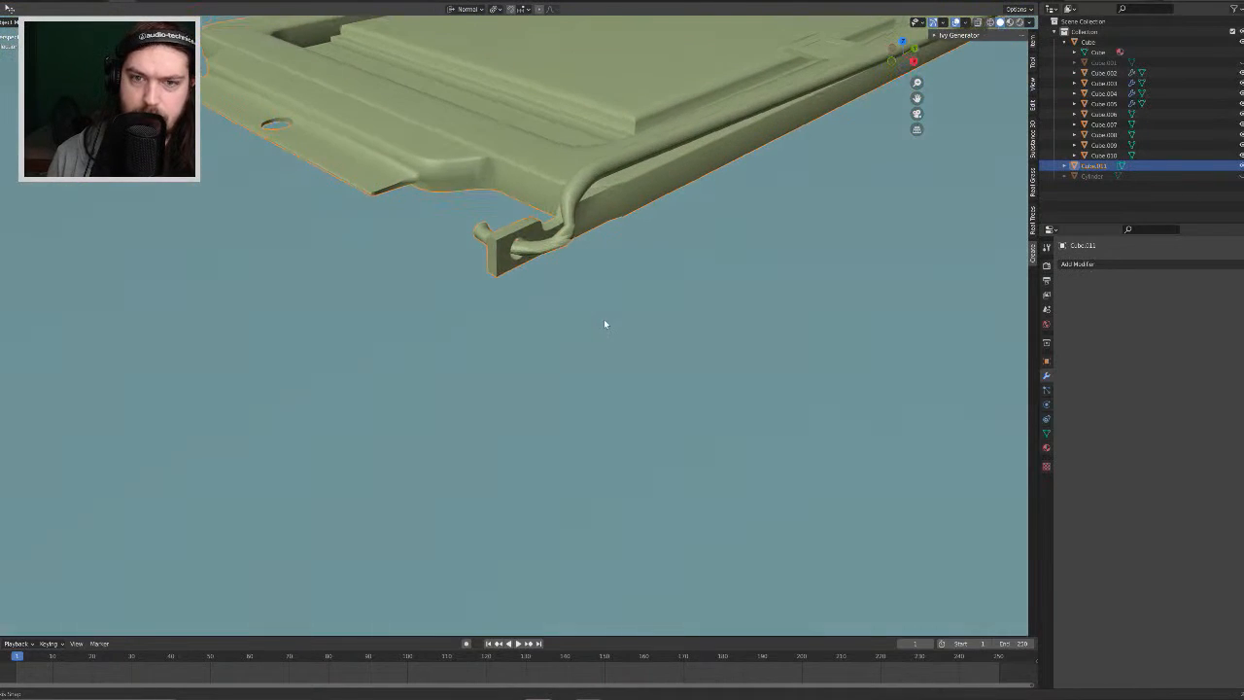
middle_click_drag(622, 230, 616, 256)
key("Tab")
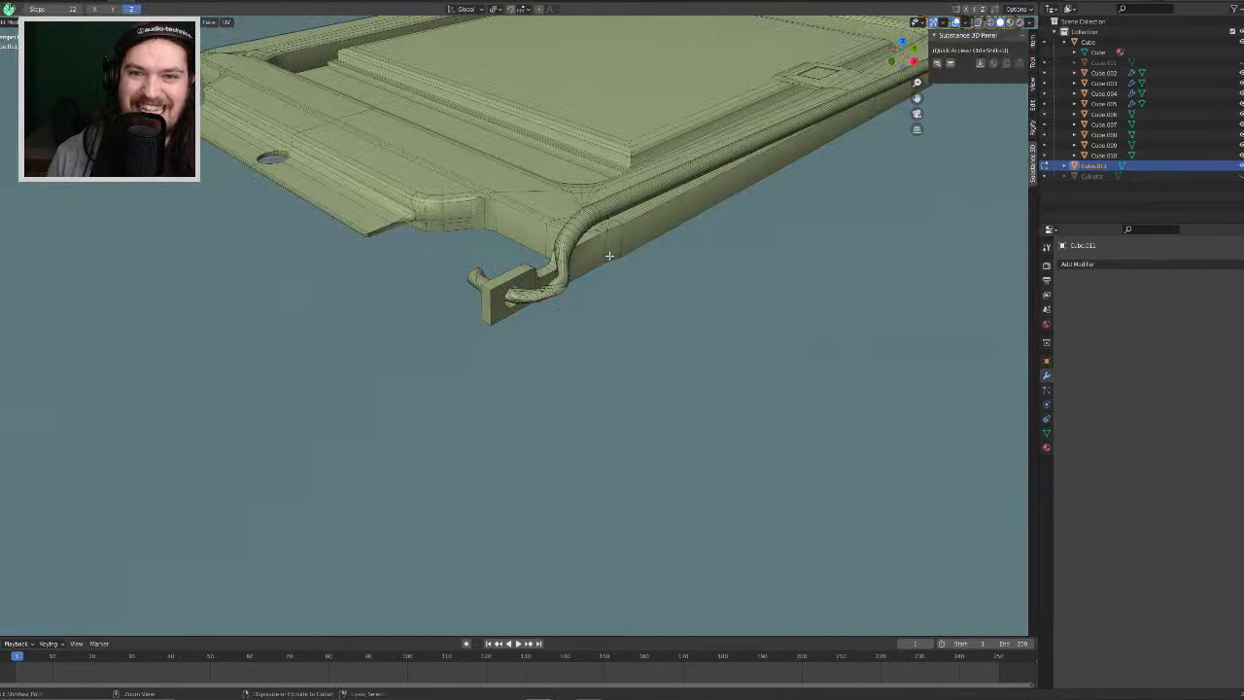
scroll(602, 264, "up", 6)
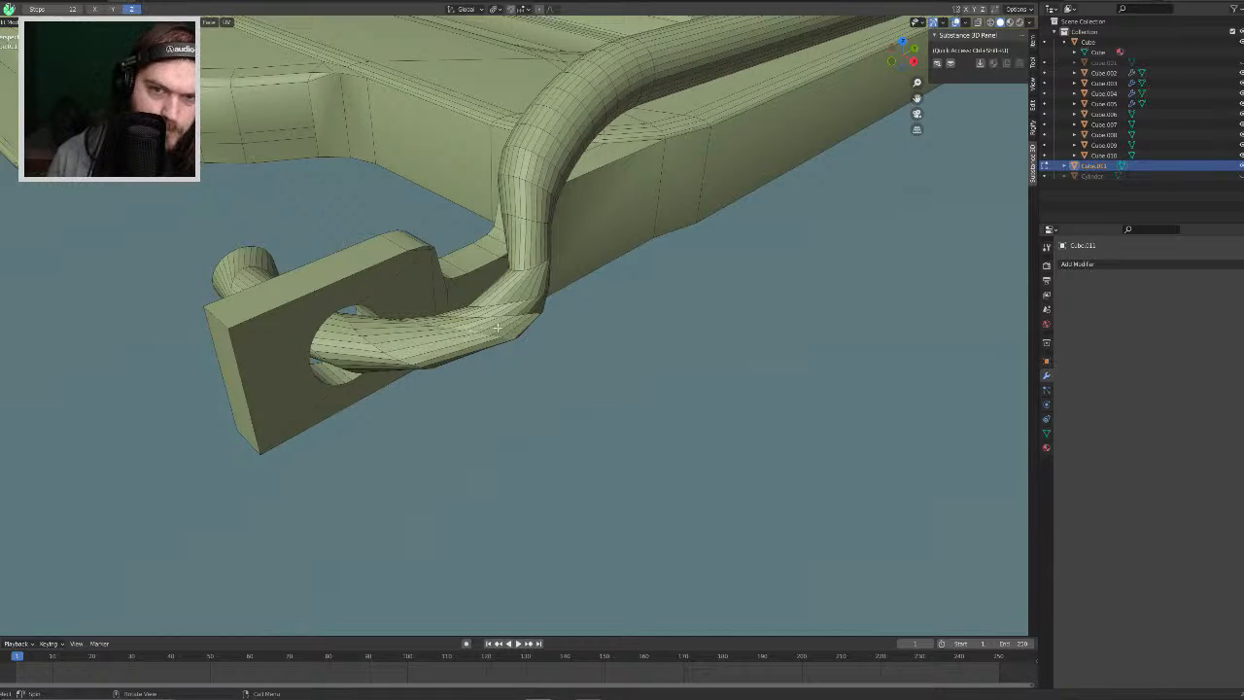
key("g")
key("y")
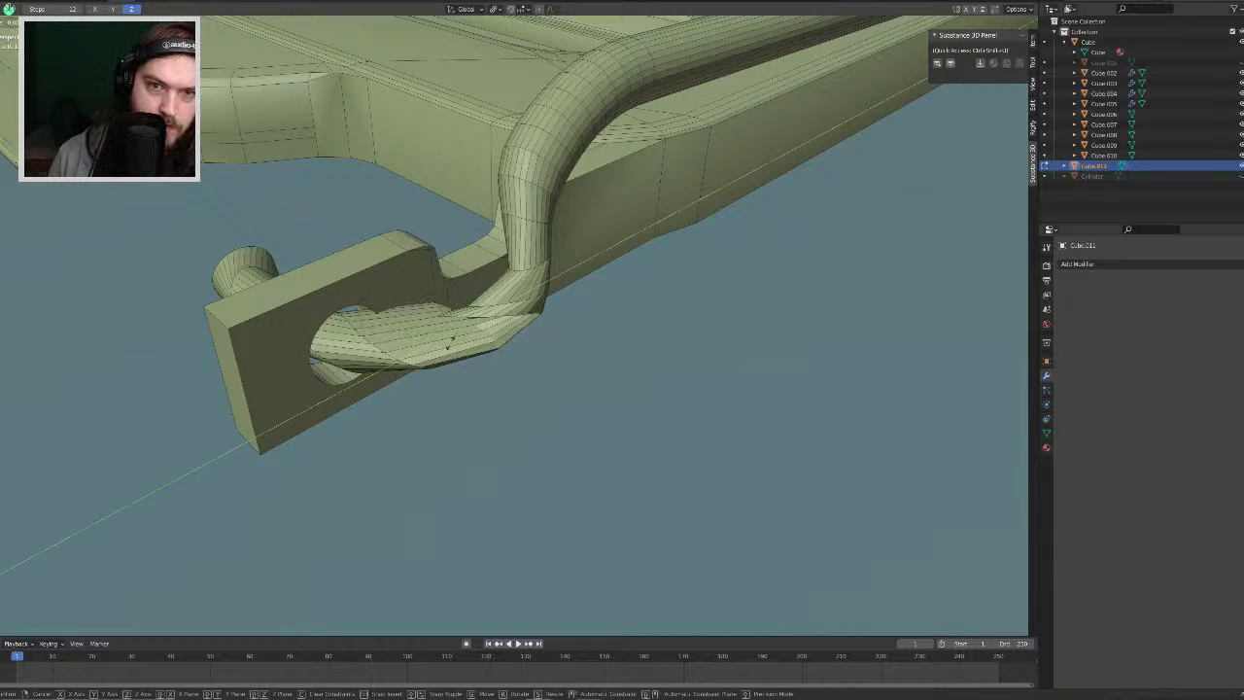
key("Escape")
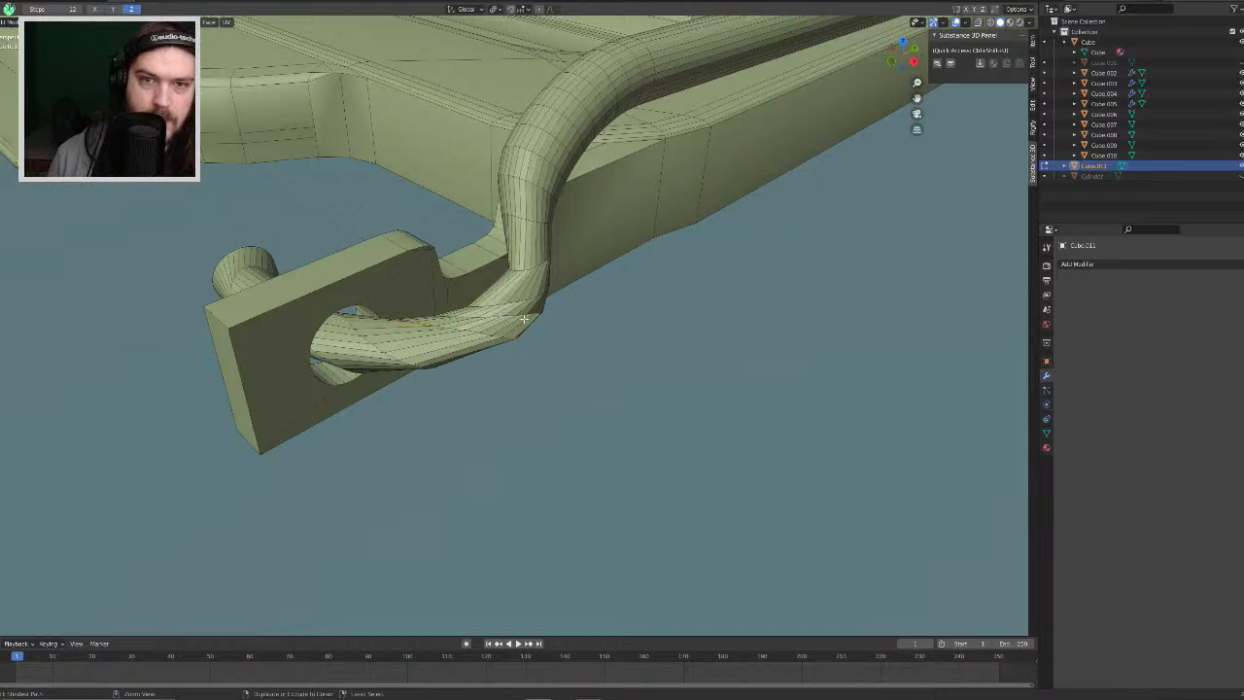
Step: Undo the recent edits to the rod's end section so that its end sits in front of the tab again
key("ctrl+z")
key("ctrl+z")
key("ctrl+z")
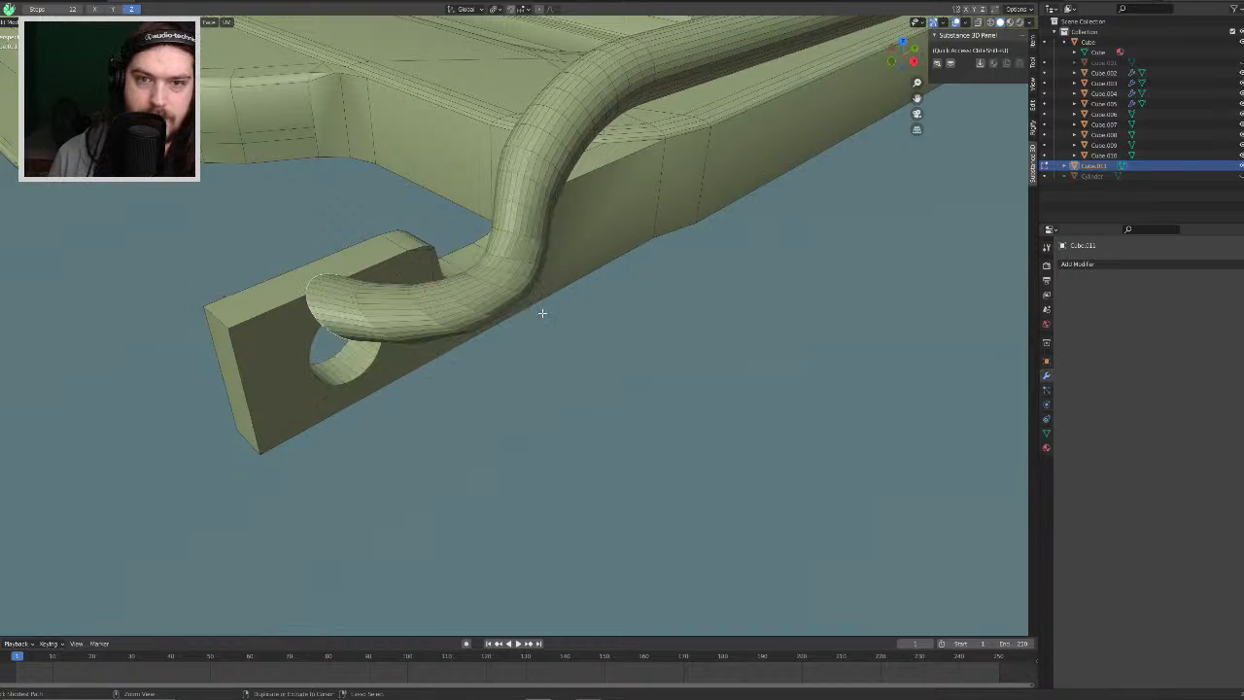
mouse_move(514, 285)
middle_mouse_down()
mouse_move(531, 284)
mouse_move(514, 356)
mouse_move(515, 282)
middle_mouse_up()
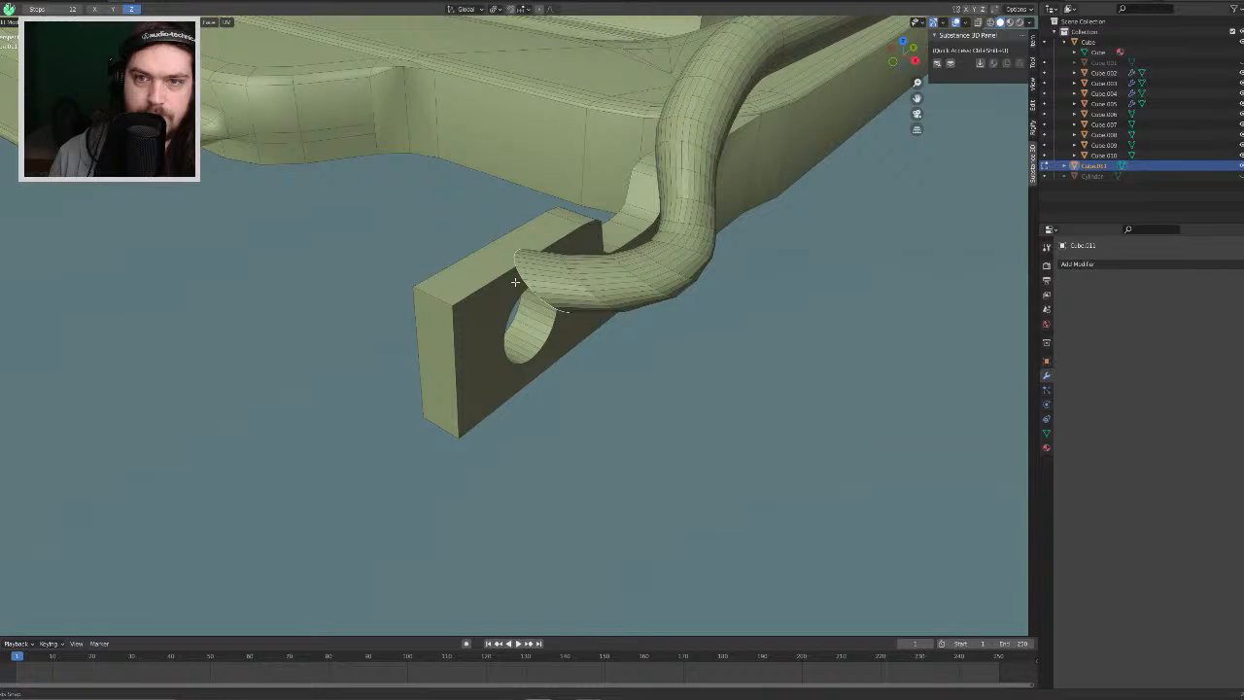
Step: Using proportional editing with Connected Only, lower the rod's end along Z and move it about -0.25 m along X into the tab's hole
left_click(554, 10)
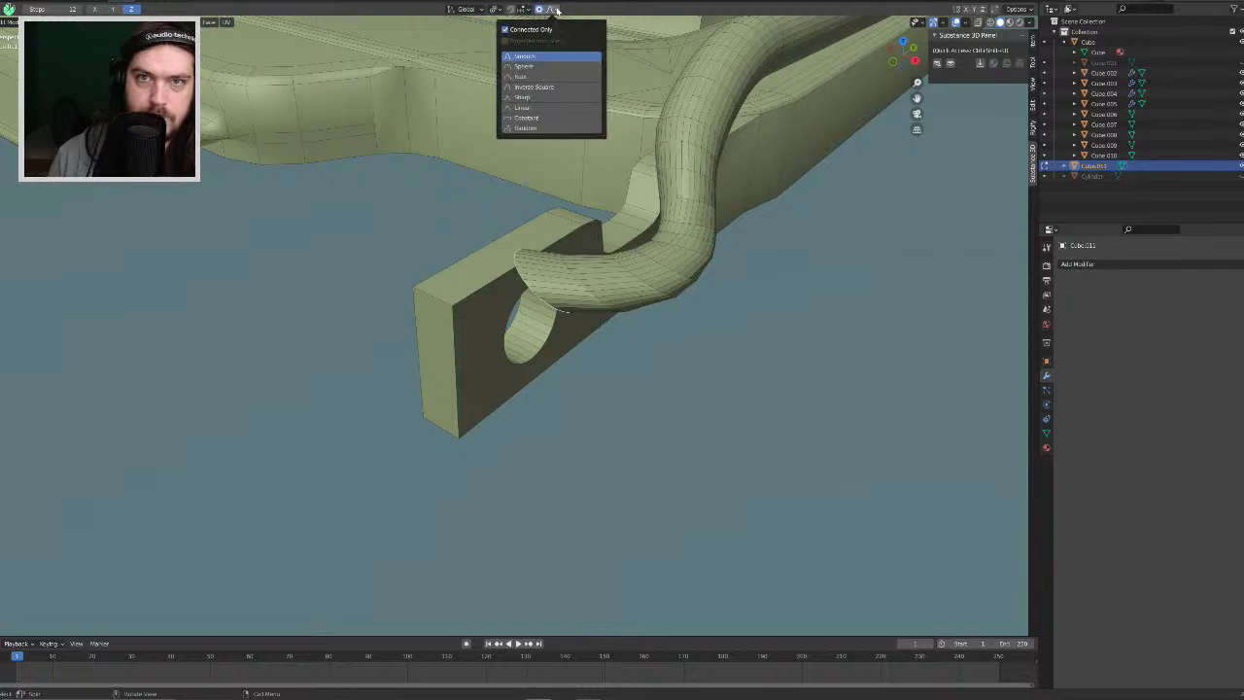
left_click(559, 101)
mouse_move(612, 279)
middle_mouse_down()
mouse_move(624, 278)
mouse_move(633, 243)
mouse_move(624, 272)
middle_mouse_up()
scroll(623, 277, "up", 2)
key("g")
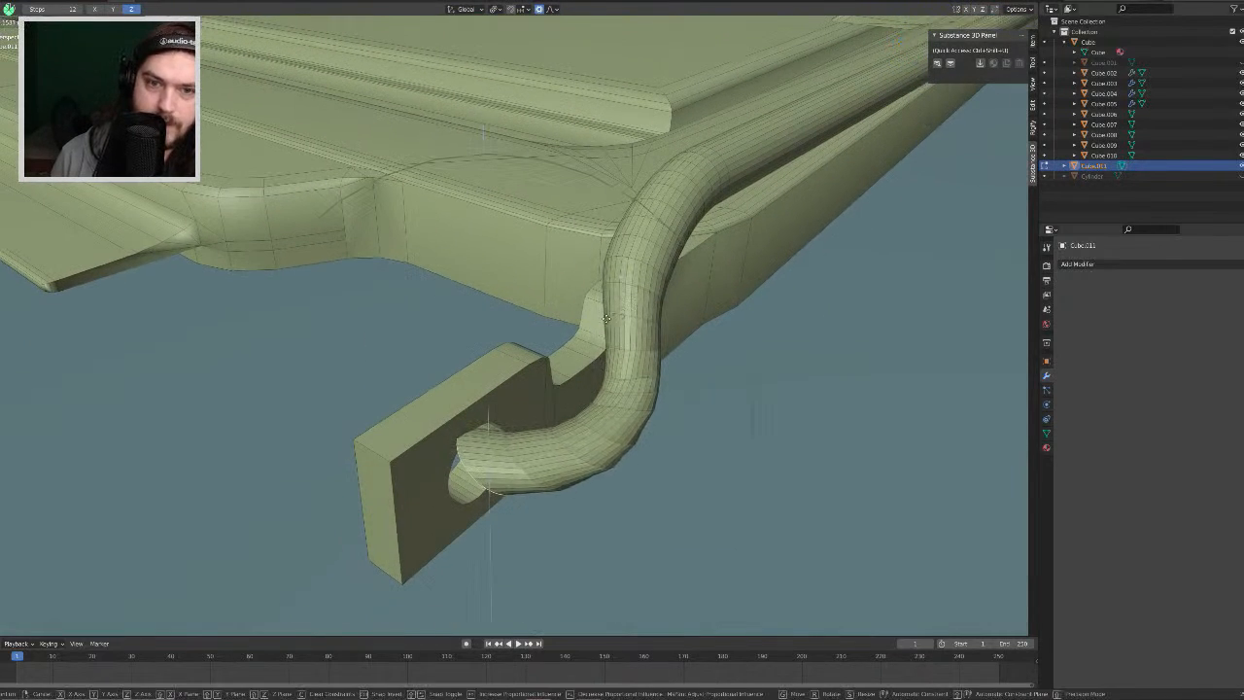
left_click(609, 334)
key("x")
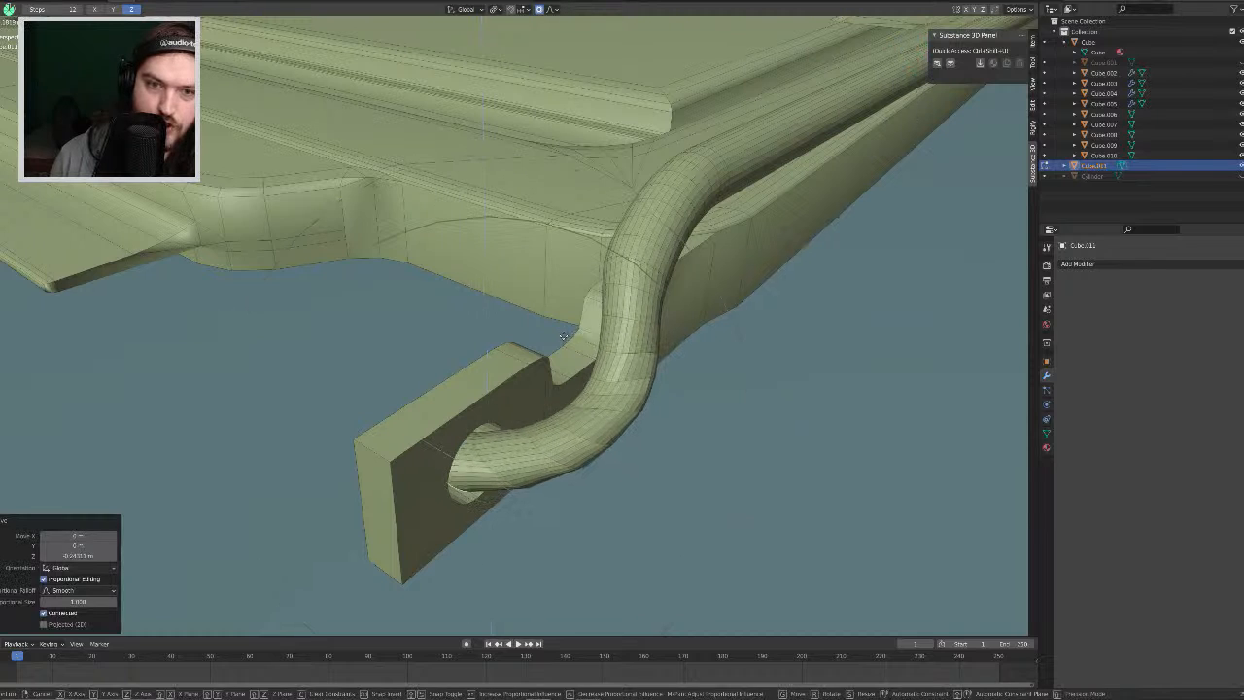
left_click(529, 346)
Step: Turn off proportional editing and rotate the rod's end face about 47° around the global Y axis
middle_click_drag(529, 346, 641, 333)
scroll(725, 312, "up", 1)
middle_click_drag(726, 312, 680, 291)
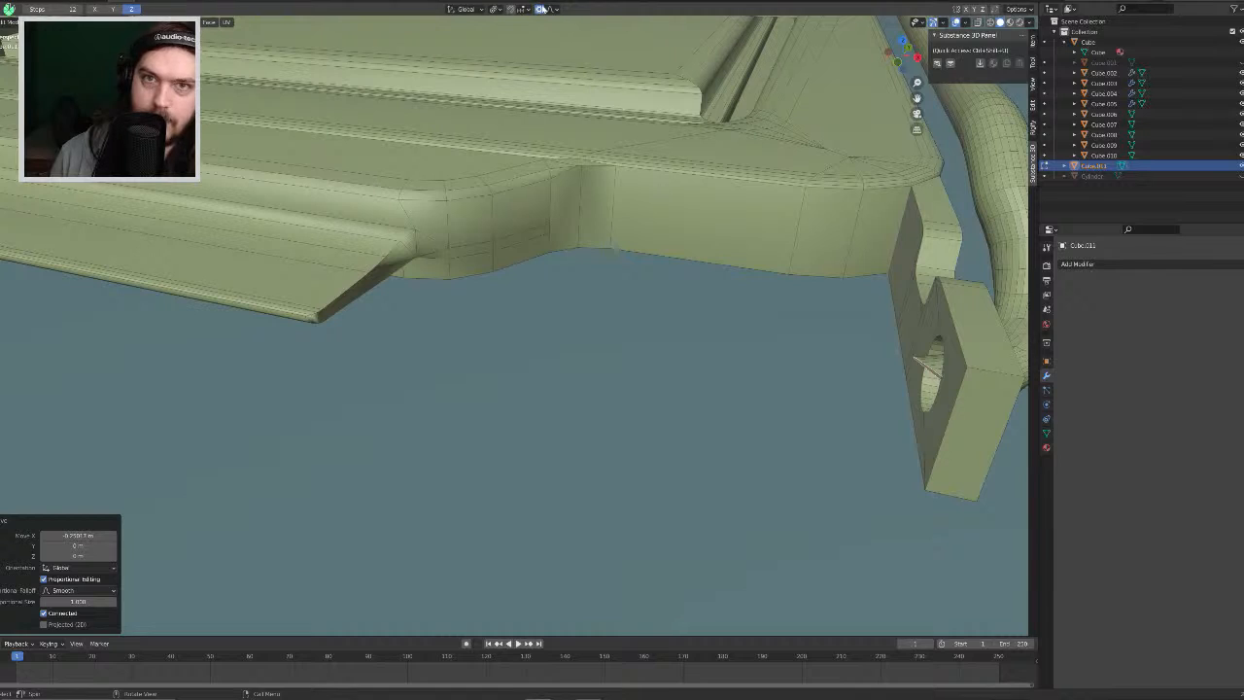
middle_click_drag(914, 355, 917, 347)
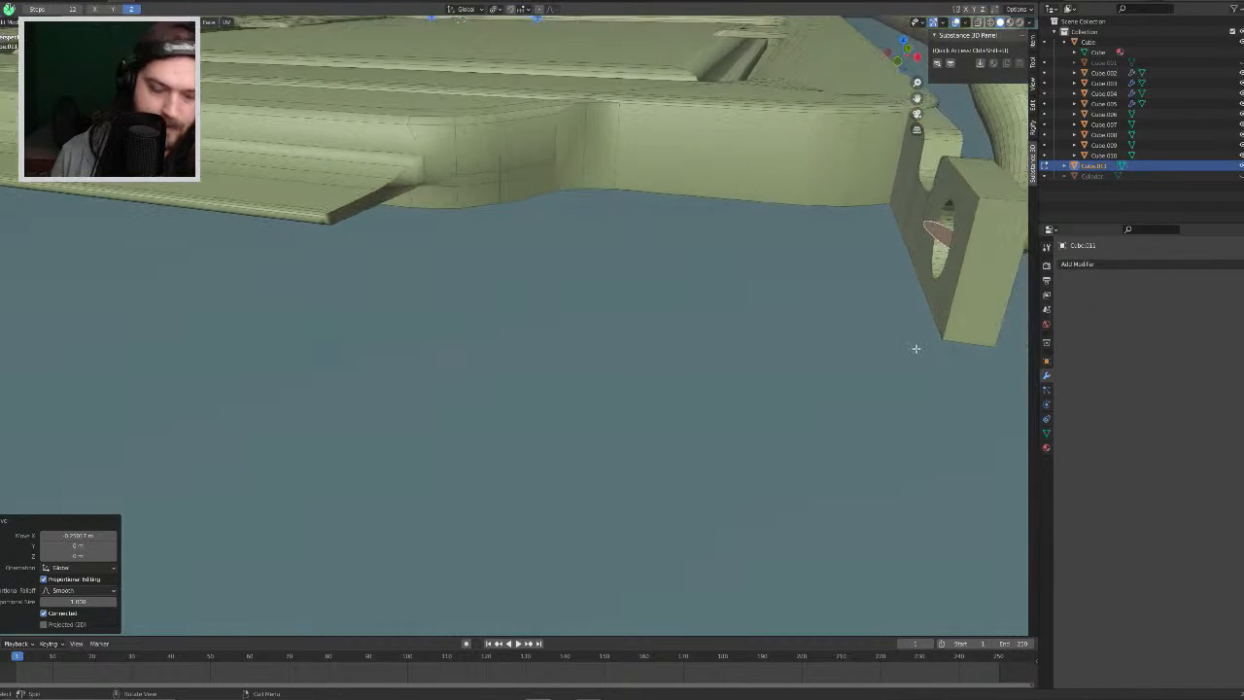
key("g")
key("y")
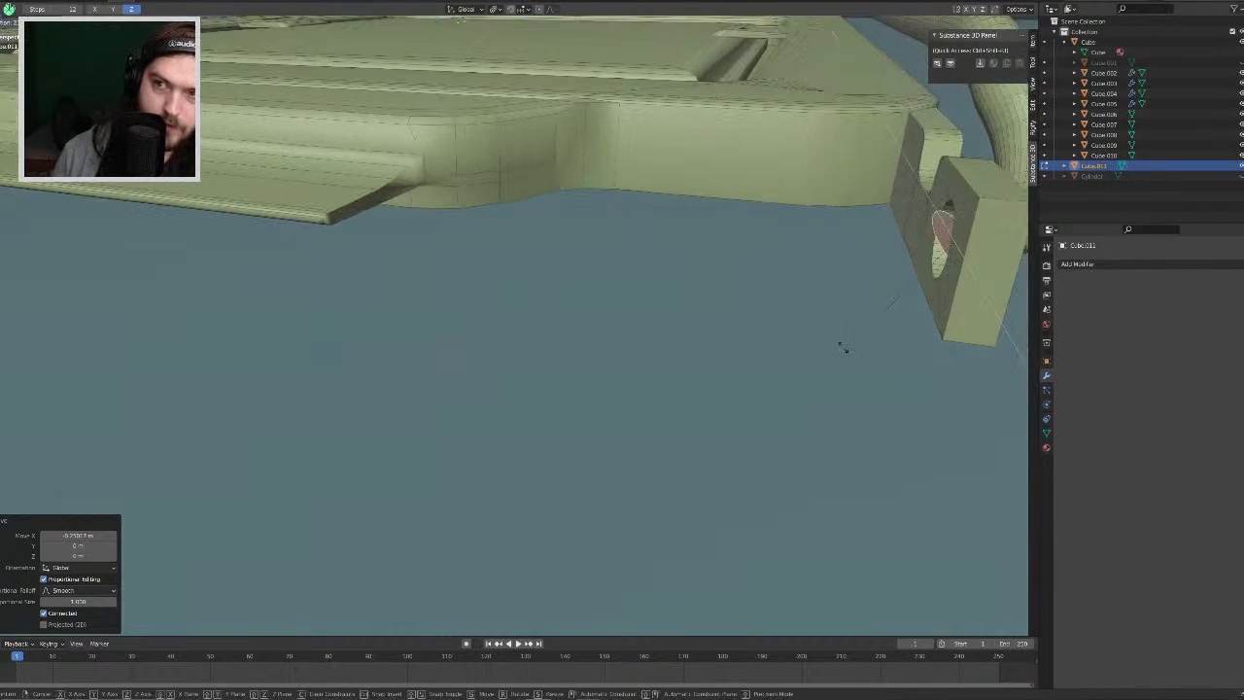
left_click(743, 333)
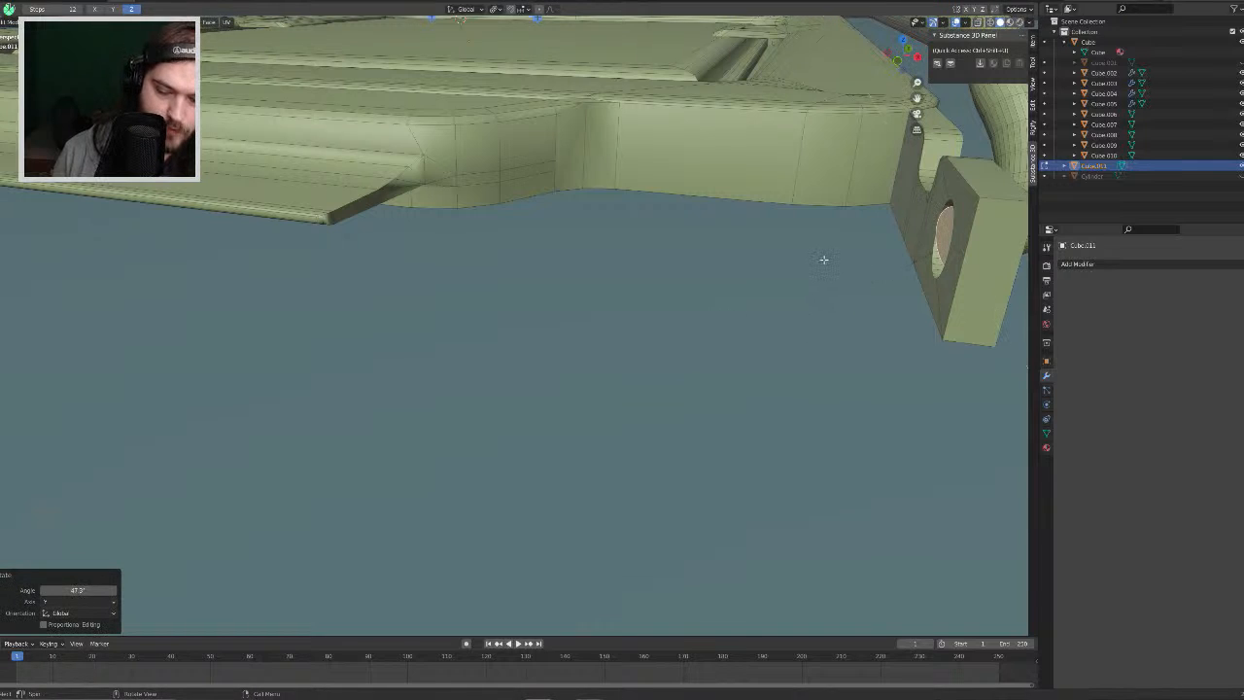
Step: Rotate the rod's end face around the Z axis to align it with the tab's hole
mouse_move(886, 226)
middle_mouse_down()
mouse_move(725, 227)
mouse_move(685, 240)
middle_mouse_up()
middle_click_drag(573, 292, 746, 248)
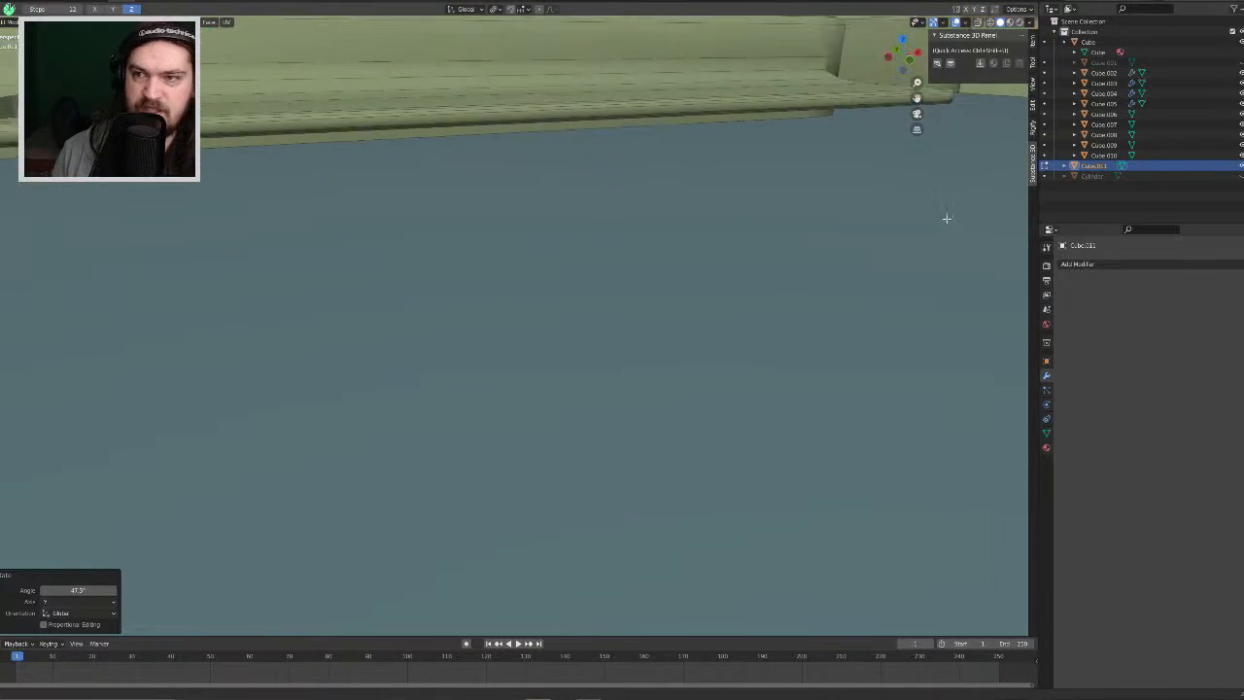
mouse_move(946, 220)
middle_mouse_down()
mouse_move(655, 317)
mouse_move(735, 274)
middle_mouse_up()
scroll(813, 269, "down", 2)
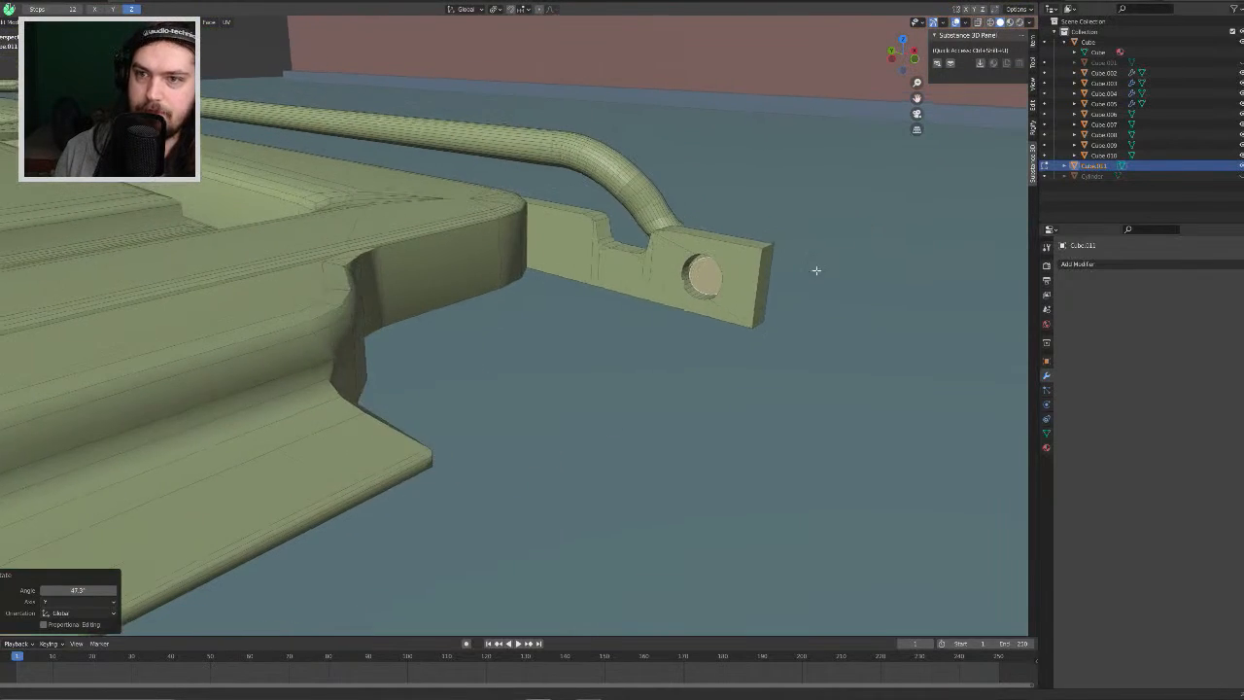
scroll(797, 276, "up", 5)
key("g")
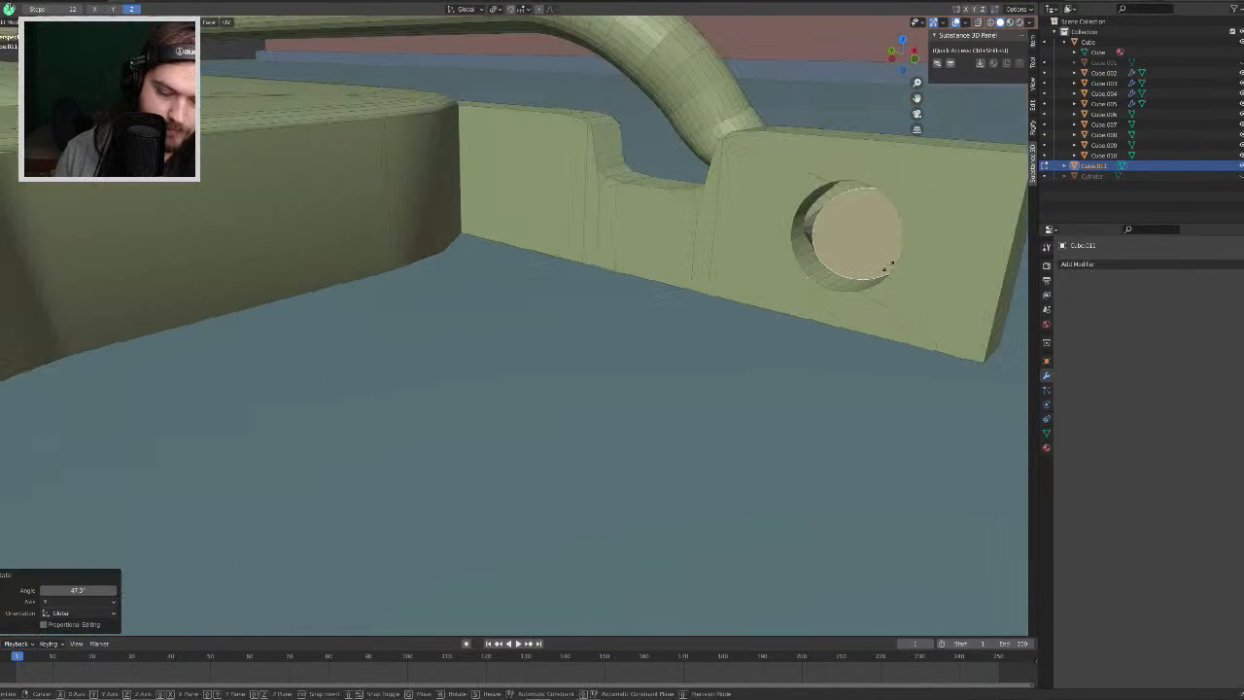
key("z")
left_click(870, 266)
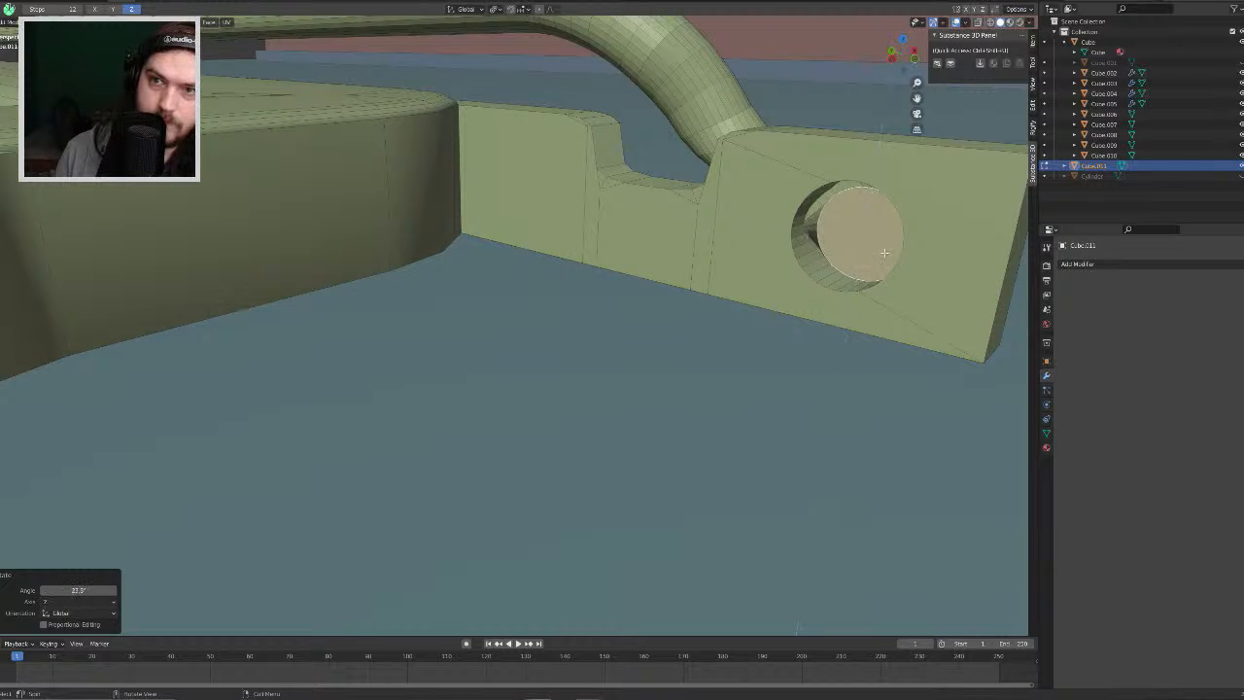
Step: Extrude the rod's end face along its normal so the rod extends out through the tab's hole
middle_click_drag(882, 254, 859, 258)
middle_click_drag(517, 288, 550, 291)
key("g")
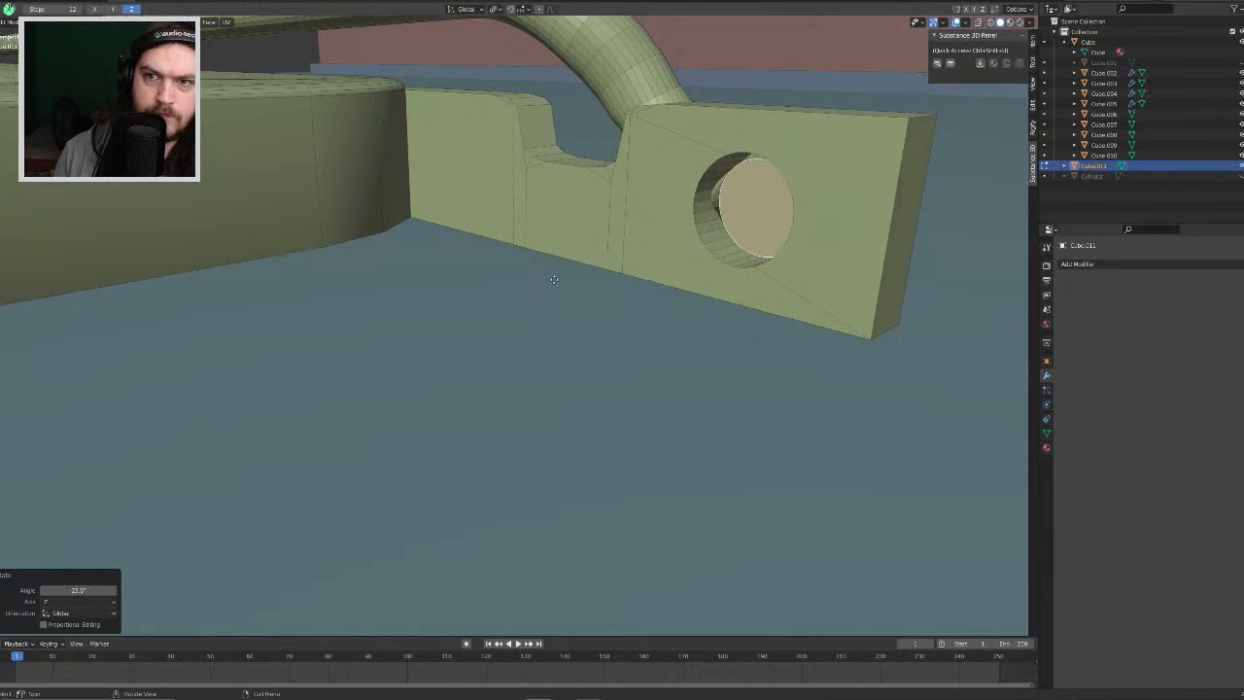
left_click(315, 331)
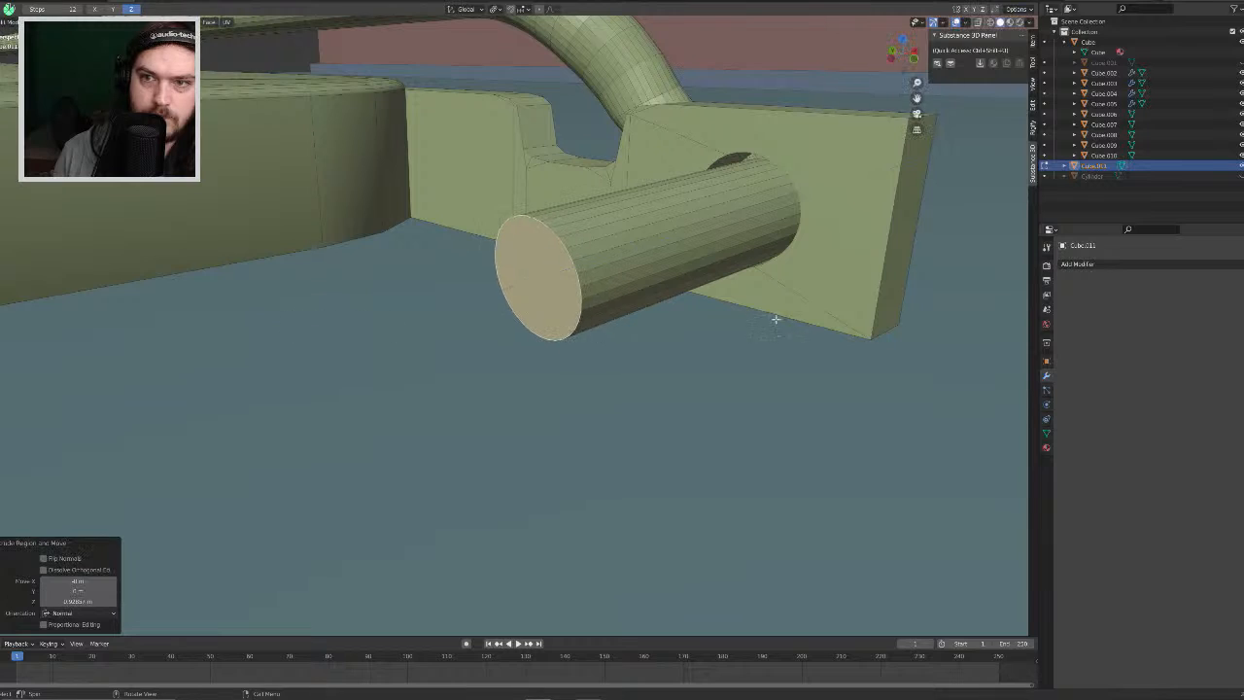
middle_click_drag(778, 319, 710, 318)
scroll(709, 318, "down", 3)
middle_click_drag(468, 158, 540, 194, "shift")
Step: Apply Shade Smooth to the frame object in Object Mode
key("Tab")
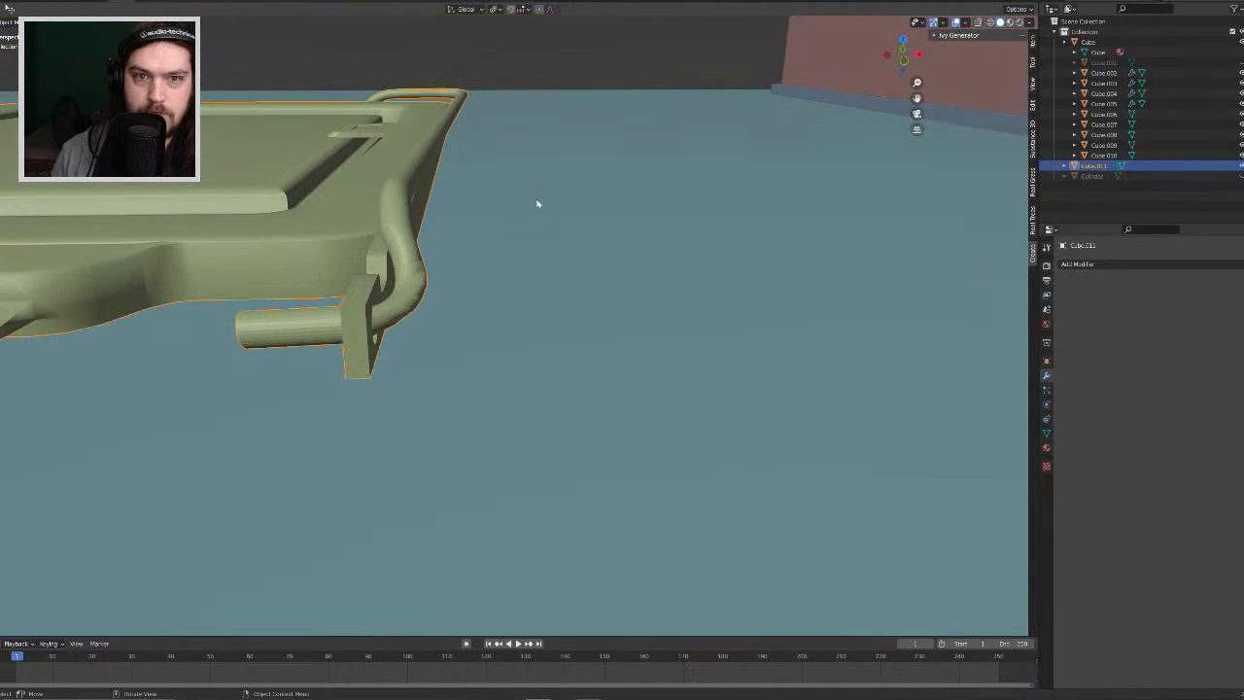
right_click(418, 277)
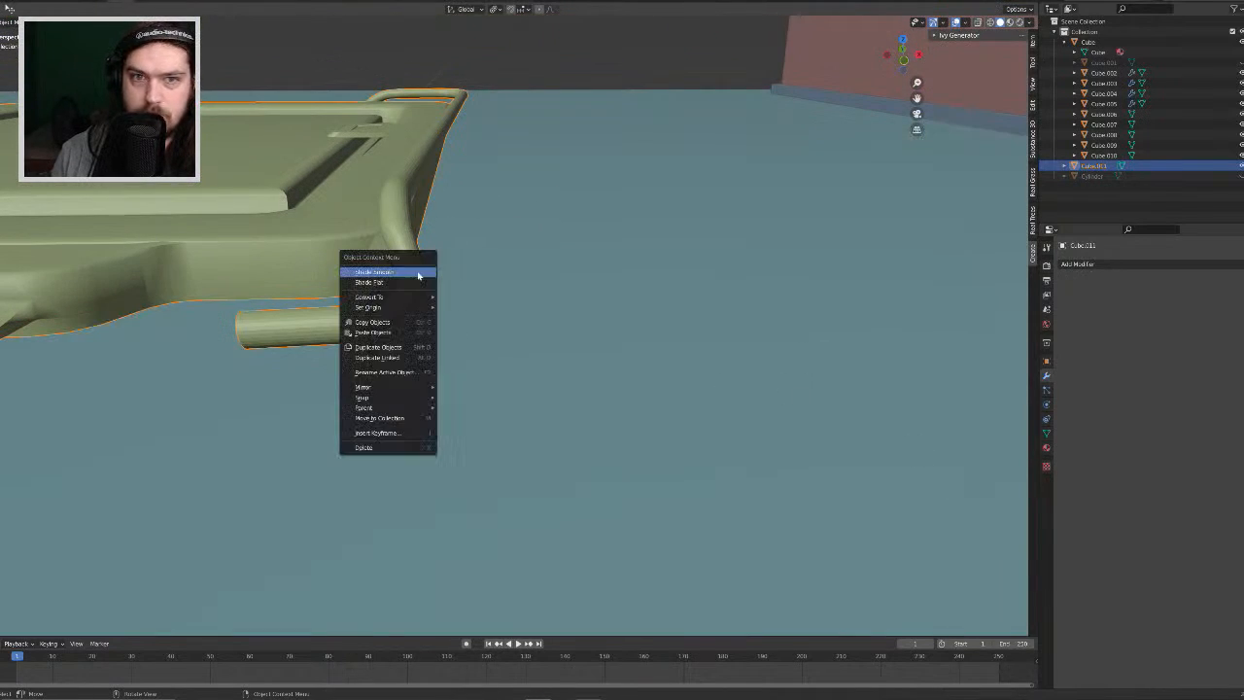
left_click(414, 275)
middle_click_drag(414, 271, 457, 264)
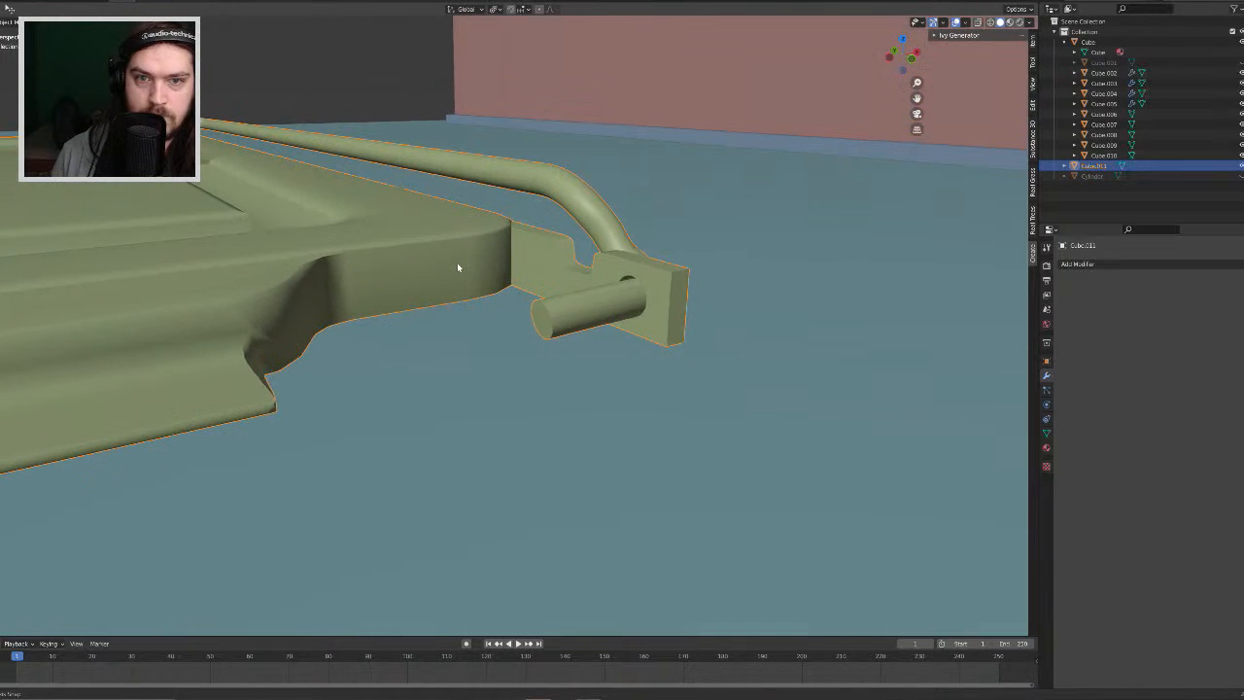
Step: Select the edge loop around the rod's end cap and bevel it into a rounded rim
key("Tab")
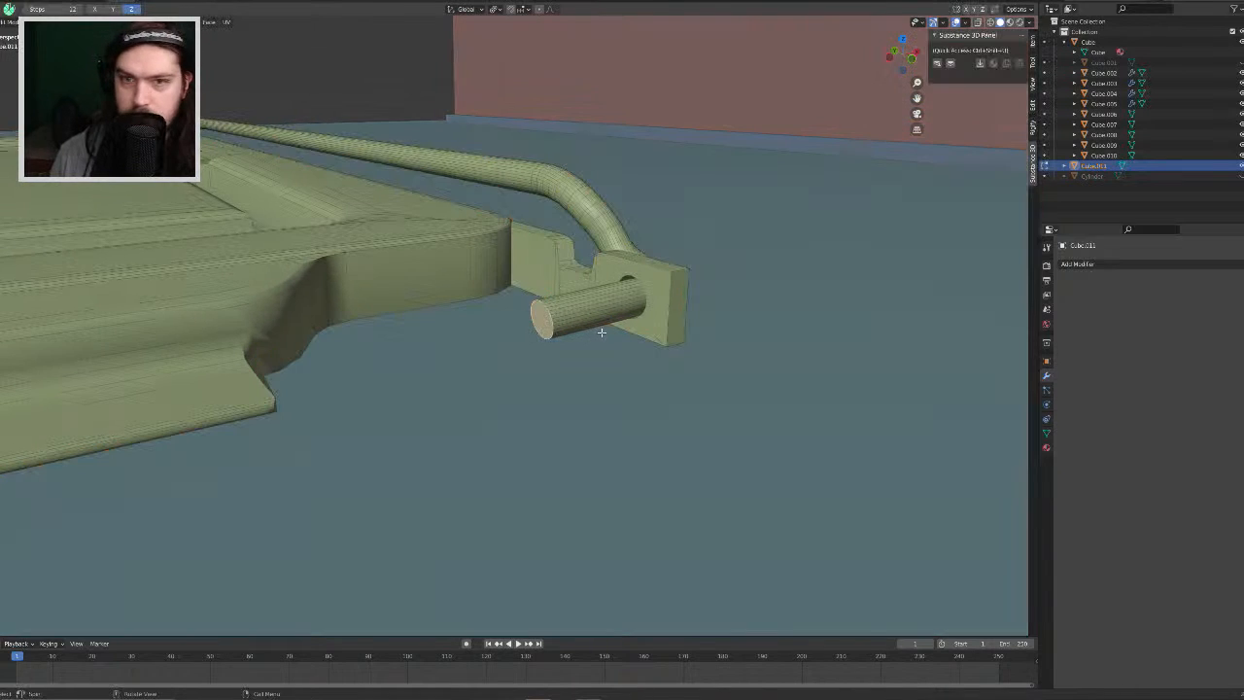
left_click(555, 317)
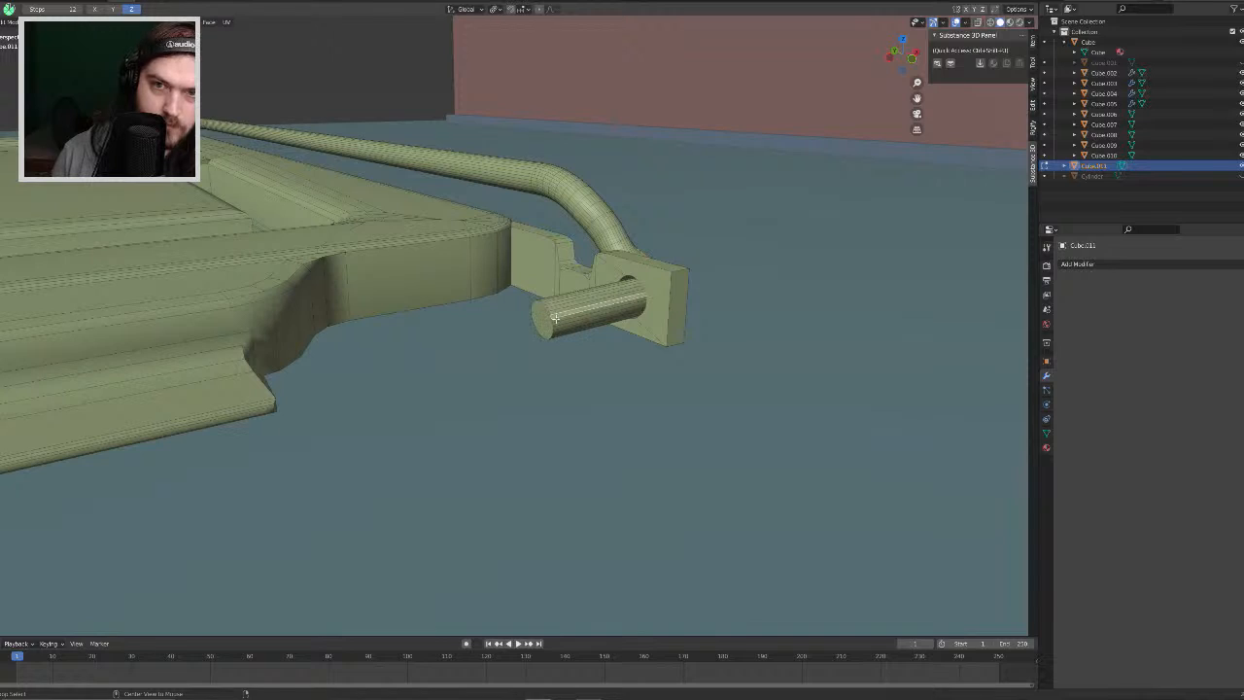
key("2")
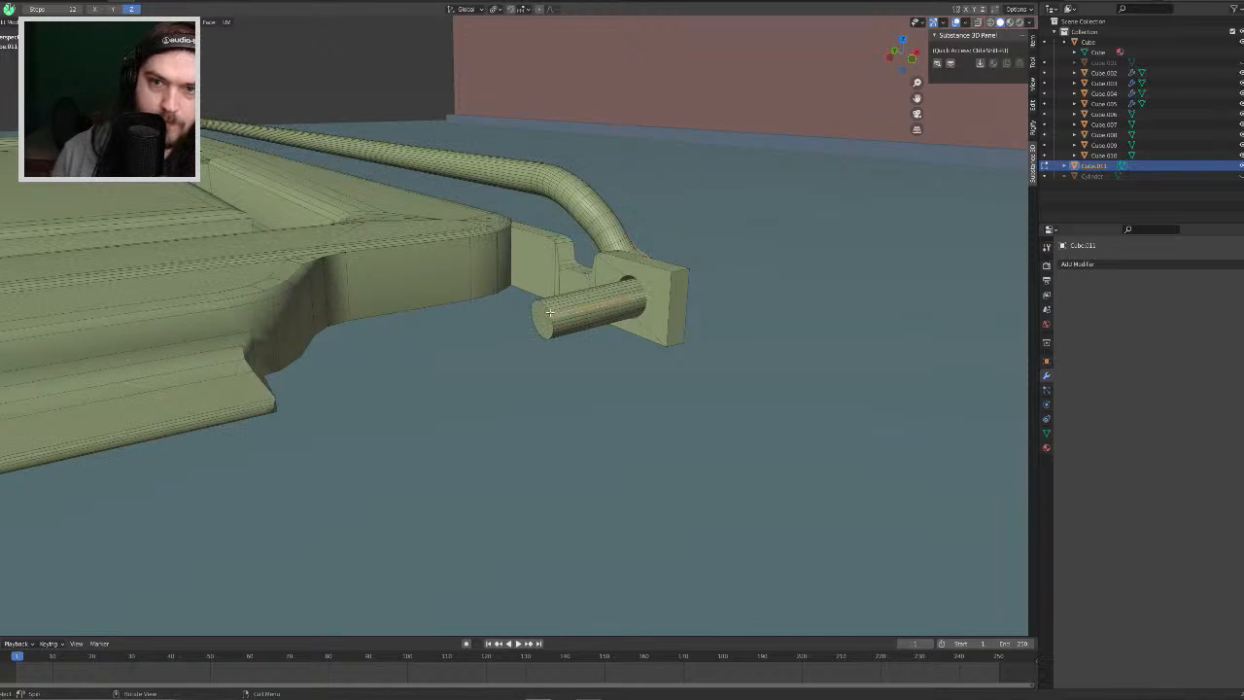
left_click(549, 313, "alt")
key("ctrl+b")
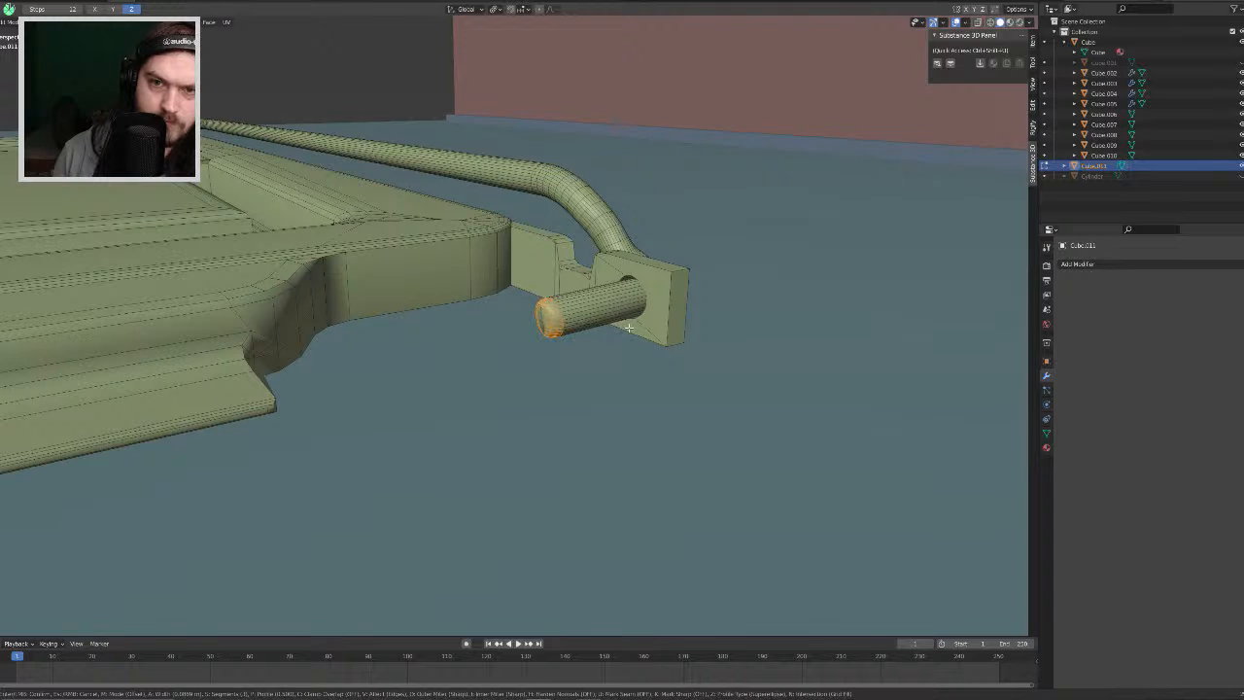
left_click(625, 327)
key("Tab")
scroll(701, 335, "down", 4)
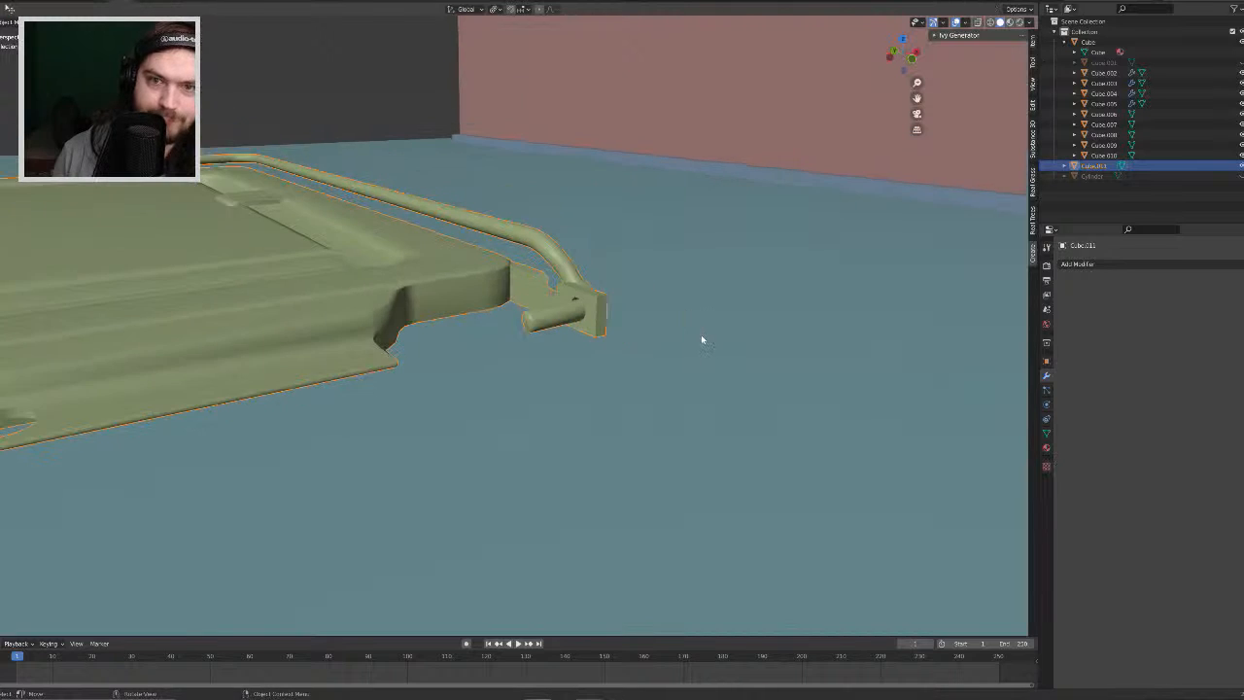
Step: Merge the overlapping vertices of the rod's beveled end cap with Merge by Distance
scroll(632, 314, "up", 2)
scroll(619, 310, "up", 6)
key("Tab")
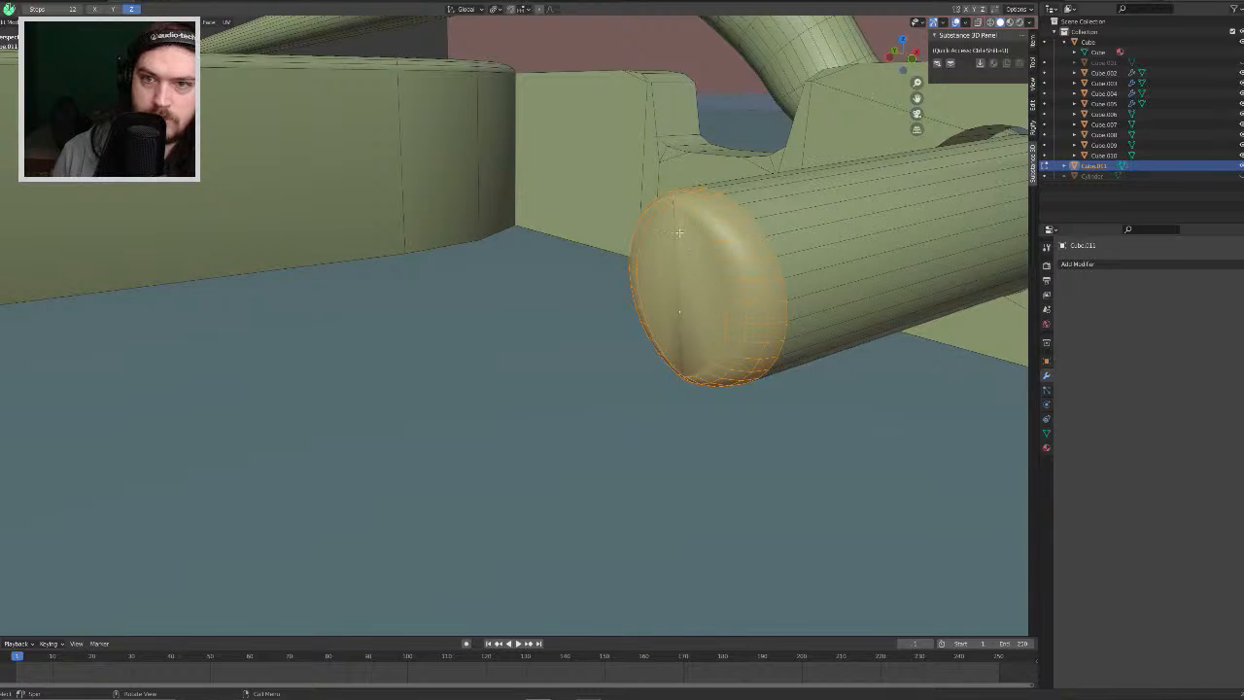
middle_click_drag(677, 217, 686, 220)
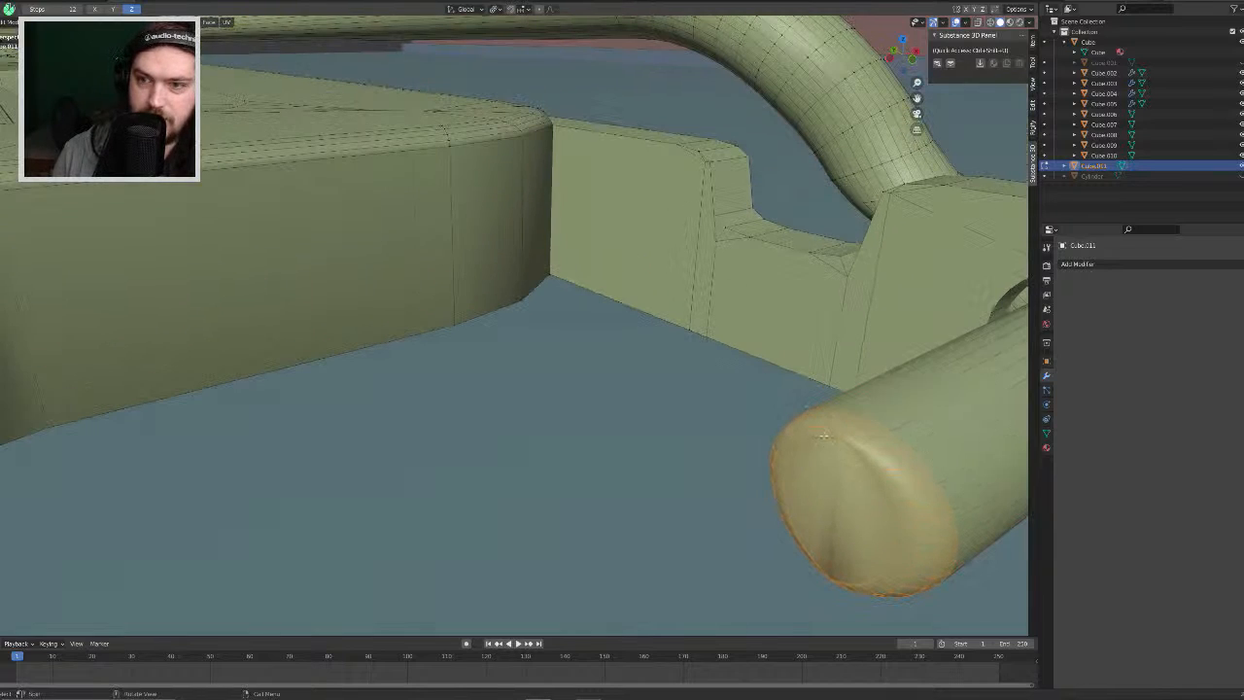
left_click_drag(848, 453, 837, 438)
key("ctrl+z")
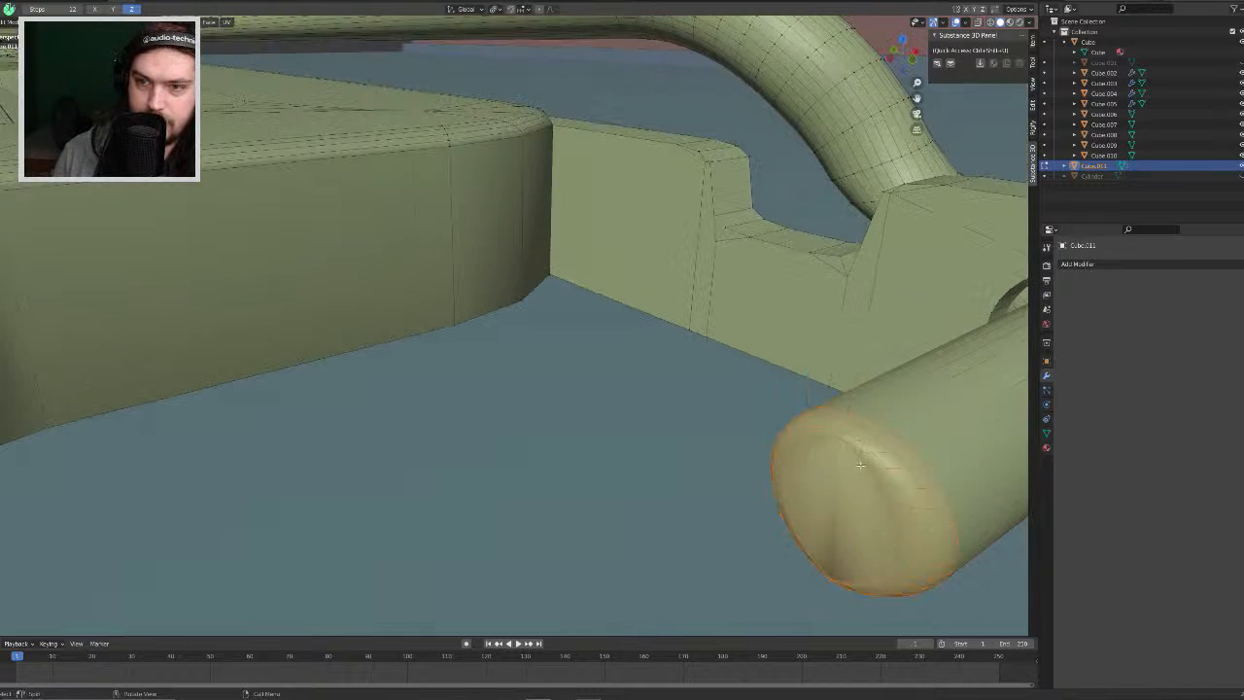
key("F3")
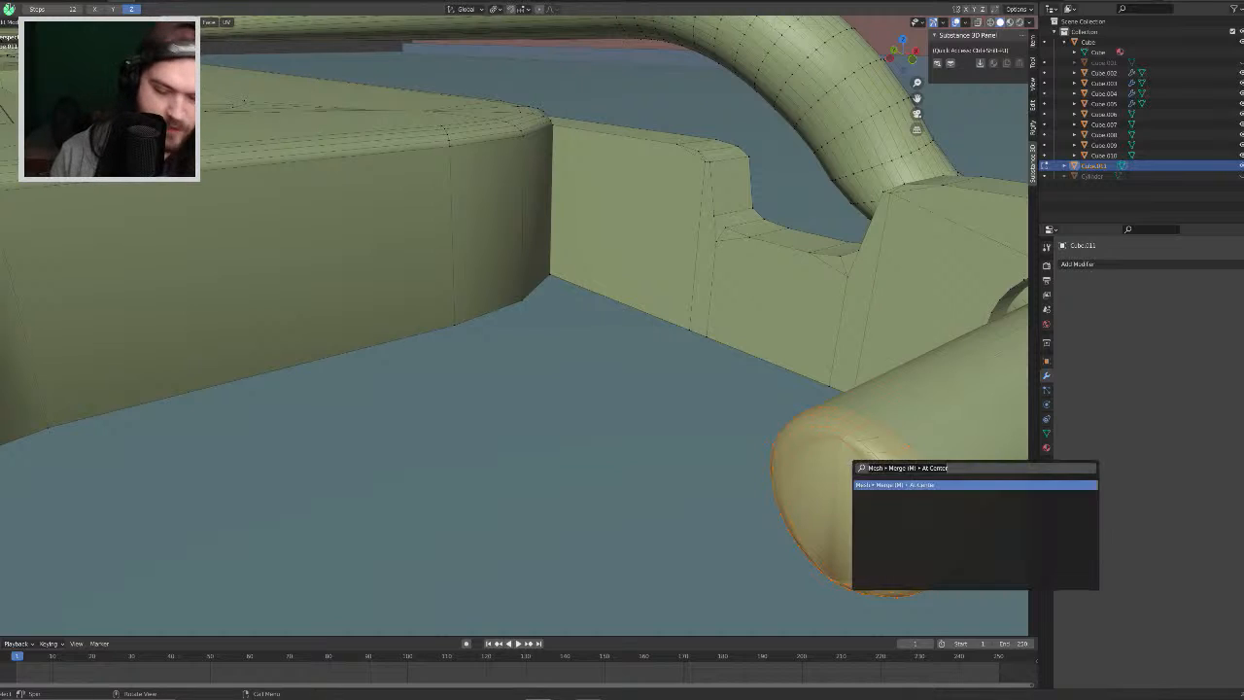
type("merge by")
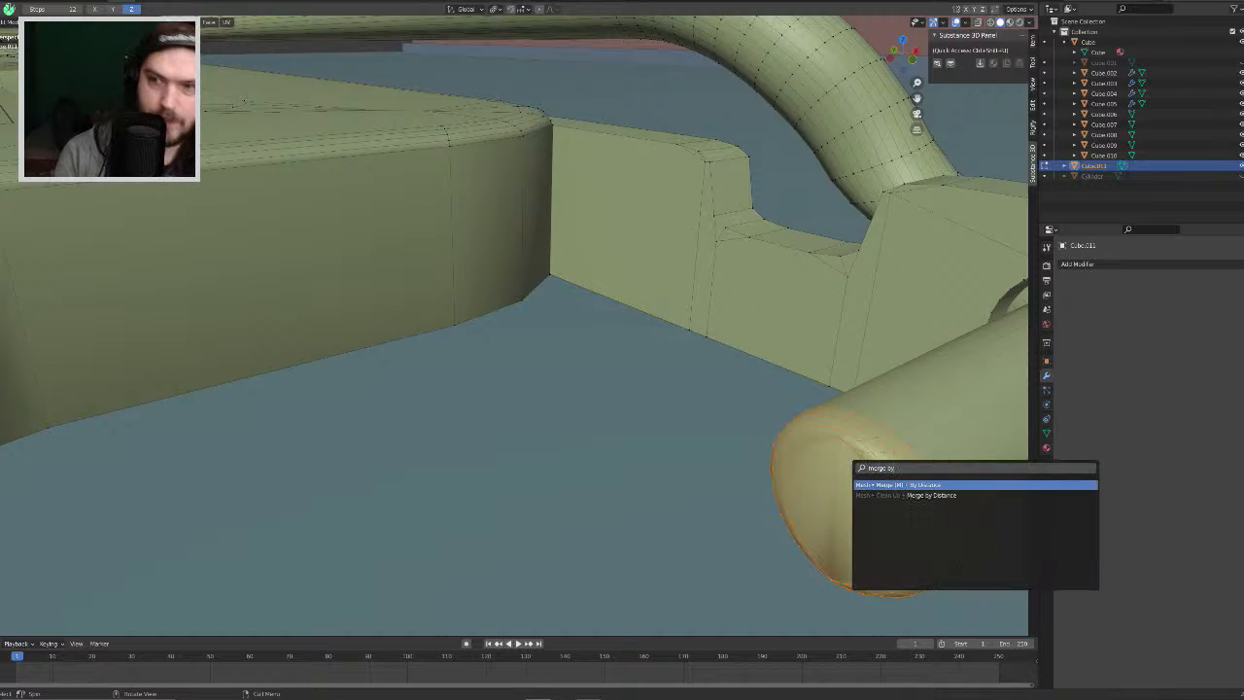
key("Return")
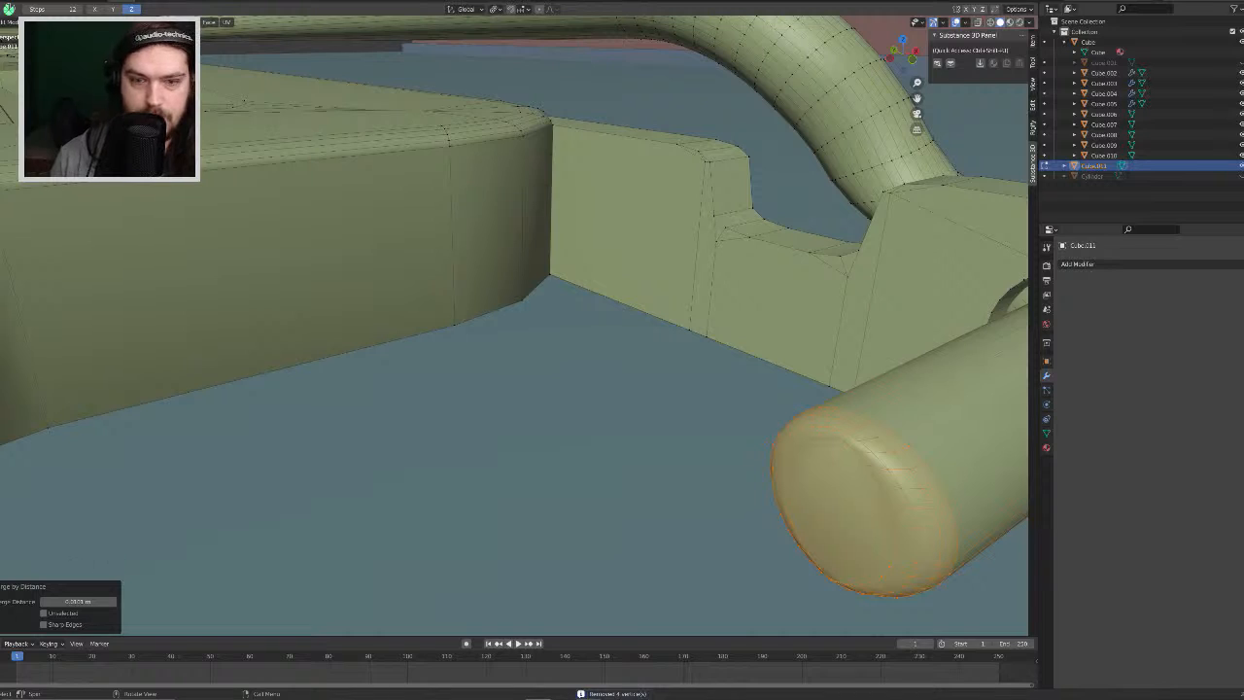
Step: Increase the merge distance by one increment and return to Object Mode to check the rod's rounded end
left_click(114, 603)
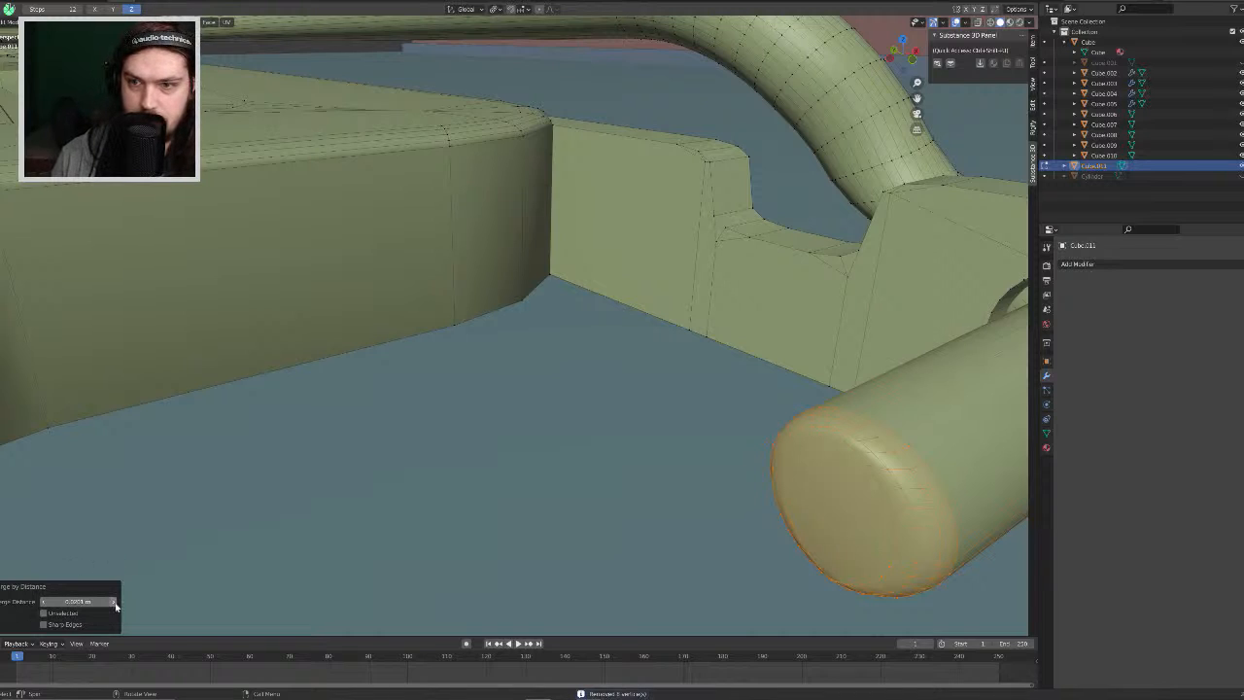
left_click(590, 469)
key("Tab")
scroll(592, 473, "down", 3)
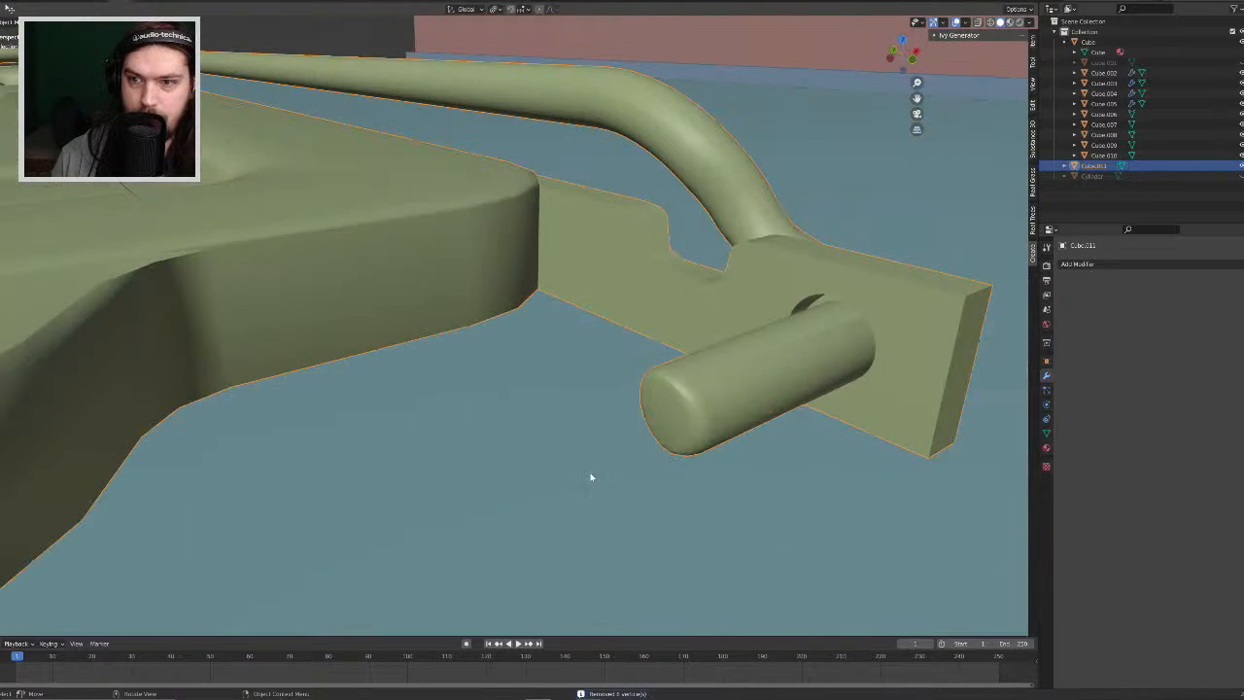
Step: Inspect the frame and the full run of its side rod from above and around the far corner
scroll(636, 399, "down", 8)
middle_click_drag(641, 380, 615, 378)
scroll(615, 378, "down", 4)
mouse_move(529, 235)
middle_mouse_down()
mouse_move(521, 306)
mouse_move(513, 245)
mouse_move(505, 283)
mouse_move(514, 239)
middle_mouse_up()
scroll(521, 306, "down", 7)
scroll(524, 282, "up", 6)
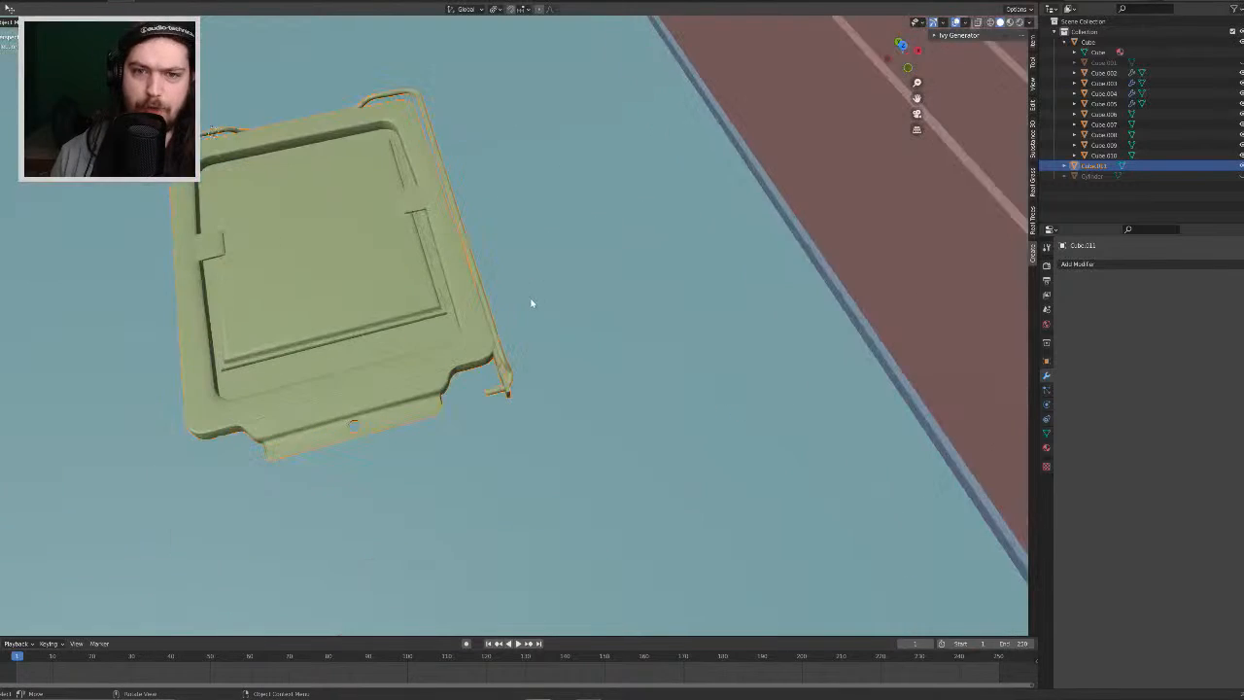
middle_click_drag(539, 336, 1035, 525)
scroll(686, 289, "down", 2)
scroll(597, 570, "up", 3)
scroll(613, 457, "down", 4)
scroll(615, 458, "up", 5)
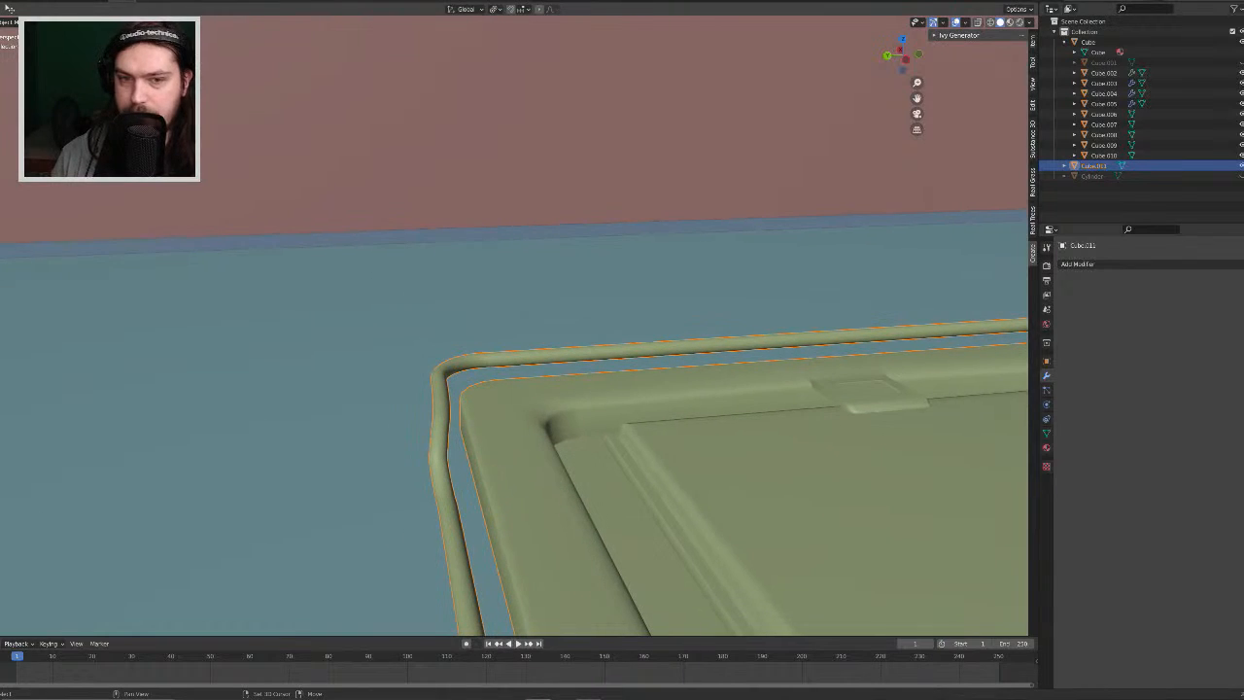
middle_click_drag(298, 545, 677, 382)
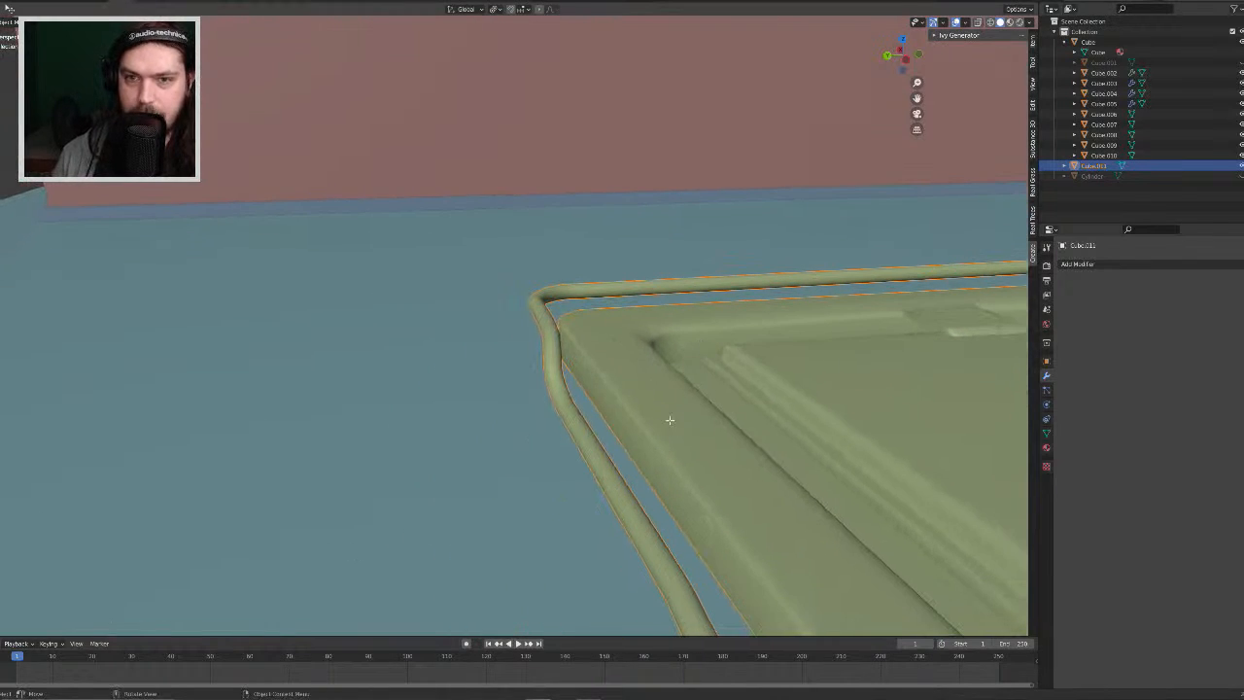
Step: Add a cube to the frame mesh in Edit Mode and flatten it along Z into a thin plate
key("Tab")
key("shift+a")
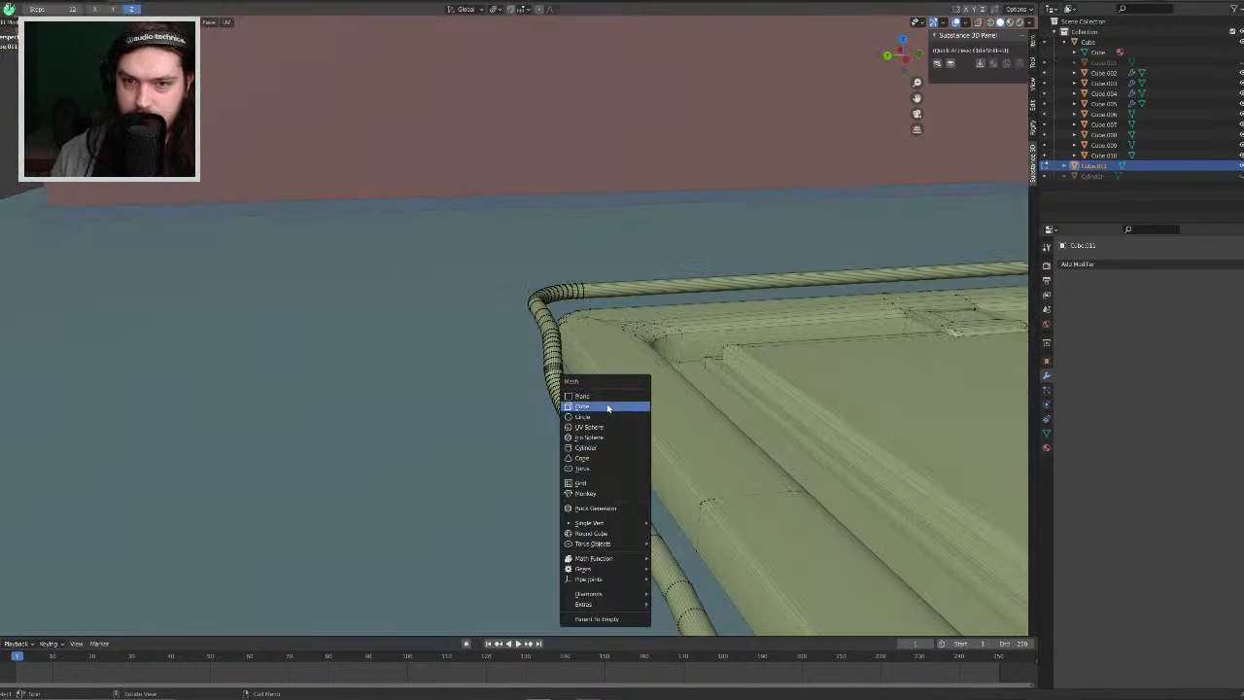
left_click(608, 410)
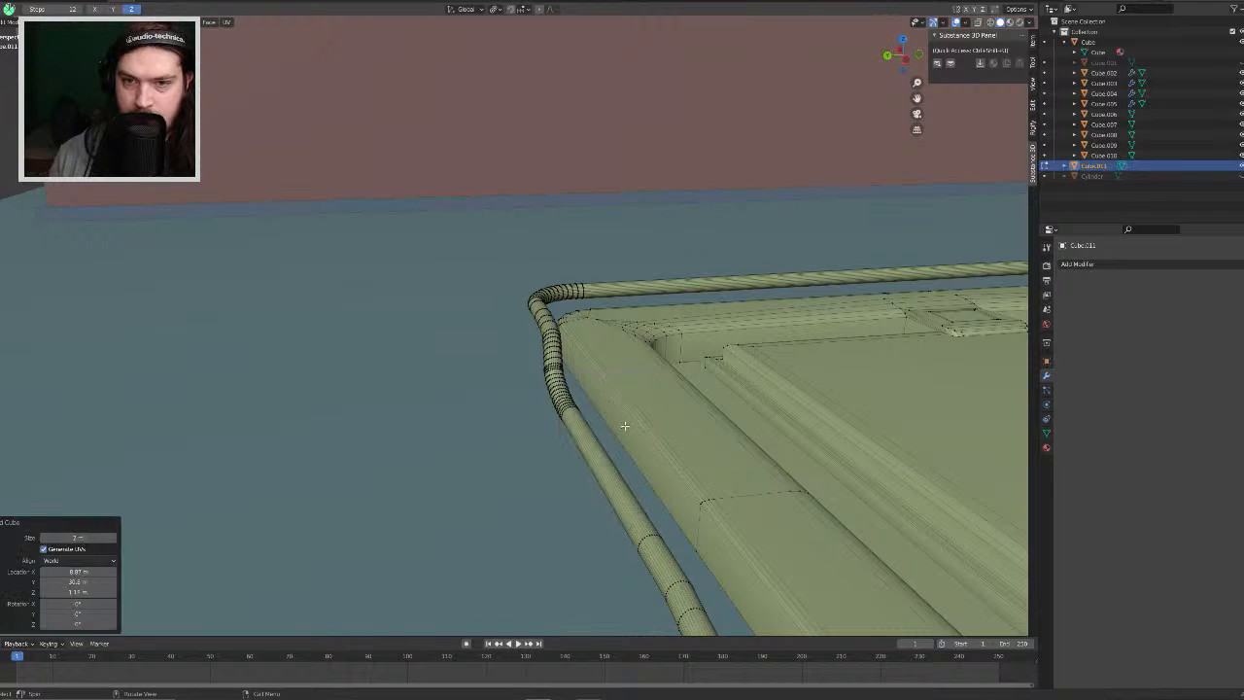
scroll(621, 437, "down", 5)
scroll(644, 457, "up", 6)
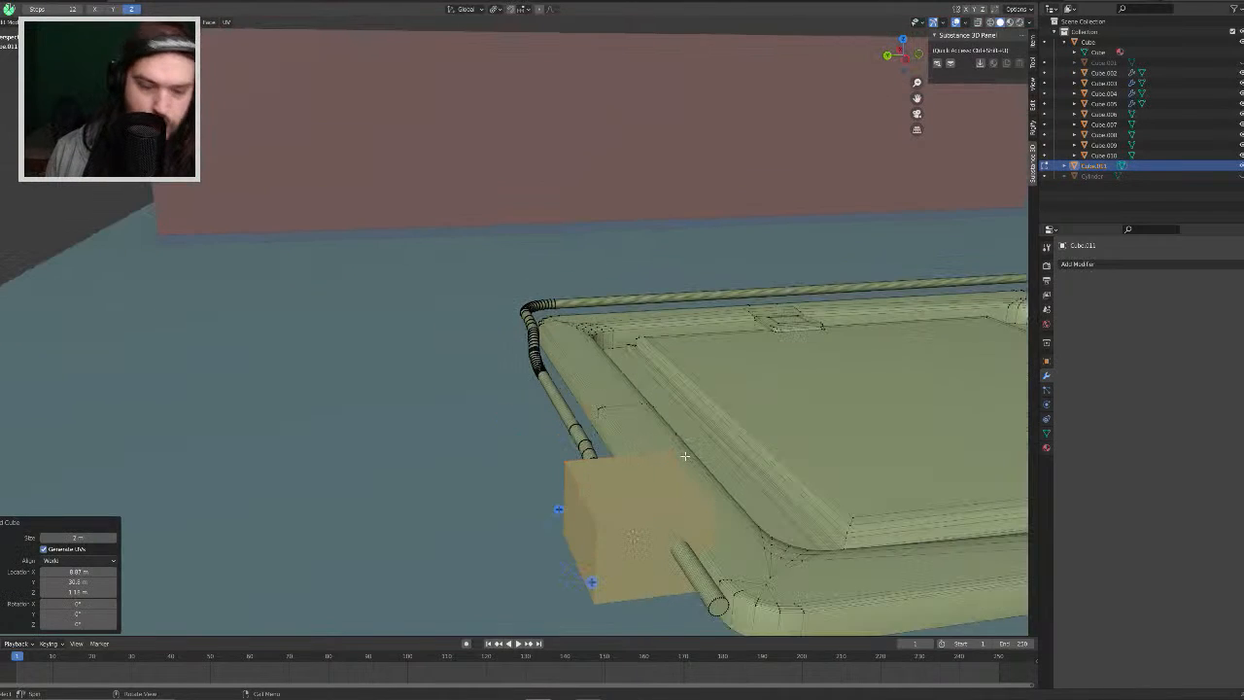
key("s")
key("z")
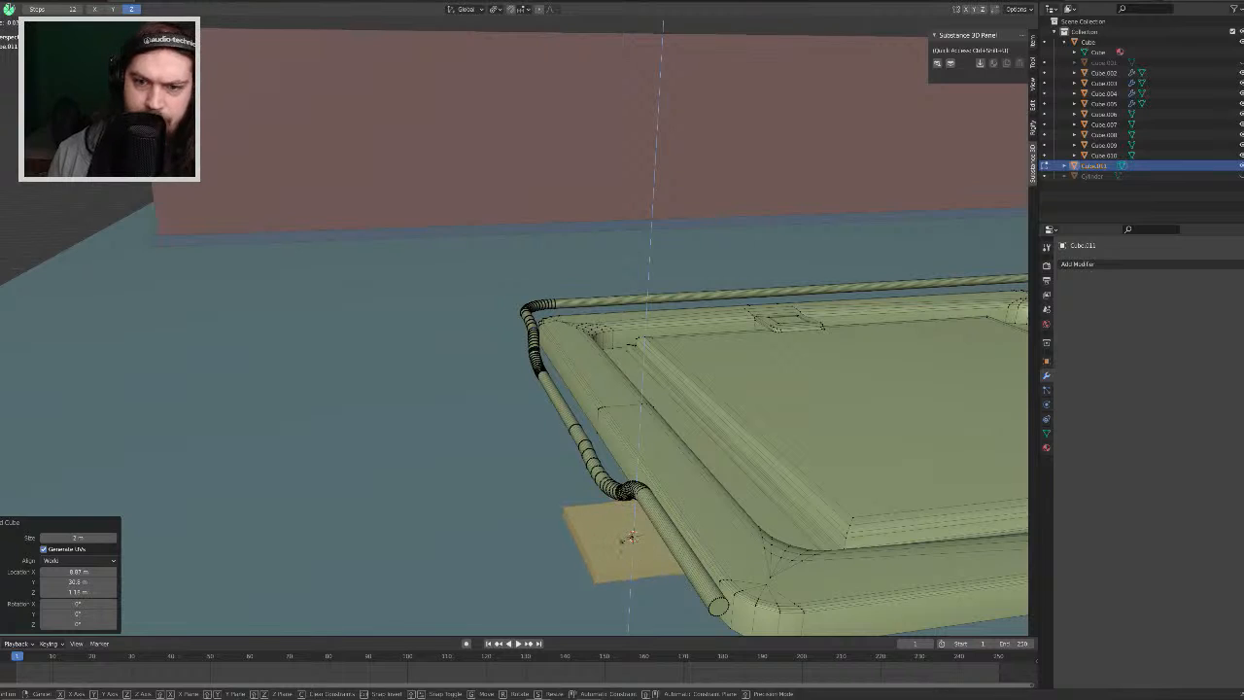
left_click(632, 535)
Step: Move the flat plate to the frame's side edge beside the rod's straight section and lower it below the frame's top surface
key("g")
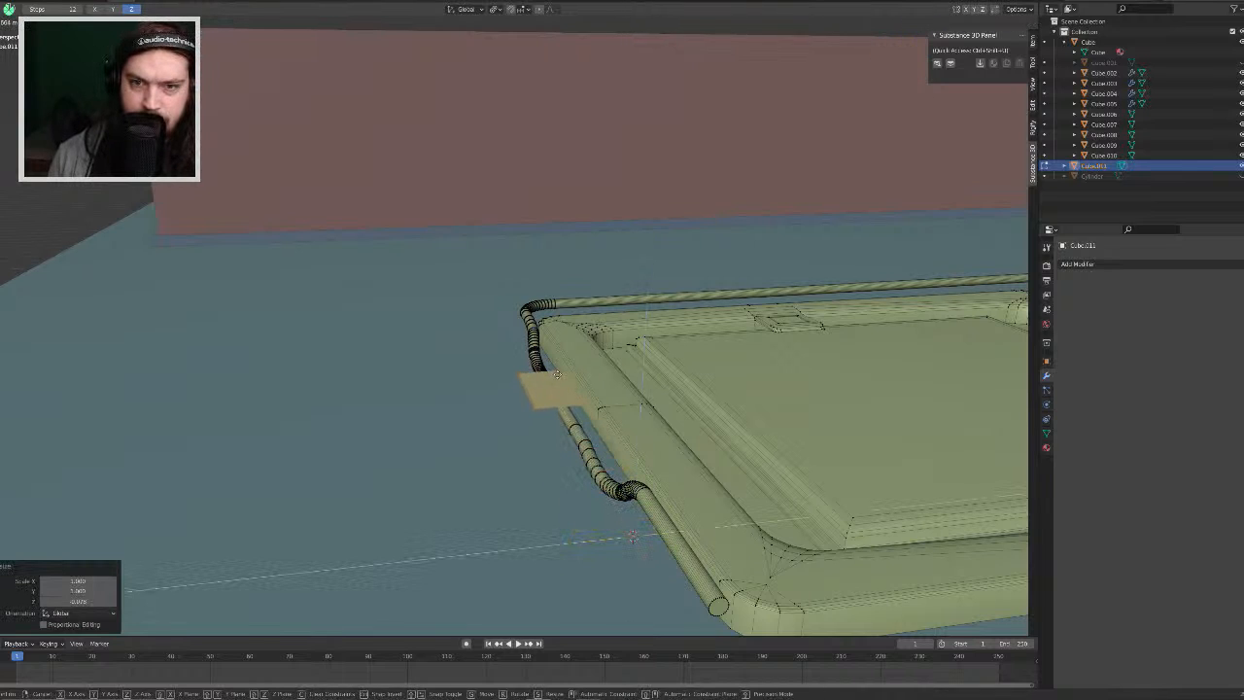
left_click(579, 360)
middle_click_drag(580, 361, 696, 381)
scroll(376, 354, "up", 3)
scroll(376, 355, "up", 1)
key("g")
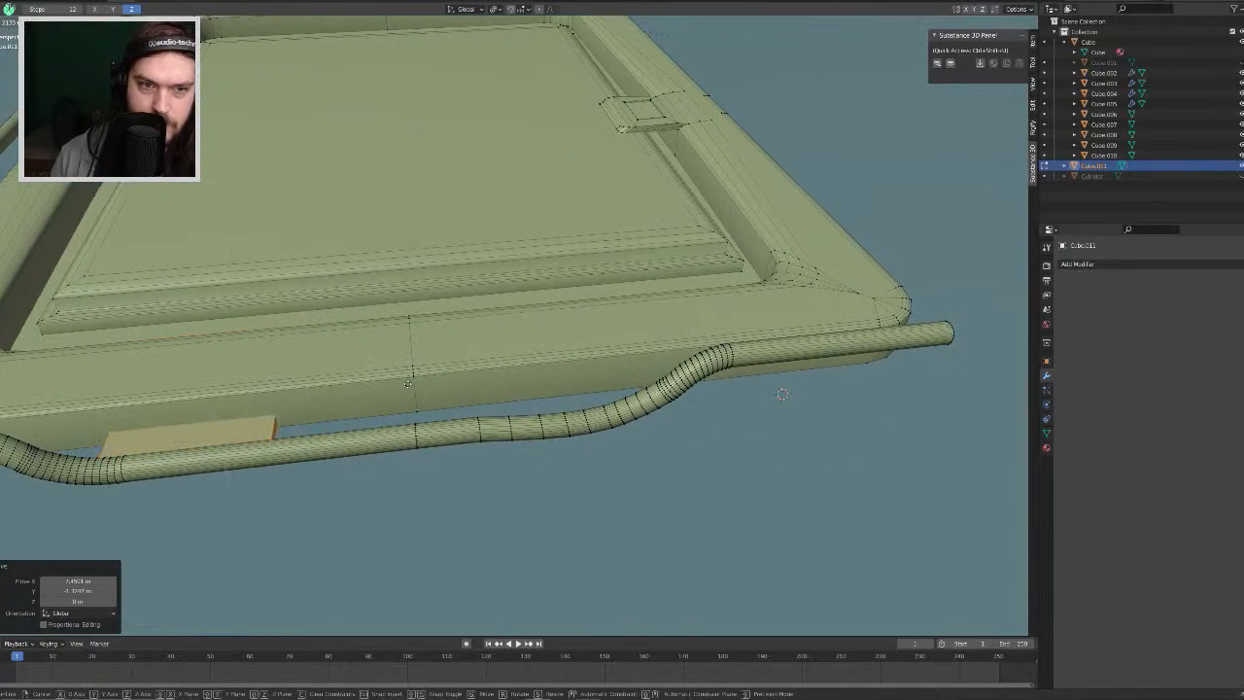
left_click(410, 388)
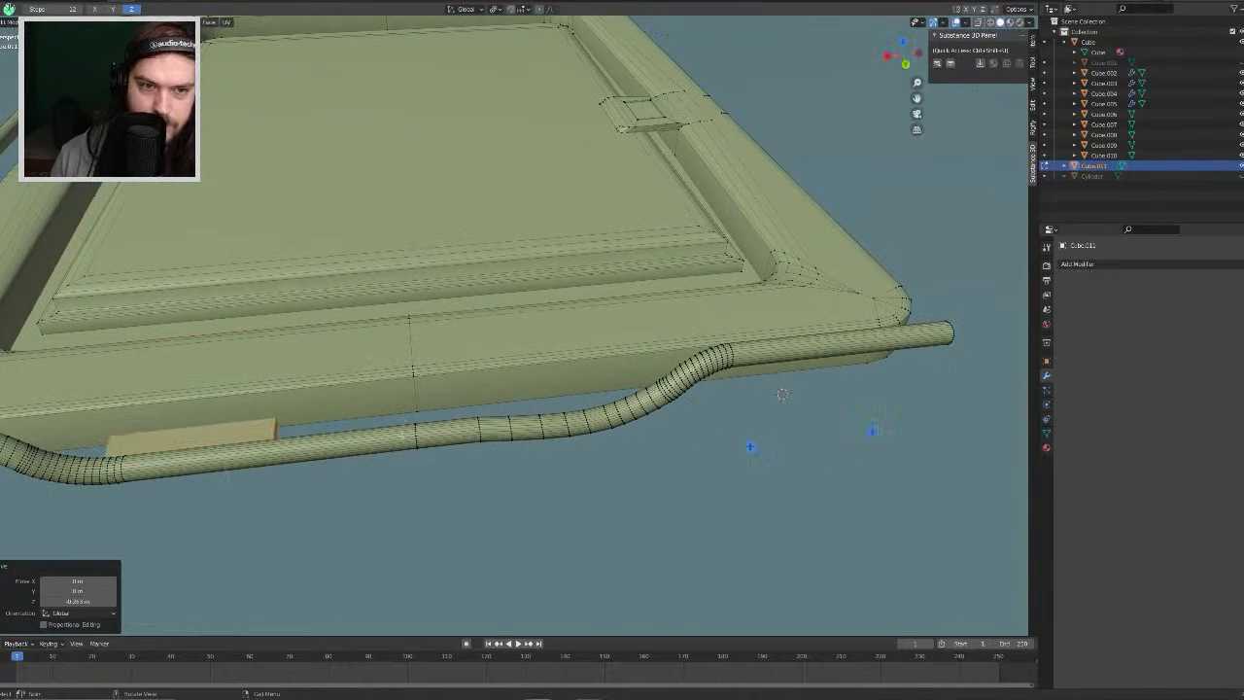
Step: Fine-tune the plate's height along Z against the frame's side and the rod
middle_click_drag(423, 449, 696, 266)
scroll(722, 220, "up", 3)
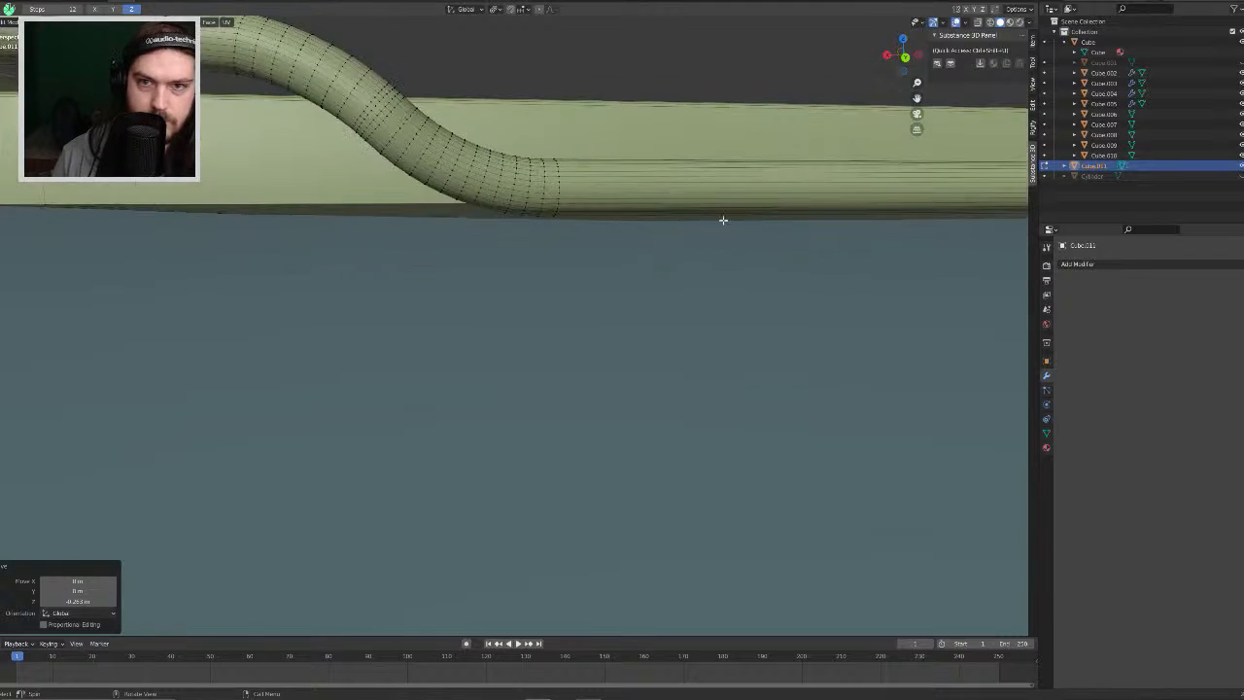
middle_click_drag(722, 220, 944, 274)
middle_click_drag(728, 264, 910, 227)
key("g")
key("z")
left_click(695, 222)
scroll(696, 222, "down", 4)
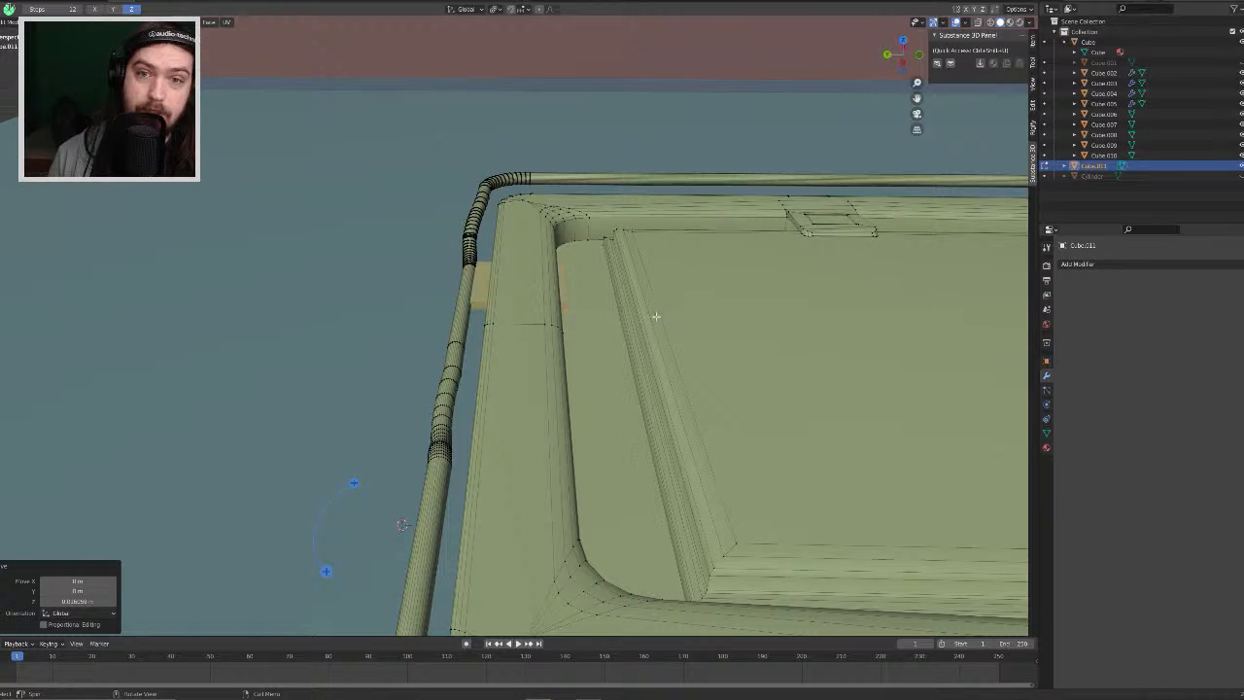
Step: Scale the plate along Y into a narrow block
key("s")
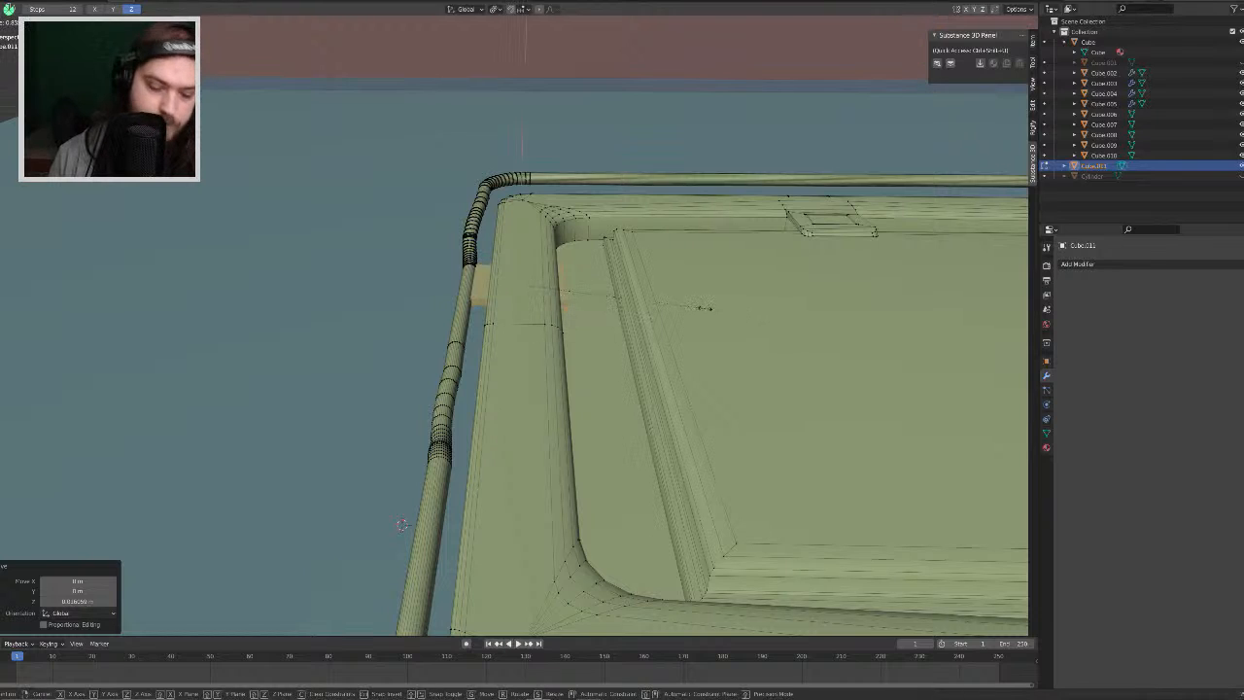
key("y")
left_click(685, 303)
scroll(453, 270, "up", 5)
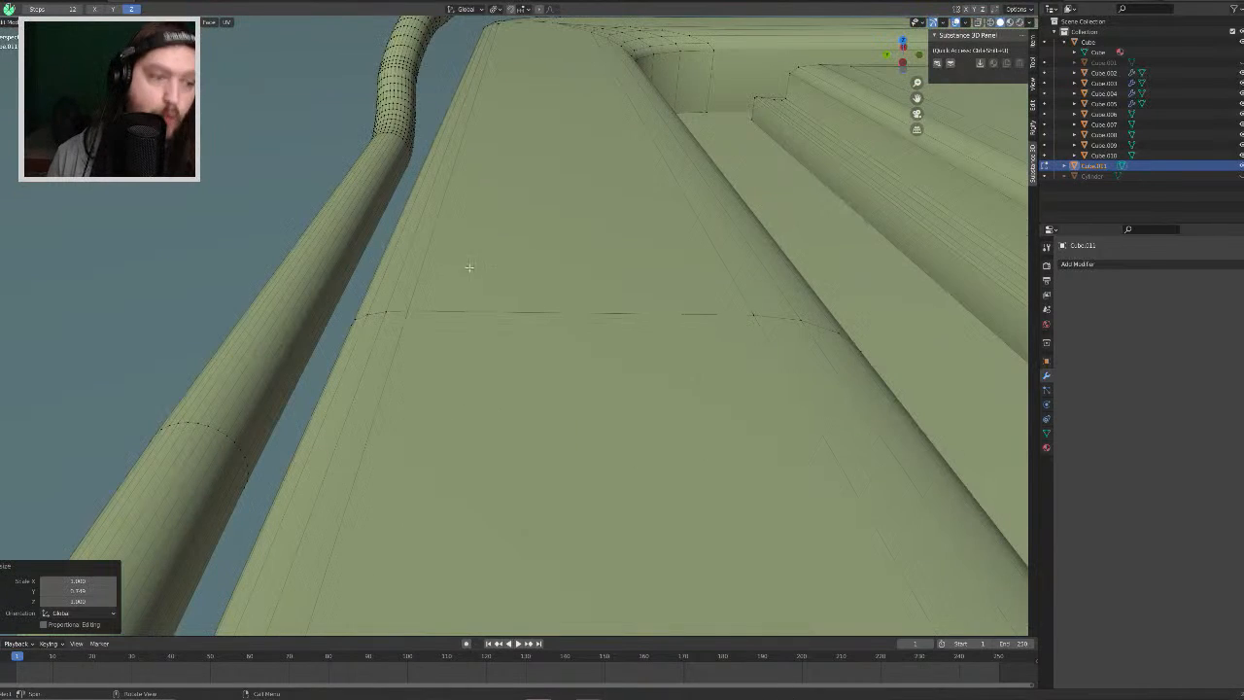
Step: Slide the narrow block along Y against the frame's outer side wall, and shift it along X beside the rod's straight section
middle_click_drag(469, 269, 485, 254)
key("g")
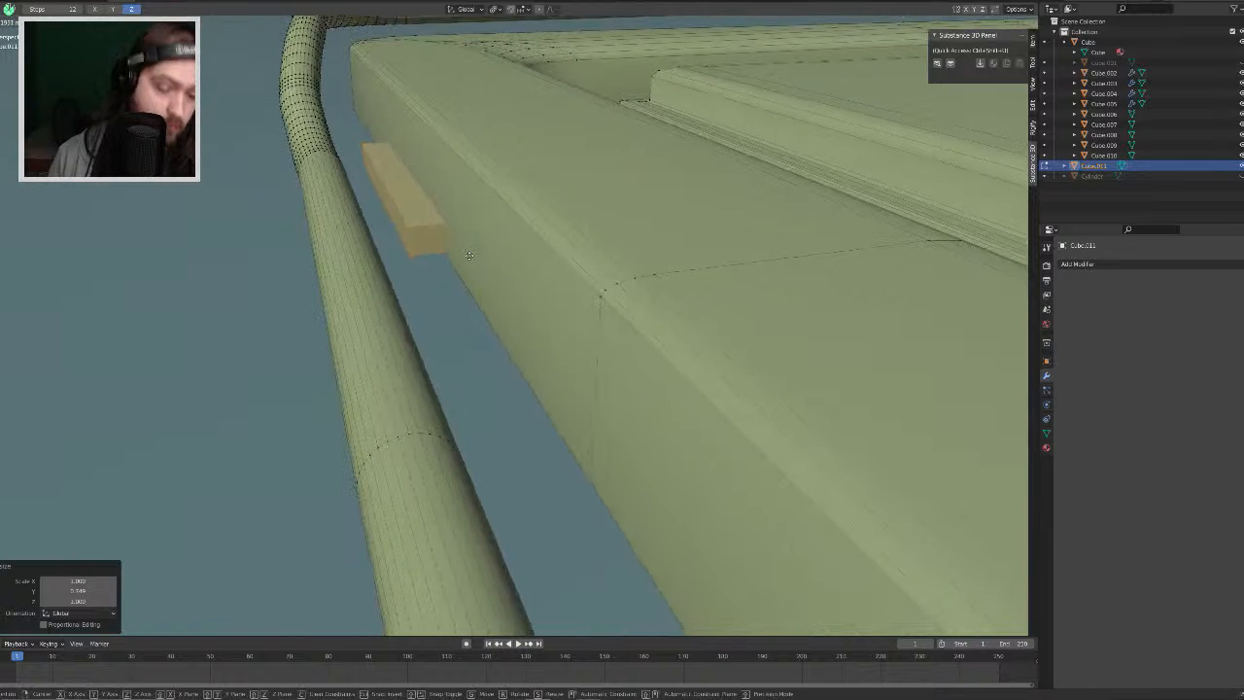
key("y")
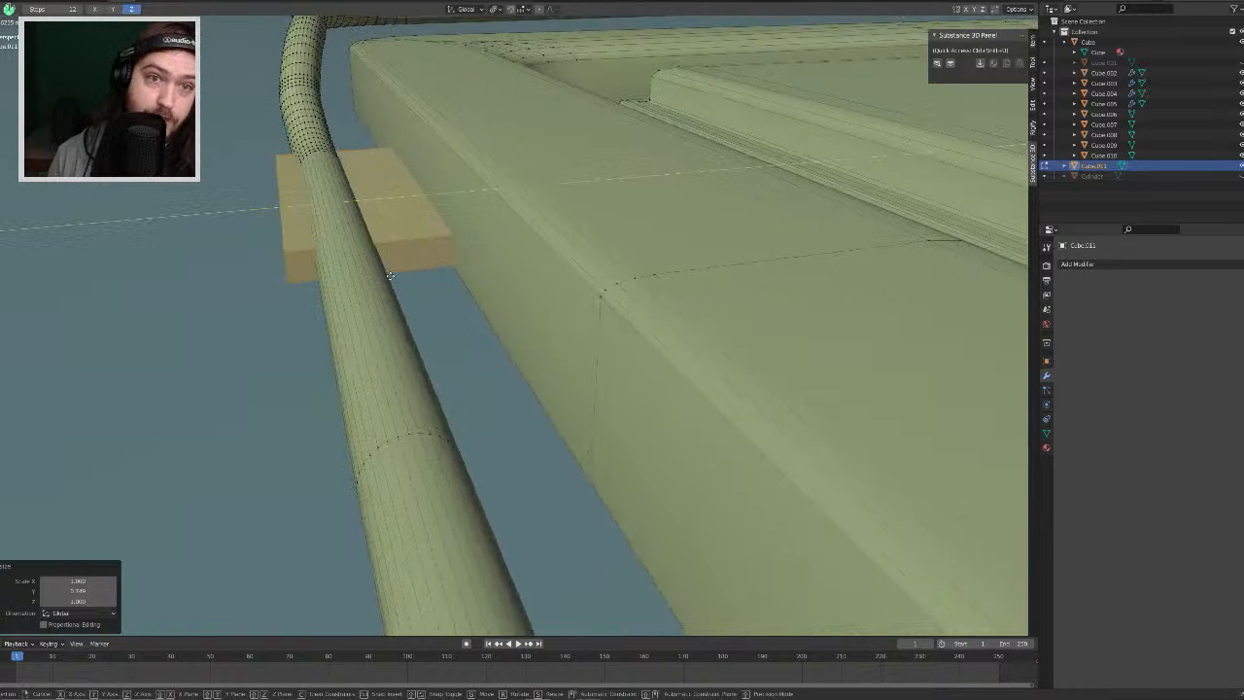
left_click(476, 279)
middle_click_drag(475, 279, 542, 291)
scroll(543, 291, "down", 2)
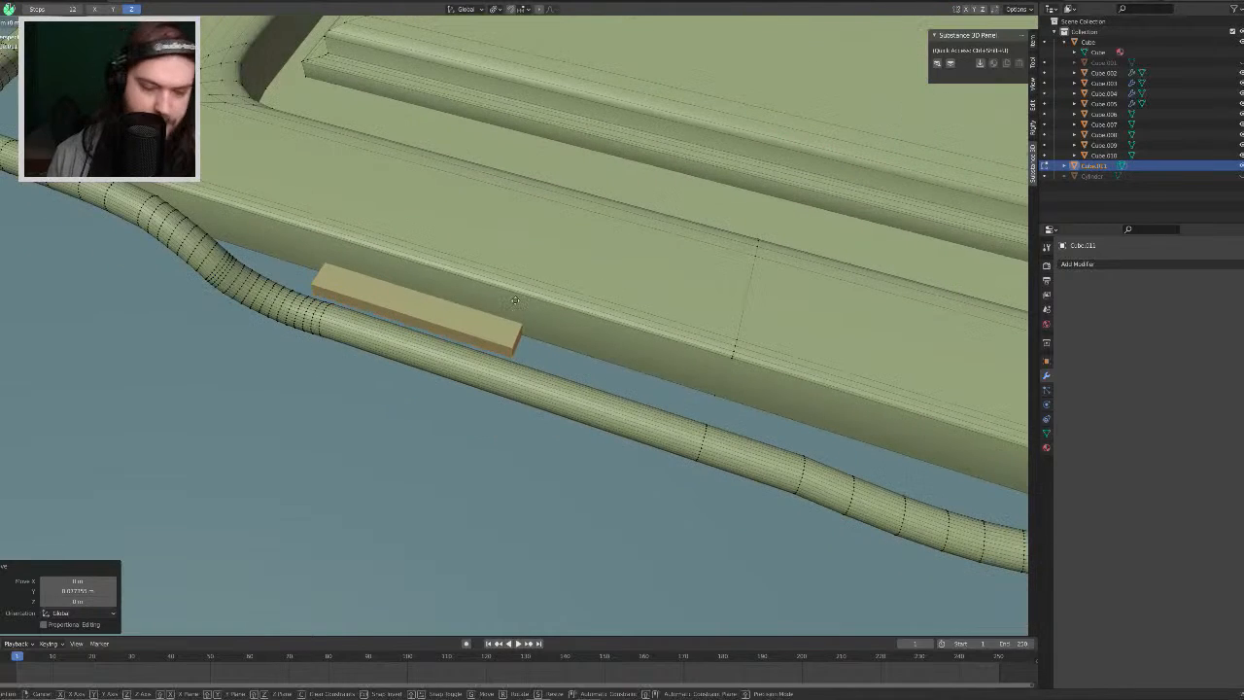
key("g")
key("x")
left_click(534, 330)
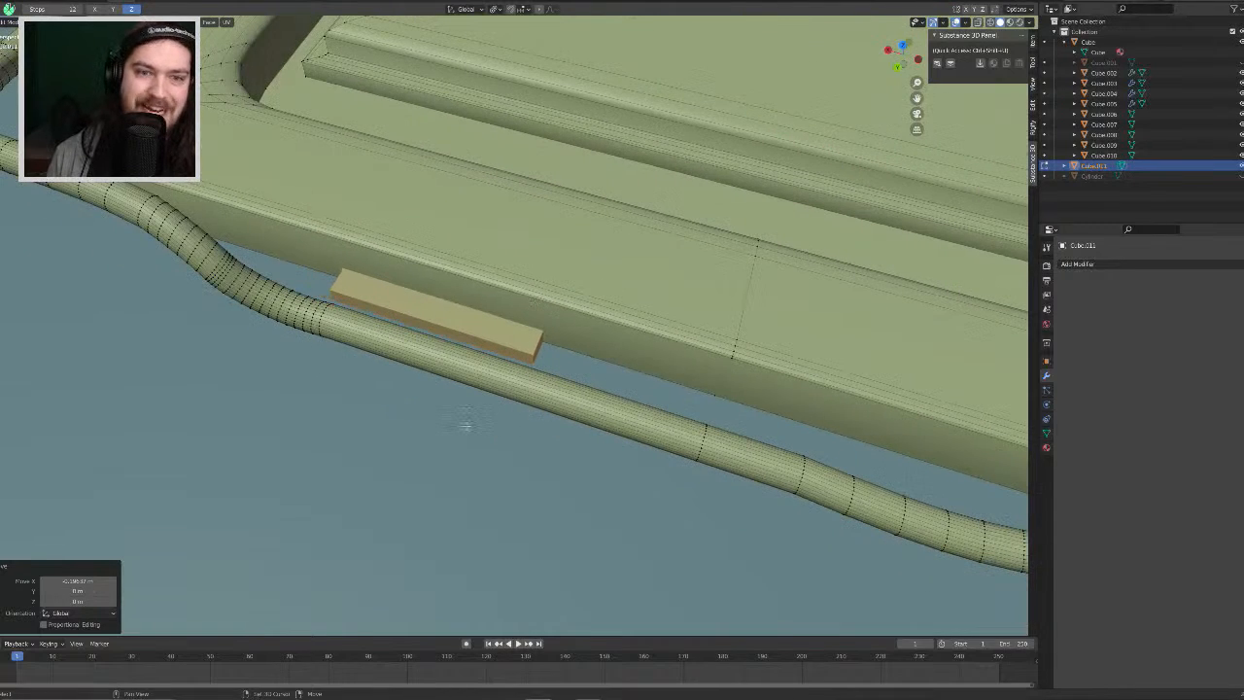
Step: Add a cylinder and rotate it 90° about X and 90° about Z to run parallel to the rod
key("shift+a")
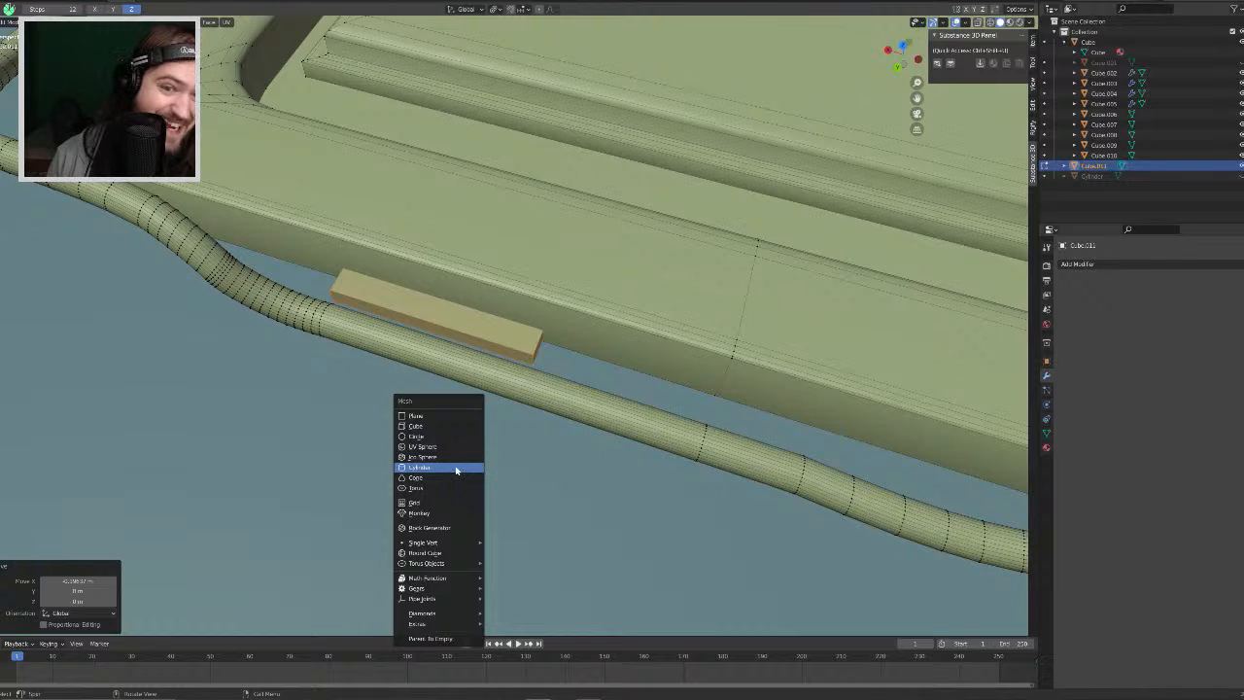
left_click(456, 470)
scroll(467, 453, "down", 3)
middle_click_drag(467, 453, 719, 389)
type("r")
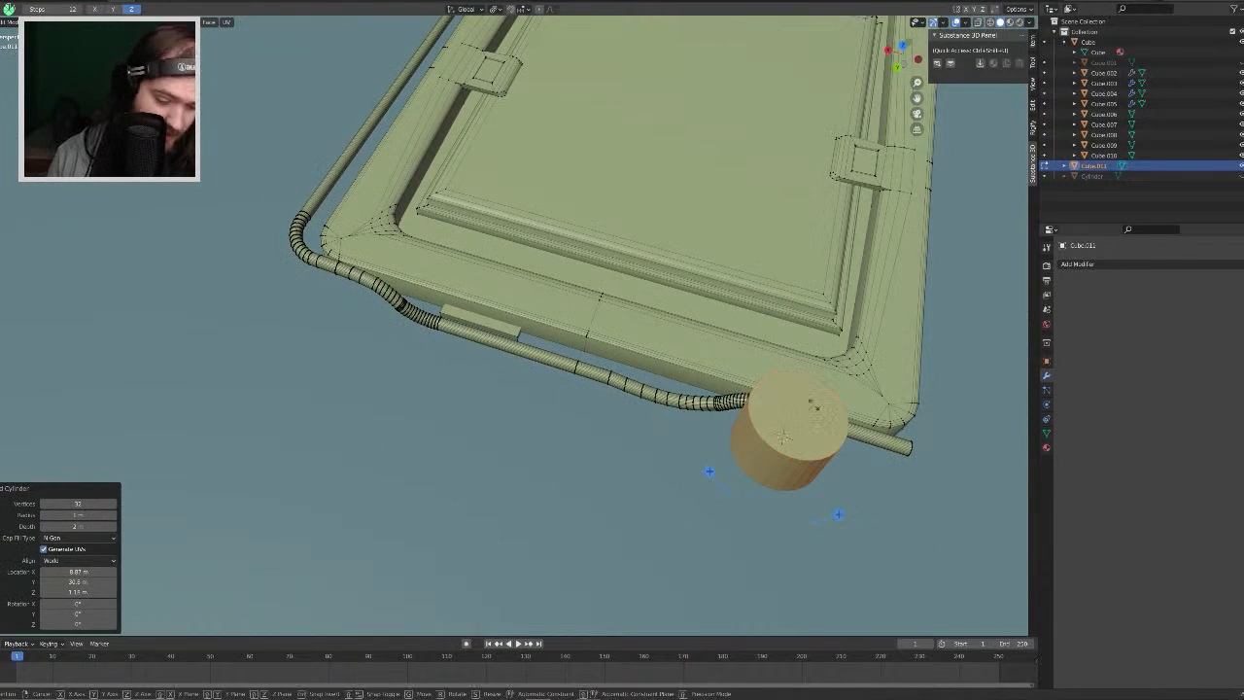
type("x90")
key("Return")
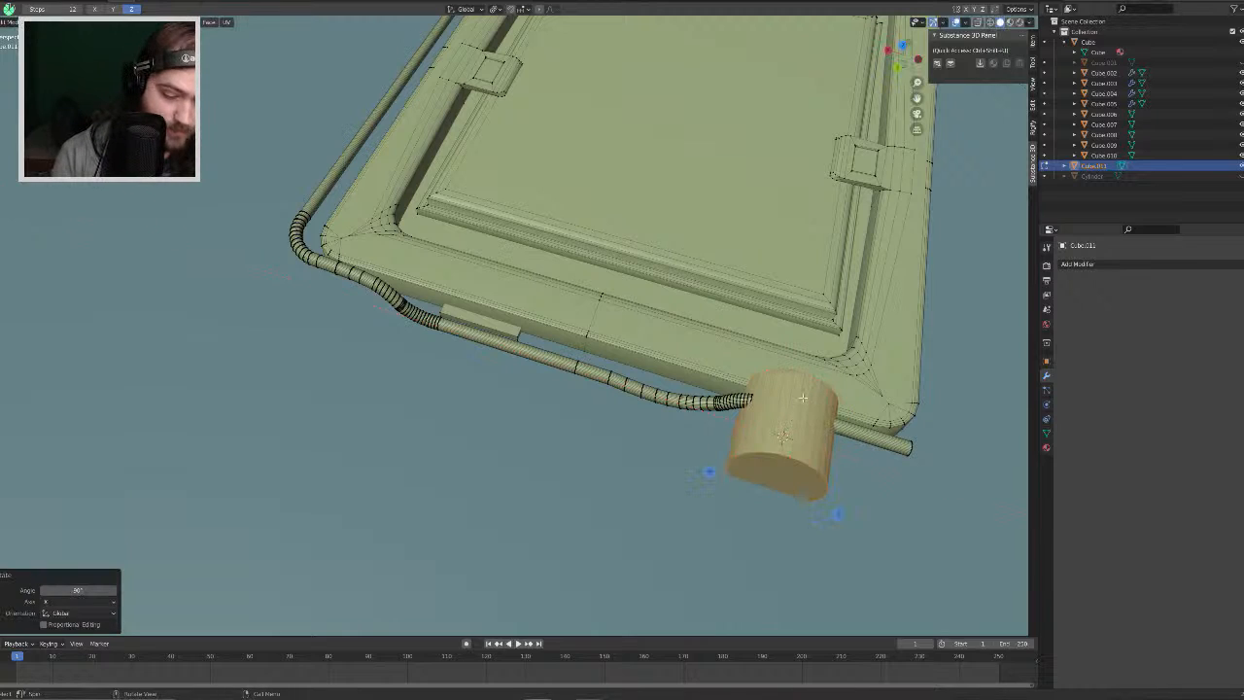
type("g90")
key("Return")
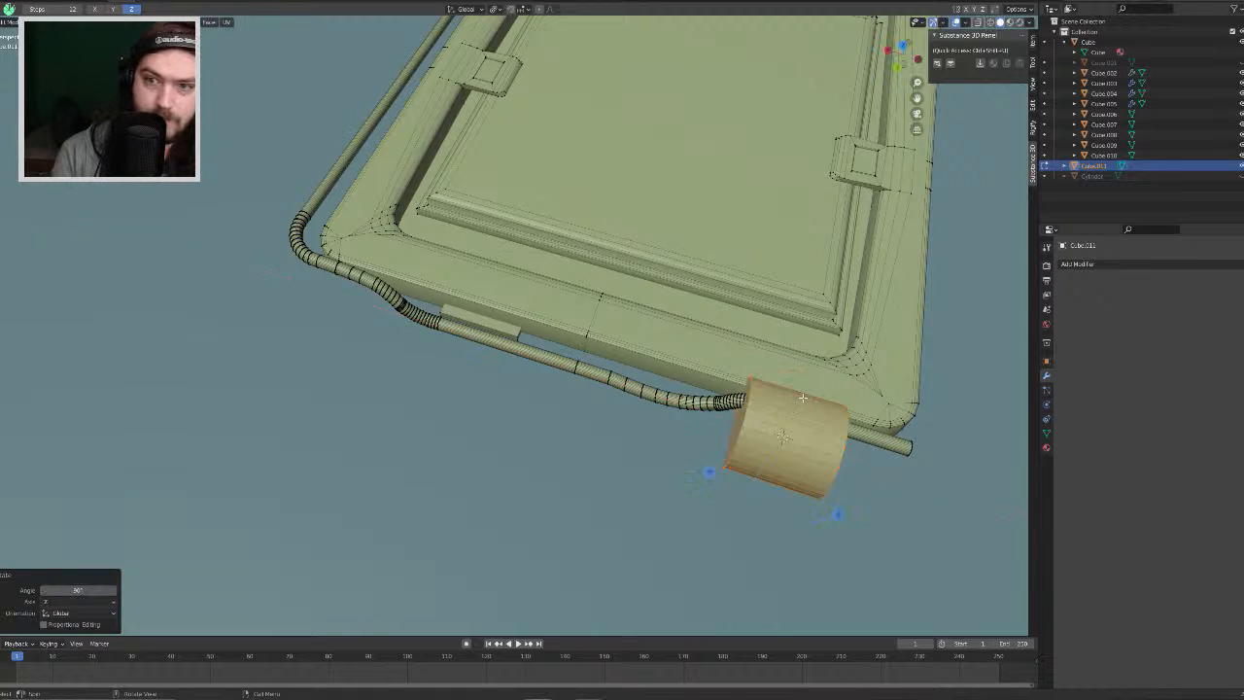
Step: Shrink the cylinder and move it horizontally onto the rod next to the narrow block
key("s")
left_click(773, 415)
key("g")
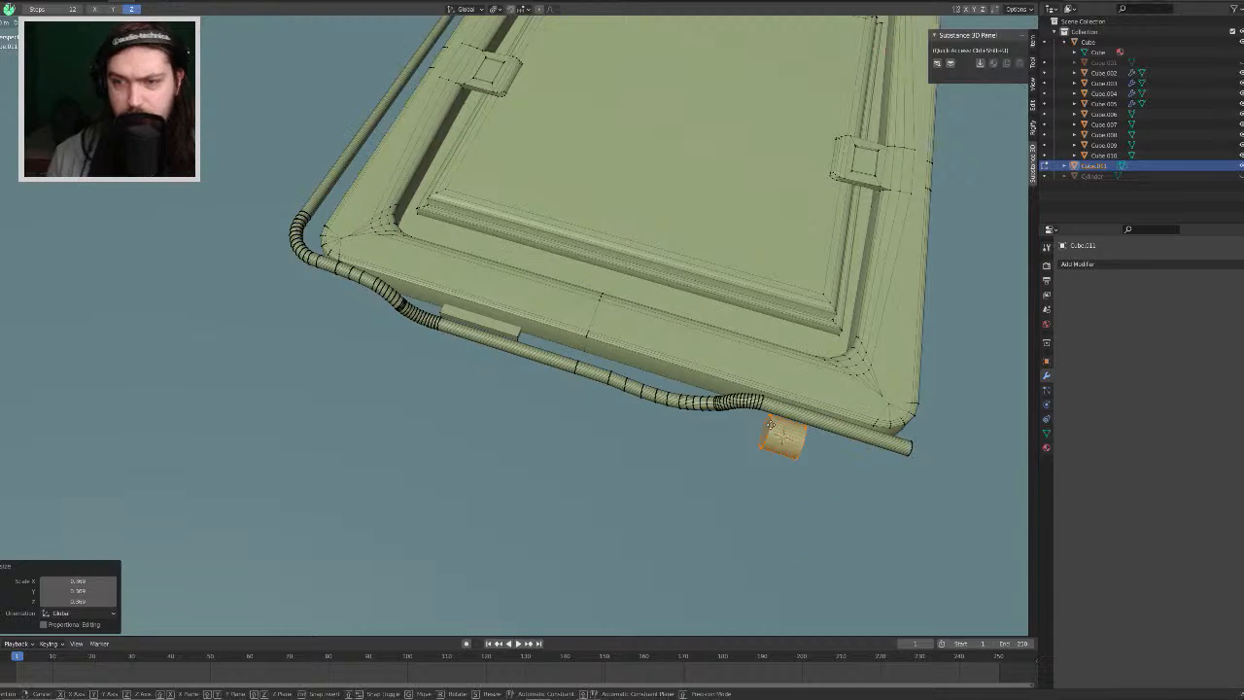
key("shift+z")
left_click(709, 471)
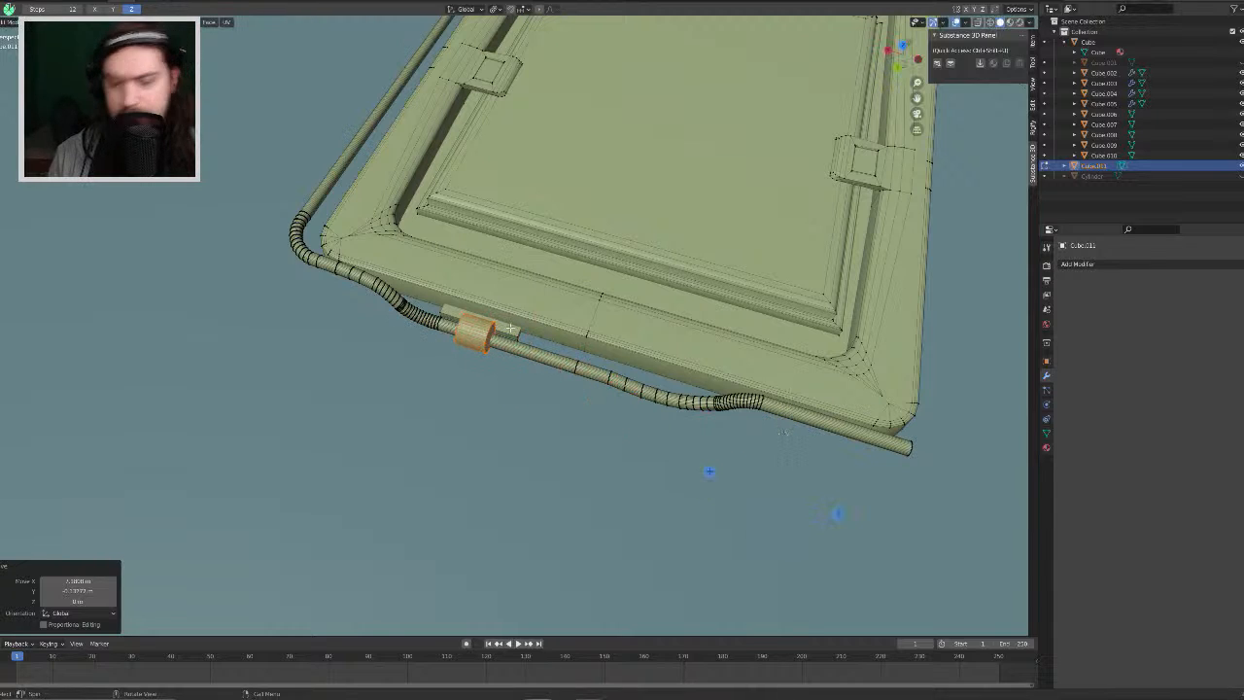
Step: Lower the cylinder along Z to the height of the rod
scroll(569, 300, "up", 6)
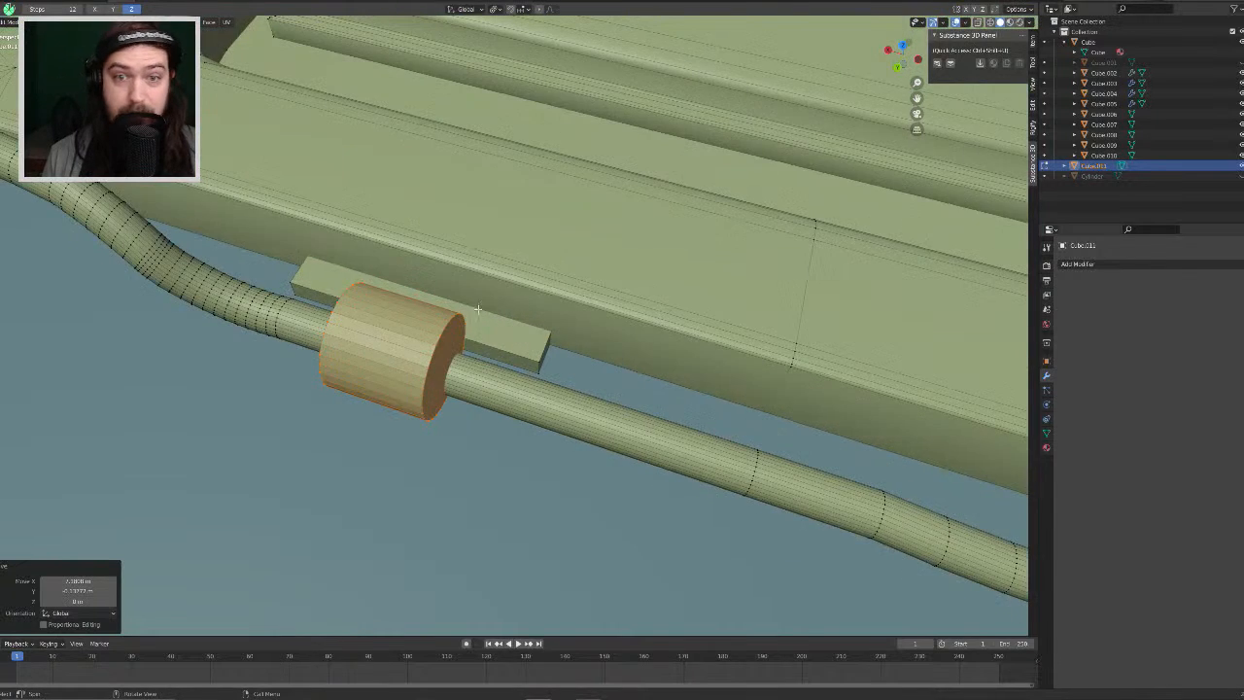
middle_click_drag(477, 309, 670, 259)
key("g")
key("z")
left_click(667, 282)
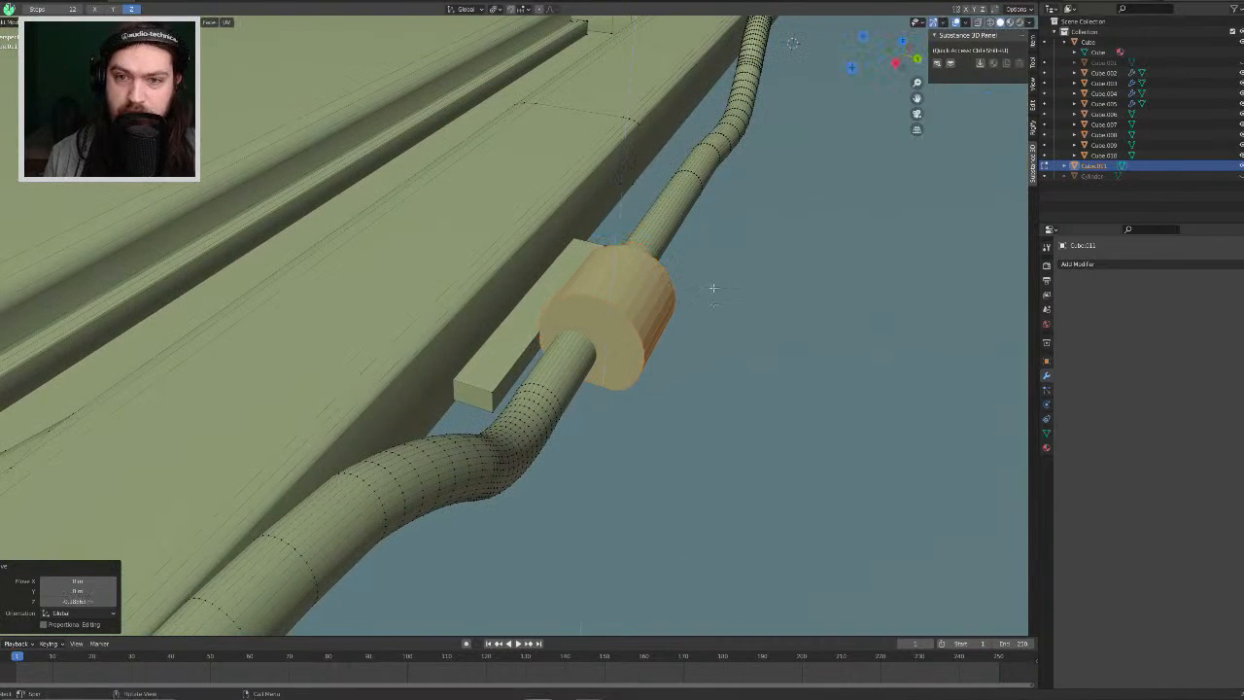
key("s")
key("shift+x")
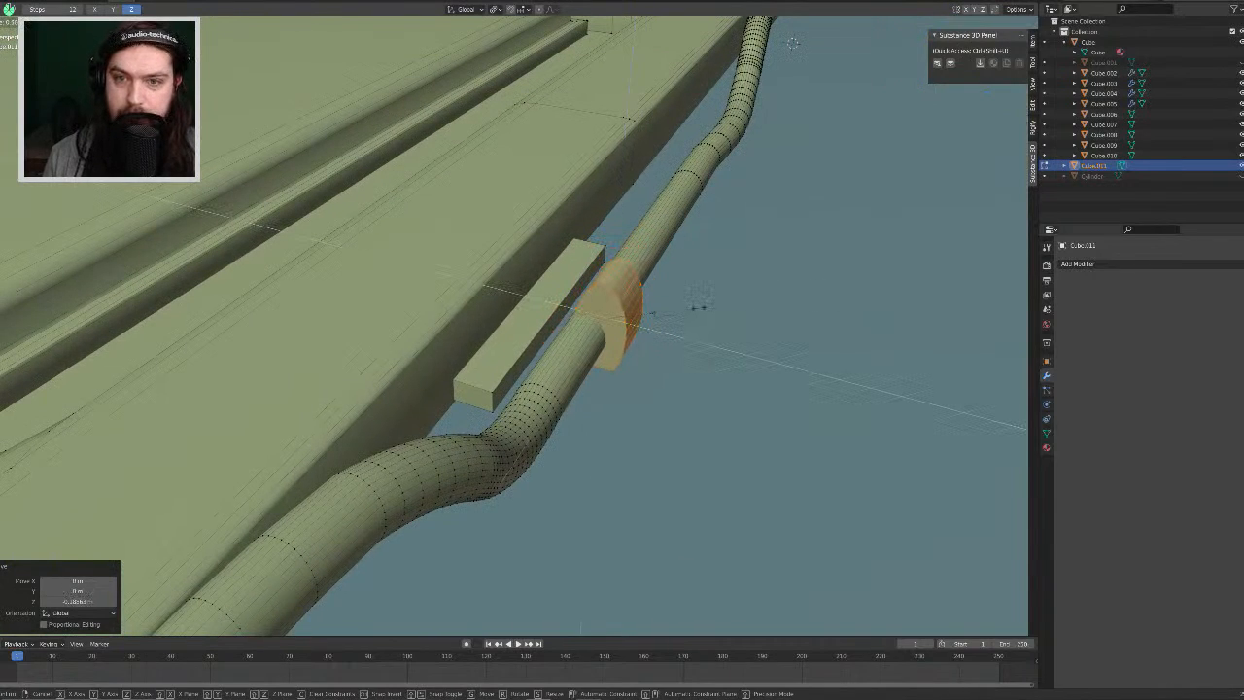
key("z")
left_click(713, 307)
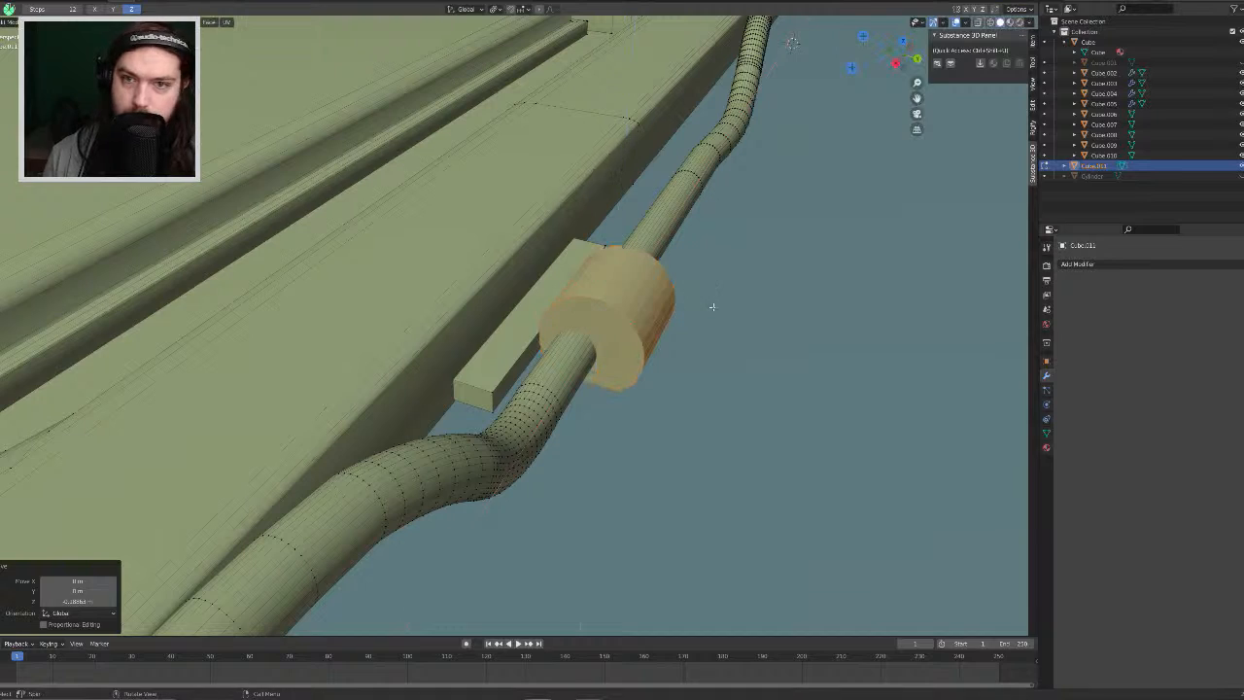
key("z")
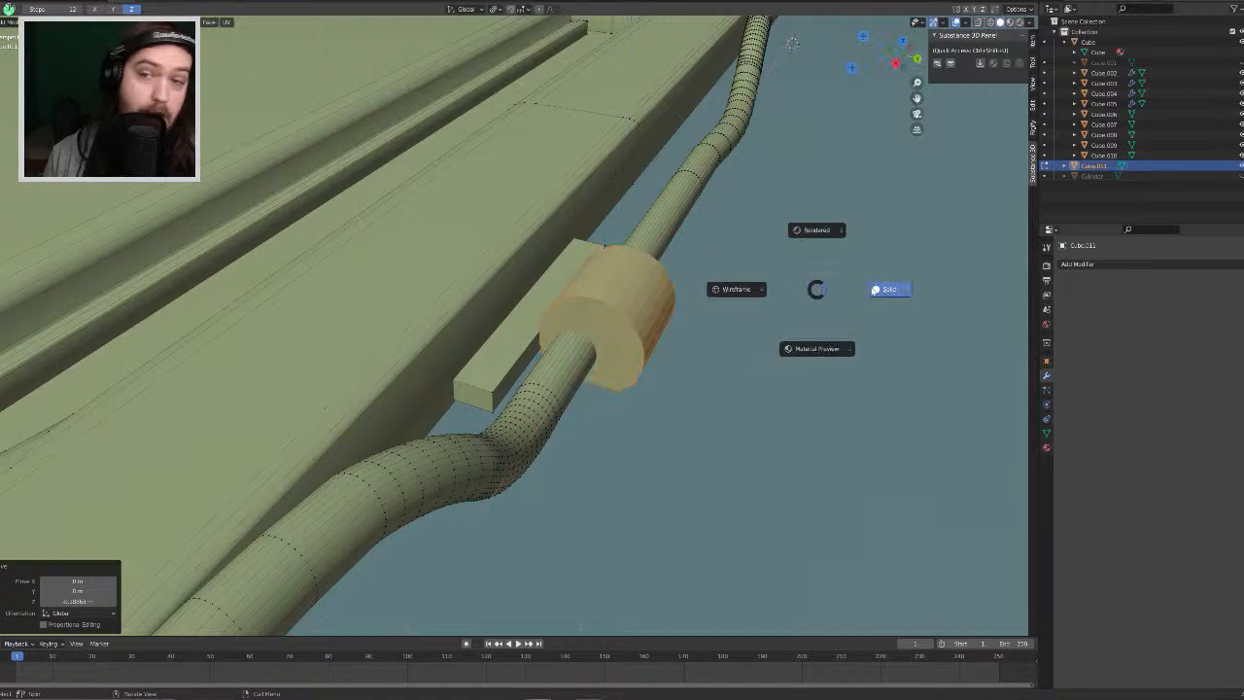
left_click(875, 291)
key("s")
key("z")
left_click(839, 299)
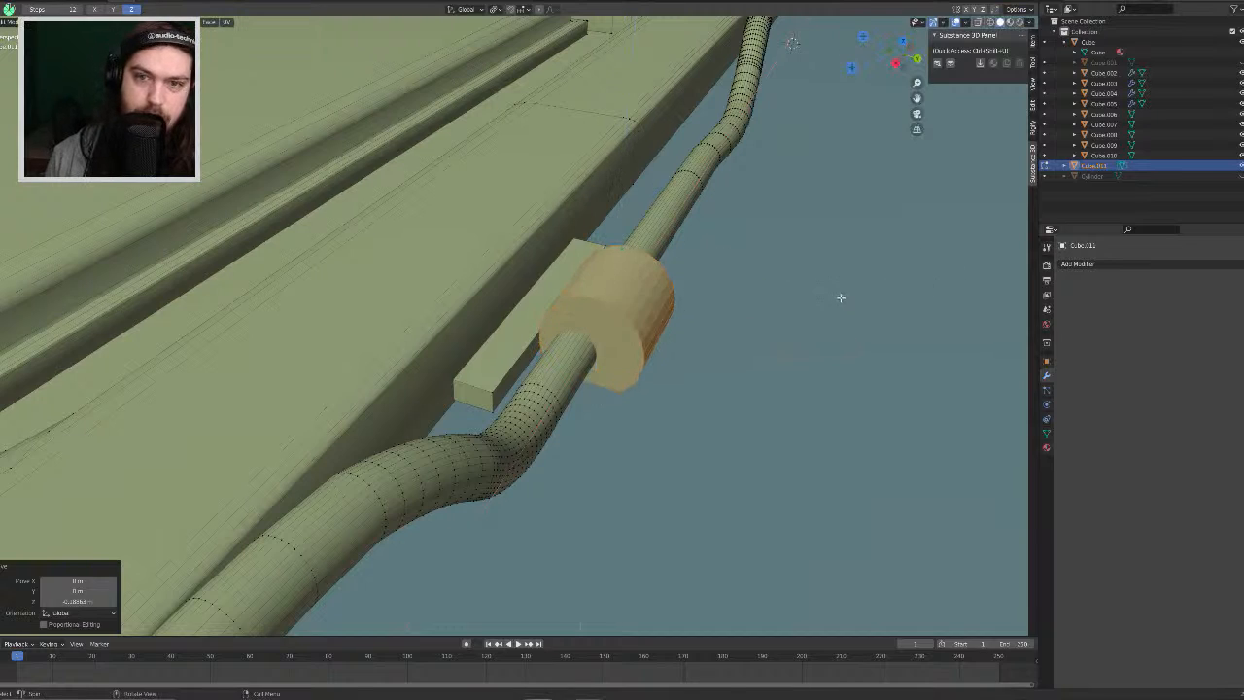
Step: Scale the cylinder uniformly by about 0.53 and move it along Y toward the rod's axis to form a collar
key("s")
left_click(730, 315)
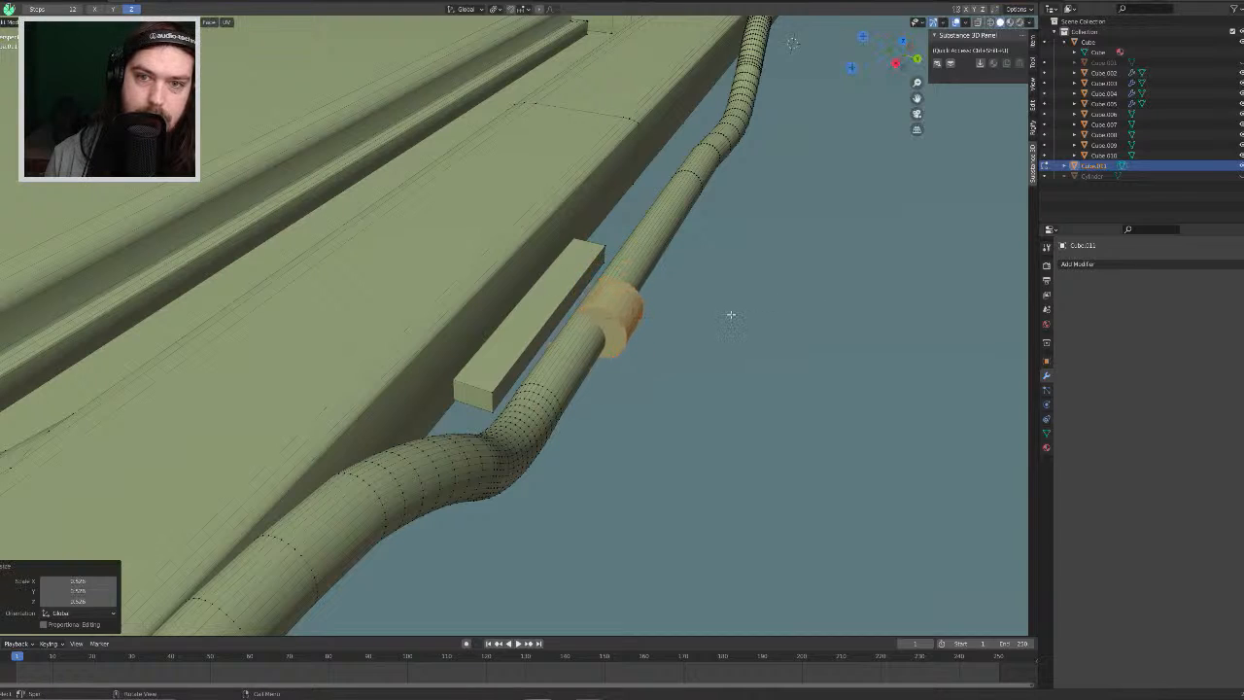
key("g")
key("y")
key("x")
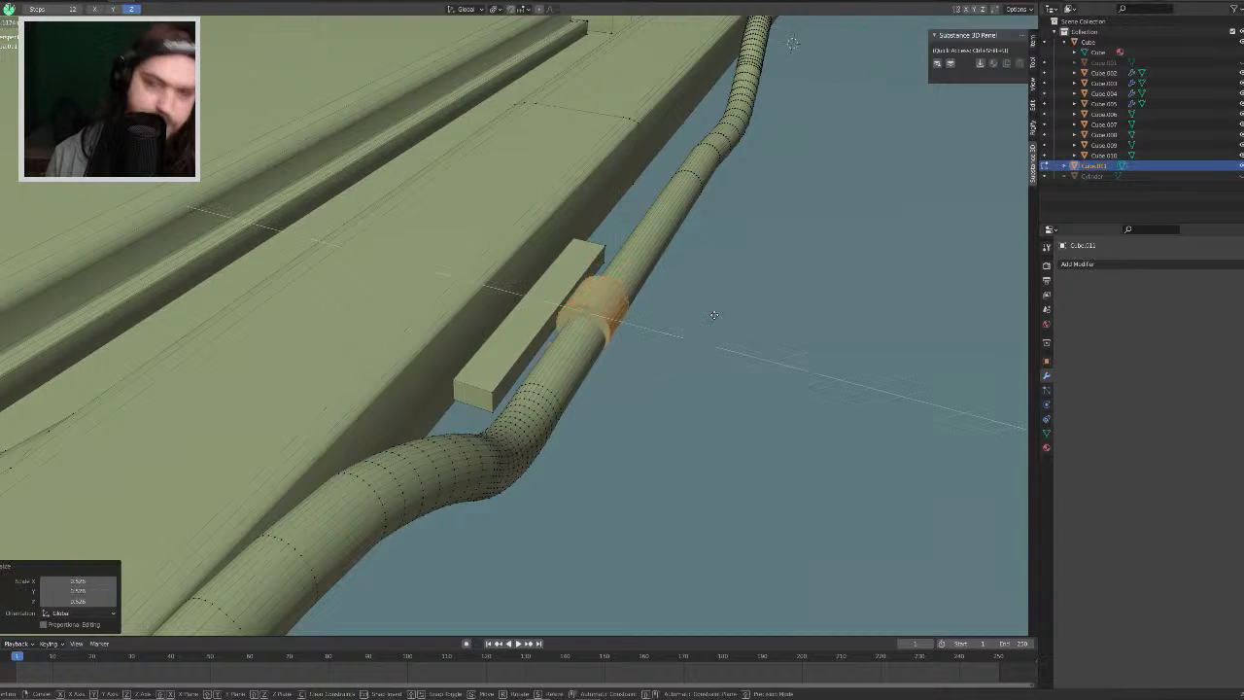
left_click(720, 318)
Step: Fine-tune the collar's position along Z and Y so it wraps evenly around the rod
middle_click_drag(720, 317, 772, 244)
key("g")
key("z")
left_click(686, 278)
key("g")
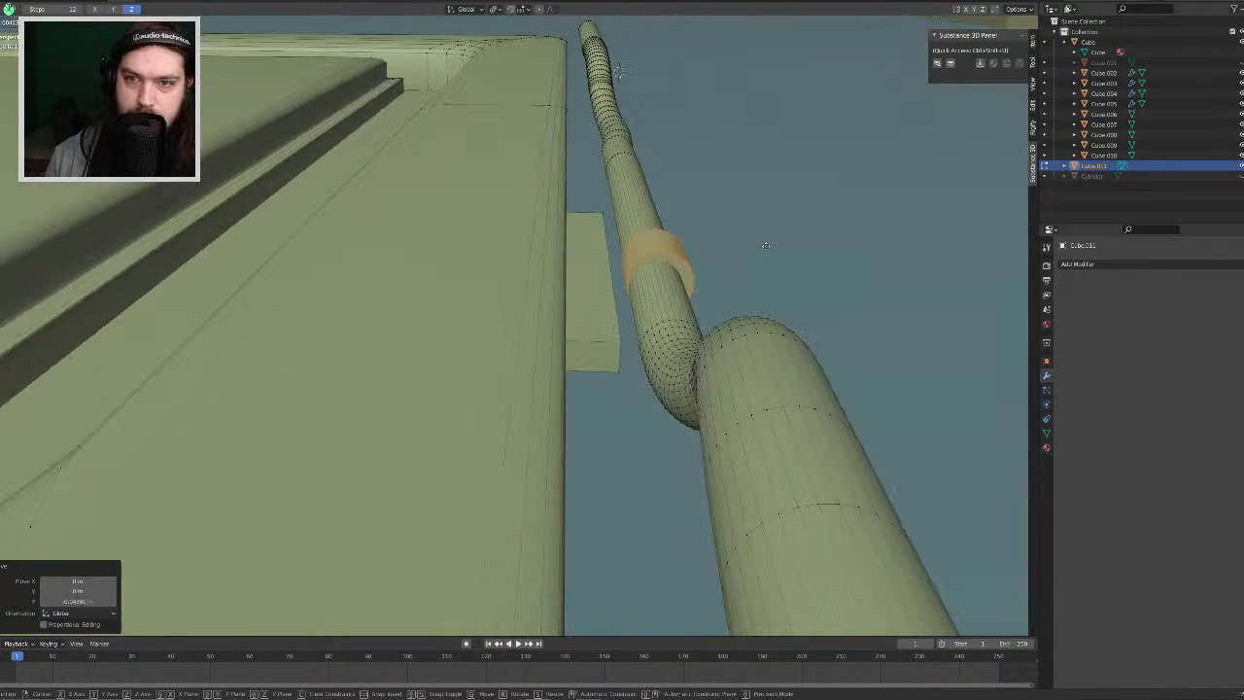
key("y")
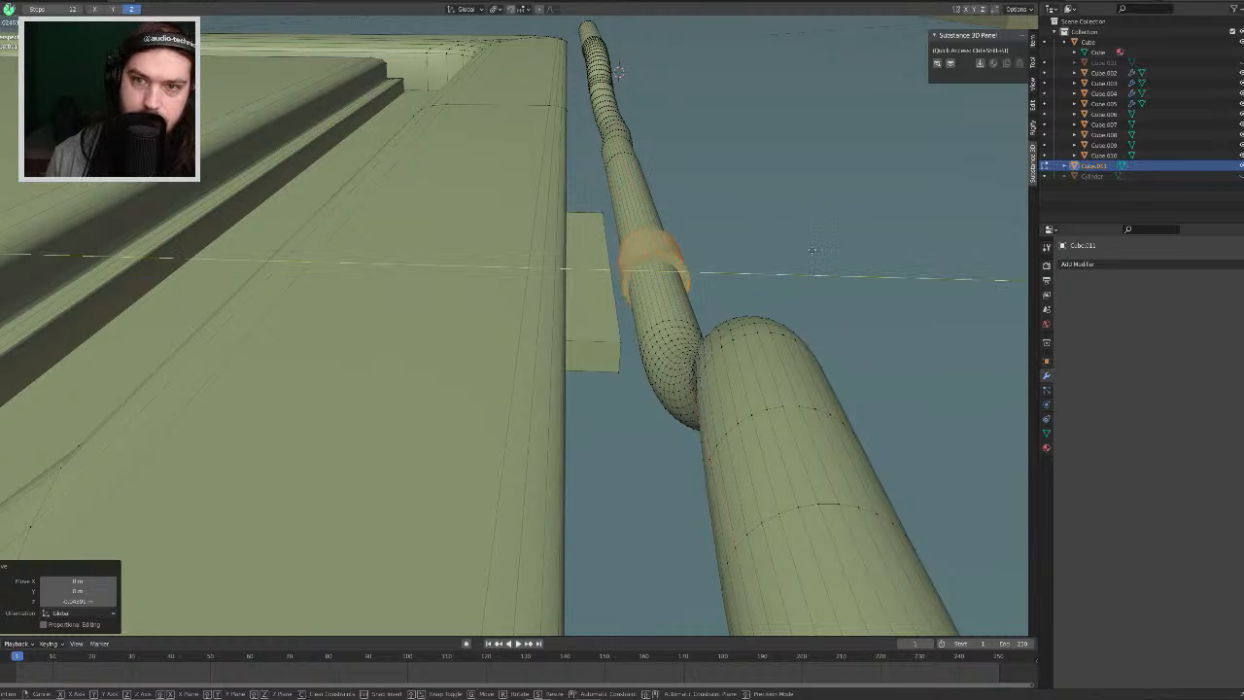
left_click(808, 252)
scroll(816, 227, "up", 1)
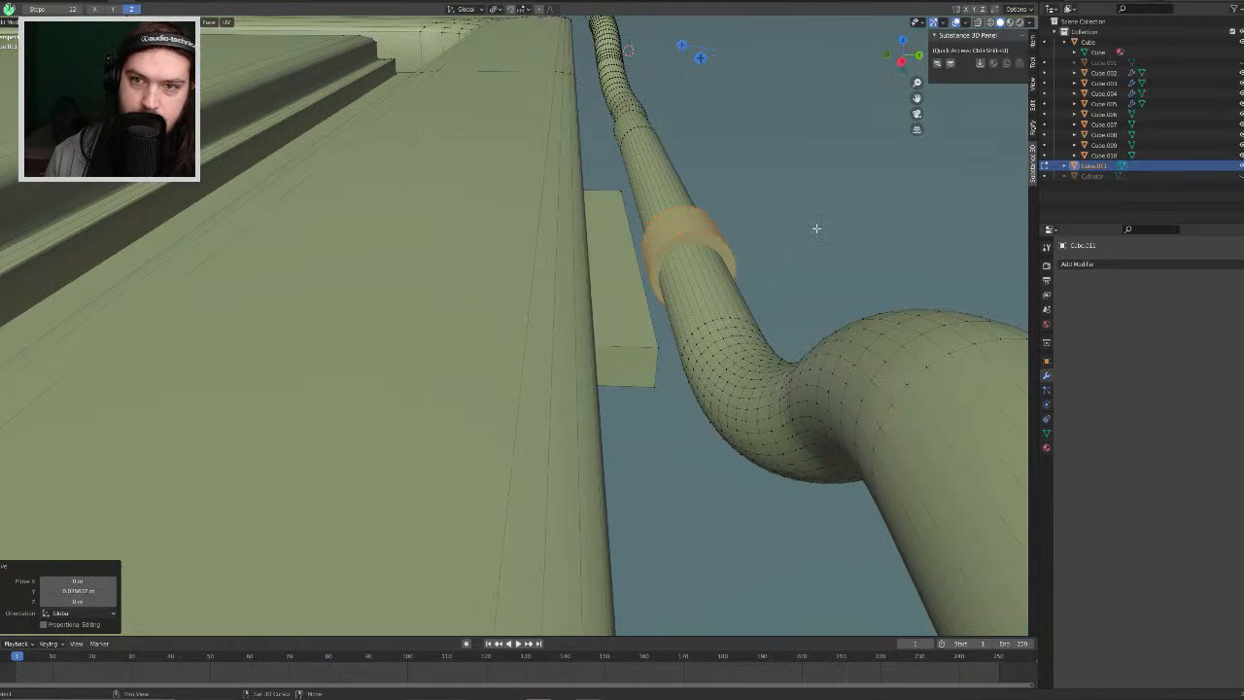
Step: Deselect the collar and switch from the Spin tool to the basic selection tool
middle_click_drag(816, 227, 732, 331, "shift")
scroll(930, 411, "up", 5)
middle_click_drag(930, 411, 679, 185, "shift")
scroll(679, 185, "down", 5)
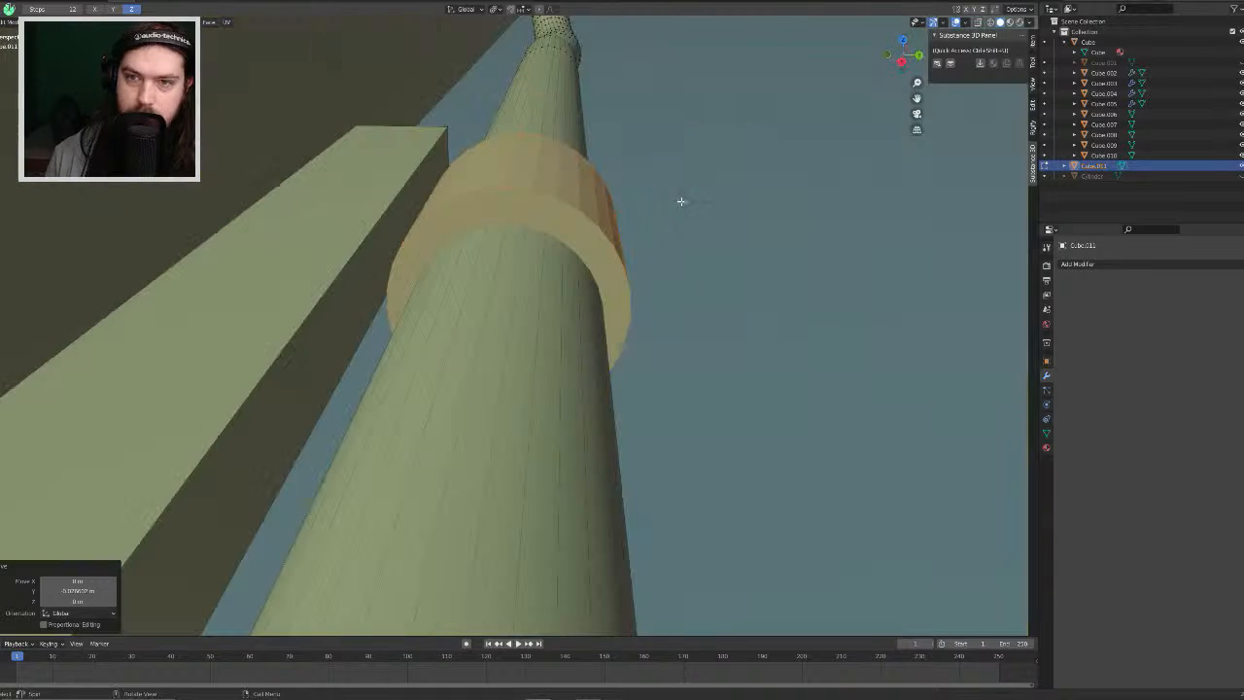
left_click(597, 262)
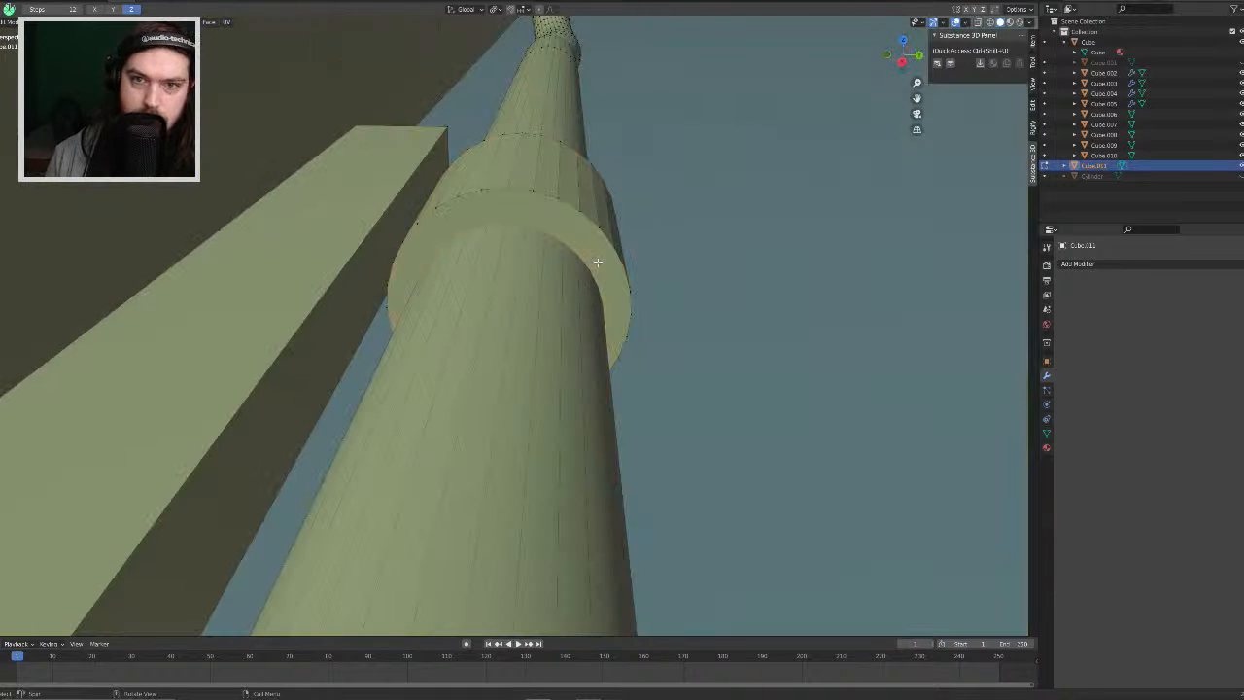
key("t")
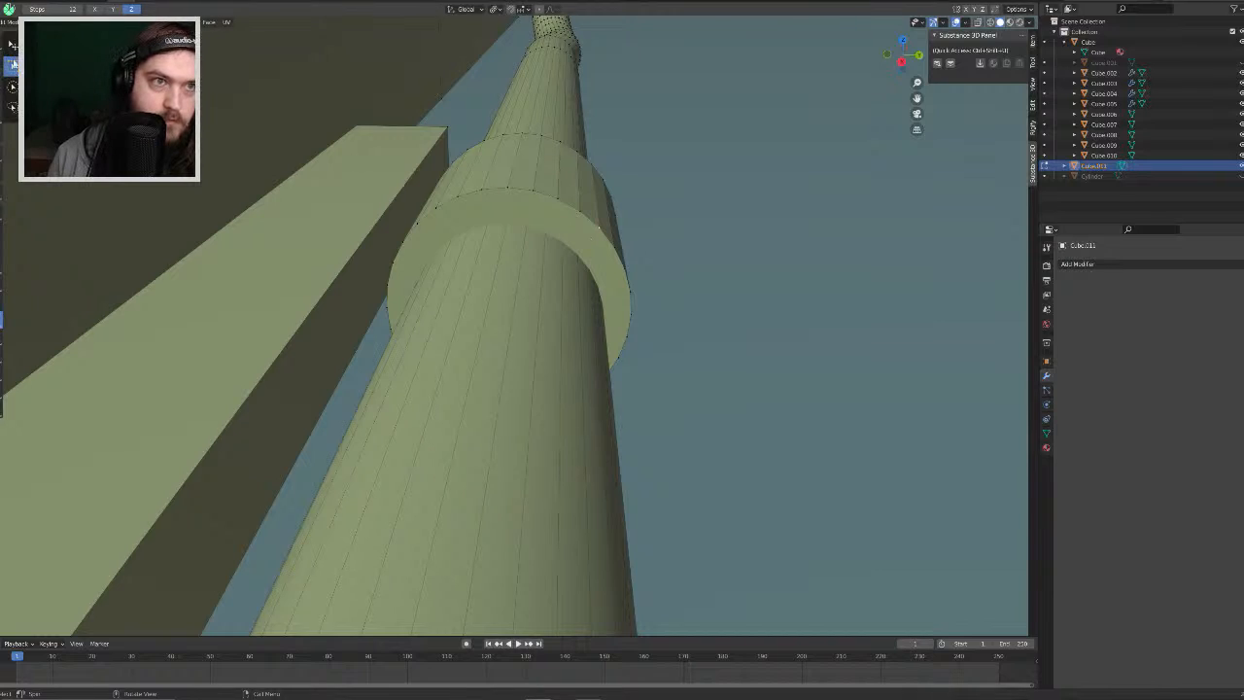
left_click(12, 45)
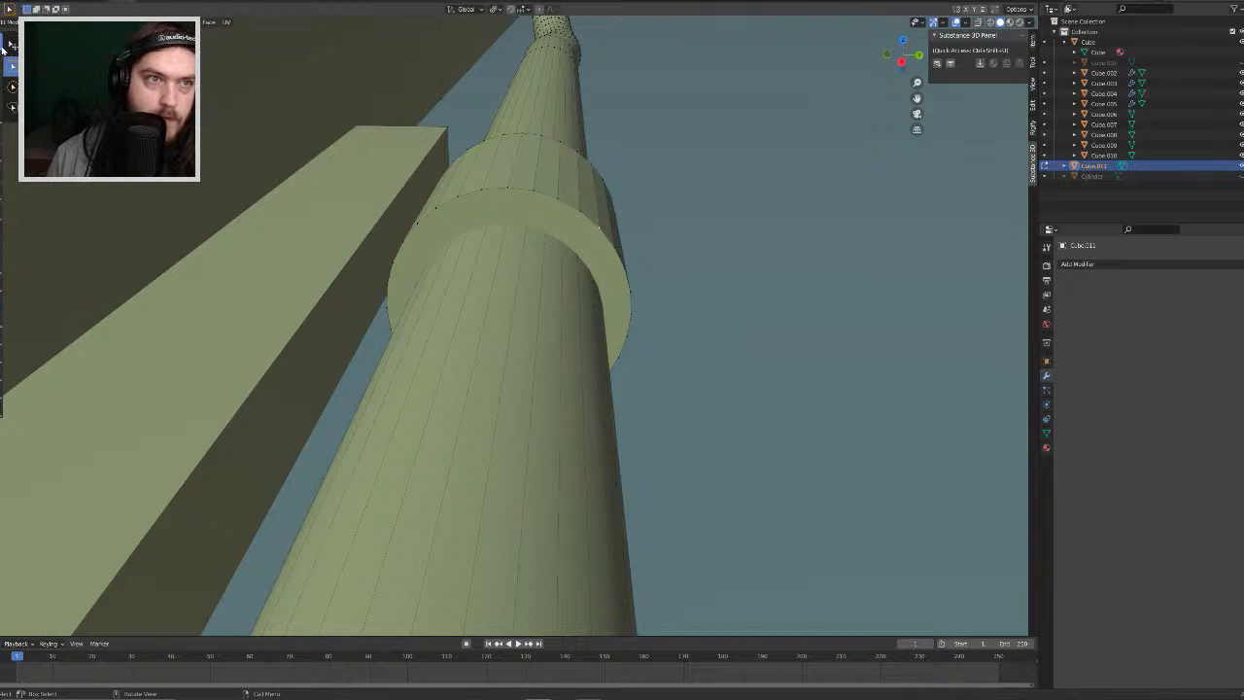
key("t")
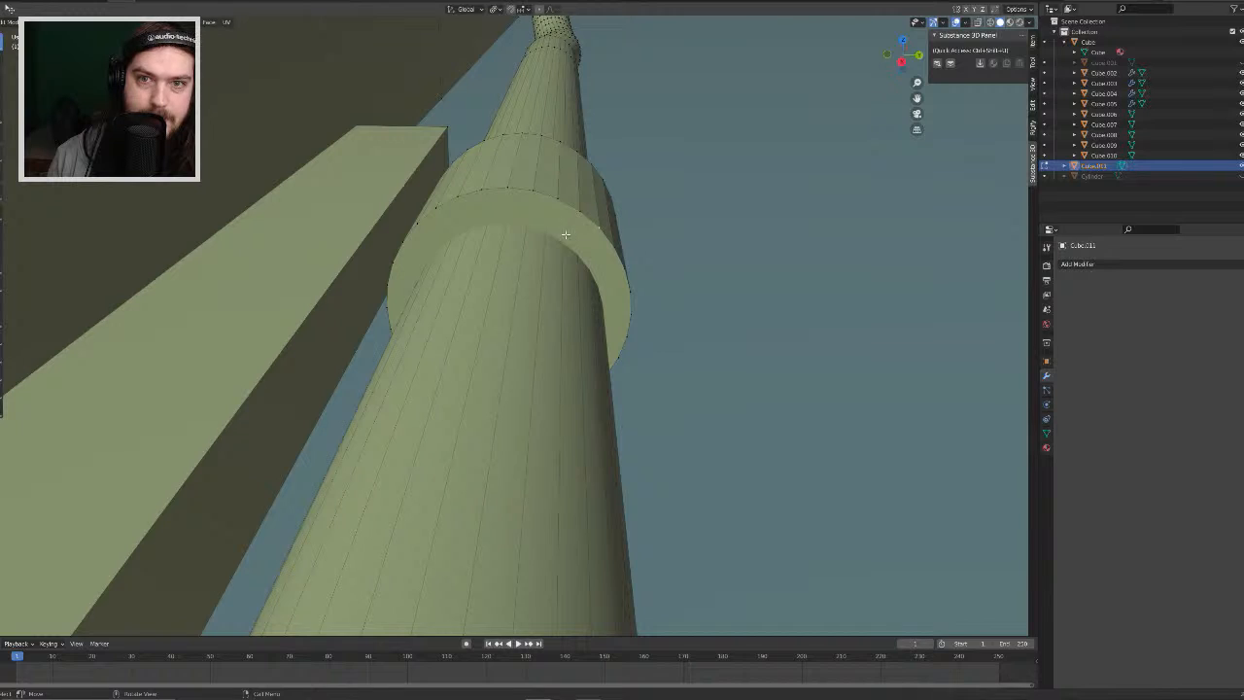
Step: Try to inset the collar's ring-shaped end face around the rod
left_click(547, 241, "alt")
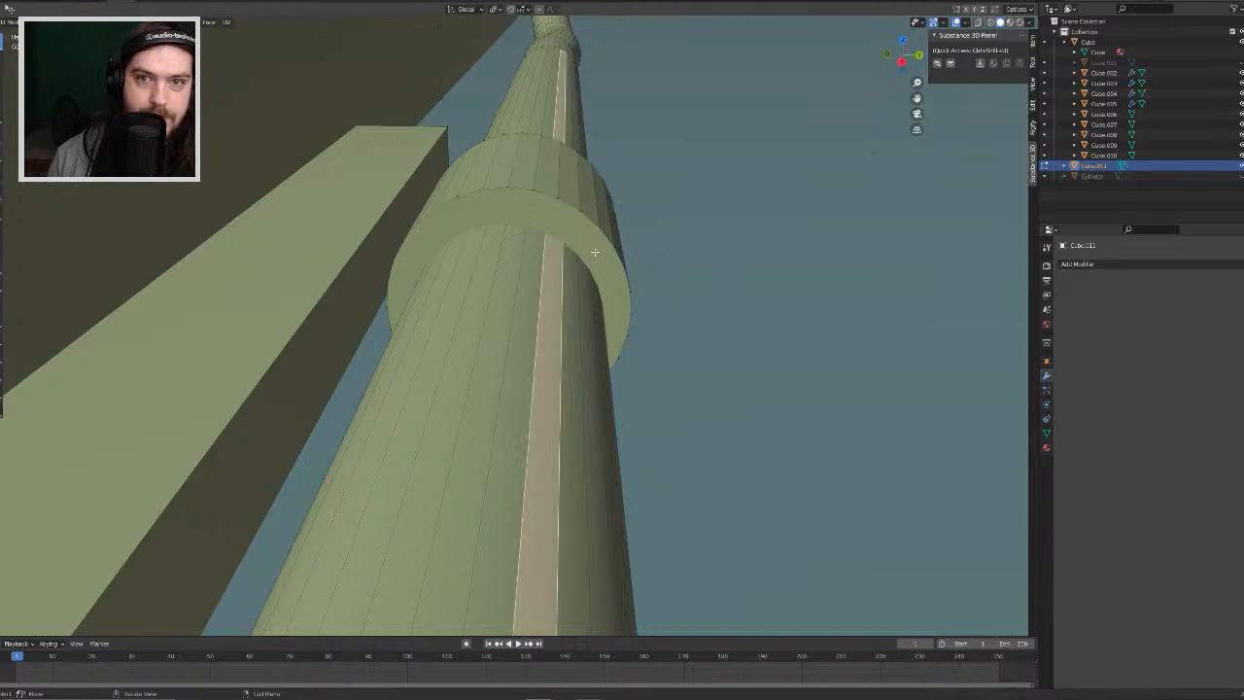
left_click(595, 243, "alt")
middle_click_drag(595, 243, 512, 240)
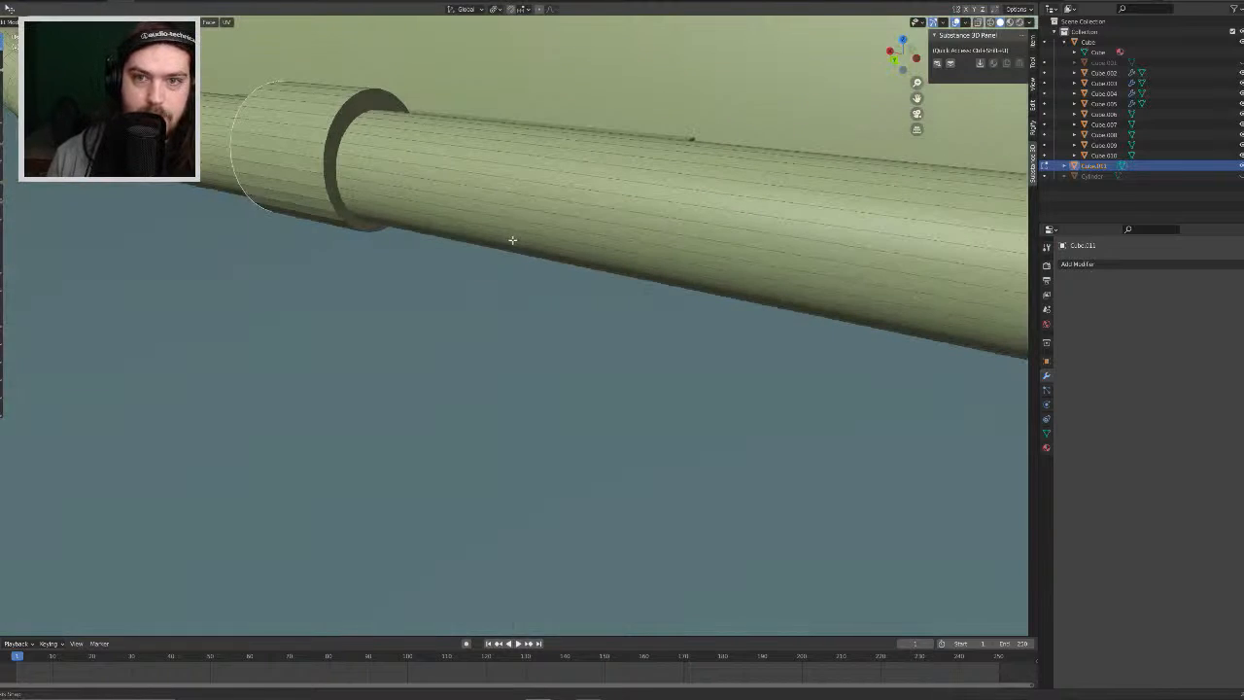
left_click(340, 127, "alt")
key("i")
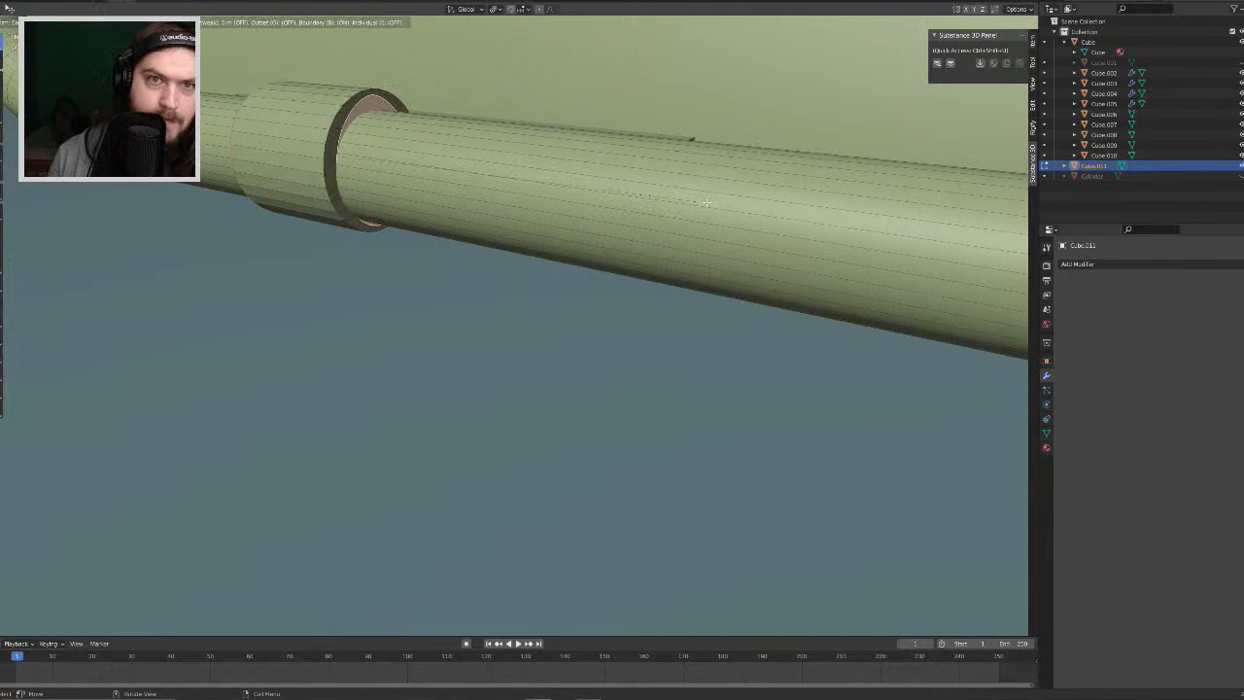
left_click(698, 203)
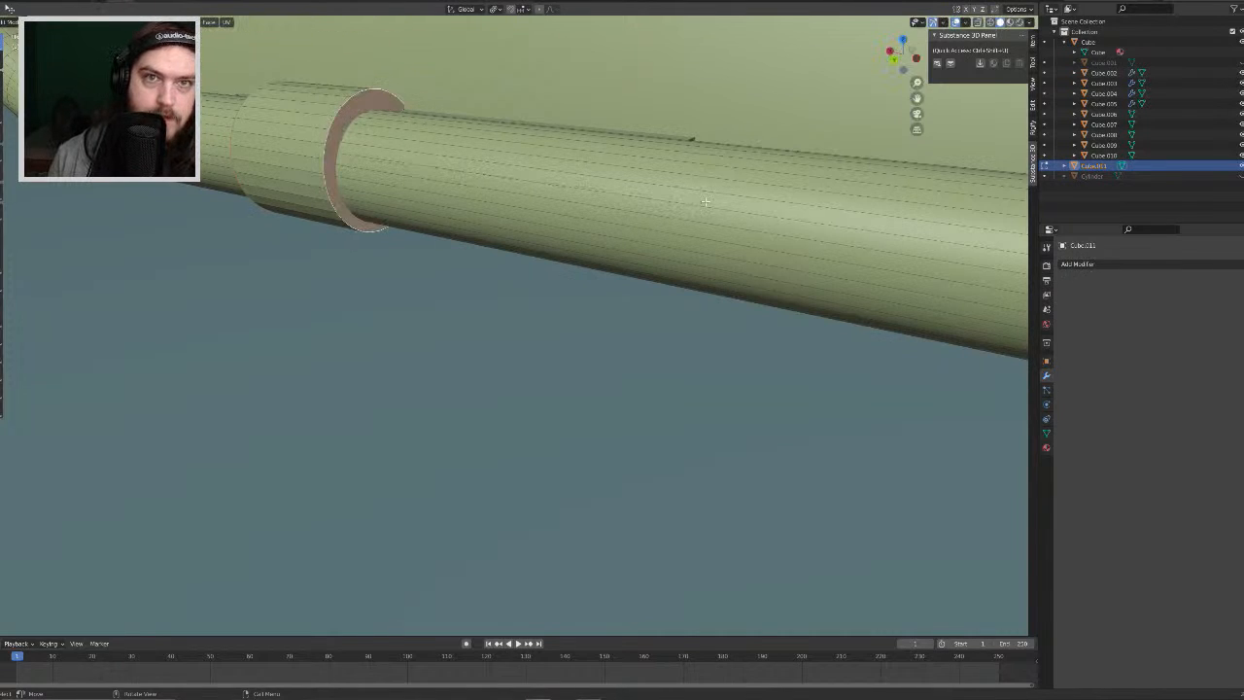
Step: Set the transform pivot point to Bounding Box Center and retry the inset on the collar's end face
middle_click_drag(675, 185, 622, 374)
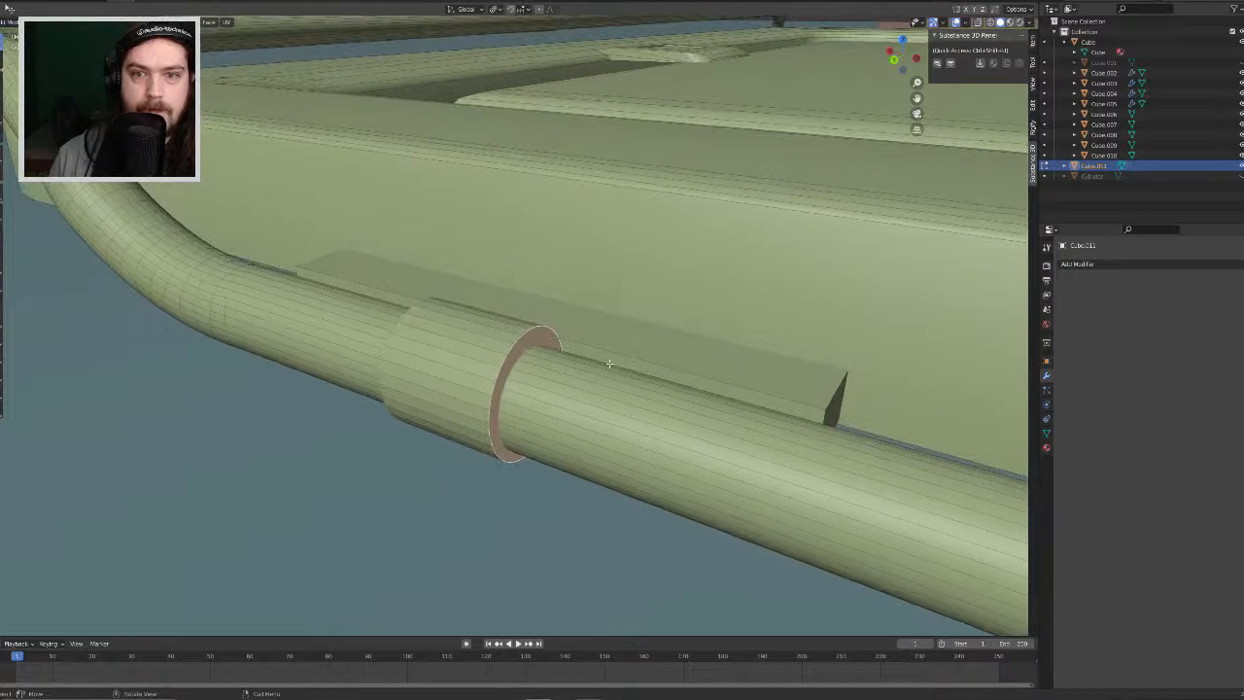
left_click(496, 9)
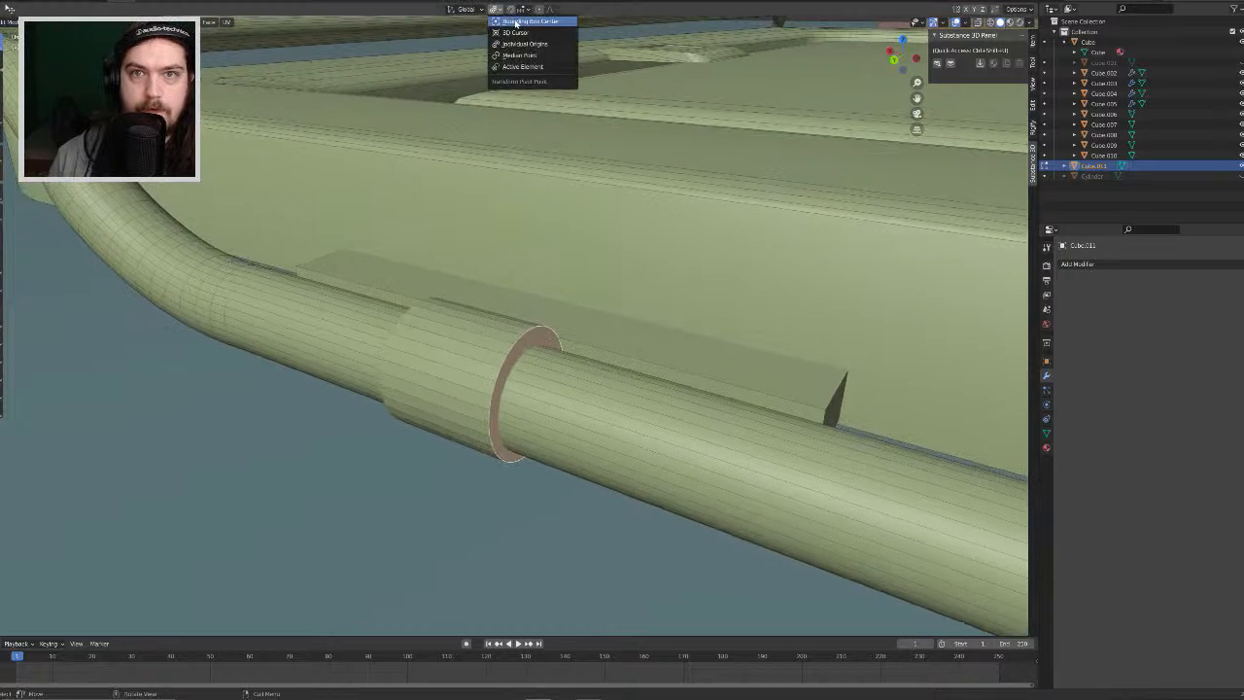
left_click(516, 23)
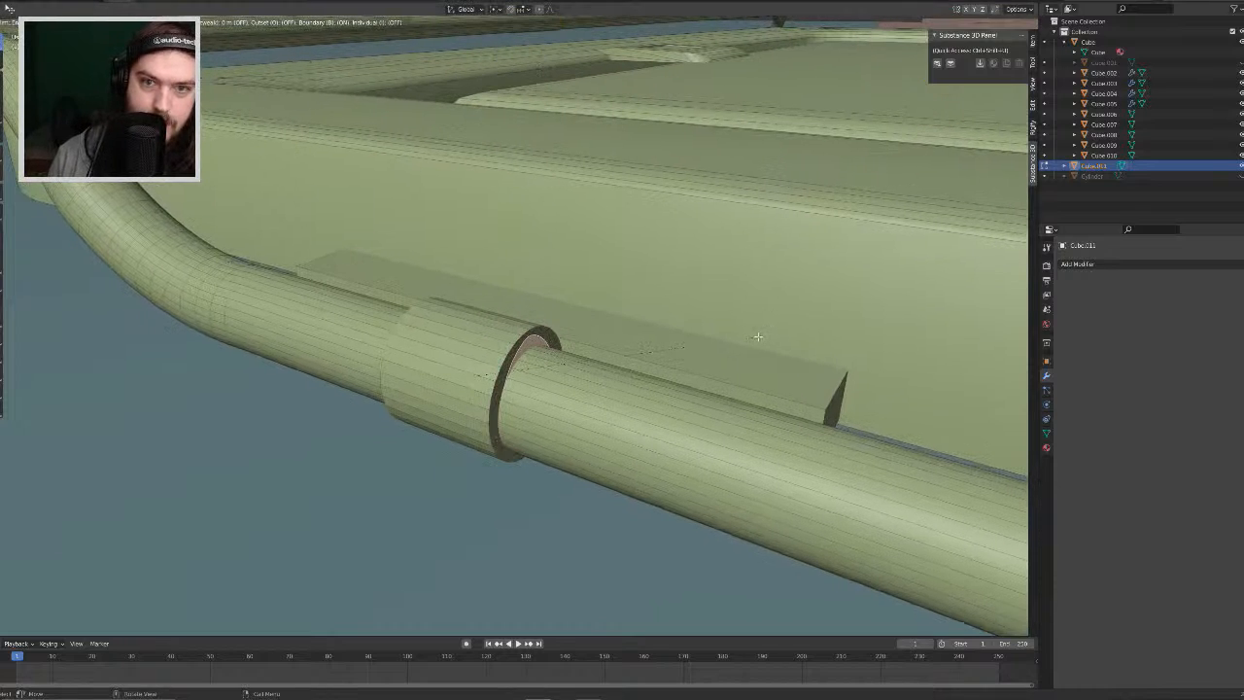
middle_click_drag(758, 337, 641, 233)
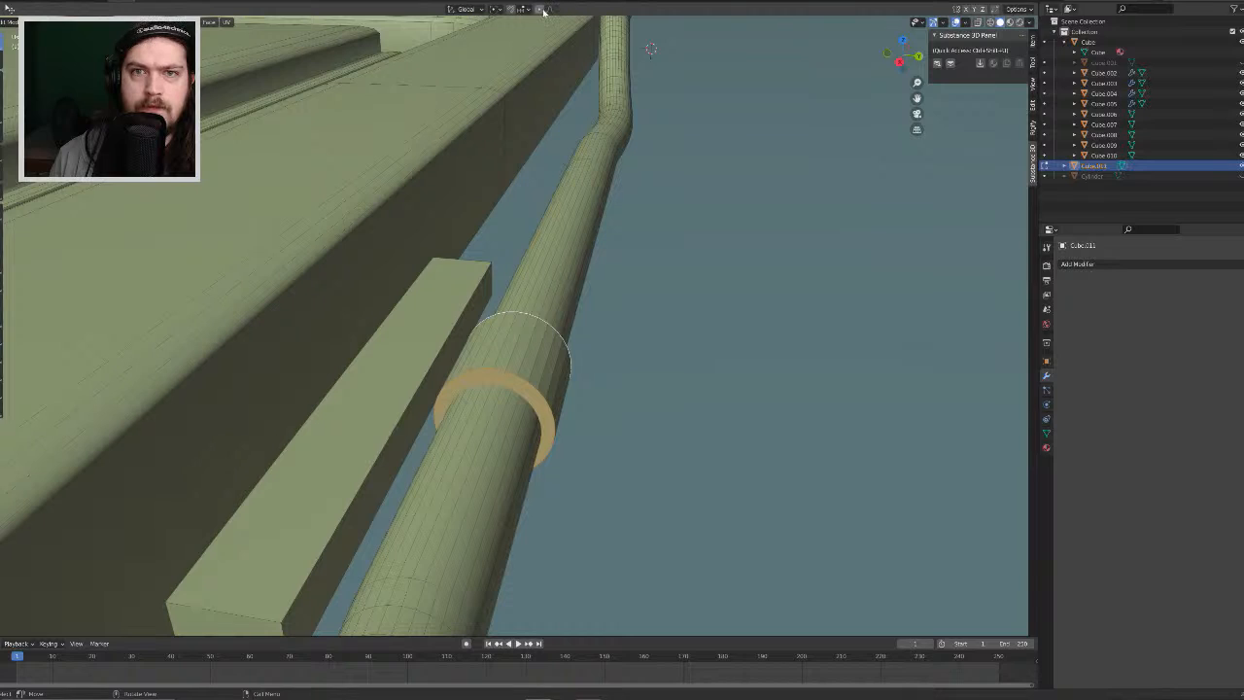
left_click(466, 8)
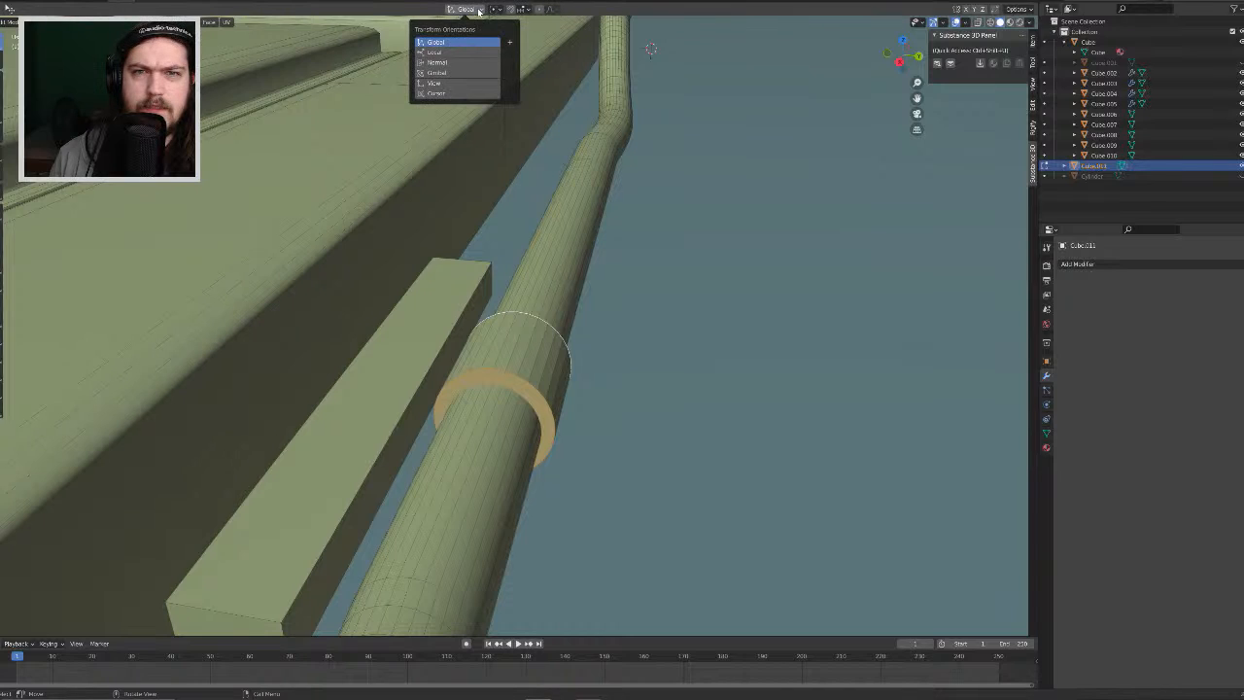
middle_click_drag(645, 363, 646, 352)
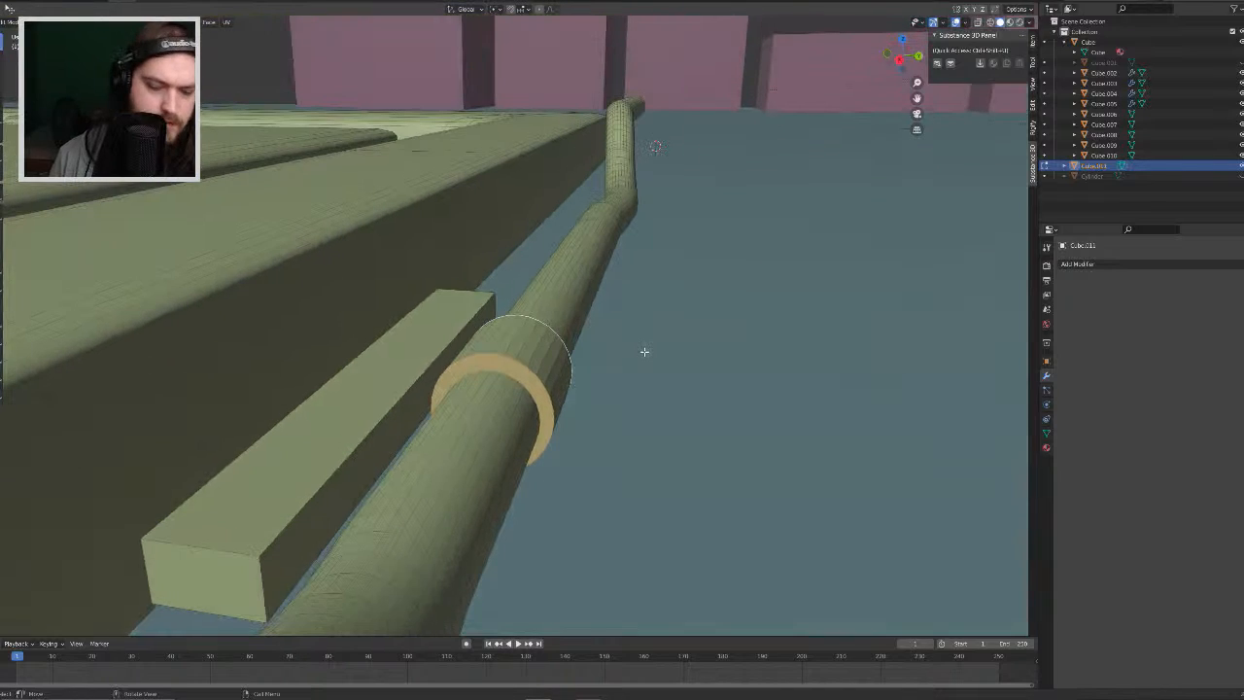
Step: Select the whole linked collar, move it along Y clear of the rod, and select its round end face
key("a")
key("Tab")
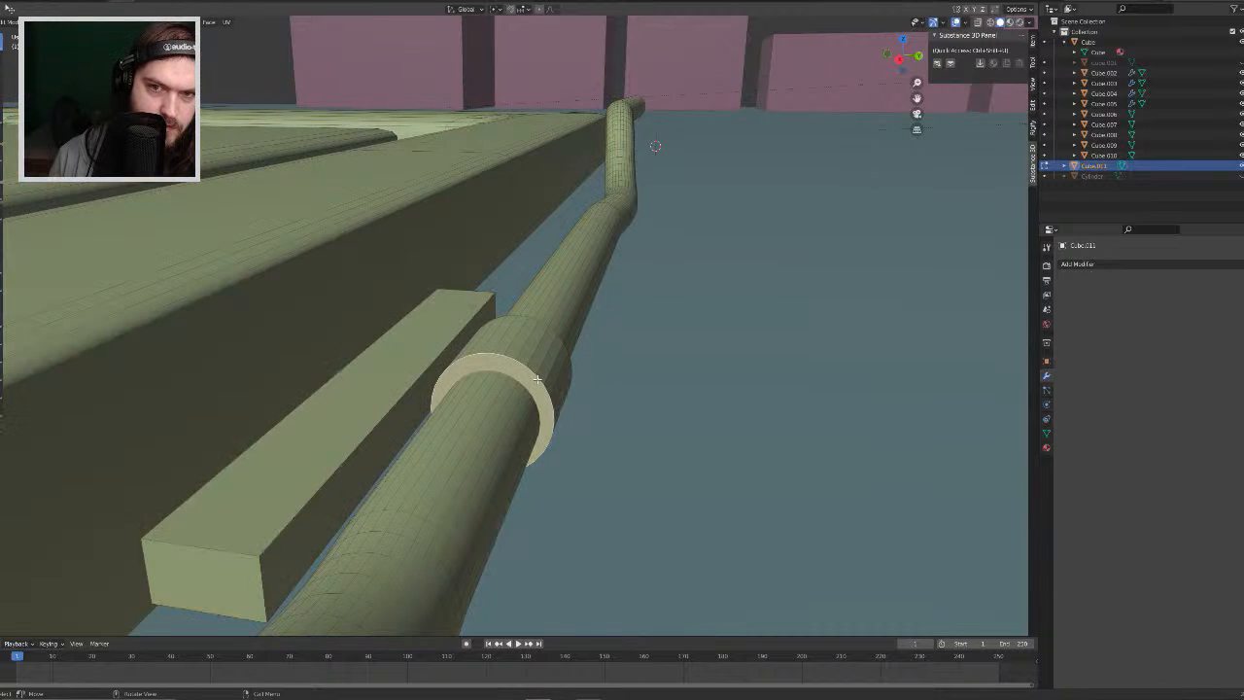
key("l")
key("g")
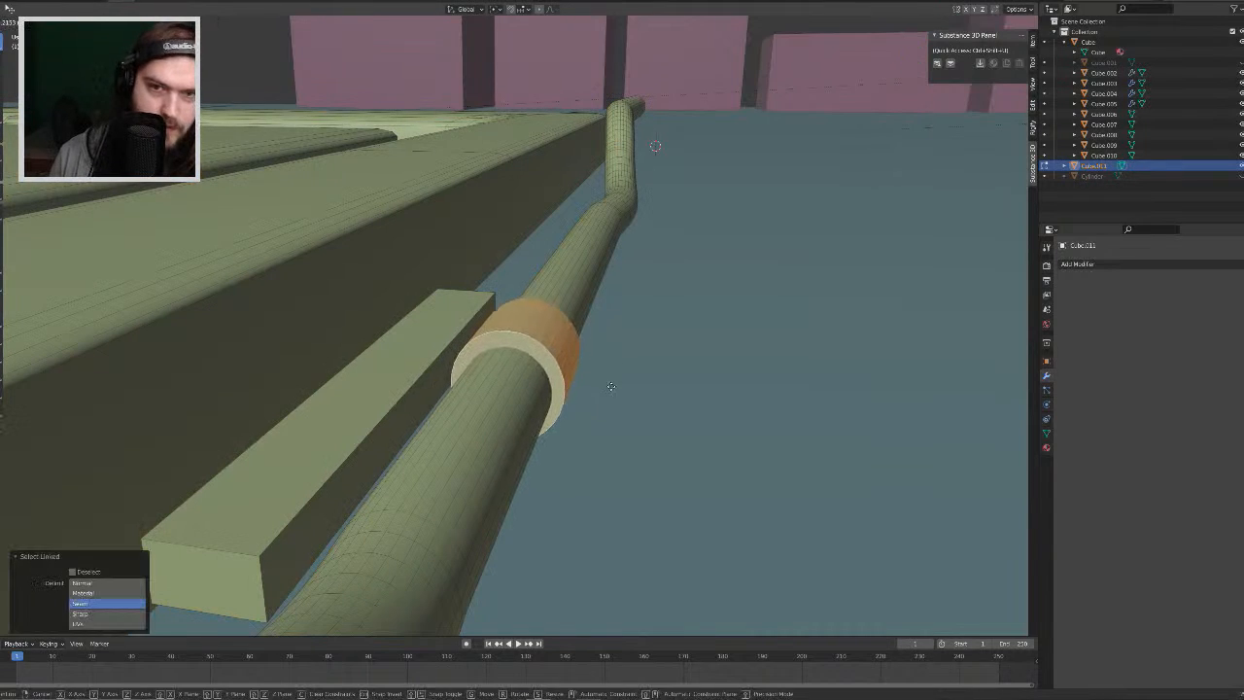
key("y")
left_click(722, 394)
left_click(697, 418)
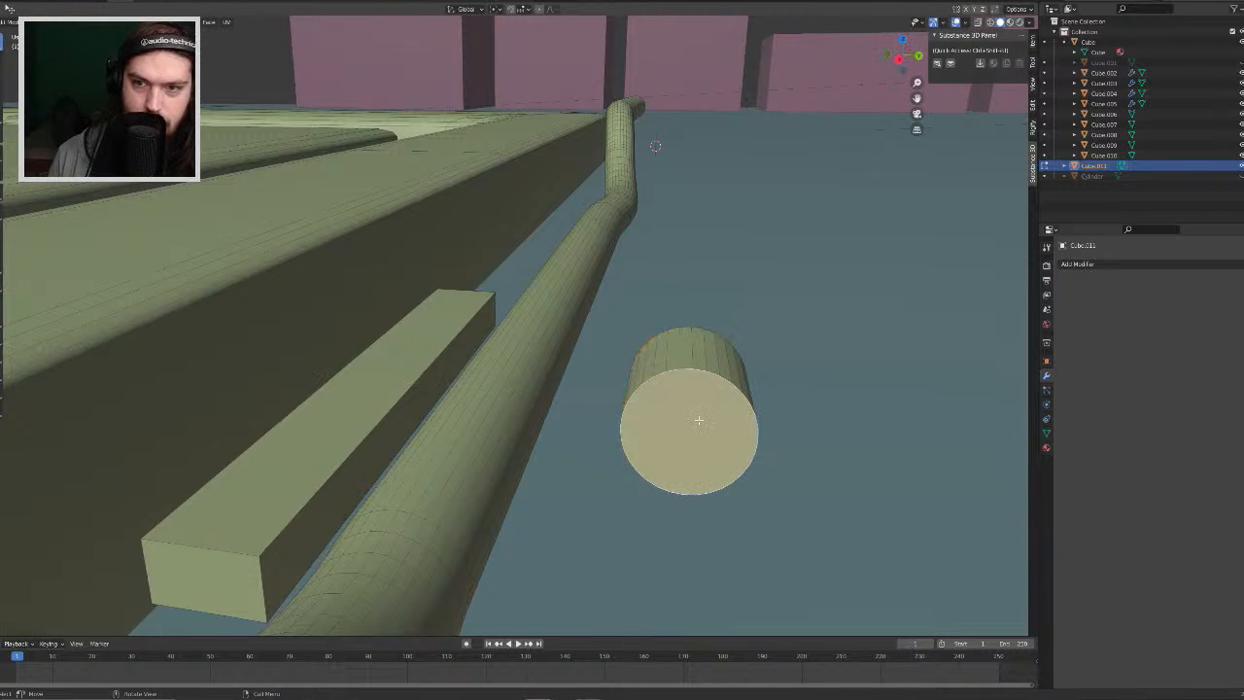
Step: Try to inset the round end face of the collar beside the rod
key("i")
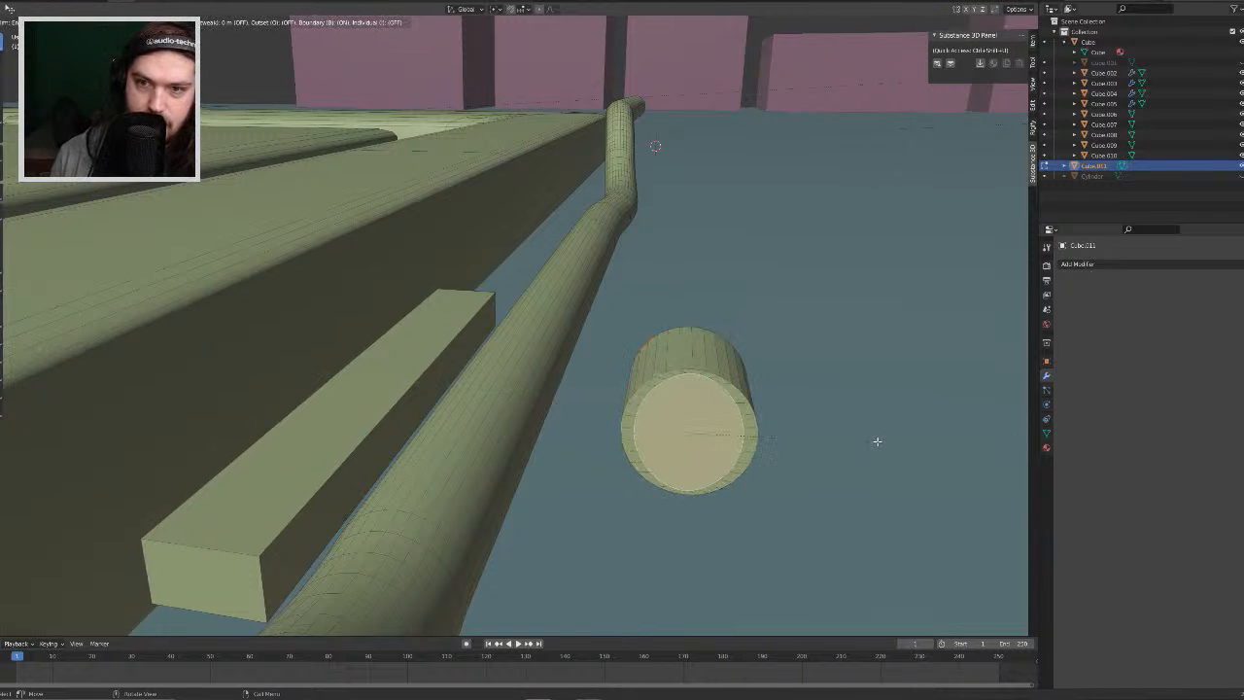
left_click(874, 439)
middle_click_drag(875, 427, 844, 422)
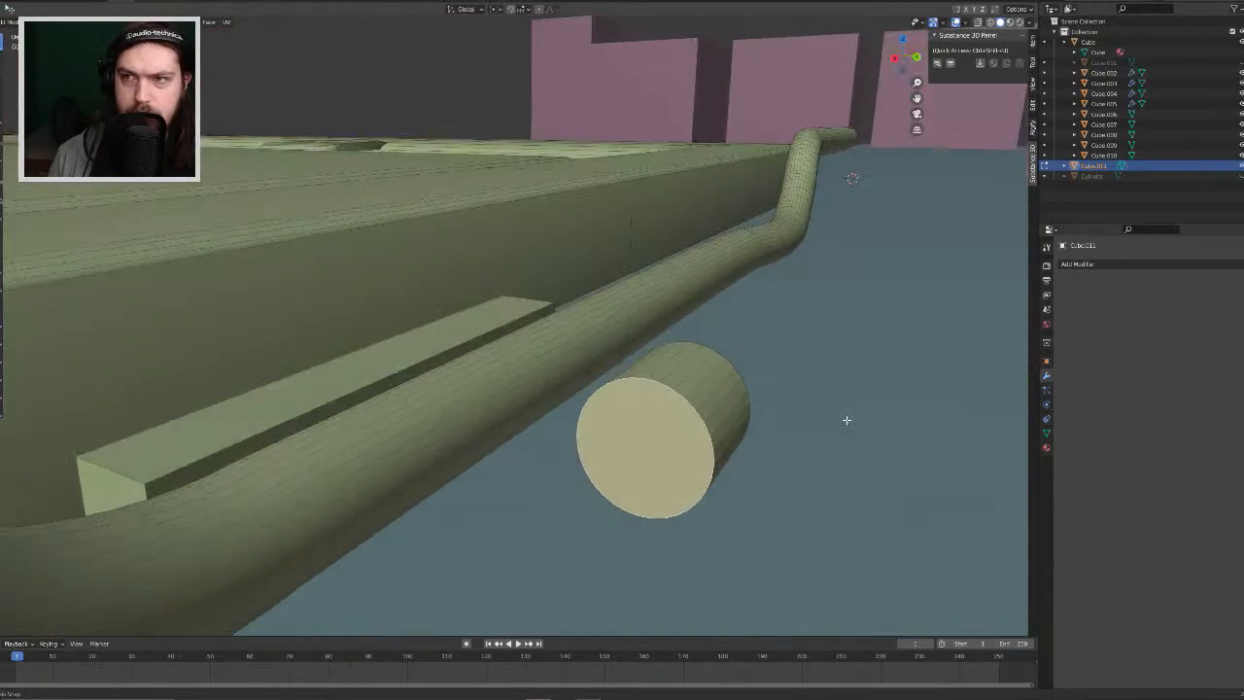
Step: Return to Object Mode, display the frame object's transform values, and save the file
key("Tab")
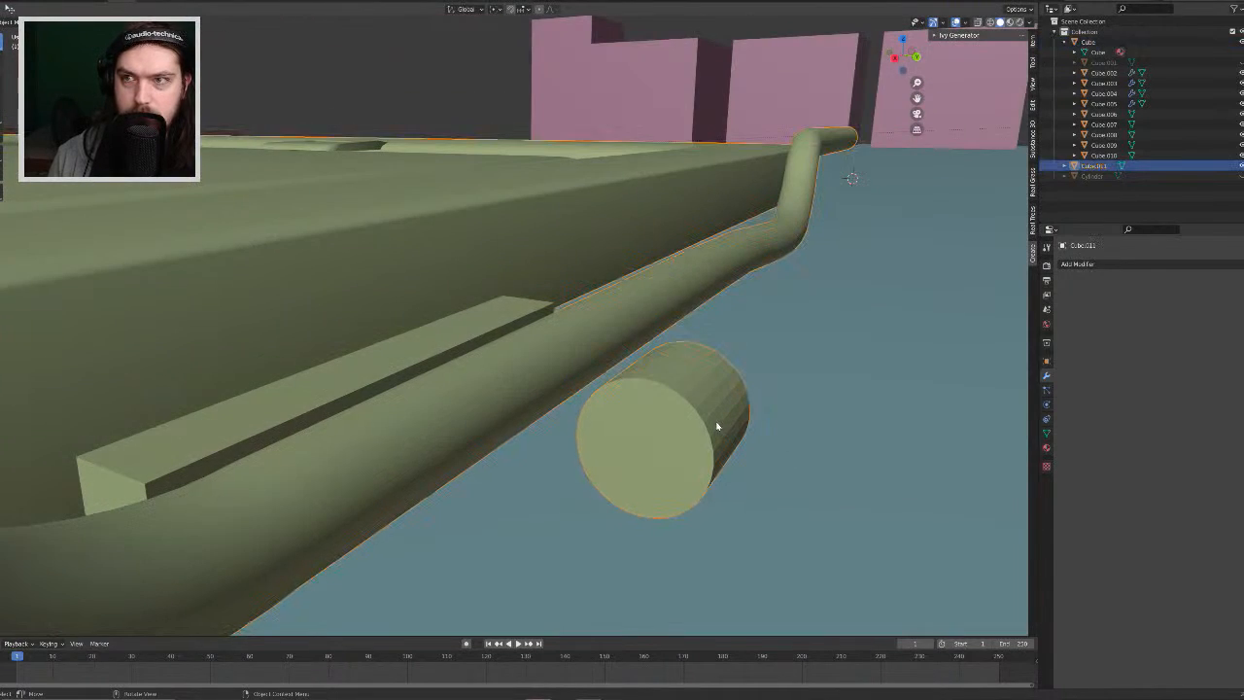
left_click(1034, 40)
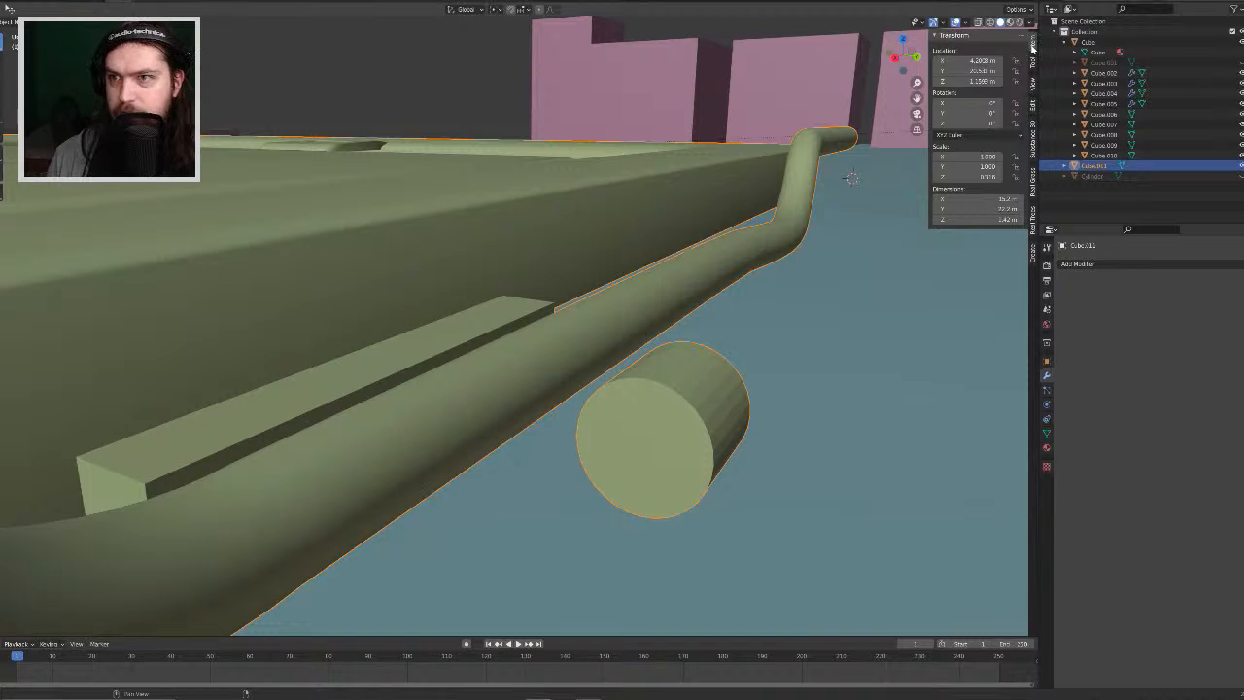
right_click(694, 404)
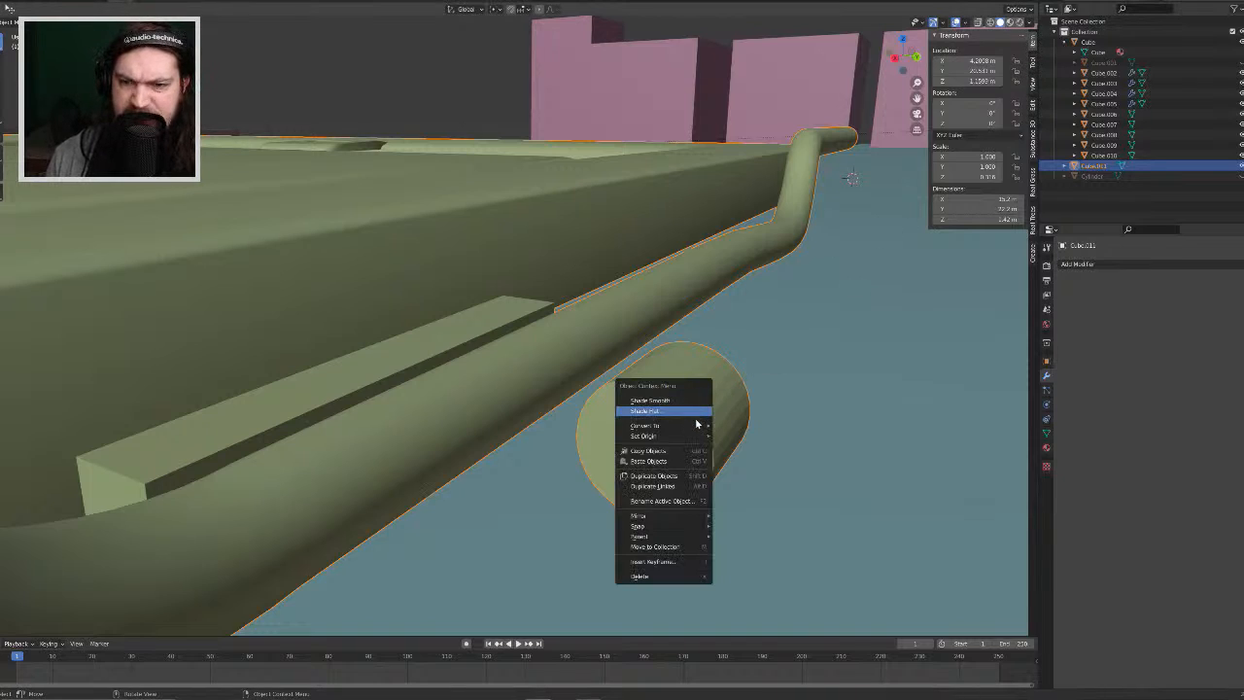
left_click(676, 399)
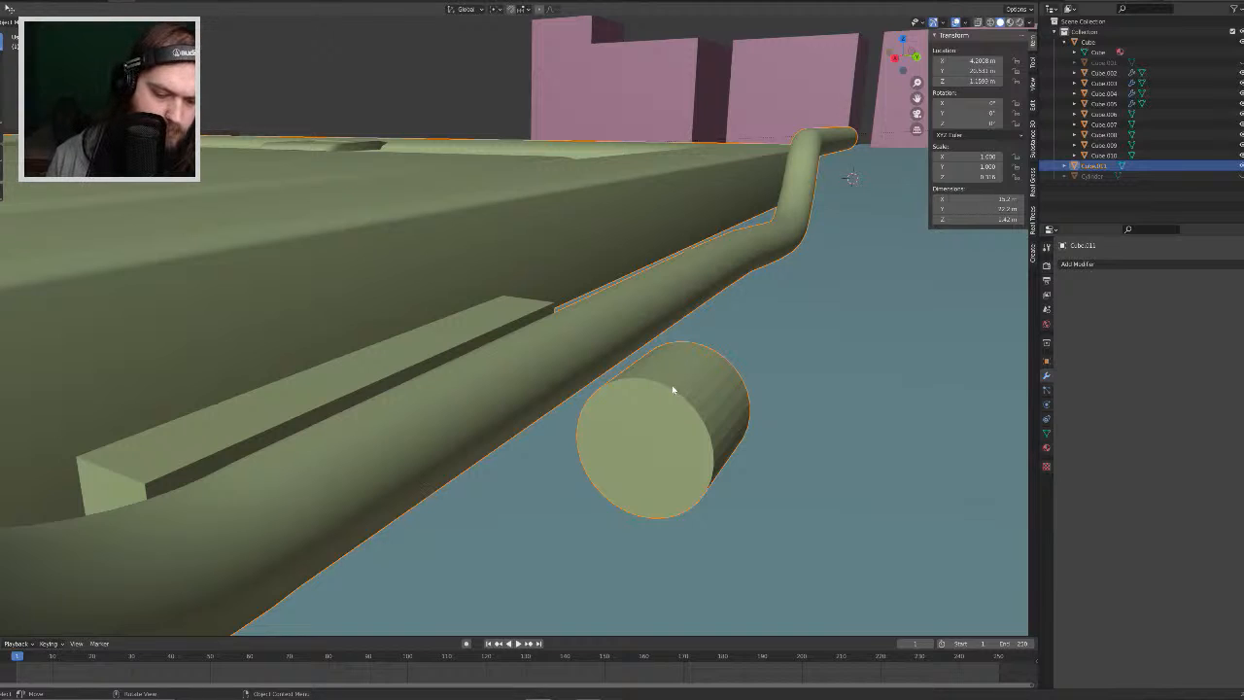
key("ctrl+s")
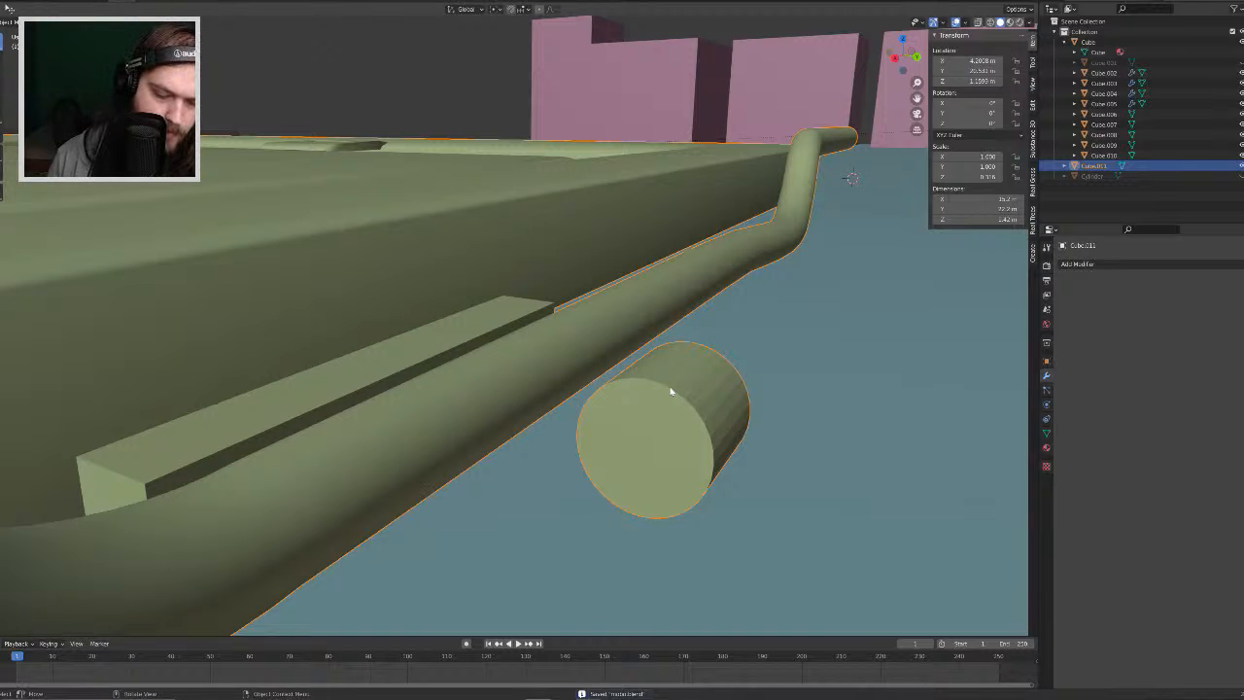
Step: Try clearing the frame object's scale and undo it
key("alt+s")
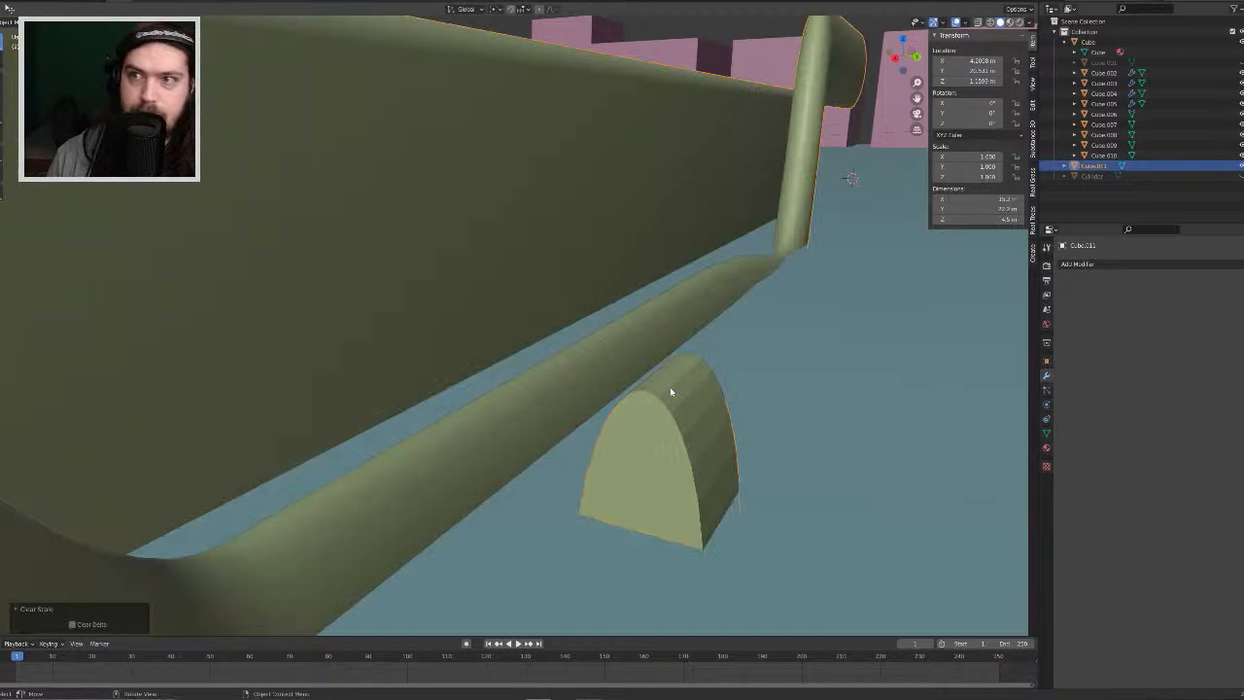
key("ctrl+z")
right_click(969, 176)
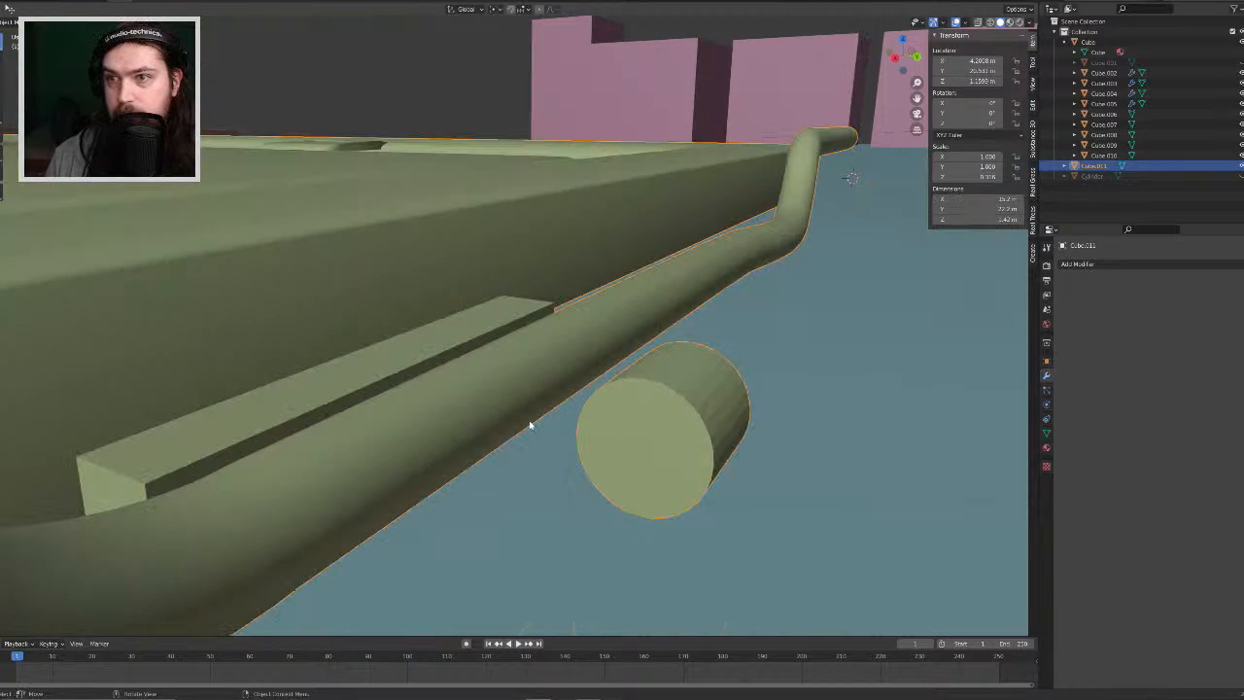
right_click(635, 415)
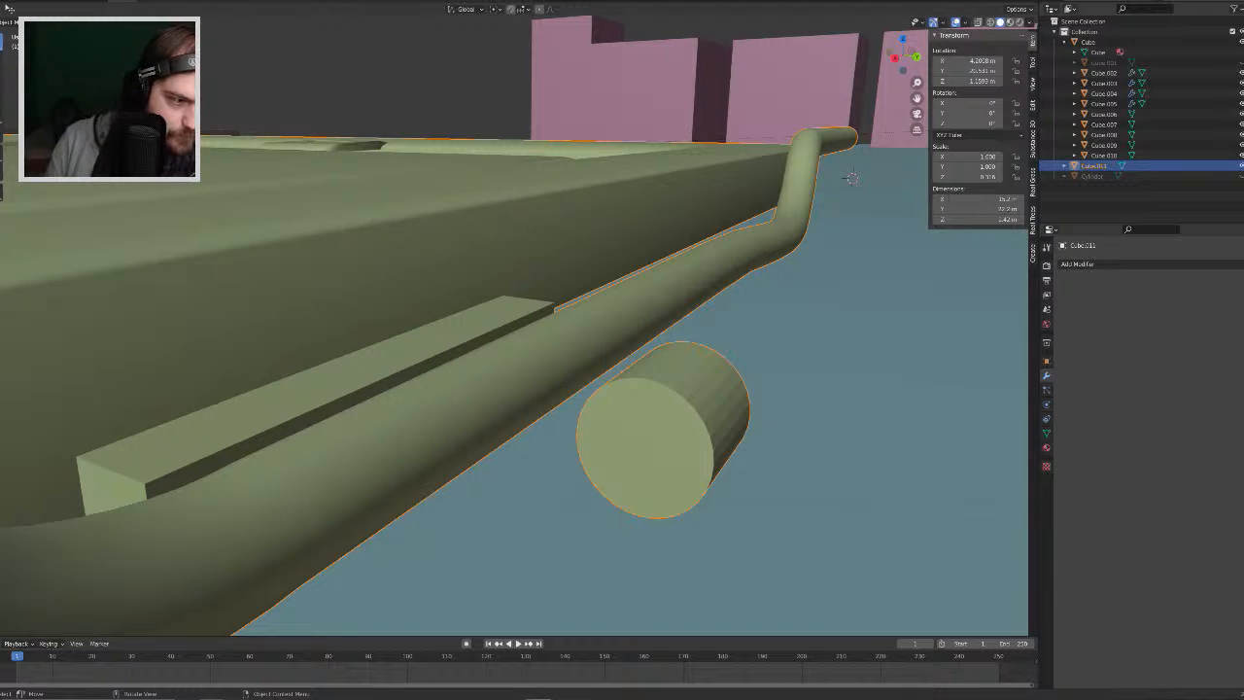
Step: Select the parent object Cube and apply its scale
left_click(681, 445)
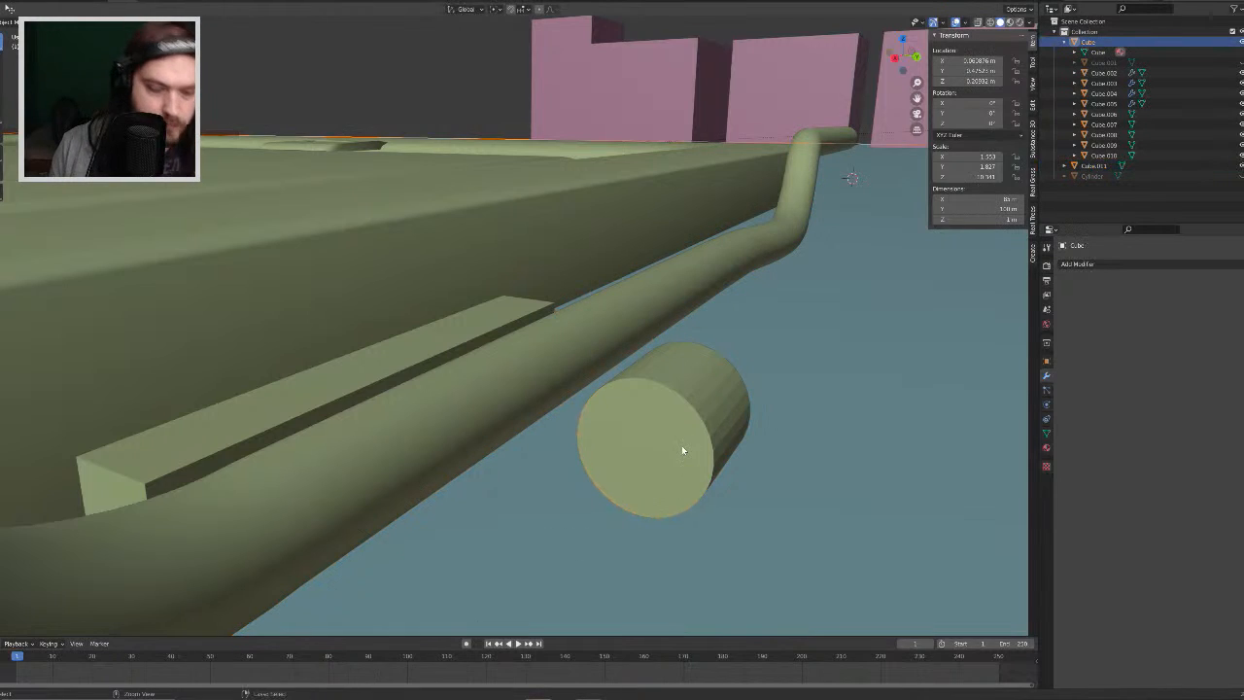
key("ctrl+a")
left_click(680, 466)
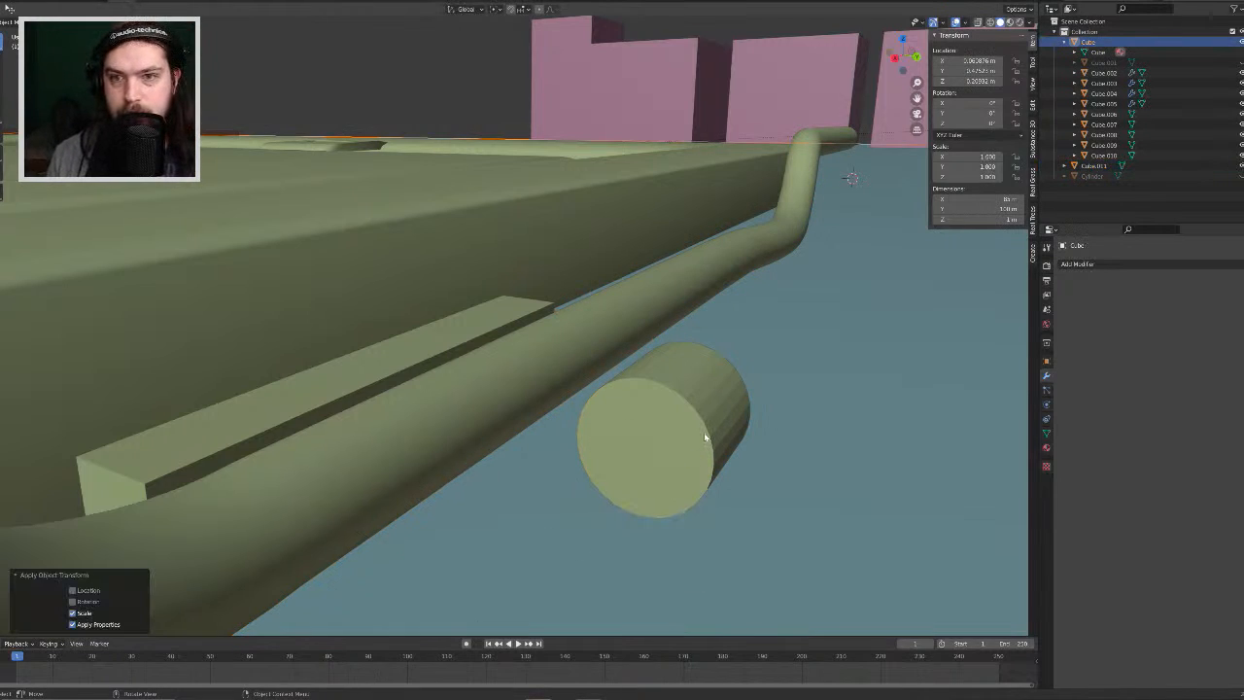
Step: Enter Edit Mode on the rod object and try to inset the collar's round end face
key("Tab")
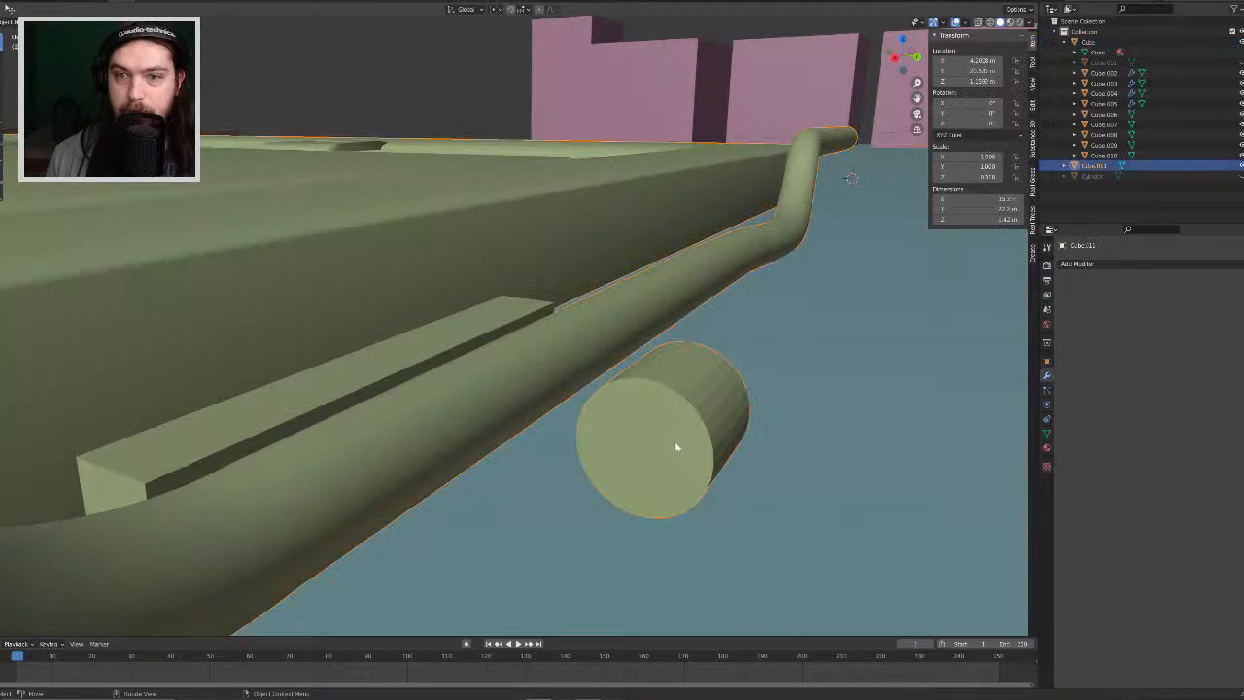
left_click(667, 444)
key("i")
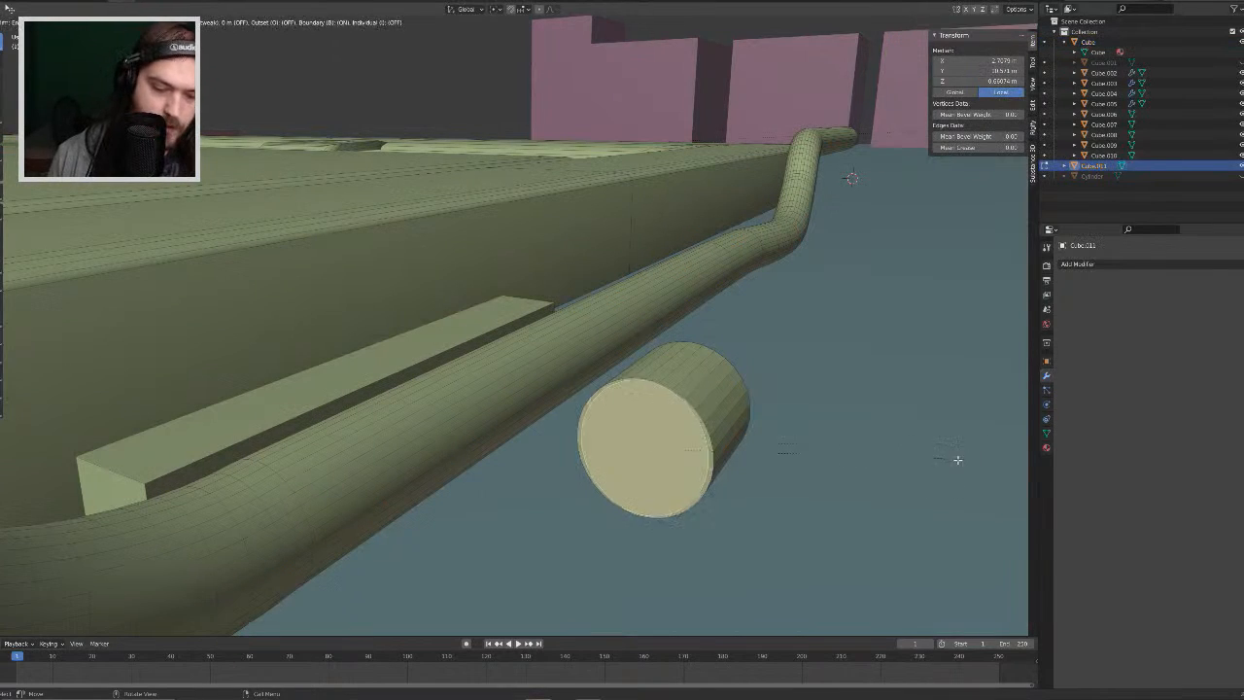
right_click(955, 462)
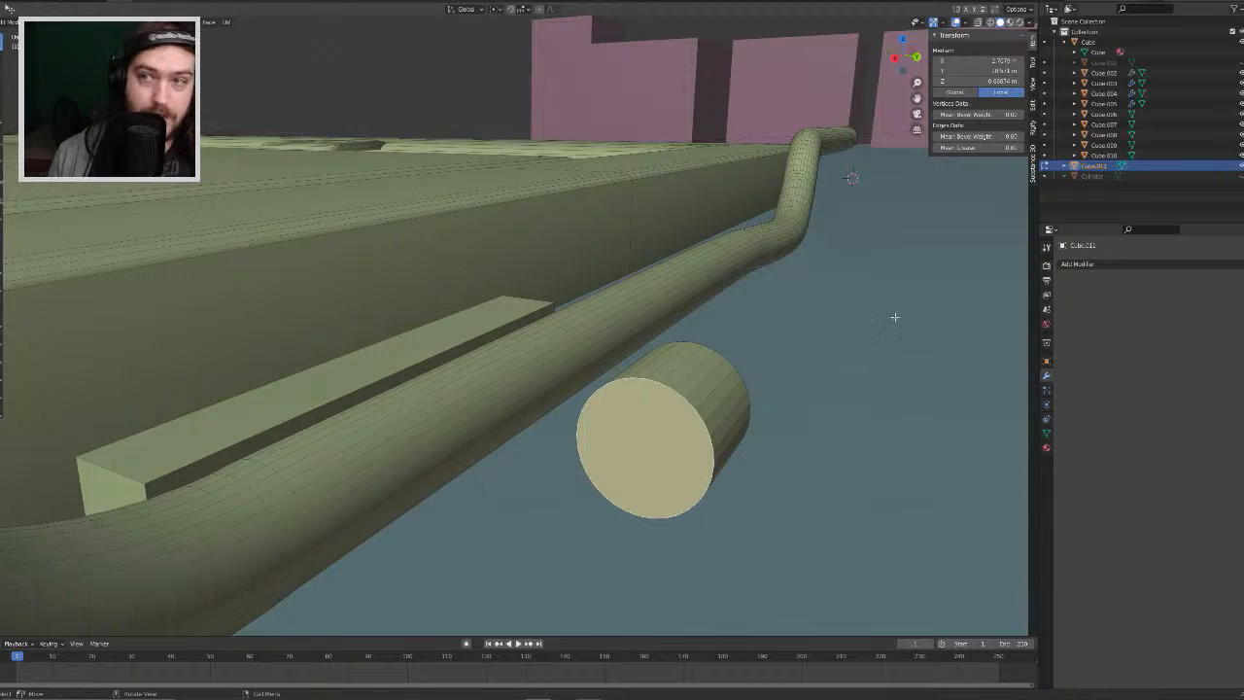
key("i")
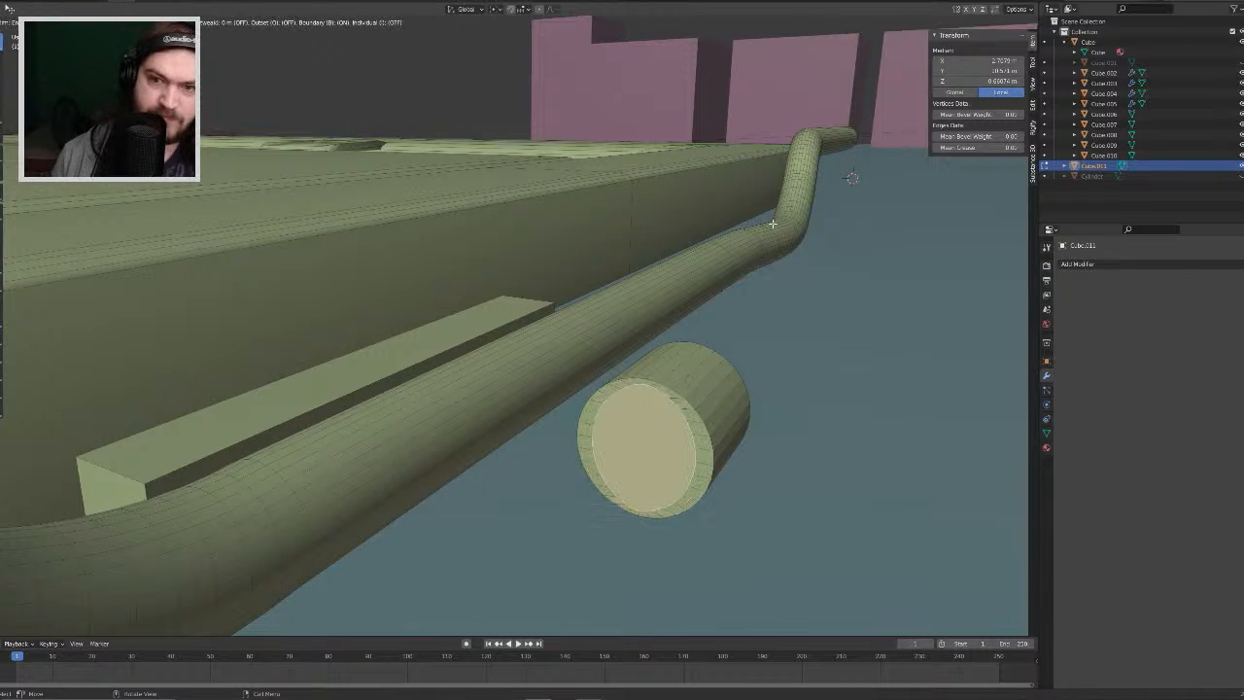
key("i")
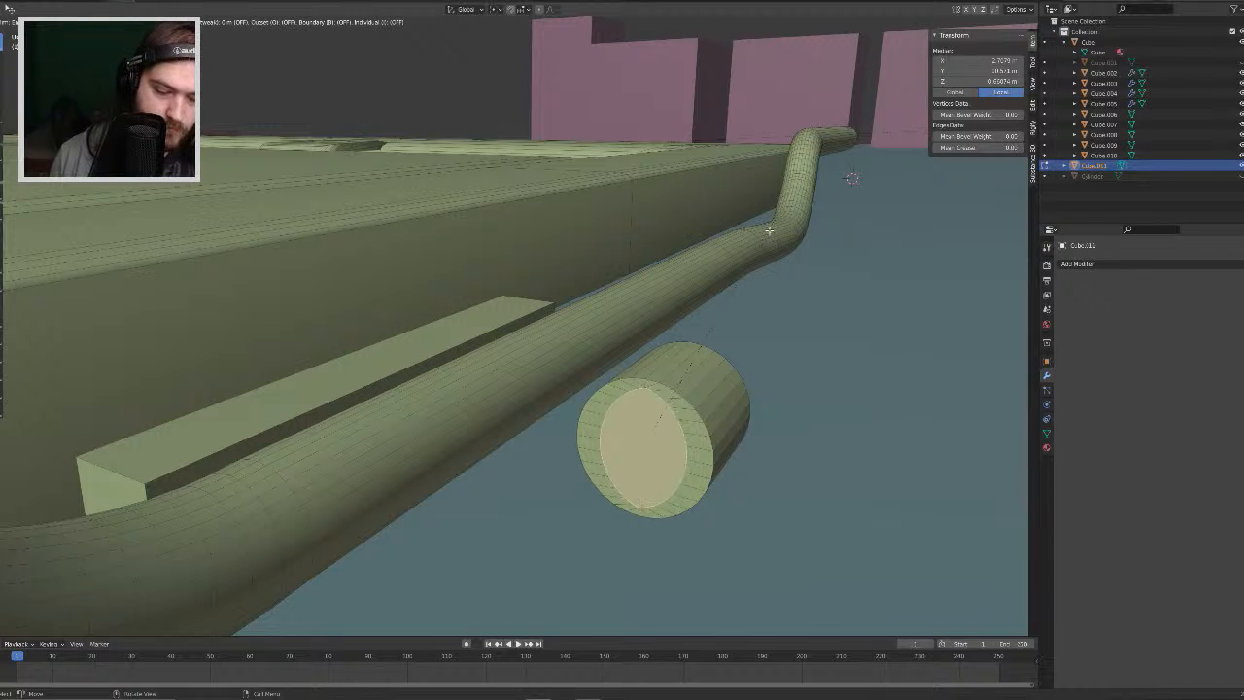
right_click(785, 232)
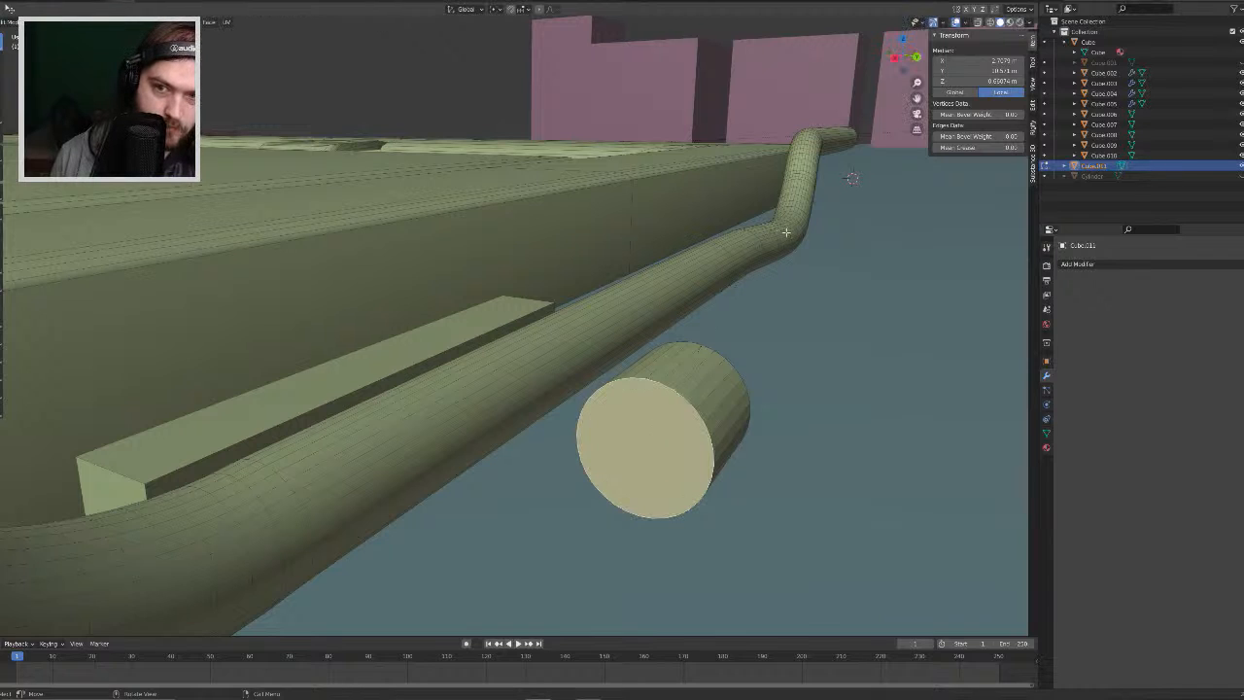
mouse_move(811, 253)
middle_mouse_down()
mouse_move(658, 244)
mouse_move(727, 256)
mouse_move(806, 244)
middle_mouse_up()
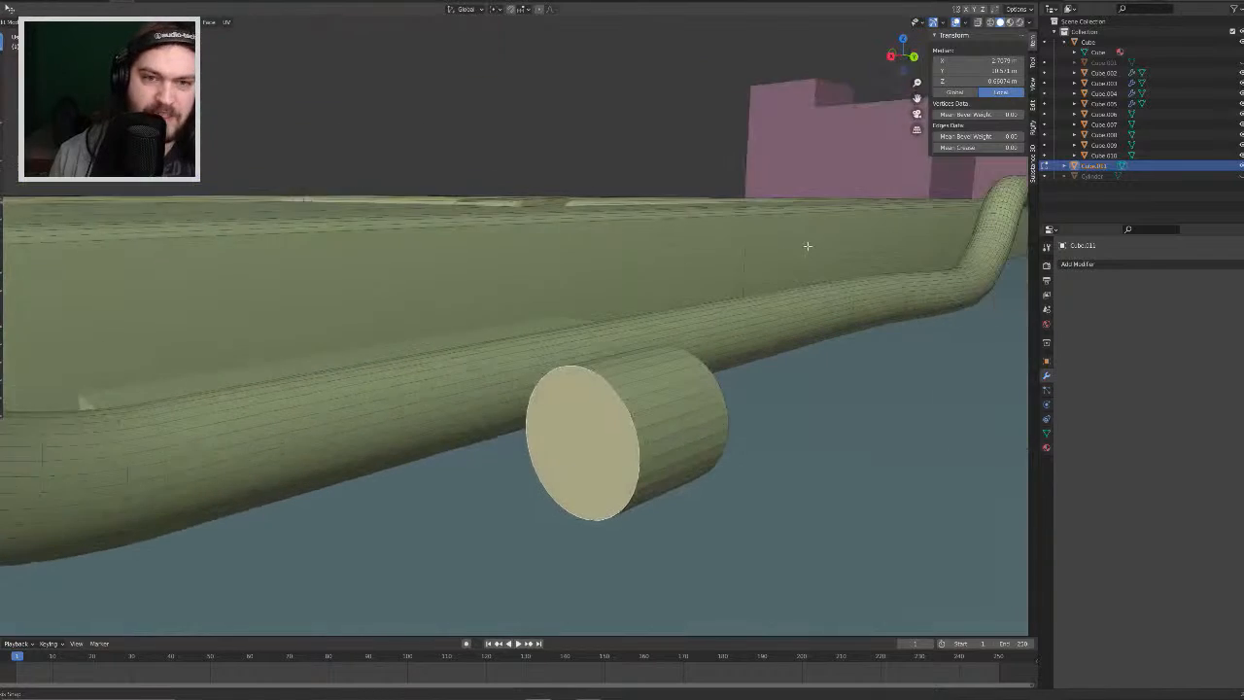
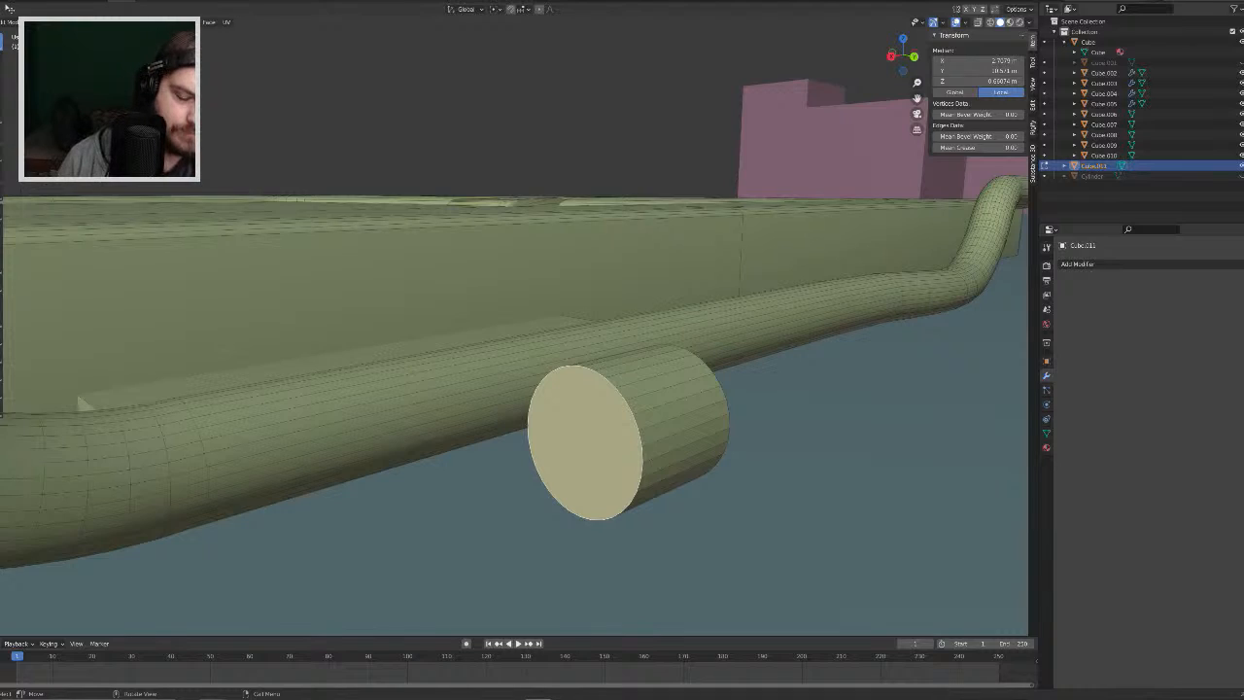
Step: Inset the collar's round end face by about 0.05 m and scale the inner face to about 0.7 along Z
middle_click_drag(554, 586, 724, 519)
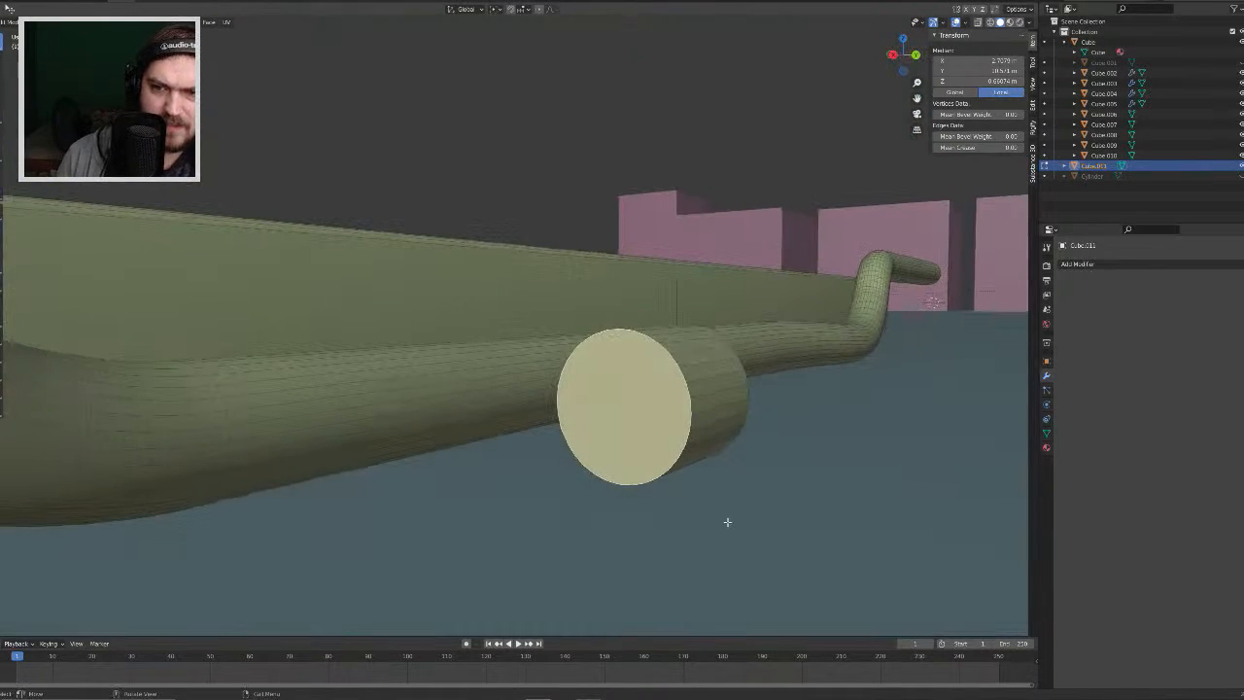
key("i")
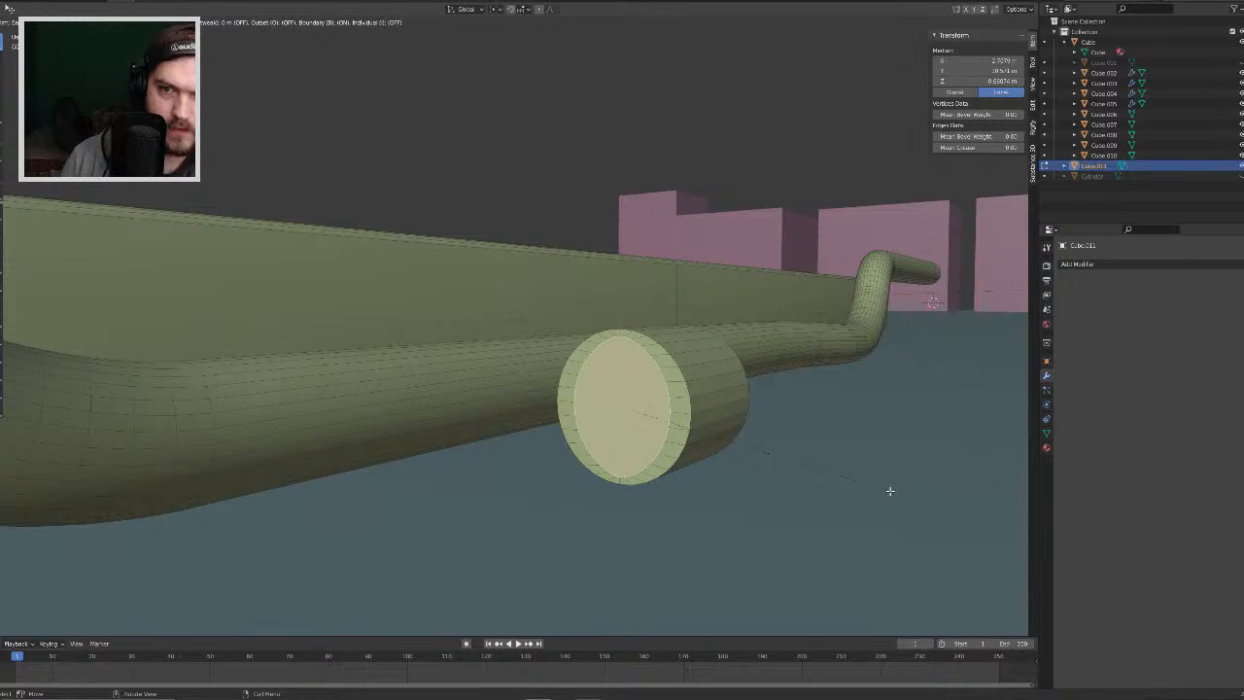
left_click(891, 491)
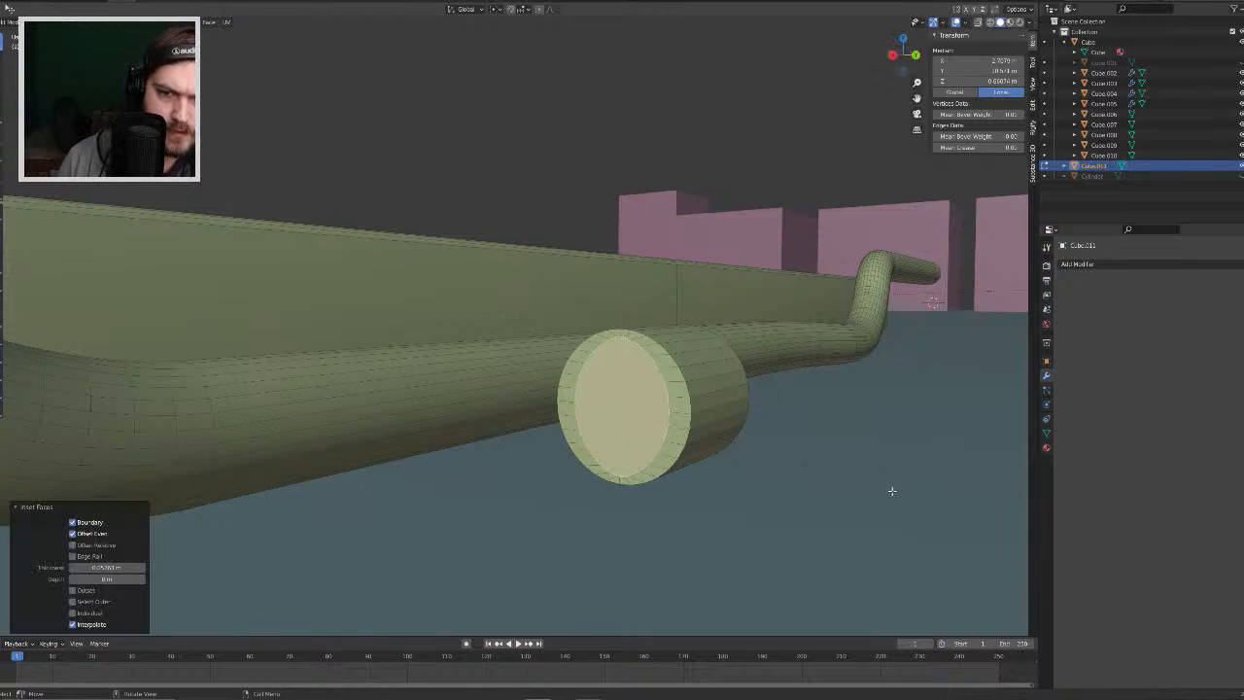
key("e")
key("z")
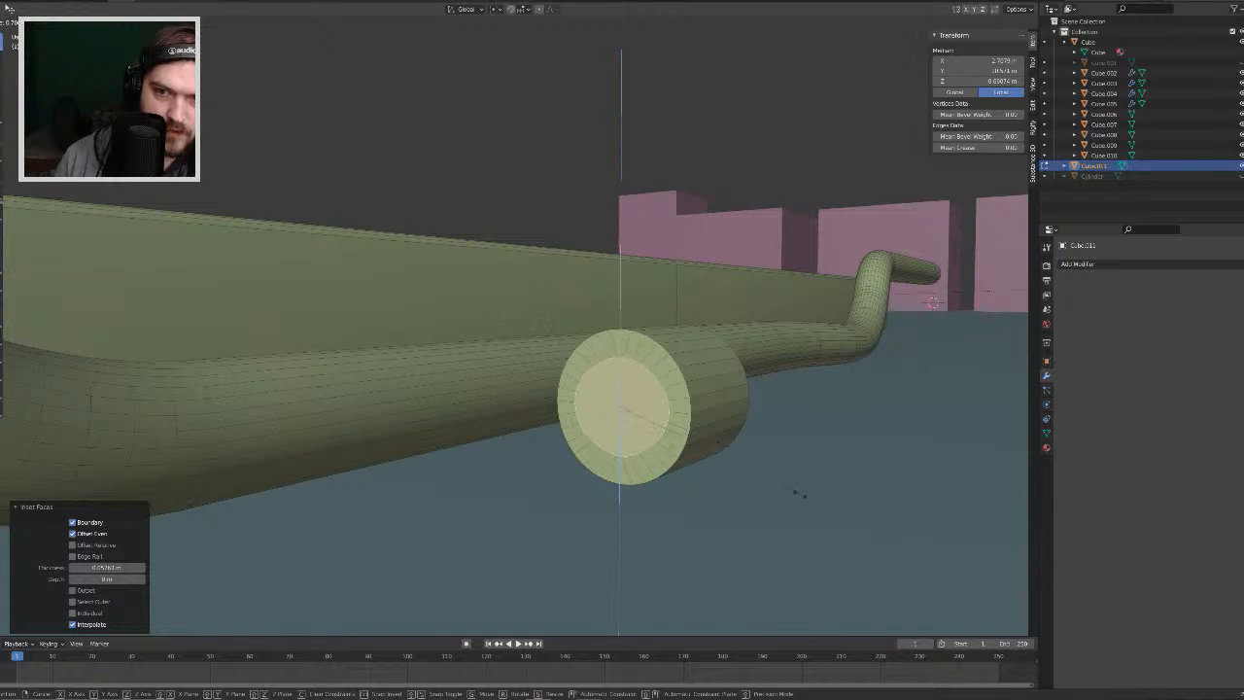
left_click(802, 492)
mouse_move(819, 463)
middle_mouse_down()
mouse_move(825, 504)
mouse_move(821, 461)
middle_mouse_up()
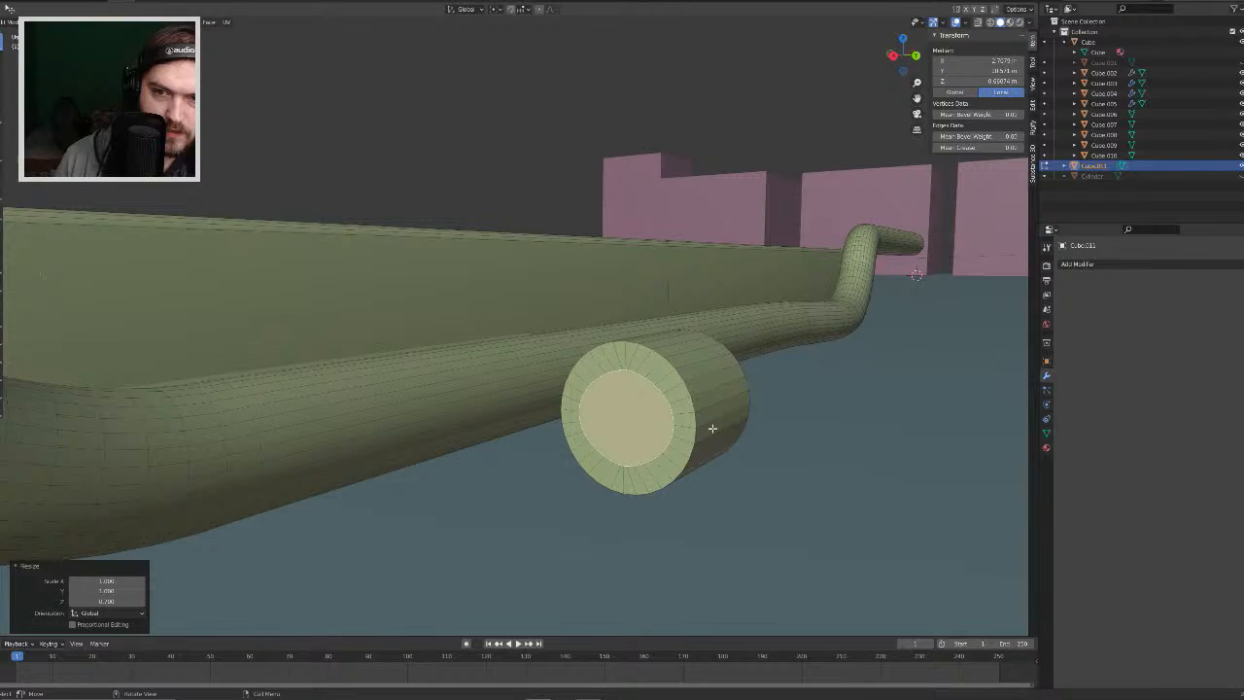
Step: Delete the whole old collar by its vertices and add a new cylinder to the rod's mesh
key("l")
key("x")
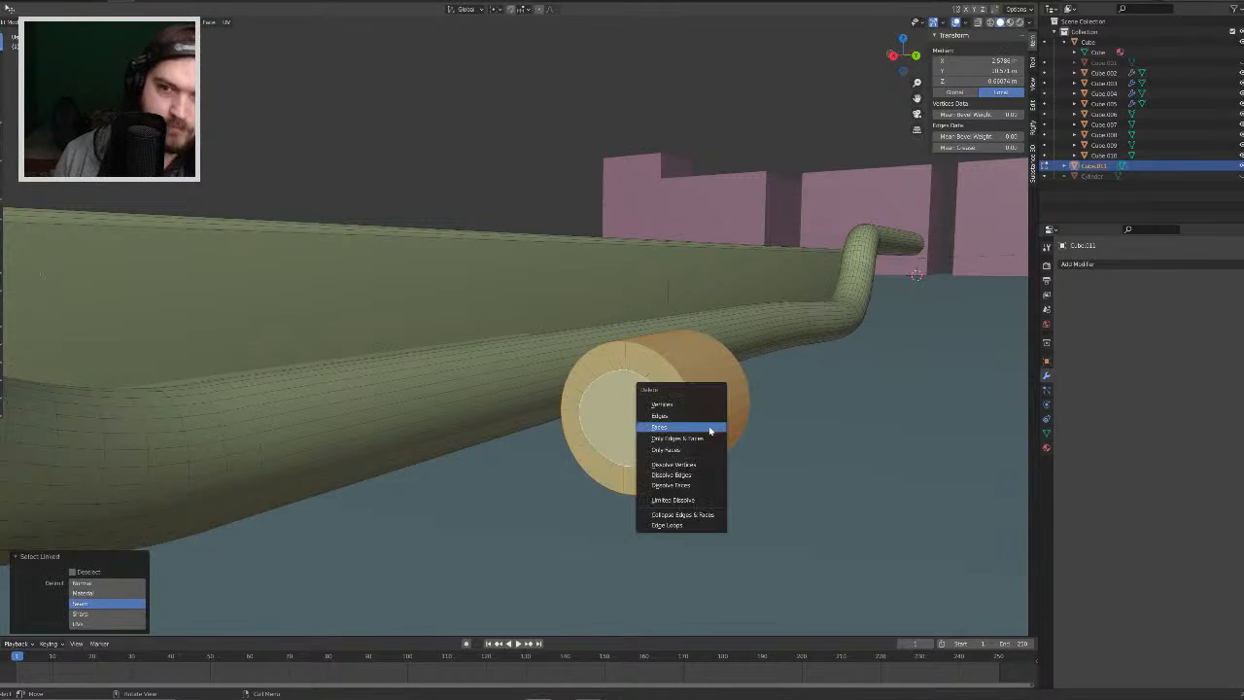
left_click(711, 403)
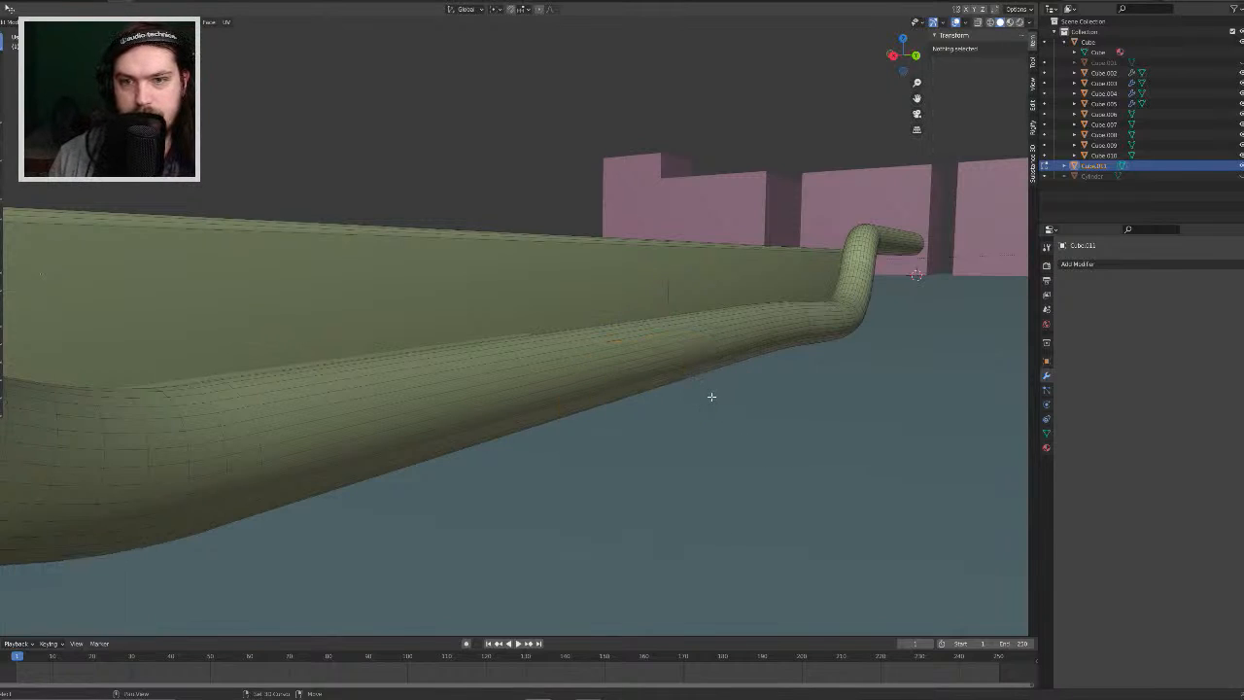
key("shift+a")
left_click(711, 396)
middle_click_drag(711, 396, 680, 389)
Step: Try to inset the top face of the new cylinder
left_click(664, 259)
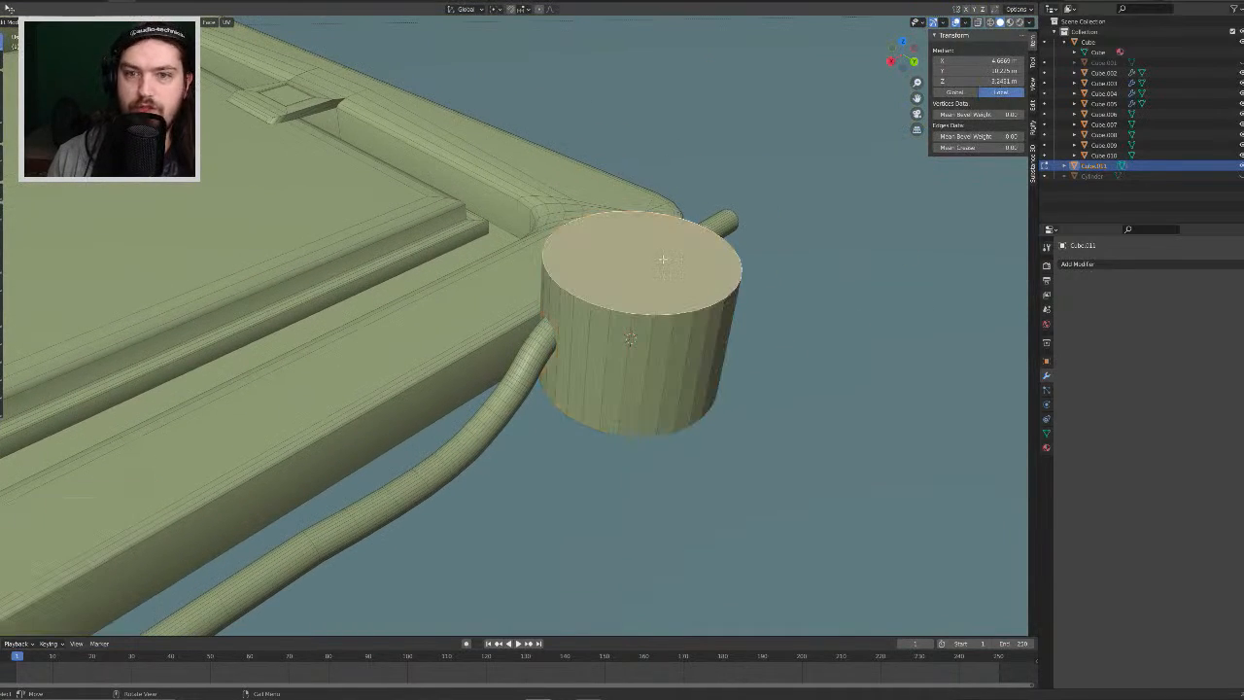
key("i")
right_click(904, 314)
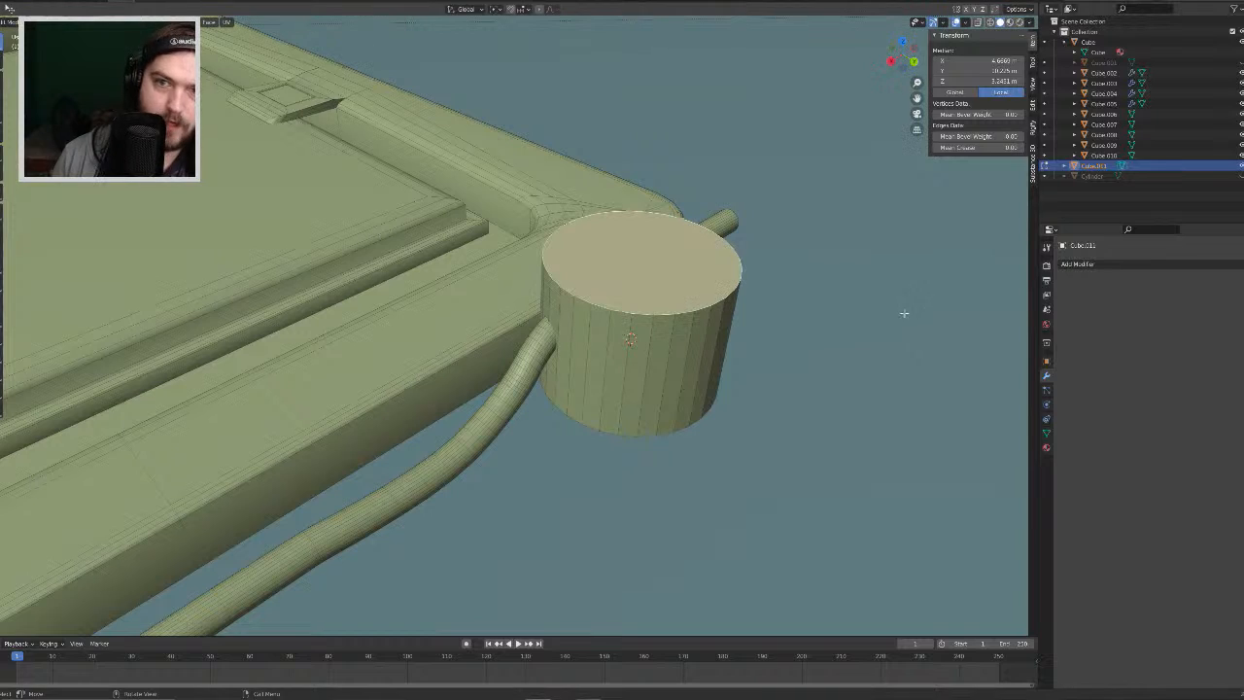
key("ctrl+i")
Step: Select the entire new cylinder, flatten it slightly along Z, and scale it down uniformly to about 0.19
left_click(720, 325)
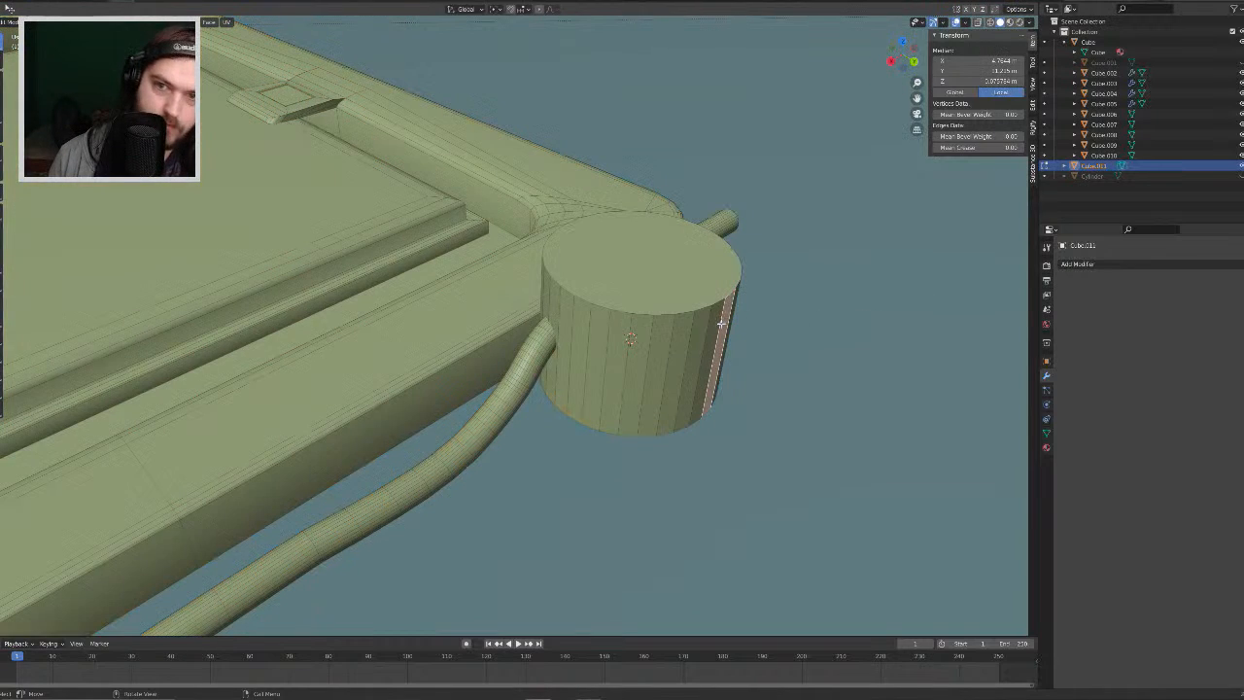
key("ctrl+l")
key("s")
key("z")
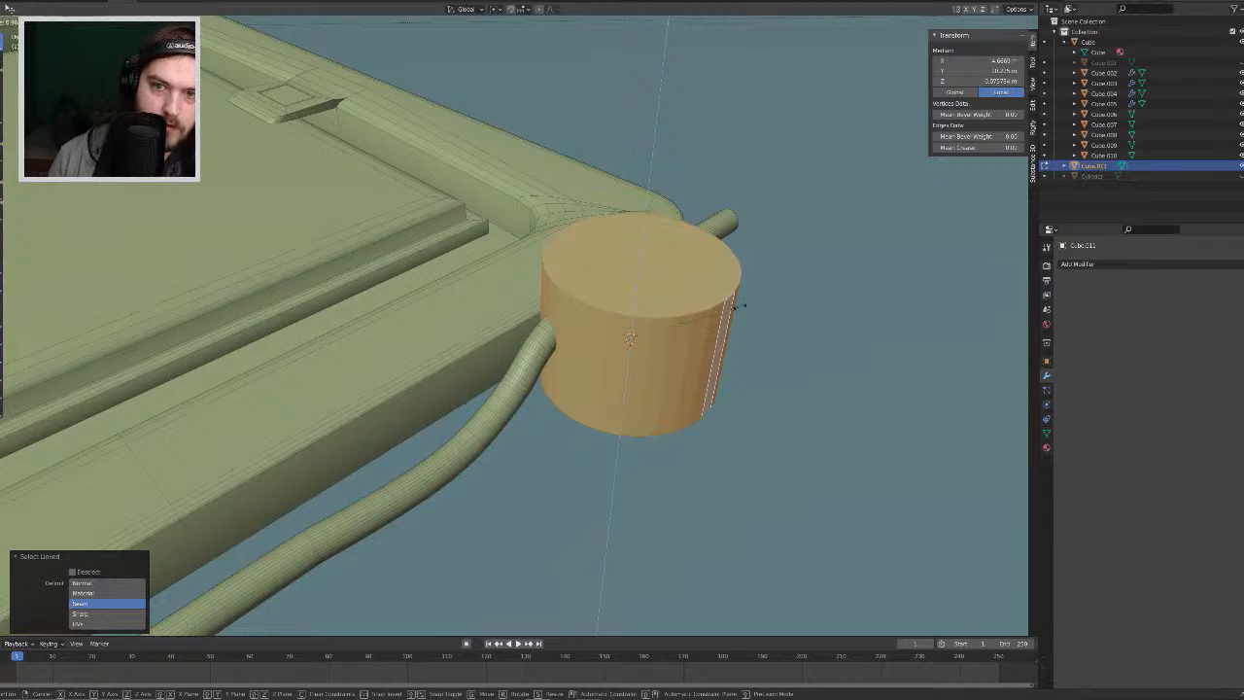
left_click(708, 331)
key("s")
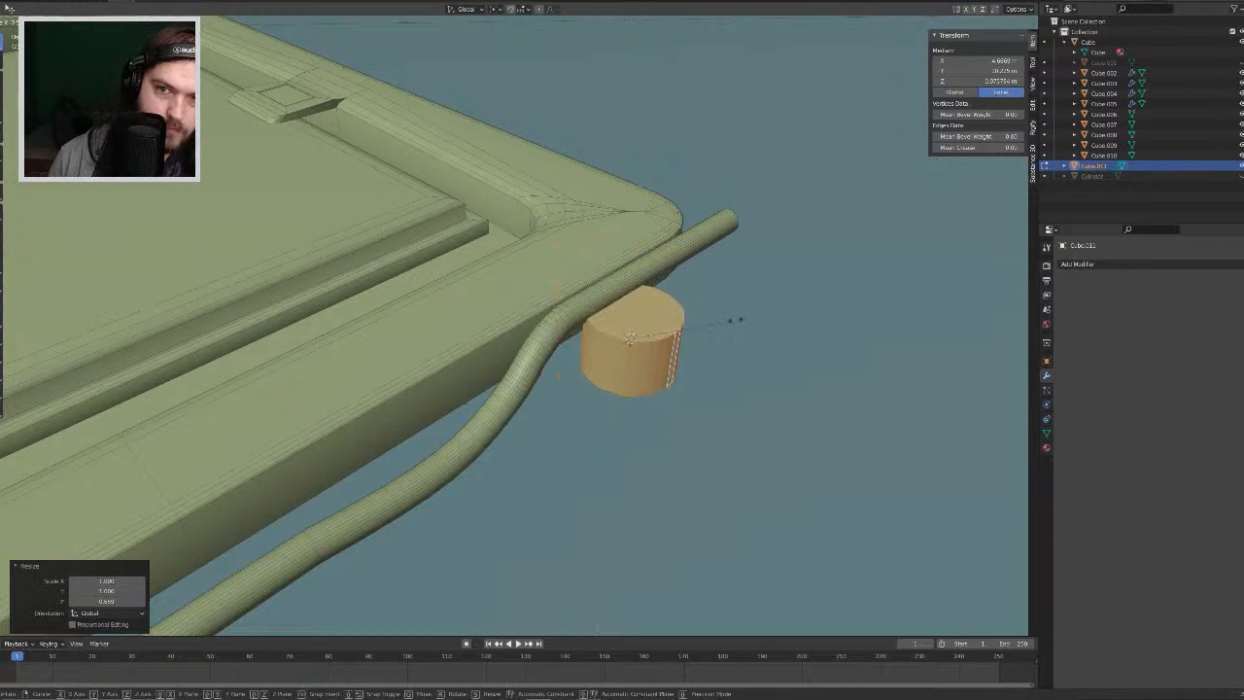
left_click(709, 319)
Step: Move the small cylinder horizontally onto the rod, beside the block on the frame's edge
key("g")
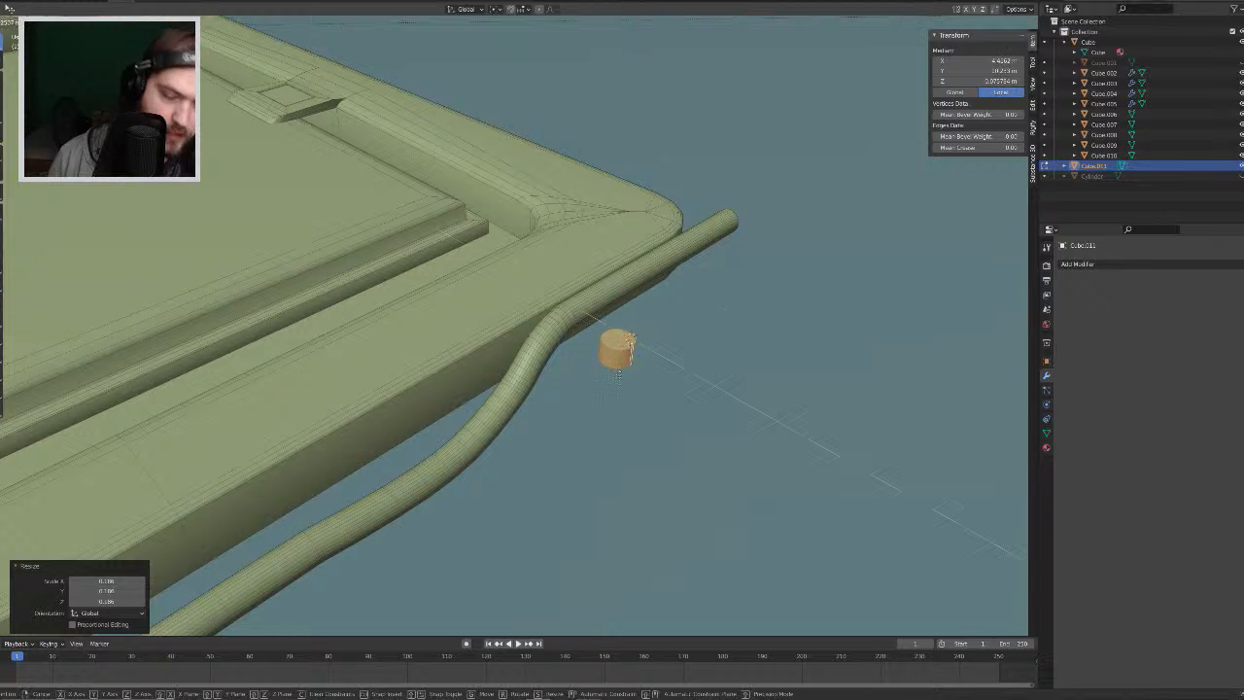
left_click(404, 542)
middle_click_drag(405, 542, 956, 126, "shift")
key("g")
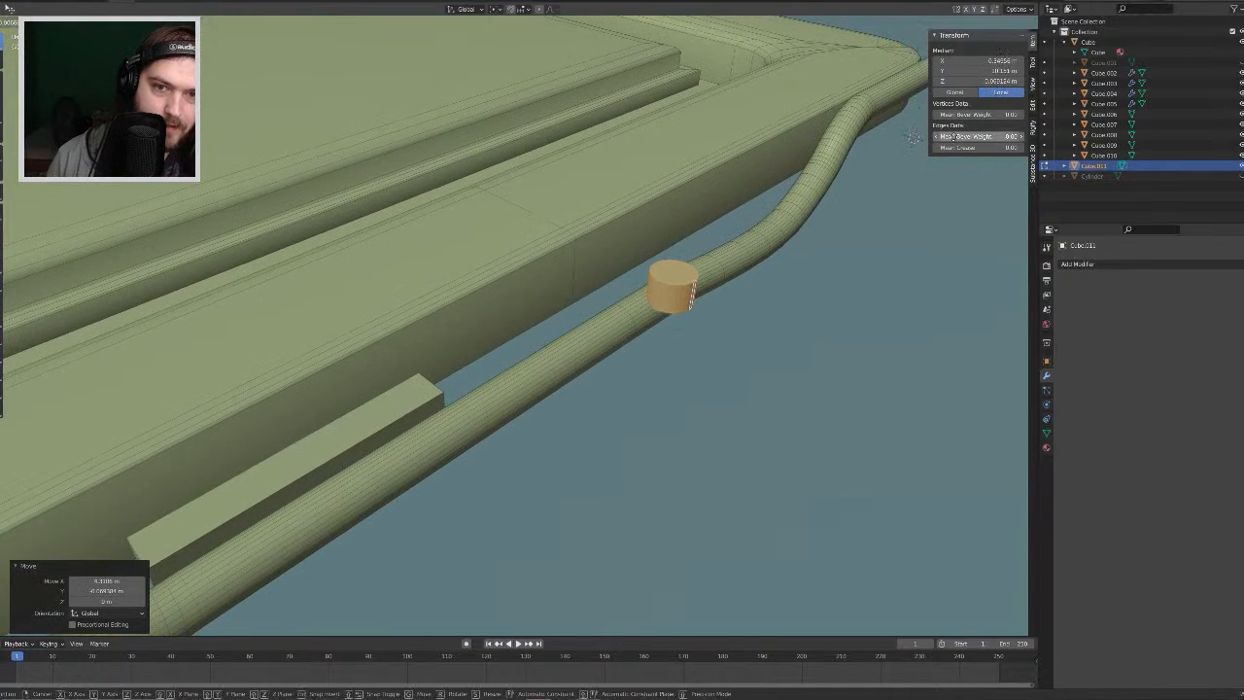
key("shift+z")
left_click(632, 337)
key("KP_7")
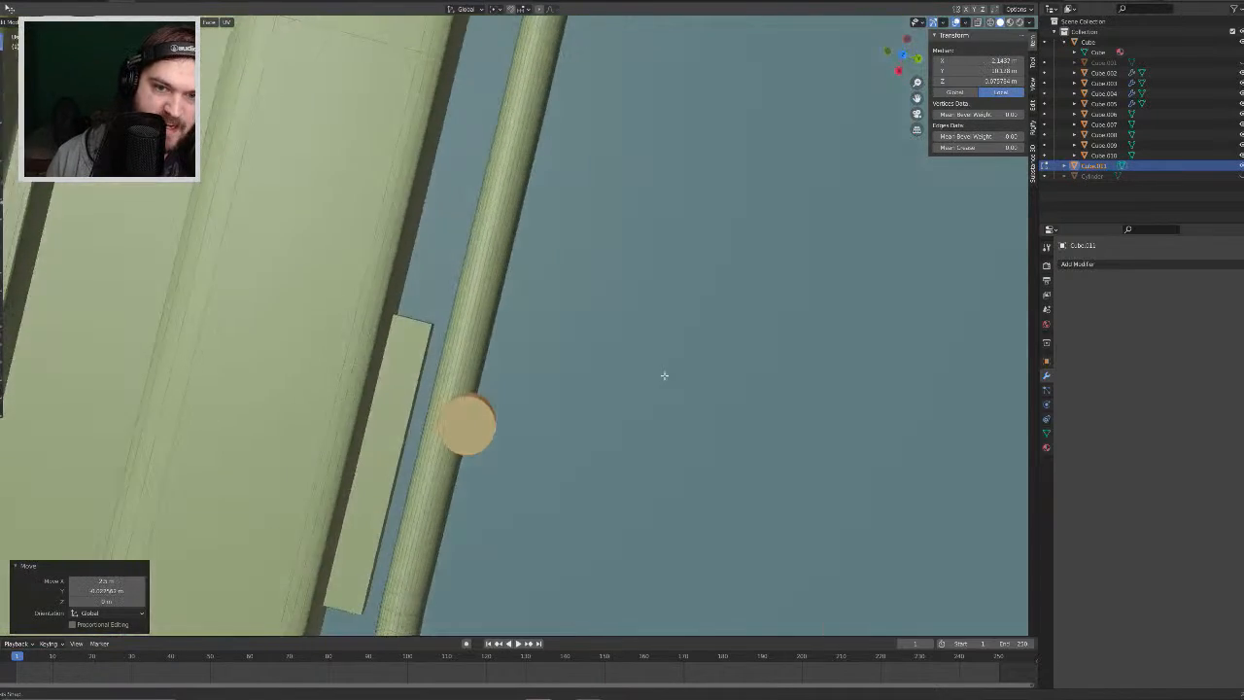
Step: Rotate the cylinder 90° about X and 90° about Z to lay it parallel to the rod
key("g")
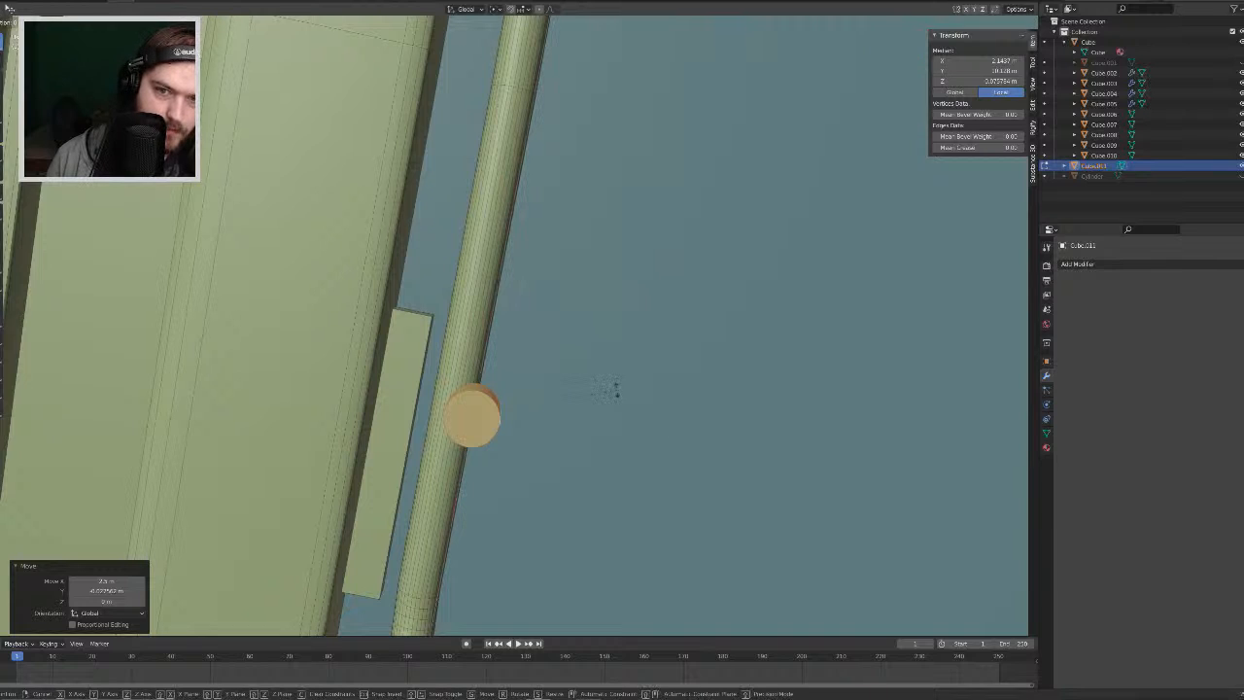
key("r")
key("x")
key("9")
key("0")
key("Return")
key("r")
key("z")
key("9")
key("0")
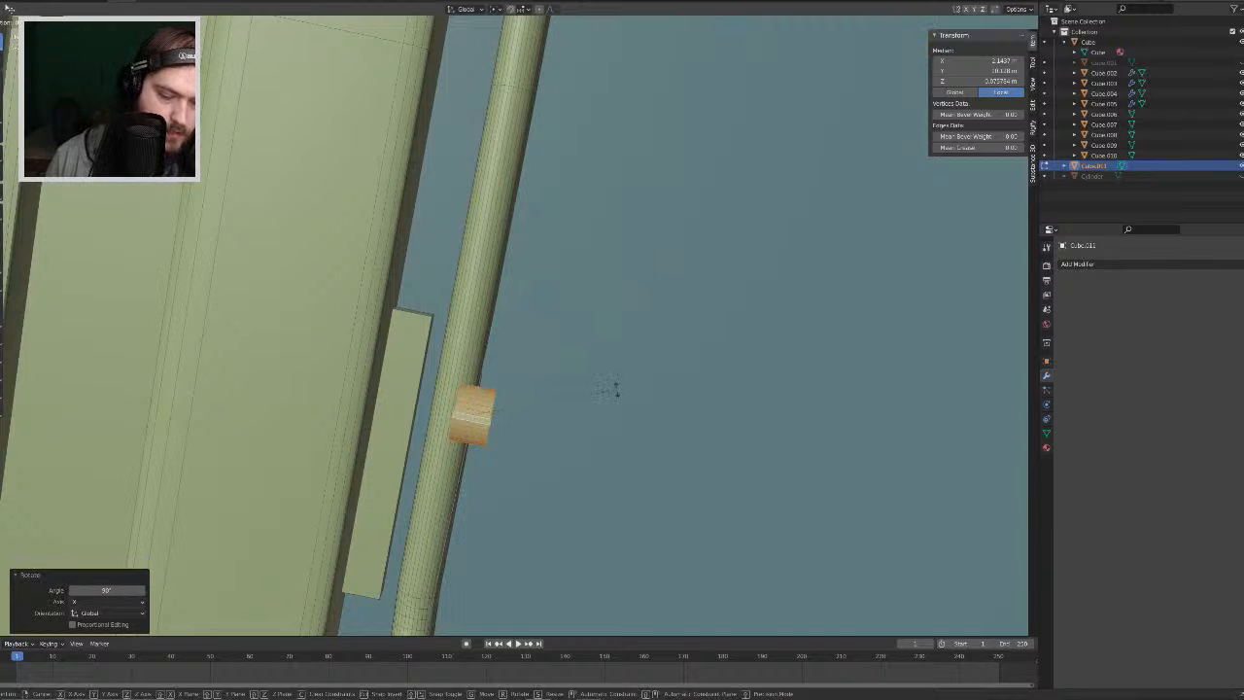
key("Return")
Step: Stretch the cylinder along X by a factor of about 4.5
middle_click_drag(616, 389, 674, 297)
key("g")
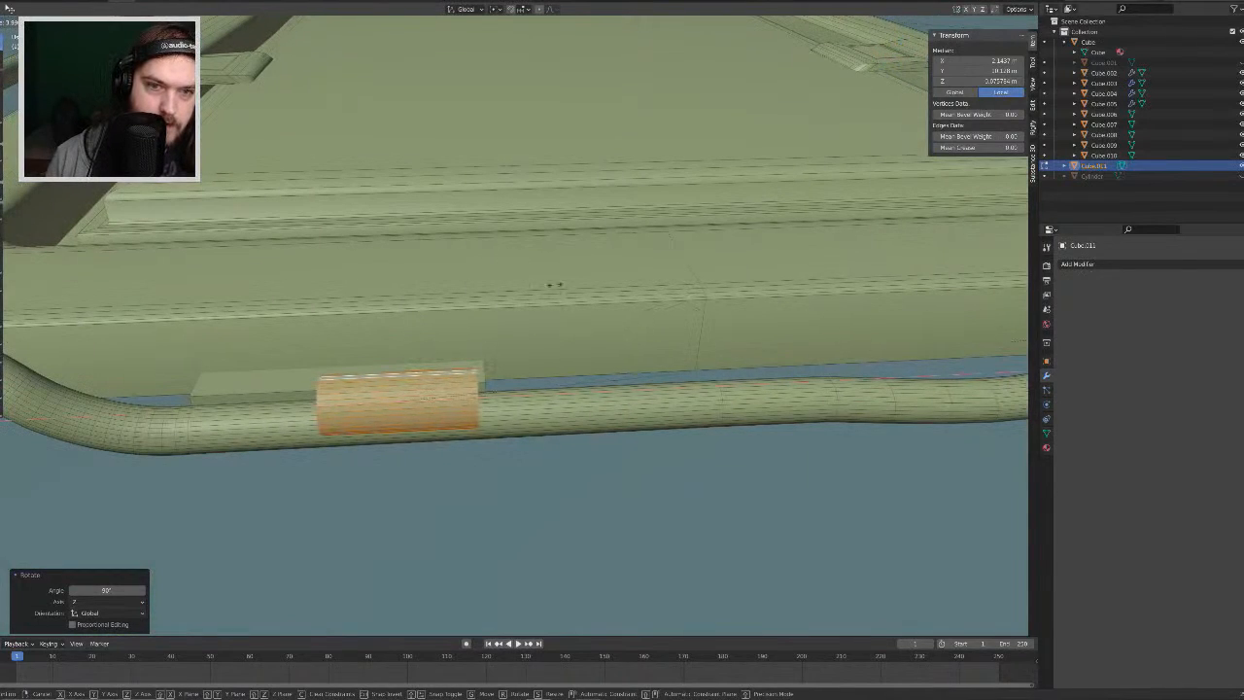
left_click(607, 289)
Step: Move the cylinder over the rod opposite the middle of the block and lower it along Z around the rod
key("KP_7")
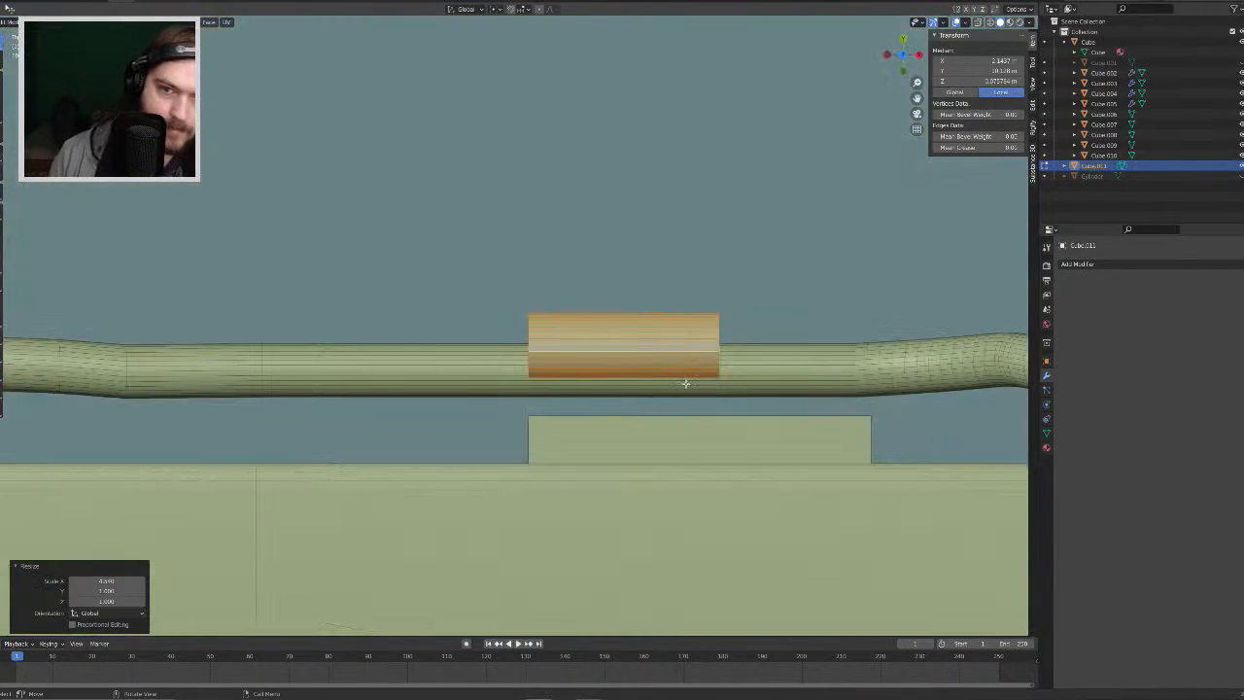
key("g")
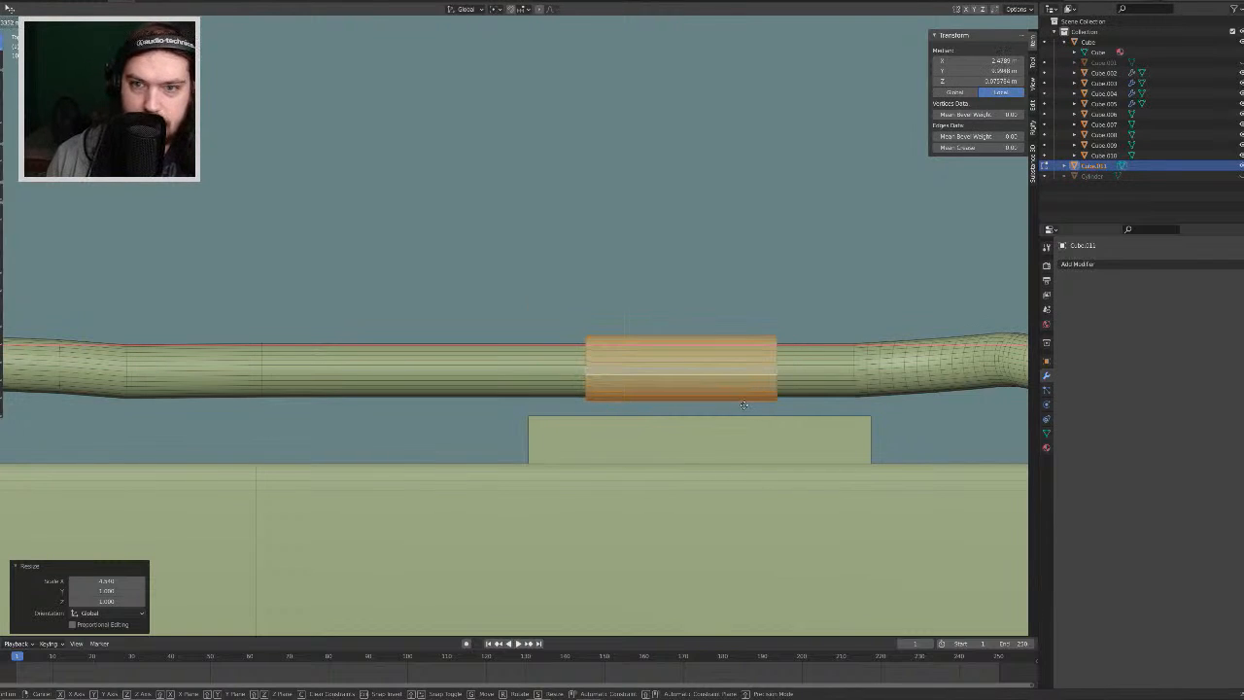
left_click(743, 404)
middle_click_drag(743, 404, 635, 275)
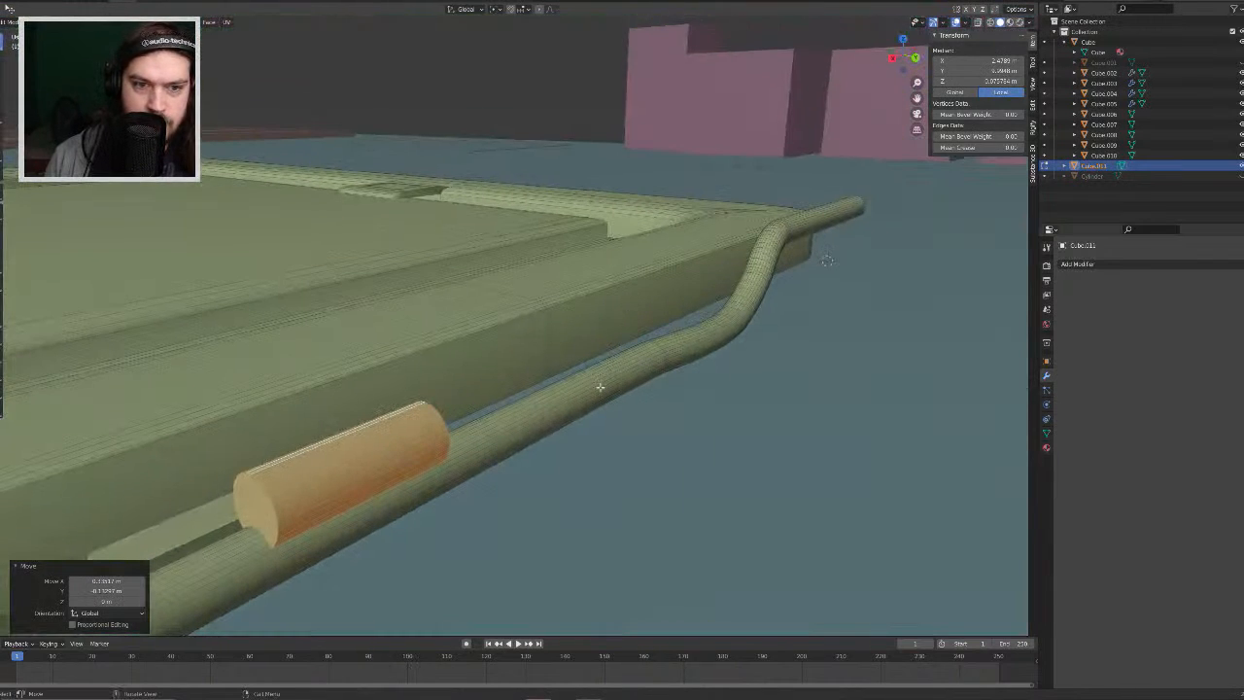
key("g")
key("z")
left_click(588, 428)
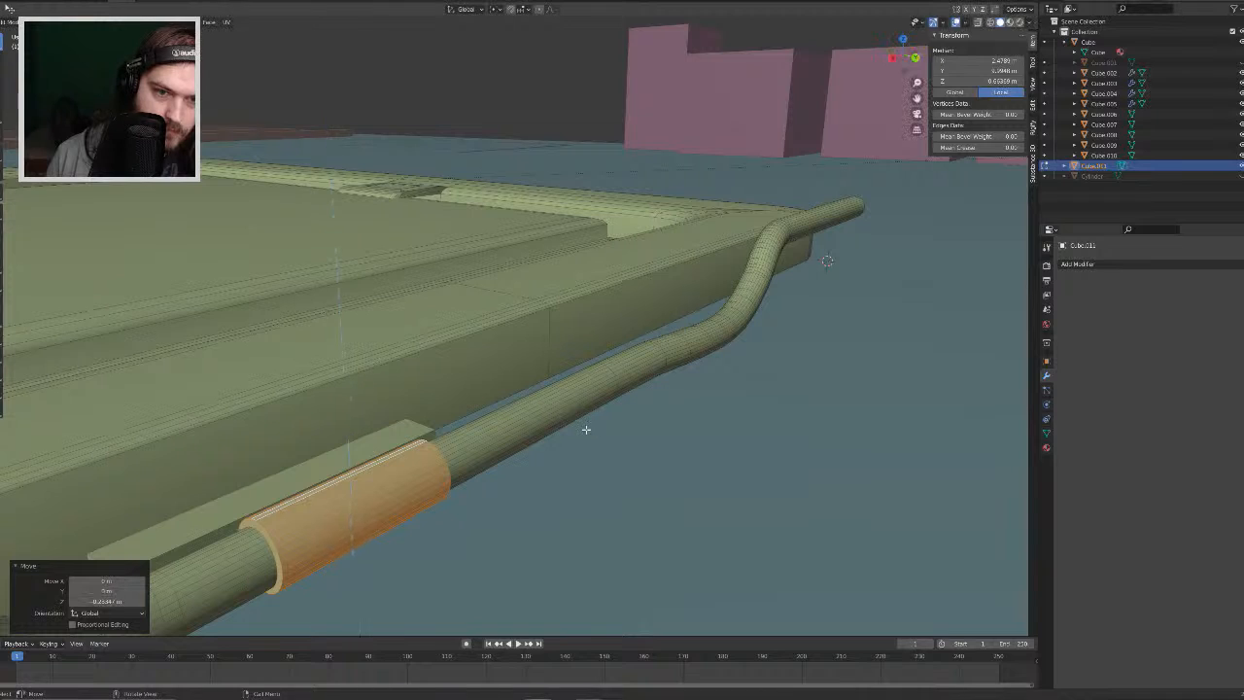
Step: Shift the collar about -0.012 m along Y to align it with the rod in the top view
key("KP_1")
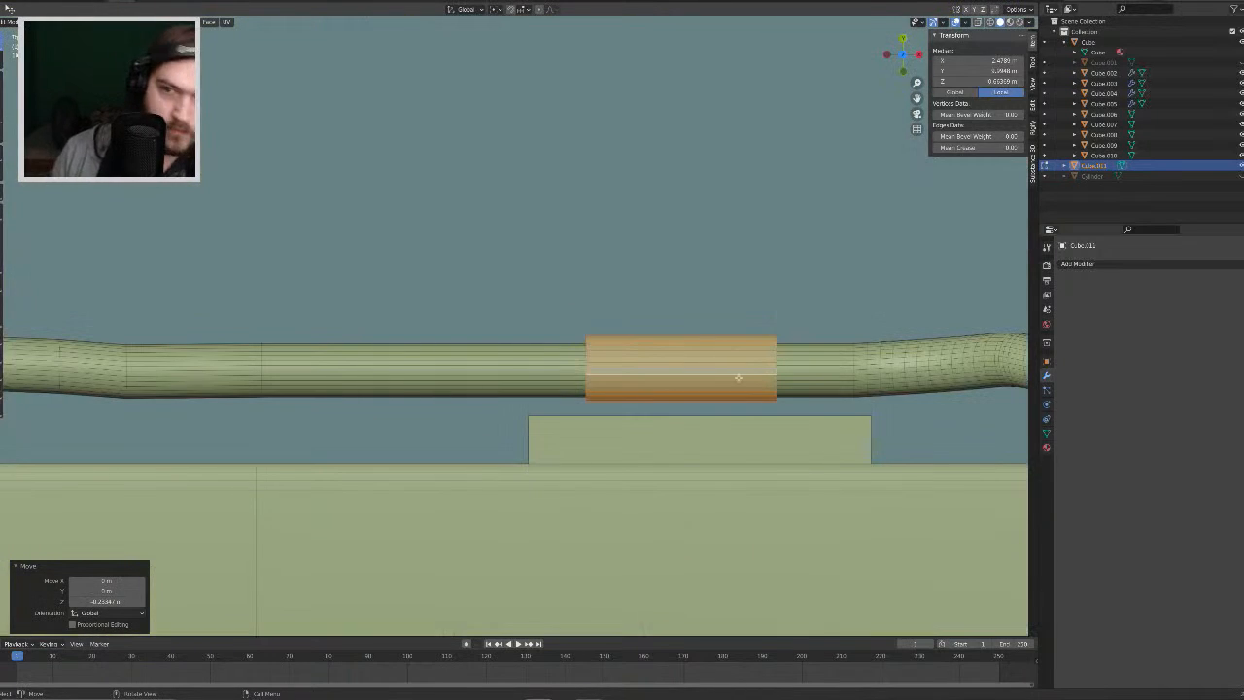
key("g")
key("x")
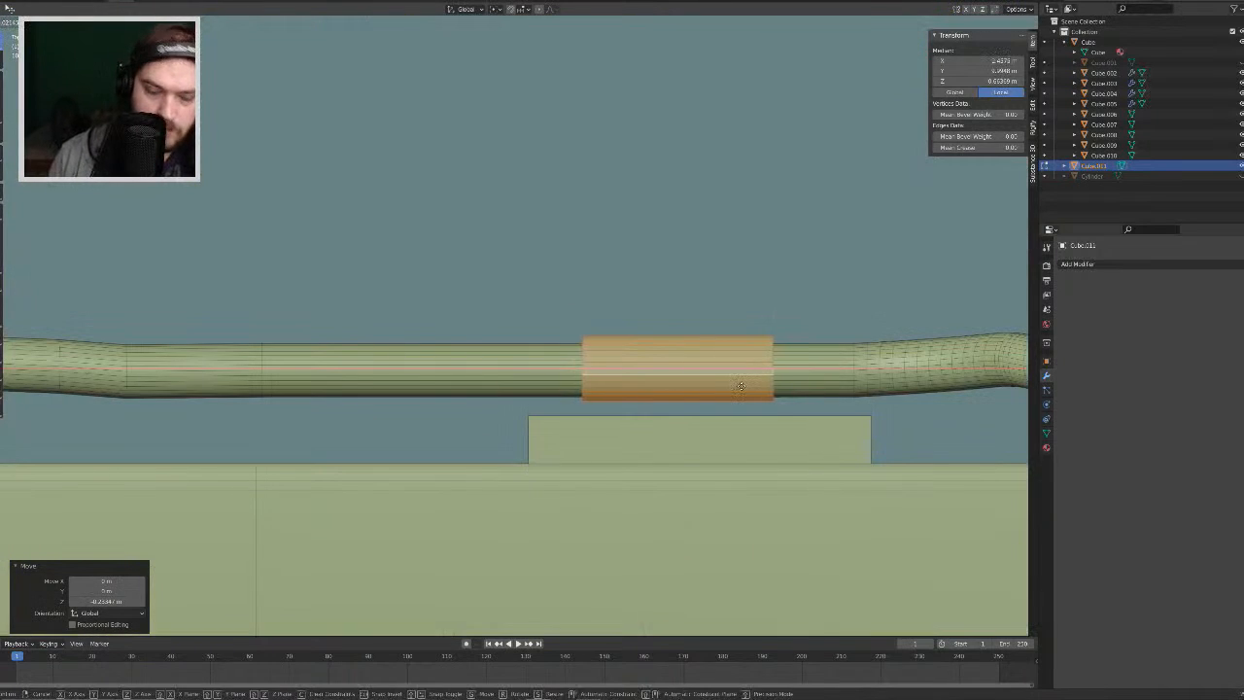
key("z")
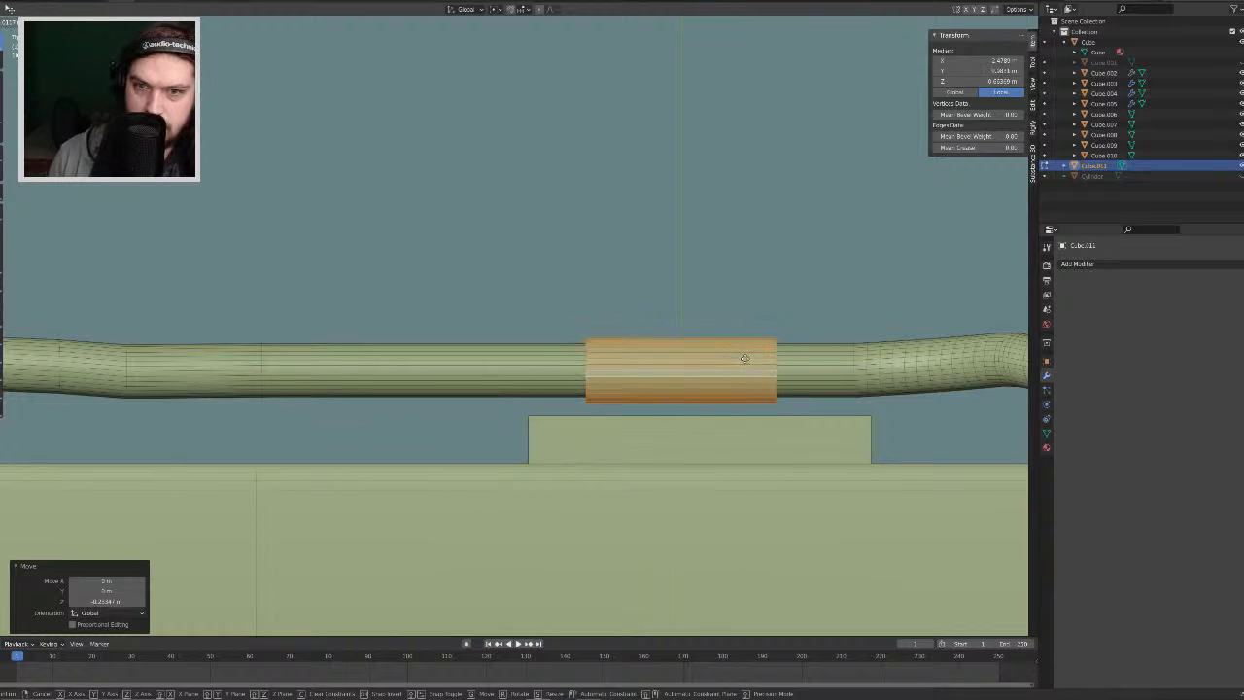
left_click(748, 360)
scroll(797, 364, "up", 5)
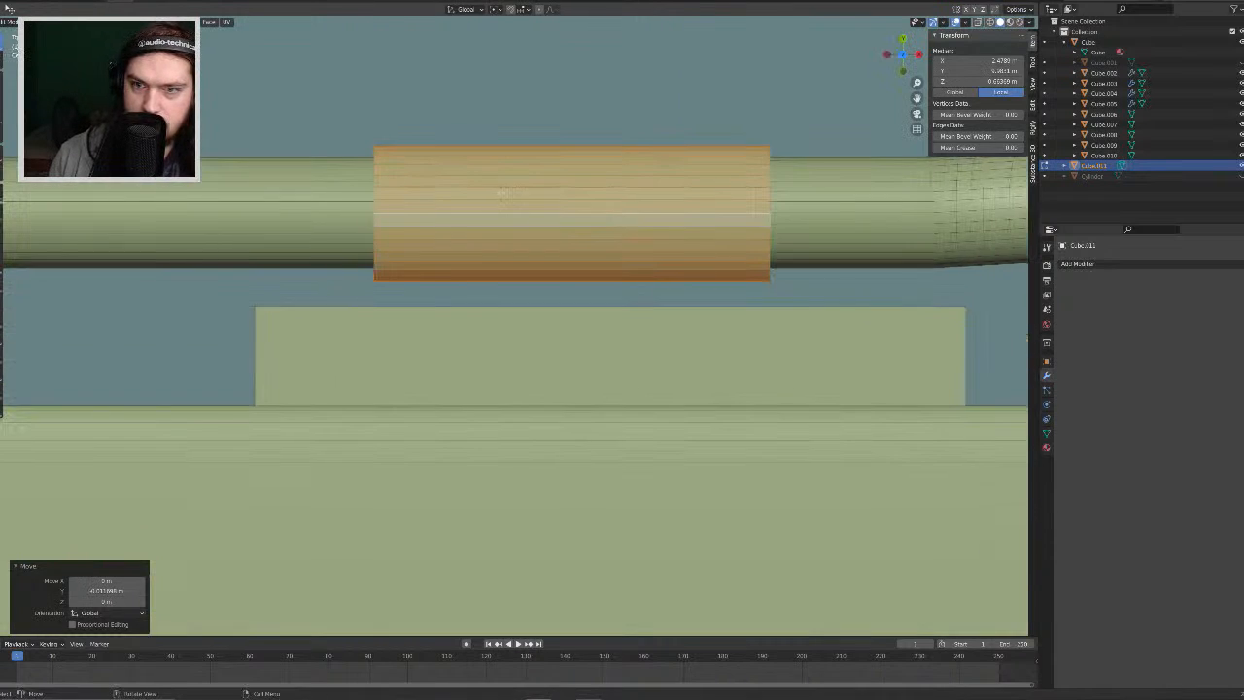
scroll(447, 169, "up", 3)
middle_click_drag(447, 169, 670, 502, "shift")
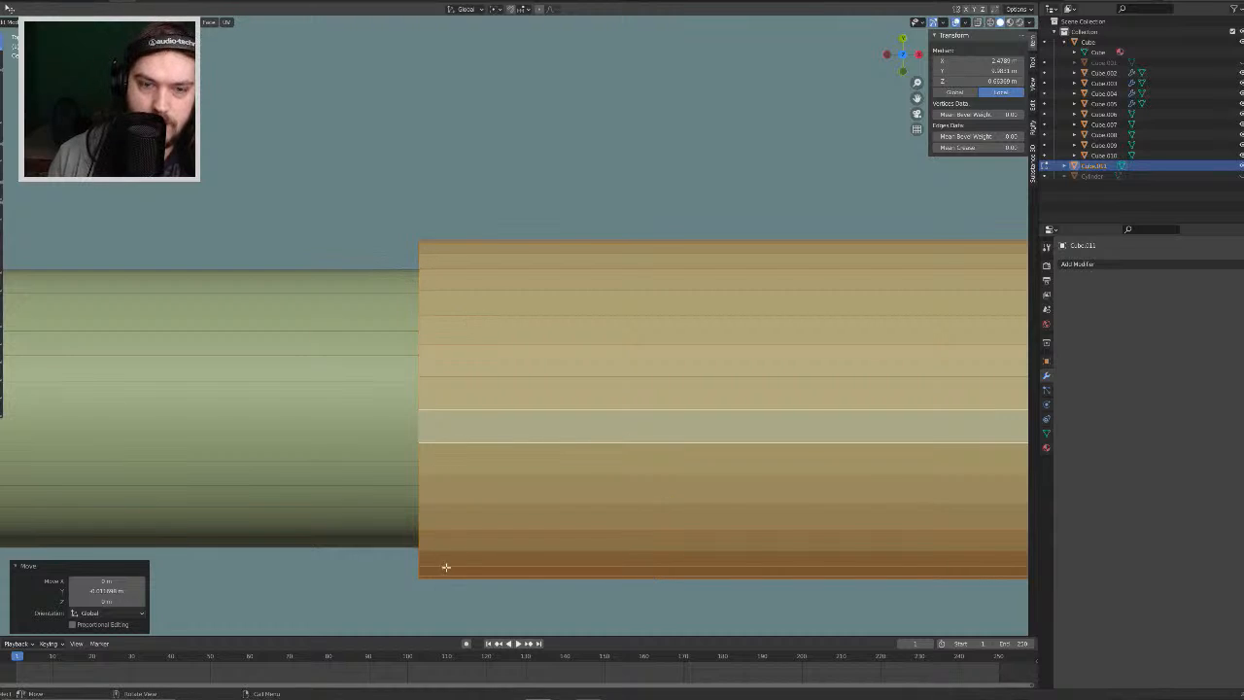
Step: Nudge the collar slightly along Y to centre it on the rod in the top view
key("g")
key("y")
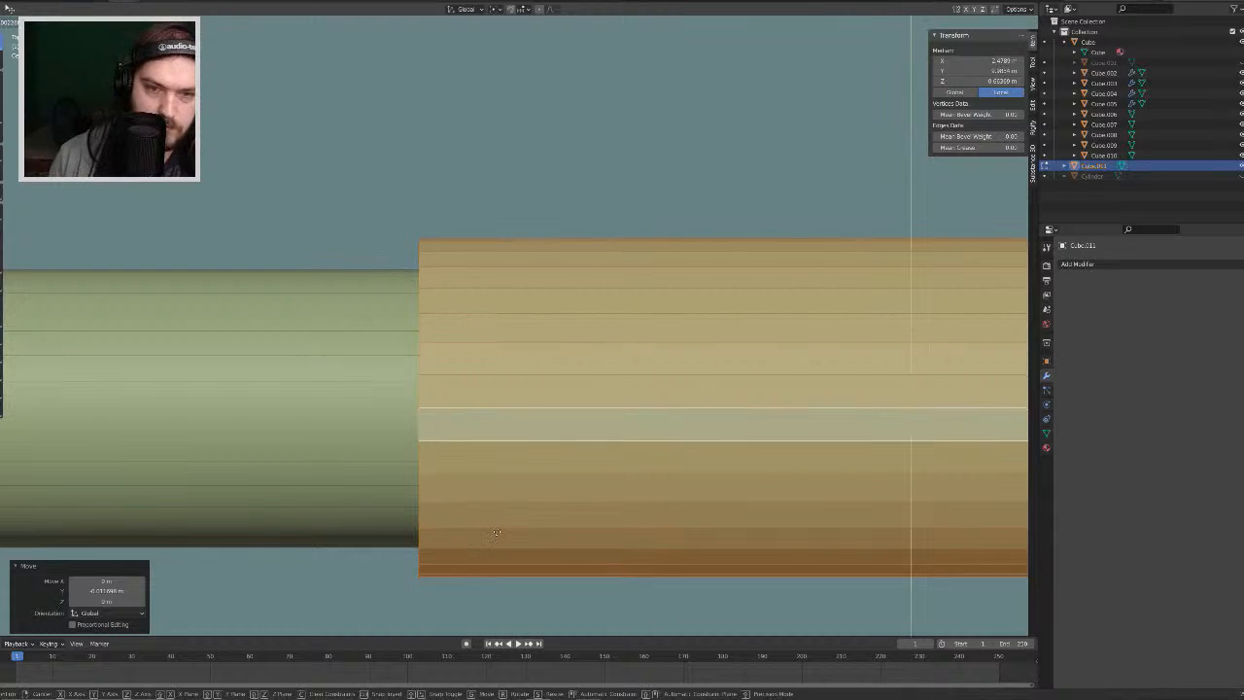
left_click(499, 522)
middle_click_drag(499, 521, 572, 391)
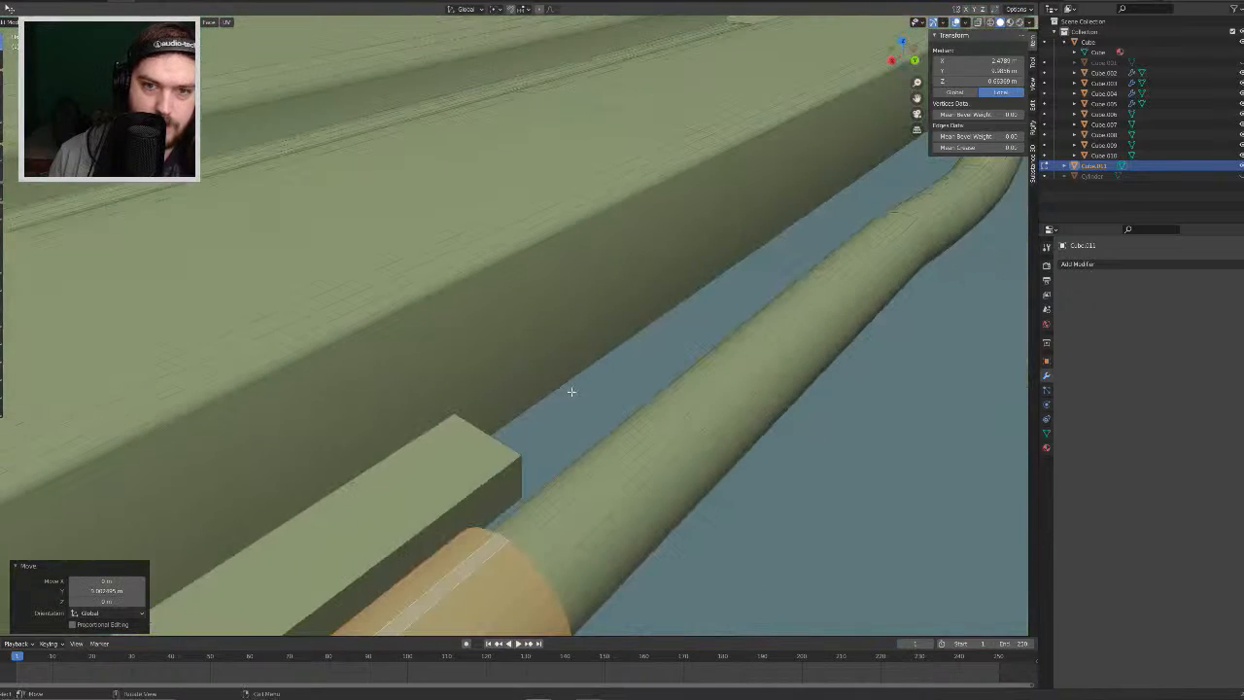
middle_click_drag(516, 502, 801, 374)
Step: Adjust the collar's height along Z around the rod and scale the collar up slightly
key("g")
key("z")
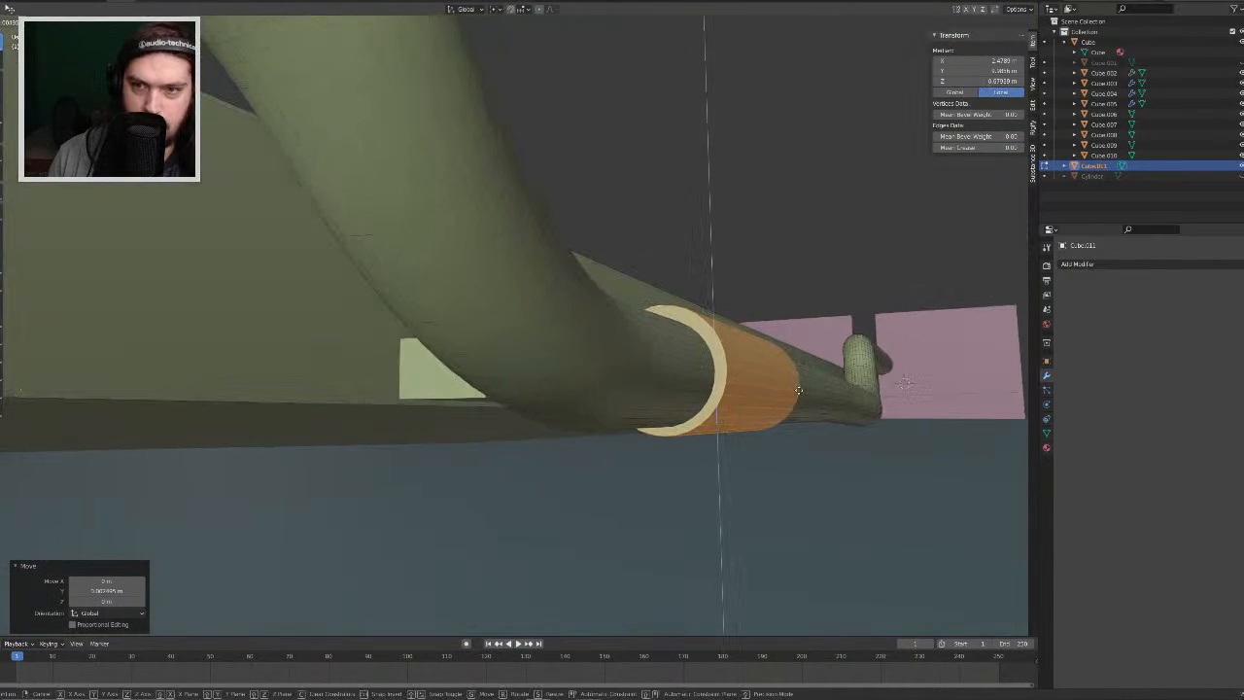
left_click(809, 330)
middle_click_drag(810, 328, 833, 383)
key("g")
key("s")
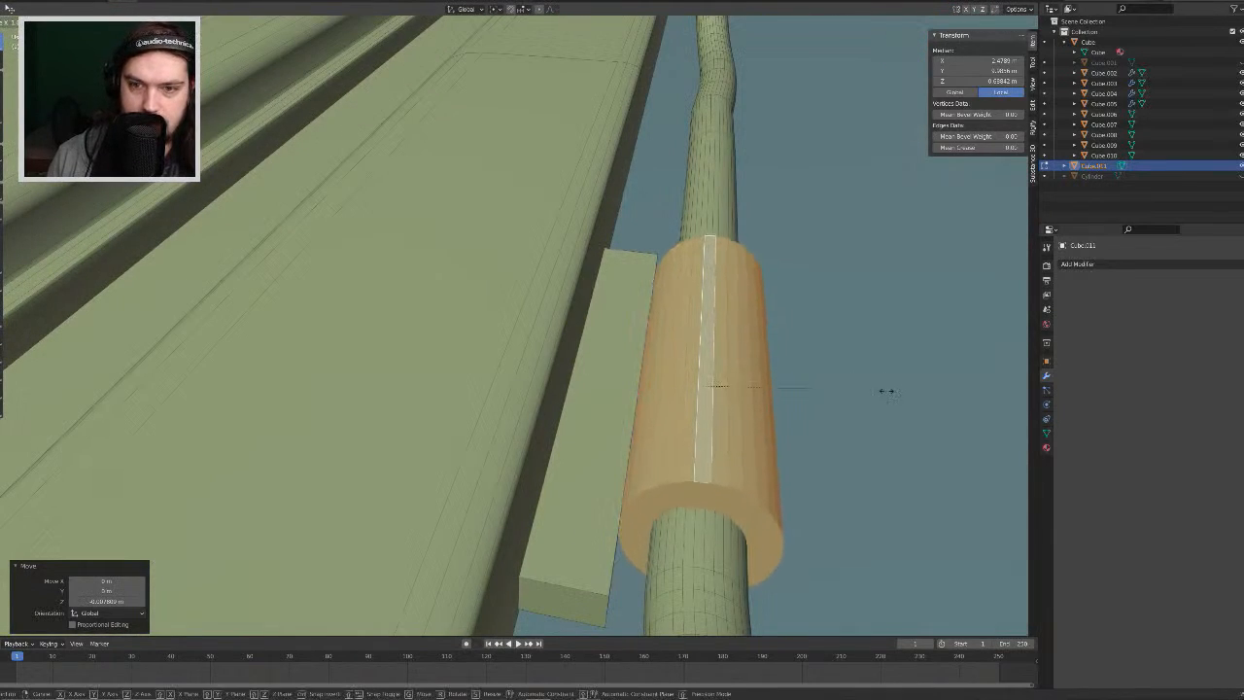
left_click(912, 394)
Step: Try to inset the two end faces of the collar
left_click(763, 563, "alt")
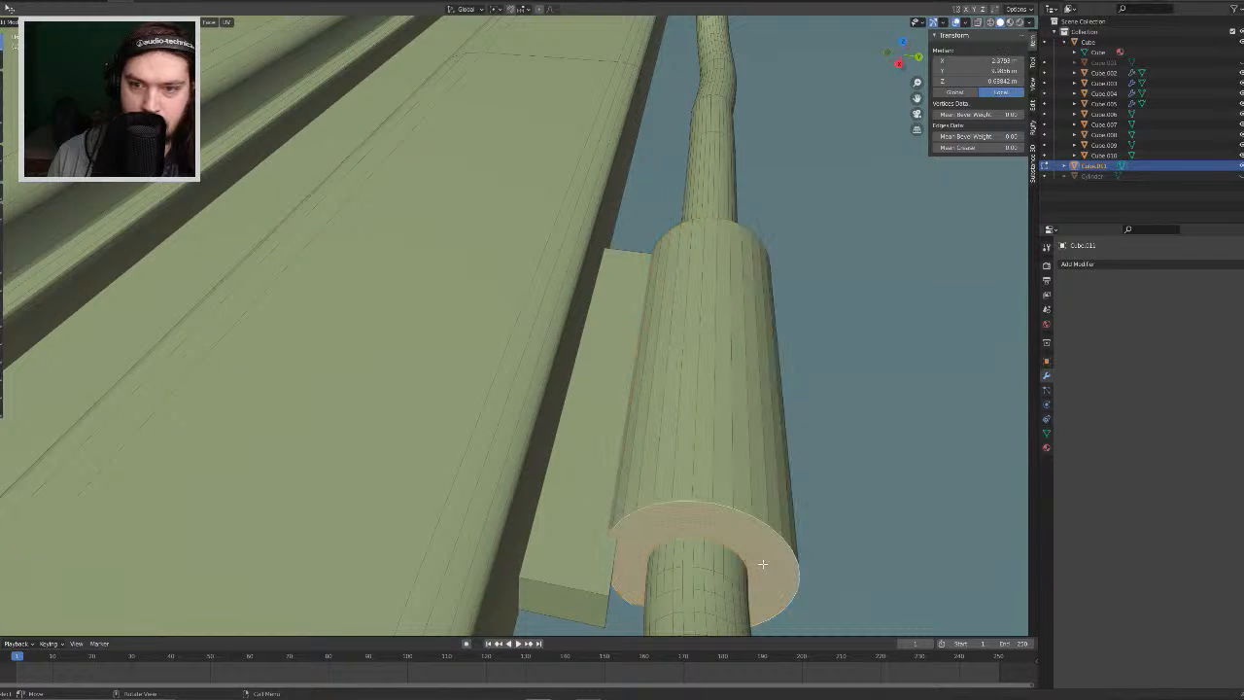
middle_click_drag(860, 488, 680, 455)
left_click(417, 463, "alt")
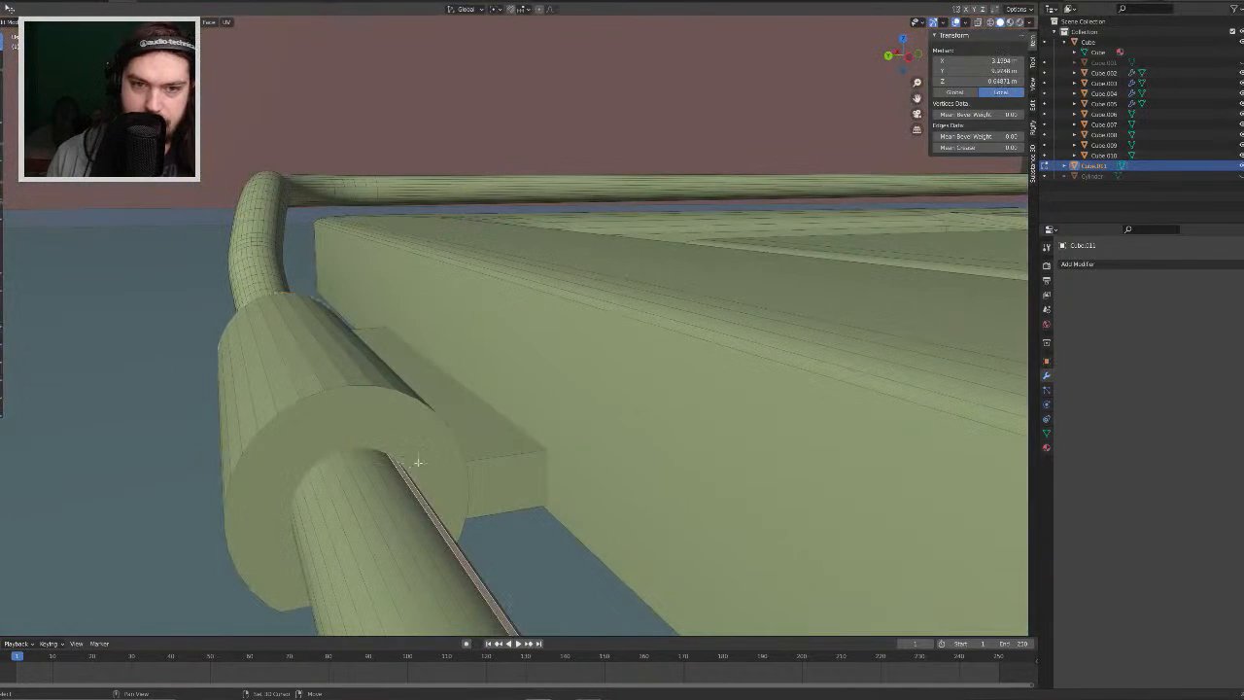
key("ctrl+z")
left_click(438, 451, "shift")
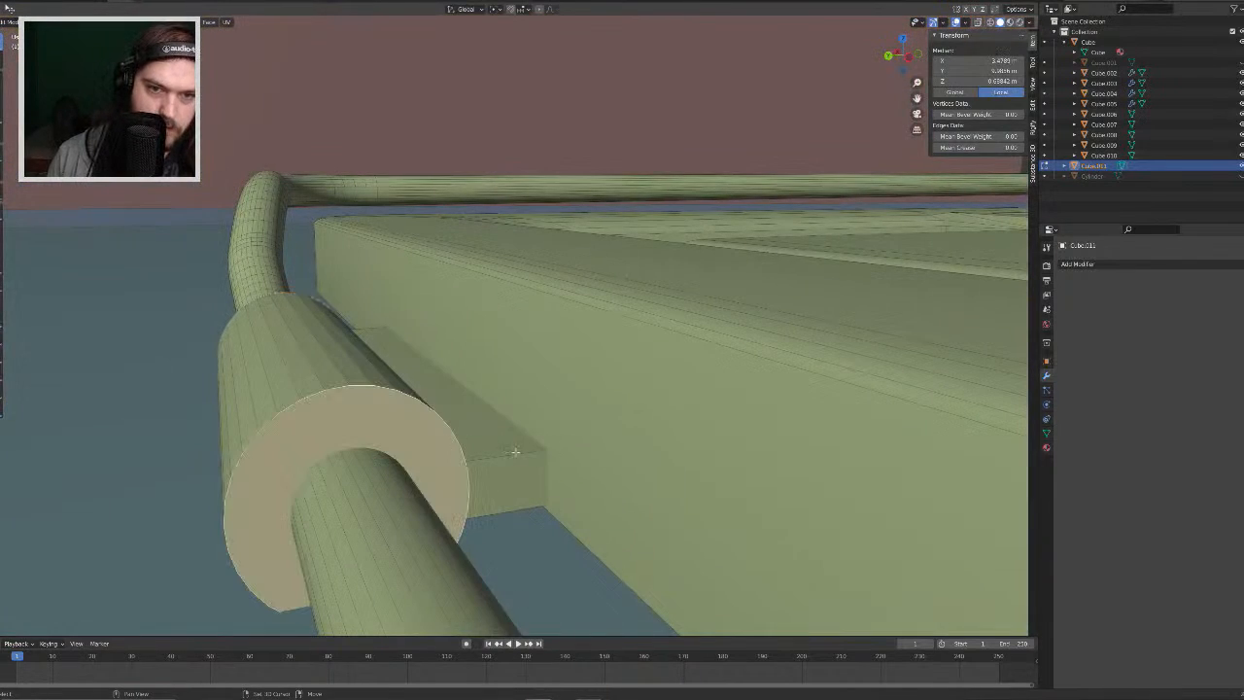
key("i")
right_click(628, 453)
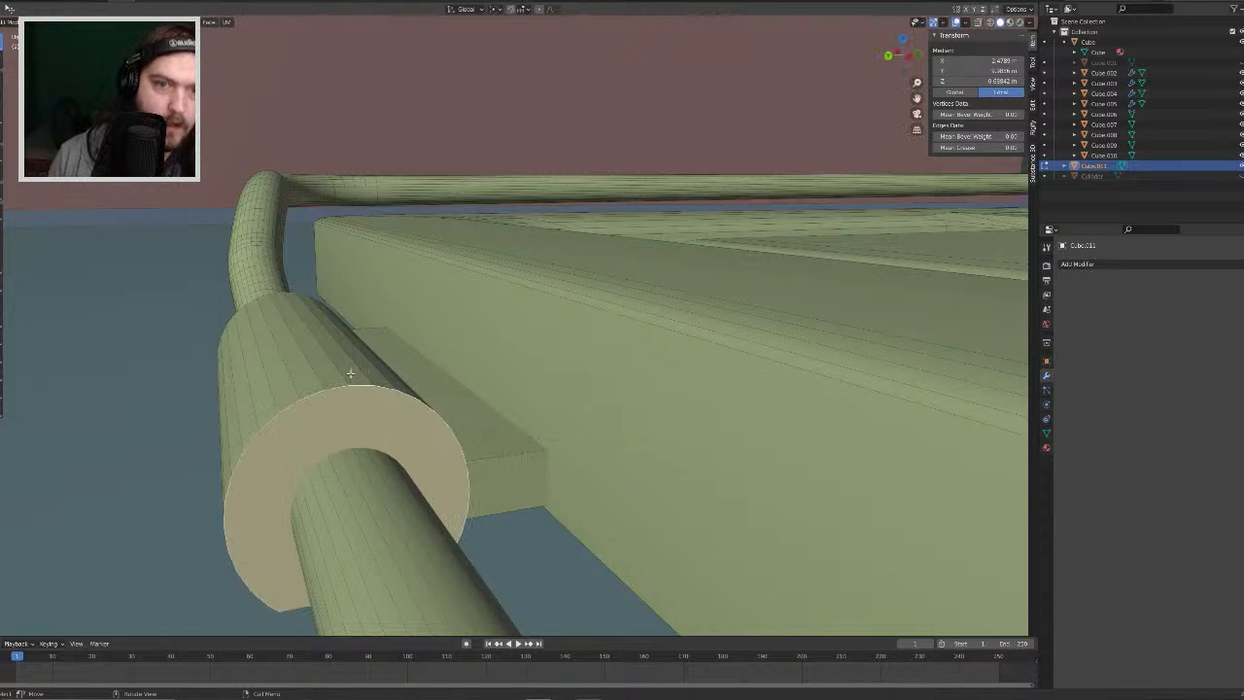
middle_click_drag(353, 372, 570, 423)
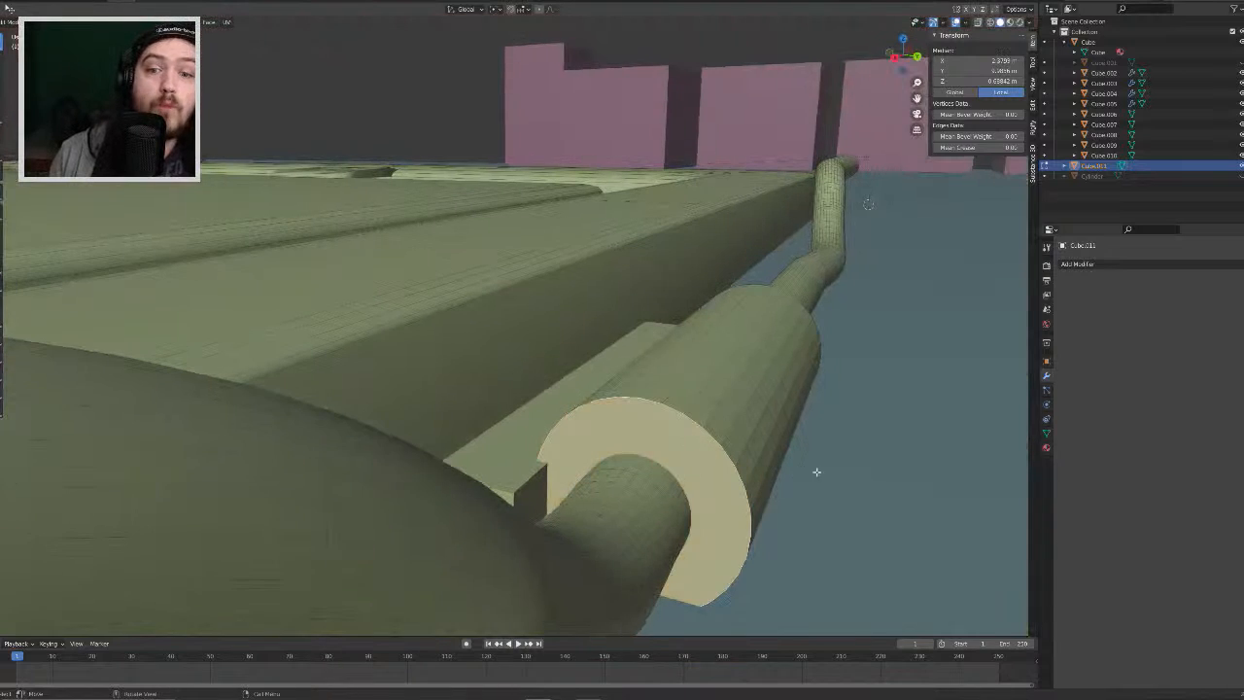
key("i")
right_click(805, 473)
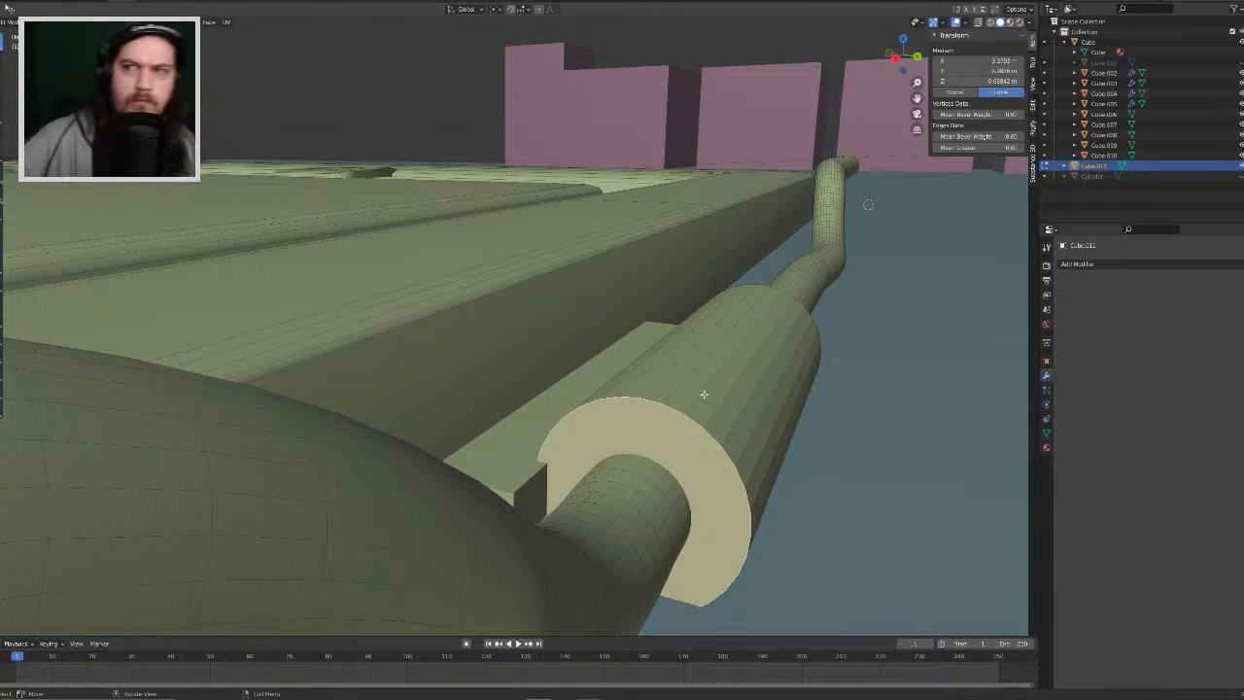
Step: Select the whole linked collar and delete its geometry
key("ctrl+l")
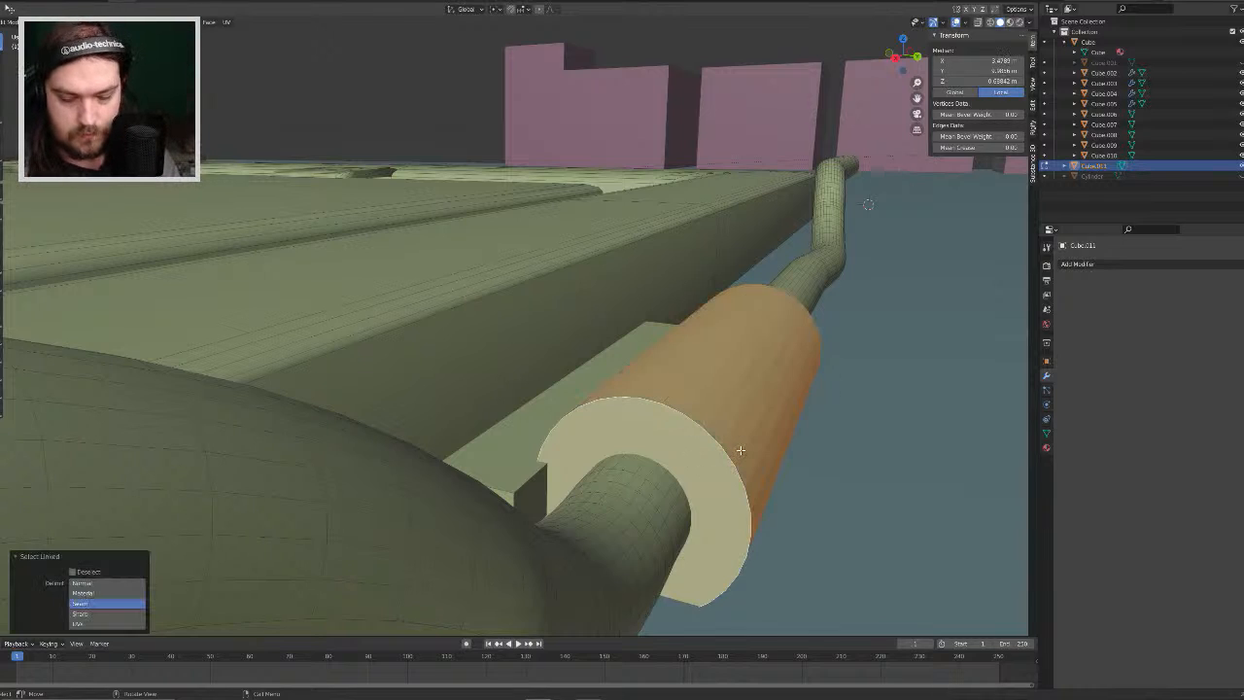
key("shift+a")
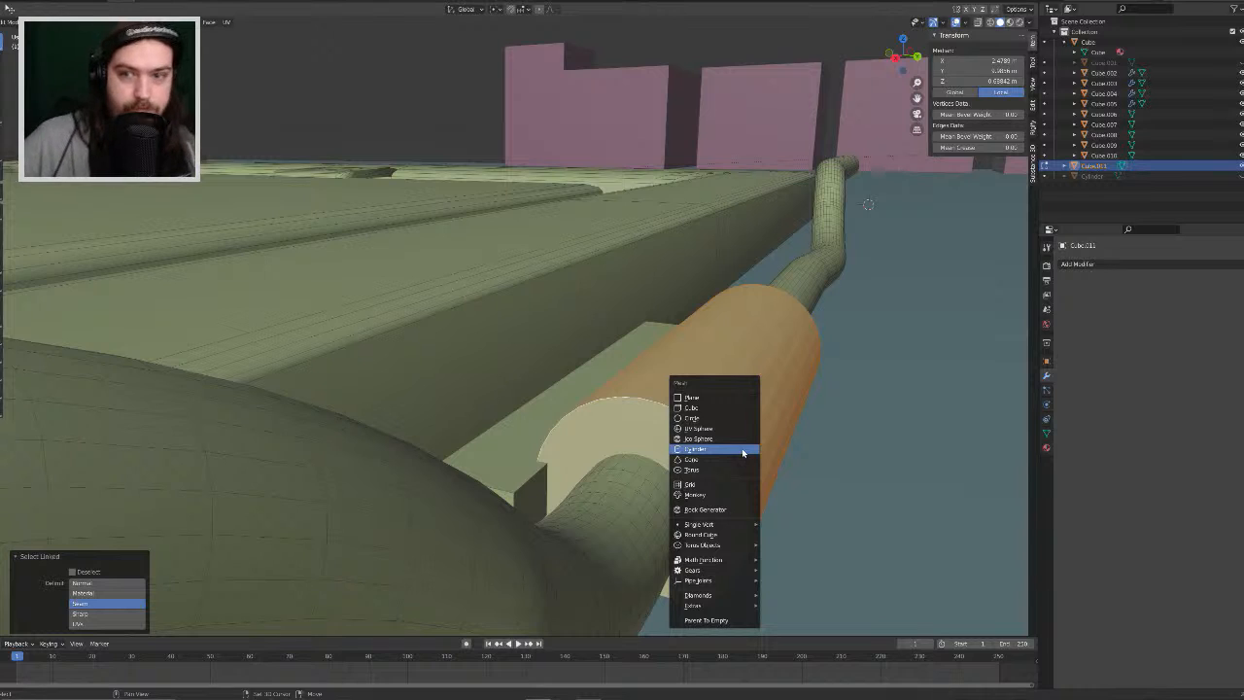
middle_click_drag(765, 391, 766, 416)
middle_click_drag(705, 349, 718, 375)
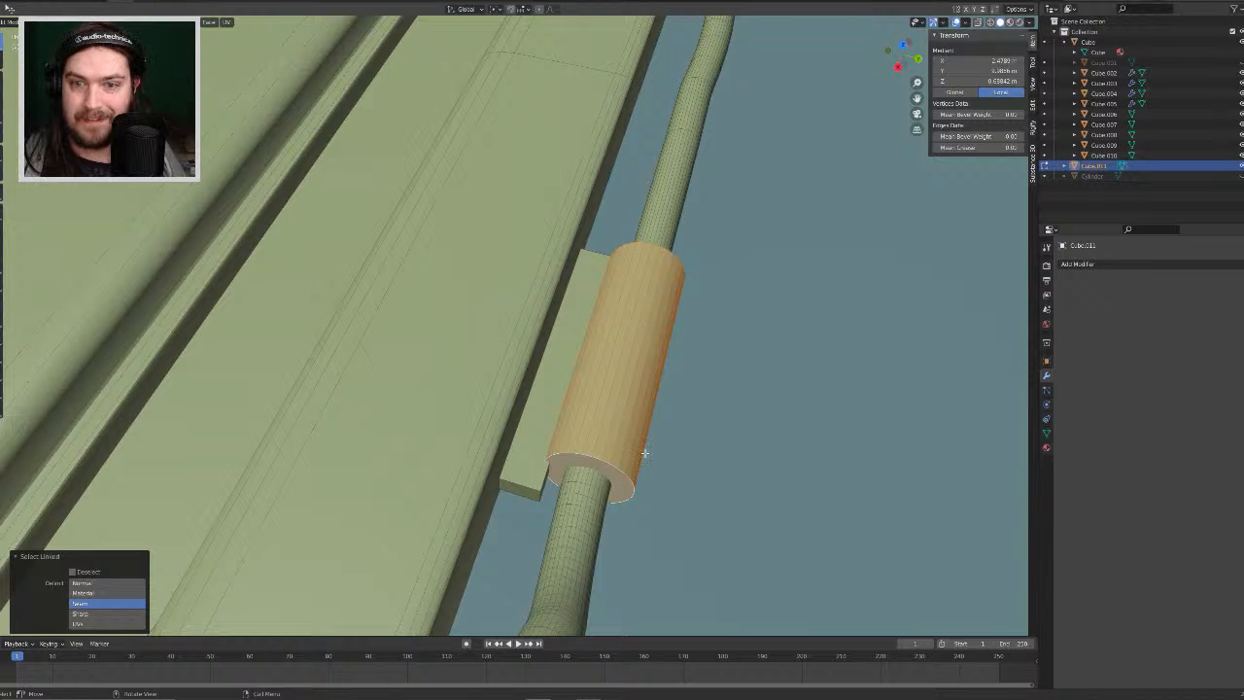
middle_click_drag(644, 452, 654, 408)
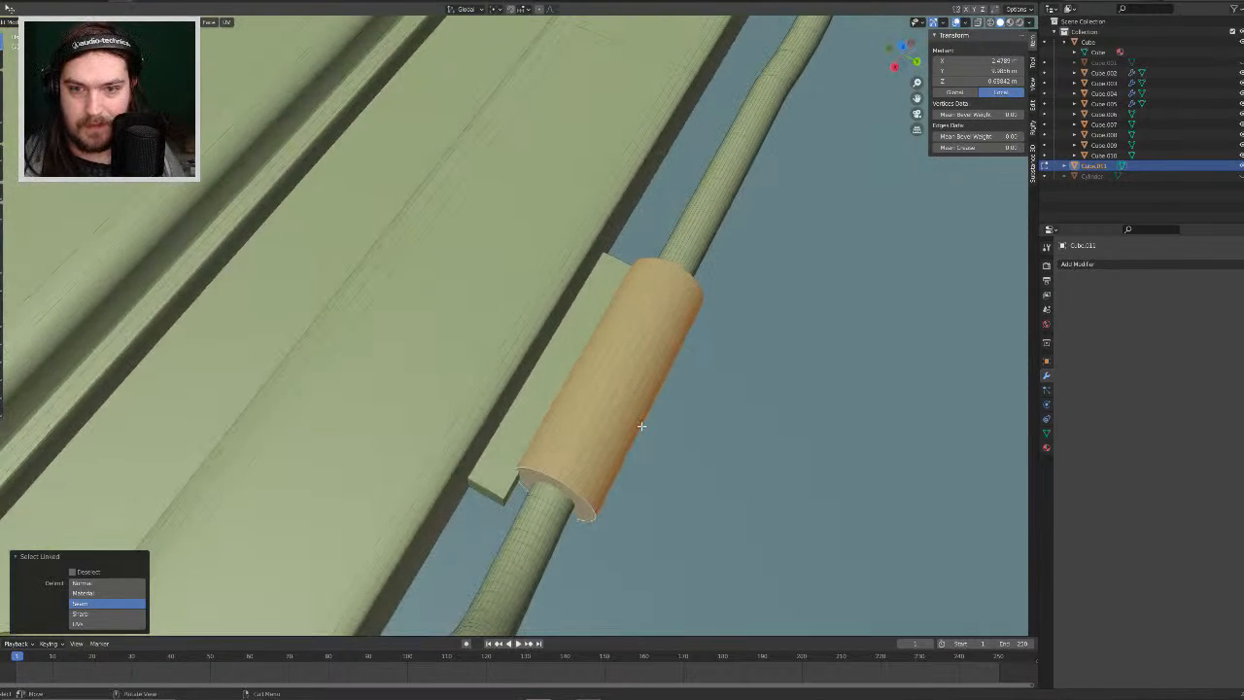
key("x")
left_click(642, 427)
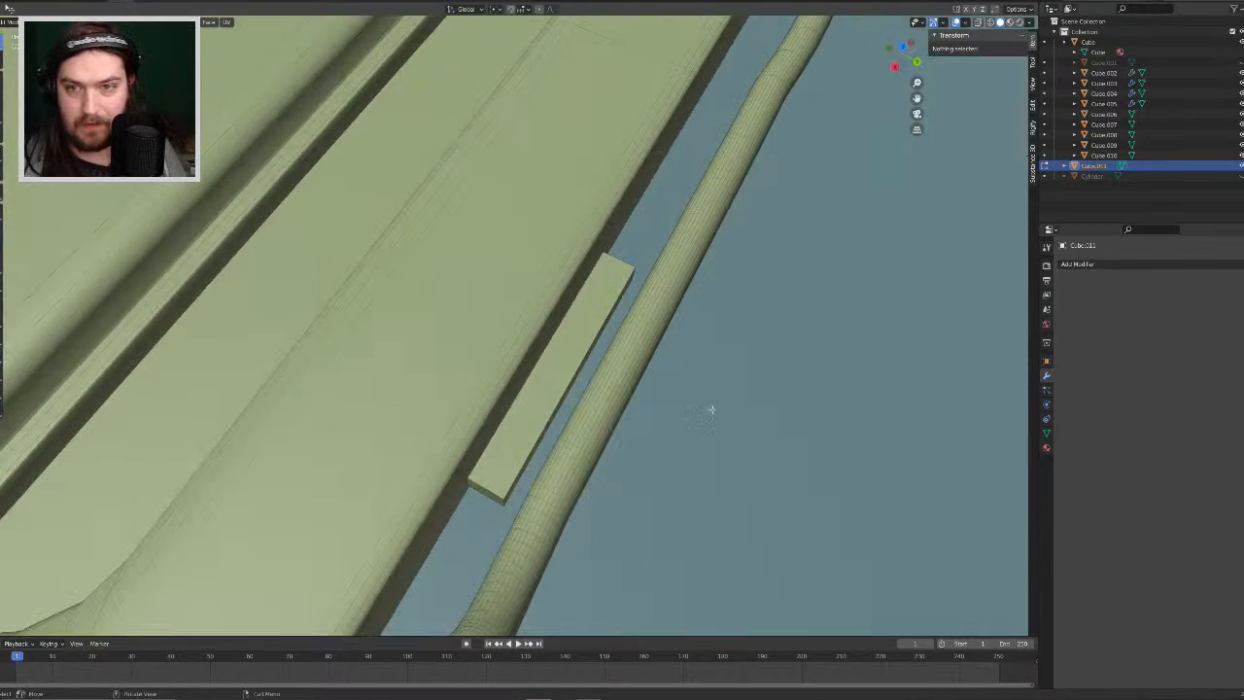
Step: Add a new 32-vertex cylinder to the mesh for a replacement collar
key("shift+a")
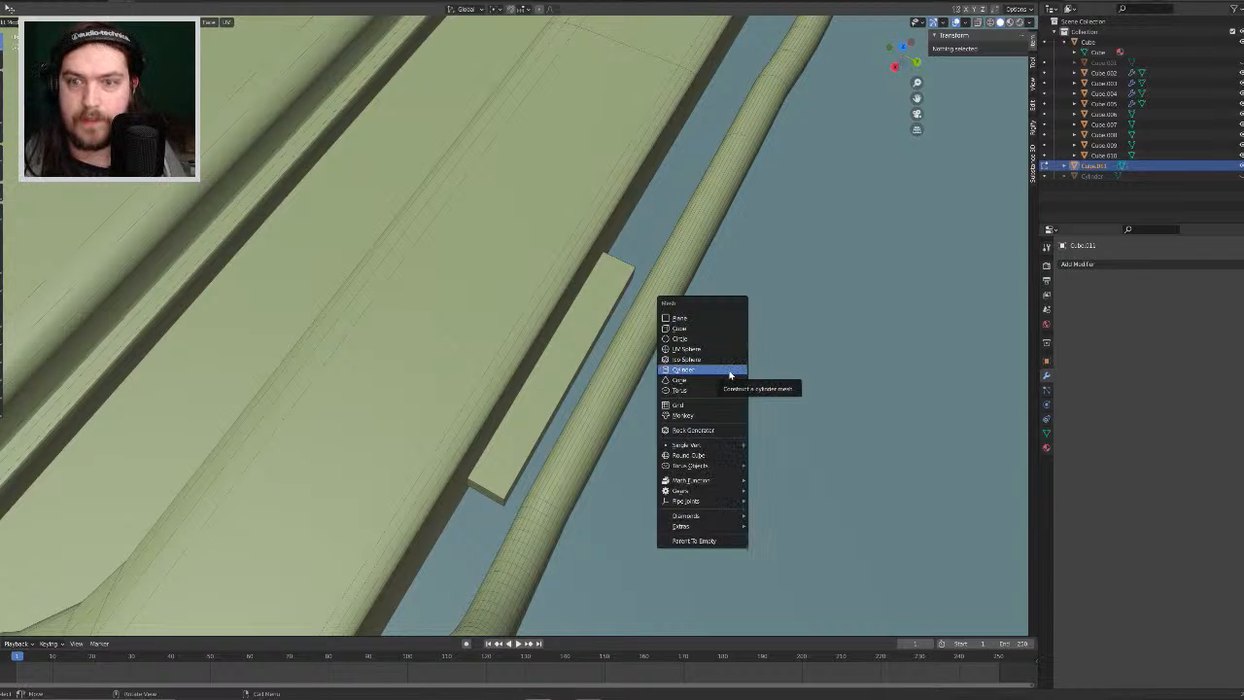
left_click(730, 369)
scroll(807, 304, "down", 4)
middle_click_drag(730, 321, 580, 555, "shift")
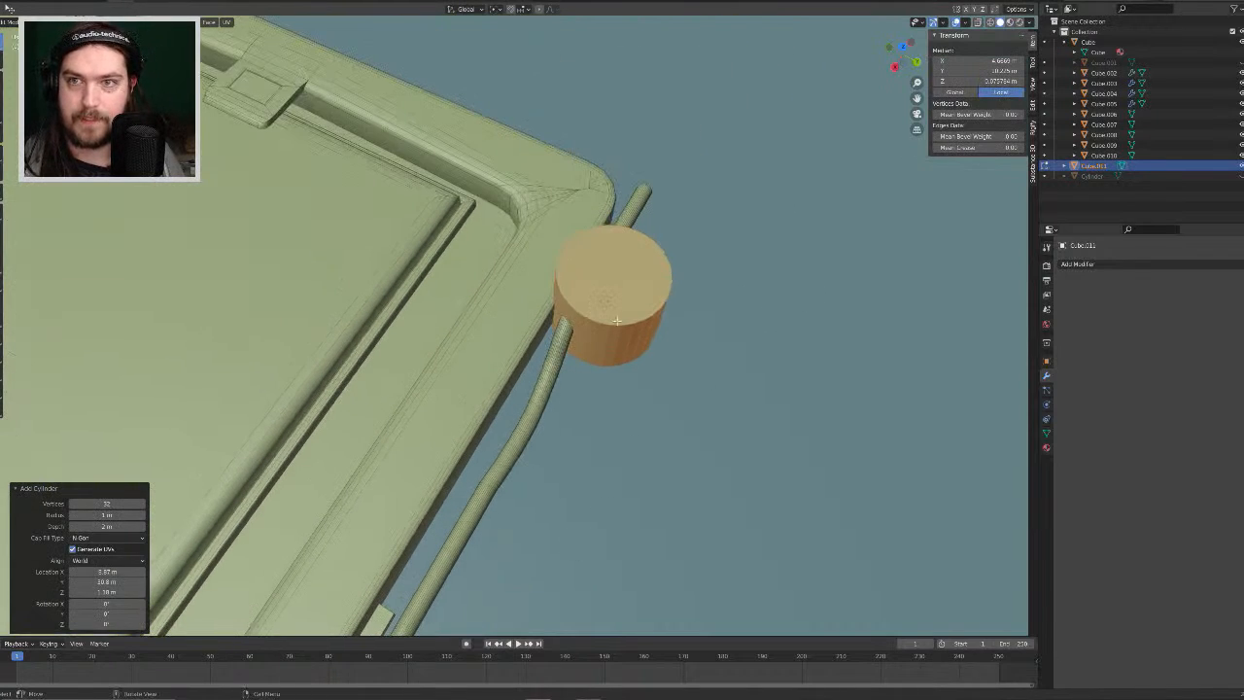
Step: Inset the top and bottom caps of the new cylinder to leave a ring on each end
left_click(639, 293)
middle_click_drag(689, 298, 688, 198)
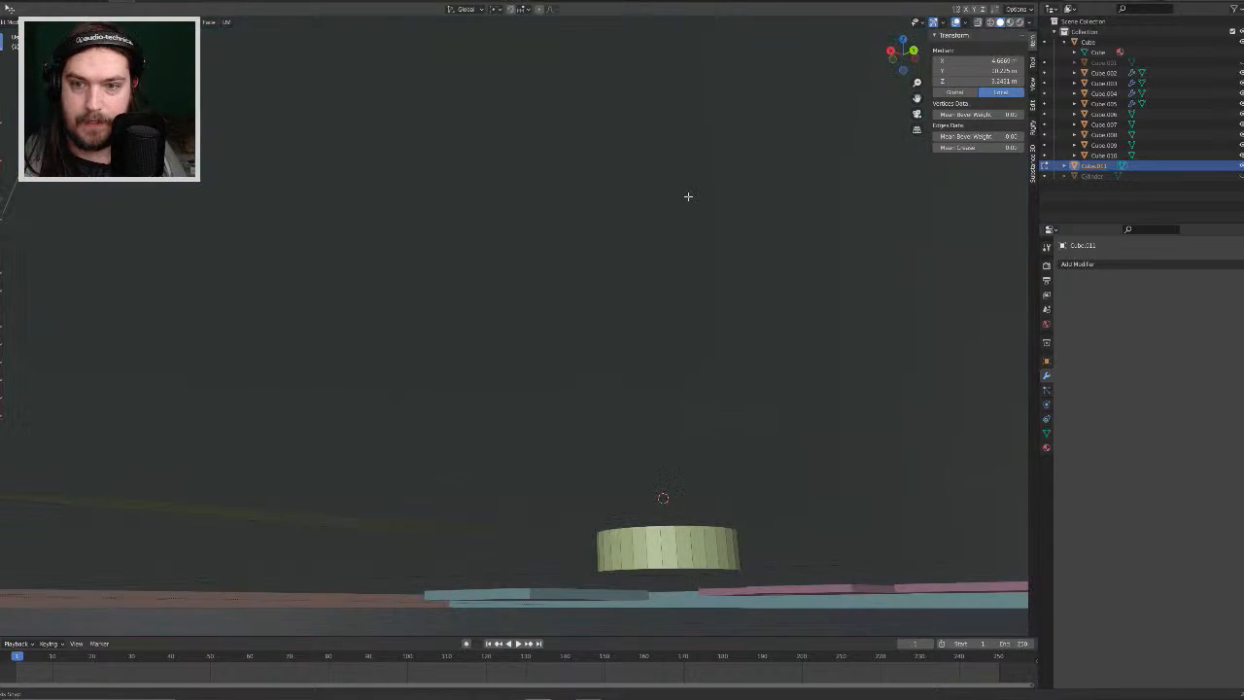
middle_click_drag(677, 573, 672, 544)
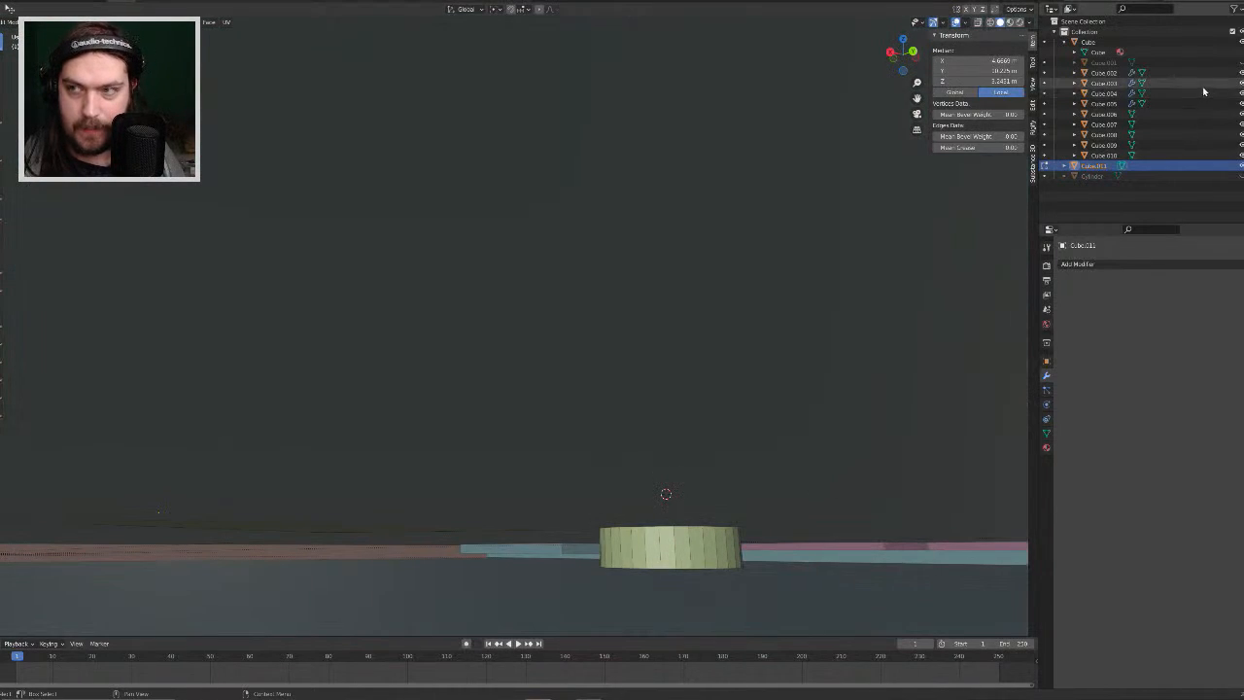
middle_click_drag(666, 493, 868, 502)
key("i")
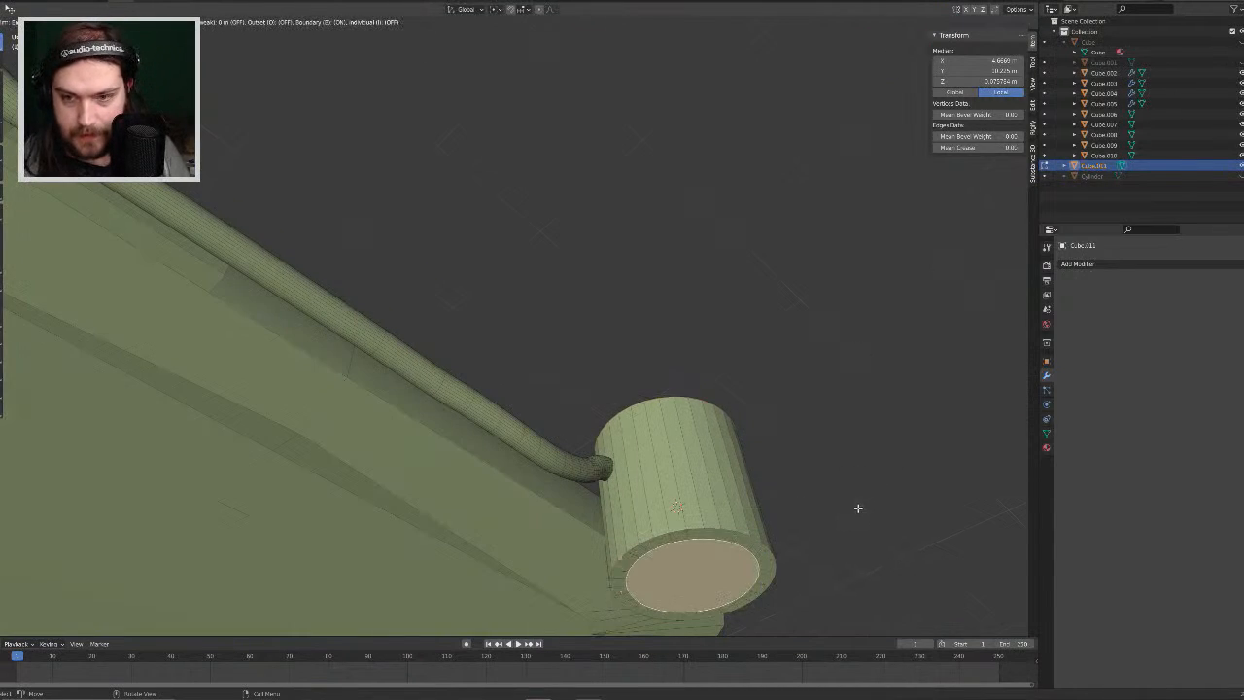
left_click(851, 511)
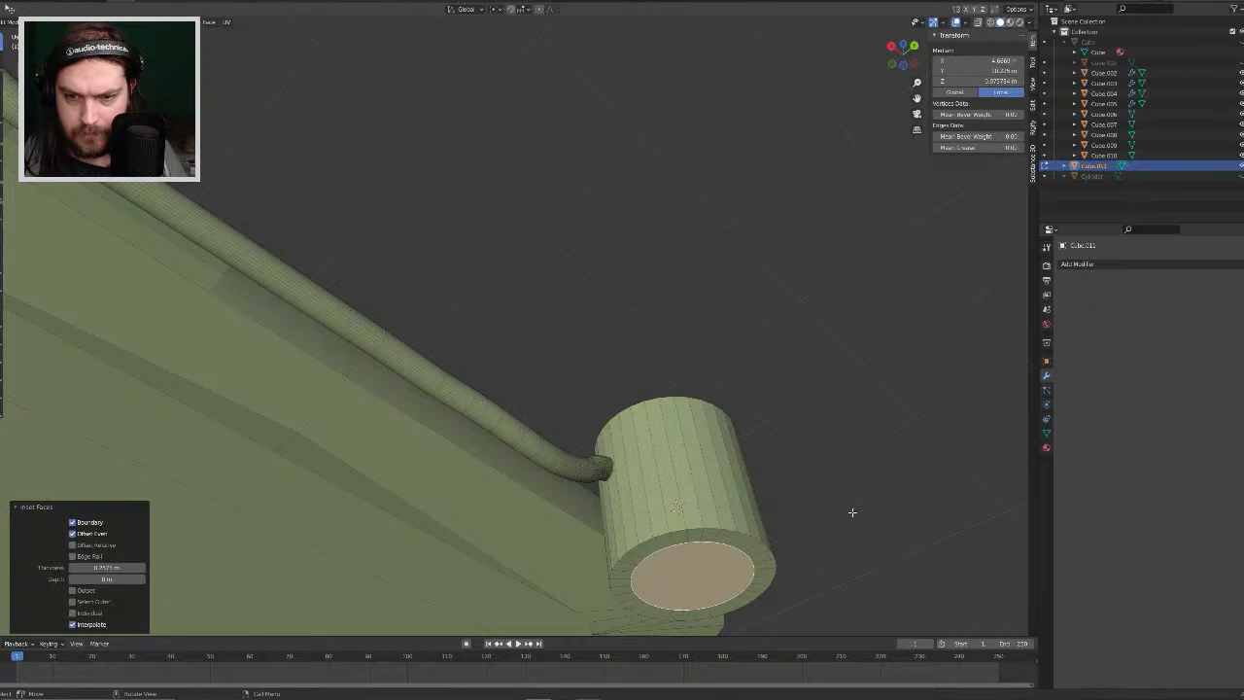
Step: Bridge the two inset cap faces with Bridge Edge Loops to hollow the cylinder into a tube
key("F3")
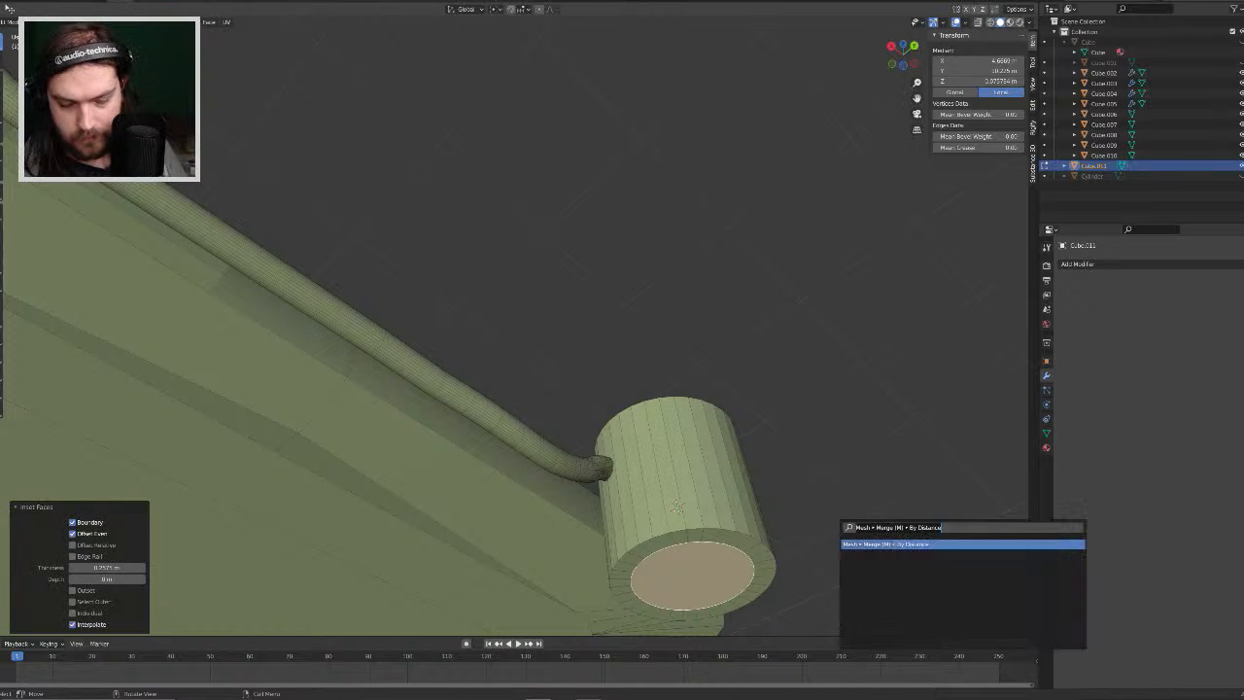
type("bridge")
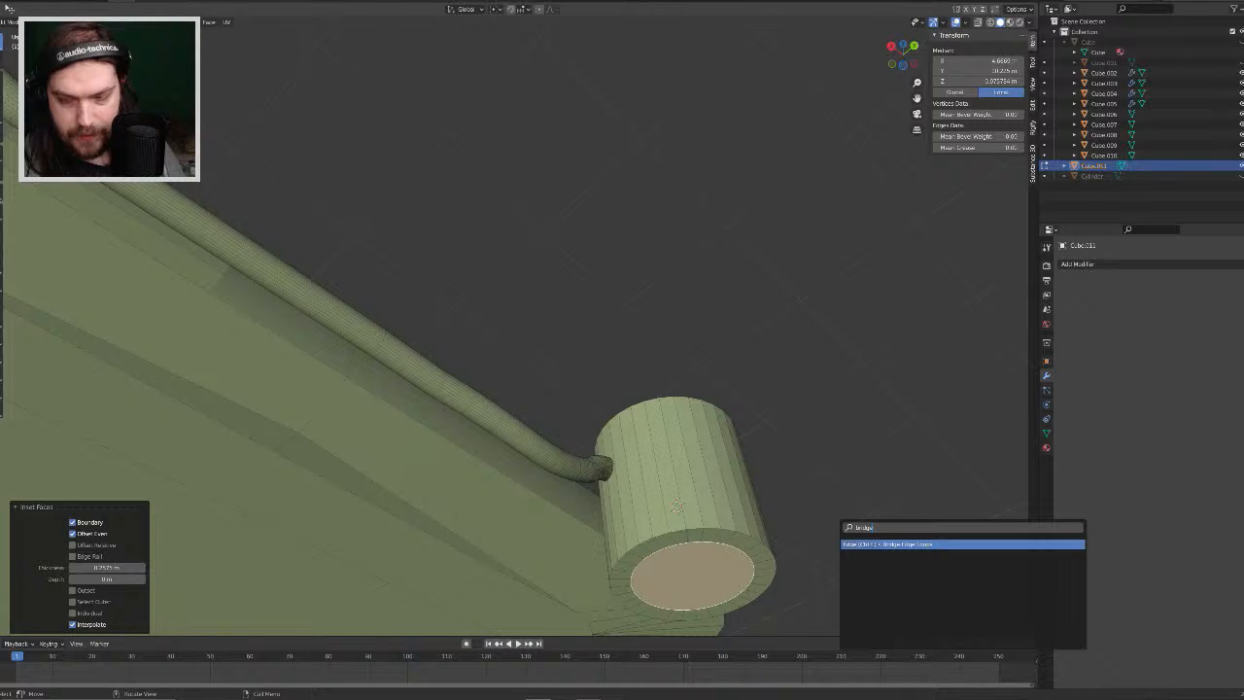
key("Return")
middle_click_drag(832, 440, 798, 556)
key("Tab")
key("Tab")
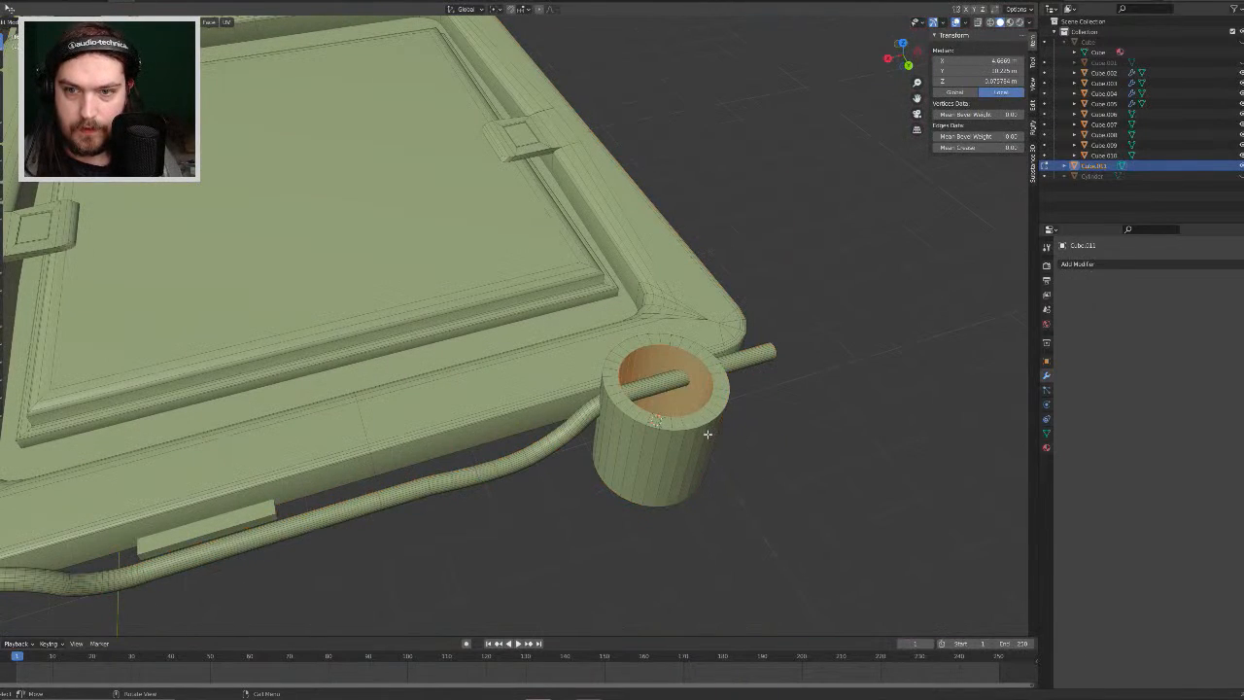
Step: Select the whole tube and rotate it 90° about X and 90° about Z to lie along the rod
left_click(709, 435)
key("ctrl+l")
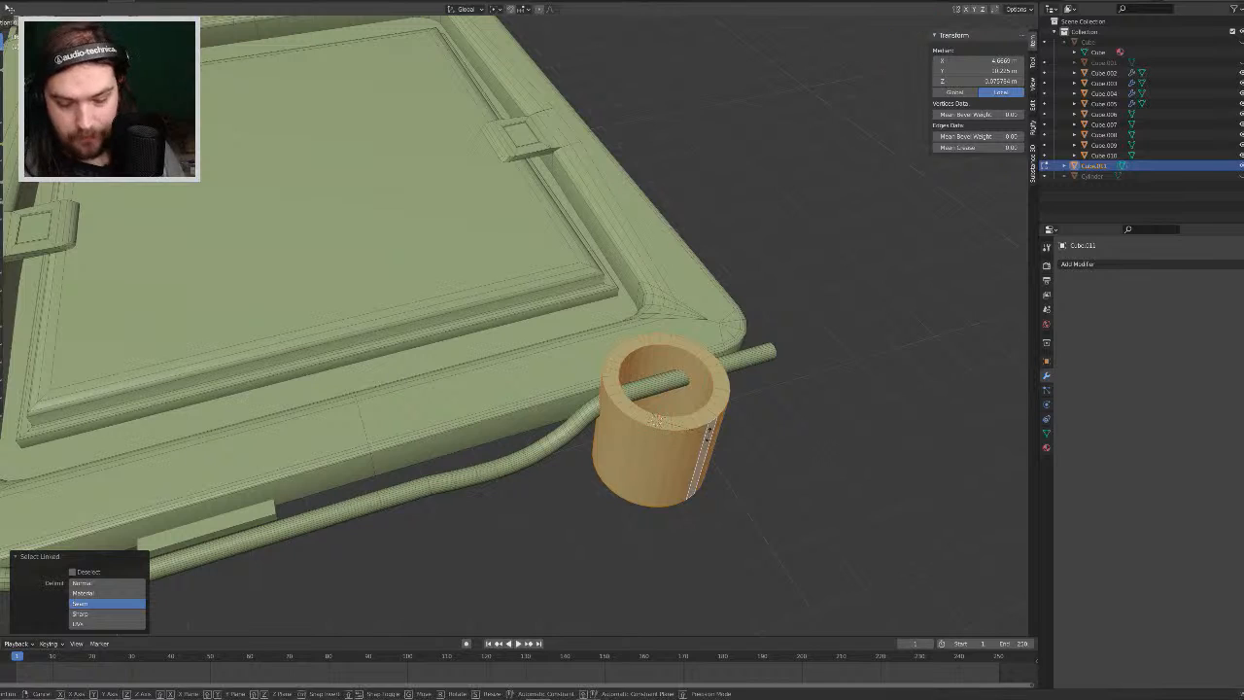
type("rx90")
key("Return")
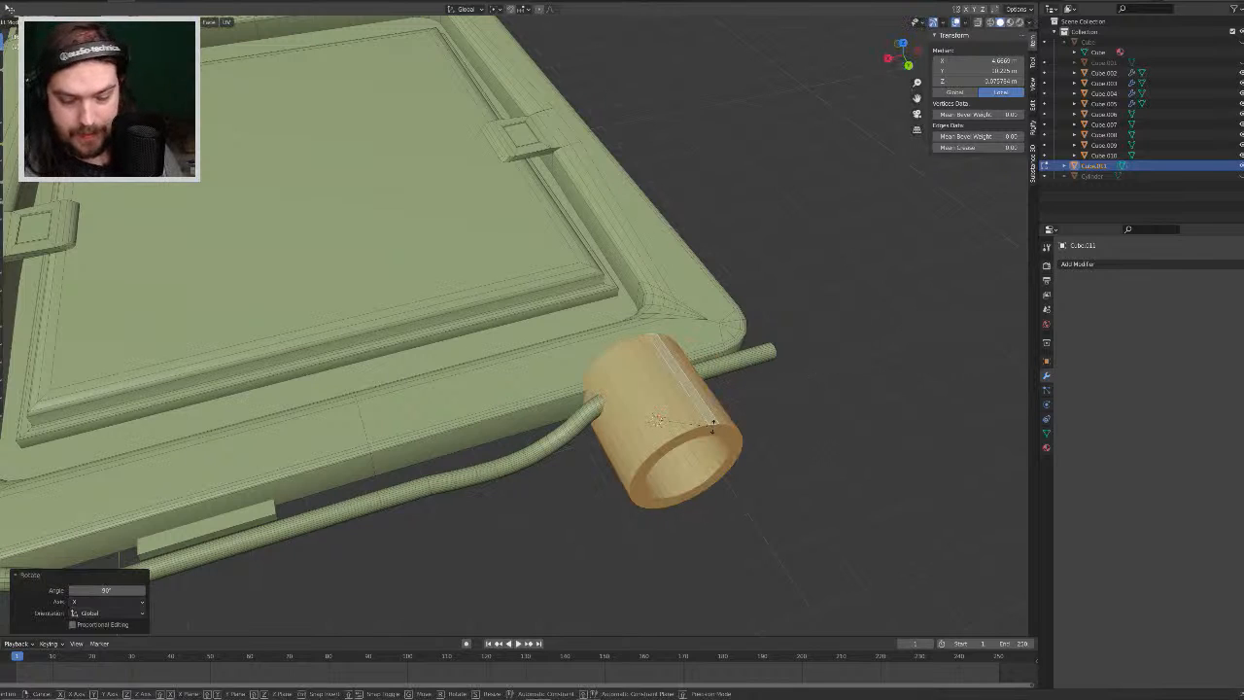
type("rz90")
key("Return")
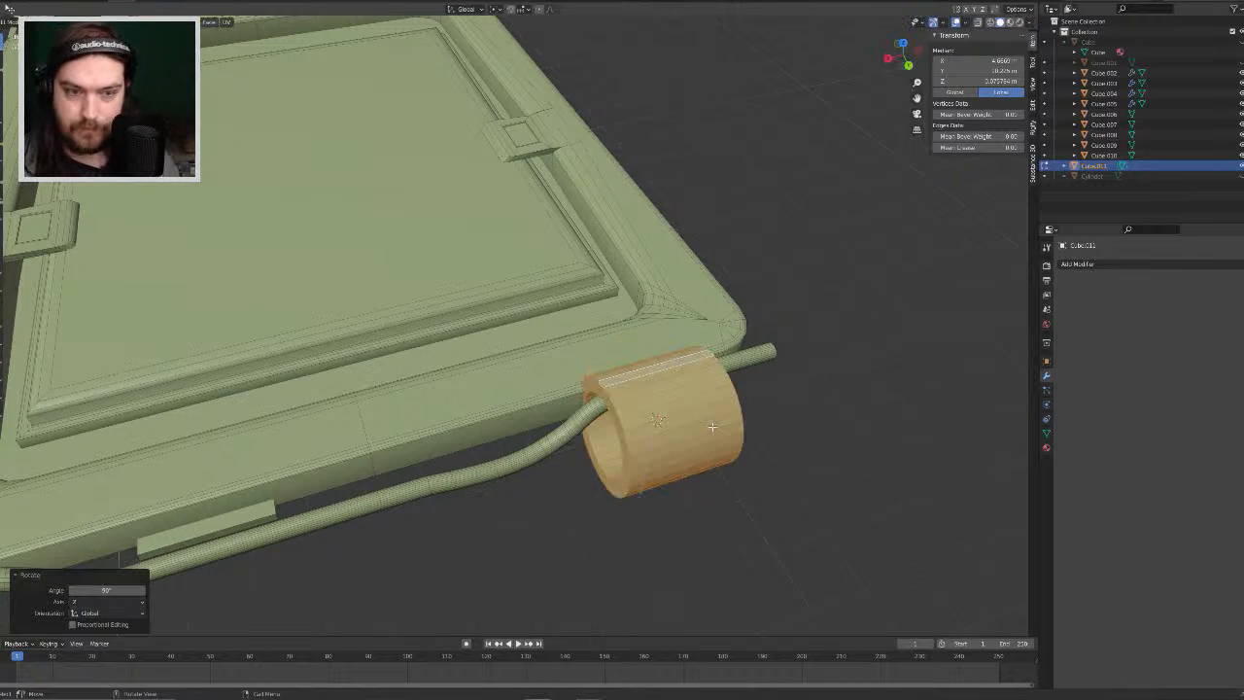
Step: Move the tube over the rod opposite the middle of the block and scale it to about 0.307
key("KP_7")
key("g")
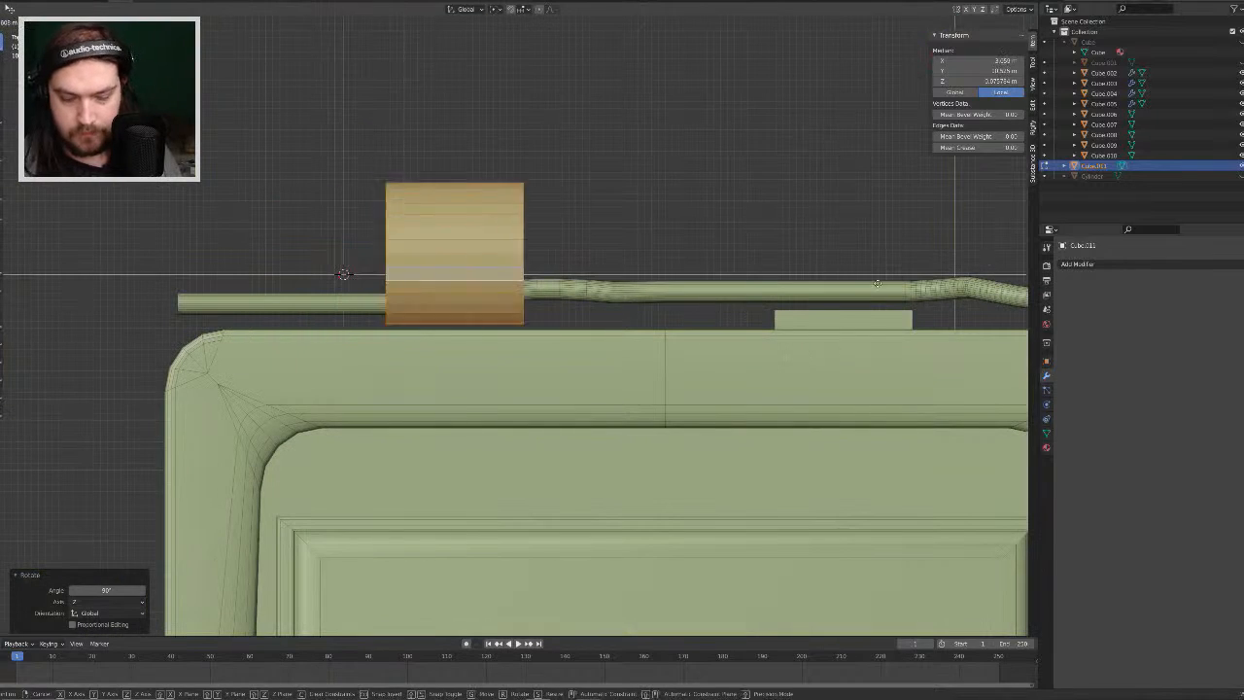
left_click(163, 334)
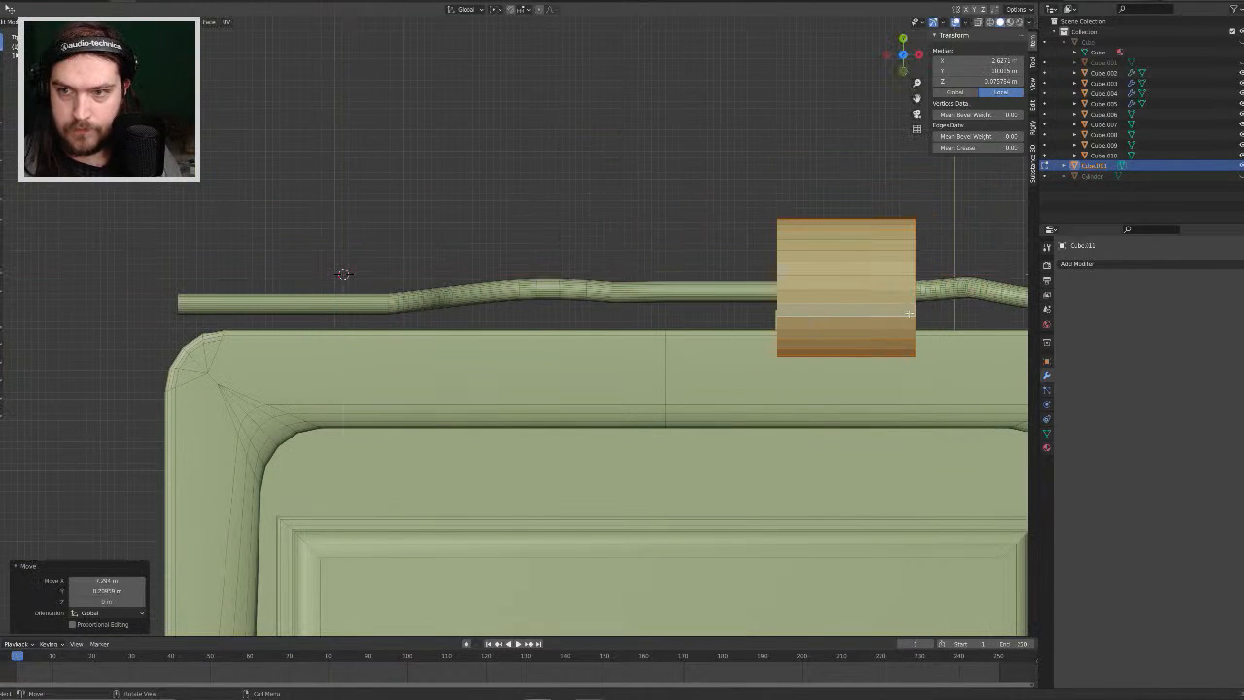
key("s")
left_click(885, 308)
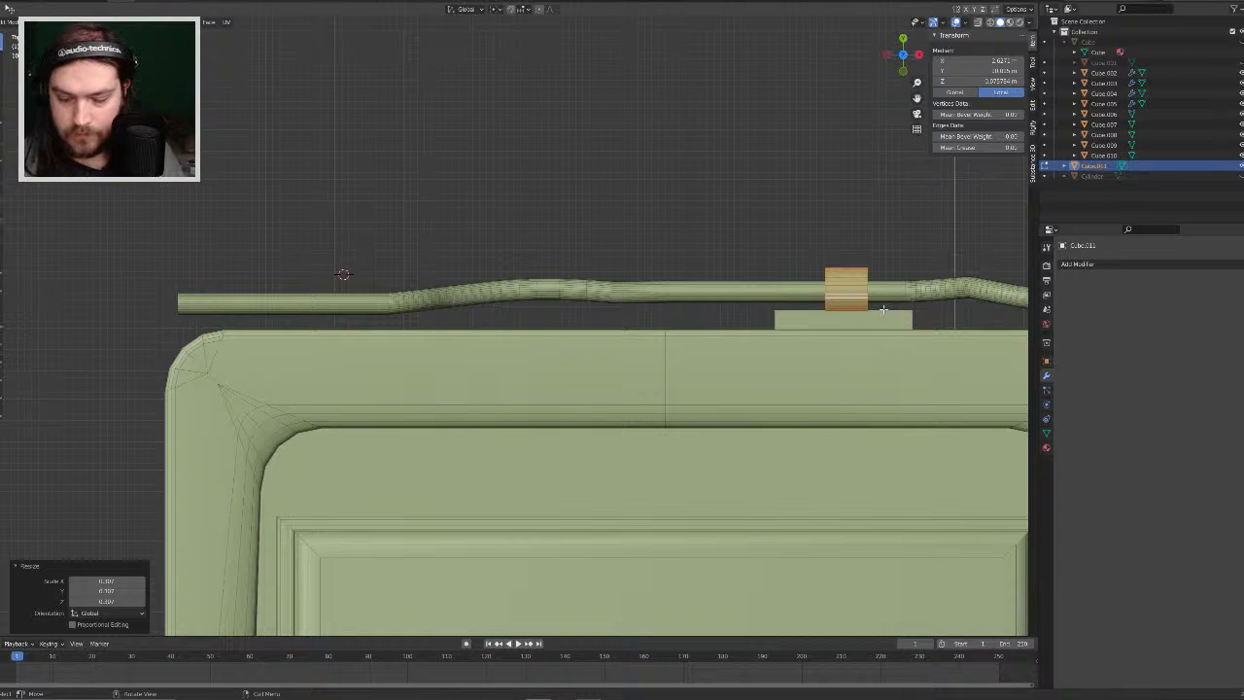
Step: Lower the tube along Z so that it surrounds the rod
middle_click_drag(882, 309, 641, 421)
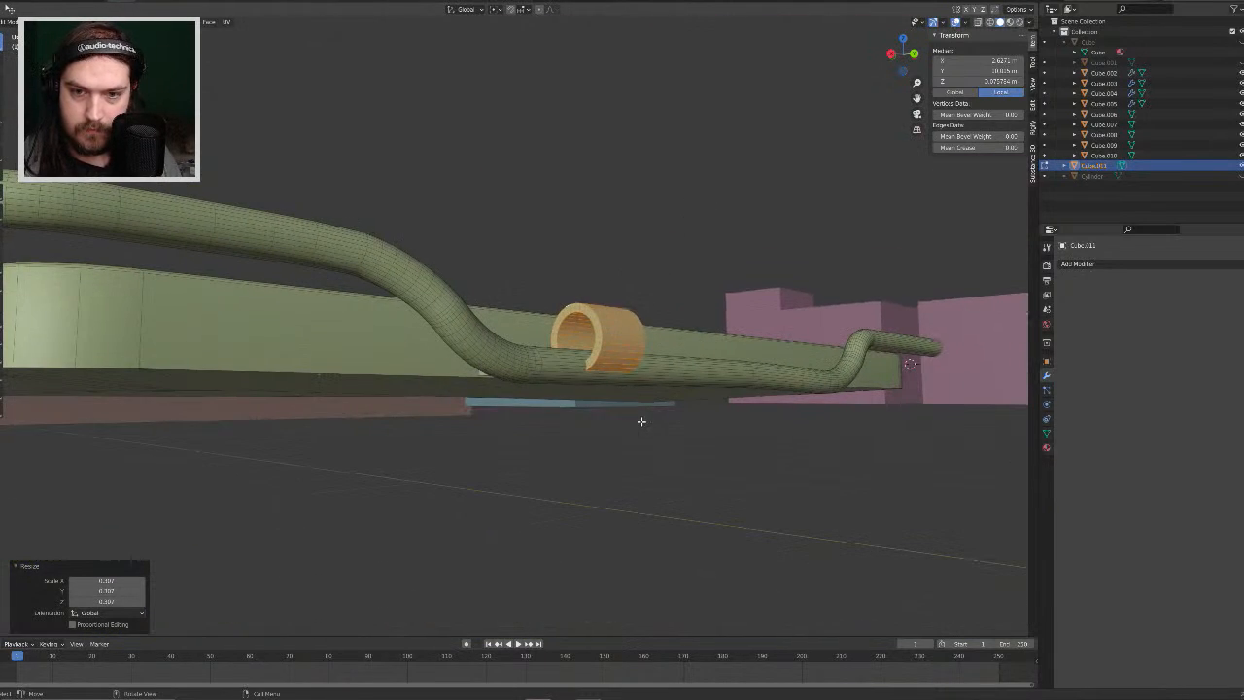
key("g")
key("z")
left_click(646, 428)
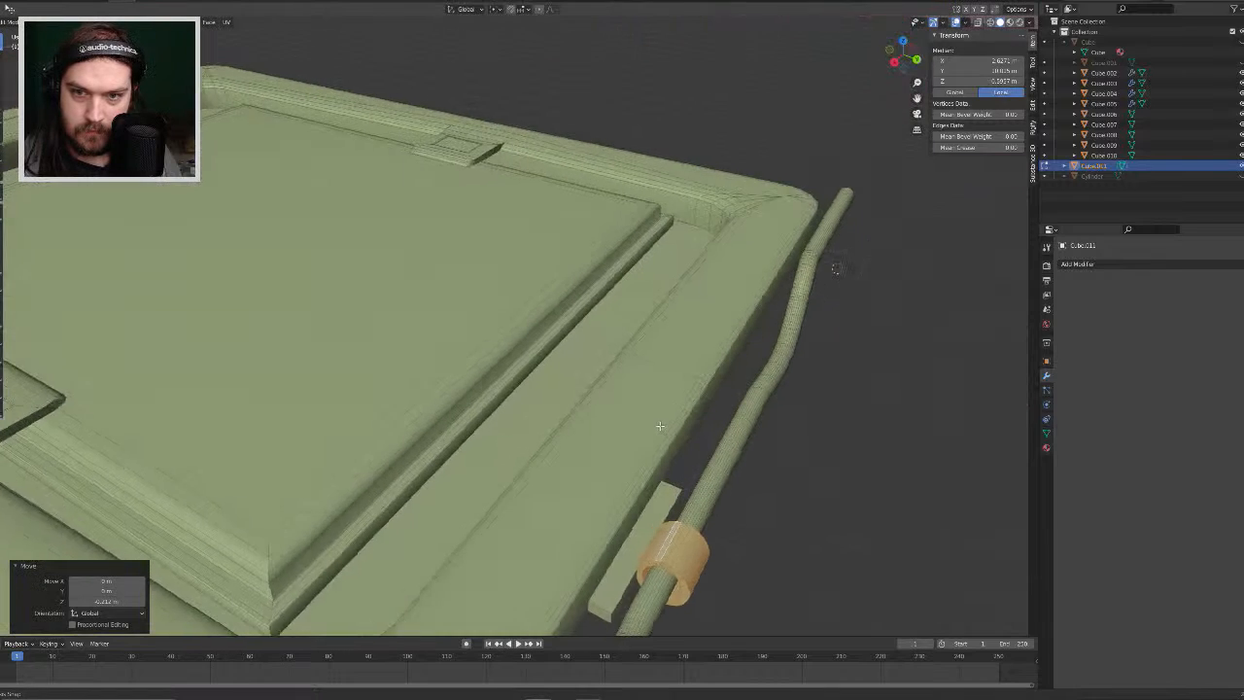
Step: Shift the tube slightly along Y toward the frame to centre it around the rod
middle_click_drag(660, 425, 685, 440)
scroll(768, 511, "up", 2)
middle_click_drag(738, 486, 683, 253, "shift")
key("g")
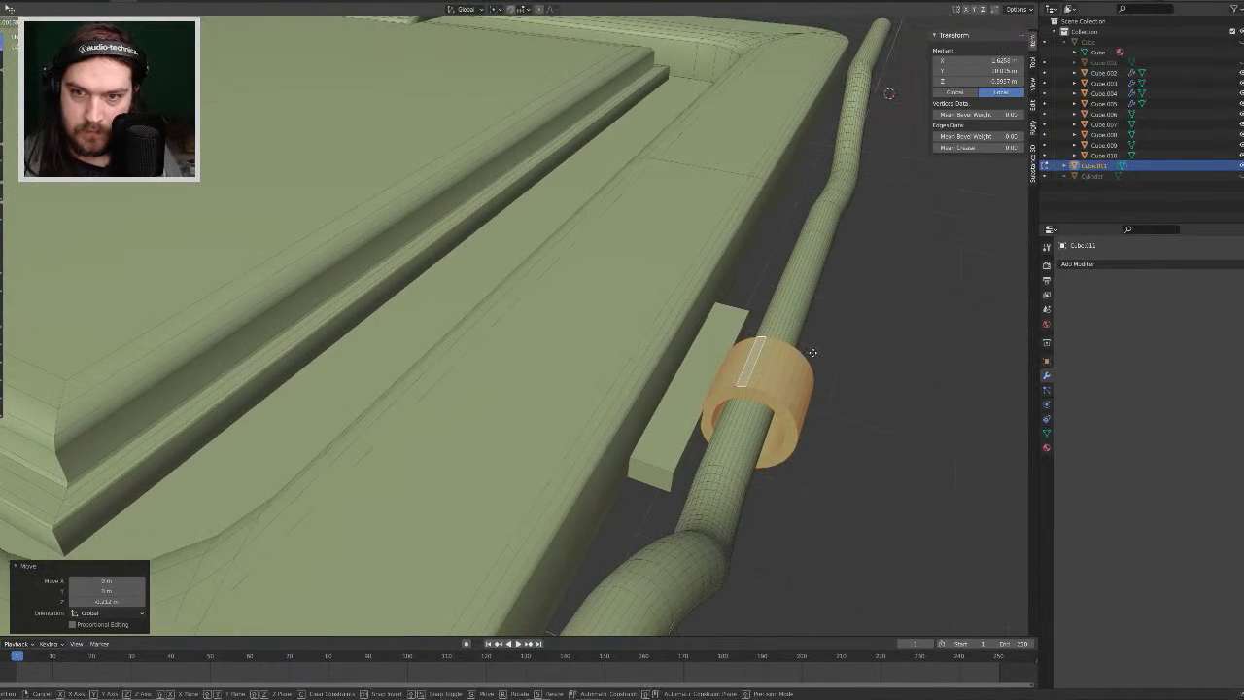
key("y")
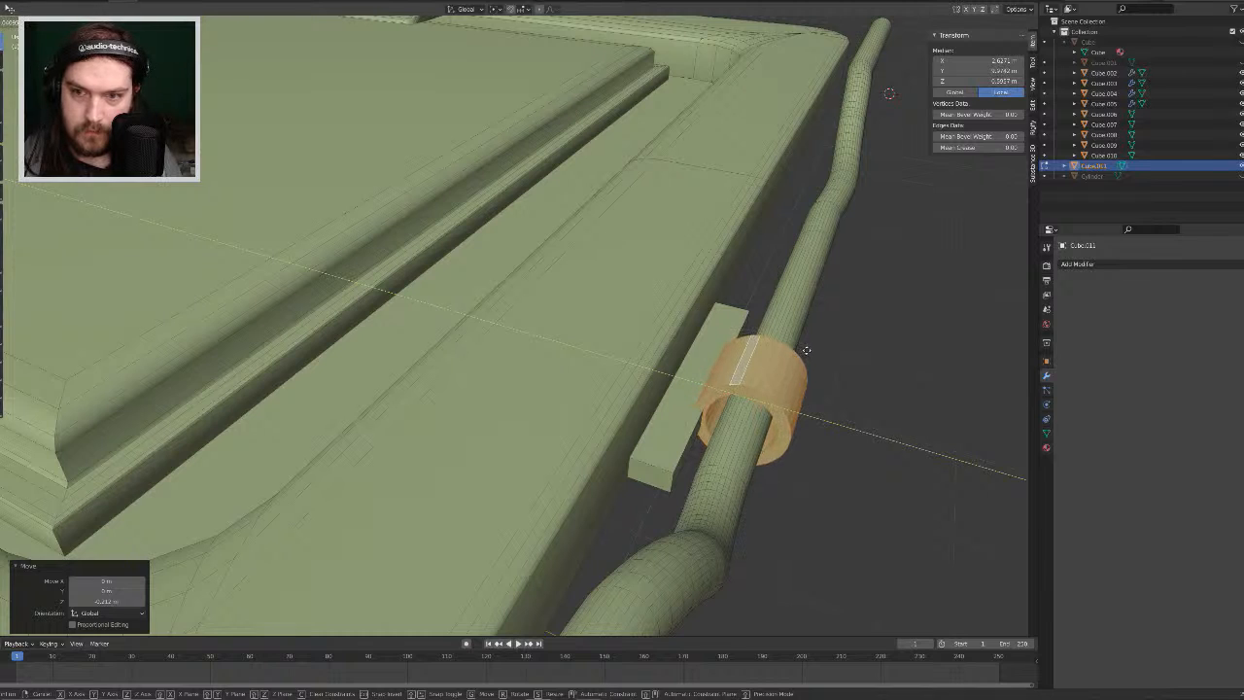
left_click(806, 350)
middle_click_drag(786, 378, 816, 333)
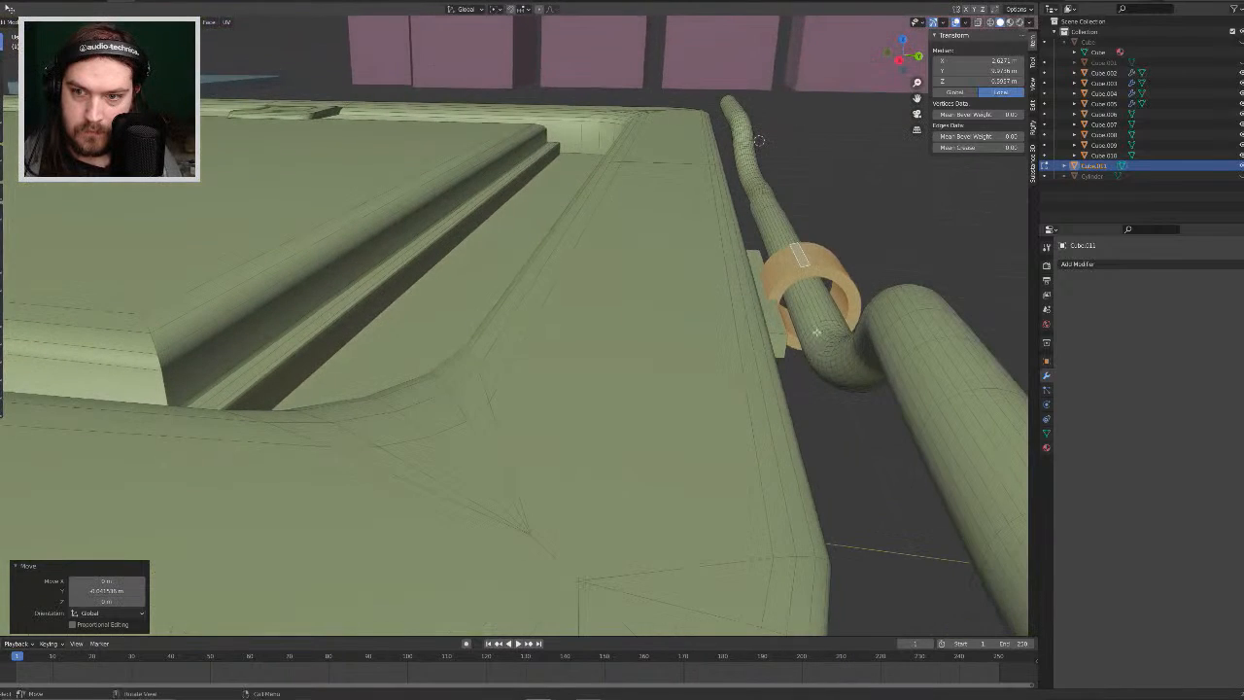
Step: Select the collar's inner edge loop and scale it to 0.794 in Y and Z, keeping X unscaled, to narrow the opening
key("2")
left_click(827, 280, "alt")
middle_click_drag(844, 293, 376, 240)
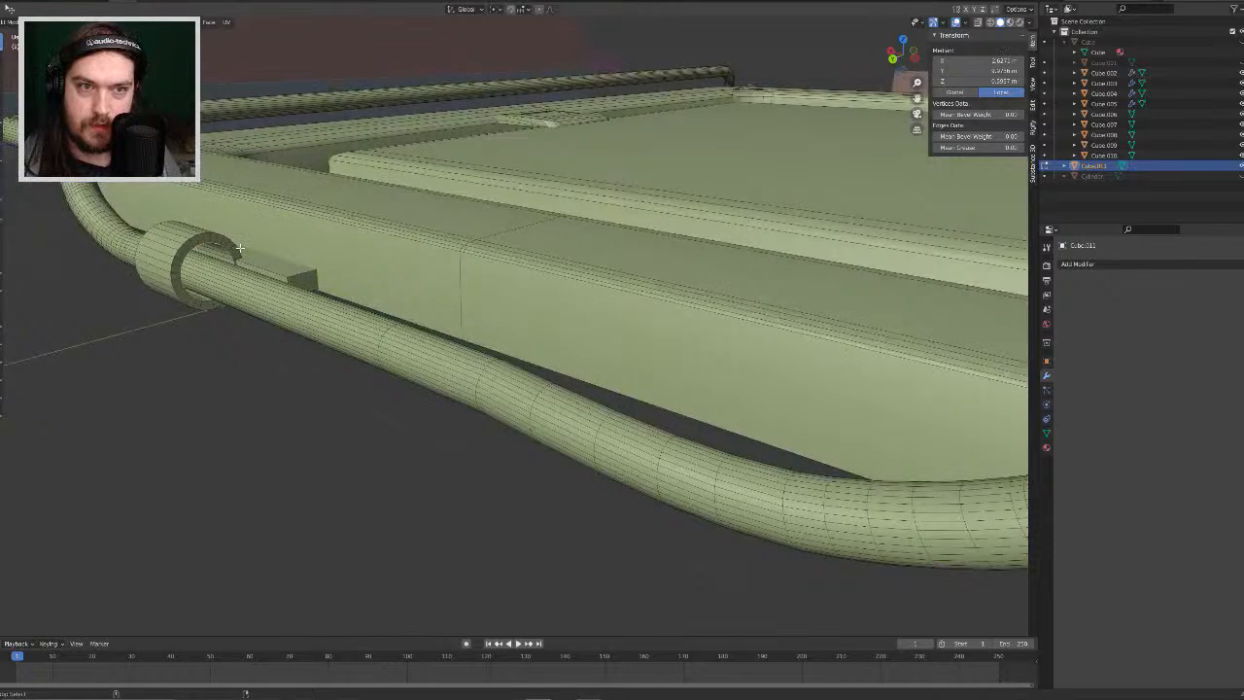
key("g")
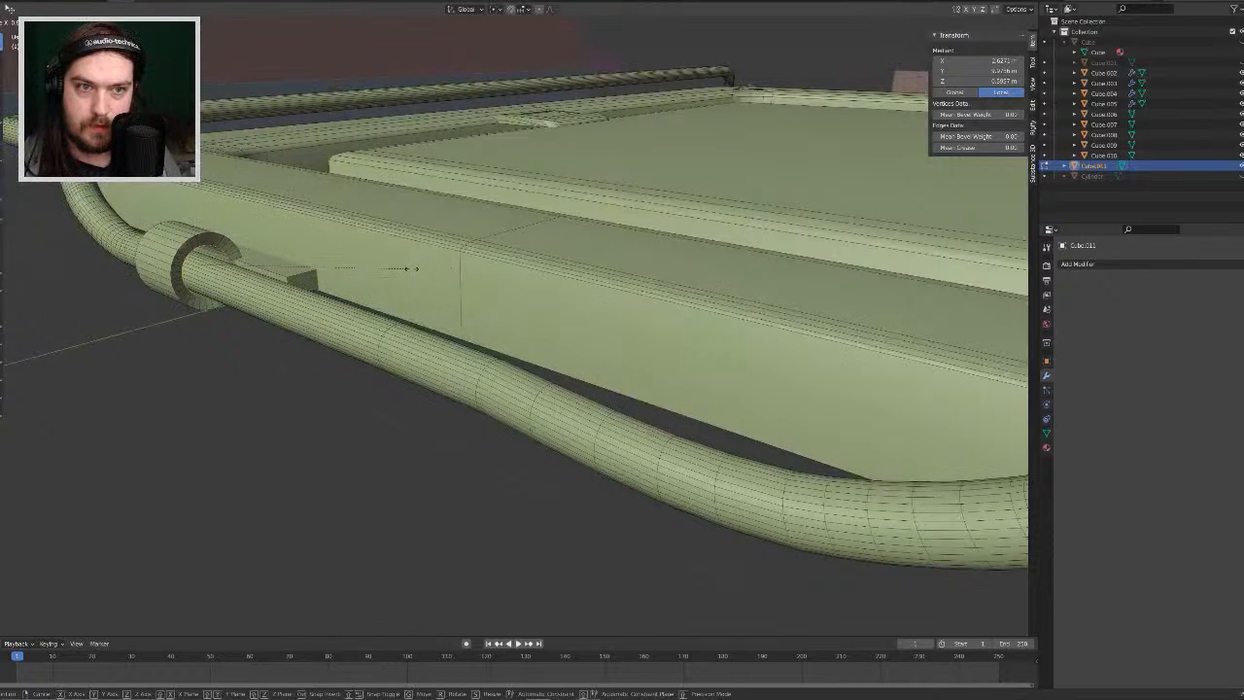
key("x")
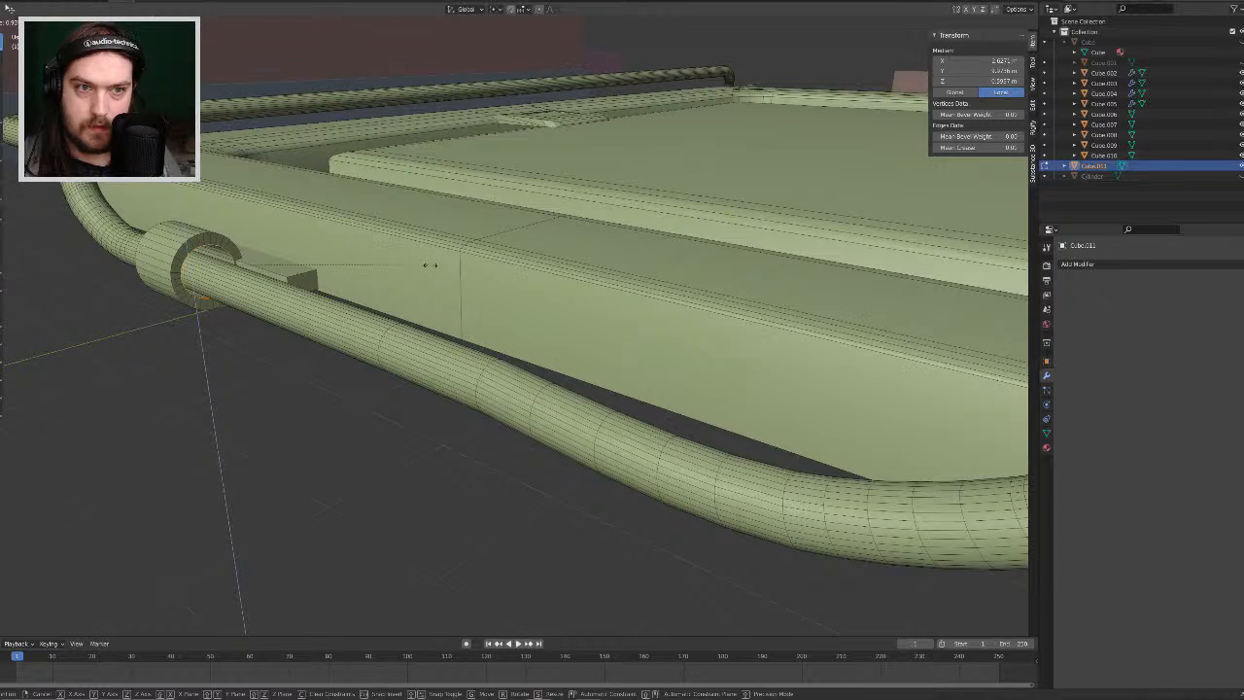
key("shift+y")
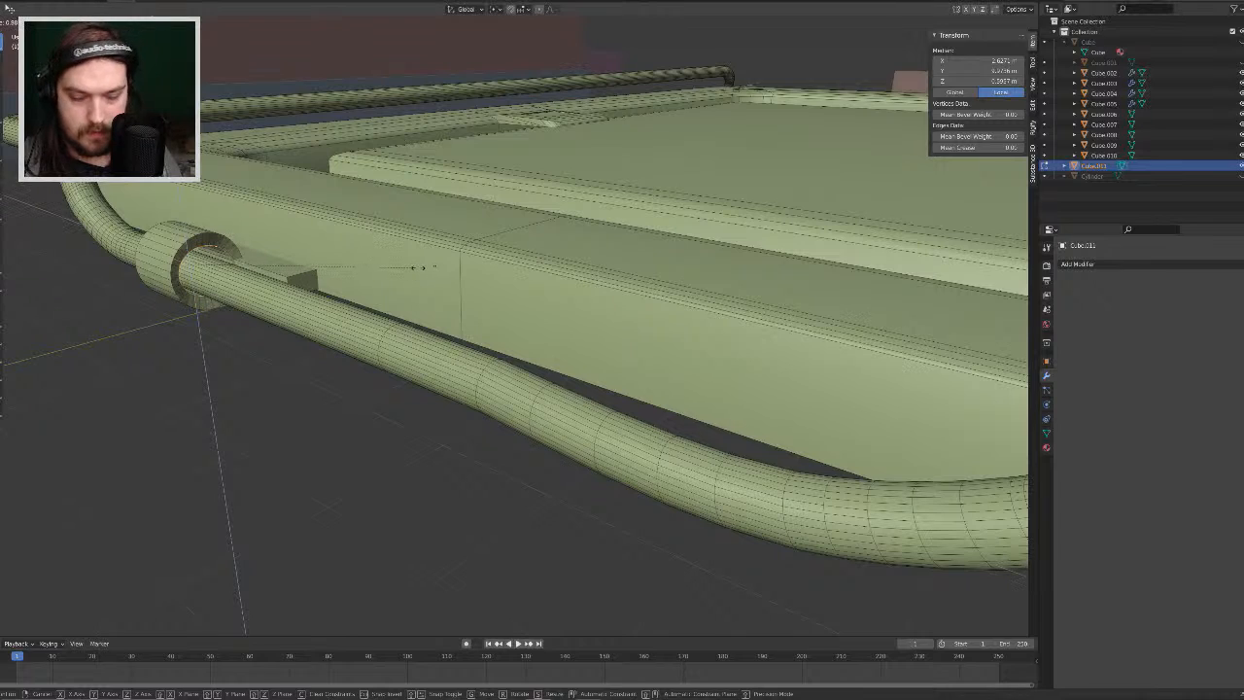
key("shift+z")
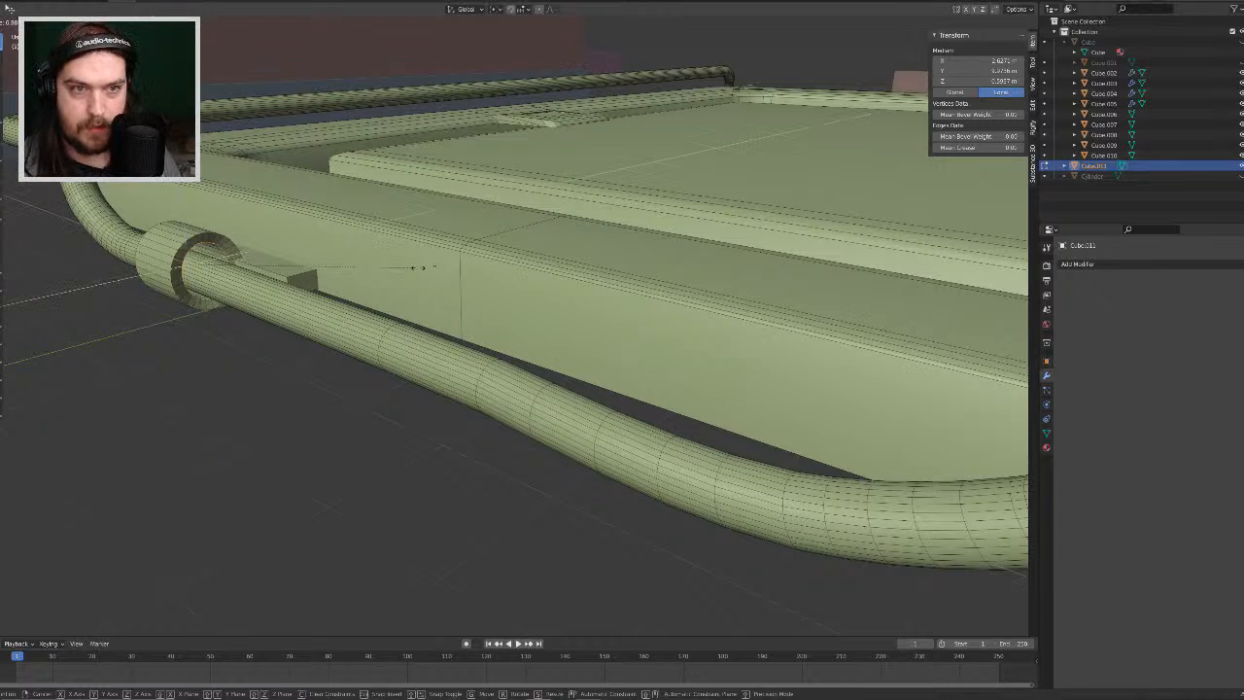
key("z")
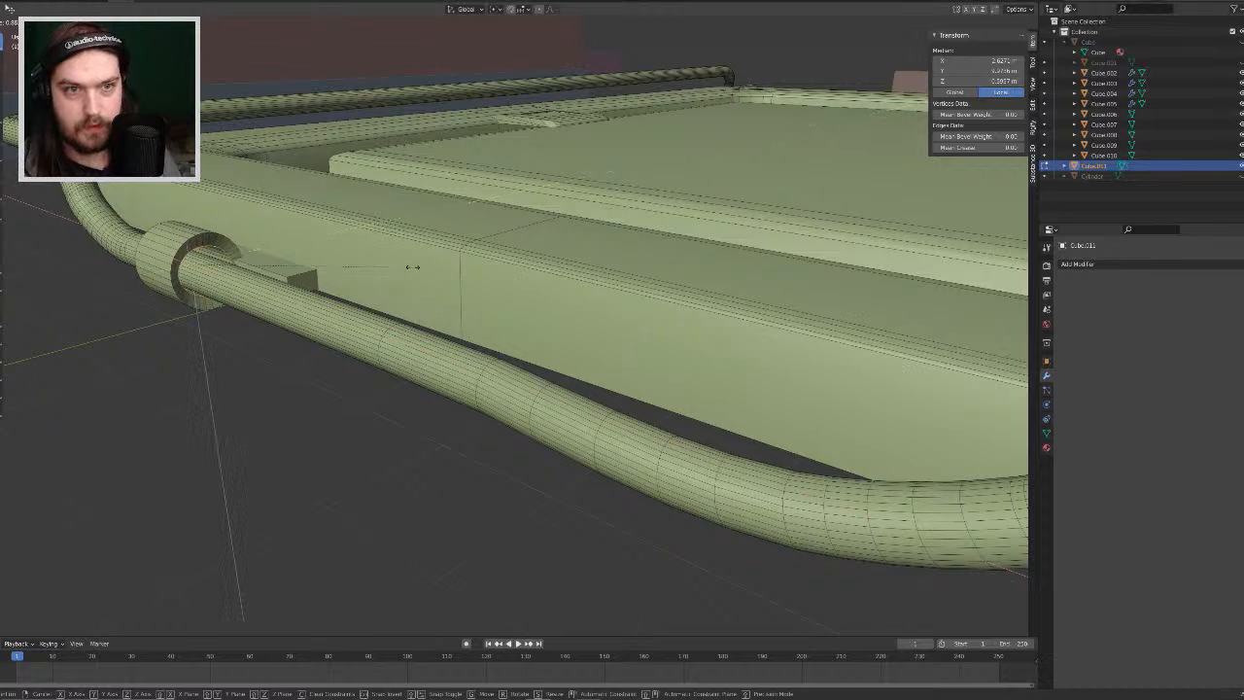
key("shift+x")
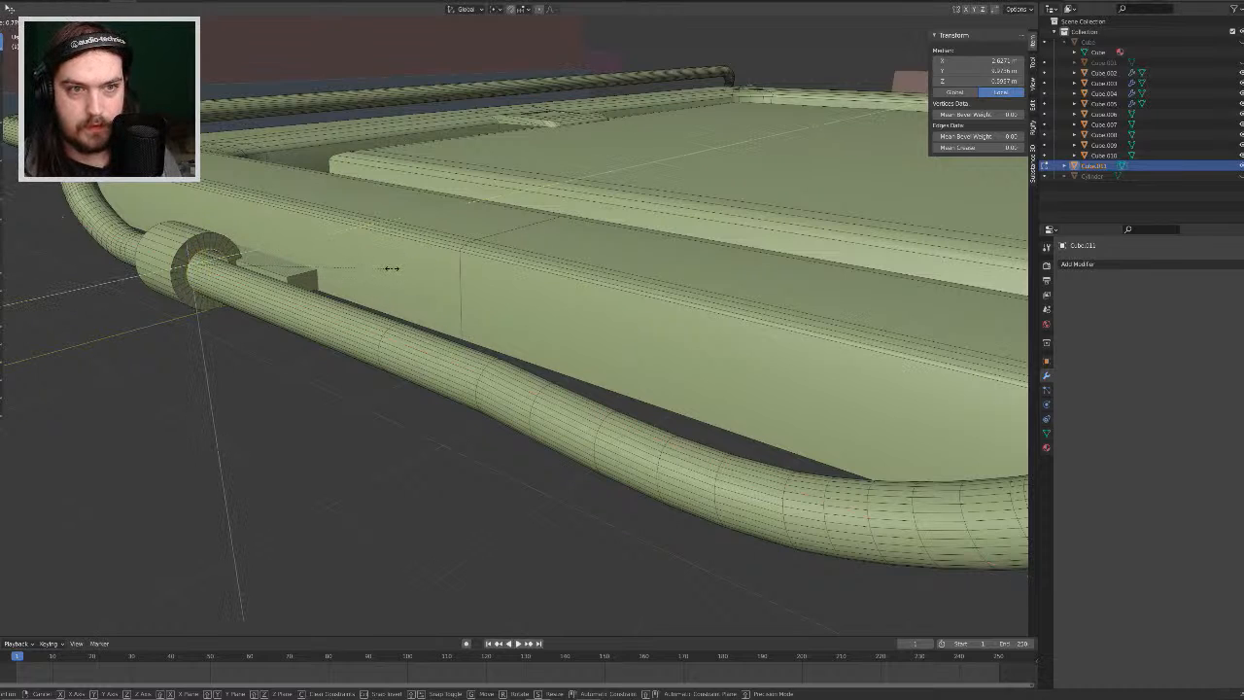
left_click(394, 268)
middle_click_drag(395, 267, 462, 255)
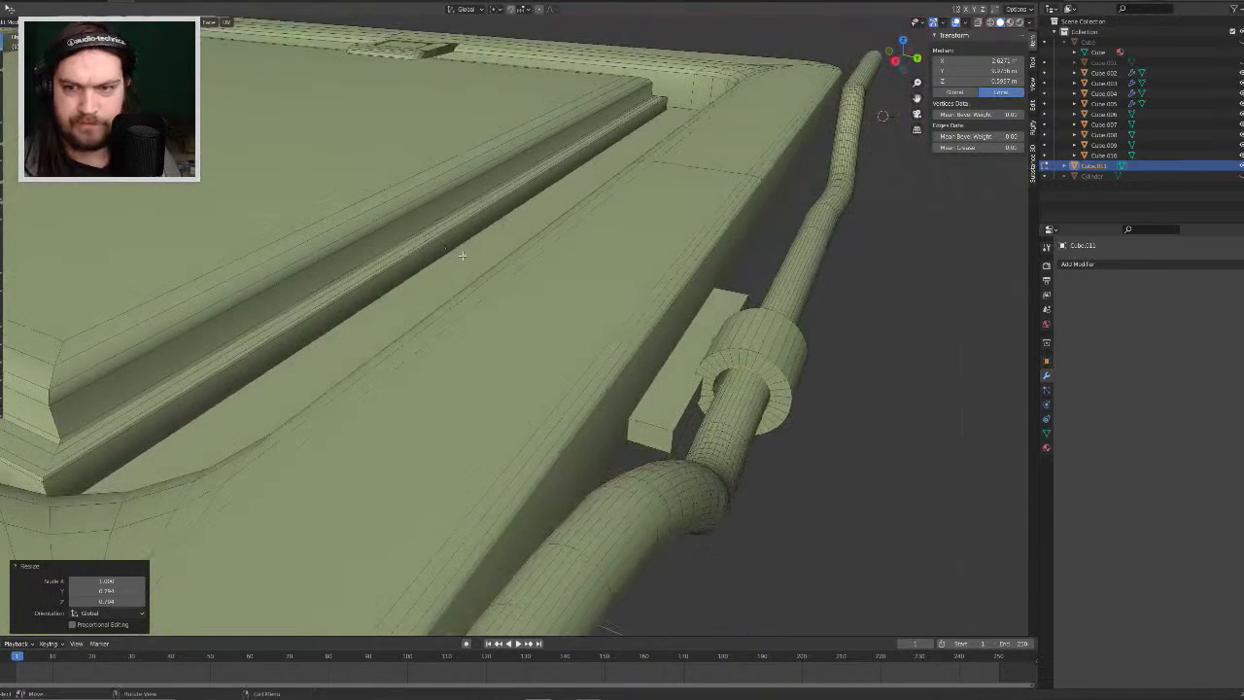
Step: Select the whole collar, shift it slightly along Y away from the frame to centre it on the rod, and leave Edit Mode
key("l")
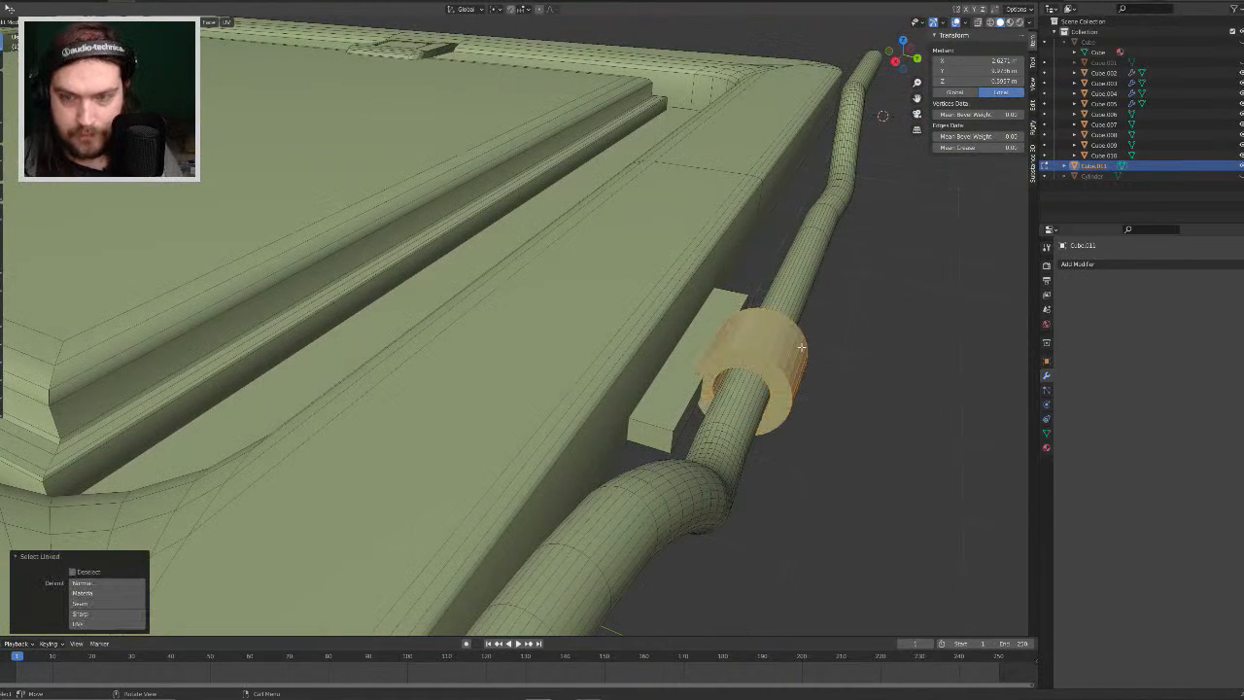
key("g")
key("x")
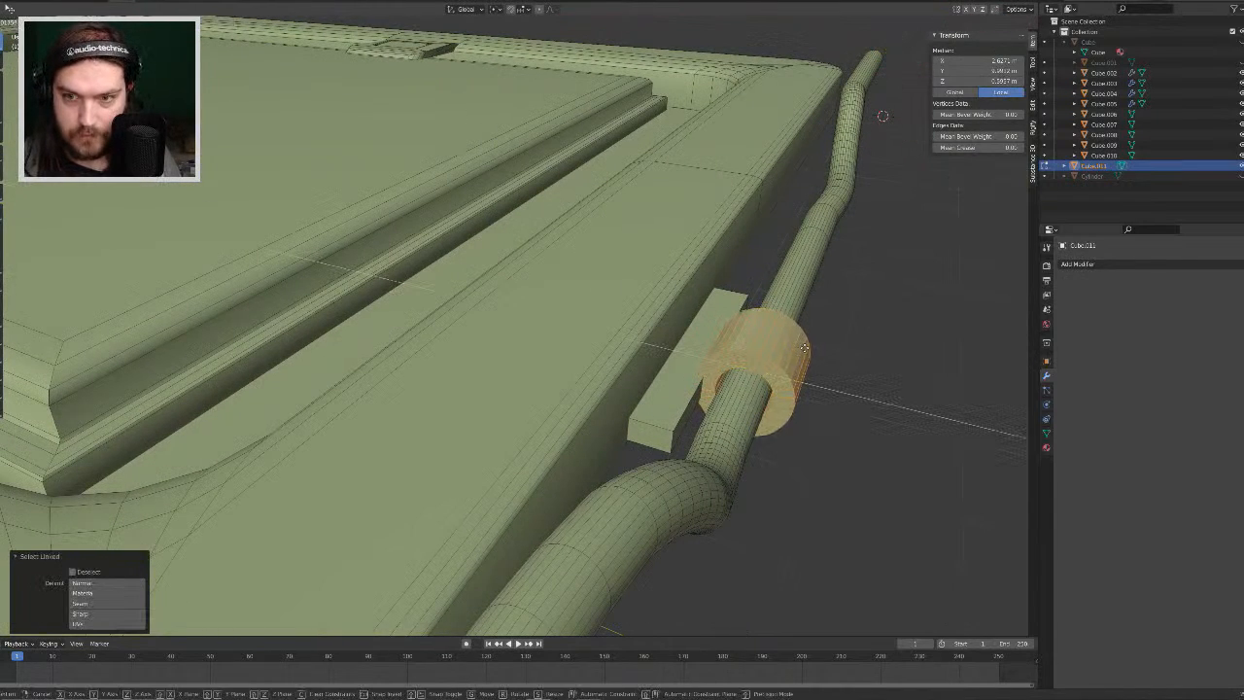
left_click(810, 355)
middle_click_drag(810, 355, 547, 330)
key("Tab")
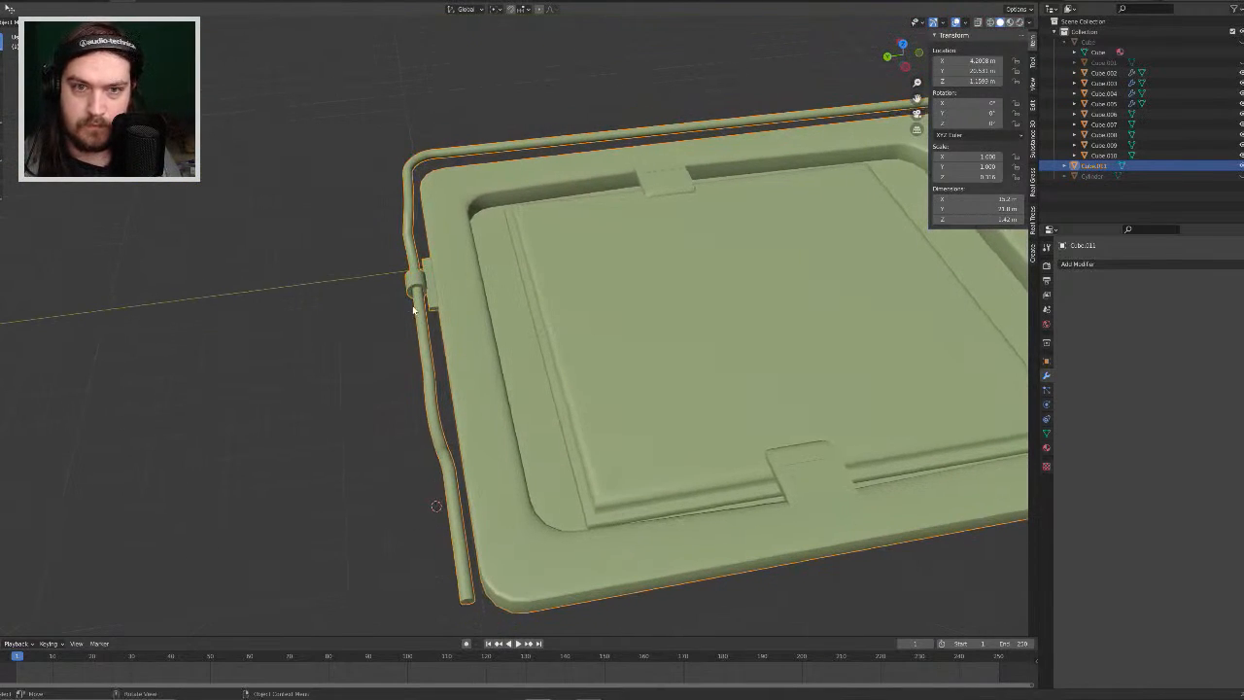
Step: Try to select the bracket's block and collar together as linked geometry in Edit Mode
key("Tab")
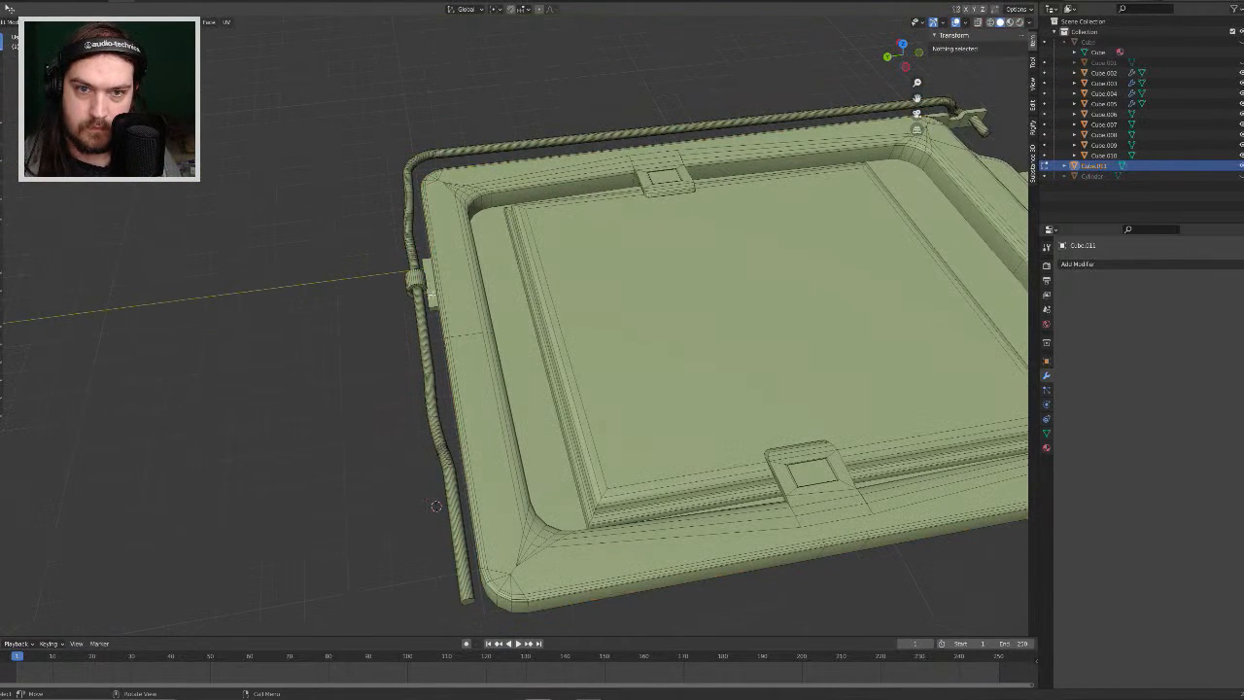
left_click(431, 300)
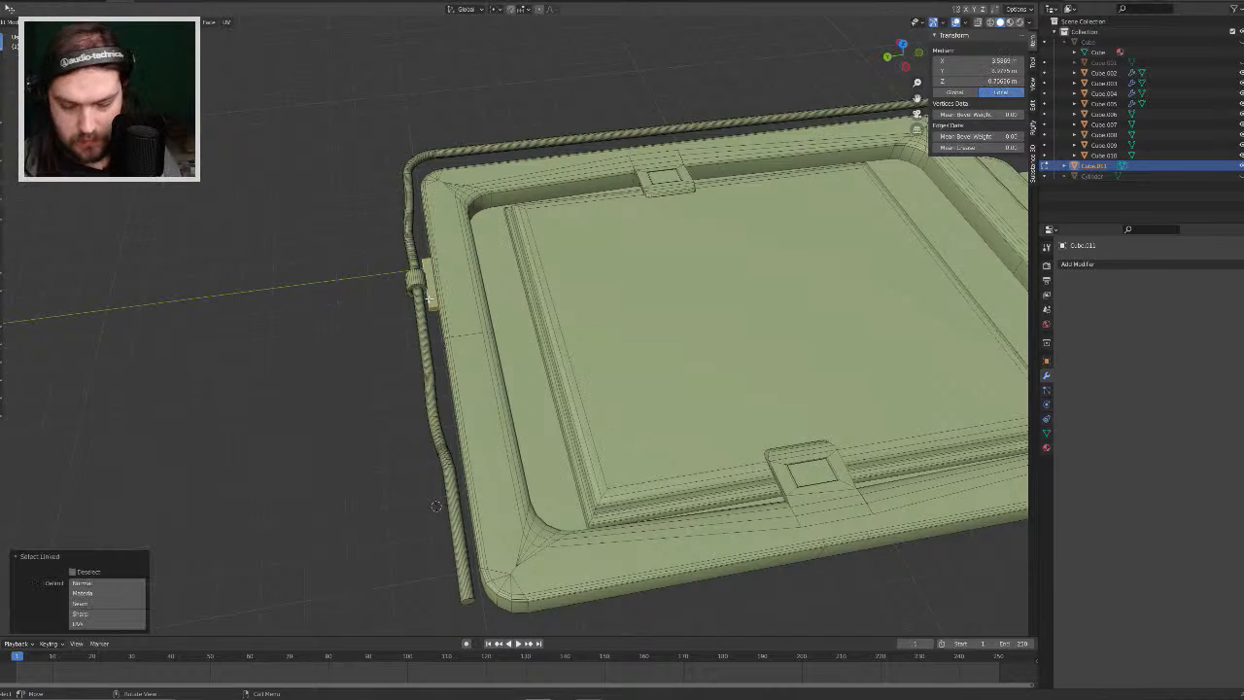
key("l")
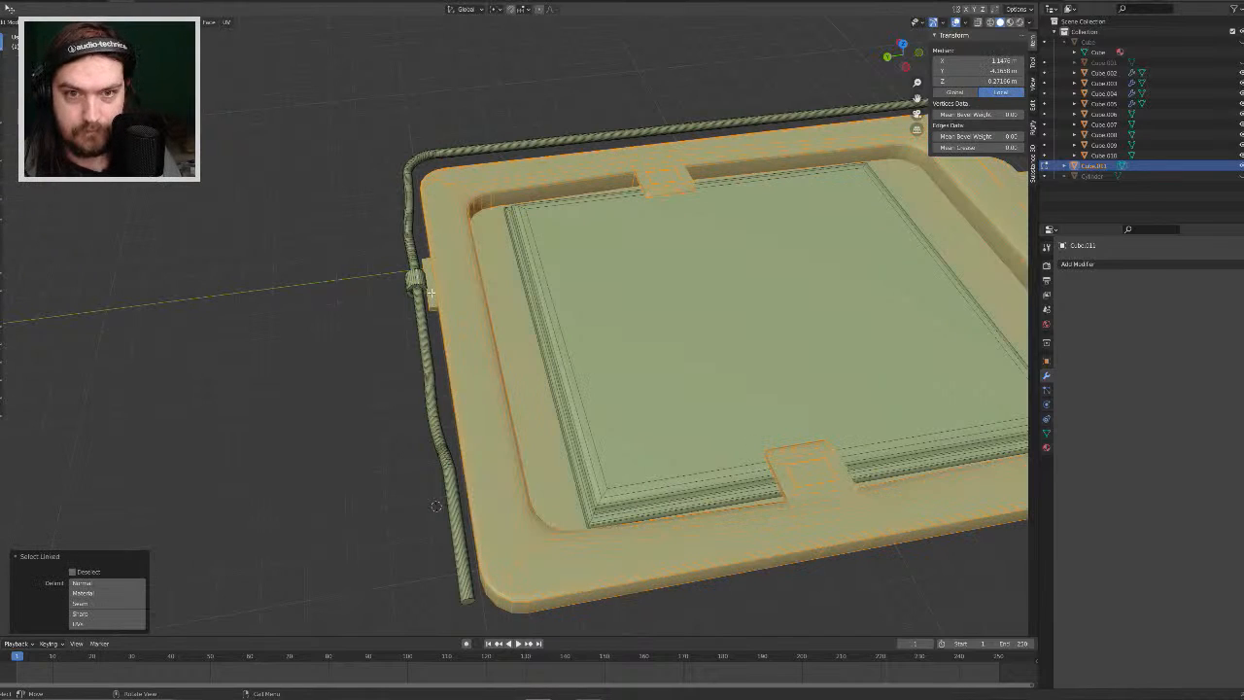
left_click(418, 278)
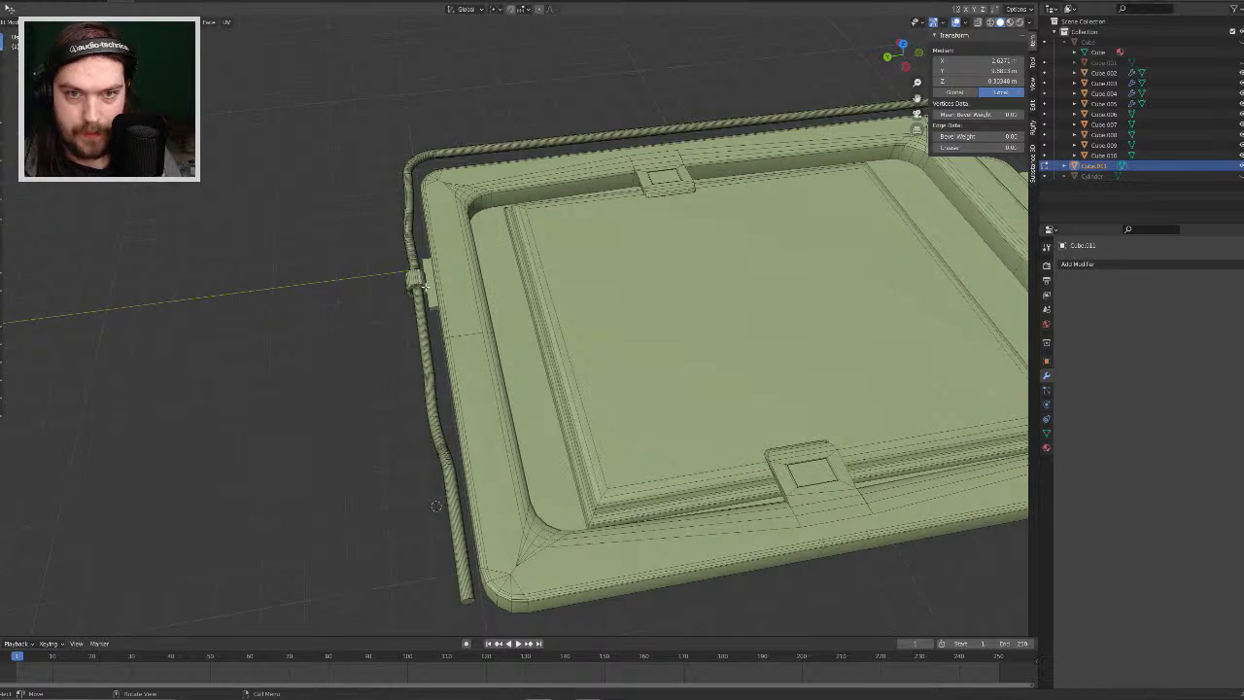
key("l")
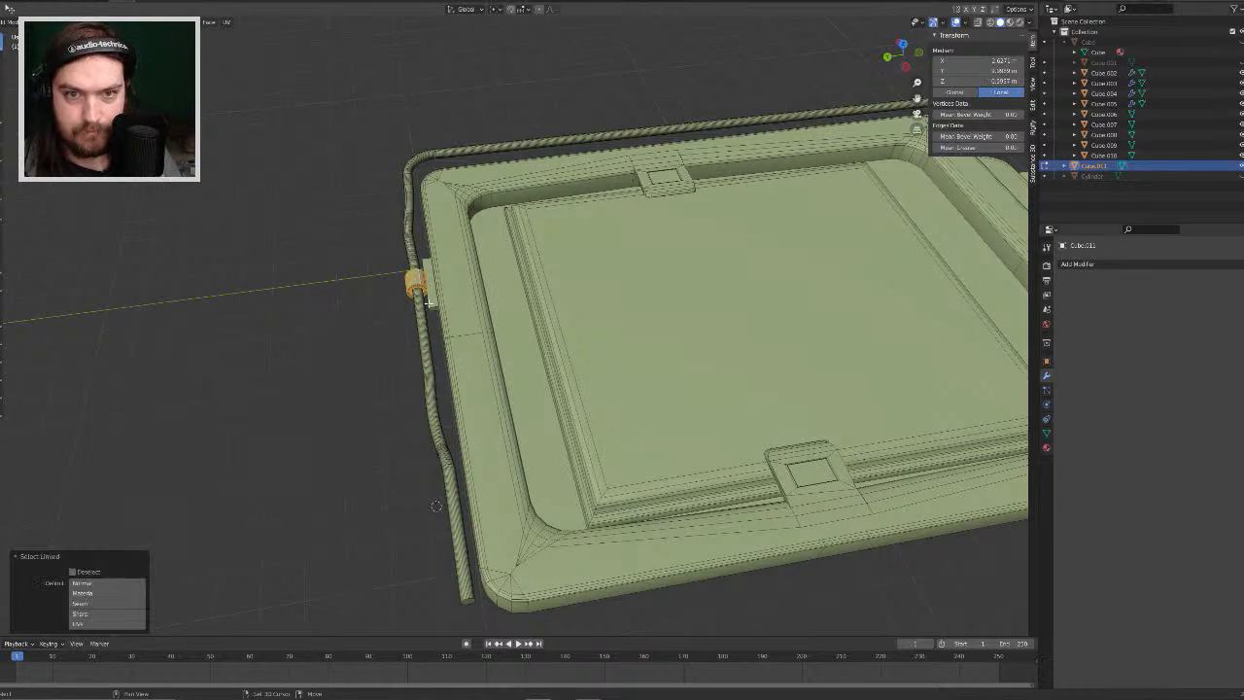
key("l")
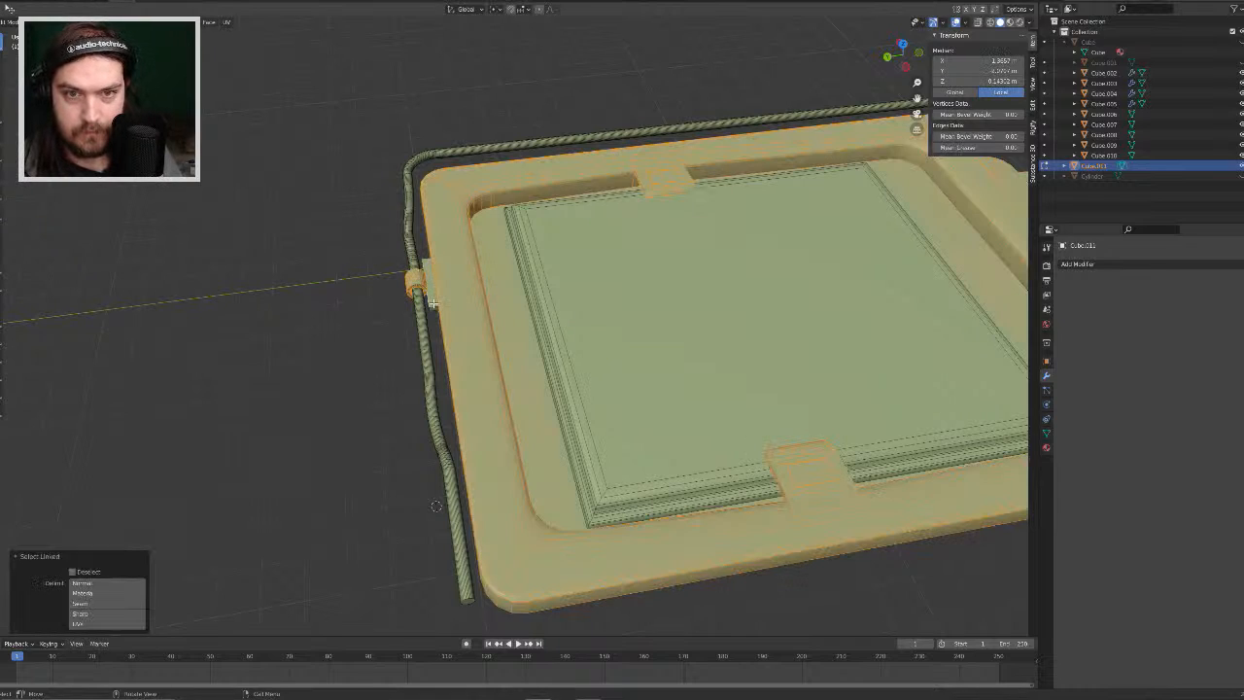
key("ctrl+z")
Step: Select the bracket's block and collar together in wireframe shading, using linked selection delimited by Seam
scroll(414, 304, "up", 3)
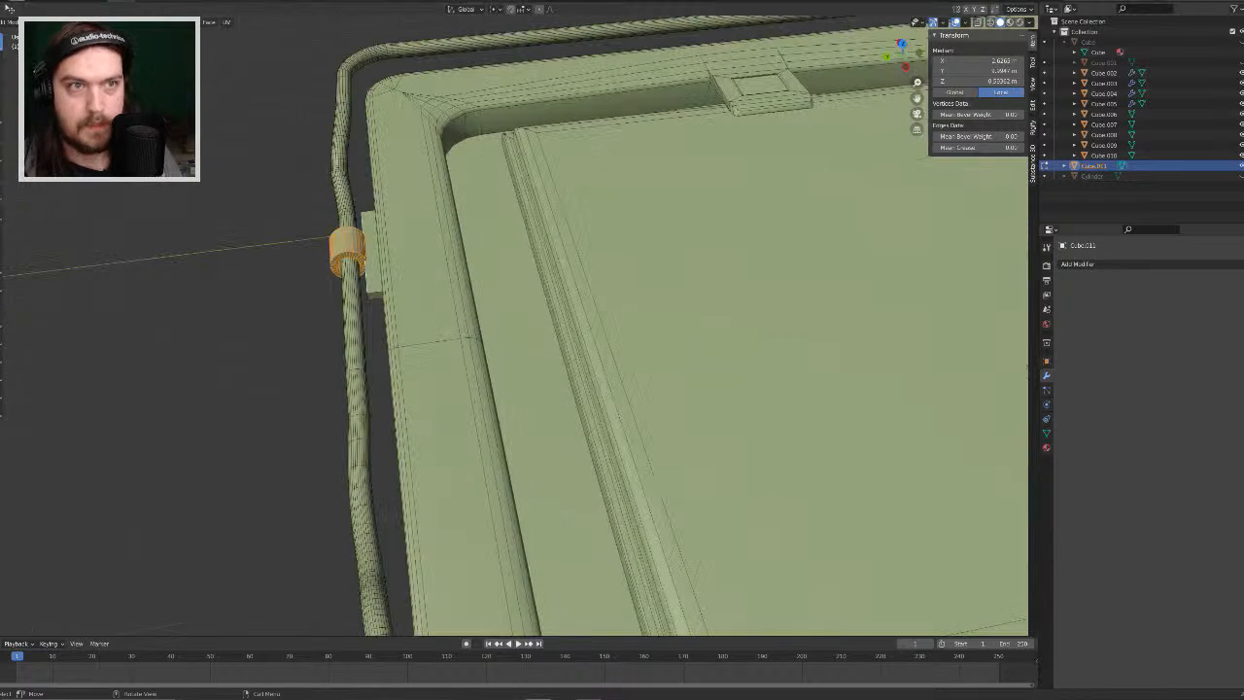
left_click(56, 22)
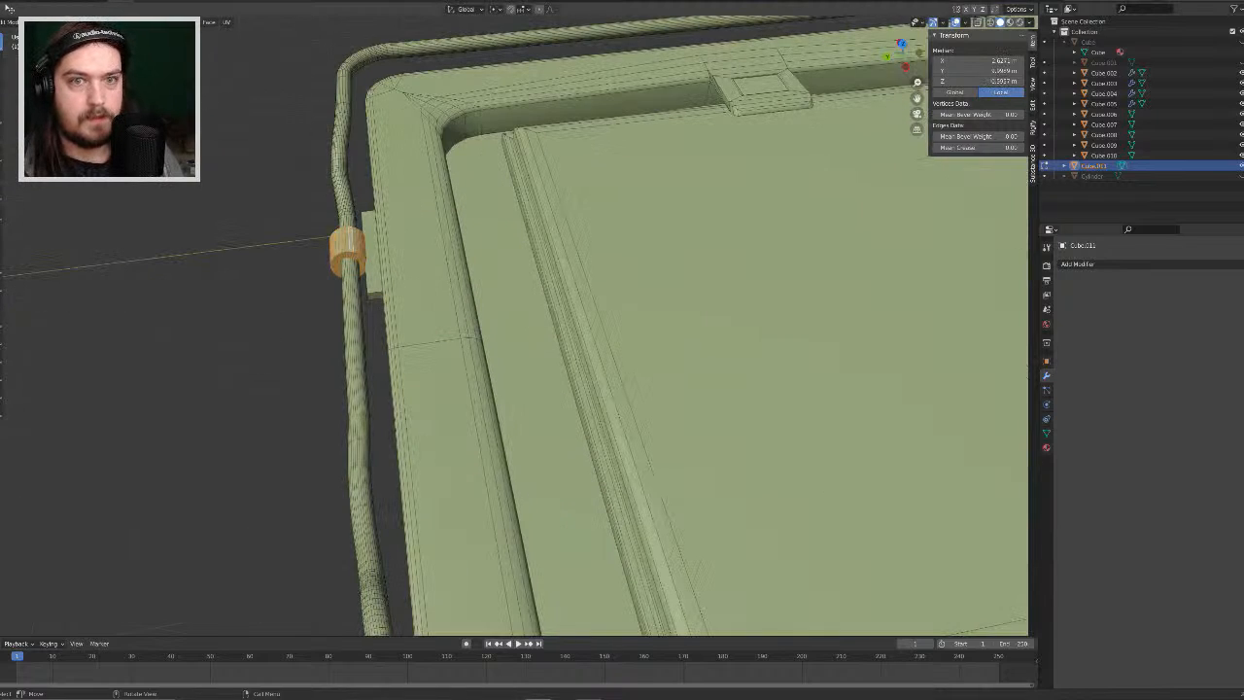
left_click(989, 22)
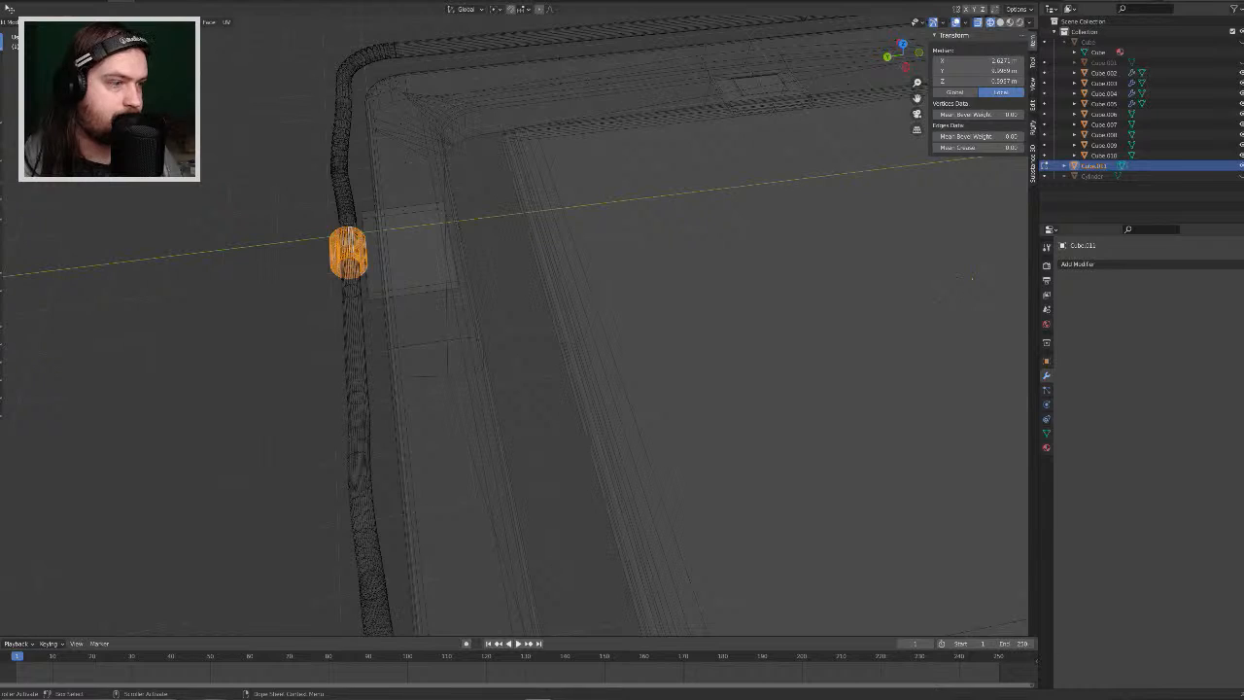
mouse_move(385, 353)
middle_mouse_down()
mouse_move(415, 342)
mouse_move(398, 335)
middle_mouse_up()
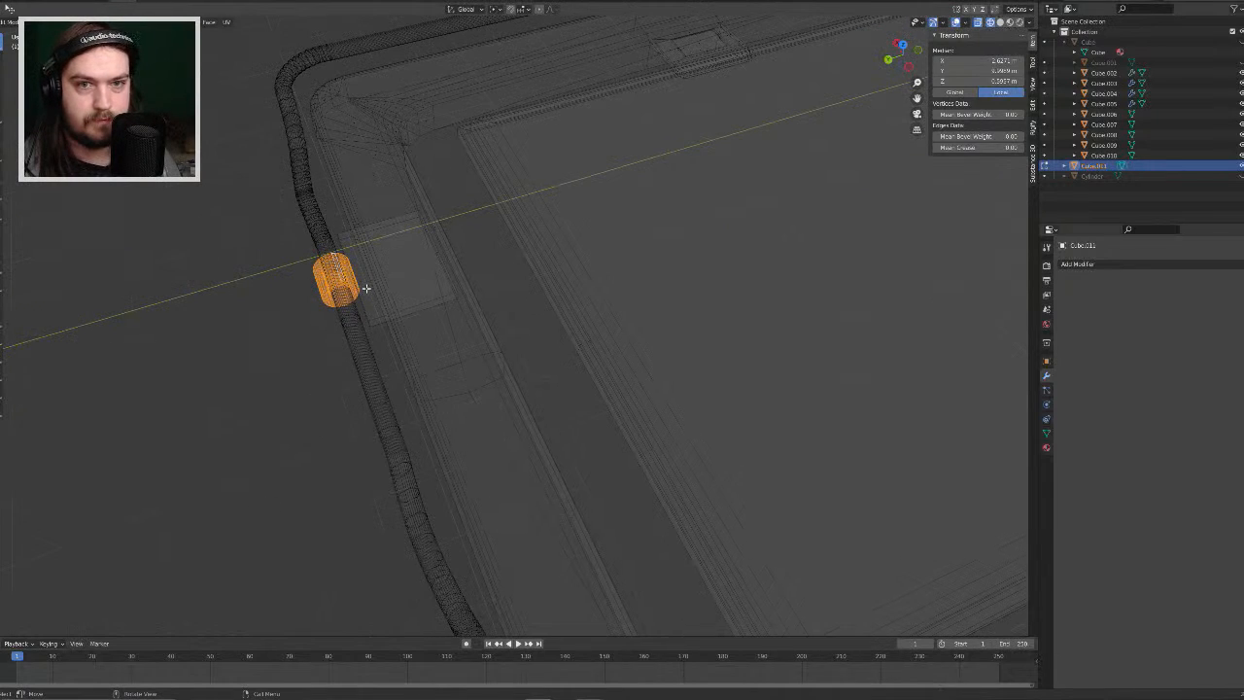
left_click(364, 289)
left_click(398, 265)
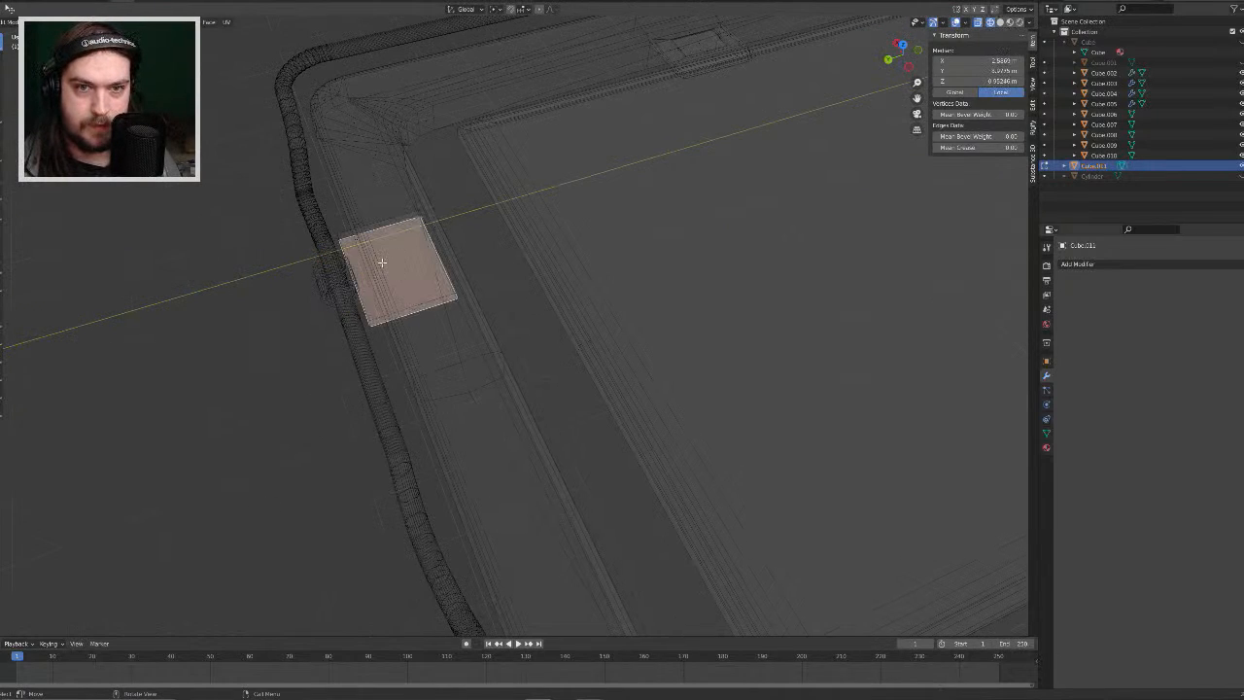
key("ctrl+l")
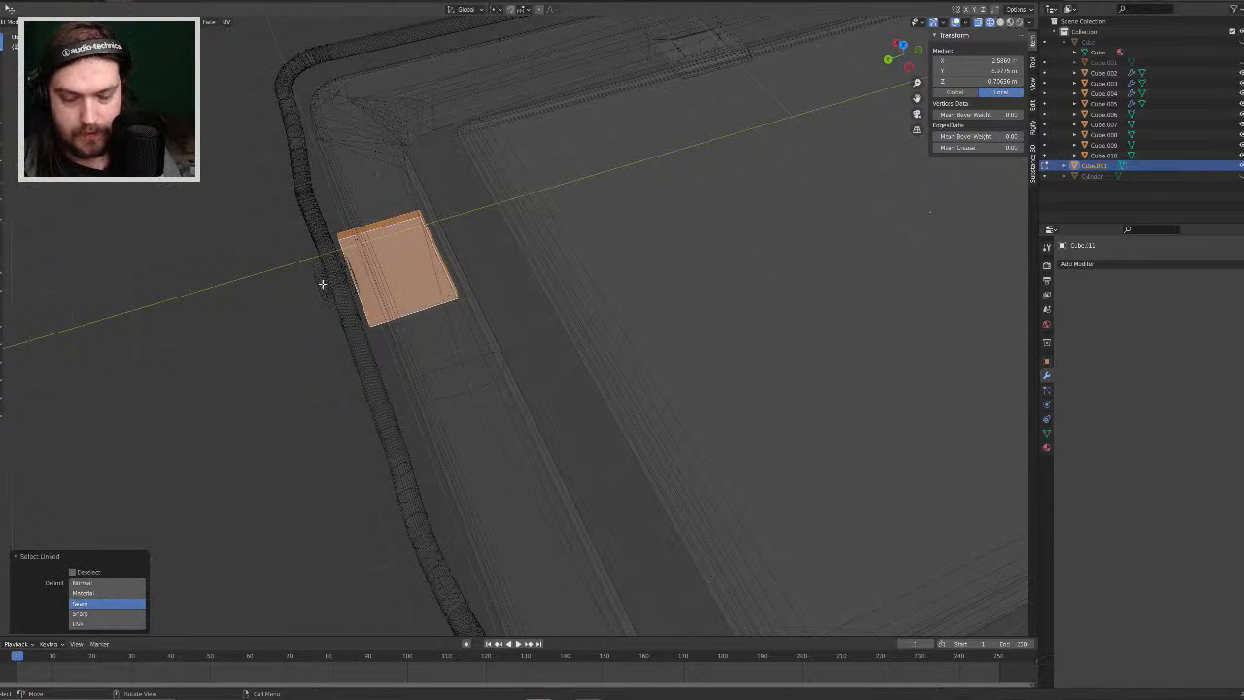
left_click(317, 284, "shift")
Step: Duplicate the block and collar, move the copy about -4.23 m along X on the rod, and return to solid shading in Object Mode
key("g")
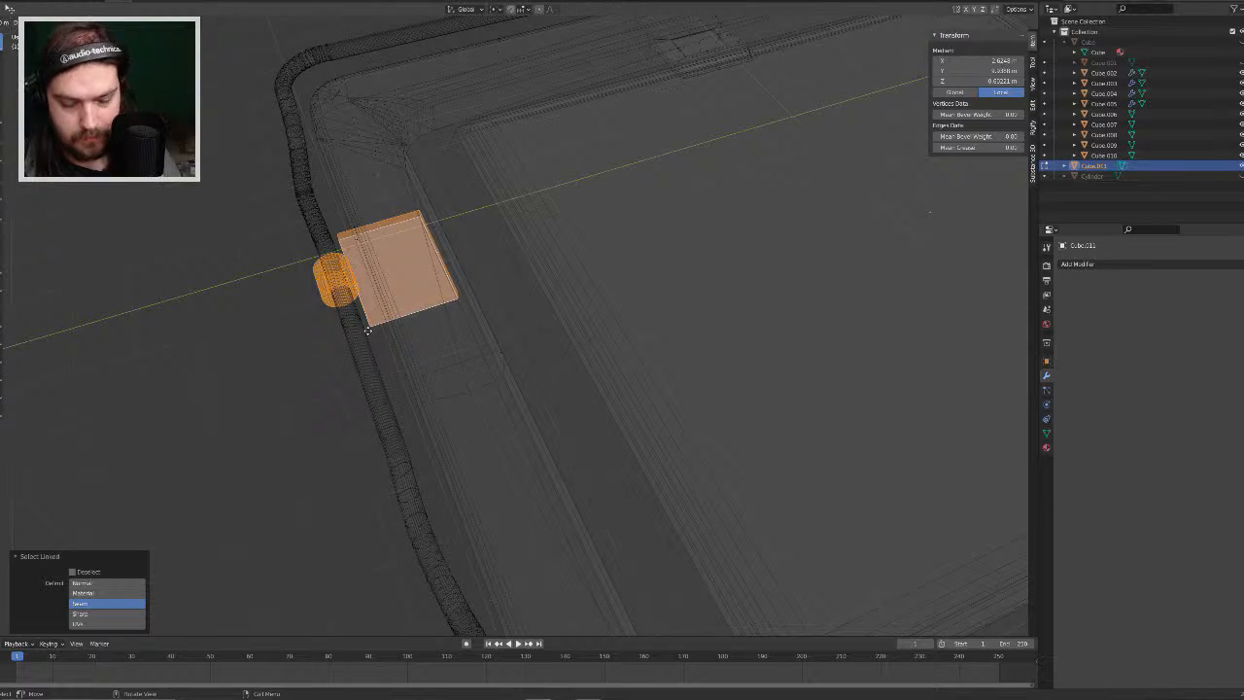
key("g")
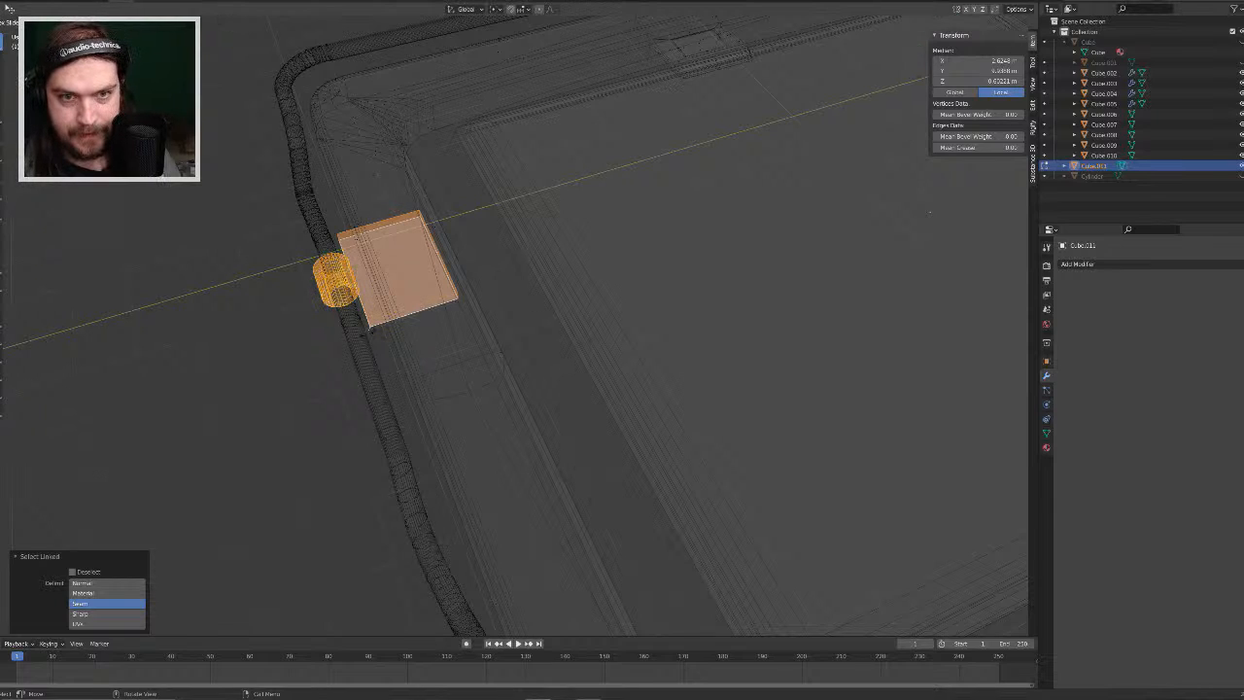
left_click(421, 361)
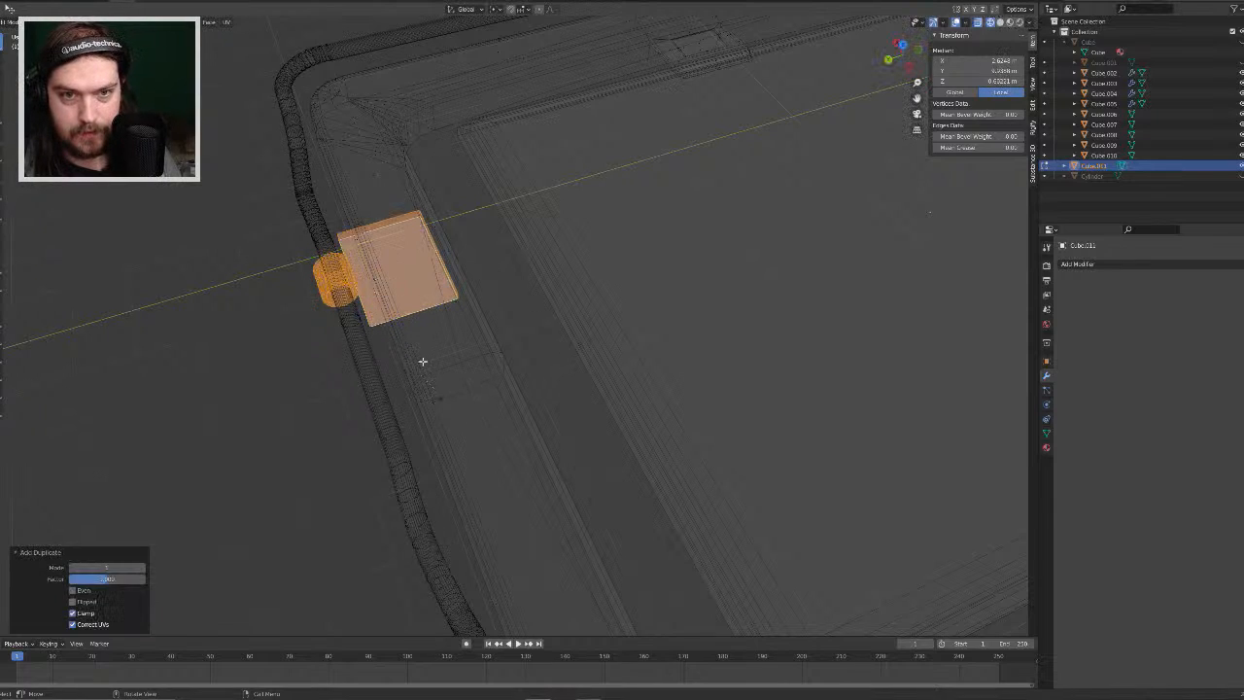
right_click(421, 361)
left_click(435, 383)
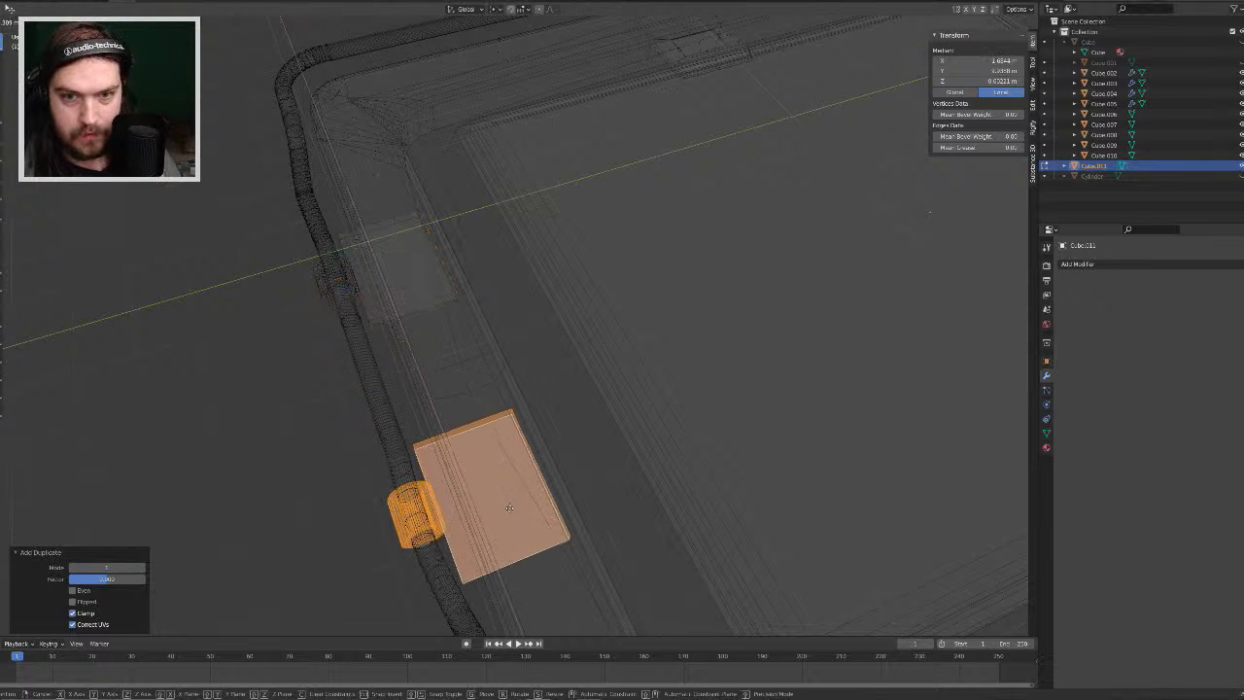
left_click(729, 334)
left_click(998, 21)
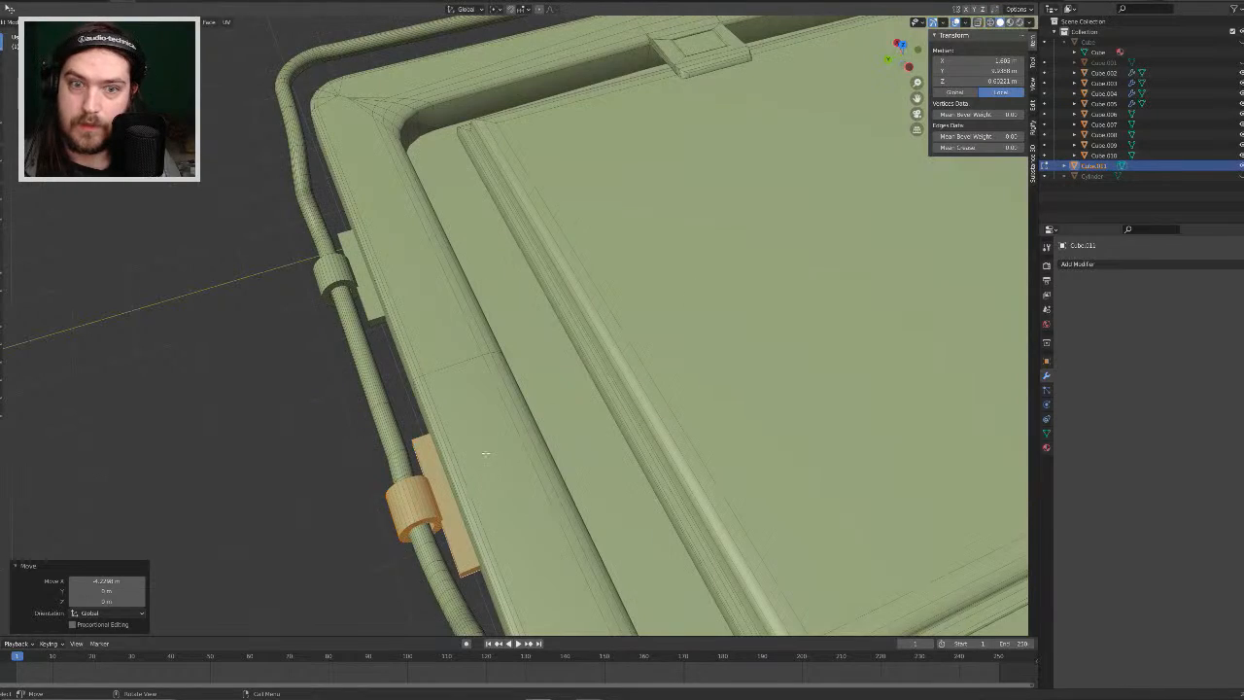
mouse_move(582, 369)
middle_mouse_down()
mouse_move(528, 394)
mouse_move(534, 416)
middle_mouse_up()
left_click(546, 453)
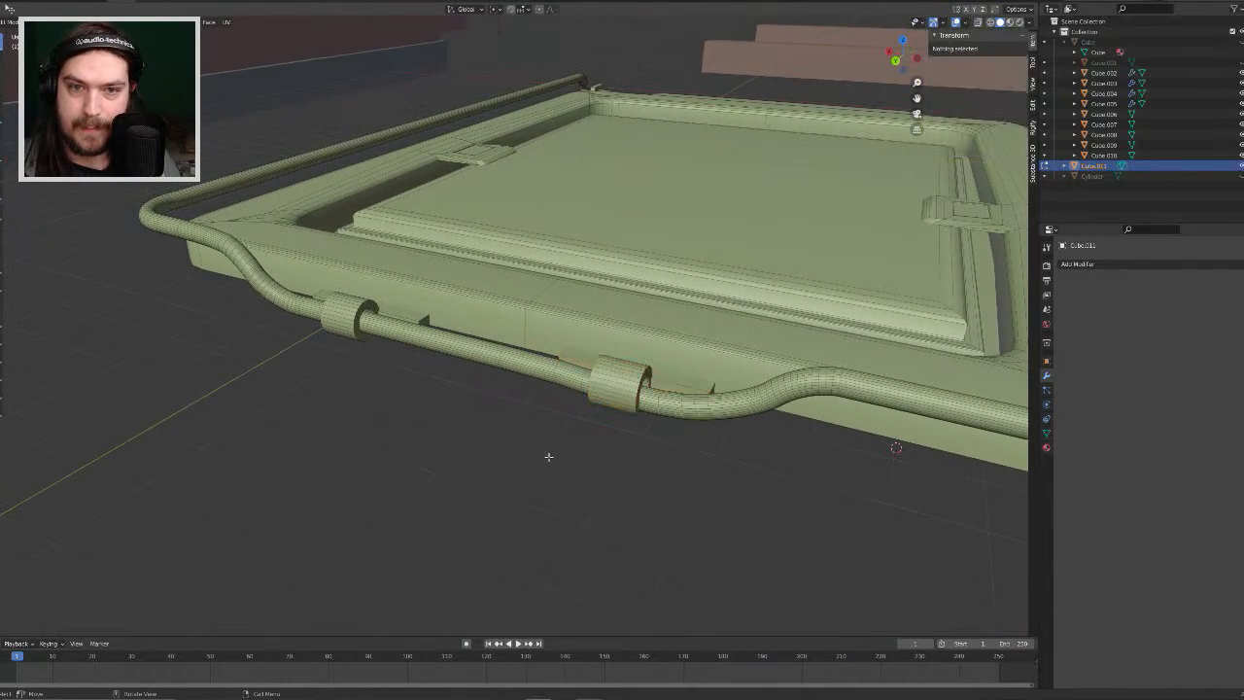
key("Tab")
Step: Examine the placement of both brackets along the frame's edge from the top view
scroll(622, 470, "down", 8)
middle_click_drag(725, 358, 537, 343)
left_click(647, 347)
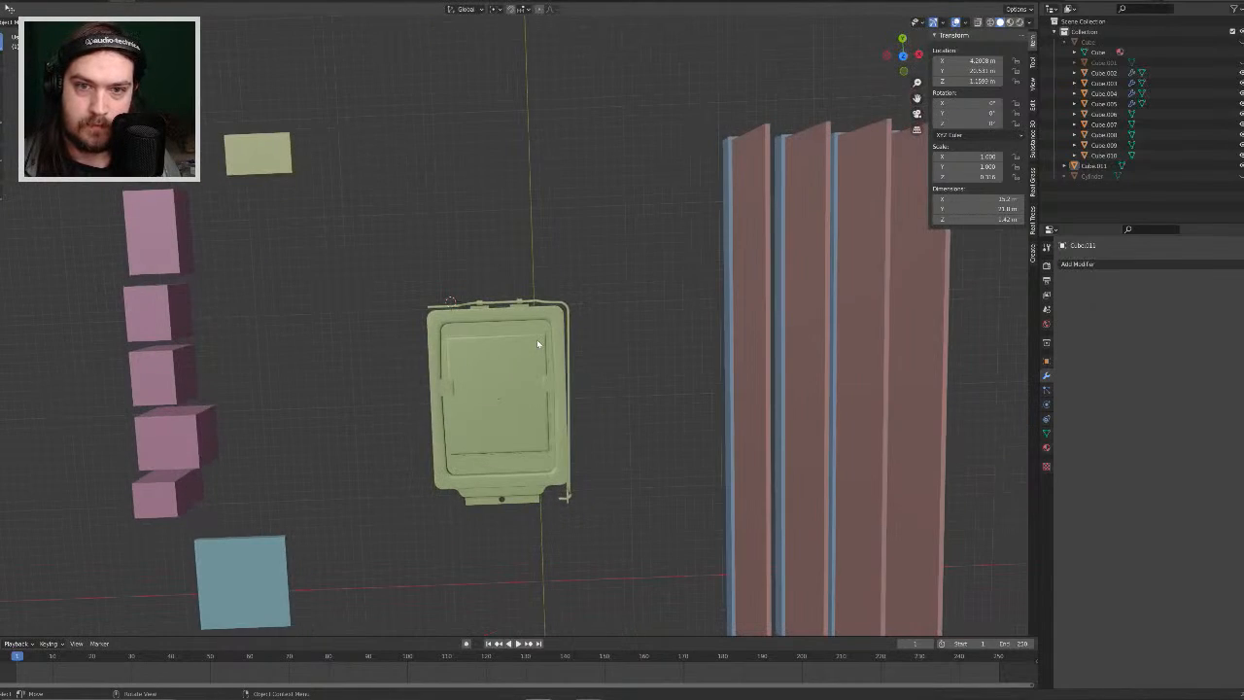
key("KP_7")
scroll(537, 340, "up", 5)
middle_click_drag(480, 271, 572, 292, "shift")
scroll(515, 259, "up", 1)
left_click(697, 252)
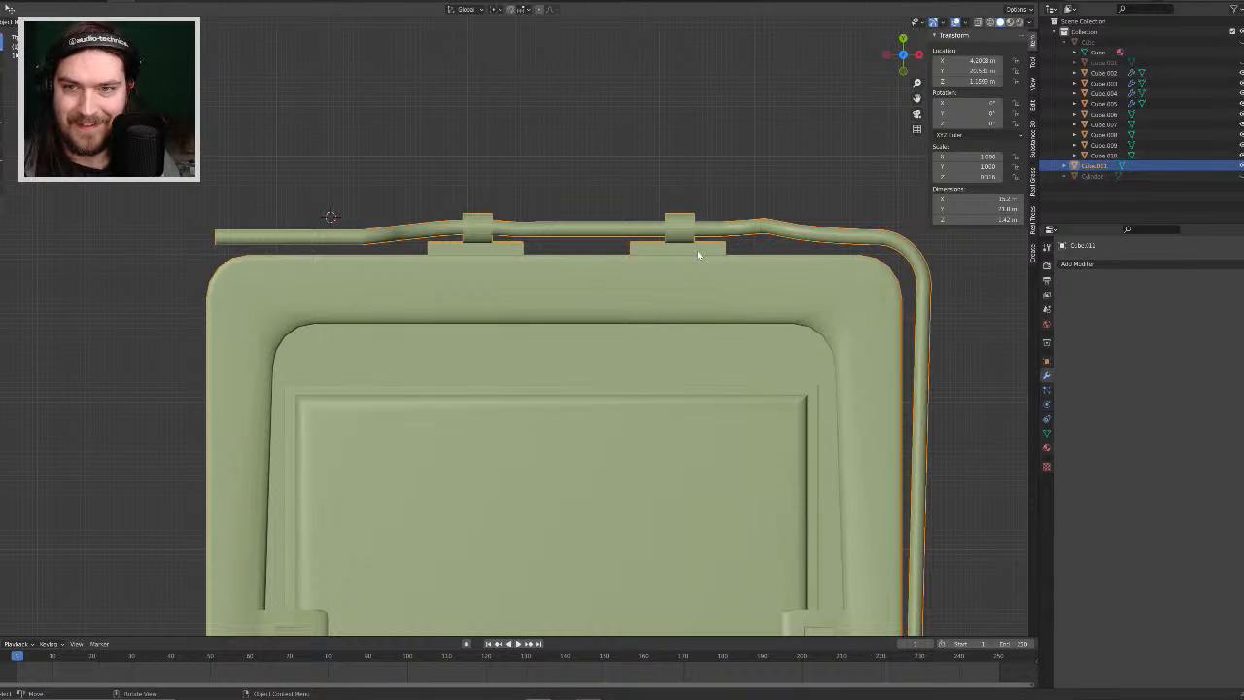
Step: Enter Edit Mode on the frame object and switch to wireframe shading
key("Tab")
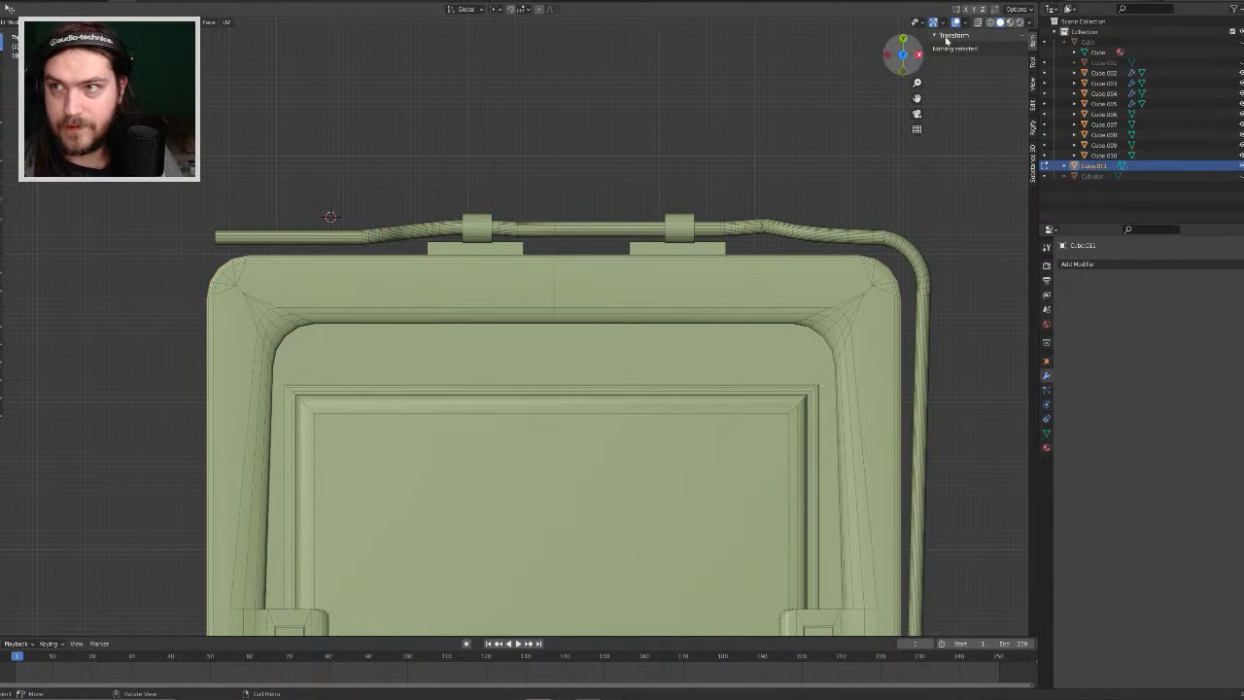
key("shift+z")
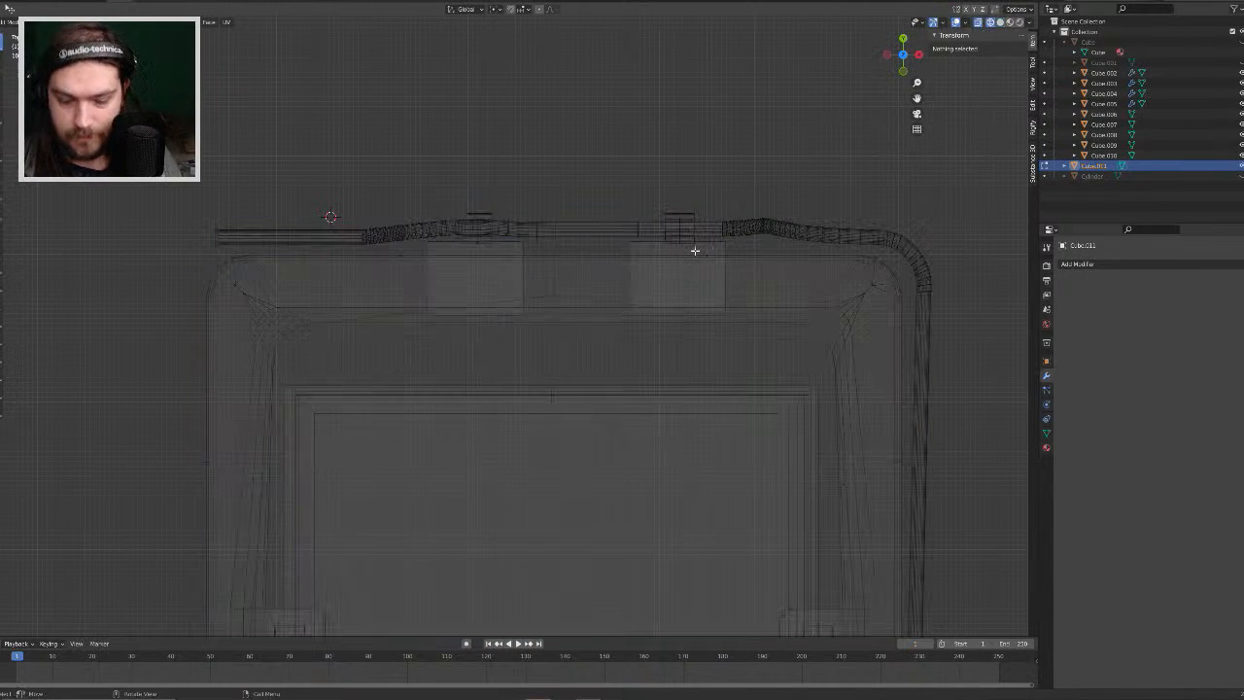
Step: Try to select the block and collar of the bracket nearer the rod's corner as linked geometry from the top view
key("l")
key("l")
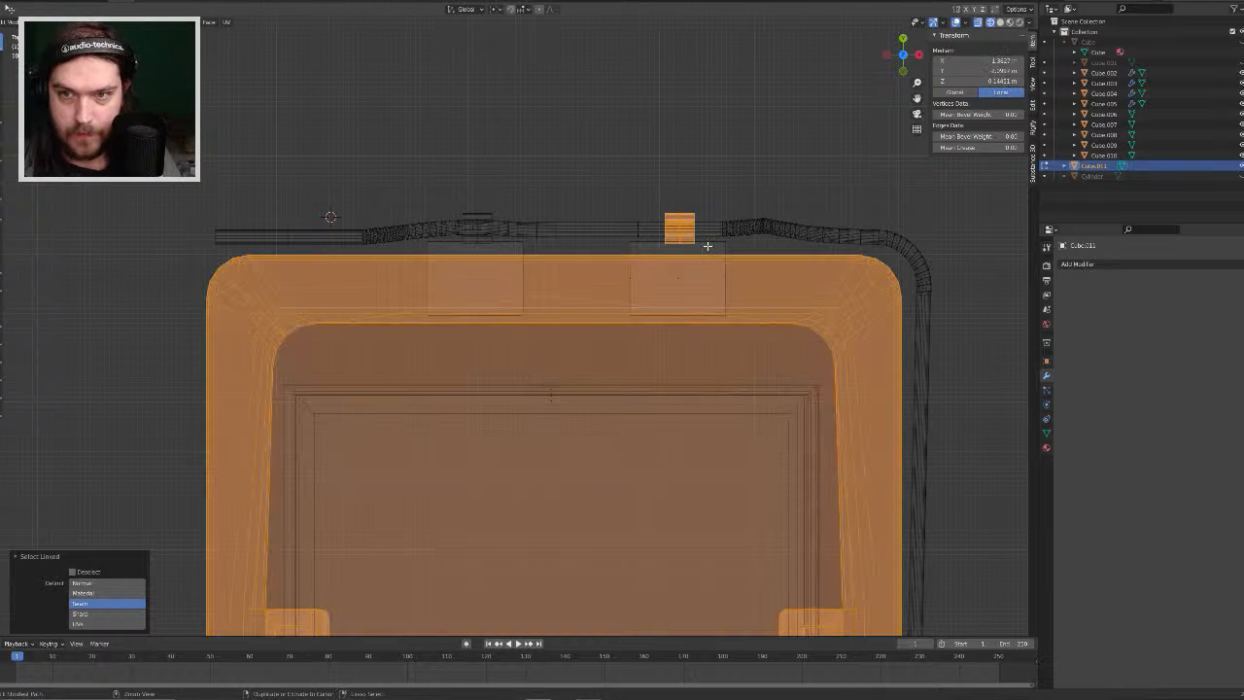
key("ctrl+z")
key("l")
key("ctrl+z")
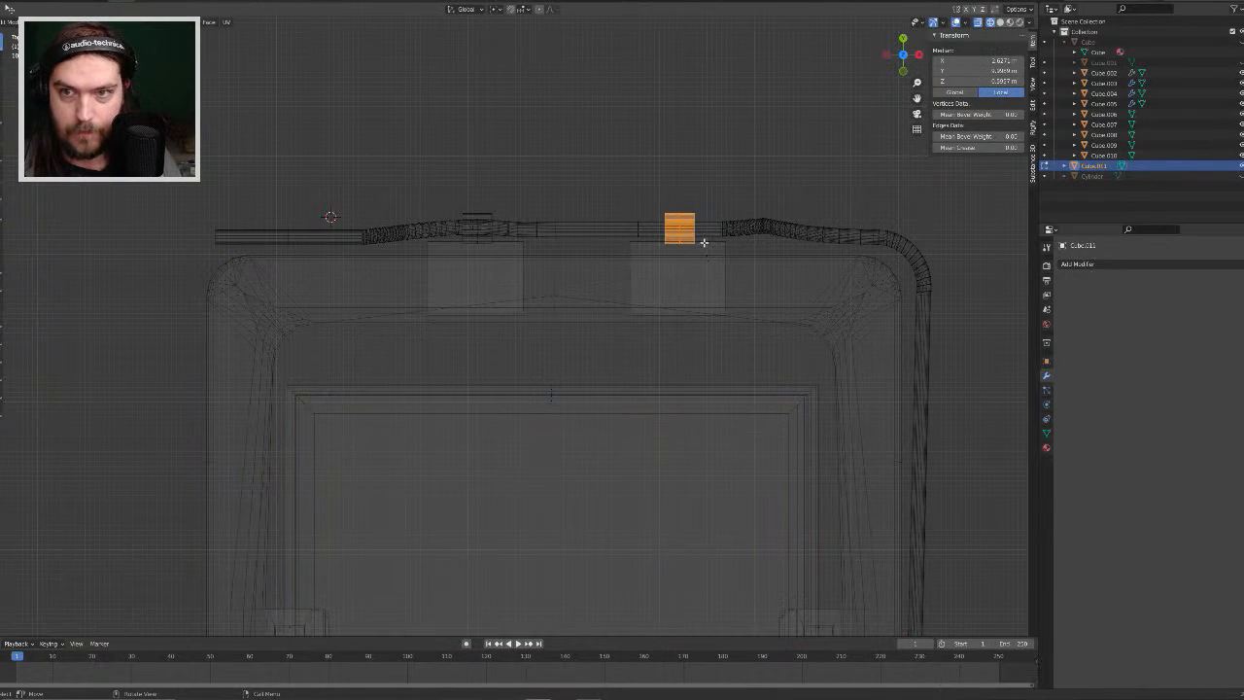
key("l")
scroll(730, 245, "up", 3)
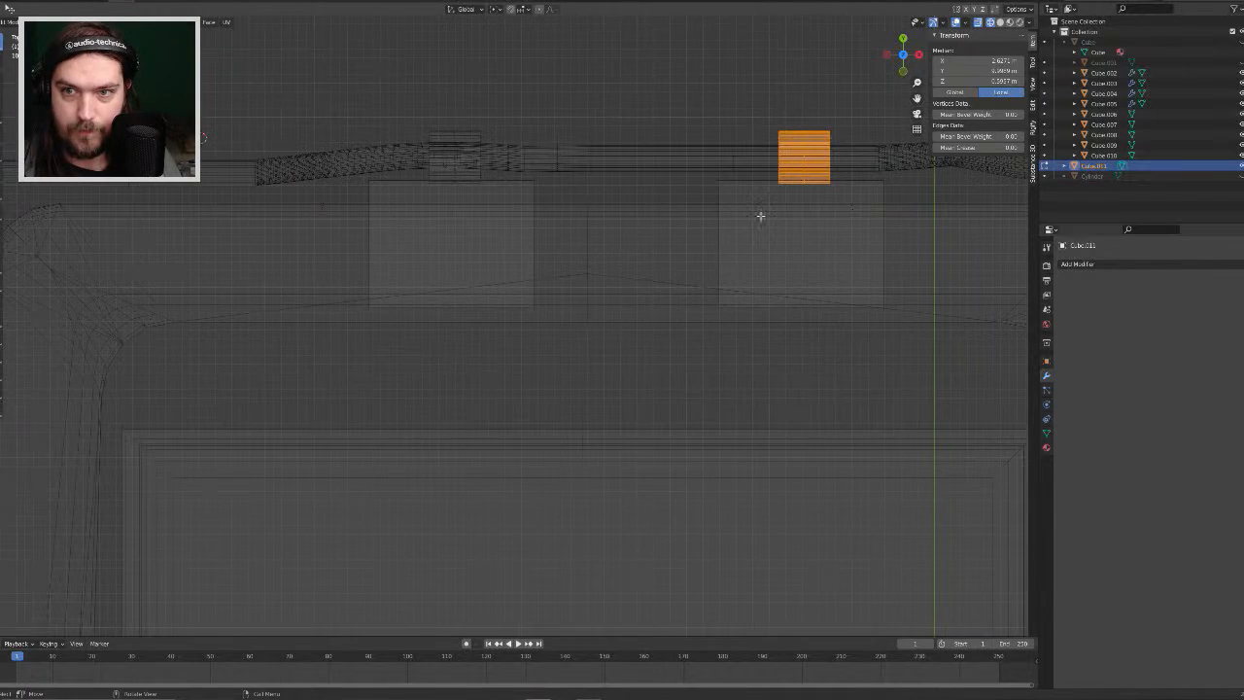
middle_click_drag(792, 206, 685, 289, "shift")
left_click(722, 273)
key("e")
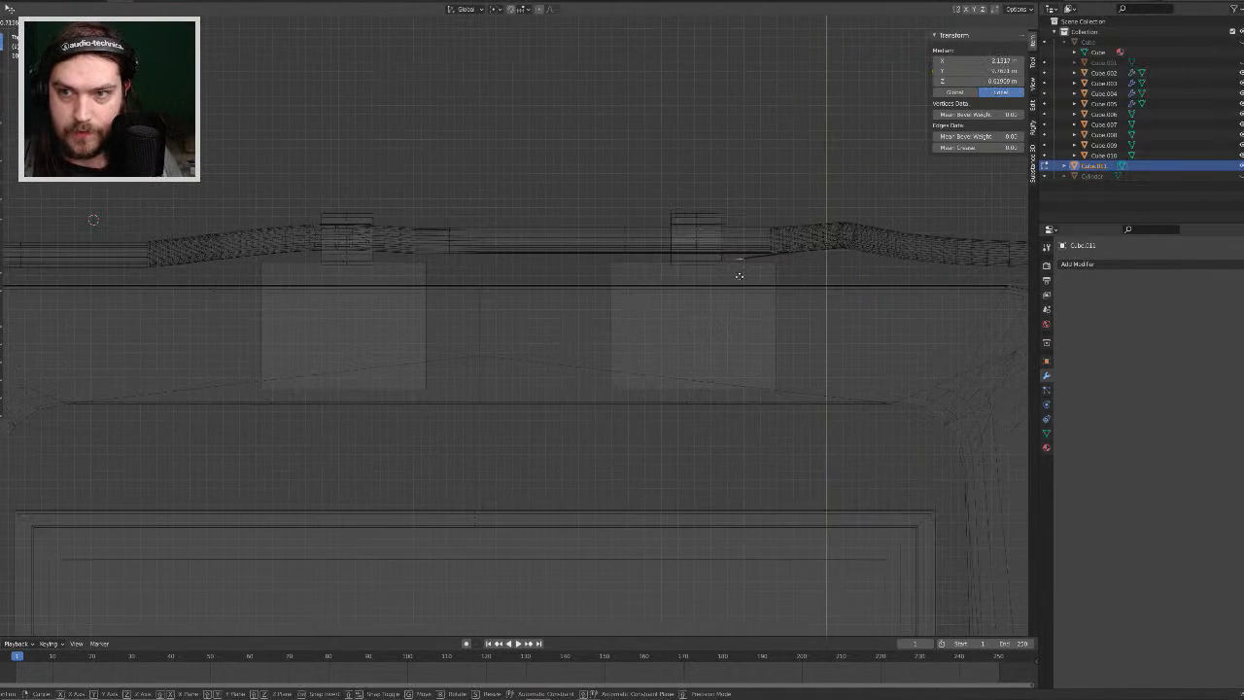
left_click(768, 270)
key("alt+a")
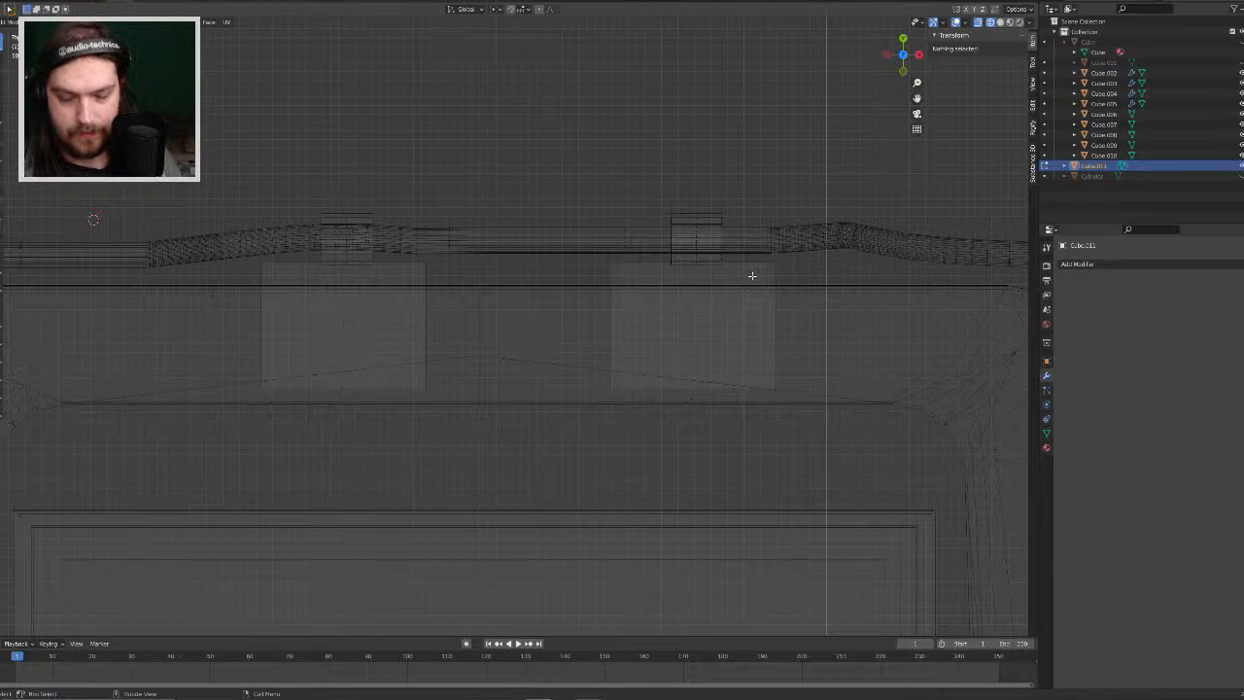
Step: Select the upper face of the block and the linked collar of the bracket nearer the rod's corner
key("l")
left_click(813, 273)
left_click_drag(806, 281, 726, 282)
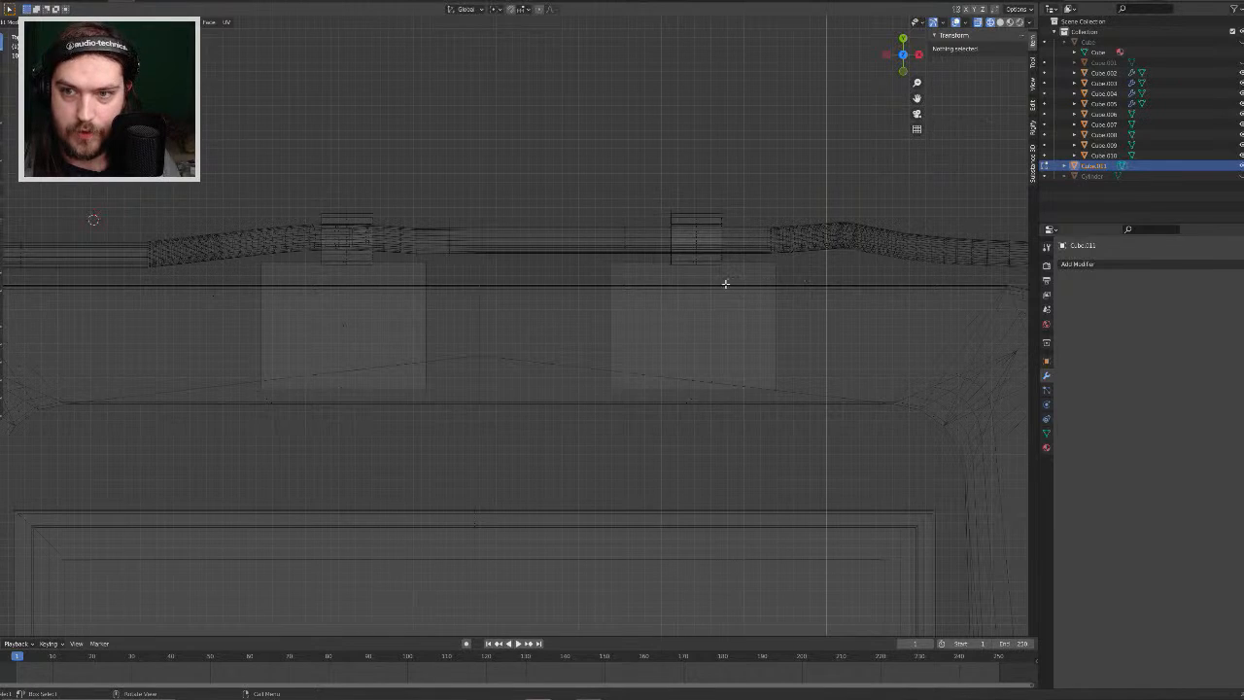
left_click(691, 324)
key("l")
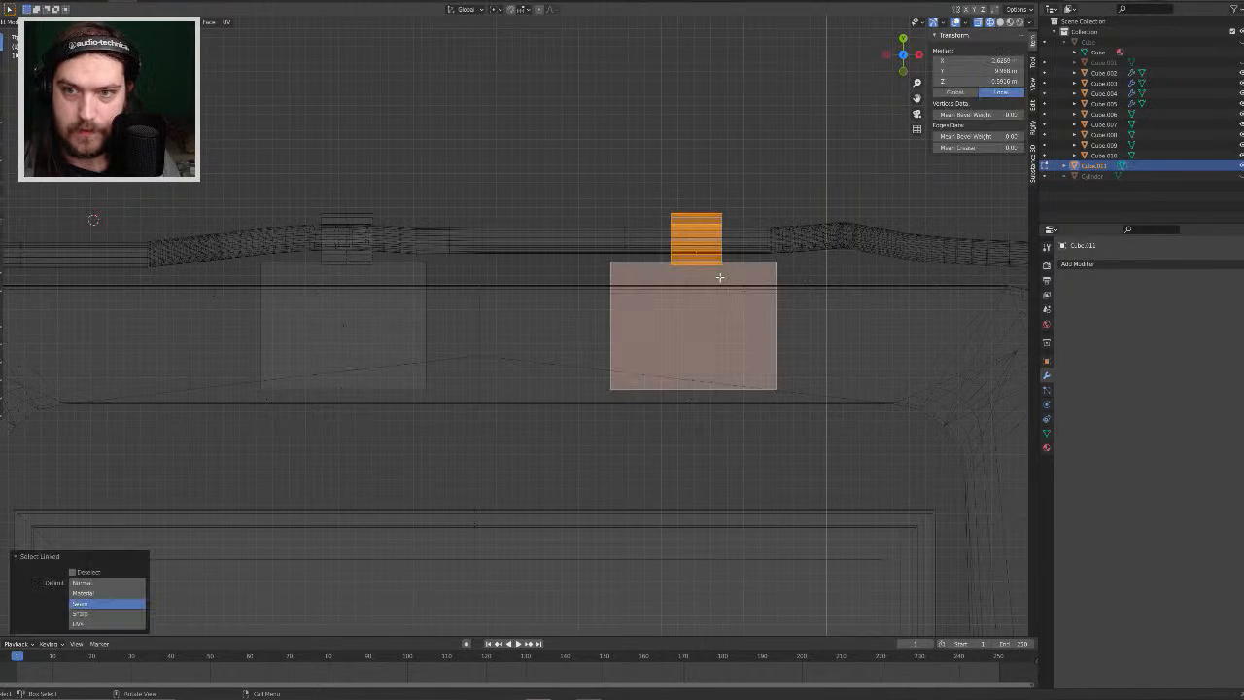
Step: Try to extend the selection to the bracket's whole block with linked selection from low and end-on views
middle_click_drag(797, 271, 669, 162)
middle_click_drag(531, 266, 541, 223)
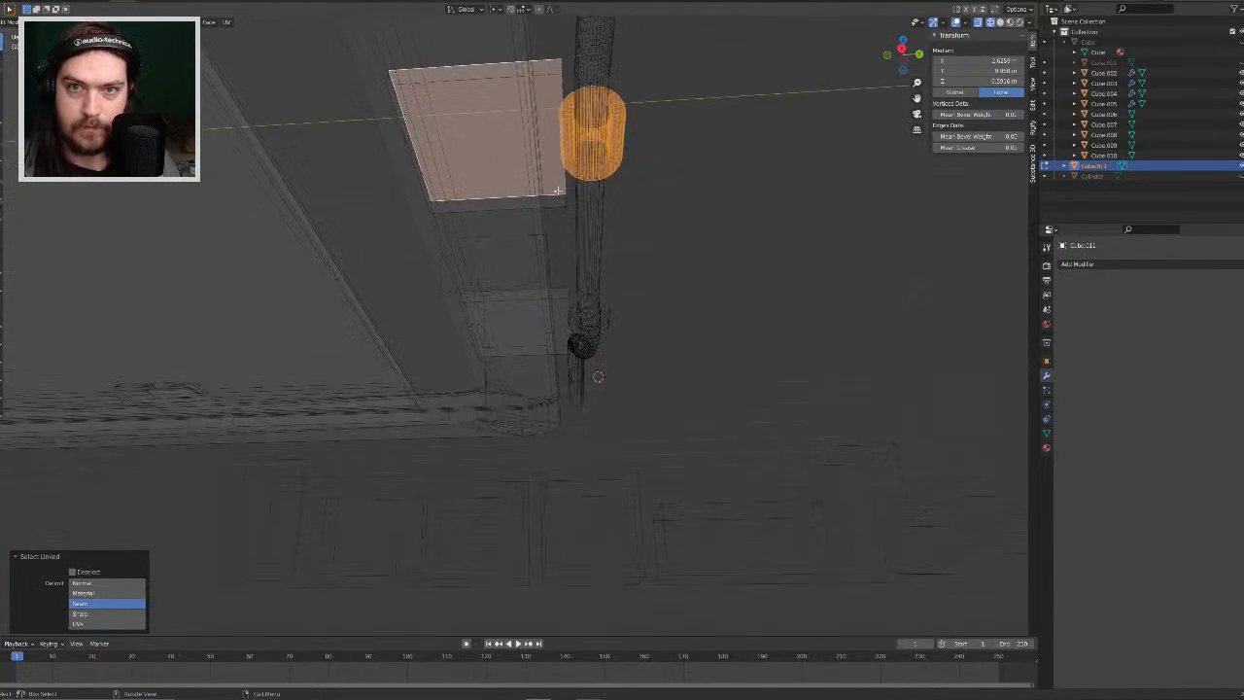
key("l")
key("ctrl+z")
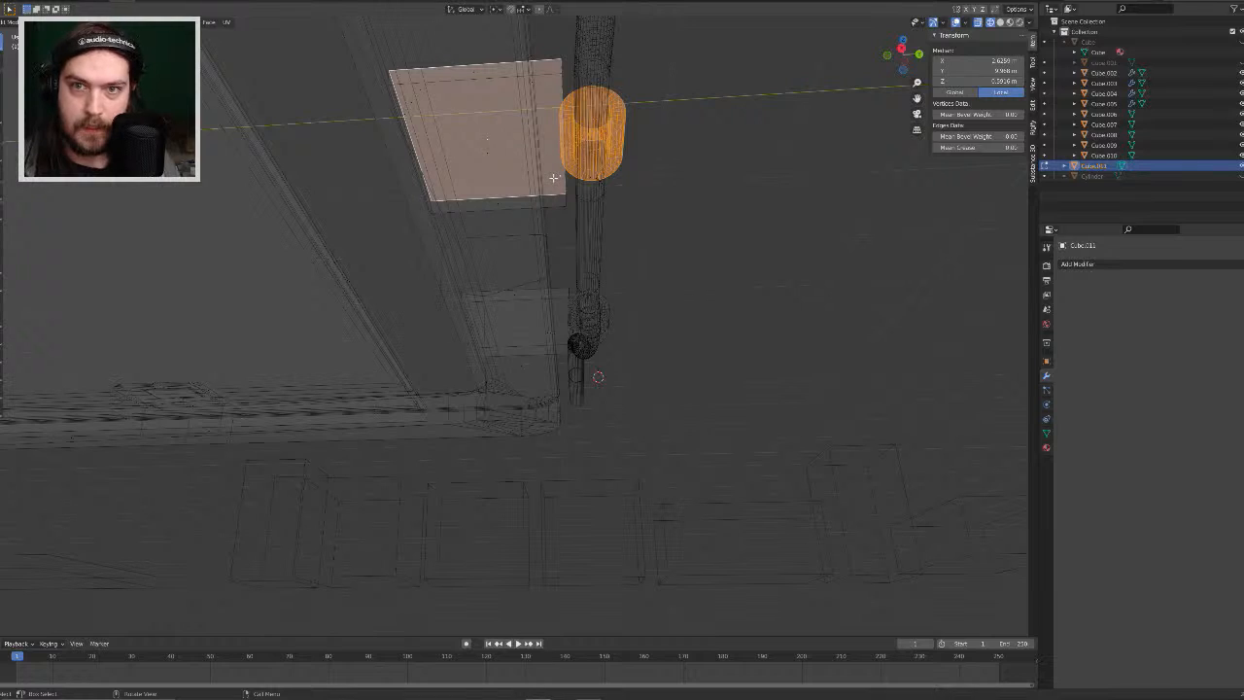
key("l")
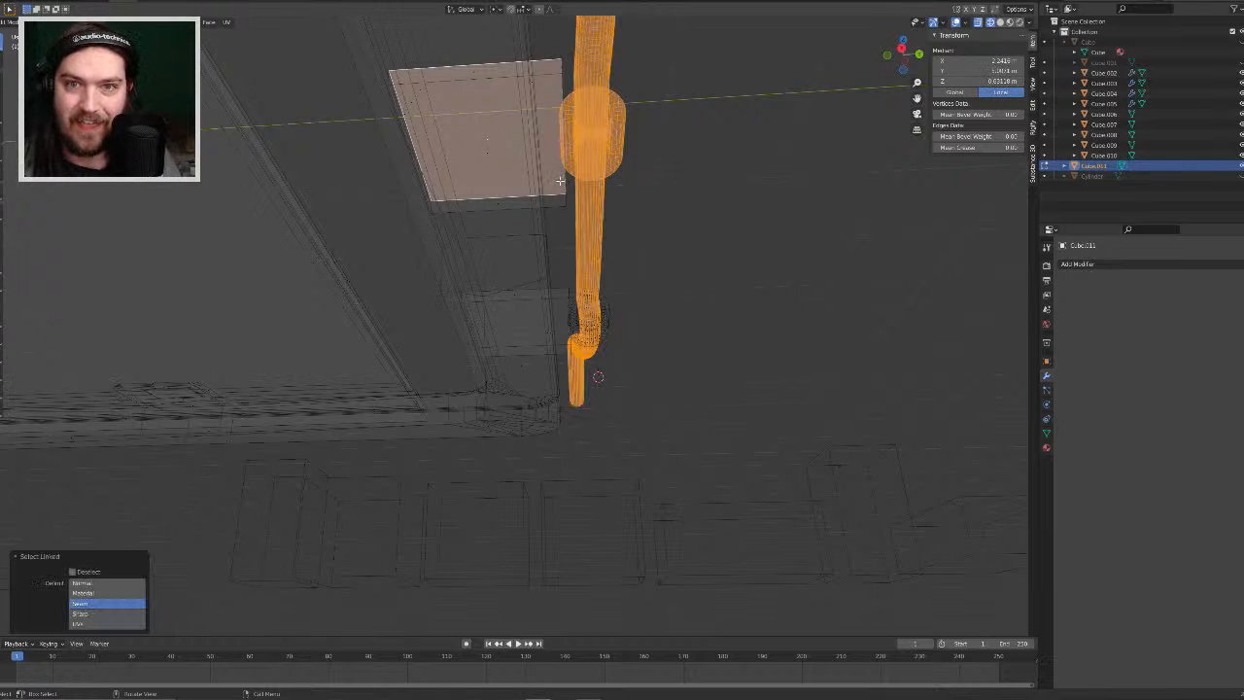
key("ctrl+z")
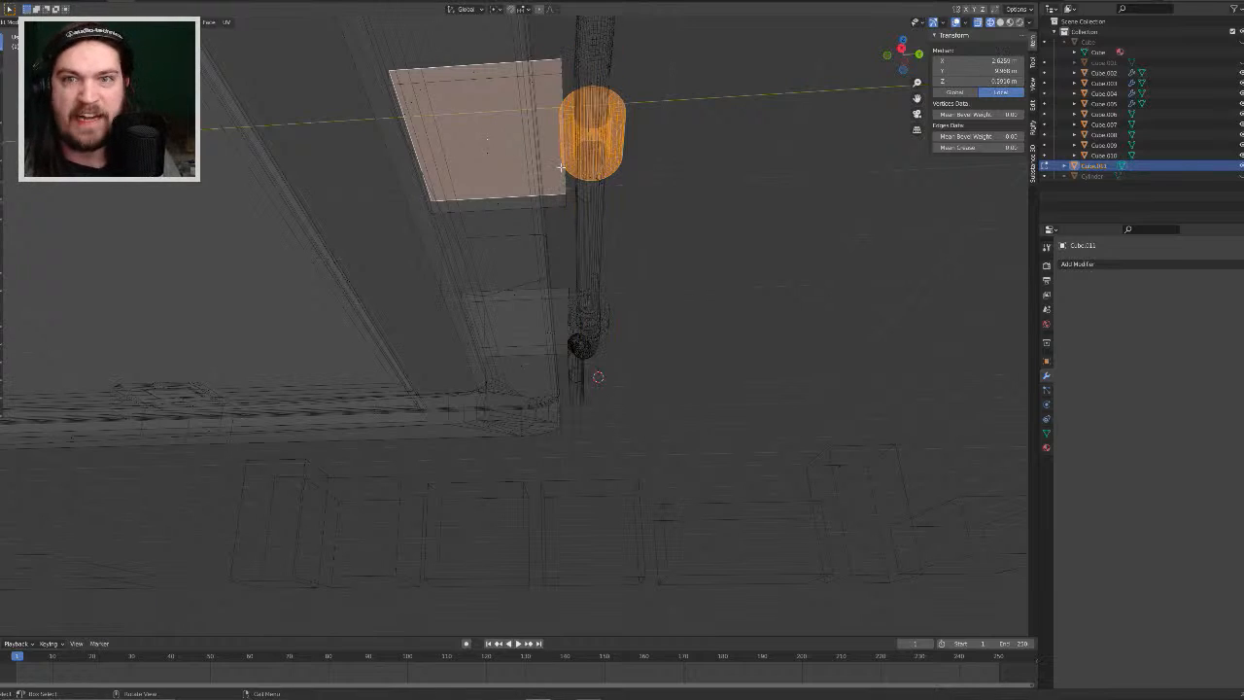
middle_click_drag(560, 185, 899, 75)
left_click(571, 211)
left_click(569, 286)
left_click(583, 284)
key("ctrl+z")
middle_click_drag(468, 279, 541, 258)
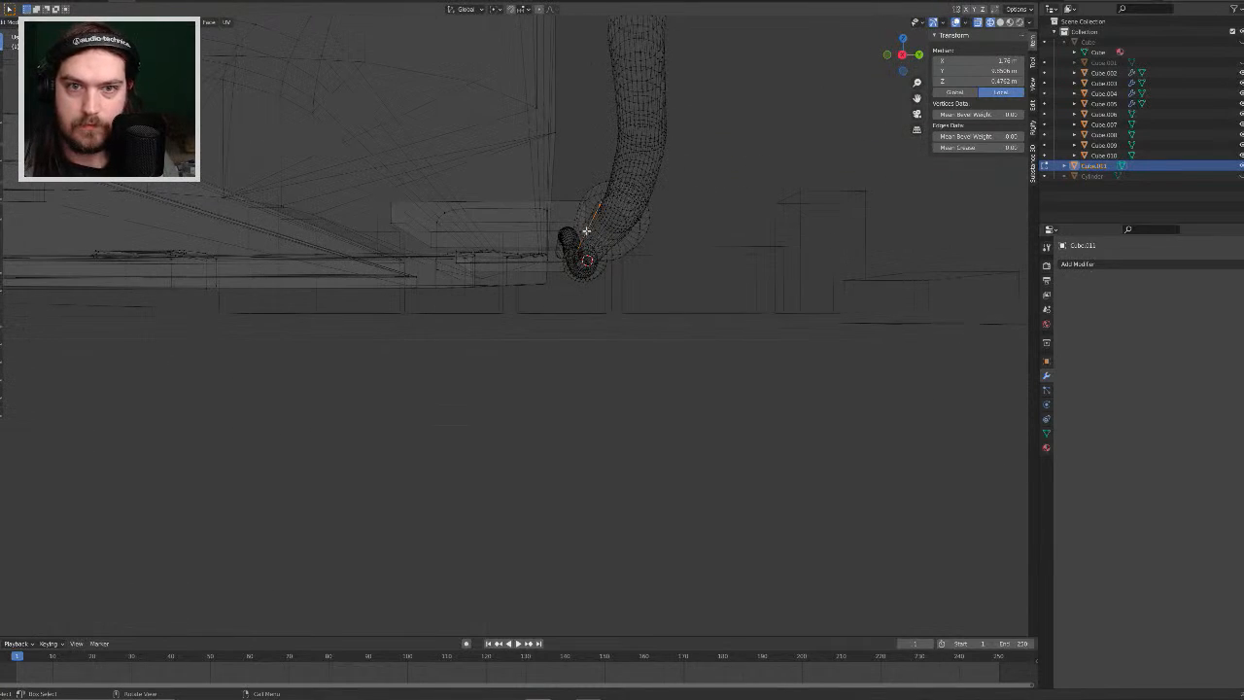
middle_click_drag(574, 209, 574, 244)
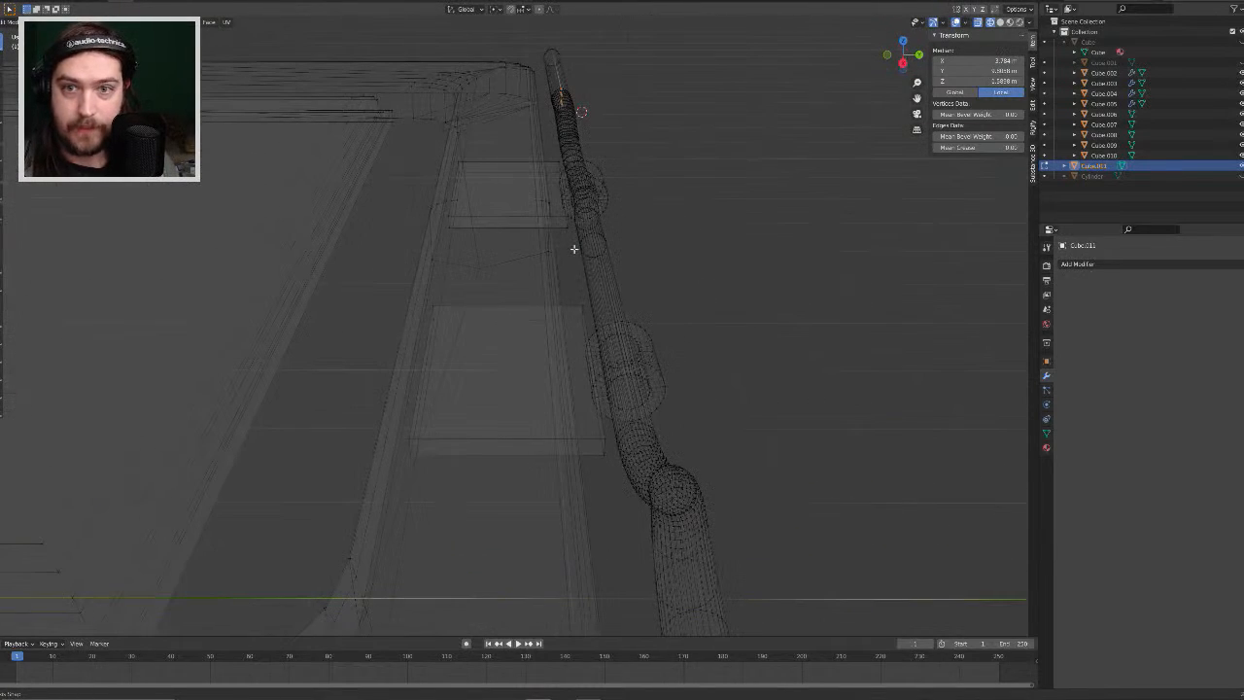
Step: Select the linked block and collar of the bracket nearer the rod's corner and move them about 0.46 m along X
left_click(584, 313)
key("ctrl+l")
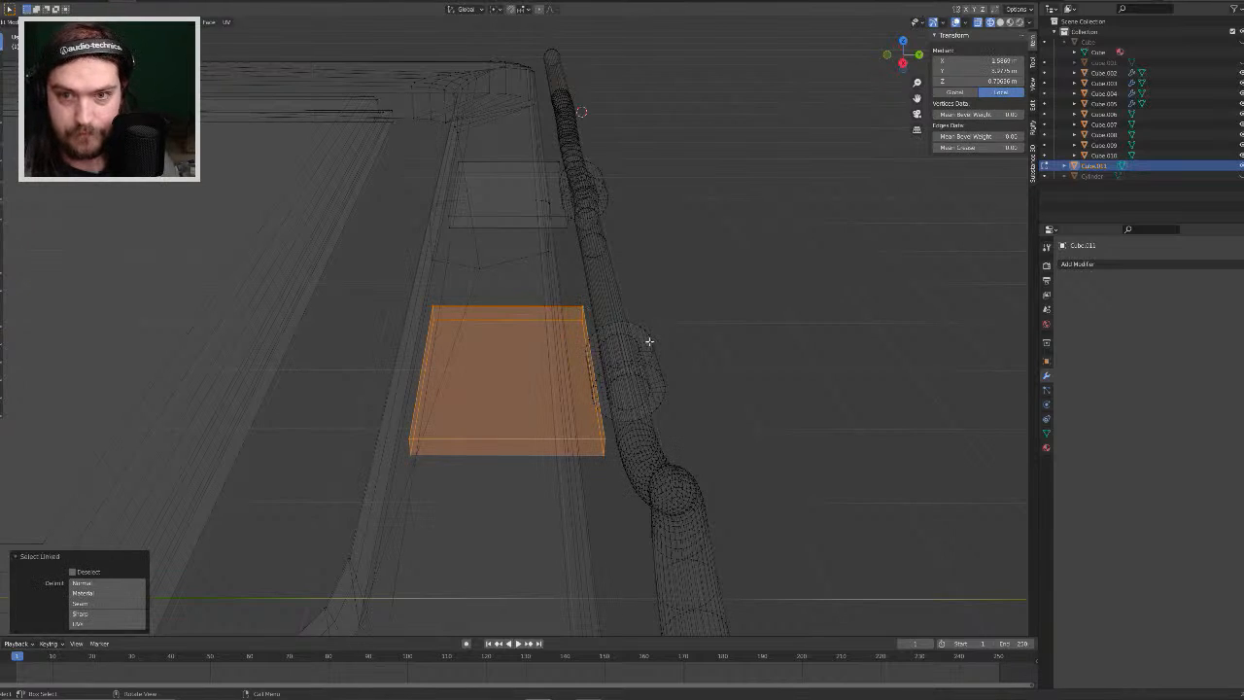
key("l")
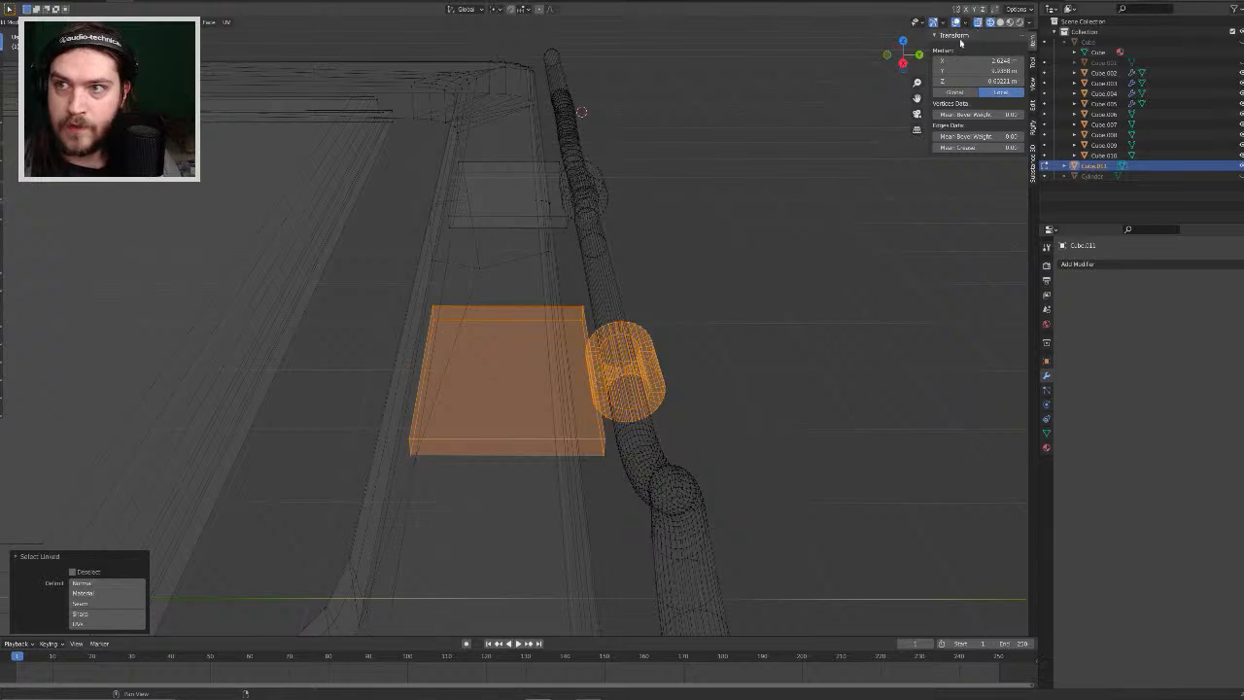
key("KP_7")
scroll(799, 236, "down", 3)
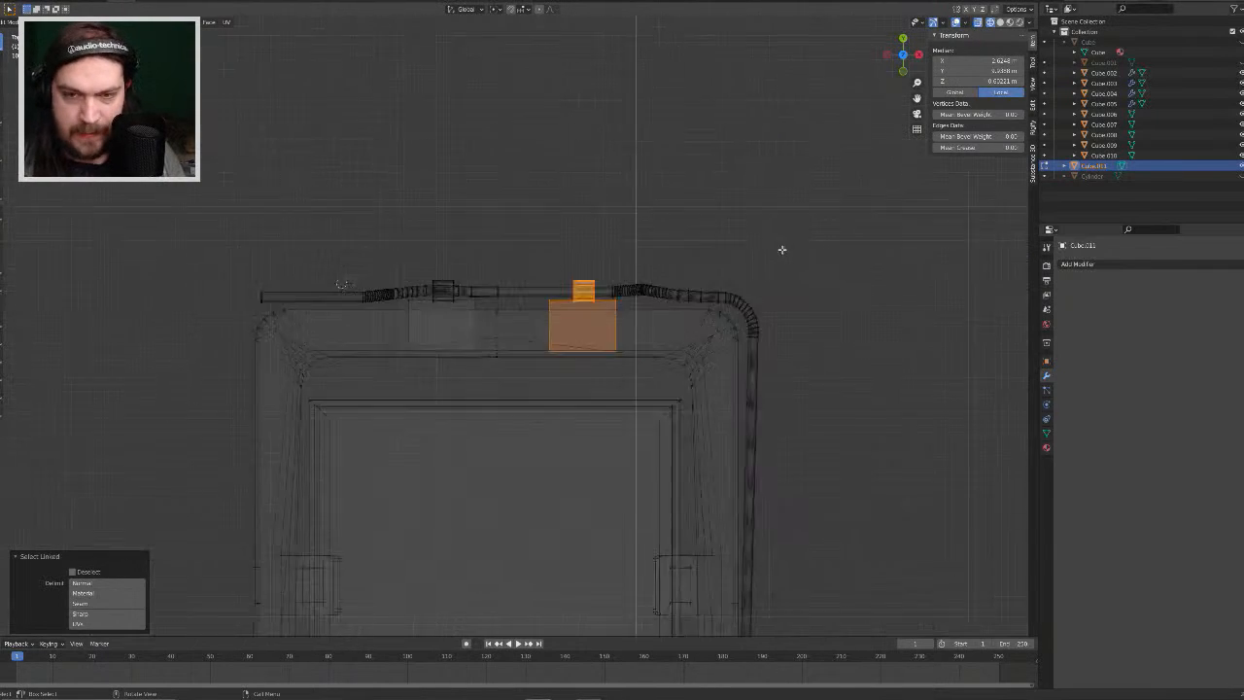
key("g")
key("x")
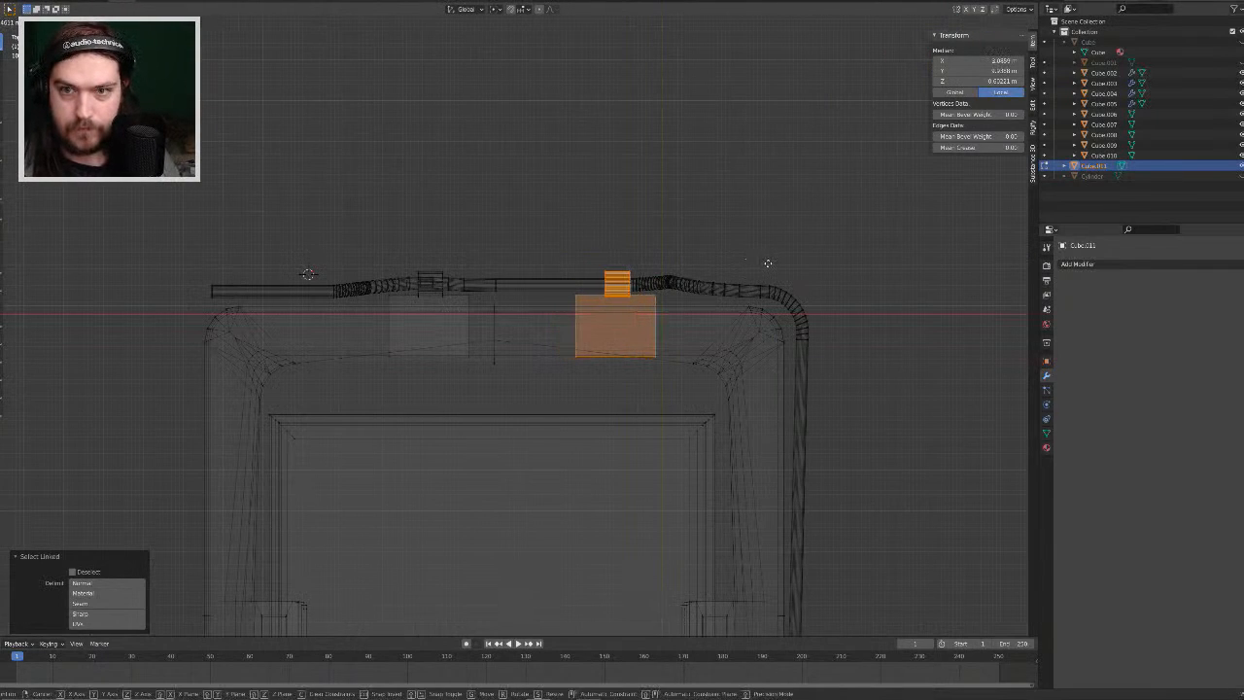
left_click(768, 263)
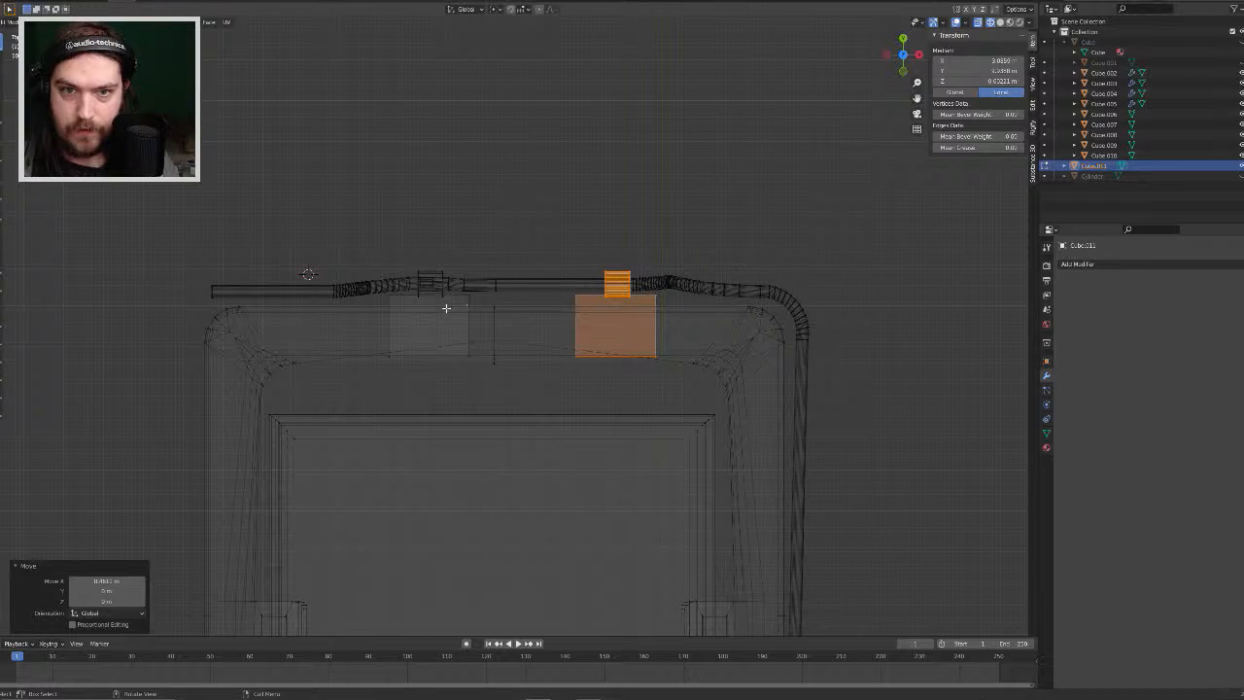
Step: Select only the other bracket's linked block and collar and move them slightly along X toward the rod's free end
key("l")
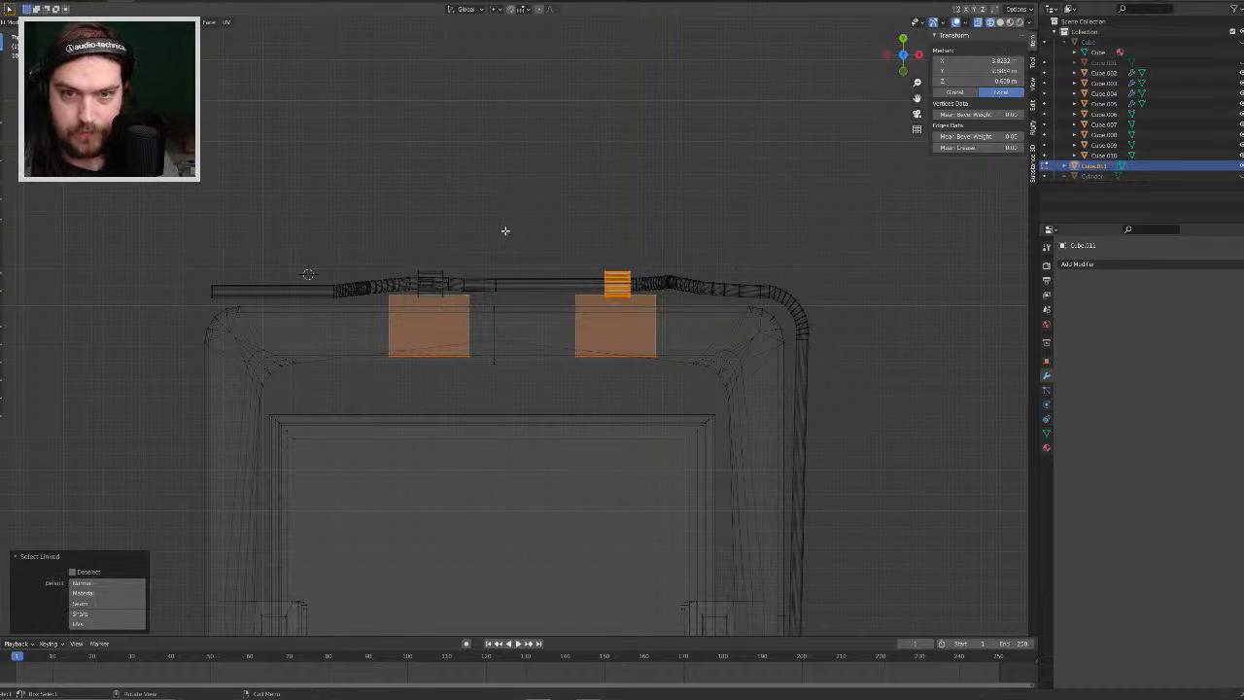
left_click(506, 231)
key("l")
key("l")
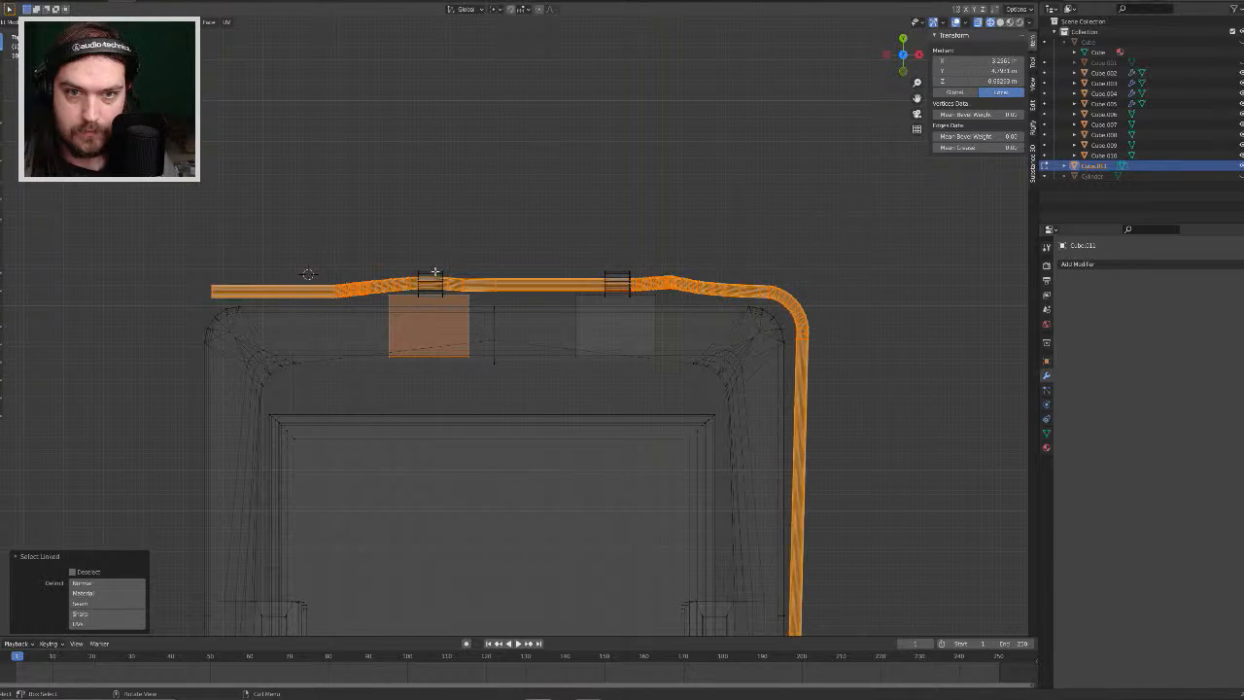
key("ctrl+z")
key("l")
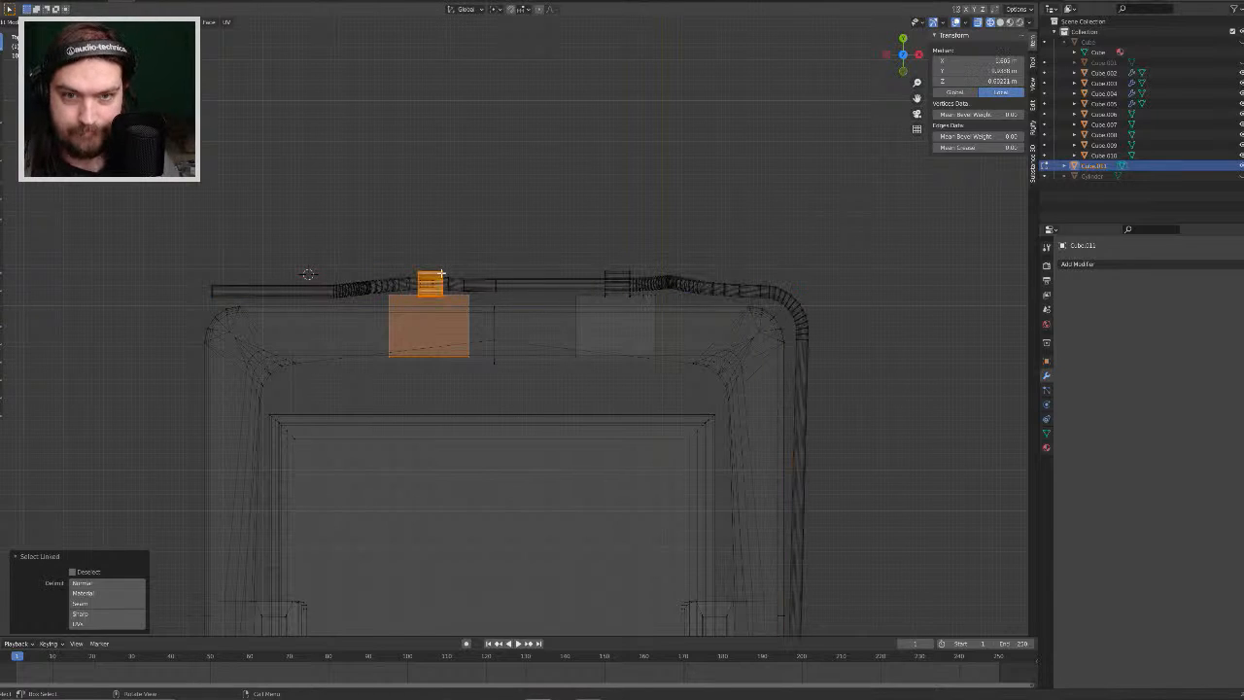
key("g")
key("x")
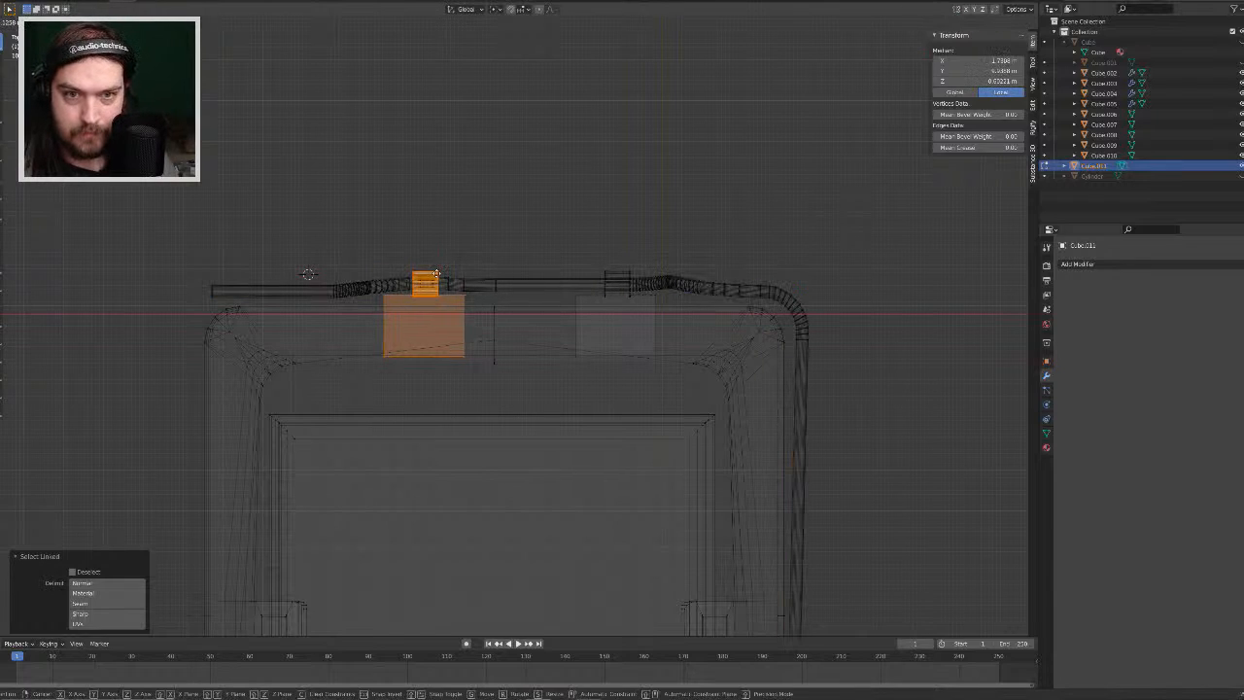
left_click(435, 274)
left_click(515, 224)
Step: Return to solid shading in Object Mode with nothing selected, and unhide the Cube board object
key("Tab")
scroll(540, 233, "down", 4)
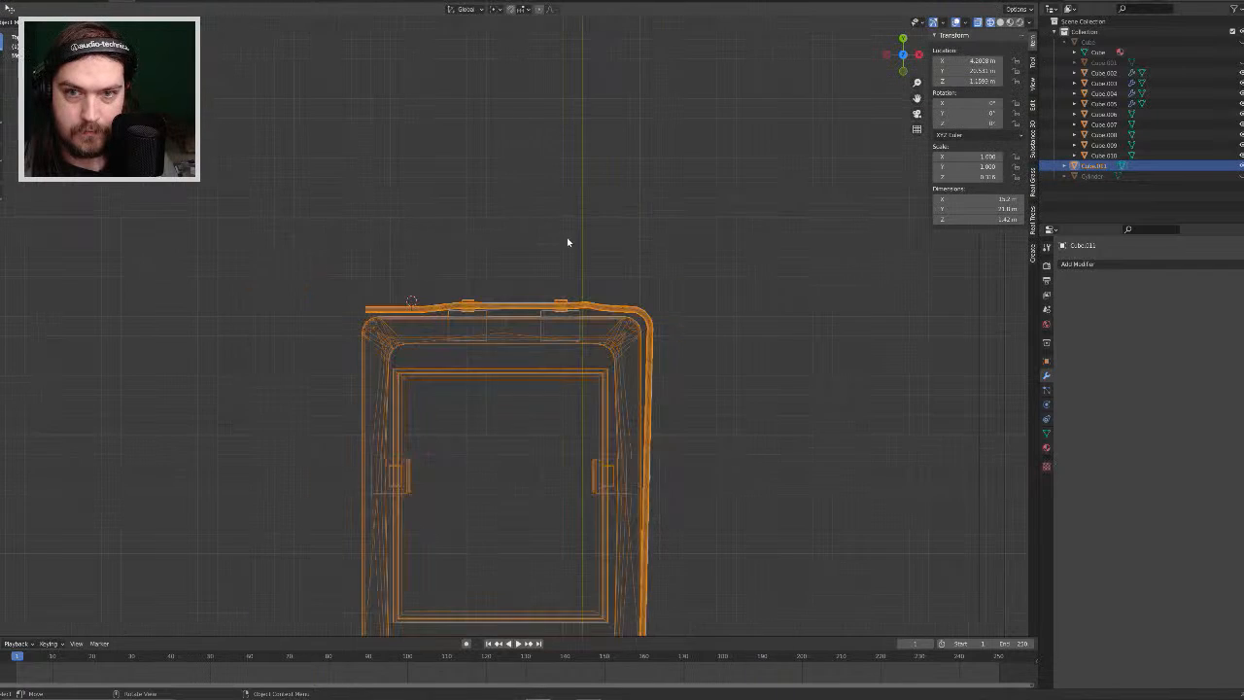
key("shift+z")
left_click(745, 324)
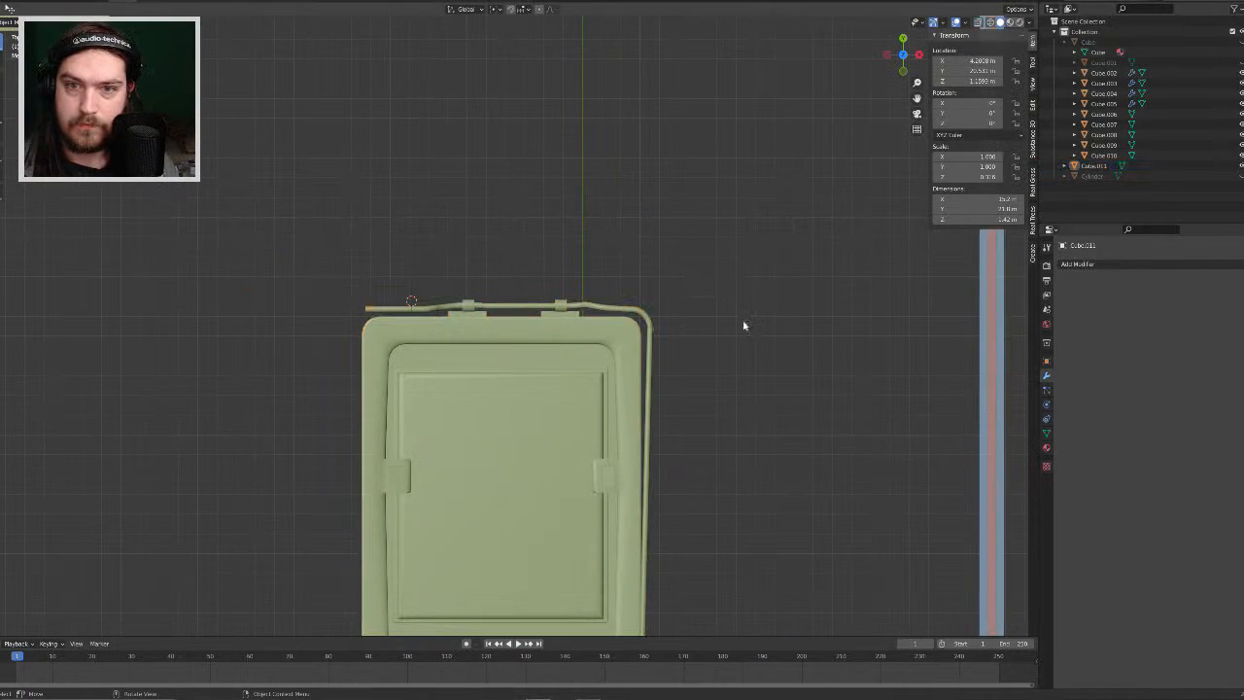
middle_click_drag(744, 323, 664, 258)
left_click(1237, 44)
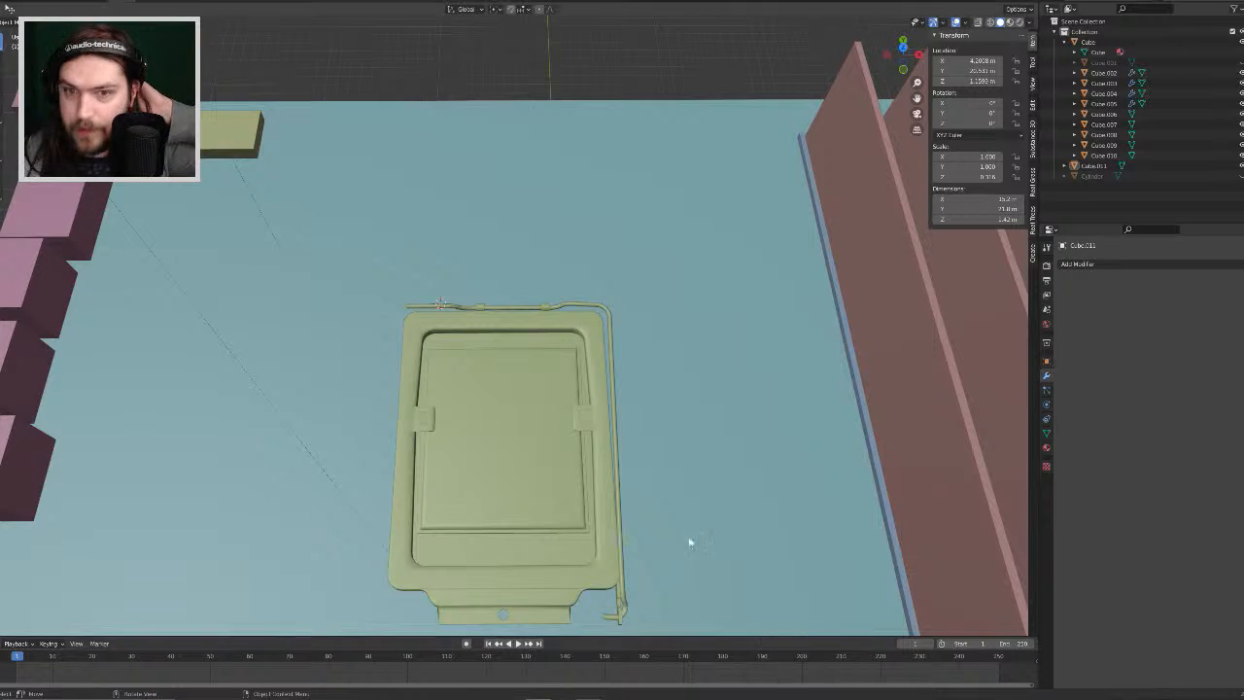
Step: Examine the frame with its side rod and brackets in place on the board from several angles
middle_click_drag(614, 536, 671, 434)
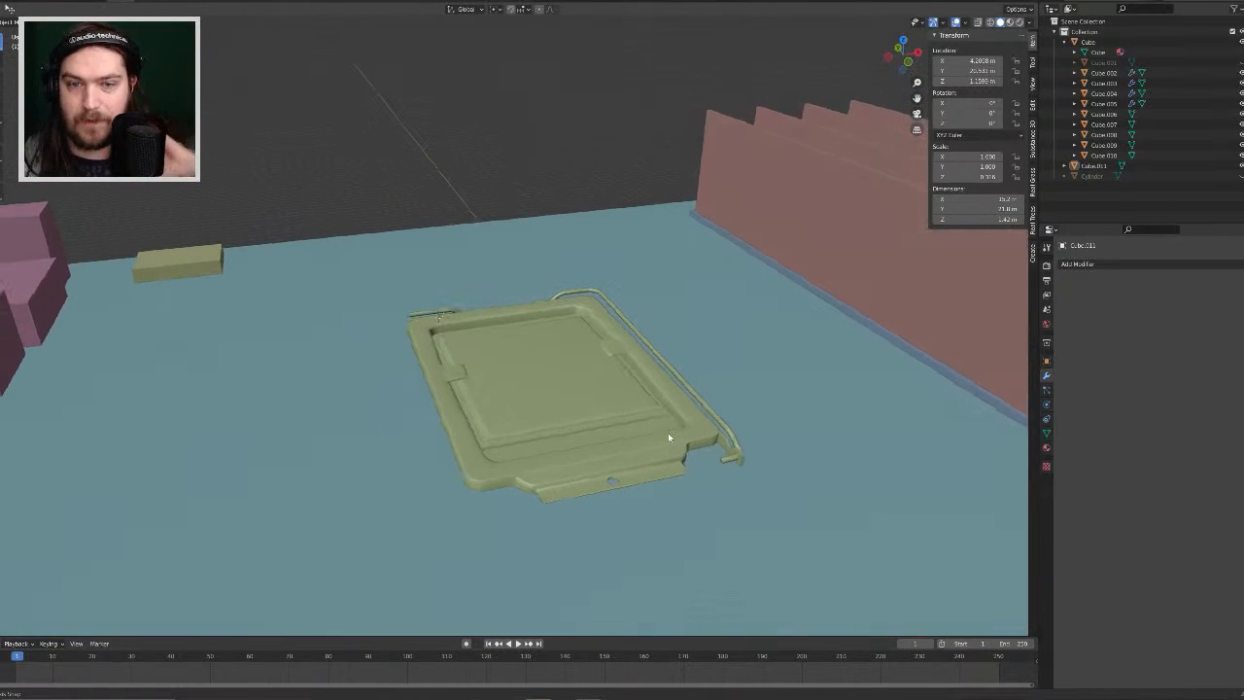
middle_click_drag(734, 371, 709, 367)
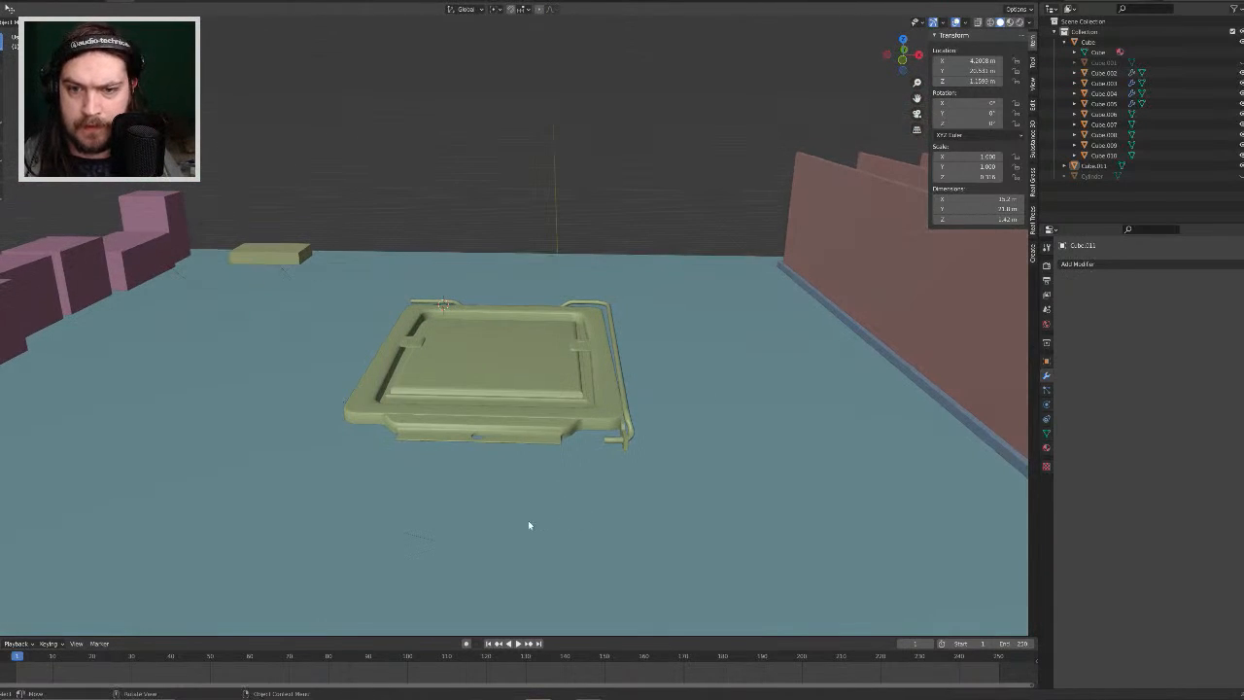
scroll(529, 519, "up", 5)
scroll(530, 519, "down", 2)
middle_click_drag(580, 418, 591, 431)
scroll(584, 489, "down", 3)
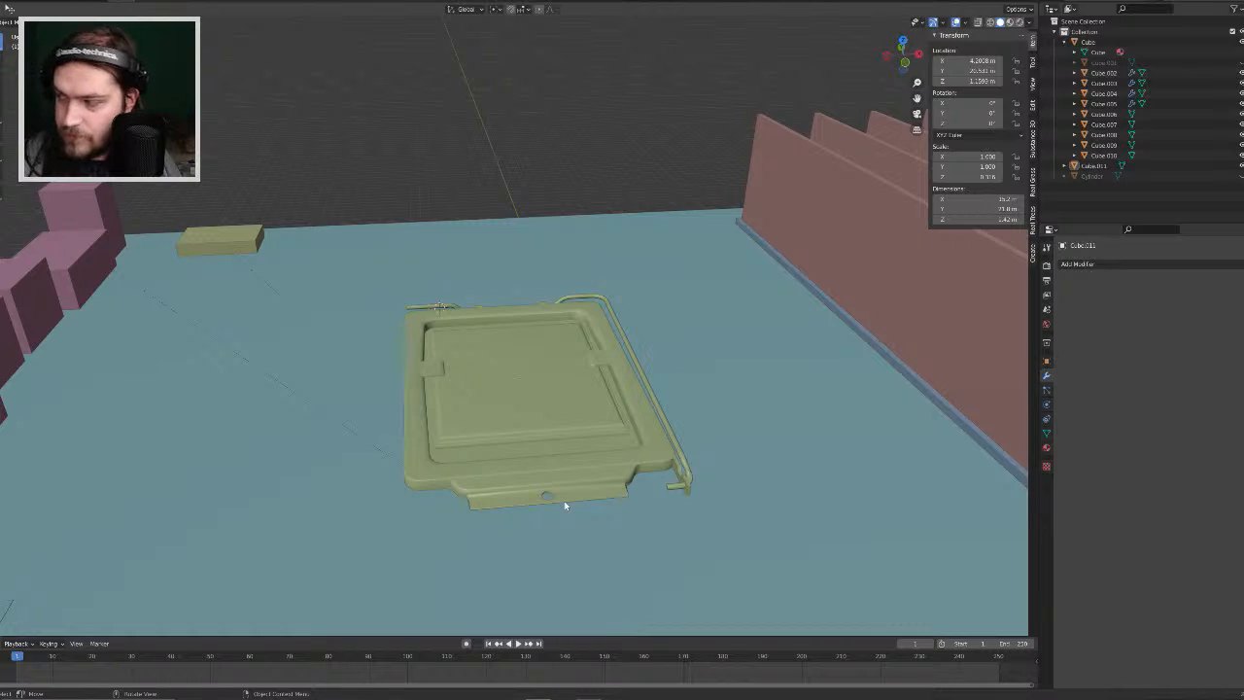
scroll(563, 500, "down", 2)
middle_click_drag(564, 500, 598, 363)
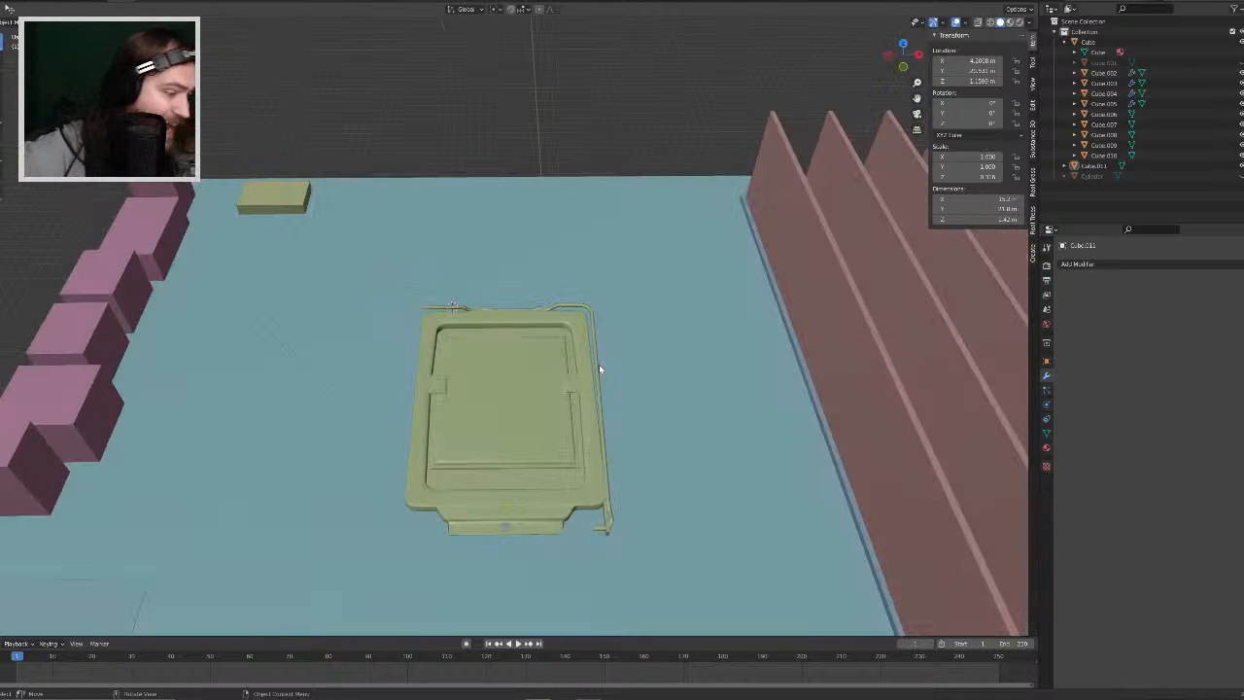
Step: Examine the layout of the whole board and its surrounding blocks from above and from low angles
scroll(598, 364, "down", 8)
middle_click_drag(599, 365, 626, 423)
scroll(603, 433, "up", 4)
scroll(606, 427, "up", 3)
scroll(620, 453, "down", 1)
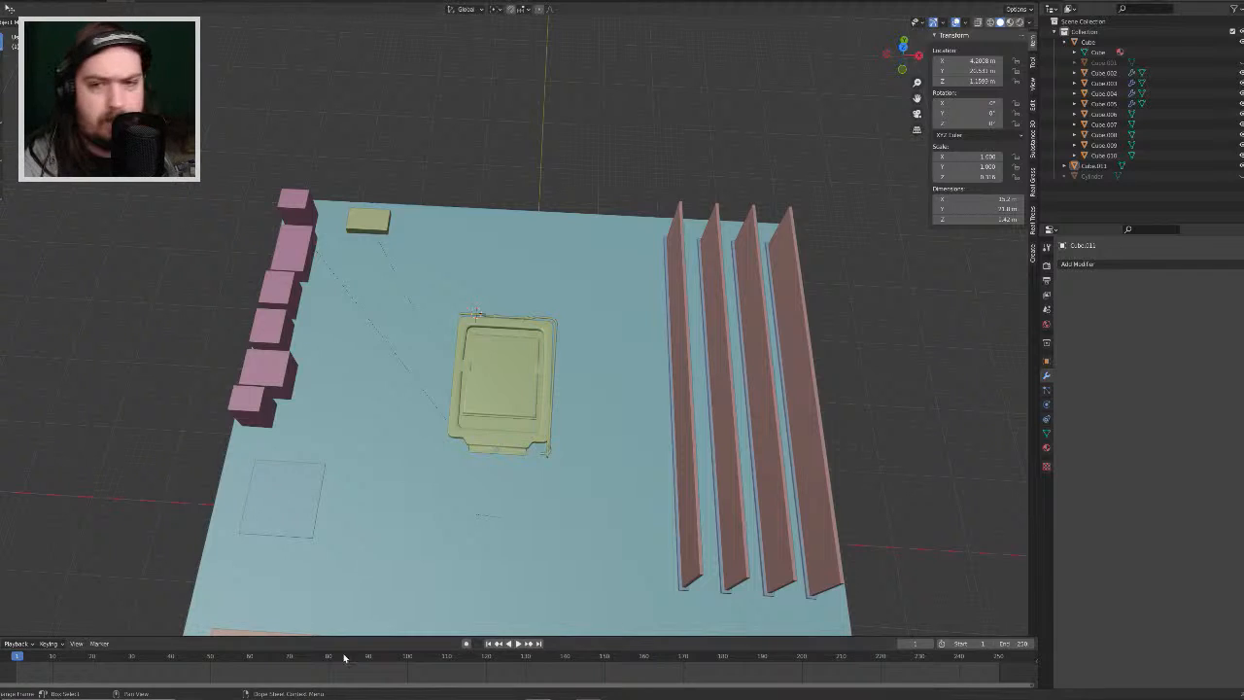
middle_click_drag(494, 508, 774, 320)
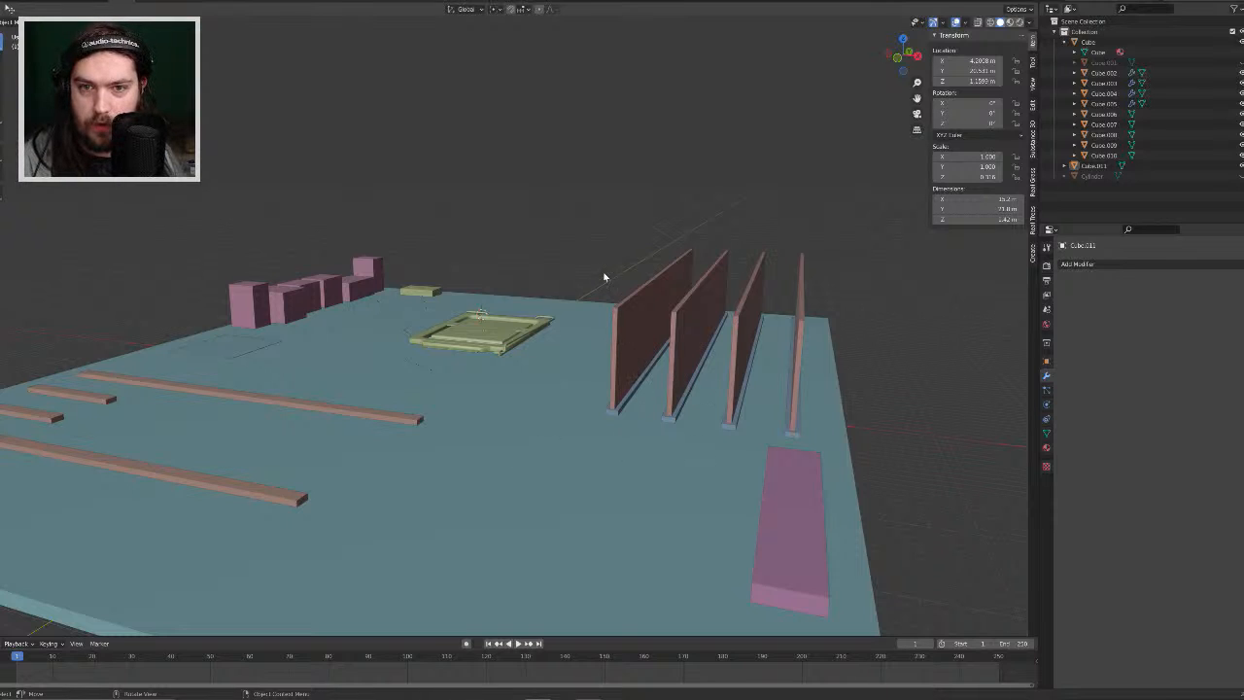
middle_click_drag(604, 278, 616, 375)
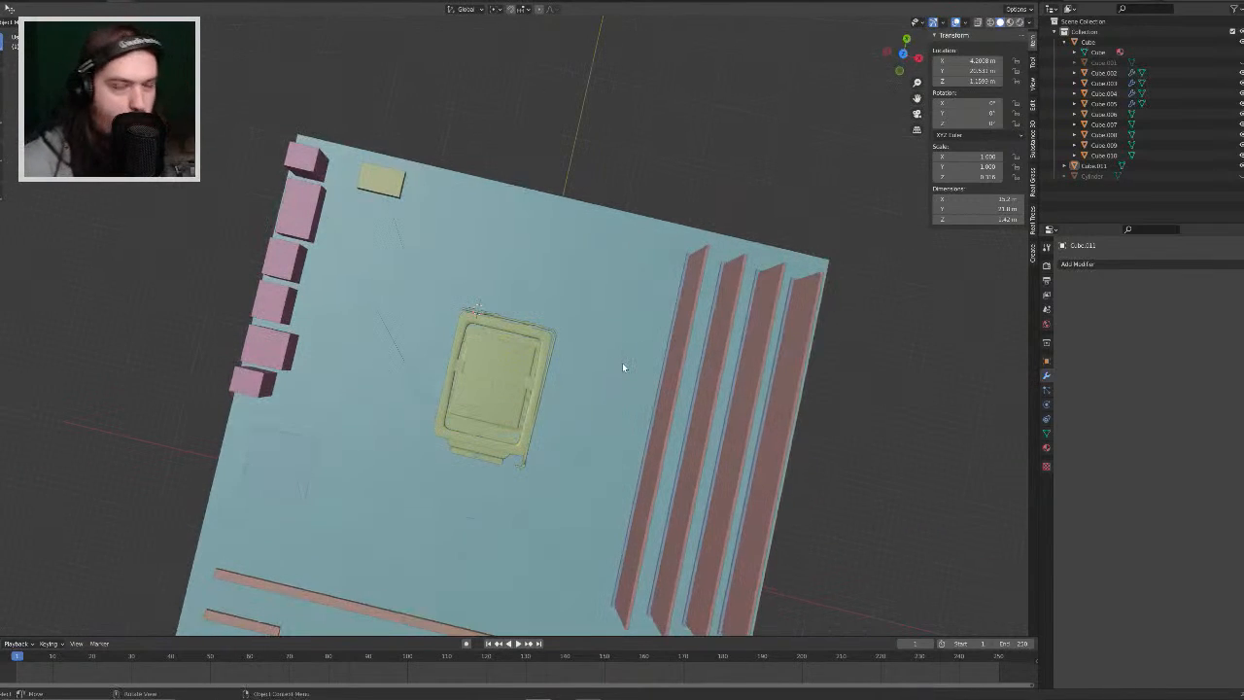
middle_click_drag(622, 364, 602, 313)
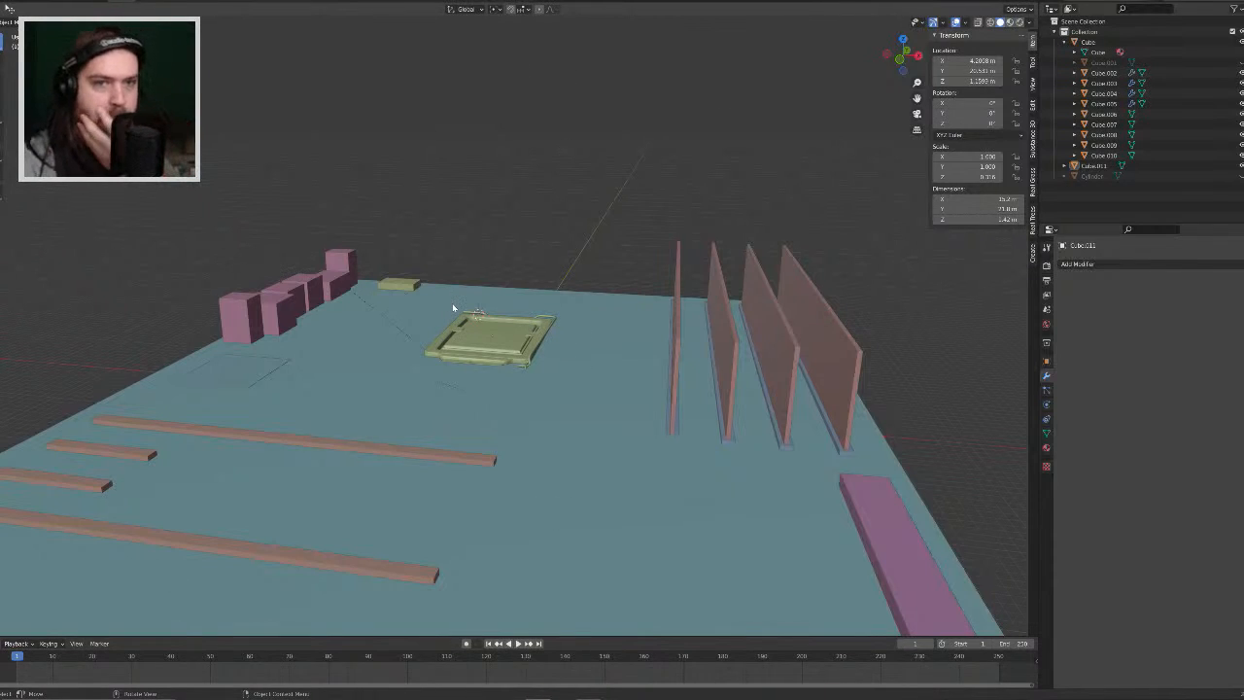
Step: Examine the frame's bent side rod, end bracket and front lip up close from low angles
middle_click_drag(451, 307, 538, 346)
scroll(490, 381, "up", 4)
scroll(530, 339, "up", 5)
scroll(529, 339, "up", 2)
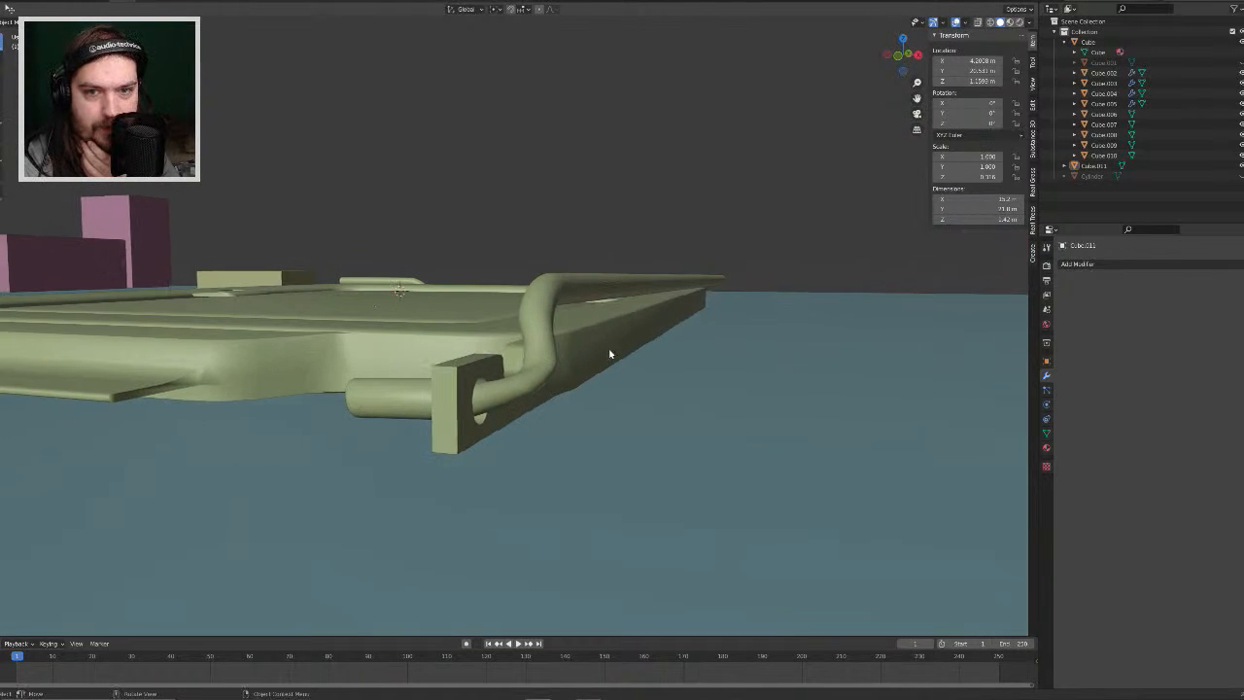
mouse_move(644, 356)
middle_mouse_down()
mouse_move(505, 358)
mouse_move(664, 361)
mouse_move(635, 356)
middle_mouse_up()
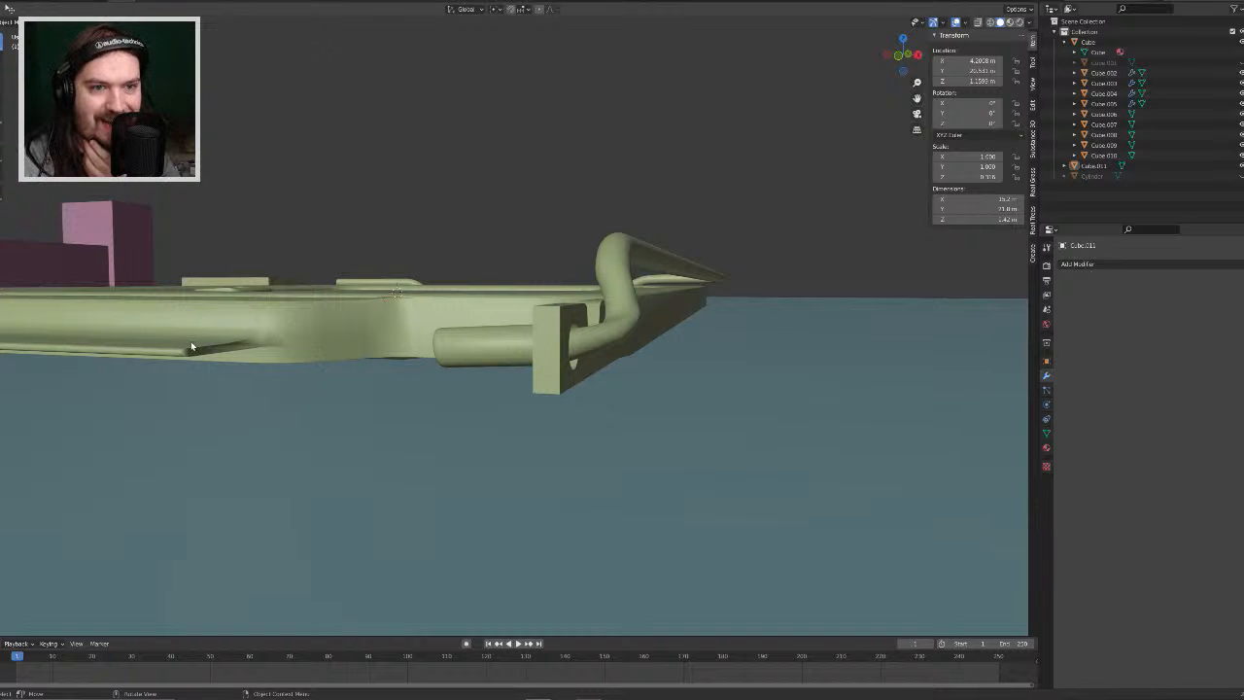
middle_click_drag(379, 255, 383, 270)
scroll(519, 300, "down", 2)
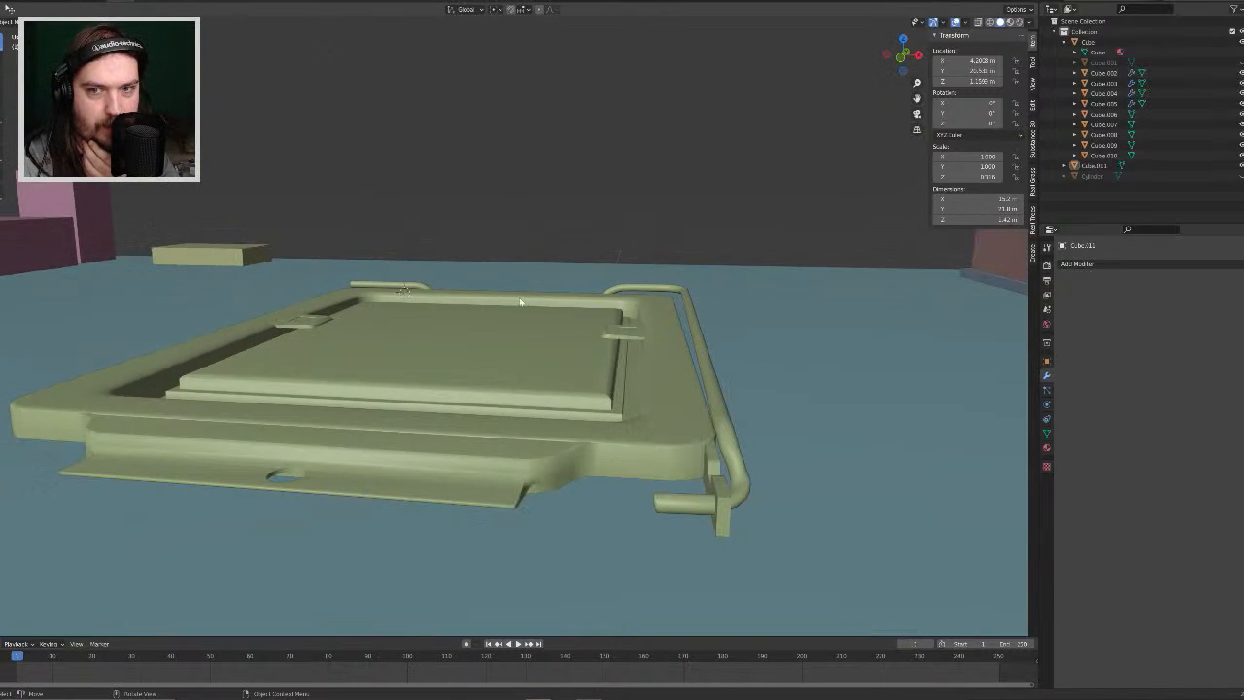
scroll(712, 325, "up", 3)
scroll(712, 327, "up", 2)
scroll(715, 330, "down", 1)
middle_click_drag(783, 435, 662, 243, "shift")
scroll(645, 328, "down", 2)
Step: Examine the four tall upright panels and their base strips beside the frame from several angles
middle_click_drag(827, 283, 149, 285)
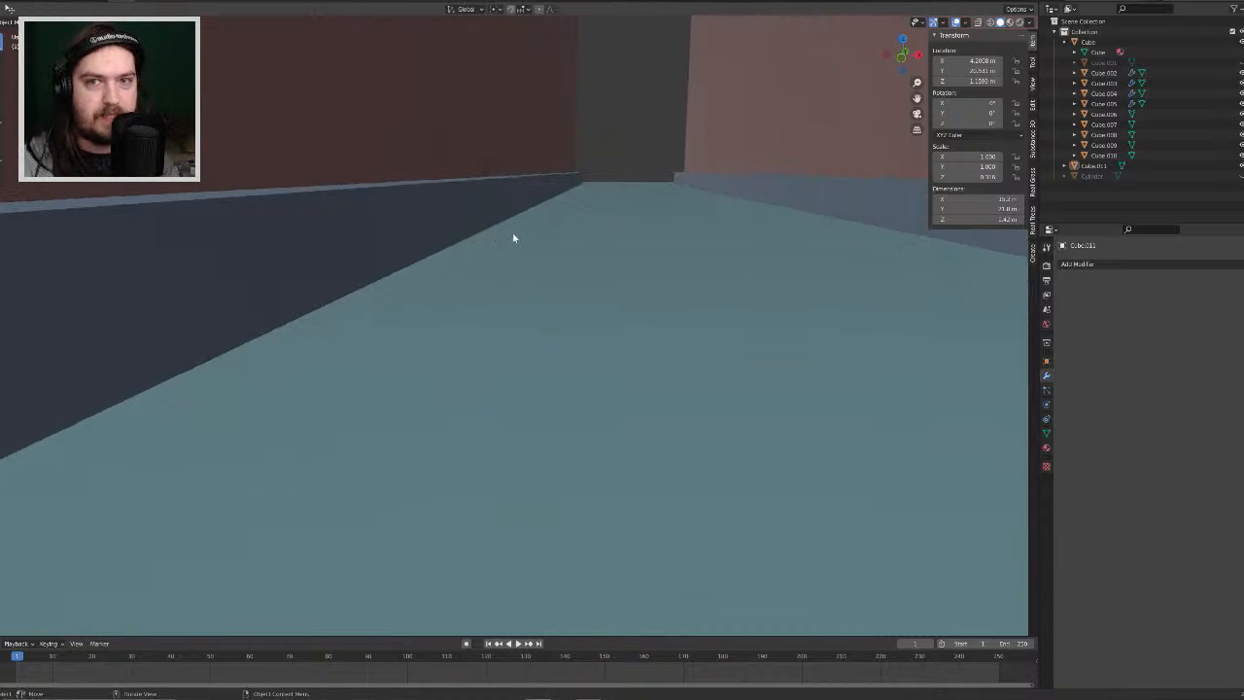
middle_click_drag(514, 238, 501, 290, "shift")
scroll(453, 259, "down", 3)
scroll(503, 283, "down", 3)
scroll(503, 283, "down", 3)
middle_click_drag(561, 197, 535, 184)
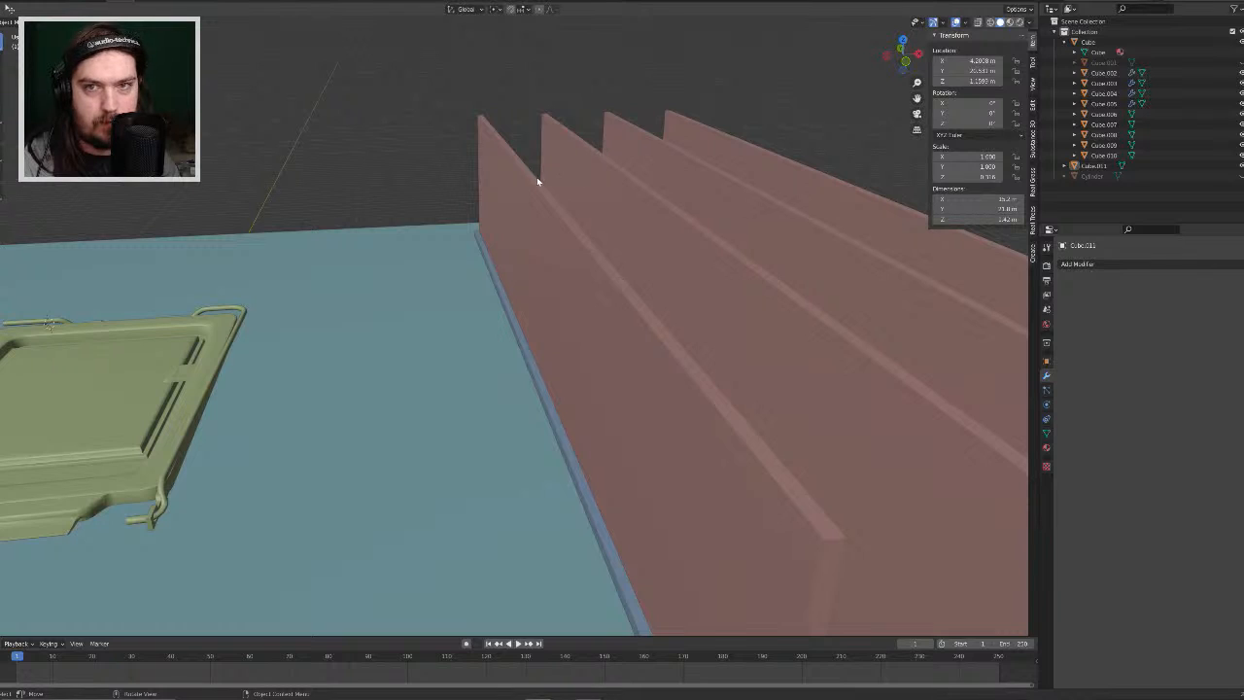
middle_click_drag(547, 233, 587, 189)
middle_click_drag(768, 179, 872, 223)
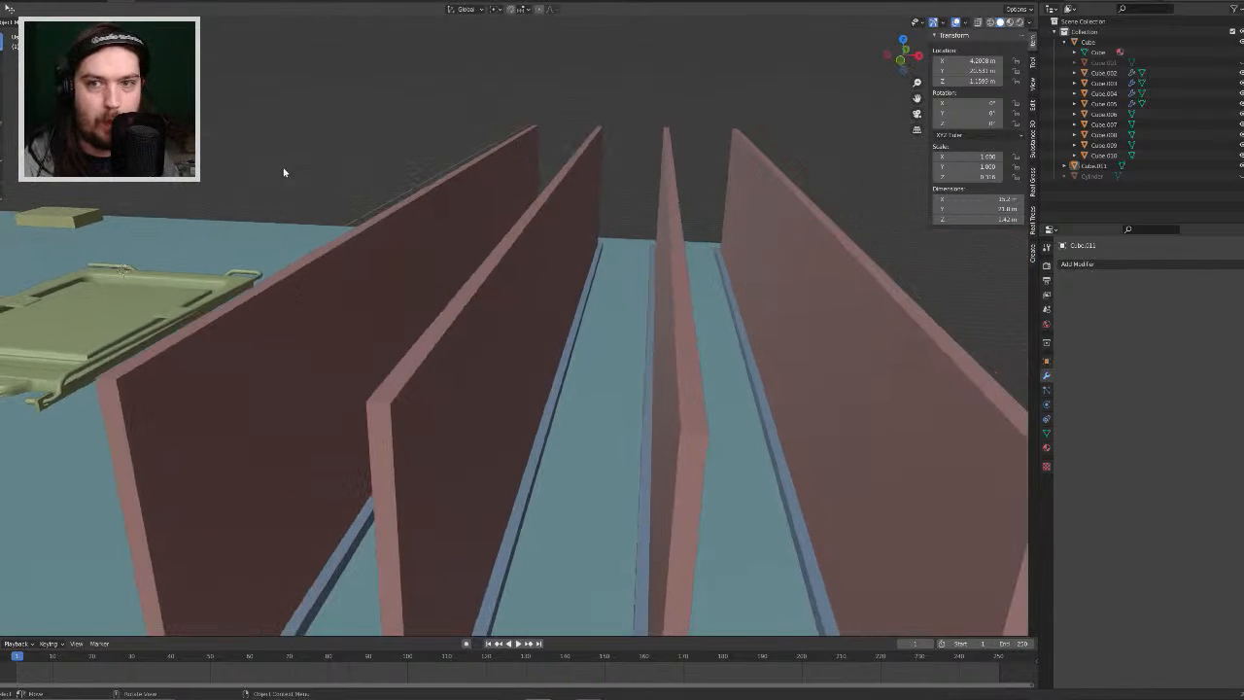
middle_click_drag(472, 350, 492, 362)
scroll(493, 362, "down", 3)
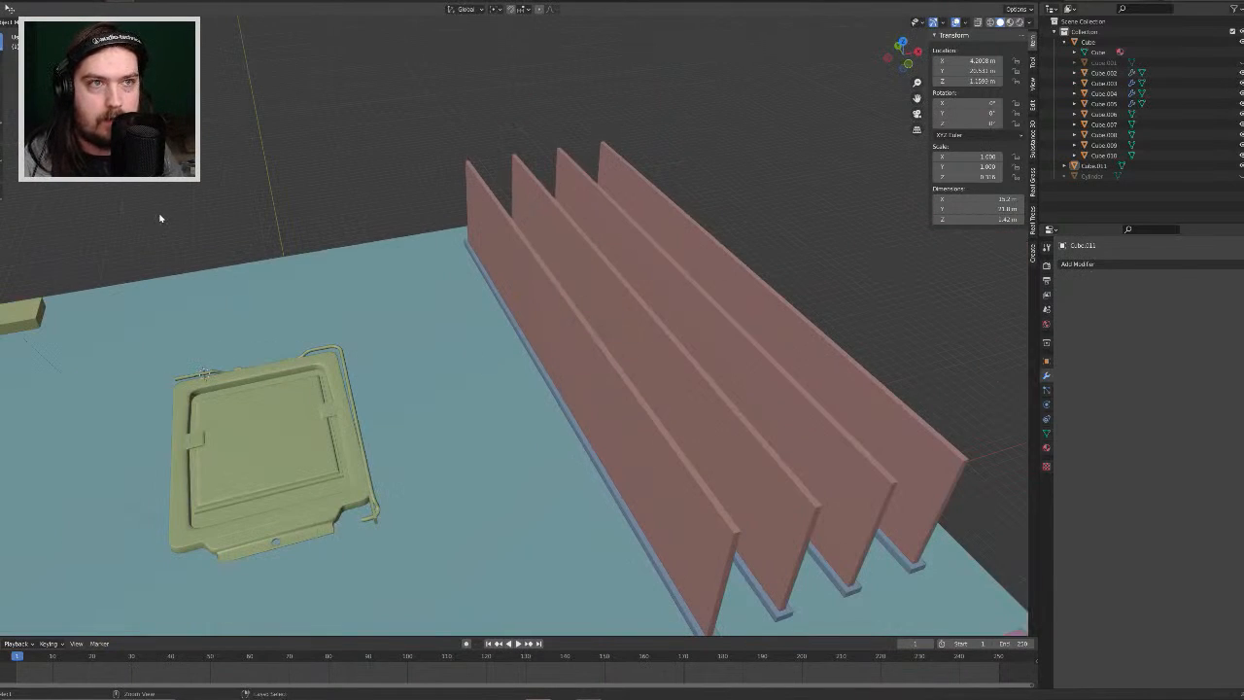
Step: Save the file and check the complete board layout from above
key("ctrl+s")
middle_click_drag(285, 253, 278, 282)
middle_click_drag(290, 365, 512, 279, "shift")
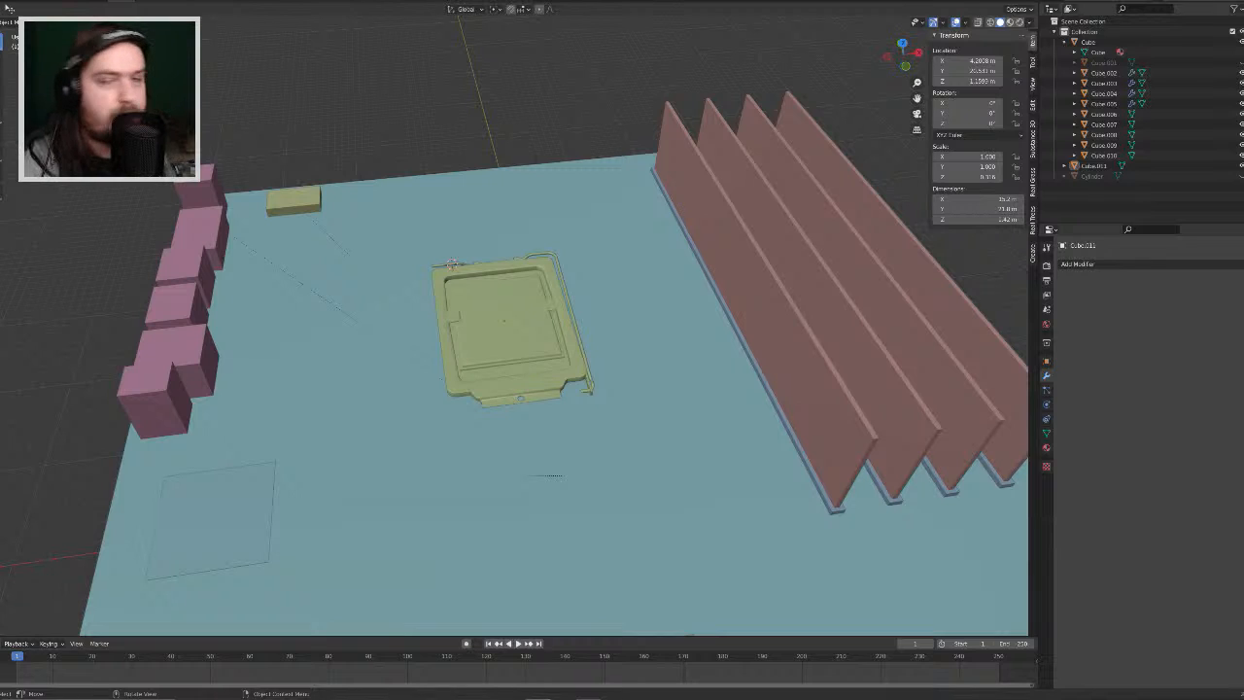
scroll(404, 455, "down", 8)
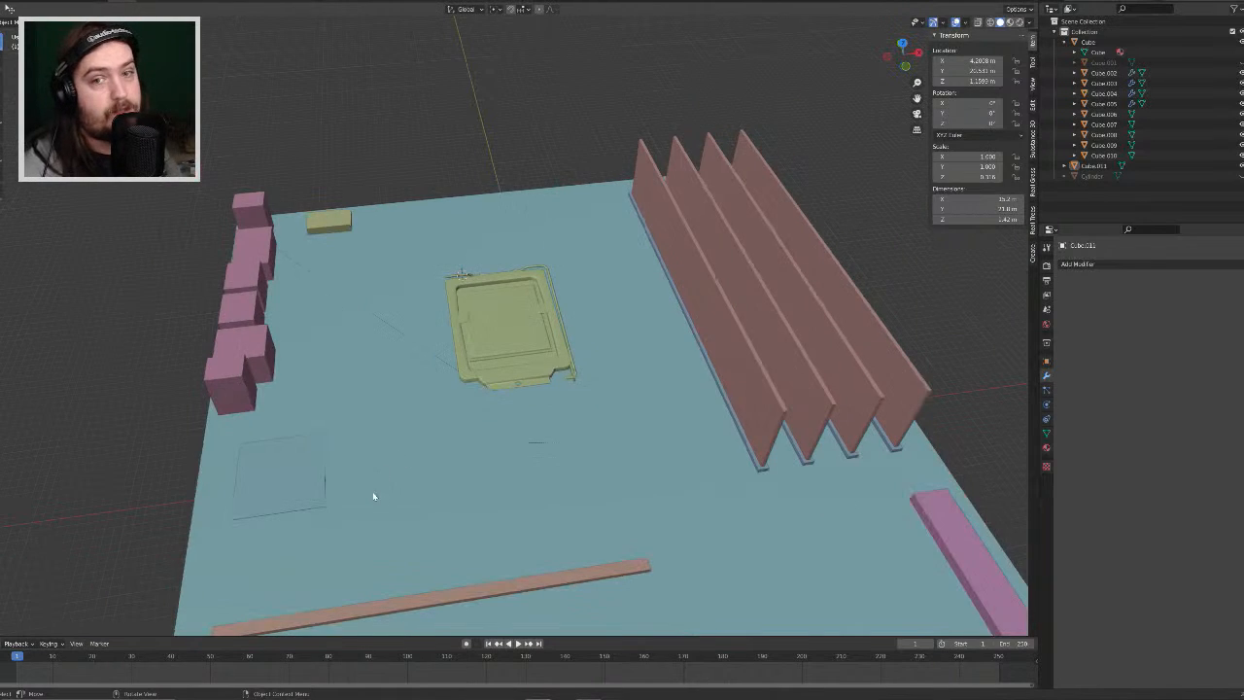
middle_click_drag(561, 423, 570, 499)
scroll(570, 500, "up", 5)
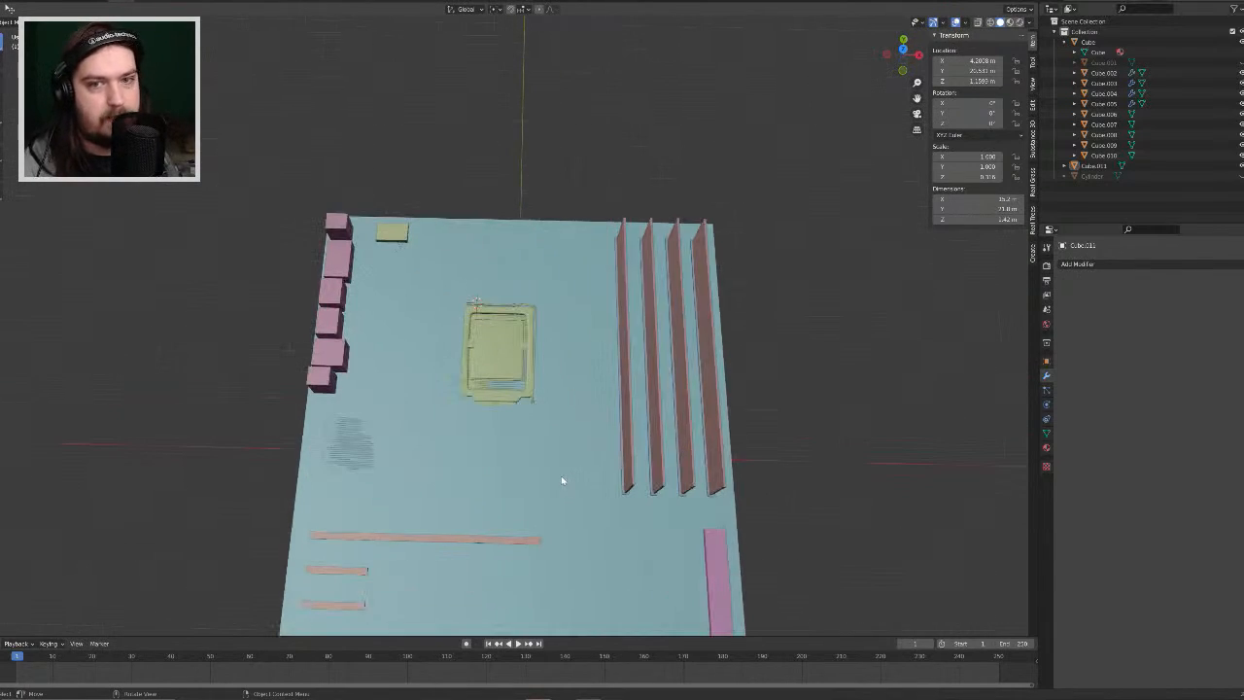